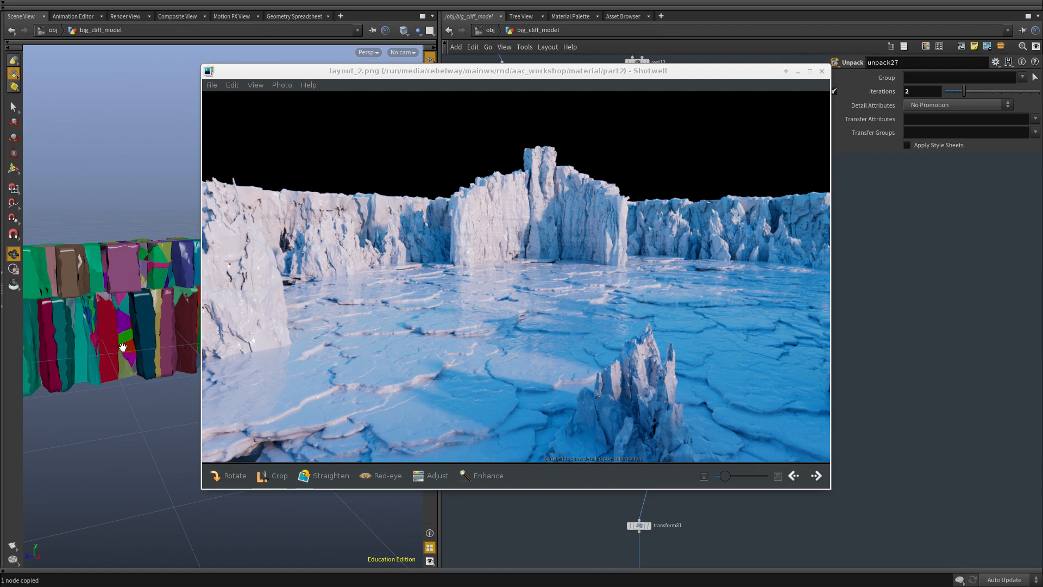
Browse the rendered cliff reference images in Shotwell, from layout_2.png through still1.png to vdb_planar_rocks.jpeg.
click(597, 324)
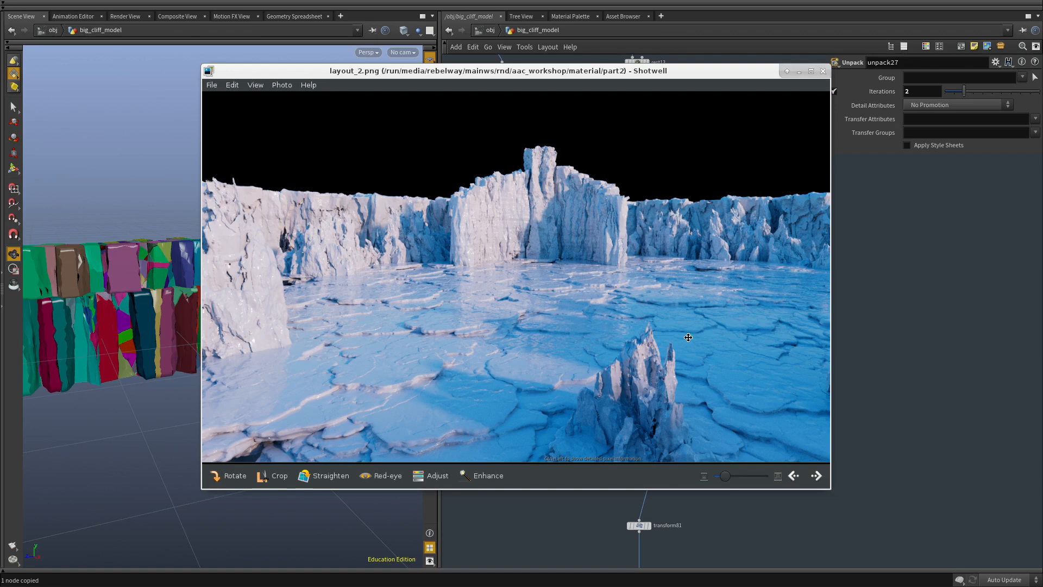
drag(723, 338, 689, 337)
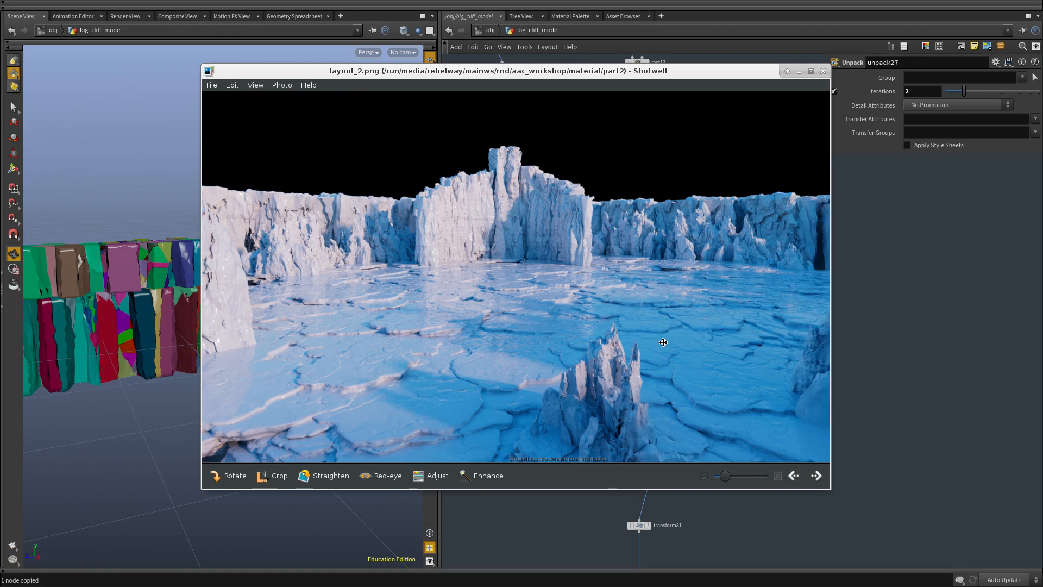
scroll(688, 337, down, 2)
key(Right)
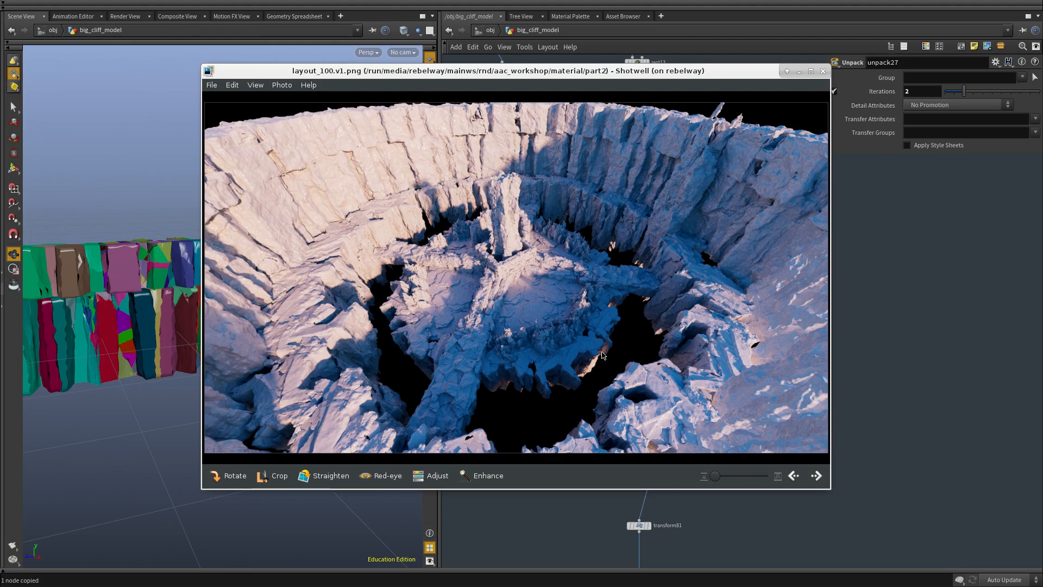
key(Right)
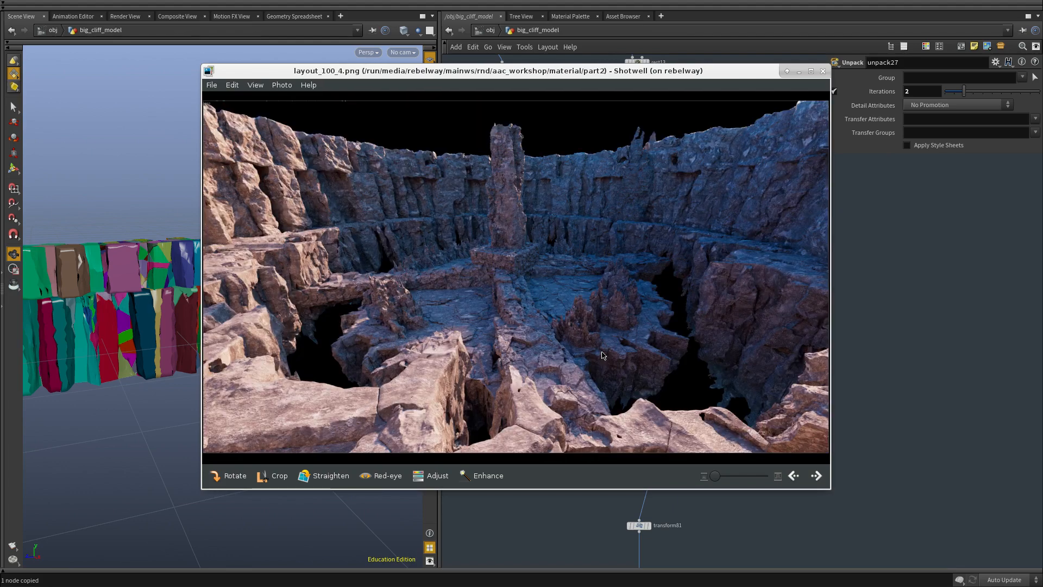
key(Right)
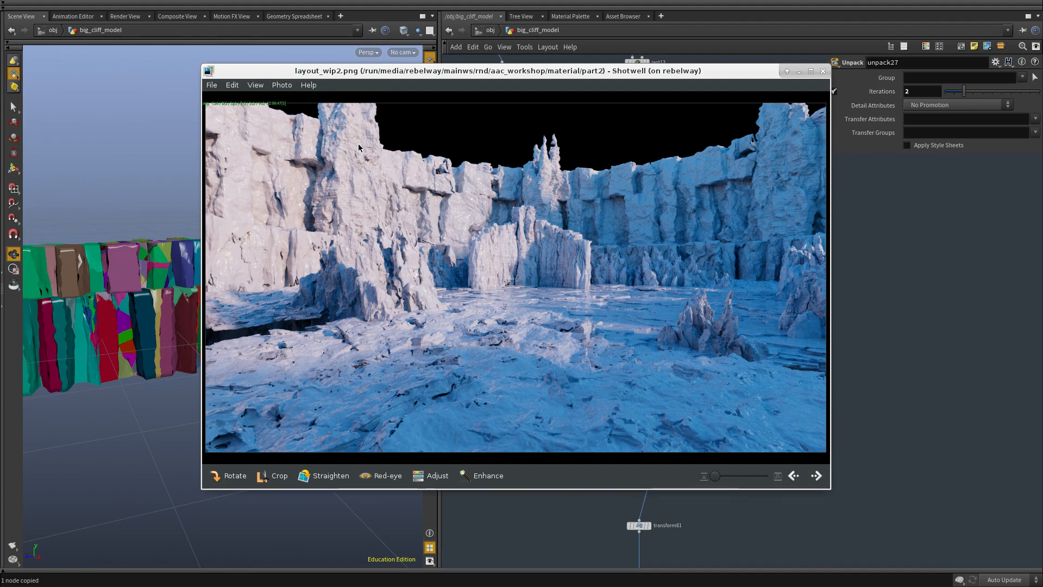
key(Right)
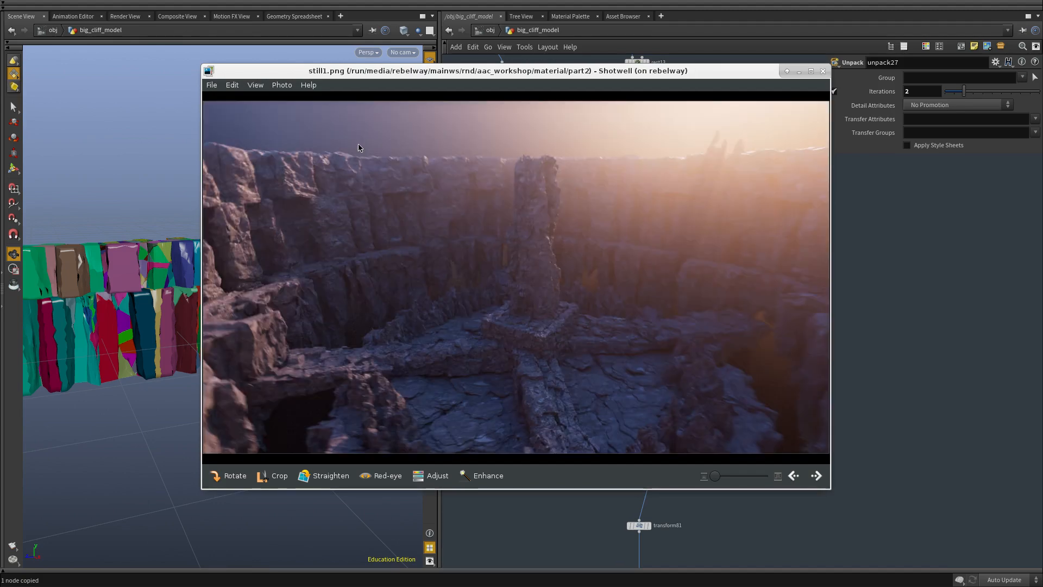
key(Right)
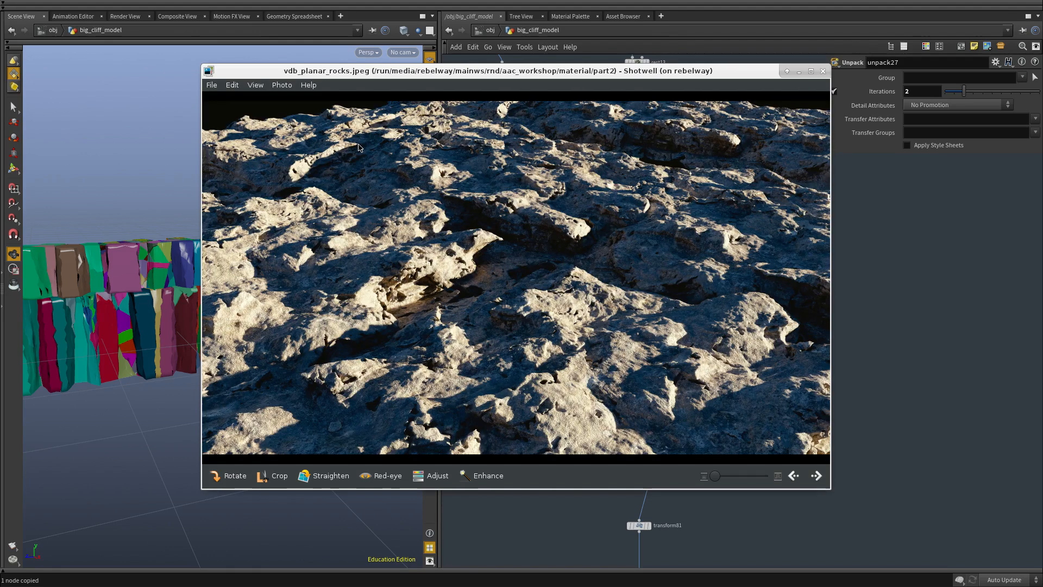
key(Right)
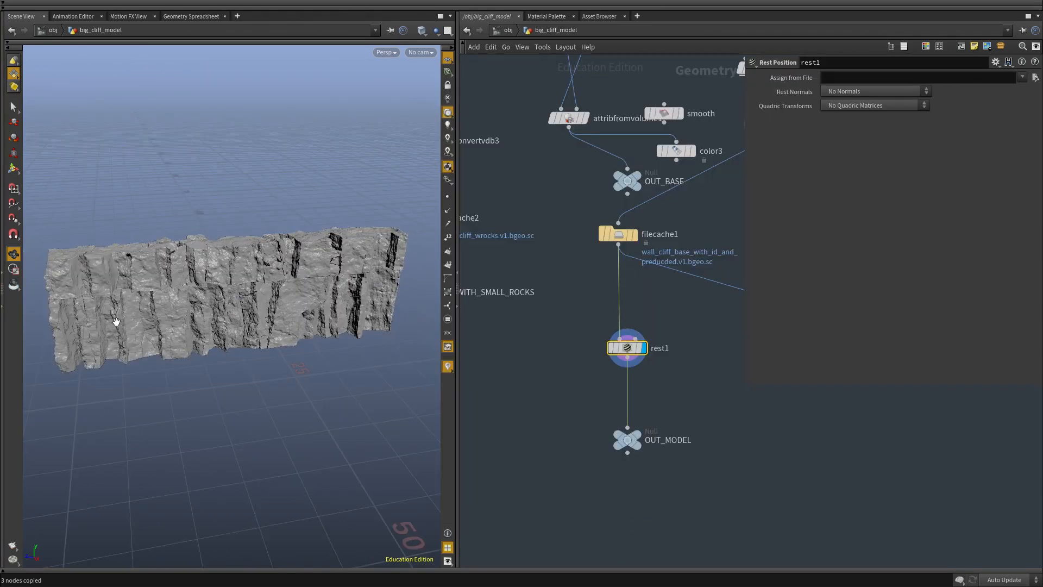
In Houdini, widen the viewport and examine the rest1 cliff wall close up and as a whole.
scroll(279, 310, up, 3)
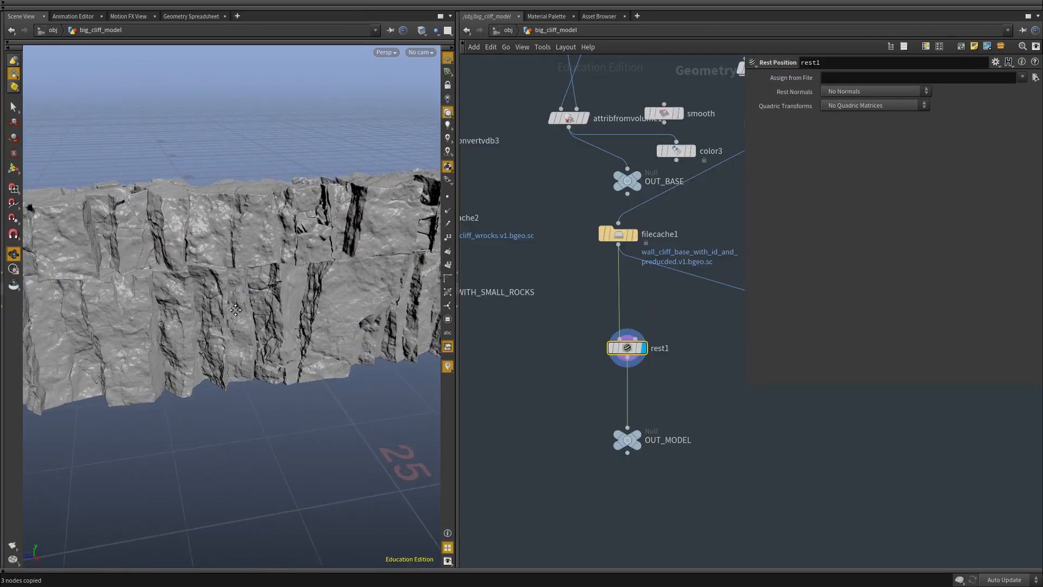
drag(279, 310, 280, 311)
drag(457, 202, 572, 217)
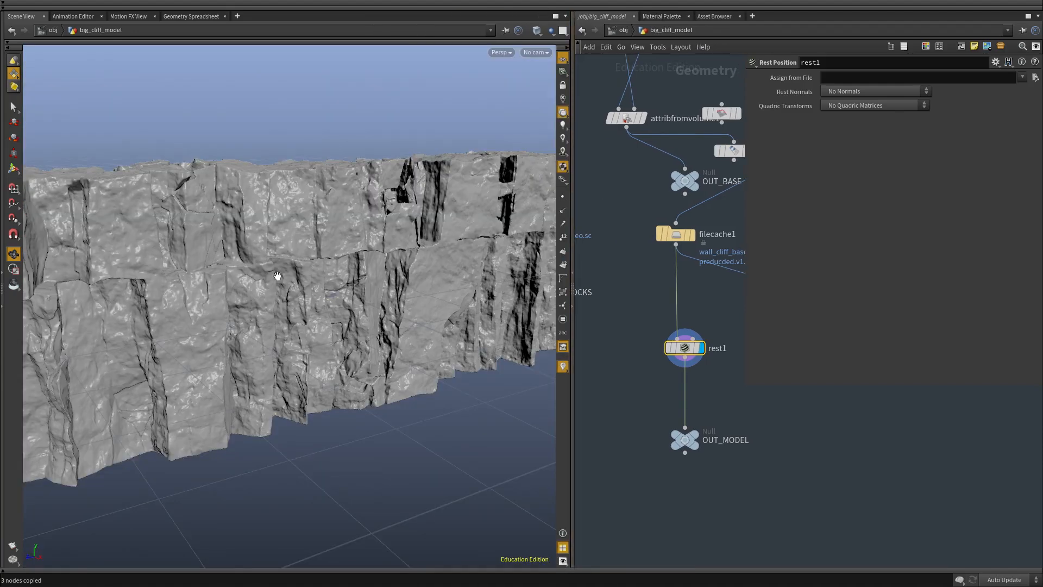
middle_drag(185, 305, 207, 319)
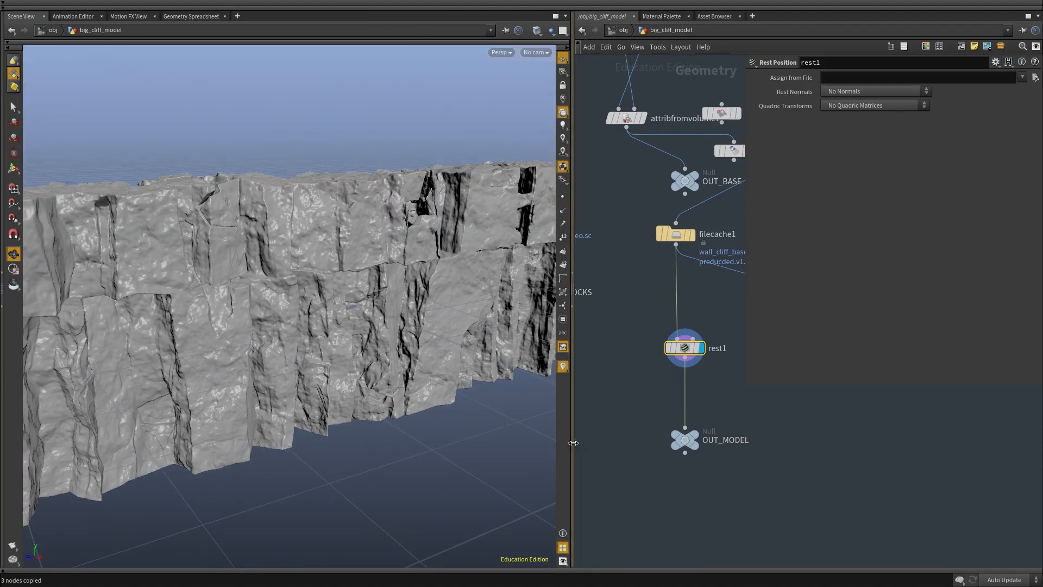
drag(571, 429, 515, 429)
scroll(256, 363, down, 4)
middle_drag(255, 365, 261, 375)
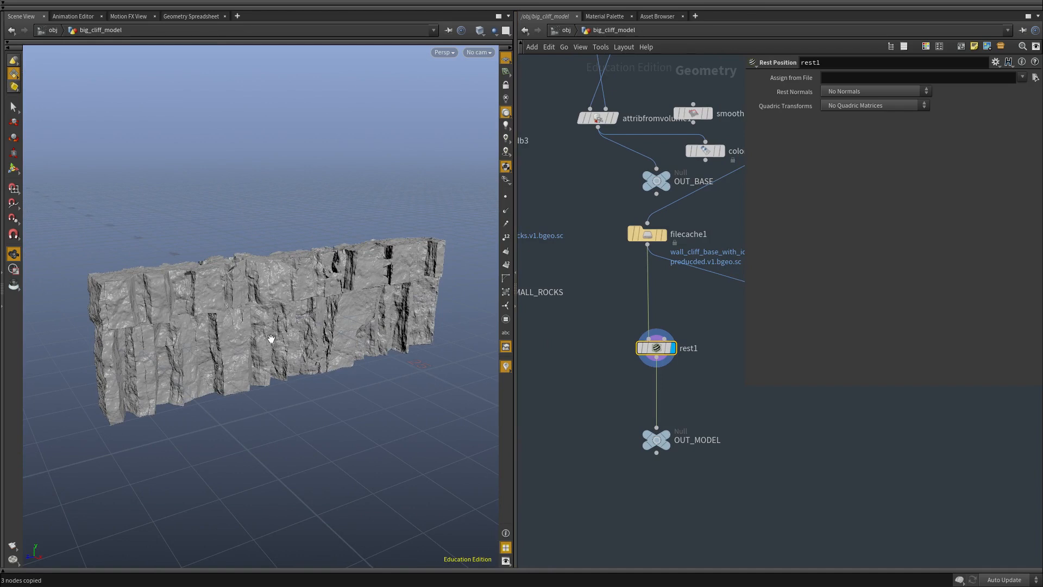
drag(239, 334, 230, 335)
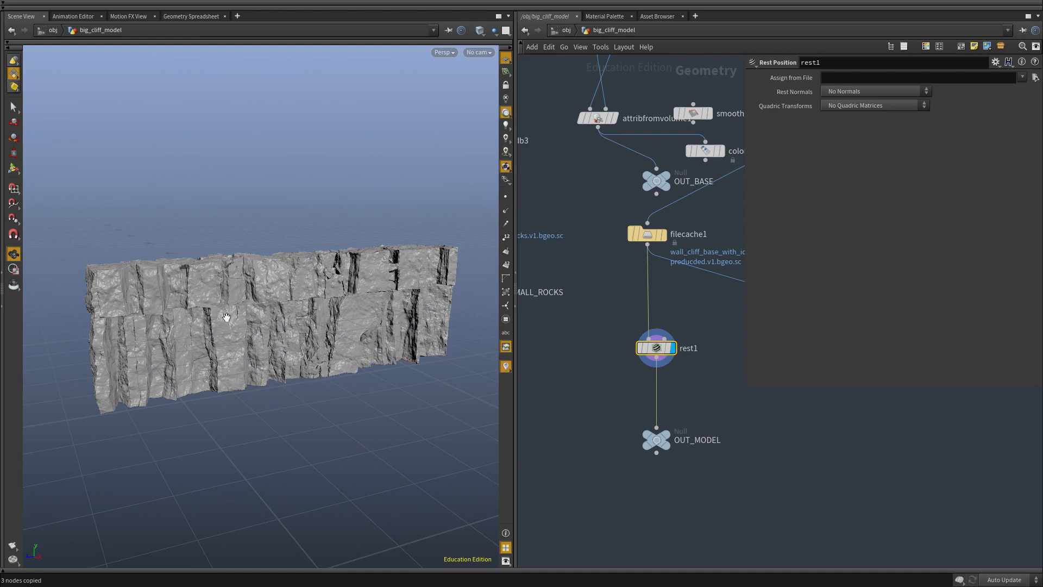
Display the color1 node's result and examine the rock pieces randomly coloured by id.
scroll(630, 351, down, 8)
scroll(666, 382, up, 10)
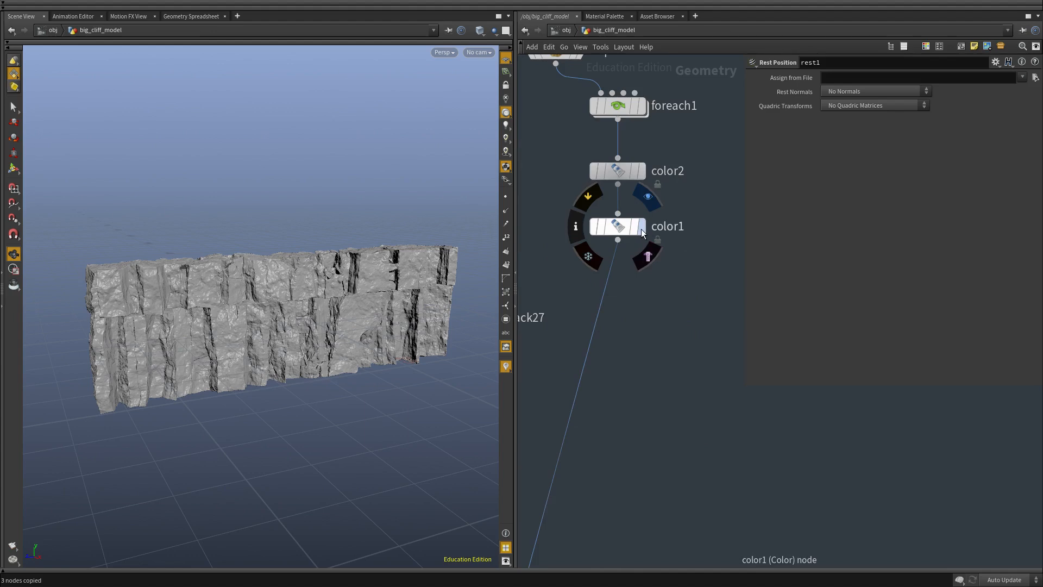
click(641, 232)
click(624, 227)
key(f)
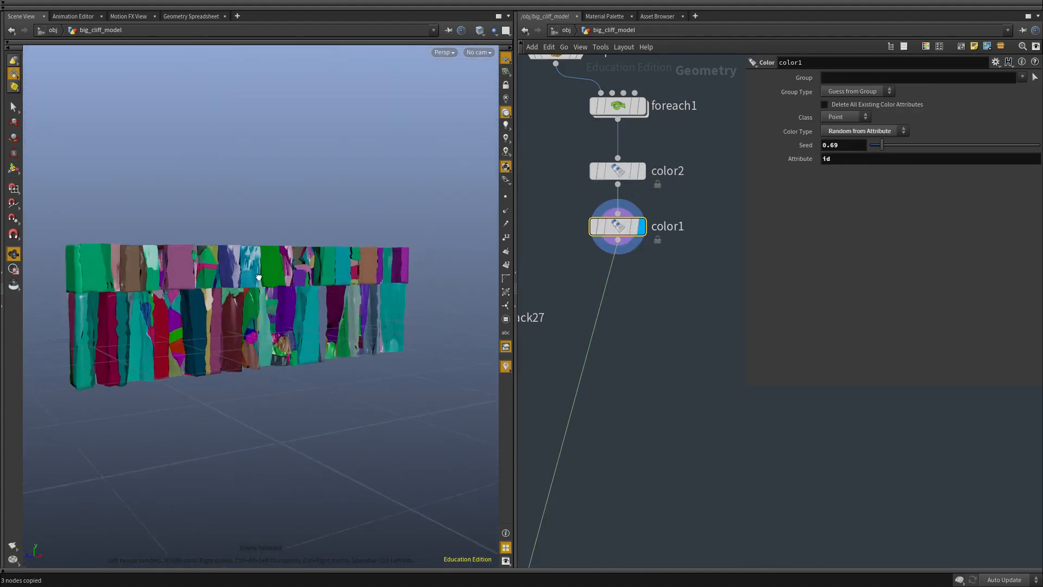
drag(258, 304, 222, 334)
Display the filecache1 node's result and inspect the surface detail of the cliff wall up close.
scroll(622, 372, down, 6)
scroll(630, 379, down, 3)
middle_drag(679, 403, 670, 169)
scroll(643, 426, up, 10)
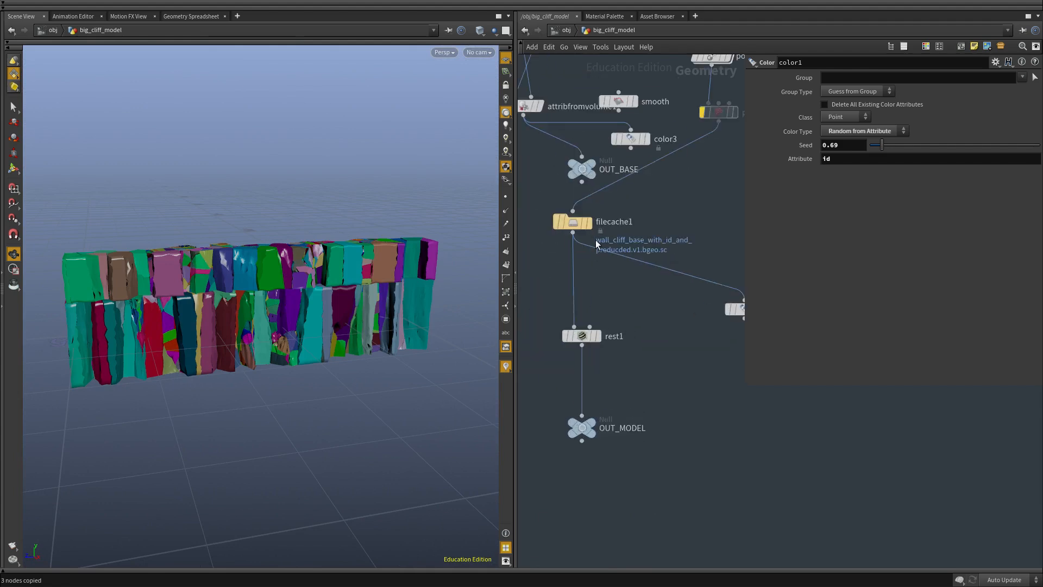
click(590, 223)
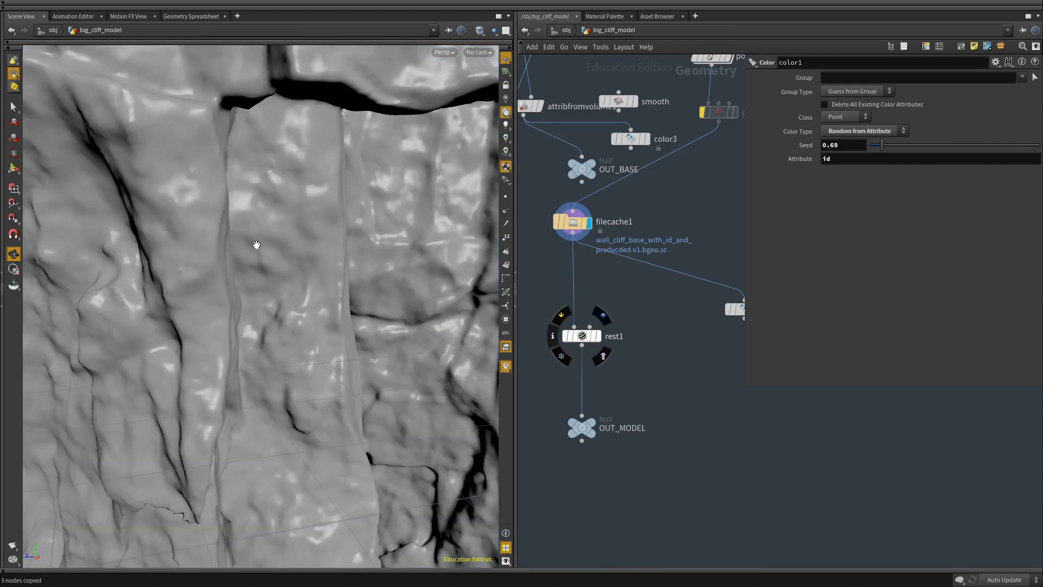
right_drag(285, 297, 163, 331)
Examine the color4 node's display of the detailed cliff, with its pieces coloured by the id attribute.
middle_drag(677, 443, 532, 494)
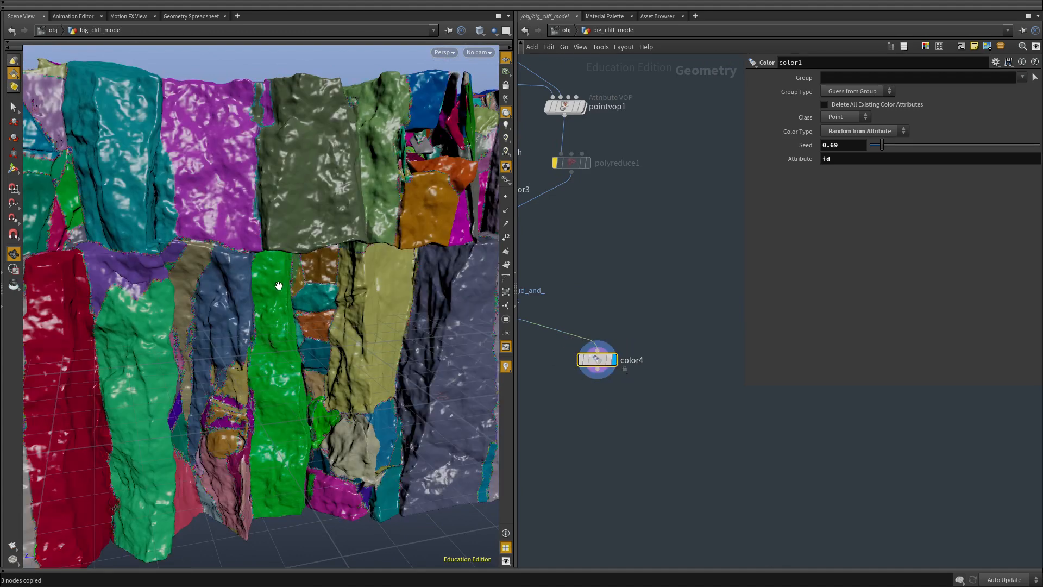
right_drag(280, 266, 206, 348)
drag(206, 348, 212, 327)
middle_drag(581, 422, 639, 409)
scroll(639, 408, down, 1)
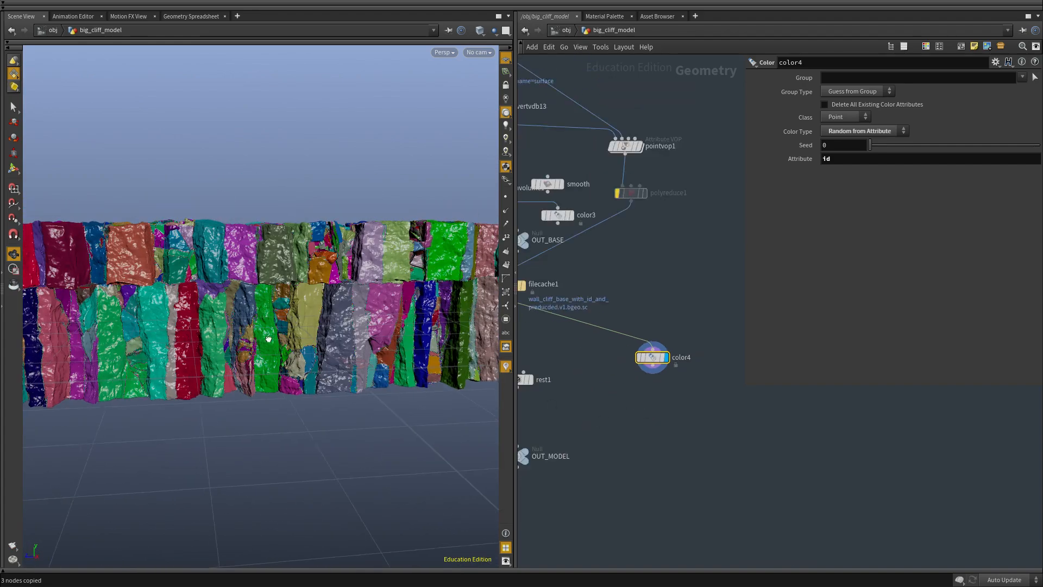
drag(264, 337, 279, 336)
Select the rest1 node and view the node information of filecache1 to check its geometry attributes.
middle_drag(637, 426, 757, 464)
scroll(616, 303, up, 1)
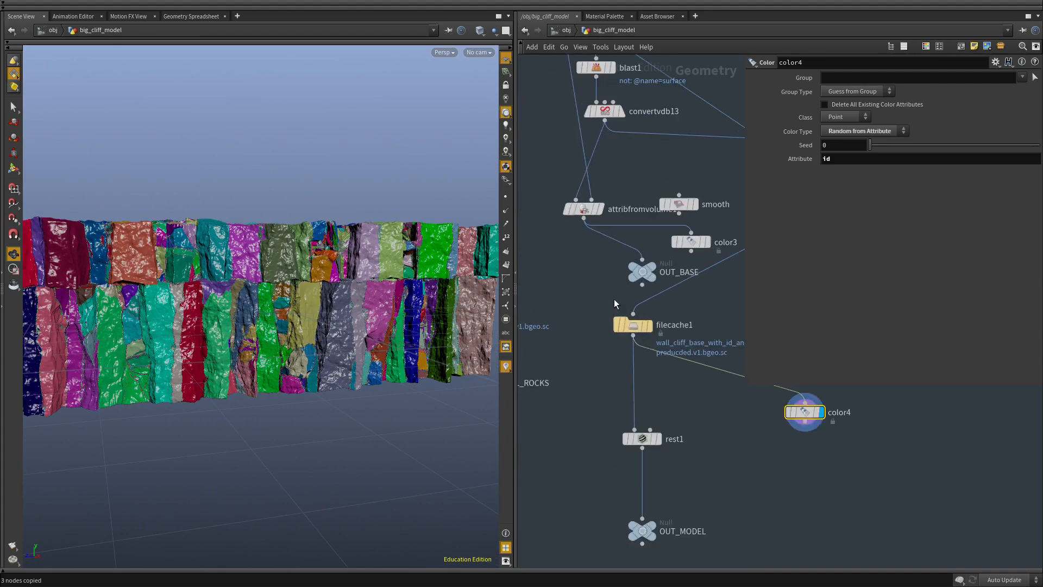
middle_click(643, 325)
middle_drag(719, 454, 692, 395)
click(615, 381)
middle_drag(618, 420, 586, 360)
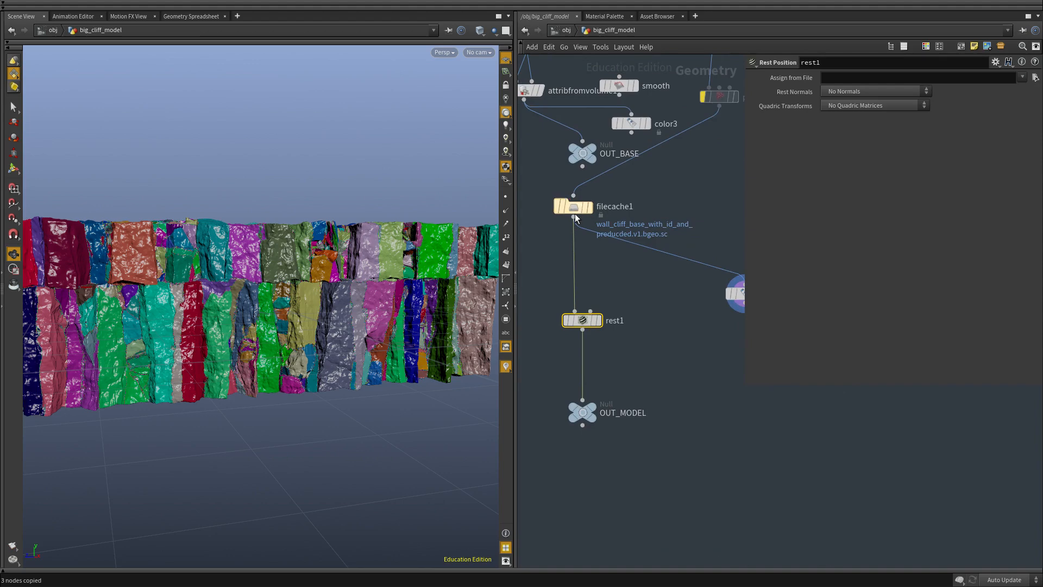
middle_click(575, 209)
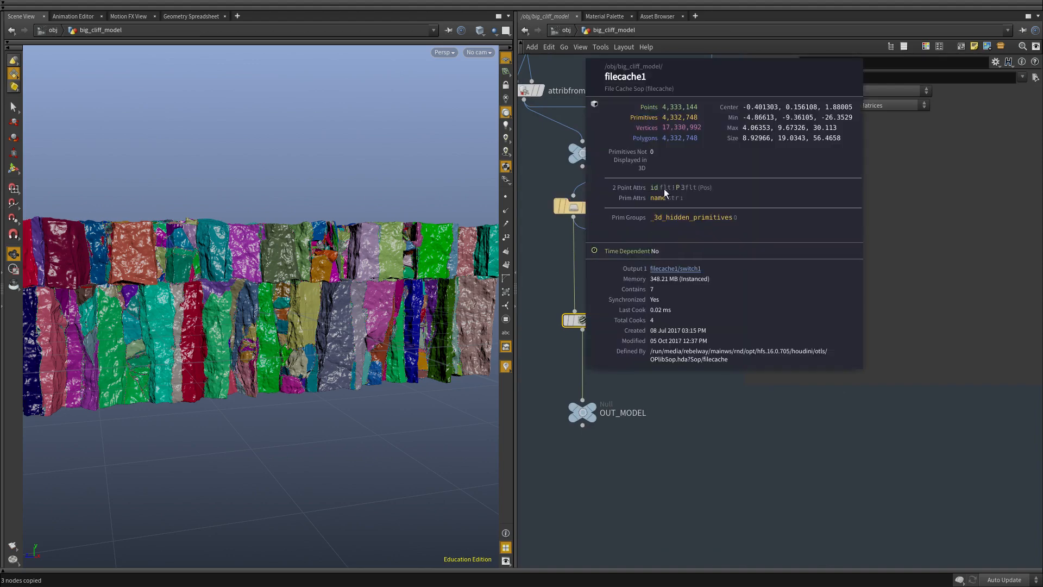
Display the rest1 node's result and examine the uncoloured cliff wall from several angles and distances.
mouse_move(586, 325)
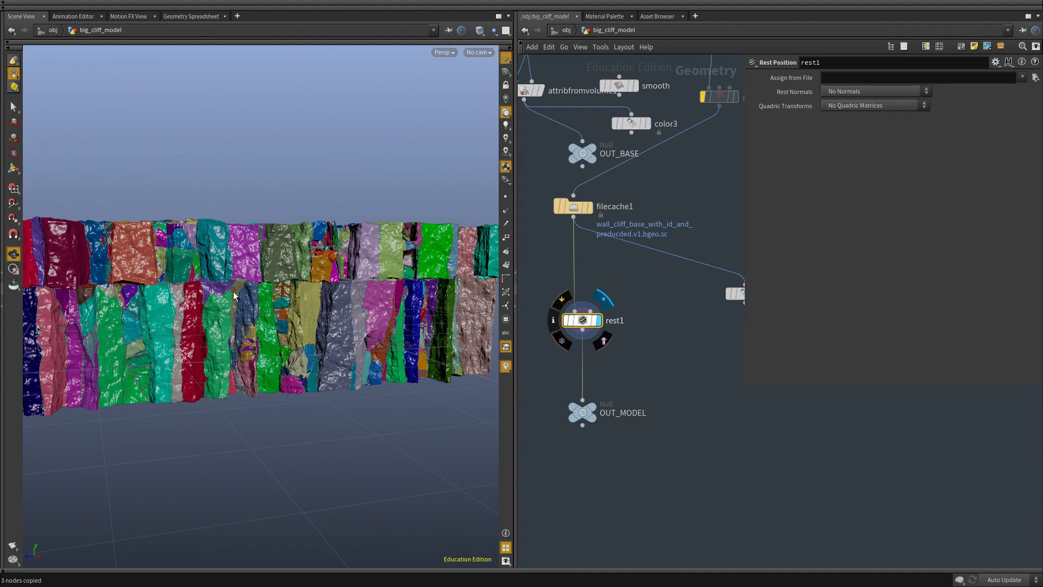
middle_drag(586, 325, 749, 327)
drag(220, 328, 203, 350)
right_drag(224, 352, 298, 346)
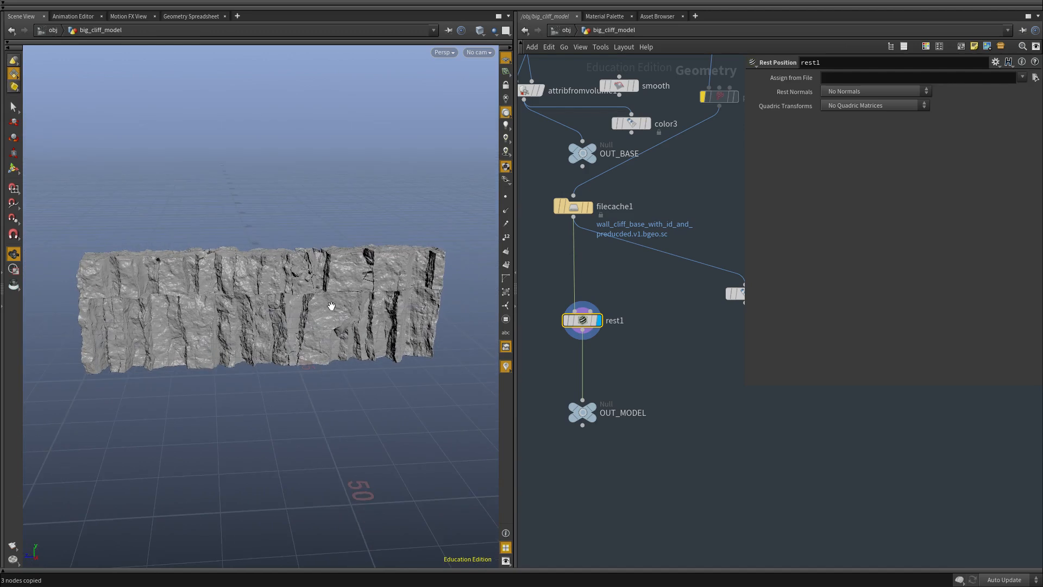
mouse_move(279, 361)
mouse_down()
mouse_move(305, 347)
mouse_move(286, 345)
mouse_up()
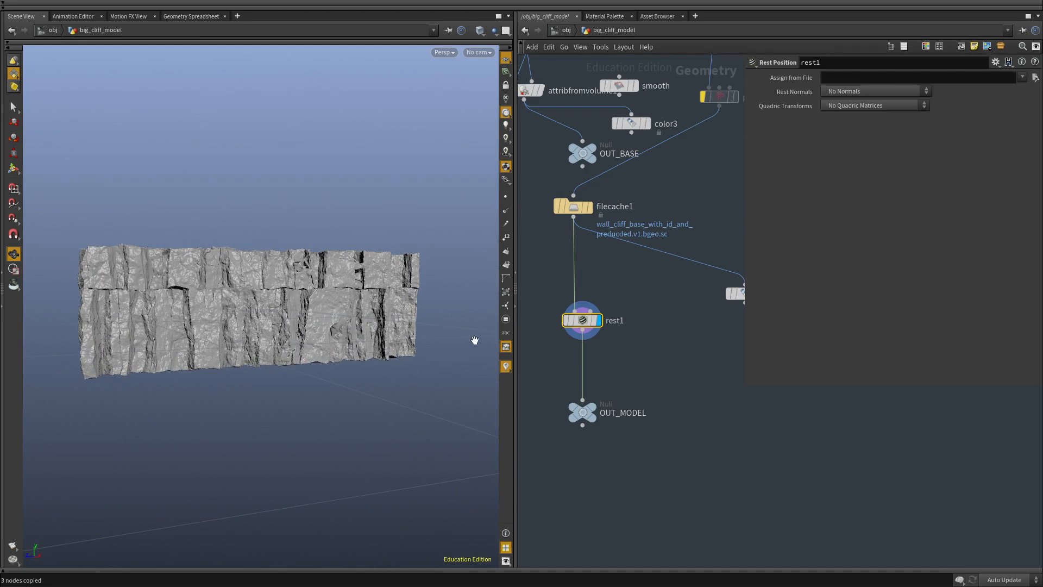
drag(361, 370, 289, 367)
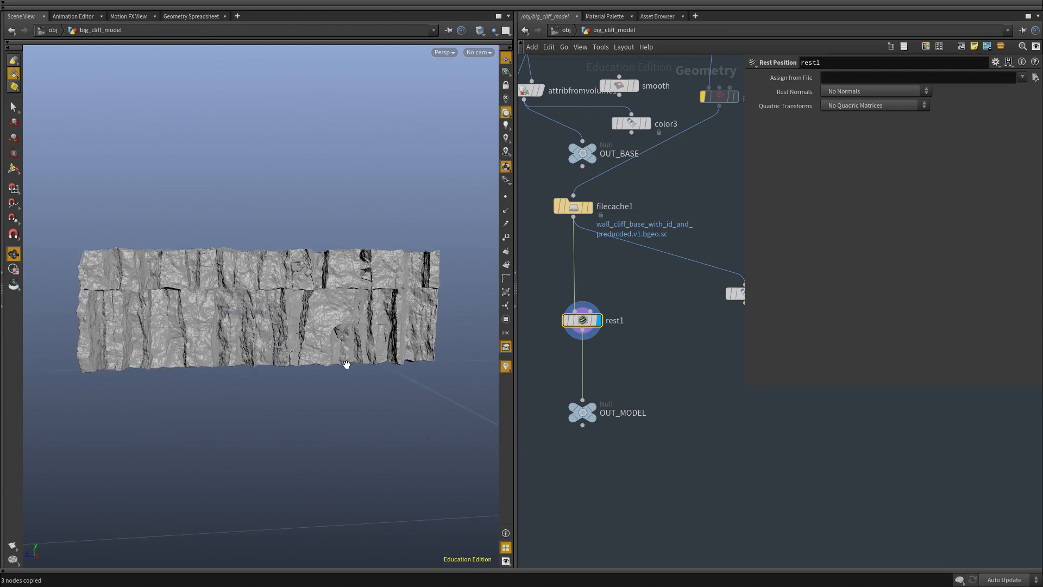
drag(246, 343, 182, 367)
drag(248, 317, 274, 281)
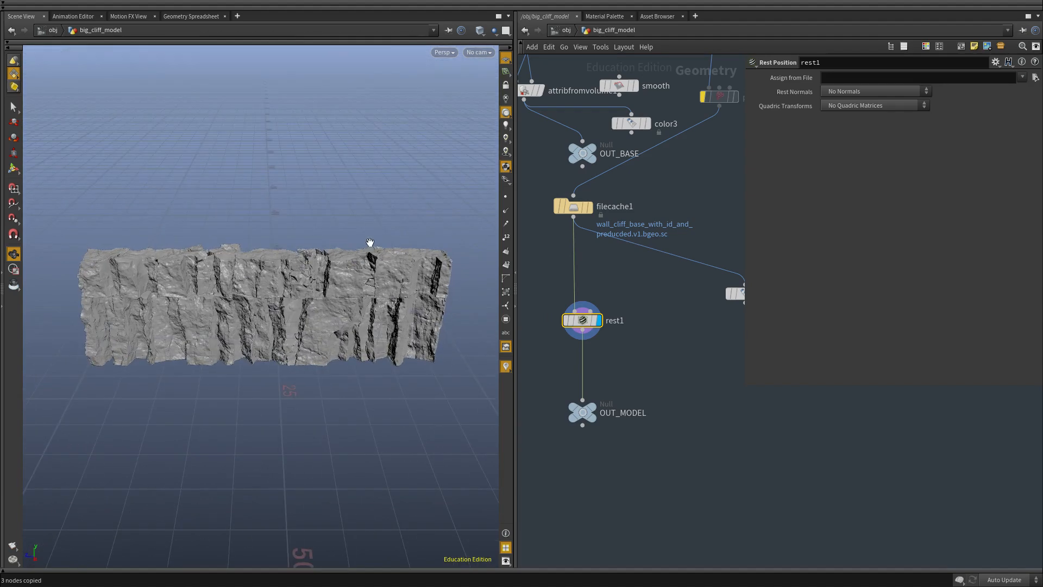
right_drag(245, 331, 347, 321)
drag(347, 320, 326, 351)
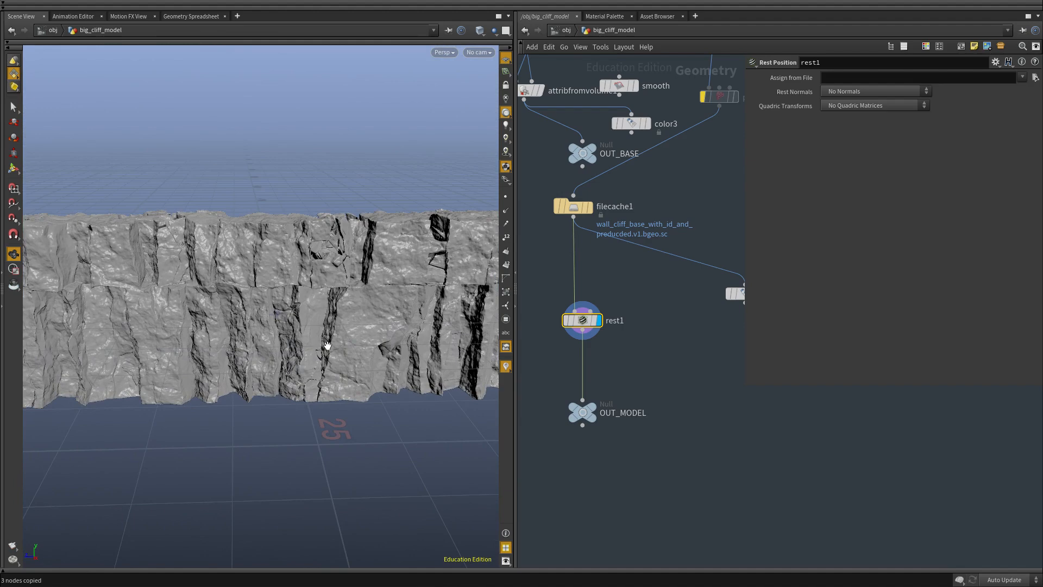
right_drag(327, 346, 206, 369)
drag(223, 373, 236, 372)
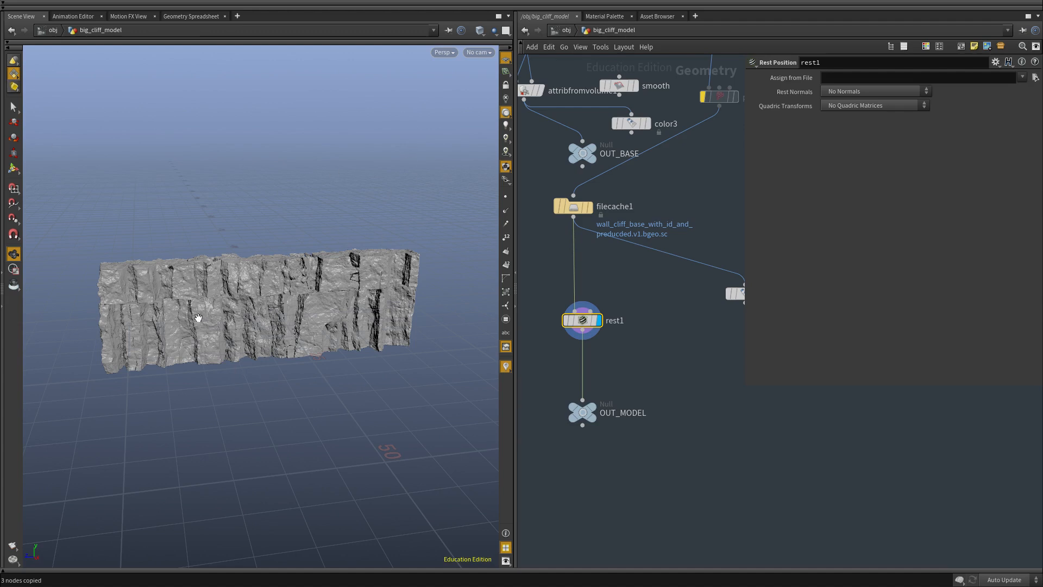
Go to the output network and review the export_base Arnold node's main settings, including its forced objects and var parameter.
click(564, 30)
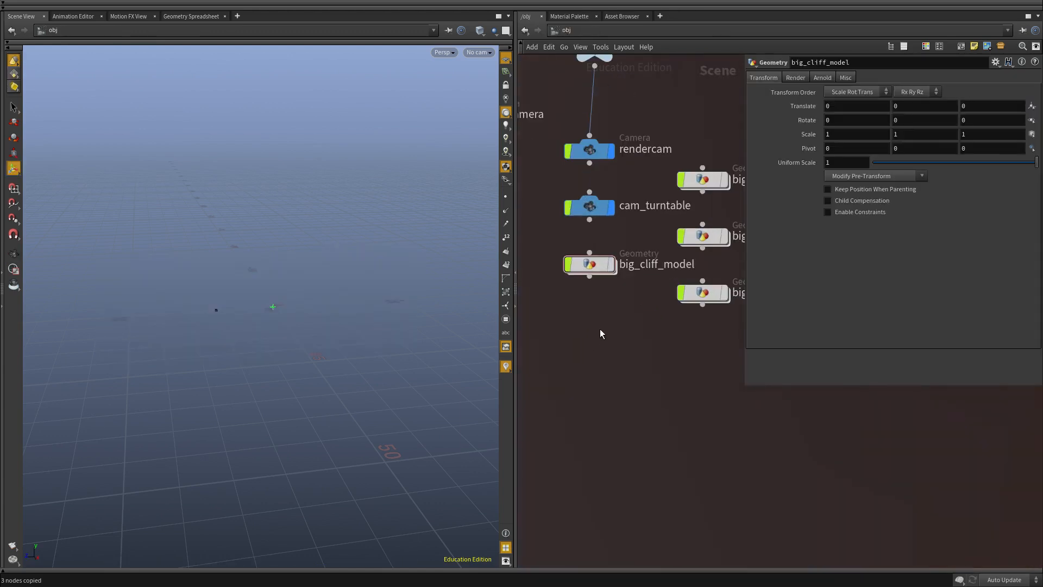
click(579, 29)
click(592, 87)
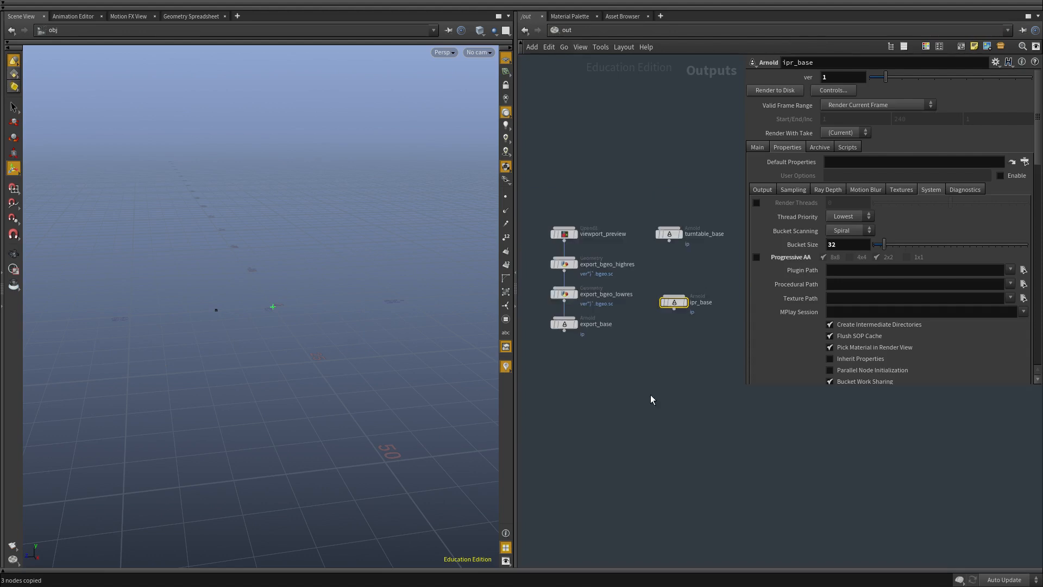
scroll(624, 363, up, 2)
click(555, 303)
middle_drag(525, 310, 574, 356)
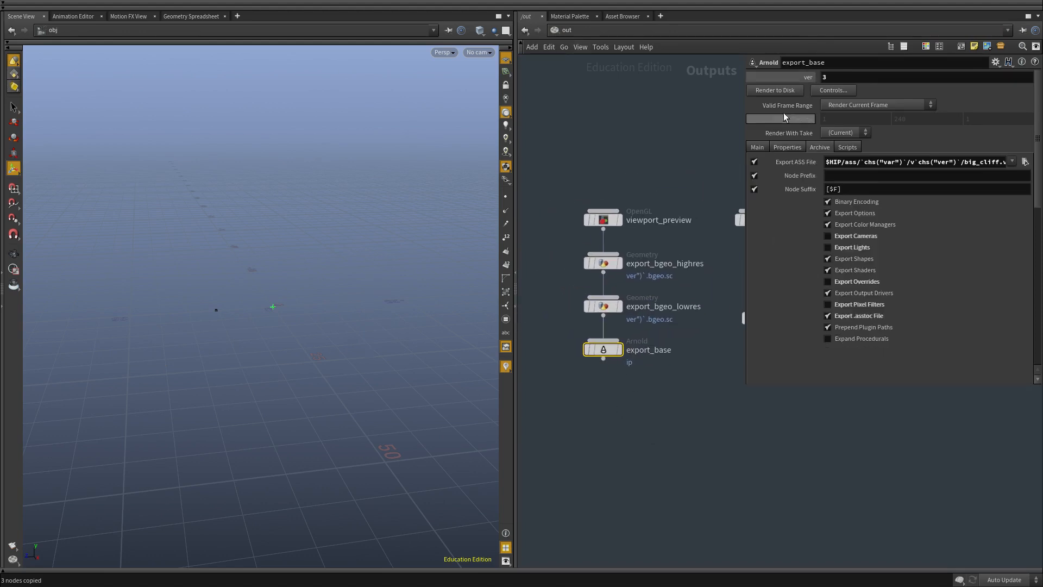
click(757, 148)
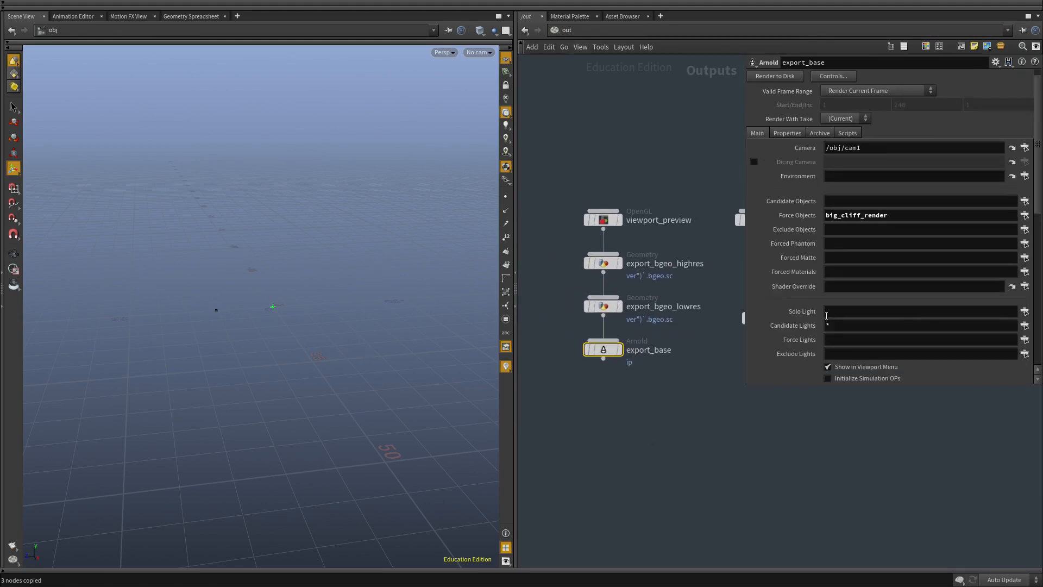
scroll(1015, 192, down, 2)
drag(1037, 194, 1041, 390)
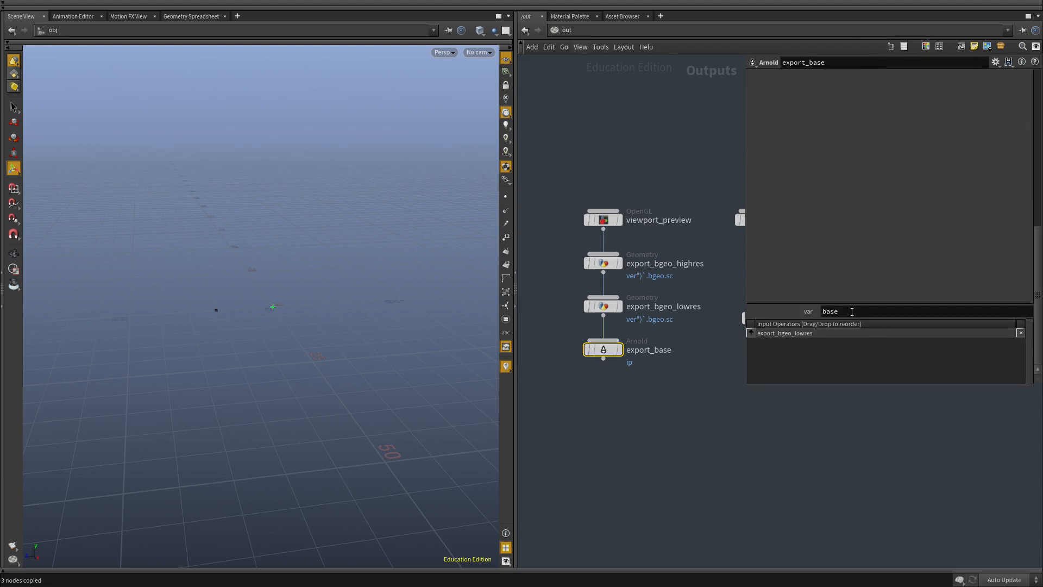
Return to the object network and place an Arnold Procedural Rw node below the big_cliff geometry nodes.
click(555, 31)
click(579, 81)
key(Tab)
text(arnold)
key(Down)
key(Down)
key(Down)
key(Down)
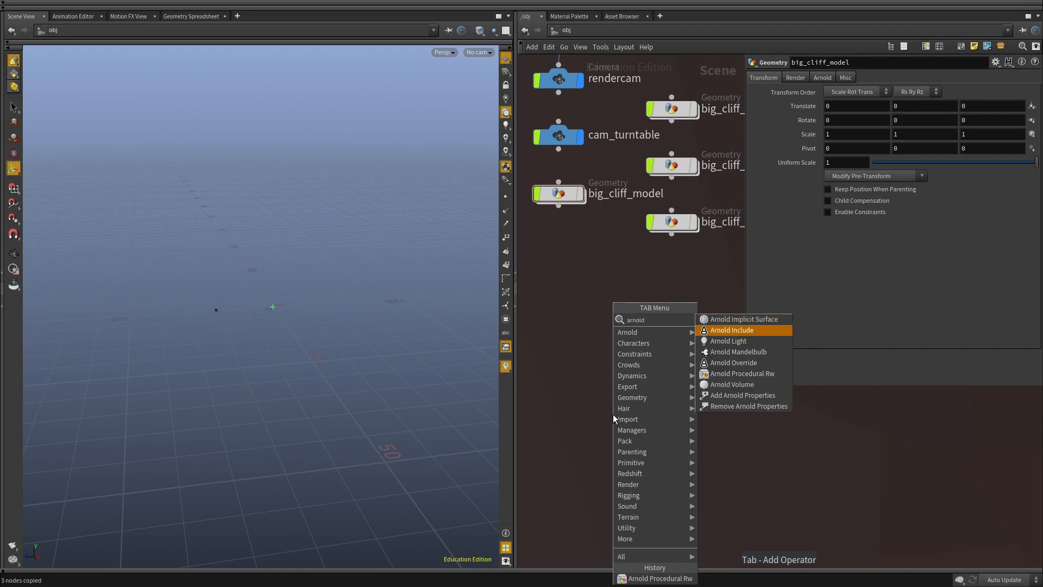
key(Down)
key(Return)
click(612, 414)
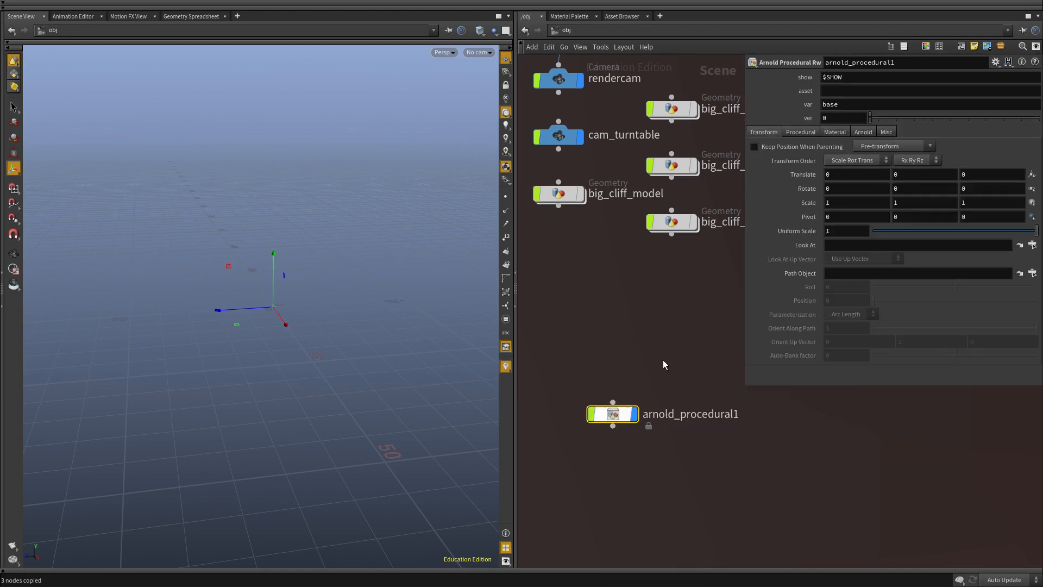
Set the Arnold procedural's asset to big_cliff and its ver parameter to 3.
click(849, 91)
text(big_cliff)
key(Return)
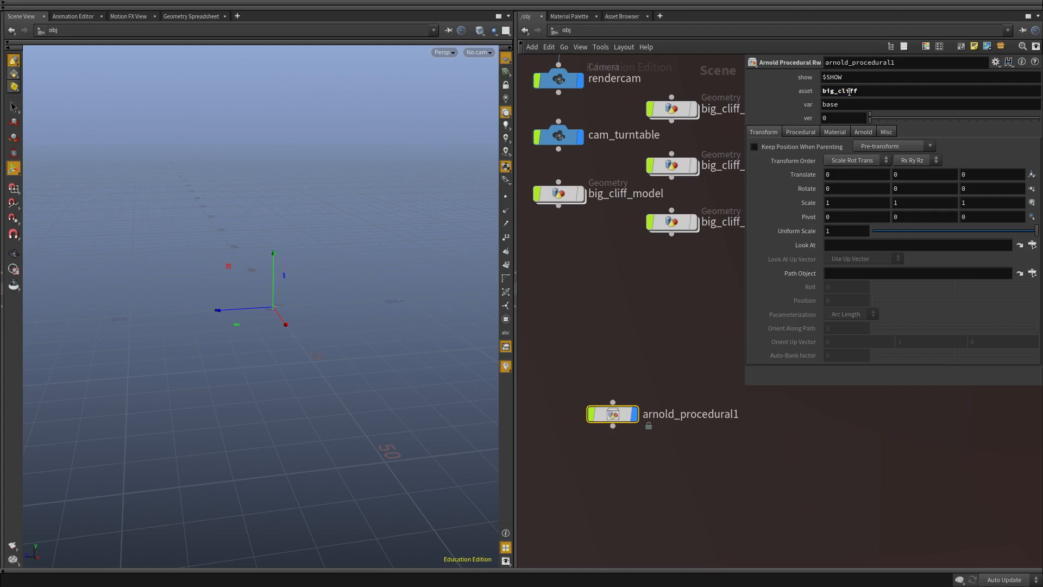
click(842, 118)
text(3)
key(Return)
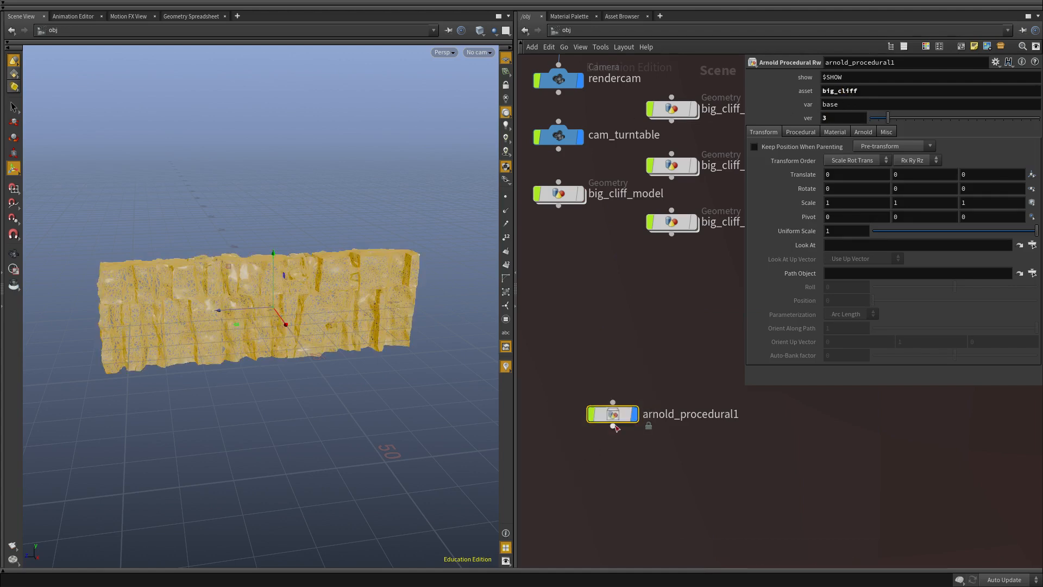
Turn off the viewport display of arnold_procedural1.
scroll(582, 429, down, 3)
scroll(582, 433, up, 3)
drag(543, 374, 600, 295)
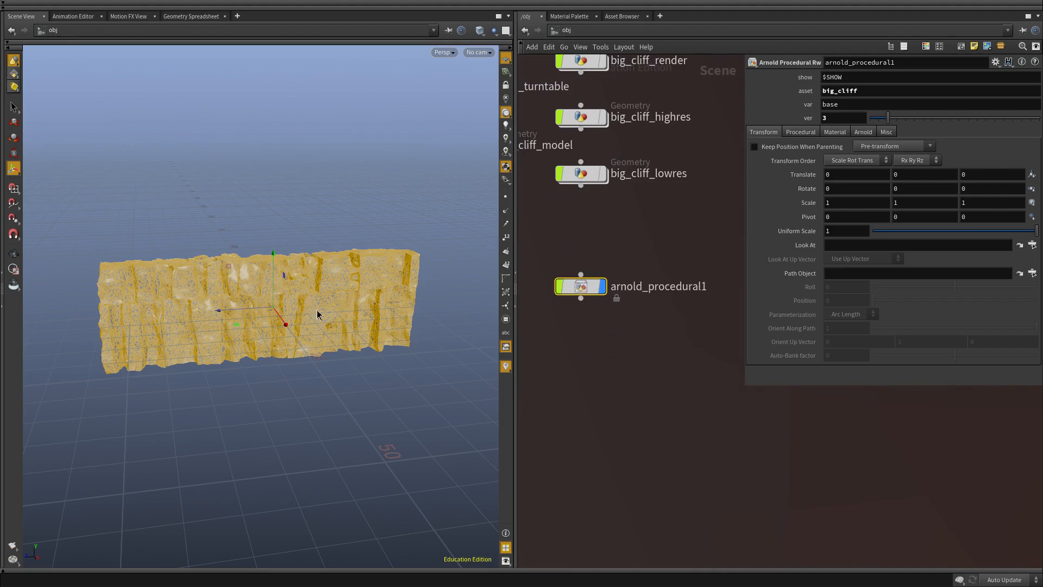
middle_drag(596, 342, 595, 516)
click(602, 461)
middle_drag(637, 408, 685, 441)
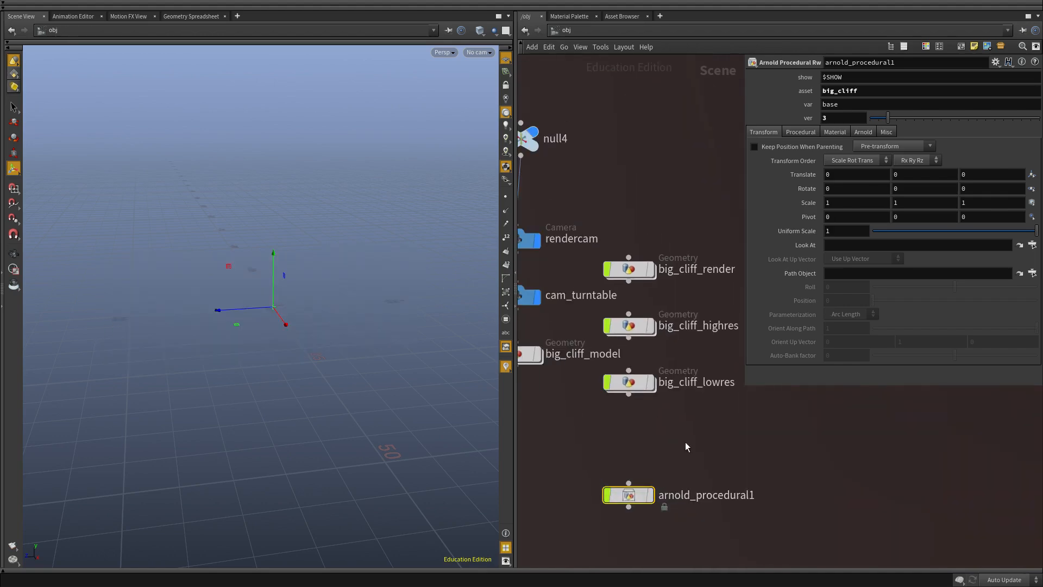
Go into big_cliff_lowres, inspect the reduced cliff mesh from closer with its wireframe shown, and return to the object network.
double_click(632, 382)
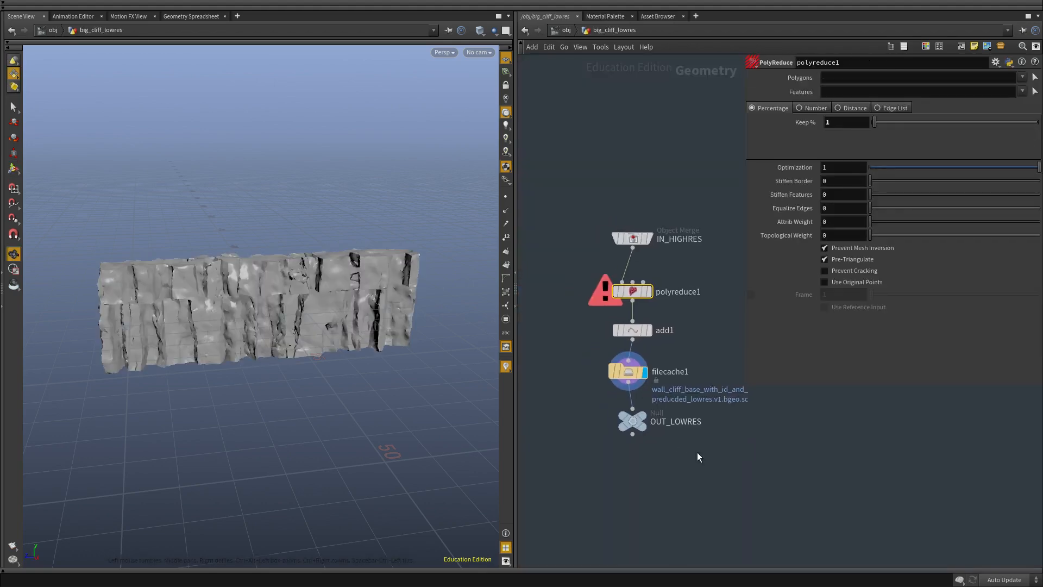
drag(259, 328, 217, 328)
right_drag(218, 328, 324, 329)
mouse_move(323, 328)
mouse_down()
mouse_move(400, 350)
mouse_move(352, 363)
mouse_up()
key(shift+w)
key(shift+w)
click(558, 31)
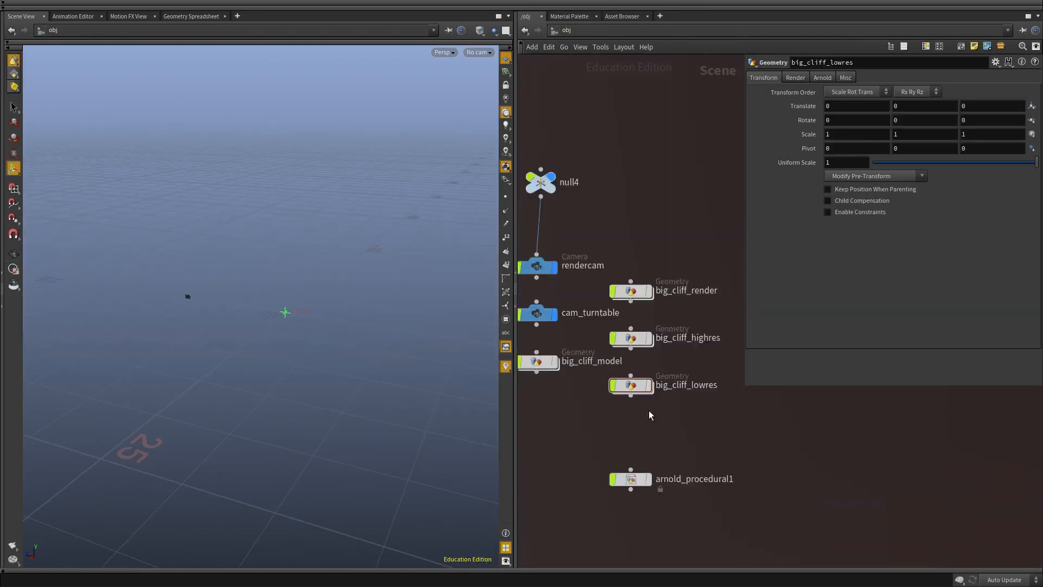
Rename arnold_procedural1 as big_cliff_render_proc, reusing part of the name of an existing cliff node.
double_click(665, 392)
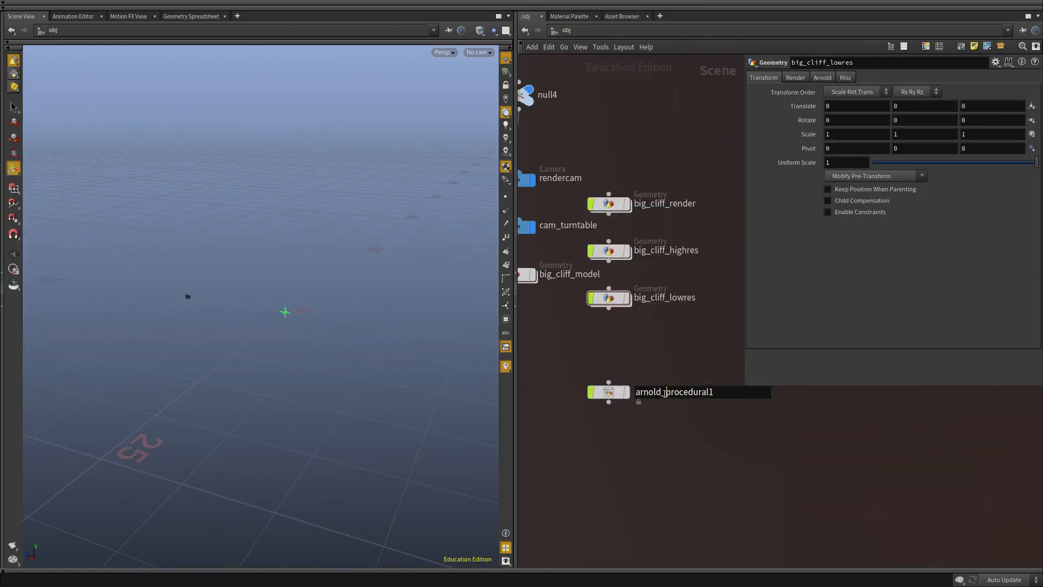
double_click(652, 299)
key(shift+Home)
key(ctrl+c)
double_click(700, 401)
key(ctrl+v)
text(_render_proc)
key(Return)
scroll(634, 403, down, 4)
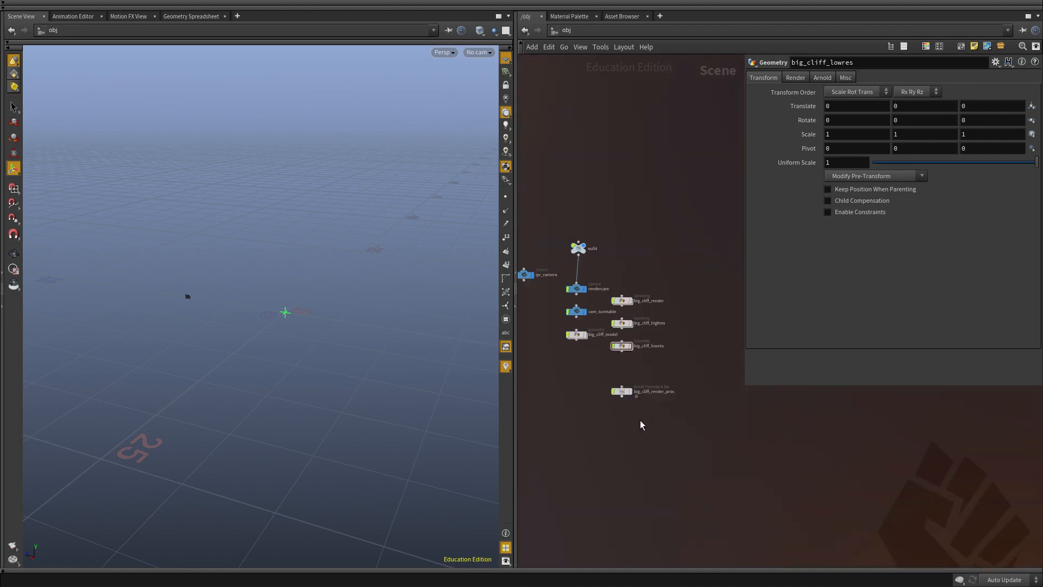
Colour the big_cliff_render_proc node blue in the network.
click(622, 392)
key(c)
click(981, 534)
key(c)
scroll(605, 376, up, 3)
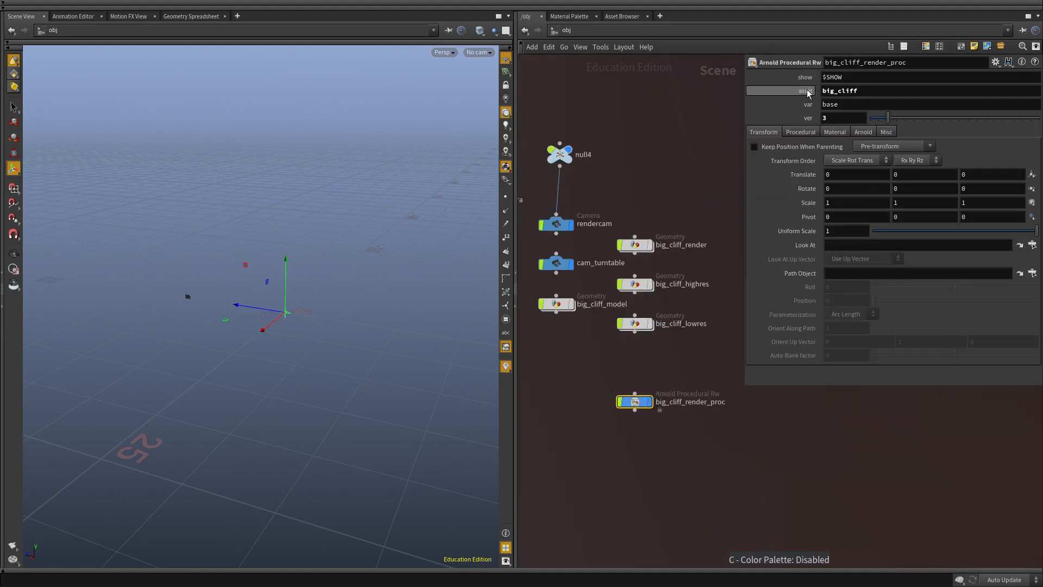
Assign the /shop/big_cliff_base material to the big_cliff_render_proc node.
click(835, 132)
click(1026, 146)
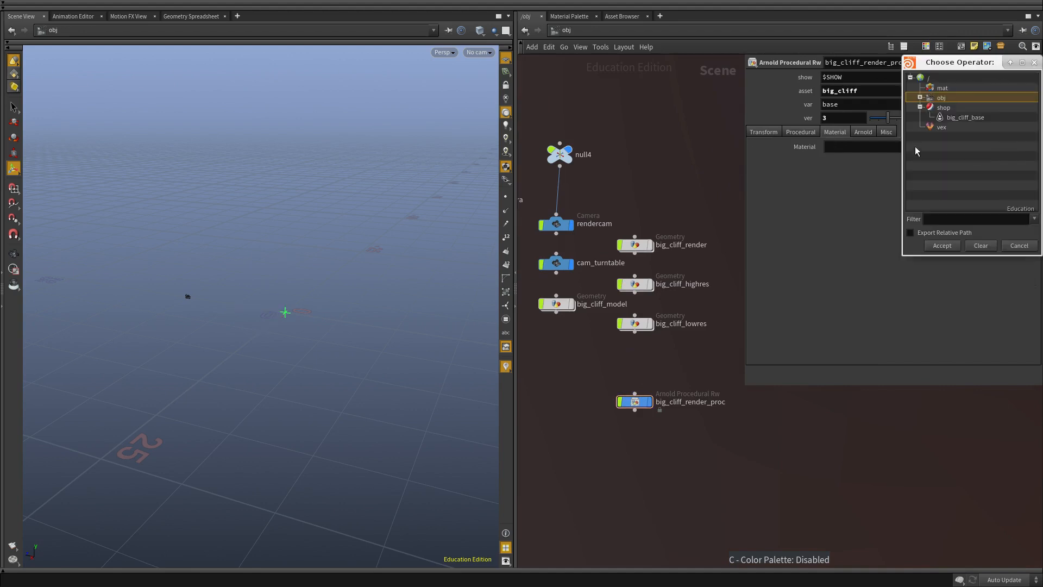
click(943, 119)
click(943, 246)
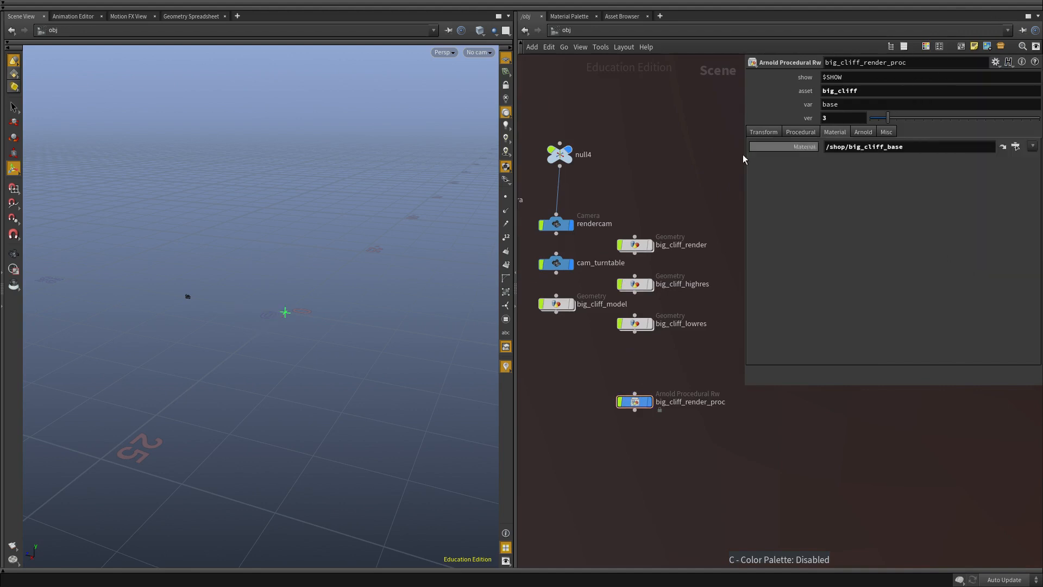
Paste the copied parent null with its sun and sky Arnold lights above the camera nodes.
scroll(646, 413, down, 3)
drag(629, 452, 629, 461)
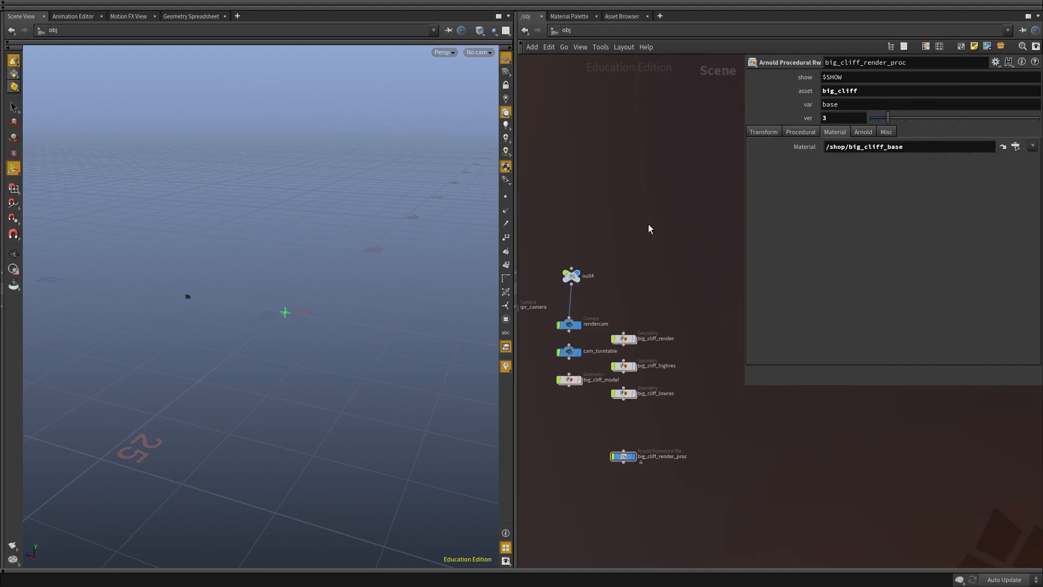
middle_drag(655, 234, 648, 264)
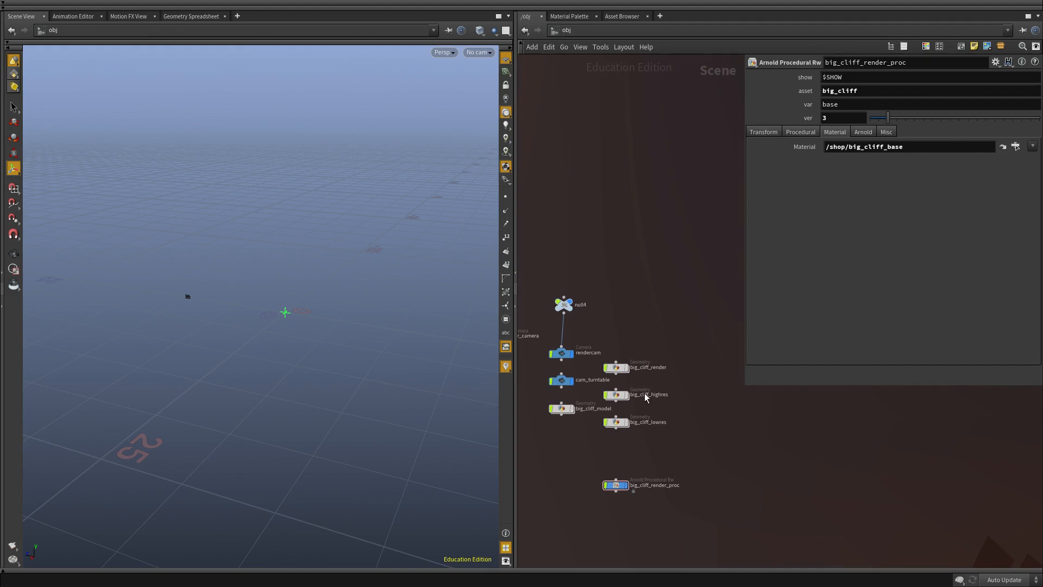
middle_drag(626, 238, 636, 272)
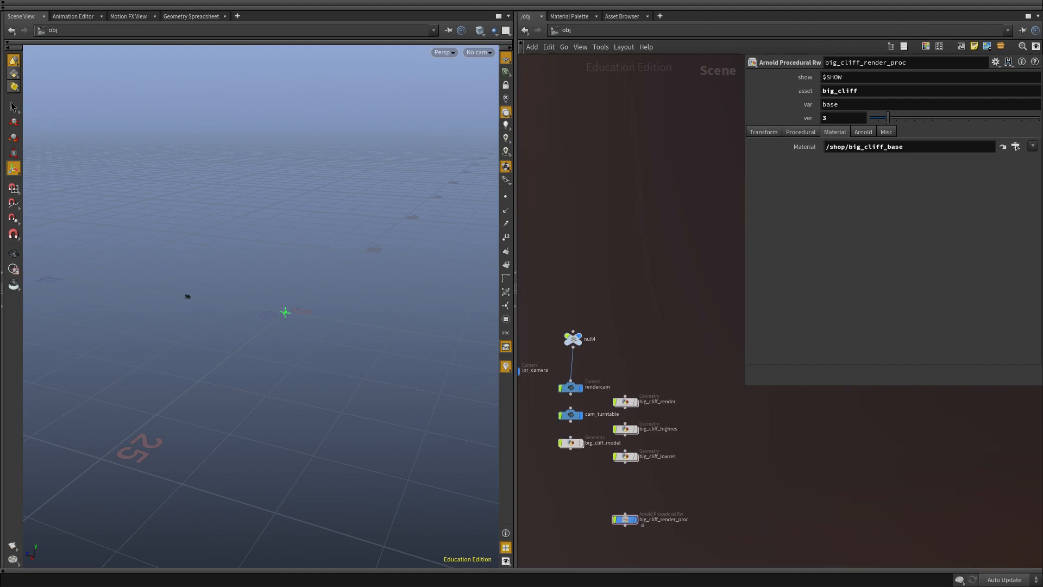
middle_drag(574, 246, 580, 261)
key(ctrl+v)
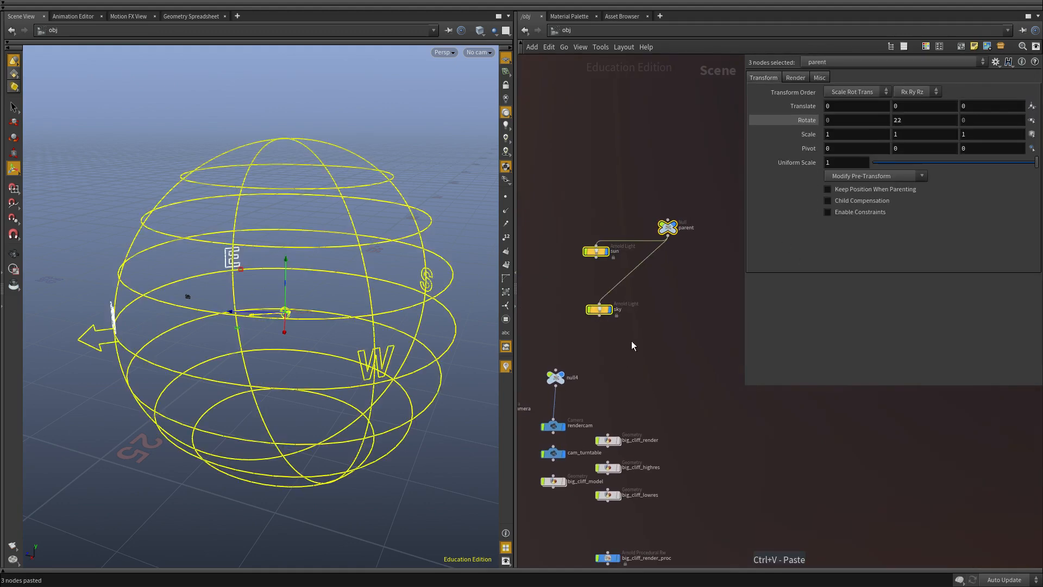
middle_drag(653, 378, 671, 341)
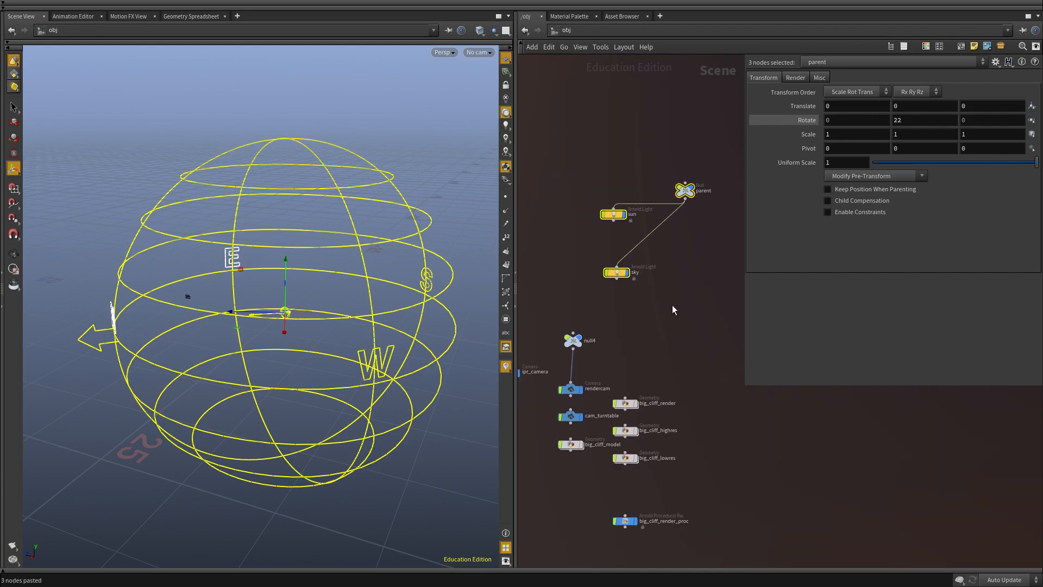
Review the transform and light settings of the sun and sky Arnold lights.
click(617, 272)
click(614, 215)
click(764, 77)
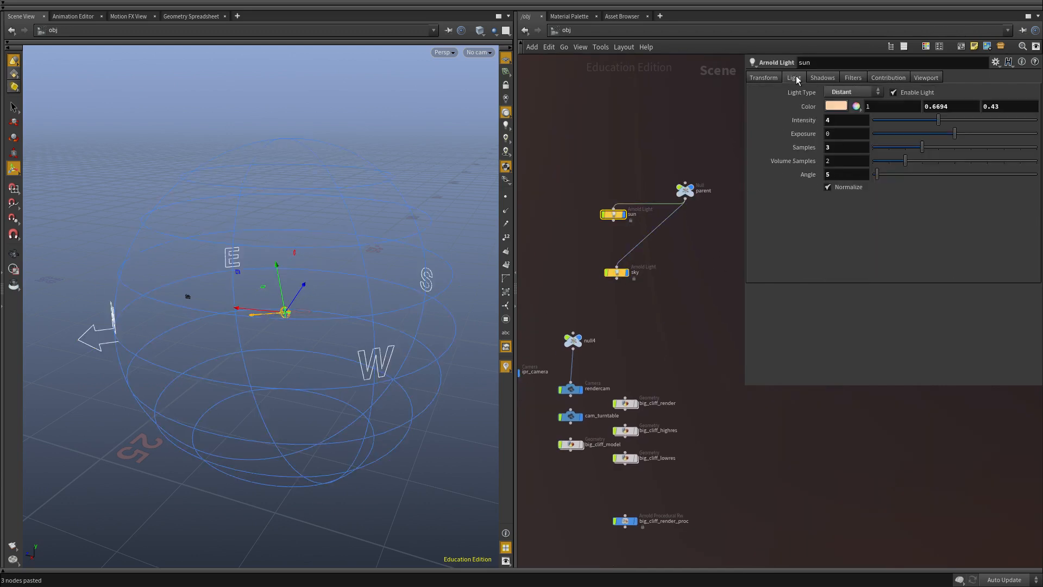
drag(645, 251, 615, 293)
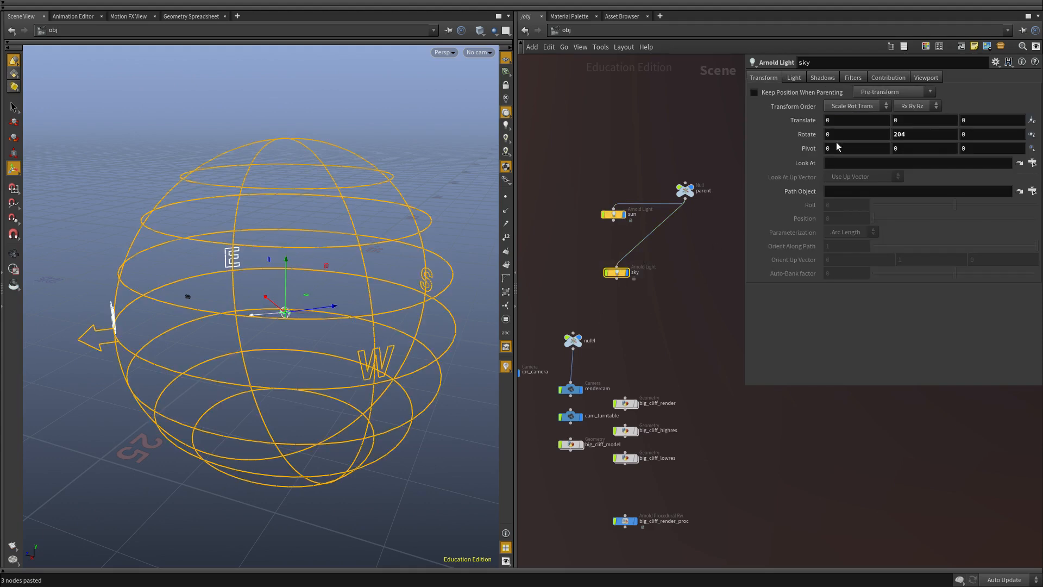
click(801, 79)
drag(612, 233, 608, 243)
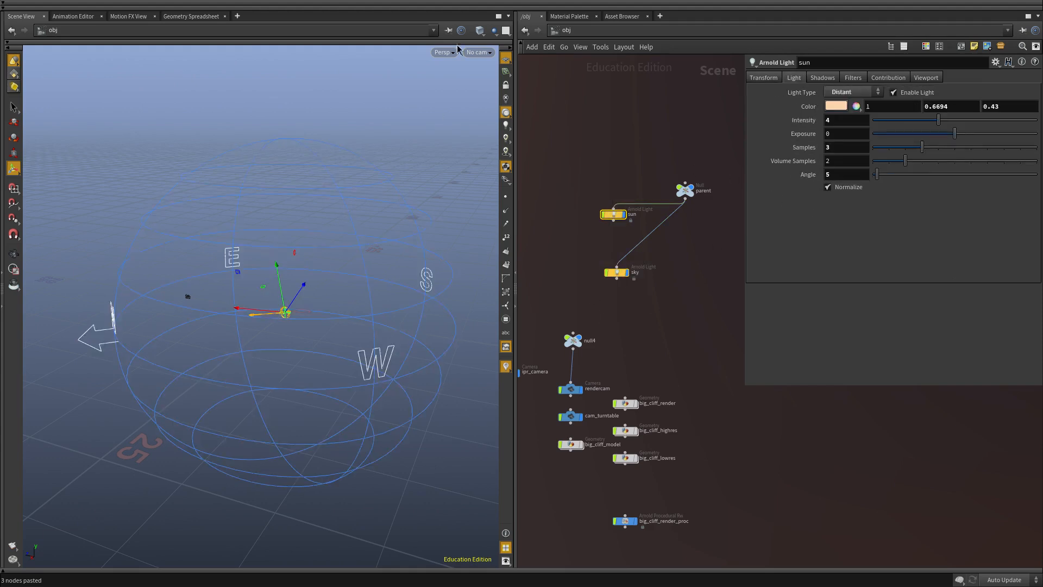
View the scene through rendercam, turn on the display of big_cliff_render_proc and select that node.
click(478, 52)
click(501, 127)
middle_drag(685, 335, 720, 187)
scroll(676, 379, up, 2)
click(672, 368)
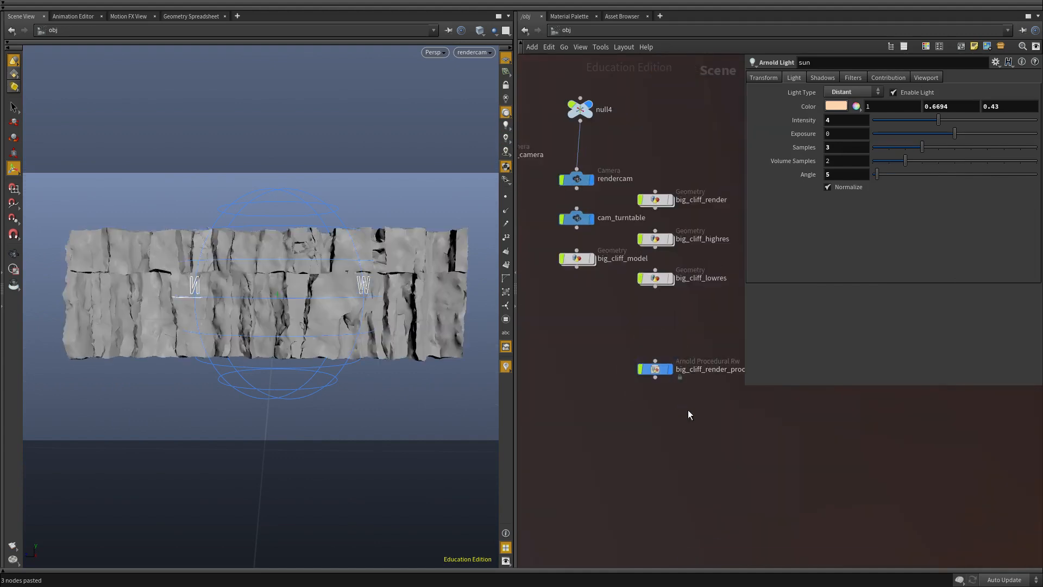
drag(681, 406, 643, 367)
middle_drag(659, 99, 633, 145)
Go to the output network, enlarge the network view and select the ipr_base Arnold node.
click(576, 31)
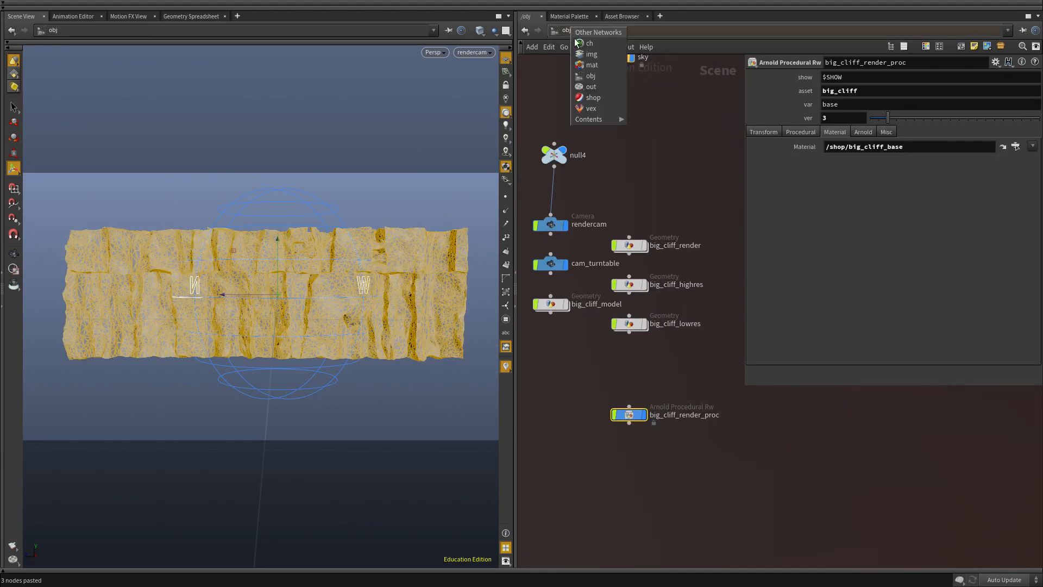
click(587, 84)
drag(483, 360, 396, 367)
middle_drag(641, 421, 590, 439)
drag(563, 428, 419, 371)
middle_drag(579, 405, 502, 441)
drag(595, 333, 527, 415)
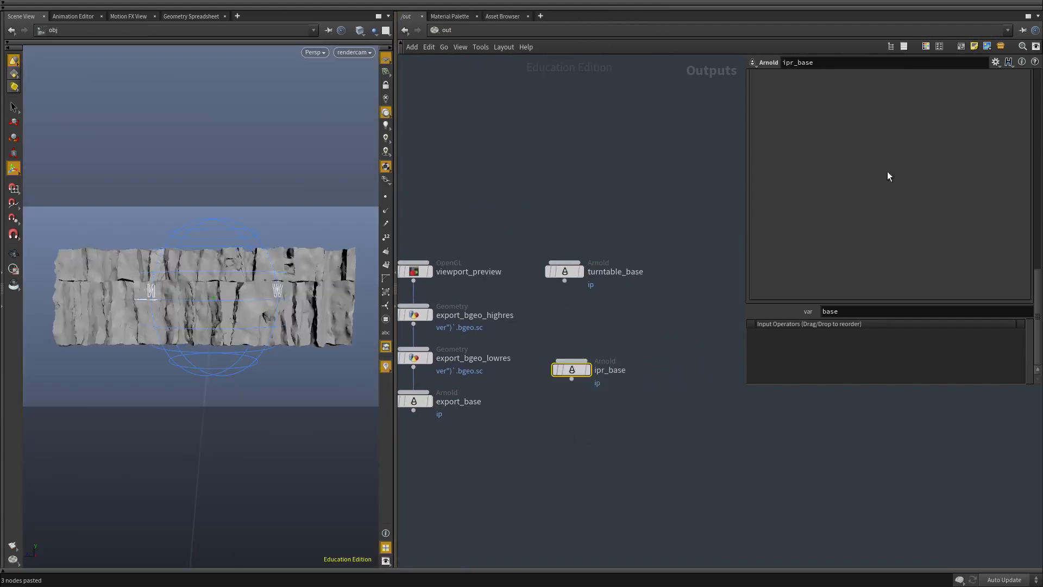
In ipr_base's main settings, choose big_cliff_render_proc as the forced object and accept sun and sky as candidate lights.
scroll(829, 115, up, 3)
drag(1037, 260, 1036, 85)
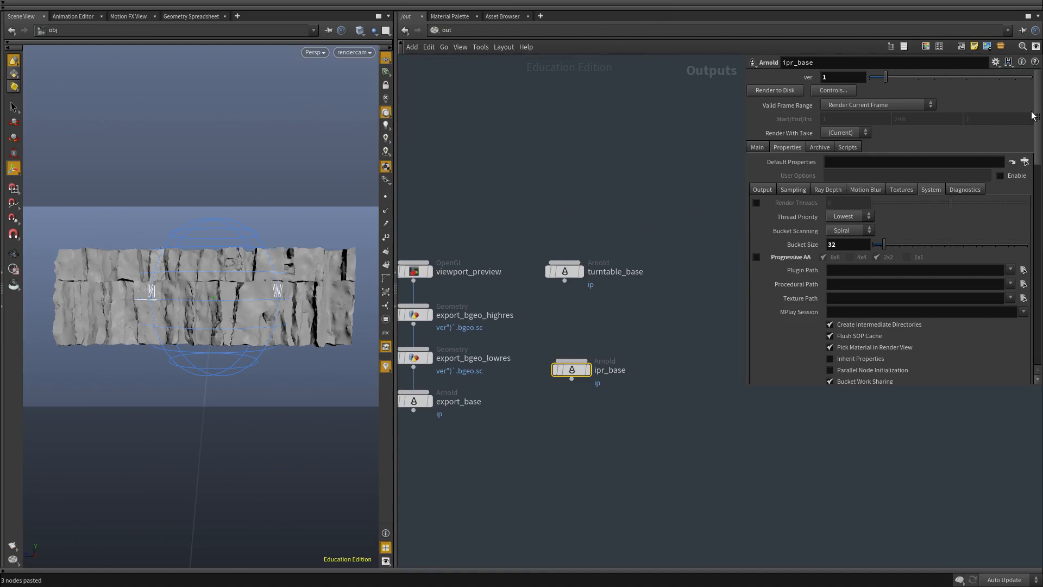
click(756, 149)
click(1027, 233)
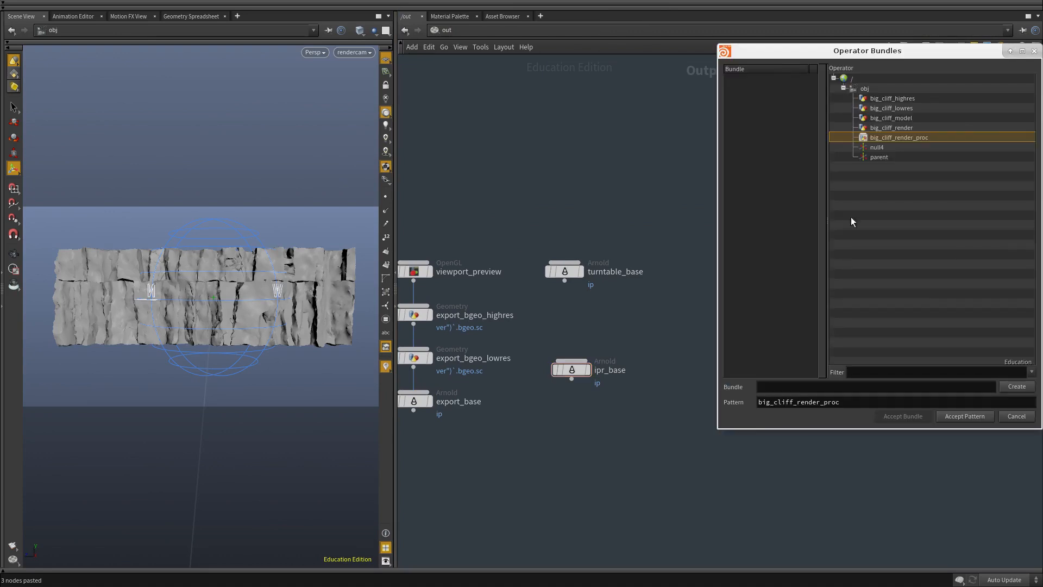
double_click(892, 136)
scroll(983, 281, down, 2)
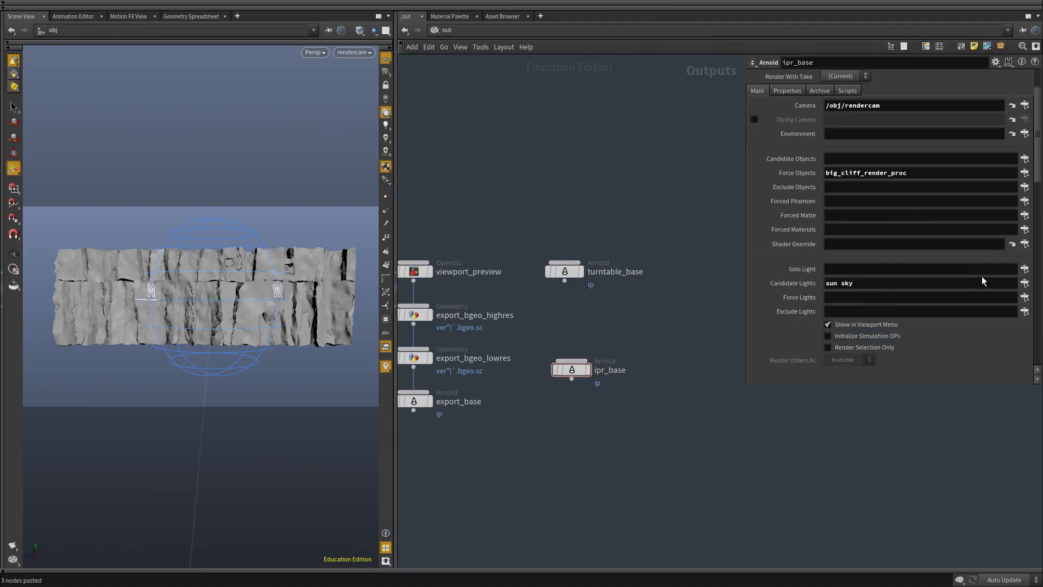
click(1025, 283)
click(964, 416)
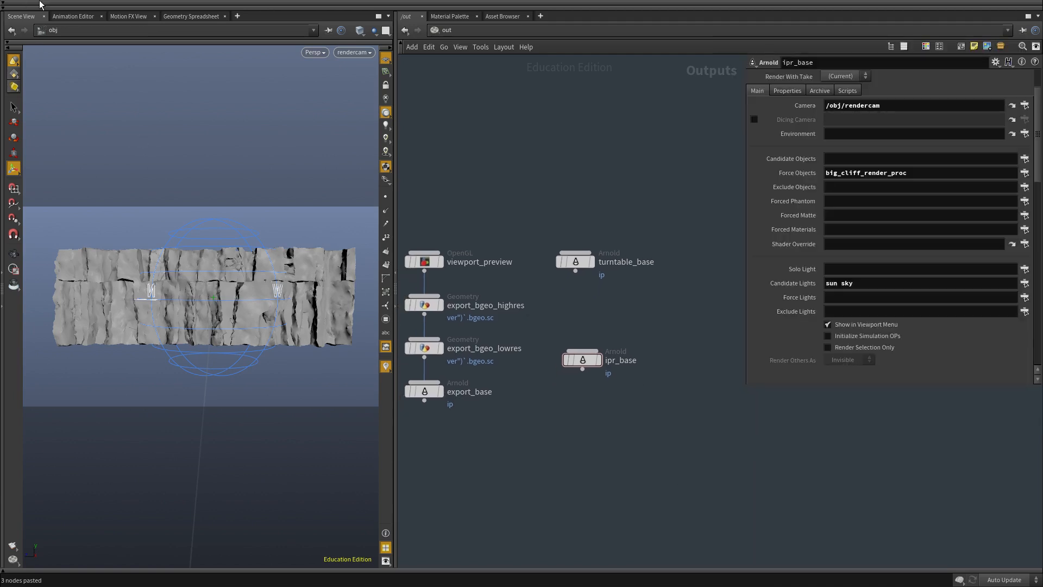
Replace the Animation Editor with a Render View and start rendering /out/ipr_base in it.
right_click(71, 20)
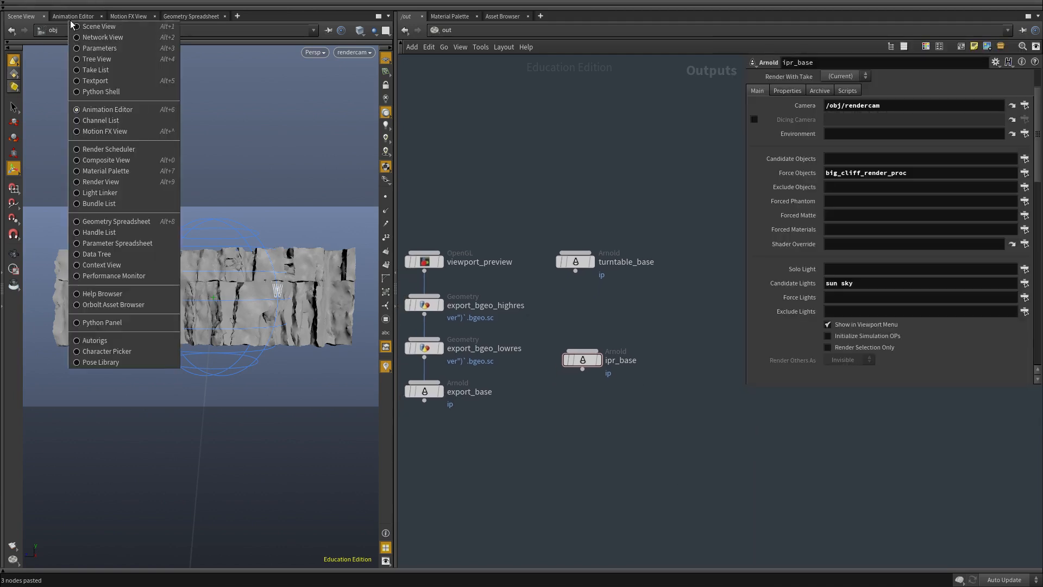
click(103, 182)
click(63, 16)
click(136, 31)
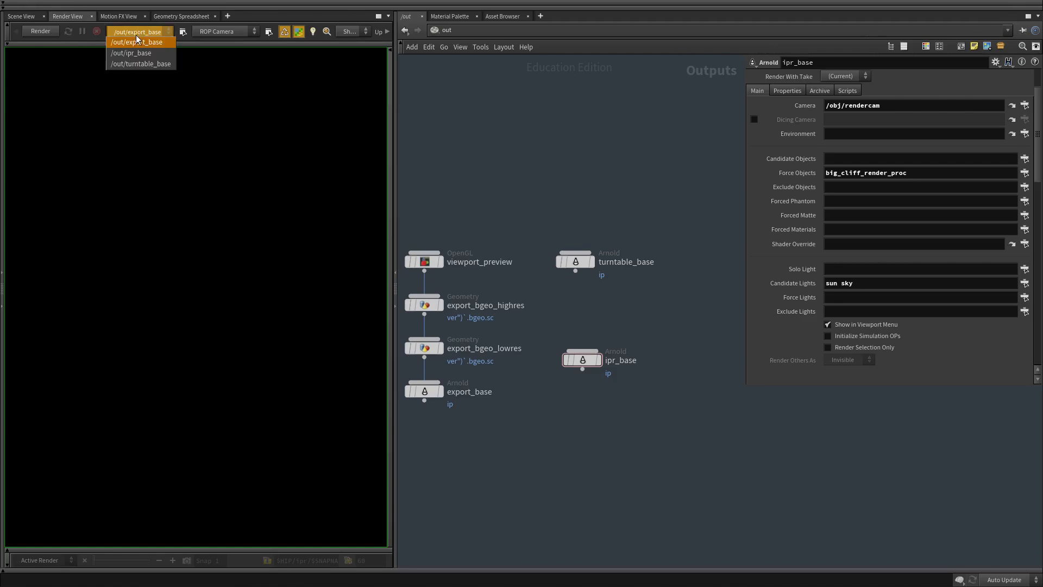
click(138, 50)
click(54, 30)
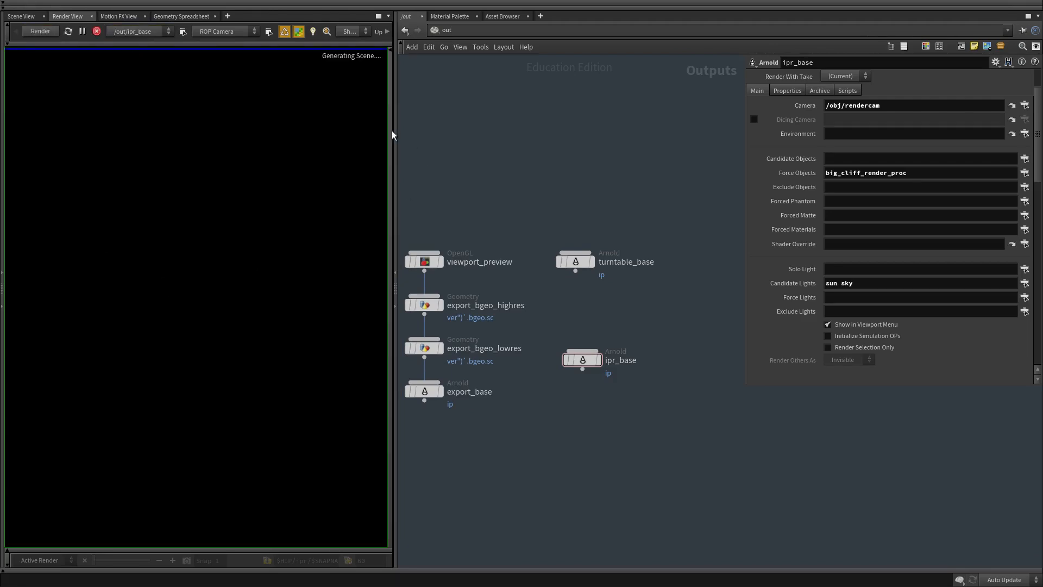
Widen the Render View and examine the cliff render together with ipr_base's sampling settings.
drag(393, 129, 586, 137)
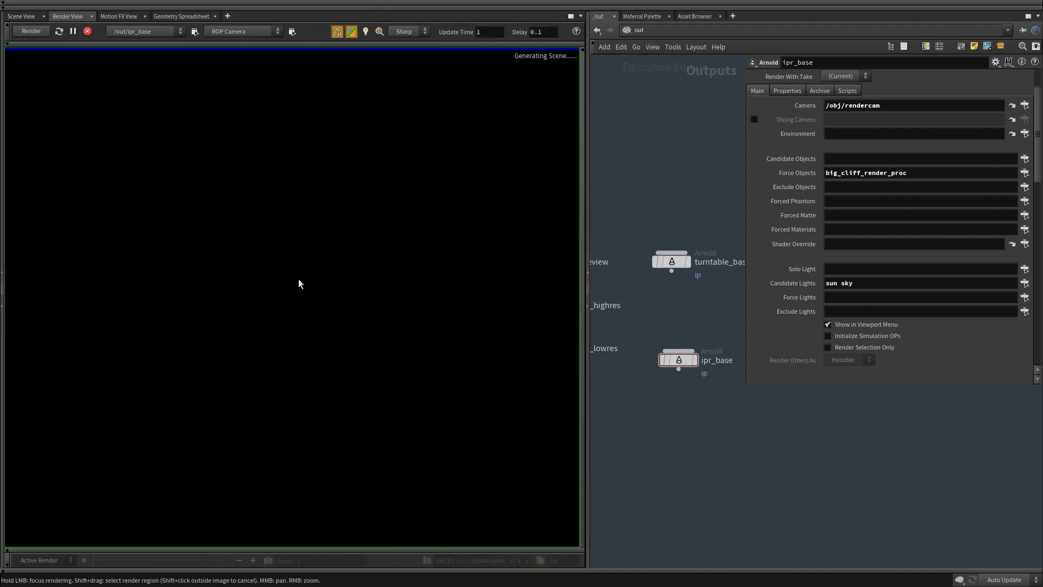
click(182, 45)
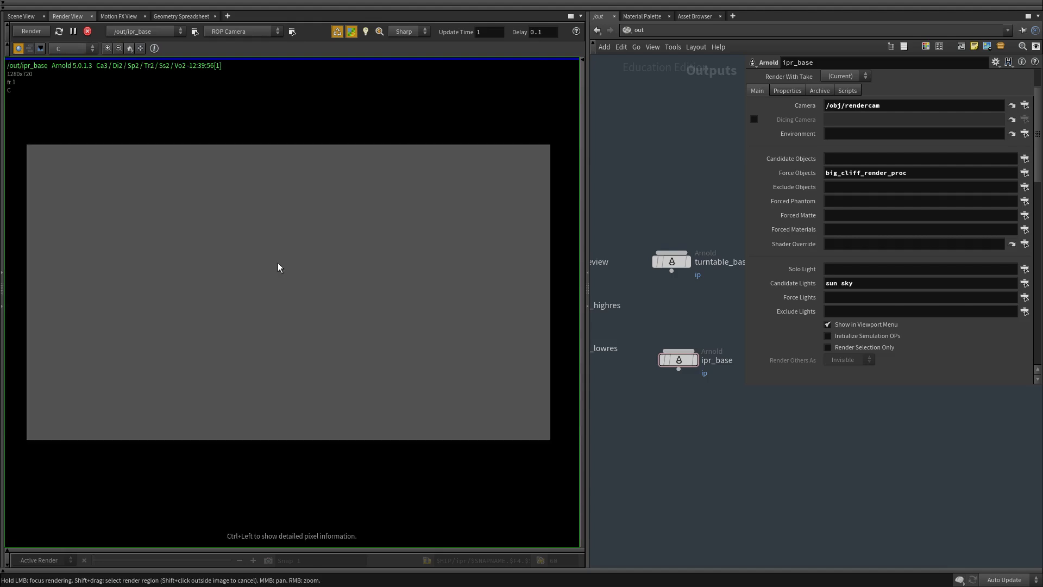
click(791, 90)
click(794, 133)
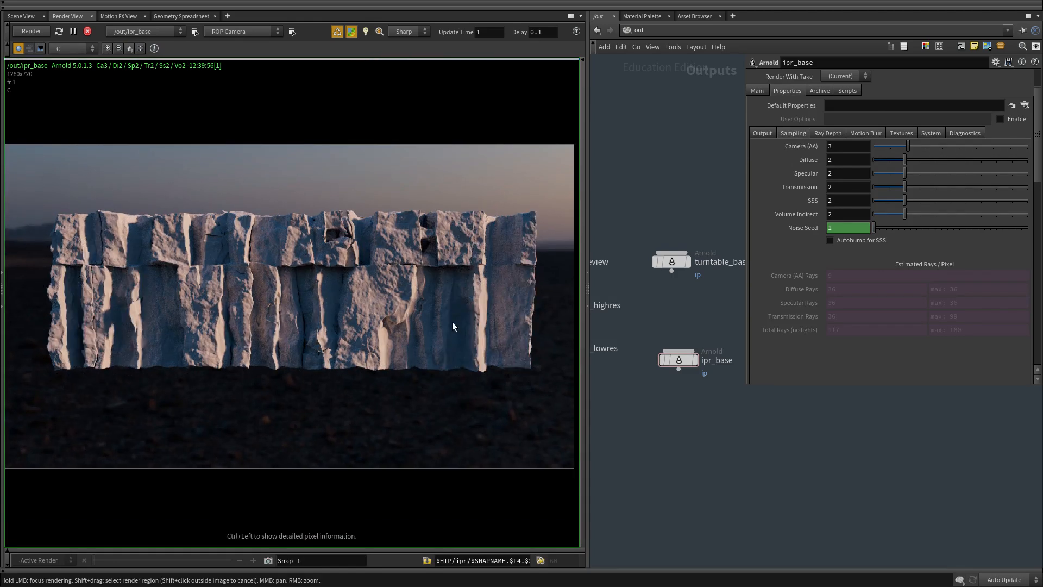
middle_drag(470, 301, 469, 259)
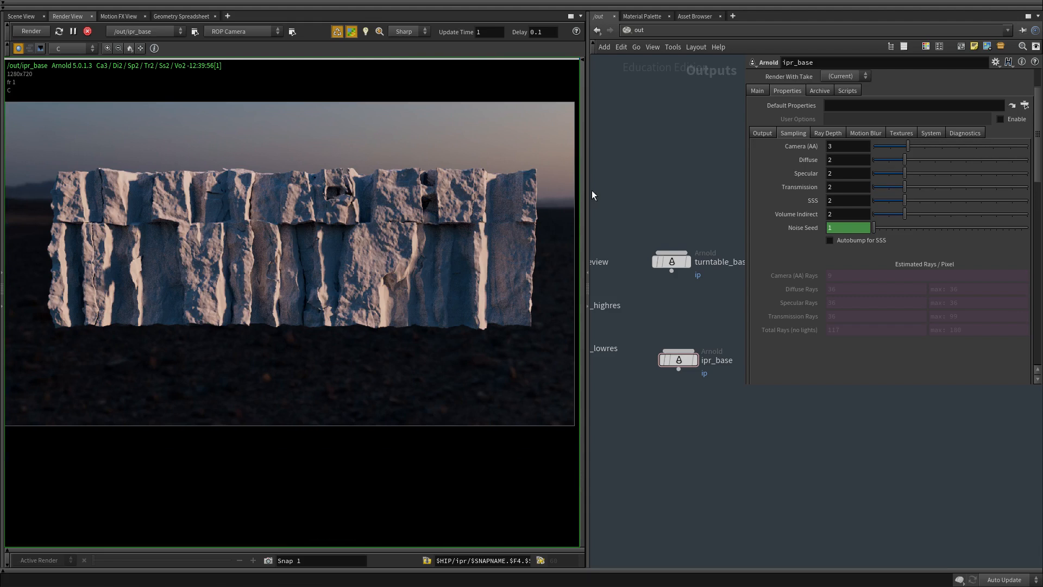
Adjust the width of the Render View and go to the shop network with the big_cliff_base shader.
drag(587, 186, 552, 186)
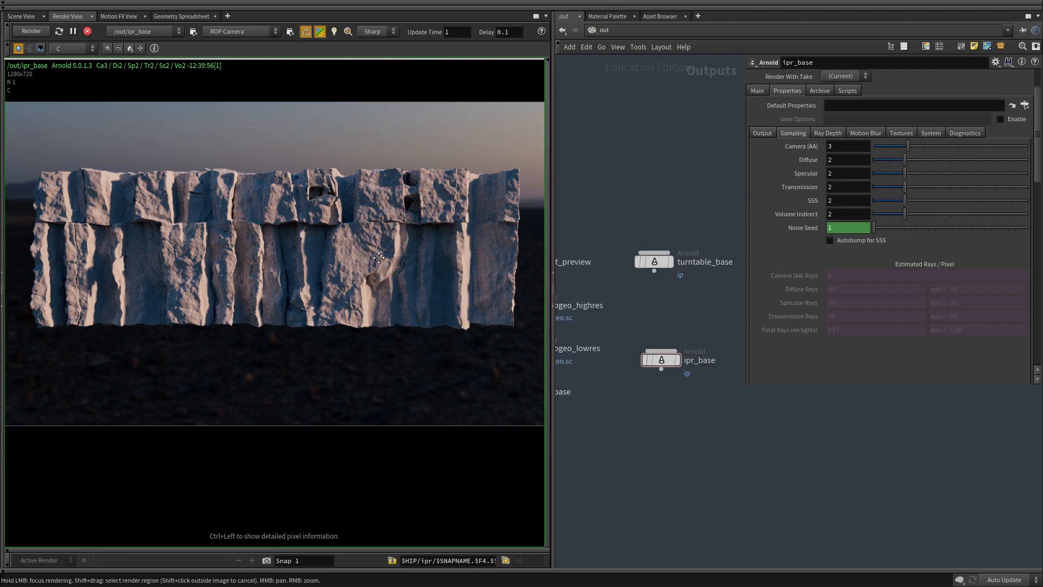
click(605, 30)
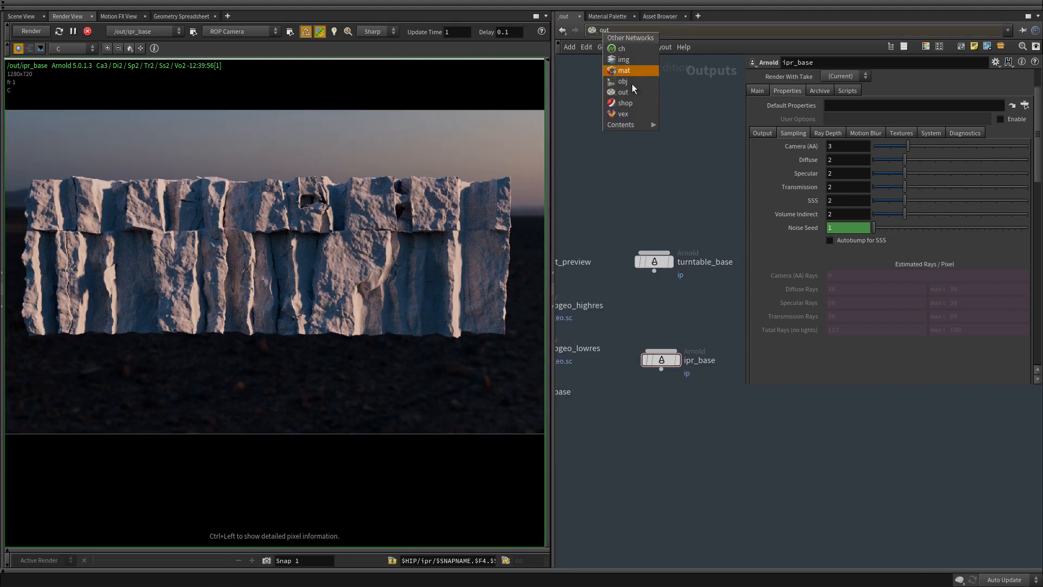
click(626, 103)
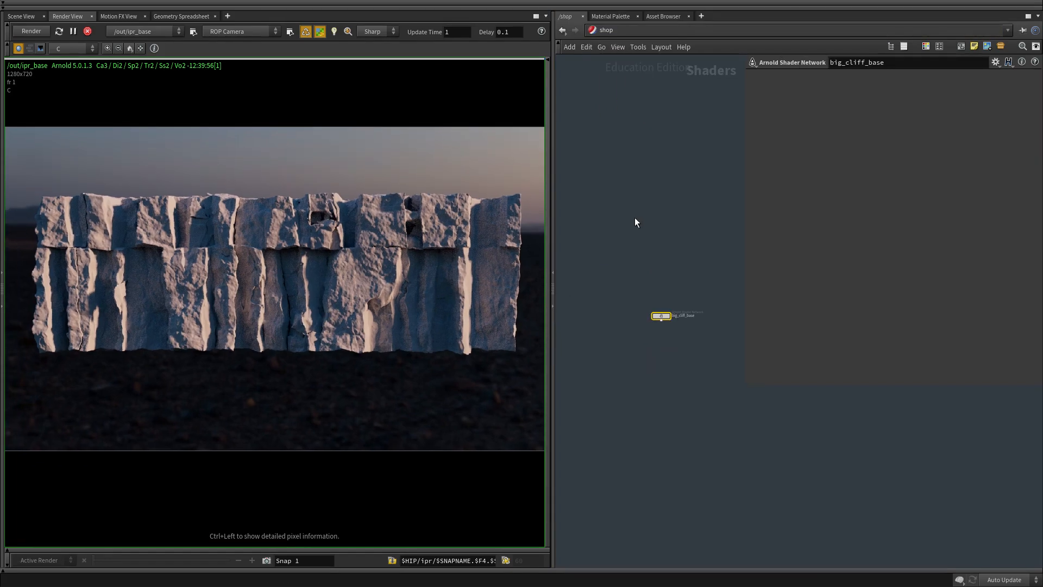
drag(549, 204, 578, 213)
Bring up the MPlay texture windows and resize and place the procedural_rock_texture_D_tiled colour map beside its bump map.
drag(1, 37, 776, 7)
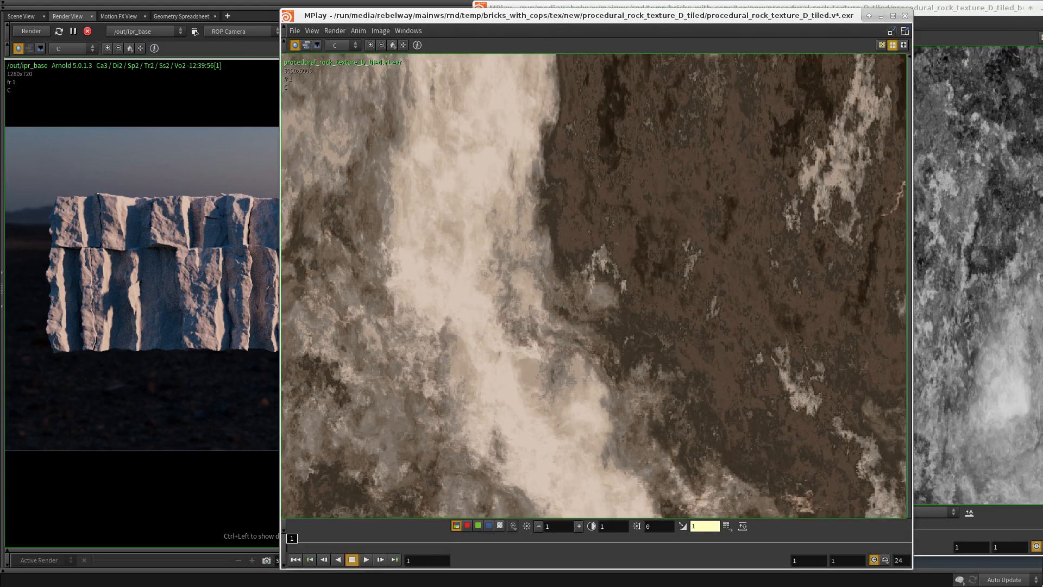
alt+right_drag(717, 435, 486, 268)
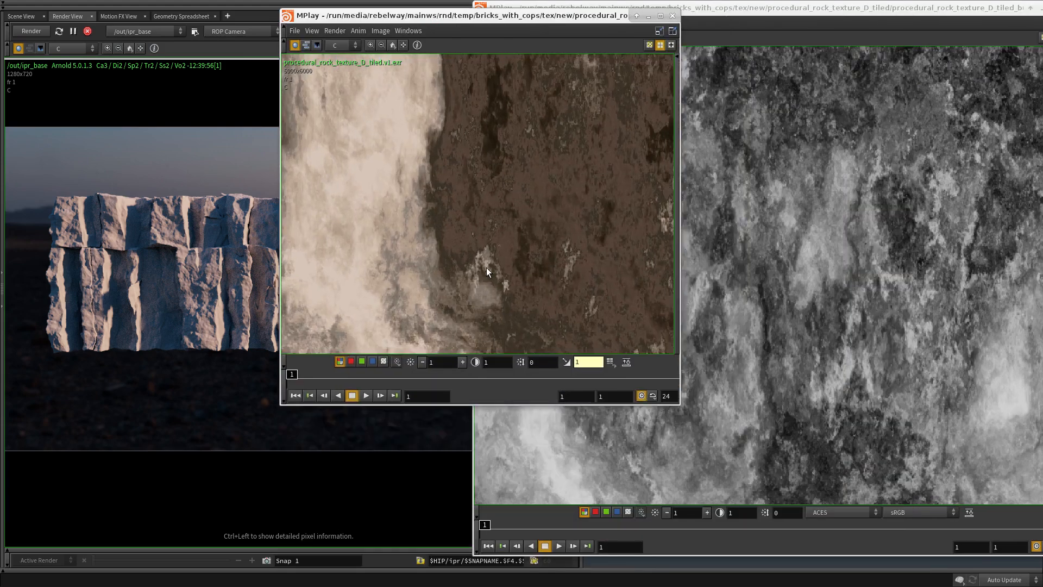
alt+drag(487, 268, 371, 345)
scroll(301, 216, down, 1)
click(277, 122)
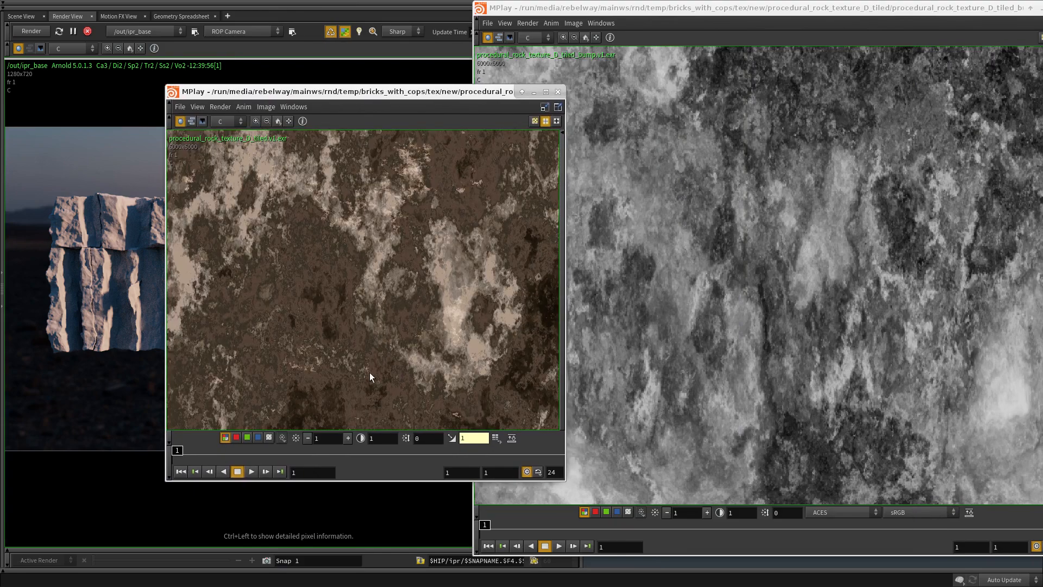
alt+right_drag(513, 392, 558, 443)
scroll(392, 342, down, 3)
scroll(393, 356, down, 6)
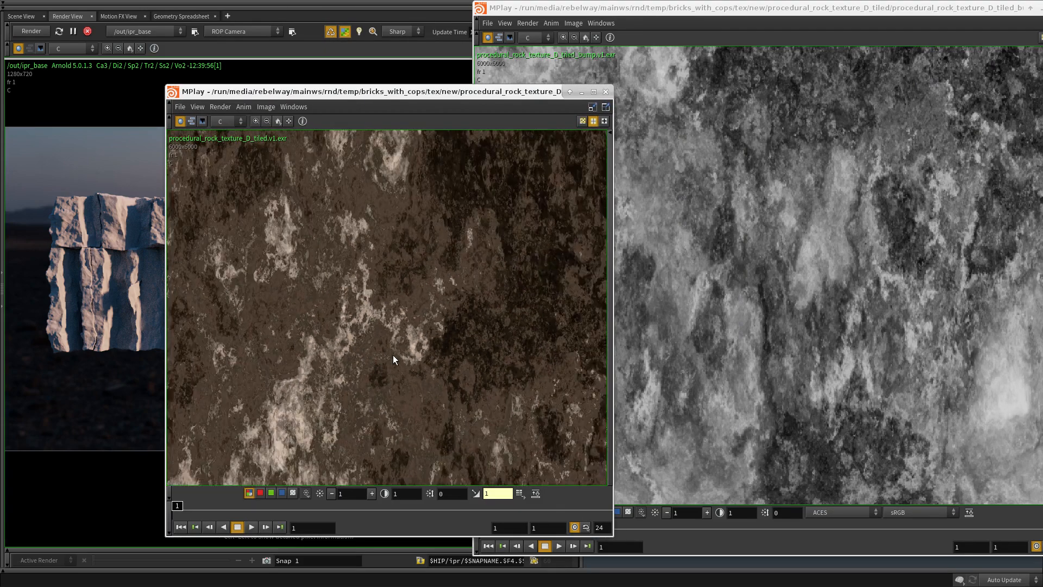
alt+drag(165, 119, 33, 99)
Examine the whole bump map and its fine detail, comparing it with the colour texture.
click(882, 327)
scroll(768, 325, down, 4)
scroll(768, 325, down, 6)
middle_drag(771, 283, 779, 337)
scroll(902, 271, up, 5)
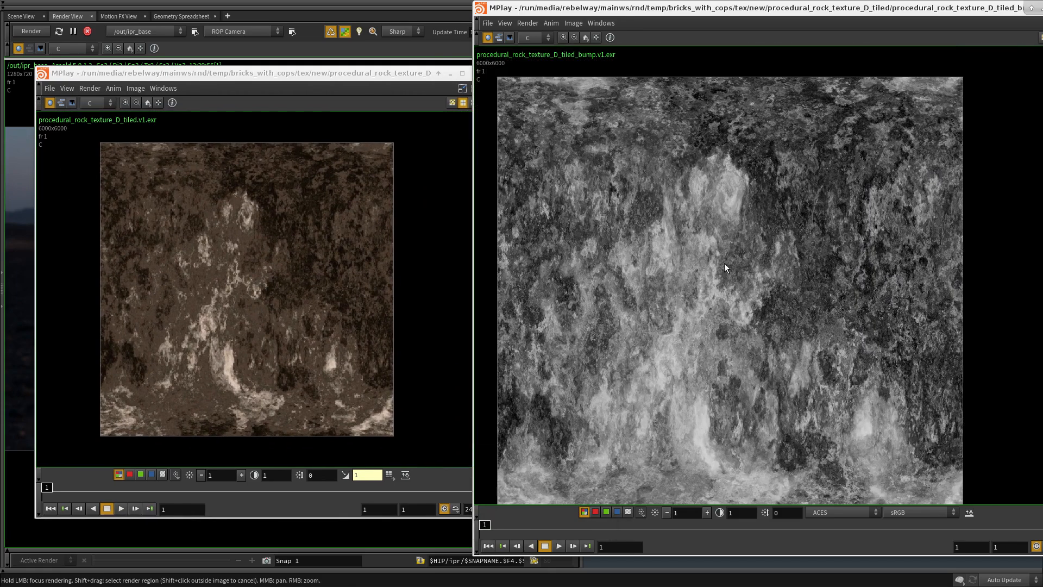
scroll(725, 263, up, 8)
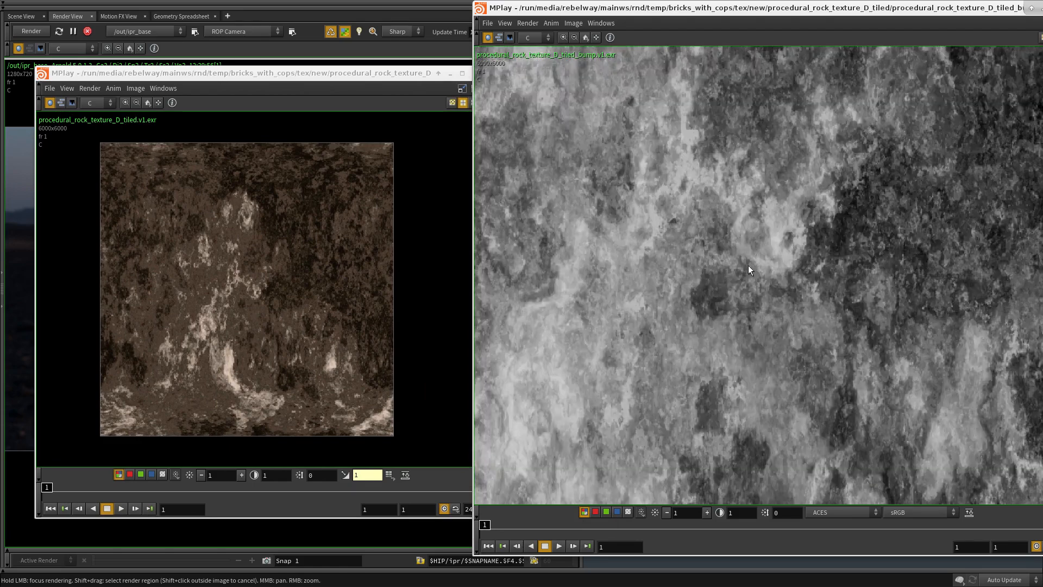
scroll(748, 266, up, 1)
scroll(719, 358, up, 1)
scroll(259, 344, up, 6)
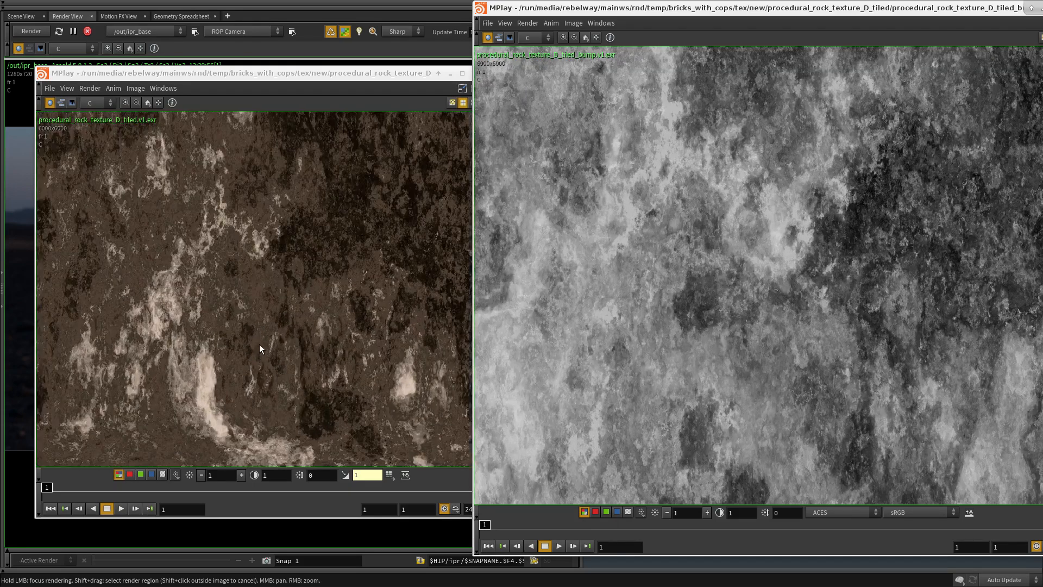
scroll(344, 346, down, 4)
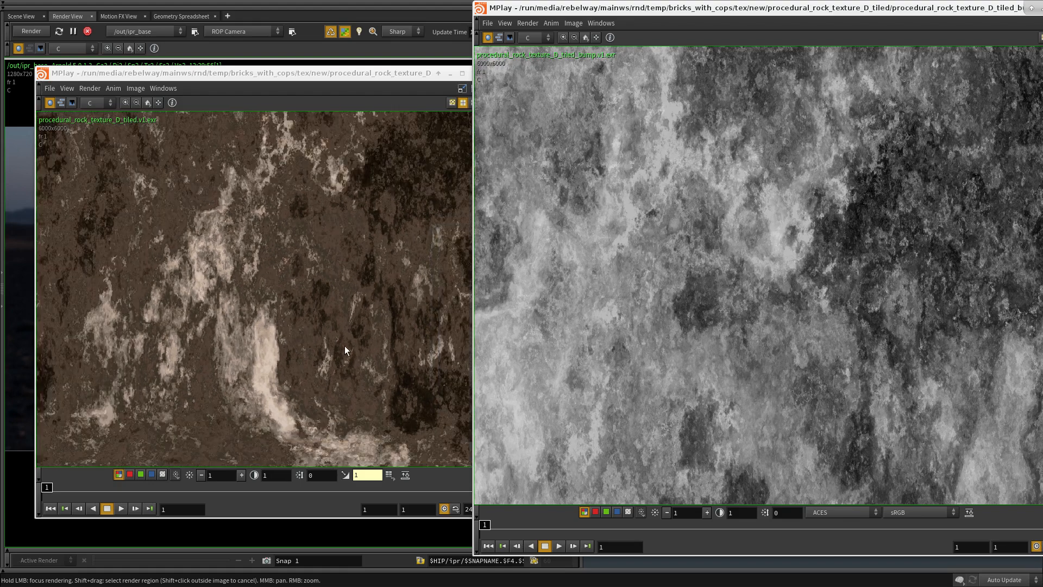
Compare the colour texture's appearance at display gamma 2.2 and at gamma 1.
click(358, 476)
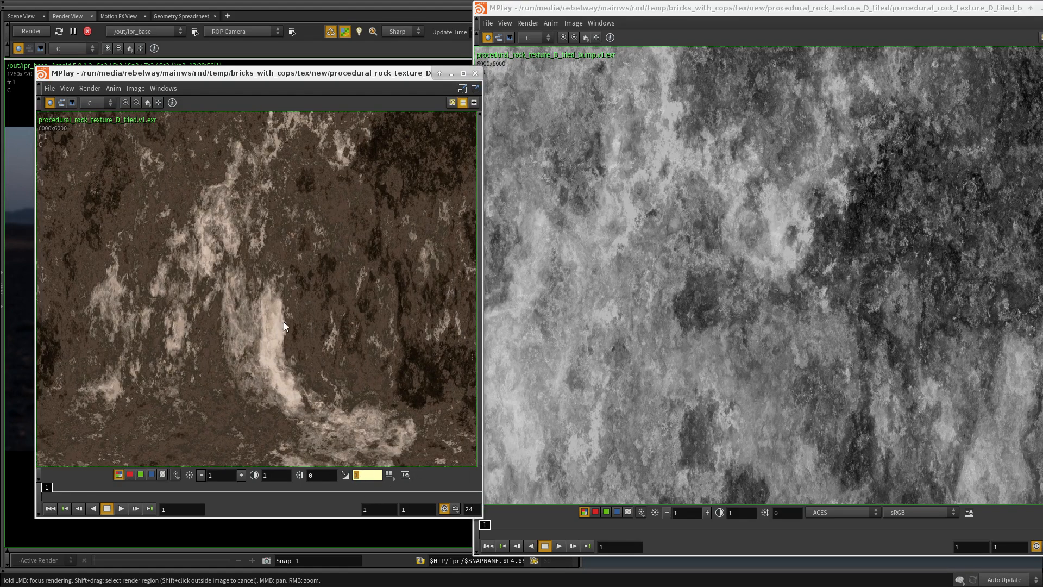
text(2.2)
key(Return)
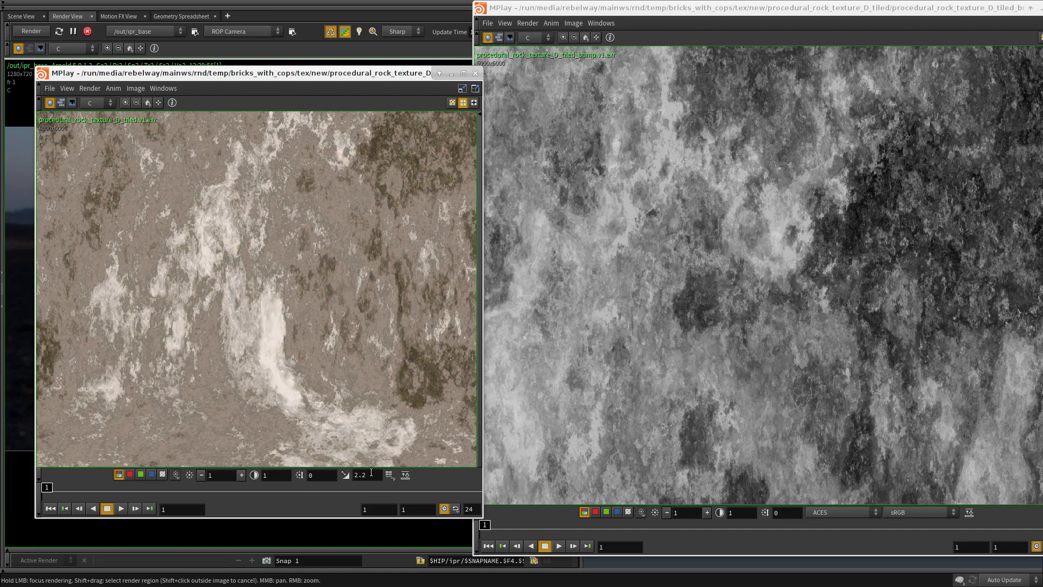
drag(371, 472, 355, 474)
text(1)
key(Return)
Examine the light streaks, dark patches and overall layout of the tiled rock colour texture.
scroll(304, 336, down, 1)
middle_drag(360, 261, 499, 281)
middle_drag(320, 221, 249, 346)
middle_drag(341, 380, 322, 276)
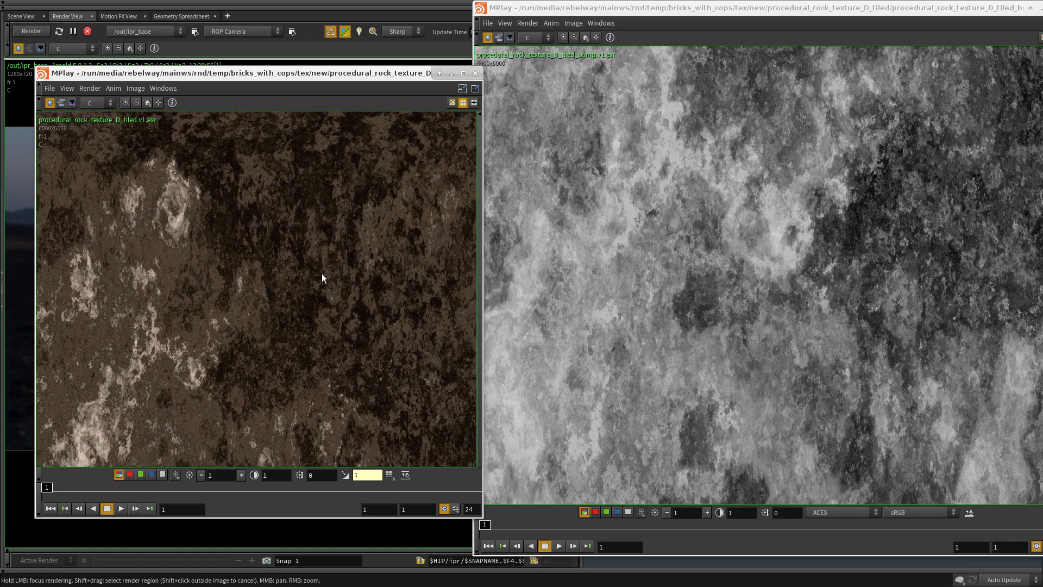
middle_drag(237, 293, 329, 237)
middle_drag(223, 368, 270, 267)
middle_drag(280, 374, 276, 356)
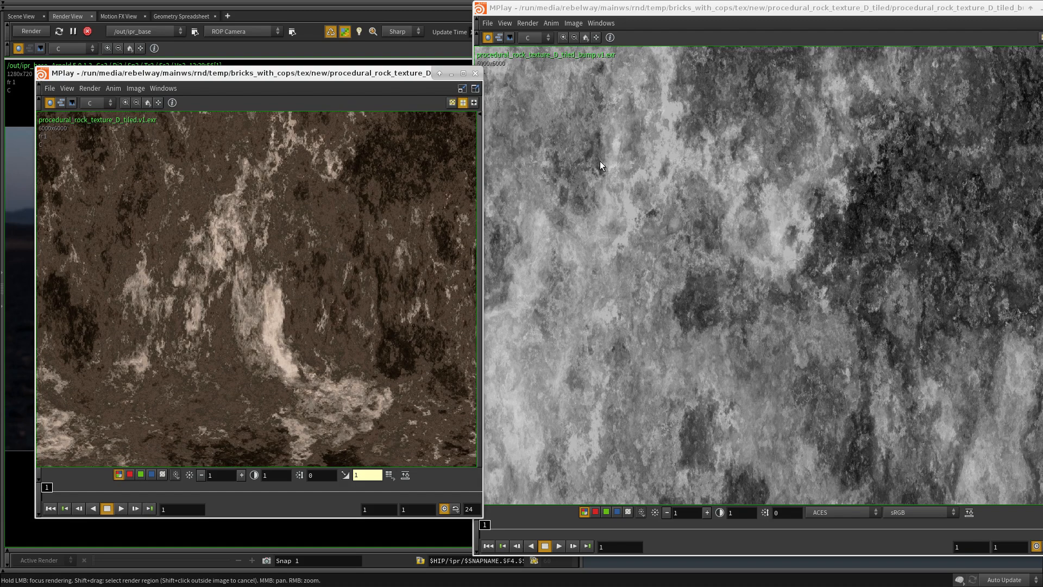
scroll(232, 307, down, 1)
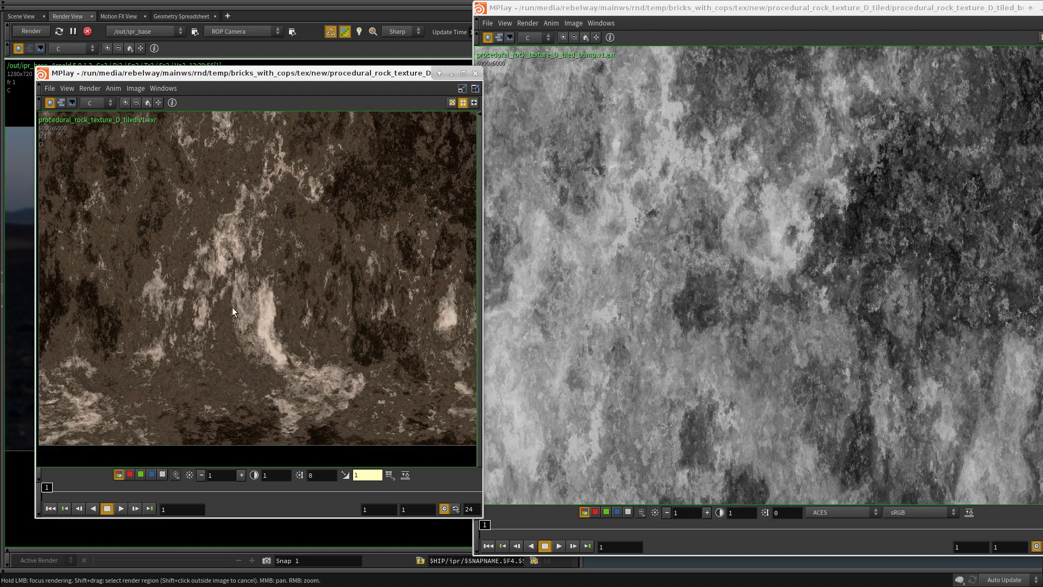
scroll(233, 307, down, 2)
middle_drag(232, 307, 220, 372)
scroll(289, 314, up, 1)
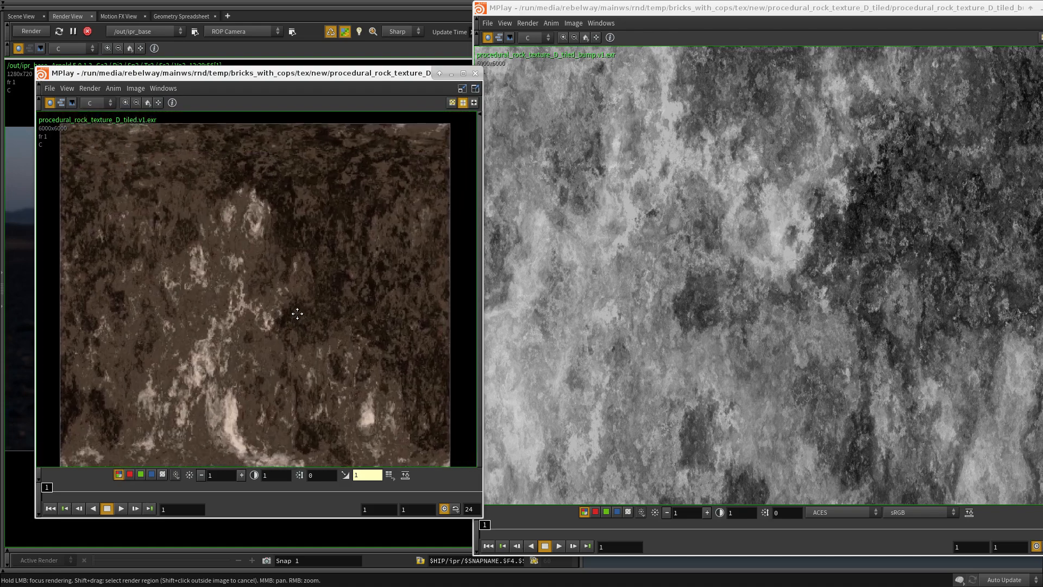
scroll(297, 319, up, 1)
scroll(297, 318, up, 1)
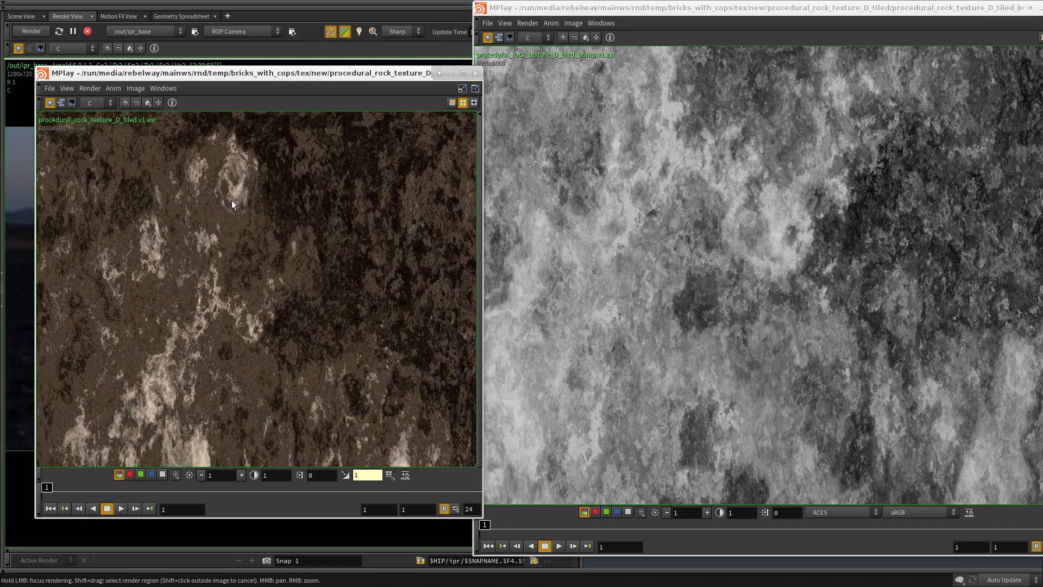
middle_drag(194, 346, 253, 329)
Compare the full colour texture with the cliff render, then move both MPlay windows out of the way.
drag(275, 81, 754, 78)
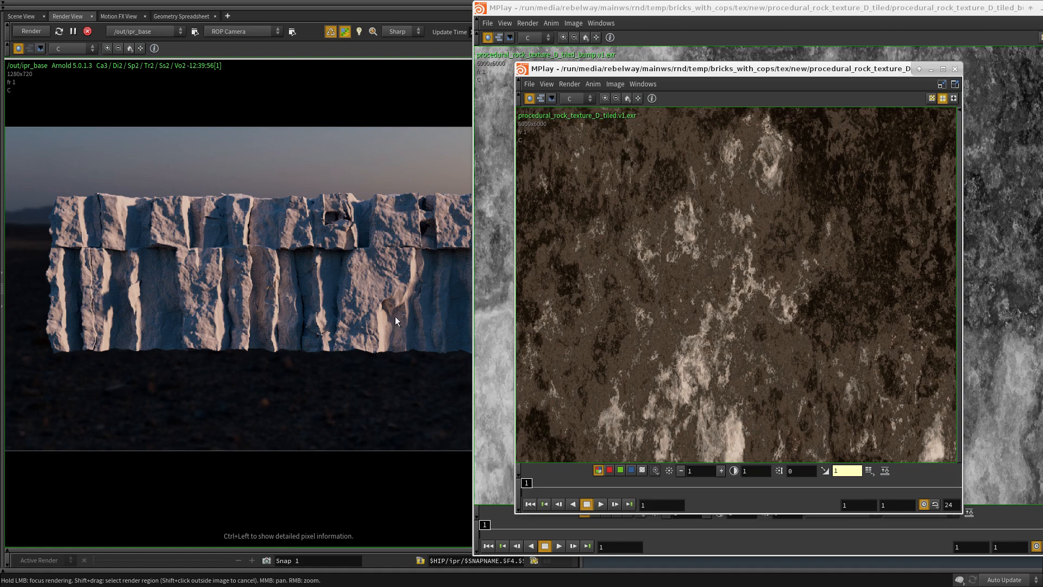
scroll(797, 286, down, 6)
middle_drag(789, 286, 748, 256)
scroll(790, 273, up, 2)
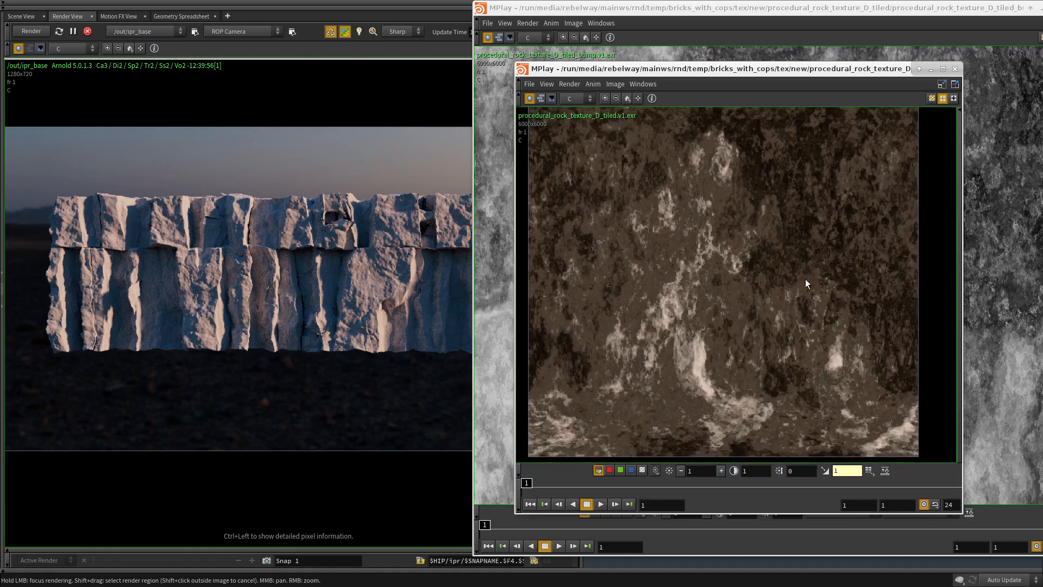
scroll(799, 273, up, 1)
middle_drag(678, 303, 705, 314)
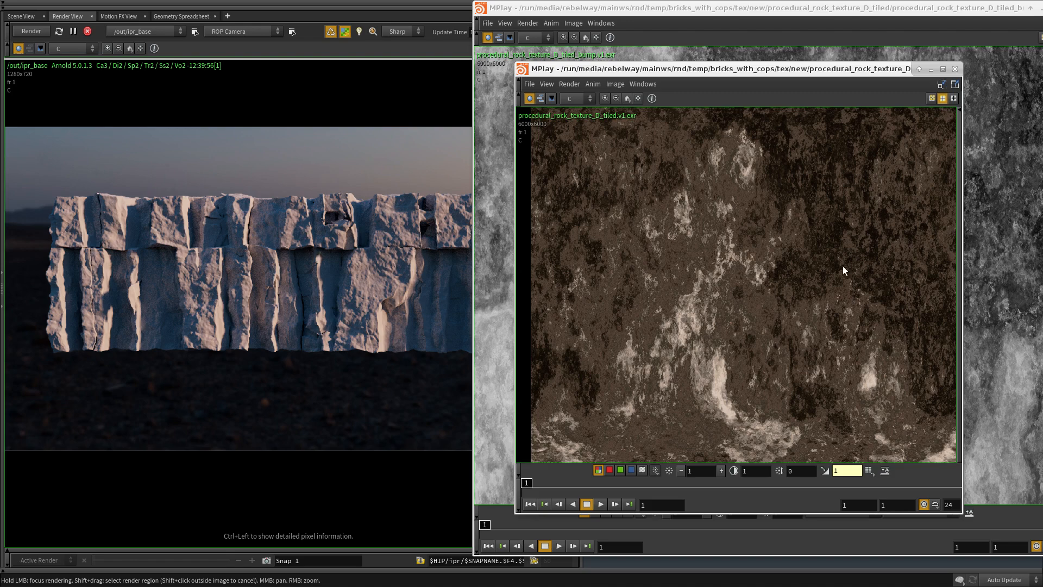
alt+drag(805, 415, 0, 457)
alt+drag(880, 320, 0, 337)
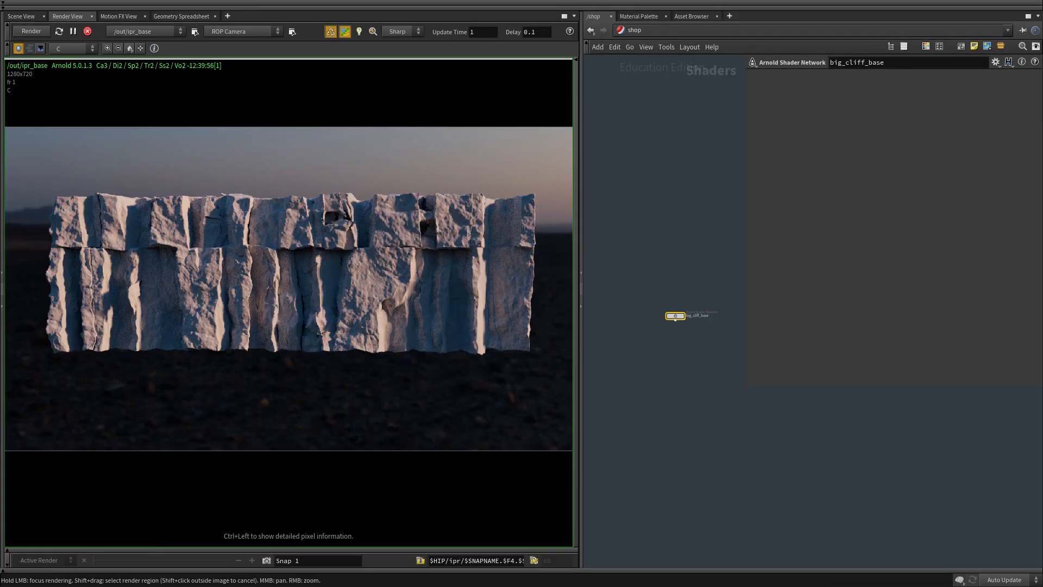
Open the big_cliff_base shader network, make room in the network view and add an Image node ahead of base_standard.
double_click(675, 315)
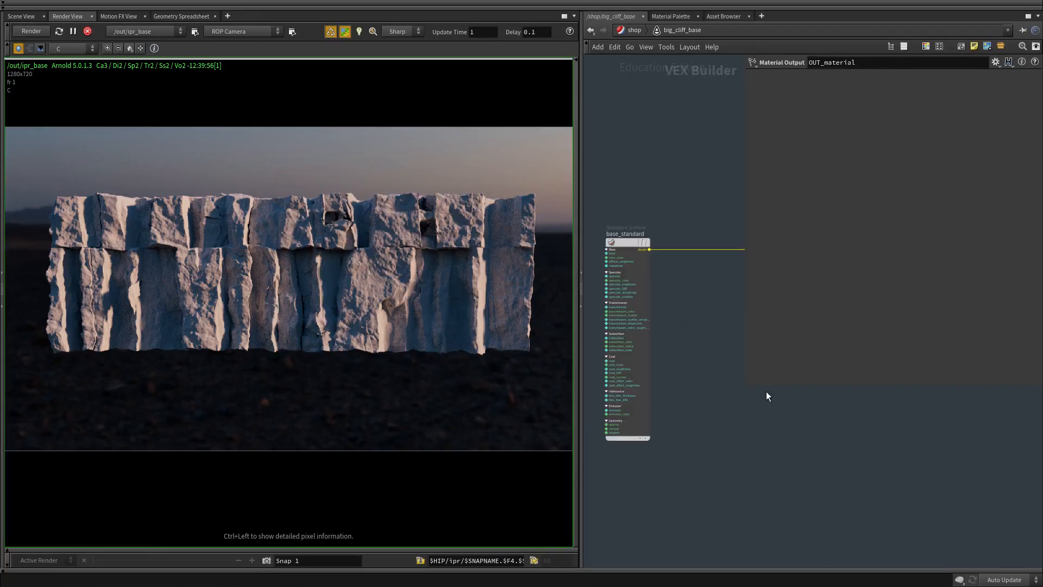
drag(744, 386, 931, 314)
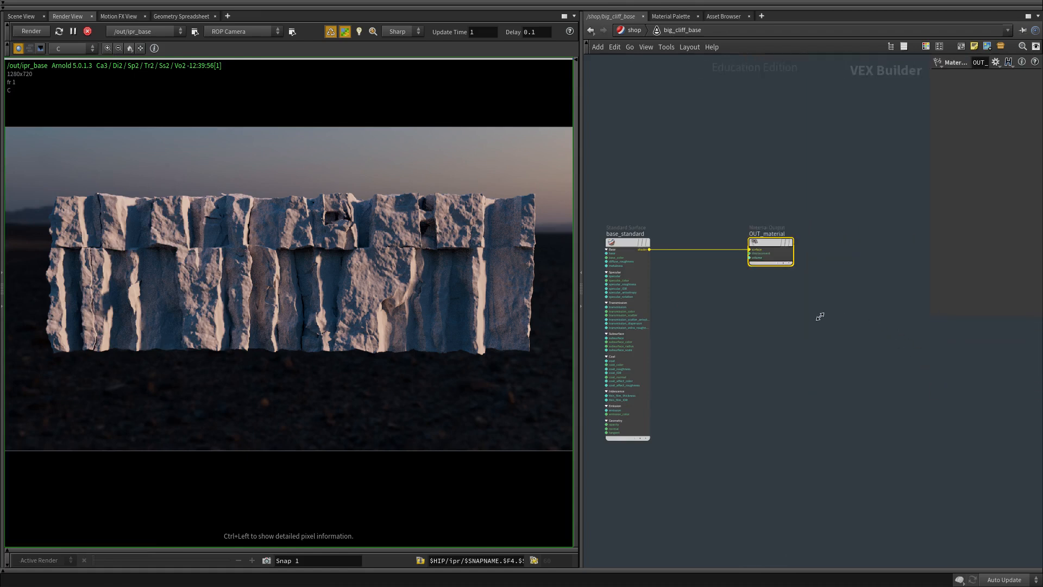
middle_drag(771, 347, 942, 377)
key(Tab)
text(image)
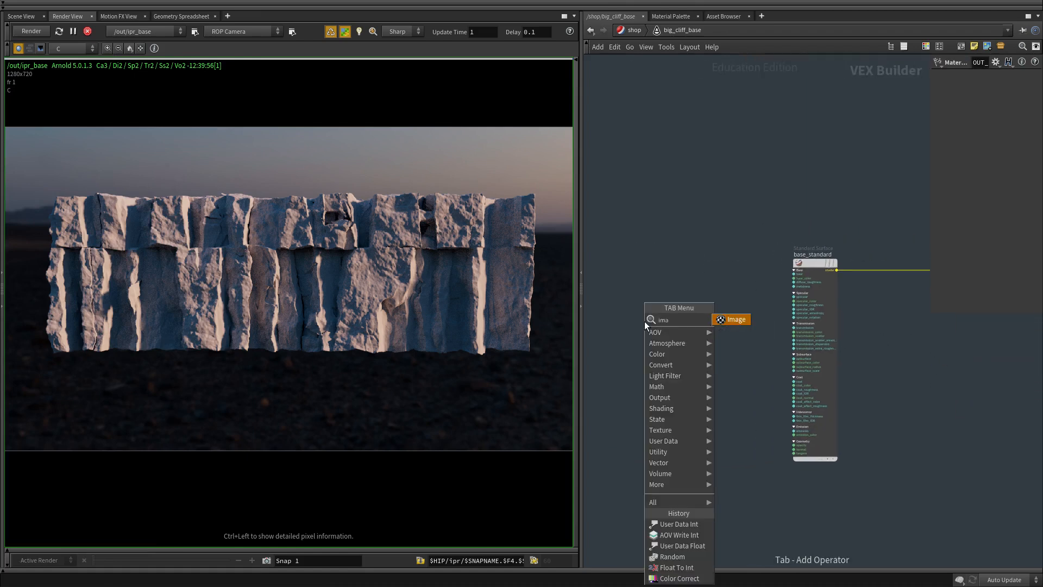
key(Return)
click(644, 321)
middle_drag(708, 317, 772, 323)
key(Tab)
text(color)
key(Return)
click(762, 304)
key(Delete)
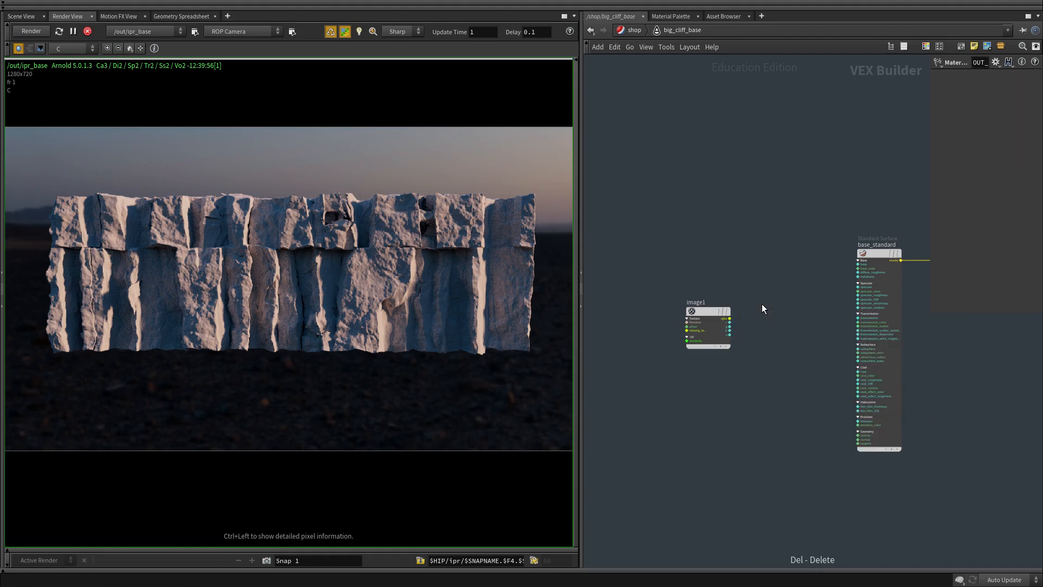
Add a Color Correct node between image1 and base_standard, and move image1 farther away from it.
key(Tab)
text(color)
key(Down)
key(Return)
click(761, 304)
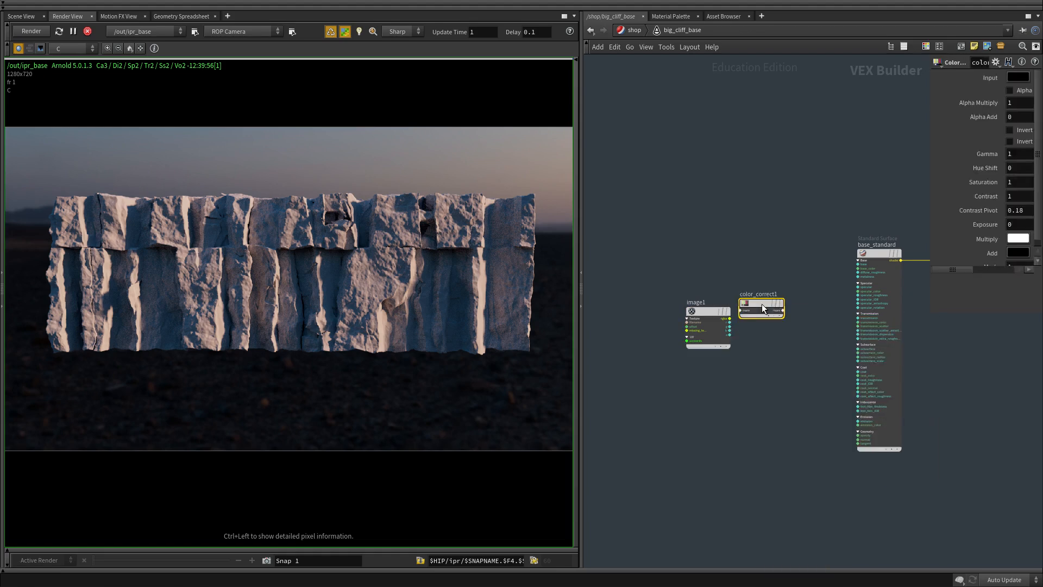
drag(709, 314, 646, 315)
scroll(669, 320, up, 2)
click(667, 321)
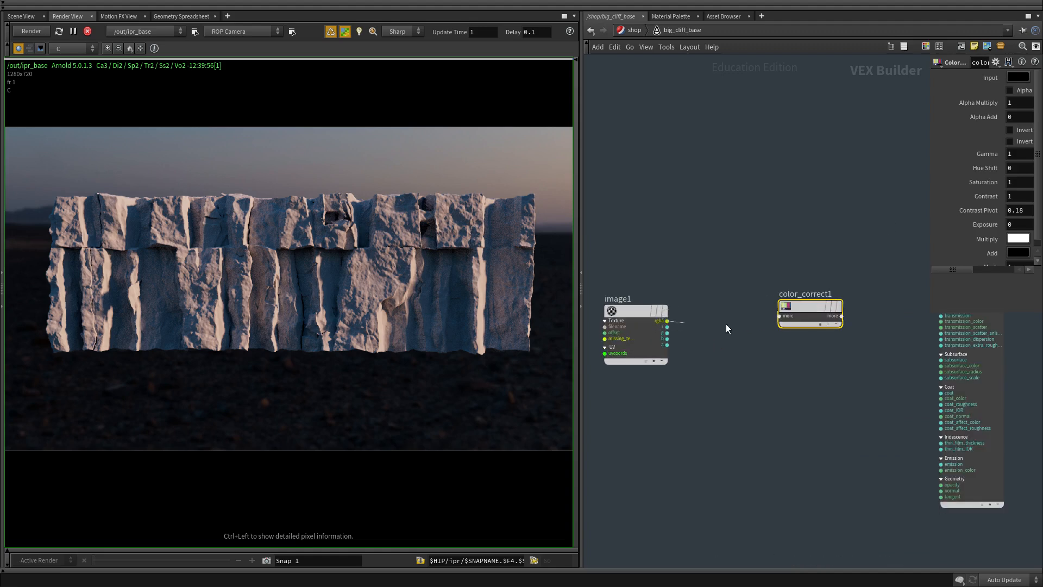
key(Escape)
key(h)
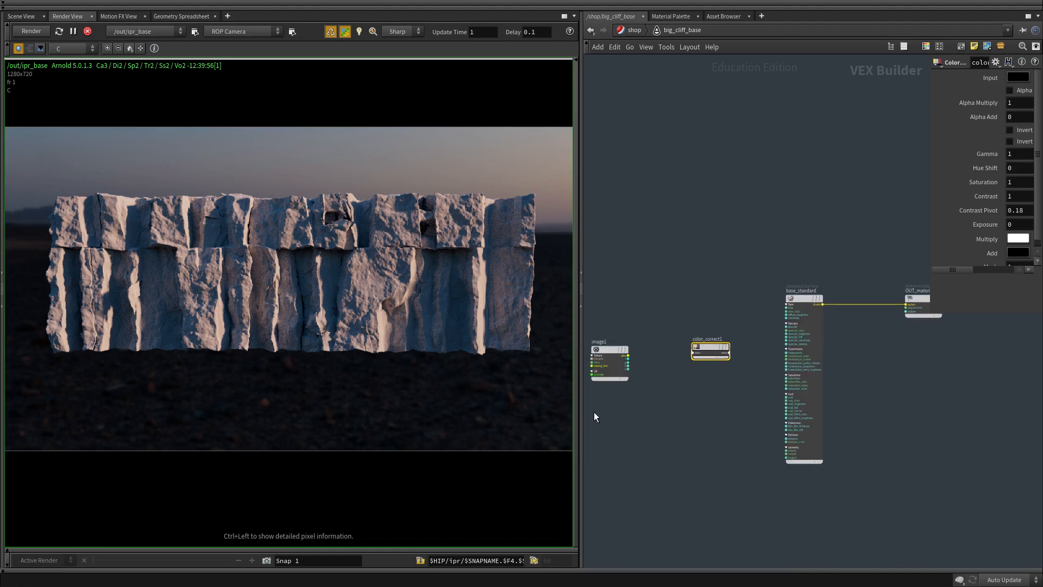
Widen the network view and add a Triplanar node below color_correct1.
drag(582, 420, 441, 416)
key(Tab)
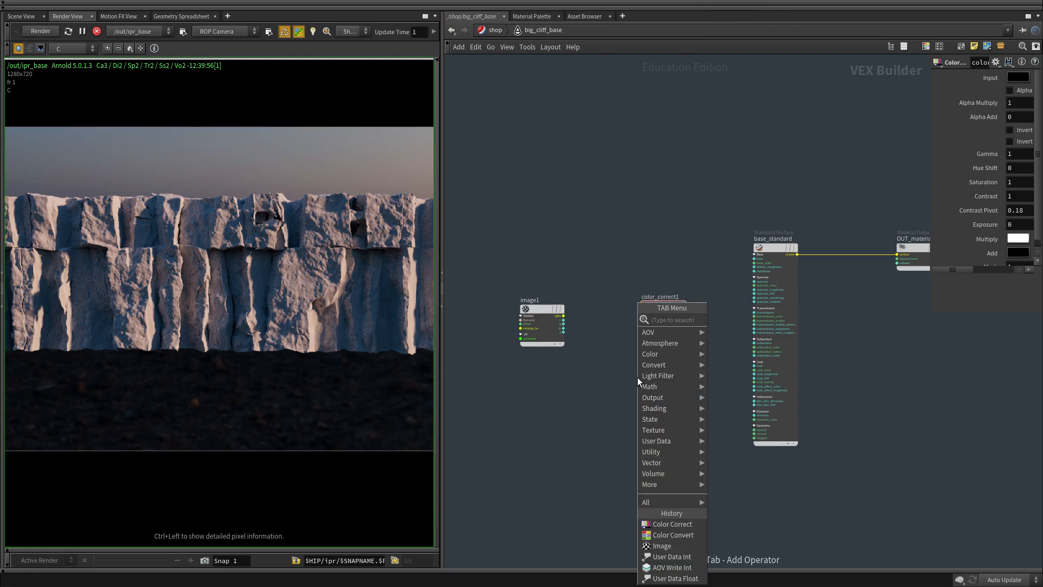
key(Escape)
key(Tab)
text(trip)
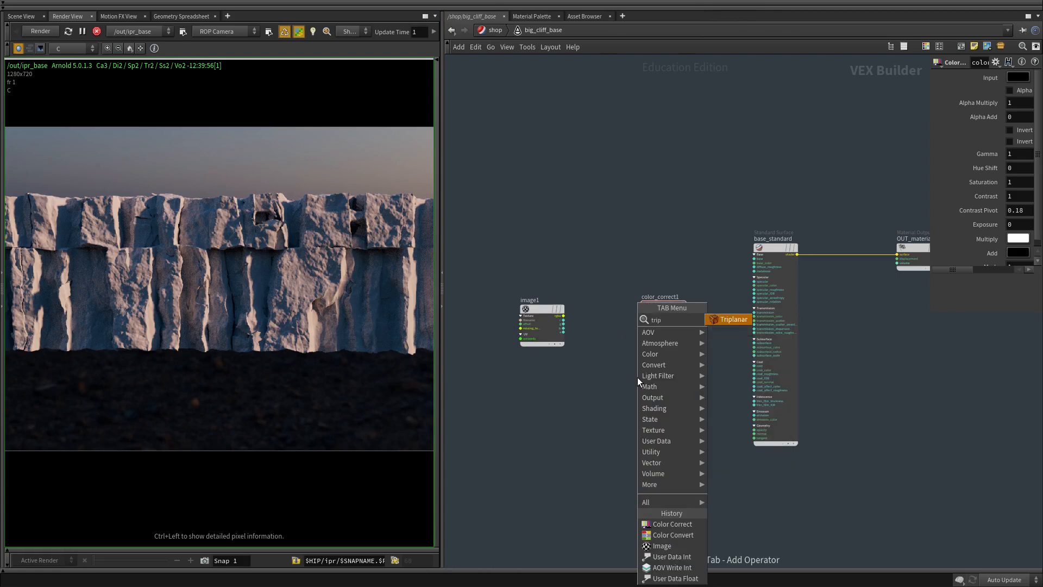
key(Return)
Connect image1's rgba output to the input of color_correct1.
scroll(542, 373, up, 3)
click(581, 275)
click(716, 272)
click(738, 291)
click(791, 269)
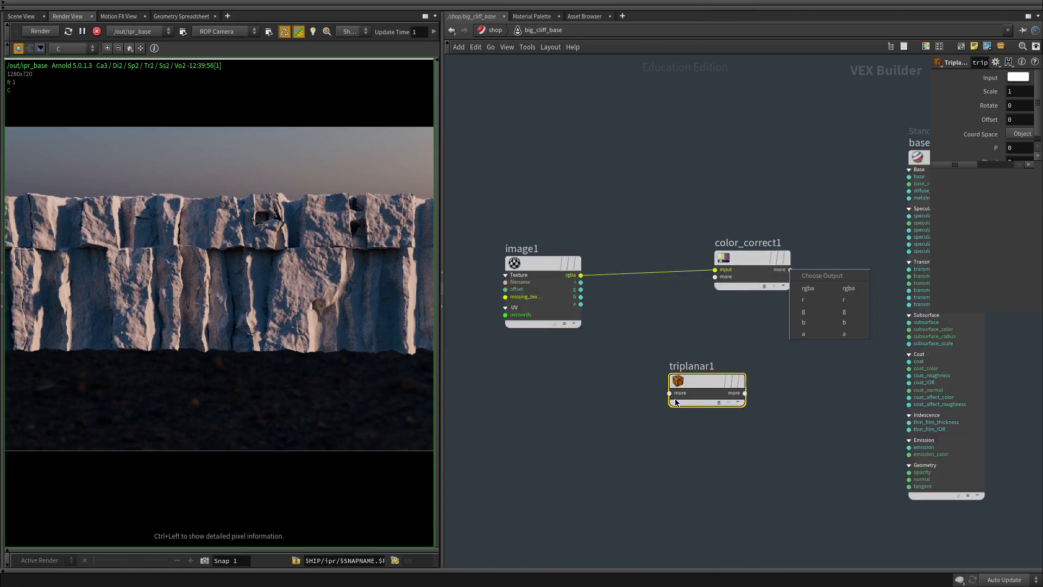
click(843, 287)
click(670, 392)
click(724, 419)
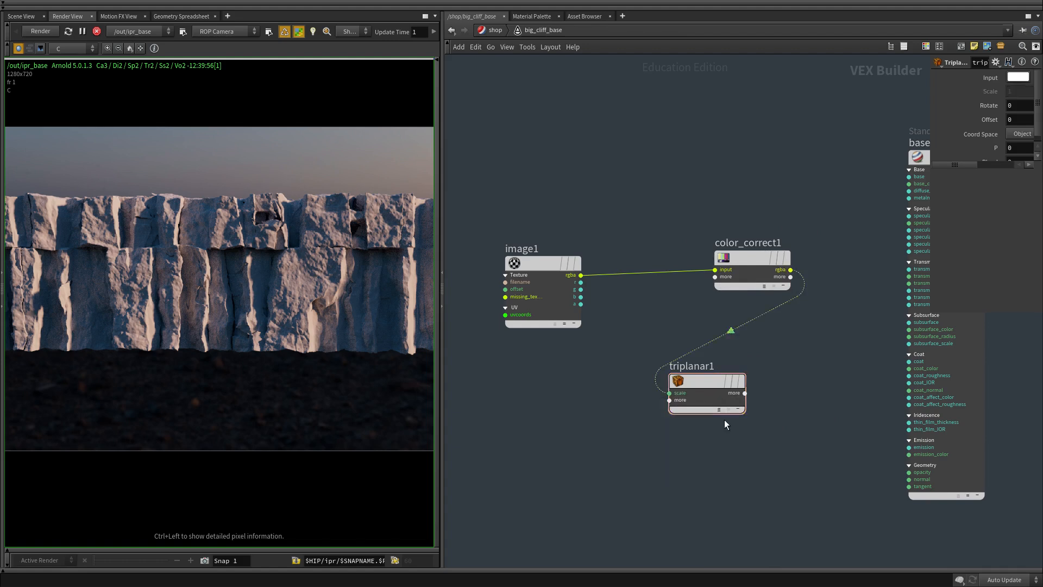
key(ctrl+z)
Connect color_correct1's rgba output to the input of triplanar1.
click(669, 393)
click(689, 414)
click(790, 270)
Connect triplanar1's rgb output to the base_color of base_standard.
middle_drag(760, 407, 641, 446)
click(626, 431)
click(642, 450)
click(791, 222)
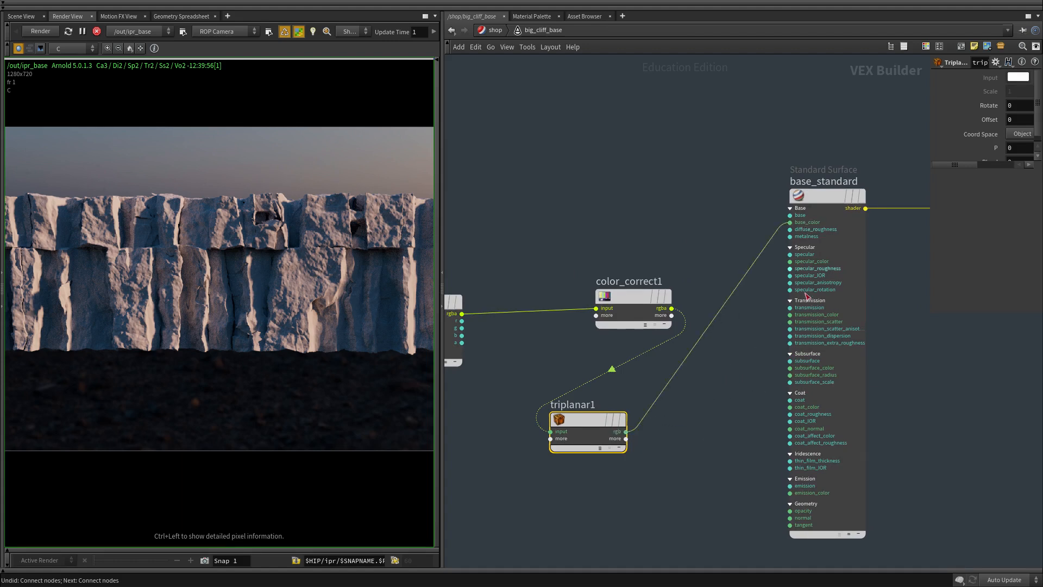
key(h)
middle_drag(718, 352, 747, 323)
middle_drag(547, 248, 602, 234)
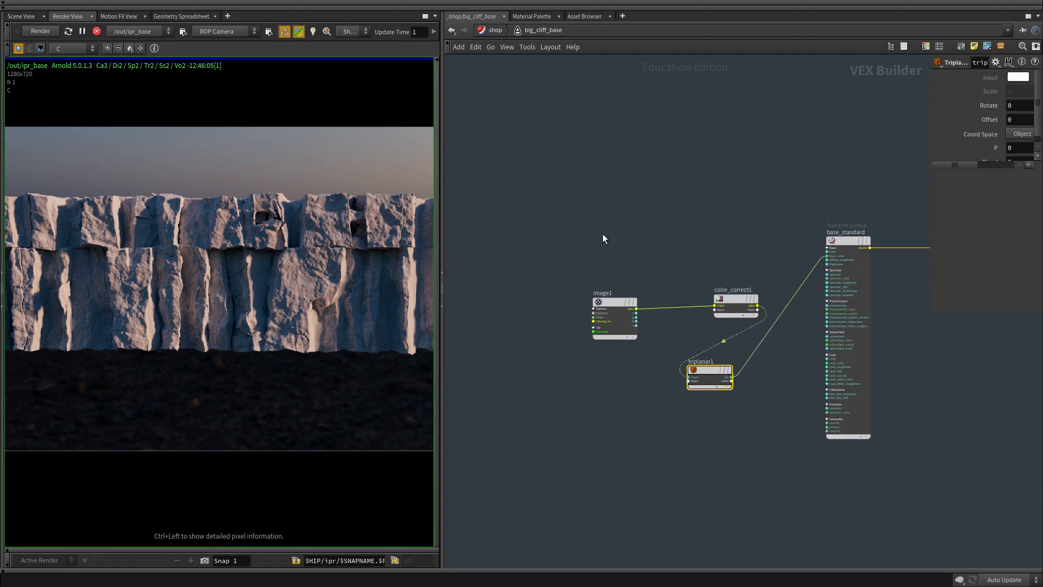
Set the texture Filename of image1 and arrange image1, color_correct1 and triplanar1 in chain order ahead of base_standard.
click(614, 302)
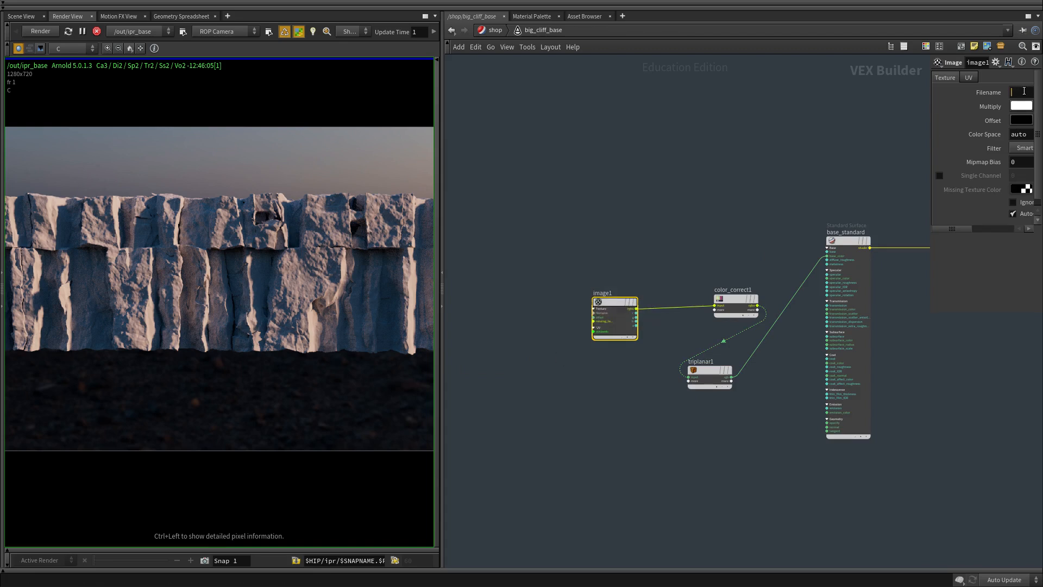
middle_drag(666, 238, 678, 208)
drag(575, 224, 757, 308)
drag(751, 269, 602, 306)
click(737, 236)
middle_drag(646, 231, 652, 240)
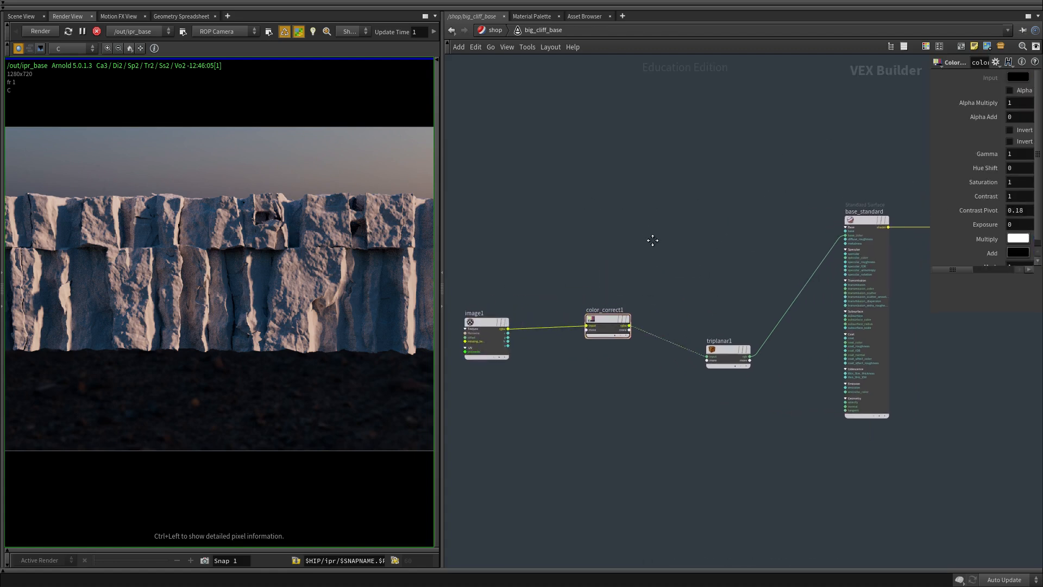
Regenerate the ipr_base render to check the cliff with the texture assigned in image1.
scroll(200, 305, down, 2)
scroll(199, 306, up, 1)
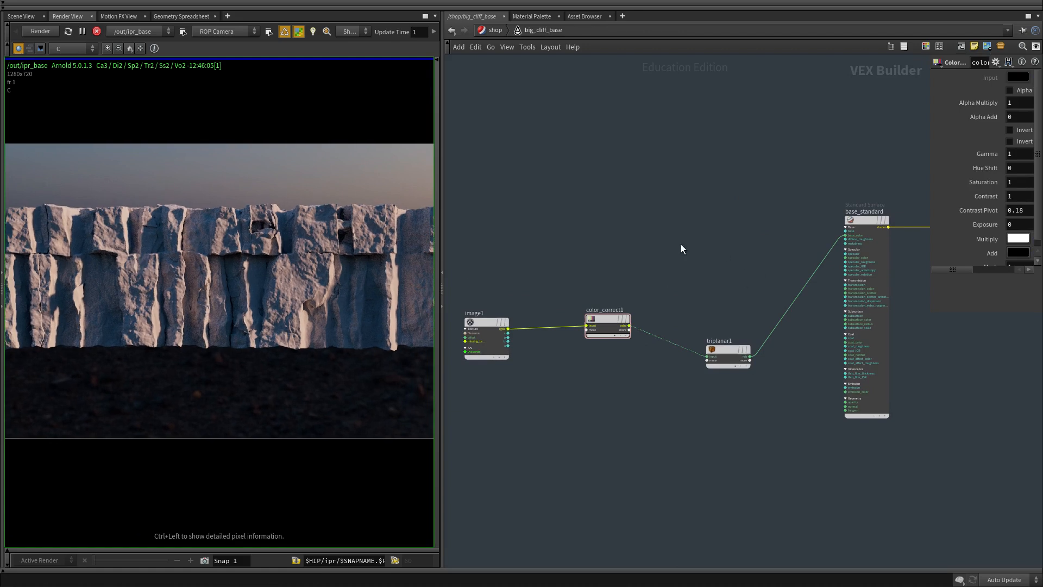
drag(614, 252, 489, 344)
drag(516, 246, 429, 374)
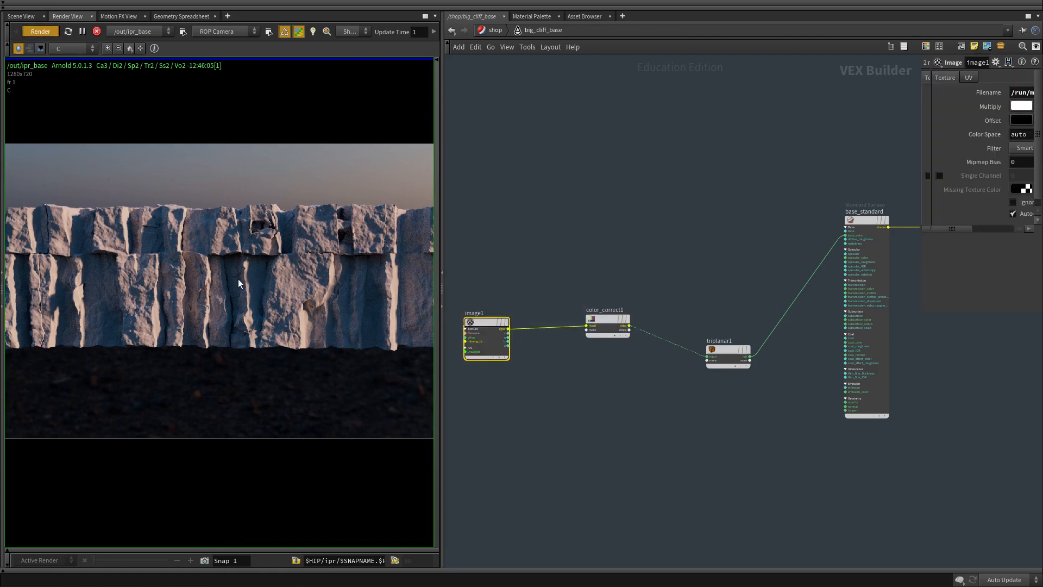
scroll(236, 293, down, 2)
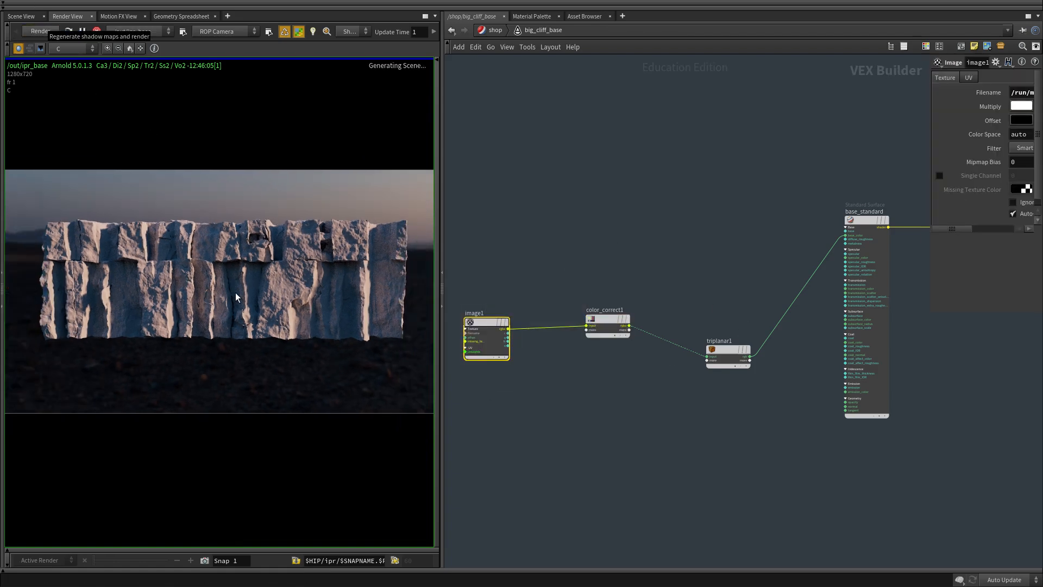
scroll(236, 292, up, 2)
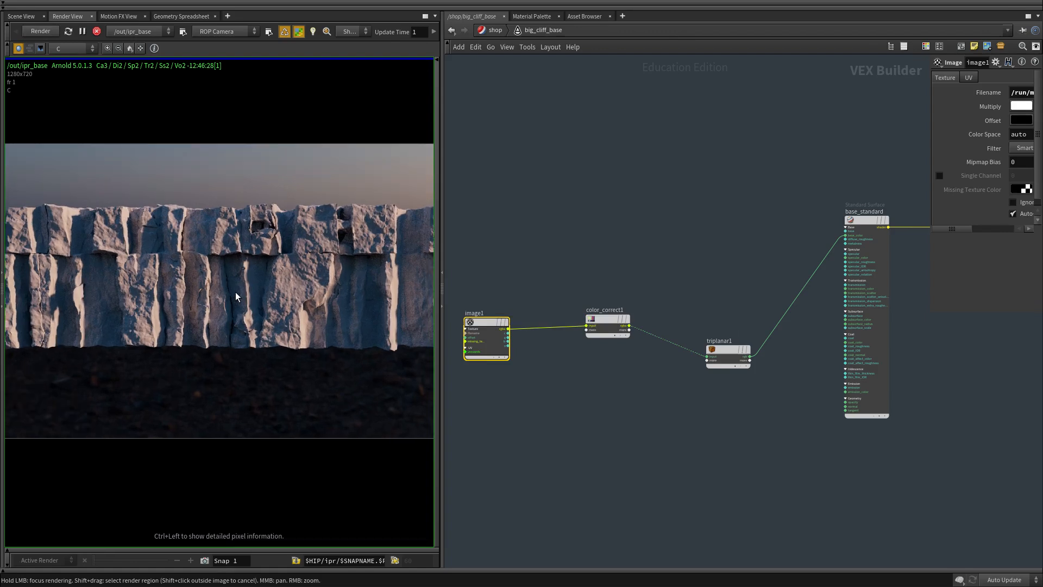
scroll(235, 293, up, 2)
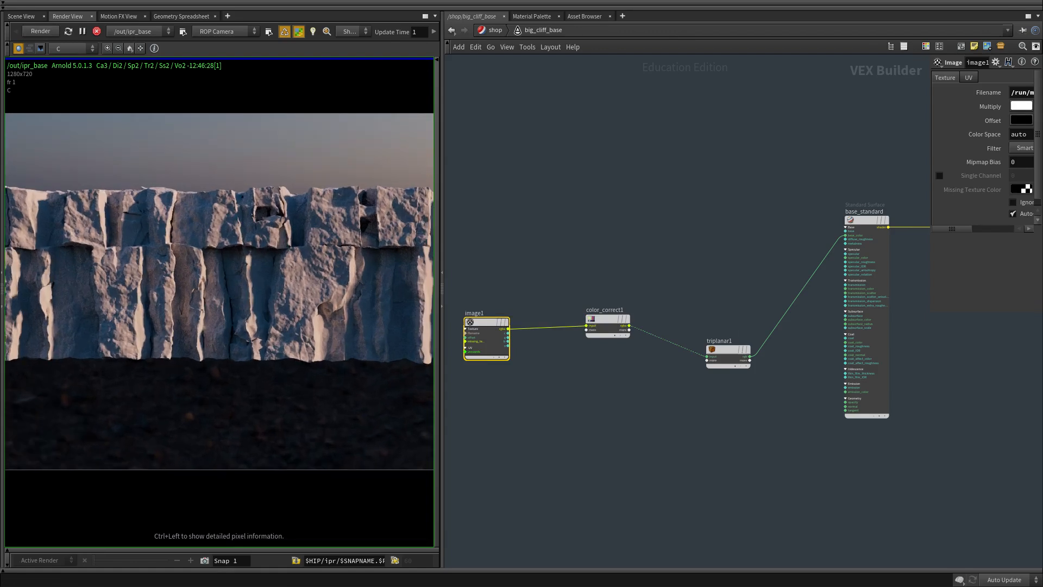
scroll(256, 244, down, 1)
Widen the parameter area and set the Exposure of color_correct1 to 2.
middle_drag(622, 286, 630, 239)
drag(627, 212, 611, 328)
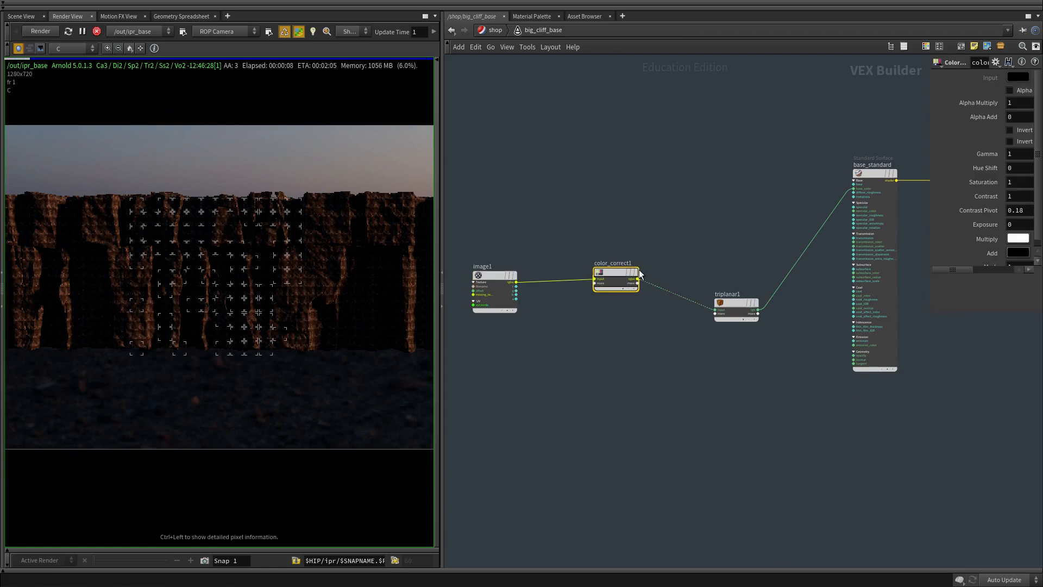
drag(930, 311, 729, 245)
double_click(757, 227)
text(2)
click(686, 412)
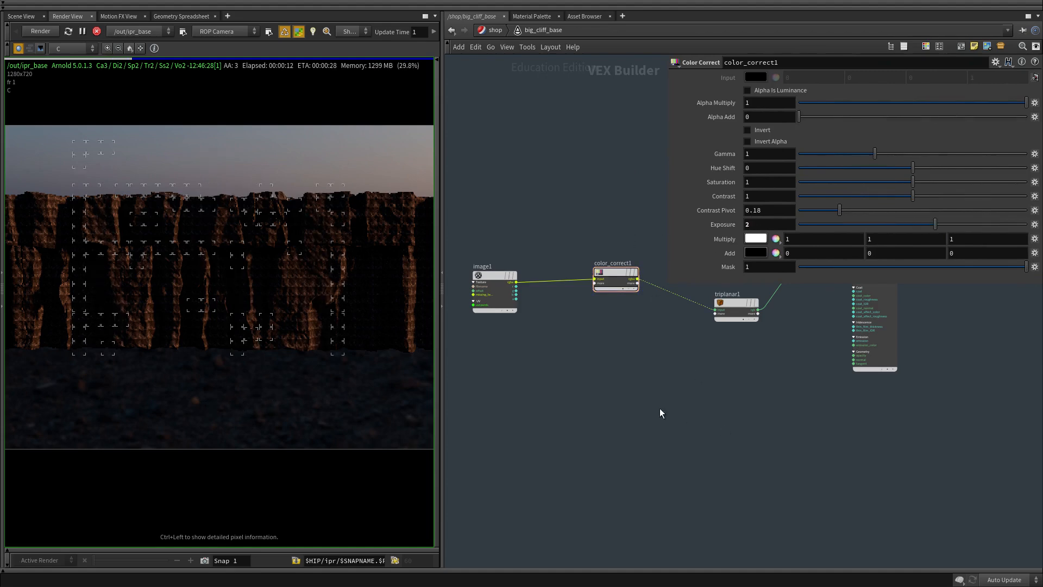
Raise the Exposure of color_correct1 to 3.
scroll(279, 276, up, 2)
scroll(278, 276, up, 1)
drag(761, 225, 541, 224)
text(3)
Place color_correct1 close beside image1 and examine the texture tiling on the cliff in the render.
middle_drag(619, 422, 704, 463)
drag(762, 464, 509, 310)
drag(704, 322, 543, 349)
click(582, 384)
middle_drag(446, 344, 478, 329)
scroll(122, 288, up, 3)
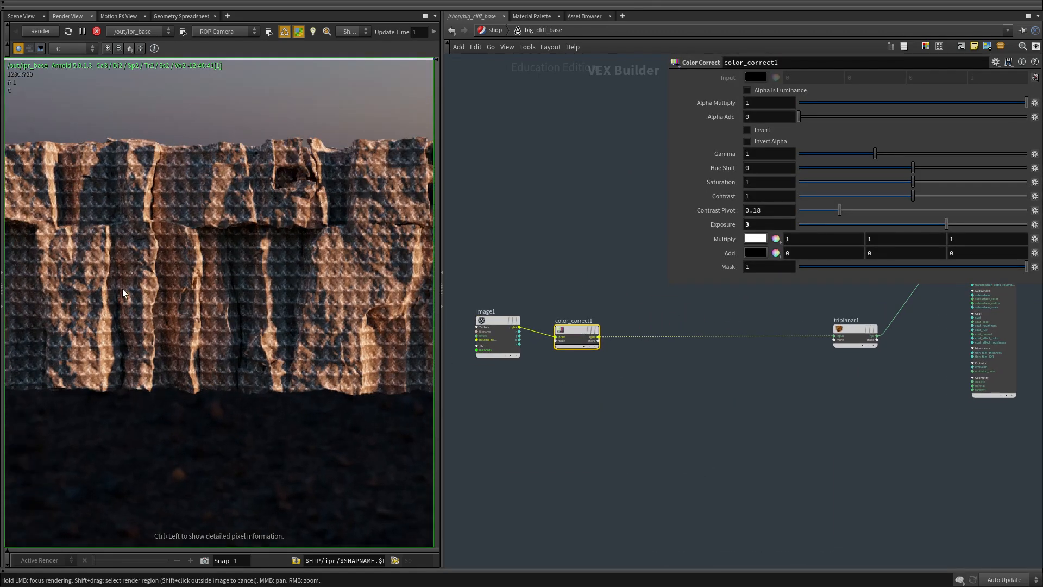
Move triplanar1 closer to color_correct1 and expand the node to show all of its inputs and outputs.
middle_drag(814, 403, 623, 395)
click(663, 325)
drag(663, 325, 535, 316)
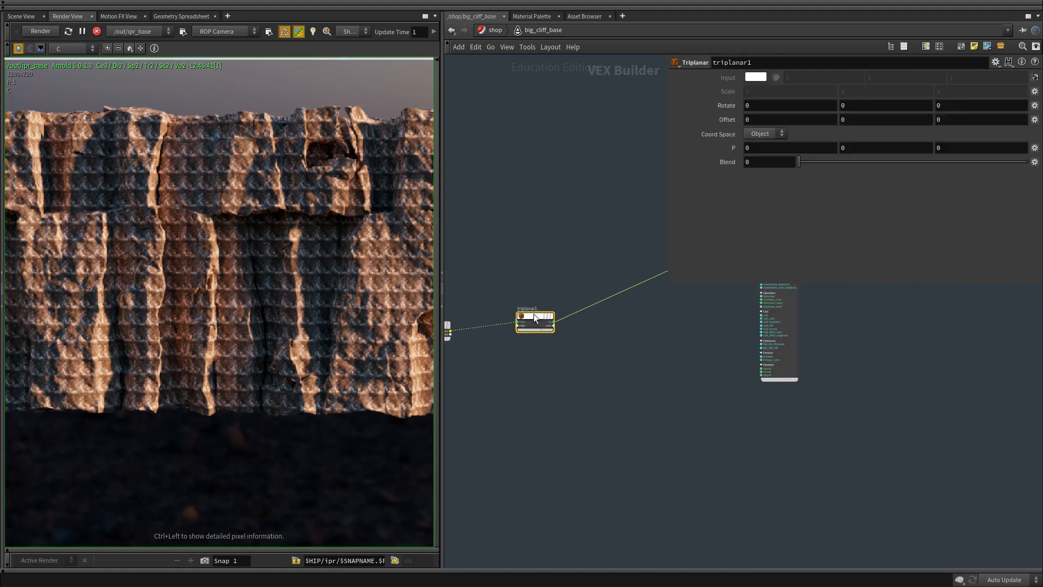
middle_drag(547, 251, 671, 209)
scroll(637, 298, up, 5)
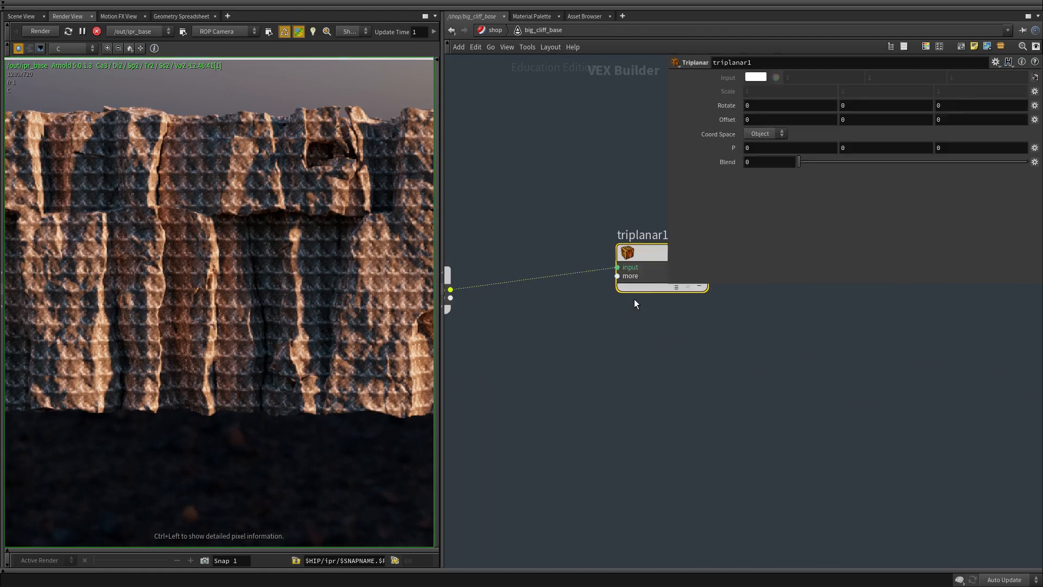
click(677, 288)
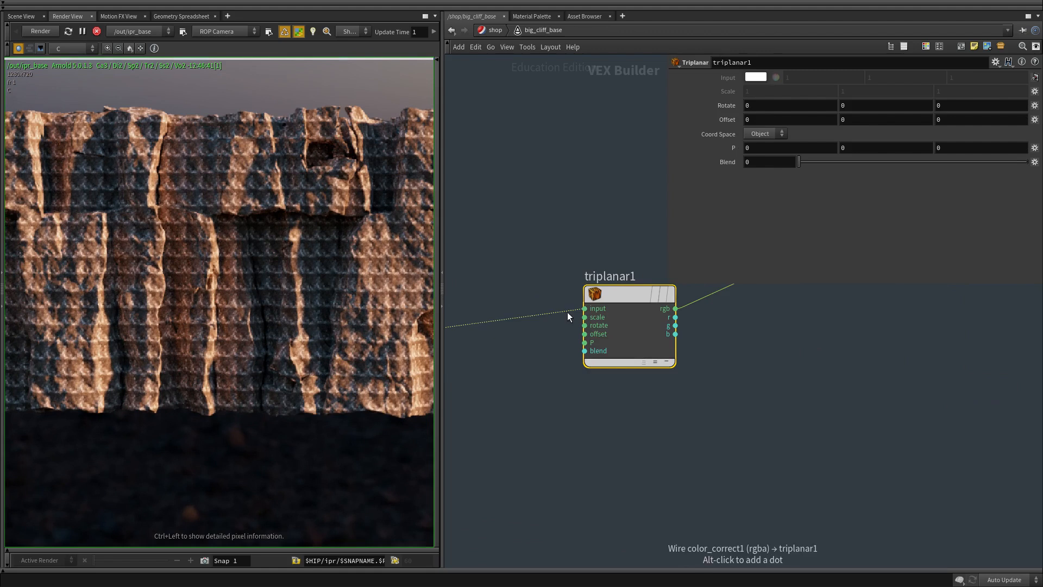
Try to make the greyed-out Scale of triplanar1 editable by assigning it a Constant input.
right_click(729, 93)
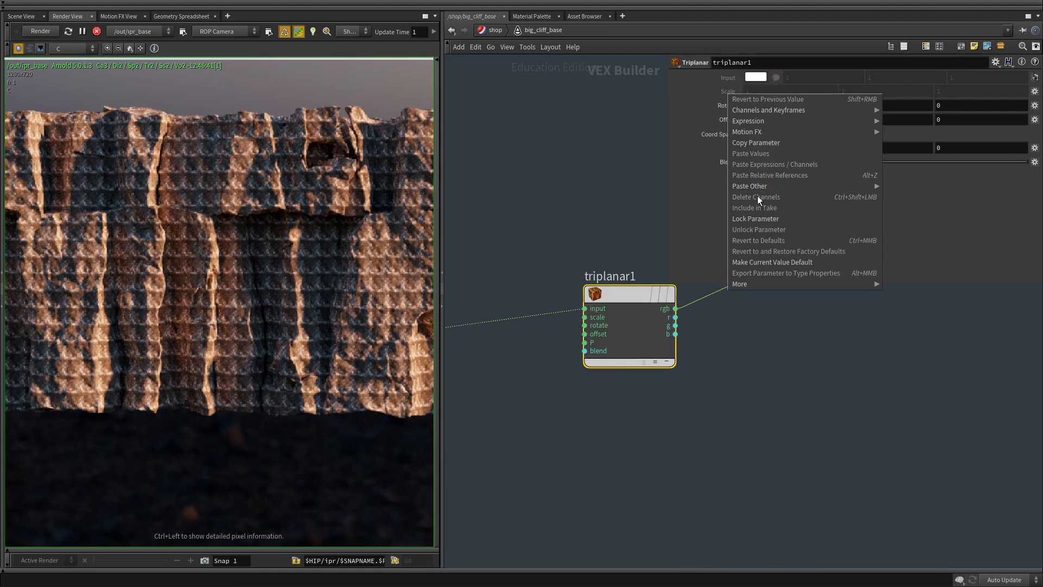
key(Escape)
click(1035, 91)
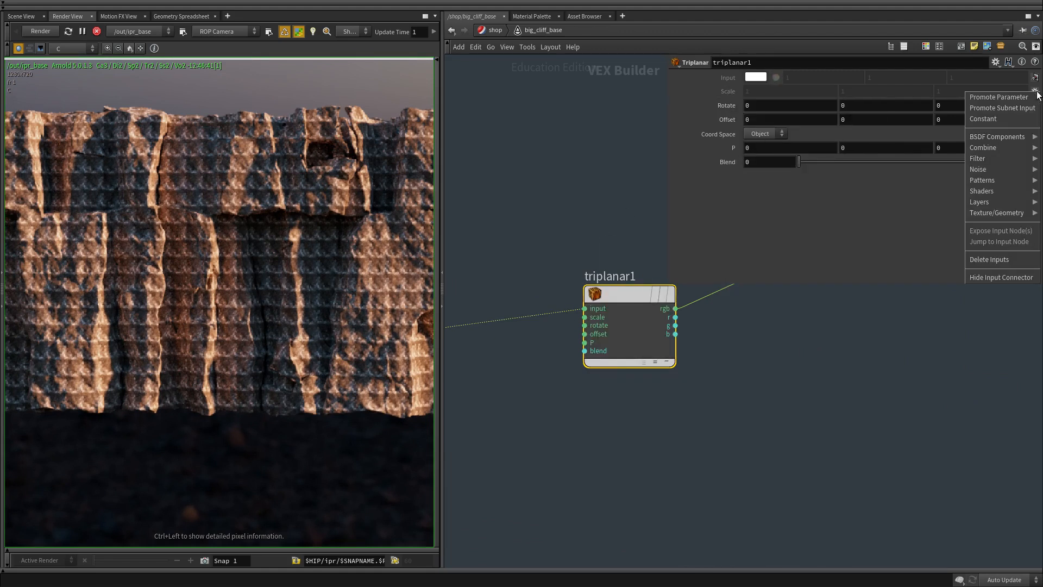
click(1005, 119)
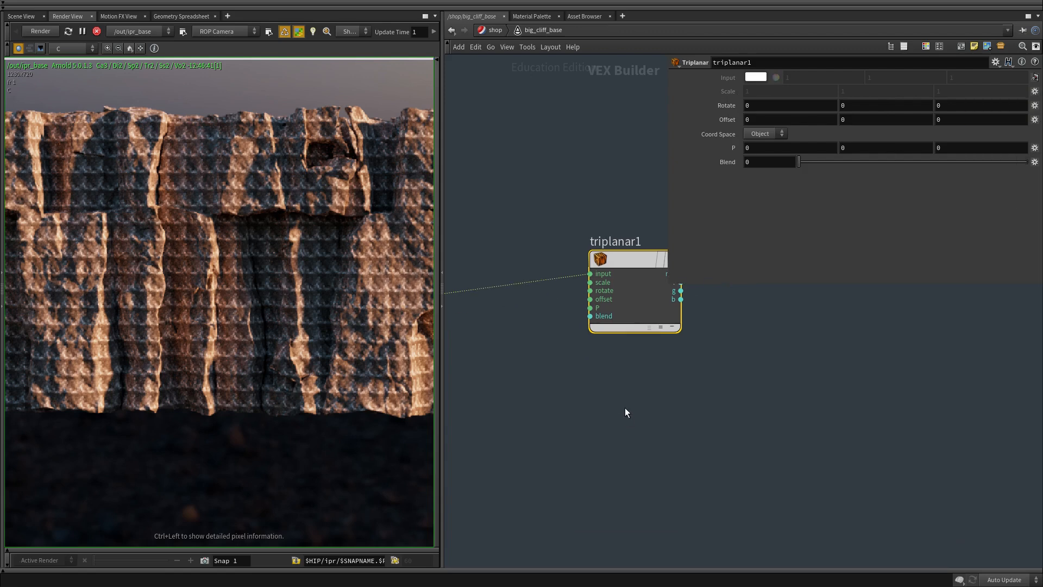
Replace triplanar1 with a fresh Triplanar node inserted between color_correct1 and base_standard.
key(ctrl+x)
key(Tab)
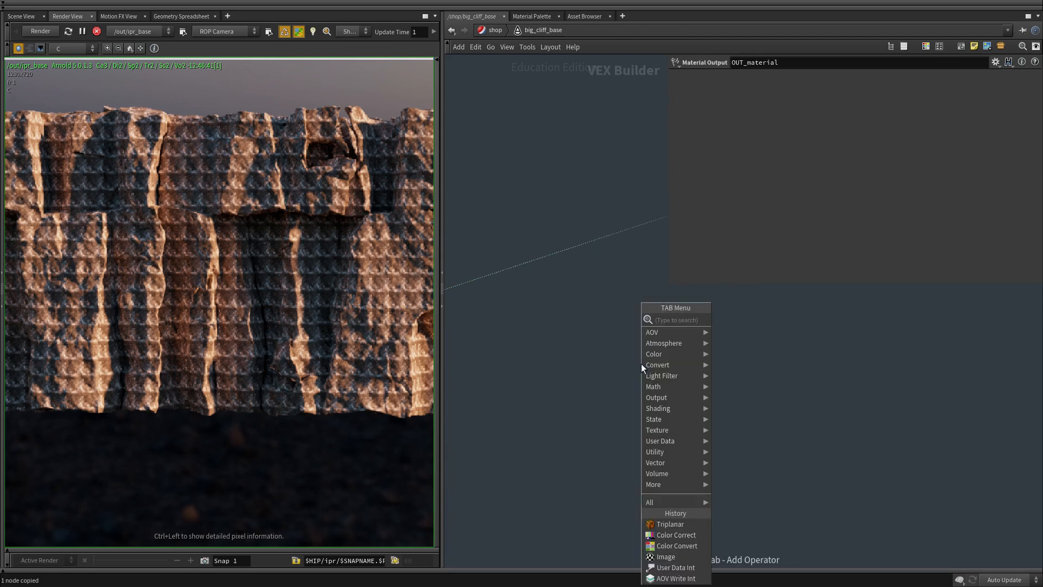
text(tr)
click(741, 328)
click(543, 247)
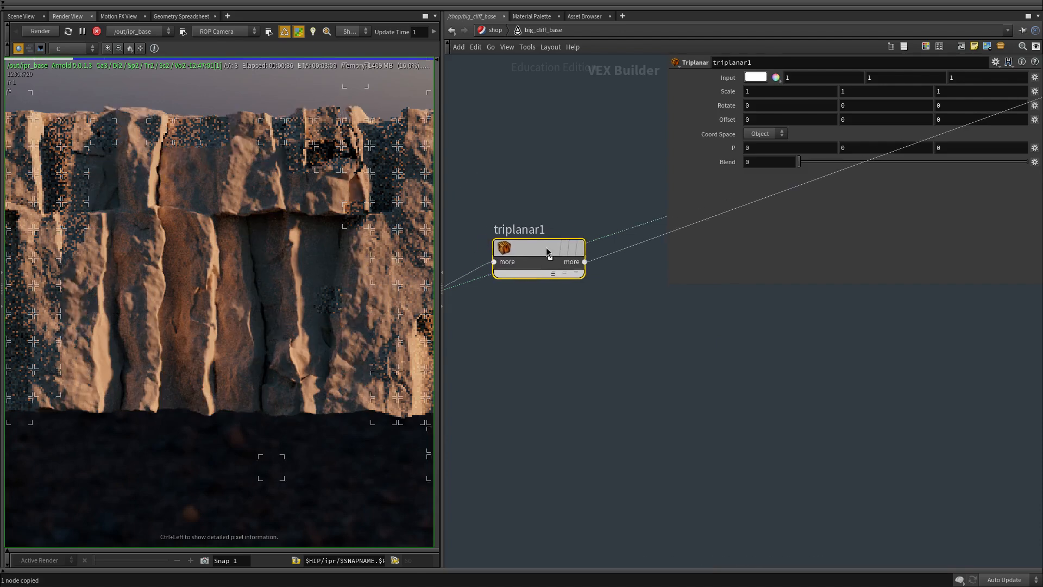
Set the Scale of triplanar1 to .05 on all three axes.
drag(749, 90, 519, 80)
text(.05)
key(Tab)
text(.05)
key(Tab)
text(.05)
key(Return)
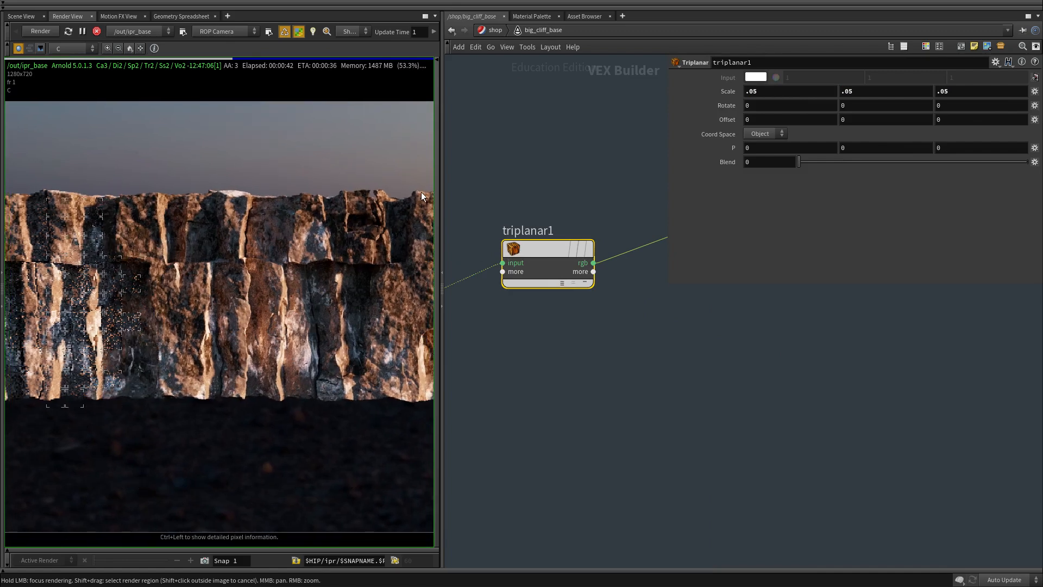
Widen the render view and settle the third Rotate value of triplanar1 on 140, undoing the other angles tried.
drag(440, 194, 541, 195)
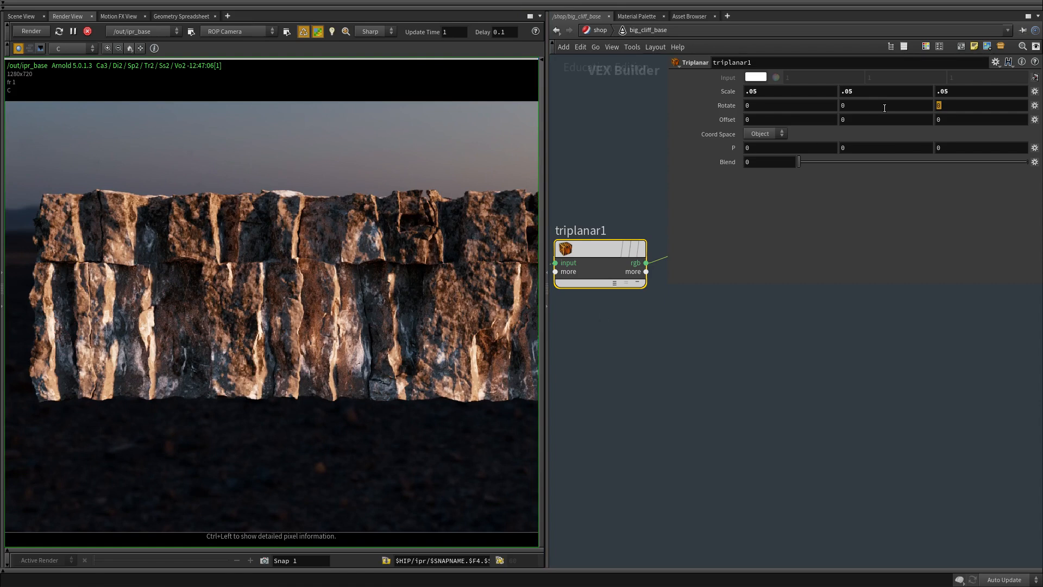
middle_drag(366, 227, 285, 232)
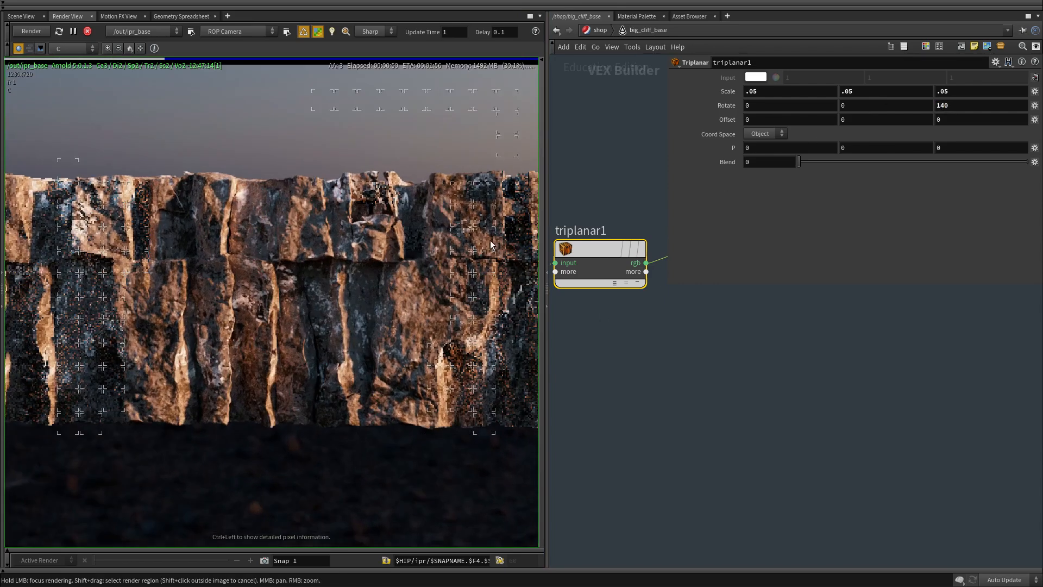
middle_drag(945, 105, 871, 88)
key(ctrl+z)
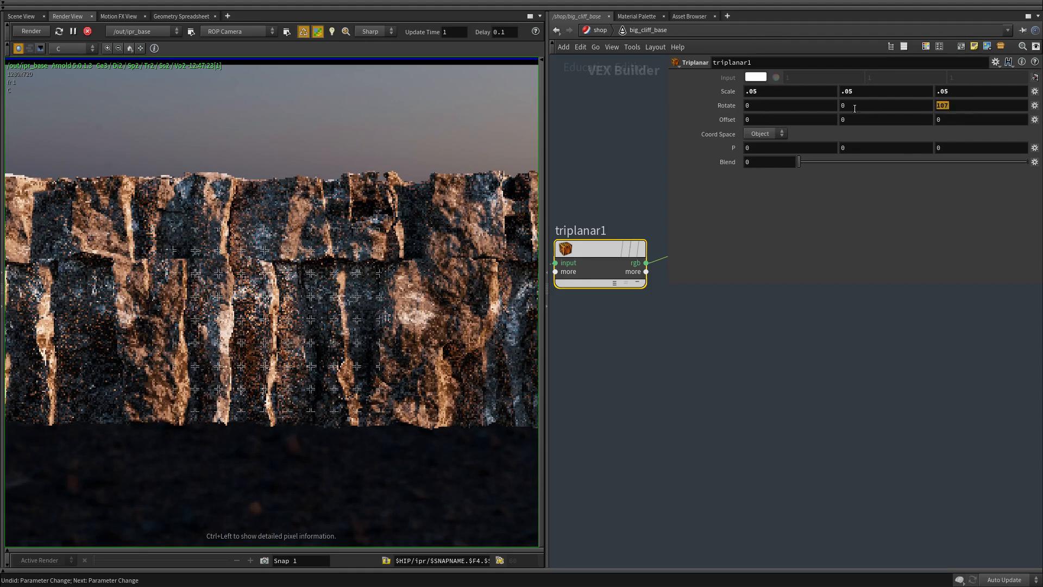
key(ctrl+z)
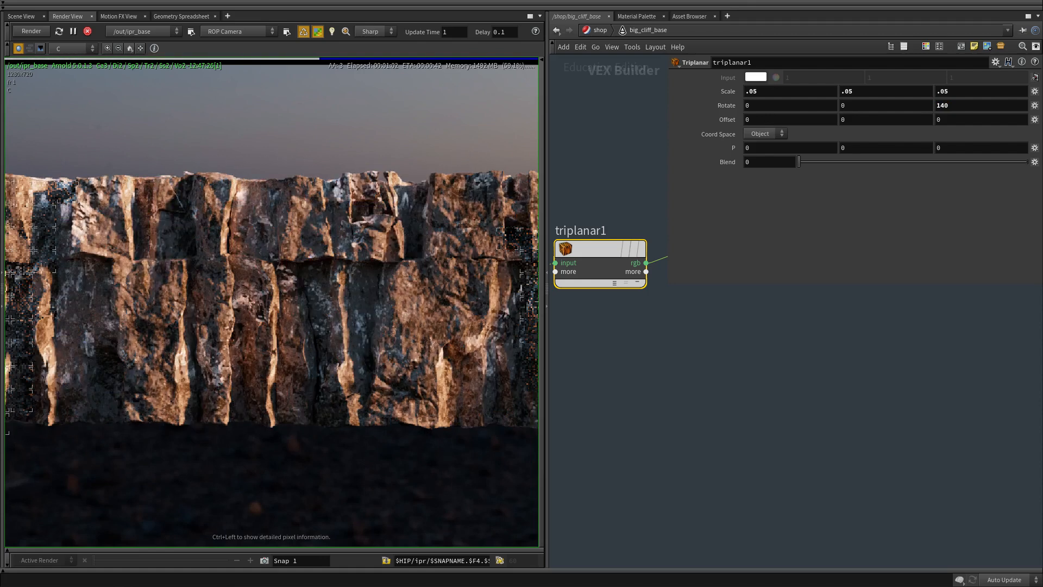
Examine the rotated texture on the cliff up close in the render and show the image display controls.
middle_drag(175, 311, 387, 223)
right_drag(386, 222, 399, 285)
middle_drag(399, 285, 234, 145)
right_drag(233, 144, 174, 181)
right_drag(181, 216, 203, 169)
middle_drag(210, 338, 214, 305)
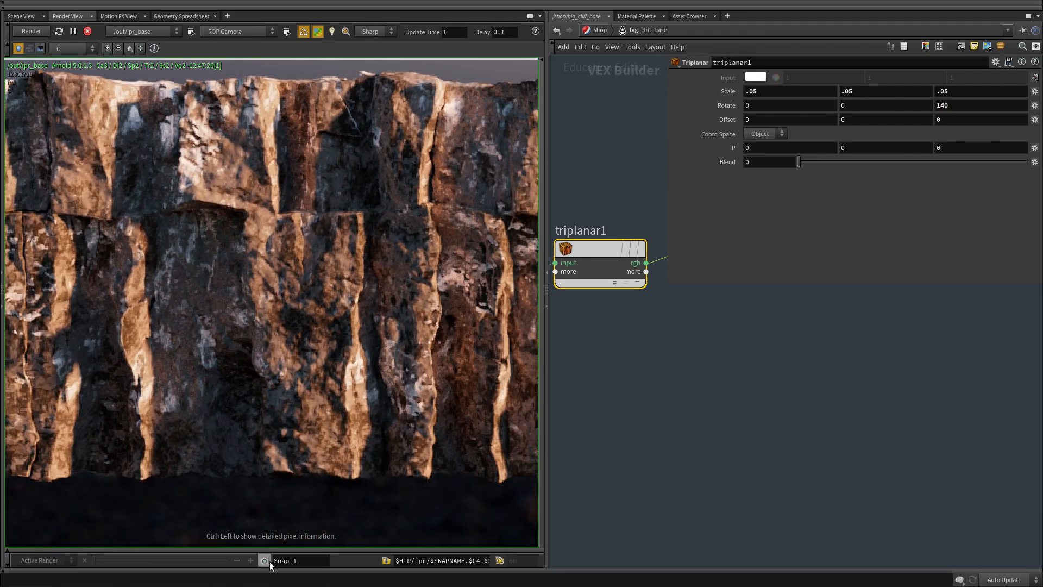
click(270, 547)
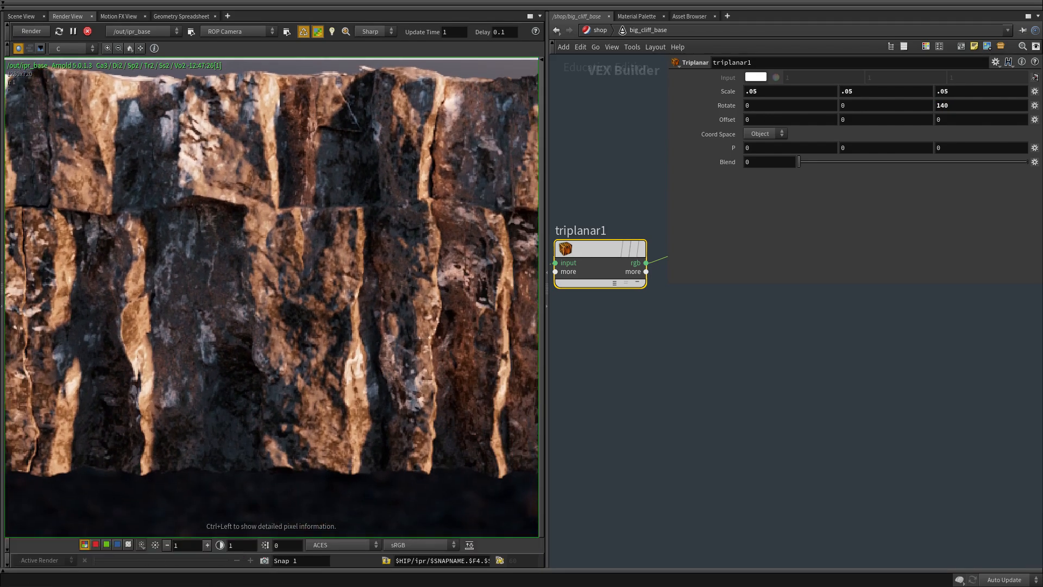
Switch to the MPlay window with procedural_rock_texture_D_tiled.v1.exr and examine its bright streak up close.
key(alt+Tab)
alt+drag(382, 392, 434, 412)
scroll(582, 364, up, 2)
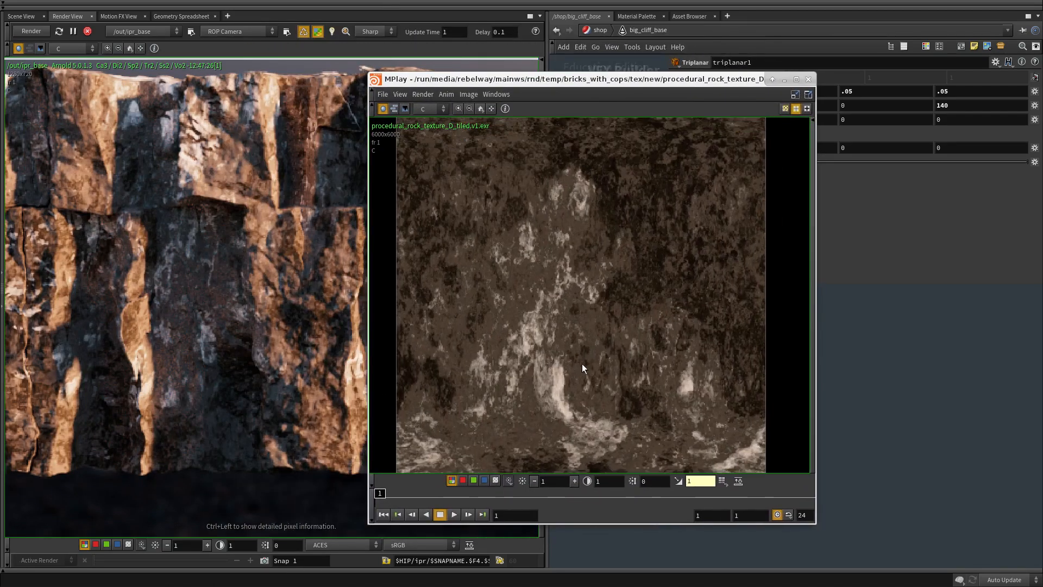
scroll(582, 363, up, 2)
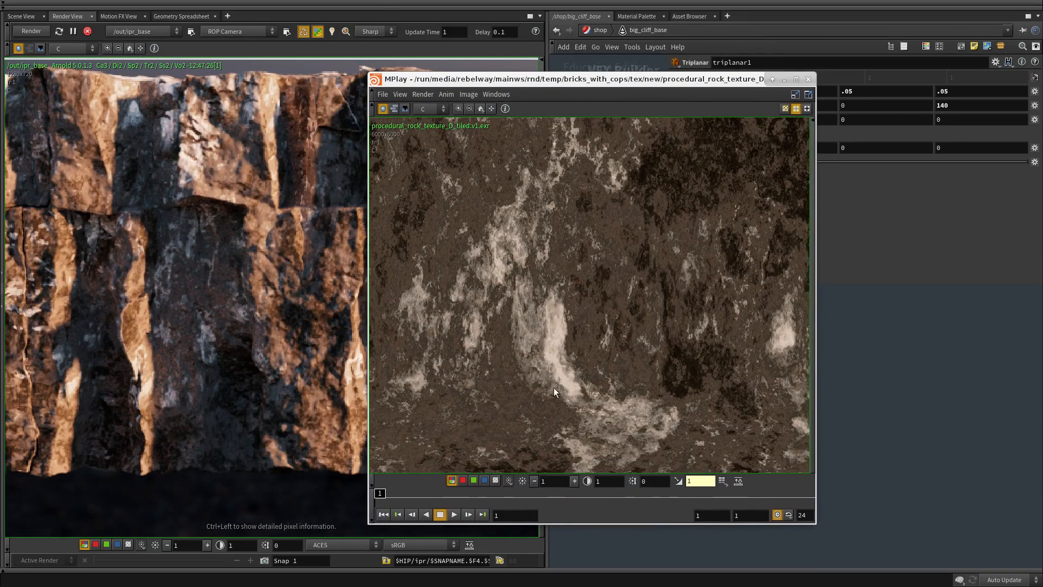
scroll(559, 373, up, 6)
middle_drag(523, 380, 574, 355)
Brighten the texture preview to a display level of 4 and compare it with level 2.
click(575, 481)
click(574, 482)
click(573, 481)
scroll(550, 372, down, 2)
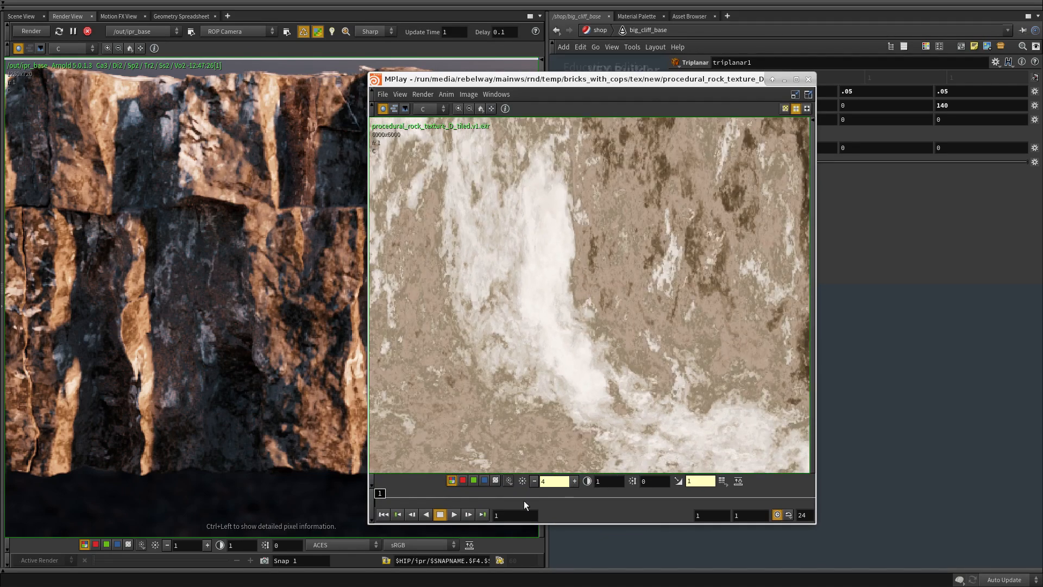
click(533, 481)
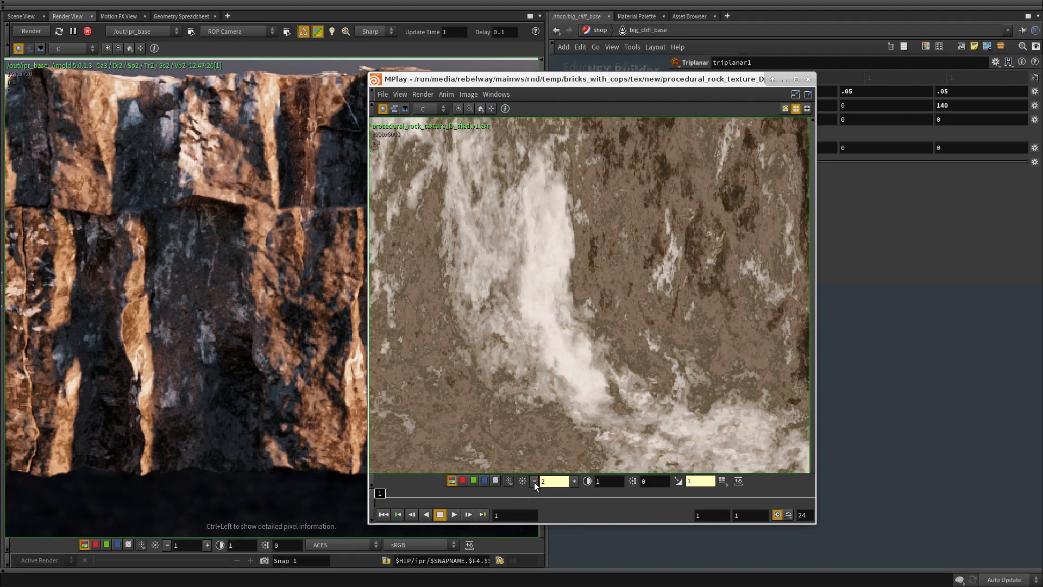
click(573, 481)
Inspect the white streak in the brightened rock texture and sample its pixel values.
middle_drag(560, 271, 652, 255)
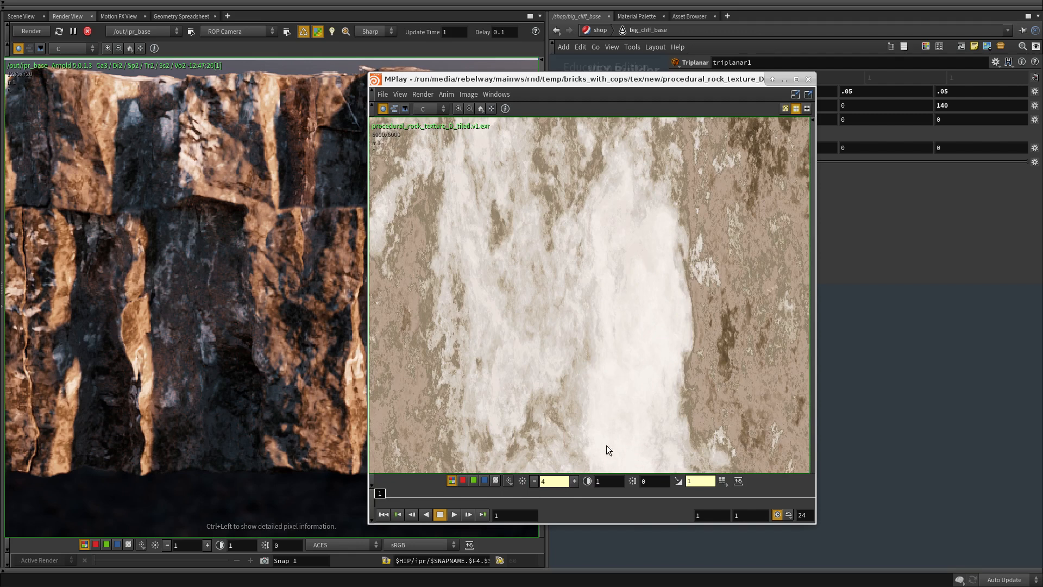
middle_drag(607, 445, 607, 407)
drag(607, 406, 649, 265)
Examine the light patches of the cliff render up close, comparing them at display levels 0.5 and 1.
scroll(201, 282, up, 3)
middle_drag(201, 282, 302, 291)
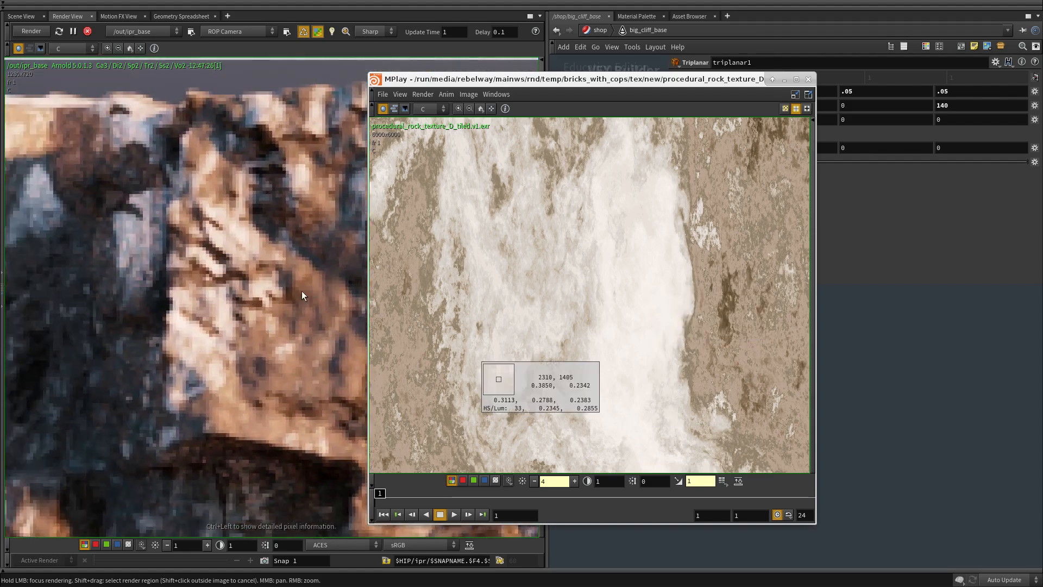
scroll(151, 369, down, 3)
middle_drag(151, 368, 106, 225)
scroll(160, 413, up, 2)
middle_drag(160, 402, 177, 341)
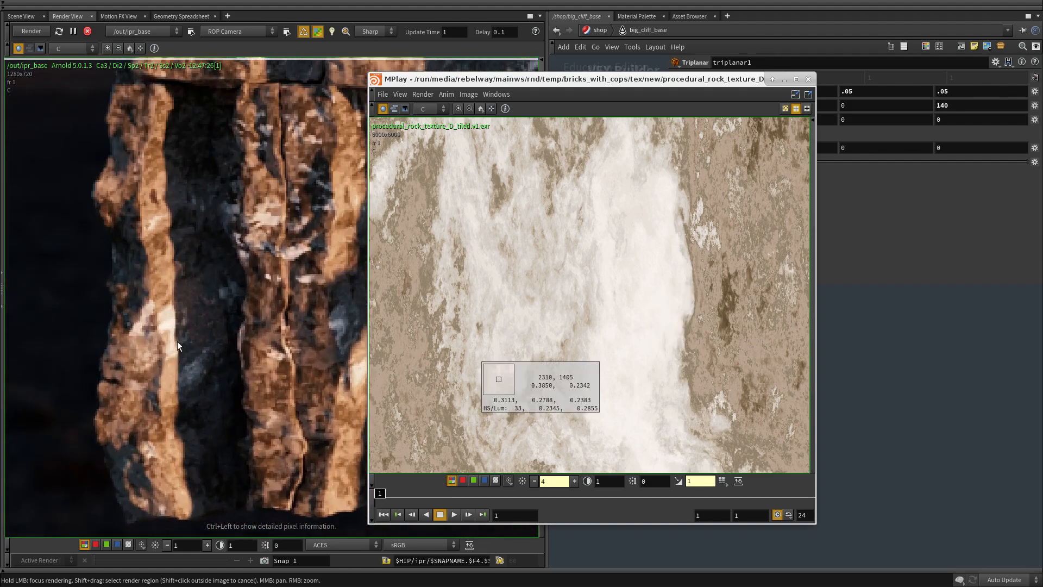
scroll(174, 338, up, 2)
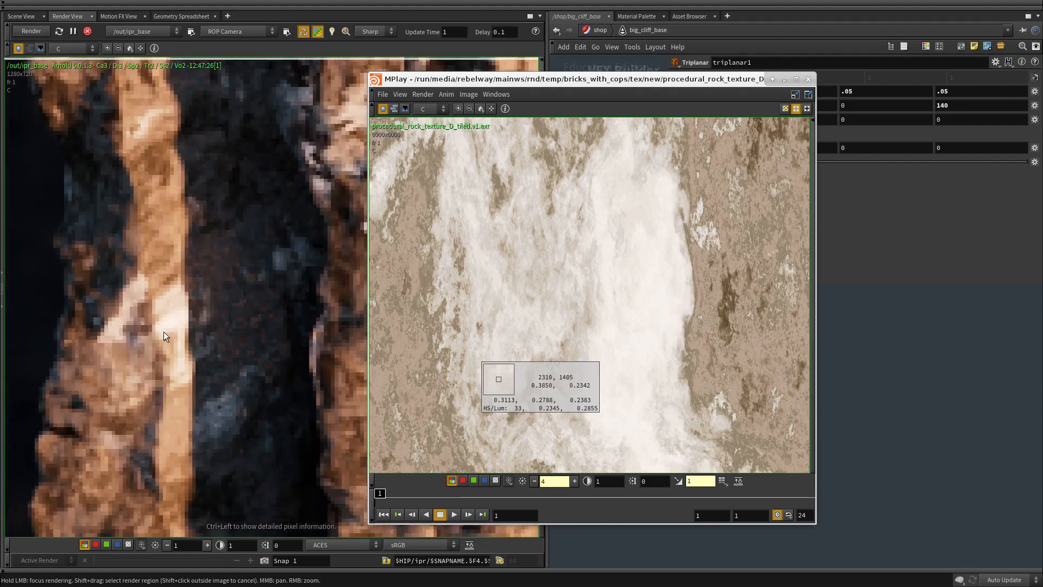
click(168, 546)
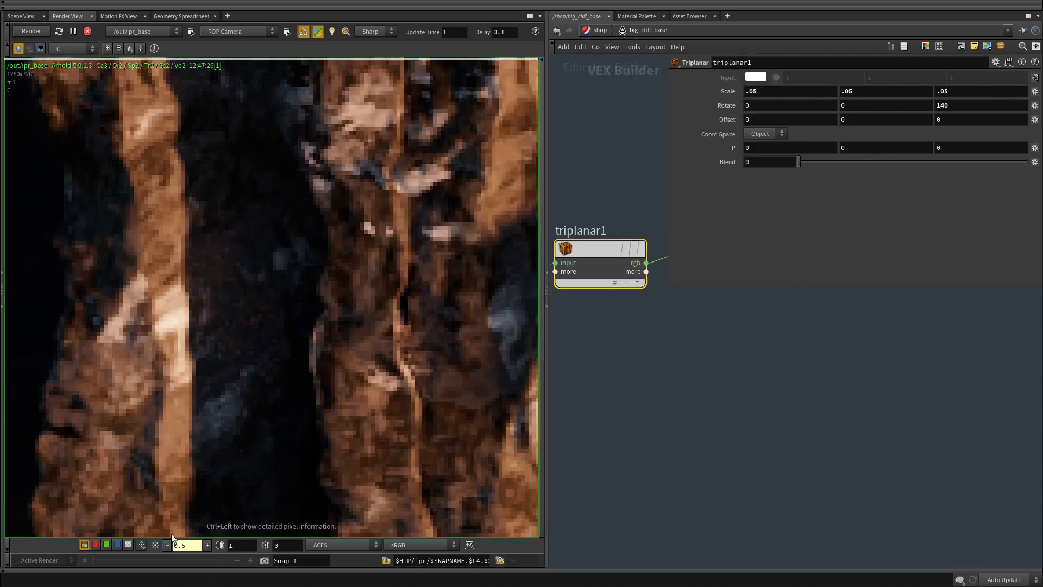
click(207, 545)
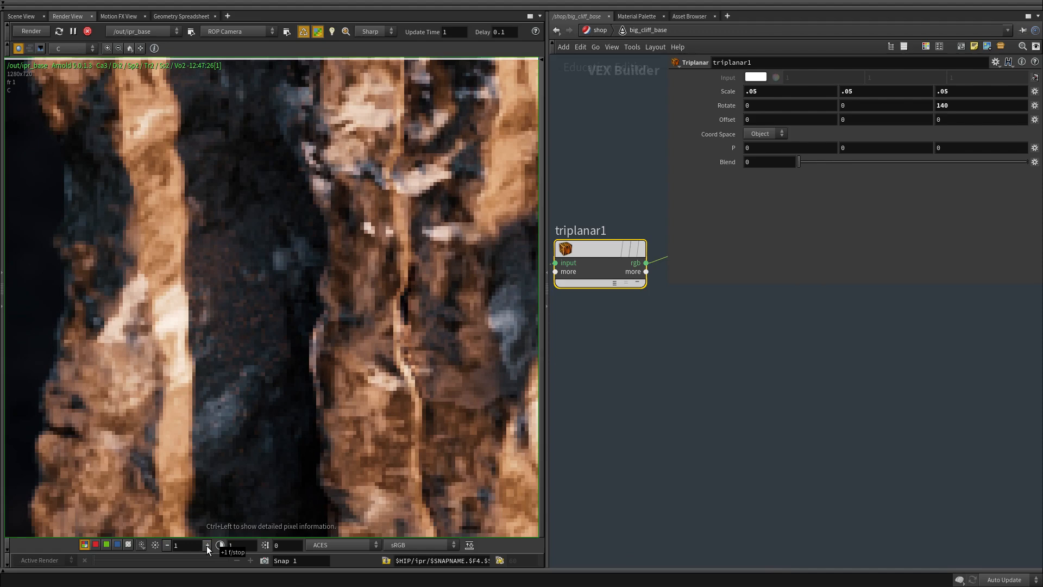
Compare the cliff render at display levels 0.5 and 1, examining the light patches near its lower edge.
click(207, 545)
click(167, 545)
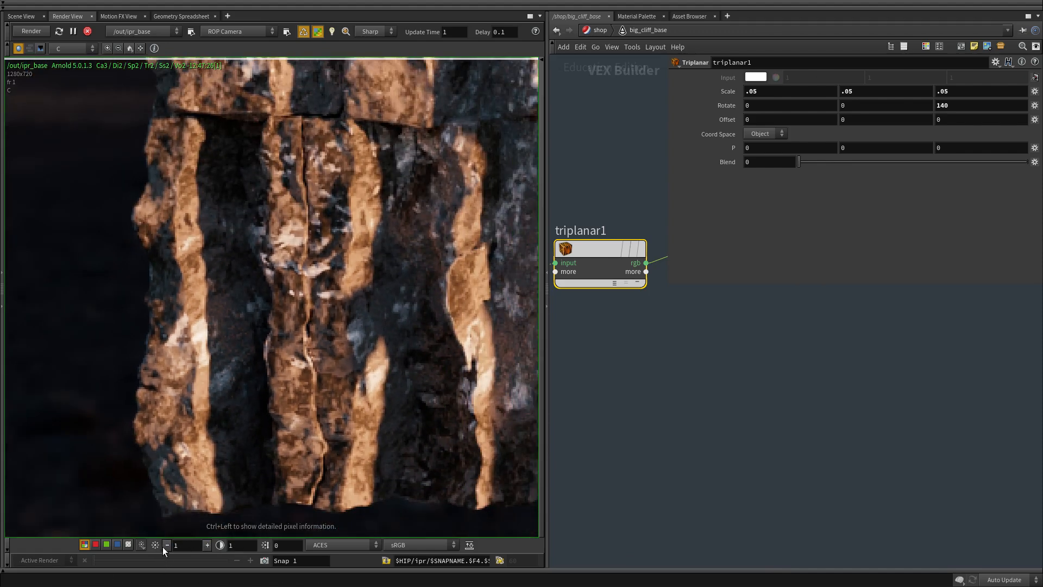
click(167, 545)
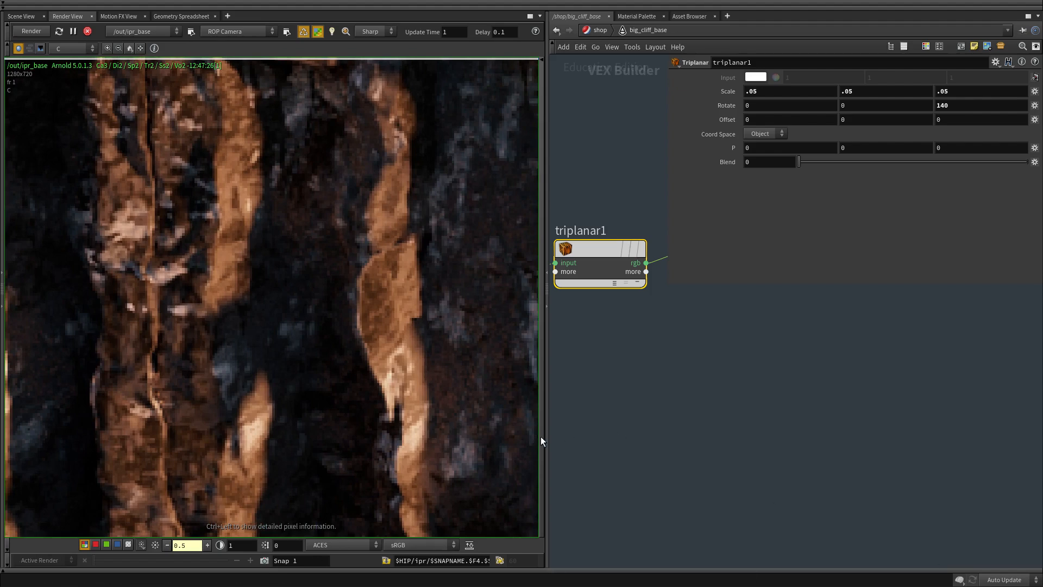
click(157, 550)
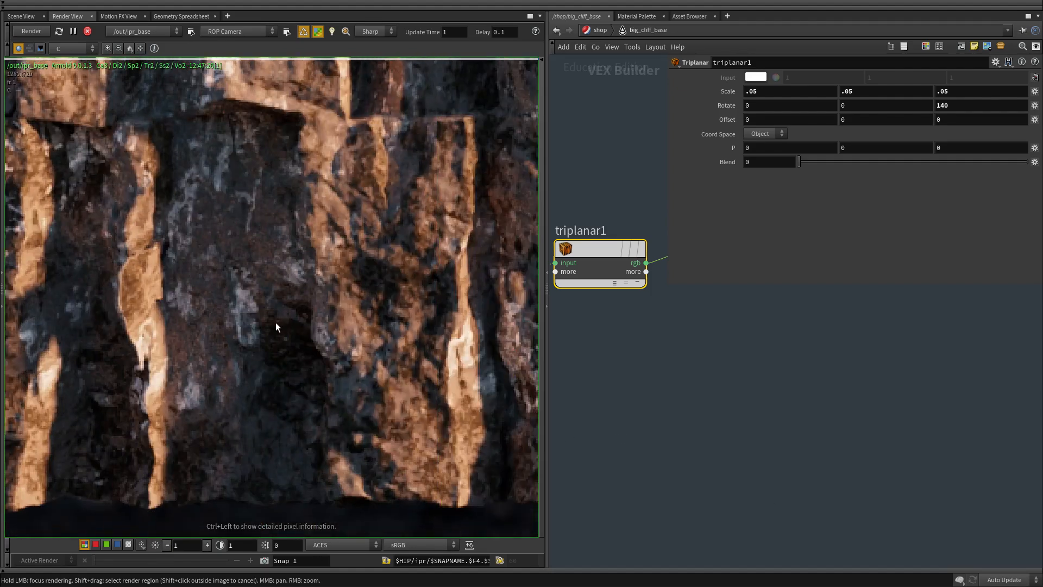
right_drag(275, 322, 243, 315)
middle_drag(242, 315, 234, 345)
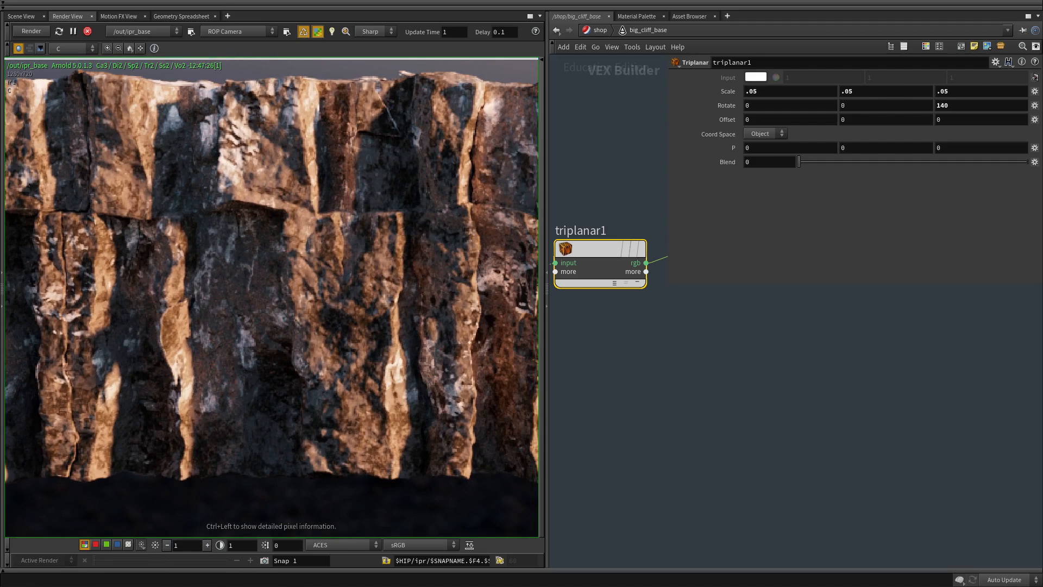
Switch to MPlay, return the rock texture preview to display level 1, and sample pixel values around the white streak.
key(alt+Tab)
scroll(640, 273, down, 1)
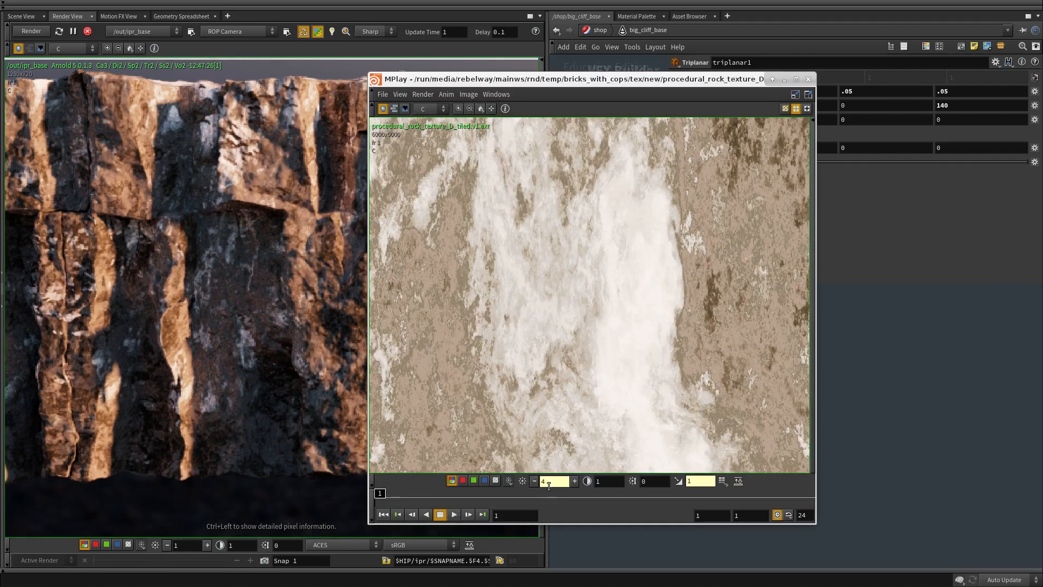
key(Return)
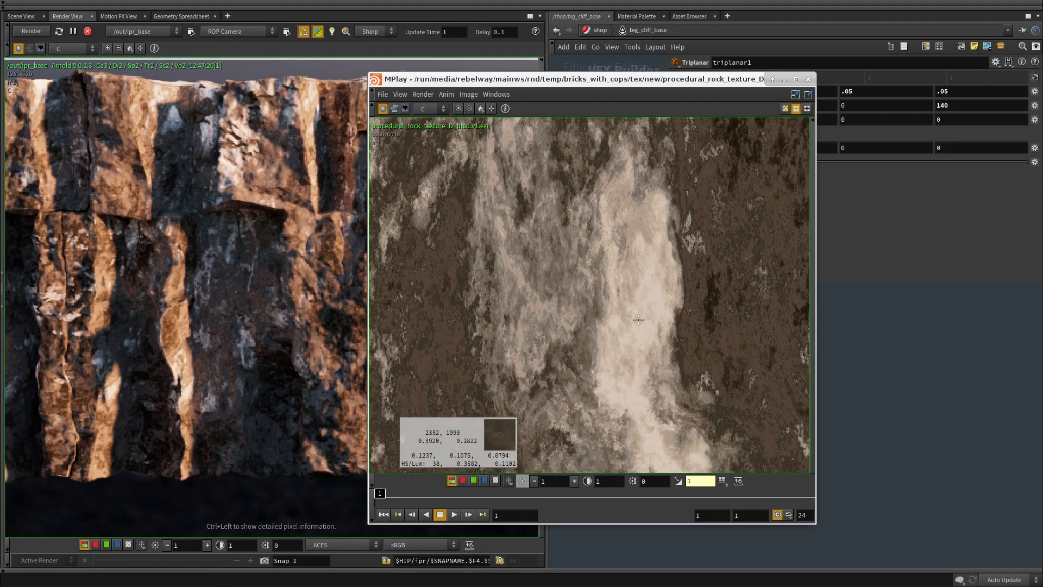
right_drag(638, 319, 553, 295)
ctrl+drag(553, 295, 504, 171)
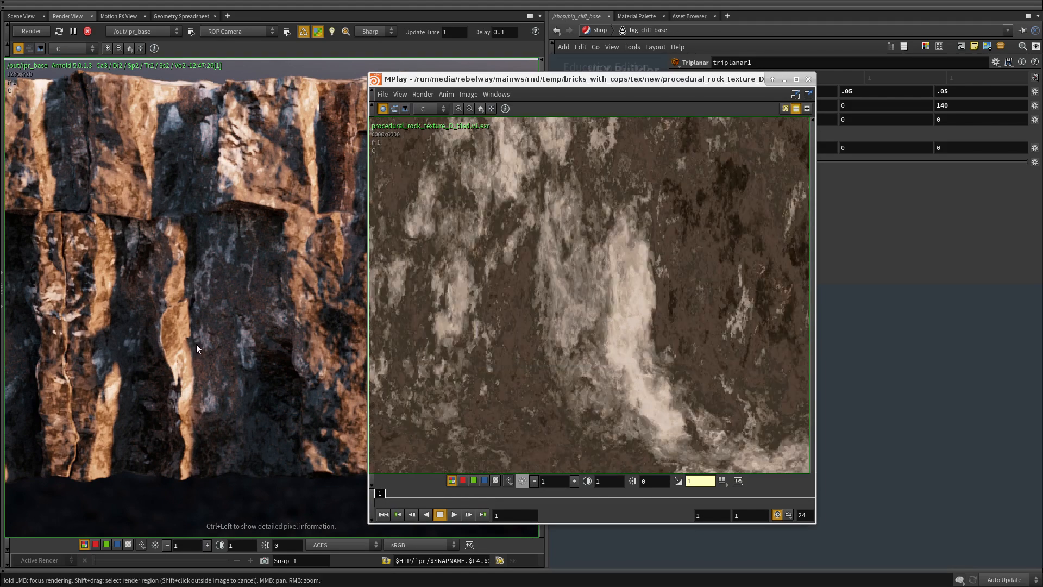
ctrl+drag(700, 368, 629, 342)
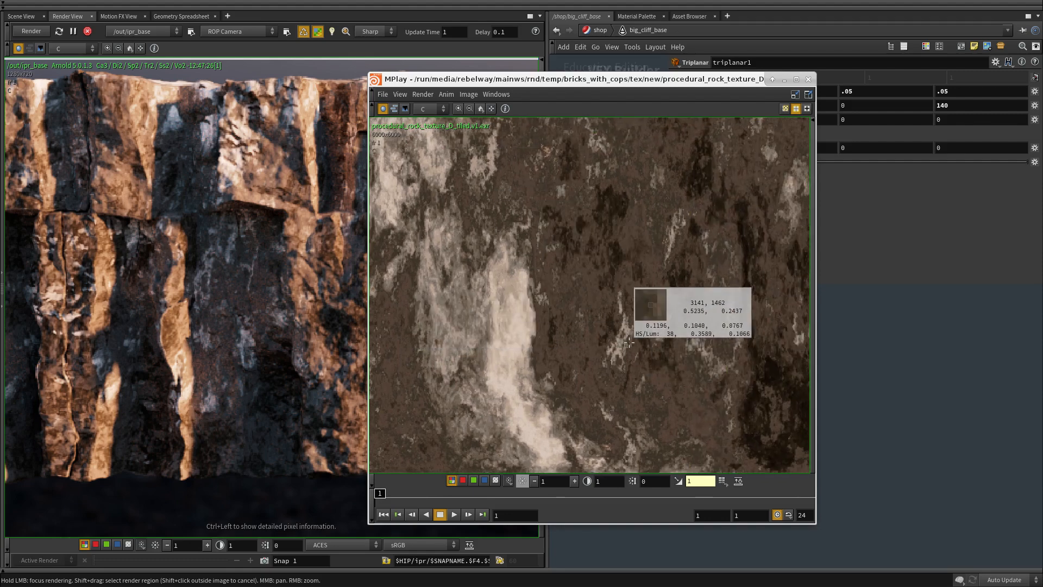
Inspect the lower end of the white streak in the rock texture, and put the MPlay window away.
middle_drag(630, 342, 639, 308)
right_drag(638, 309, 556, 380)
middle_drag(556, 380, 532, 305)
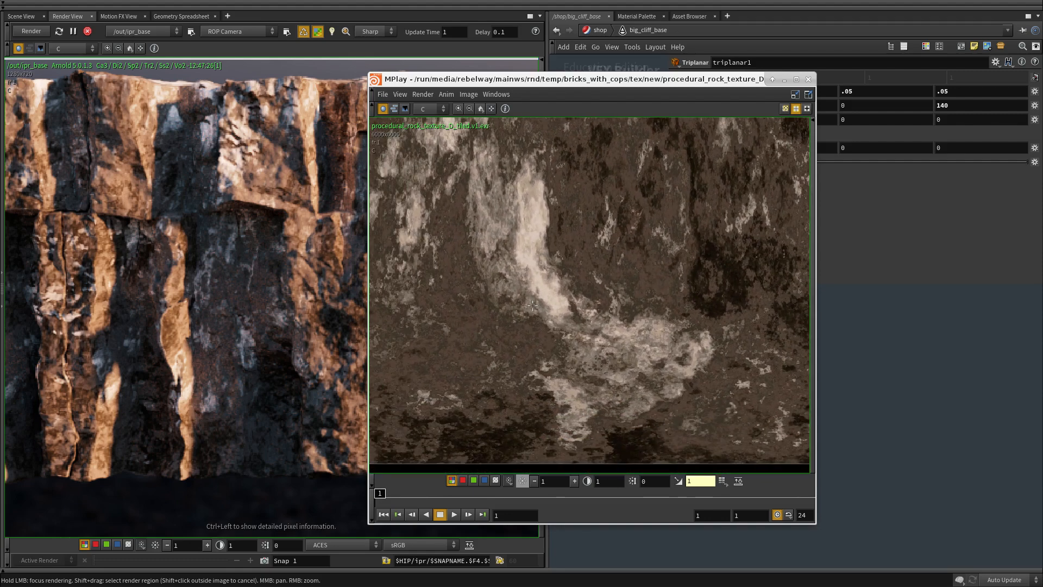
right_drag(532, 304, 519, 249)
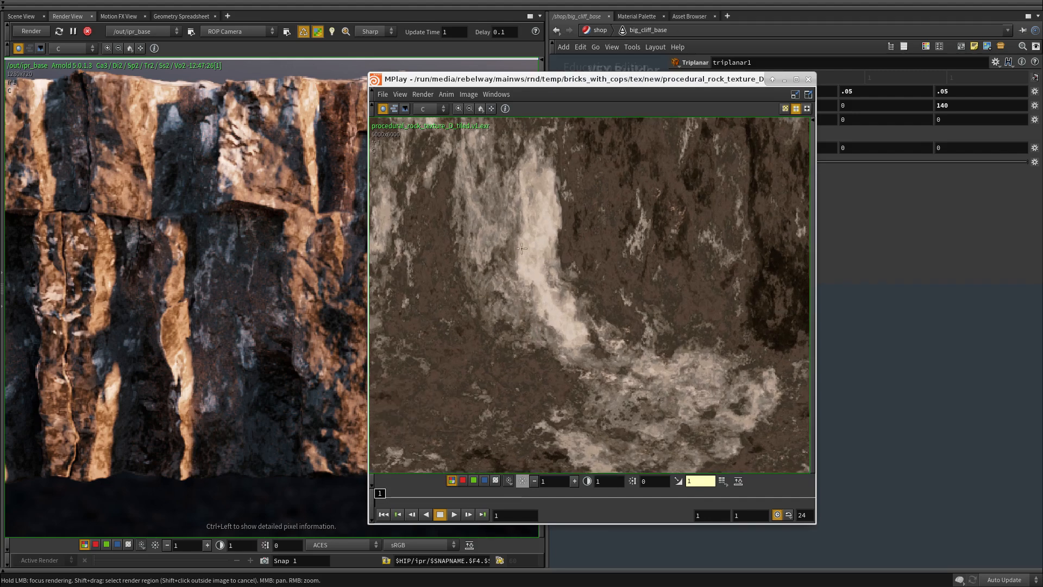
click(808, 80)
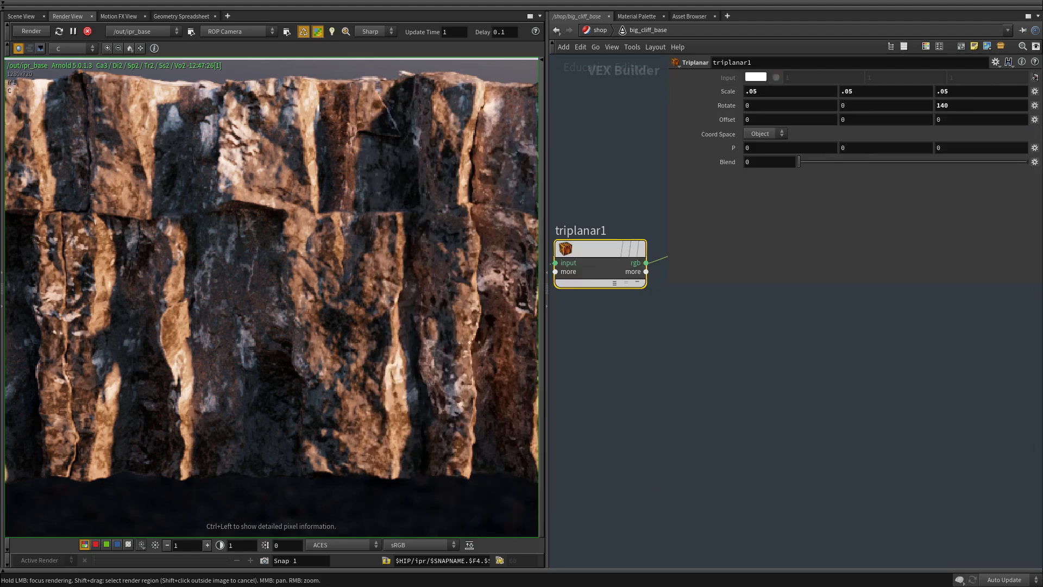
Examine the triplanar texture across the cliff render from its left end to its right end.
middle_drag(214, 170, 345, 254)
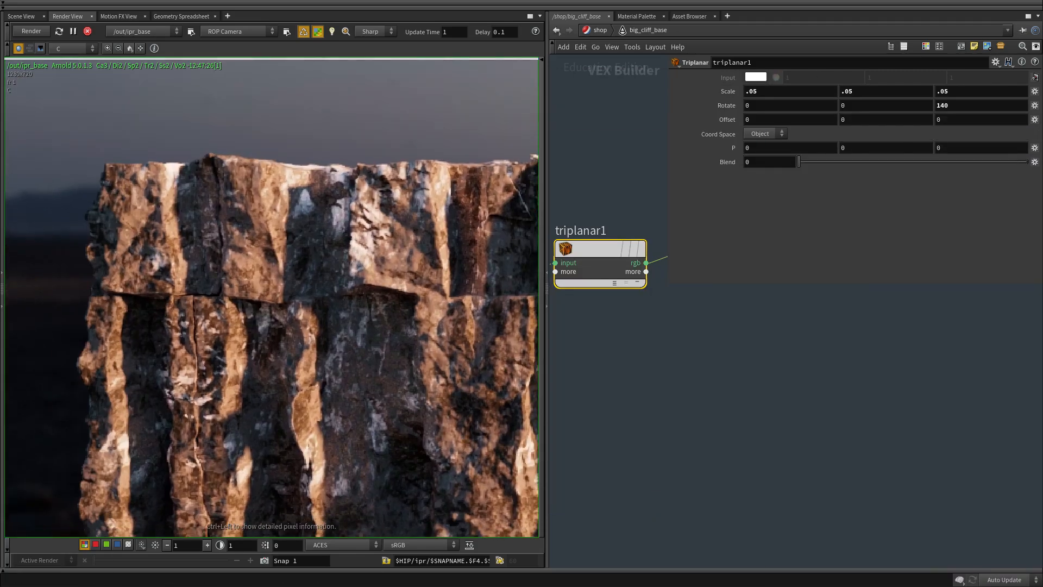
scroll(397, 278, down, 2)
middle_drag(524, 312, 384, 208)
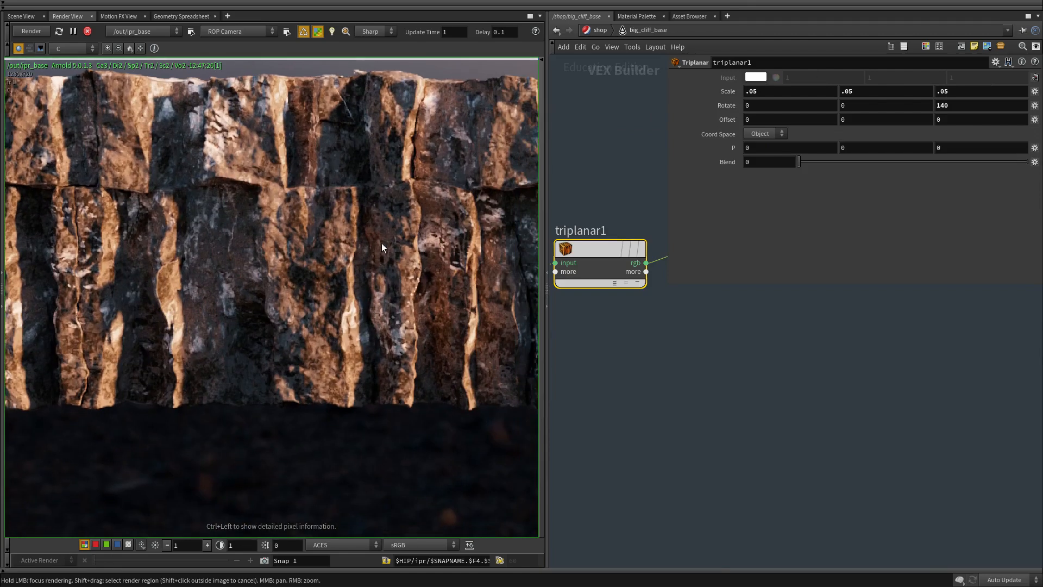
middle_drag(383, 266, 311, 326)
middle_drag(491, 241, 358, 237)
middle_drag(437, 392, 372, 394)
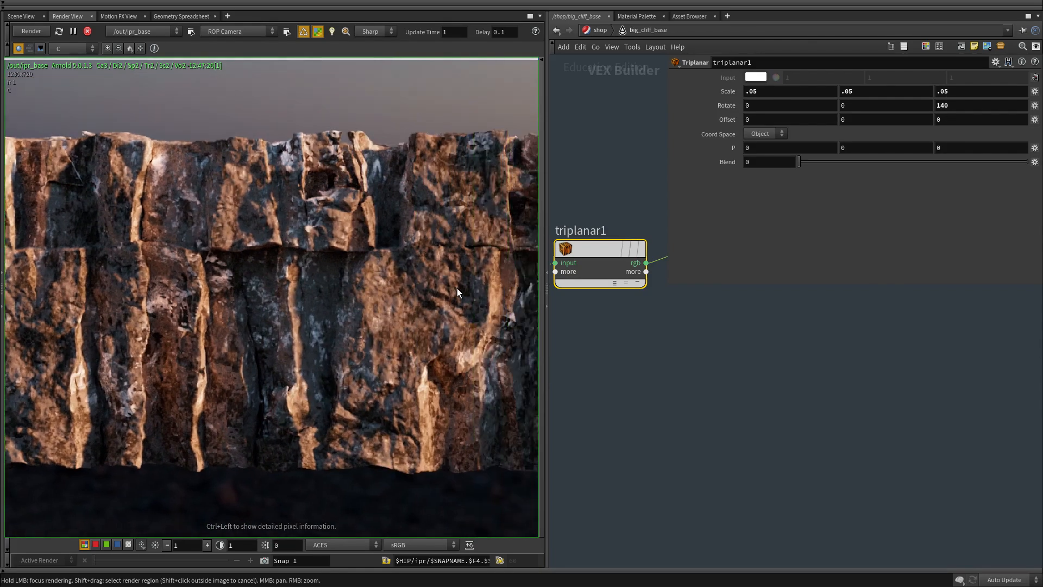
middle_drag(474, 360, 263, 328)
scroll(302, 339, up, 1)
middle_drag(474, 305, 381, 297)
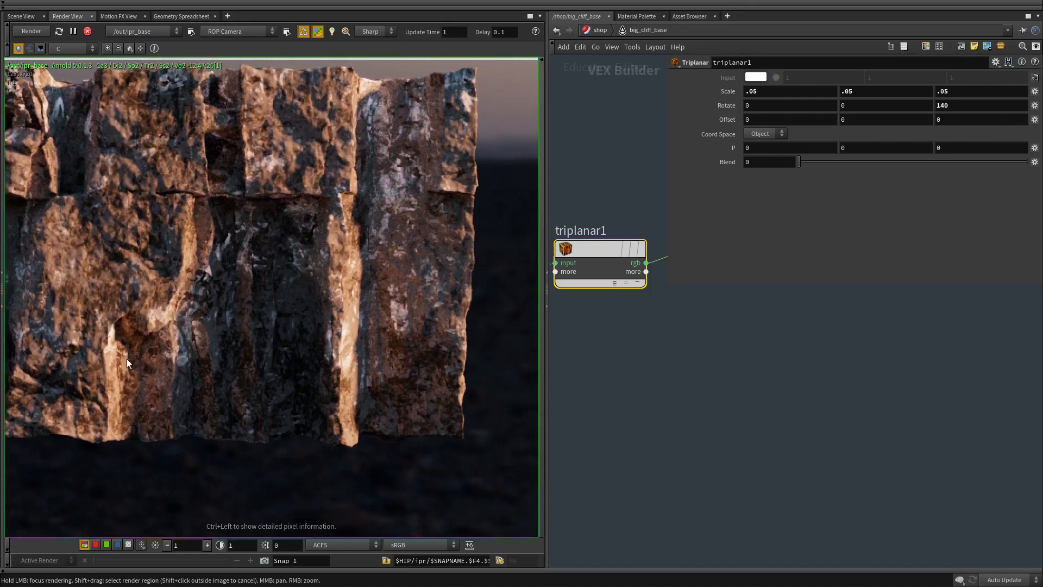
middle_drag(127, 361, 326, 341)
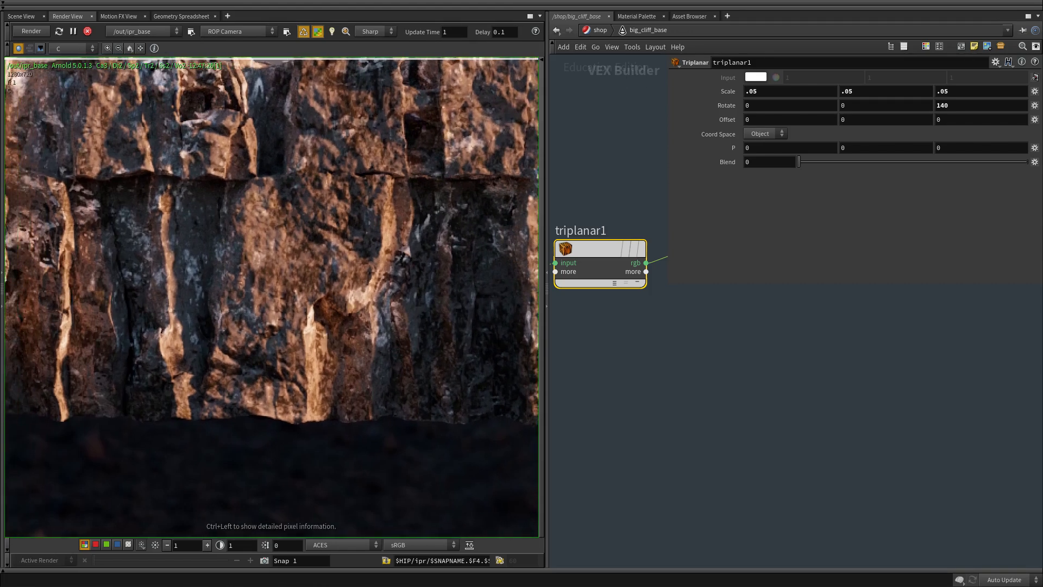
drag(271, 586, 0, 117)
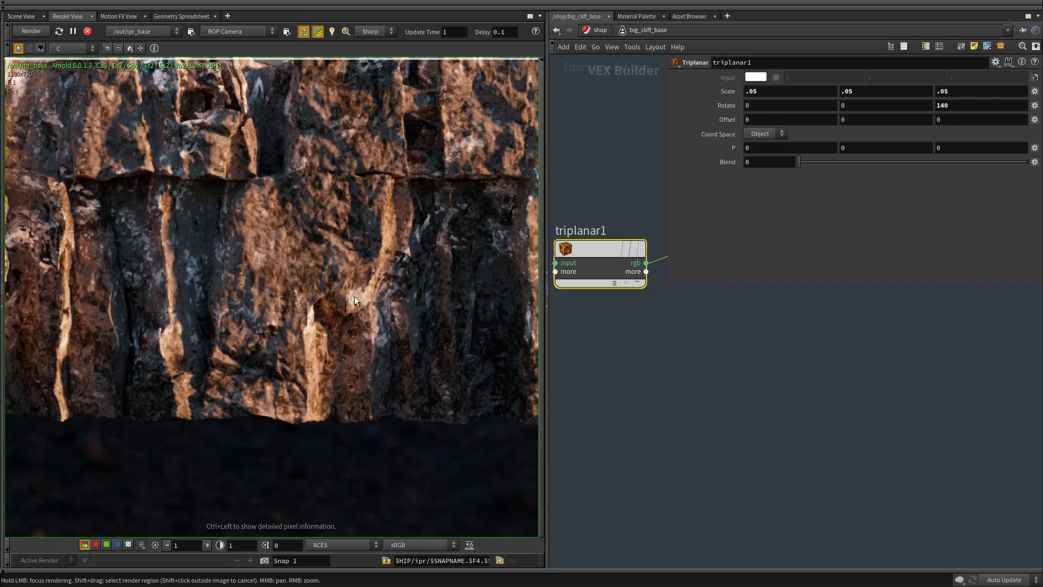
Examine the bright patches on the cliff's upper ledge and the rock columns at its left end up close.
scroll(372, 296, up, 5)
scroll(360, 384, down, 4)
middle_drag(221, 317, 461, 373)
scroll(315, 193, up, 5)
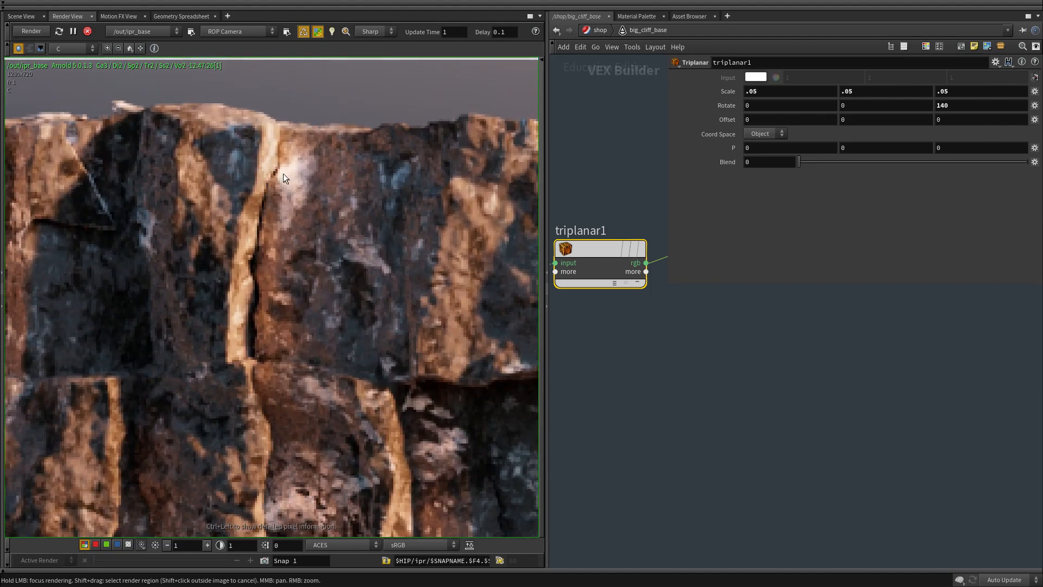
scroll(166, 302, down, 2)
middle_drag(166, 302, 324, 237)
middle_drag(176, 190, 334, 204)
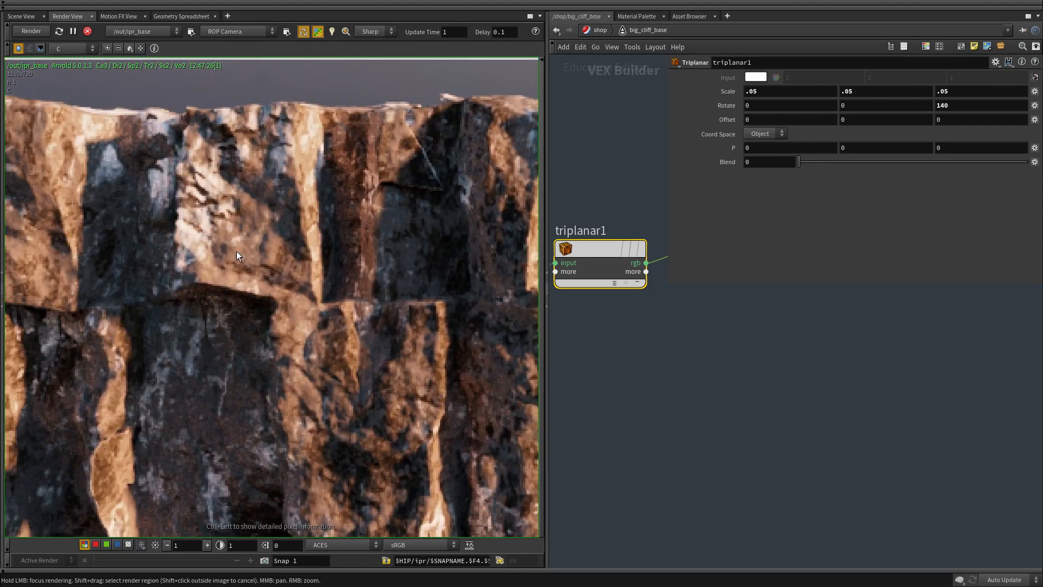
scroll(435, 255, down, 3)
scroll(193, 294, up, 2)
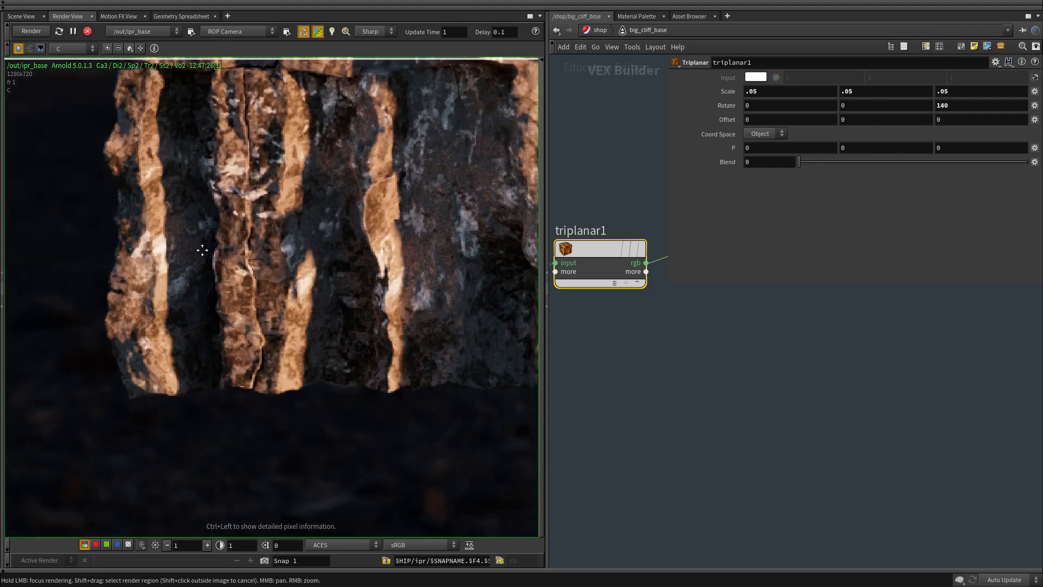
middle_drag(201, 248, 205, 341)
scroll(382, 368, down, 3)
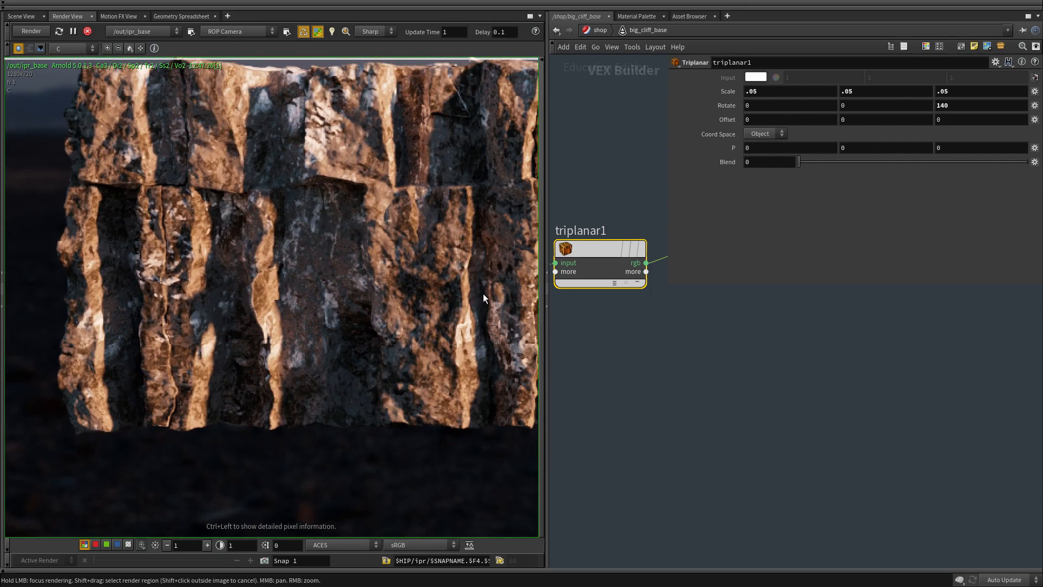
Examine the cliff's lower columns and ledge toward its right end in the render.
middle_drag(421, 274, 275, 308)
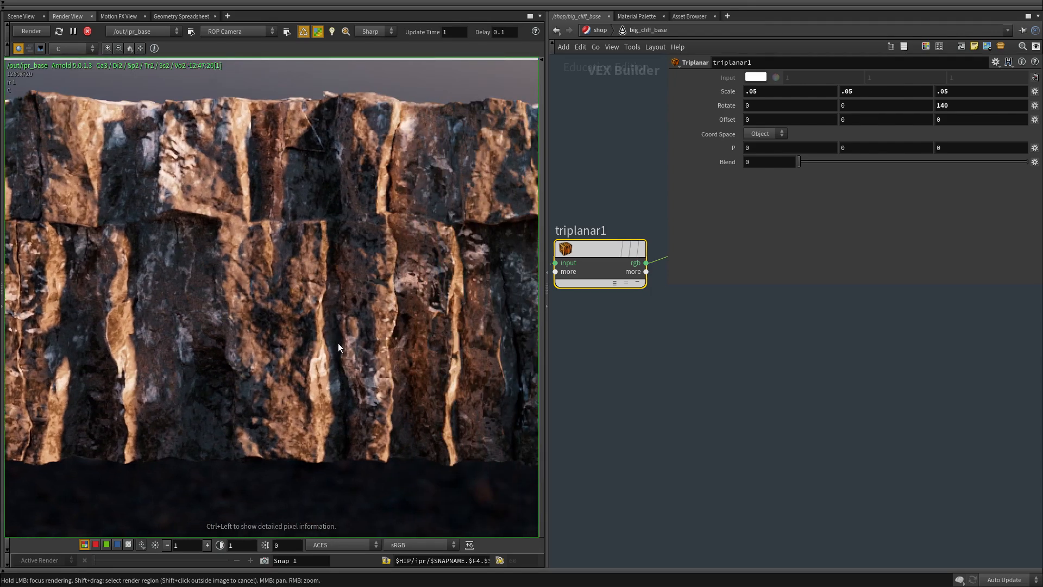
middle_drag(516, 285, 333, 267)
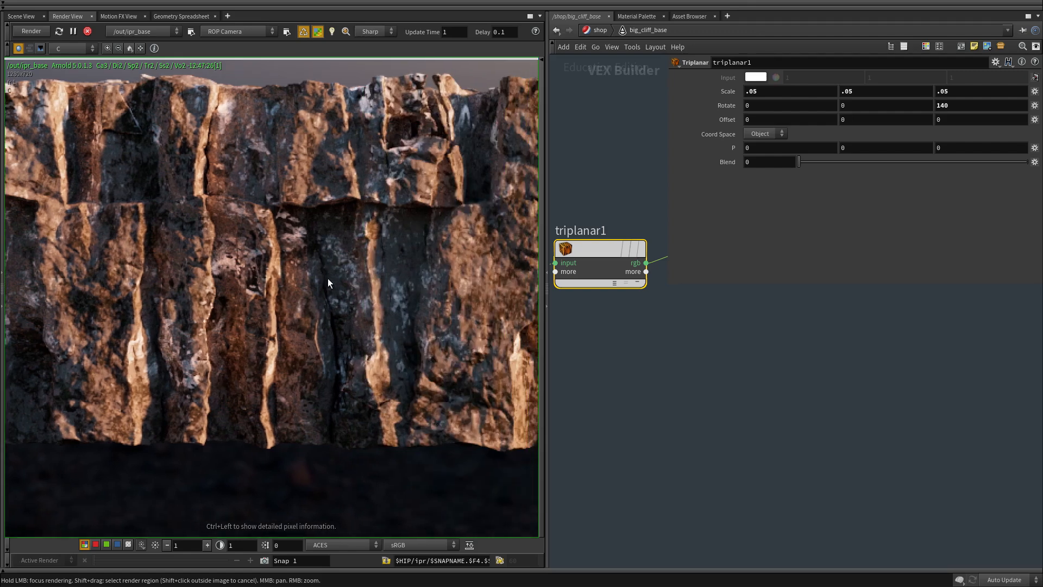
middle_drag(336, 389, 263, 379)
middle_drag(493, 302, 226, 317)
right_drag(425, 341, 405, 350)
middle_drag(405, 349, 479, 311)
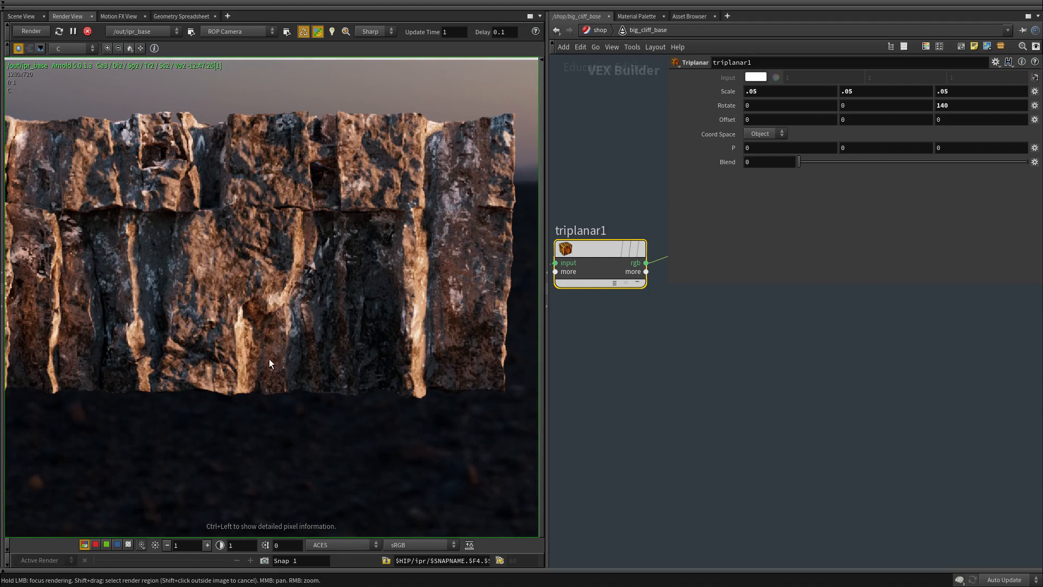
middle_drag(235, 292, 254, 297)
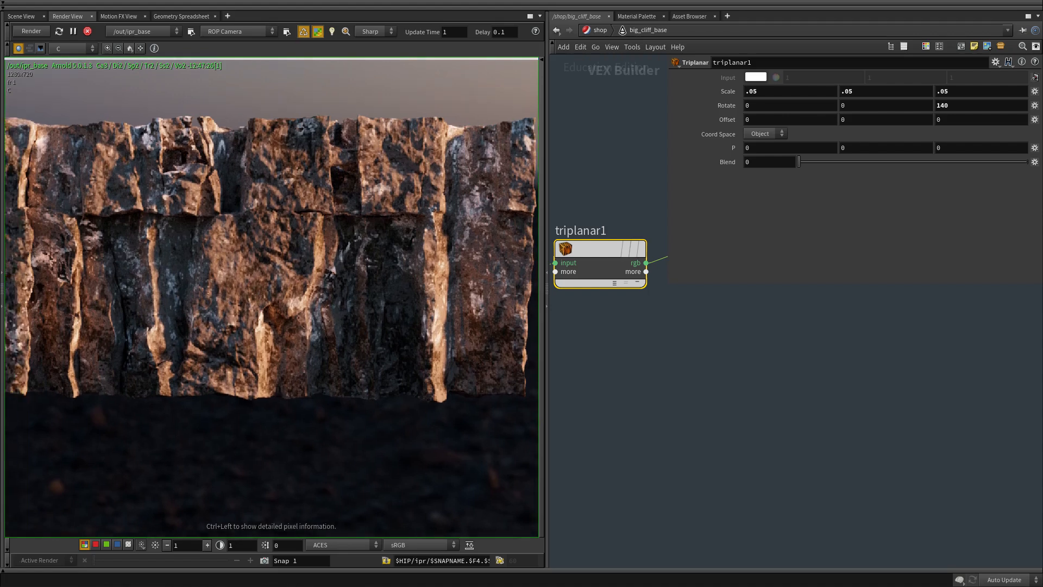
Bring up procedural_rock_texture_D_tiled.v1.exr in MPlay, inspect the whole tile and its pale streaks, and move the window away.
drag(0, 130, 671, 86)
right_drag(725, 328, 692, 299)
middle_drag(692, 300, 689, 366)
scroll(689, 359, down, 7)
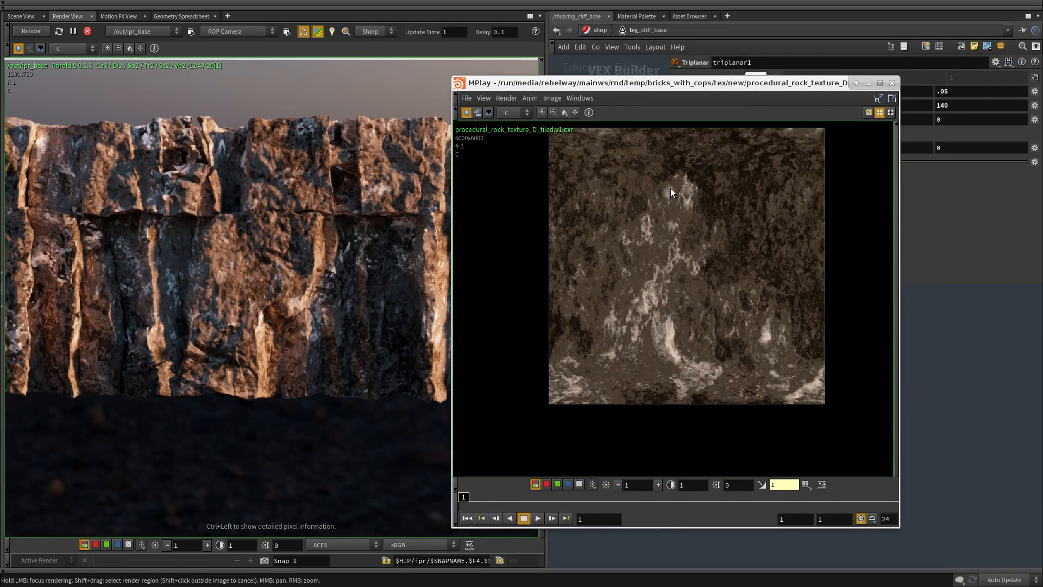
scroll(673, 191, up, 4)
scroll(706, 271, up, 1)
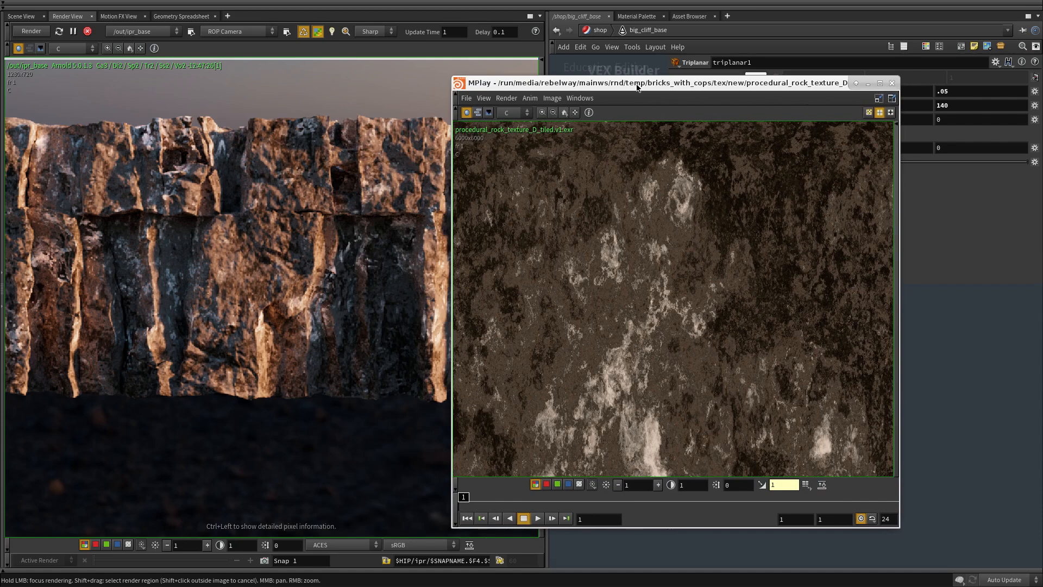
drag(638, 88, 0, 87)
Switch the render view's colour display from ACES to a plain 2.2 gamma and inspect the cliff.
middle_drag(194, 288, 280, 327)
scroll(280, 327, down, 2)
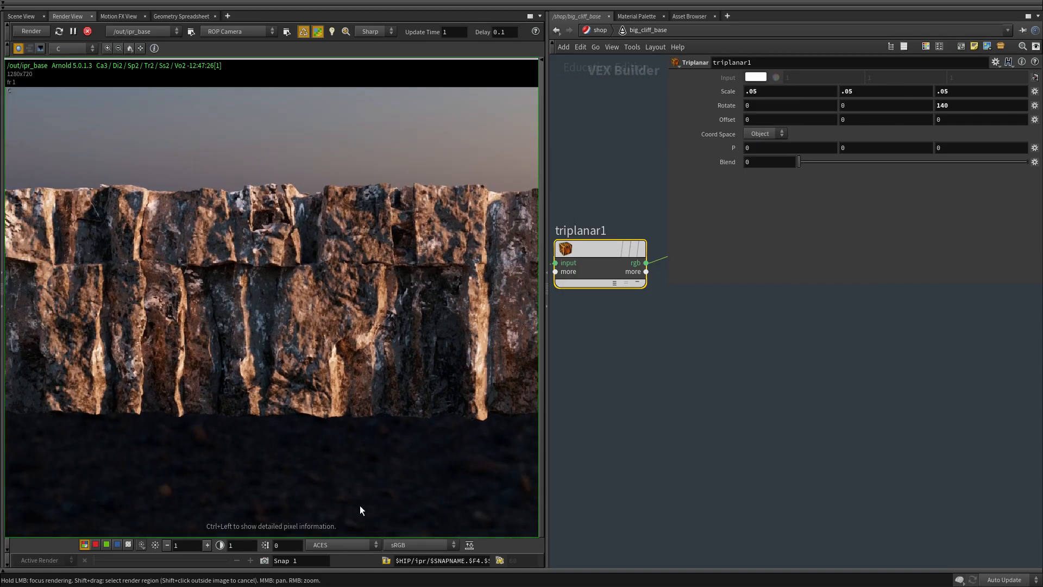
click(345, 545)
click(330, 498)
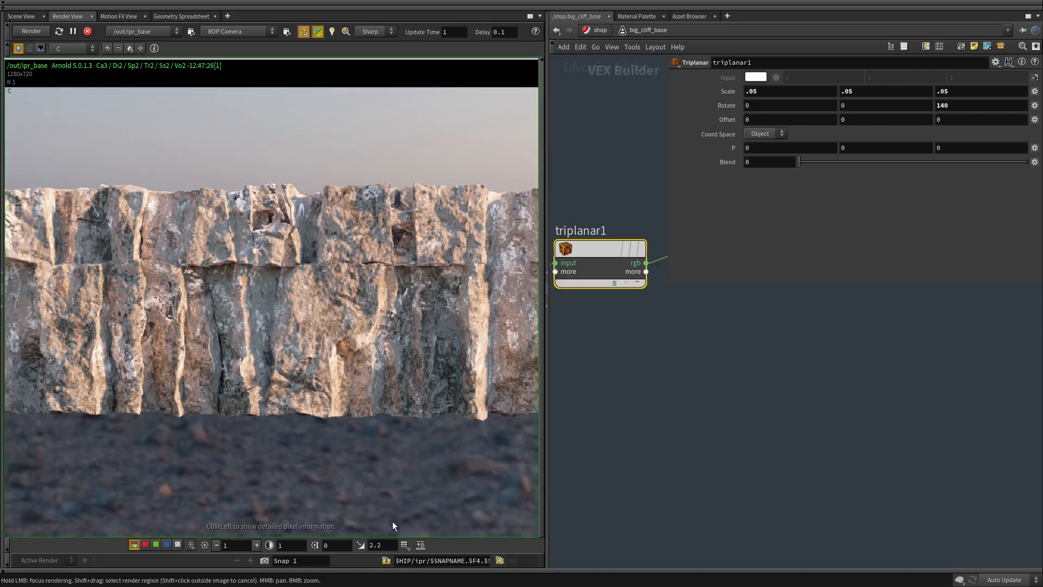
middle_drag(15, 343, 236, 311)
scroll(235, 312, up, 4)
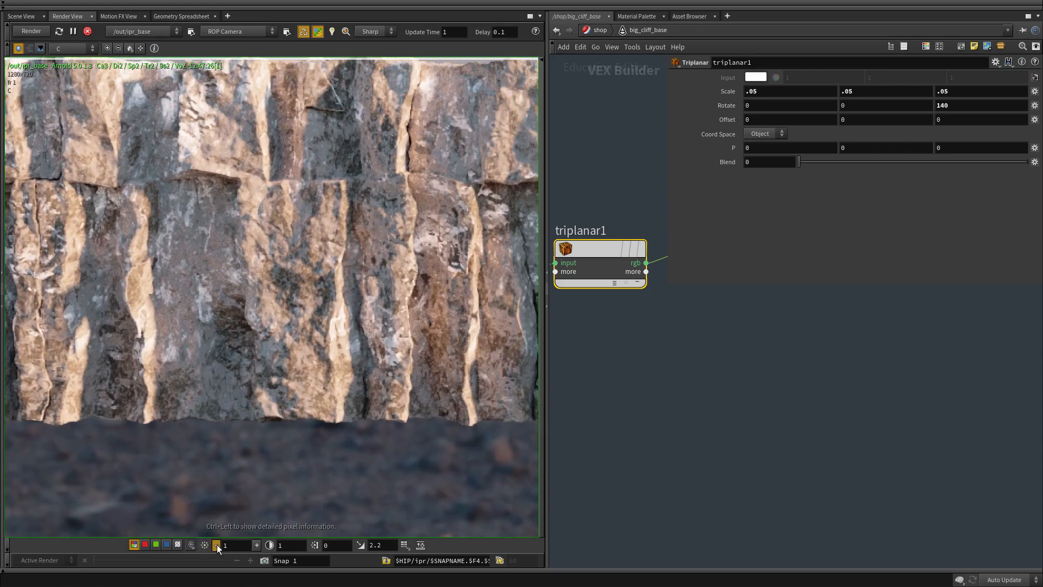
Examine the gamma-corrected cliff across its full width at display level 0.5 and return the level to 1.
click(216, 545)
middle_drag(221, 430, 412, 389)
middle_drag(175, 278, 266, 277)
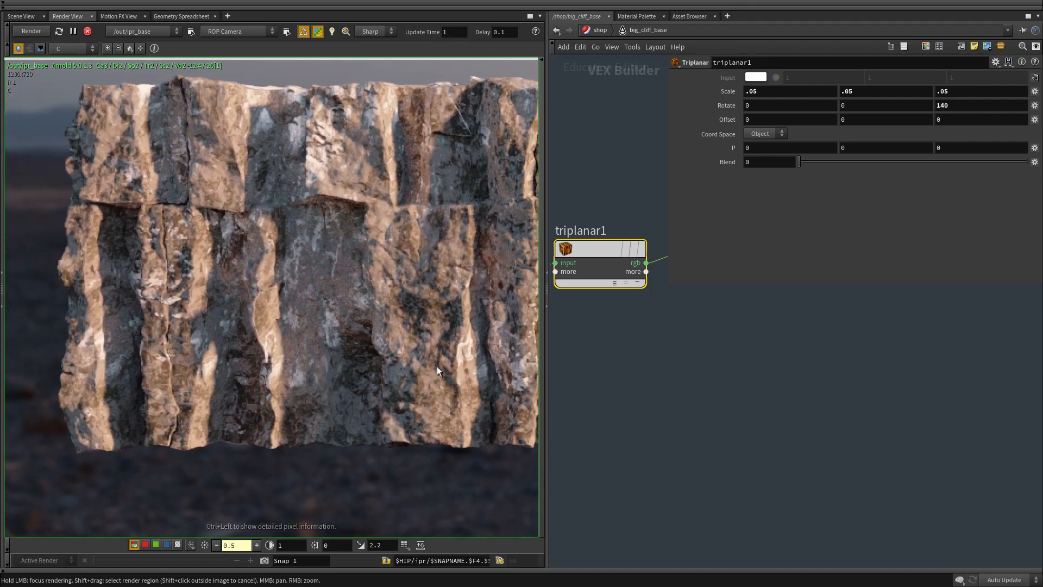
middle_drag(374, 376, 331, 371)
middle_drag(434, 356, 211, 363)
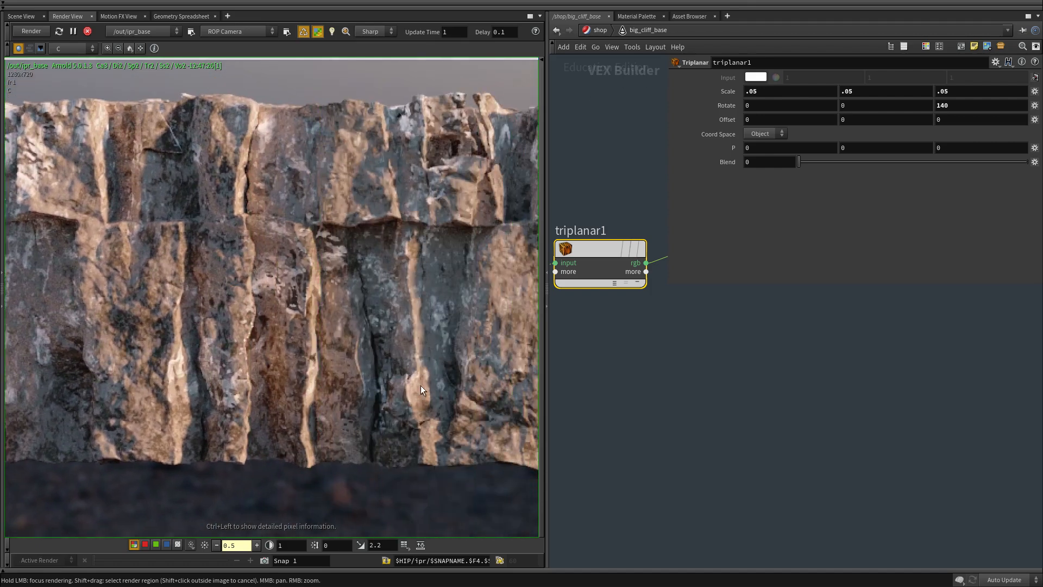
middle_drag(431, 379, 326, 369)
scroll(279, 383, down, 1)
middle_drag(341, 413, 330, 419)
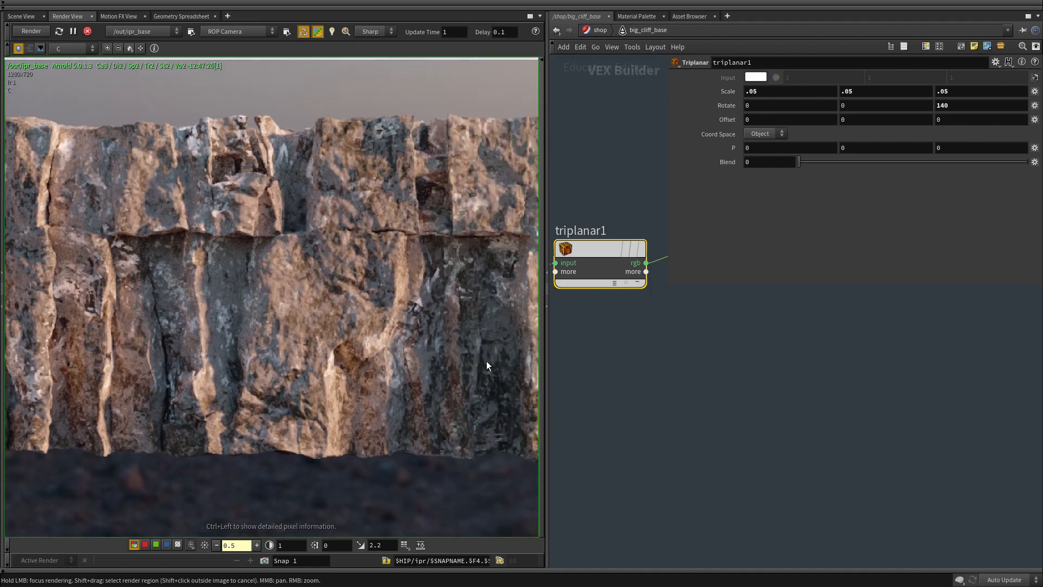
middle_drag(454, 378, 326, 388)
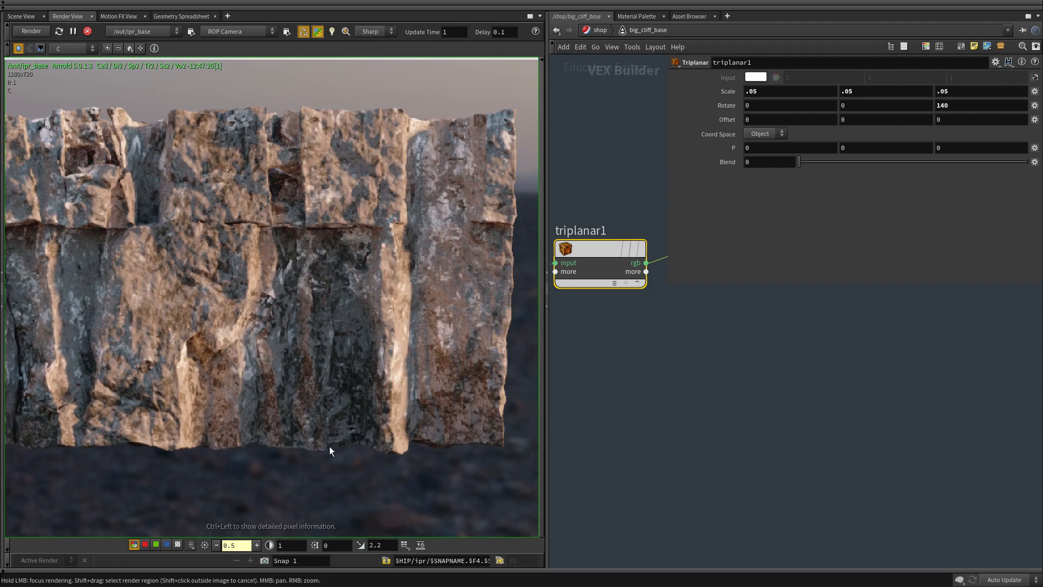
click(206, 546)
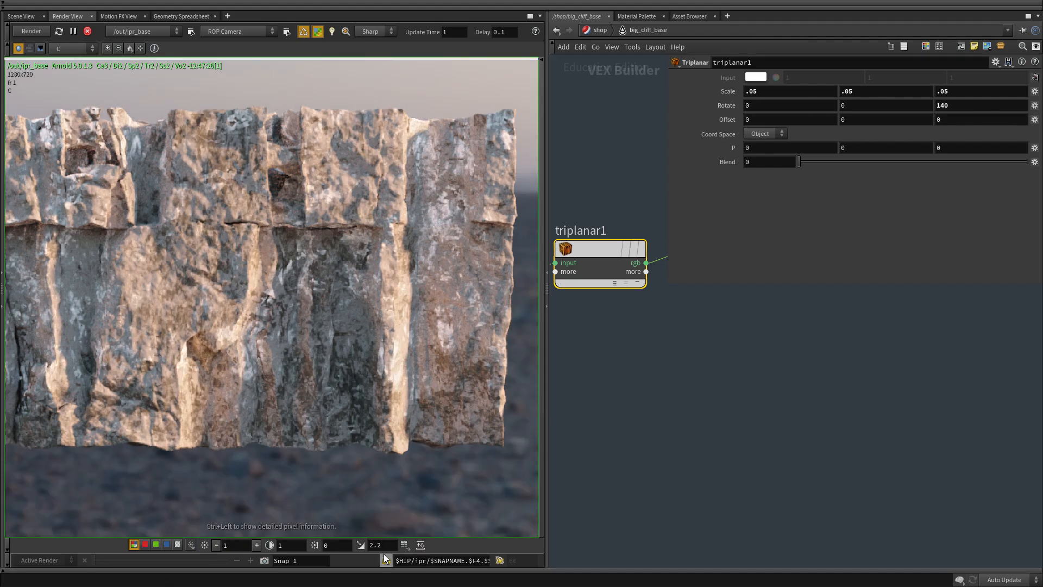
Reset the render view's gamma to 1 and switch its colour correction to the OpenColorIO profile.
drag(389, 544, 351, 544)
text(1)
key(Return)
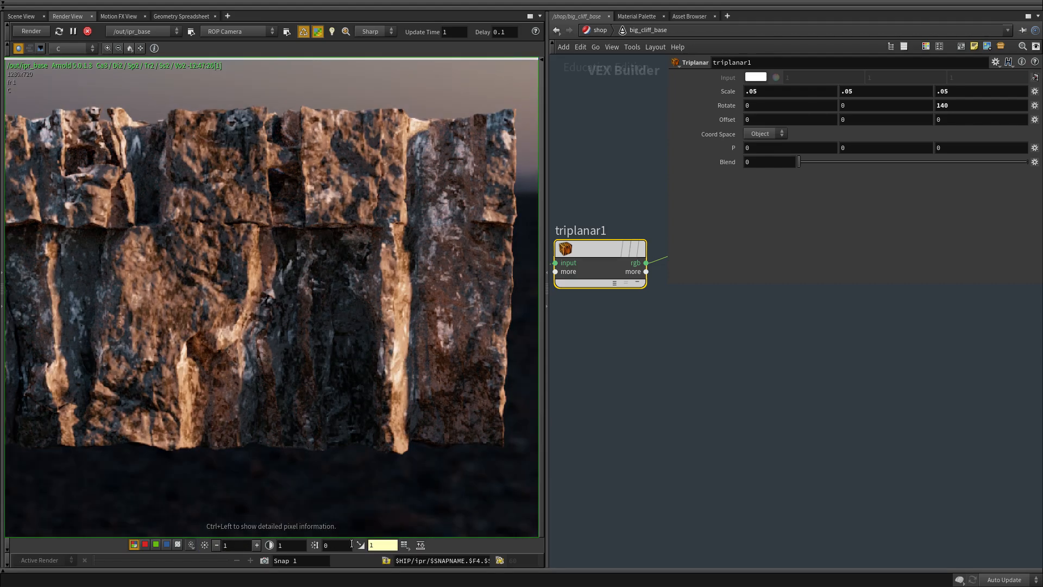
click(402, 545)
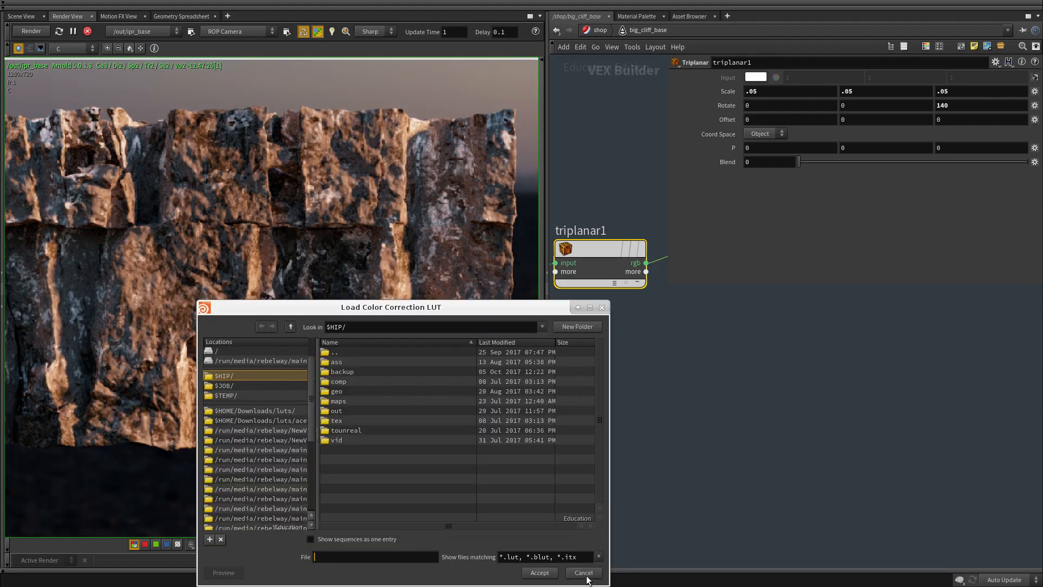
click(586, 579)
click(408, 546)
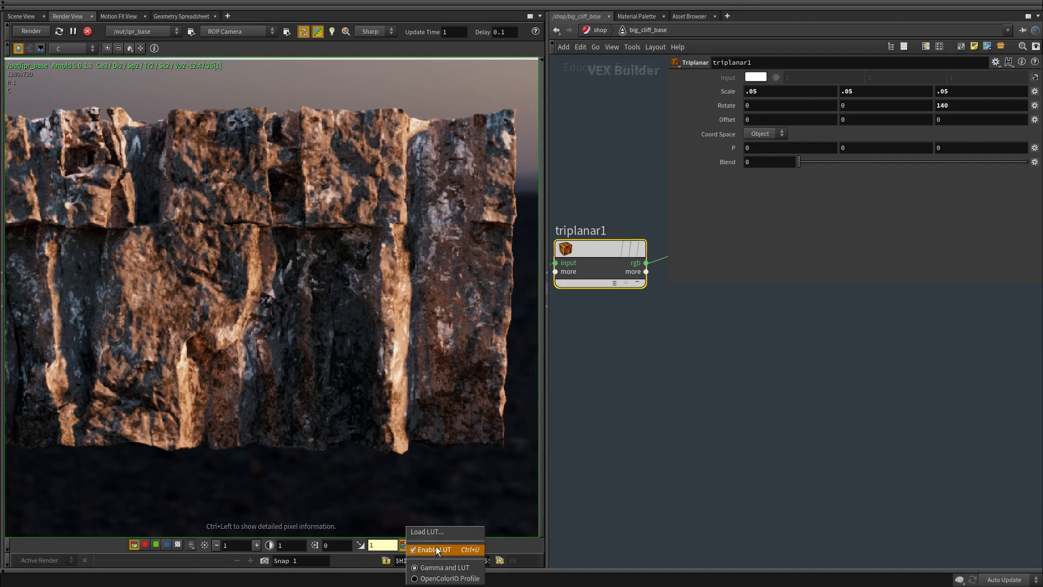
click(429, 579)
Examine the whole cliff and the texture on its upper row of blocks under the ACES display.
scroll(253, 359, down, 5)
middle_drag(264, 363, 355, 350)
middle_drag(613, 373, 628, 435)
scroll(629, 437, down, 3)
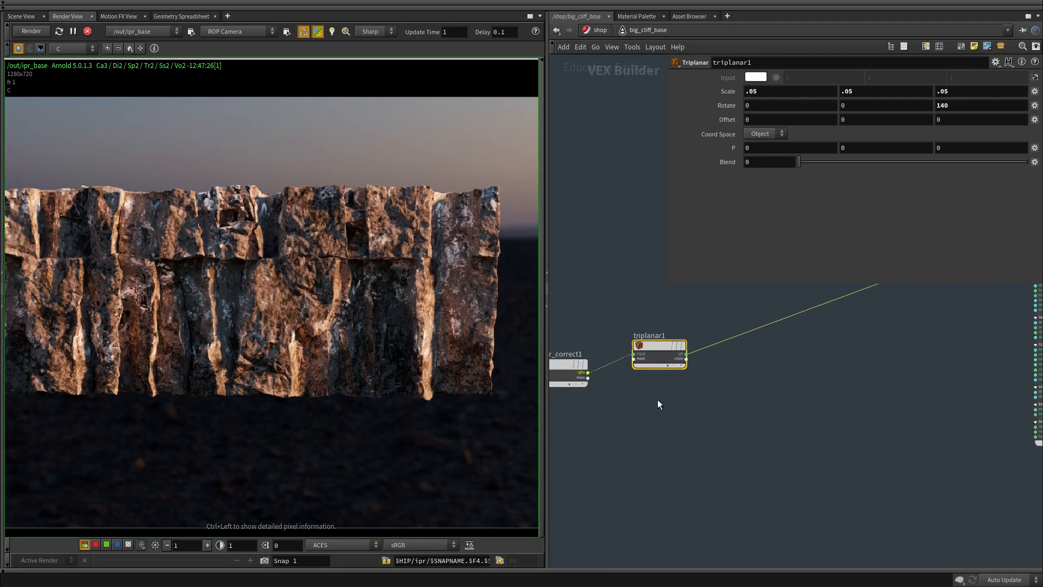
scroll(245, 296, up, 6)
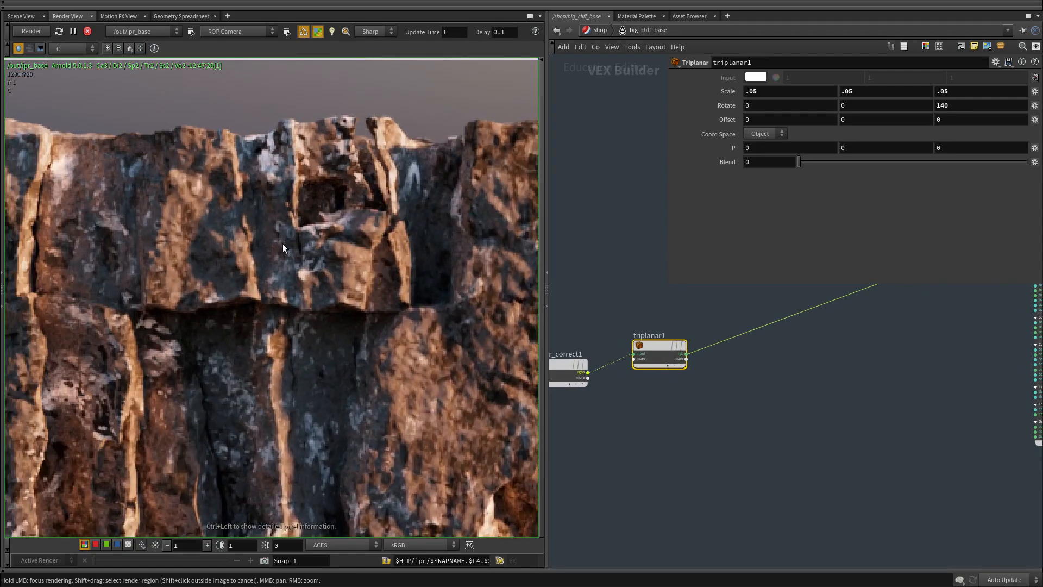
scroll(282, 243, up, 3)
middle_drag(184, 209, 457, 278)
middle_drag(316, 282, 519, 269)
middle_drag(275, 248, 322, 283)
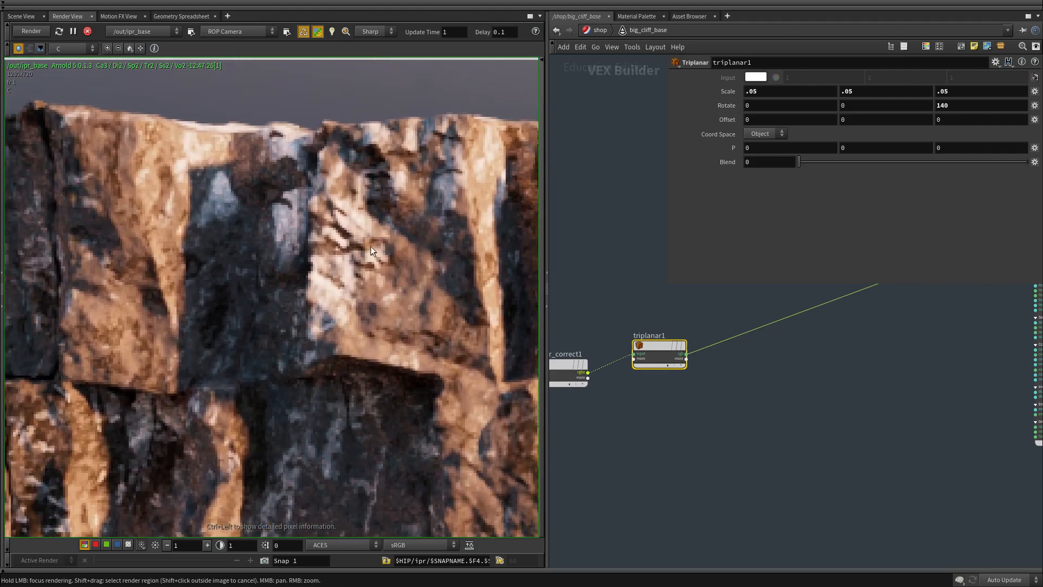
middle_drag(230, 362, 308, 209)
middle_drag(136, 276, 334, 310)
Inspect the lower columns up close for hard projection seams around the pale patches below the ledge.
mouse_move(250, 448)
middle_down()
mouse_move(252, 356)
mouse_move(341, 308)
mouse_move(258, 236)
mouse_move(103, 231)
middle_up()
scroll(258, 237, down, 3)
middle_drag(328, 314, 151, 349)
middle_drag(327, 338, 115, 365)
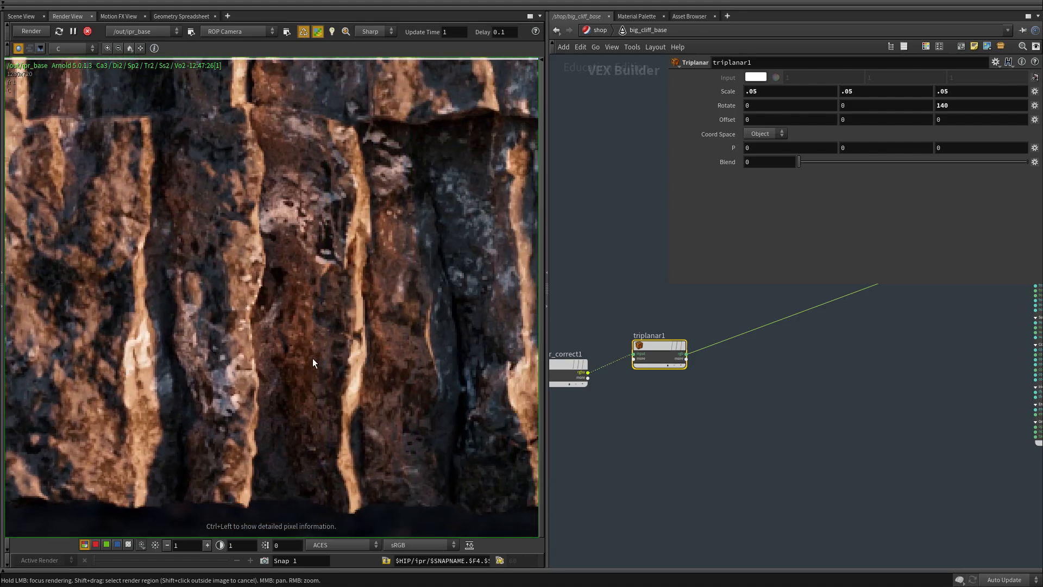
middle_drag(281, 359, 321, 311)
scroll(315, 297, up, 1)
scroll(363, 168, up, 6)
middle_drag(365, 169, 350, 200)
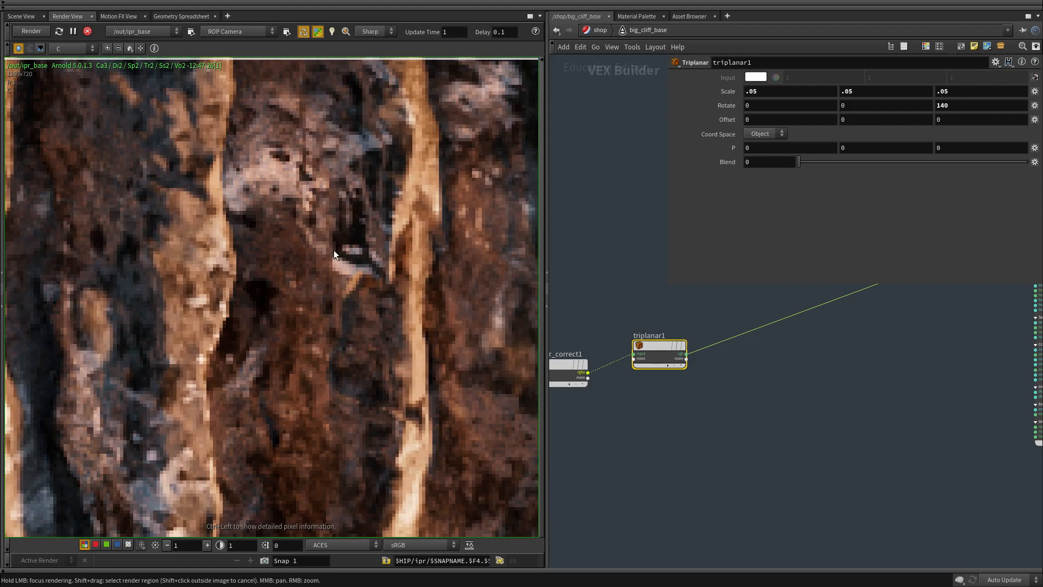
scroll(329, 243, down, 3)
middle_drag(332, 259, 276, 348)
scroll(286, 317, up, 1)
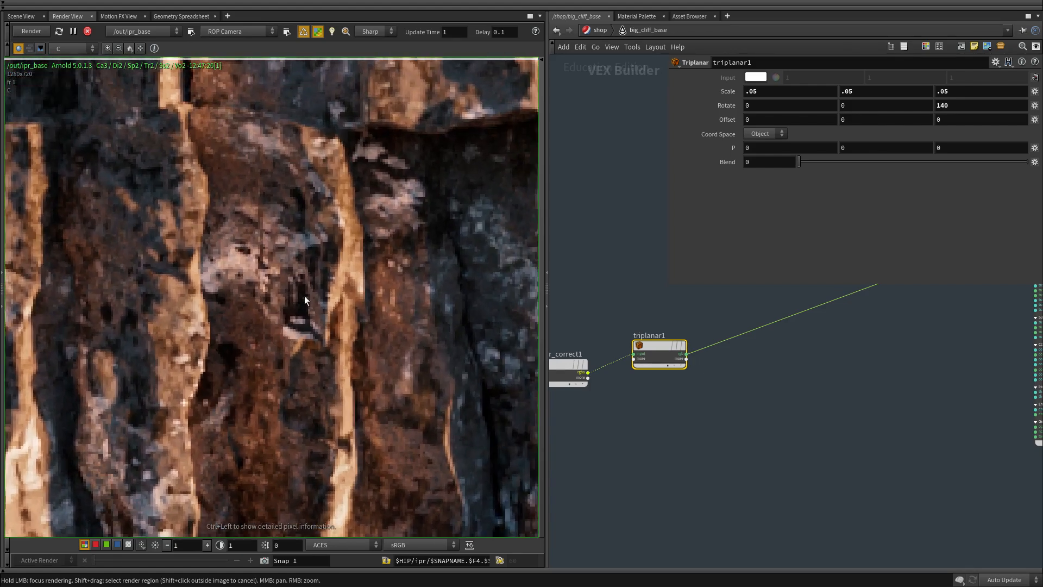
middle_drag(379, 171, 383, 203)
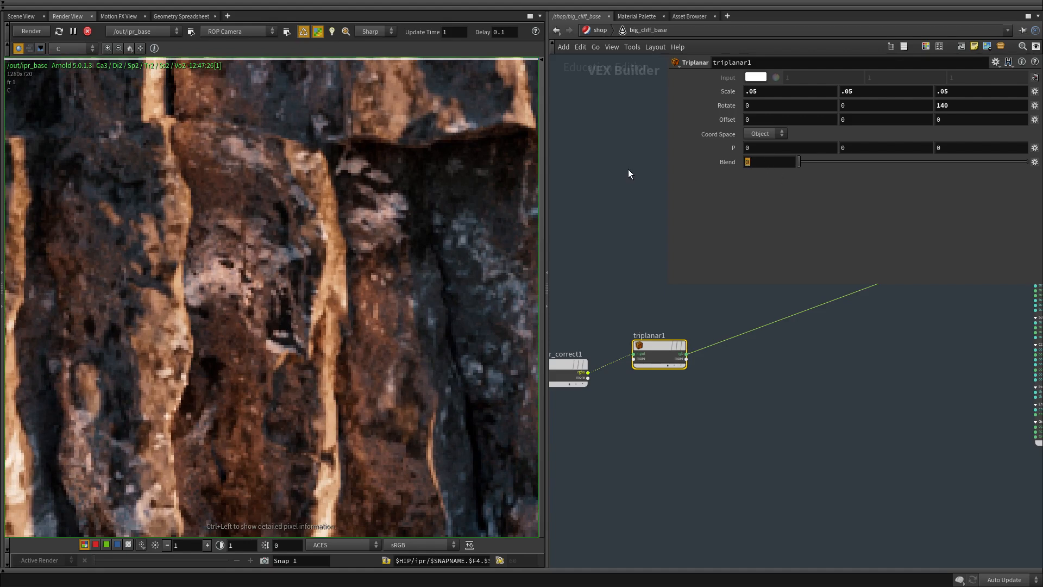
Try a Blend of 0.25 on triplanar1 and inspect the seams in the render.
text(.25)
key(Return)
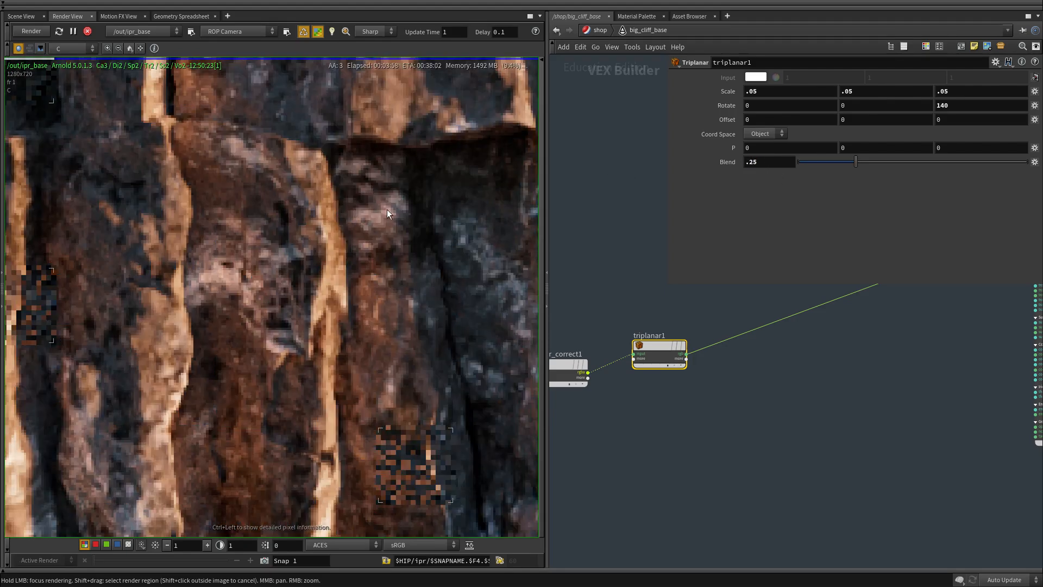
scroll(349, 282, up, 3)
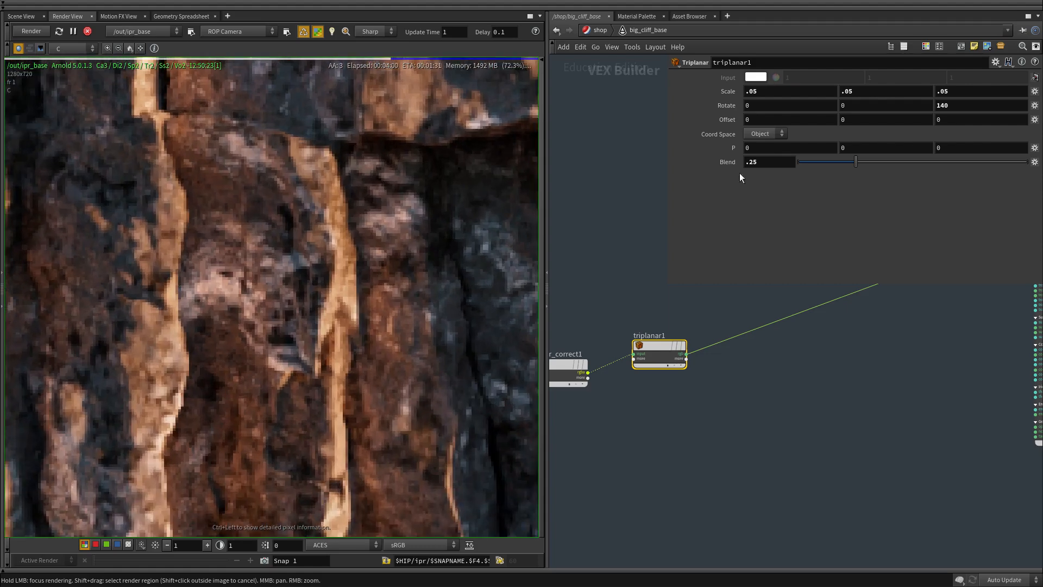
Set triplanar1's Blend to 0.5 and check the projection across the full width of the cliff.
drag(768, 162, 606, 160)
text(.5)
key(Return)
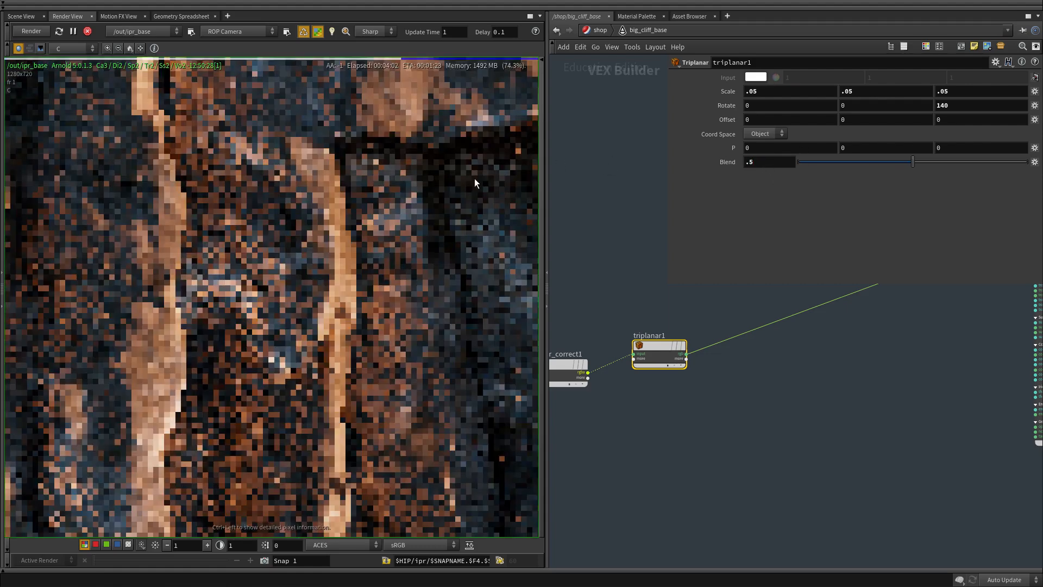
scroll(277, 285, down, 5)
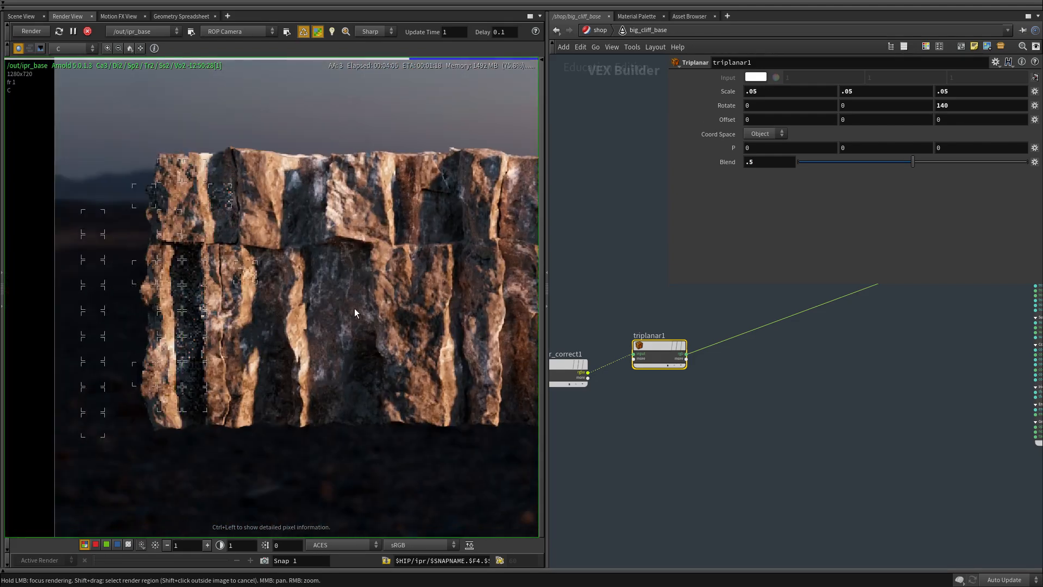
middle_drag(365, 308, 268, 302)
middle_drag(484, 332, 233, 315)
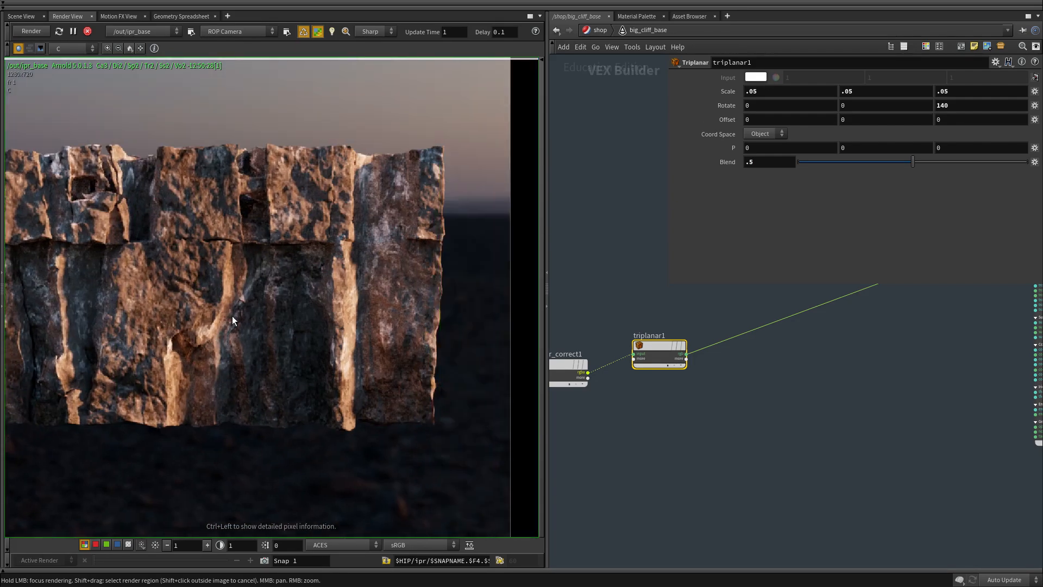
Widen the network pane and add a User Data Float node below color_correct1.
click(131, 49)
drag(547, 438, 350, 432)
scroll(566, 387, down, 3)
middle_drag(468, 422, 563, 337)
scroll(566, 387, up, 2)
click(550, 324)
click(521, 427)
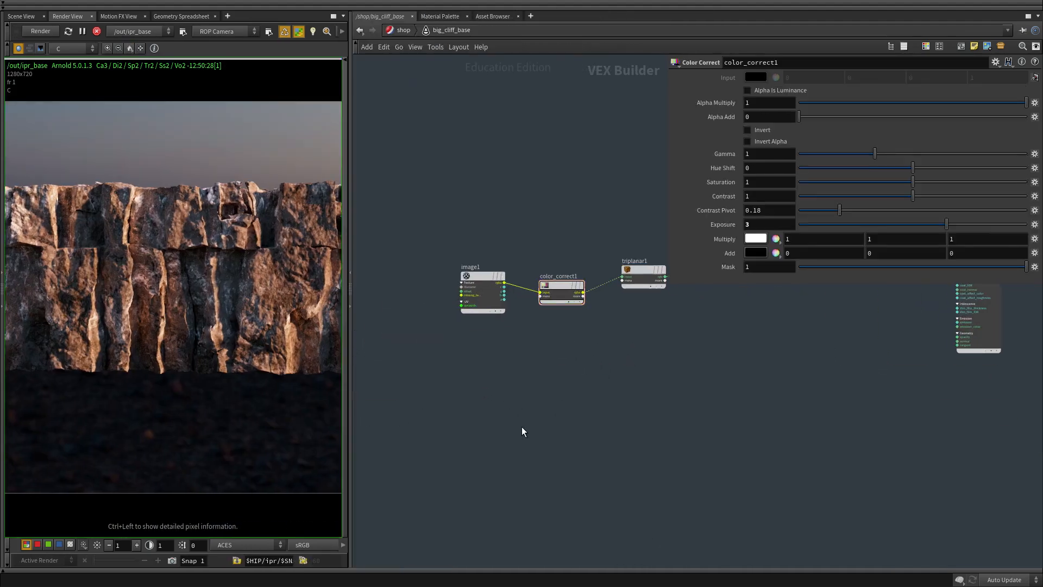
key(Tab)
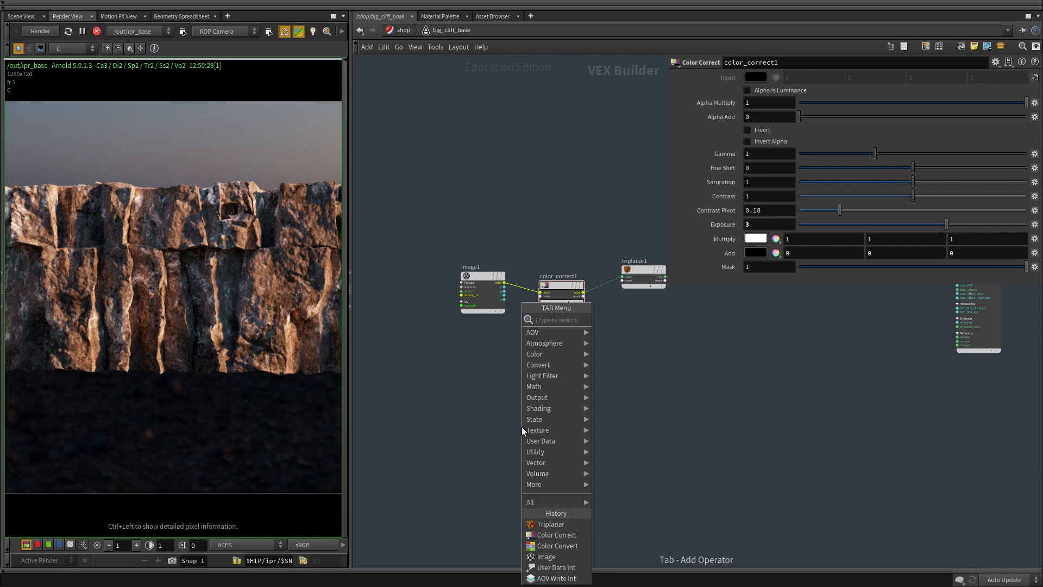
text(us)
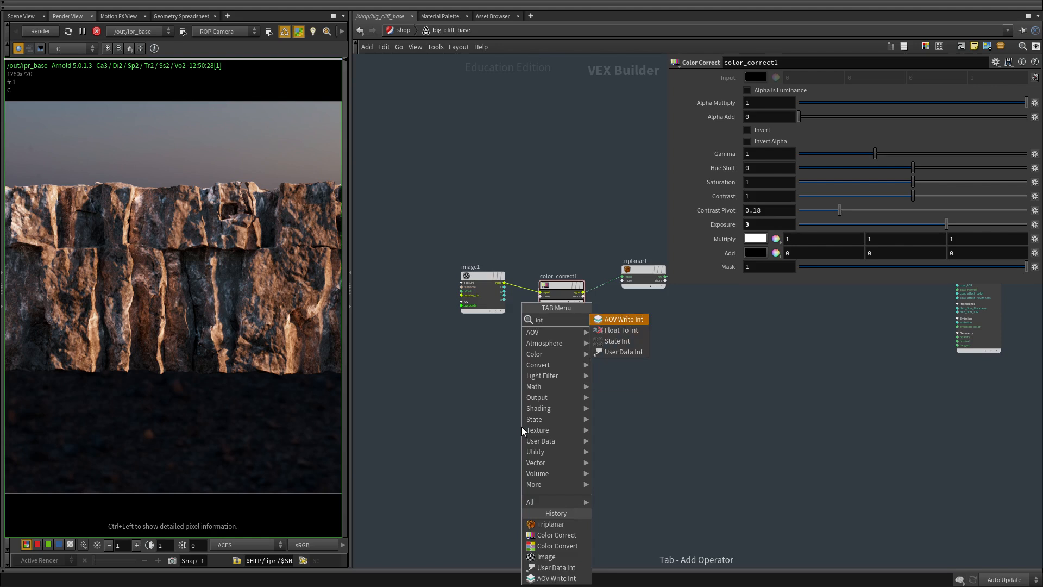
text(er)
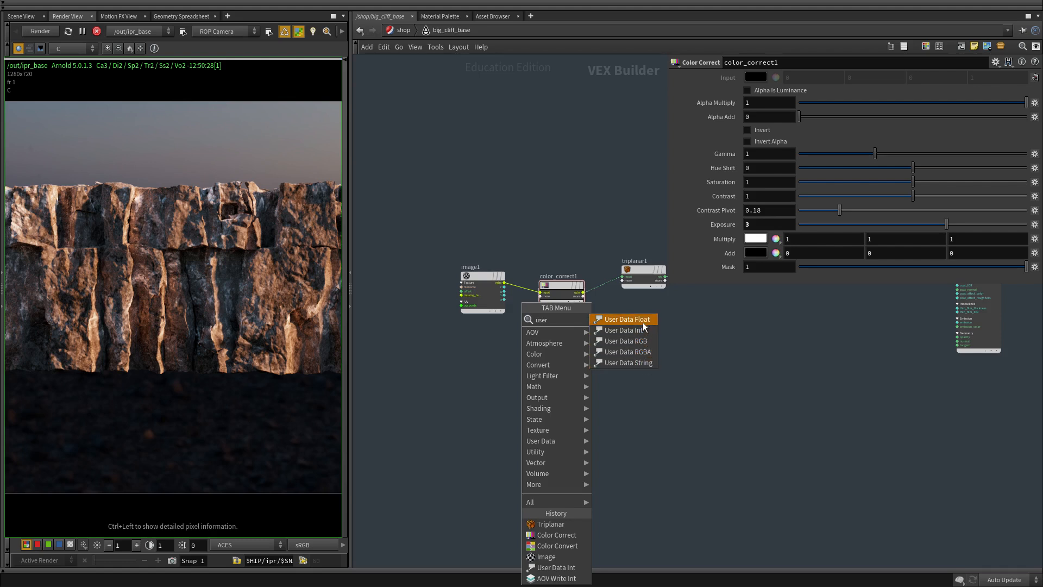
click(627, 319)
click(535, 415)
scroll(592, 448, up, 3)
Set the Attribute of the user_data_float1 node to id.
click(581, 436)
key(Tab)
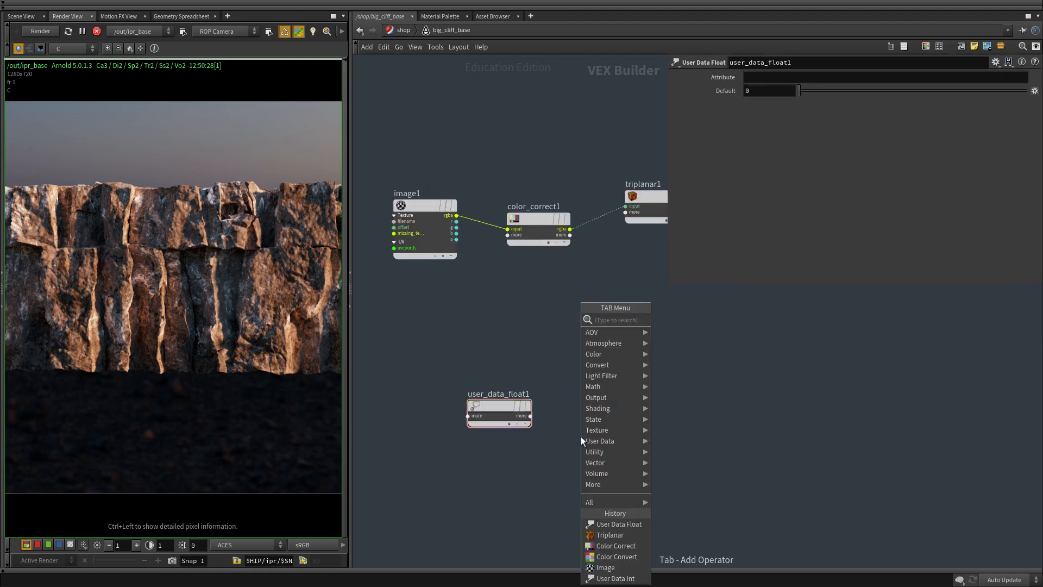
key(Escape)
click(499, 406)
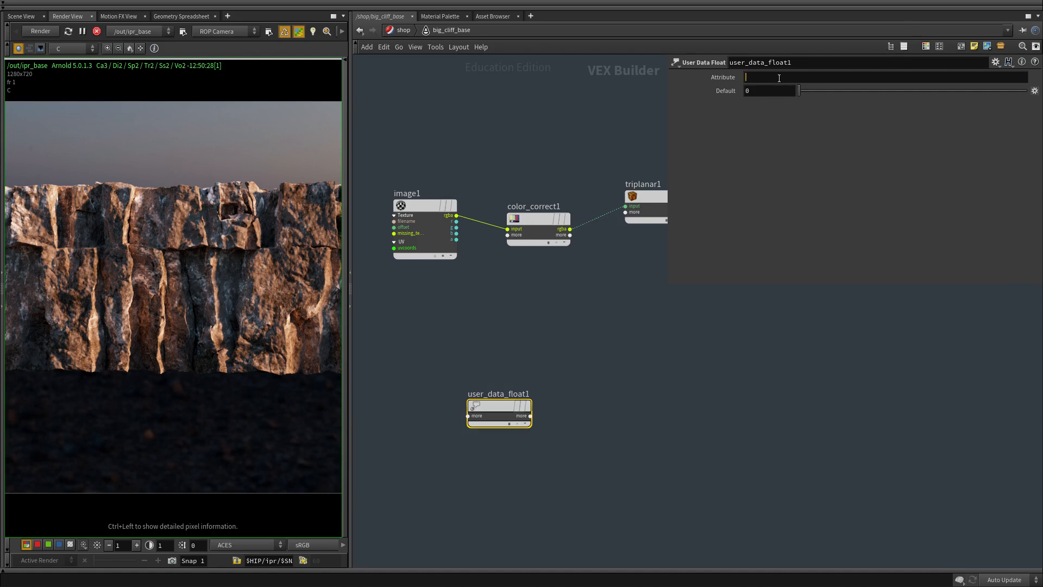
Add a Random node and place it beside user_data_float1.
click(557, 442)
key(Tab)
text(rando)
key(Return)
click(556, 442)
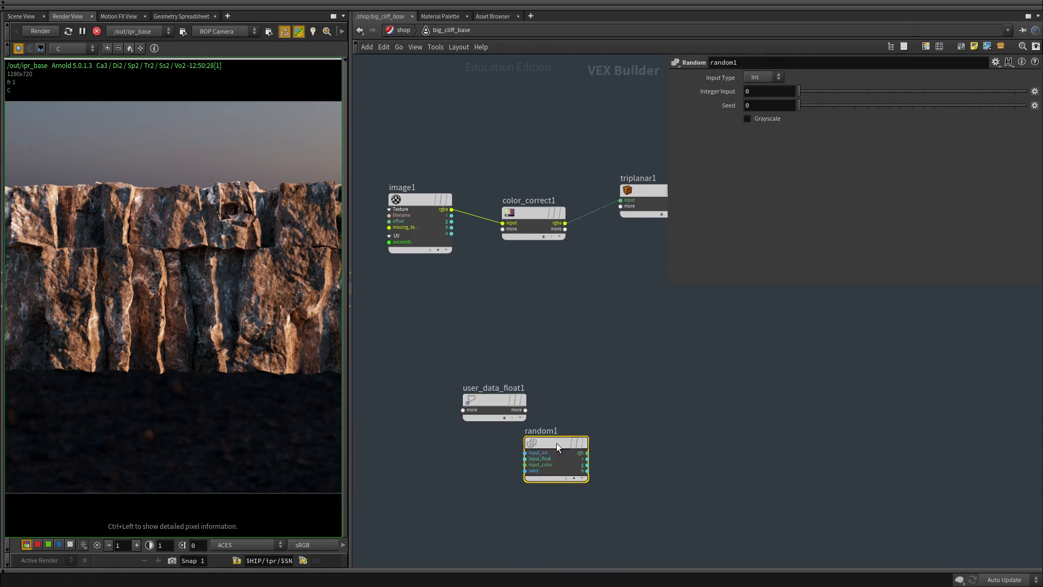
drag(556, 442, 606, 418)
Connect user_data_float1's float output to the input_float of random1.
scroll(556, 402, up, 2)
click(510, 414)
click(544, 434)
click(605, 446)
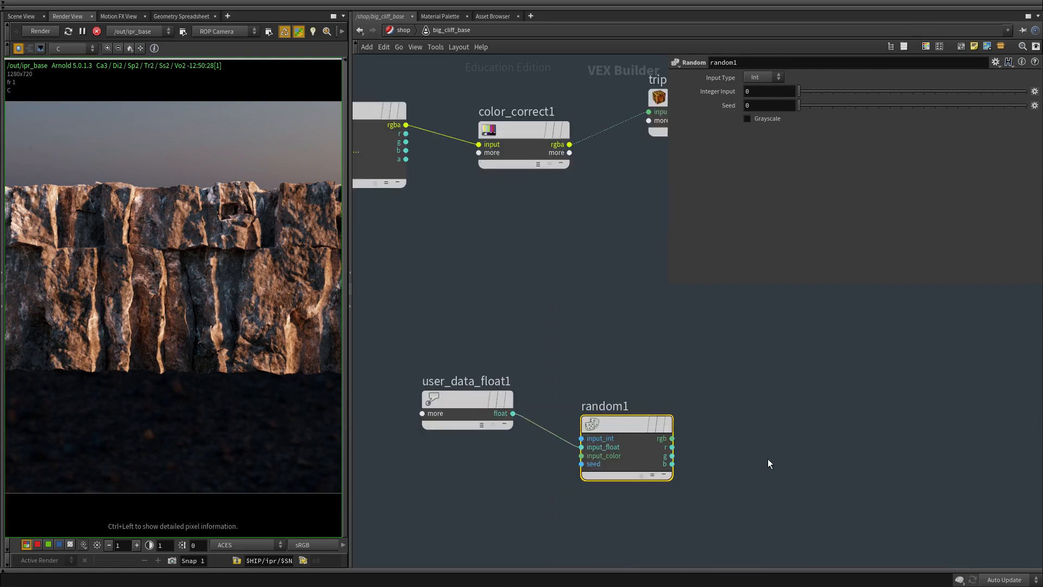
Wire random1's rgb output into the surface input of OUT_material to preview it in the render.
middle_drag(768, 461, 671, 469)
scroll(627, 429, down, 6)
click(650, 441)
scroll(853, 335, up, 6)
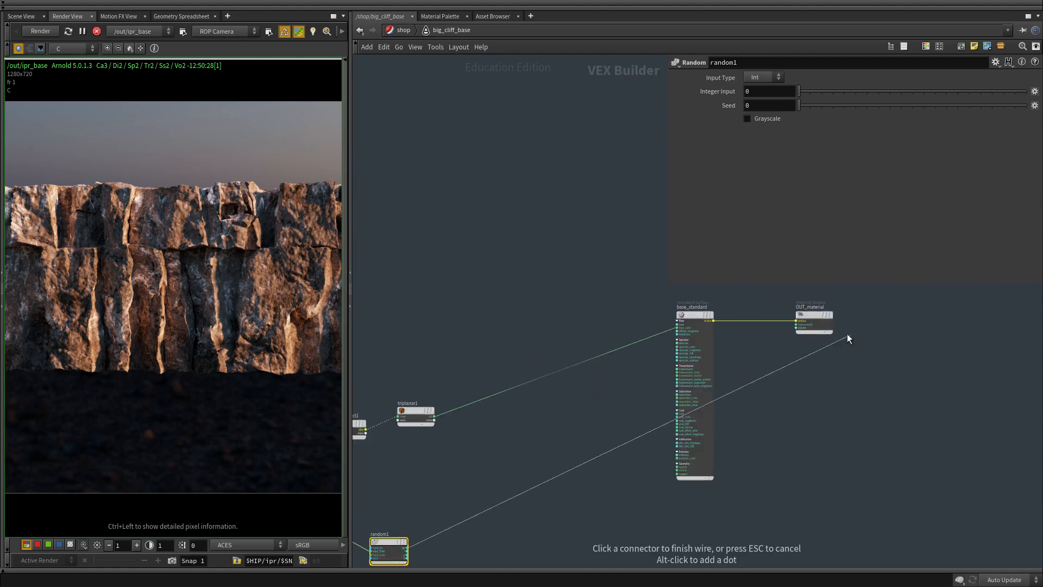
click(796, 319)
scroll(785, 385, down, 4)
middle_drag(784, 385, 899, 317)
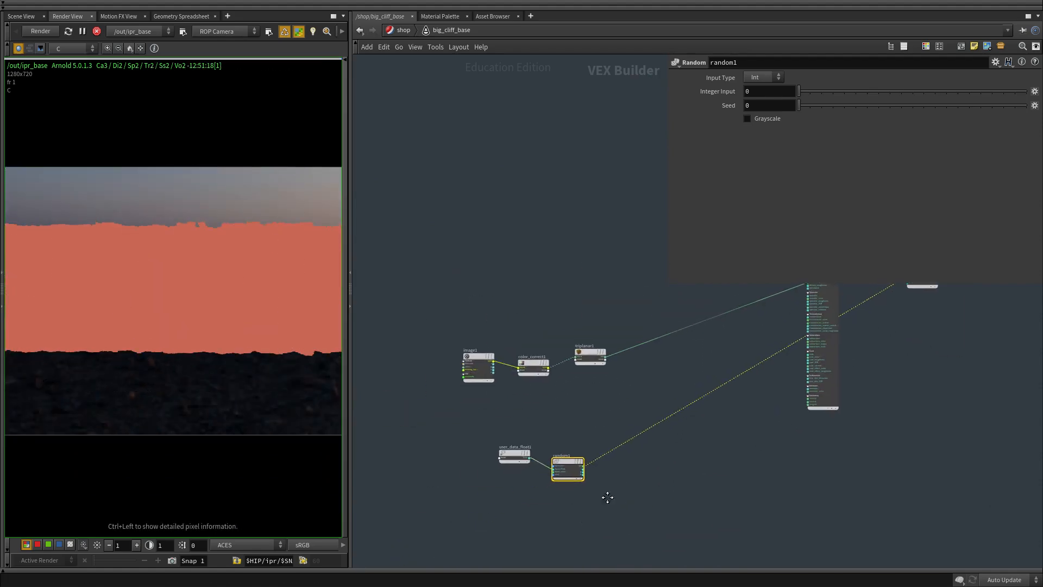
Change random1's Input Type to Float.
scroll(608, 478, up, 5)
click(763, 77)
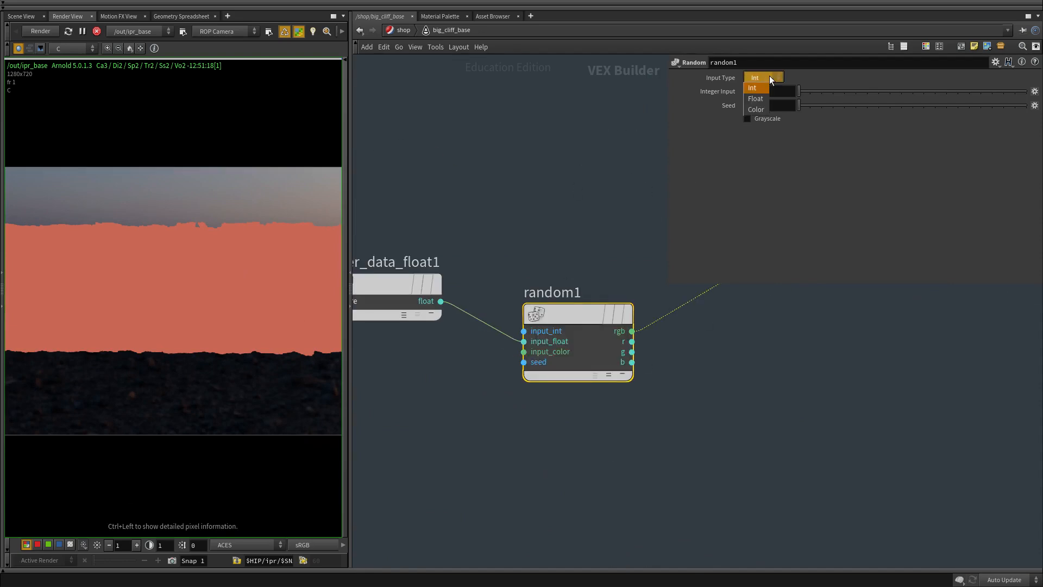
click(758, 90)
middle_drag(594, 235, 601, 280)
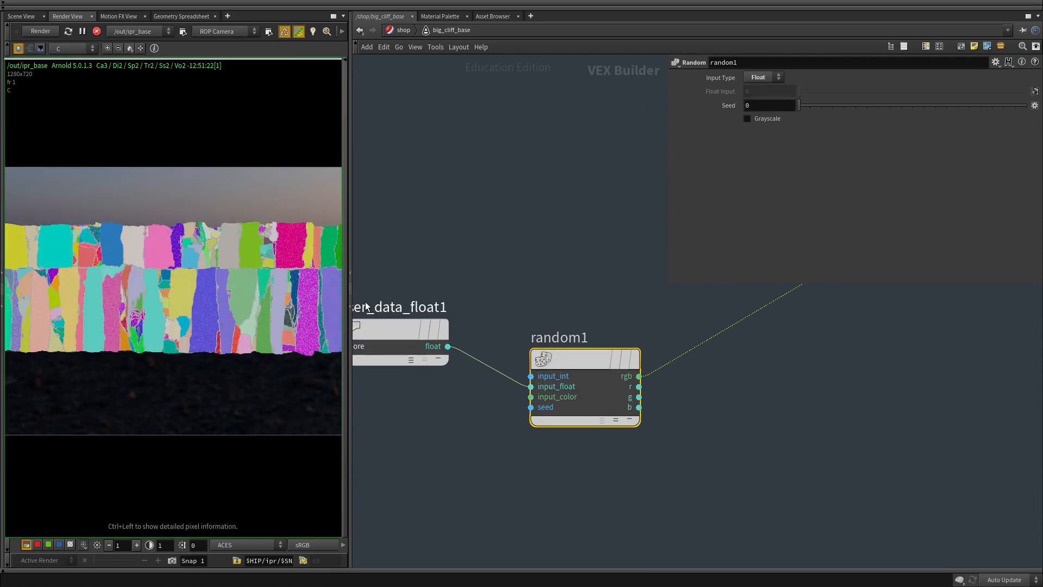
Enlarge the render view and examine the random colours on the individual cliff pieces and their borders.
drag(351, 304, 604, 203)
scroll(286, 317, up, 10)
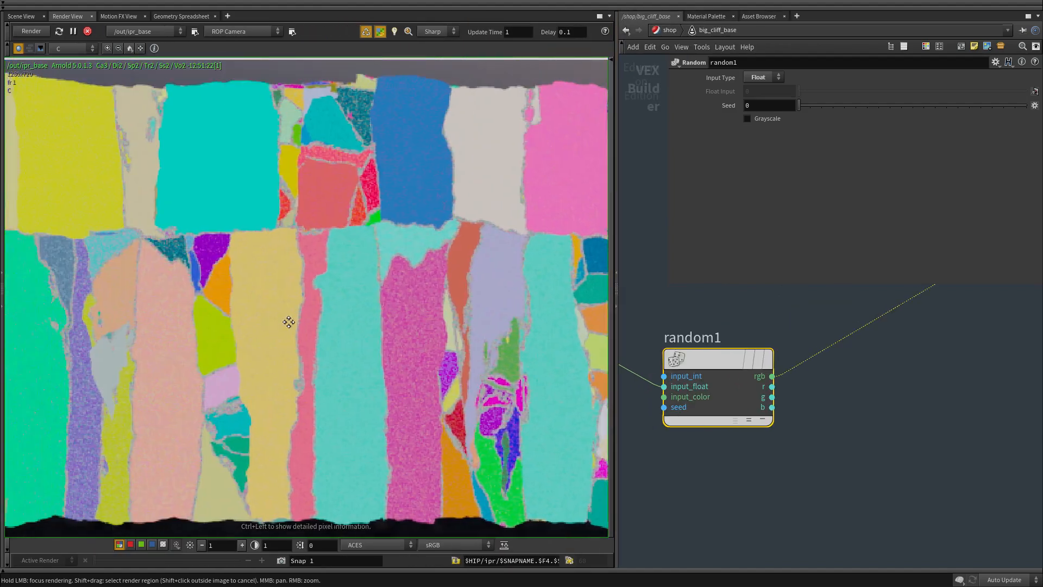
middle_drag(288, 322, 495, 333)
scroll(367, 331, up, 3)
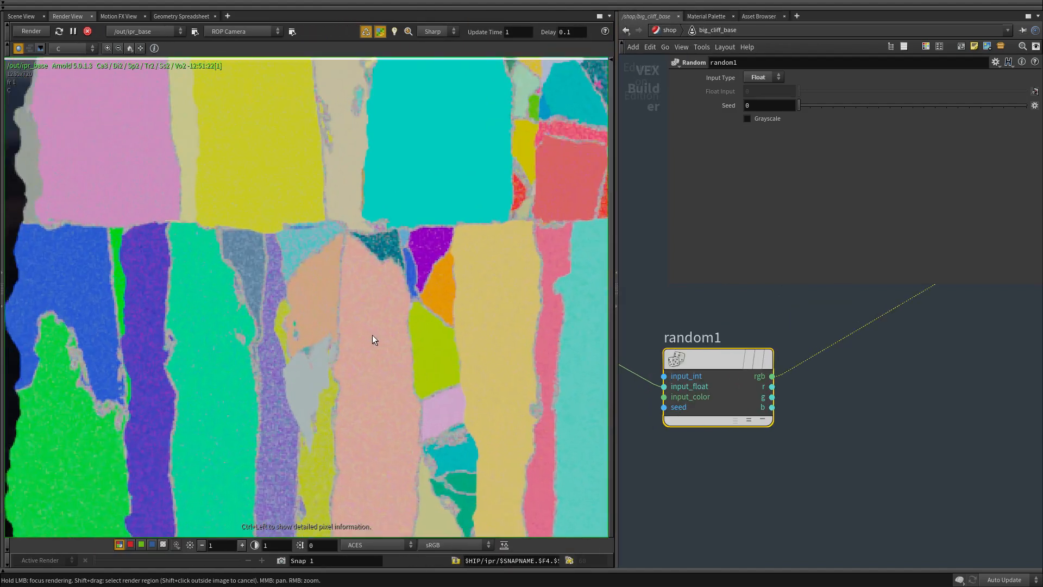
scroll(382, 442, up, 4)
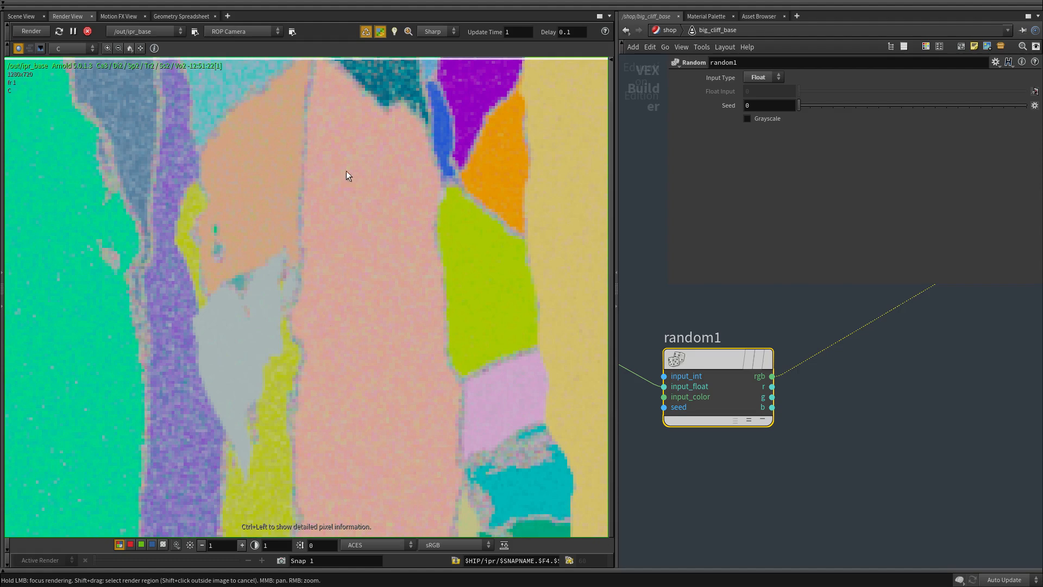
scroll(419, 369, down, 8)
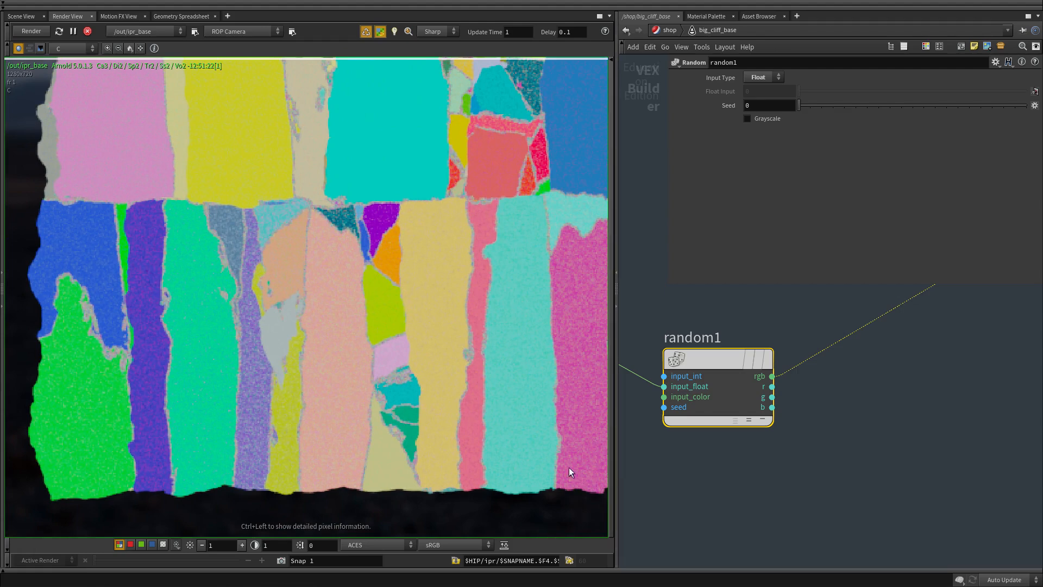
Widen the network pane again and move user_data_float1 farther away from random1.
drag(618, 469, 483, 472)
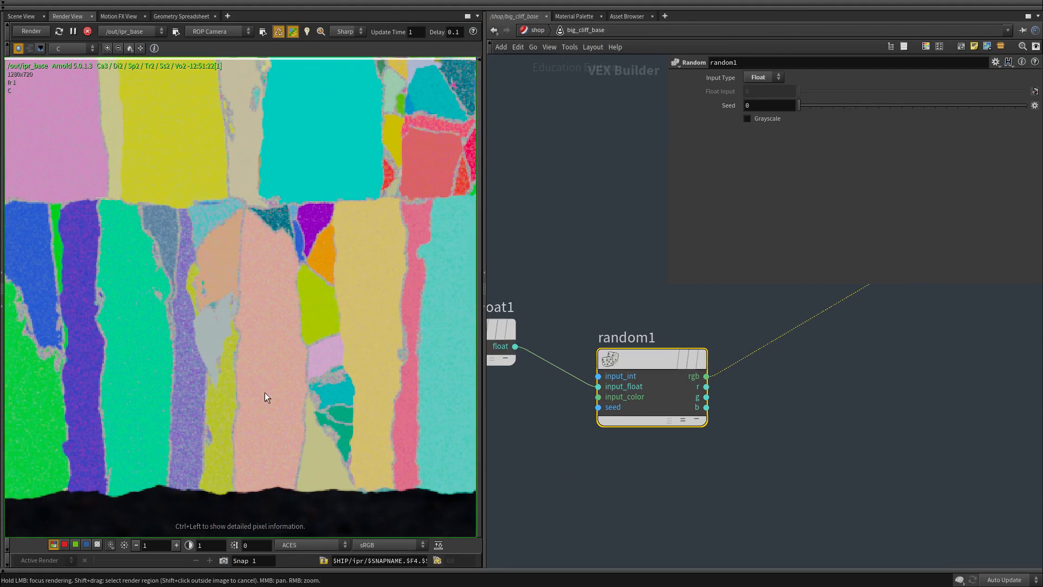
scroll(286, 365, up, 3)
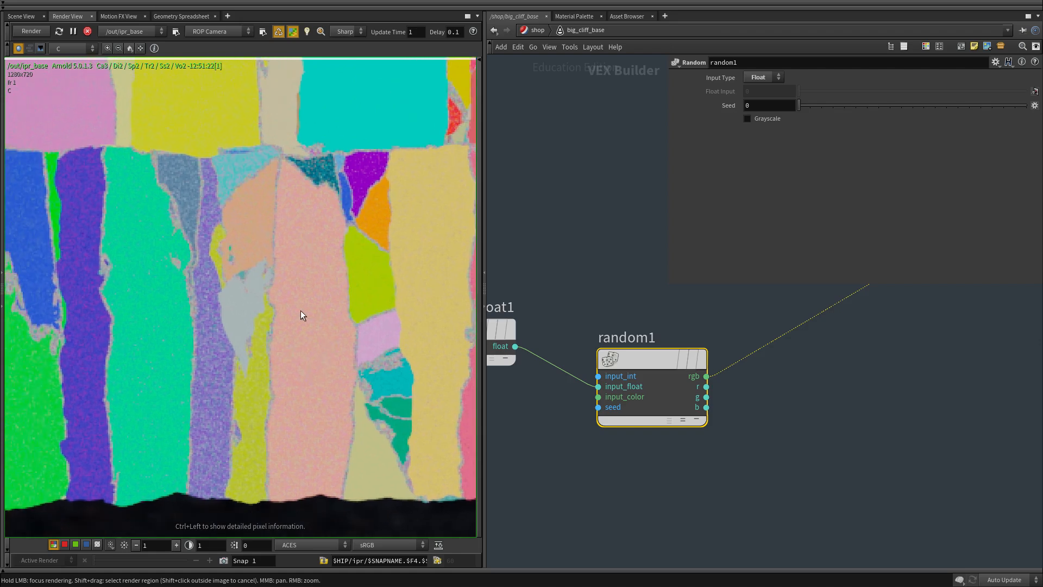
middle_drag(513, 455, 738, 460)
scroll(739, 461, down, 2)
click(712, 382)
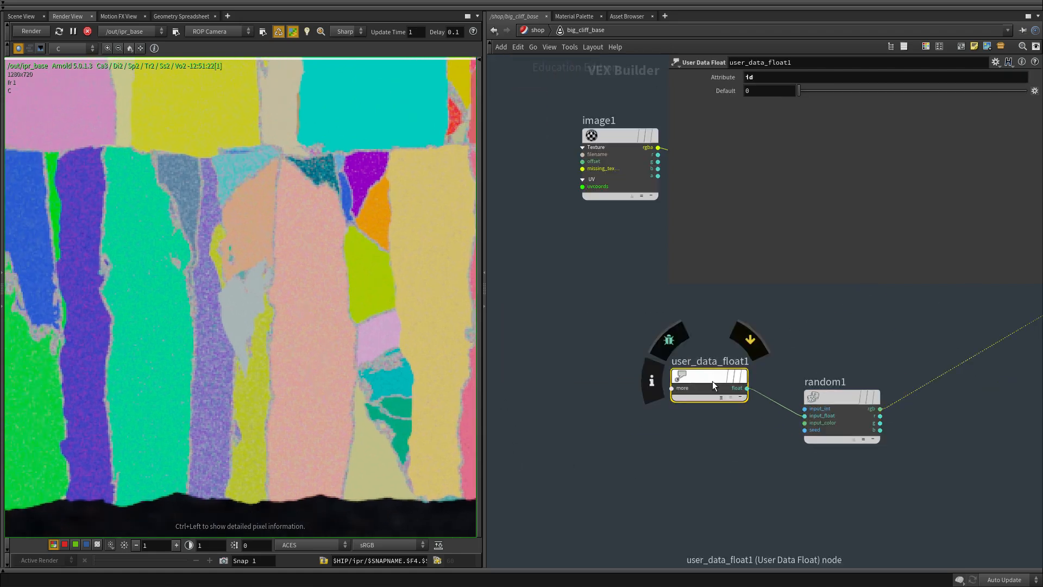
drag(713, 380, 511, 402)
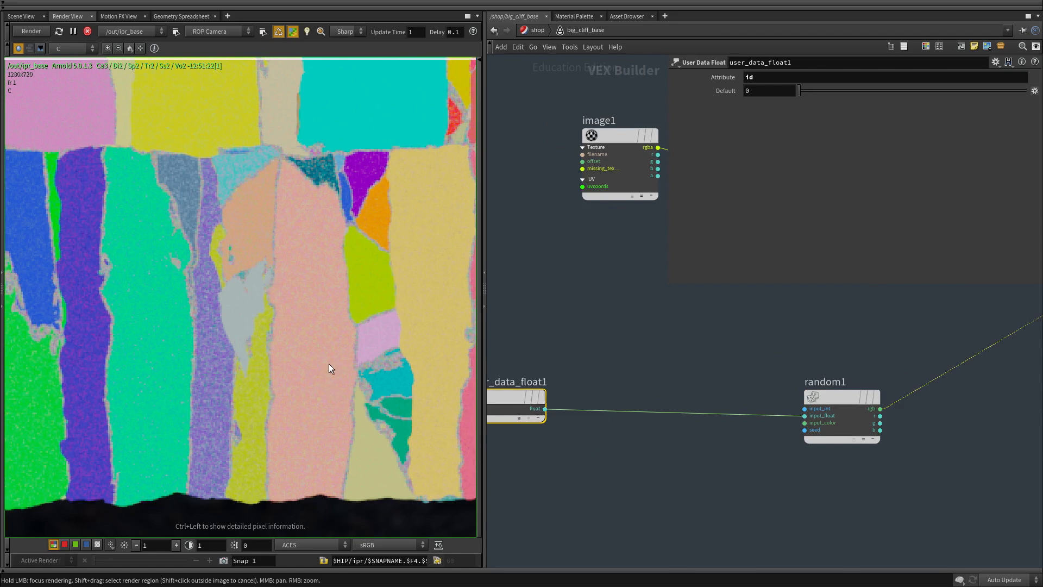
Add a Float To Int node and insert it between user_data_float1 and random1.
scroll(312, 354, up, 3)
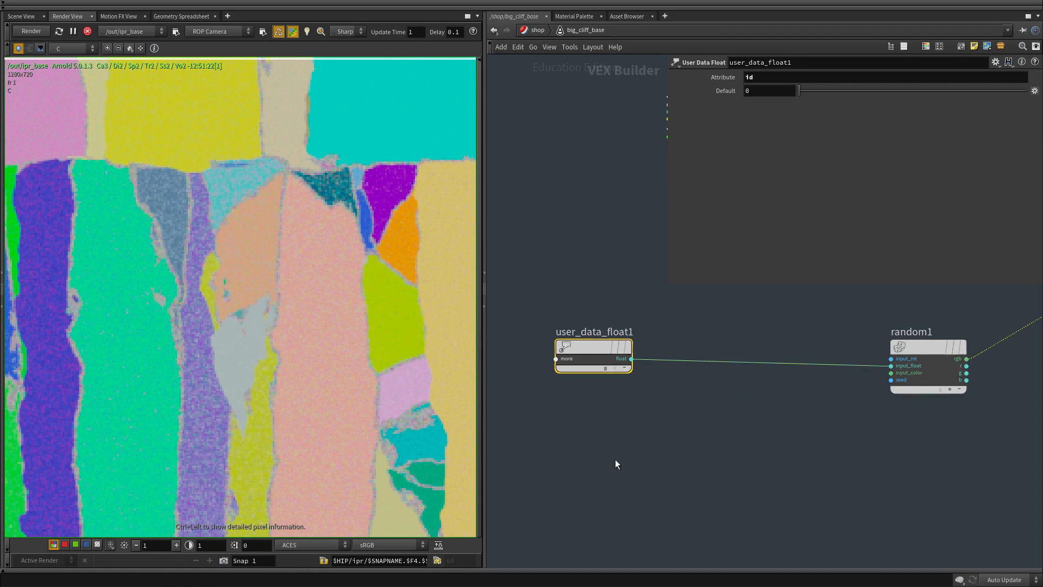
key(Tab)
key(Escape)
key(Tab)
text(float)
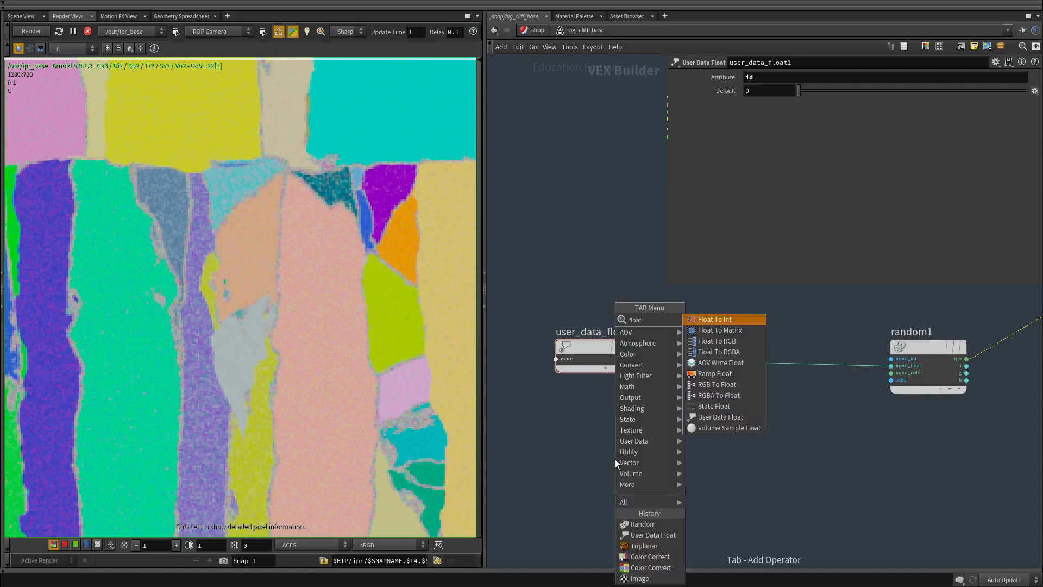
key(Return)
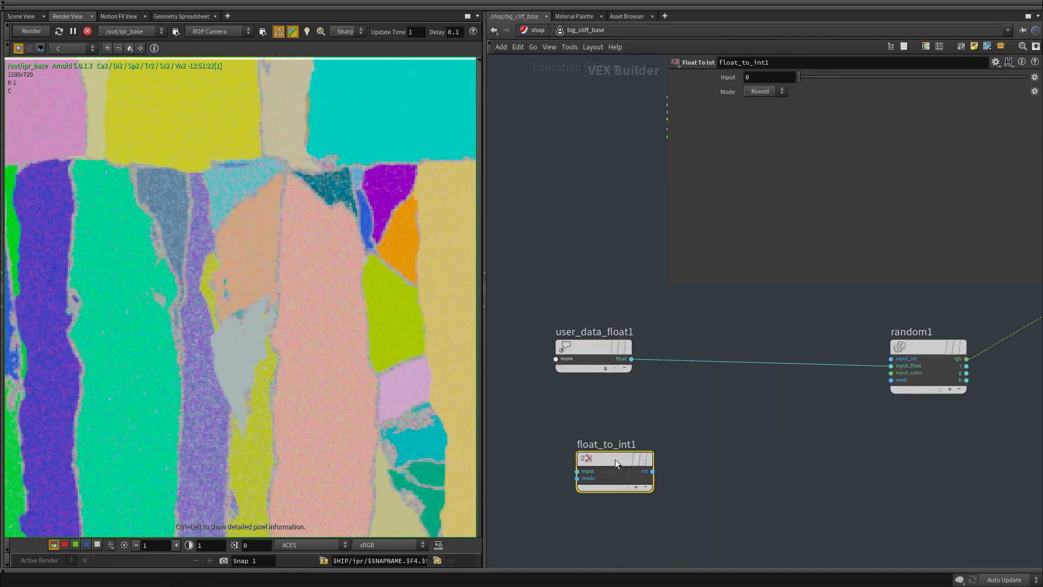
click(735, 362)
middle_drag(810, 444, 774, 450)
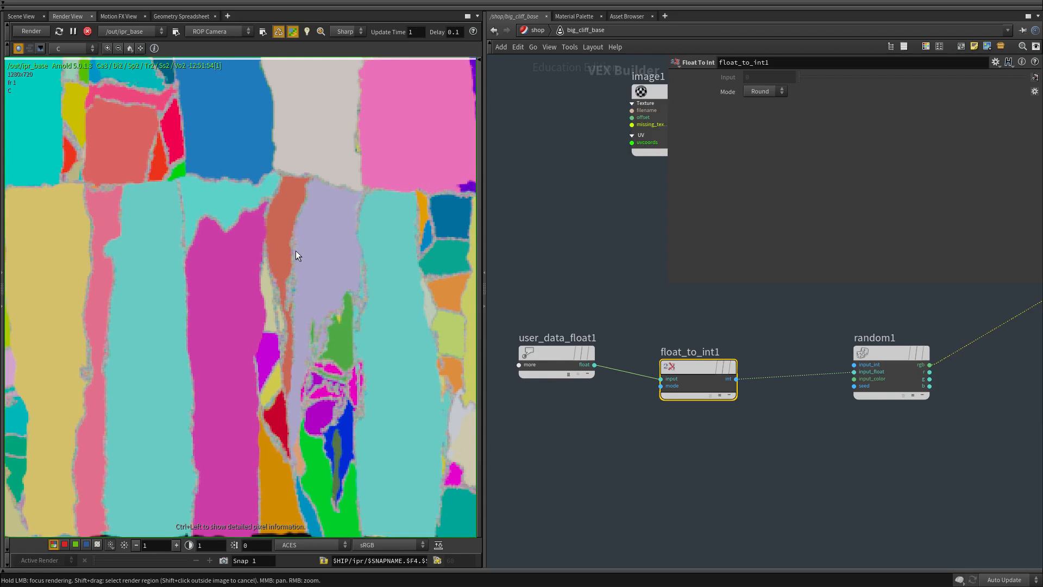
Rewire float_to_int1's int output into random1's input_int and set random1's Input Type to Int.
scroll(827, 446, up, 3)
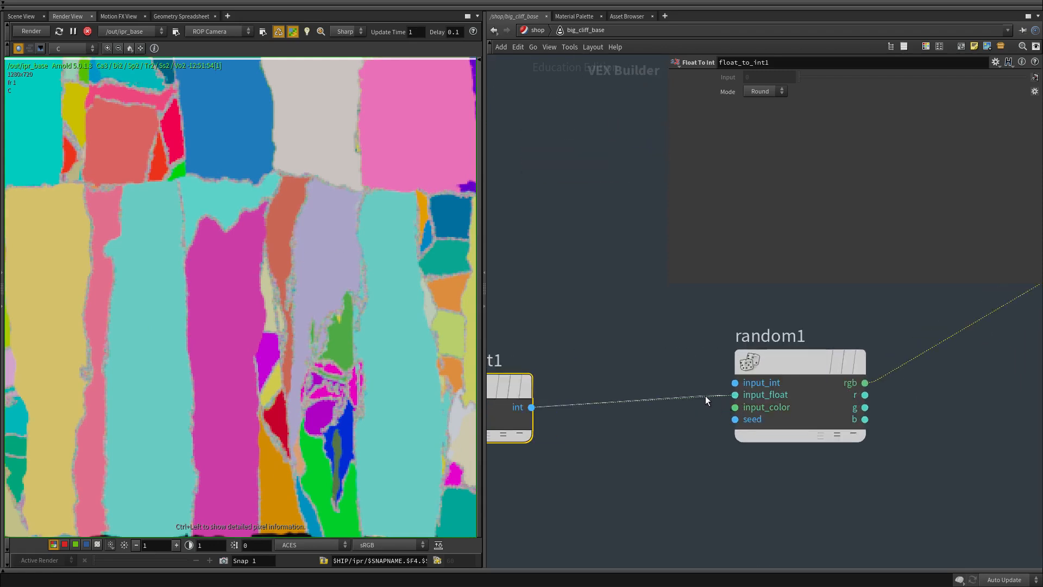
click(736, 382)
click(792, 361)
click(761, 77)
click(761, 87)
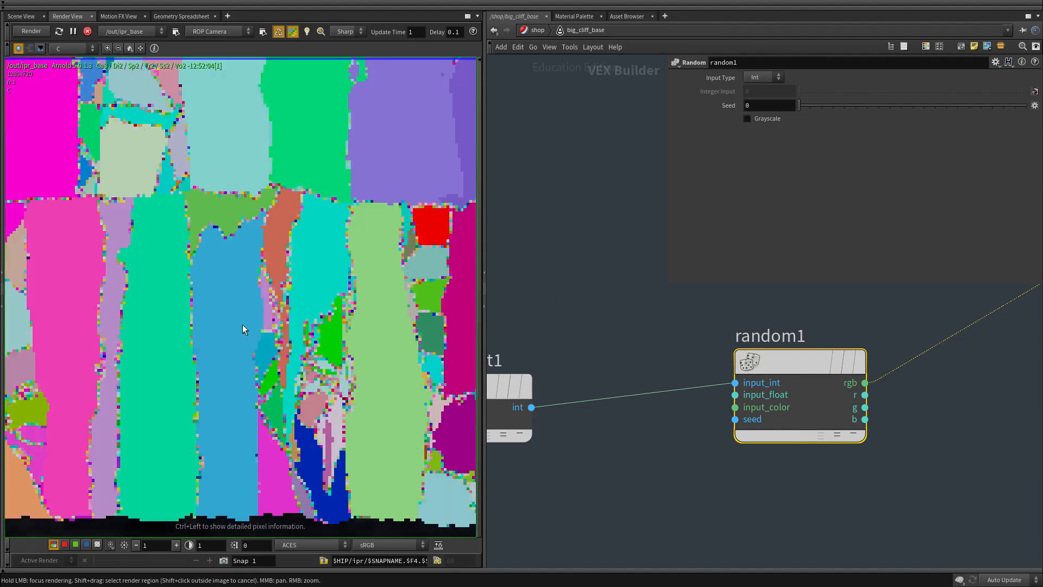
Examine the random colours per piece across the whole cliff in the render.
right_drag(242, 324, 281, 287)
middle_drag(200, 219, 239, 250)
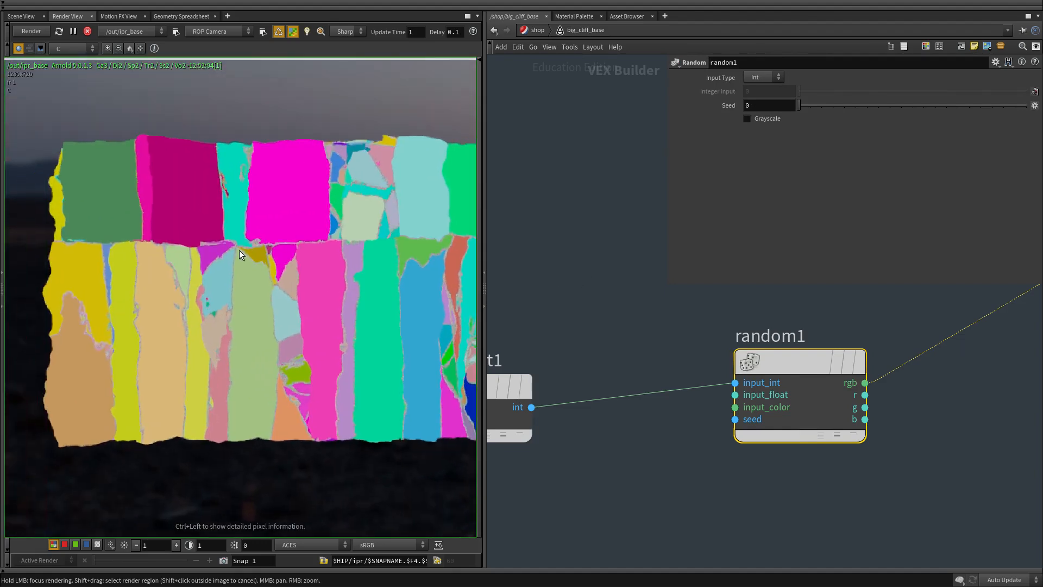
scroll(320, 333, down, 3)
middle_drag(358, 359, 191, 356)
scroll(417, 380, down, 2)
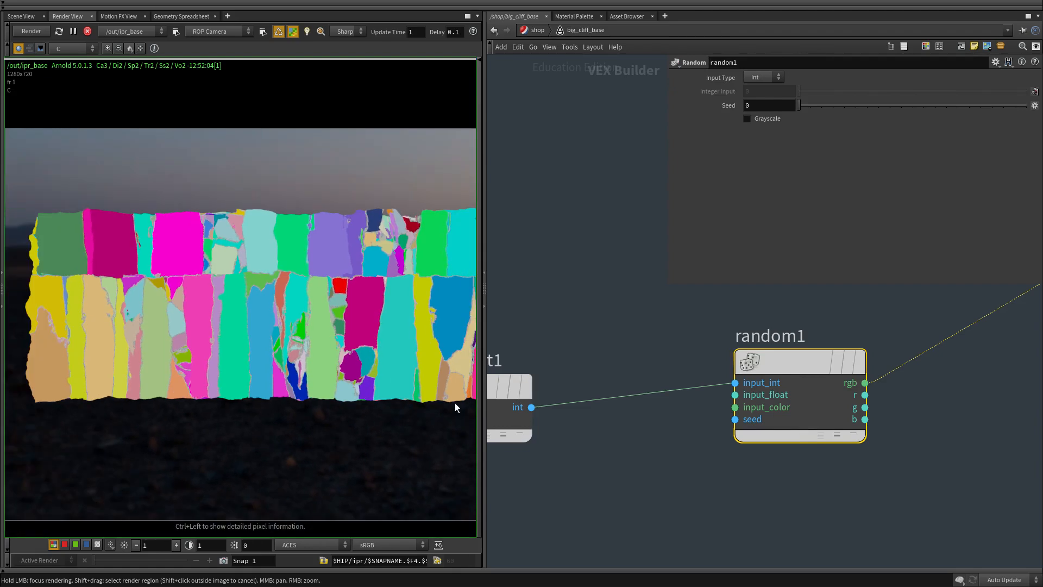
Wire random1's r output into the surface input of OUT_material to preview it in the render.
middle_drag(779, 472, 692, 465)
scroll(692, 465, down, 3)
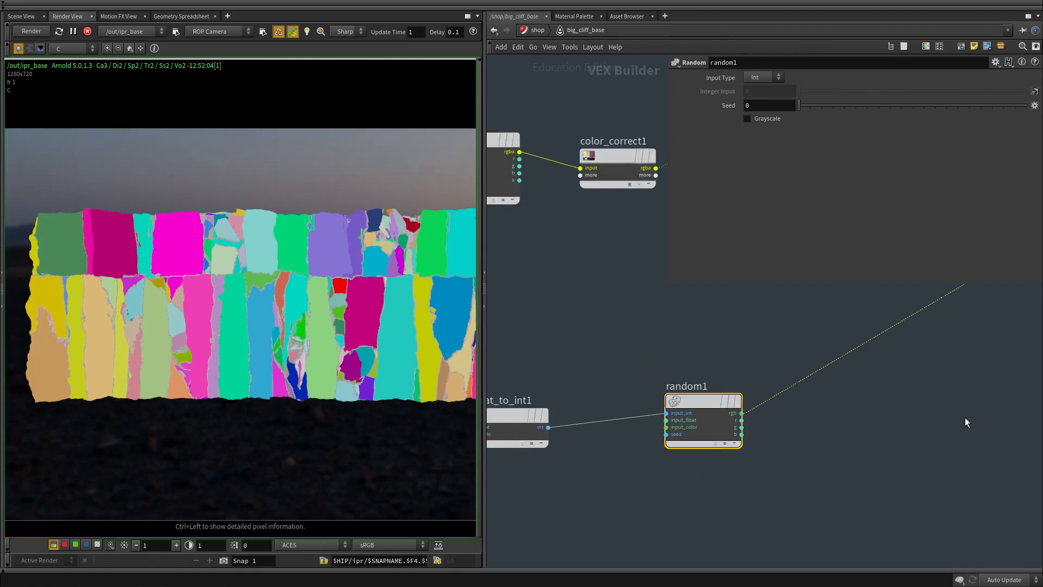
middle_drag(796, 453, 728, 399)
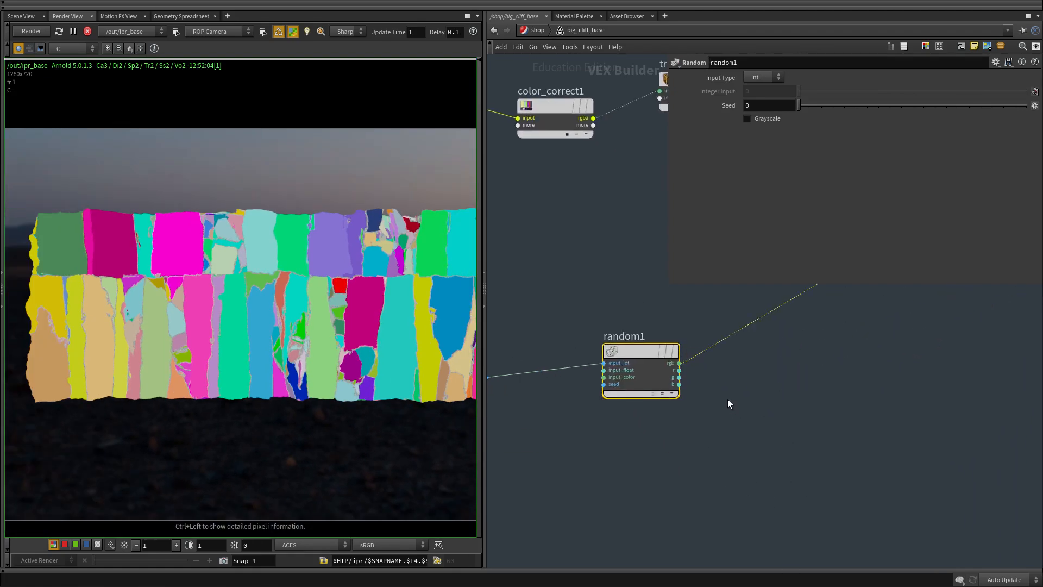
scroll(686, 350, up, 1)
click(686, 350)
click(669, 364)
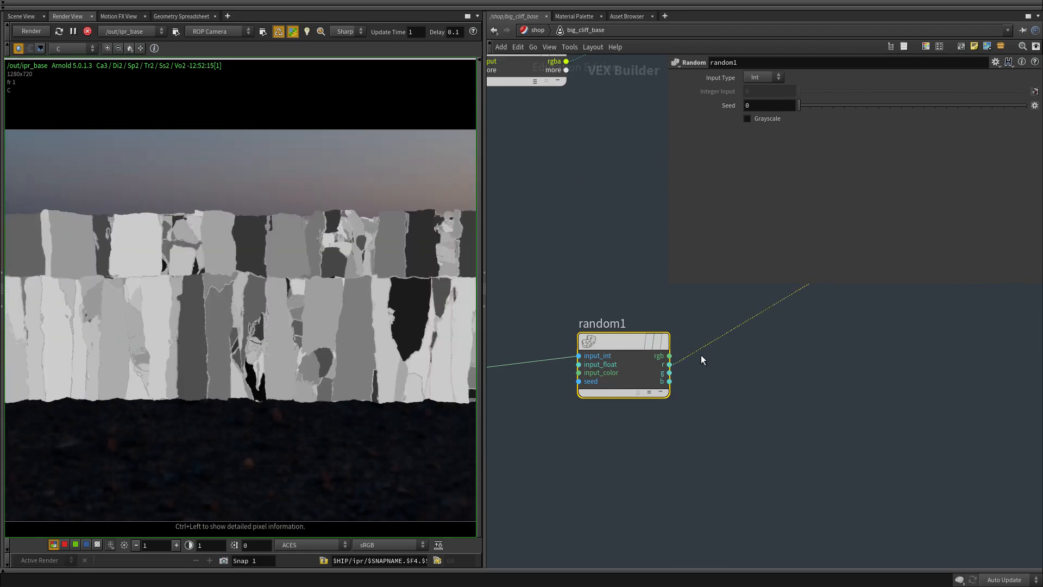
Preview random1's g and b outputs in the render one after the other and return to the r output.
click(692, 352)
click(669, 373)
click(675, 376)
click(669, 381)
click(673, 379)
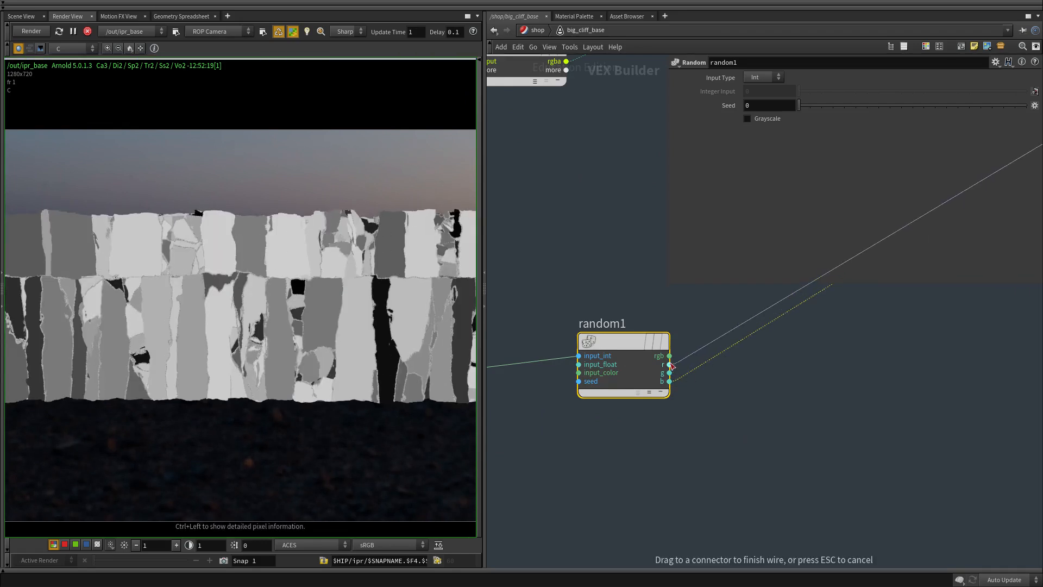
click(669, 364)
Duplicate triplanar1, place the copy below it and wire its rgb output into the standard surface shader in place of triplanar1.
middle_drag(587, 252, 705, 433)
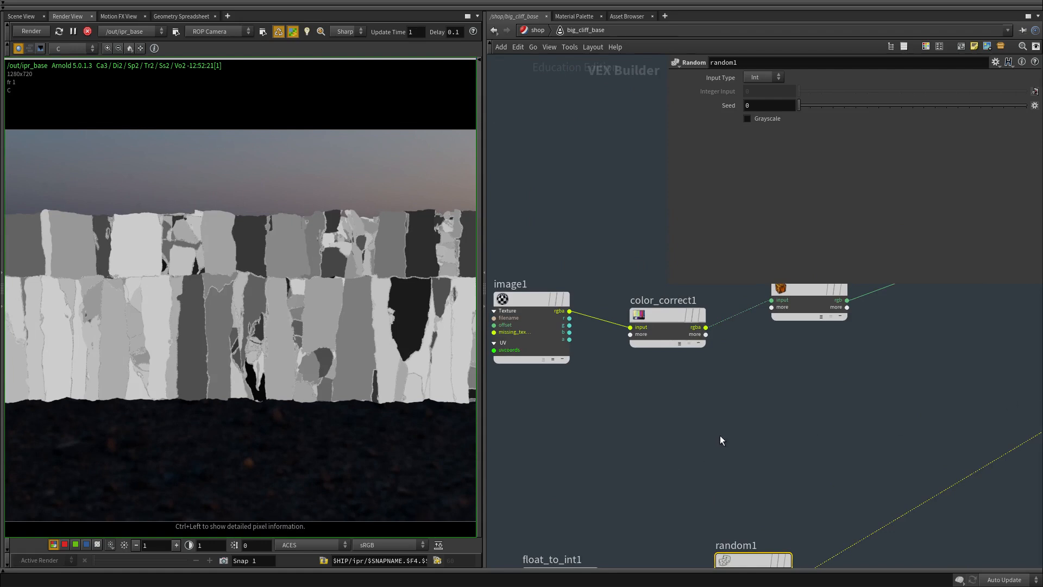
scroll(641, 478, down, 4)
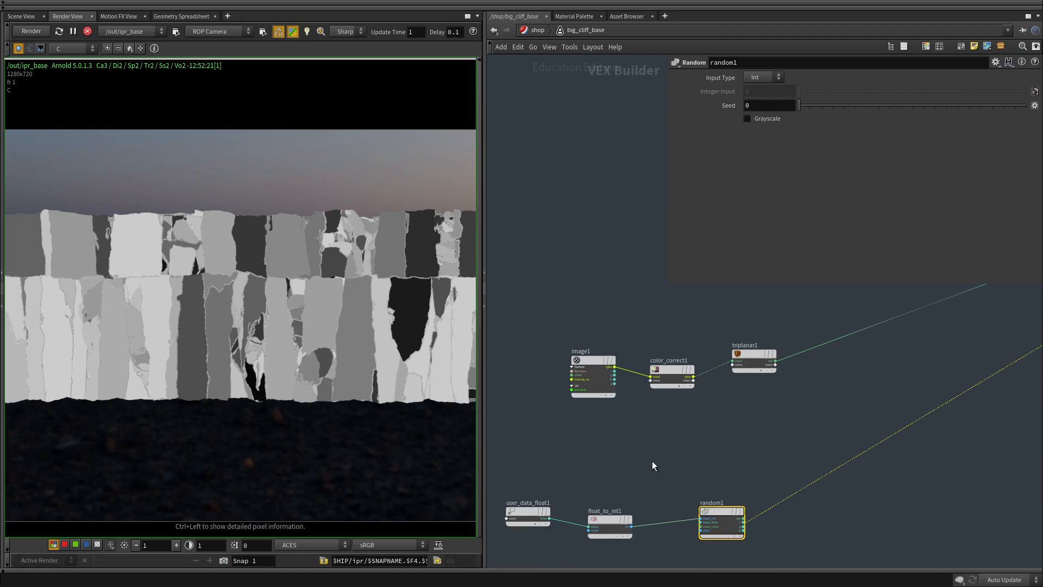
middle_drag(654, 465, 643, 383)
click(725, 314)
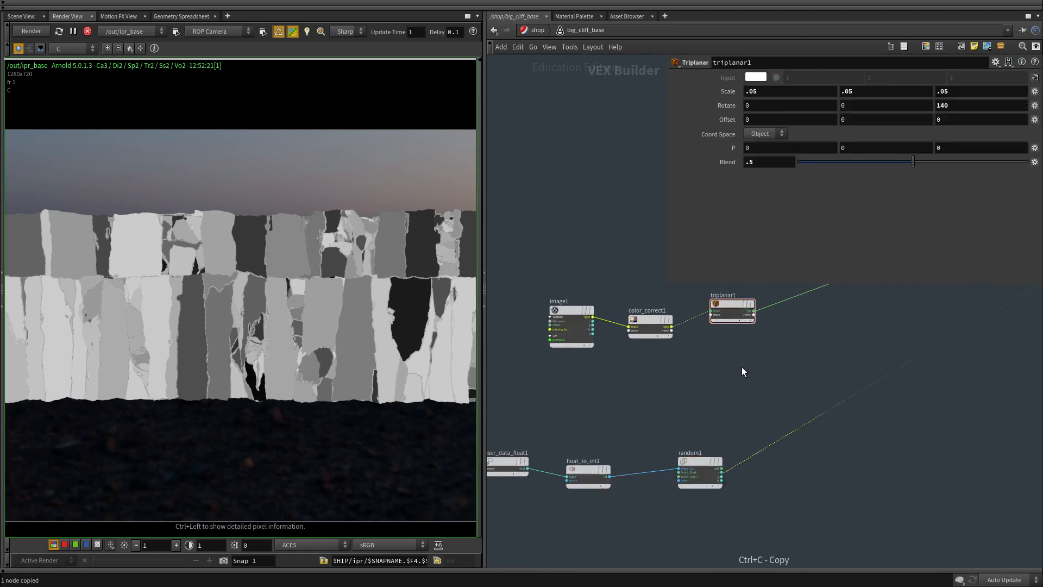
key(ctrl+v)
scroll(742, 371, up, 2)
middle_drag(852, 363, 640, 436)
scroll(697, 383, down, 3)
drag(609, 371, 614, 423)
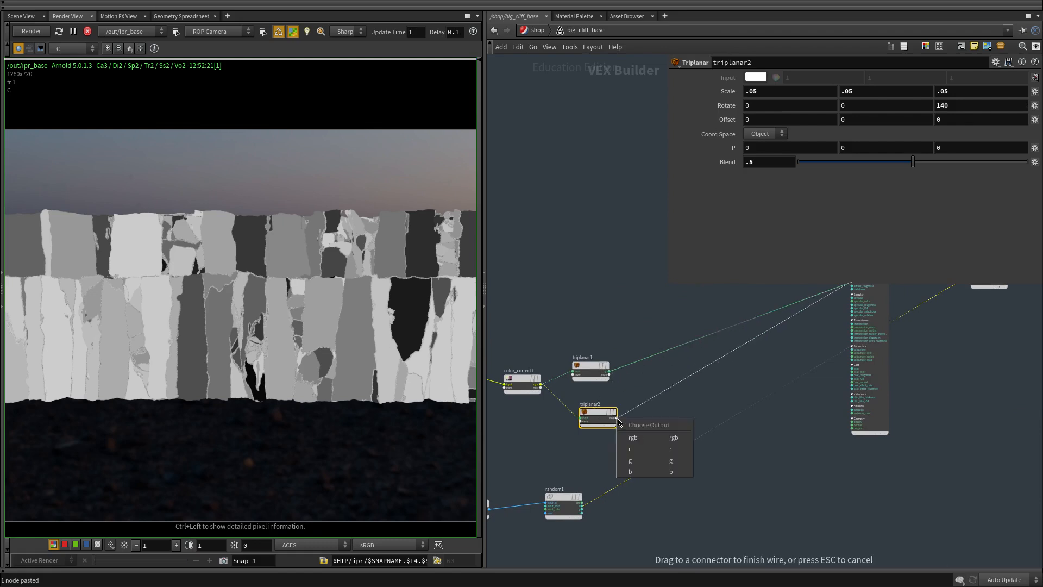
click(635, 439)
Reconnect the standard surface shader to the surface input of OUT_material in place of random1.
middle_drag(679, 380, 522, 451)
scroll(825, 347, up, 3)
click(632, 345)
middle_drag(687, 412, 710, 385)
scroll(711, 385, down, 3)
middle_drag(597, 435, 810, 390)
middle_drag(621, 458, 818, 350)
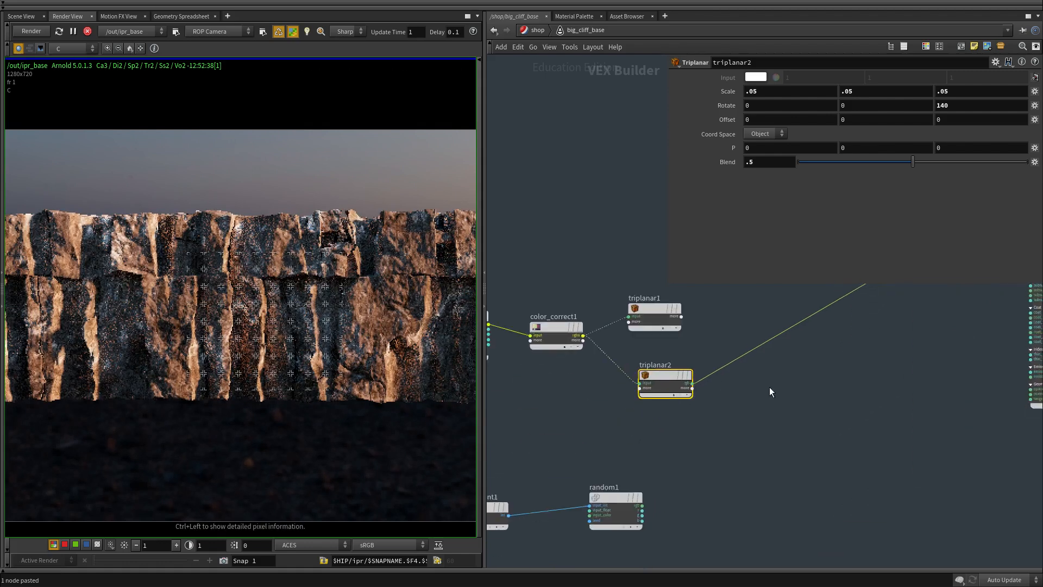
Set triplanar2's Scale to 0.09 on all three axes.
scroll(651, 442, up, 2)
drag(702, 454, 613, 317)
drag(757, 91, 616, 102)
text(0)
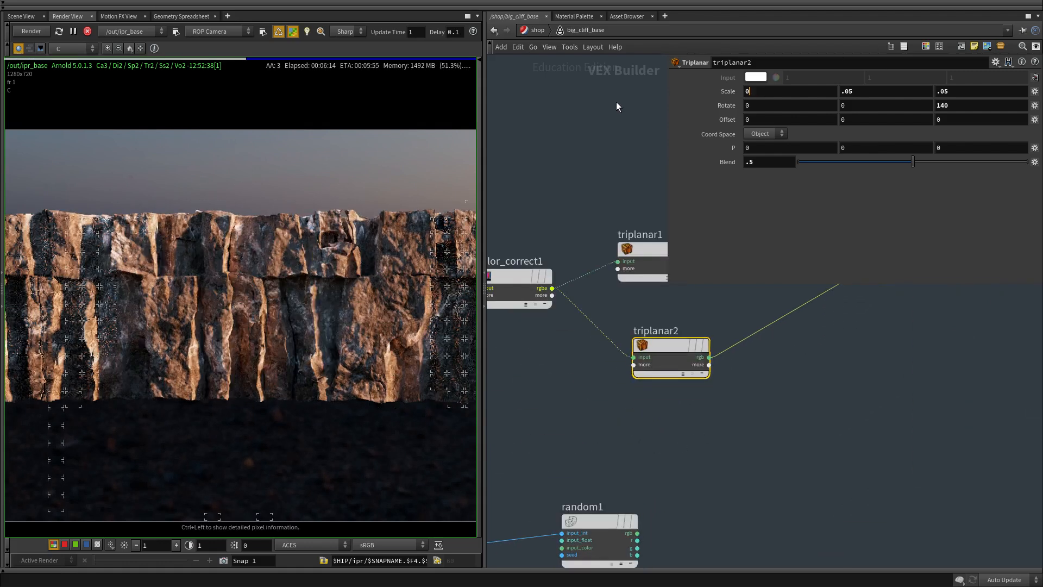
text(.0099)
key(Tab)
text(.09)
key(Tab)
text(0.09)
key(Return)
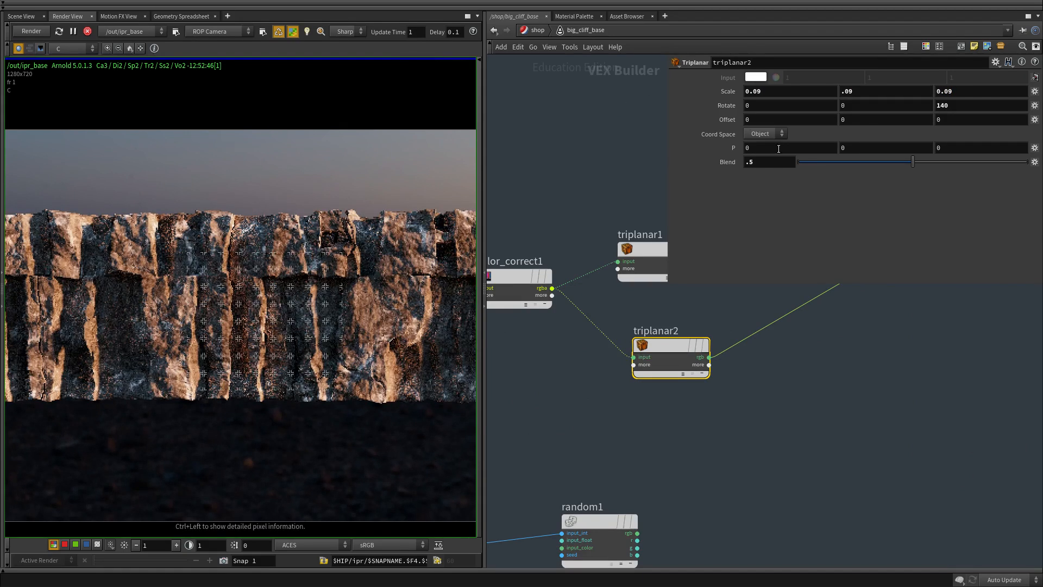
Set triplanar2's first two Rotate values to 14 and 40 and its Scale to 0.12 on all three axes.
mouse_move(751, 91)
middle_down()
mouse_move(792, 87)
mouse_move(750, 105)
middle_up()
middle_drag(855, 92, 876, 67)
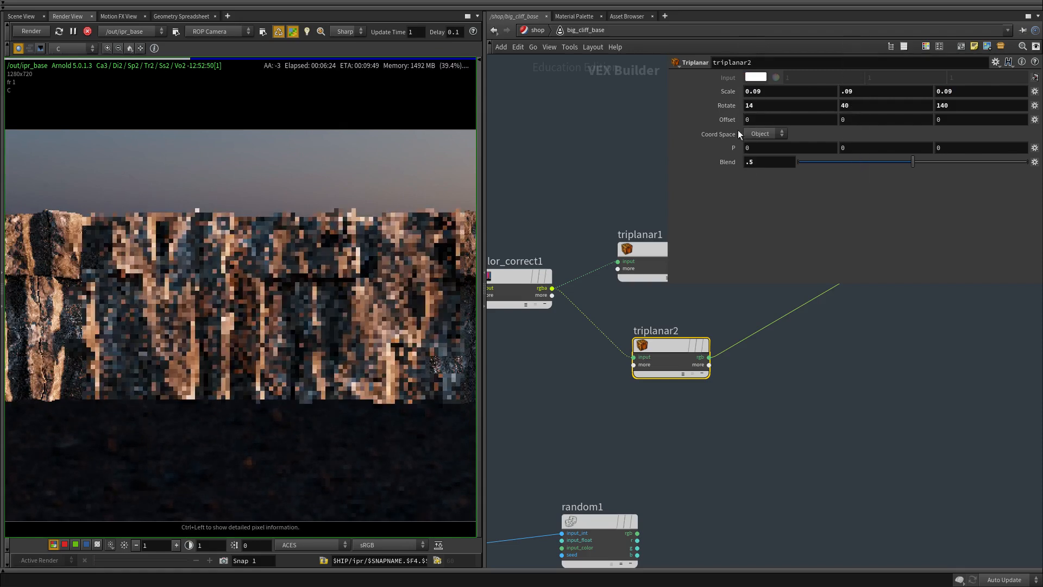
drag(753, 91, 778, 98)
text(12)
key(Return)
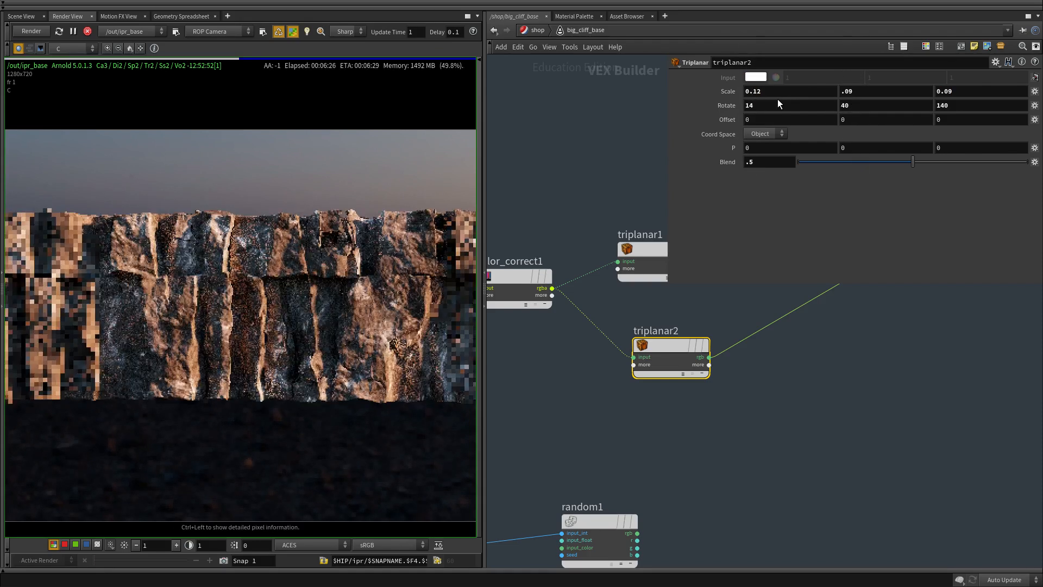
text(.12)
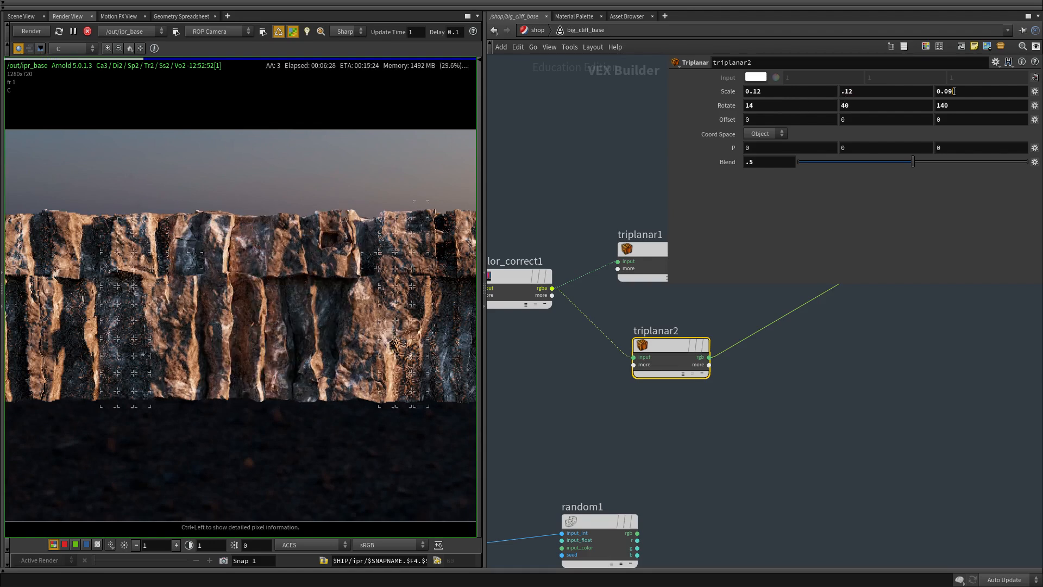
drag(955, 91, 944, 92)
text(12)
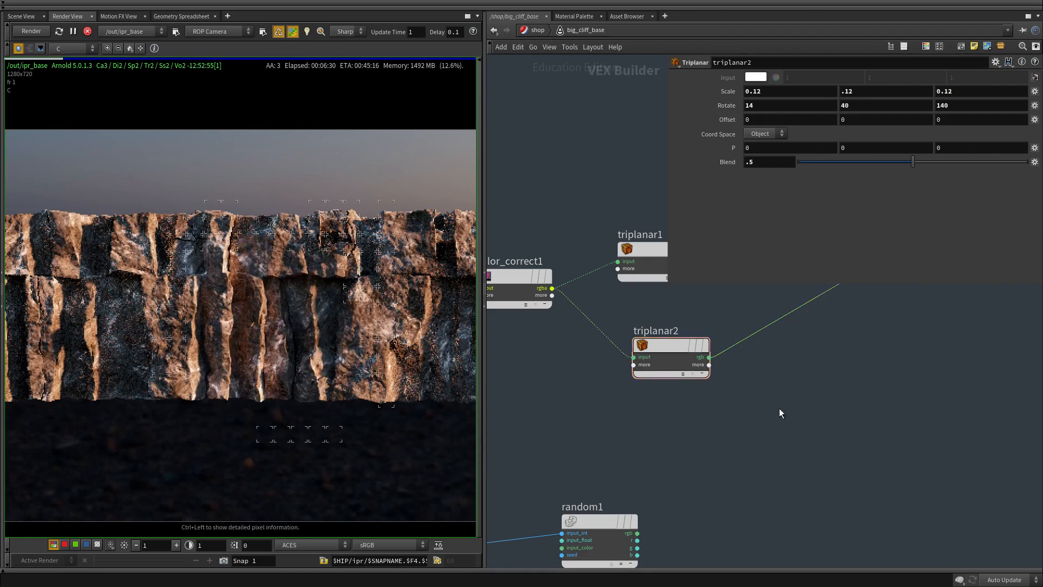
Examine the rescaled and rotated rock texture on the cliff in the render.
middle_drag(779, 408, 815, 411)
scroll(130, 321, down, 1)
scroll(169, 296, up, 2)
middle_drag(130, 320, 139, 289)
middle_drag(874, 413, 865, 374)
scroll(748, 391, down, 2)
Add a Color Correct node and insert it on the wire after triplanar2.
scroll(709, 359, up, 3)
middle_drag(710, 359, 710, 419)
key(Tab)
text(co)
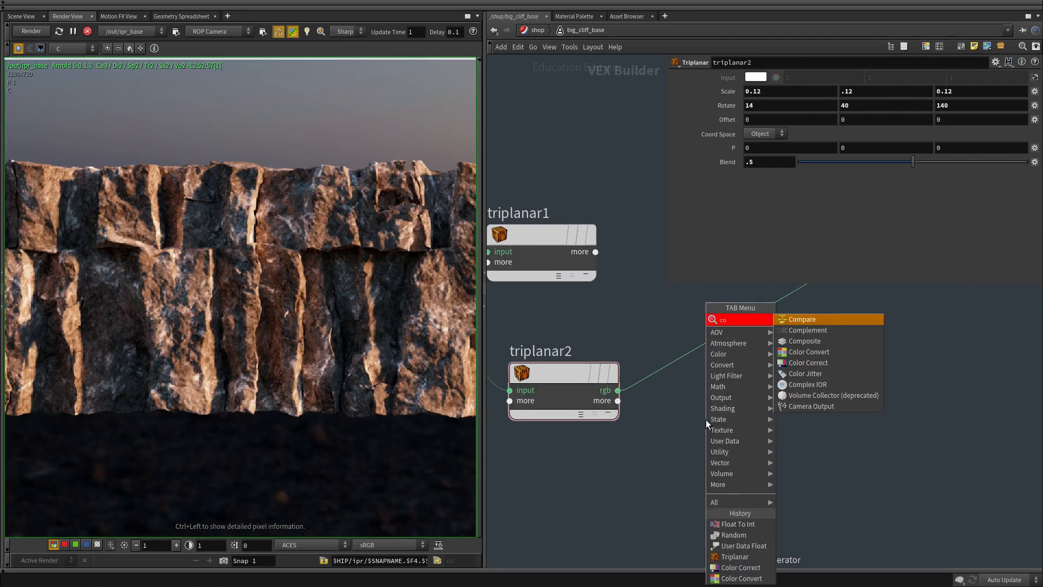
key(Escape)
key(Tab)
text(col)
key(Down)
key(Return)
drag(705, 419, 768, 331)
Set color_correct2's Saturation to 0.811 and tint its Multiply colour light blue with hue 197 and saturation 0.218.
middle_drag(738, 420, 685, 490)
drag(913, 183, 900, 183)
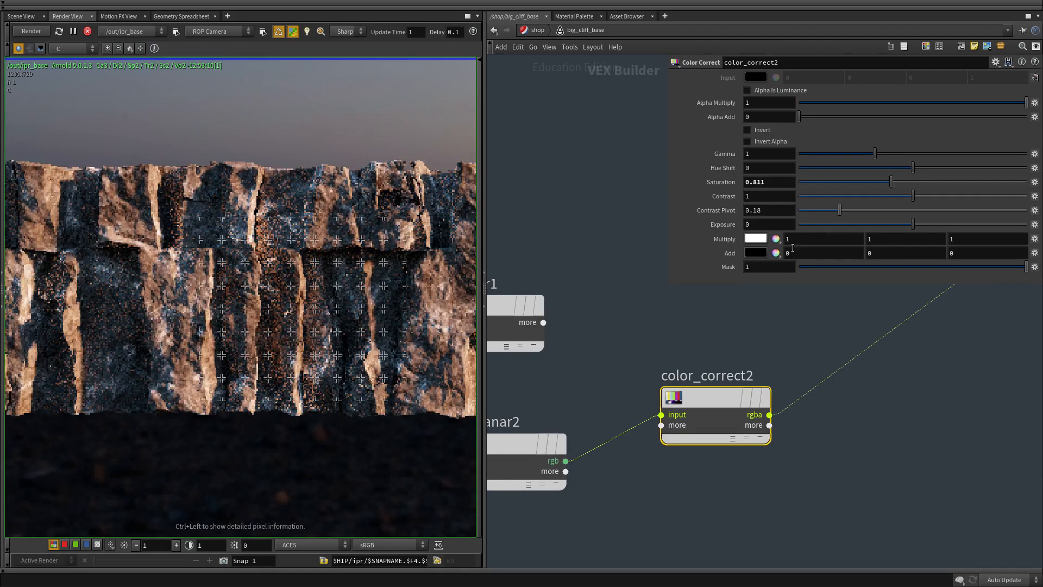
click(755, 239)
drag(835, 323, 847, 321)
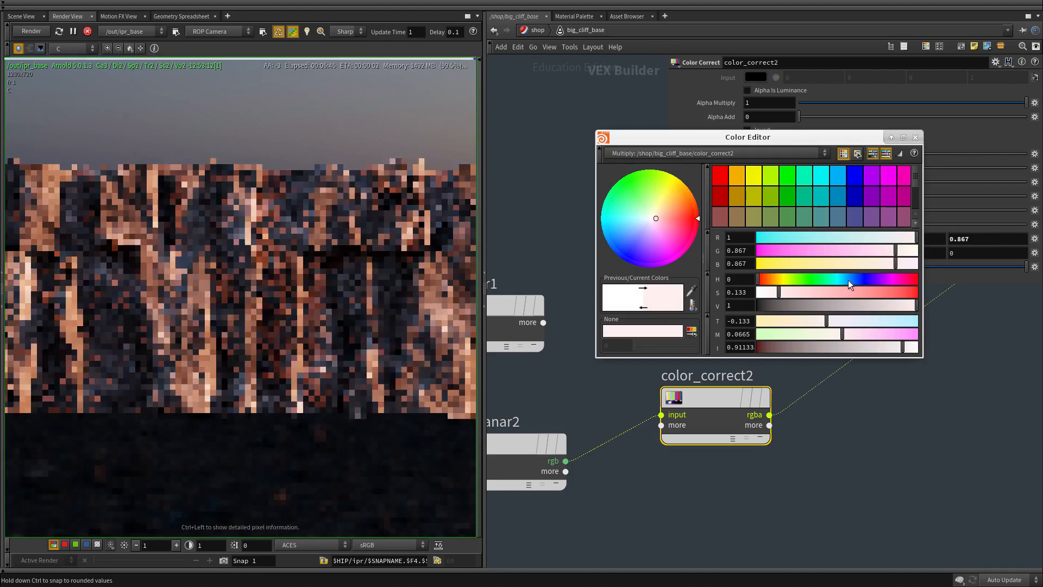
drag(845, 278, 844, 280)
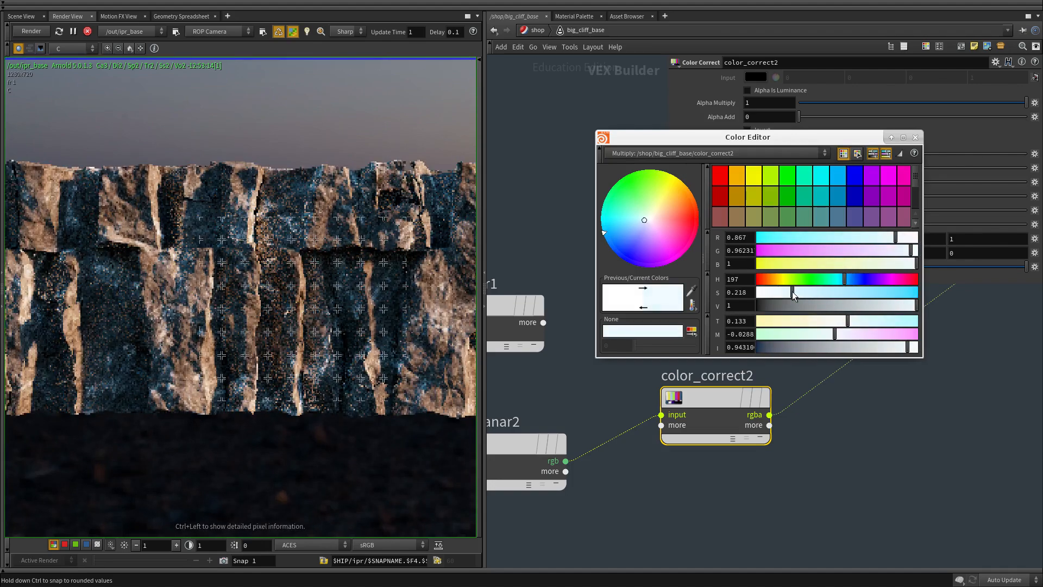
click(792, 293)
scroll(251, 240, up, 3)
scroll(251, 240, up, 2)
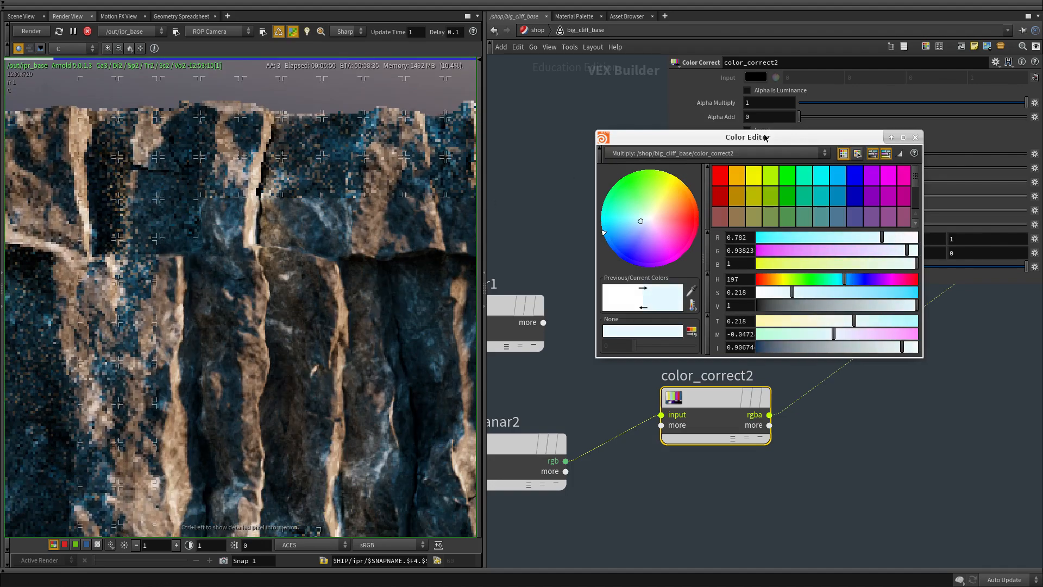
key(Escape)
Widen the network pane and add a Mix RGBA node beside color_correct2.
scroll(208, 293, down, 4)
scroll(314, 230, up, 5)
middle_drag(257, 249, 253, 314)
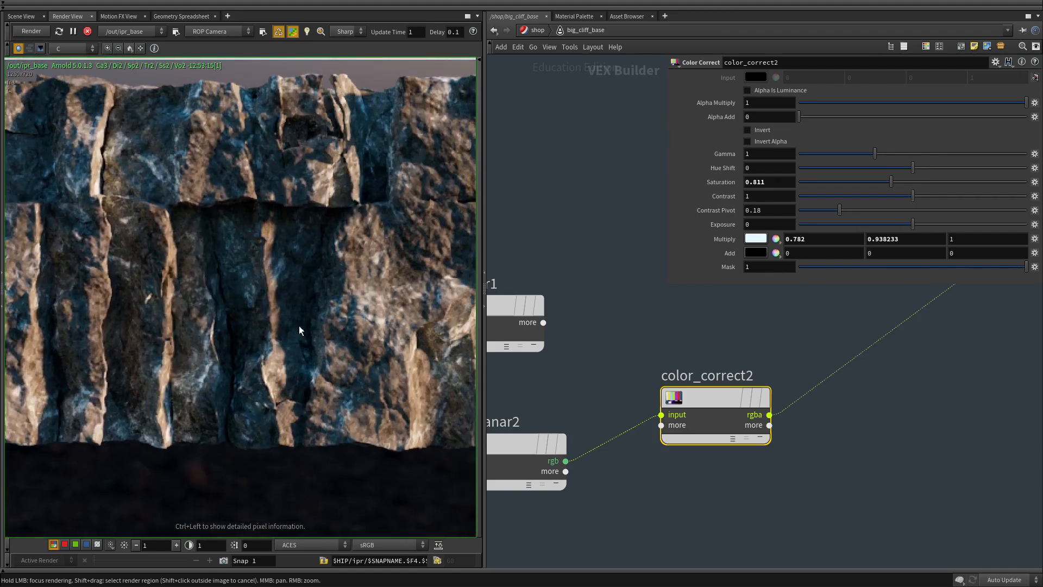
drag(484, 383, 355, 383)
scroll(629, 337, down, 4)
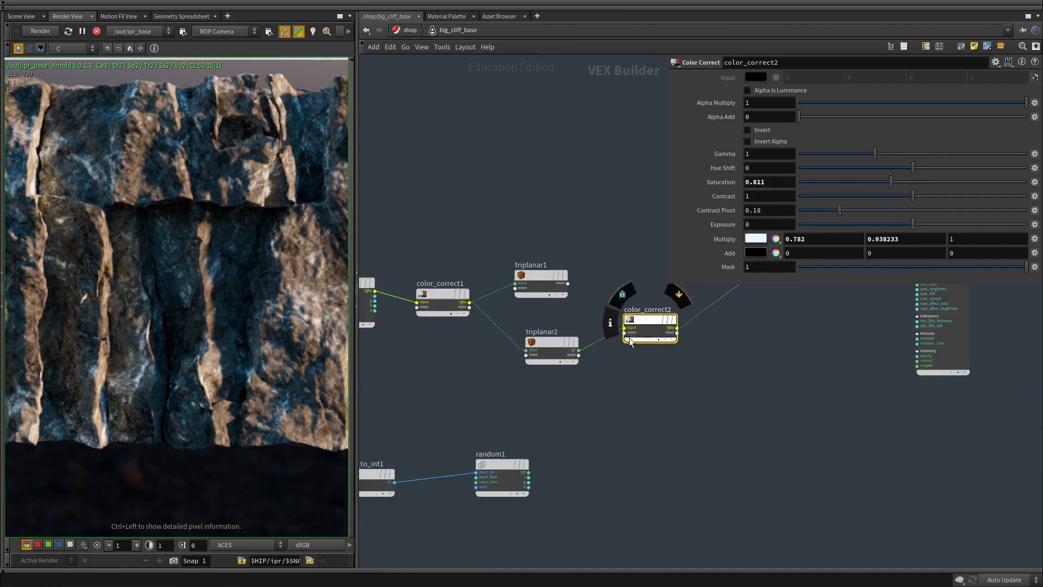
key(Tab)
text(mix)
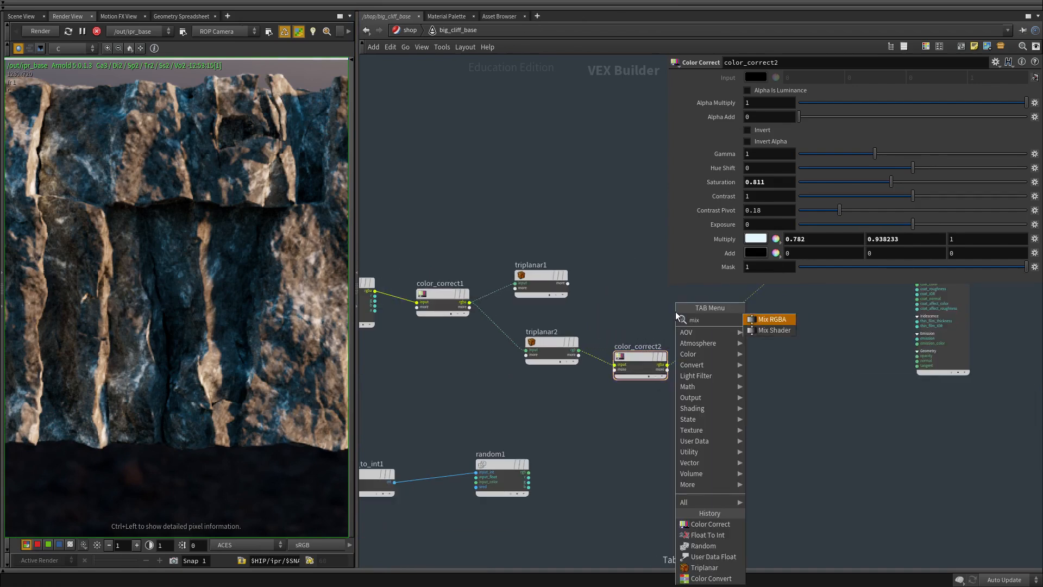
key(Return)
Wire triplanar1's rgb output into input1 and color_correct2's rgba output into input2 of mix_rgba1, and move color_correct2 clear of it.
scroll(674, 311, up, 3)
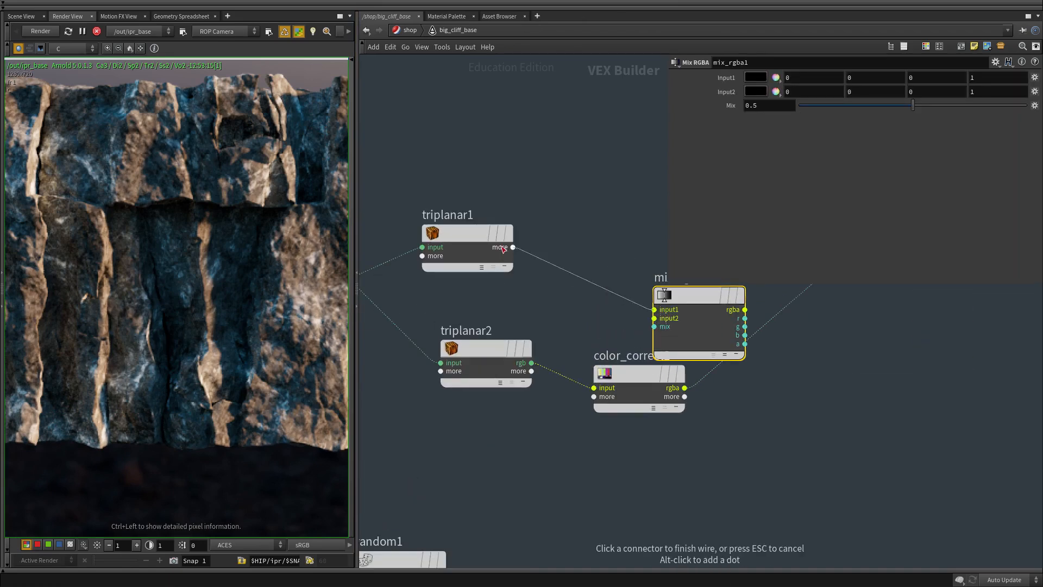
click(541, 266)
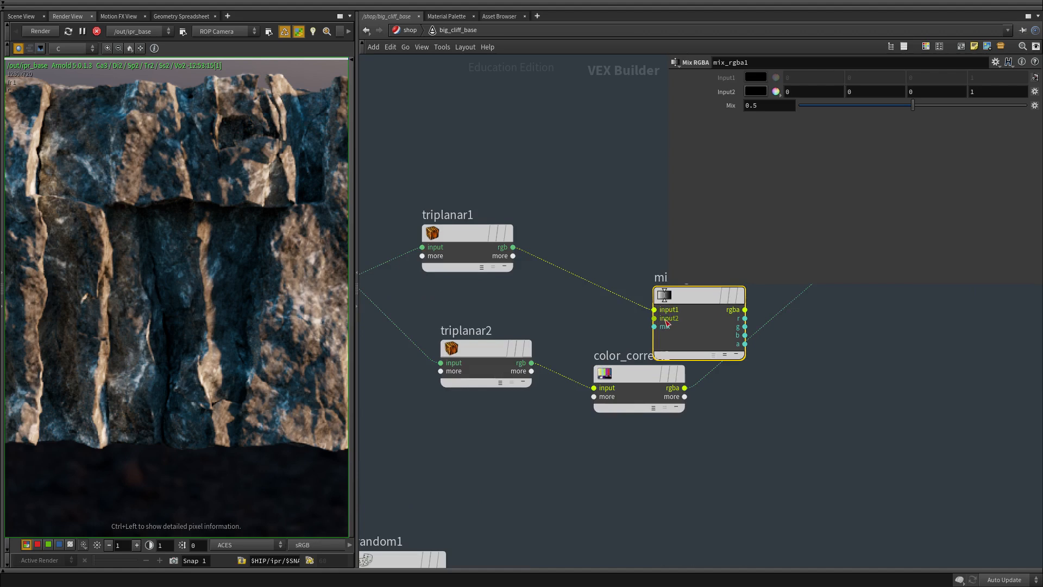
click(685, 388)
drag(562, 372, 523, 406)
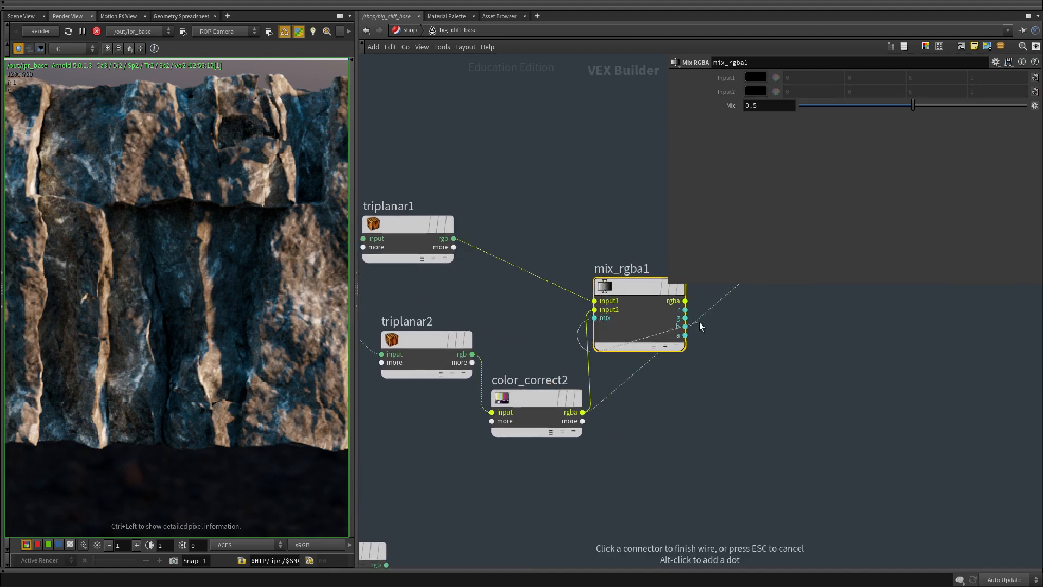
Wire random1's r output into the mix input of mix_rgba1.
middle_drag(524, 481, 637, 348)
click(500, 443)
scroll(511, 440, down, 3)
middle_drag(660, 415, 556, 549)
scroll(652, 409, up, 2)
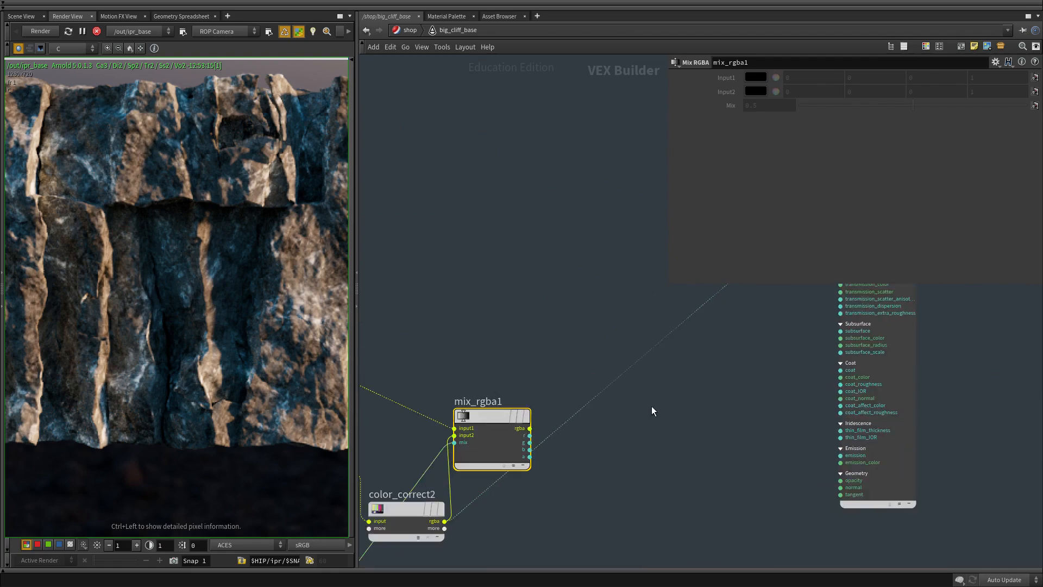
Wire mix_rgba1's rgba output into base_standard's base_color input in place of color_correct2.
middle_drag(622, 420, 604, 470)
drag(527, 483, 513, 475)
scroll(543, 477, down, 2)
middle_drag(542, 477, 638, 427)
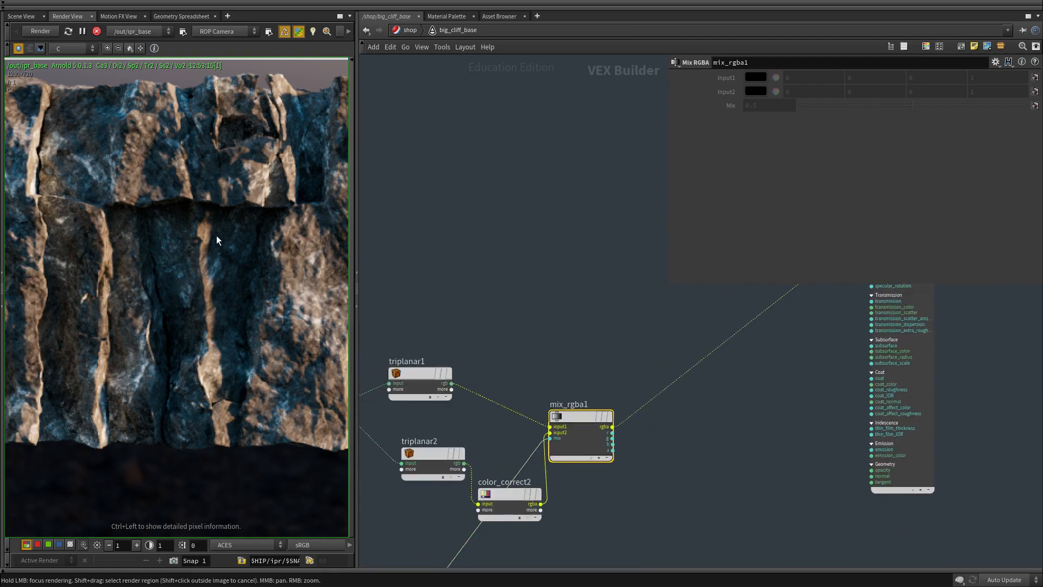
Widen the render view and examine the mixed rock colours across the whole cliff alongside random1's settings.
drag(356, 202, 605, 212)
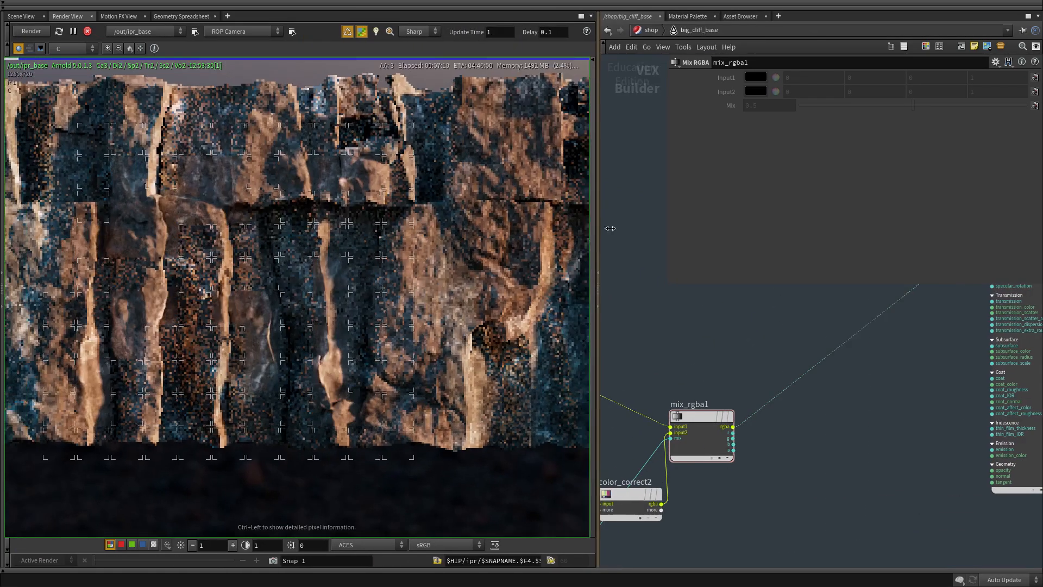
scroll(180, 326, down, 2)
middle_drag(403, 337, 412, 327)
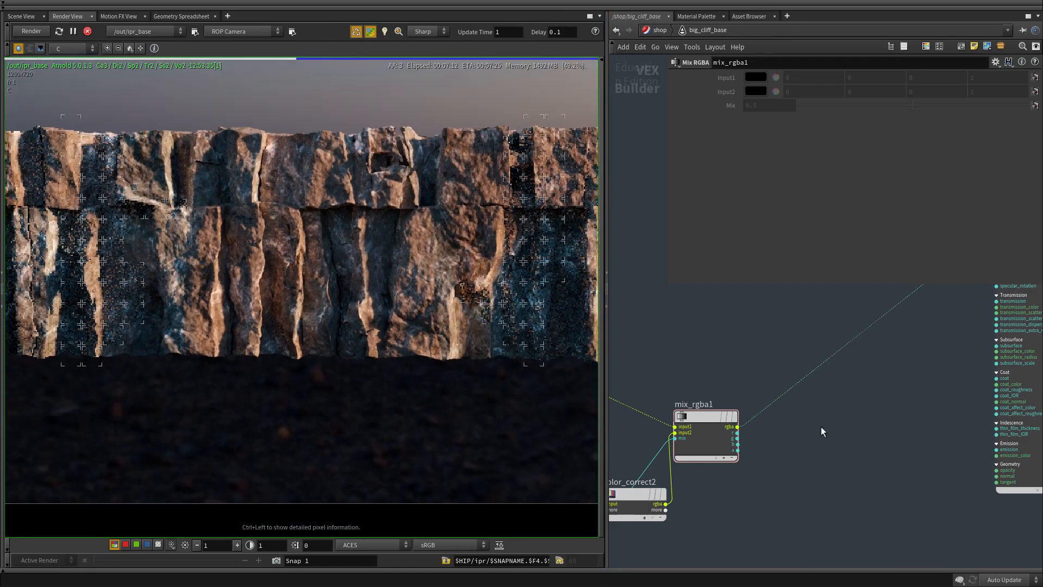
scroll(739, 484, down, 3)
middle_drag(739, 483, 856, 315)
scroll(750, 429, up, 2)
middle_drag(751, 429, 729, 444)
click(683, 392)
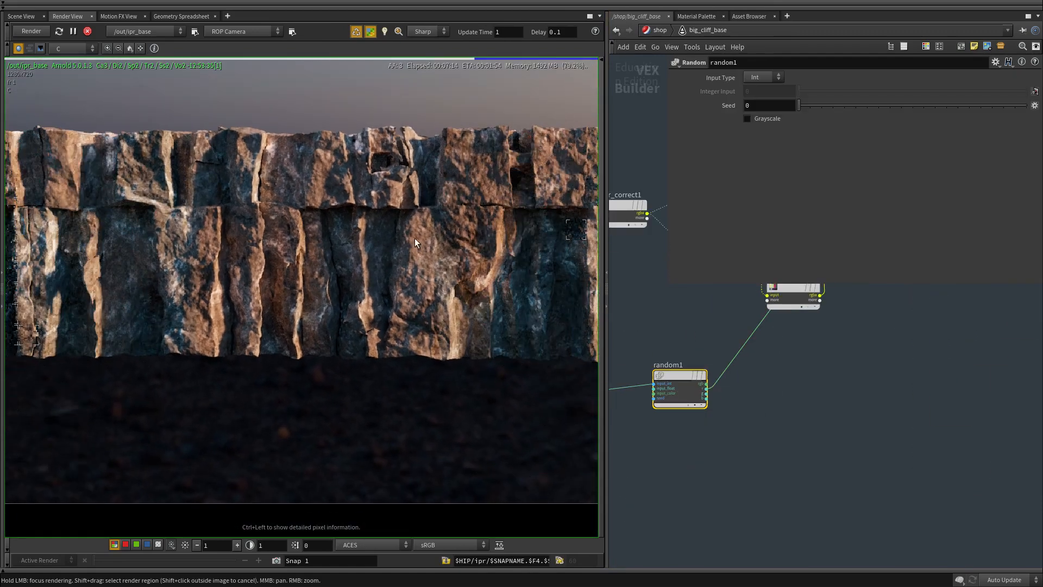
middle_drag(574, 252, 417, 303)
middle_drag(757, 433, 753, 439)
scroll(772, 438, down, 3)
scroll(804, 380, up, 2)
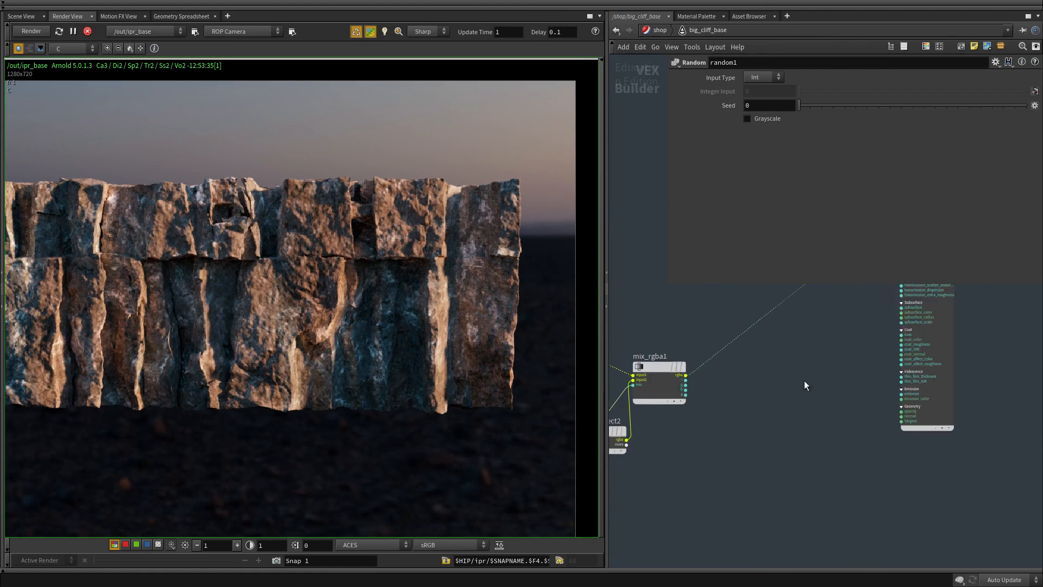
Add a Switch RGBA node between mix_rgba1 and base_standard.
key(Tab)
text(sw)
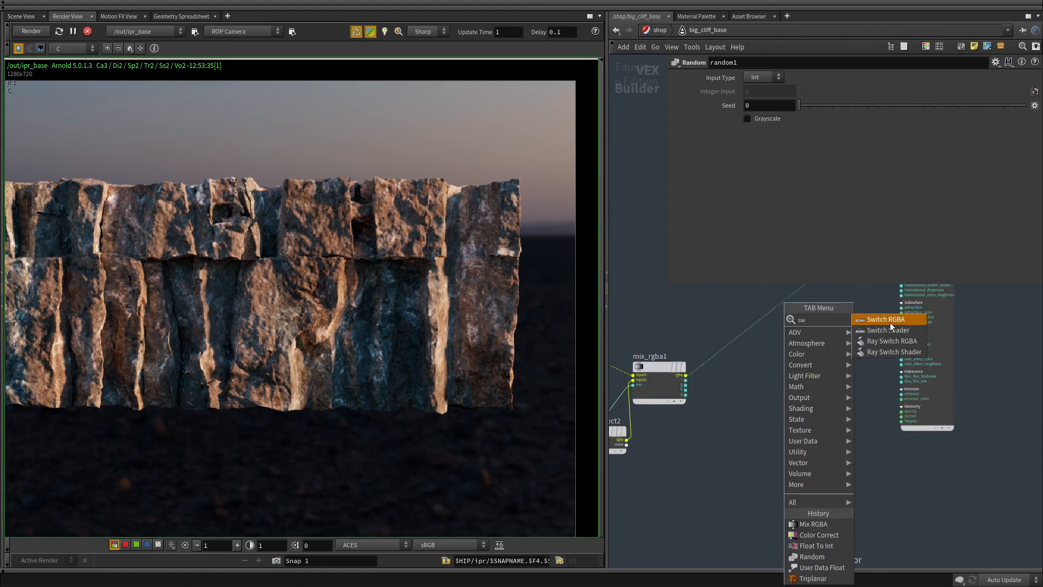
click(890, 321)
click(757, 405)
scroll(727, 413, up, 5)
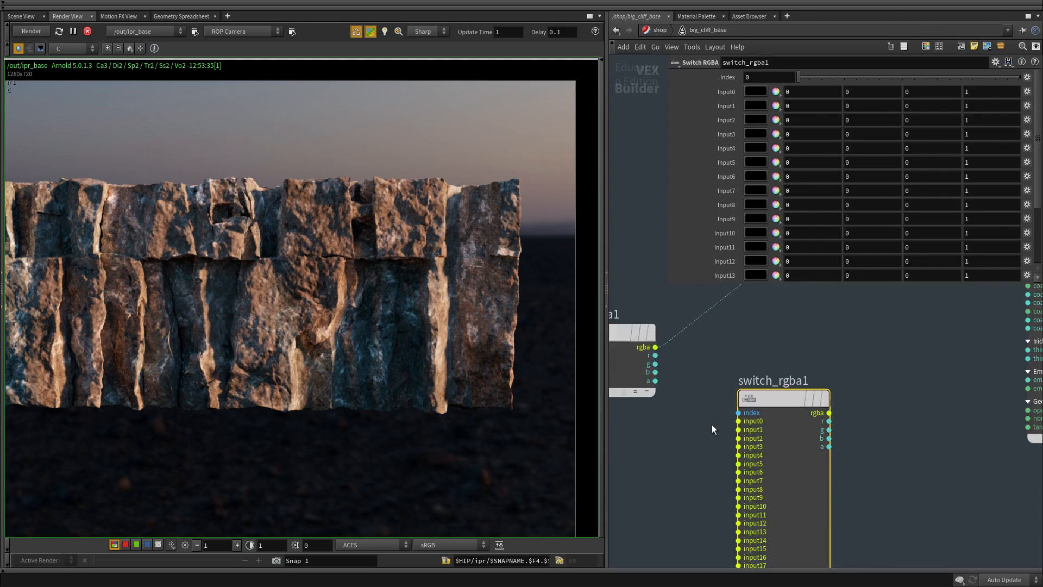
Wire mix_rgba1 into input0 and triplanar1 into input1 of switch_rgba1, and its rgba output into base_color.
click(741, 422)
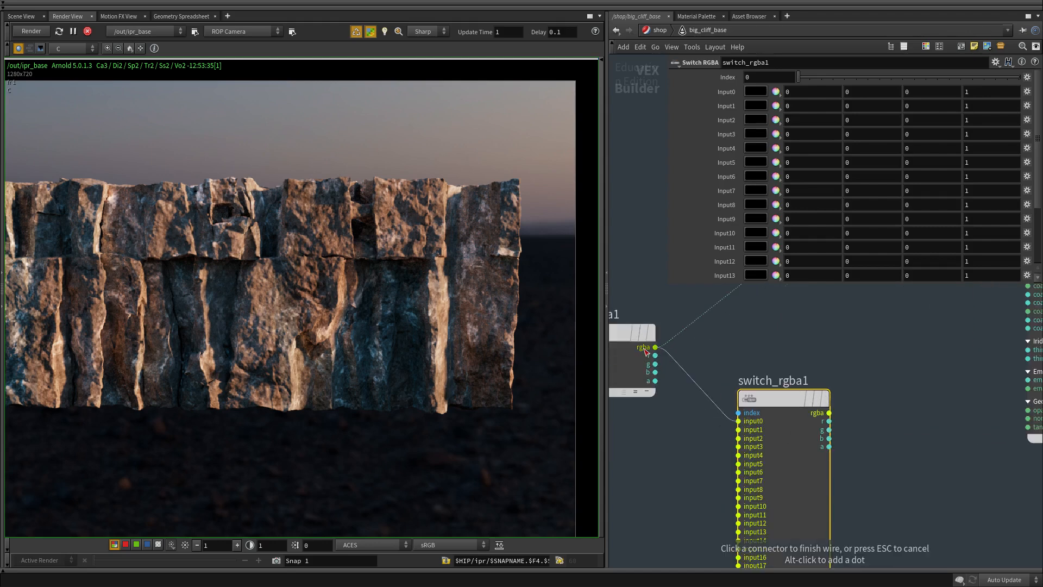
click(645, 348)
scroll(689, 413, down, 3)
middle_drag(683, 443, 829, 379)
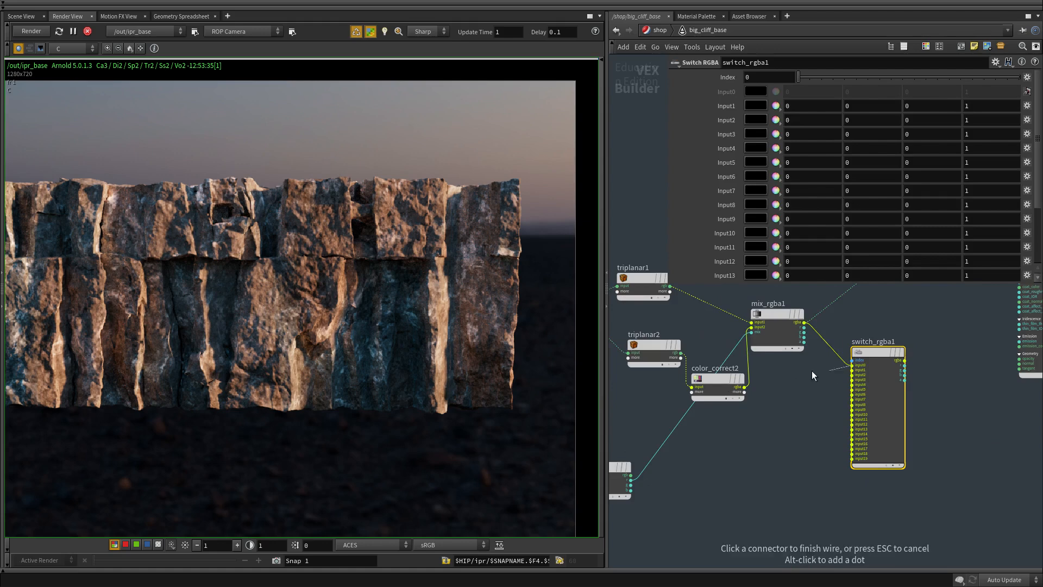
click(852, 370)
click(664, 286)
middle_drag(844, 311, 698, 395)
drag(721, 402, 758, 445)
middle_drag(643, 484, 740, 423)
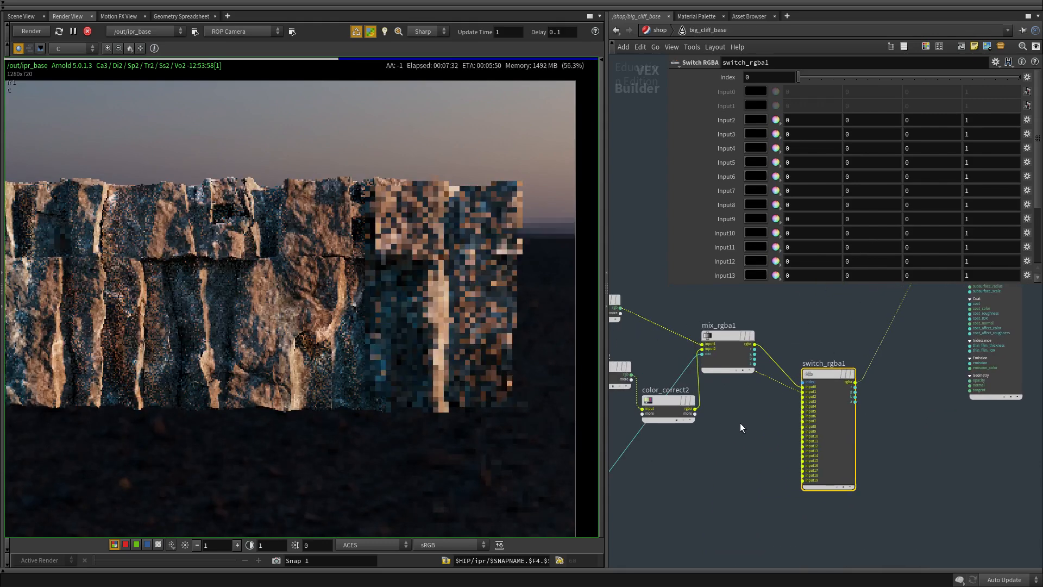
drag(820, 373, 814, 393)
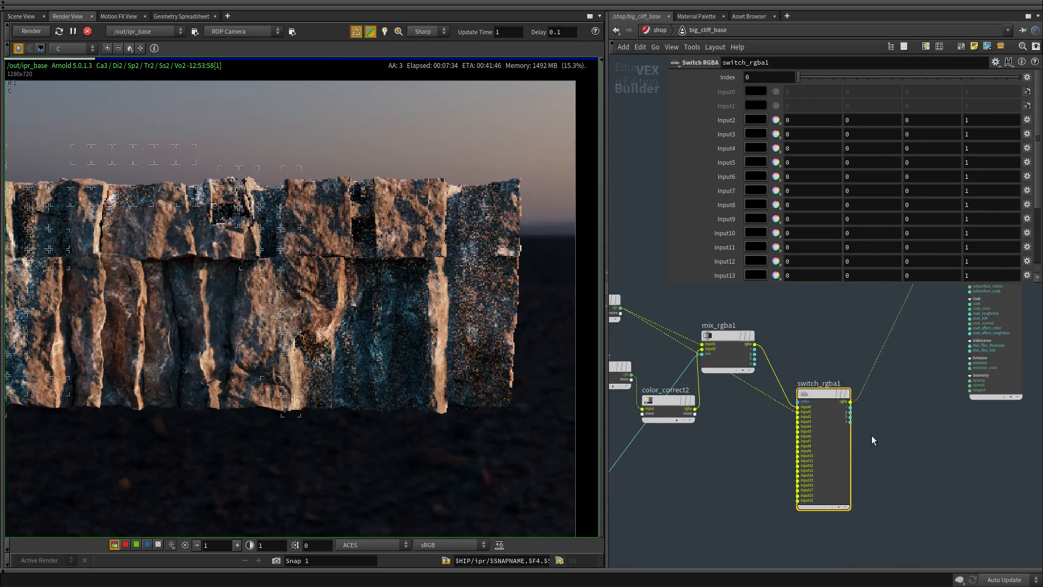
Try switch_rgba1's Index at 1, then return it to 0.
text(1)
key(Return)
drag(789, 79, 637, 69)
text(0)
key(Return)
middle_drag(914, 483, 866, 454)
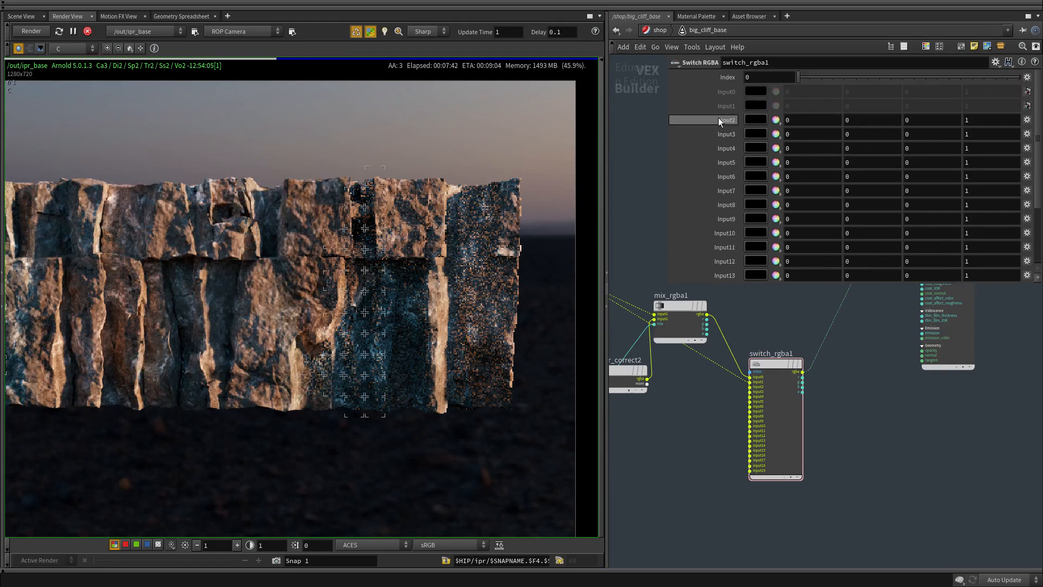
scroll(725, 120, down, 3)
scroll(731, 180, up, 3)
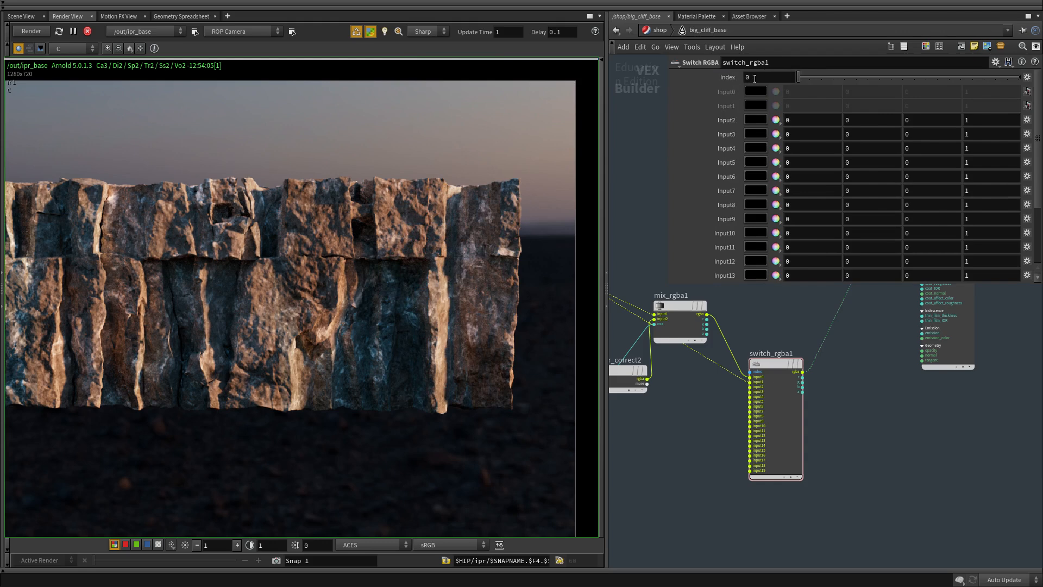
scroll(740, 431, up, 3)
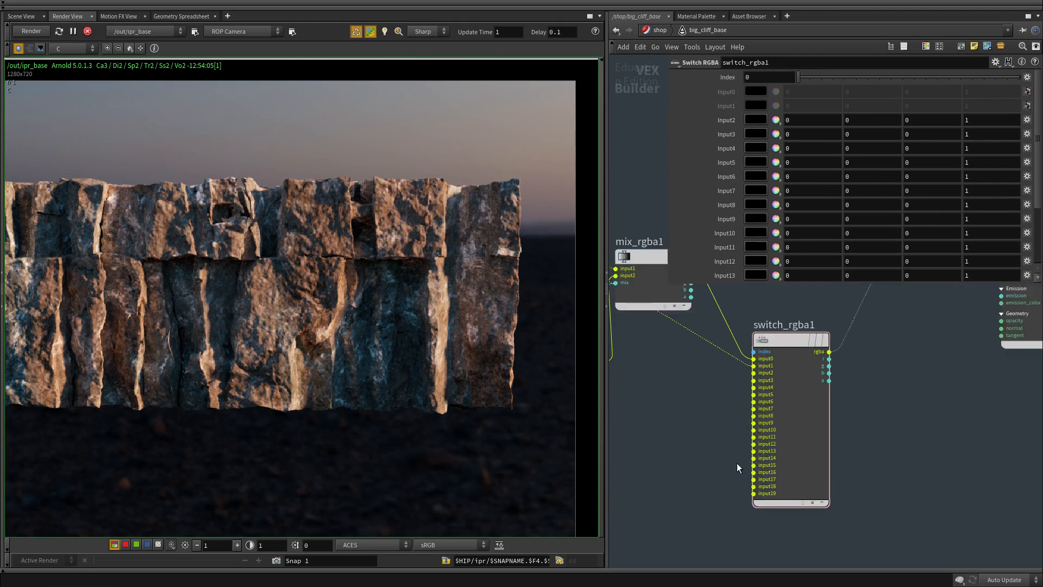
Rearrange triplanar2, color_correct2, mix_rgba1 and switch_rgba1 so their wires are easier to read.
middle_drag(637, 481, 804, 423)
scroll(717, 473, down, 3)
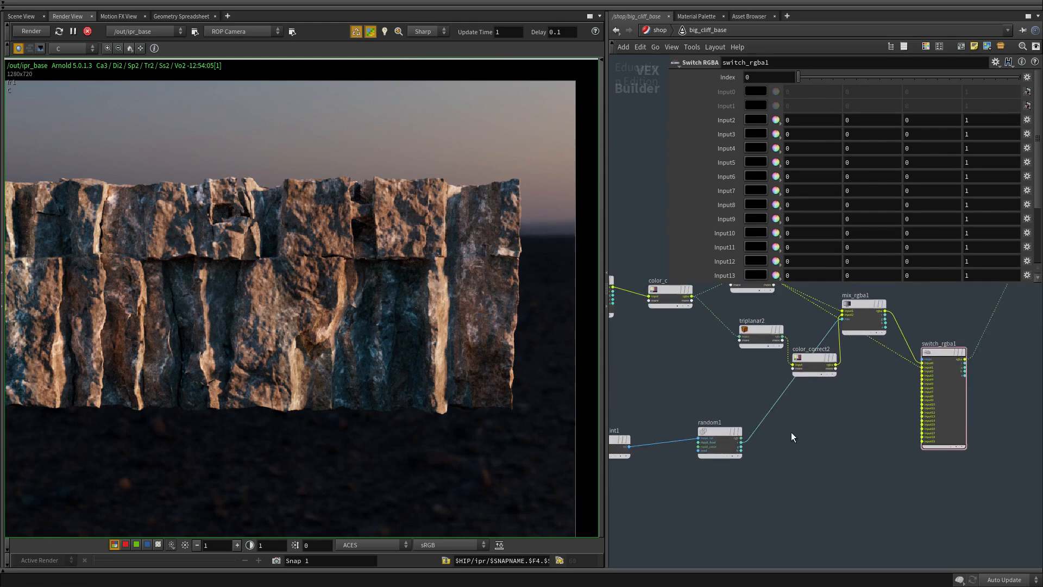
middle_drag(804, 472, 669, 493)
scroll(844, 387, up, 2)
middle_drag(702, 448, 803, 495)
drag(629, 449, 693, 424)
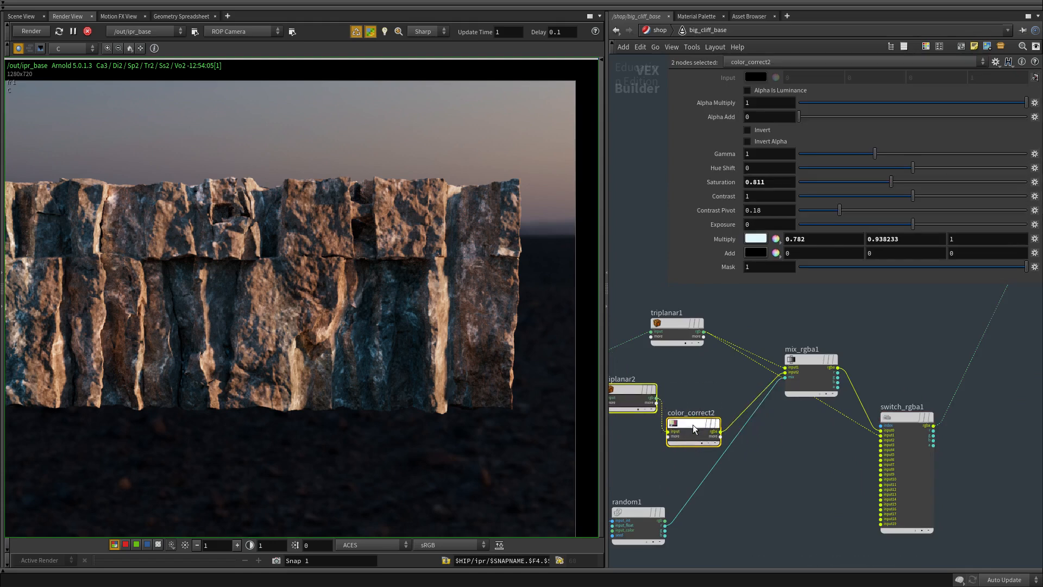
drag(944, 472, 864, 498)
middle_drag(814, 400, 742, 413)
drag(740, 371, 715, 468)
Store a snapshot of the current render and set switch_rgba1's Index to 1.
scroll(840, 348, down, 2)
mouse_move(766, 366)
middle_down()
mouse_move(840, 347)
mouse_move(763, 371)
middle_up()
scroll(739, 439, up, 2)
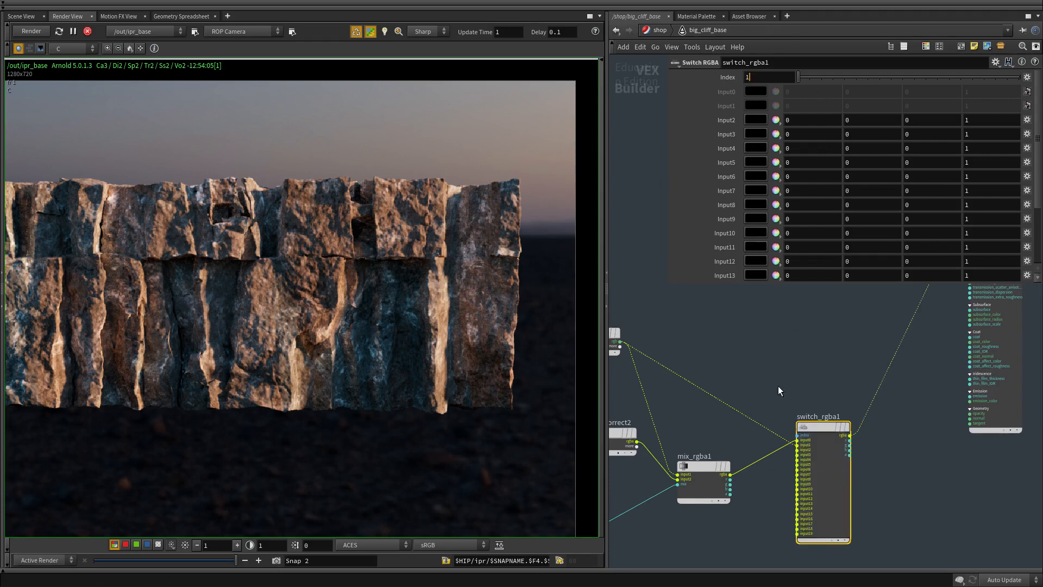
middle_drag(736, 359, 743, 349)
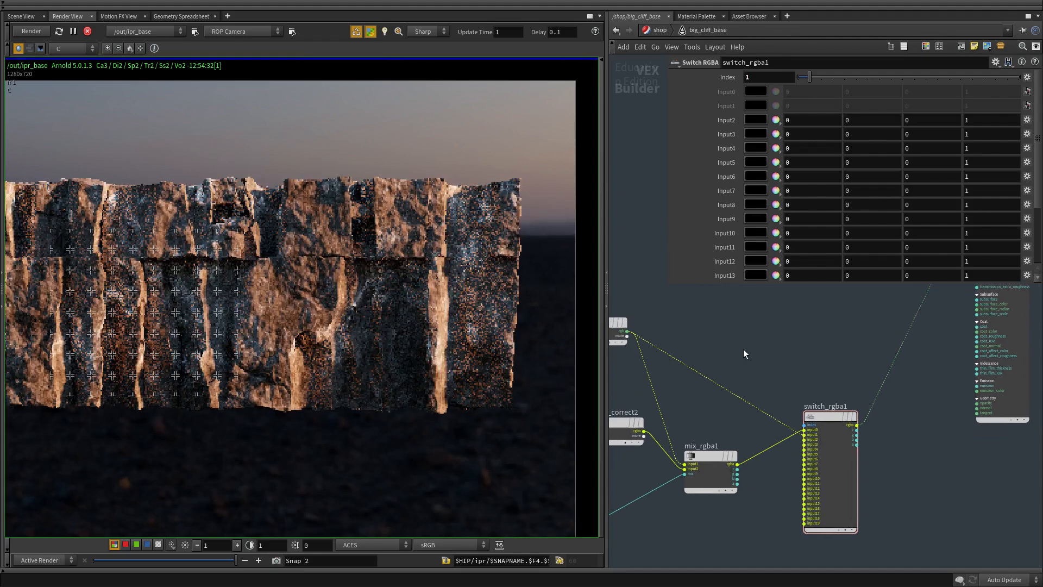
Compare the Snap 1 snapshot with the active render across the whole cliff.
drag(221, 561, 3, 562)
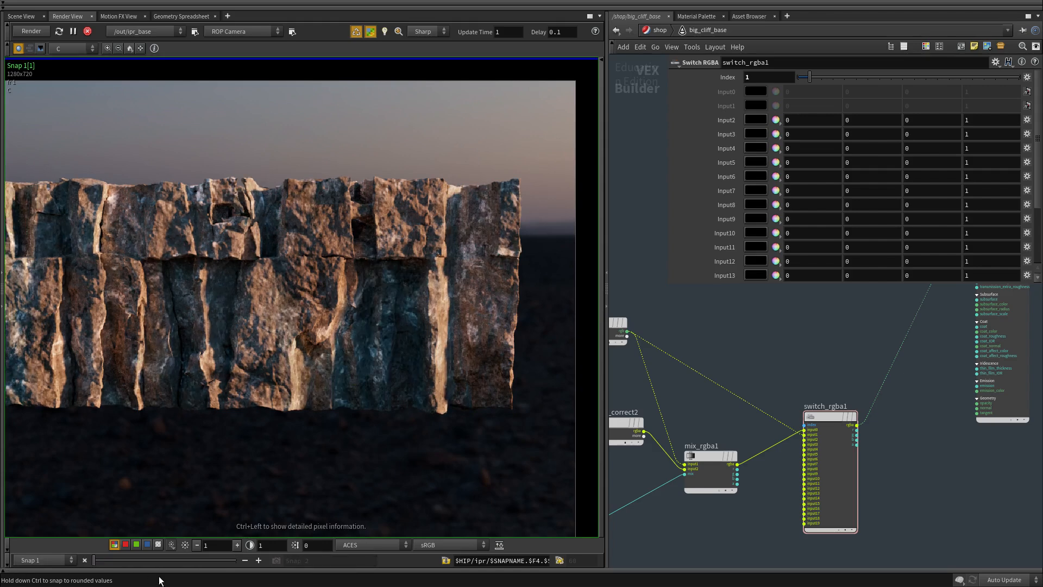
drag(160, 581, 190, 576)
middle_drag(73, 404, 333, 377)
drag(166, 563, 13, 582)
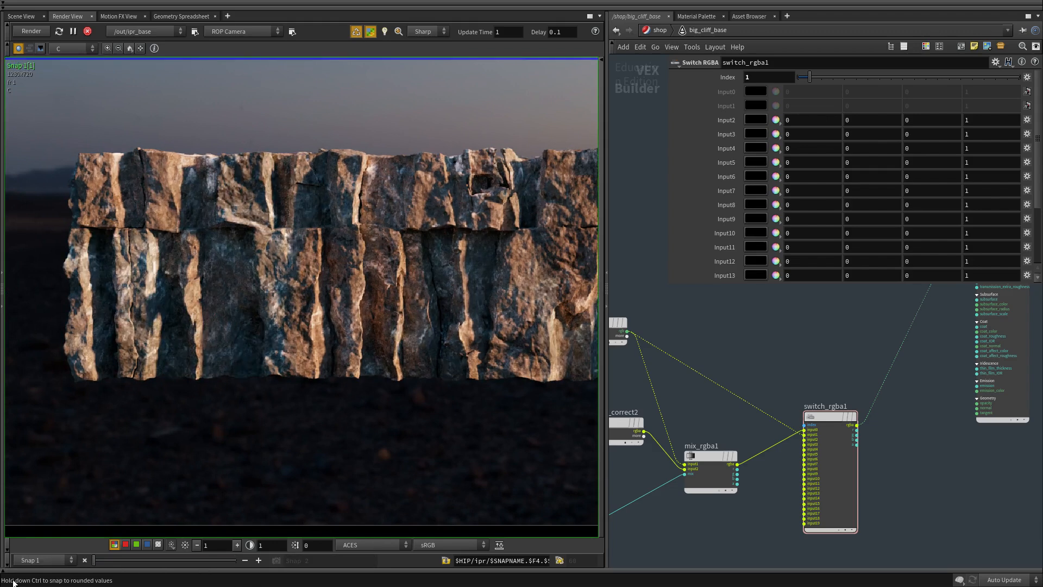
drag(198, 585, 97, 582)
middle_drag(190, 341, 115, 344)
drag(166, 565, 126, 585)
scroll(854, 423, down, 2)
scroll(867, 446, up, 2)
scroll(837, 462, down, 3)
scroll(798, 478, up, 3)
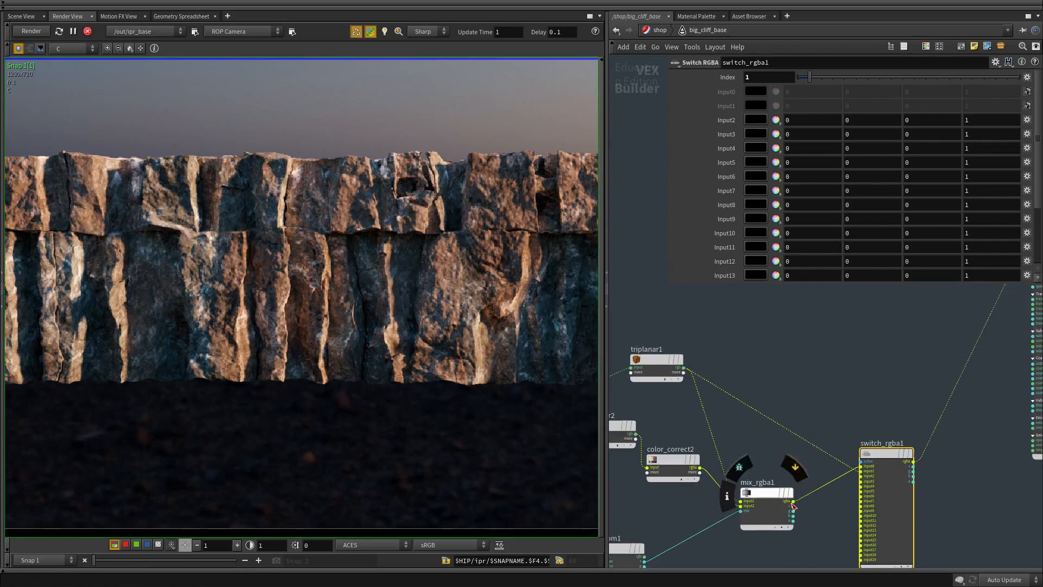
Wire mix_rgba1's rgba output directly into base_standard's base_color and remove switch_rgba1.
click(794, 501)
scroll(798, 482, down, 4)
scroll(802, 489, up, 2)
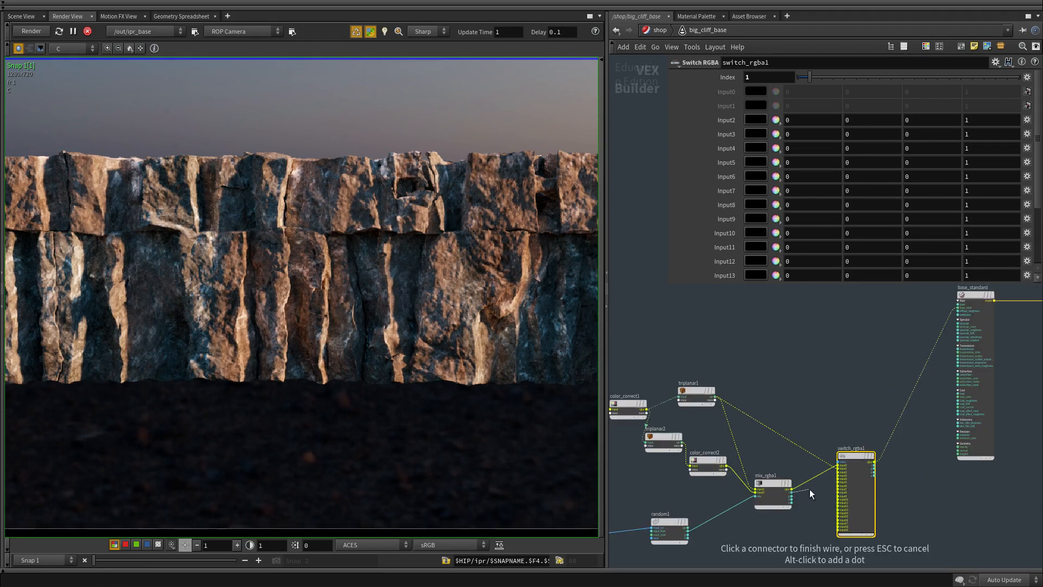
click(793, 491)
scroll(858, 405, down, 3)
scroll(903, 349, up, 5)
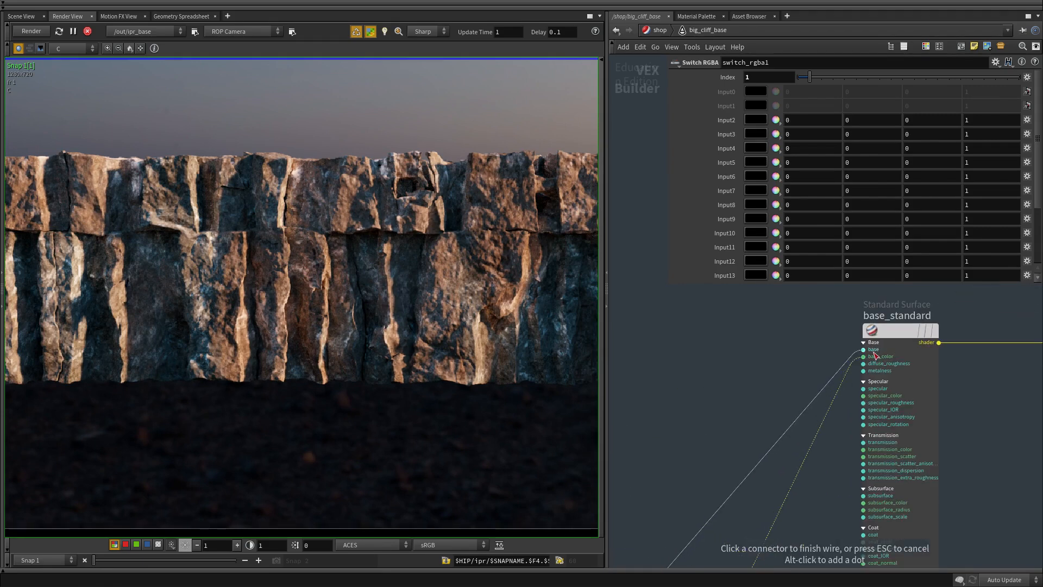
click(875, 361)
scroll(855, 372, down, 3)
middle_drag(789, 492, 889, 303)
drag(912, 455, 854, 380)
key(ctrl+x)
Move random1 and the nodes feeding it away from mix_rgba1 to free space between them.
scroll(763, 481, down, 1)
middle_drag(764, 481, 854, 465)
drag(863, 468, 621, 403)
scroll(883, 417, up, 3)
drag(858, 387, 692, 421)
drag(770, 493, 672, 396)
mouse_move(823, 368)
middle_down()
mouse_move(791, 397)
mouse_move(812, 356)
middle_up()
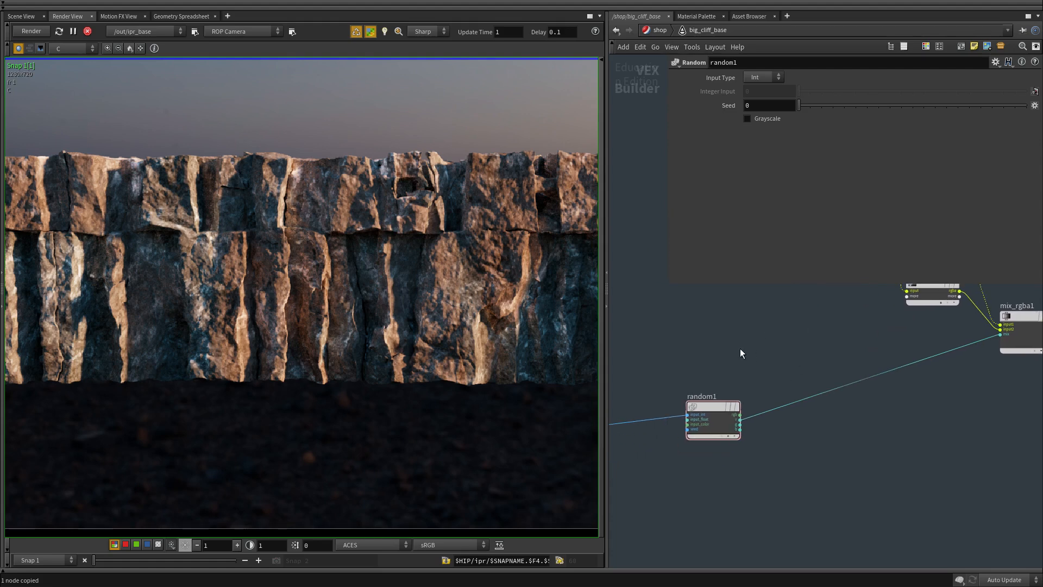
Insert a Multiply node on the wire between random1 and mix_rgba1.
key(Tab)
text(mu)
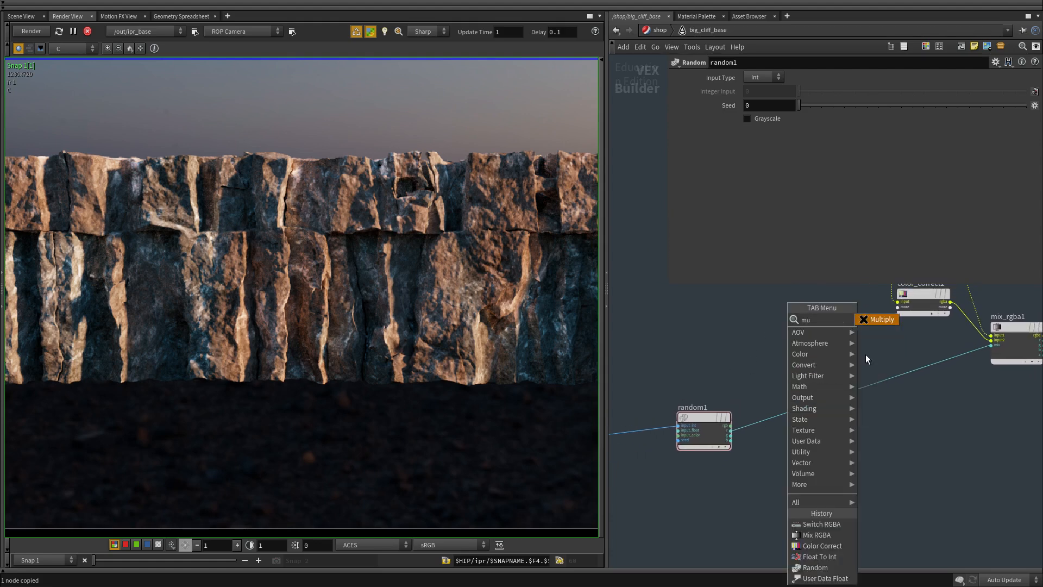
click(872, 319)
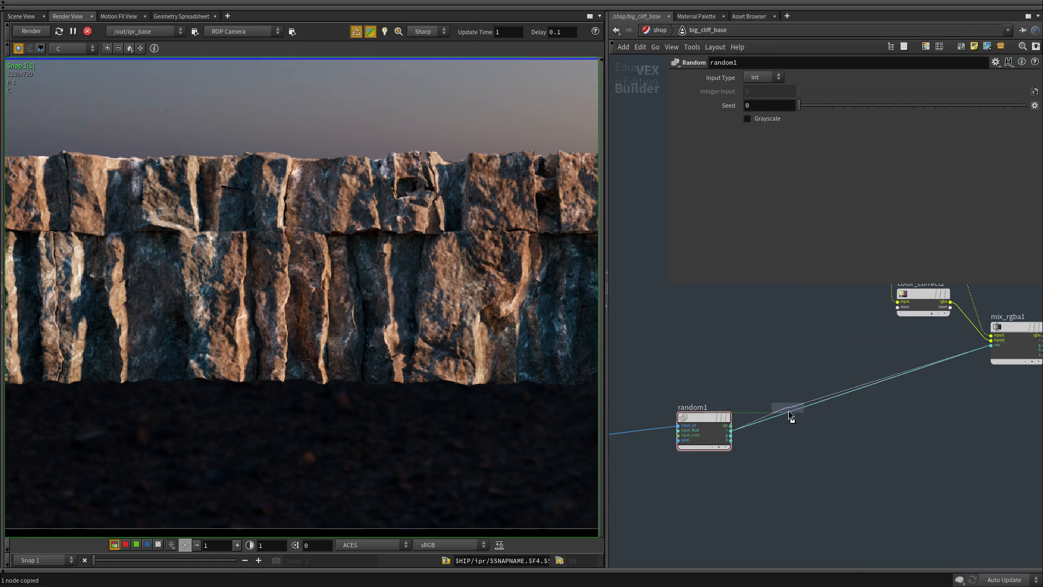
click(789, 411)
Set the first component of multiply1's Input2 to 2.
scroll(797, 451, up, 2)
scroll(836, 351, down, 2)
middle_drag(863, 335, 669, 476)
scroll(904, 494, up, 1)
click(826, 429)
middle_drag(778, 509, 835, 444)
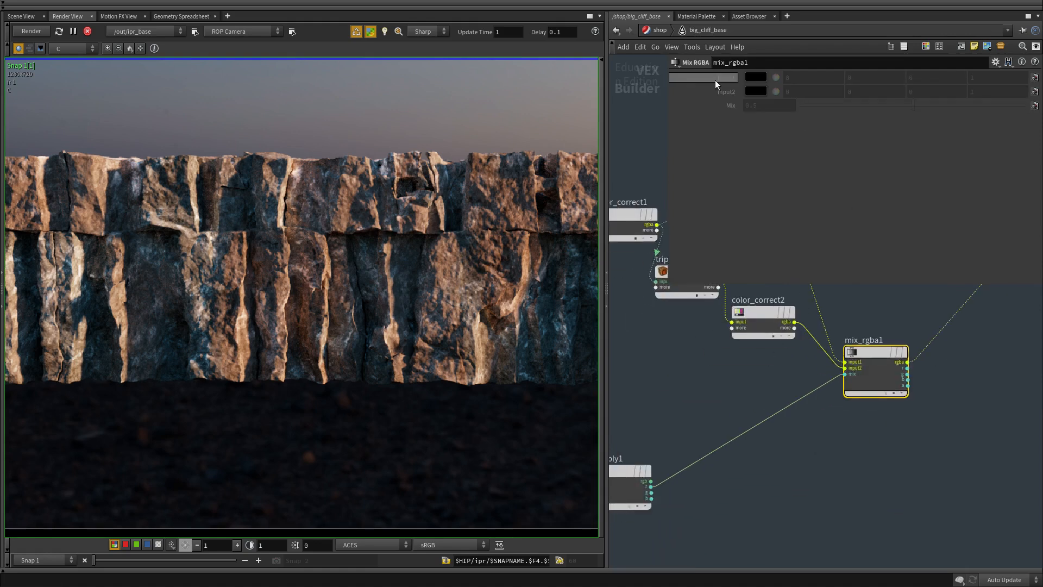
middle_drag(680, 441, 787, 377)
middle_drag(675, 462, 701, 424)
scroll(698, 305, up, 3)
click(821, 402)
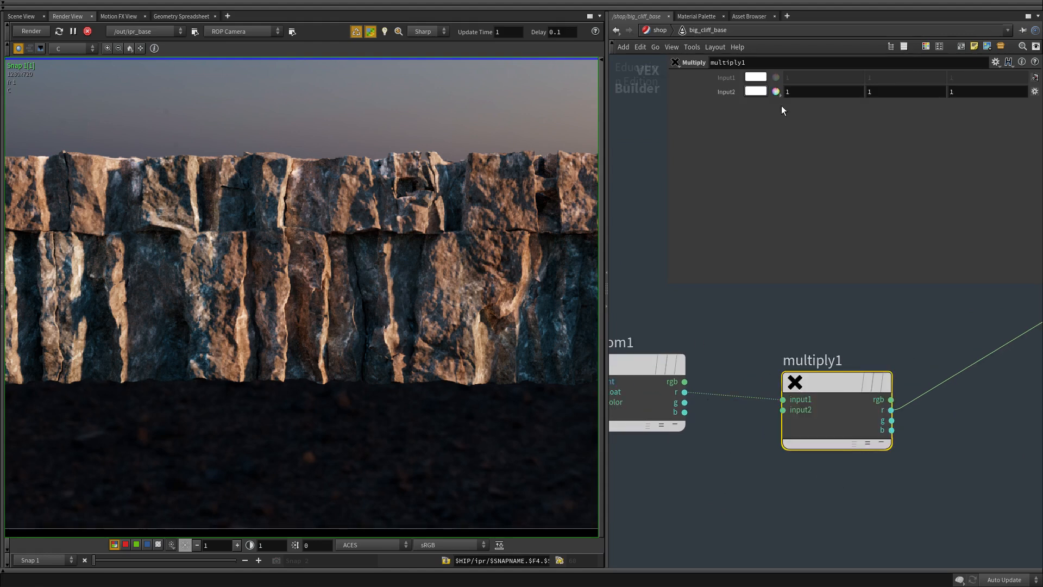
text(2)
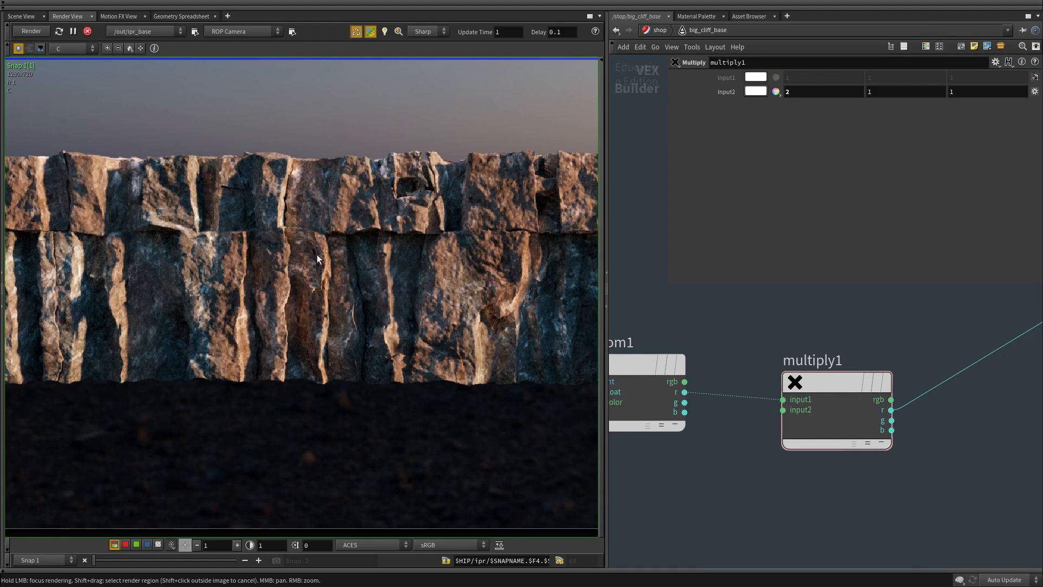
Compare the active render with the snapshot and set the first component of multiply1's Input2 to 3.
scroll(325, 294, down, 1)
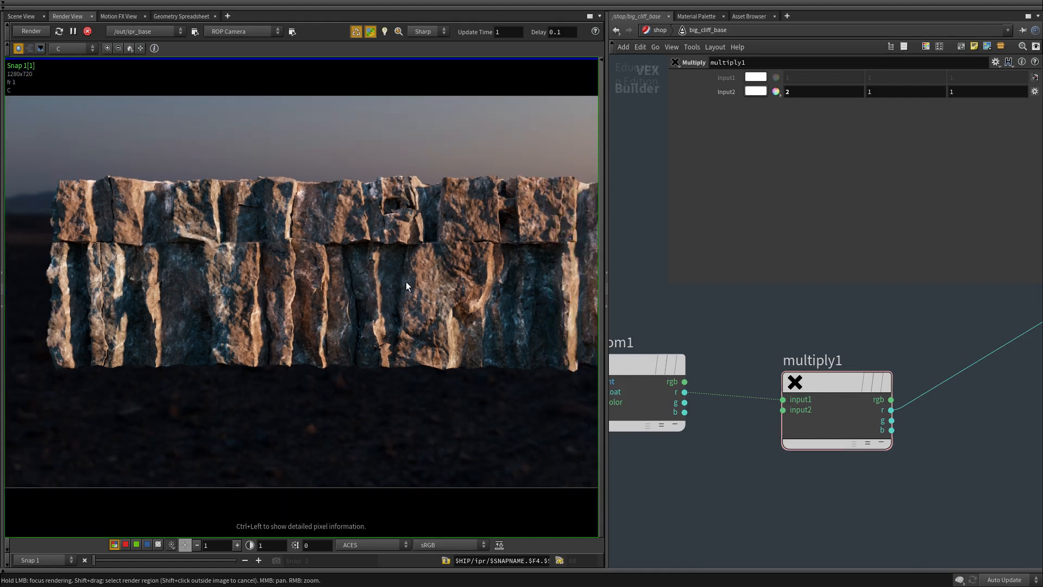
middle_drag(392, 343, 267, 353)
click(231, 562)
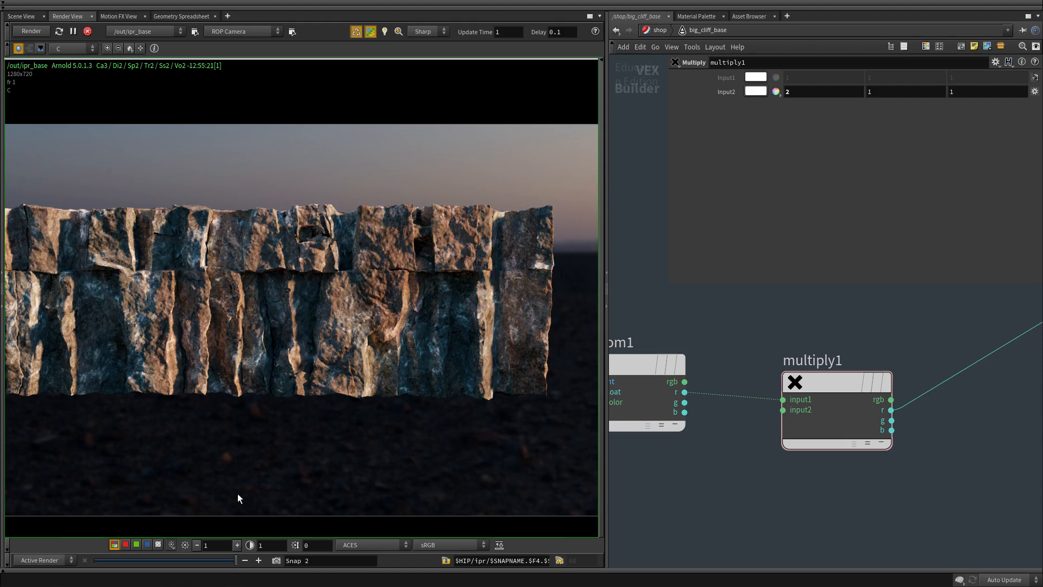
scroll(325, 358, up, 1)
scroll(266, 326, up, 1)
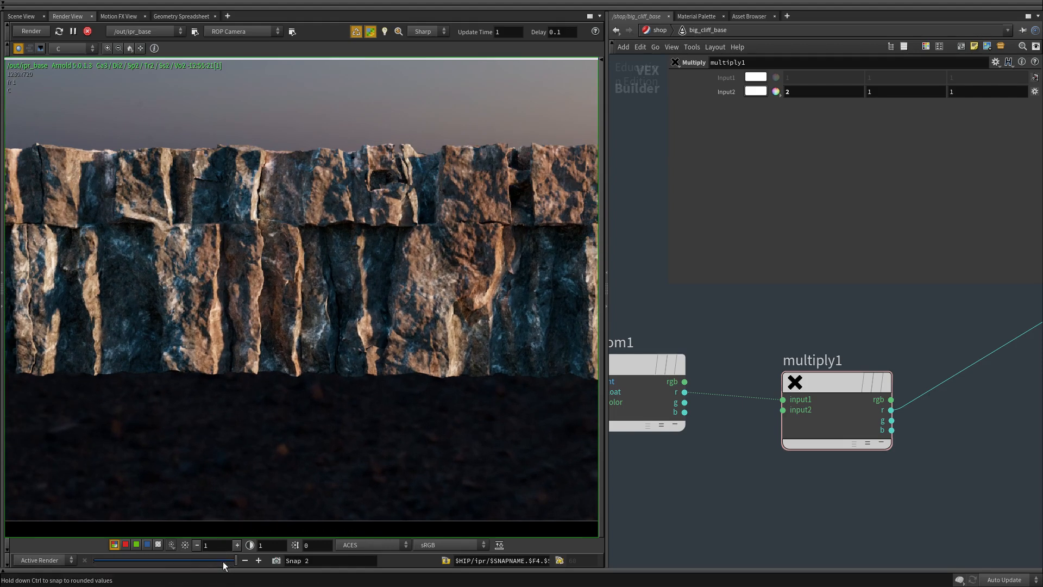
scroll(391, 291, up, 1)
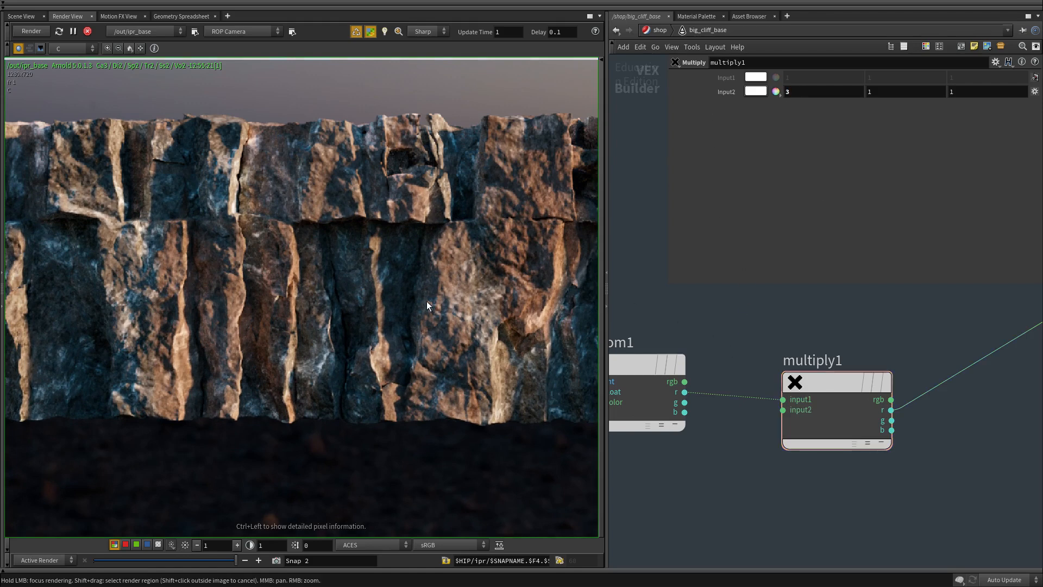
scroll(341, 331, down, 2)
scroll(748, 500, down, 2)
scroll(748, 499, down, 2)
Move image1, color_correct1, both triplanar nodes and color_correct2 farther away from mix_rgba1 to make room.
middle_drag(816, 368, 680, 448)
scroll(680, 448, up, 3)
scroll(751, 460, down, 1)
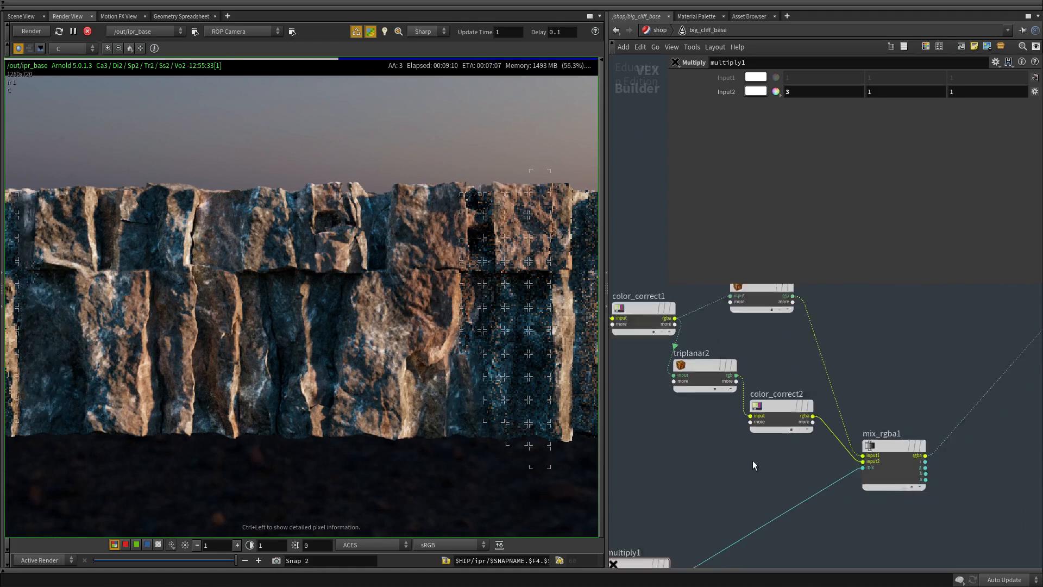
scroll(752, 460, down, 2)
middle_drag(752, 460, 895, 438)
drag(702, 323, 921, 403)
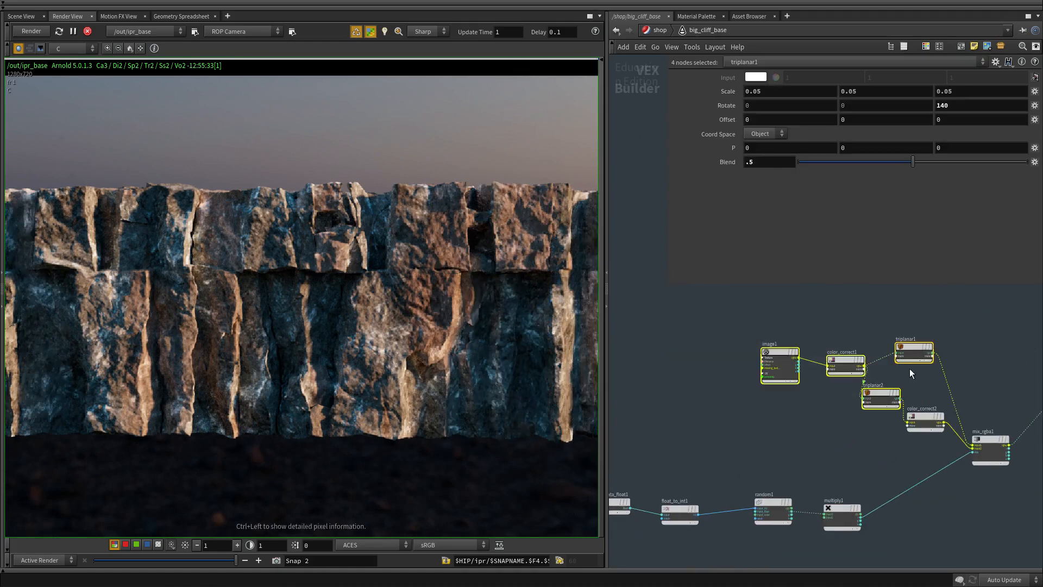
drag(911, 350, 781, 332)
mouse_move(915, 409)
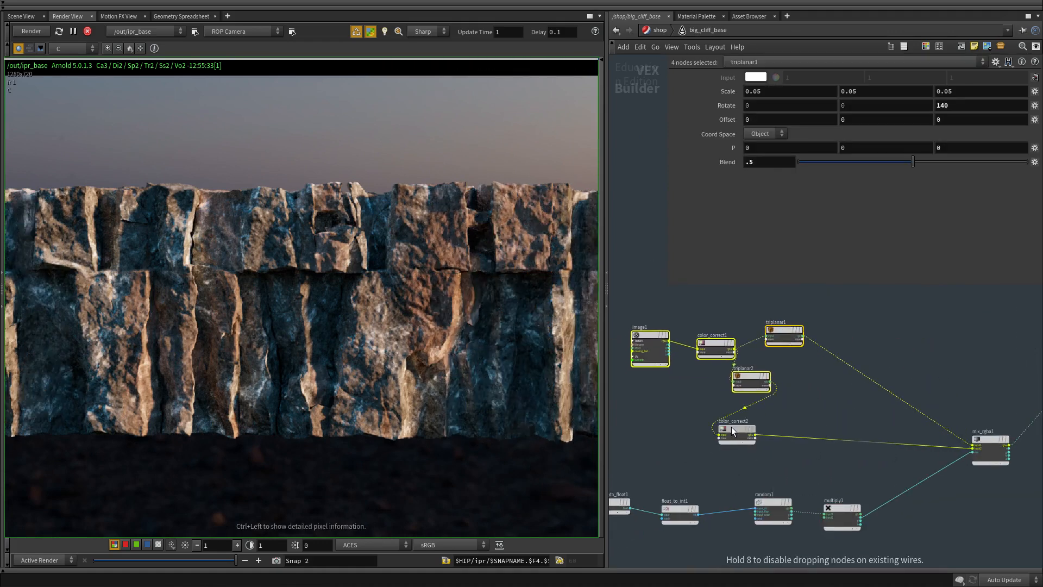
Duplicate color_correct2 and insert the copy on the wire between color_correct2 and mix_rgba1.
click(804, 425)
key(ctrl+c)
scroll(880, 455, up, 3)
key(ctrl+v)
drag(868, 442, 853, 413)
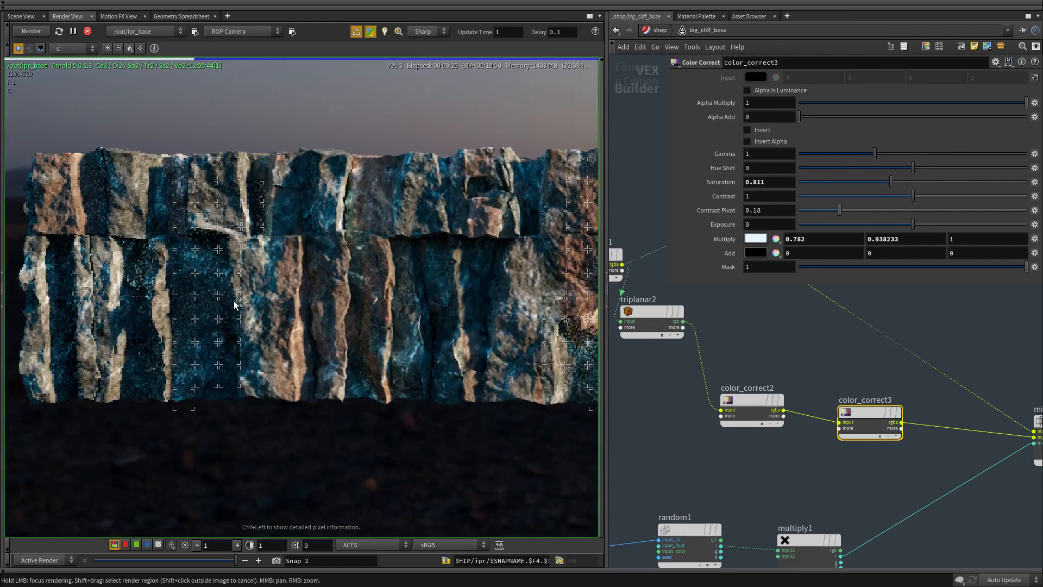
middle_drag(383, 344, 314, 335)
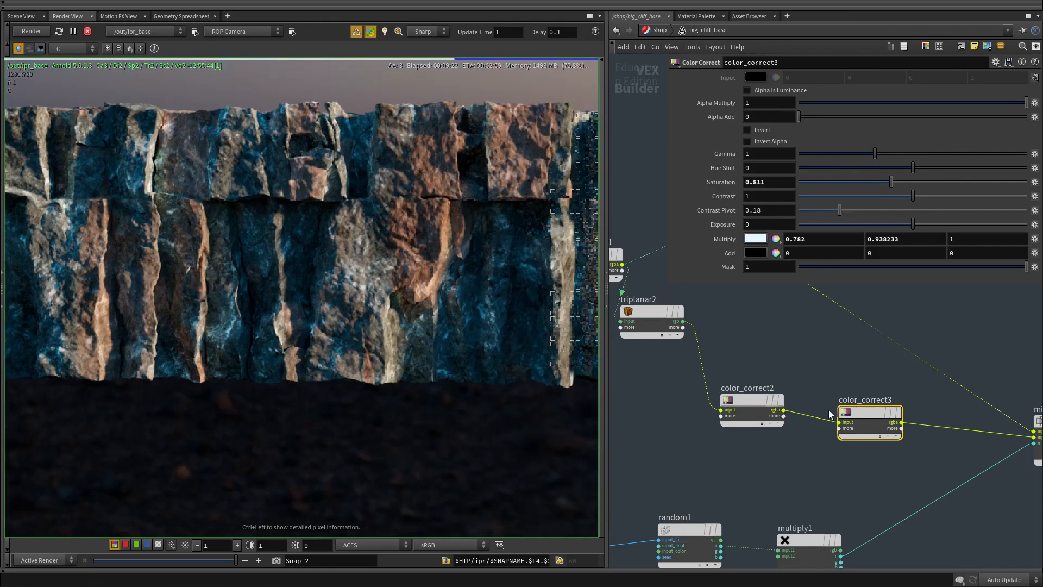
Set the first component of multiply1's Input2 to 1 and inspect the cliff's color variation in the render.
scroll(829, 416, down, 3)
middle_drag(790, 434, 833, 384)
scroll(782, 462, up, 3)
middle_drag(914, 482, 806, 483)
click(811, 429)
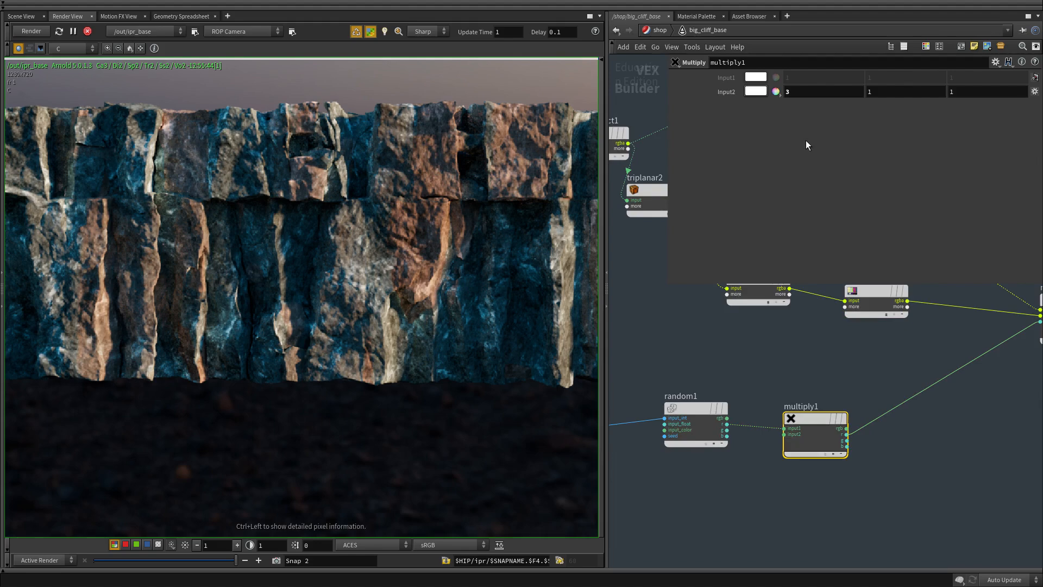
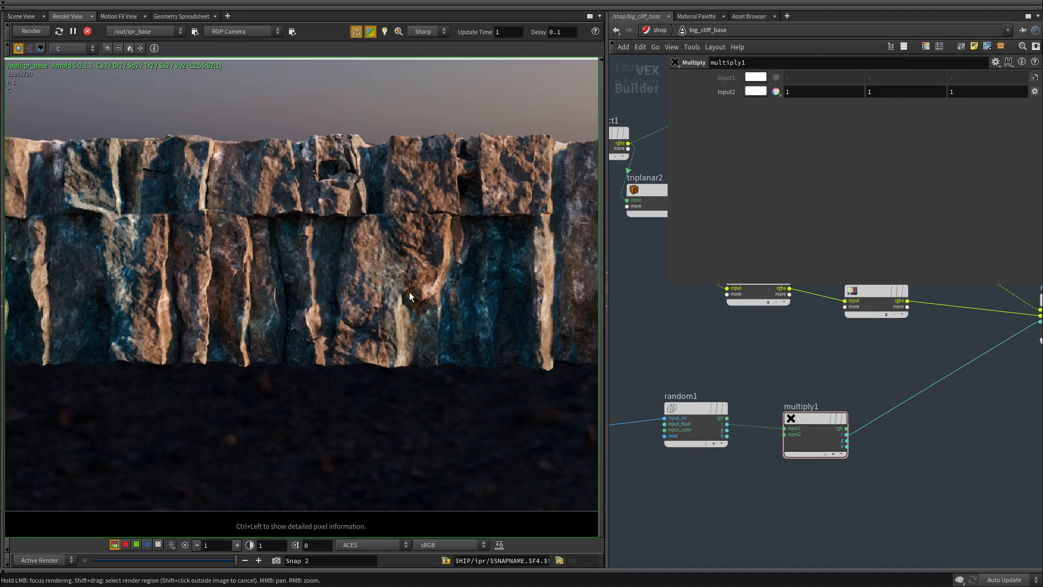
scroll(409, 291, down, 2)
middle_drag(409, 292, 522, 314)
scroll(266, 317, down, 1)
middle_drag(307, 329, 177, 316)
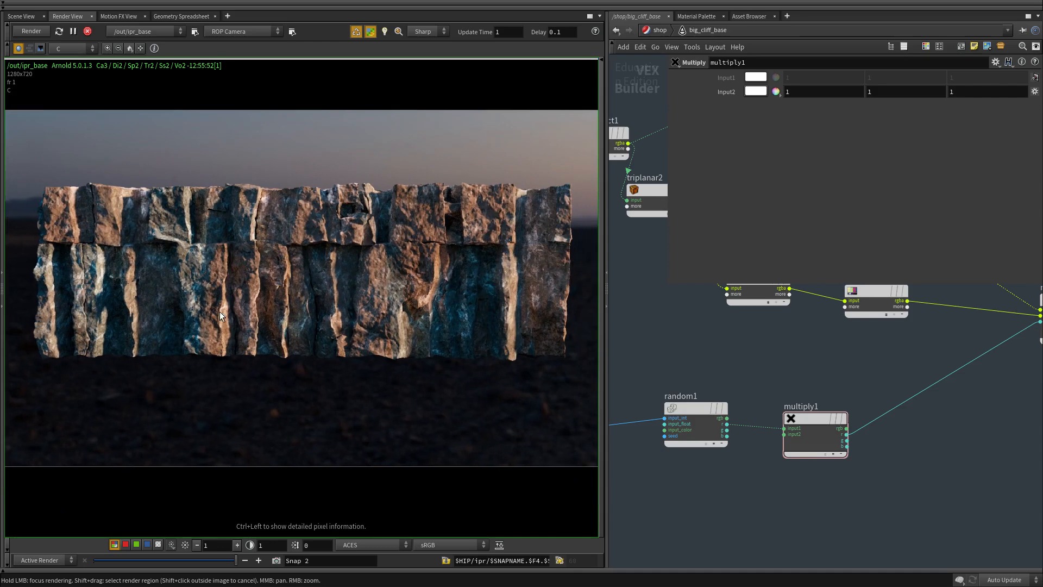
scroll(383, 304, up, 2)
middle_drag(440, 309, 344, 317)
Delete color_correct3 from the wire between color_correct2 and mix_rgba1.
scroll(726, 391, down, 1)
middle_drag(726, 392, 614, 495)
drag(756, 471, 724, 375)
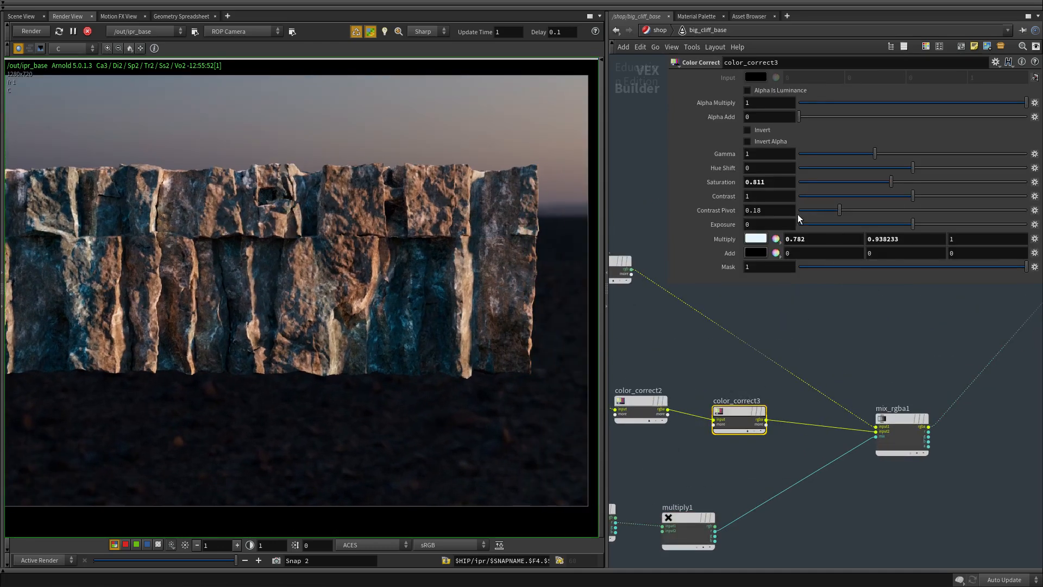
click(753, 240)
click(918, 138)
key(ctrl+x)
Set color_correct2's Multiply color to 0.72, 0.920667, 1 and its Saturation to 0.869.
middle_drag(661, 347, 716, 317)
scroll(716, 316, up, 1)
click(690, 382)
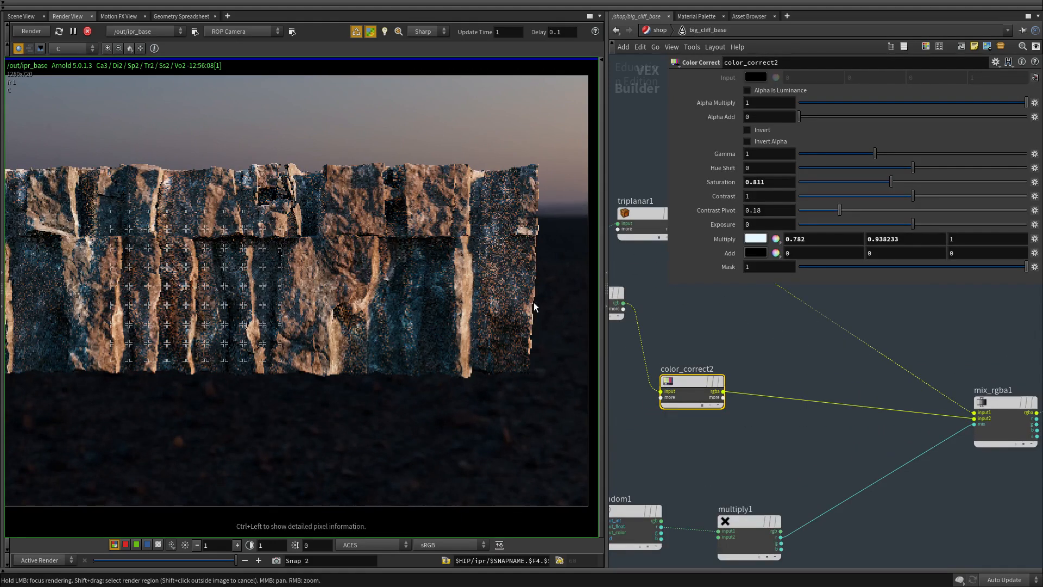
click(761, 240)
click(802, 294)
click(915, 138)
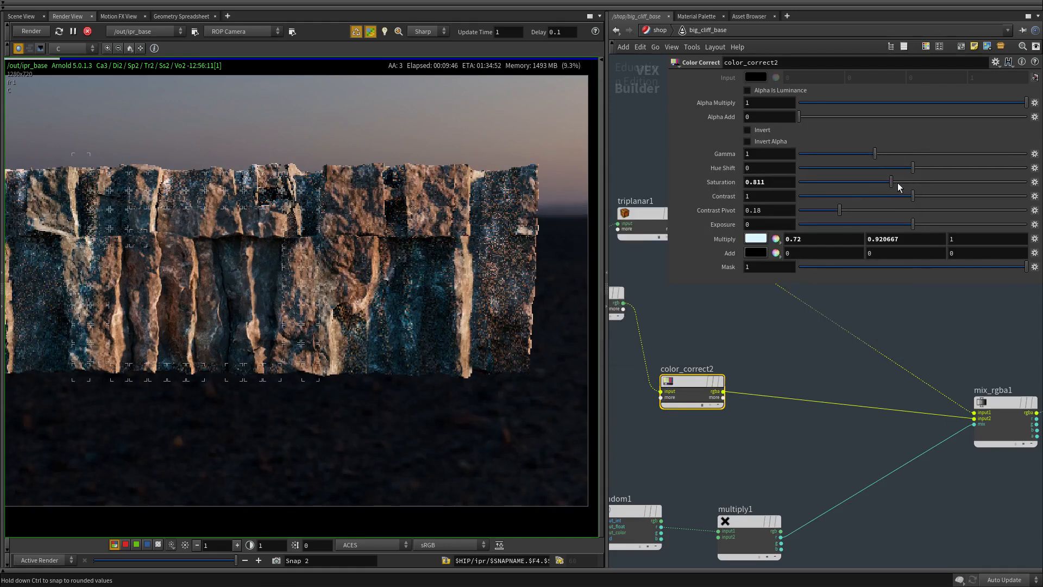
scroll(764, 363, down, 5)
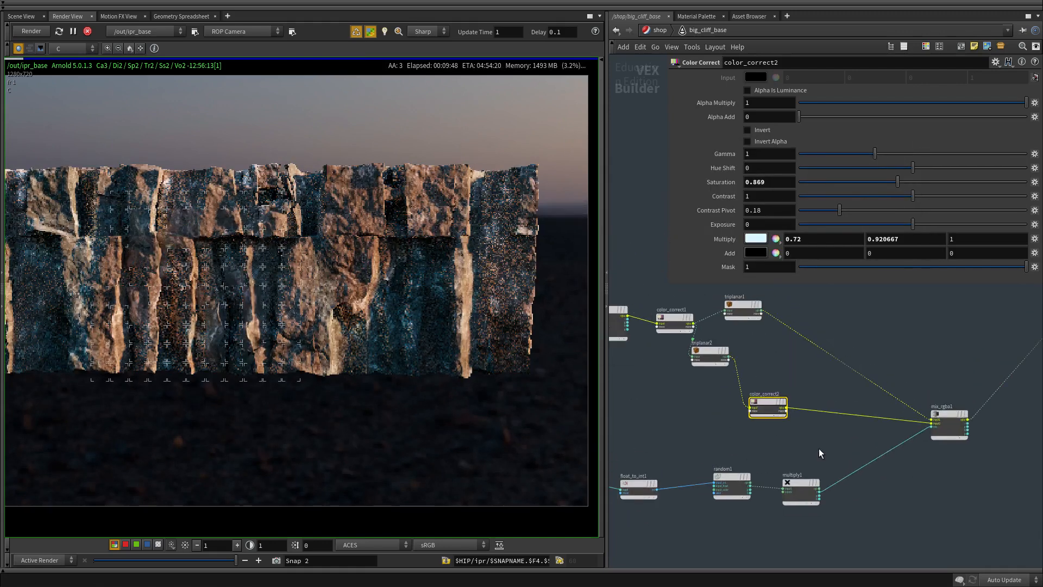
Duplicate mix_rgba1, insert the copy on its output wire, and space the two mix nodes apart.
drag(770, 407, 777, 377)
middle_drag(875, 457, 706, 445)
drag(777, 456, 746, 393)
key(ctrl+c)
key(ctrl+v)
drag(858, 372, 852, 362)
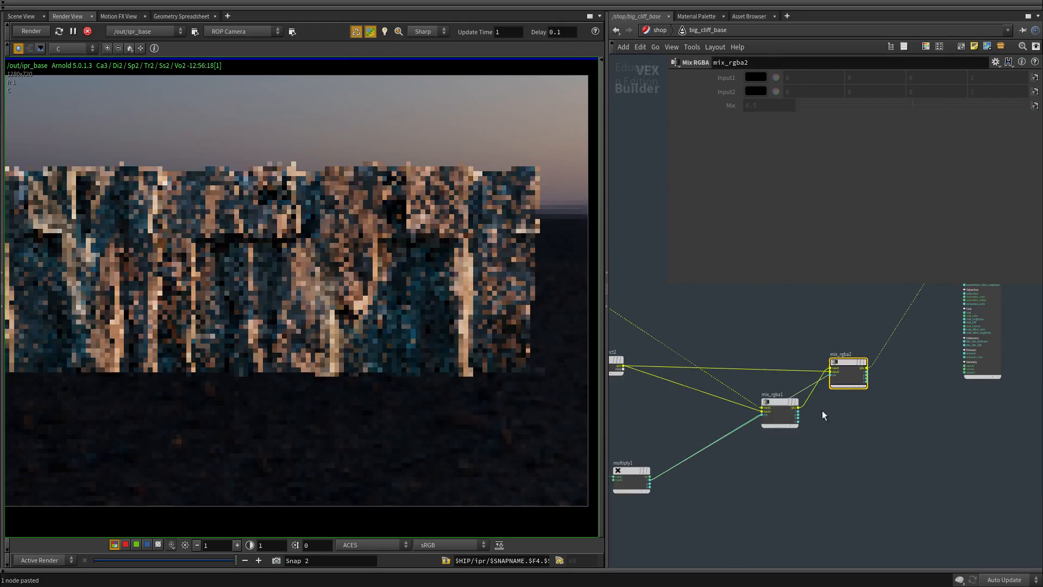
scroll(803, 414, up, 2)
drag(767, 397, 664, 372)
scroll(811, 392, down, 3)
middle_drag(691, 345, 806, 295)
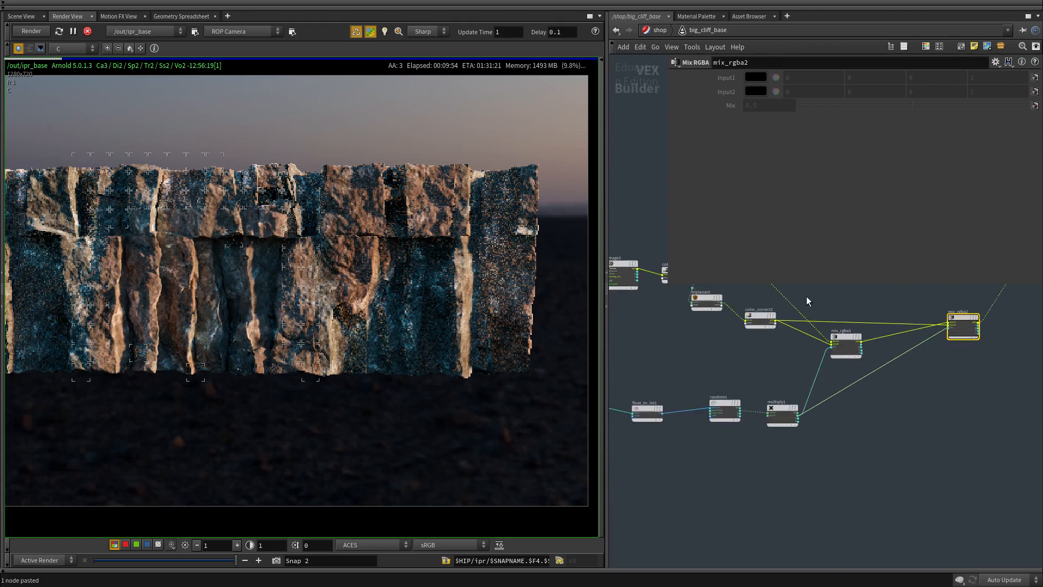
Duplicate color_correct2 and triplanar2 below the originals and feed the new triplanar's rgb output into the new color correct.
scroll(806, 296, up, 2)
drag(741, 325, 724, 340)
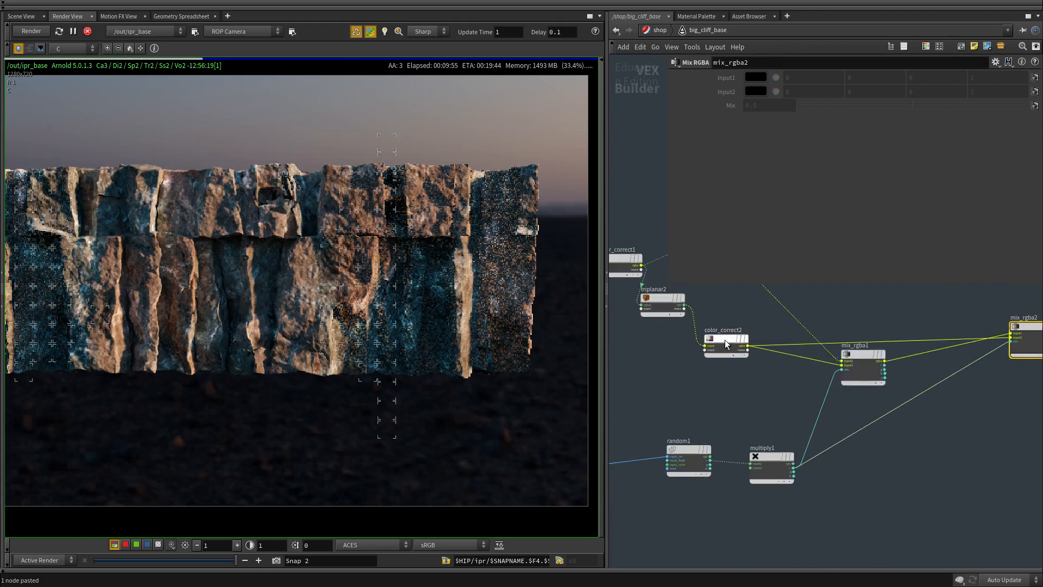
key(ctrl+v)
middle_drag(700, 380, 769, 386)
click(734, 302)
alt+drag(734, 301, 737, 381)
scroll(772, 410, up, 2)
click(749, 383)
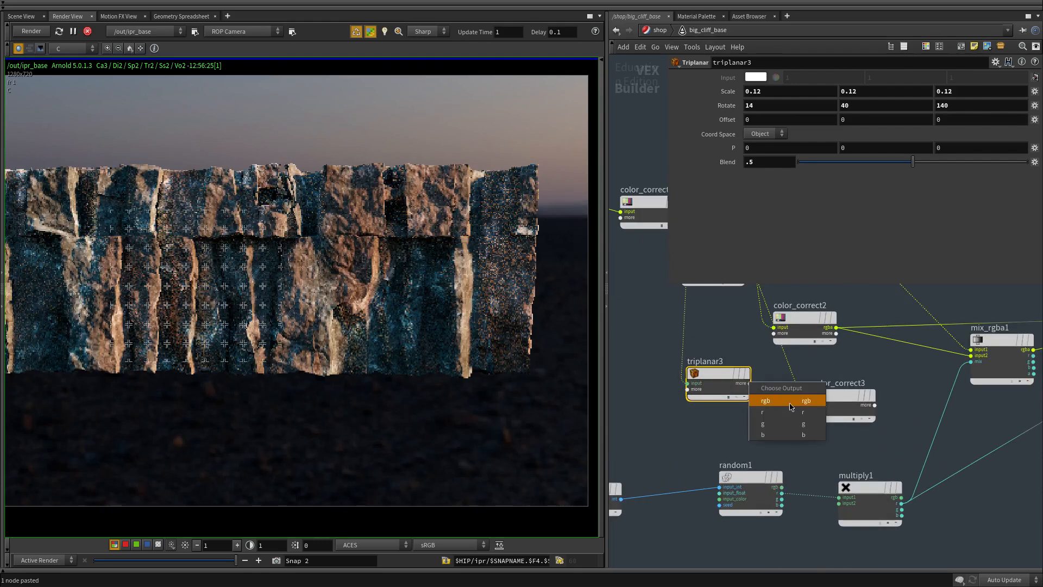
click(798, 401)
Connect color_correct3's rgba output to input2 of mix_rgba2.
scroll(875, 438, down, 5)
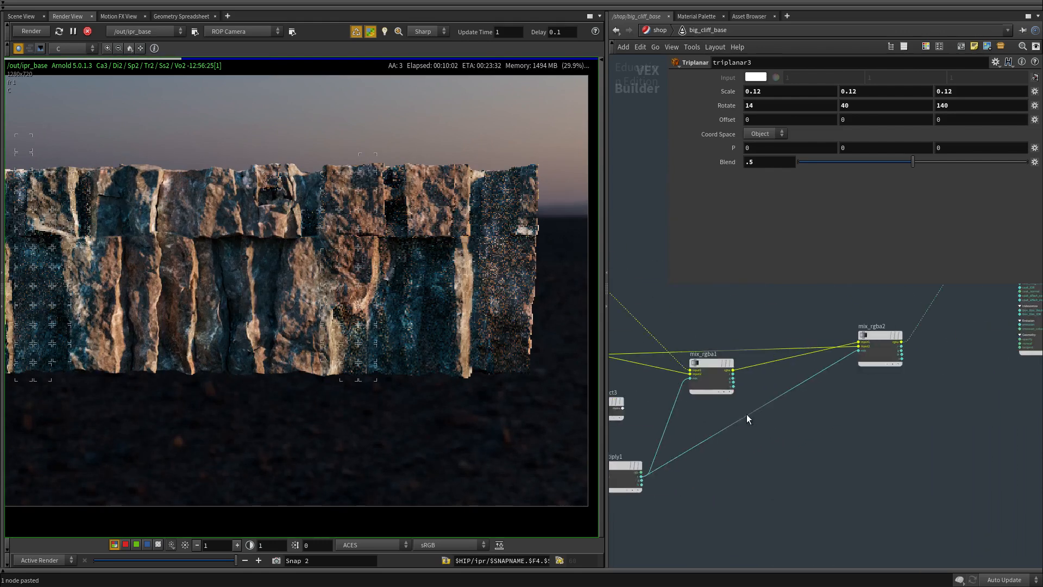
scroll(718, 406, up, 2)
click(716, 422)
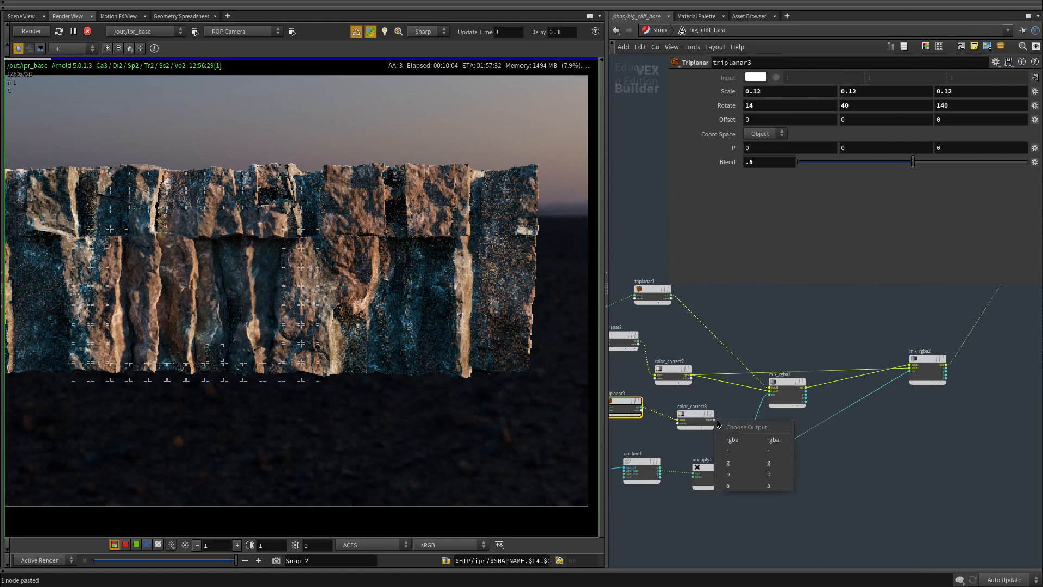
click(733, 439)
scroll(869, 408, down, 4)
scroll(867, 418, up, 4)
scroll(898, 401, up, 4)
click(895, 371)
scroll(891, 451, down, 4)
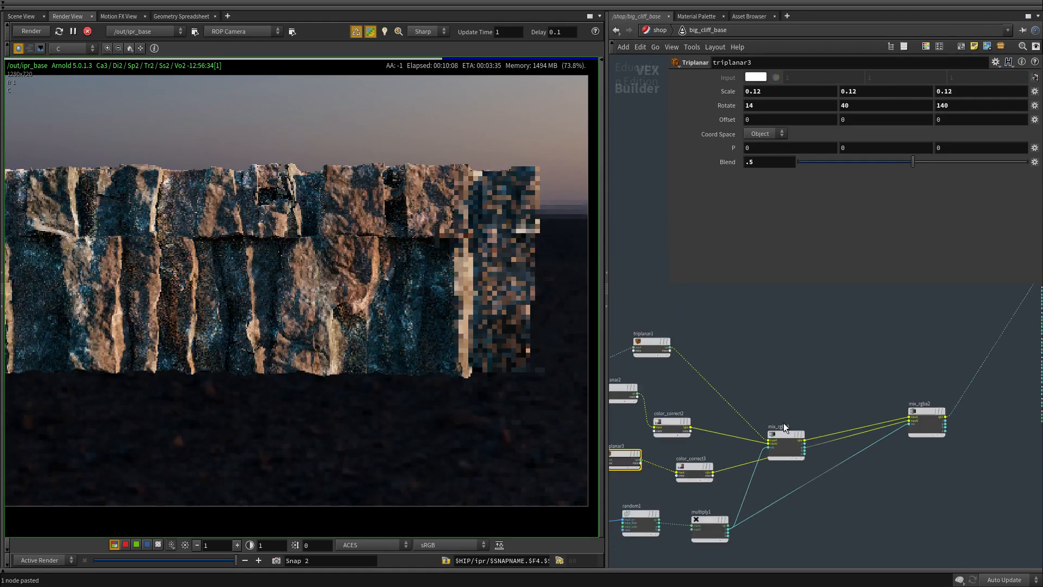
Tidy the network by repositioning color_correct3, triplanar3, image1 and color_correct1.
middle_drag(789, 437, 847, 374)
scroll(847, 374, down, 2)
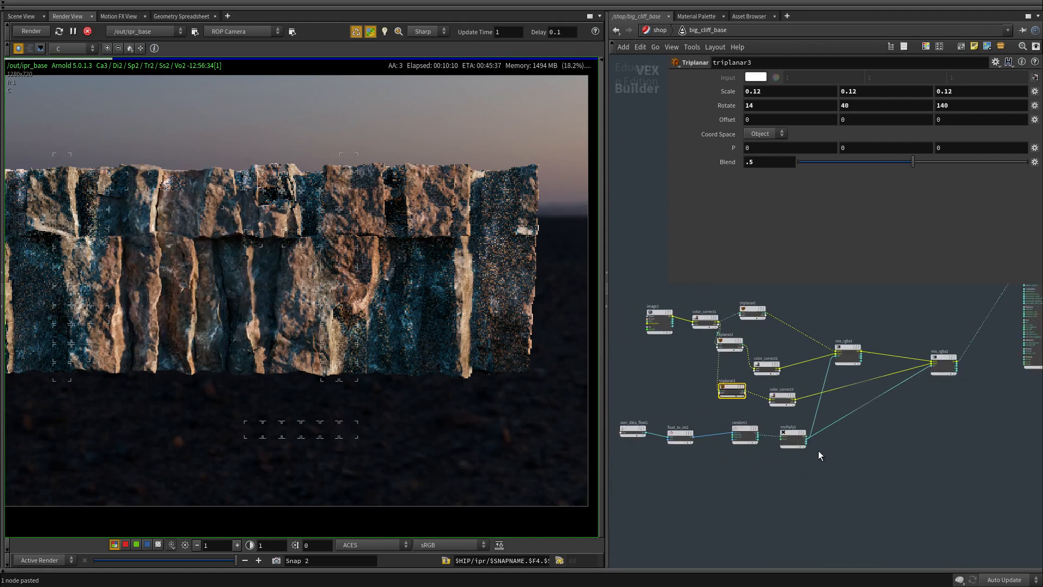
scroll(822, 378, up, 3)
drag(747, 409, 773, 396)
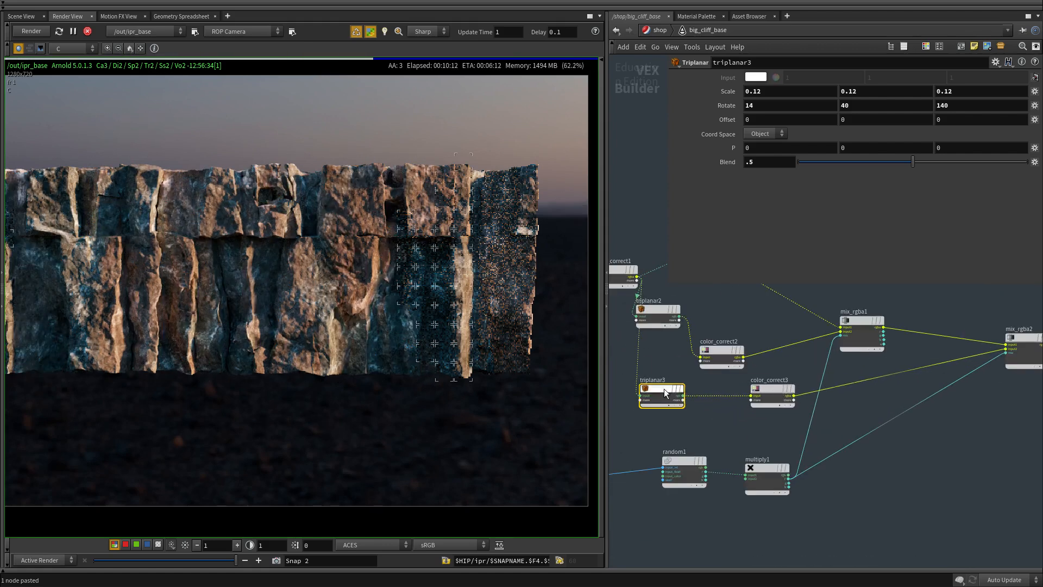
drag(689, 408, 699, 409)
middle_drag(782, 317, 889, 373)
scroll(671, 301, down, 3)
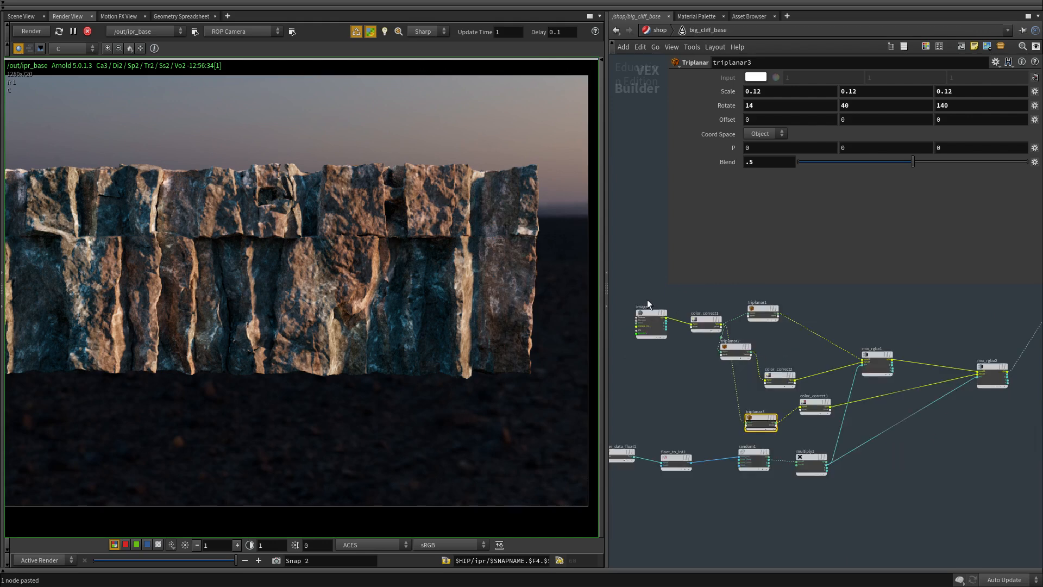
drag(647, 299, 703, 319)
scroll(758, 419, up, 2)
Set triplanar3's Scale to 0.025, 0.025, 0.05.
click(763, 416)
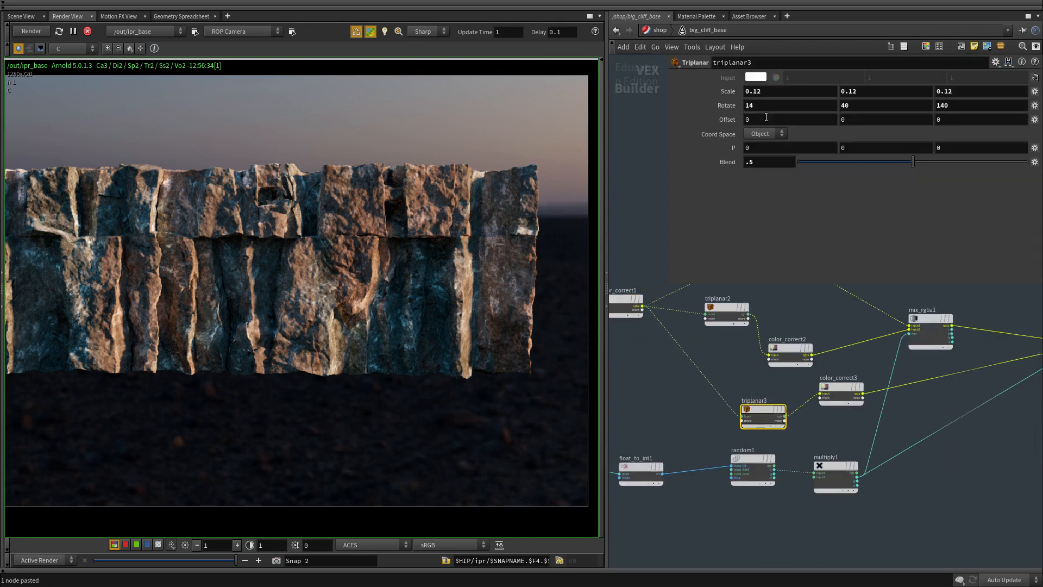
text(.025)
key(shift+Tab)
text(0.)
key(shift+Left)
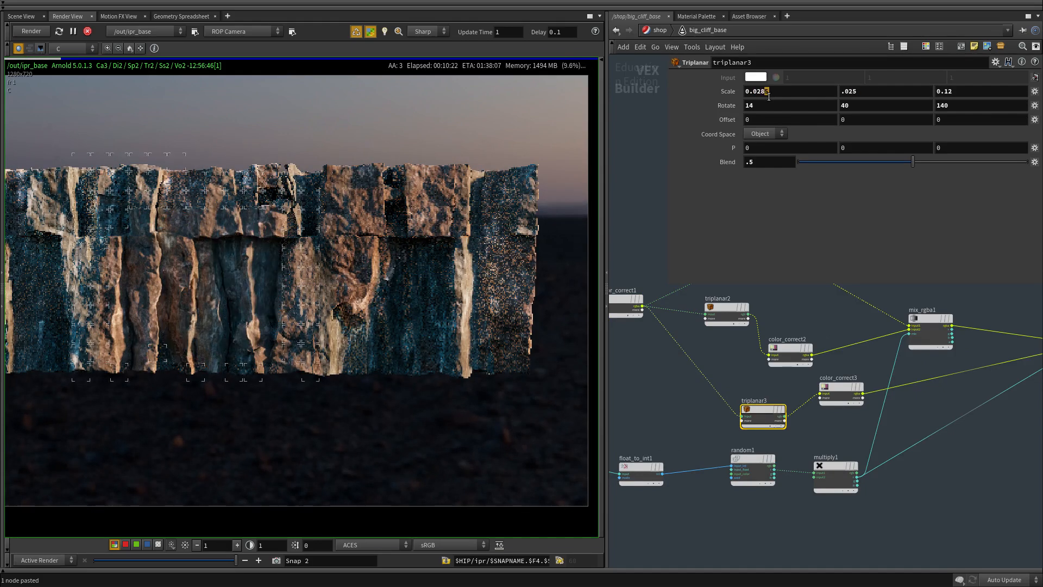
key(Tab)
key(Tab)
text(.)
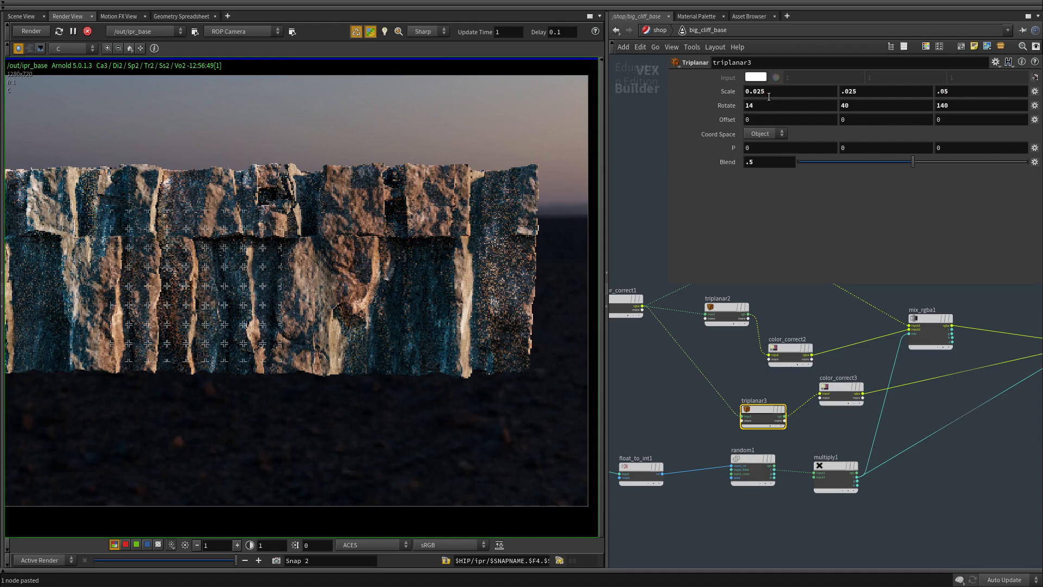
Set triplanar3's Rotate to 74, 58, 150.
middle_drag(848, 105, 820, 118)
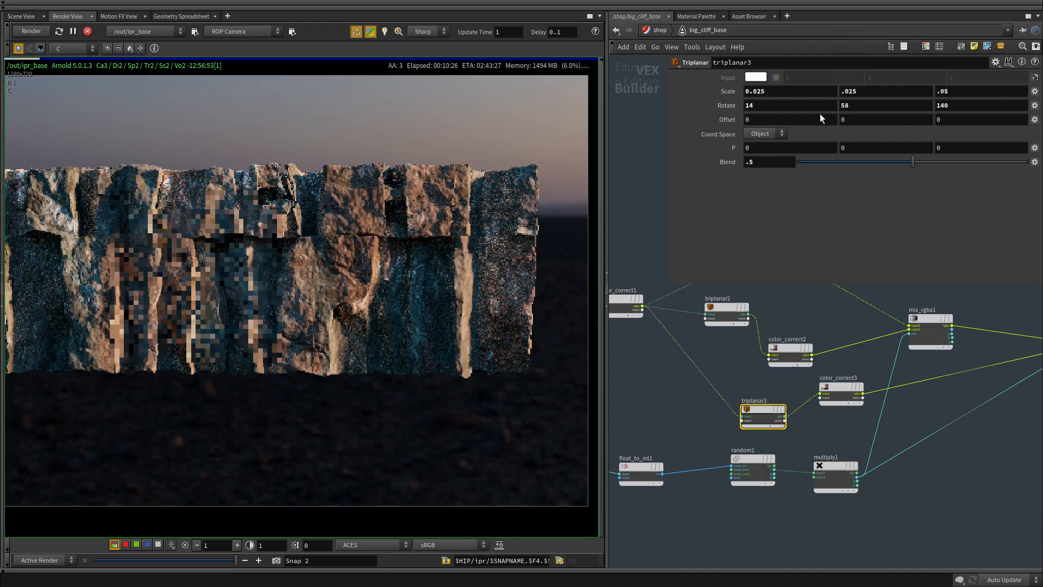
middle_drag(755, 105, 931, 160)
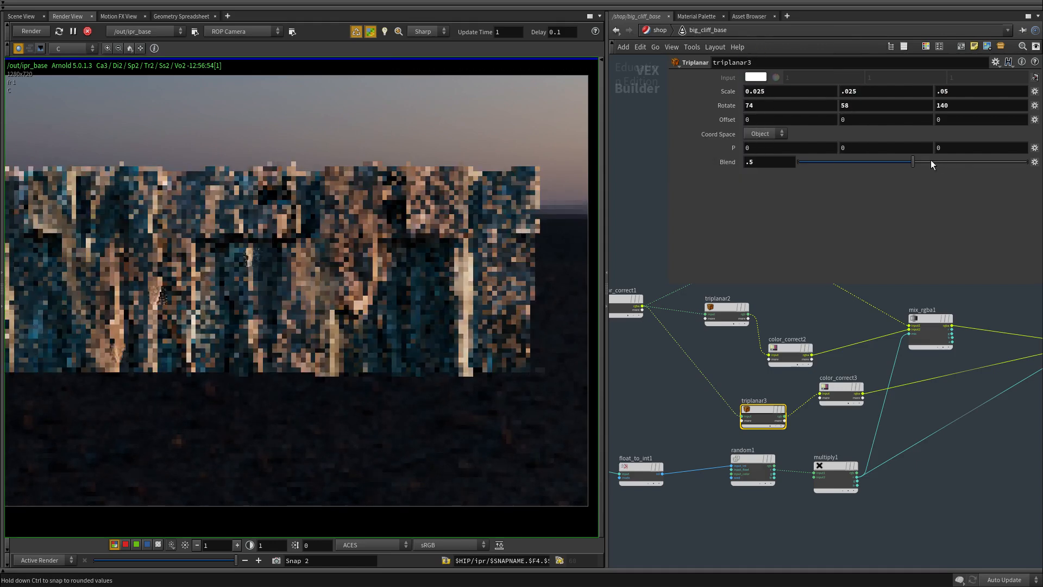
middle_drag(948, 105, 959, 65)
Connect multiply1's g output to the mix input of mix_rgba2 and set the first two components of multiply1's Input2 to 2.
scroll(904, 453, down, 3)
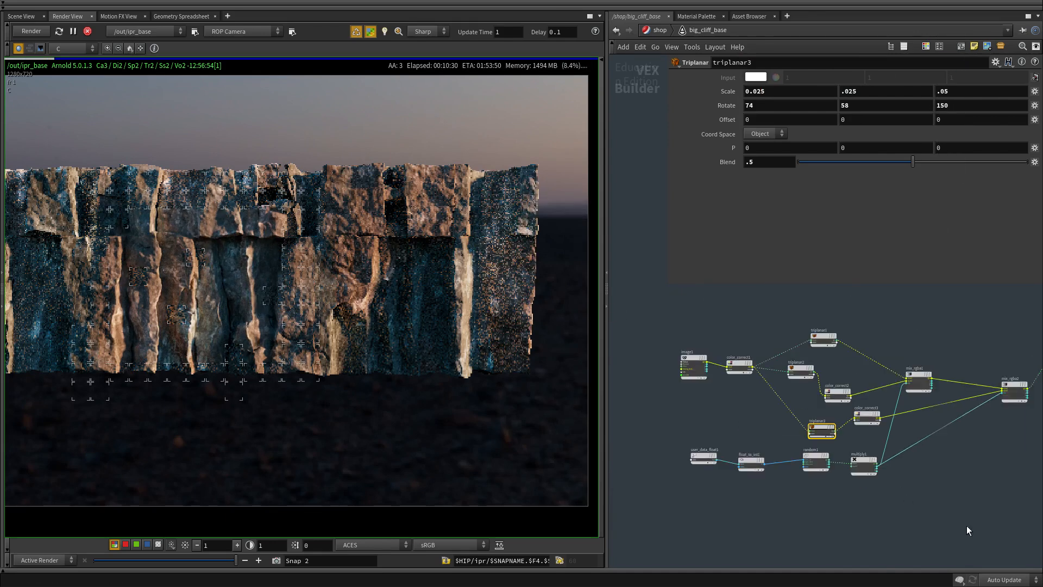
scroll(964, 526, up, 3)
middle_drag(757, 454, 654, 454)
middle_drag(861, 370, 710, 521)
middle_drag(823, 481, 861, 395)
middle_drag(793, 445, 1029, 384)
scroll(778, 442, up, 3)
middle_drag(836, 449, 928, 493)
scroll(928, 492, down, 2)
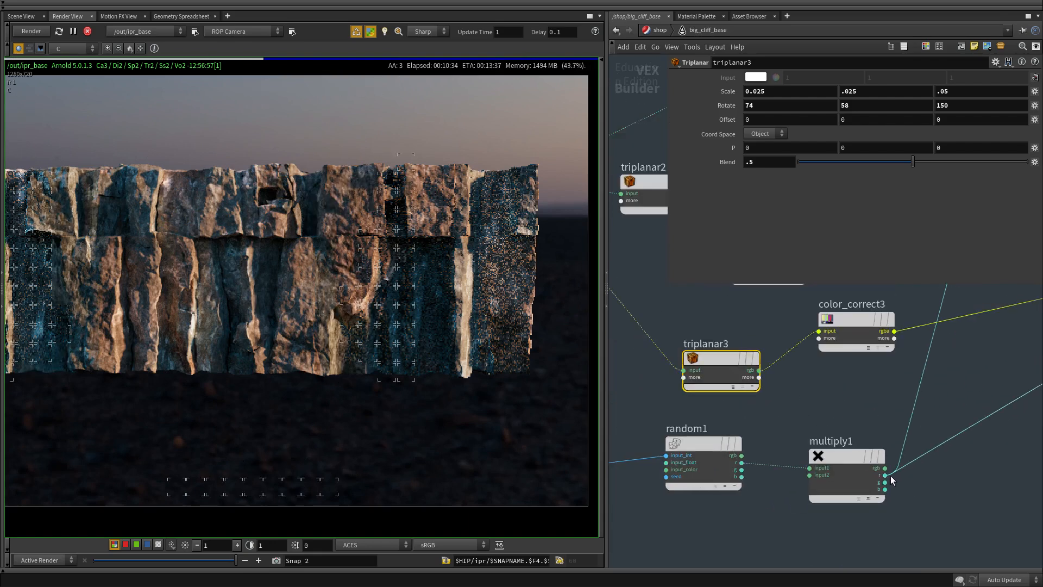
scroll(886, 476, up, 2)
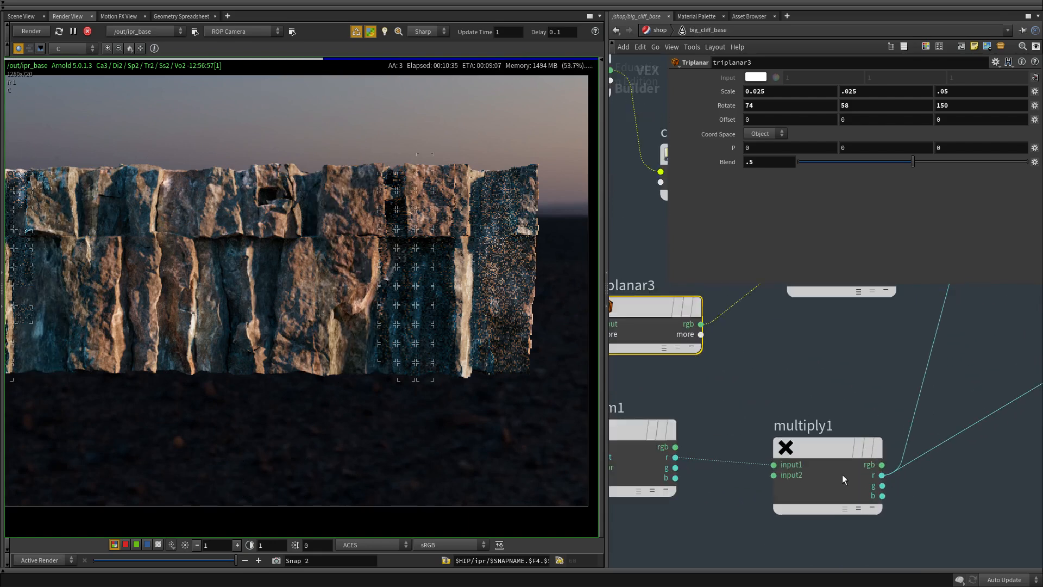
click(882, 486)
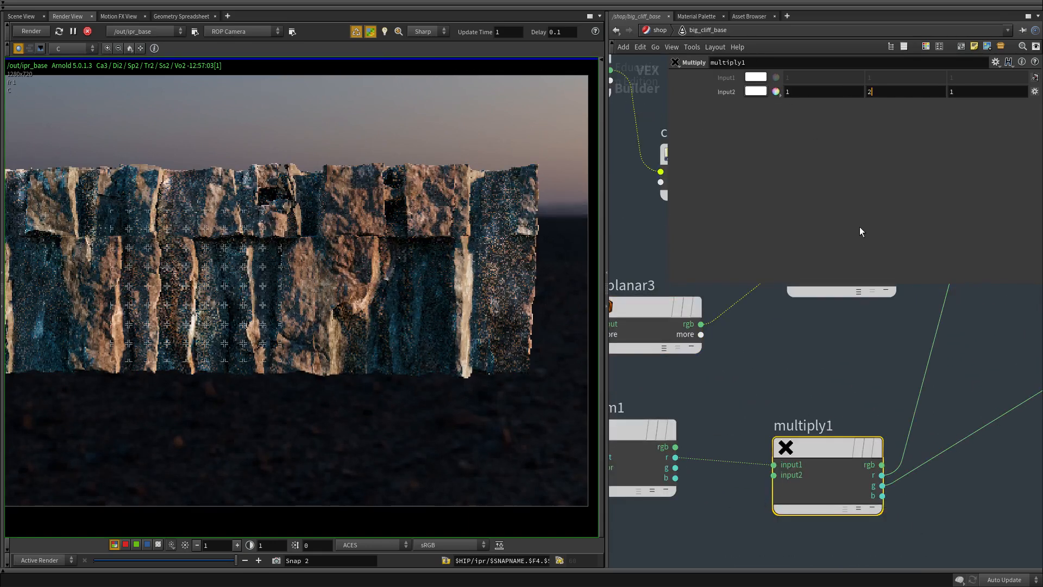
key(Return)
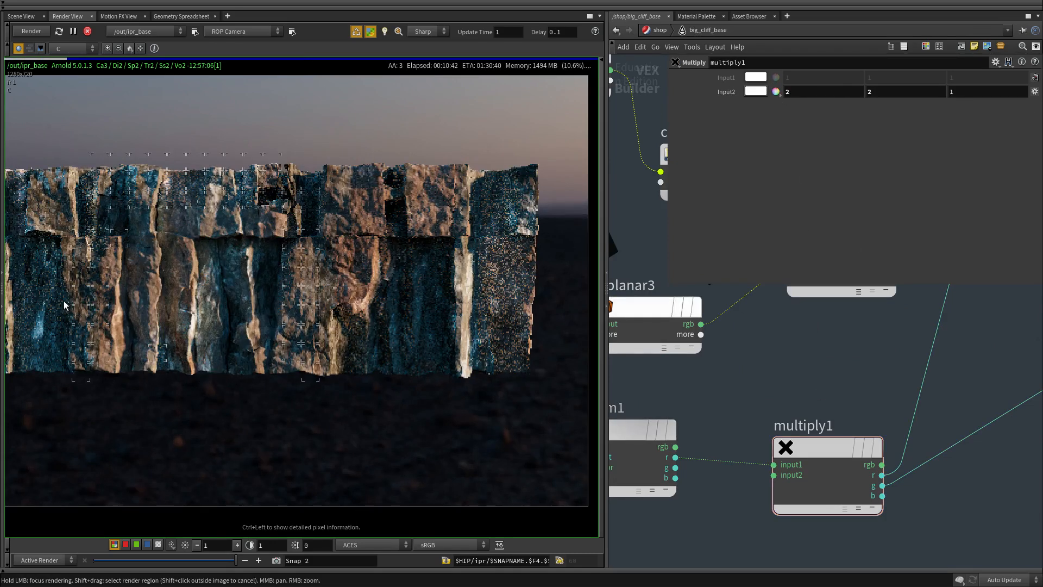
middle_drag(184, 258, 426, 273)
Set color_correct3's Multiply colour to a pale cyan of 0.877, 0.99385, 1 (hue 183, saturation 0.123).
middle_drag(783, 373, 791, 491)
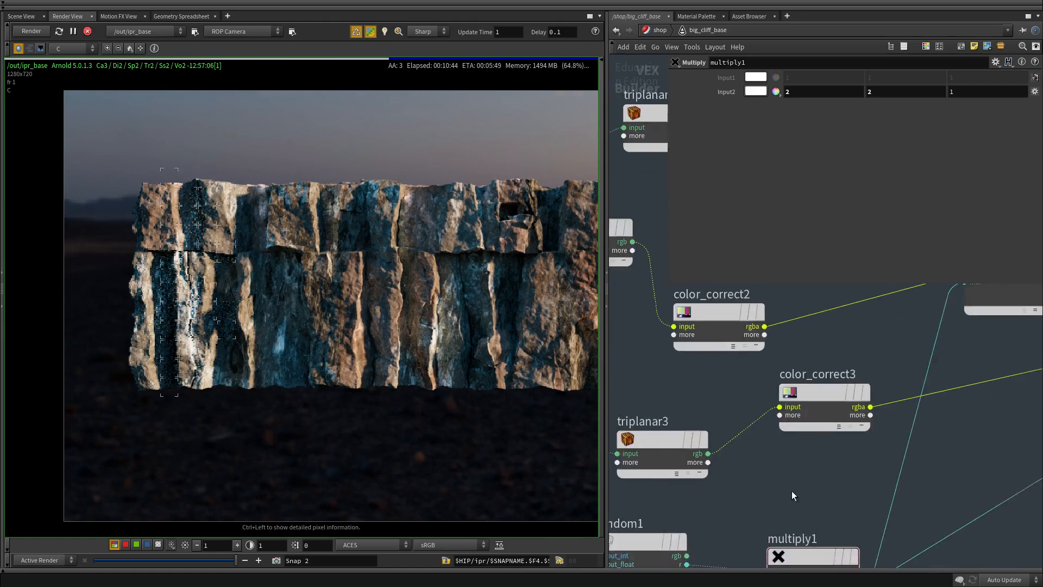
scroll(798, 456, down, 3)
click(809, 438)
click(758, 239)
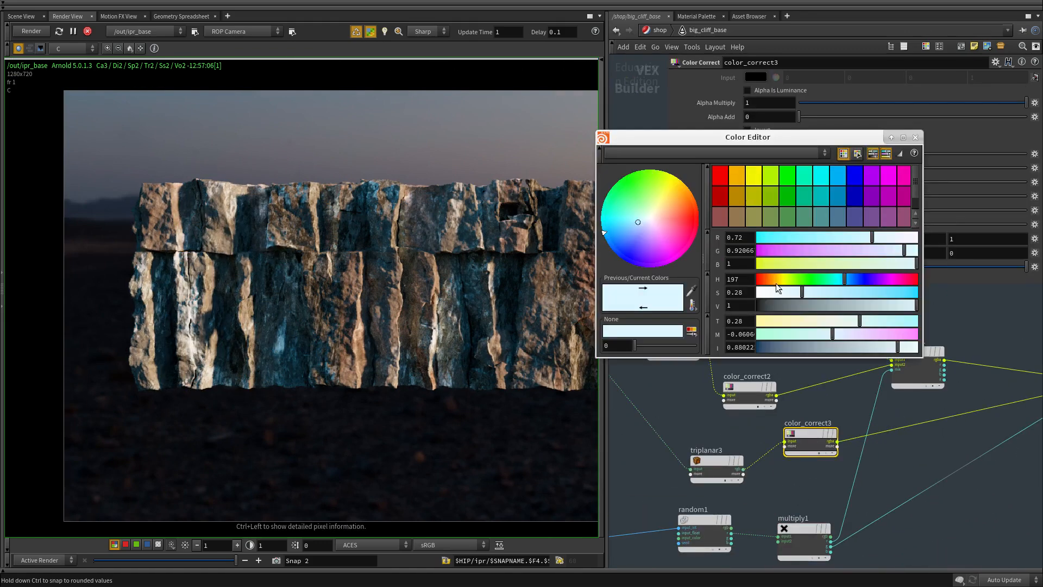
middle_drag(489, 299, 351, 288)
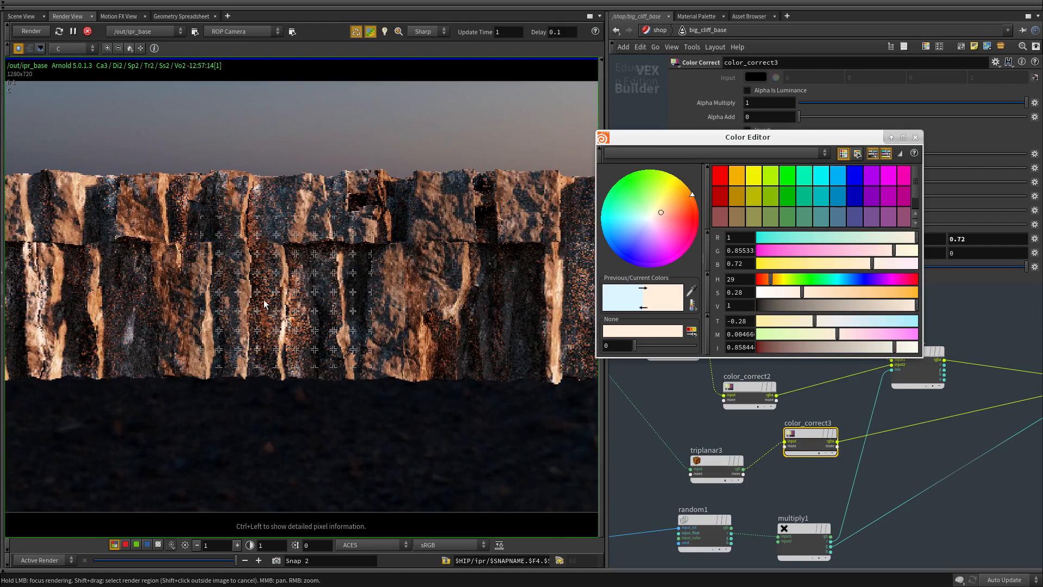
scroll(350, 288, up, 2)
drag(802, 291, 838, 279)
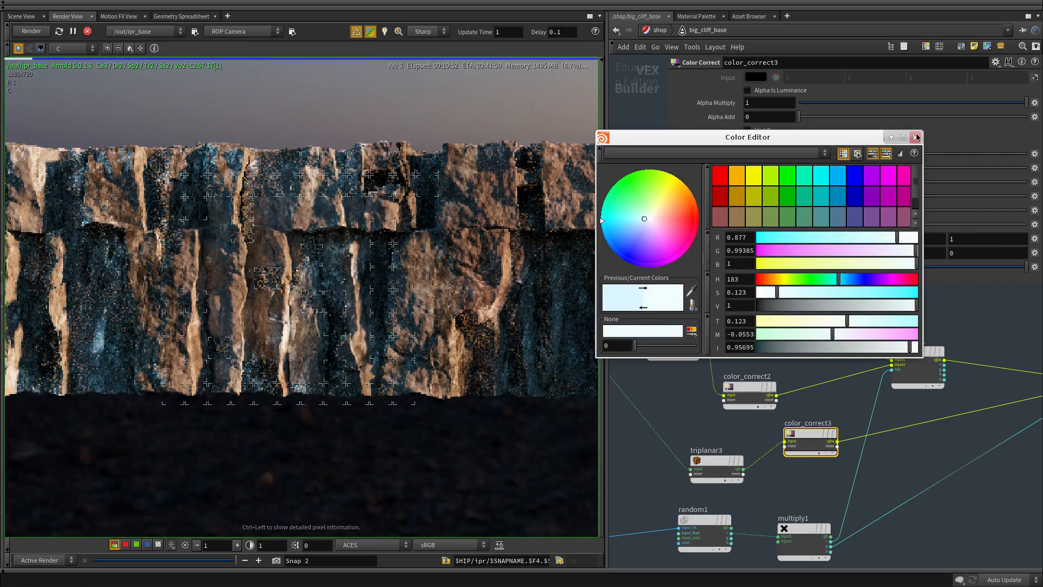
click(916, 137)
Connect color_correct3's rgba output to base_standard's base_color input to preview the third rock variation alone.
scroll(851, 466, down, 3)
middle_drag(891, 488, 711, 480)
scroll(843, 408, up, 1)
scroll(872, 415, down, 2)
scroll(799, 409, up, 2)
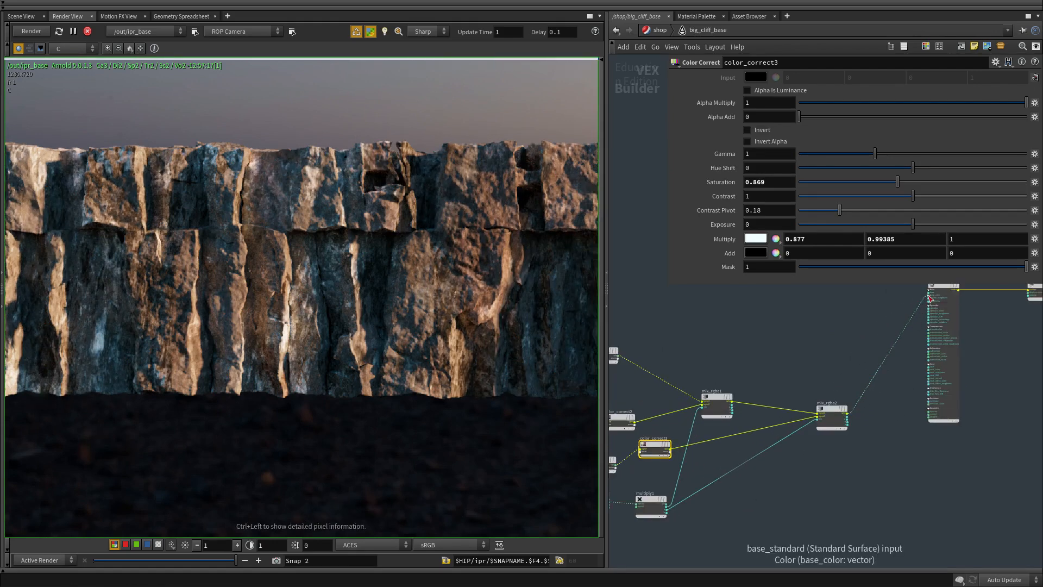
middle_drag(737, 488, 796, 444)
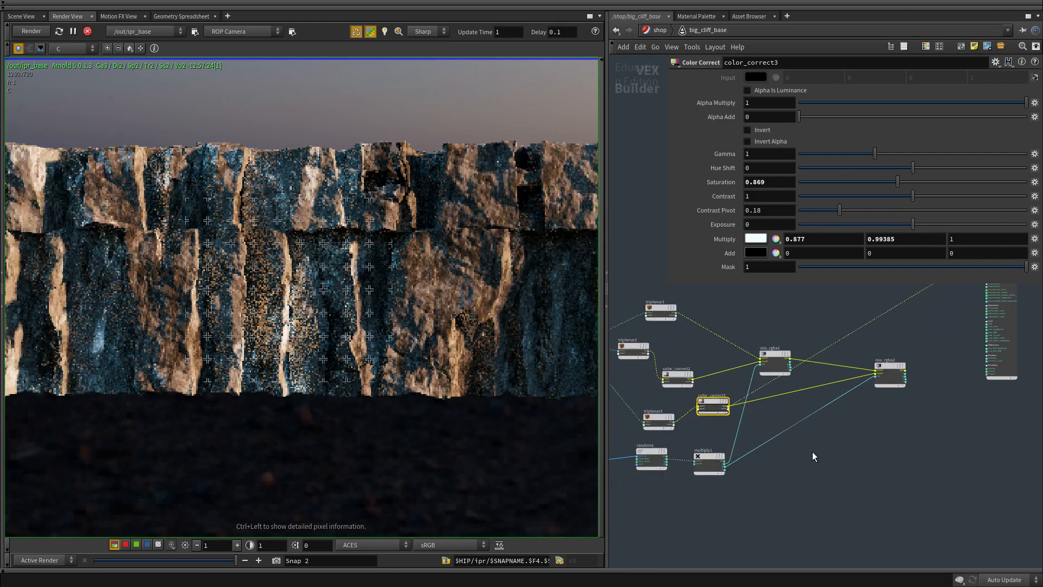
Set triplanar3's Scale to 0.185, 0.185, 0.21.
scroll(879, 470, up, 1)
scroll(791, 389, up, 4)
click(794, 418)
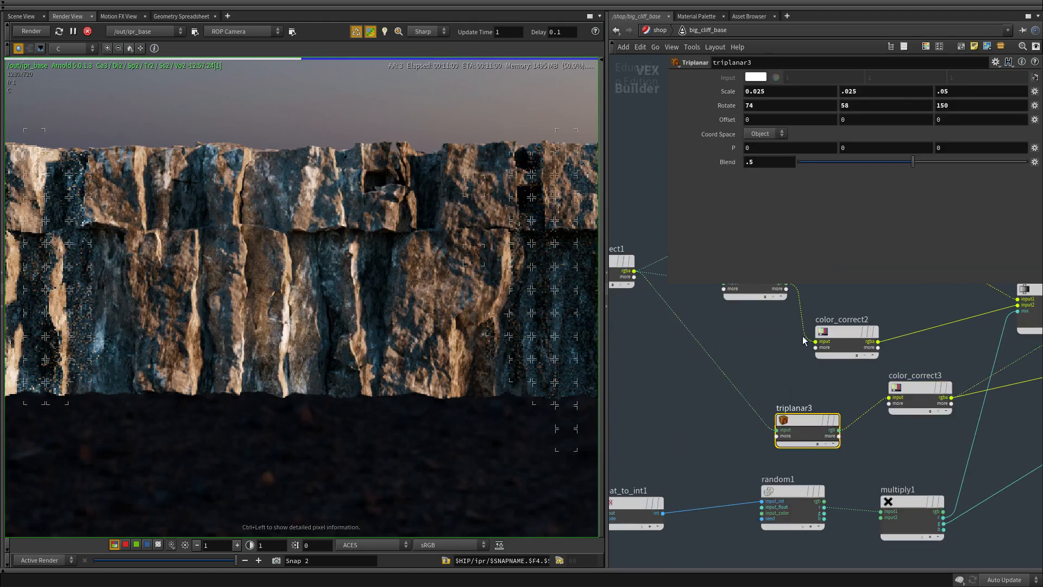
middle_drag(716, 100, 811, 118)
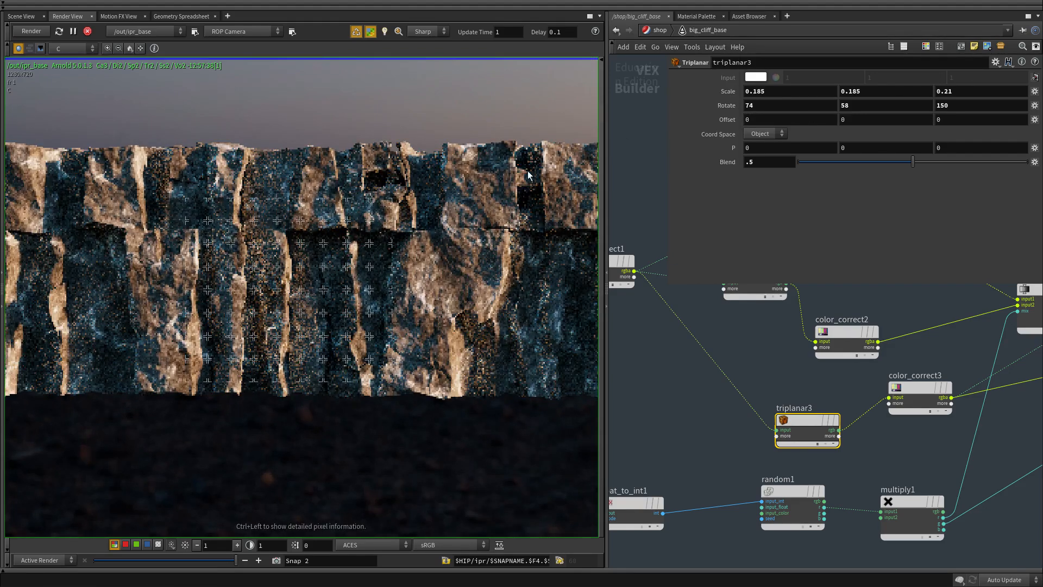
Reconnect mix_rgba2's rgba output to base_standard's base_color input.
scroll(728, 450, down, 3)
middle_drag(878, 452, 762, 434)
scroll(804, 445, up, 2)
middle_drag(831, 455, 605, 532)
drag(713, 320, 802, 392)
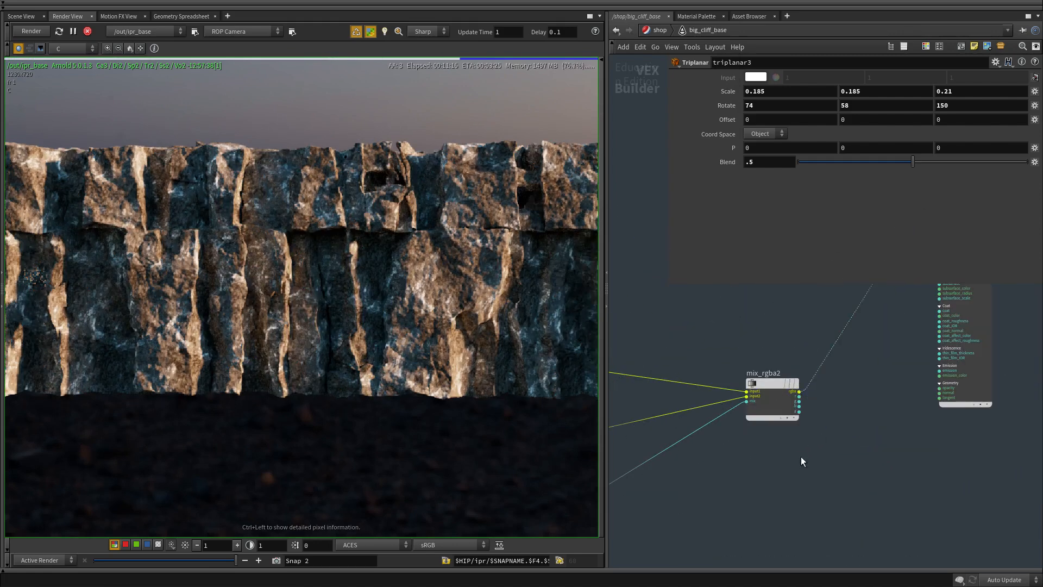
Set the green component of color_correct3's Multiply to 0 so the third variation is tinted magenta.
middle_drag(814, 434, 896, 373)
middle_drag(649, 470, 810, 453)
scroll(683, 420, up, 1)
click(713, 363)
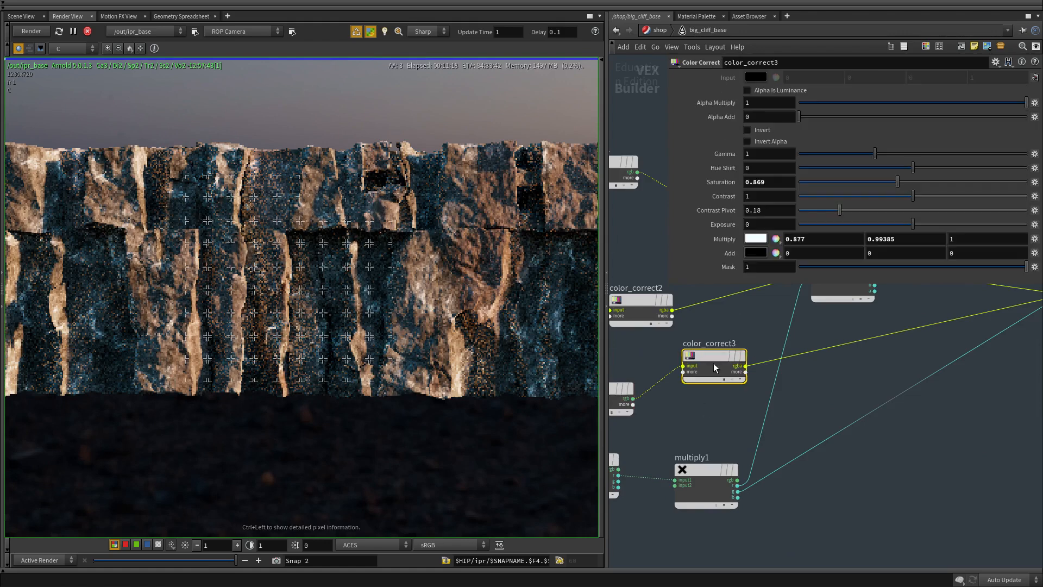
drag(813, 241, 629, 217)
key(Tab)
text(0)
key(Return)
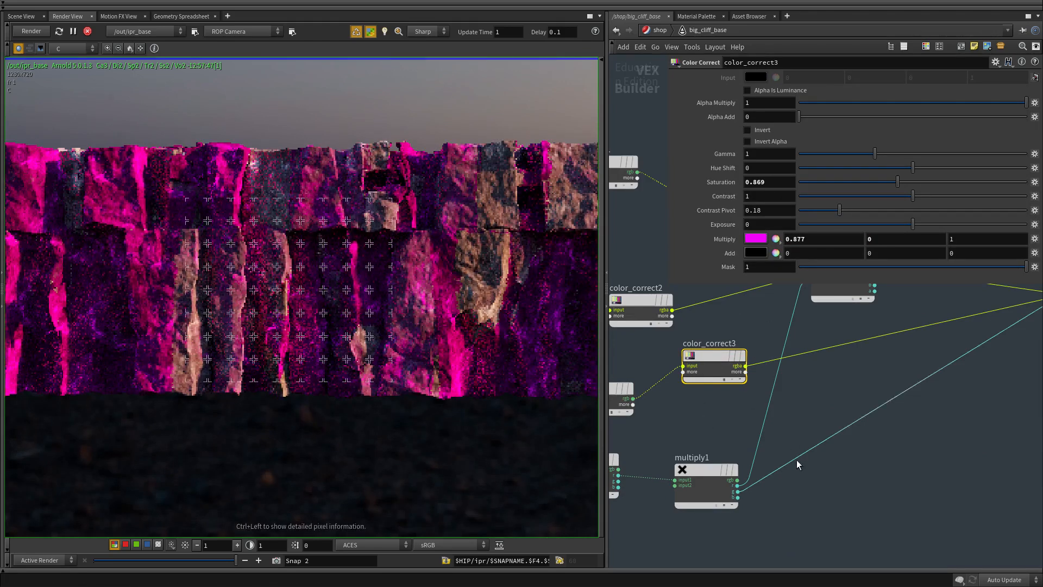
Set the first two components of multiply1's Input2 to 1.
middle_drag(744, 550, 786, 504)
click(750, 443)
drag(890, 97, 839, 93)
text(1)
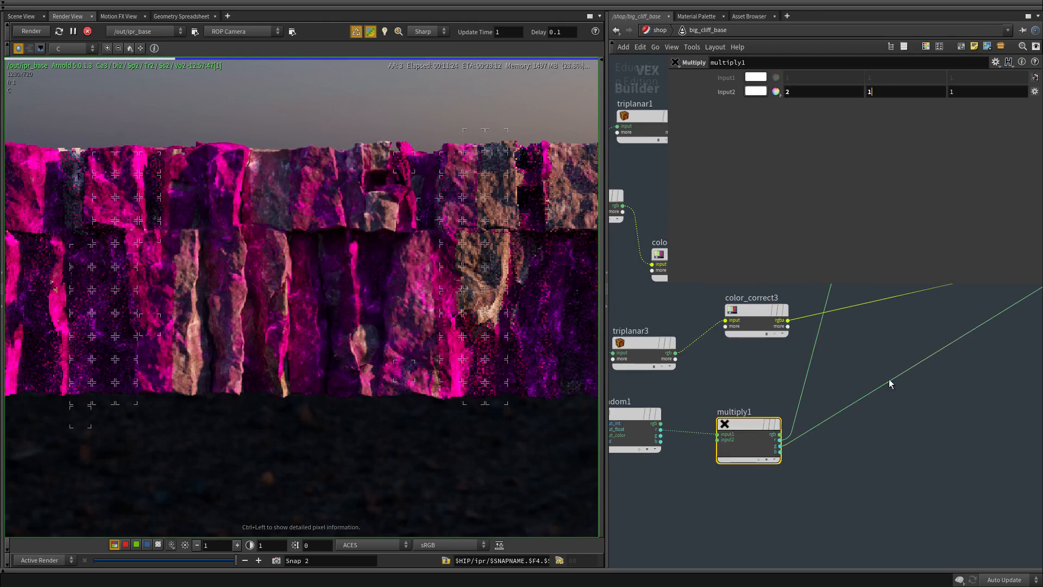
click(889, 381)
middle_drag(167, 275, 383, 295)
scroll(383, 294, up, 2)
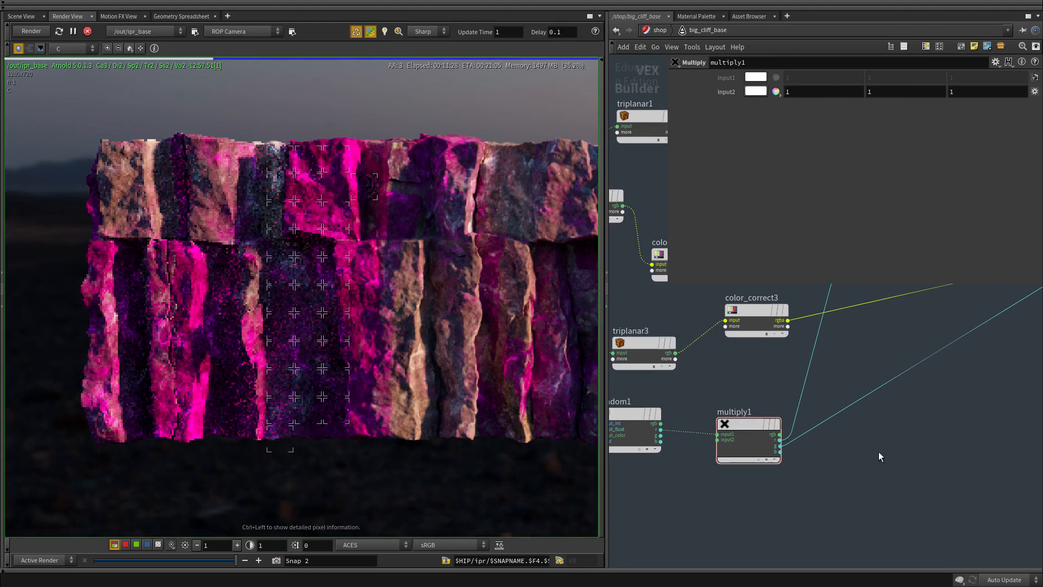
Examine how the magenta third variation is spread over the individual cliff pieces in the render.
middle_drag(879, 451, 854, 458)
middle_drag(743, 375, 957, 375)
scroll(801, 389, down, 3)
drag(957, 495, 600, 405)
middle_drag(932, 476, 874, 480)
middle_drag(414, 309, 282, 302)
scroll(281, 302, down, 1)
middle_drag(423, 253, 249, 257)
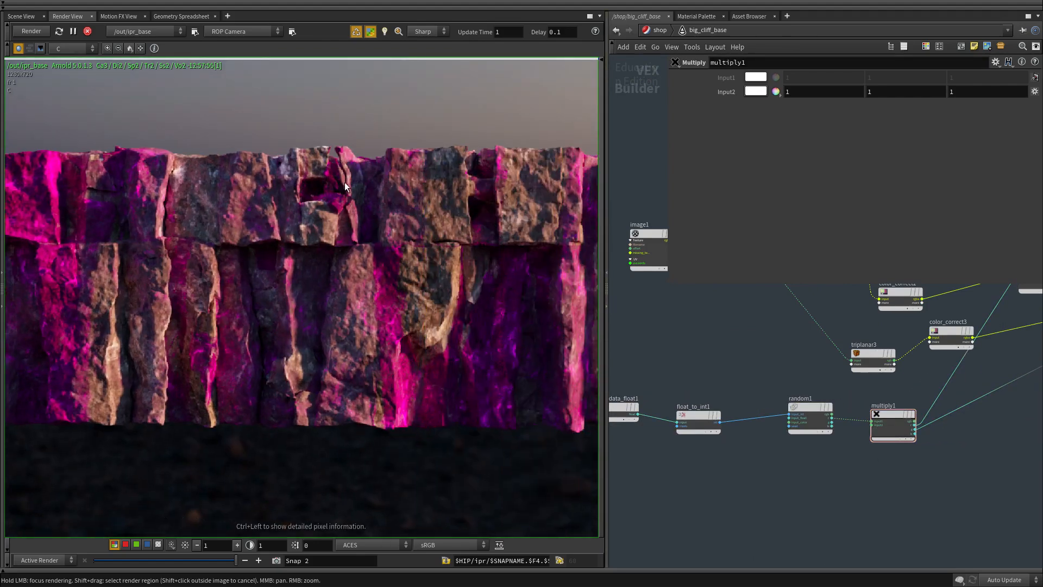
middle_drag(371, 364, 373, 349)
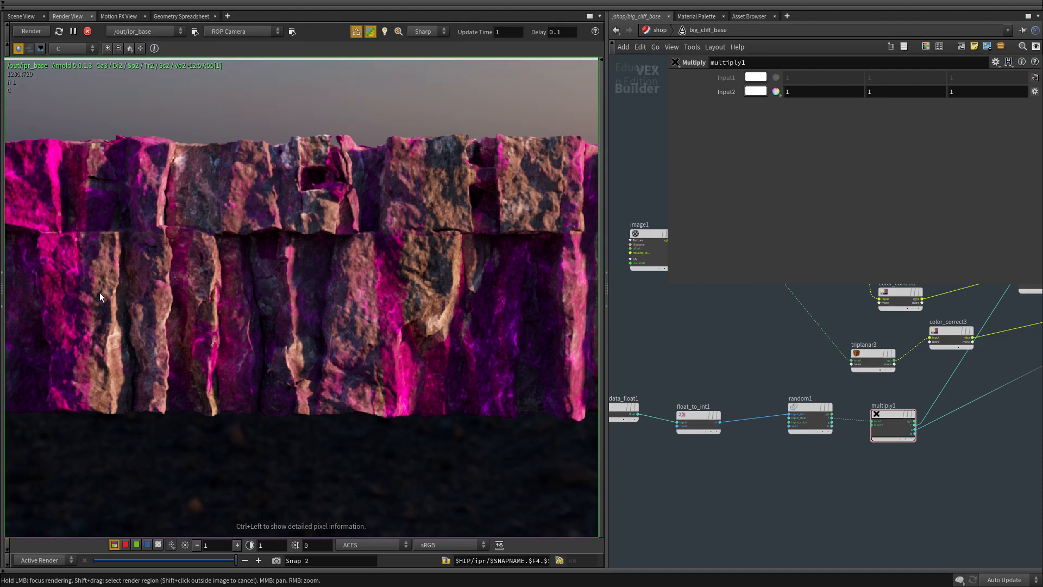
middle_drag(172, 282, 284, 278)
scroll(245, 351, down, 1)
Connect one of multiply1's component outputs to OUT_material's surface input to preview the raw random values.
middle_drag(734, 484, 756, 441)
drag(858, 443, 797, 374)
middle_drag(940, 430, 676, 412)
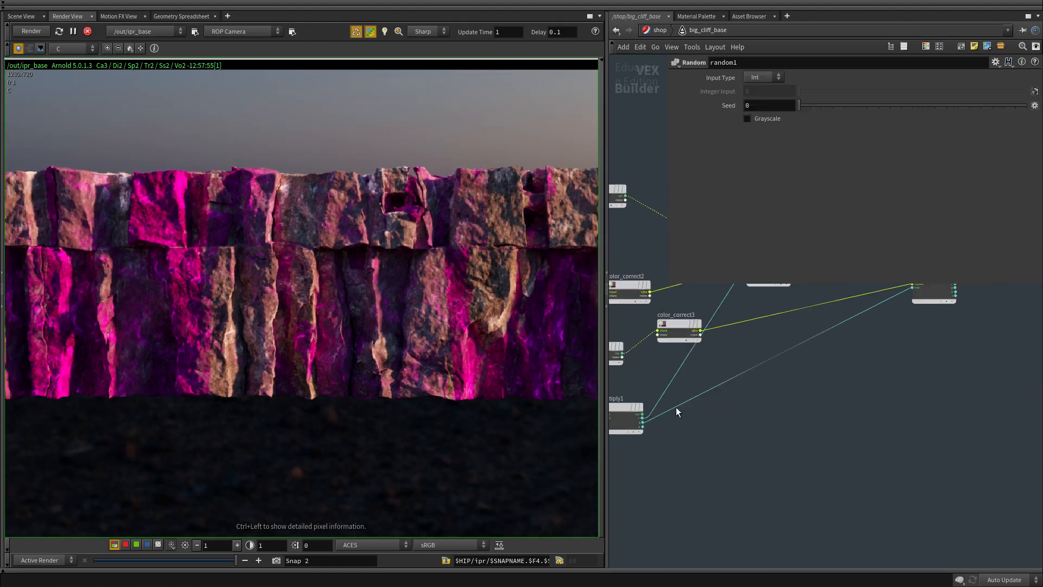
click(644, 425)
scroll(789, 438, down, 3)
middle_drag(858, 386, 852, 397)
scroll(824, 463, down, 2)
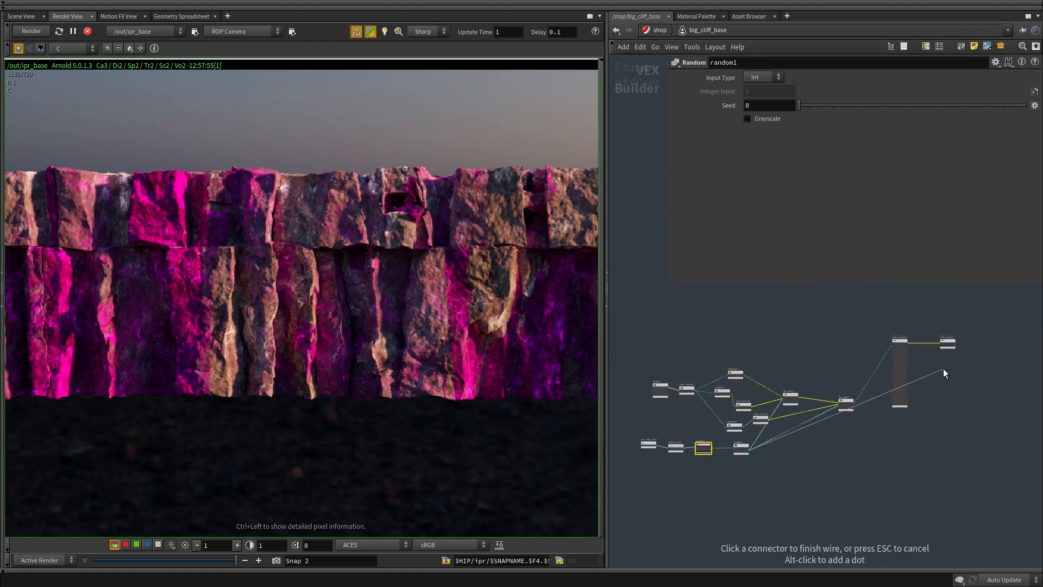
scroll(943, 368, up, 5)
click(937, 309)
Duplicate the random1 node and place the copy below multiply1.
scroll(919, 381, down, 4)
middle_drag(848, 457, 968, 350)
scroll(810, 412, up, 3)
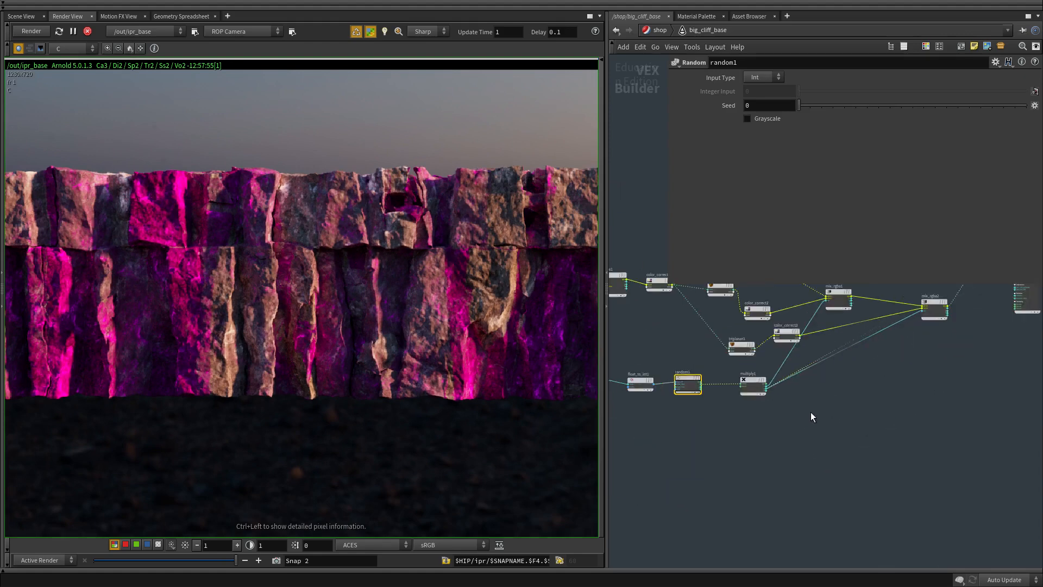
middle_drag(791, 405, 795, 431)
scroll(139, 291, down, 2)
middle_drag(728, 465, 883, 461)
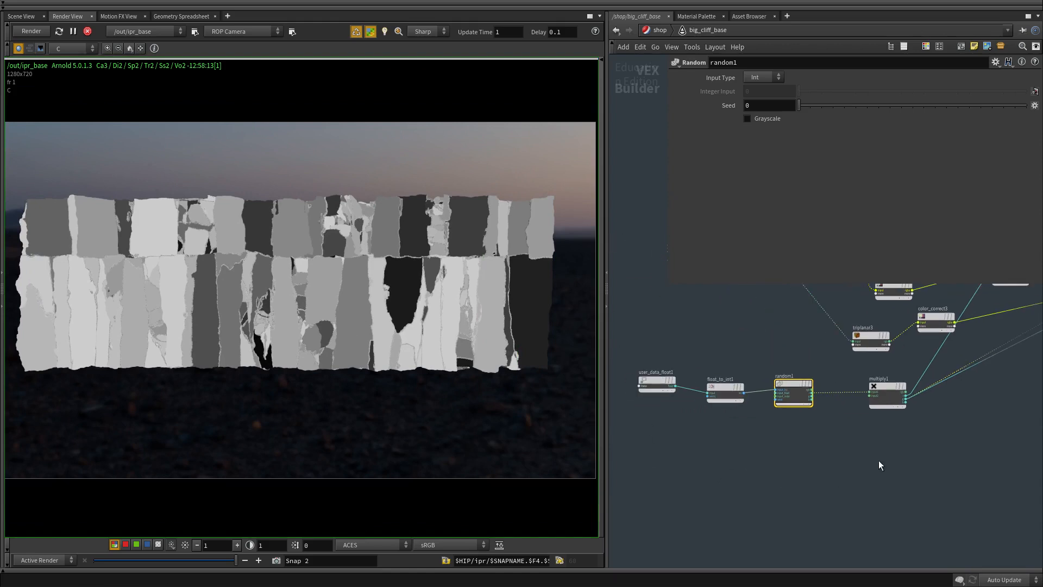
scroll(812, 429, up, 2)
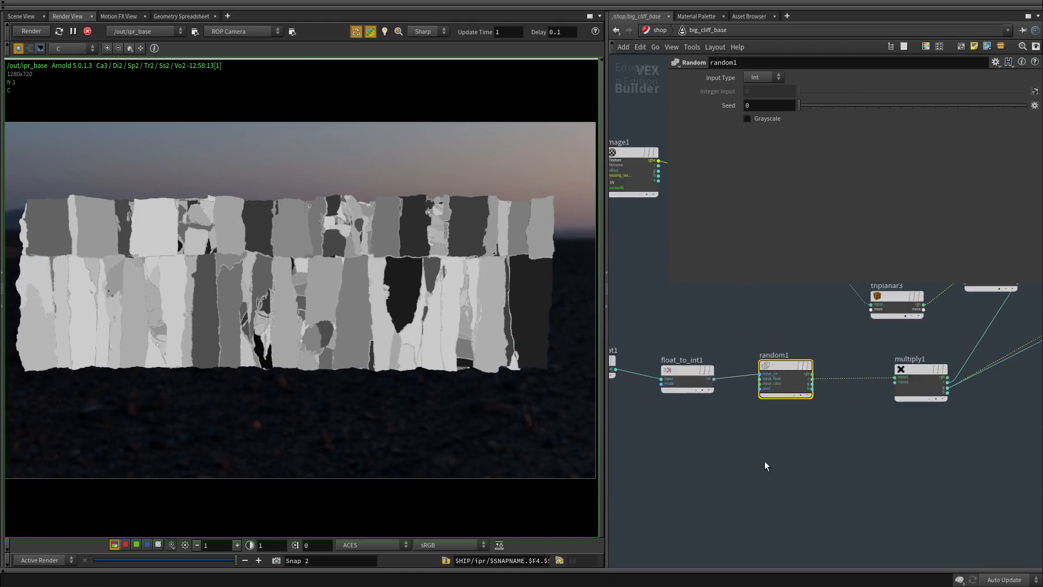
middle_drag(794, 451, 695, 431)
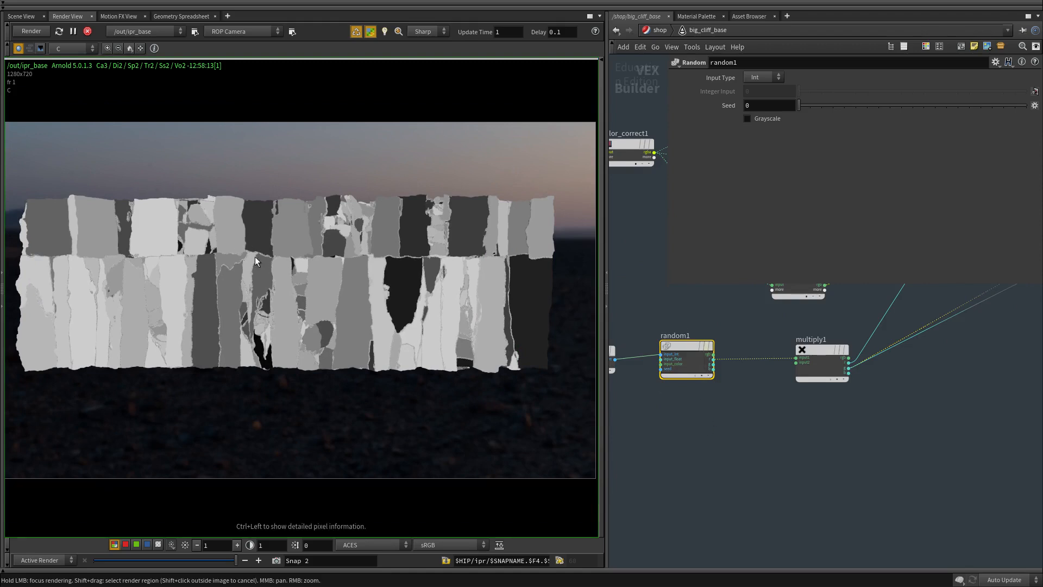
middle_drag(685, 379, 695, 355)
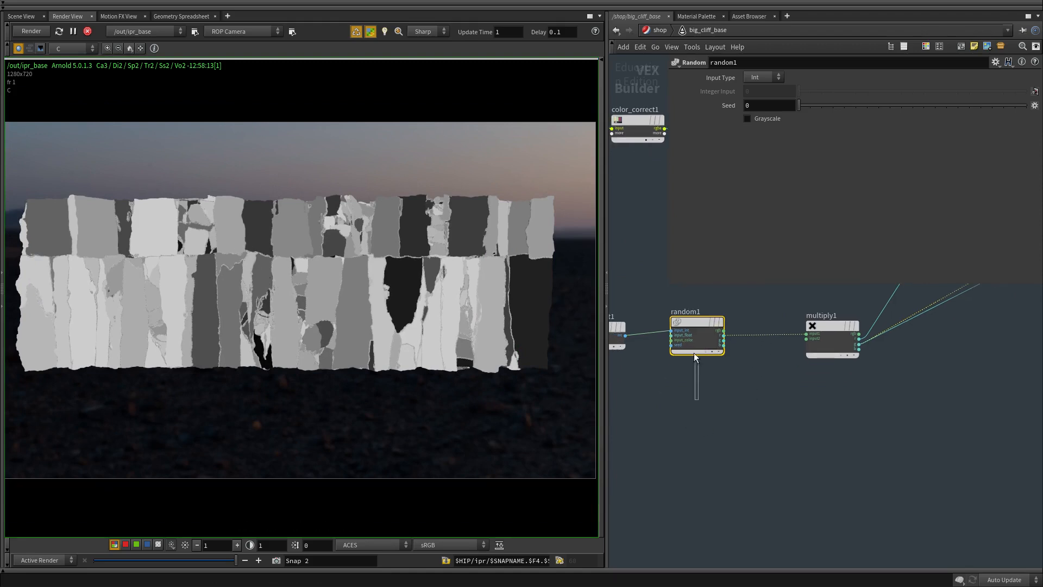
key(ctrl+v)
scroll(804, 434, up, 1)
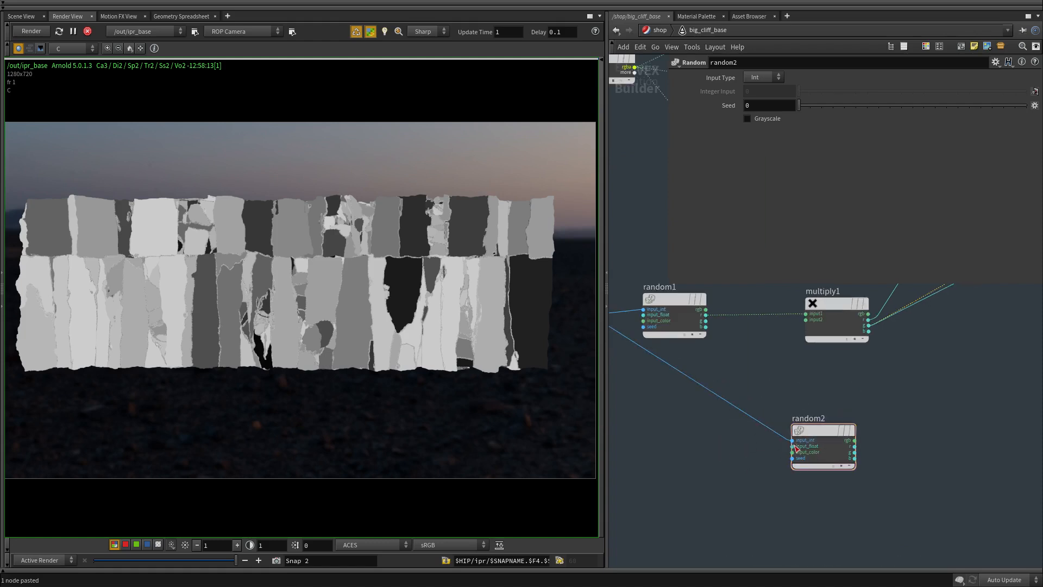
Connect random1's r output to random2's input_int.
scroll(826, 455, up, 2)
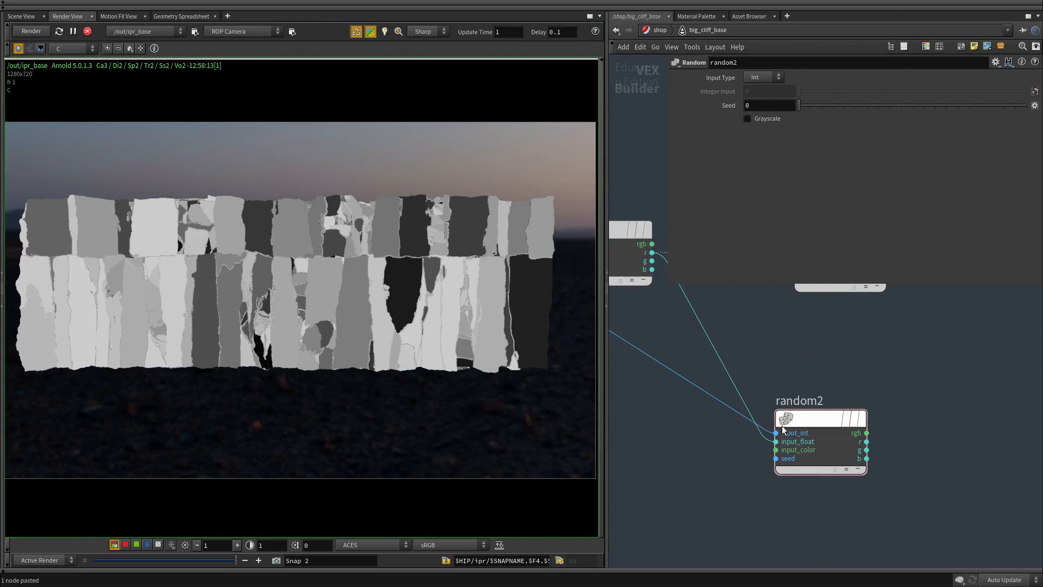
middle_drag(771, 421, 933, 497)
scroll(933, 497, up, 1)
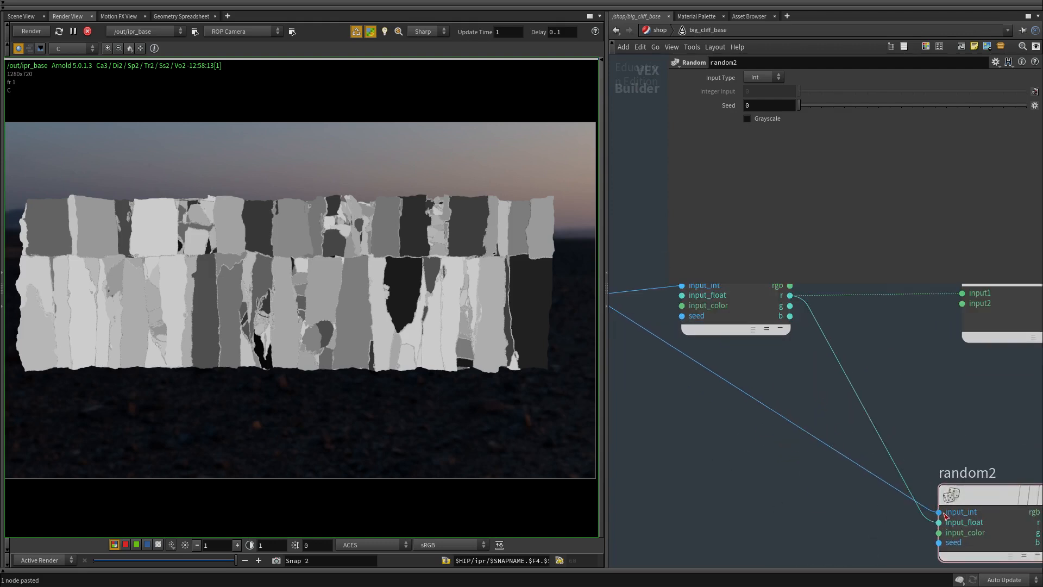
scroll(845, 451, down, 4)
Duplicate float_to_int1 and insert the copy between random1's r output and random2's input_int, spacing out random2.
middle_drag(761, 463, 912, 475)
click(834, 399)
key(ctrl+c)
middle_drag(993, 482, 732, 446)
scroll(733, 446, up, 1)
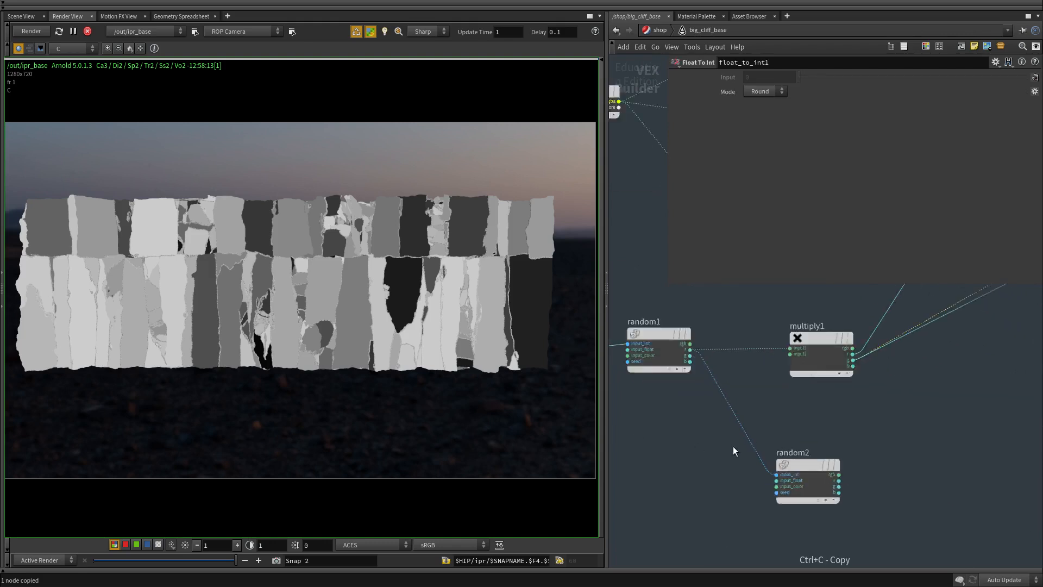
scroll(732, 445, up, 1)
key(ctrl+v)
drag(731, 421, 751, 403)
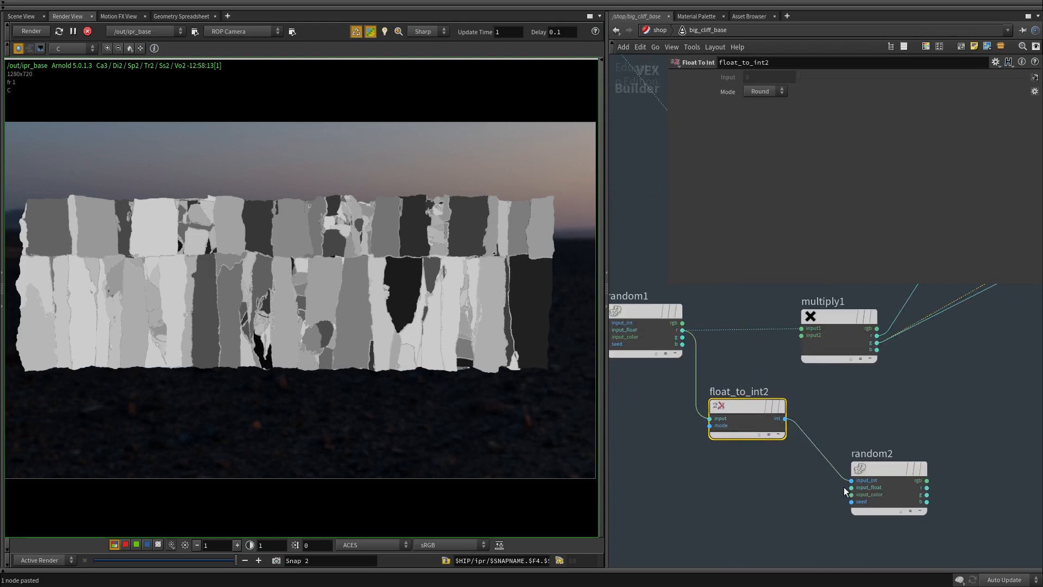
drag(887, 477, 911, 477)
Connect random2's output to OUT_material's surface input to preview its values in the render.
middle_drag(747, 501, 673, 419)
scroll(673, 419, down, 2)
middle_drag(884, 443, 754, 501)
scroll(853, 474, down, 2)
click(741, 503)
scroll(943, 353, down, 4)
scroll(961, 348, up, 5)
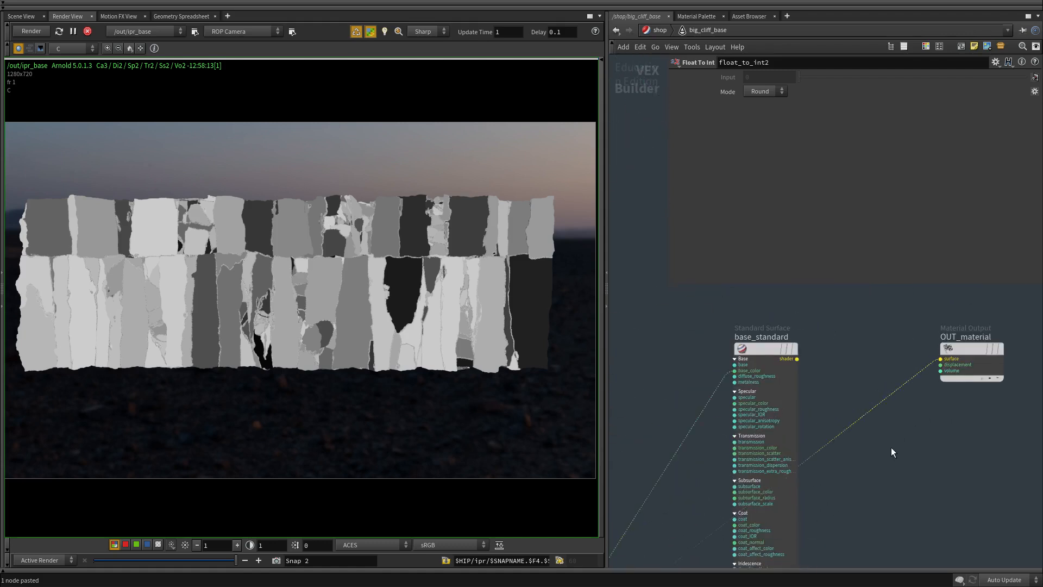
scroll(897, 440, down, 3)
middle_drag(890, 452, 950, 340)
Try bypassing float_to_int2 and wiring random1's r output directly into random2's input_int.
middle_drag(257, 289, 290, 264)
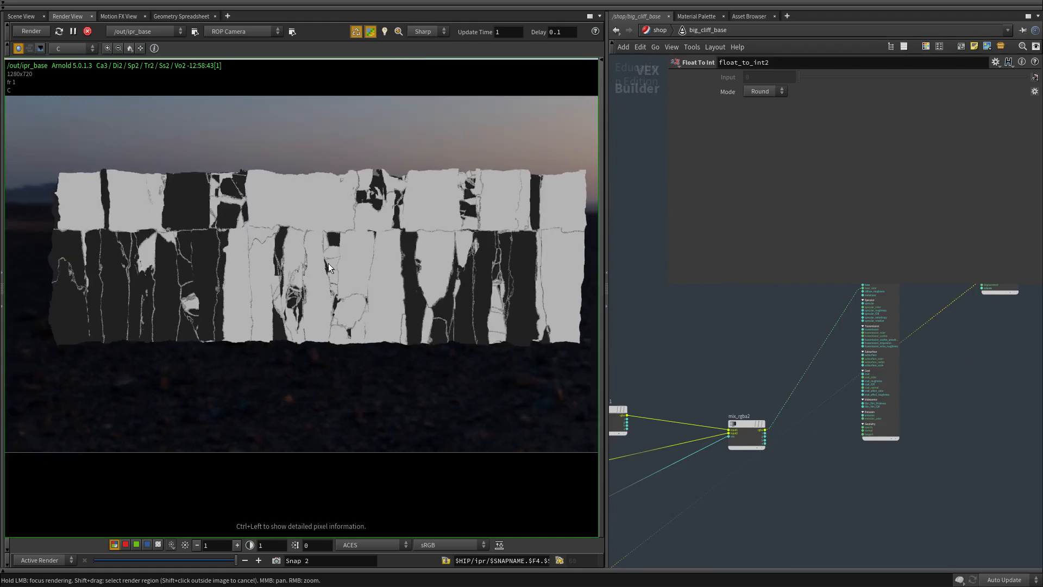
middle_drag(767, 504, 924, 430)
middle_drag(711, 470, 864, 400)
scroll(755, 446, up, 4)
key(b)
drag(731, 490, 728, 403)
scroll(287, 231, down, 1)
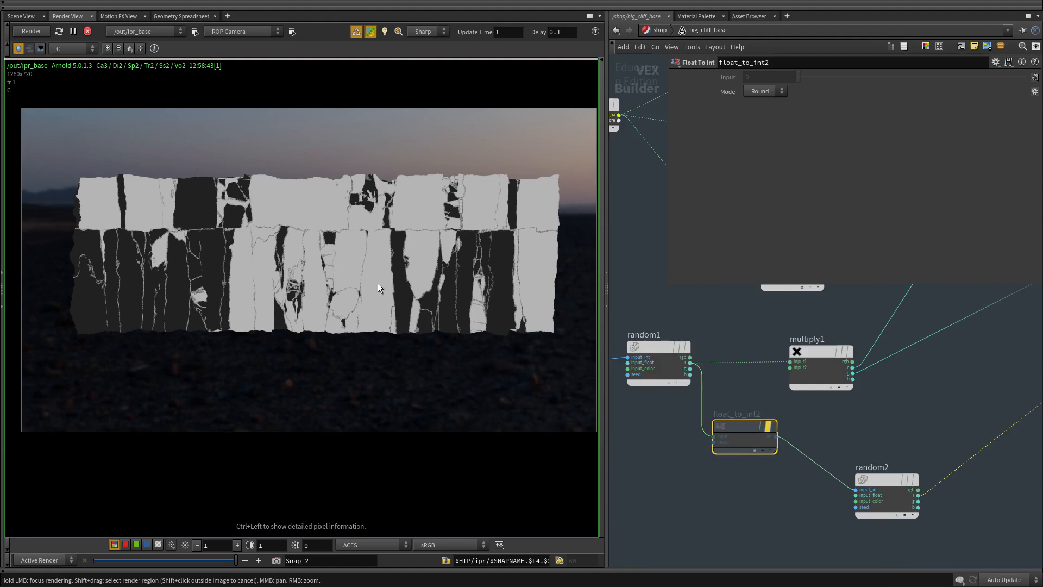
middle_drag(756, 480, 754, 479)
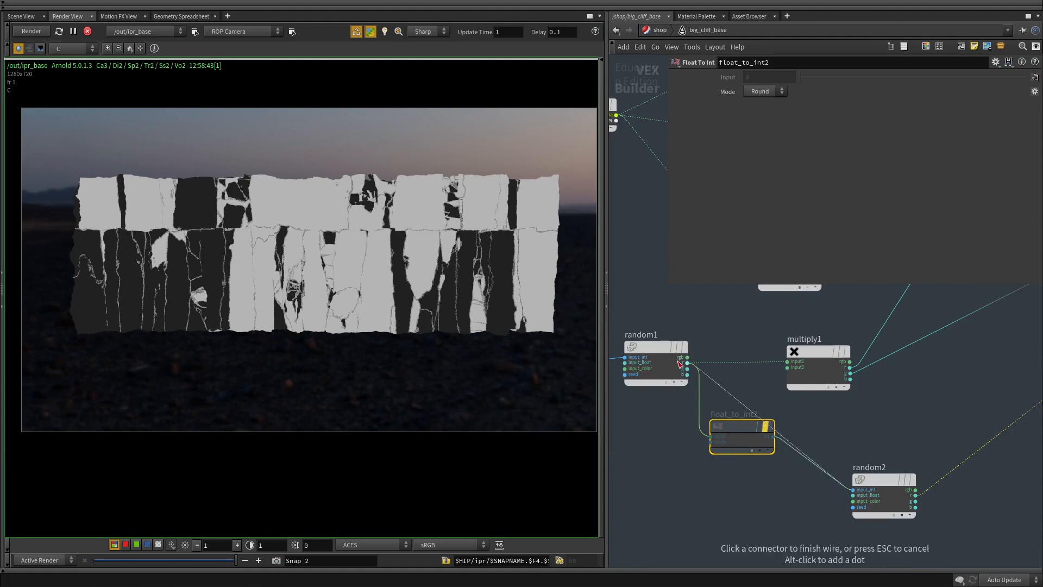
drag(731, 394, 688, 369)
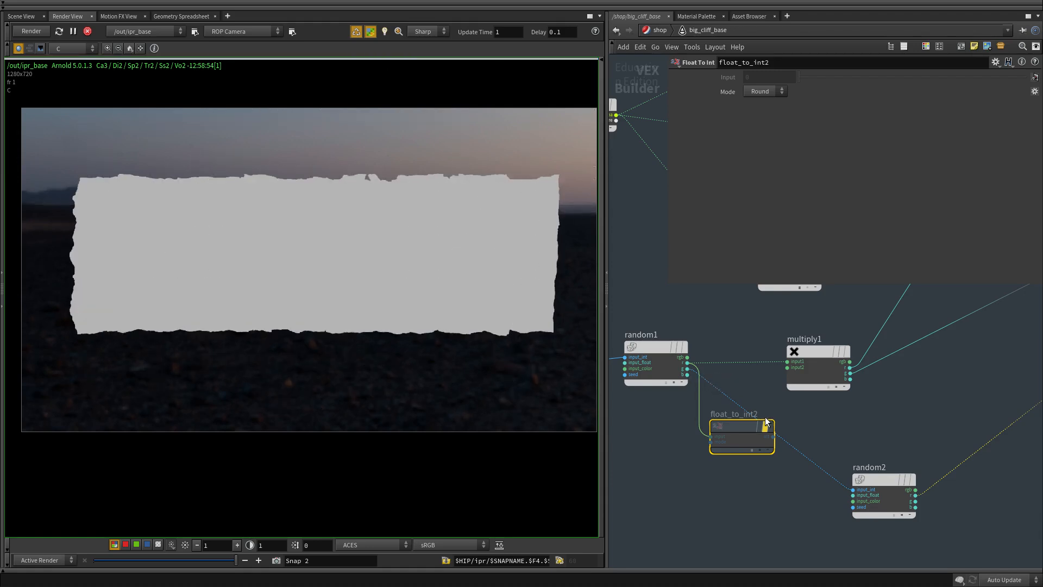
drag(795, 450, 774, 436)
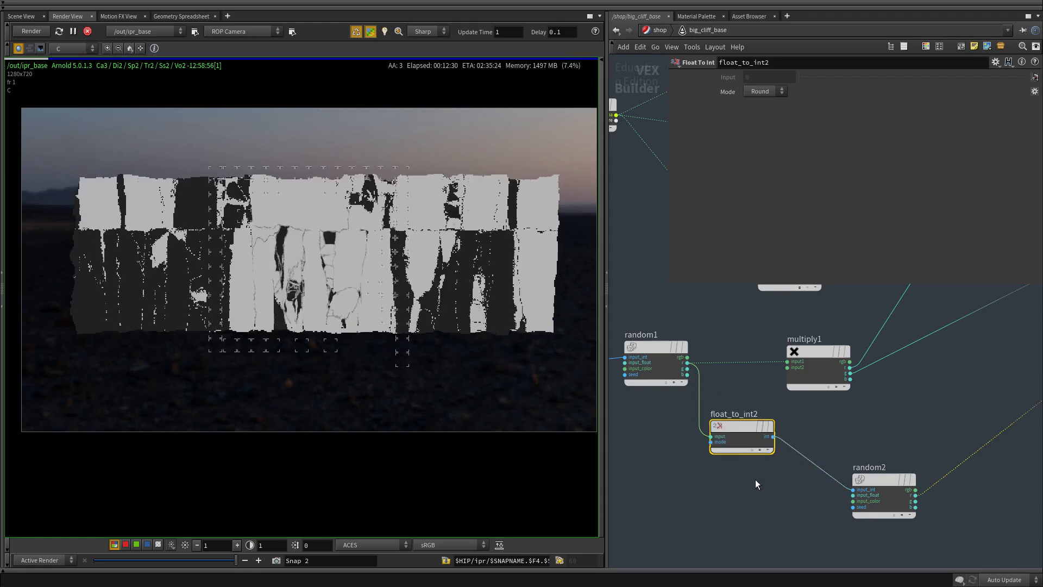
Rewire float_to_int2's input to random1's b output, trying the g output first.
middle_drag(755, 479, 738, 450)
drag(669, 342, 667, 348)
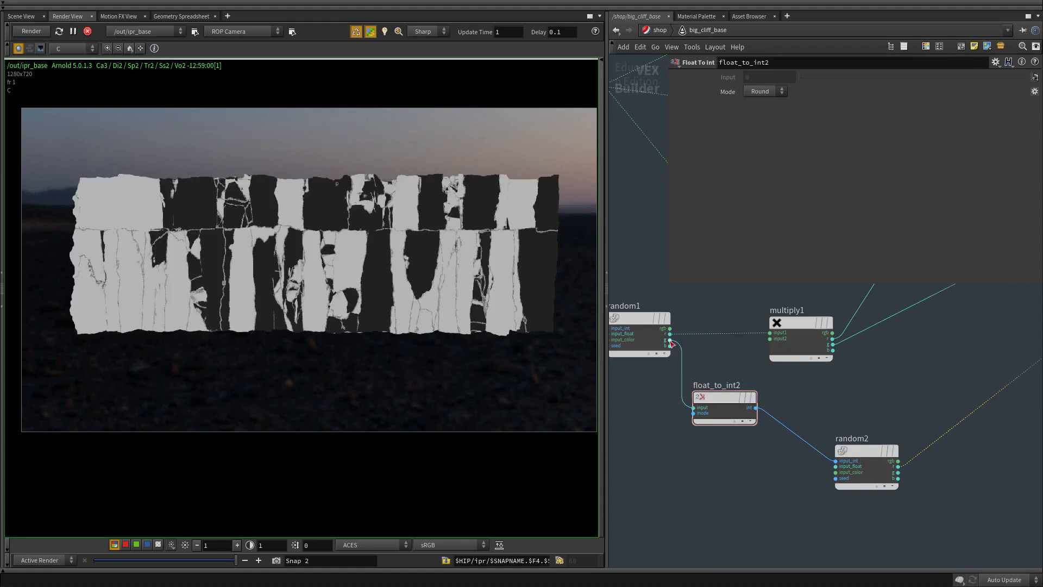
scroll(759, 459, down, 2)
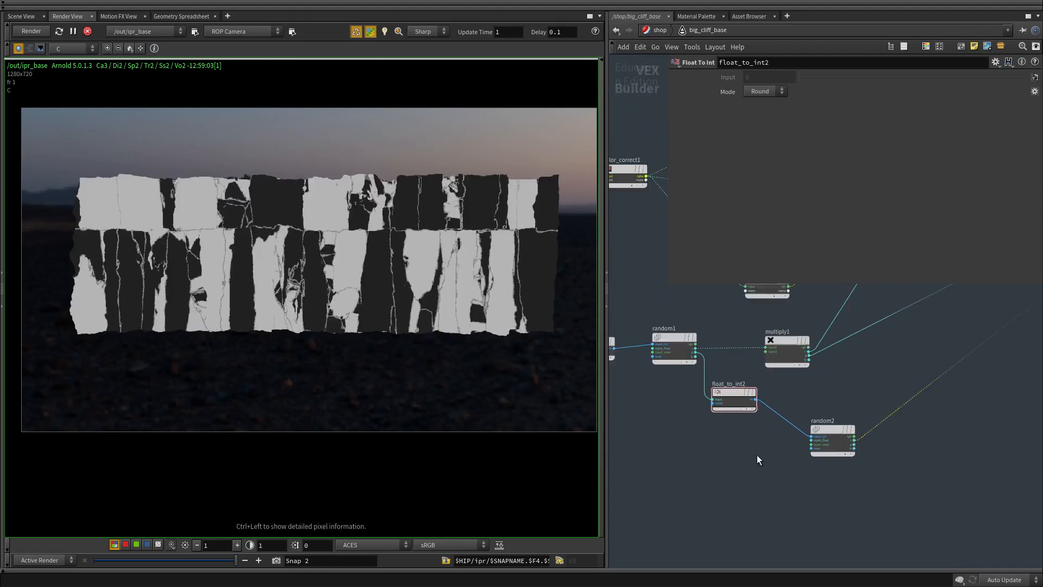
Insert a Multiply node between multiply1 and mix_rgba2's mix input, and feed random2's output into its second input.
drag(729, 401, 706, 446)
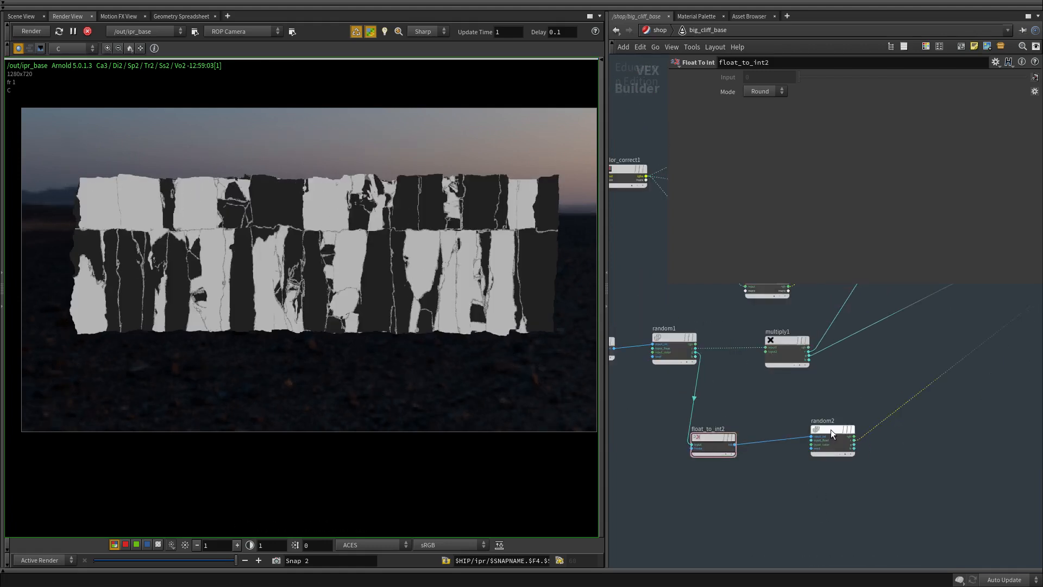
text(ul)
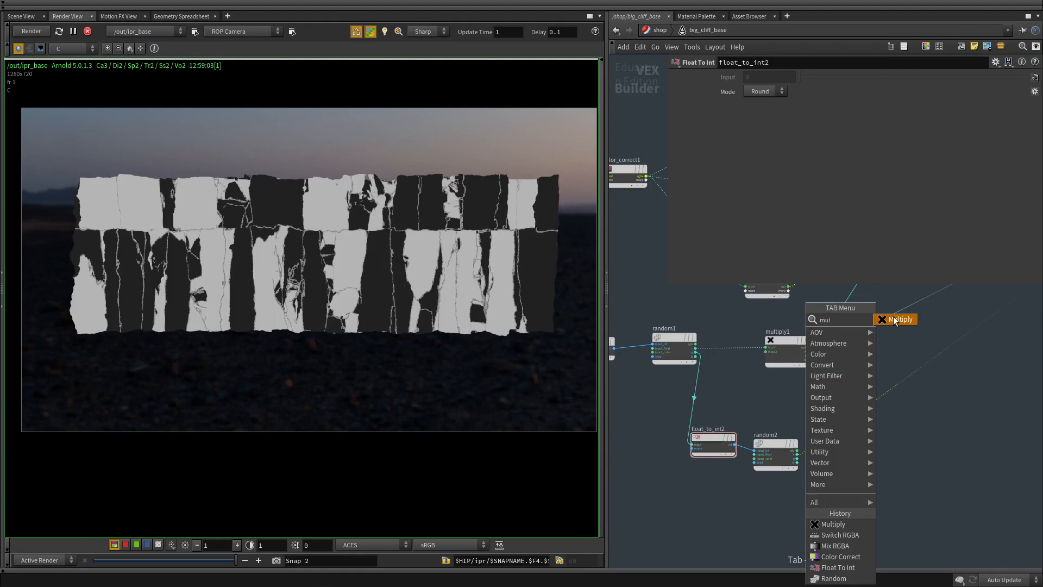
click(894, 319)
click(880, 323)
scroll(853, 338, up, 2)
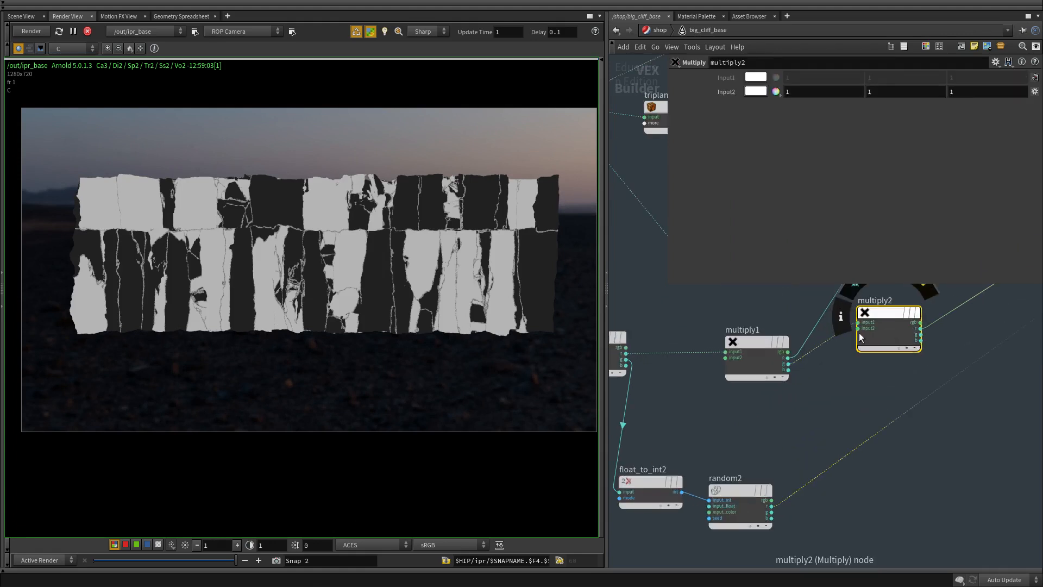
click(857, 329)
click(754, 483)
drag(754, 483, 762, 502)
middle_drag(862, 403, 685, 478)
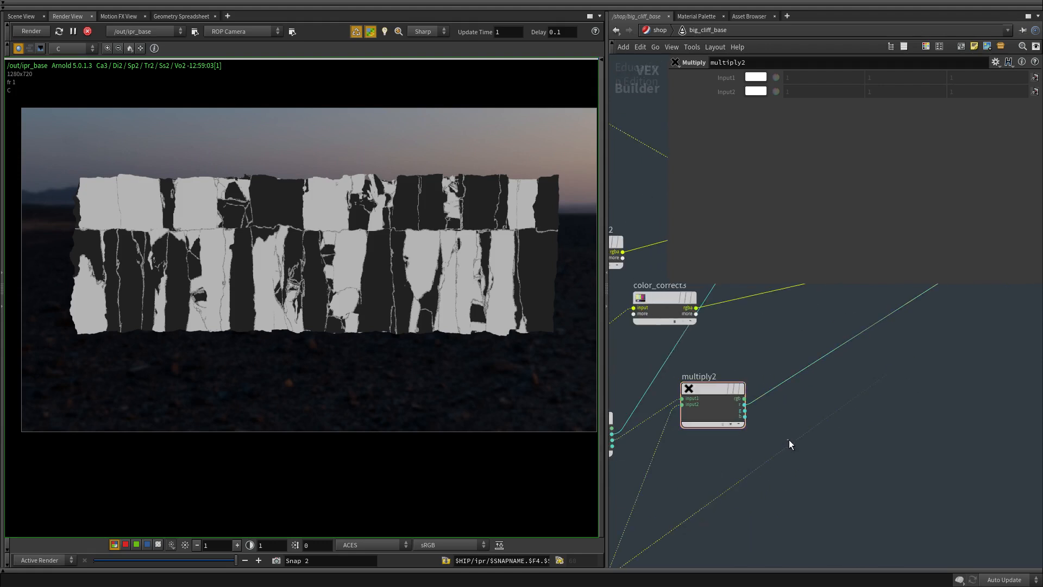
Connect multiply2's output to OUT_material's surface input and inspect the combined random values up close in the render.
drag(793, 443, 721, 423)
scroll(711, 411, up, 1)
middle_drag(826, 463, 952, 408)
middle_drag(877, 456, 777, 447)
scroll(777, 442, down, 3)
scroll(862, 445, down, 3)
middle_drag(947, 397, 812, 472)
scroll(841, 434, up, 2)
middle_drag(840, 434, 983, 370)
middle_drag(863, 430, 928, 389)
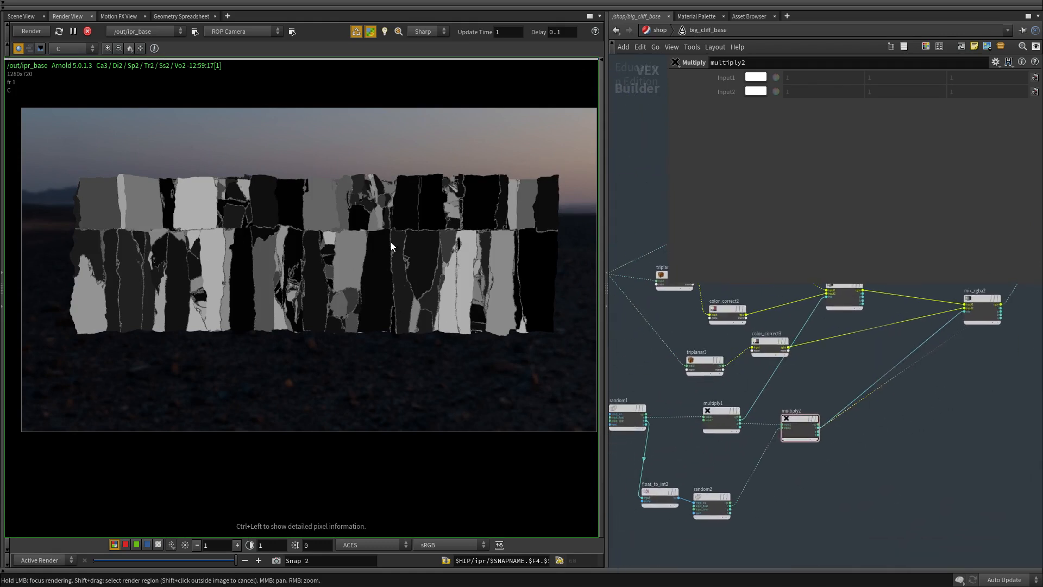
scroll(347, 244, up, 4)
middle_drag(131, 182, 257, 184)
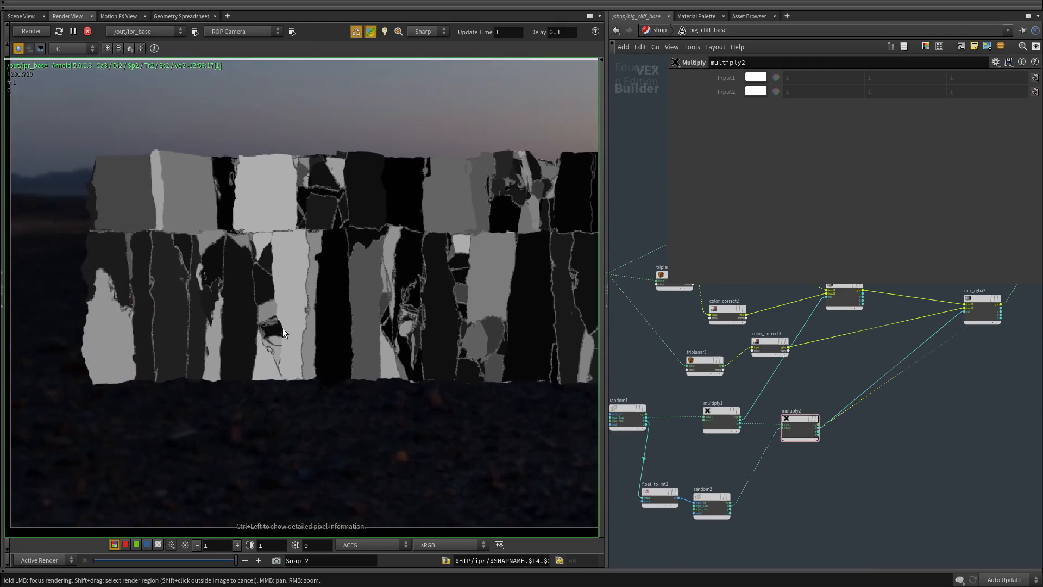
scroll(244, 383, down, 1)
scroll(723, 452, up, 2)
Reconnect base_standard to OUT_material's surface input to render the textured cliff again.
middle_drag(758, 425, 703, 433)
scroll(709, 503, down, 1)
middle_drag(797, 377, 595, 480)
scroll(733, 401, up, 2)
scroll(752, 456, down, 4)
middle_drag(846, 351, 888, 415)
scroll(867, 381, up, 3)
click(924, 356)
scroll(369, 291, down, 3)
middle_drag(554, 261, 402, 234)
scroll(453, 234, up, 1)
middle_drag(133, 319, 186, 312)
scroll(775, 503, down, 3)
Insert a Ramp RGB node between multiply2 and mix_rgba2's mix input, repositioning nodes to make room for it.
middle_drag(774, 500, 885, 451)
scroll(769, 463, up, 3)
click(752, 384)
drag(752, 384, 723, 406)
scroll(888, 419, up, 3)
drag(787, 445, 748, 404)
middle_drag(849, 427, 750, 487)
key(Tab)
text(ram)
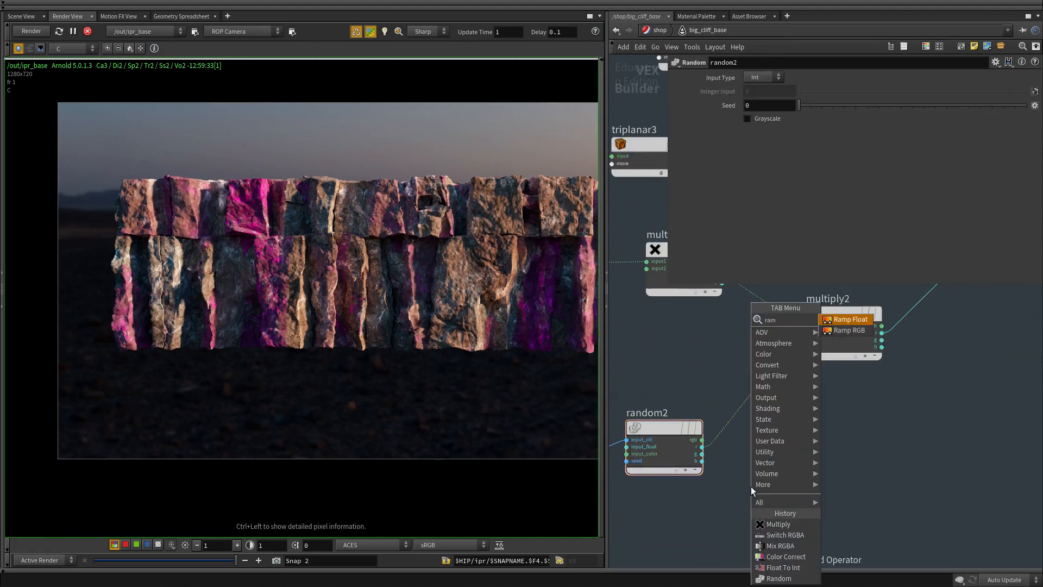
key(Down)
key(Return)
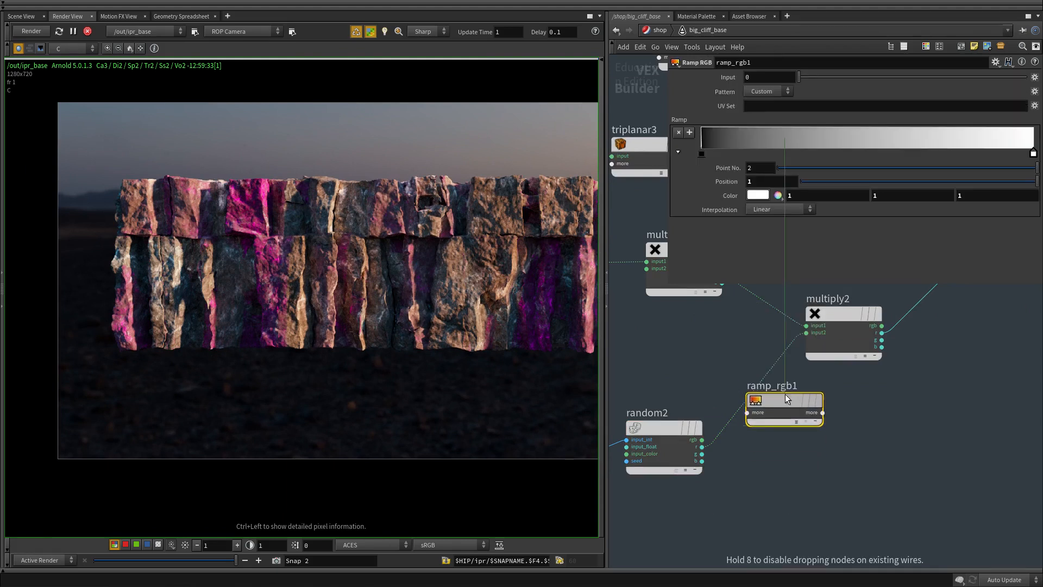
click(921, 359)
middle_drag(922, 452, 670, 563)
drag(663, 477, 728, 368)
Shift ramp_rgb1's black point to position 0.4419 and check the magenta variation in the render.
drag(702, 154, 848, 155)
scroll(258, 280, down, 2)
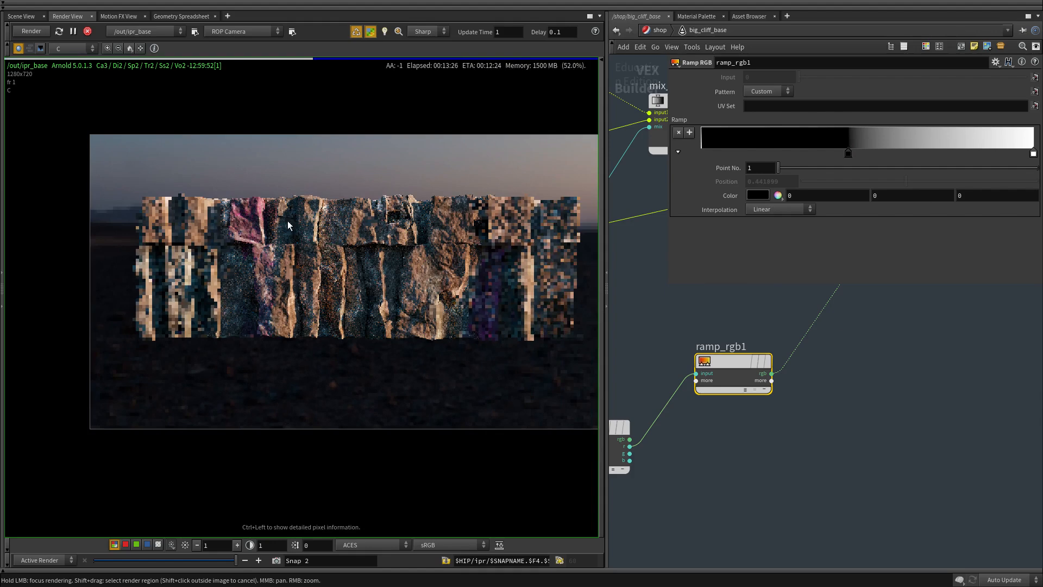
middle_drag(302, 265, 282, 270)
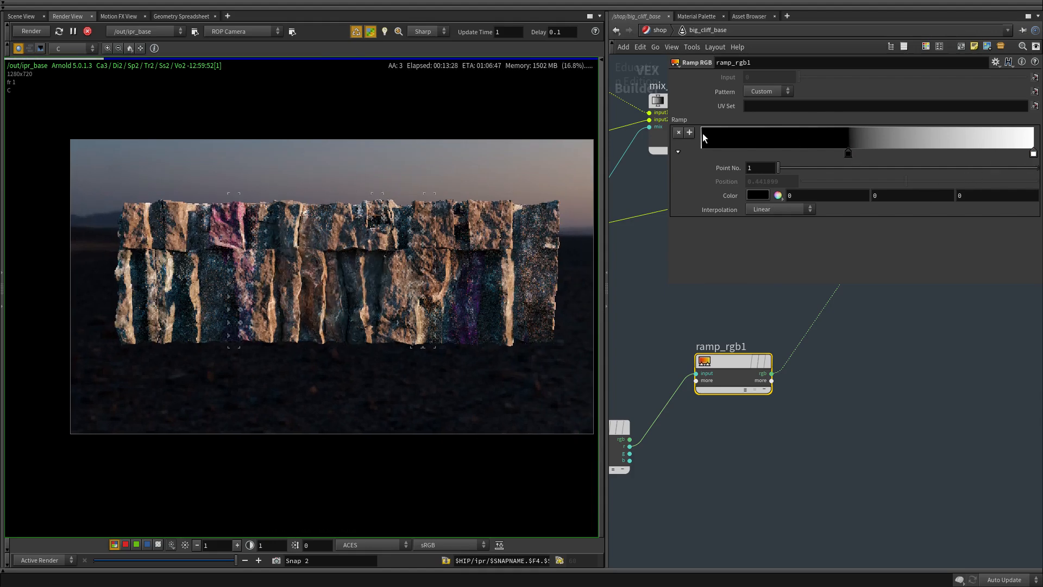
Add a black point near the start of ramp_rgb1 and a light gray one at 0.1915, and remove the white end point.
click(1033, 153)
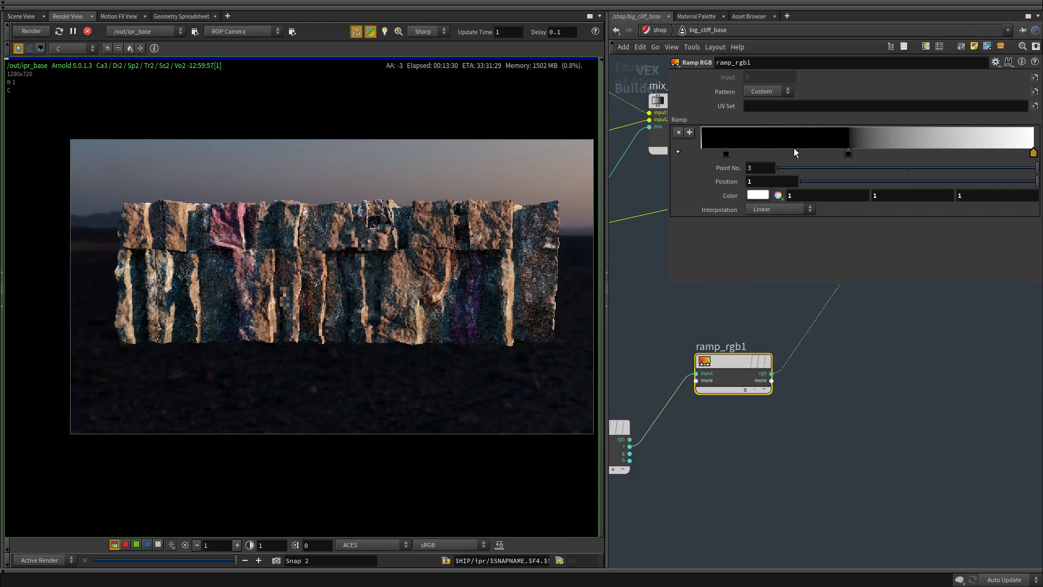
click(726, 153)
mouse_move(939, 139)
mouse_down()
mouse_move(798, 137)
mouse_move(765, 154)
mouse_up()
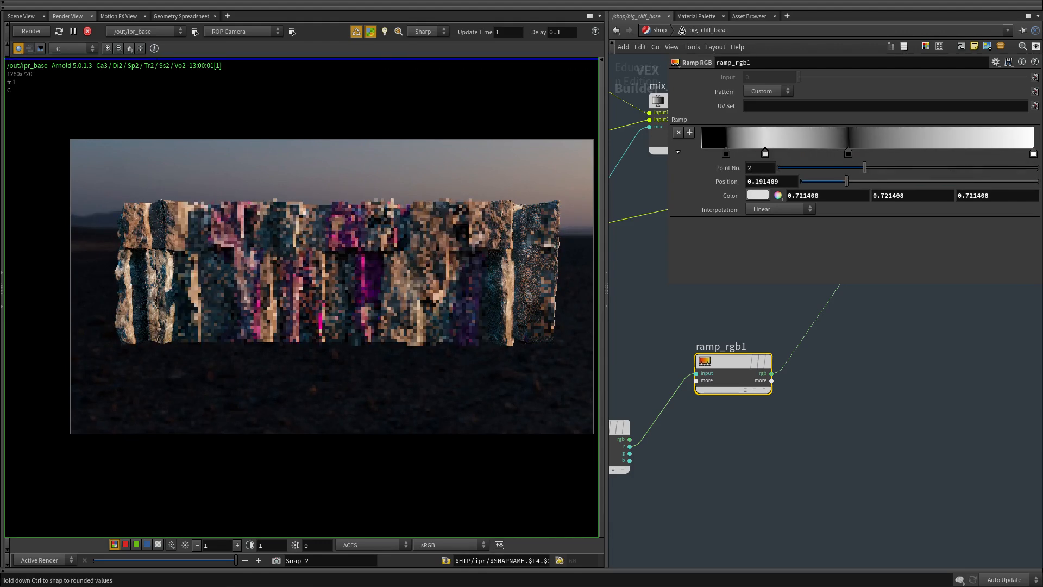
drag(1033, 154, 945, 323)
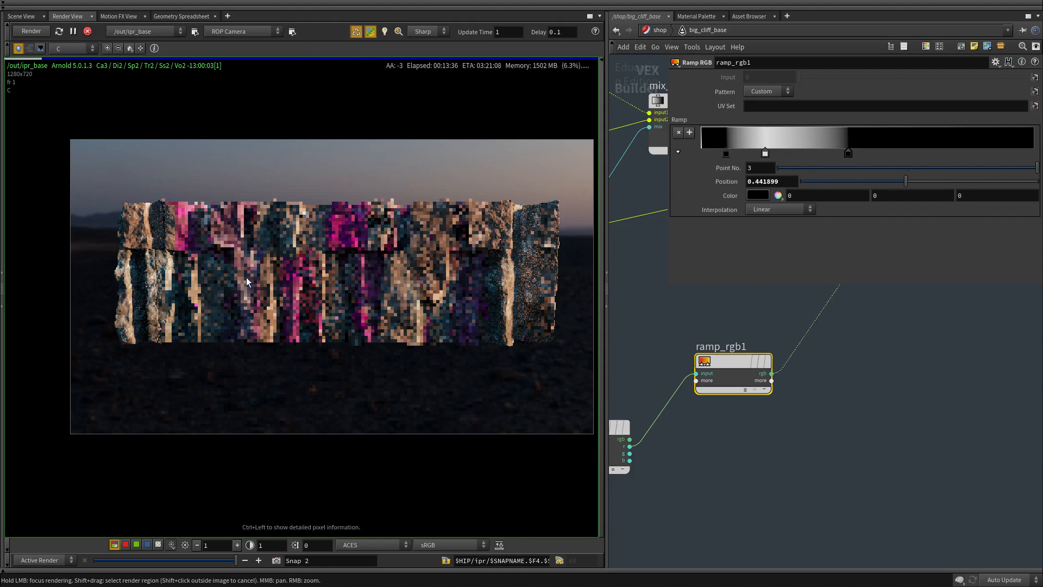
scroll(247, 274, up, 3)
scroll(238, 245, down, 1)
middle_drag(235, 245, 138, 289)
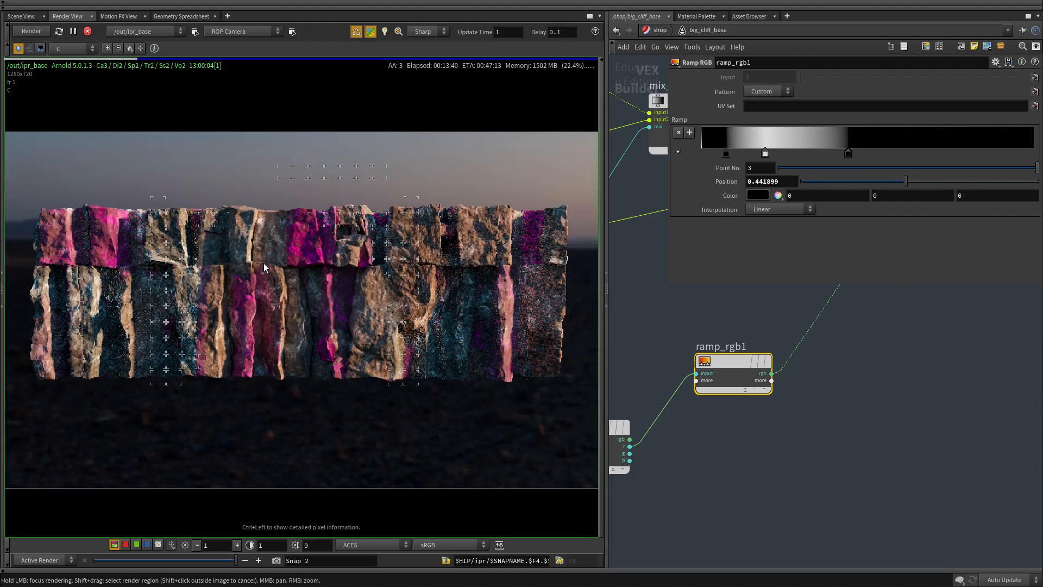
scroll(931, 461, down, 3)
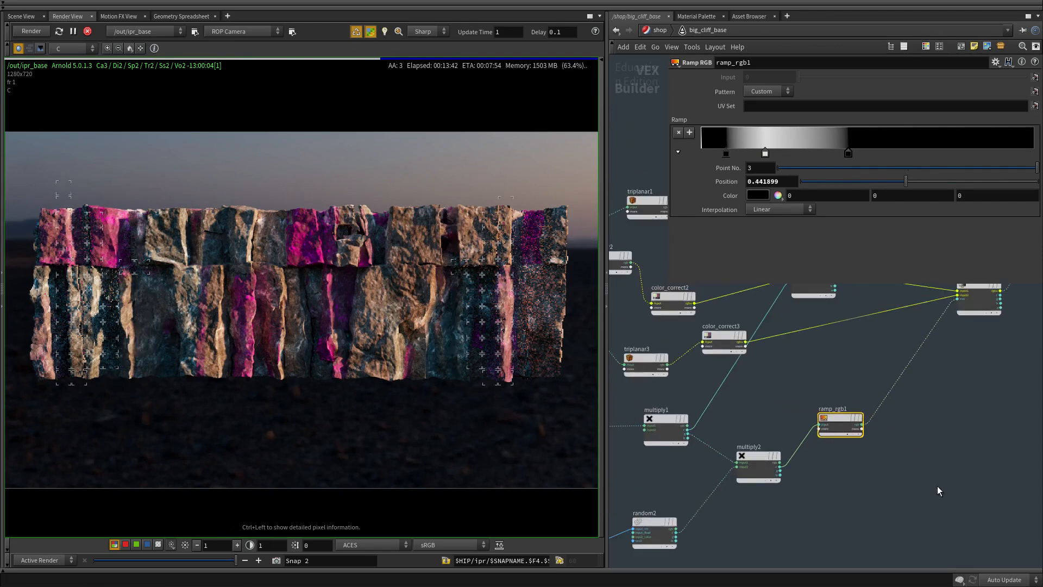
scroll(874, 429, up, 1)
drag(819, 421, 811, 455)
Set color_correct3's multiply colour to light blue (0.341, 0.6046, 1).
middle_drag(657, 341, 858, 438)
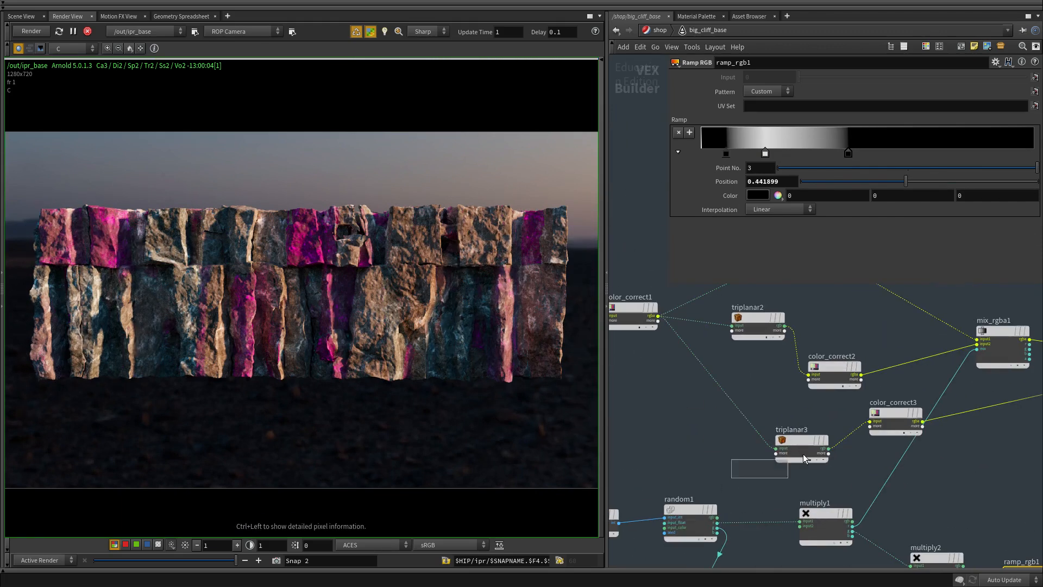
click(888, 423)
scroll(233, 305, up, 3)
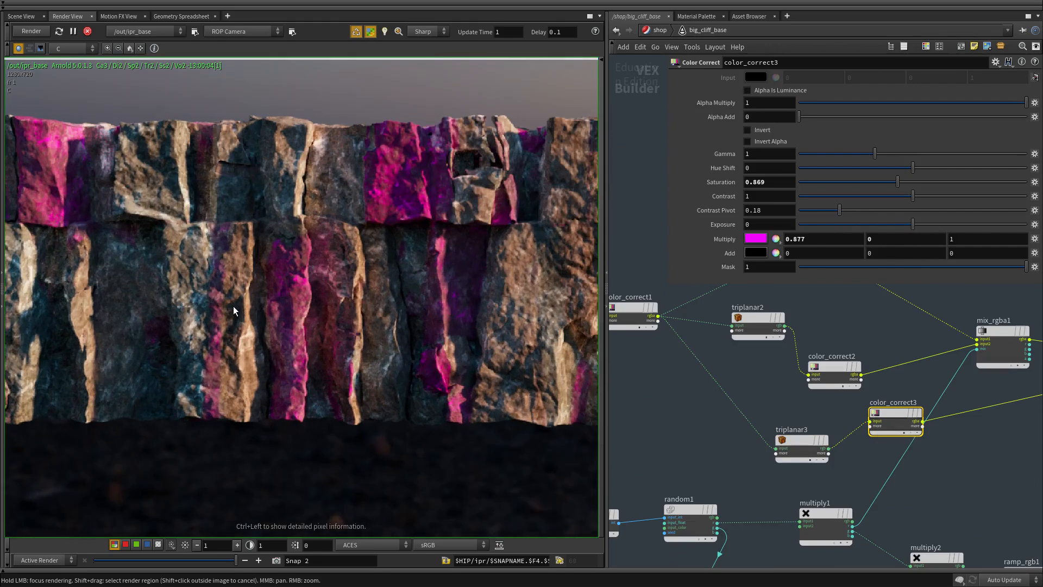
click(753, 239)
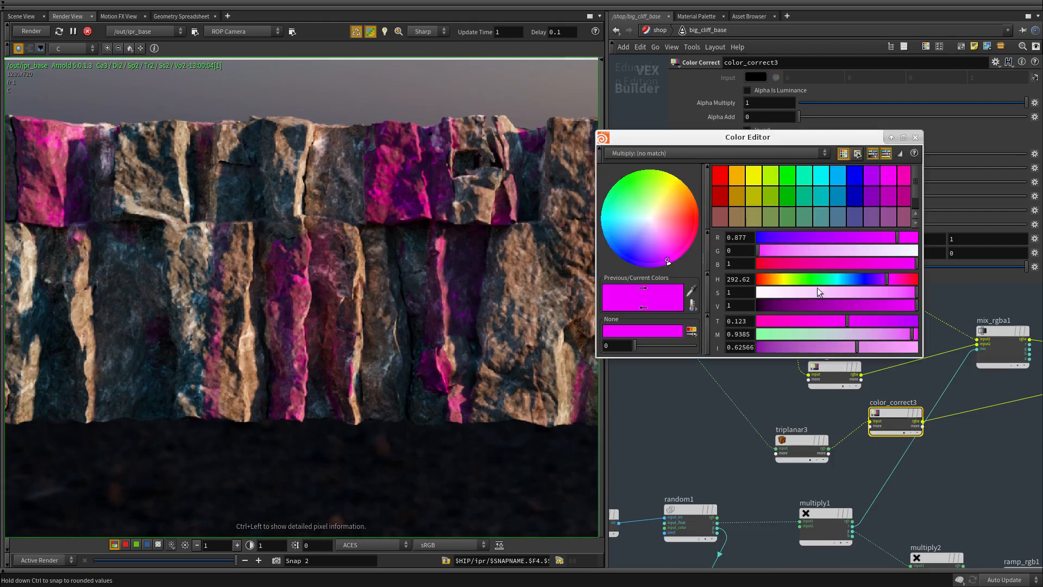
click(852, 279)
click(848, 292)
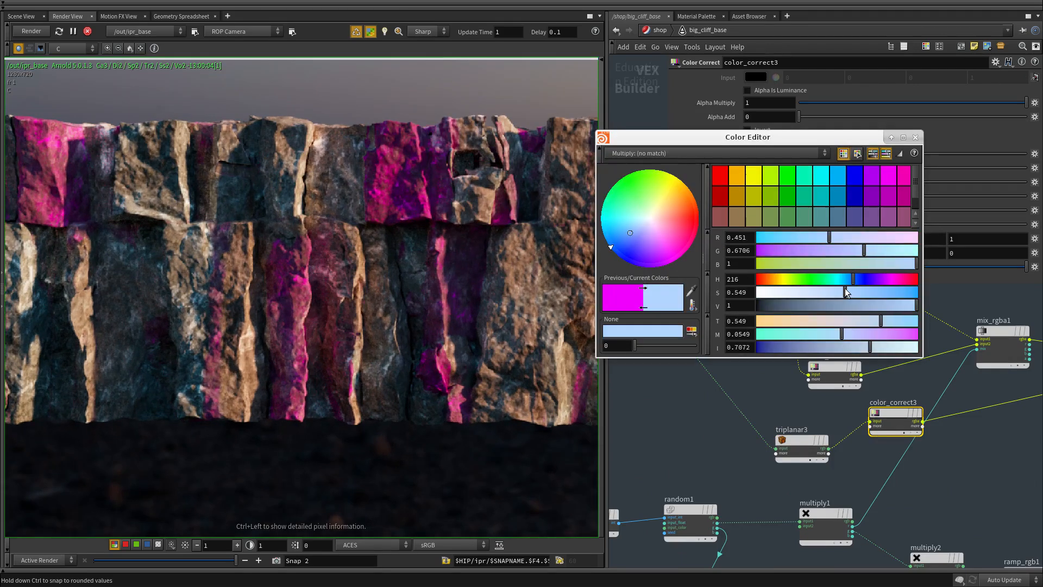
click(872, 294)
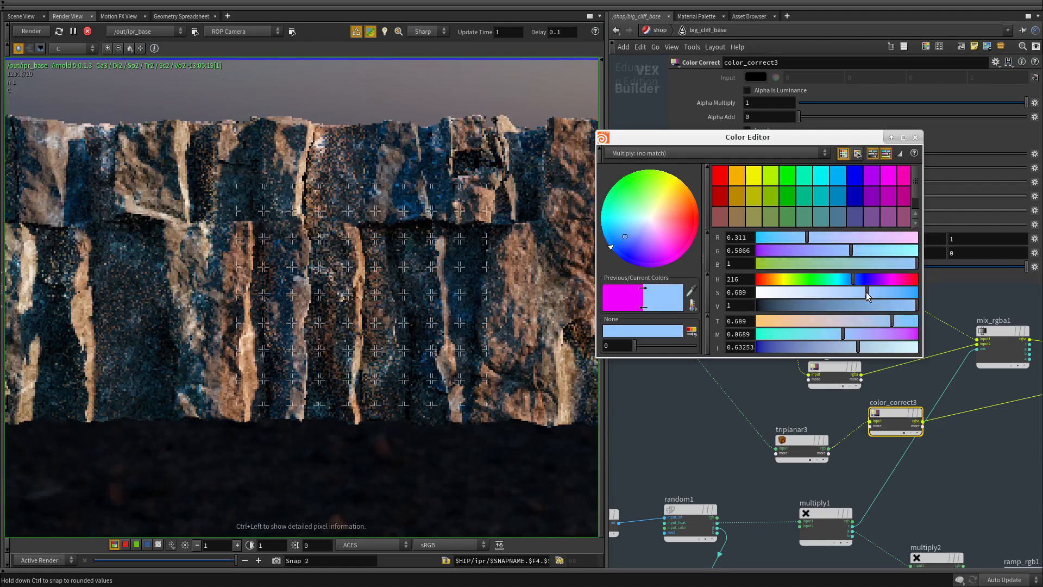
drag(868, 296, 863, 294)
scroll(564, 266, down, 4)
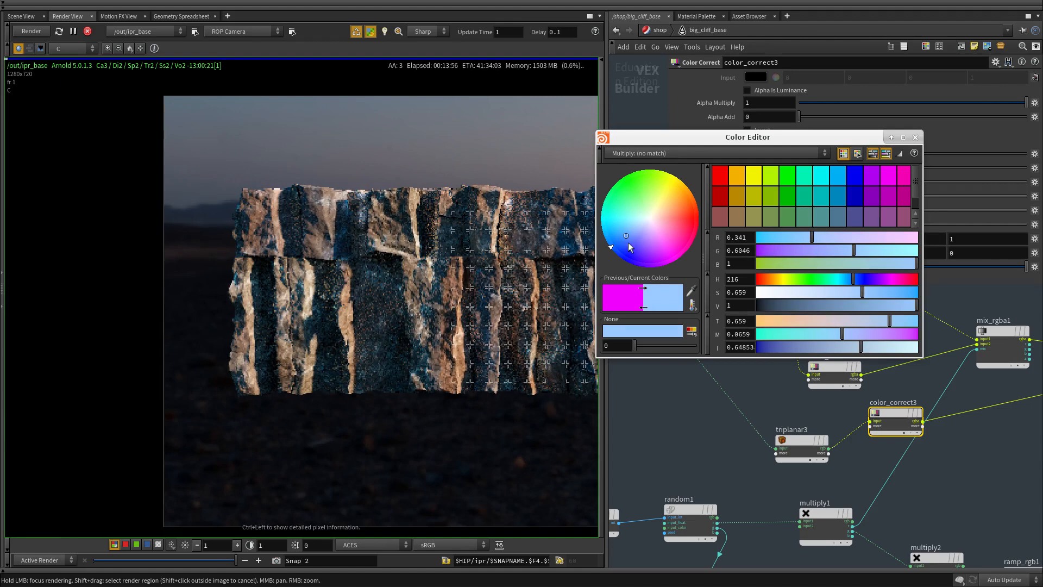
click(915, 138)
middle_drag(479, 336, 404, 320)
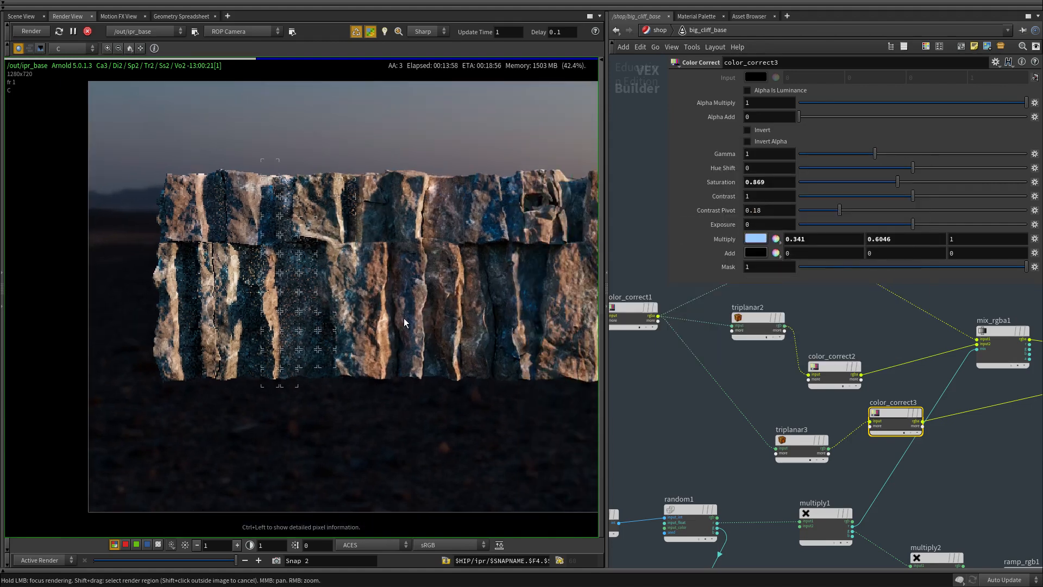
scroll(403, 318, up, 2)
Widen the network pane and move the user data, float_to_int1 and random1 nodes farther away from multiply1.
drag(606, 393, 519, 395)
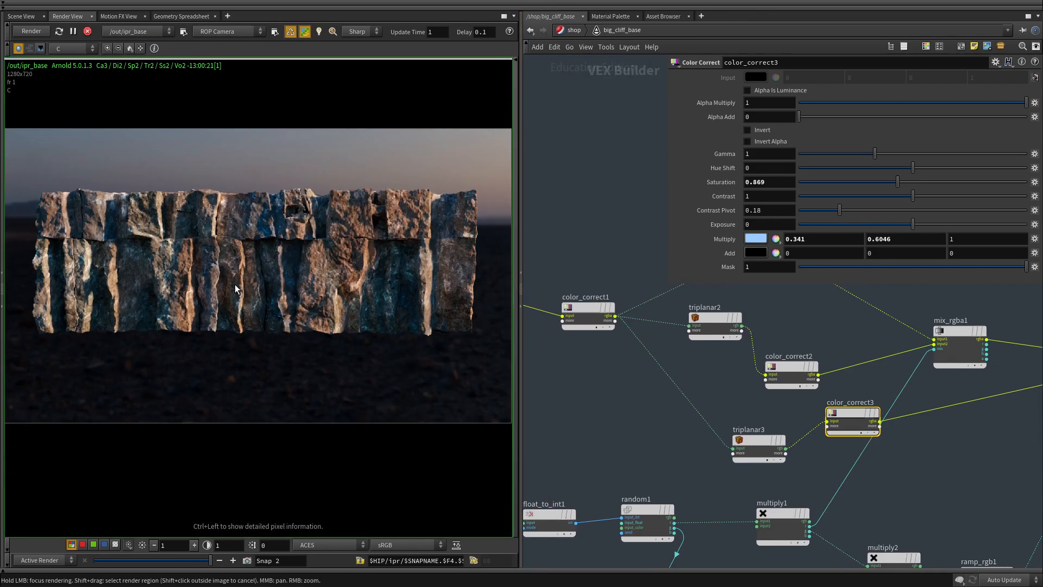
scroll(718, 366, down, 6)
drag(655, 342, 666, 402)
scroll(648, 412, up, 5)
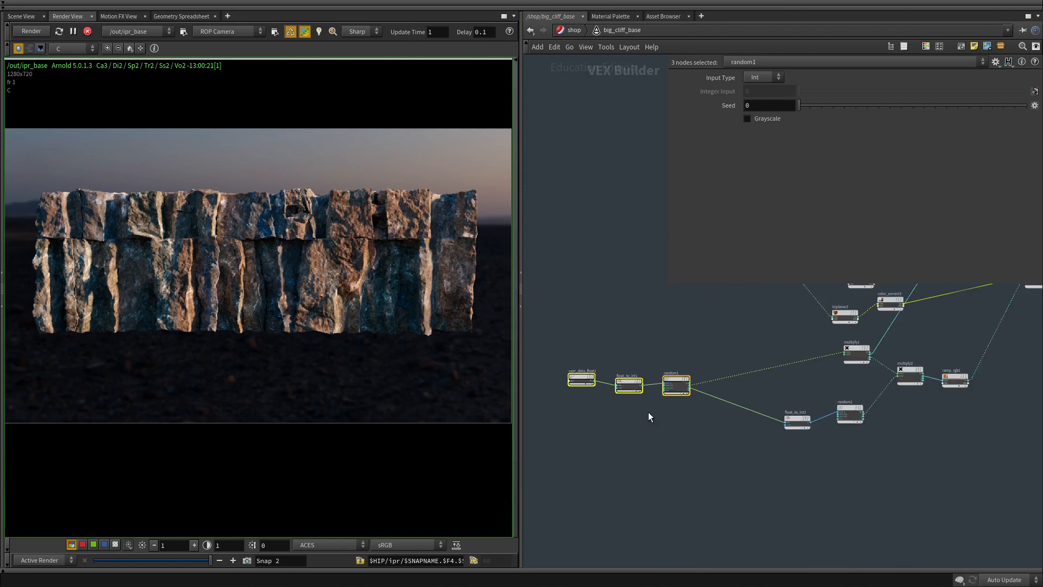
click(691, 418)
Tidy the second random branch by repositioning random2 and float_to_int2.
scroll(691, 419, down, 3)
middle_drag(931, 416, 742, 436)
middle_drag(562, 451, 625, 428)
scroll(625, 427, up, 3)
drag(747, 451, 663, 387)
drag(747, 393, 740, 371)
drag(664, 430, 672, 364)
middle_drag(770, 328, 710, 478)
key(Tab)
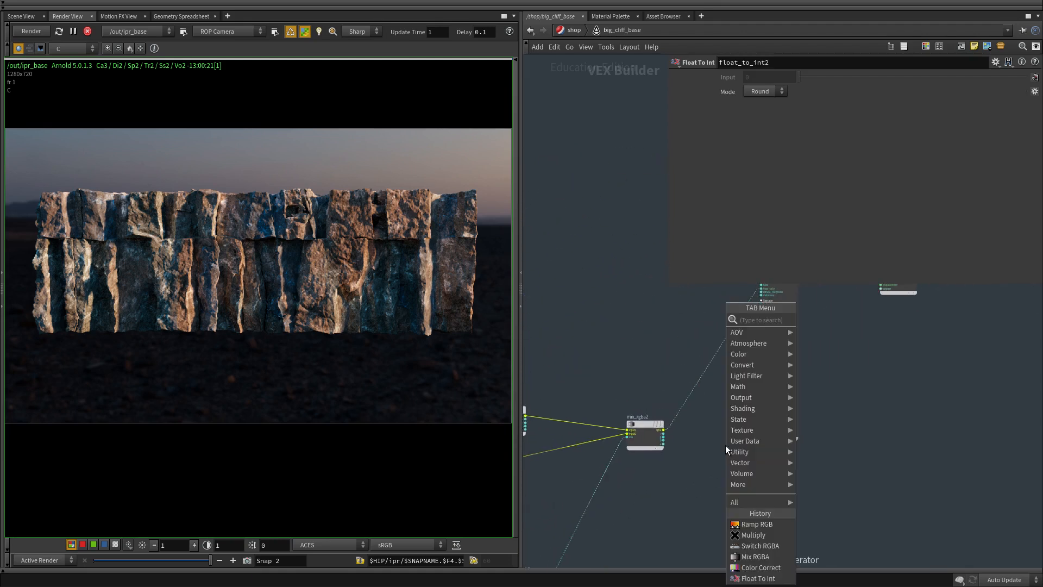
text(mi)
key(Escape)
Move base_standard and OUT_material together farther away from mix_rgba2.
middle_drag(875, 390, 708, 465)
drag(775, 411, 617, 337)
middle_drag(602, 352, 661, 375)
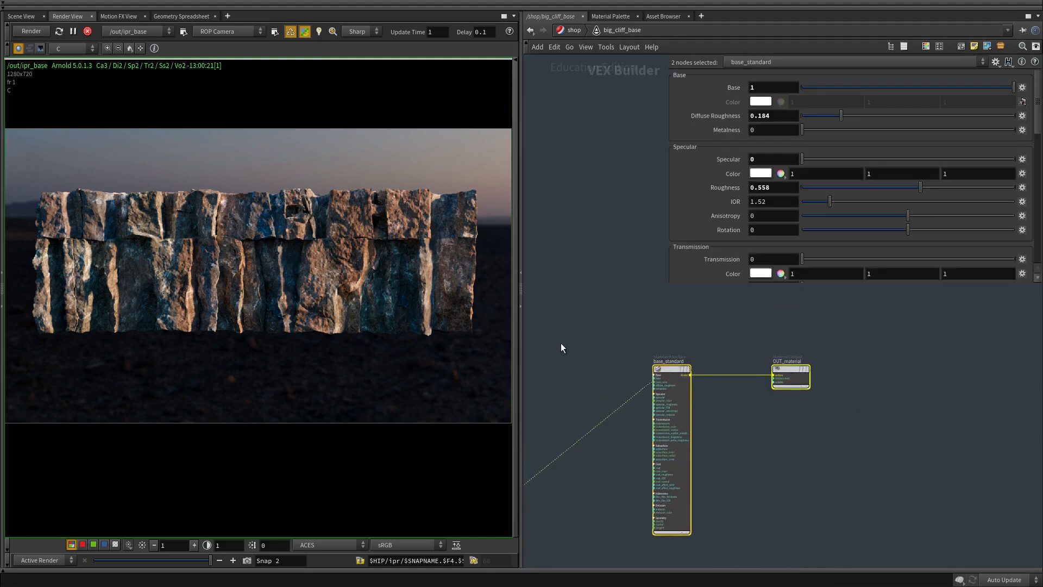
middle_drag(561, 343, 662, 340)
scroll(149, 259, up, 7)
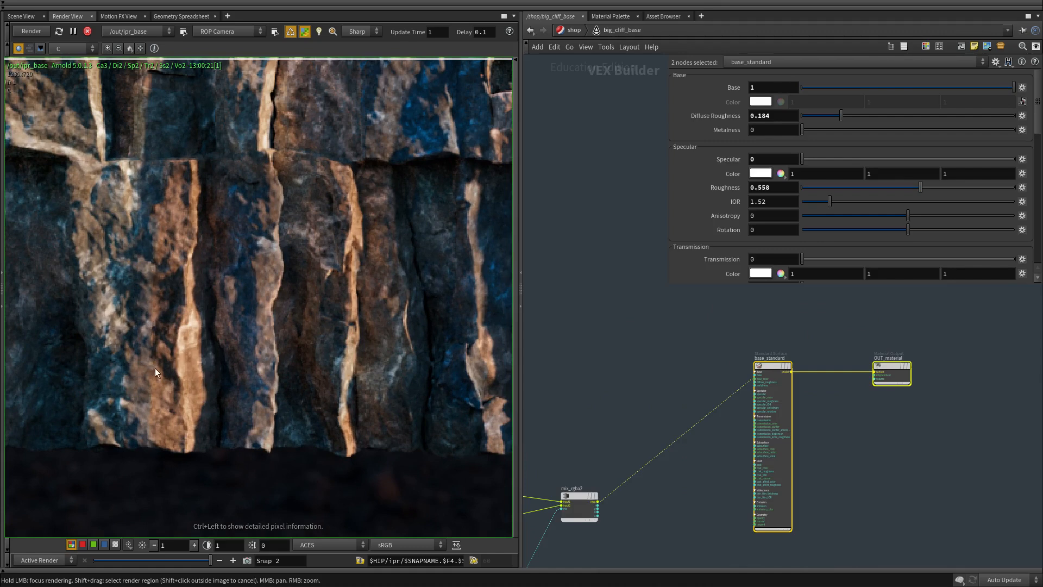
middle_drag(637, 386, 752, 322)
scroll(752, 321, down, 2)
middle_drag(714, 357, 727, 334)
scroll(728, 334, up, 2)
click(730, 336)
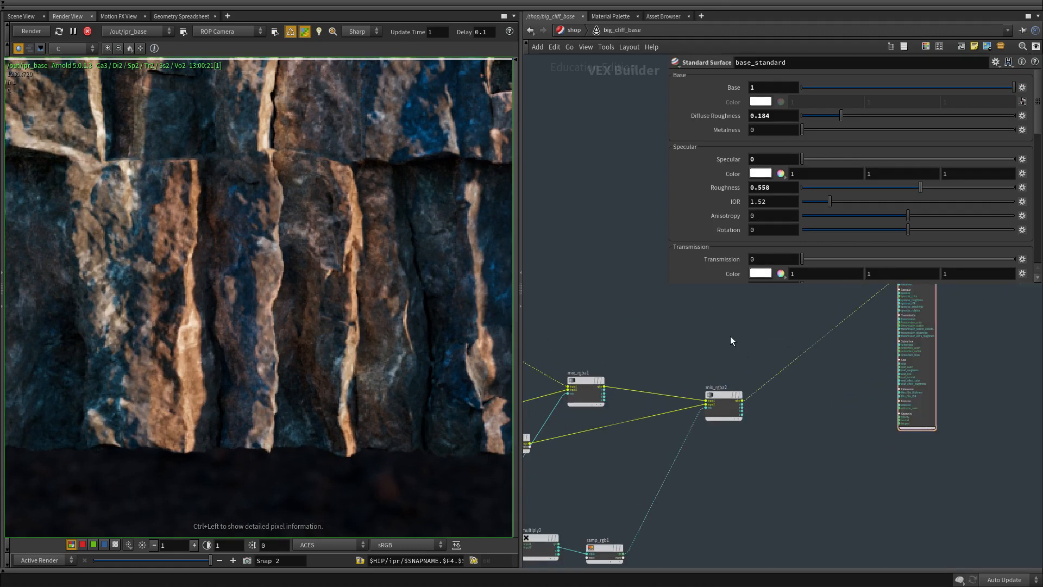
key(Tab)
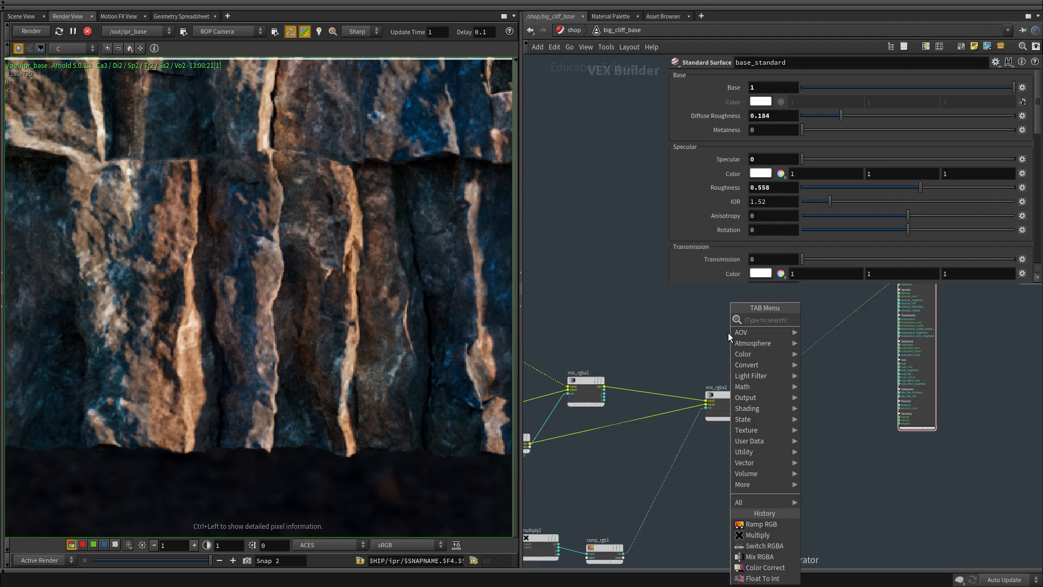
key(Escape)
Review the settings of color_correct1 and triplanar2 in the texture branch.
scroll(686, 345, down, 3)
middle_drag(687, 344, 1002, 371)
scroll(852, 396, up, 6)
click(815, 353)
middle_drag(826, 358, 635, 369)
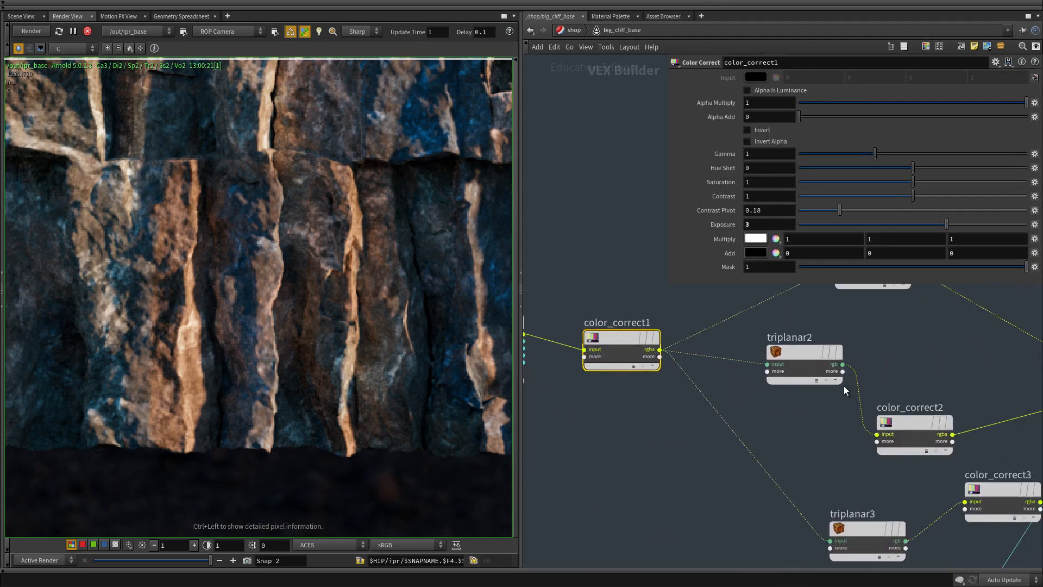
middle_drag(797, 423, 790, 410)
click(789, 345)
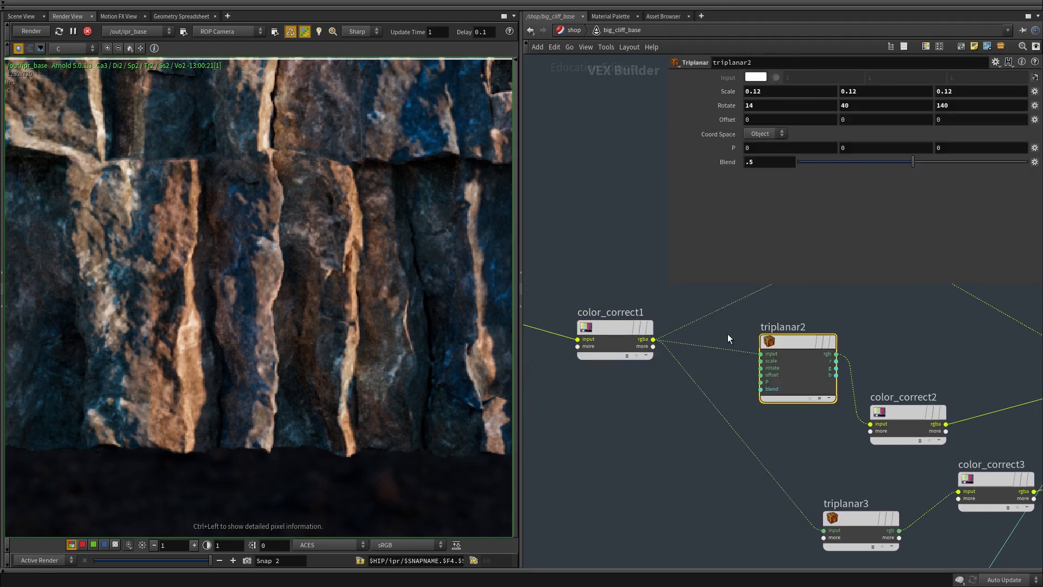
scroll(669, 436, down, 3)
middle_drag(670, 436, 797, 426)
Move image1 and color_correct1 farther away from the triplanar nodes to space out the texture branch.
click(673, 335)
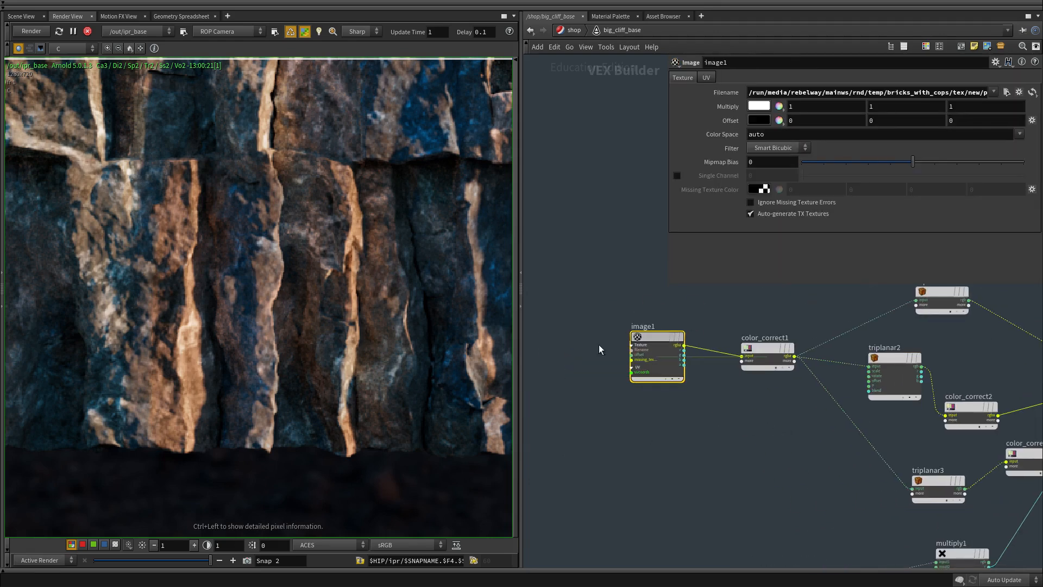
drag(647, 341, 537, 352)
drag(754, 354, 645, 353)
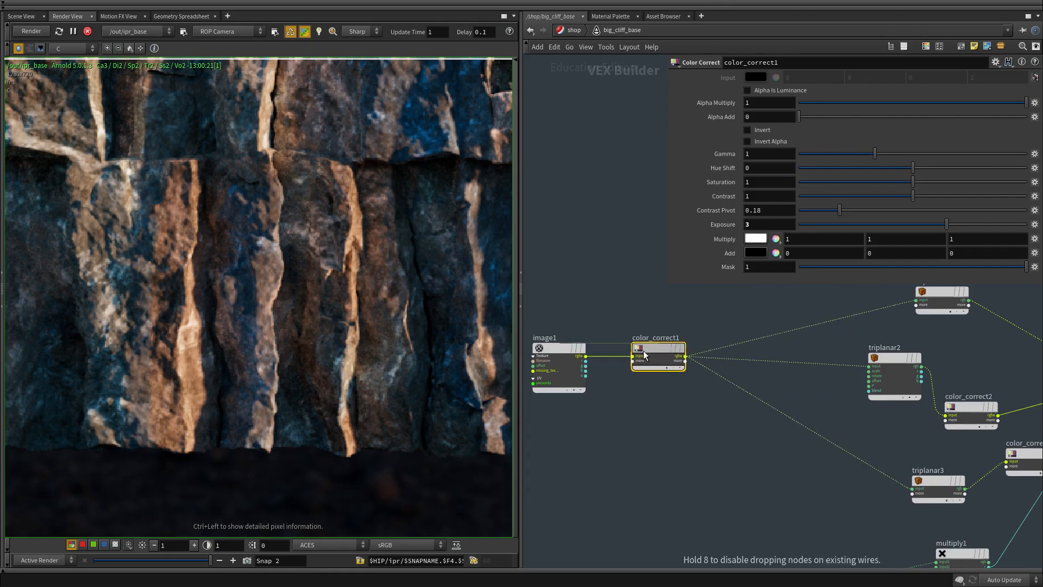
Copy image1, color_correct1 and triplanar2 and paste the copies near base_standard.
scroll(918, 331, down, 2)
middle_drag(922, 329, 877, 353)
drag(841, 399, 840, 405)
shift+drag(633, 319, 637, 408)
shift+drag(578, 338, 582, 423)
key(ctrl+c)
scroll(673, 446, down, 6)
middle_drag(912, 481, 663, 447)
scroll(750, 401, up, 7)
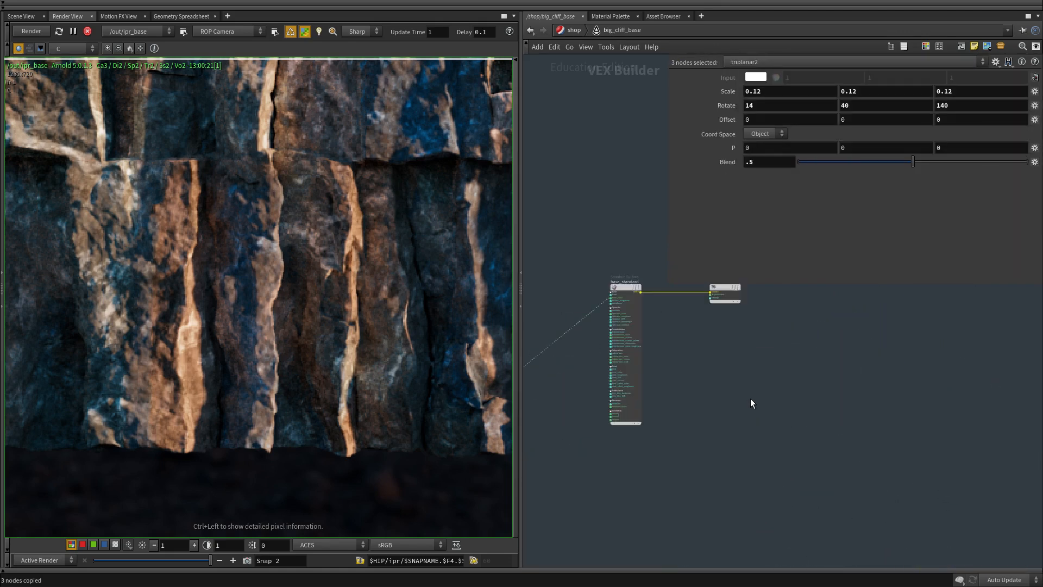
key(ctrl+v)
Move OUT_material clear of the pasted nodes, connect triplanar4's rgb output to its surface input, and check the cliff render.
middle_drag(858, 347, 728, 395)
drag(596, 331, 855, 389)
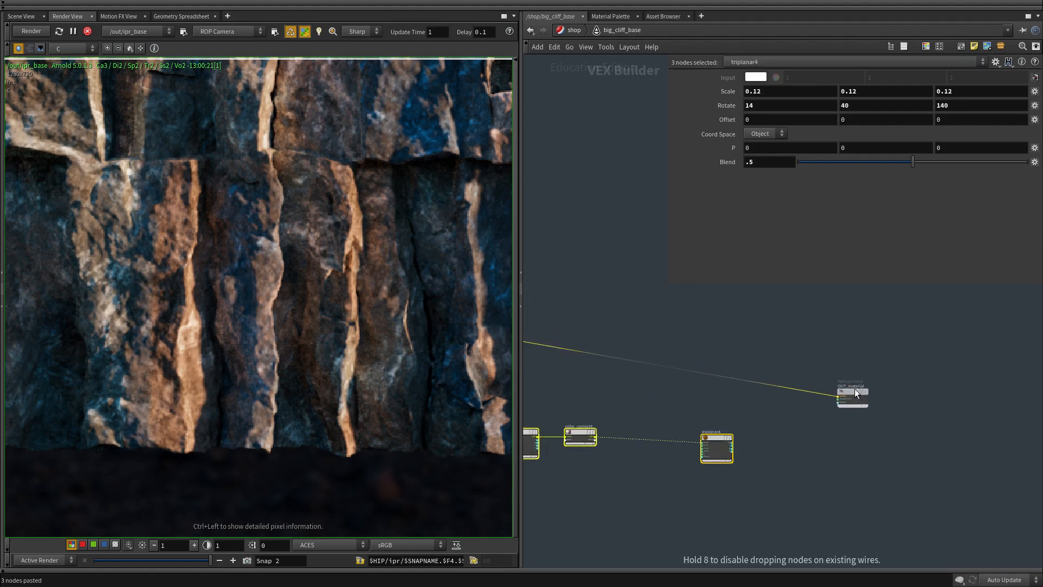
scroll(774, 446, up, 3)
click(673, 422)
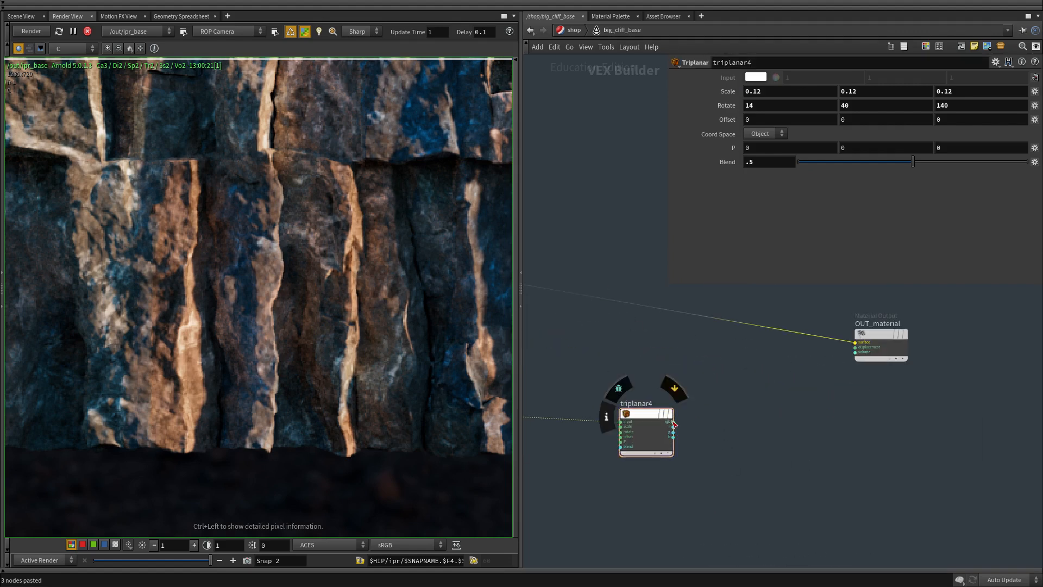
click(856, 342)
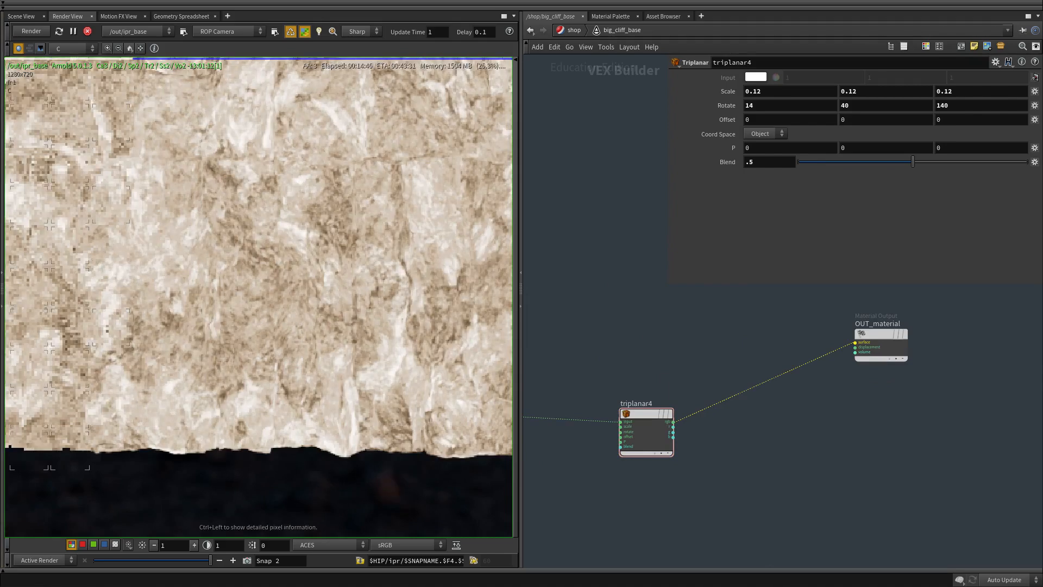
scroll(388, 341, down, 5)
scroll(326, 306, up, 2)
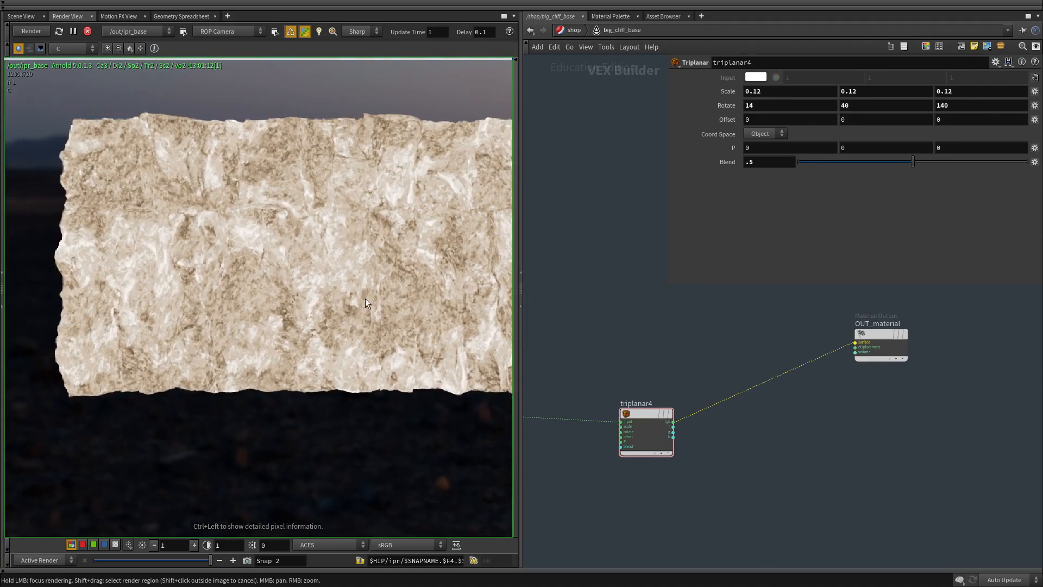
scroll(679, 458, down, 1)
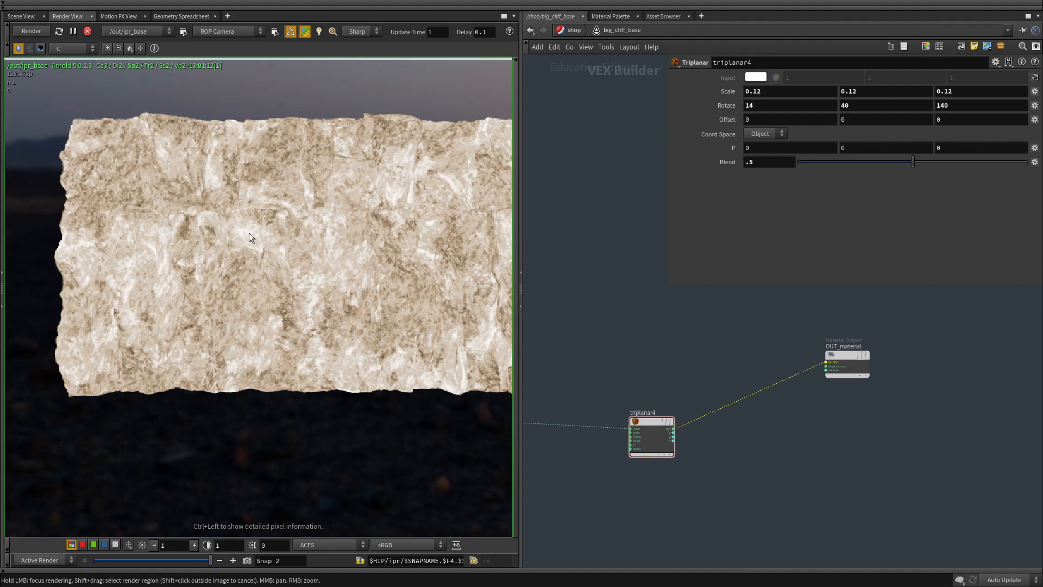
Reposition the pasted texture branch so that image2, color_correct4 and triplanar4 sit closer together in a row.
middle_drag(616, 453, 732, 421)
scroll(733, 421, up, 2)
middle_drag(657, 422, 779, 394)
scroll(779, 394, down, 2)
drag(717, 407, 598, 353)
drag(599, 354, 695, 362)
scroll(862, 409, up, 2)
drag(887, 426, 847, 365)
middle_drag(741, 484, 755, 433)
Add a User Data RGB node below color_correct4 that reads the rest attribute.
key(Tab)
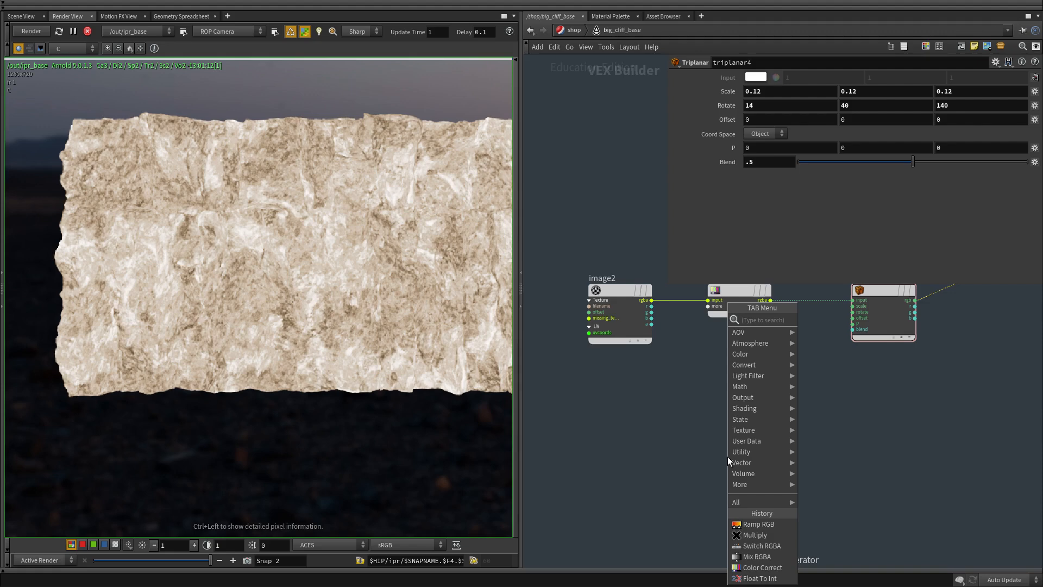
text(user)
key(Down)
key(Return)
click(728, 461)
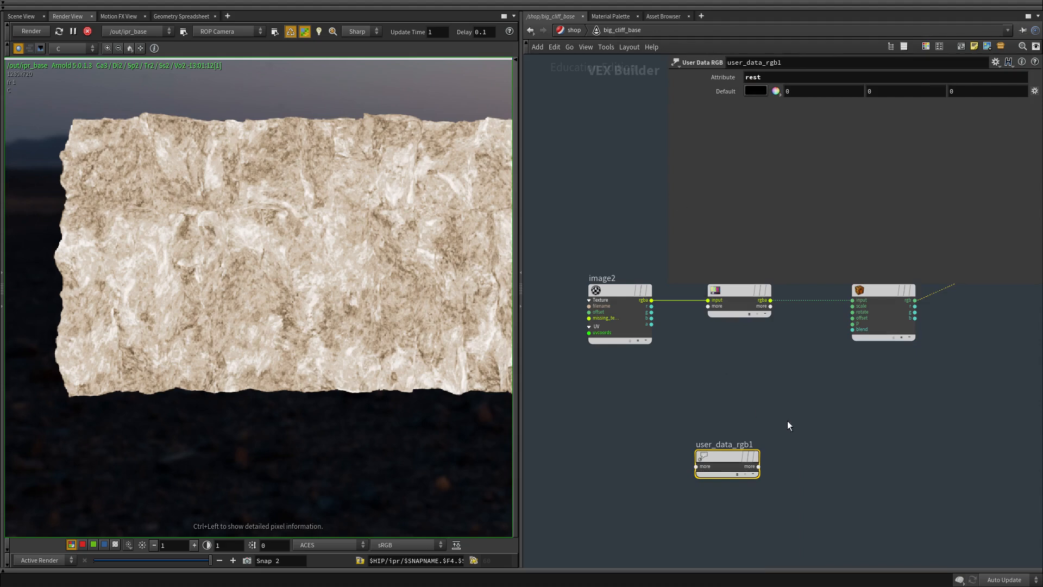
Connect user_data_rgb1's output to OUT_material's surface input to preview the rest attribute on the cliff.
middle_drag(776, 466, 637, 503)
click(622, 505)
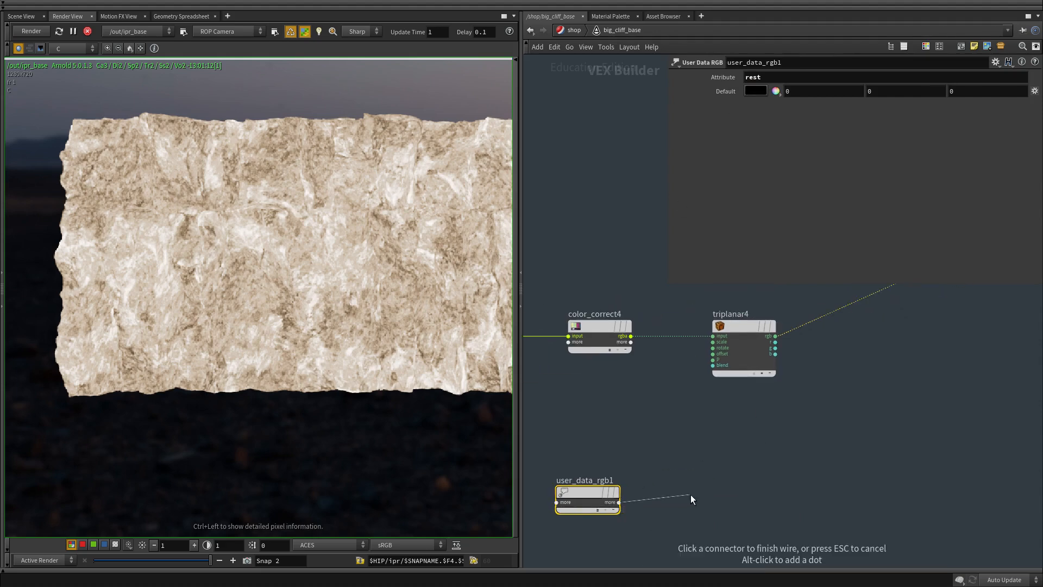
scroll(690, 495, down, 2)
scroll(899, 354, up, 3)
click(881, 300)
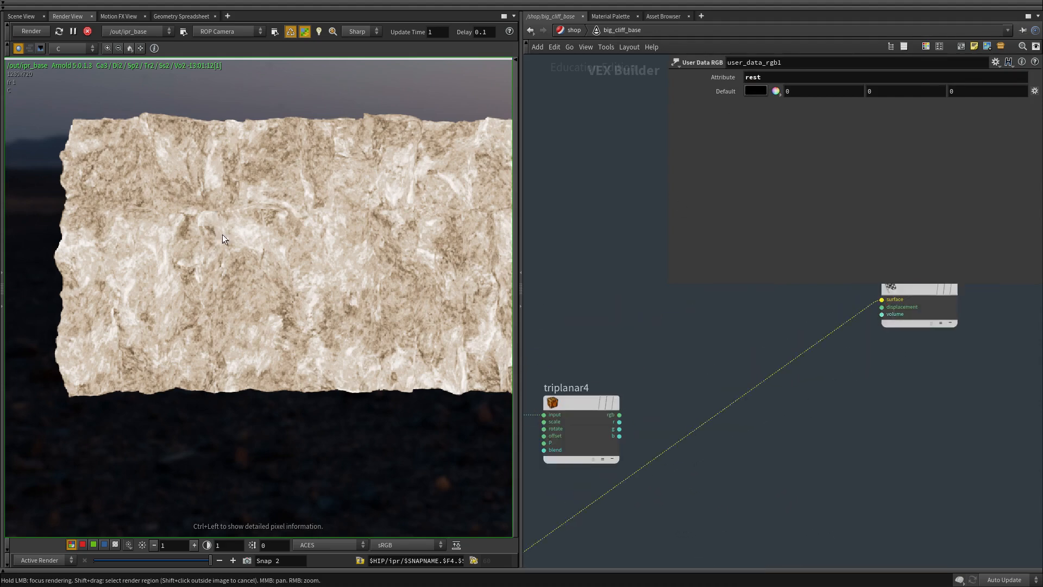
scroll(672, 437, down, 2)
middle_drag(694, 487, 823, 426)
middle_drag(863, 378, 775, 430)
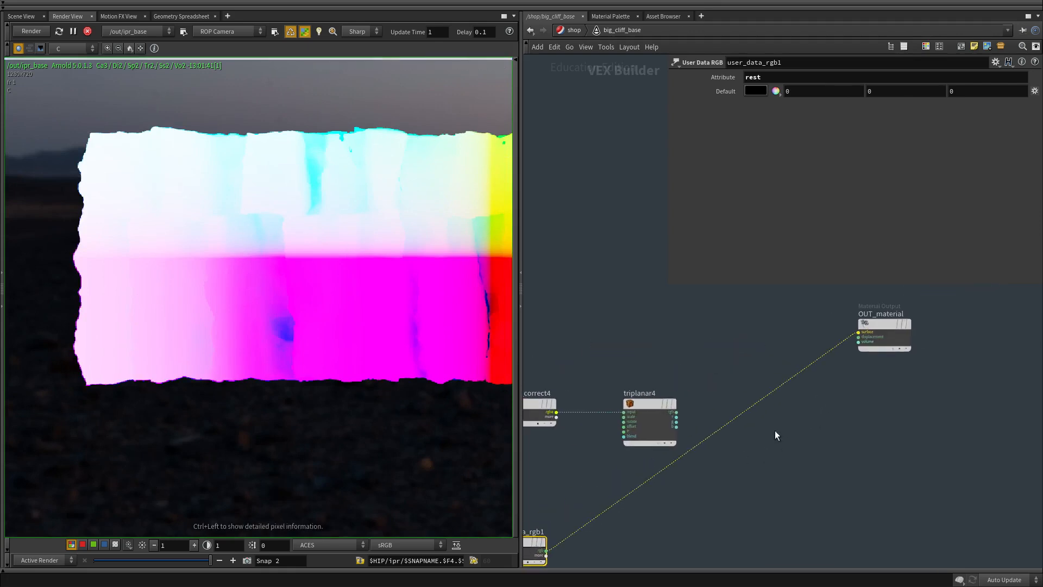
Reconnect triplanar4's rgb output to OUT_material's surface input in place of user_data_rgb1.
click(859, 332)
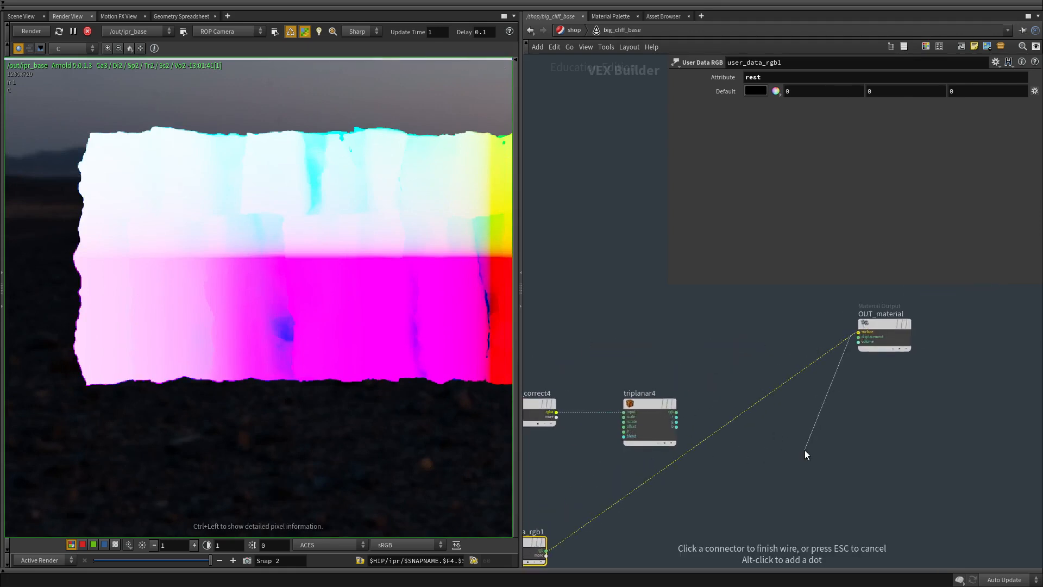
click(676, 412)
scroll(773, 402, up, 1)
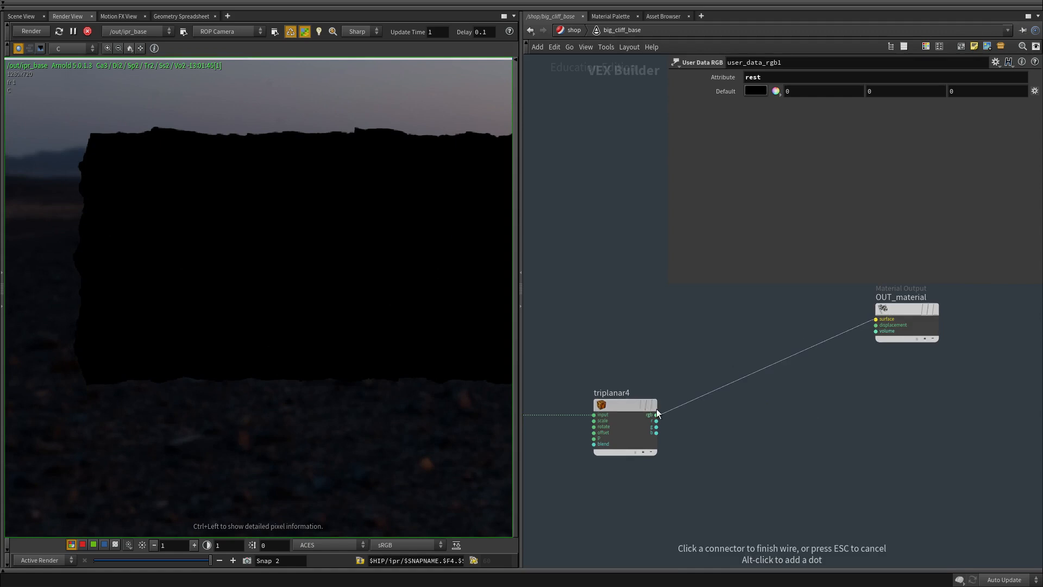
click(656, 414)
middle_drag(606, 434, 704, 366)
scroll(703, 367, up, 2)
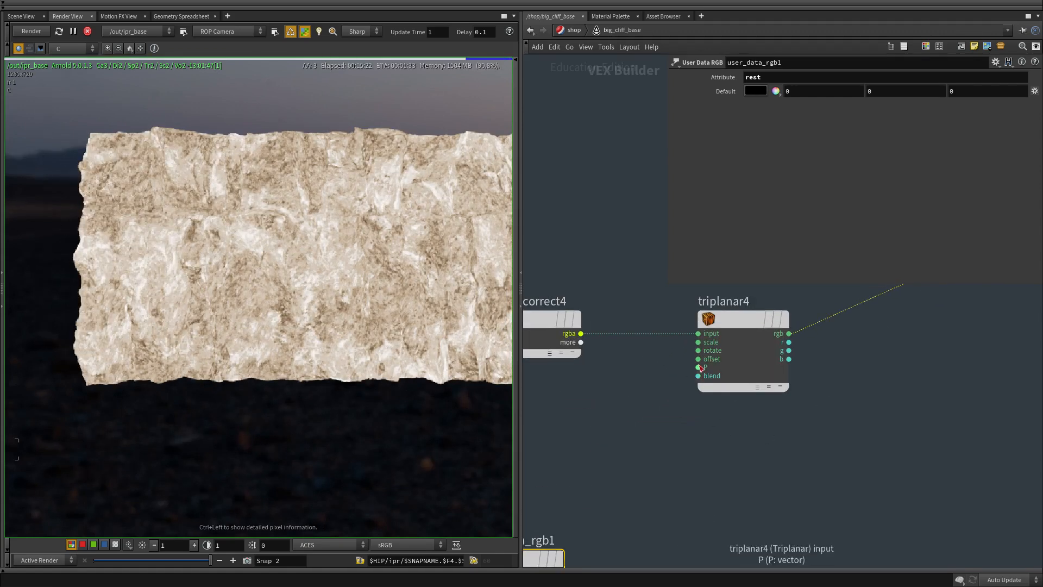
Connect the rgb output of user_data_rgb1 to the P input of triplanar4.
click(699, 368)
scroll(700, 368, down, 4)
scroll(625, 459, up, 2)
click(631, 475)
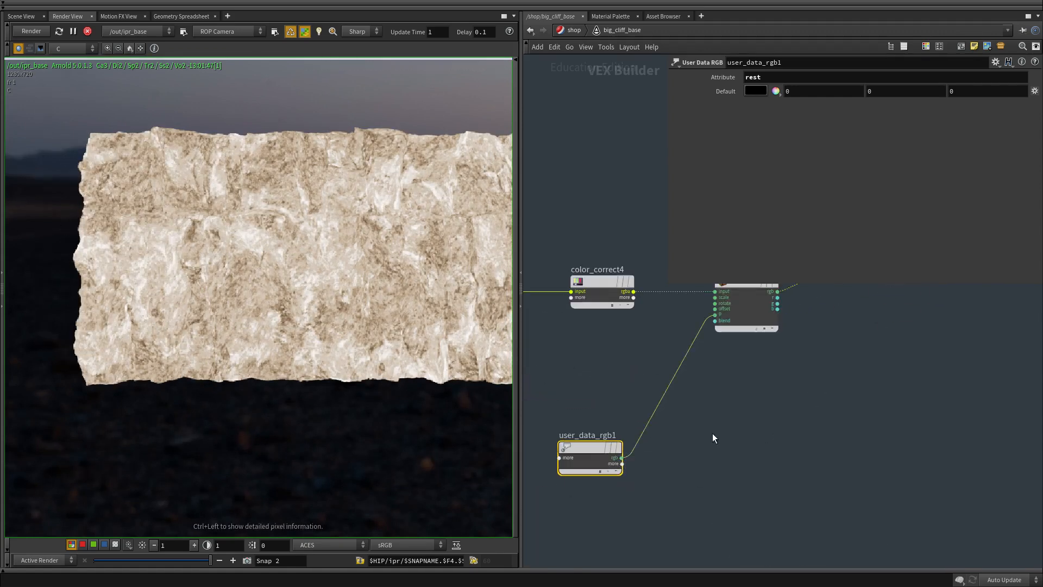
scroll(706, 434, down, 2)
scroll(684, 451, up, 2)
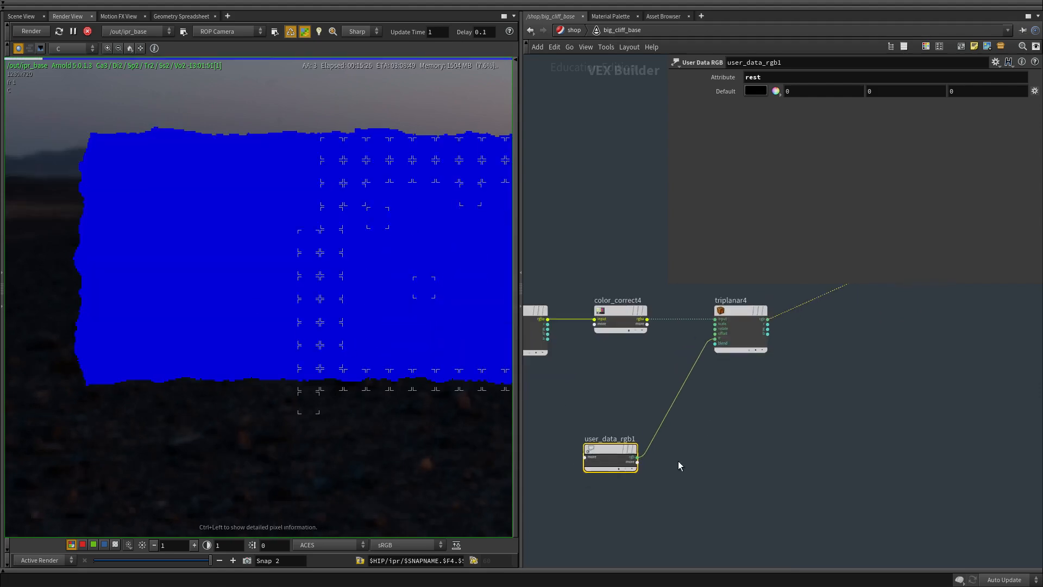
Insert an RGB To Vector node on the wire between user_data_rgb1 and triplanar4's P input.
key(Tab)
text(rg)
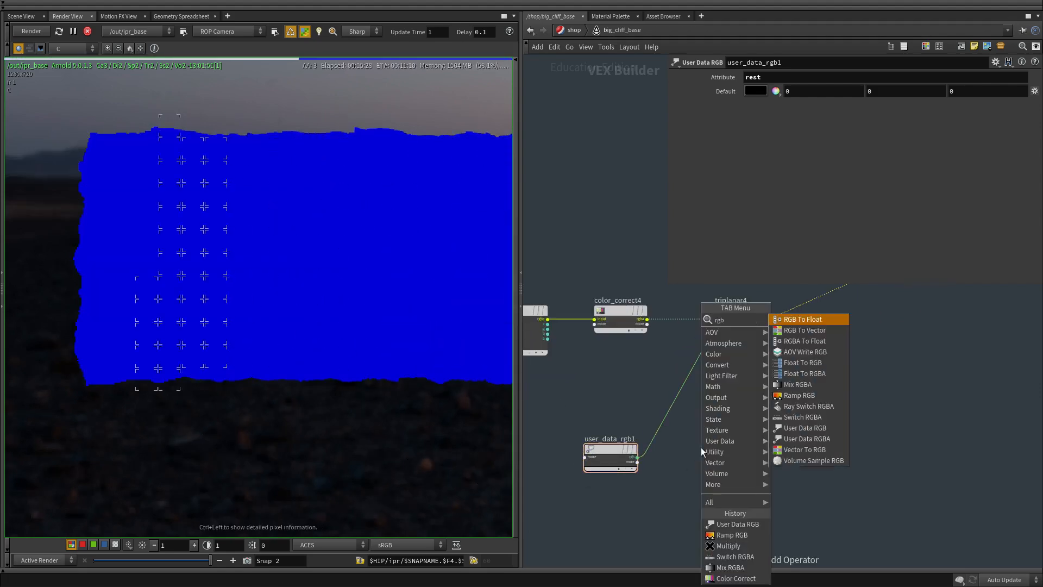
text(b)
key(Down)
key(Return)
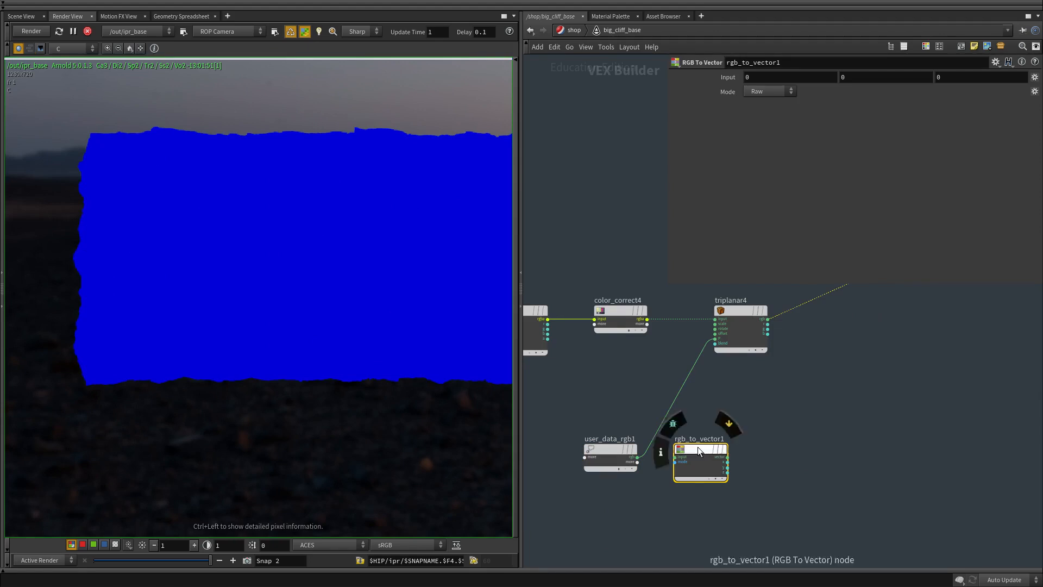
click(705, 410)
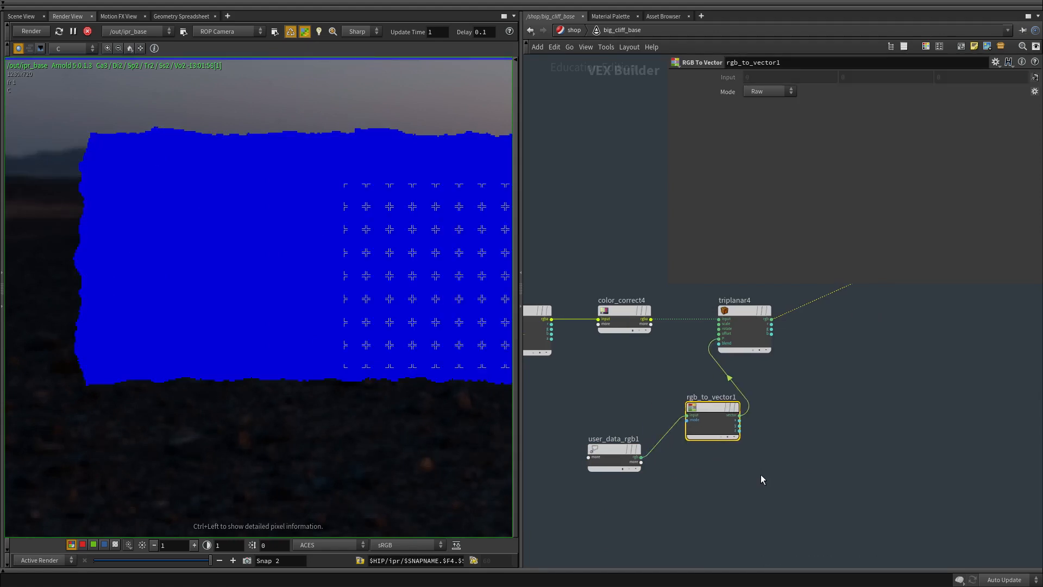
scroll(627, 347, up, 2)
middle_drag(627, 348, 592, 396)
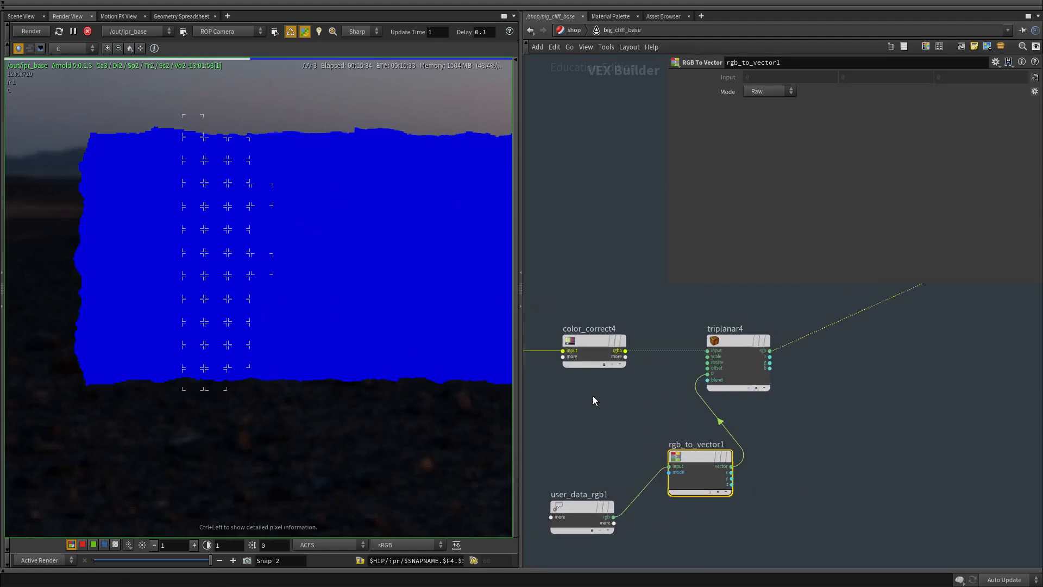
Expand the color_correct4 node to expose all of its input connectors.
click(594, 346)
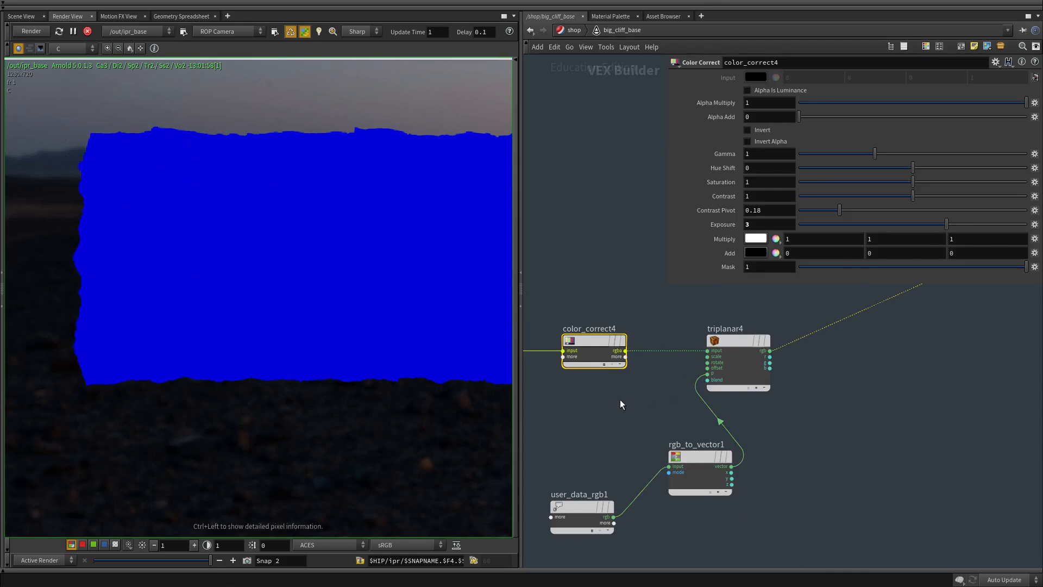
middle_drag(641, 356, 669, 377)
scroll(601, 338, up, 2)
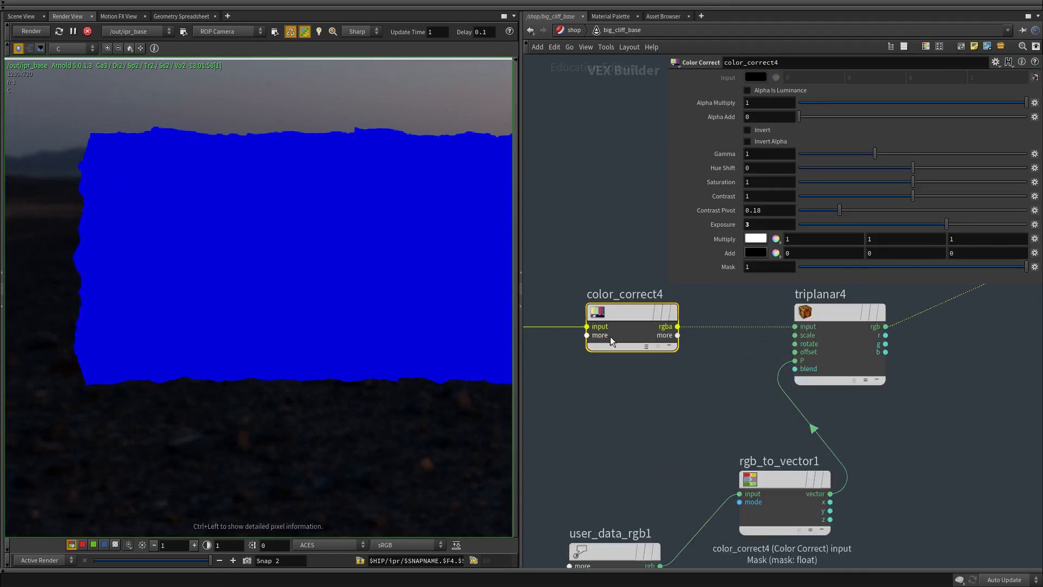
click(644, 348)
middle_drag(941, 457, 840, 414)
click(765, 337)
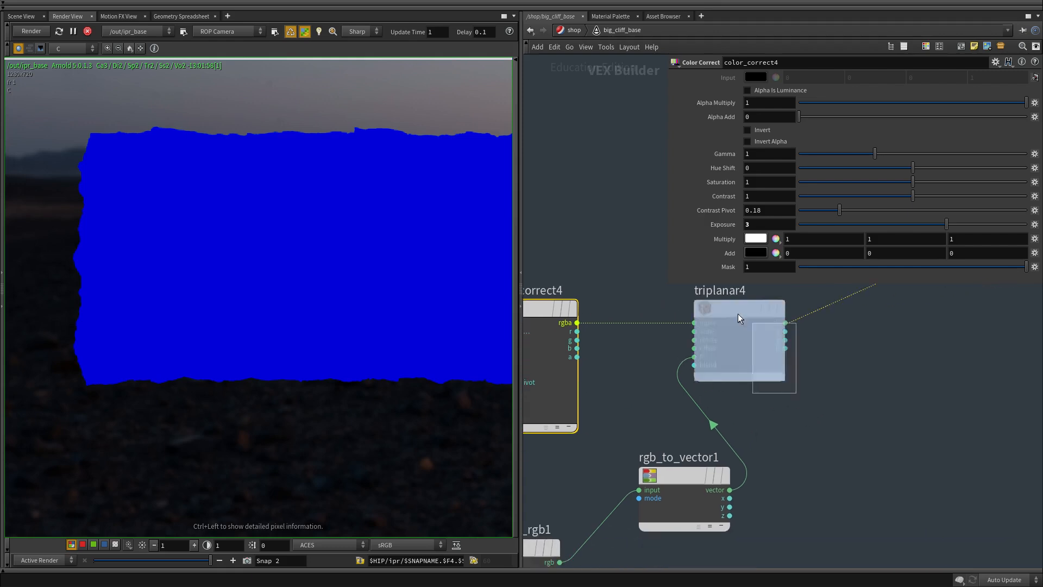
middle_drag(666, 346, 678, 314)
scroll(687, 316, down, 1)
middle_drag(736, 359, 760, 407)
click(725, 472)
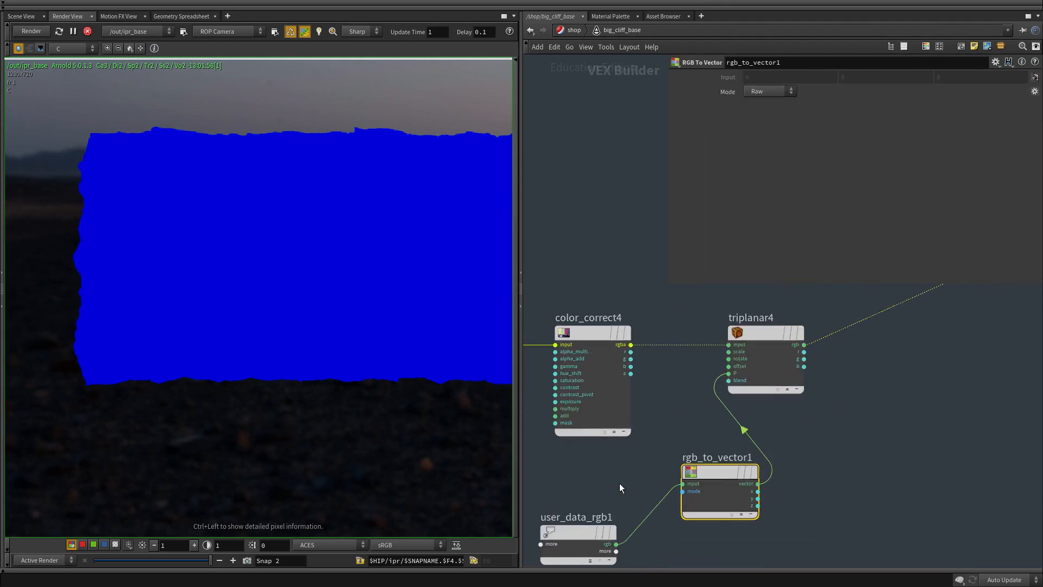
Disconnect rgb_to_vector1 from triplanar4 and move it together with user_data_rgb1 below the texture node chain.
middle_drag(620, 483, 678, 376)
drag(771, 369, 717, 429)
drag(771, 498, 655, 432)
middle_drag(702, 439, 549, 537)
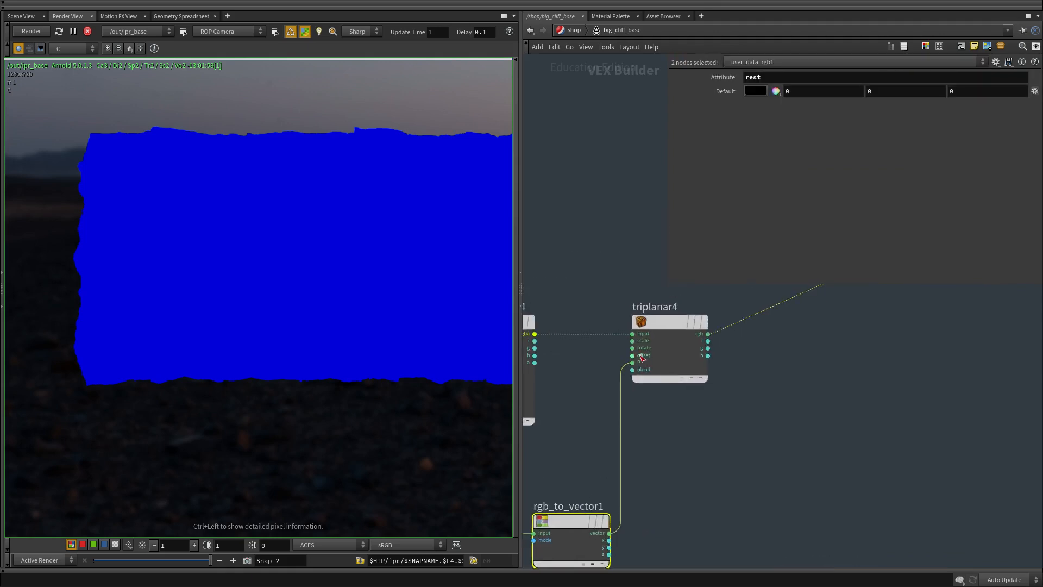
click(670, 325)
middle_drag(756, 91, 817, 95)
key(ctrl+z)
scroll(688, 400, down, 2)
middle_drag(687, 400, 793, 347)
drag(793, 347, 653, 497)
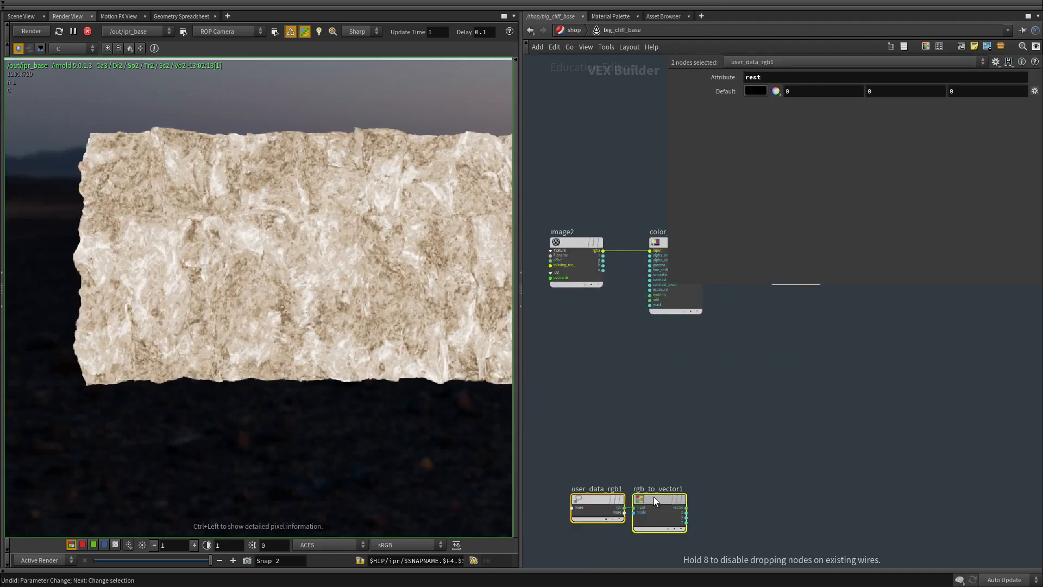
Add a Noise node below the triplanar chain and preview it by wiring its rgb output into OUT_material's surface.
middle_drag(727, 407, 701, 451)
click(700, 451)
key(Tab)
text(noise)
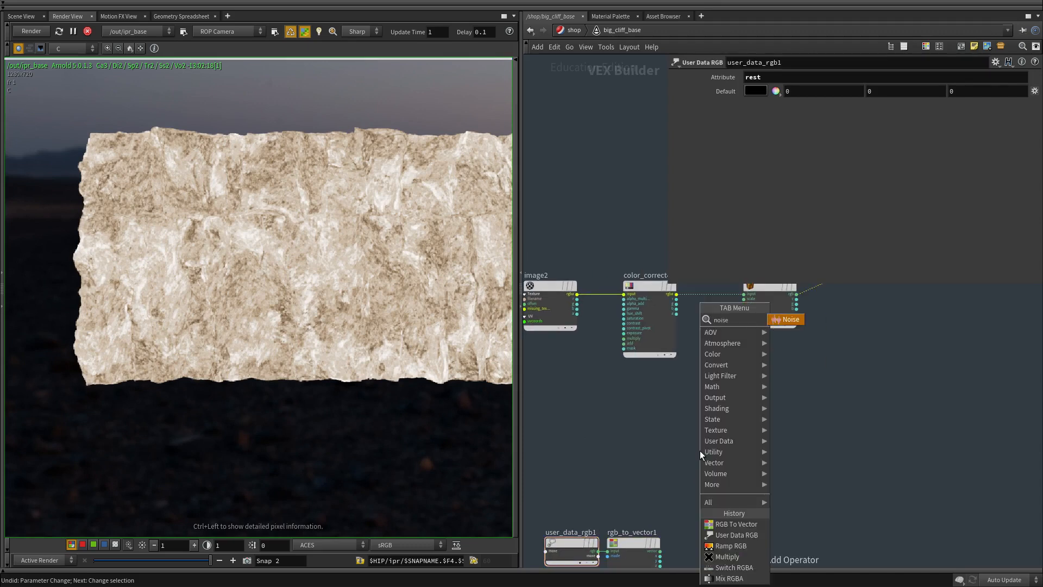
key(Return)
click(727, 460)
scroll(746, 483, down, 4)
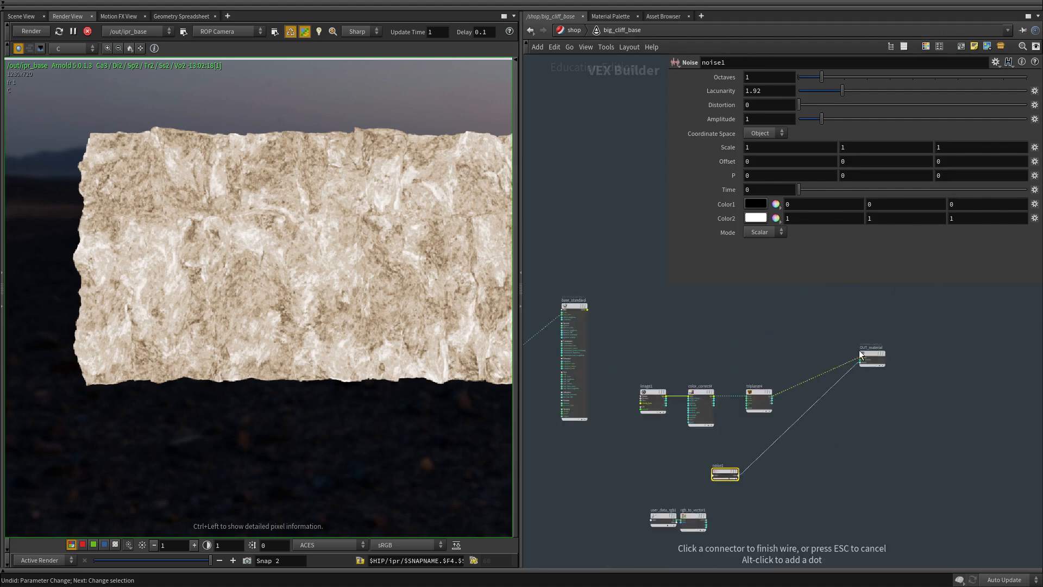
scroll(858, 351, up, 3)
click(859, 364)
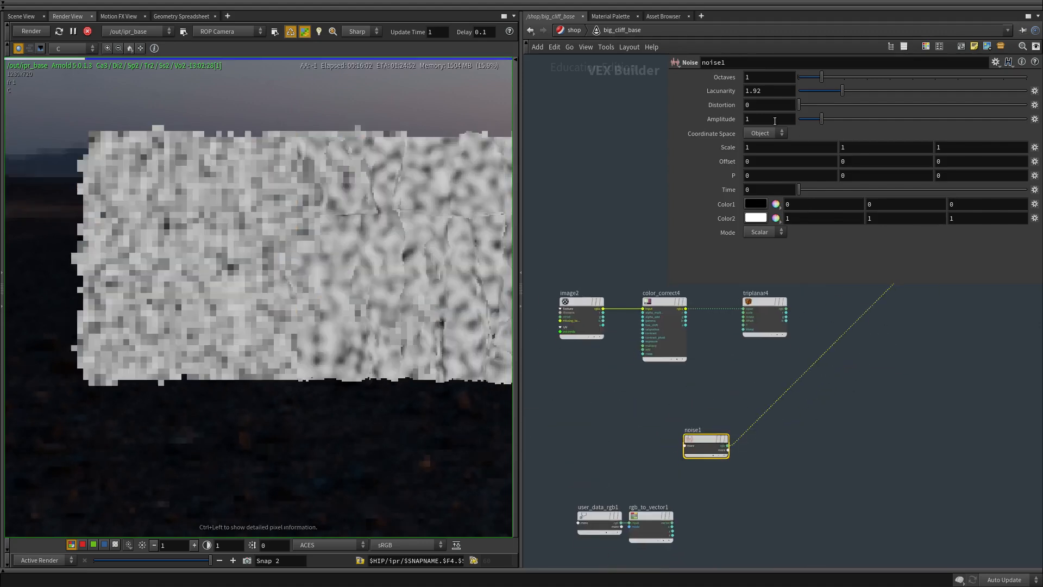
Set noise1's coordinate space to World and its mode to Vector.
click(767, 133)
click(763, 144)
click(764, 232)
click(761, 243)
Connect noise1's rgb output to triplanar4's offset input and wire triplanar4 back into OUT_material's surface.
scroll(288, 308, up, 2)
scroll(701, 398, up, 2)
click(616, 457)
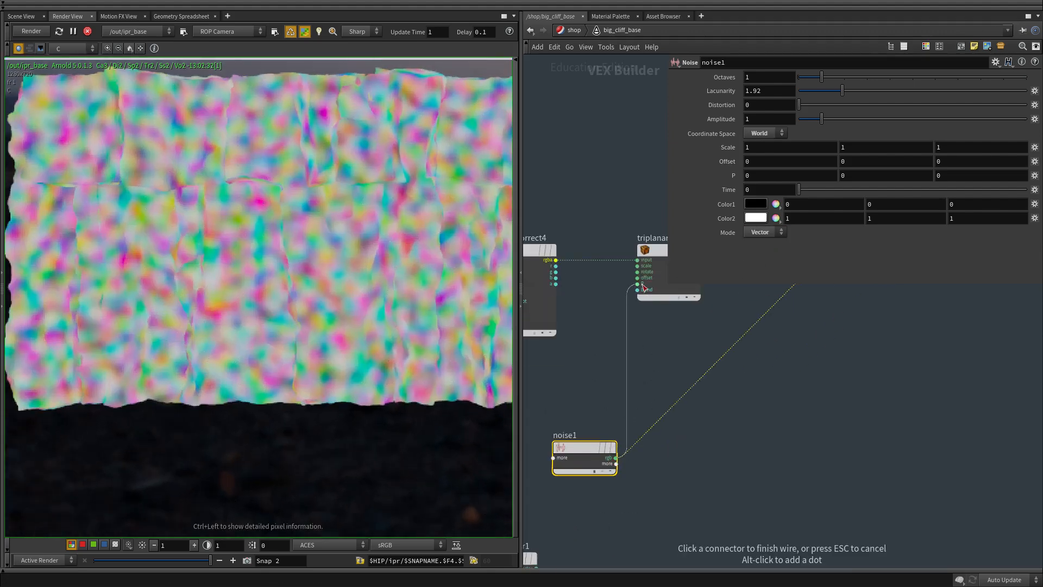
click(639, 278)
middle_drag(696, 370, 616, 496)
click(840, 291)
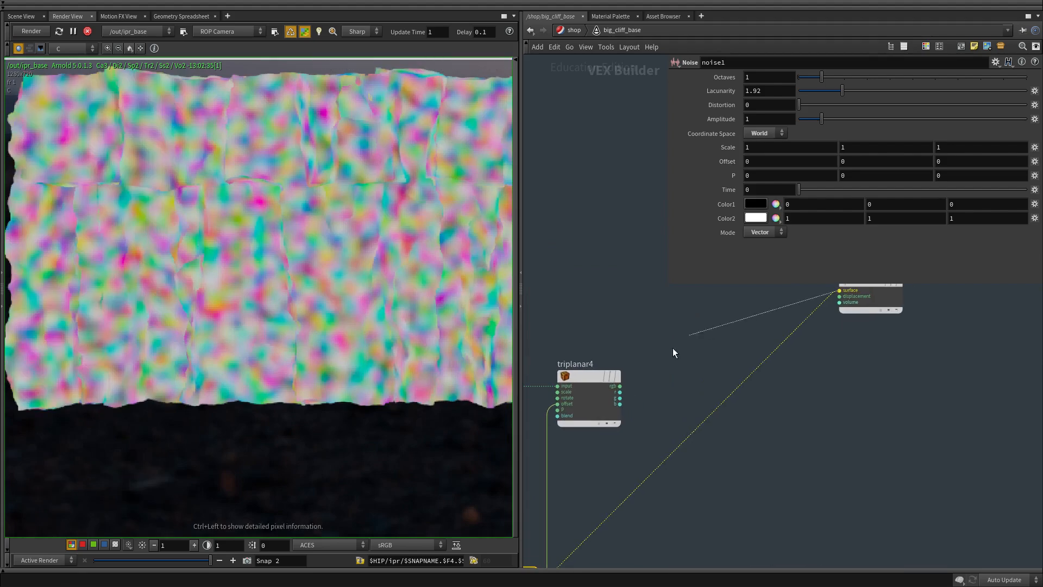
click(622, 386)
middle_drag(646, 453, 767, 404)
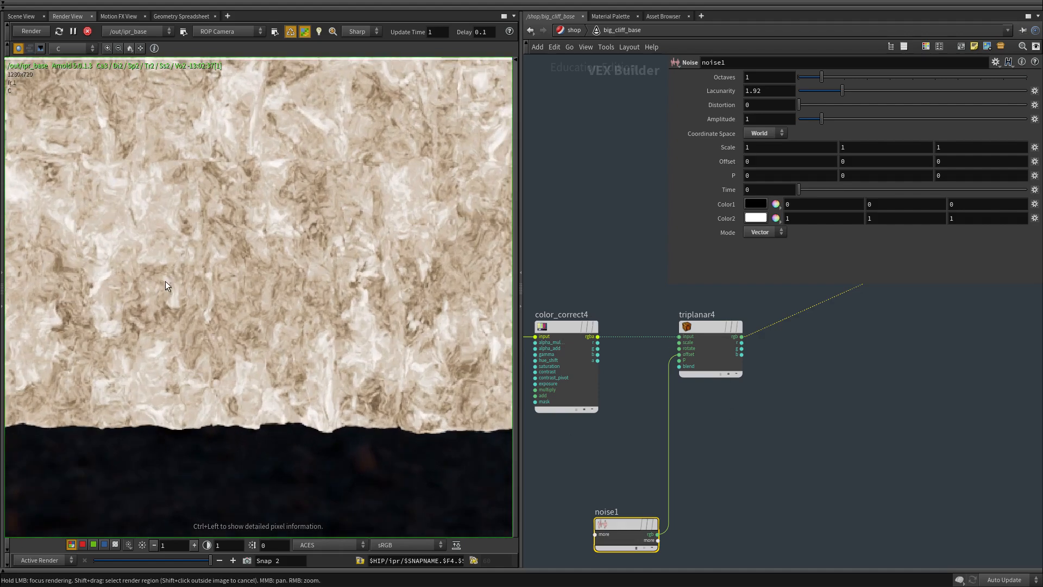
Try uniform noise1 scale values of 15 and 8 and compare the rendered texture distortion.
middle_drag(722, 402, 759, 363)
drag(659, 493, 620, 446)
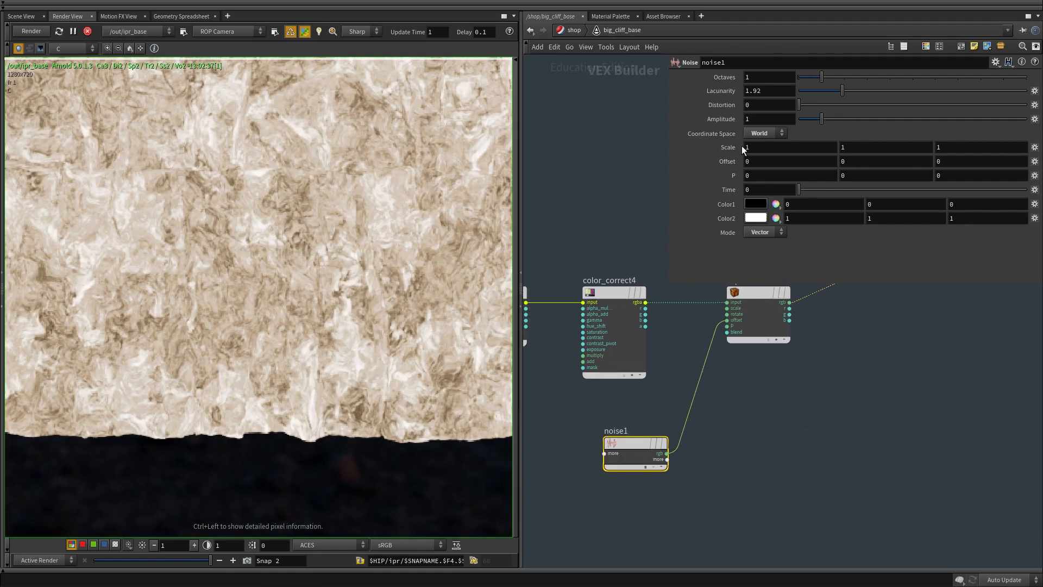
middle_drag(706, 148, 788, 133)
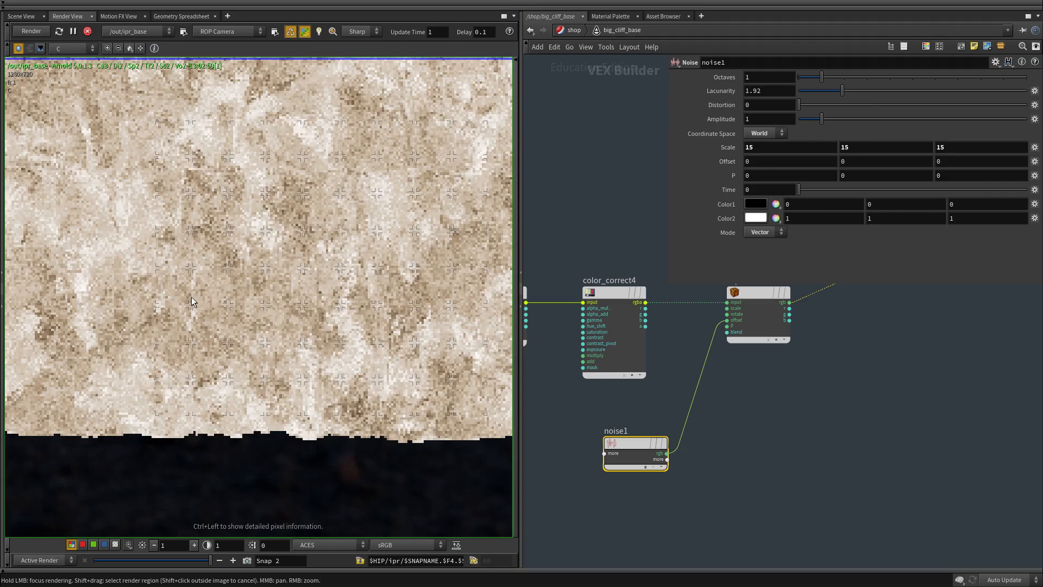
middle_drag(203, 305, 290, 347)
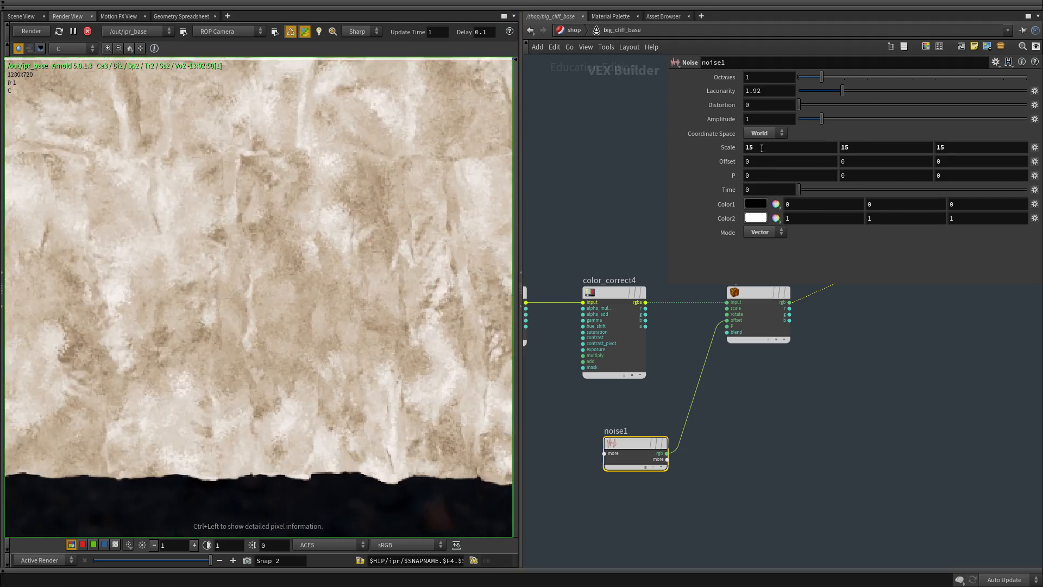
ctrl+middle_click(727, 150)
middle_drag(728, 150, 767, 122)
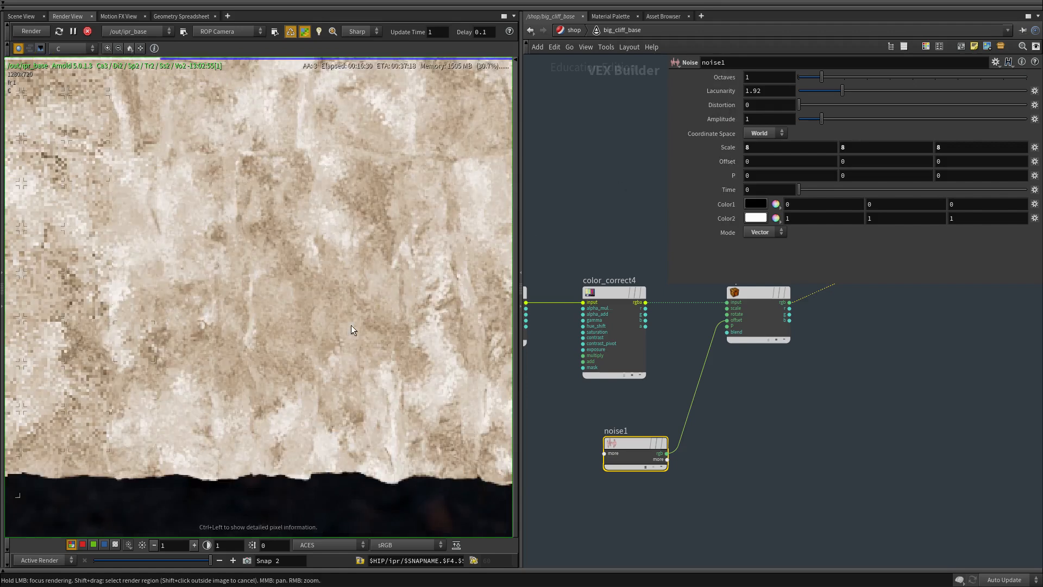
middle_drag(250, 330, 258, 333)
Wire noise1's rgb output directly into OUT_material's surface to preview the noise pattern.
scroll(722, 453, down, 3)
middle_drag(722, 453, 666, 466)
scroll(666, 466, up, 4)
click(604, 471)
scroll(803, 441, down, 3)
scroll(924, 285, up, 2)
middle_drag(924, 285, 927, 301)
click(927, 306)
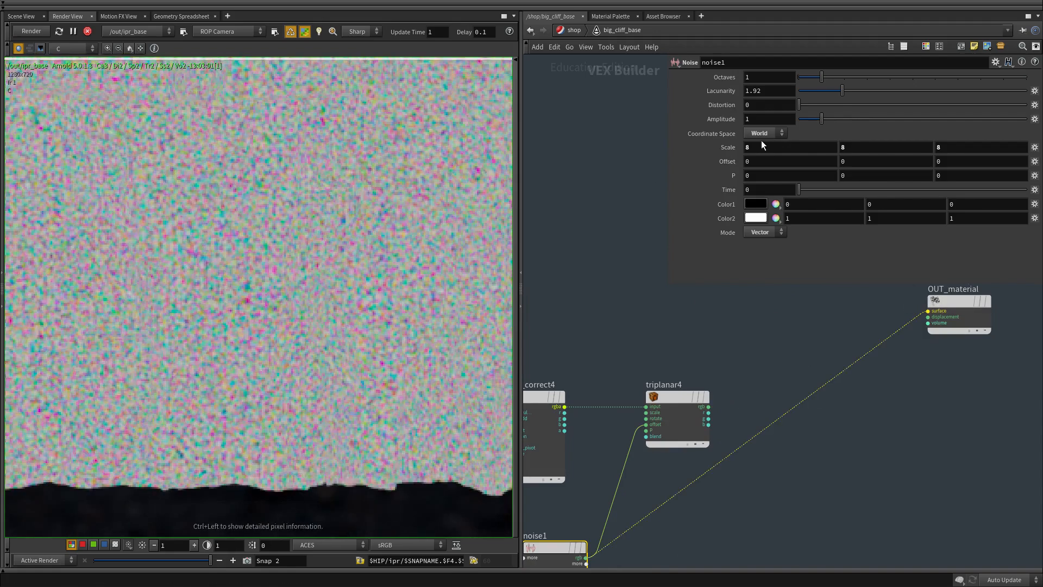
Set noise1's scale to 2 on all axes, octaves to 4, lacunarity to 2.65 and distortion to 0.67.
text(2)
key(Return)
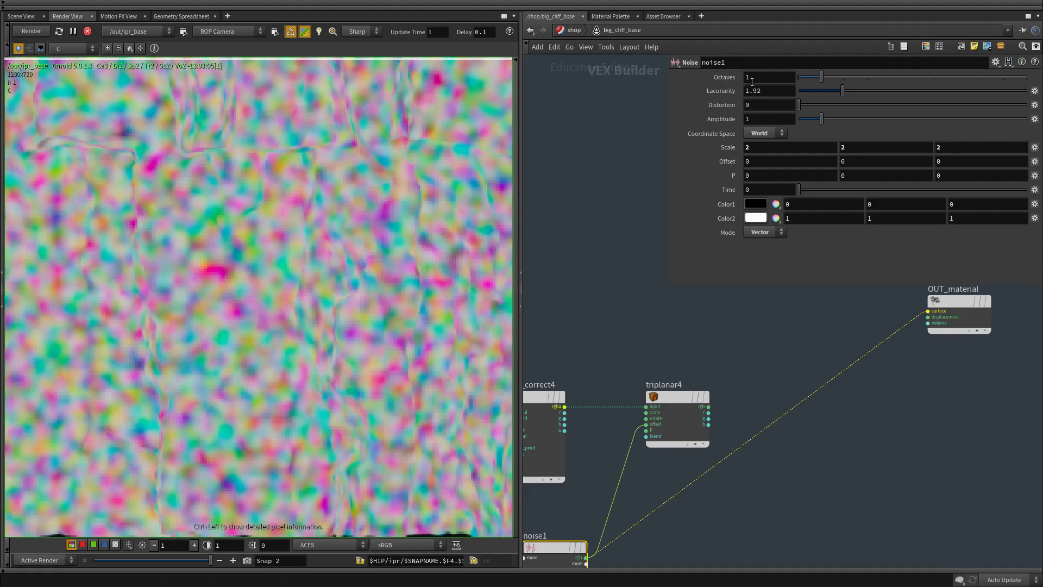
key(Return)
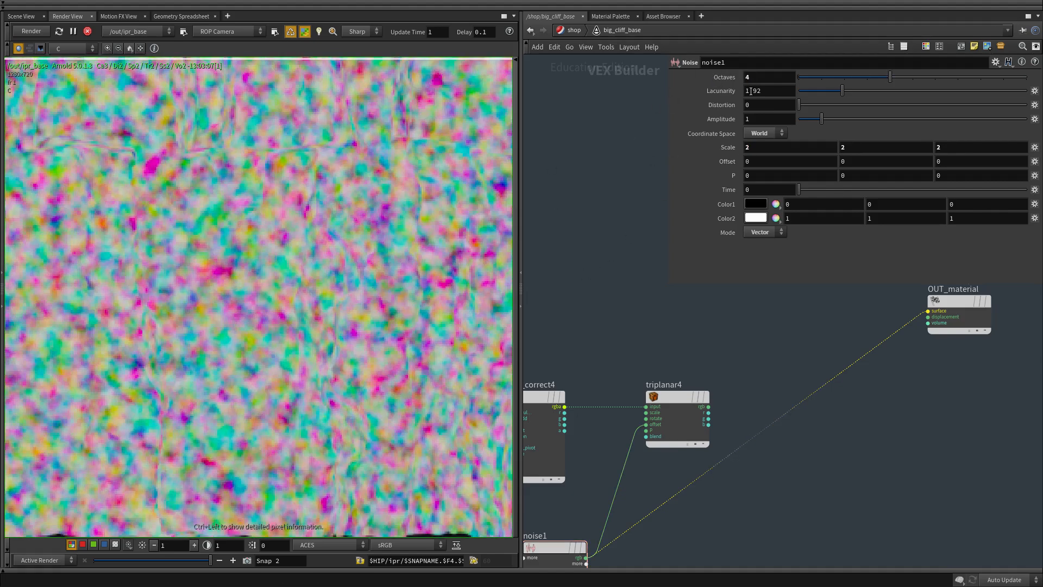
drag(799, 104, 859, 90)
Reconnect triplanar4's rgb output to the surface input of OUT_material.
scroll(756, 325, down, 2)
click(891, 299)
click(710, 378)
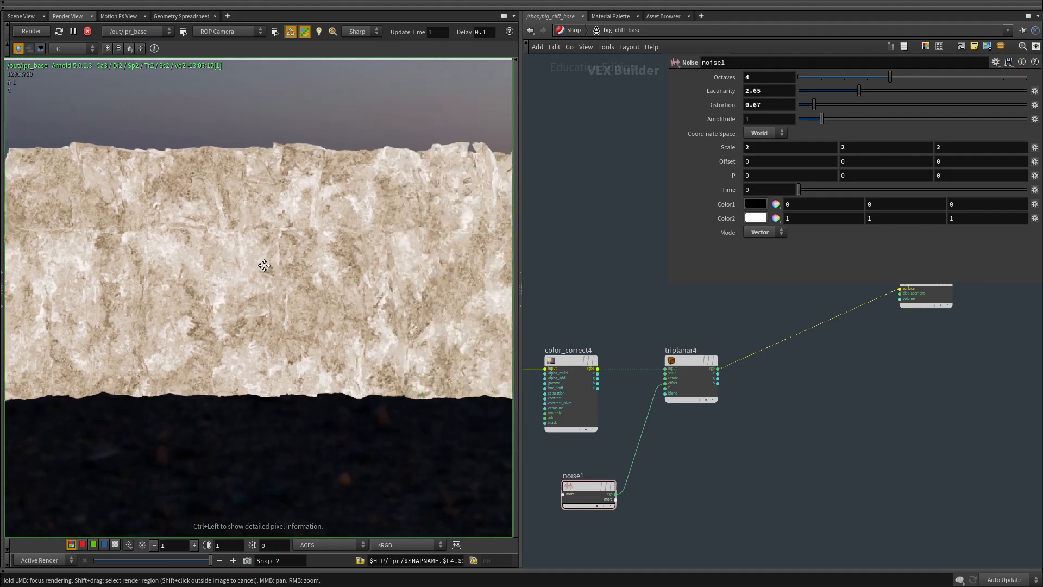
Move user_data_rgb1 away from rgb_to_vector1 to leave a wider gap between the two nodes.
scroll(733, 426, down, 3)
middle_drag(691, 476, 728, 442)
scroll(728, 443, up, 3)
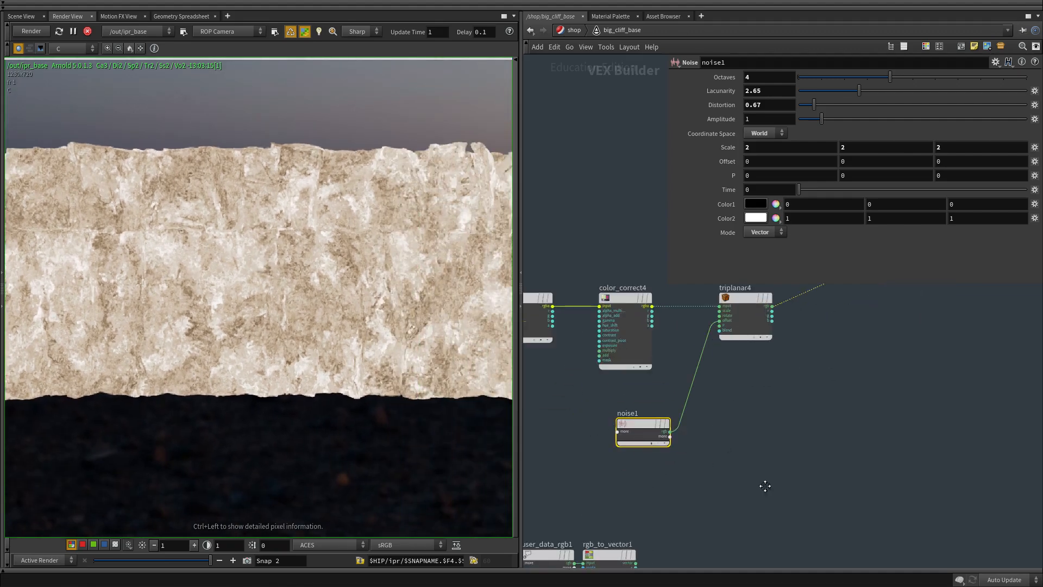
middle_drag(765, 485, 782, 464)
middle_drag(701, 474, 726, 415)
drag(628, 432, 592, 544)
click(706, 361)
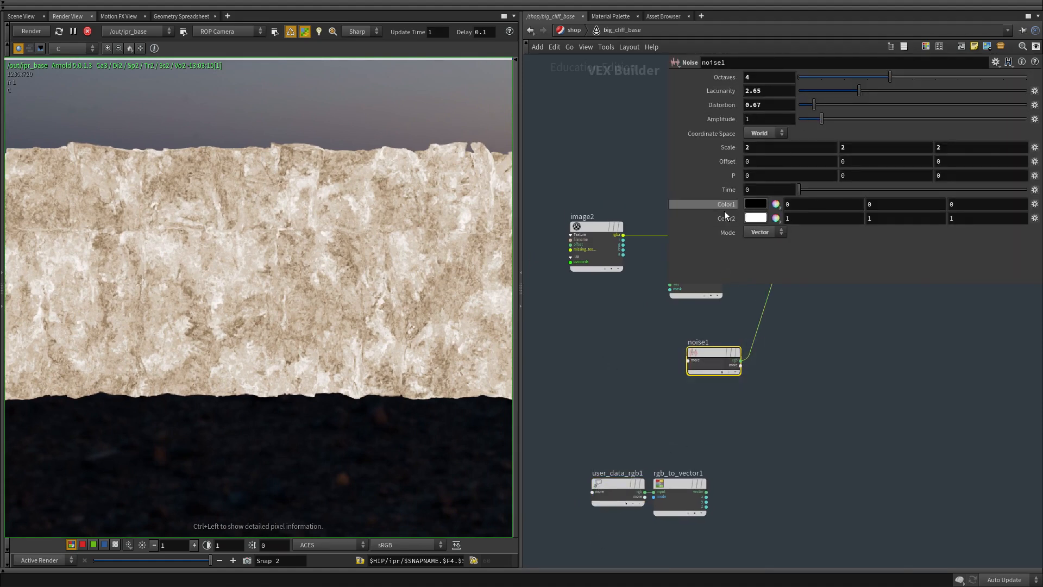
drag(607, 478, 548, 471)
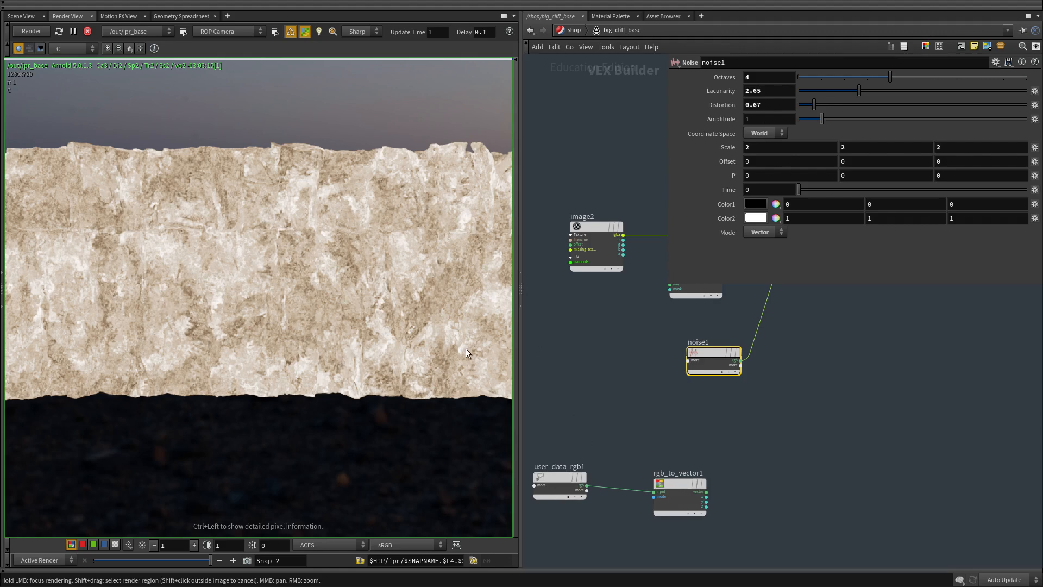
Connect user_data_rgb1's rgb output to noise1's P input and check the updated render.
click(586, 485)
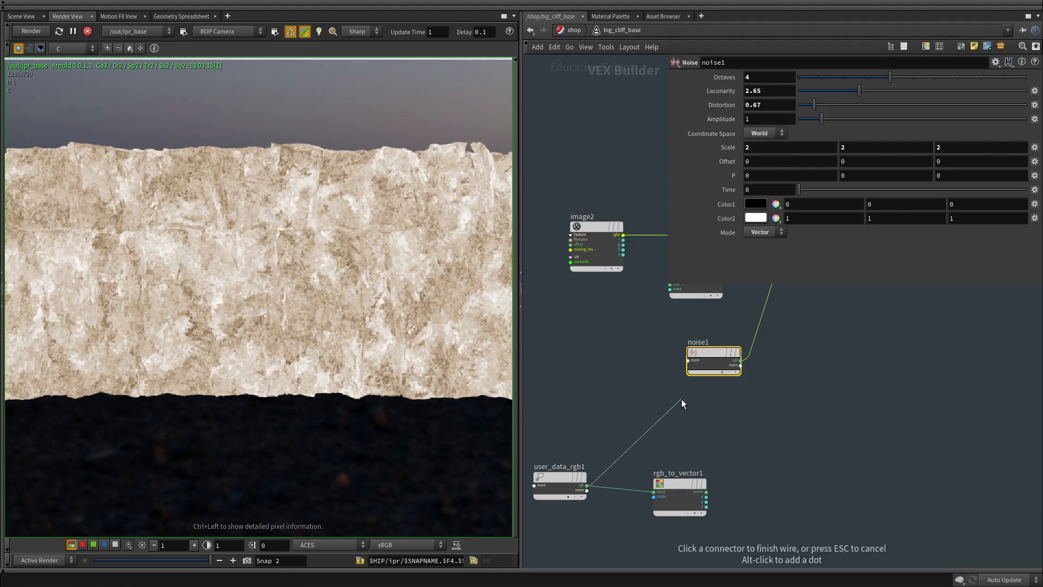
click(689, 363)
click(718, 432)
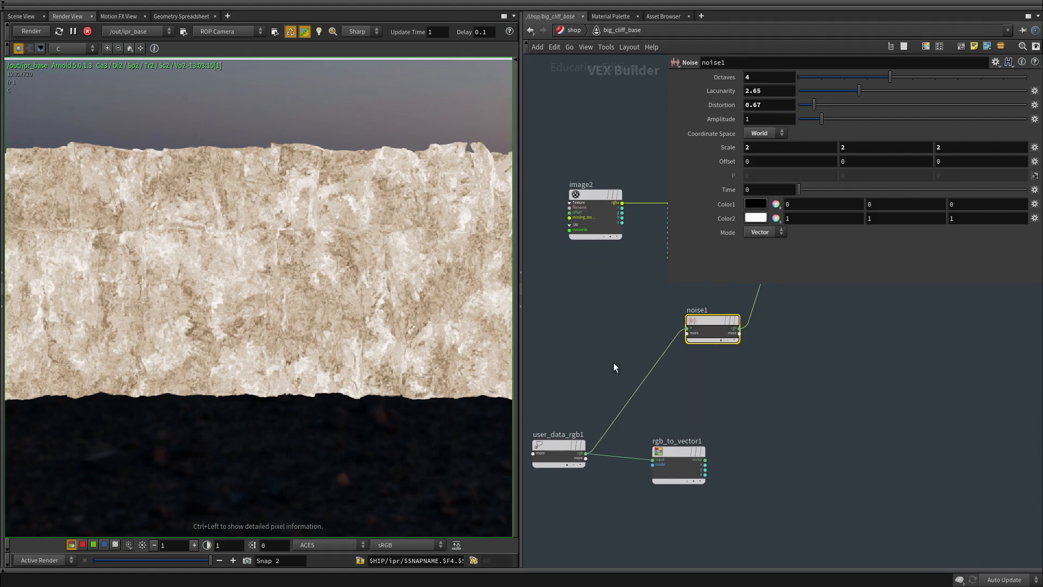
click(559, 453)
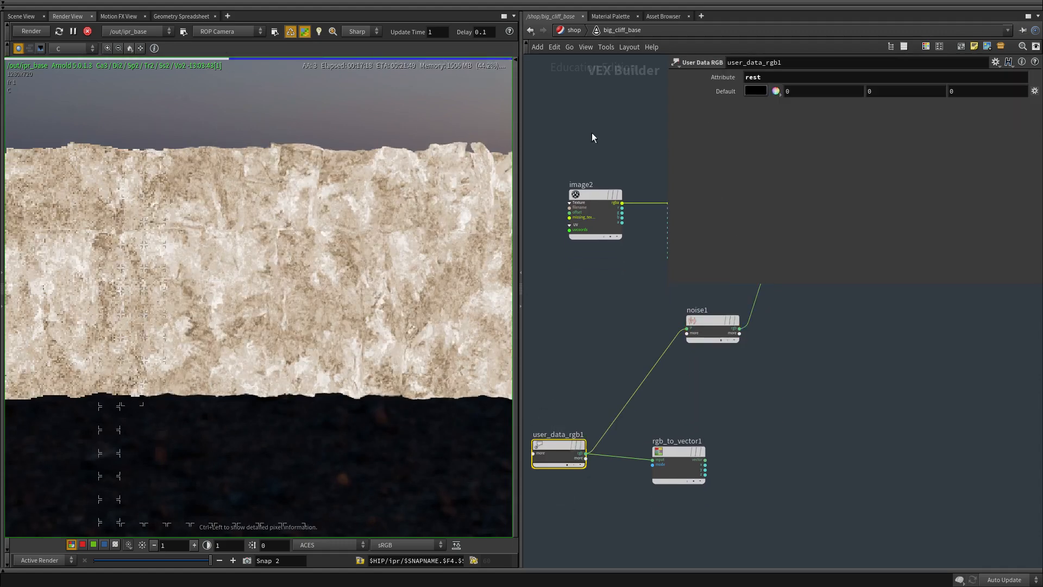
middle_drag(293, 247, 298, 283)
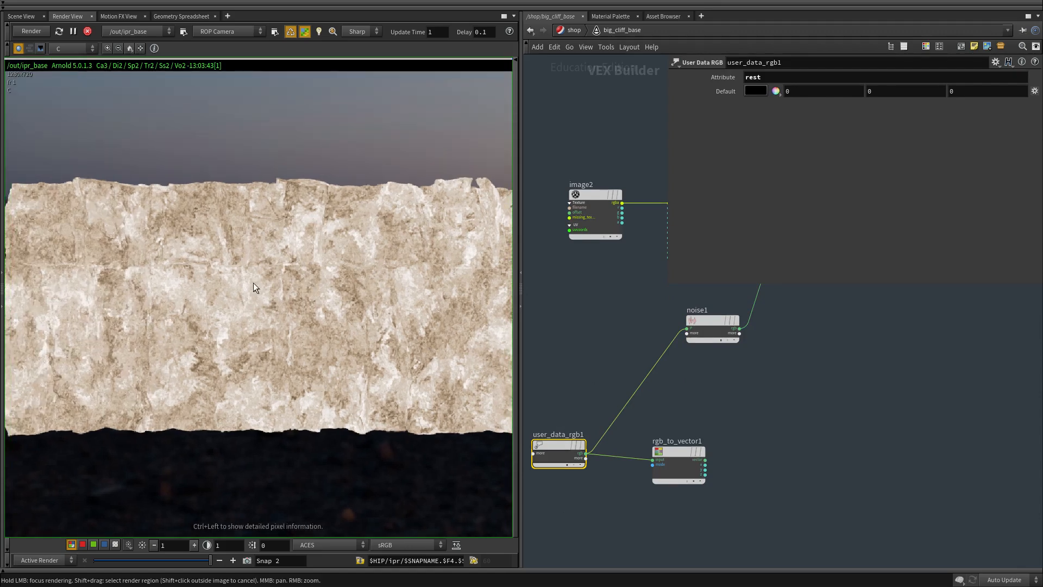
Cut the unused rgb_to_vector1 node from the shader network.
click(676, 462)
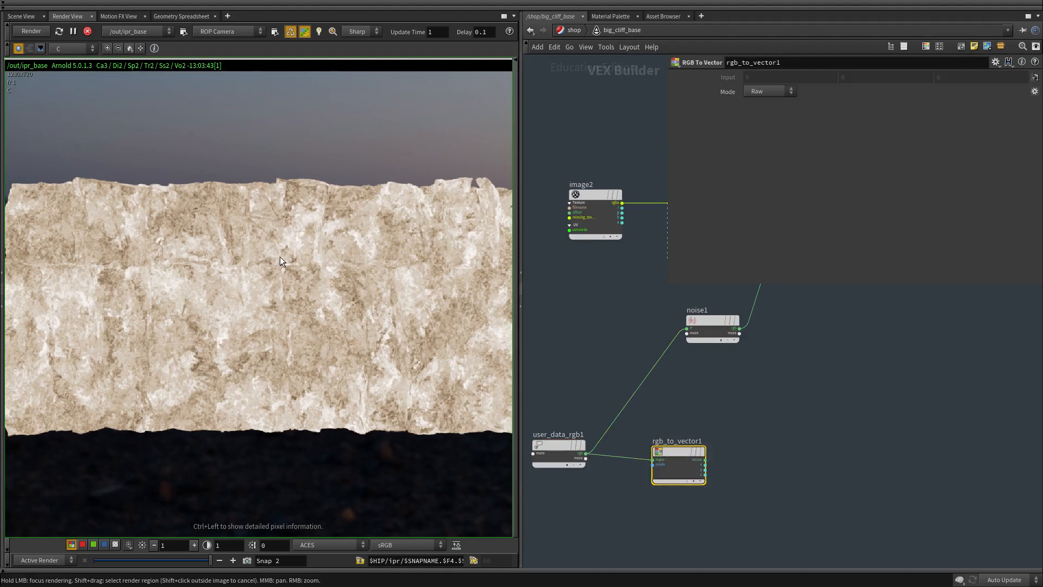
key(ctrl+x)
scroll(723, 432, down, 4)
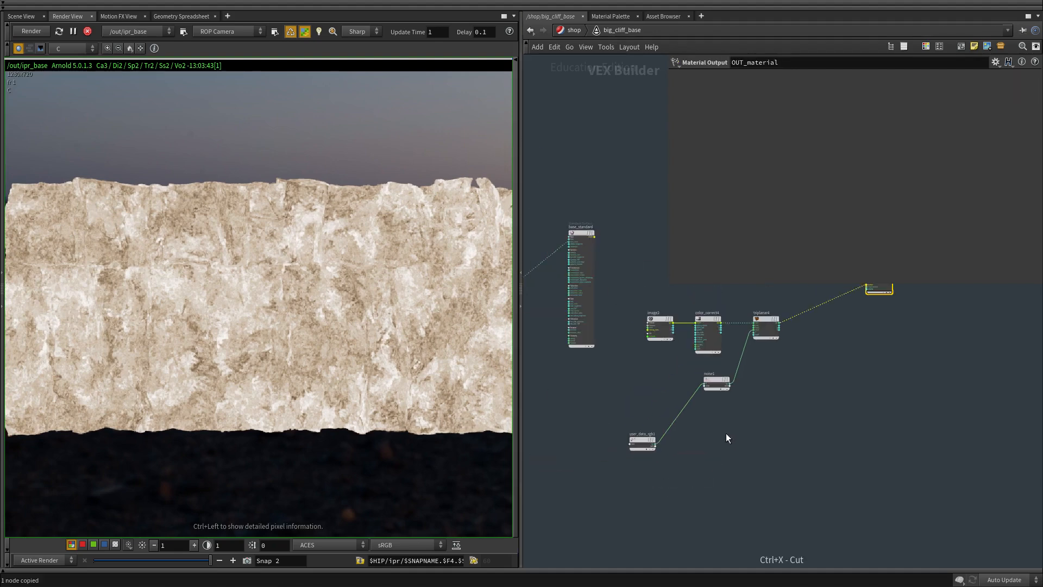
Copy noise1 together with user_data_rgb1 and paste the pair near triplanar3 in the base colour part of the network.
scroll(646, 442, up, 2)
drag(645, 442, 647, 417)
middle_drag(837, 385, 732, 476)
click(644, 444)
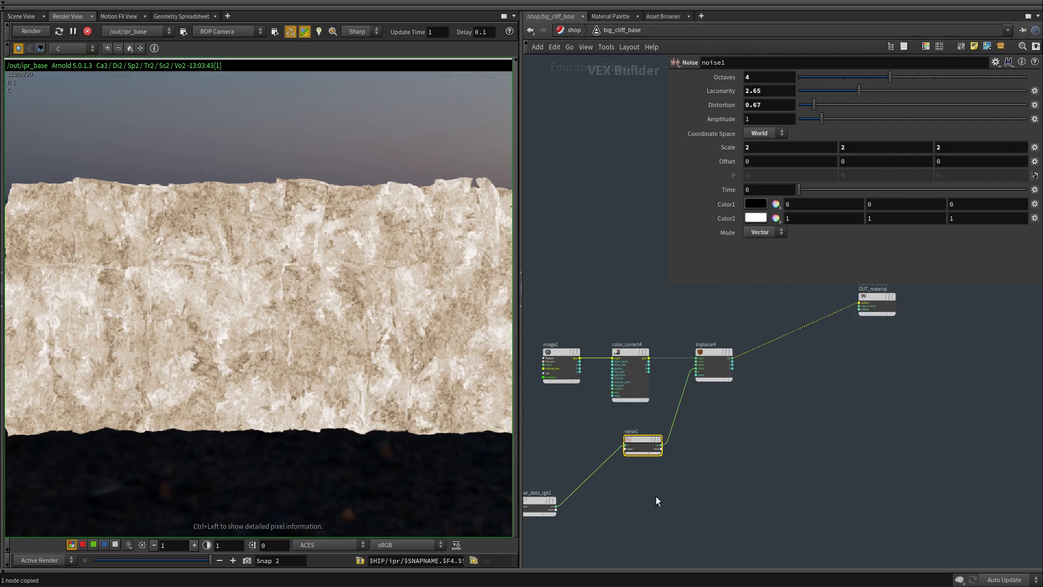
middle_drag(656, 497, 763, 438)
shift+click(647, 446)
key(ctrl+c)
scroll(740, 468, down, 3)
middle_drag(706, 489, 1011, 473)
middle_drag(837, 395, 687, 377)
scroll(686, 377, up, 2)
key(ctrl+v)
scroll(677, 377, up, 1)
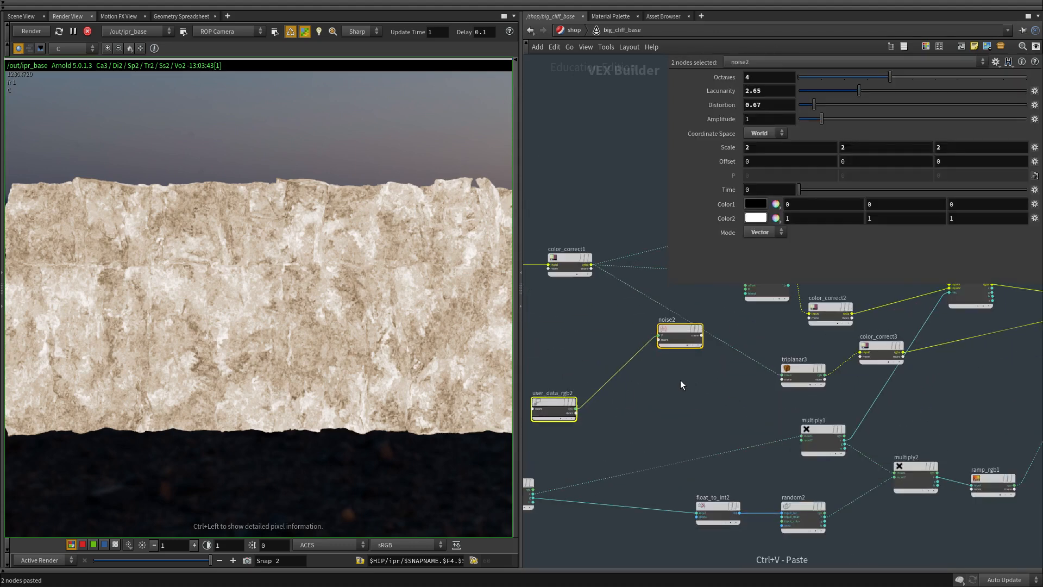
Reposition noise2 and connect its rgb output to triplanar3's offset input.
click(681, 382)
drag(669, 338, 633, 376)
scroll(692, 387, up, 2)
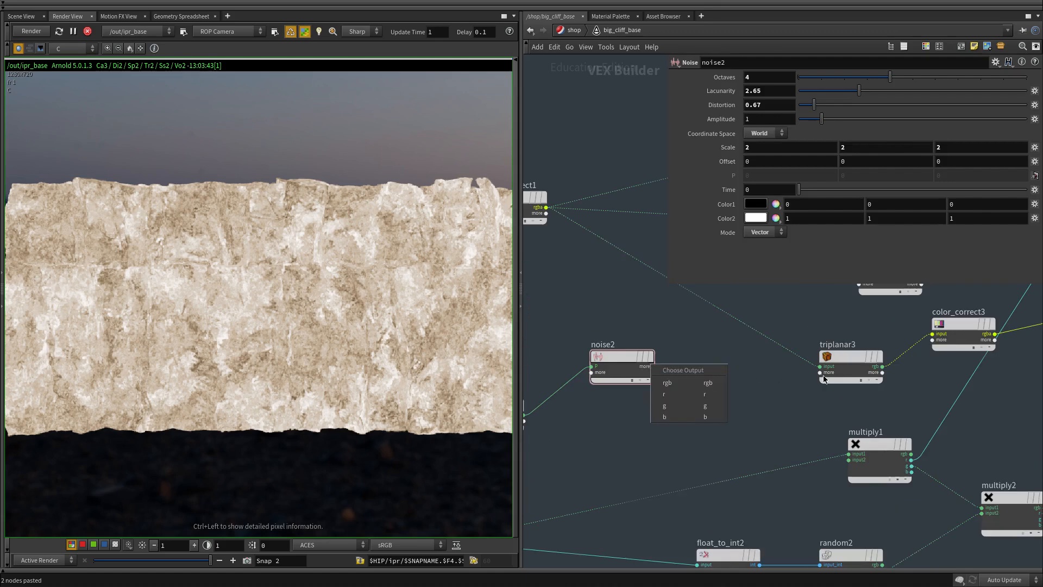
click(684, 384)
click(821, 372)
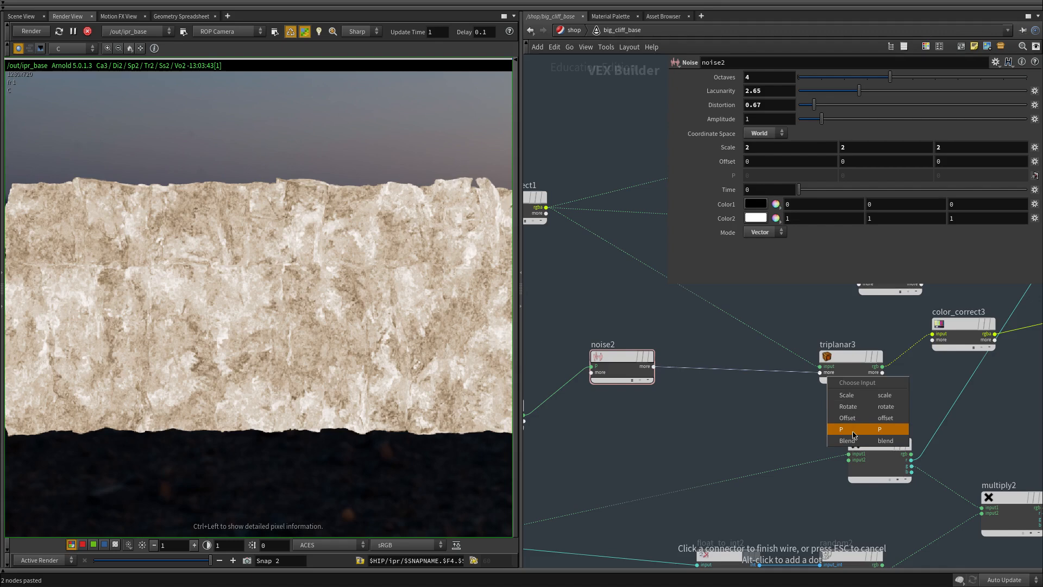
click(854, 429)
Rearrange the pasted nodes and duplicate noise2 just above itself, keeping its user data input.
middle_drag(643, 422, 761, 431)
drag(608, 414, 534, 378)
click(738, 364)
key(ctrl+c)
drag(735, 363, 666, 412)
key(ctrl+v)
middle_drag(717, 345, 565, 470)
Connect noise3's rgb output to triplanar1's offset input.
click(569, 453)
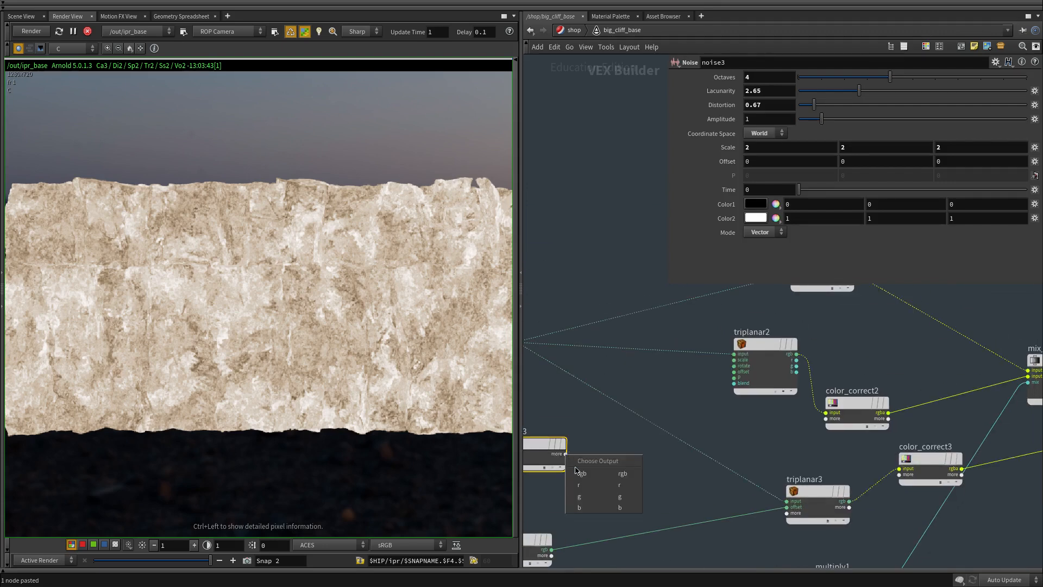
click(603, 472)
scroll(614, 471, down, 5)
scroll(725, 387, up, 4)
scroll(647, 406, up, 2)
click(638, 397)
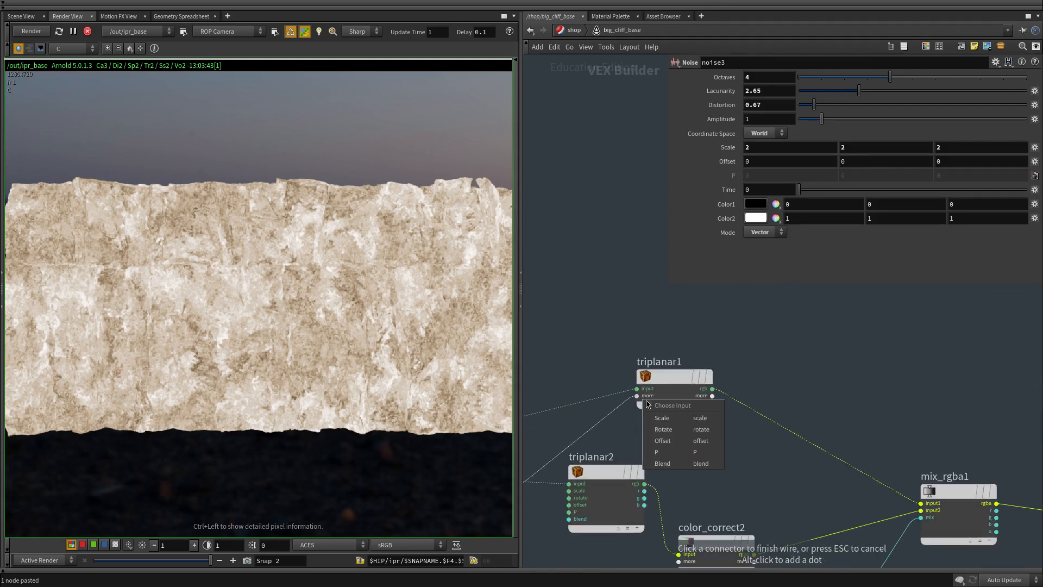
click(670, 441)
Set noise3's offset to 15 and its scale to 1.25 on all axes.
middle_drag(701, 434, 978, 244)
scroll(611, 458, down, 2)
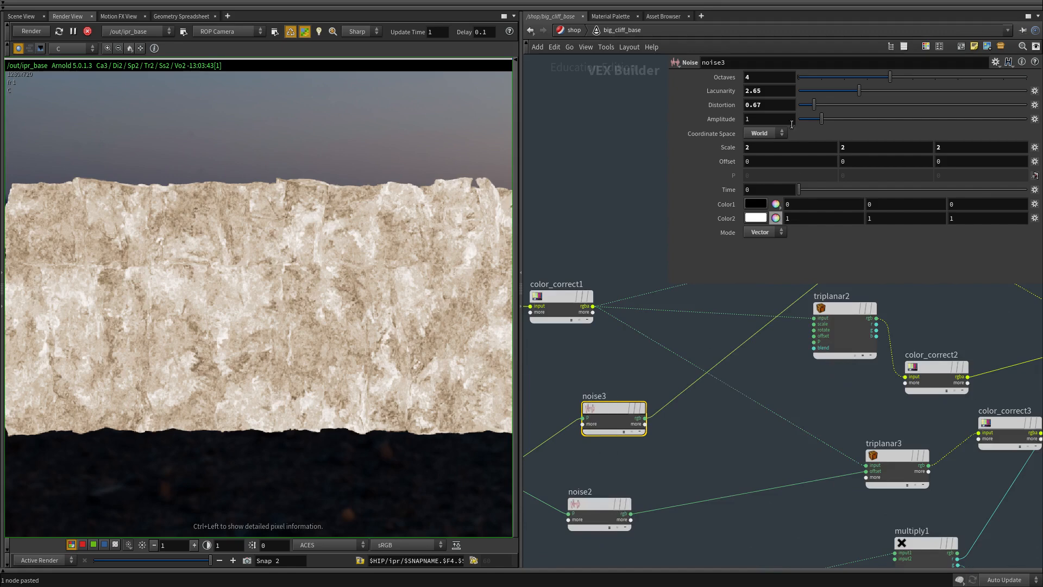
middle_drag(734, 167, 722, 131)
middle_drag(799, 144, 784, 158)
text(1.25)
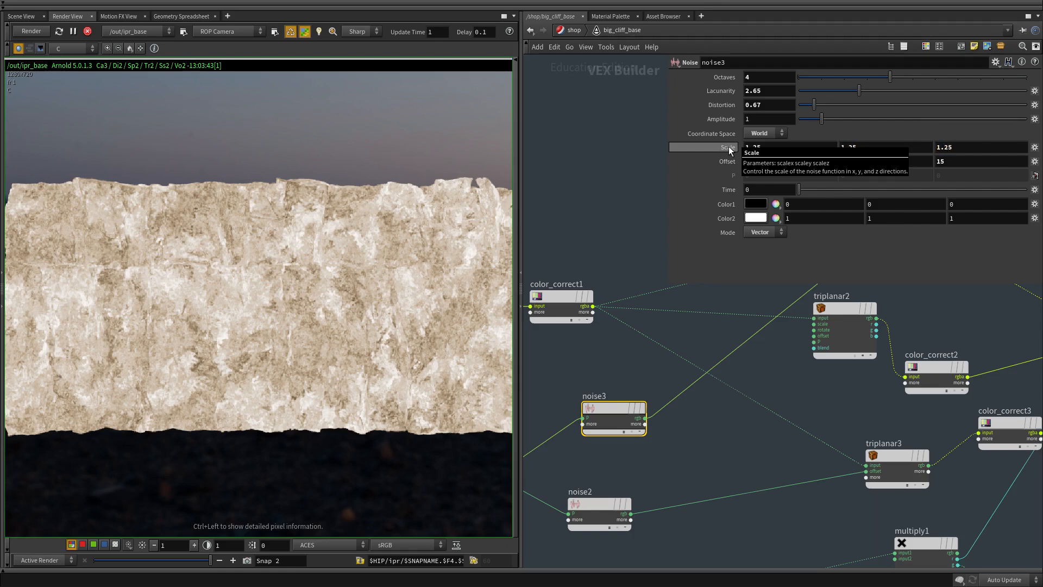
Move noise2 so it lines up directly beneath noise3.
scroll(684, 448, down, 2)
middle_drag(684, 448, 710, 313)
scroll(709, 312, up, 2)
drag(656, 421, 606, 354)
drag(626, 365, 641, 364)
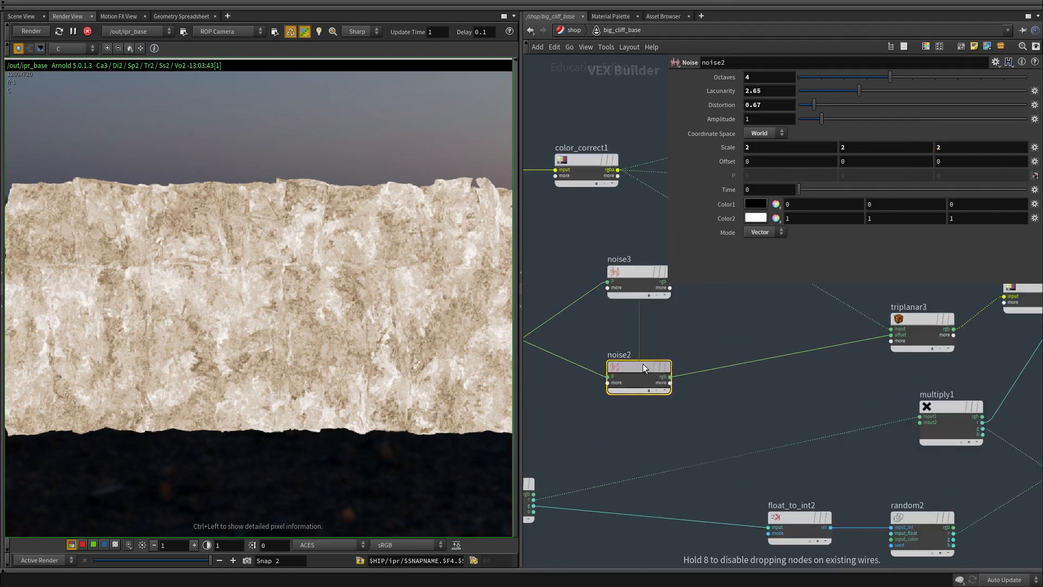
Connect base_standard's shader output to the surface input of OUT_material in place of triplanar4.
scroll(723, 394, down, 5)
middle_drag(948, 388, 725, 448)
scroll(900, 411, up, 3)
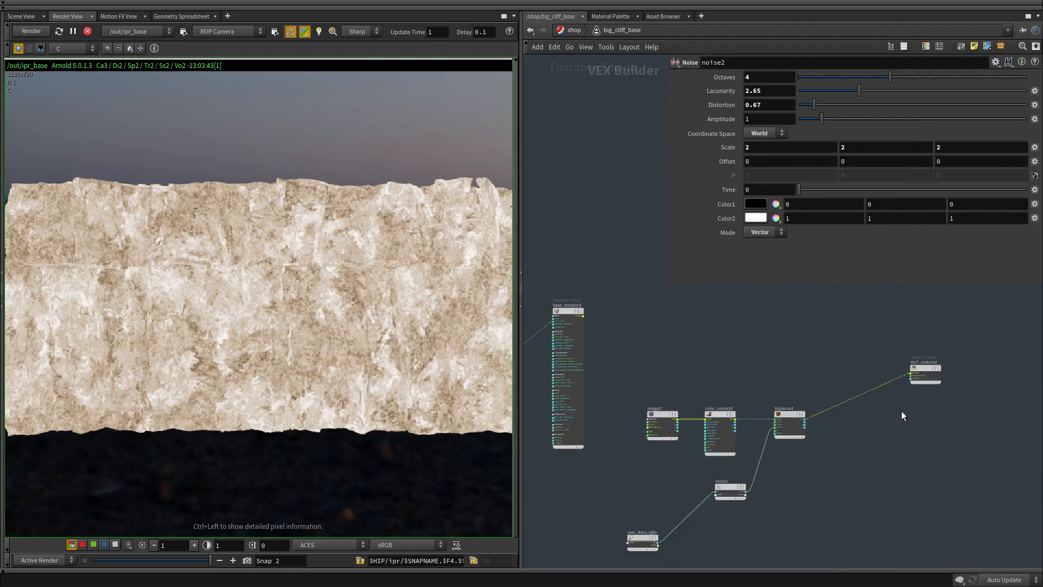
click(911, 369)
scroll(901, 367, down, 5)
scroll(827, 331, up, 6)
click(830, 315)
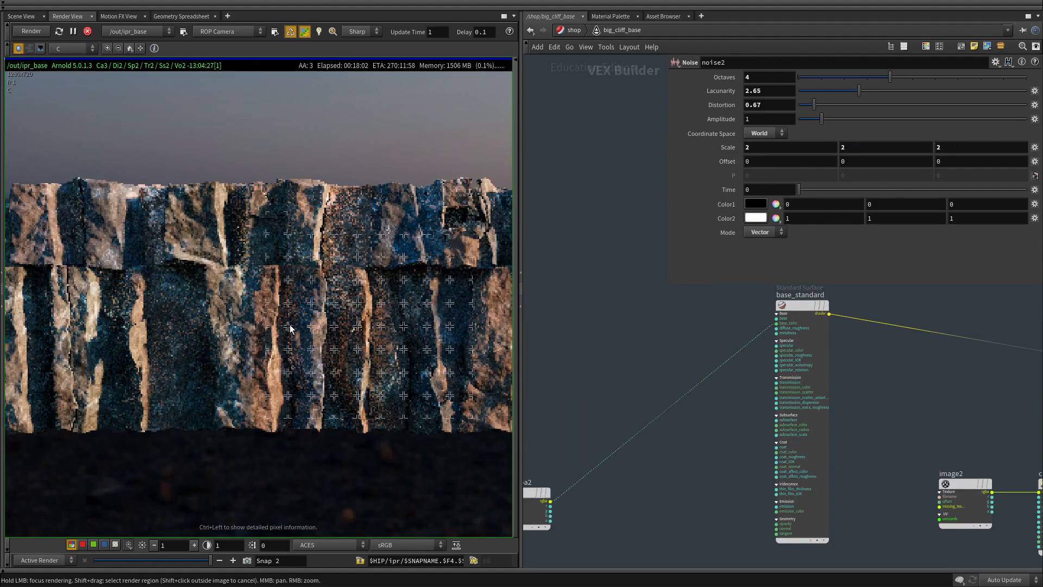
Examine the rendered rock texture up close on the left and middle columns of the cliff.
middle_drag(463, 334, 341, 318)
scroll(375, 310, up, 2)
scroll(375, 310, down, 3)
right_drag(138, 289, 266, 200)
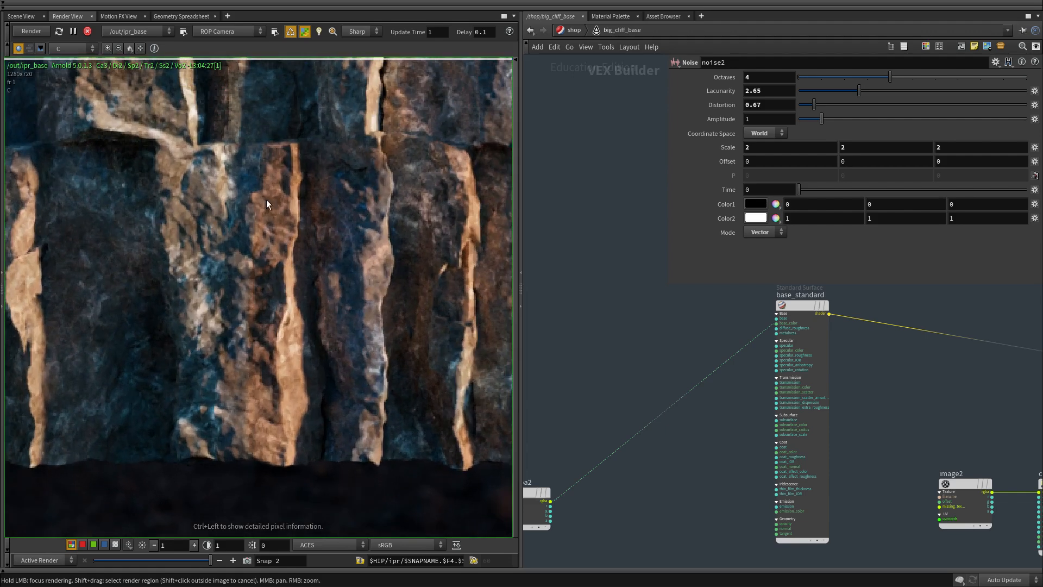
right_drag(244, 351, 164, 367)
middle_drag(164, 367, 203, 351)
right_drag(261, 245, 317, 177)
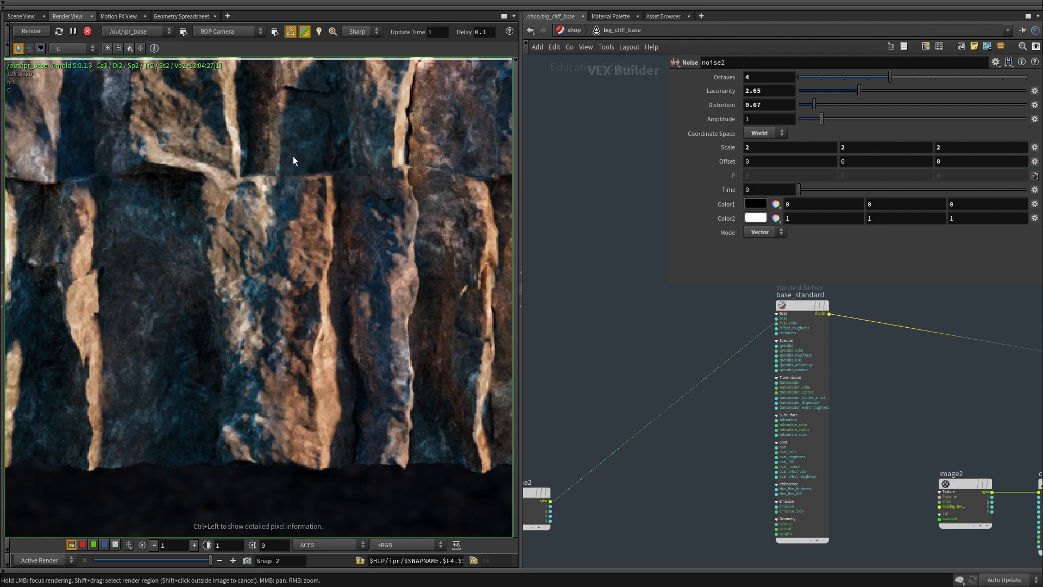
right_drag(268, 325, 270, 331)
middle_drag(260, 414, 307, 384)
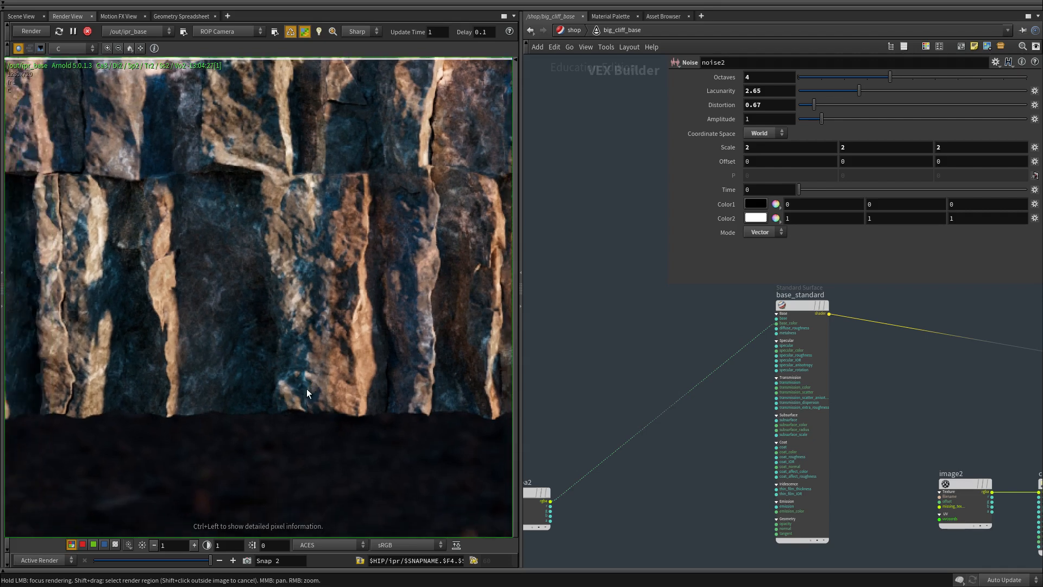
scroll(297, 270, down, 3)
middle_drag(303, 275, 314, 285)
middle_drag(211, 180, 216, 205)
scroll(215, 205, up, 2)
middle_drag(206, 363, 189, 325)
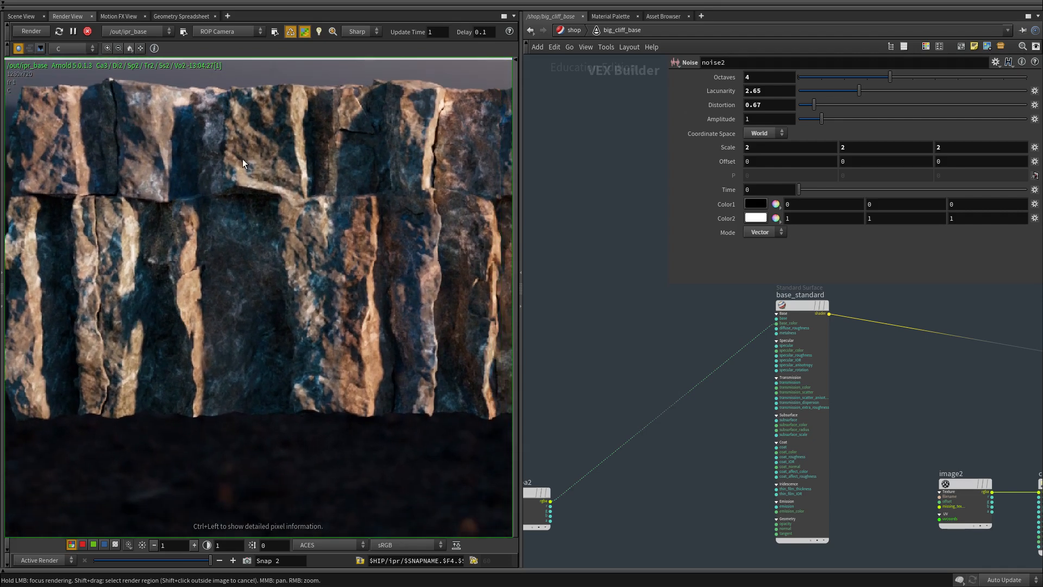
Inspect the texture towards the cliff's right end and fit the whole render in the view.
middle_drag(247, 379, 118, 383)
middle_drag(299, 339, 194, 382)
mouse_move(391, 364)
middle_down()
mouse_move(361, 315)
mouse_move(81, 341)
middle_up()
scroll(338, 378, up, 4)
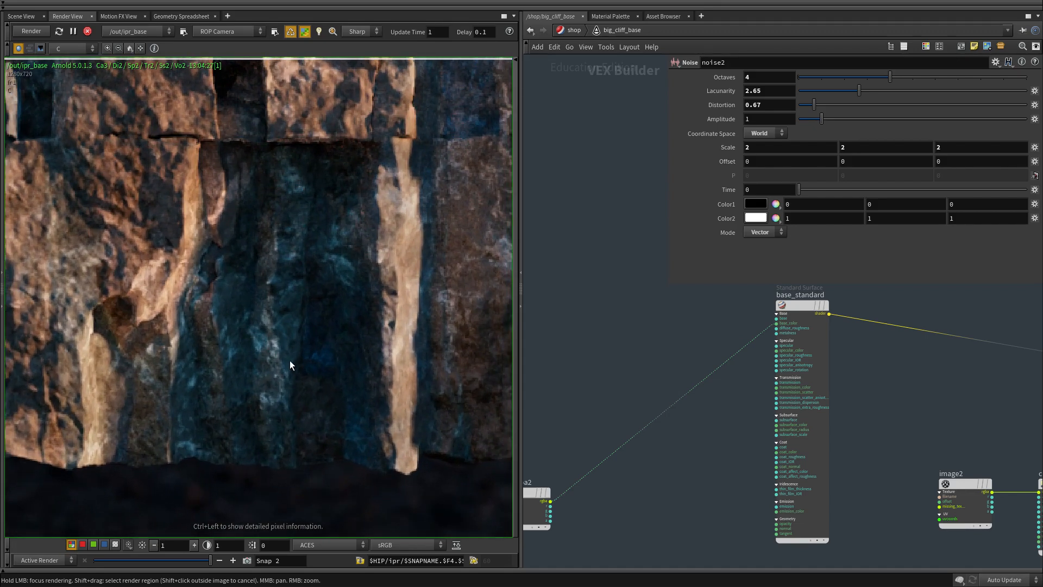
scroll(328, 312, down, 3)
middle_drag(455, 309, 334, 325)
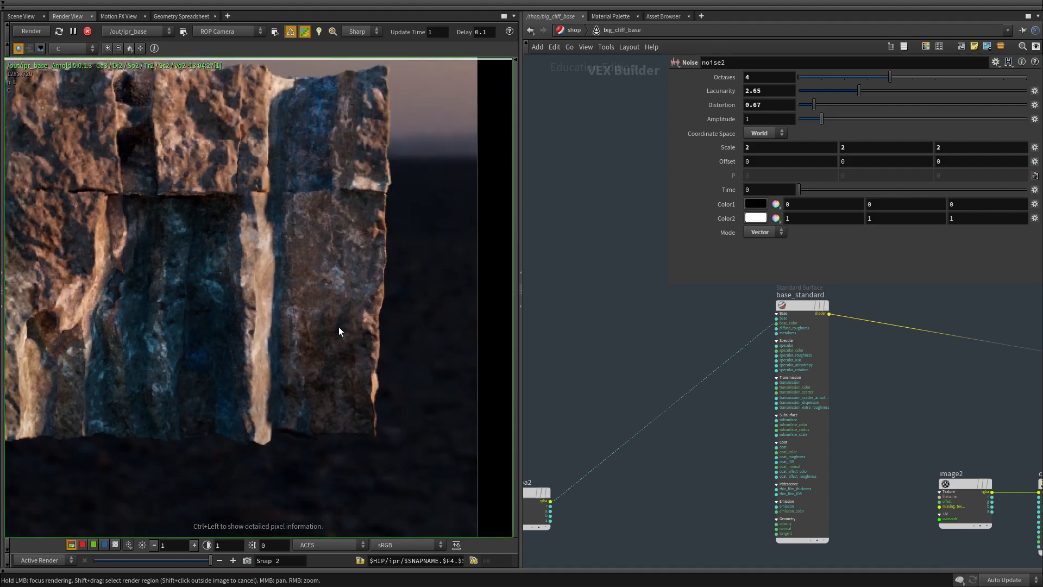
scroll(312, 324, up, 5)
scroll(349, 288, down, 3)
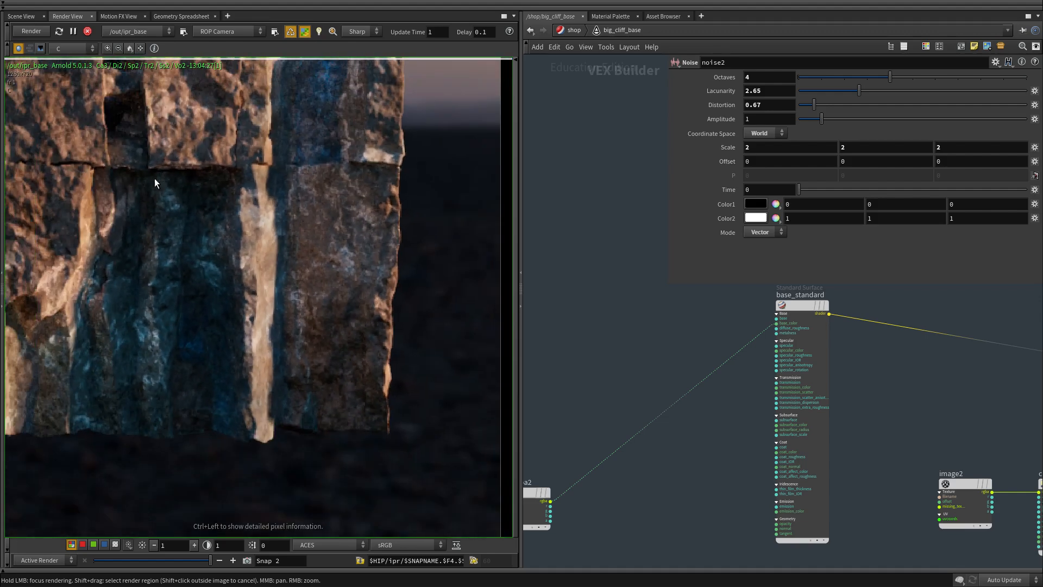
click(129, 47)
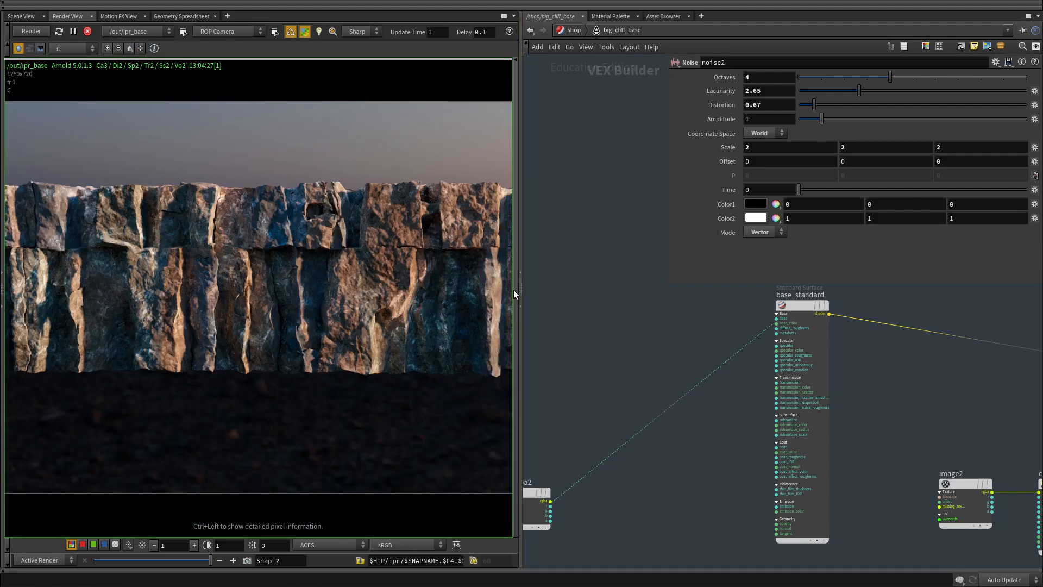
Widen the render view, open the out network and set ipr_base's camera (AA) samples to 5.
drag(523, 259, 584, 259)
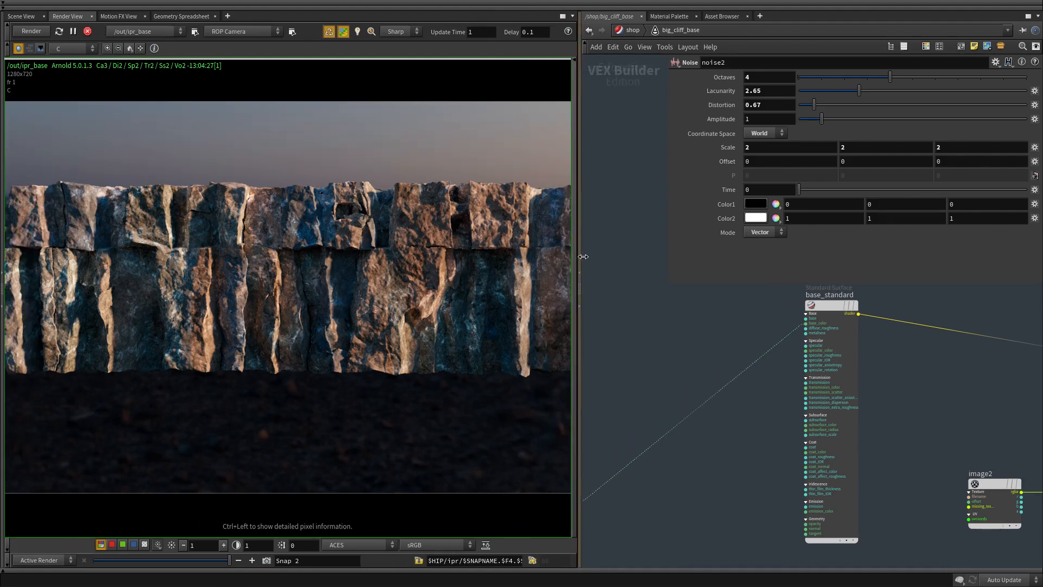
click(624, 32)
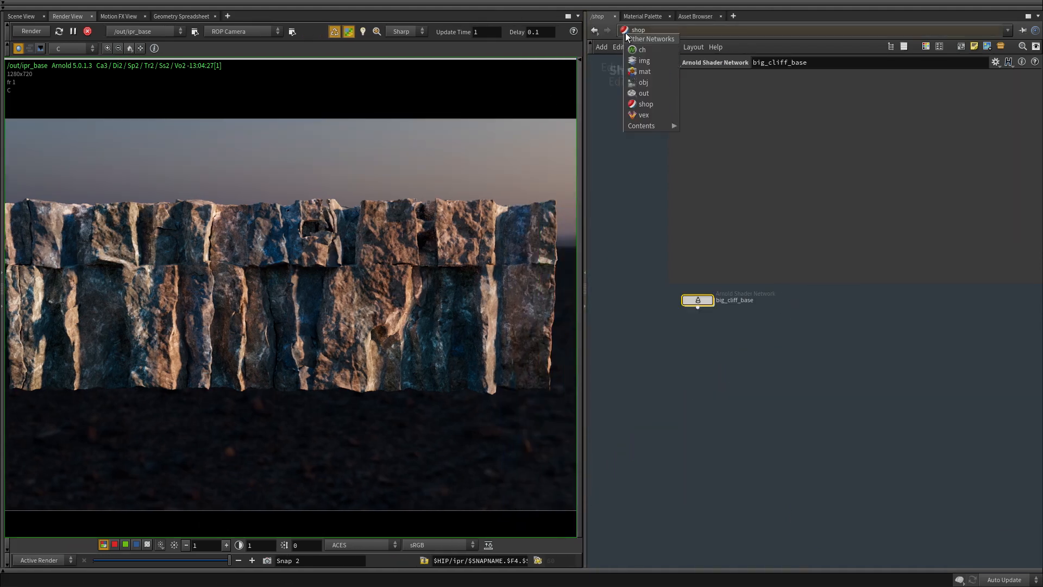
click(647, 86)
scroll(713, 151, up, 1)
text(5)
key(Return)
Set ipr_base's output to a user-specified camera resolution override of 1920 by 1080.
click(750, 138)
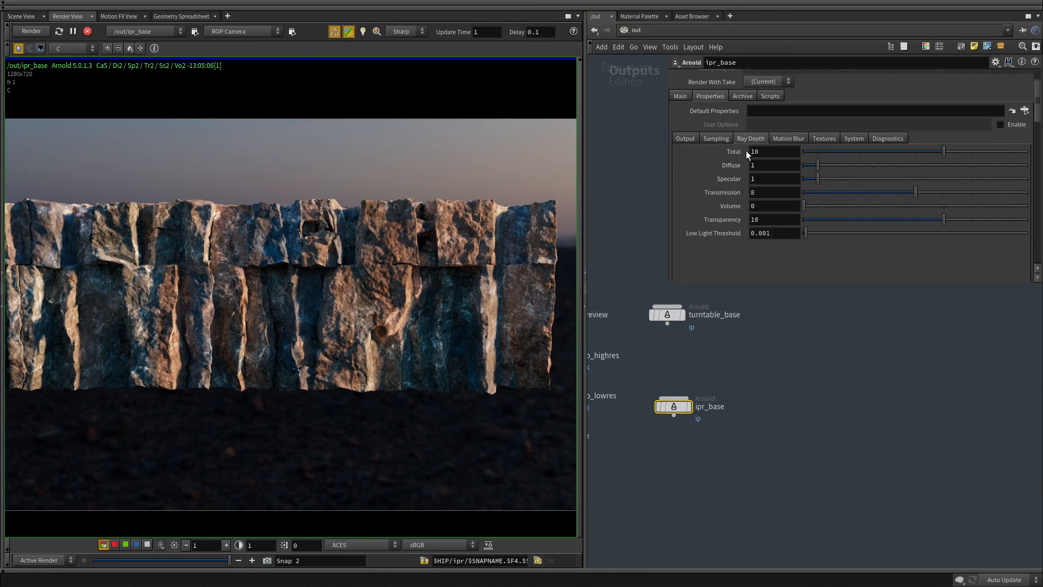
click(689, 139)
text(1920)
key(Return)
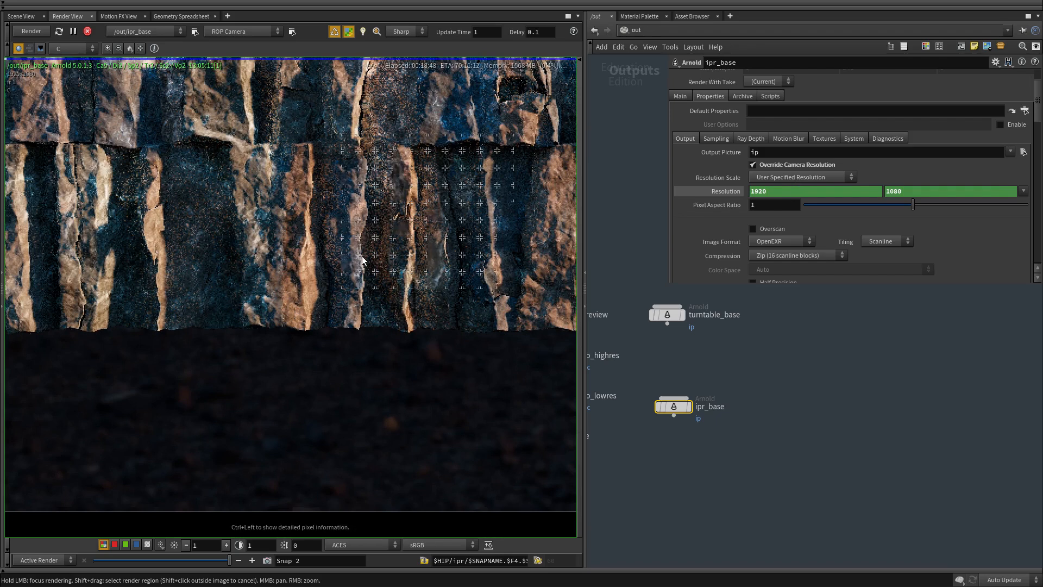
Examine the higher-resolution render across the cliff face in an enlarged render view.
scroll(413, 242, up, 2)
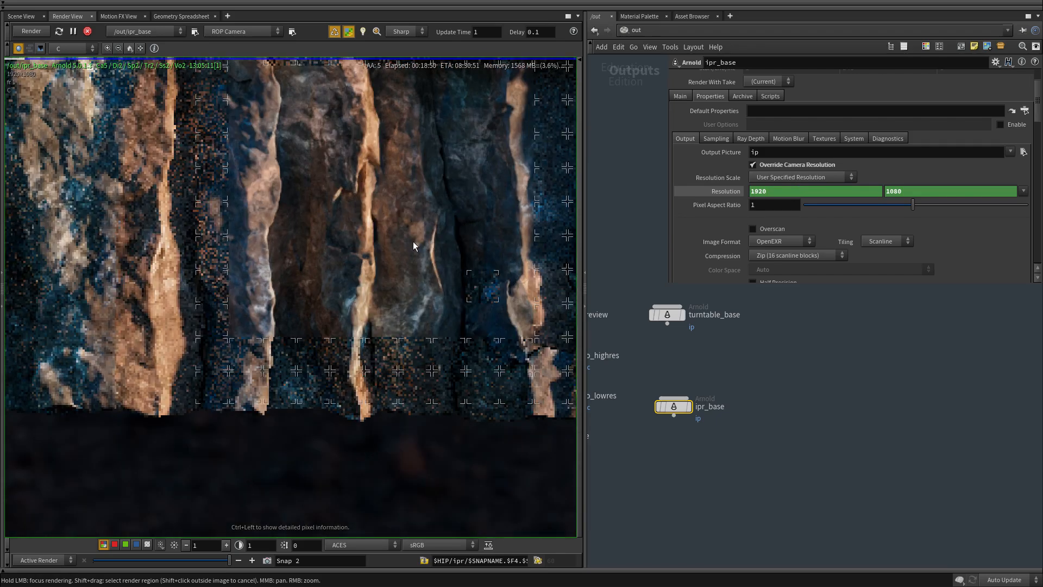
scroll(377, 241, up, 1)
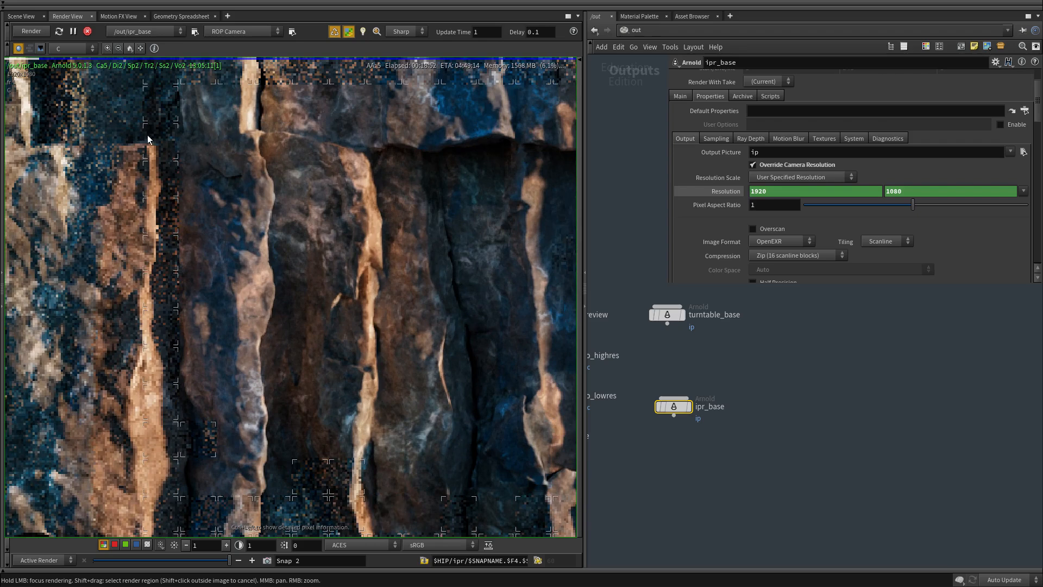
click(129, 48)
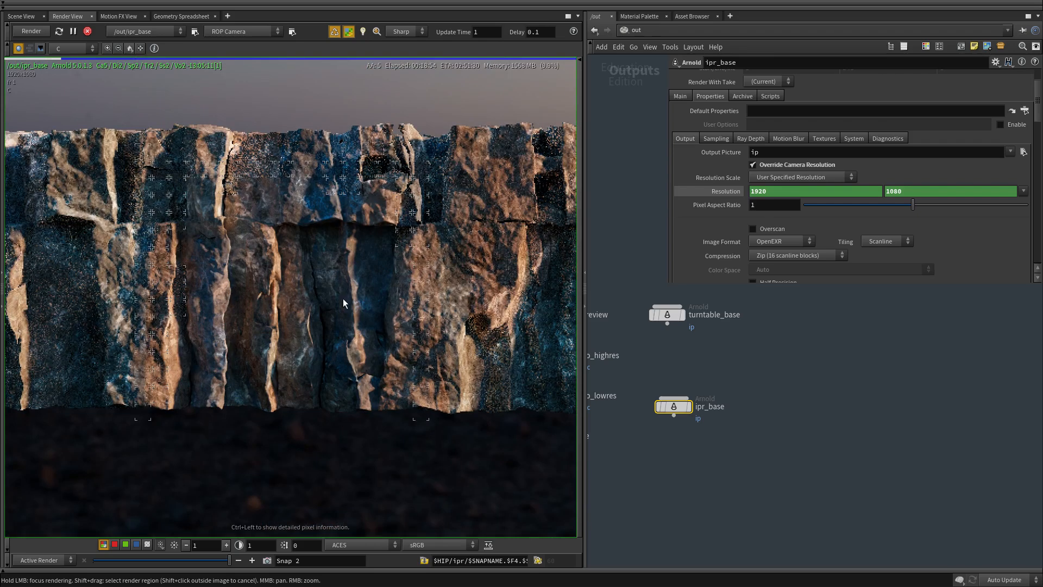
middle_drag(134, 273, 276, 269)
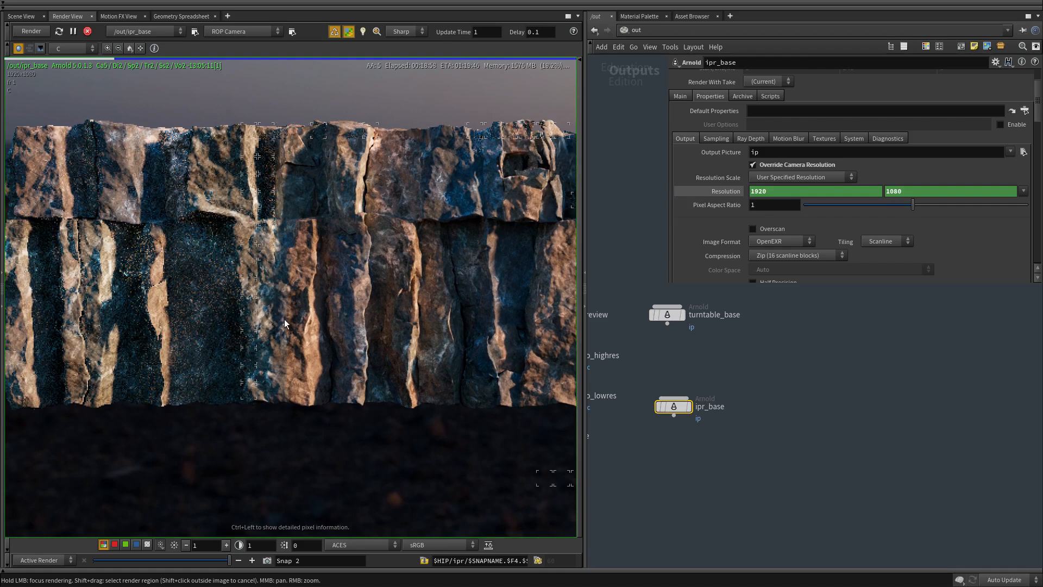
middle_drag(300, 279, 368, 273)
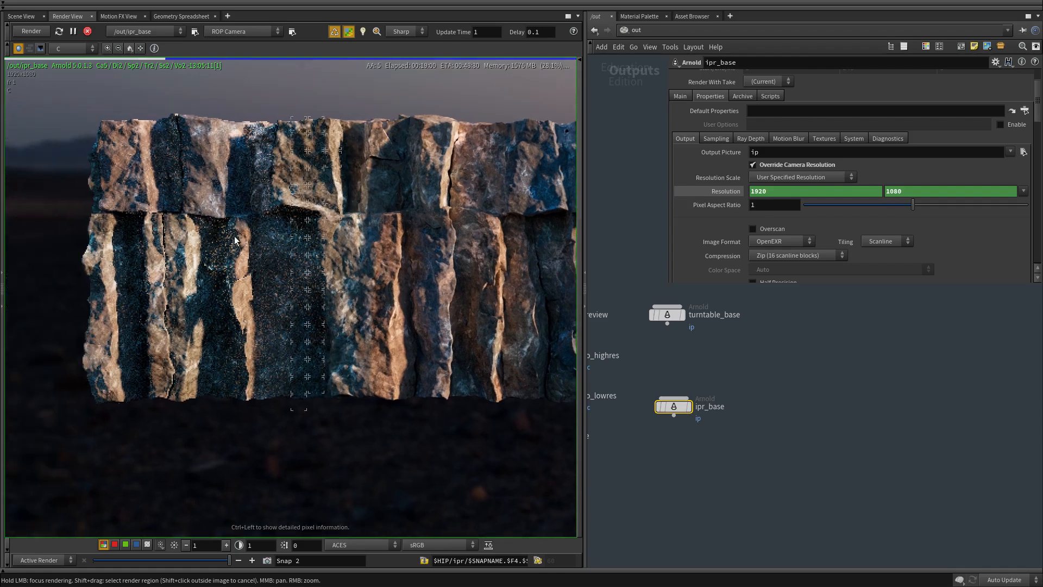
middle_drag(320, 340, 205, 357)
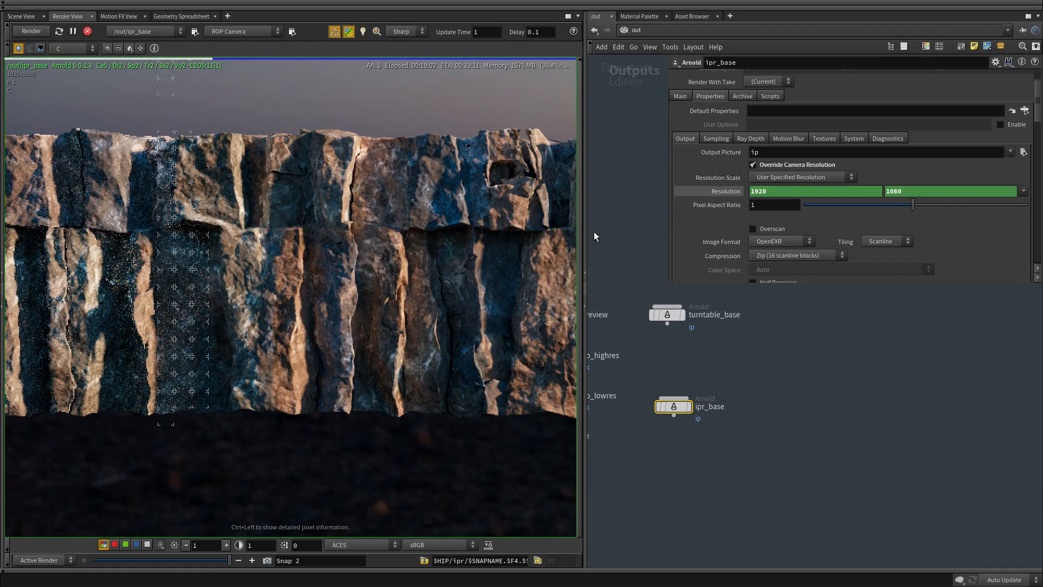
drag(582, 230, 705, 231)
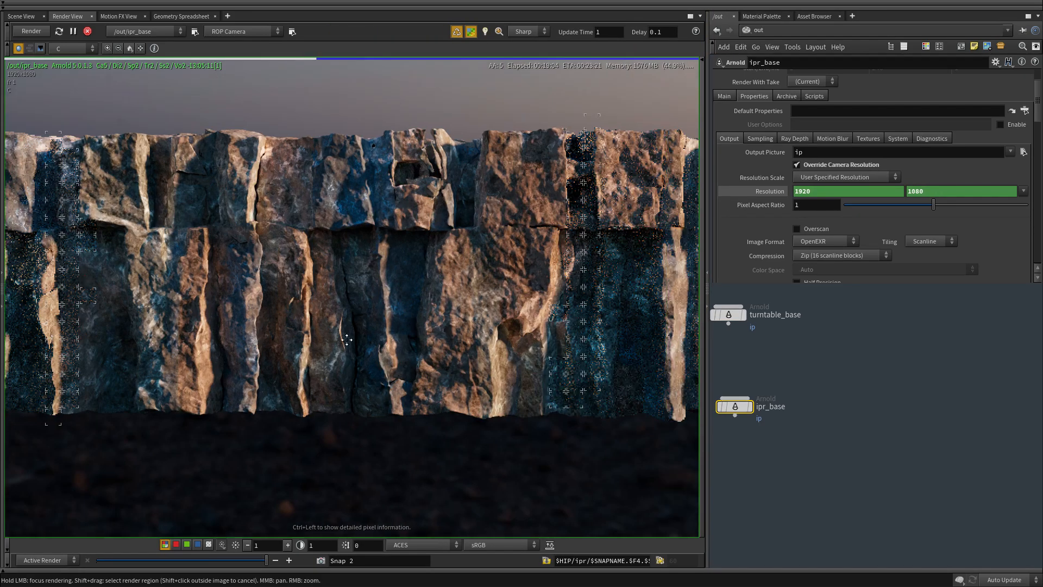
middle_drag(165, 321, 405, 310)
middle_drag(334, 331, 459, 336)
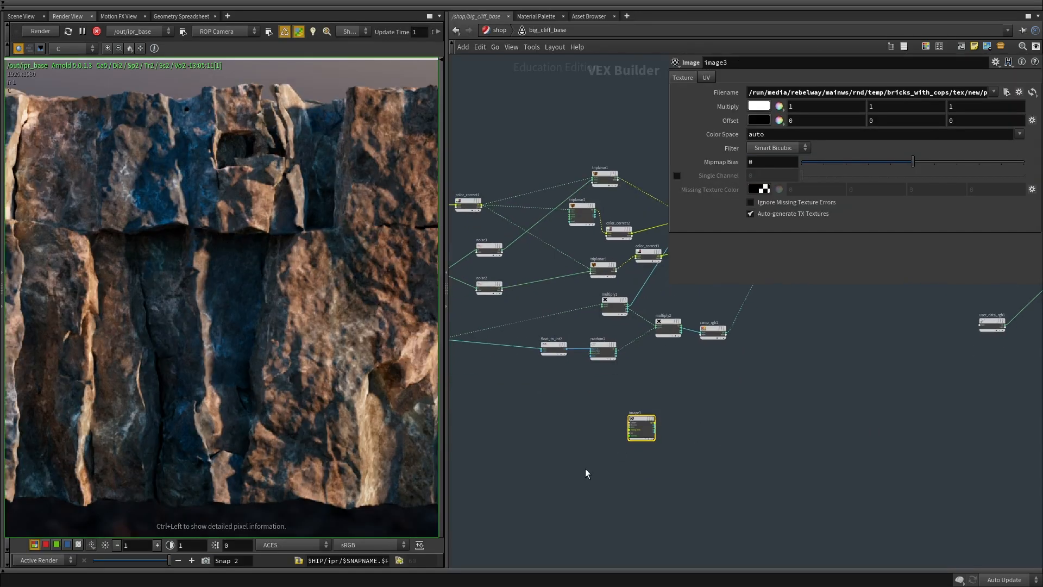
Move image3 into the empty area below float_to_int2 and random2.
alt+drag(0, 328, 0, 348)
scroll(514, 260, down, 4)
middle_drag(688, 414, 689, 363)
scroll(689, 364, up, 3)
drag(634, 370, 602, 423)
middle_drag(732, 435, 727, 414)
Add a Color Correct node to the right of image3.
click(726, 414)
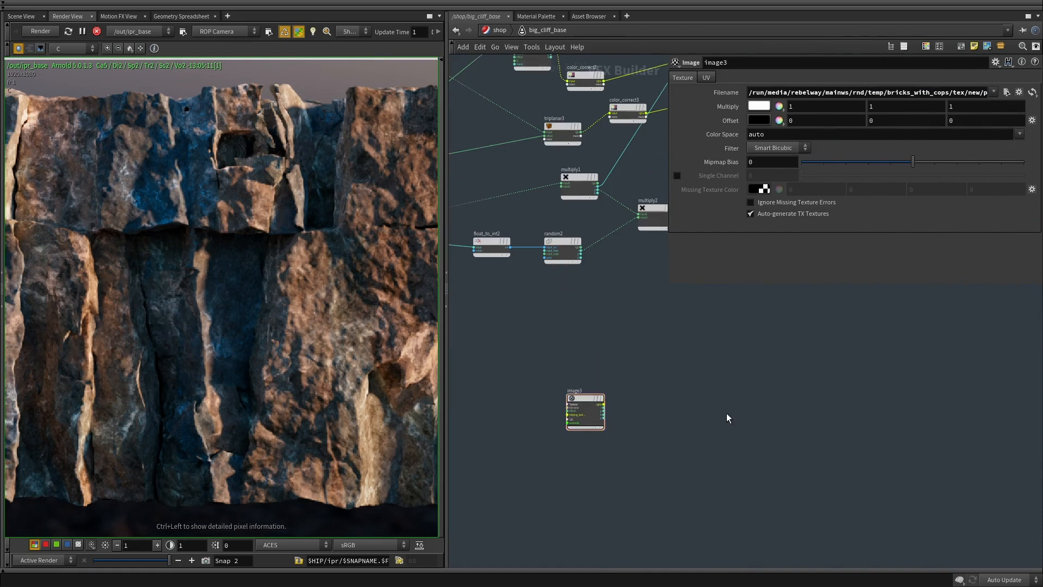
key(Tab)
text(color)
key(Down)
key(Return)
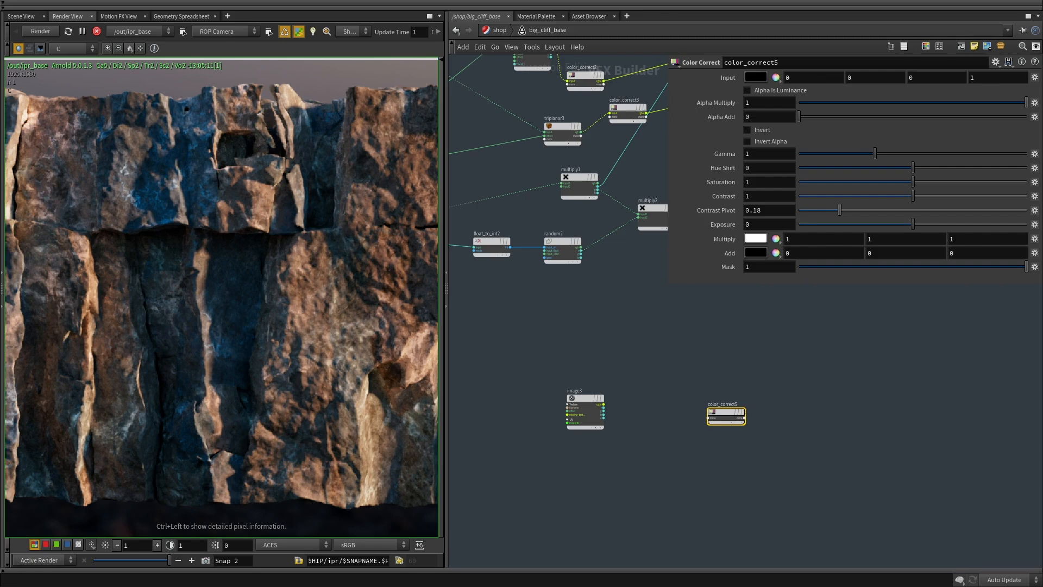
Add a Triplanar node to the right of color_correct5.
scroll(816, 409, up, 3)
key(Tab)
text(trip)
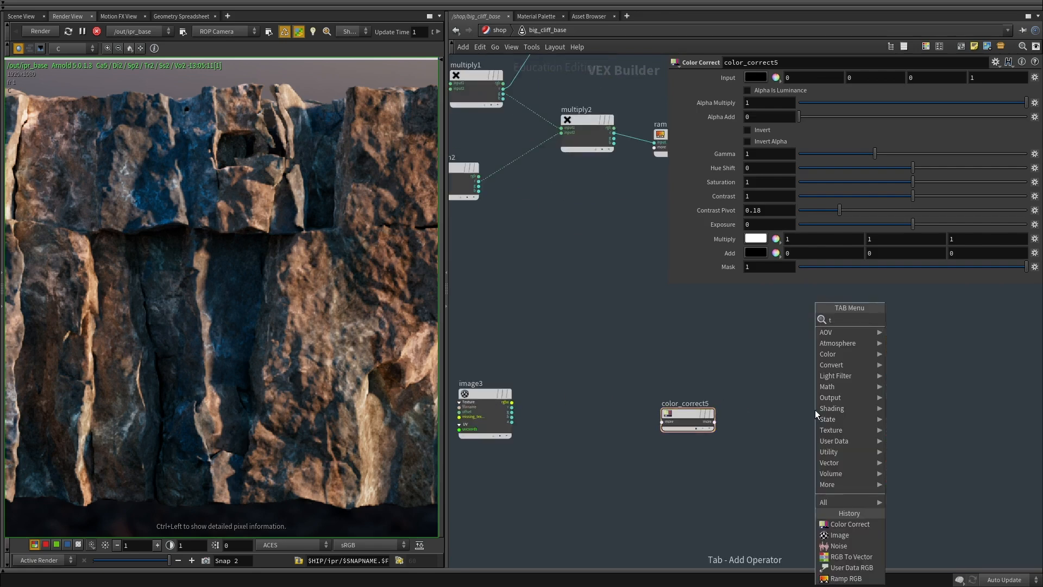
key(Return)
click(815, 409)
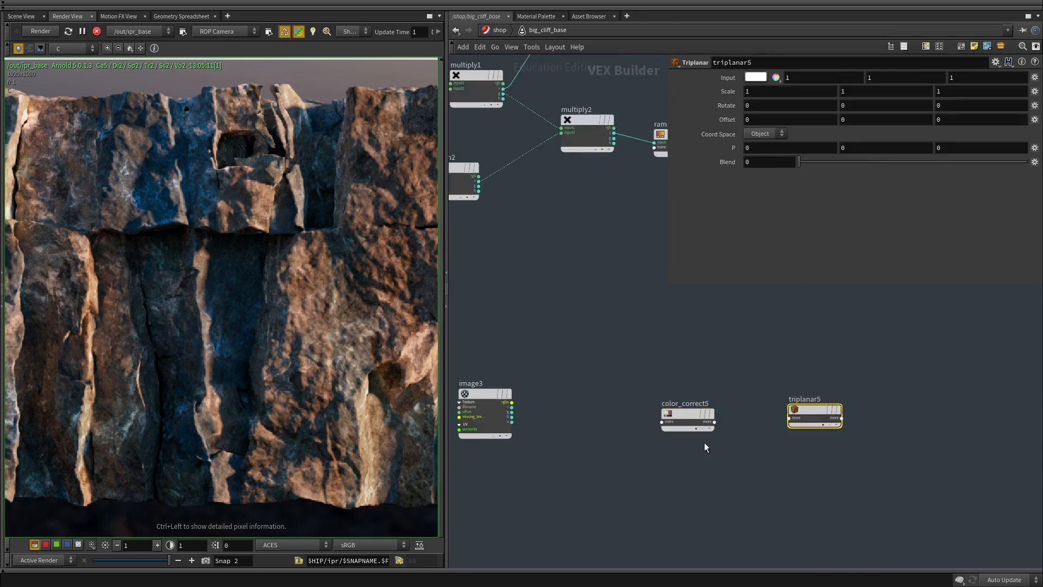
Connect the output of color_correct5 to the Input of triplanar5.
scroll(704, 442, up, 2)
click(715, 418)
click(755, 435)
click(803, 414)
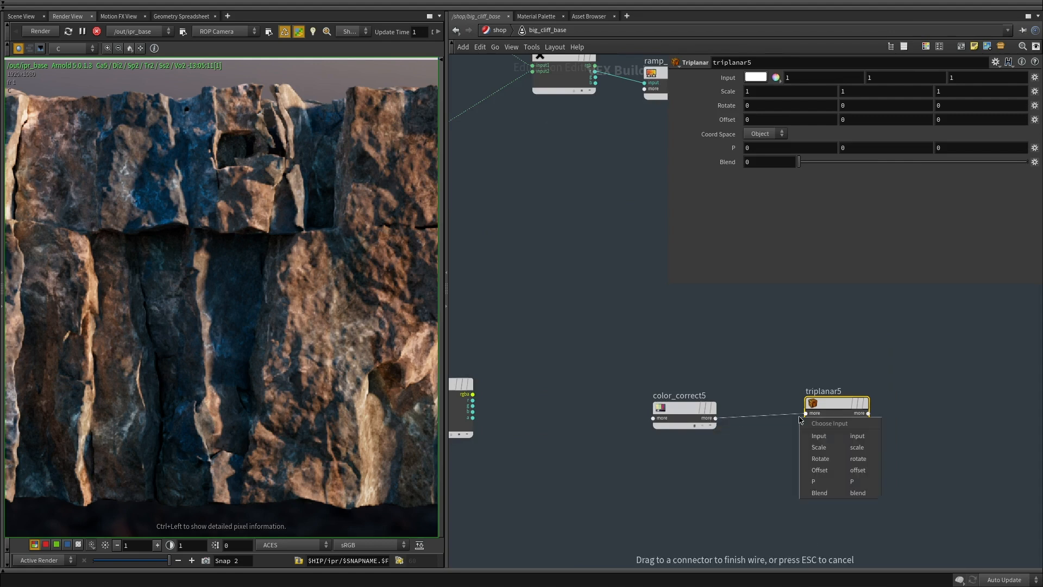
click(840, 435)
Examine the existing triplanar and color-correct nodes feeding mix_rgba1 and compare them with the color variation in the cliff render.
scroll(796, 423, down, 3)
middle_drag(663, 327, 691, 496)
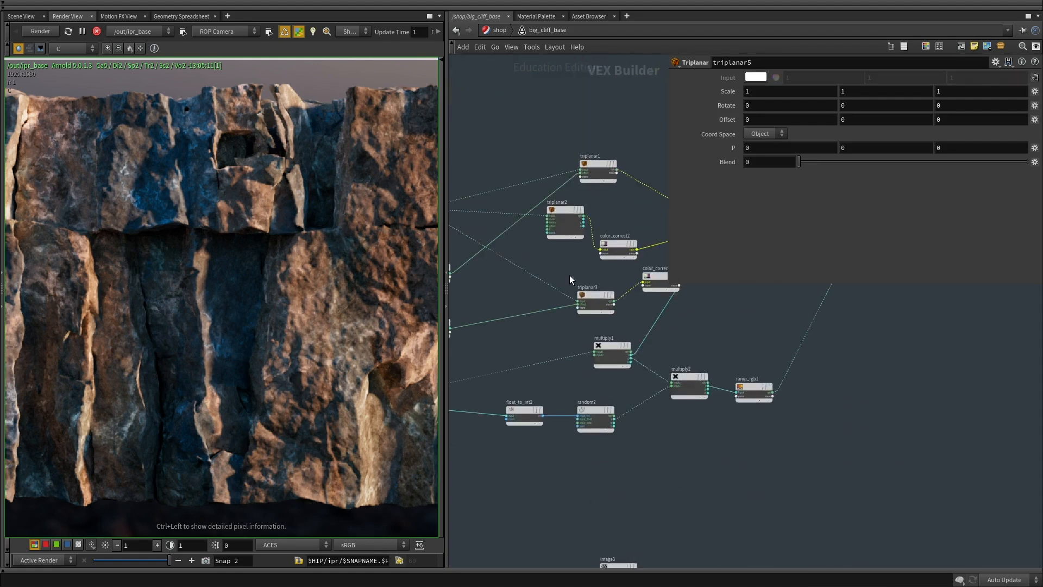
middle_drag(495, 108, 551, 226)
drag(552, 223, 807, 440)
scroll(148, 163, up, 8)
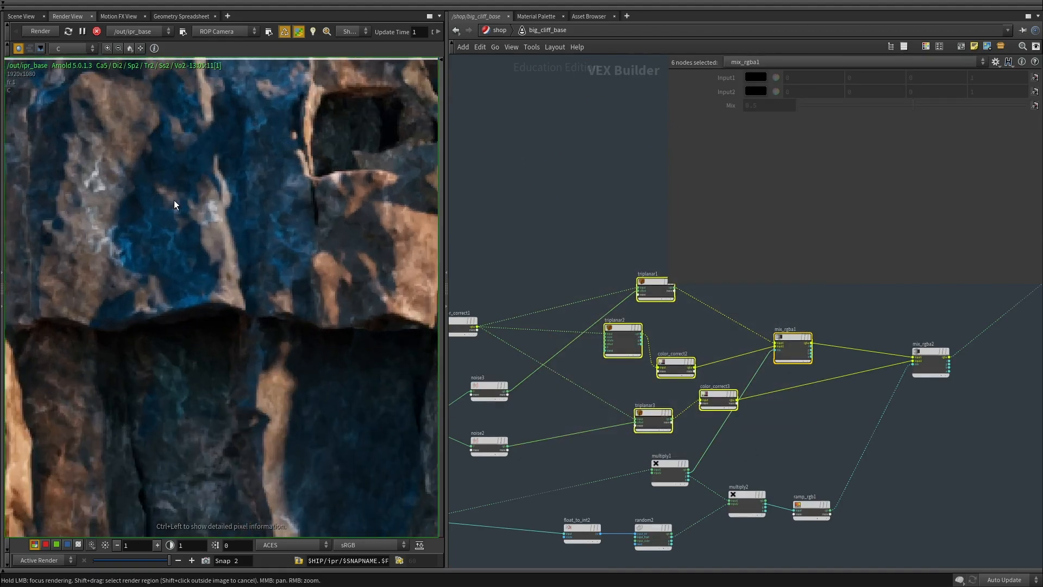
scroll(166, 285, down, 8)
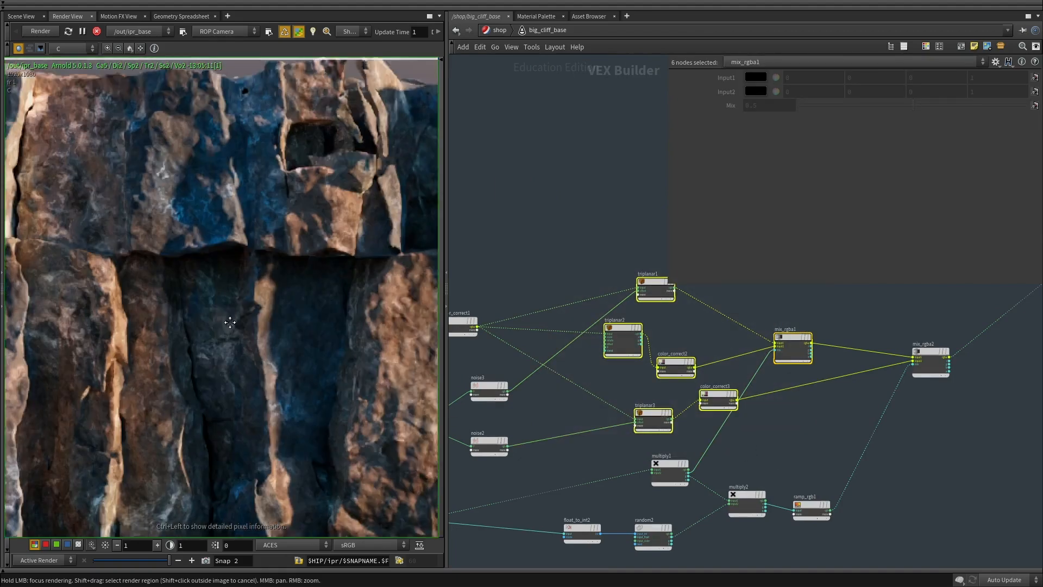
middle_drag(316, 336, 307, 304)
scroll(519, 304, down, 1)
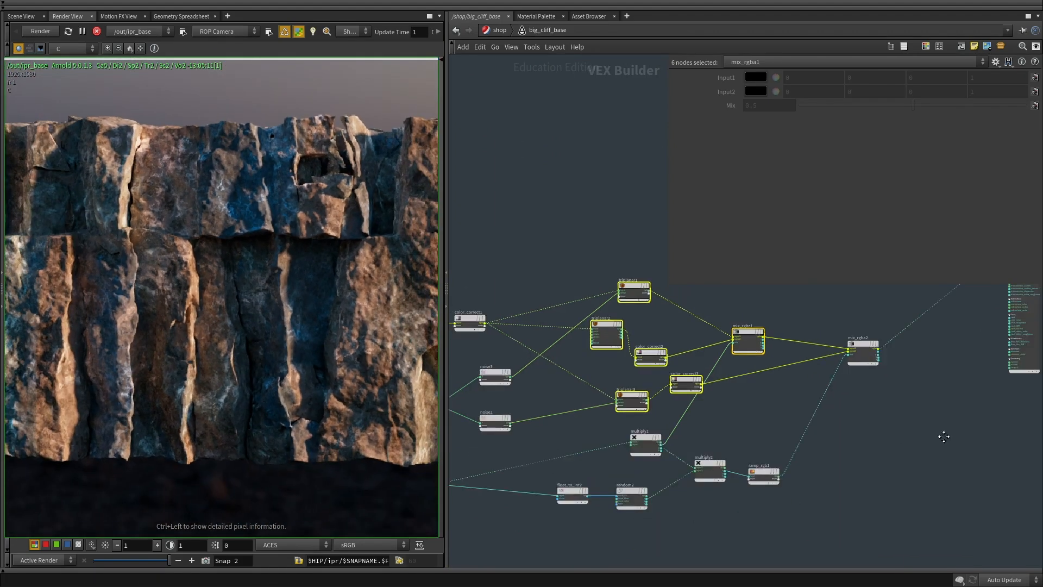
middle_drag(945, 439, 844, 411)
click(838, 407)
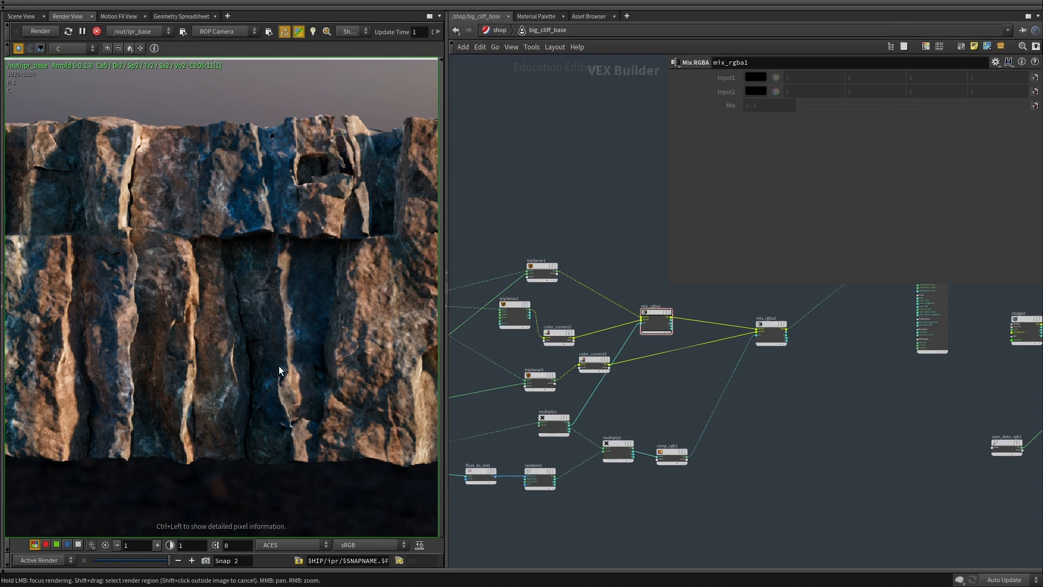
scroll(738, 517, down, 2)
middle_drag(739, 517, 752, 356)
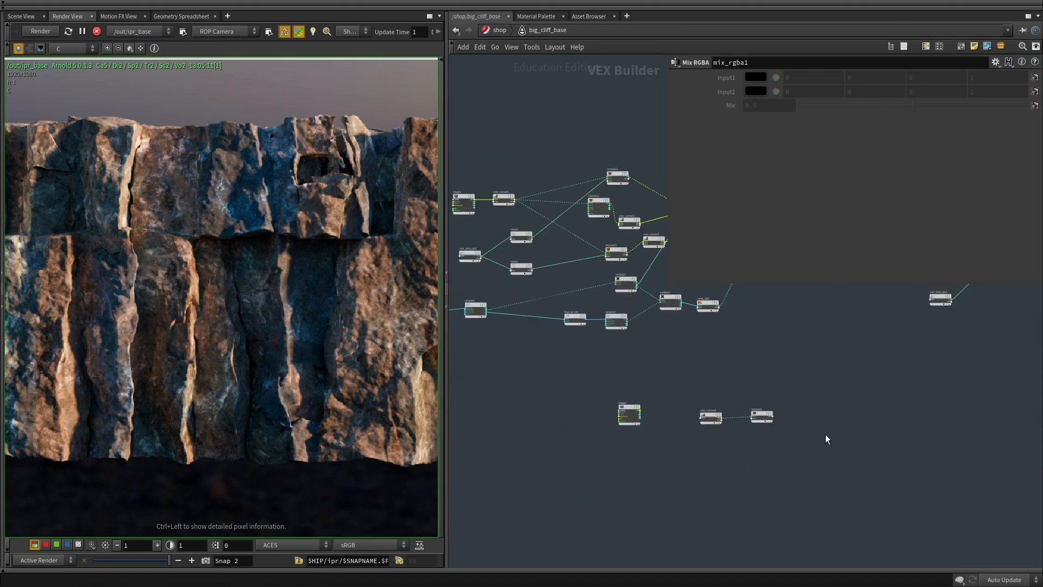
Move color_correct5 and triplanar5 up beside image3 and connect image3's rgba output to color_correct5's Input.
scroll(761, 402, up, 3)
drag(623, 385, 788, 487)
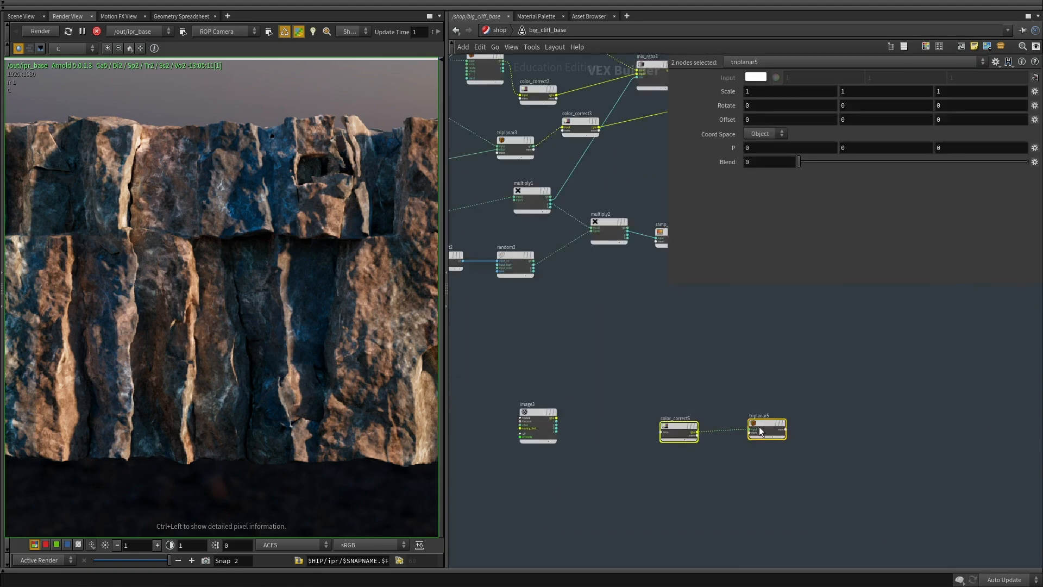
drag(758, 426, 711, 403)
scroll(582, 436, up, 3)
click(537, 405)
mouse_move(655, 387)
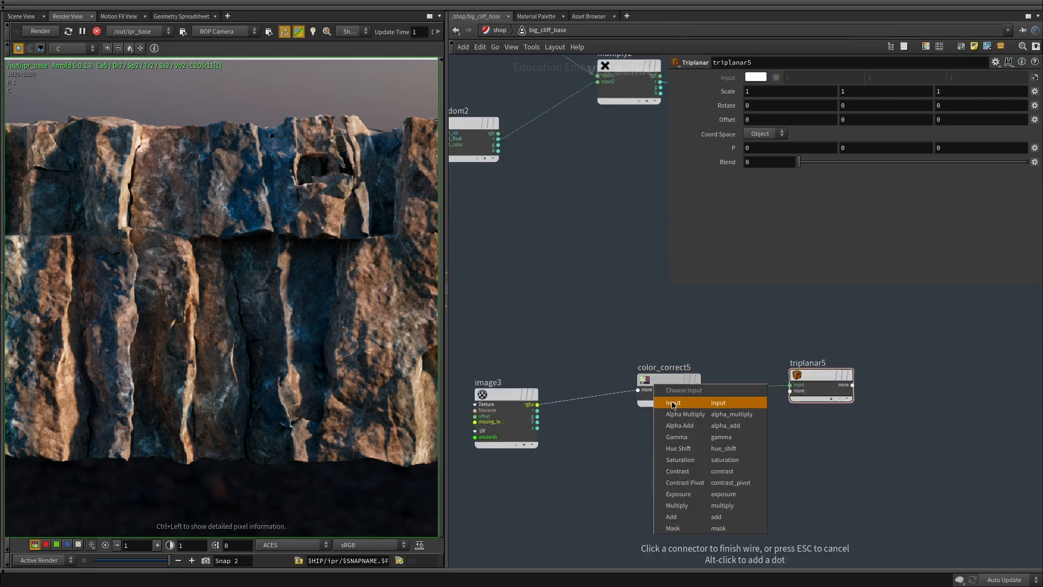
click(672, 402)
Tighten the gap between image3 and the color_correct5 and triplanar5 pair, and select color_correct5.
scroll(807, 477, down, 3)
middle_drag(806, 477, 740, 464)
drag(801, 461, 624, 408)
scroll(660, 410, up, 1)
click(623, 409)
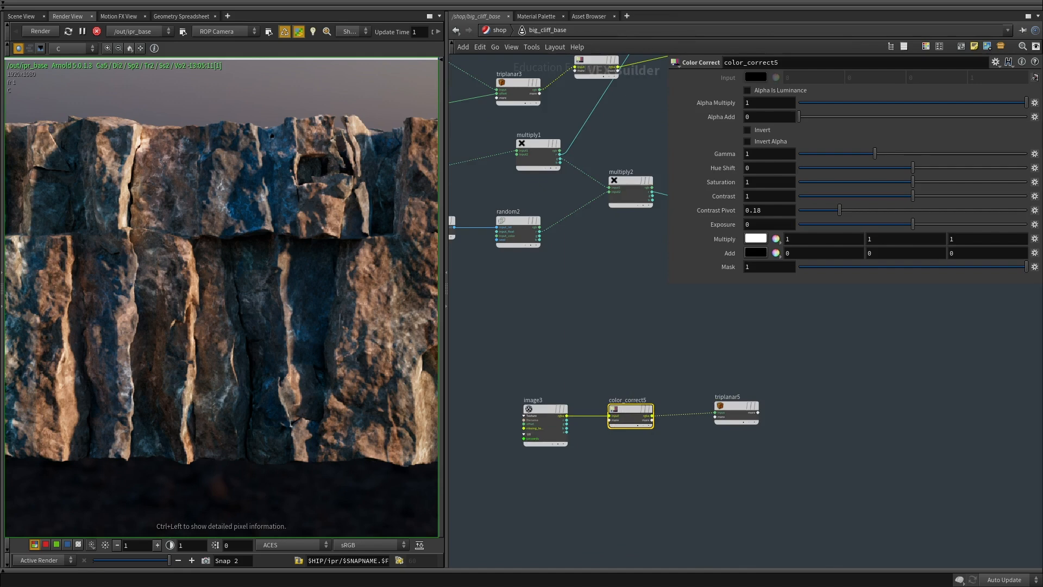
Add a Bump 2D node to the right of triplanar5 and connect triplanar5's output to its bump_map input.
middle_drag(763, 426, 660, 448)
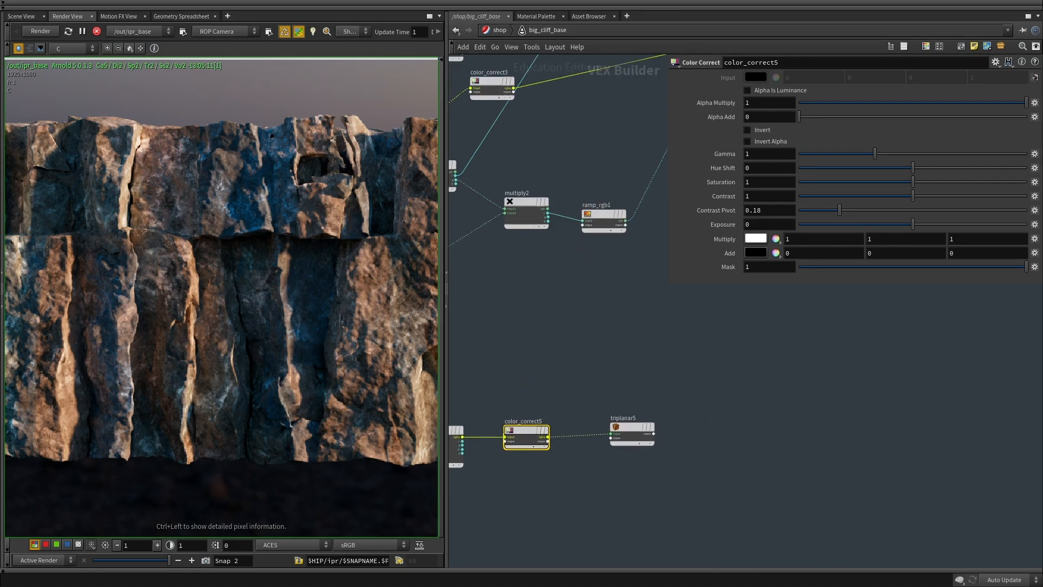
middle_drag(838, 438, 728, 406)
key(Tab)
text(bump)
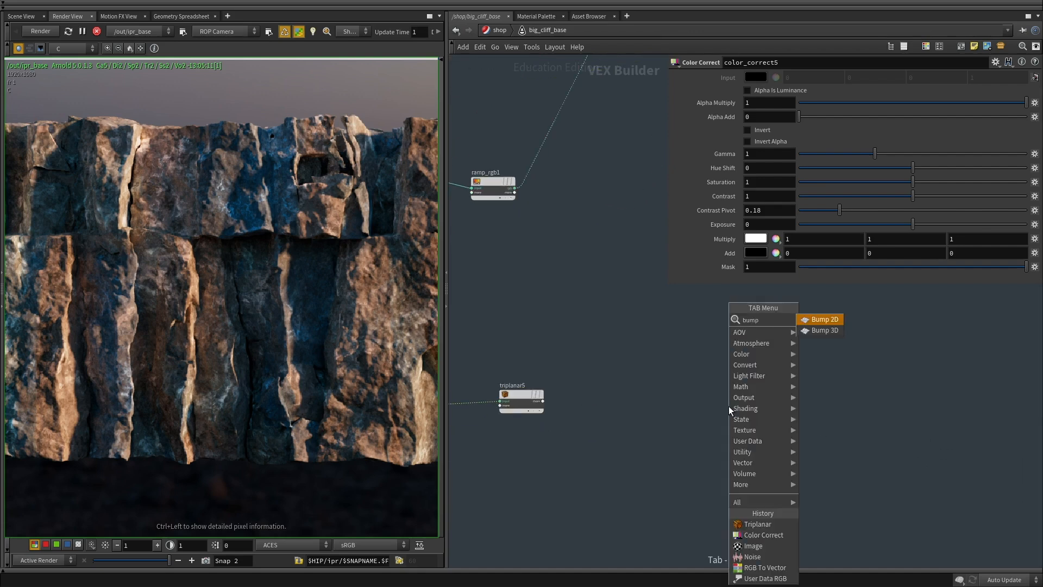
key(Return)
click(728, 410)
drag(728, 406, 624, 392)
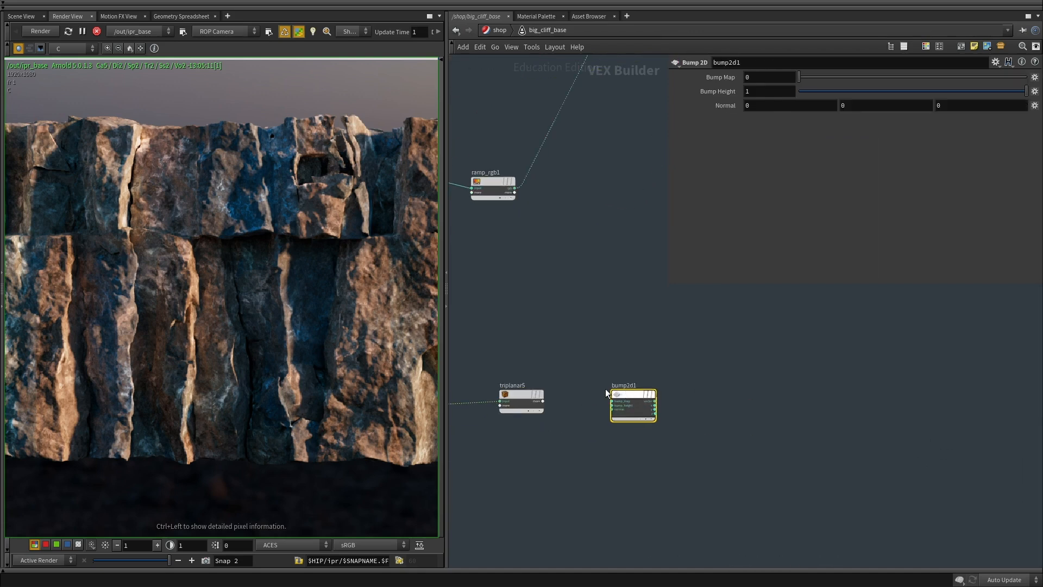
scroll(533, 403, up, 3)
click(567, 417)
click(657, 397)
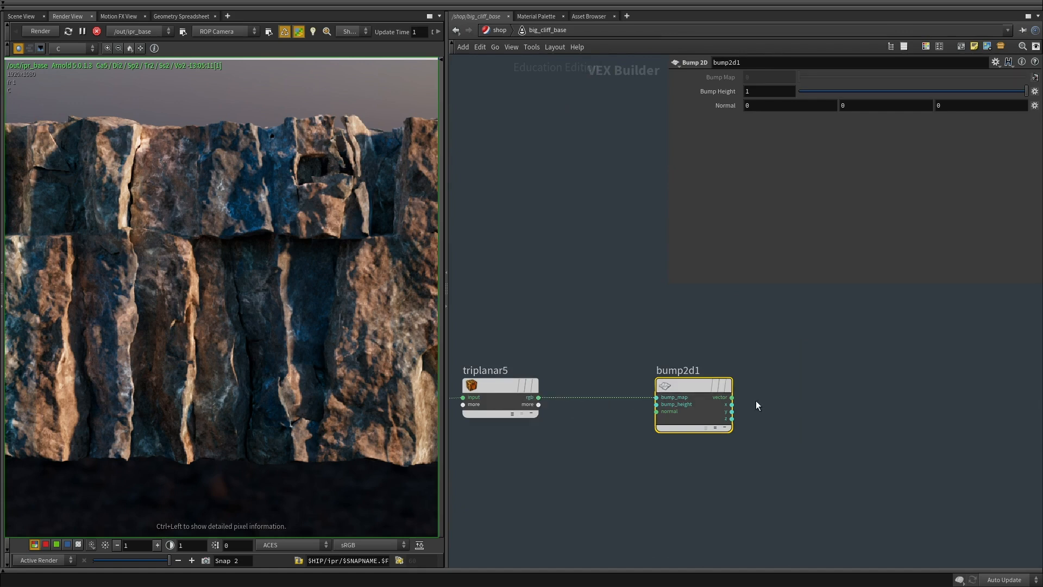
Connect bump2d1's vector output to the normal input in the surface shader's Geometry section.
click(731, 401)
scroll(731, 401, down, 4)
scroll(830, 401, up, 3)
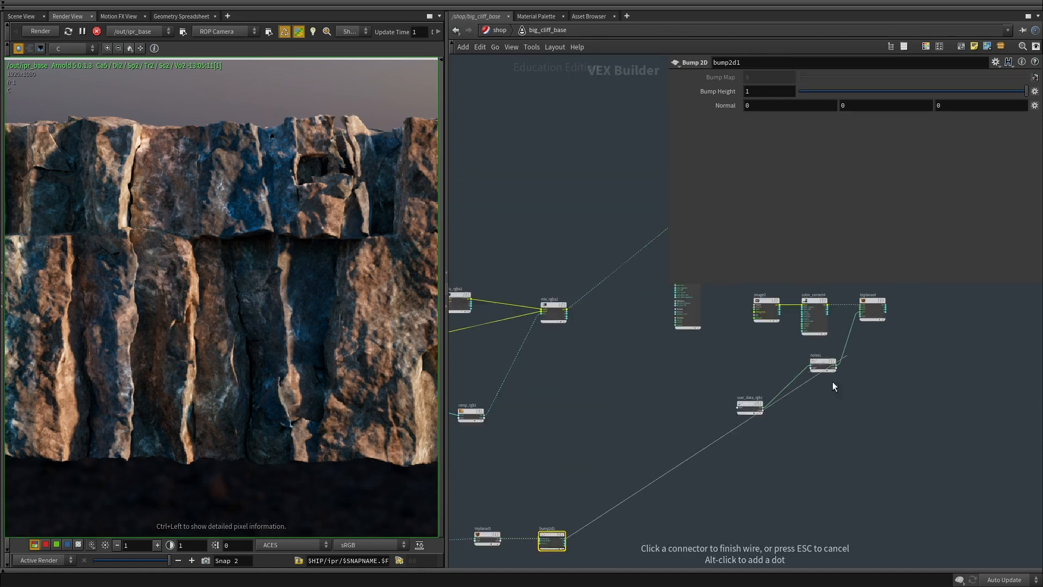
scroll(884, 355, up, 5)
scroll(755, 366, down, 5)
middle_drag(630, 375, 745, 401)
scroll(672, 423, up, 7)
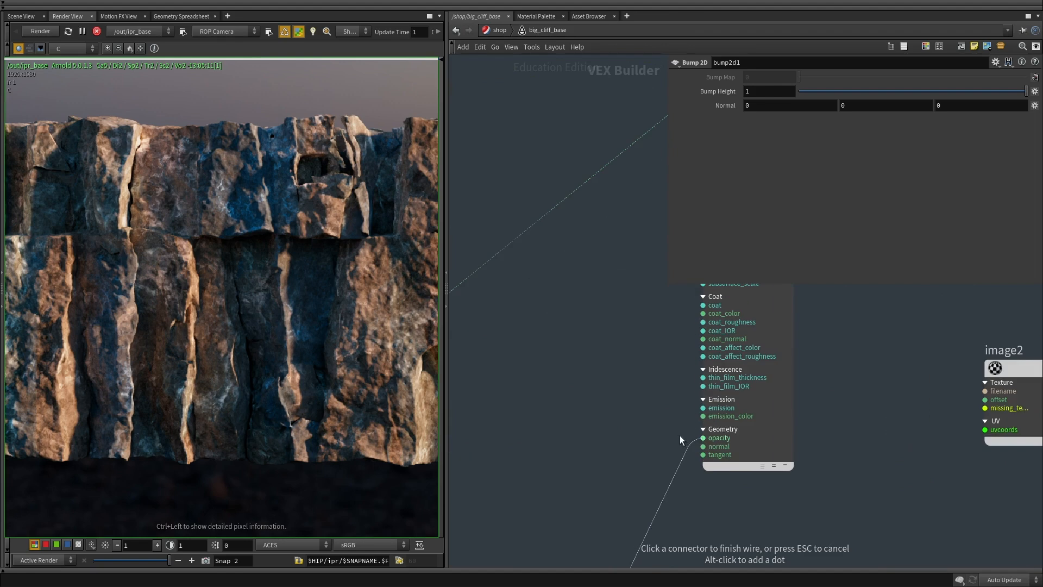
click(714, 448)
scroll(670, 450, down, 6)
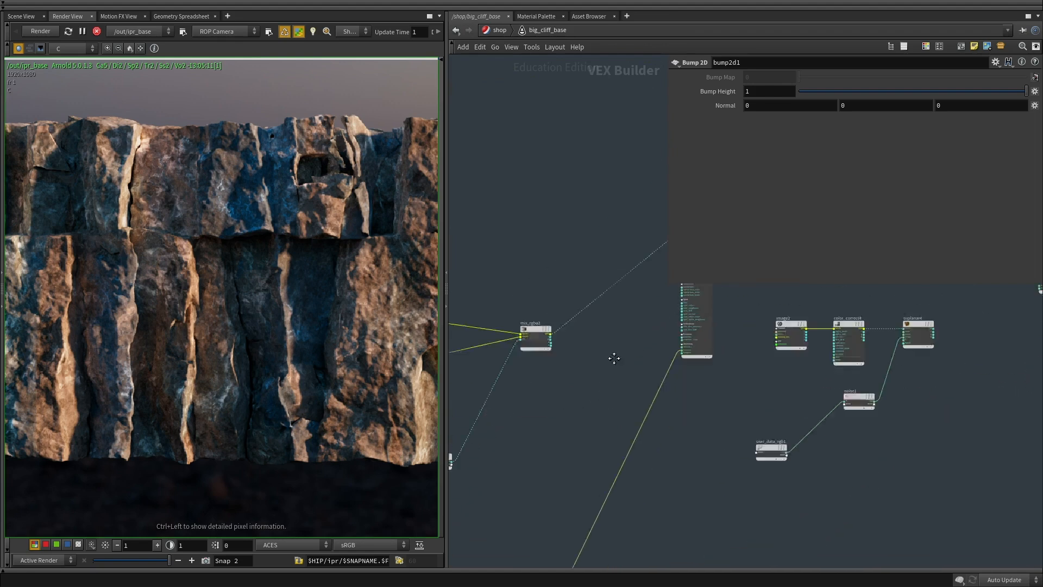
scroll(697, 458, up, 6)
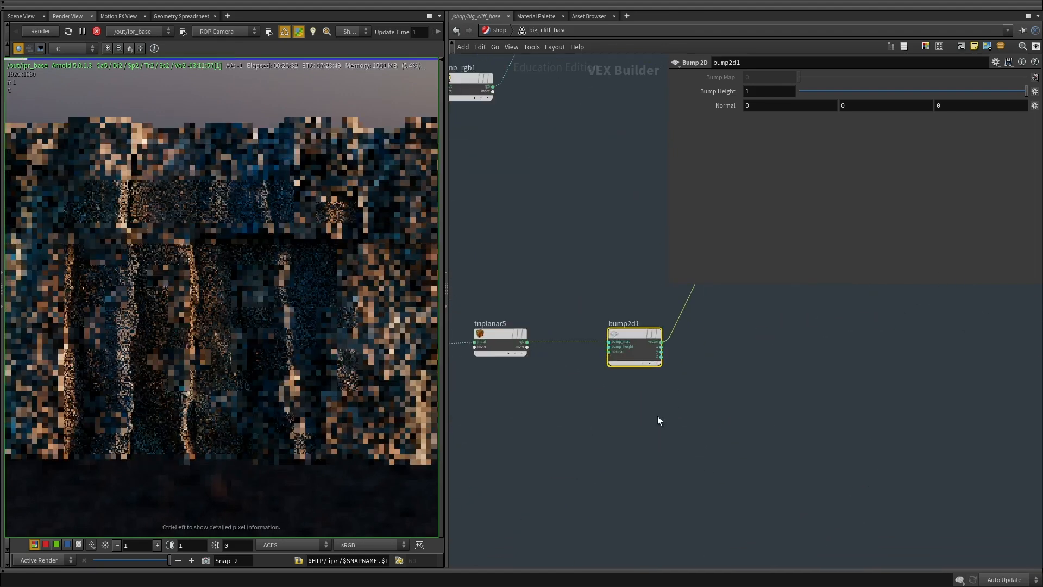
Go to the out network and set ipr_base's override resolution to 1280 by 720.
click(498, 30)
click(485, 29)
click(512, 88)
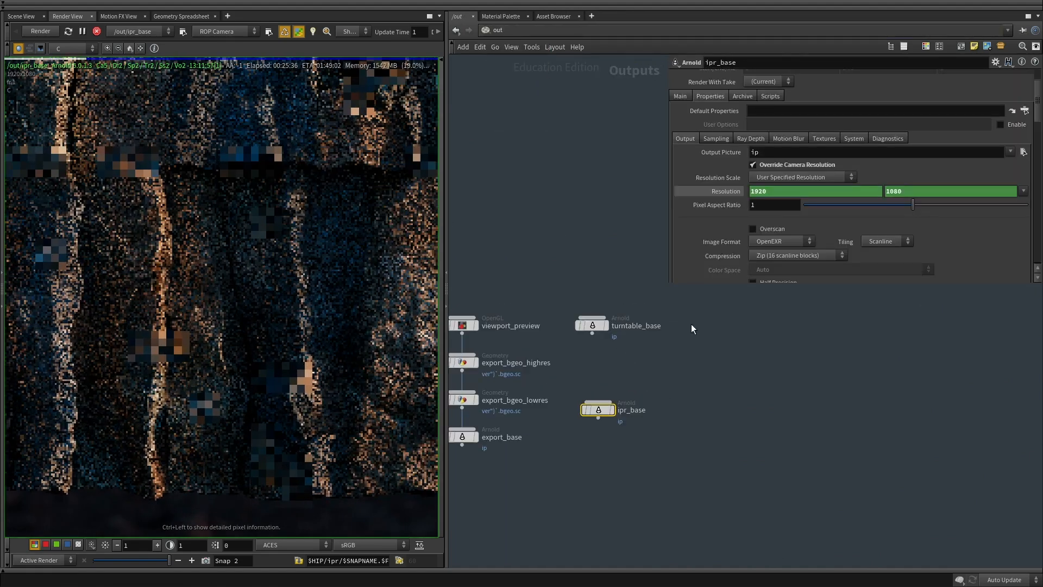
click(795, 190)
text(1280)
key(Tab)
text(7)
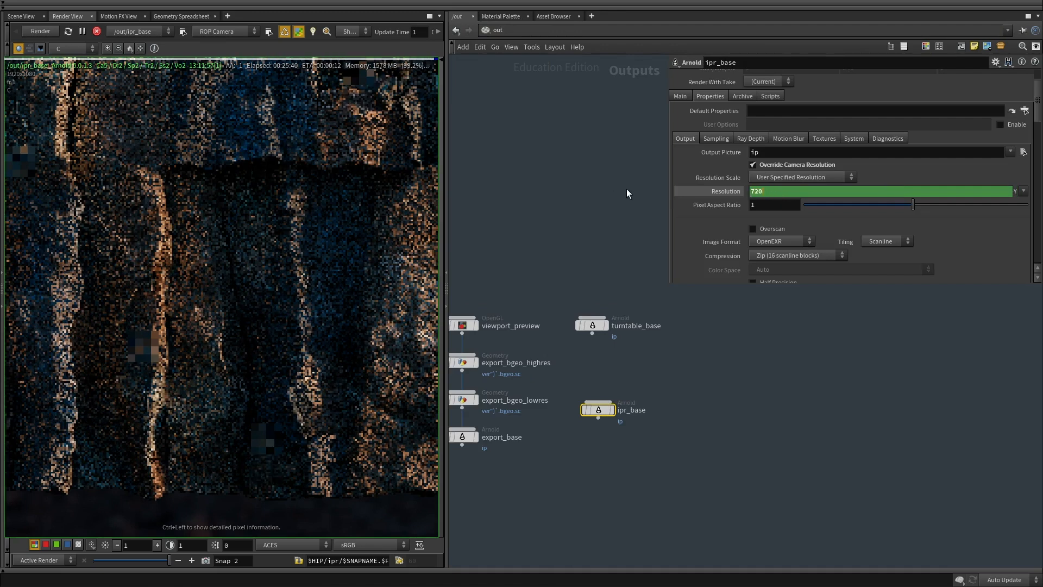
key(Return)
Set ipr_base's Camera (AA) samples to 3 and its Diffuse and Specular ray depths to 0.
click(714, 138)
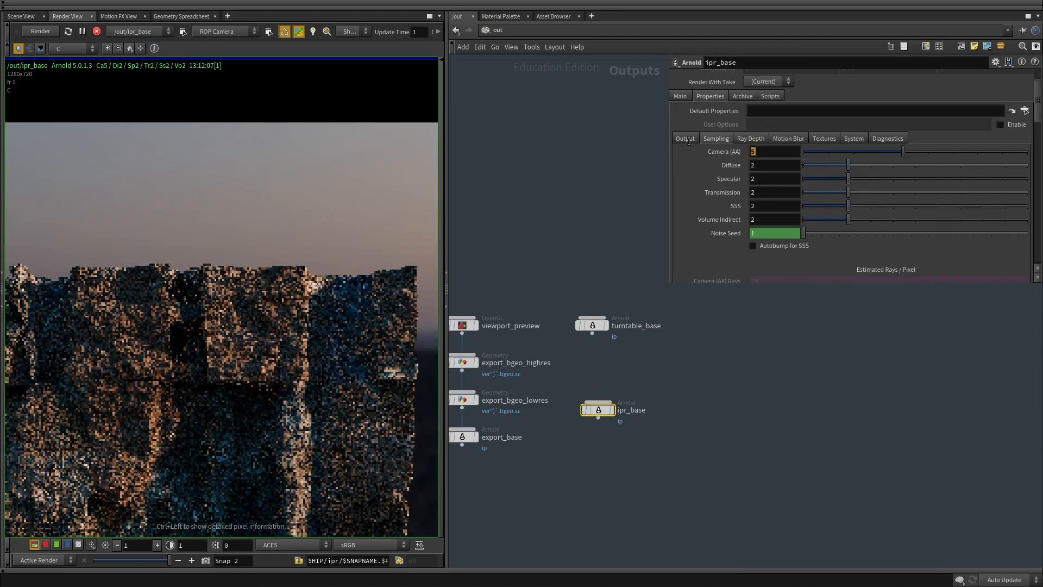
key(Return)
click(752, 137)
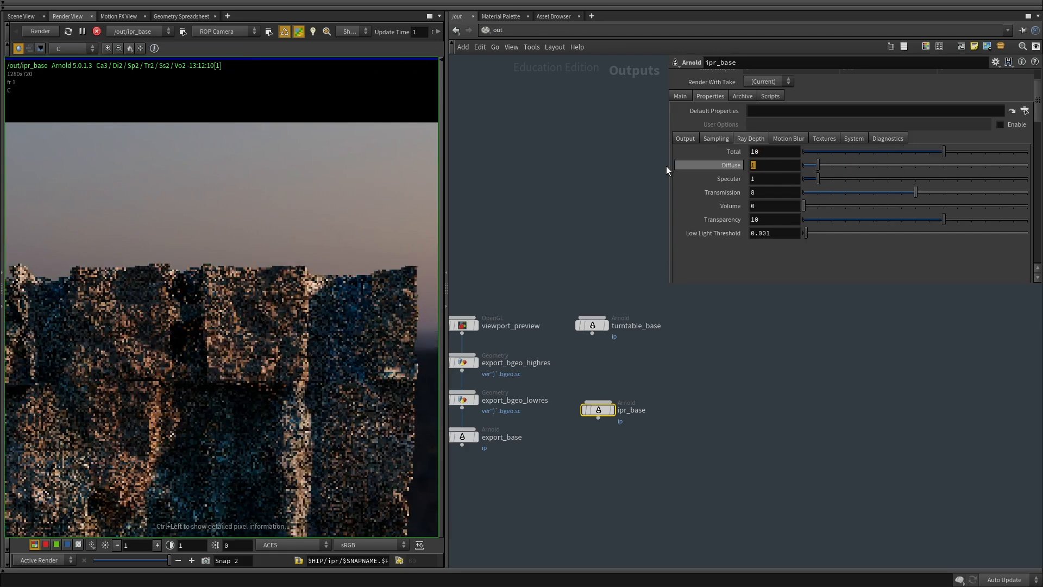
middle_drag(255, 326, 296, 249)
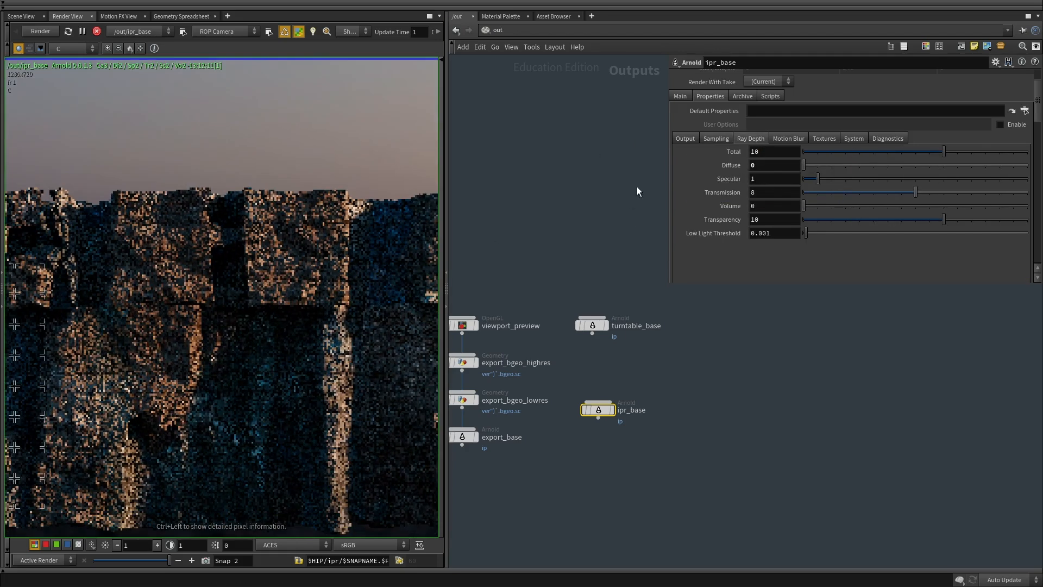
text(0)
key(Return)
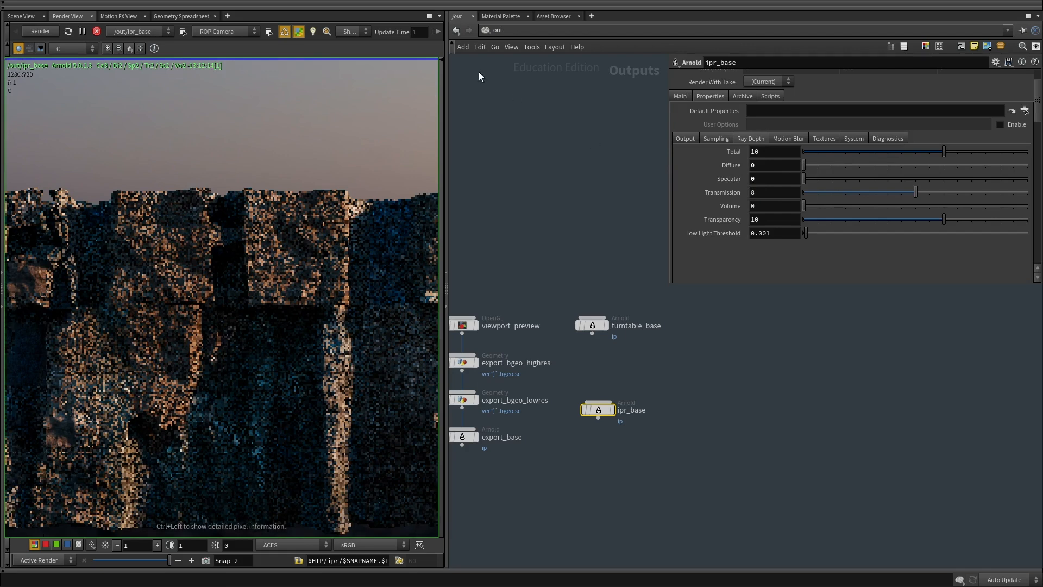
Return to the big_cliff_base shader network inside shop.
click(516, 29)
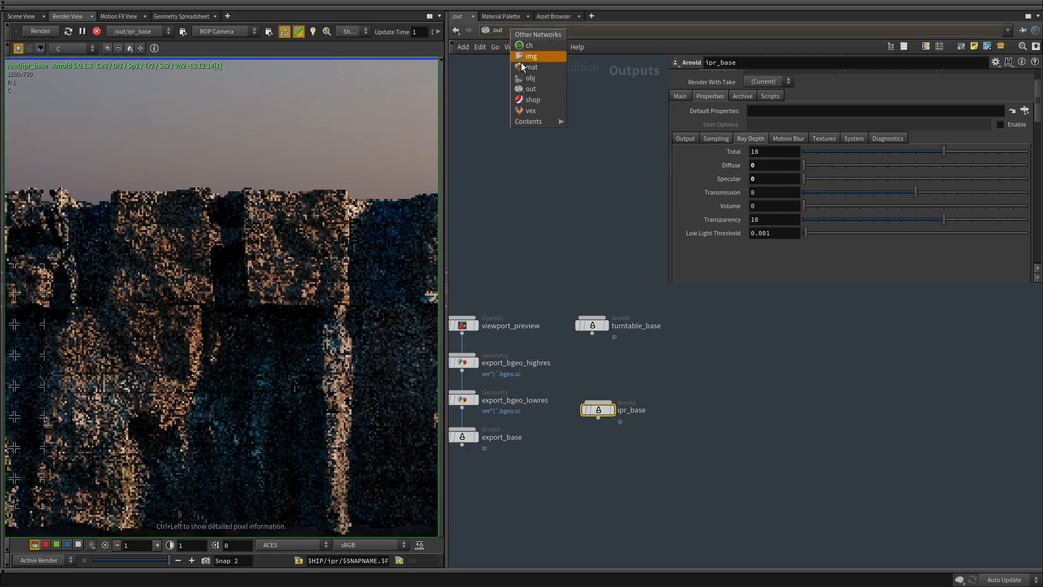
click(531, 99)
double_click(594, 338)
middle_drag(610, 450, 681, 384)
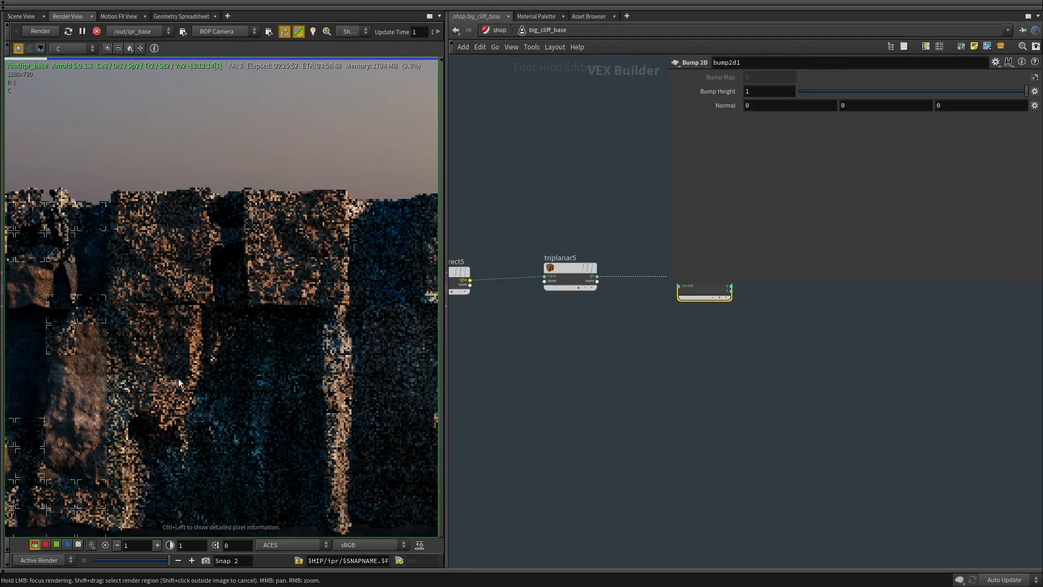
Inspect the bump effect on the rock surface around the cliff opening in the render.
scroll(178, 378, down, 2)
middle_drag(380, 405, 249, 349)
scroll(250, 348, up, 4)
middle_drag(273, 252, 154, 381)
scroll(155, 381, up, 3)
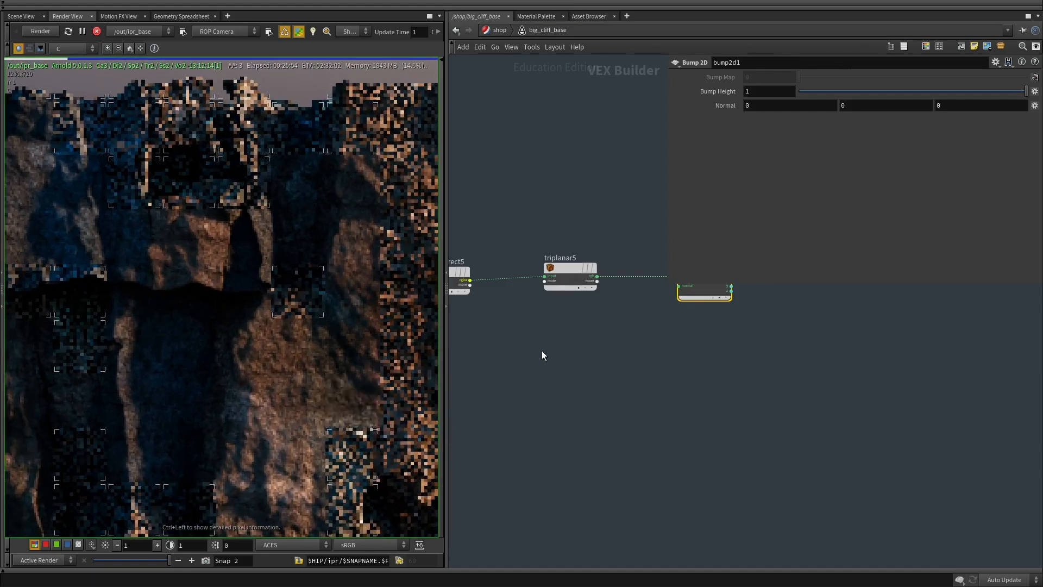
middle_drag(559, 358, 578, 445)
middle_drag(464, 454, 393, 483)
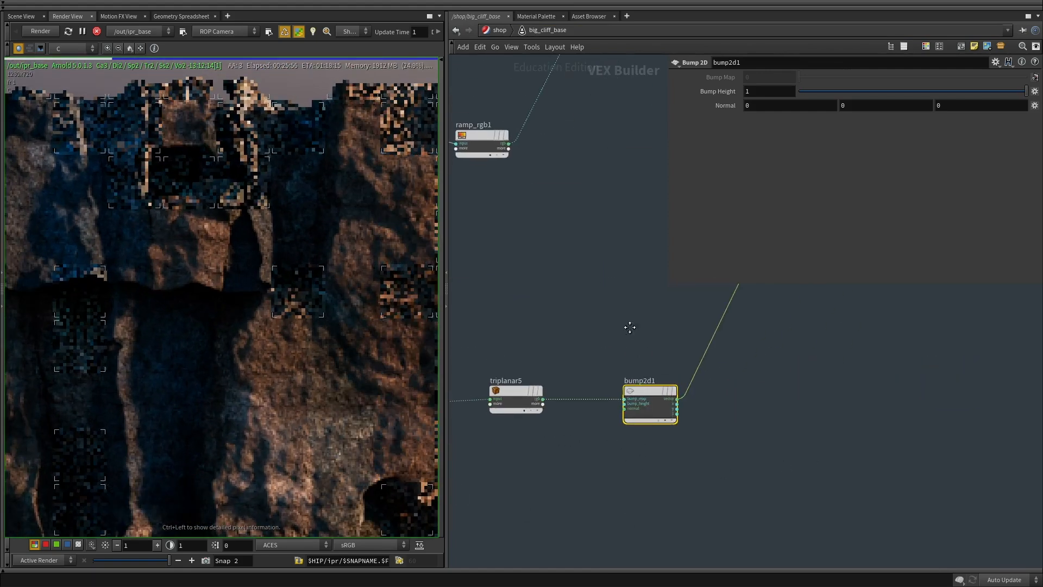
Test bump2d1's Bump Height at .001 and .005 against the render, and settle on .01.
click(747, 92)
text(.001)
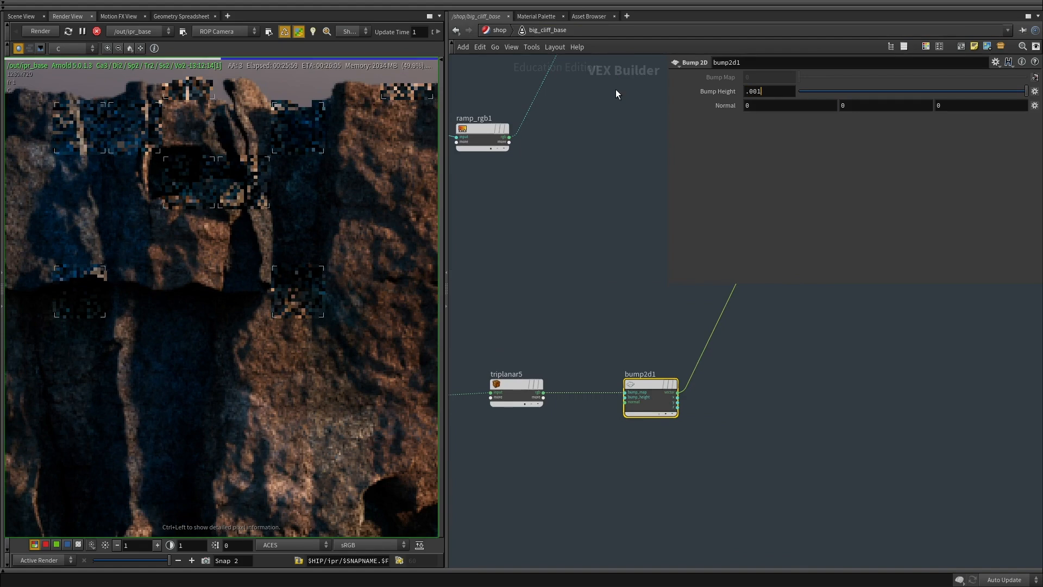
key(Return)
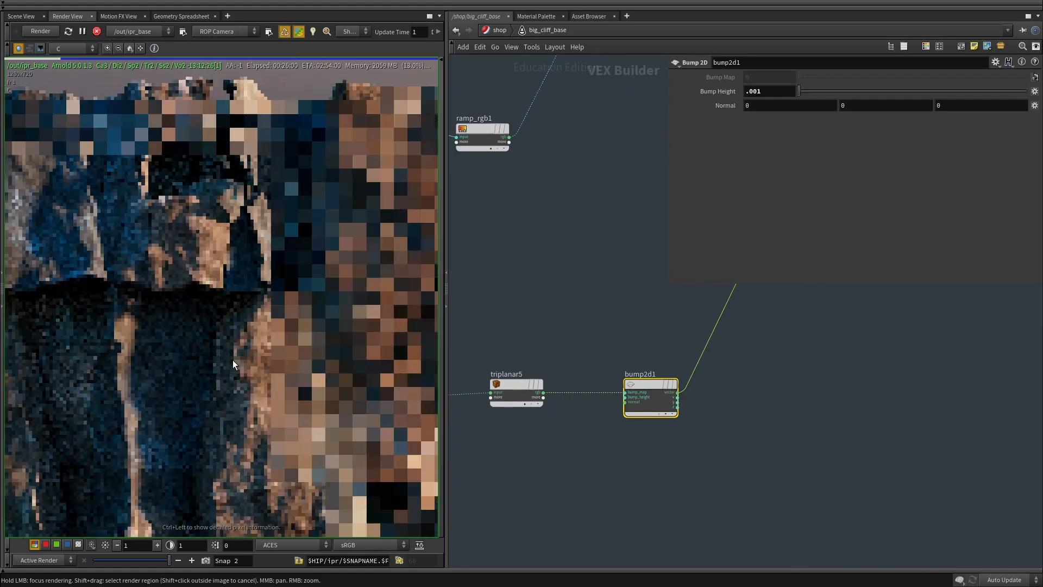
scroll(237, 347, down, 3)
middle_drag(158, 349, 226, 268)
scroll(195, 308, up, 2)
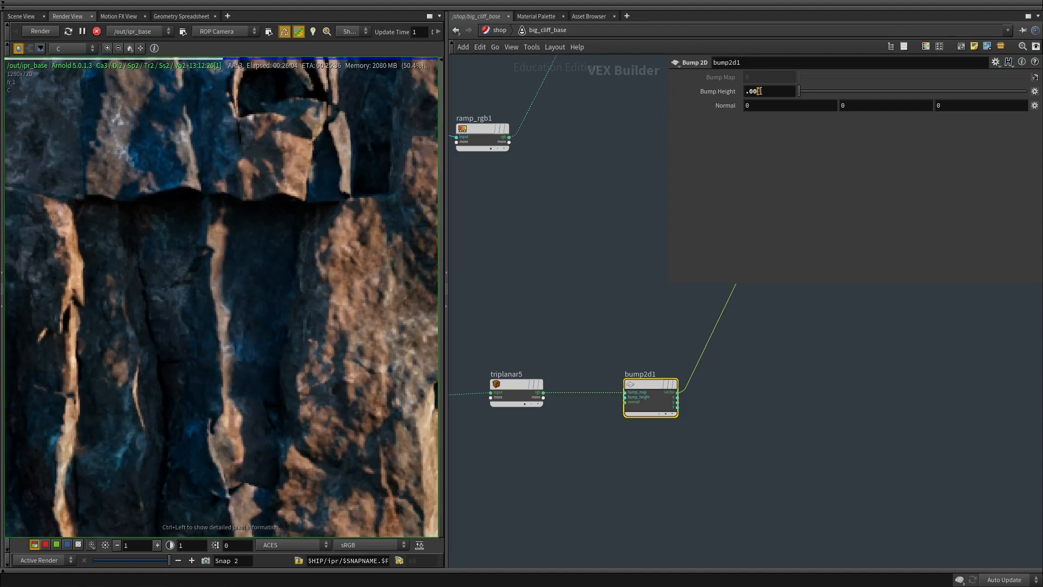
click(505, 274)
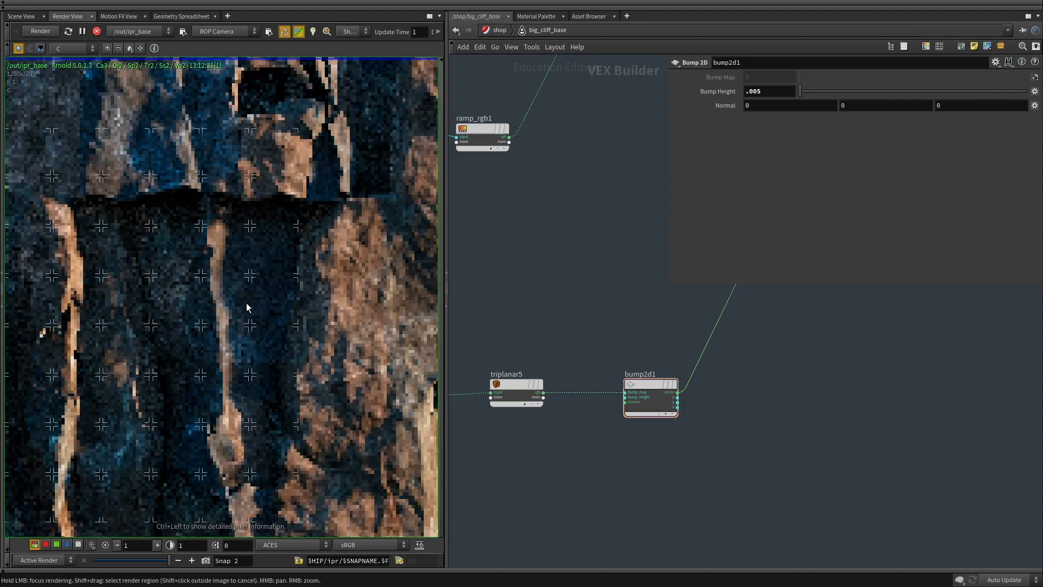
drag(752, 91, 770, 93)
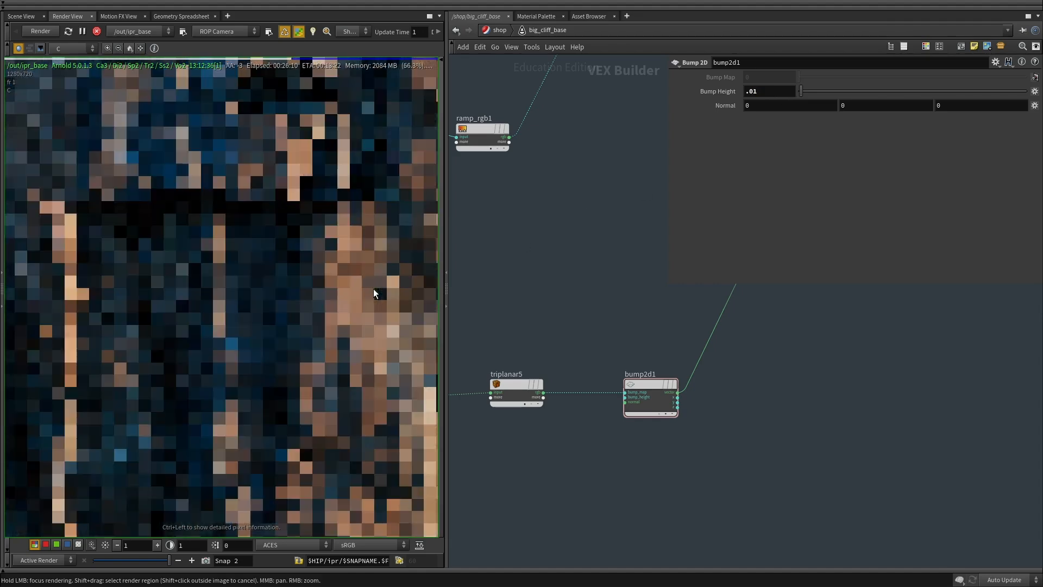
Wire triplanar5's rgb output directly into OUT_material to preview the bump texture in the render.
click(516, 385)
middle_drag(513, 475, 577, 477)
scroll(589, 453, down, 1)
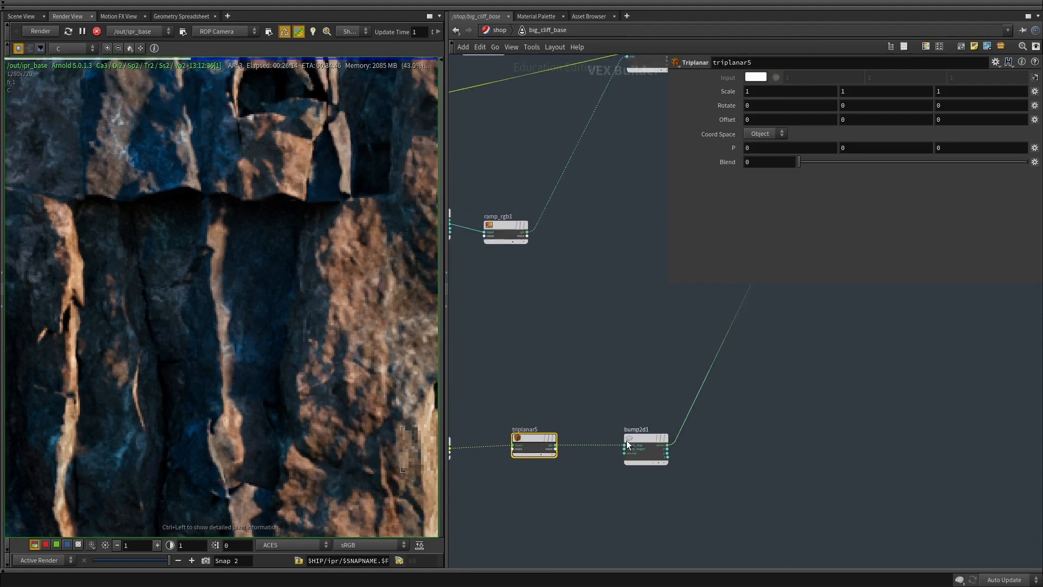
scroll(580, 451, down, 3)
click(575, 450)
scroll(605, 442, down, 4)
scroll(780, 339, up, 2)
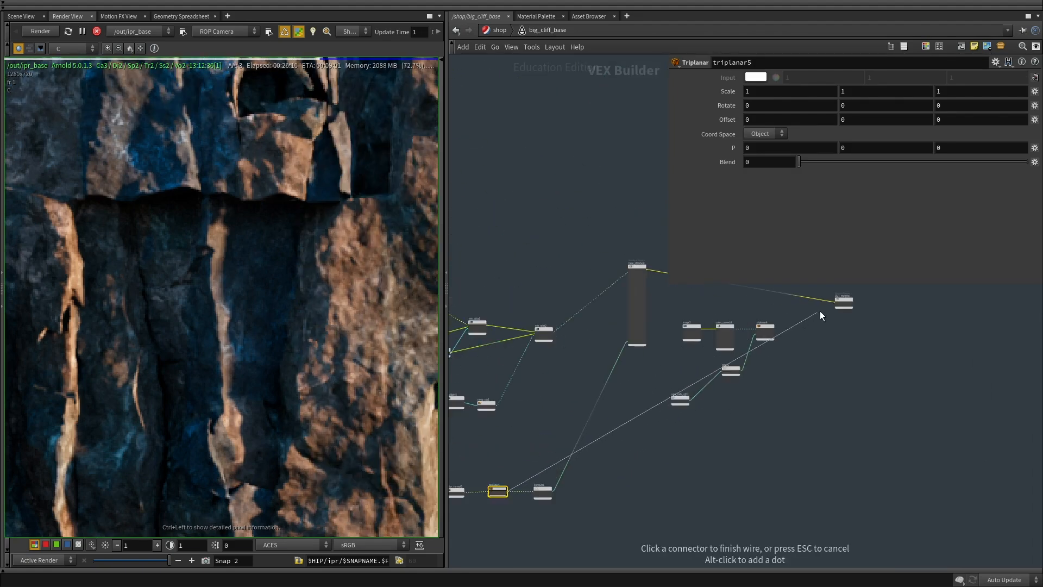
scroll(834, 302, up, 4)
click(837, 307)
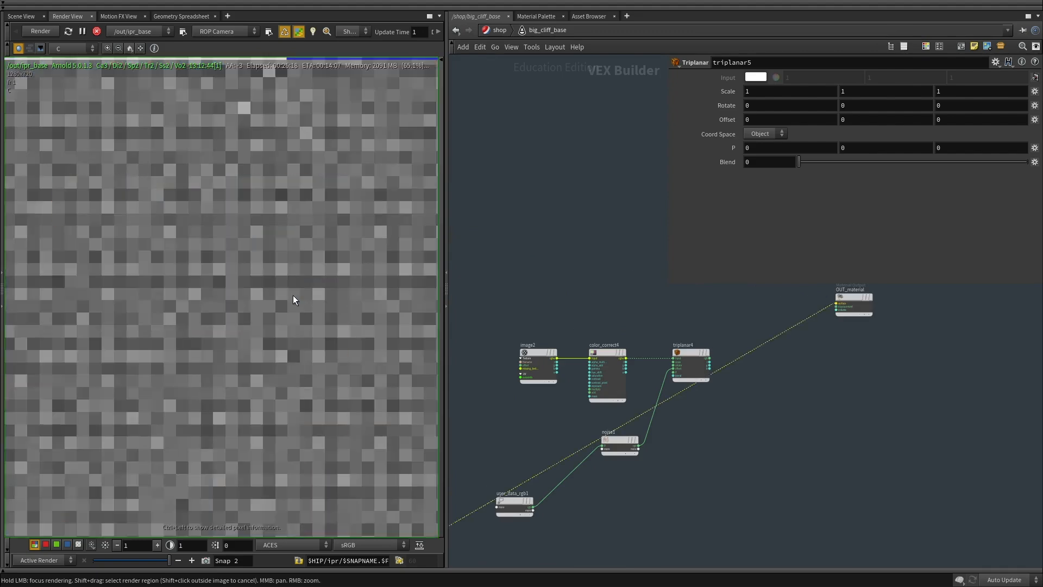
Try to set triplanar5's Scale to .06 on all three axes.
scroll(701, 467, down, 3)
middle_drag(452, 540, 601, 467)
scroll(601, 467, up, 3)
middle_drag(495, 468, 600, 346)
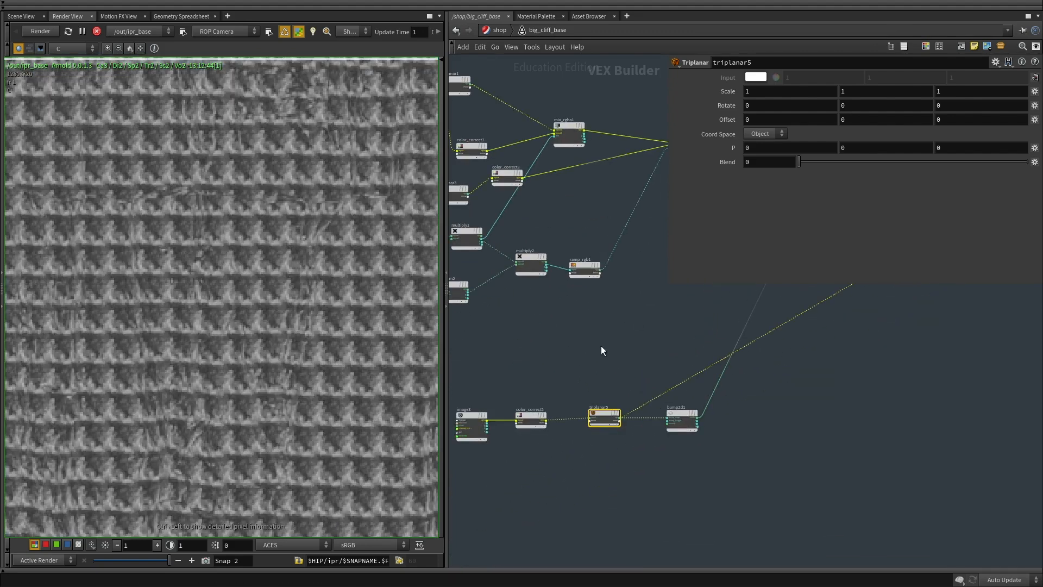
text(.06)
key(Tab)
text(.0.06)
key(Return)
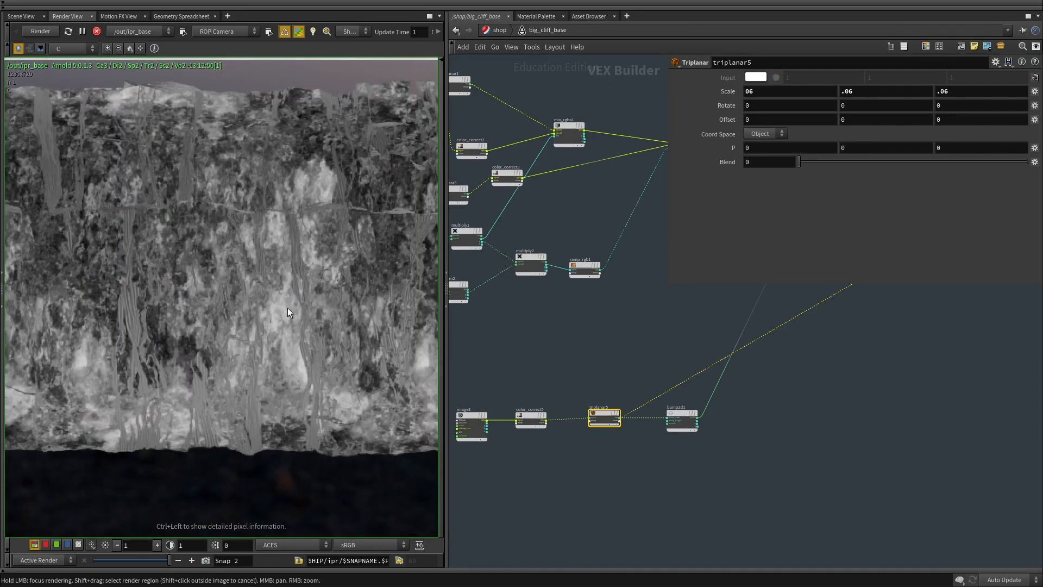
Test triplanar5's Blend at .25 against the render, and settle on .5.
text(.25)
key(Return)
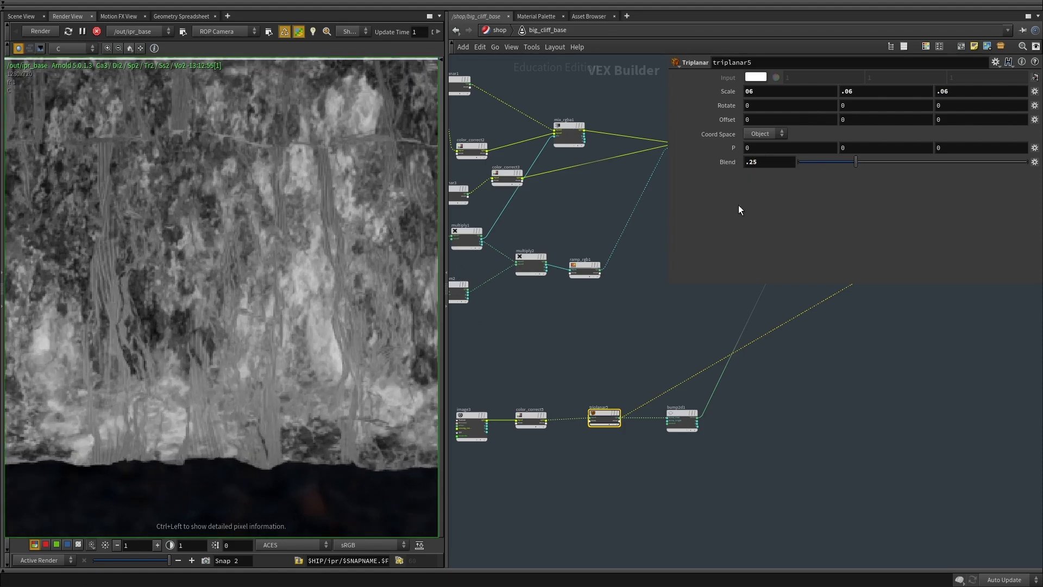
double_click(771, 162)
text(.5)
key(Return)
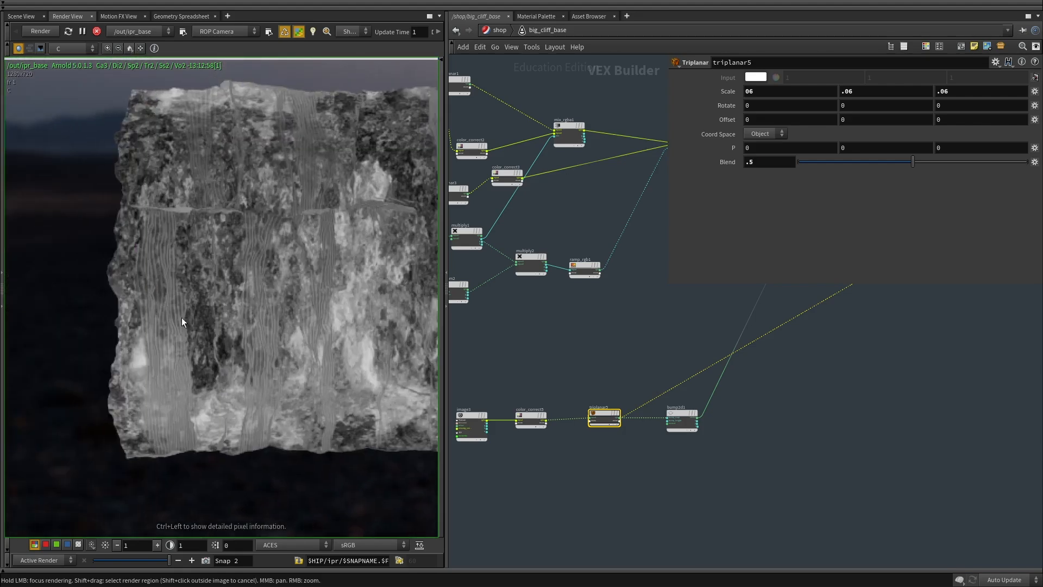
Correct triplanar5's X Scale to .06 and check the texture across the cliff in the render.
scroll(597, 391, up, 2)
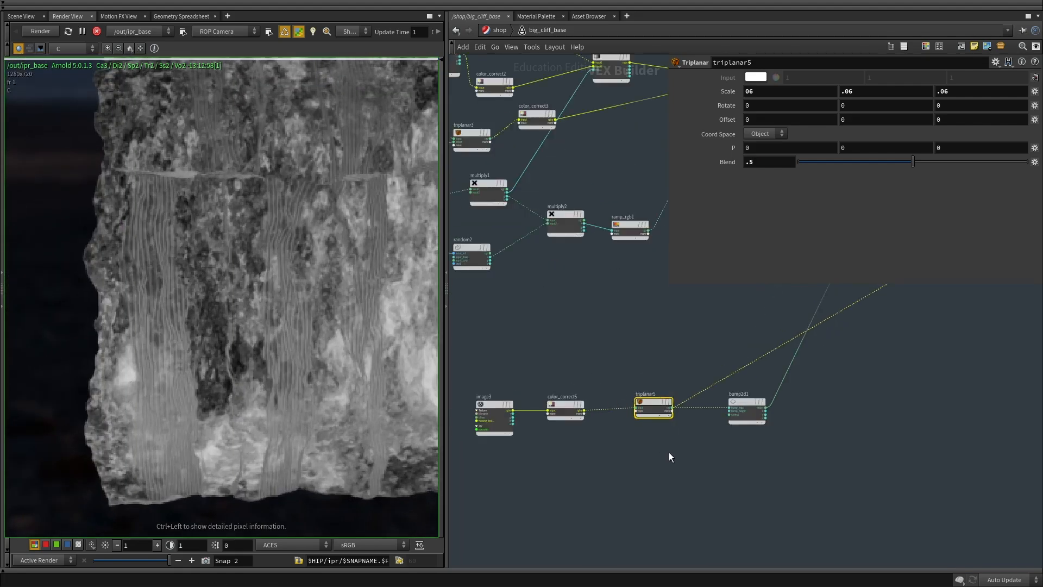
text(.06)
key(Return)
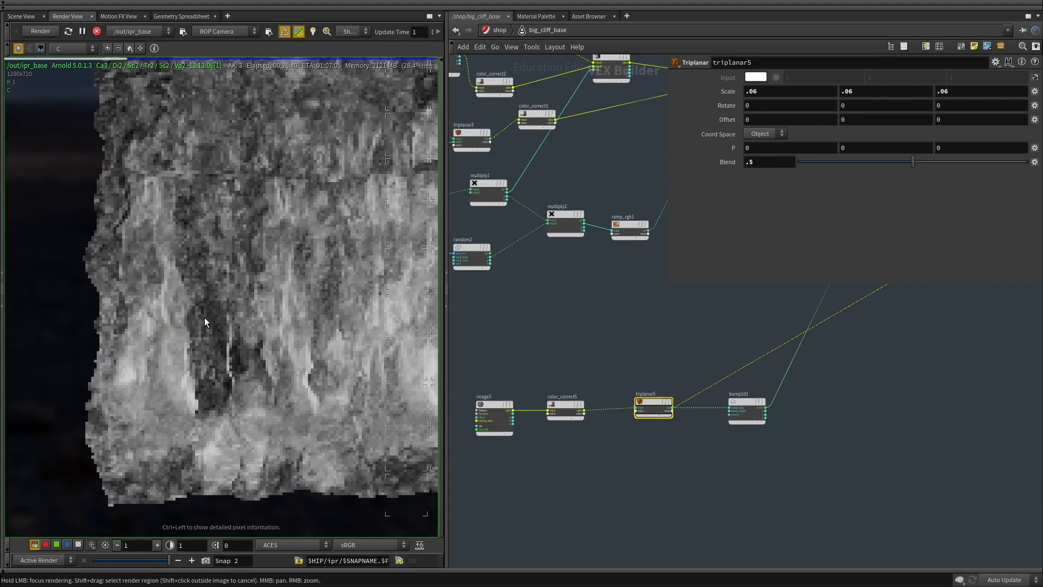
middle_drag(326, 348, 125, 354)
middle_drag(309, 338, 301, 339)
scroll(651, 324, down, 2)
scroll(760, 373, up, 3)
Reconnect base_standard's output to OUT_material in place of the triplanar5 preview.
middle_drag(761, 373, 622, 463)
scroll(869, 331, down, 3)
middle_drag(869, 332, 577, 530)
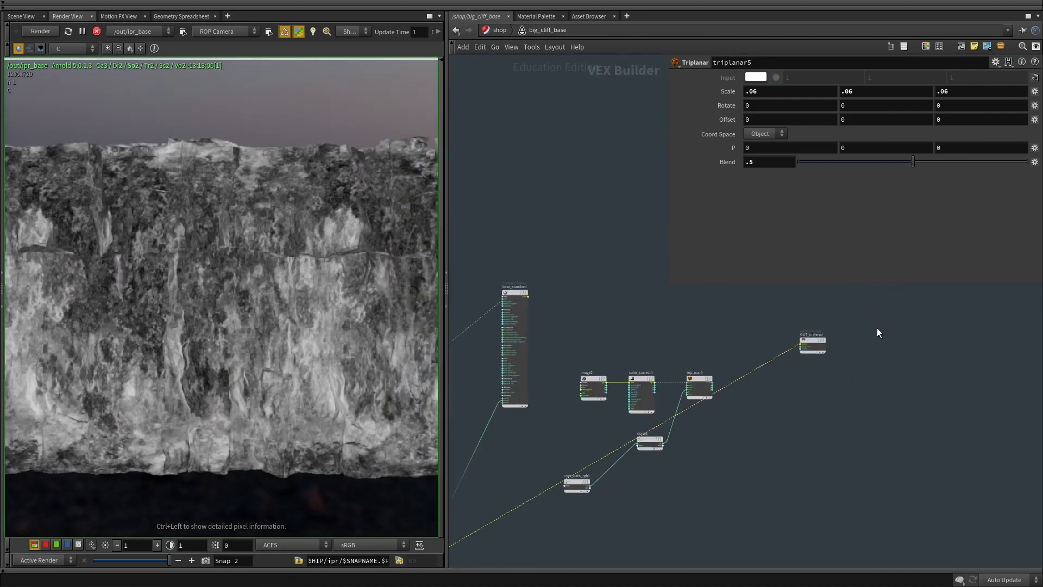
scroll(877, 328, up, 2)
click(769, 354)
scroll(597, 337, down, 1)
middle_drag(505, 321, 744, 349)
scroll(656, 328, up, 2)
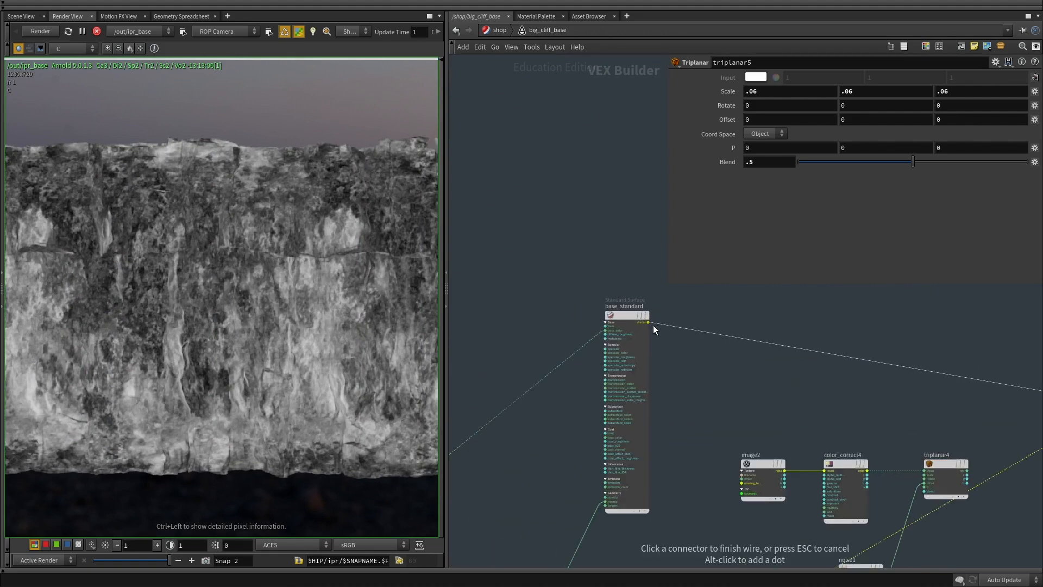
click(654, 326)
Set bump2d1's Bump Height to .1.
scroll(655, 328, up, 1)
middle_drag(769, 384, 776, 333)
scroll(750, 417, down, 6)
middle_drag(675, 535, 771, 416)
scroll(772, 415, up, 1)
scroll(752, 432, up, 3)
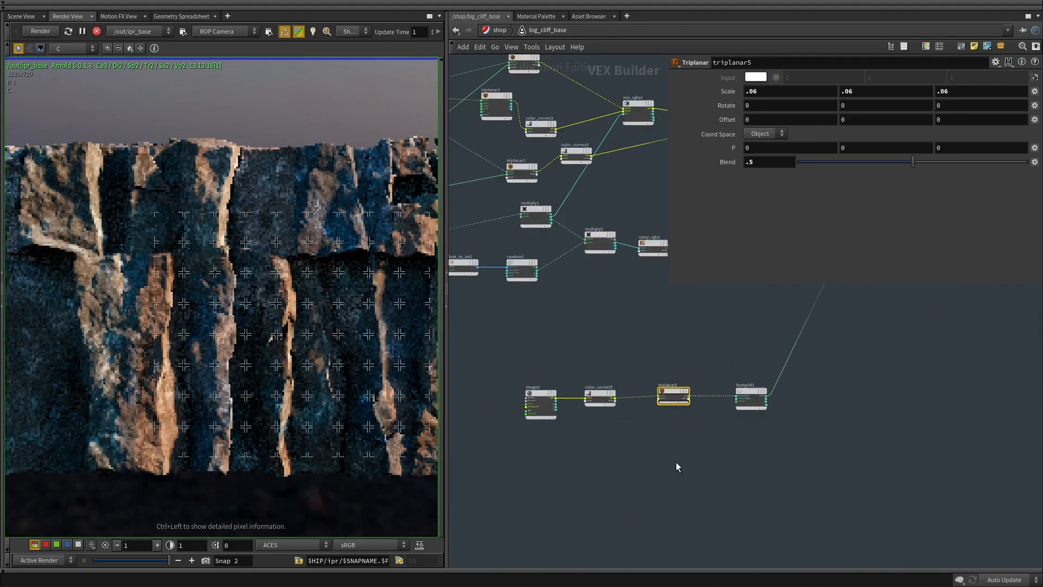
scroll(269, 315, up, 2)
middle_drag(772, 432, 663, 432)
scroll(663, 432, up, 2)
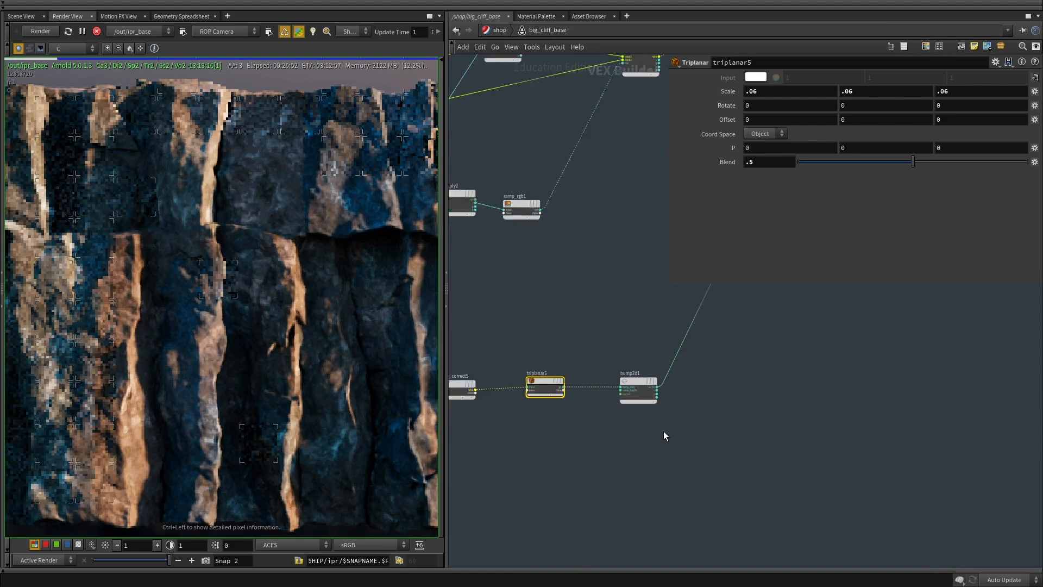
click(634, 384)
Examine the bump detail on the rock faces and around the cliff opening, close up and across the whole cliff.
middle_drag(318, 249, 78, 285)
middle_drag(194, 187, 244, 212)
scroll(243, 213, up, 3)
middle_drag(228, 252, 246, 203)
scroll(250, 210, down, 1)
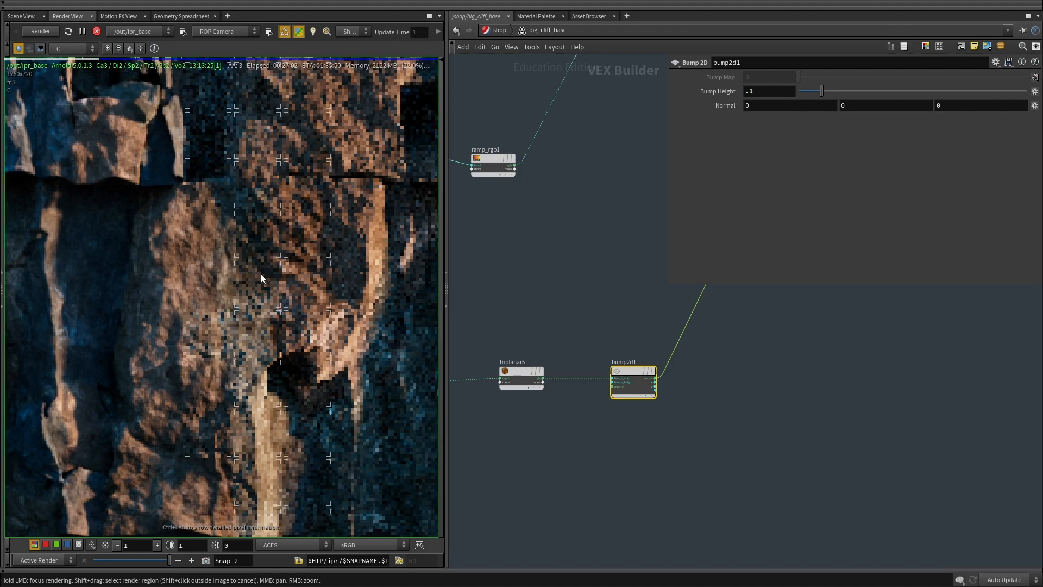
middle_drag(226, 308, 276, 270)
scroll(276, 271, down, 1)
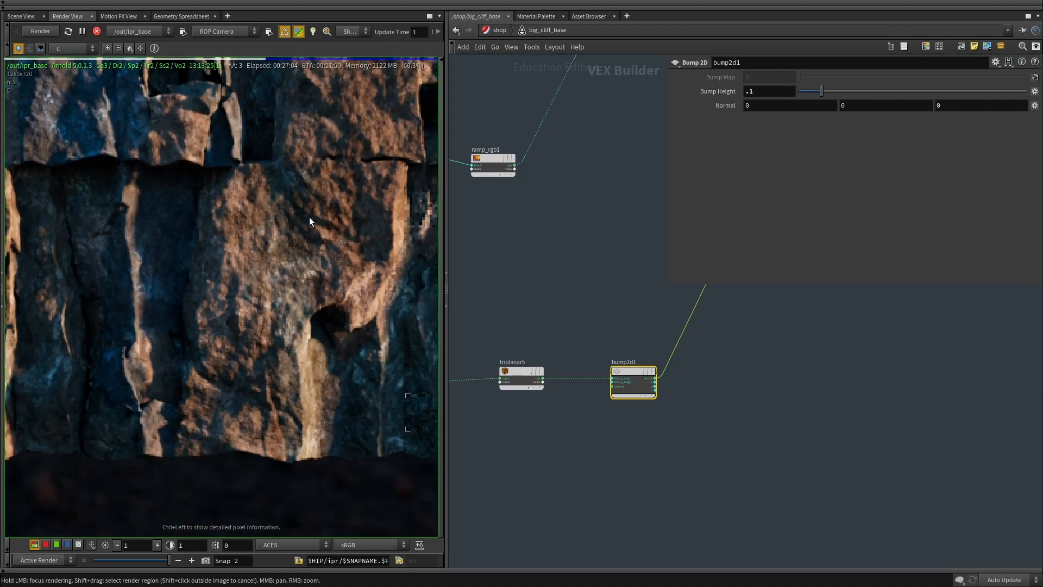
scroll(356, 259, down, 1)
scroll(303, 326, down, 2)
scroll(327, 260, up, 3)
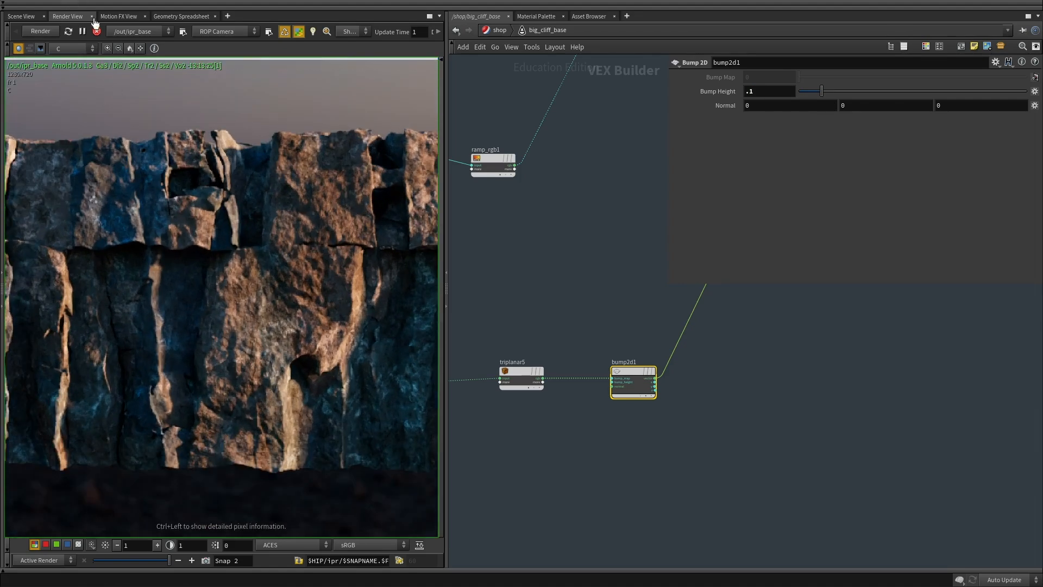
click(129, 48)
mouse_move(141, 359)
middle_down()
mouse_move(324, 344)
mouse_move(122, 365)
middle_up()
mouse_move(371, 351)
middle_down()
mouse_move(151, 374)
mouse_move(182, 360)
middle_up()
Set base_standard's Specular to 1 and its specular Roughness to .15.
scroll(751, 441, down, 3)
middle_drag(850, 314, 648, 497)
scroll(641, 405, up, 2)
middle_drag(635, 401, 597, 431)
click(566, 312)
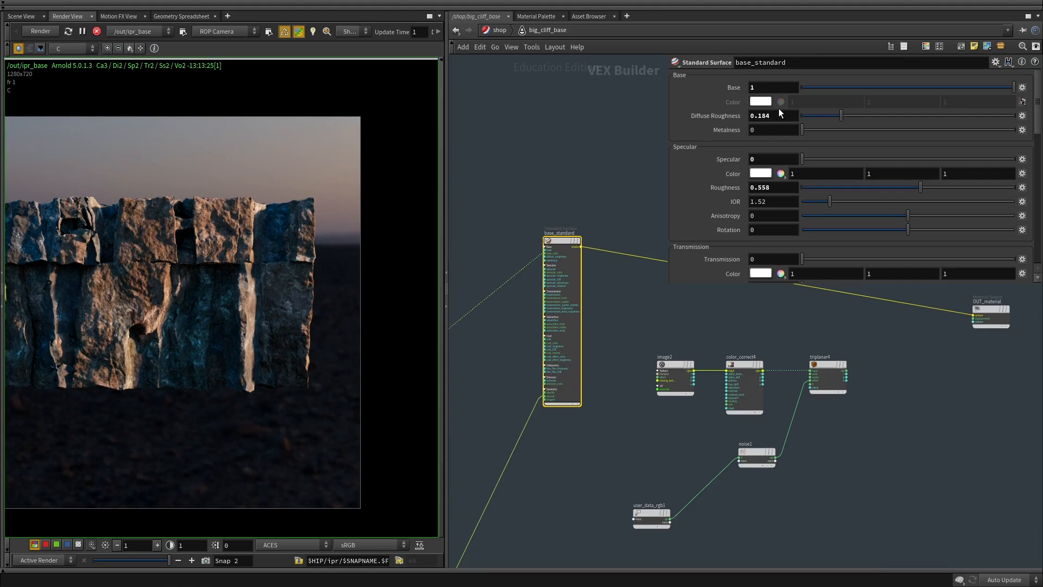
click(829, 188)
click(787, 186)
text(.15)
key(Return)
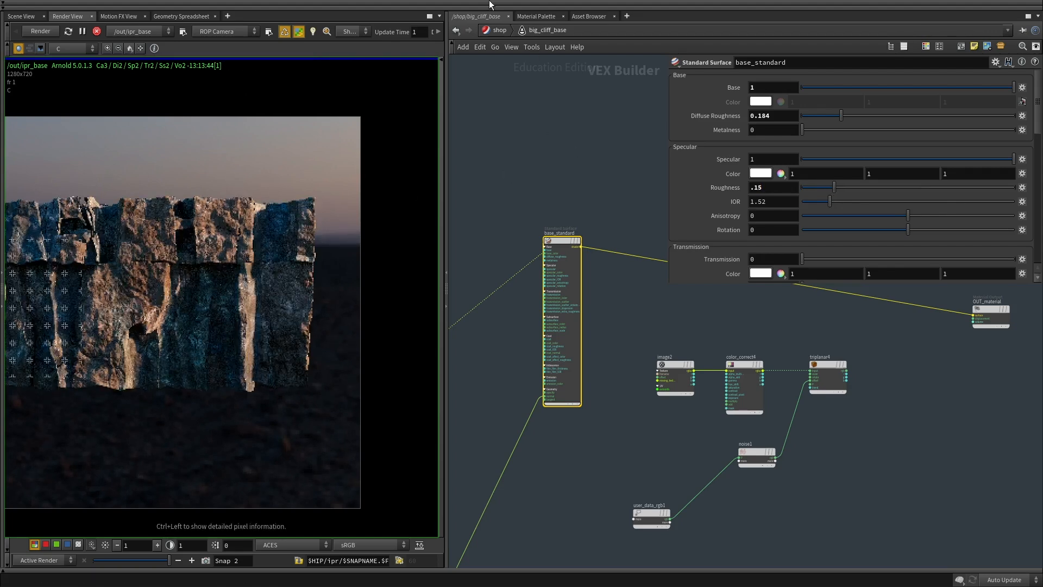
Look up the specular AOV in ipr_base's output properties and display the specular pass in the render view.
click(496, 30)
click(496, 30)
click(530, 92)
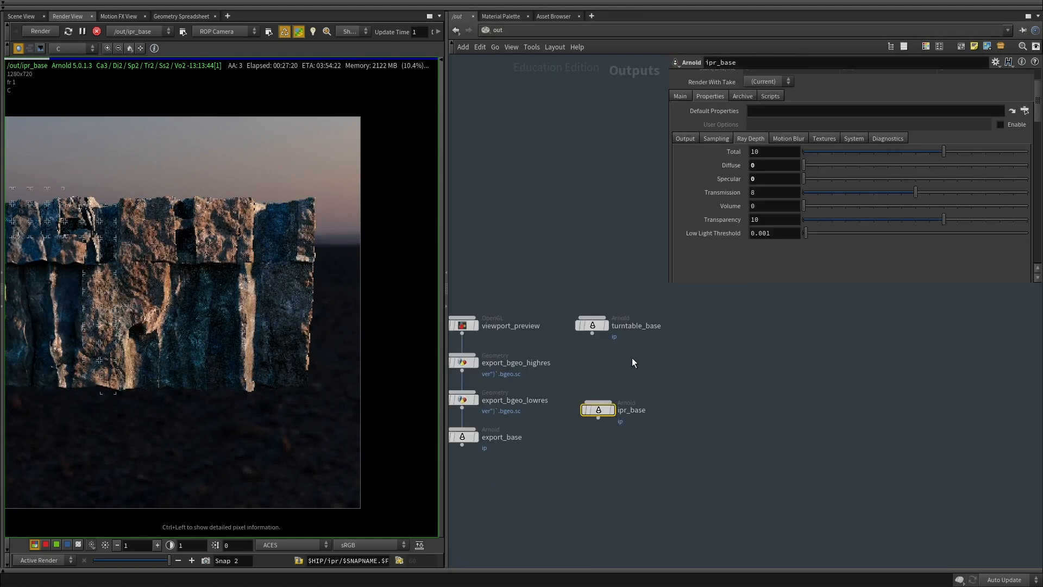
click(680, 96)
scroll(756, 234, down, 5)
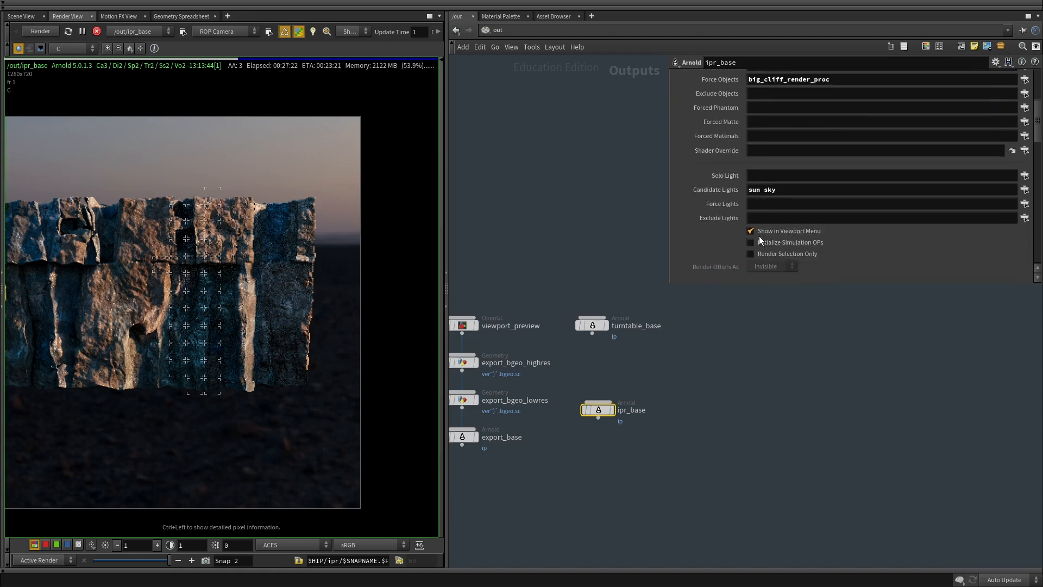
scroll(749, 233, up, 5)
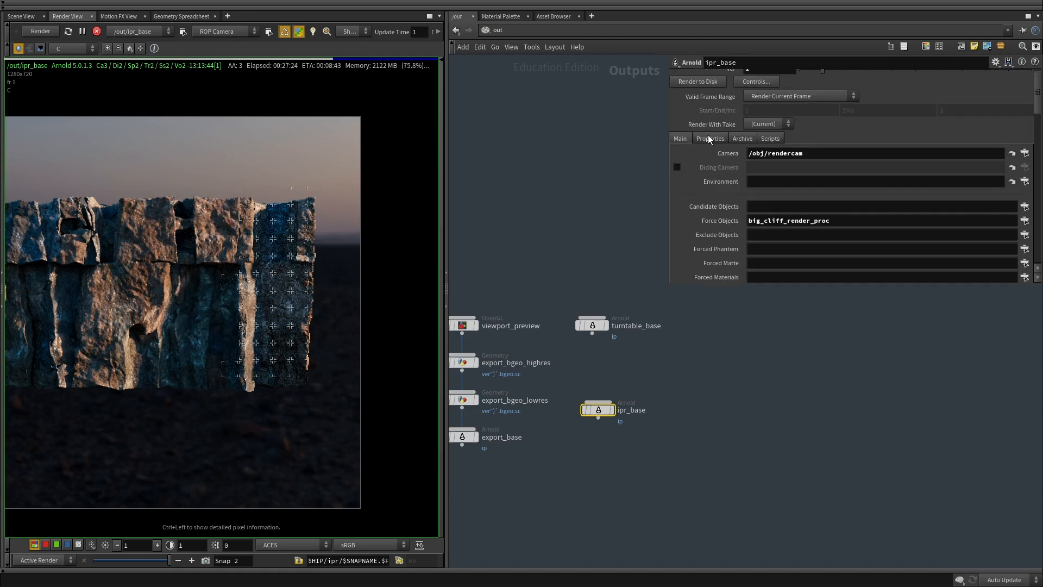
click(710, 138)
click(686, 181)
scroll(766, 235, down, 10)
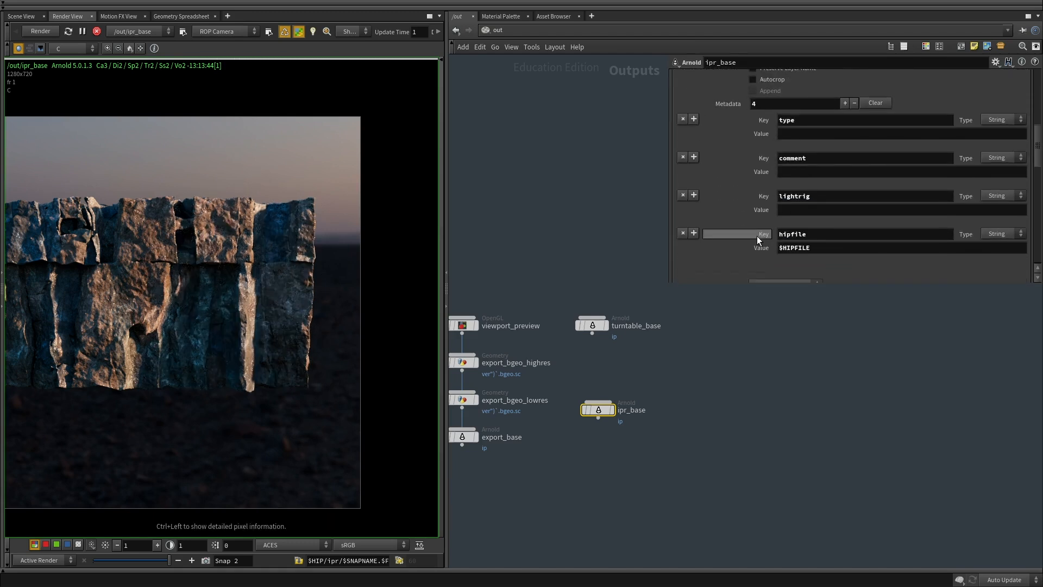
scroll(756, 233, down, 15)
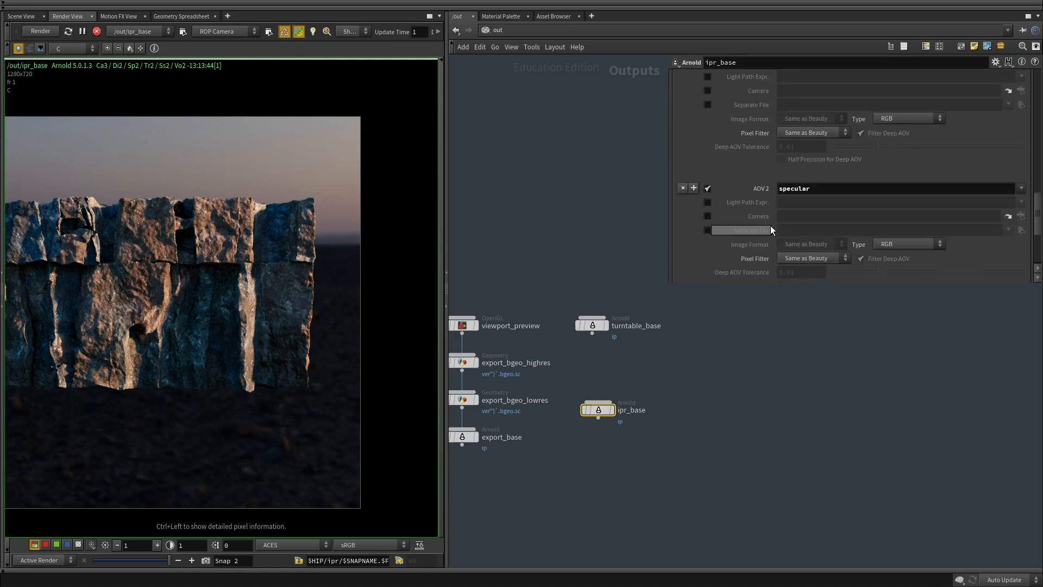
click(61, 51)
click(64, 81)
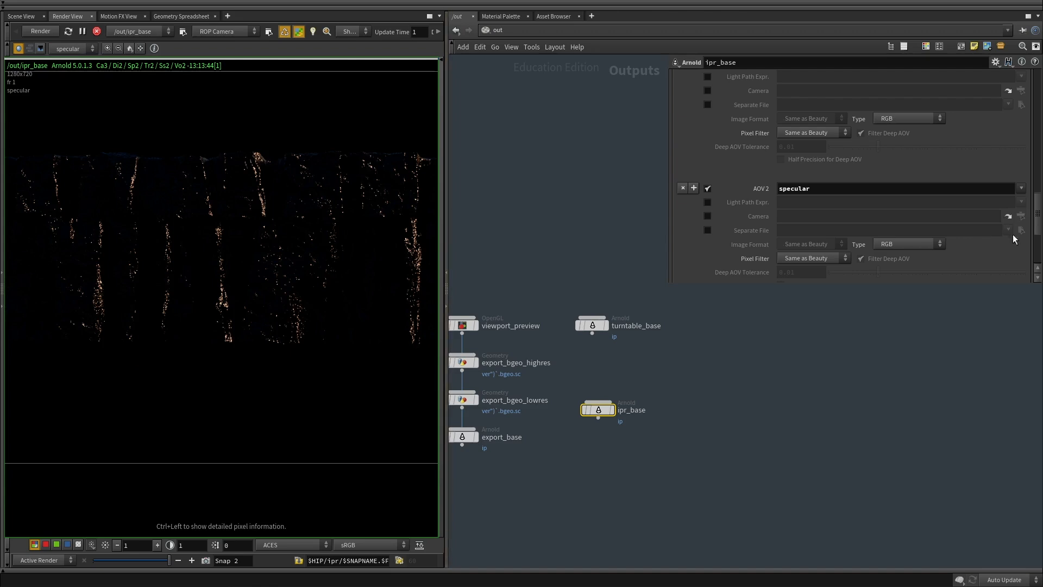
Set ipr_base's Camera (AA) samples to 7.
drag(1036, 220, 930, 95)
click(713, 191)
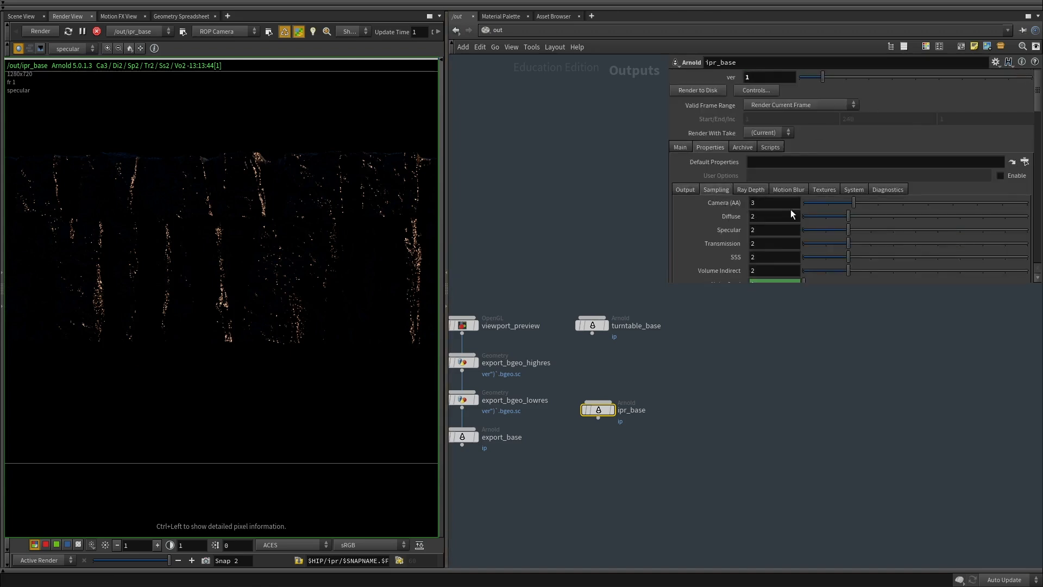
text(7)
key(Return)
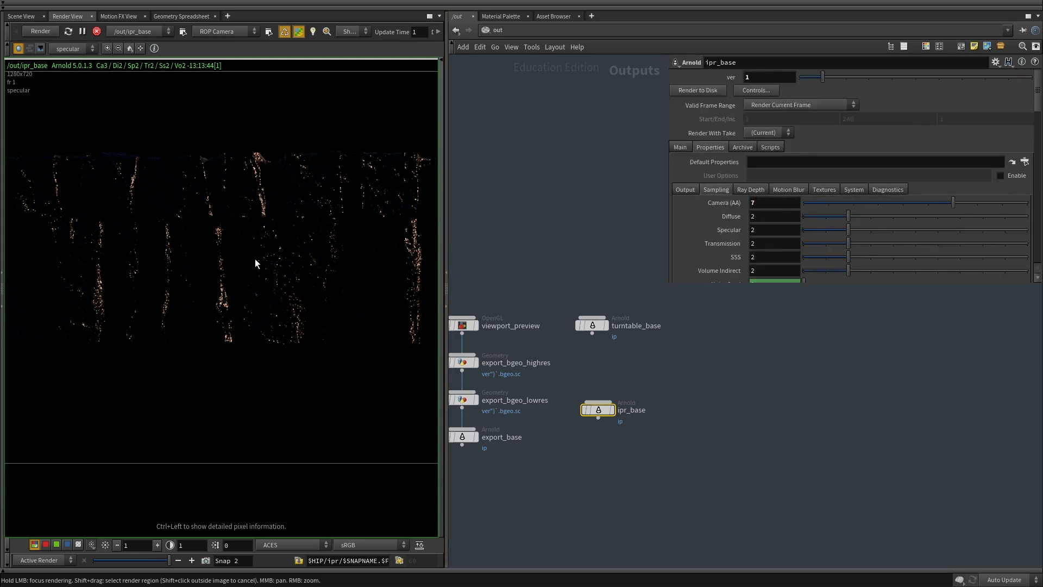
Restrict rendering to a region over the right-hand part of the cliff and widen the render view.
shift+drag(164, 149, 415, 379)
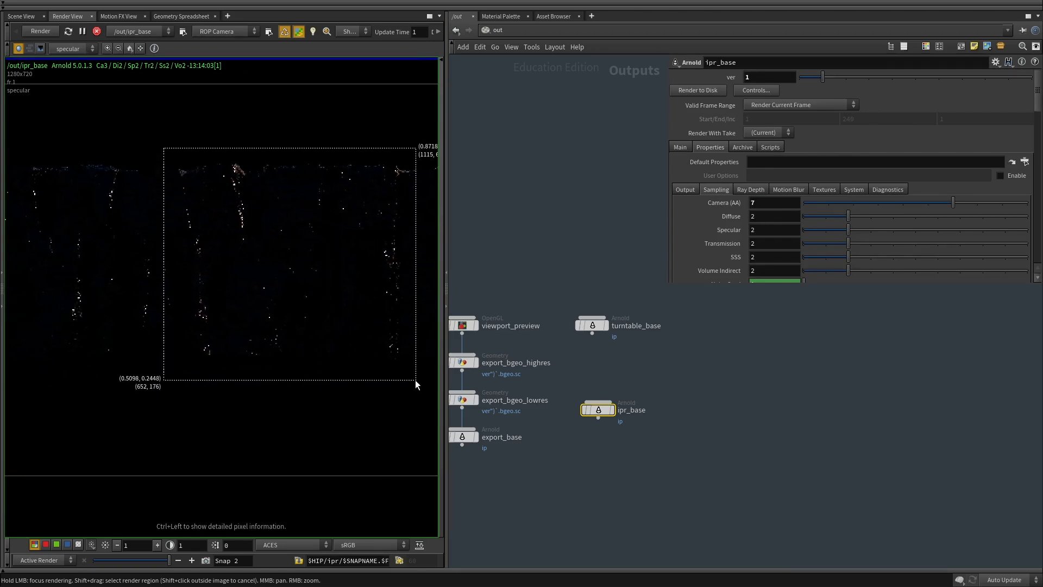
scroll(232, 310, up, 3)
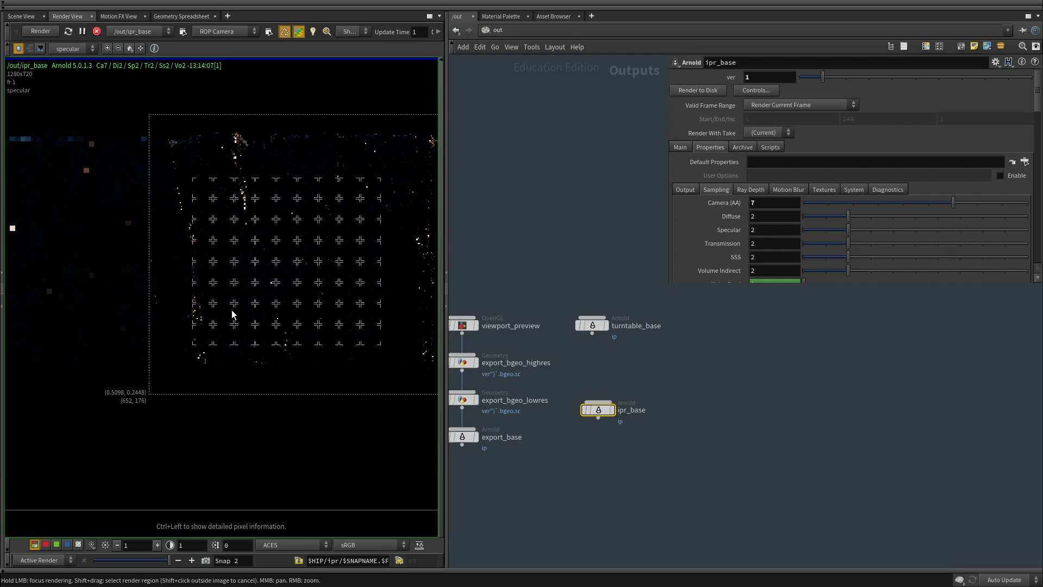
drag(445, 175, 630, 179)
scroll(356, 242, up, 2)
scroll(356, 242, up, 2)
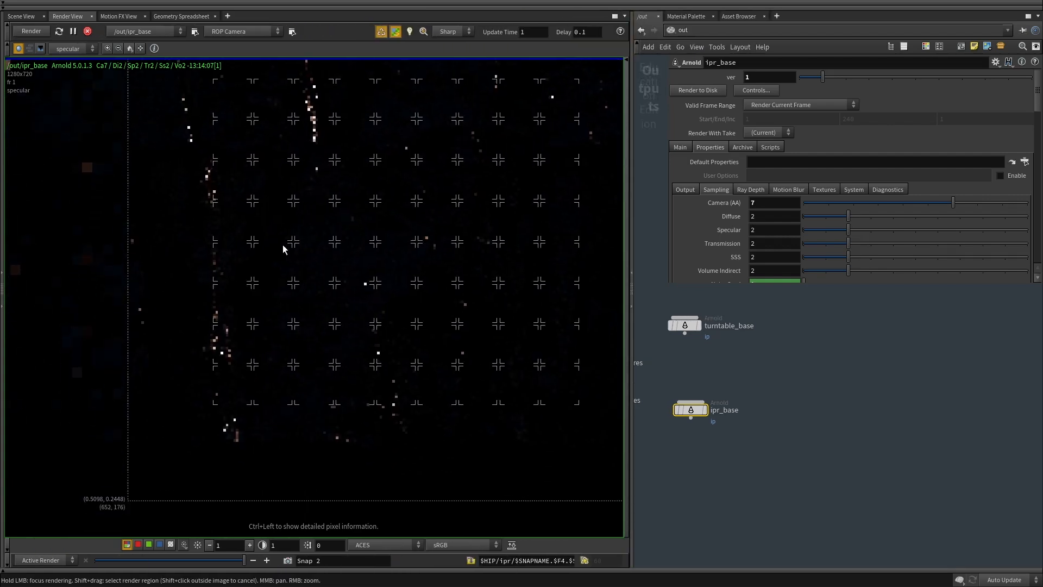
scroll(298, 284, down, 2)
Return to the big_cliff_base shader network in shop.
click(684, 32)
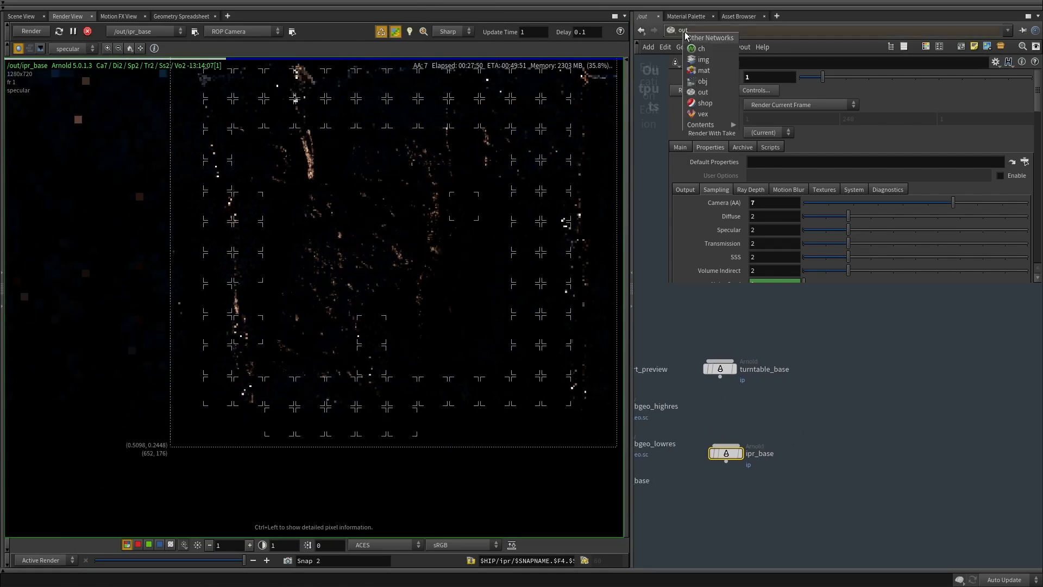
click(705, 103)
scroll(266, 338, up, 2)
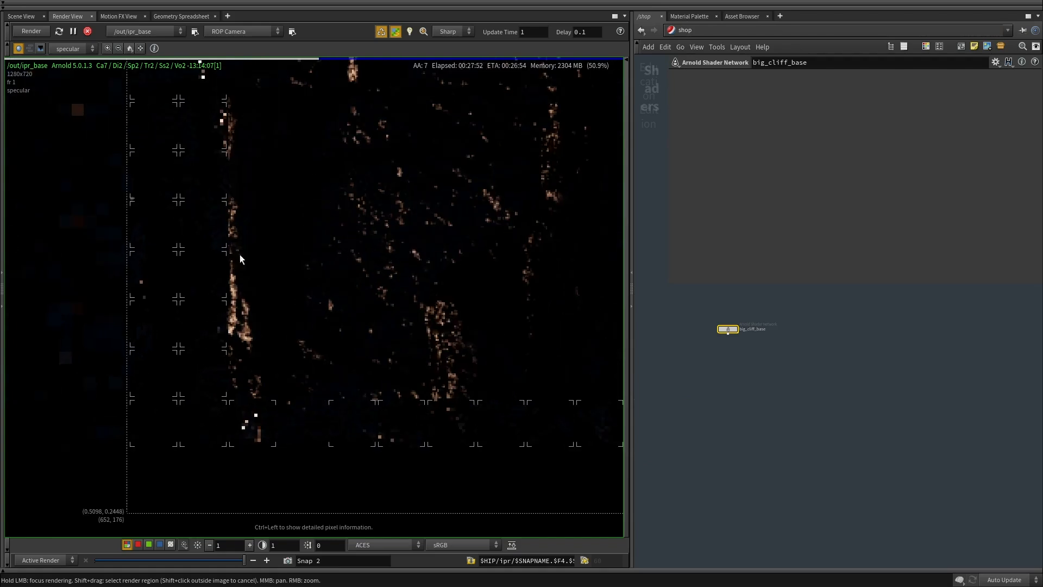
double_click(729, 328)
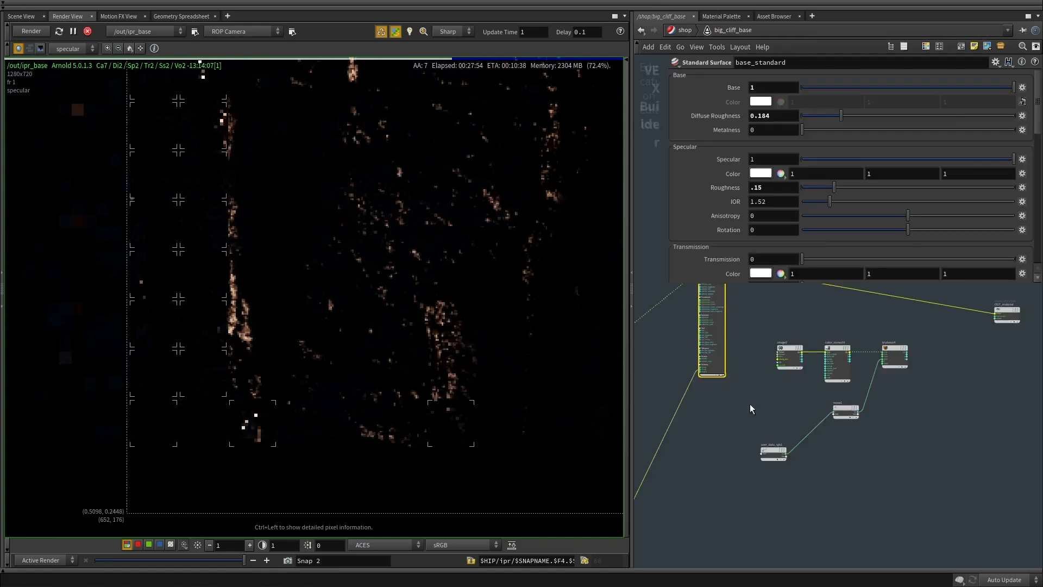
Set bump2d1's Bump Height to 0 and compare the specular highlights in the render region.
scroll(400, 231, down, 2)
middle_drag(462, 368, 211, 340)
scroll(817, 452, up, 6)
middle_drag(837, 452, 738, 524)
scroll(745, 519, down, 3)
middle_drag(886, 435, 959, 354)
scroll(958, 355, down, 5)
middle_drag(733, 479, 933, 396)
scroll(970, 403, up, 6)
click(827, 384)
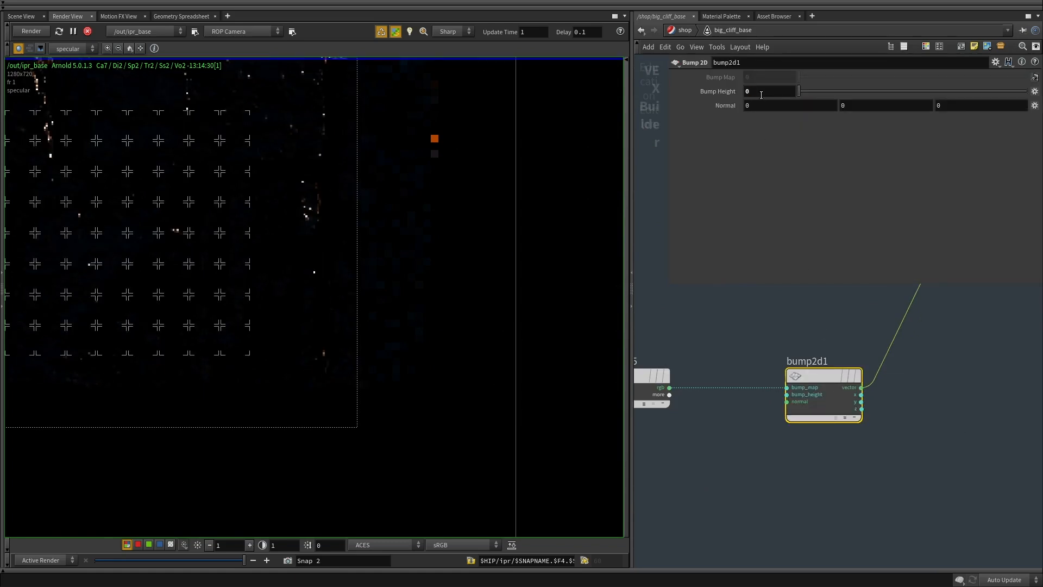
middle_drag(63, 241, 251, 263)
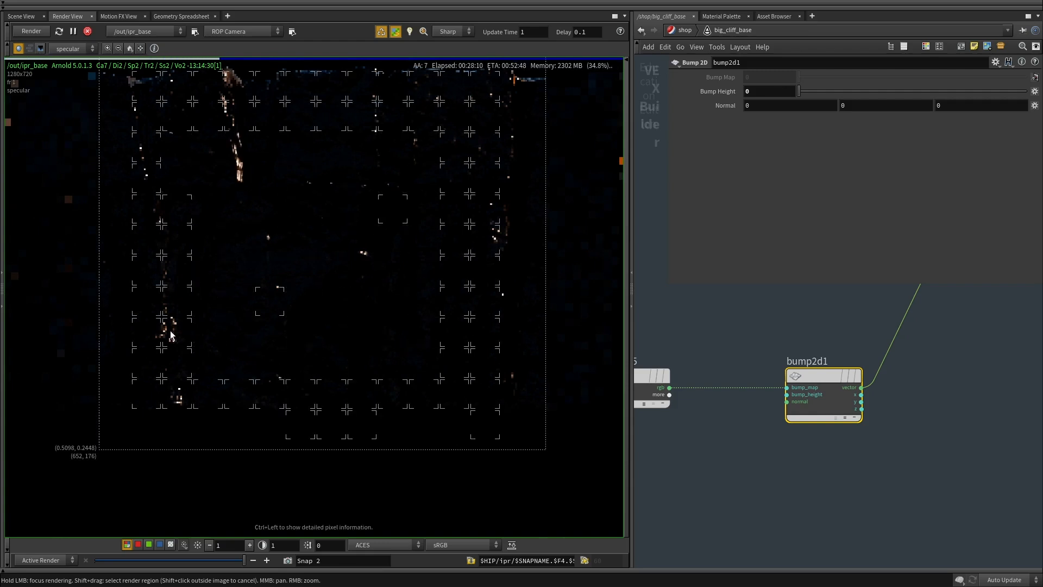
scroll(182, 346, up, 2)
middle_drag(192, 340, 228, 305)
scroll(237, 299, up, 1)
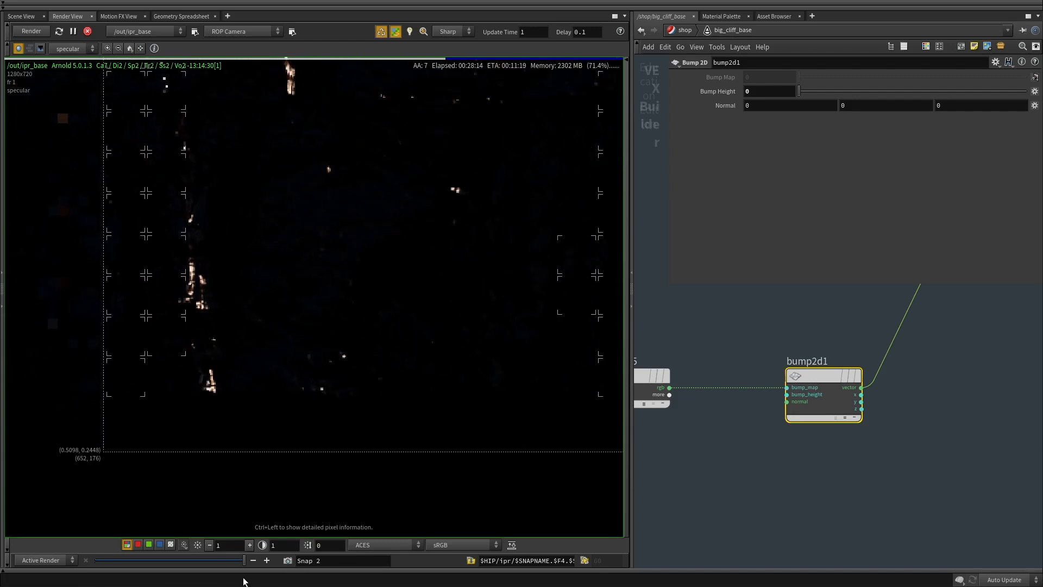
Raise the render view's gain to 4 and look closer at the faint specular highlights.
click(251, 545)
click(251, 546)
scroll(276, 189, up, 1)
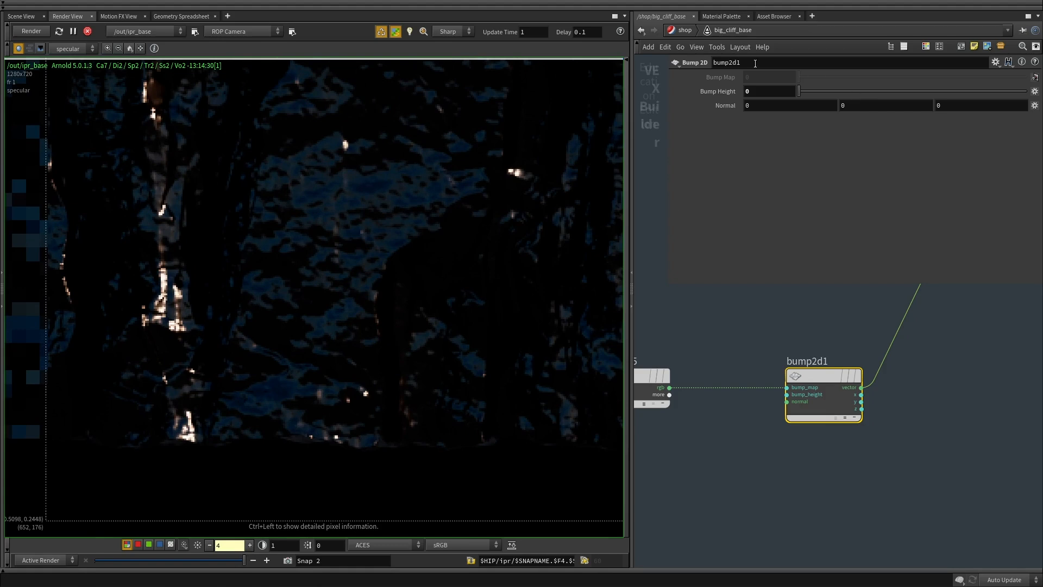
Try a Bump Height of .0025 on bump2d1 and limit rendering to a region over the dark cliff columns.
text(.0025)
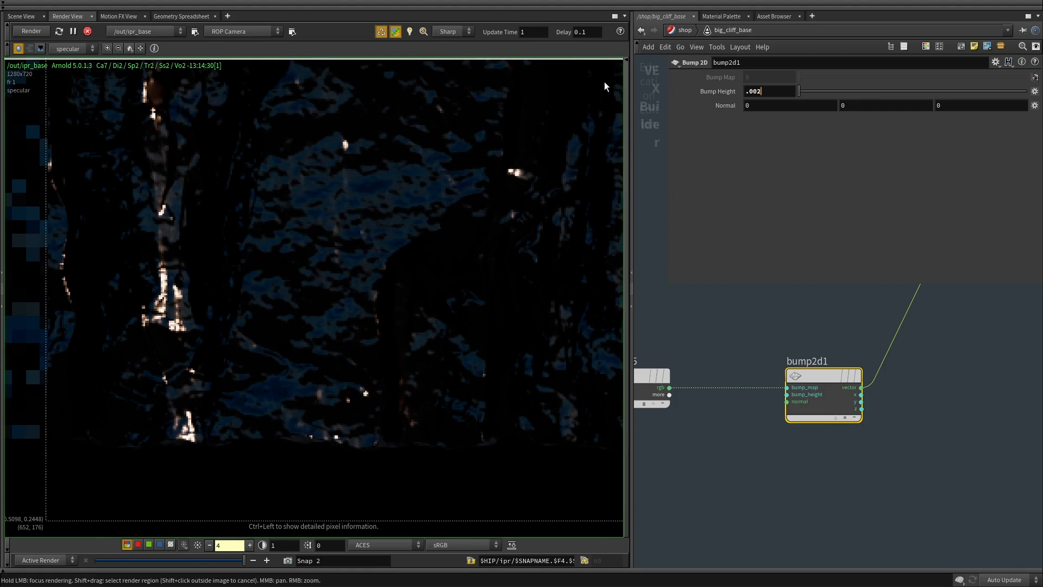
key(Return)
scroll(330, 288, down, 1)
shift+drag(485, 462, 146, 96)
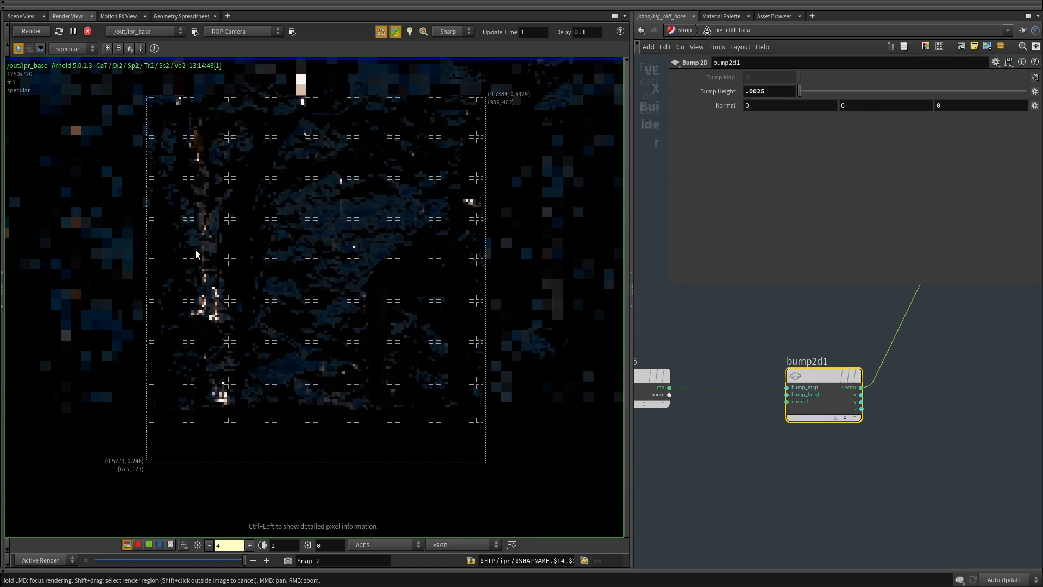
scroll(196, 254, up, 1)
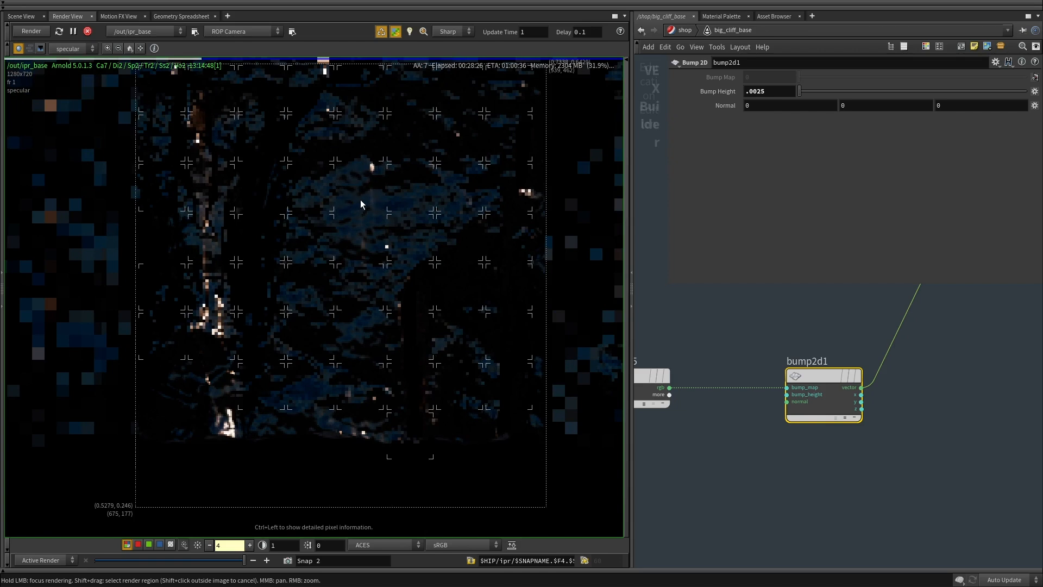
Try Bump Heights of .01 and .05 on bump2d1 and compare the specular response.
double_click(767, 91)
text(.01)
key(Return)
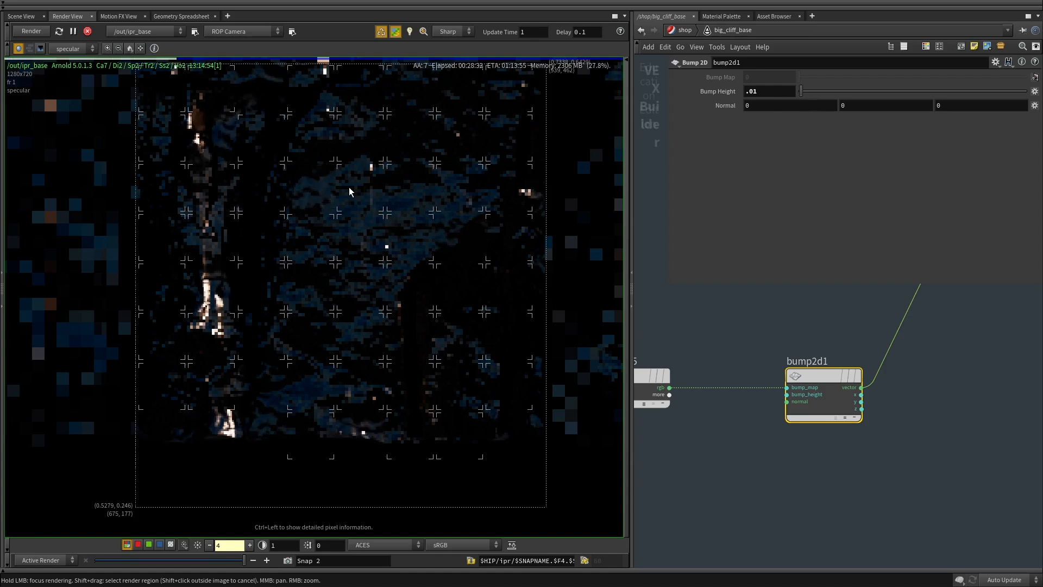
text(1)
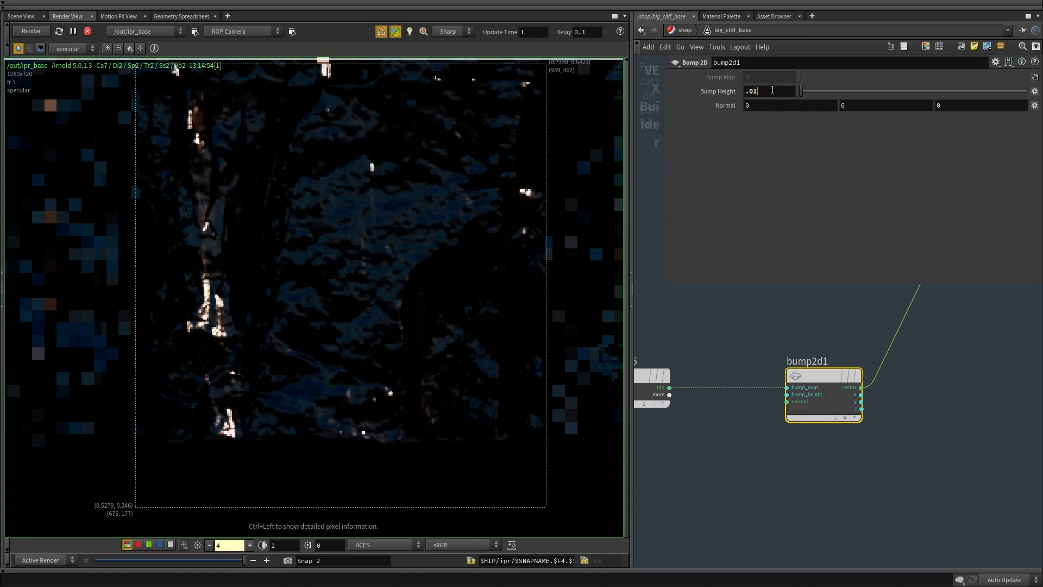
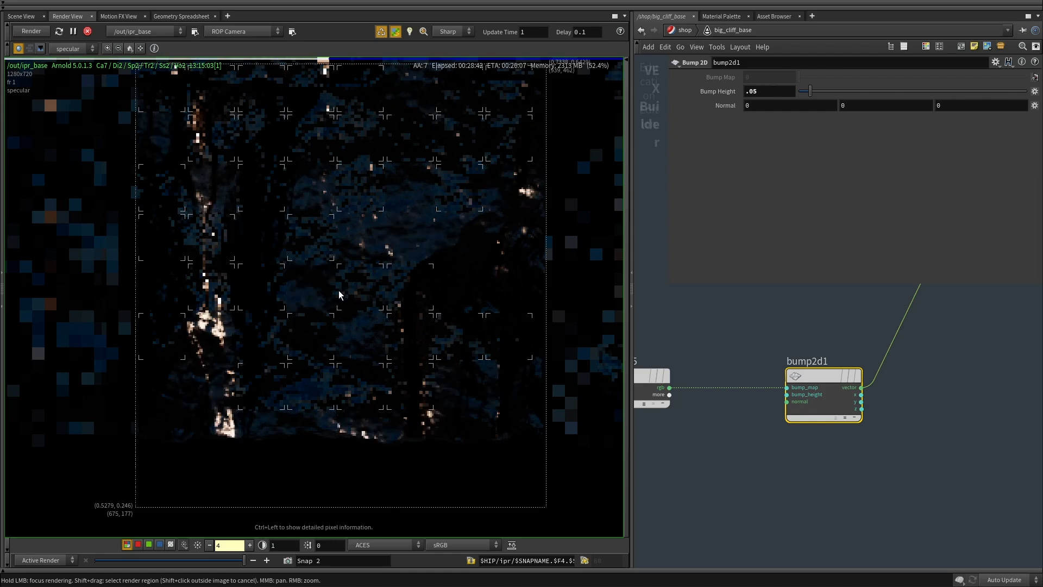
Set bump2d1's Bump Height to .025 and return the render view's gain to 1.
scroll(335, 312, down, 2)
middle_drag(330, 333, 357, 364)
scroll(273, 302, up, 4)
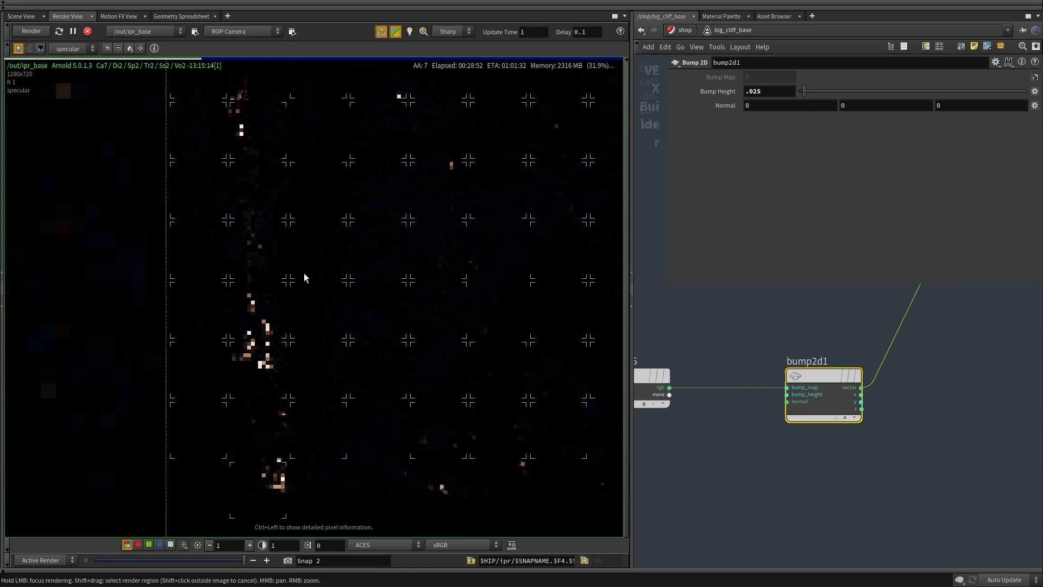
Enlarge the render region to cover most of the cliff and display the C (beauty) output instead of specular.
scroll(229, 309, down, 8)
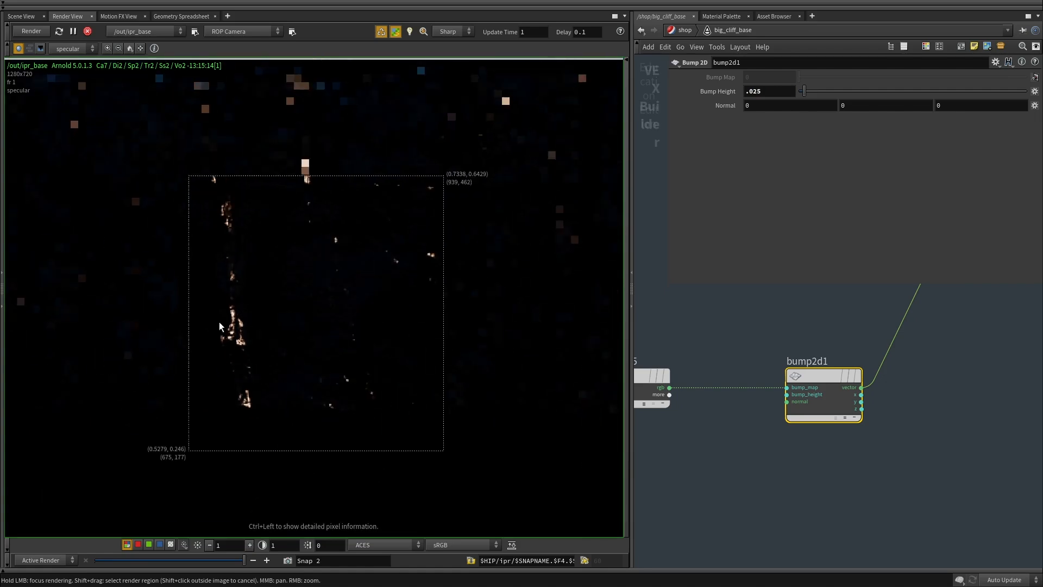
shift+drag(501, 169, 29, 455)
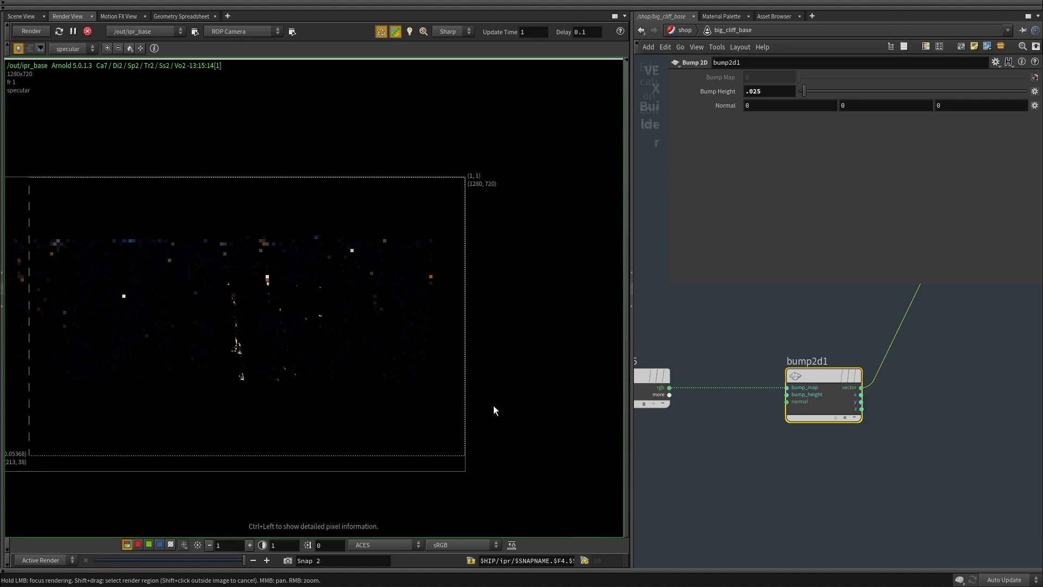
scroll(876, 428, down, 1)
click(82, 49)
click(68, 60)
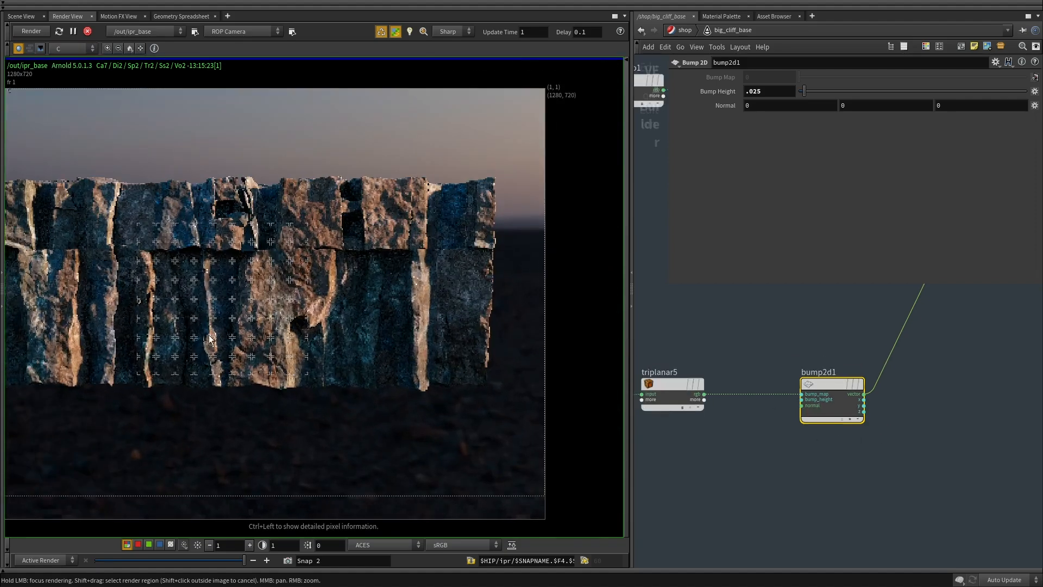
Inspect the rock surface in the beauty render and set bump2d1's Bump Height to .035.
scroll(166, 307, up, 8)
scroll(166, 307, up, 1)
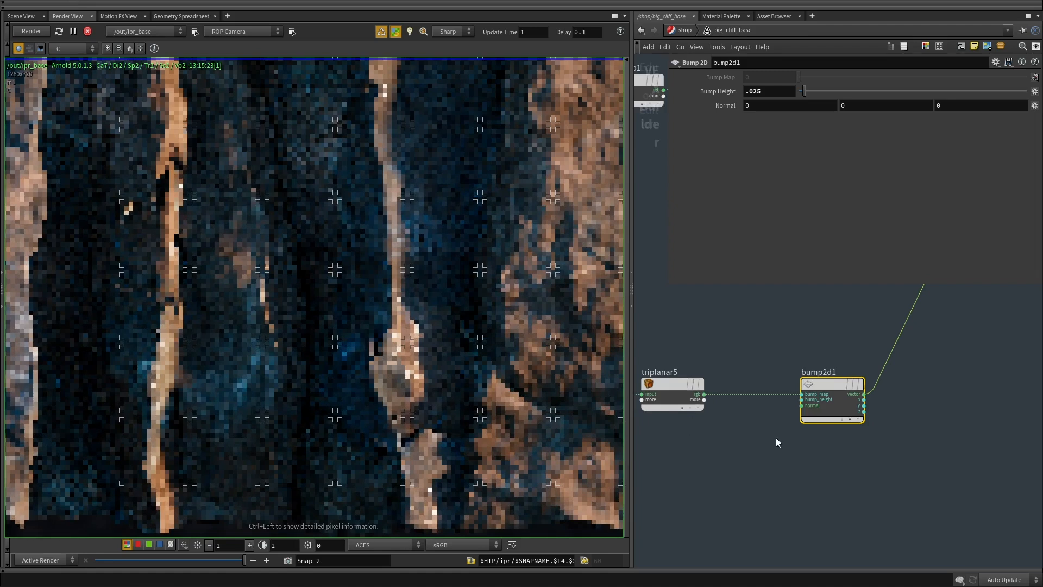
scroll(776, 438, down, 4)
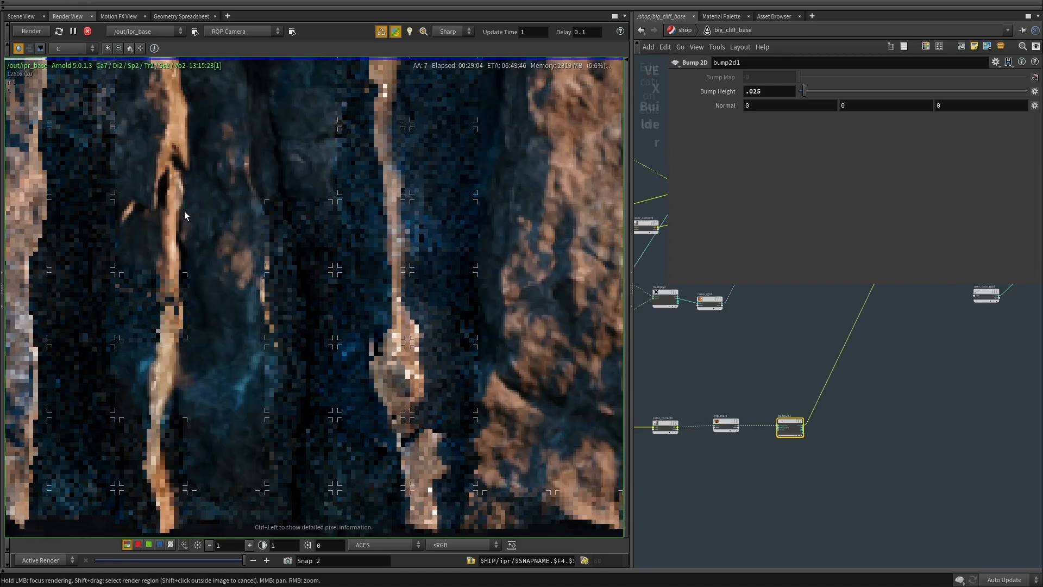
click(129, 47)
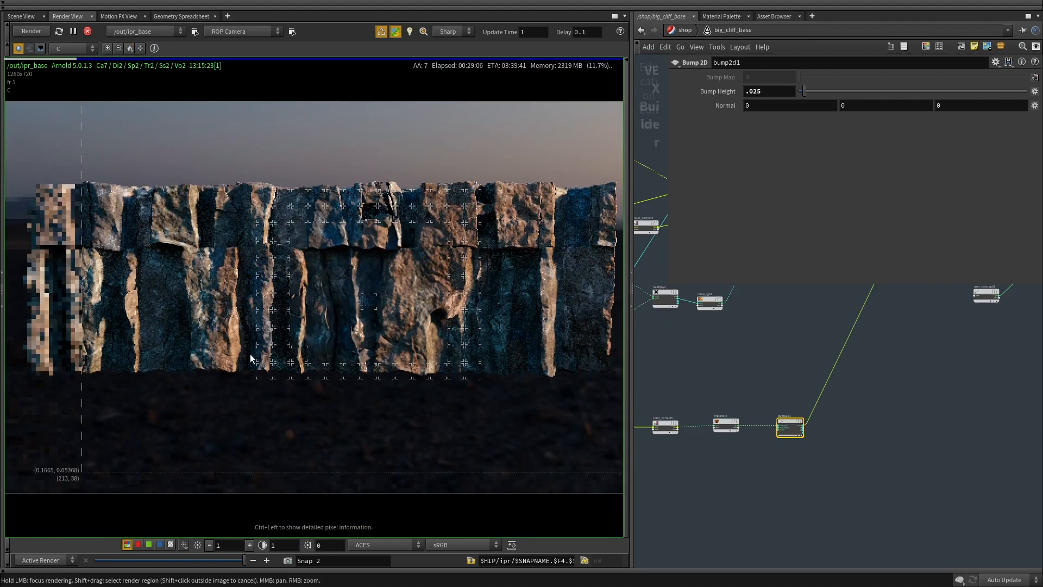
scroll(331, 319, up, 10)
middle_drag(314, 257, 342, 307)
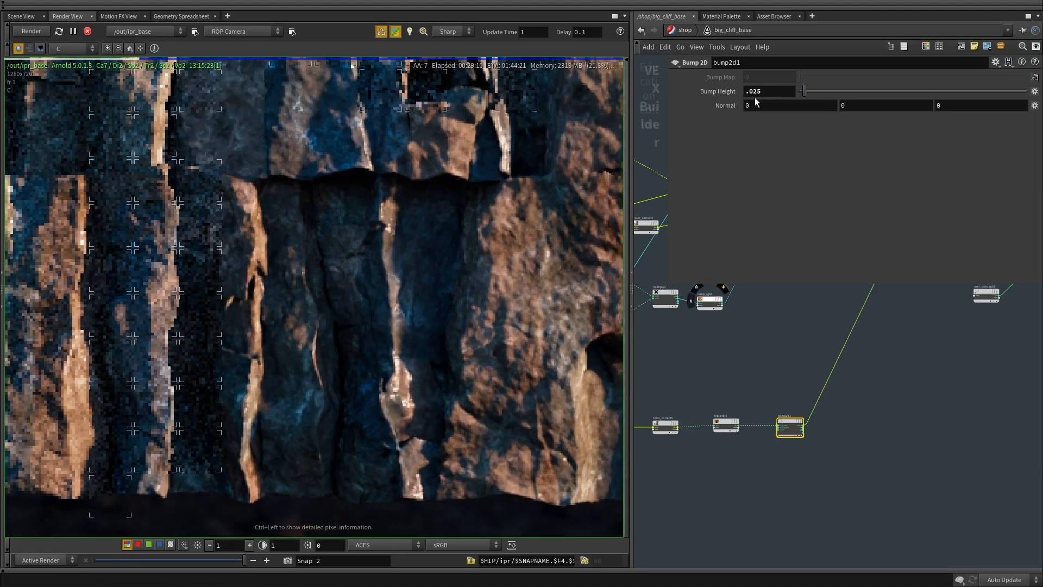
drag(754, 92, 781, 95)
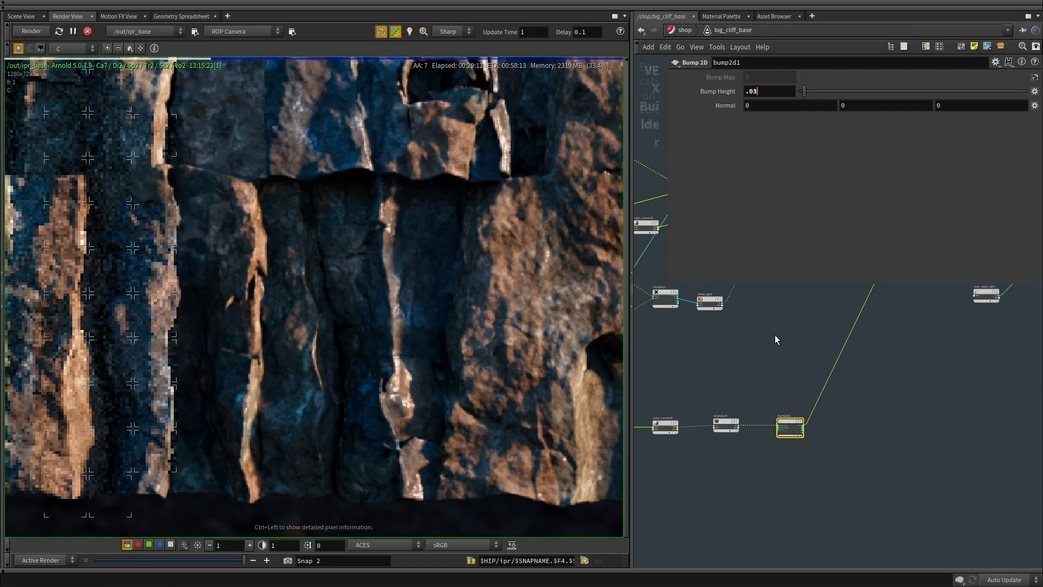
text(35)
key(Return)
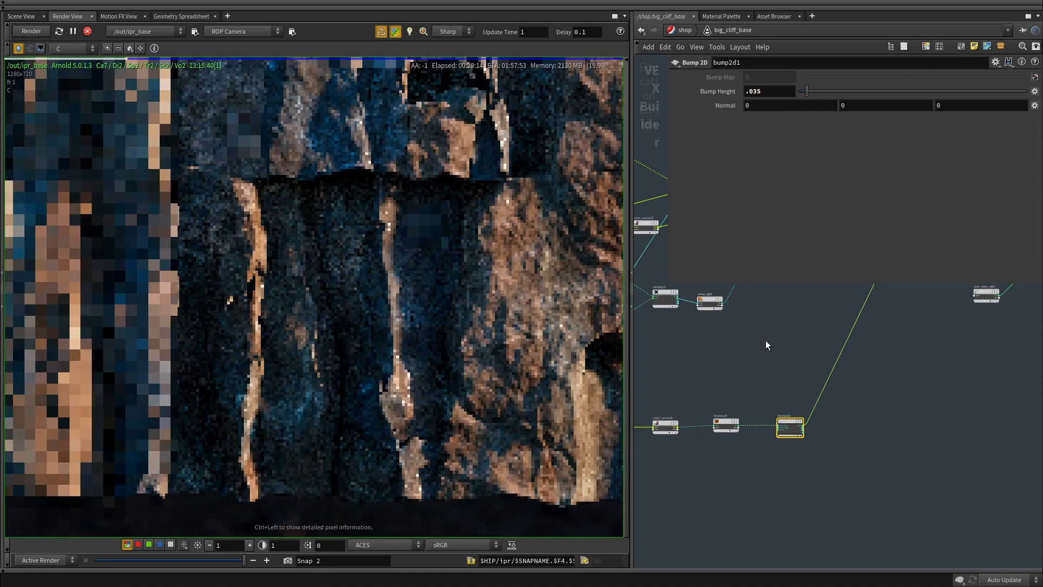
Show base_standard's parameters to review its specular settings.
scroll(837, 434, down, 3)
middle_drag(840, 450, 725, 560)
scroll(803, 442, up, 3)
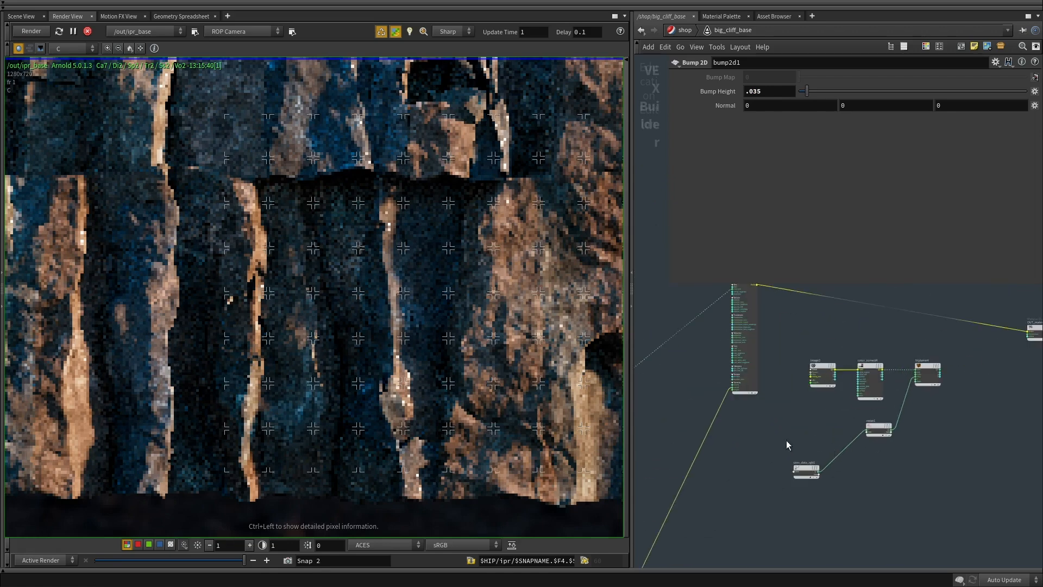
click(747, 382)
scroll(740, 409, down, 3)
middle_drag(659, 487, 802, 404)
scroll(804, 413, up, 3)
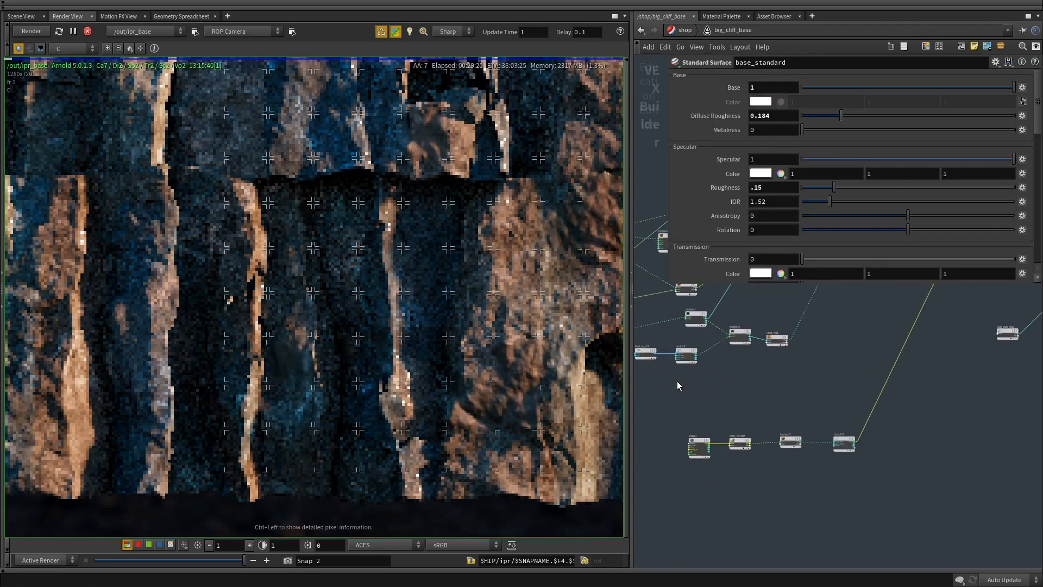
Set color_correct5's Gamma to 0.809 and Exposure to 1.31 to adjust the bump texture.
scroll(724, 450, up, 2)
scroll(746, 475, up, 2)
click(771, 426)
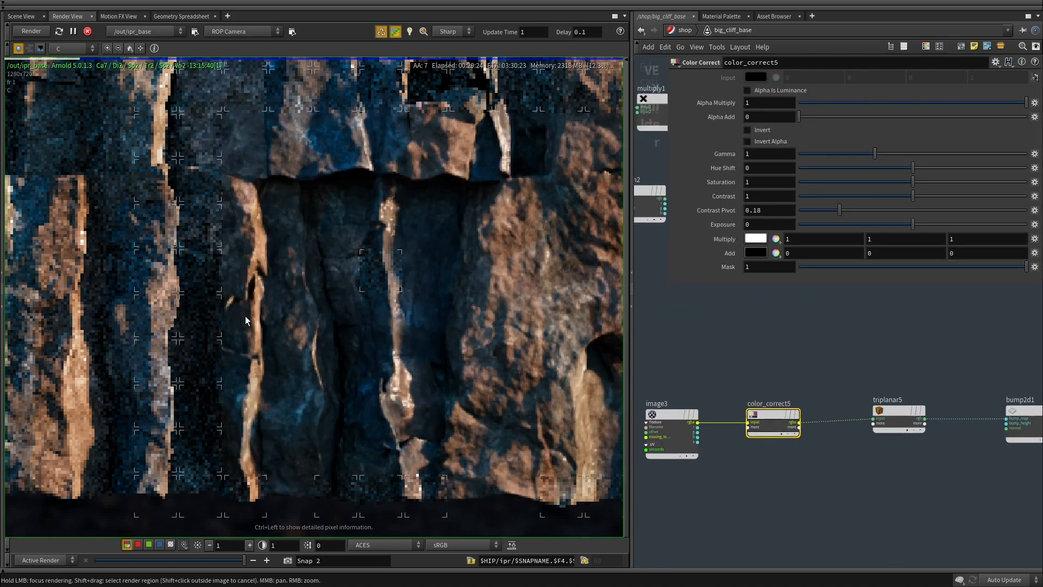
middle_drag(821, 363, 772, 336)
middle_drag(235, 265, 309, 250)
scroll(309, 246, up, 1)
middle_drag(323, 327, 358, 302)
scroll(357, 302, up, 2)
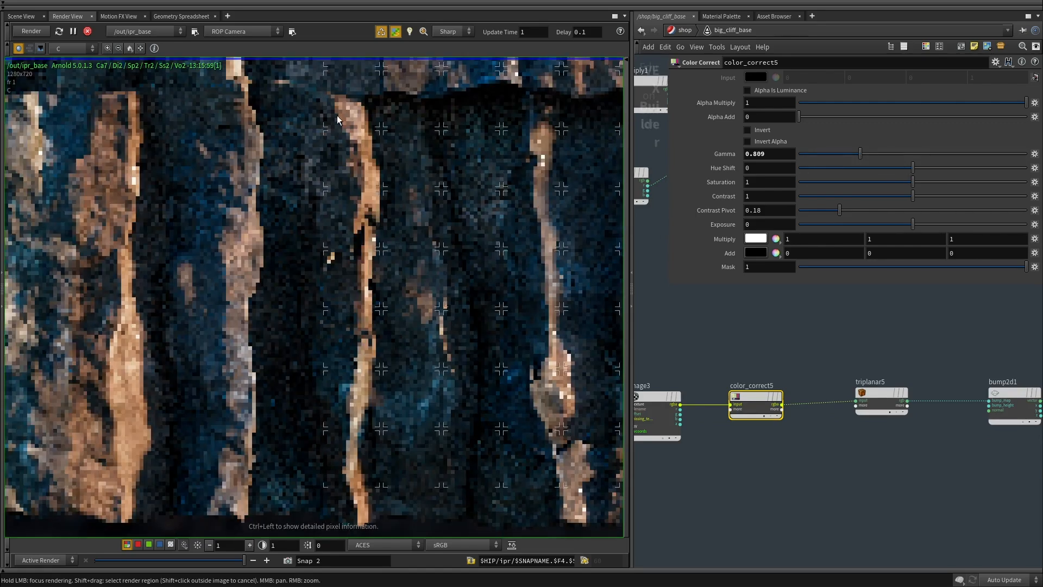
scroll(428, 136, up, 2)
drag(921, 222, 928, 221)
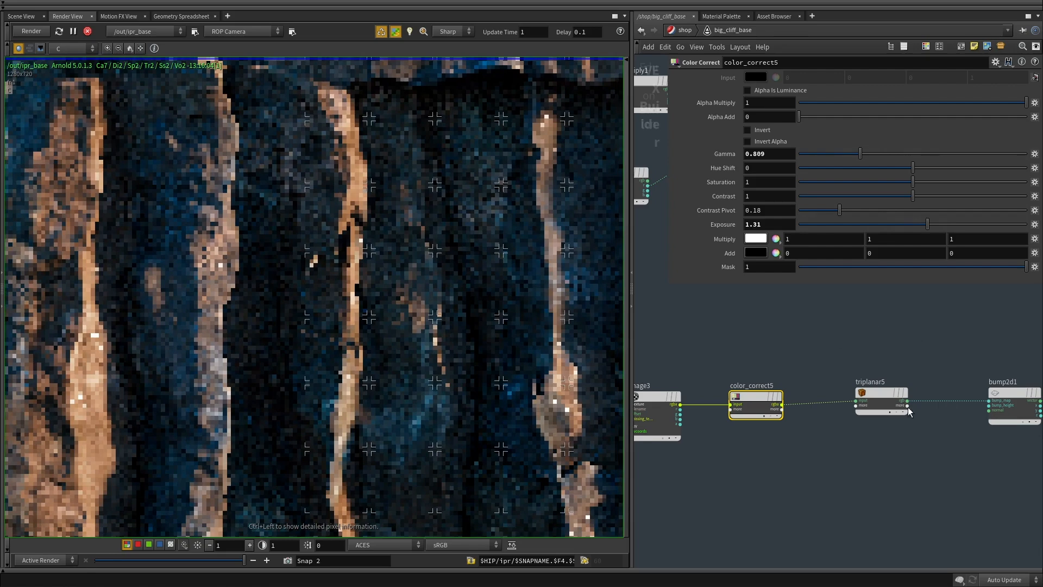
Select bump2d1 and examine the bump detail on the cliff in the beauty render.
middle_drag(955, 447, 767, 439)
drag(855, 445, 825, 319)
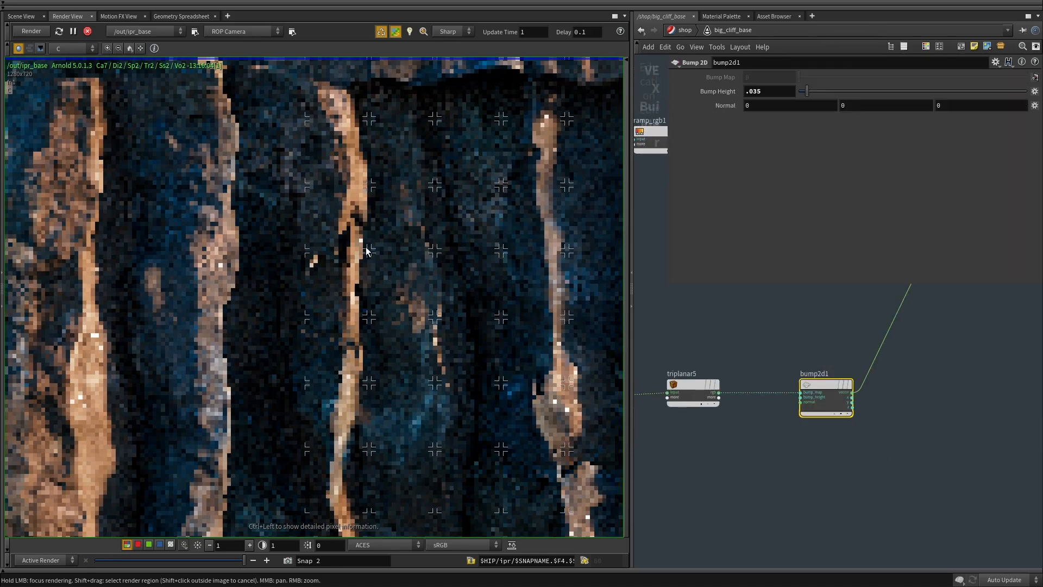
scroll(366, 251, down, 1)
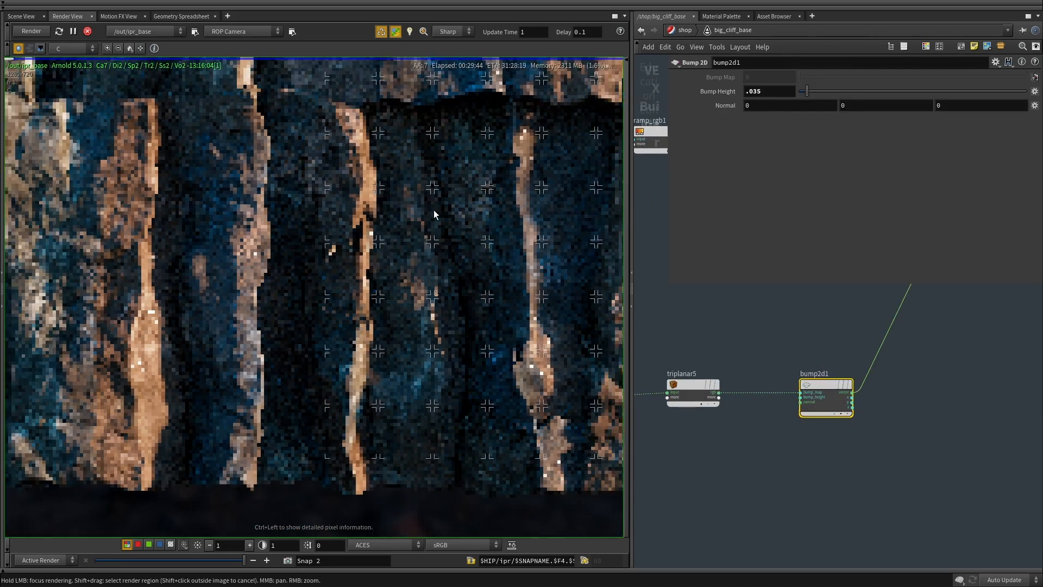
scroll(400, 282, up, 1)
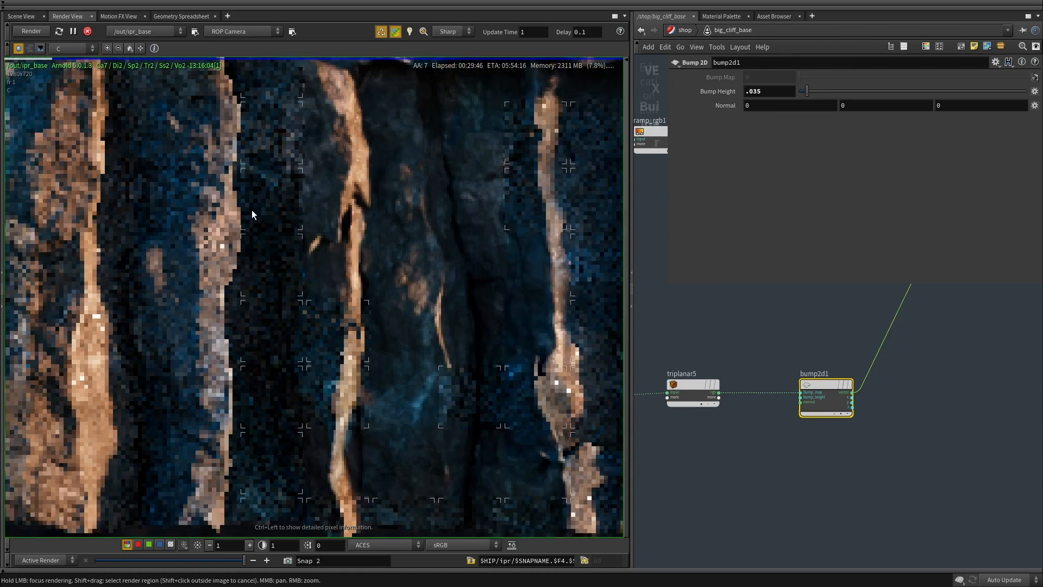
click(130, 49)
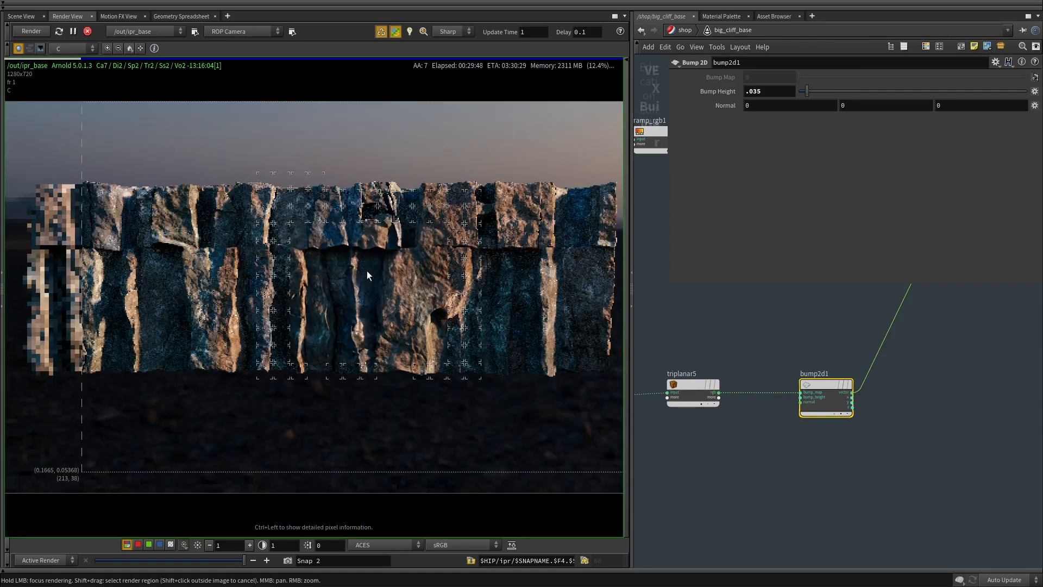
scroll(364, 298, up, 2)
scroll(308, 208, up, 2)
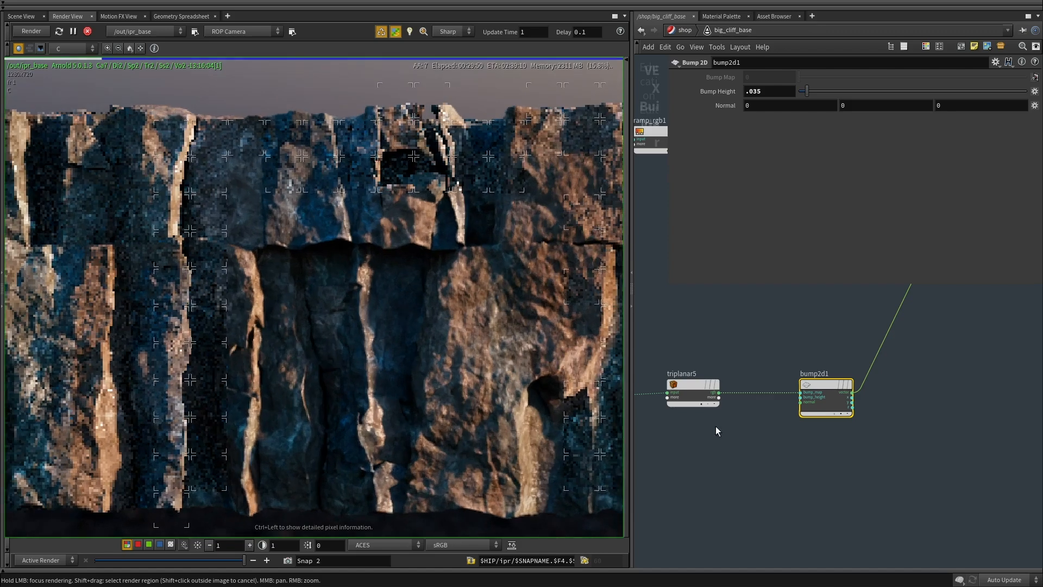
Add a Range node above the triplanar5 and bump2d1 nodes.
scroll(797, 427, down, 4)
middle_drag(804, 468, 862, 538)
scroll(841, 465, up, 3)
middle_drag(839, 463, 842, 452)
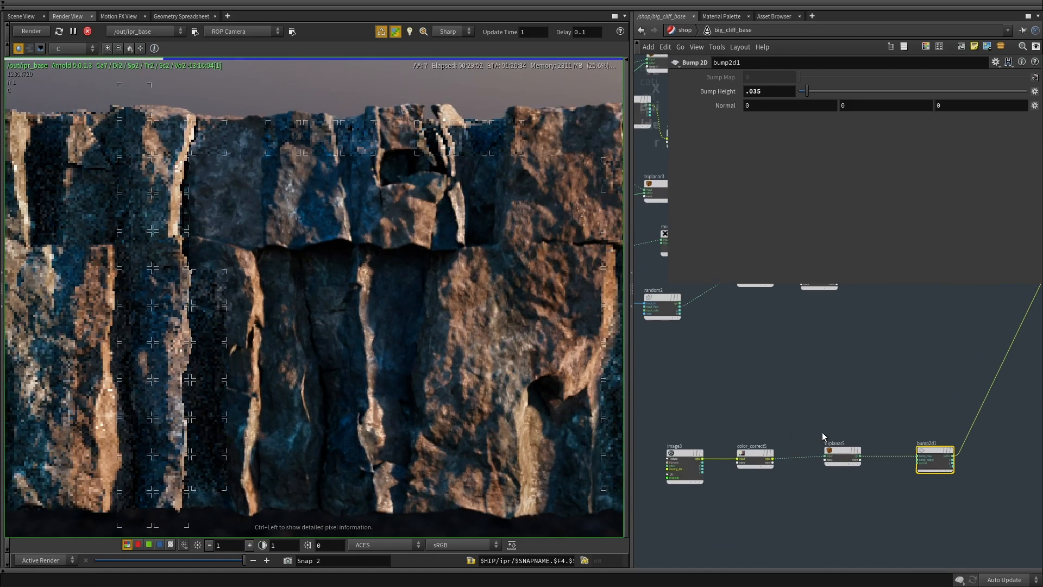
scroll(876, 387, up, 1)
key(Tab)
text(ran)
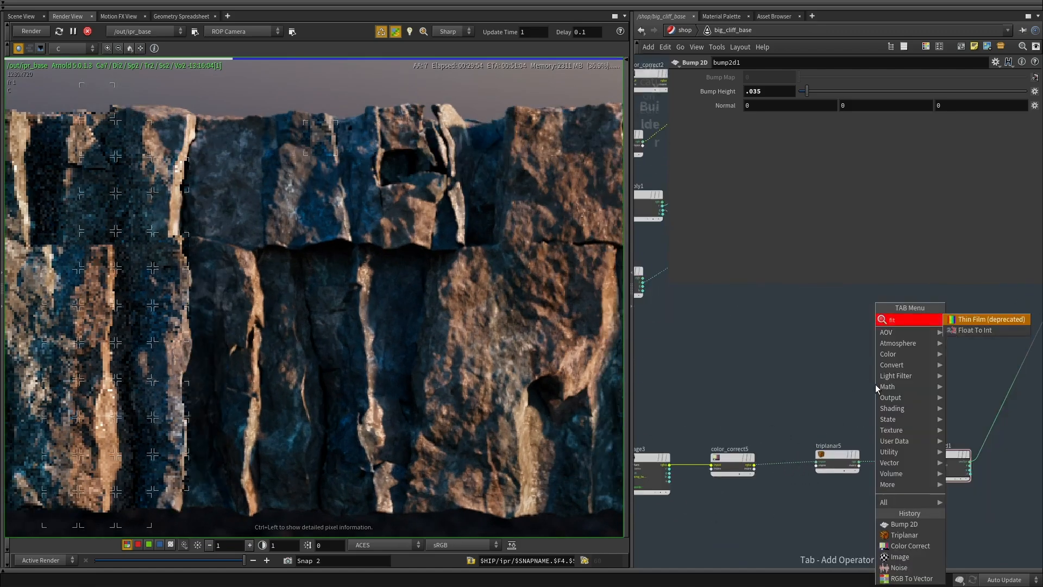
key(Down)
key(Return)
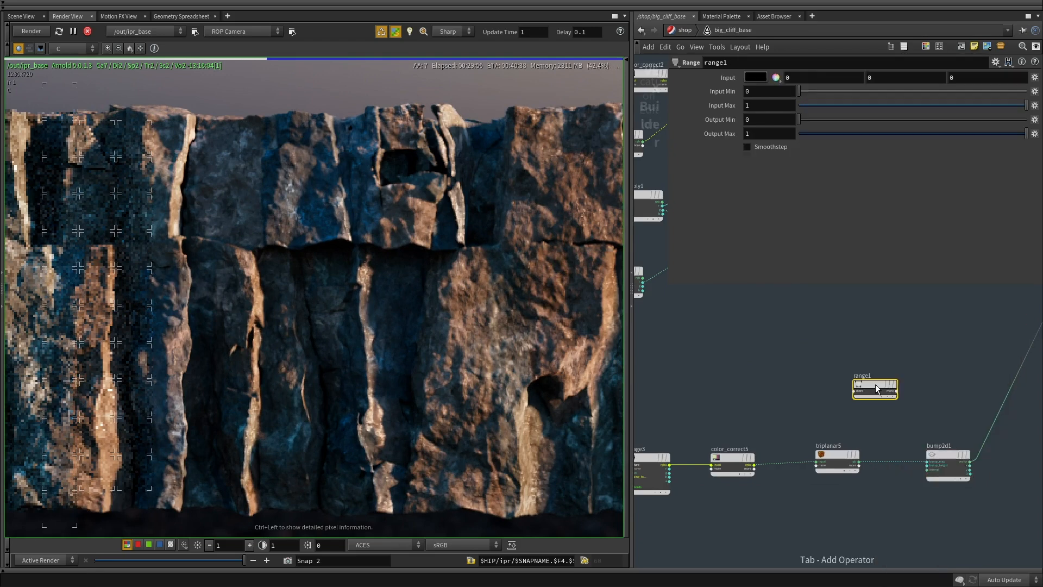
Connect triplanar5's rgb output to the new Range node's input.
scroll(848, 438, up, 2)
click(867, 477)
click(876, 364)
click(890, 382)
scroll(910, 420, down, 2)
middle_drag(910, 419, 828, 457)
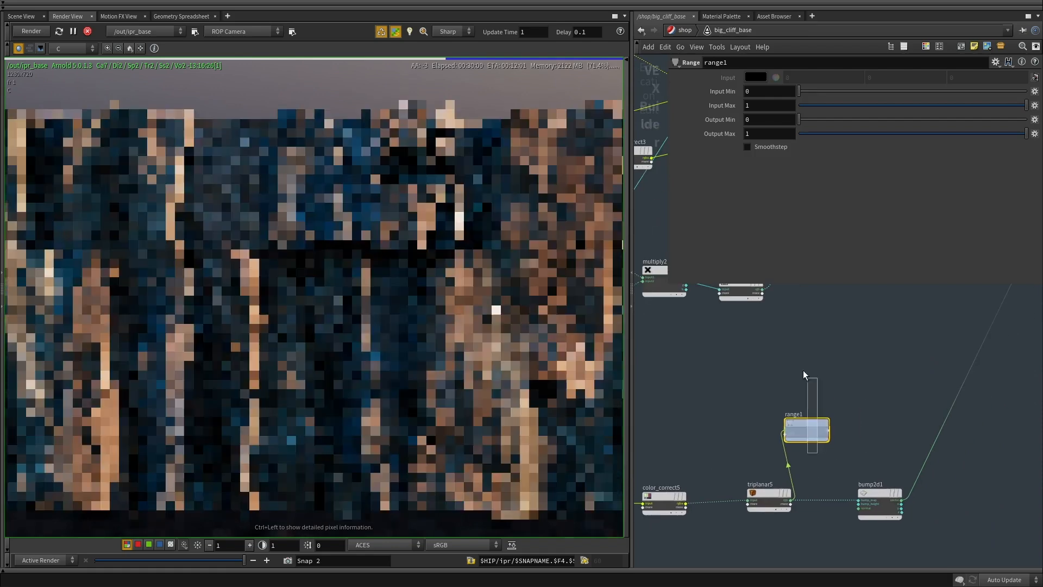
Move the Range node up beside the base_standard shader.
drag(804, 426, 885, 321)
scroll(880, 404, down, 3)
middle_drag(880, 405, 739, 491)
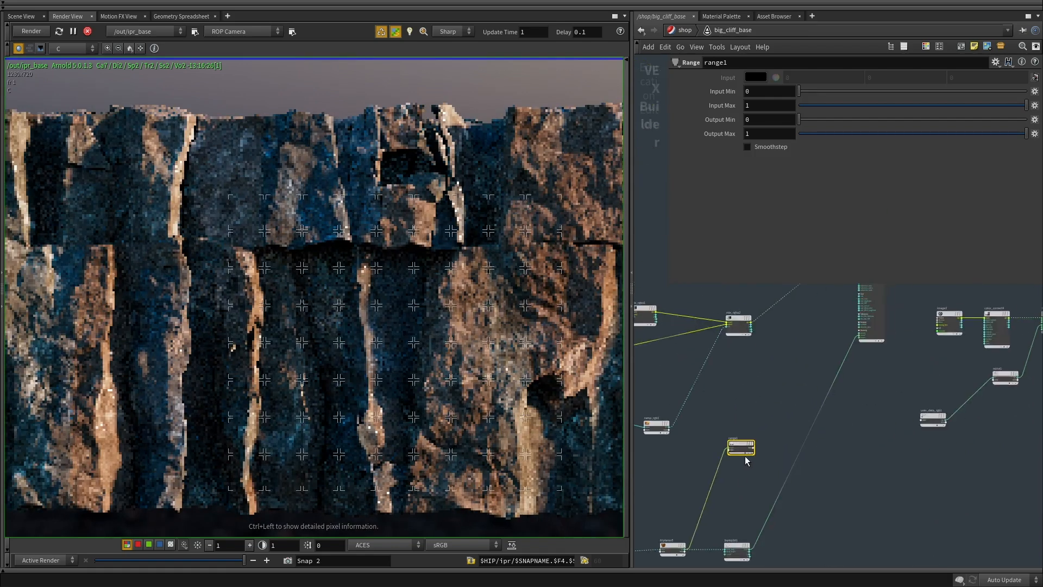
drag(742, 441, 816, 309)
middle_drag(868, 306, 814, 394)
scroll(762, 436, up, 2)
scroll(762, 436, up, 1)
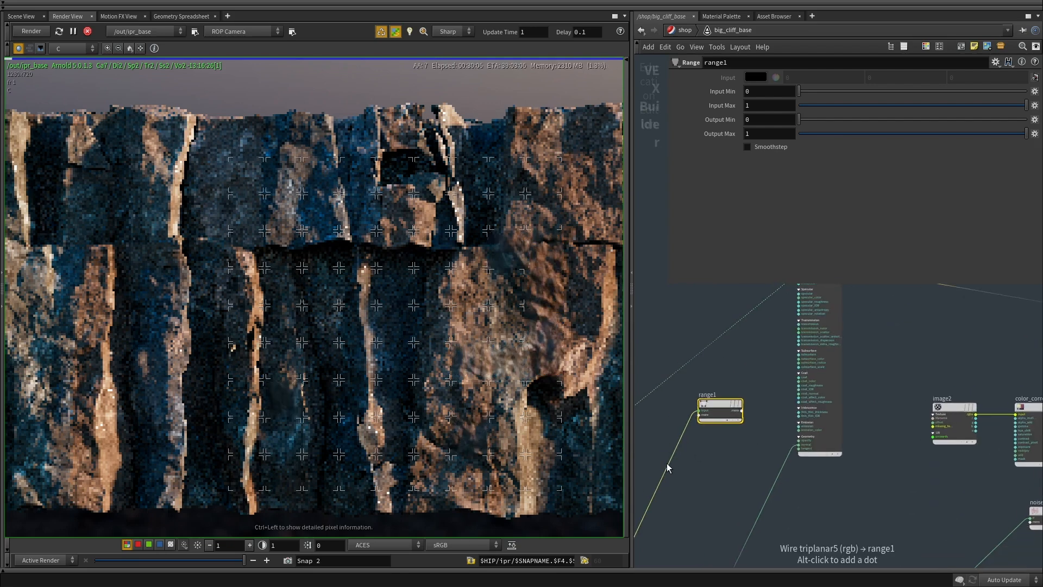
Add a dot to the wire feeding range1 and paste a second Range node that shares the triplanar5 input.
alt+drag(667, 464, 673, 470)
key(ctrl+v)
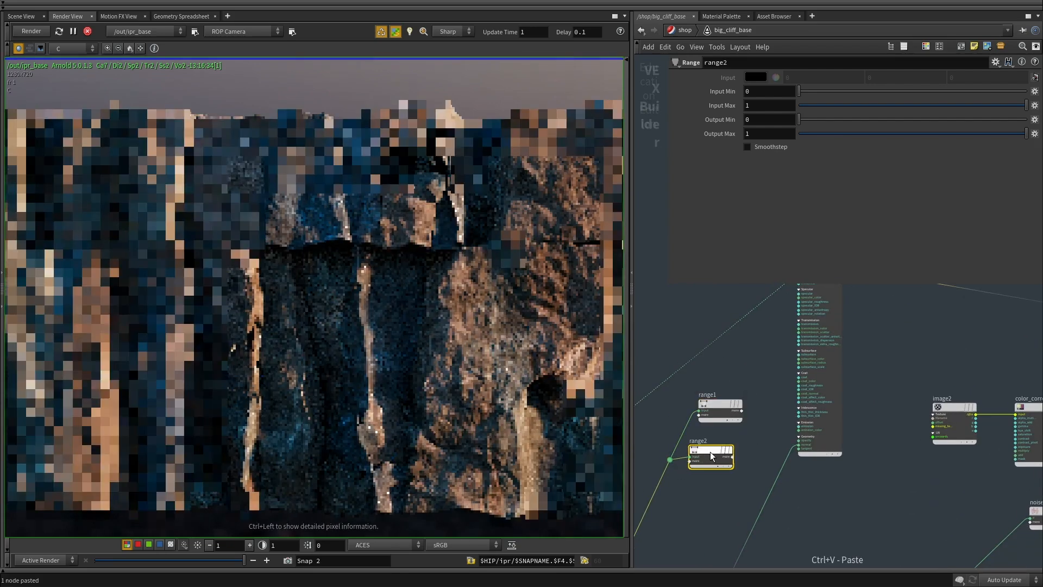
middle_drag(758, 390, 711, 416)
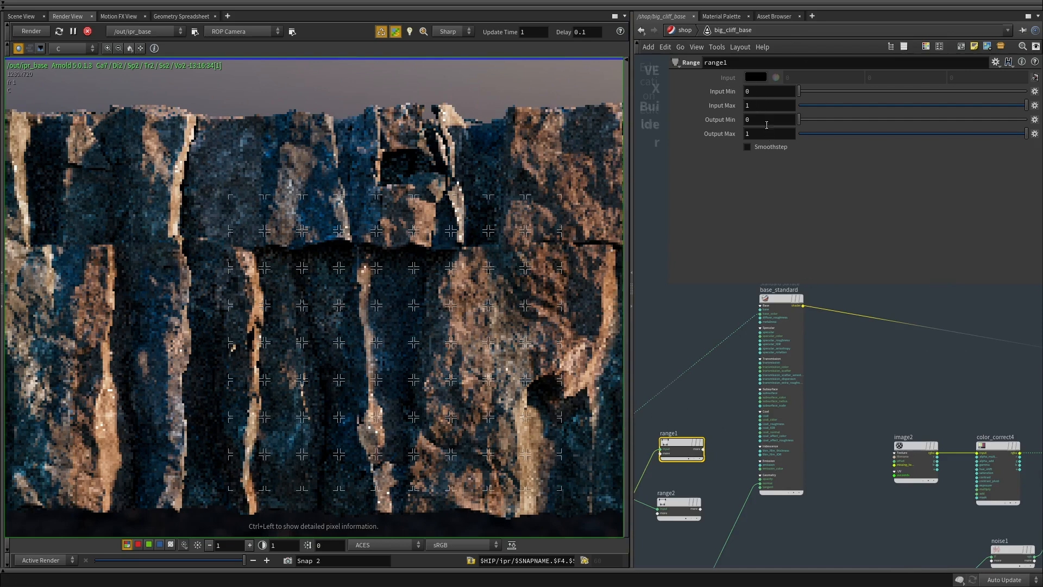
Set range1's Output Min to 0.5 and Output Max to 0.9.
text(.5)
key(Tab)
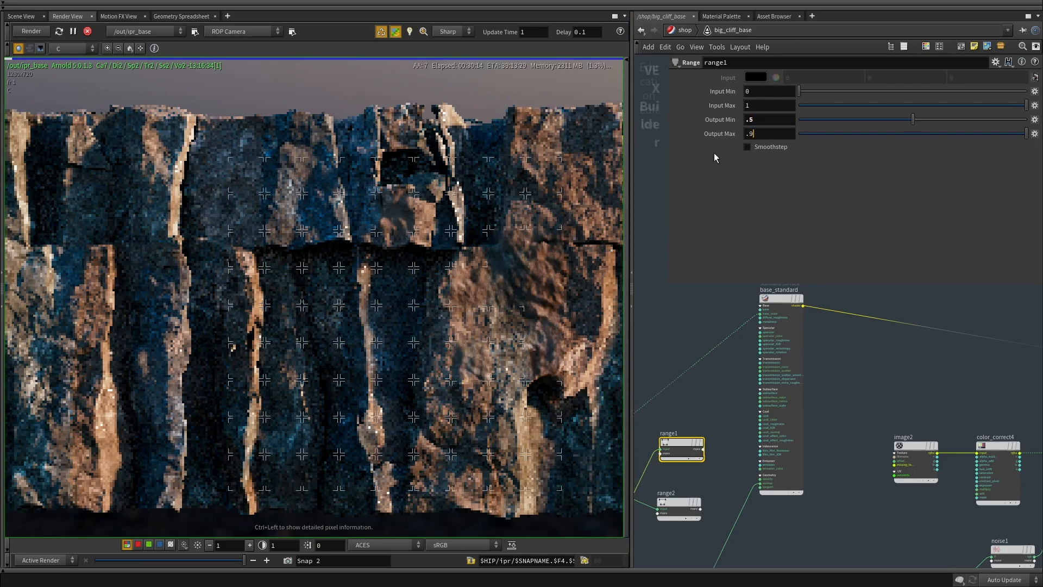
text(.9)
key(Return)
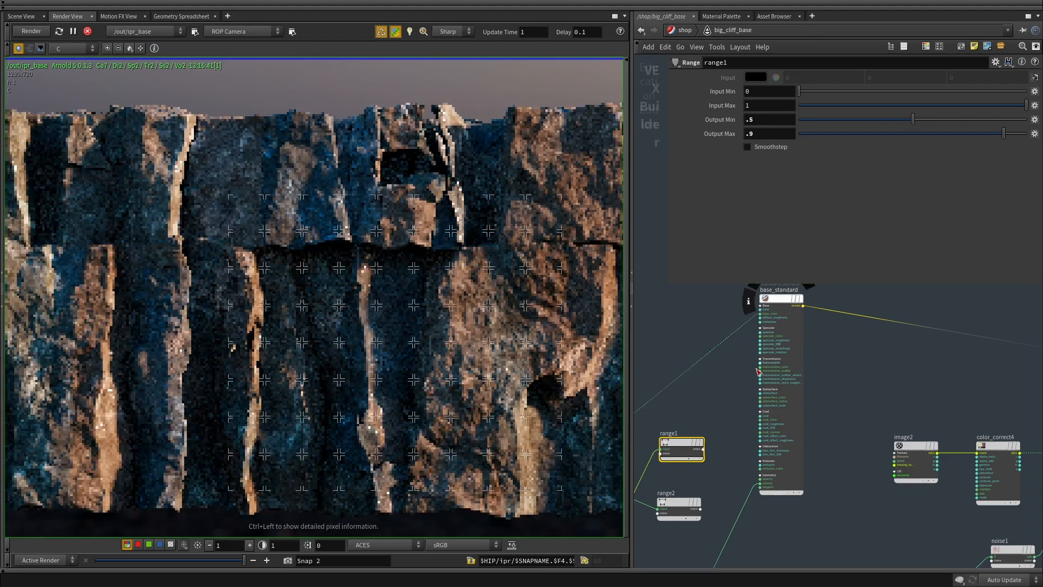
Connect range1's r output to the specular input of base_standard.
scroll(759, 371, up, 3)
click(762, 305)
click(665, 507)
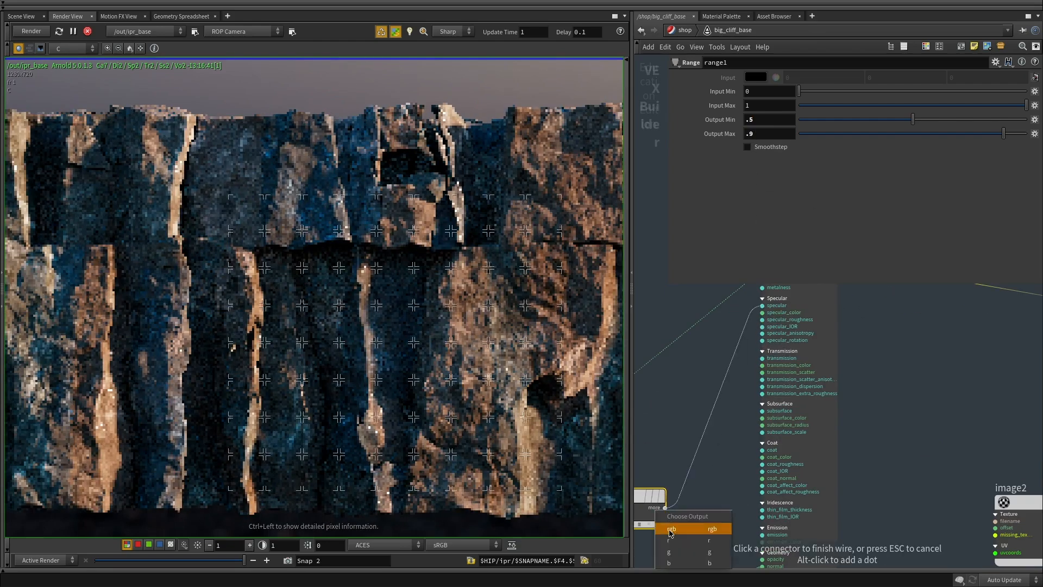
click(681, 541)
Set range2's Output Min to 0.2 and Output Max to 0.6.
middle_drag(725, 476, 779, 356)
click(676, 479)
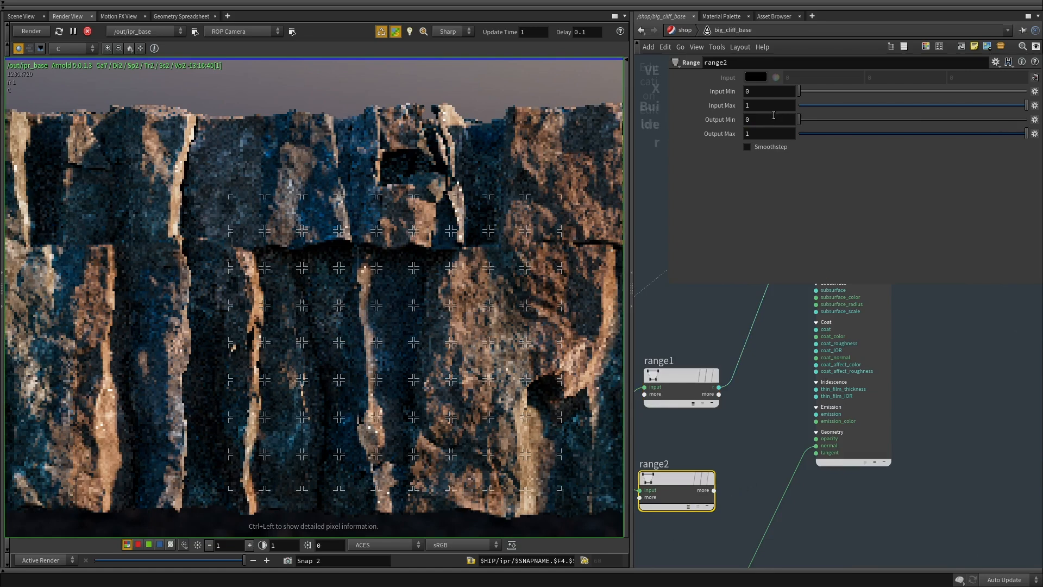
text(.2)
key(Tab)
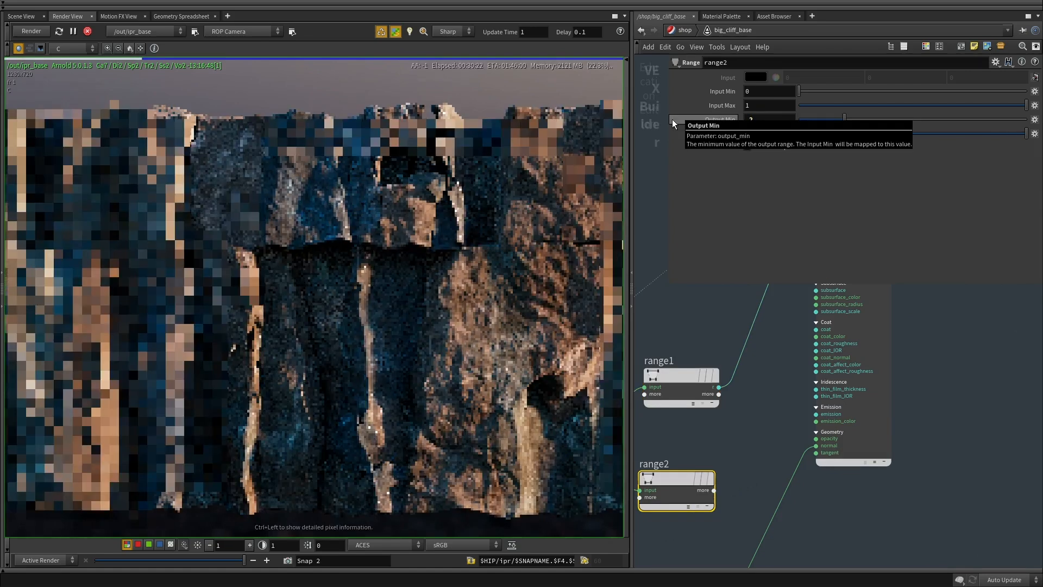
text(.6)
key(Return)
Expand range2's connectors and invert its output range with Output Min 0.6 and Output Max 0.2.
scroll(733, 489, down, 2)
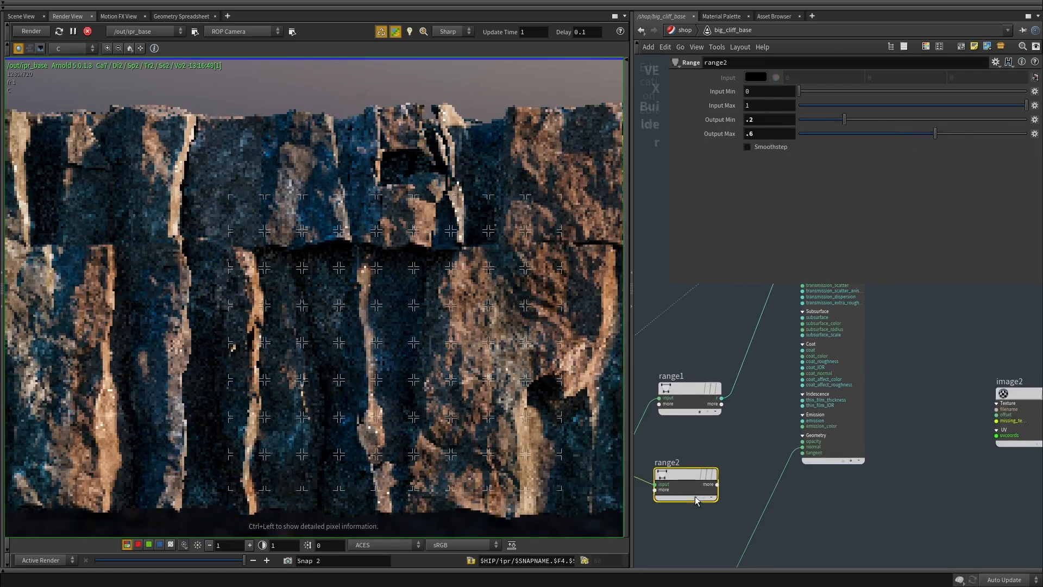
click(696, 500)
click(720, 488)
drag(770, 119, 625, 119)
text(.6)
key(Tab)
text(.2)
key(Return)
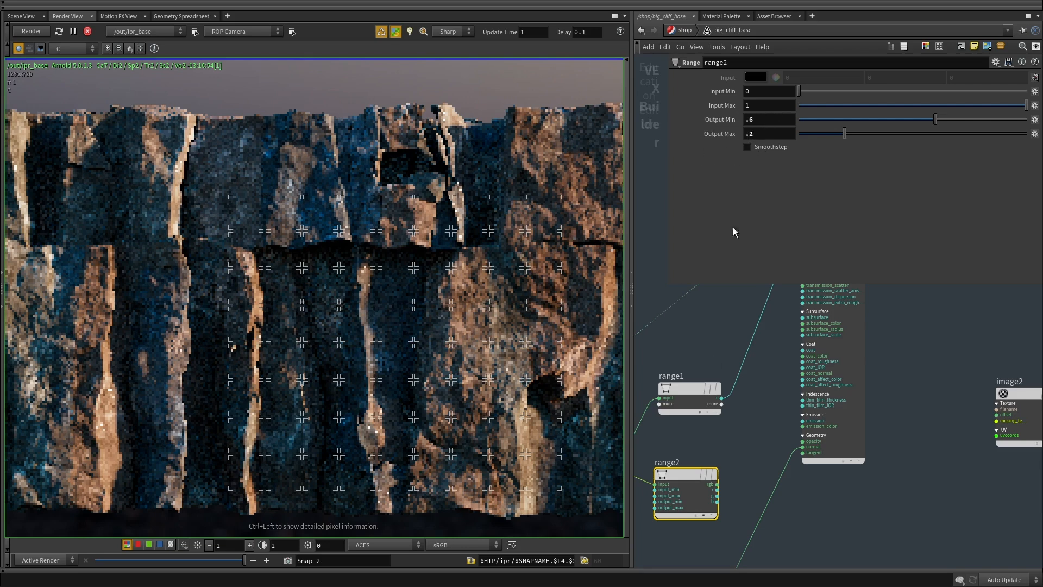
Connect range2's r output to base_standard's specular_roughness input and show the shader's parameters.
click(716, 489)
scroll(805, 316, up, 3)
scroll(777, 366, down, 4)
scroll(777, 367, up, 4)
scroll(715, 424, down, 5)
scroll(756, 349, up, 4)
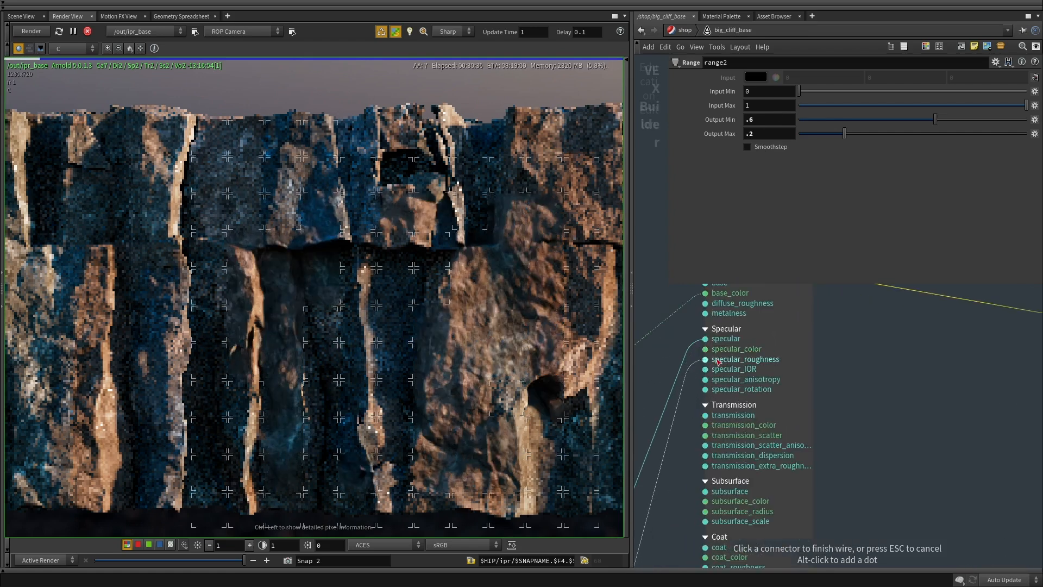
click(754, 355)
scroll(774, 356, up, 2)
click(706, 399)
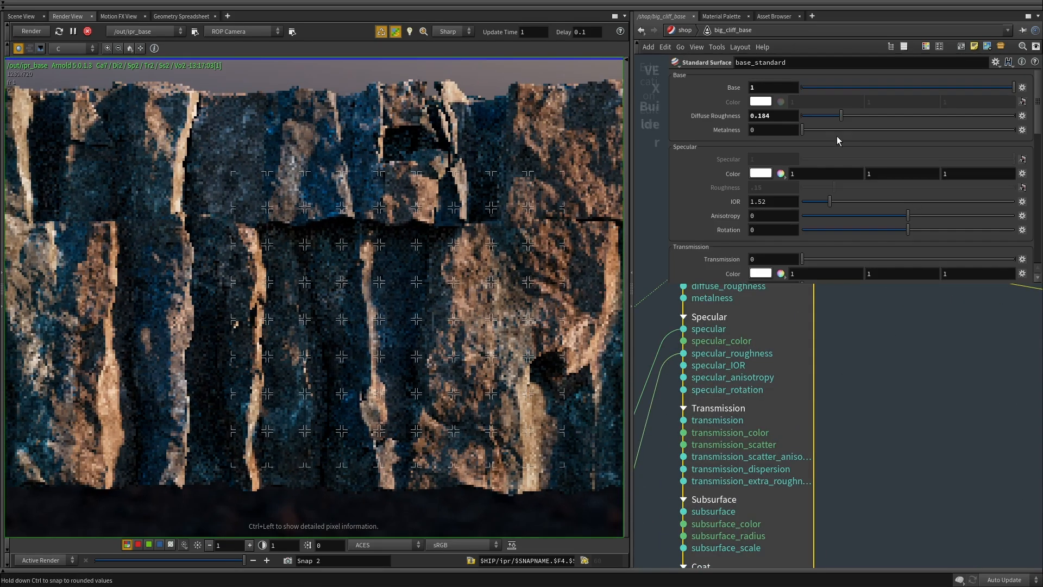
Switch the render to the specular pass and examine the highlights along the cliff's rock edges.
scroll(863, 451, down, 4)
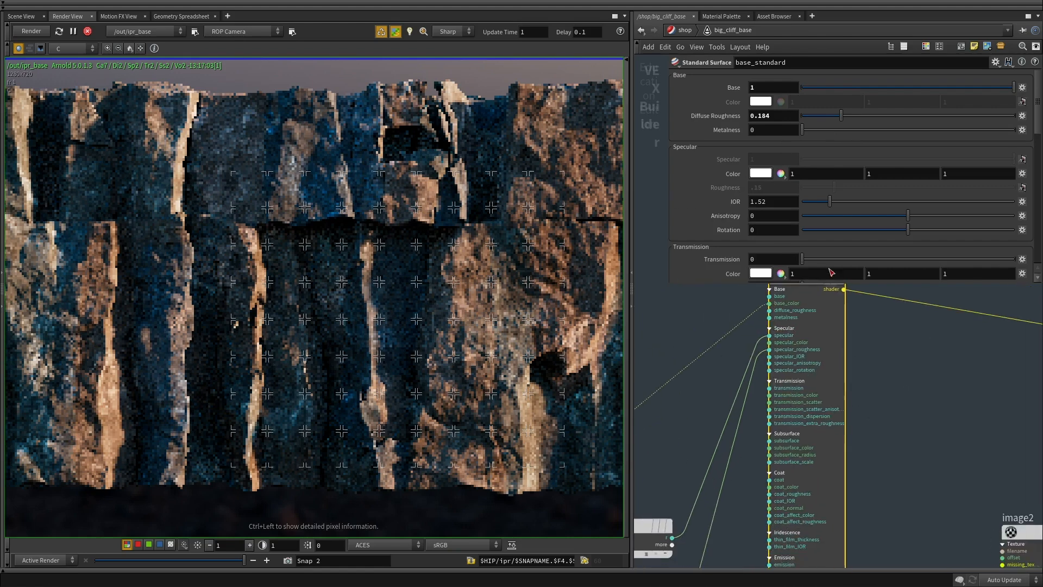
middle_drag(343, 294, 357, 220)
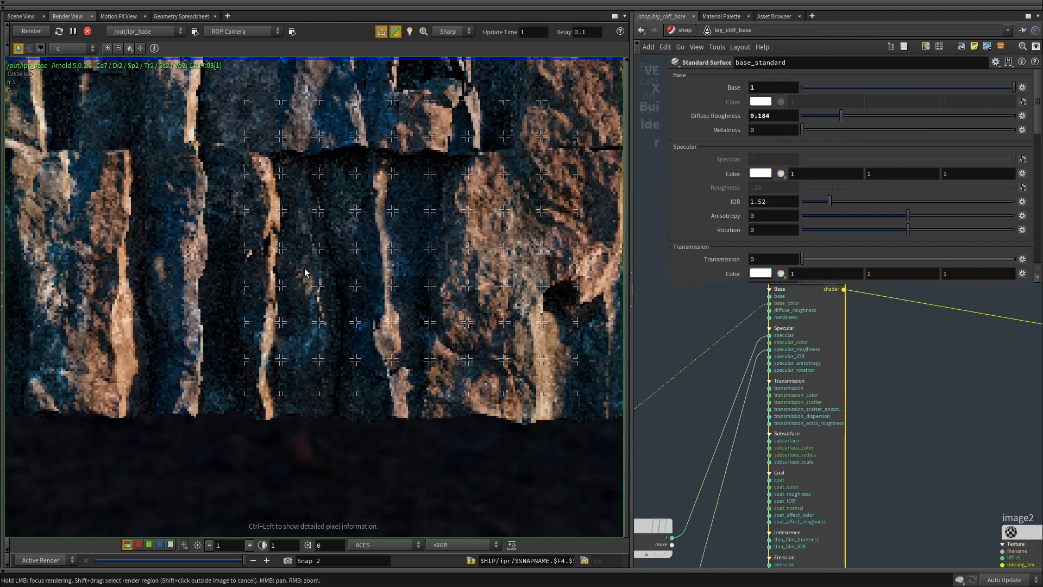
scroll(319, 282, down, 2)
click(71, 48)
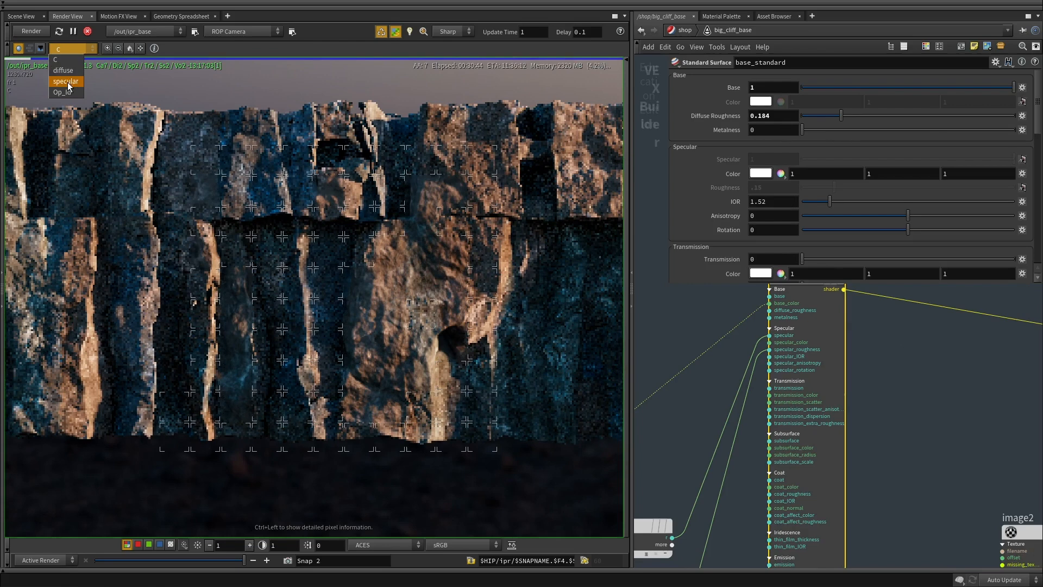
click(66, 76)
scroll(369, 337, up, 2)
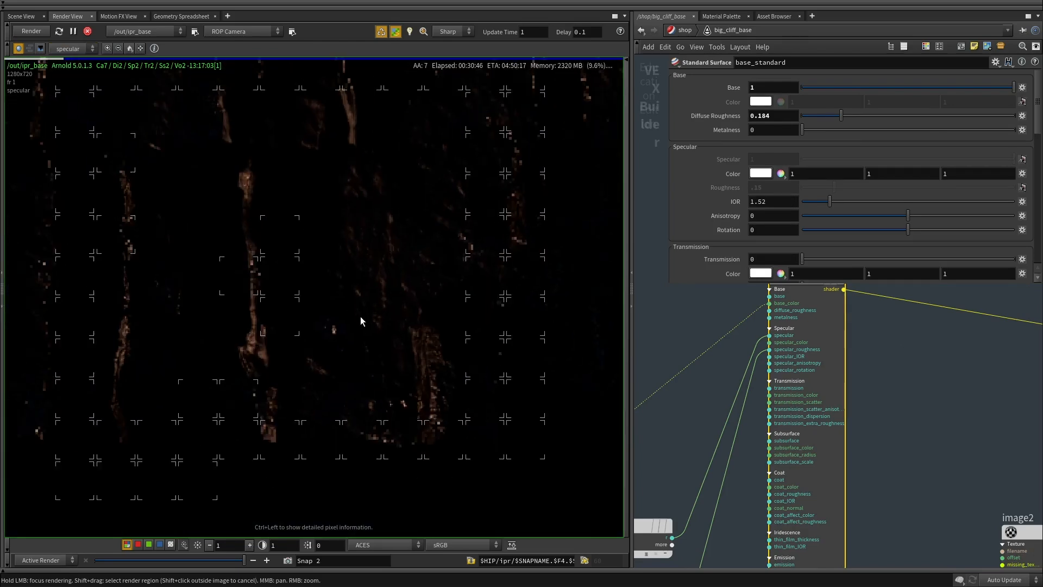
scroll(416, 388, up, 2)
middle_drag(451, 387, 463, 376)
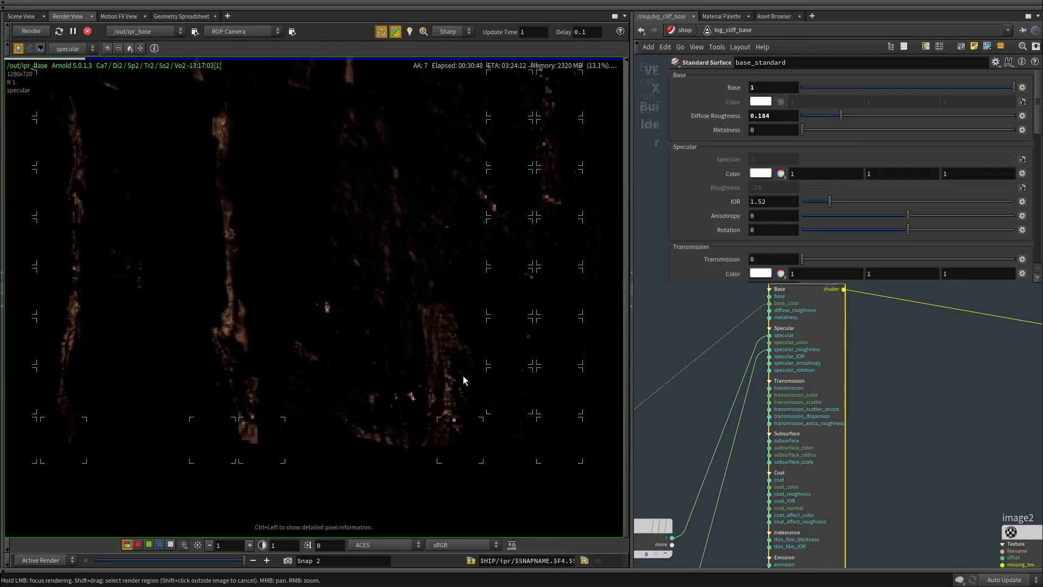
middle_drag(53, 314, 365, 321)
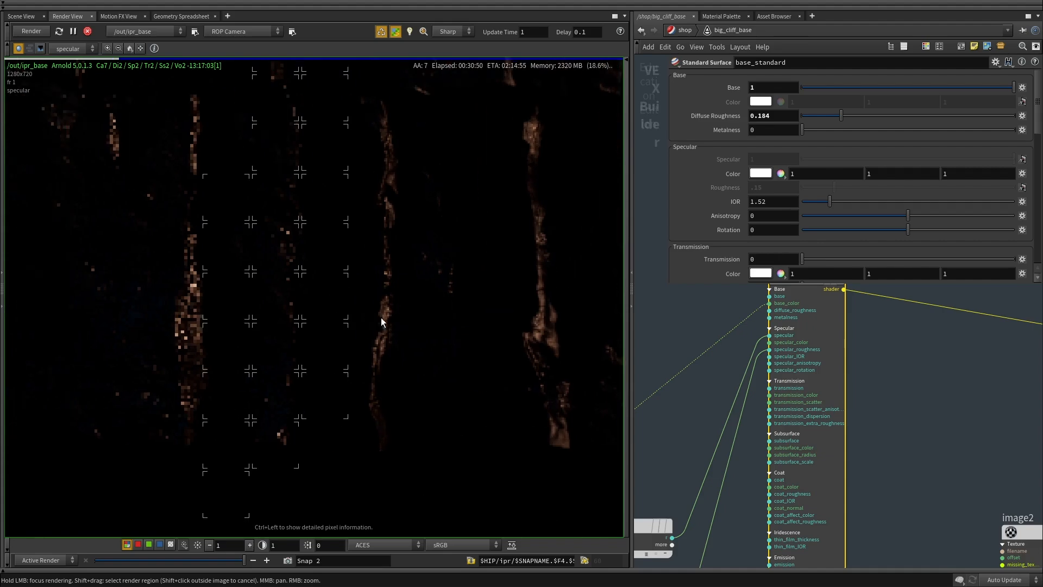
Return the render to the C pass and view the whole cliff.
click(68, 48)
click(63, 54)
scroll(258, 260, down, 2)
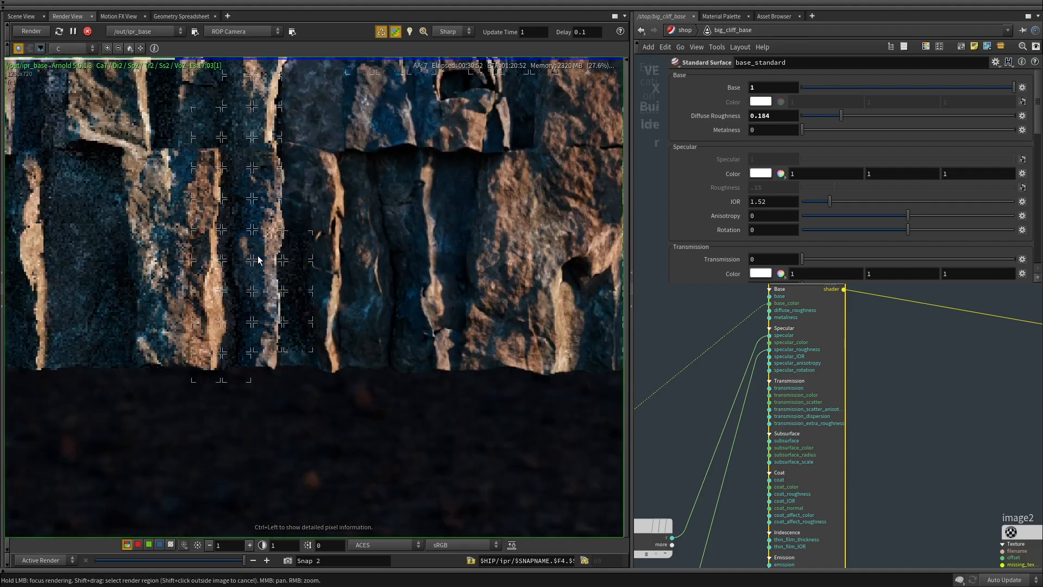
scroll(258, 260, down, 2)
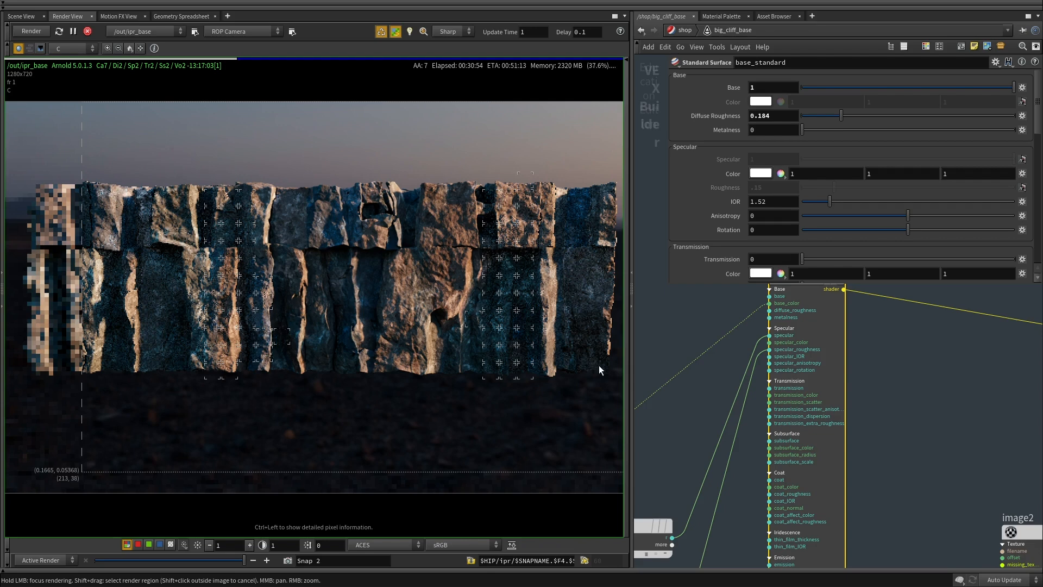
Widen the network editor and copy the user_data_rgb2 node that reads the rest attribute.
drag(632, 423, 427, 415)
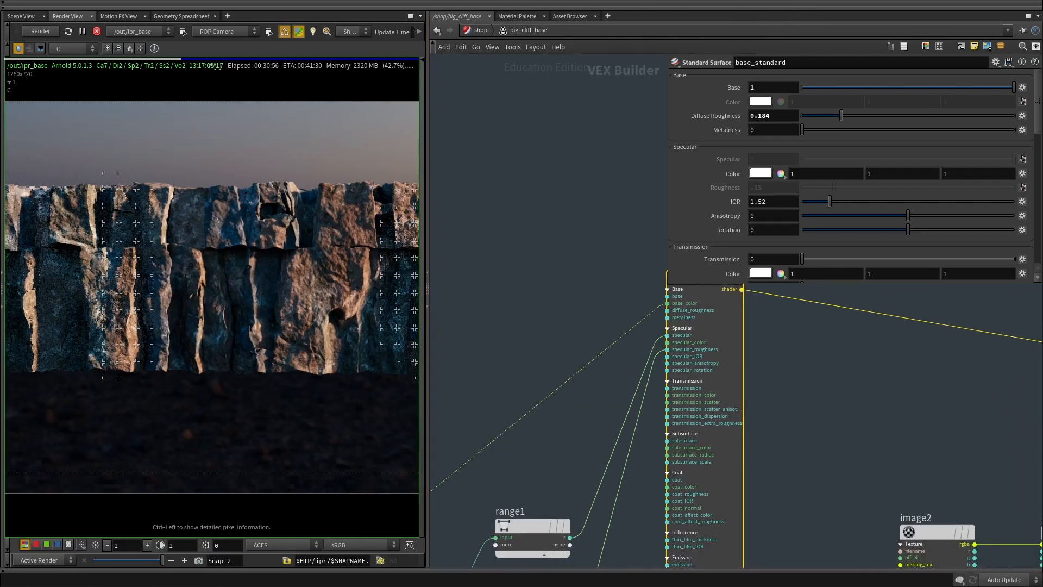
scroll(671, 406, down, 8)
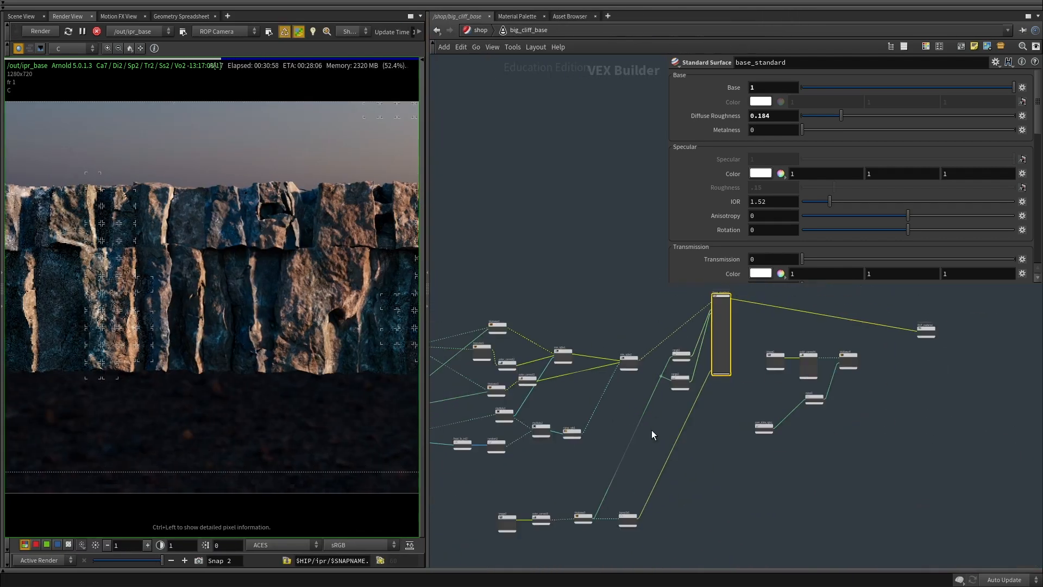
drag(635, 466, 468, 406)
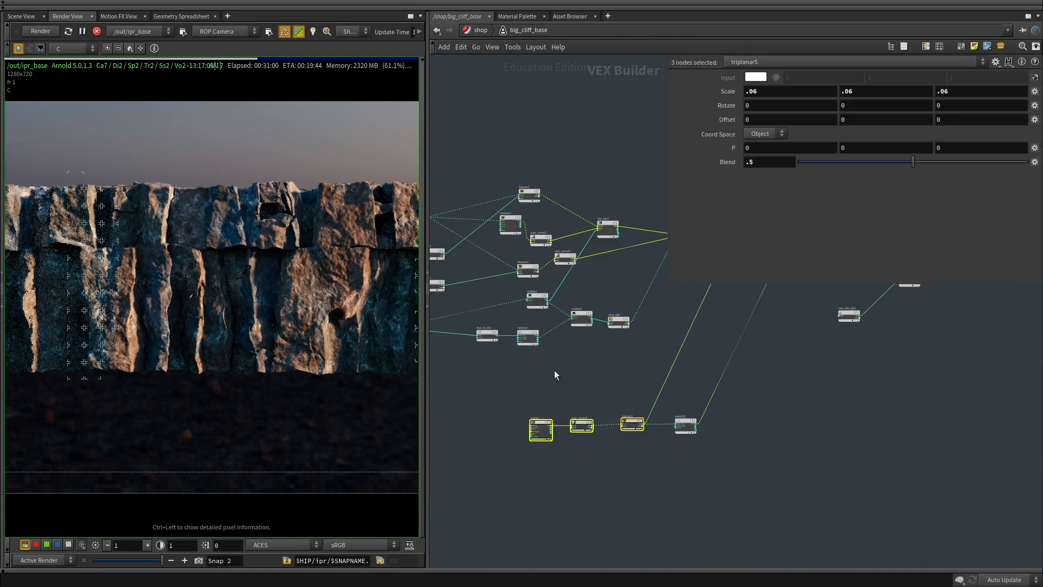
scroll(631, 337, up, 3)
scroll(630, 334, up, 1)
middle_drag(630, 333, 576, 378)
drag(516, 351, 562, 309)
key(ctrl+c)
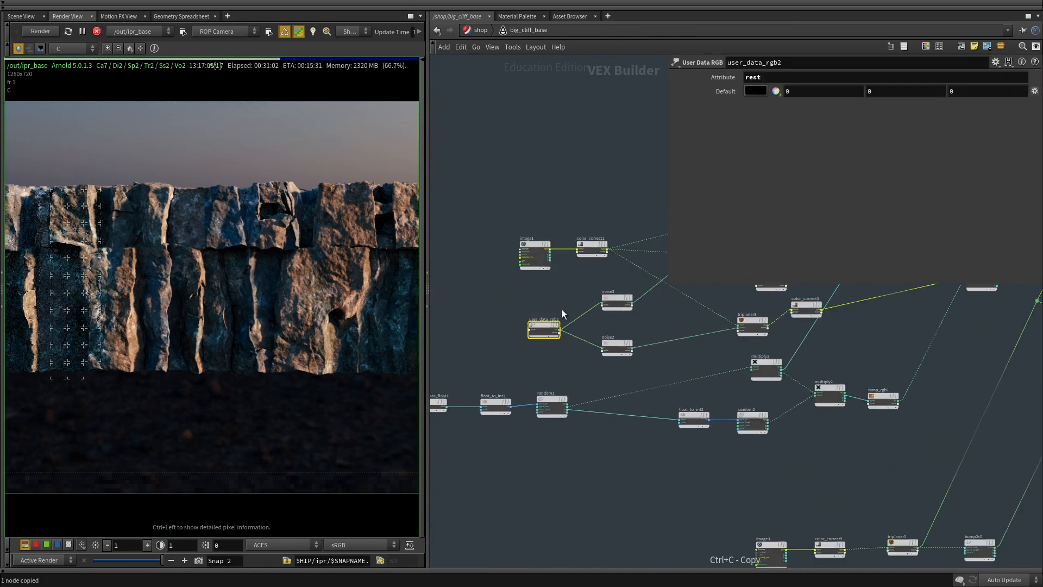
Paste the copied User Data RGB node into the empty area above and beside base_standard.
scroll(562, 308, down, 2)
middle_drag(669, 345, 667, 364)
middle_drag(924, 287, 742, 364)
scroll(744, 340, up, 1)
middle_drag(702, 324, 674, 136)
scroll(699, 345, down, 2)
middle_drag(699, 344, 628, 509)
middle_drag(663, 477, 657, 470)
drag(664, 472, 646, 494)
key(ctrl+v)
scroll(589, 331, up, 4)
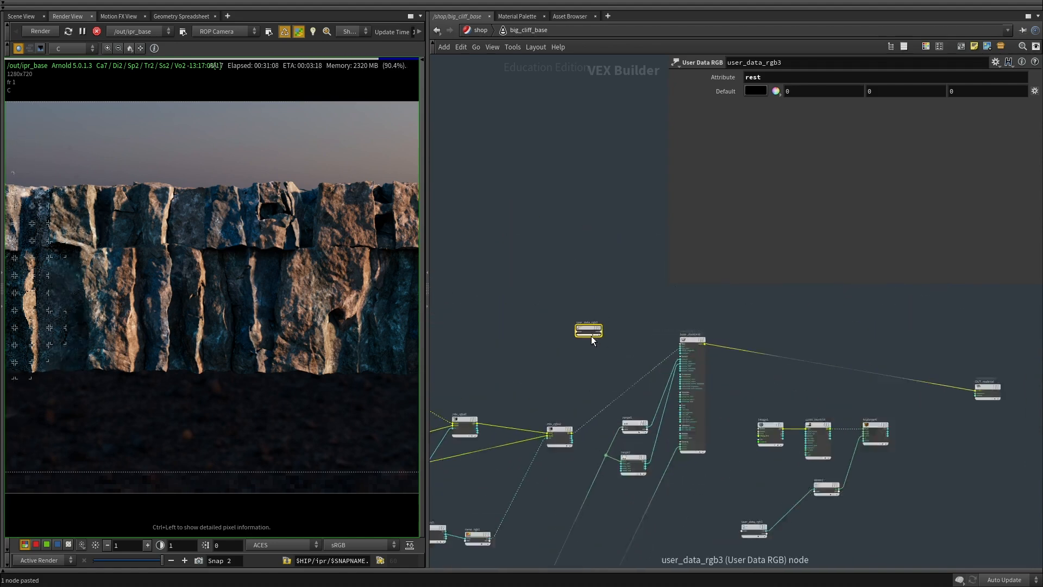
middle_drag(533, 434, 553, 331)
click(563, 370)
key(Tab)
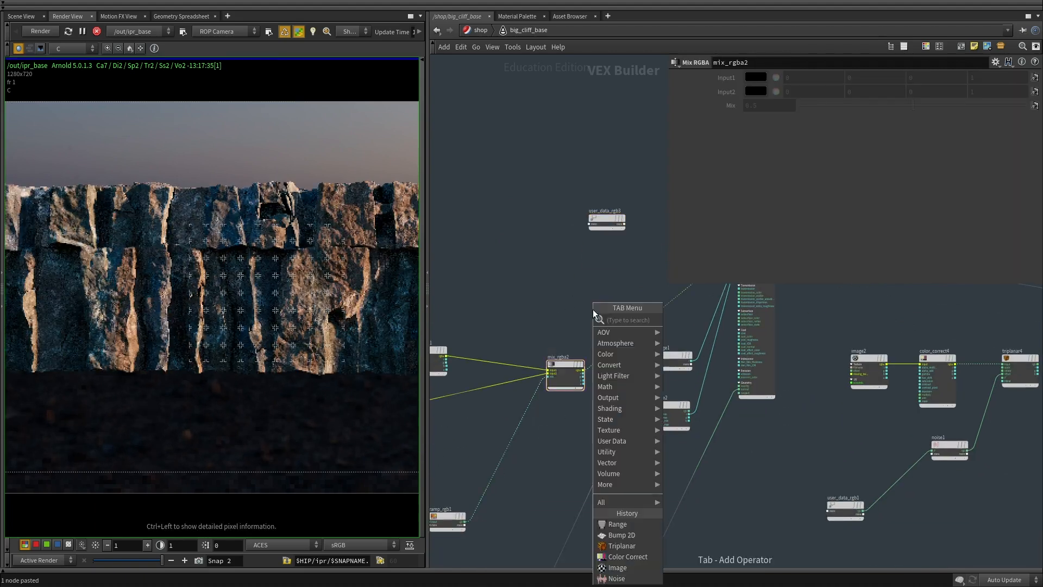
text(color)
key(Return)
key(Return)
key(Delete)
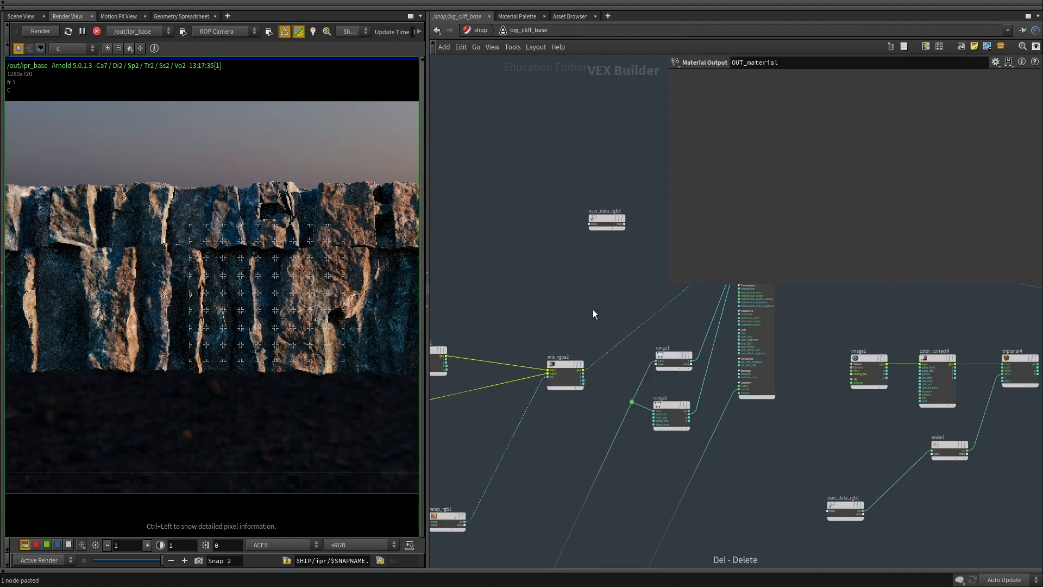
Add a Color Correct node between mix_rgba2 and base_standard and expand its connectors.
key(Tab)
key(Escape)
key(Return)
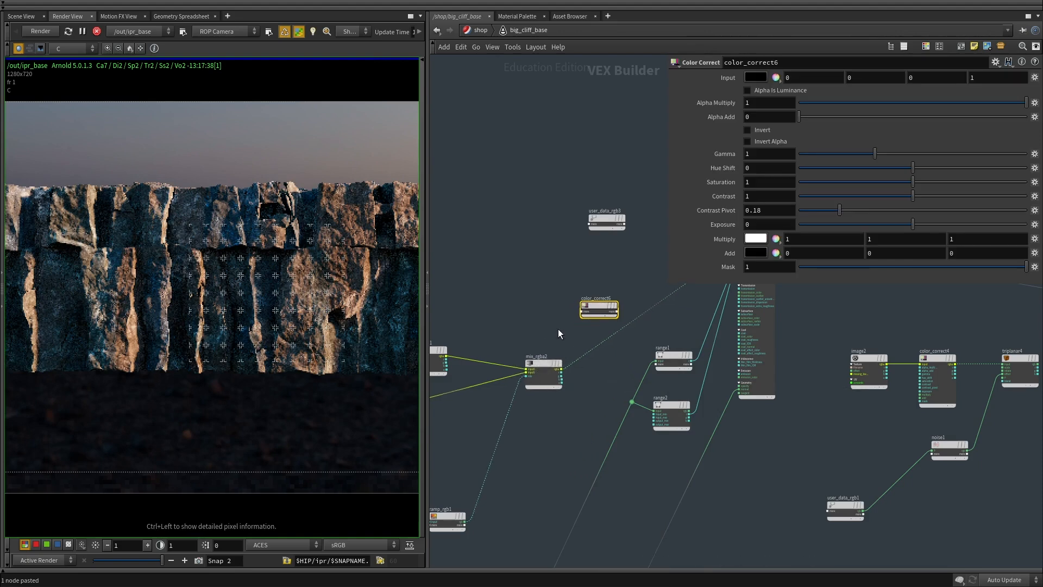
scroll(623, 311, up, 5)
click(627, 312)
scroll(560, 293, down, 3)
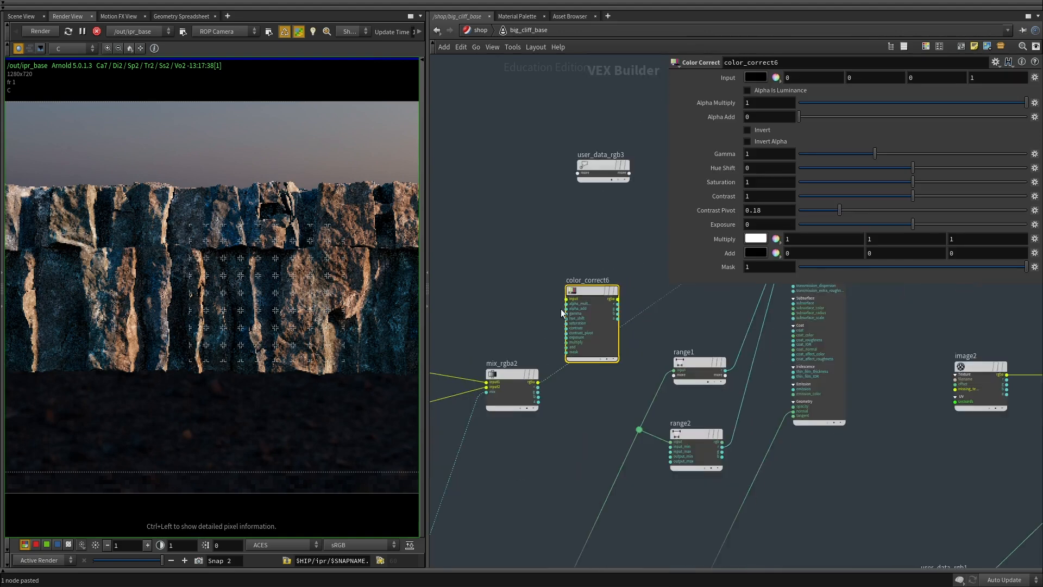
scroll(569, 362, up, 2)
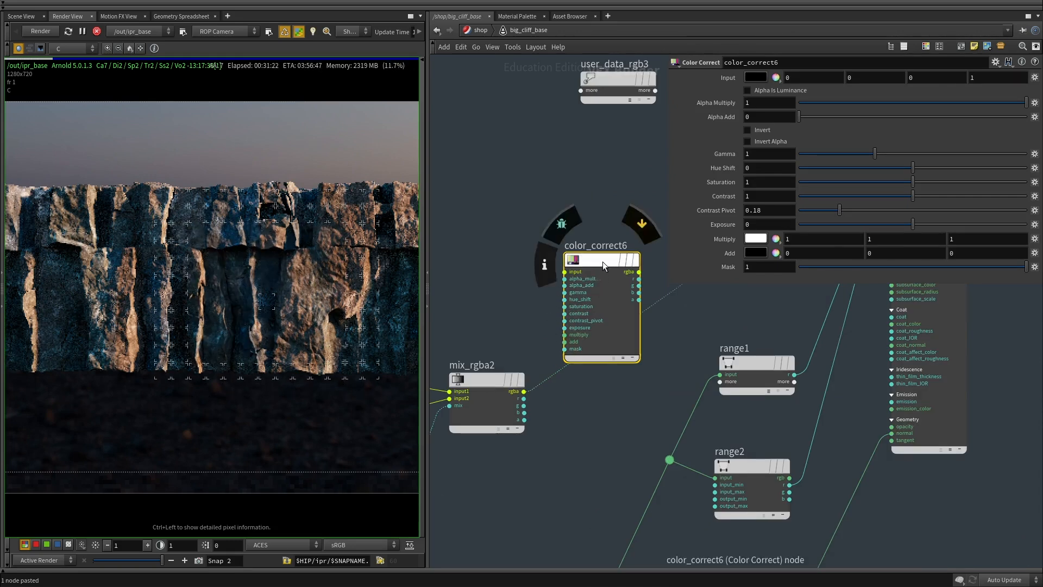
Wire user_data_rgb3's rgb output into OUT_material to preview the rest attribute in the render.
scroll(602, 261, down, 4)
middle_drag(621, 329, 521, 406)
click(494, 344)
scroll(524, 369, down, 5)
middle_drag(806, 420, 718, 410)
scroll(718, 410, up, 5)
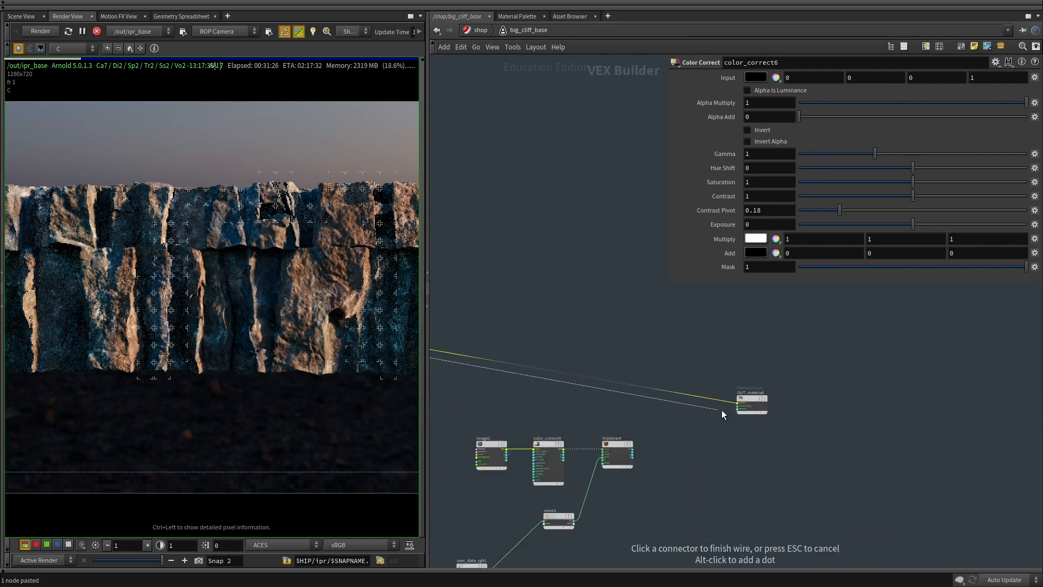
click(749, 398)
Move user_data_rgb3 away from base_standard, expand its outputs and feed its g channel into OUT_material instead.
scroll(698, 376, down, 3)
middle_drag(543, 339, 663, 353)
scroll(664, 354, up, 5)
click(504, 369)
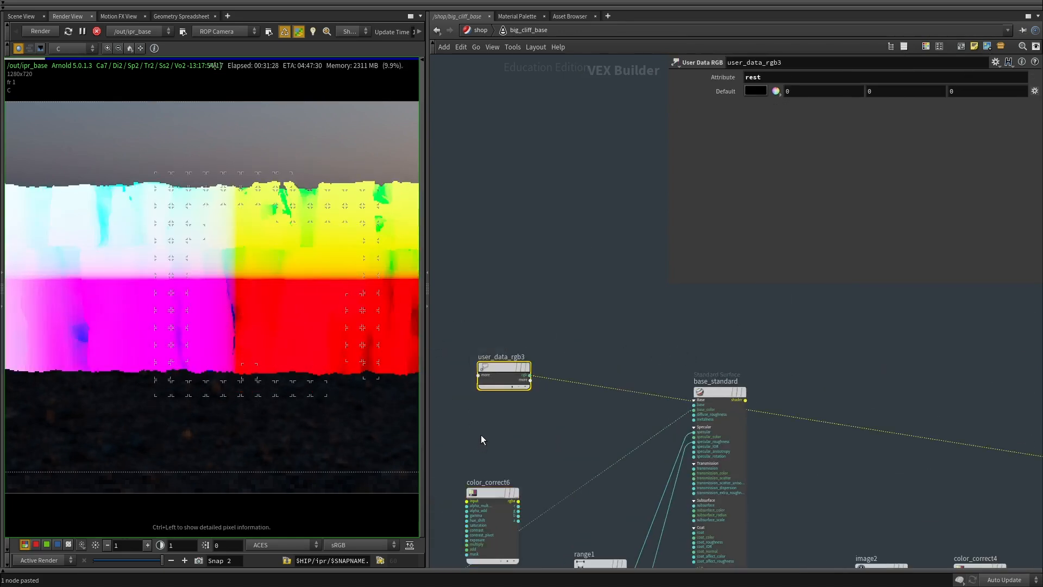
middle_drag(481, 436, 576, 424)
drag(605, 350, 502, 313)
scroll(501, 334, up, 2)
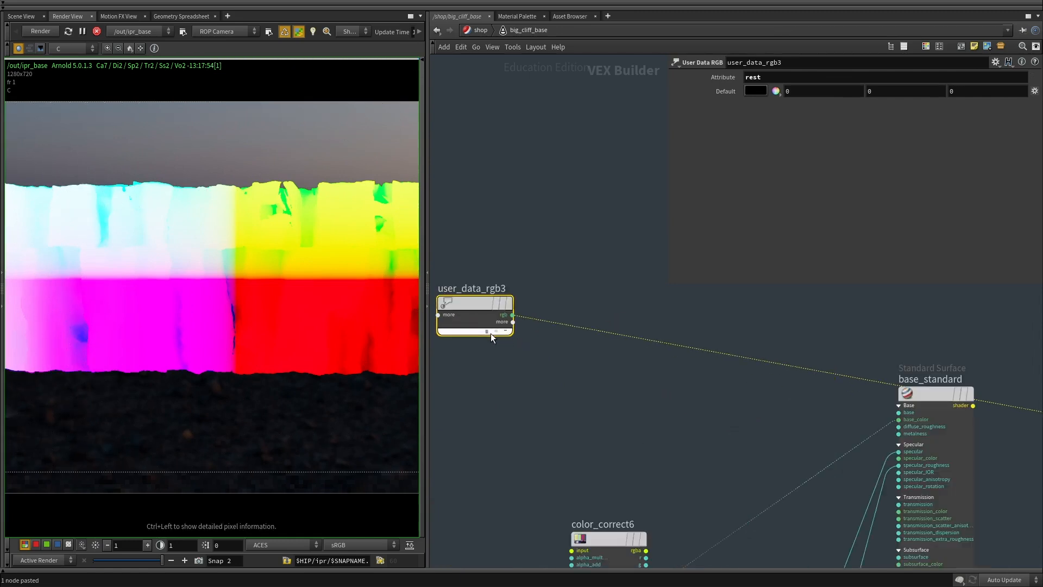
click(486, 333)
middle_drag(558, 372, 605, 373)
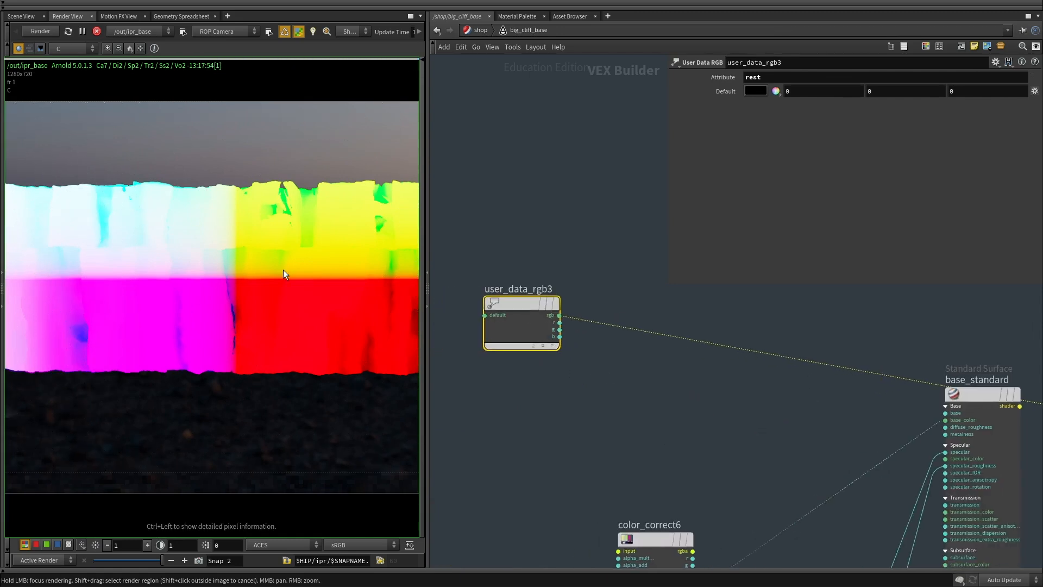
scroll(580, 357, up, 4)
drag(581, 295, 543, 311)
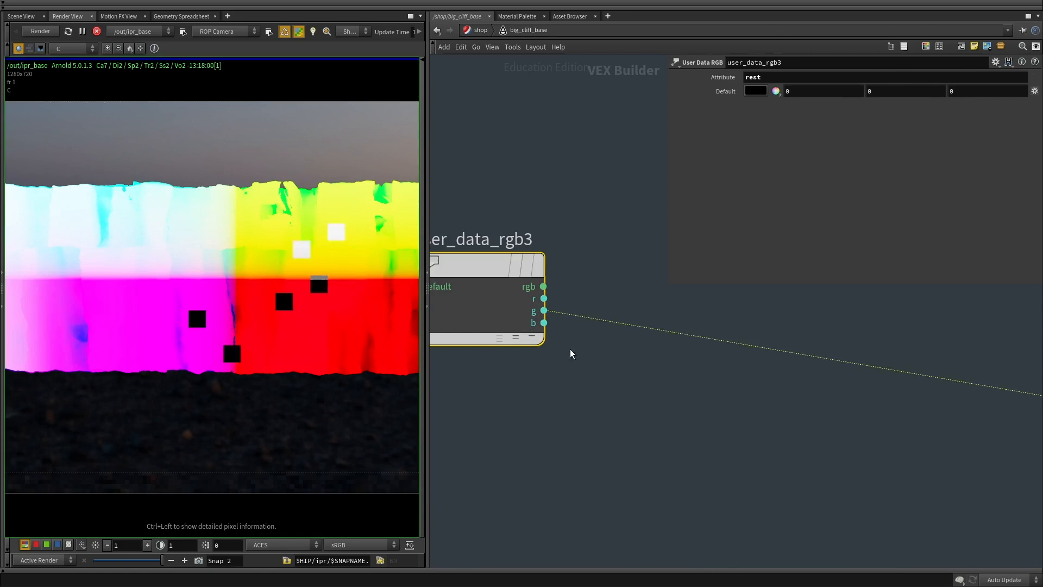
middle_drag(570, 343, 622, 344)
key(Tab)
text(fit)
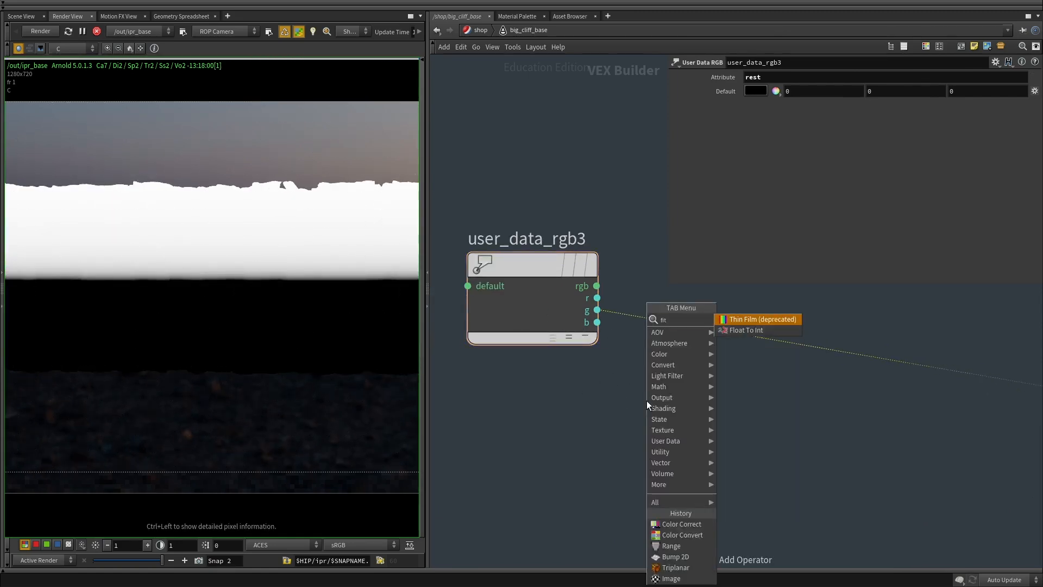
key(Escape)
Insert a Range node into the wire between user_data_rgb3's g output and OUT_material.
key(Tab)
text(ran)
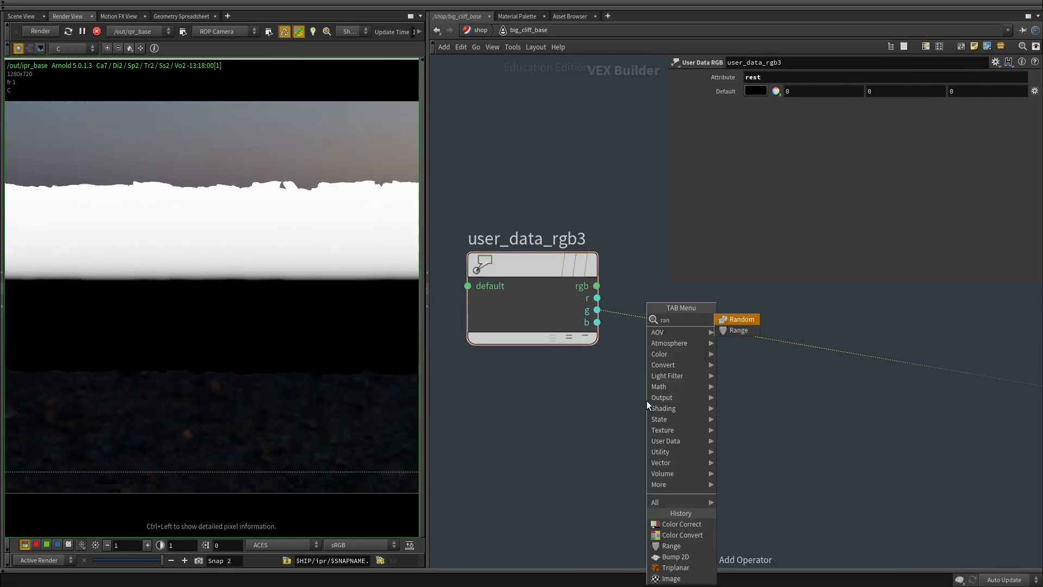
key(Down)
key(Return)
drag(646, 399, 778, 329)
Try an Input Min of -2 on range3, then lower it to -6.
drag(758, 93, 708, 88)
text(-2)
key(Return)
drag(790, 91, 744, 92)
text(-5)
key(Return)
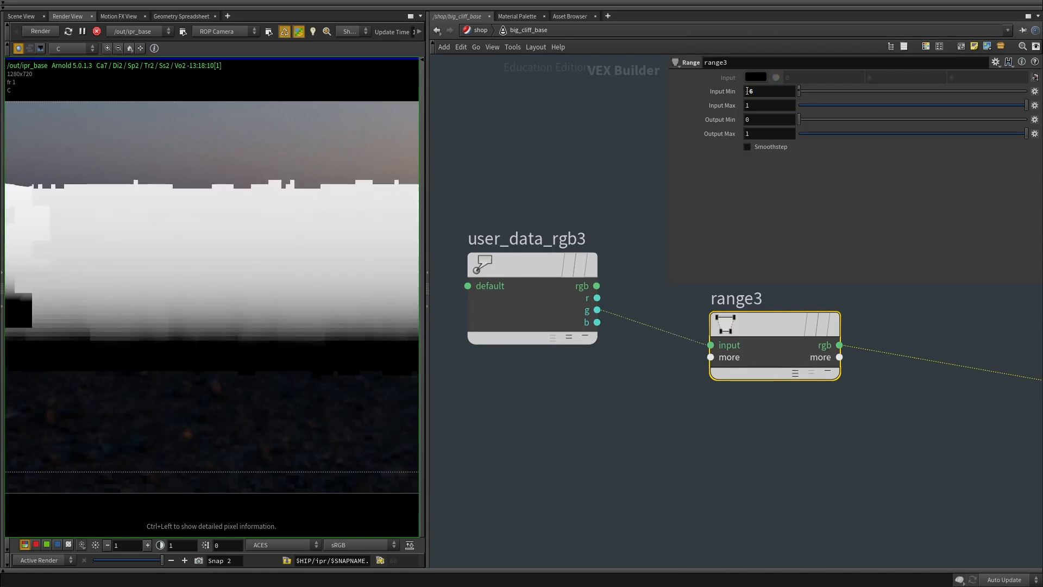
Set range3's Input Min to -10, try an Input Max of 10, and settle on an Input Max of 5.
text(-10)
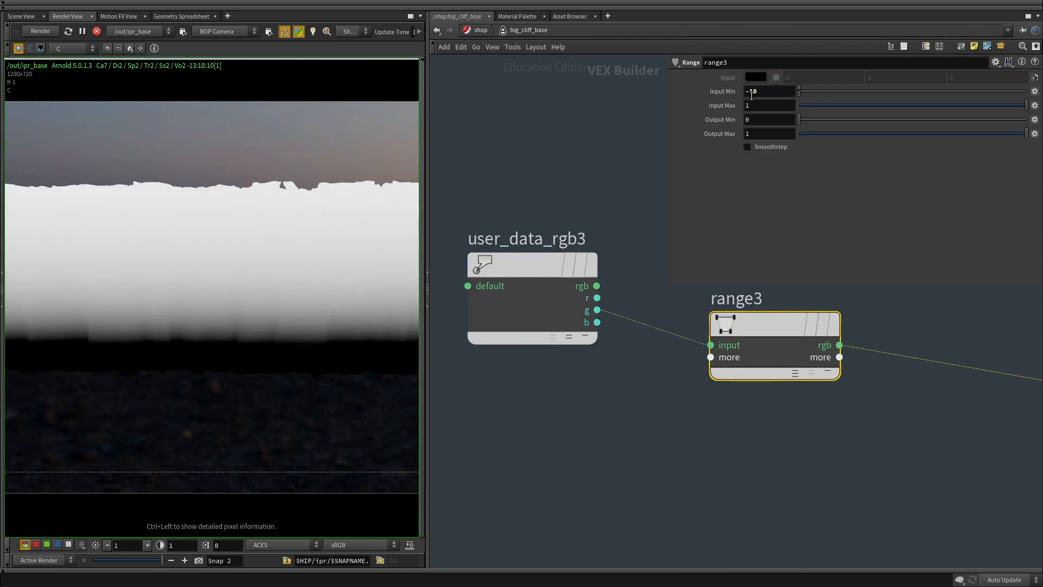
key(Tab)
text(10)
key(Return)
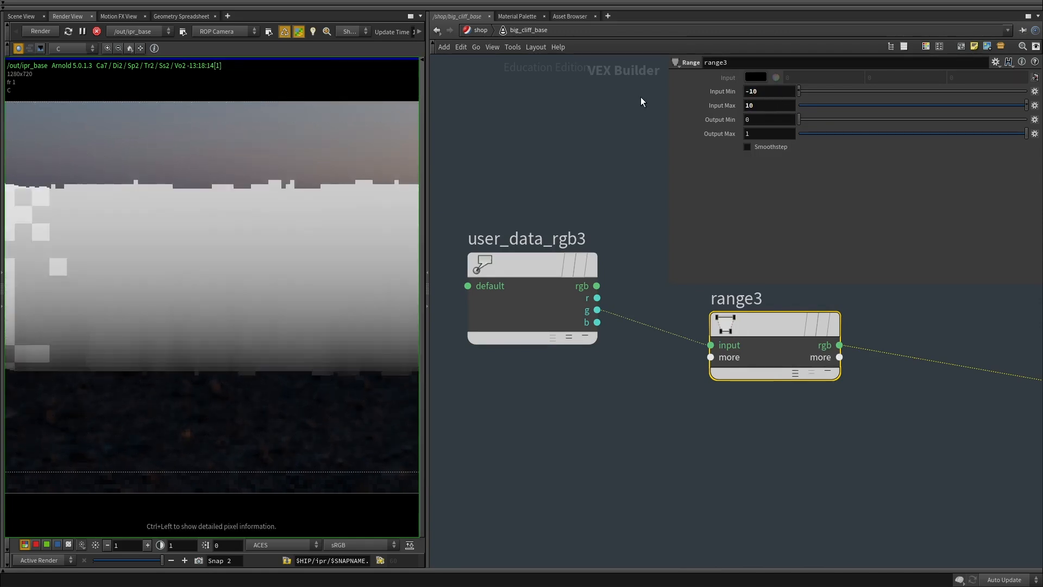
text(5)
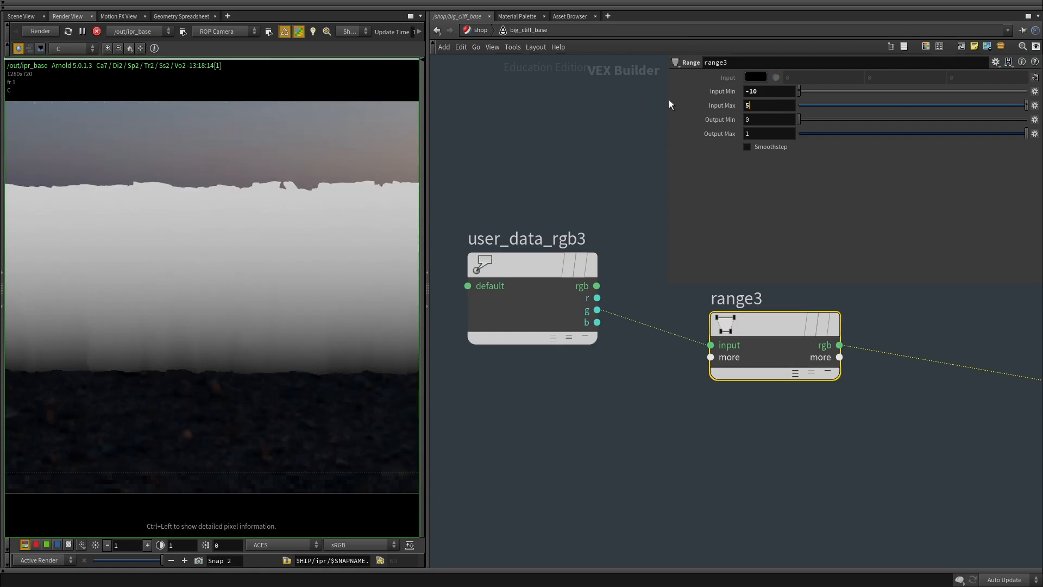
key(Return)
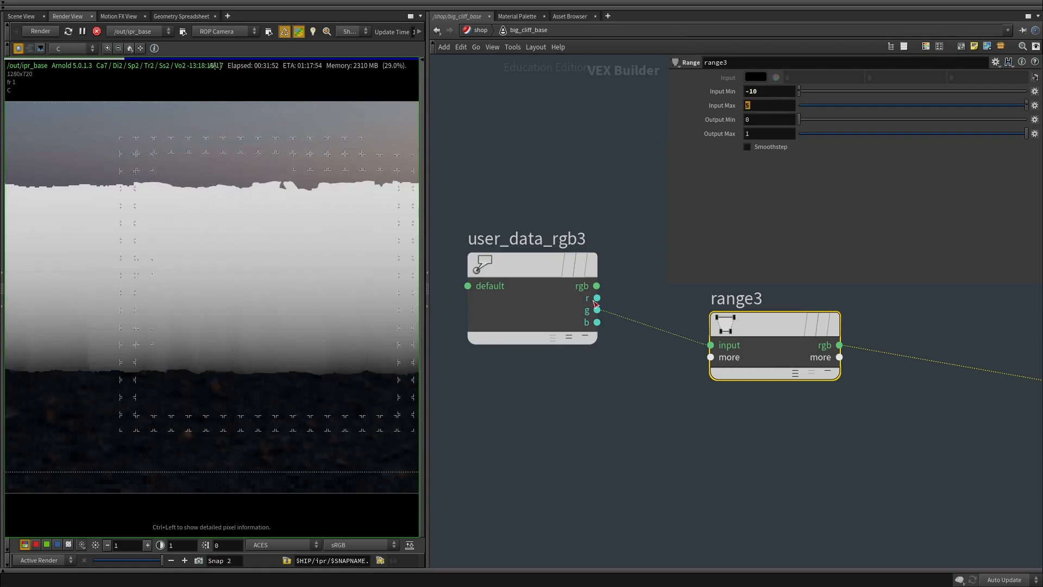
Add a Ramp Float node and insert it into the wire between range3's rgb output and OUT_material.
scroll(616, 400, down, 2)
key(Tab)
text(ramp)
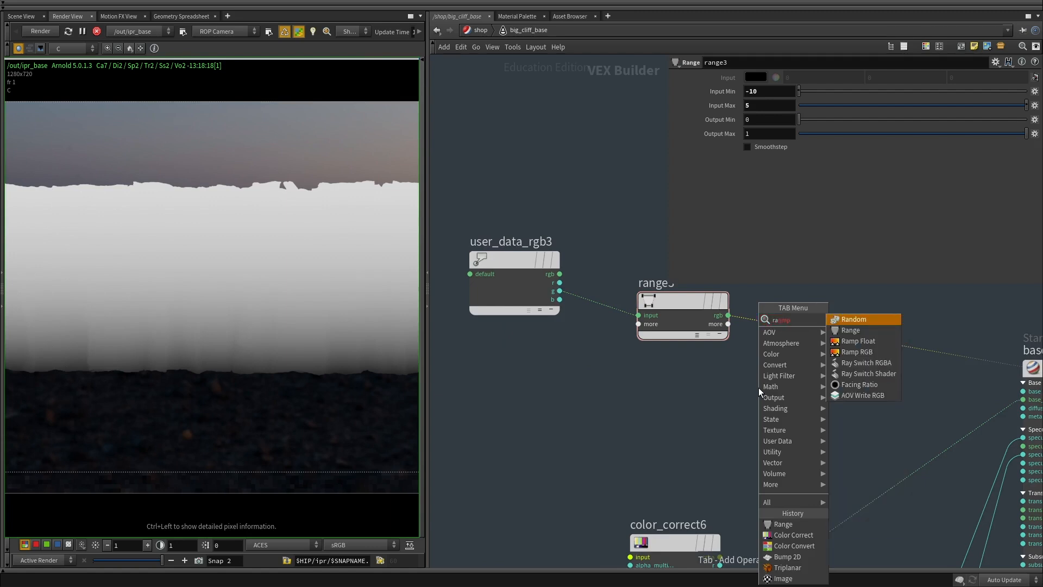
key(Return)
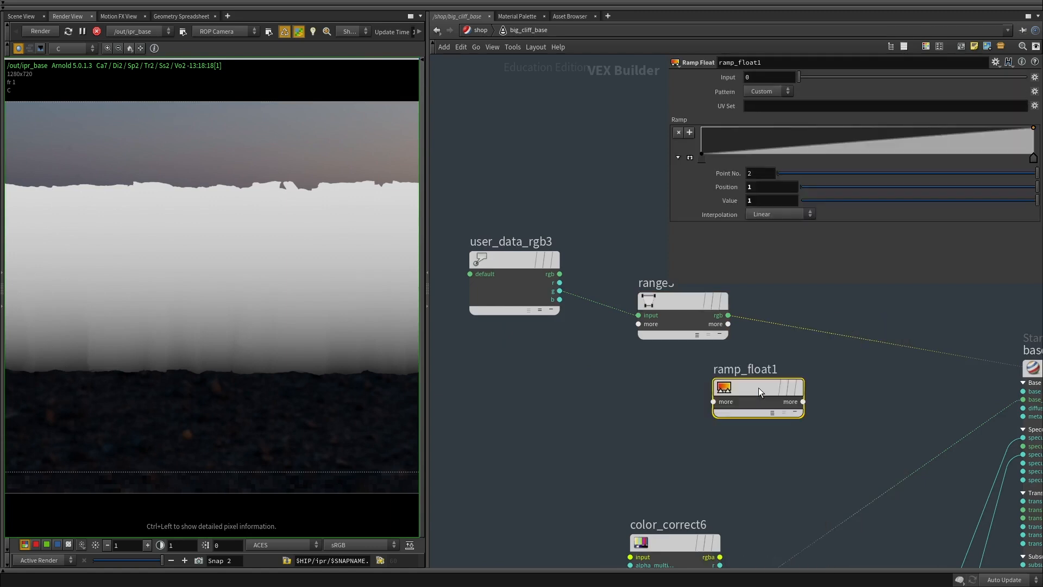
click(805, 330)
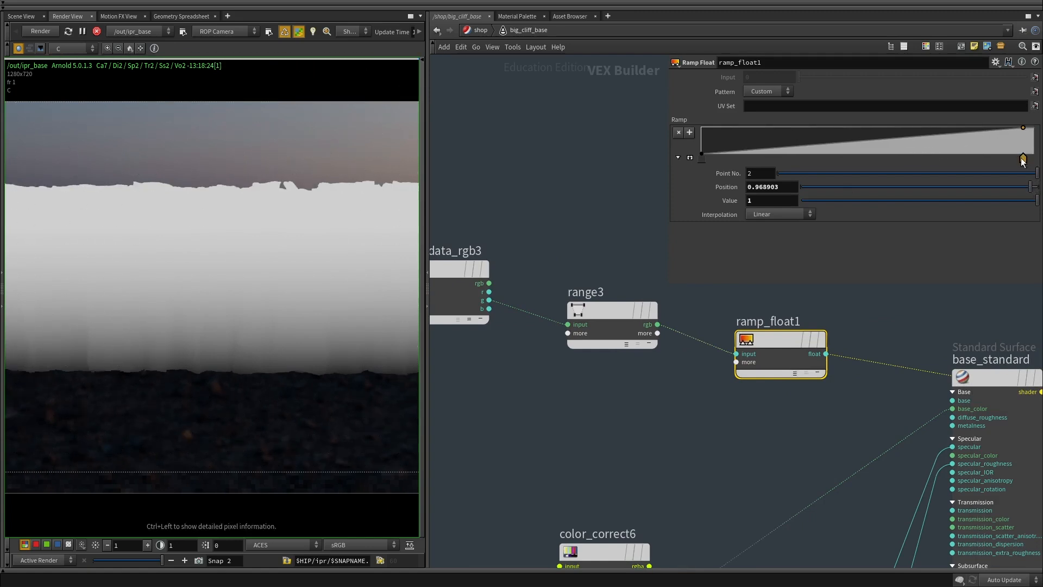
Try a falling ramp on ramp_float1 from 1 to 0 at position 0.27, with a middle point at position 0.057 and value 0.25.
drag(1024, 161, 899, 157)
drag(702, 155, 701, 129)
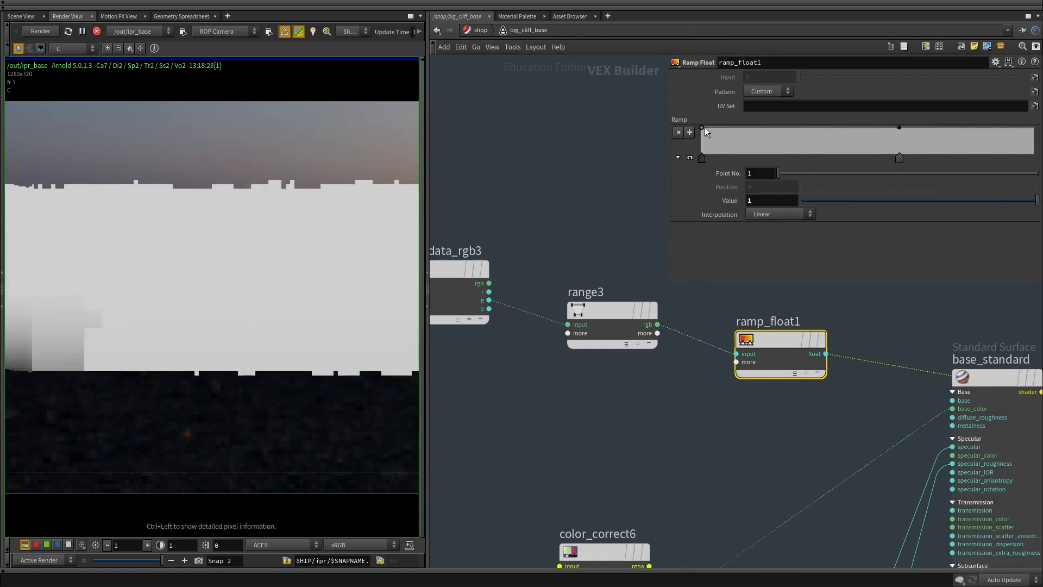
drag(899, 128, 792, 172)
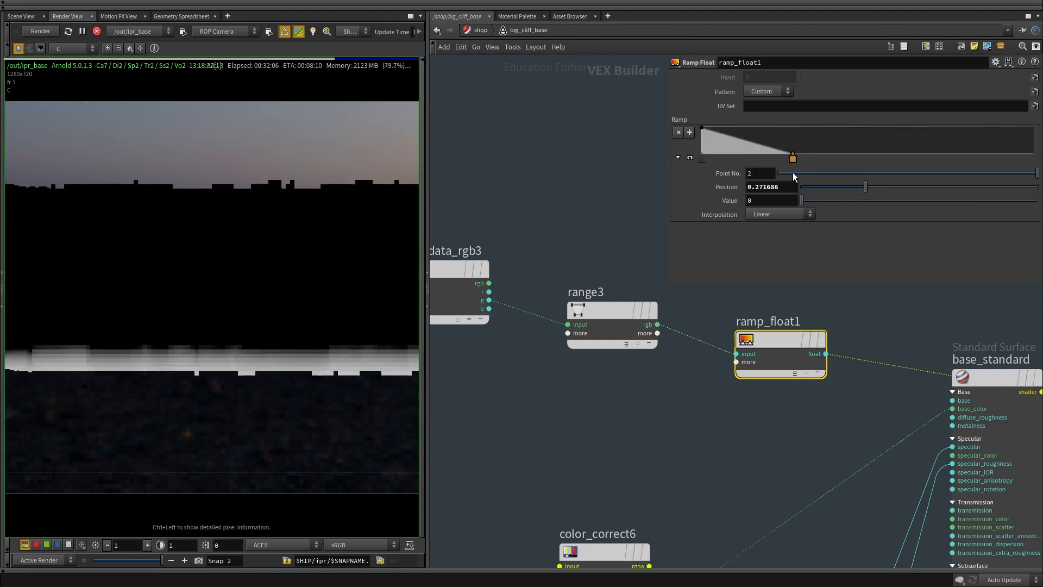
click(731, 144)
drag(730, 144, 721, 148)
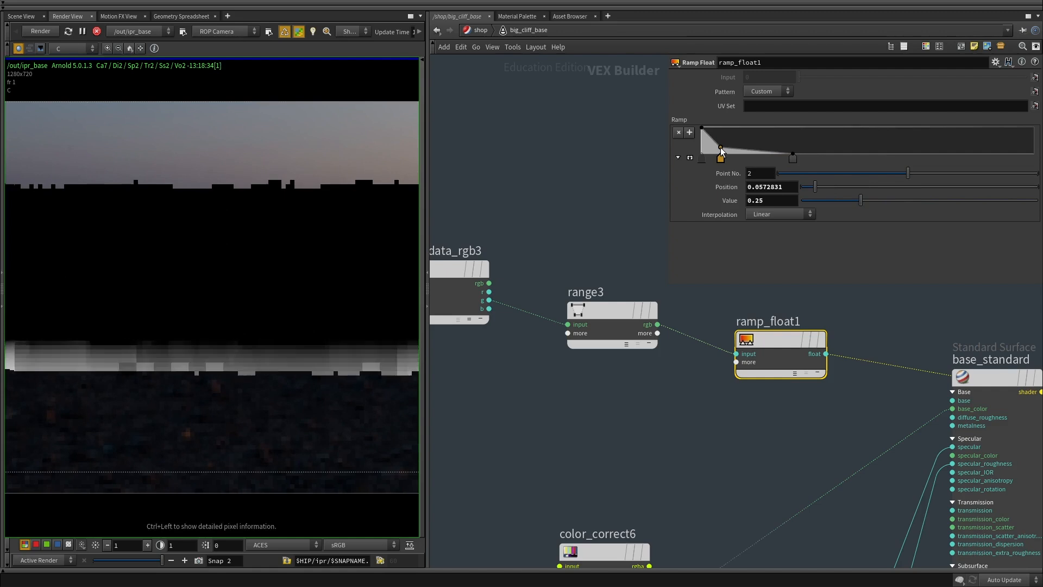
Stretch the falling ramp's zero point outward, move the middle point to position 0.129 and value 0.417, and use Catmull-Rom interpolation.
click(789, 158)
drag(787, 162, 831, 167)
drag(720, 147, 744, 142)
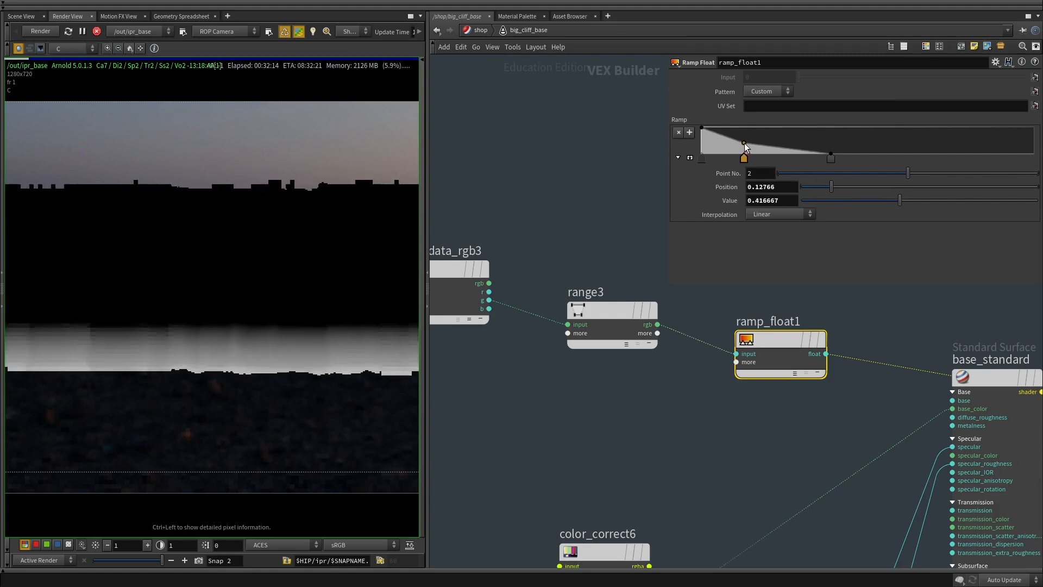
click(787, 213)
click(772, 249)
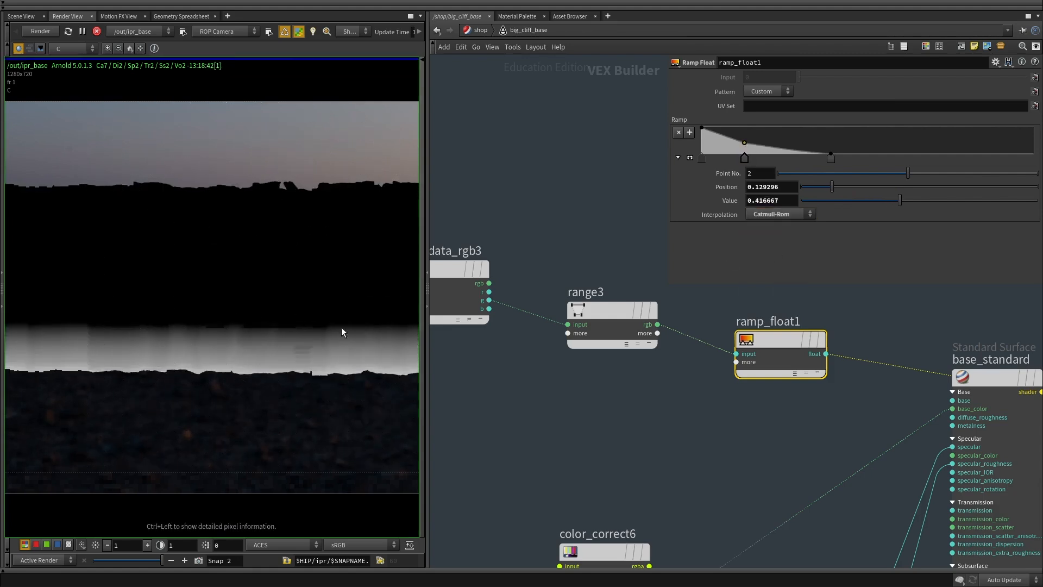
Connect mix_rgba2's rgba output to color_correct6's input.
scroll(597, 369, down, 5)
drag(589, 452, 598, 352)
middle_drag(520, 407, 540, 295)
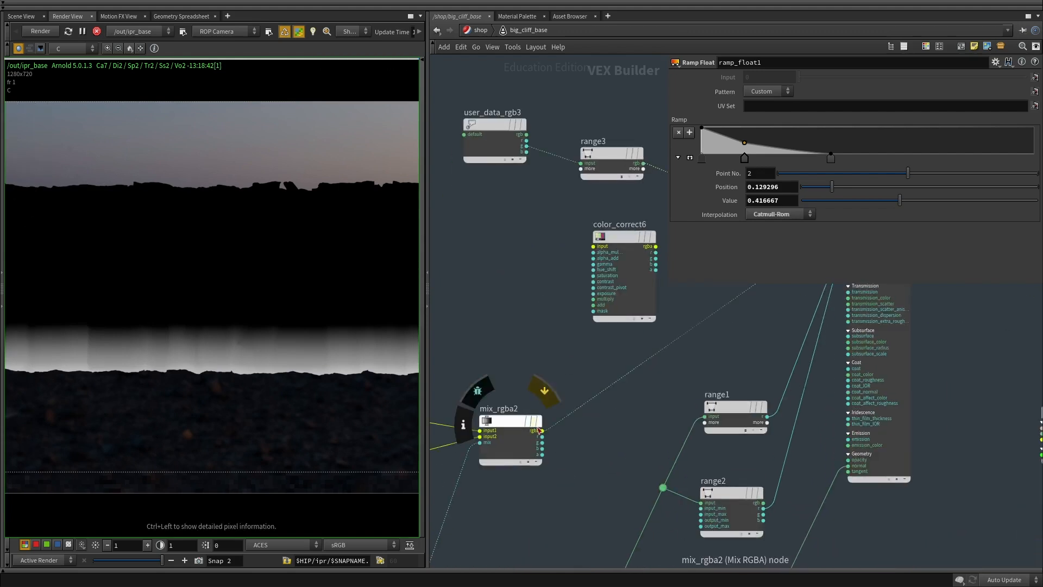
click(542, 430)
click(594, 247)
Feed base_standard's base_color from color_correct6's rgba output and move color_correct6 closer to base_standard.
middle_drag(804, 285, 653, 374)
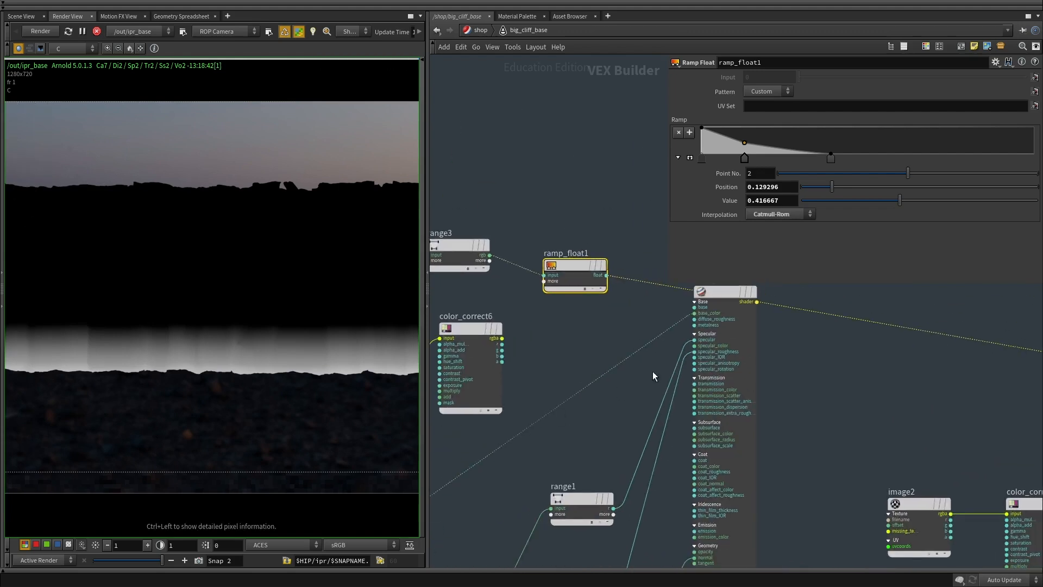
click(695, 313)
click(495, 340)
drag(478, 350, 552, 363)
middle_drag(455, 321, 492, 318)
Connect ramp_float1's float output to color_correct6's exposure, and move user_data_rgb3, range3 and ramp_float1 away from color_correct6.
click(597, 397)
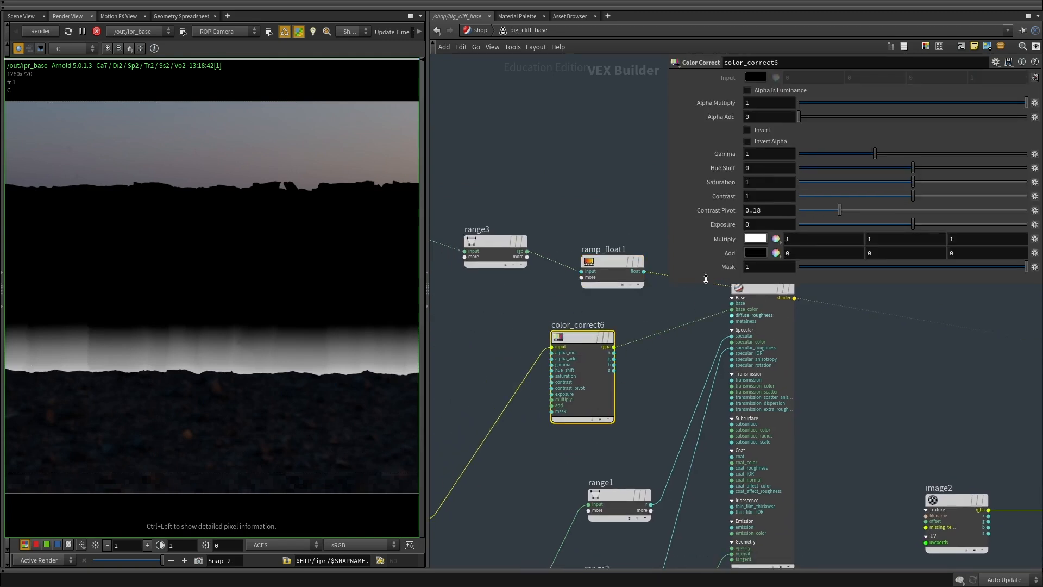
scroll(645, 272, up, 3)
click(650, 273)
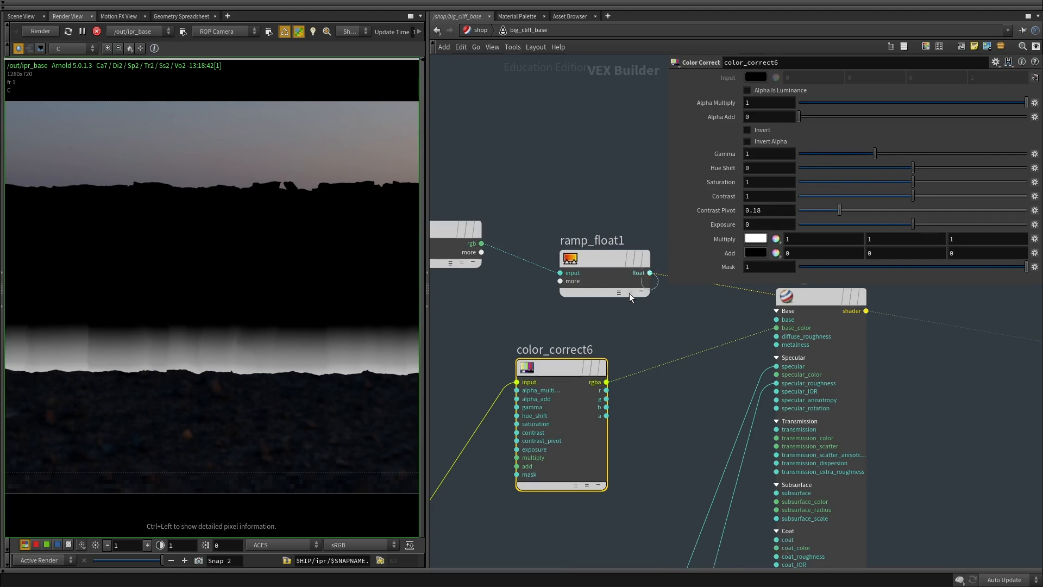
click(523, 455)
scroll(673, 329, down, 3)
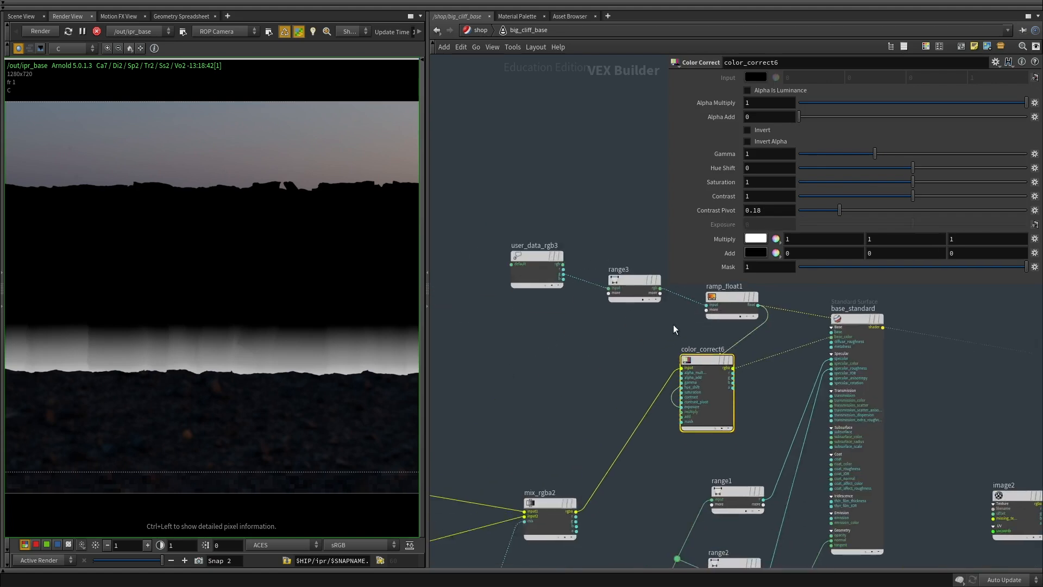
drag(724, 327, 471, 252)
drag(750, 300, 586, 278)
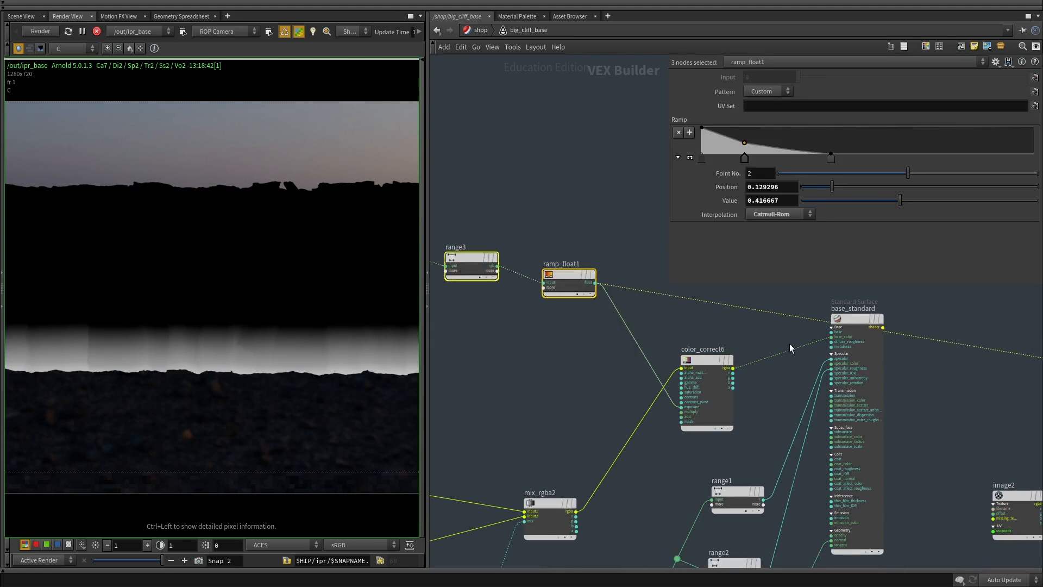
Wire base_standard's shader output into OUT_material to render the full cliff material.
middle_drag(782, 347, 636, 350)
scroll(752, 335, up, 3)
drag(753, 335, 729, 327)
middle_drag(738, 379, 903, 361)
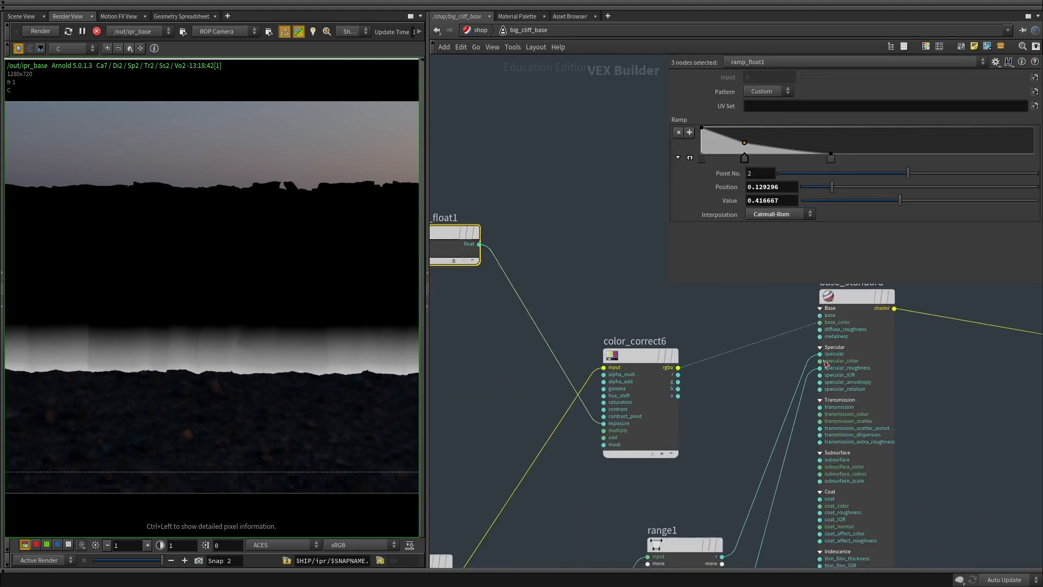
Reroute ramp_float1's float output from color_correct6's exposure input to its multiply input.
click(563, 256)
middle_drag(563, 259, 568, 257)
middle_drag(462, 336, 505, 348)
click(502, 245)
middle_drag(501, 173, 505, 169)
middle_drag(529, 325, 577, 367)
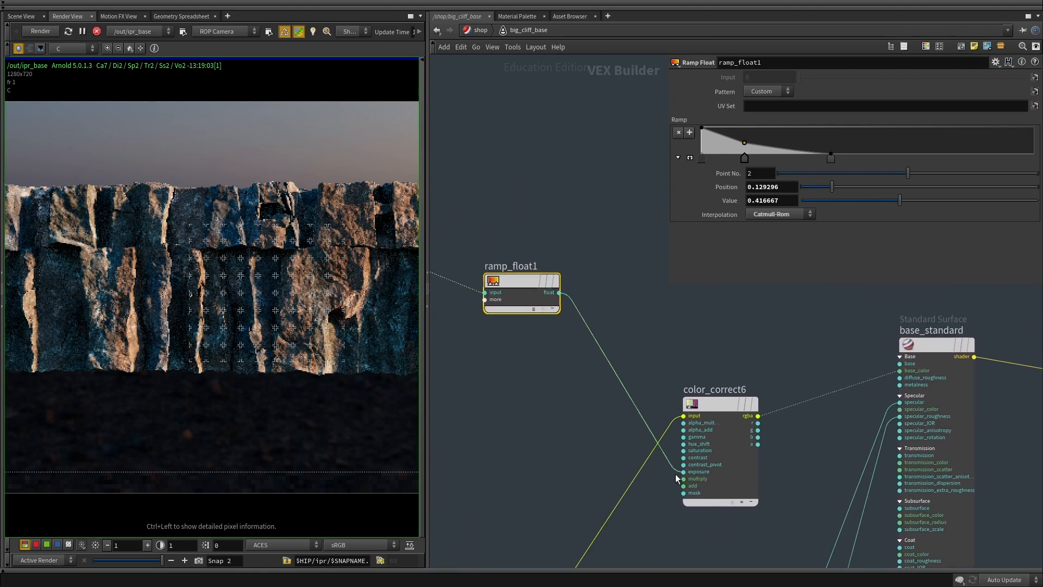
scroll(672, 482, up, 3)
click(699, 436)
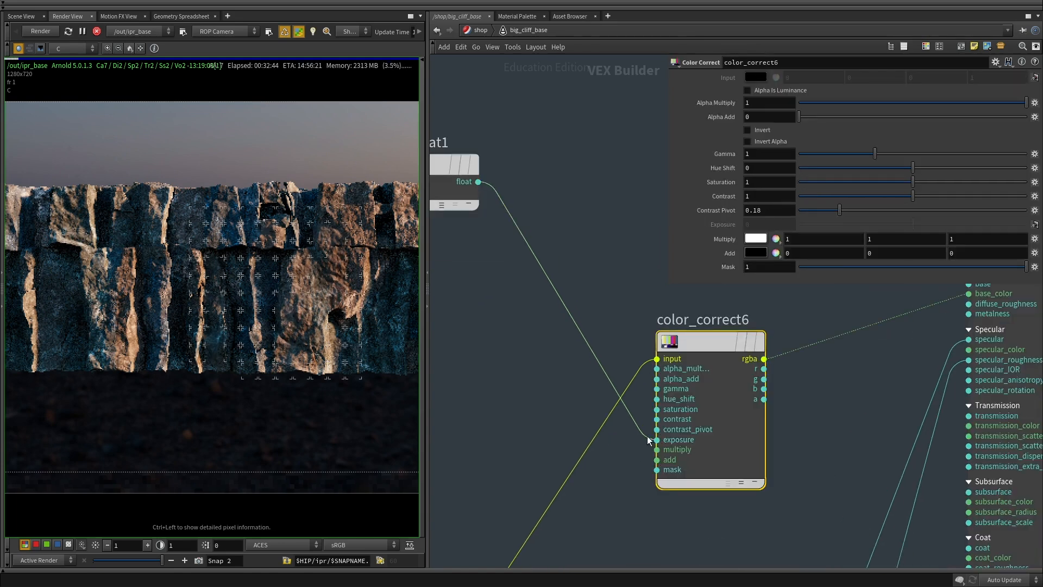
middle_drag(635, 445, 631, 435)
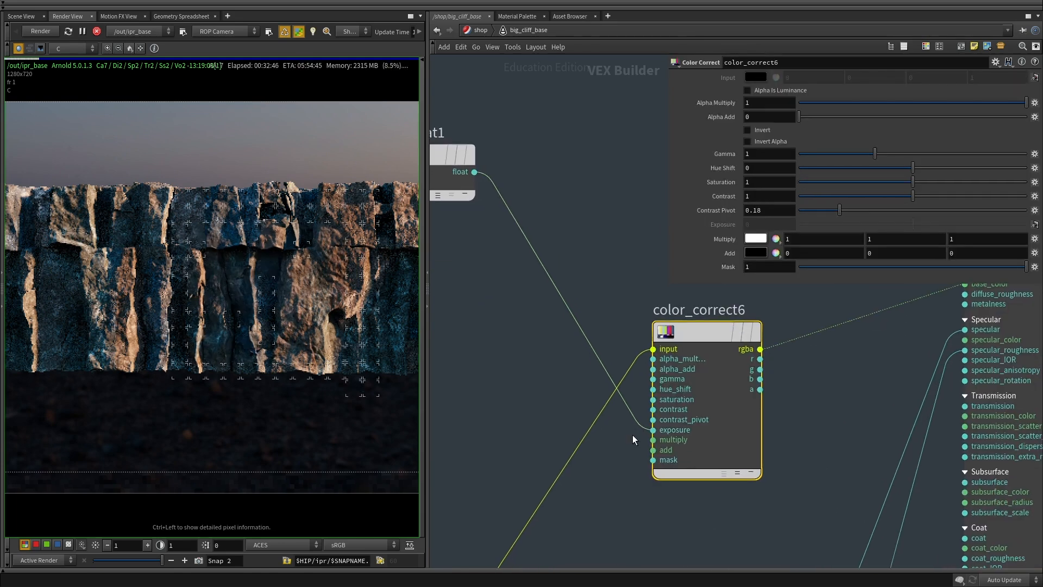
mouse_move(633, 433)
mouse_down()
mouse_move(637, 421)
mouse_move(653, 440)
mouse_up()
Reshape ramp_float1 to rise to value 1 at position 1, with a middle point at position 0.856 and value 0.271.
middle_drag(482, 365, 602, 456)
click(546, 272)
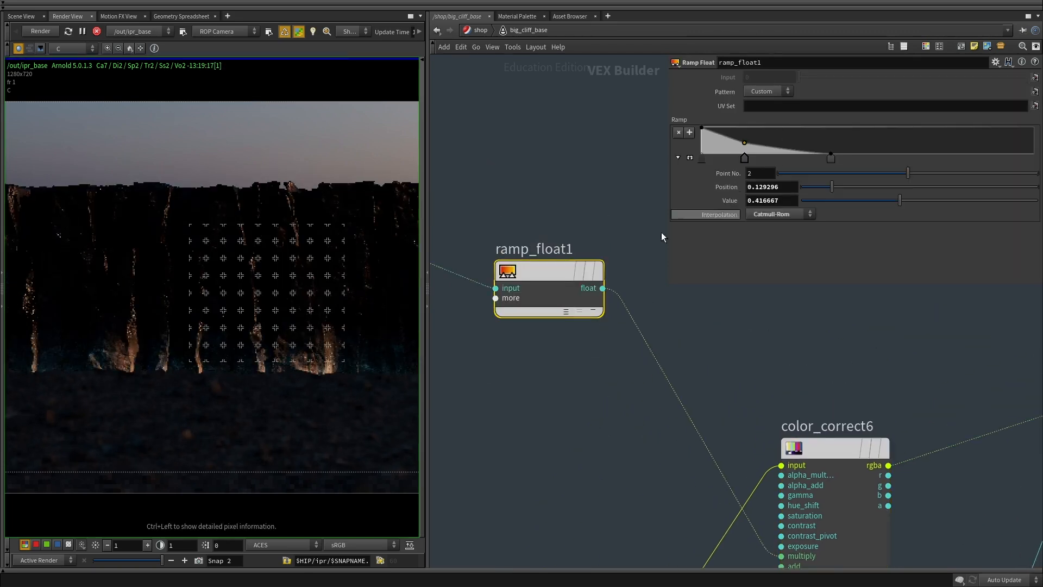
middle_drag(584, 380, 601, 396)
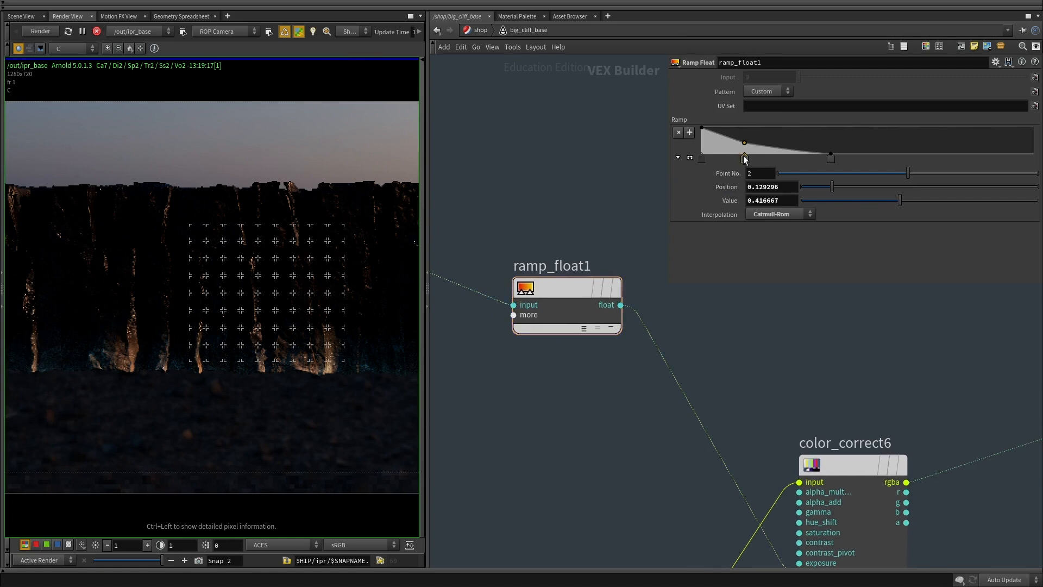
drag(702, 129, 1033, 128)
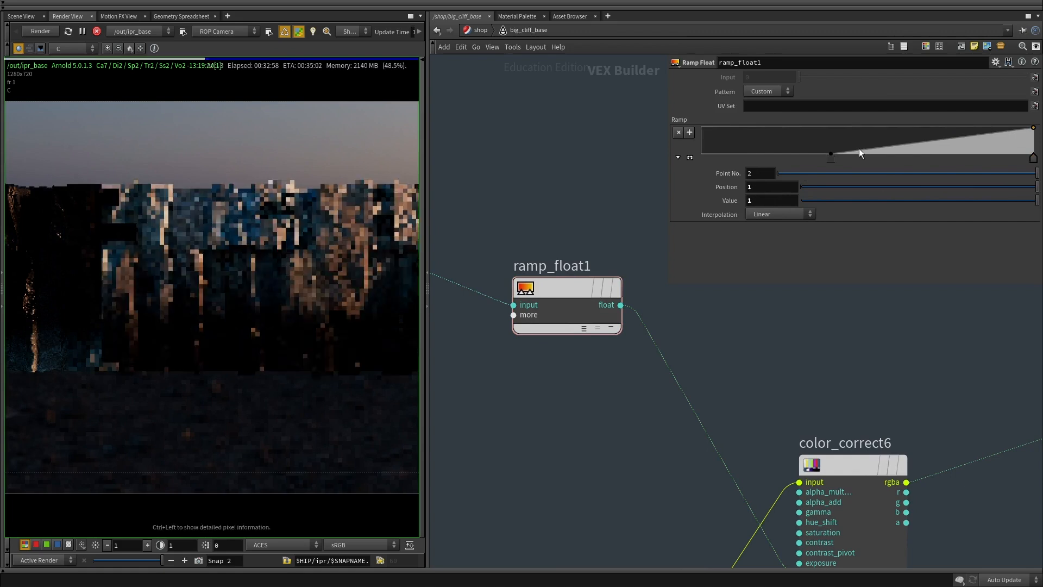
drag(831, 153, 761, 156)
drag(958, 147, 985, 146)
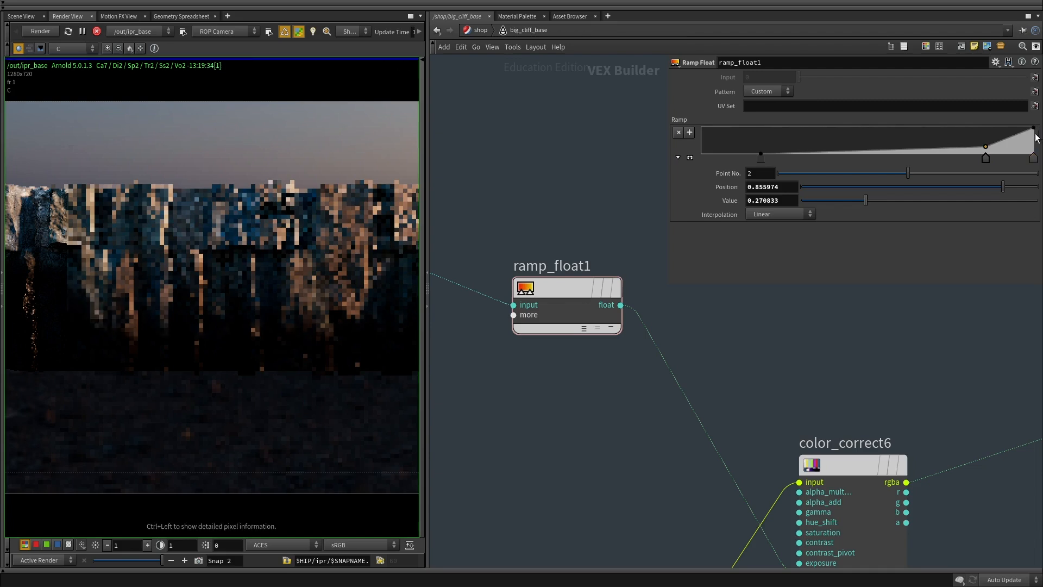
Try lowering ramp_float1's end value to 0.333 and sliding its zero-value point past the ramp's midpoint.
drag(1035, 129, 1036, 142)
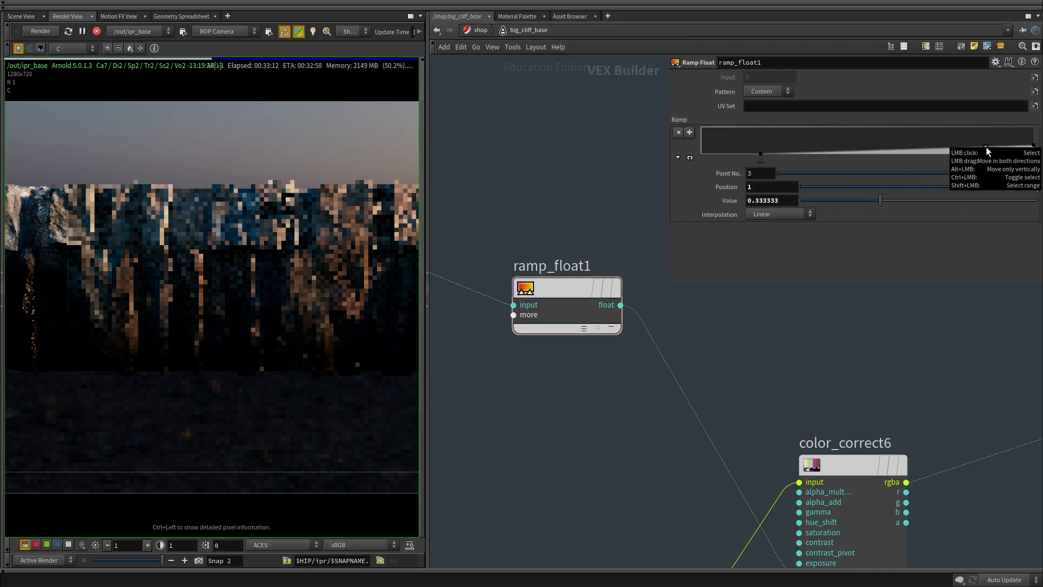
drag(986, 147, 988, 147)
drag(761, 157, 880, 174)
Add another Range node and insert it into the wire between ramp_float1's float output and color_correct6's multiply input.
scroll(557, 389, down, 3)
middle_drag(561, 406, 644, 441)
click(495, 311)
key(Tab)
text(range)
key(Escape)
key(Tab)
text(range)
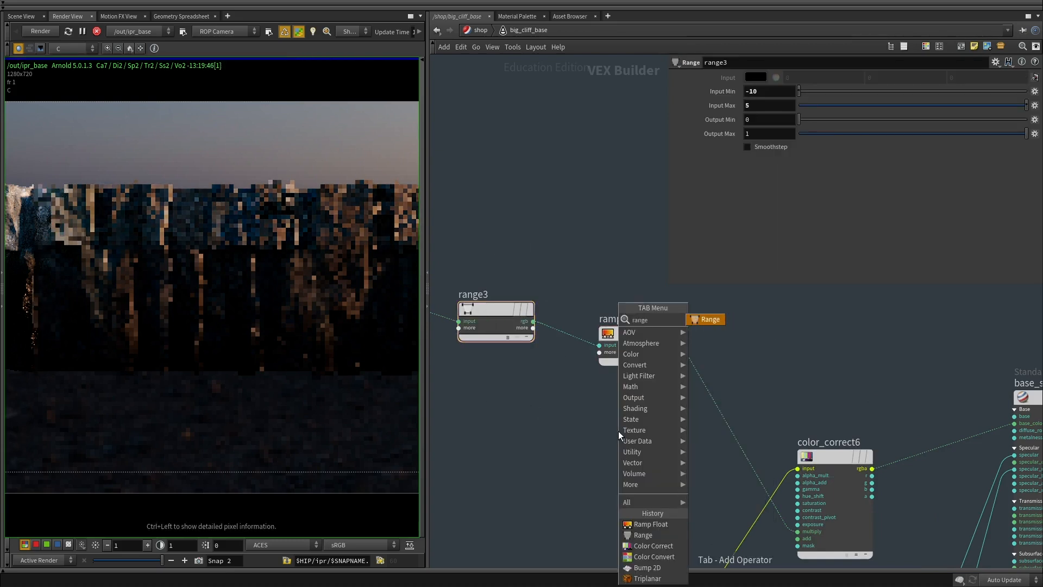
key(Return)
drag(615, 426, 705, 396)
Try an Output Max of 0.2 on range4, then set Output Max to 1 and Output Min to 0.8.
text(.2)
key(Return)
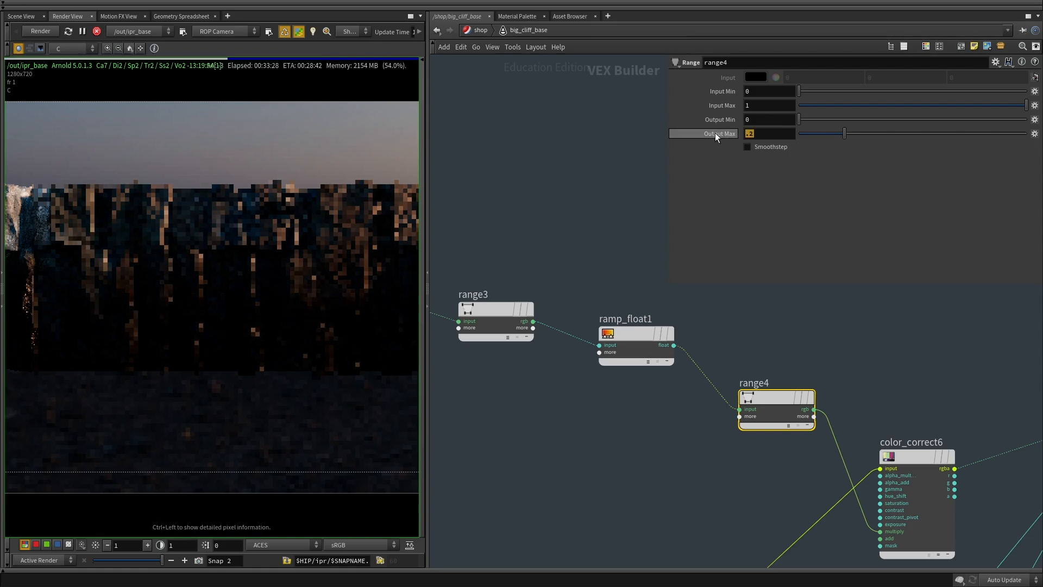
text(1)
key(shift+Tab)
text(.8)
key(Return)
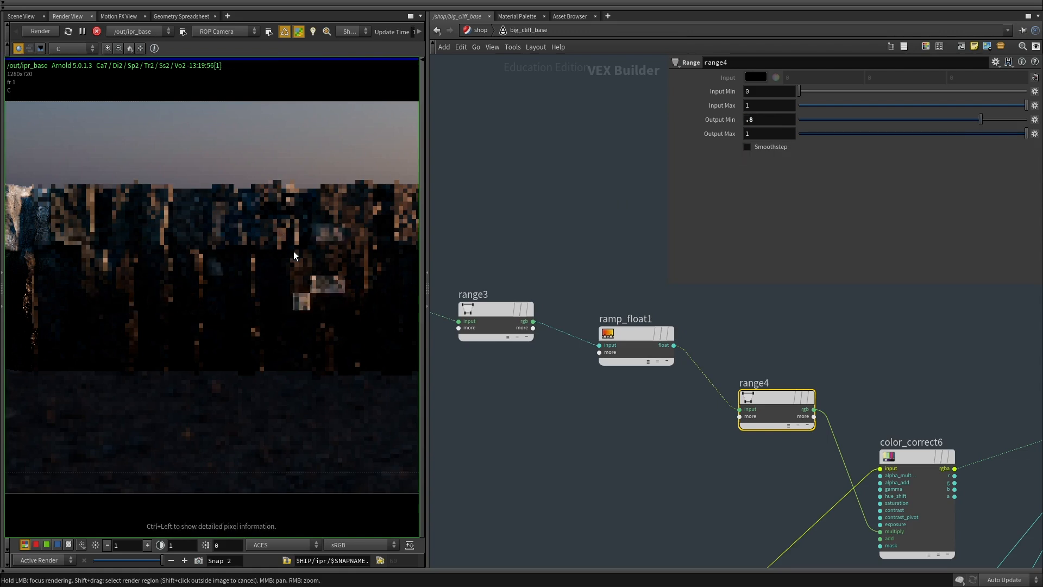
Try an Output Min of 0.6 on range4, then set it back to 0.8.
scroll(266, 300, down, 1)
middle_drag(277, 302, 275, 298)
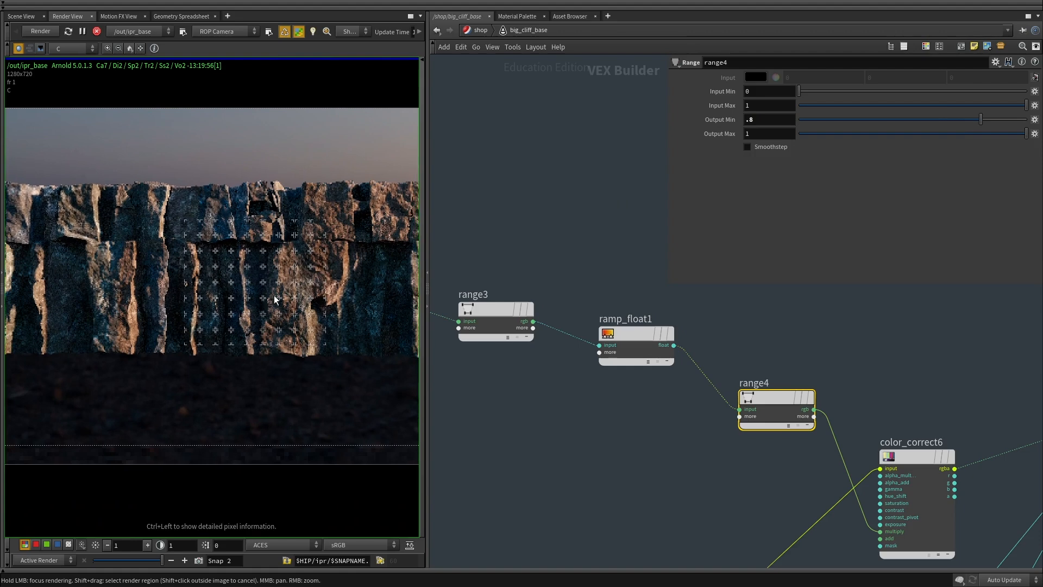
text(.6)
key(Return)
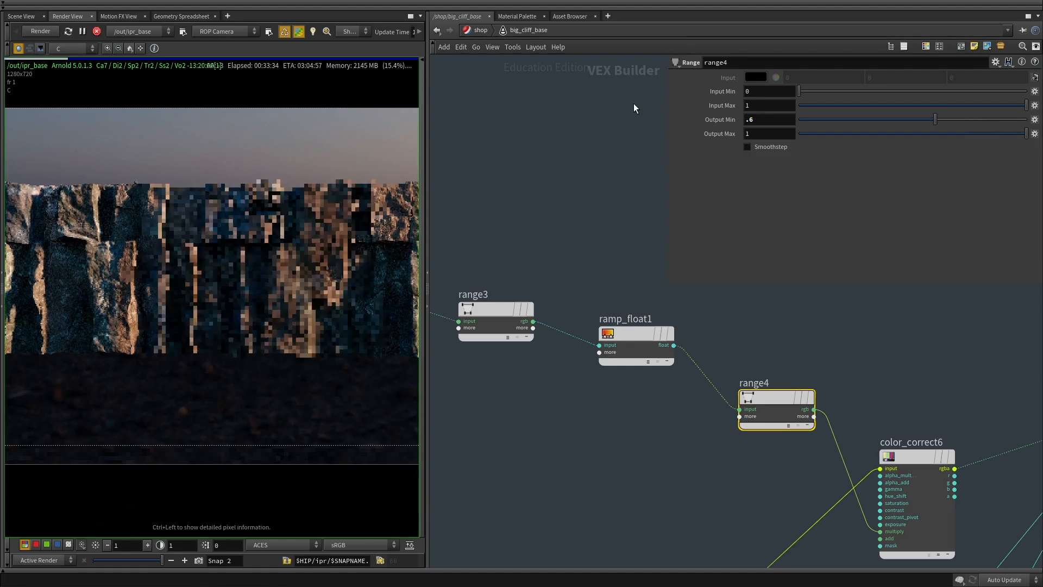
scroll(285, 268, up, 1)
text(.8)
key(Return)
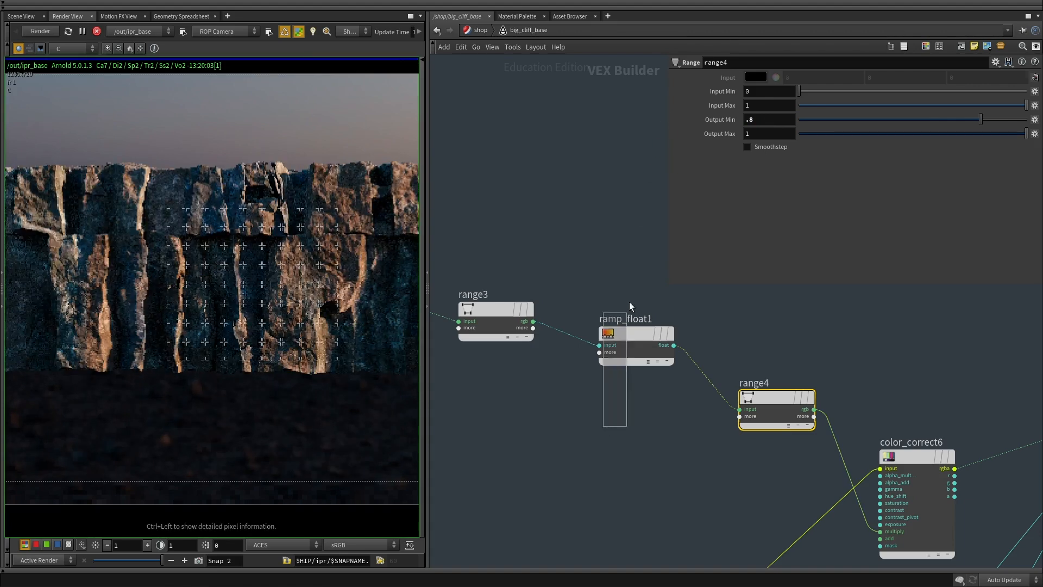
Refine ramp_float1 with a zero point closer to the end, an end value of 1, and the middle point at position 0.823 and value 0.458.
drag(629, 303, 629, 305)
drag(881, 154, 916, 155)
drag(1034, 145, 1037, 126)
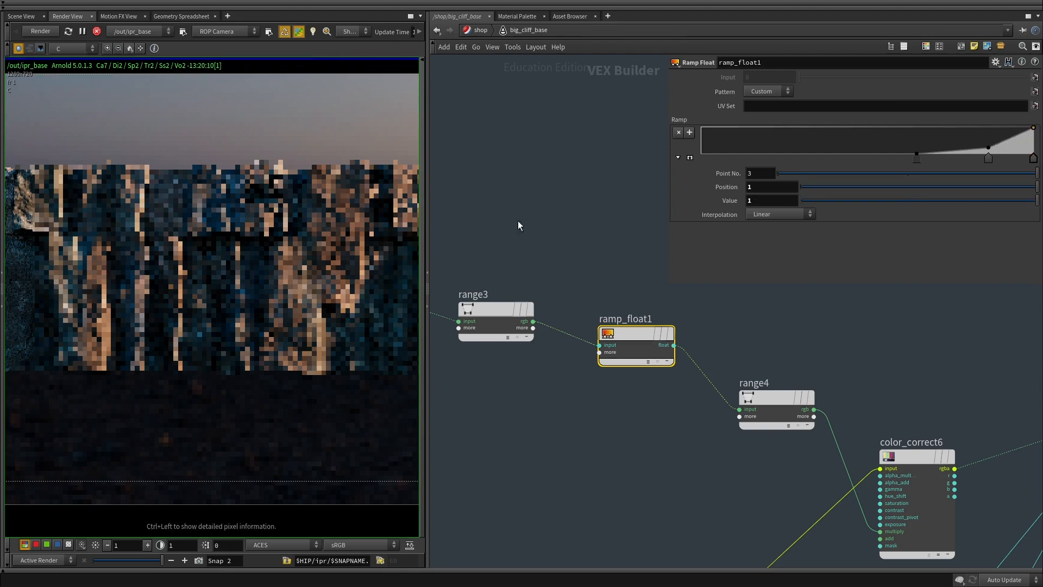
drag(989, 147, 975, 142)
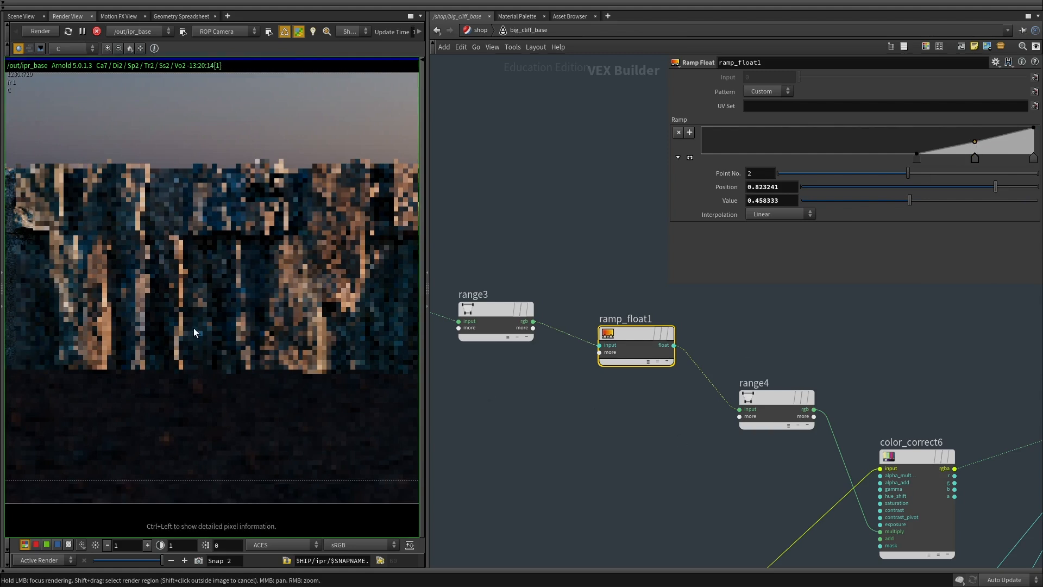
Mark a render region over the cliff's middle, try an Output Min of 0.606 on range4, then set it to 0.733.
mouse_move(89, 207)
shift+mouse_down()
mouse_move(354, 418)
mouse_move(366, 412)
shift+mouse_up()
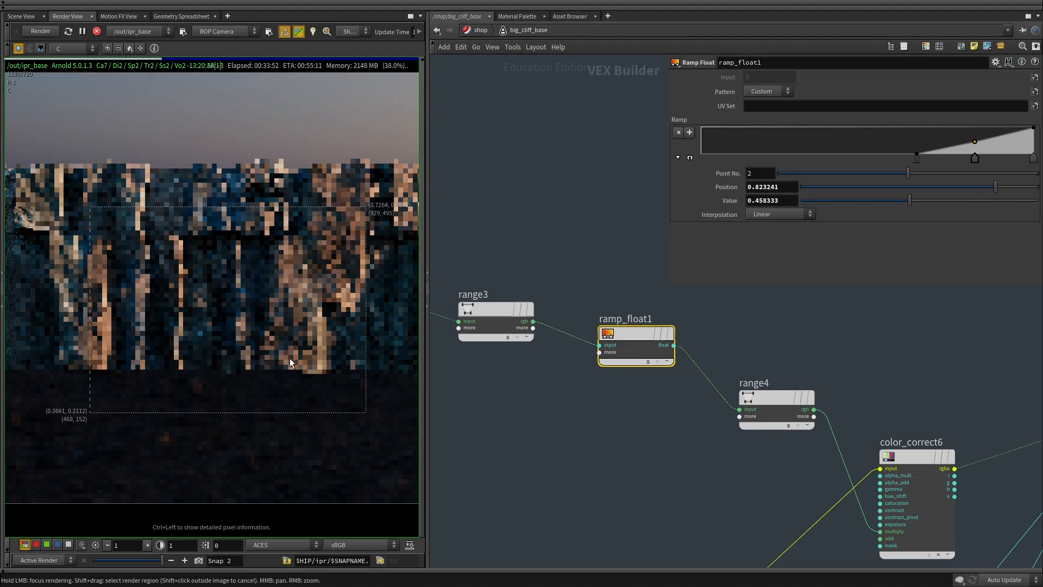
click(778, 400)
drag(959, 119, 936, 119)
scroll(201, 318, down, 2)
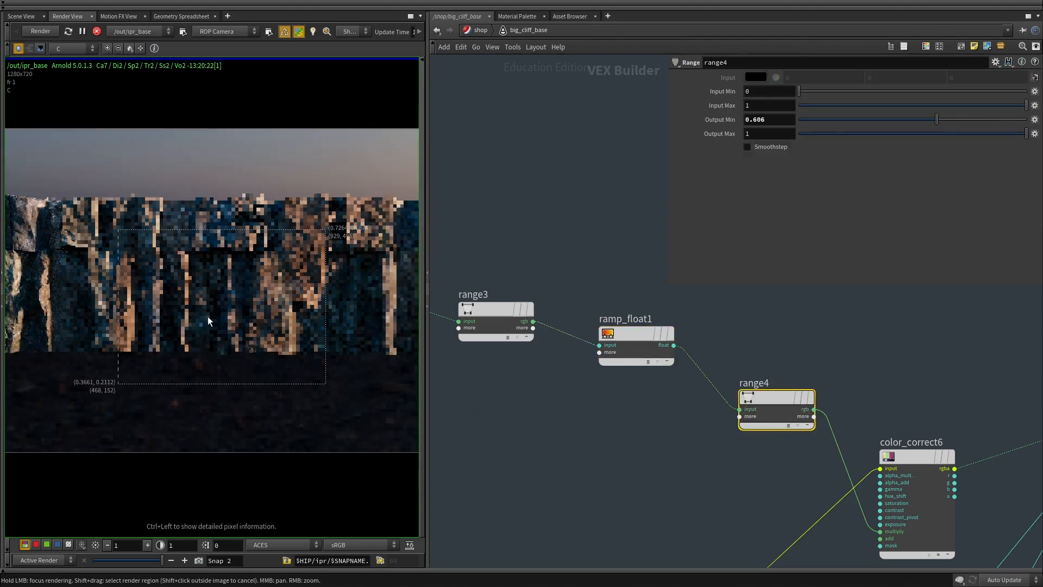
scroll(207, 315, down, 1)
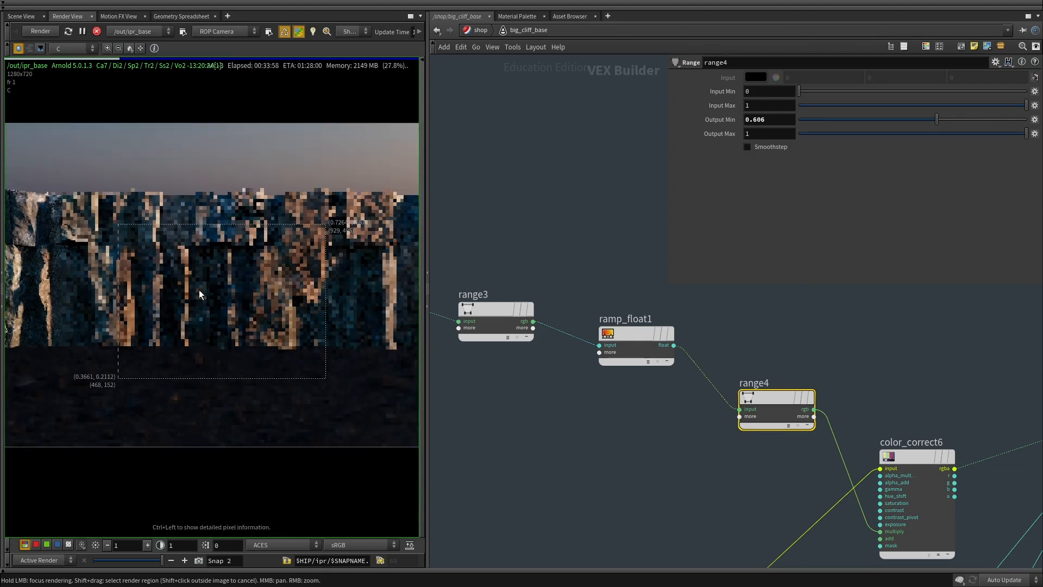
scroll(205, 312, up, 2)
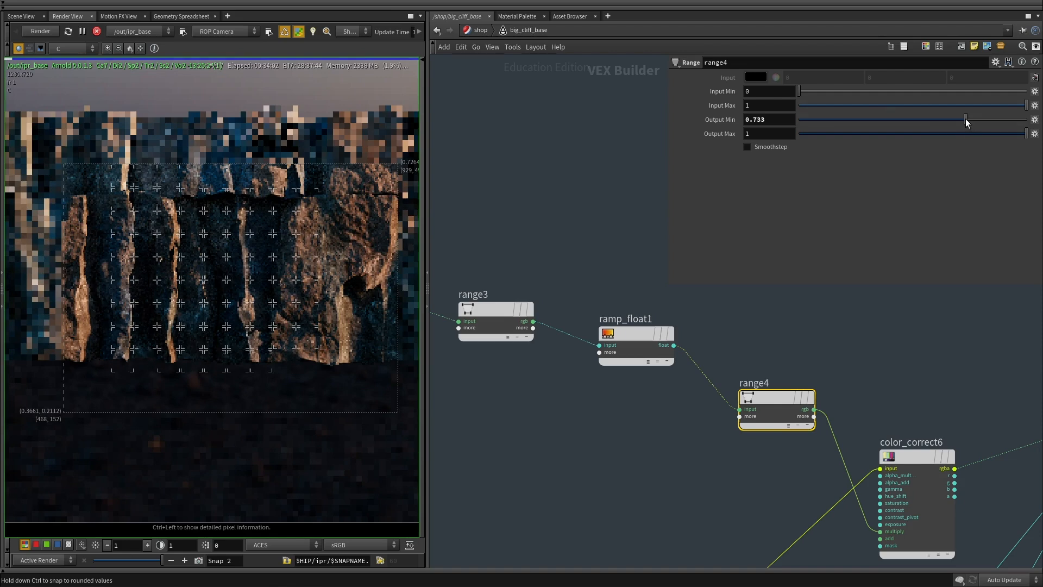
Go to the out network, lower ipr_base's Camera (AA) samples to 3, and show its Ray Depth settings.
click(478, 31)
click(478, 30)
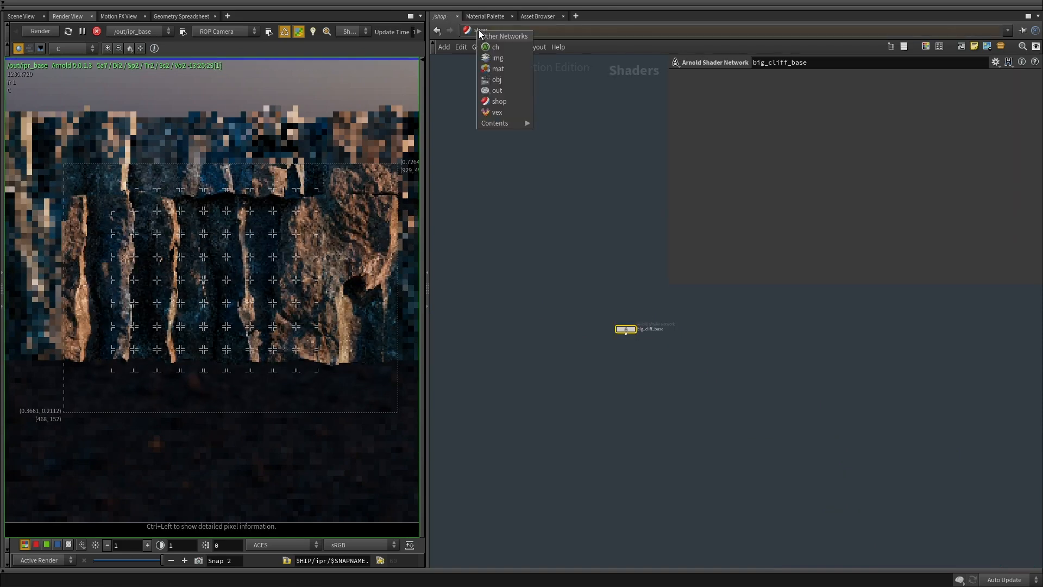
click(496, 91)
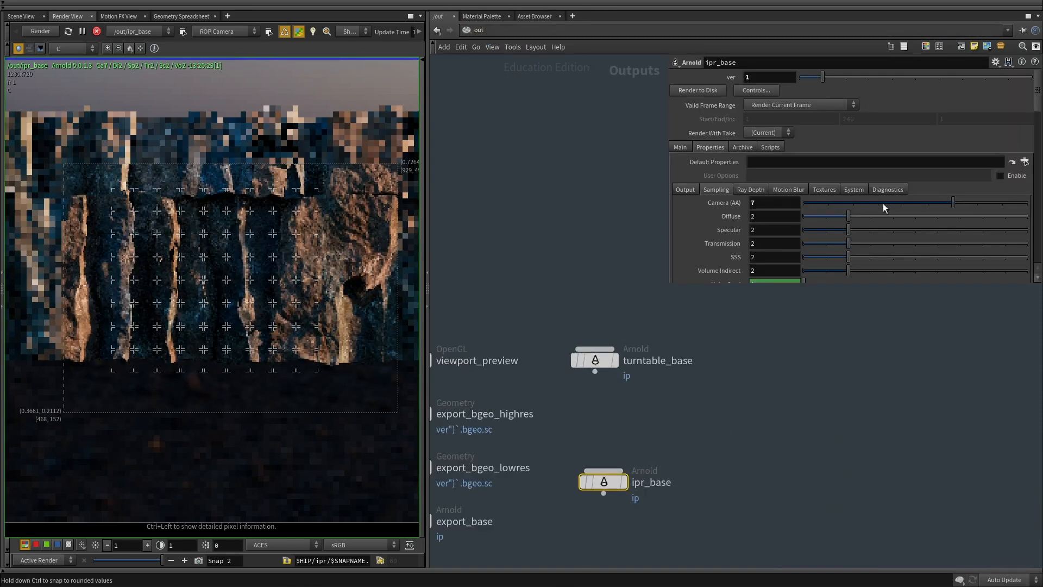
drag(868, 204, 857, 200)
click(736, 189)
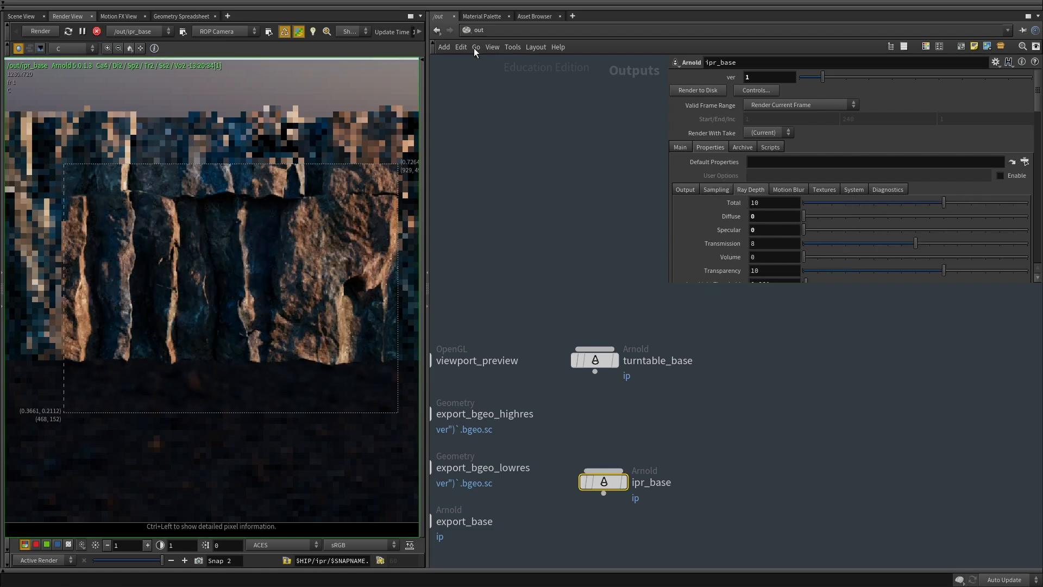
Return to the big_cliff_base shader network in shop and set range4's Output Min to 0.933.
click(478, 31)
click(487, 86)
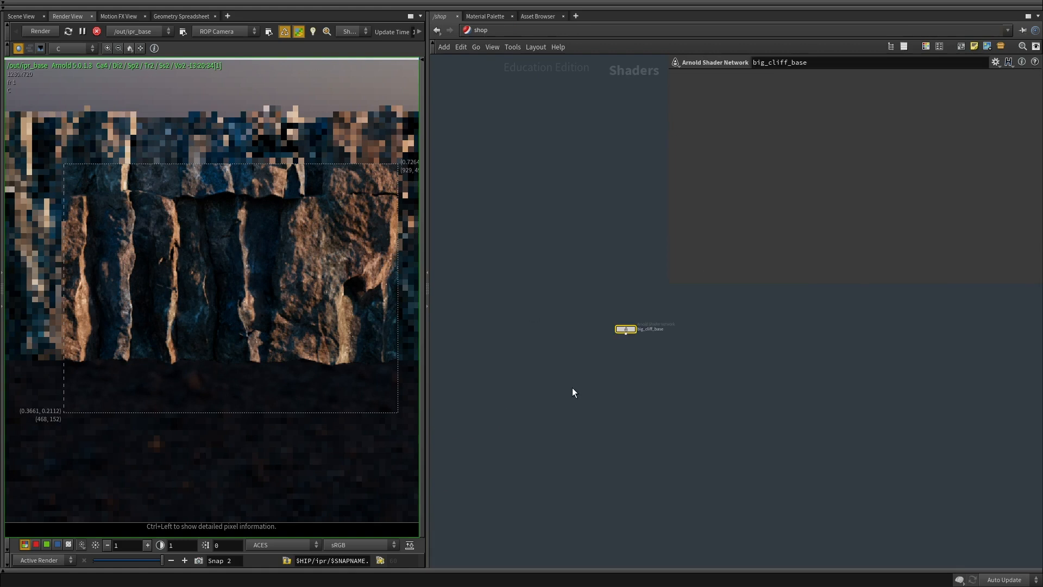
double_click(630, 328)
drag(643, 426, 613, 327)
middle_drag(666, 439, 575, 394)
drag(695, 465, 670, 365)
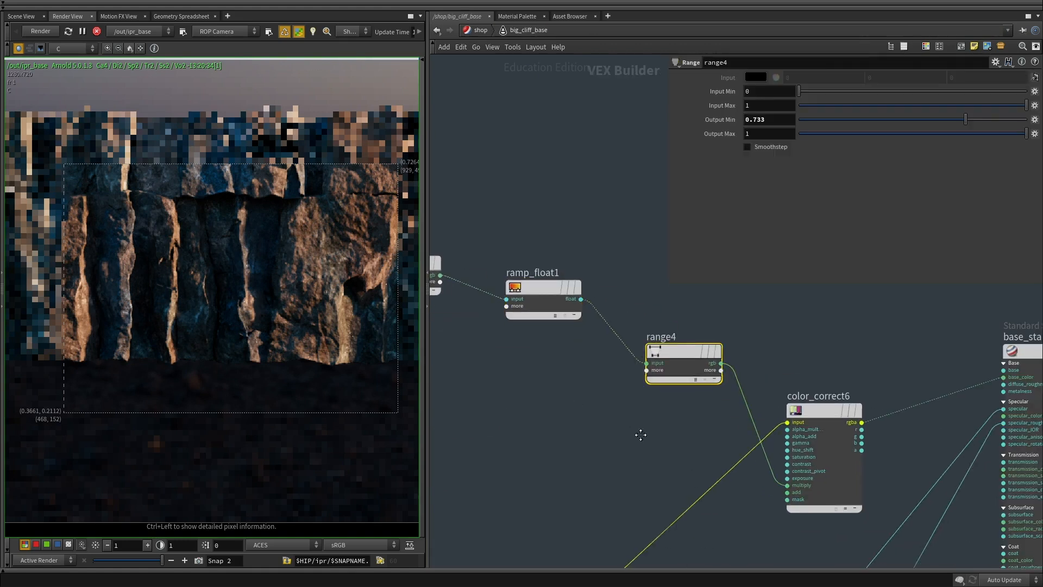
middle_drag(643, 442, 581, 400)
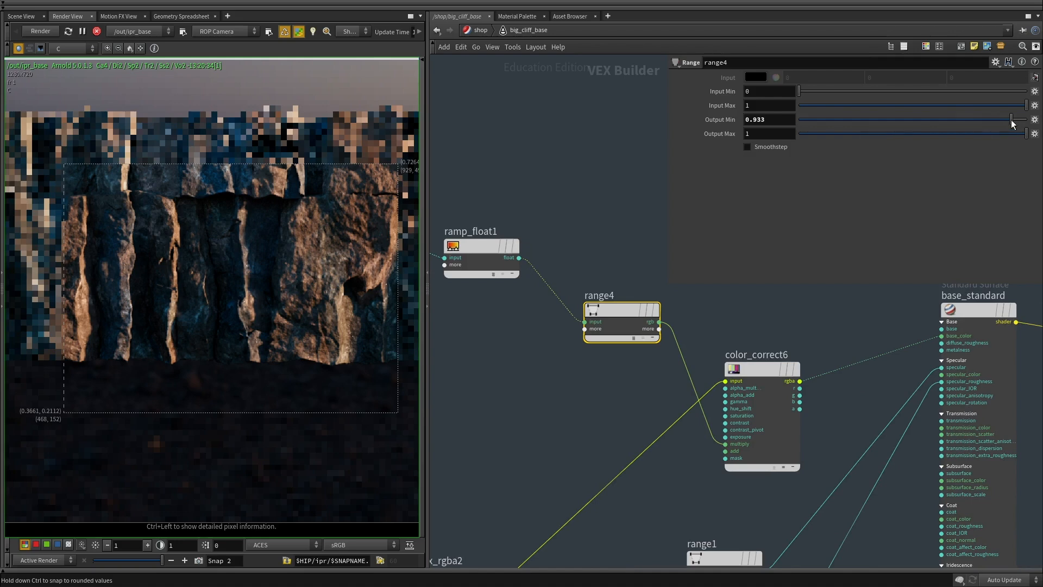
Widen the render view and redraw the render region across the cliff's lower rock layer.
drag(427, 184, 606, 185)
scroll(237, 232, down, 1)
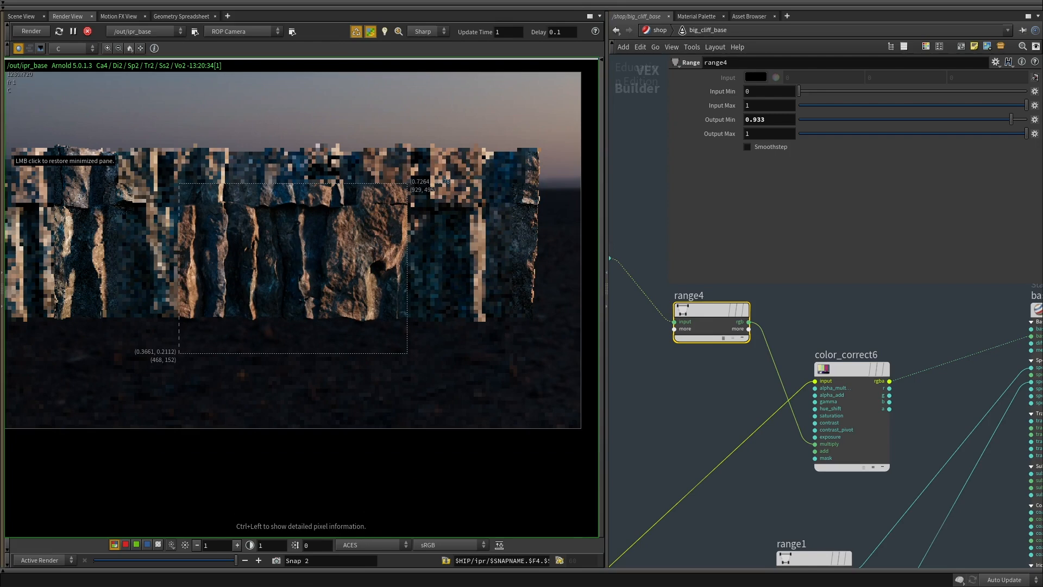
scroll(350, 217, down, 3)
scroll(317, 234, up, 3)
mouse_move(481, 198)
shift+mouse_down()
mouse_move(71, 355)
mouse_move(82, 336)
shift+mouse_up()
scroll(337, 249, up, 2)
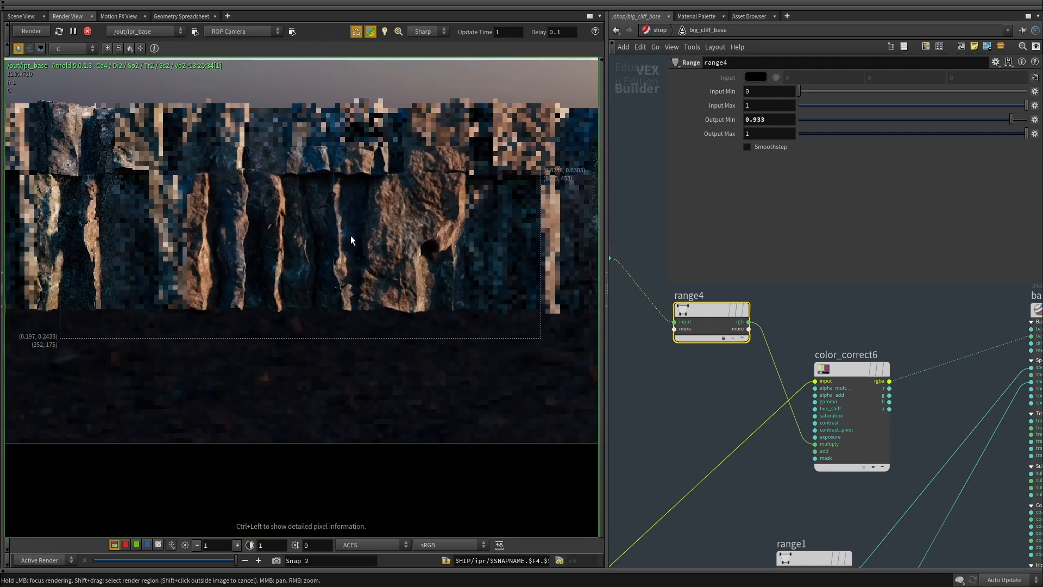
scroll(350, 236, up, 1)
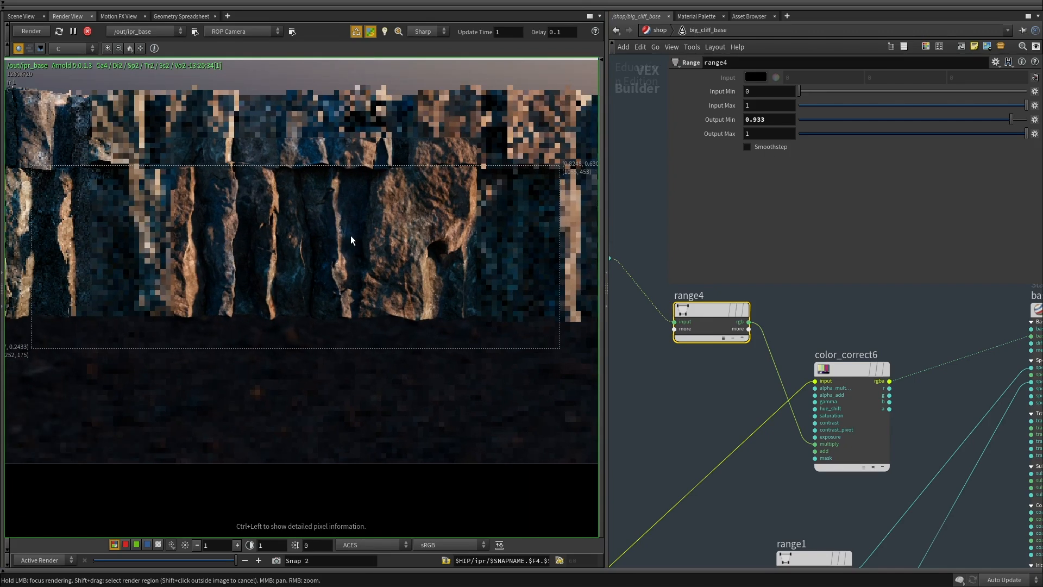
scroll(350, 236, down, 1)
middle_drag(351, 236, 397, 264)
Restart the IPR render of the cliff's render region.
click(88, 31)
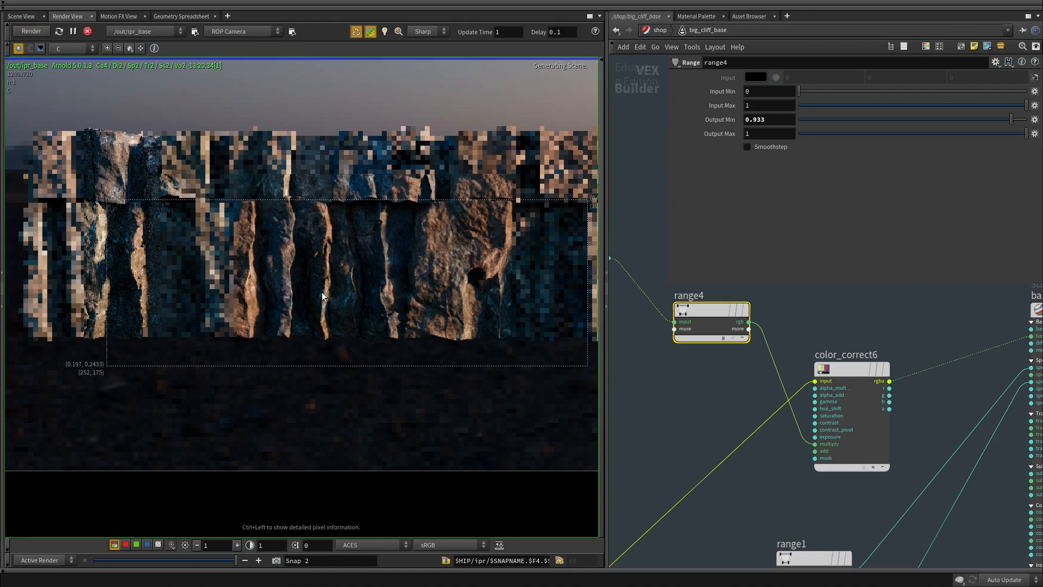
scroll(334, 291, down, 2)
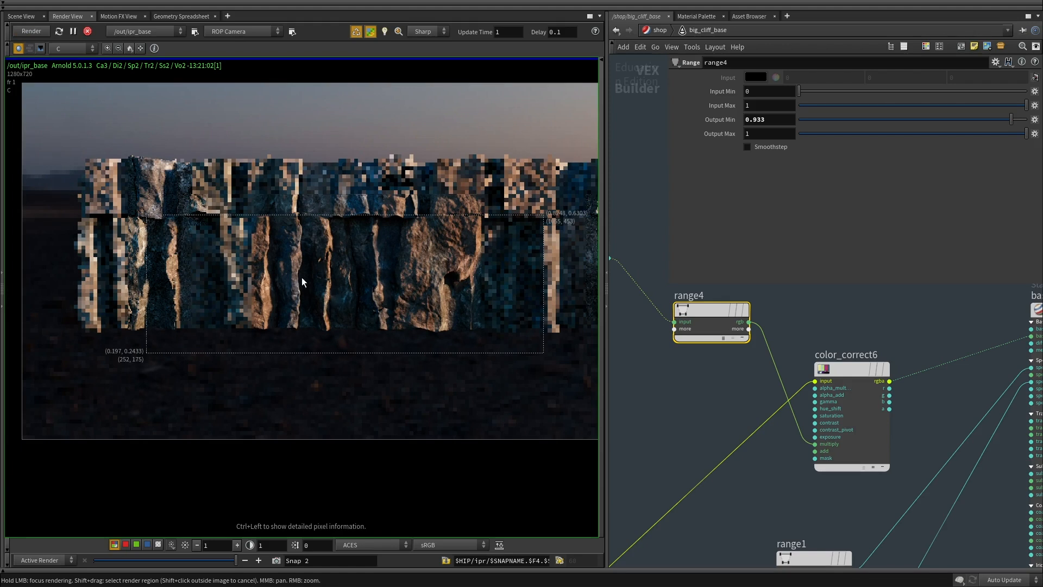
middle_drag(301, 277, 293, 281)
scroll(292, 280, down, 1)
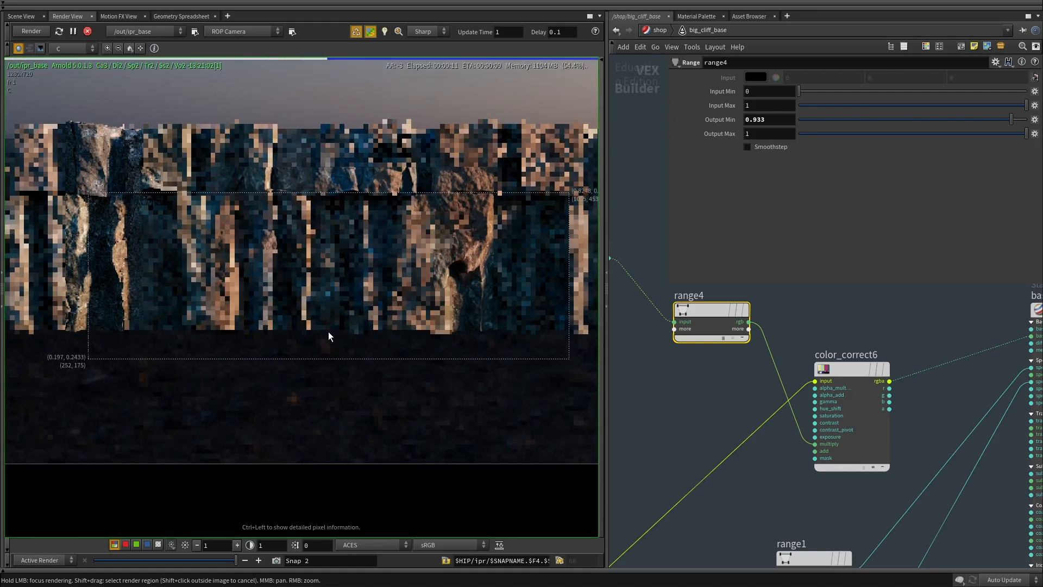
Copy user_data_rgb3 and wire the original node's r output directly into the material output node to preview it.
scroll(680, 362, down, 5)
scroll(701, 359, up, 5)
scroll(782, 380, up, 2)
drag(762, 364, 725, 313)
middle_drag(719, 366, 721, 435)
drag(675, 446, 621, 360)
scroll(681, 381, down, 3)
key(ctrl+c)
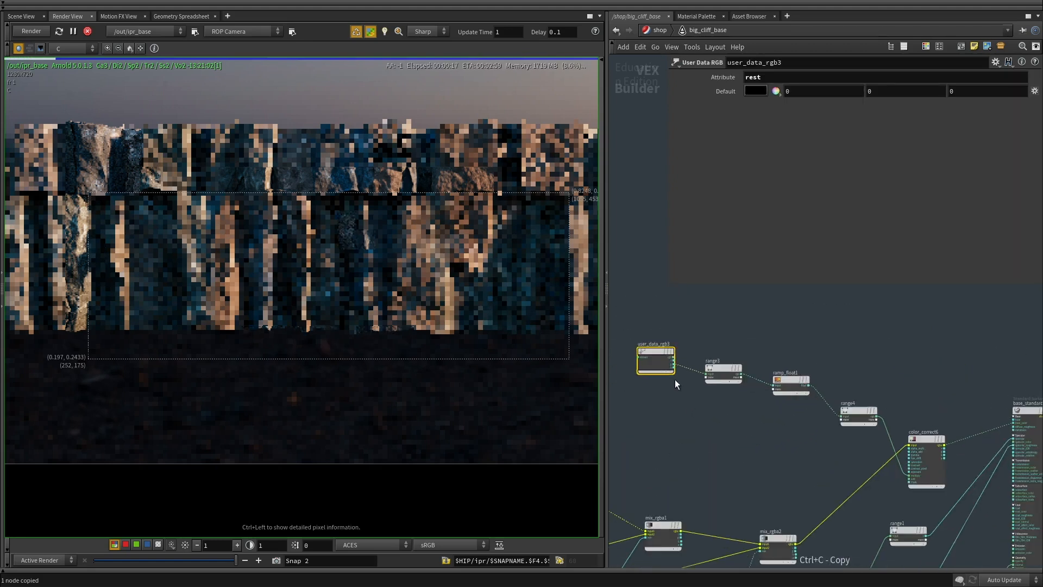
scroll(682, 375, up, 3)
click(676, 359)
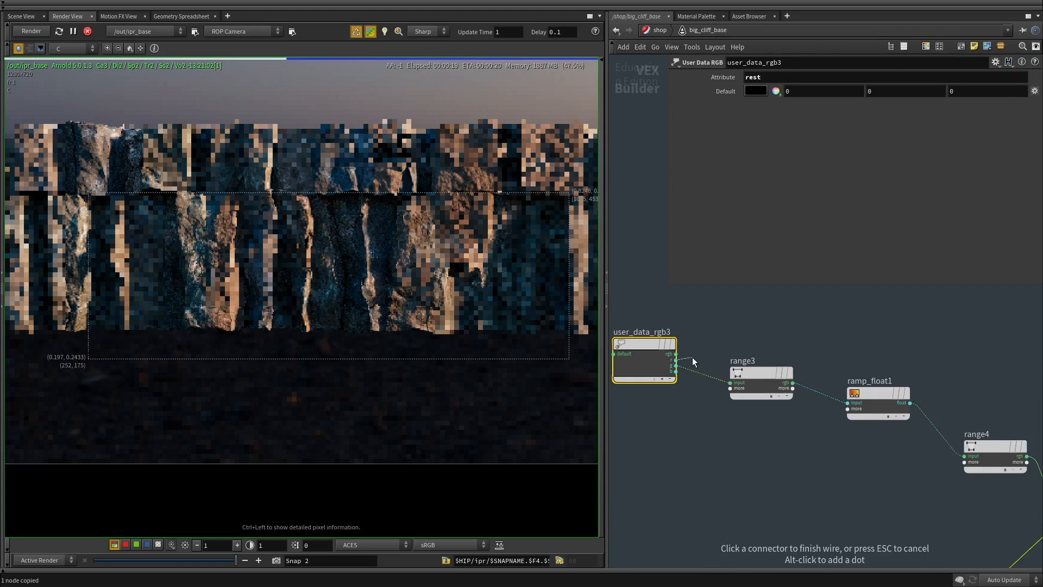
scroll(700, 369, down, 8)
middle_drag(1014, 402, 868, 371)
scroll(868, 371, up, 5)
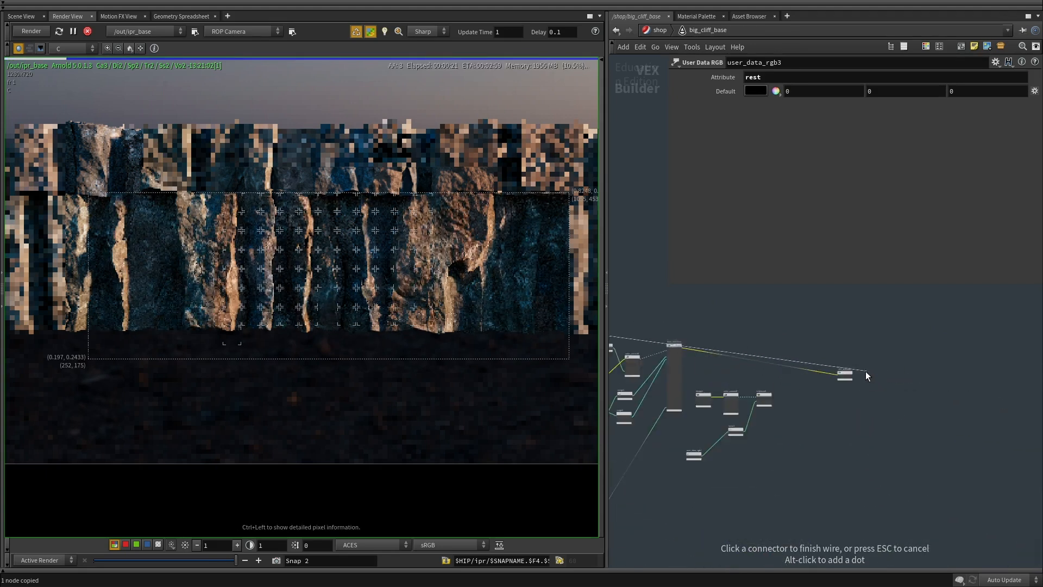
click(812, 381)
scroll(815, 380, down, 3)
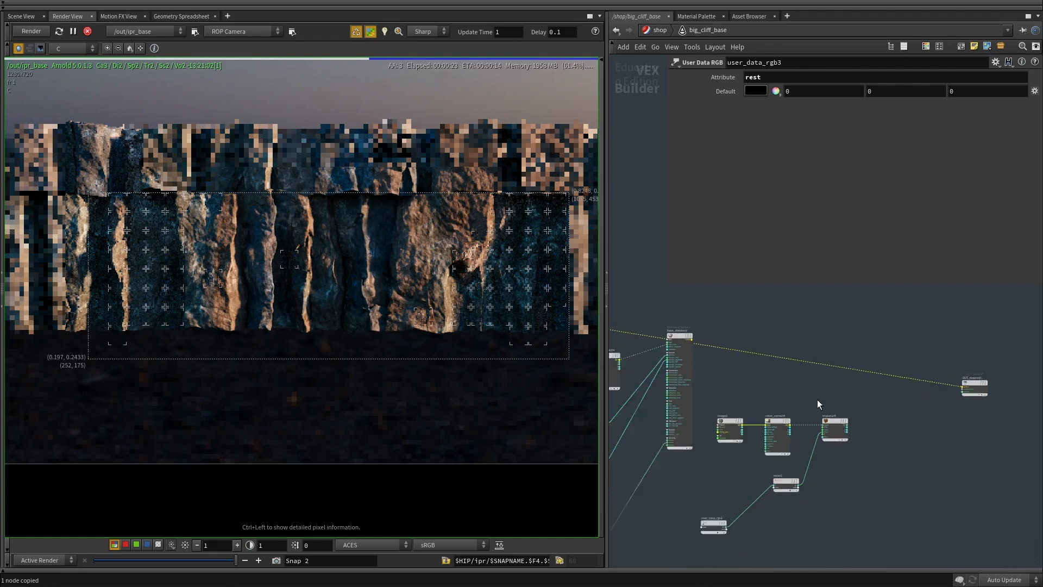
Lower the render view's brightness to 0.25 and examine the rest attribute's r channel across the cliff's recesses and ridges.
click(197, 545)
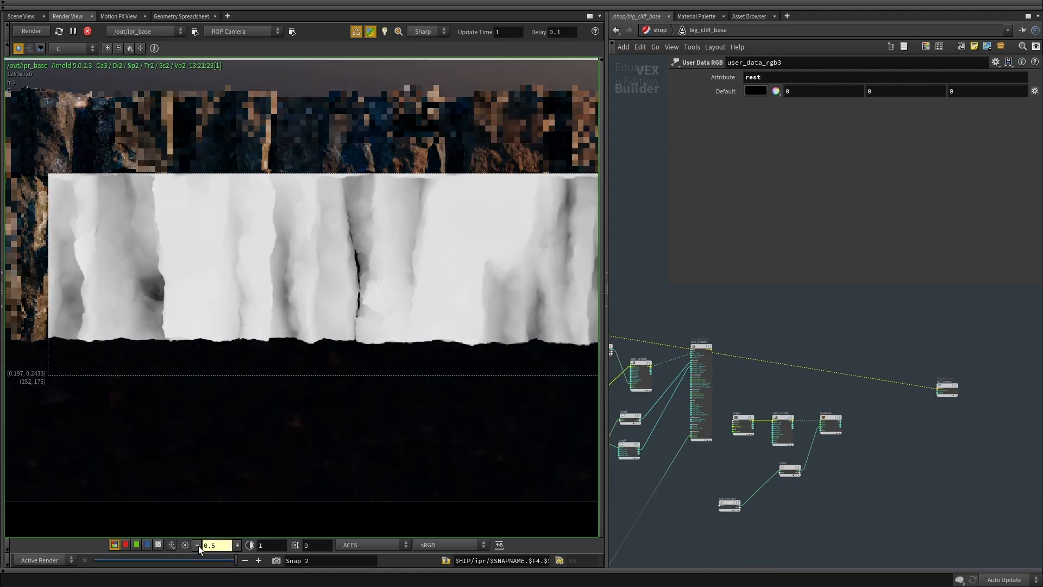
click(196, 545)
middle_drag(255, 295, 348, 291)
scroll(206, 272, up, 3)
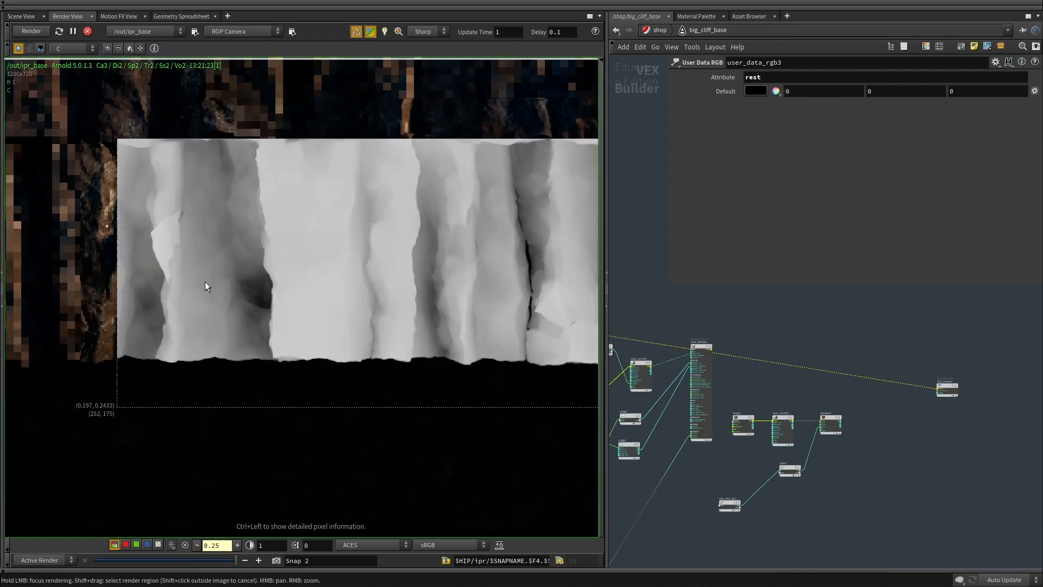
middle_drag(204, 280, 229, 307)
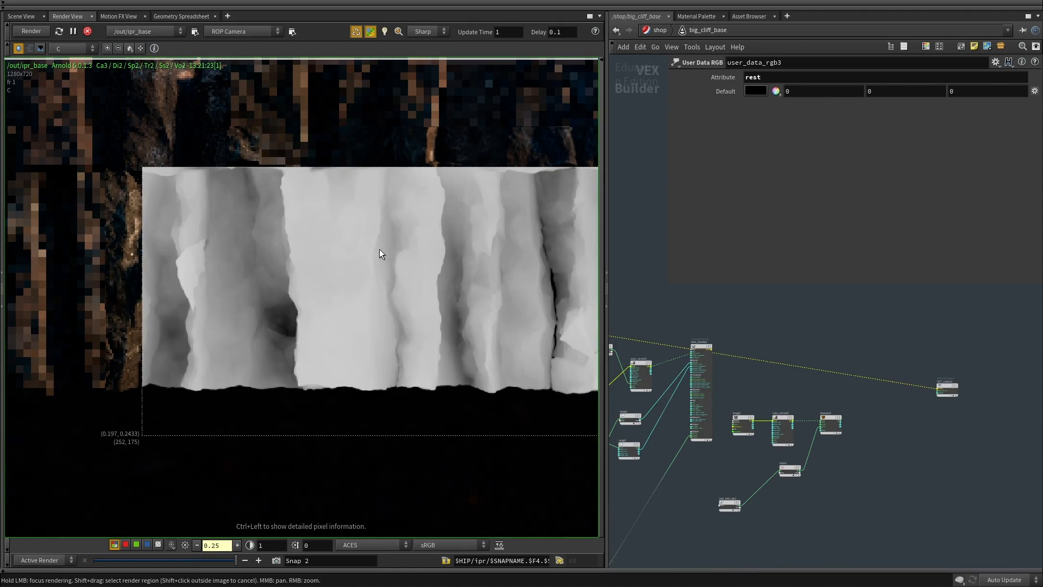
middle_drag(330, 317, 245, 331)
middle_drag(500, 320, 234, 302)
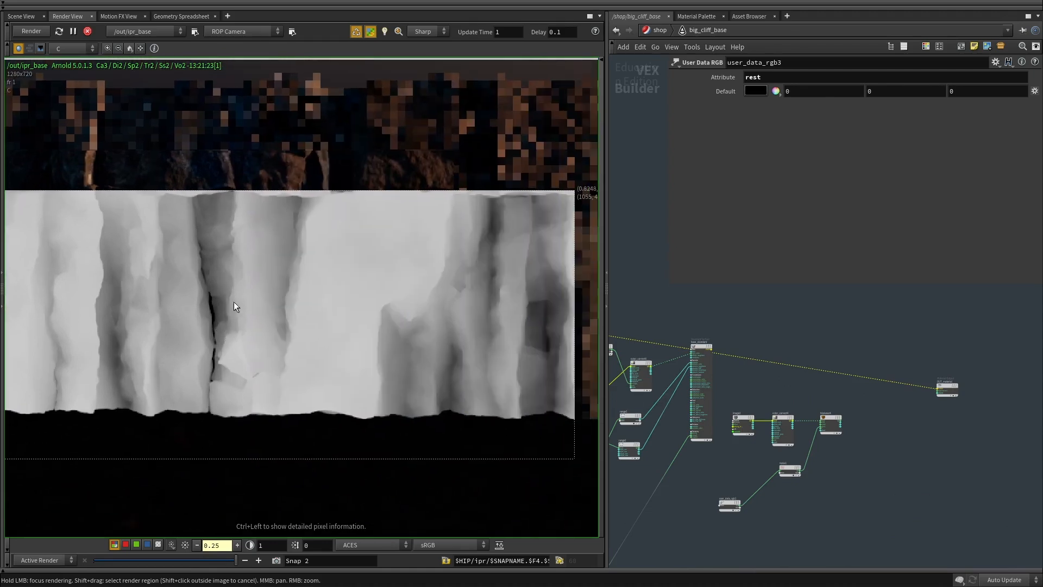
middle_drag(338, 332, 478, 328)
middle_drag(100, 315, 339, 307)
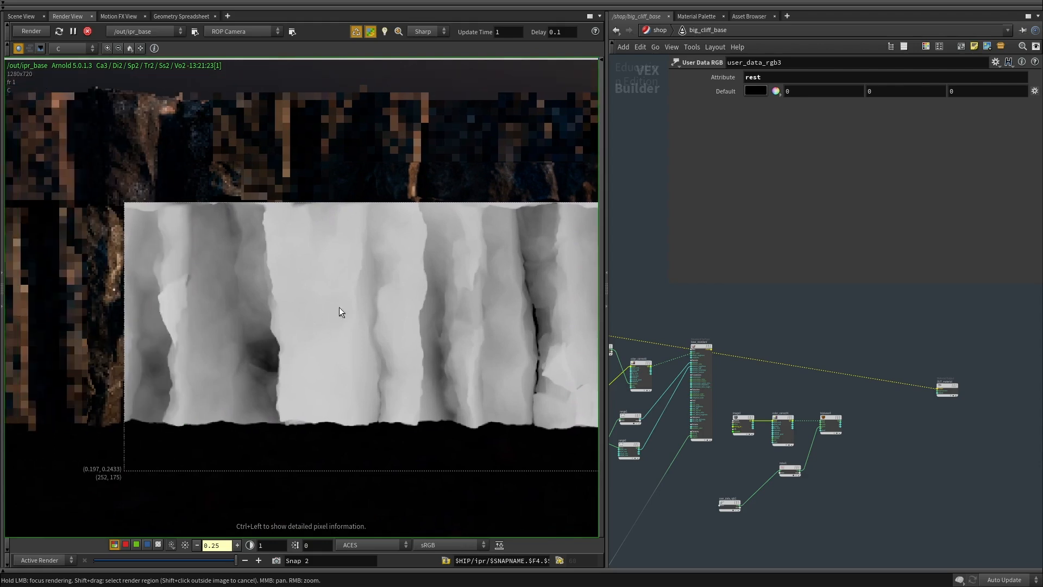
middle_drag(353, 364, 115, 383)
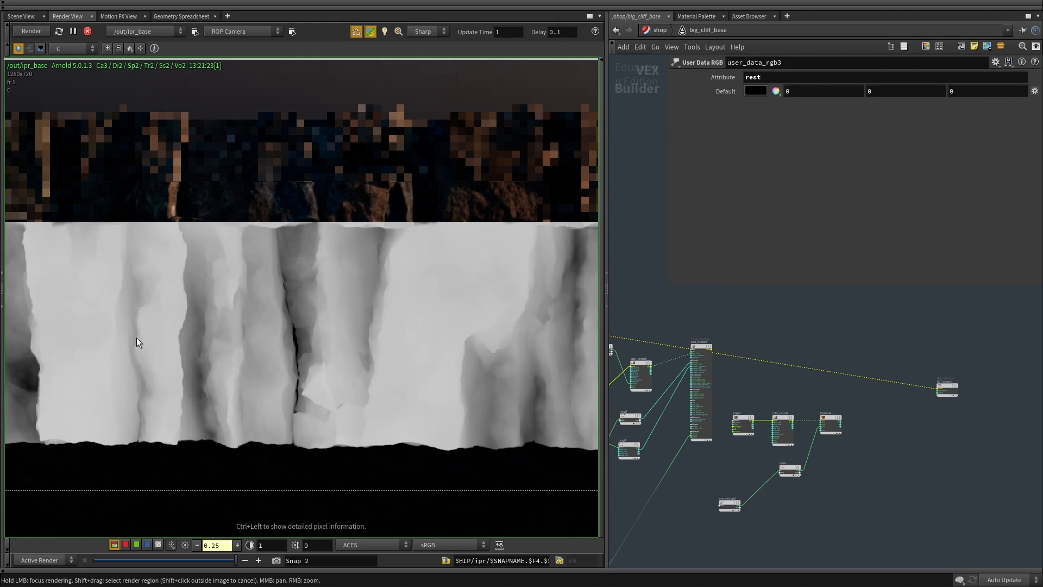
middle_drag(136, 338, 297, 317)
Move user_data_rgb3 and range3 together farther away from ramp_float1 to make room in the network.
scroll(713, 387, down, 2)
middle_drag(692, 347, 918, 407)
scroll(824, 435, up, 3)
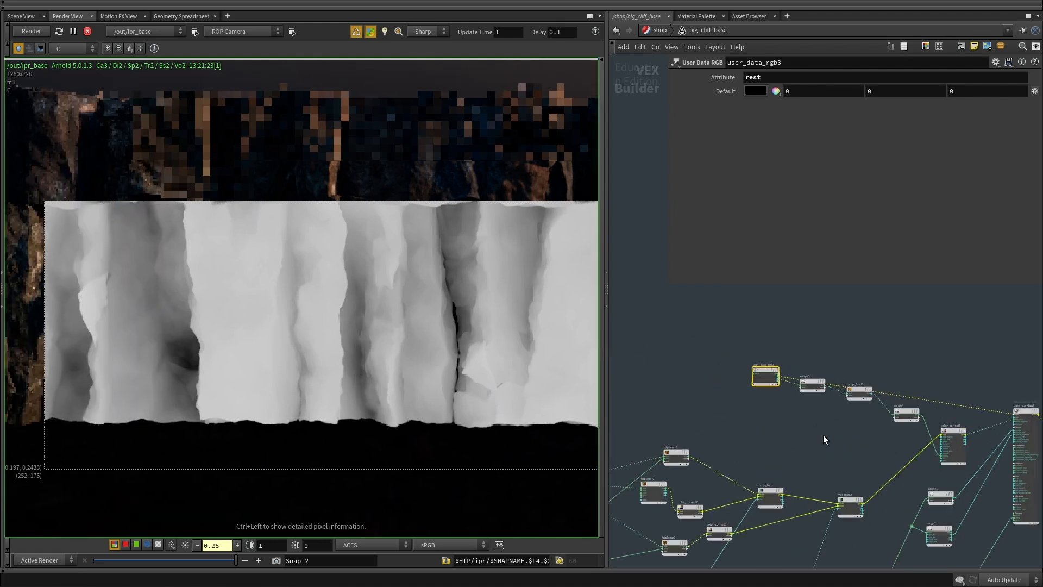
drag(759, 367, 759, 367)
scroll(815, 384, up, 3)
middle_drag(817, 387, 692, 396)
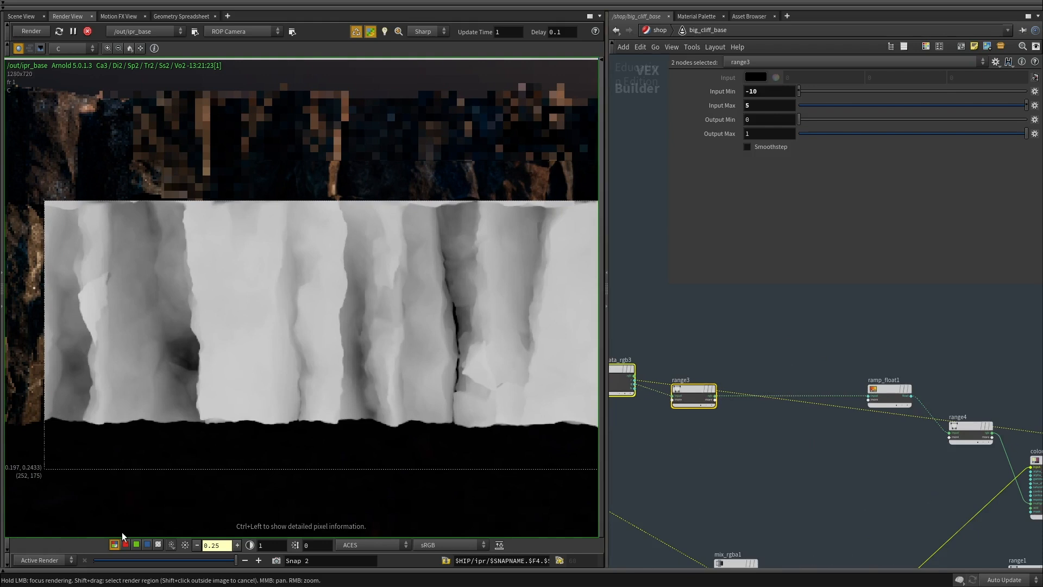
Reset the render view's brightness to 1 and spread user_data_rgb3 and range3 apart, with range3 placed higher.
click(188, 545)
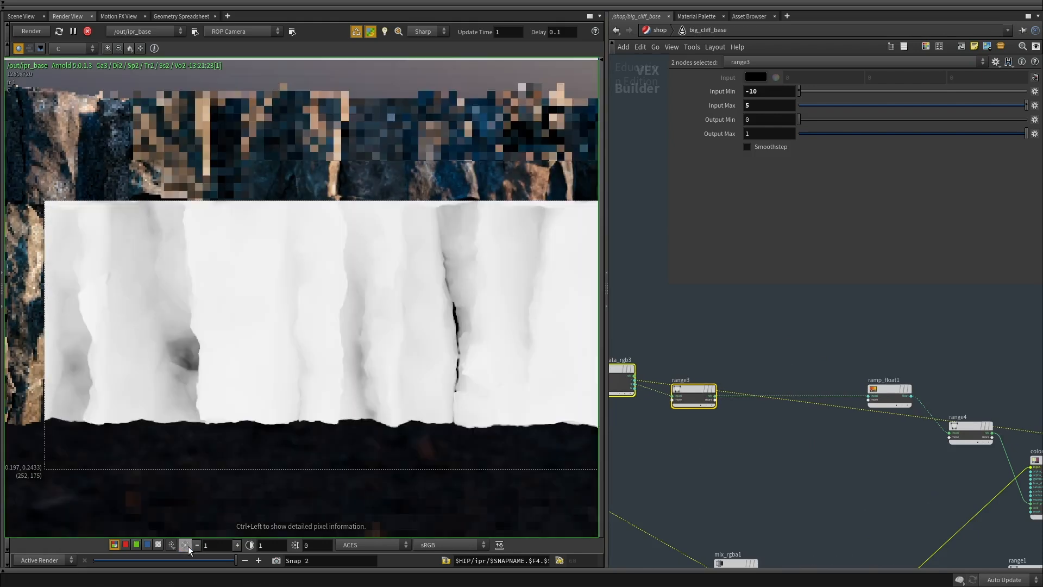
click(732, 418)
drag(626, 364, 624, 417)
drag(705, 382, 720, 343)
middle_drag(713, 461, 896, 432)
drag(810, 386, 758, 366)
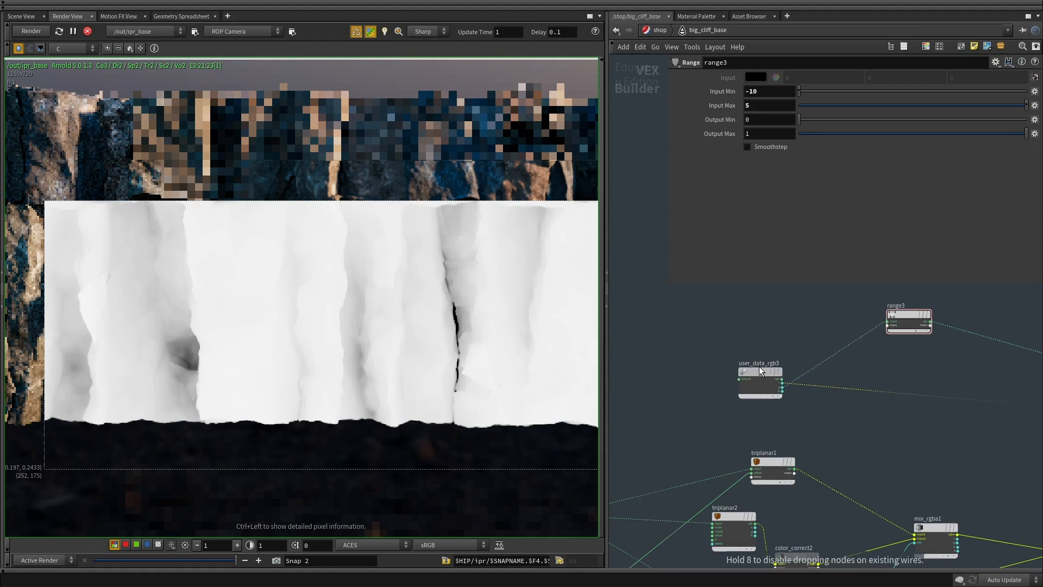
Sample a rendered pixel, then insert a new Range node into the wire between user_data_rgb3's r output and the material output.
ctrl+click(224, 336)
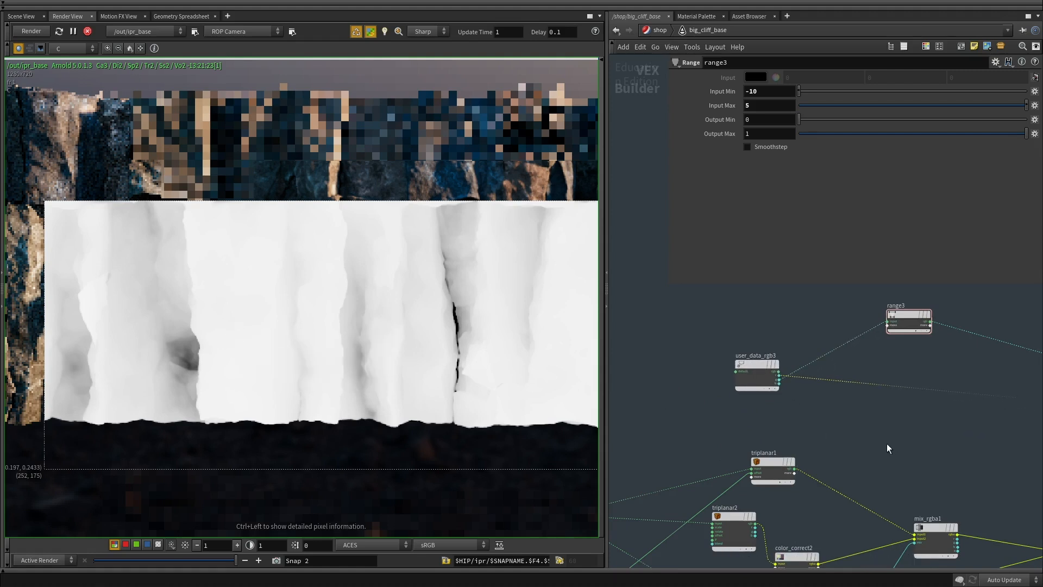
scroll(874, 436, up, 3)
key(Tab)
text(range)
key(Return)
click(842, 395)
drag(843, 396, 841, 375)
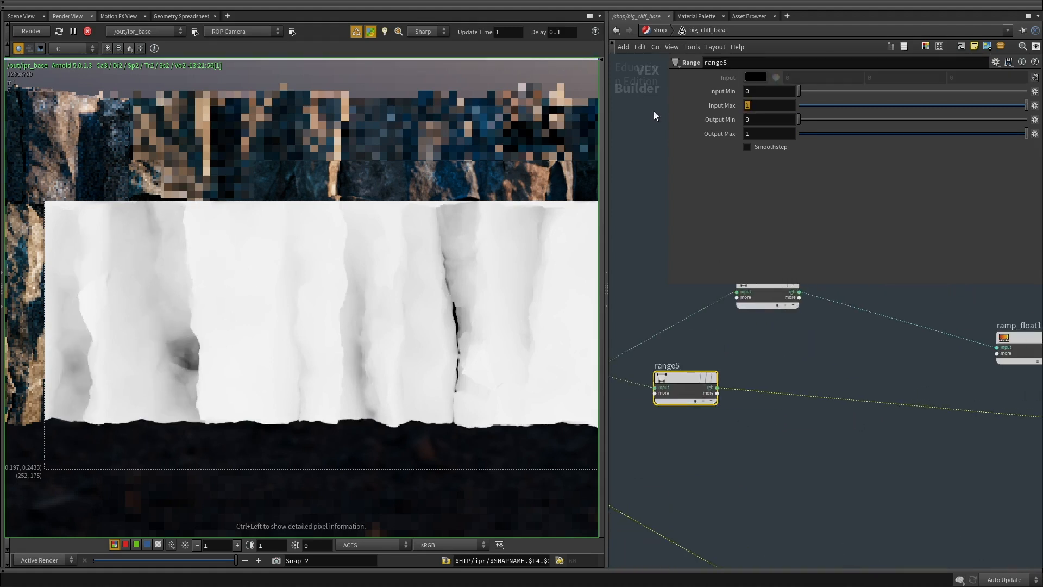
Try Input Max values of 3 and 4 on range5 while sampling rendered pixels, then set Input Max to 3.2.
ctrl+click(246, 356)
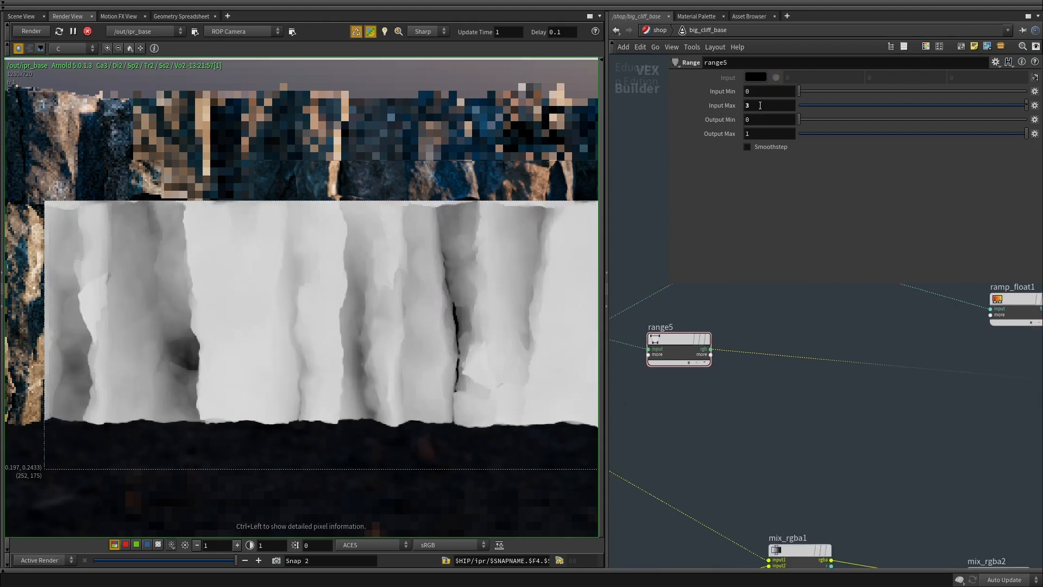
ctrl+drag(244, 347, 228, 331)
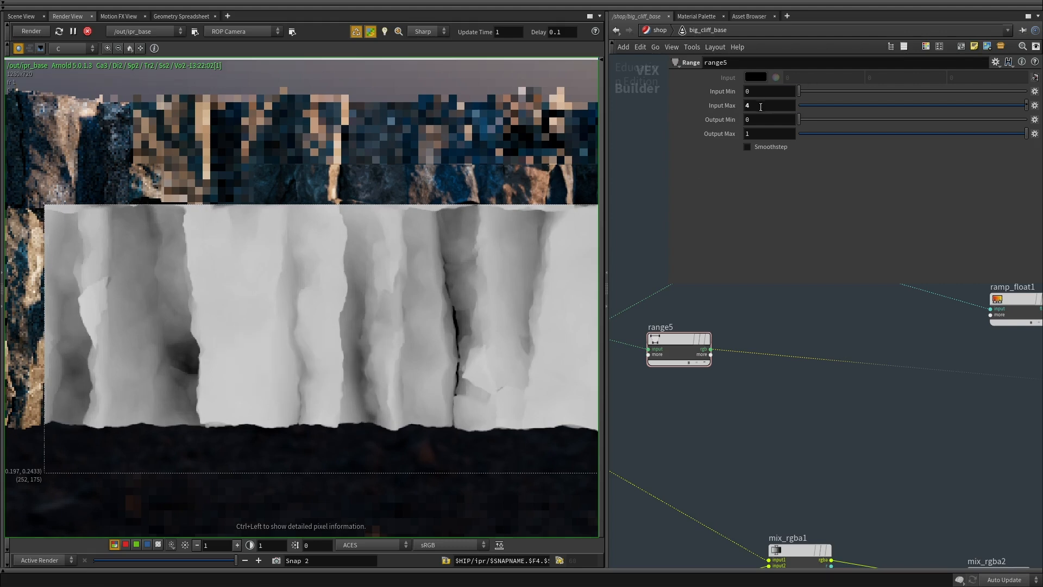
key(Return)
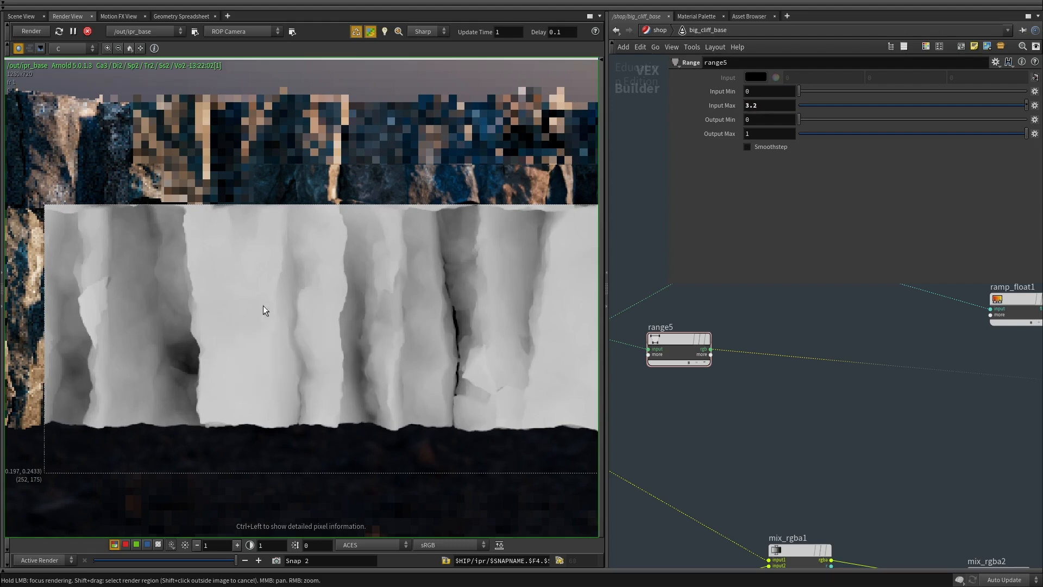
Add a Multiply node and insert it into the wire between color_correct6 and base_standard's base_color.
ctrl+drag(234, 325, 227, 330)
scroll(770, 416, down, 3)
scroll(774, 421, up, 2)
key(Tab)
text(mul)
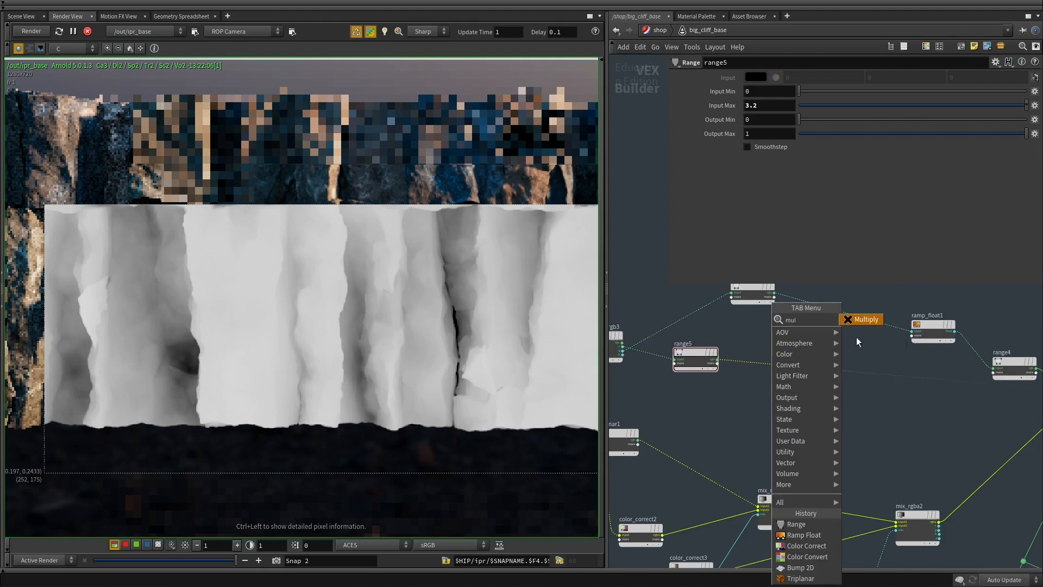
click(858, 320)
click(900, 456)
middle_drag(994, 457, 751, 402)
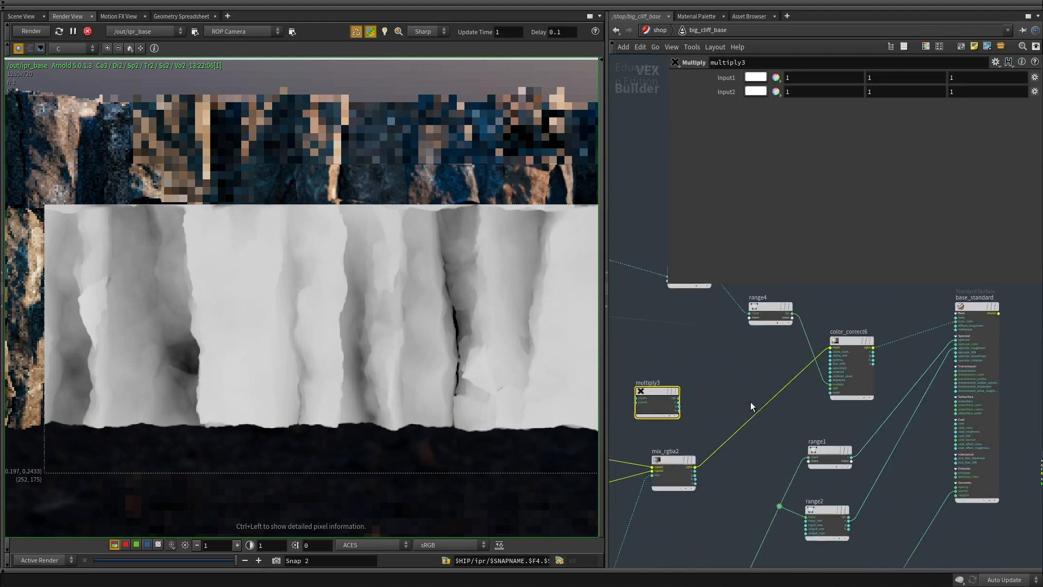
middle_drag(761, 356, 796, 383)
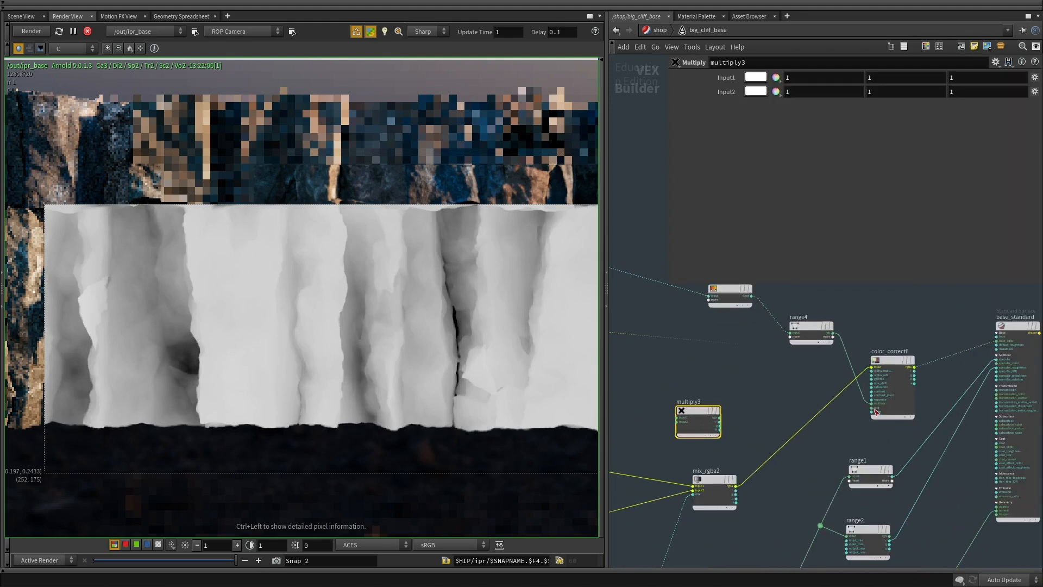
scroll(777, 462, down, 3)
drag(721, 432, 908, 392)
scroll(904, 400, up, 2)
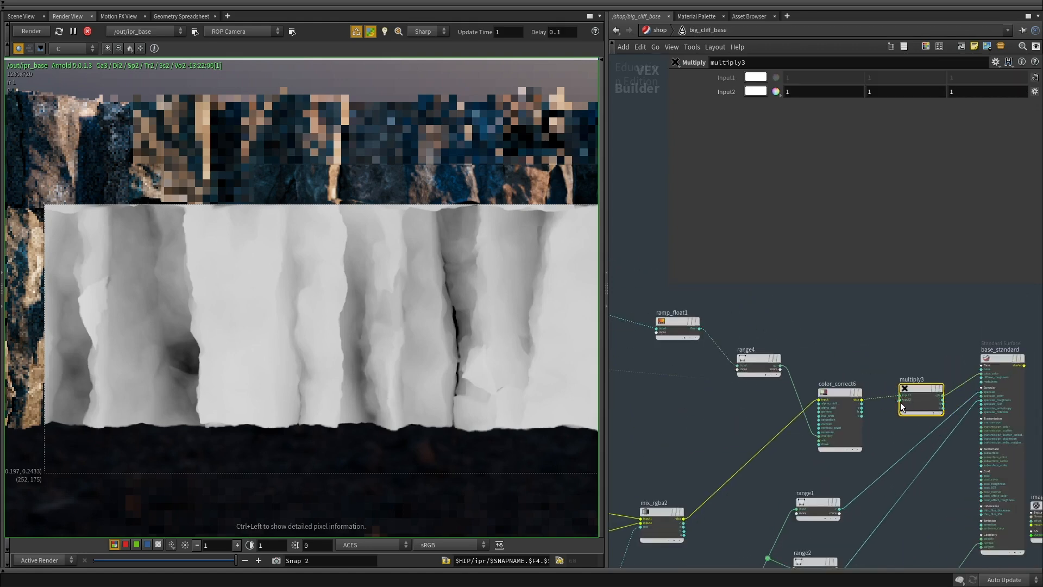
Connect range5's r output to multiply3's input2.
click(900, 401)
scroll(900, 403, down, 3)
scroll(701, 406, up, 2)
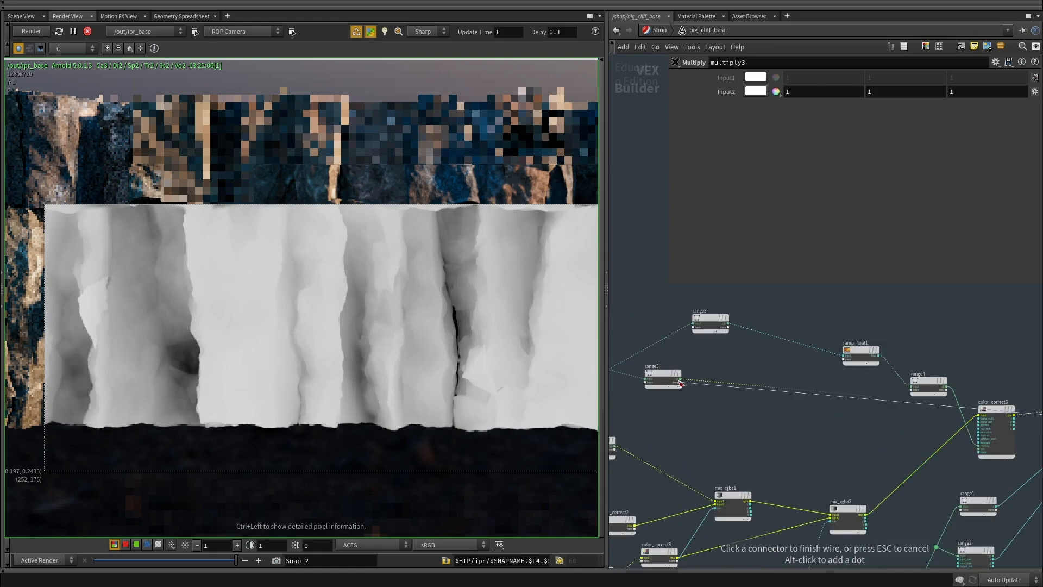
click(681, 377)
scroll(681, 378, up, 2)
click(661, 391)
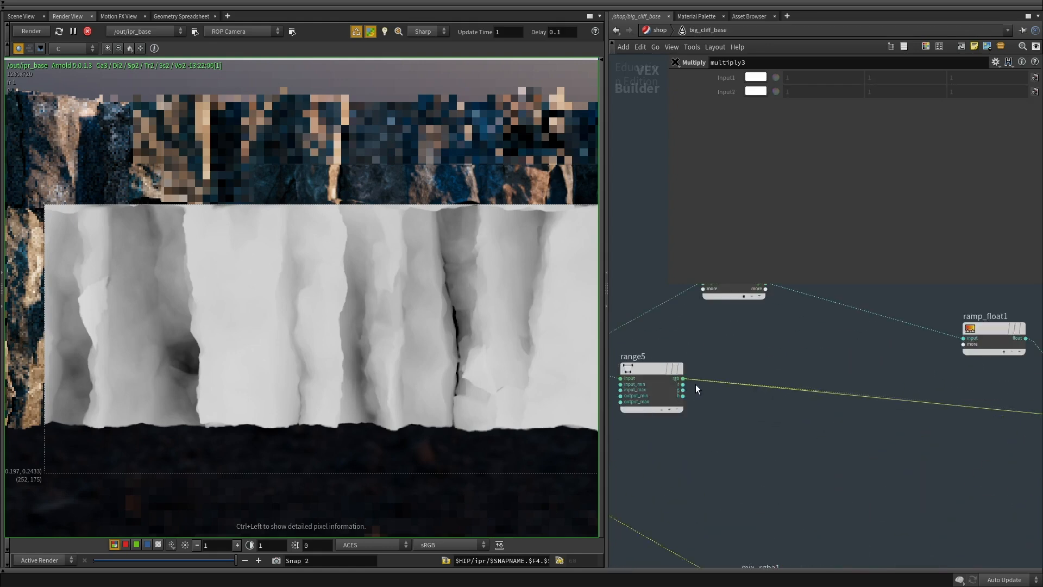
click(683, 384)
drag(683, 384, 682, 385)
scroll(706, 407, down, 4)
middle_drag(1010, 440, 777, 410)
scroll(777, 409, up, 2)
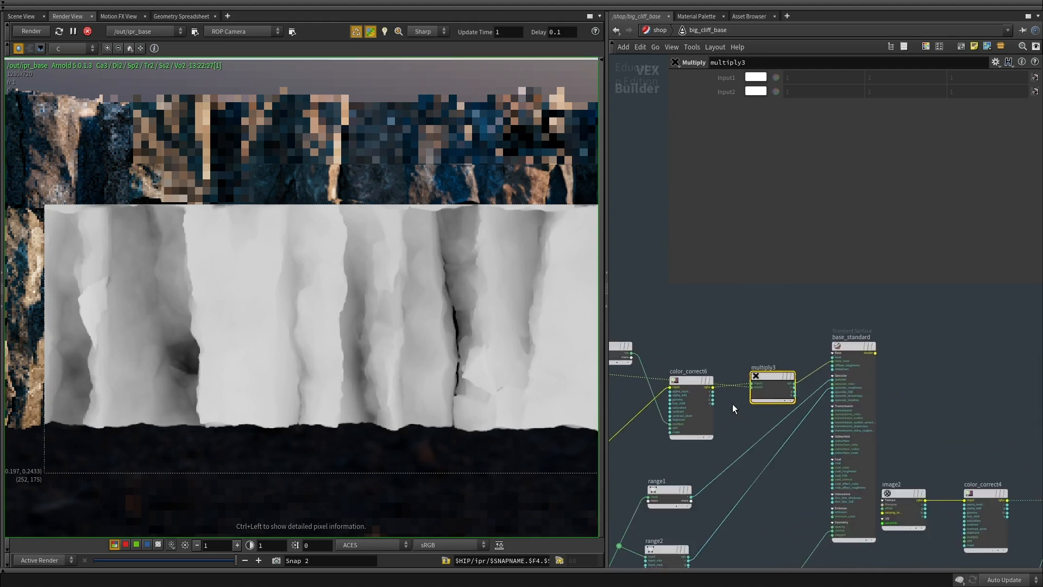
scroll(931, 406, up, 2)
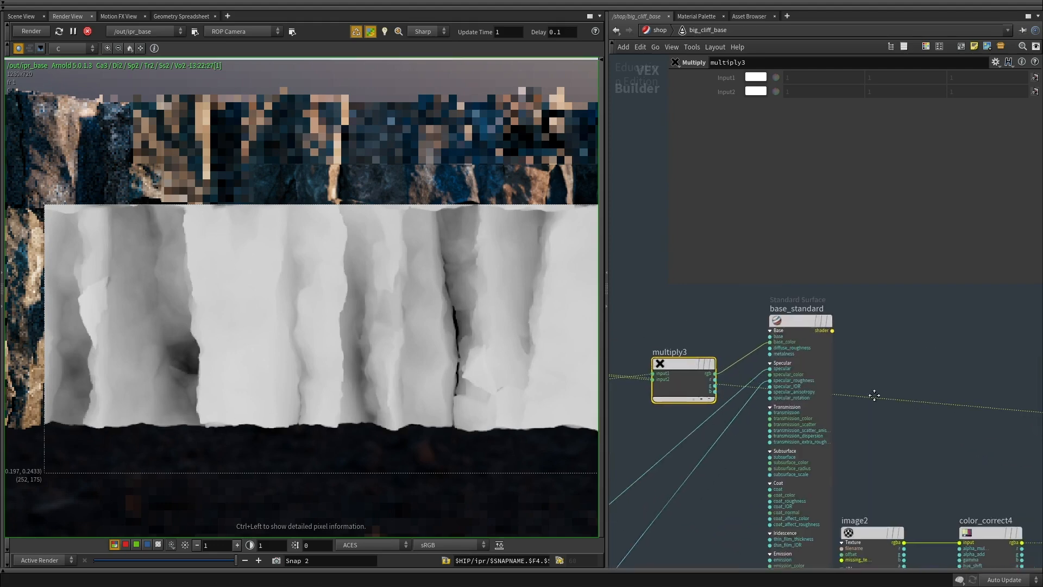
Reconnect base_standard's shader output to OUT_material's surface input.
middle_drag(929, 408, 647, 417)
scroll(652, 417, down, 3)
click(946, 442)
scroll(946, 444, down, 3)
middle_drag(750, 403, 814, 415)
scroll(789, 406, up, 3)
click(721, 400)
Wire multiply3's output into OUT_material to preview the multiplied color directly.
click(701, 408)
scroll(813, 438, down, 3)
scroll(971, 449, up, 3)
scroll(970, 448, up, 1)
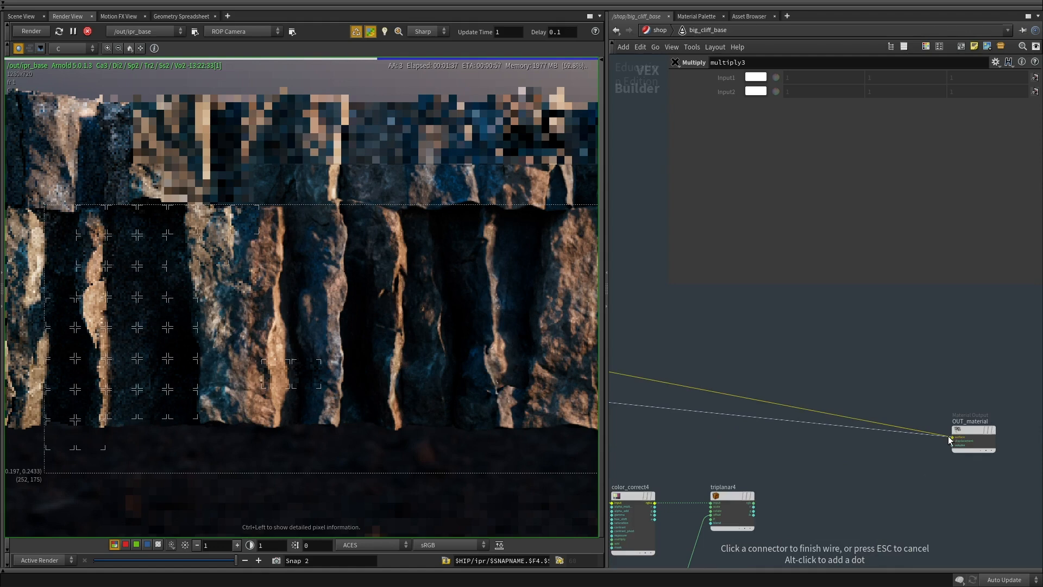
click(948, 436)
middle_drag(814, 330, 903, 353)
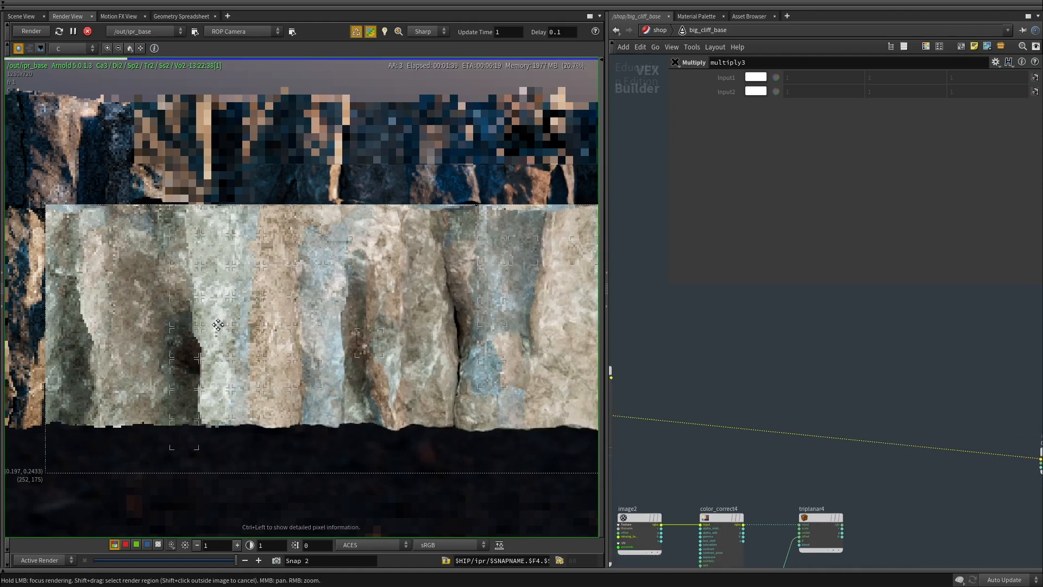
Examine how the depth gradient darkens the crevices in the unlit cliff color preview.
middle_drag(158, 321, 192, 324)
scroll(192, 326, up, 2)
scroll(195, 348, down, 3)
middle_drag(272, 354, 216, 354)
scroll(372, 371, up, 1)
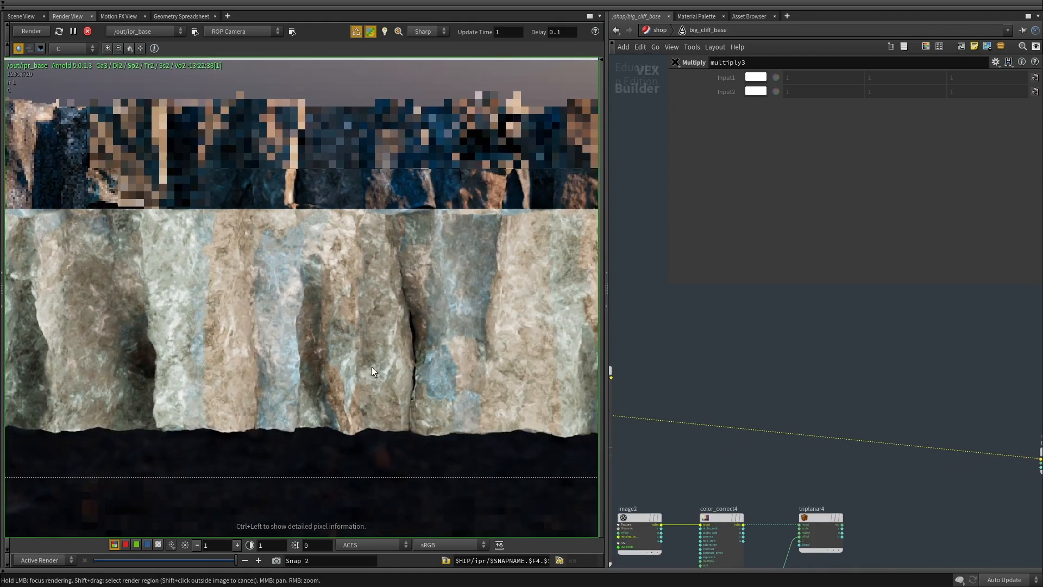
middle_drag(138, 357, 255, 291)
scroll(266, 348, up, 3)
scroll(250, 334, down, 2)
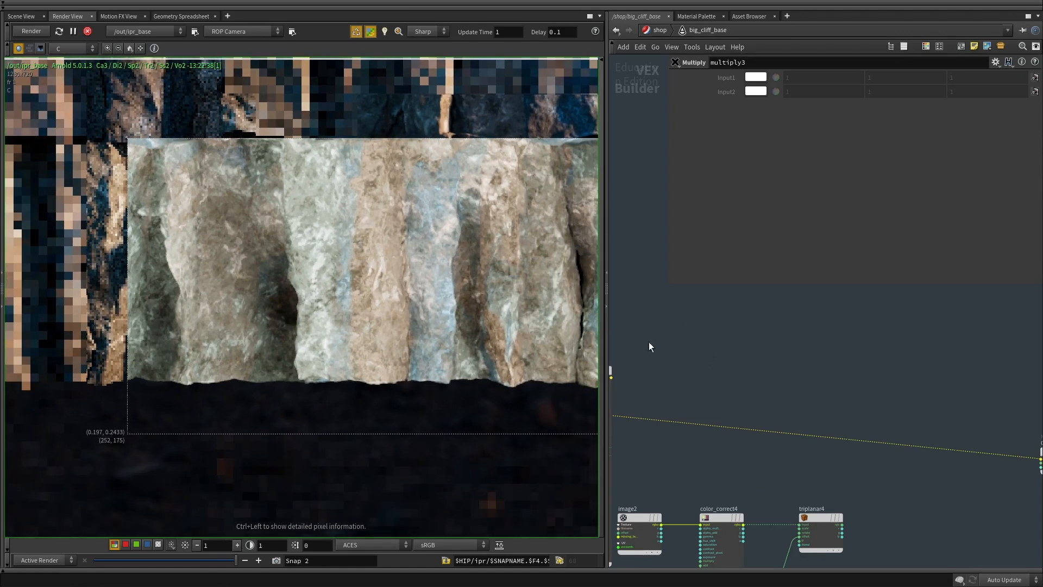
Restore base_standard's shader output as OUT_material's surface input in place of multiply3.
middle_drag(570, 341, 353, 361)
scroll(407, 362, down, 3)
middle_drag(787, 495, 741, 453)
scroll(743, 452, down, 2)
scroll(913, 426, up, 3)
click(921, 428)
scroll(949, 430, down, 3)
scroll(745, 405, up, 3)
click(625, 357)
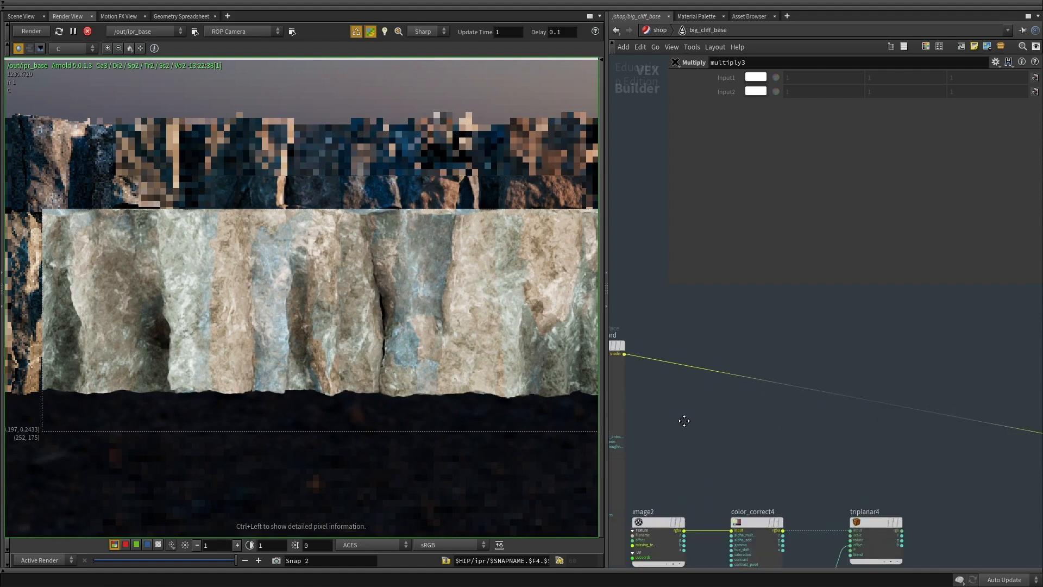
Connect range5's r output to base_standard's base input so the depth gradient drives the base weight.
middle_drag(684, 420, 850, 430)
scroll(744, 373, down, 3)
middle_drag(691, 359, 967, 388)
scroll(737, 414, up, 1)
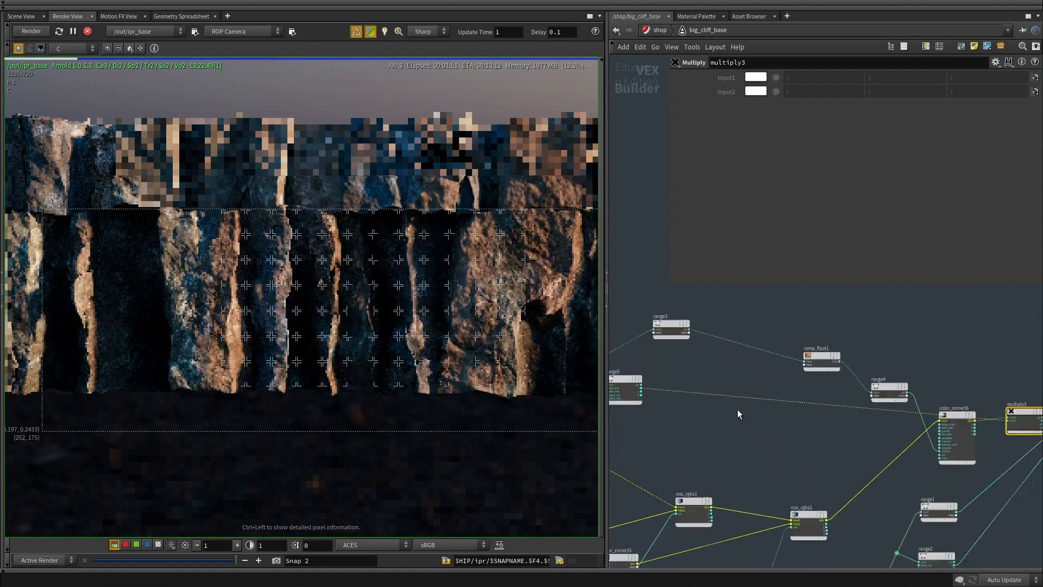
scroll(738, 413, up, 1)
middle_drag(639, 386, 752, 377)
scroll(744, 374, up, 2)
click(737, 373)
scroll(764, 373, down, 4)
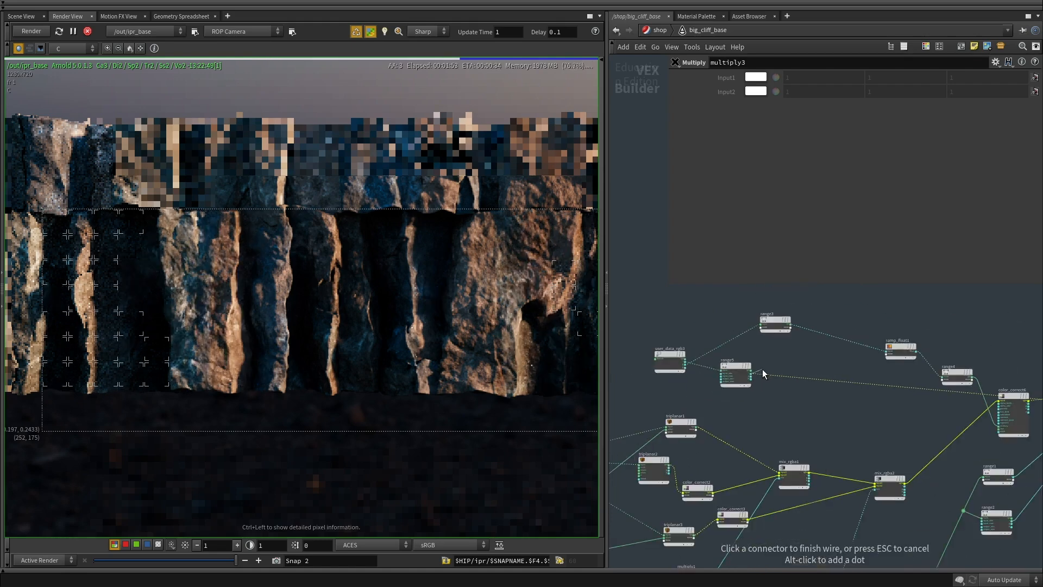
scroll(762, 373, down, 3)
scroll(952, 385, up, 6)
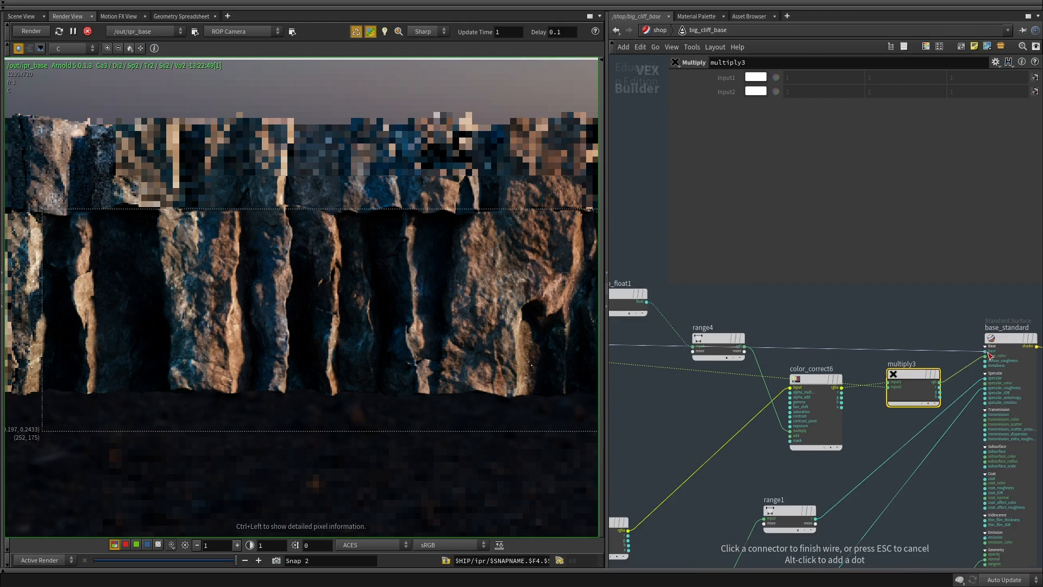
click(989, 356)
Wire color_correct6's rgba output directly into base_standard's base_color, bypassing multiply3.
scroll(744, 378, down, 2)
scroll(847, 388, up, 2)
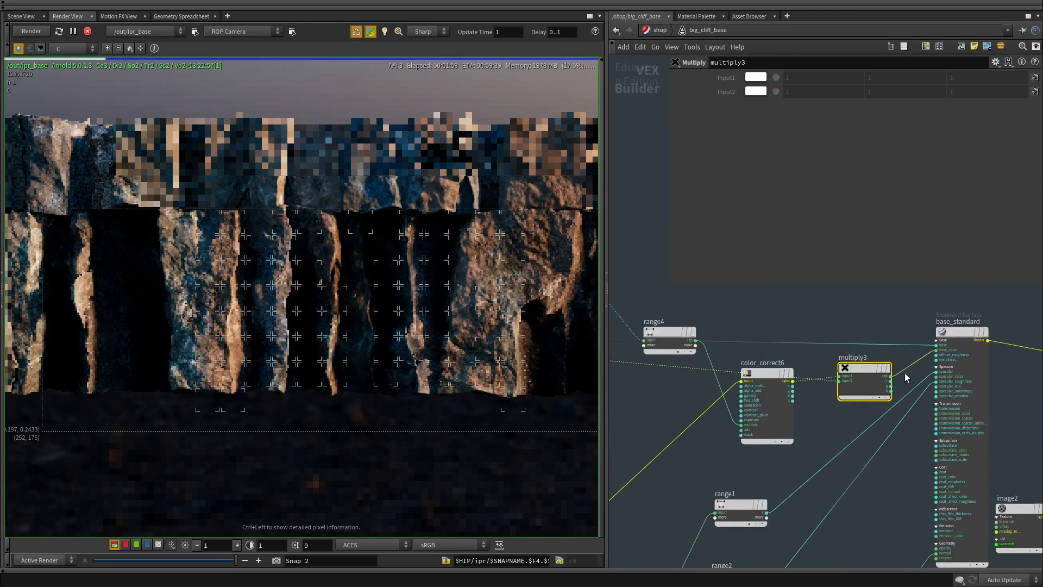
click(940, 351)
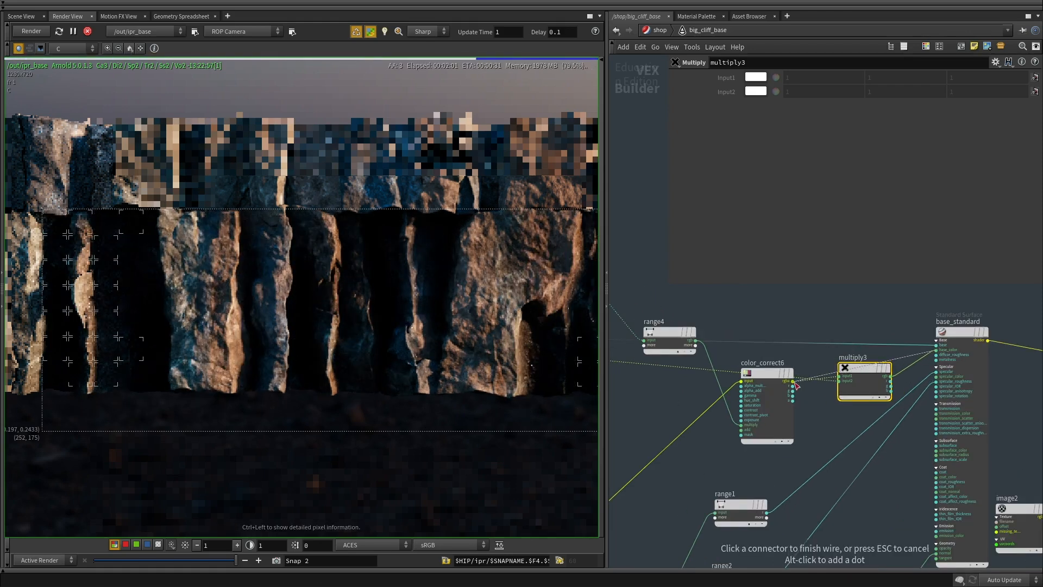
click(793, 381)
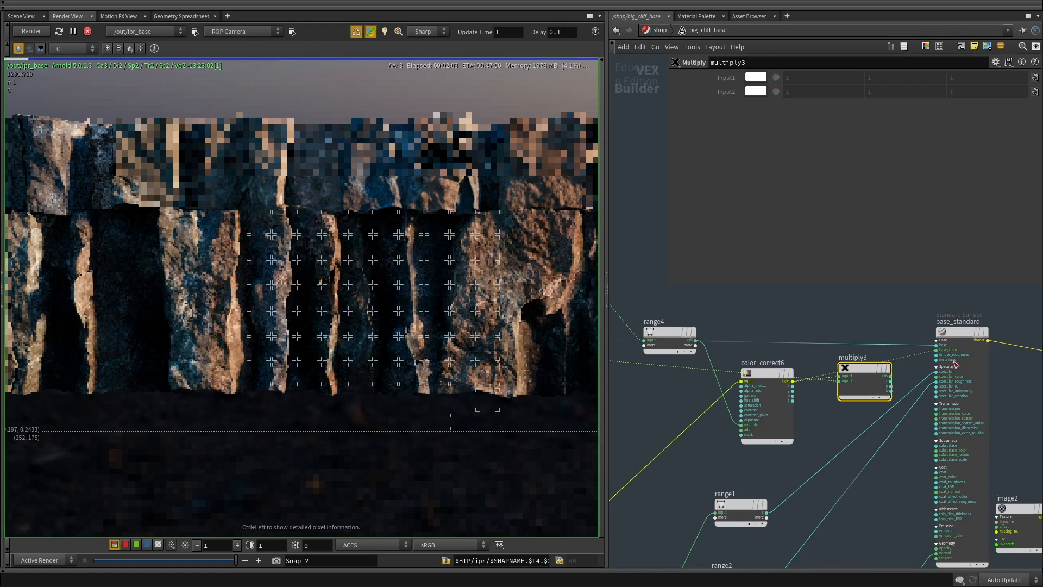
Feed base_standard's base_color directly from mix_rgba2's rgba output, bypassing color_correct6 and multiply3.
click(937, 350)
scroll(761, 319, down, 3)
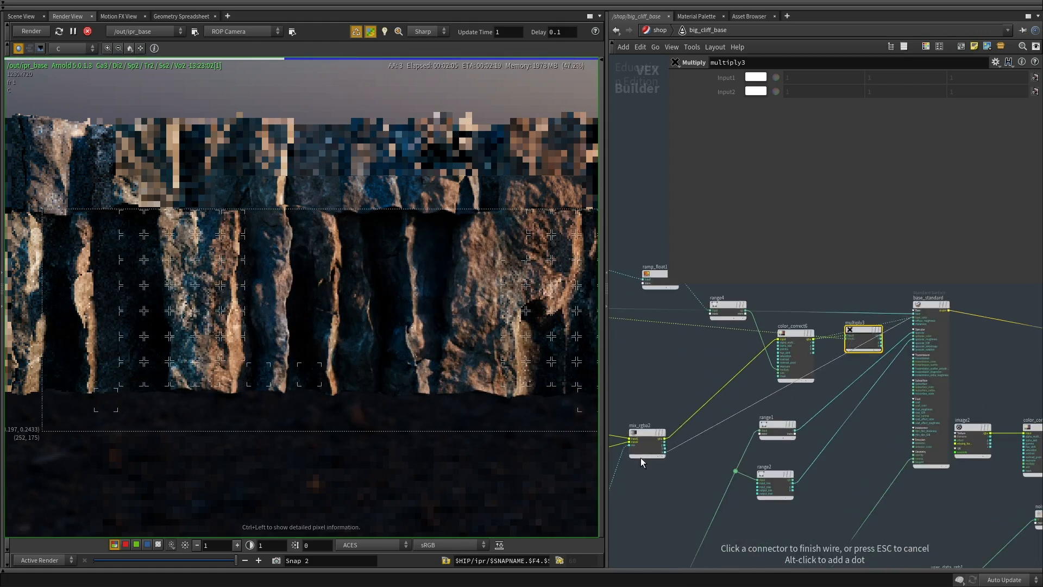
click(666, 439)
middle_drag(707, 352, 754, 416)
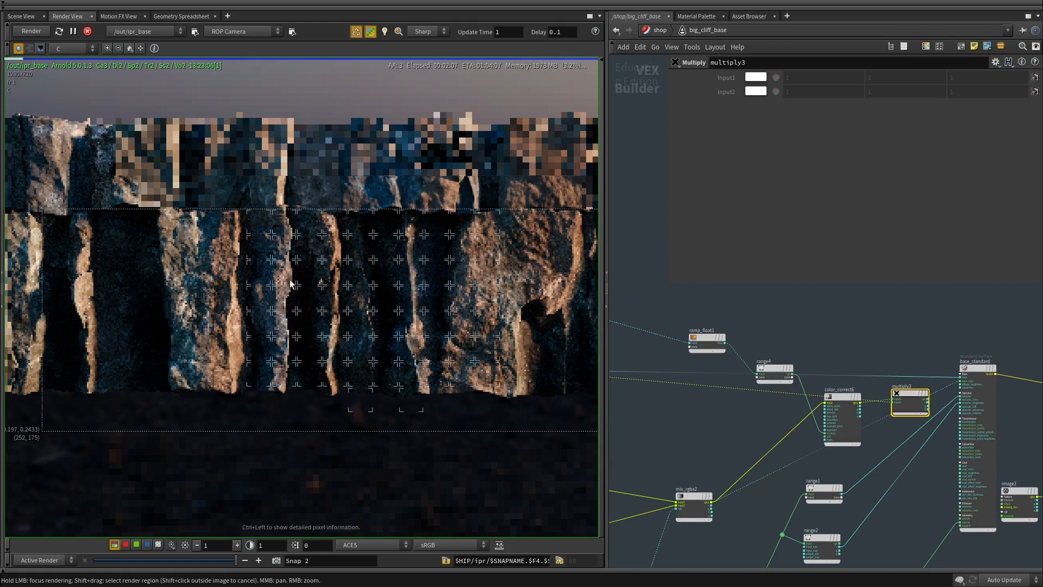
Move ramp_float1, range4, color_correct6 and multiply3 together up and away from the active shader network.
middle_drag(760, 365, 791, 372)
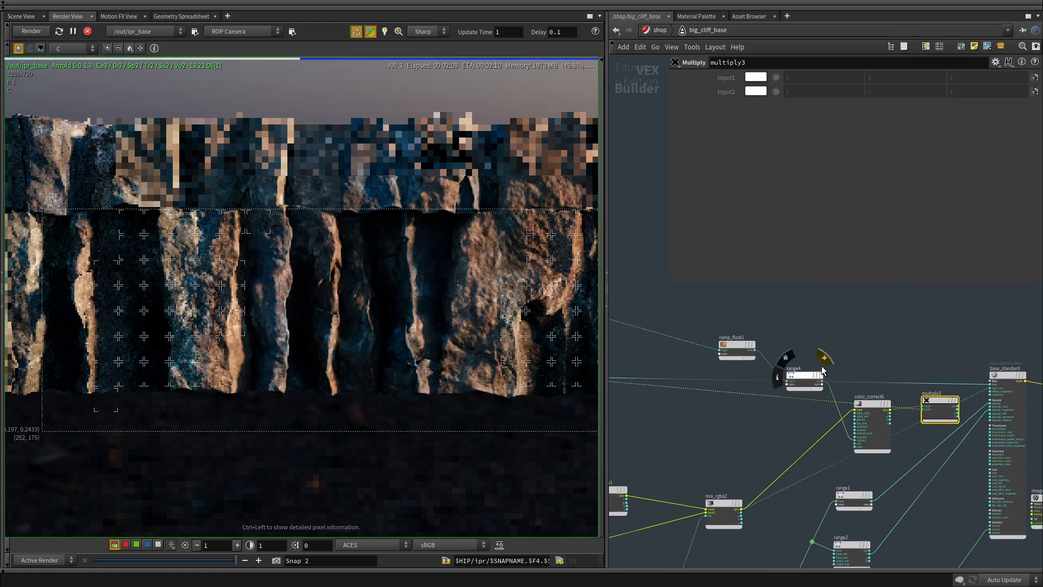
drag(745, 310, 940, 401)
drag(940, 401, 894, 308)
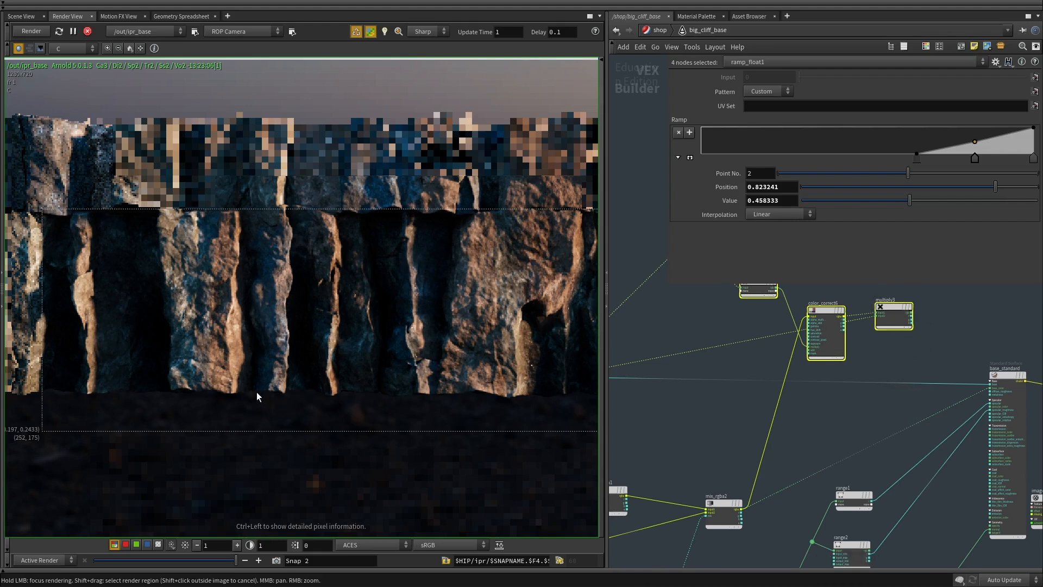
Widen the node network pane and set range5's Output Min to 0.7.
middle_drag(702, 427, 831, 426)
middle_drag(677, 395, 710, 402)
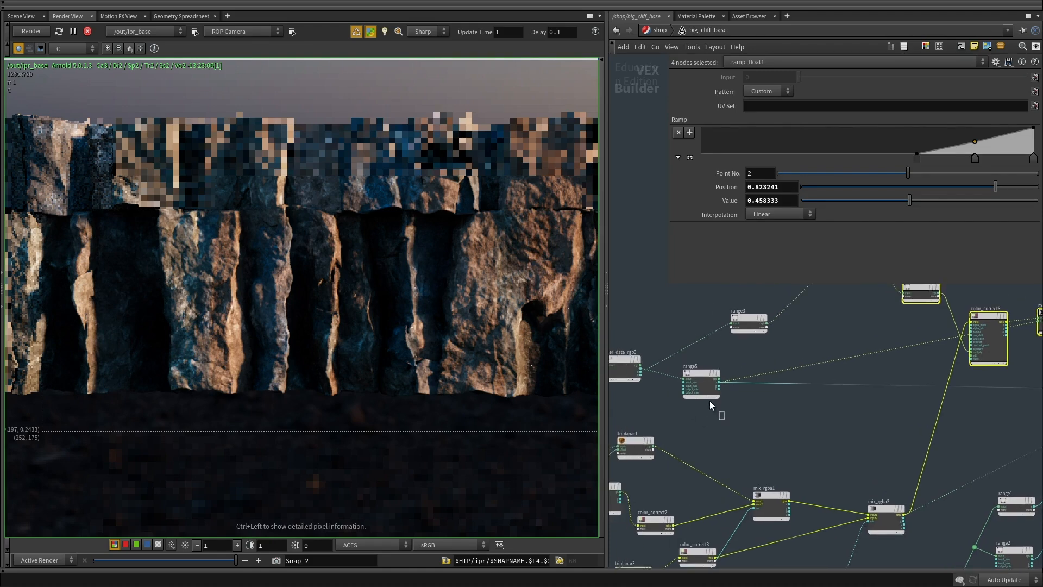
click(707, 394)
middle_drag(815, 414, 797, 339)
drag(607, 363, 471, 361)
middle_drag(532, 353, 573, 363)
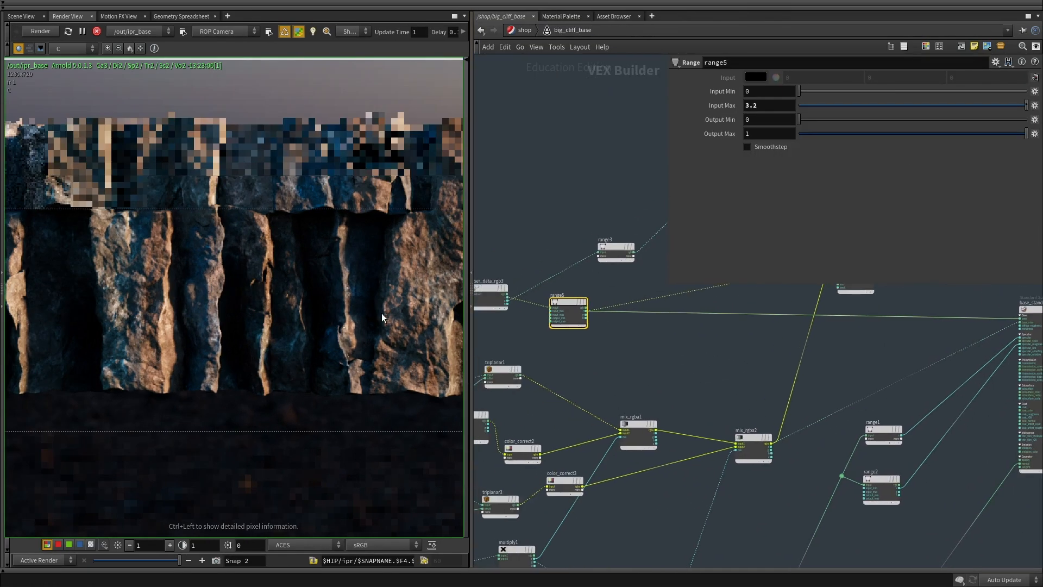
scroll(592, 360, up, 3)
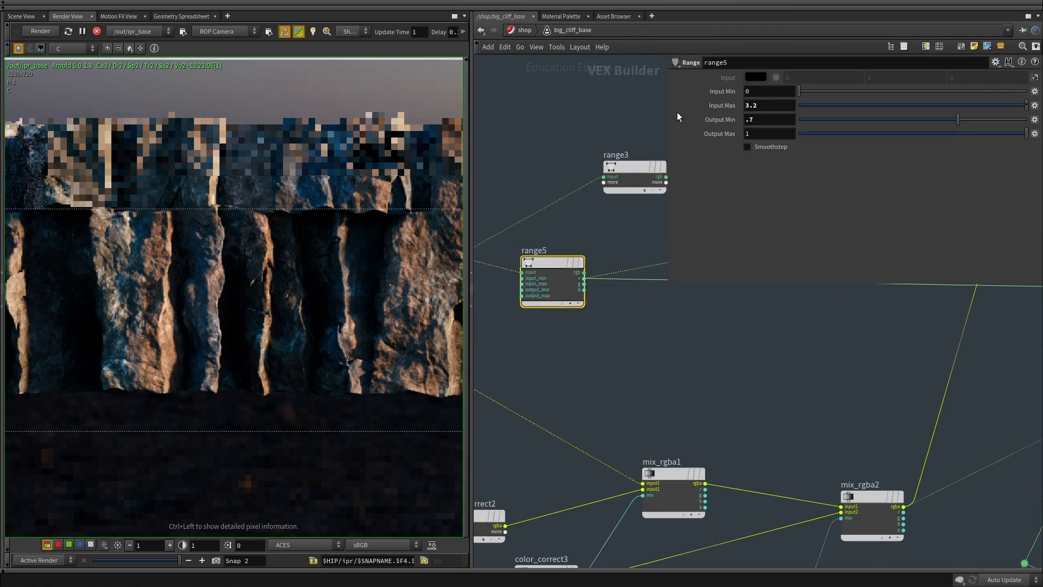
Try Output Max values of 1.56 and 1.4 on range5 while checking the rendered crevices.
middle_drag(180, 348, 354, 317)
scroll(162, 301, up, 5)
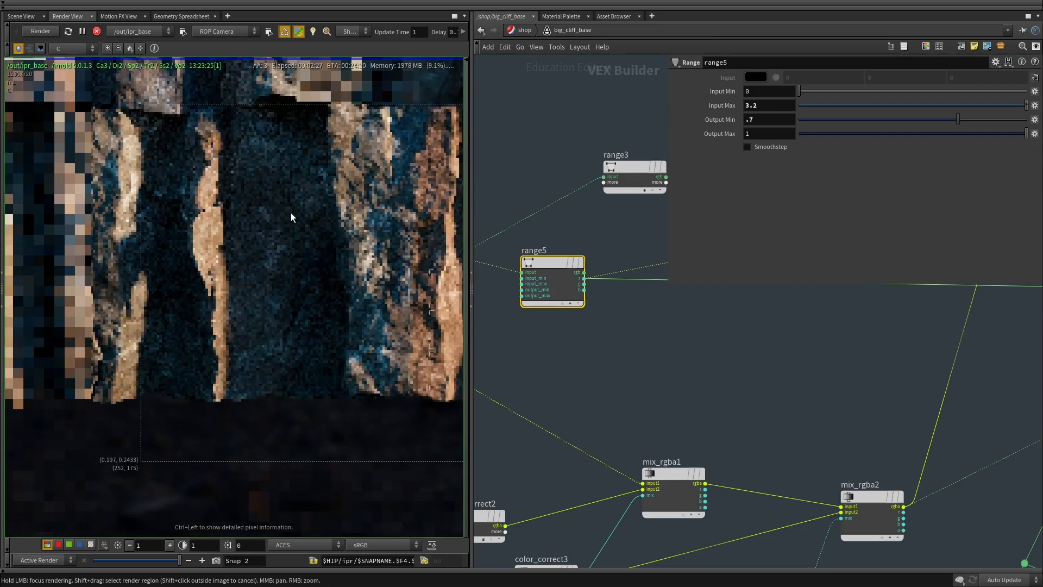
middle_drag(309, 272, 215, 320)
text(1.56)
key(Return)
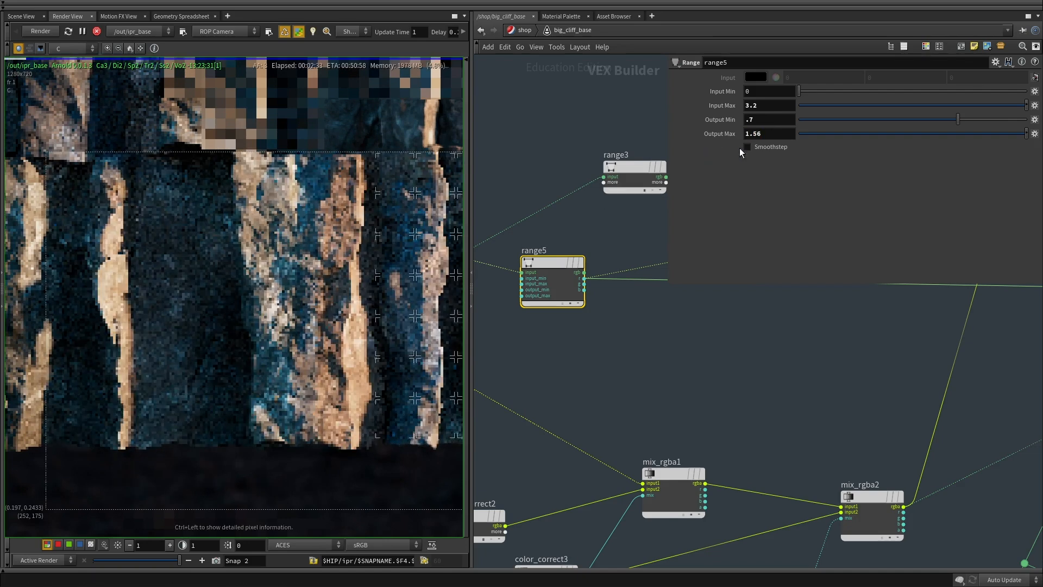
drag(736, 131, 539, 129)
text(1.4)
key(Return)
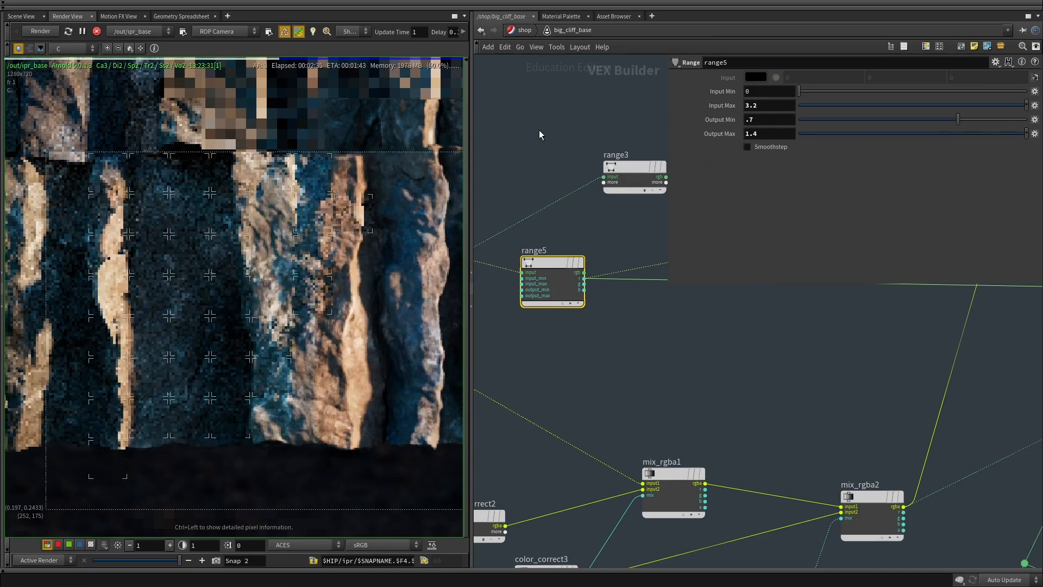
scroll(45, 321, down, 1)
scroll(46, 321, down, 2)
scroll(286, 337, up, 1)
middle_drag(286, 338, 246, 341)
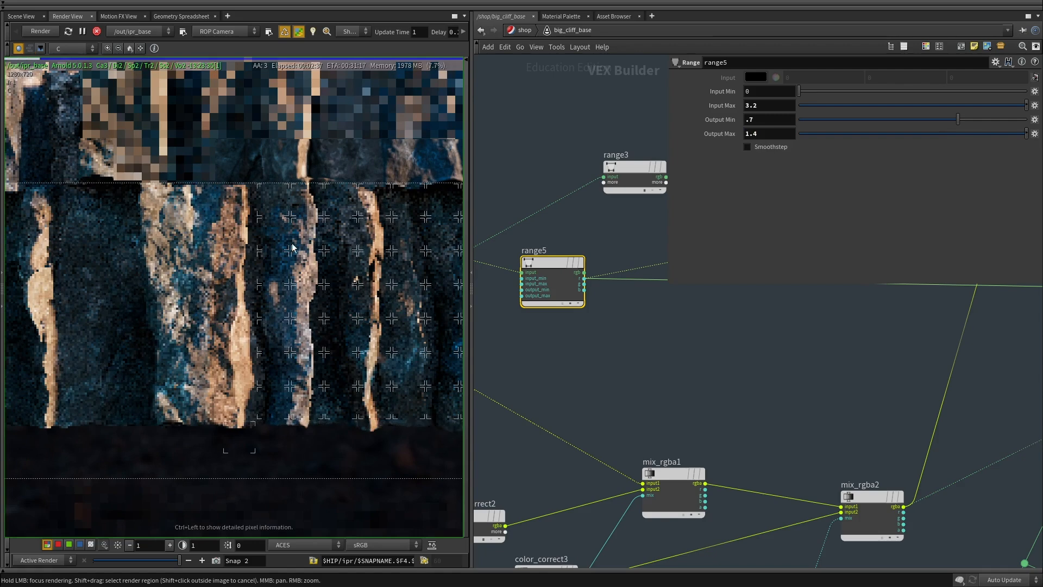
Set range5's Output Min to 0.8 and Output Max to 1.2, and bring the whole rendered cliff into view.
drag(761, 120, 635, 108)
text(.8)
key(Return)
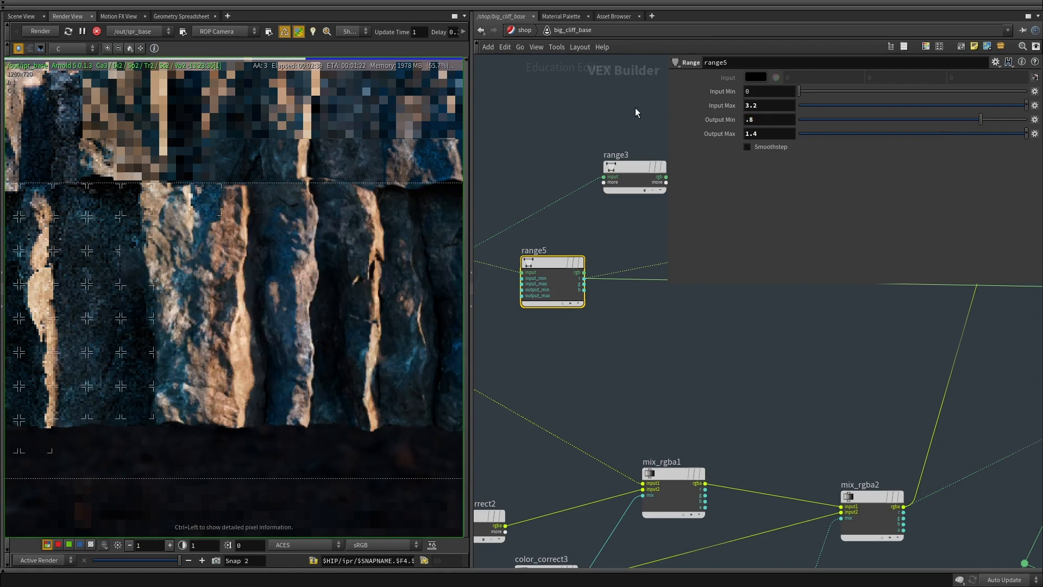
drag(757, 132, 641, 130)
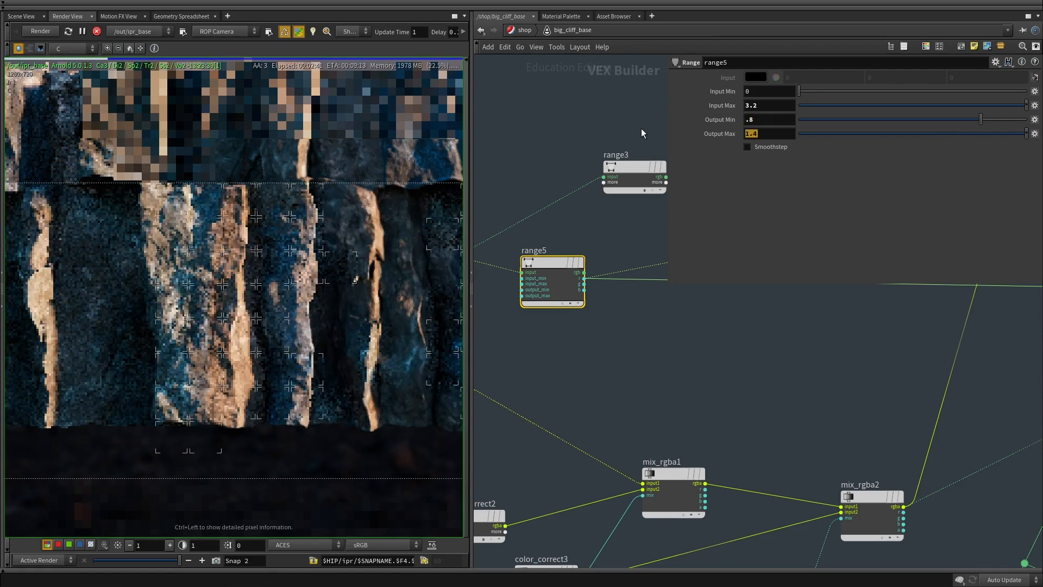
text(1.2)
key(Return)
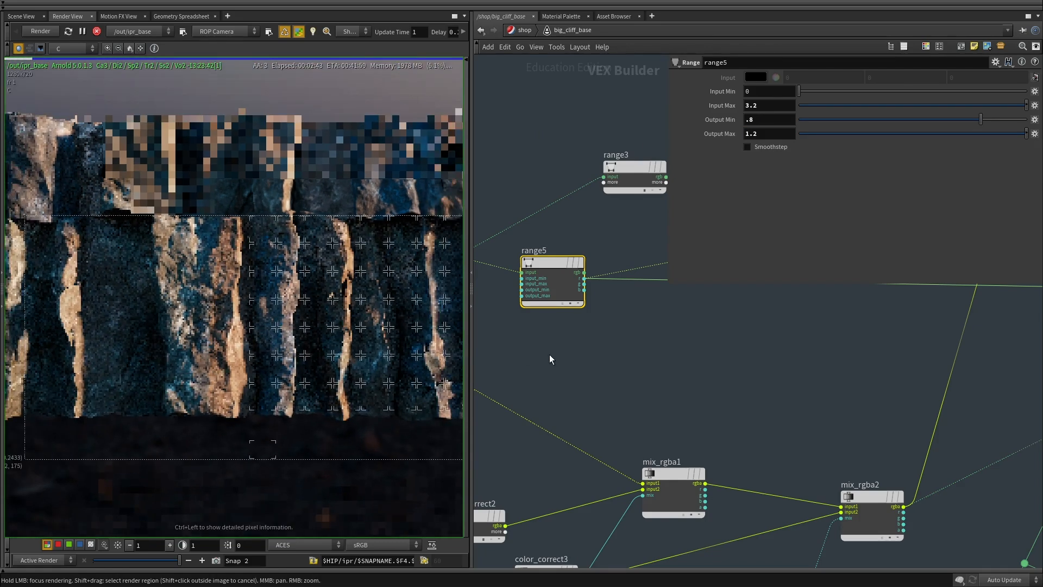
scroll(235, 320, down, 5)
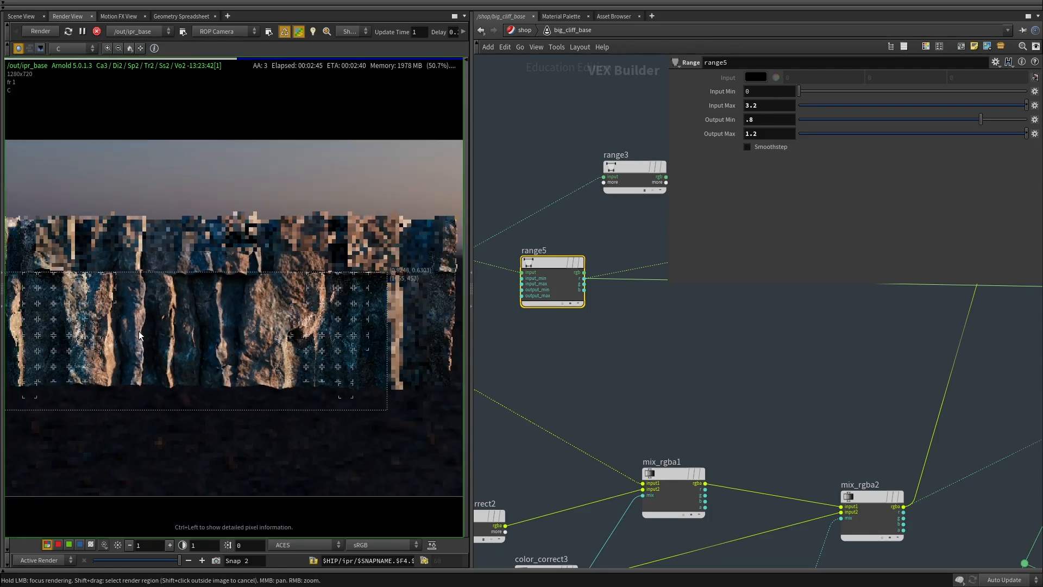
middle_drag(141, 331, 219, 317)
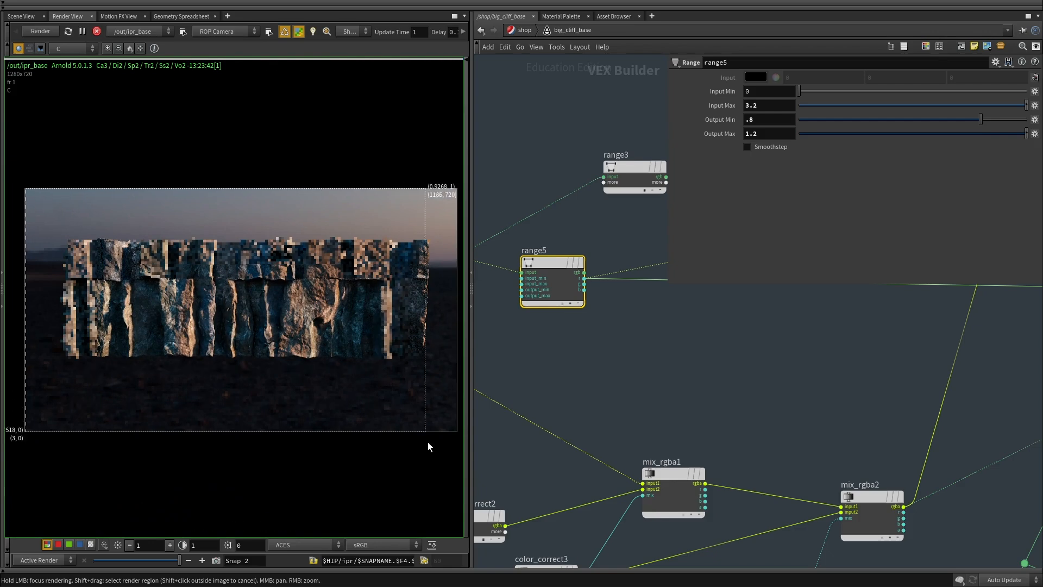
Examine the shading and darkened crevices across the rendered cliff.
scroll(207, 322, up, 5)
scroll(236, 311, up, 2)
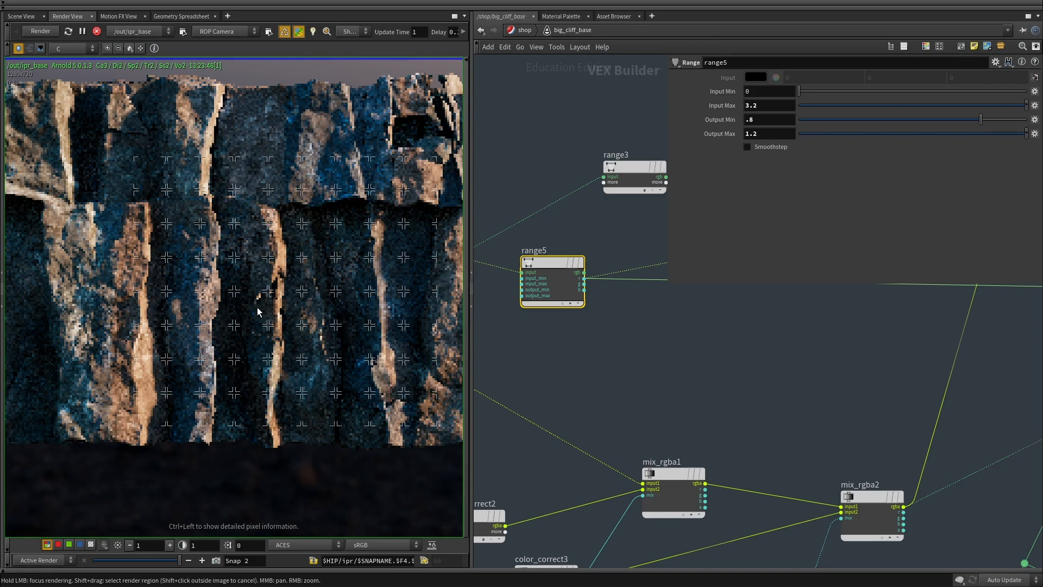
scroll(728, 363, down, 3)
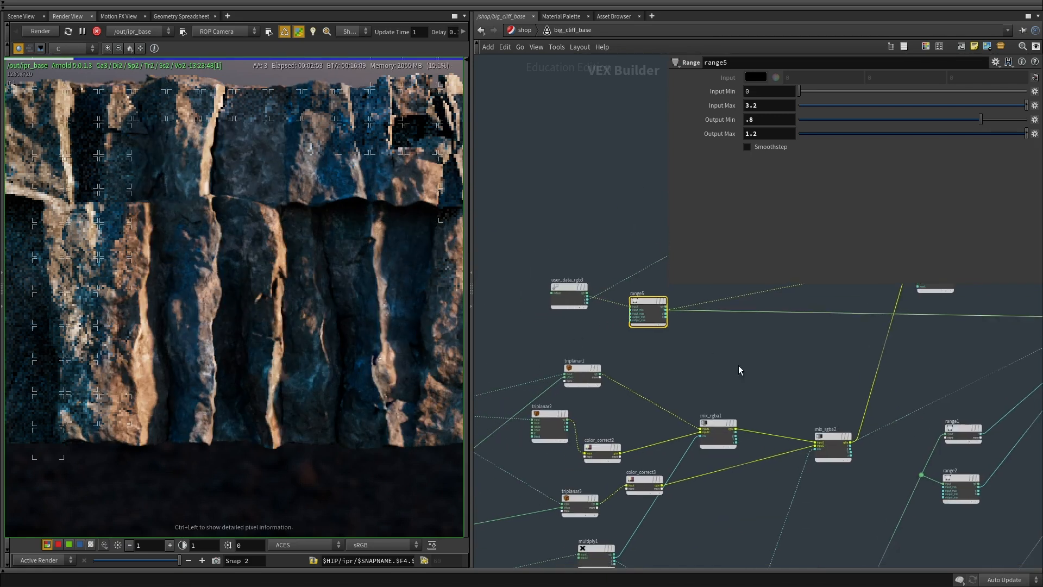
scroll(745, 372, down, 3)
scroll(625, 391, up, 5)
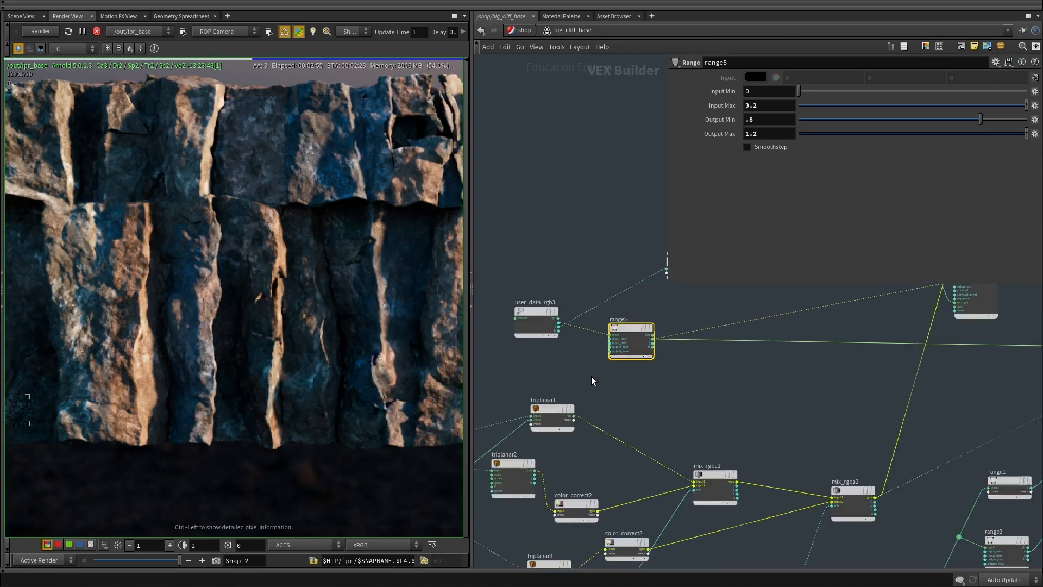
scroll(592, 380, up, 2)
middle_drag(277, 325, 396, 351)
scroll(396, 351, down, 2)
middle_drag(327, 324, 285, 302)
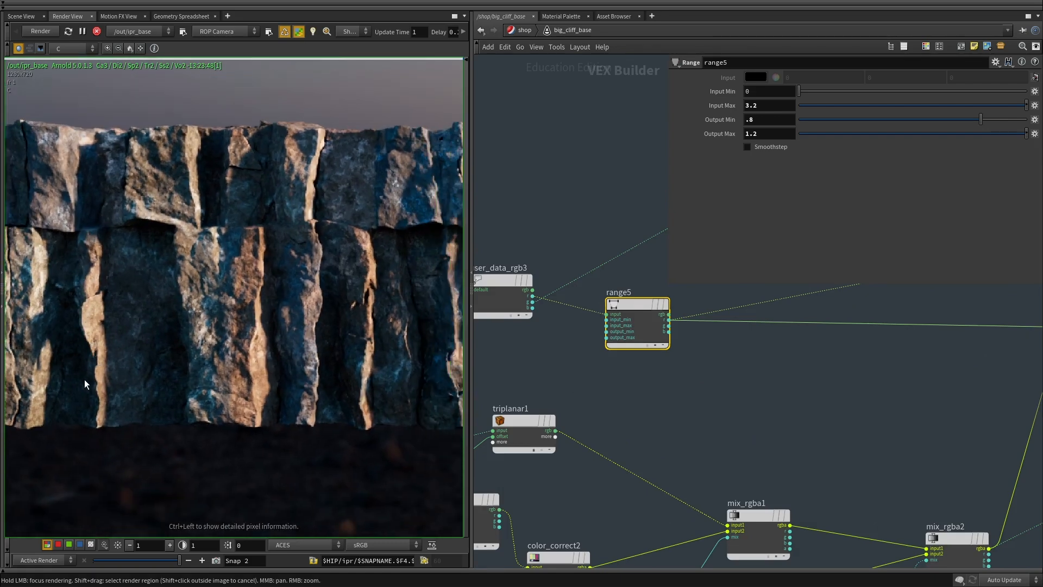
middle_drag(84, 379, 203, 334)
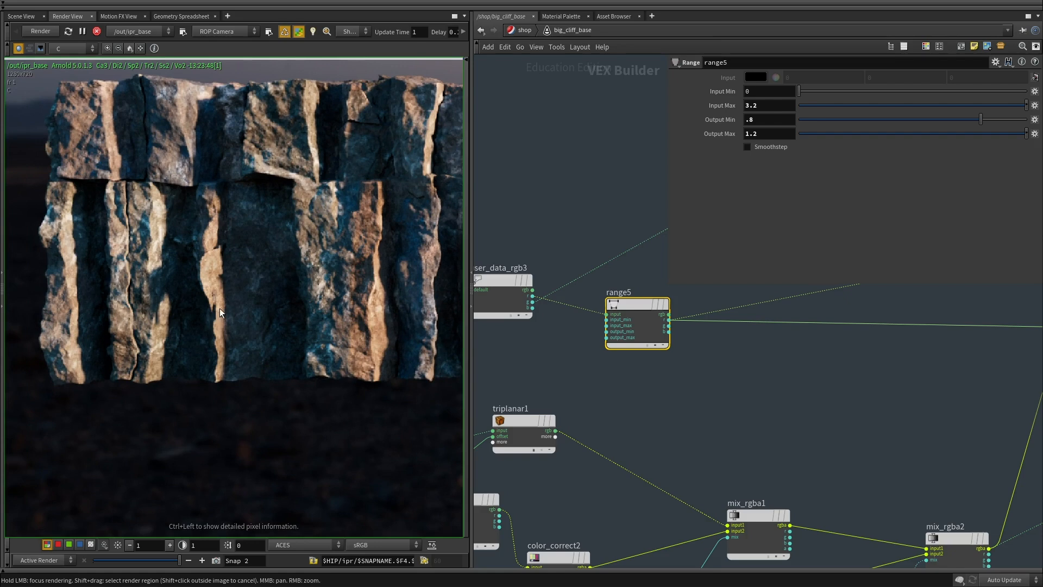
scroll(814, 422, down, 3)
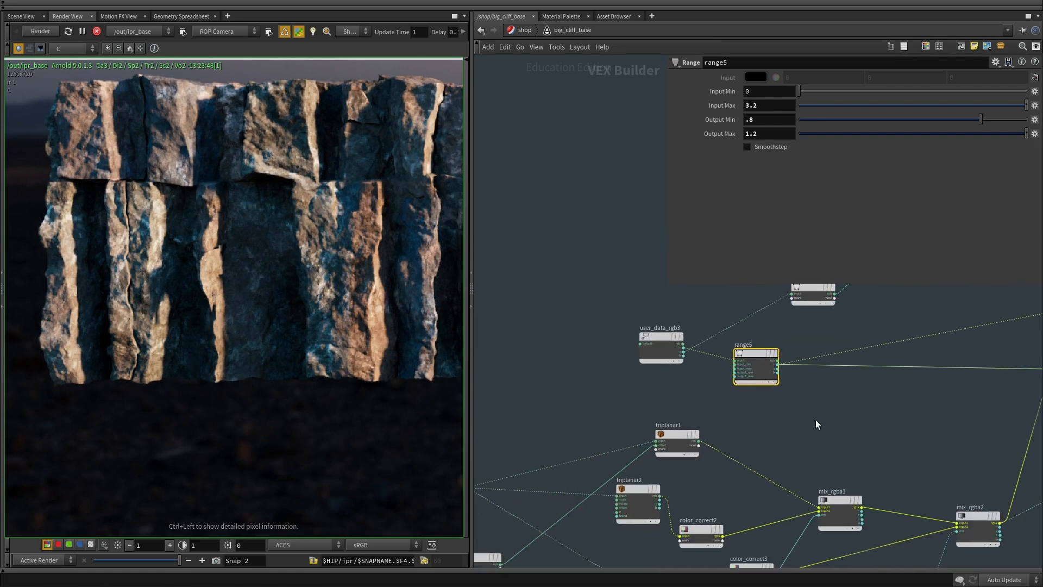
Copy user_data_rgb2 with one connected noise node and paste the pair above the ramp_float1 and range3 branch.
scroll(744, 433, down, 2)
scroll(744, 432, down, 4)
middle_drag(626, 511, 663, 457)
scroll(663, 457, up, 6)
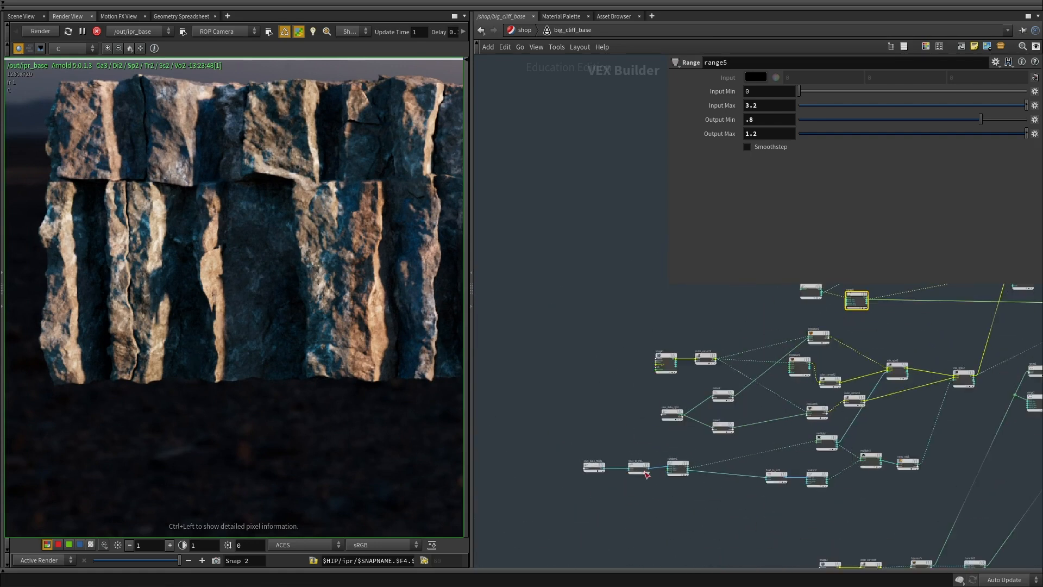
middle_drag(734, 411, 617, 405)
scroll(576, 337, up, 2)
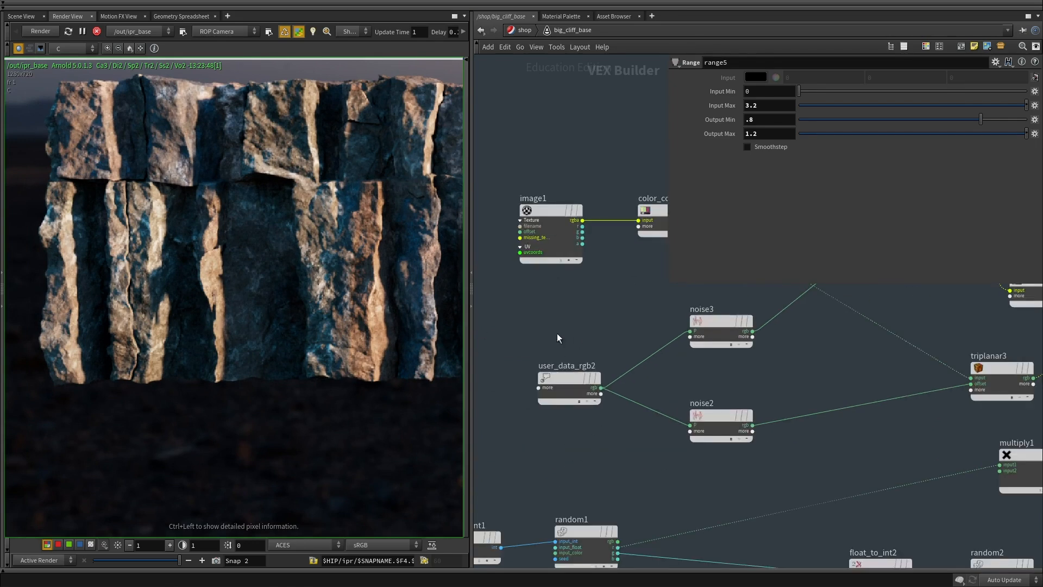
click(562, 380)
scroll(757, 383, up, 1)
click(695, 365)
shift+drag(524, 354, 524, 415)
key(ctrl+c)
scroll(563, 433, down, 3)
middle_drag(624, 316, 479, 513)
key(ctrl+v)
click(633, 379)
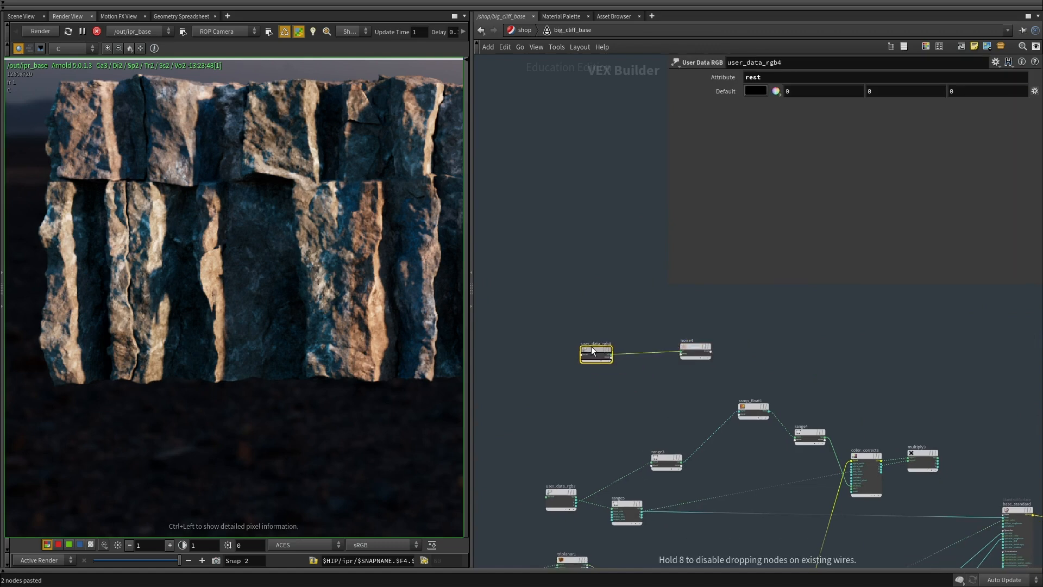
Set noise4's Mode to Scalar and connect its output to OUT_material's surface input.
middle_drag(712, 366, 606, 340)
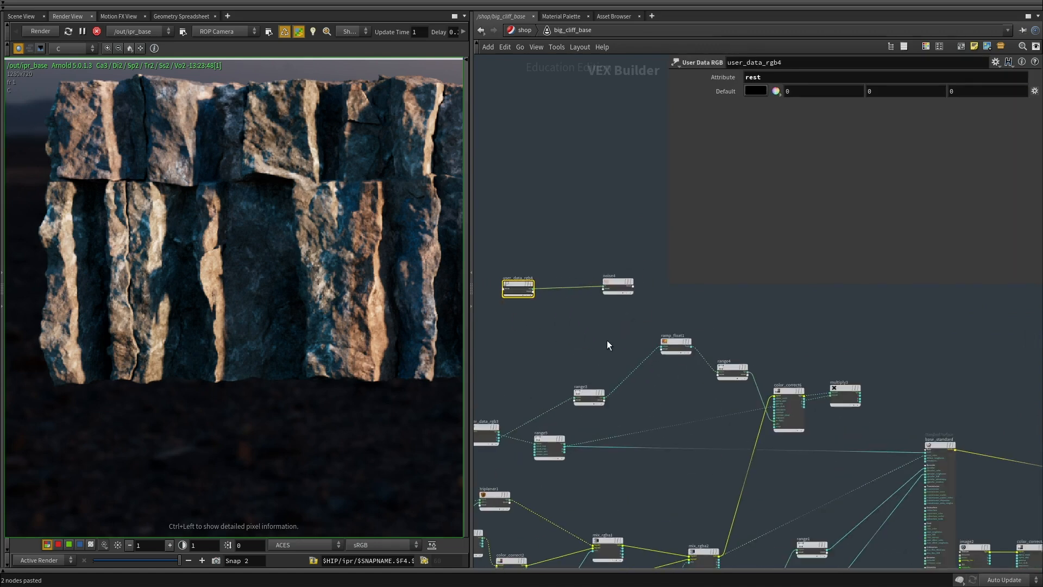
click(618, 285)
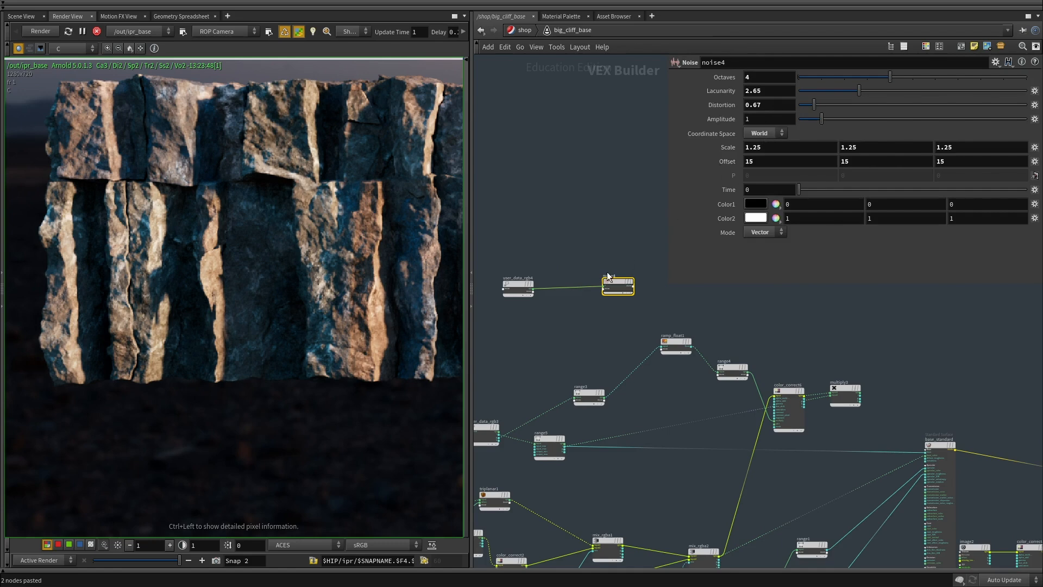
scroll(608, 276, up, 3)
click(761, 242)
middle_drag(712, 313, 669, 328)
click(623, 325)
scroll(660, 375, down, 4)
scroll(929, 470, up, 1)
middle_drag(804, 389, 685, 324)
scroll(972, 436, up, 4)
click(971, 435)
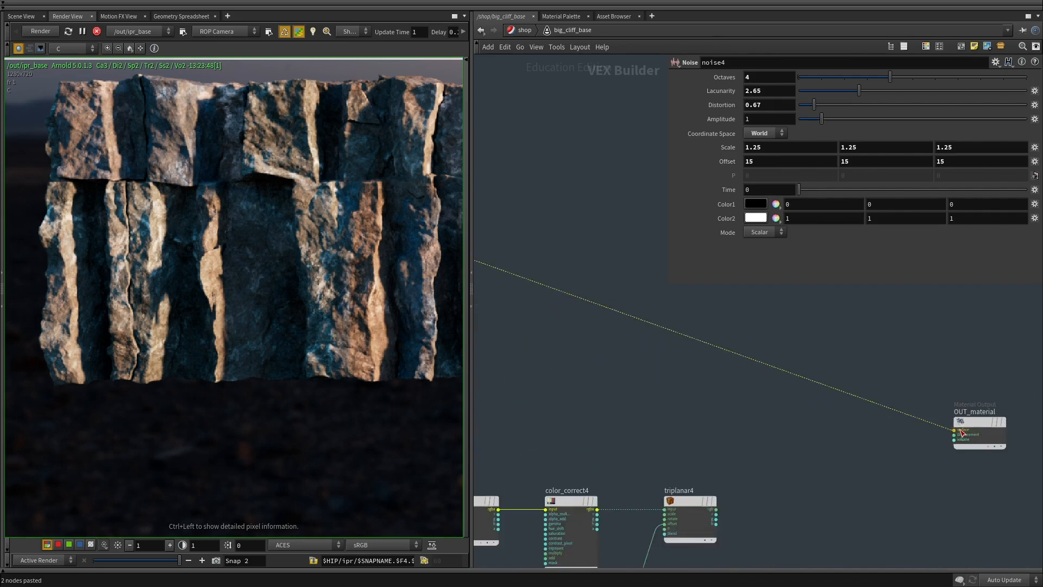
Move OUT_material next to noise4 in the upper part of the shader network.
scroll(973, 426, down, 4)
drag(972, 422, 537, 243)
middle_drag(553, 278, 723, 323)
middle_drag(553, 341, 710, 316)
Duplicate range5, keeping its user_data_rgb3 input, and place the copy below the user_data_rgb4 and noise4 branch.
scroll(709, 320, up, 3)
middle_drag(664, 374, 575, 354)
scroll(618, 452, up, 2)
drag(621, 440, 598, 380)
key(ctrl+c)
key(ctrl+v)
middle_drag(594, 306, 625, 385)
middle_drag(579, 327, 556, 370)
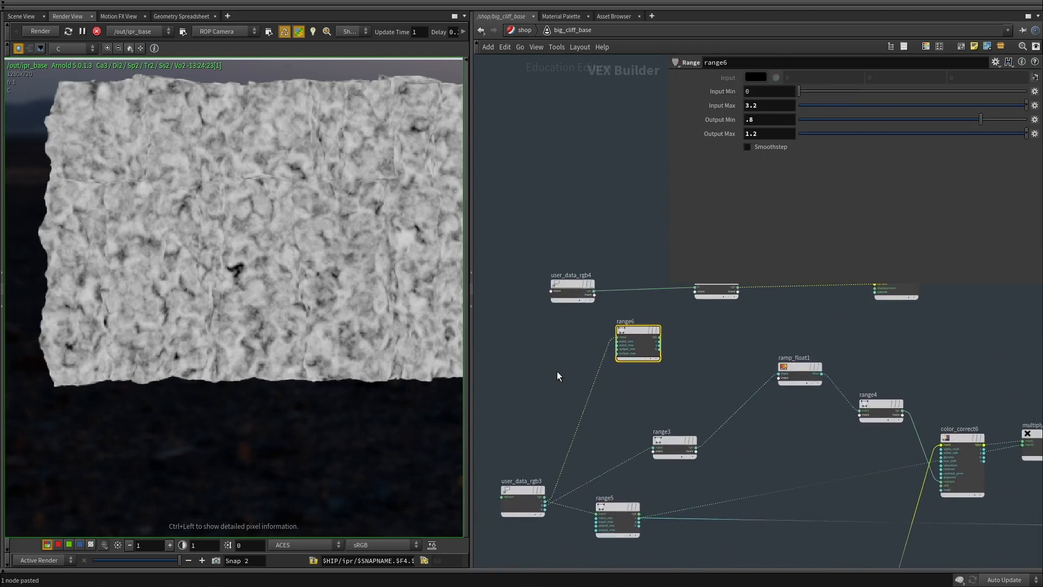
Insert a Multiply node between noise4 and OUT_material, and connect range6 to its second input.
key(Tab)
text(mu)
click(658, 320)
click(774, 294)
middle_drag(750, 326, 663, 360)
drag(661, 356, 680, 357)
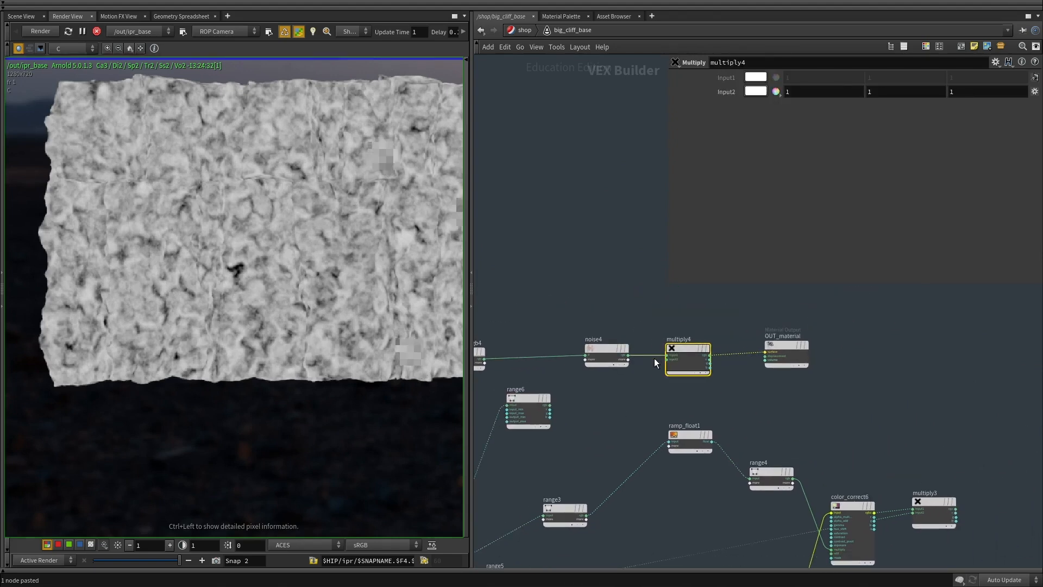
click(550, 404)
click(668, 359)
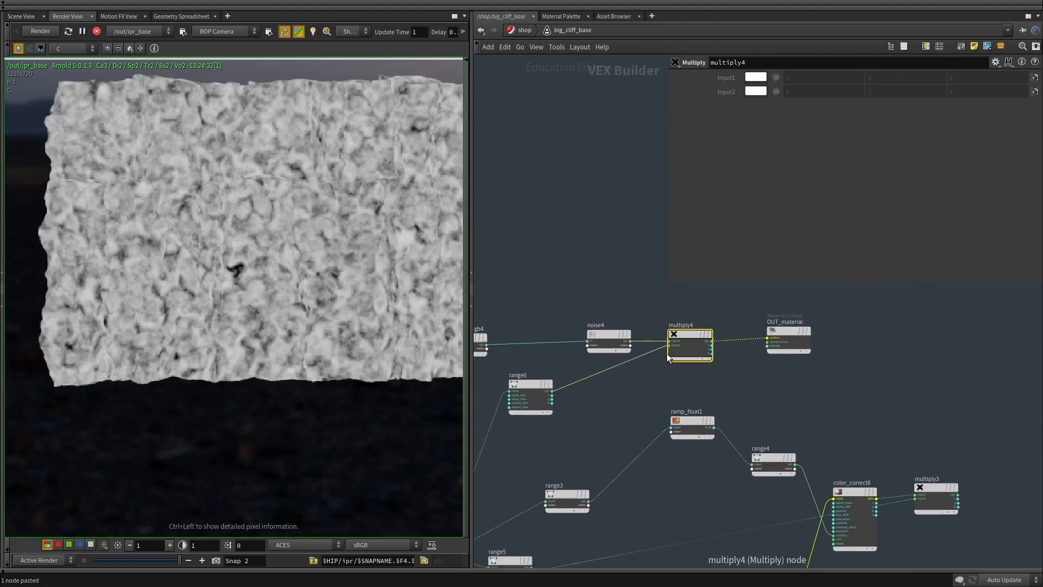
Set range6's Output Min to 0 and Output Max to 1.
scroll(677, 363, up, 2)
scroll(702, 387, down, 3)
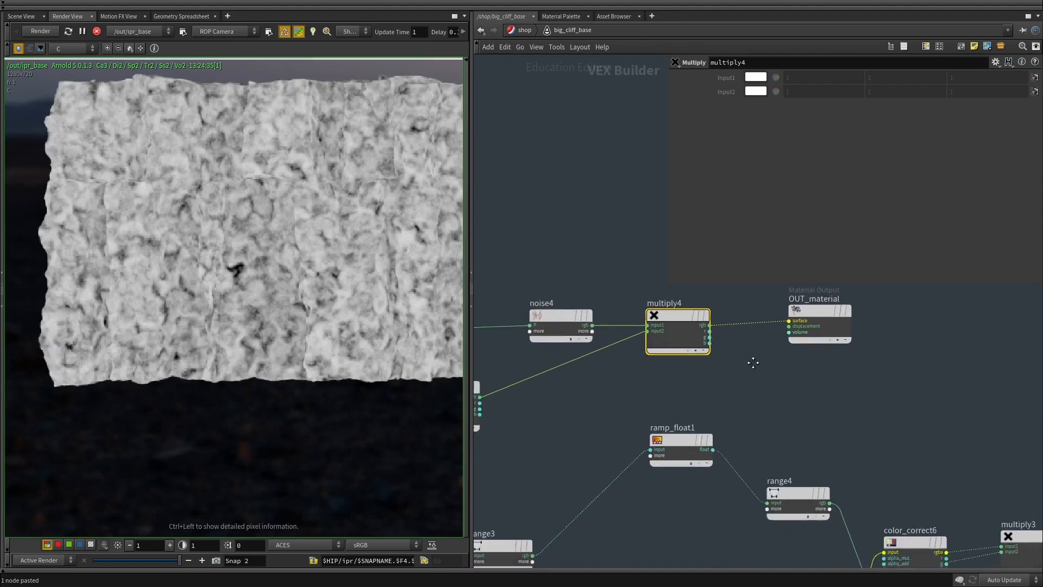
click(619, 352)
drag(761, 120, 645, 103)
text(0)
key(Tab)
text(1)
key(Return)
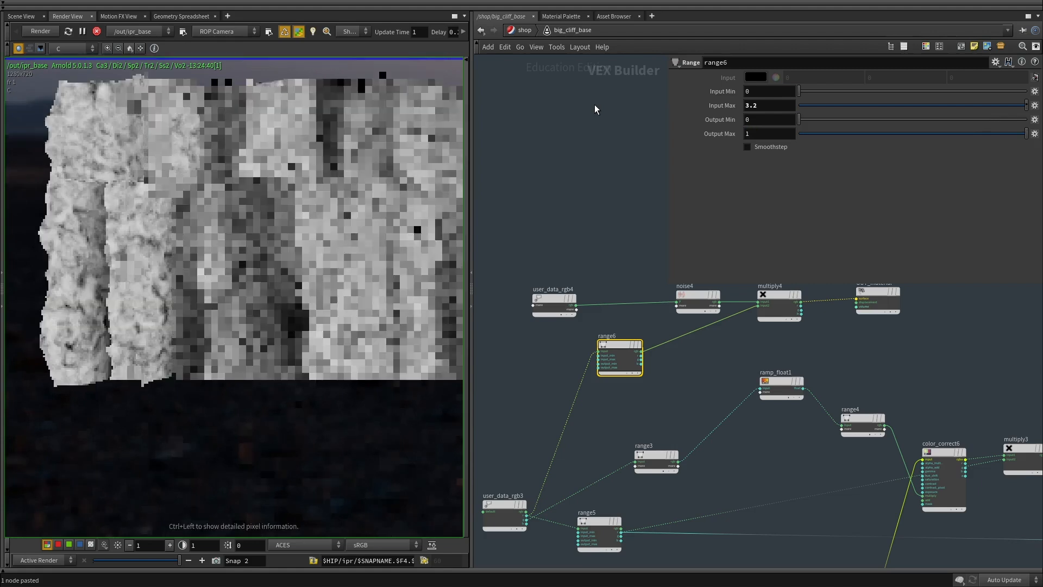
Try an Output Min of 0.5 on range6 and set it back to 0.
drag(761, 120, 641, 109)
text(.5)
key(Return)
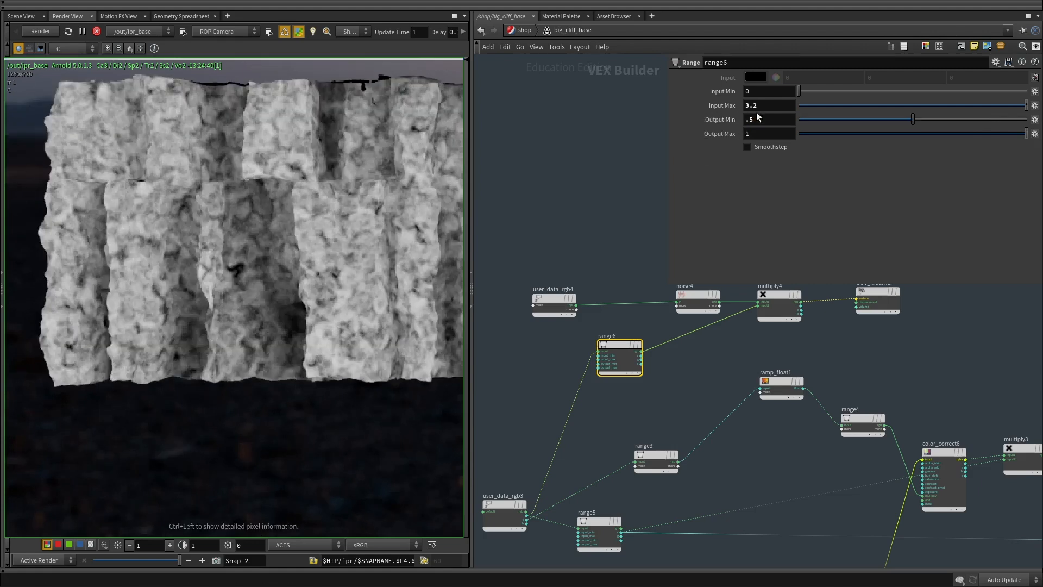
drag(761, 120, 659, 119)
text(0)
key(Return)
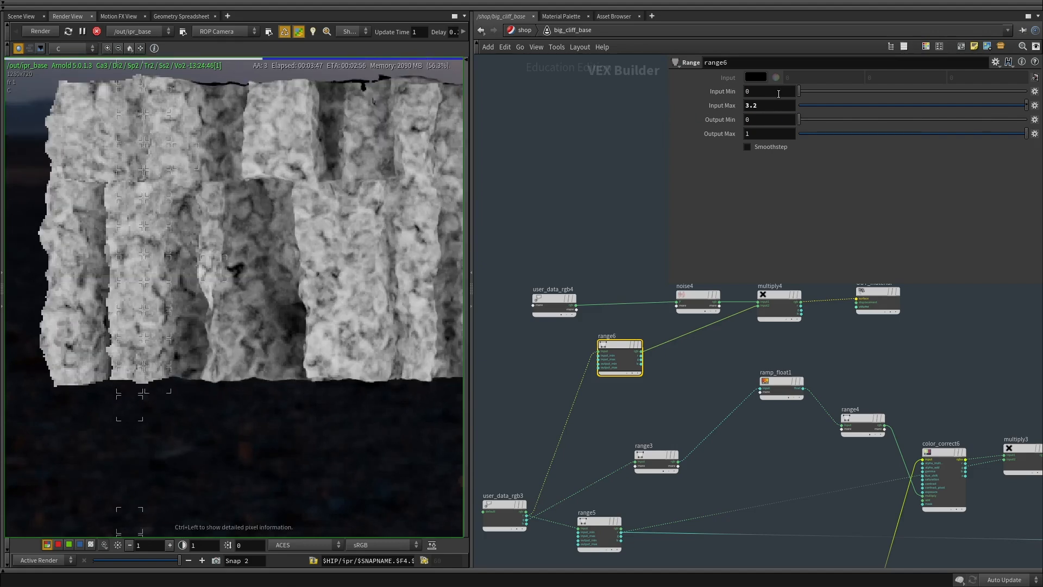
drag(780, 94, 695, 94)
Move user_data_rgb3 and range6 back from the nodes they feed to make room in the network.
middle_drag(586, 402, 666, 347)
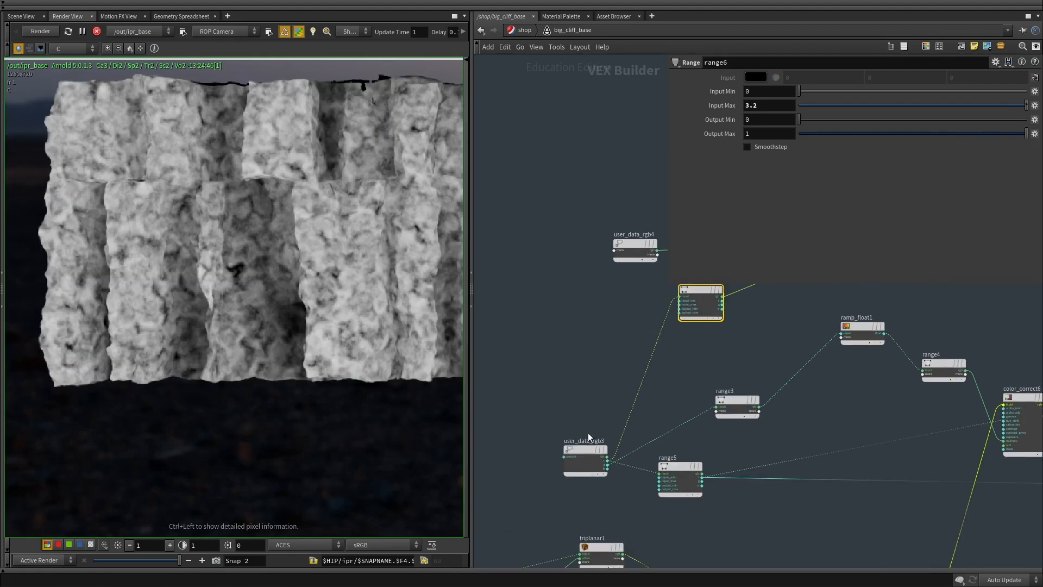
drag(578, 449, 486, 447)
middle_drag(706, 386, 597, 443)
drag(591, 352, 552, 389)
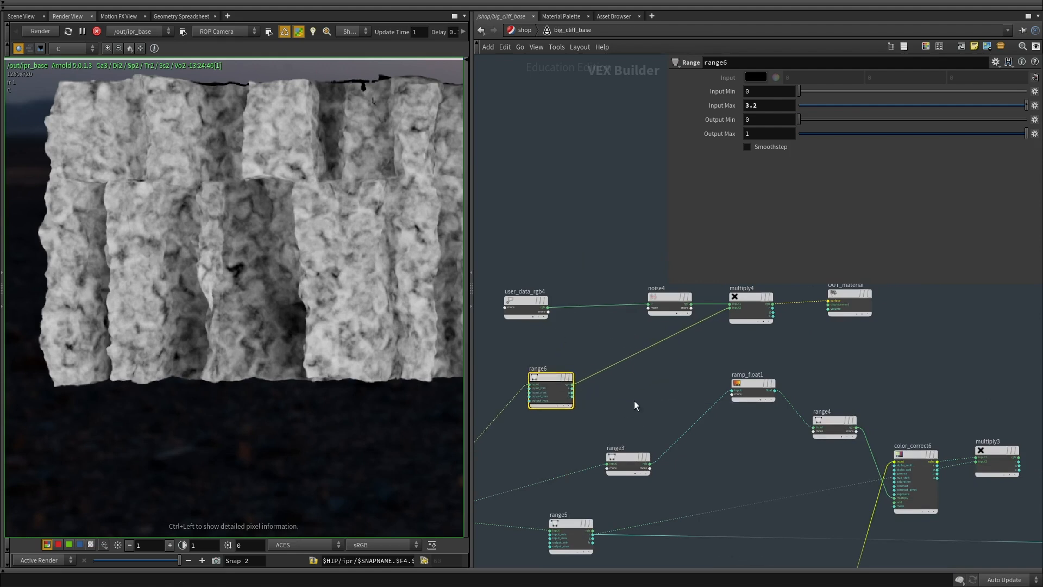
Insert a Ramp RGB node between range6 and multiply4, and move its black point to about position 0.74.
key(Tab)
text(ram)
key(Down)
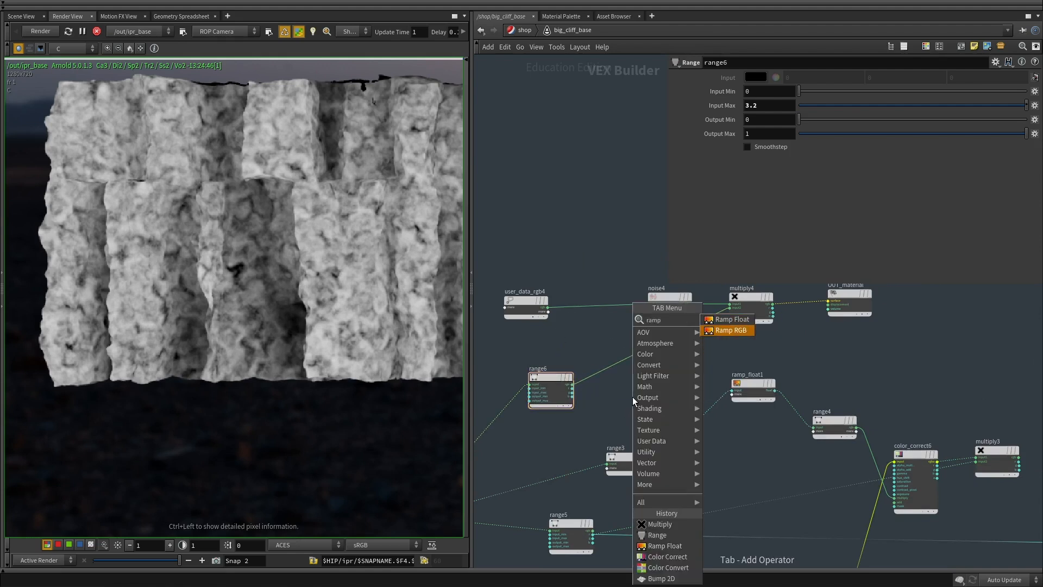
key(Return)
drag(632, 397, 632, 358)
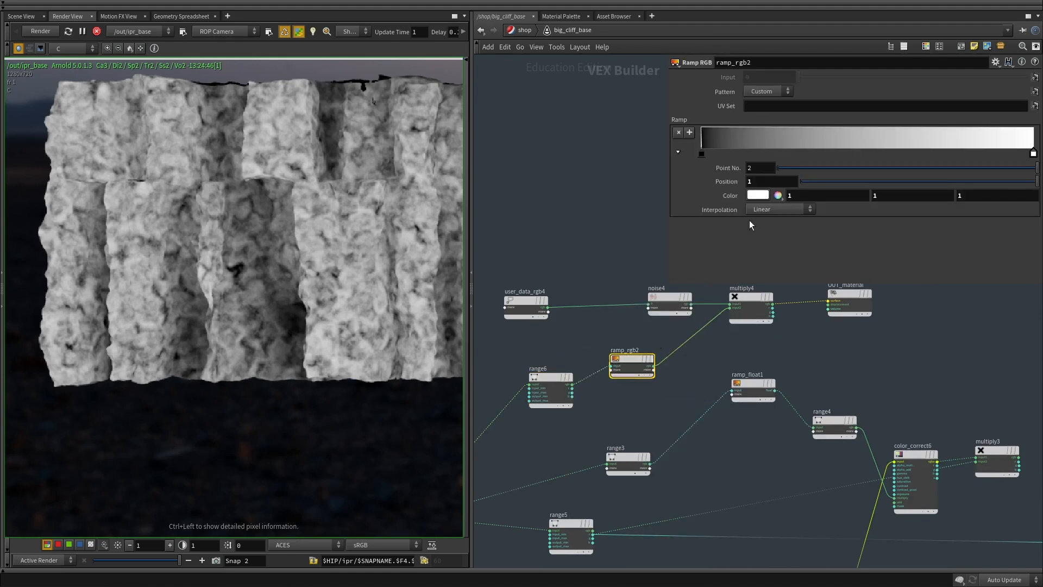
drag(701, 154, 946, 158)
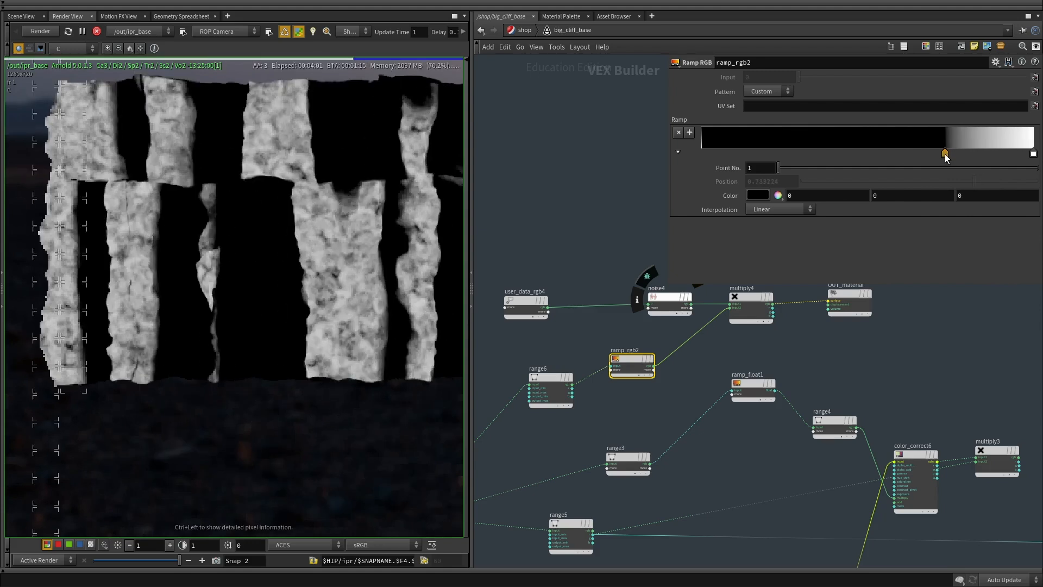
Examine the ramp-masked noise in the render and the user_data_rgb3 branch feeding range6.
scroll(624, 391, down, 2)
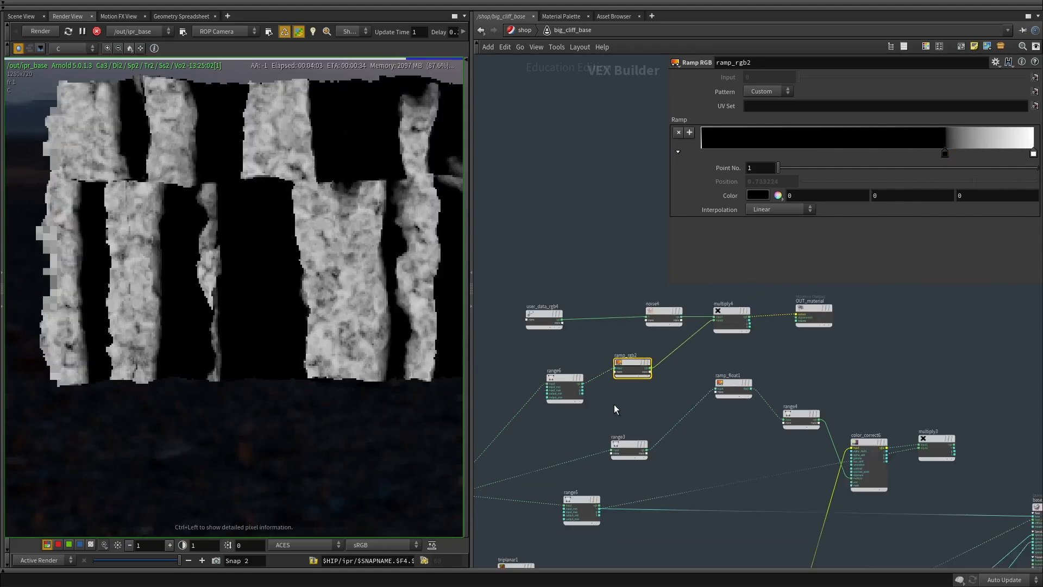
middle_drag(527, 451, 712, 396)
scroll(662, 416, up, 2)
click(602, 445)
middle_drag(581, 484, 583, 500)
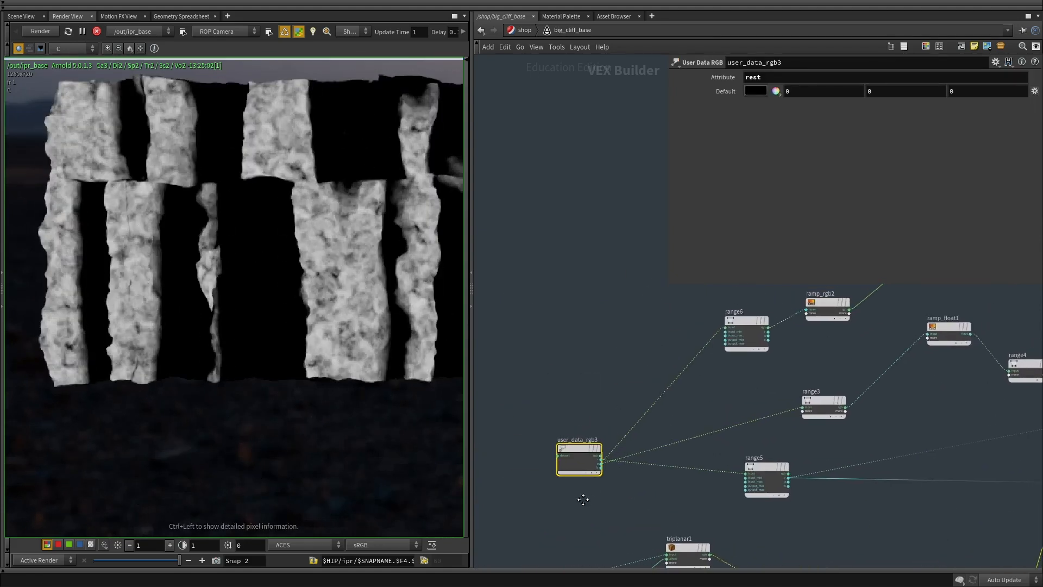
middle_drag(577, 393, 552, 435)
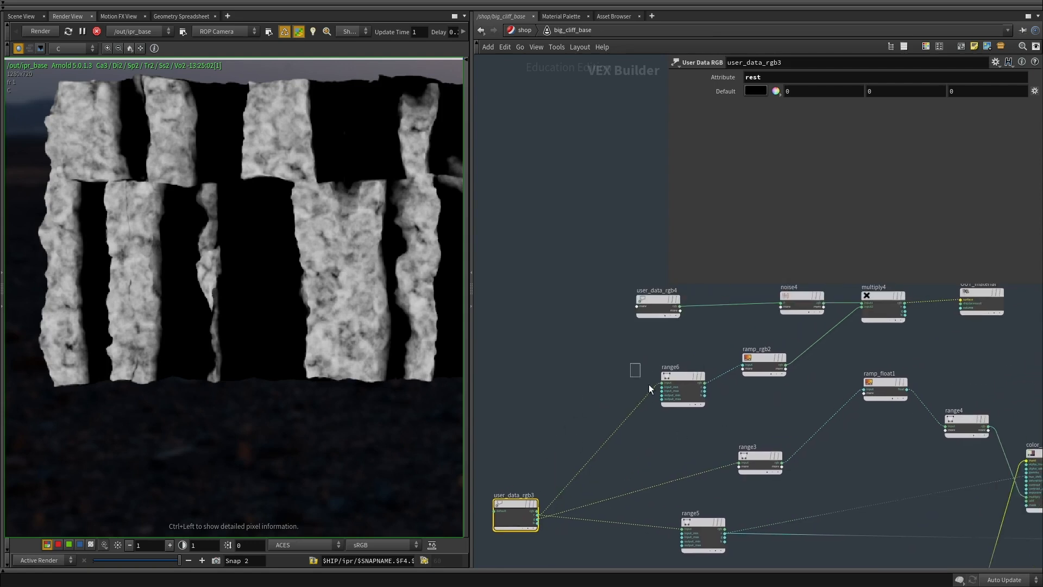
drag(637, 373, 673, 401)
middle_drag(593, 450, 646, 415)
drag(576, 451, 568, 474)
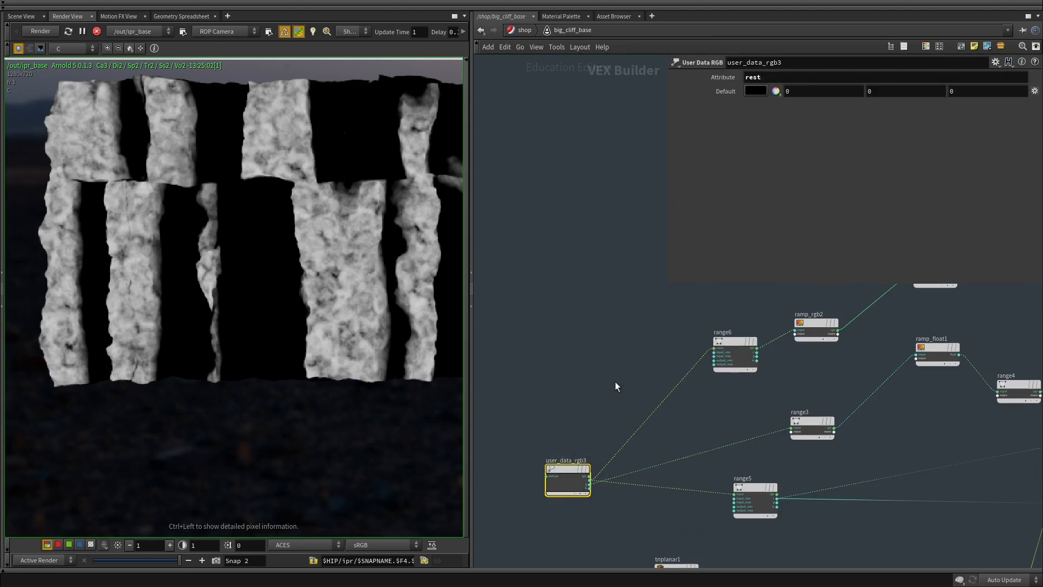
middle_drag(780, 375, 702, 443)
scroll(220, 197, up, 2)
scroll(218, 193, up, 2)
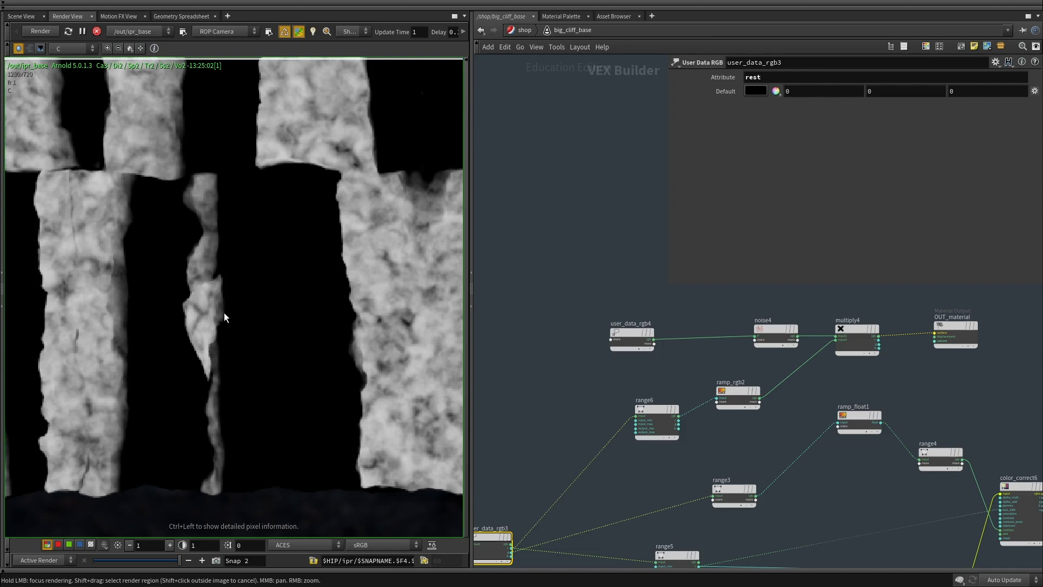
middle_drag(705, 370, 709, 379)
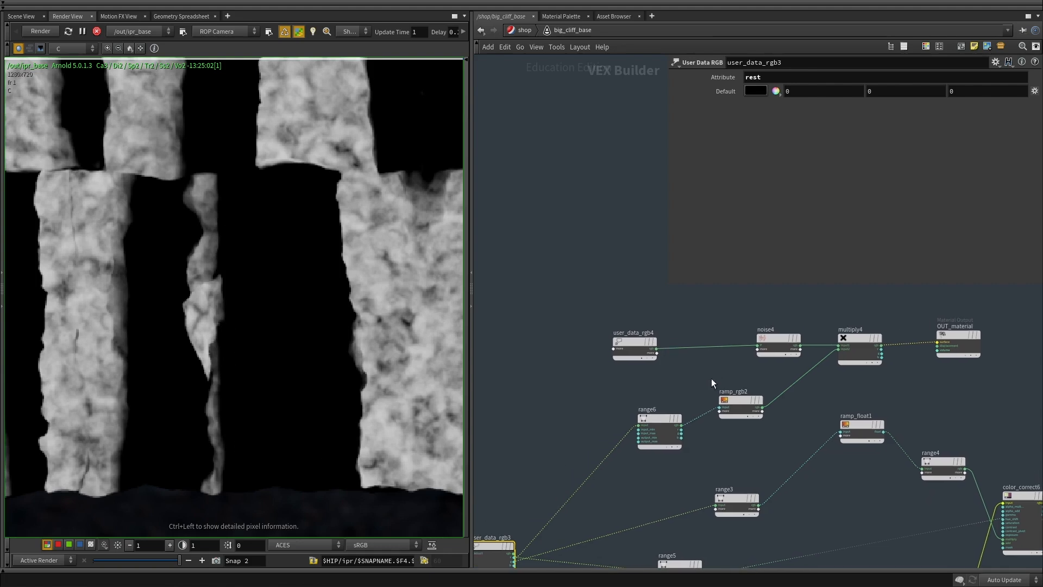
Move user_data_rgb4 and noise4 together up, away from the range6 and ramp_rgb2 branch.
drag(578, 309, 793, 351)
drag(778, 336, 771, 304)
middle_drag(589, 383, 694, 306)
middle_drag(646, 340, 673, 383)
Add an Add node and place it in front of range6.
click(650, 349)
key(Tab)
text(add)
key(Return)
click(674, 332)
drag(666, 322, 637, 328)
middle_drag(698, 302, 633, 444)
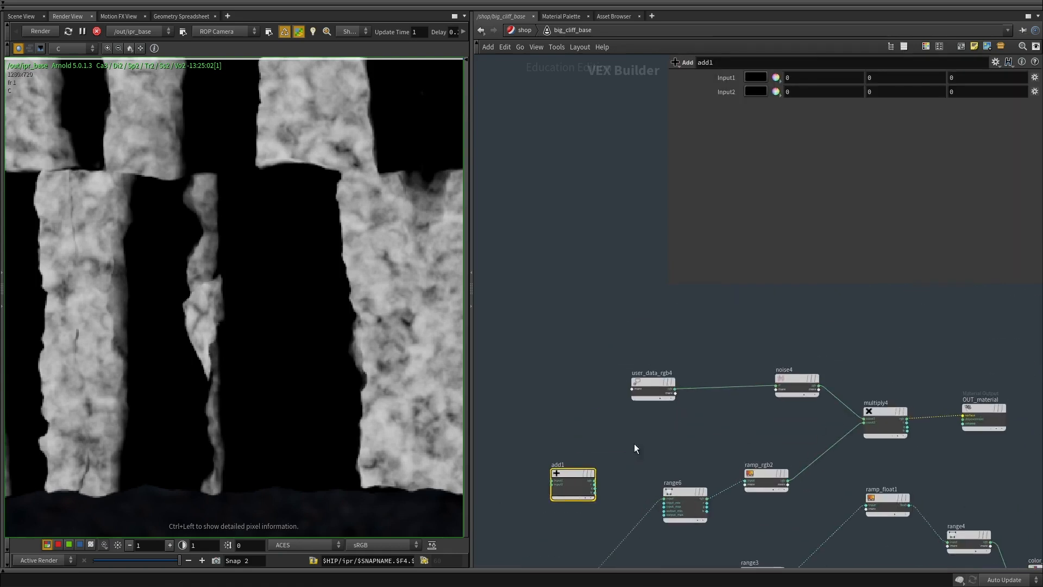
Move user_data_rgb4 and noise4 away from multiply4 so they sit ahead of add1.
click(653, 383)
key(ctrl+c)
middle_drag(608, 325, 666, 344)
drag(753, 335, 594, 326)
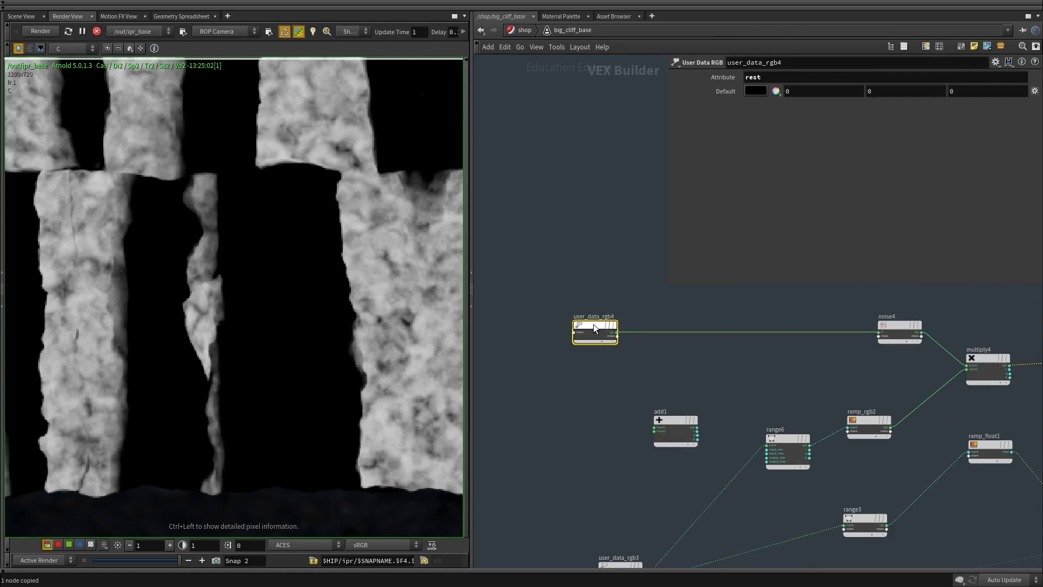
drag(907, 324, 676, 319)
drag(546, 284, 568, 318)
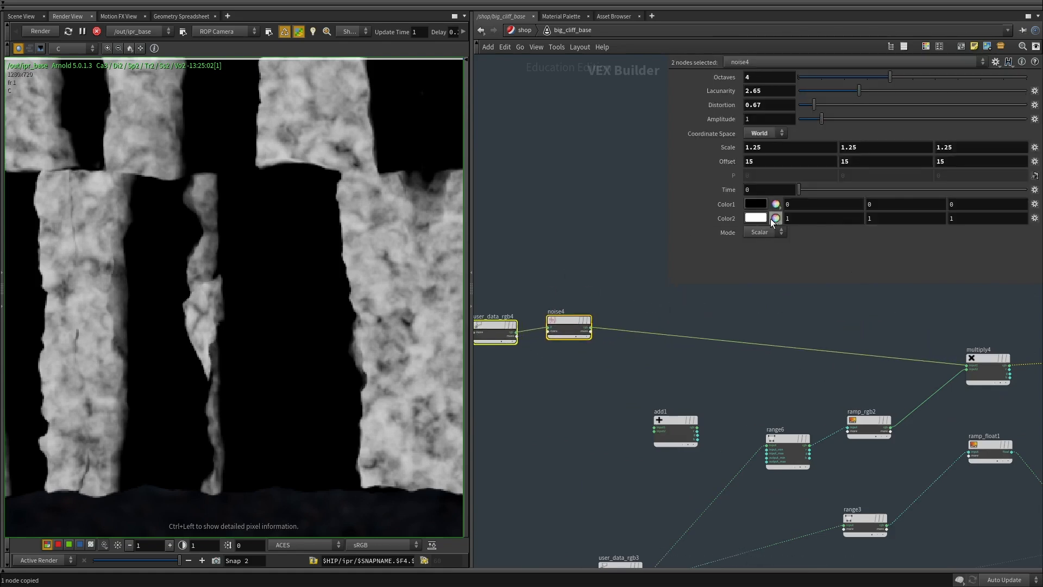
Set noise4's Mode to Vector and connect its output to add1's first input.
click(756, 253)
click(604, 345)
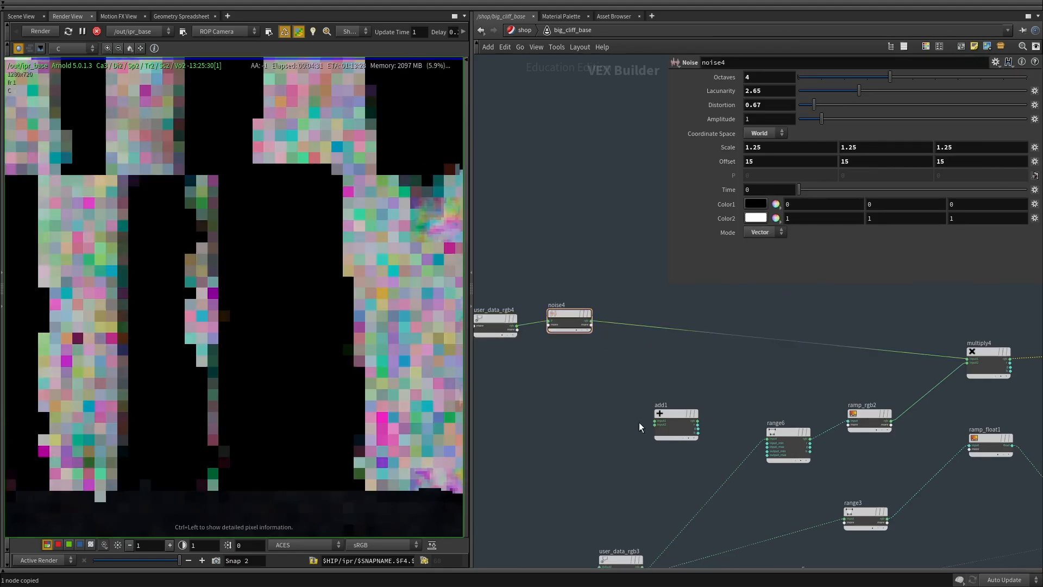
click(655, 421)
click(591, 321)
Connect user_data_rgb3's rest output to add1's second input.
middle_drag(607, 411, 624, 314)
scroll(658, 333, up, 3)
click(676, 323)
click(658, 527)
middle_drag(742, 436, 707, 540)
scroll(614, 411, down, 3)
middle_drag(605, 486, 630, 418)
drag(628, 444, 602, 521)
middle_drag(641, 393, 603, 359)
middle_drag(628, 412, 566, 460)
middle_drag(649, 340, 654, 345)
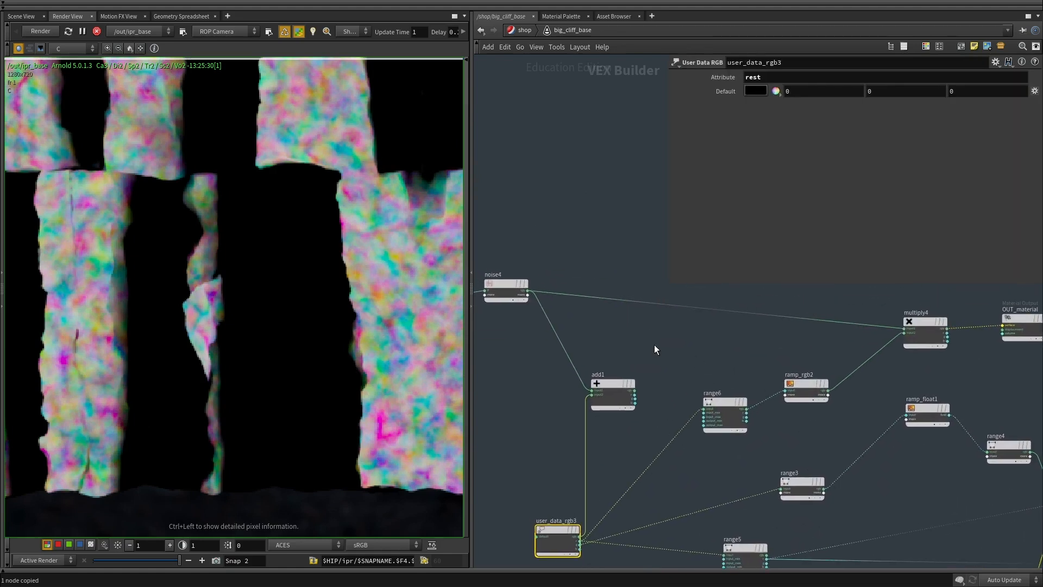
scroll(654, 345, up, 2)
middle_drag(653, 380, 636, 398)
click(614, 431)
scroll(666, 376, down, 3)
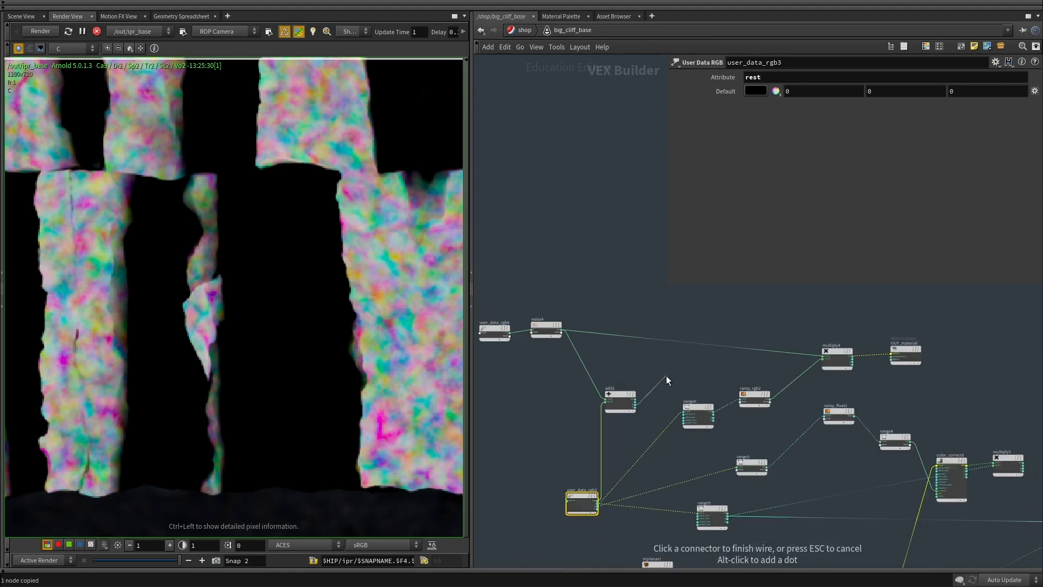
key(Escape)
Connect add1's output to OUT_material's surface input to preview the distorted rest position in the render.
scroll(647, 420, up, 4)
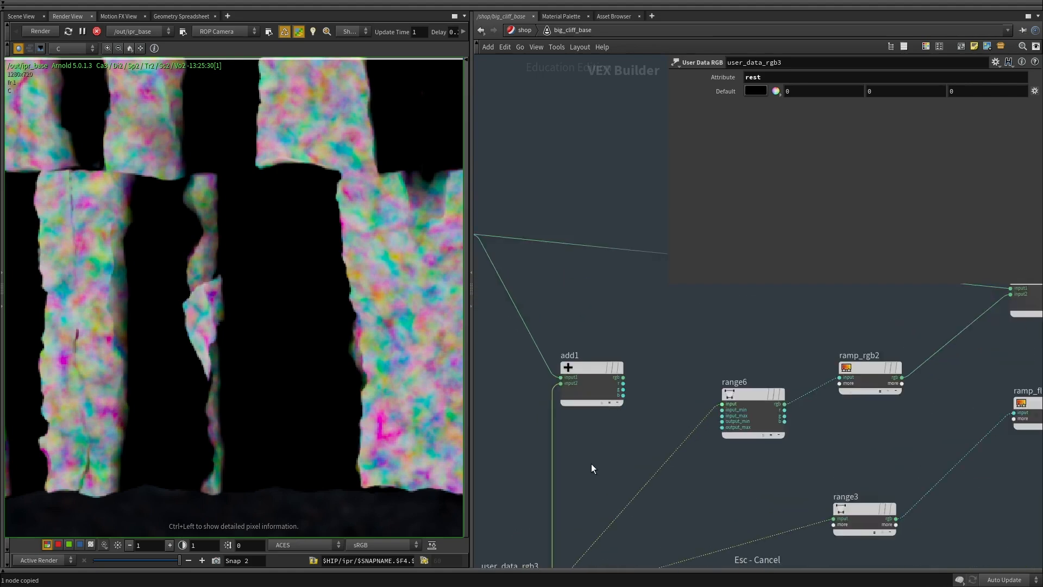
middle_drag(590, 467, 627, 280)
middle_drag(611, 423, 525, 584)
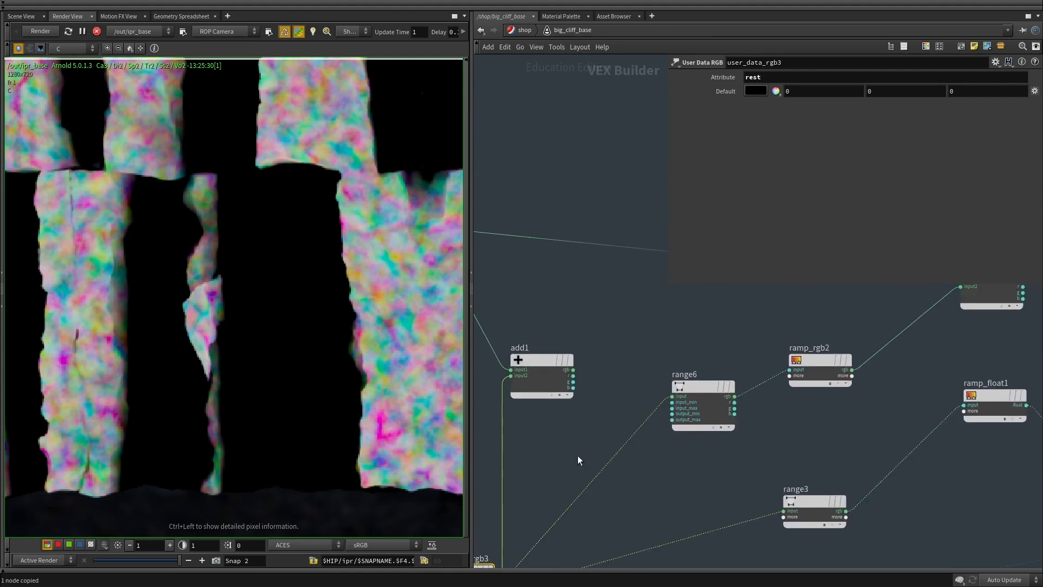
click(574, 370)
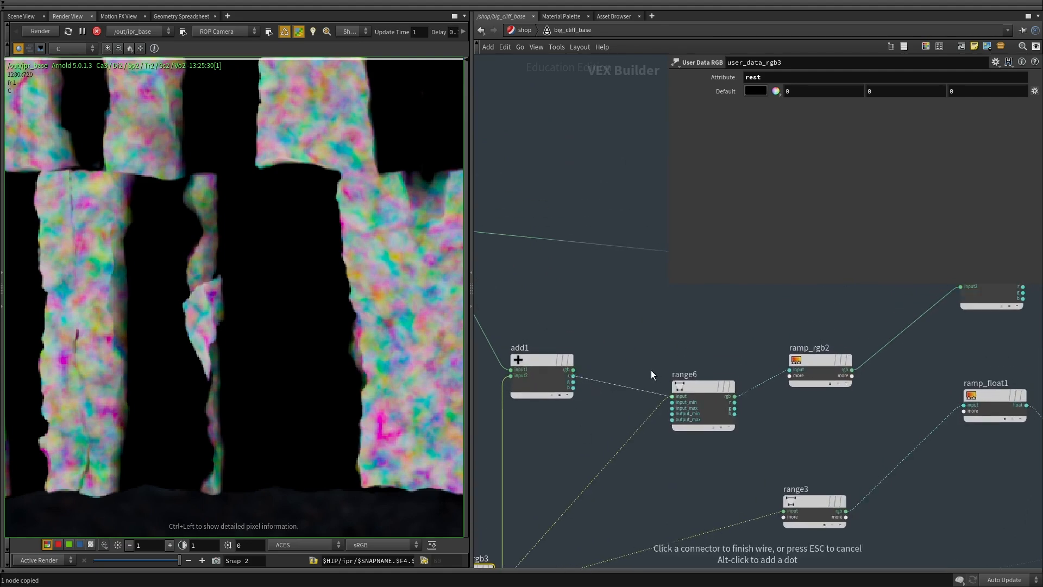
scroll(653, 373, down, 6)
scroll(799, 356, up, 6)
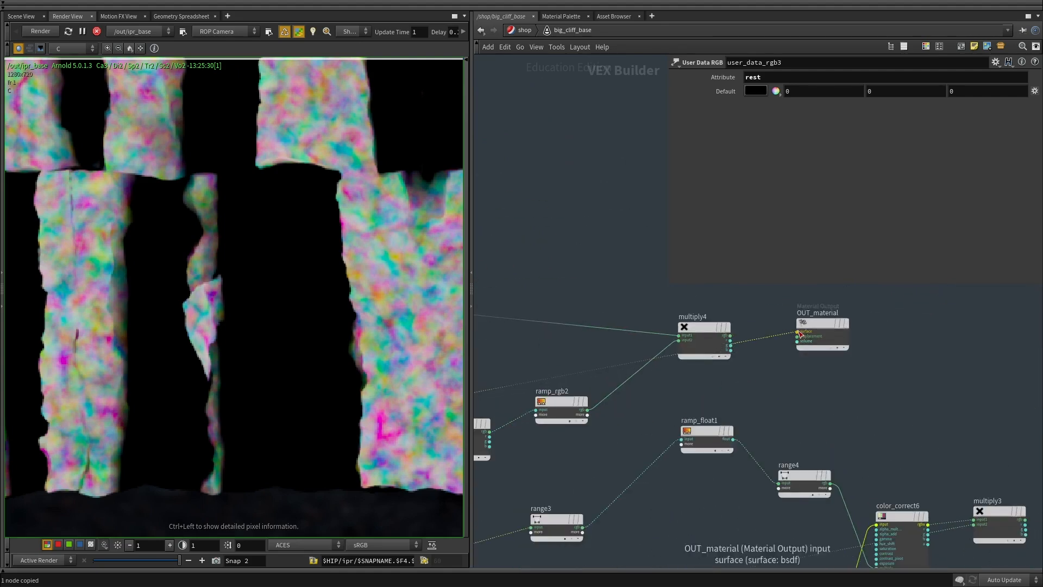
click(798, 342)
scroll(632, 326, down, 2)
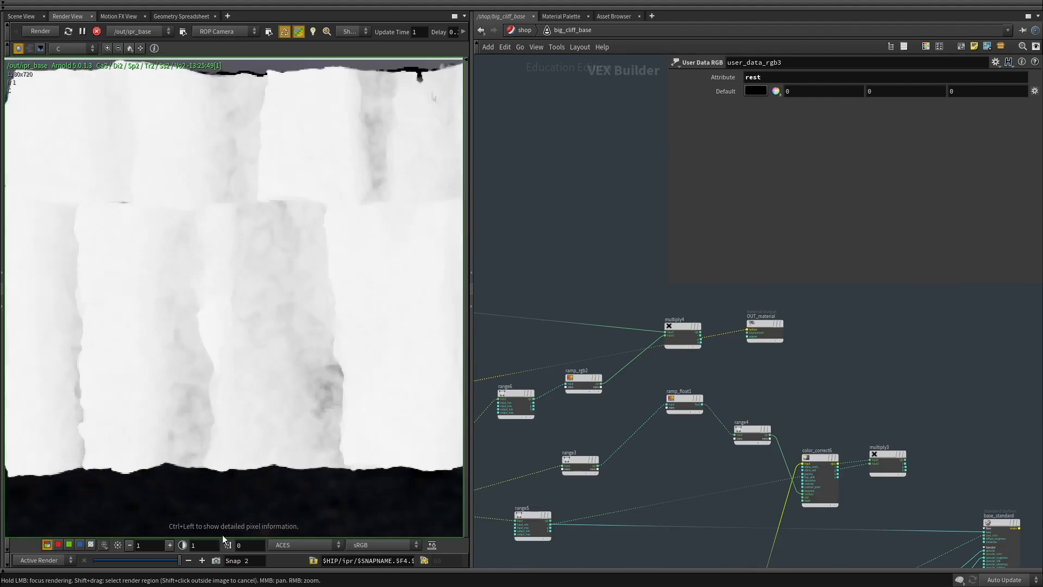
Lower the render view's brightness to 0.25.
click(129, 545)
click(129, 544)
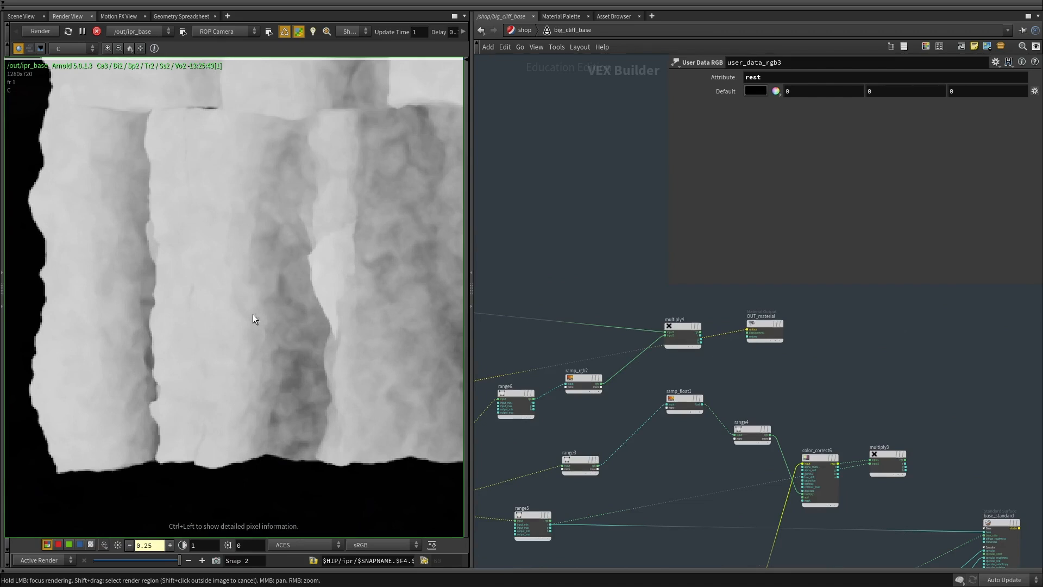
middle_drag(276, 312, 184, 350)
scroll(190, 350, down, 1)
Open noise4's parameters and raise its Amplitude to 2.7.
middle_drag(566, 345, 875, 326)
scroll(731, 341, up, 3)
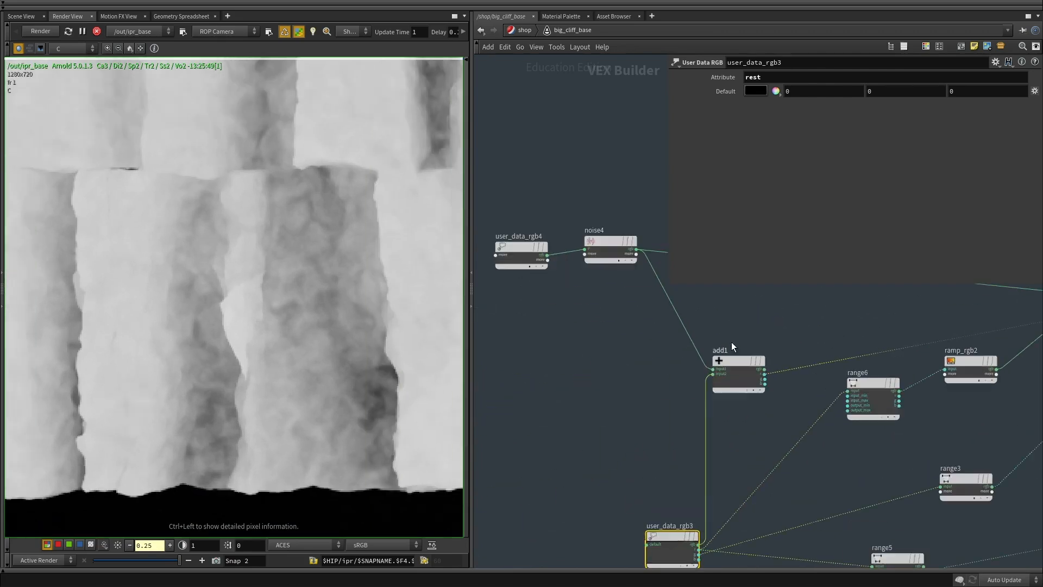
middle_drag(731, 341, 721, 309)
drag(648, 421, 653, 553)
middle_drag(605, 341, 584, 412)
drag(584, 402, 576, 217)
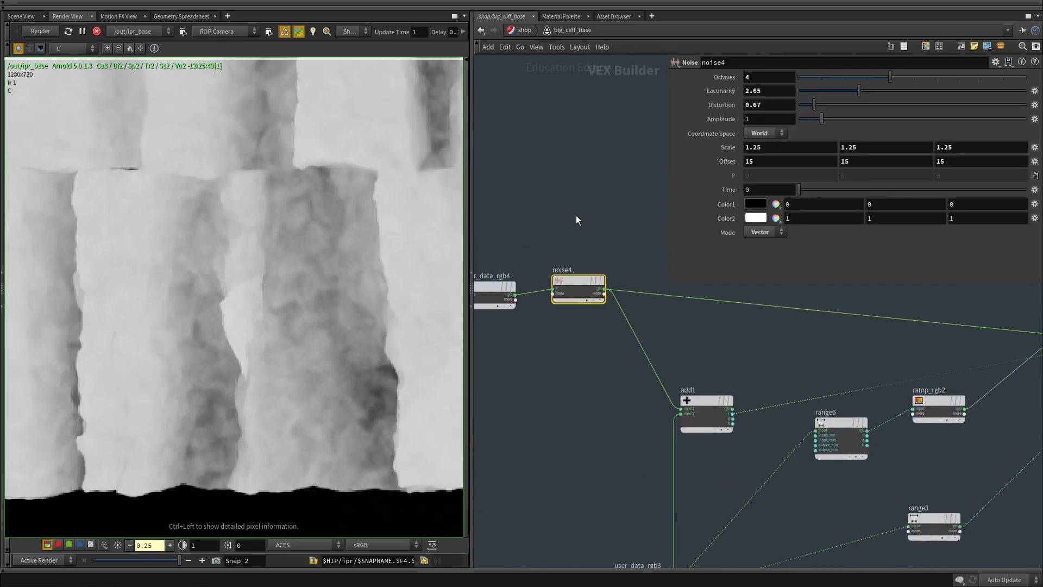
middle_drag(576, 219, 585, 226)
drag(821, 118, 859, 119)
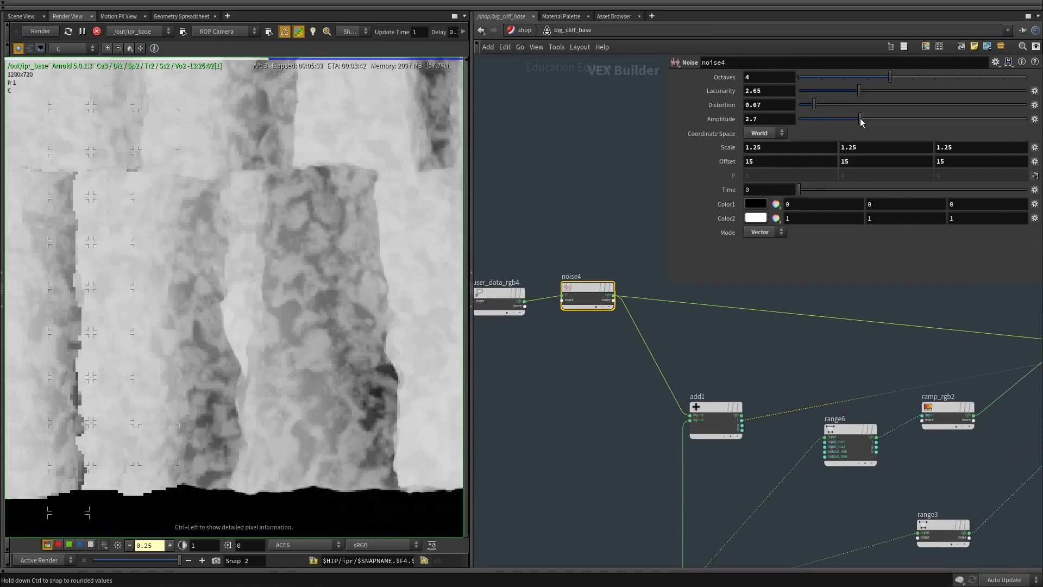
Set noise4's Scale to 5 on all three axes.
middle_drag(712, 149, 761, 132)
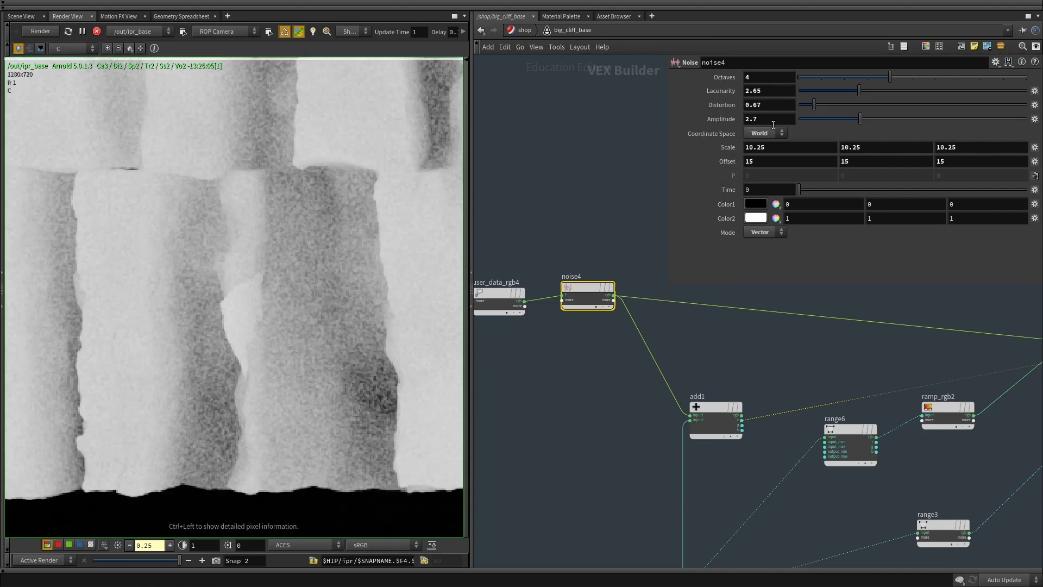
drag(774, 147, 601, 135)
text(5)
key(Tab)
text(5)
key(Tab)
text(5)
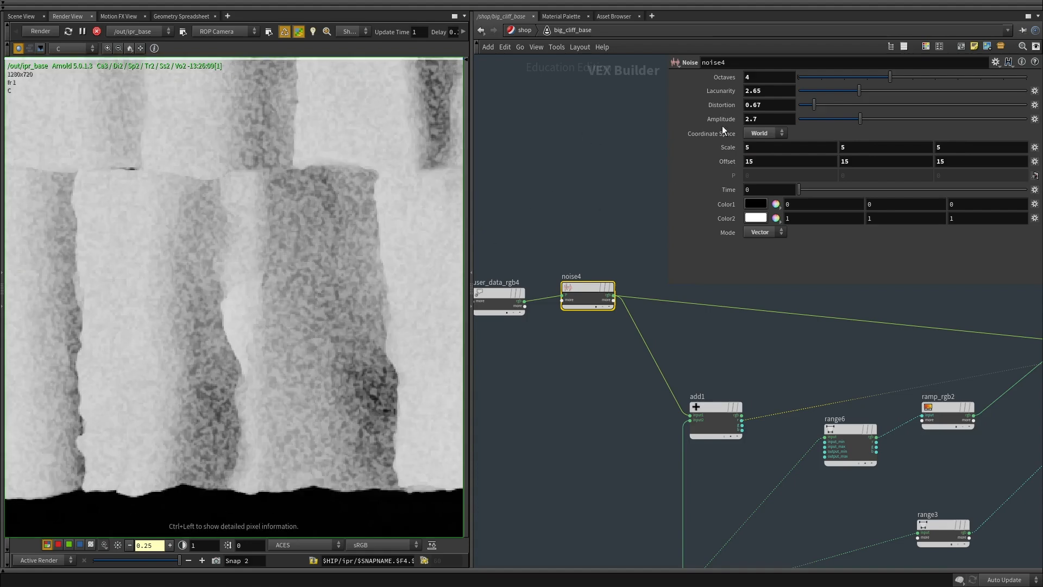
Set noise4's Amplitude to 1.
double_click(780, 120)
text(1)
key(Return)
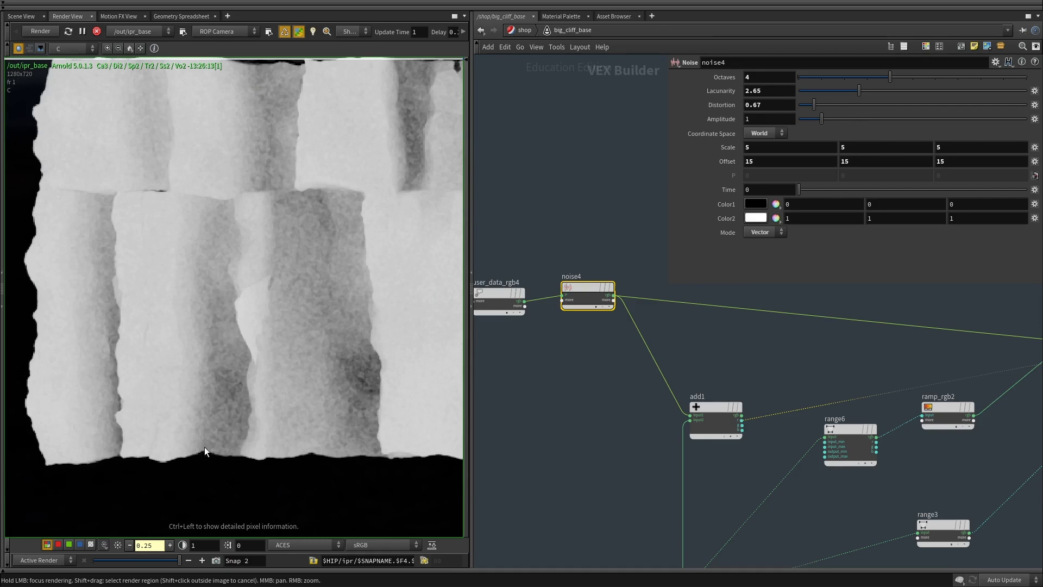
Restore the render view's brightness to 1 and frame the cliff.
scroll(270, 365, down, 3)
middle_drag(268, 343, 116, 326)
middle_drag(598, 432, 586, 358)
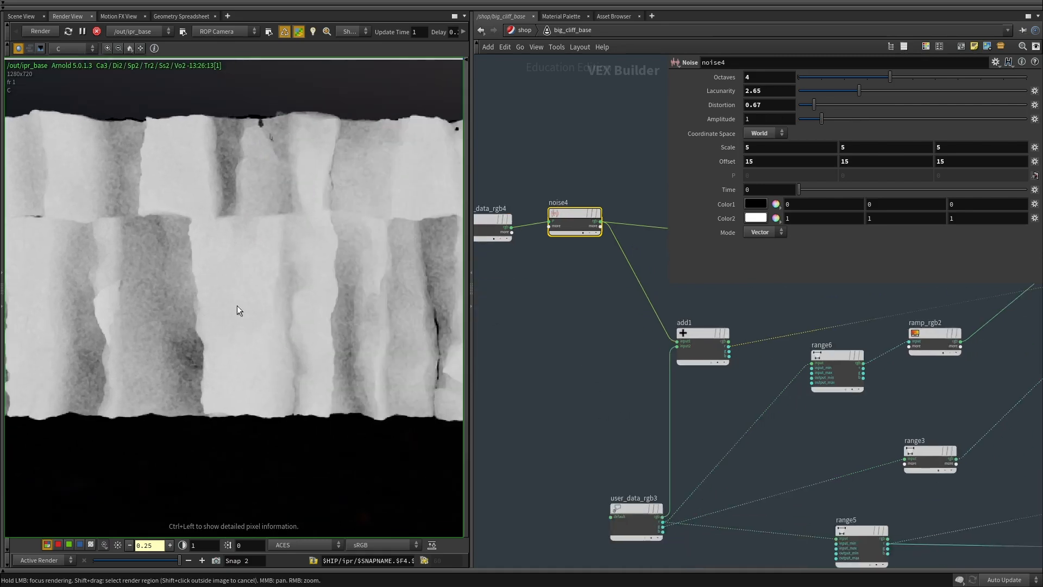
click(119, 546)
middle_drag(191, 270, 248, 273)
scroll(636, 387, down, 1)
Connect add1's output to range6's input in place of the plain rest data.
middle_drag(634, 388, 540, 434)
middle_drag(646, 337, 527, 332)
scroll(595, 389, up, 1)
middle_drag(548, 417, 772, 402)
scroll(803, 397, up, 2)
drag(778, 397, 658, 372)
scroll(742, 460, down, 1)
Connect ramp_rgb2's output to OUT_material's surface input and inspect the noise-broken mask in the render.
middle_drag(741, 460, 580, 448)
middle_drag(864, 375, 677, 517)
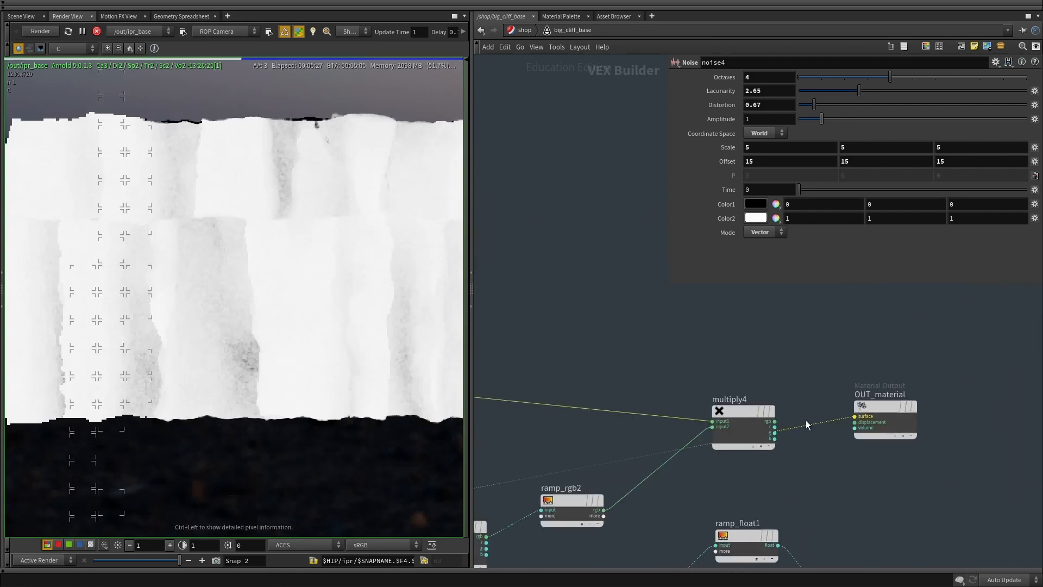
click(854, 416)
scroll(828, 431, down, 2)
scroll(728, 488, up, 3)
click(634, 483)
middle_drag(695, 493, 757, 435)
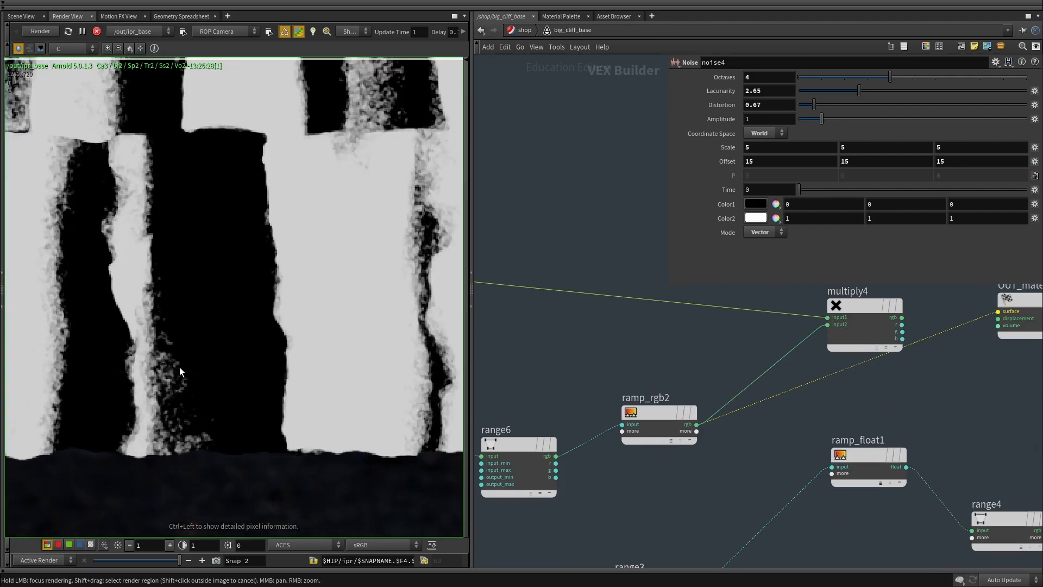
middle_drag(179, 366, 318, 386)
middle_drag(585, 500, 630, 460)
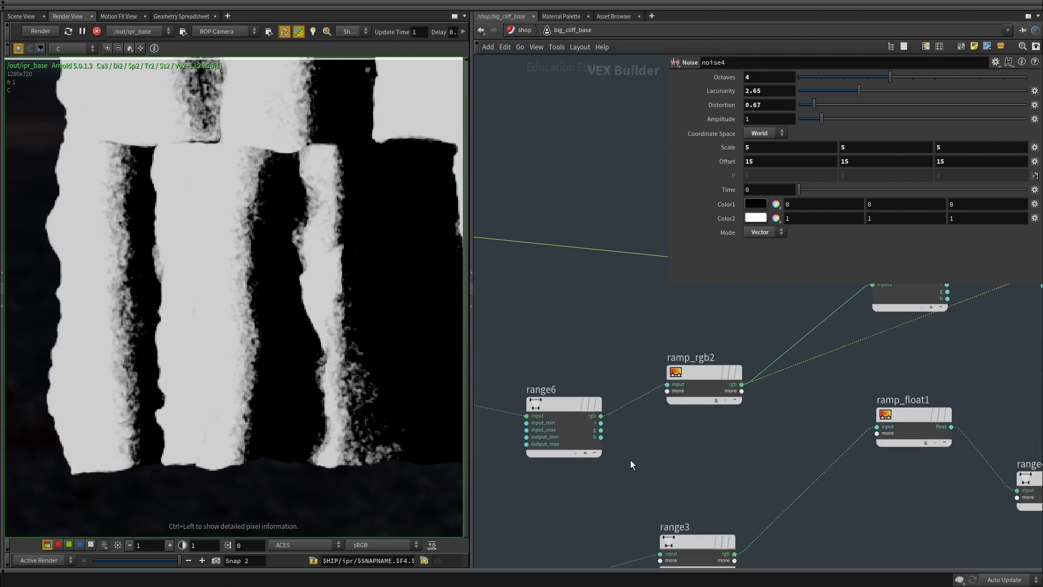
Select ramp_rgb2 and examine its ramp settings.
drag(590, 492, 559, 358)
drag(712, 425, 642, 312)
scroll(643, 312, down, 1)
scroll(643, 312, down, 1)
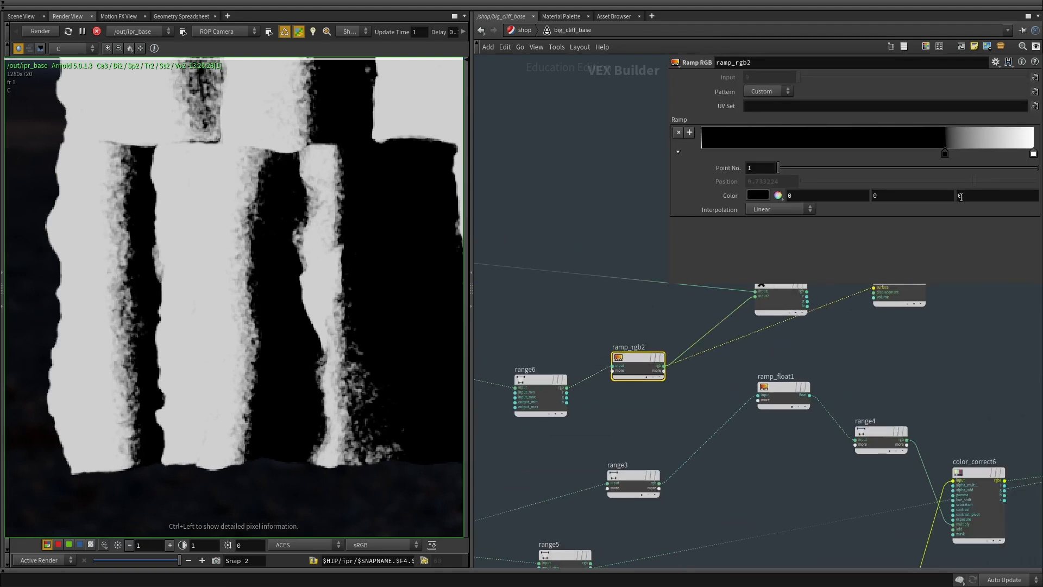
drag(238, 308, 234, 365)
scroll(679, 380, down, 3)
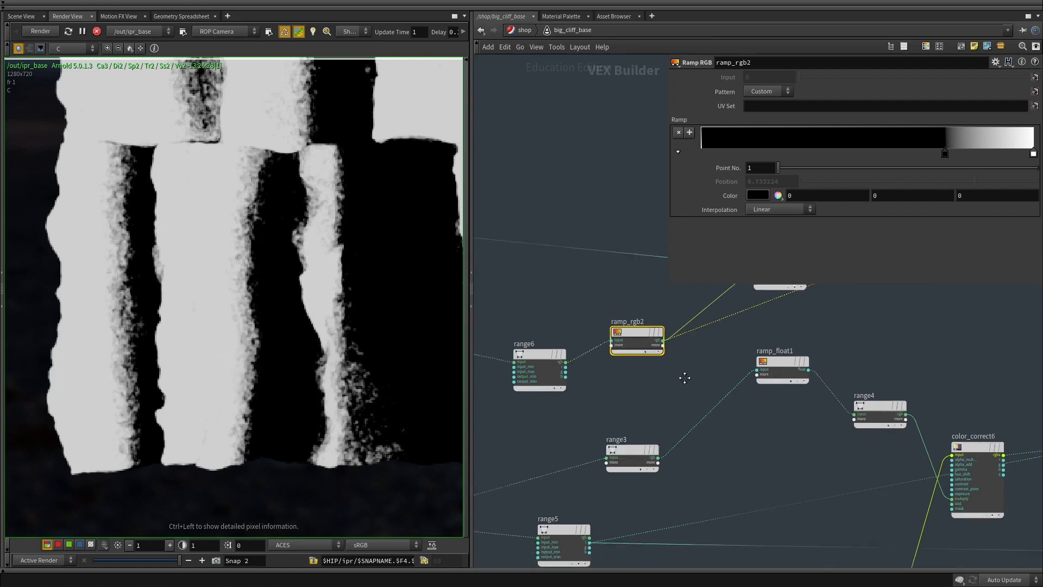
Cut the multiply4 node out of the network.
drag(645, 297, 708, 328)
key(ctrl+x)
middle_drag(659, 403, 614, 348)
scroll(614, 349, down, 2)
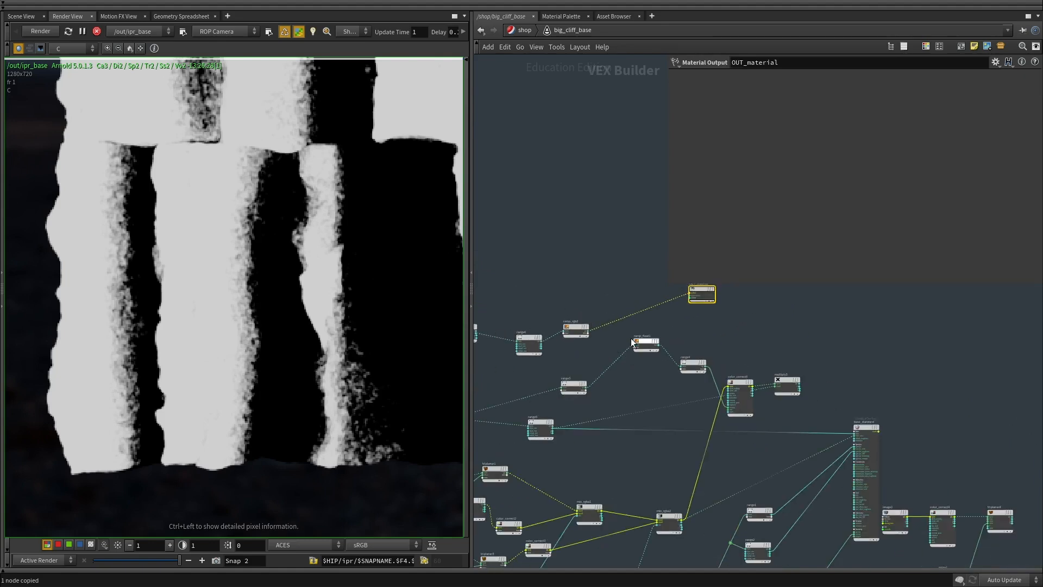
Add an Add node on the wire between ramp_rgb2 and OUT_material.
scroll(628, 337, up, 3)
key(Tab)
text(add)
click(702, 319)
click(646, 304)
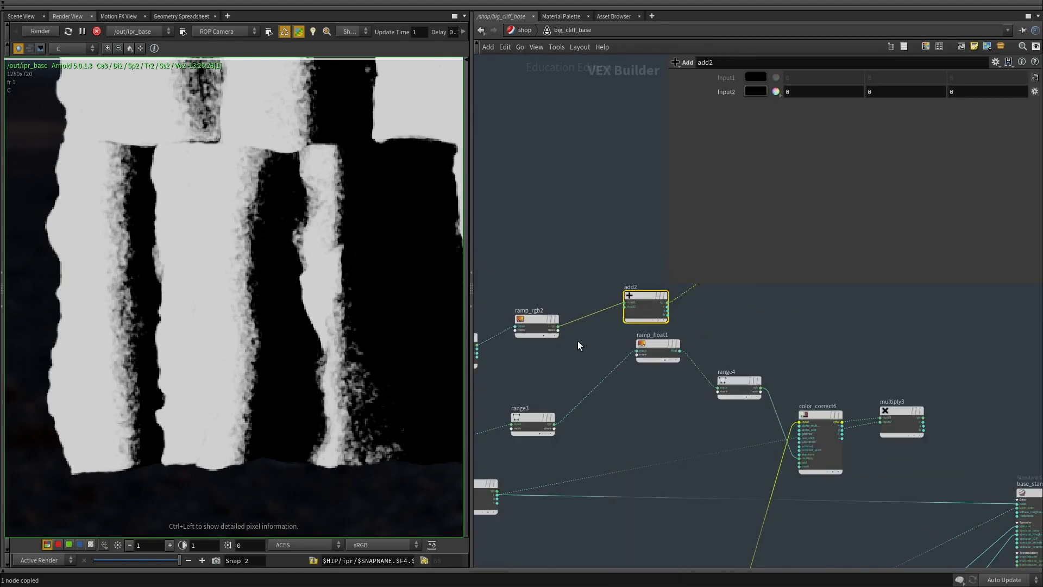
Move add2 down in front of base_standard, inserting it on the wire coming from range1.
middle_drag(579, 343, 572, 305)
drag(654, 256, 655, 279)
drag(656, 378, 685, 518)
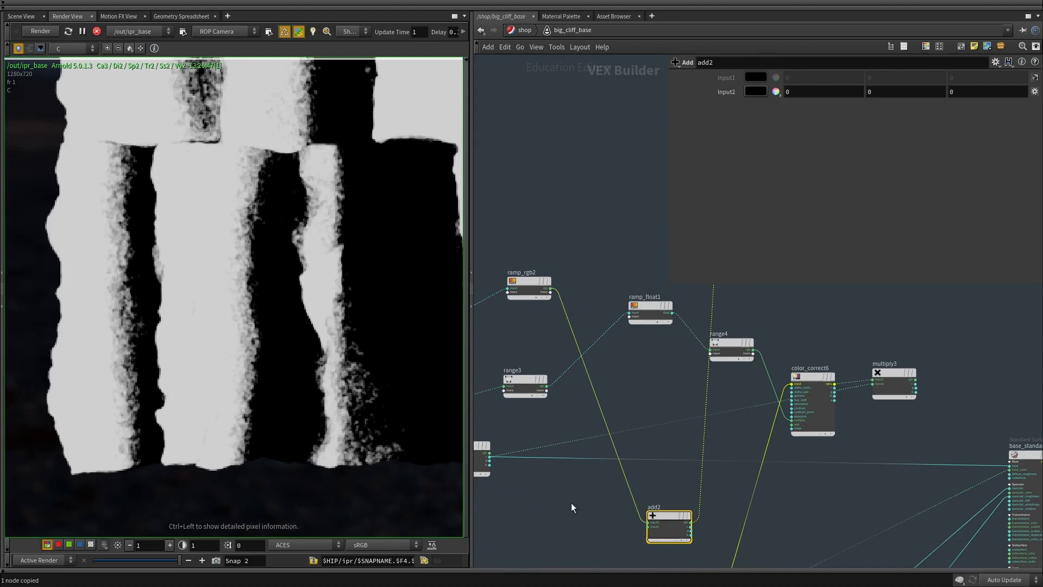
middle_drag(584, 502, 568, 372)
scroll(570, 375, down, 2)
scroll(815, 383, up, 2)
scroll(886, 352, up, 3)
scroll(863, 365, down, 2)
middle_drag(589, 476, 602, 455)
scroll(540, 467, down, 2)
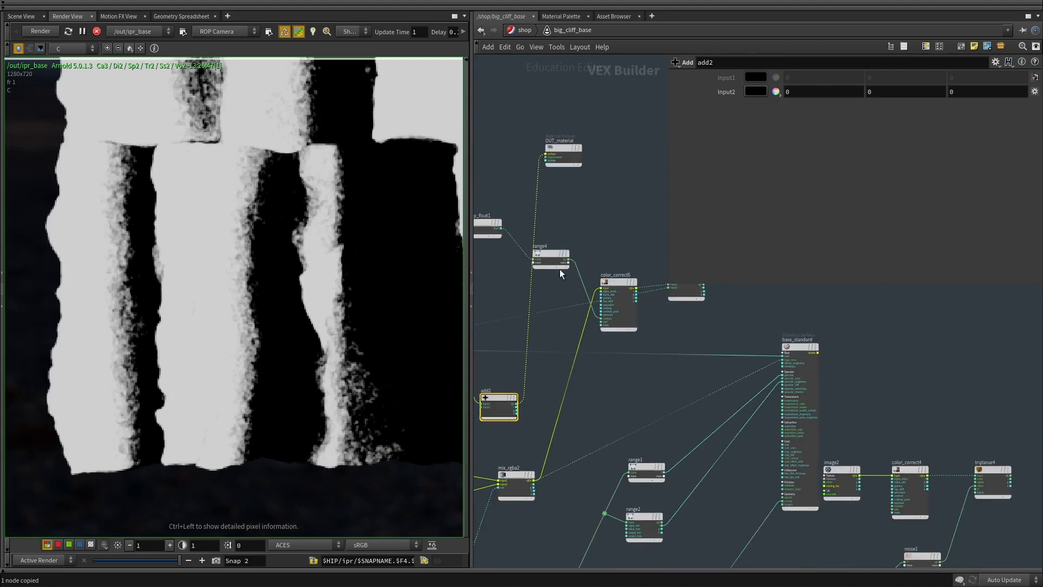
drag(495, 400, 711, 446)
Connect ramp_rgb2's output to add2's second input.
click(697, 454)
scroll(715, 456, down, 2)
middle_drag(560, 303, 609, 353)
scroll(652, 378, up, 2)
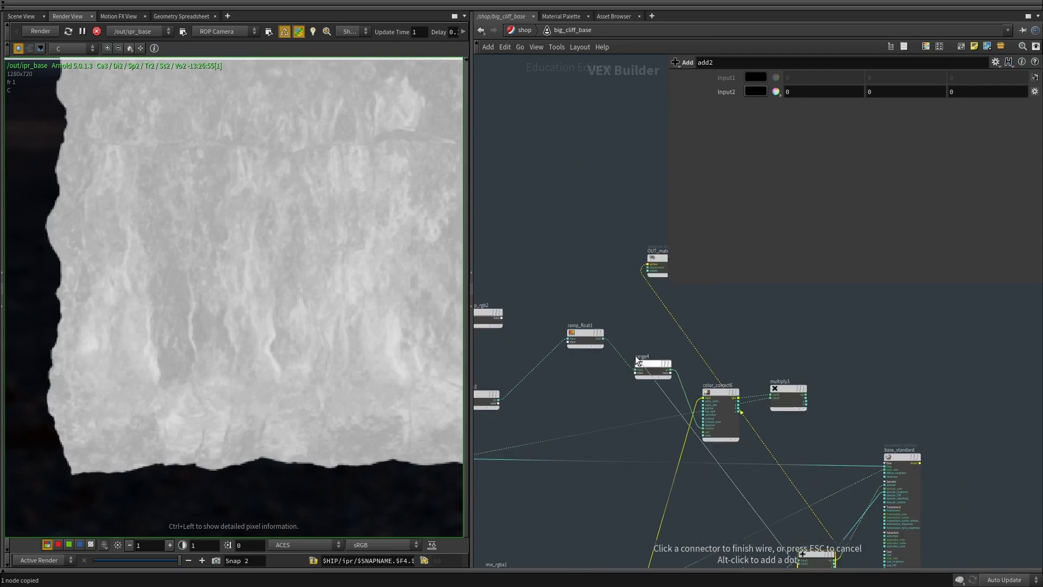
middle_drag(624, 327, 673, 318)
scroll(561, 327, up, 1)
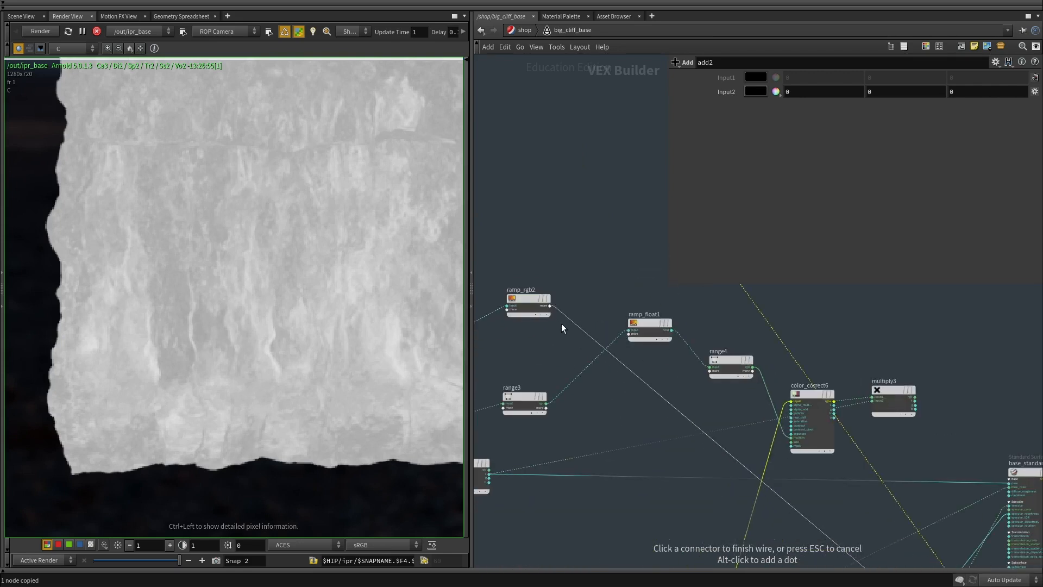
click(549, 311)
click(565, 331)
scroll(558, 364, down, 2)
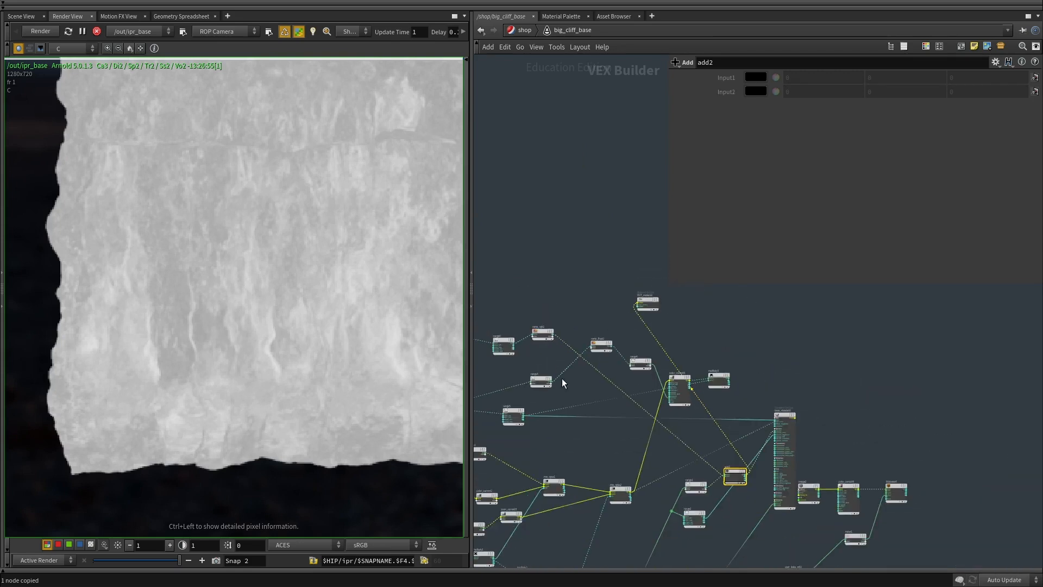
scroll(674, 451, up, 1)
scroll(726, 442, up, 2)
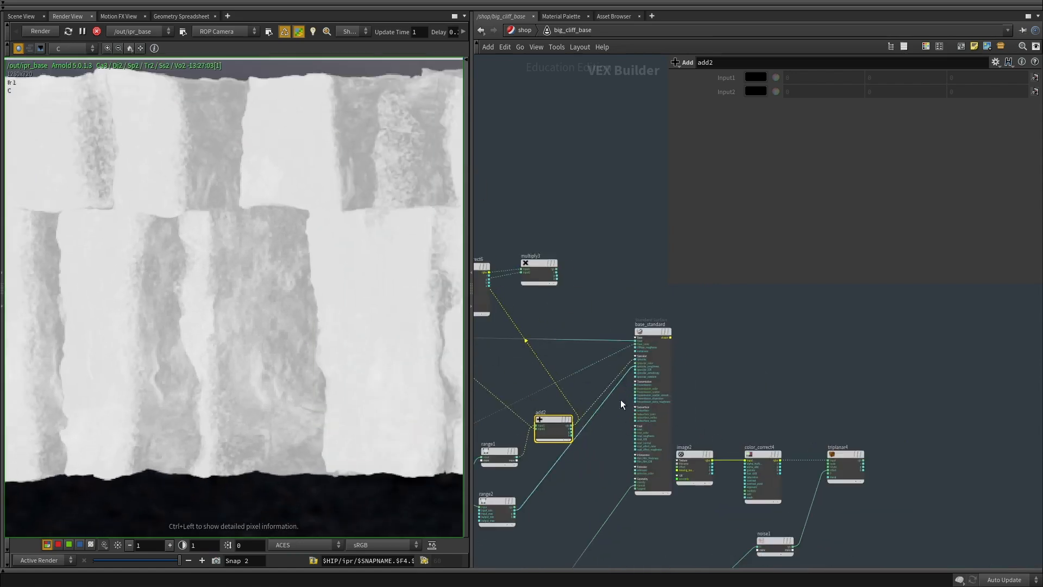
Move base_standard down and shift the group of nodes around image2, color_correct4, triplanar4 and noise1 away to make room.
drag(652, 338, 645, 435)
middle_drag(728, 395, 662, 301)
scroll(663, 300, down, 2)
drag(636, 320, 824, 490)
click(612, 473)
middle_drag(733, 383, 1004, 519)
middle_drag(773, 508, 749, 463)
scroll(749, 463, up, 2)
Reposition add2 so it sits between range1 and base_standard.
drag(748, 462, 750, 485)
drag(749, 413, 746, 448)
middle_drag(790, 430, 676, 486)
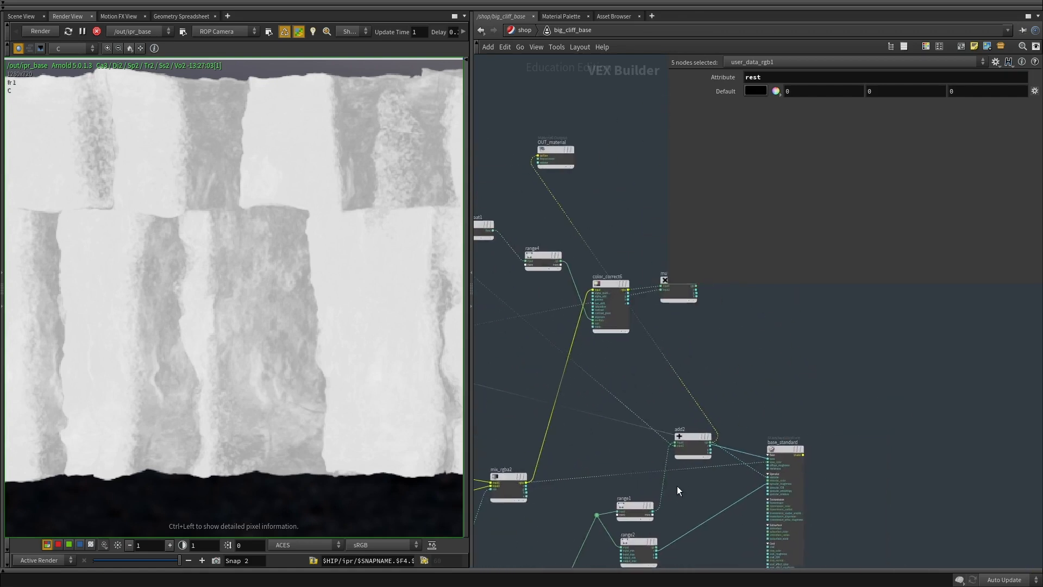
scroll(677, 486, down, 2)
drag(686, 448, 685, 487)
middle_drag(683, 487, 691, 502)
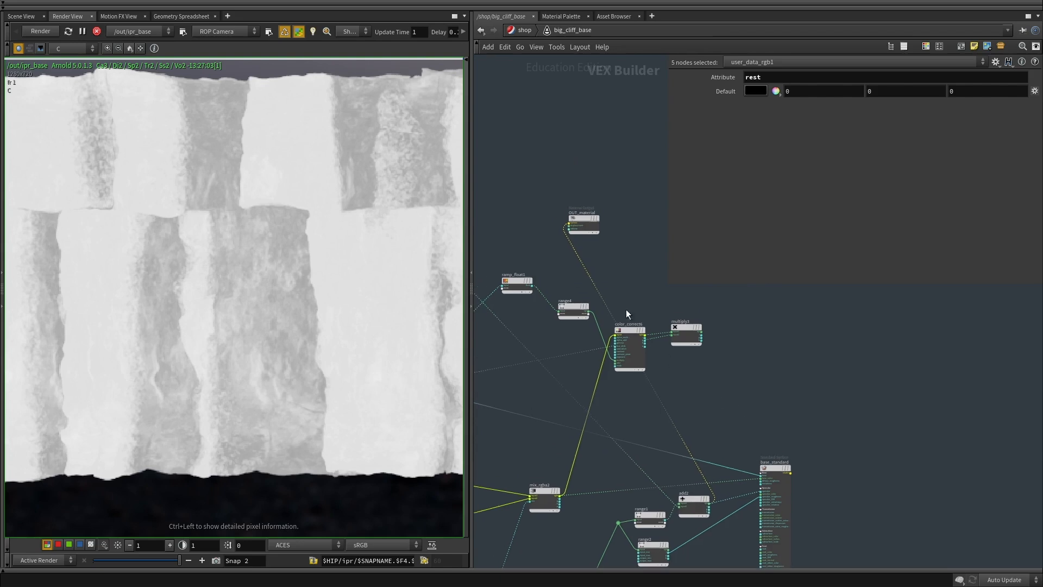
Move OUT_material beside base_standard and connect base_standard's shader output to its surface input.
drag(583, 221, 932, 428)
scroll(887, 465, up, 2)
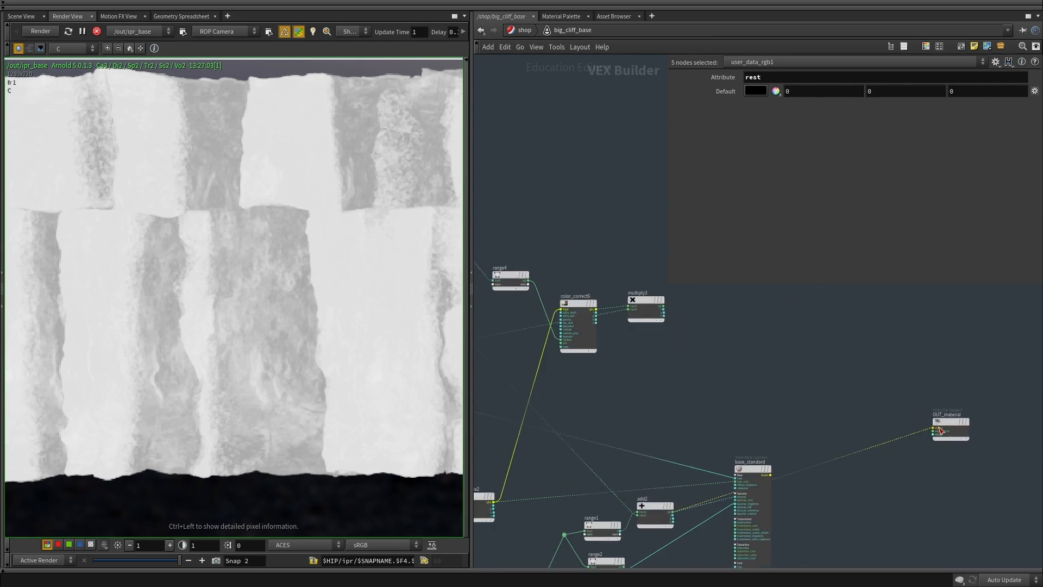
scroll(787, 485, down, 3)
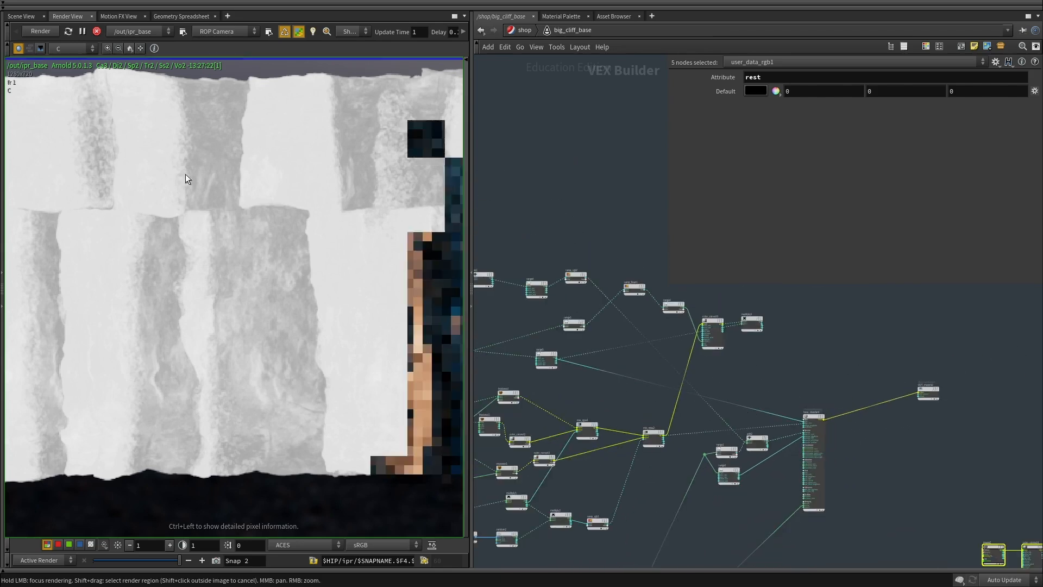
Examine the shaded cliff in the render, zooming in on the columns to judge the masked specular areas.
scroll(212, 425, down, 2)
middle_drag(213, 425, 145, 383)
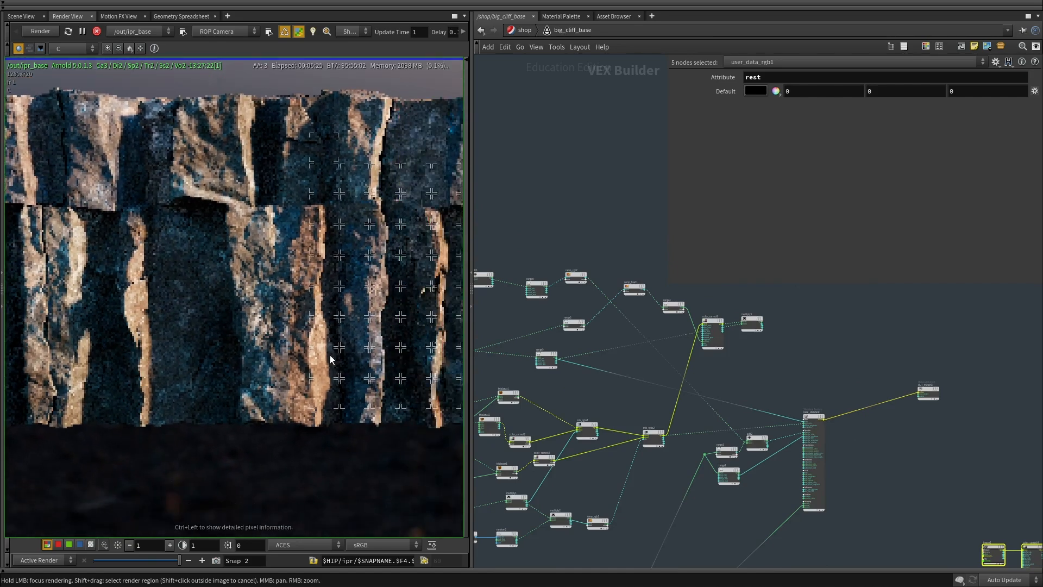
scroll(329, 357, up, 4)
scroll(329, 357, down, 2)
middle_drag(198, 341, 204, 344)
scroll(203, 345, down, 2)
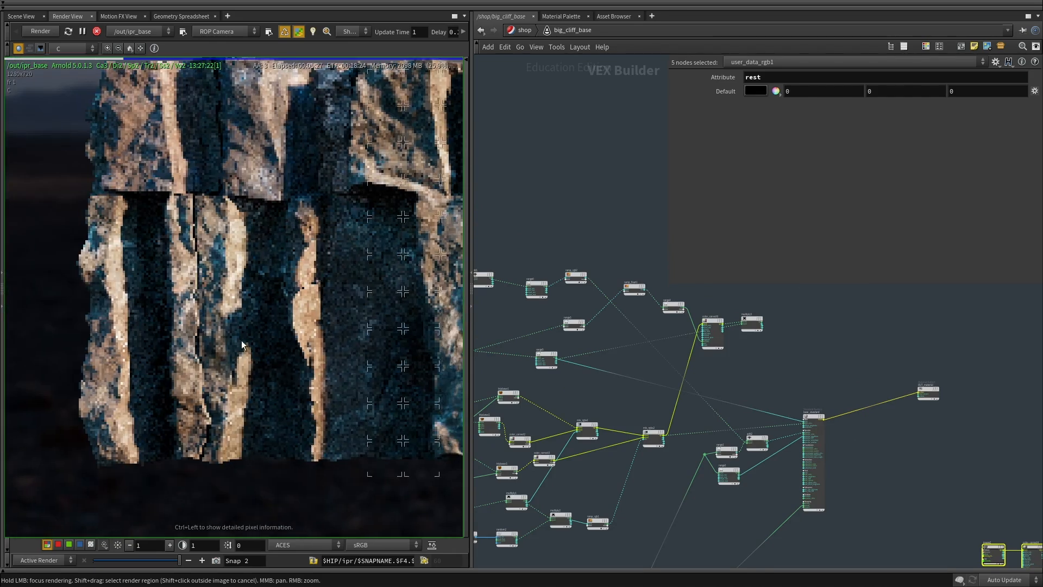
scroll(322, 282, up, 2)
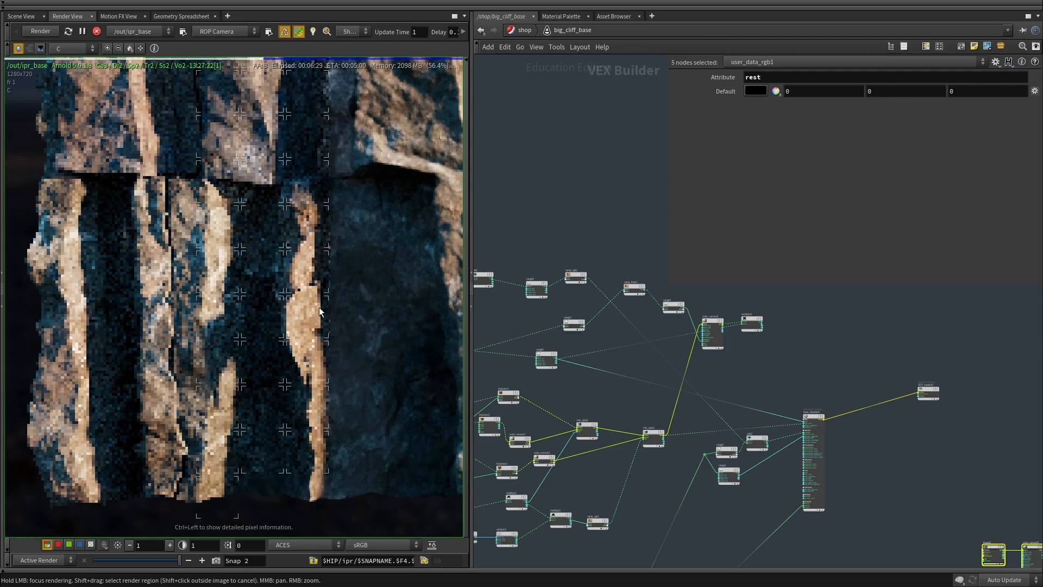
scroll(319, 307, down, 1)
scroll(159, 327, down, 3)
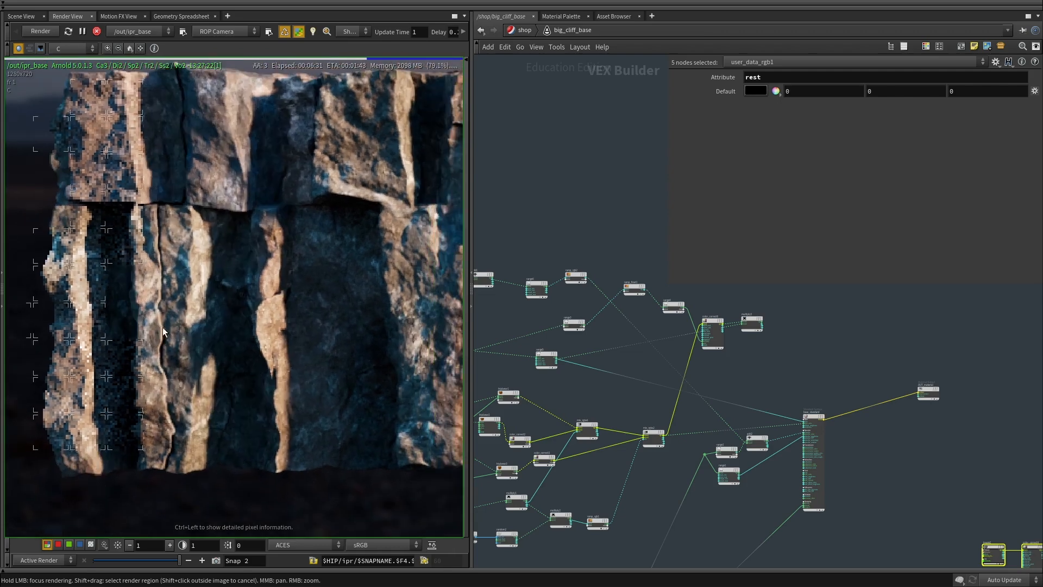
Examine the upper cliff blocks in the render and inspect the range settings of range6, the node feeding ramp_rgb2.
scroll(161, 288, up, 2)
middle_drag(342, 307, 119, 314)
middle_drag(283, 305, 188, 305)
scroll(612, 339, up, 2)
middle_drag(586, 305, 706, 404)
scroll(562, 404, up, 2)
click(566, 346)
click(682, 345)
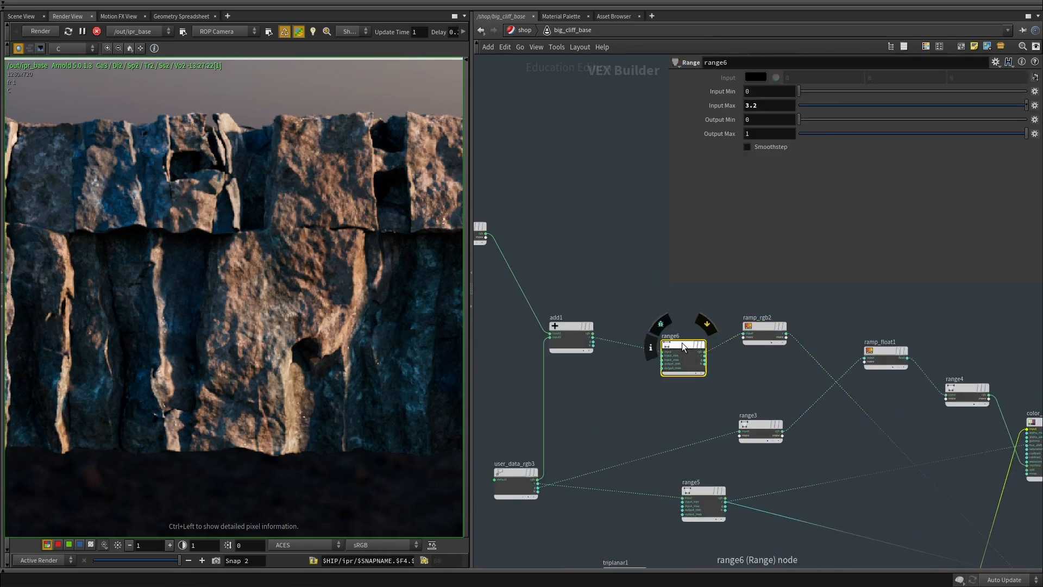
middle_drag(693, 376, 647, 381)
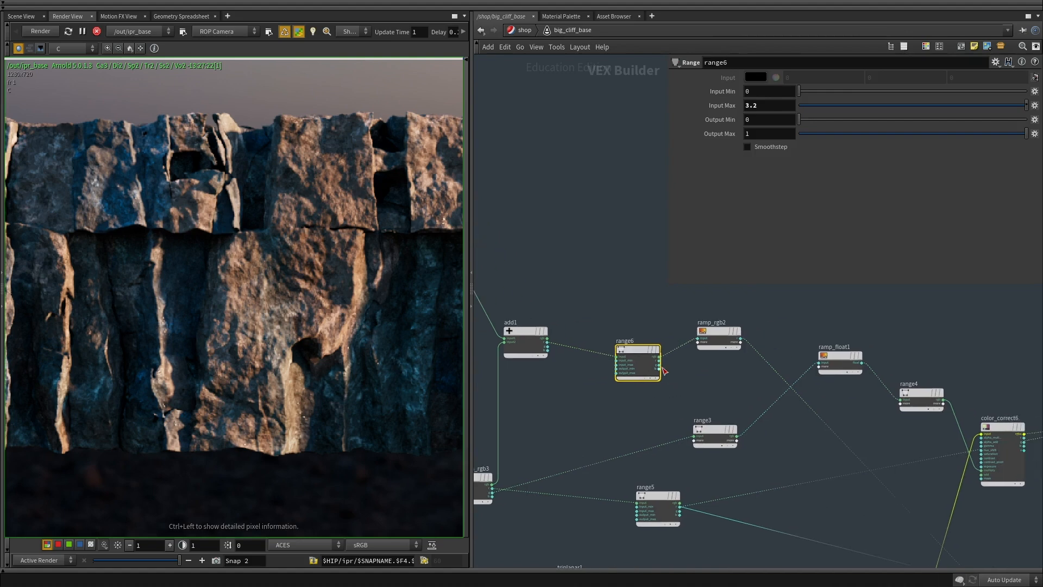
Insert a Multiply node on the connection leaving ramp_rgb2.
key(Tab)
text(mu)
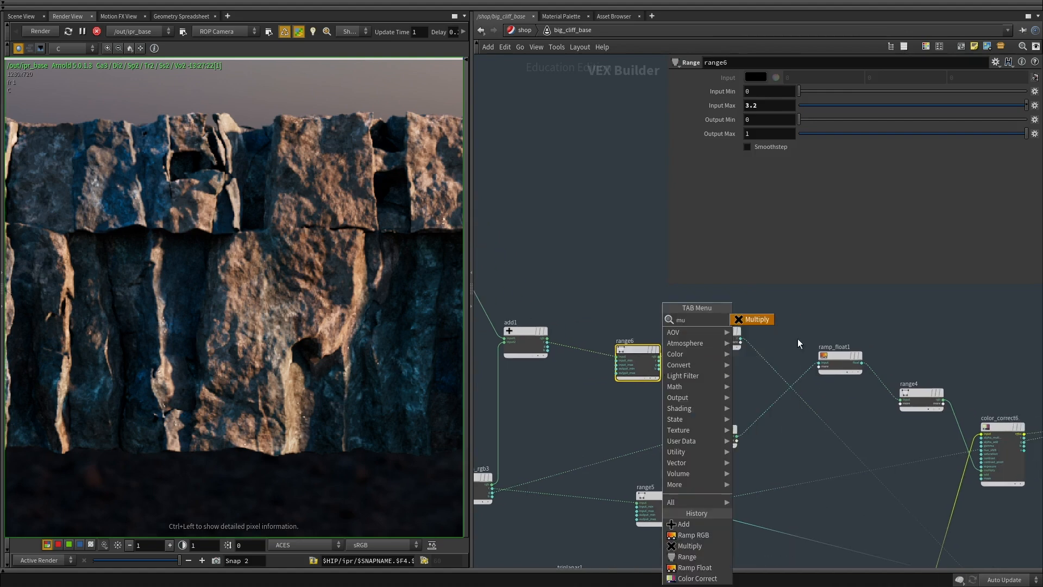
click(750, 318)
click(816, 440)
Set the first Input2 component of multiply4 to 3 and feed the downstream connection from its r output instead of rgb.
scroll(715, 431, up, 5)
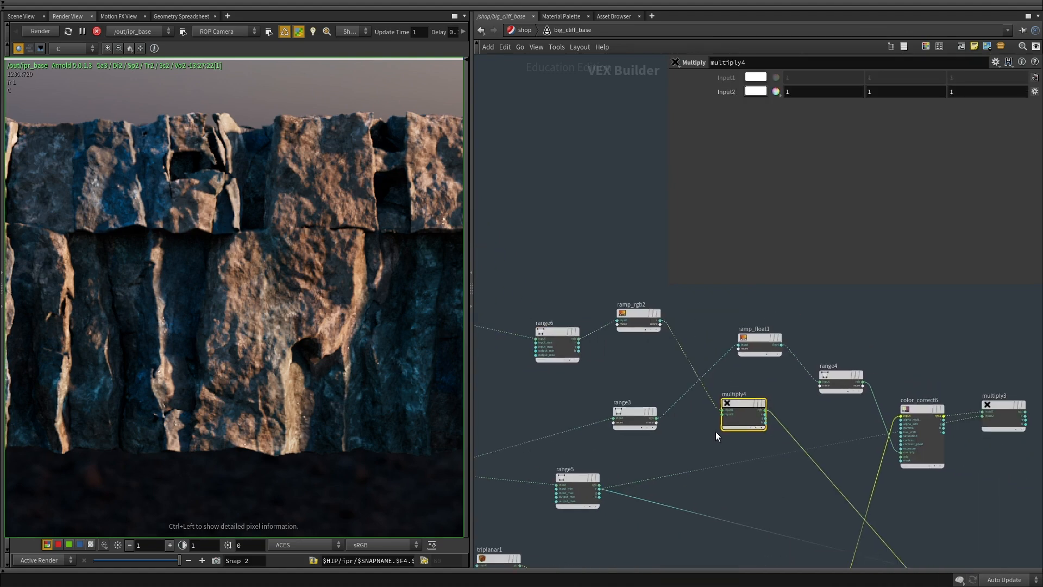
drag(795, 92, 711, 86)
text(3)
key(Return)
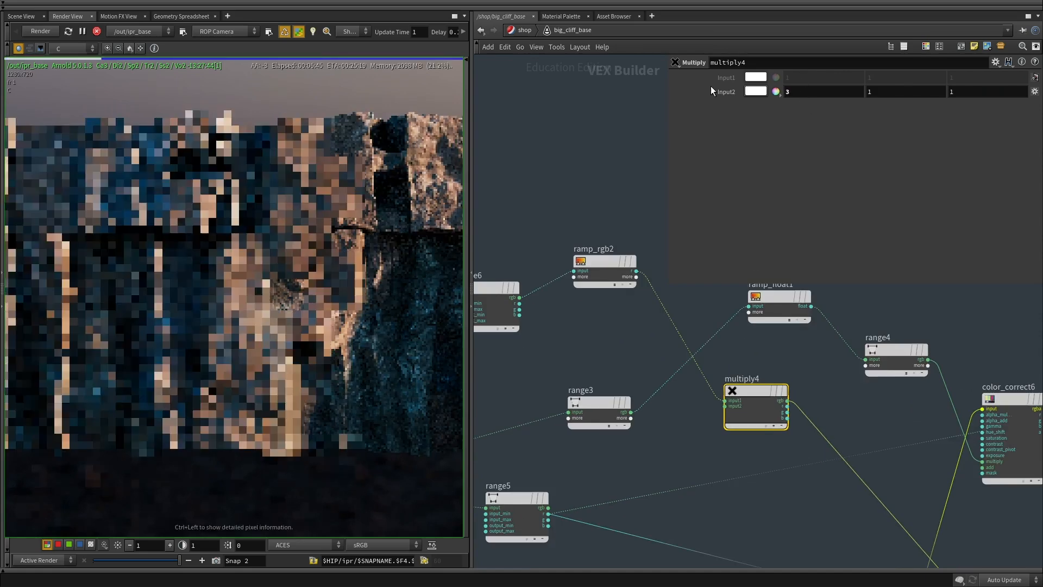
drag(800, 410, 787, 406)
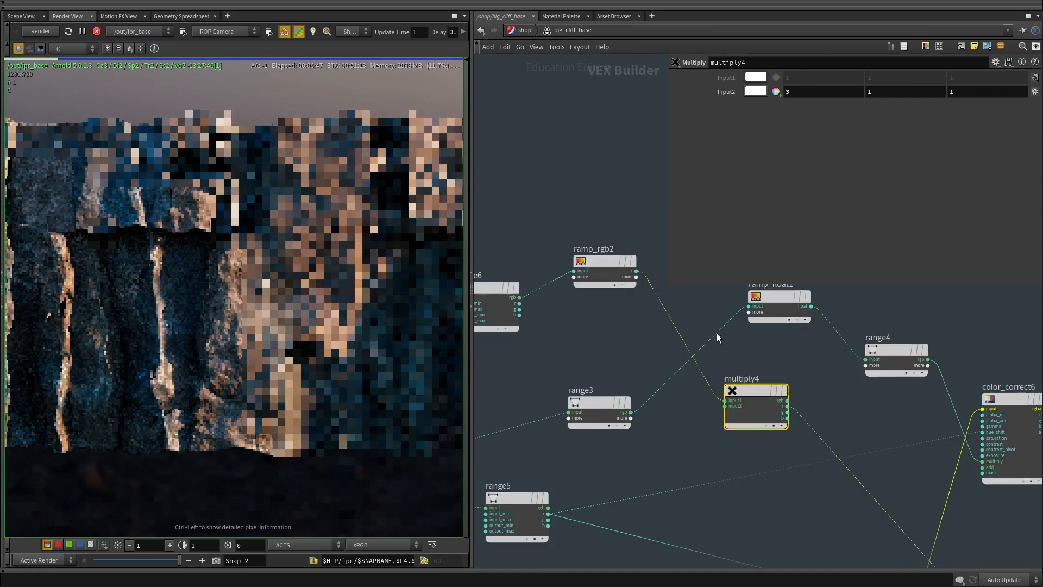
Inspect the lower cliff columns in the updated render to judge the effect of the multiplied ramp mask.
middle_drag(69, 334, 184, 312)
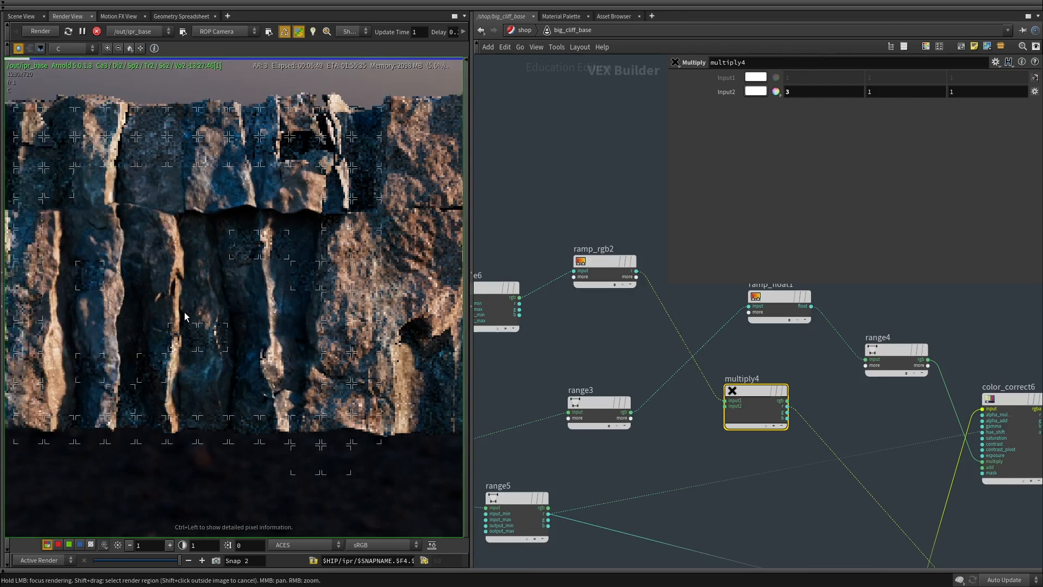
scroll(184, 312, up, 2)
middle_drag(111, 233, 225, 215)
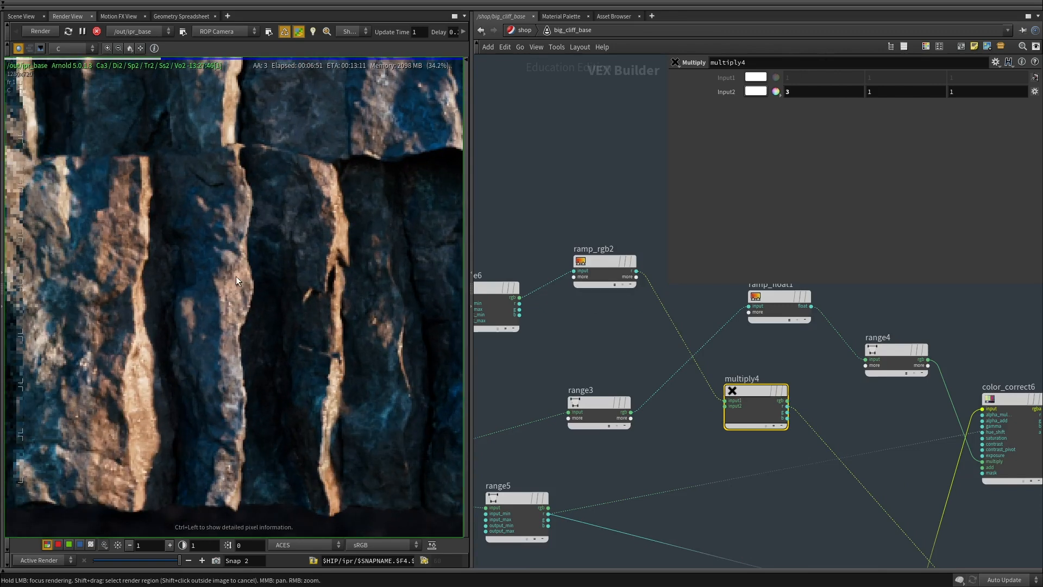
Display the specular pass in the render and set the first component of multiply4's Input2 to 10.
click(70, 49)
click(67, 82)
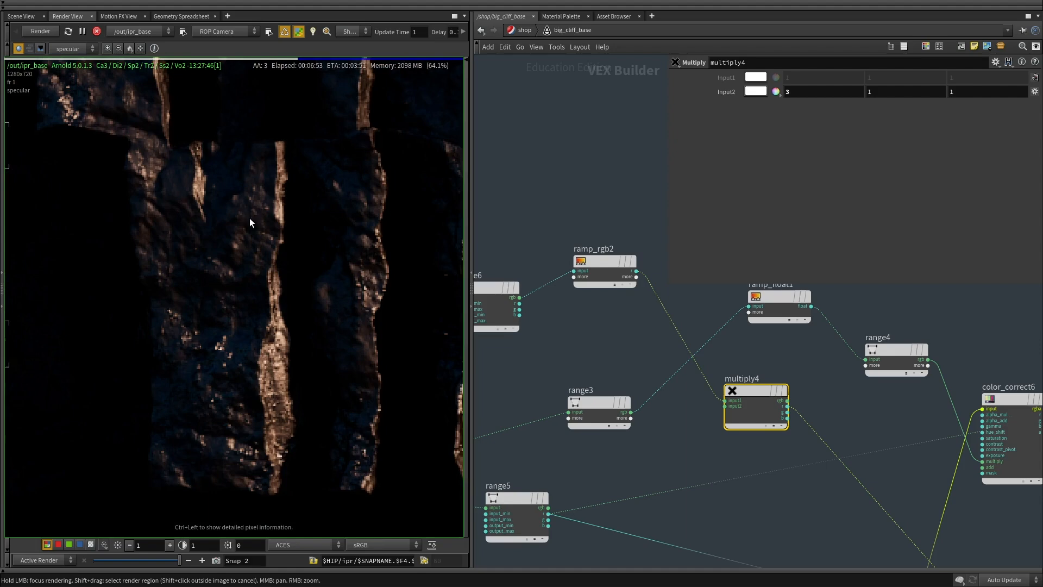
text(10)
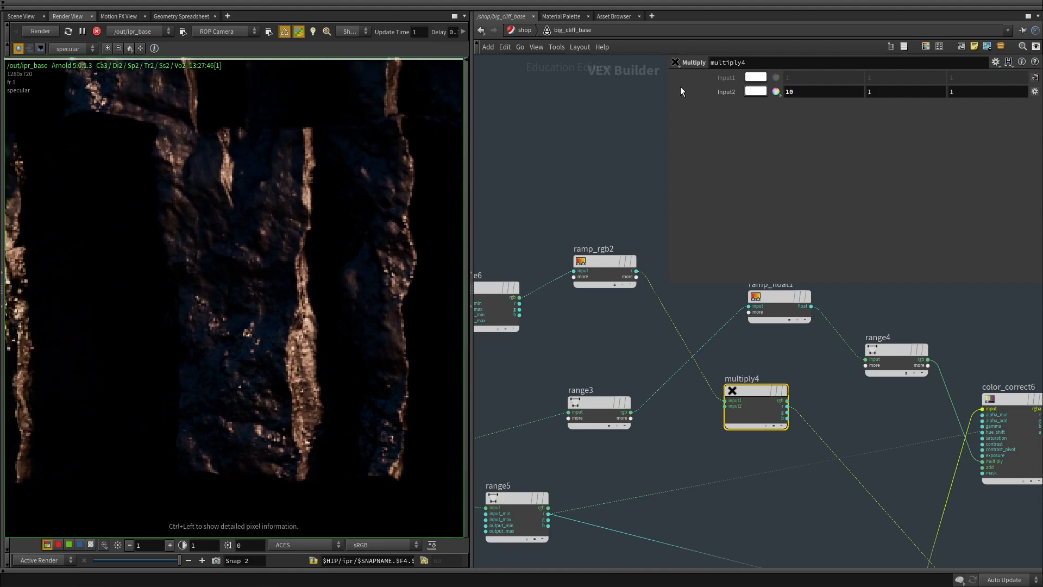
key(Return)
scroll(255, 347, down, 2)
middle_drag(164, 298, 279, 308)
scroll(246, 225, up, 8)
middle_drag(246, 249, 256, 164)
scroll(261, 425, up, 2)
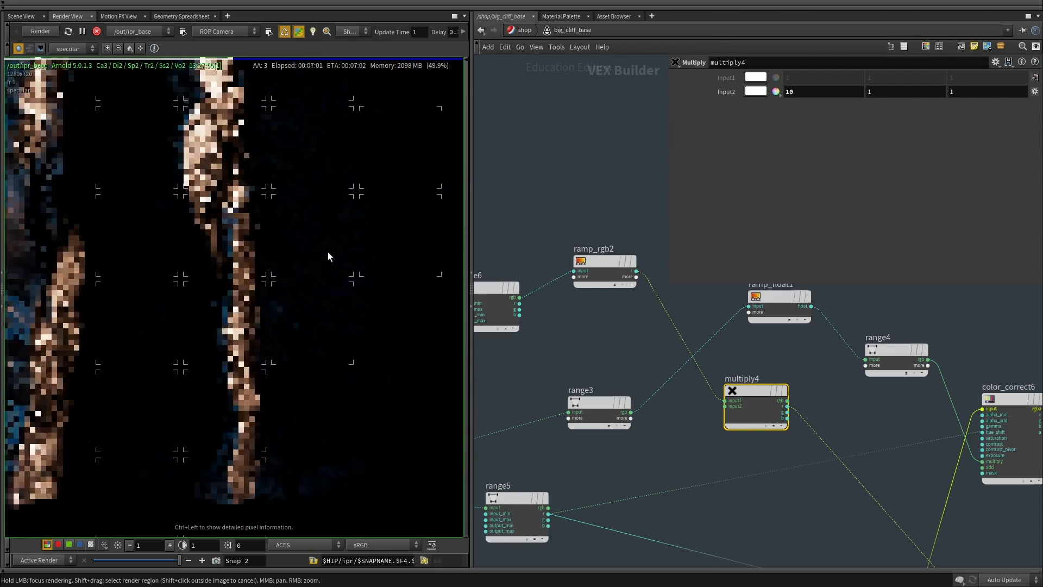
Set the Amplitude of the noise4 node to 10.
scroll(320, 333, down, 2)
middle_drag(582, 372, 827, 417)
middle_drag(686, 397, 735, 486)
middle_drag(569, 268, 728, 360)
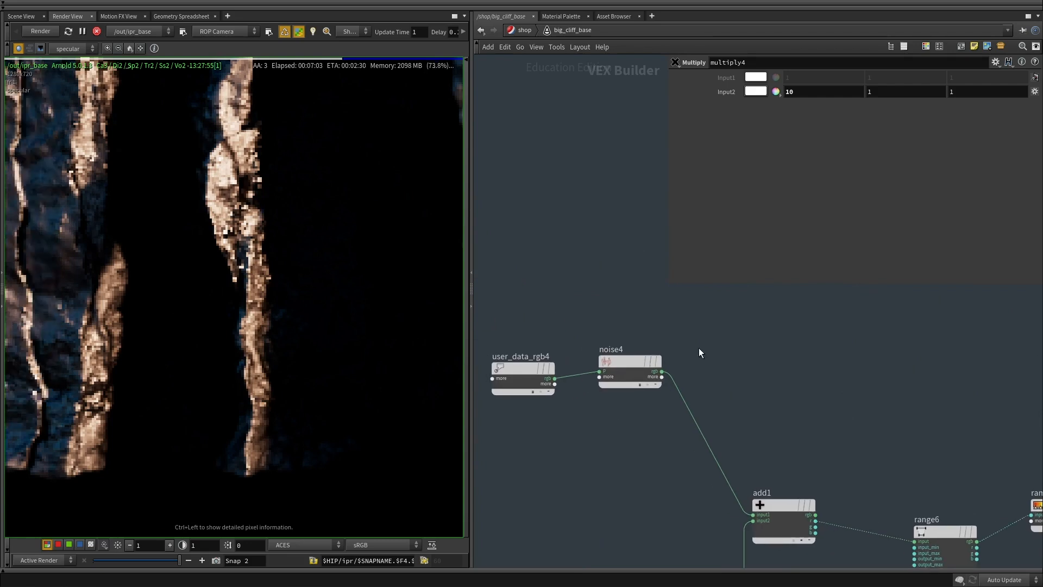
click(630, 372)
text(10)
key(Return)
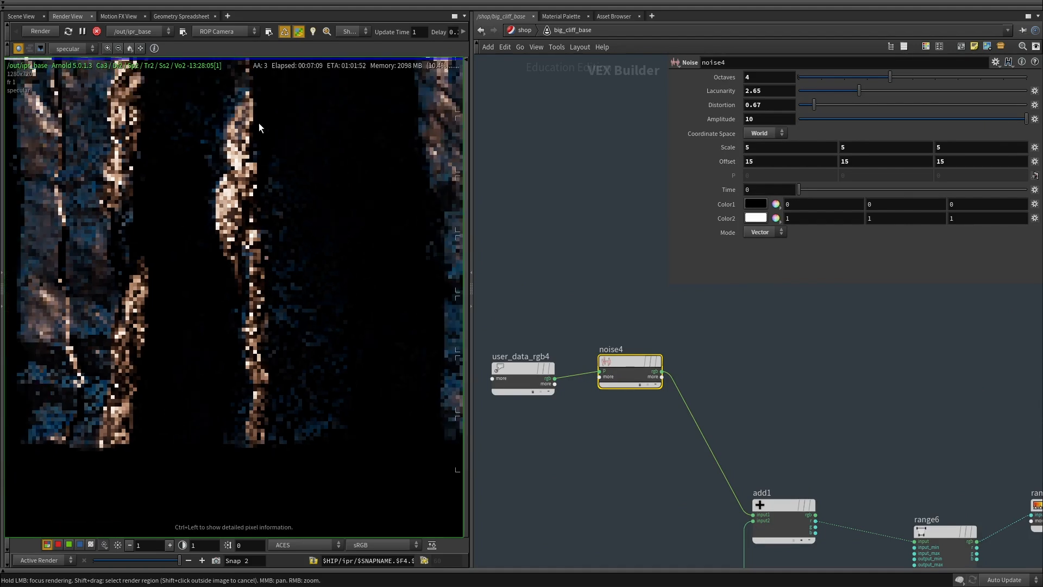
Examine how the specular breakup looks on the cliff columns and trace the related part of the shader network.
middle_drag(272, 377, 319, 342)
scroll(635, 415, down, 2)
middle_drag(586, 474, 629, 397)
middle_drag(592, 453, 552, 396)
drag(591, 442, 682, 524)
middle_drag(644, 421, 638, 471)
middle_drag(210, 347, 180, 381)
scroll(245, 361, down, 2)
middle_drag(219, 287, 204, 257)
Set the Amplitude of the noise4 node to 3.
middle_drag(681, 359, 494, 418)
middle_drag(612, 394, 810, 392)
drag(572, 296, 542, 407)
drag(642, 265, 633, 377)
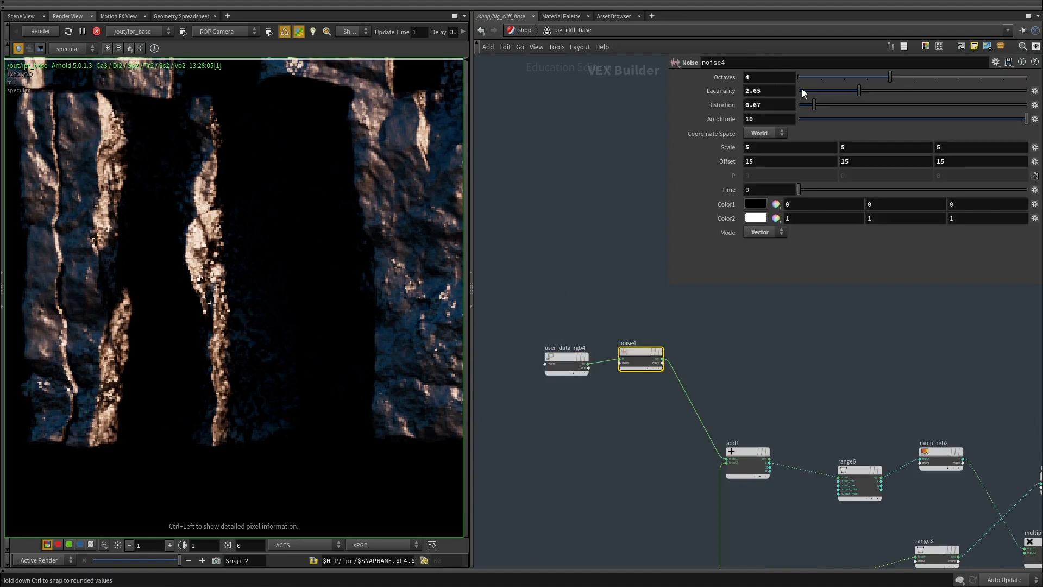
double_click(757, 119)
text(3)
click(798, 389)
Set the first component of multiply4's Input2 to 2.
scroll(832, 397, down, 3)
middle_drag(834, 399, 647, 382)
middle_drag(878, 531, 737, 433)
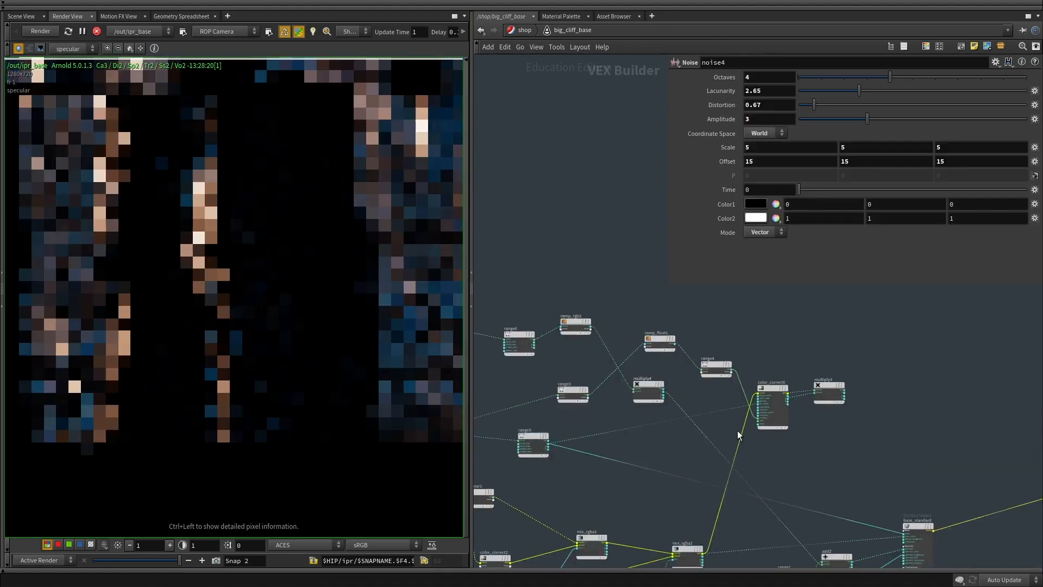
scroll(739, 434, up, 3)
click(589, 359)
text(2)
key(Return)
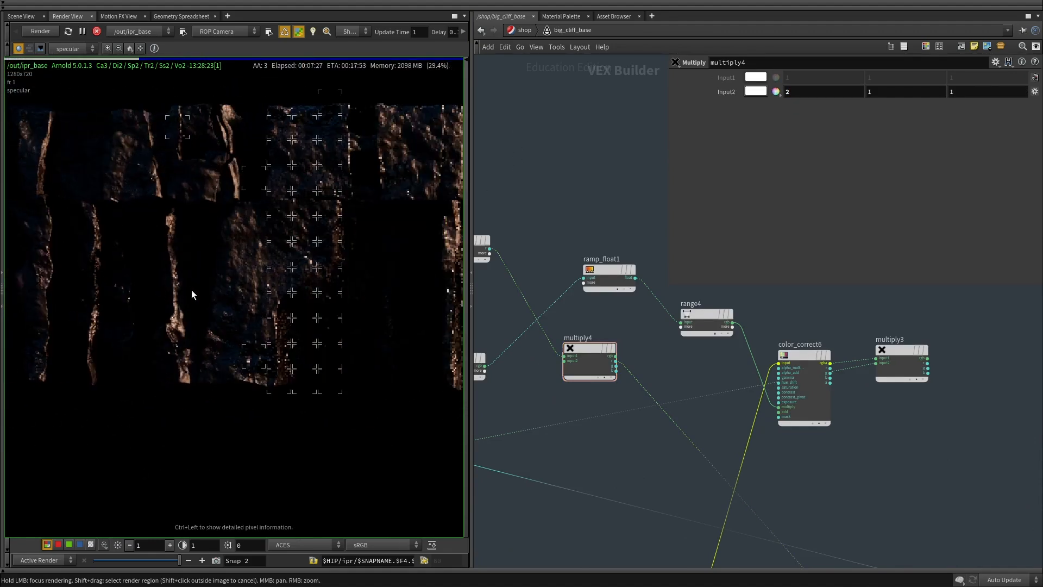
Move the OUT_material node lower in the network, beside the standard surface shader it is wired to.
scroll(722, 421, down, 5)
middle_drag(786, 422, 775, 380)
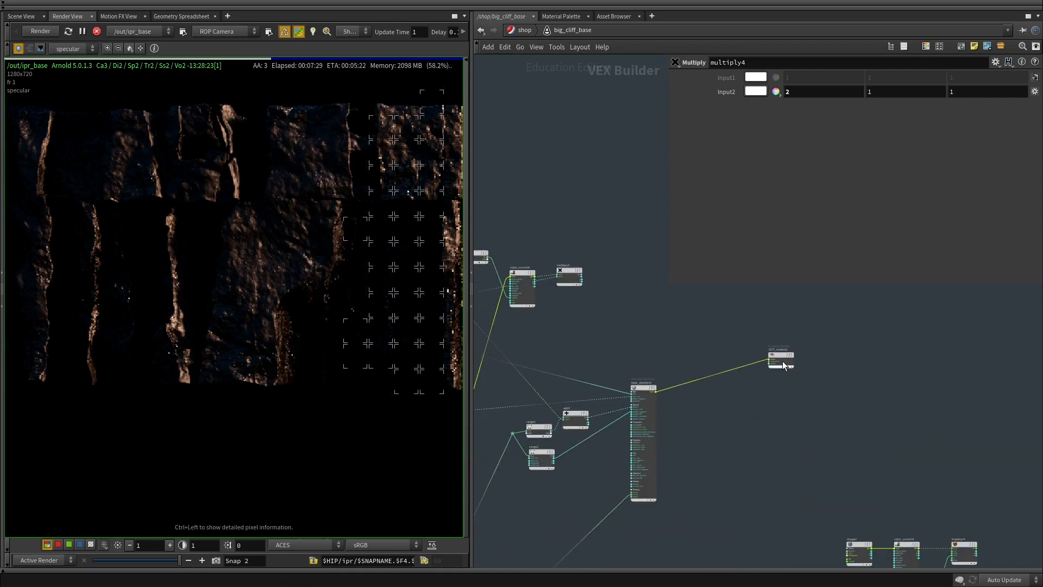
drag(782, 356, 833, 409)
Cut the ramp_float1, range4, color_correct6 and multiply3 nodes from the network, and select range3.
middle_drag(636, 333, 788, 354)
drag(742, 339, 686, 304)
shift+drag(576, 231, 653, 290)
key(ctrl+x)
middle_drag(696, 348, 856, 391)
scroll(690, 373, up, 3)
drag(689, 370, 634, 314)
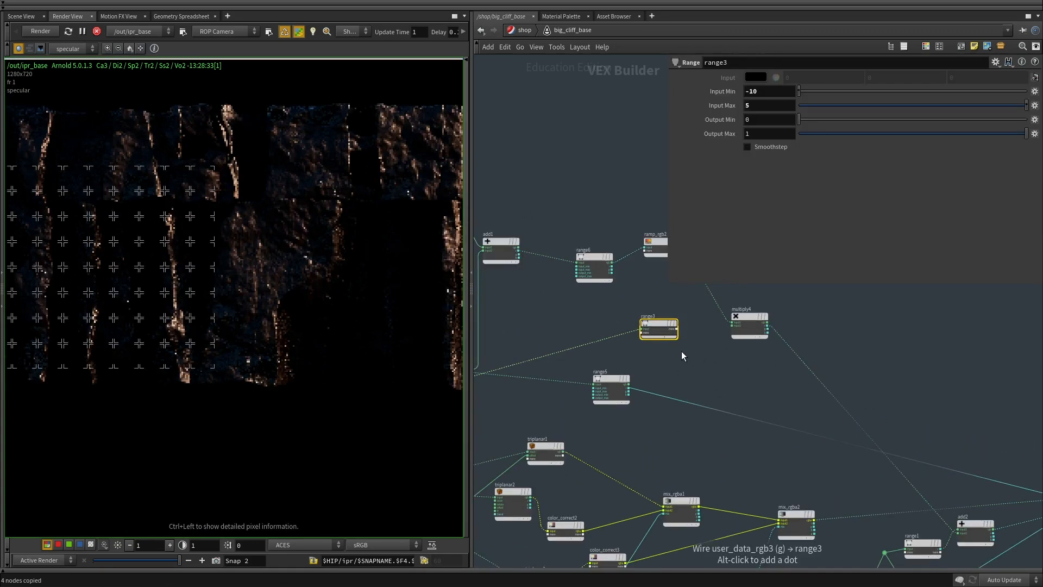
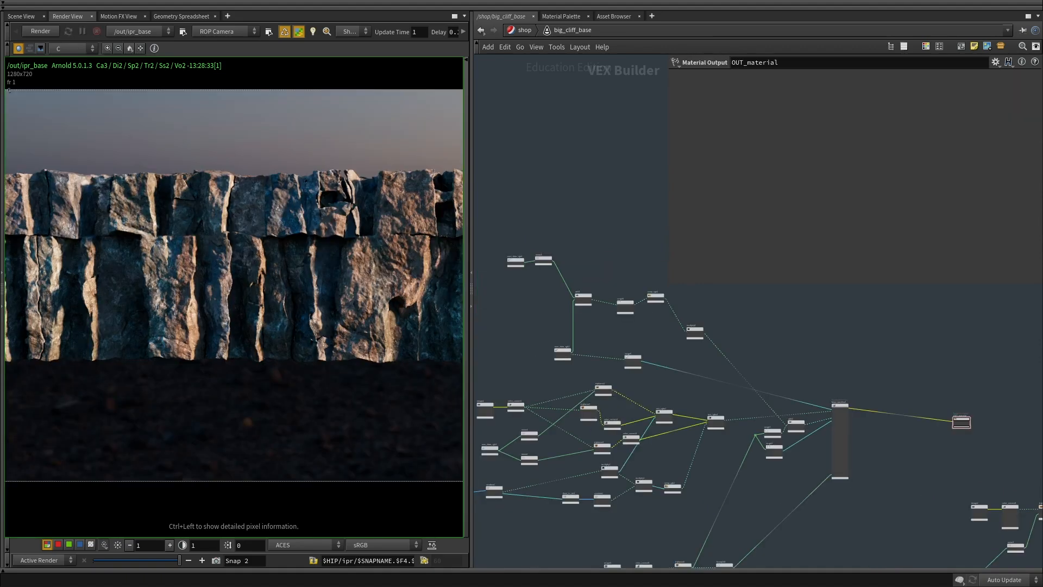
Widen the render pane and examine the cliff's C (beauty) pass up close along its length.
middle_drag(195, 281, 396, 295)
scroll(280, 314, up, 6)
middle_drag(284, 319, 255, 337)
scroll(259, 338, down, 3)
mouse_move(408, 349)
middle_down()
mouse_move(339, 338)
mouse_move(146, 376)
middle_up()
scroll(341, 334, up, 5)
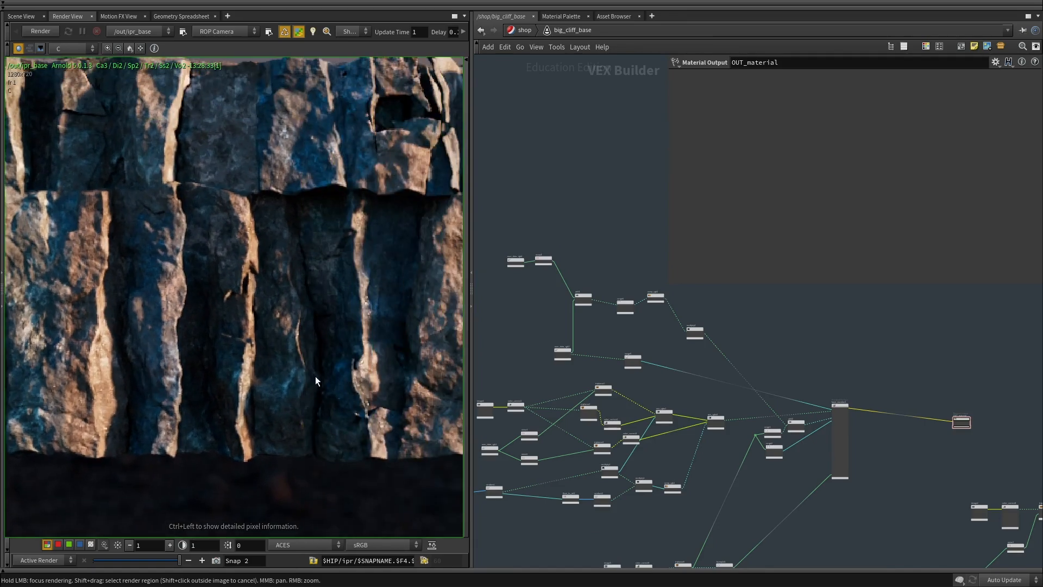
middle_drag(460, 316, 366, 311)
drag(472, 210, 608, 210)
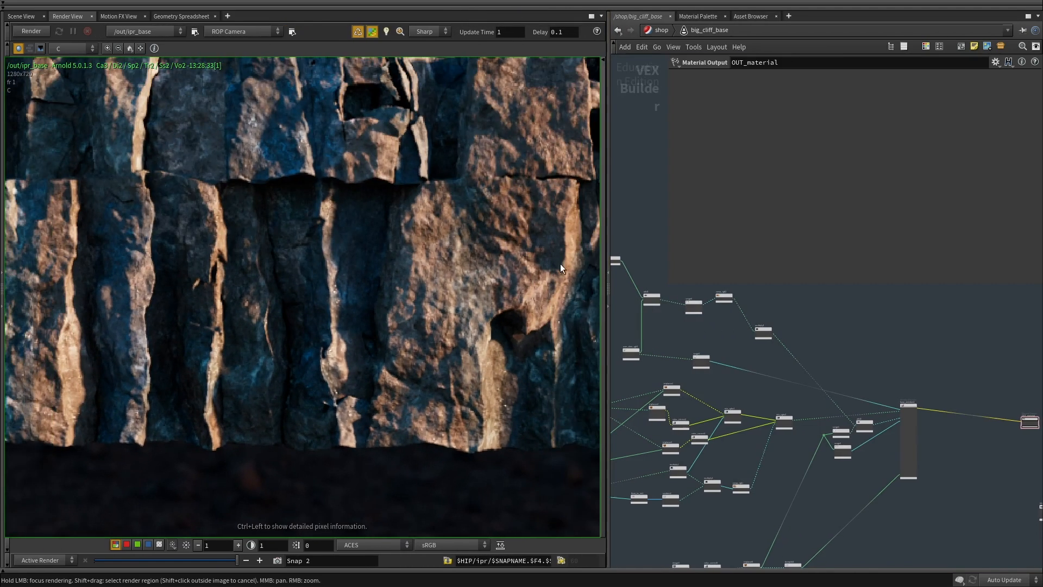
scroll(274, 373, down, 2)
mouse_move(423, 353)
middle_down()
mouse_move(276, 374)
mouse_move(439, 350)
middle_up()
middle_drag(239, 326, 451, 294)
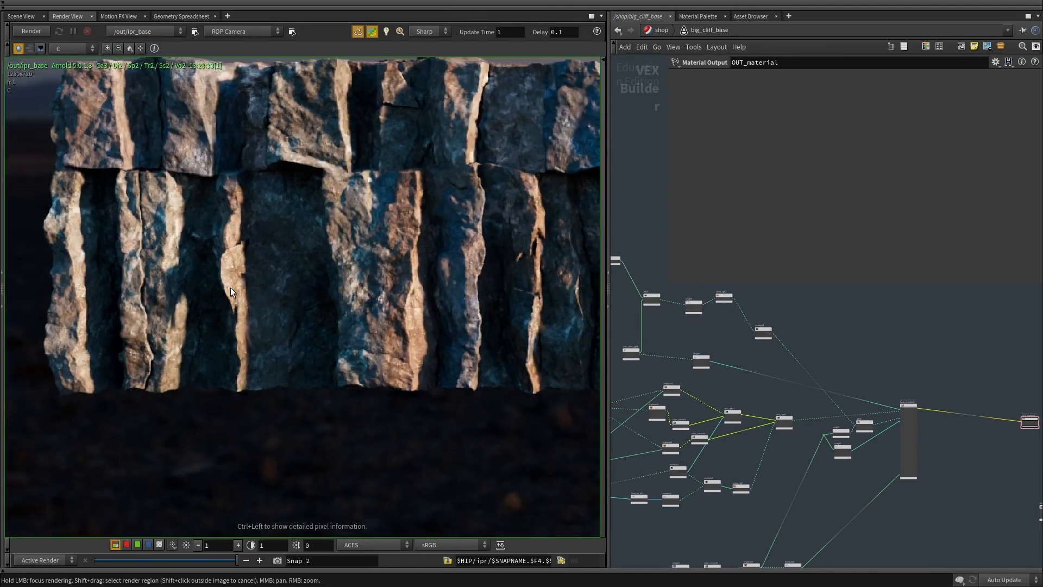
scroll(220, 277, up, 6)
Display the specular pass and examine the highlights across the cliff columns.
click(66, 48)
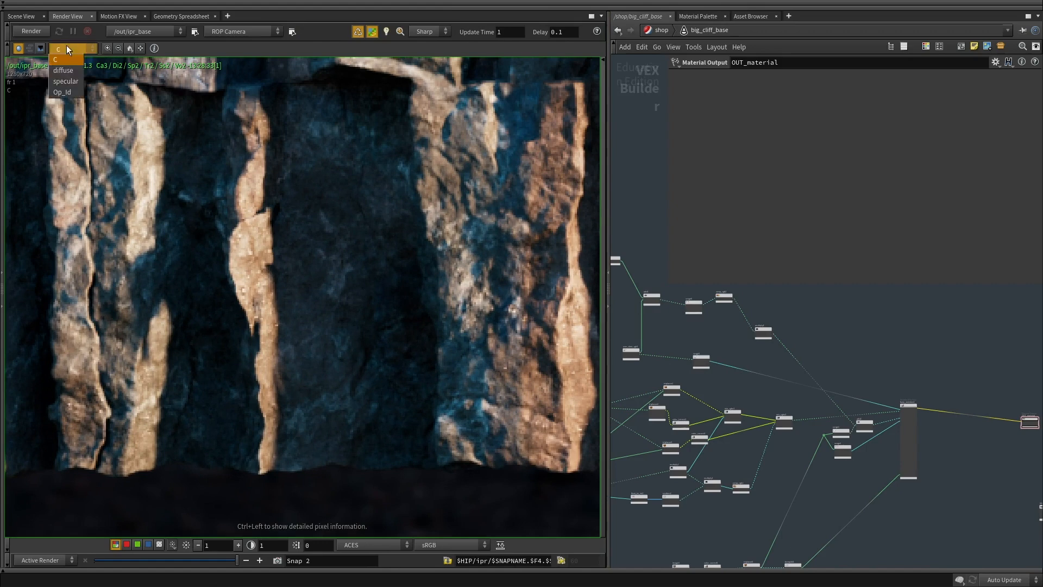
click(65, 82)
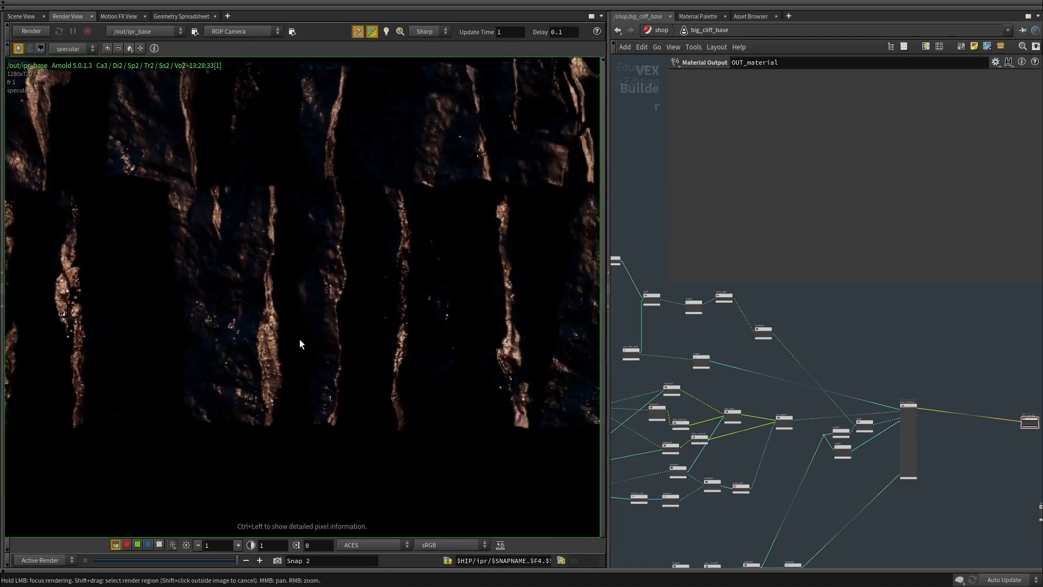
middle_drag(373, 309, 291, 373)
middle_drag(219, 405, 293, 344)
middle_drag(418, 454, 385, 410)
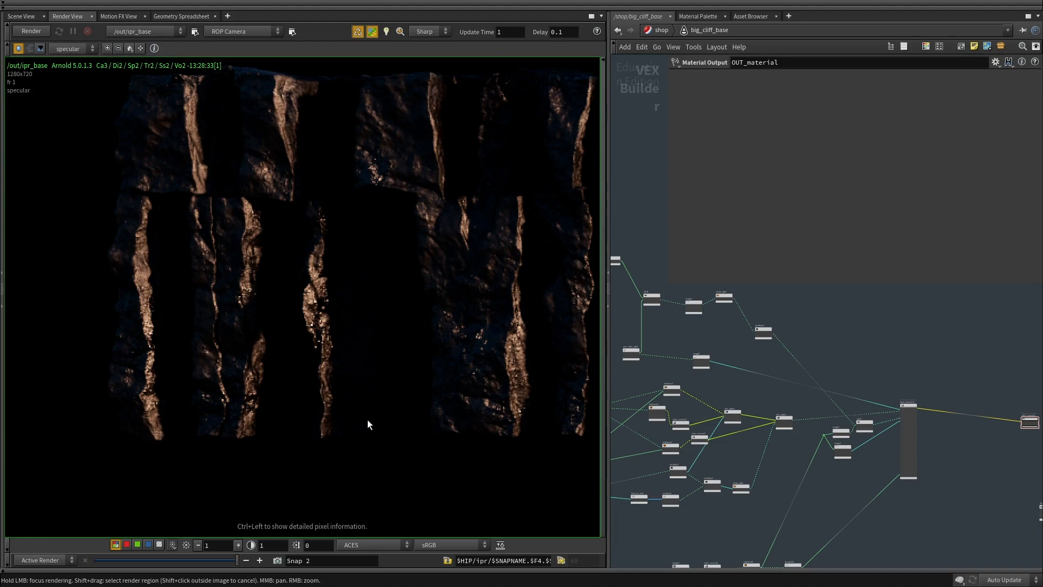
Switch the render back to the C pass, review the cliff and fit the whole image in view.
click(68, 49)
click(63, 55)
scroll(342, 358, up, 3)
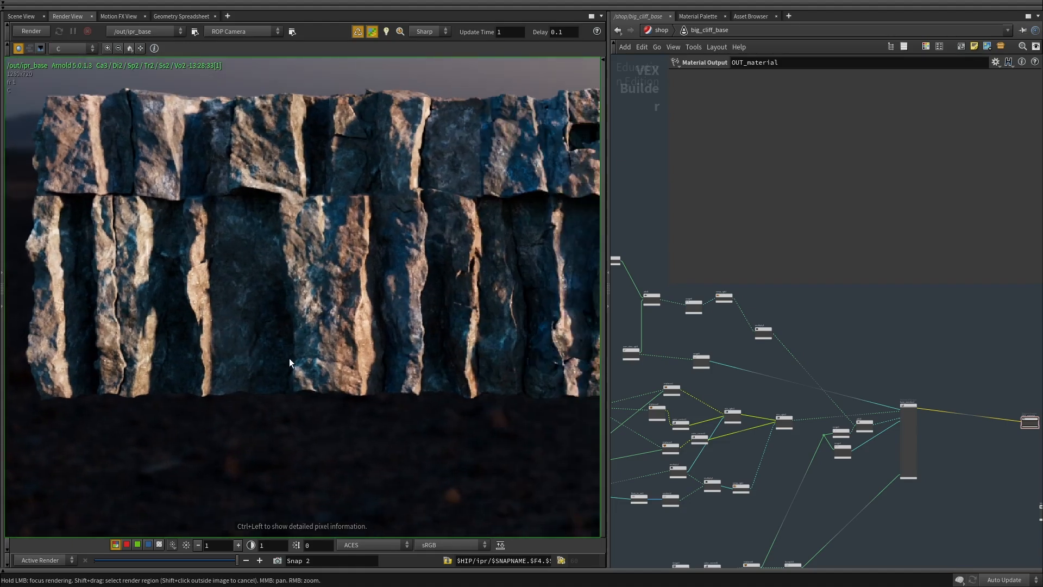
middle_drag(441, 348, 424, 368)
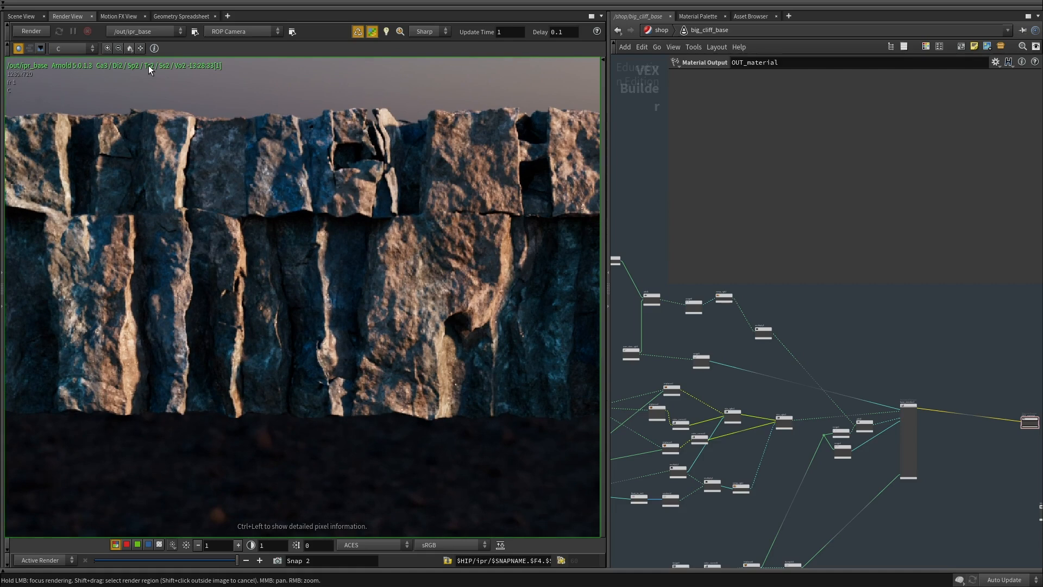
click(129, 48)
Duplicate the user data float, float_to_int1 and random nodes into the empty area below OUT_material.
scroll(804, 472, down, 2)
middle_drag(865, 489, 776, 463)
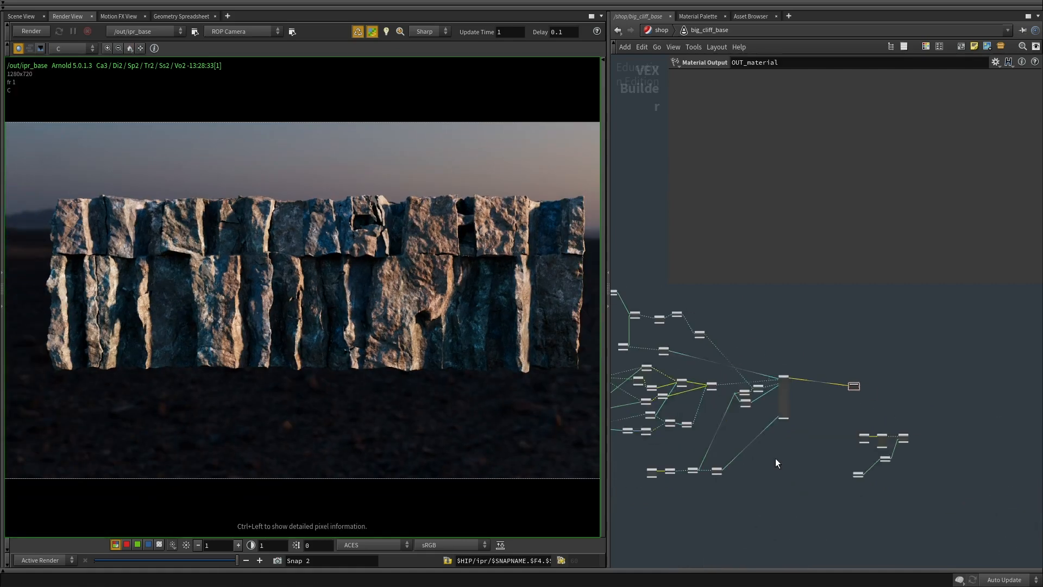
scroll(782, 470, up, 6)
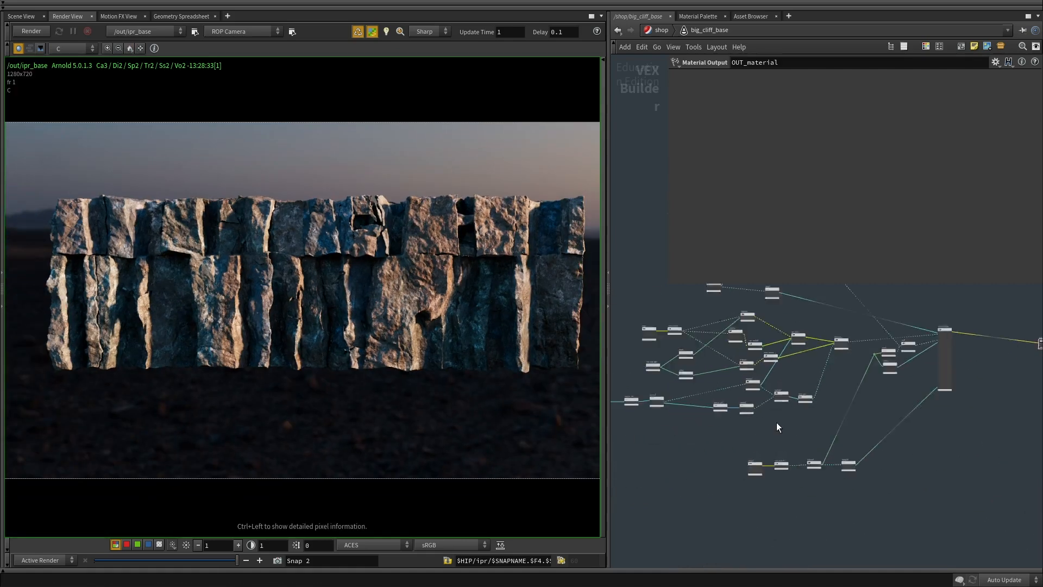
mouse_move(664, 413)
mouse_down()
mouse_move(749, 488)
mouse_move(677, 406)
mouse_up()
shift+drag(757, 467, 833, 438)
key(ctrl+c)
scroll(792, 509, down, 5)
scroll(881, 491, up, 5)
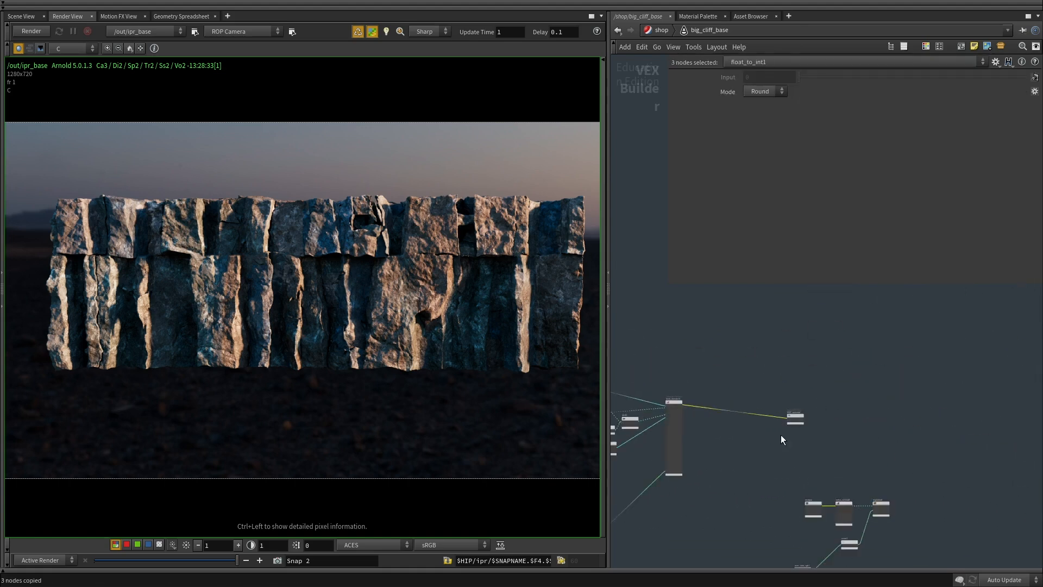
key(ctrl+v)
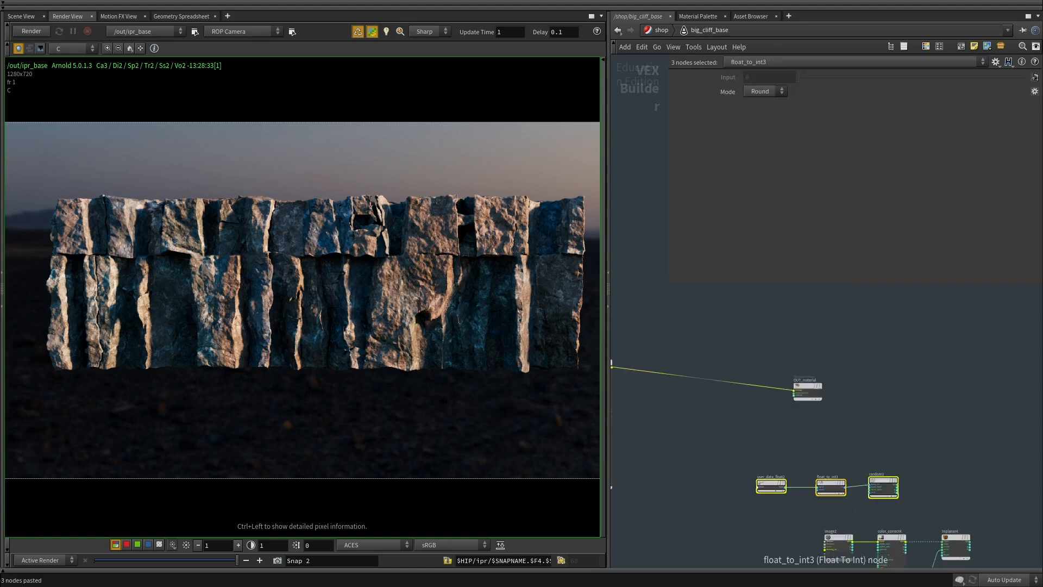
Cut the five disconnected image, color correct, triplanar, noise and user data nodes below the pasted nodes.
middle_drag(895, 465, 830, 357)
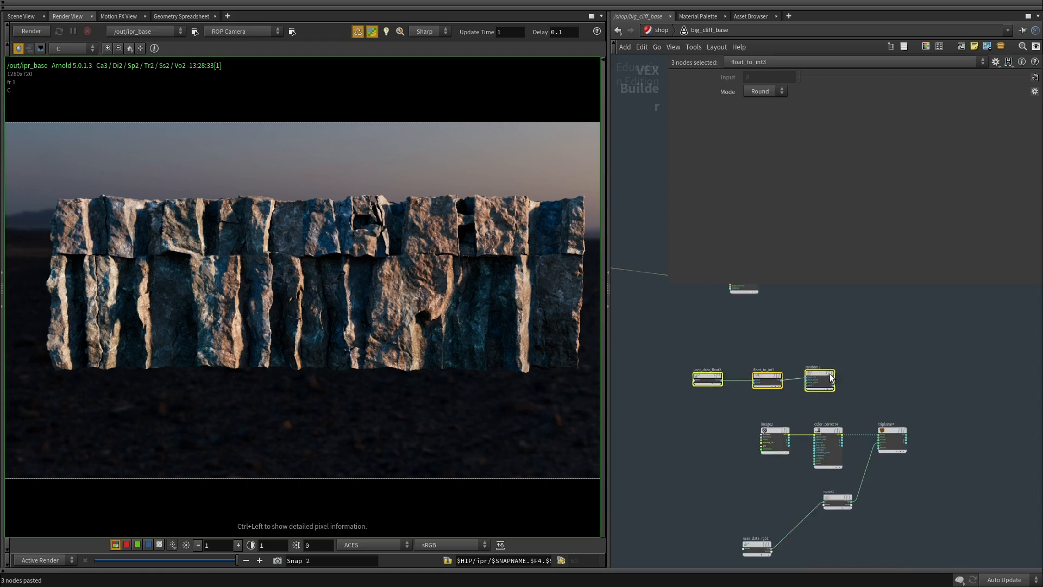
middle_drag(910, 424, 894, 413)
drag(895, 406, 719, 535)
key(ctrl+x)
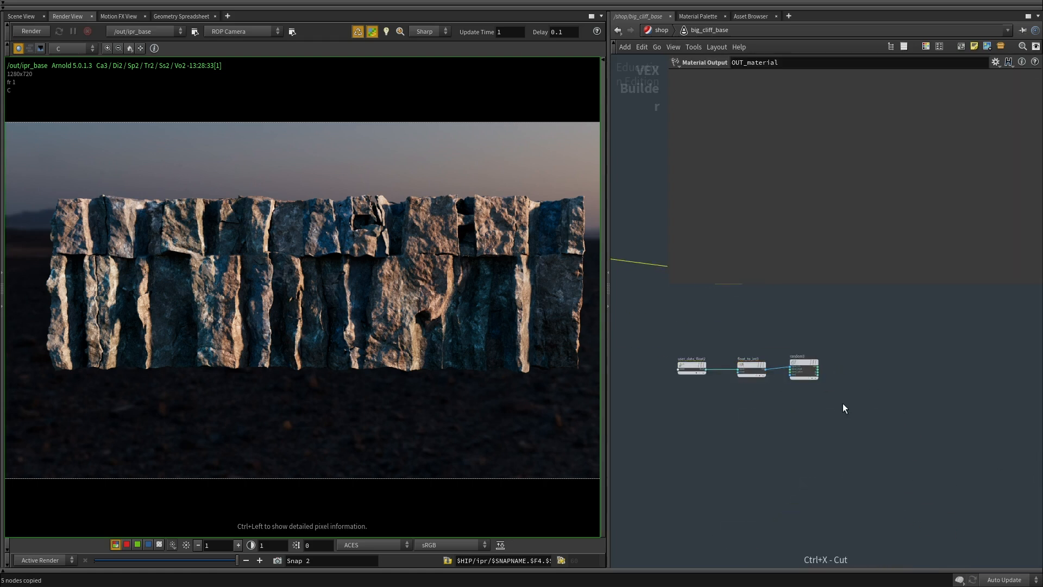
Move OUT_material next to random3 and connect random3's rgb output to the material's surface input.
middle_drag(763, 325, 803, 449)
drag(773, 399, 892, 455)
scroll(863, 492, up, 3)
scroll(862, 503, up, 2)
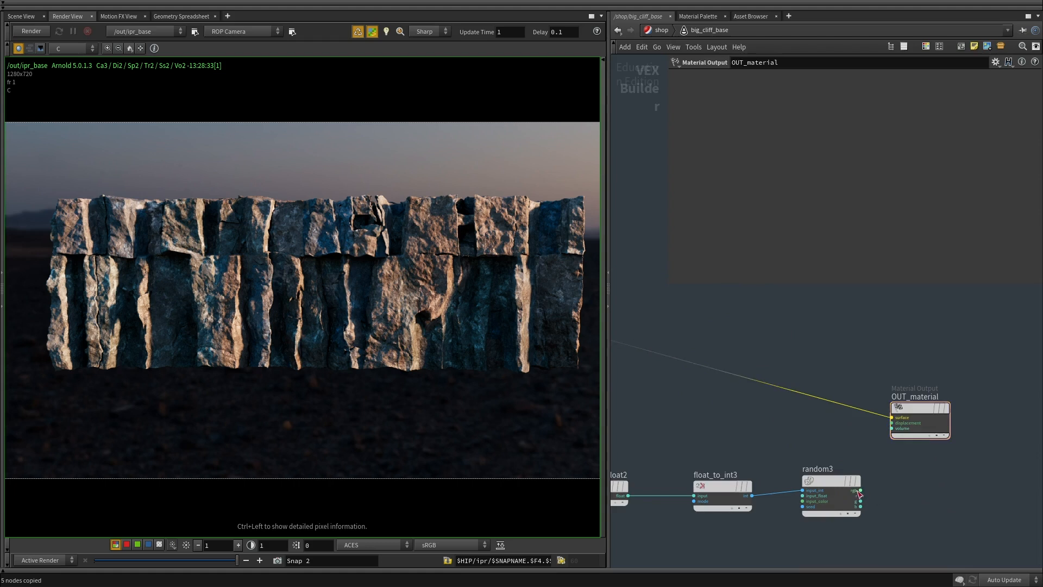
click(860, 490)
click(891, 417)
Move user_data_float2, float_to_int3 and random3 farther away from OUT_material, and select random3.
middle_drag(808, 559, 933, 462)
scroll(933, 463, down, 3)
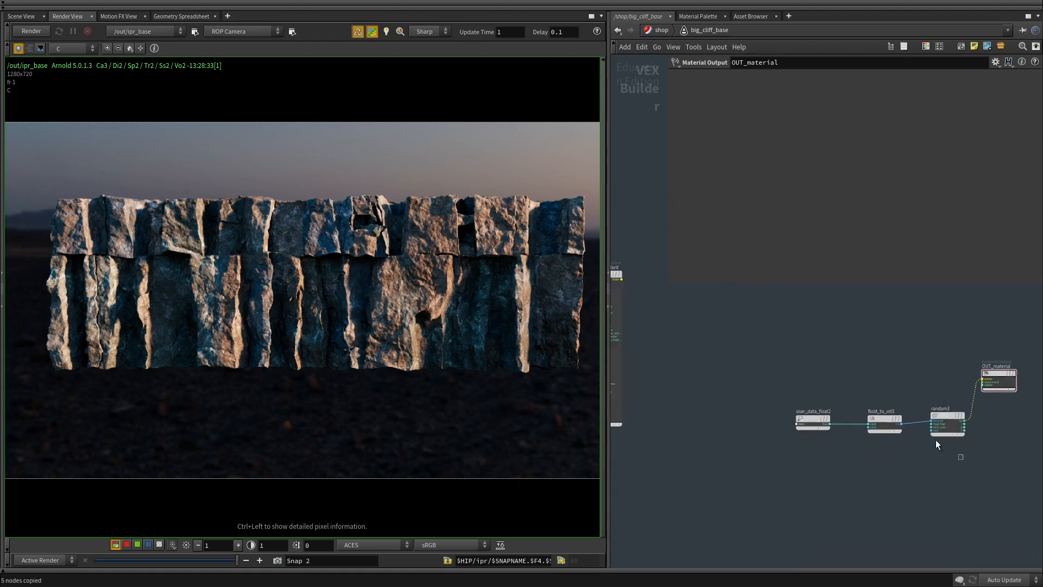
drag(962, 460, 804, 399)
drag(951, 469, 764, 388)
drag(935, 416, 769, 400)
click(740, 296)
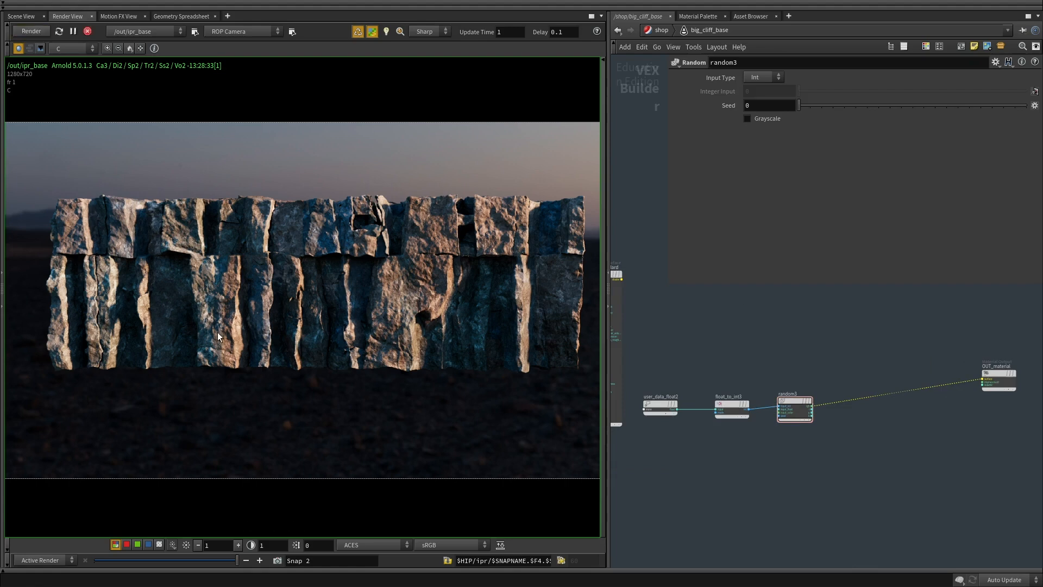
Examine the random colouring of the individual cliff pieces in the updating render.
scroll(223, 353, down, 2)
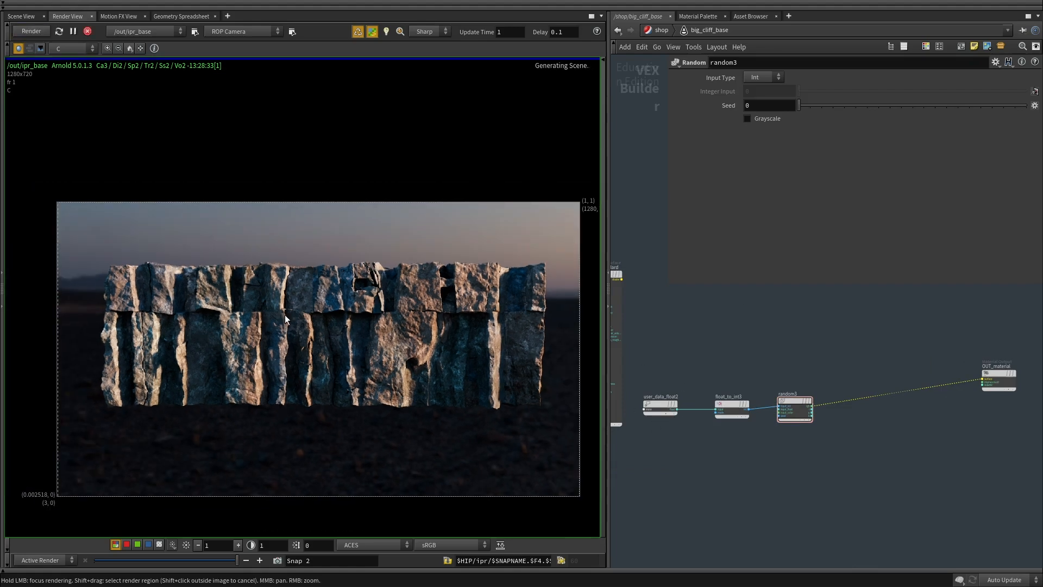
scroll(282, 354, up, 1)
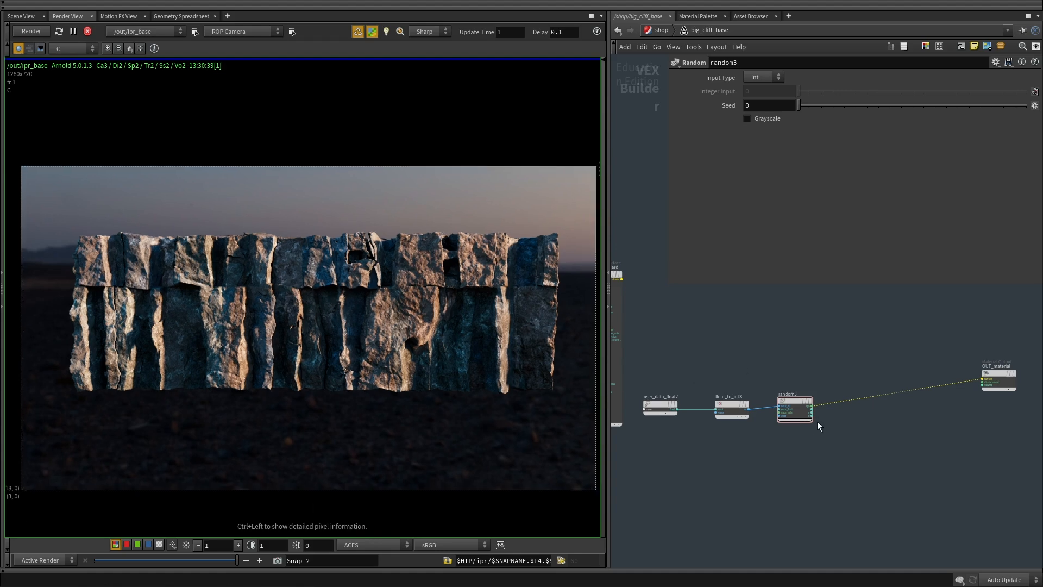
scroll(183, 276, down, 1)
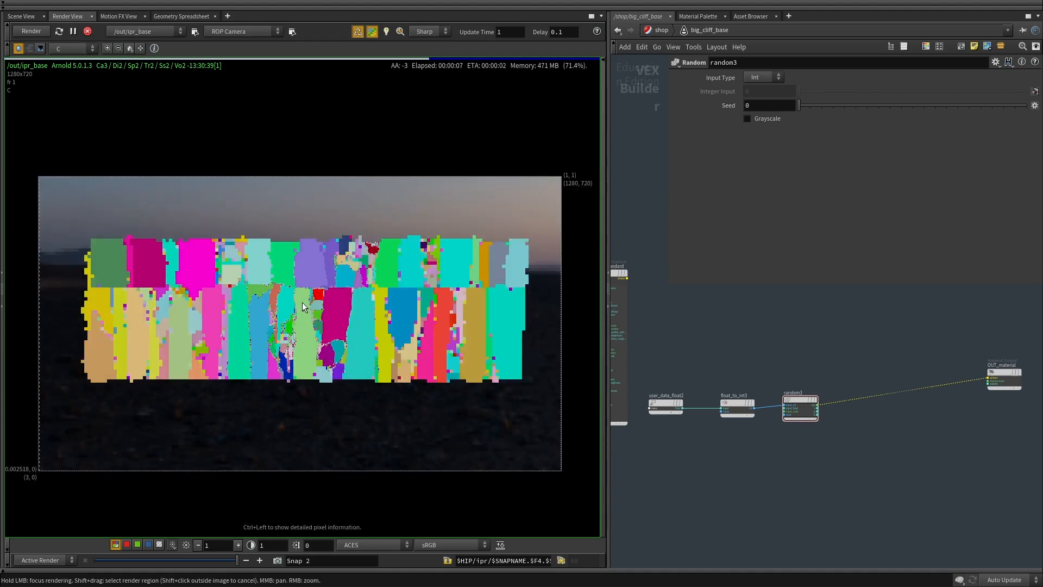
scroll(227, 290, up, 1)
scroll(828, 418, up, 3)
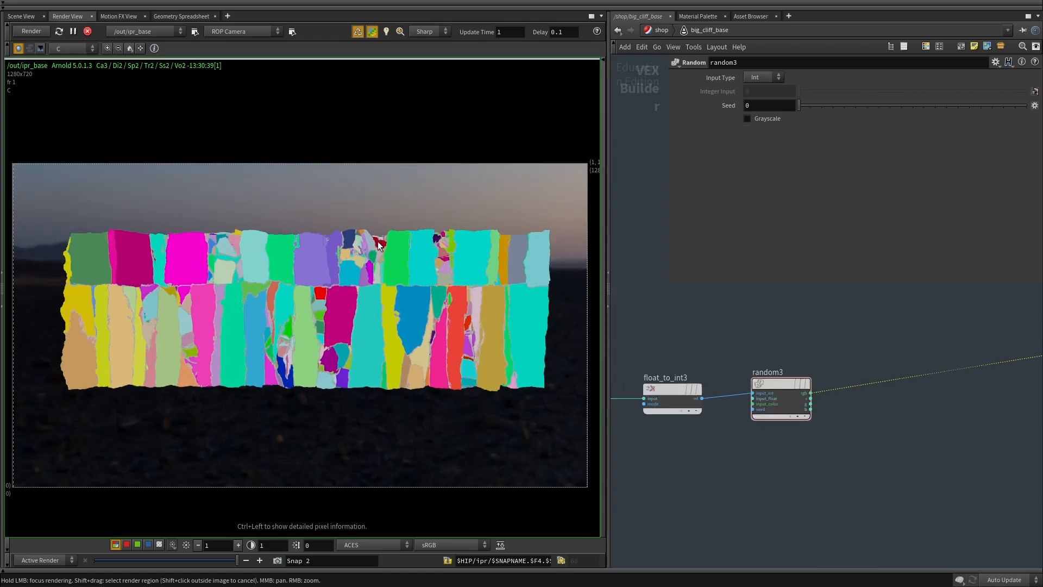
Enable Grayscale on random3 and inspect the gray values across the cliff pieces.
middle_drag(879, 462, 866, 441)
drag(837, 459, 703, 328)
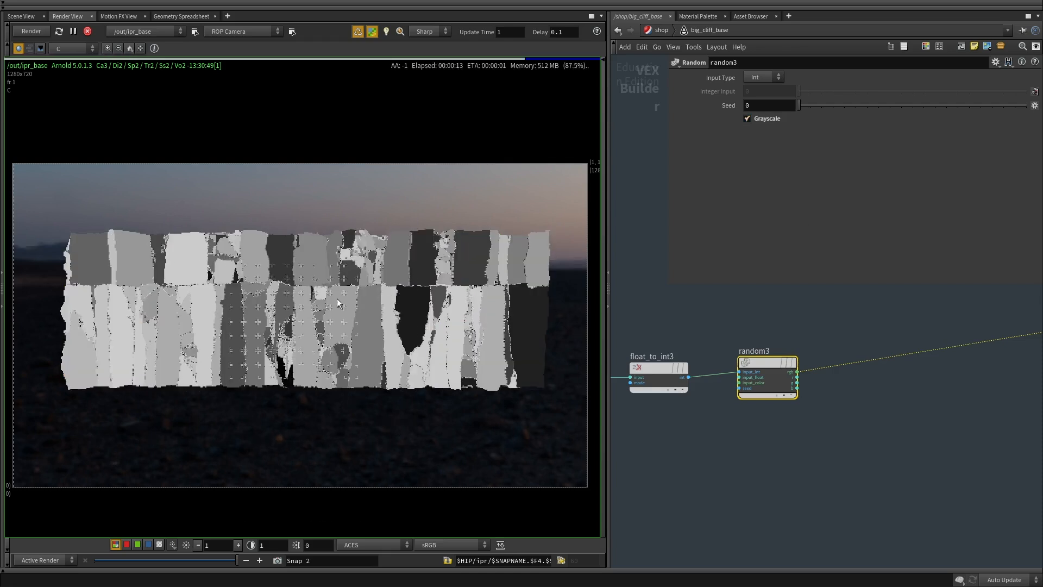
scroll(242, 318, up, 5)
middle_drag(179, 318, 328, 307)
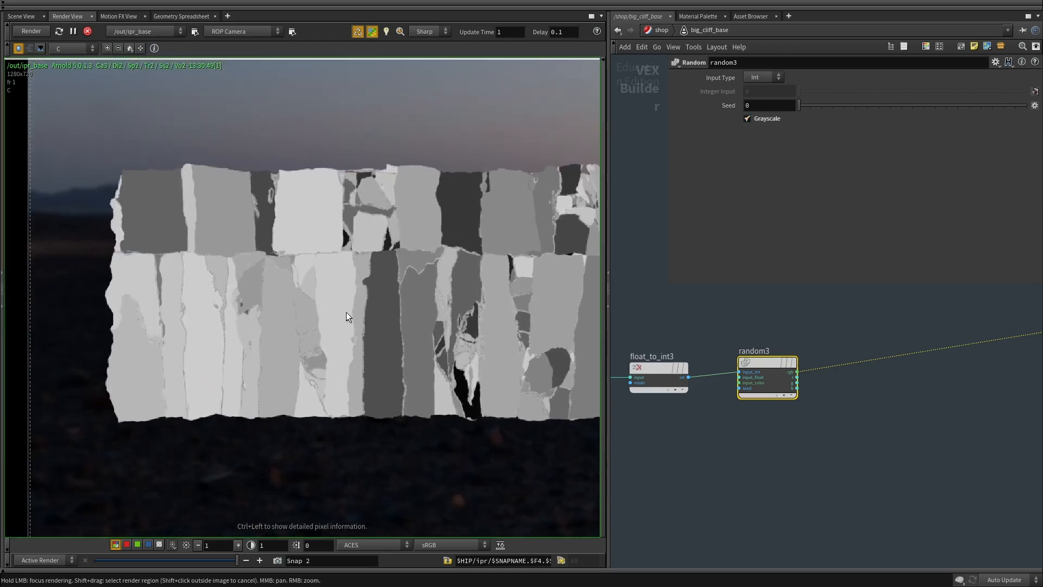
middle_drag(456, 367, 369, 367)
scroll(806, 436, down, 1)
Add a Compare node and insert it on the connection between random3 and OUT_material.
middle_drag(807, 436, 718, 447)
scroll(718, 446, up, 1)
click(770, 418)
key(Tab)
text(compare)
key(Return)
drag(770, 419, 788, 379)
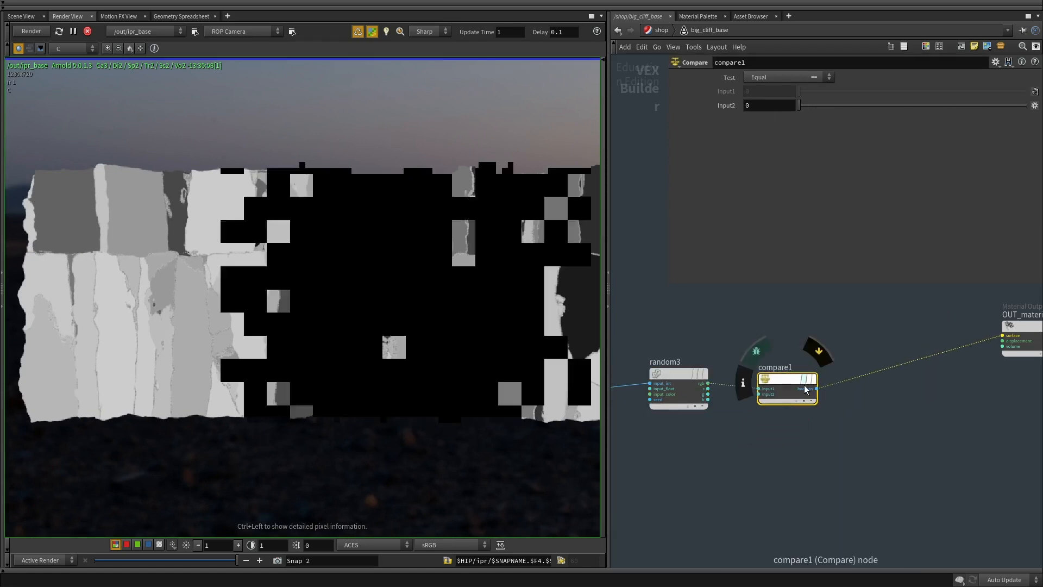
Set compare1's test to Less Than with an Input2 value of 0.5.
click(772, 107)
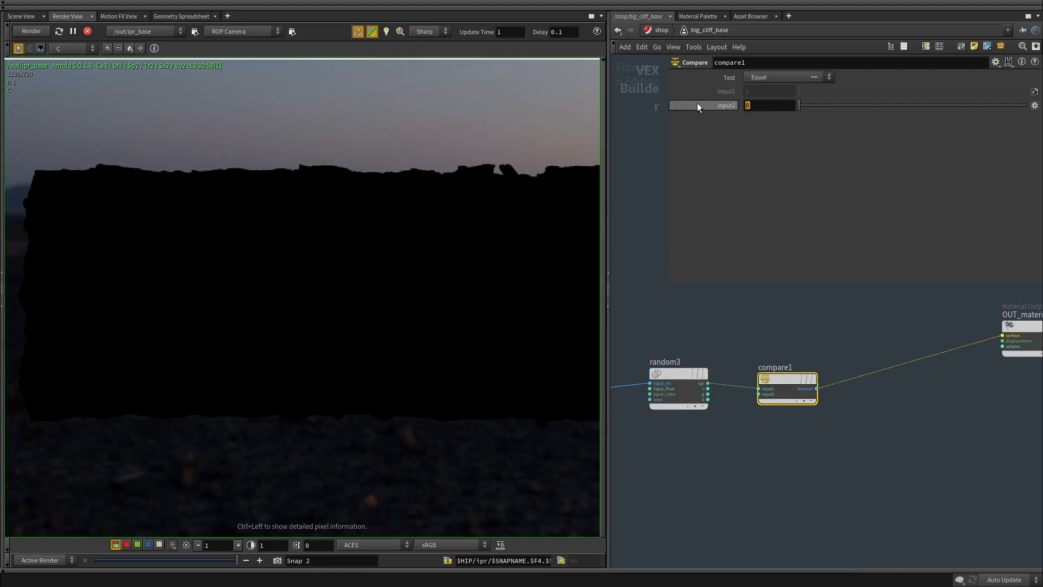
click(793, 81)
click(782, 110)
text(.5)
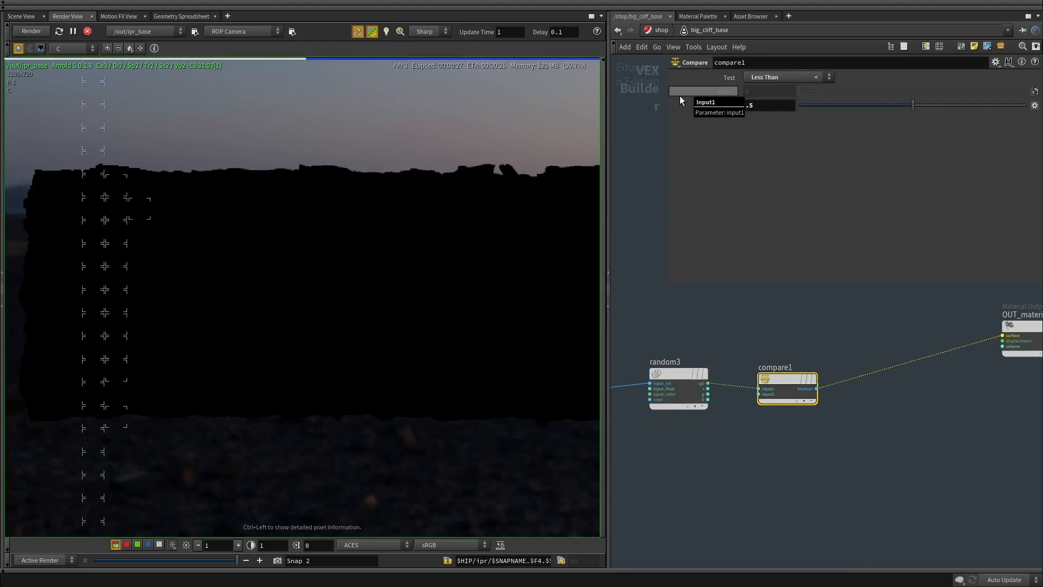
key(Return)
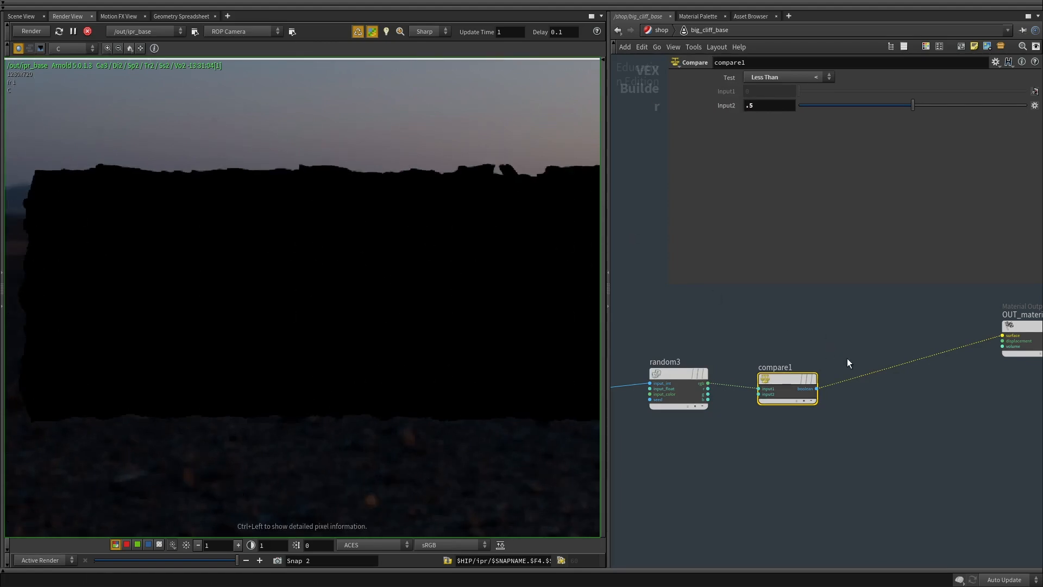
Rewire compare1's input1 to random3's r output in place of the rgb output.
scroll(779, 375, up, 2)
drag(664, 428, 665, 427)
scroll(709, 405, up, 2)
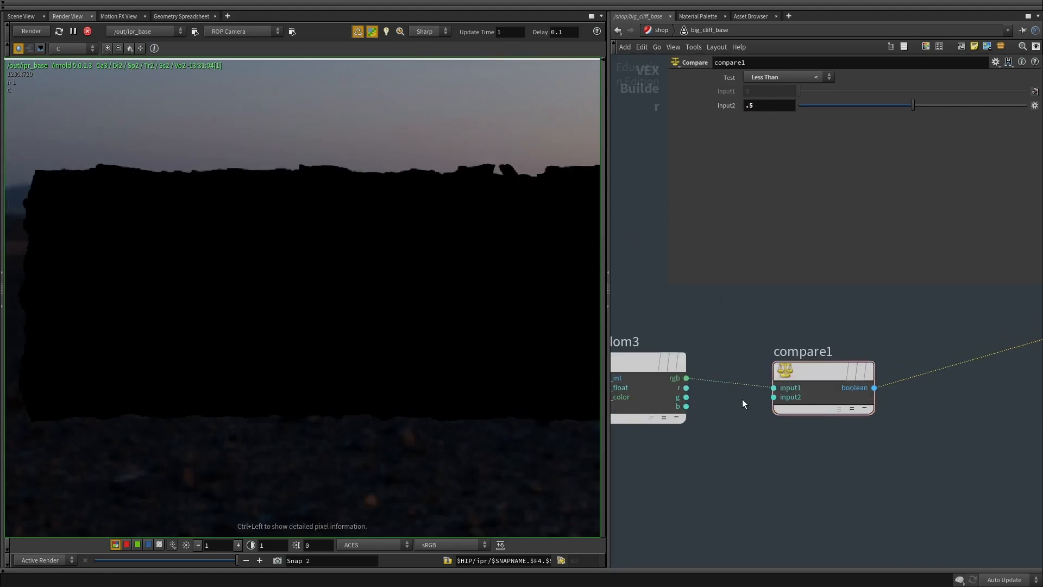
click(773, 390)
click(685, 388)
middle_drag(728, 459, 764, 432)
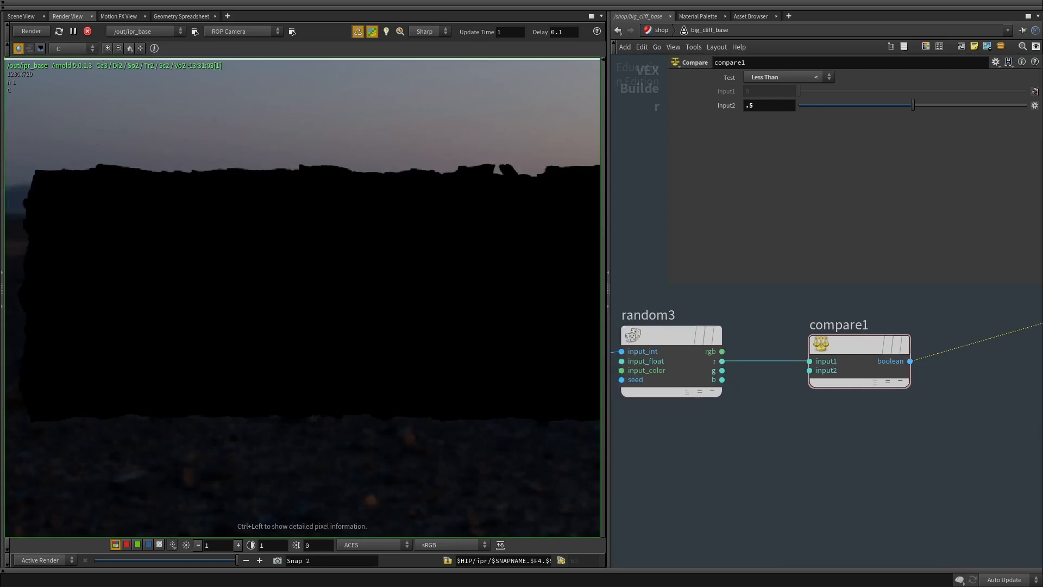
Try random3's r output directly on OUT_material's surface, and reconnect compare1's boolean output to it.
middle_drag(713, 427, 715, 441)
click(722, 374)
scroll(733, 401, down, 3)
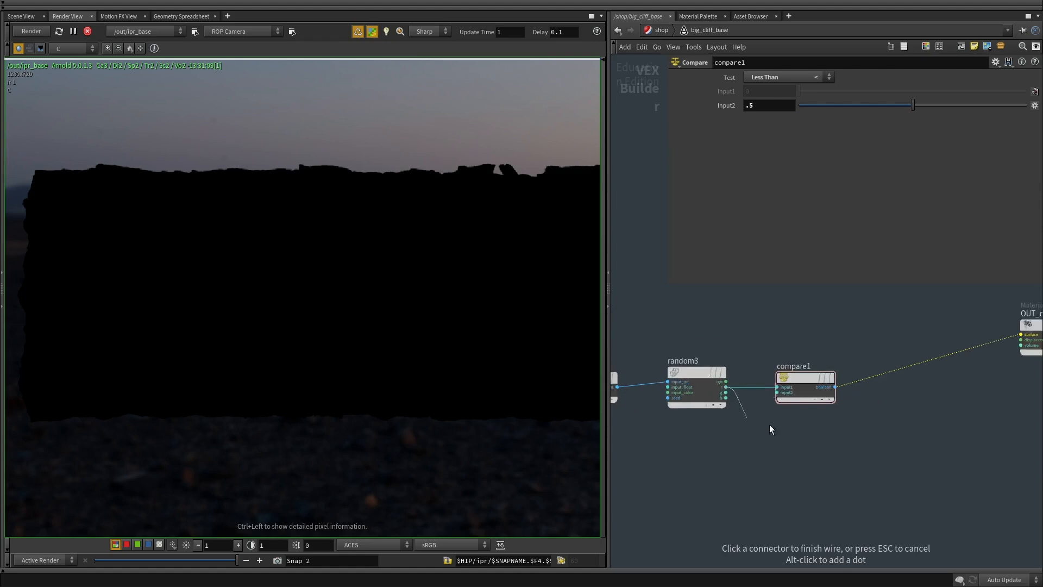
scroll(986, 337, up, 2)
click(998, 331)
middle_drag(761, 320, 803, 363)
scroll(803, 362, down, 2)
middle_drag(701, 376, 715, 369)
scroll(777, 376, up, 2)
middle_drag(892, 415, 819, 419)
drag(770, 404, 738, 438)
middle_drag(699, 452, 730, 424)
drag(753, 441, 662, 375)
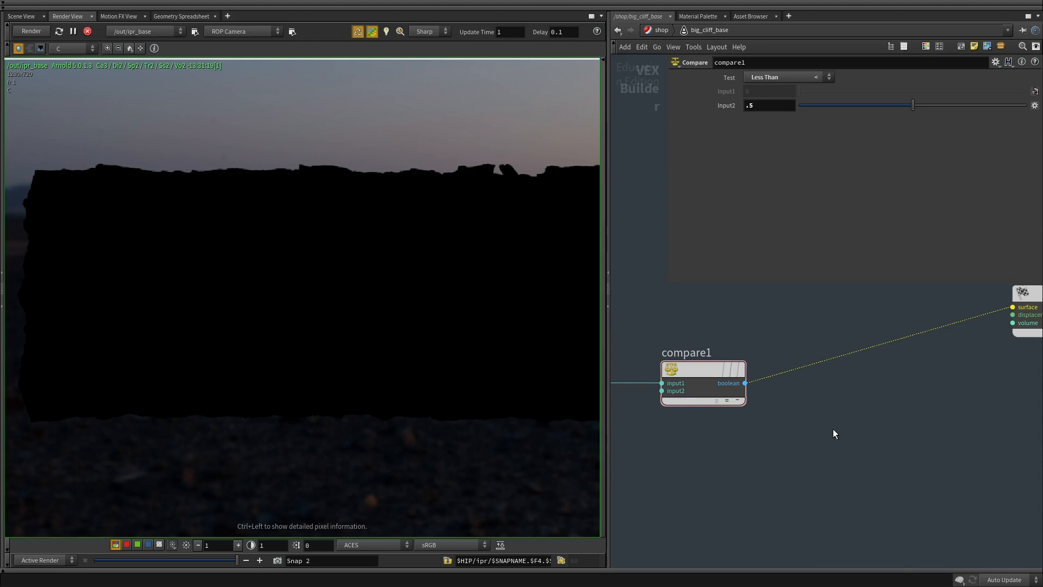
Add a Switch RGBA node beside compare1 and make its Input0 colour red with a red value of 1.
key(Tab)
text(swi)
key(Down)
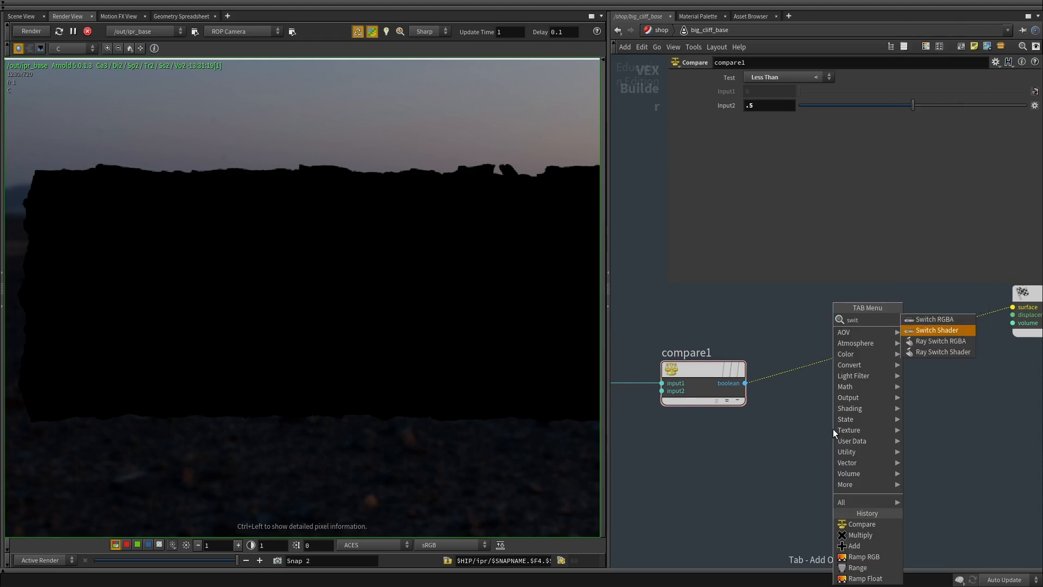
text(t)
key(Up)
key(Return)
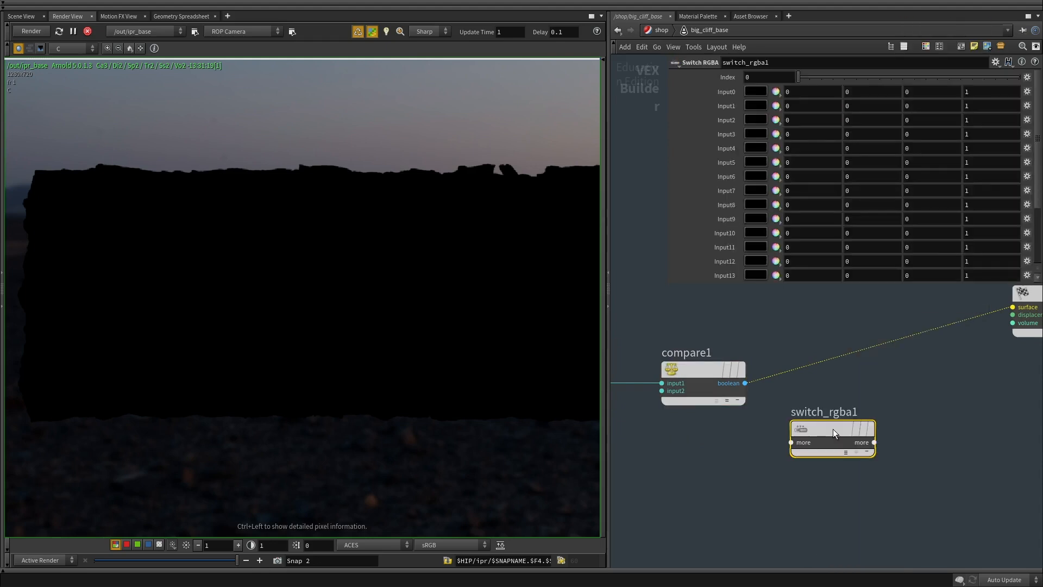
click(803, 90)
key(Return)
Connect compare1's boolean output to switch_rgba1's index and the switch's rgba output to OUT_material's surface.
click(745, 383)
click(802, 444)
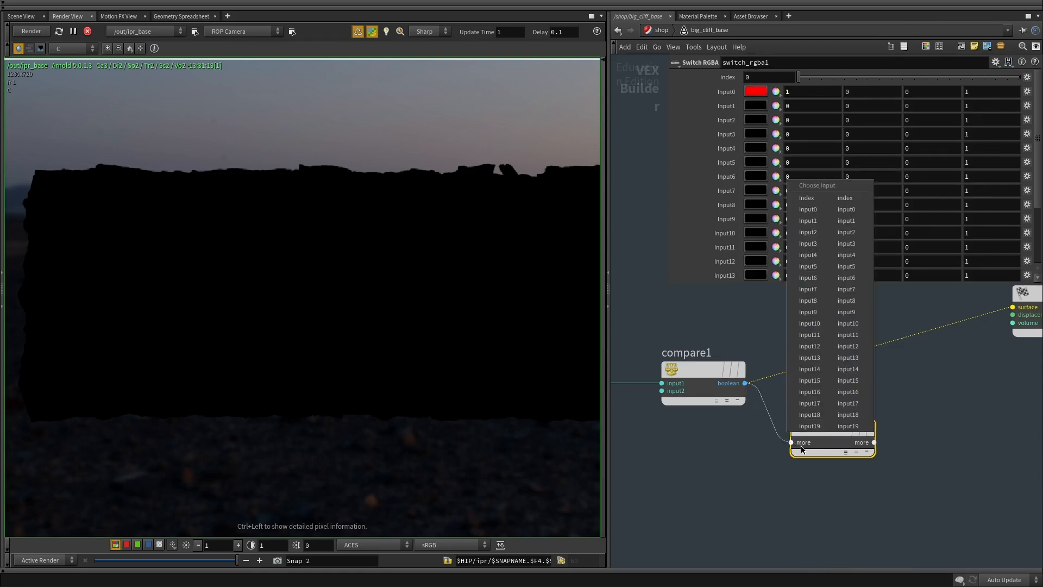
click(824, 198)
middle_drag(895, 354, 782, 377)
drag(770, 368, 763, 465)
click(783, 486)
middle_drag(827, 474, 857, 439)
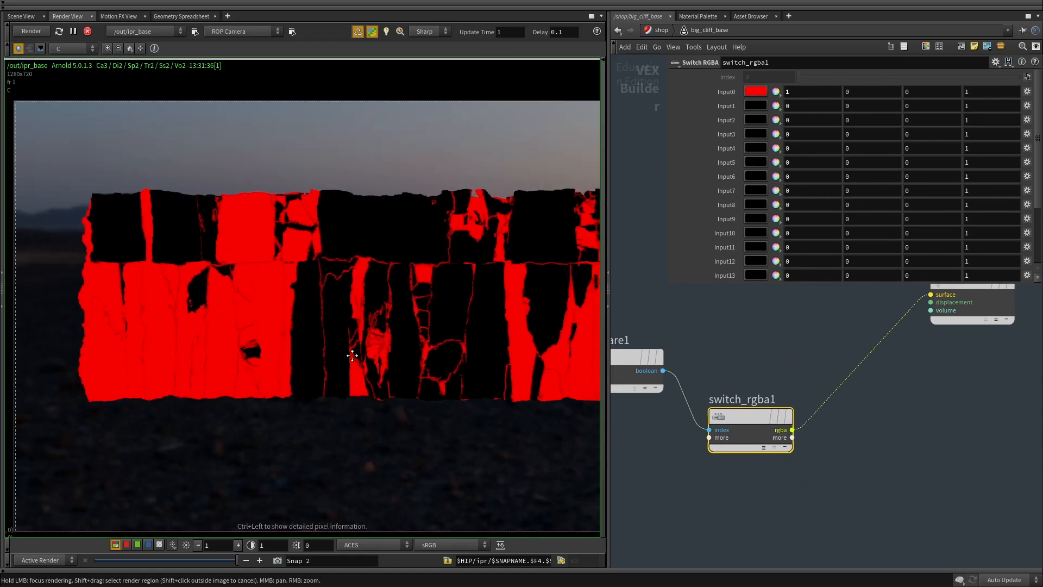
Inspect the red and black mask on the cliff pieces, and set compare1's Input2 threshold to 0.1.
middle_drag(356, 355, 329, 358)
middle_drag(666, 339, 694, 361)
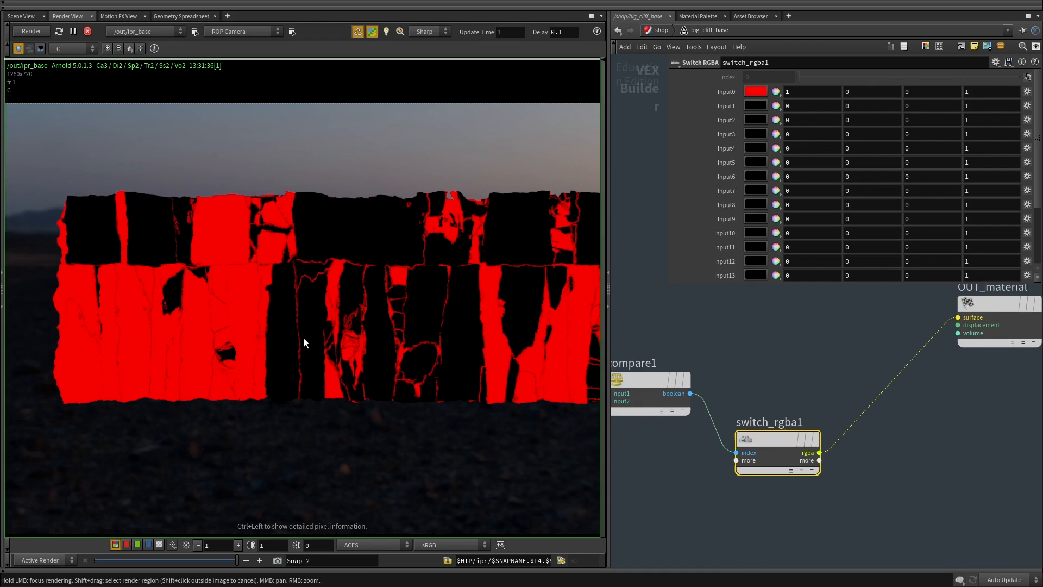
middle_drag(199, 281, 80, 310)
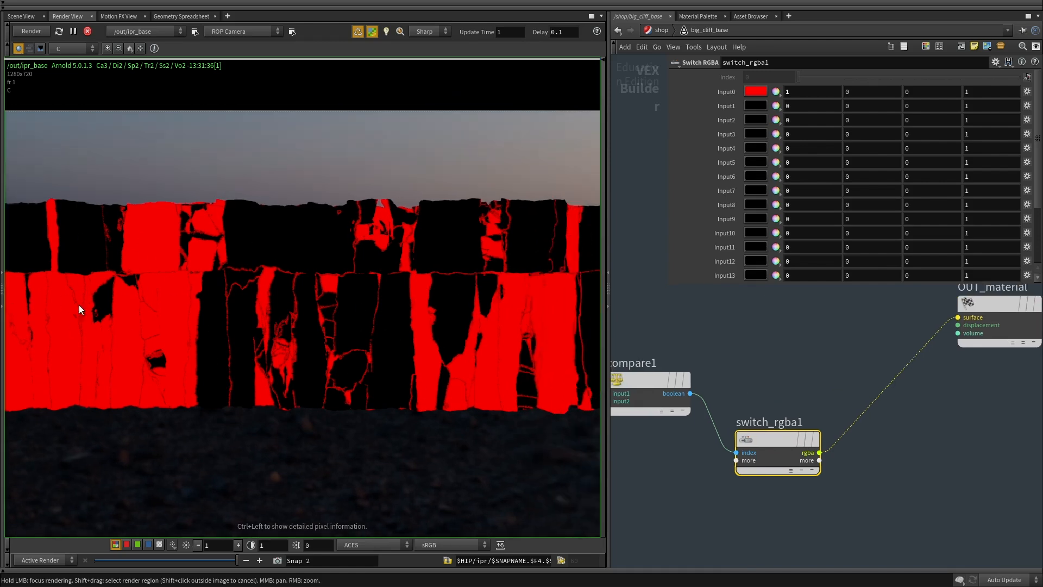
middle_drag(737, 481, 850, 464)
click(737, 363)
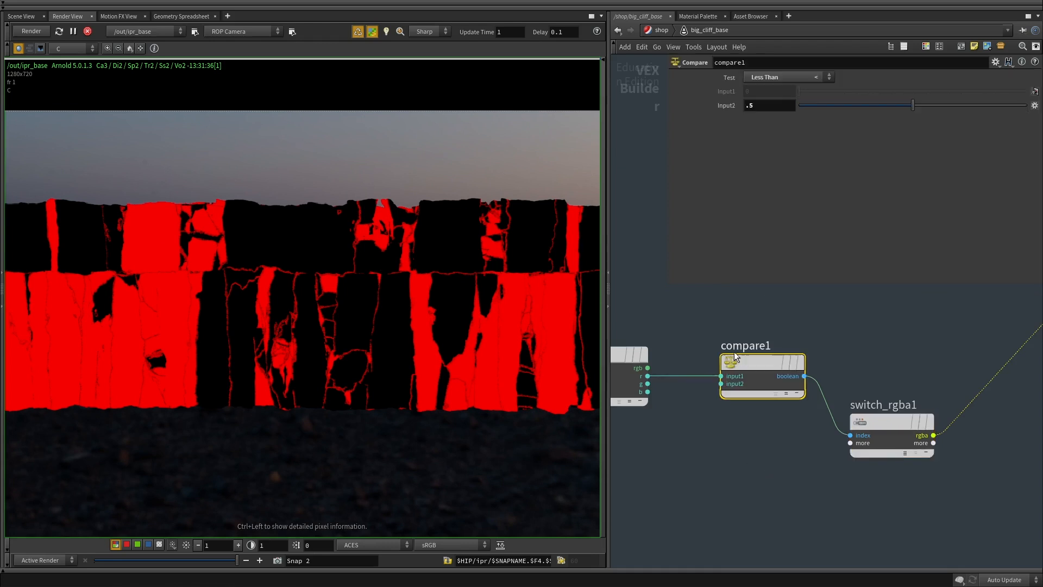
key(Return)
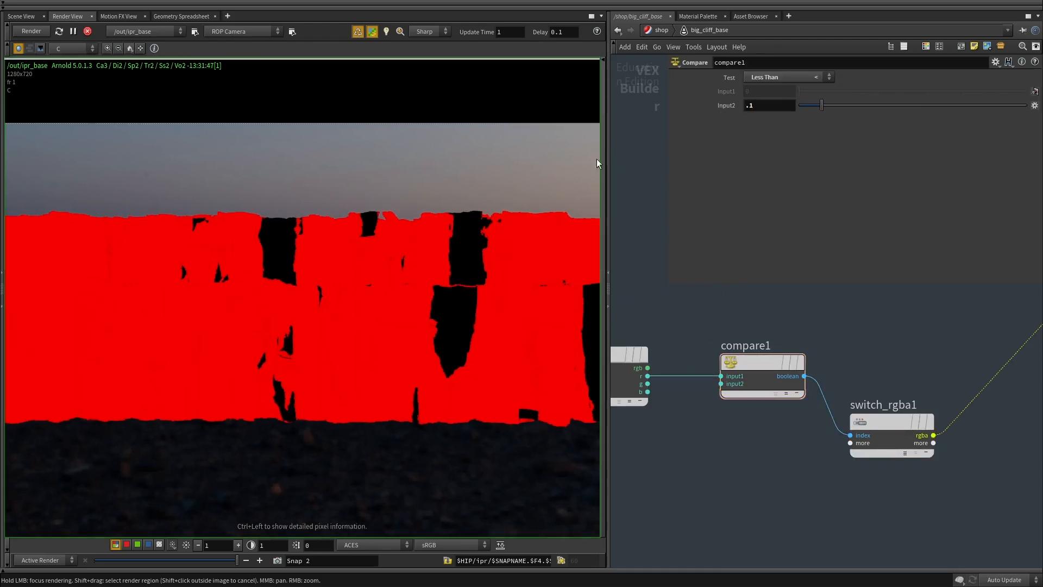
Switch compare1's test to Greater Than and inspect the inverted mask across the cliff.
click(765, 76)
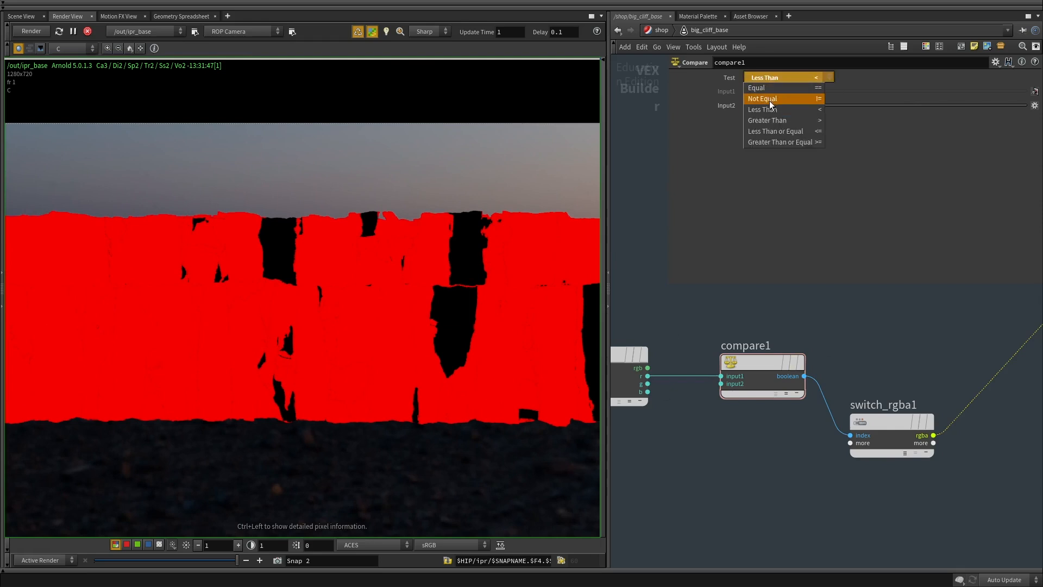
click(768, 124)
middle_drag(284, 318, 297, 290)
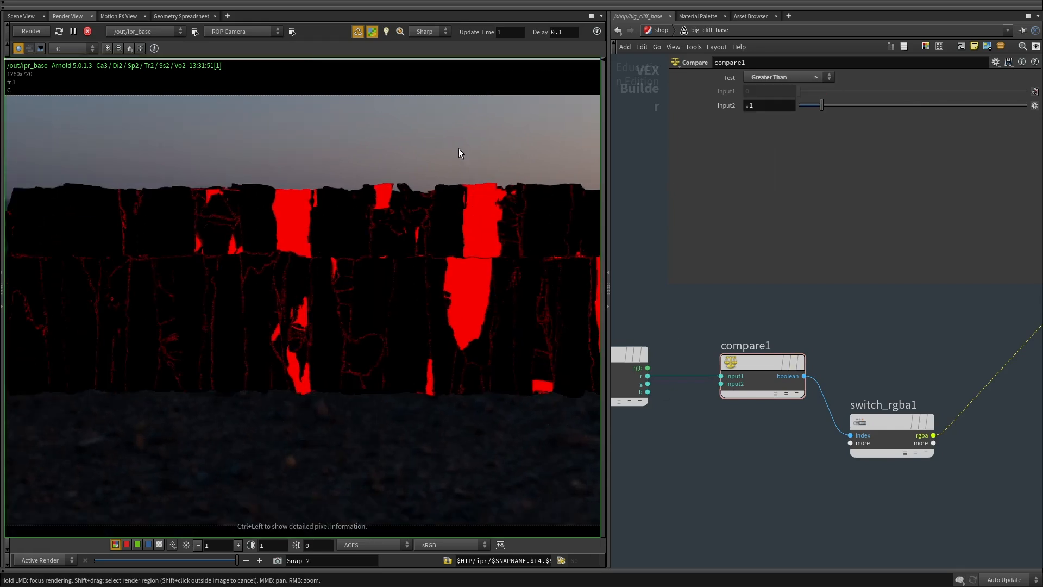
scroll(412, 232, up, 2)
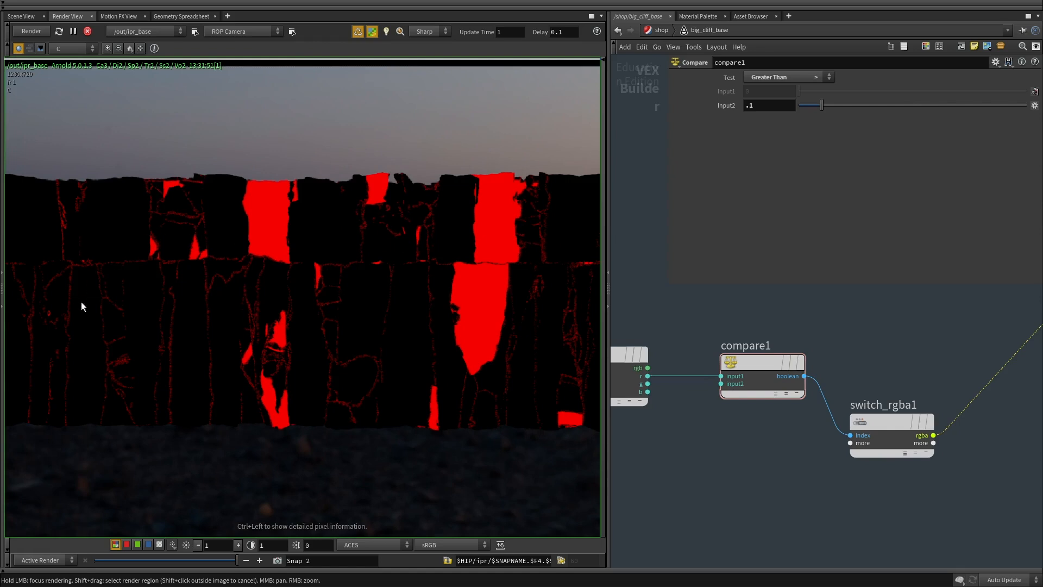
middle_drag(81, 302, 203, 307)
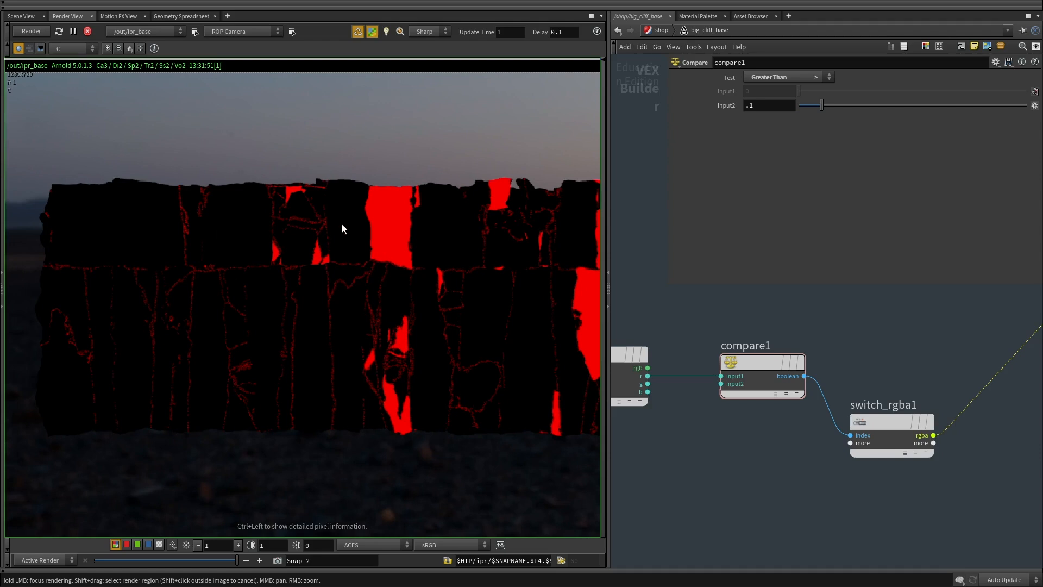
middle_drag(744, 438, 790, 473)
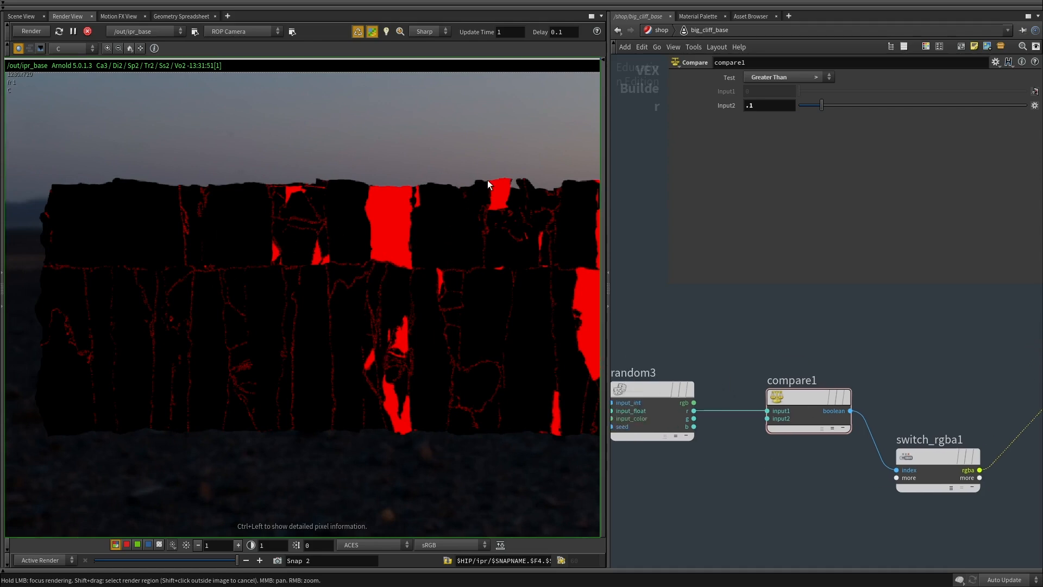
Set compare1's Input2 threshold to 0.2.
scroll(377, 259, up, 3)
scroll(377, 259, up, 2)
double_click(762, 105)
text(.2)
key(Return)
scroll(440, 297, down, 3)
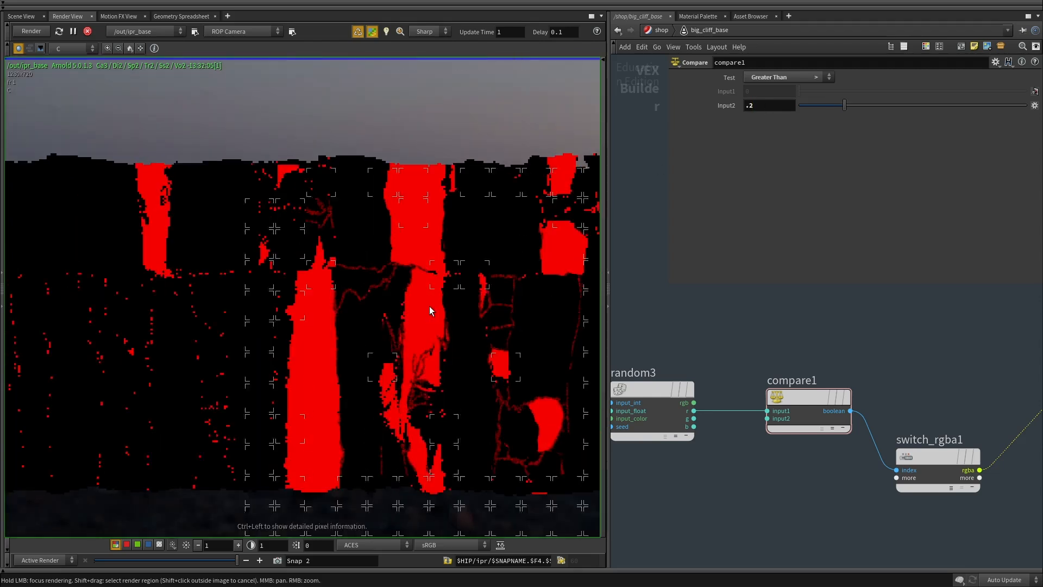
Set random3's seed to 10 and check which cliff pieces the mask picks.
middle_drag(718, 488, 780, 414)
click(781, 406)
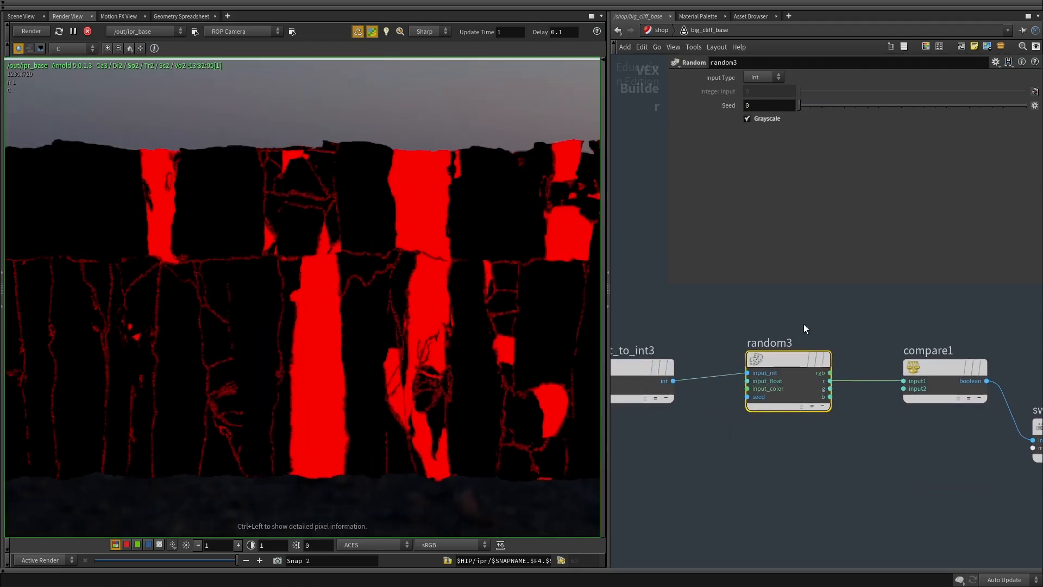
drag(804, 103, 820, 106)
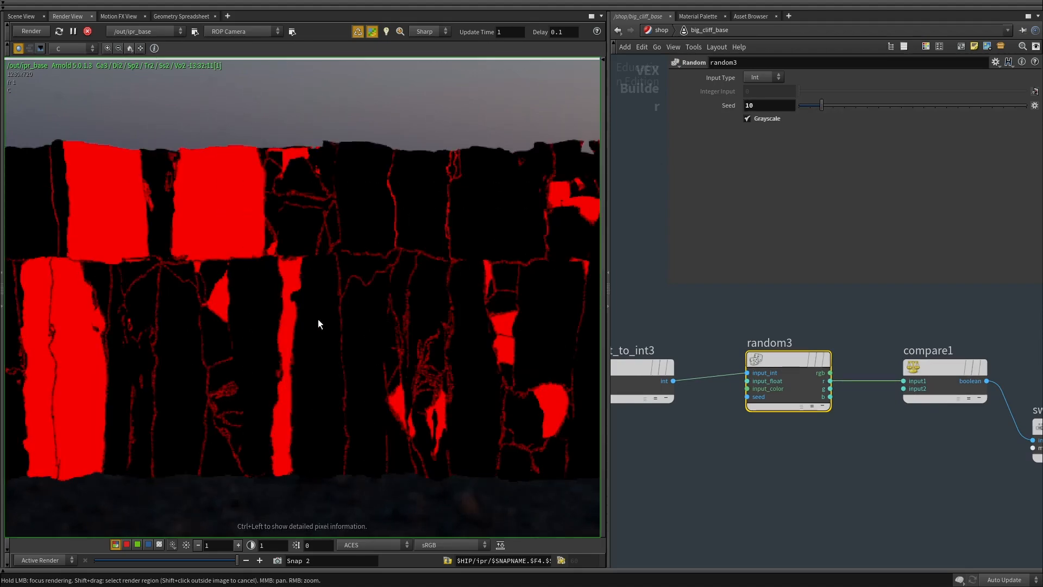
scroll(318, 318, down, 2)
scroll(323, 318, down, 2)
scroll(745, 390, down, 3)
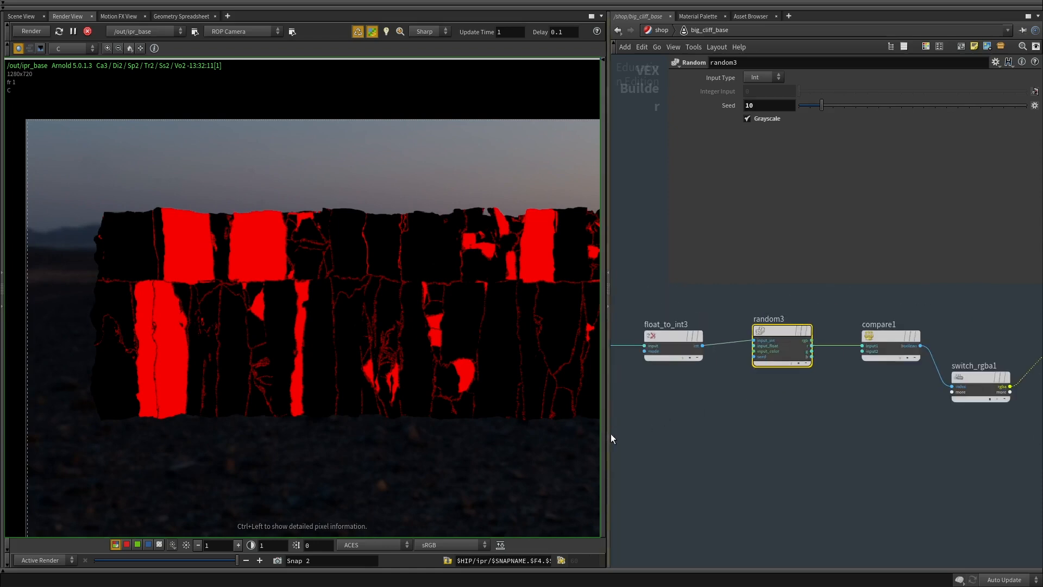
Widen the network view, duplicate the base_standard shader node and collapse the copy.
drag(607, 433, 385, 435)
scroll(751, 465, down, 4)
scroll(553, 455, up, 2)
middle_drag(553, 455, 590, 391)
drag(586, 382, 612, 304)
key(ctrl+c)
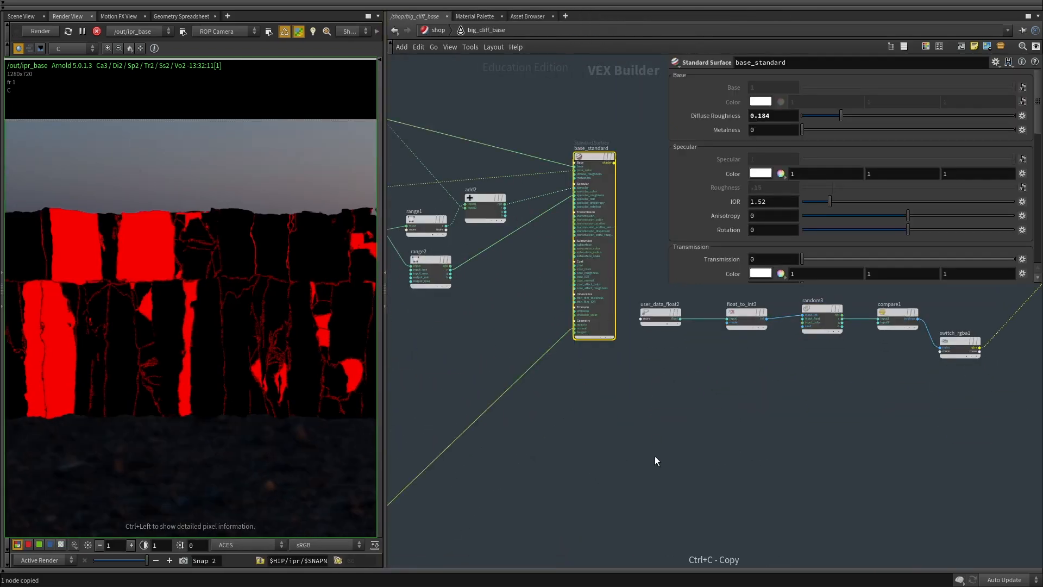
key(ctrl+v)
middle_drag(677, 542, 662, 447)
scroll(662, 448, up, 2)
click(653, 456)
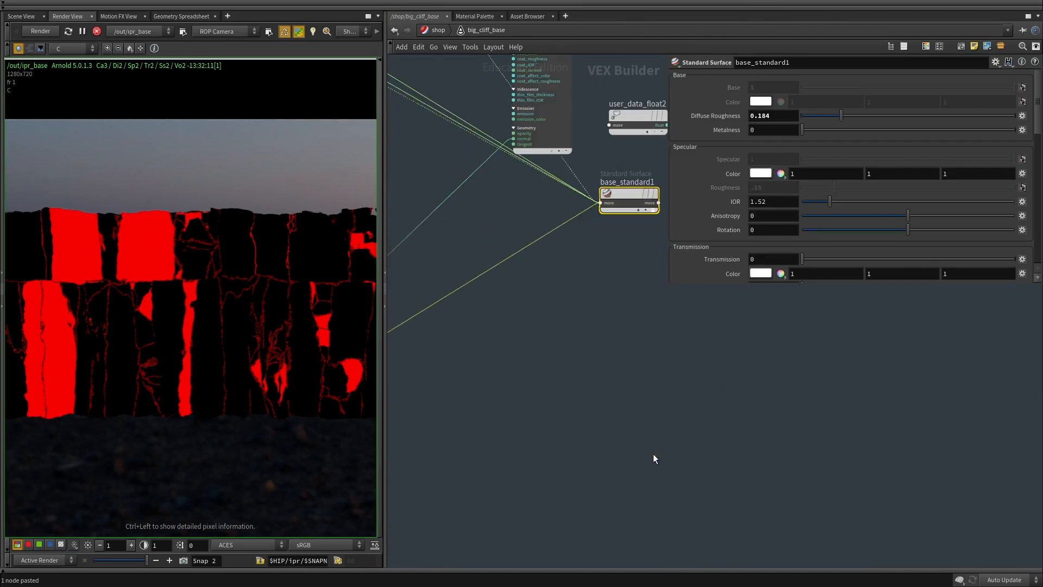
Place base_standard1 below base_standard and connect its shader output to OUT_material's surface.
drag(622, 193, 543, 305)
scroll(583, 283, down, 3)
middle_drag(584, 283, 538, 373)
scroll(563, 403, up, 2)
drag(494, 396, 518, 419)
scroll(540, 446, down, 3)
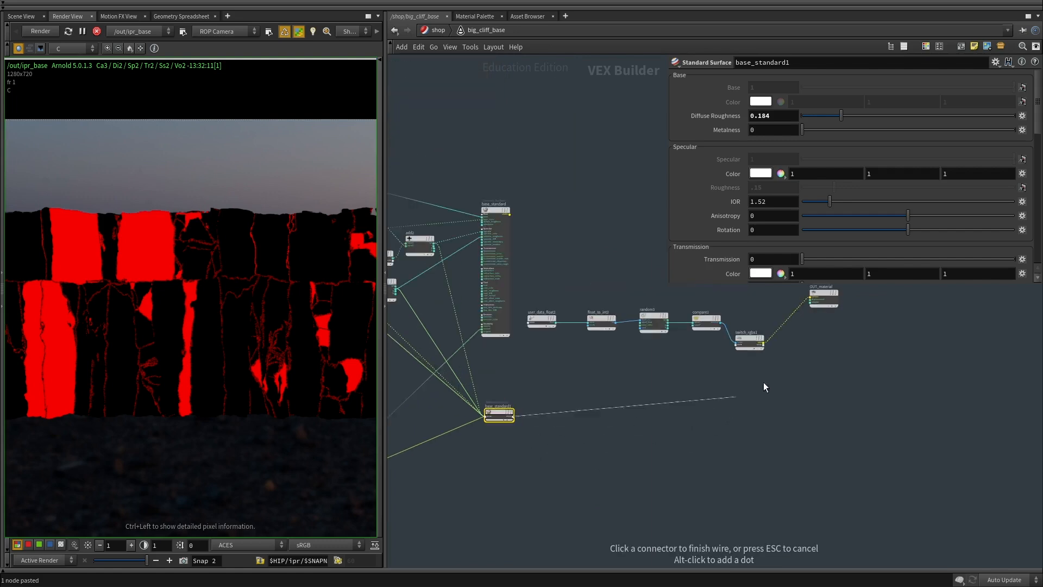
click(810, 297)
scroll(585, 420, up, 2)
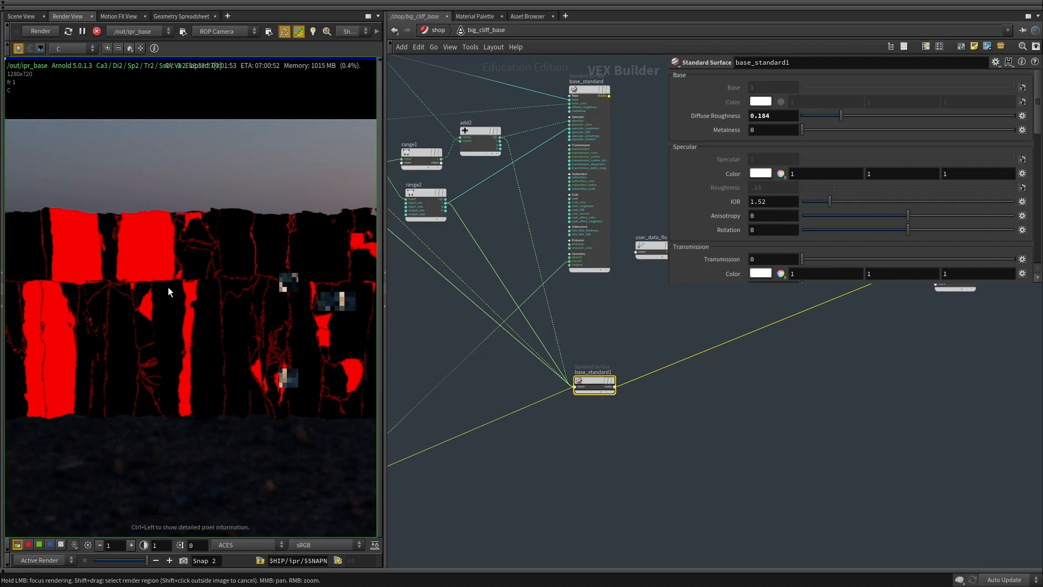
Enlarge the render view and set base_standard1's Diffuse Roughness to 0, specular IOR to 2.22 and Coat to 1.
drag(384, 320, 508, 320)
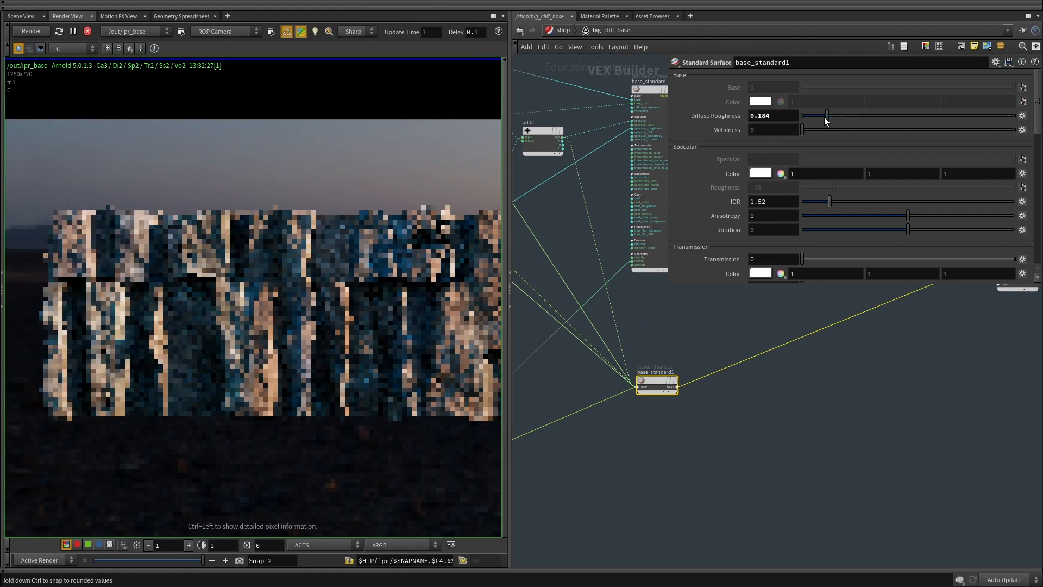
drag(827, 118, 768, 95)
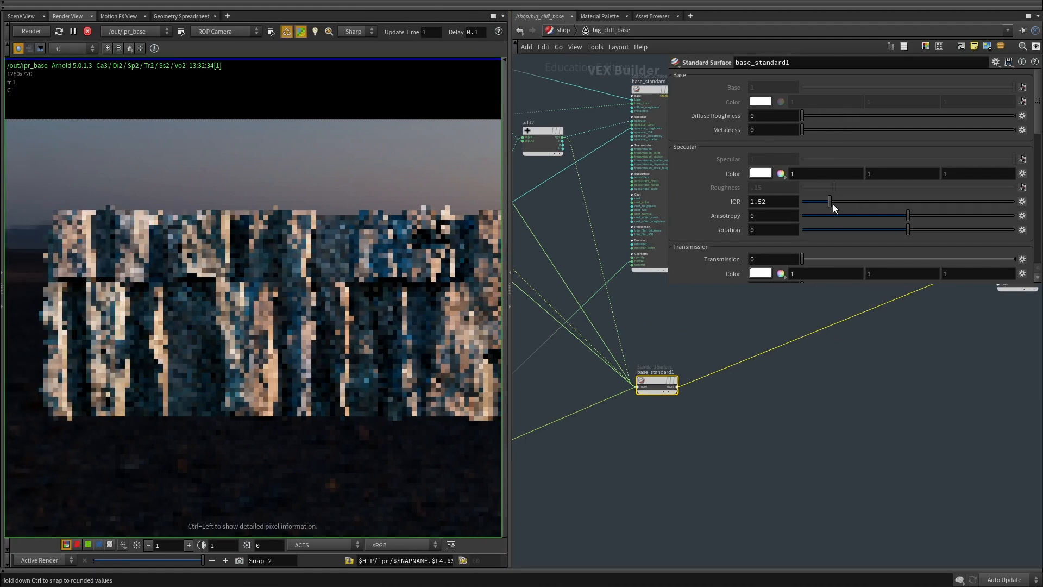
scroll(823, 169, down, 6)
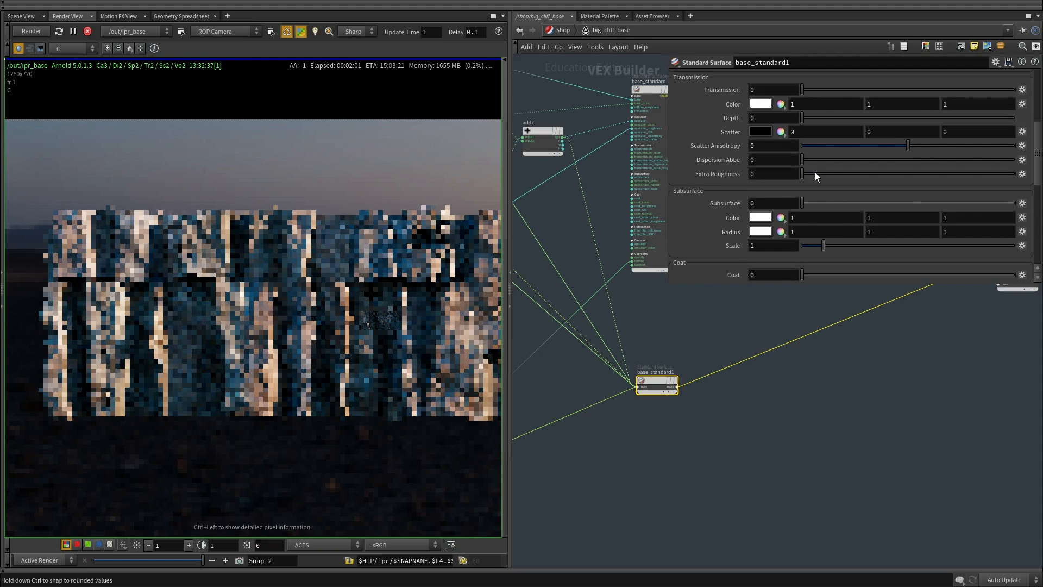
scroll(827, 205, down, 2)
drag(805, 232, 1017, 235)
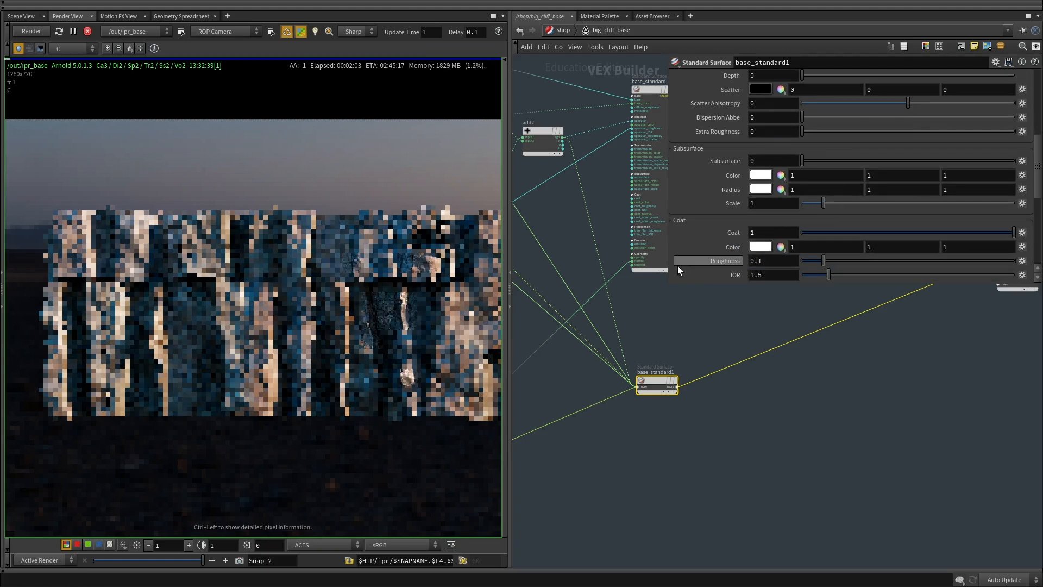
Expand the base_standard1 node to expose its individual base and specular inputs.
scroll(706, 421, up, 2)
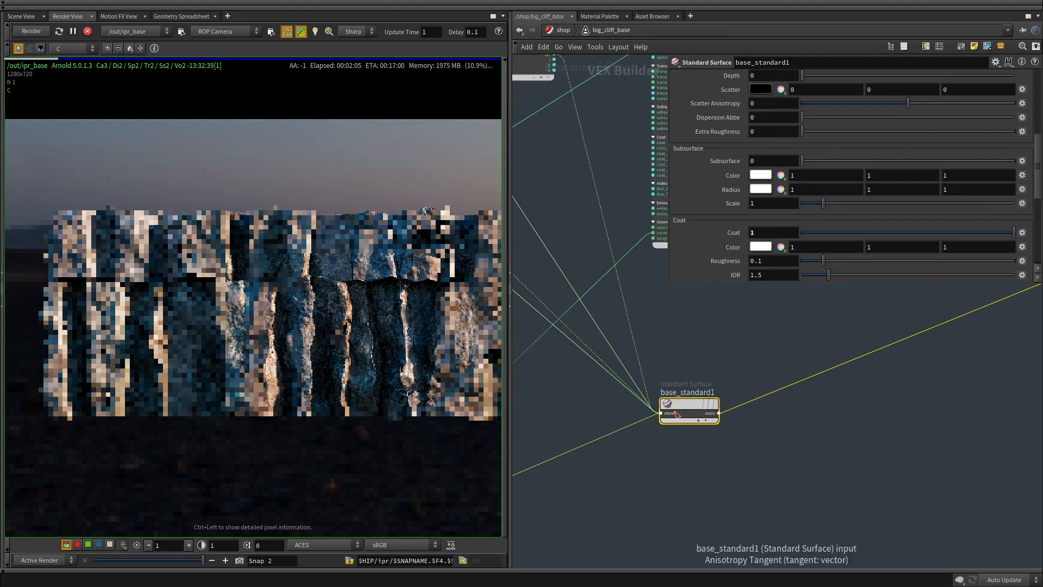
scroll(842, 102, up, 7)
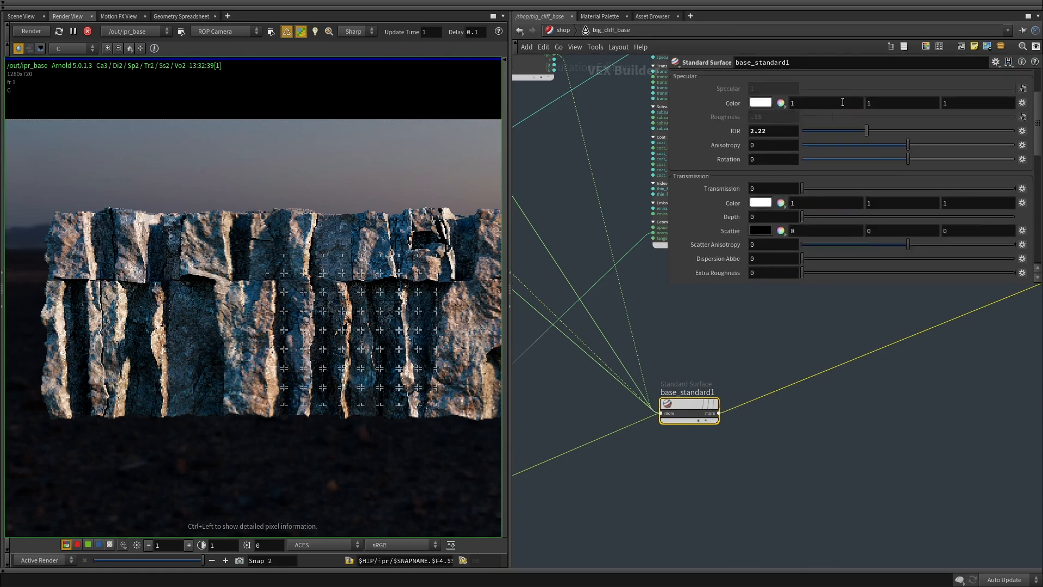
scroll(842, 102, up, 1)
click(698, 421)
scroll(653, 428, up, 2)
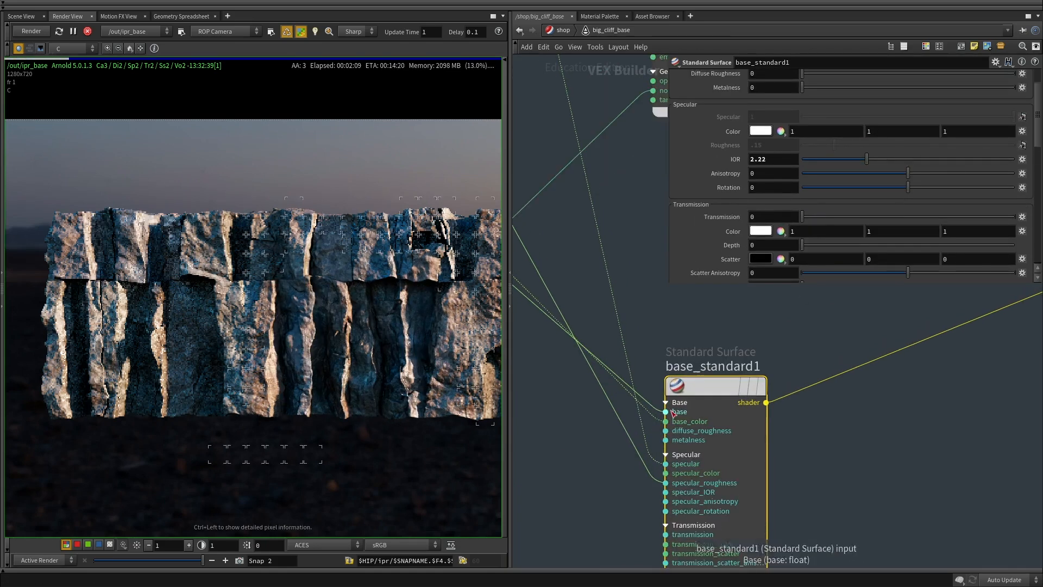
Disconnect base_standard1's base input, set its Base weight to 0.723 and check the rock surface in the render.
scroll(853, 151, up, 1)
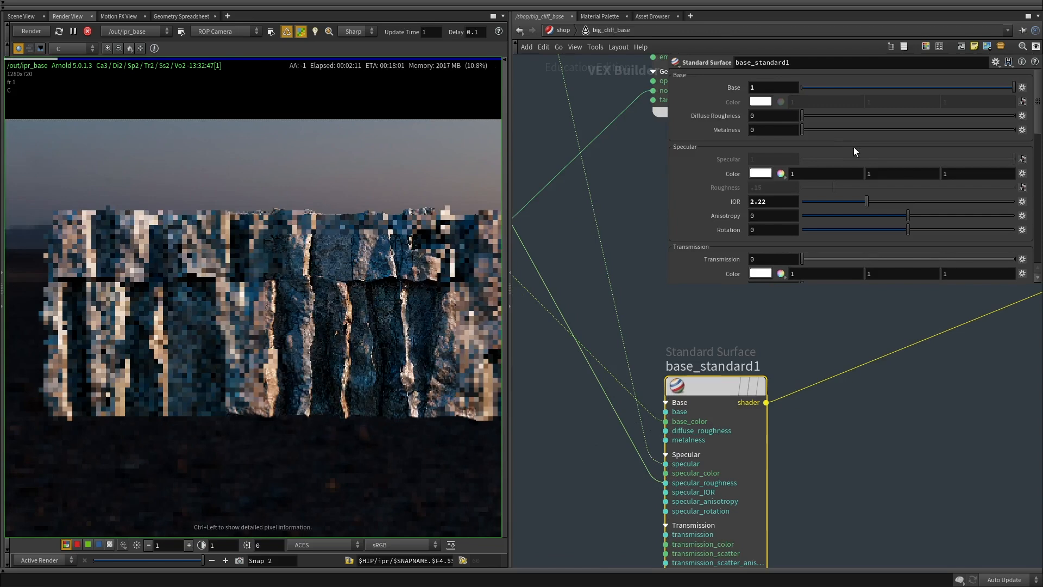
drag(839, 87, 955, 87)
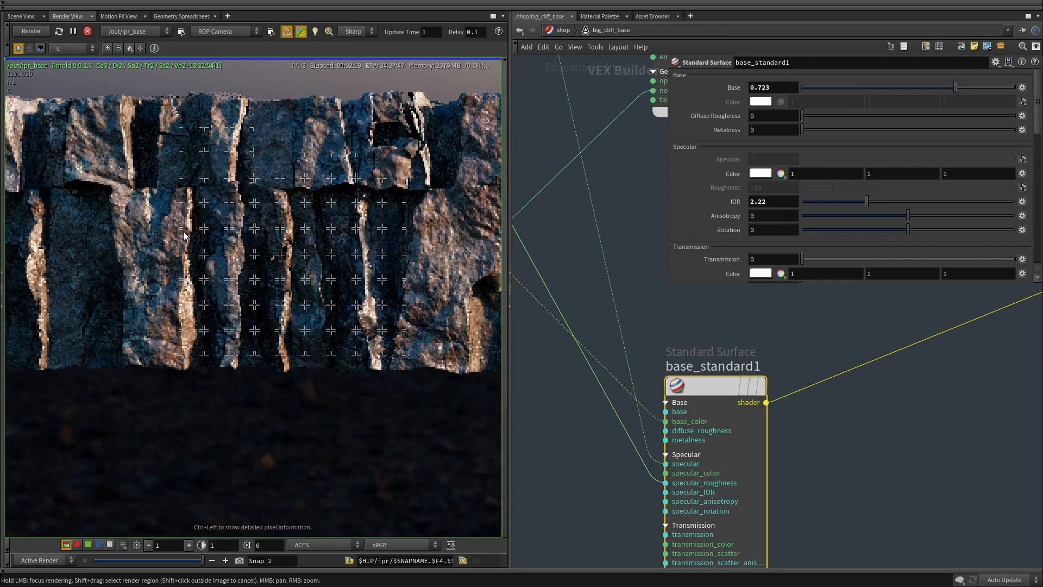
middle_drag(184, 232, 320, 245)
middle_drag(481, 261, 422, 244)
scroll(423, 243, up, 3)
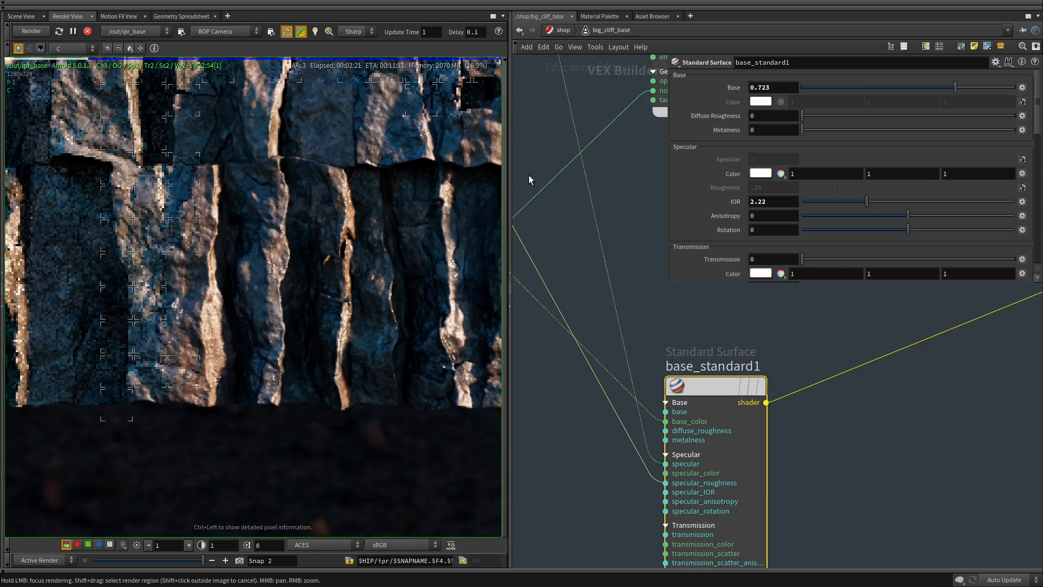
Tint base_standard1's Coat color a warm off-white (1, 0.962317, 0.881) and set Coat Roughness to 0.049.
scroll(744, 188, down, 5)
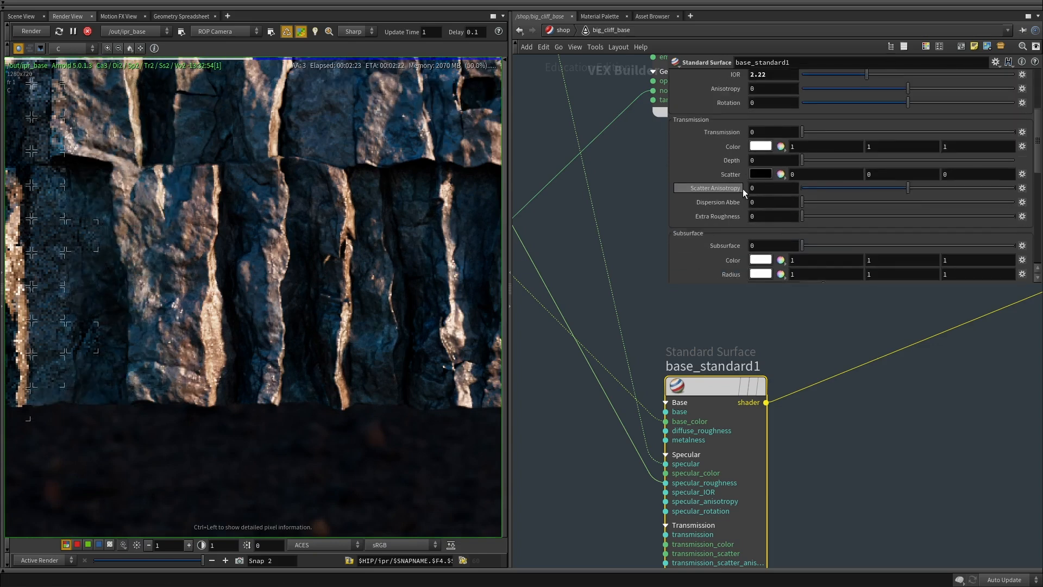
scroll(809, 162, up, 2)
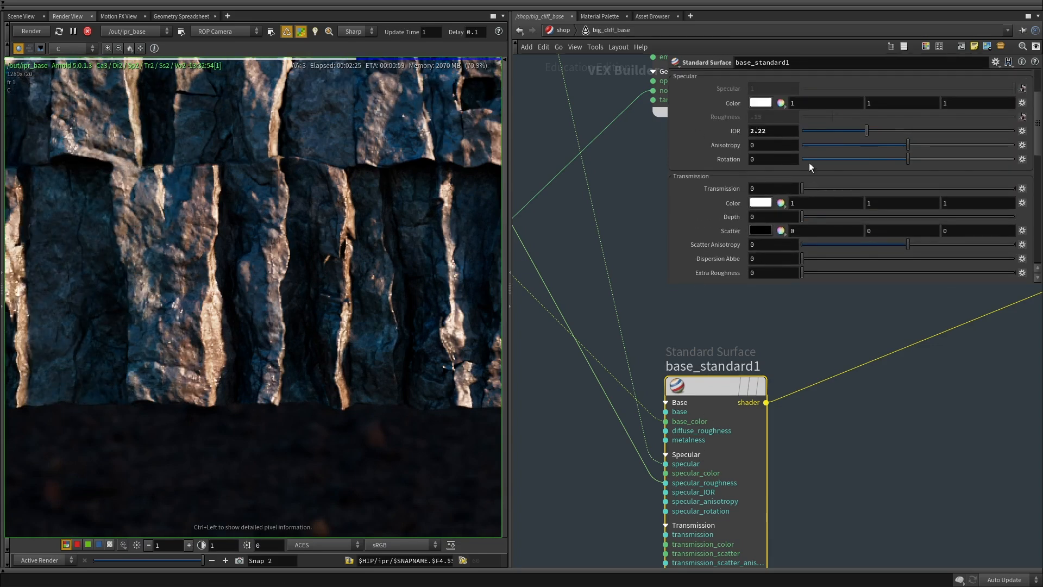
scroll(810, 161, down, 7)
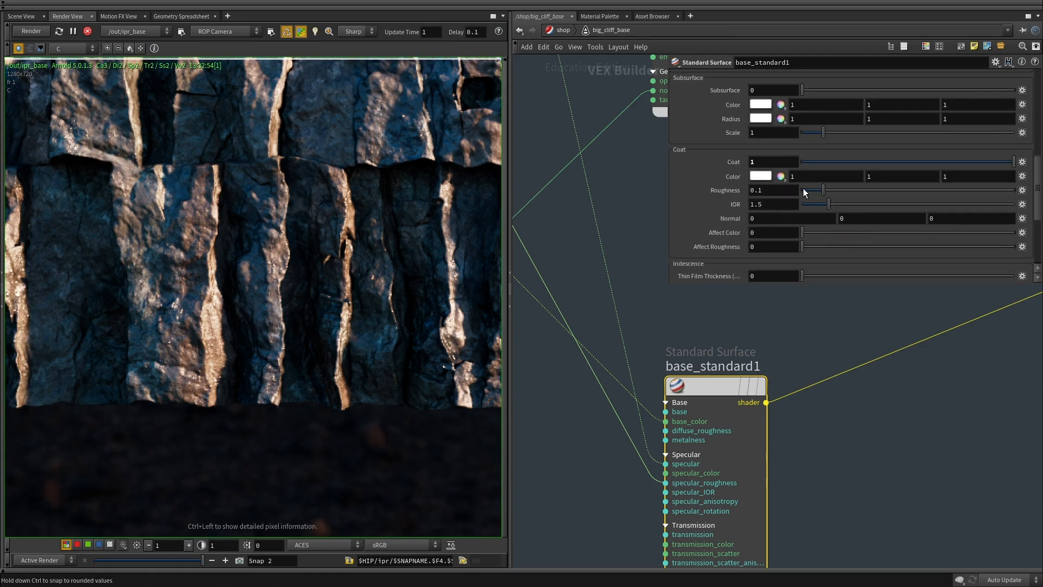
click(759, 176)
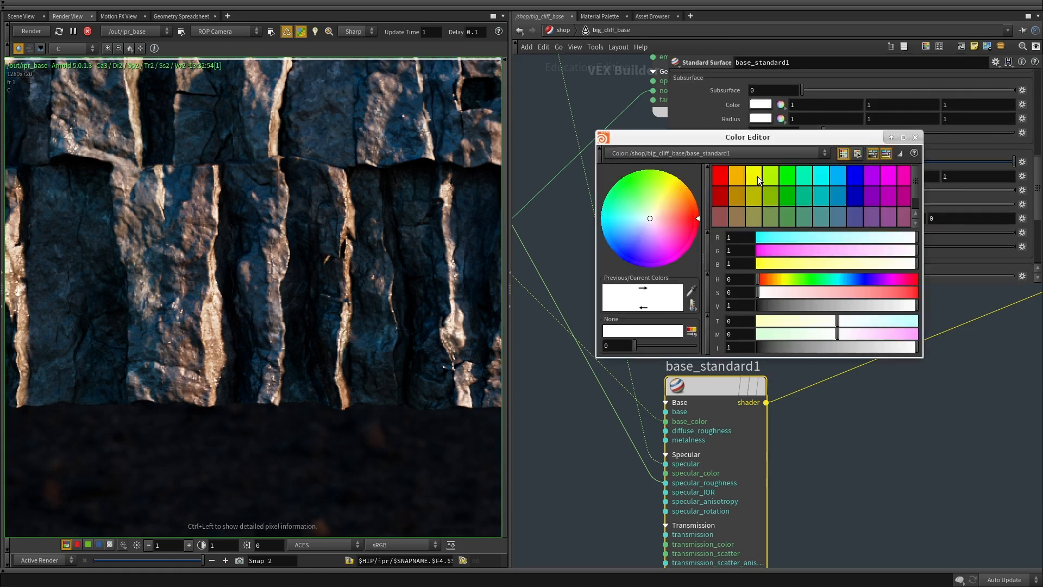
click(786, 292)
drag(821, 280, 848, 279)
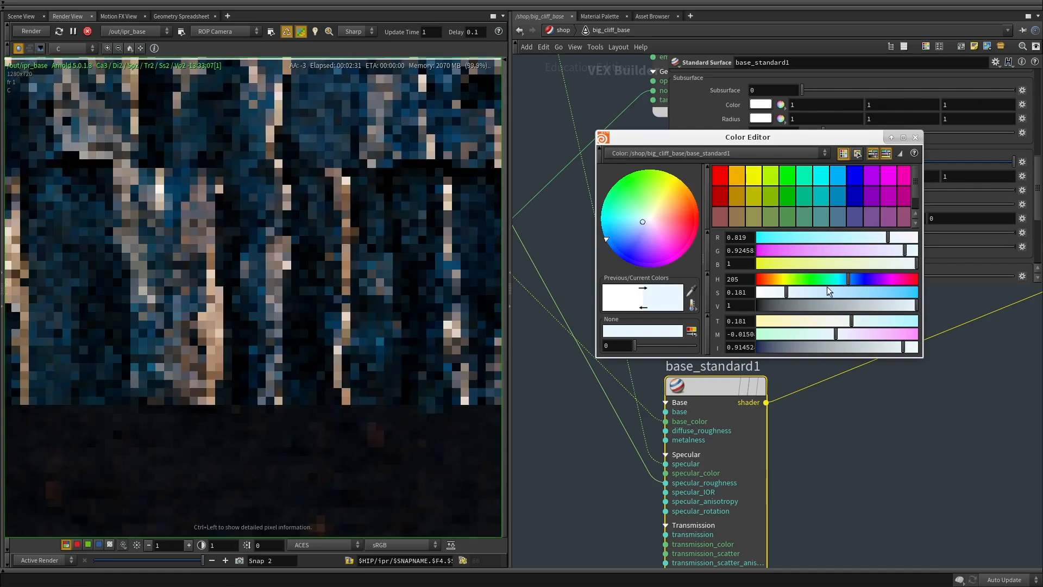
click(775, 280)
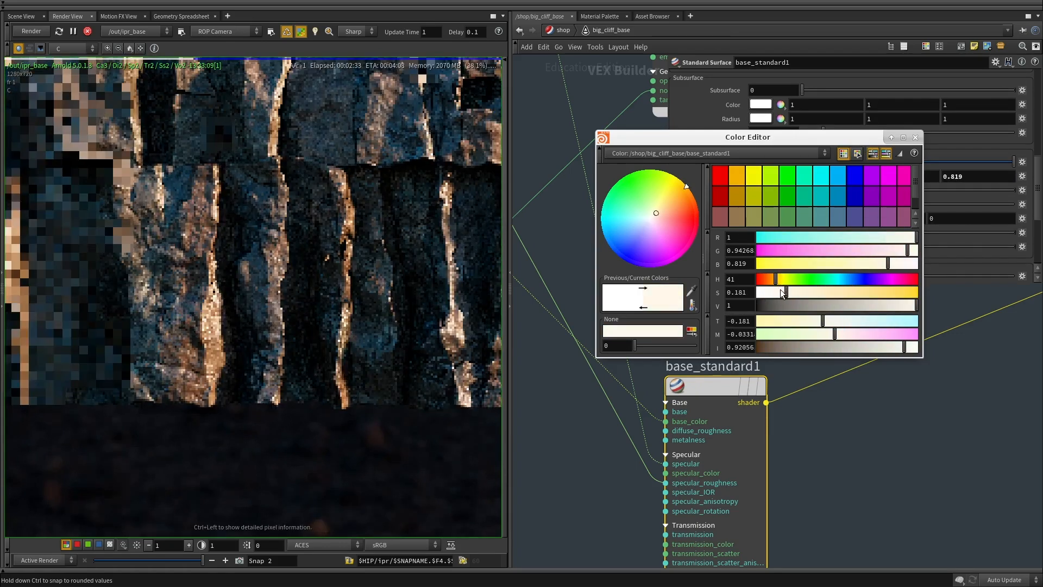
click(914, 137)
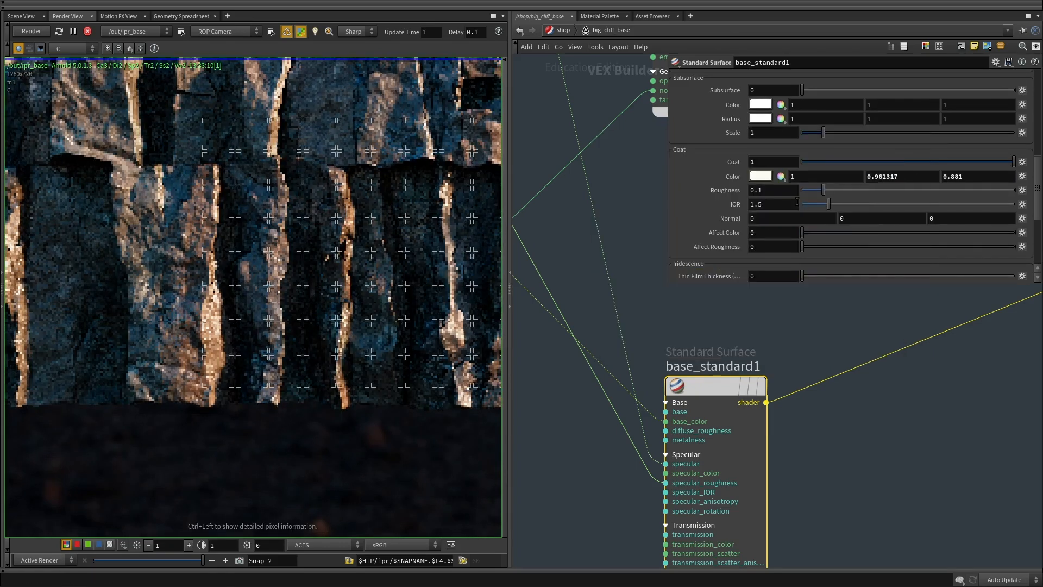
drag(823, 190, 813, 191)
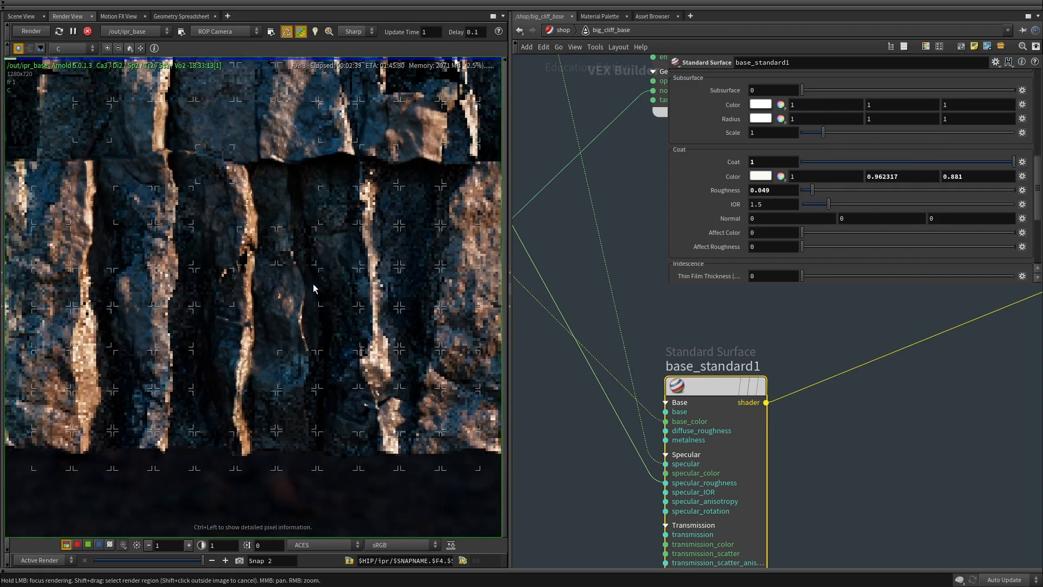
Disconnect the normal input of base_standard1 and compare the cliff surface in the render up close and from afar.
scroll(858, 462, down, 4)
middle_drag(842, 497, 823, 348)
scroll(770, 482, up, 5)
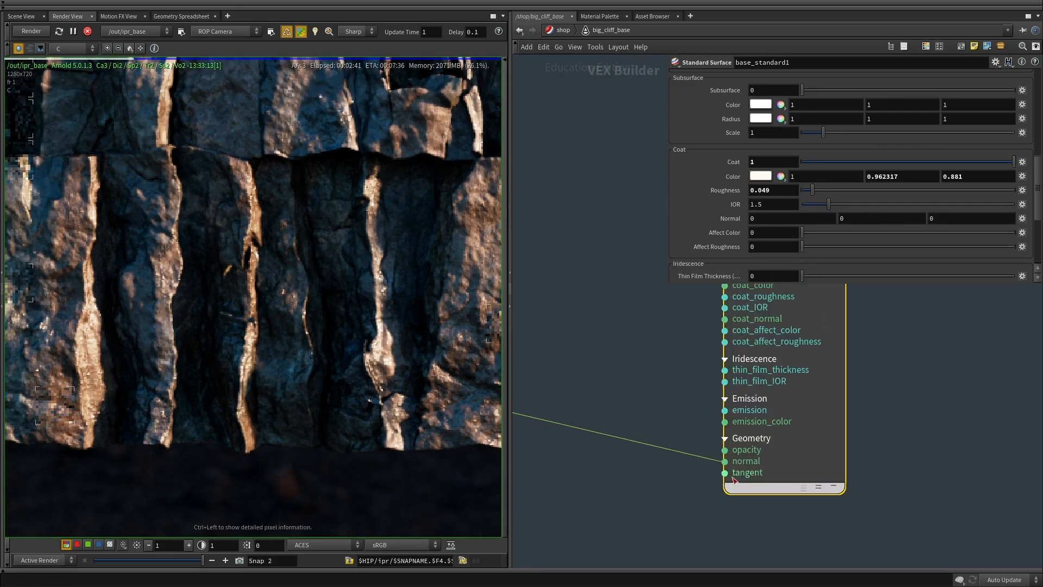
click(726, 461)
click(614, 490)
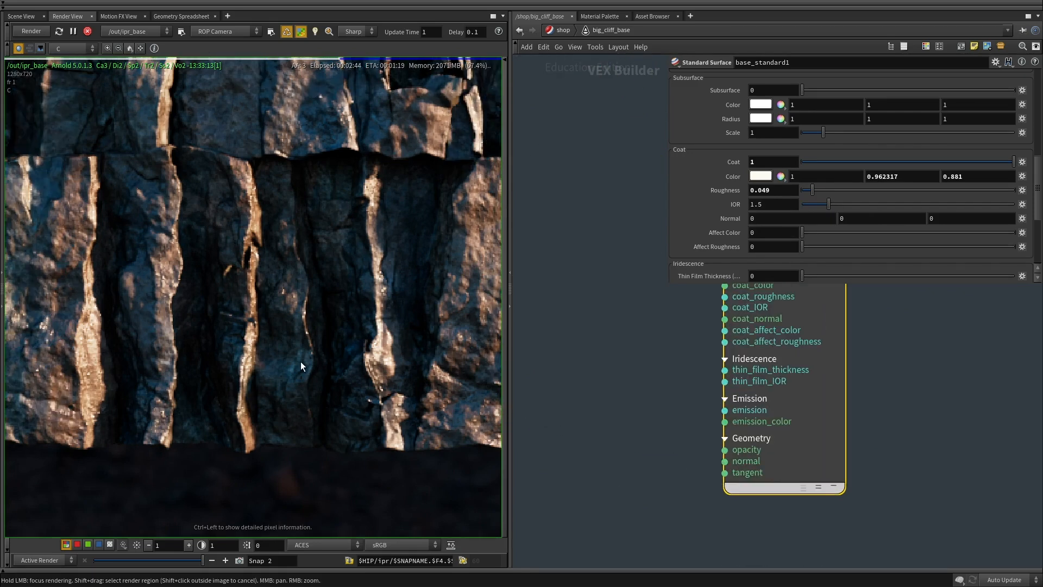
scroll(199, 302, up, 3)
middle_drag(196, 299, 278, 262)
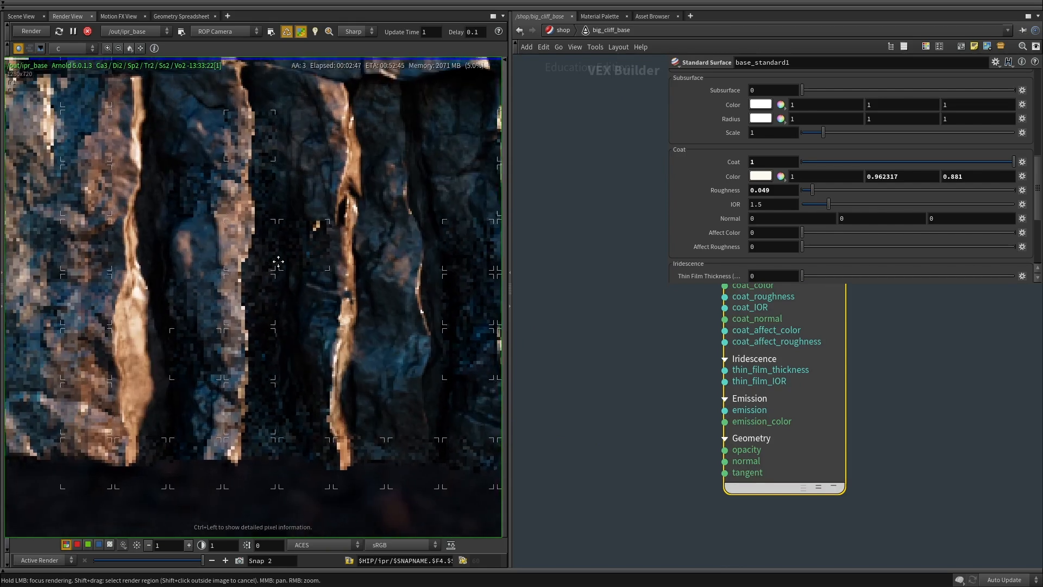
scroll(283, 341, down, 4)
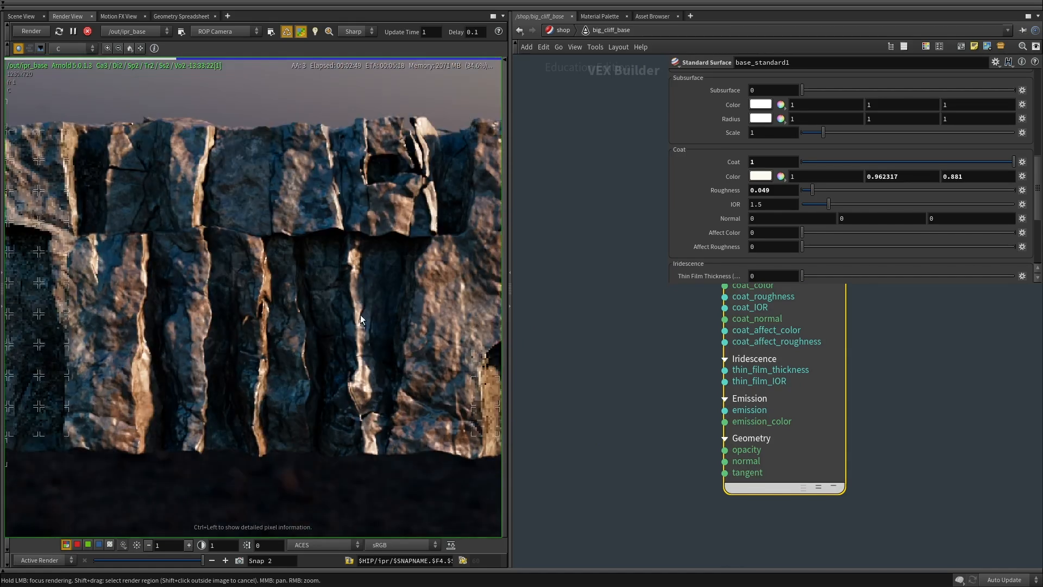
scroll(403, 314, down, 3)
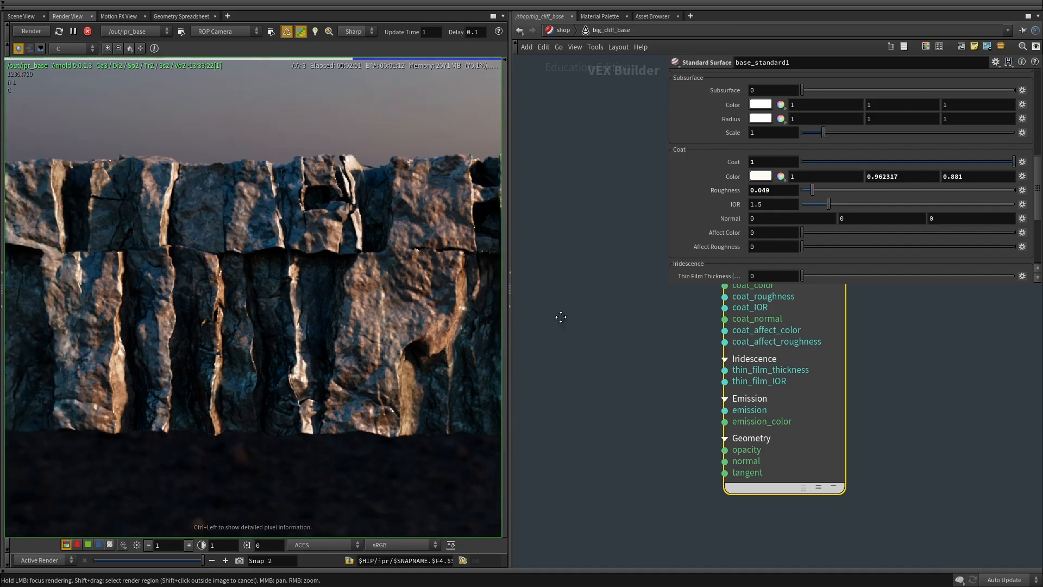
Add a Mix Shader node and place it above the random mask chain, beside the base_standard node.
middle_drag(561, 317, 618, 307)
scroll(902, 435, down, 5)
middle_drag(924, 431, 744, 513)
middle_drag(782, 348, 671, 539)
middle_drag(690, 408, 608, 399)
key(Tab)
text(mix)
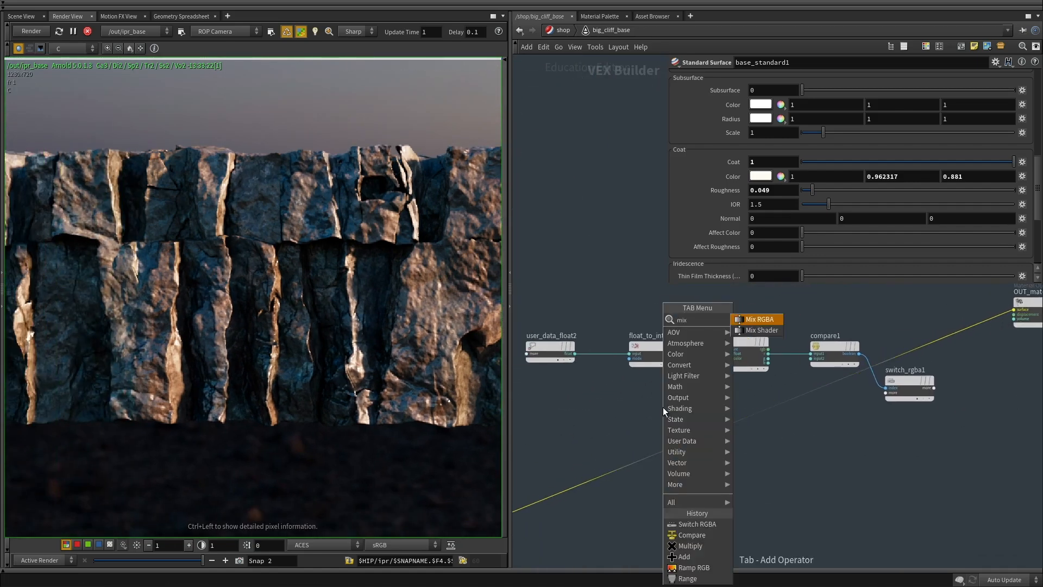
key(Down)
key(Return)
click(663, 407)
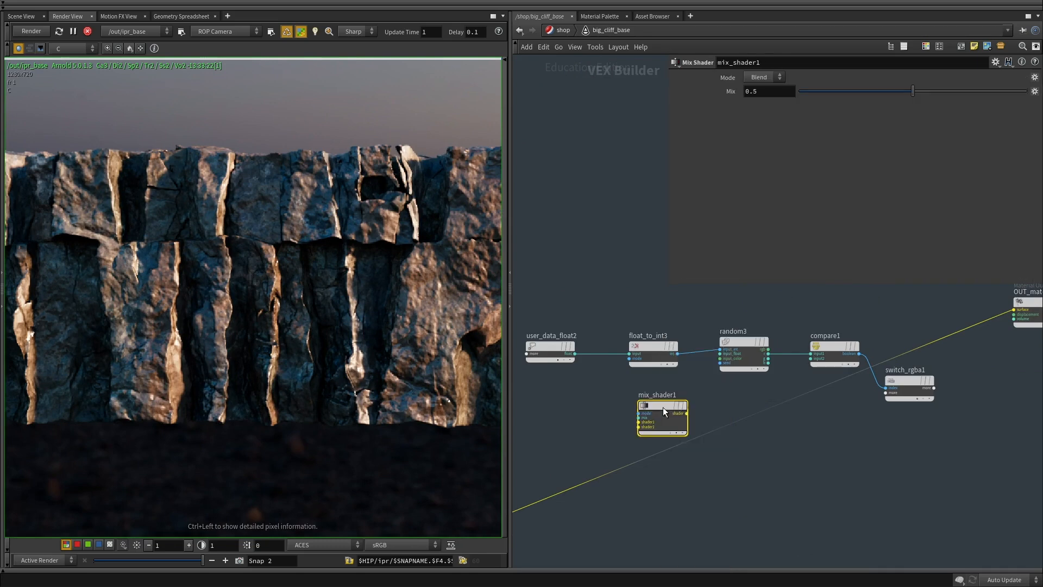
drag(663, 406, 631, 247)
Connect base_standard's shader output to mix_shader1's shader1 input and base_standard1's shader output to shader2.
middle_drag(555, 337, 769, 540)
scroll(791, 381, up, 3)
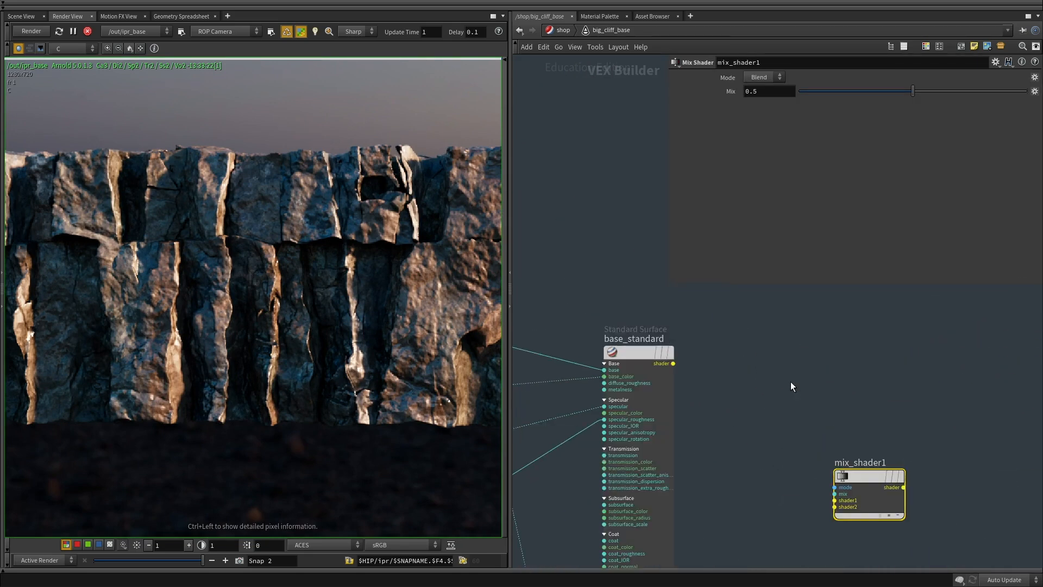
middle_drag(790, 382, 734, 339)
click(616, 320)
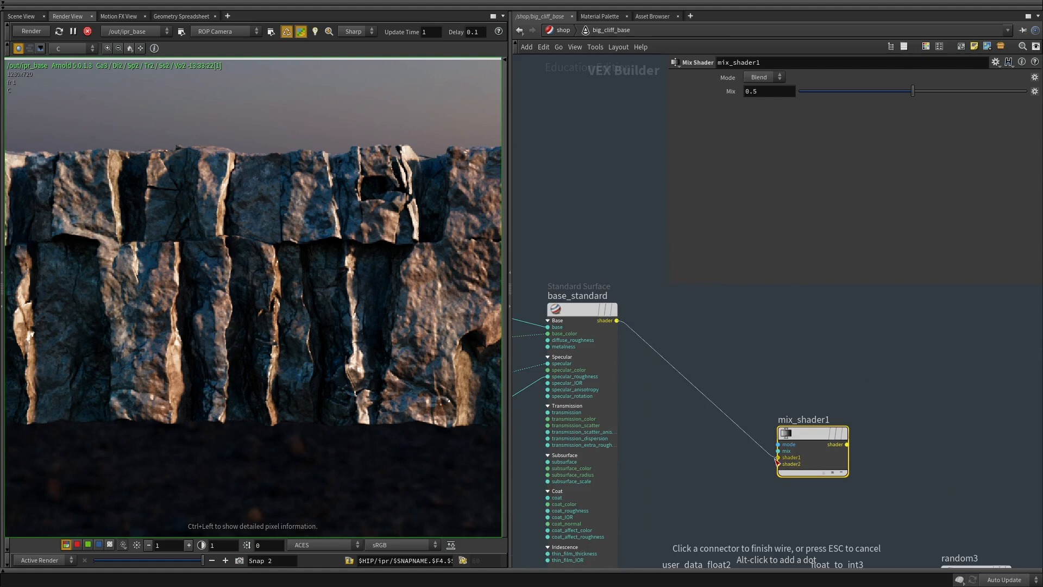
click(779, 458)
middle_drag(750, 480, 734, 389)
click(763, 371)
scroll(763, 371, down, 4)
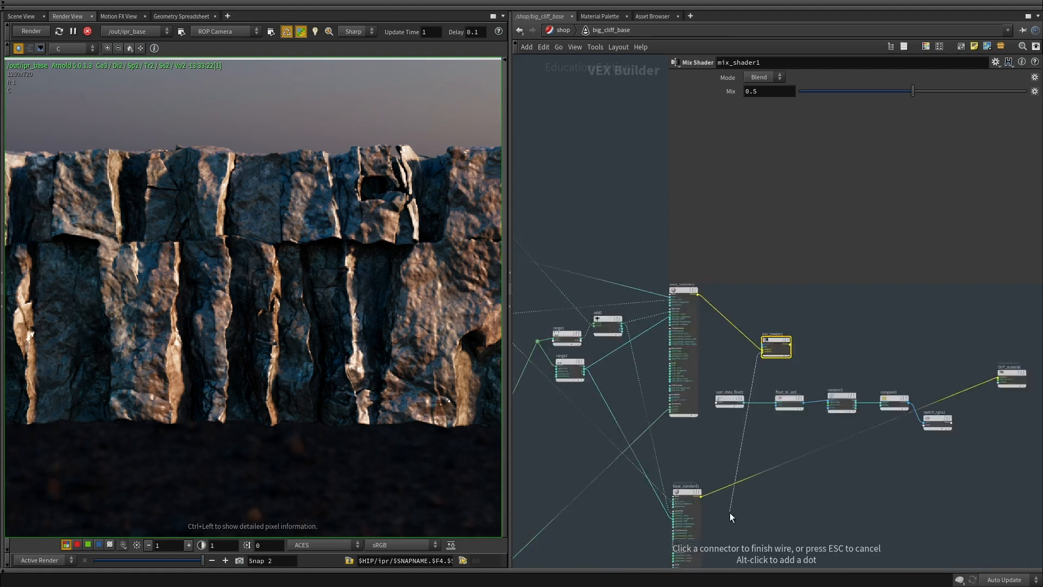
scroll(729, 511, up, 3)
click(680, 485)
scroll(783, 432, down, 3)
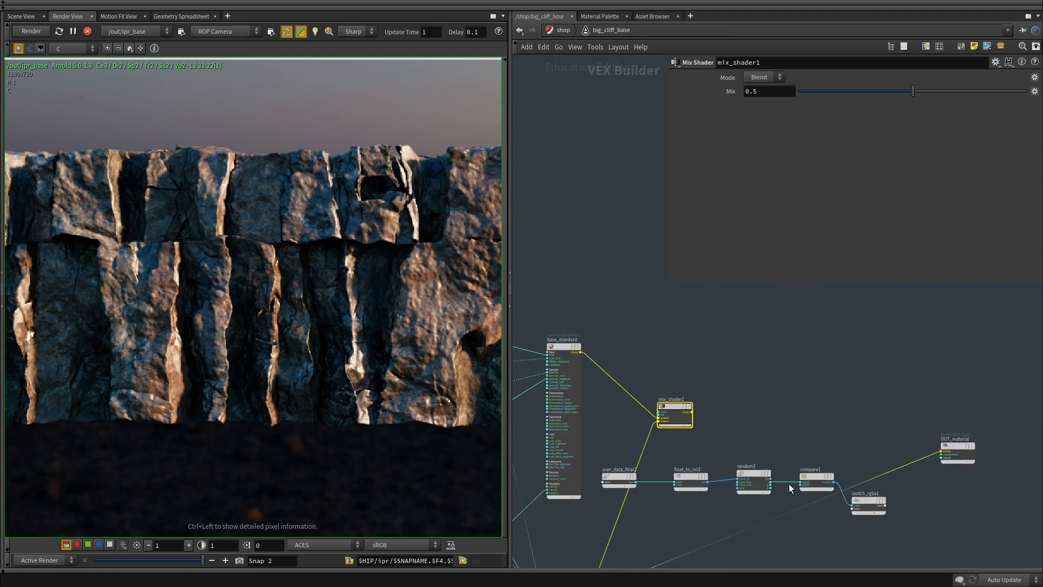
Connect mix_shader1's shader output to OUT_material's surface input, replacing the direct base_standard1 connection.
click(941, 455)
key(Escape)
click(943, 453)
click(692, 412)
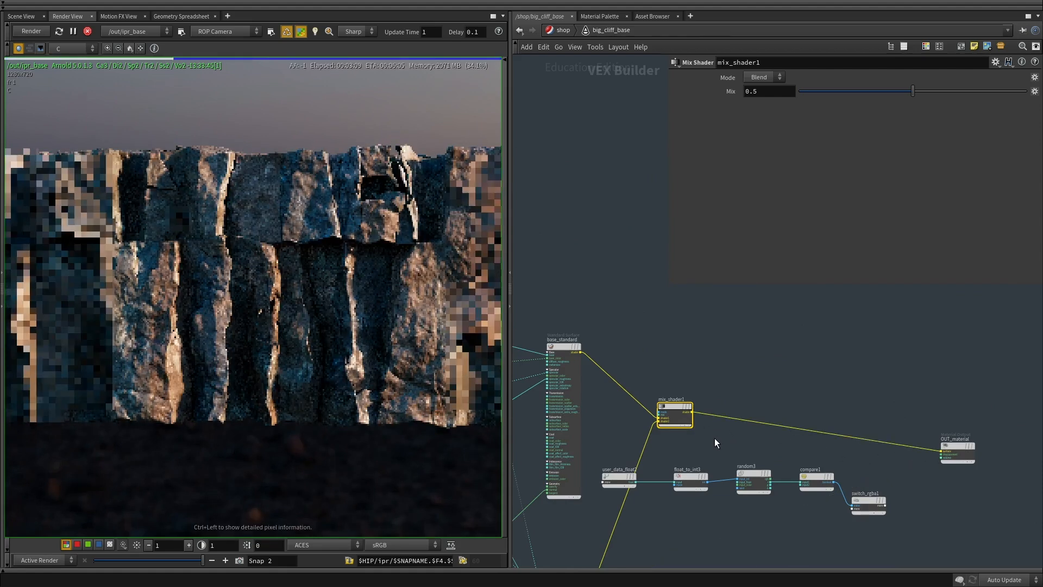
Examine the evenly blended rock shader on the cliff pieces up close and check the Mix Shader's mode options.
middle_drag(226, 382, 262, 341)
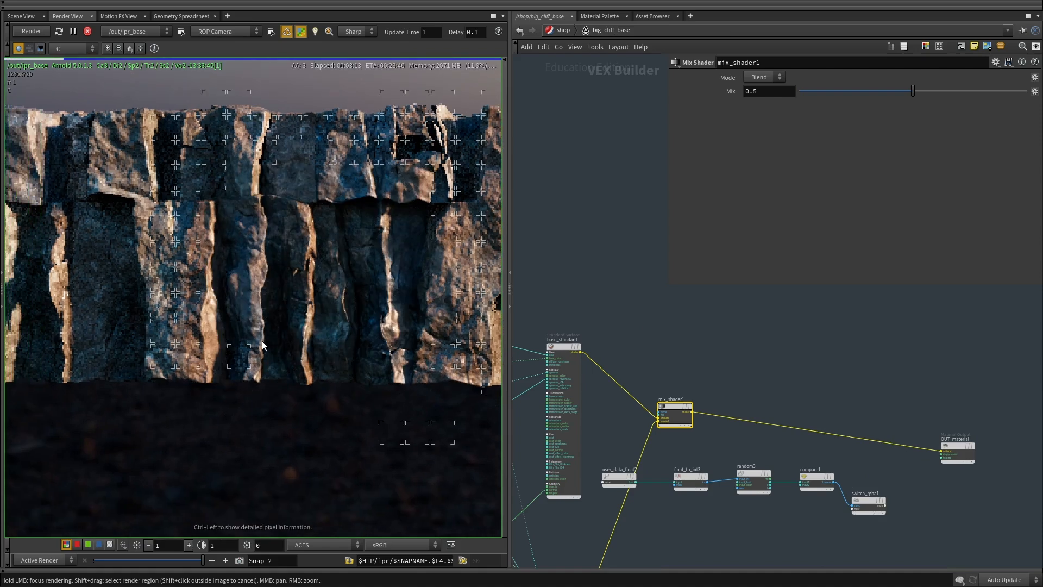
click(769, 74)
click(323, 236)
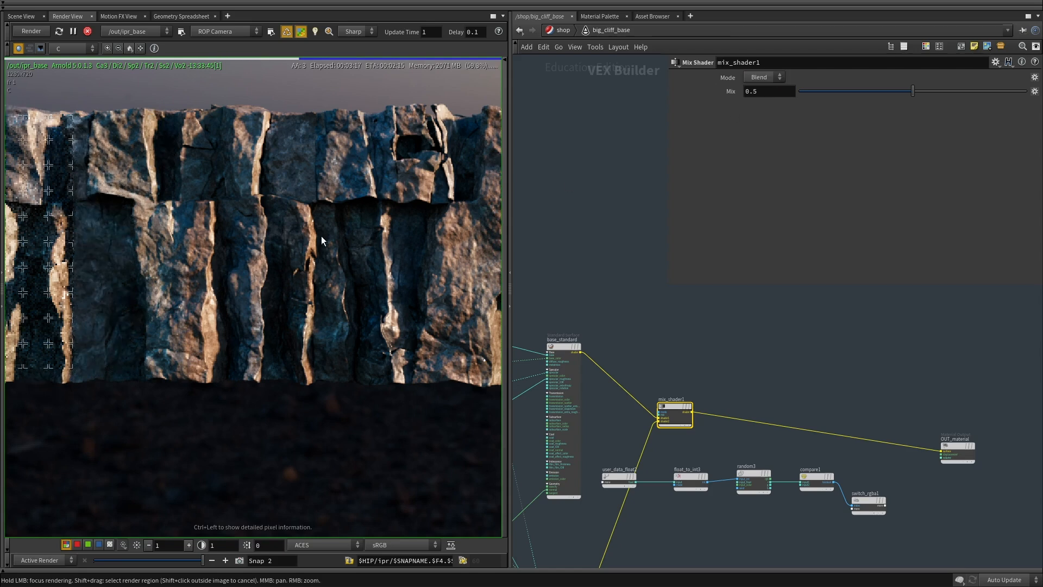
scroll(243, 286, up, 4)
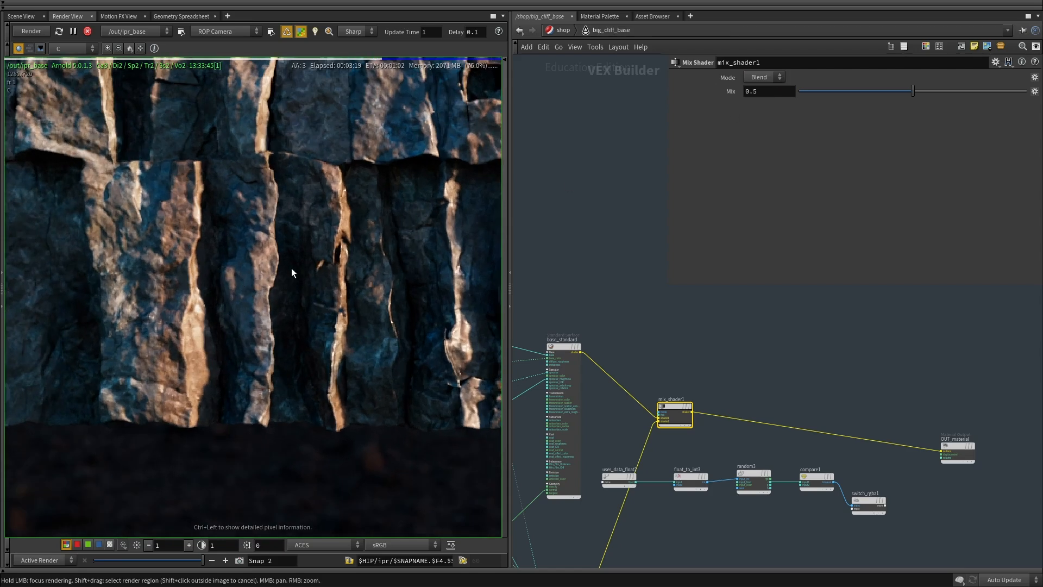
middle_drag(291, 269, 318, 220)
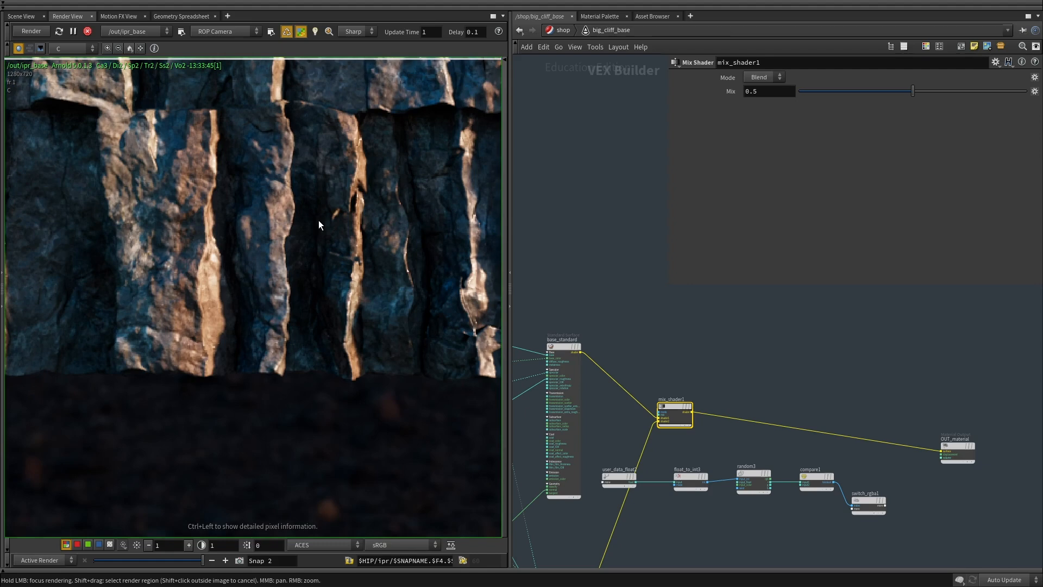
scroll(320, 227, down, 1)
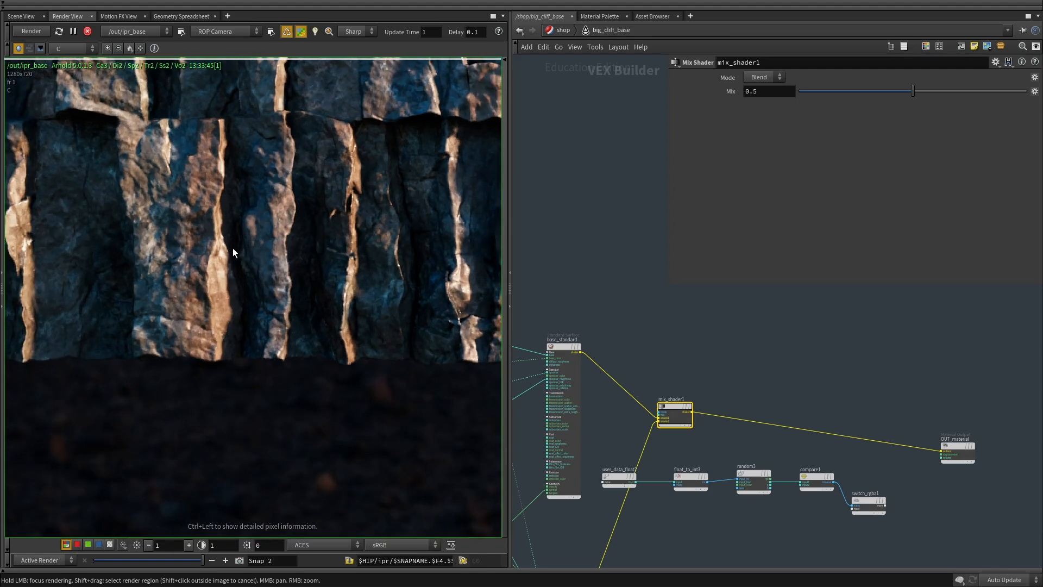
middle_drag(233, 249, 224, 288)
scroll(405, 253, down, 1)
Expand switch_rgba1 and connect one of its single-channel outputs to mix_shader1's mix input, checking the masked blend in the render.
middle_drag(782, 390, 817, 334)
middle_drag(835, 490, 827, 442)
scroll(886, 418, up, 1)
drag(908, 447, 794, 486)
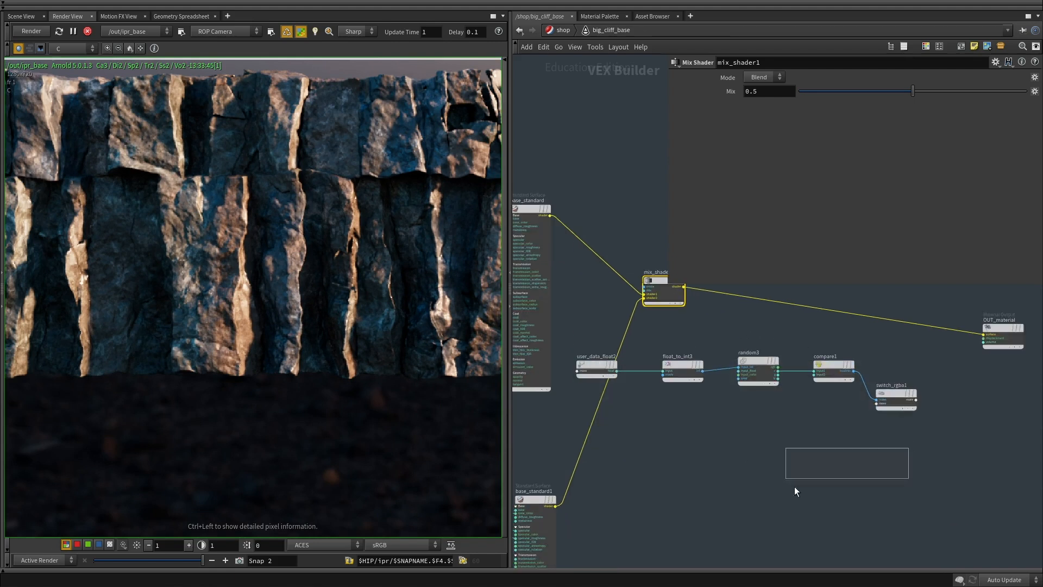
scroll(937, 420, up, 2)
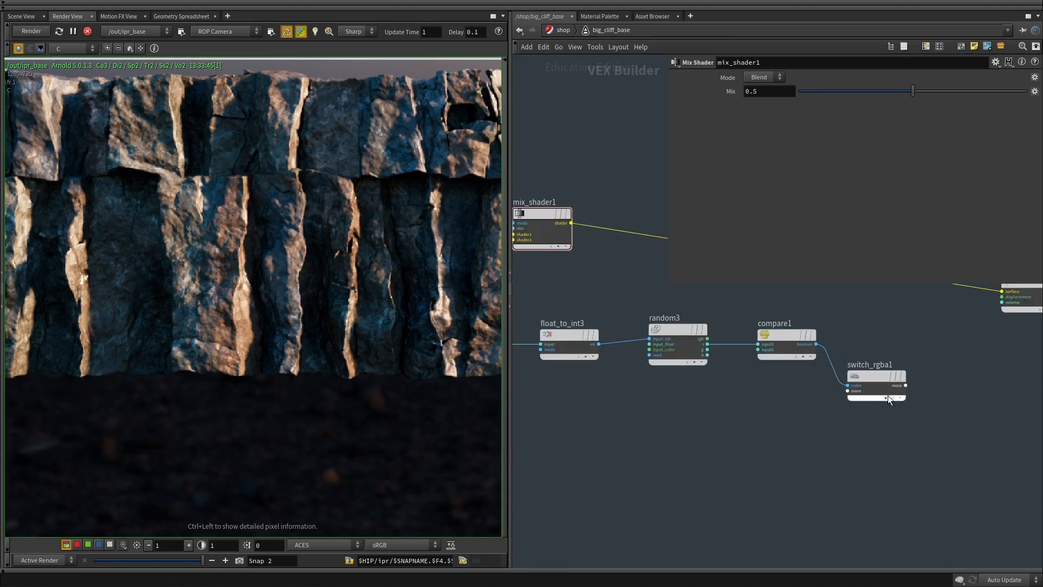
click(906, 396)
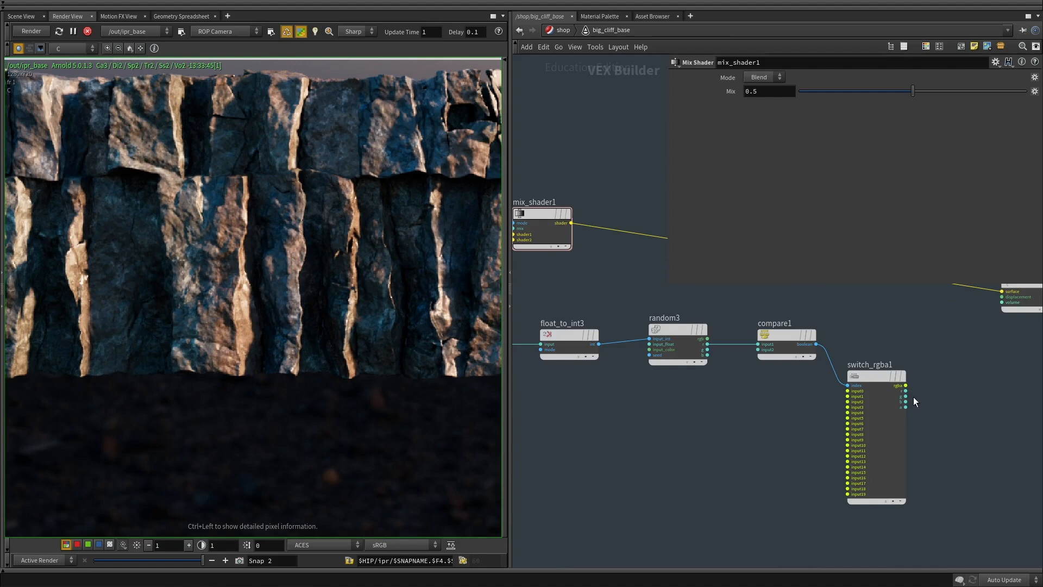
scroll(762, 353, down, 3)
scroll(621, 302, up, 2)
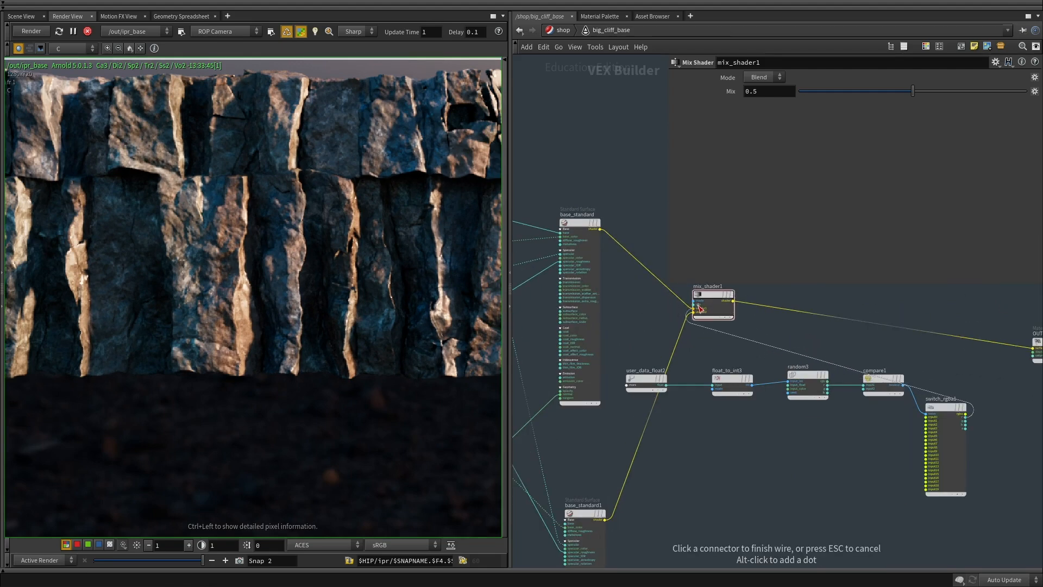
scroll(701, 308, up, 3)
scroll(701, 308, up, 2)
click(701, 308)
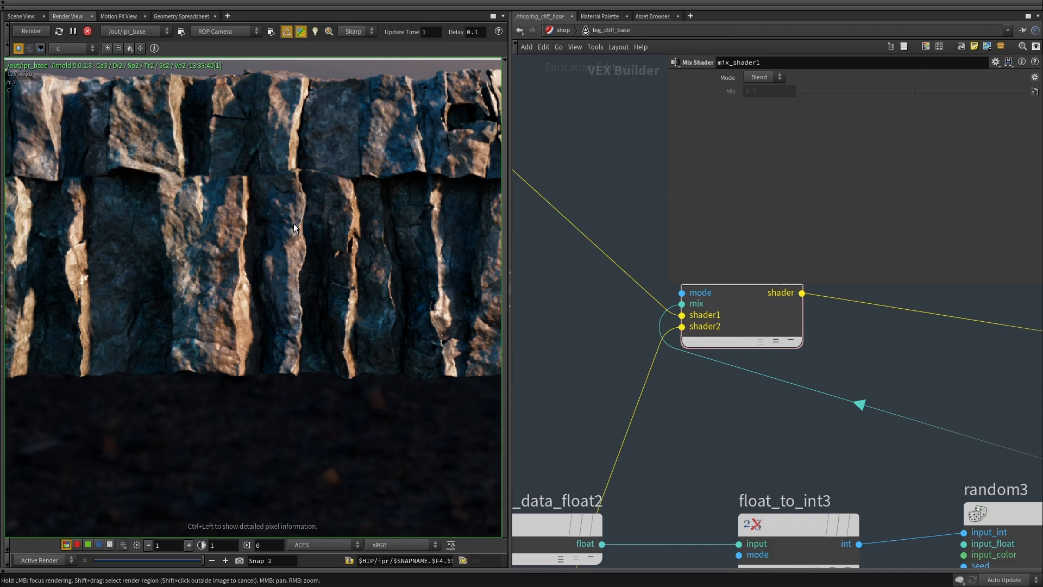
scroll(254, 258, down, 1)
middle_drag(165, 267, 256, 323)
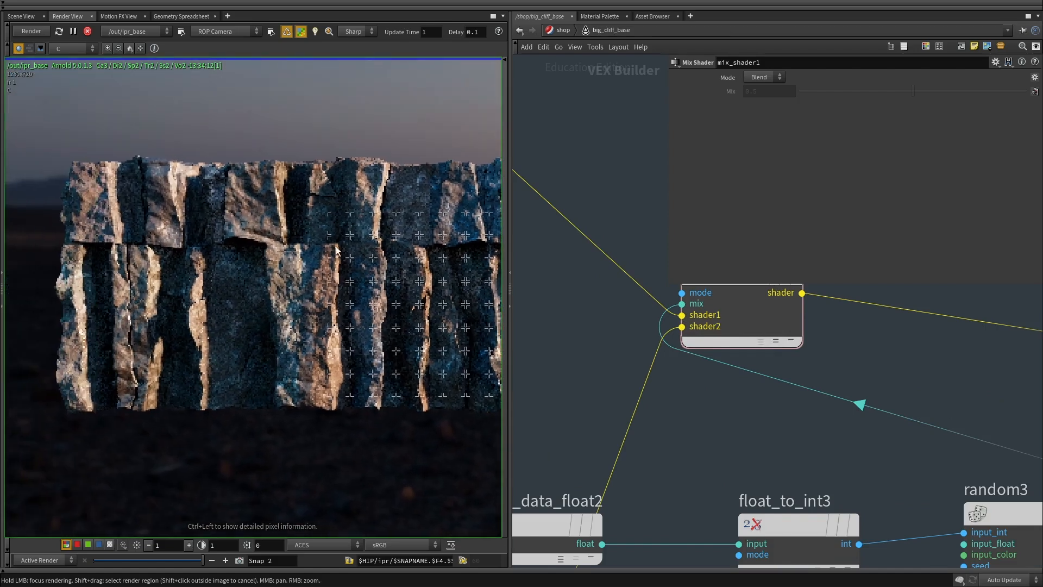
scroll(660, 428, down, 3)
Set base_standard1's emission color to 1, 0, 0 and its emission weight to 1, and check which cliff pieces it covers.
middle_drag(660, 428, 669, 369)
scroll(669, 369, down, 3)
scroll(646, 536, up, 2)
middle_drag(646, 536, 746, 409)
scroll(745, 409, up, 1)
click(625, 410)
scroll(774, 262, up, 10)
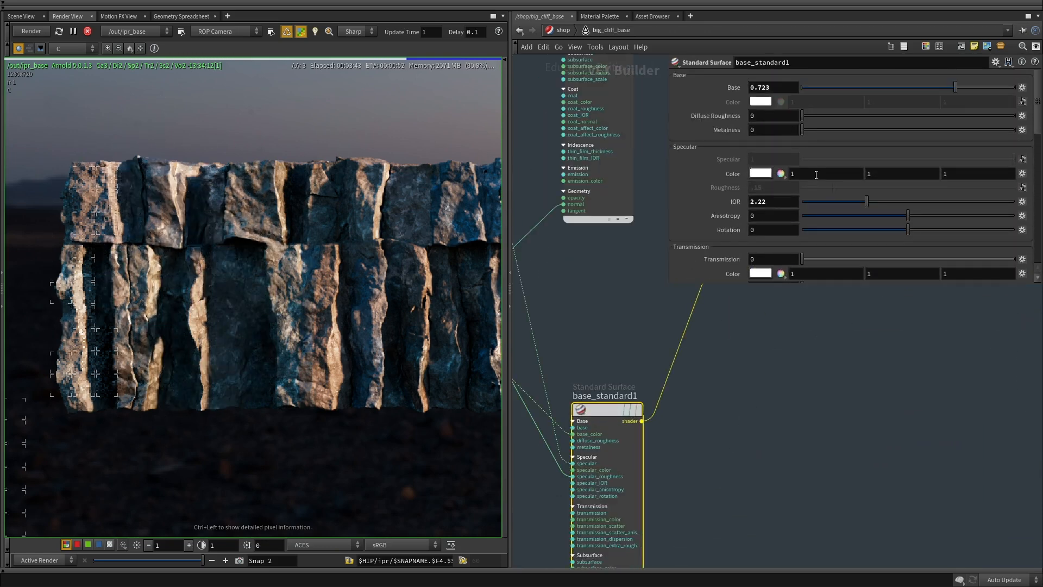
scroll(744, 165, down, 1)
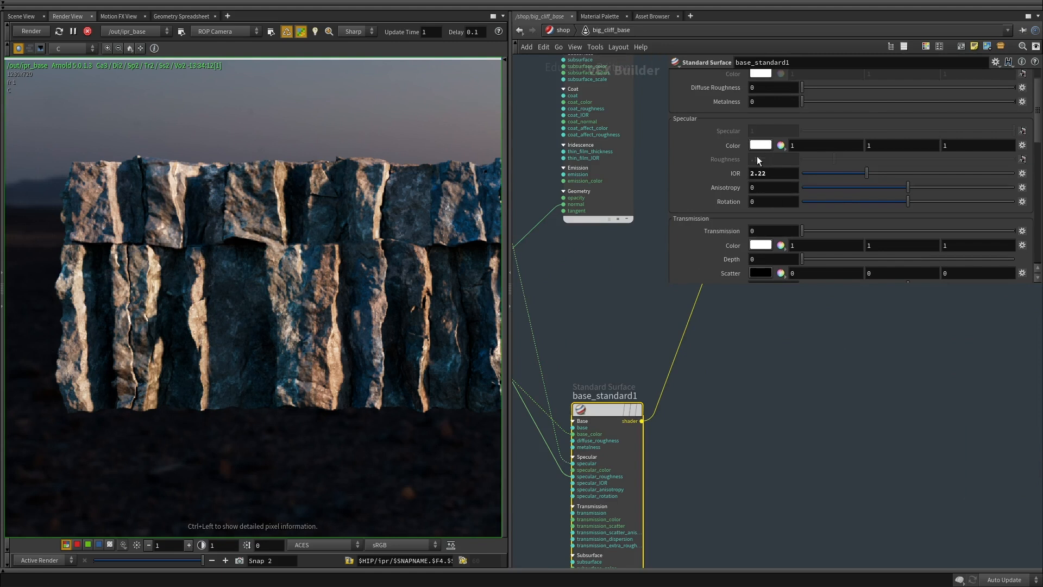
scroll(755, 163, down, 8)
scroll(745, 187, down, 4)
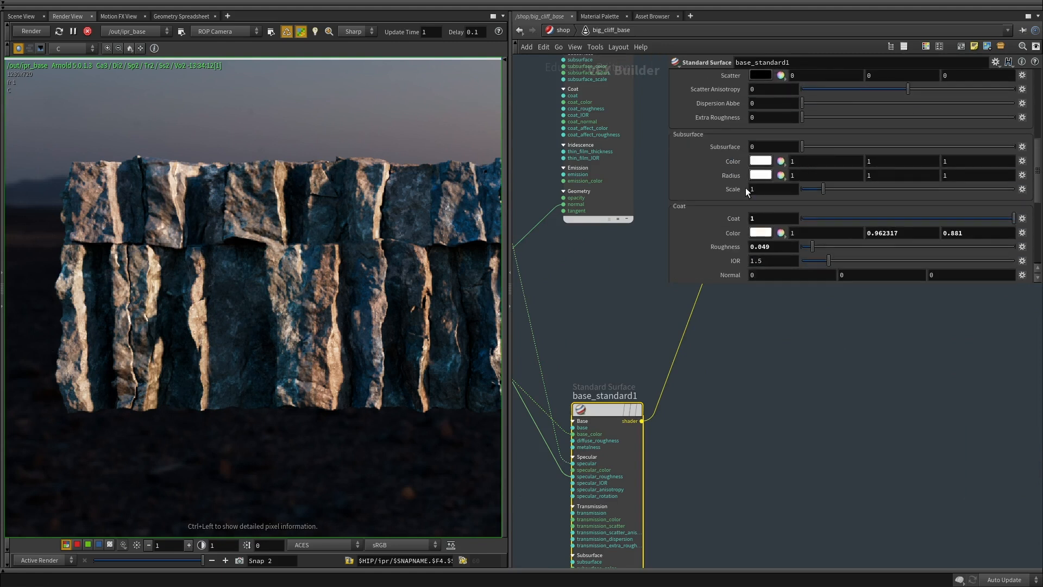
scroll(744, 187, down, 12)
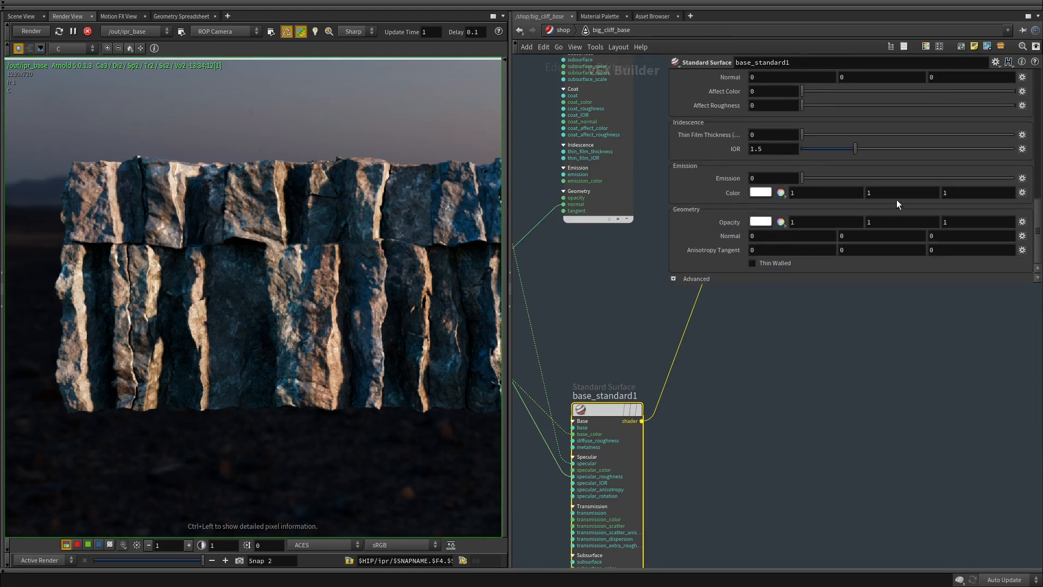
drag(898, 195, 710, 182)
text(0)
key(Tab)
text(0)
key(Return)
drag(822, 179, 1021, 178)
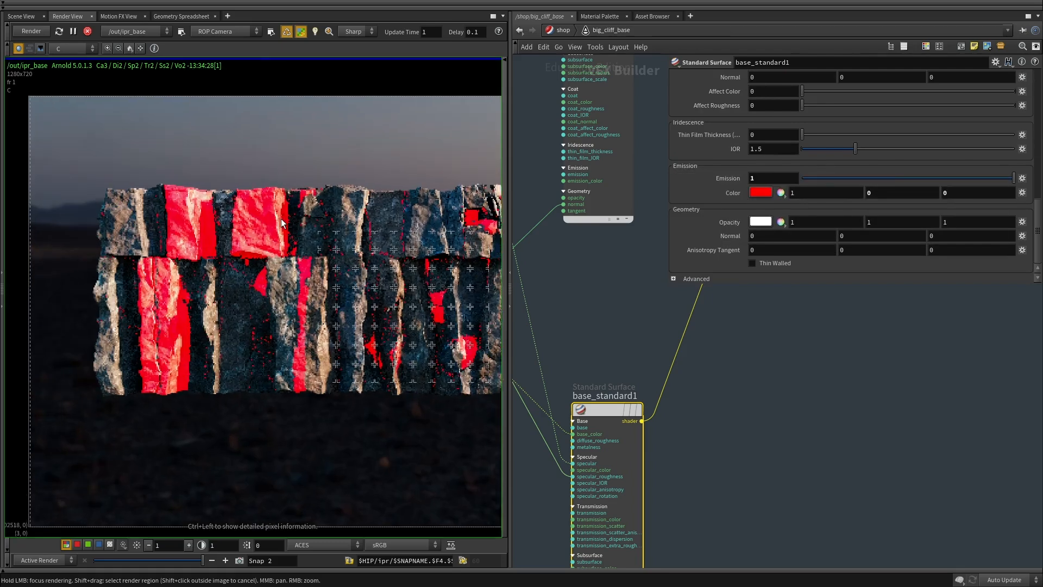
scroll(255, 217, up, 3)
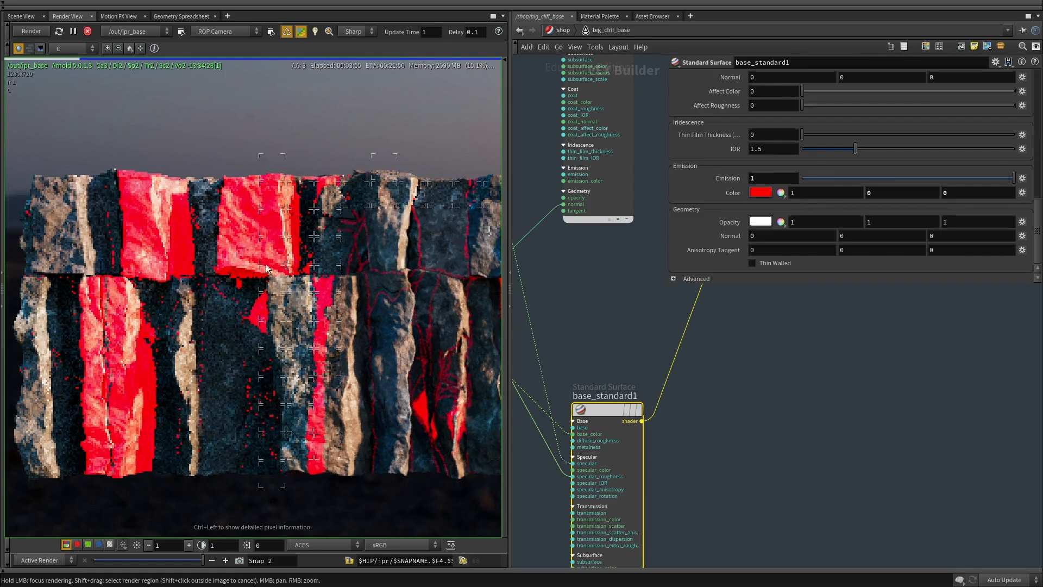
scroll(250, 283, down, 2)
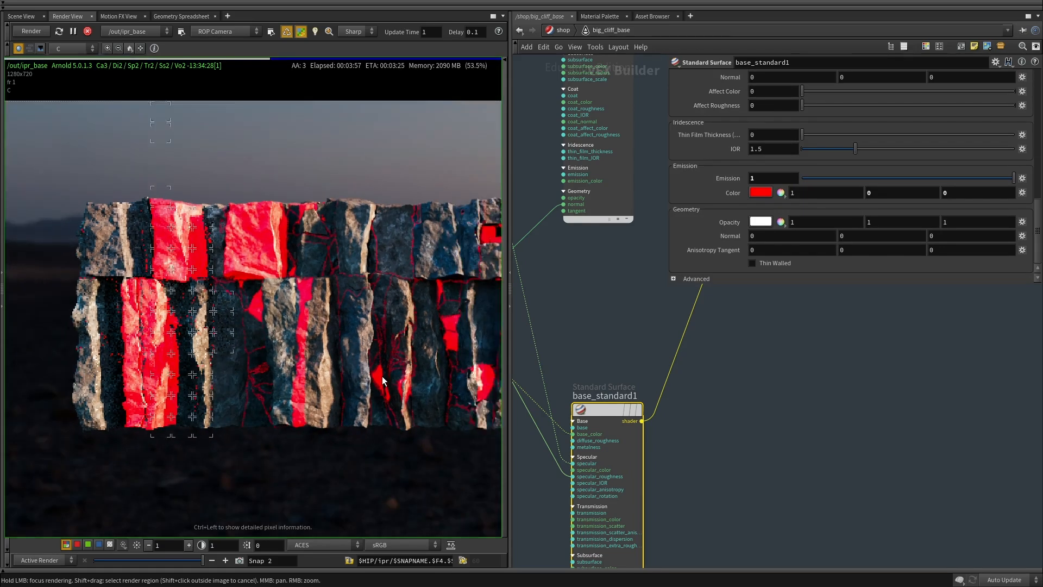
scroll(382, 376, down, 1)
Try mix_shader1 in Add mode, compare the render, and return its mode to Blend.
scroll(783, 381, down, 4)
middle_drag(788, 363, 747, 537)
scroll(754, 364, up, 3)
click(762, 444)
click(764, 77)
click(761, 93)
scroll(274, 301, up, 1)
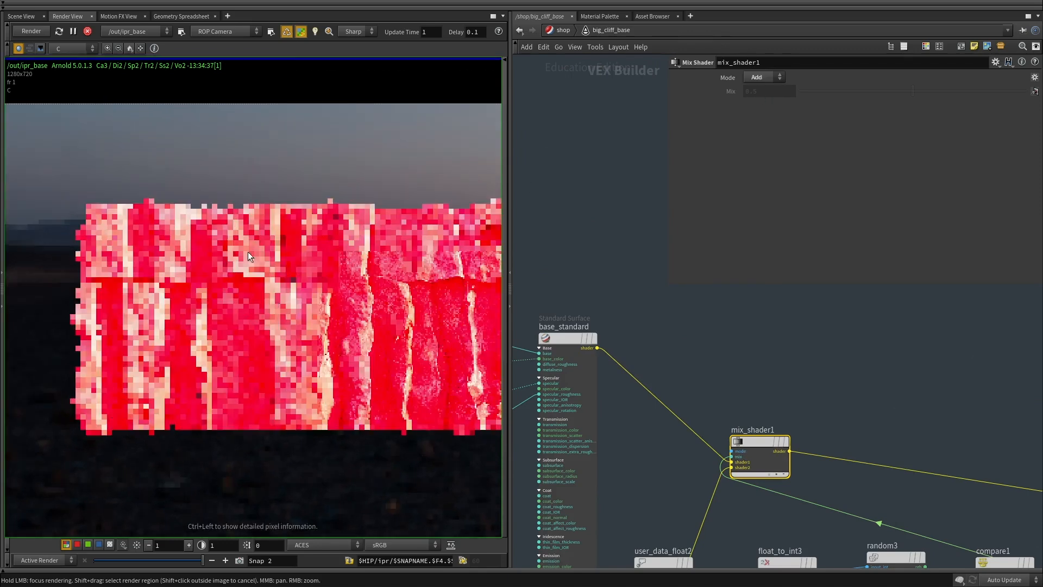
scroll(247, 252, up, 1)
middle_drag(725, 338, 636, 277)
scroll(265, 206, up, 2)
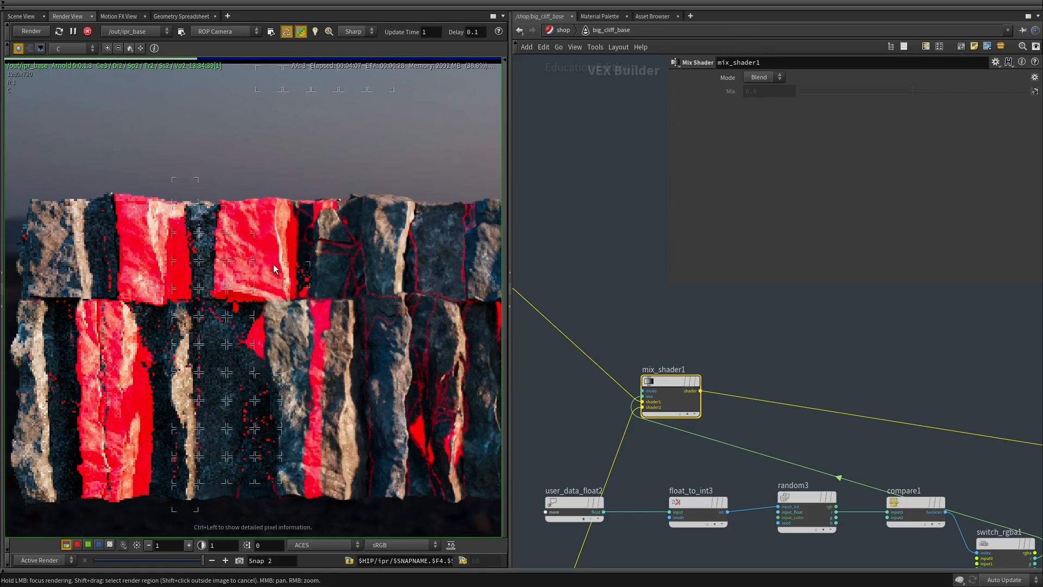
Trace the shader network from mix_shader1 and the random mask chain to OUT_material.
scroll(775, 356, down, 3)
middle_drag(723, 532, 724, 410)
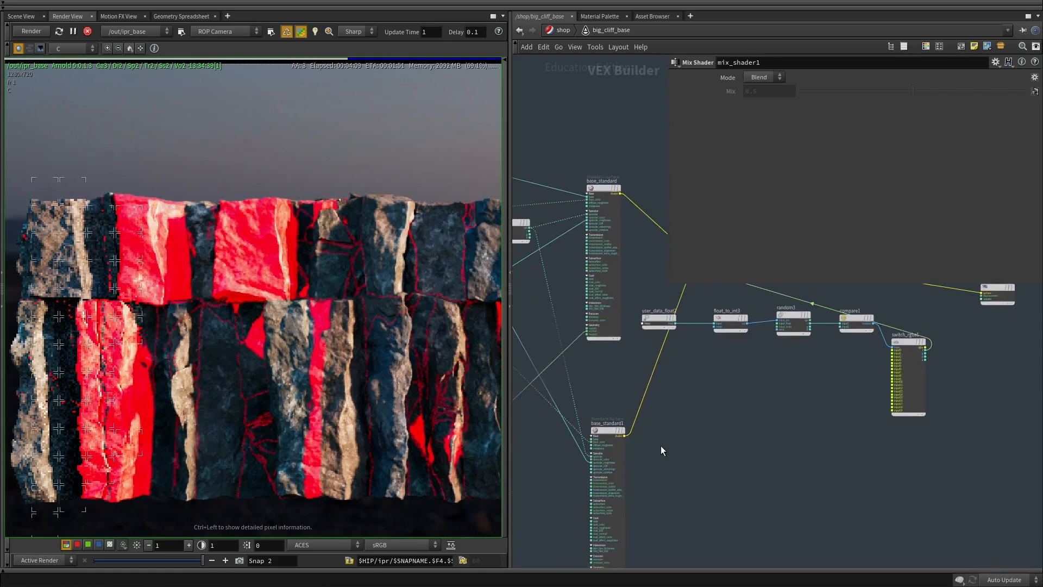
middle_drag(634, 439, 587, 471)
scroll(588, 471, up, 1)
middle_drag(682, 475, 570, 537)
scroll(890, 382, up, 2)
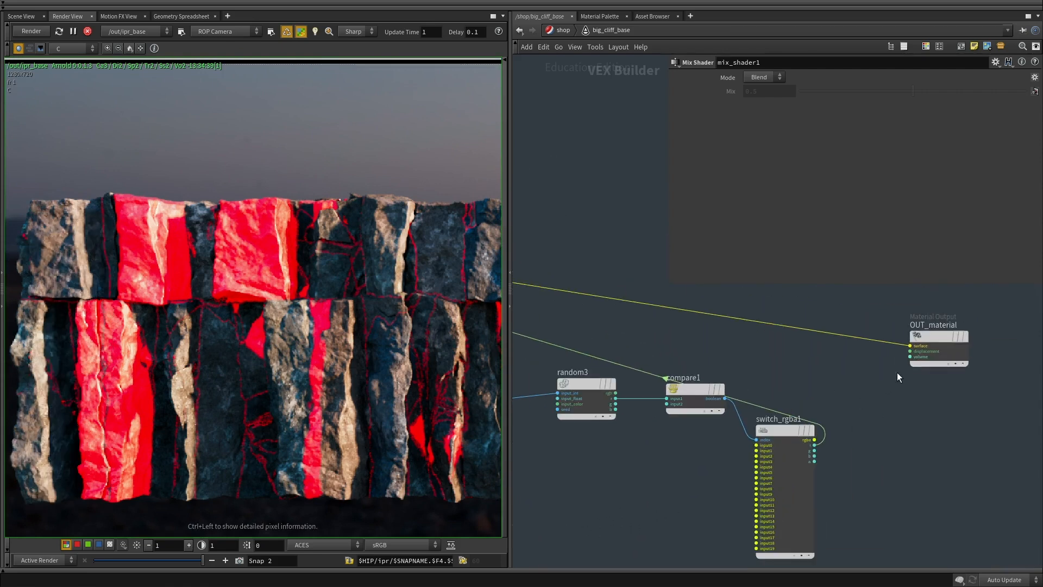
click(912, 347)
scroll(911, 347, down, 4)
scroll(699, 334, up, 3)
click(696, 310)
Set the Base weight of base_standard1 to 0.
middle_drag(662, 492, 716, 427)
middle_drag(654, 468, 658, 529)
middle_drag(623, 478, 675, 265)
drag(733, 432, 624, 480)
scroll(1001, 158, up, 3)
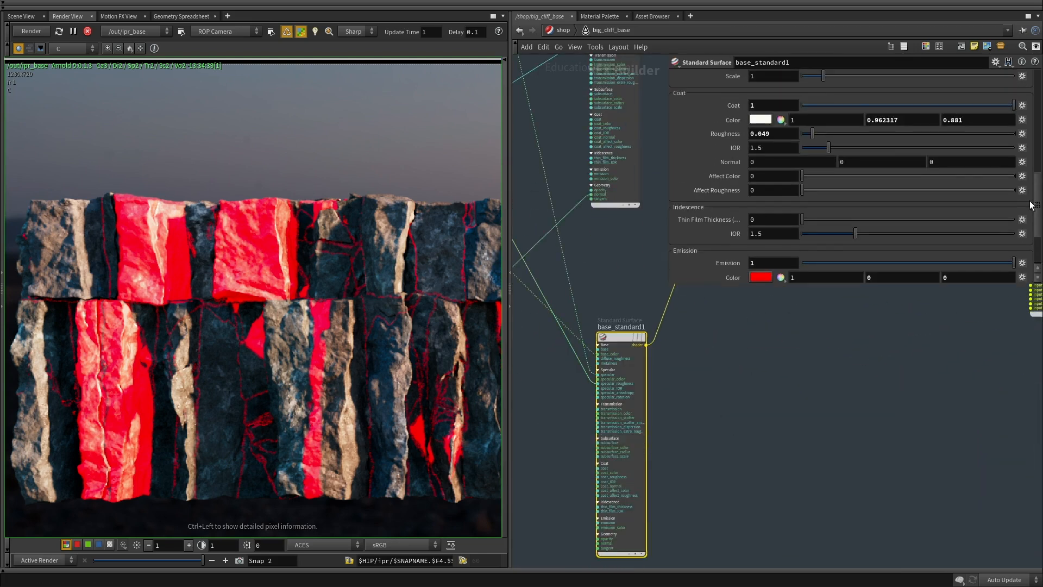
drag(1037, 205, 1038, 60)
drag(857, 83, 476, 80)
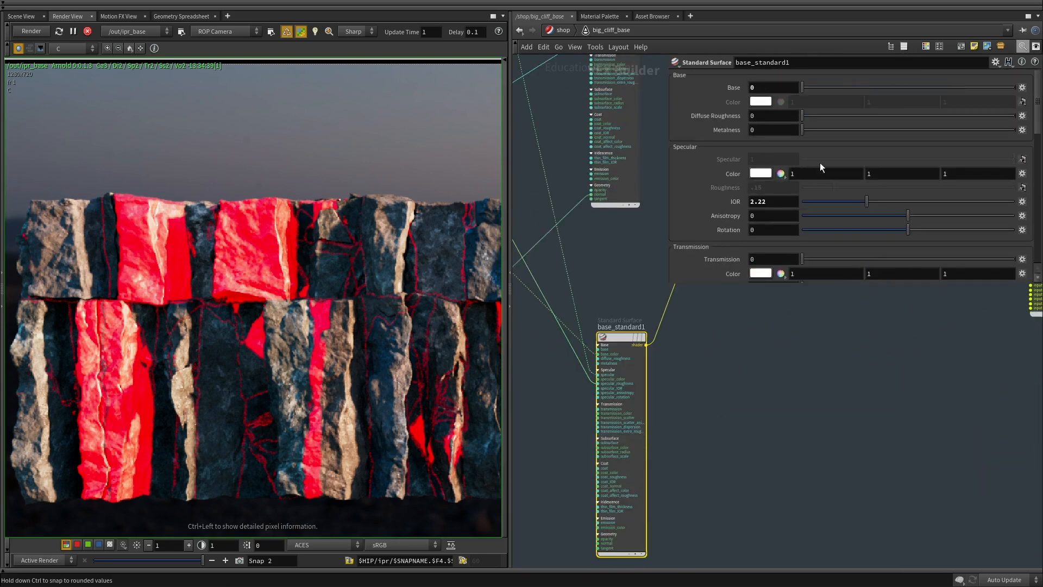
Set base_standard1's emission weight to 0 and check the cliff pieces in the render.
scroll(765, 410, down, 3)
middle_drag(765, 410, 655, 565)
scroll(712, 403, up, 3)
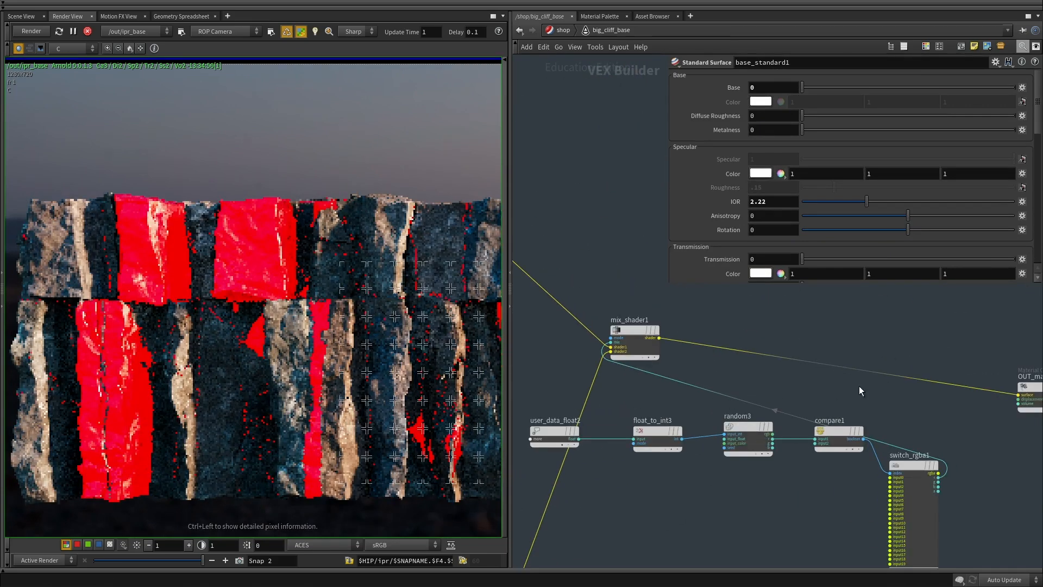
middle_drag(855, 386, 946, 393)
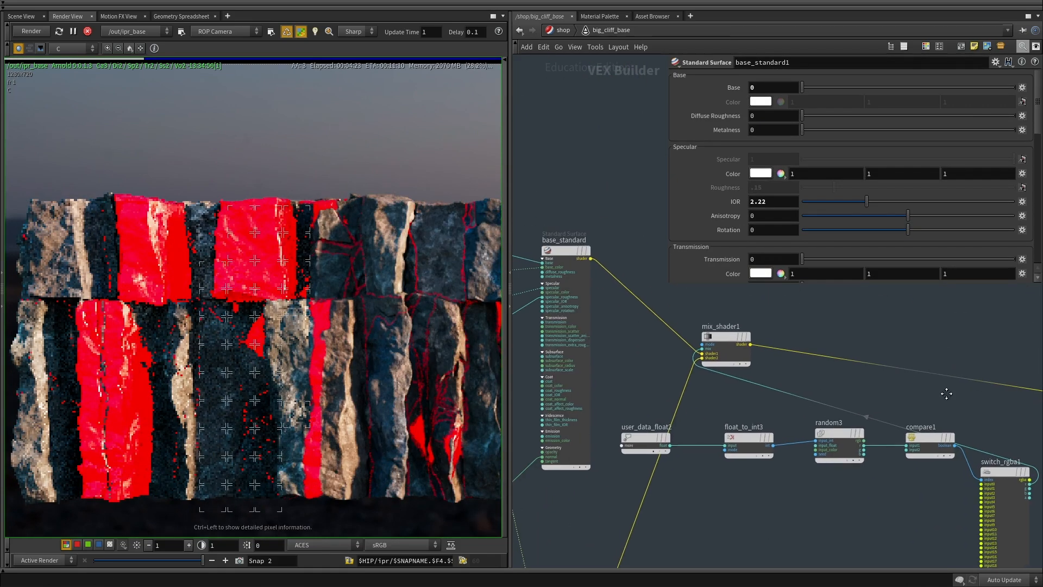
middle_drag(829, 378, 839, 168)
scroll(839, 163, down, 3)
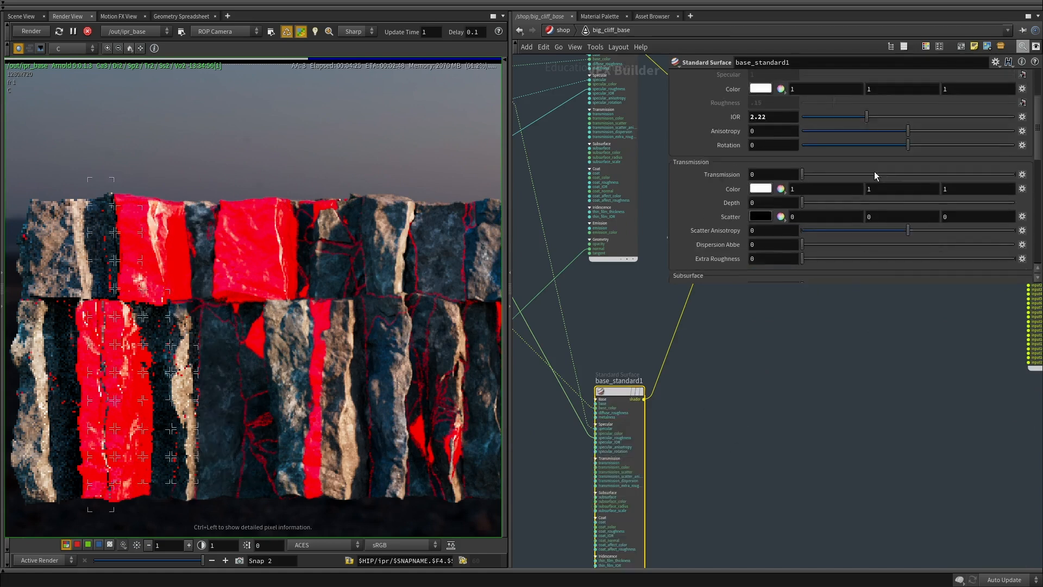
scroll(875, 173, down, 6)
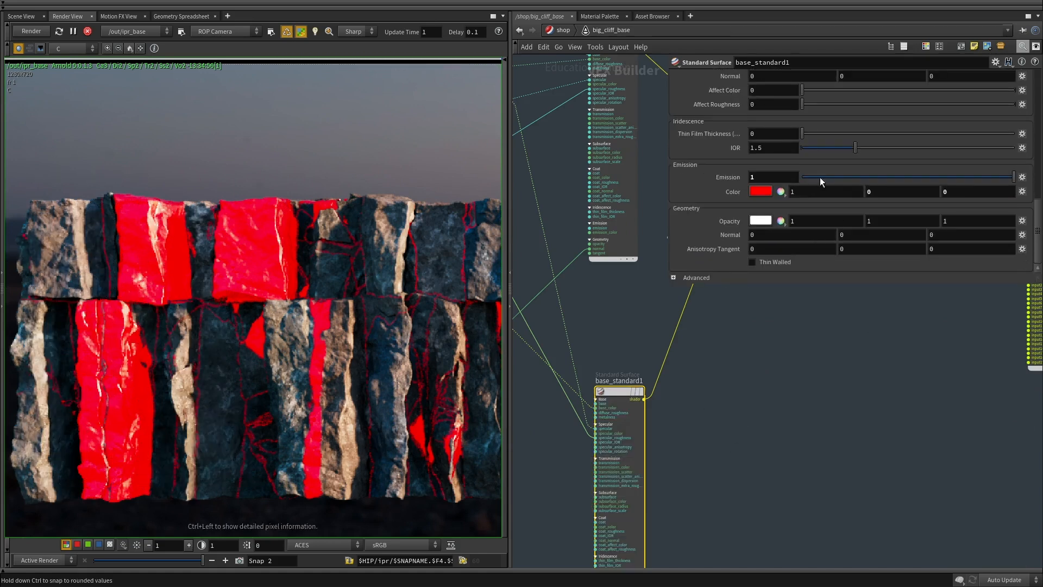
drag(820, 177, 794, 178)
scroll(243, 250, up, 3)
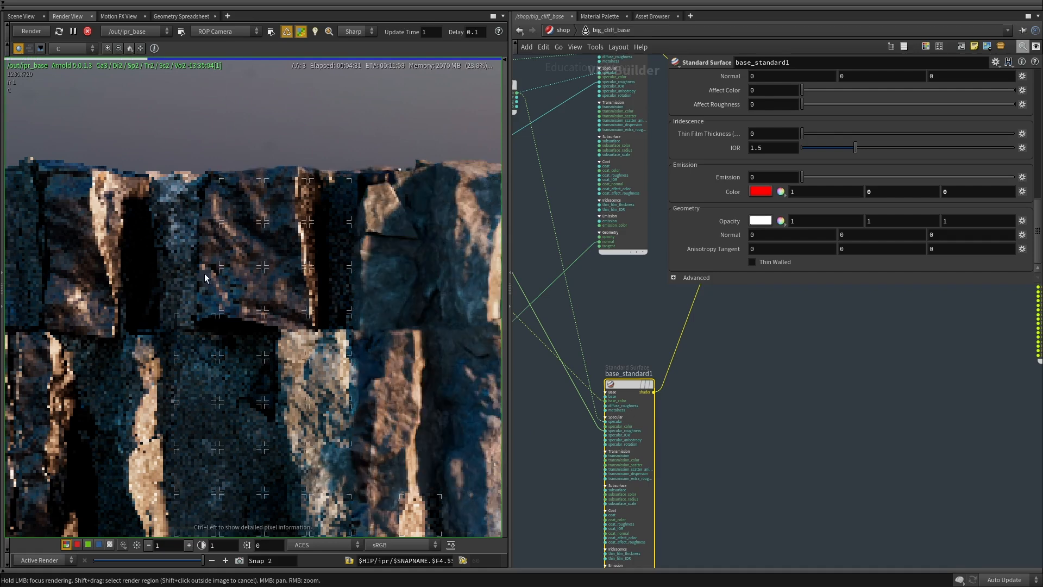
scroll(728, 435, down, 3)
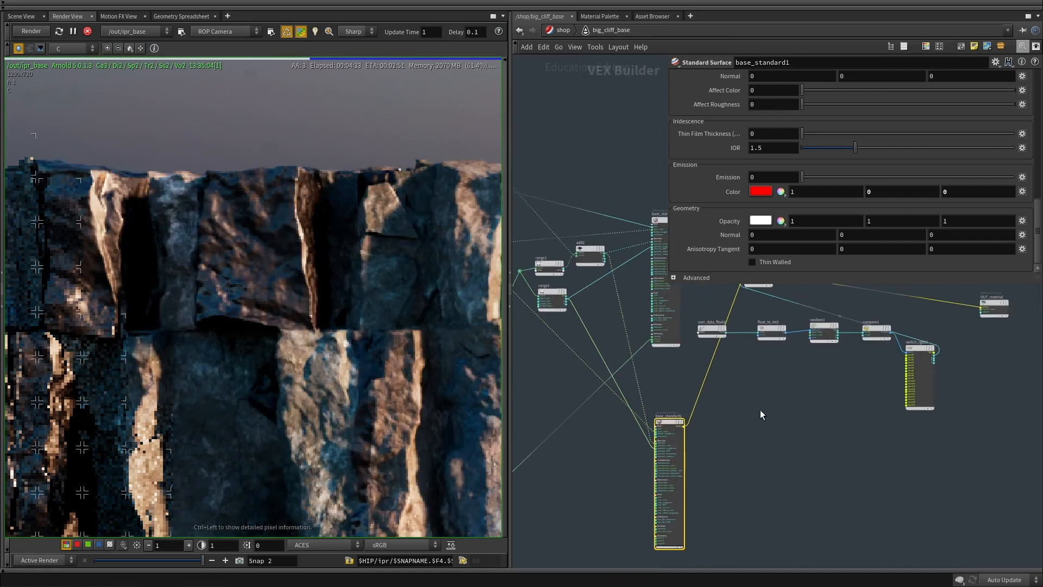
Raise the Base weight of base_standard1 to 0.362.
scroll(894, 163, up, 5)
scroll(894, 84, up, 5)
click(843, 87)
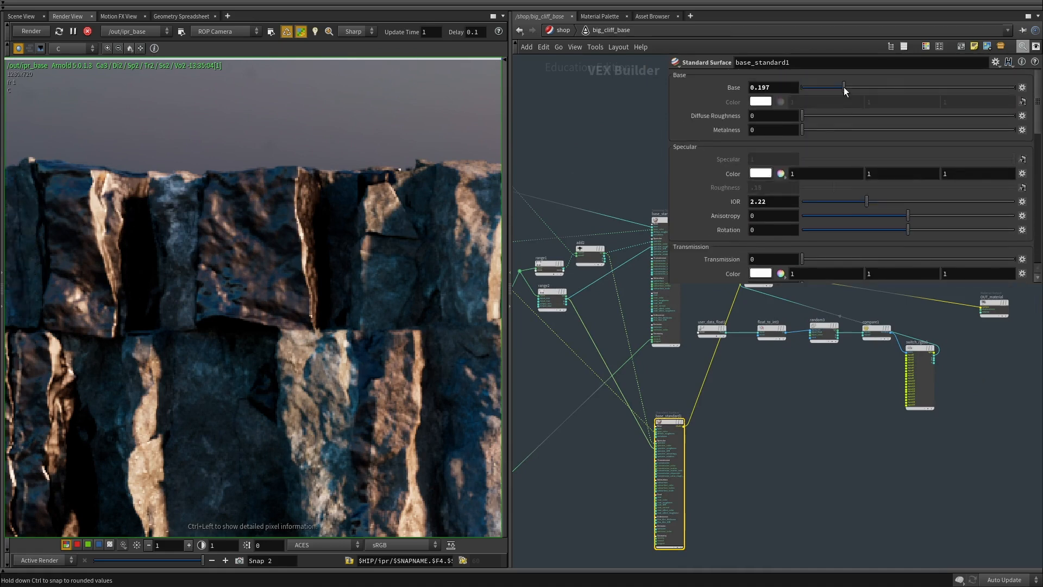
click(881, 87)
drag(893, 86, 878, 88)
Examine the masked blend of the two rock shaders on the cliff columns, both close up and from farther out.
right_drag(283, 219, 277, 261)
middle_drag(278, 261, 305, 225)
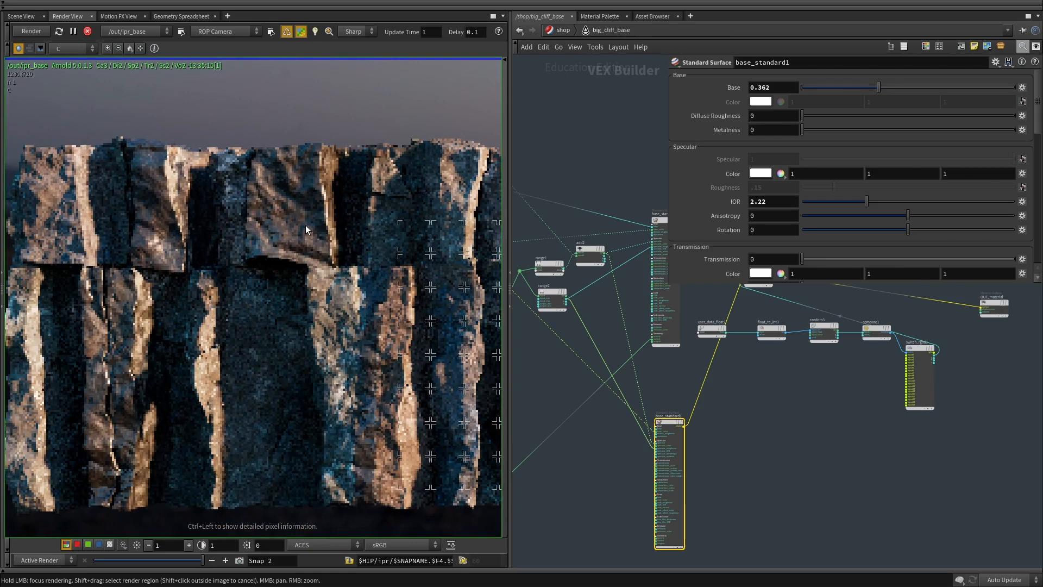
right_drag(305, 225, 311, 268)
middle_drag(311, 268, 267, 233)
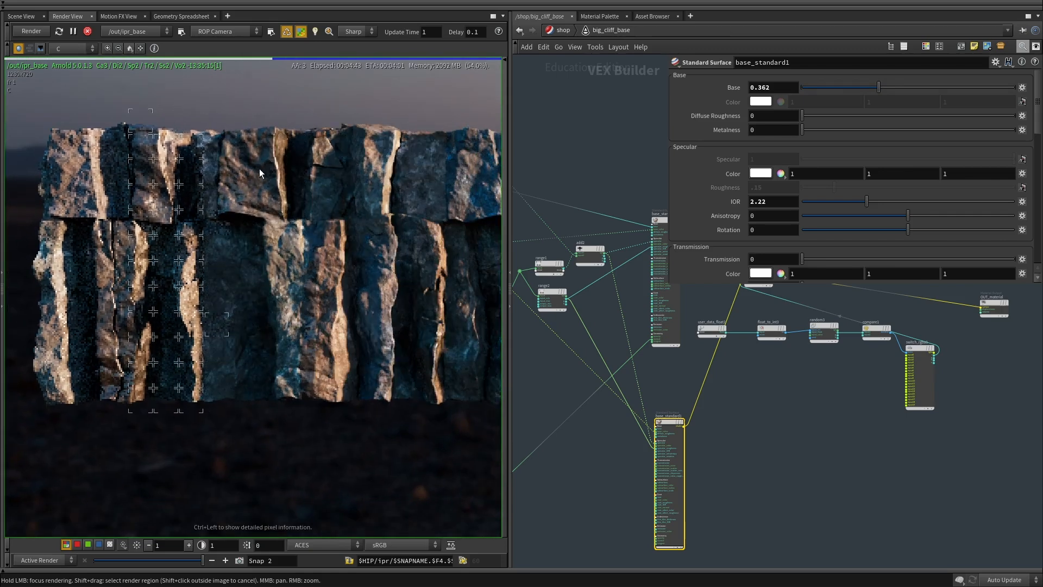
scroll(255, 182, up, 1)
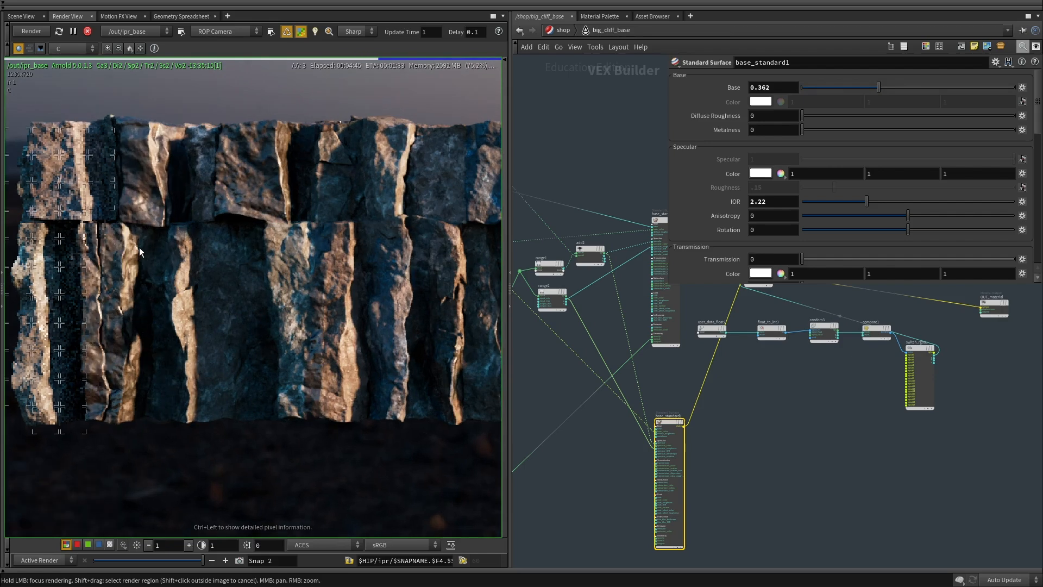
middle_drag(247, 286, 265, 268)
scroll(249, 285, up, 1)
middle_drag(171, 294, 196, 278)
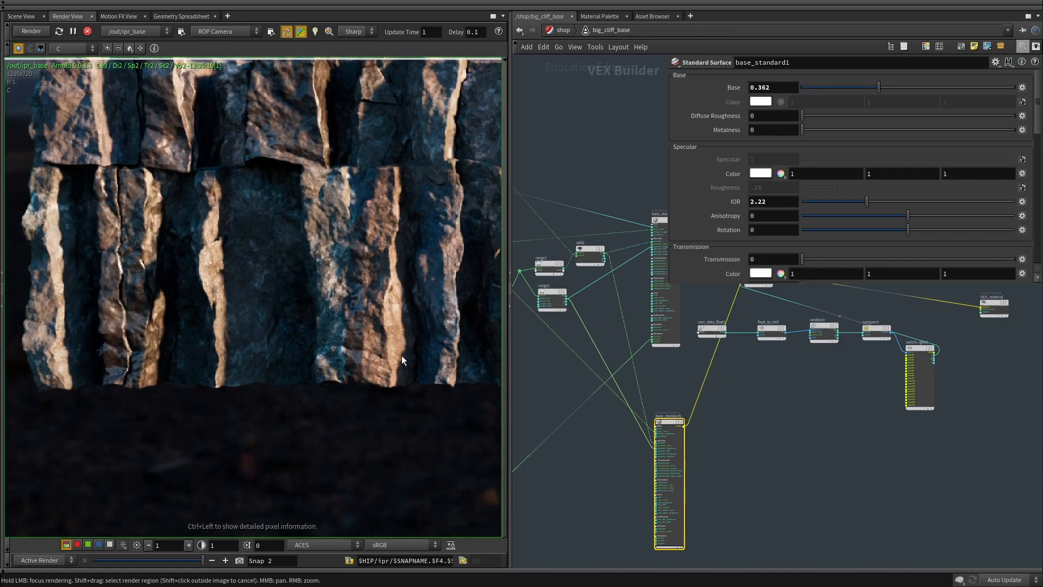
middle_drag(134, 315, 248, 301)
scroll(249, 302, up, 6)
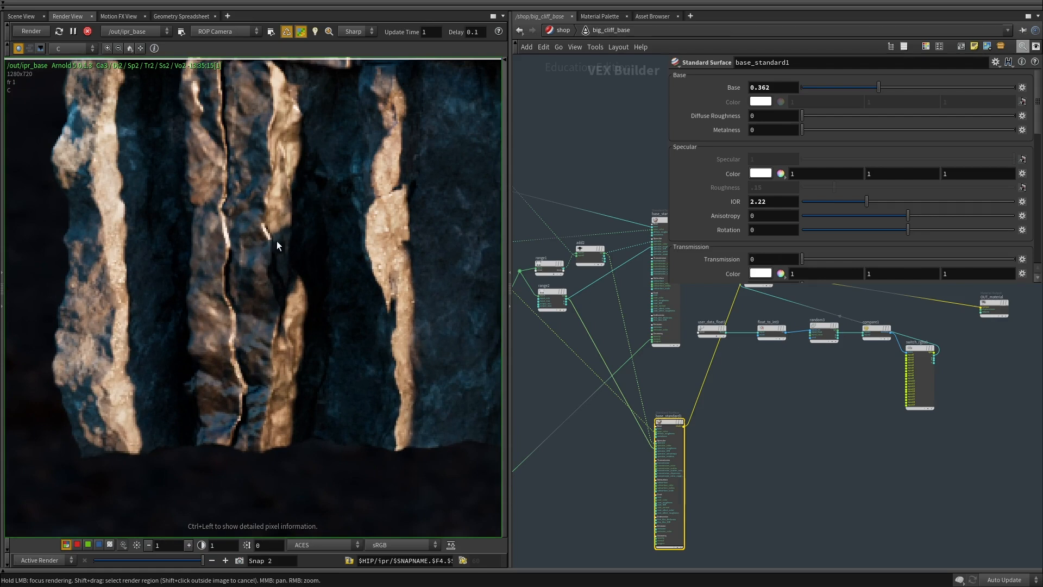
scroll(265, 347, down, 5)
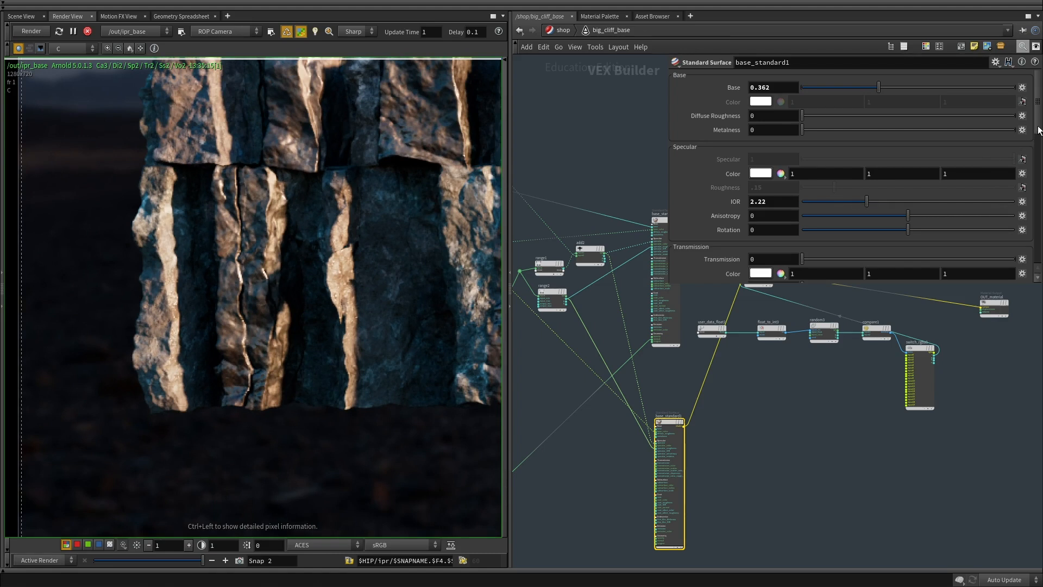
middle_drag(133, 273, 121, 358)
middle_drag(361, 319, 295, 276)
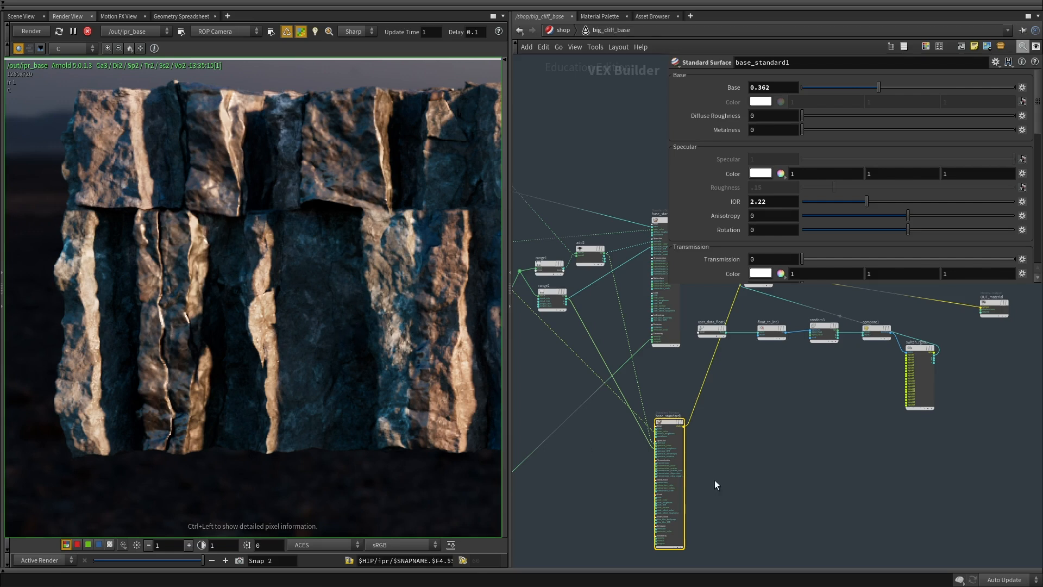
Duplicate mix_shader1 with its input connections and place the copy below the random mask chain.
scroll(718, 482, down, 3)
middle_drag(757, 408, 726, 422)
scroll(719, 393, up, 6)
click(687, 344)
key(ctrl+c)
middle_drag(759, 498, 735, 385)
key(ctrl+v)
middle_drag(657, 484, 666, 472)
middle_drag(800, 436, 713, 460)
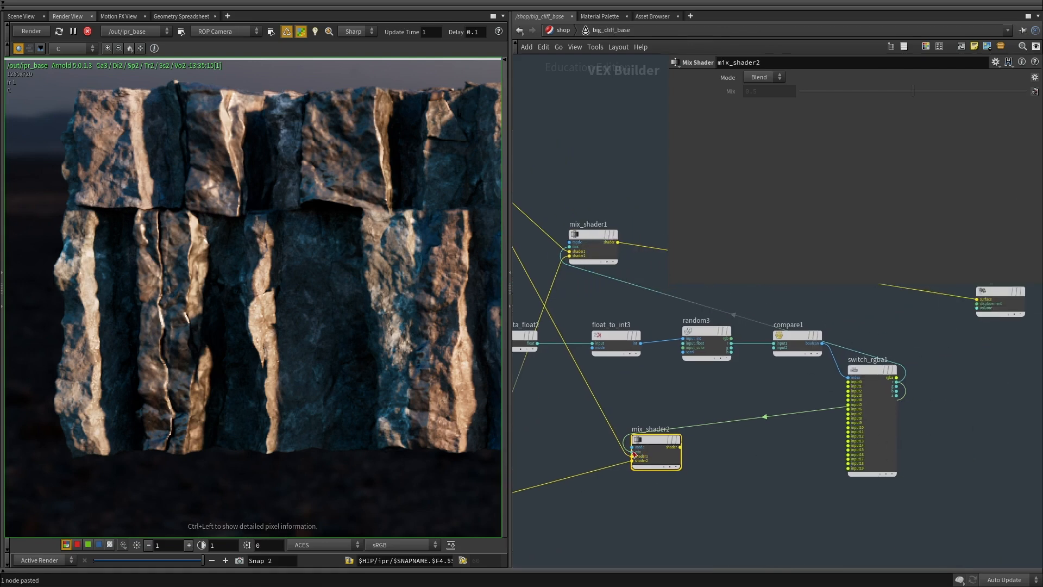
Disconnect the mask from mix_shader2's mix input and set its mode to Add.
drag(632, 451, 681, 463)
click(763, 77)
click(760, 88)
Connect mix_shader2's shader output to OUT_material's surface input, replacing mix_shader1, and check the render.
scroll(690, 452, up, 3)
click(677, 447)
scroll(783, 427, down, 3)
scroll(919, 371, up, 3)
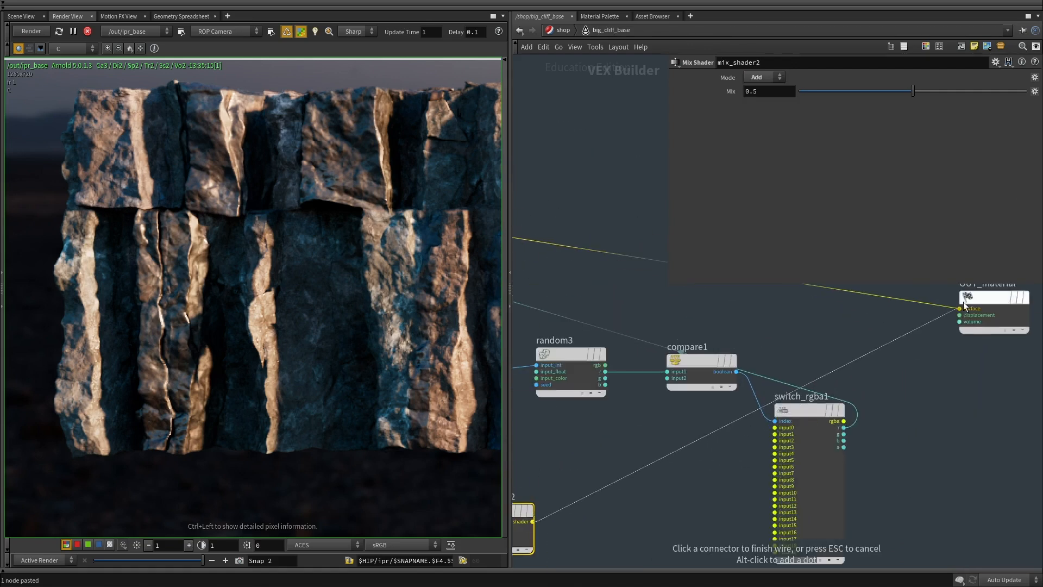
click(962, 304)
scroll(921, 443, down, 2)
middle_drag(921, 445, 980, 362)
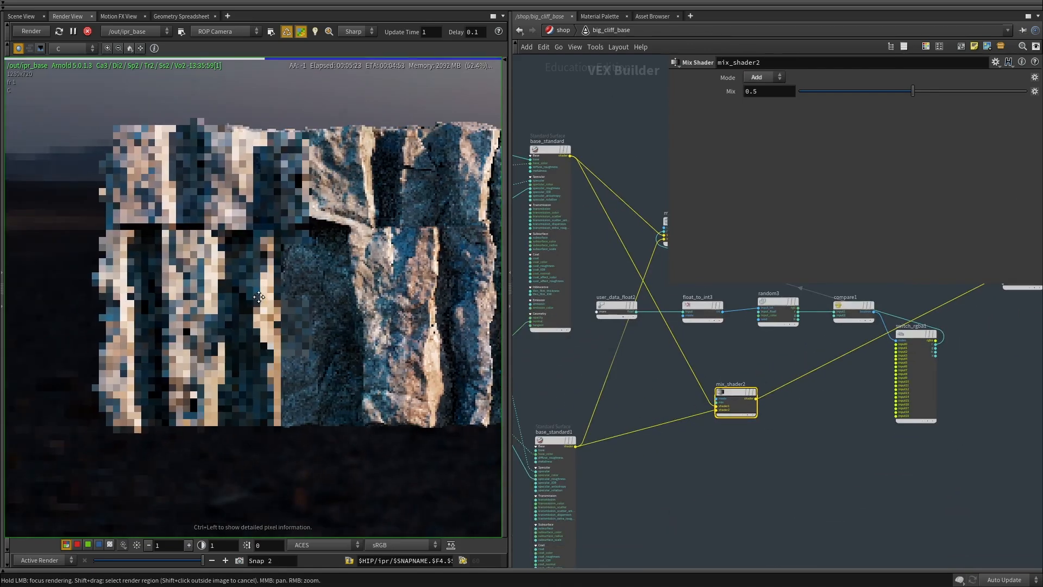
Select base_standard1 and set its Base weight to 0 for the additive mix.
middle_drag(690, 498, 791, 422)
drag(783, 425, 612, 441)
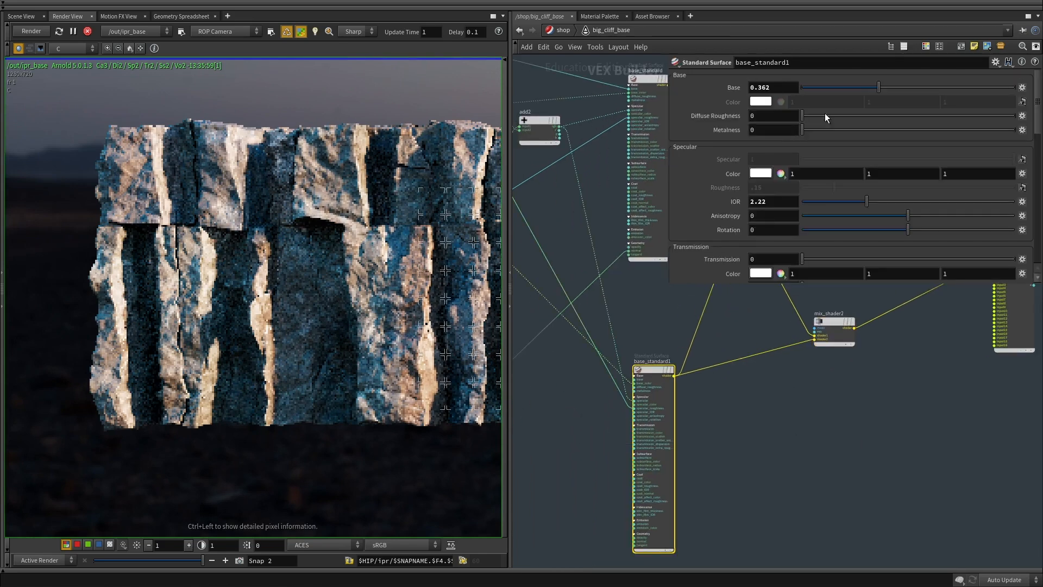
drag(878, 88, 801, 87)
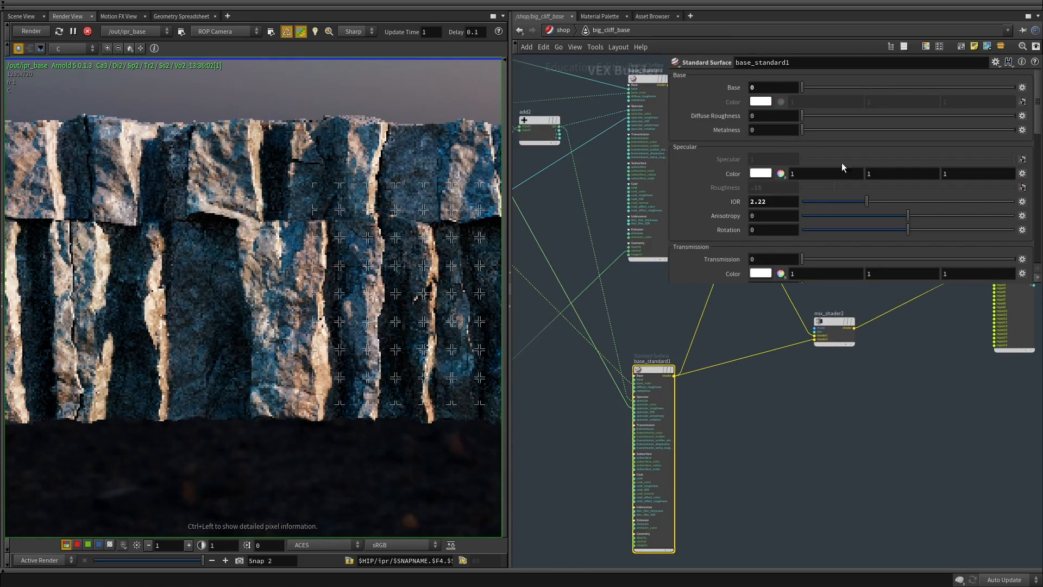
Disconnect the wire feeding base_standard1's specular input and set its Specular weight to 0.
right_click(730, 158)
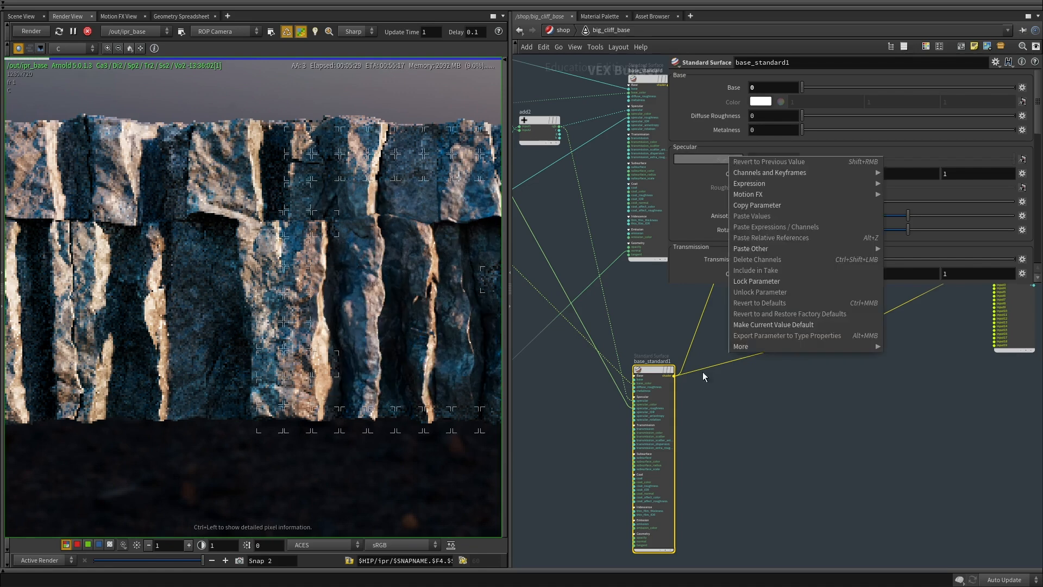
click(687, 317)
scroll(617, 417, up, 2)
click(638, 397)
click(575, 419)
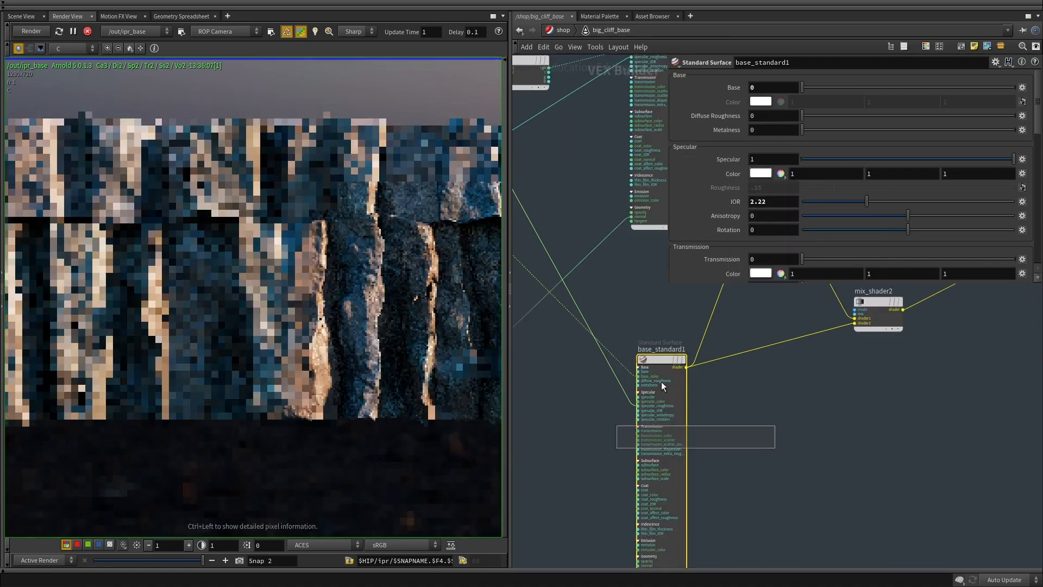
drag(858, 160, 670, 164)
right_drag(599, 441, 672, 403)
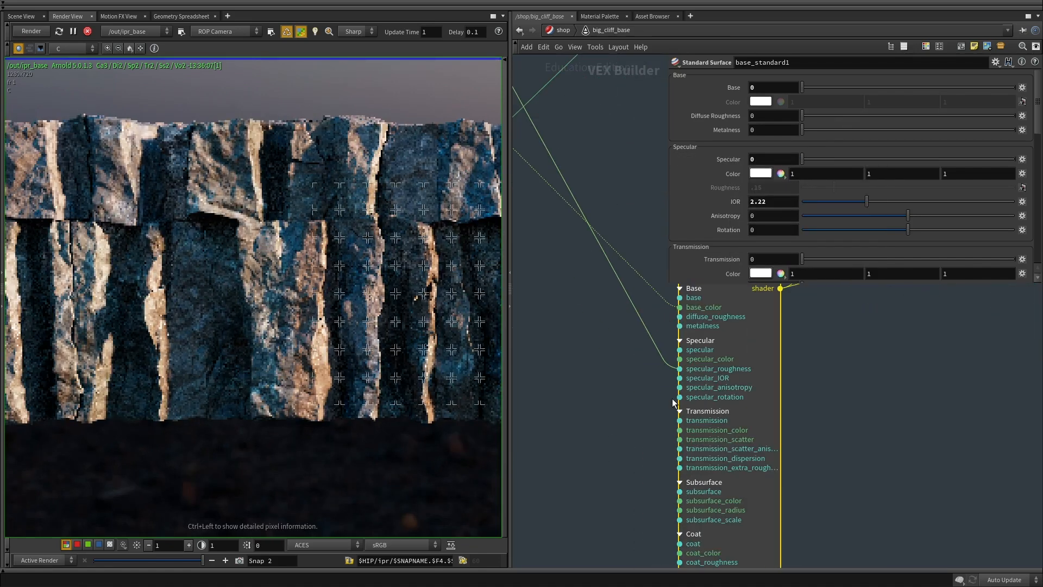
Disconnect the wire feeding base_standard1's specular_roughness input and review the shader's Coat settings.
click(679, 369)
click(598, 392)
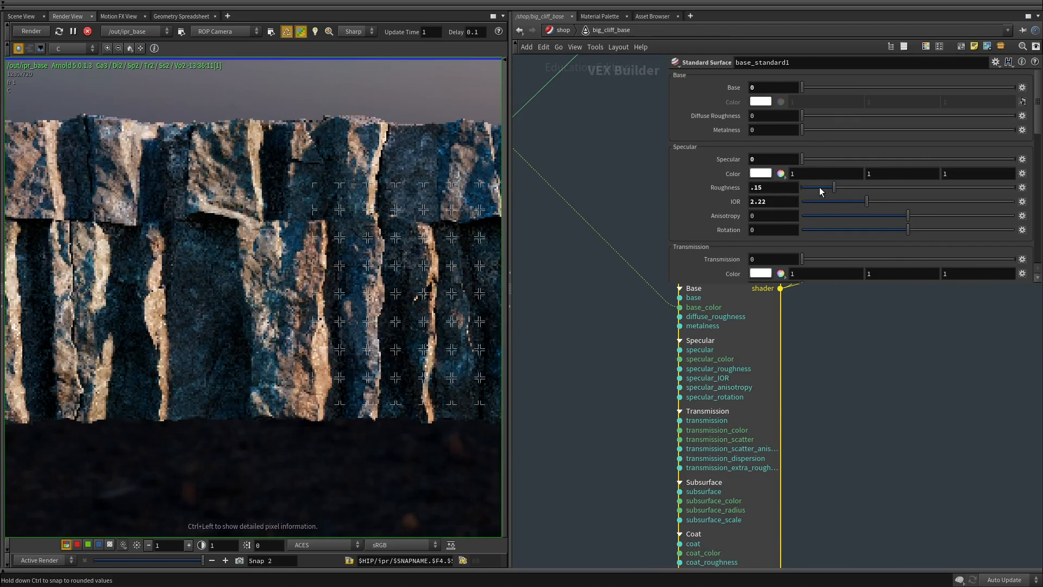
scroll(821, 334, down, 3)
scroll(745, 193, down, 5)
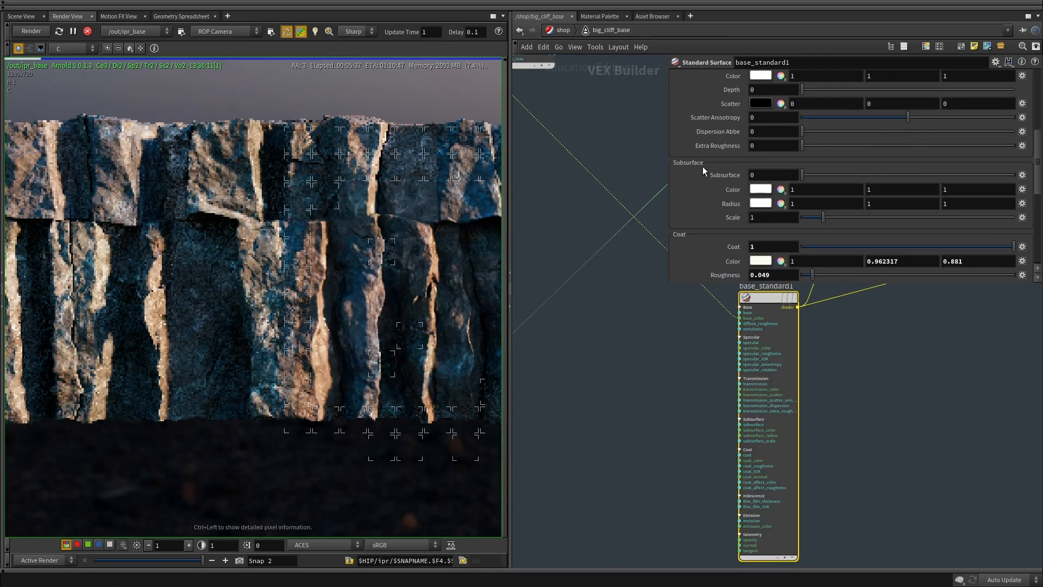
scroll(738, 170, down, 4)
middle_drag(848, 391, 741, 425)
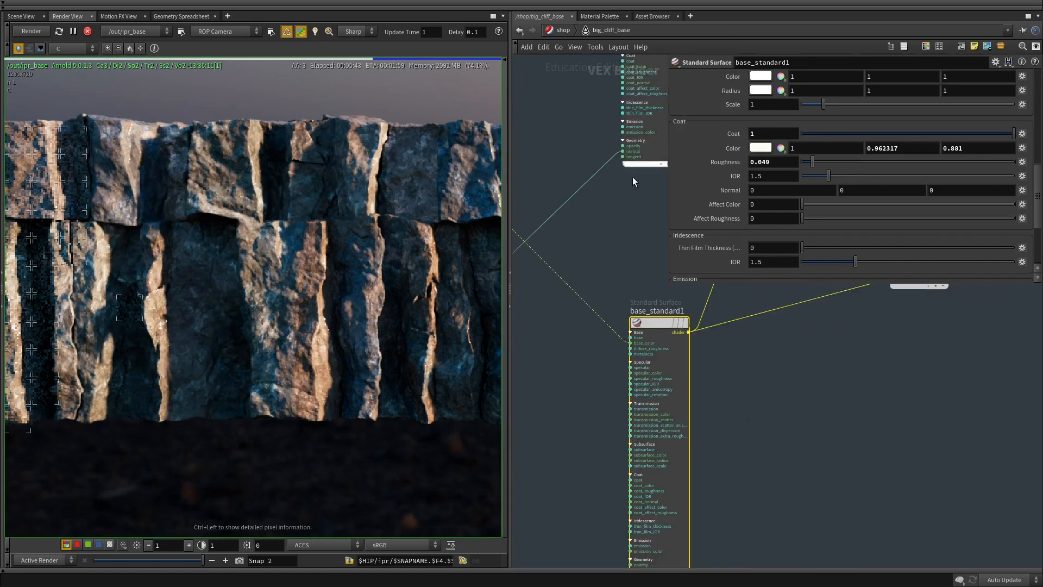
middle_drag(774, 446, 800, 382)
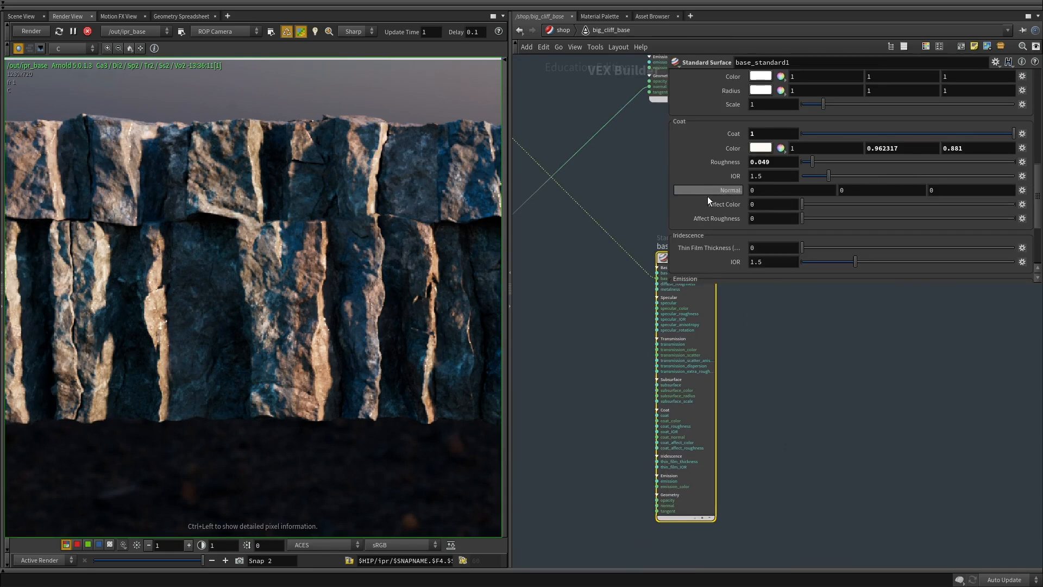
scroll(659, 489, up, 2)
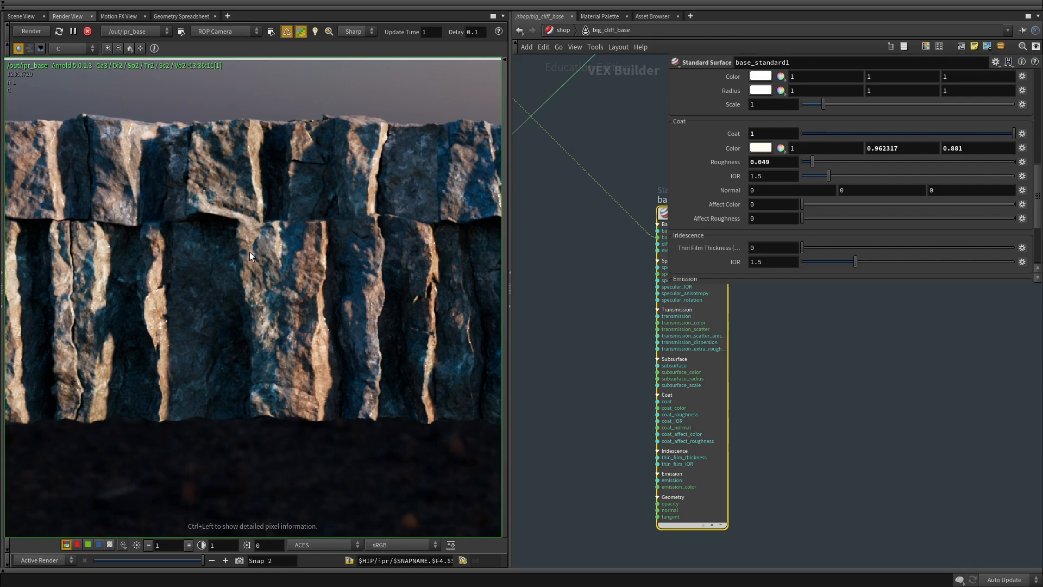
middle_drag(819, 451, 721, 452)
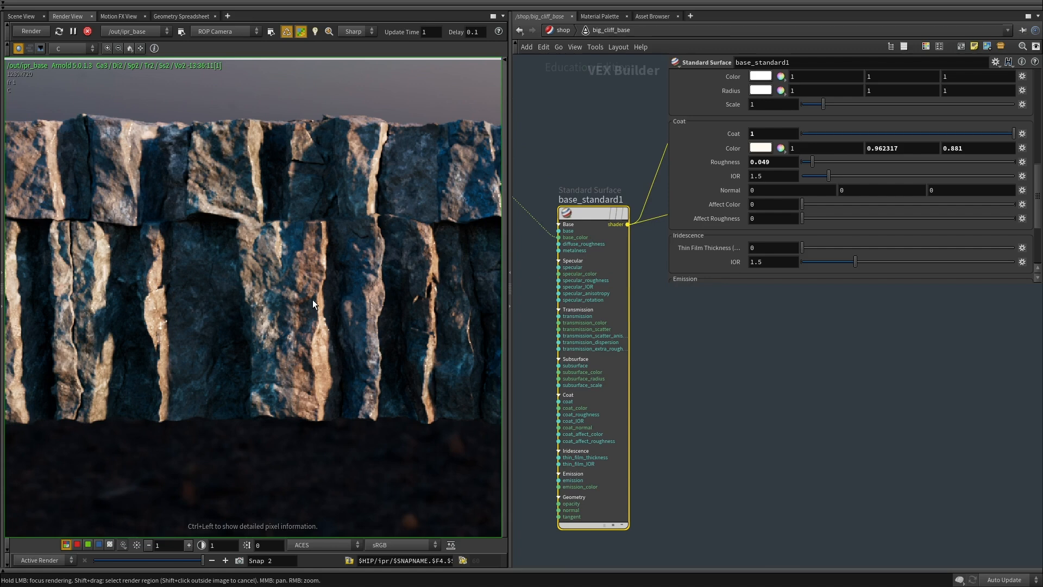
Examine the additive mix in the render, checking the coat highlights on the upper blocks and across the whole cliff.
middle_drag(260, 327, 358, 337)
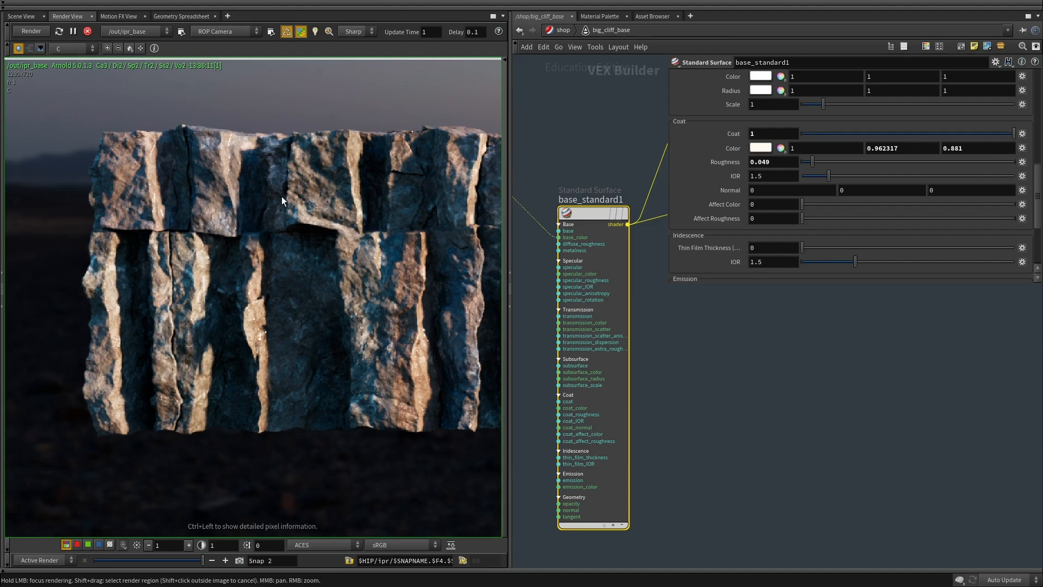
scroll(281, 196, up, 8)
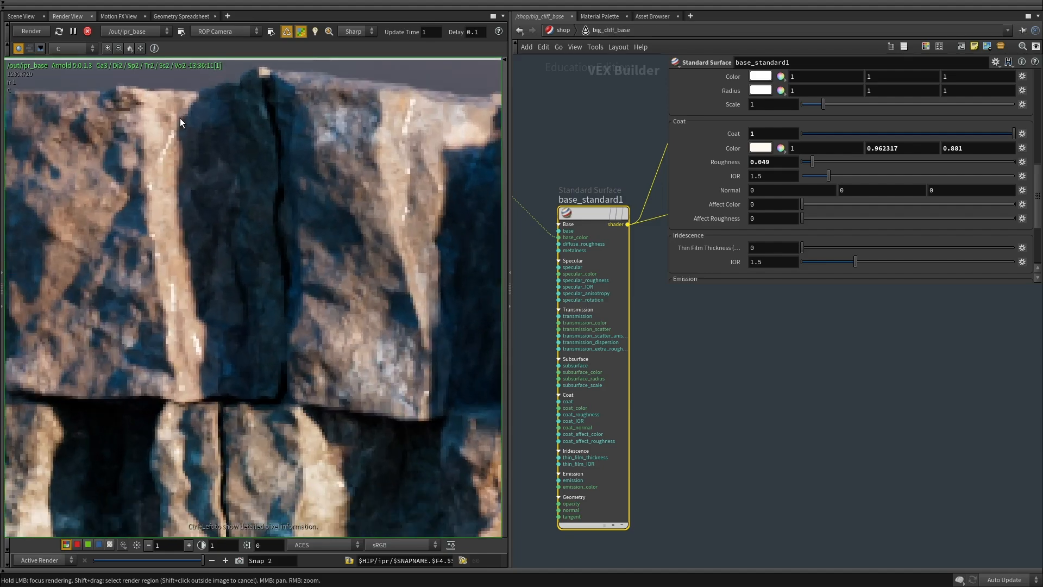
scroll(177, 323, down, 4)
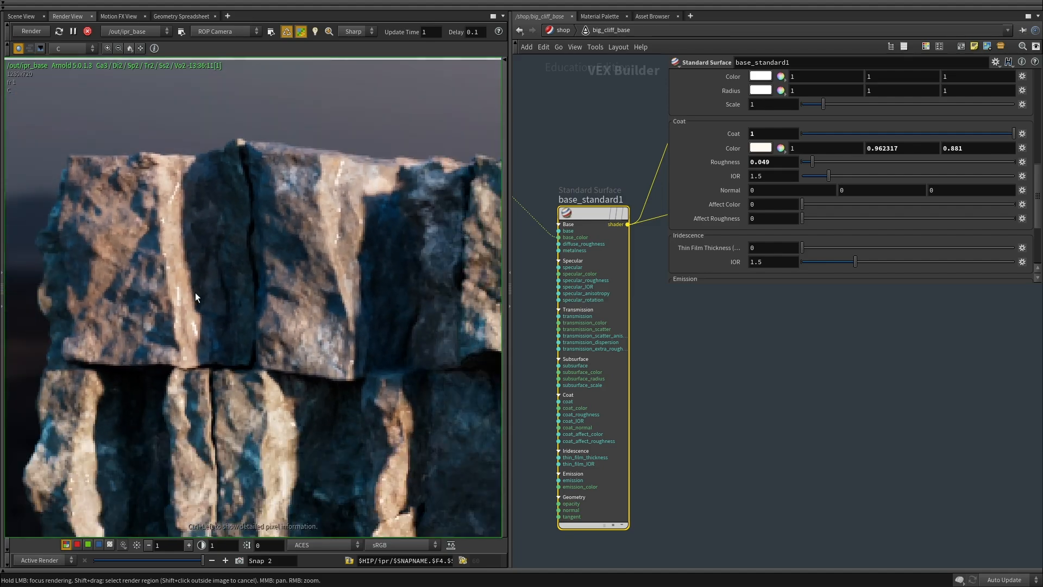
middle_drag(266, 421, 256, 230)
middle_drag(369, 211, 216, 221)
scroll(216, 220, down, 2)
middle_drag(478, 279, 326, 326)
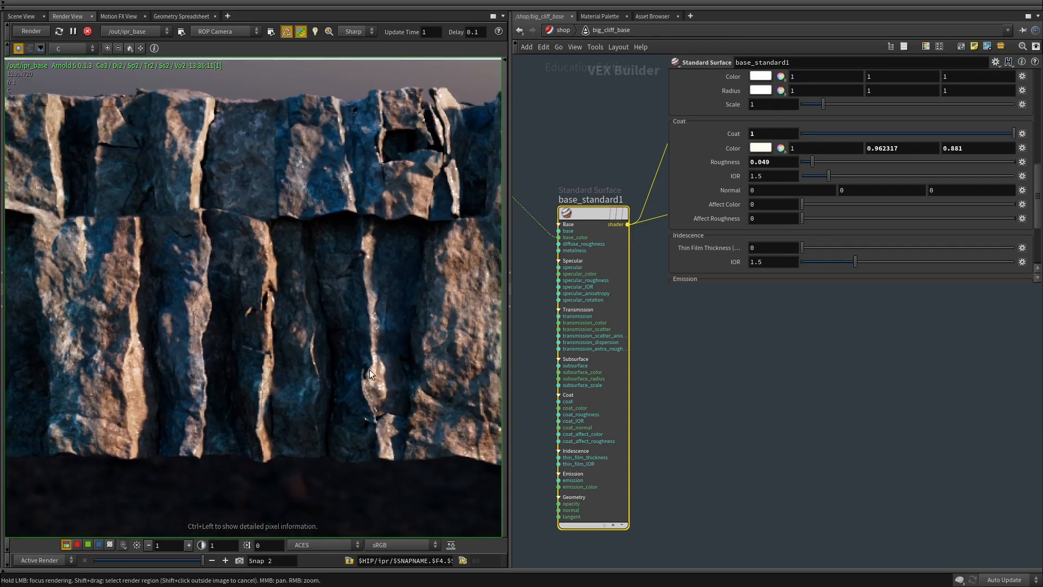
middle_drag(369, 369, 334, 334)
scroll(353, 335, down, 1)
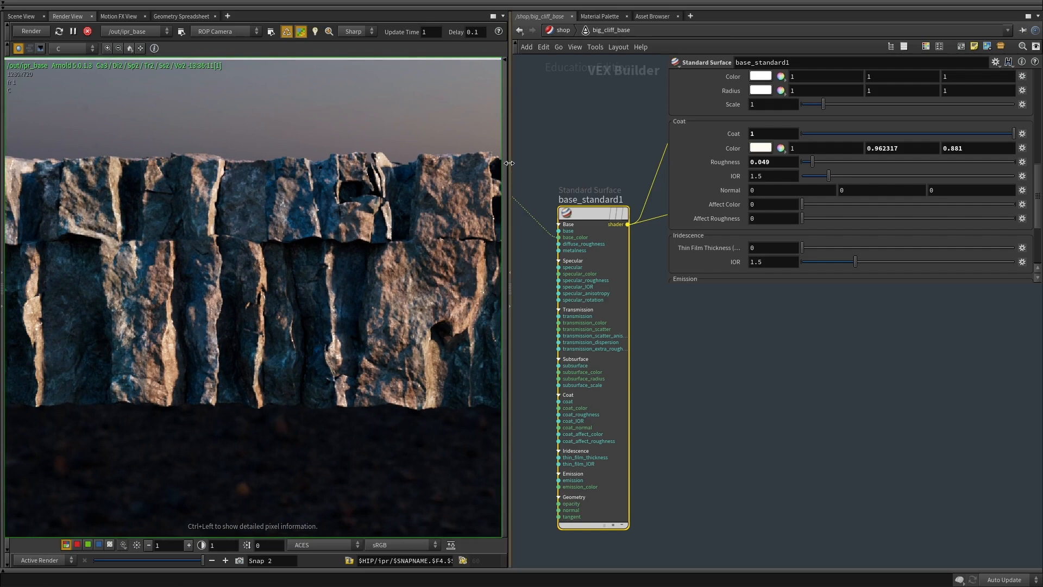
Open the obj network, compare the active render with Snap 1, and store the active render as a snapshot.
click(552, 30)
click(552, 30)
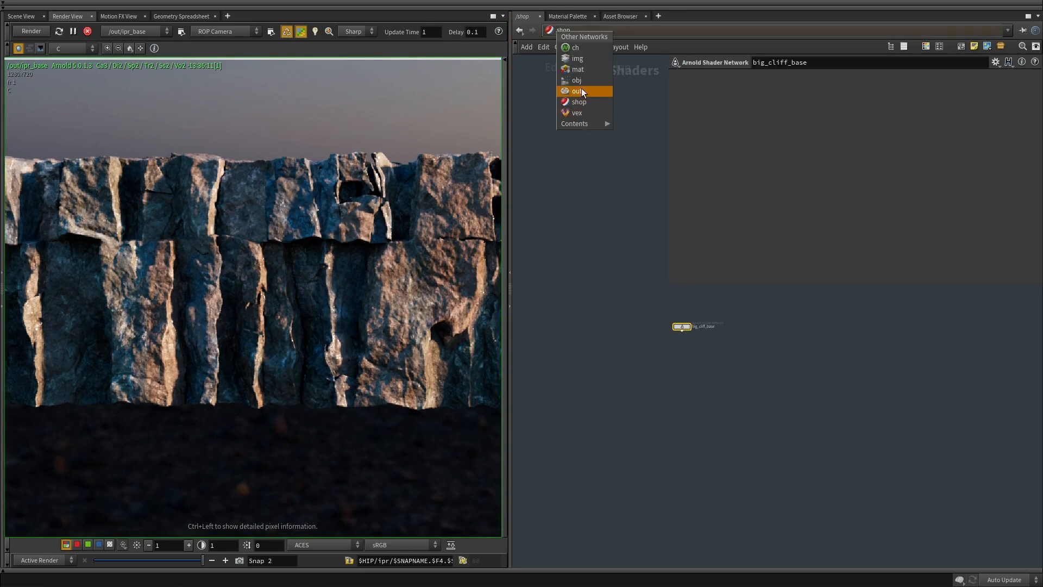
click(577, 81)
click(224, 561)
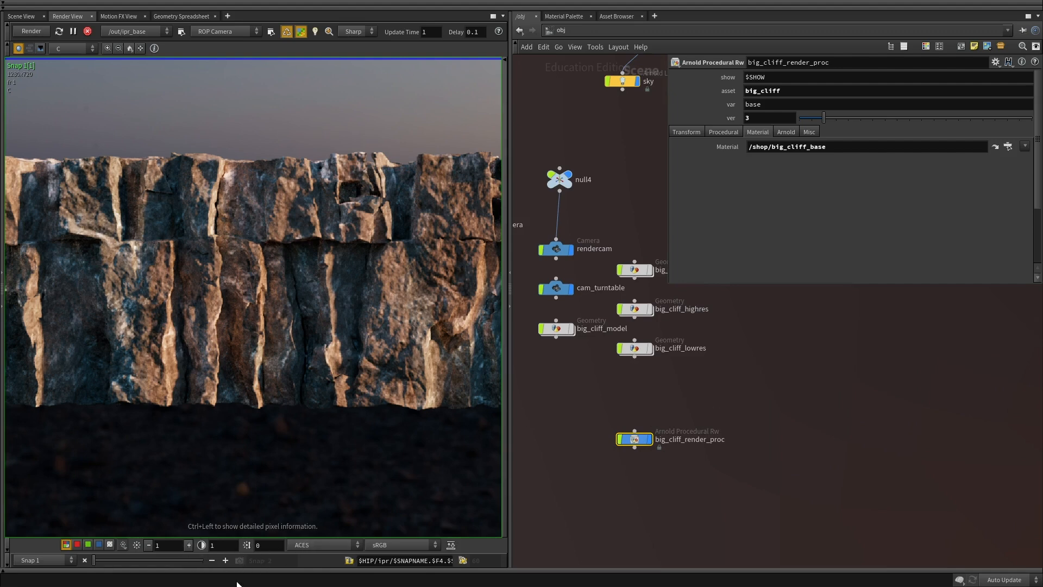
click(178, 563)
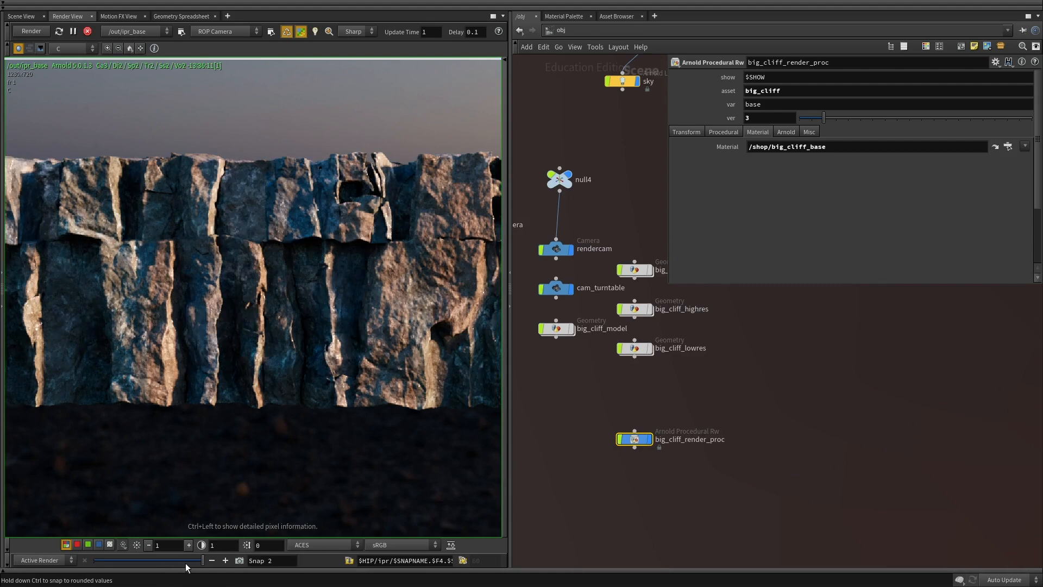
click(238, 561)
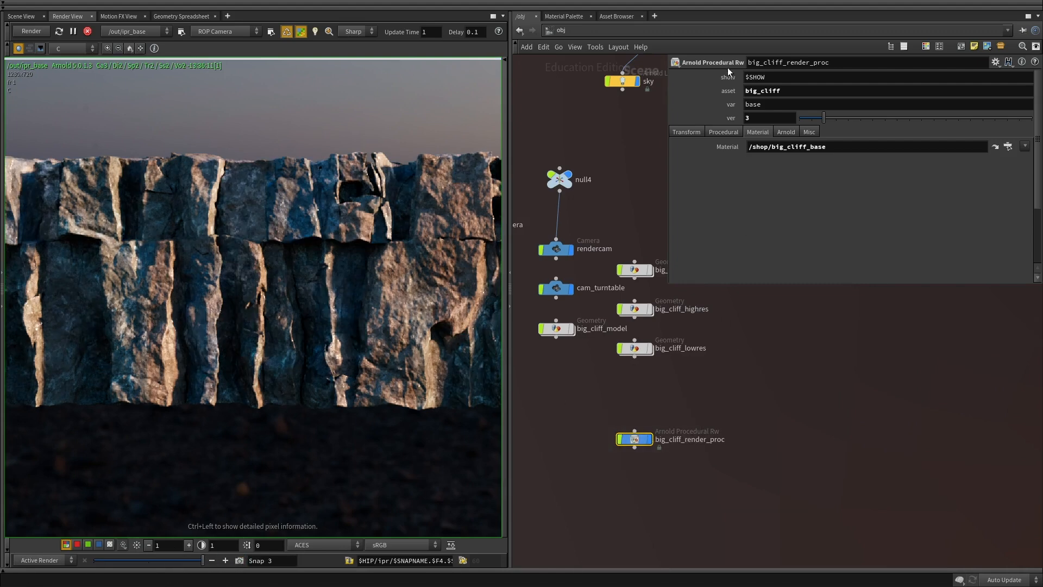
Set big_cliff_render_proc's Y rotation to 45, enlarge the render view, and inspect the coat highlights on the rock.
click(686, 132)
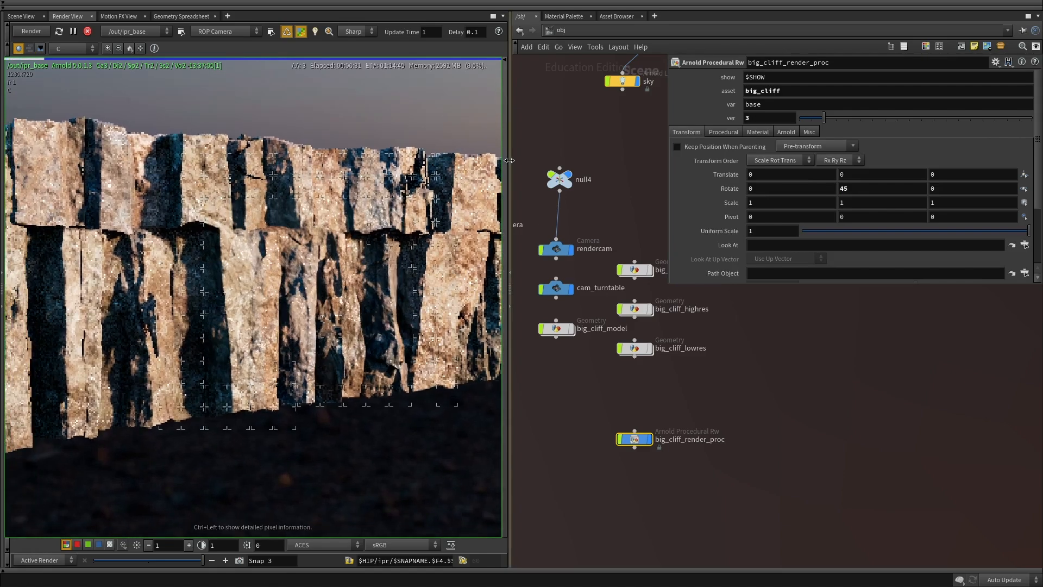
drag(509, 159, 620, 159)
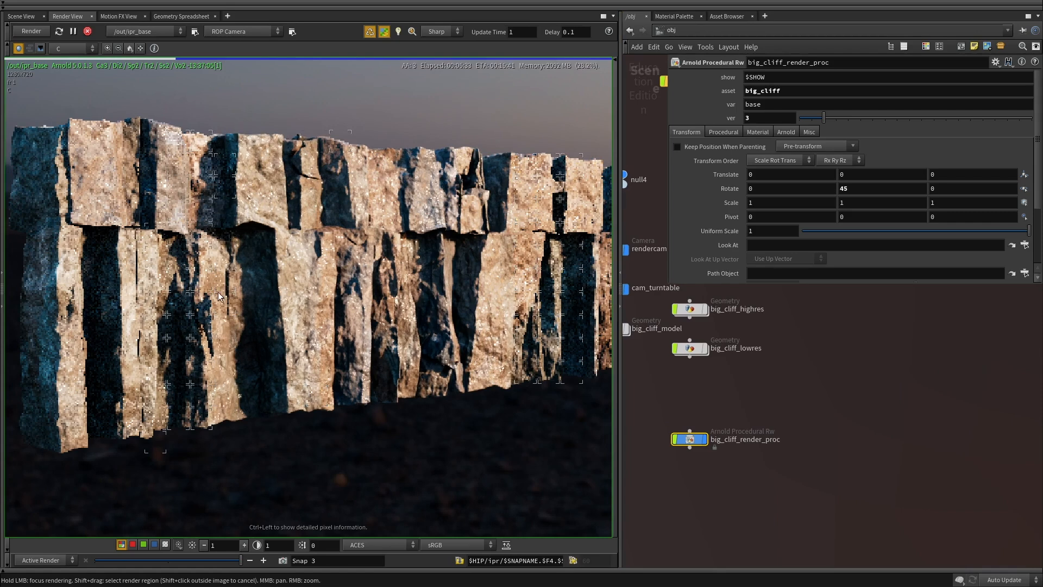
right_drag(264, 314, 276, 276)
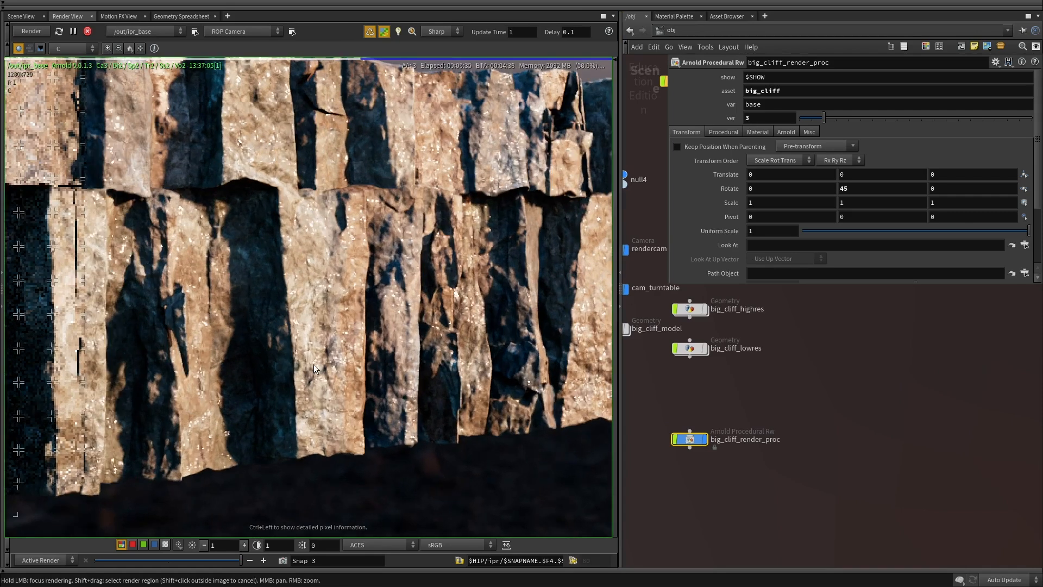
middle_drag(207, 331, 270, 291)
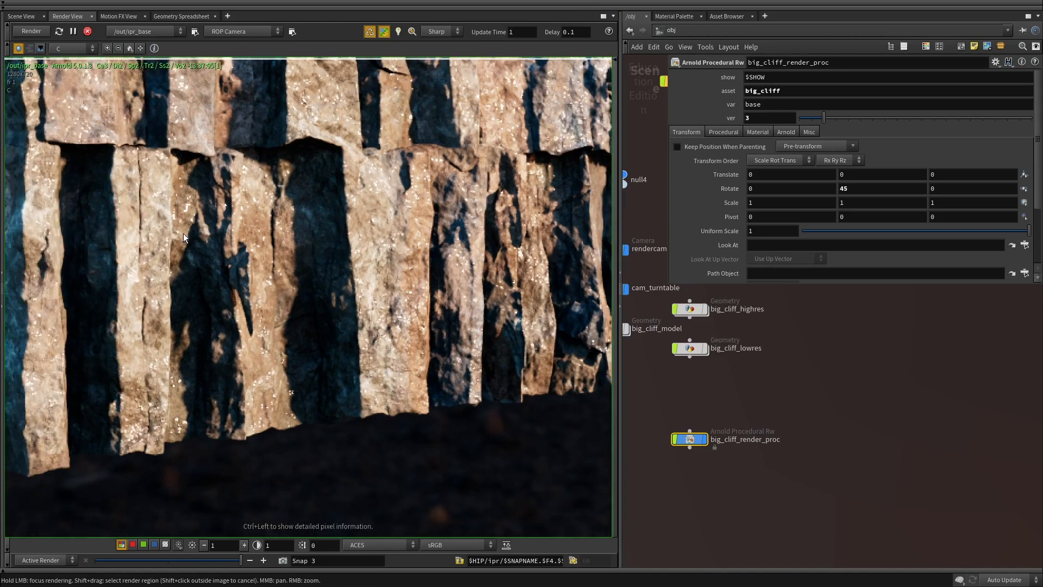
scroll(181, 253, down, 3)
middle_drag(139, 229, 199, 280)
scroll(197, 174, up, 7)
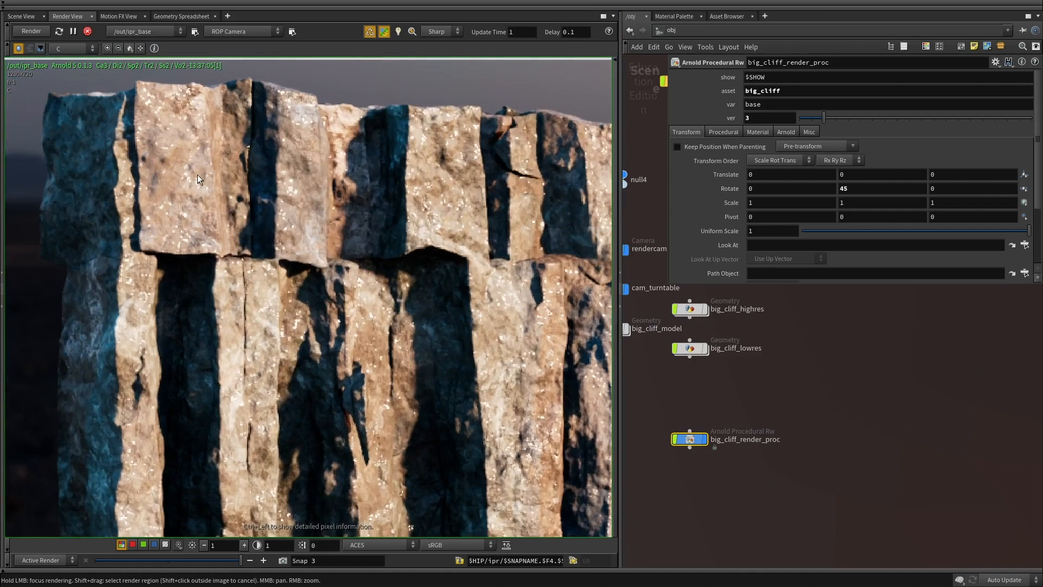
scroll(164, 177, down, 5)
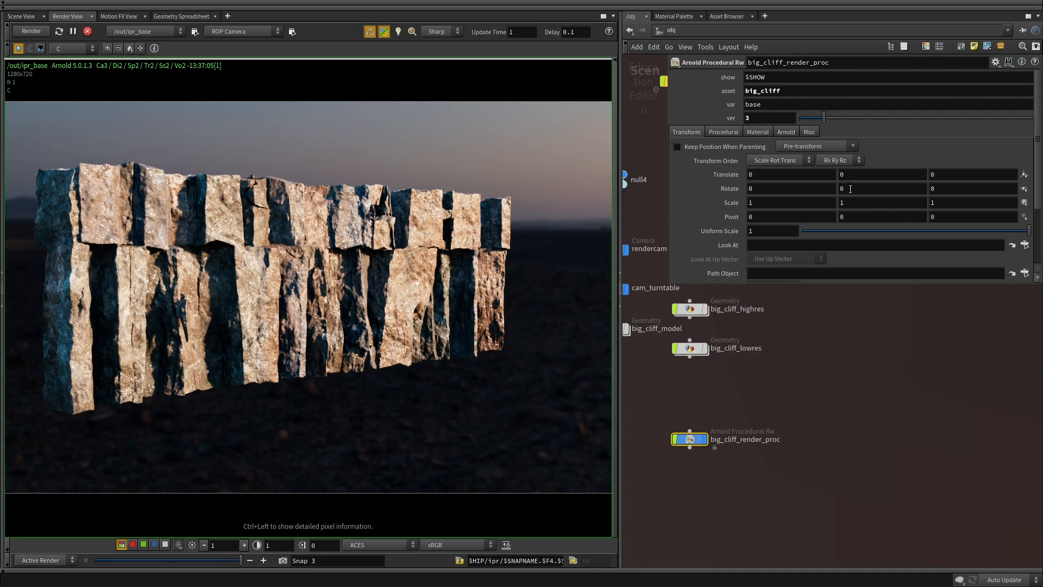
Drive big_cliff_render_proc's Y rotation with the expression $F*10 and test it on the timeline.
alt+click(730, 188)
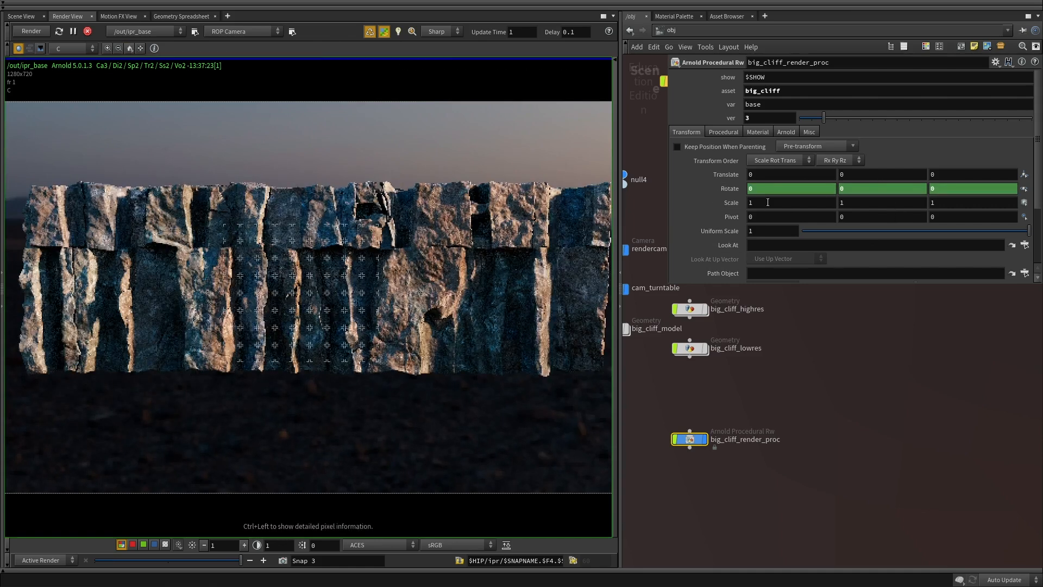
text($F*10)
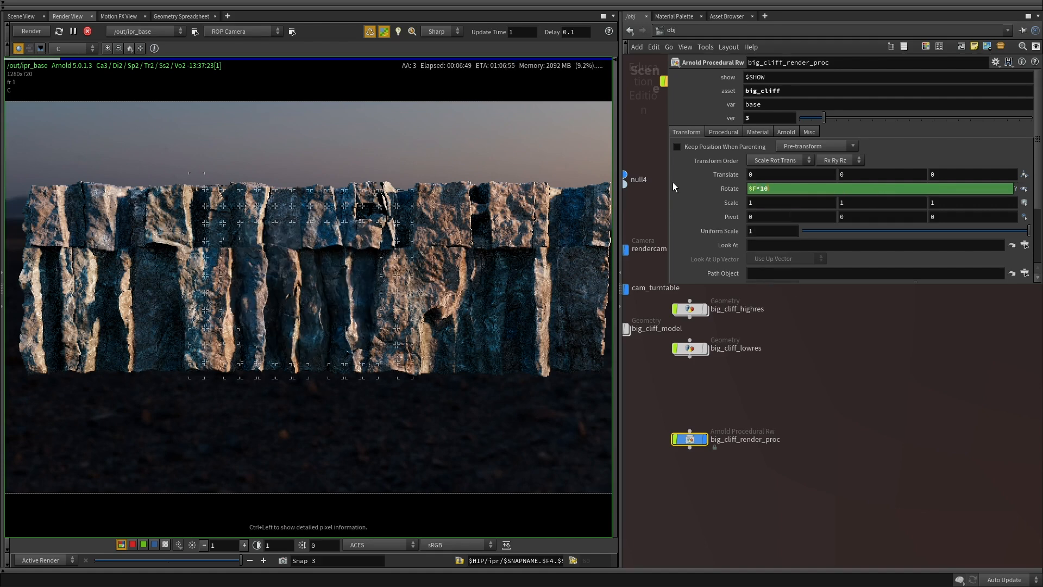
key(Return)
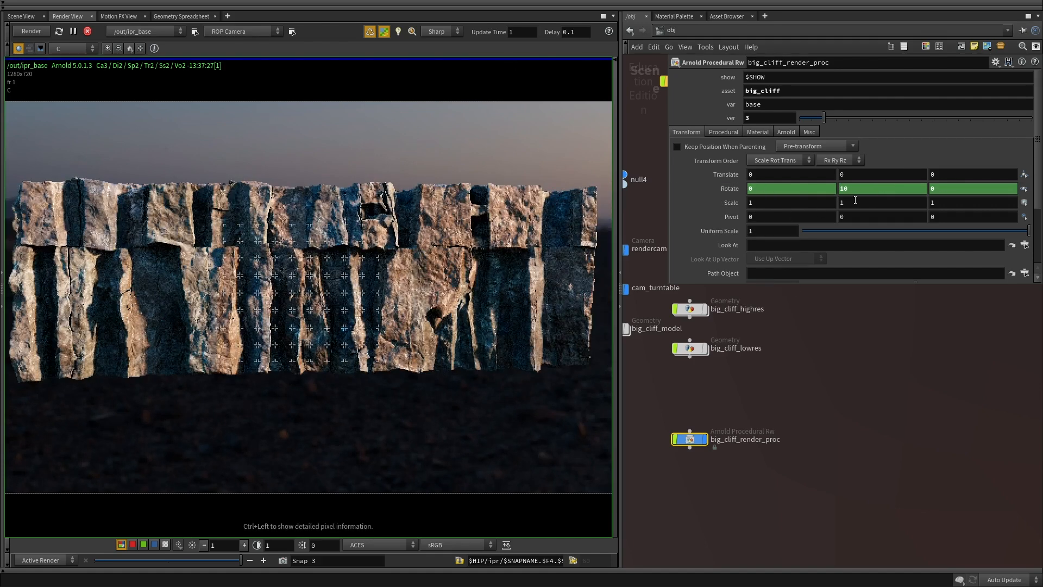
click(207, 570)
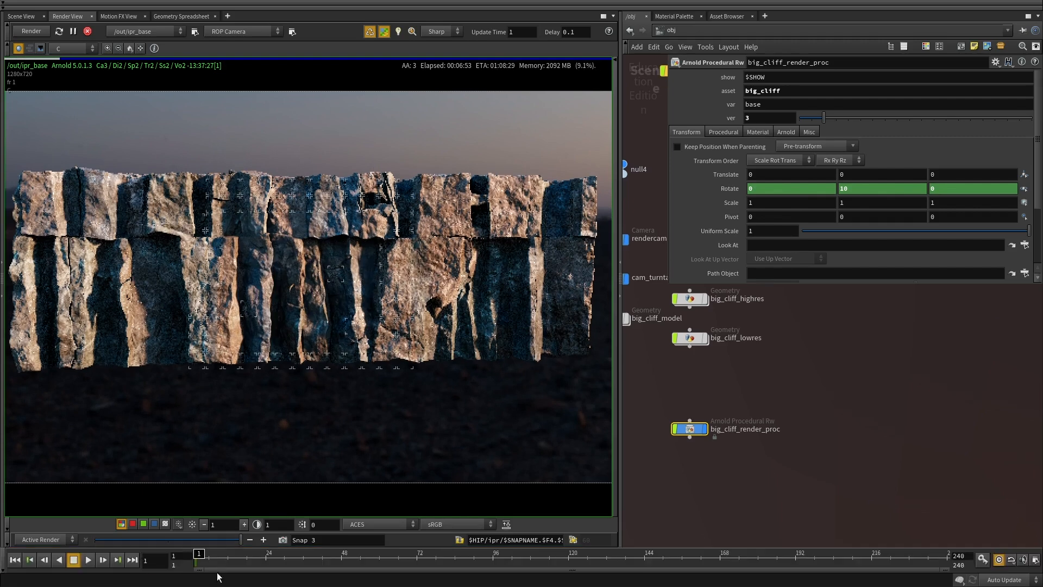
drag(207, 565, 199, 559)
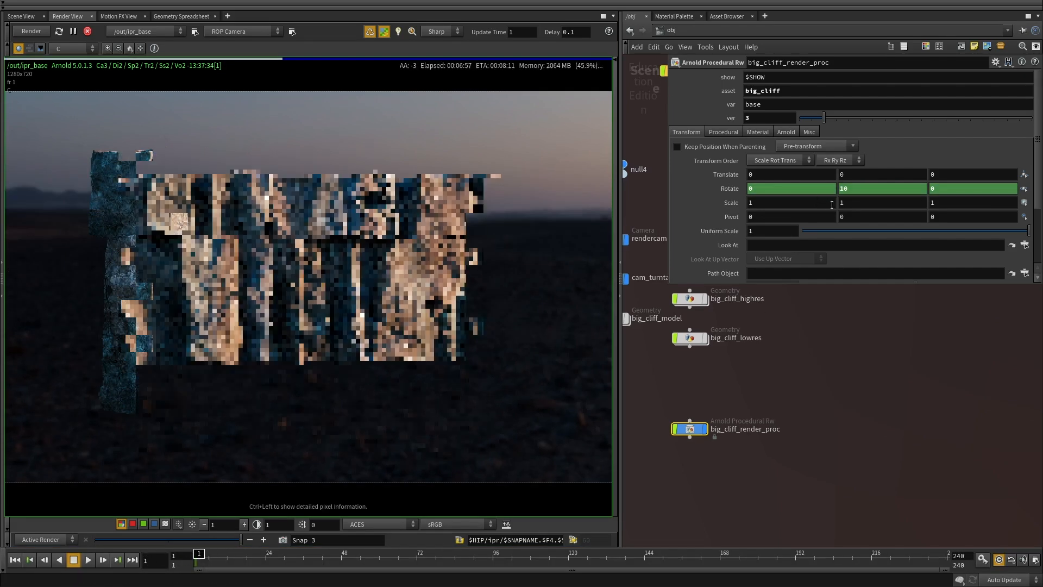
Change the frame multiplier in big_cliff_render_proc's Y rotation expression to 6.
click(731, 190)
double_click(866, 190)
text(6)
key(Return)
click(719, 190)
Open the out network and duplicate the ipr_base render node.
click(671, 31)
click(681, 92)
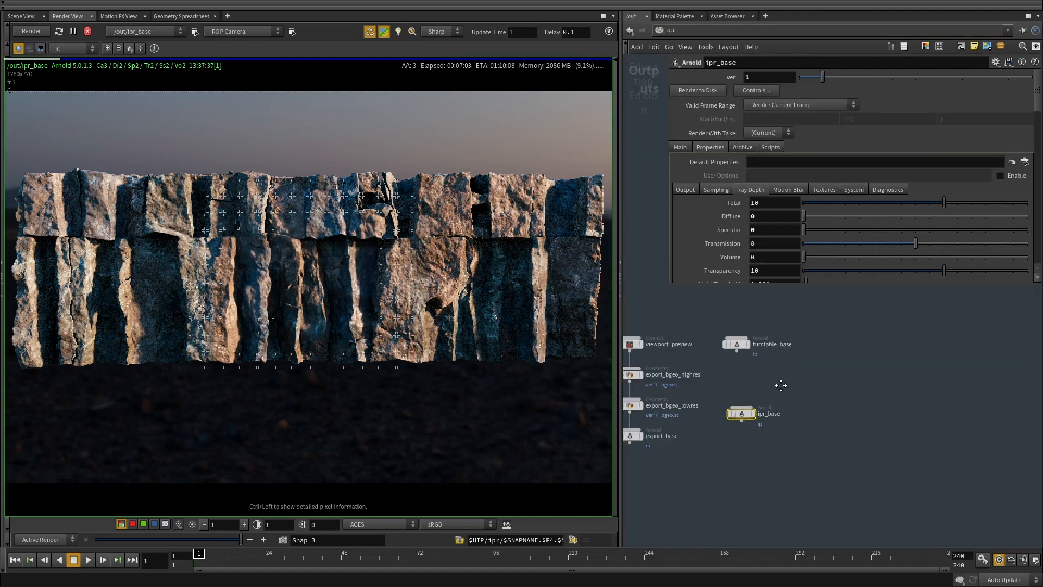
key(ctrl+c)
key(ctrl+v)
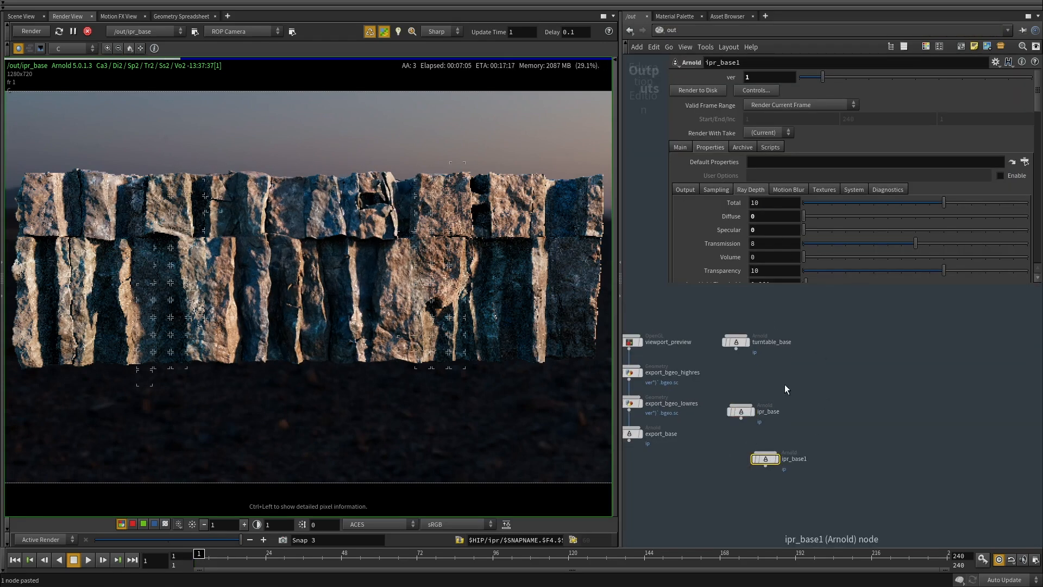
Set the original ipr_base node's Valid Frame Range to Render Frame Range.
click(741, 412)
click(777, 105)
click(780, 126)
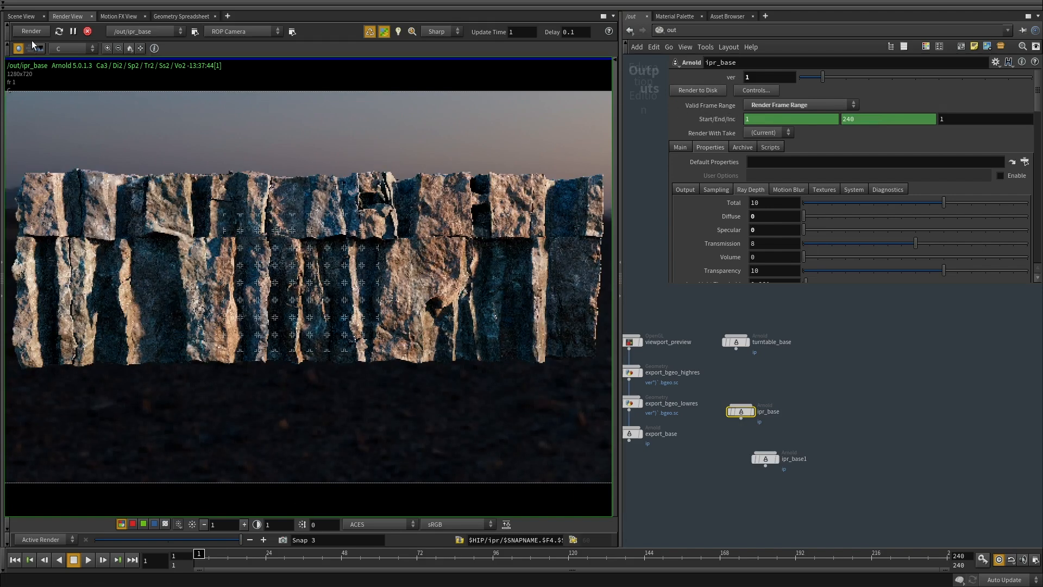
Restart and stop the interactive render of ipr_base, and render its frame range to MPlay.
click(32, 31)
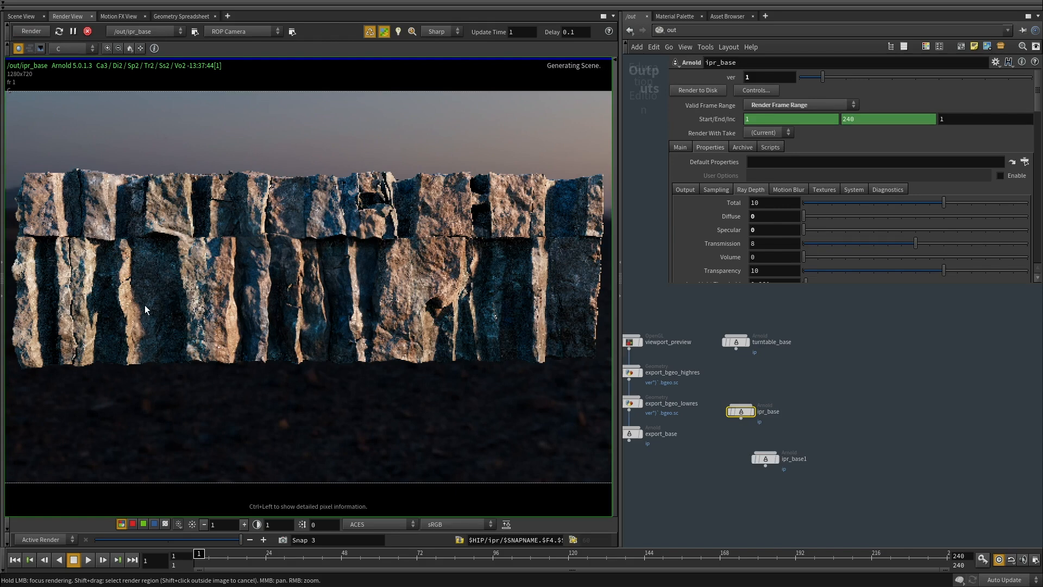
middle_drag(151, 295, 154, 308)
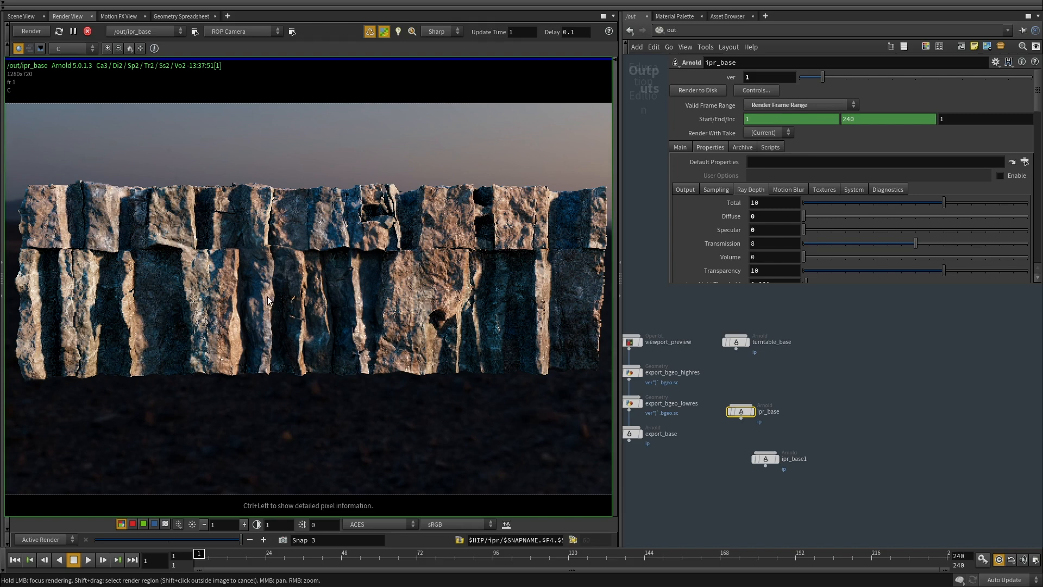
middle_drag(271, 298, 281, 287)
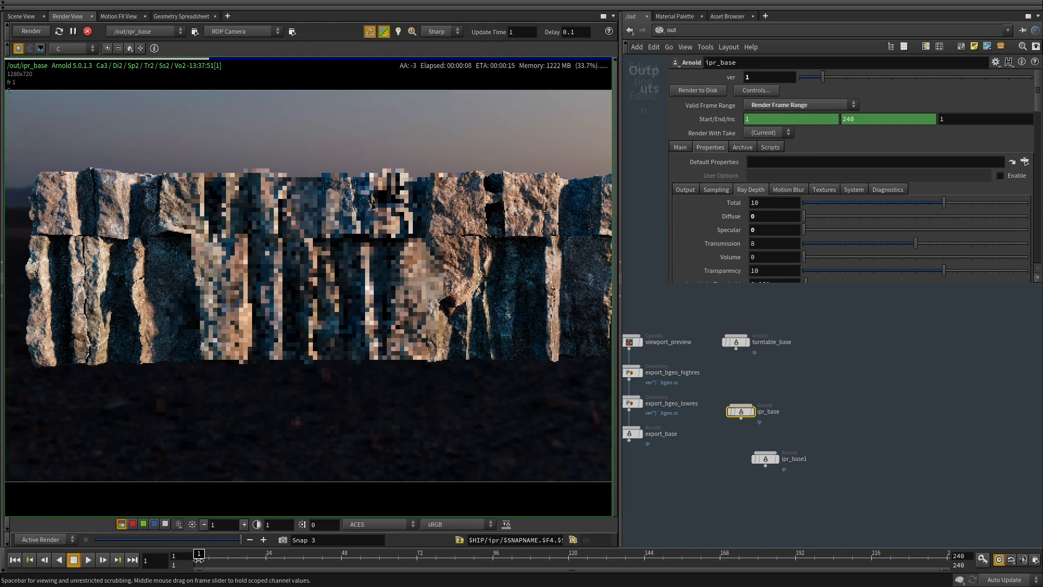
click(129, 49)
click(87, 32)
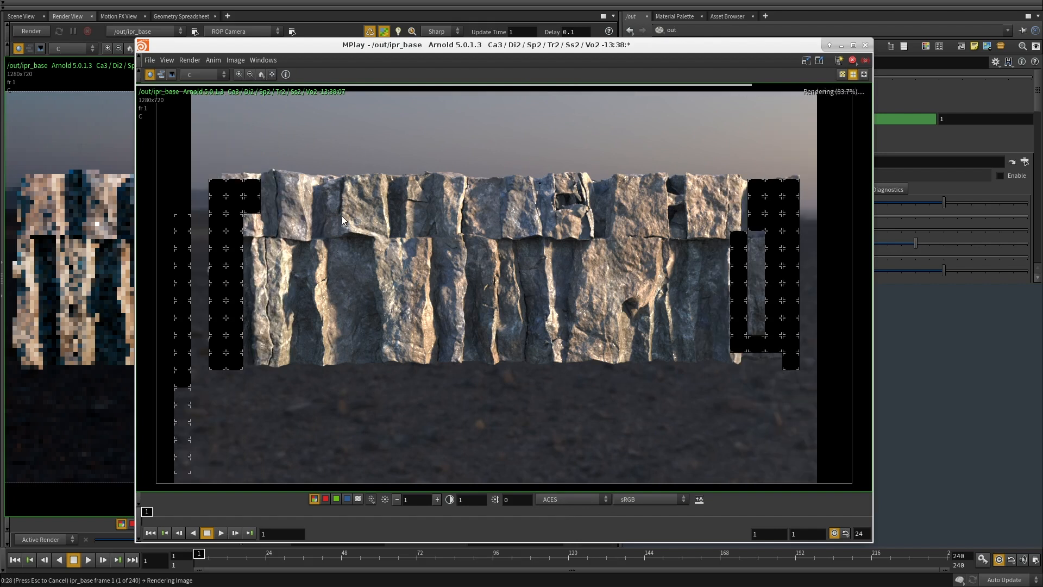
Change MPlay's colour correction from the OpenColorIO profile to Gamma and LUT.
click(574, 499)
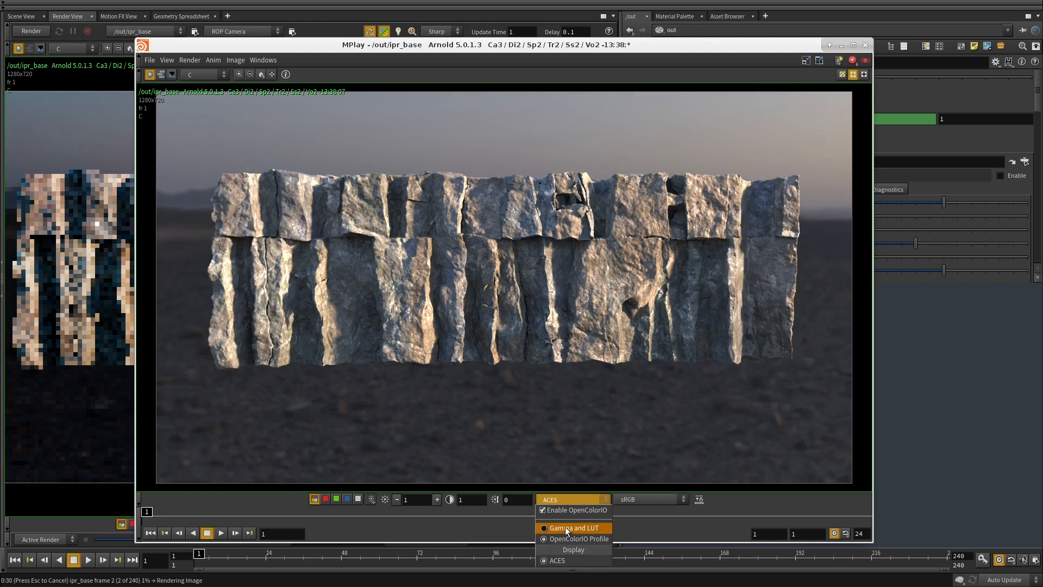
click(638, 497)
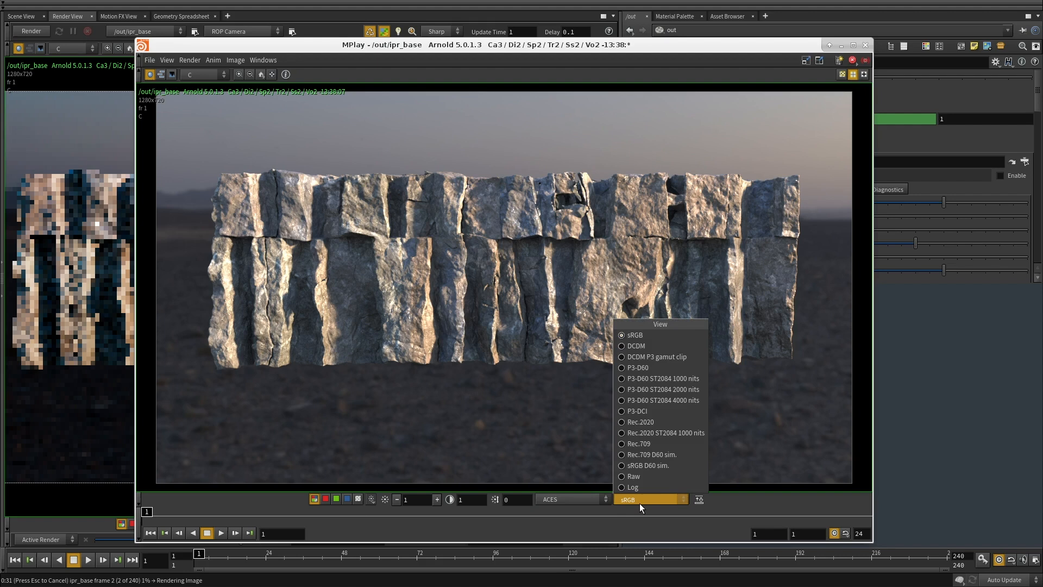
click(590, 505)
click(590, 498)
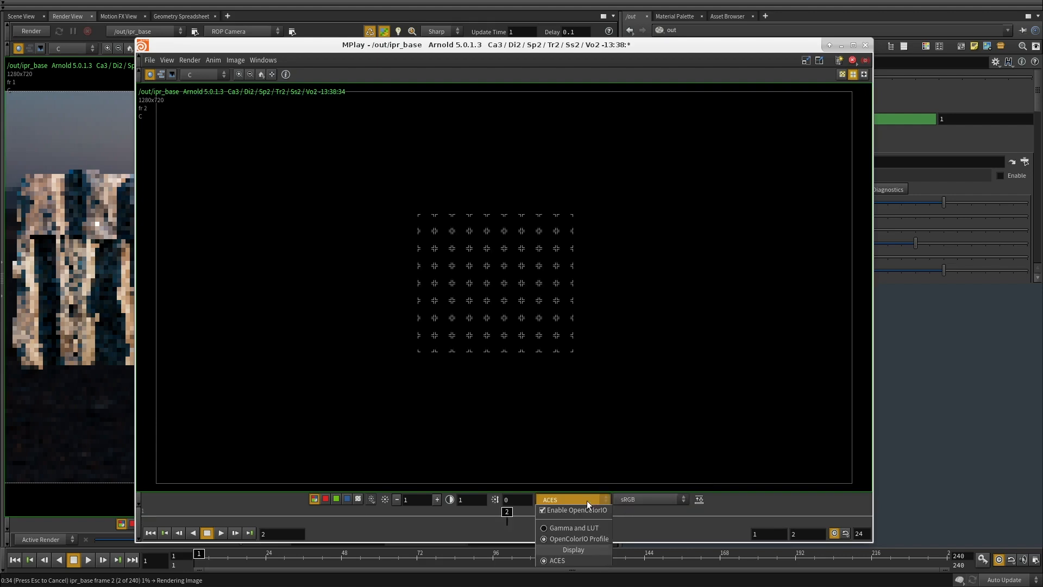
click(572, 526)
Load ACEScg_to_ODT-sRGB_houdini.lut from $HOME/Downloads/luts/aces_workflow/ as the MPlay colour correction LUT.
click(634, 501)
click(653, 525)
click(525, 420)
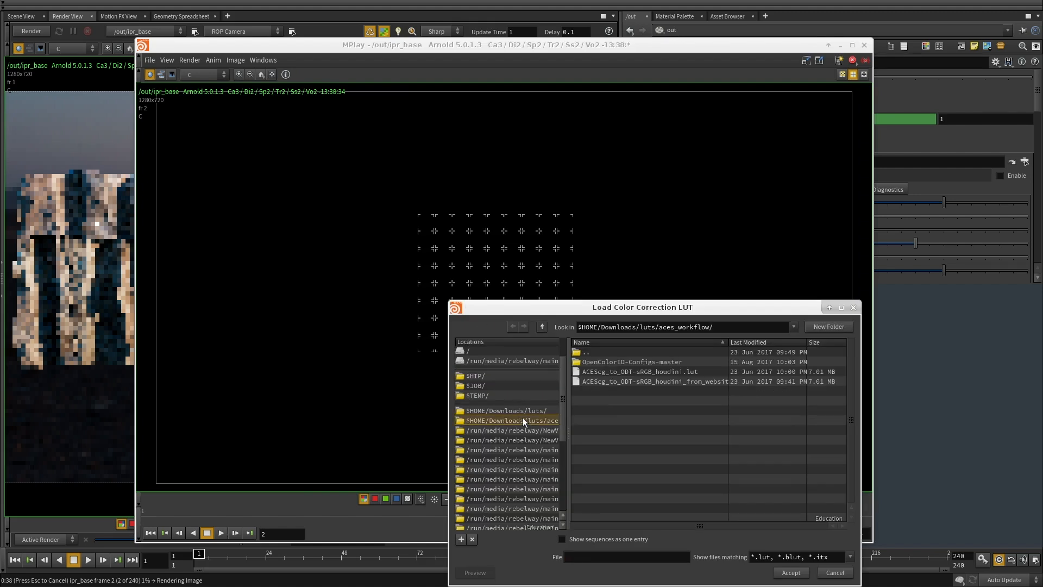
click(630, 372)
click(791, 573)
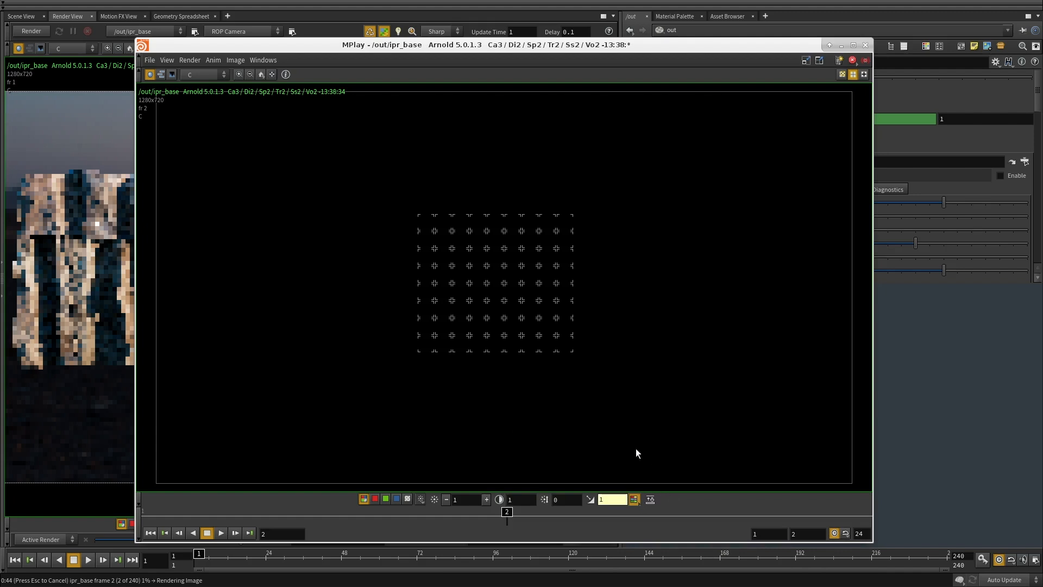
Examine the rock surface shading of the cliff up close on frame 1 of the render.
drag(514, 517, 156, 514)
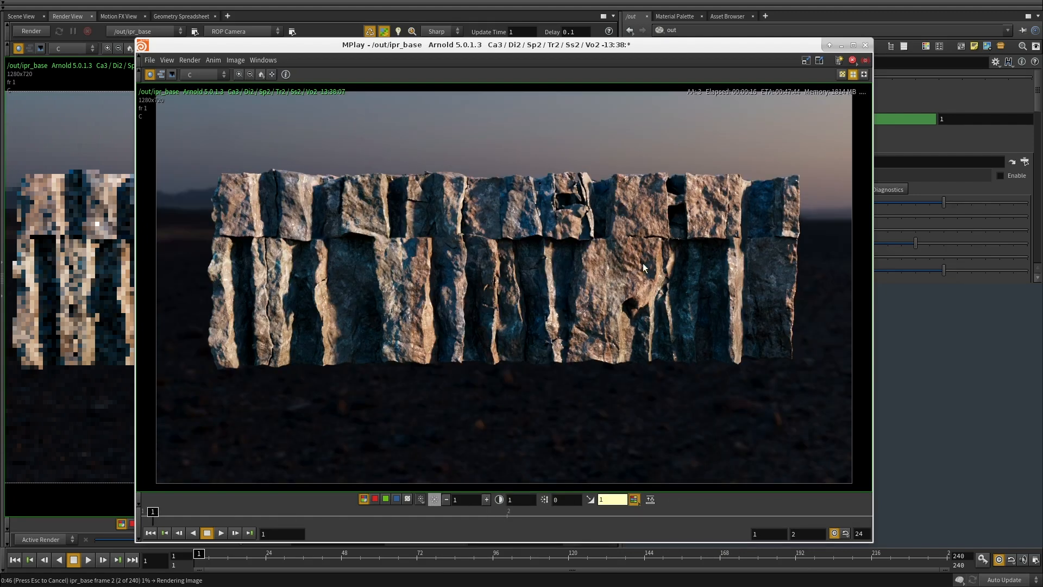
scroll(481, 275, up, 3)
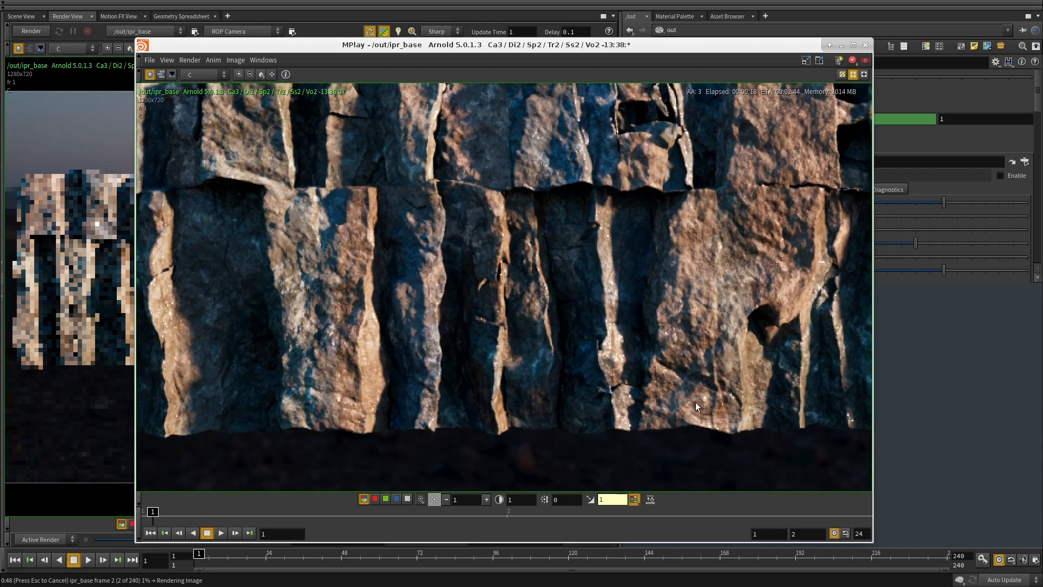
alt+right_drag(861, 453, 867, 456)
middle_drag(527, 273, 555, 332)
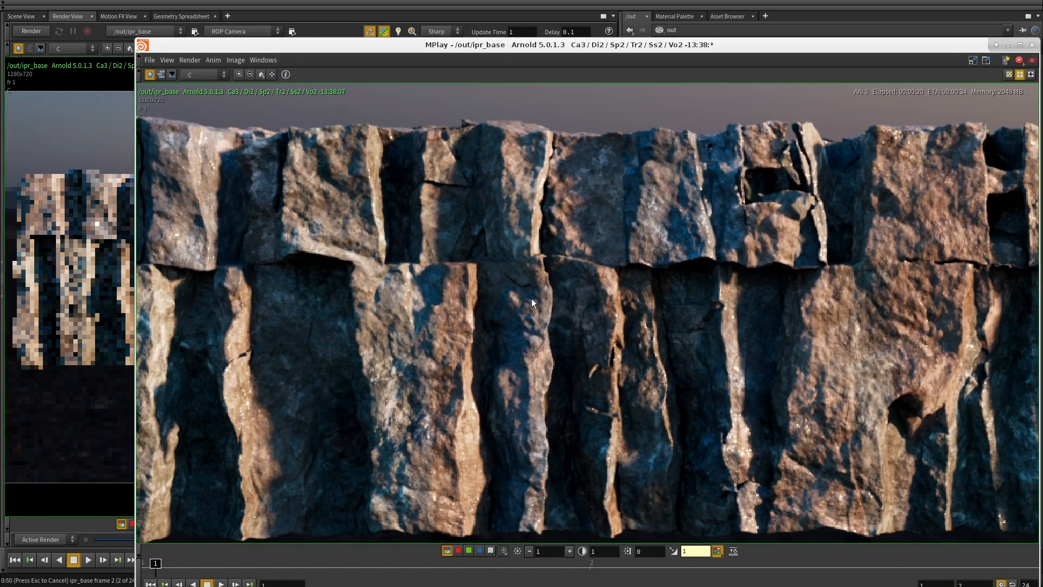
middle_drag(606, 162, 732, 113)
scroll(493, 154, up, 1)
middle_drag(442, 198, 463, 185)
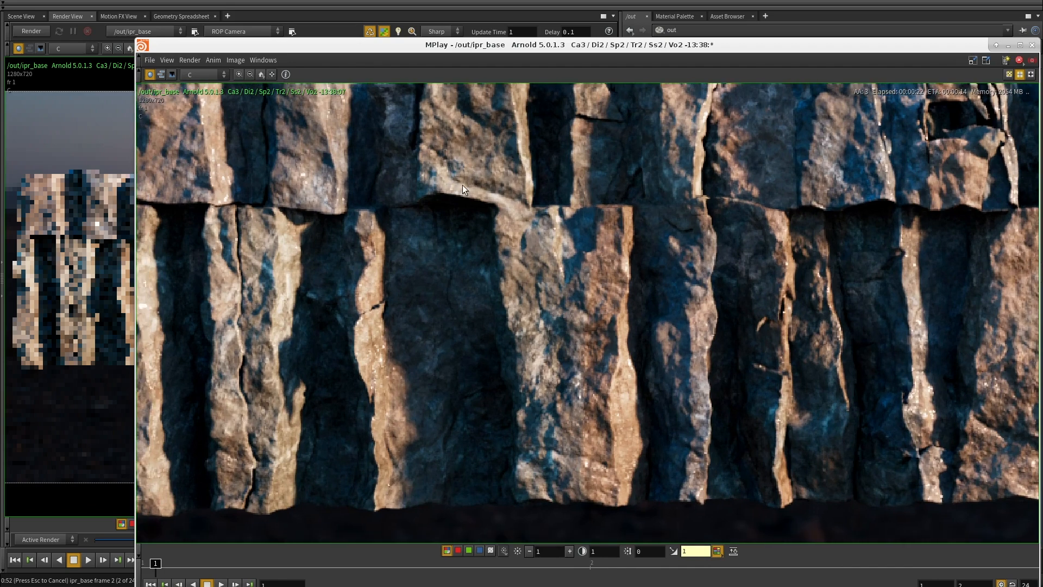
middle_drag(257, 323, 338, 255)
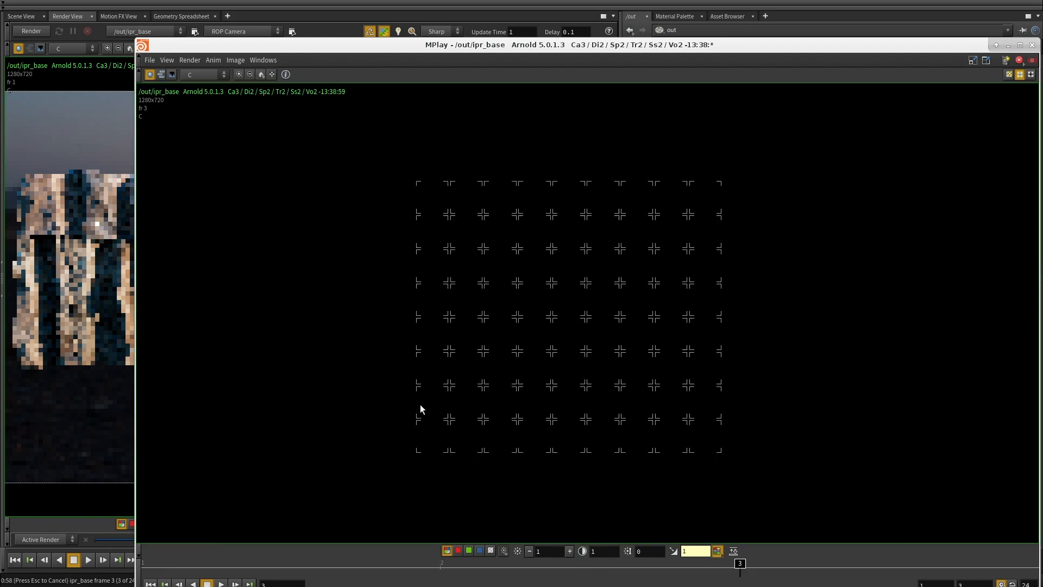
Inspect the rock highlights on frame 2, comparing close-up areas with the whole cliff.
mouse_move(386, 570)
mouse_down()
mouse_move(369, 570)
mouse_move(444, 574)
mouse_up()
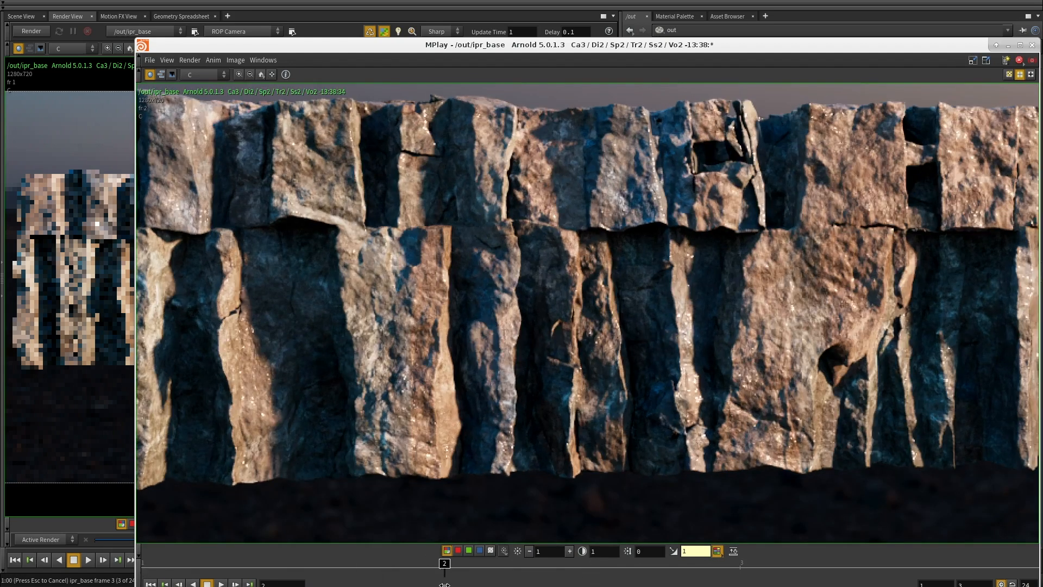
middle_drag(608, 350, 481, 298)
scroll(477, 331, up, 2)
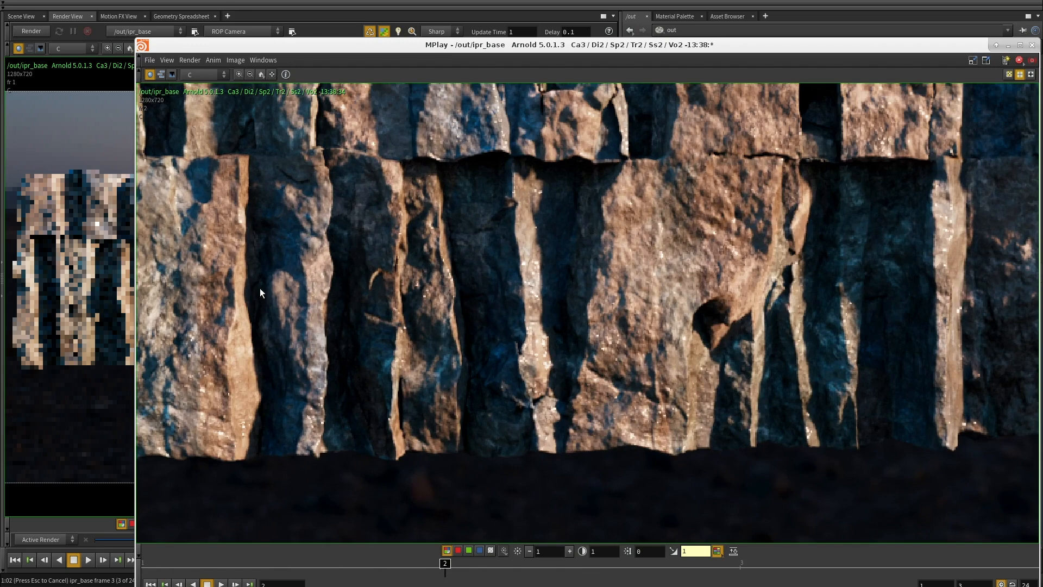
scroll(656, 302, down, 2)
middle_drag(657, 302, 613, 321)
scroll(613, 322, down, 4)
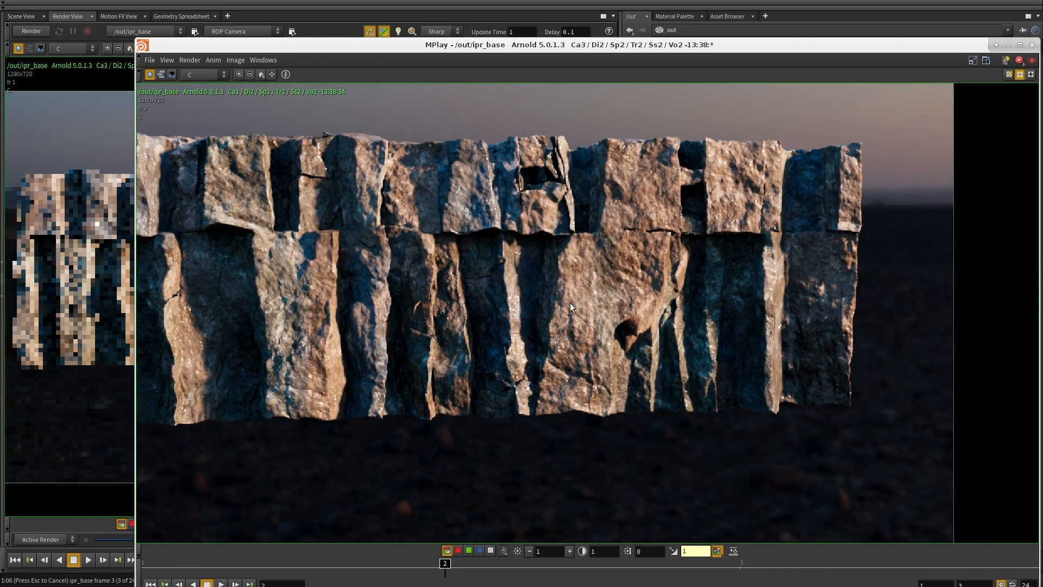
scroll(569, 308, up, 5)
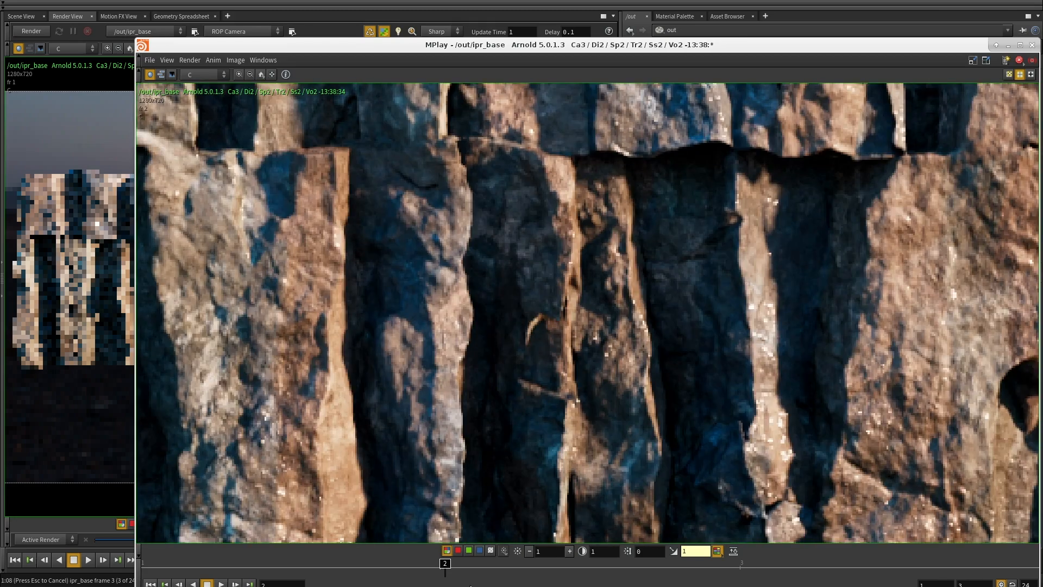
mouse_move(460, 574)
mouse_down()
mouse_move(510, 572)
mouse_move(154, 585)
mouse_move(544, 575)
mouse_move(259, 575)
mouse_move(494, 574)
mouse_move(298, 575)
mouse_move(459, 577)
mouse_up()
scroll(398, 308, down, 8)
middle_drag(354, 331, 463, 339)
scroll(498, 339, up, 5)
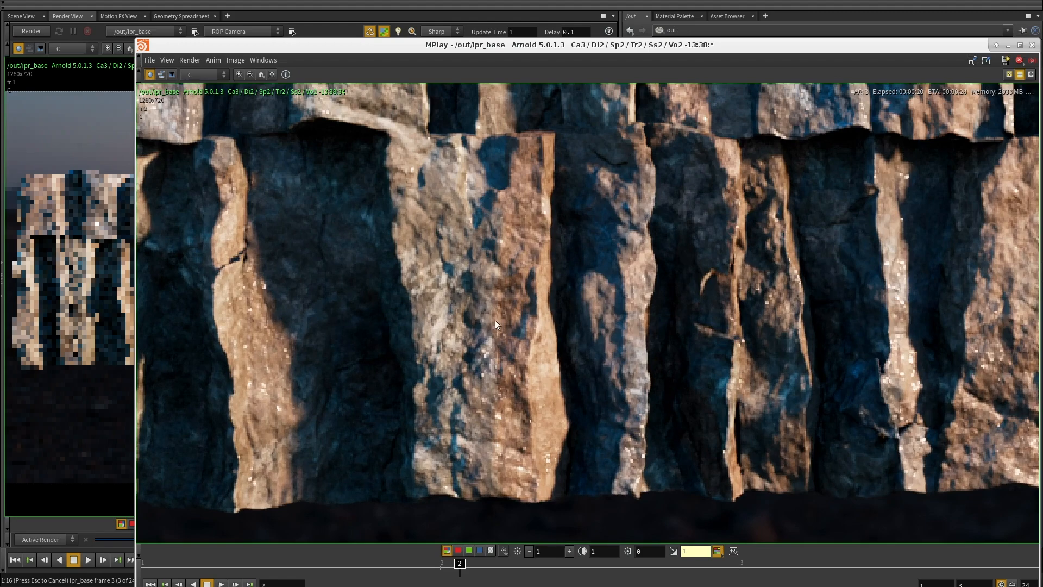
mouse_move(436, 563)
mouse_down()
mouse_move(212, 565)
mouse_move(444, 565)
mouse_up()
scroll(550, 340, down, 5)
middle_drag(536, 266, 505, 282)
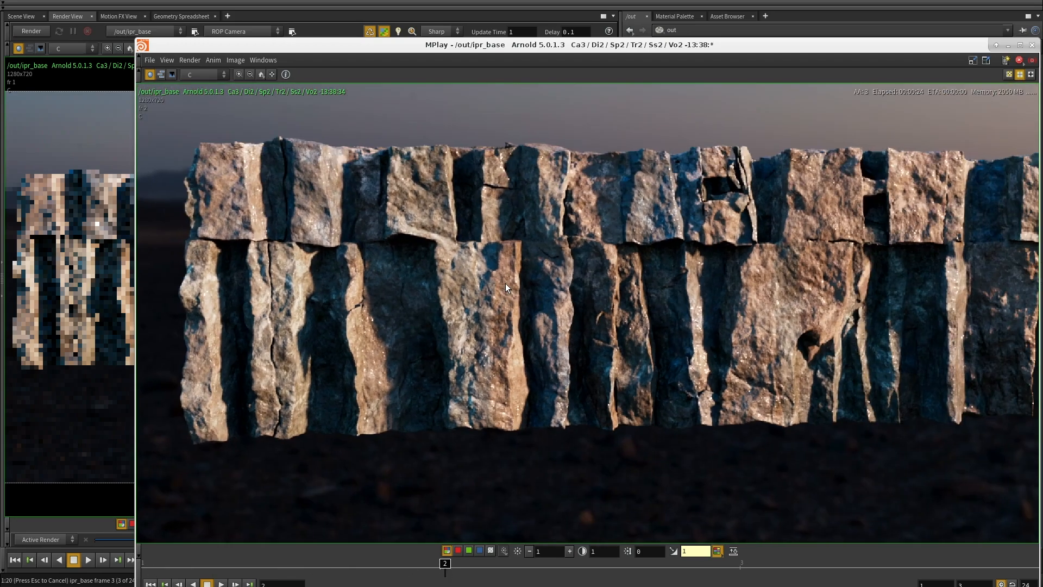
alt+right_drag(819, 462, 683, 390)
middle_drag(620, 323, 603, 310)
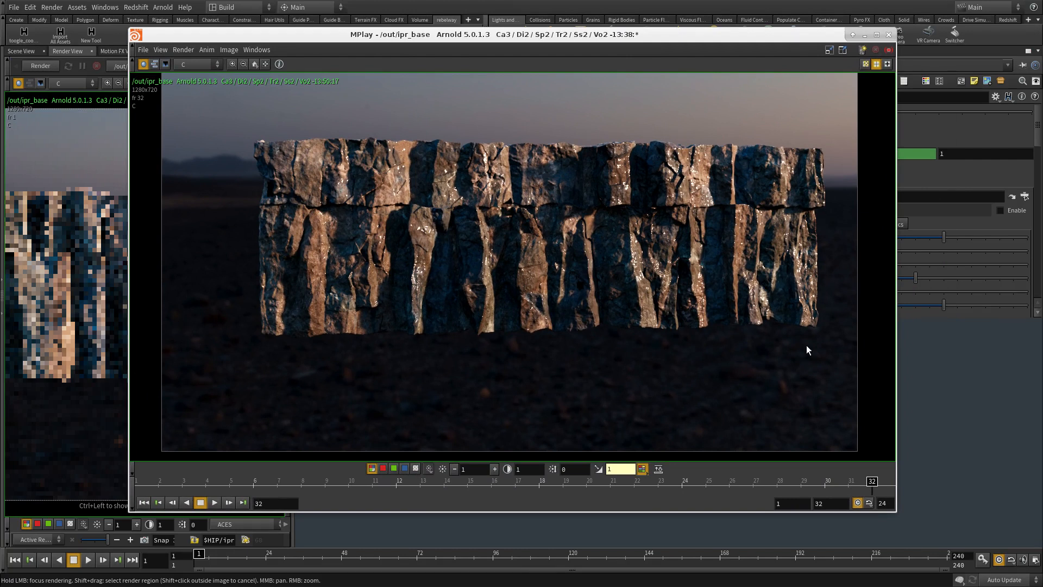
Play the rendered turntable from frame 1 with the playback mode set to Zig-Zag.
drag(204, 482, 136, 482)
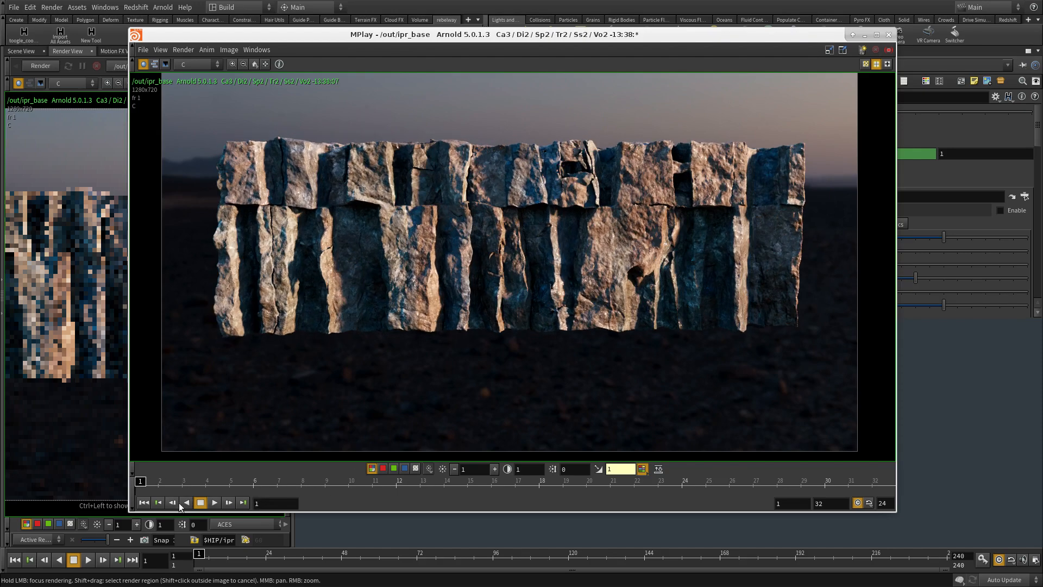
click(214, 502)
click(869, 503)
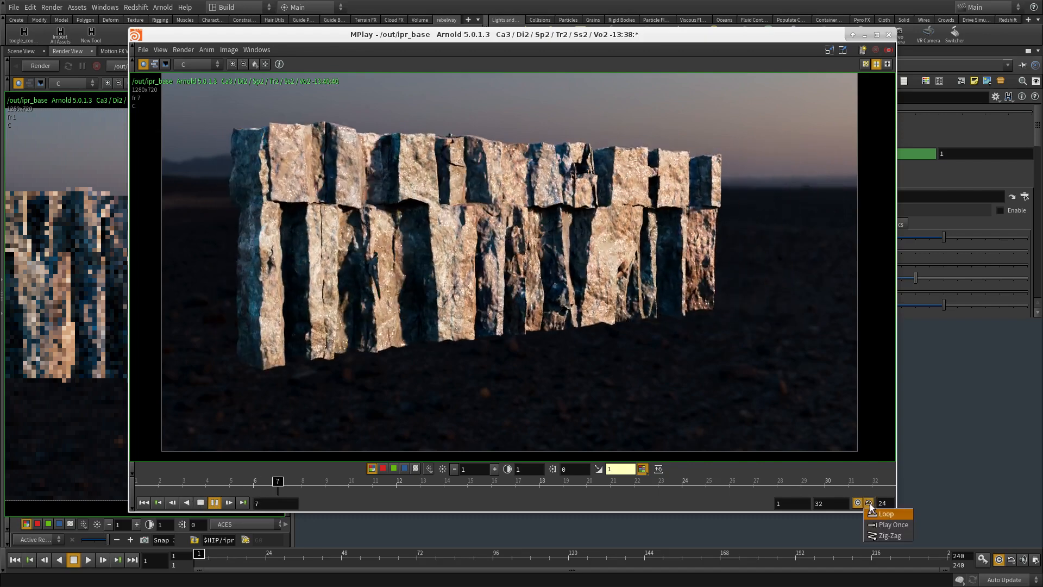
click(885, 536)
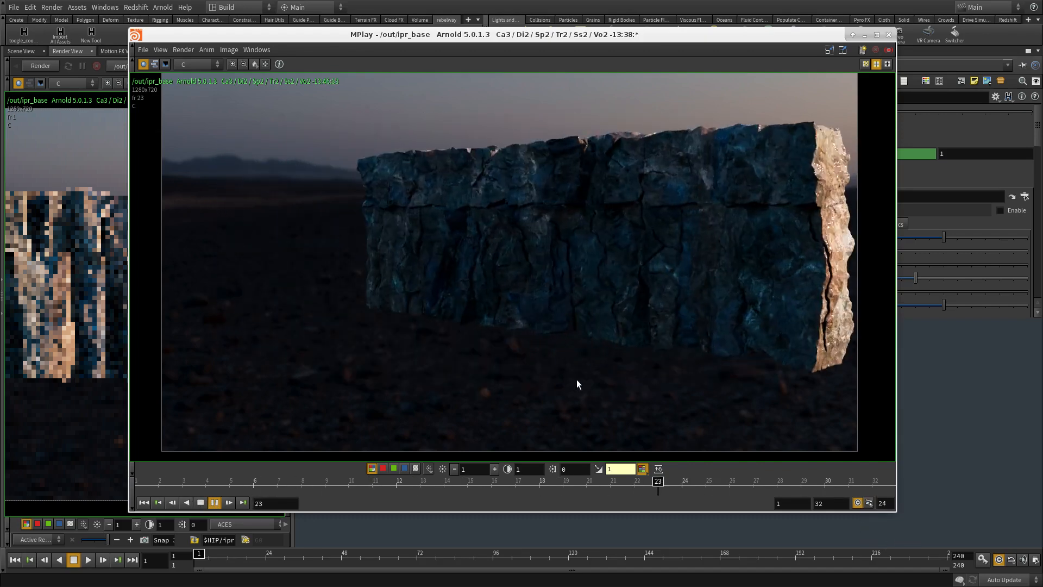
Inspect the specular plane of the render from frame 7 to frame 10.
mouse_move(251, 482)
mouse_down()
mouse_move(291, 491)
mouse_move(214, 502)
mouse_move(270, 493)
mouse_move(213, 491)
mouse_move(277, 487)
mouse_up()
click(194, 64)
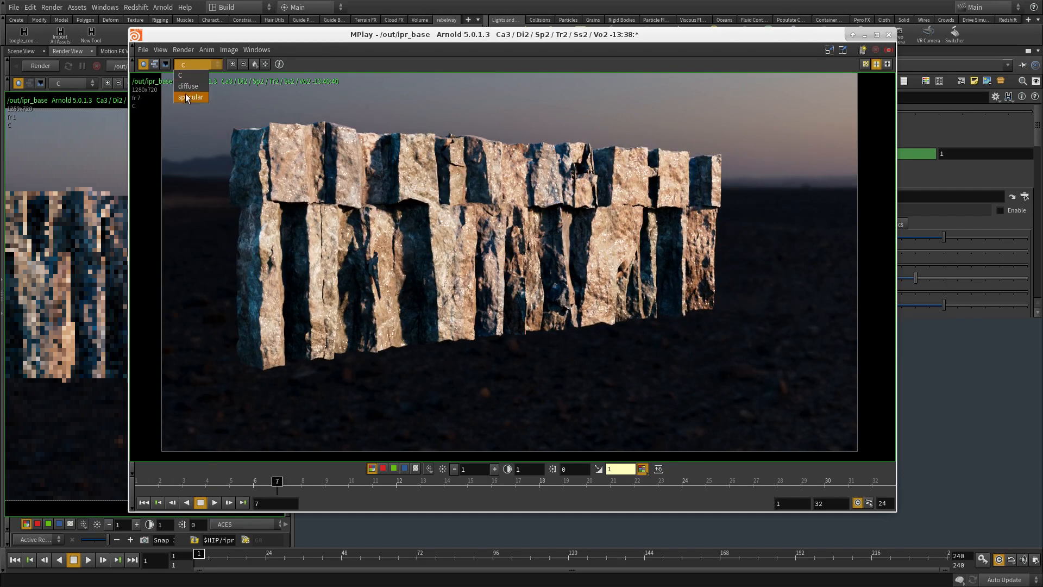
click(187, 95)
mouse_move(278, 489)
mouse_down()
mouse_move(209, 490)
mouse_move(411, 494)
mouse_move(218, 496)
mouse_move(352, 492)
mouse_up()
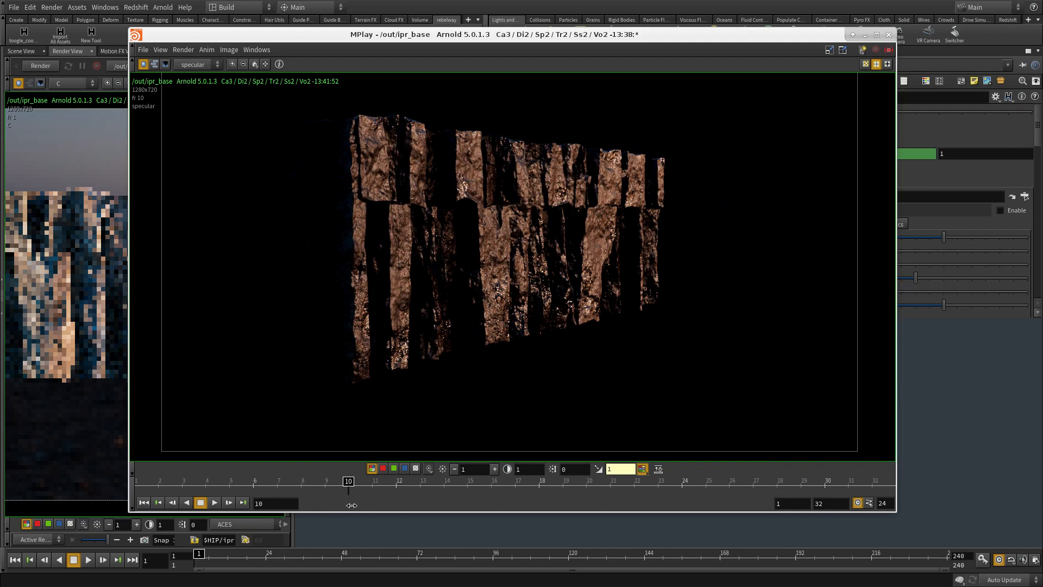
Display the diffuse plane, return to frame 1 and raise the display brightness to 2.
click(204, 63)
click(187, 87)
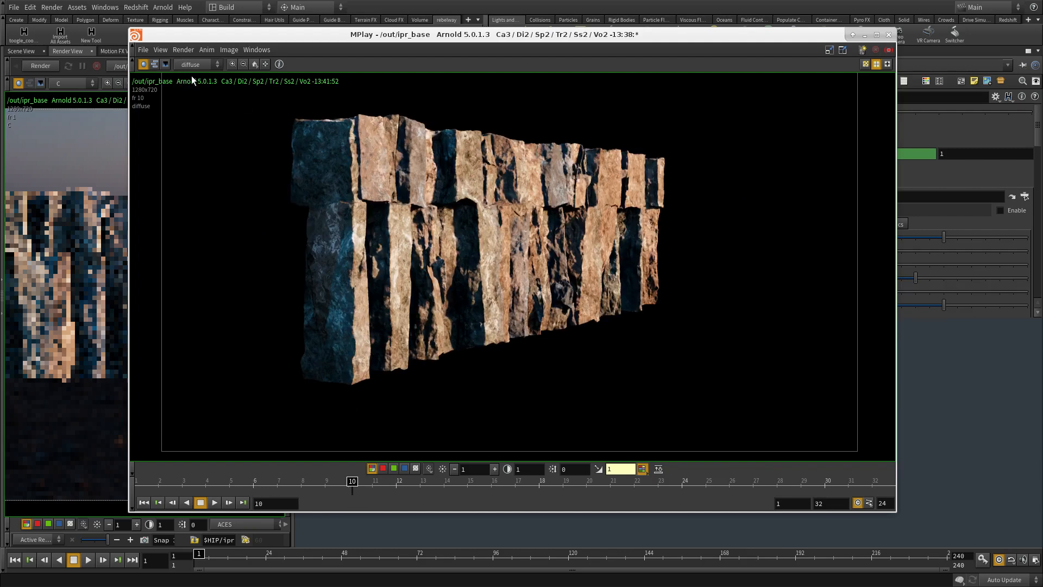
drag(352, 492, 136, 489)
click(494, 469)
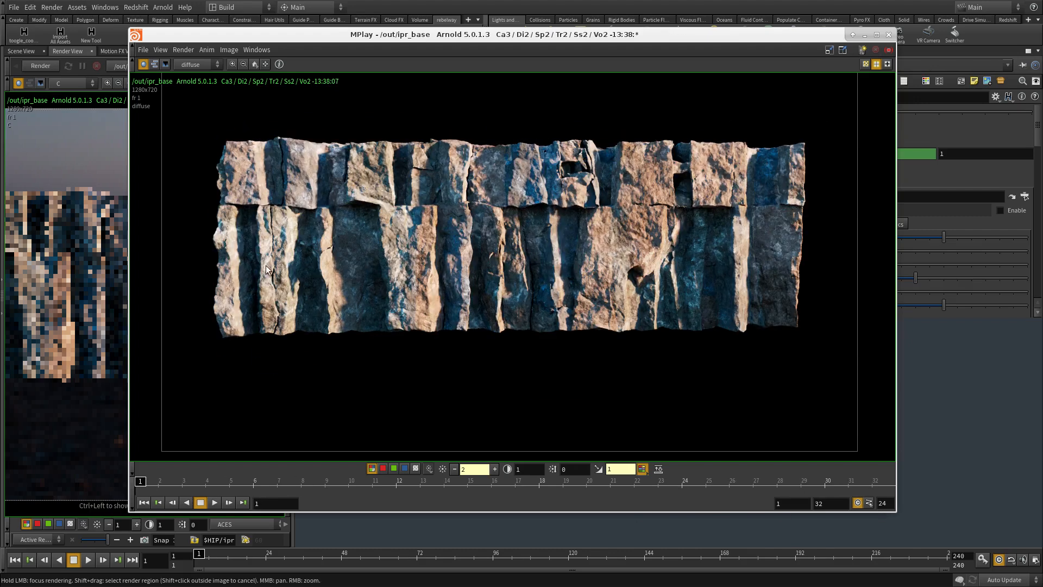
Return to the C plane to view the beauty render, and close MPlay.
click(190, 75)
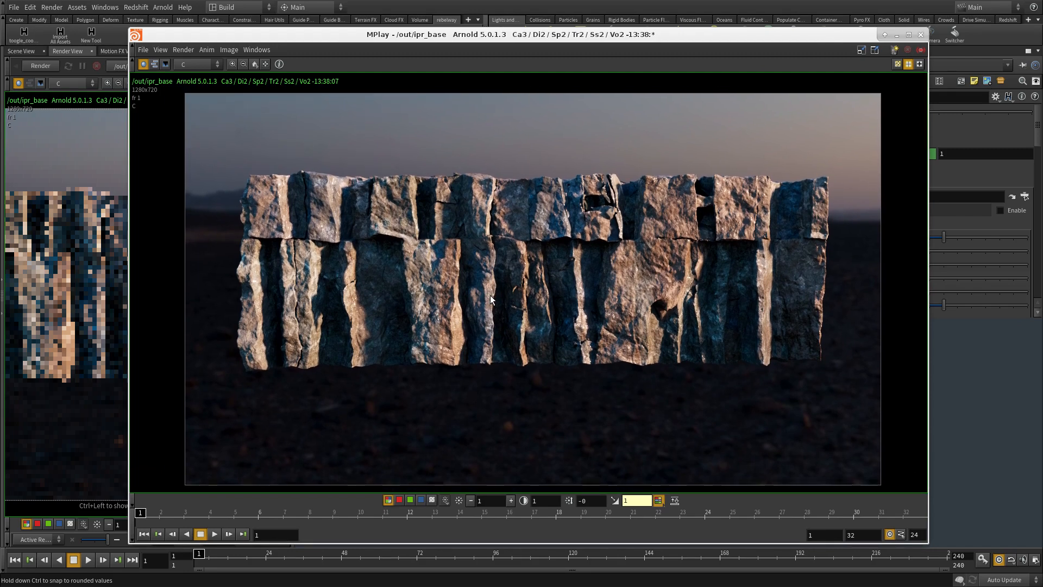
alt+right_drag(844, 391, 804, 384)
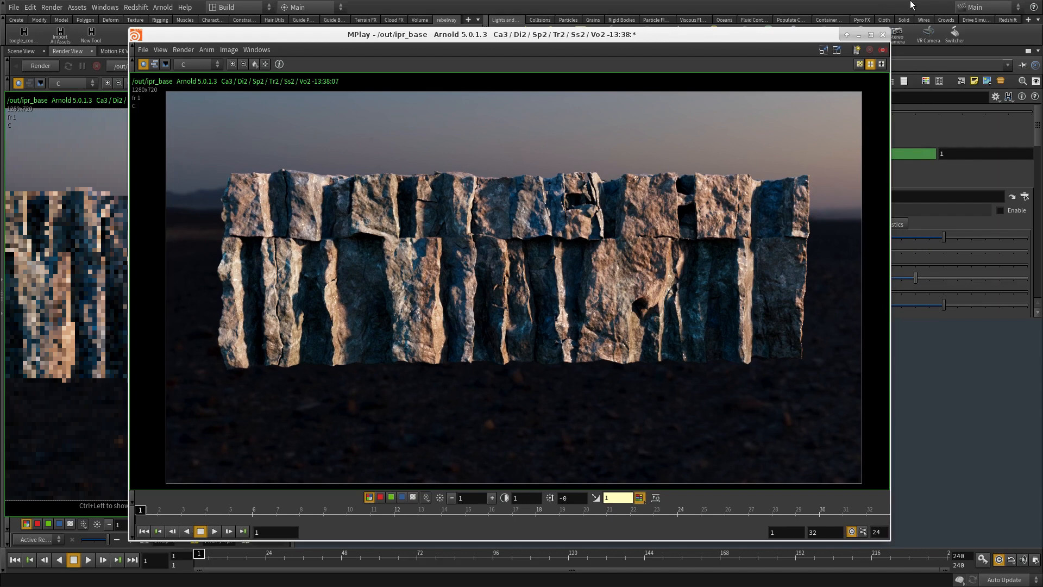
click(883, 35)
Start a new empty scene and show the Scene View in a widened pane.
middle_drag(397, 280, 432, 317)
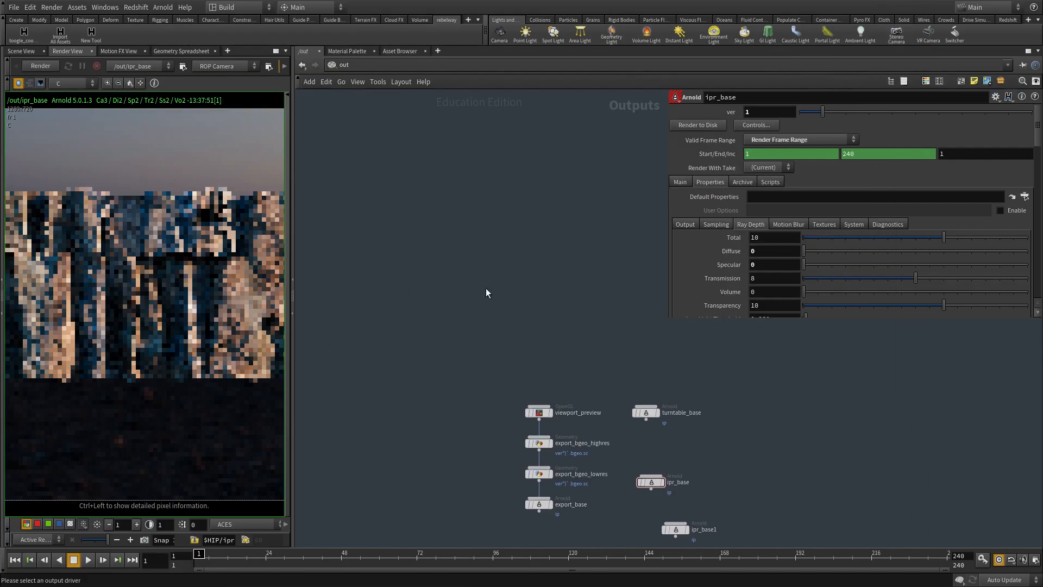
key(ctrl+n)
click(43, 66)
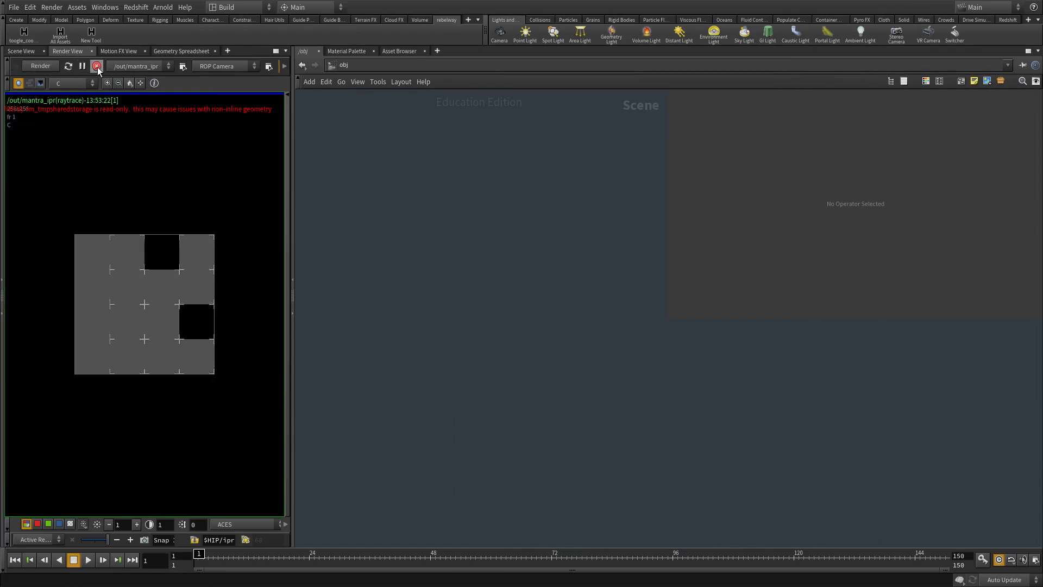
click(22, 51)
drag(294, 172, 594, 185)
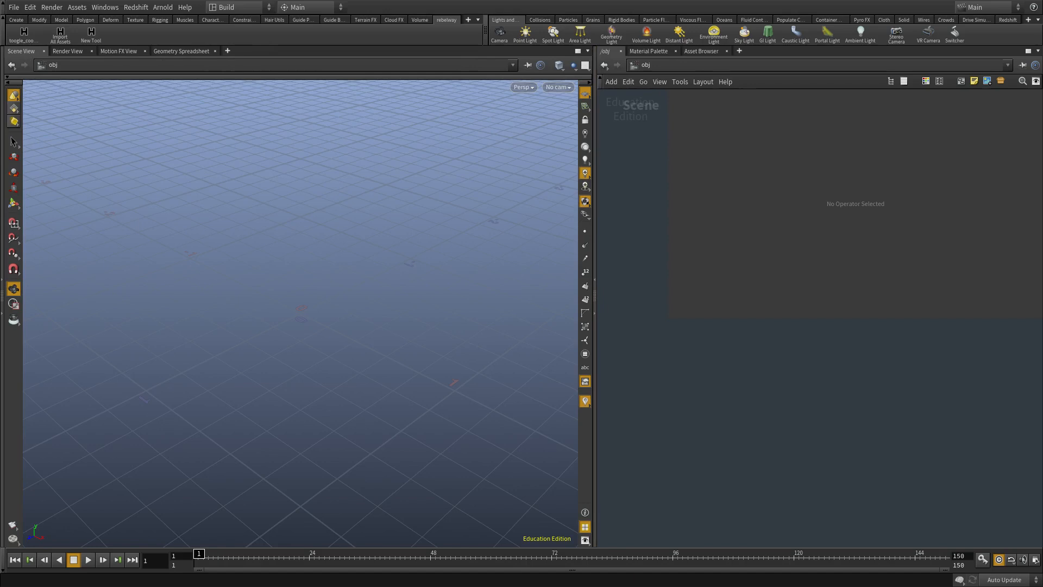
Bring the text document containing the rwutils import script over the Houdini window.
super+drag(0, 513, 579, 190)
super+right_drag(654, 417, 546, 311)
super+drag(546, 312, 552, 360)
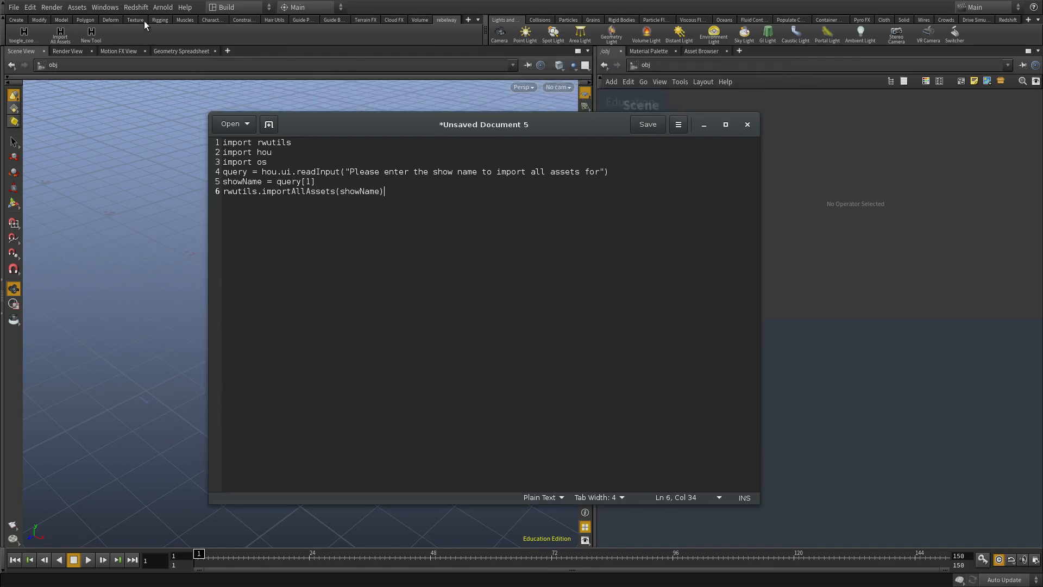
Create a new shelf tool on the rebelway shelf with both its name and label set to test.
right_click(122, 35)
click(150, 61)
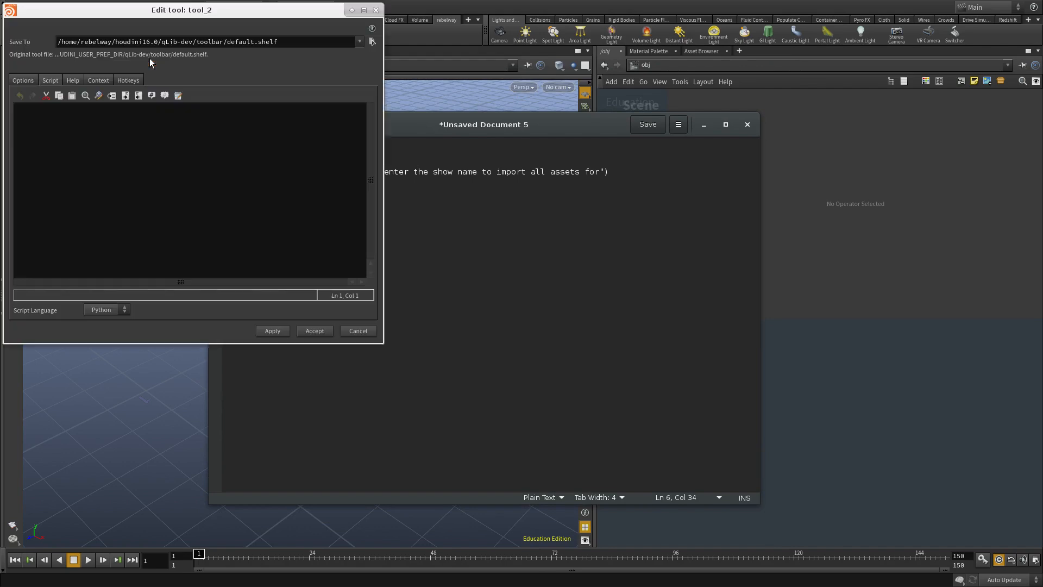
click(23, 80)
double_click(97, 95)
text(test)
triple_click(127, 112)
text(test)
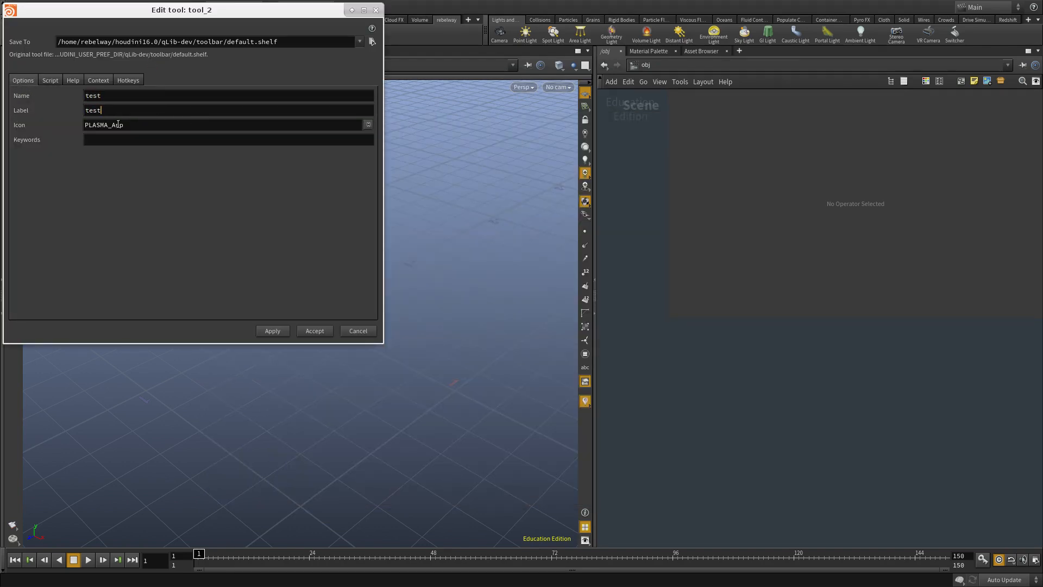
Copy the whole rwutils import script from the text document into the test tool's Python script and accept the tool.
click(51, 81)
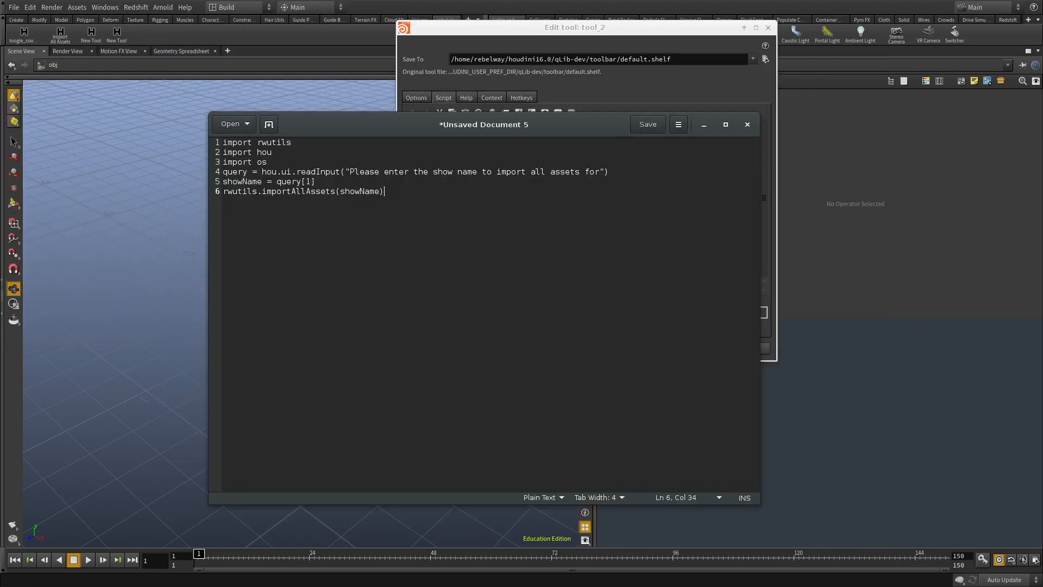
key(ctrl+a)
key(ctrl+c)
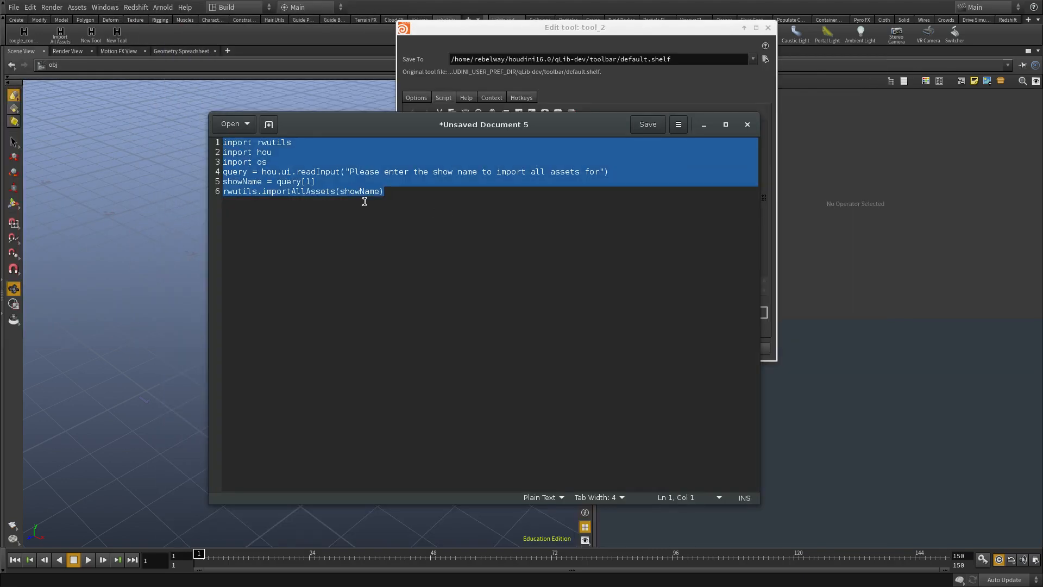
alt+drag(650, 370, 0, 327)
click(687, 238)
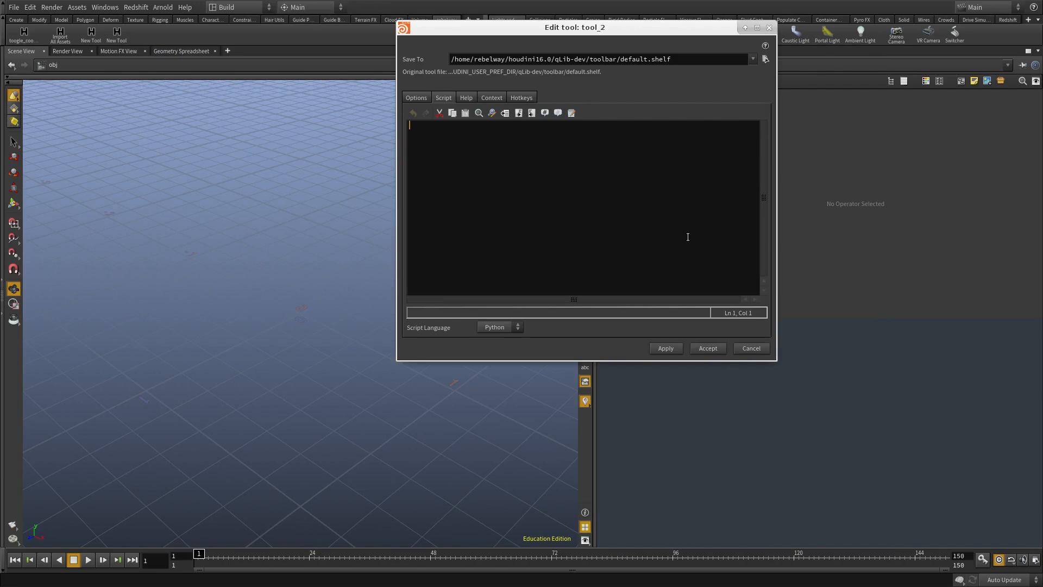
key(ctrl+v)
click(669, 354)
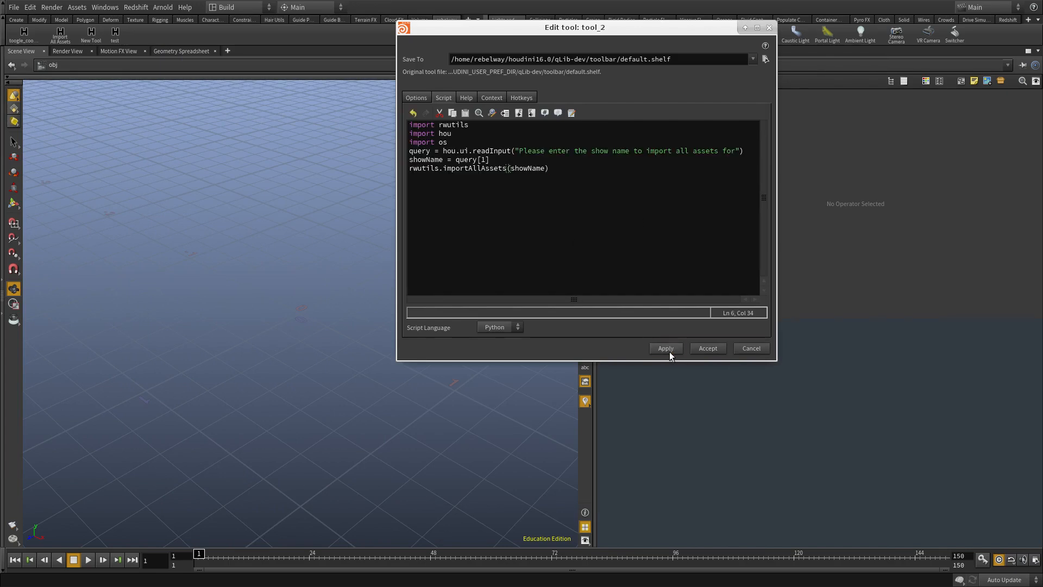
click(706, 350)
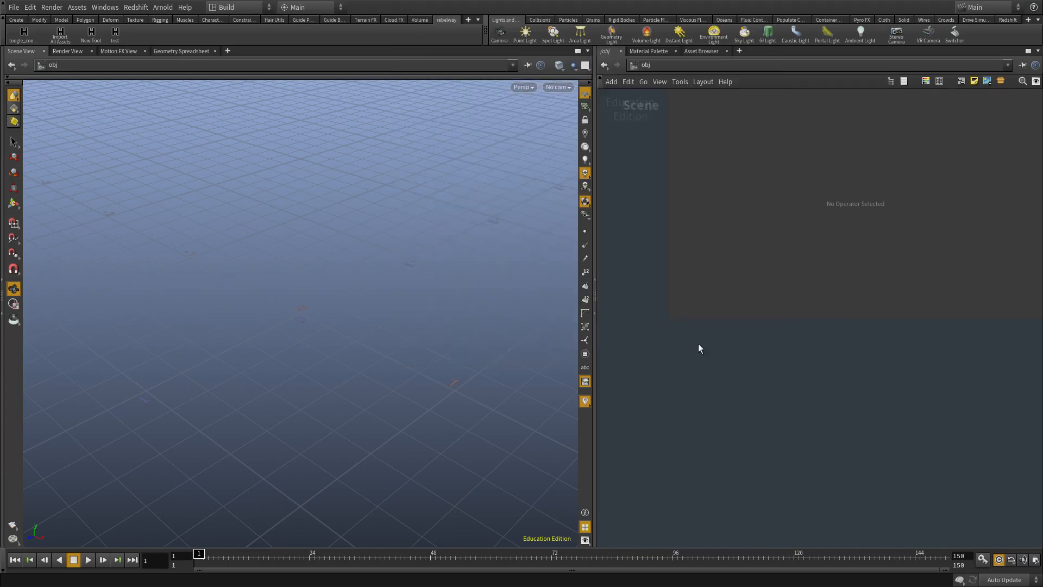
Try to run the test shelf tool for the show aac_workshop and dismiss the message dialog.
click(115, 38)
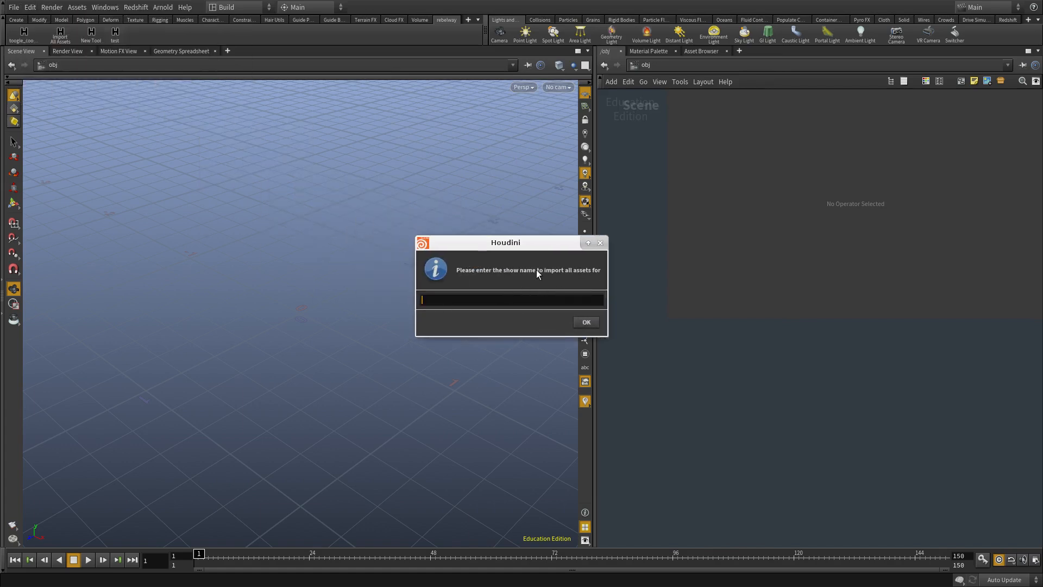
text(aac)
key(BackSpace)
key(BackSpace)
text(ac_workshop)
key(Return)
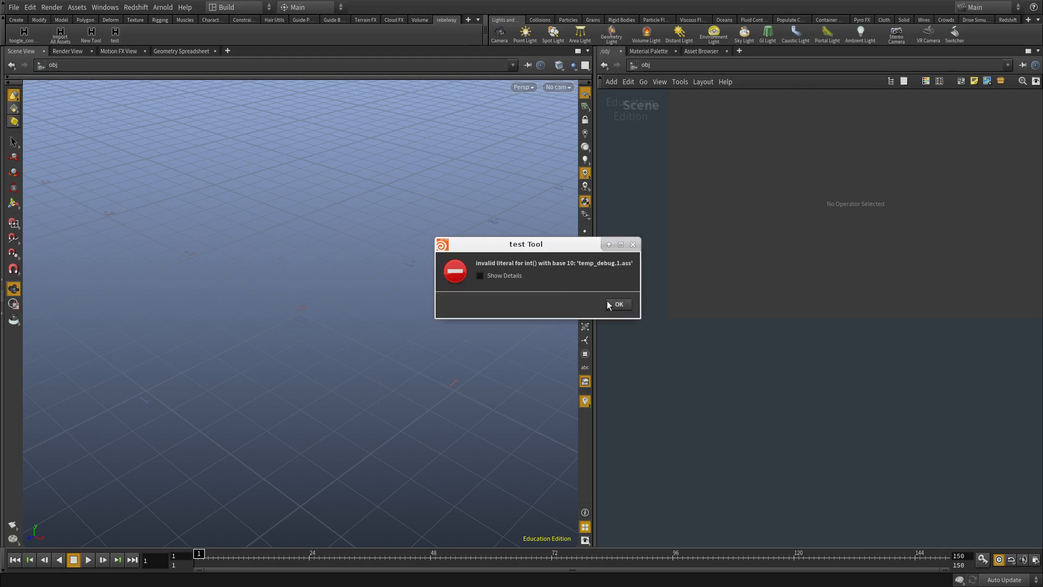
click(618, 304)
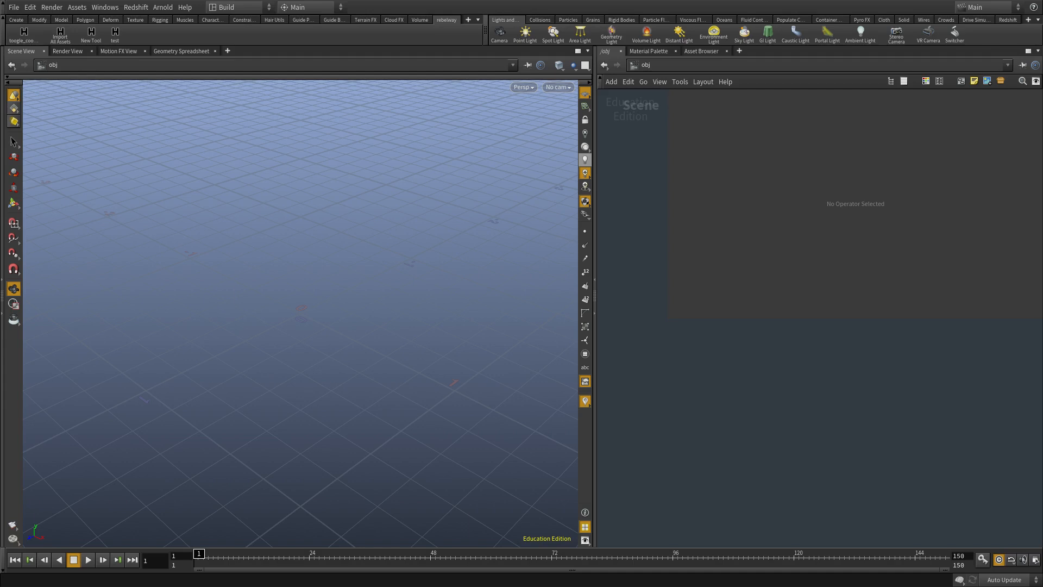
Run the test shelf tool again to import all assets for the show aac_workshop.
click(114, 36)
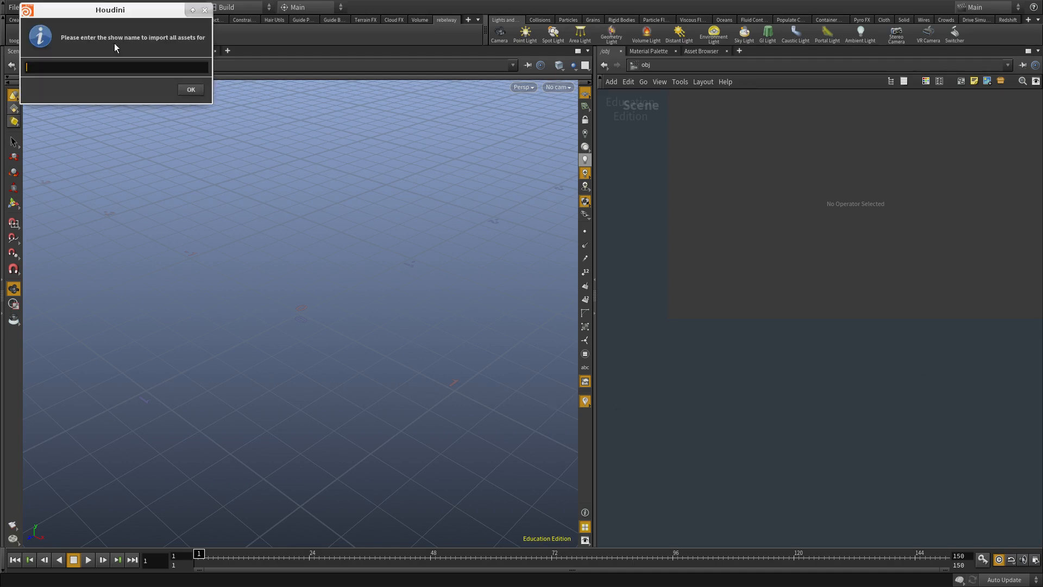
text(aac_wro)
key(BackSpace)
key(BackSpace)
text(orkshop)
key(Return)
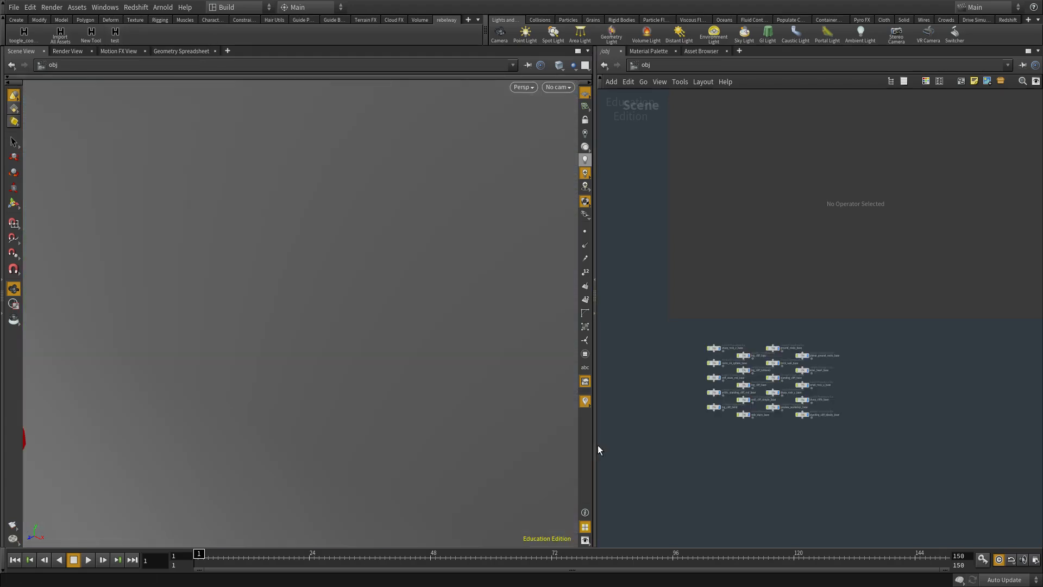
Examine the imported cliff assets from several angles, resizing the viewport, network and parameter areas to see them.
drag(596, 444, 492, 444)
right_drag(332, 271, 72, 364)
drag(72, 364, 359, 353)
scroll(661, 389, up, 3)
drag(273, 220, 77, 154)
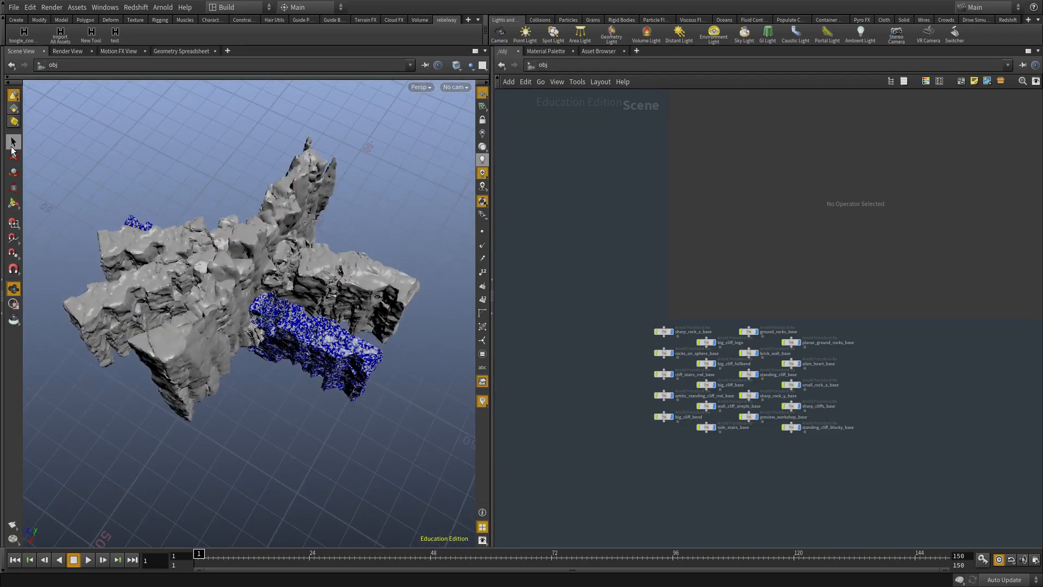
drag(492, 255, 392, 268)
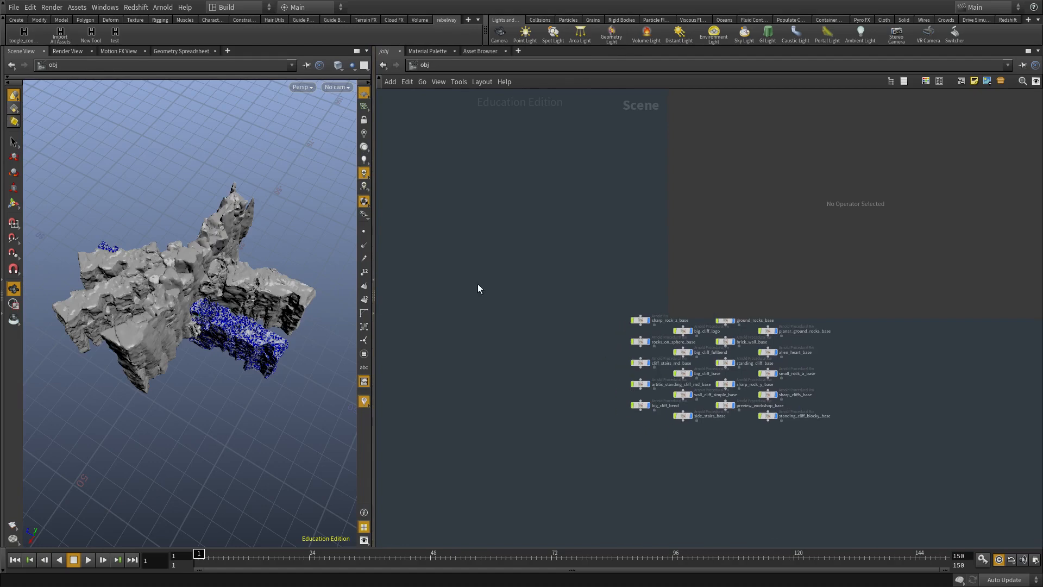
drag(668, 320, 826, 365)
drag(196, 275, 320, 228)
drag(374, 183, 474, 228)
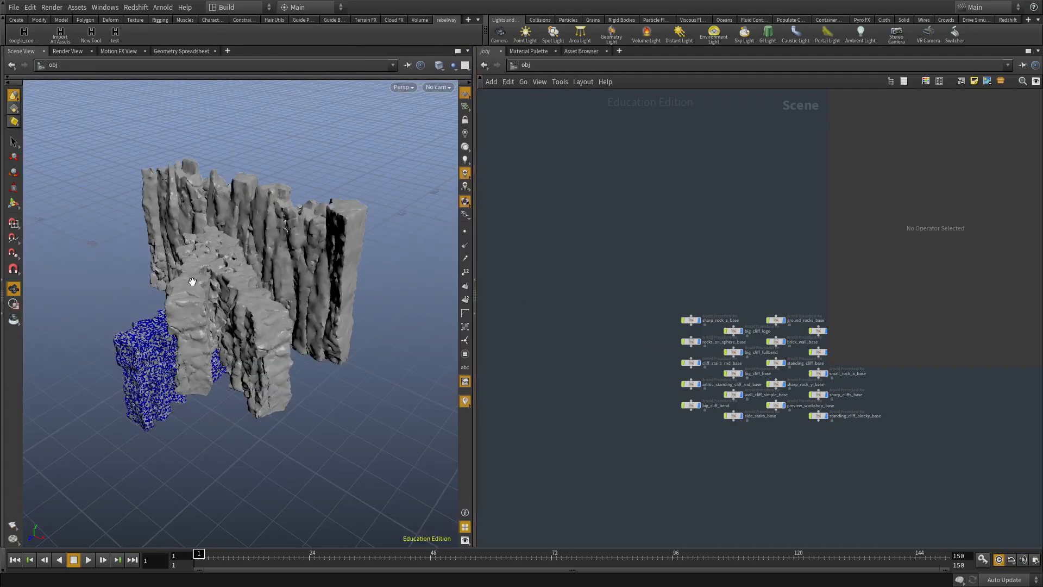
drag(193, 281, 239, 286)
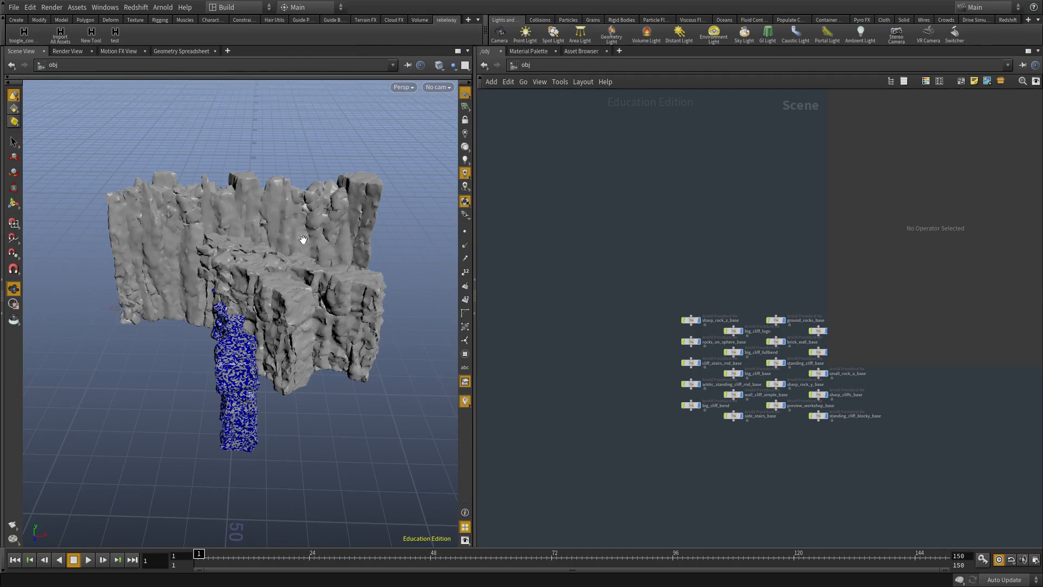
Spread the imported asset nodes apart into four separate columns of five nodes in the network.
middle_drag(639, 353, 565, 298)
scroll(749, 310, up, 2)
drag(624, 435, 597, 230)
middle_drag(620, 454, 623, 378)
drag(622, 188, 559, 372)
middle_drag(745, 386, 702, 386)
drag(681, 382, 641, 159)
drag(634, 123, 627, 496)
drag(792, 339, 664, 144)
drag(701, 185, 766, 168)
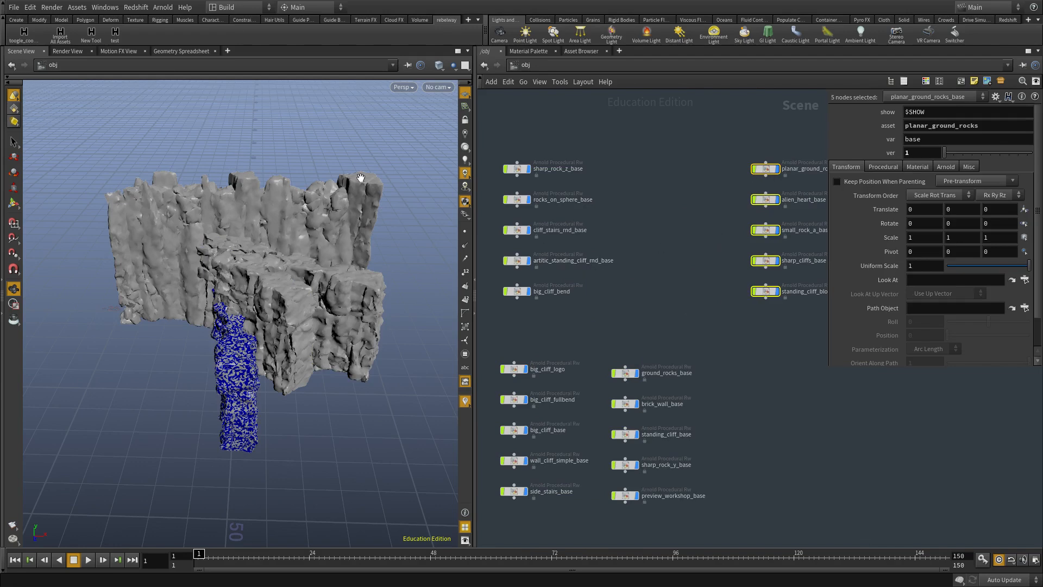
Select all the imported asset nodes and turn off their display so the viewport is empty.
middle_drag(729, 292, 756, 303)
drag(659, 334, 500, 130)
middle_drag(673, 225, 703, 110)
scroll(724, 347, down, 3)
middle_drag(724, 366, 703, 390)
drag(770, 319, 709, 132)
drag(517, 123, 724, 396)
click(576, 146)
click(630, 116)
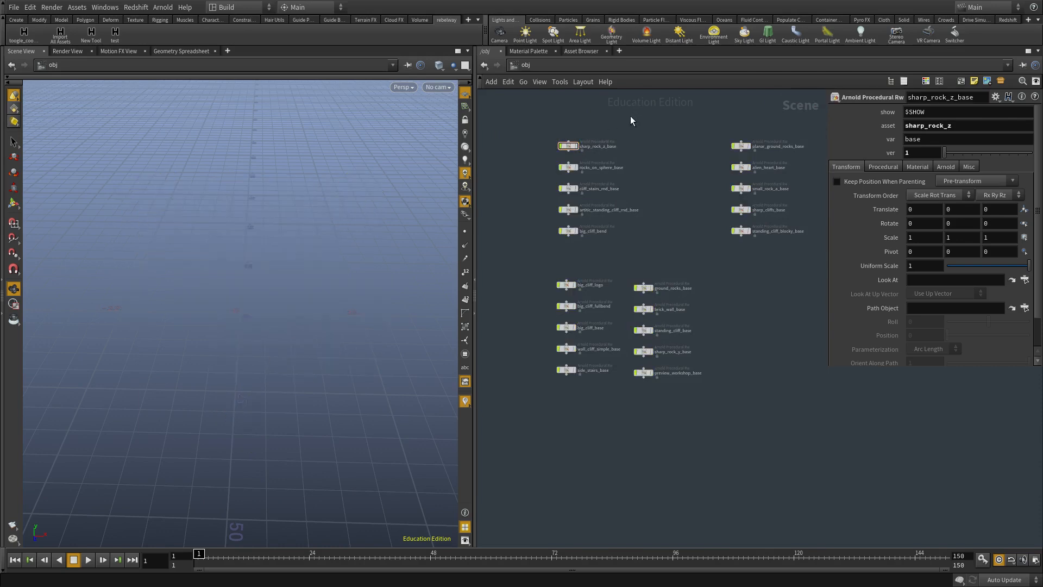
Display sharp_rock_z_base, frame and inspect it in the viewport, and move its node away above the column.
scroll(543, 152, up, 3)
middle_drag(568, 148, 589, 231)
scroll(588, 233, up, 2)
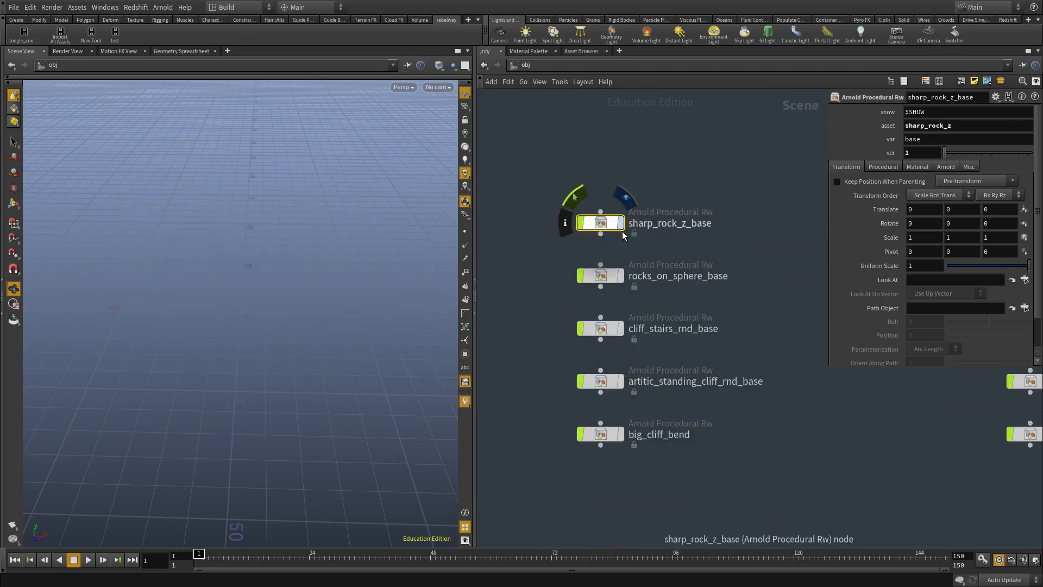
click(620, 223)
key(space+g)
drag(263, 359, 321, 314)
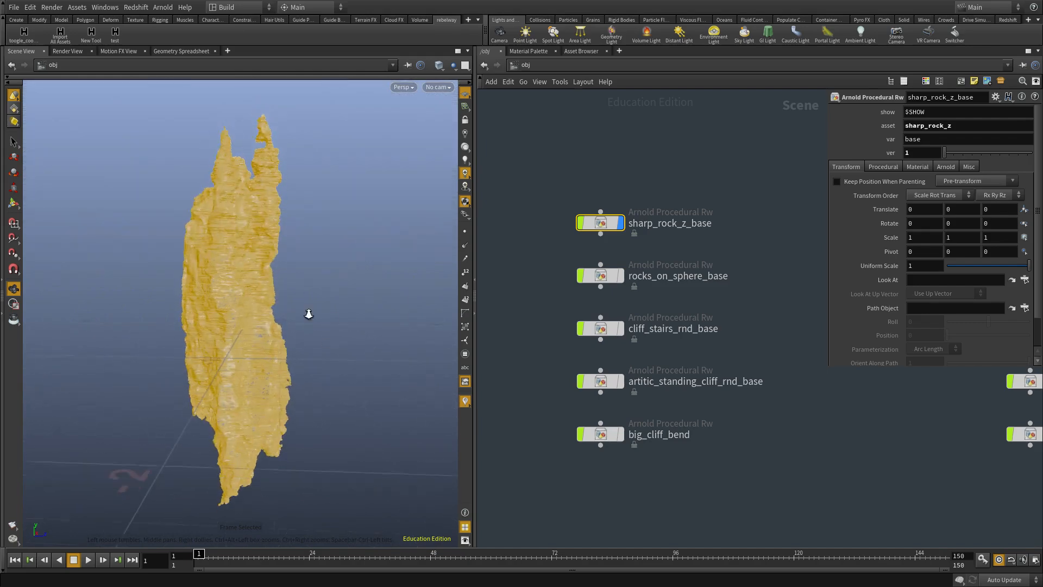
scroll(319, 316, down, 3)
scroll(685, 176, down, 3)
middle_drag(685, 177, 659, 248)
drag(612, 276, 617, 142)
Display rocks_on_sphere_base to inspect it from different angles, and delete its node.
click(676, 307)
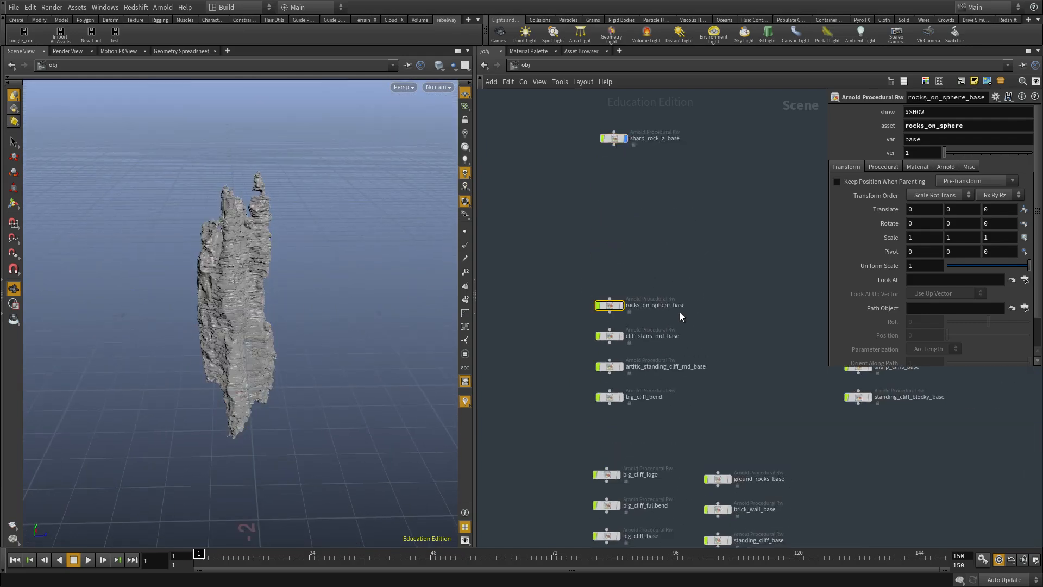
scroll(680, 312, up, 5)
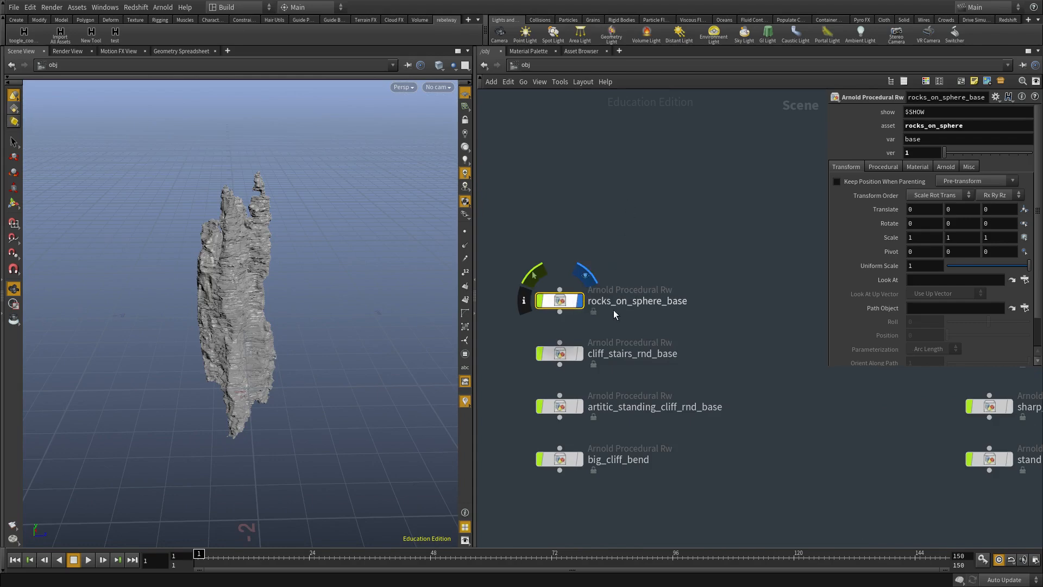
scroll(614, 320, down, 3)
scroll(599, 276, up, 2)
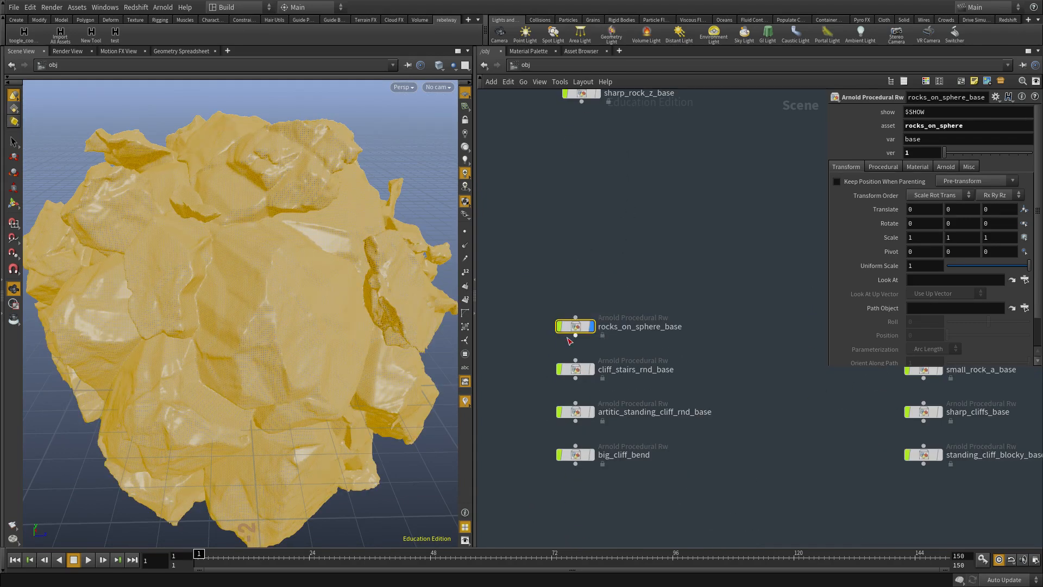
scroll(300, 273, down, 5)
click(635, 246)
drag(239, 363, 356, 316)
click(566, 327)
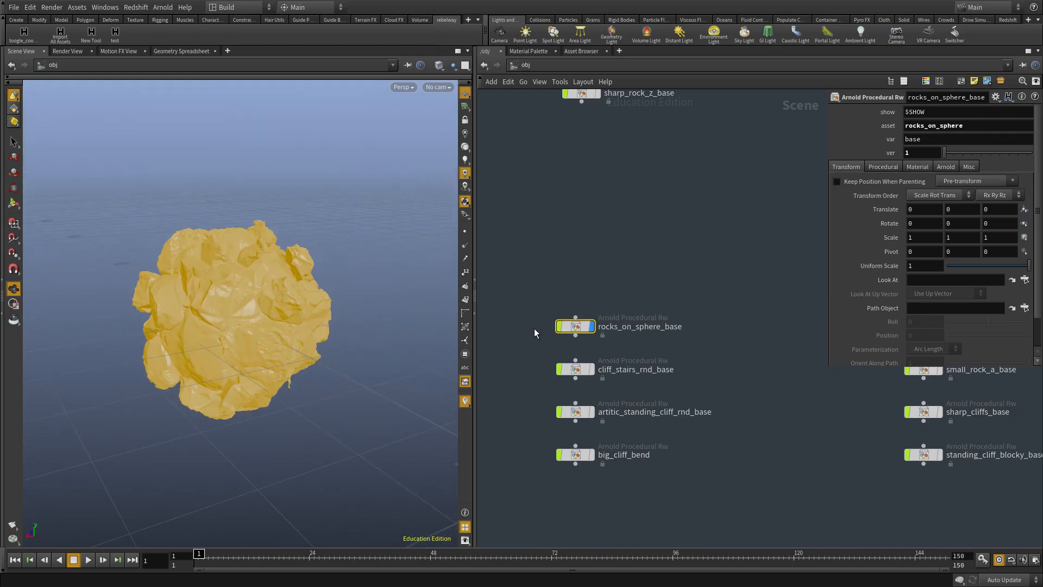
key(Delete)
Display cliff_stairs_rnd_base, separate its node from the column, and inspect its shape and material settings.
click(591, 370)
drag(587, 367, 587, 289)
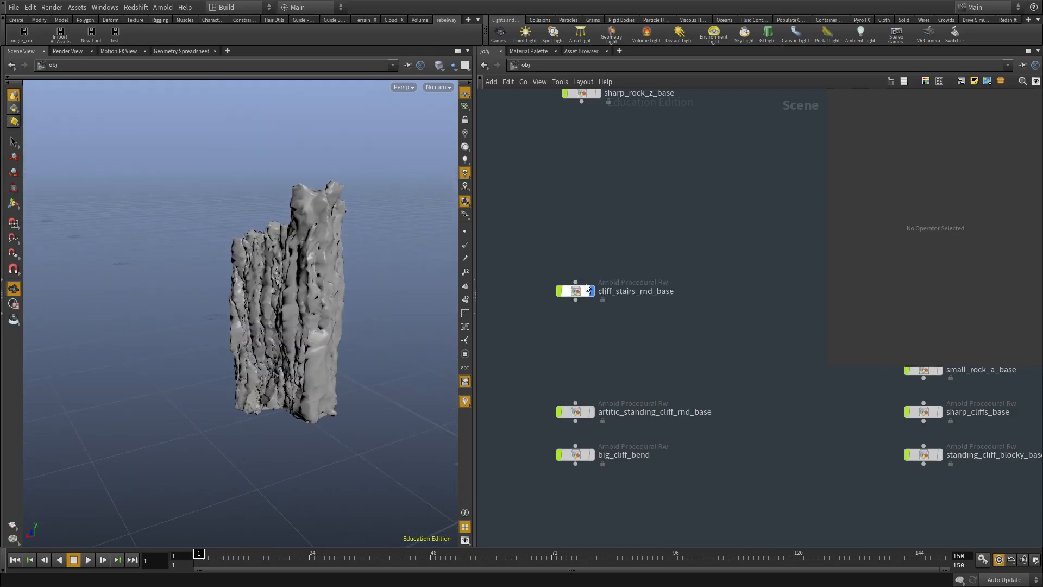
click(587, 288)
drag(145, 288, 284, 304)
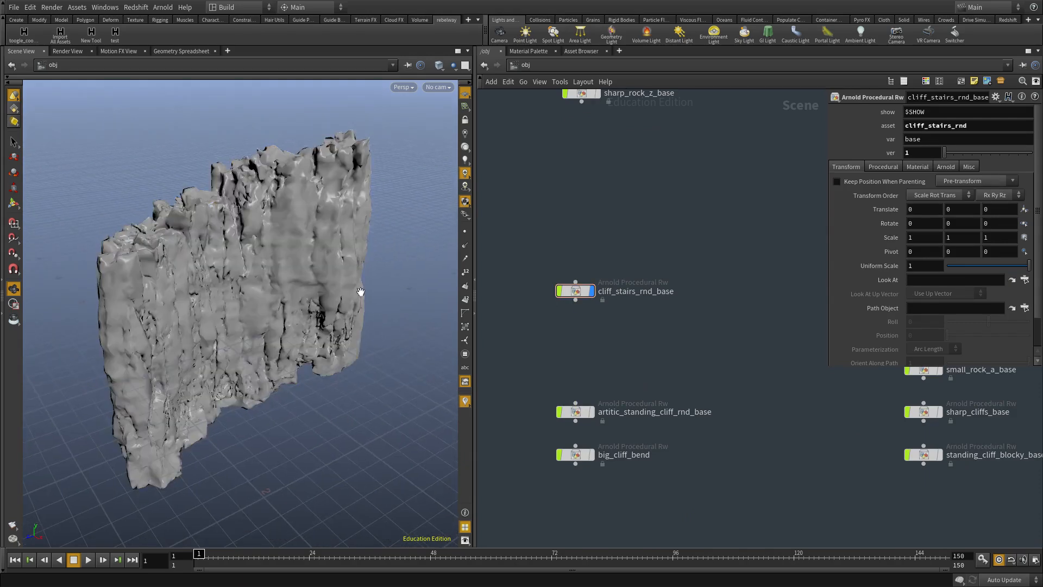
drag(360, 292, 337, 282)
drag(702, 217, 537, 343)
click(917, 168)
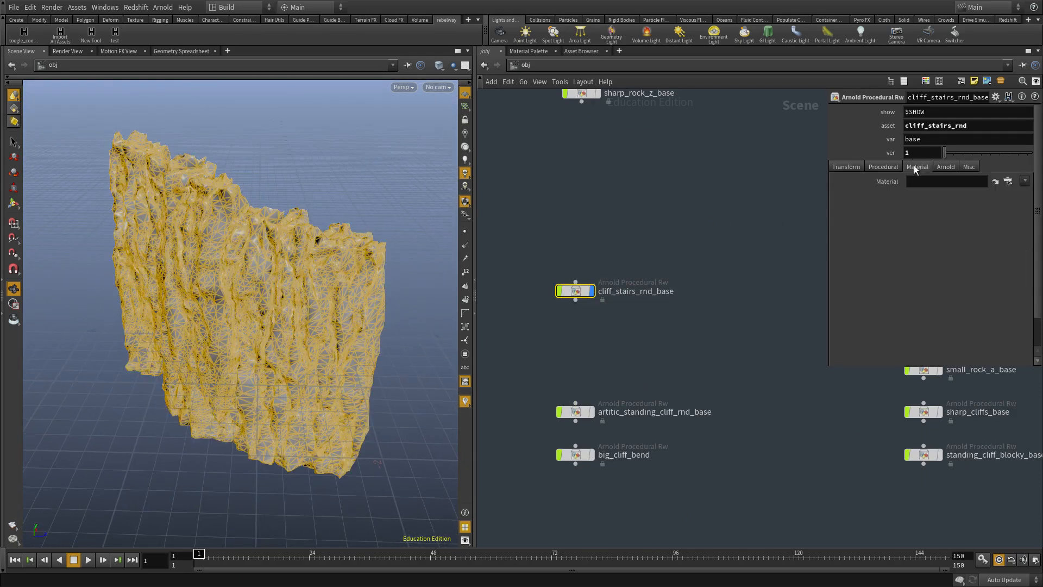
Move the cliff_stairs_rnd_base node beside sharp_rock_z_base and turn off its display.
scroll(649, 254, down, 3)
scroll(590, 274, up, 3)
drag(608, 279, 514, 129)
middle_drag(534, 146, 548, 287)
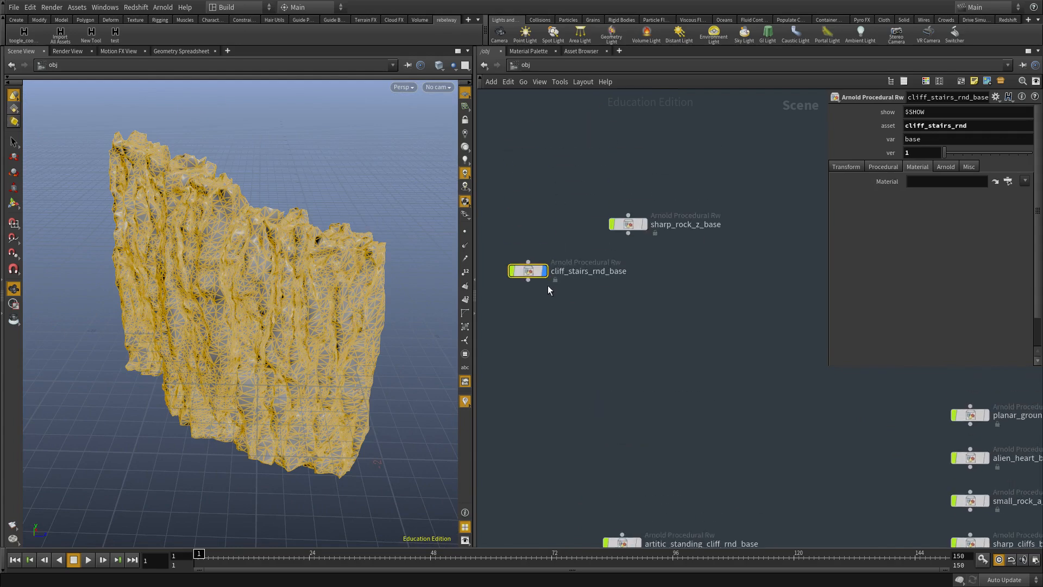
click(544, 270)
scroll(622, 295, down, 3)
Color the sharp_rock_z_base node green with the network color palette.
drag(586, 269, 546, 183)
key(c)
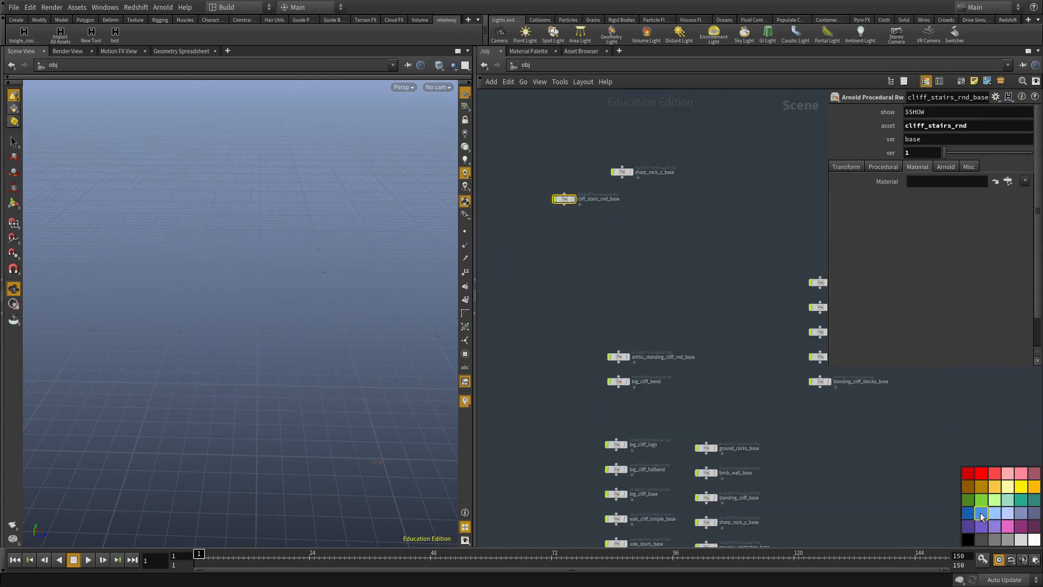
drag(676, 237, 625, 140)
key(c)
key(c)
key(c)
Shift the cliff_stairs_rnd_base node farther from sharp_rock_z_base and color it purple.
drag(618, 234, 531, 197)
key(c)
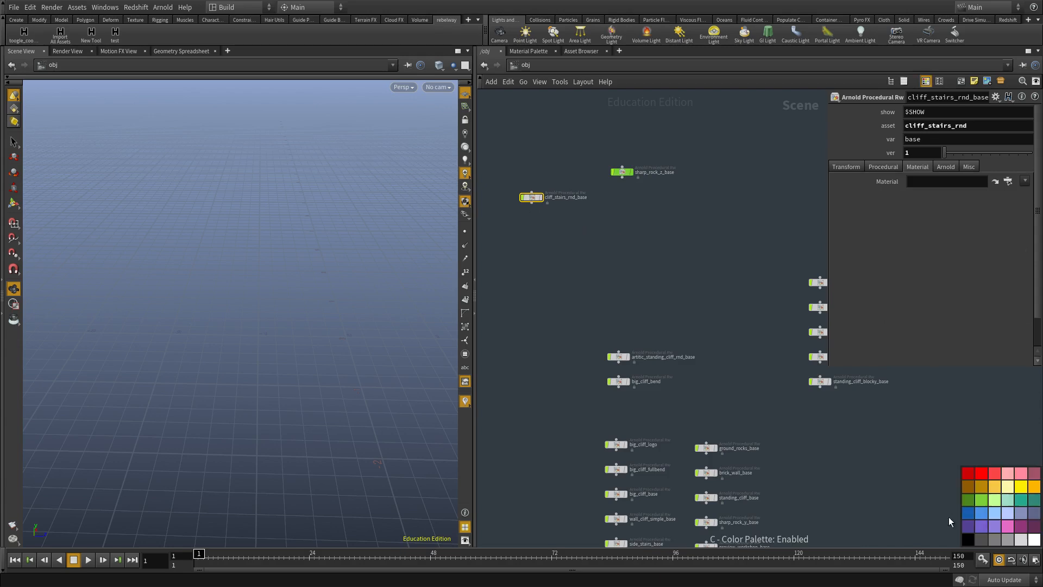
click(981, 526)
key(c)
Display artitic_standing_cliff_rnd_base, inspect it in the viewport, and move its node below cliff_stairs_rnd_base.
middle_drag(586, 293, 604, 317)
scroll(690, 366, up, 1)
drag(669, 373, 513, 416)
click(689, 345)
click(635, 384)
middle_drag(692, 326, 690, 308)
drag(331, 318, 261, 345)
drag(663, 321, 531, 227)
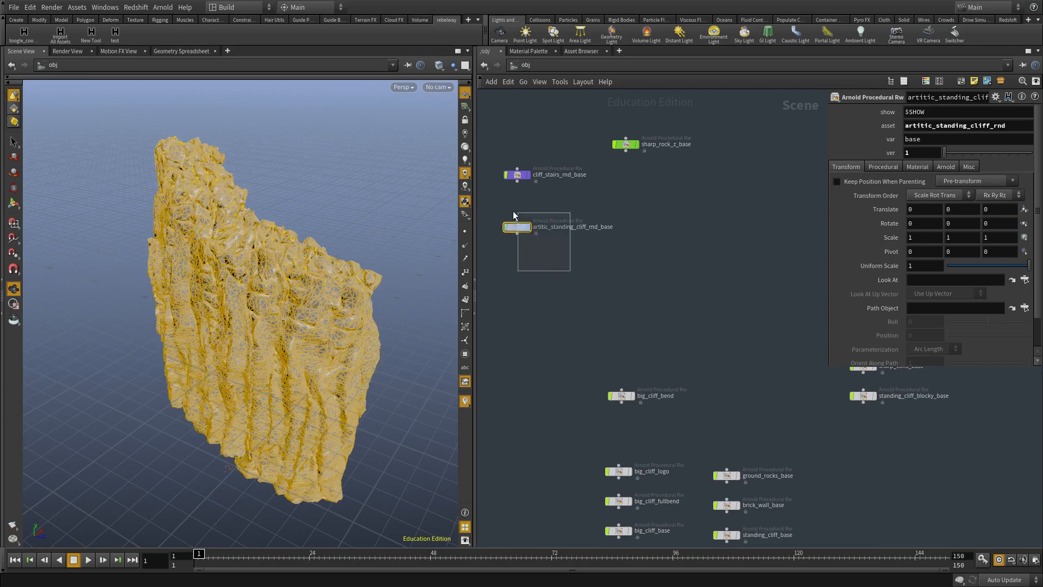
Color the artitic_standing_cliff_rnd_base node purple and turn off its display.
key(c)
click(981, 527)
key(c)
click(577, 262)
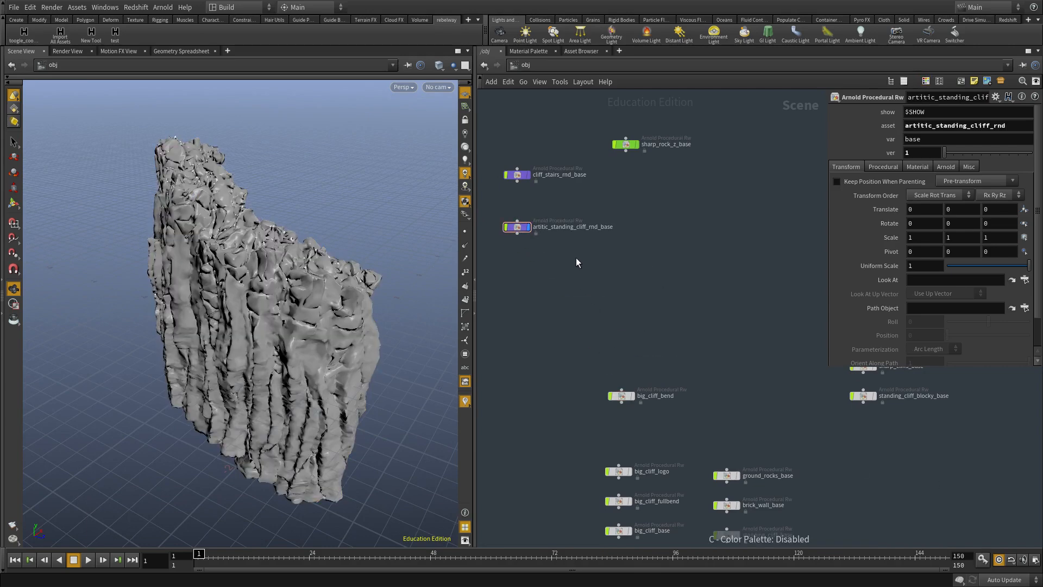
click(529, 227)
Display big_cliff_bend, frame it in the viewport, and orbit around it to inspect its shape.
middle_drag(595, 285, 591, 243)
key(r)
drag(559, 378, 658, 338)
middle_drag(666, 389, 660, 348)
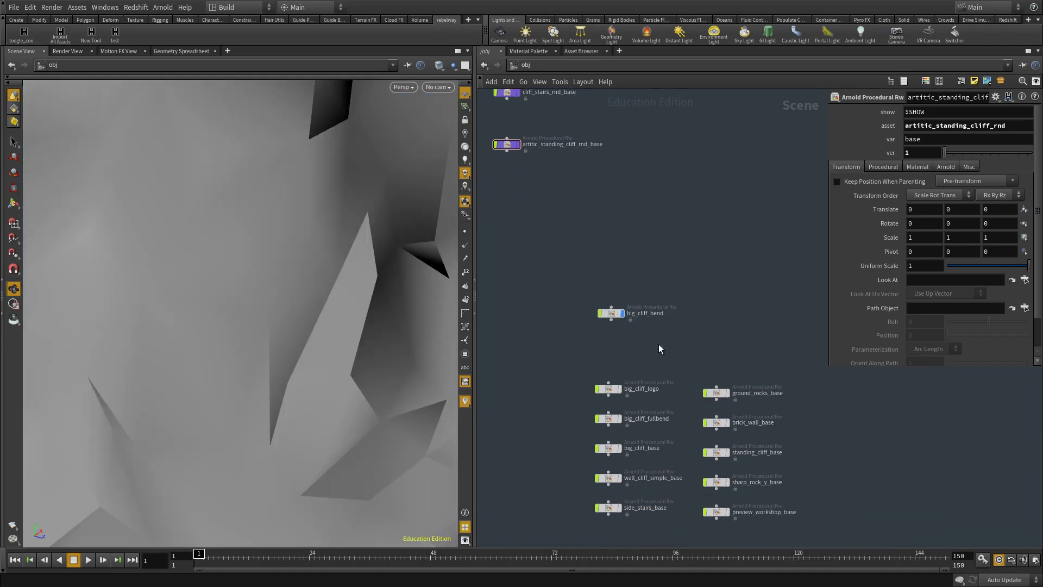
drag(658, 348, 603, 305)
key(f)
drag(358, 302, 244, 375)
middle_drag(641, 337, 638, 350)
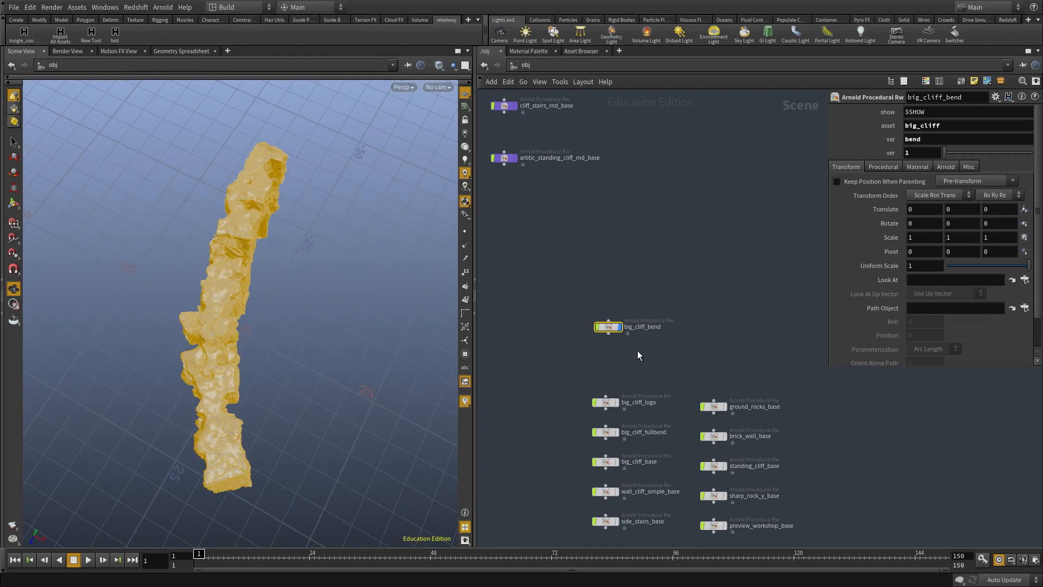
Move the big_cliff_bend node away from the other columns and color it black.
scroll(630, 329, down, 3)
drag(617, 328, 513, 352)
key(c)
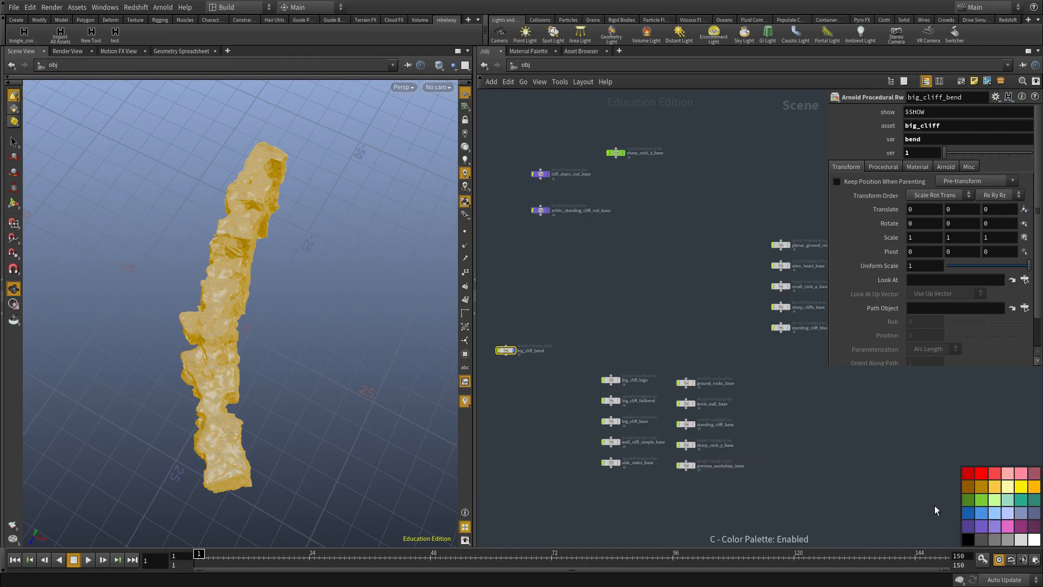
click(968, 527)
key(c)
scroll(516, 312, up, 3)
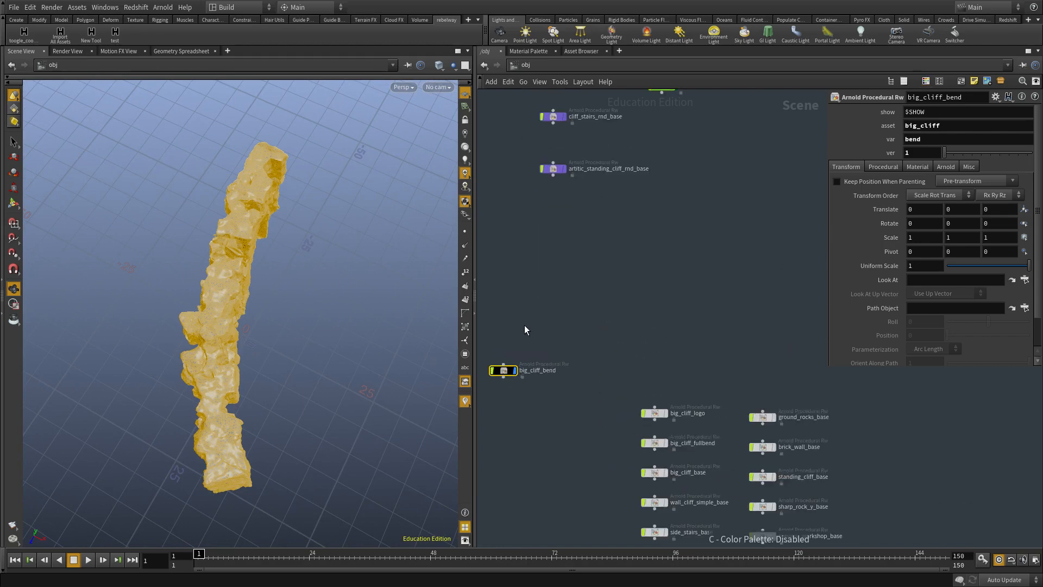
Display big_cliff_logo, frame it in the viewport, and inspect its colored logo area.
scroll(687, 393, up, 3)
middle_drag(687, 393, 643, 317)
key(r)
drag(639, 308, 566, 354)
middle_drag(660, 286, 666, 337)
drag(666, 336, 567, 410)
drag(386, 362, 304, 320)
click(582, 334)
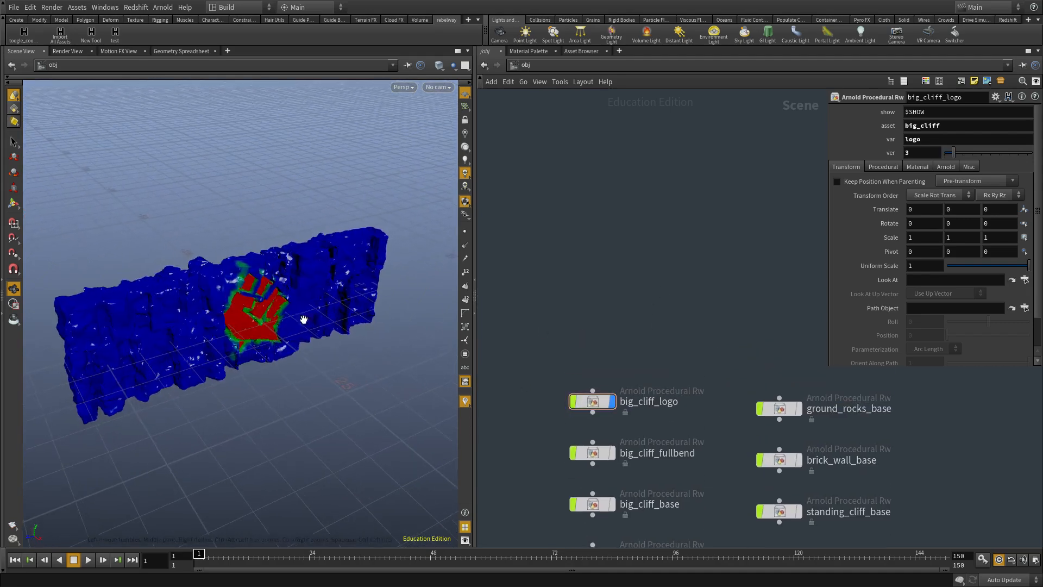
Delete the big_cliff_logo node and display big_cliff_fullbend.
drag(646, 353, 572, 410)
key(Delete)
key(r)
click(590, 453)
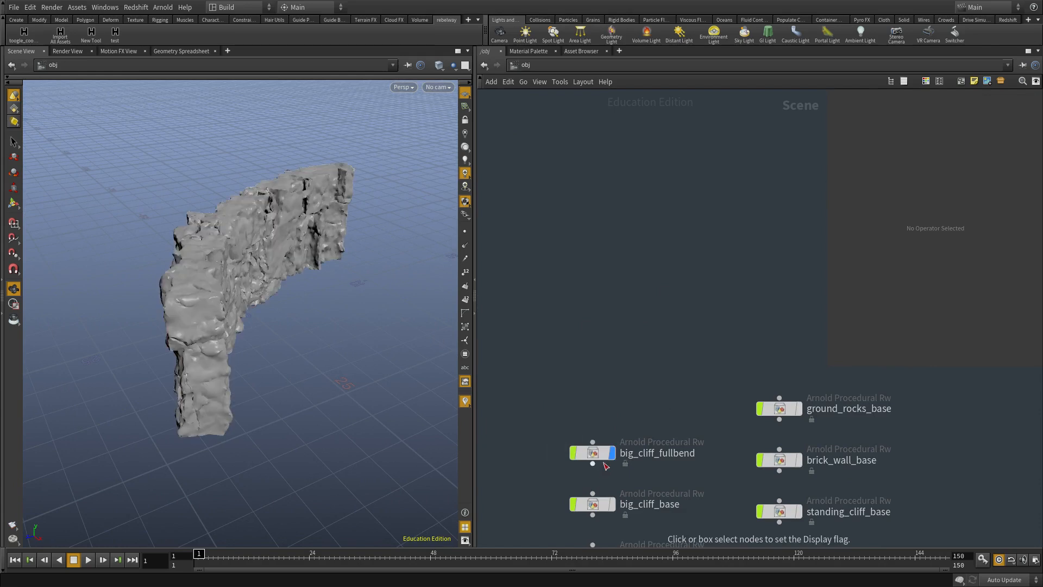
Move big_cliff_fullbend closer to big_cliff_bend and toggle big_cliff_bend's display on and off to compare the two shapes.
drag(589, 455, 591, 303)
scroll(614, 267, down, 3)
drag(631, 251, 576, 334)
middle_drag(575, 339, 591, 386)
drag(315, 317, 342, 399)
middle_drag(543, 365, 604, 383)
click(542, 364)
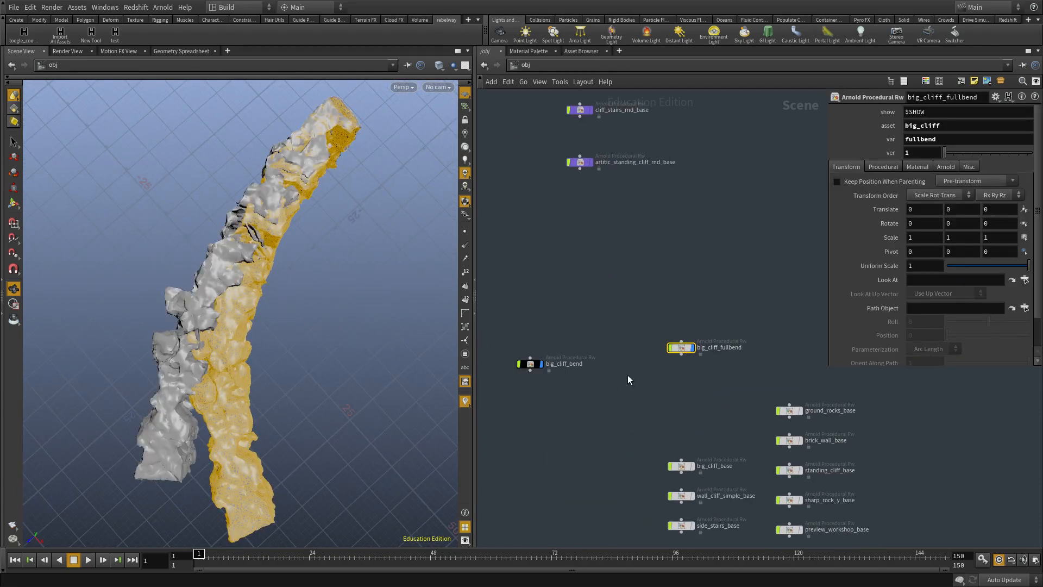
click(541, 364)
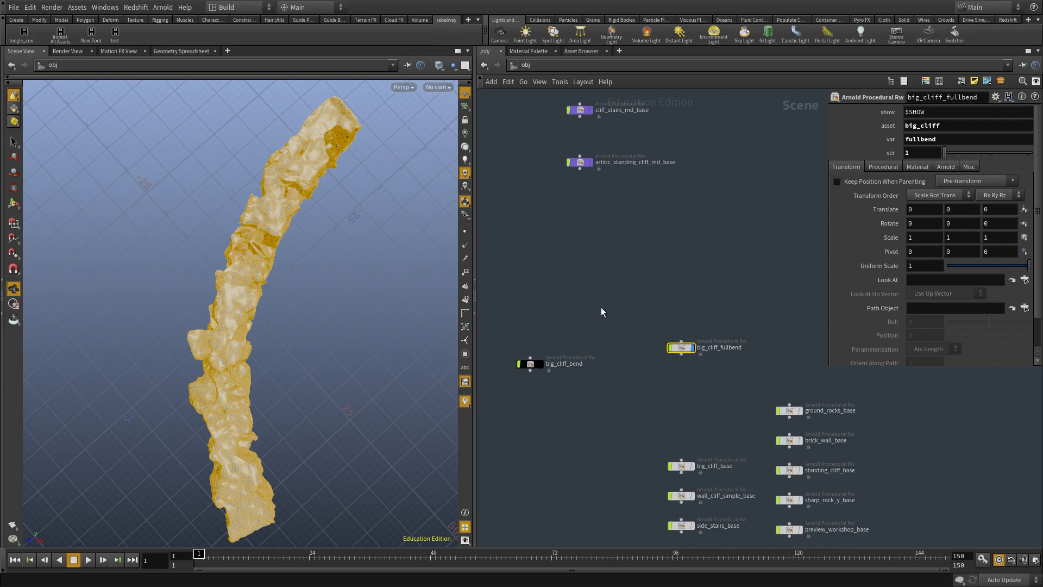
Remove big_cliff_bend, move big_cliff_fullbend into its area, and turn off big_cliff_fullbend's display.
key(ctrl+x)
drag(685, 354, 543, 290)
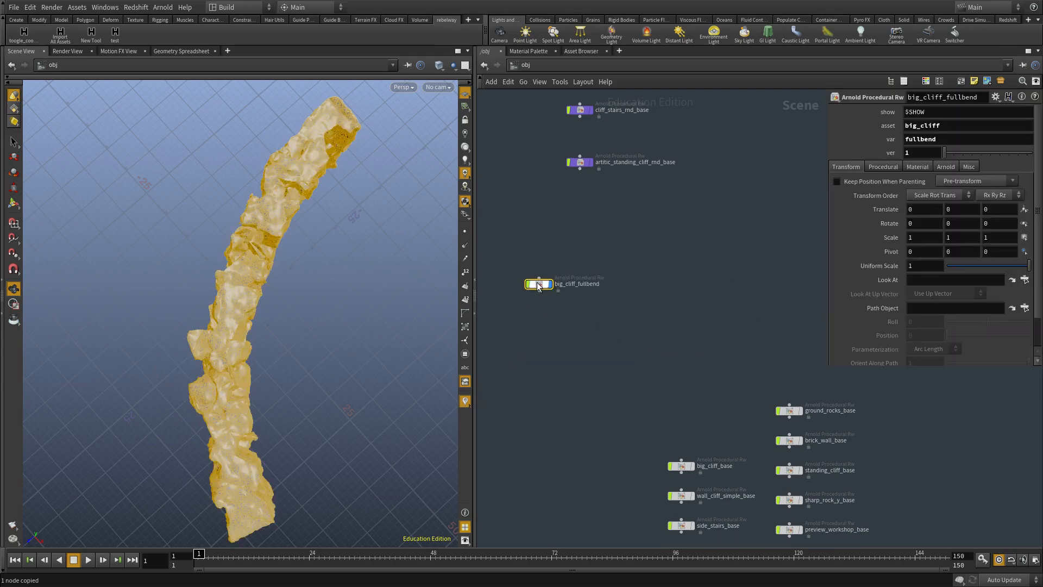
middle_drag(607, 351, 606, 315)
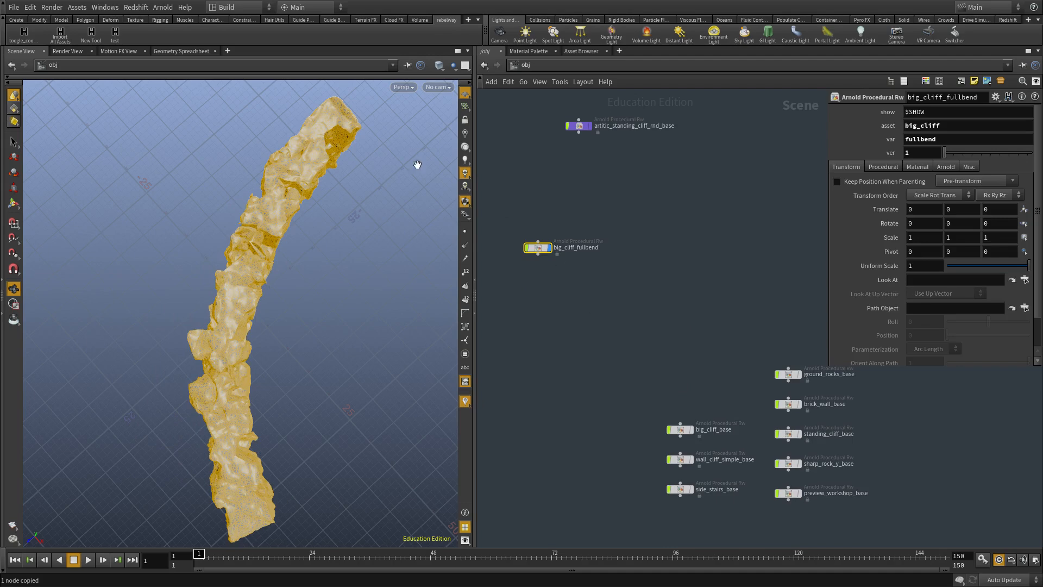
drag(276, 328, 277, 321)
middle_drag(578, 344, 563, 293)
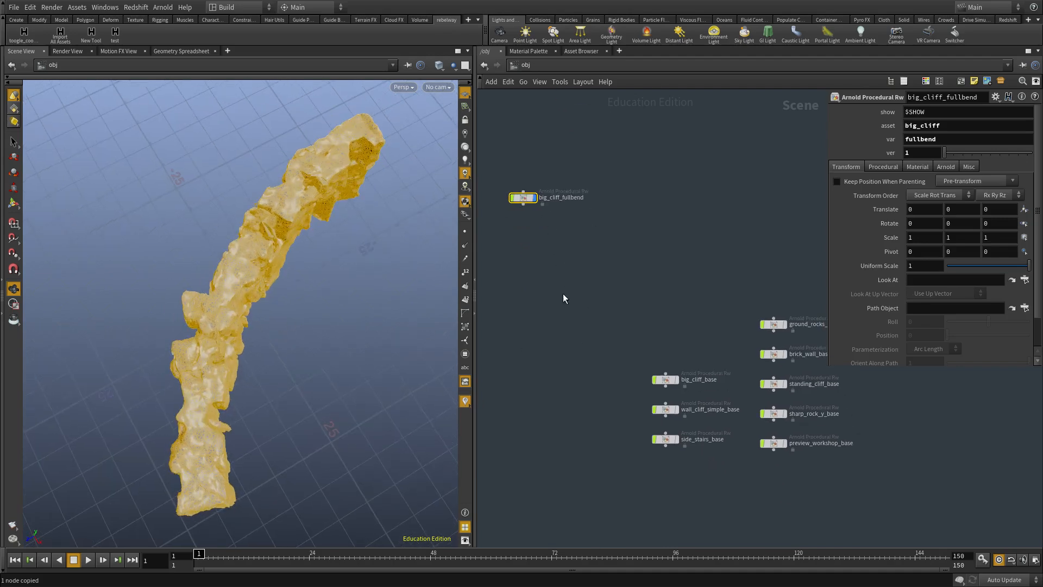
click(536, 198)
Display the big_cliff_base node to check it, and delete it.
scroll(676, 378, up, 2)
click(678, 379)
scroll(661, 365, down, 2)
drag(668, 371, 627, 318)
key(Delete)
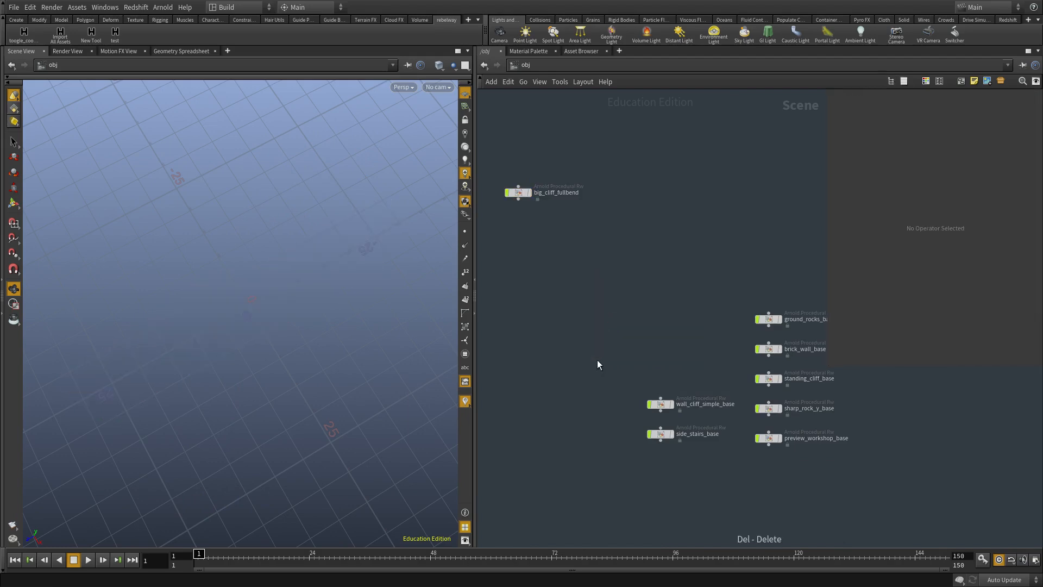
Display wall_cliff_simple_base, orbit around it to inspect its shape, and delete the node.
scroll(684, 435, up, 2)
click(665, 390)
drag(685, 326, 627, 404)
drag(308, 297, 375, 248)
click(609, 256)
drag(307, 247, 130, 233)
drag(604, 295, 689, 395)
key(Delete)
Display side_stairs_base, frame it in the viewport, and orbit around it to inspect its shape.
click(667, 433)
drag(639, 352, 690, 459)
key(f)
drag(274, 360, 369, 340)
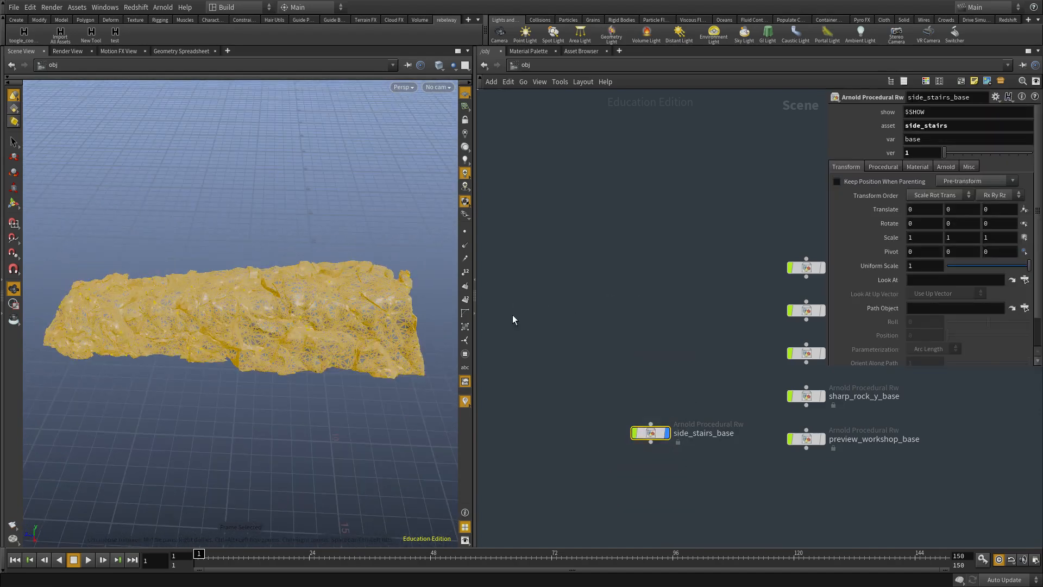
click(535, 323)
Move side_stairs_base directly below sharp_rock_z_base and color it green.
scroll(653, 407, down, 3)
drag(649, 422, 627, 181)
middle_drag(642, 164, 672, 344)
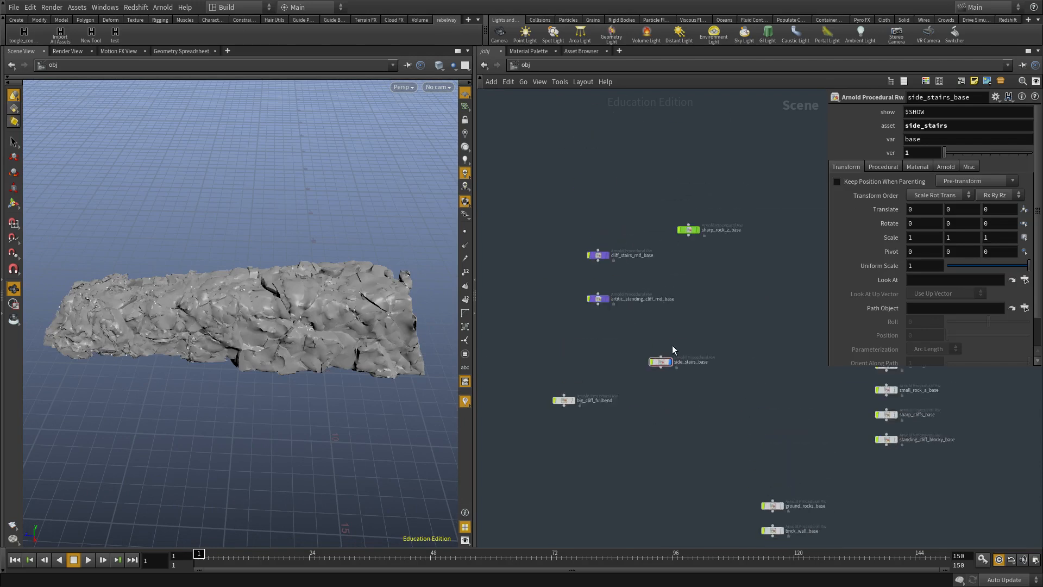
scroll(671, 344, up, 2)
drag(657, 365, 693, 243)
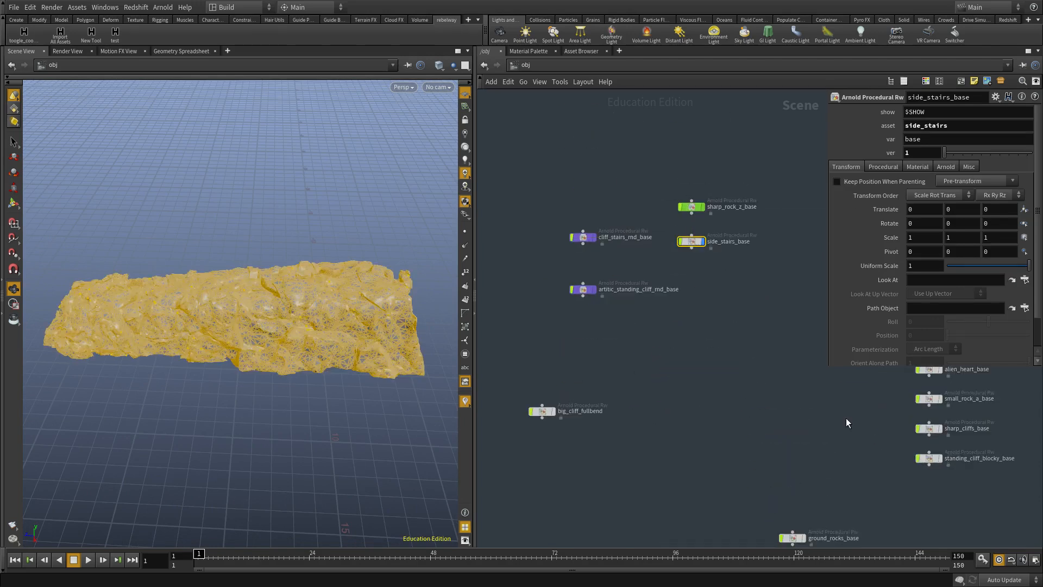
key(c)
Color big_cliff_fullbend green and place it below side_stairs_base in the green column.
click(542, 411)
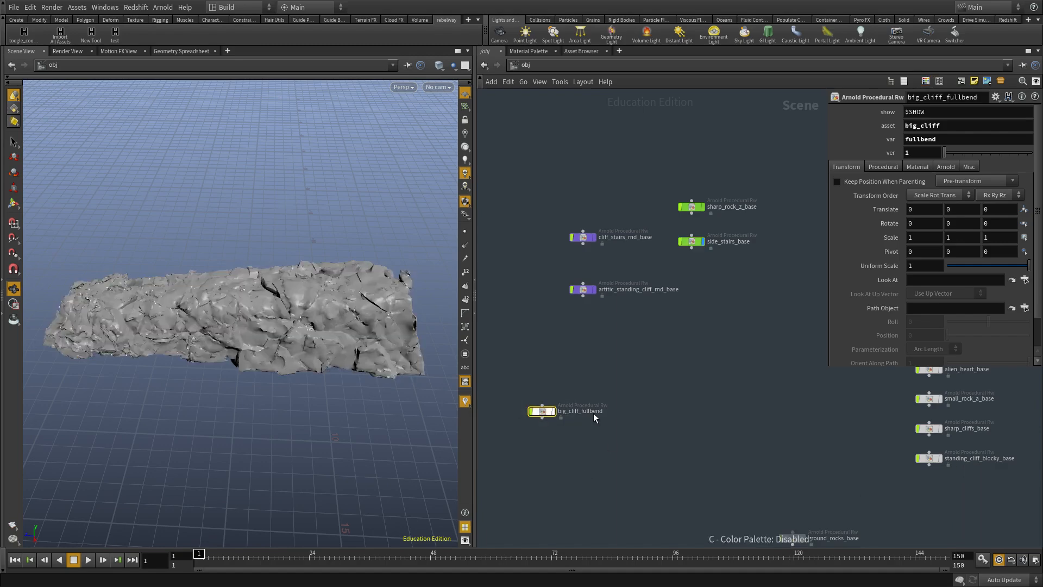
click(983, 503)
key(c)
drag(542, 413, 697, 275)
Display ground_rocks_base in place of side_stairs_base, frame it, and orbit around it to inspect its shape.
middle_drag(745, 420, 647, 250)
scroll(646, 263, down, 2)
scroll(714, 325, up, 1)
key(r)
drag(713, 321, 642, 343)
scroll(637, 348, up, 1)
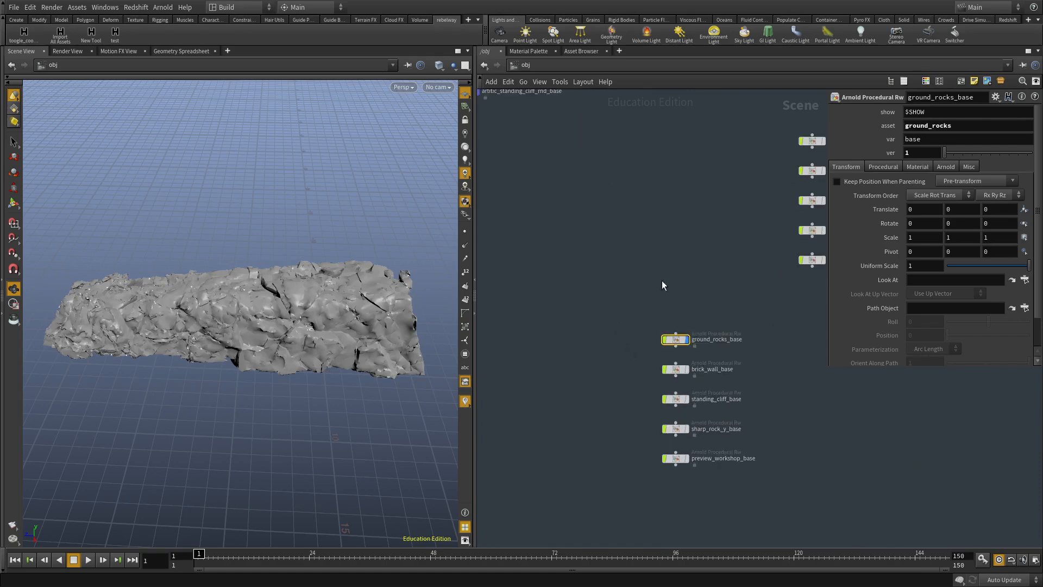
middle_drag(618, 166, 673, 386)
middle_drag(770, 499, 680, 339)
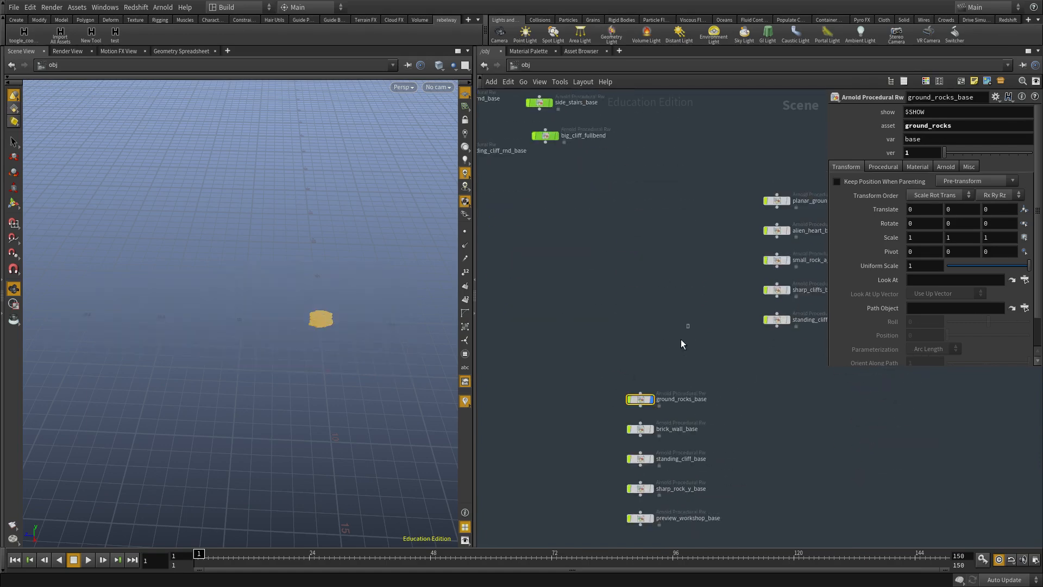
key(f)
drag(368, 374, 390, 375)
click(595, 388)
scroll(660, 400, up, 1)
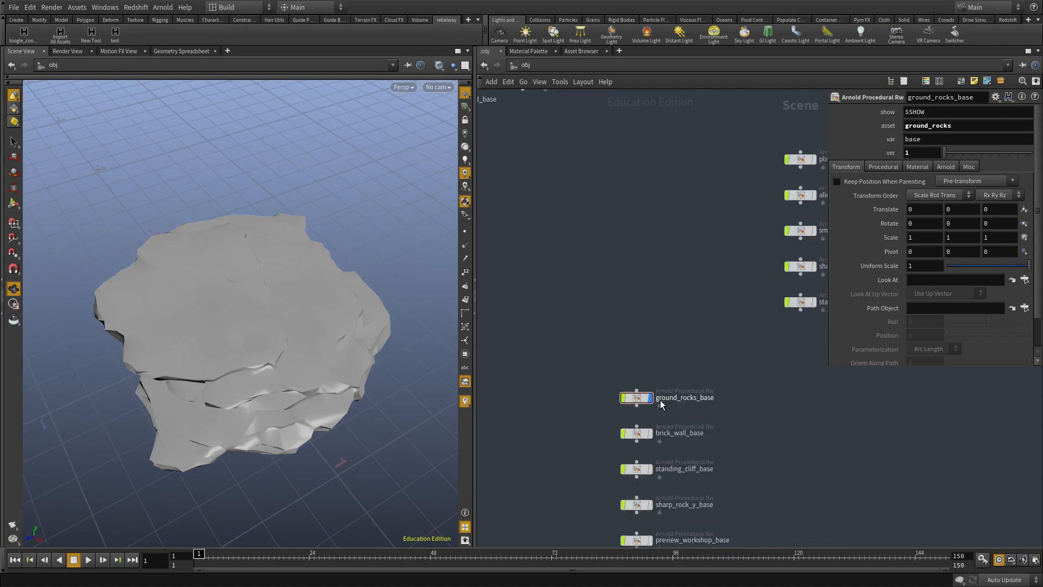
Color ground_rocks_base green and move it below big_cliff_fullbend in the green column.
scroll(659, 400, down, 2)
mouse_move(510, 389)
middle_down()
mouse_move(541, 405)
mouse_move(687, 409)
middle_up()
drag(822, 420, 688, 396)
scroll(706, 409, up, 2)
drag(740, 440, 581, 336)
key(c)
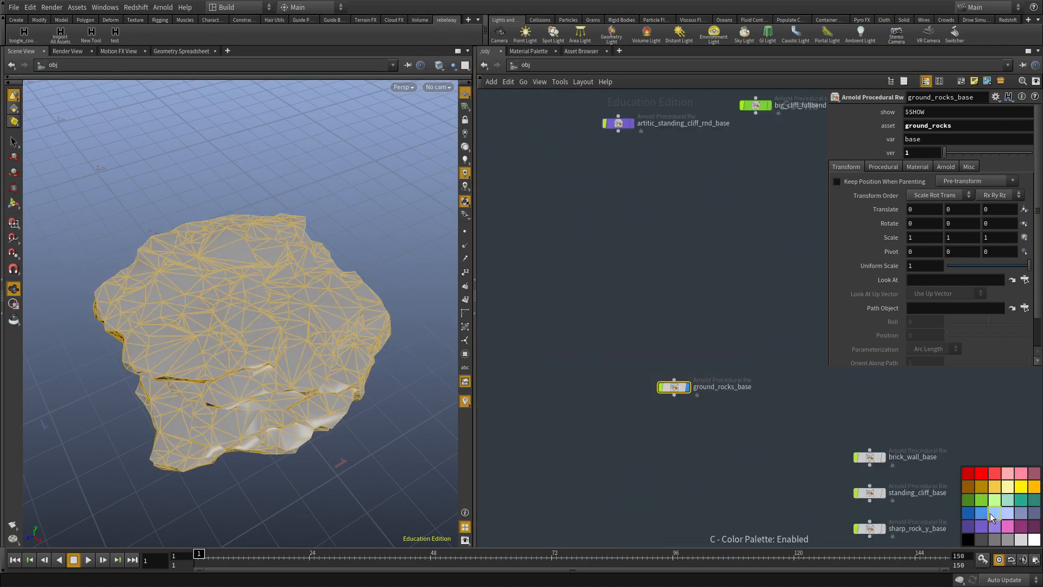
click(980, 497)
key(c)
middle_drag(641, 314, 539, 412)
drag(572, 485, 654, 257)
Display brick_wall_base in place of ground_rocks_base, frame it, and orbit around it to inspect its shape.
middle_drag(819, 533, 769, 328)
scroll(769, 328, up, 3)
click(714, 358)
middle_drag(601, 377, 600, 365)
drag(608, 342, 698, 346)
scroll(701, 291, down, 3)
middle_drag(677, 176, 660, 228)
drag(731, 337, 598, 408)
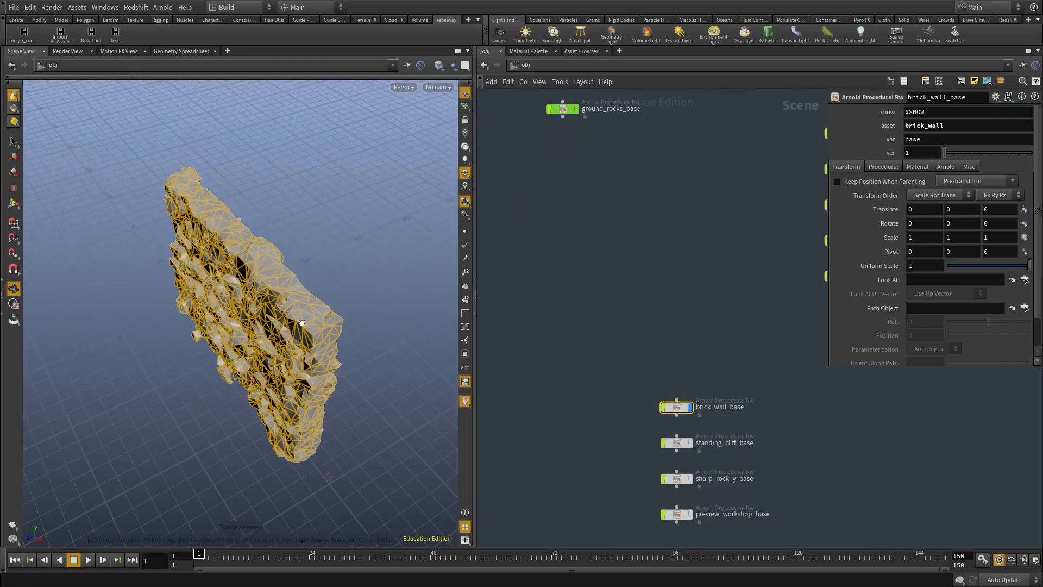
click(614, 306)
Move brick_wall_base below ground_rocks_base and color it green.
scroll(692, 375, down, 2)
drag(682, 394, 604, 225)
key(c)
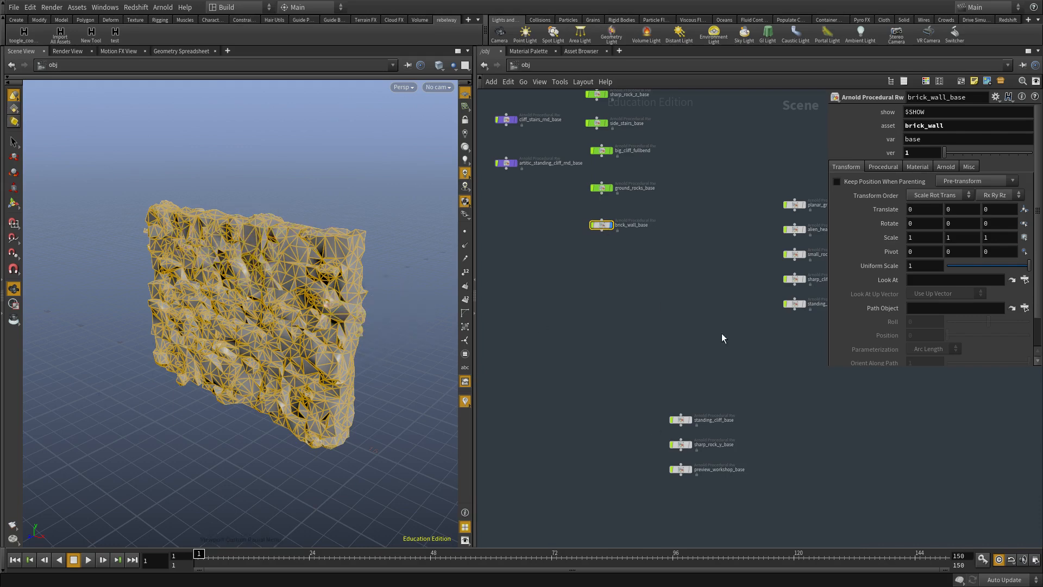
key(c)
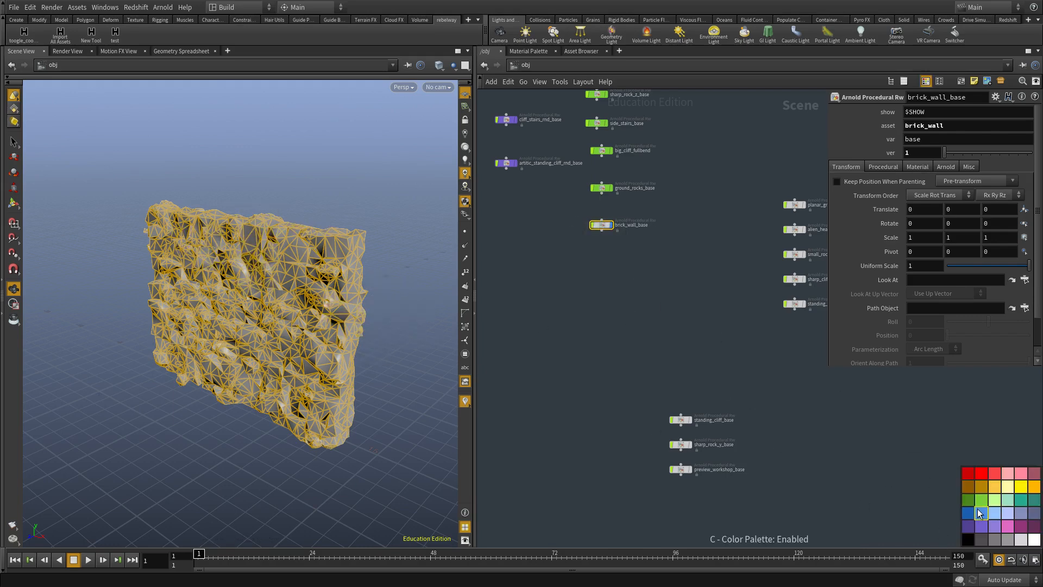
key(c)
Turn off brick_wall_base's display, display standing_cliff_base instead, and move that node toward the green column.
click(636, 246)
key(r)
drag(637, 246, 534, 206)
middle_drag(695, 431, 681, 389)
scroll(682, 388, up, 2)
click(652, 376)
drag(664, 375, 587, 242)
click(596, 242)
click(596, 242)
click(596, 242)
Frame standing_cliff_base, orbit around it, and toggle its display off and on to inspect the cliff.
key(f)
drag(148, 382, 277, 353)
click(627, 338)
middle_drag(622, 322, 642, 446)
scroll(642, 442, down, 2)
click(614, 389)
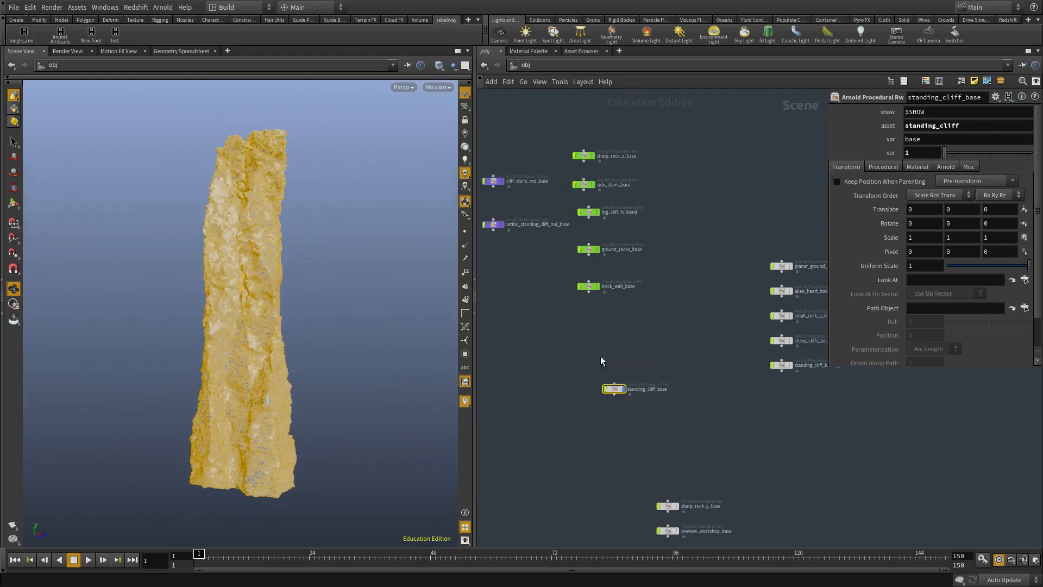
drag(139, 290, 326, 309)
click(580, 387)
click(616, 389)
scroll(627, 389, up, 1)
scroll(628, 389, up, 1)
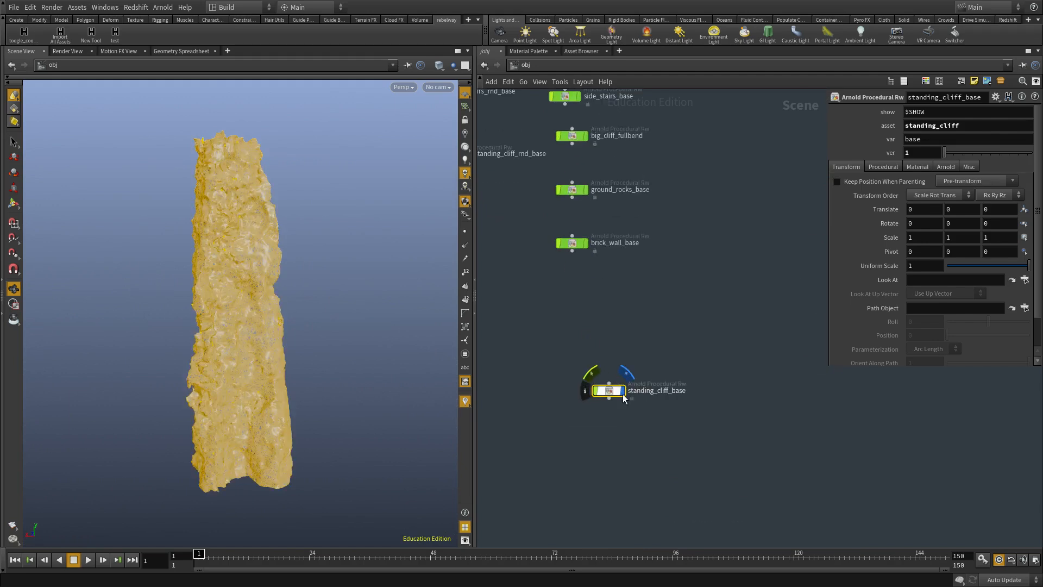
click(624, 391)
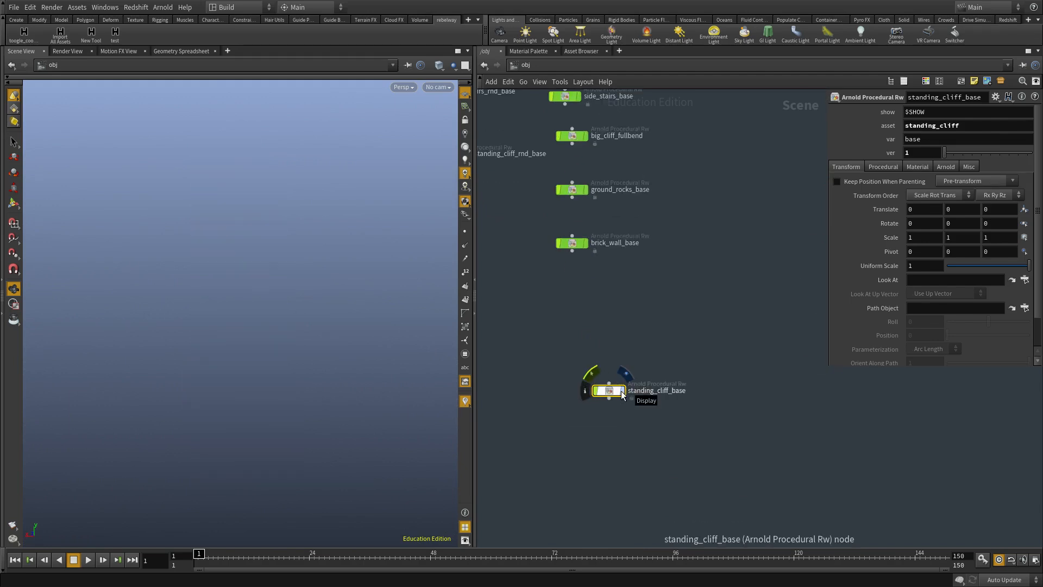
click(624, 390)
Place standing_cliff_base below brick_wall_base in the green column and color it green.
scroll(623, 390, down, 2)
click(614, 395)
drag(618, 390, 595, 335)
key(c)
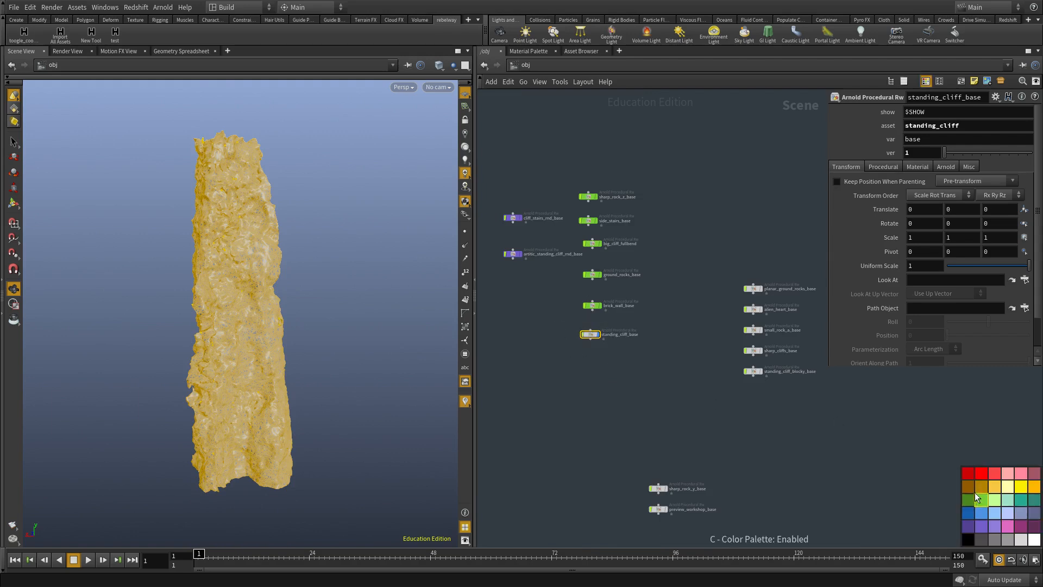
click(978, 497)
key(c)
Display sharp_rock_y_base, turn off standing_cliff_base's display, and frame the rock in the viewport.
middle_drag(707, 530, 663, 458)
scroll(662, 457, up, 3)
click(621, 366)
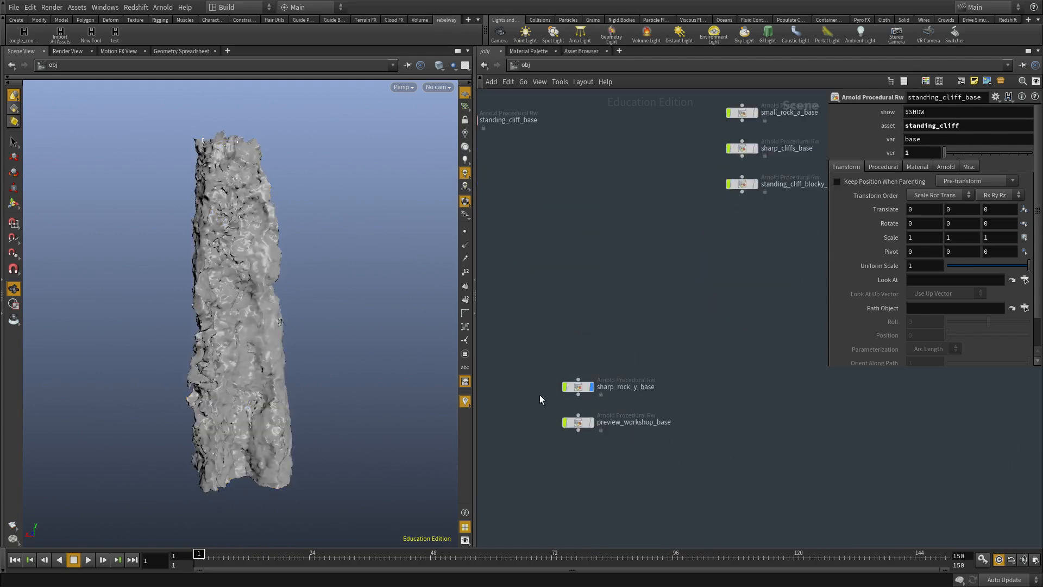
click(577, 387)
drag(223, 295, 373, 347)
scroll(559, 266, down, 3)
middle_drag(559, 266, 617, 420)
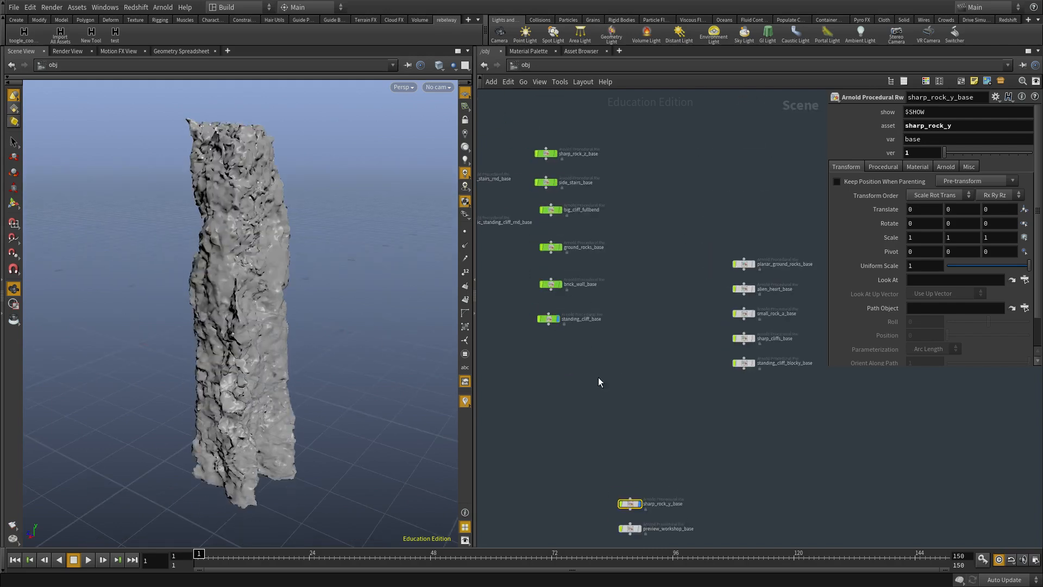
click(558, 319)
middle_drag(641, 454, 611, 357)
key(f)
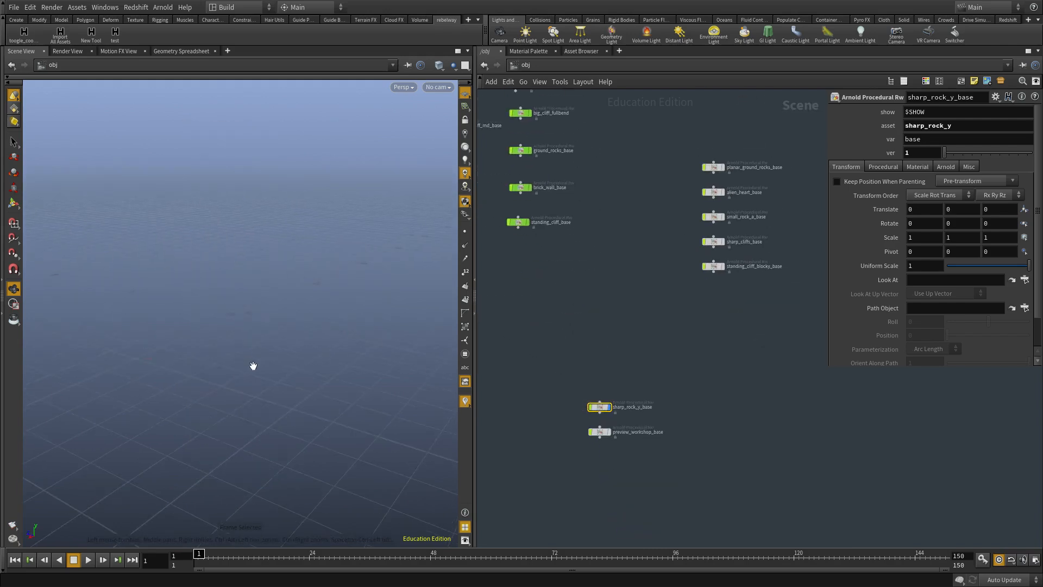
Delete sharp_rock_y_base, and display preview_workshop_base for a check before deleting it too.
scroll(585, 411, up, 3)
drag(602, 427, 565, 416)
key(Delete)
drag(555, 476, 682, 375)
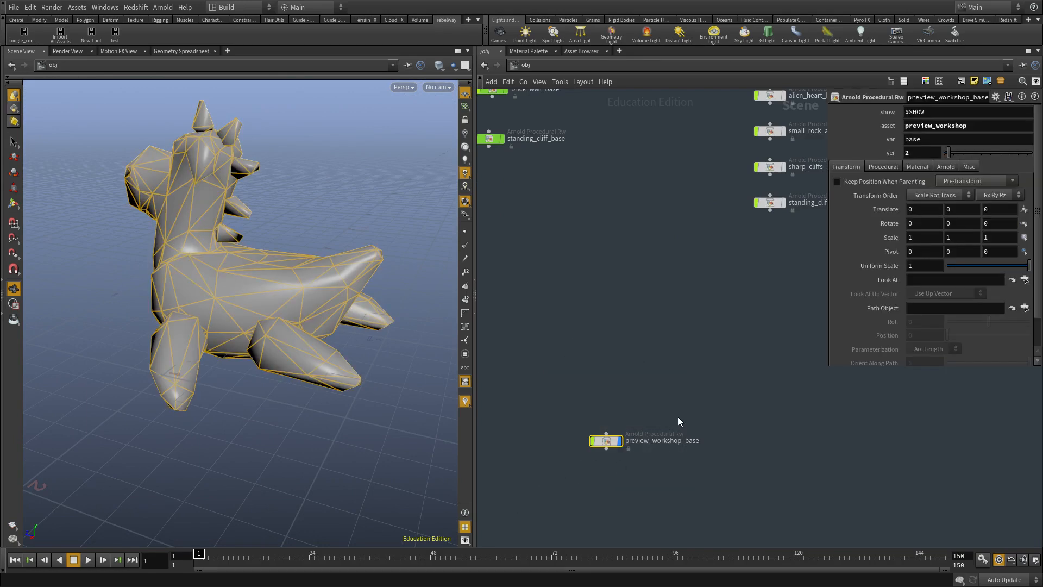
key(Delete)
Display planar_ground_rocks_base, orbit around it and zoom in to inspect it, and delete the node.
scroll(683, 334, down, 3)
middle_drag(690, 359, 581, 504)
scroll(630, 348, up, 3)
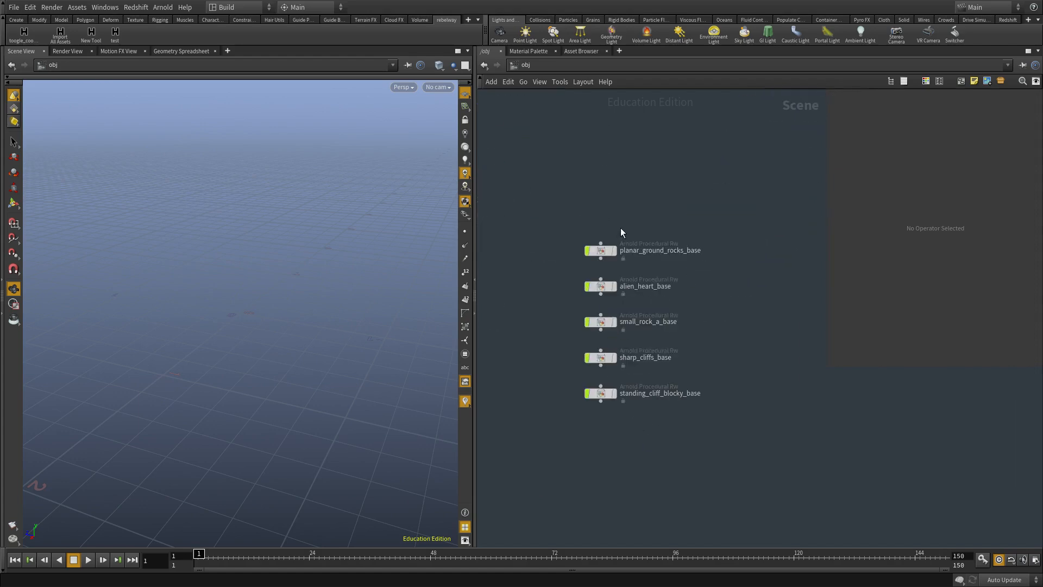
click(600, 251)
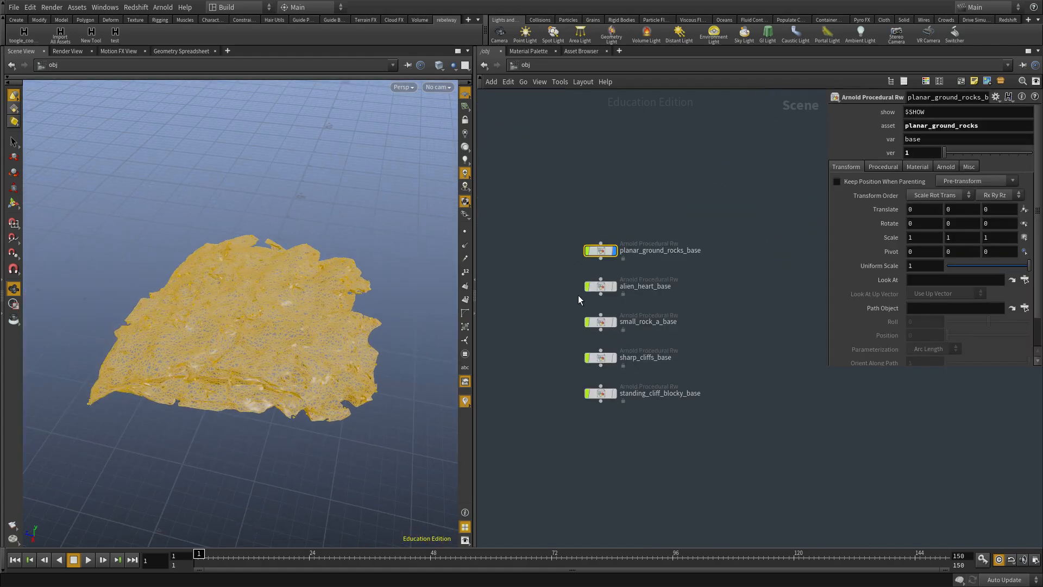
click(534, 276)
drag(280, 314, 512, 312)
scroll(291, 349, up, 3)
click(600, 250)
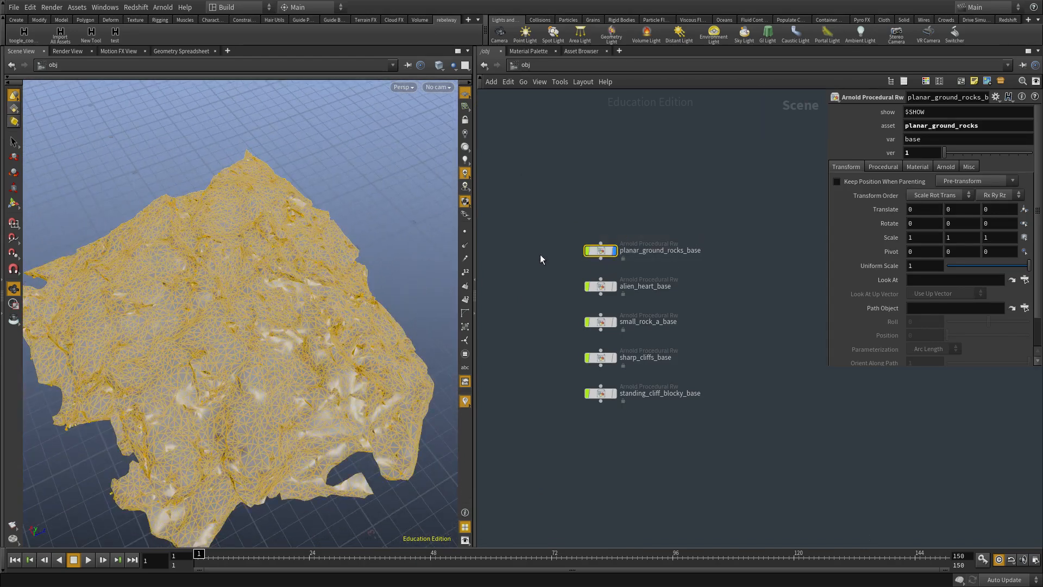
key(Delete)
Display alien_heart_base, frame and orbit it to inspect its shape, and delete the node.
key(r)
drag(656, 253, 676, 288)
key(f)
drag(243, 252, 348, 263)
click(647, 306)
drag(659, 239, 565, 326)
key(Delete)
Display small_rock_a_base, frame and orbit it to inspect its shape, and delete the node.
key(r)
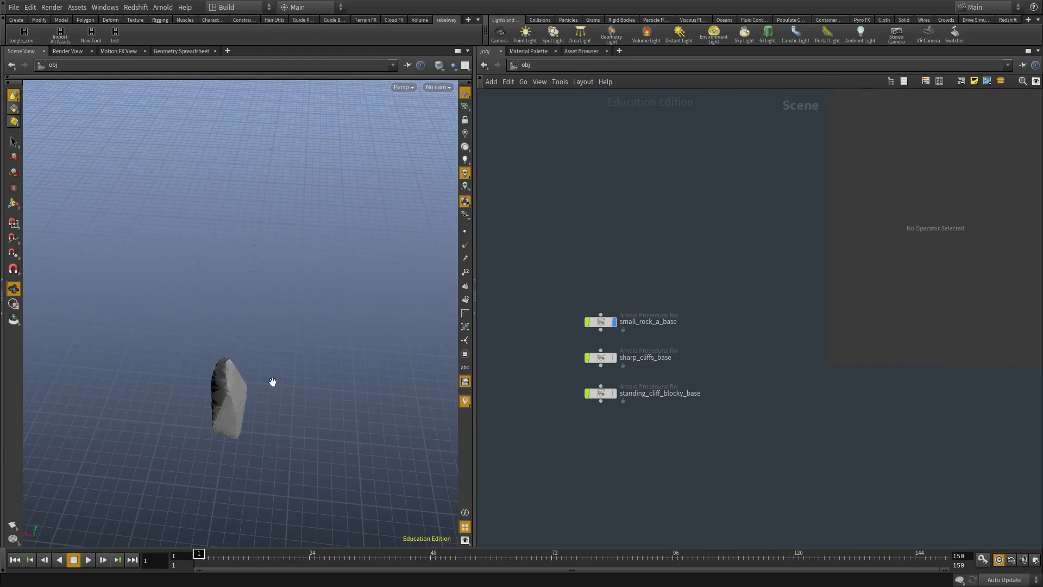
key(f)
drag(251, 323, 304, 321)
drag(639, 283, 571, 329)
key(Delete)
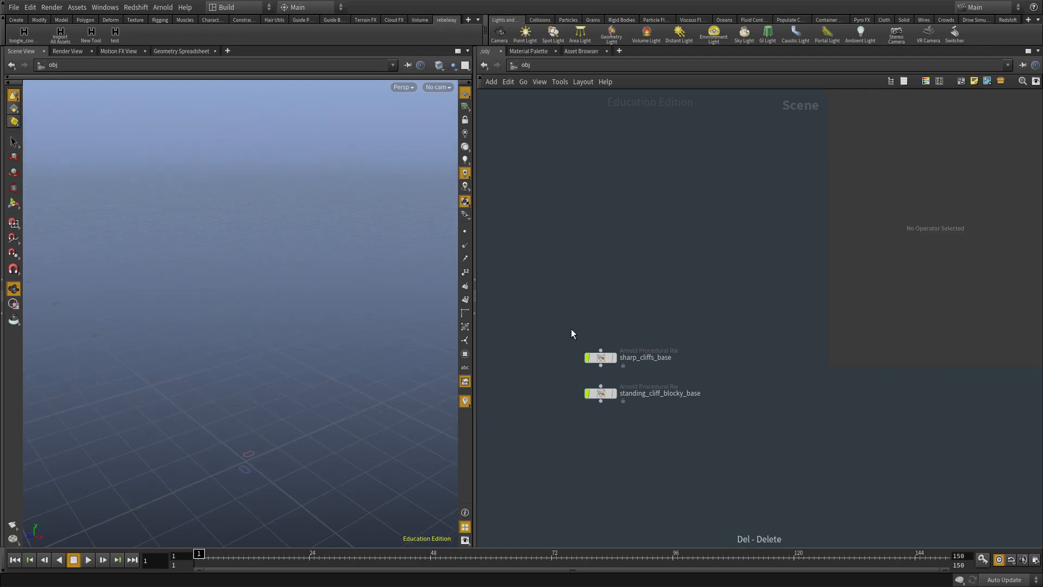
Display sharp_cliffs_base, inspect it as a whole in the viewport, and move its node below standing_cliff_base.
click(614, 357)
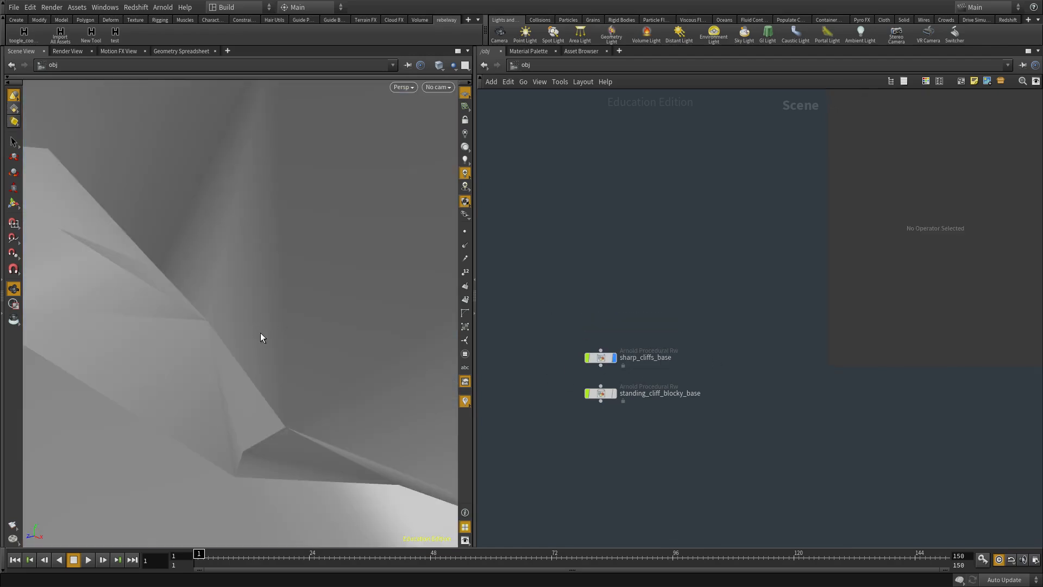
key(h)
drag(251, 341, 310, 335)
drag(665, 313, 585, 358)
scroll(551, 408, down, 2)
middle_drag(551, 408, 674, 455)
drag(708, 419, 522, 427)
Display standing_cliff_blocky_base, hide sharp_cliffs_base, and frame and orbit the blocky cliff to inspect its shape.
drag(676, 399, 789, 512)
key(r)
click(717, 447)
middle_drag(661, 399, 641, 343)
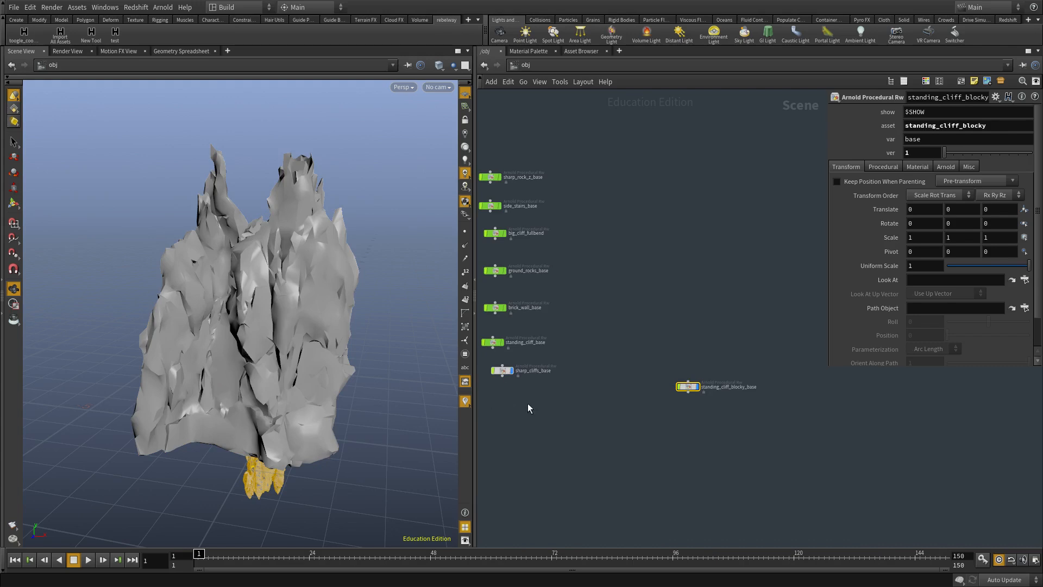
click(511, 370)
click(667, 433)
drag(688, 385, 539, 416)
key(space+g)
drag(300, 412, 255, 383)
click(637, 352)
drag(302, 321, 232, 319)
Move standing_cliff_blocky_base below artitic_standing_cliff_rnd_base and color its node purple.
middle_drag(539, 416, 740, 416)
drag(740, 416, 598, 279)
drag(625, 304, 560, 274)
key(c)
click(970, 525)
key(c)
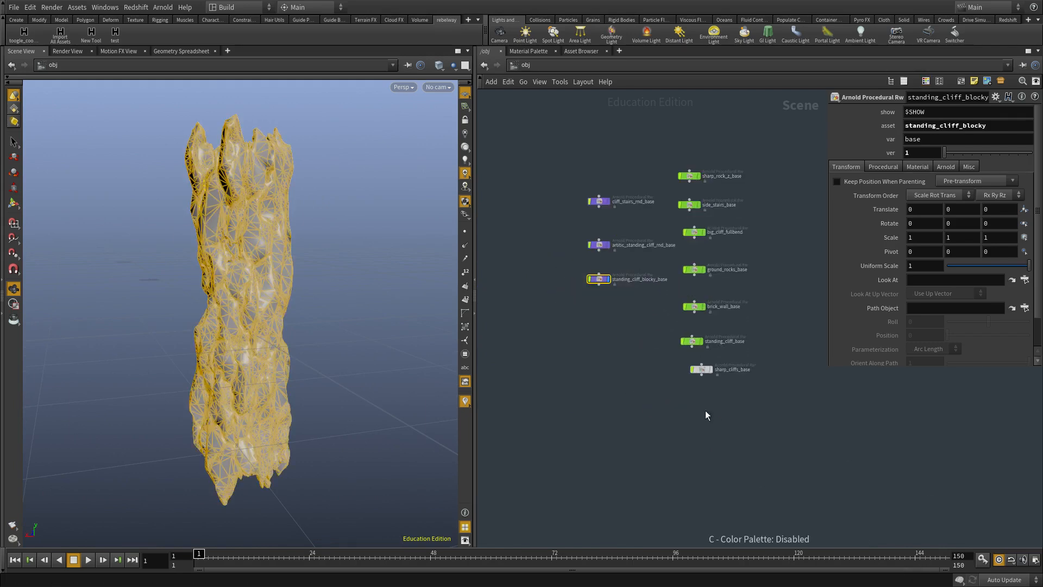
Move the sharp_cliffs_base node further down, in line with the green column below standing_cliff_base.
click(588, 375)
middle_drag(746, 392, 707, 419)
scroll(706, 418, up, 3)
click(654, 387)
mouse_move(644, 388)
mouse_down()
mouse_move(619, 419)
mouse_move(643, 405)
mouse_up()
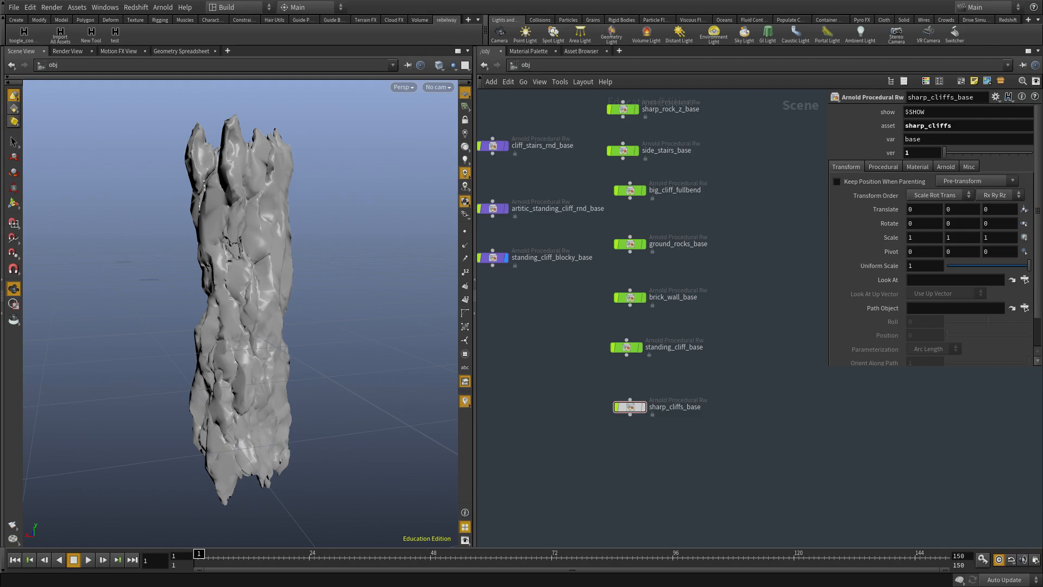
Start saving the scene under a new name and go to the folder /run/media/rebelway/mainws/rnd/aac_workshop/xx/xx200/.
key(ctrl+shift+s)
triple_click(598, 227)
text(/run/media/rebelway/mainws/rnd/aac_workshop/xx/)
key(Return)
alt+drag(709, 383, 538, 329)
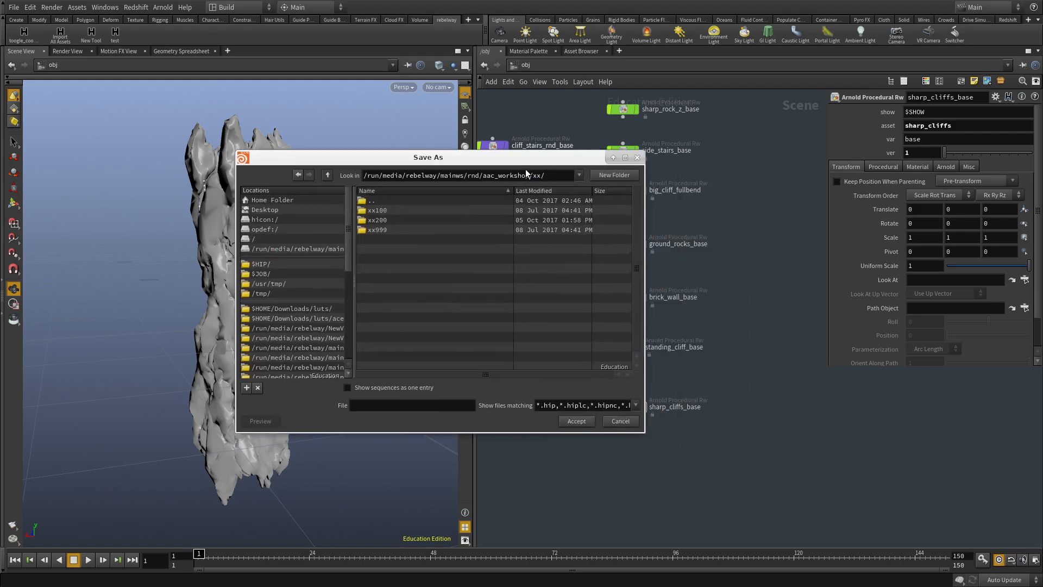
double_click(377, 220)
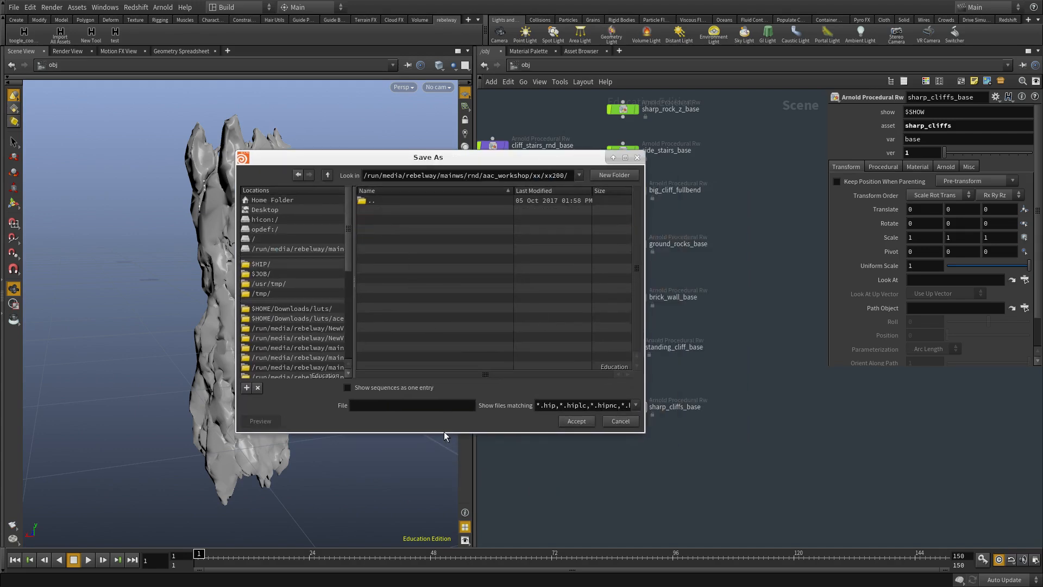
Give the scene a layout prep file name and save it in the xx200 folder.
click(400, 410)
text(xx200)
key(BackSpace)
key(BackSpace)
key(BackSpace)
key(BackSpace)
text(layout_prepv)
key(BackSpace)
key(BackSpace)
key(Return)
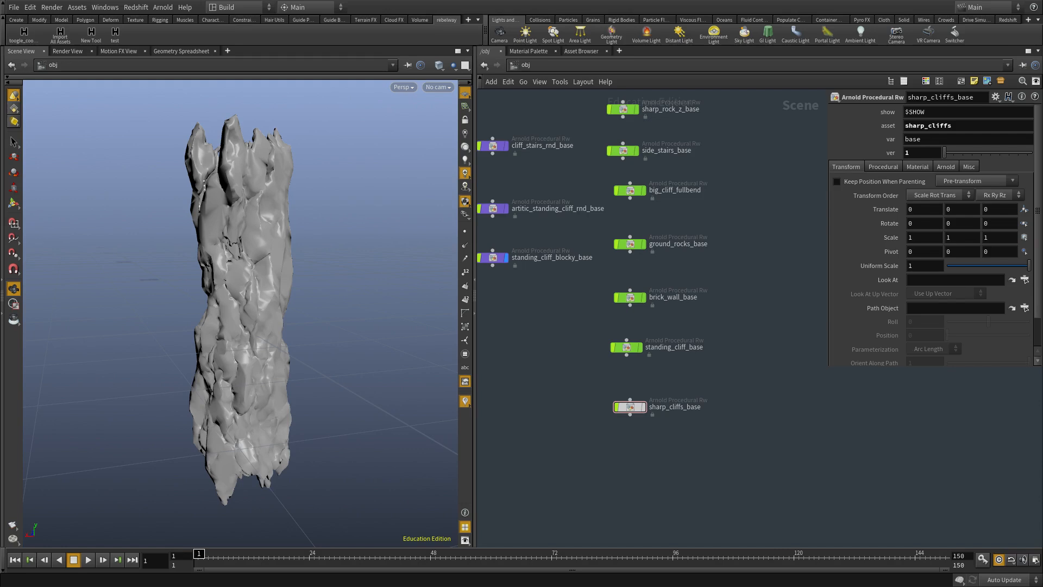
Paste the copied light rig, the parent null with its sky and sun lights, into the object network beside the assets.
scroll(728, 321, down, 3)
middle_drag(777, 280, 595, 341)
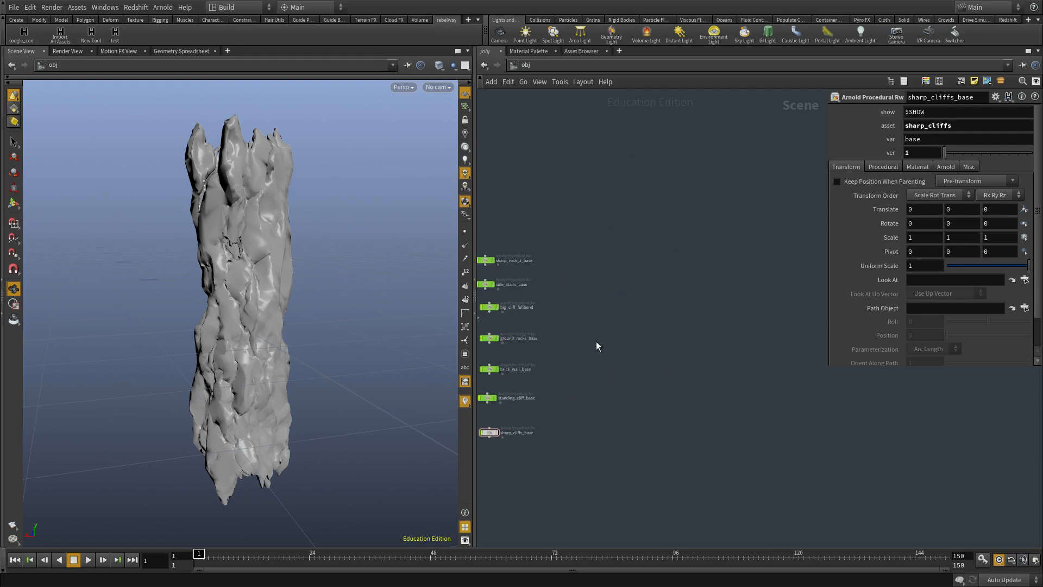
key(ctrl+v)
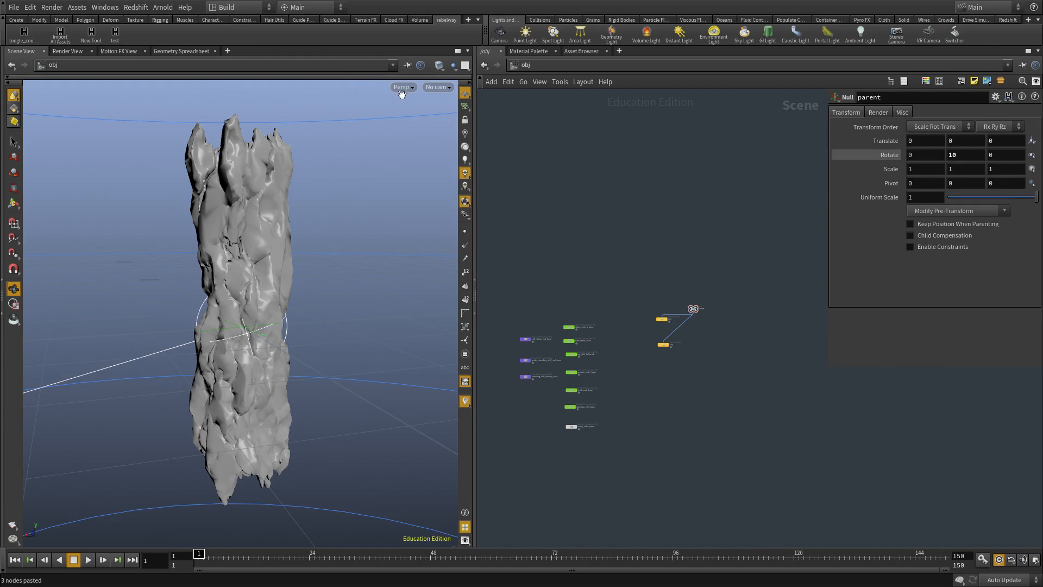
Create a camera from the current view, lock it to the view, and pull it back from the blocky cliff.
click(438, 87)
click(446, 120)
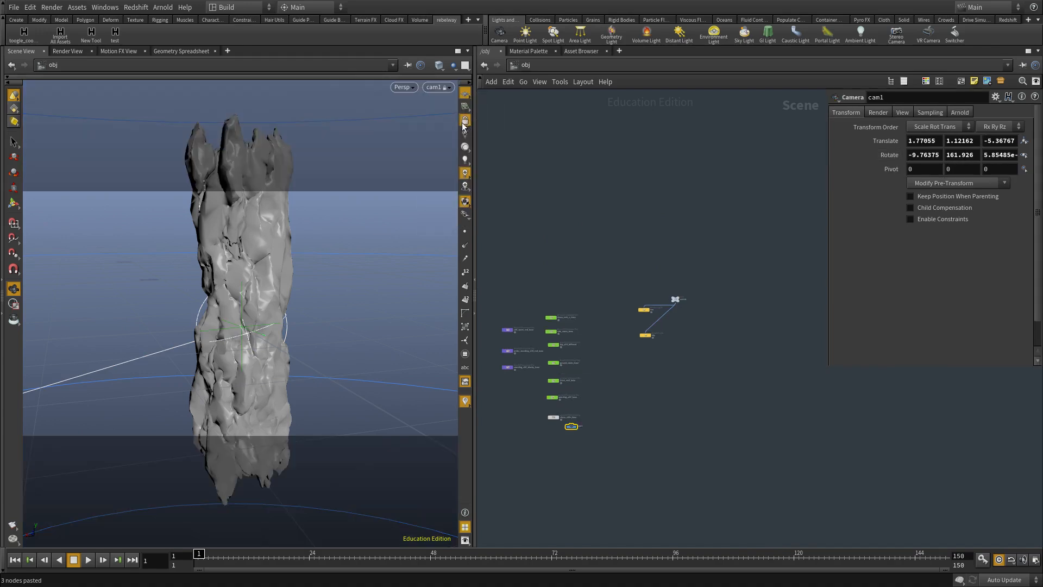
scroll(164, 343, down, 5)
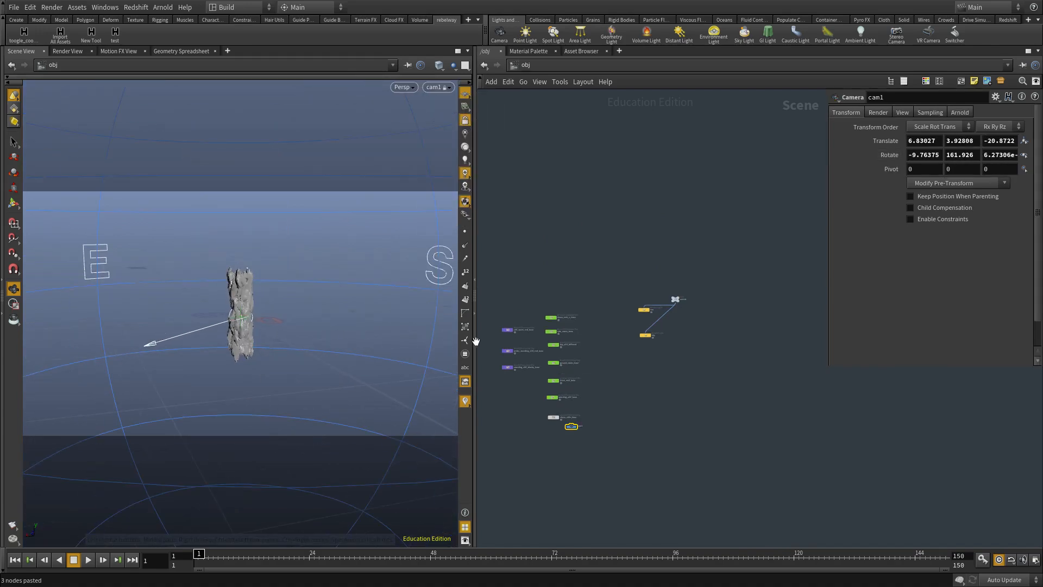
Clear the existing nodes from the out network and add an Arnold render node.
click(558, 66)
click(585, 127)
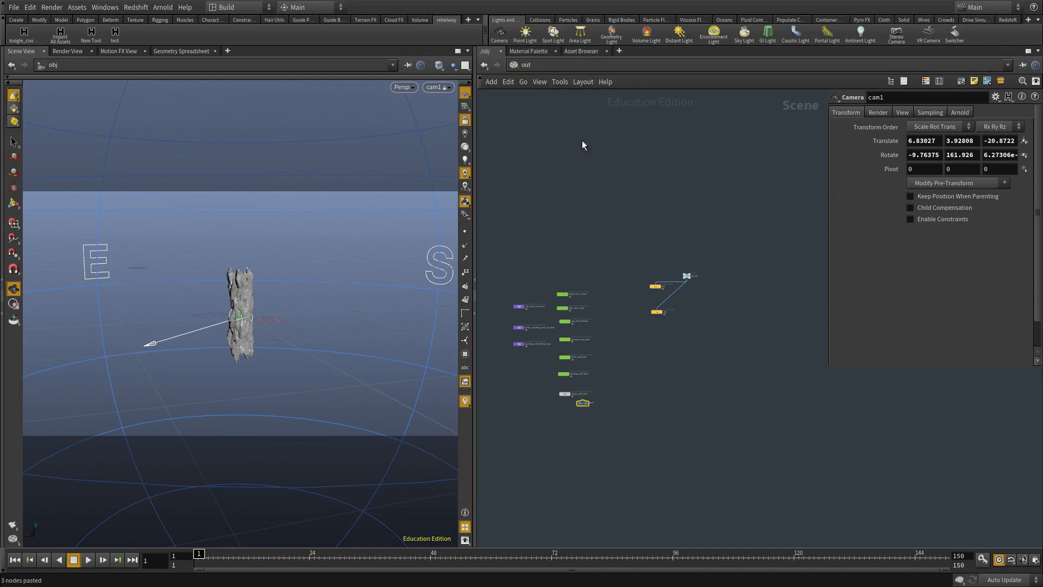
key(Delete)
key(Tab)
text(arnold)
key(Return)
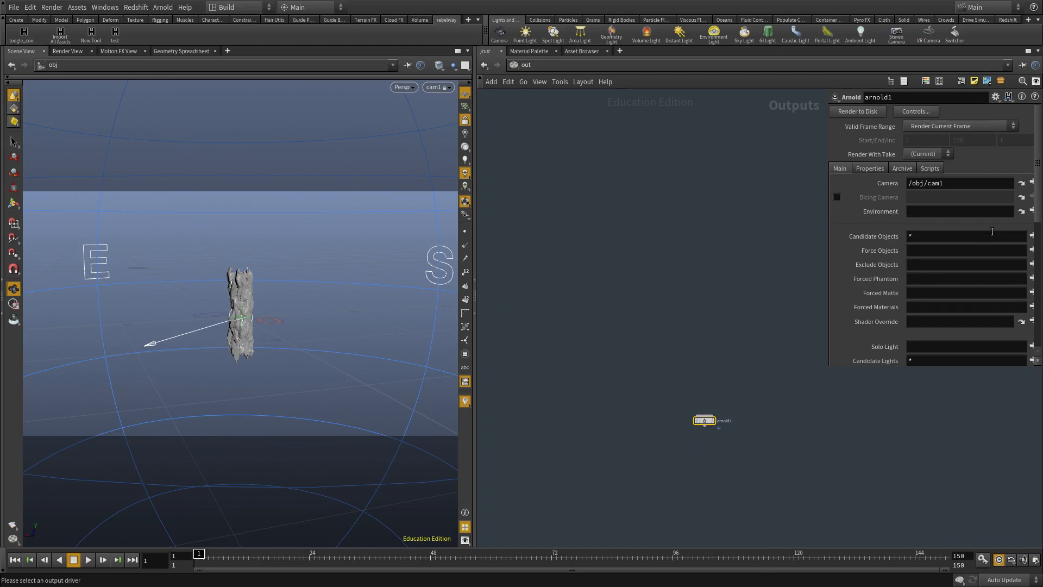
click(573, 69)
click(584, 116)
scroll(640, 321, up, 5)
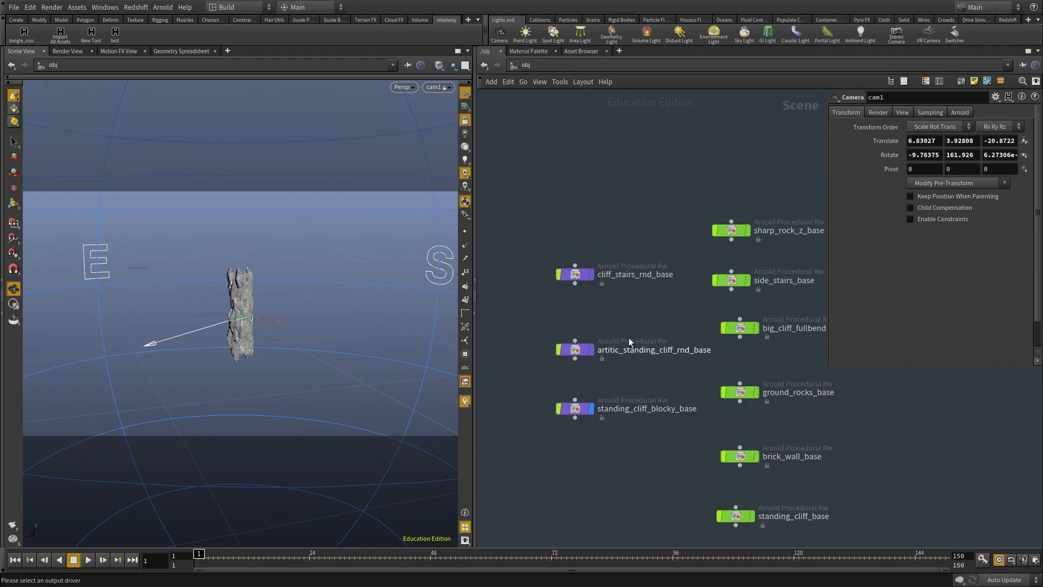
middle_drag(606, 161, 585, 202)
click(545, 68)
click(564, 112)
Open arnold1's parameters in a floating window over the viewport and return the network to the object level.
double_click(716, 428)
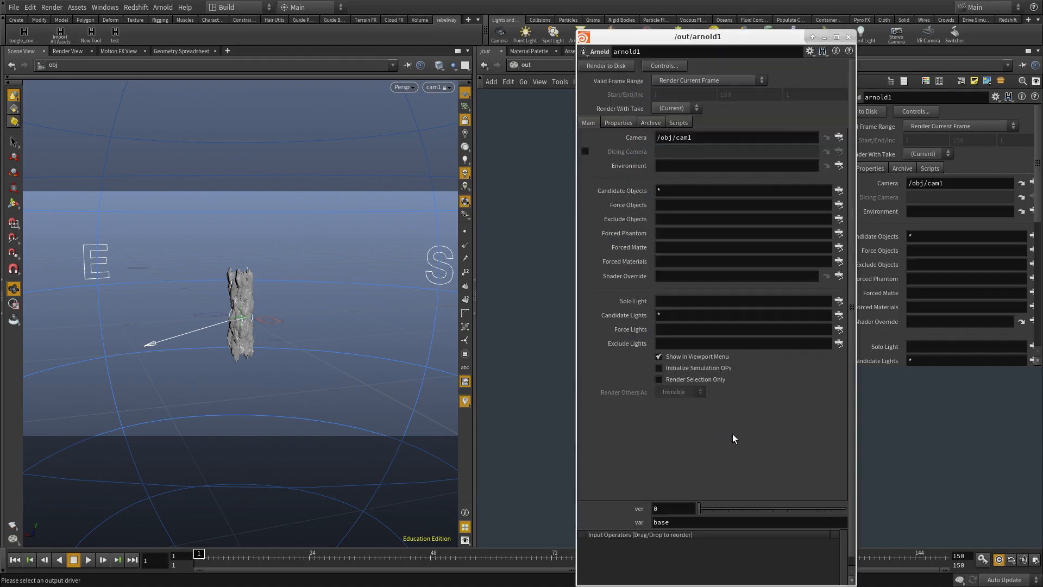
alt+drag(716, 428, 361, 421)
alt+right_drag(391, 521, 403, 392)
alt+drag(406, 399, 297, 408)
click(711, 423)
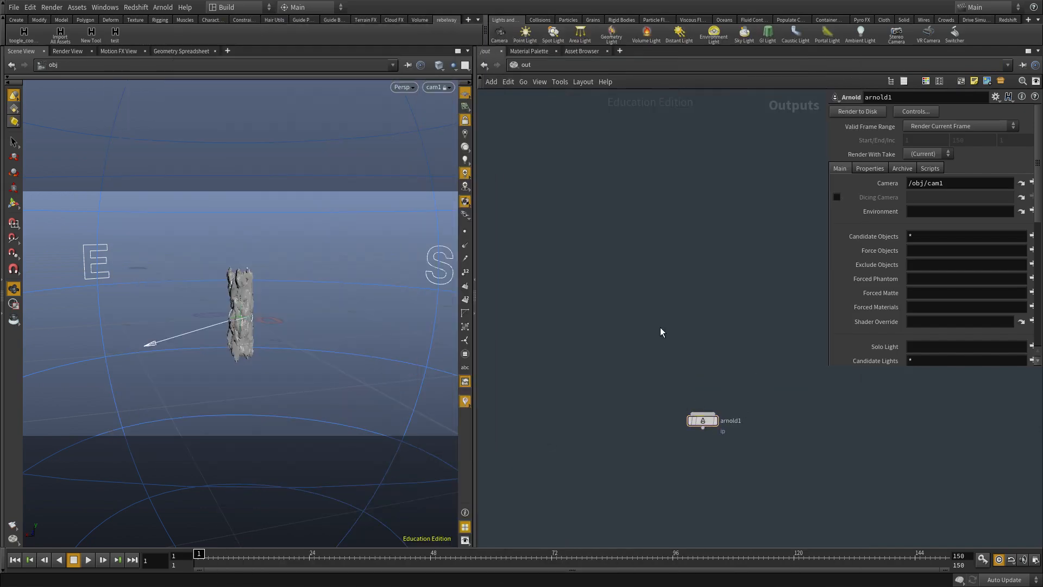
click(546, 66)
click(565, 115)
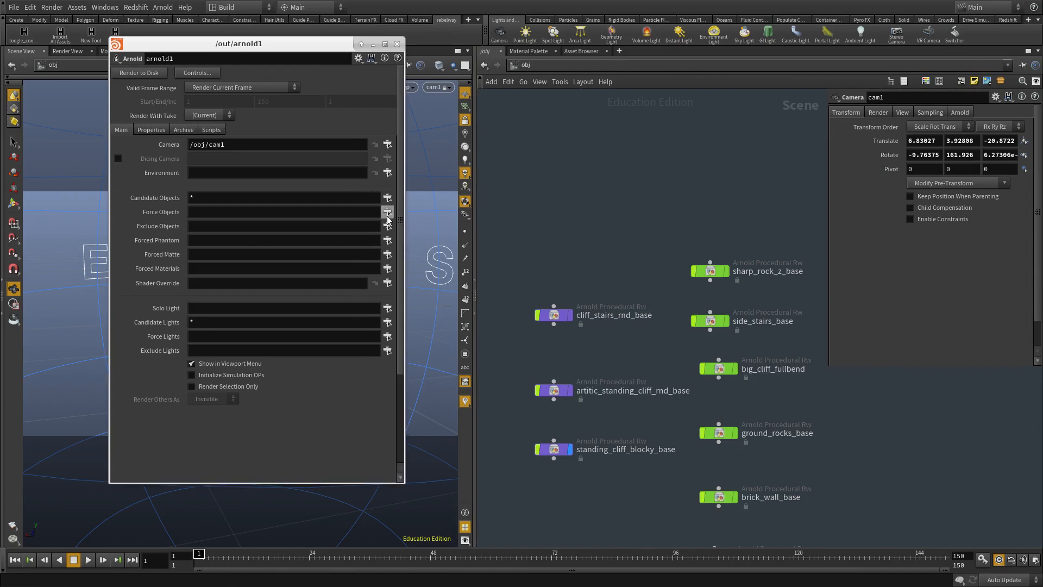
Set Force Objects to the asset nodes except artitic_standing_cliff_rnd_base, cliff_stairs_rnd_base and standing_cliff_blocky_base, leave out parent, and clear Candidate Objects.
click(387, 212)
drag(883, 291, 292, 310)
click(311, 117)
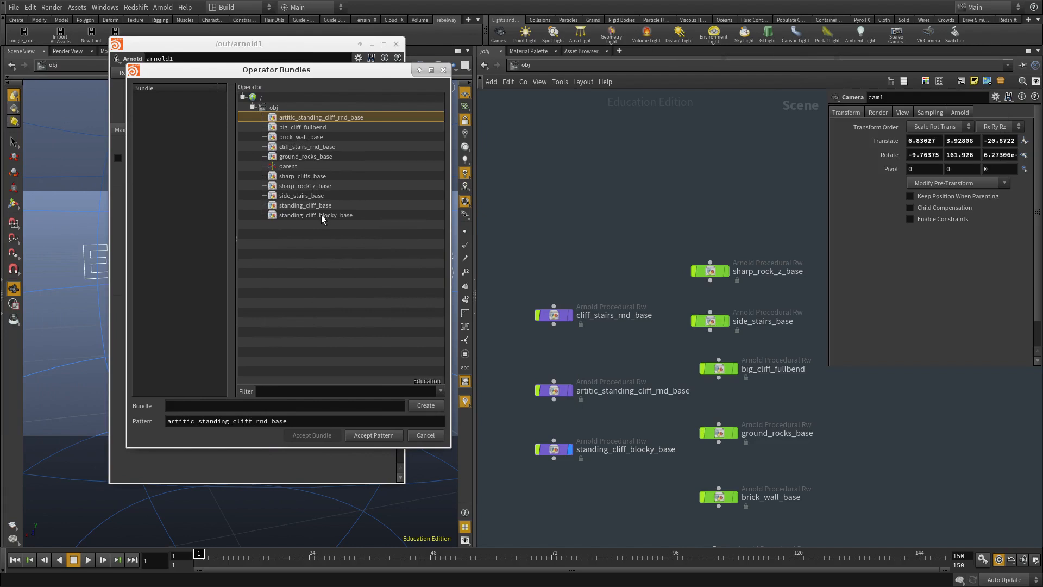
shift+click(321, 214)
ctrl+click(303, 119)
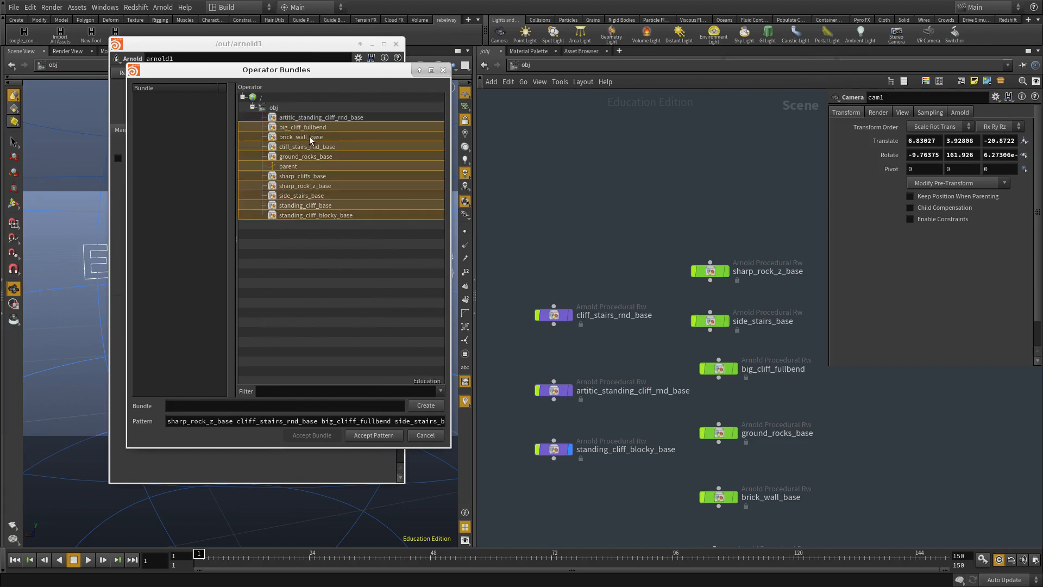
ctrl+click(315, 215)
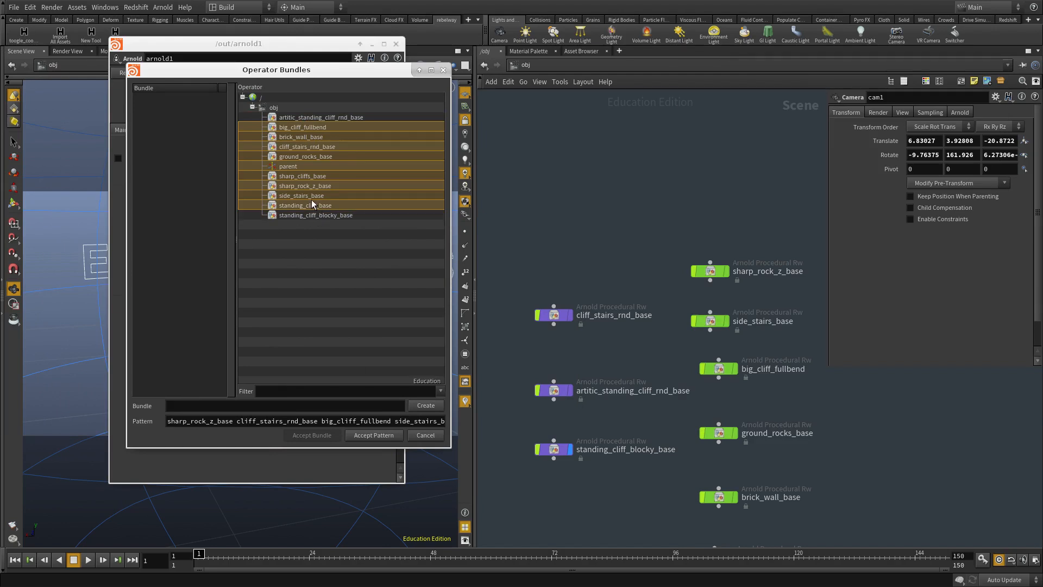
ctrl+click(305, 148)
ctrl+click(292, 168)
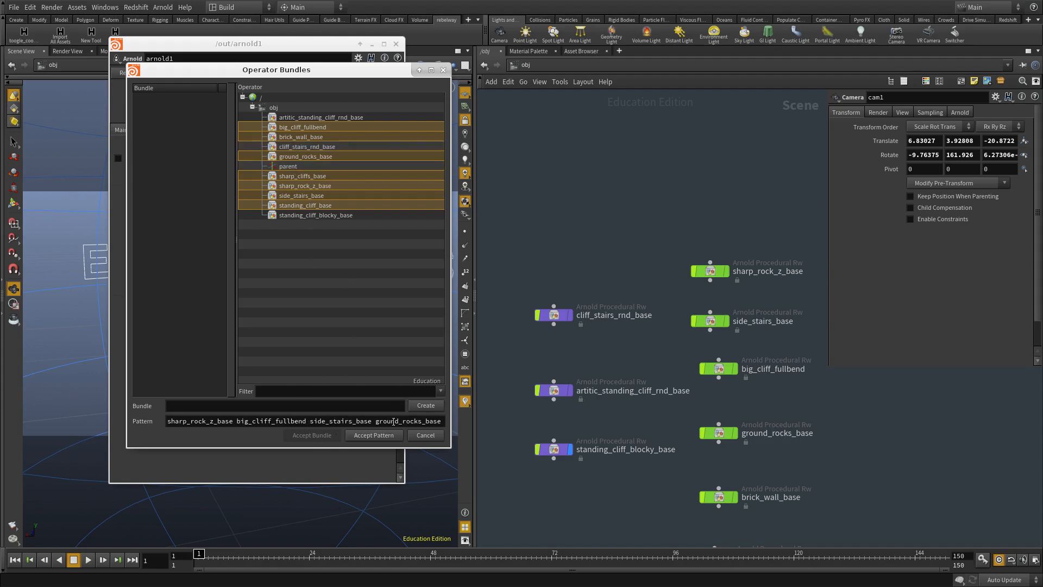
click(374, 435)
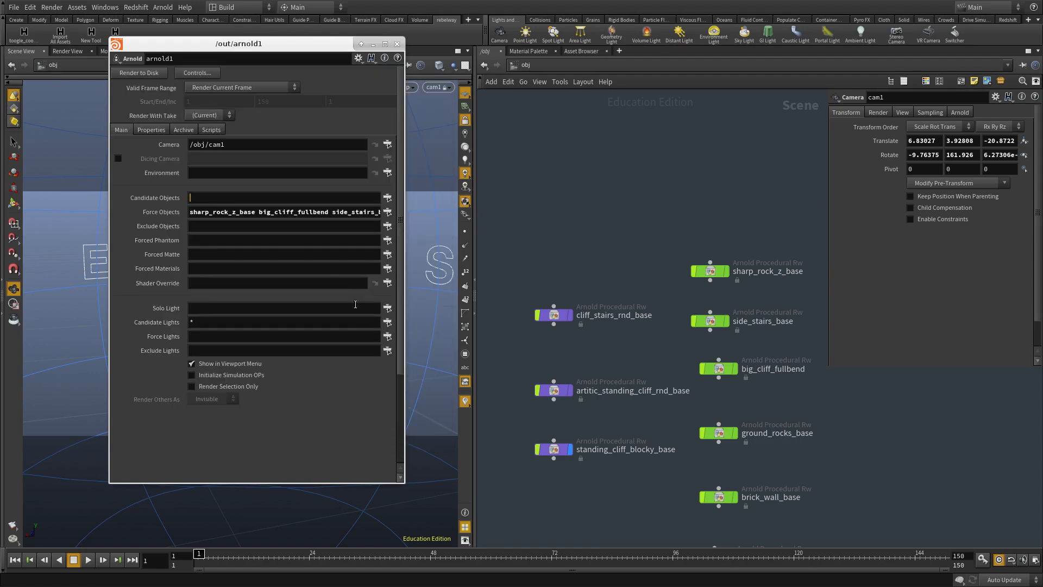
Set arnold1's Candidate Lights to the sky and sun lights and close its parameter window.
click(387, 322)
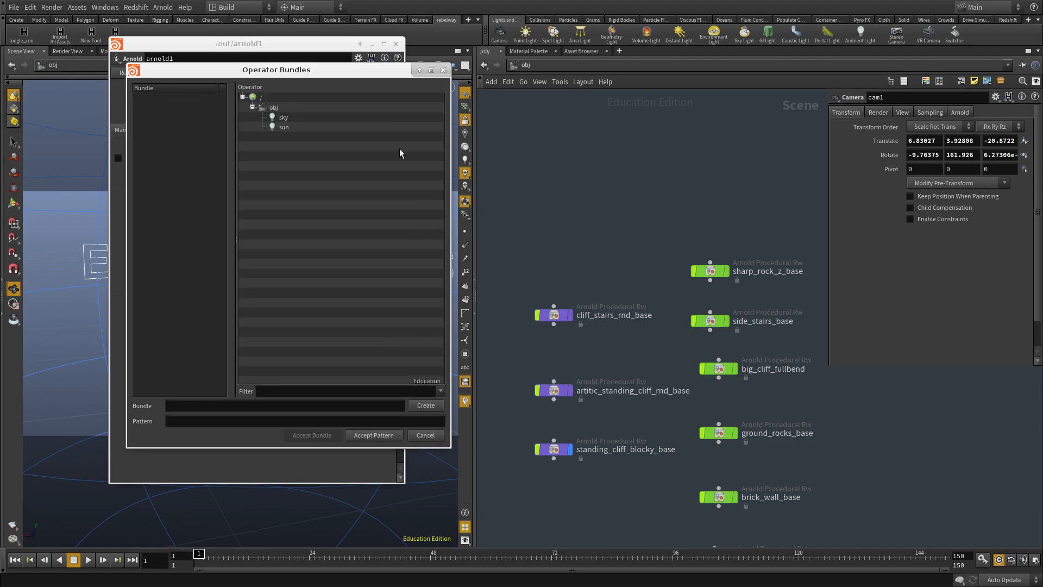
click(278, 118)
ctrl+click(279, 127)
click(373, 435)
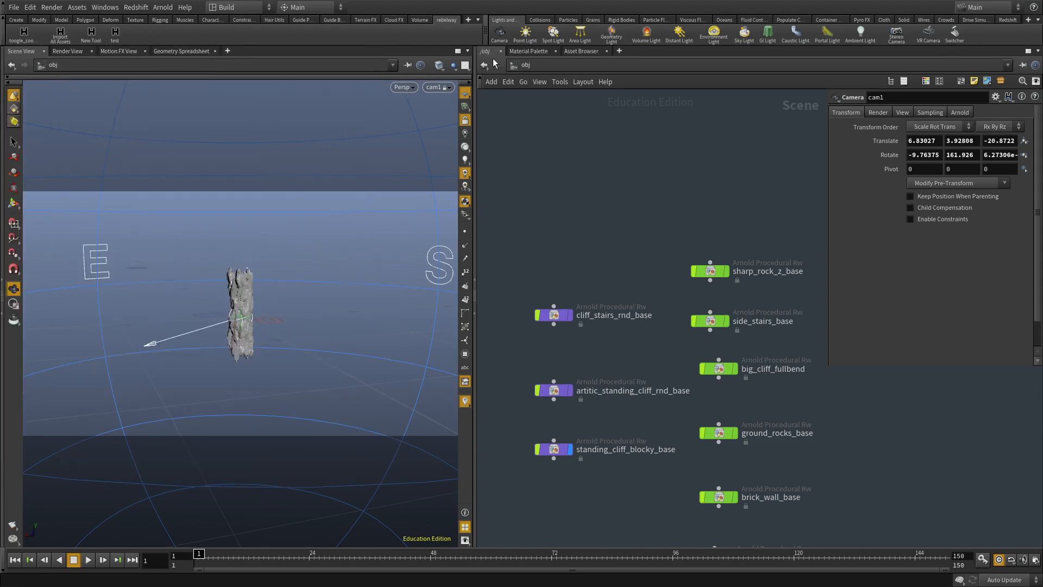
Tear off a copy of the Scene View as a floating window, then resize and place it over the network.
click(468, 50)
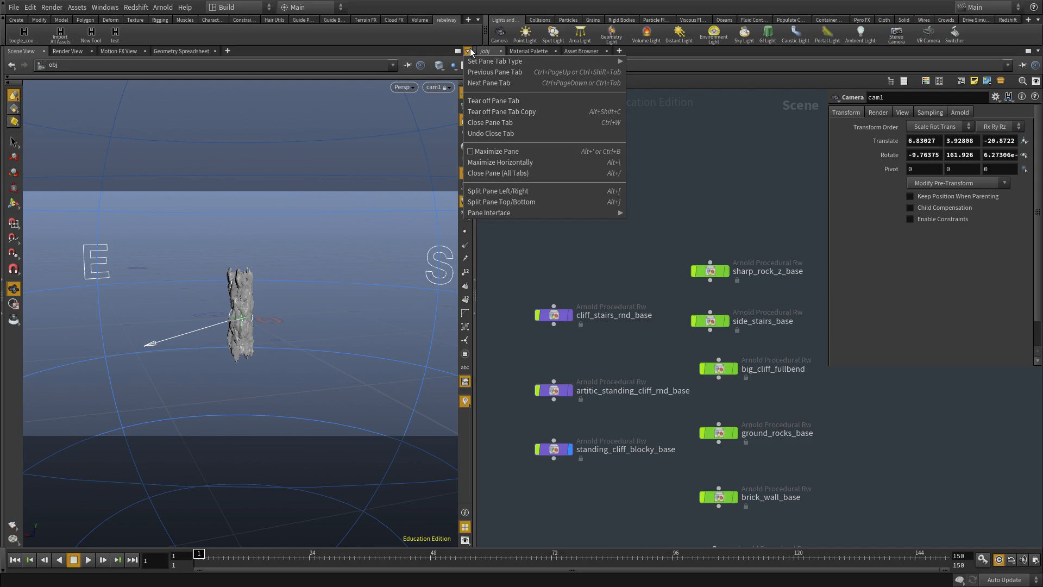
click(504, 112)
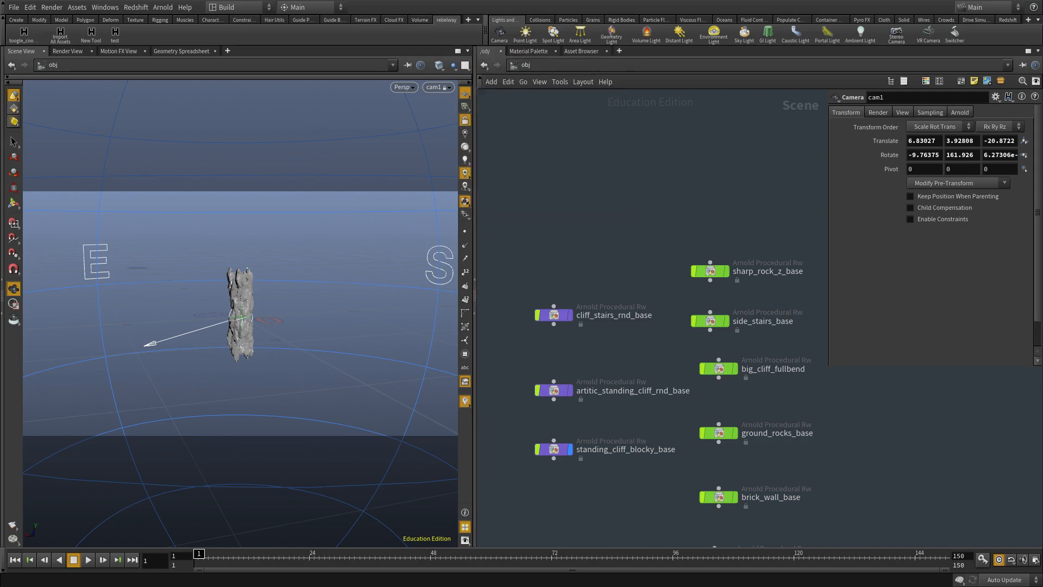
alt+drag(306, 369, 634, 214)
alt+right_drag(634, 214, 921, 537)
alt+drag(940, 496, 876, 447)
alt+right_drag(876, 447, 930, 458)
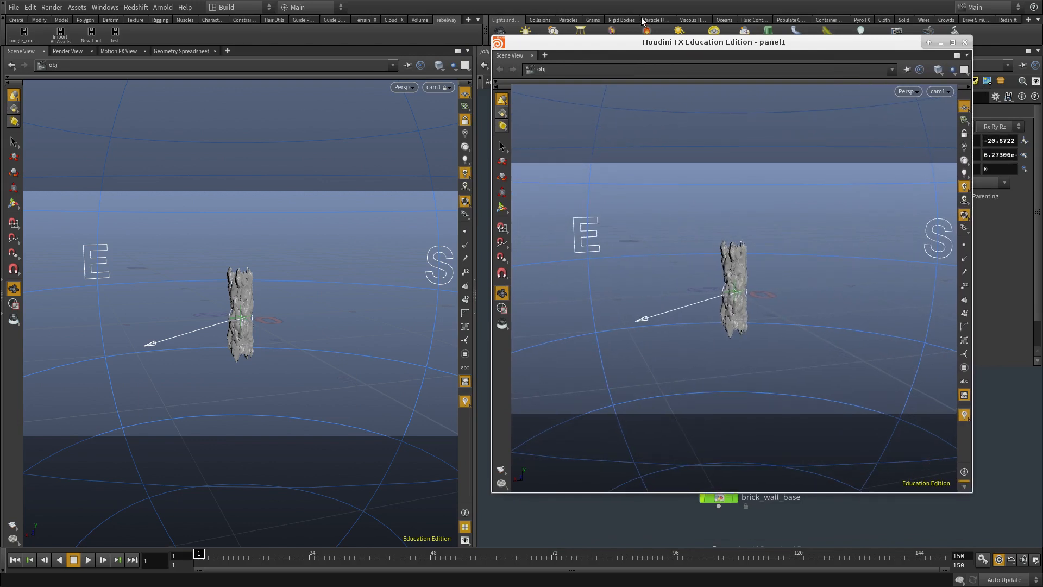
right_click(682, 43)
click(750, 119)
Show the Render View, move the floating viewport aside, and bring up arnold1's output properties in the out network.
click(75, 52)
alt+drag(647, 157, 1042, 166)
click(589, 67)
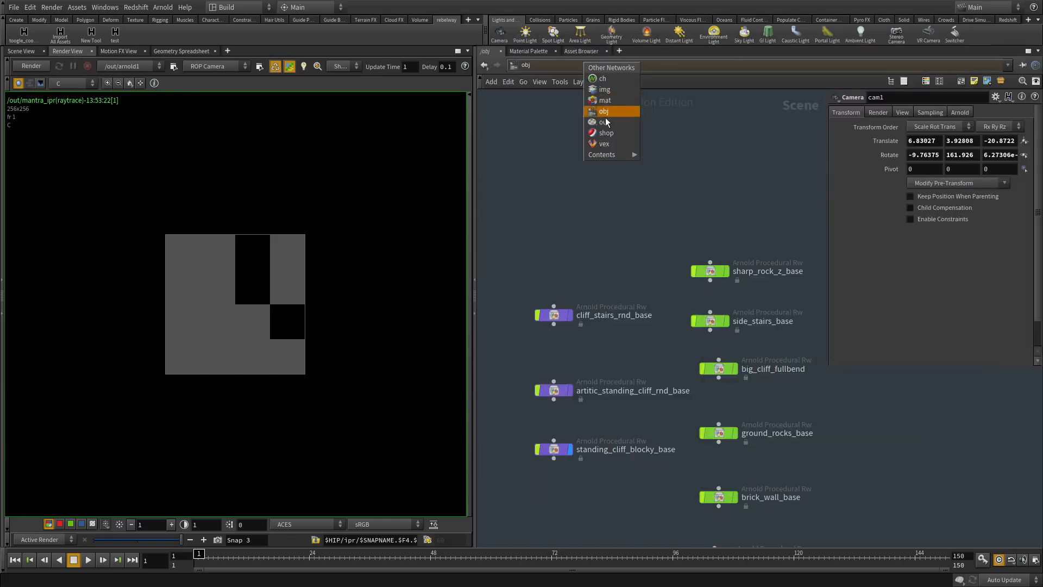
click(598, 112)
click(872, 169)
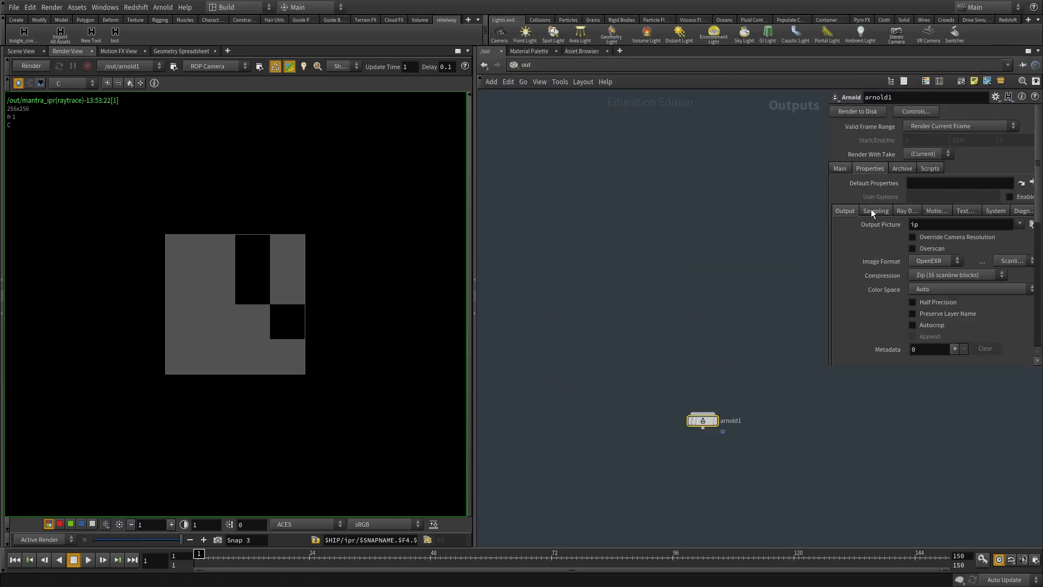
Override the camera resolution on arnold1 with 1024 by 1024 and start the render.
click(838, 168)
click(872, 168)
click(928, 237)
double_click(917, 264)
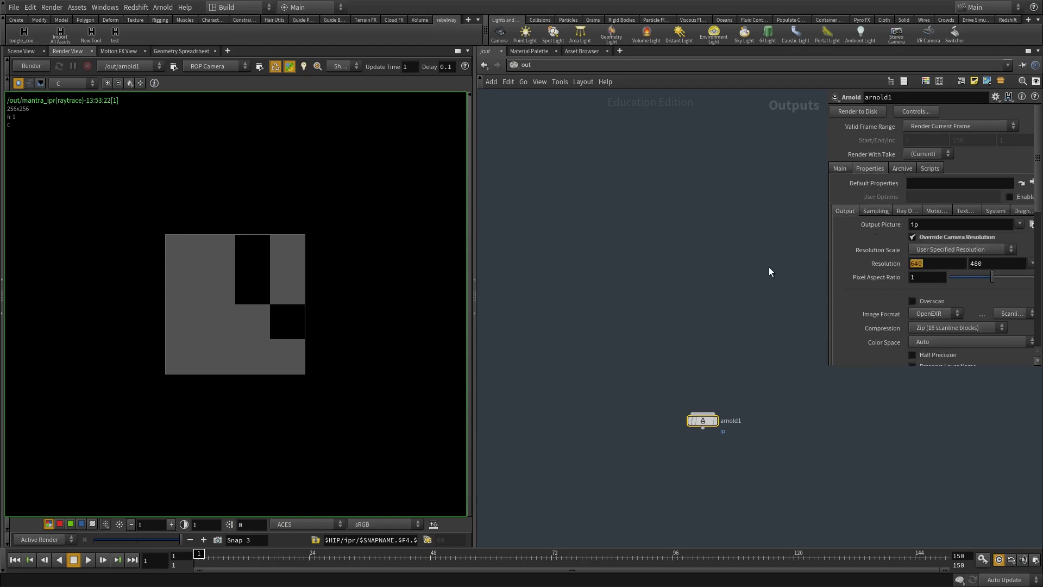
text(1024)
key(Tab)
text(1024)
key(Return)
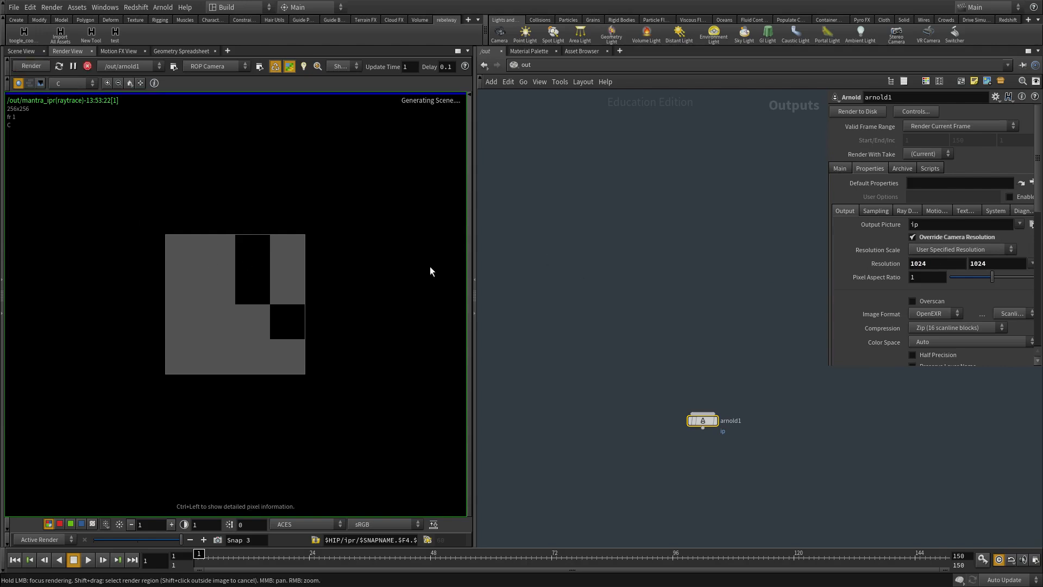
Select cam1 through the floating viewport, set its resolution to 1024 by 1024, and fit the whole render into view.
alt+drag(753, 281, 780, 315)
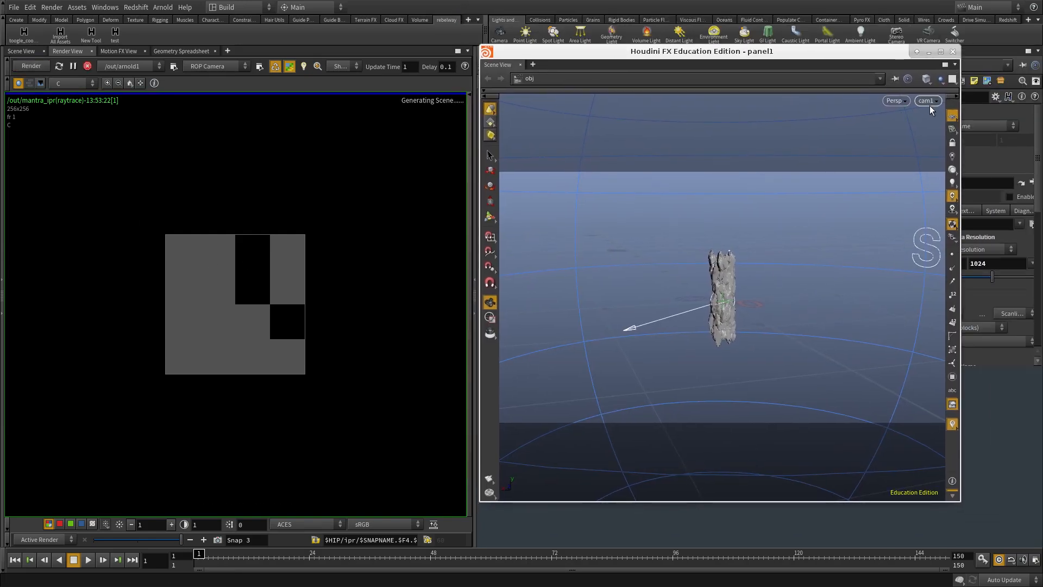
click(930, 105)
click(927, 126)
alt+drag(869, 250, 696, 249)
click(906, 113)
drag(926, 141, 872, 146)
text(1024)
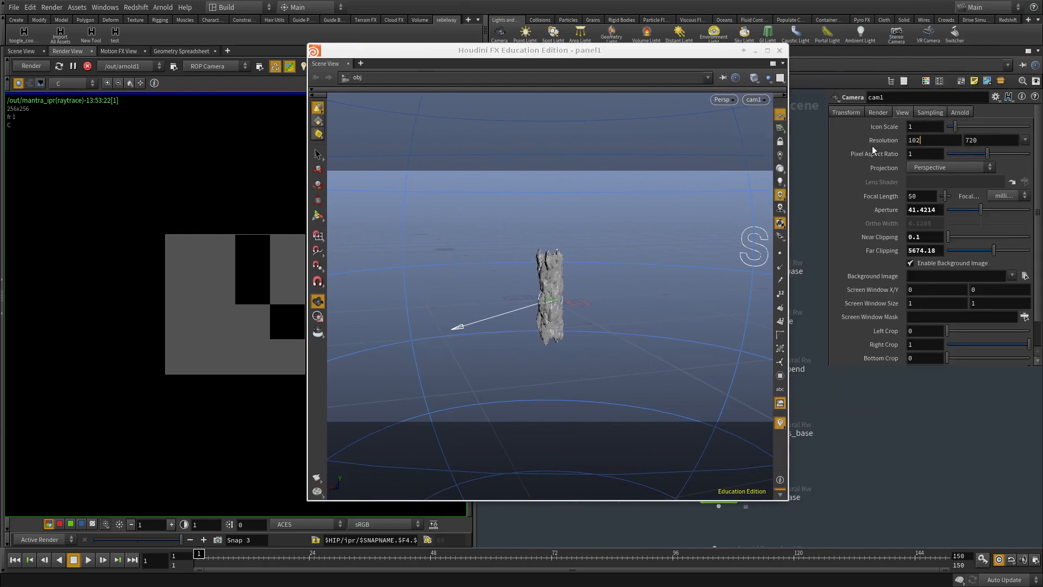
key(Tab)
text(1024)
key(Return)
alt+drag(681, 251, 895, 257)
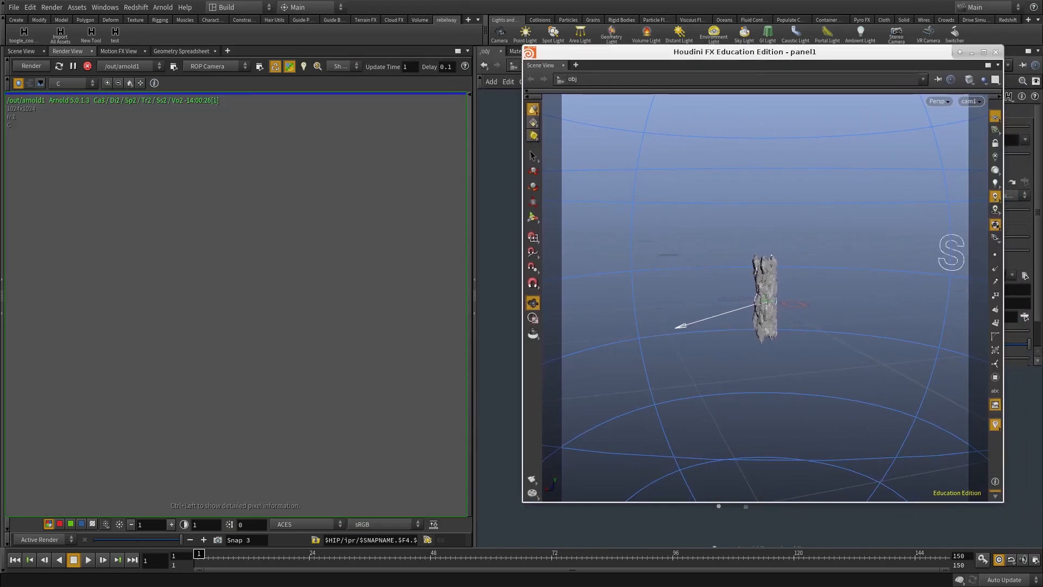
scroll(286, 330, down, 5)
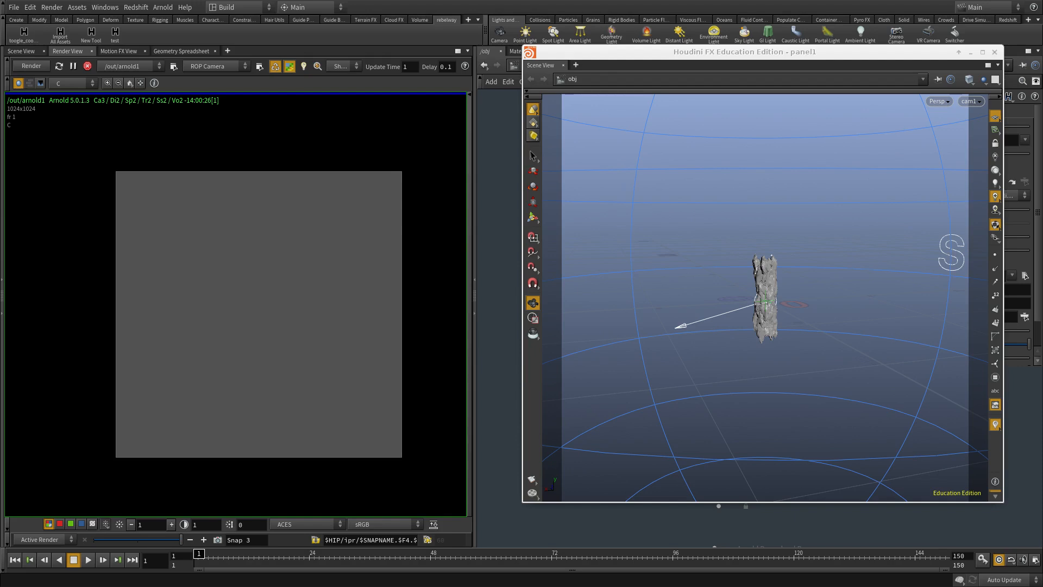
Move the floating viewport aside, open arnold1's diagnostics properties, and change the log verbosity from warnings only to a more detailed level.
alt+drag(706, 254, 992, 254)
click(174, 66)
alt+drag(0, 231, 335, 305)
click(308, 255)
click(340, 255)
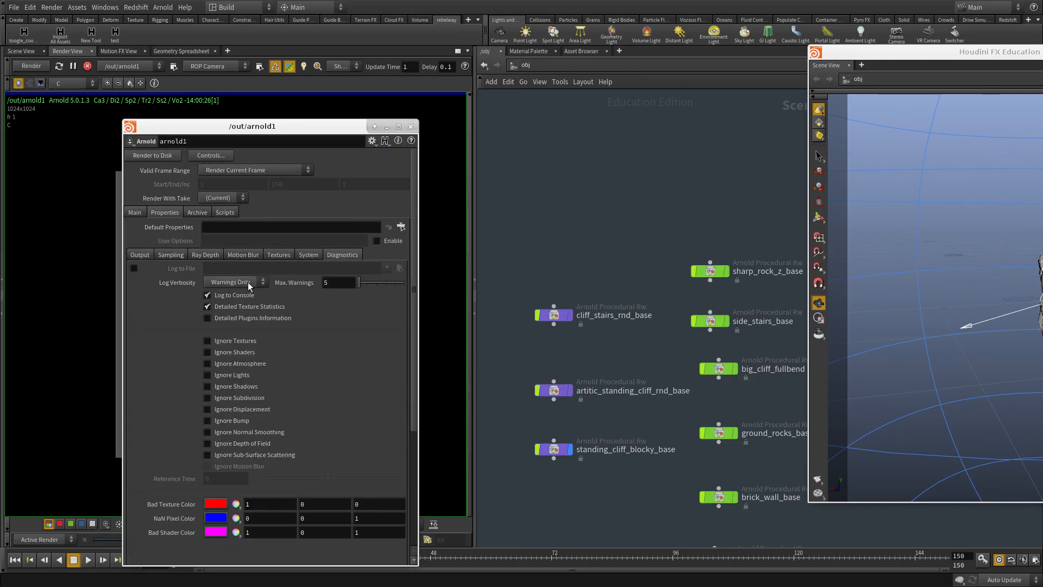
click(226, 316)
alt+drag(294, 321, 0, 342)
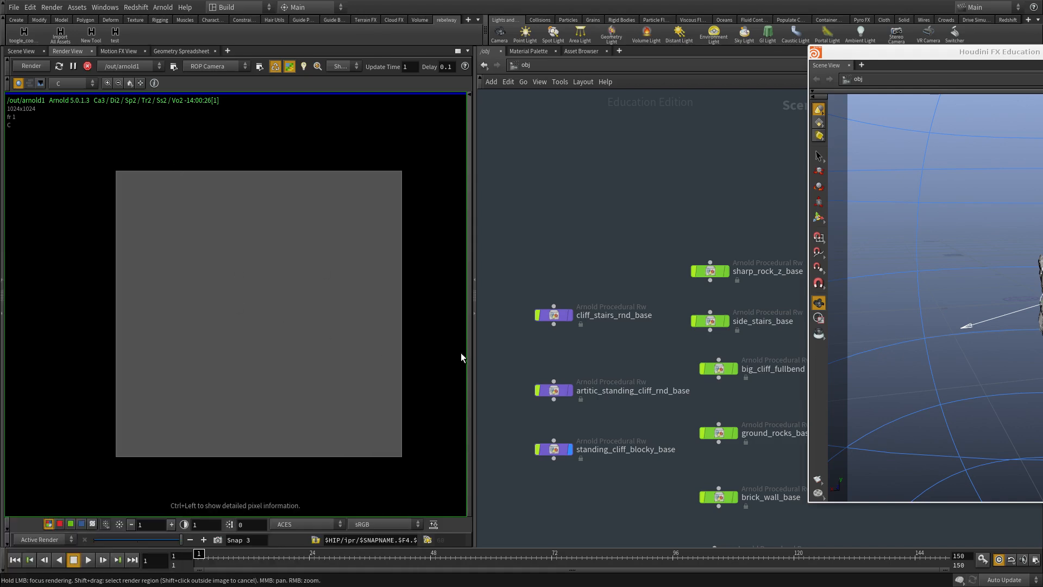
Bring the floating viewport back over the network, then stop the running arnold1 render and start it again.
alt+drag(1041, 364, 807, 341)
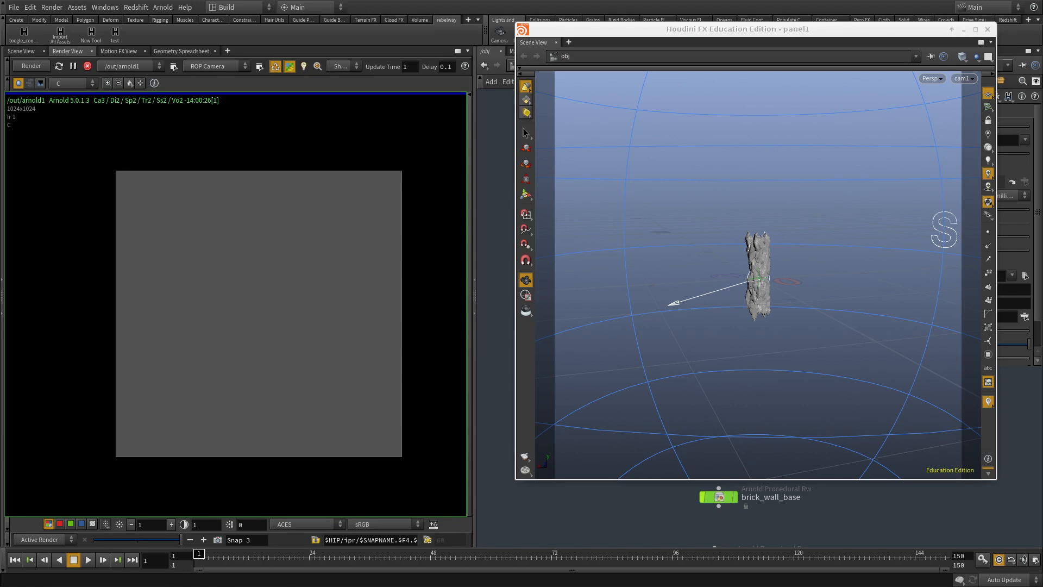
click(87, 66)
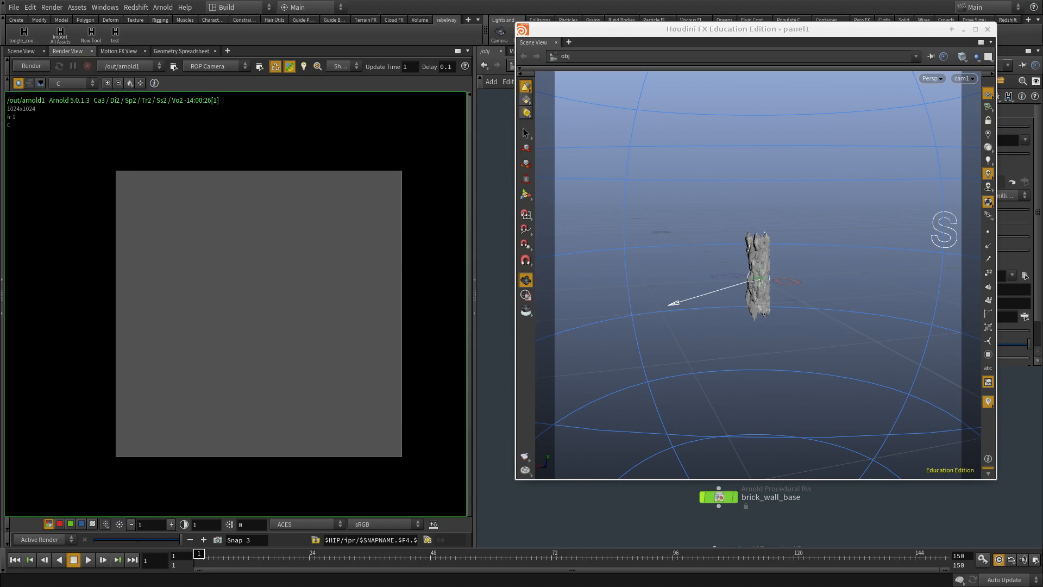
click(31, 66)
Bring up the terminal window and examine the Arnold render log with its texture statistics, then put it away.
alt+drag(0, 304, 646, 273)
alt+drag(760, 355, 1042, 412)
alt+drag(533, 226, 803, 261)
alt+right_drag(861, 341, 914, 381)
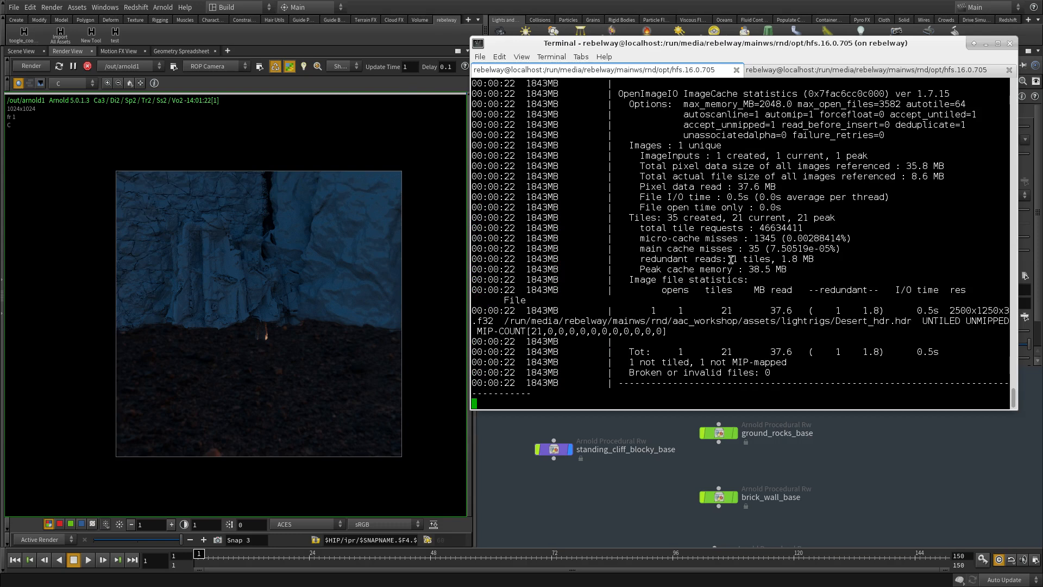
alt+drag(712, 262, 0, 266)
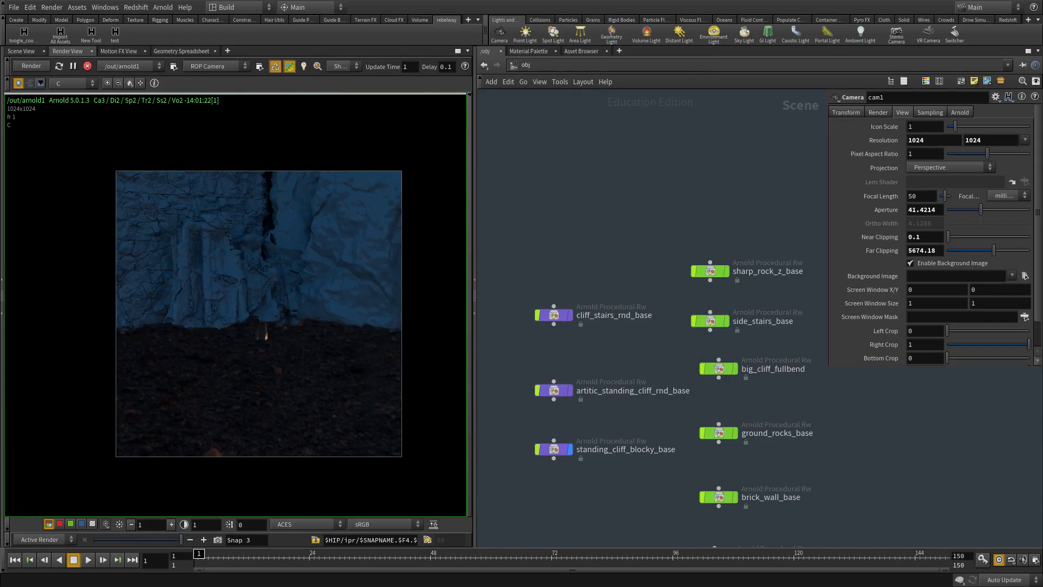
Hide standing_cliff_blocky_base and display the green-colored base assets, then place the floating viewport beside the render.
middle_drag(505, 225, 526, 177)
drag(545, 382, 546, 383)
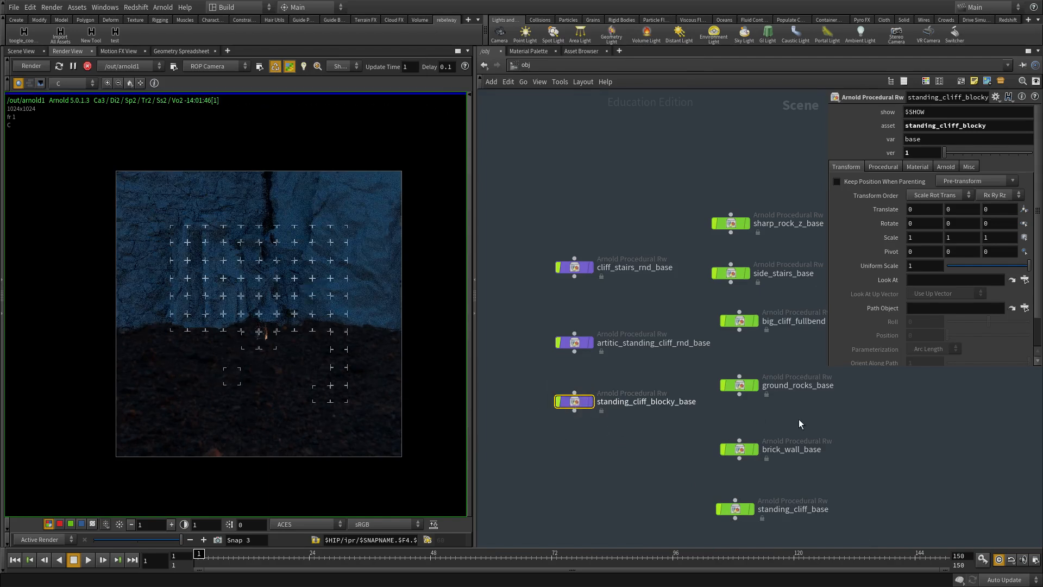
alt+drag(0, 331, 675, 353)
alt+drag(869, 381, 374, 380)
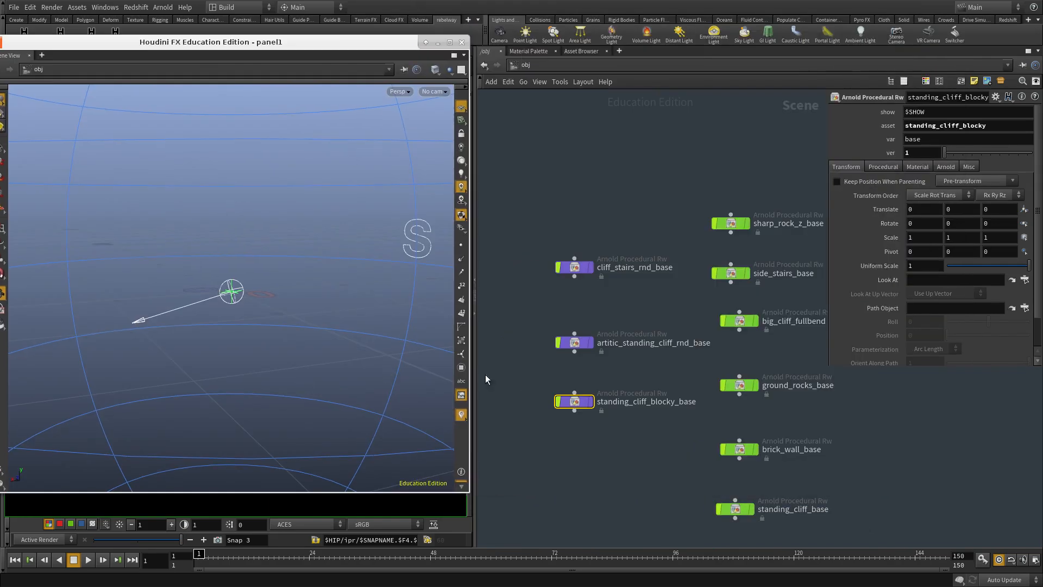
drag(714, 520, 712, 519)
alt+drag(74, 292, 647, 309)
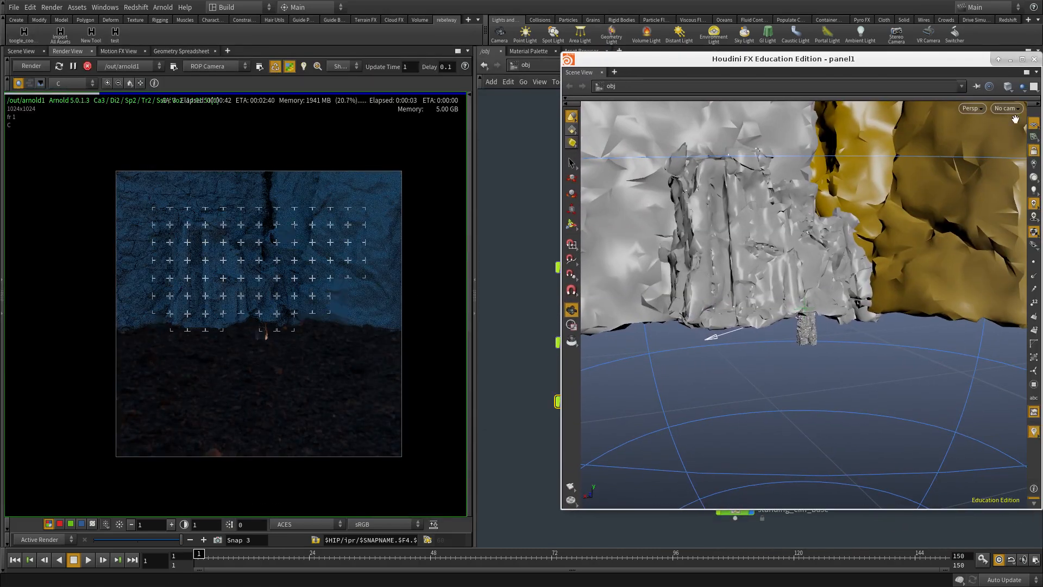
Look through cam1 in the floating viewport and pull the camera back until the whole big cliff is in frame.
click(1006, 108)
click(1010, 154)
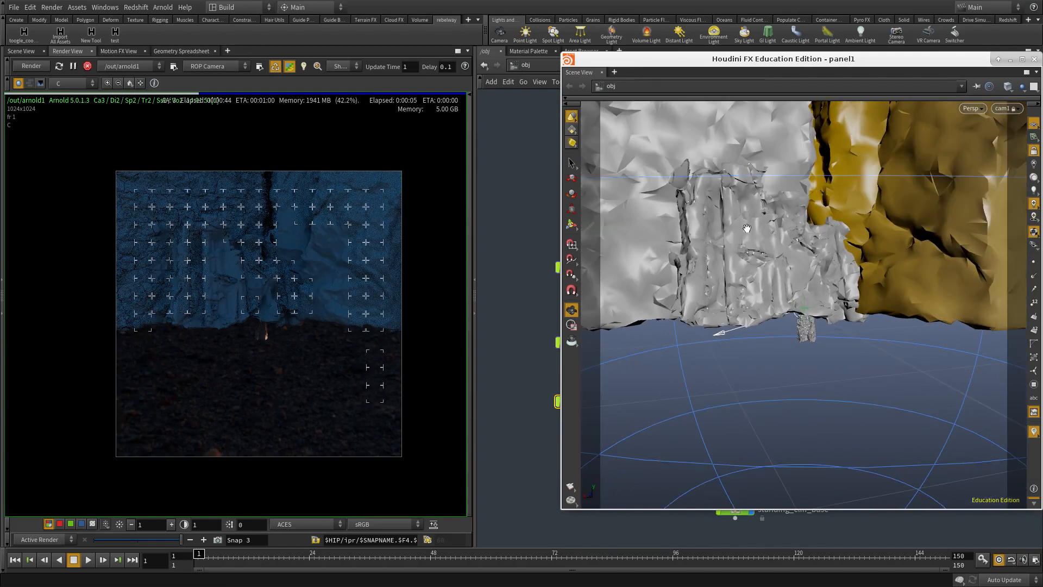
right_drag(880, 262, 682, 310)
drag(683, 310, 865, 341)
right_drag(846, 333, 713, 323)
alt+drag(673, 170, 582, 178)
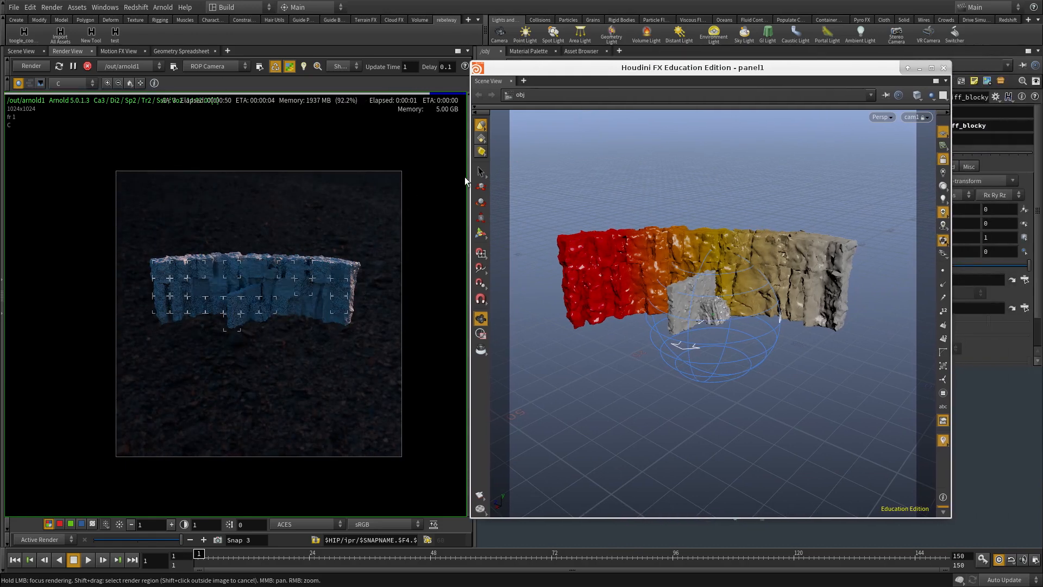
Select big_cliff_fullbend in the viewport, then narrow the Render View pane and enlarge and reposition the render inside it.
click(672, 226)
middle_drag(375, 271, 301, 253)
alt+drag(602, 331, 648, 325)
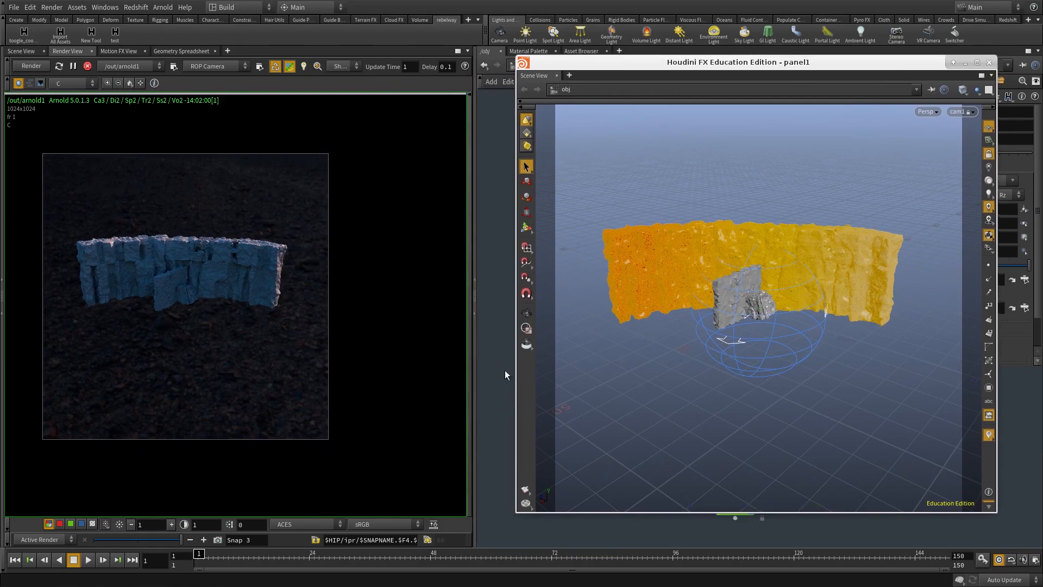
drag(475, 367, 347, 368)
scroll(193, 304, up, 3)
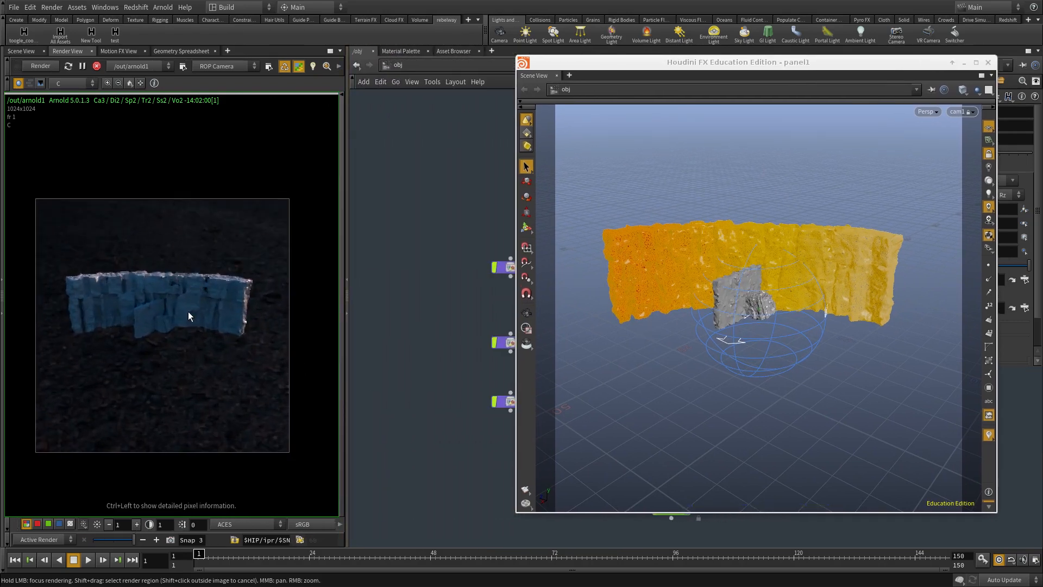
scroll(190, 320, up, 2)
middle_drag(189, 320, 222, 323)
scroll(278, 325, down, 1)
drag(347, 250, 371, 250)
Place the floating viewport next to the narrowed Render View and move big_cliff_fullbend to about -34.7 in X.
alt+drag(824, 365, 682, 358)
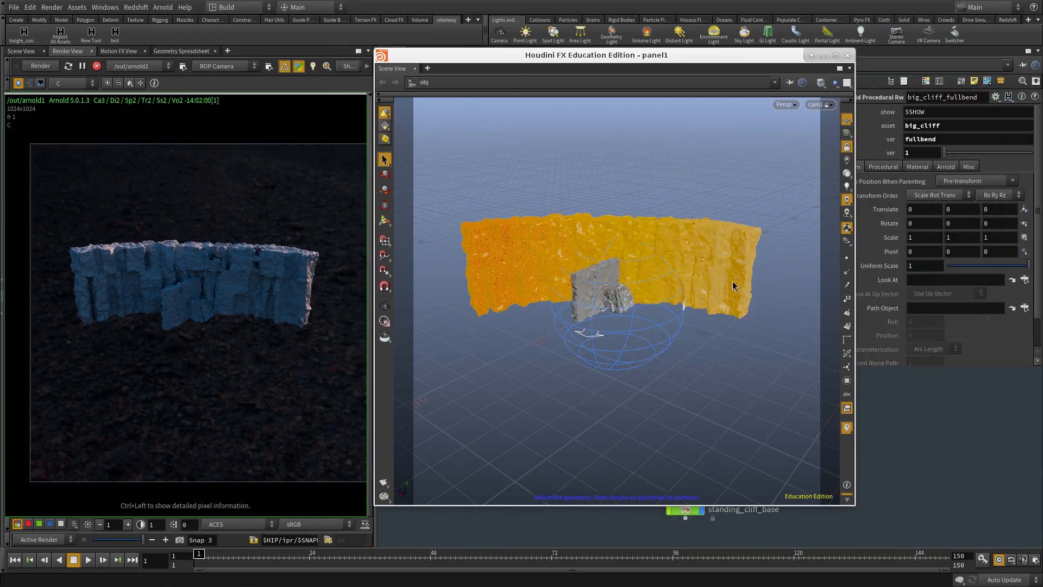
key(t)
alt+drag(576, 311, 696, 277)
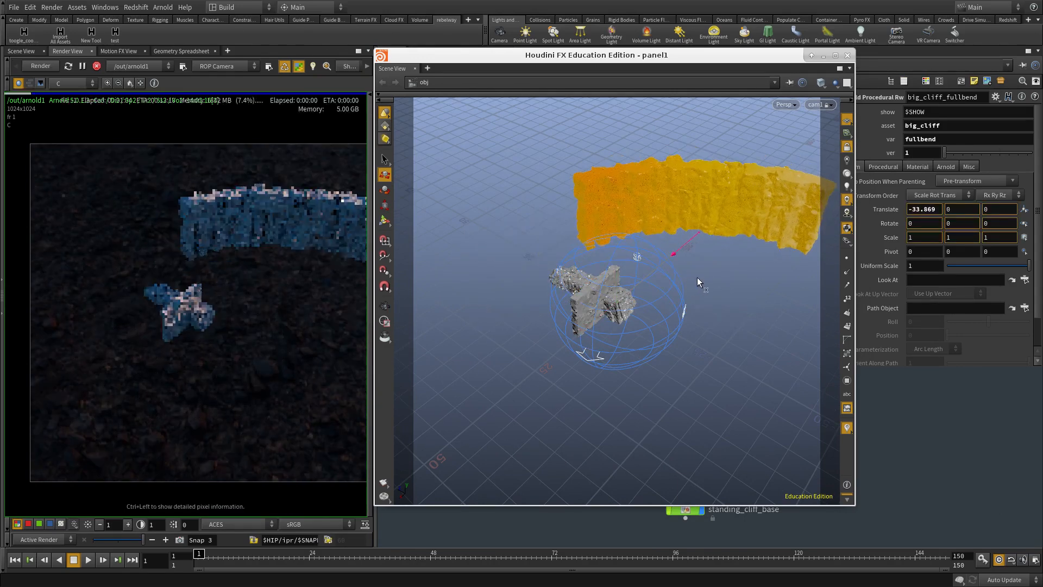
Turn off viewport selecting for the sky light so it cannot be picked in the scene.
click(574, 321)
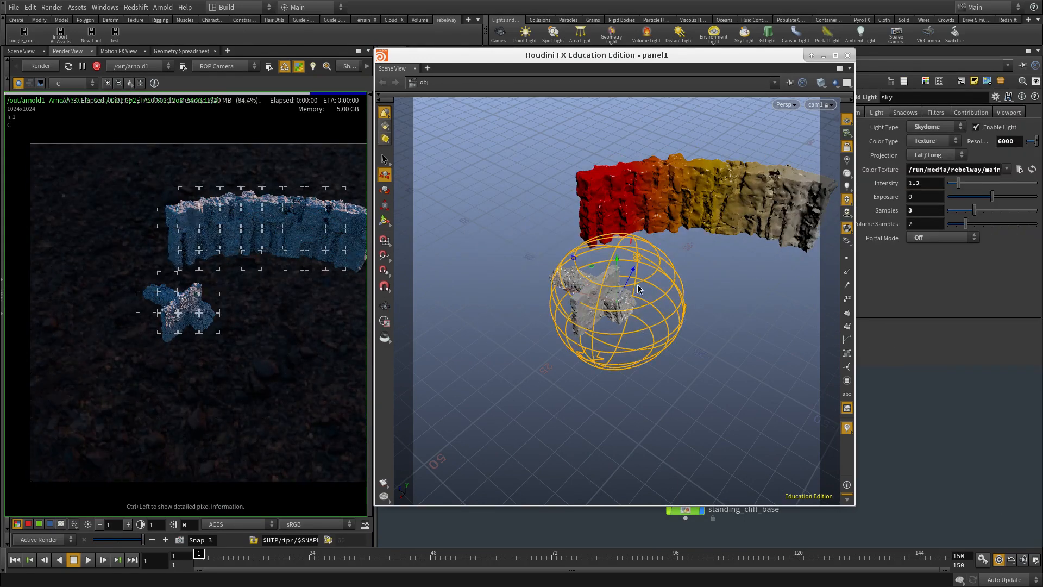
click(1008, 112)
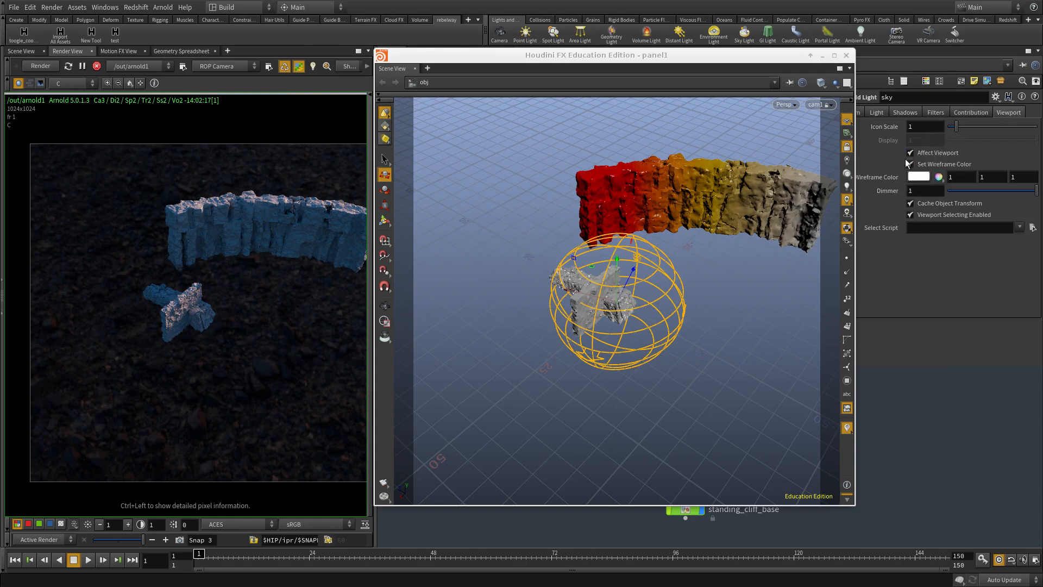
alt+drag(772, 258, 726, 252)
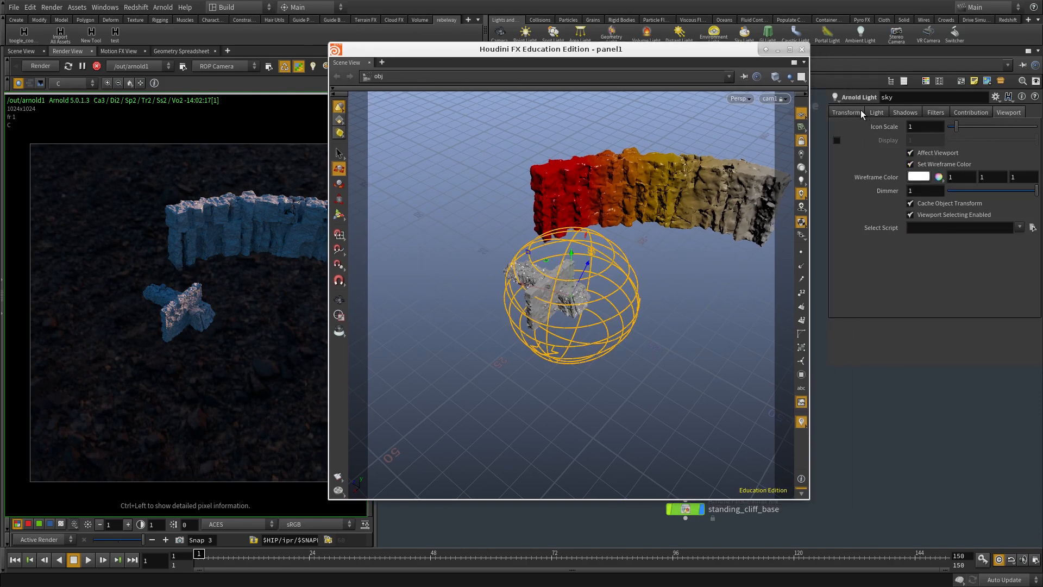
click(943, 215)
Move side_stairs_base away from the brick wall and shift big_cliff_fullbend to about 44.2 in Z.
click(560, 299)
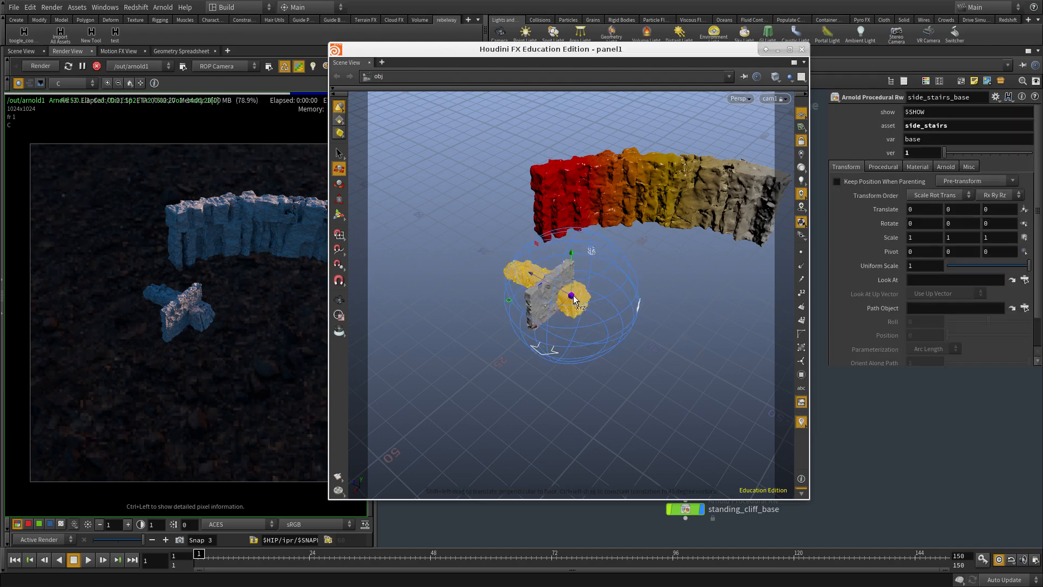
drag(543, 280, 660, 348)
click(610, 213)
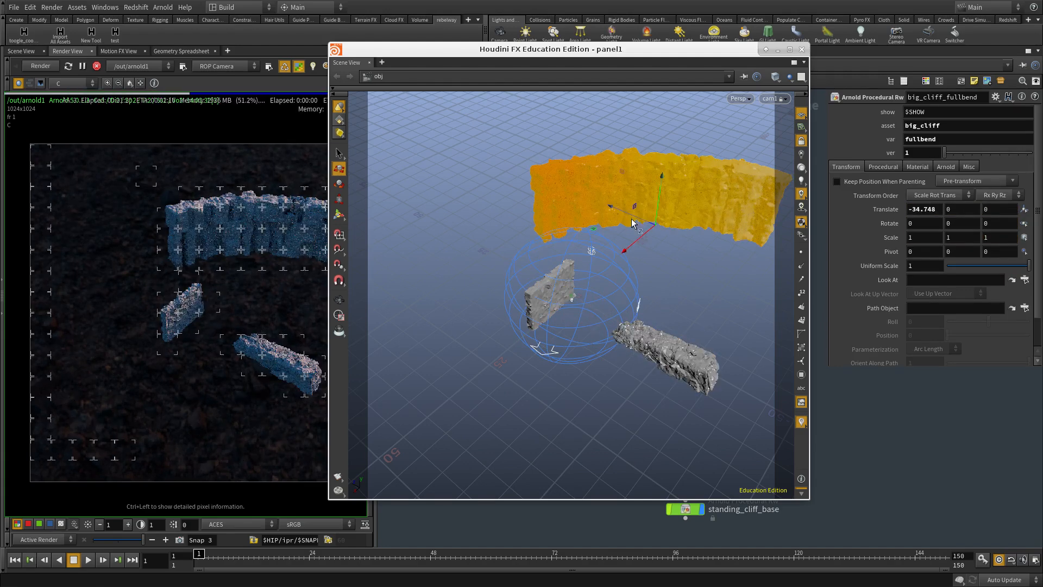
drag(626, 216, 490, 187)
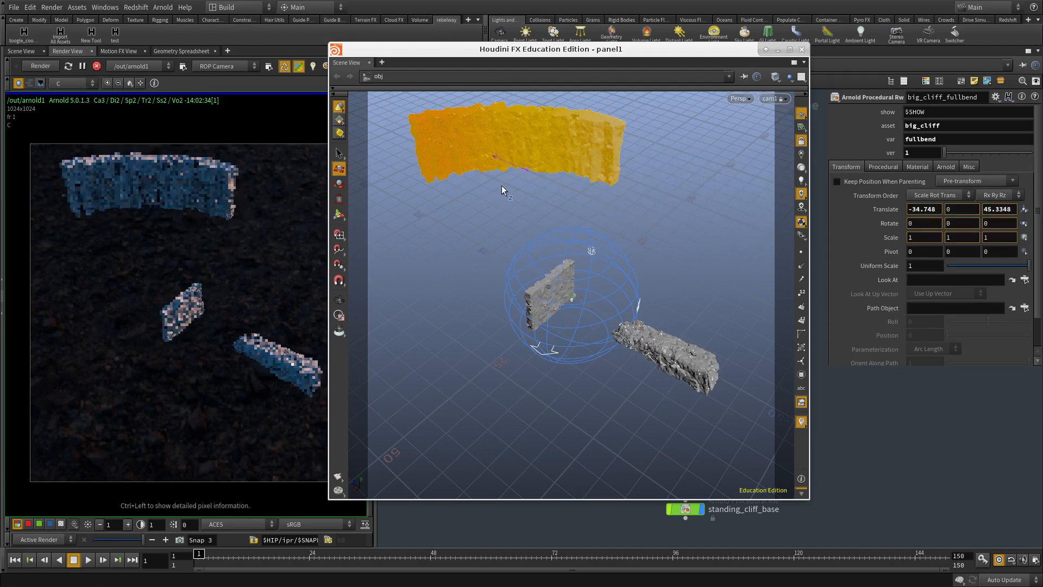
Move brick_wall_base to about 34.9 in Z, rotate it to about 171.8 degrees in Y, and frame it.
click(556, 301)
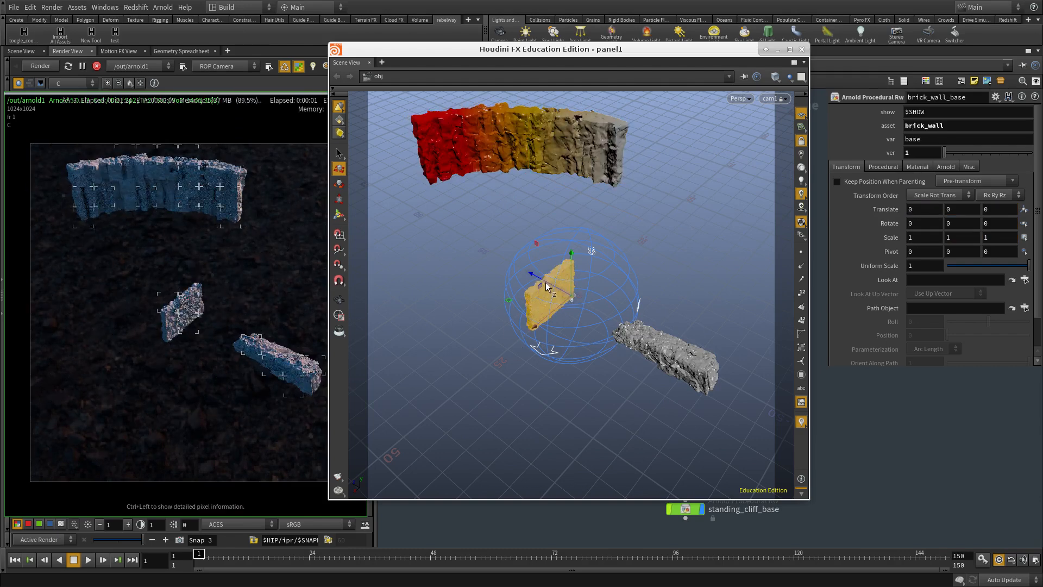
key(f)
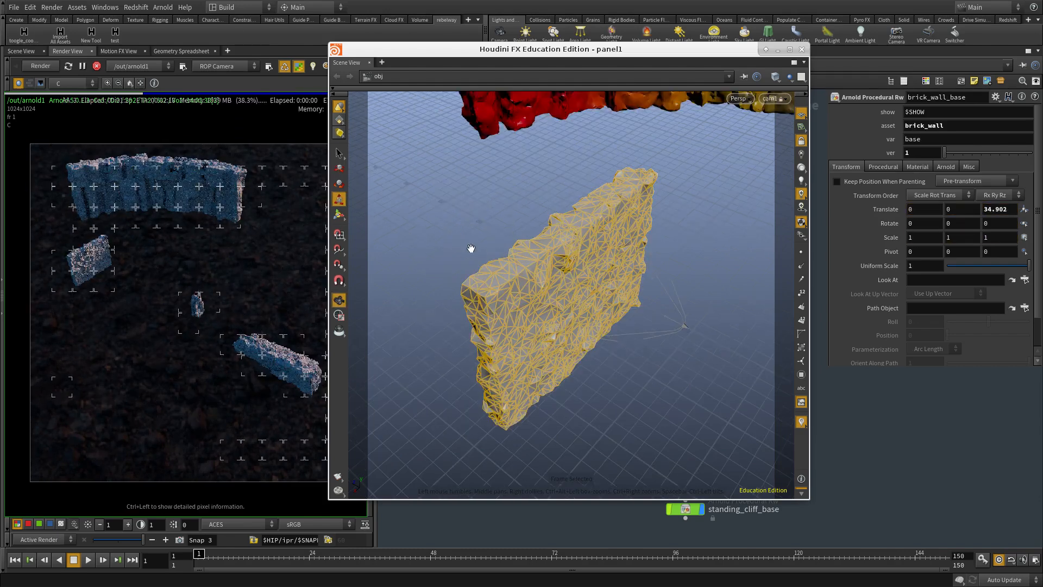
drag(547, 246, 549, 336)
key(r)
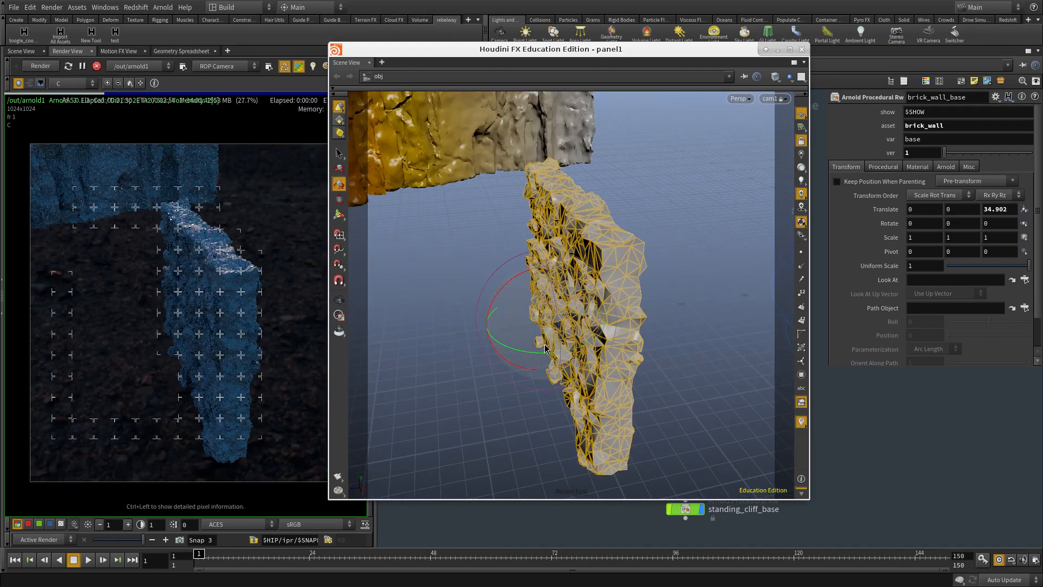
drag(532, 357, 611, 235)
key(f)
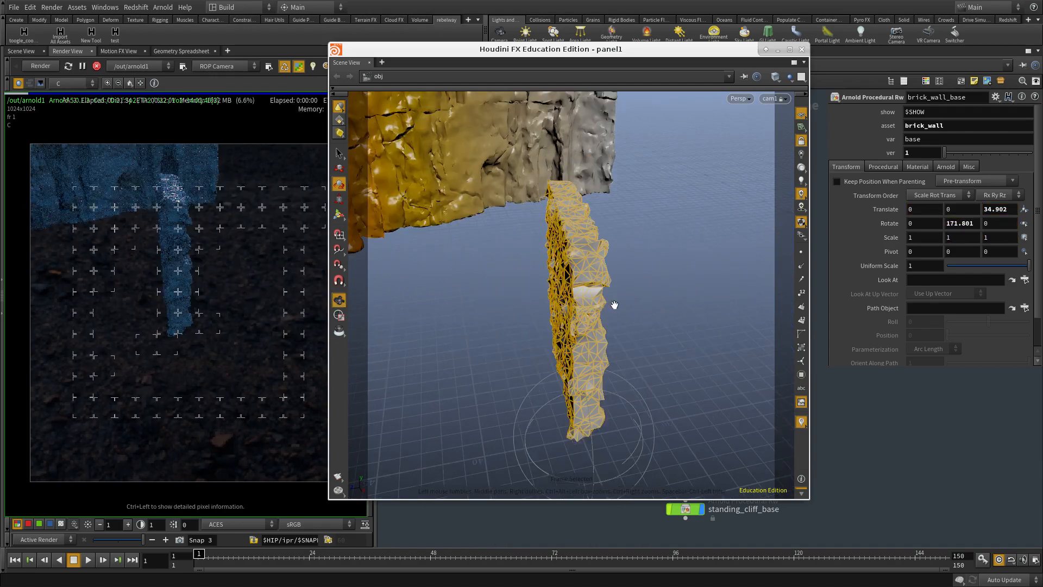
Inspect the brick wall from the front, then move big_cliff_fullbend farther back to about 79.9 in Z.
drag(509, 312, 533, 285)
right_drag(533, 285, 642, 295)
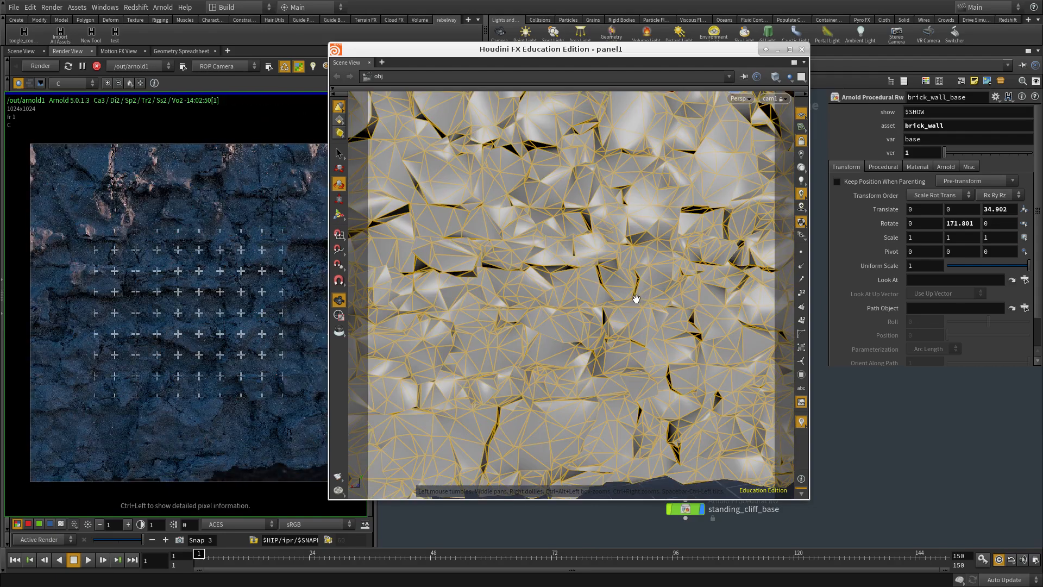
right_drag(601, 268, 496, 284)
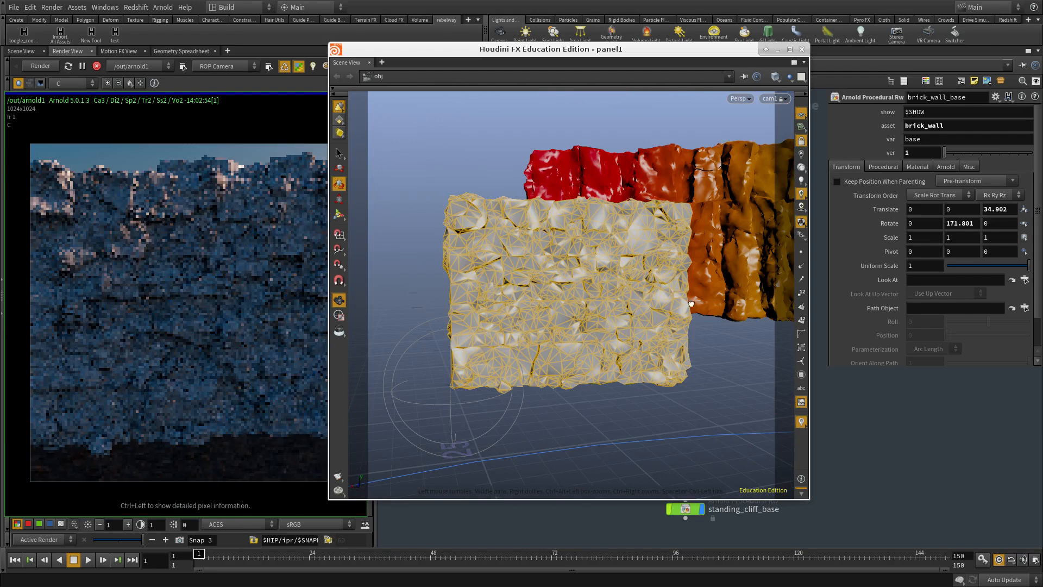
drag(554, 244, 610, 270)
right_drag(609, 270, 565, 276)
drag(612, 270, 633, 277)
click(583, 229)
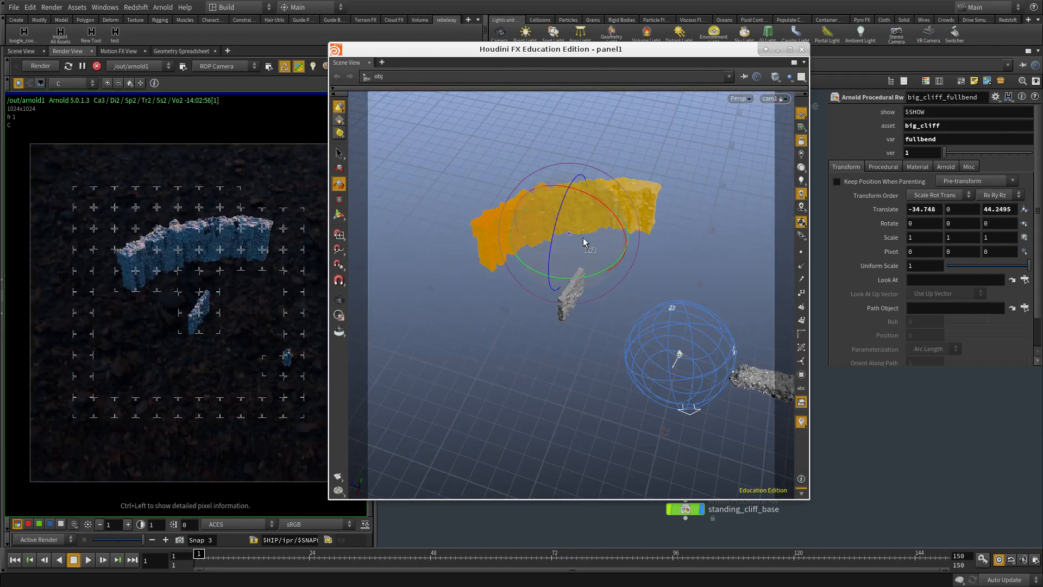
key(t)
drag(531, 230, 433, 230)
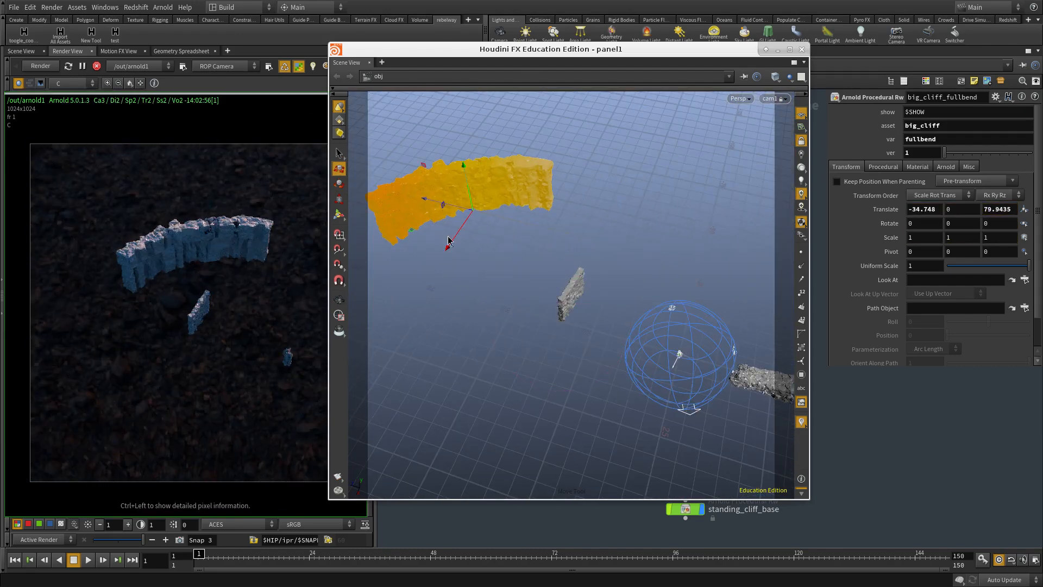
Deselect the big cliff and move standing_cliff_base out from the overlapping assets to about 5.5 in Z.
click(525, 303)
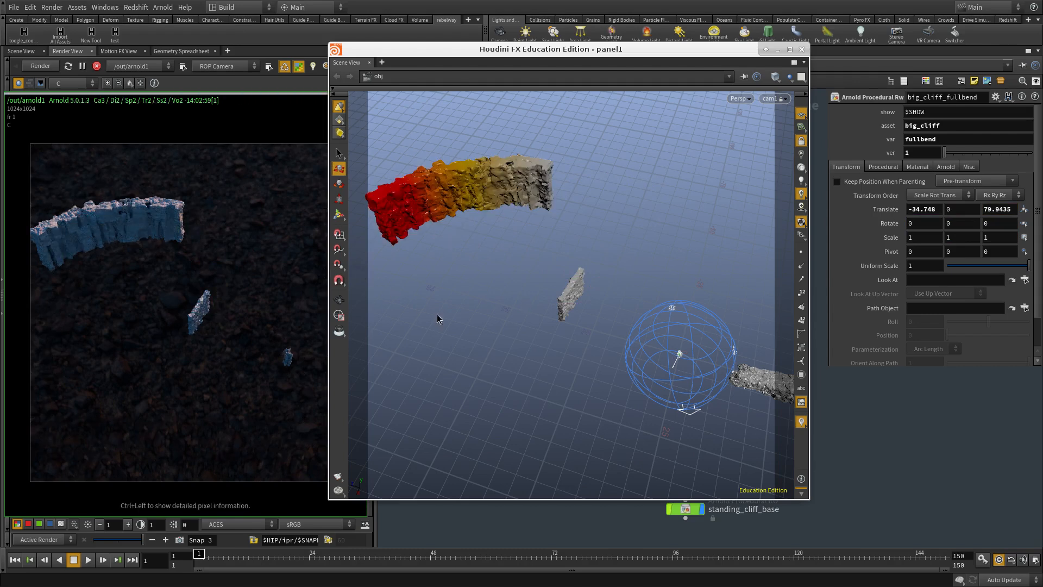
drag(448, 353, 598, 315)
middle_drag(597, 315, 566, 301)
right_drag(549, 351, 575, 305)
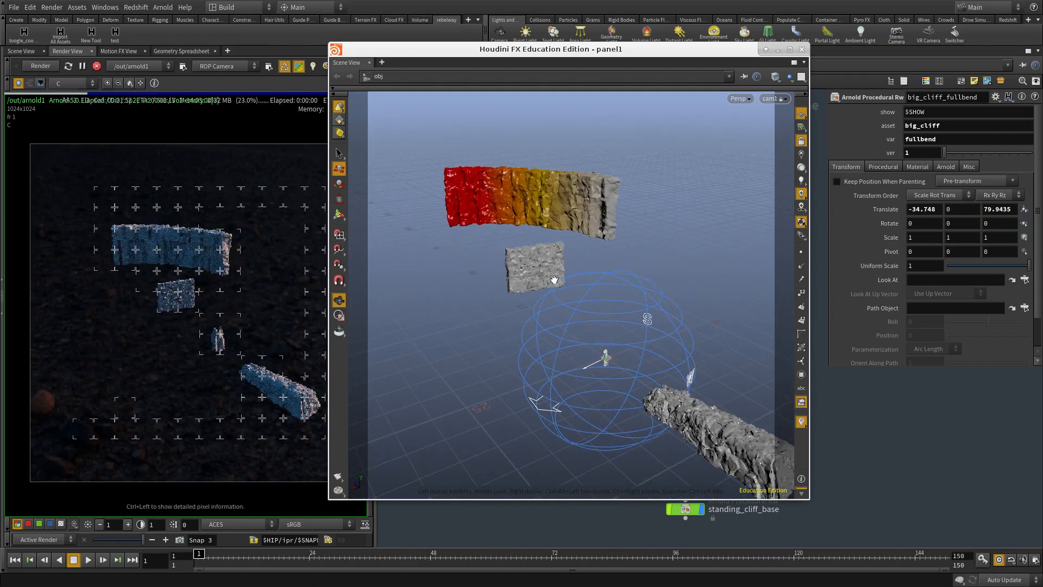
middle_drag(674, 335, 643, 288)
right_drag(526, 275, 612, 288)
drag(612, 288, 630, 296)
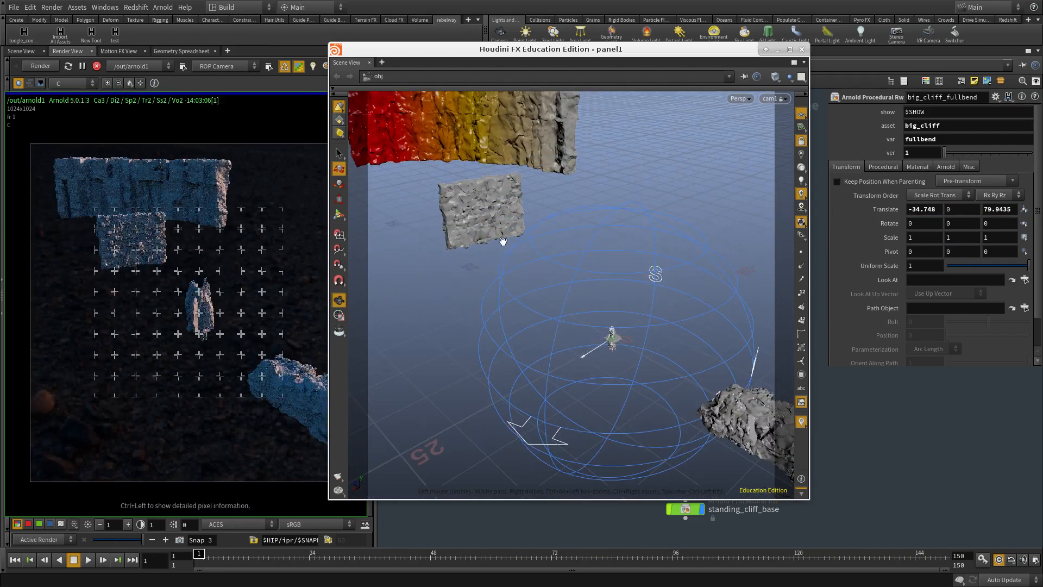
drag(621, 347, 433, 294)
click(607, 275)
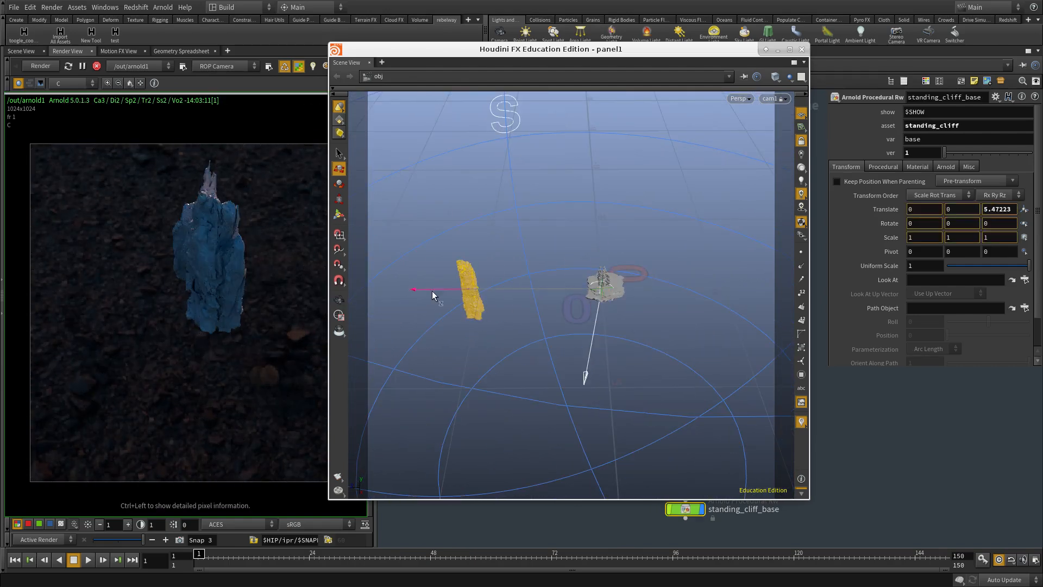
Frame standing_cliff_base, try a change with its transform handle, undo it, and view the cliff up close.
key(f)
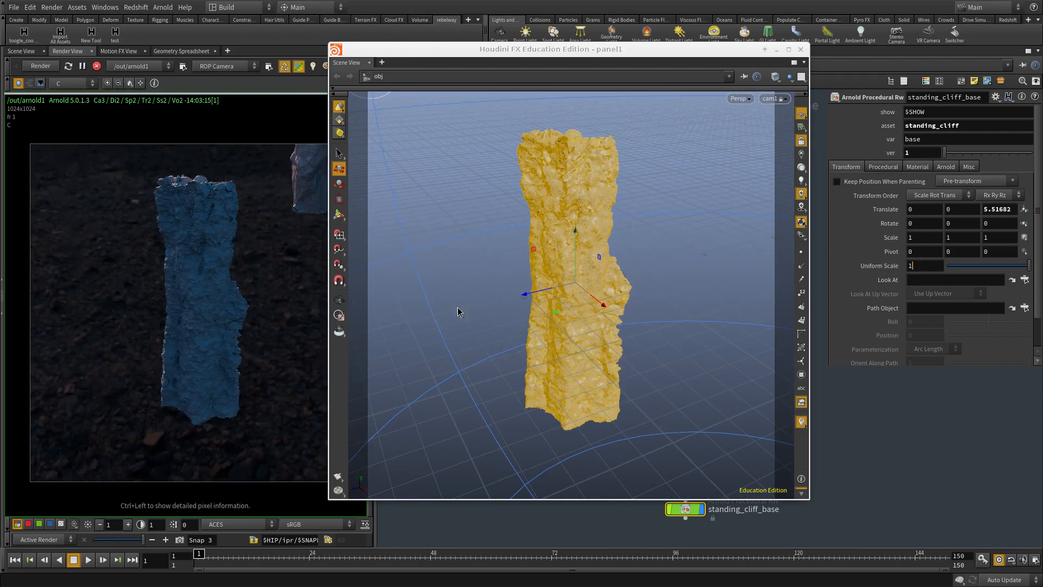
drag(612, 289, 524, 272)
key(ctrl+z)
alt+right_drag(524, 272, 647, 203)
alt+middle_drag(625, 203, 566, 291)
alt+drag(566, 291, 526, 230)
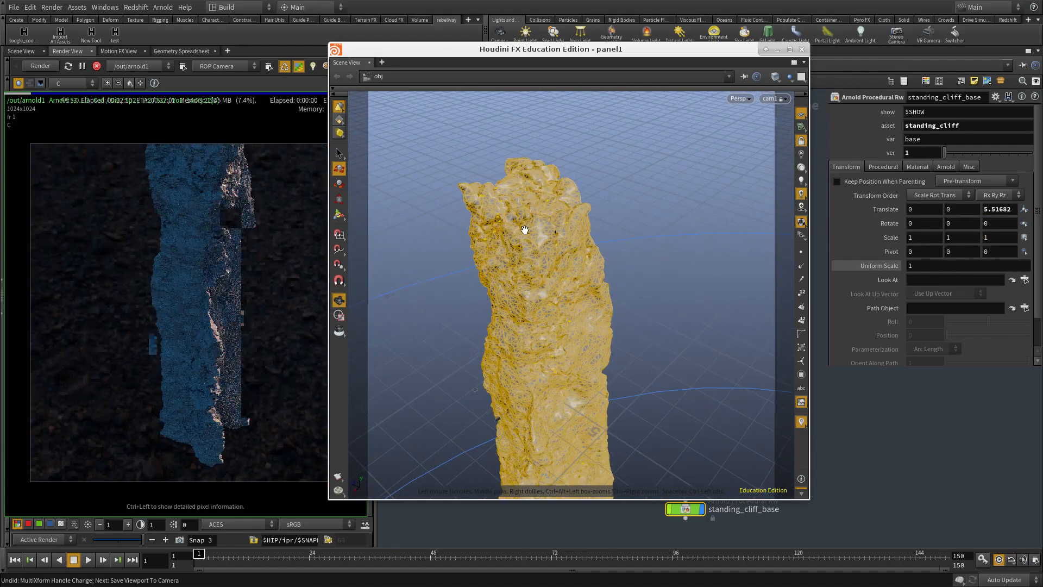
Inspect standing_cliff_base from closer up and from another angle in the live render.
alt+right_drag(579, 221, 582, 272)
alt+drag(582, 273, 573, 256)
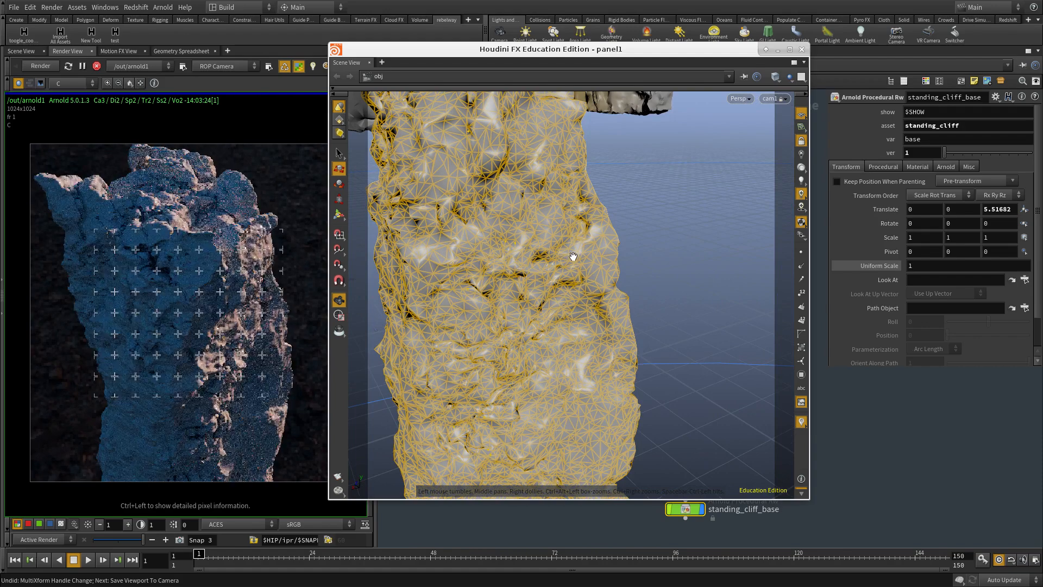
alt+right_drag(573, 249, 537, 310)
alt+drag(538, 309, 672, 336)
Frame sharp_rock_z_base and move it out of the ground rocks to about -3.3 in Z.
click(670, 335)
key(f)
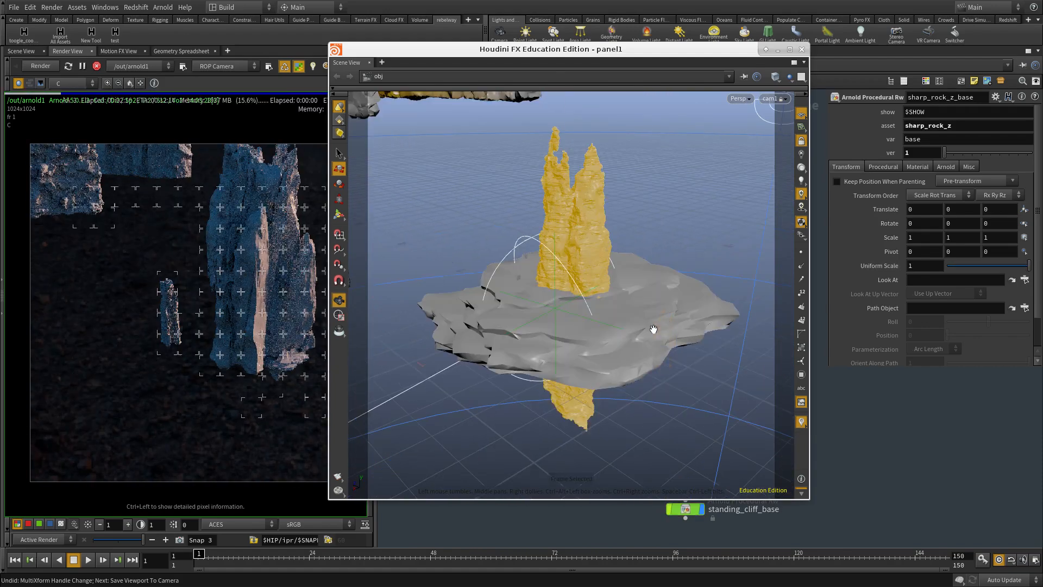
alt+right_drag(622, 330, 538, 349)
alt+drag(537, 349, 603, 324)
alt+right_drag(603, 324, 516, 347)
alt+drag(516, 347, 549, 361)
drag(518, 296, 694, 333)
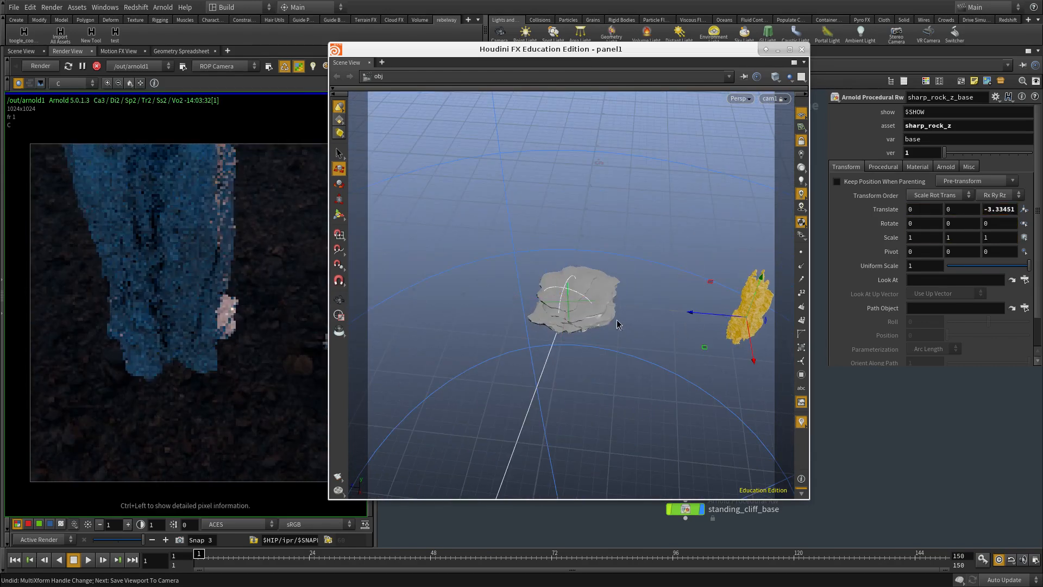
Move ground_rocks_base away from the overlapping assets to about 2.8 in X.
alt+drag(628, 350, 396, 348)
click(599, 293)
alt+right_drag(480, 271, 497, 313)
alt+drag(497, 312, 519, 271)
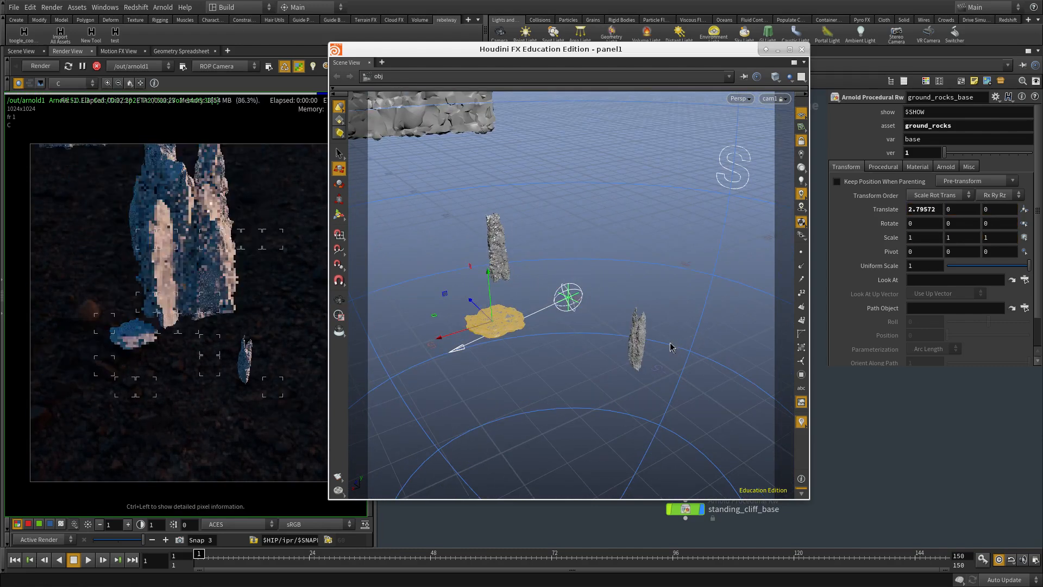
Frame sharp_rock_z_base and view it together with the surrounding assets.
click(639, 344)
key(f)
alt+right_drag(615, 319, 525, 295)
drag(652, 320, 406, 390)
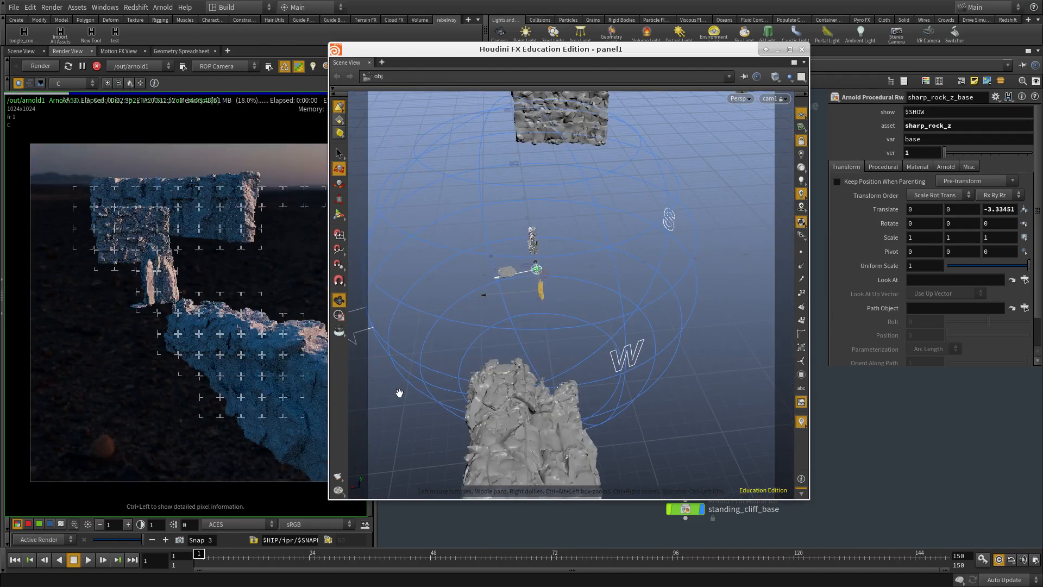
Frame side_stairs_base, inspect it from several angles, and view it alongside the other assets in the render.
drag(604, 307, 617, 319)
click(619, 322)
drag(621, 359, 592, 379)
key(Escape)
key(f)
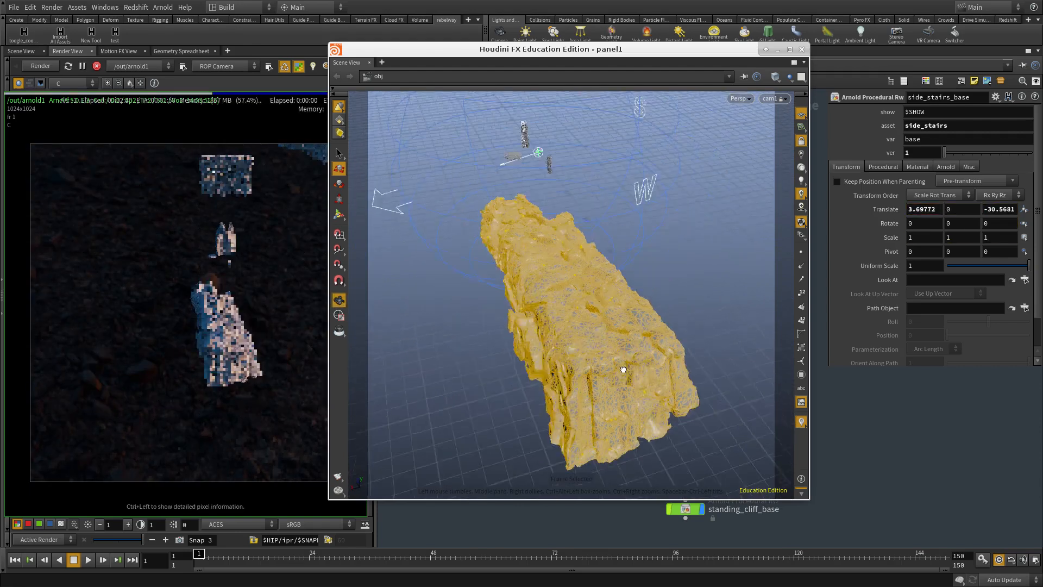
drag(691, 333, 545, 336)
drag(699, 411, 559, 354)
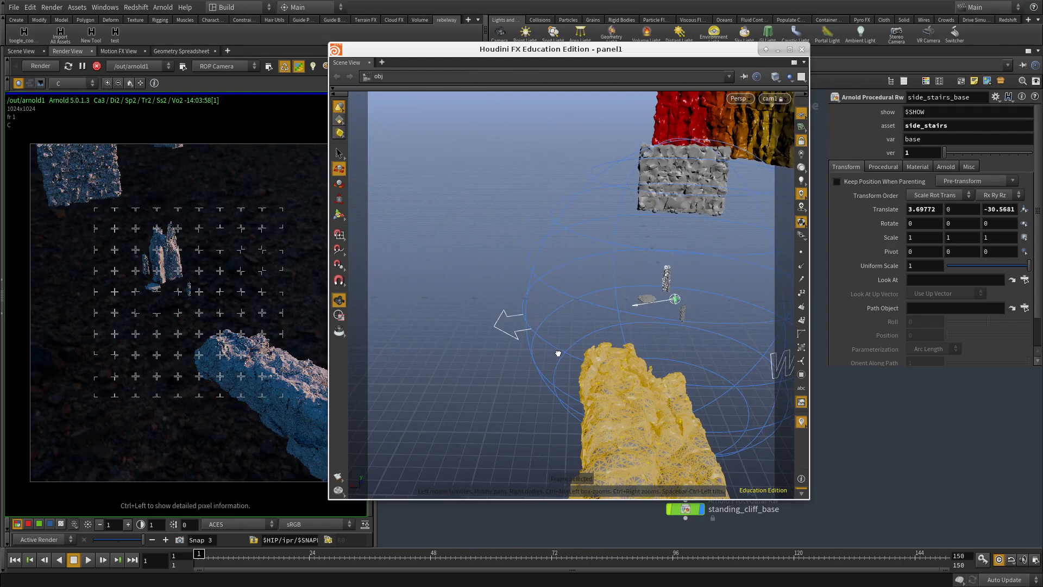
alt+drag(682, 332, 752, 343)
scroll(293, 293, up, 3)
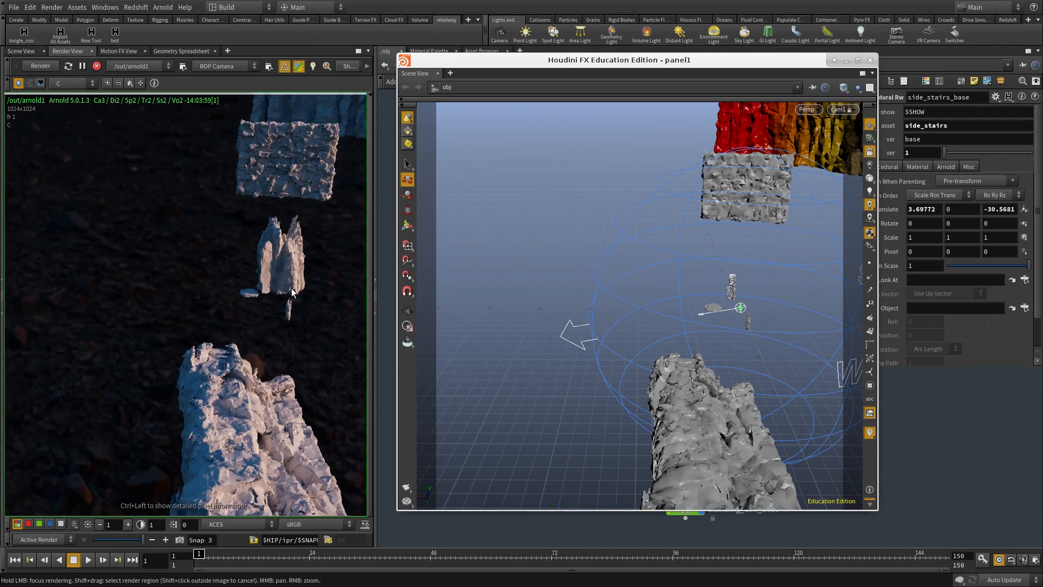
Frame ground_rocks_base and examine its surface up close and from a distance in the live render.
key(space+f)
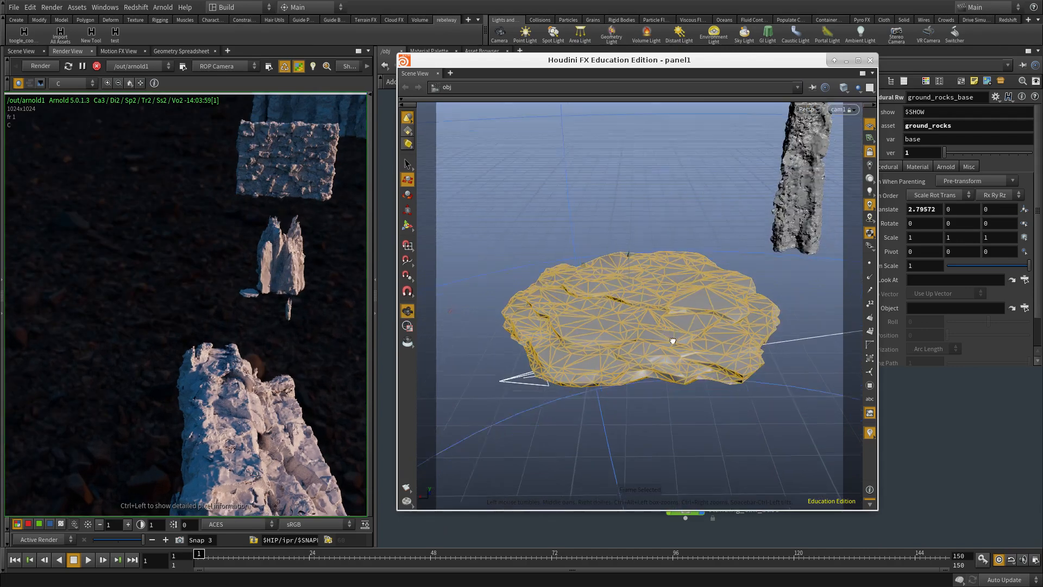
middle_drag(632, 353, 581, 374)
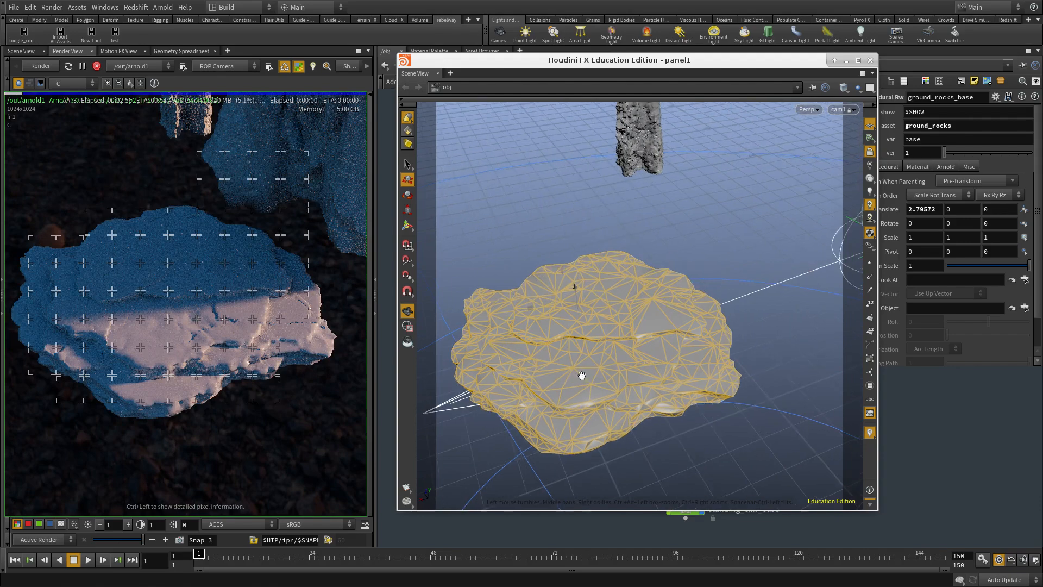
right_drag(582, 375, 531, 357)
middle_drag(655, 358, 577, 397)
drag(581, 382, 635, 328)
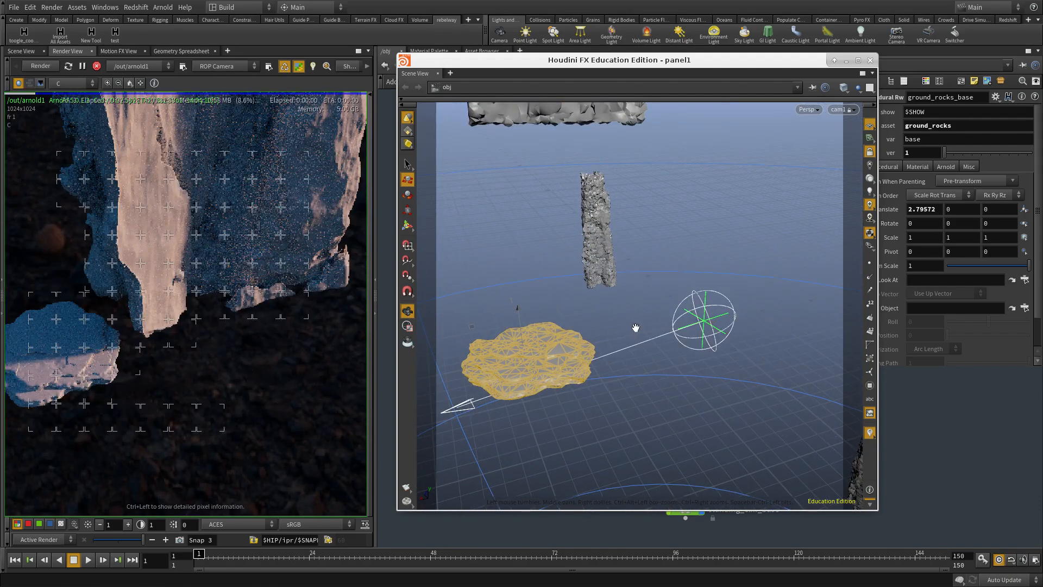
right_drag(684, 357, 678, 374)
Select sharp_cliffs_base in the network and move it to about -2.8 in X, clear of standing_cliff_base.
alt+drag(701, 376, 374, 398)
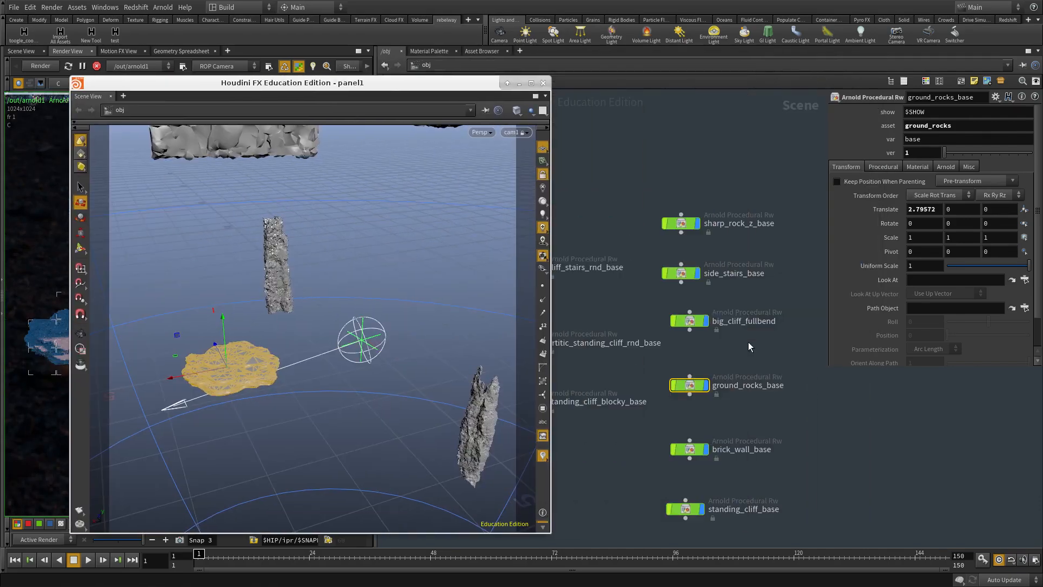
middle_drag(743, 344, 759, 280)
middle_drag(765, 380, 742, 294)
click(683, 371)
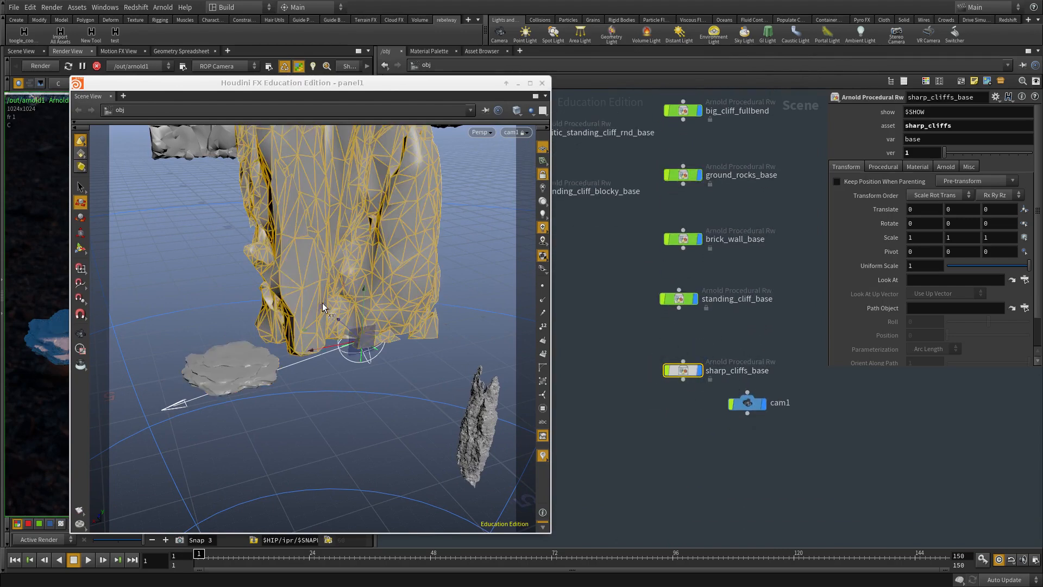
alt+drag(418, 280, 774, 282)
alt+right_drag(579, 288, 645, 375)
alt+middle_drag(645, 375, 630, 407)
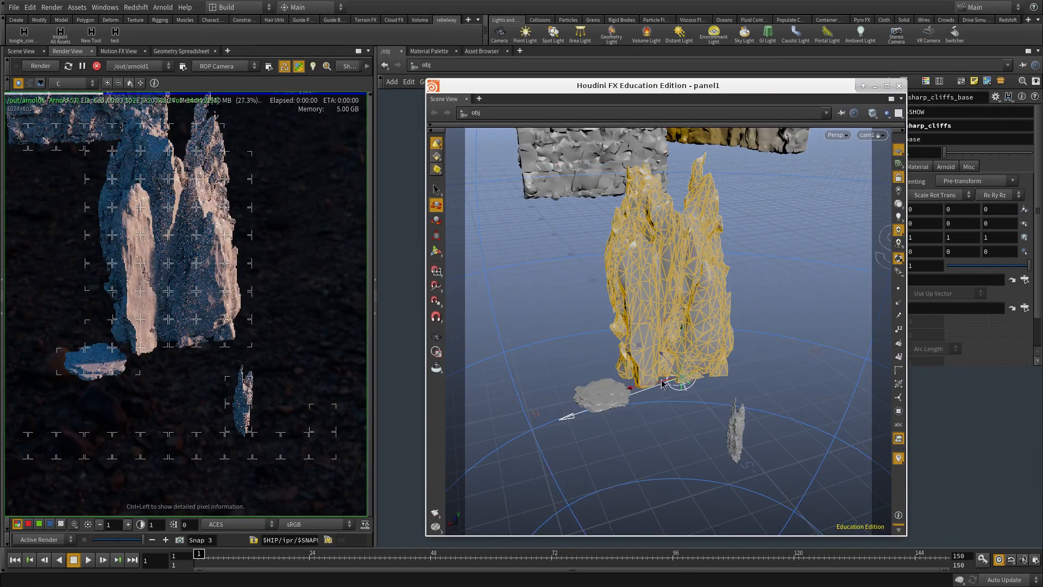
drag(646, 387, 723, 375)
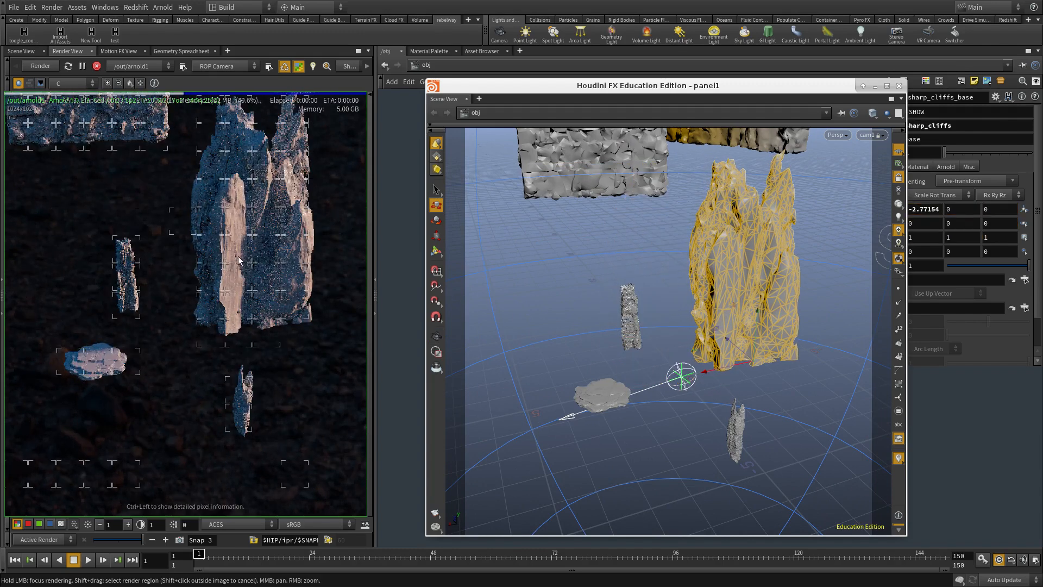
Shrink the live render image and review all the spread-out assets together from farther back.
middle_drag(239, 257, 253, 299)
right_drag(255, 302, 181, 291)
middle_drag(181, 292, 184, 278)
right_drag(218, 288, 272, 290)
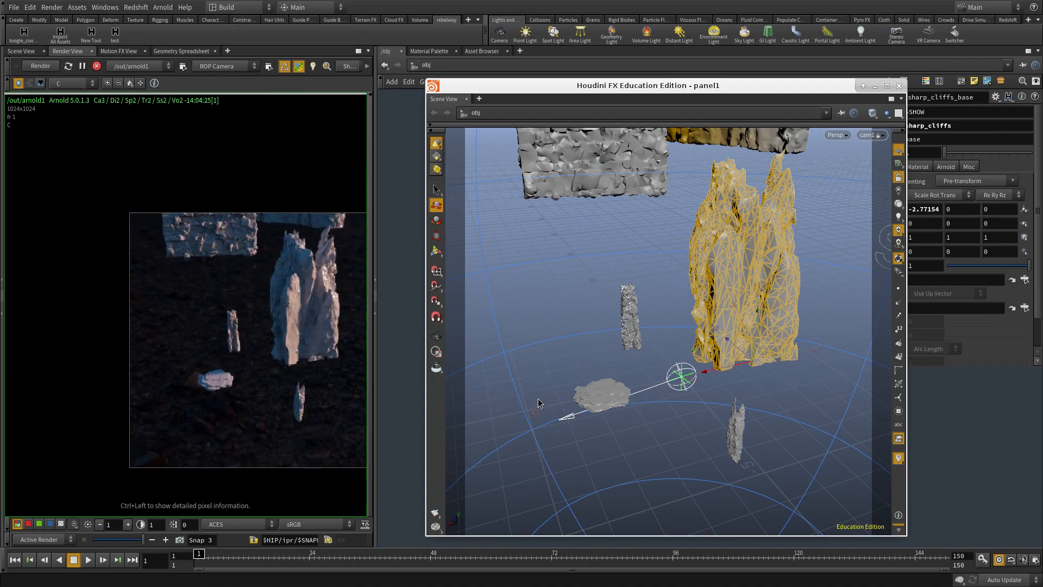
alt+right_drag(681, 268, 611, 318)
alt+middle_drag(611, 318, 592, 366)
alt+right_drag(592, 366, 580, 334)
alt+drag(618, 303, 626, 301)
alt+right_drag(629, 291, 630, 273)
drag(587, 267, 644, 260)
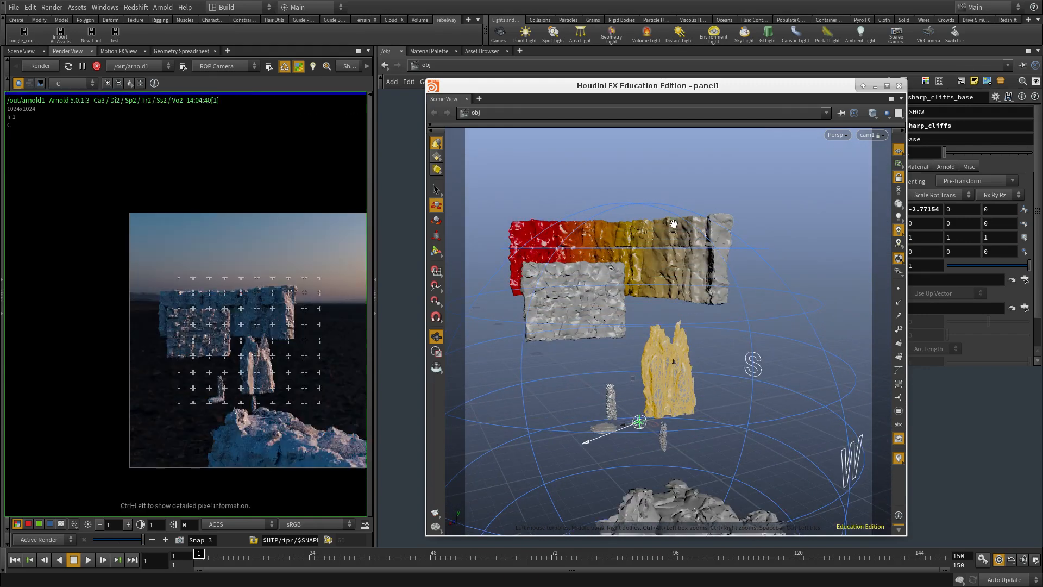
Frame big_cliff_fullbend and examine its curved wall from above and at a distance.
click(645, 260)
key(f)
drag(611, 270, 701, 309)
middle_drag(701, 309, 714, 286)
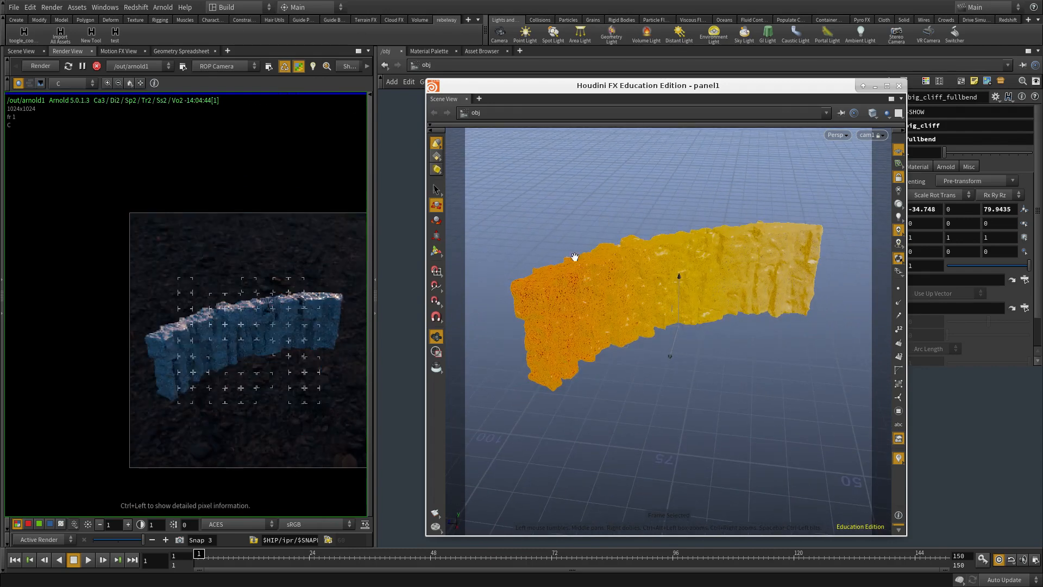
right_drag(708, 342, 673, 370)
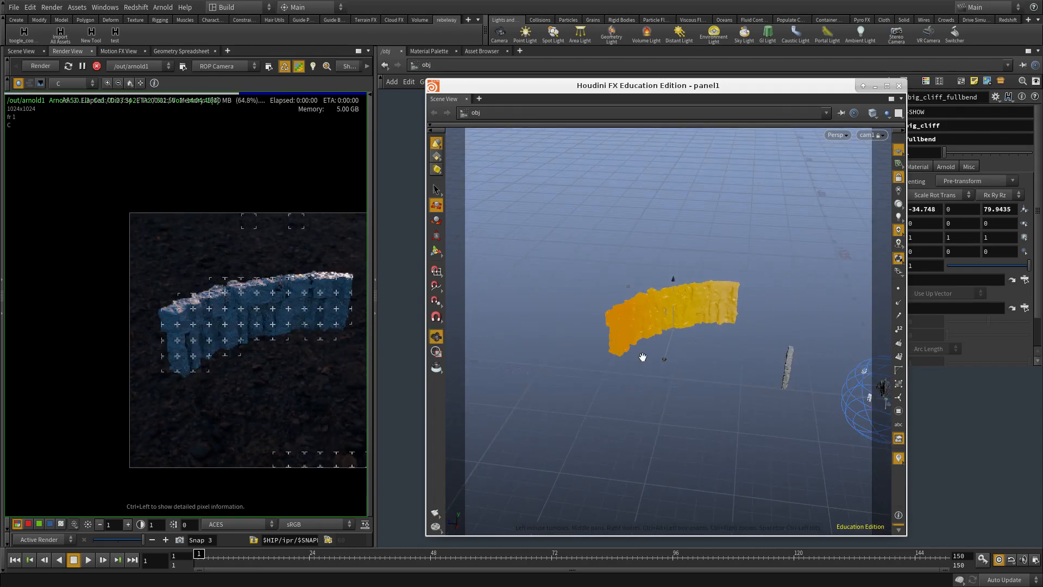
middle_drag(673, 370, 566, 342)
right_drag(608, 335, 589, 229)
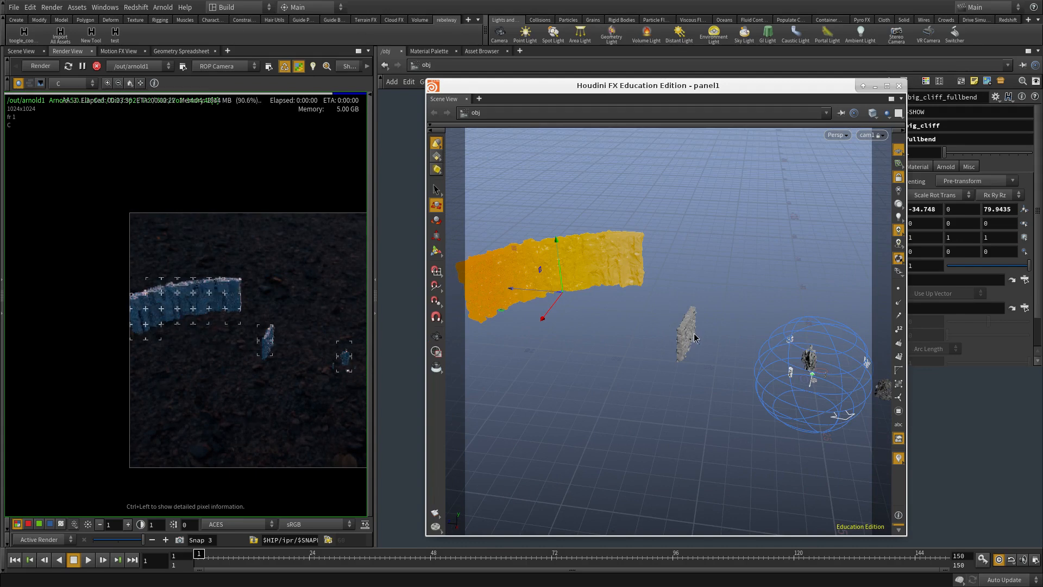
Select and frame standing_cliff_base among the smaller assets and inspect it.
drag(664, 317, 534, 300)
click(534, 299)
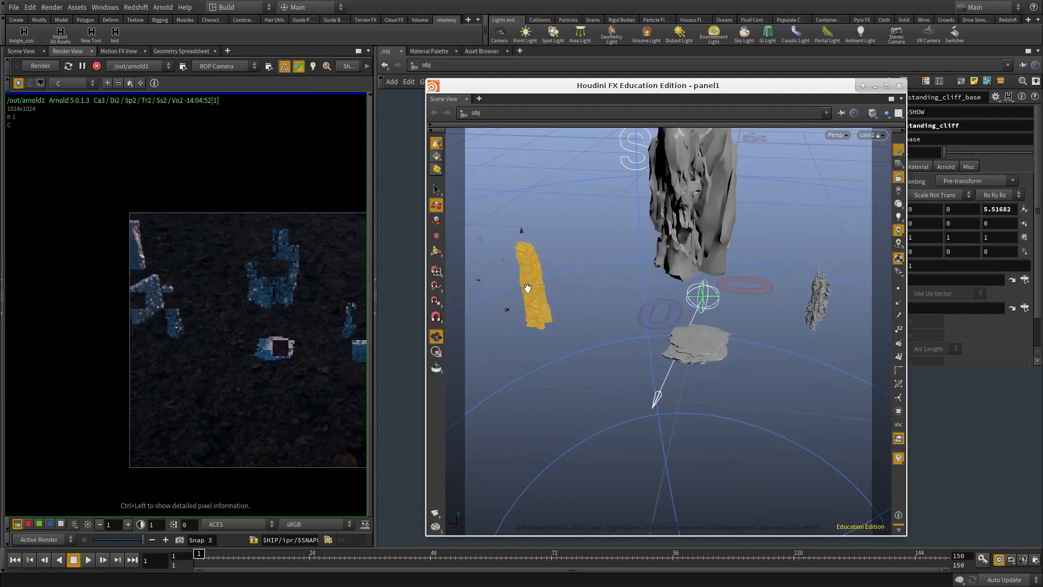
key(f)
right_click(624, 240)
click(652, 264)
drag(627, 285, 667, 276)
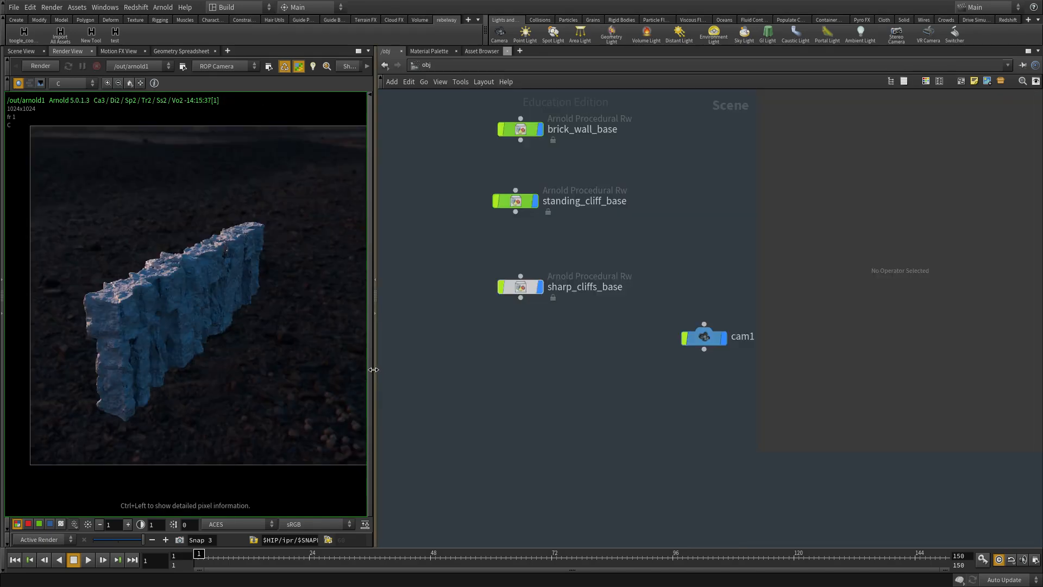
Widen the render view pane so the whole rendered image fits, and recentre the image.
drag(375, 373, 466, 372)
middle_drag(284, 325, 267, 338)
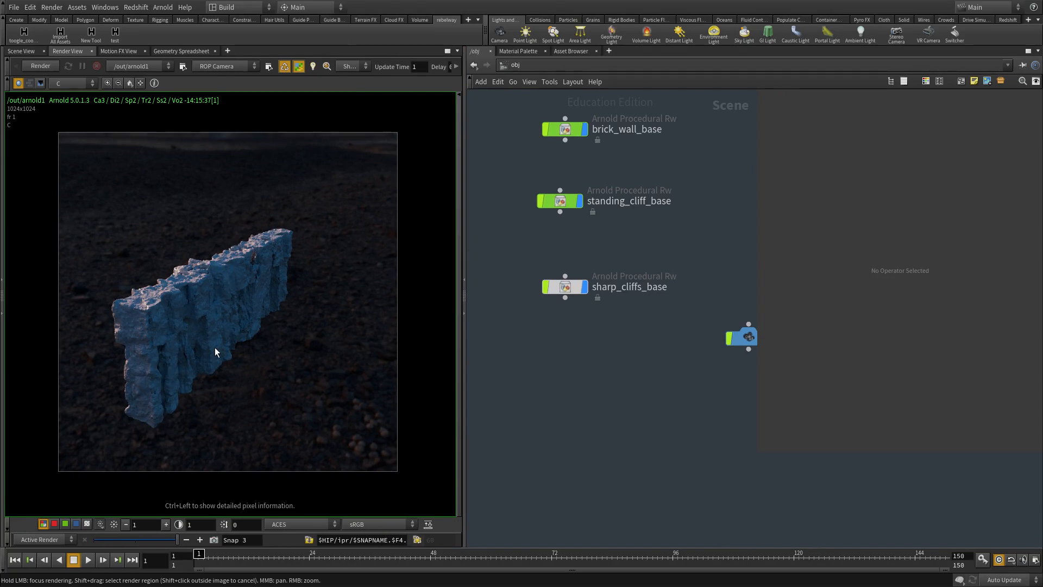
drag(463, 356, 421, 358)
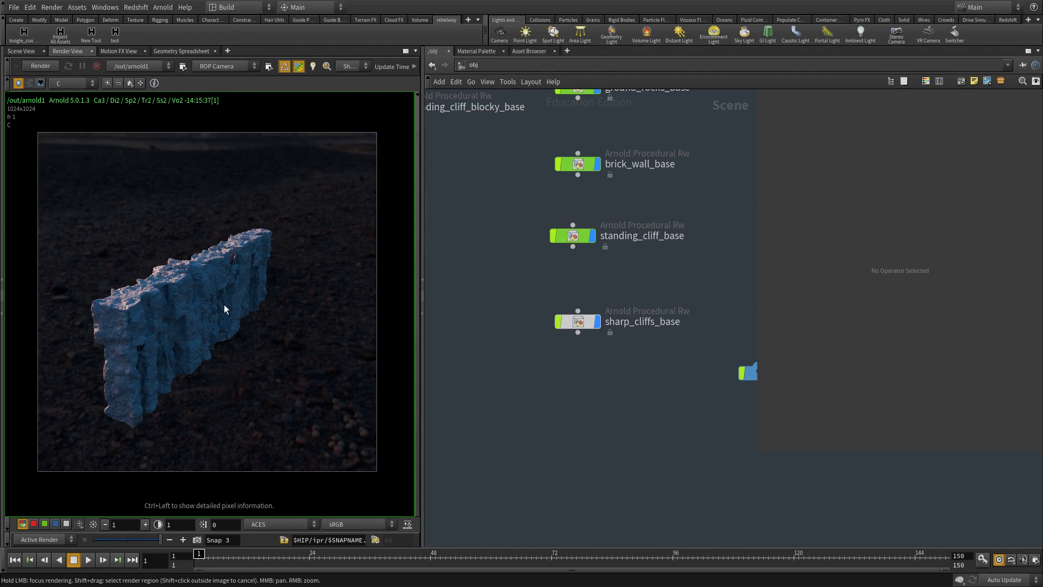
Copy the big_cliff_fullbend node and paste the duplicate into free space below sharp_cliffs_base.
scroll(621, 232, down, 3)
middle_drag(621, 231, 577, 511)
middle_drag(572, 416, 614, 360)
scroll(614, 363, up, 2)
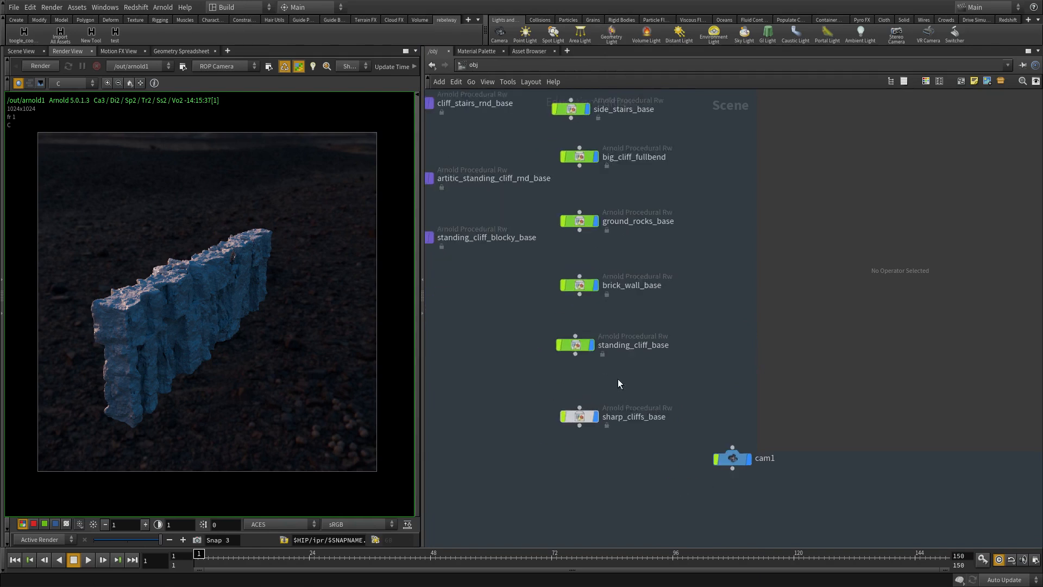
middle_drag(649, 320, 650, 275)
click(576, 299)
middle_drag(703, 254, 693, 381)
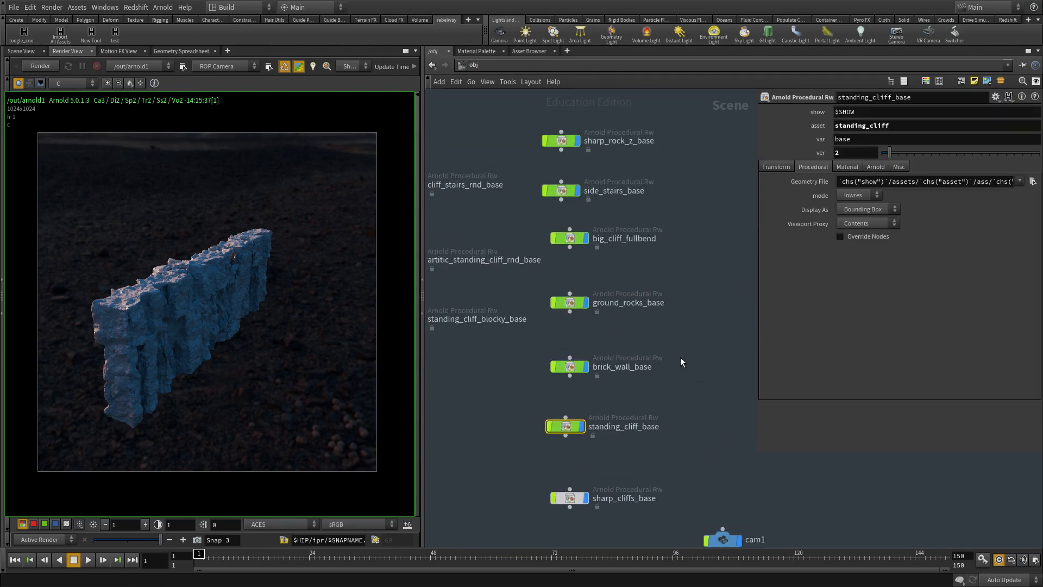
click(570, 238)
key(ctrl+c)
middle_drag(639, 277, 695, 90)
key(ctrl+v)
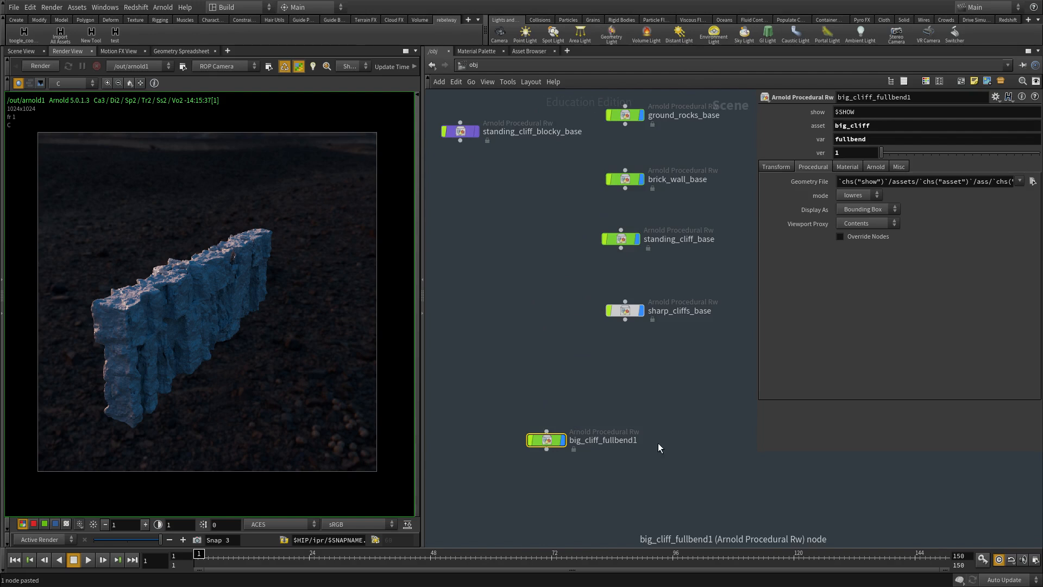
Rename the pasted cliff node big_cliff_base and set its var parameter to base.
double_click(603, 441)
text(_base)
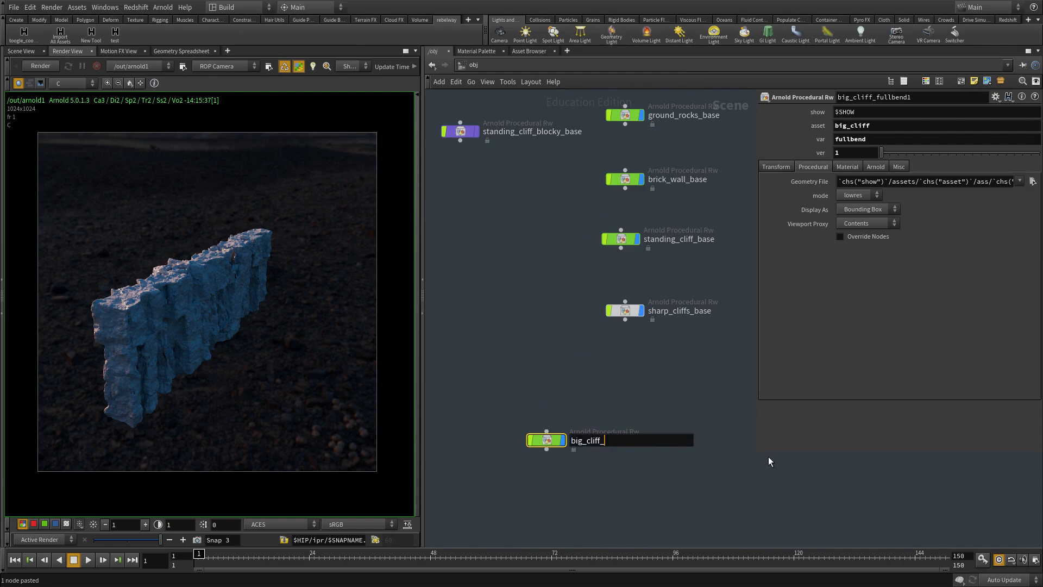
key(Return)
double_click(863, 139)
text(base)
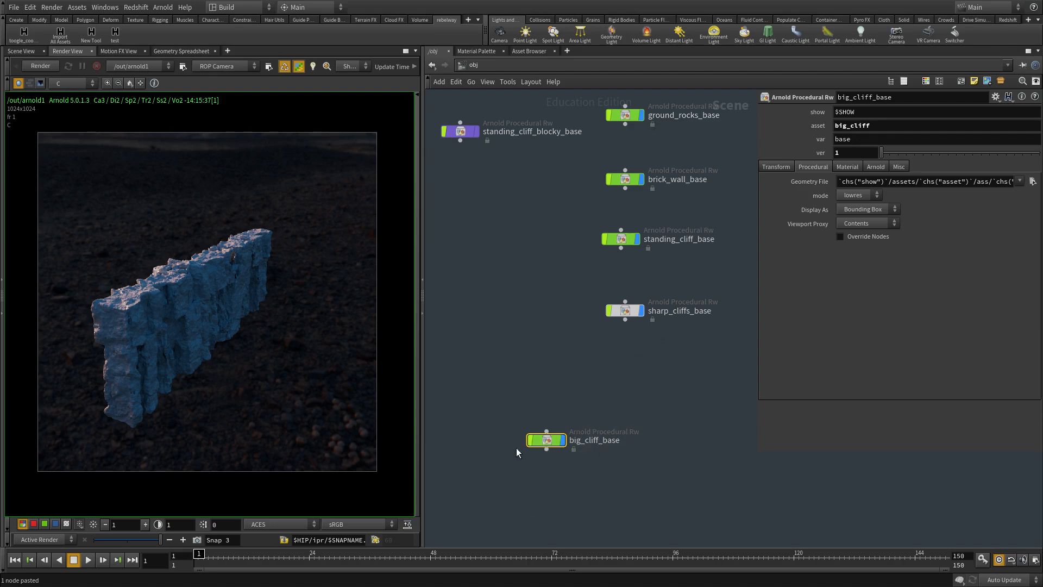
In the out network, set arnold1's Force Objects to big_cliff_base and start the render.
click(471, 64)
click(492, 132)
click(937, 256)
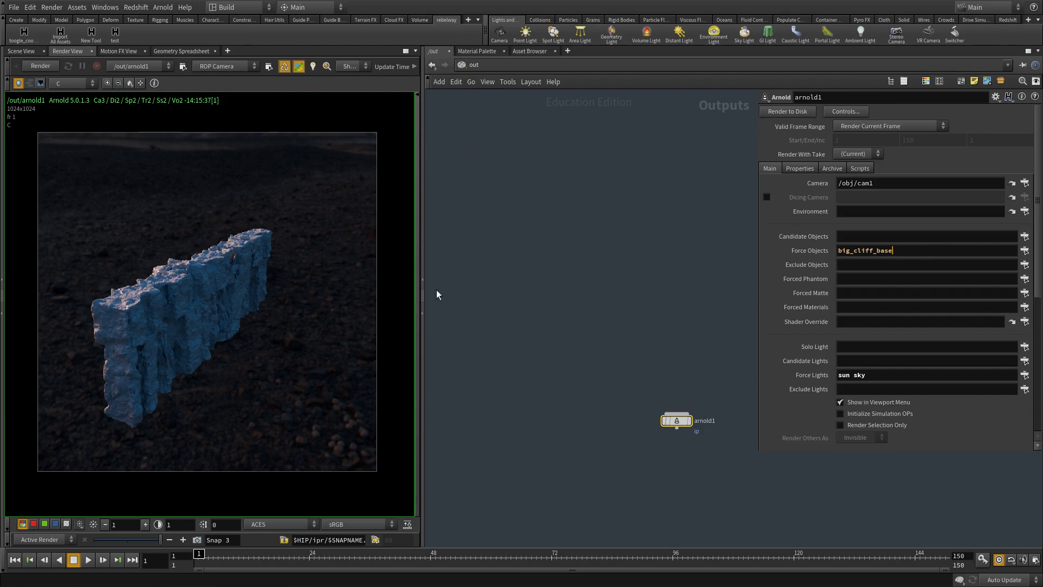
click(40, 67)
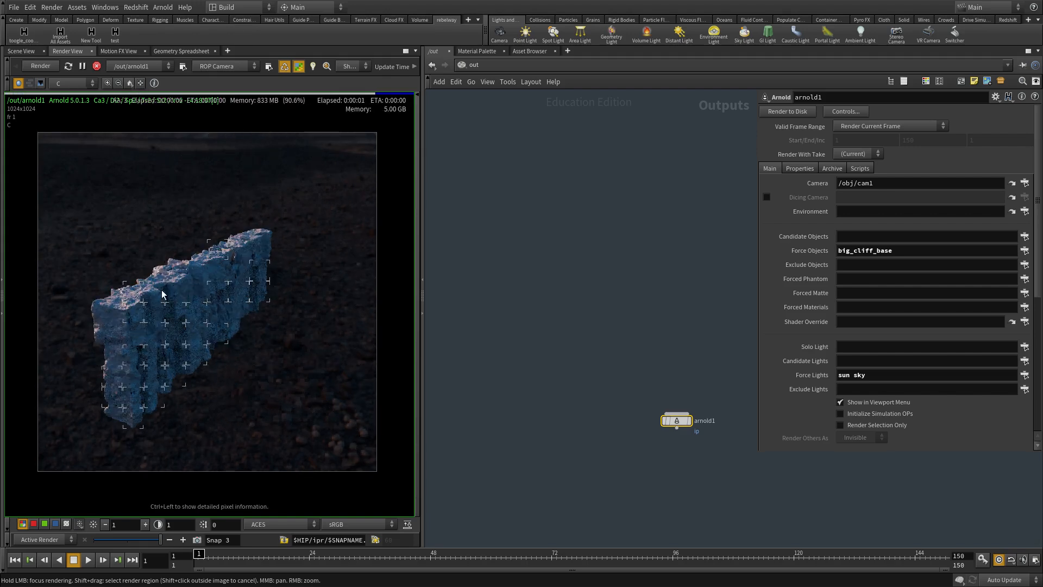
middle_drag(623, 369, 604, 332)
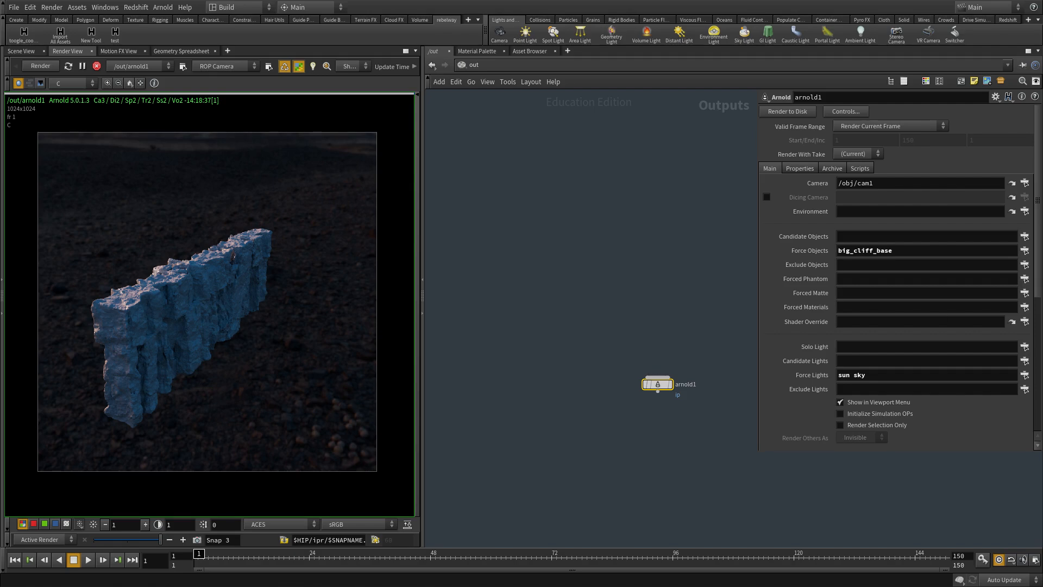
Switch to the big_cliff_base_start.v1.hipnc session and inspect the cliff model from its other side.
key(alt+Tab)
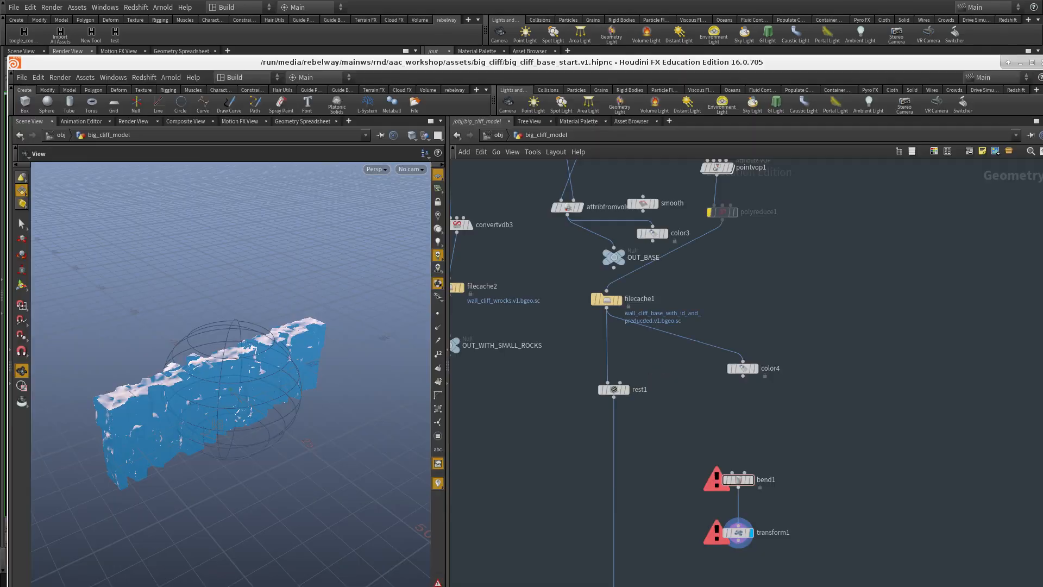
alt+drag(572, 467, 581, 419)
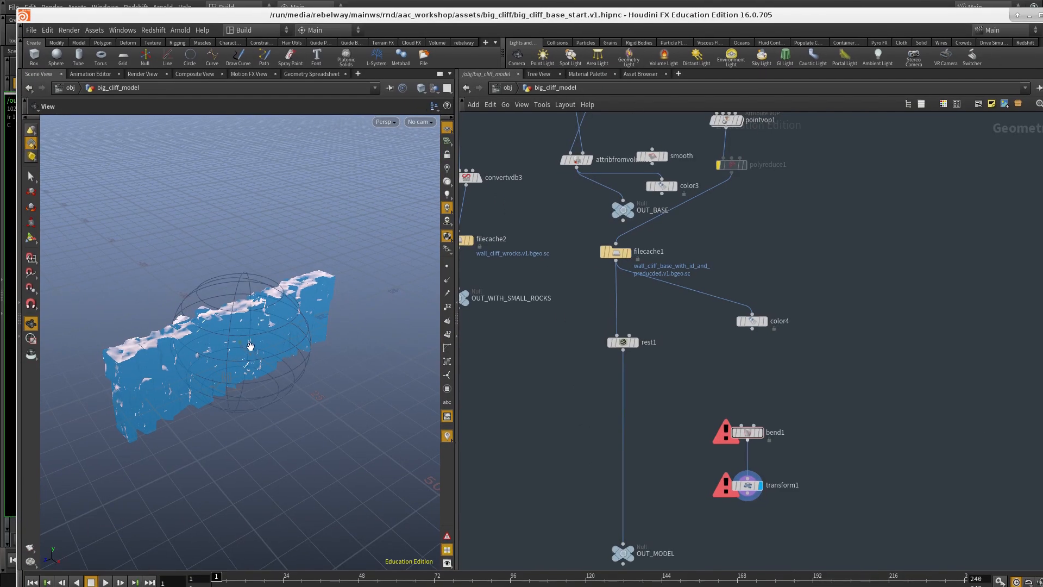
drag(251, 343, 372, 334)
scroll(234, 341, up, 2)
drag(234, 341, 293, 354)
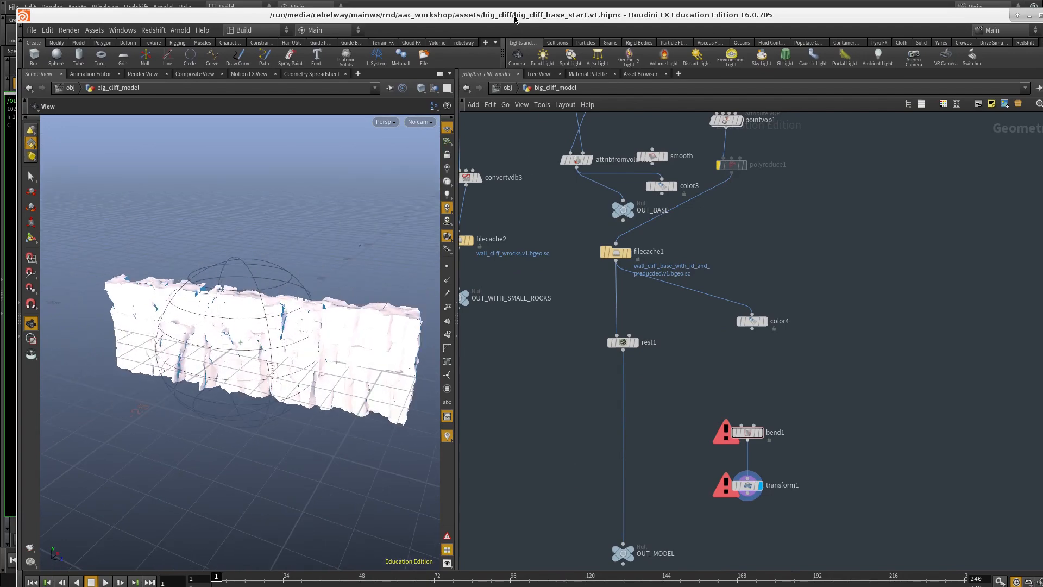
Maximize the cliff session, return to the object level, and examine its geometry nodes and the cliff model from several angles.
double_click(514, 16)
click(491, 65)
middle_drag(568, 443, 501, 421)
scroll(579, 437, down, 2)
scroll(625, 413, up, 4)
drag(792, 458, 585, 532)
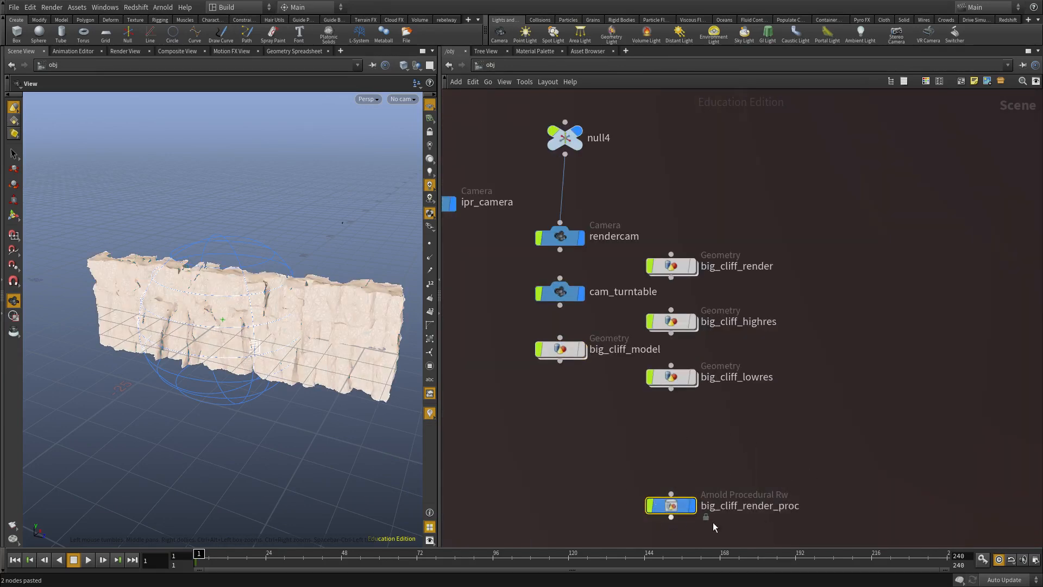
middle_drag(768, 462, 761, 410)
drag(244, 308, 290, 333)
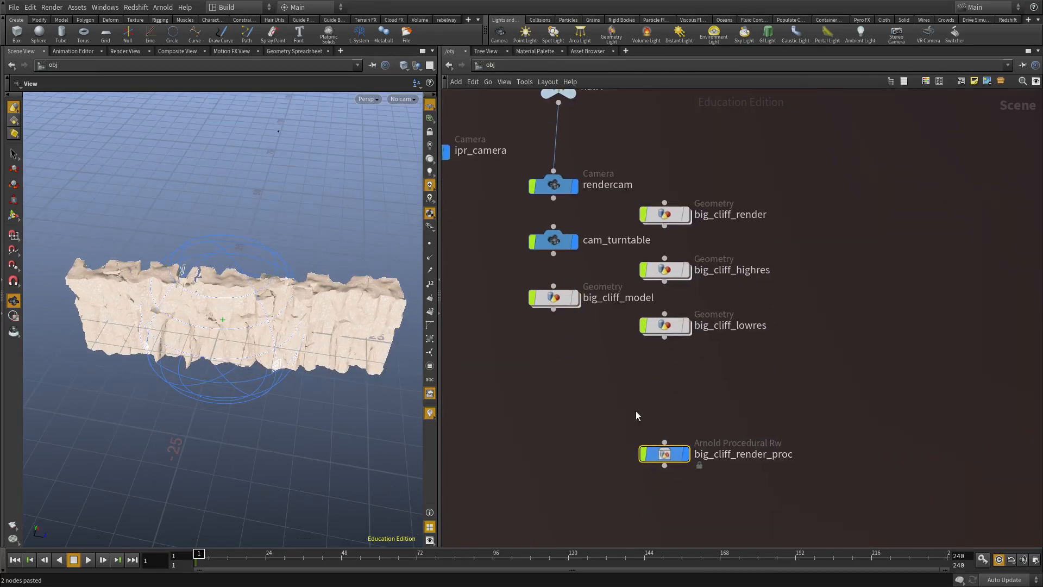
middle_drag(539, 403, 557, 444)
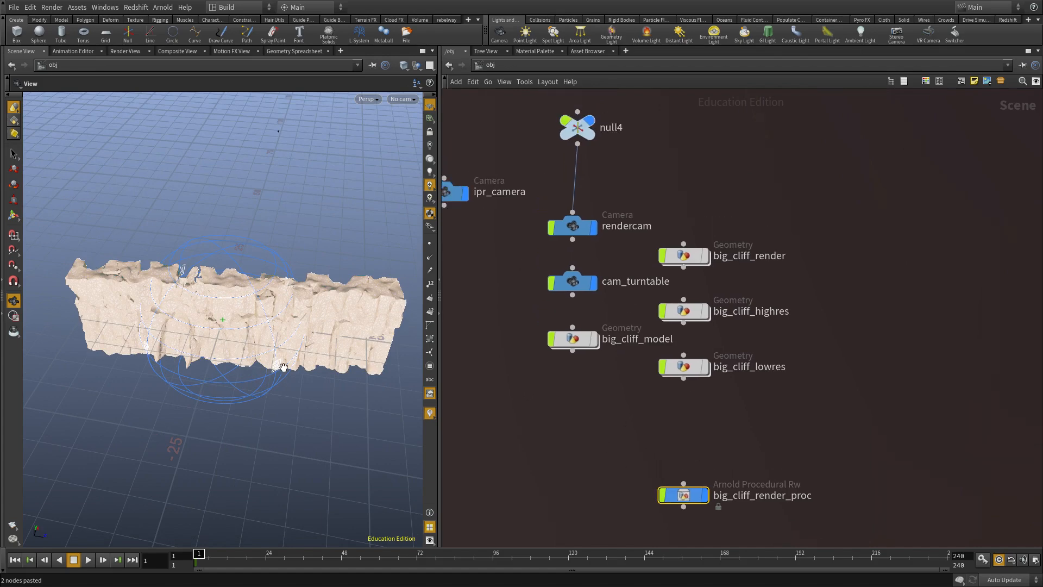
drag(258, 363, 283, 320)
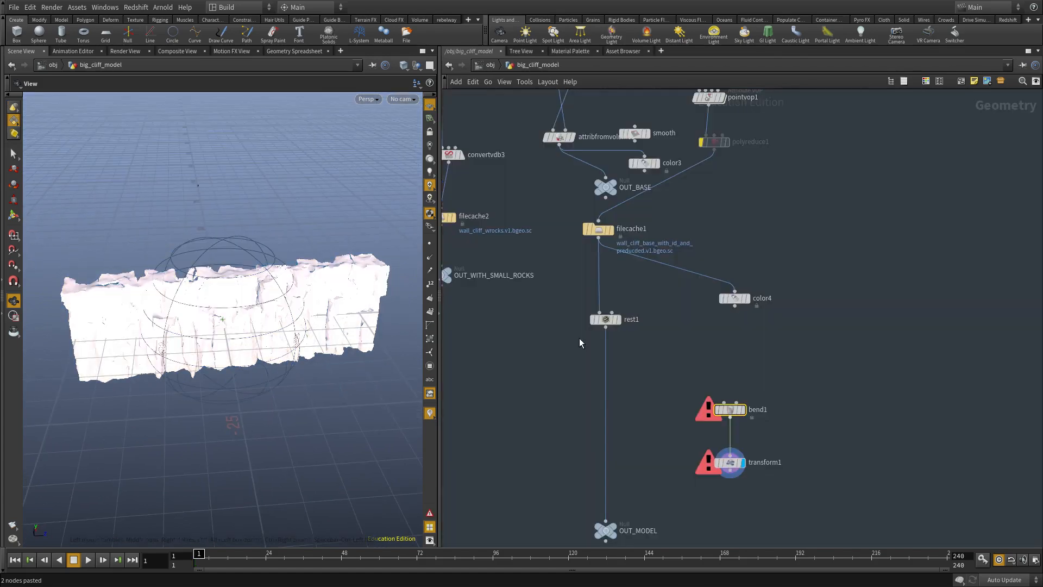
Inside big_cliff_model, insert the bend1 and transform1 nodes between rest1 and OUT_MODEL.
double_click(573, 339)
scroll(793, 374, up, 2)
drag(794, 378, 707, 393)
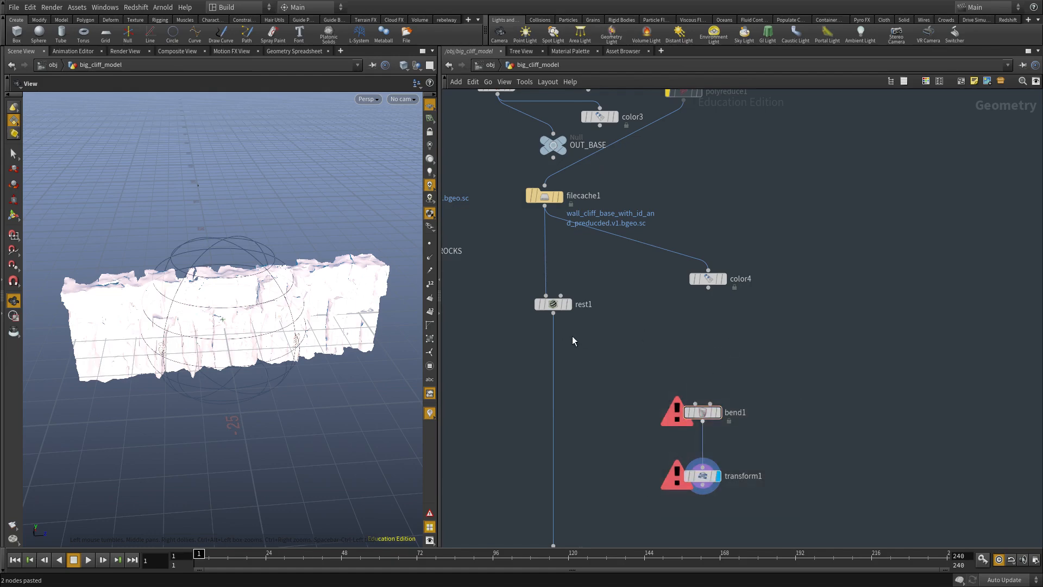
middle_drag(573, 338, 583, 328)
drag(157, 314, 234, 442)
drag(732, 377, 663, 527)
drag(713, 402, 564, 376)
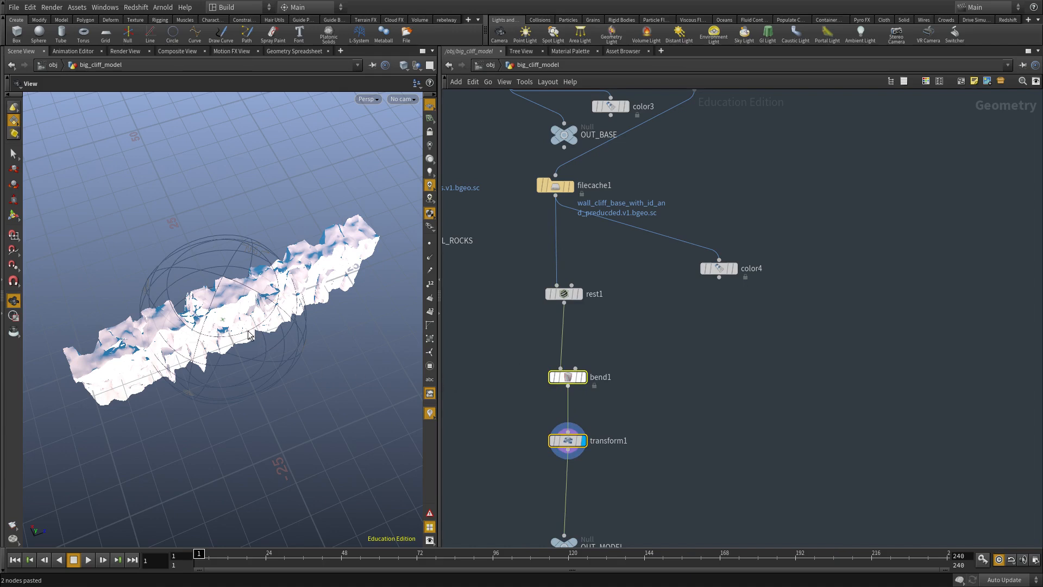
click(687, 365)
middle_drag(687, 366, 688, 355)
click(568, 429)
middle_drag(721, 438, 733, 326)
click(733, 325)
Go back to the object level, enter big_cliff_lowres, and set the display flag on IN_HIGHRES.
key(u)
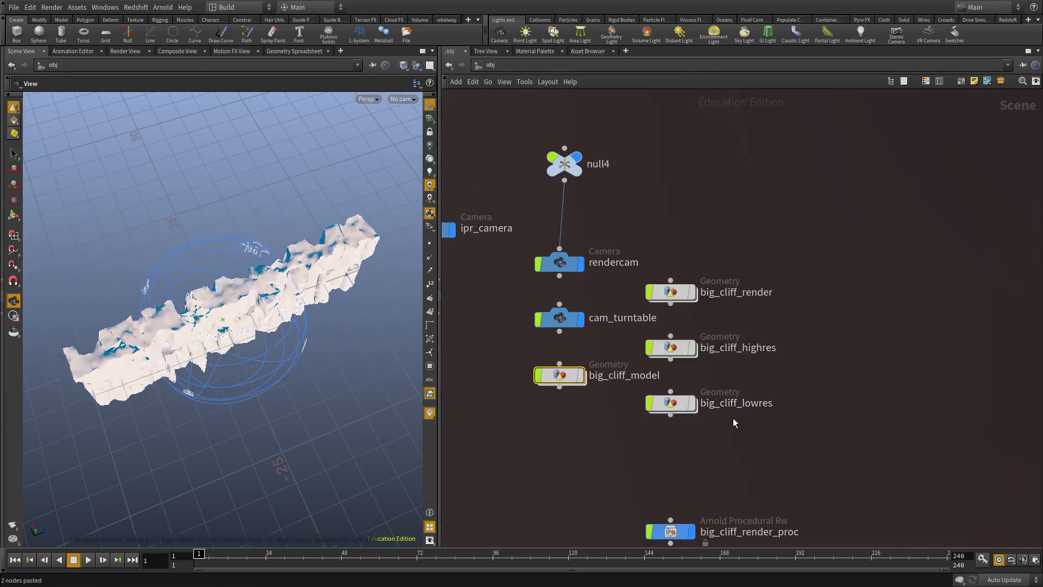
double_click(635, 337)
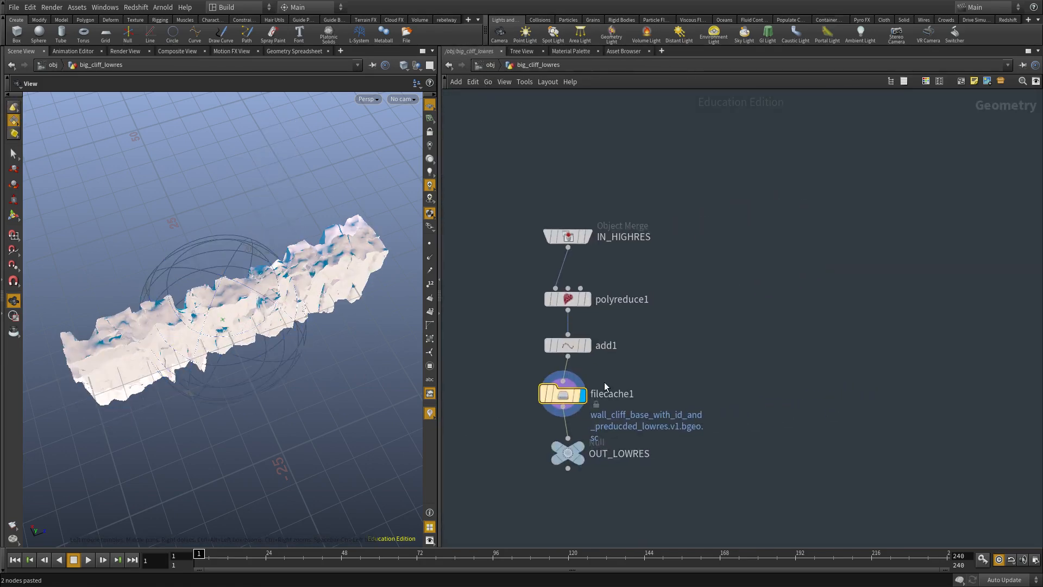
drag(688, 230, 487, 190)
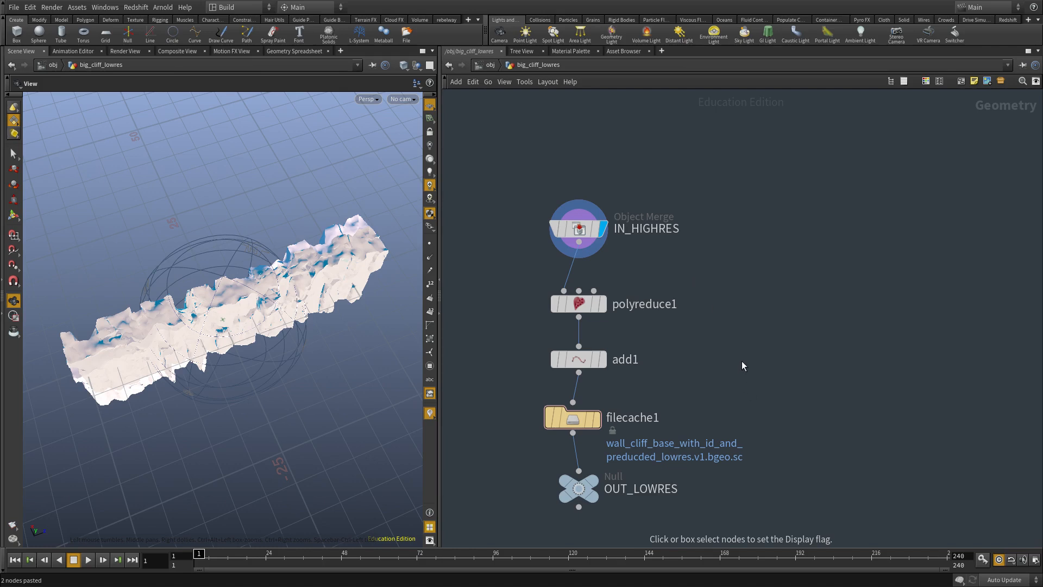
middle_drag(744, 366, 742, 286)
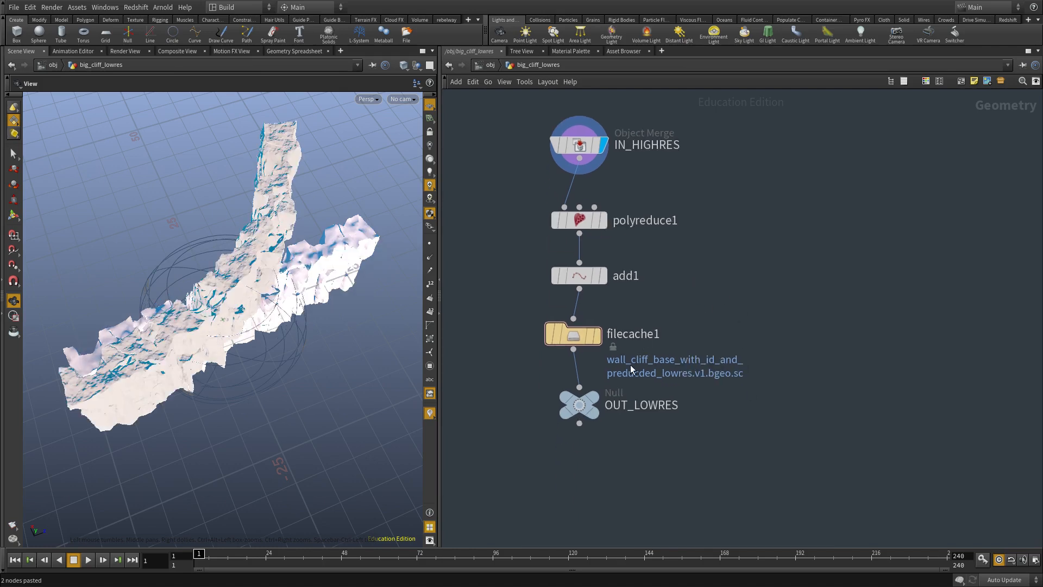
Move OUT_LOWRES farther below filecache1 and paste copies of bend1 and transform1 beside the chain.
drag(676, 312, 451, 355)
drag(579, 404, 565, 521)
middle_drag(734, 368, 740, 223)
key(ctrl+v)
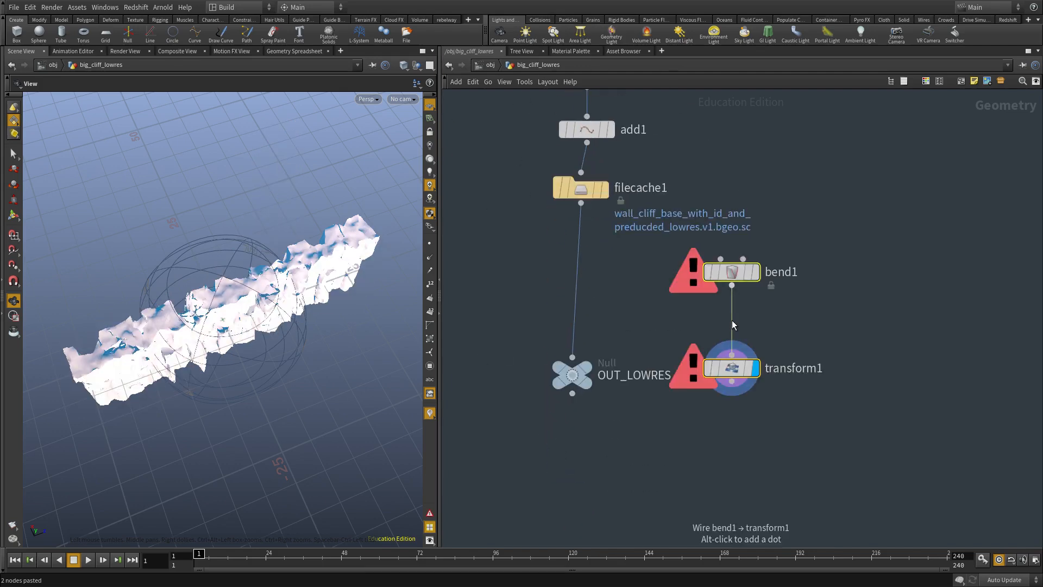
Wire bend1 and transform1 between filecache1 and OUT_LOWRES, and line both nodes up with the chain.
scroll(761, 328, down, 3)
click(733, 280)
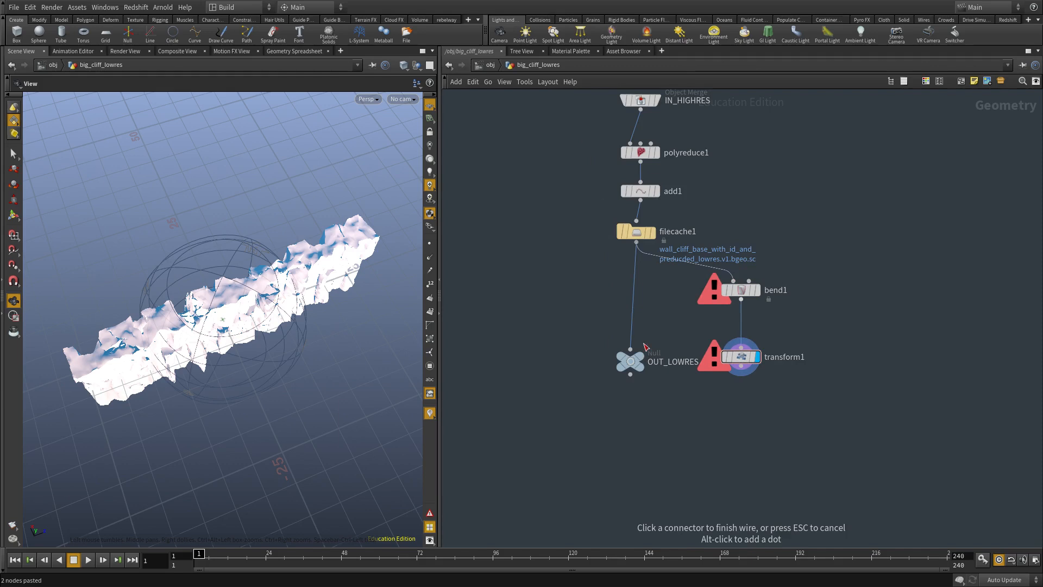
click(630, 349)
click(740, 366)
drag(630, 365, 636, 430)
drag(769, 429, 706, 259)
drag(740, 290, 635, 284)
click(737, 384)
click(636, 426)
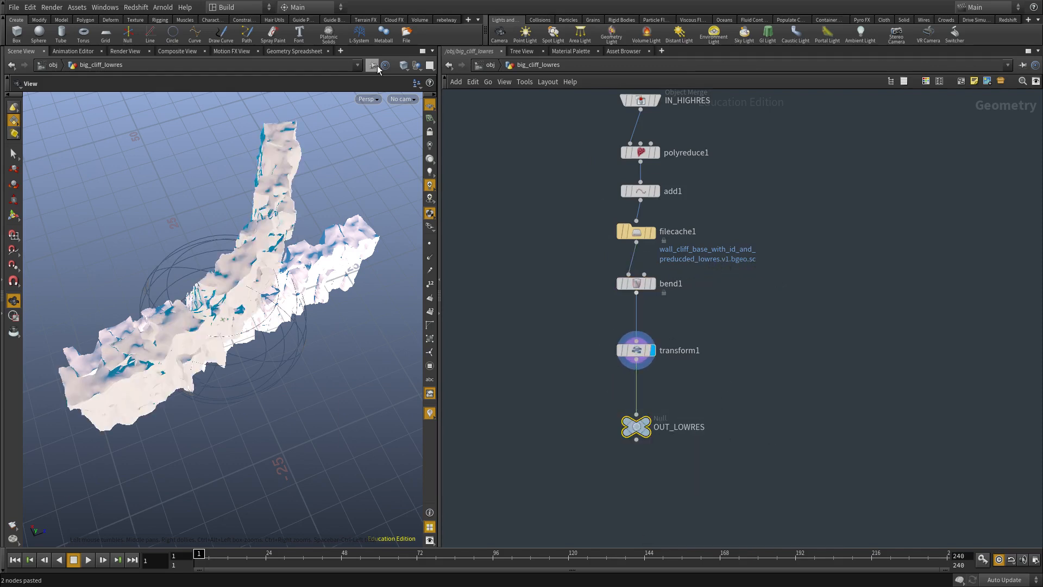
Hide the other objects in the viewport, switch its lighting to headlight only, and inspect the bent low-resolution cliff.
click(417, 65)
click(432, 100)
click(430, 159)
drag(217, 290, 348, 268)
click(562, 397)
middle_drag(562, 401, 559, 358)
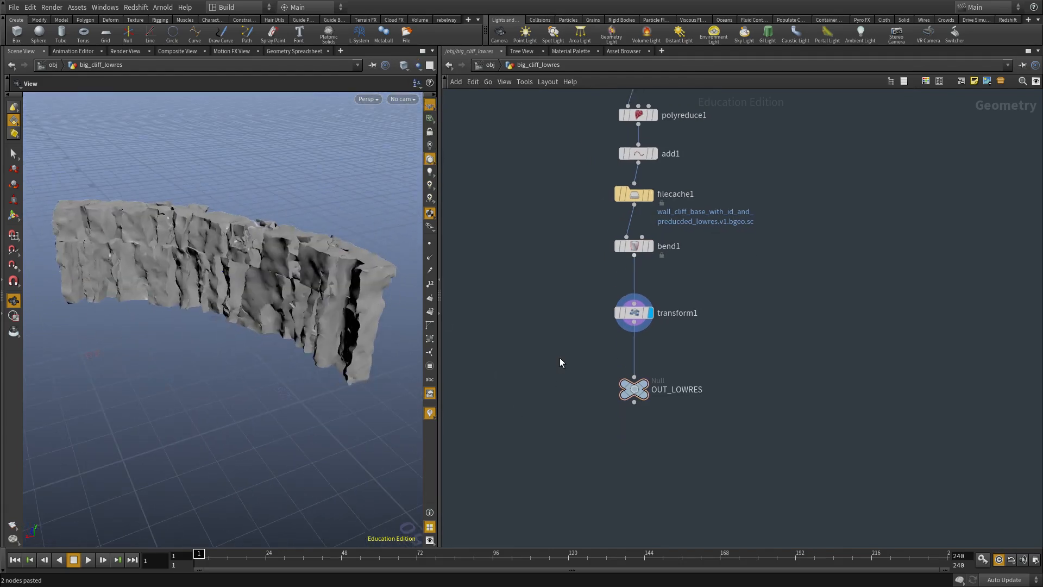
Return to the object level and select the big_cliff_model geometry node.
key(u)
mouse_move(551, 306)
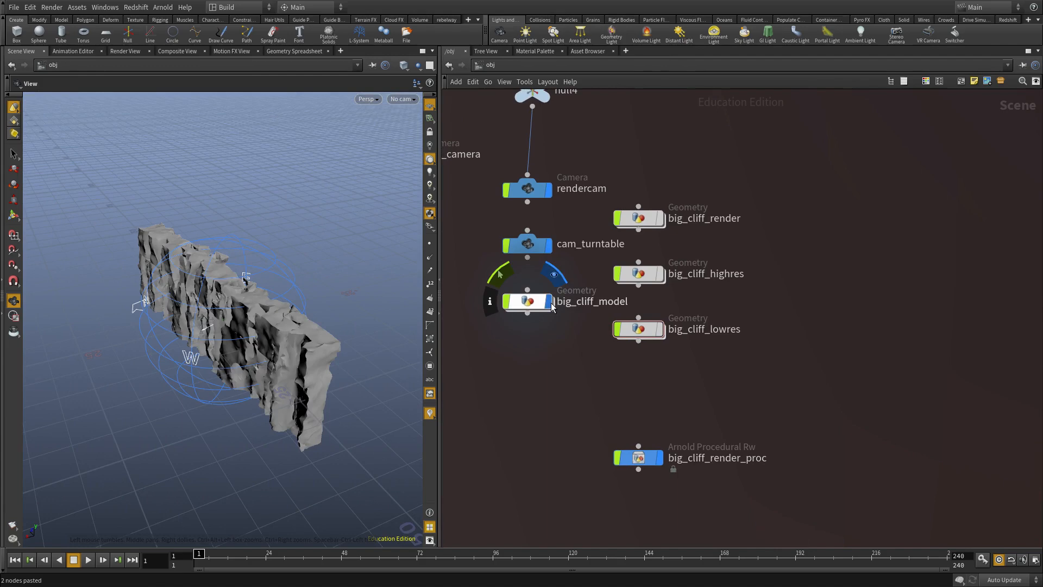
click(661, 458)
drag(549, 339, 476, 266)
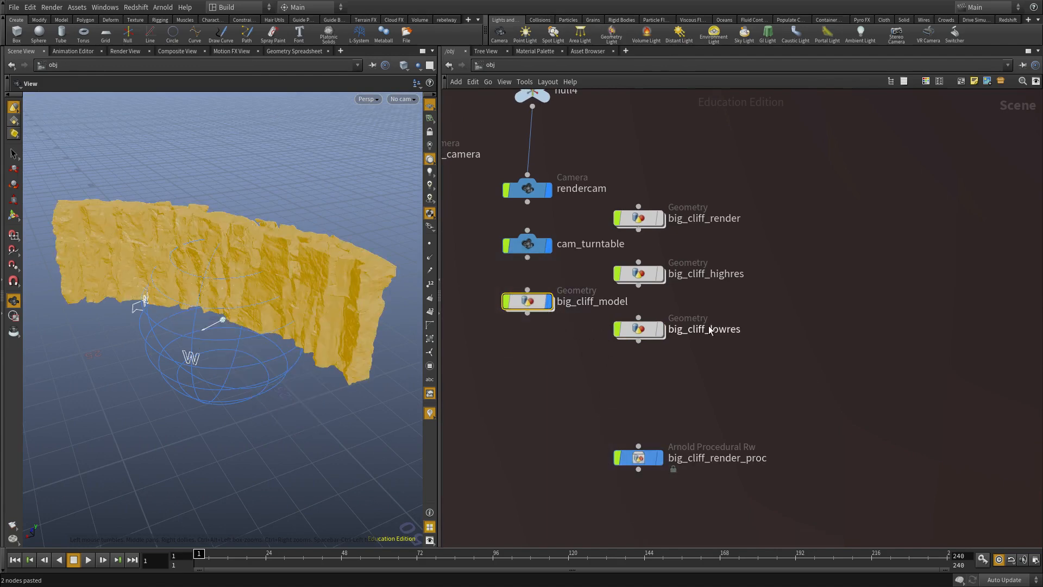
Turn off the display of the big_cliff_model geometry object.
click(657, 330)
click(658, 330)
click(542, 300)
click(501, 66)
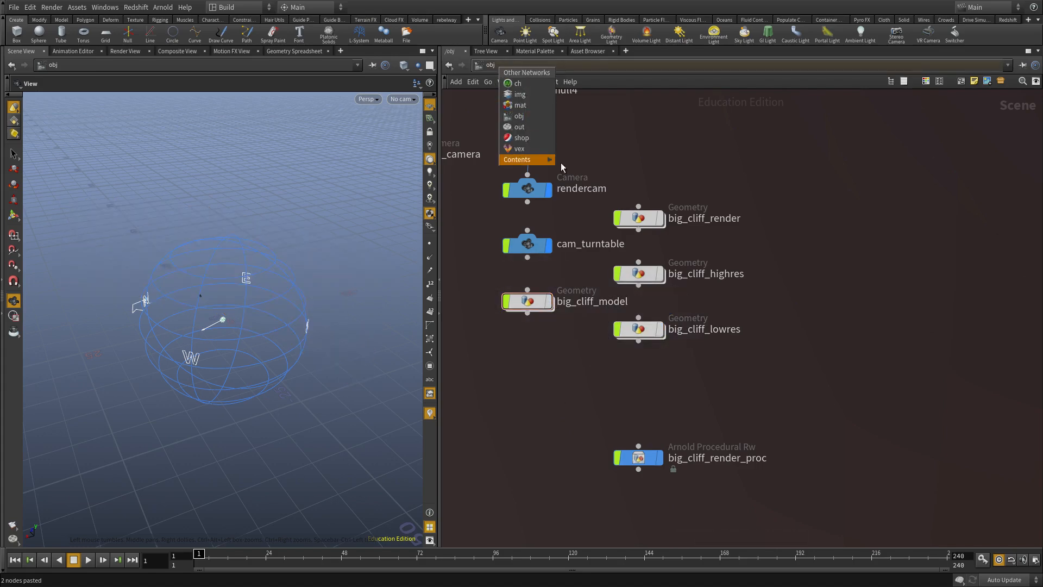
click(560, 400)
Look over the big_cliff_base shader network in the shop context and return to its parent level.
click(499, 65)
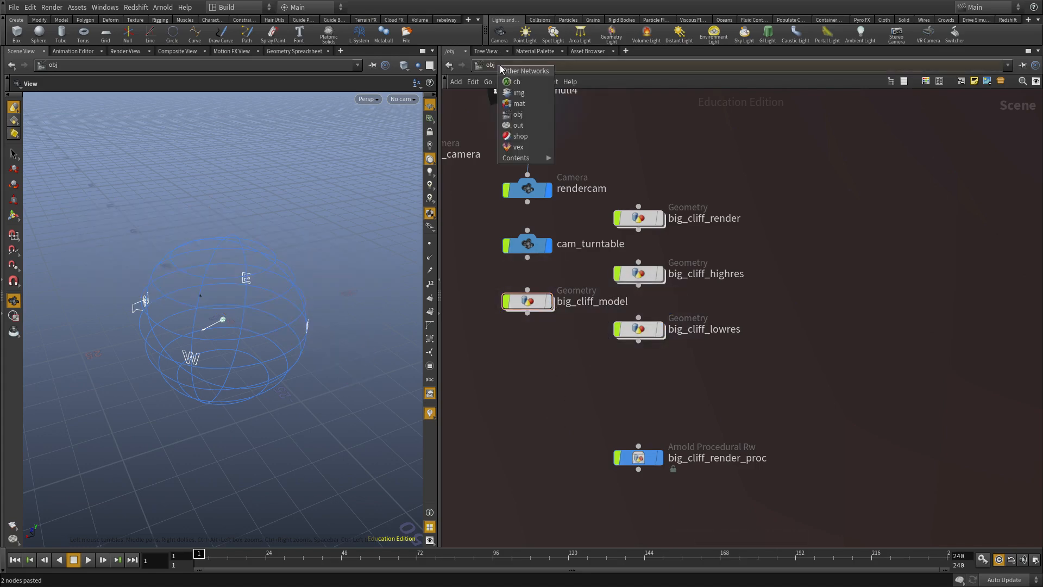
click(519, 137)
double_click(741, 317)
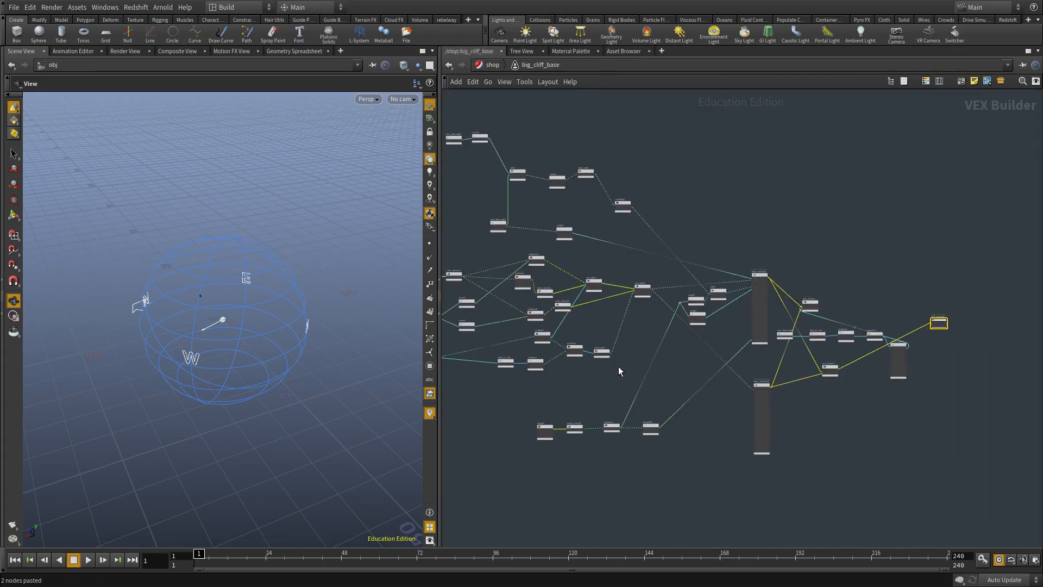
key(u)
Set the version of the export_base Arnold output to 4 in the out network.
click(510, 67)
click(523, 123)
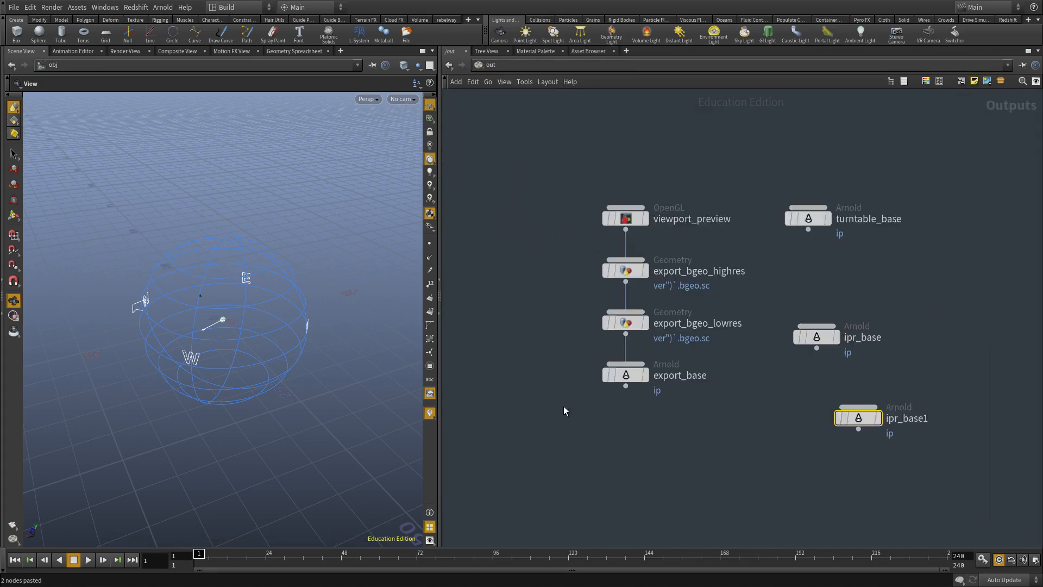
click(598, 338)
key(p)
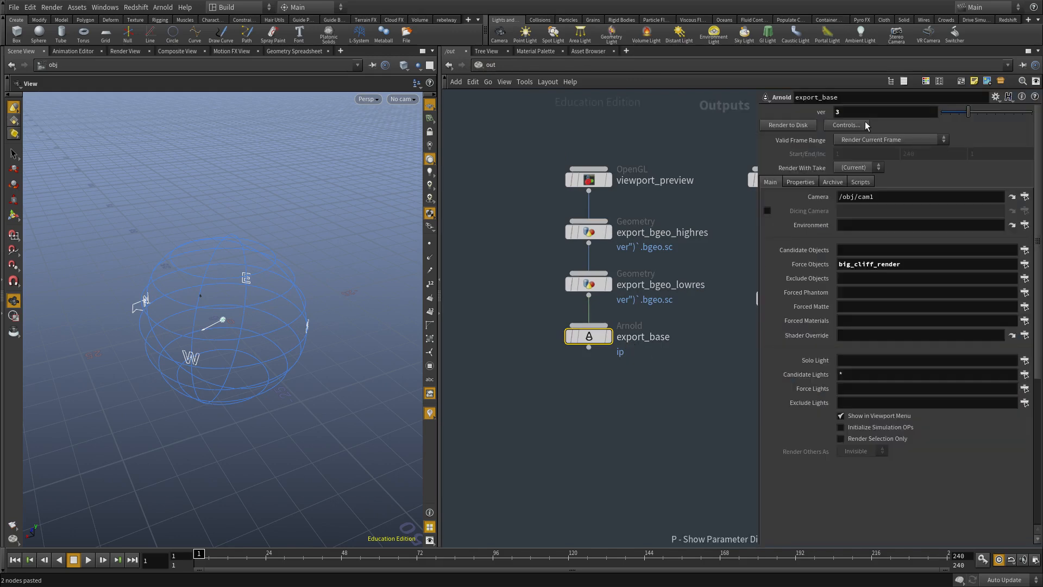
drag(856, 112, 771, 113)
text(4)
key(Return)
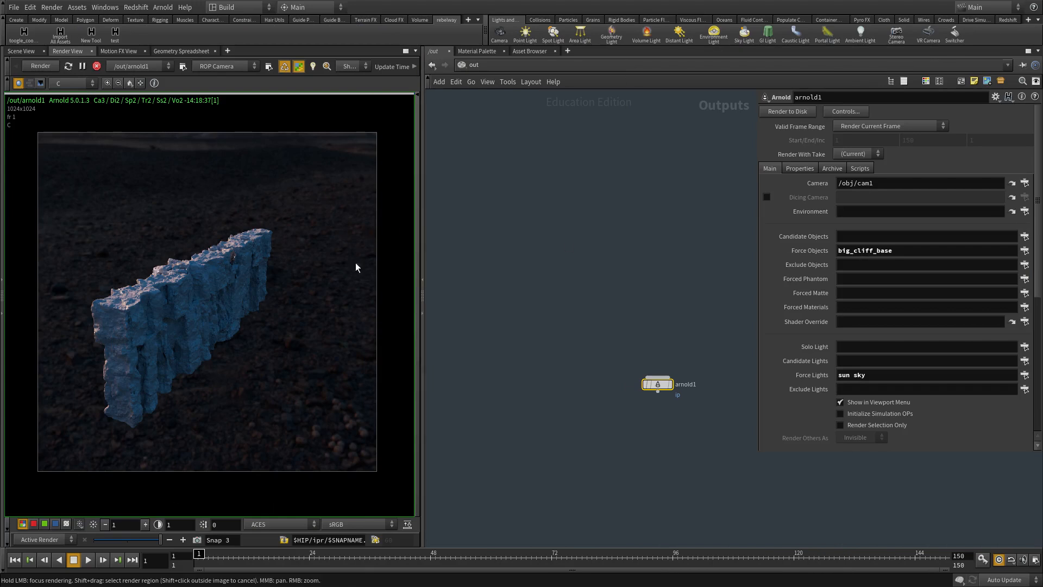
Switch to the Houdini scene that renders the assets and set the big_cliff_base procedural's version to 4 in the obj network.
middle_drag(622, 339, 592, 295)
click(505, 67)
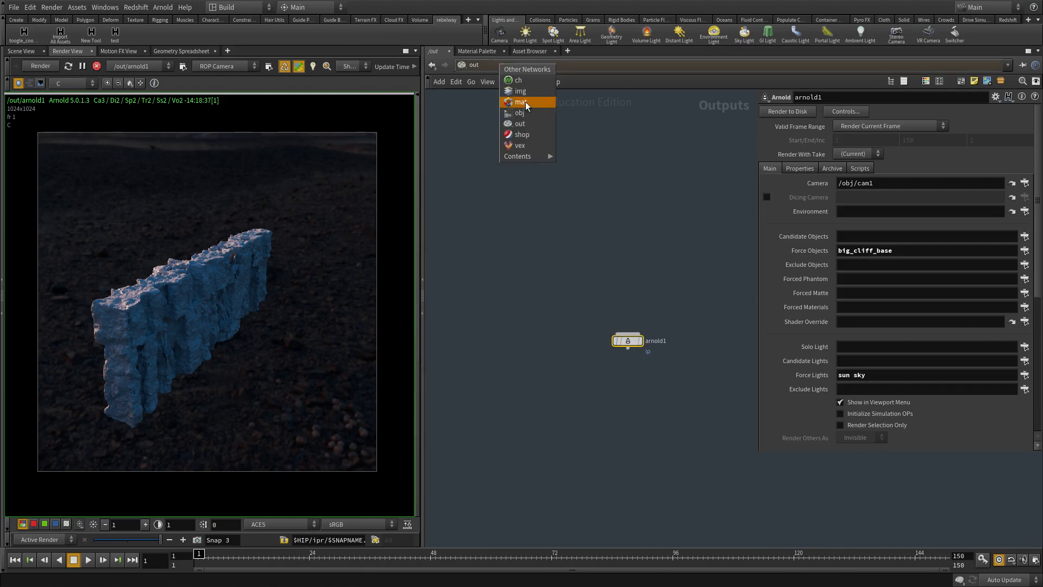
click(524, 90)
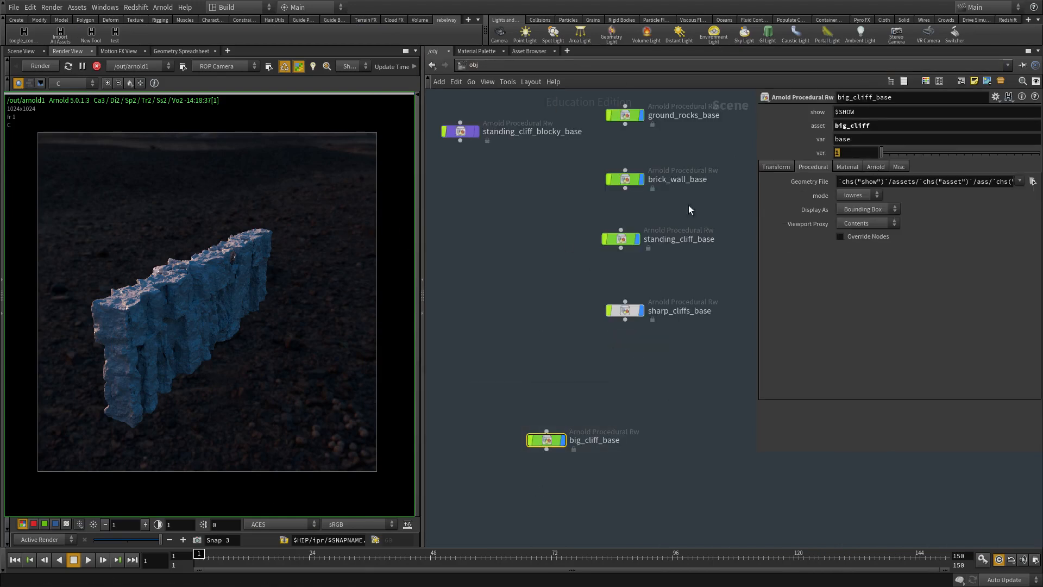
click(611, 406)
middle_drag(611, 405, 609, 371)
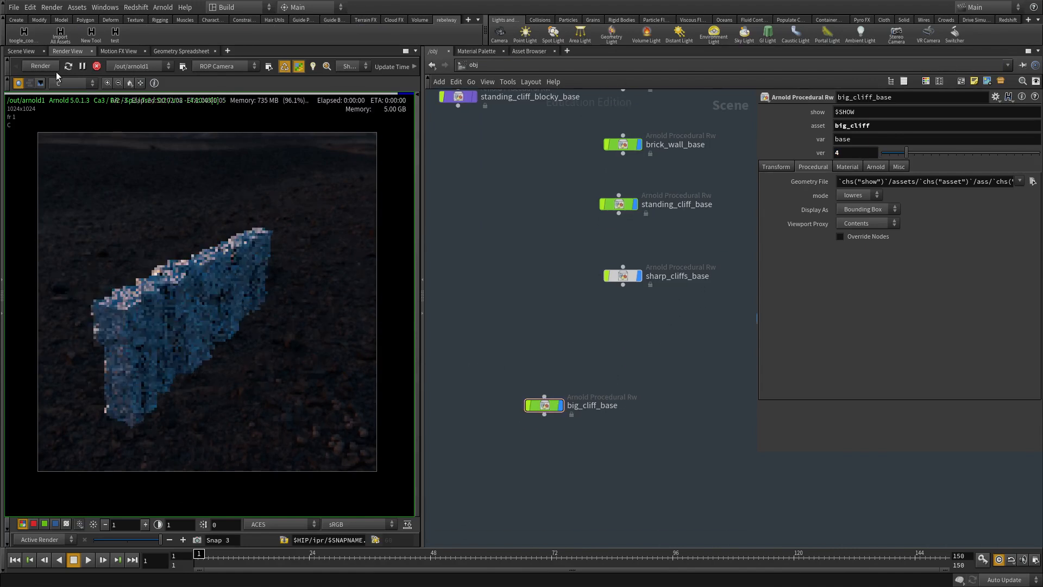
Restart the Arnold render and examine the big cliff up close in the render view.
click(100, 69)
click(40, 66)
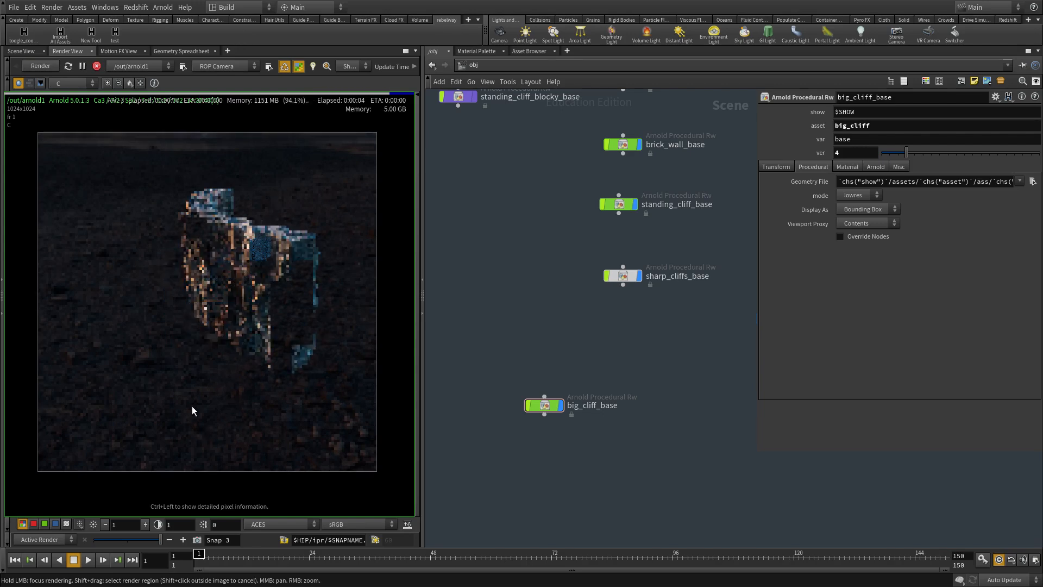
scroll(288, 253, up, 2)
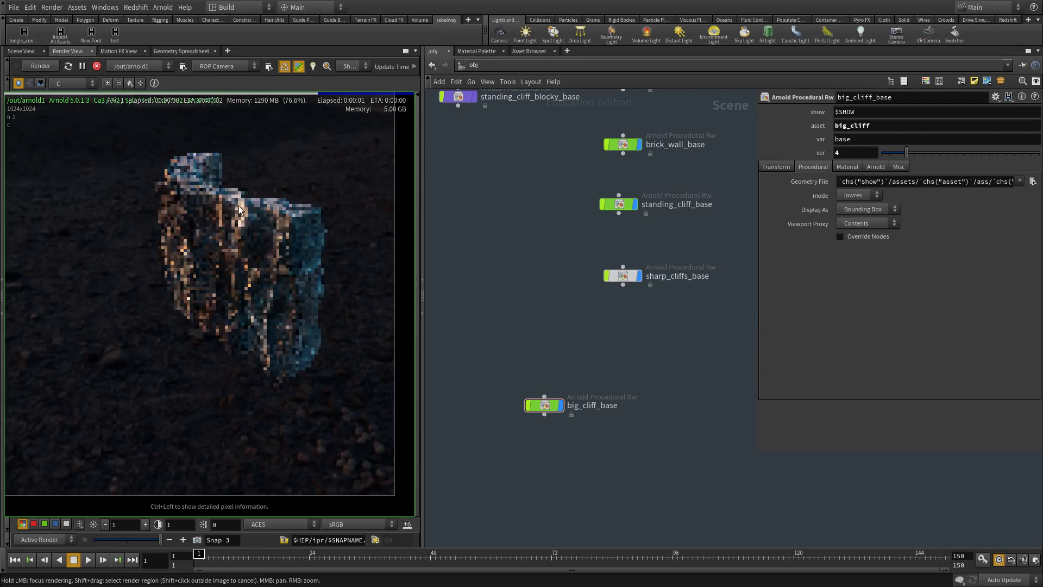
middle_drag(244, 314, 234, 339)
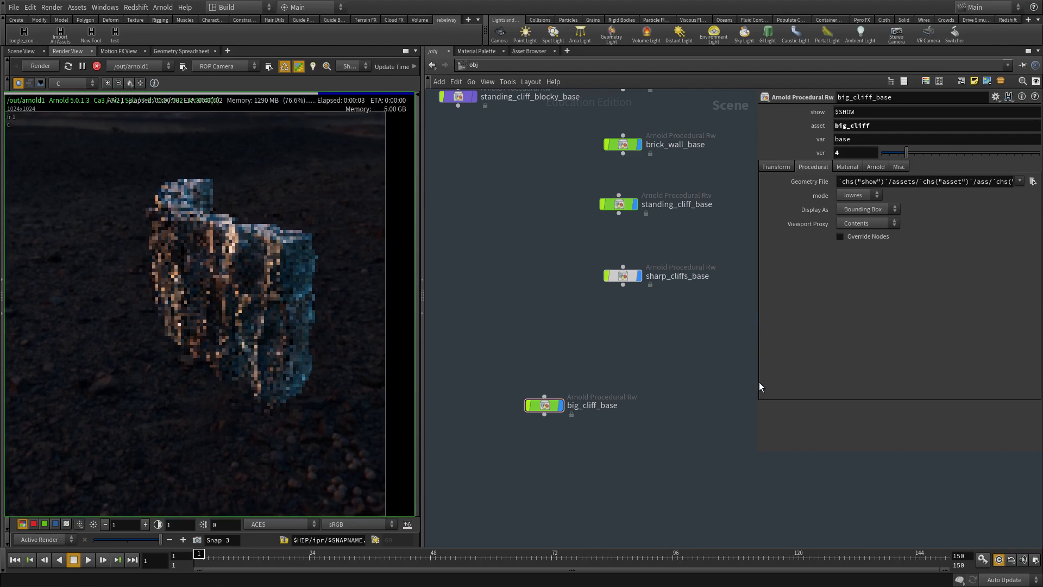
key(h)
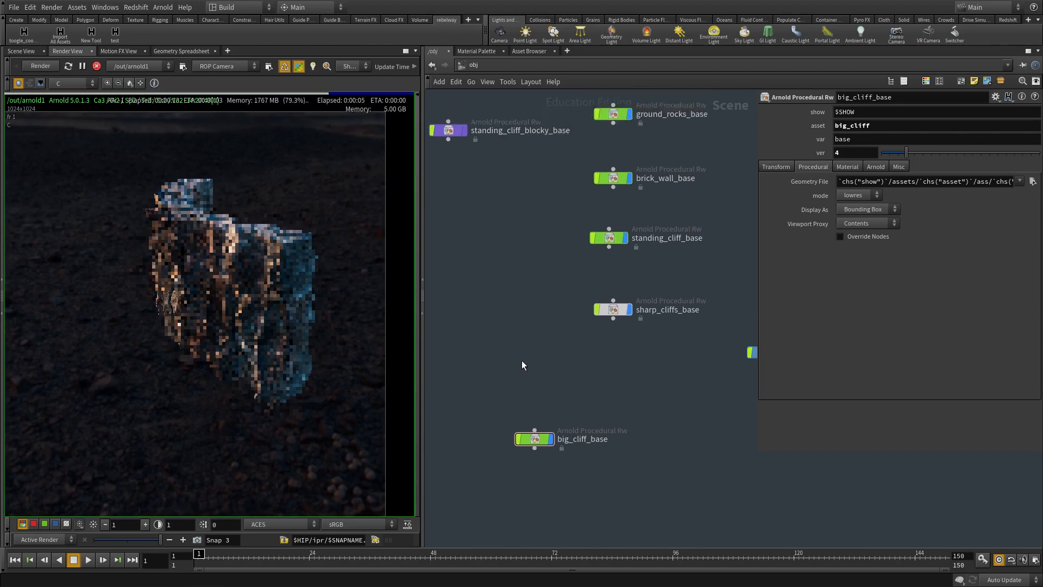
Move the big_cliff_base node well below sharp_cliffs_base and stop the running render.
drag(533, 416, 575, 379)
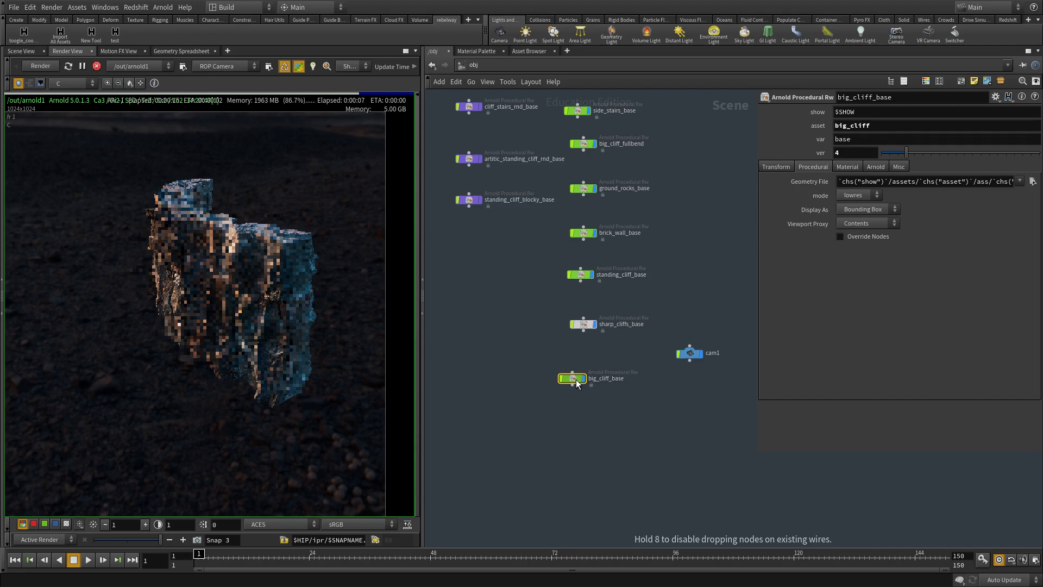
click(573, 380)
click(97, 67)
scroll(462, 332, down, 2)
middle_drag(462, 332, 476, 353)
scroll(526, 308, up, 4)
key(Escape)
scroll(562, 456, up, 2)
drag(535, 454, 547, 519)
middle_drag(644, 238, 713, 270)
middle_drag(560, 317, 540, 349)
drag(540, 349, 676, 389)
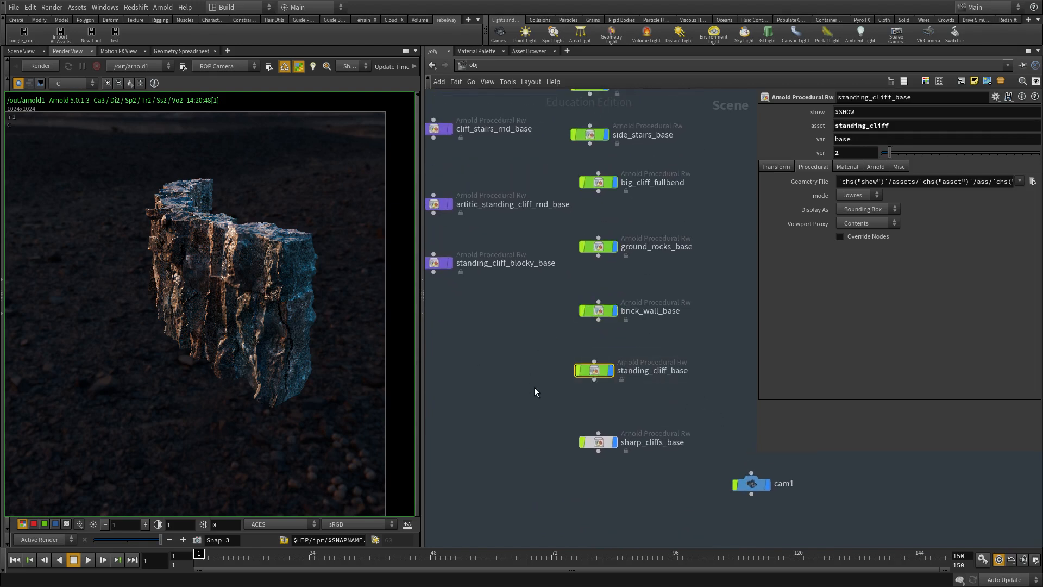
Copy the standing_cliff_base node name and paste it as the force objects of the arnold1 output.
middle_drag(534, 387, 530, 327)
double_click(652, 310)
key(ctrl+c)
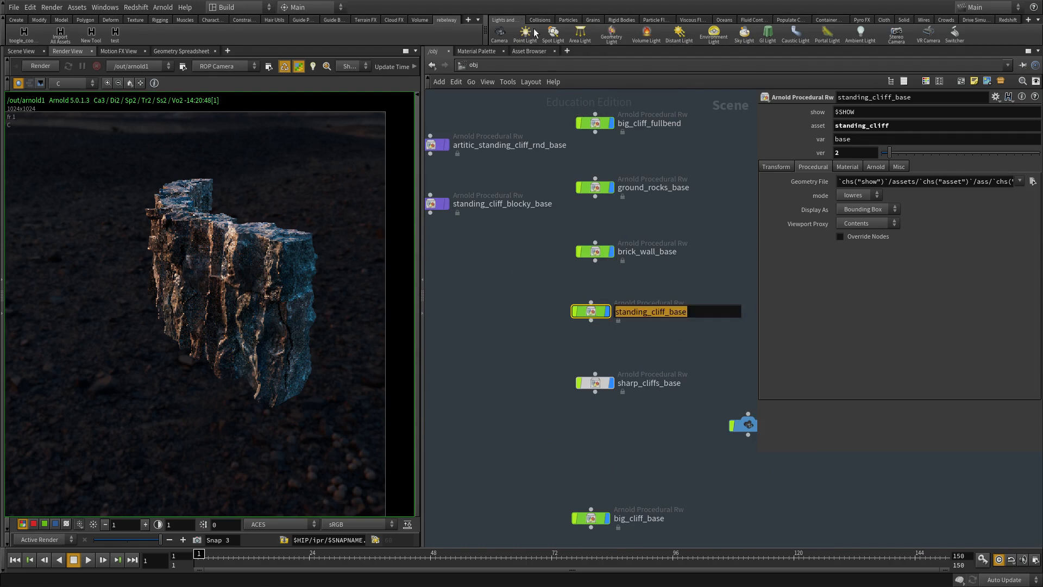
click(468, 65)
click(492, 133)
drag(707, 296, 543, 390)
drag(904, 249, 823, 261)
key(ctrl+v)
key(Return)
Frame standing_cliff_base through cam1 in the scene view.
click(25, 33)
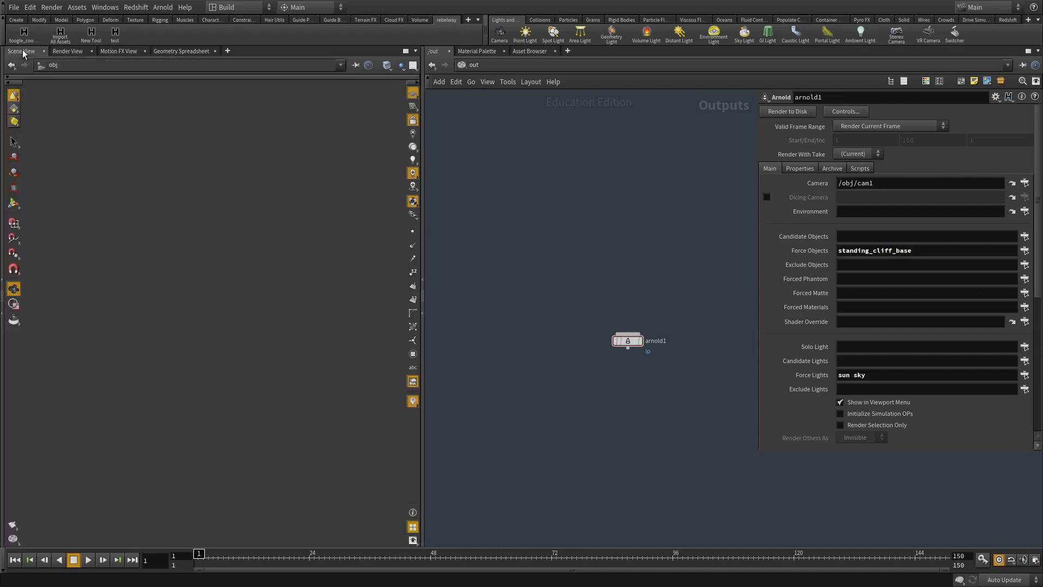
drag(553, 366, 619, 393)
drag(641, 350, 595, 317)
key(space+g)
drag(265, 291, 251, 322)
Bring up the standing_cliff_base_live.v2 scene and frame standing_cliff_proc in its viewport.
alt+drag(1042, 326, 346, 397)
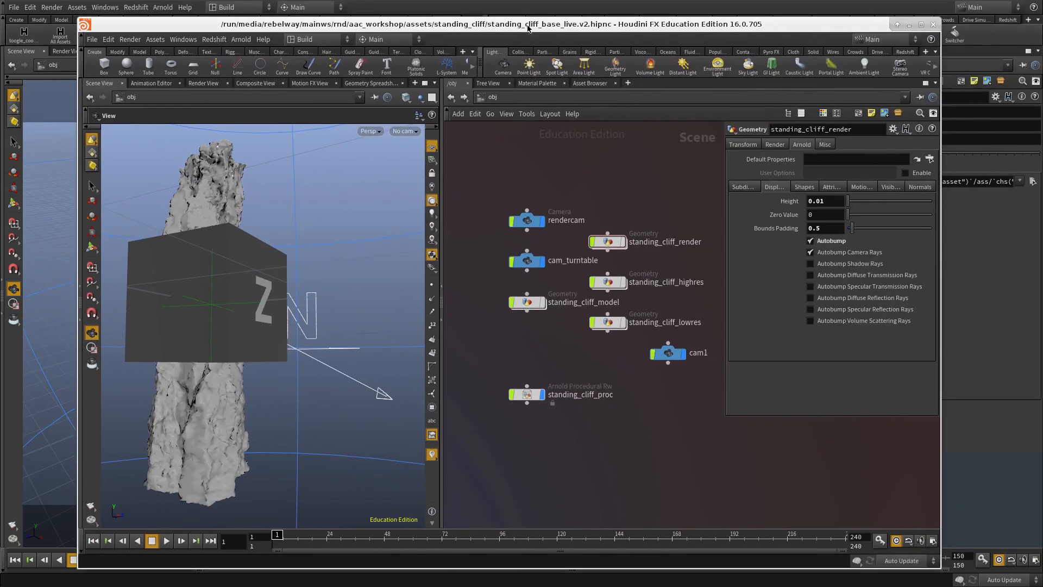
middle_drag(543, 356, 554, 330)
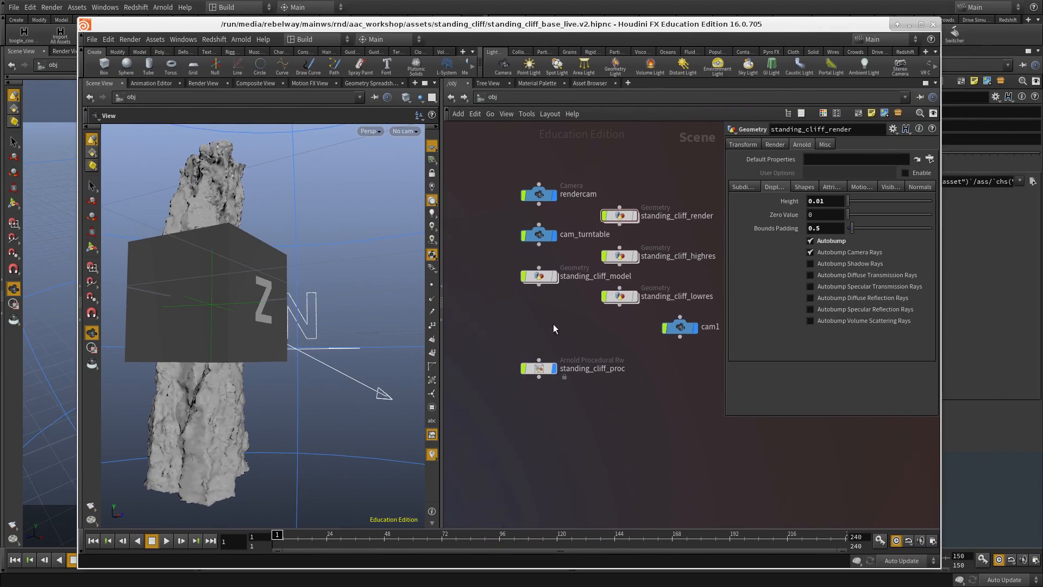
click(539, 368)
drag(262, 341, 302, 349)
key(space+f)
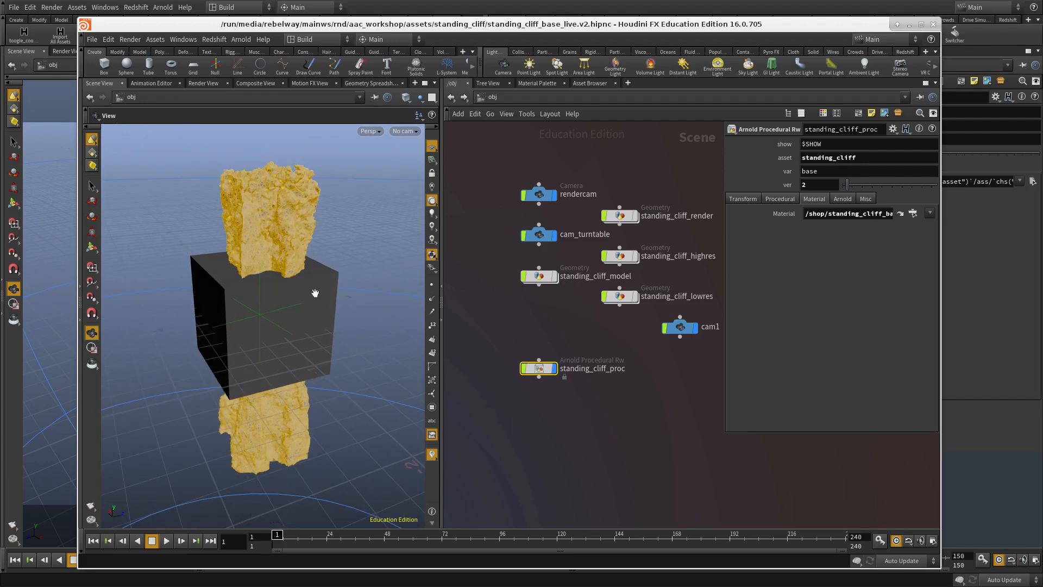
On standing_cliff_highres and standing_cliff_render, turn off Autobump and reset the Arnold displacement height to 1 and bounds padding to 0.
middle_drag(566, 321, 553, 341)
drag(553, 342, 468, 460)
middle_drag(611, 375, 574, 410)
click(591, 304)
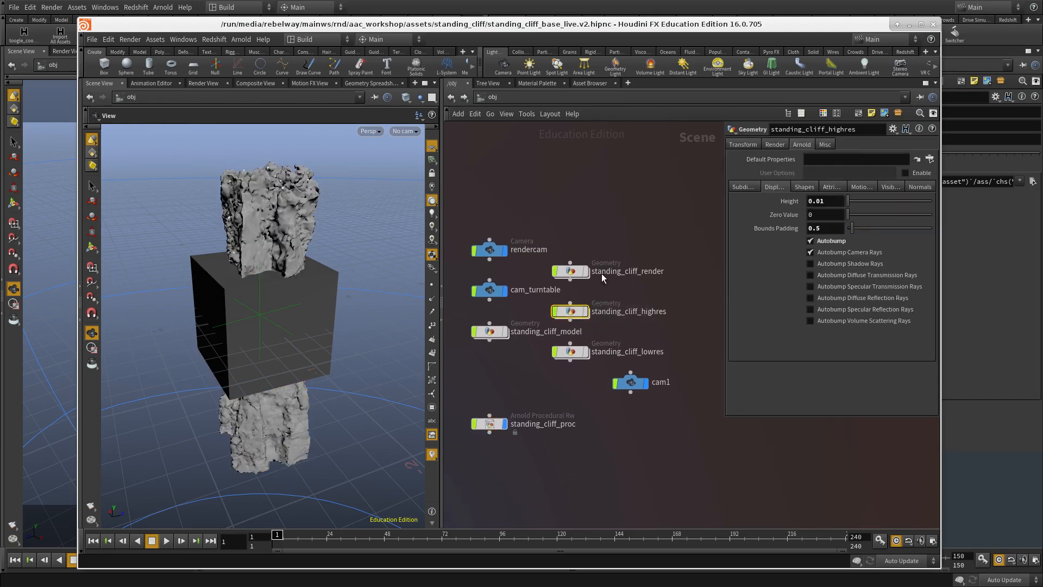
click(830, 241)
click(748, 188)
click(783, 188)
drag(832, 202, 660, 196)
ctrl+middle_click(780, 203)
ctrl+middle_click(791, 228)
click(570, 271)
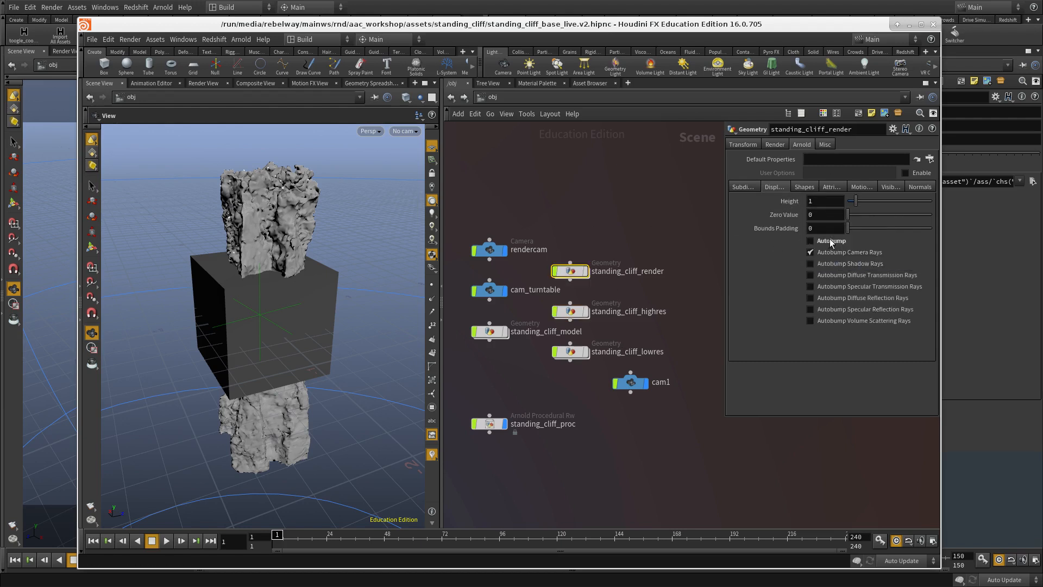
click(745, 187)
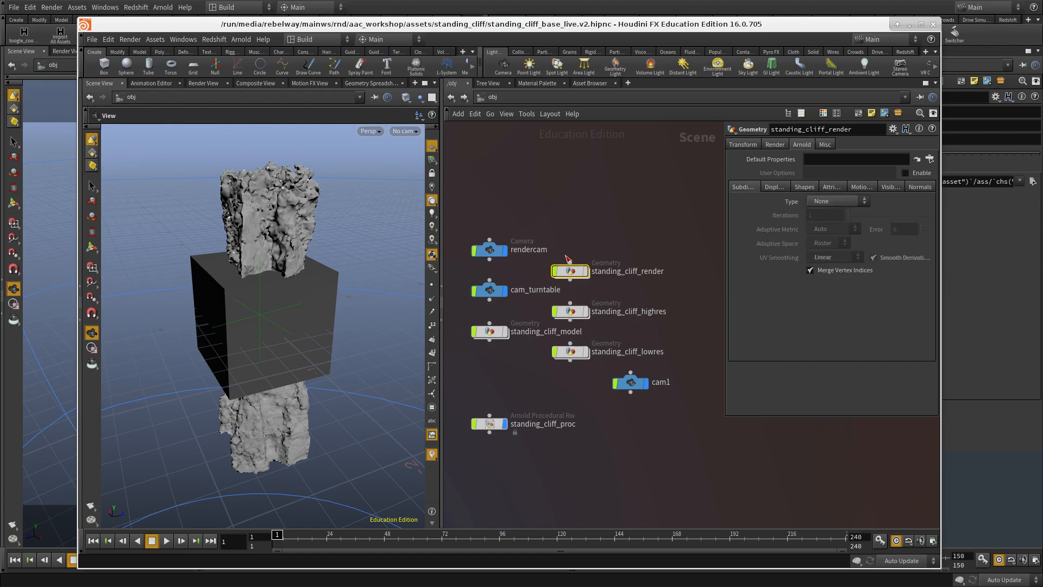
Check the settings of standing_cliff_model, standing_cliff_proc and standing_cliff_highres, including the highres object's render and Arnold properties.
click(489, 331)
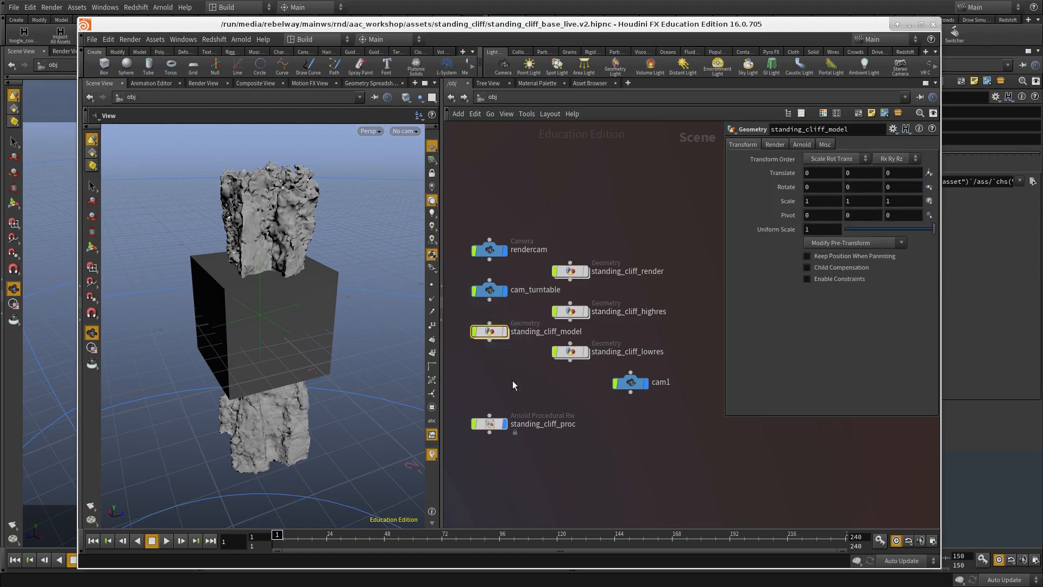
click(488, 424)
click(535, 394)
drag(545, 384, 559, 367)
drag(630, 328, 561, 292)
drag(564, 387, 476, 441)
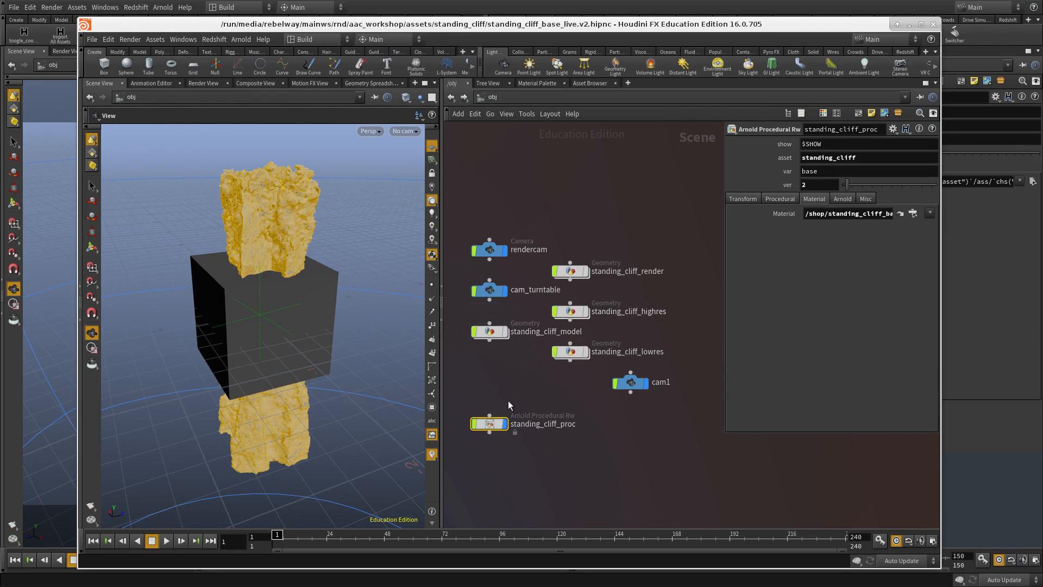
click(575, 315)
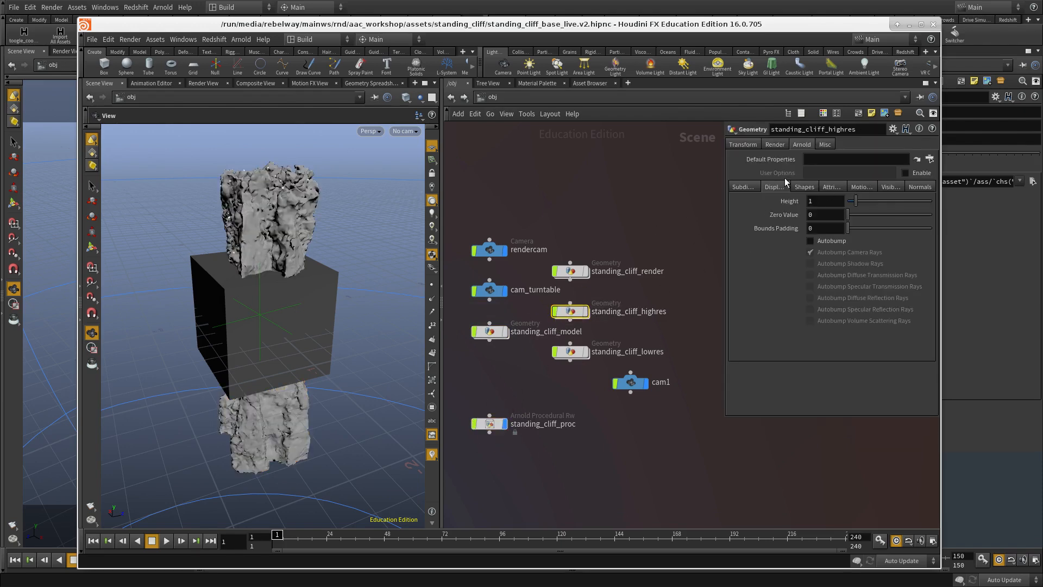
click(777, 146)
click(794, 147)
Set the export_base Arnold output's version to 3 in the out network and render it to disk.
click(523, 96)
click(542, 154)
drag(813, 144, 802, 141)
text(3)
click(609, 454)
drag(602, 428, 487, 342)
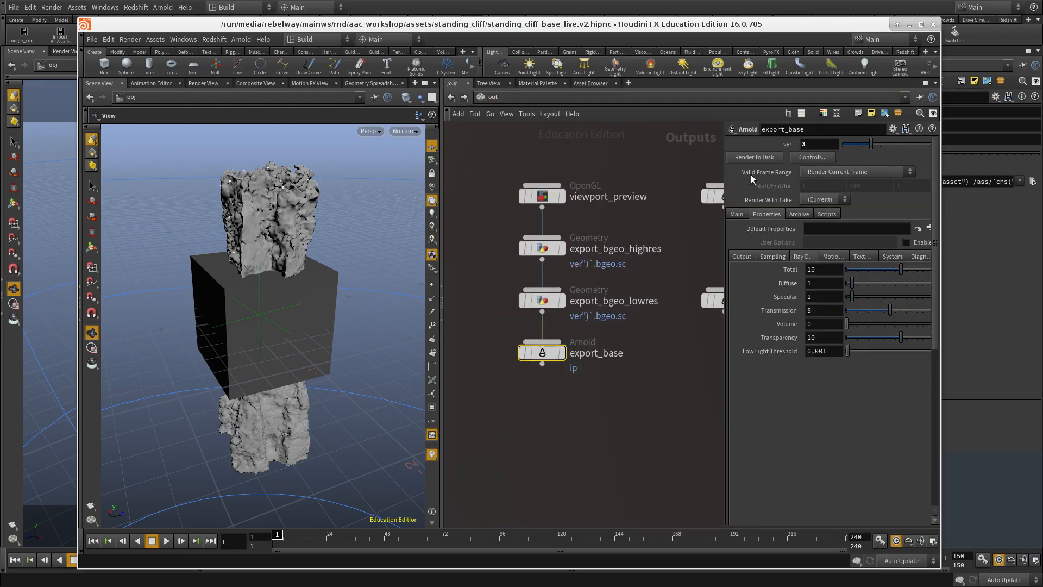
click(739, 214)
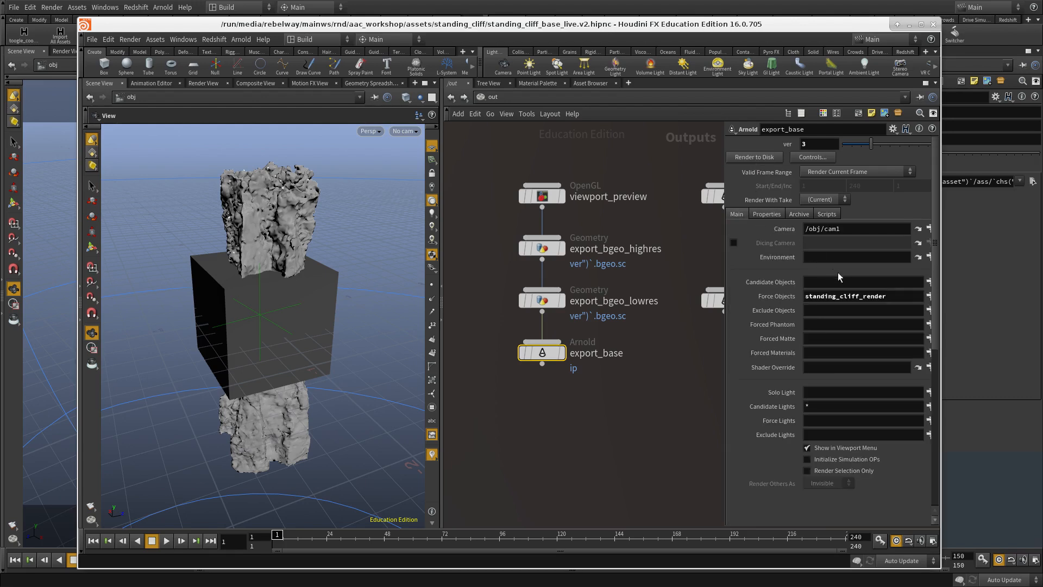
click(754, 157)
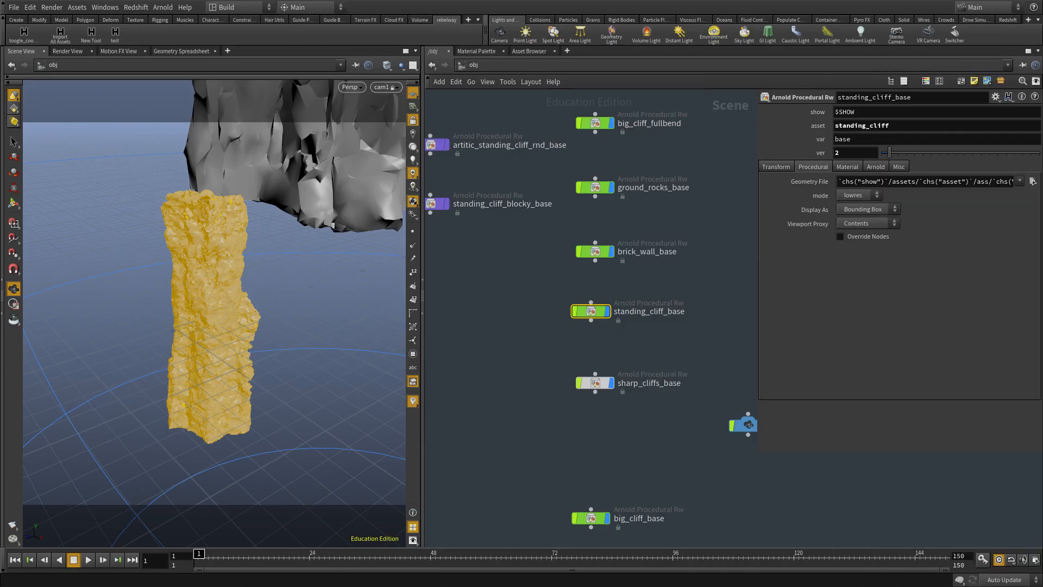
Back in the asset rendering scene, set the standing_cliff_base procedural's version to 3 and start the Arnold render.
drag(650, 344, 445, 279)
click(67, 51)
click(40, 66)
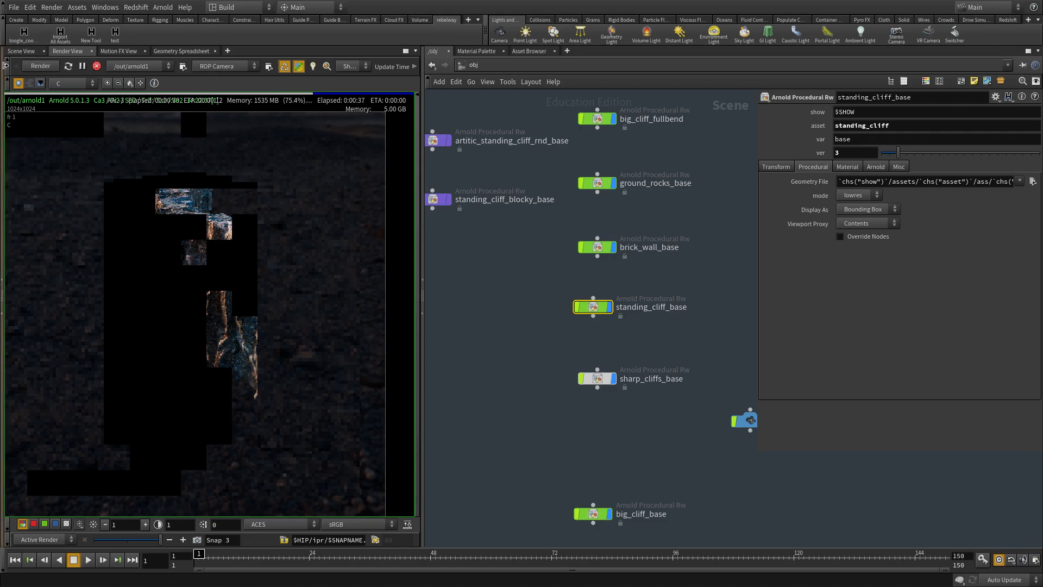
Compare the standing cliff in the scene view with its running render, examining the render up close.
click(24, 51)
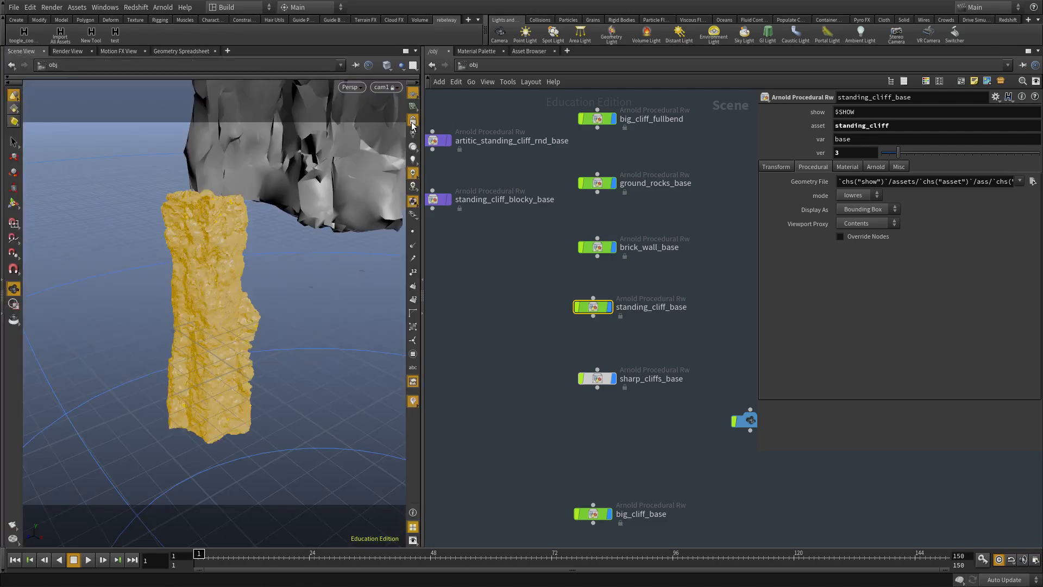
click(75, 55)
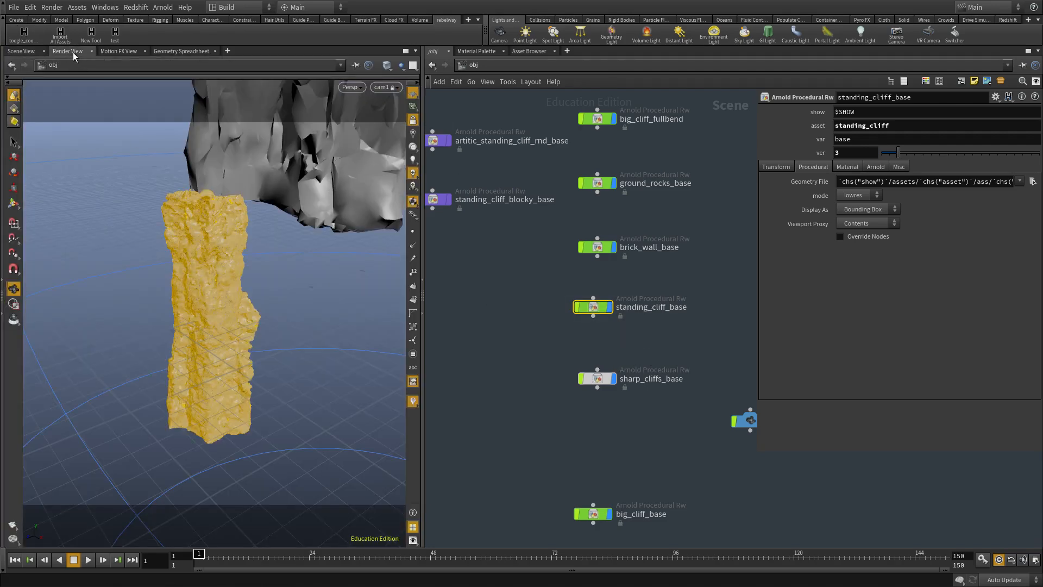
scroll(205, 324, up, 1)
scroll(158, 240, up, 5)
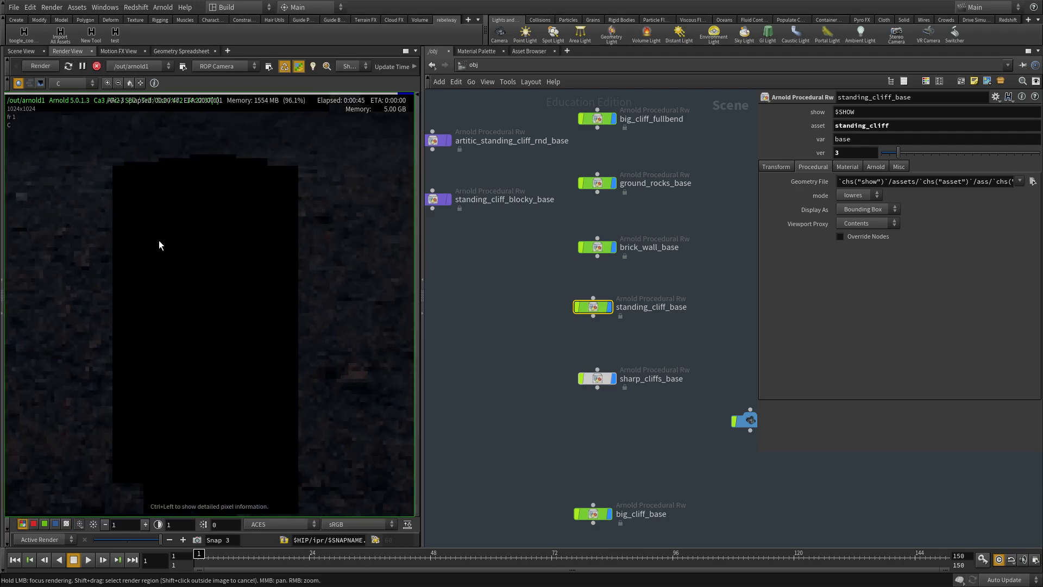
scroll(159, 242, down, 2)
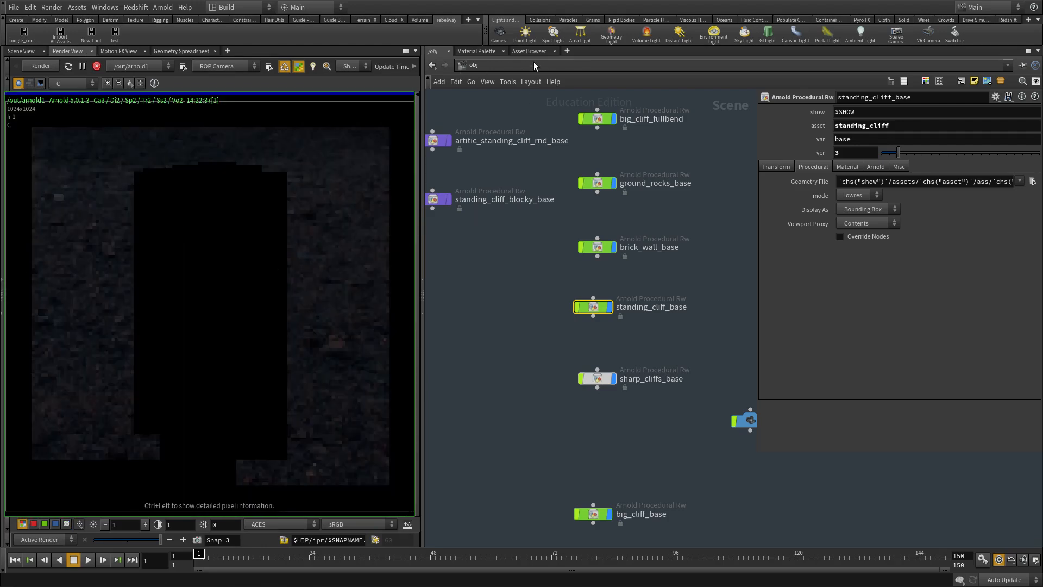
Open the shop network in the standing_cliff_base_live.v2 scene and move its window off the render view.
drag(1042, 35, 549, 31)
click(528, 103)
click(541, 174)
alt+drag(217, 329, 347, 322)
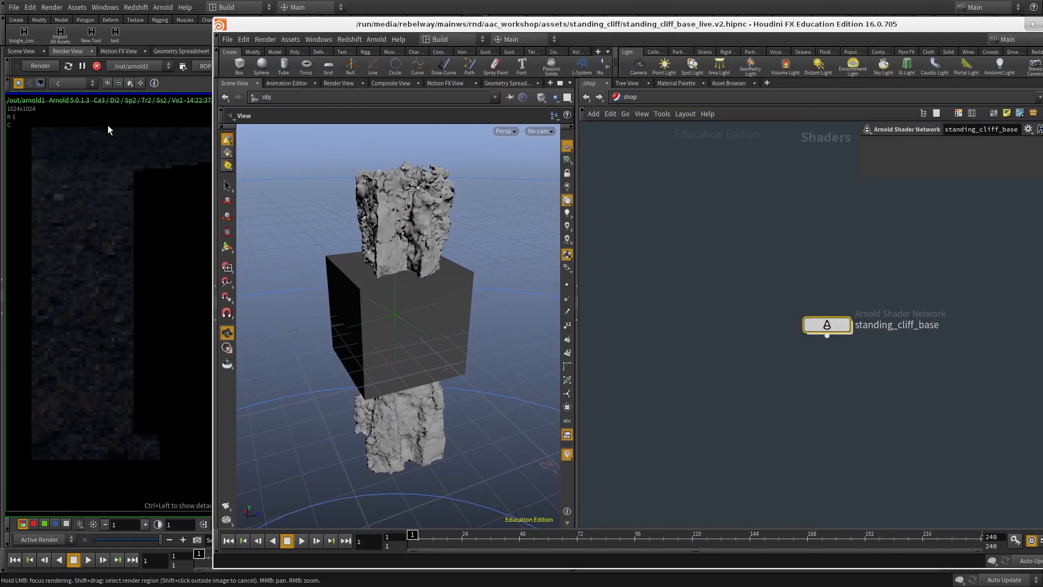
Open the standing_cliff_base shader network and disconnect the displacement input of OUT_material.
double_click(827, 324)
scroll(912, 308, up, 10)
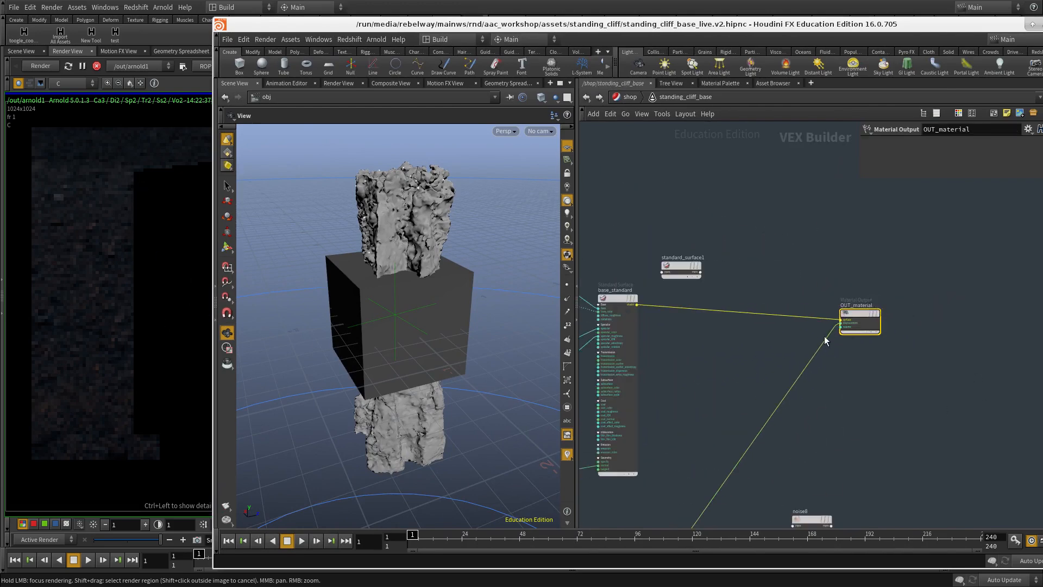
click(854, 313)
click(807, 358)
click(853, 313)
click(668, 359)
click(732, 355)
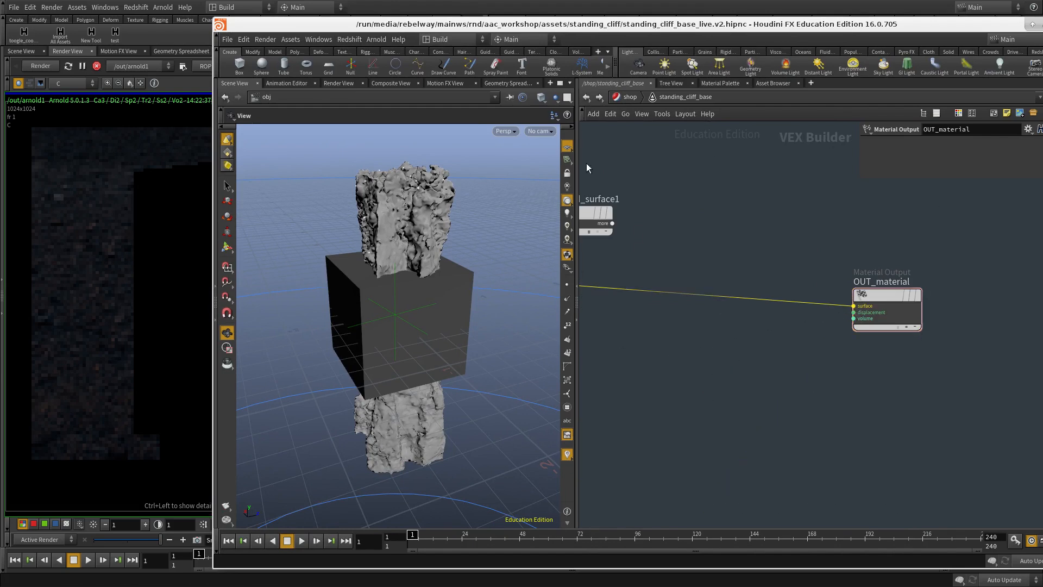
Go to the out network and render the export_base Arnold output to disk.
click(631, 98)
click(631, 97)
click(648, 155)
click(679, 352)
click(893, 156)
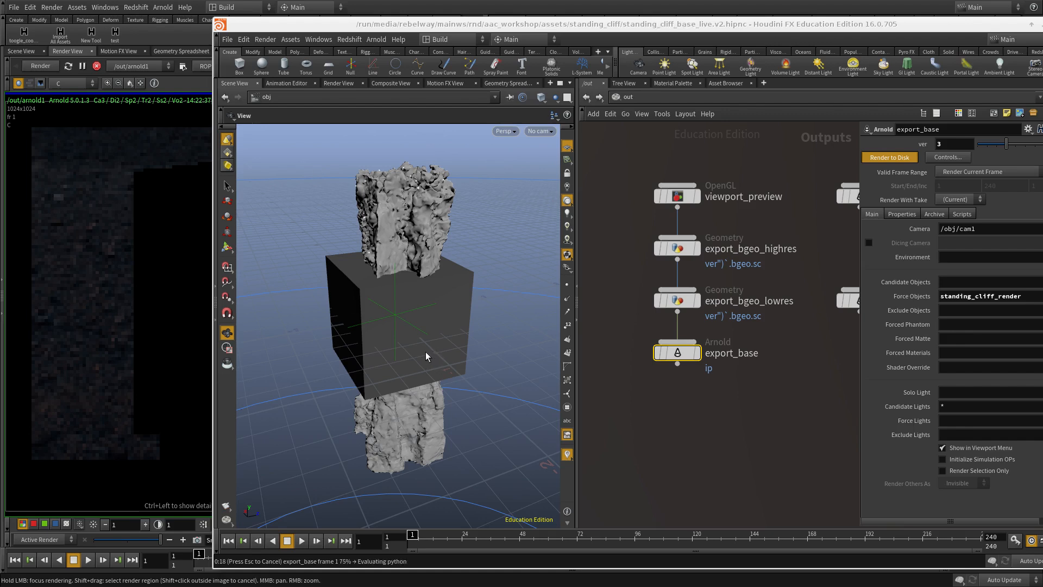
Move the live scene window aside and examine the standing cliff's render in the asset rendering scene up close.
alt+drag(433, 395, 1042, 402)
click(505, 331)
middle_drag(508, 322, 516, 340)
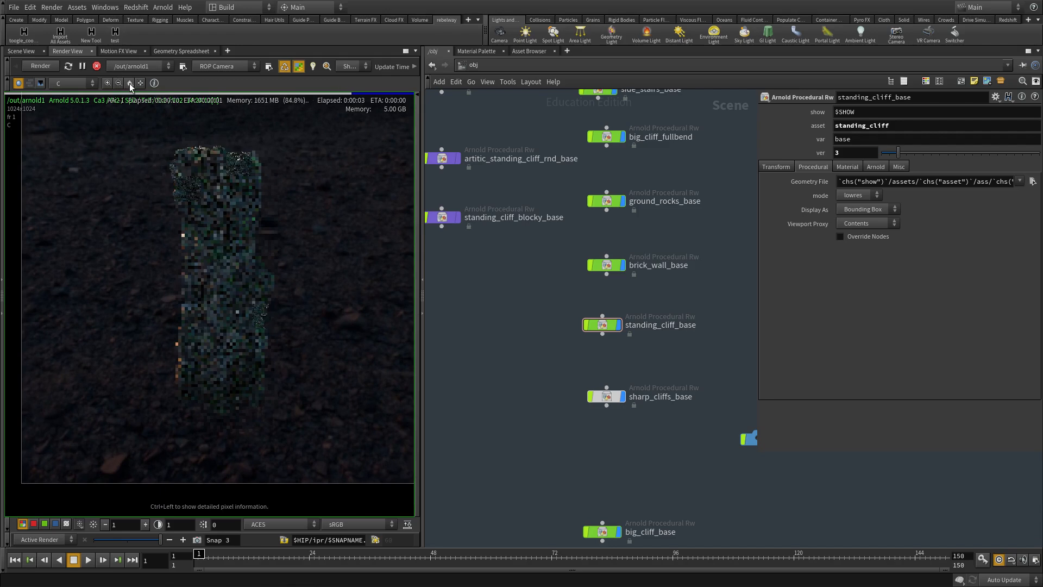
scroll(204, 131, up, 5)
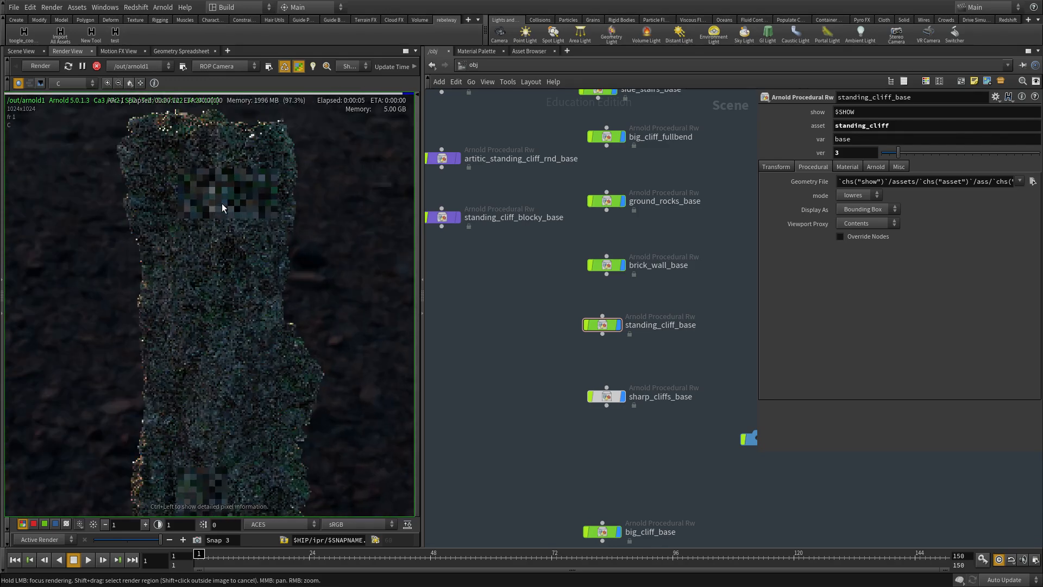
middle_drag(222, 204, 258, 159)
scroll(221, 217, down, 2)
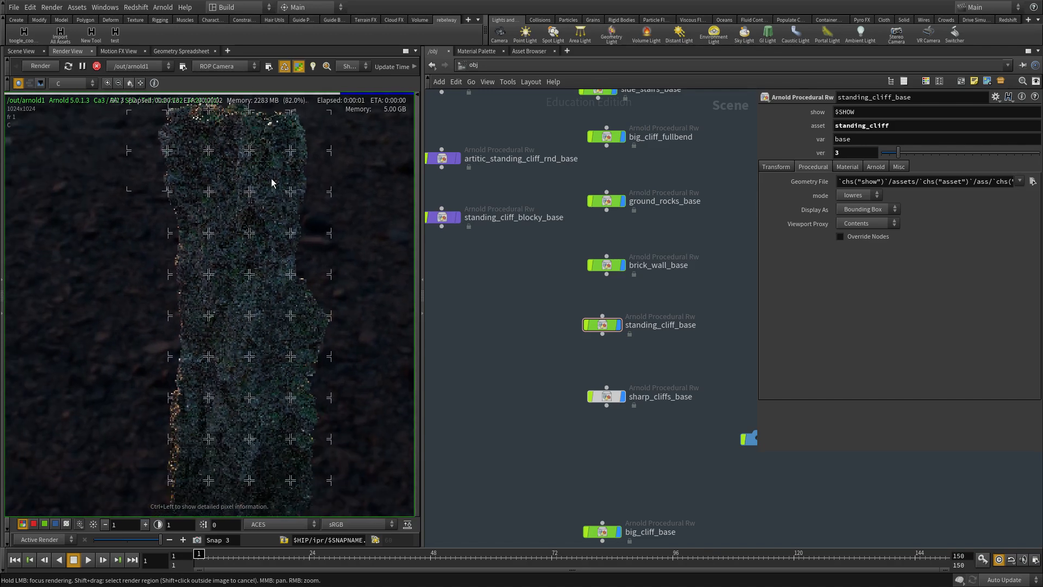
middle_drag(261, 312, 261, 268)
Check arnold1's Ray Depth settings in the out network against the render and return to the obj network.
click(474, 65)
click(491, 129)
click(799, 168)
click(840, 211)
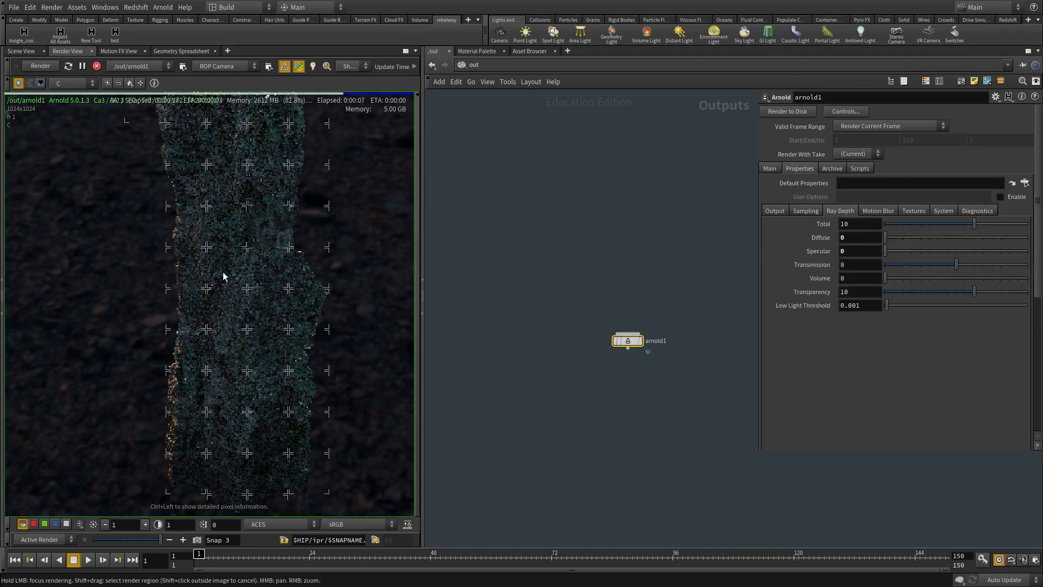
scroll(255, 245, down, 2)
scroll(266, 276, up, 4)
middle_drag(266, 275, 269, 249)
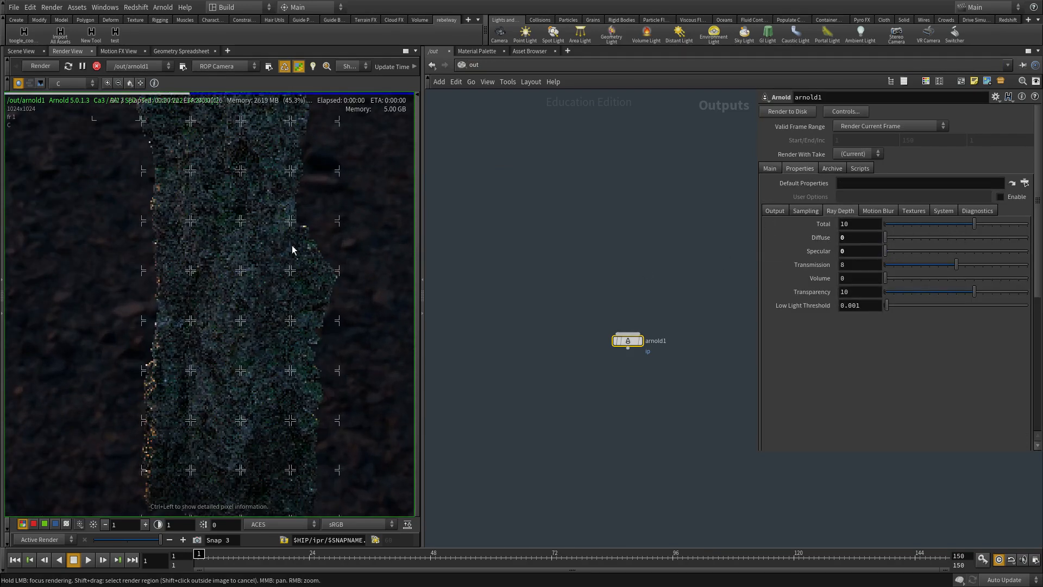
scroll(283, 299, down, 1)
click(473, 65)
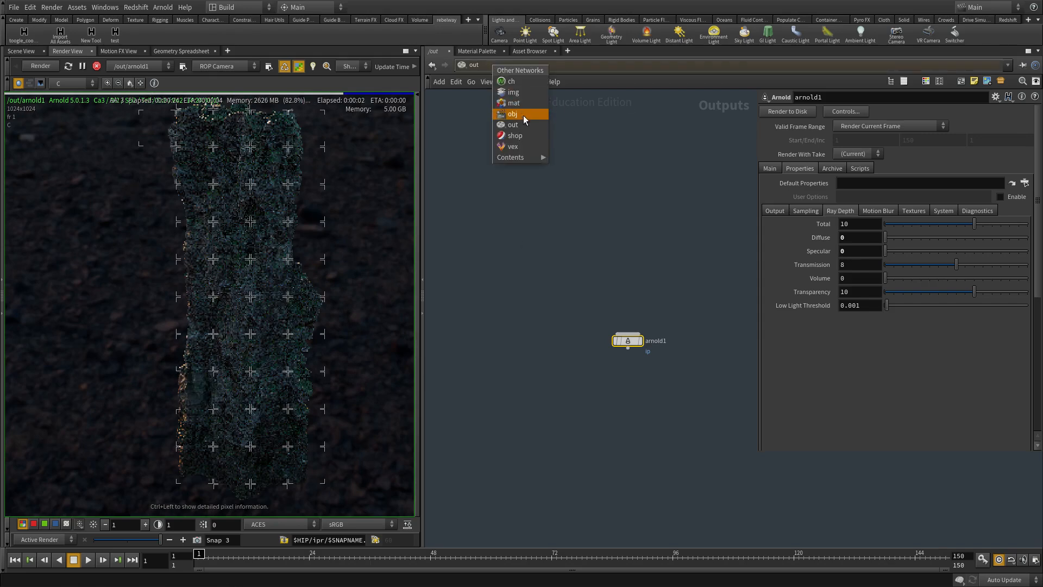
click(511, 103)
Examine the refining standing cliff render from overall silhouette to close-up surface detail.
scroll(601, 359, down, 2)
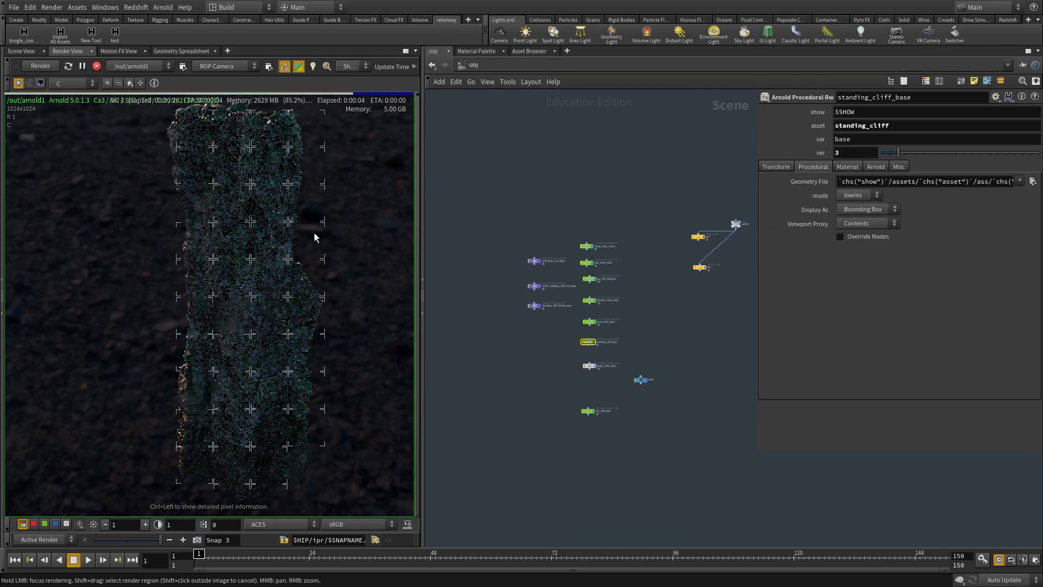
scroll(286, 337, down, 1)
middle_drag(286, 321, 291, 289)
scroll(617, 337, up, 4)
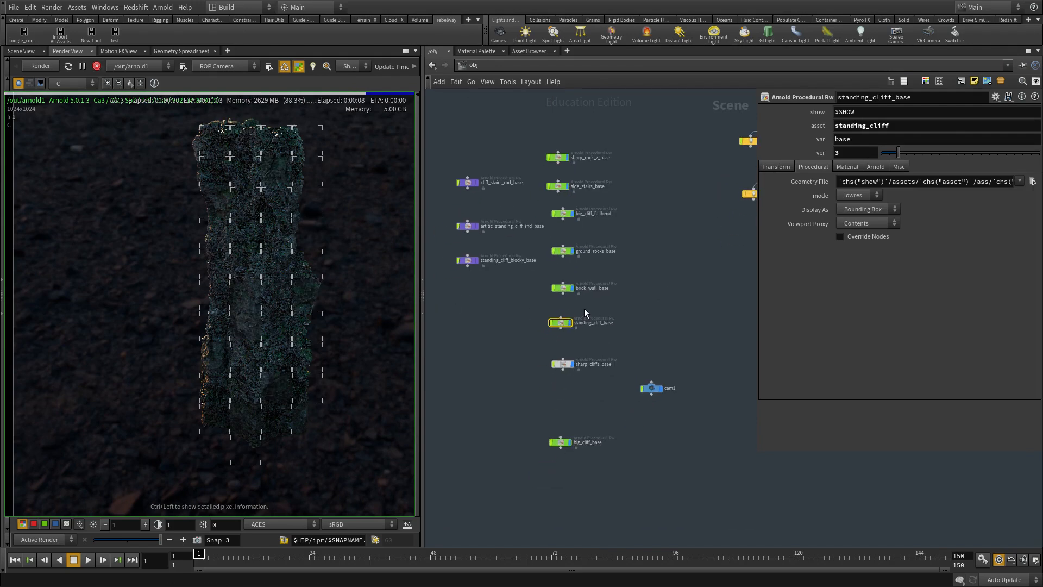
middle_drag(509, 321, 500, 298)
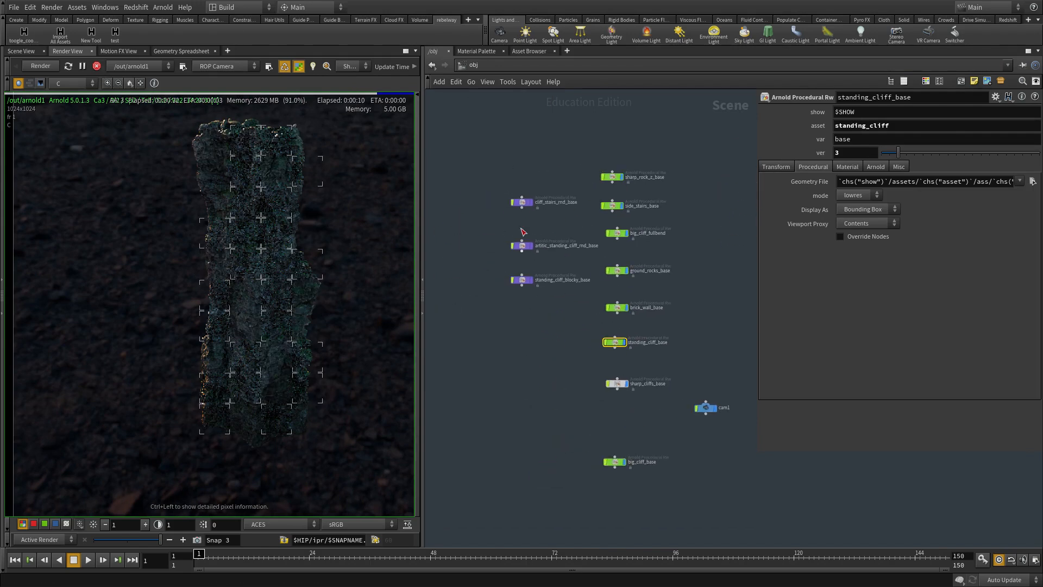
middle_drag(261, 261, 264, 242)
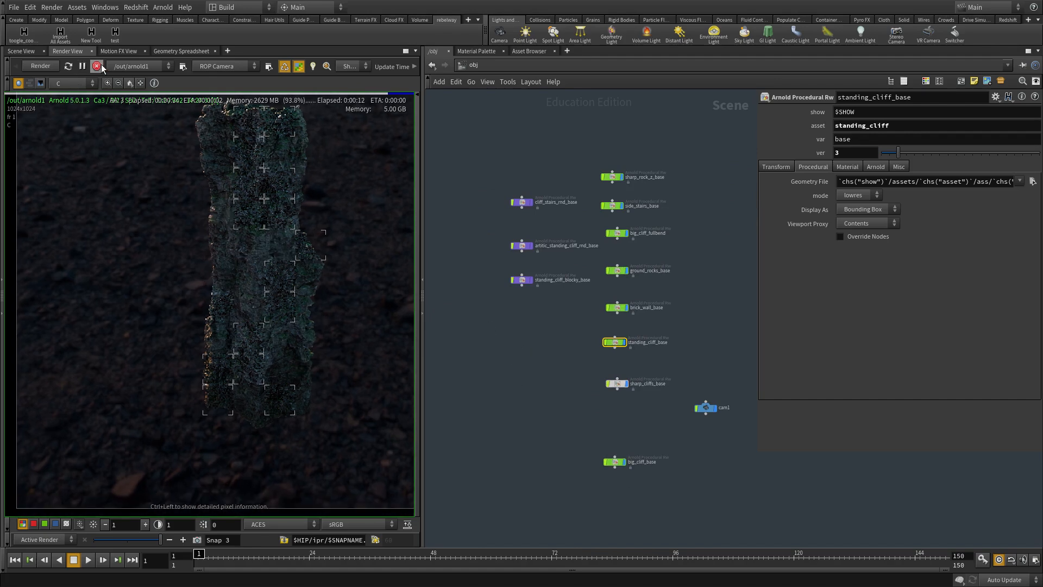
scroll(330, 281, up, 2)
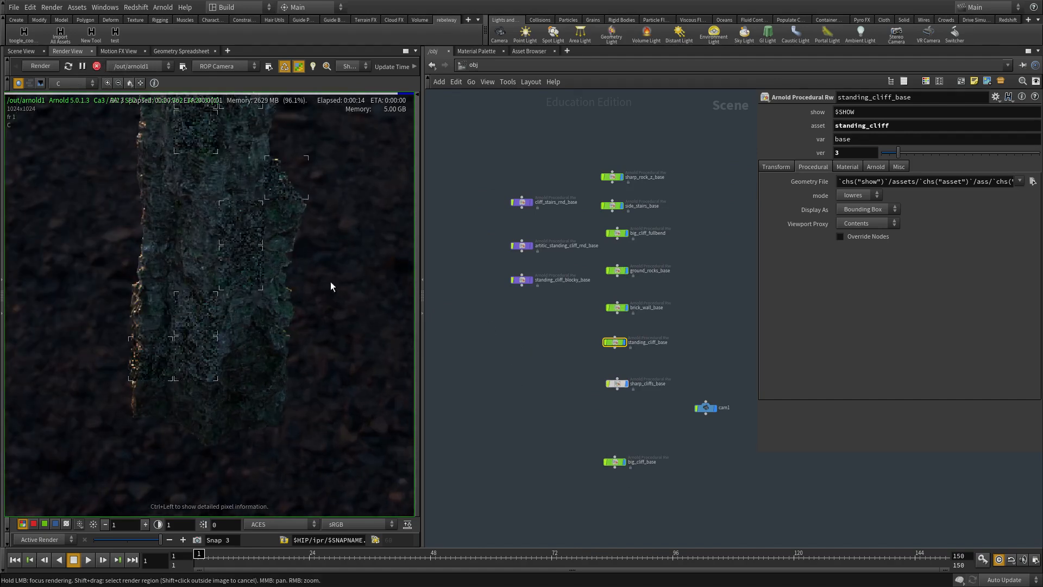
middle_drag(237, 288, 301, 351)
scroll(282, 275, up, 2)
middle_drag(282, 275, 267, 163)
middle_drag(273, 336, 220, 426)
middle_drag(211, 177, 201, 346)
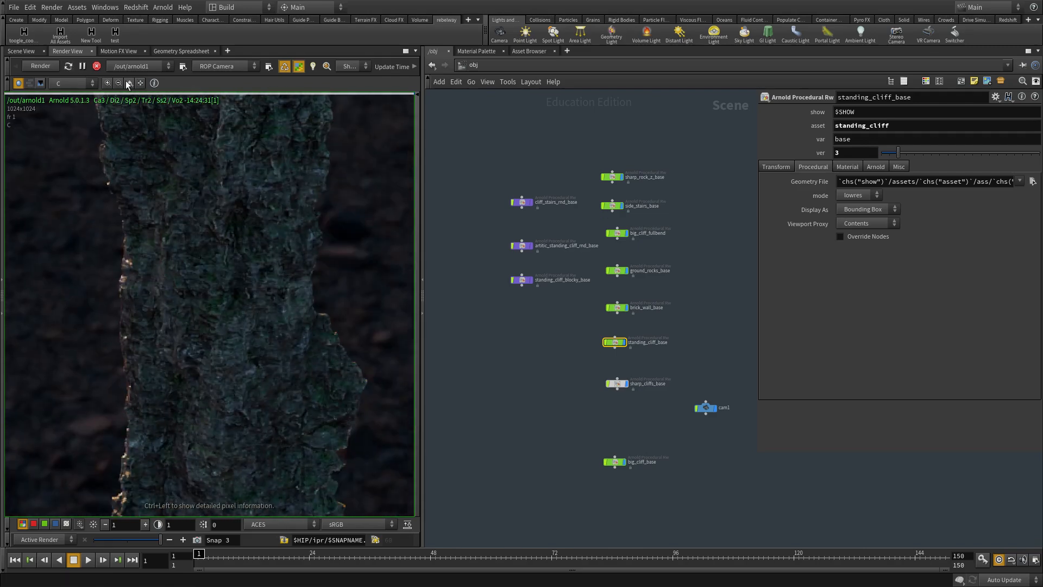
Tear off a copy of the scene view as a floating window, keep it always on top and show the render view.
click(23, 52)
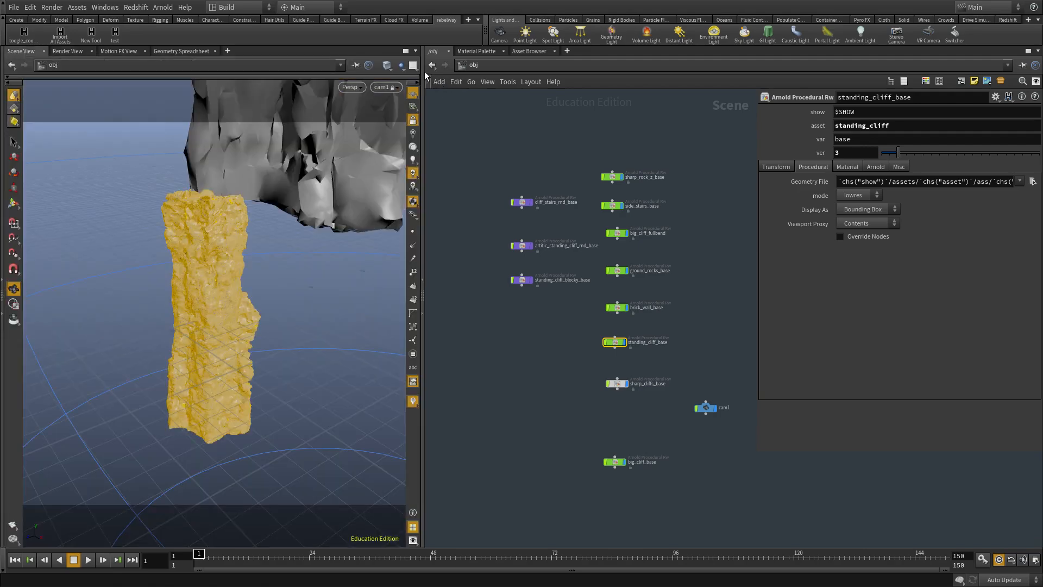
click(412, 65)
click(416, 51)
click(416, 51)
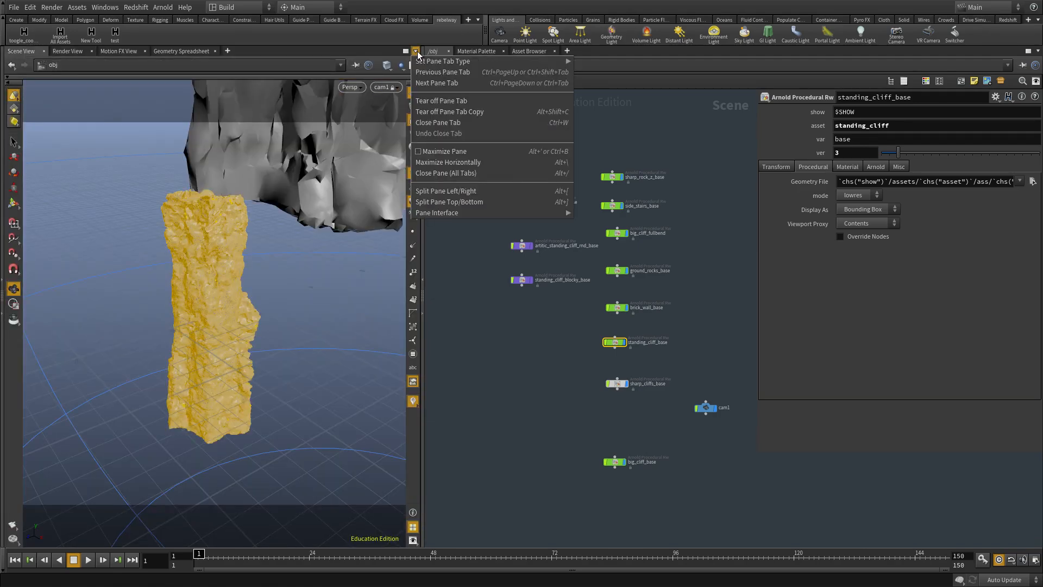
click(257, 278)
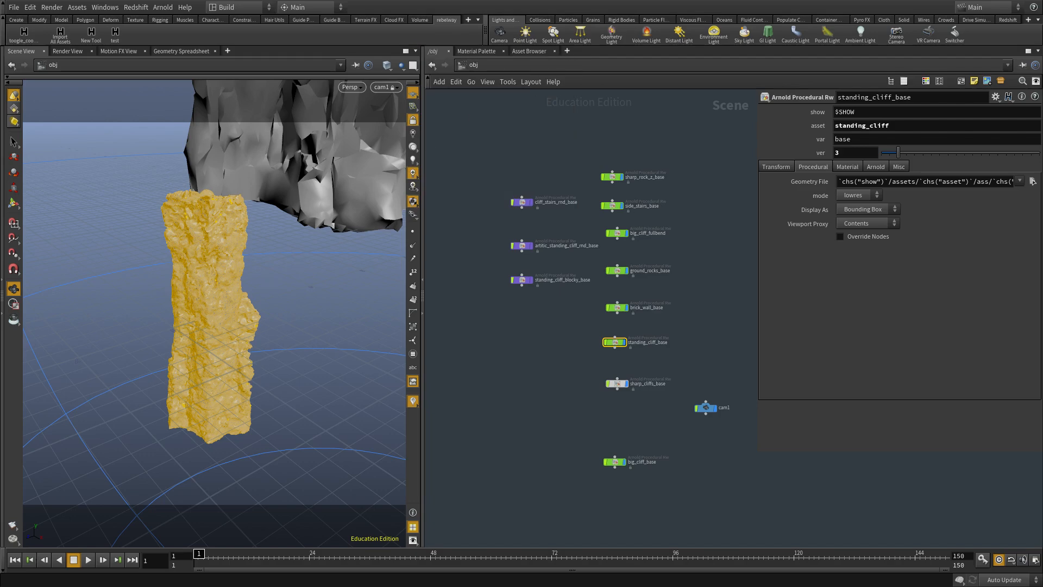
drag(657, 288, 966, 557)
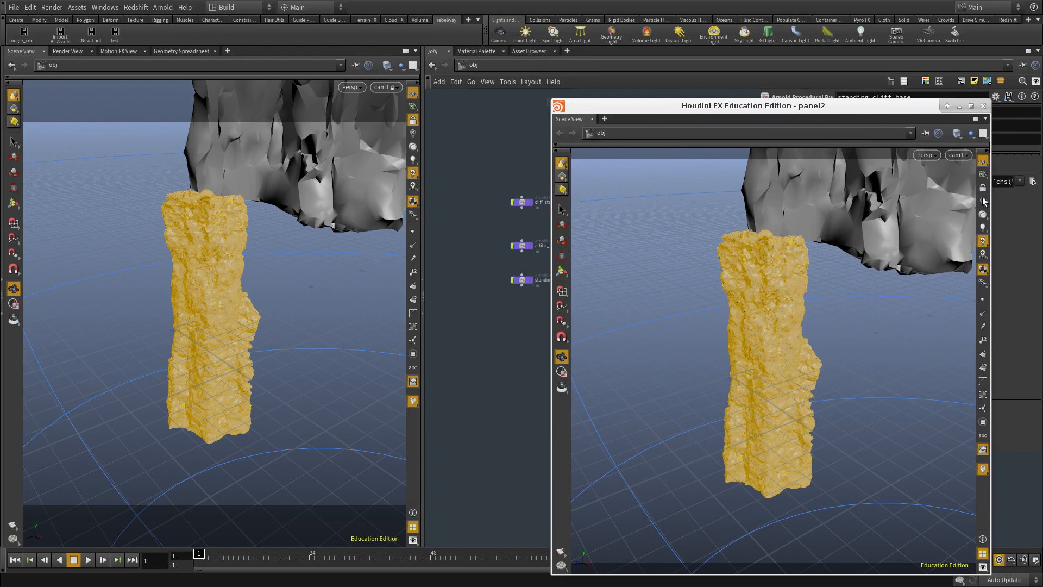
click(65, 51)
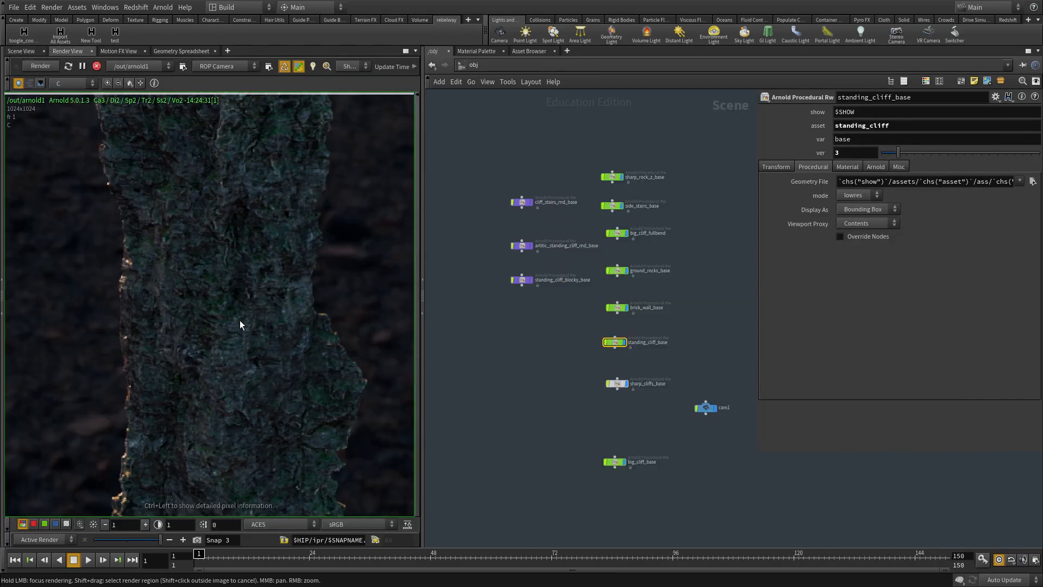
key(alt+Tab)
right_click(792, 107)
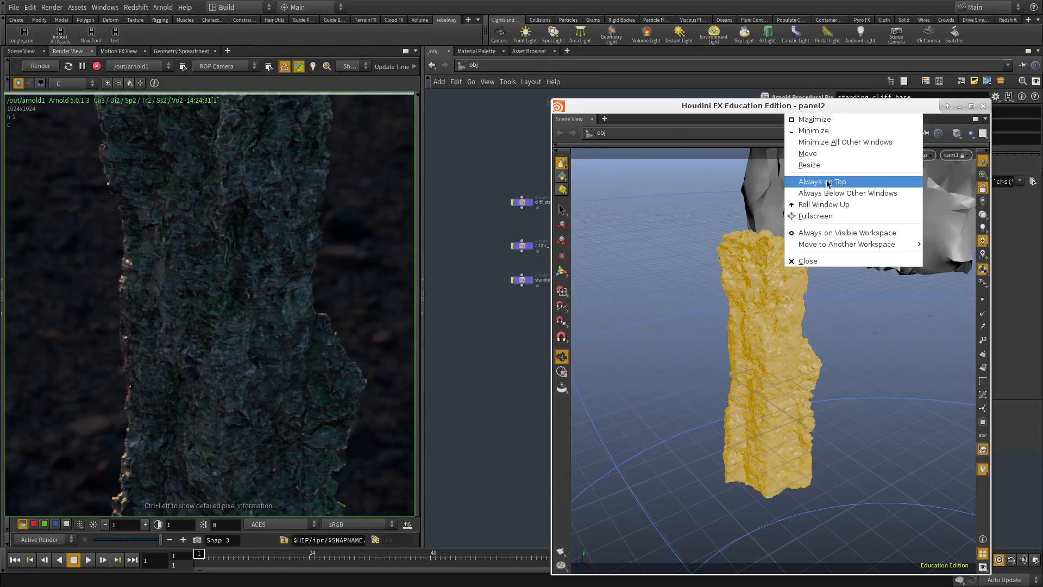
click(832, 182)
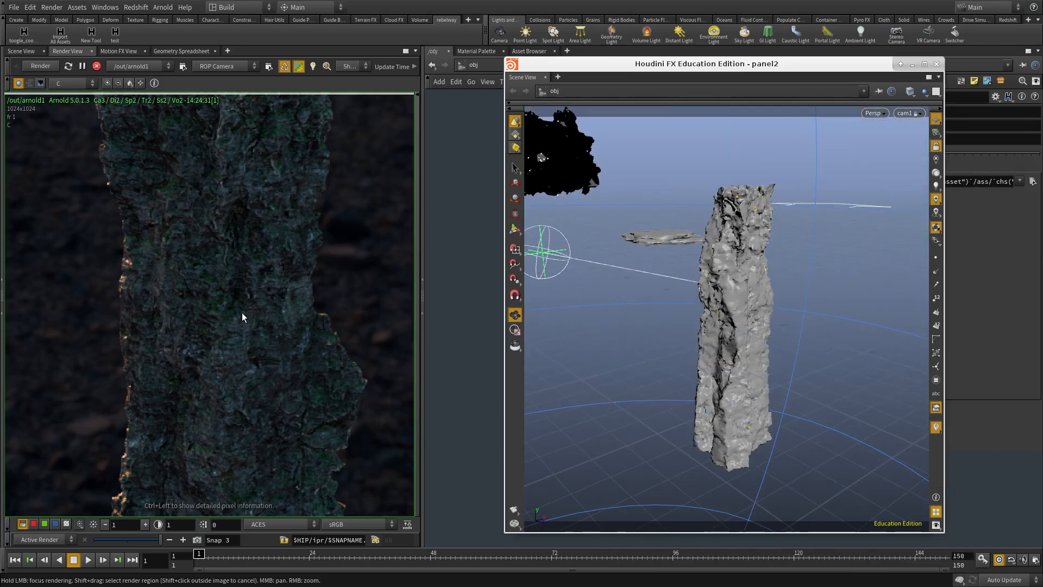
Move cam1 around to a close-up of the standing cliff's sunlit side and place the floating scene view aside.
drag(703, 324, 719, 347)
right_drag(719, 346, 839, 320)
drag(839, 321, 724, 357)
middle_drag(725, 356, 788, 362)
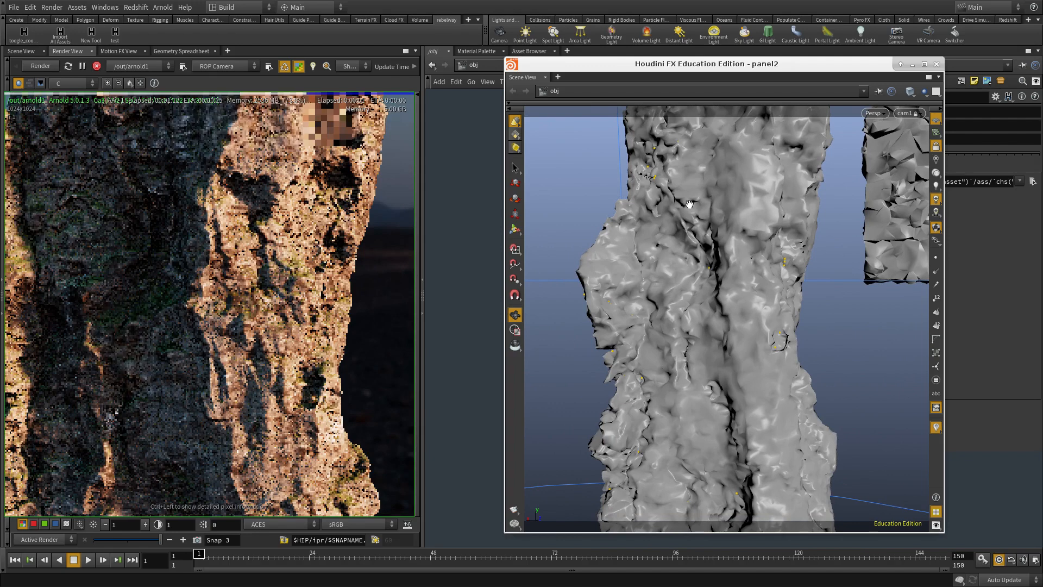
alt+drag(675, 211, 912, 214)
Open arnold1's main parameters in a floating window kept always on top, with the obj network shown beside it.
click(469, 67)
click(496, 140)
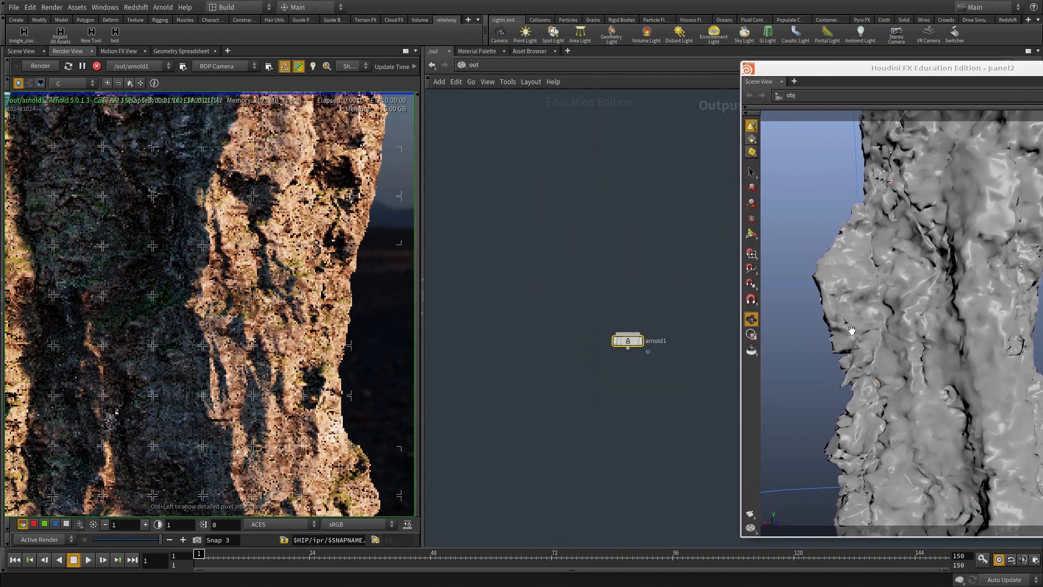
alt+drag(851, 330, 921, 336)
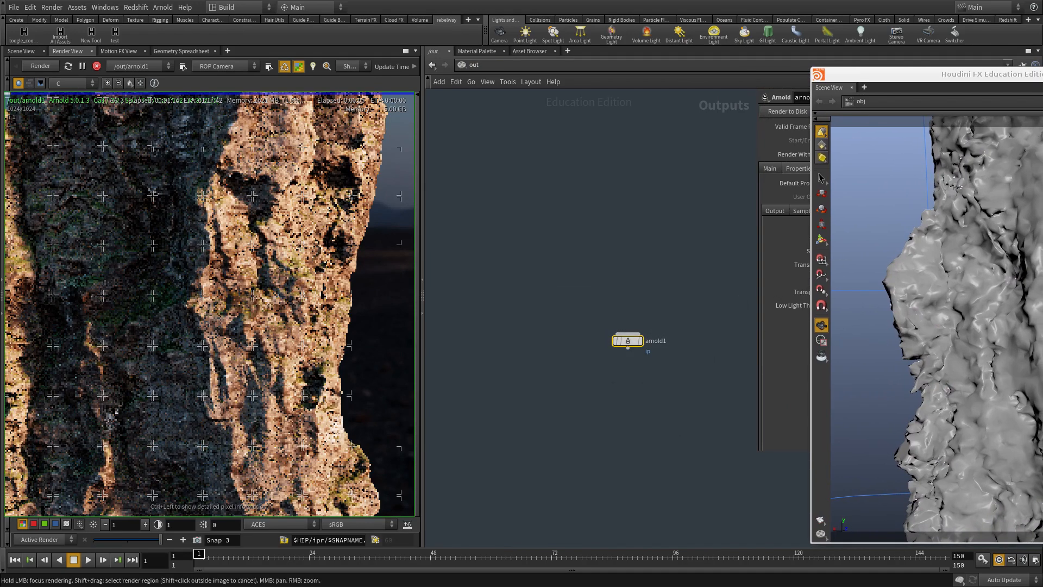
alt+drag(0, 347, 0, 332)
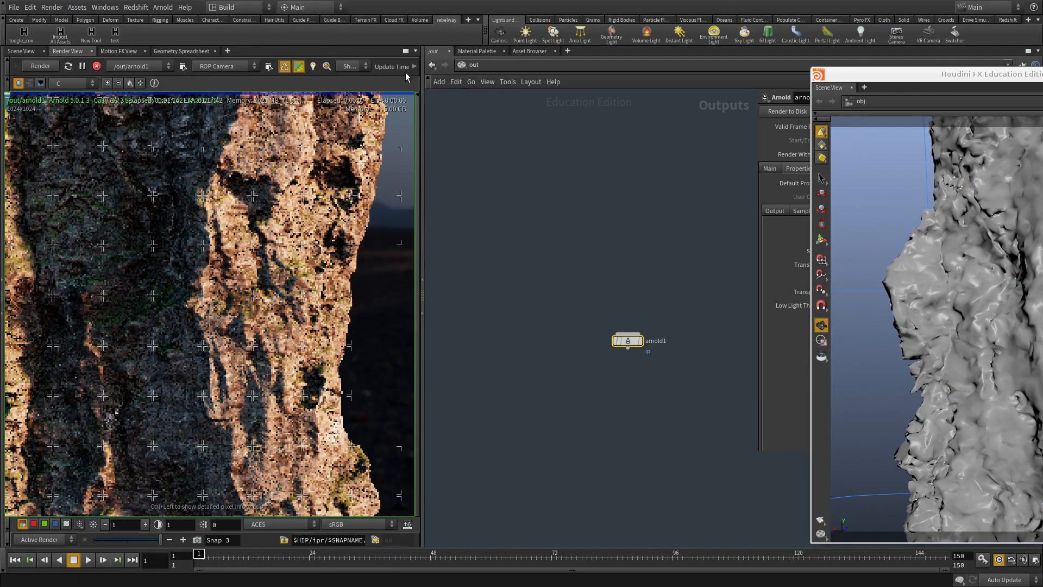
click(501, 68)
click(516, 124)
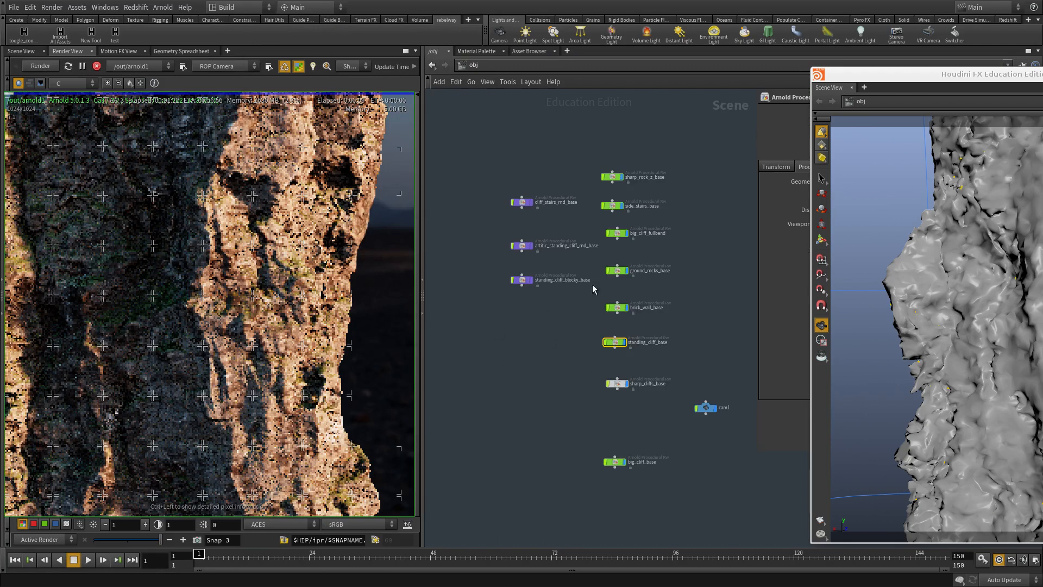
alt+drag(0, 342, 277, 397)
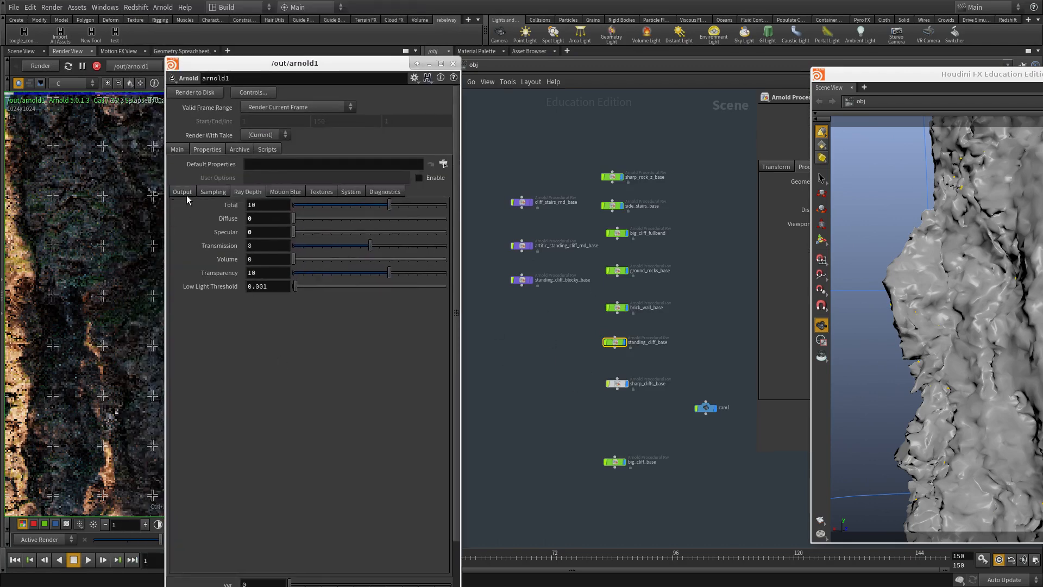
click(178, 150)
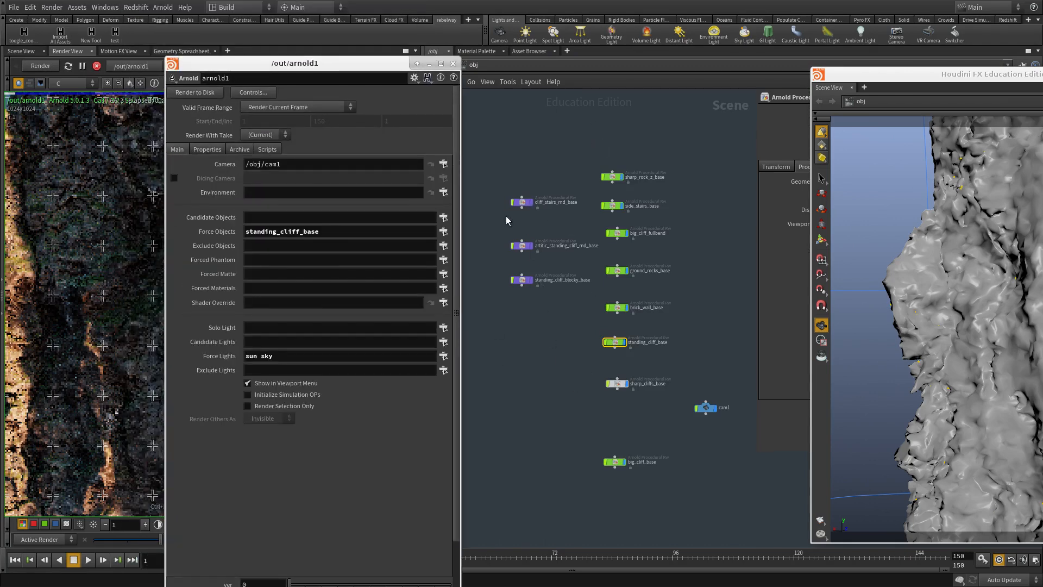
drag(522, 203, 345, 241)
key(alt+Tab)
right_click(348, 61)
click(390, 141)
Set arnold1's Force Objects to cliff_stairs_rnd_base, artitic_standing_cliff_rnd_base and standing_cliff_blocky_base, and move its parameter window out of the way.
drag(528, 248, 345, 241)
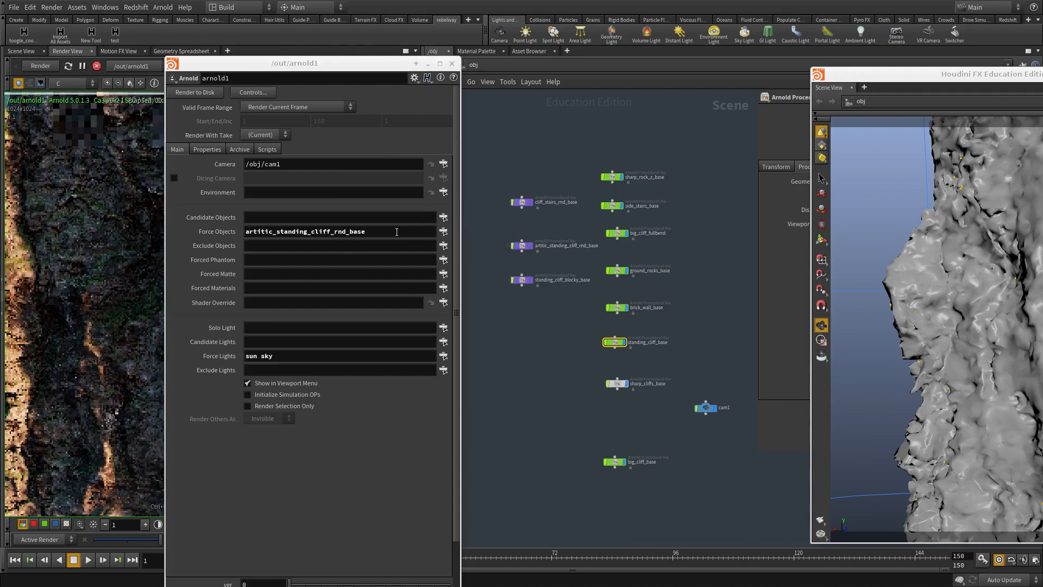
drag(525, 206, 318, 253)
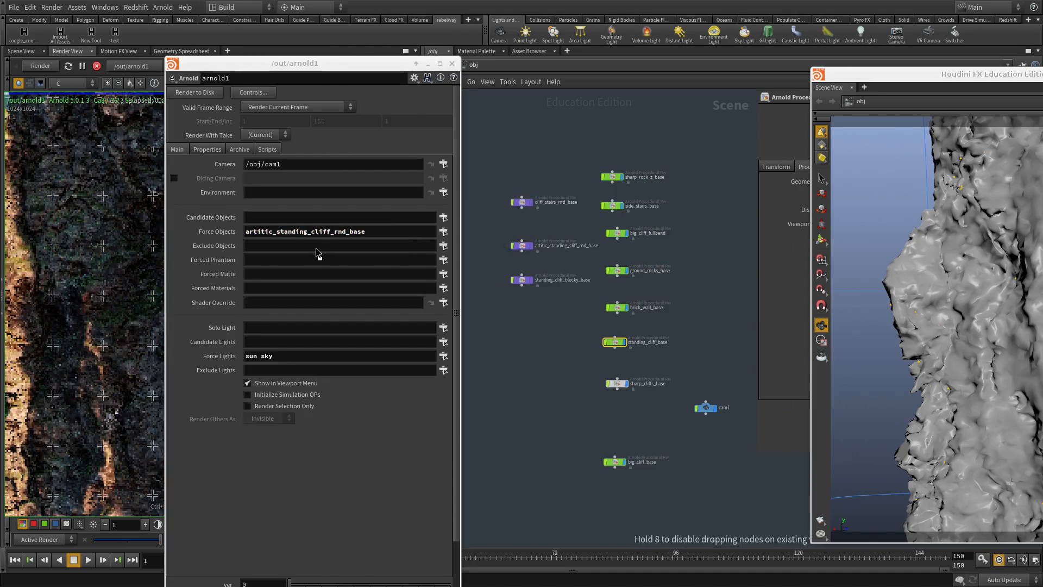
drag(532, 254, 308, 264)
drag(521, 280, 326, 275)
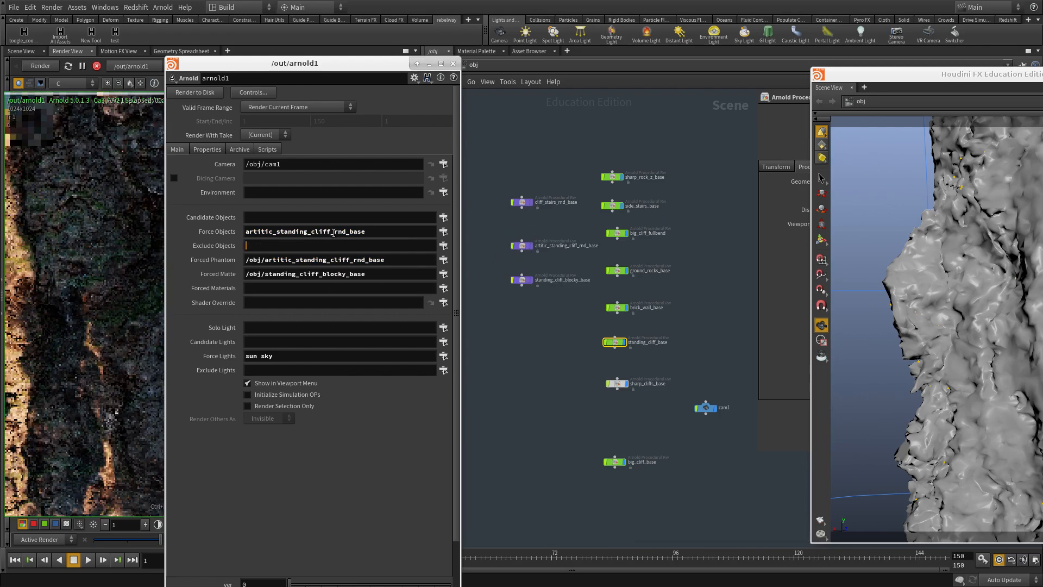
triple_click(334, 232)
text(cliff_stairs_rnd_base)
triple_click(335, 262)
triple_click(338, 275)
key(ctrl+x)
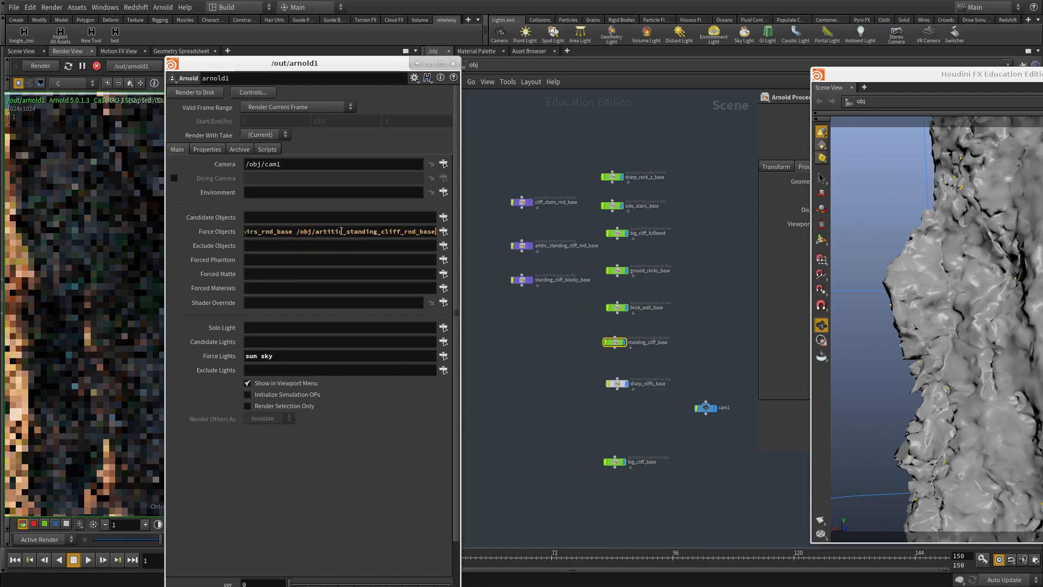
key(Return)
alt+drag(311, 410, 706, 383)
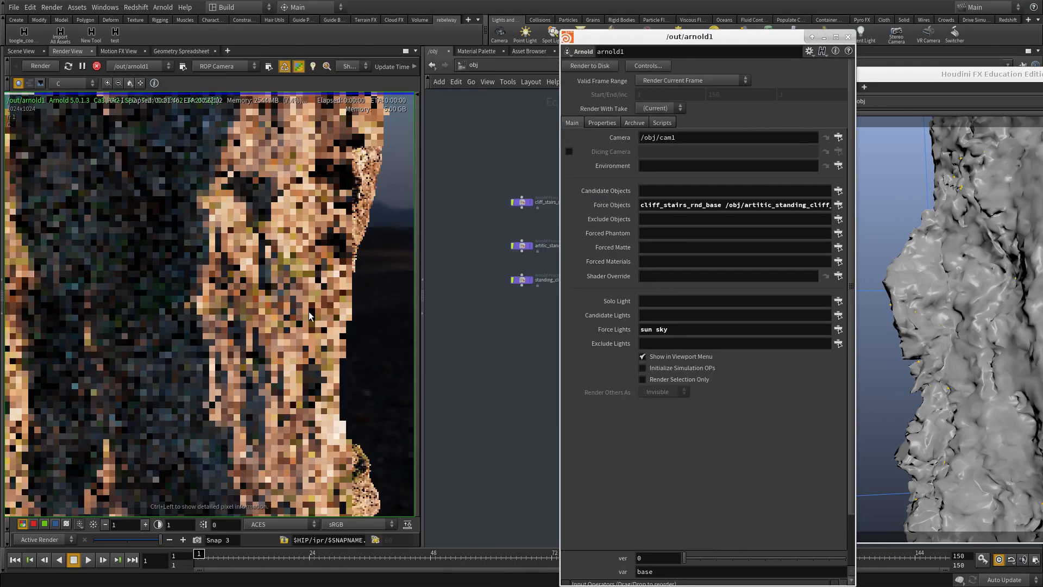
alt+drag(674, 304, 0, 291)
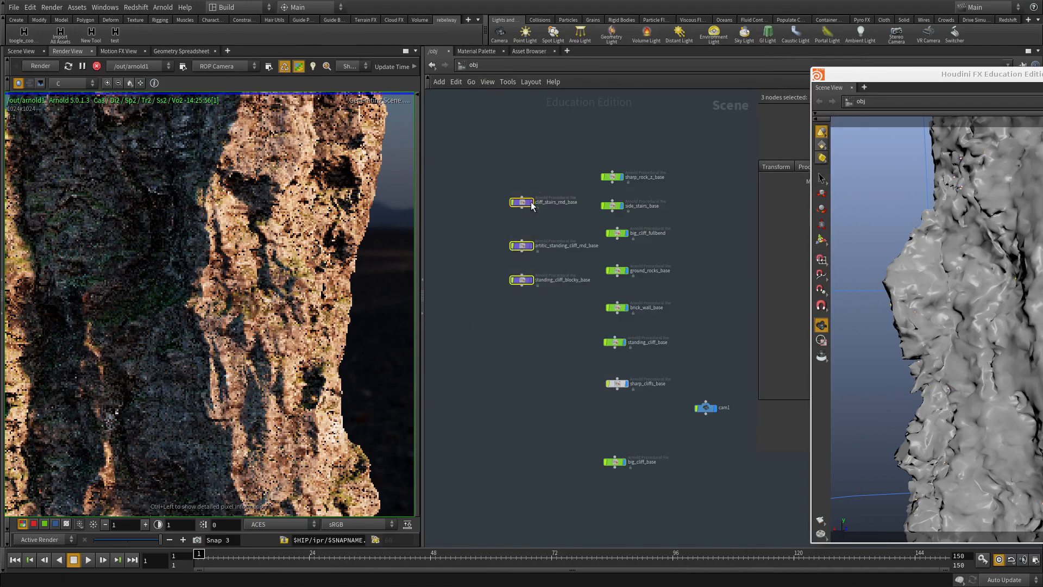
Select the two randomized cliffs and the blocky cliff, and frame all three in the floating scene view beside the render.
drag(549, 117, 508, 291)
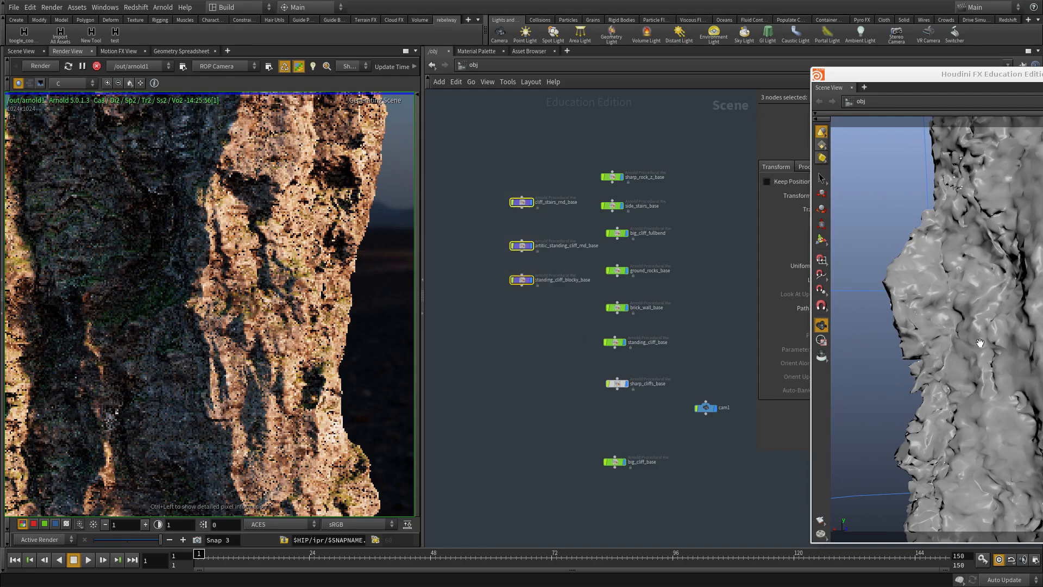
alt+drag(971, 354, 547, 324)
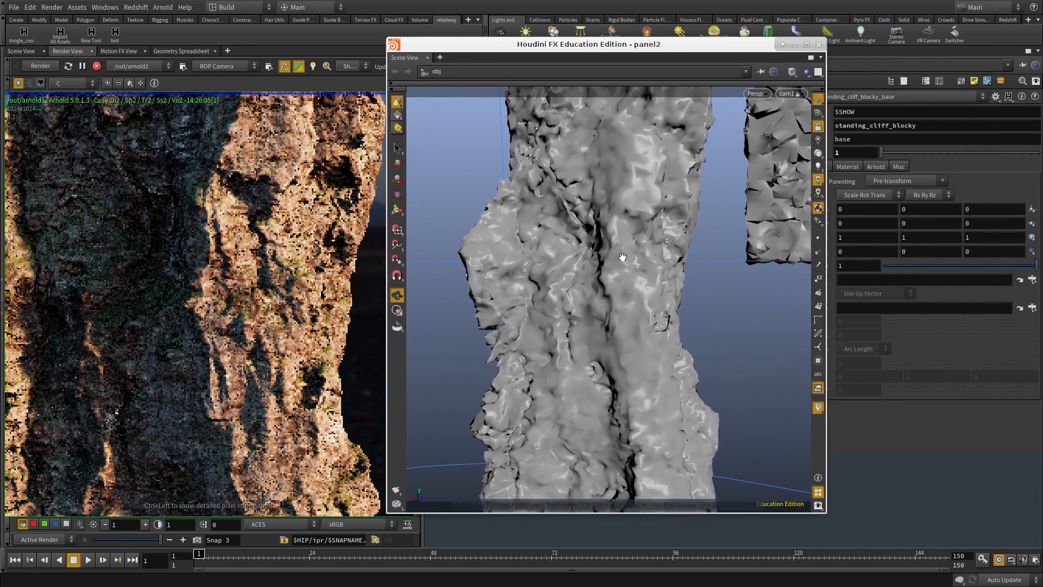
right_drag(547, 324, 506, 281)
key(space+f)
alt+drag(585, 298, 766, 178)
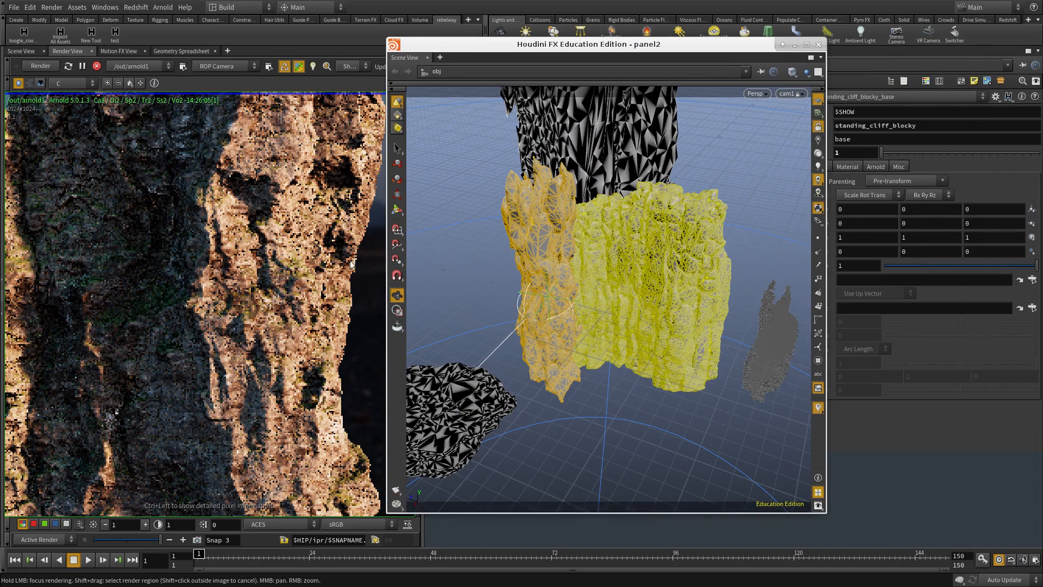
alt+drag(668, 329, 727, 334)
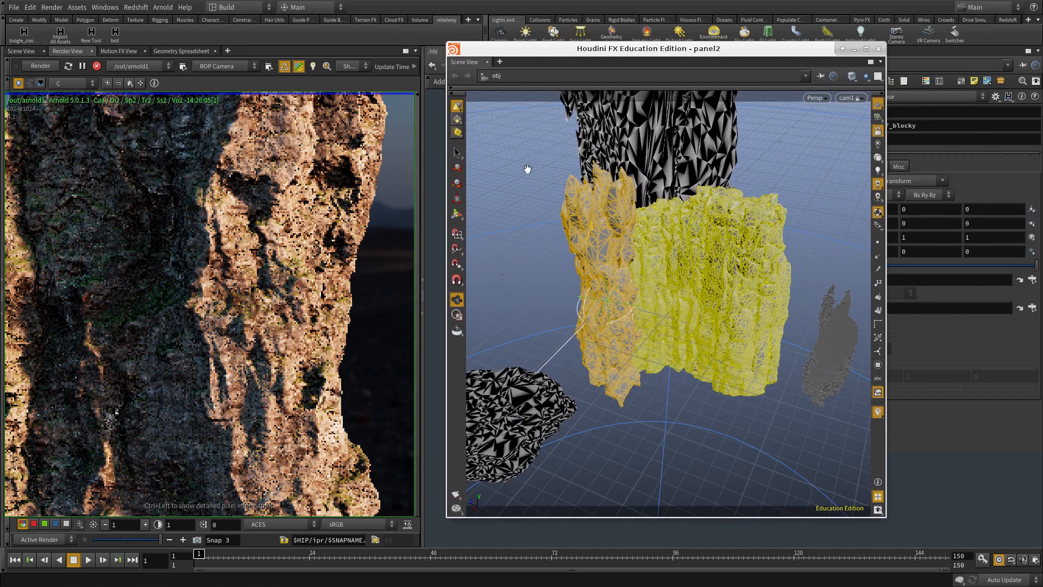
Move the blocky standing cliff sideways, away from the overlapping randomized cliffs.
click(454, 155)
click(605, 265)
key(t)
drag(584, 299, 508, 287)
Move the randomized standing cliff to the other side so the three cliff variants stand apart in a row.
click(695, 290)
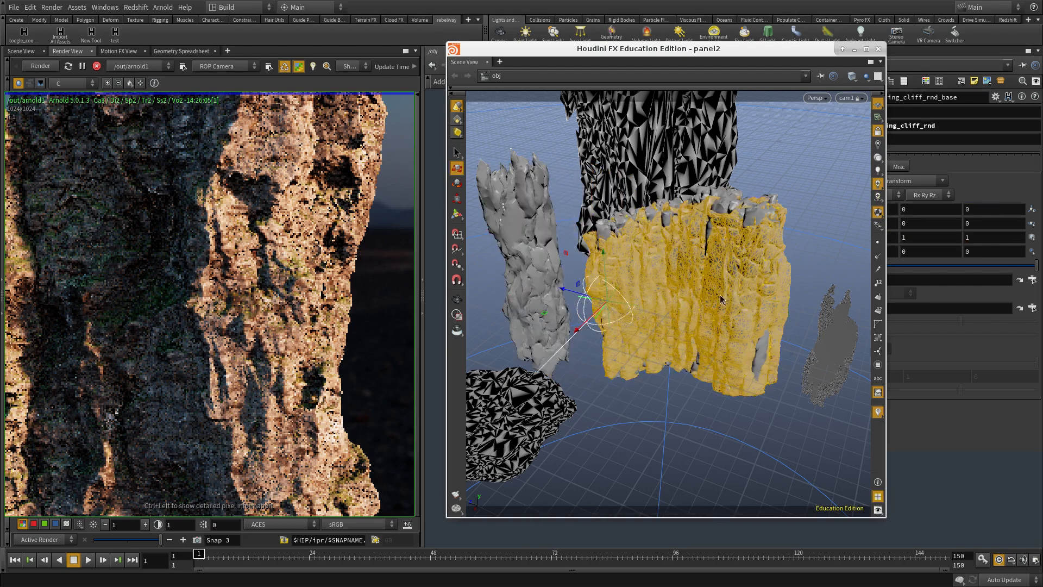
alt+right_drag(695, 292, 677, 309)
alt+drag(677, 309, 699, 318)
drag(580, 304, 729, 314)
alt+drag(617, 273, 795, 281)
drag(495, 145, 495, 143)
alt+drag(890, 358, 775, 352)
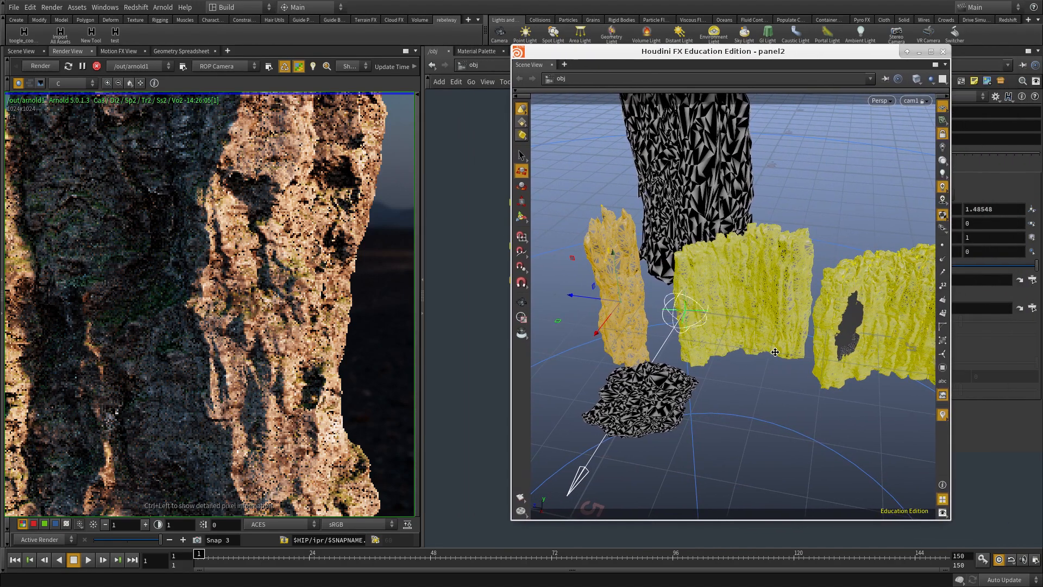
Restart the arnold1 render to render the separated cliff variants.
scroll(248, 278, down, 5)
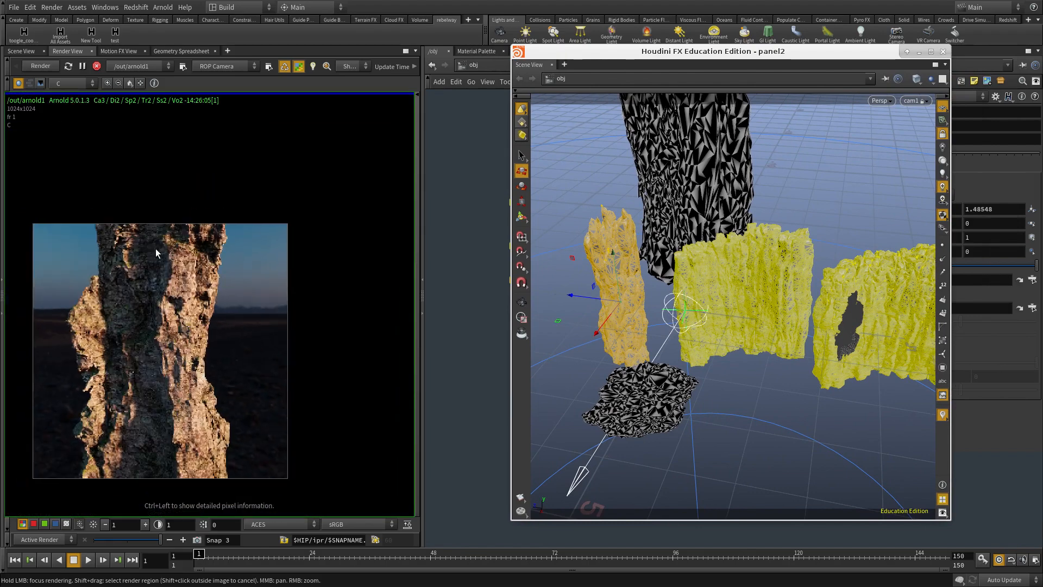
click(94, 69)
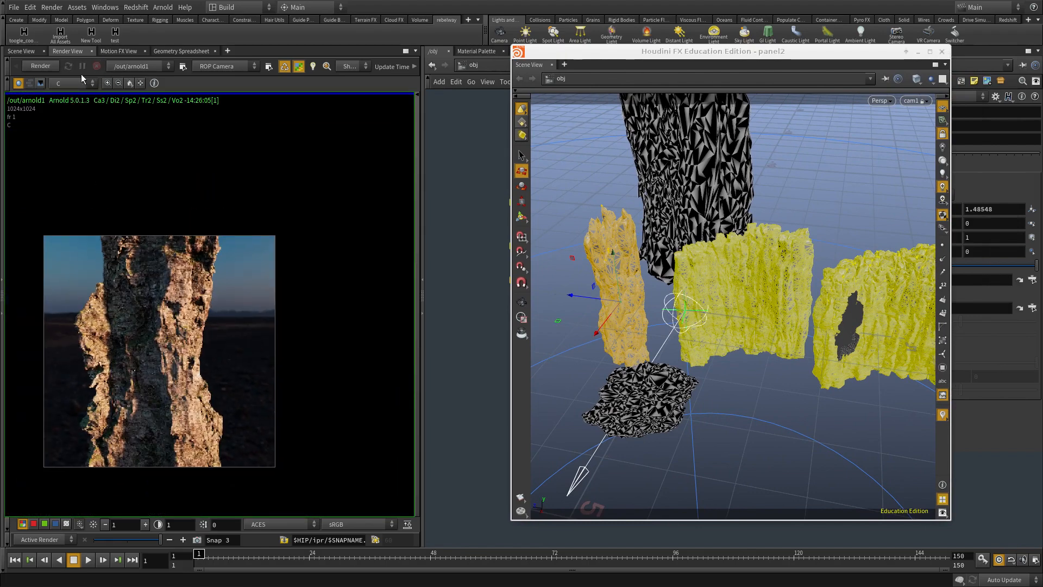
click(49, 69)
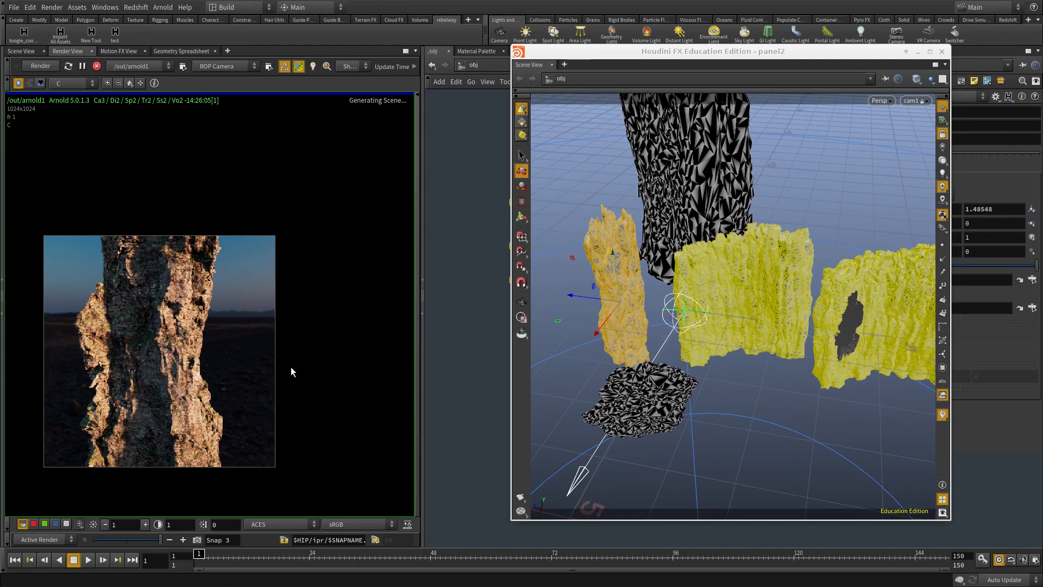
click(858, 326)
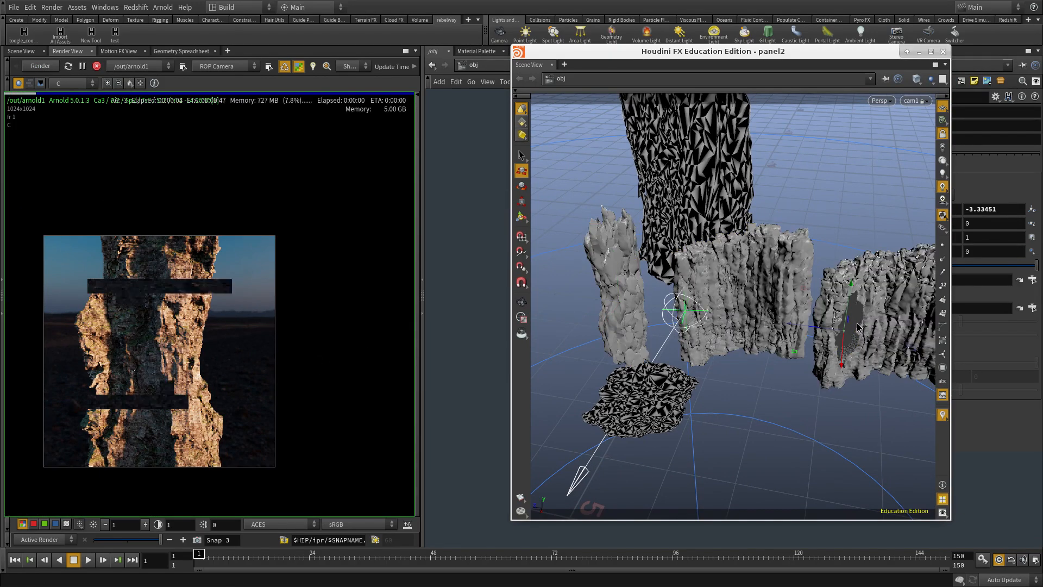
Examine the displacement detail of the rendered cliff variants close up and from other camera angles.
scroll(332, 319, up, 6)
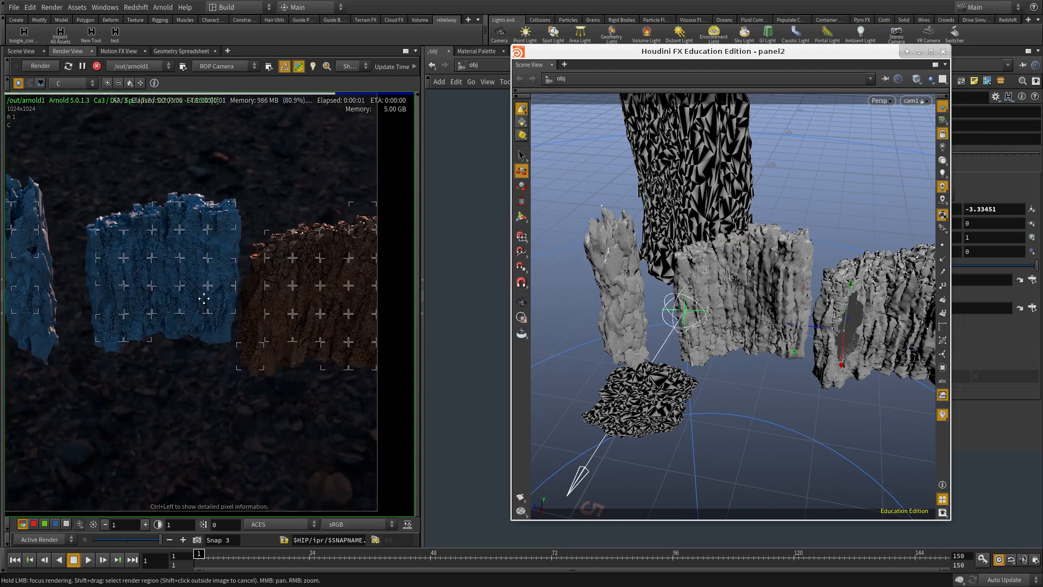
scroll(206, 278, up, 3)
middle_drag(217, 289, 348, 306)
middle_drag(143, 291, 372, 312)
middle_drag(190, 284, 221, 307)
middle_drag(150, 214, 461, 298)
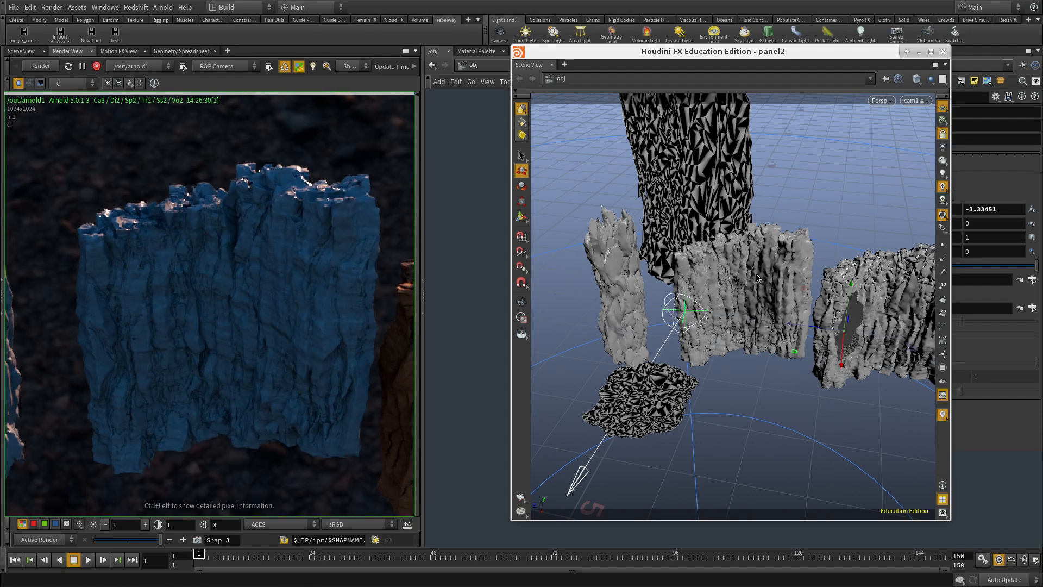
alt+drag(703, 301, 787, 323)
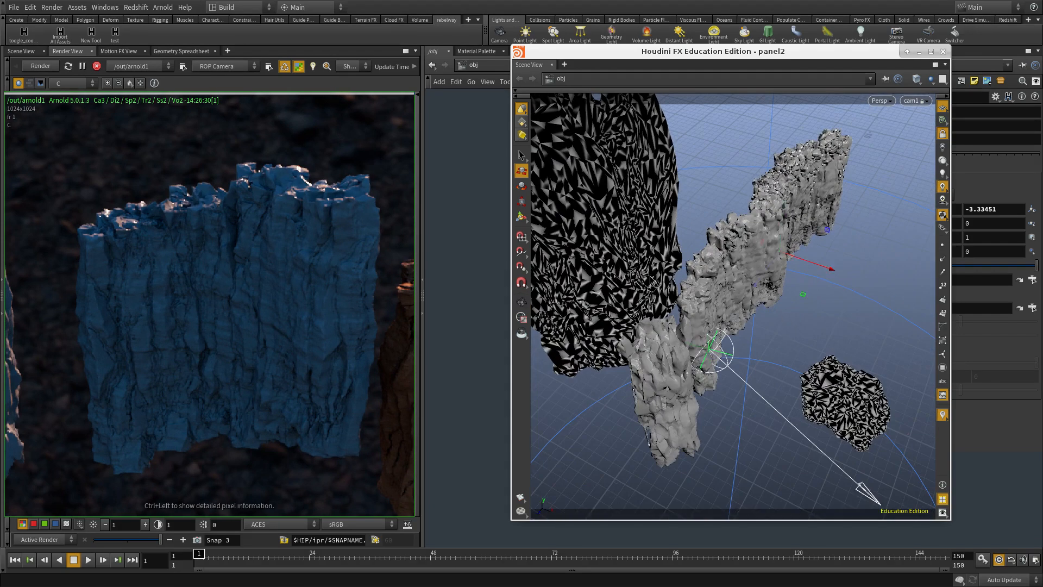
alt+drag(700, 289, 727, 255)
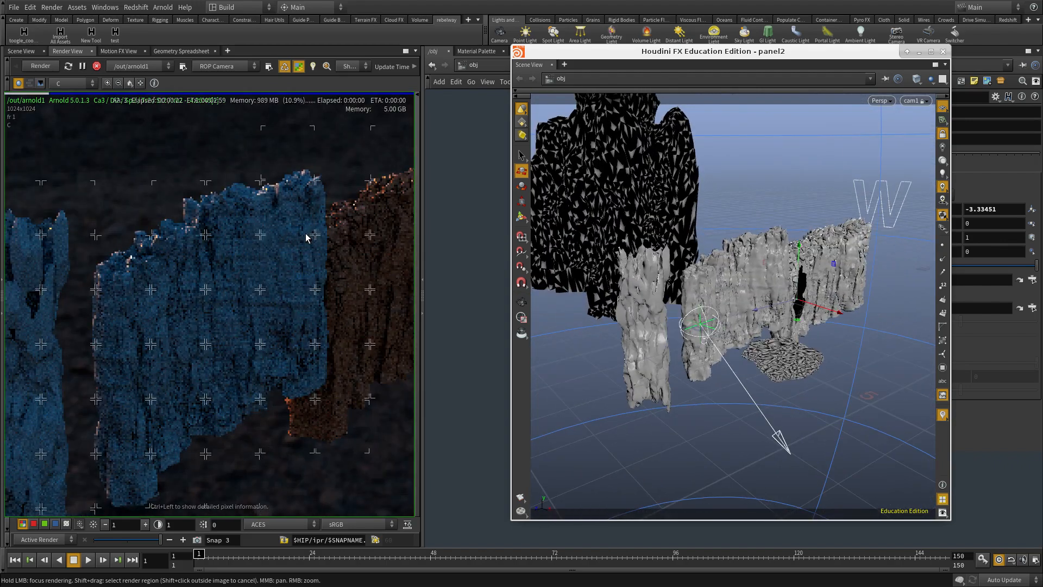
alt+drag(682, 312, 723, 302)
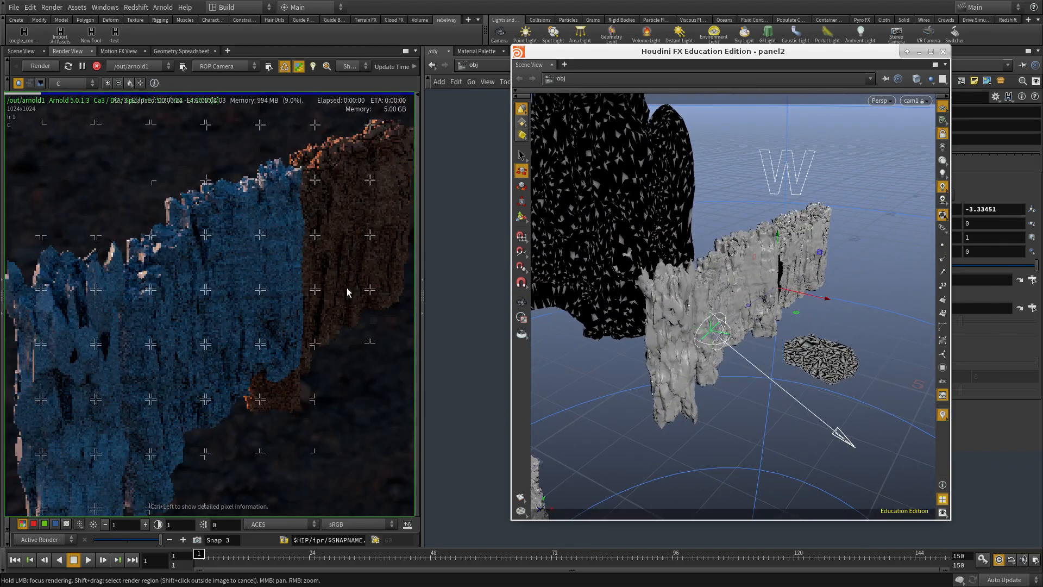
click(723, 302)
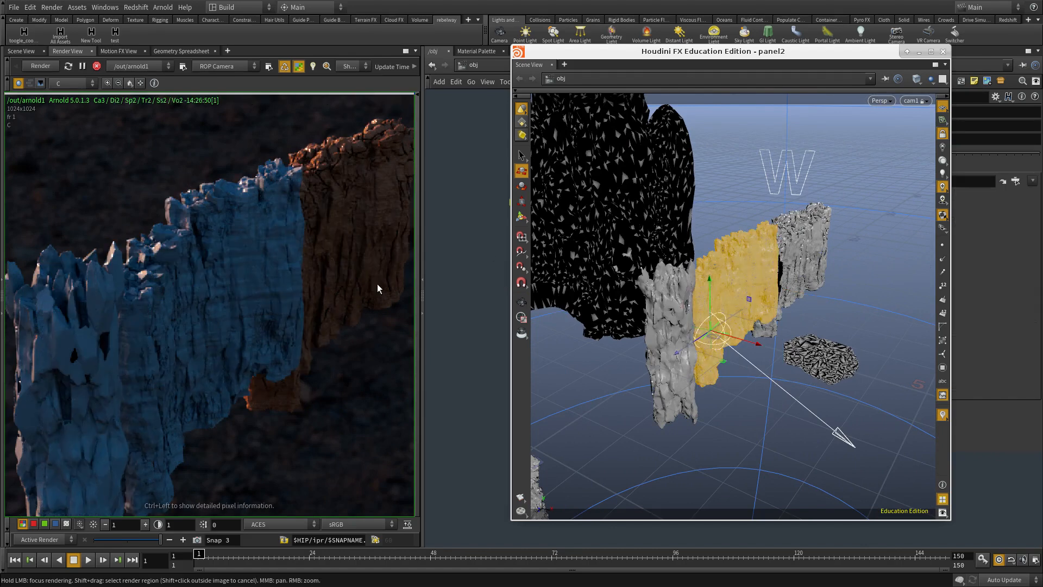
Delete the randomized standing cliff and the blocky standing cliff from the scene.
click(821, 232)
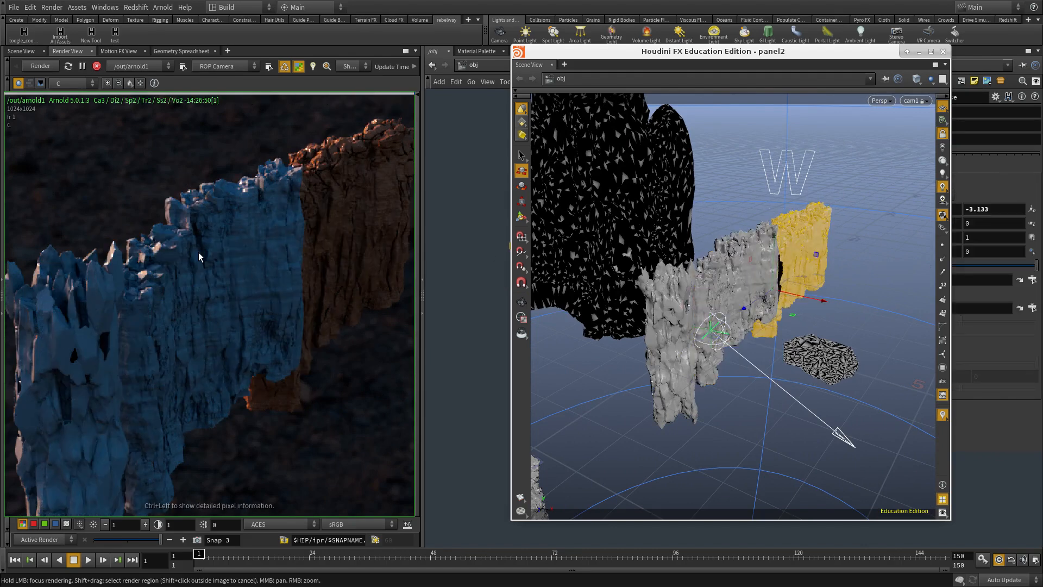
key(Delete)
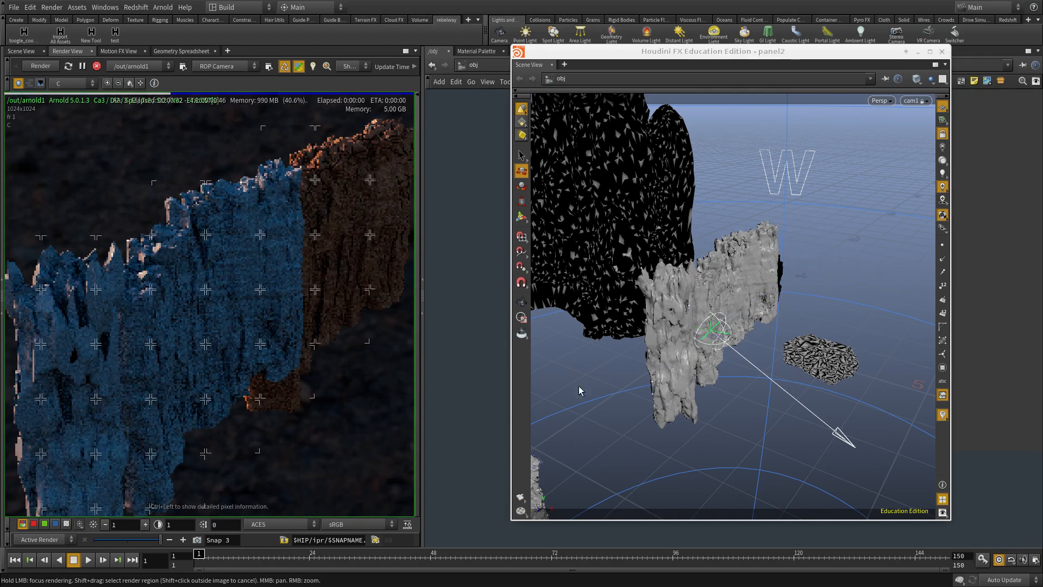
click(662, 370)
key(Delete)
Select ground_rocks_base and frame it on its own in the main scene view.
alt+drag(675, 366, 796, 364)
click(635, 383)
key(f)
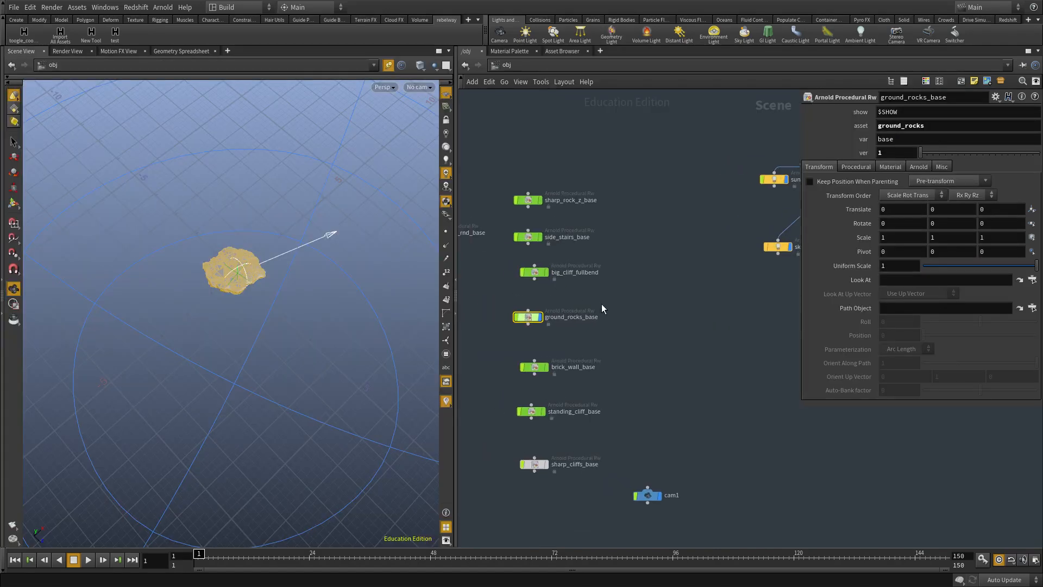
alt+drag(255, 261, 233, 318)
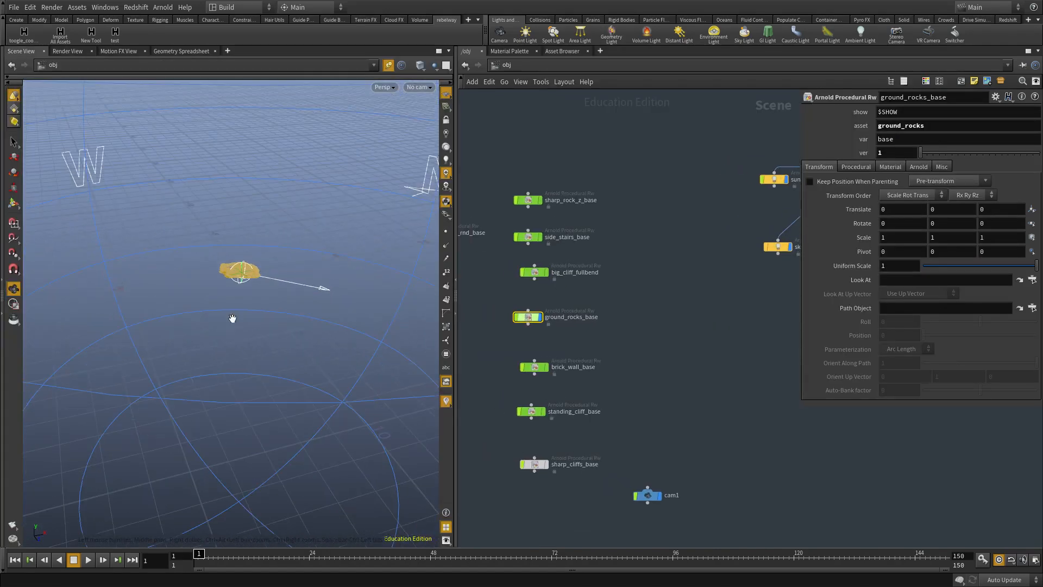
scroll(590, 286, up, 2)
drag(590, 286, 509, 142)
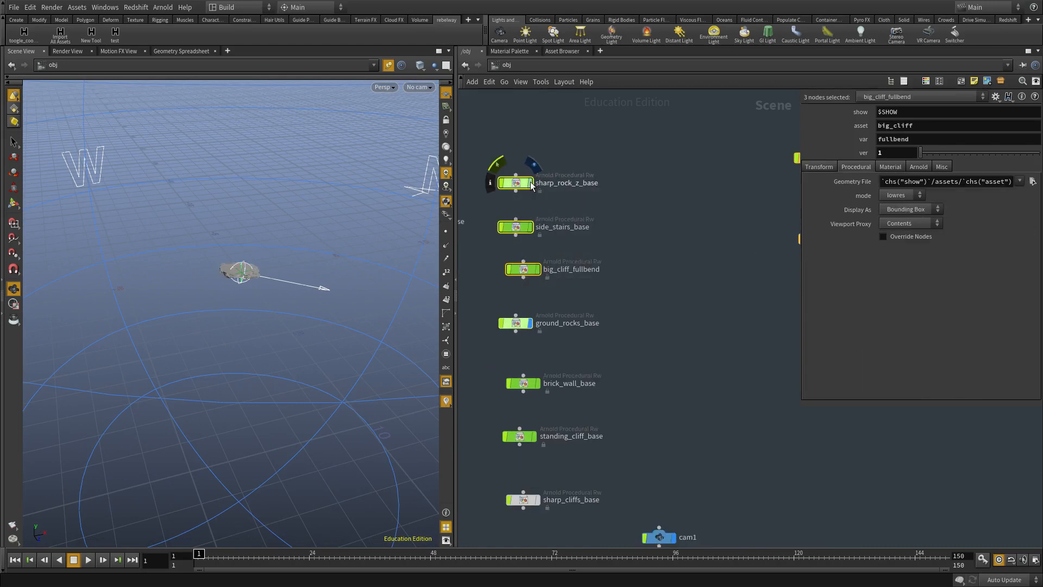
click(532, 185)
drag(589, 305, 522, 329)
alt+drag(251, 275, 246, 297)
right_drag(247, 297, 279, 275)
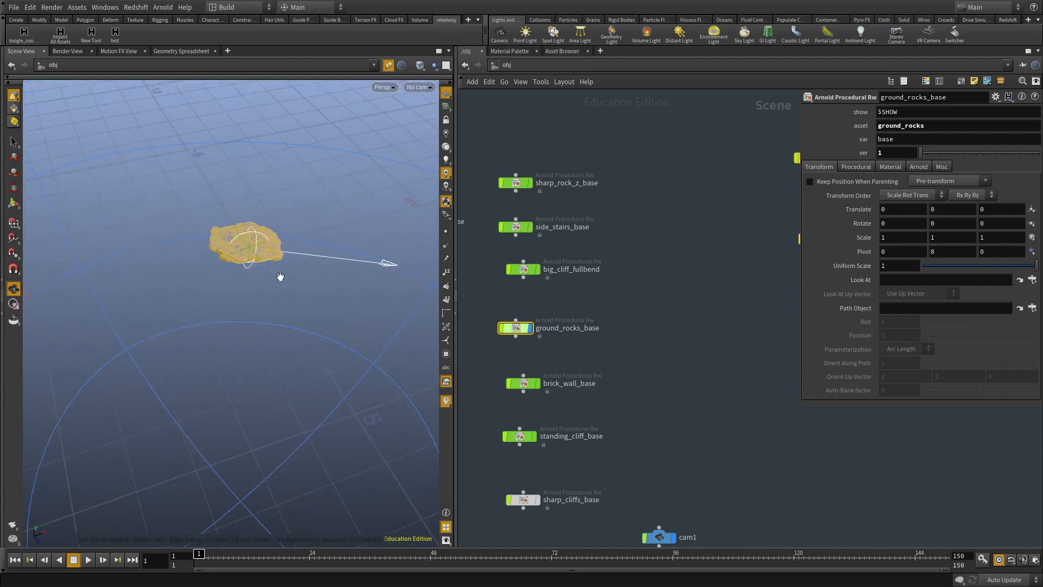
drag(279, 275, 259, 193)
Move the ground_rocks_base node to an empty area of the obj network and color it dark grey.
scroll(503, 333, down, 4)
drag(509, 333, 777, 391)
middle_drag(819, 409, 628, 376)
scroll(628, 376, up, 3)
drag(605, 378, 485, 296)
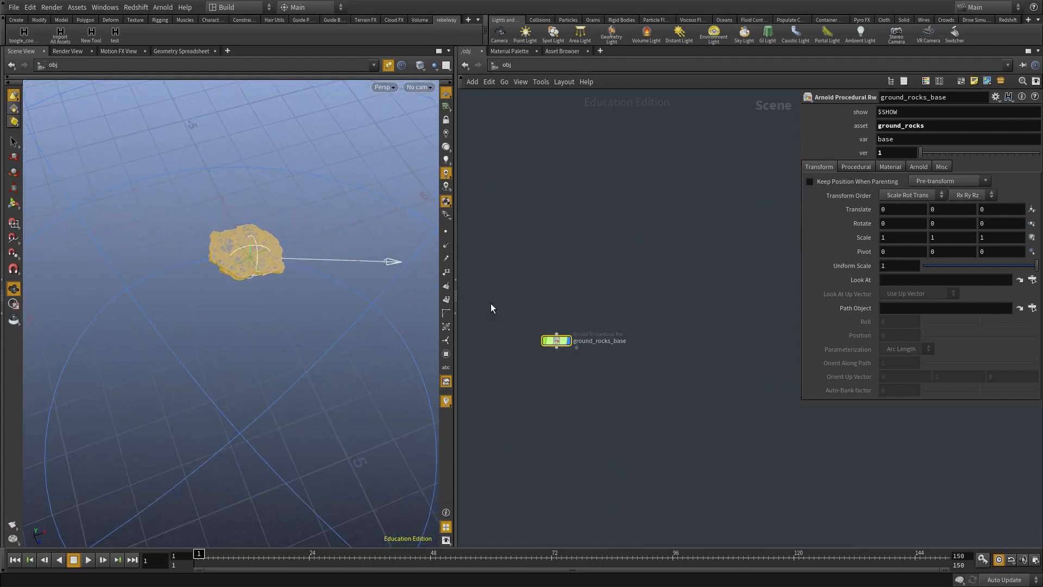
key(c)
click(981, 543)
key(c)
scroll(559, 364, up, 2)
Add an Instance node below ground_rocks_base and name it ground_rocks_base_instancing.
click(562, 394)
key(Tab)
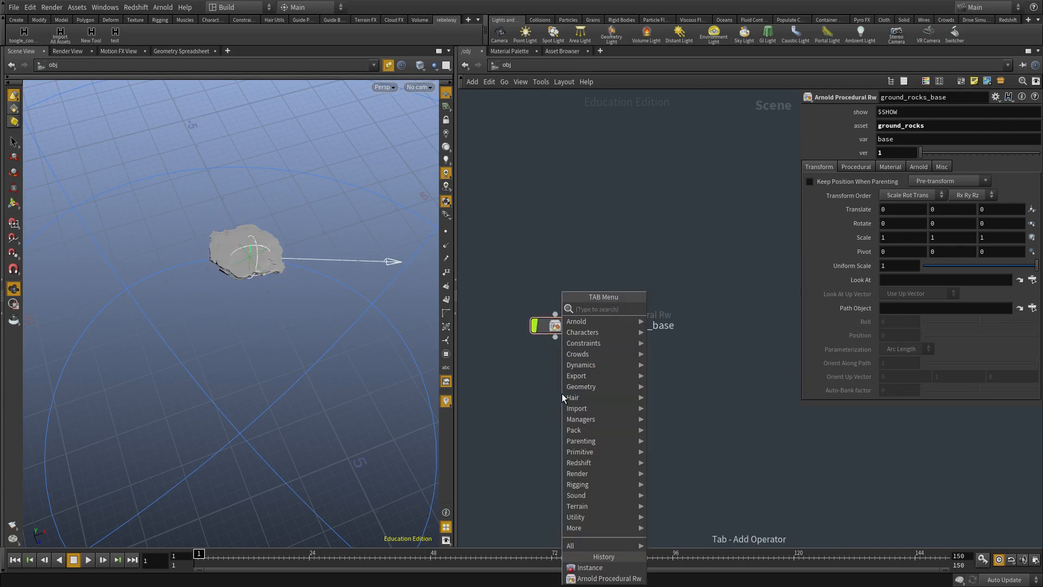
text(inst)
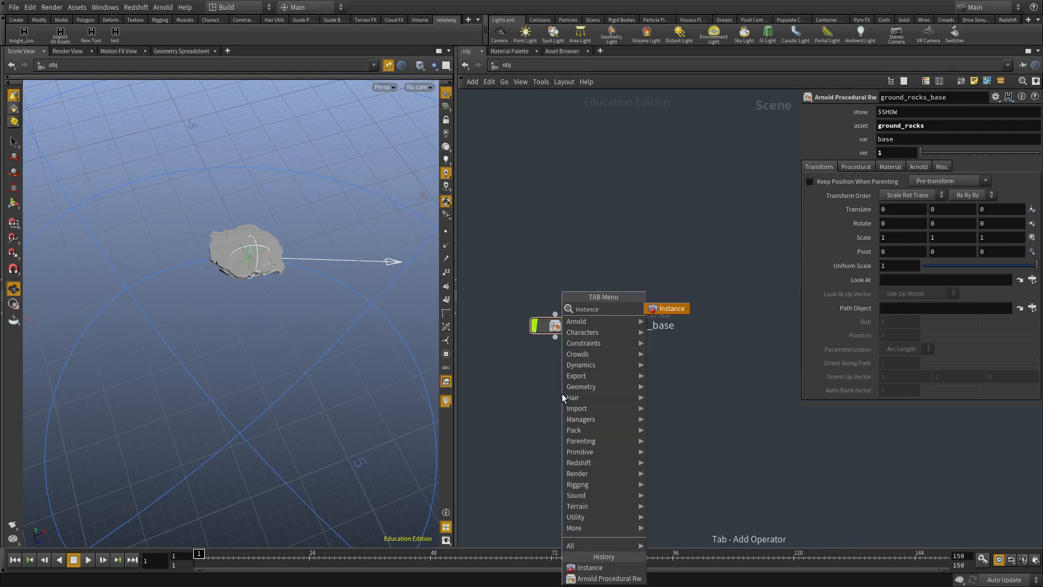
text(ance)
key(Return)
click(561, 394)
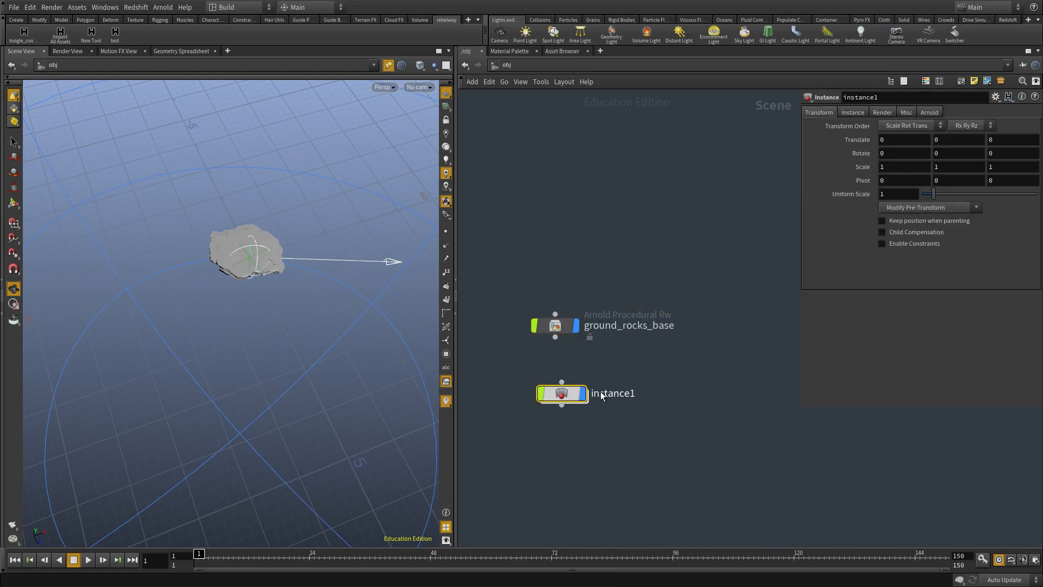
double_click(620, 326)
double_click(604, 393)
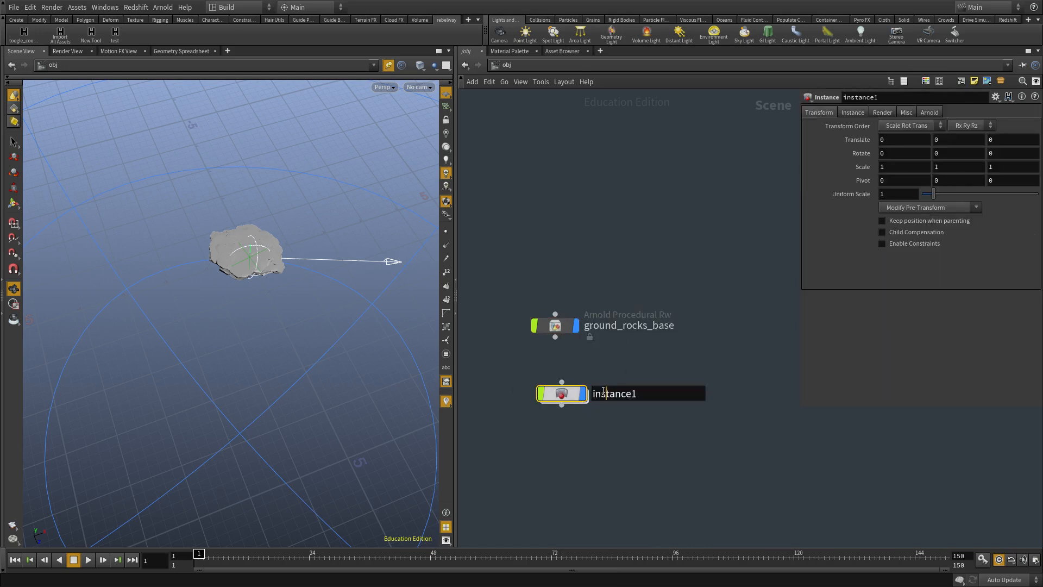
text(_instancing)
key(Return)
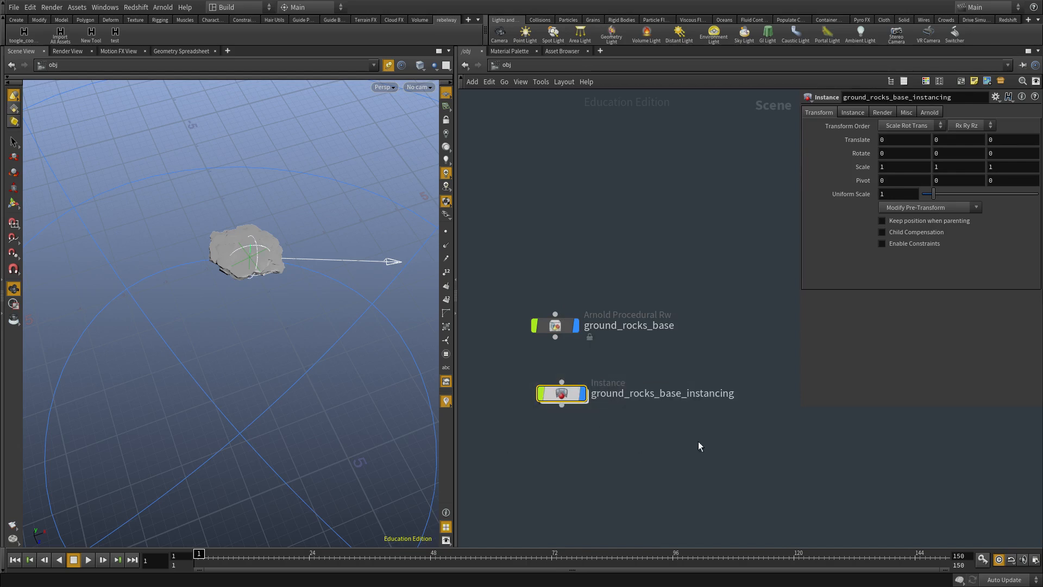
Color the ground_rocks_base_instancing node black and align it directly beneath ground_rocks_base.
key(c)
click(969, 540)
key(c)
middle_drag(583, 399, 605, 409)
drag(594, 406, 588, 407)
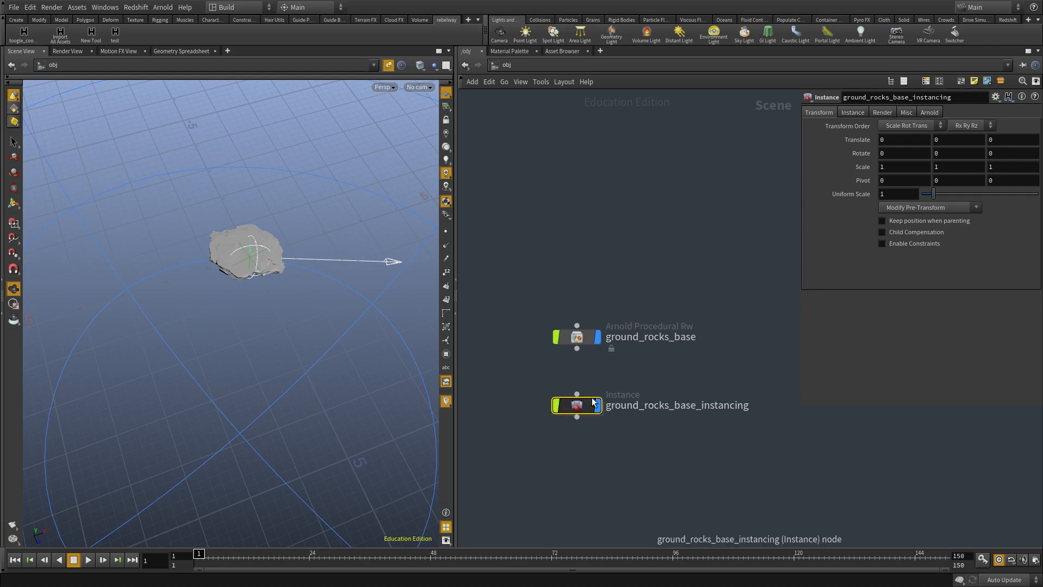
scroll(567, 353, up, 2)
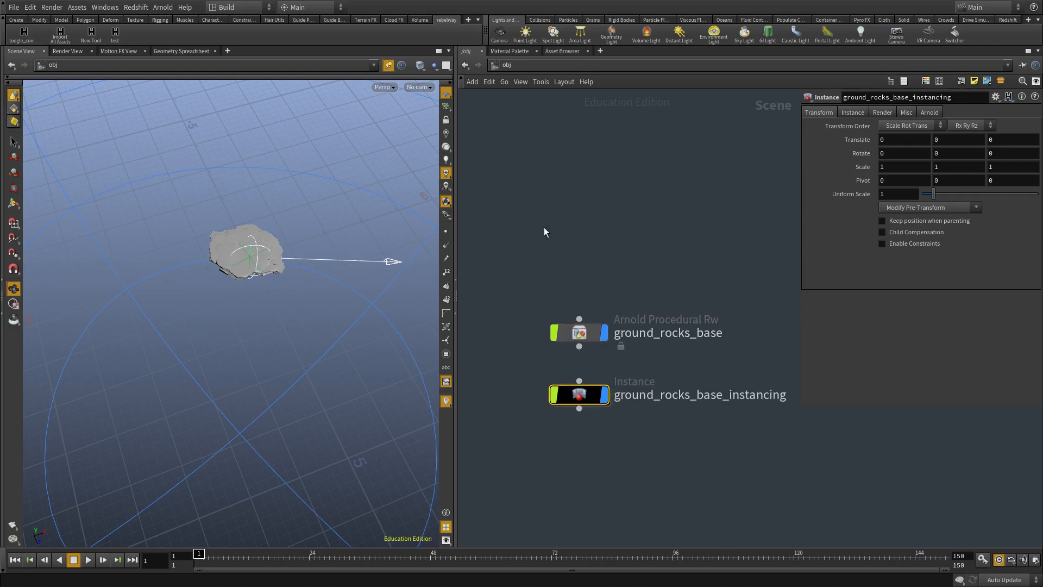
middle_drag(577, 452, 562, 418)
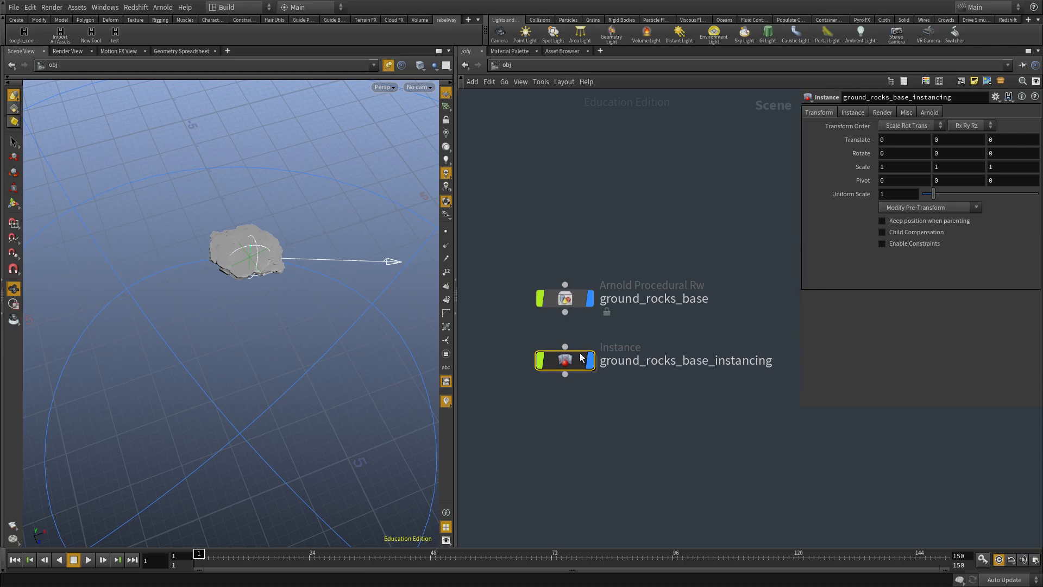
middle_drag(578, 332, 566, 352)
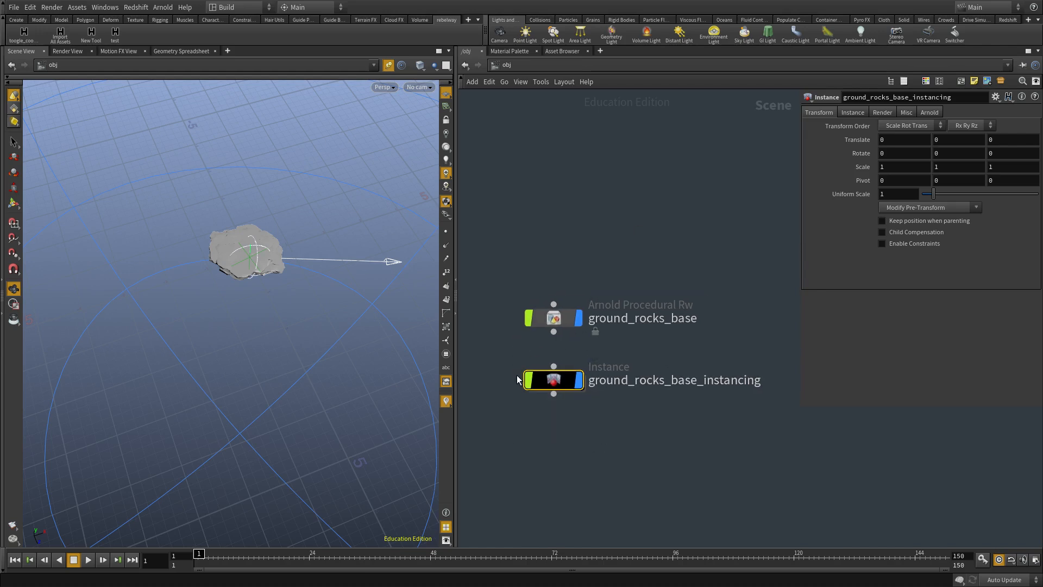
Set ground_rocks_base_instancing's Instance Object to /obj/ground_rocks_base and Point Instancing to Full point instancing, and select ground_rocks_base.
click(852, 112)
drag(607, 303, 925, 127)
click(900, 140)
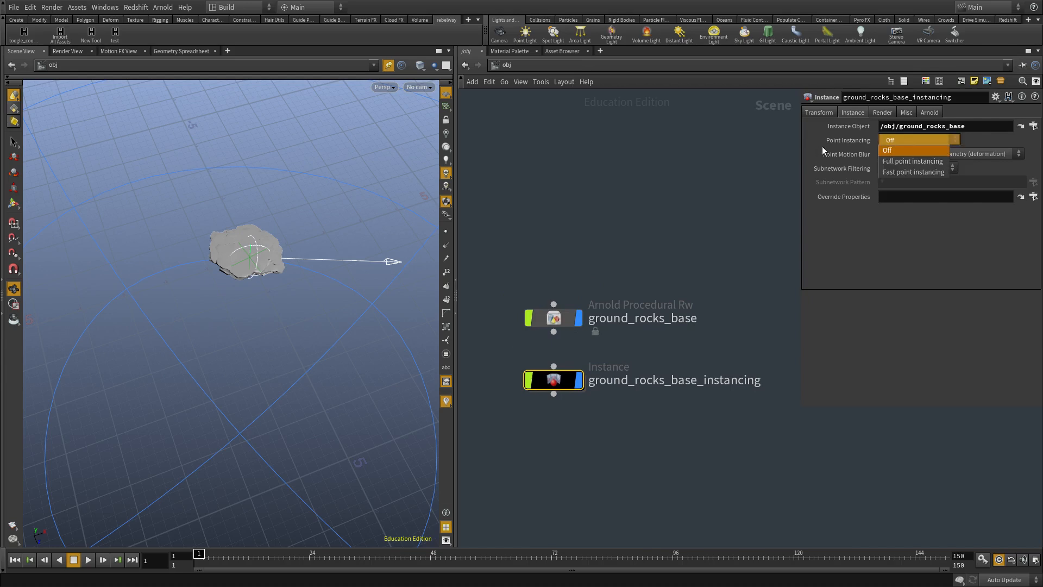
click(901, 161)
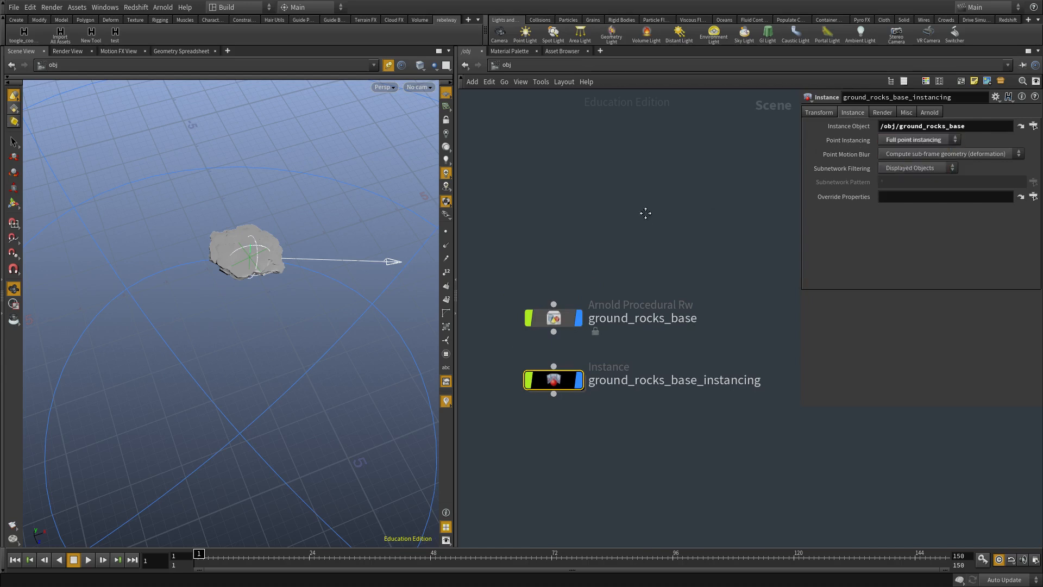
middle_drag(570, 314, 574, 258)
click(557, 262)
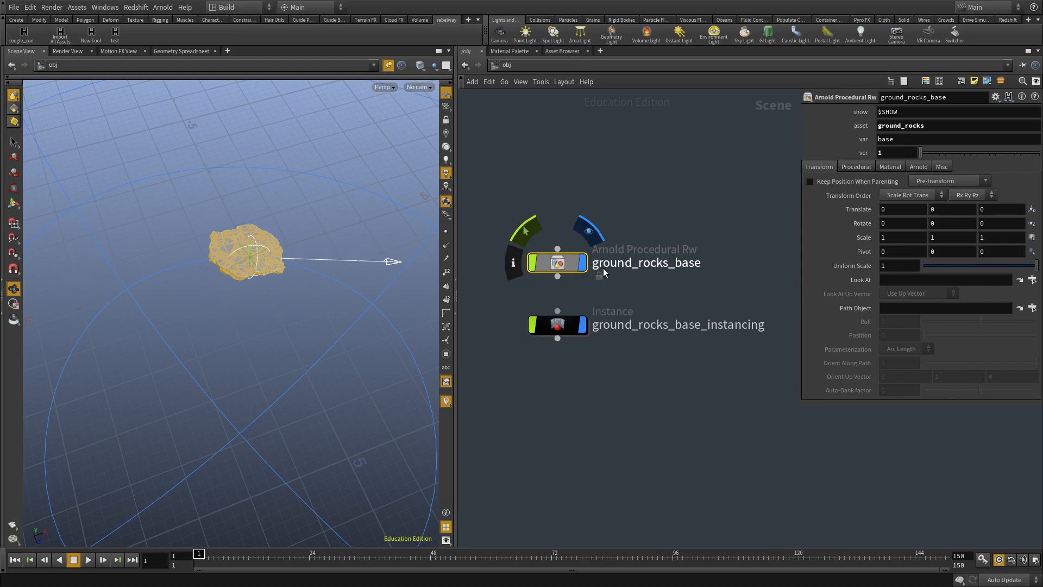
Hide ground_rocks_base, frame ground_rocks_base_instancing in the viewport and open its inner network.
click(582, 267)
click(557, 324)
key(f)
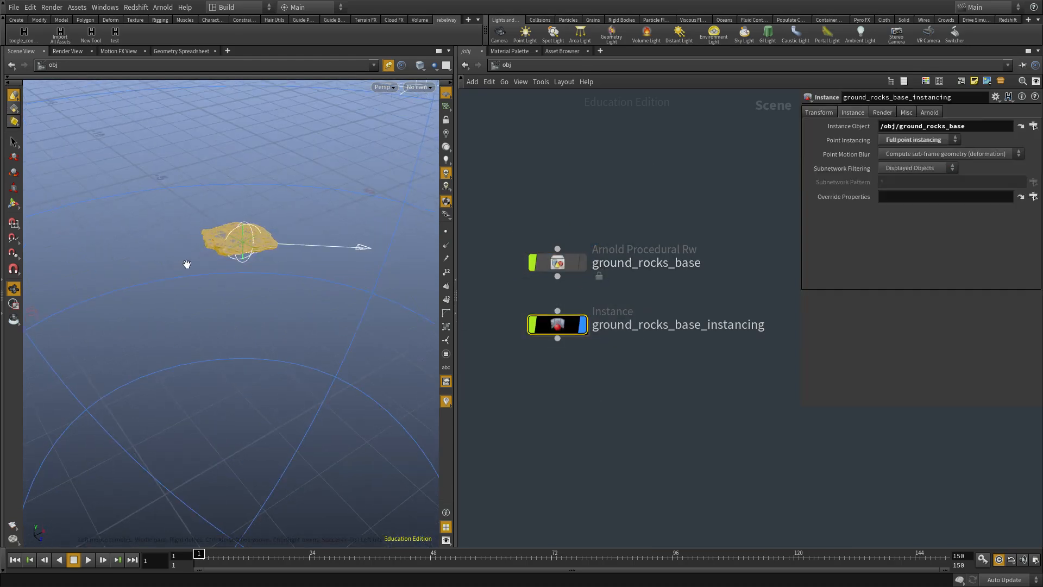
double_click(562, 326)
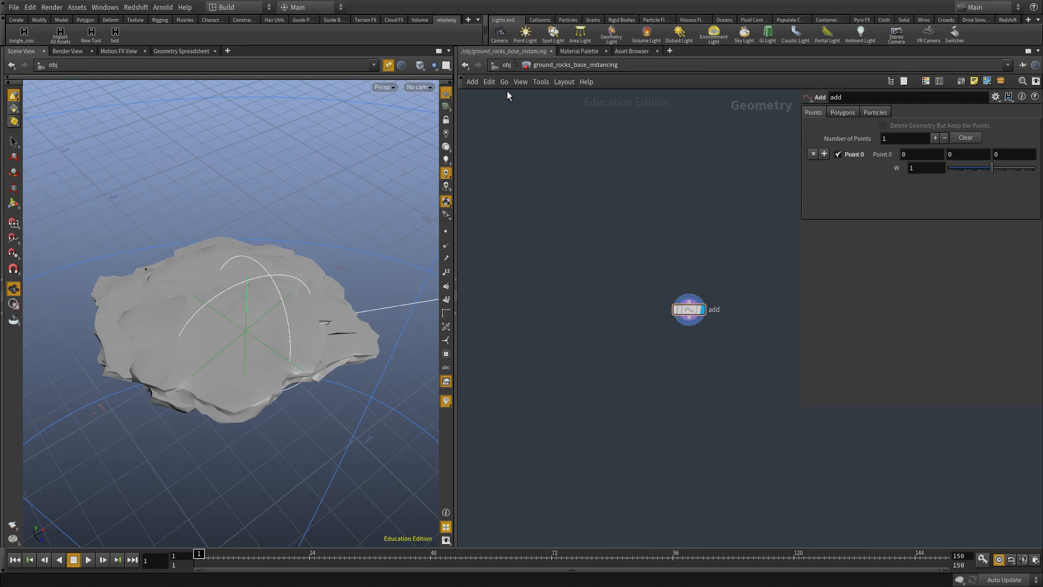
Add a second point to the Add node, set its X position to -3.1, enable Point 0 and return to obj level.
middle_drag(644, 300, 575, 291)
drag(572, 246, 659, 312)
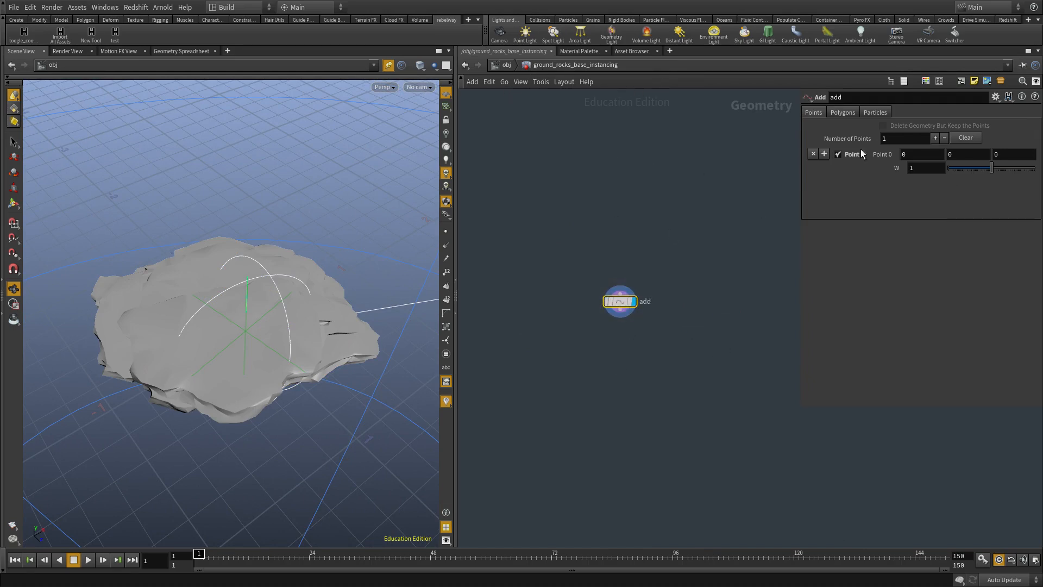
click(824, 153)
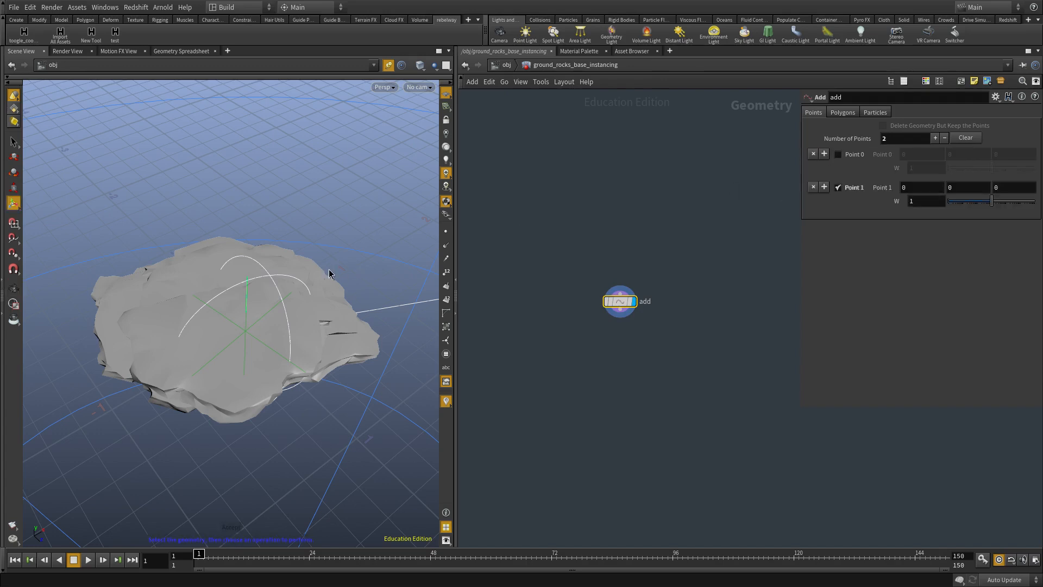
alt+right_drag(331, 274, 149, 305)
alt+drag(375, 307, 309, 345)
alt+right_drag(310, 345, 179, 348)
middle_drag(921, 188, 755, 201)
click(728, 343)
middle_drag(671, 369, 693, 312)
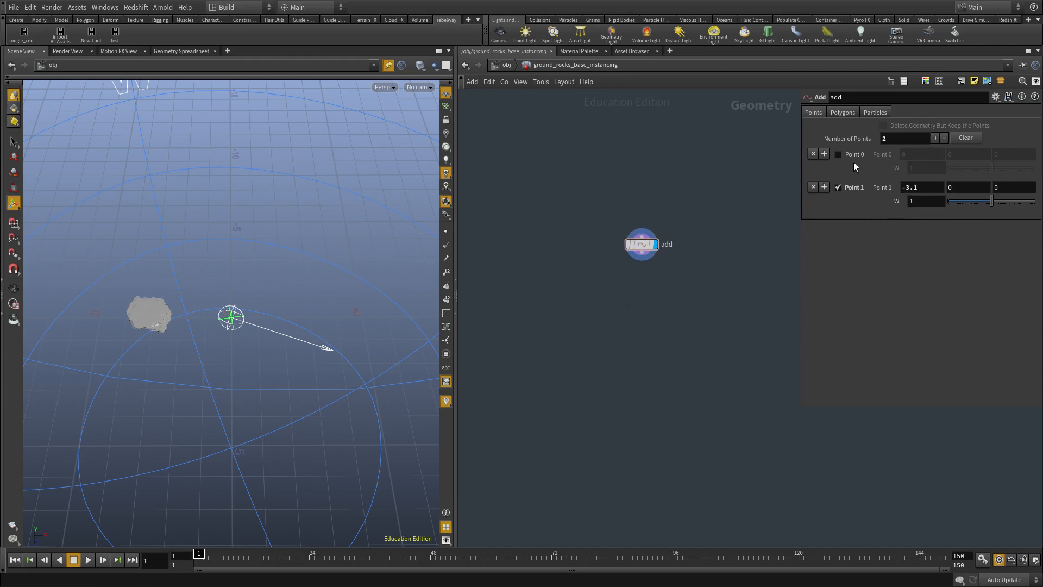
click(839, 155)
key(u)
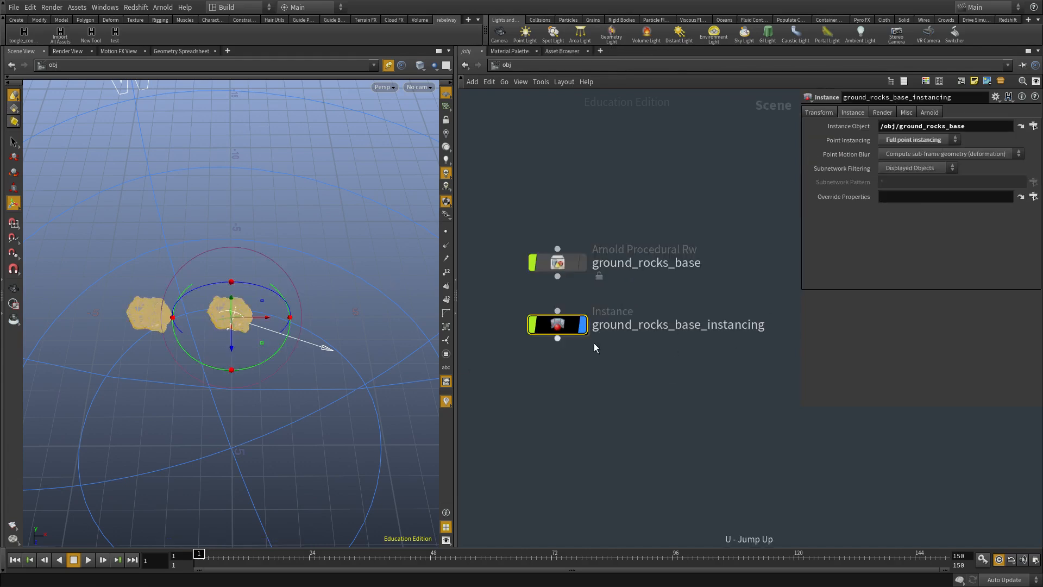
Remove the Add node from inside ground_rocks_base_instancing.
double_click(561, 324)
drag(723, 441, 672, 284)
key(ctrl+x)
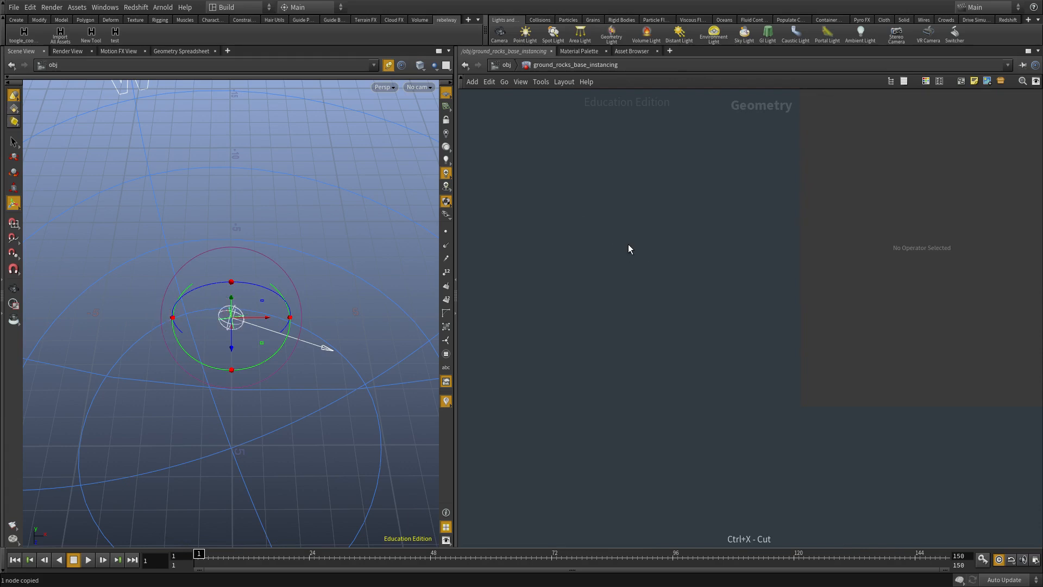
key(Tab)
text(cr)
key(Return)
click(626, 246)
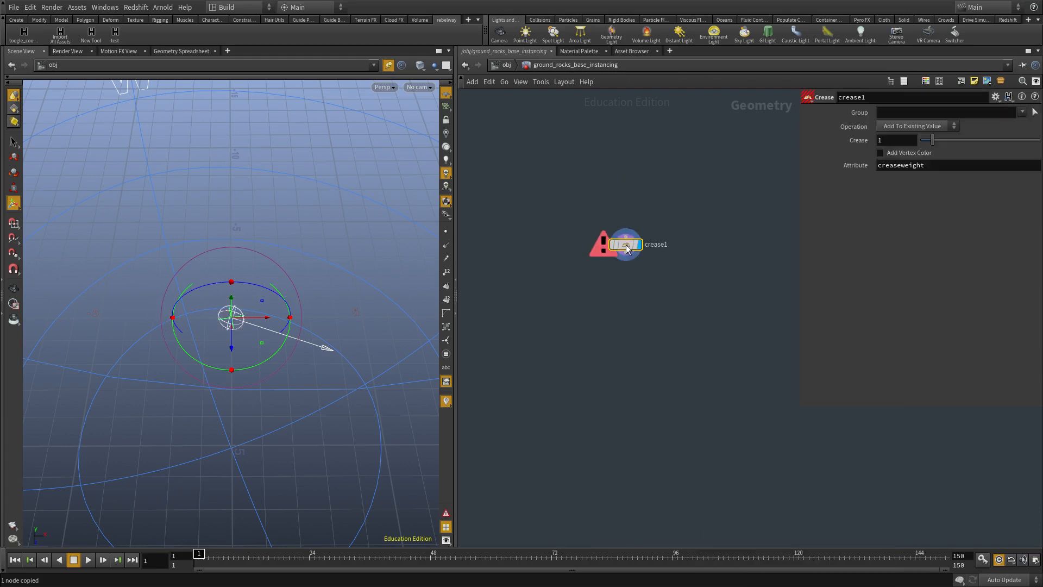
key(Delete)
Add a Circle node with ZX Plane orientation and a uniform scale of 10.
key(Tab)
text(criu)
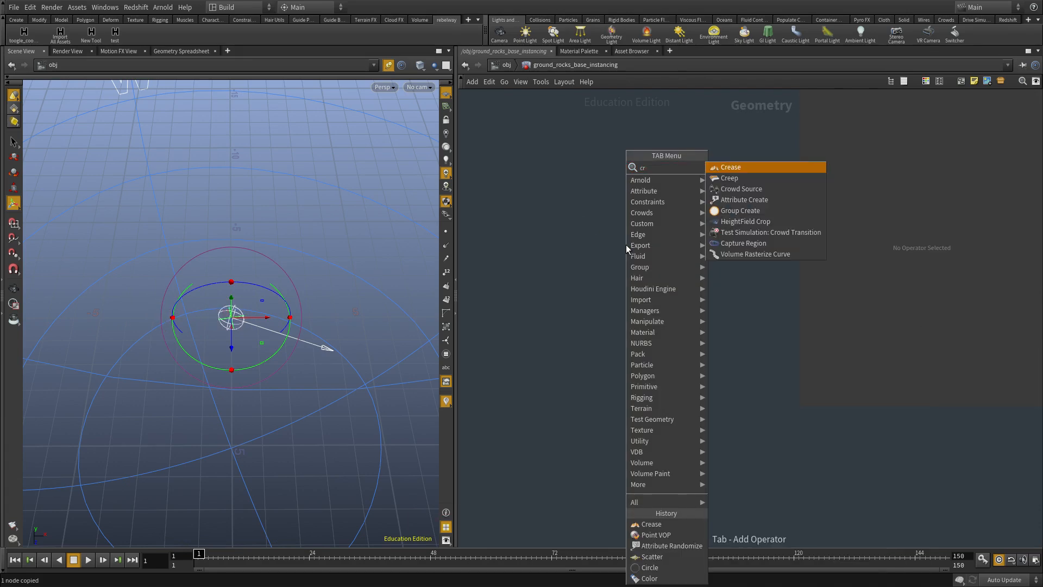
key(BackSpace)
key(BackSpace)
key(BackSpace)
text(circle)
key(Return)
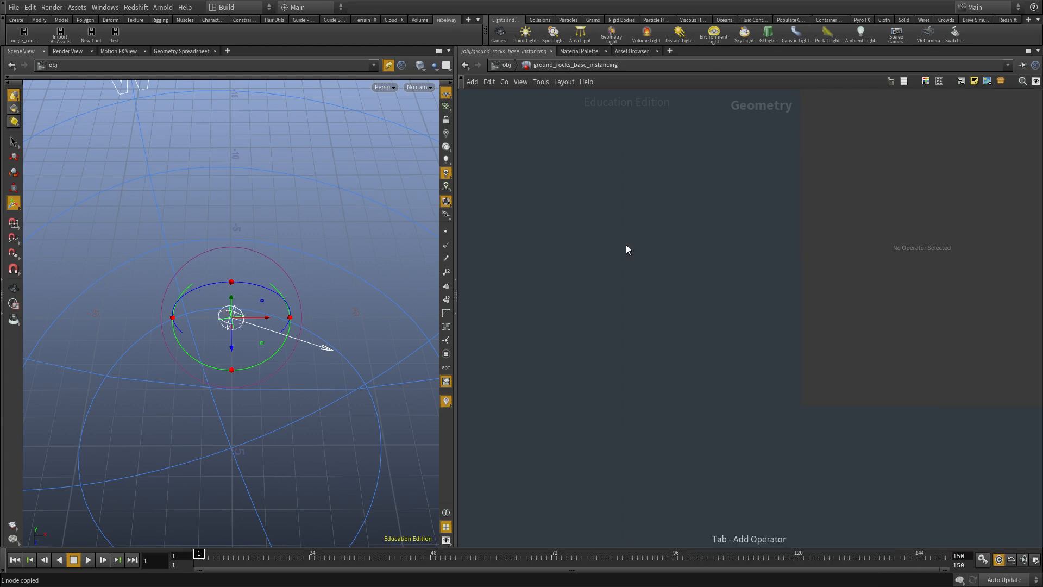
click(626, 245)
click(899, 124)
click(891, 160)
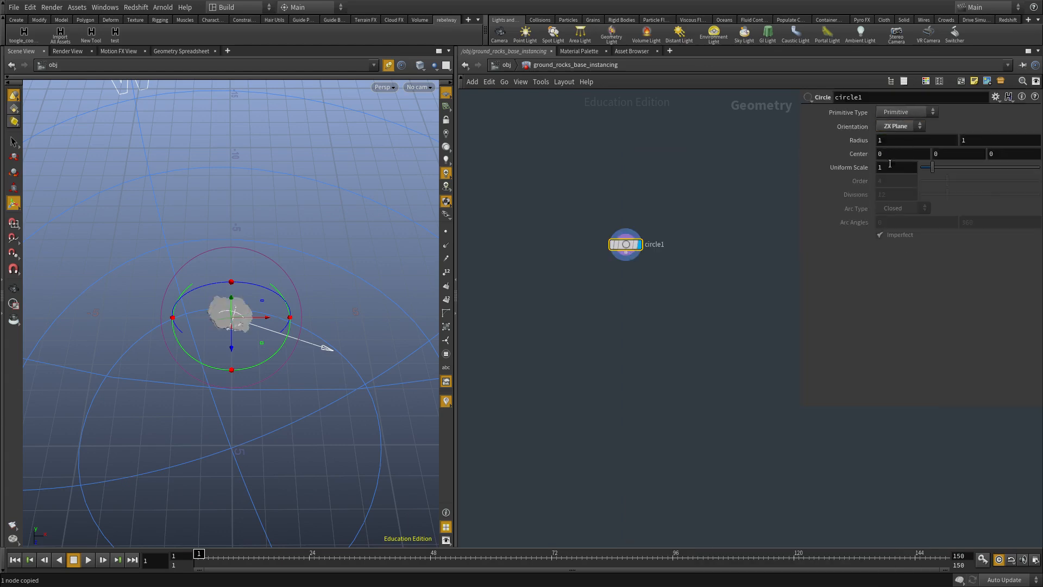
text(0)
key(Return)
Add a Scatter node, connect it to circle1's output and set it as the displayed node.
key(Tab)
text(pointv)
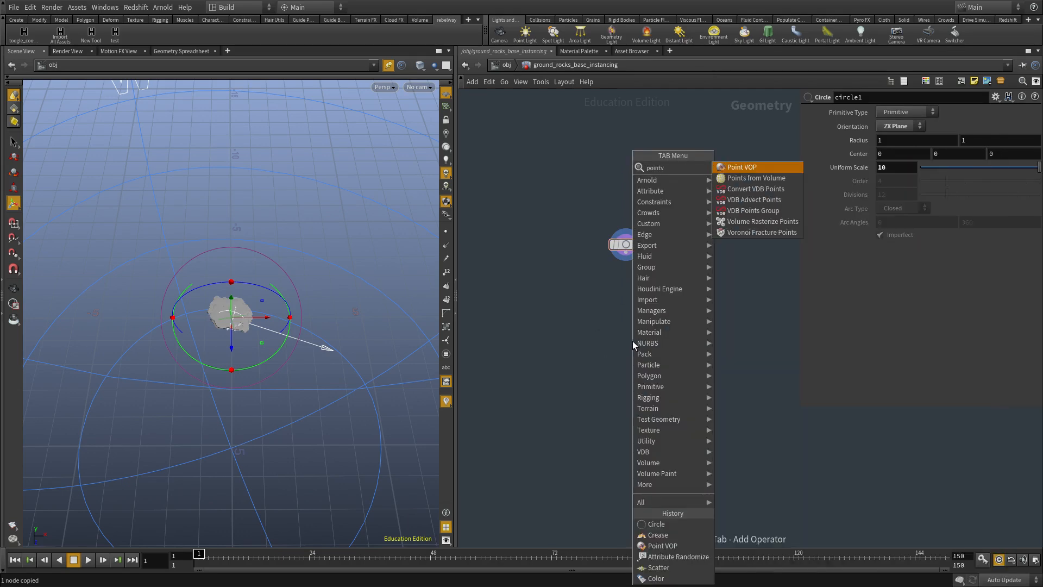
key(BackSpace)
key(BackSpace)
key(BackSpace)
key(BackSpace)
key(BackSpace)
key(BackSpace)
text(sca)
key(Return)
key(Return)
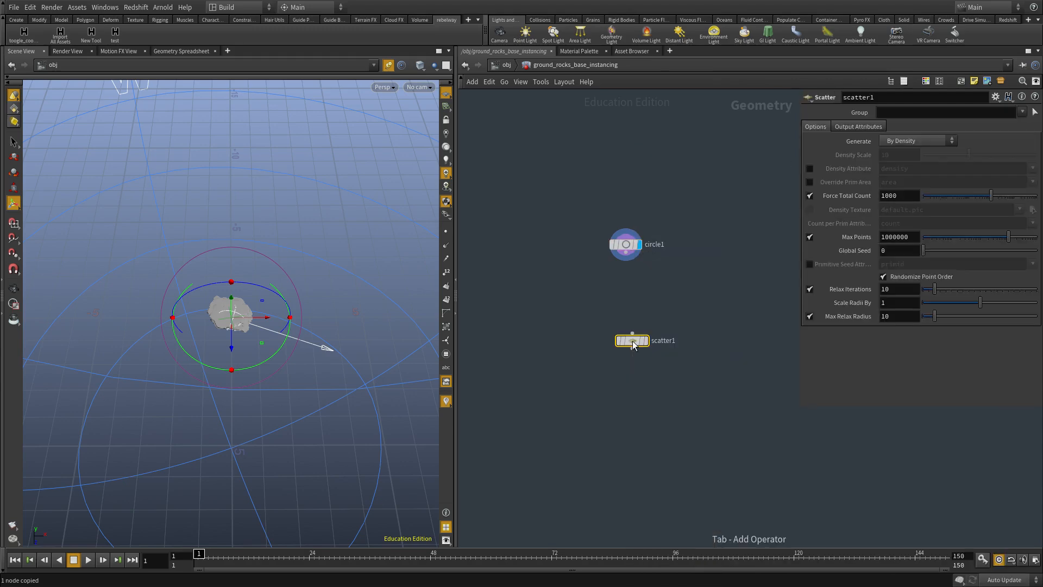
click(626, 262)
click(646, 344)
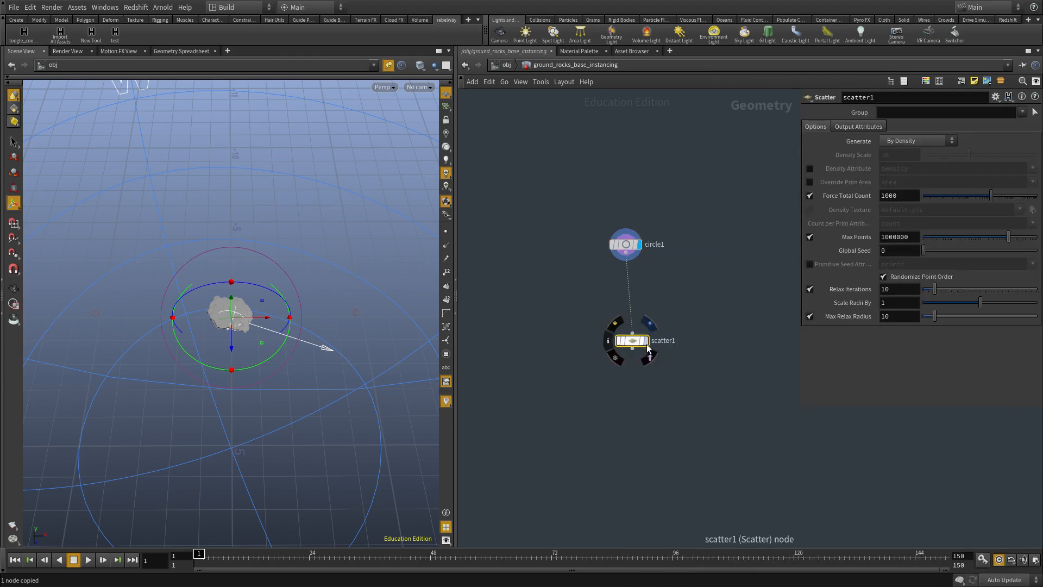
click(647, 344)
alt+drag(234, 389, 220, 339)
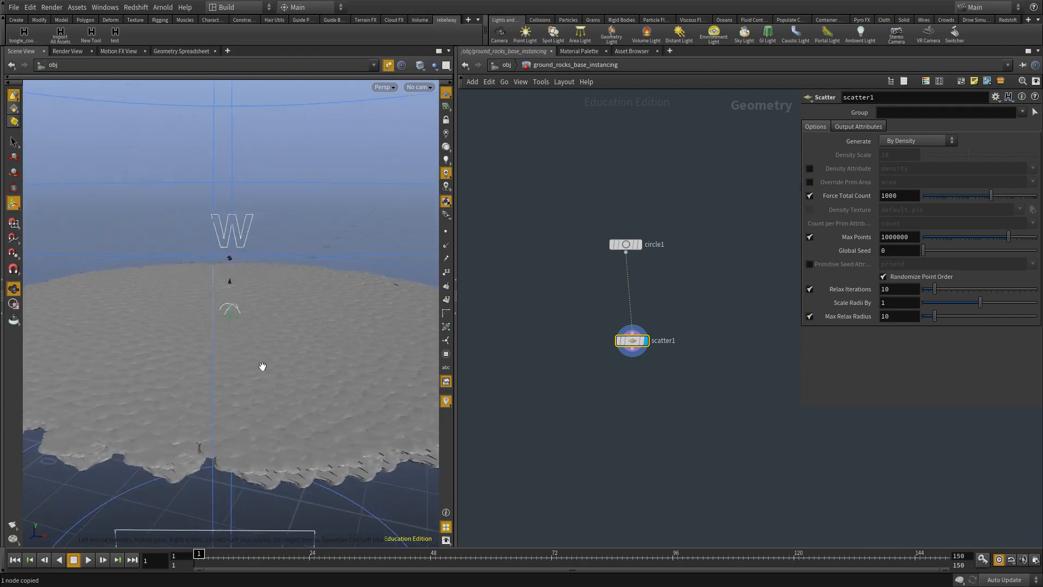
alt+drag(223, 397, 235, 432)
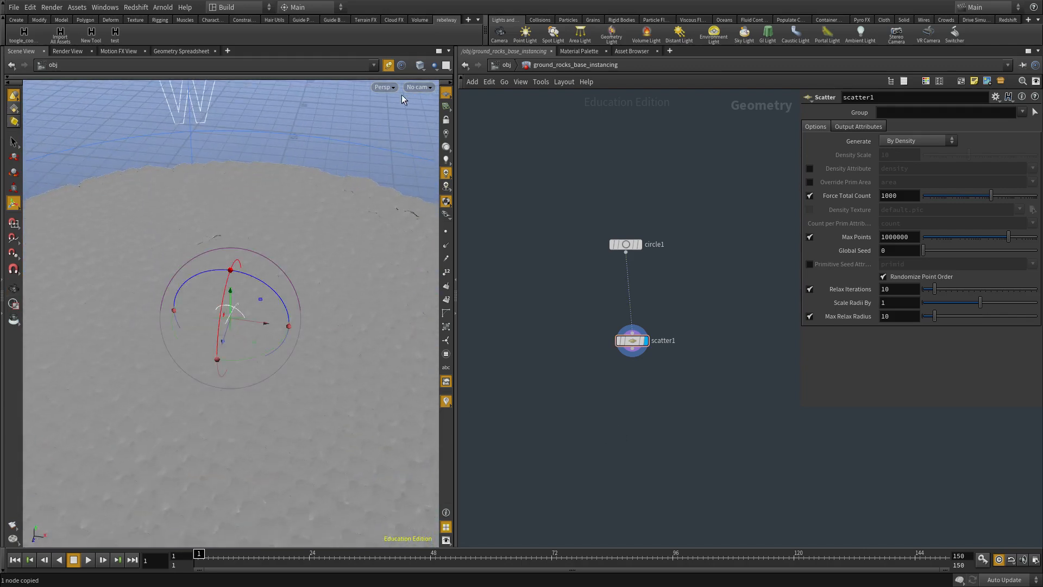
Examine the scattered points inside ground_rocks_base_instancing and compare them with the instanced rocks at obj level.
click(505, 64)
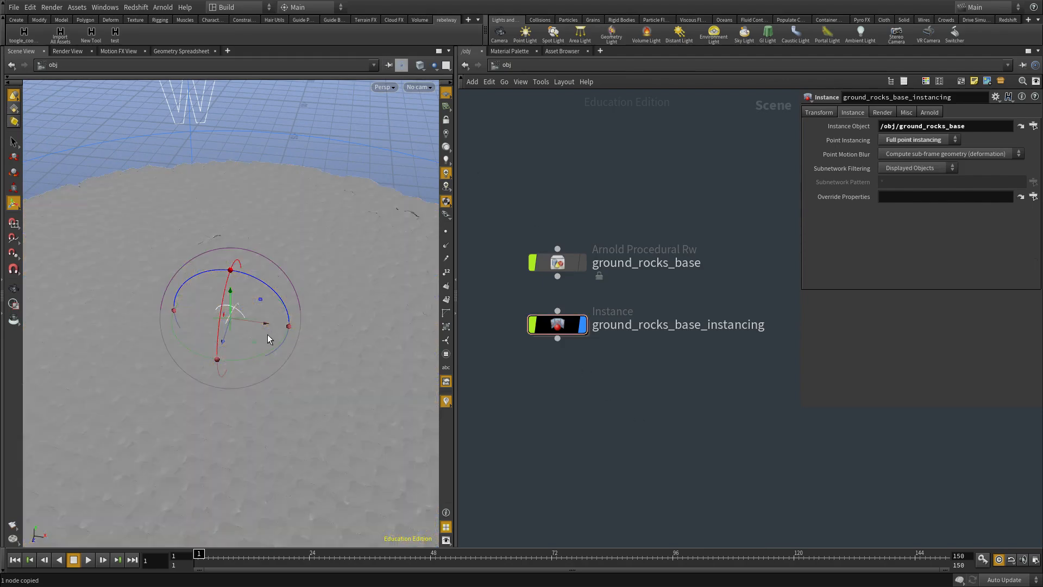
double_click(557, 324)
click(596, 430)
alt+drag(305, 370, 258, 375)
alt+right_drag(258, 375, 298, 389)
alt+middle_drag(299, 389, 303, 321)
click(575, 415)
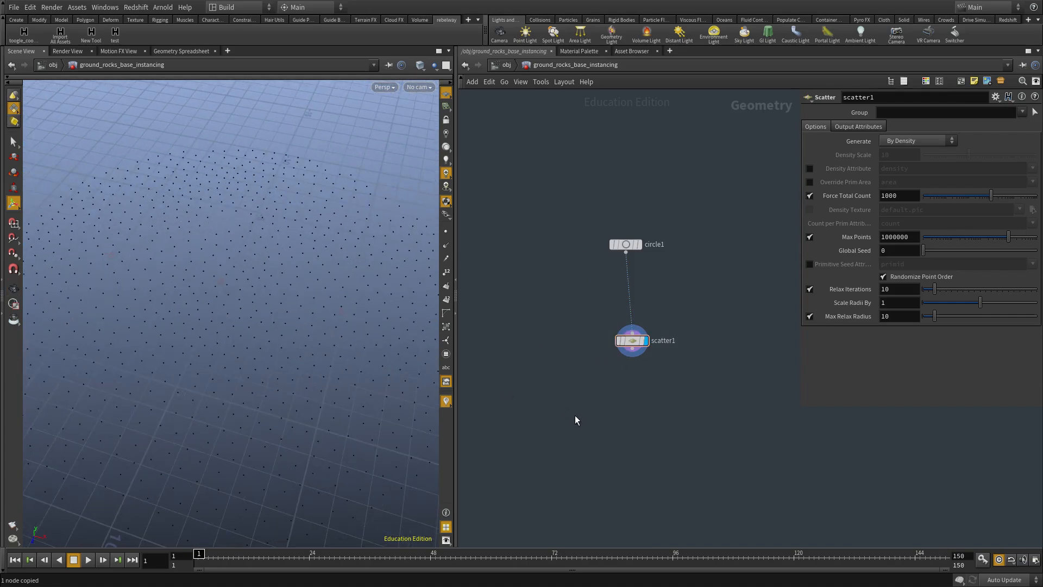
key(u)
click(548, 149)
click(390, 66)
alt+drag(324, 288, 321, 263)
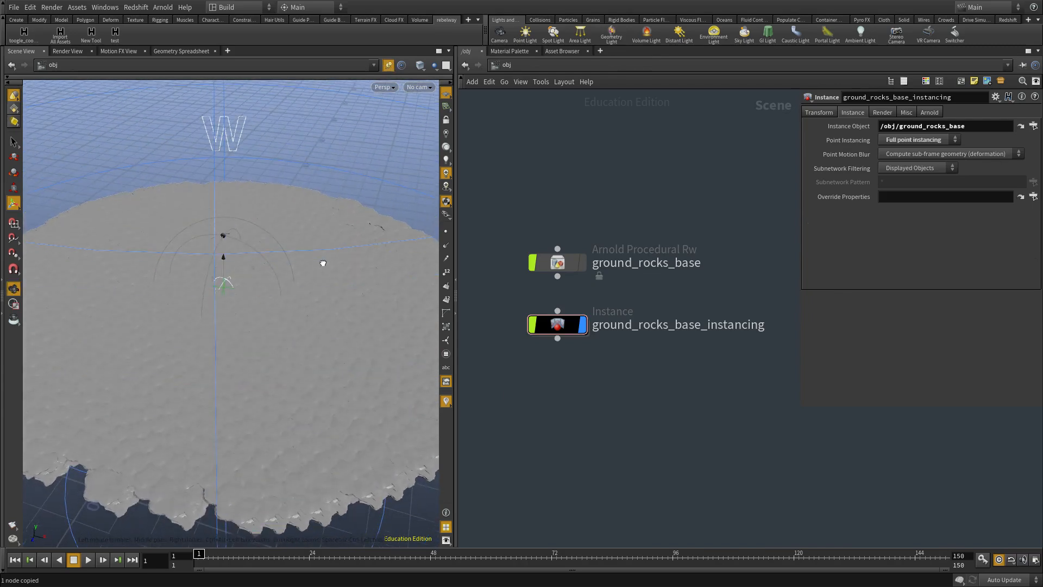
Disable Relax Iterations on scatter1 inside ground_rocks_base_instancing and align the node beneath circle1.
double_click(543, 328)
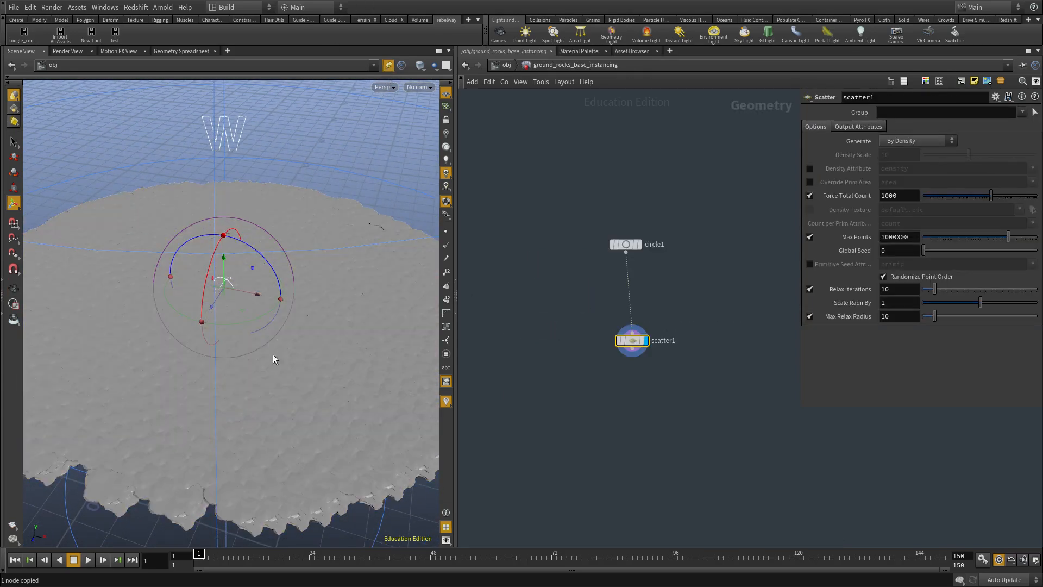
scroll(668, 363, up, 5)
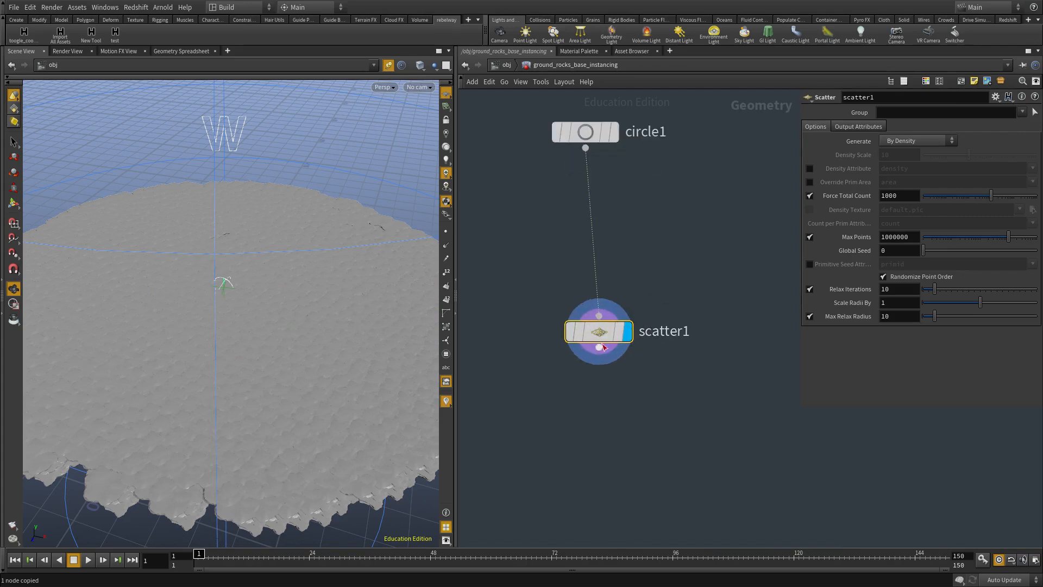
click(808, 290)
middle_drag(658, 385, 661, 406)
click(662, 407)
drag(217, 358, 221, 331)
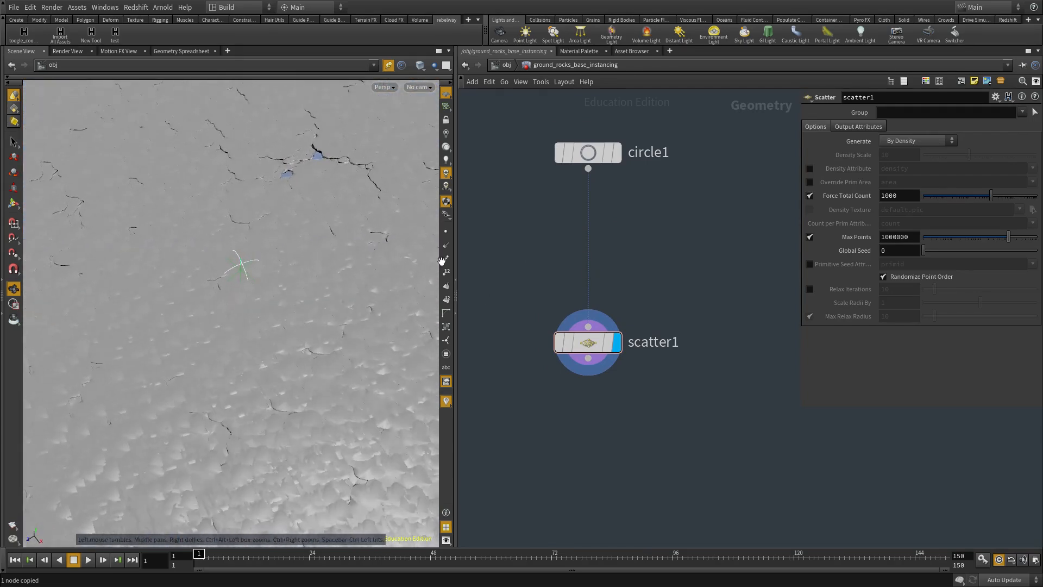
Add an Attribute Randomize node and set its attribute name to pscale.
key(Tab)
text(attribrand)
key(Return)
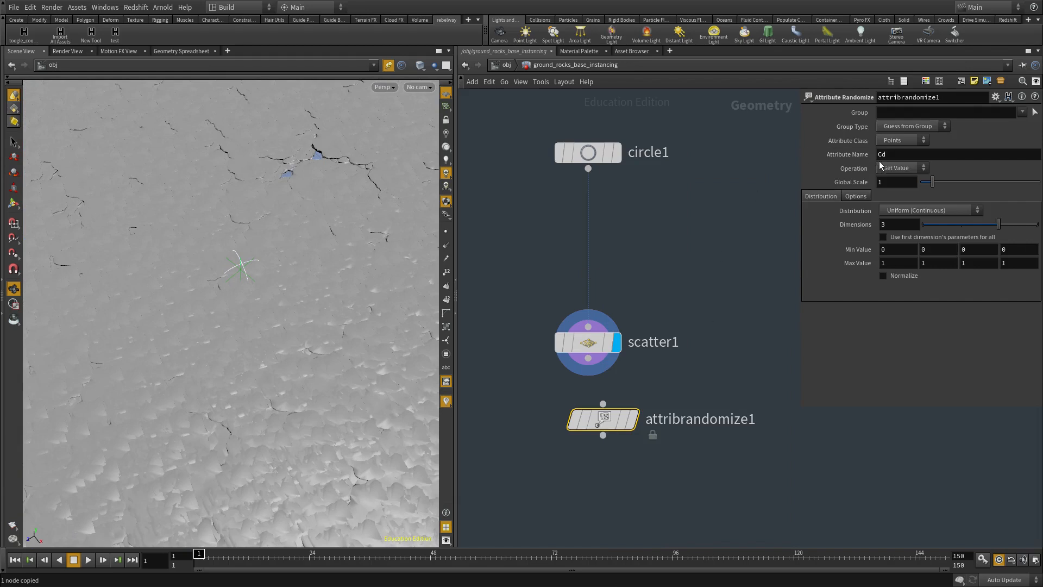
text(pscla)
key(BackSpace)
text(e)
key(Return)
drag(911, 155, 545, 139)
text(psc)
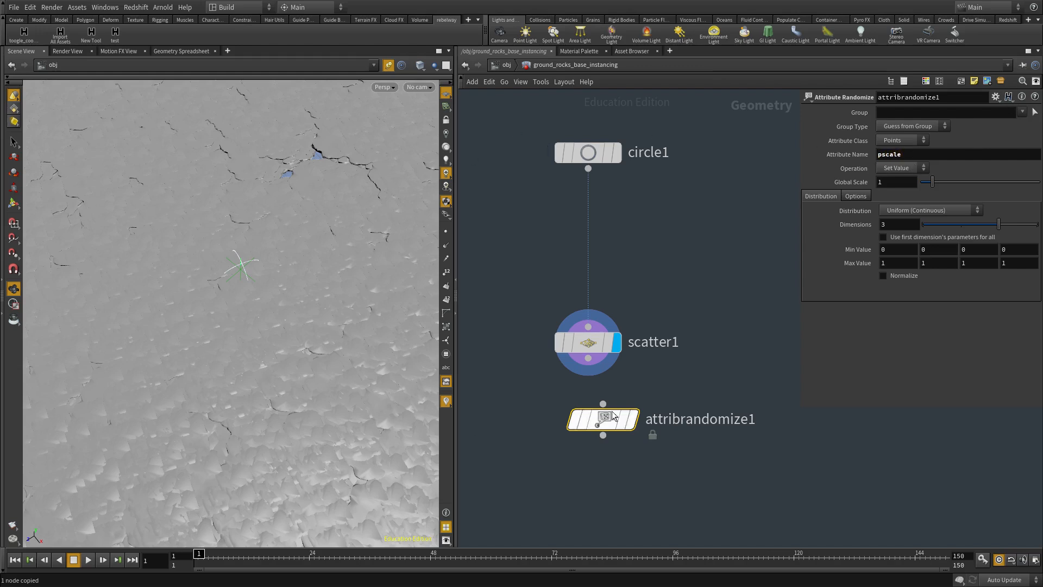
Connect attribrandomize1 to scatter1's output, align it beneath scatter1 and display its result.
click(588, 359)
click(603, 419)
drag(603, 423, 598, 460)
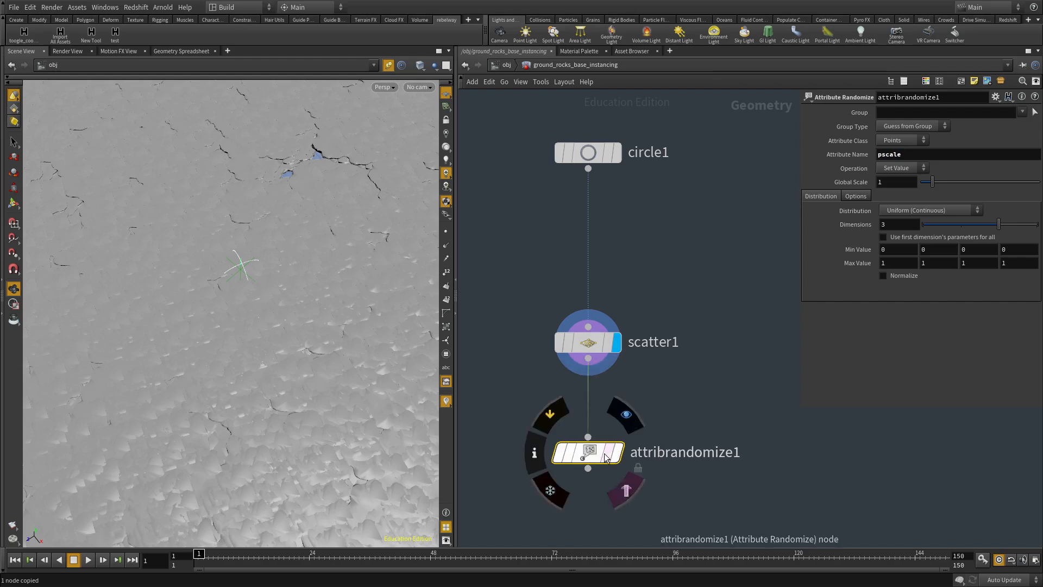
key(r)
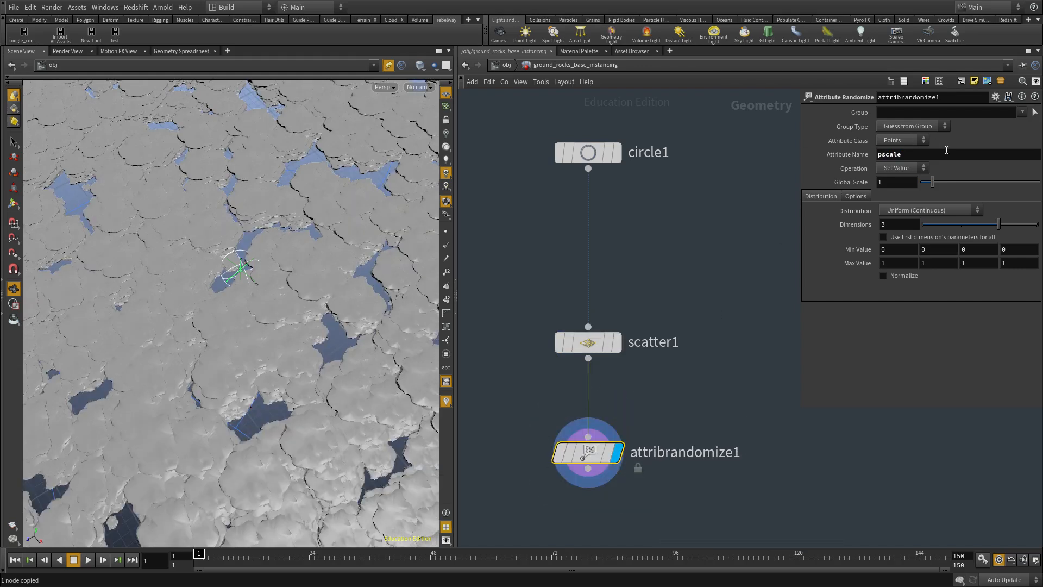
drag(302, 258, 289, 295)
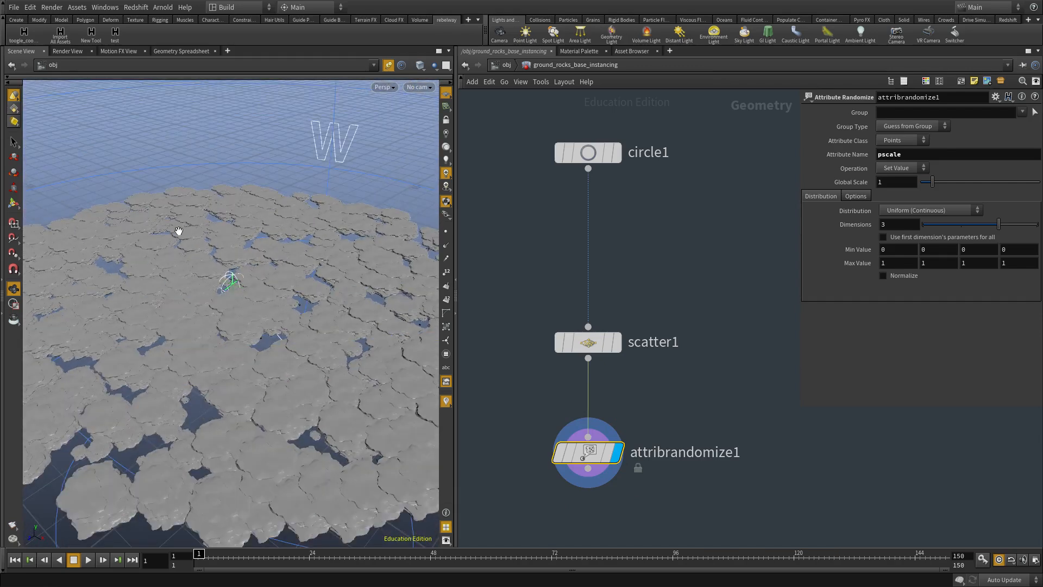
drag(240, 423, 244, 443)
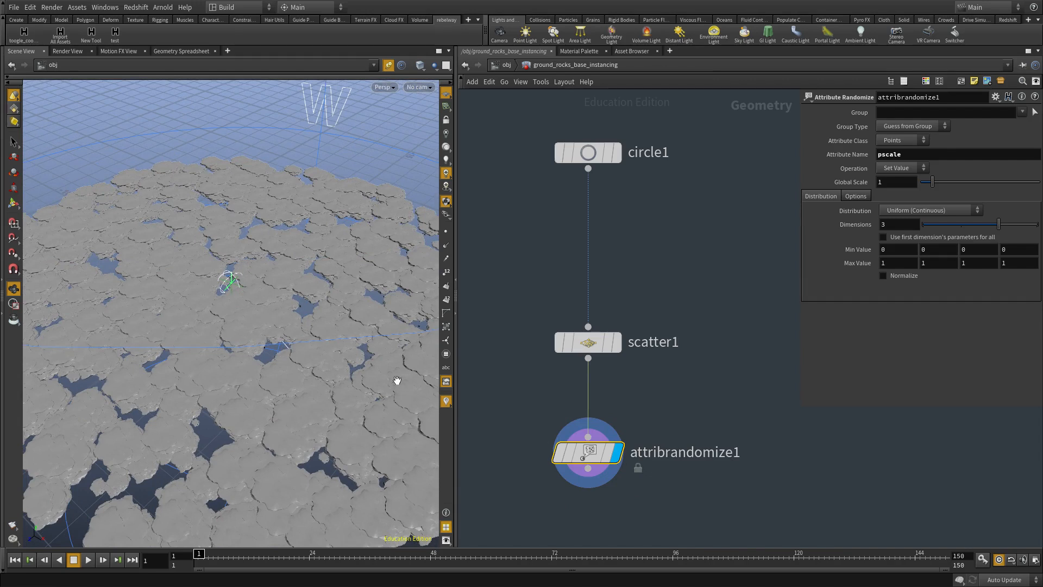
Set the pscale randomization to a first min value of 0.5, a first max value of 1.7 and 1 dimension.
drag(682, 302, 506, 396)
middle_drag(671, 395, 673, 345)
drag(690, 355, 535, 421)
drag(141, 314, 179, 297)
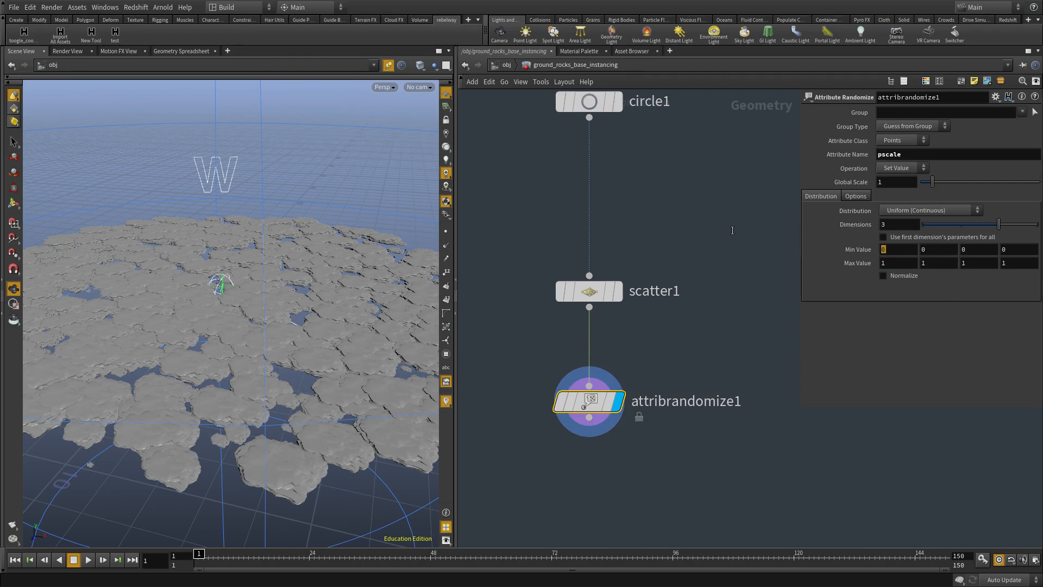
text(.5)
key(Tab)
key(Tab)
key(Tab)
key(Tab)
key(Tab)
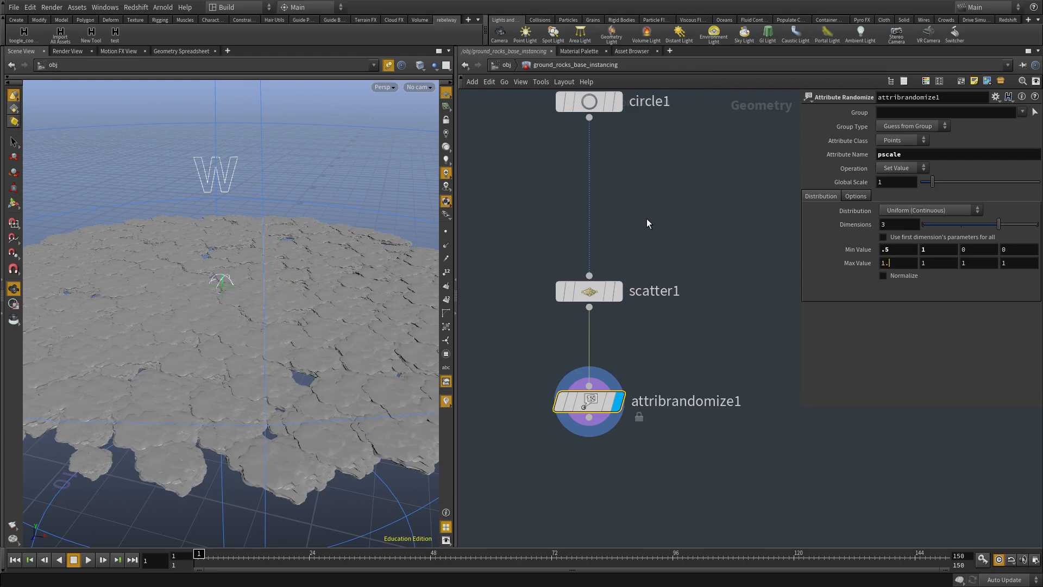
text(7)
key(Return)
text(1)
key(Return)
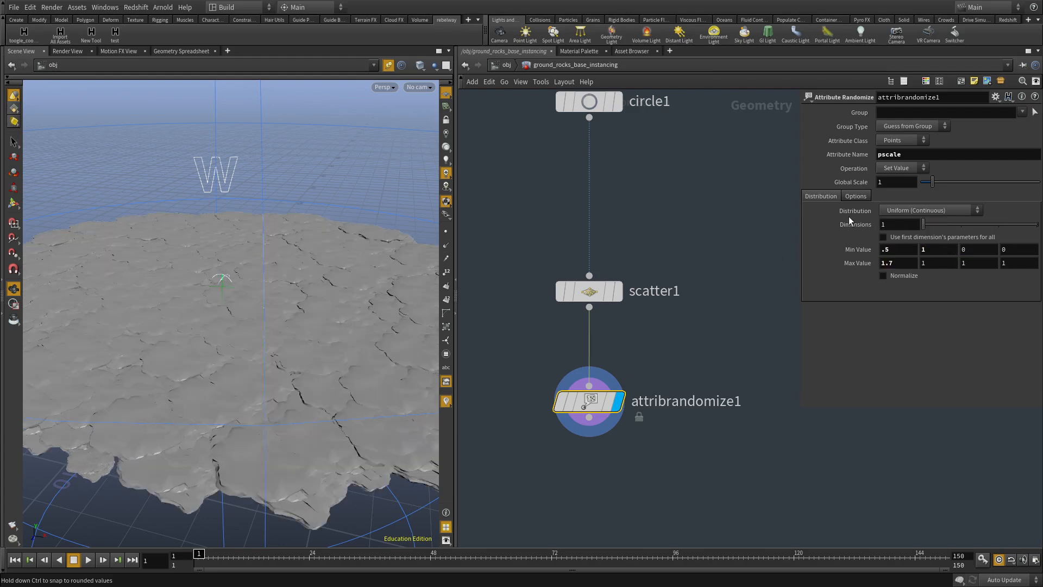
drag(189, 396, 287, 382)
middle_drag(623, 429, 623, 415)
click(622, 415)
Add a Point VOP below attribrandomize1, connect it to that node's output, display it and open its network.
middle_drag(701, 473, 665, 356)
scroll(665, 357, down, 3)
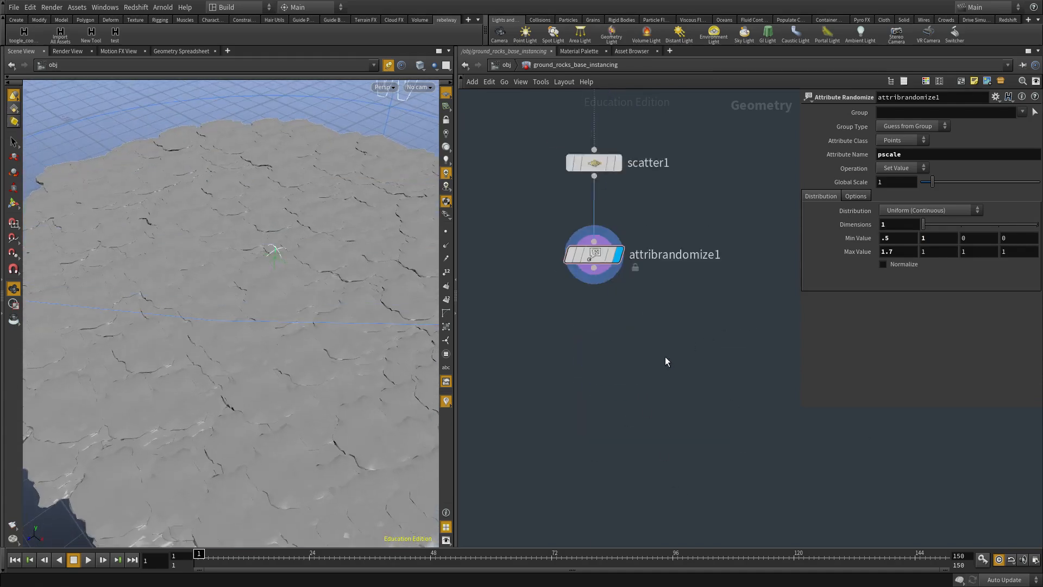
middle_drag(619, 422, 622, 374)
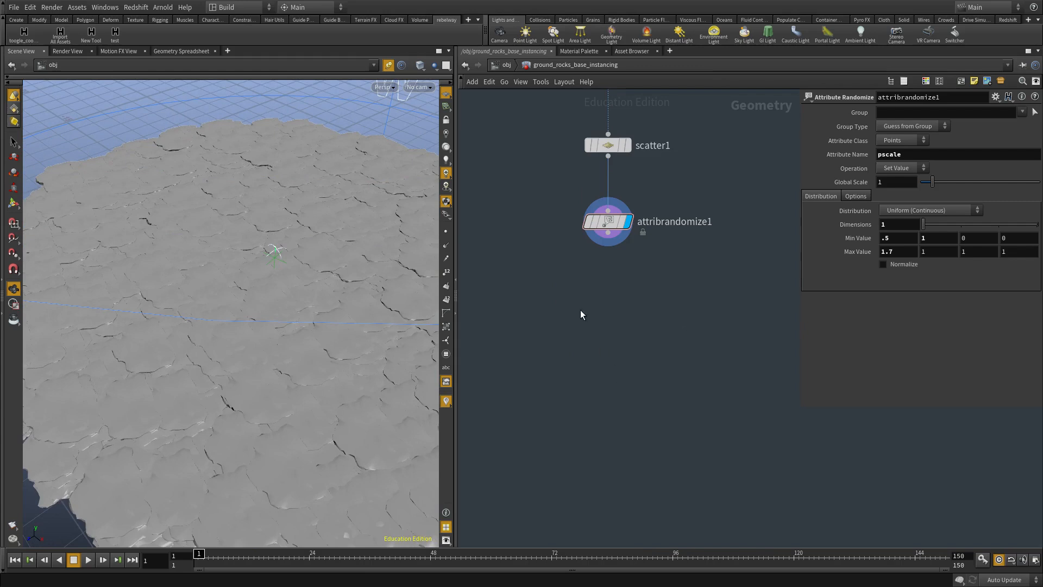
key(Tab)
text(point vop)
key(Return)
key(Return)
drag(580, 309, 620, 350)
click(608, 234)
click(590, 349)
click(637, 342)
double_click(620, 343)
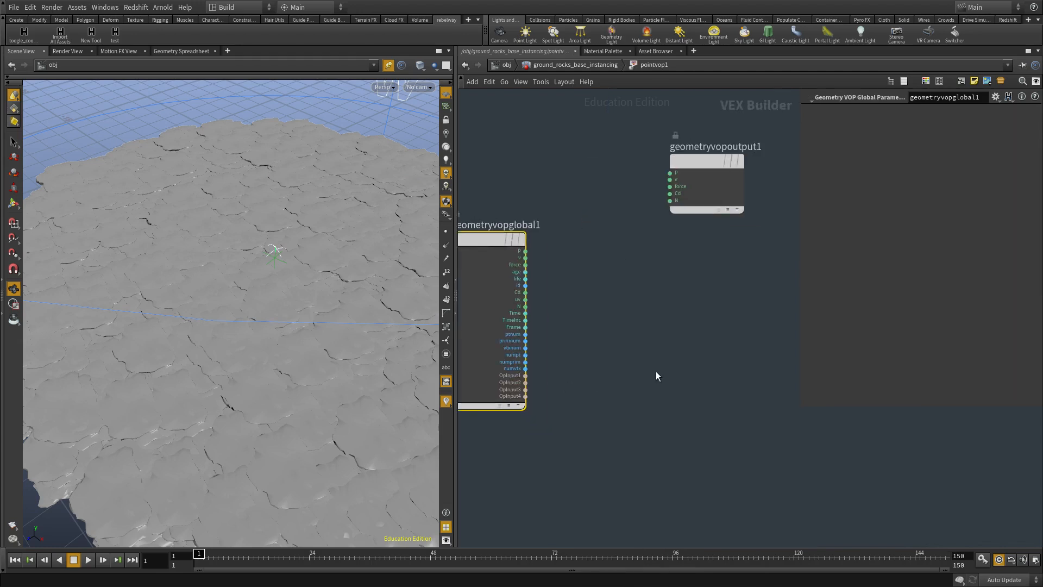
key(Tab)
text(quat)
key(Return)
key(Return)
key(Delete)
Add a Quaternion node in the pointvop1 network between the global parameters and output nodes.
key(Tab)
text(qua)
key(Return)
key(Return)
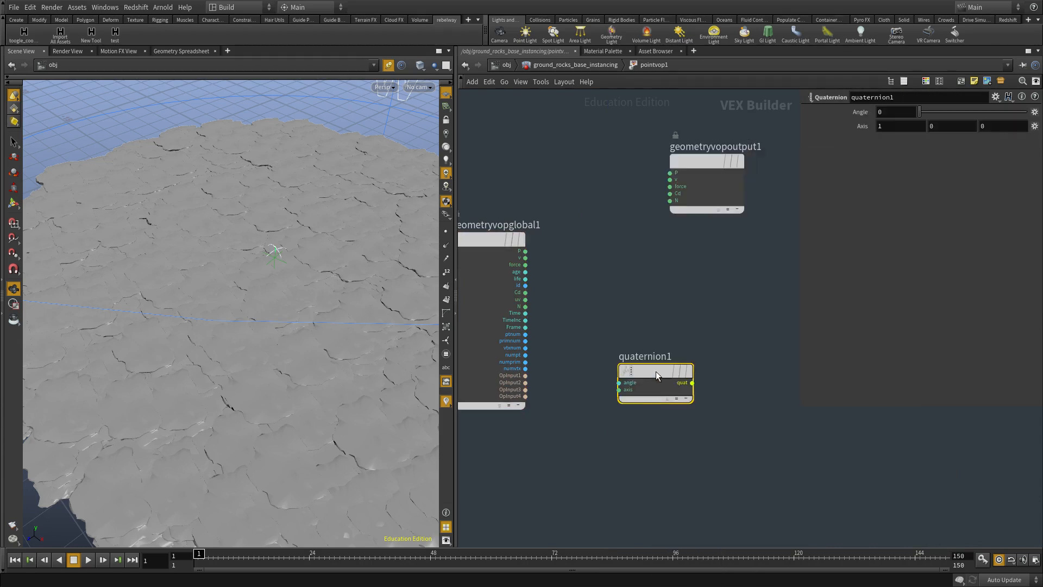
middle_drag(765, 388, 645, 370)
key(Tab)
text(bind)
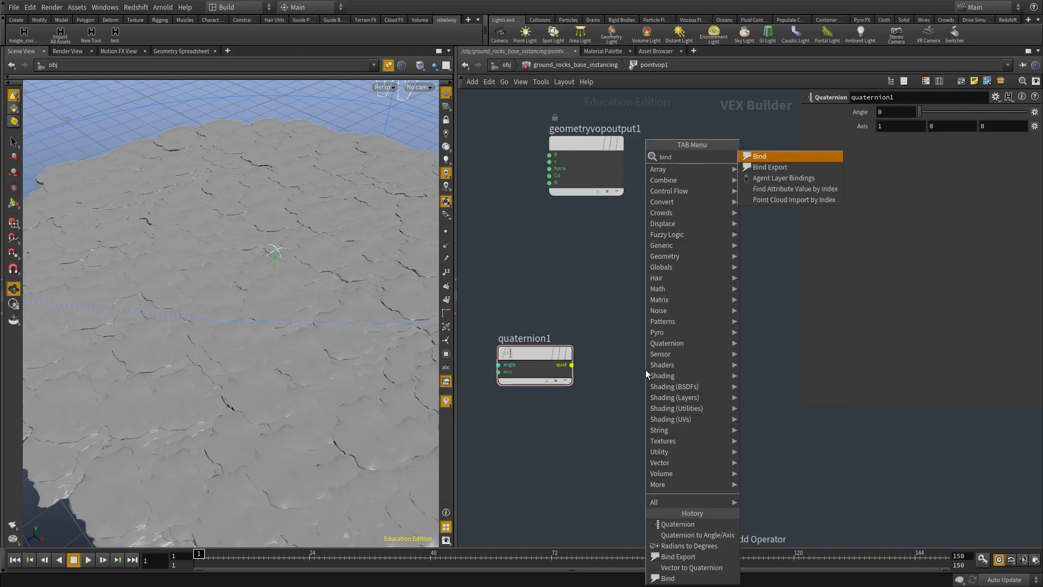
key(Return)
key(Return)
key(ctrl+x)
key(Tab)
key(Escape)
key(Tab)
text(b)
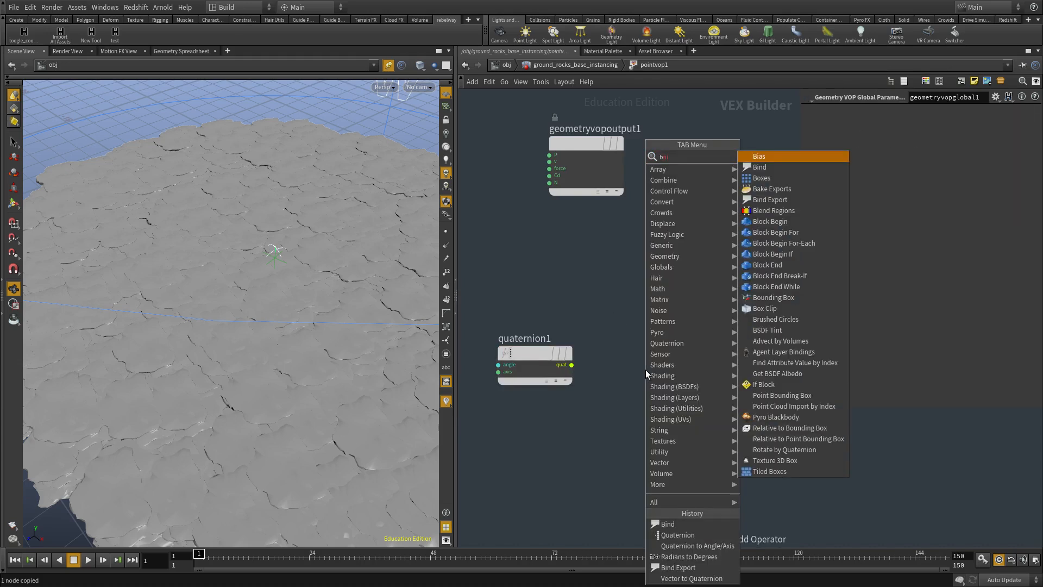
key(BackSpace)
text(vin)
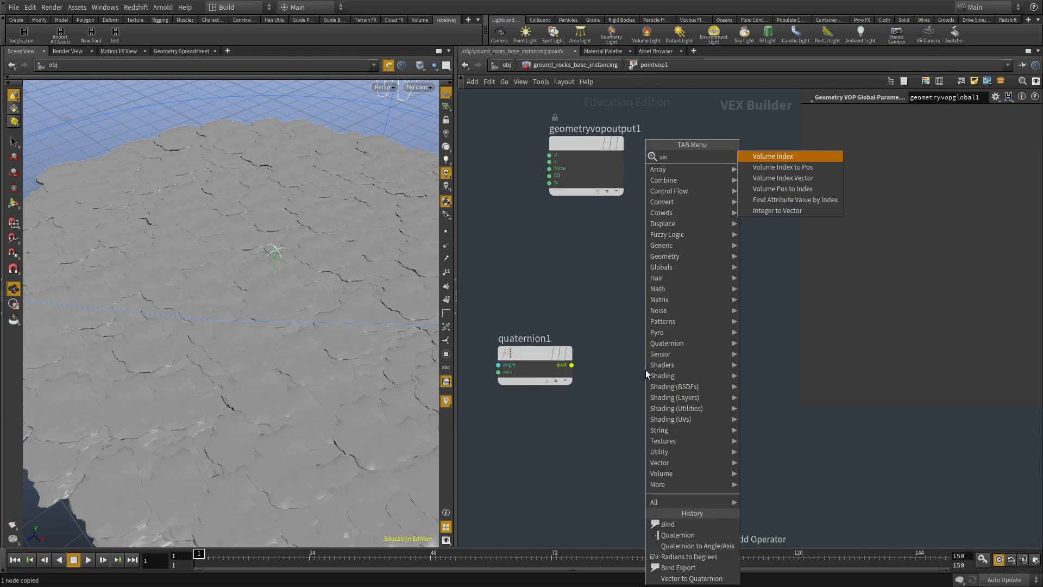
key(Escape)
key(Tab)
text(vin)
key(Escape)
Add a Bind Export node beside quaternion1 and connect the quaternion output to its input.
key(Tab)
text(expo)
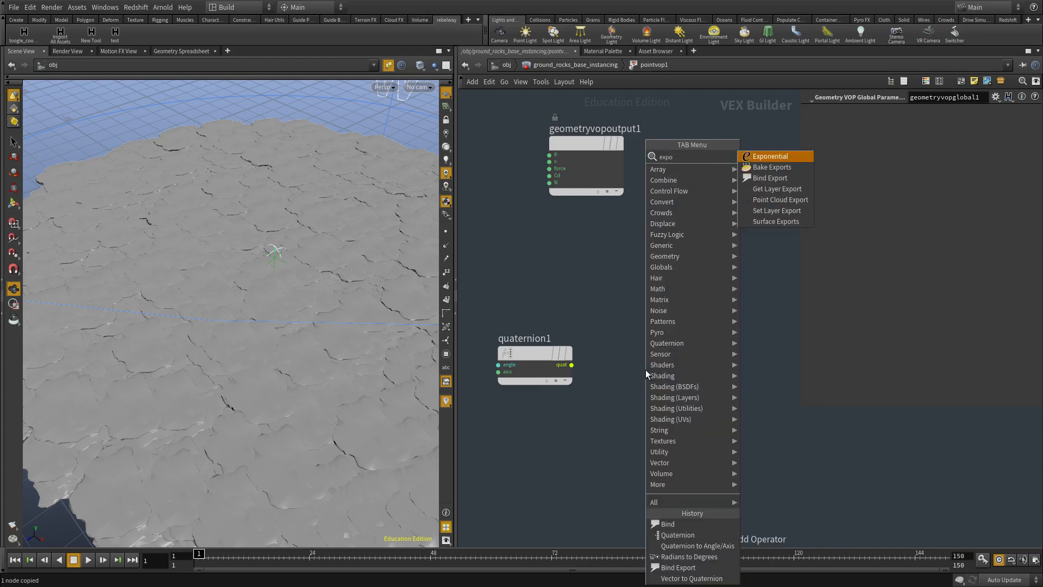
key(Down)
key(Down)
key(Return)
click(645, 369)
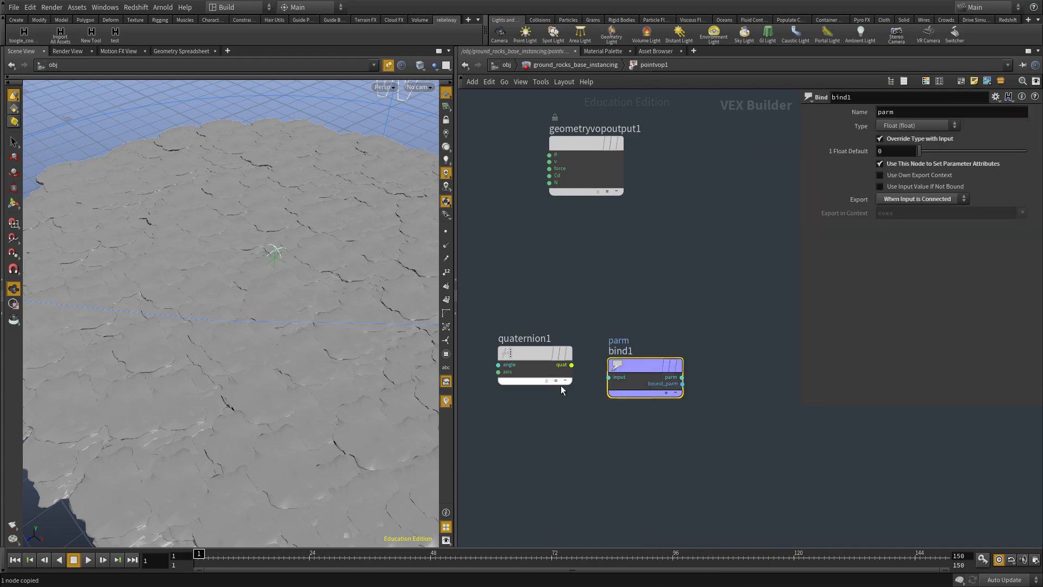
drag(570, 365, 609, 377)
Set the new bind node's type to 4 Floats (vector4) and its name to orient.
click(918, 126)
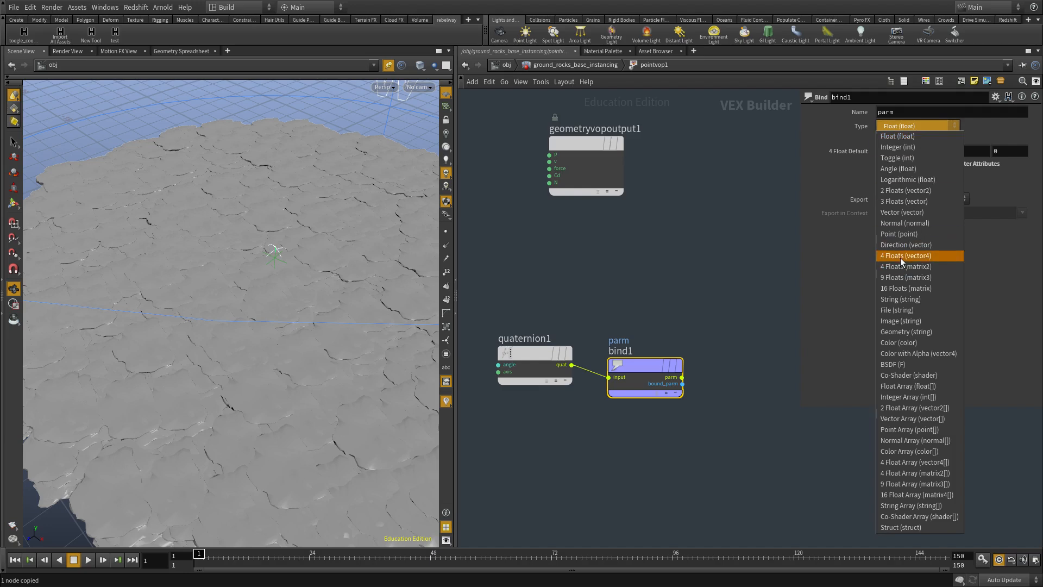
click(901, 256)
double_click(901, 112)
text(orient)
key(Return)
Try larger angle values on quaternion1 to test the rock rotation and reset the angle to 0.
middle_drag(470, 295, 591, 241)
drag(629, 253, 656, 378)
drag(647, 302, 614, 348)
drag(930, 111, 1027, 112)
mouse_move(845, 112)
middle_down()
mouse_move(846, 98)
mouse_move(896, 98)
mouse_move(845, 115)
middle_up()
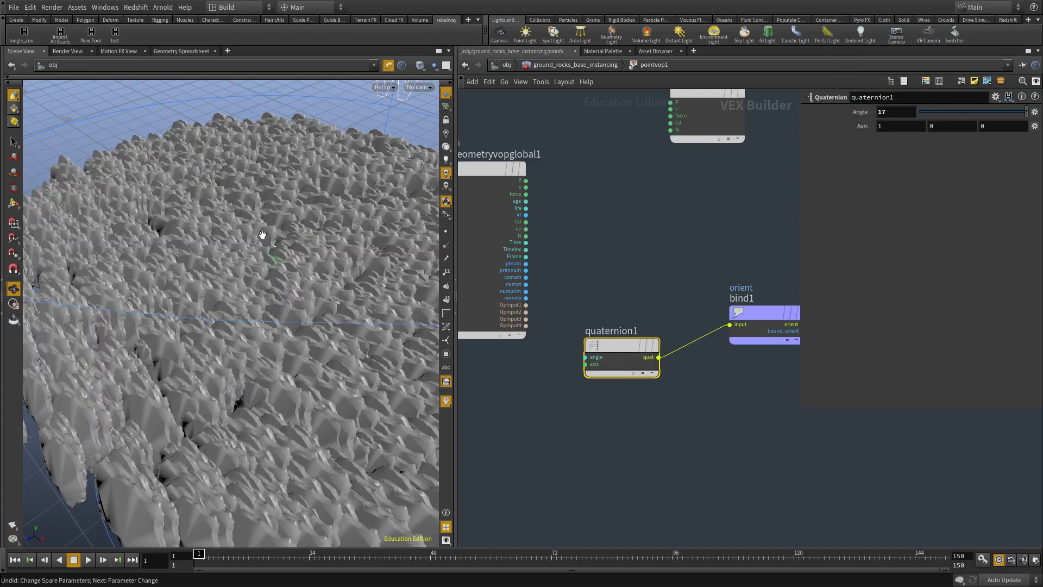
key(ctrl+z)
text(0)
key(Return)
middle_drag(893, 112, 1021, 141)
middle_drag(896, 135, 999, 138)
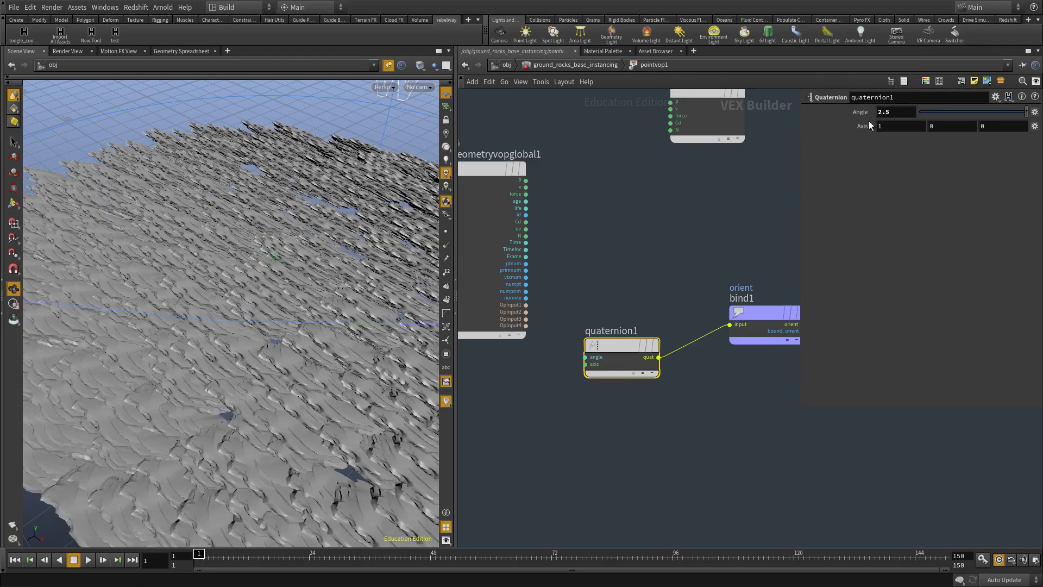
text(0)
key(Return)
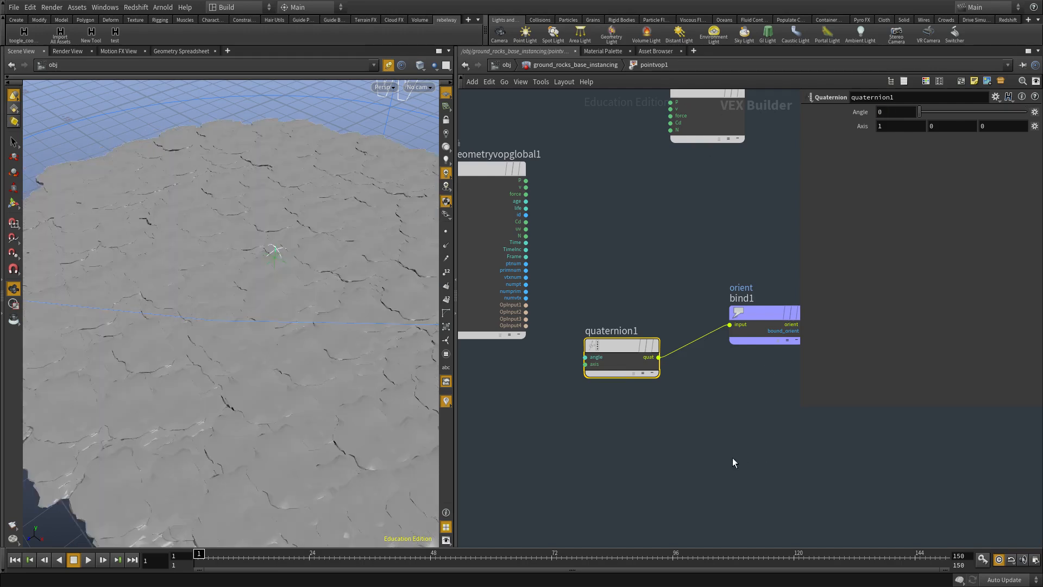
middle_drag(554, 450, 624, 379)
key(Tab)
text(rad)
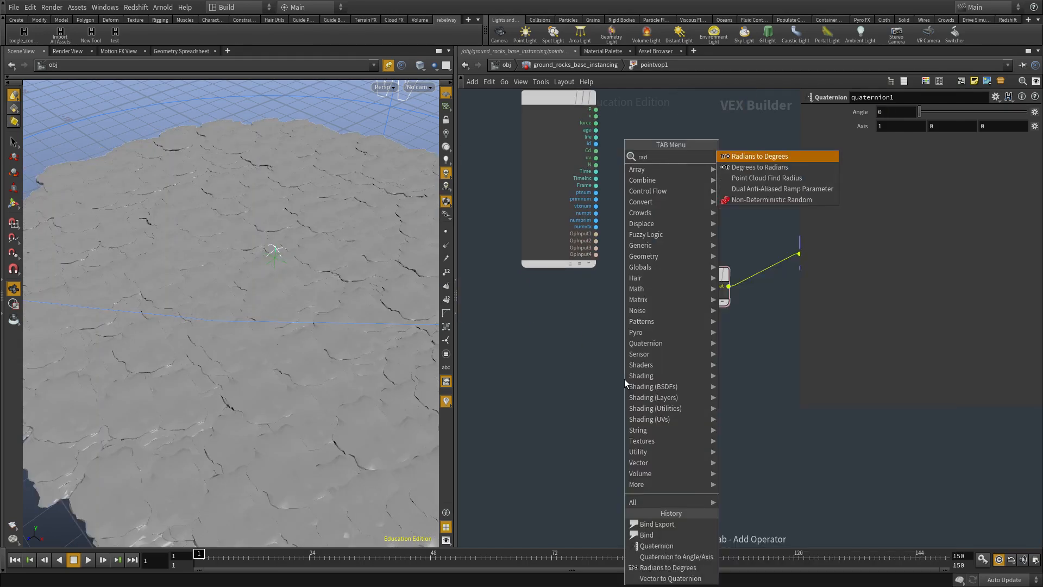
key(Return)
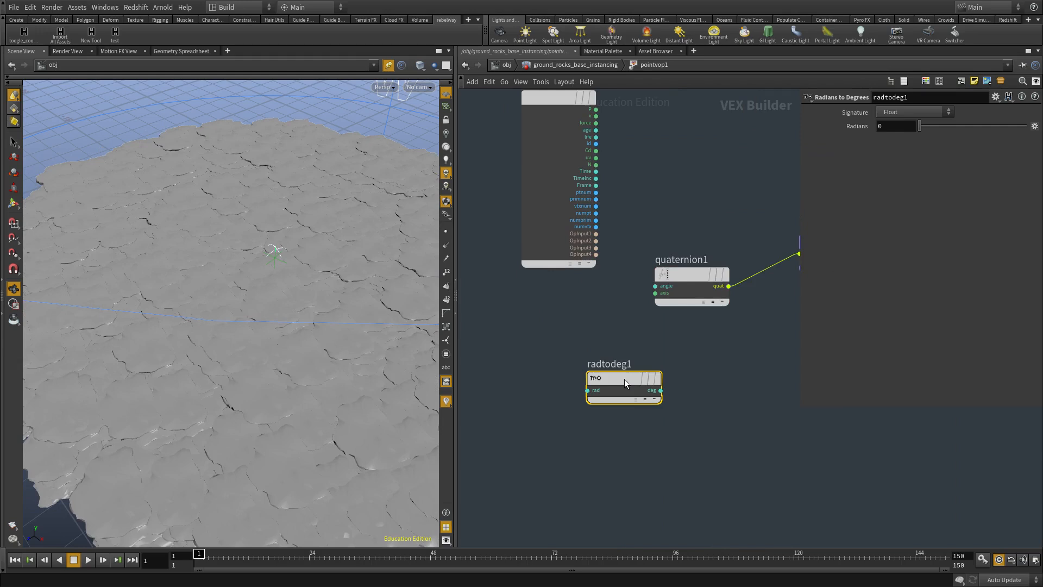
key(ctrl+x)
Add a Degrees to Radians node below quaternion1 and connect its rad output to the quaternion's angle input.
key(Tab)
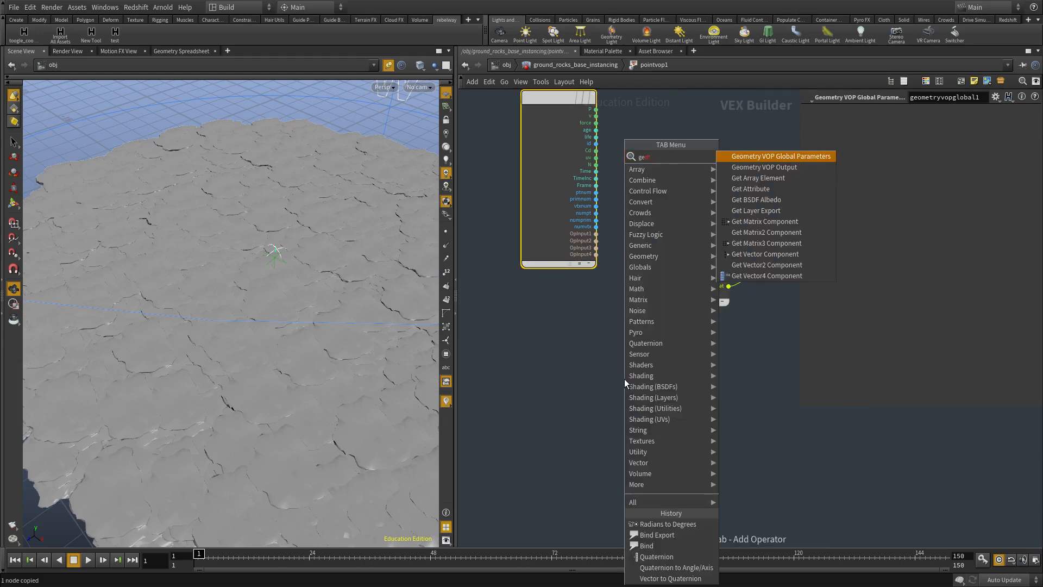
text(degr)
key(Return)
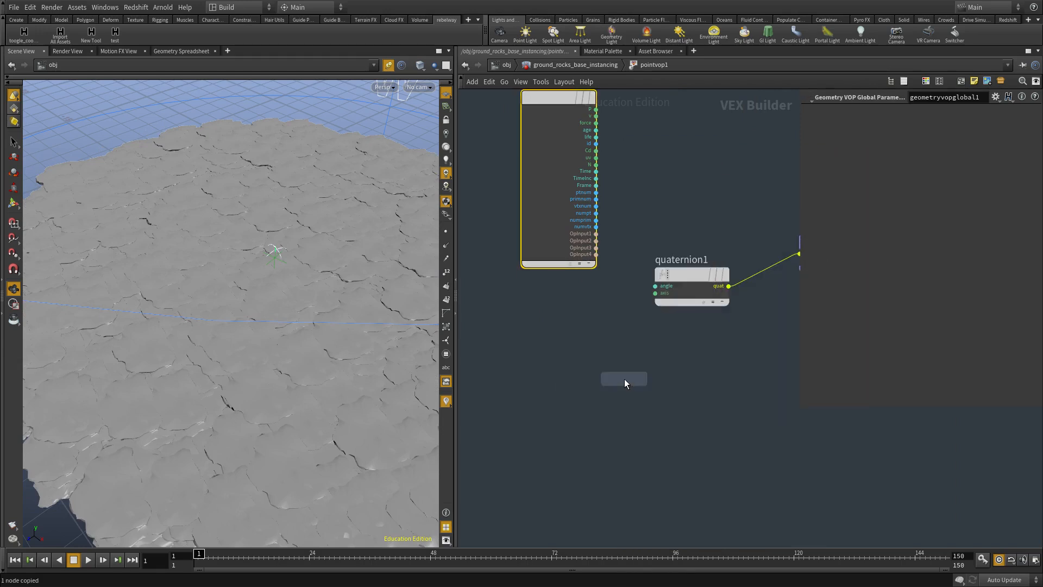
click(660, 390)
click(655, 285)
Set the degrees value of degtorad1 to 90 and move the node farther away from quaternion1.
middle_drag(896, 126, 945, 103)
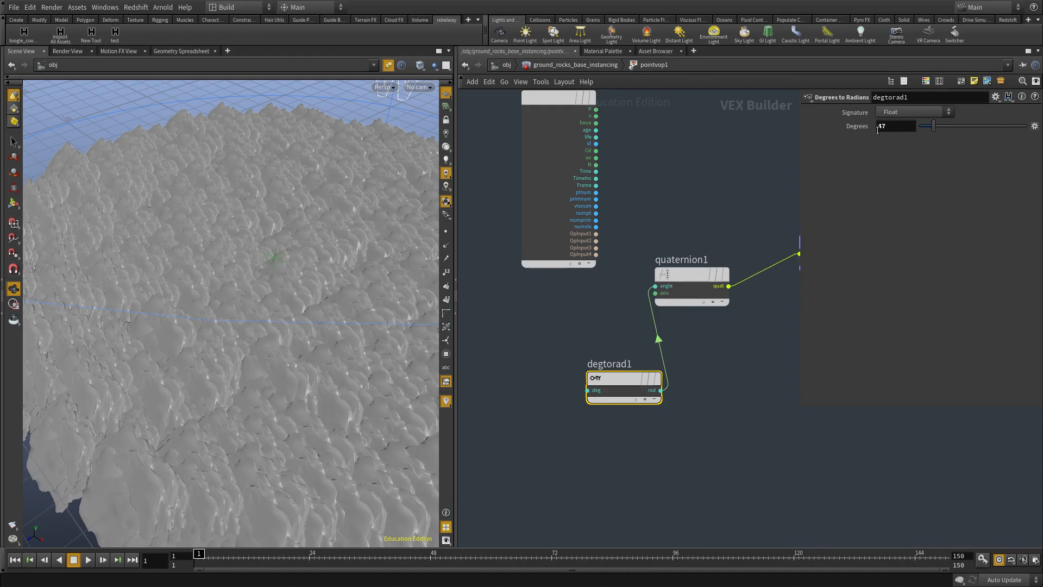
key(Return)
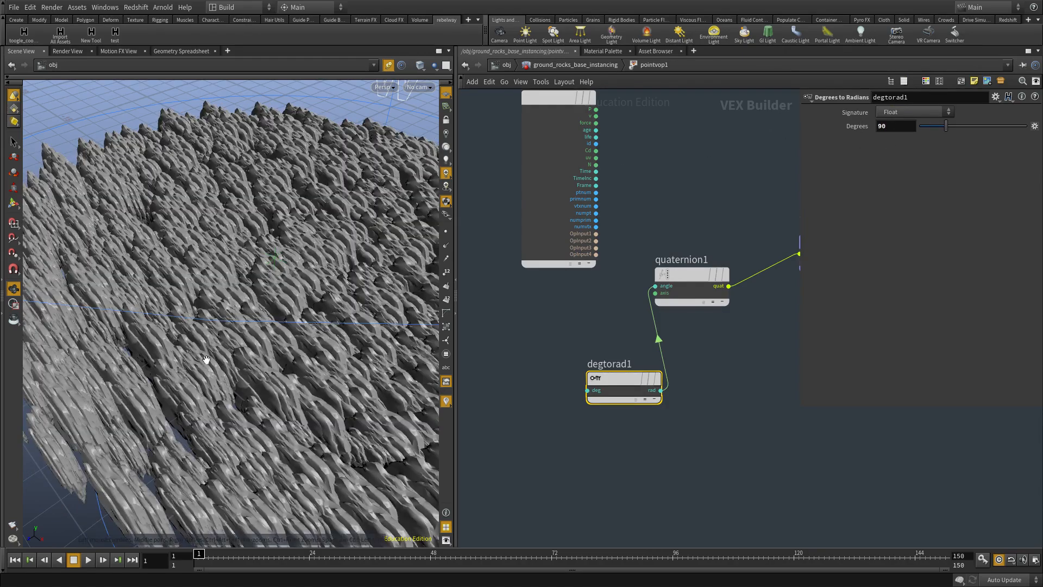
middle_drag(602, 362, 681, 334)
drag(712, 355, 652, 383)
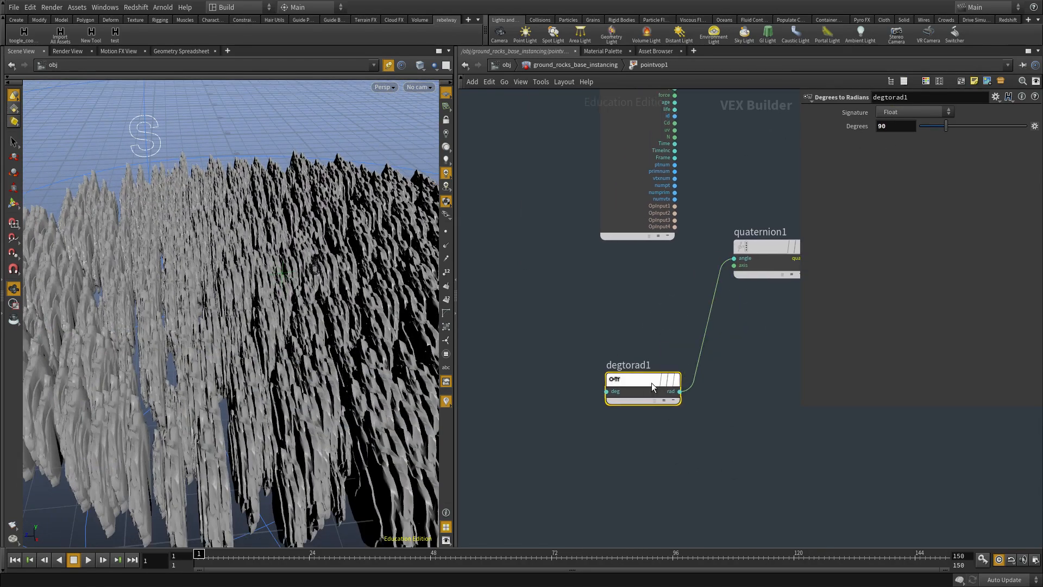
scroll(571, 457, down, 3)
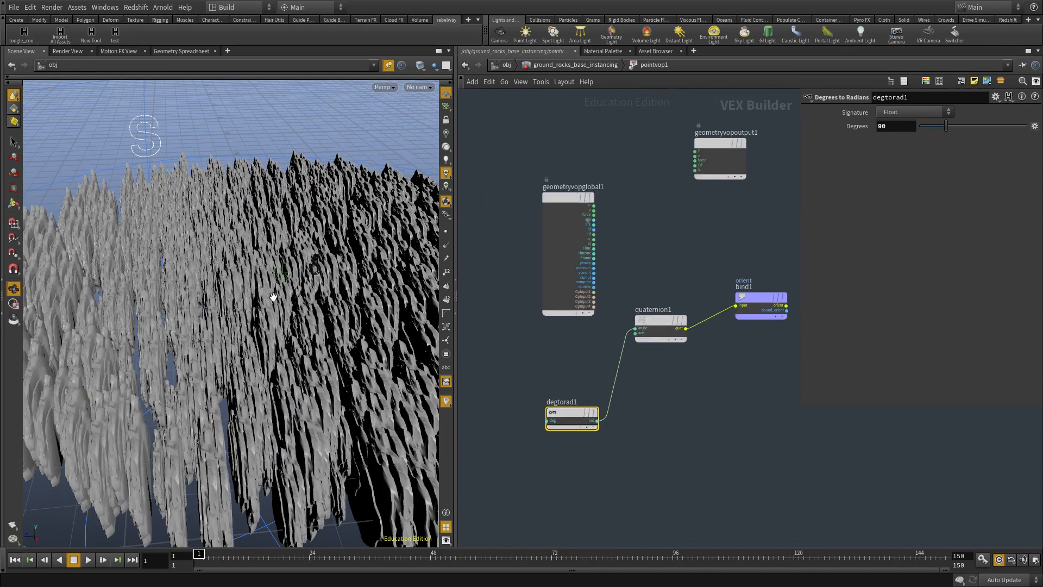
scroll(694, 359, up, 1)
Change quaternion1's rotation axis to the Y direction, with a Y component of 1.
drag(647, 386, 631, 312)
drag(153, 280, 178, 299)
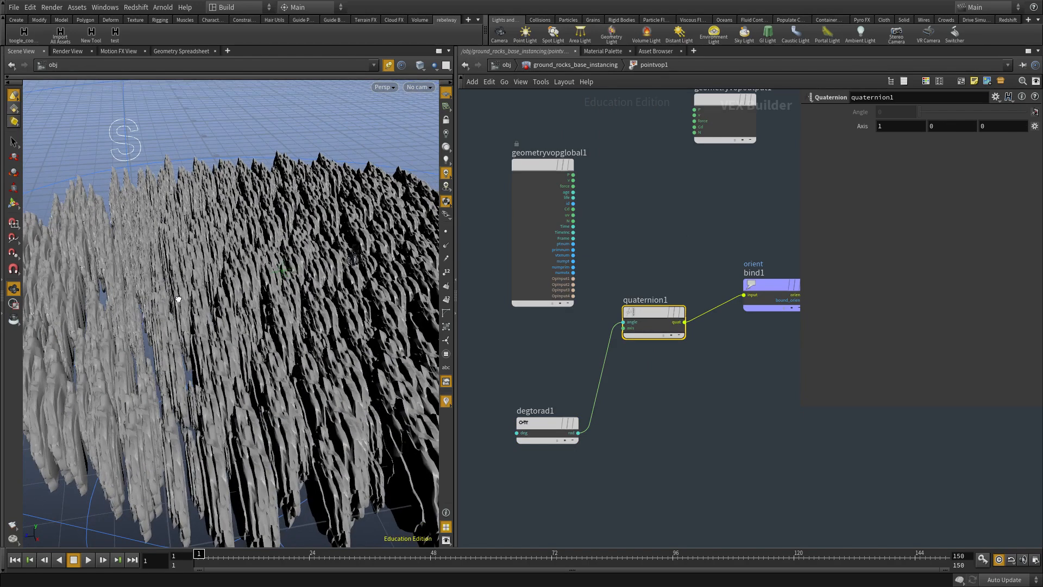
drag(939, 129, 874, 131)
key(Tab)
text(1)
key(Return)
drag(267, 275, 225, 324)
Return to the ground_rocks_base_instancing network and move pointvop1 down to make room beneath attribrandomize1.
middle_drag(651, 445, 693, 406)
click(629, 463)
key(u)
middle_drag(658, 370, 614, 429)
drag(571, 402, 563, 451)
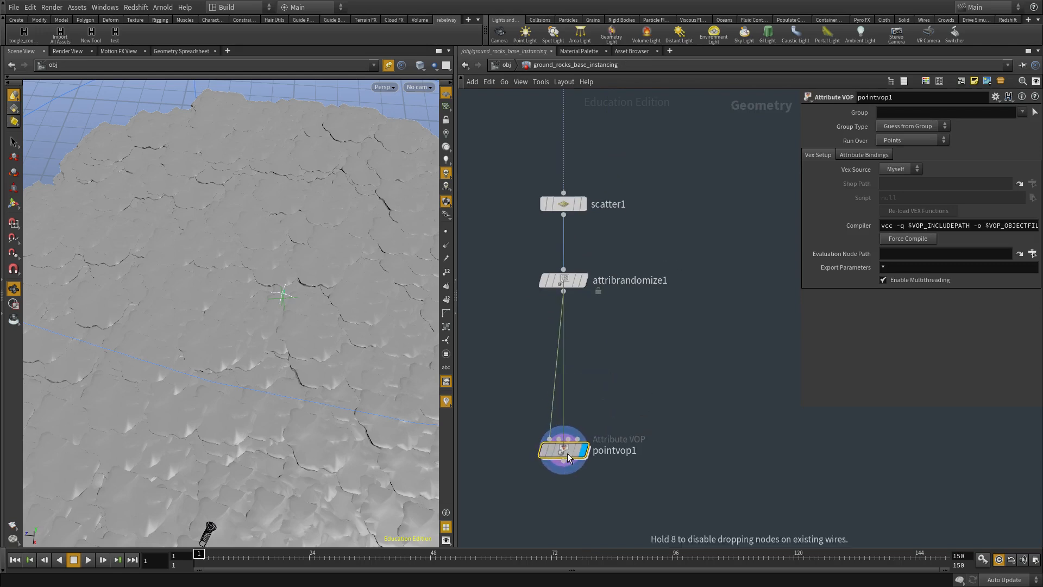
Add an Attribute Randomize node and insert it between attribrandomize1 and pointvop1.
key(Tab)
key(Escape)
key(Tab)
text(rand)
key(Return)
key(Return)
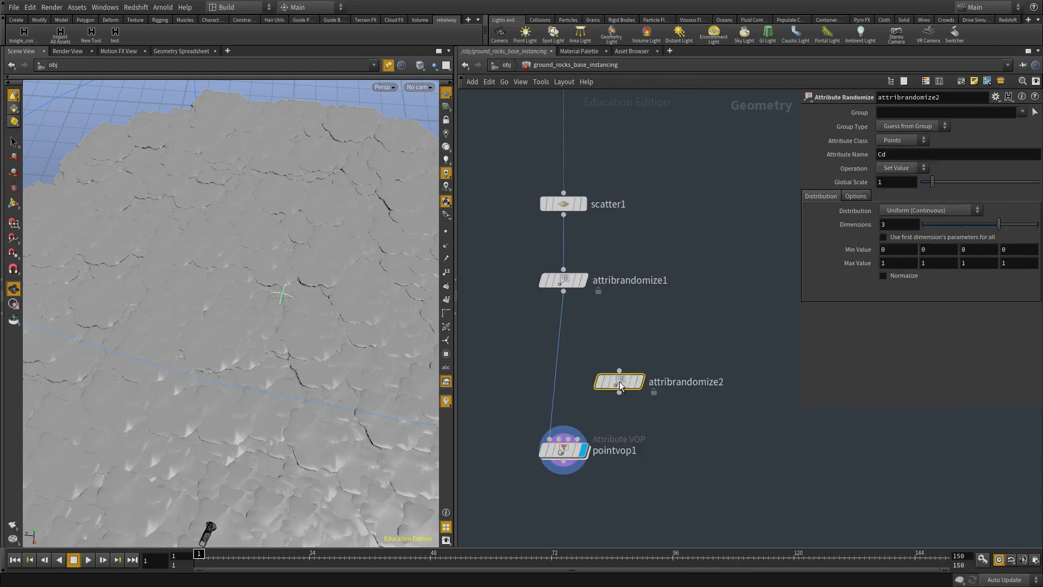
drag(619, 383, 565, 358)
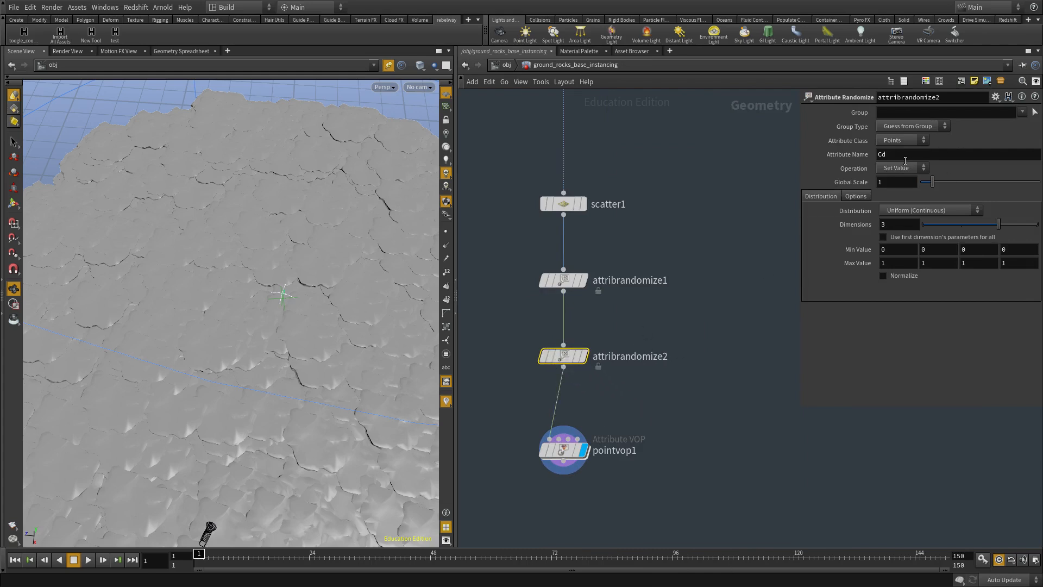
Set attribrandomize2 to randomize the angle attribute with 1 dimension and a first min value of -360.
text(angle)
key(Tab)
key(Tab)
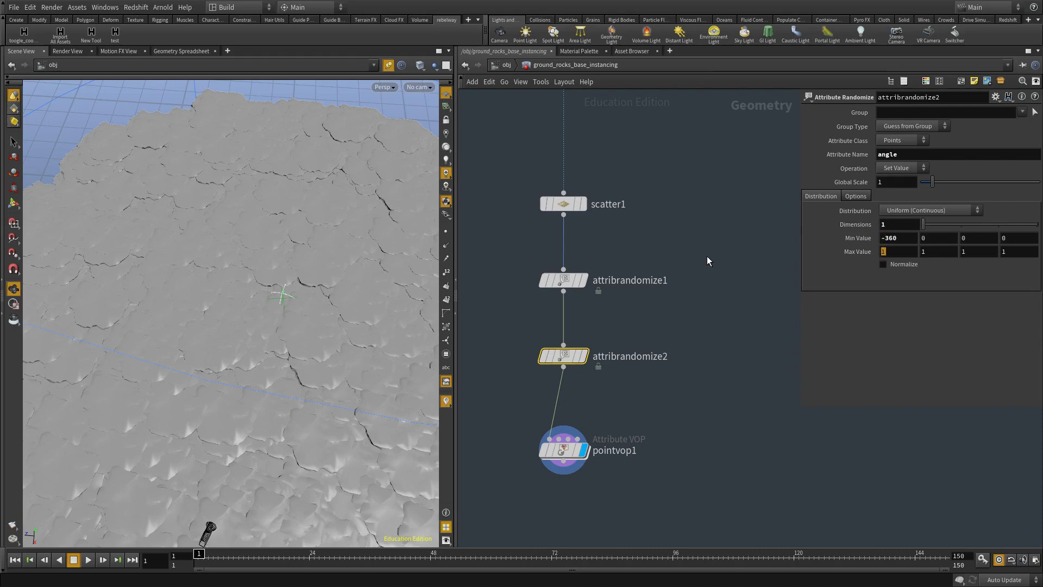
In pointvop1, add a Bind node named angle, connect it to degtorad1's deg input and return to the geometry network.
double_click(566, 451)
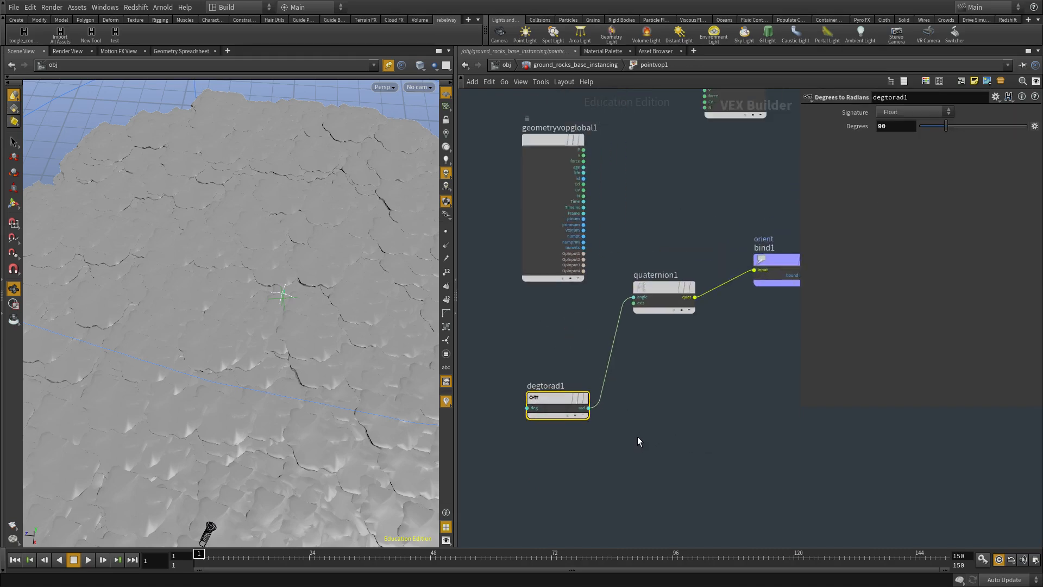
key(Tab)
text(bind)
key(Return)
click(481, 389)
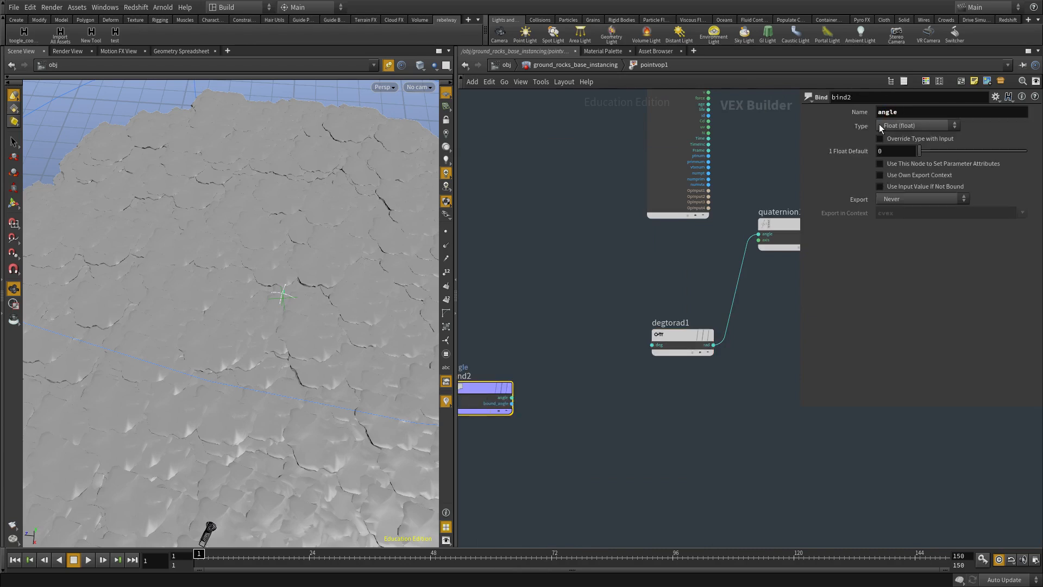
click(651, 346)
click(504, 390)
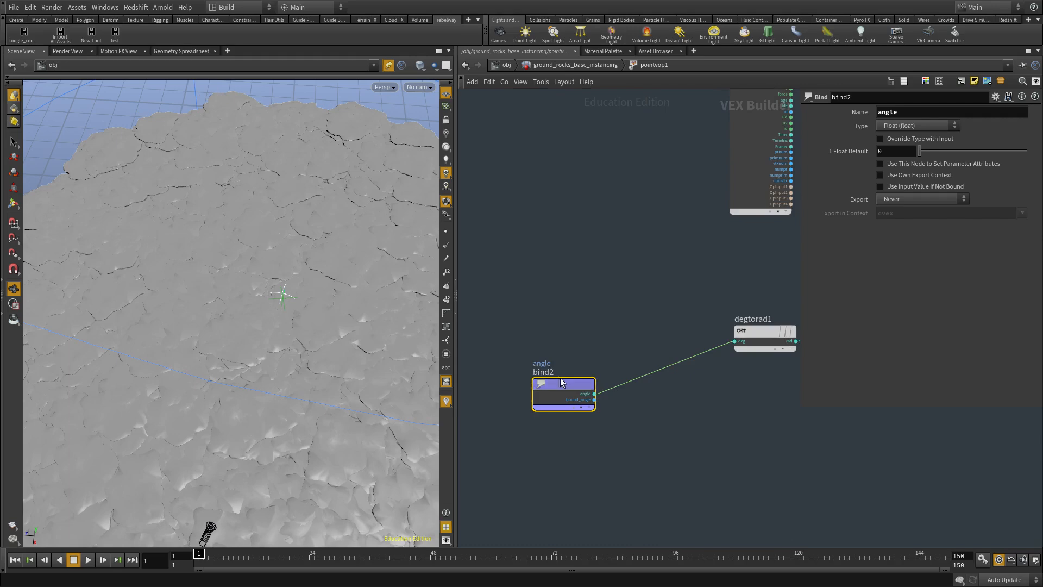
drag(216, 319, 285, 312)
middle_drag(725, 415, 649, 441)
key(u)
Temporarily bypass attribrandomize1 to compare the rocks with and without the scale variation.
click(536, 372)
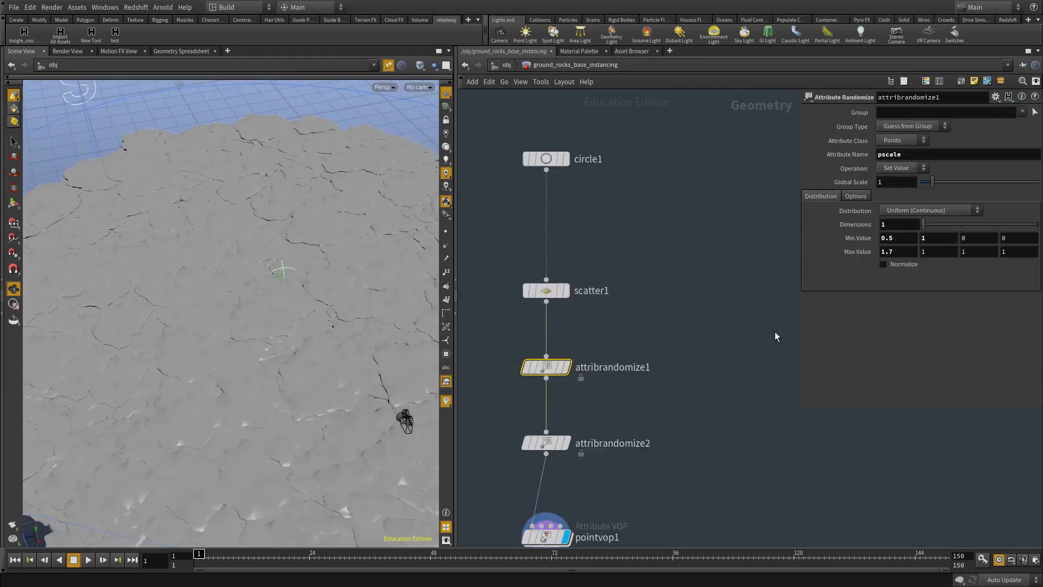
click(531, 312)
click(531, 312)
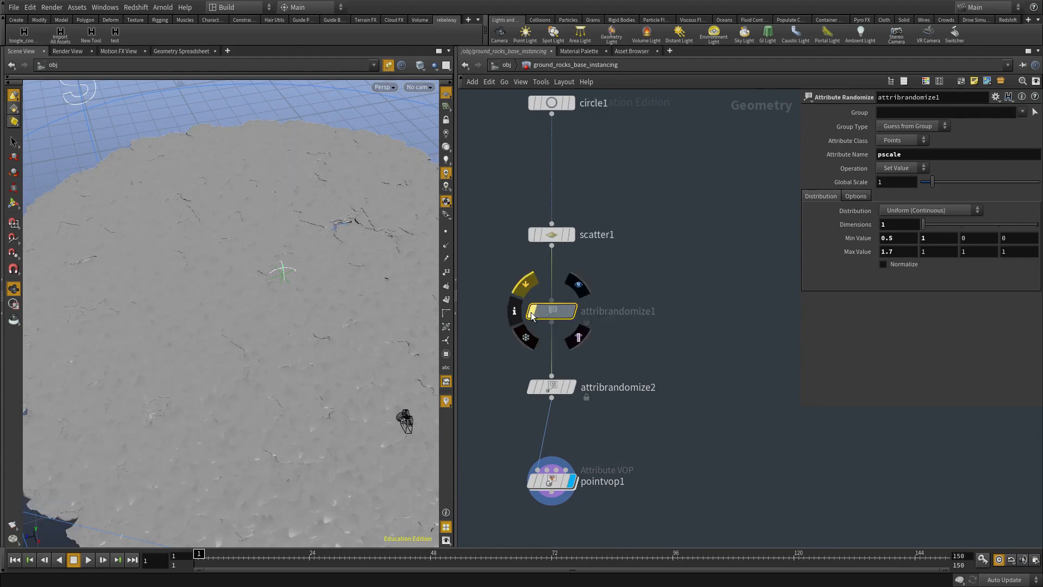
drag(217, 304, 258, 321)
Set the Force Total Count of scatter1 to 1750.
middle_drag(659, 246, 662, 329)
click(554, 316)
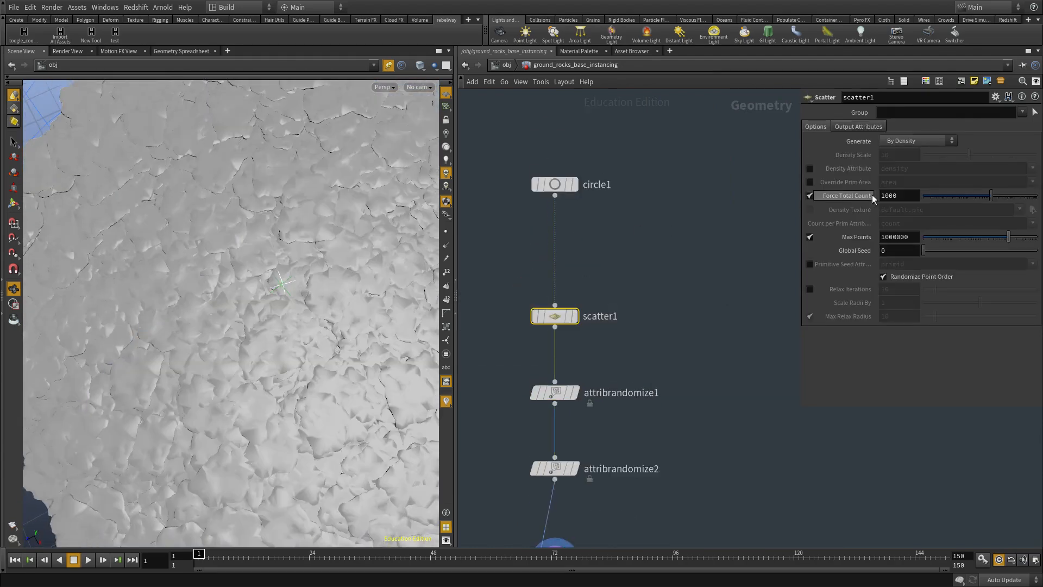
text(17)
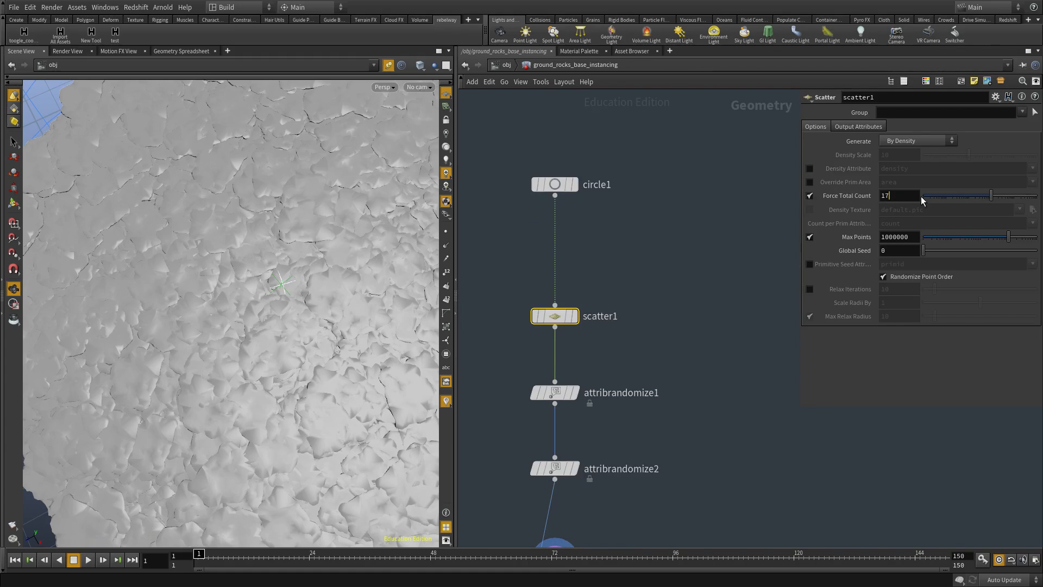
text(50)
key(Return)
scroll(245, 299, down, 5)
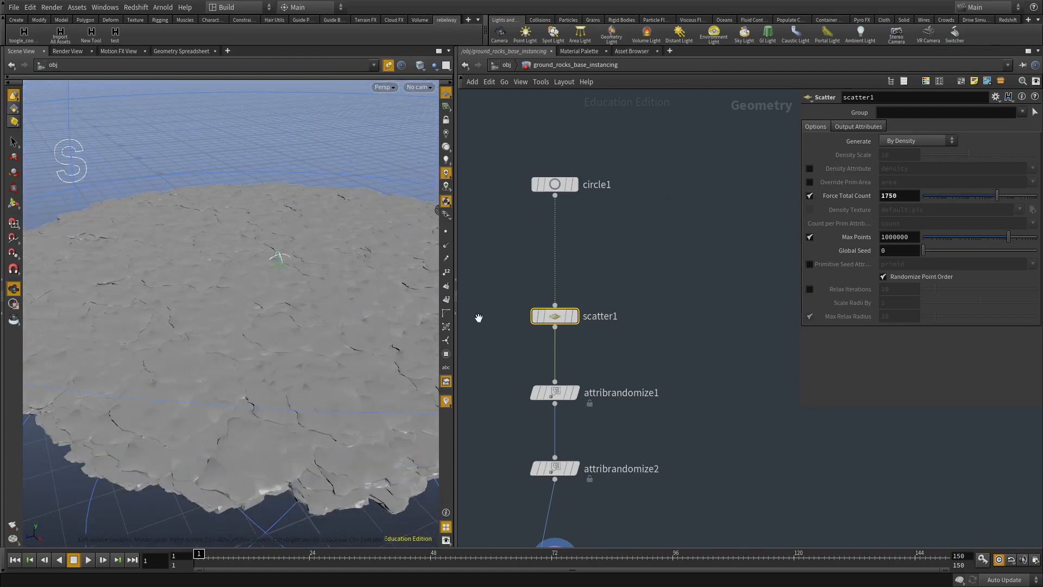
Move scatter1 up toward circle1 and add a Point VOP node in the space below it.
scroll(689, 345, down, 2)
drag(582, 339, 582, 301)
mouse_move(223, 315)
mouse_down()
mouse_move(212, 296)
mouse_move(213, 327)
mouse_up()
right_drag(213, 328, 271, 283)
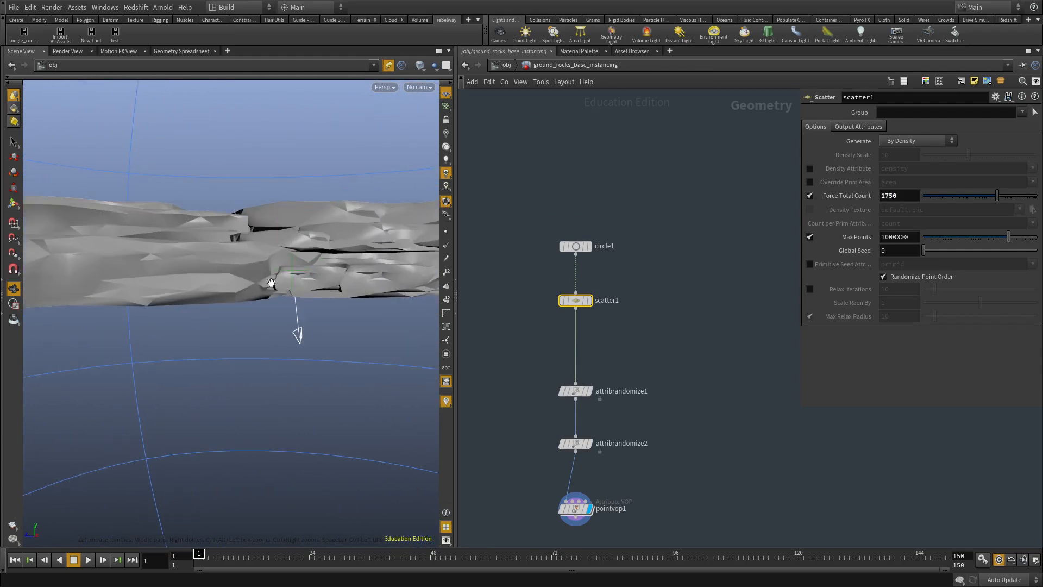
mouse_move(231, 295)
middle_down()
mouse_move(284, 277)
mouse_move(228, 304)
middle_up()
click(609, 343)
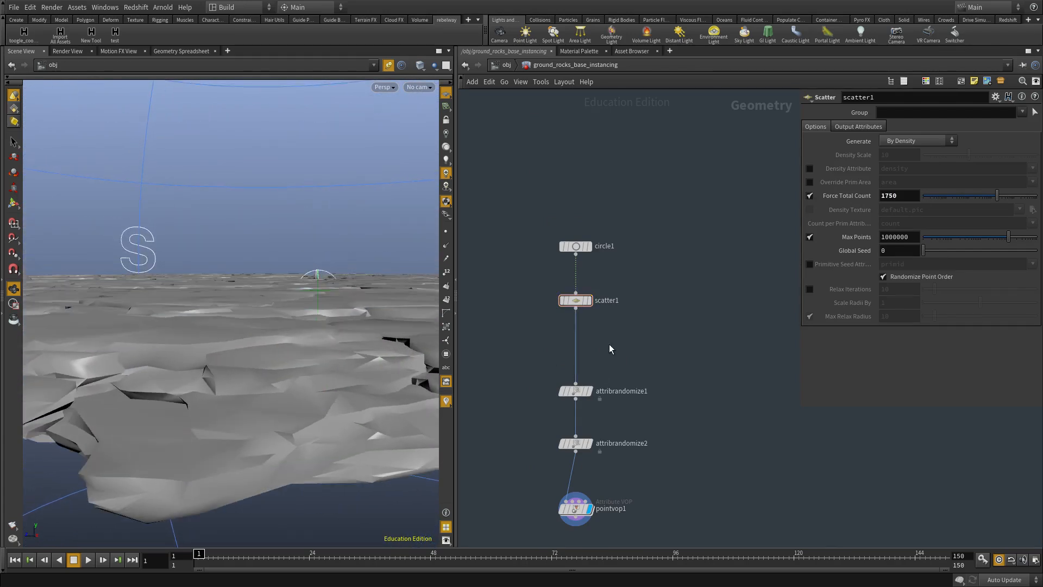
key(Tab)
text(point vop)
key(Return)
key(Return)
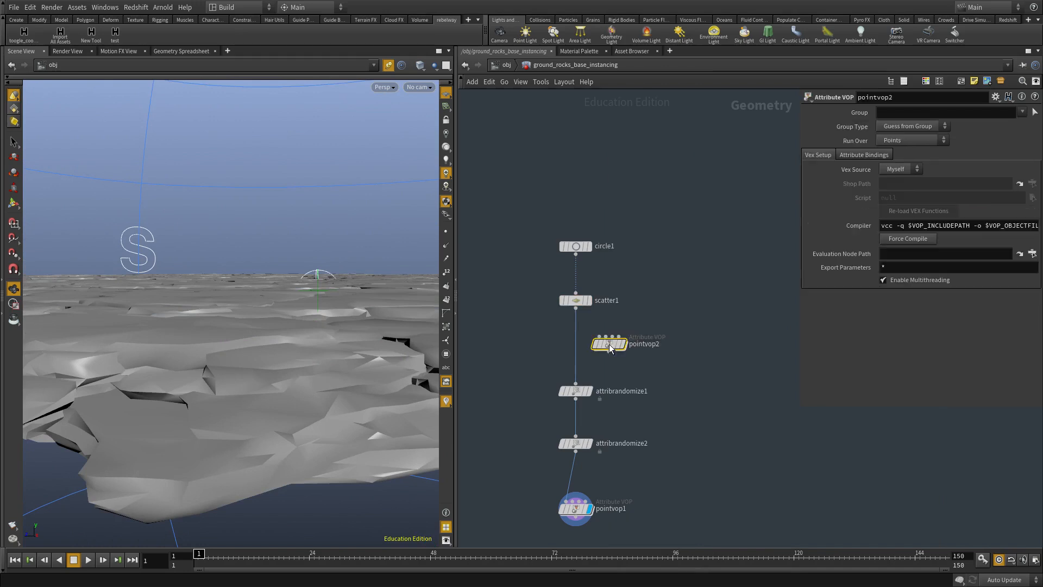
Inside pointvop2, add an Anti-Aliased Flow Noise node and connect the global P output to its pos input.
double_click(610, 348)
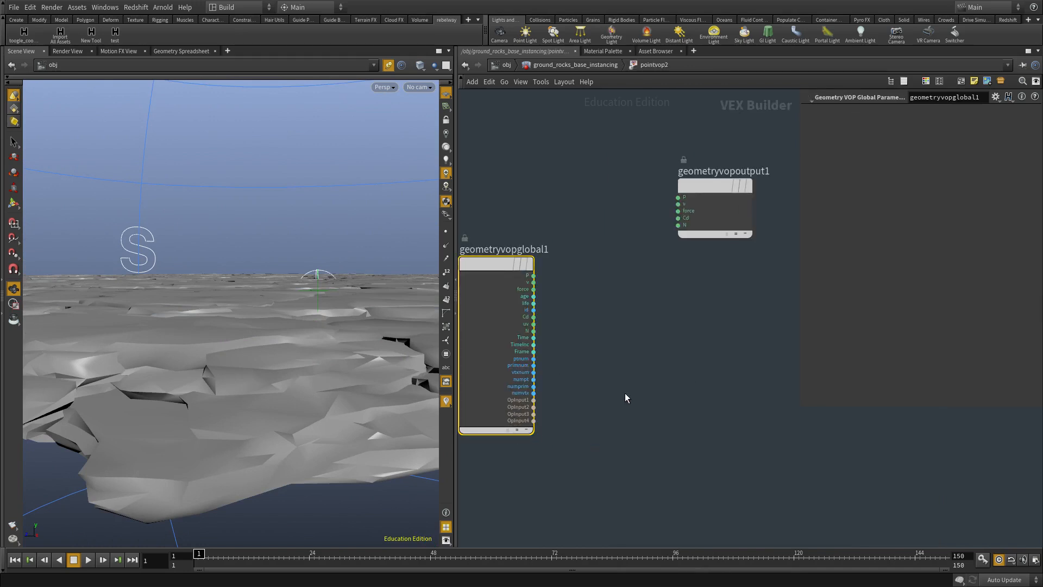
key(Tab)
text(noise)
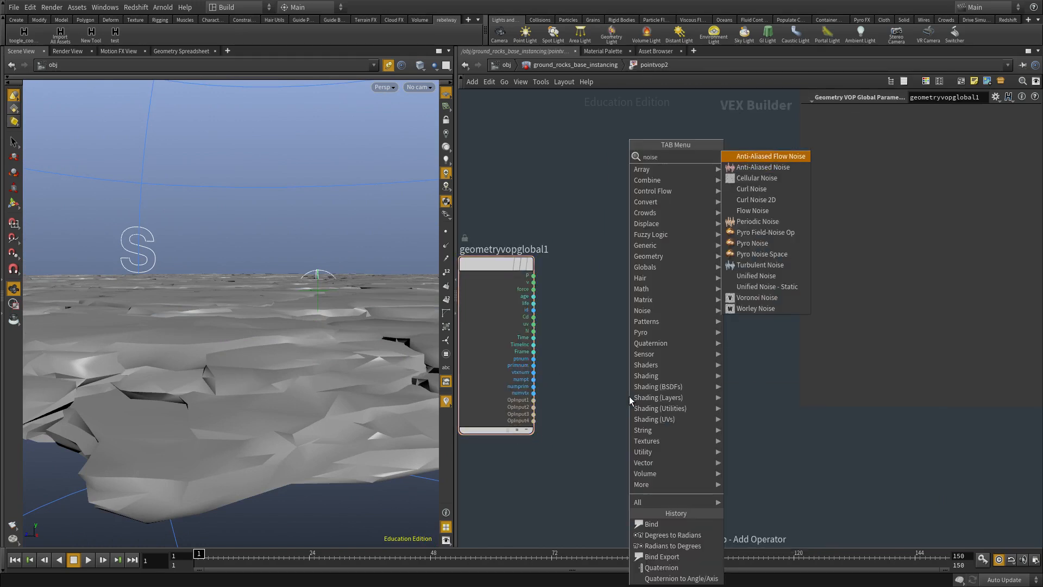
key(Return)
key(Return)
click(593, 408)
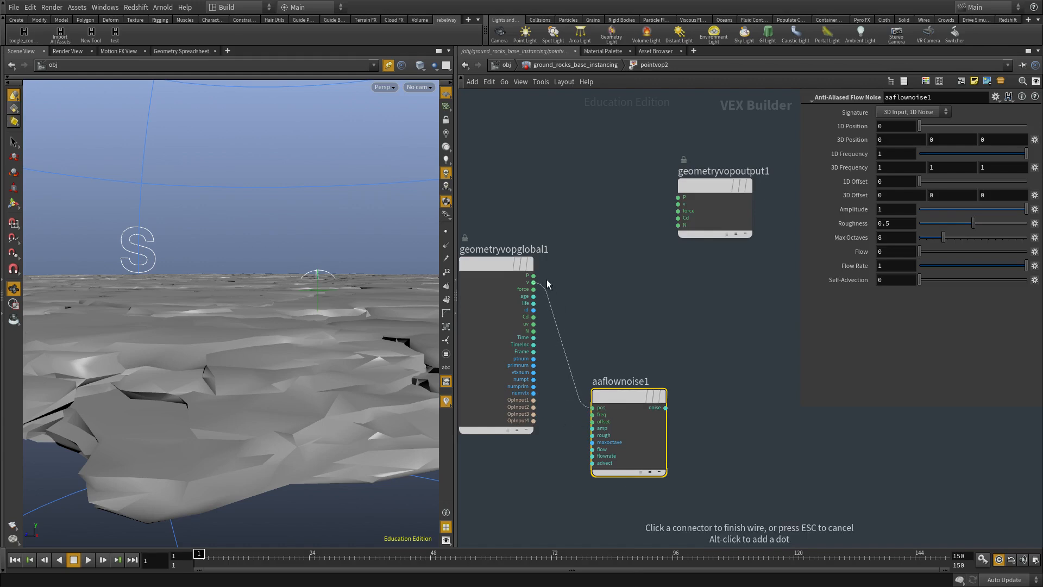
click(534, 276)
Add a Set Vector Component node, wiring global P to vec, the flow noise to fval, and newvec to the output's P.
key(Tab)
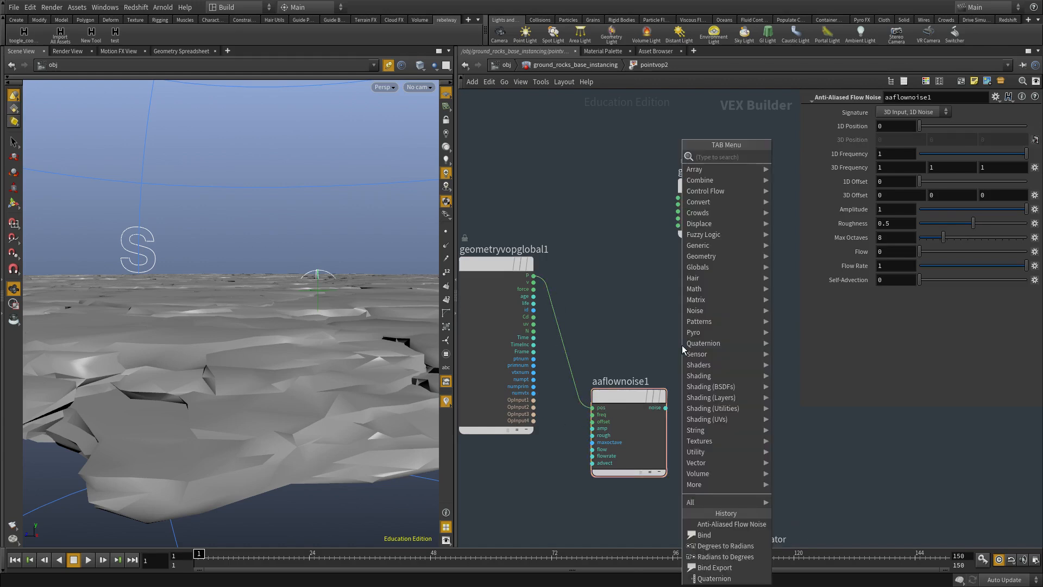
text(set comp)
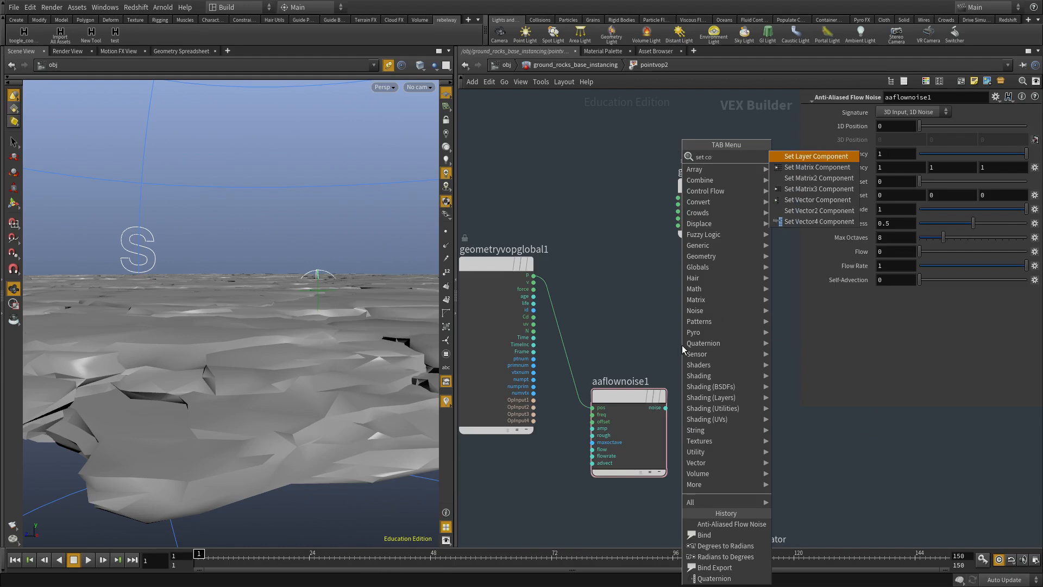
click(818, 200)
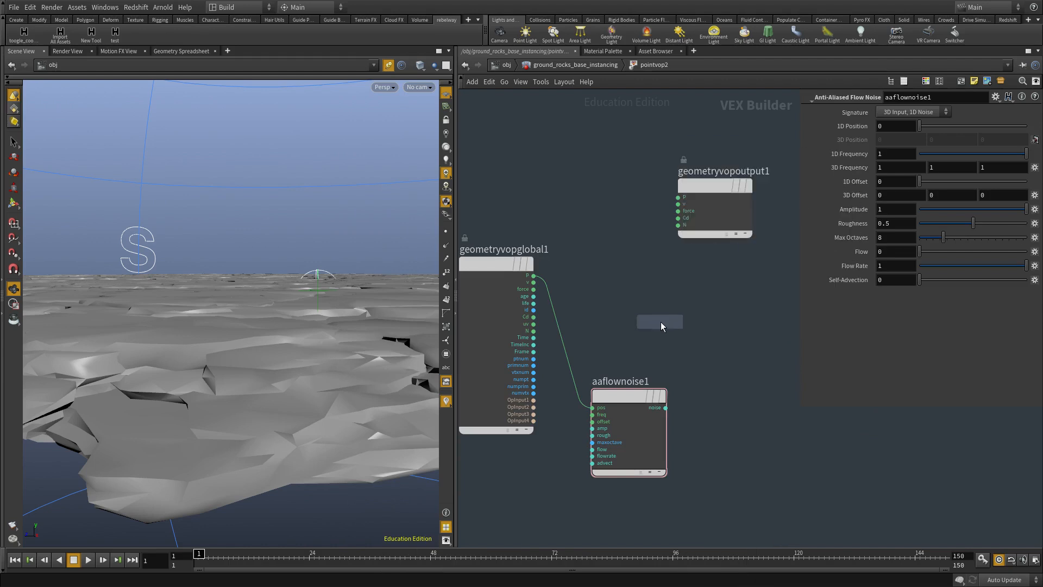
click(659, 325)
click(534, 276)
click(627, 330)
click(627, 337)
click(700, 331)
click(678, 198)
Set the Vector Component of vecsetcompon1 to Component 2 so the noise drives the points' height.
drag(759, 343, 583, 382)
click(899, 129)
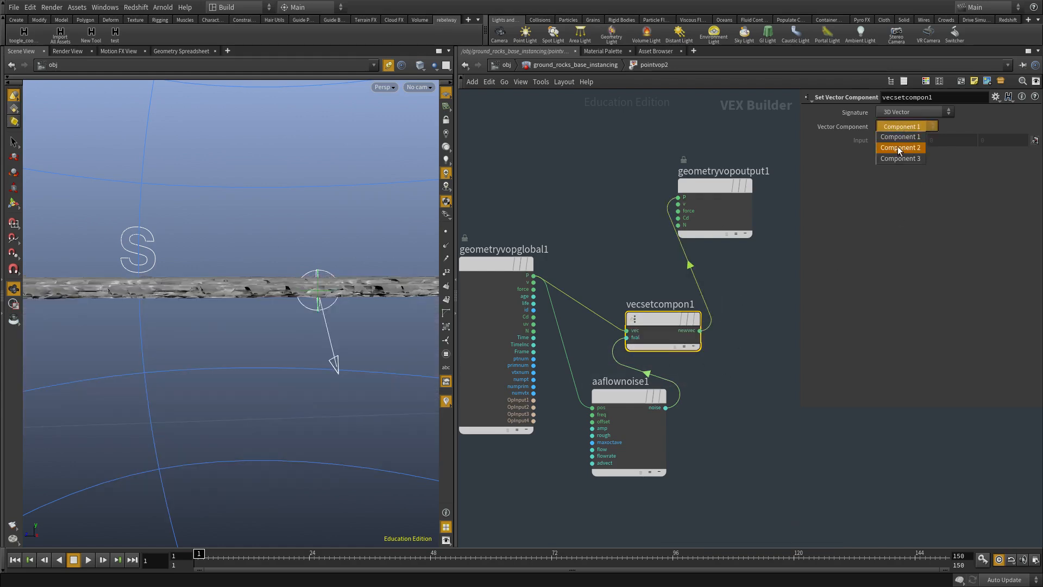
click(899, 147)
drag(259, 312, 242, 384)
Set the 3D Frequency of aaflownoise1 to 6, 6, 6 and inspect the rock surface.
middle_drag(685, 415, 696, 374)
click(663, 377)
middle_drag(852, 167, 884, 146)
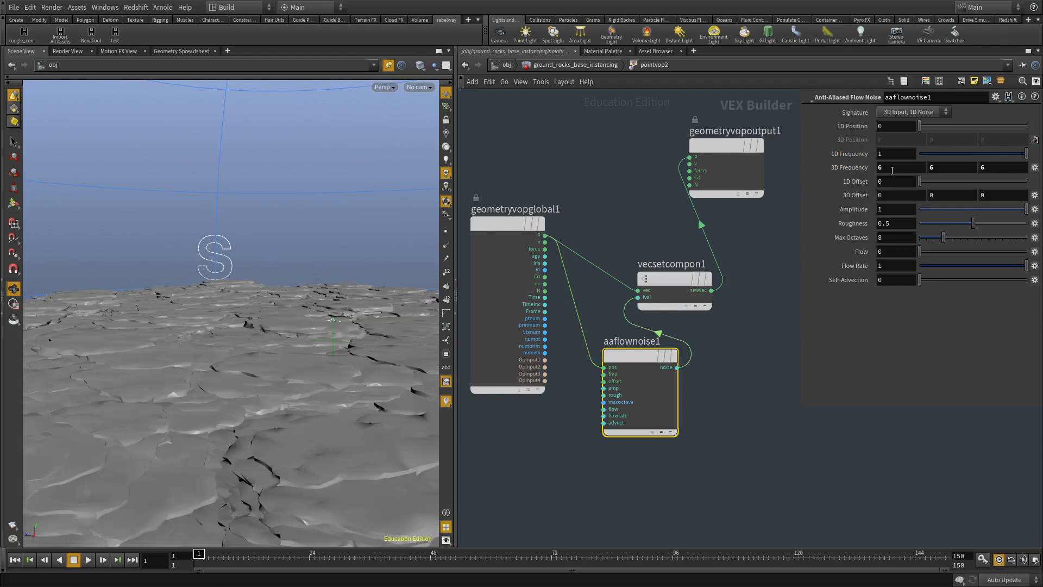
mouse_move(249, 293)
mouse_down()
mouse_move(299, 305)
mouse_move(262, 302)
mouse_up()
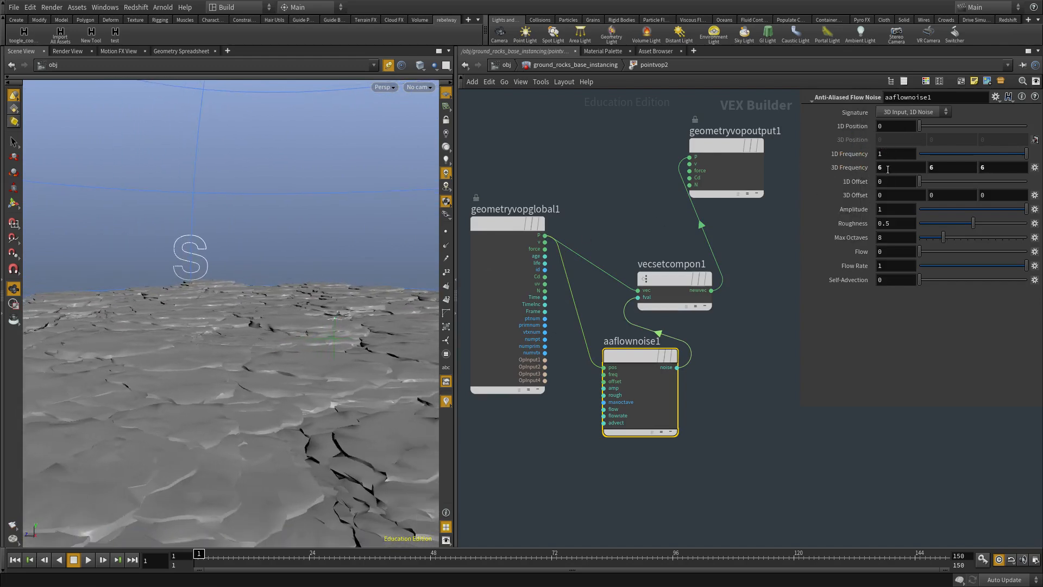
drag(83, 354, 128, 368)
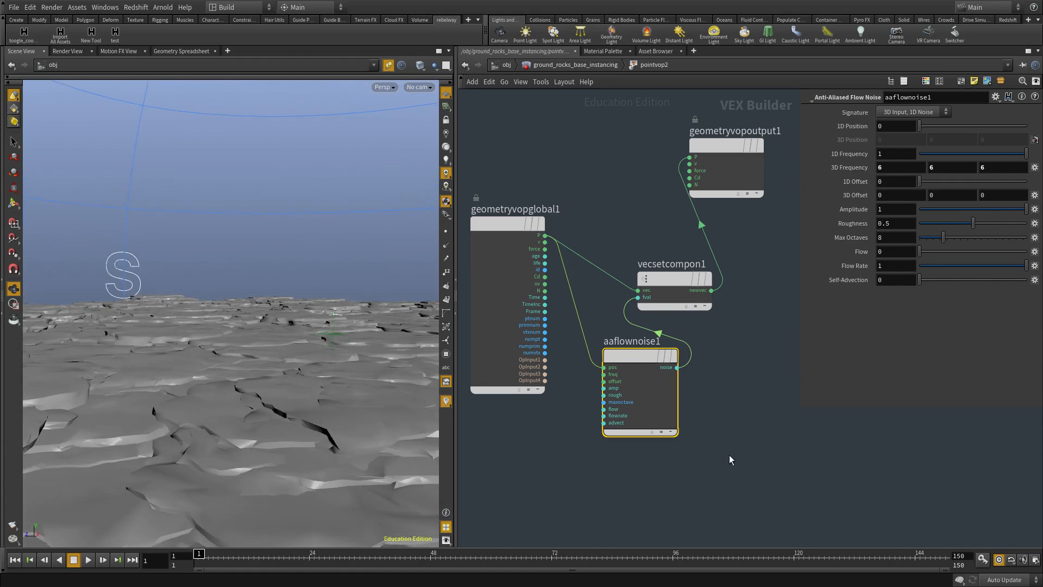
Return to the object network, deselect the instancing node and view the whole rock field from above.
key(u)
middle_drag(683, 402, 666, 405)
key(u)
drag(655, 376, 477, 267)
right_drag(212, 320, 126, 322)
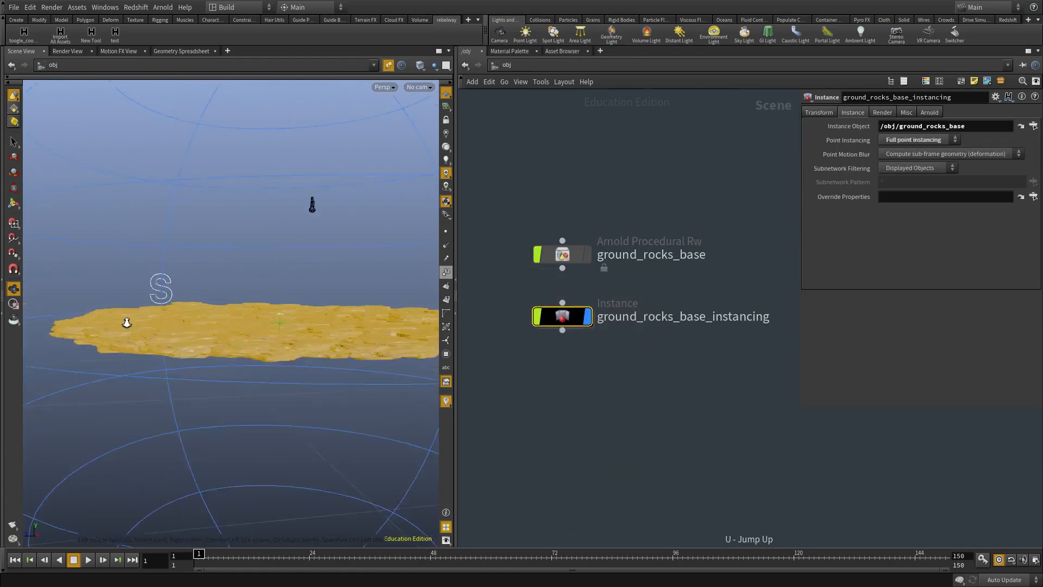
drag(127, 323, 133, 272)
click(594, 423)
Look through cam1 with the camera locked to the view and reframe it low across the ground rocks.
click(417, 87)
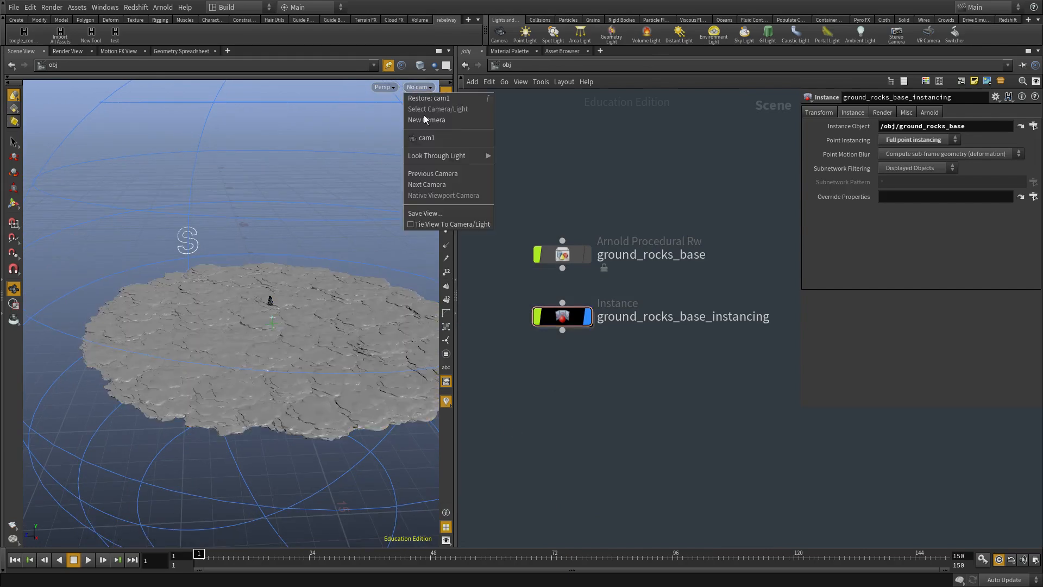
click(468, 137)
click(446, 123)
drag(239, 283, 263, 256)
right_drag(262, 256, 253, 248)
drag(245, 272, 240, 265)
right_drag(239, 266, 298, 266)
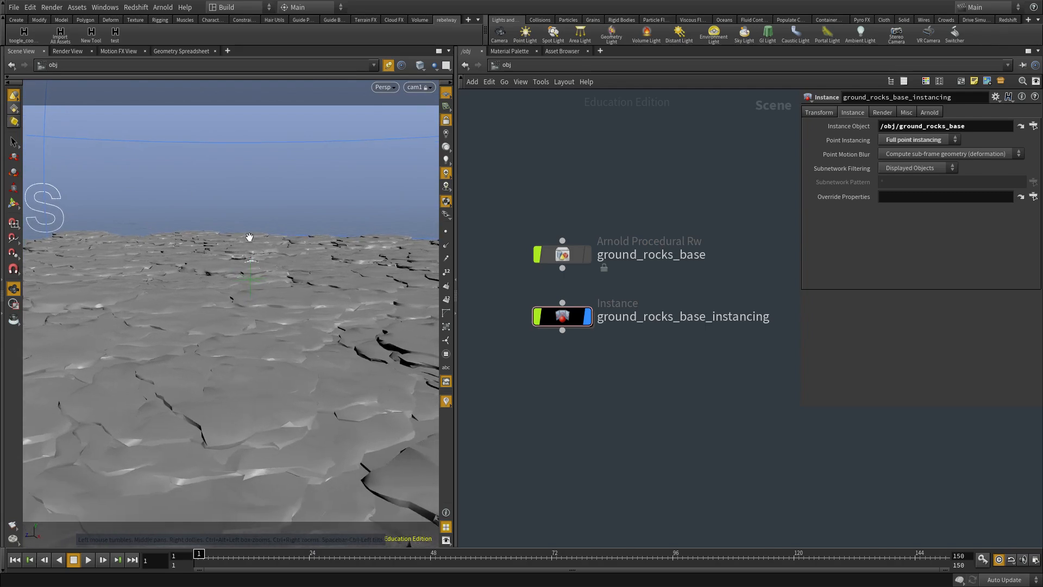
Show the live Arnold render in a widened pane and frame the rendered image.
click(65, 51)
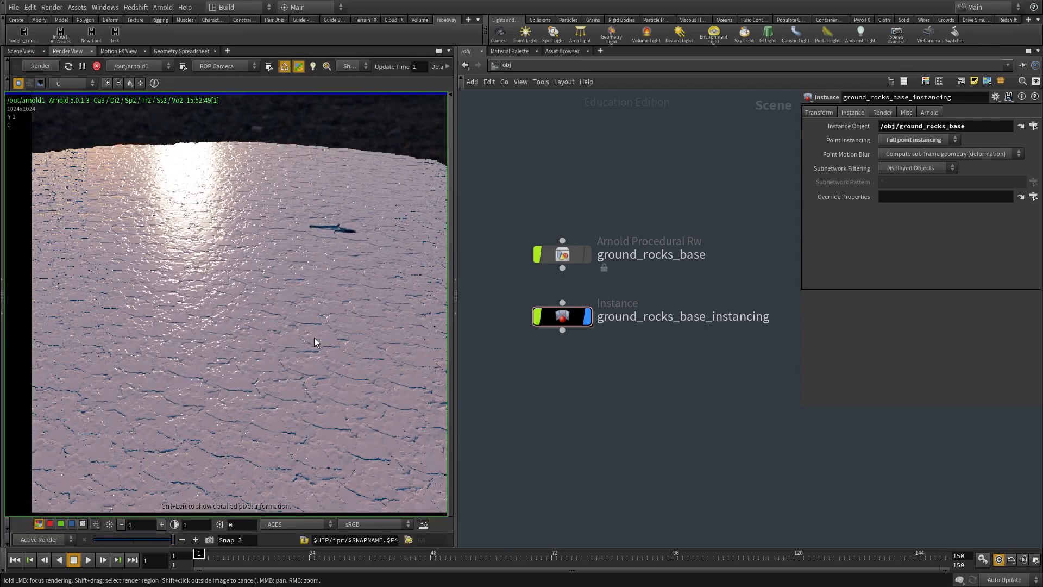
drag(456, 226, 600, 226)
scroll(232, 283, down, 2)
middle_drag(360, 304, 248, 267)
scroll(232, 354, up, 2)
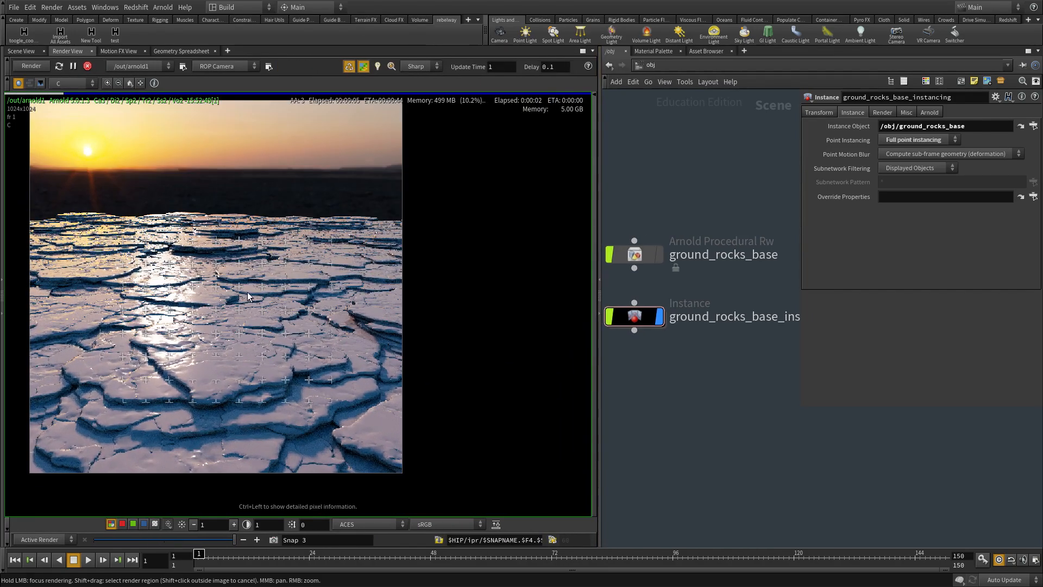
In the out network, set the output resolution of arnold1 to 1280 by 720.
click(644, 65)
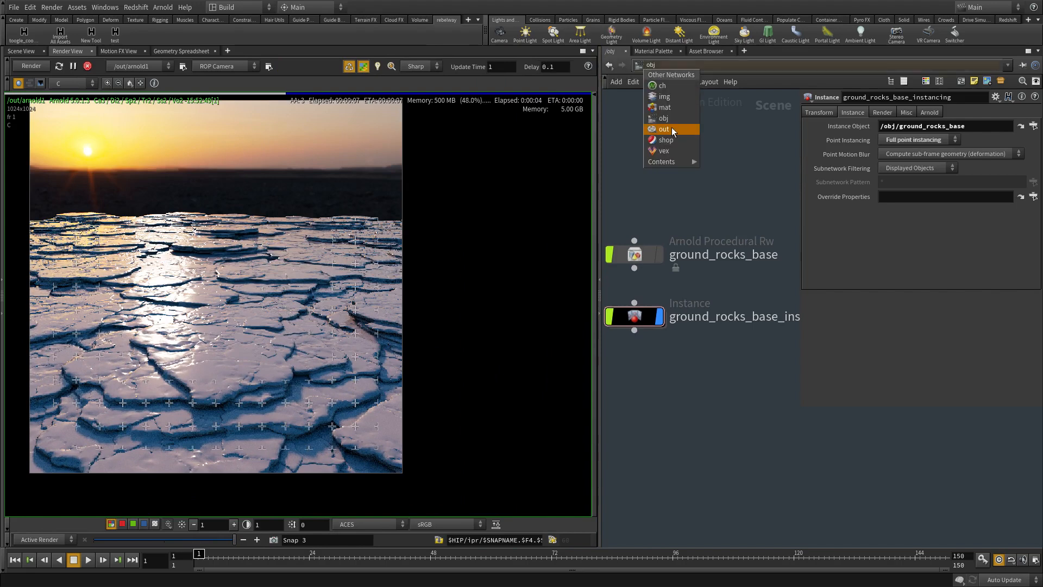
click(671, 127)
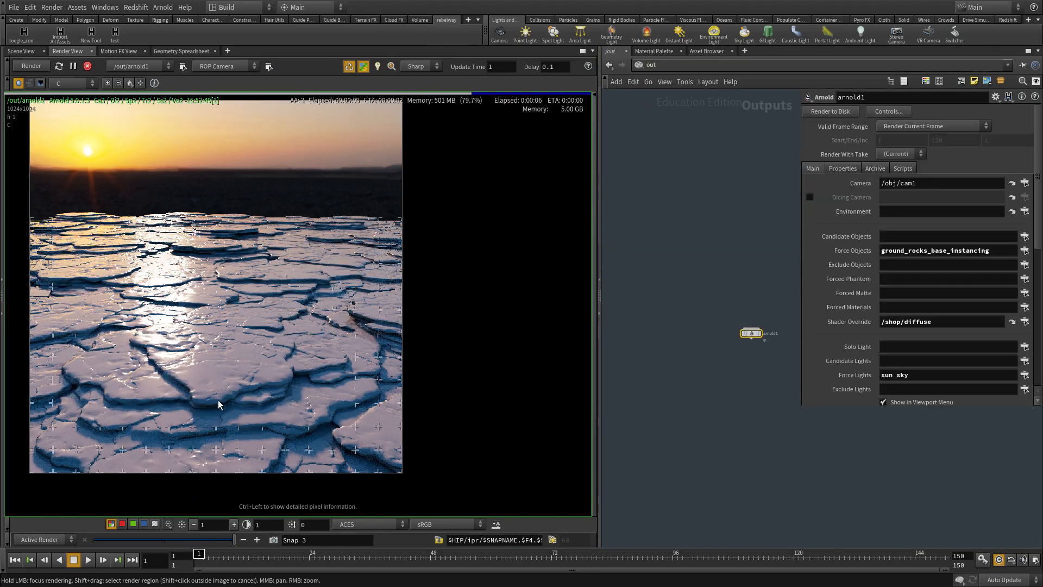
scroll(207, 384, up, 2)
scroll(282, 337, down, 3)
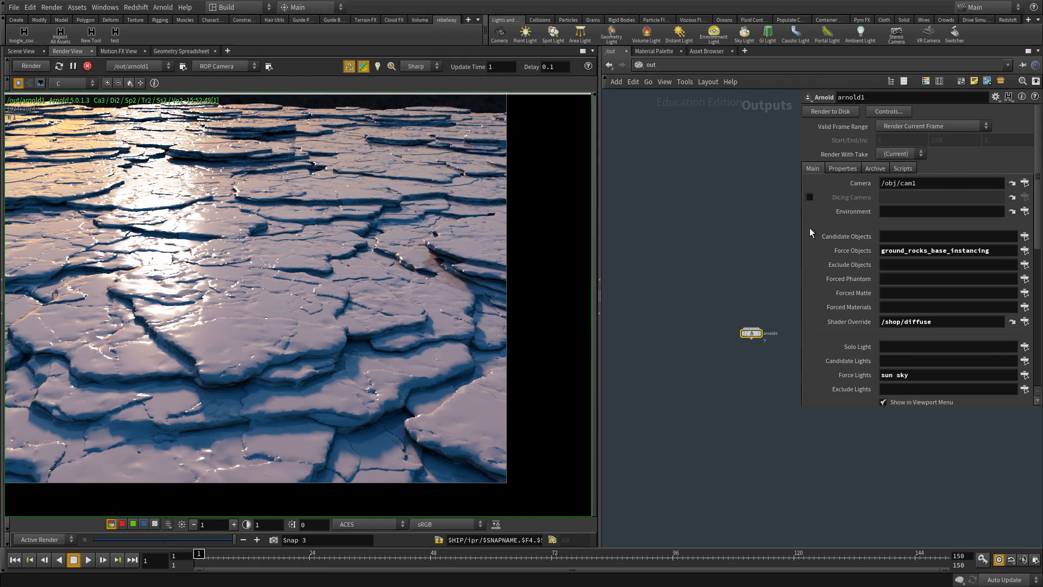
click(843, 169)
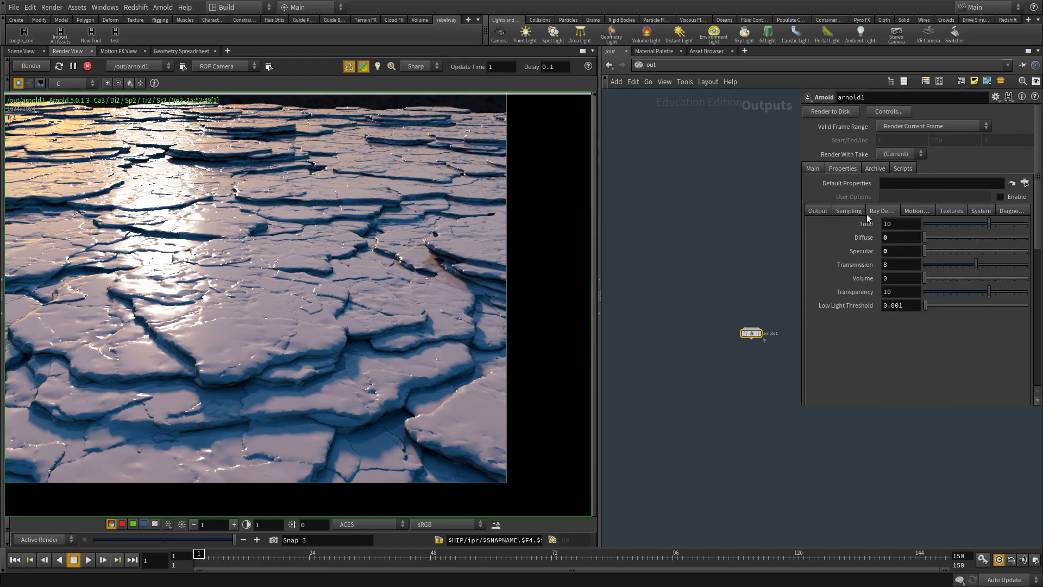
click(815, 211)
text(1280)
key(Tab)
key(Return)
Stop and restart the Arnold render, and frame the rock field in the rendered image.
middle_drag(308, 335, 272, 347)
right_drag(308, 394, 300, 220)
middle_drag(299, 199, 303, 222)
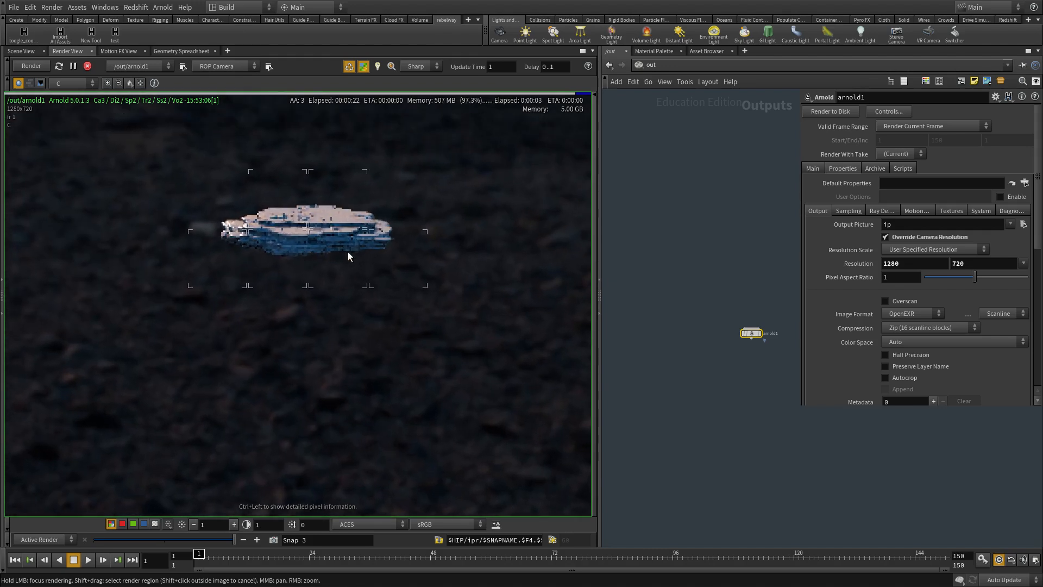
scroll(348, 252, down, 3)
click(87, 66)
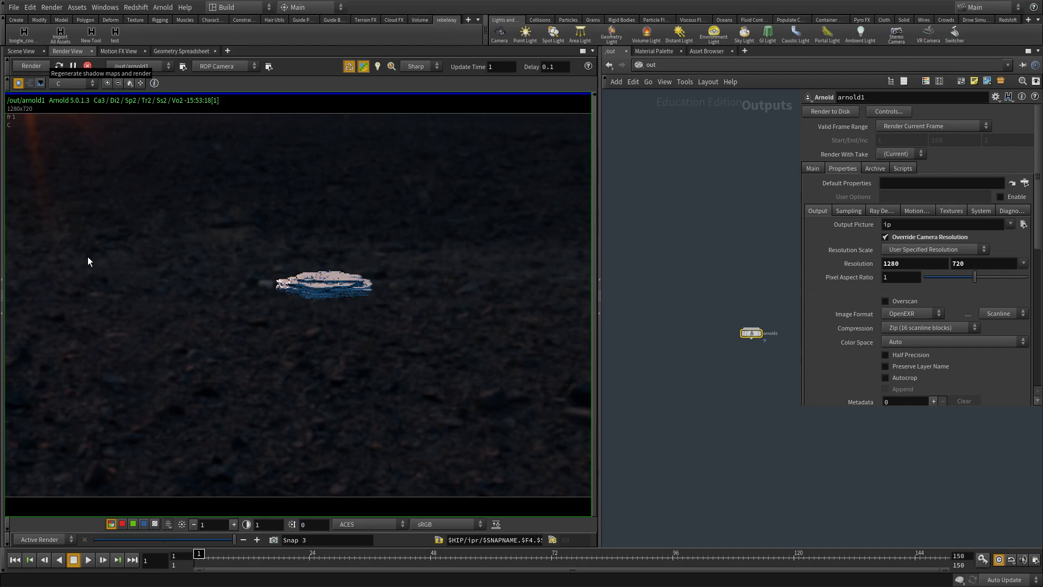
scroll(145, 249, down, 3)
middle_drag(249, 371, 338, 356)
scroll(328, 358, up, 1)
scroll(338, 358, up, 2)
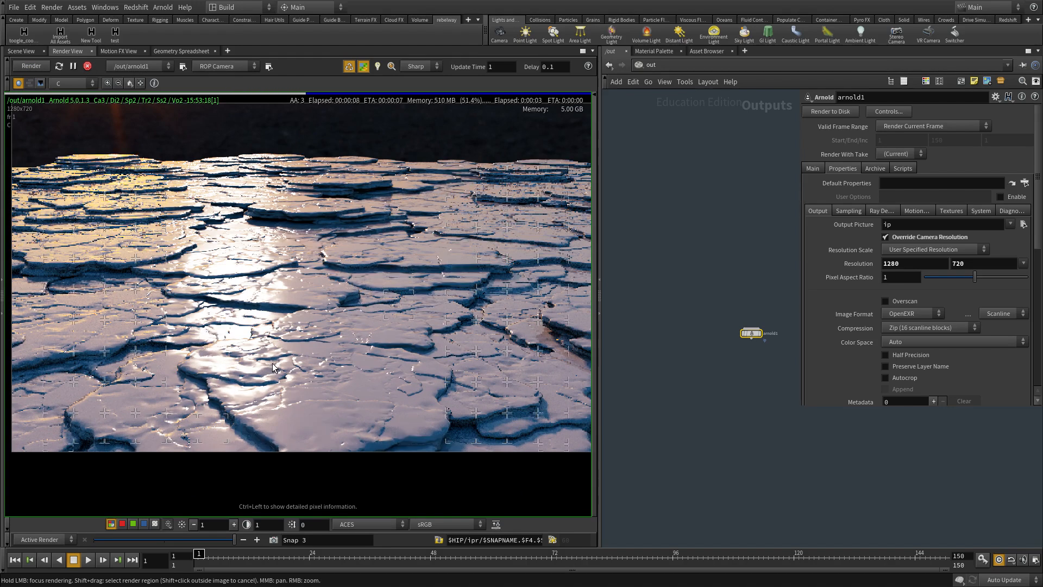
Examine the rendered rocks up close and across the frame for surface detail, overlaps and height variation.
scroll(499, 457, up, 1)
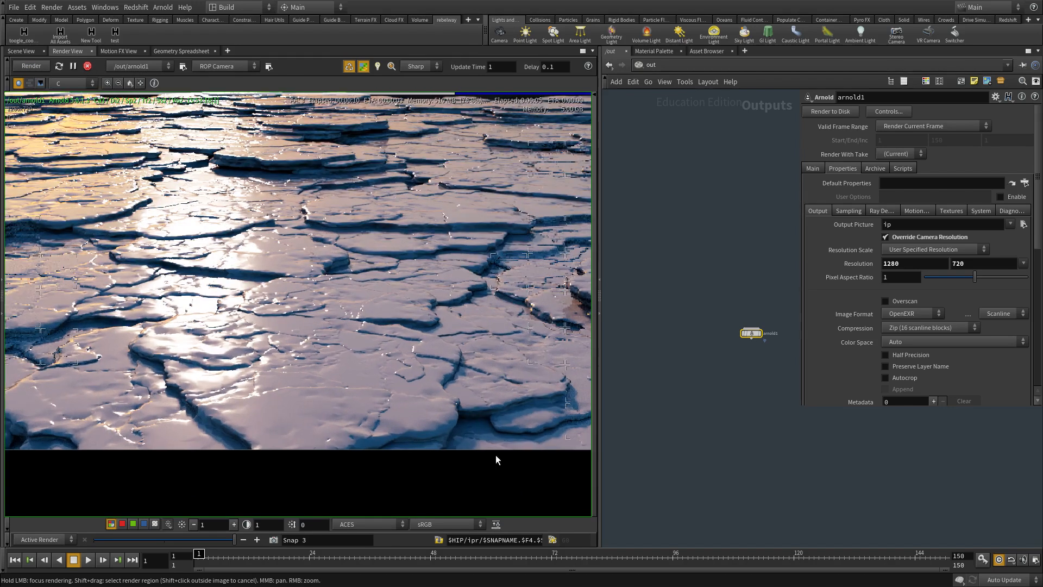
middle_drag(498, 457, 383, 436)
scroll(382, 413, up, 1)
middle_drag(381, 349, 388, 402)
scroll(388, 402, down, 1)
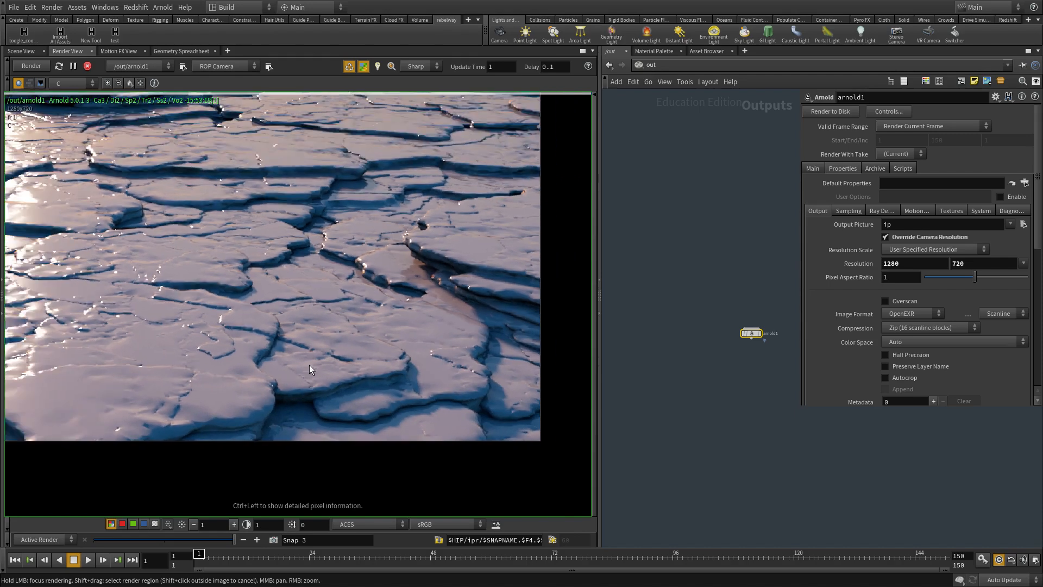
middle_drag(253, 378, 361, 403)
scroll(361, 402, down, 1)
middle_drag(217, 397, 481, 444)
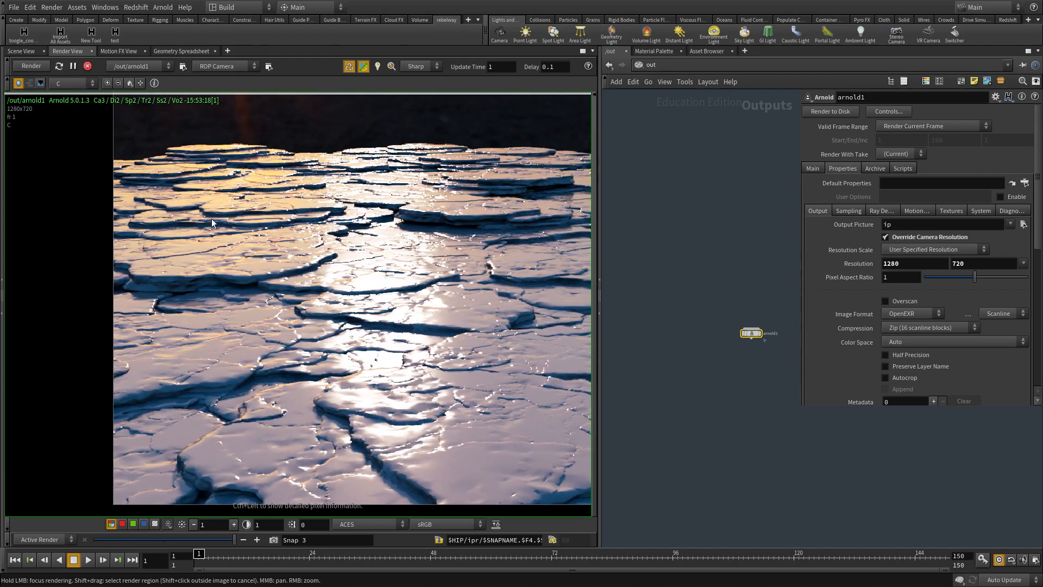
scroll(380, 353, down, 1)
middle_drag(370, 353, 187, 357)
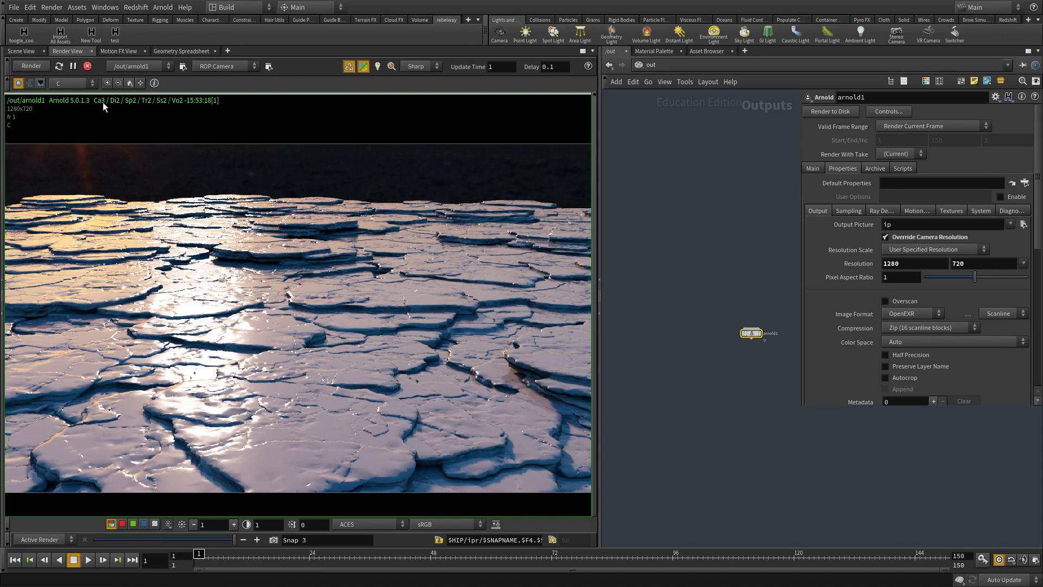
scroll(274, 373, down, 1)
Stop the Arnold render and return to the scene viewport and the object network.
click(87, 66)
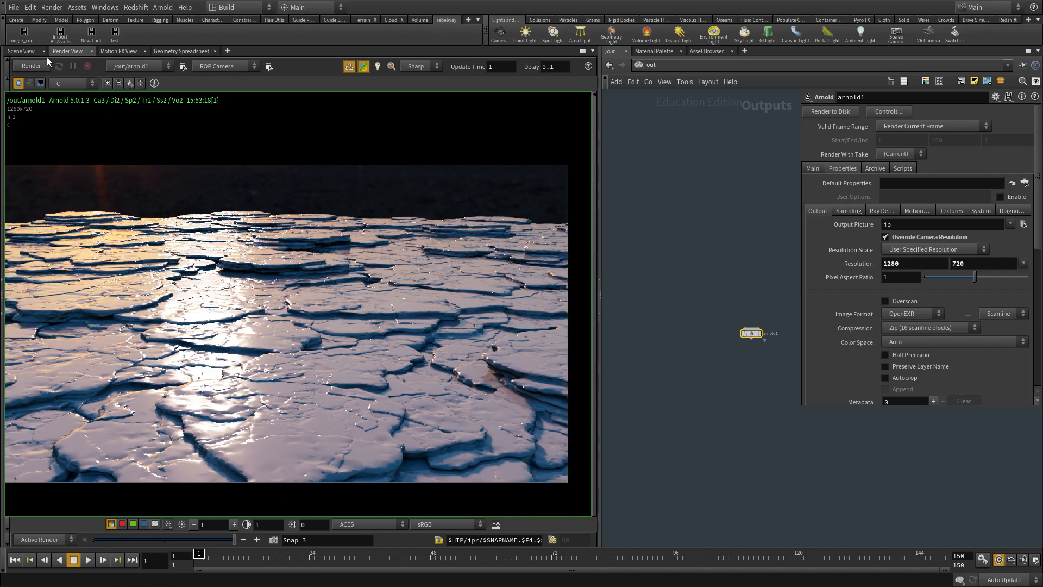
click(25, 51)
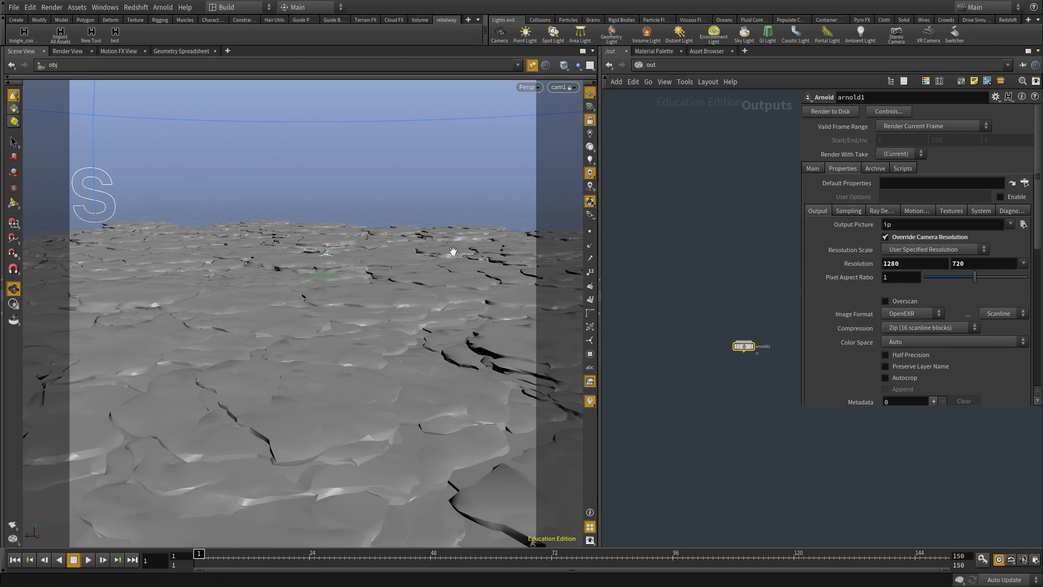
click(652, 74)
click(667, 126)
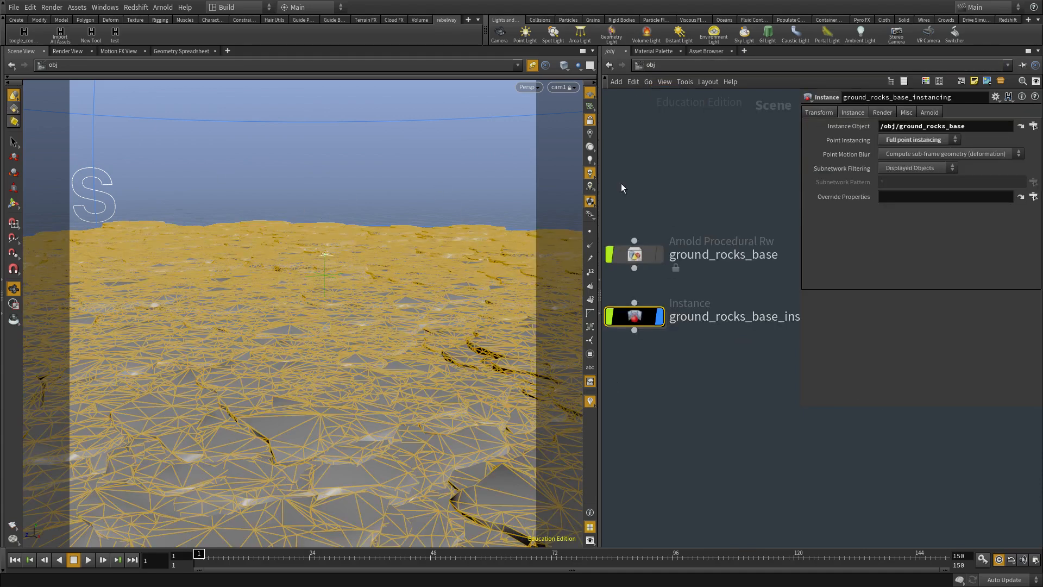
Unlock the camera from the view and pull back to an overview of the rock field.
drag(599, 182, 587, 181)
click(578, 121)
right_drag(348, 299, 316, 313)
drag(316, 313, 318, 321)
Select and display sharp_cliffs_base, frame it and compare its size with the surrounding ground rocks.
scroll(319, 321, down, 5)
scroll(663, 288, down, 9)
middle_drag(665, 398, 849, 543)
scroll(722, 410, up, 8)
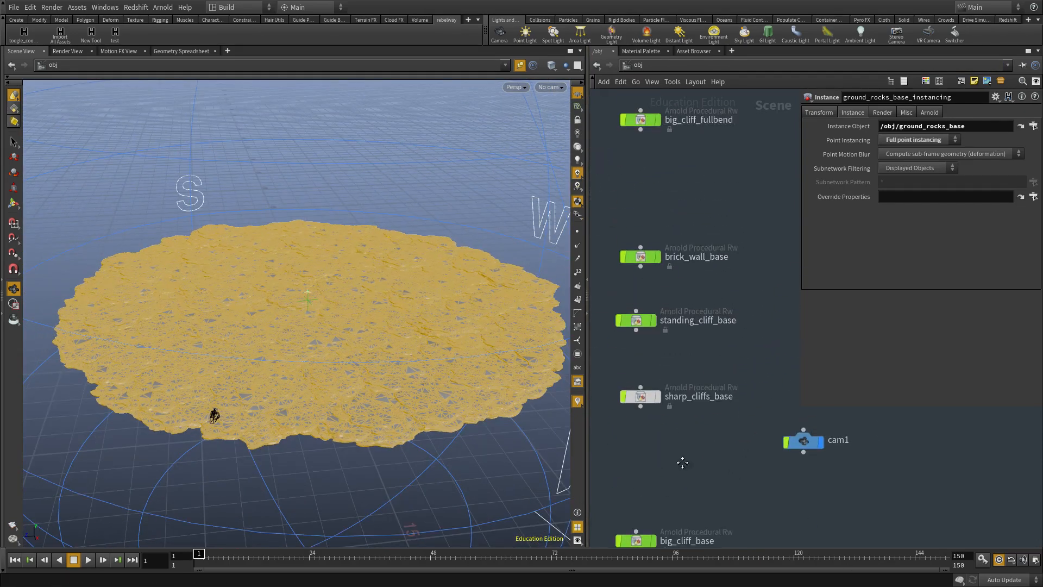
drag(688, 378, 590, 433)
key(f)
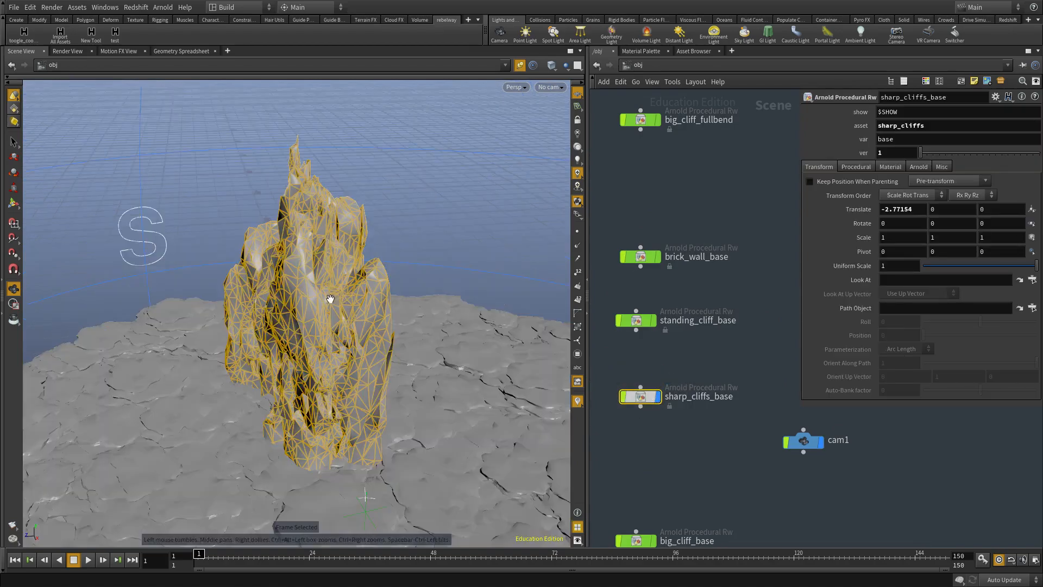
scroll(326, 318, down, 5)
drag(244, 299, 265, 198)
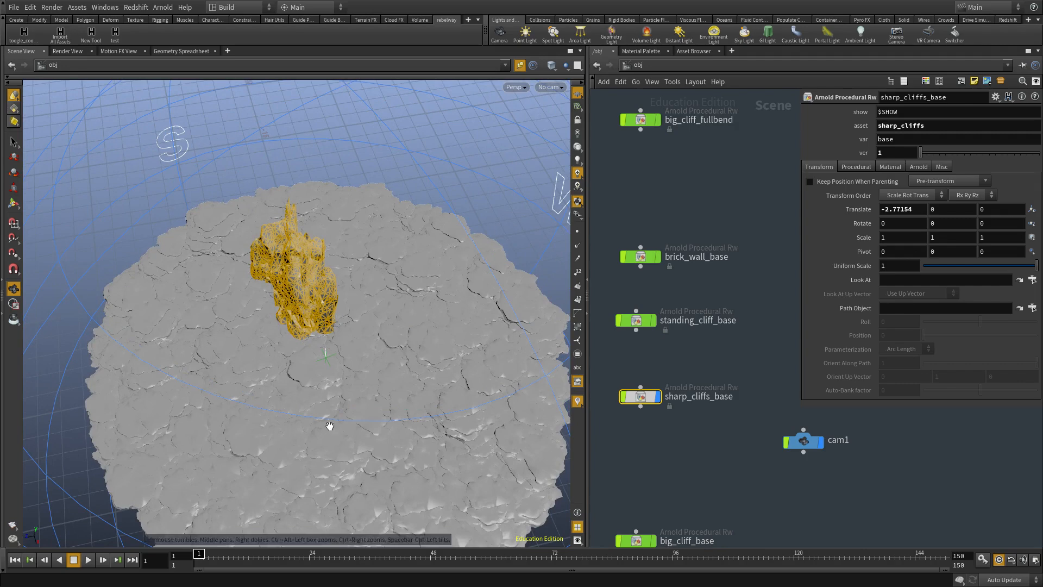
drag(328, 429, 262, 174)
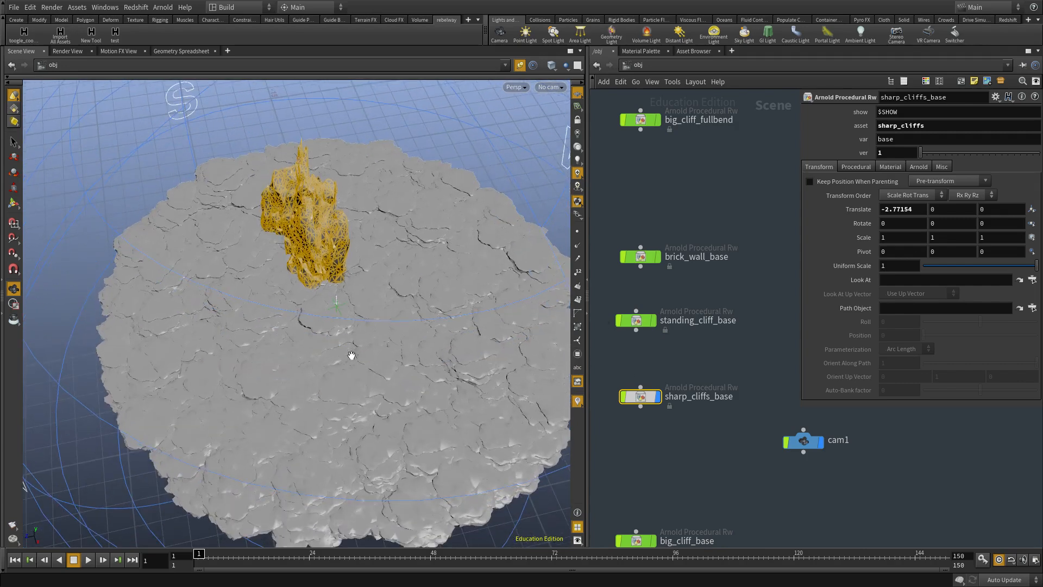
Move the sharp_cliffs_base node next to ground_rocks_base in a widened network editor.
scroll(679, 334, down, 10)
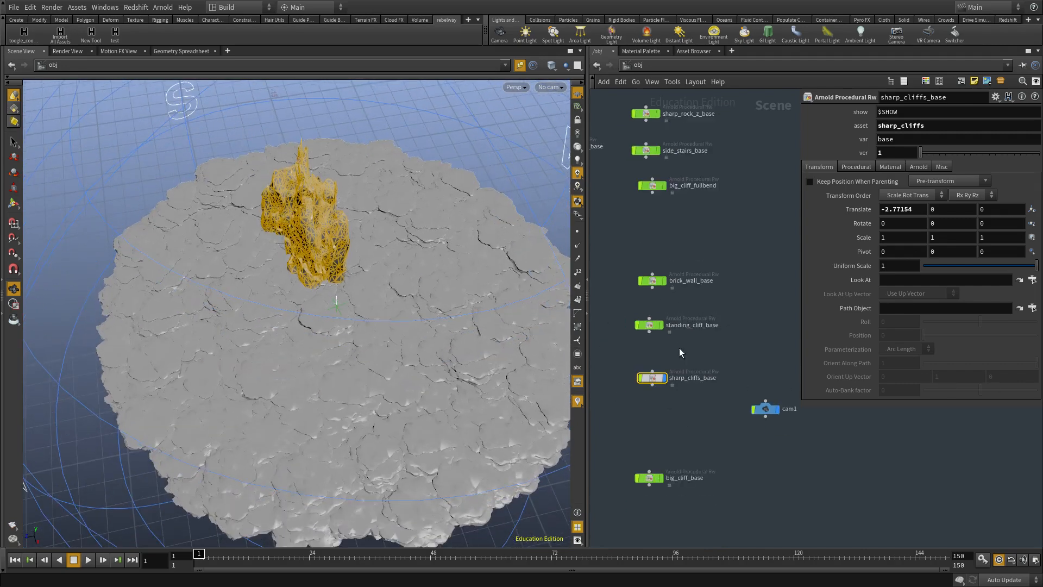
middle_drag(761, 374, 611, 441)
drag(587, 436, 497, 429)
drag(542, 401, 664, 360)
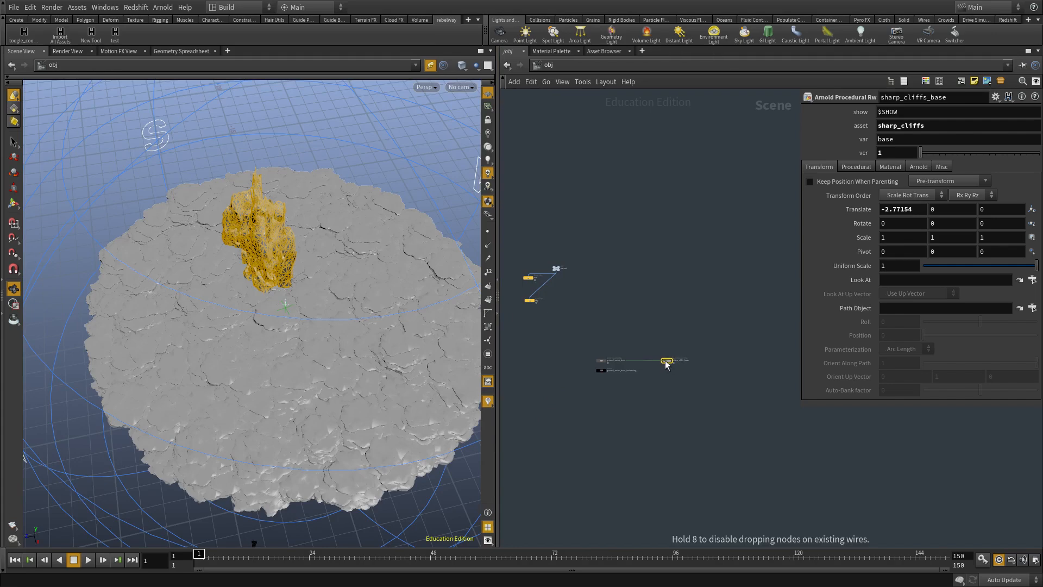
Duplicate the ground_rocks_base_instancing node and place the copy below sharp_cliffs_base.
scroll(622, 370, up, 5)
click(614, 369)
key(ctrl+c)
key(ctrl+v)
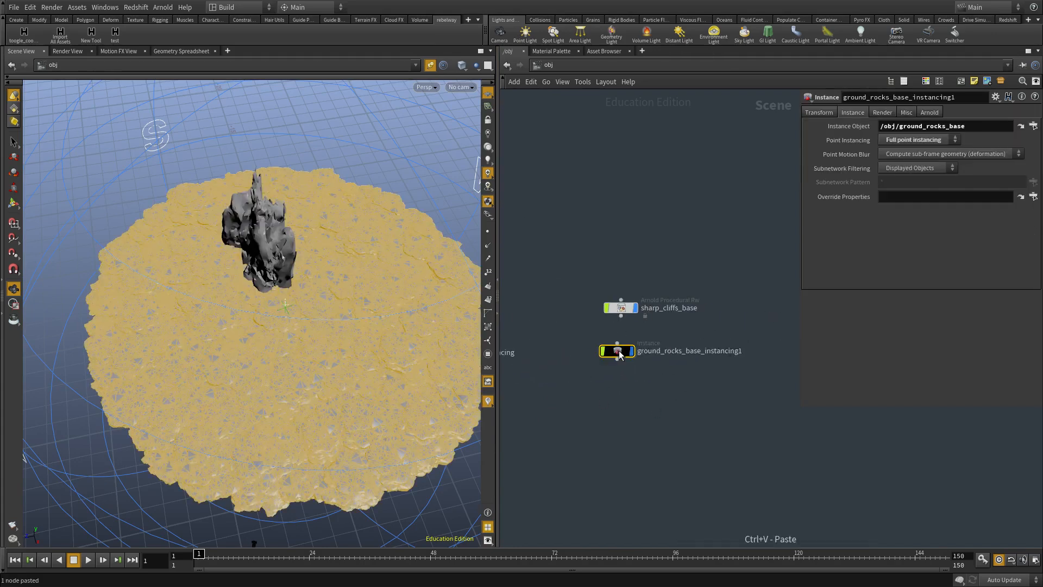
Hide the original ground_rocks_base_instancing node from the viewport.
scroll(801, 447, up, 3)
scroll(801, 447, down, 3)
middle_drag(659, 427, 607, 438)
scroll(598, 412, up, 3)
key(t)
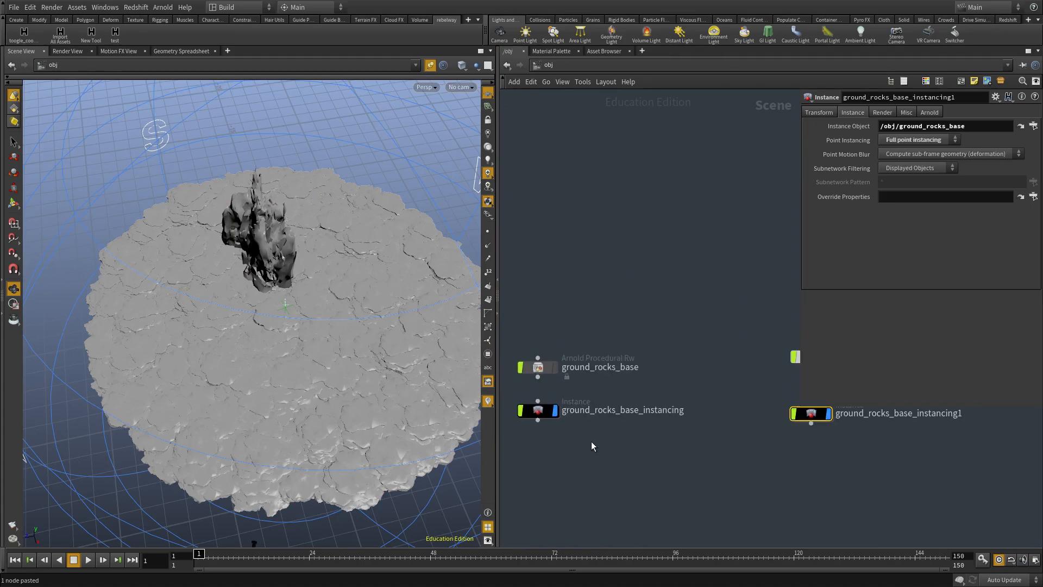
click(555, 411)
Rename the copied instance node to sharp_cliffs_base_instancing1, reusing the name of the cliff asset node.
middle_drag(872, 420, 706, 397)
scroll(706, 368, up, 2)
drag(706, 368, 596, 423)
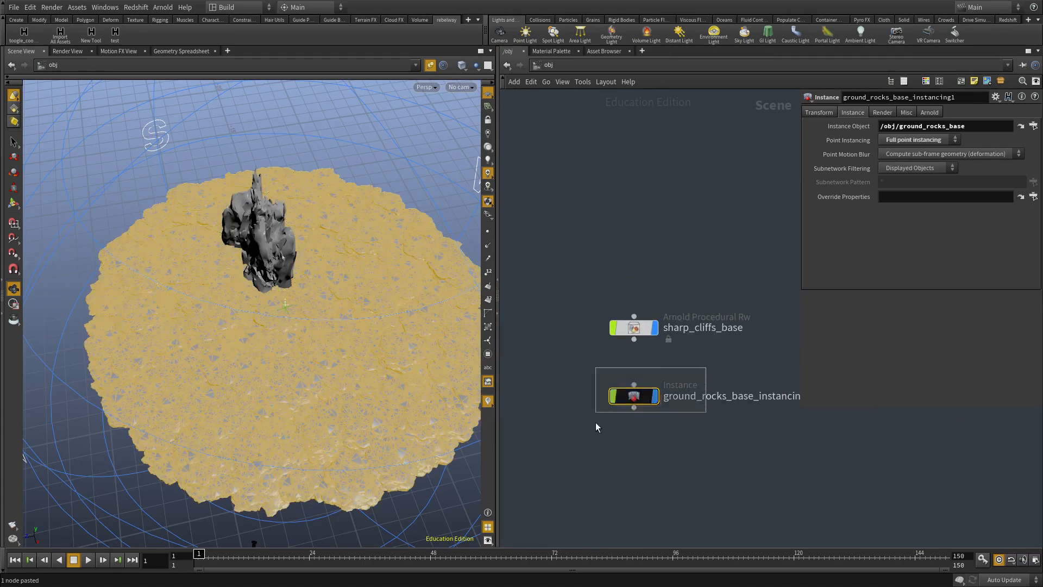
double_click(706, 327)
double_click(752, 397)
key(shift+Home)
key(ctrl+v)
Color the sharp_cliffs_base and sharp_cliffs_base_instancing1 nodes blue.
key(c)
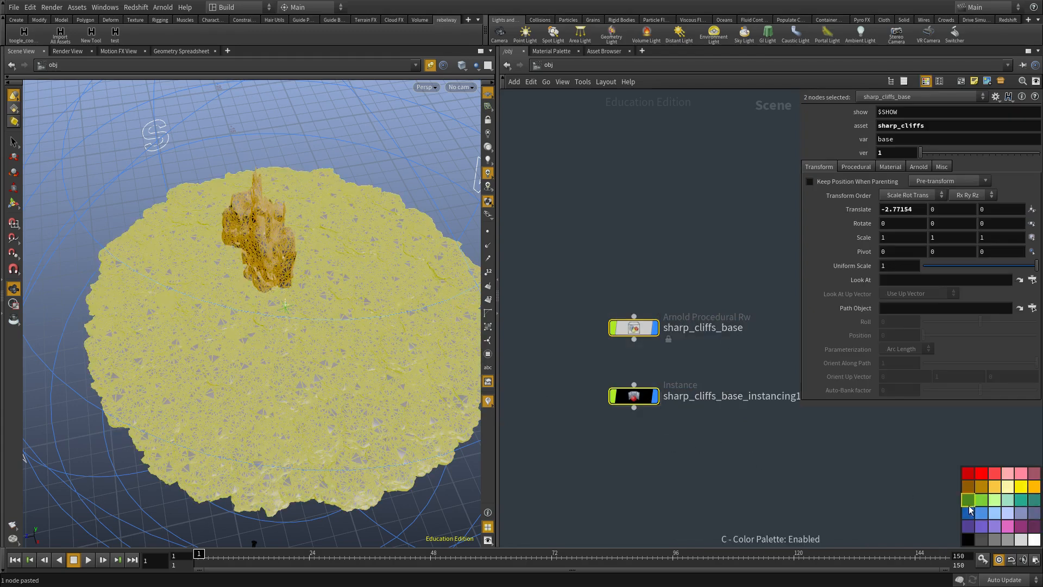
click(984, 516)
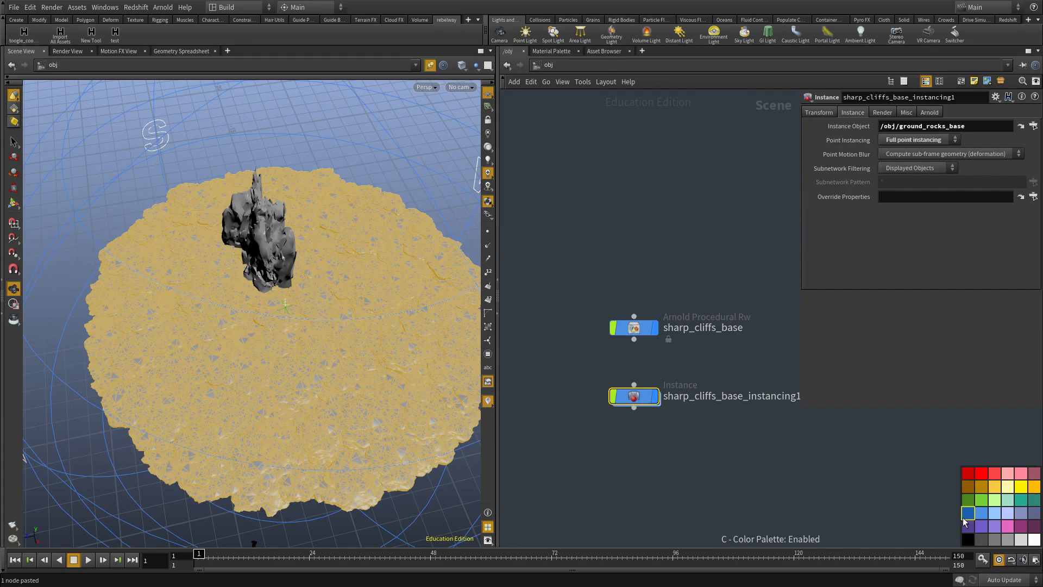
key(c)
Set the Instance Object of sharp_cliffs_base_instancing1 to /obj/sharp_cliffs_base.
click(634, 327)
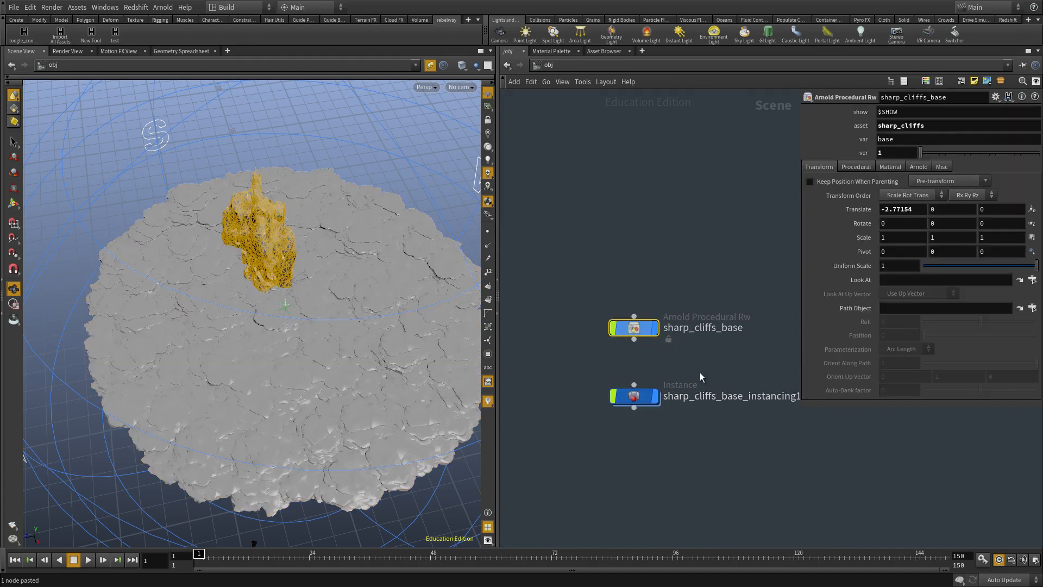
drag(701, 377, 573, 417)
drag(654, 329, 930, 128)
middle_drag(695, 198, 695, 202)
click(690, 204)
right_drag(366, 282, 267, 298)
mouse_move(268, 298)
mouse_down()
mouse_move(294, 298)
mouse_move(301, 340)
mouse_move(321, 293)
mouse_move(333, 325)
mouse_move(324, 336)
mouse_move(268, 319)
mouse_move(298, 310)
mouse_move(233, 384)
mouse_move(255, 370)
mouse_up()
Enter the sharp_cliffs_base_instancing1 network and display circle1.
double_click(635, 400)
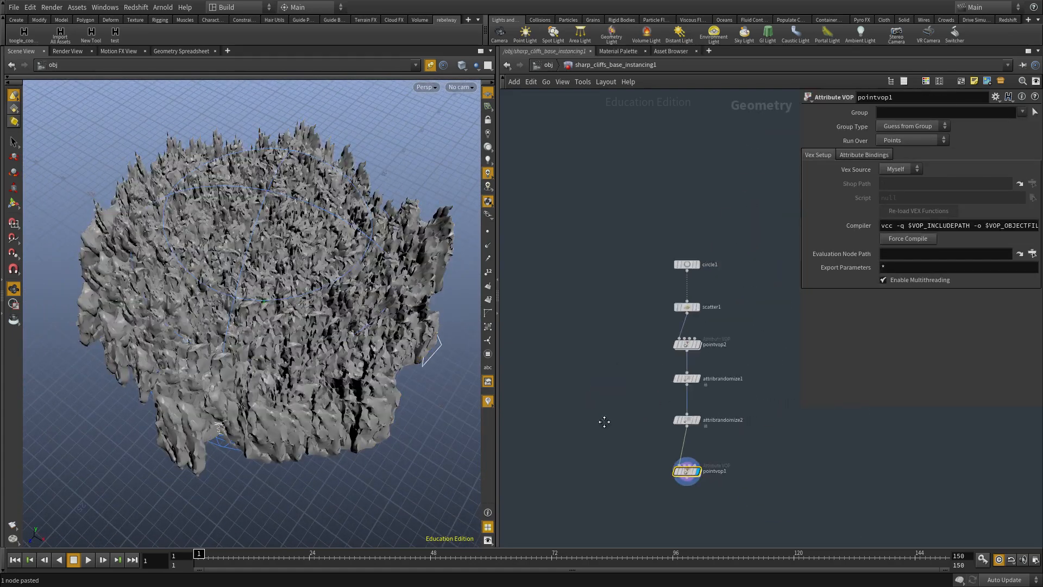
middle_drag(648, 403, 567, 436)
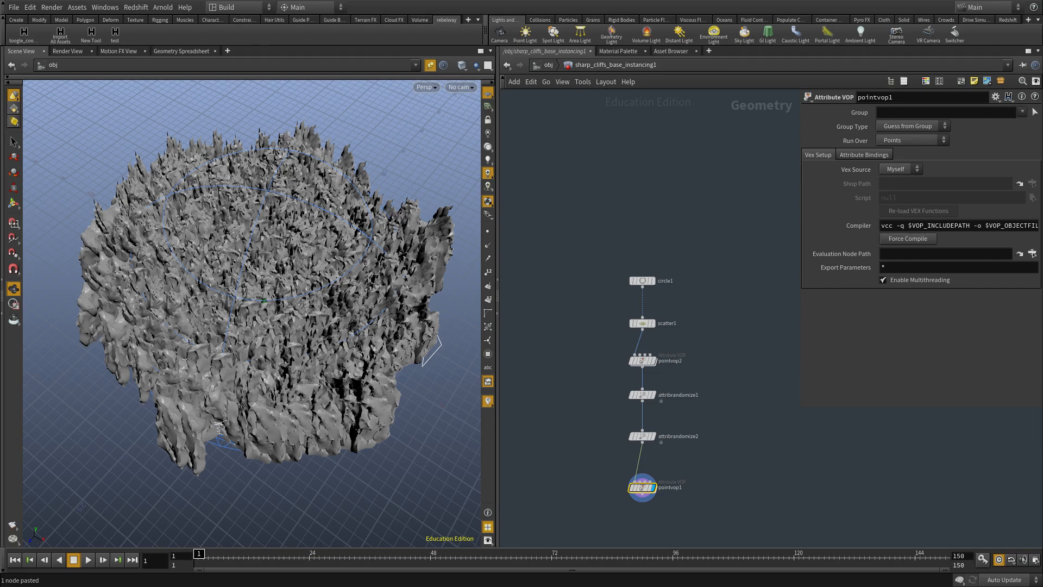
scroll(735, 348, up, 3)
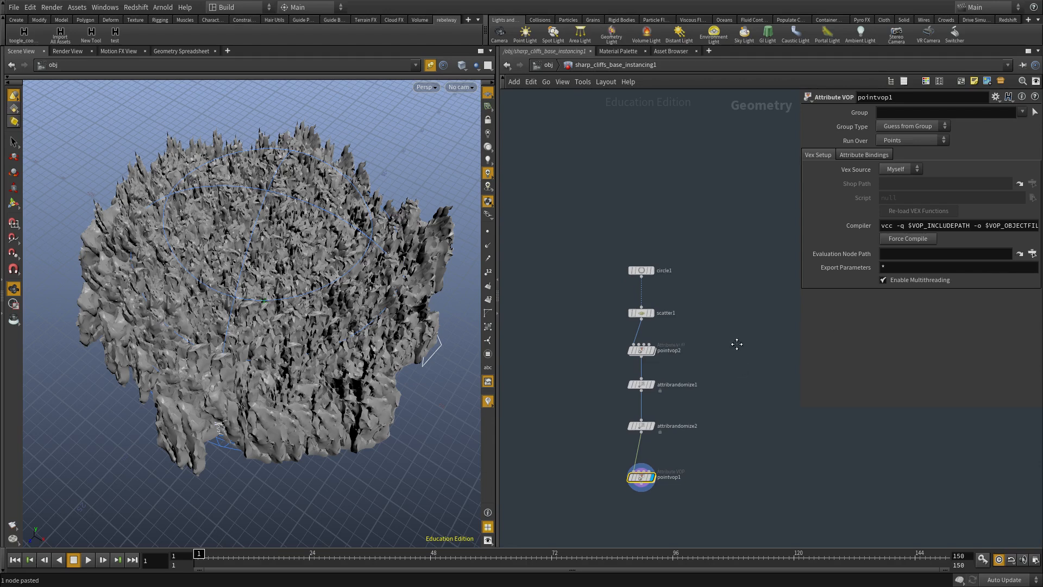
click(616, 238)
click(632, 239)
middle_drag(680, 287, 675, 331)
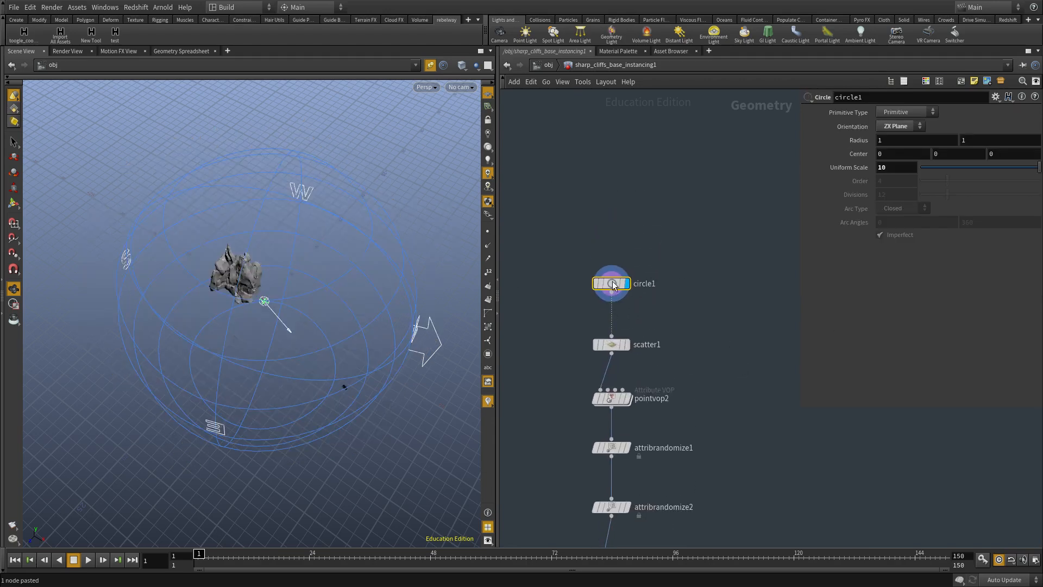
Link the viewport to the network so it shows the circle geometry inside sharp_cliffs_base_instancing1.
scroll(304, 282, down, 5)
drag(291, 262, 293, 286)
scroll(293, 287, up, 5)
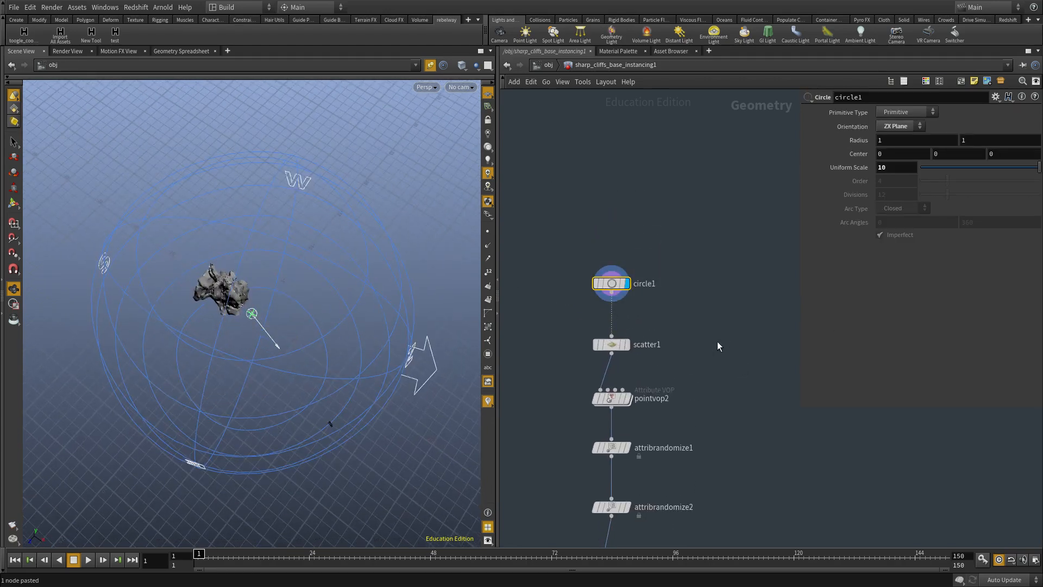
click(462, 64)
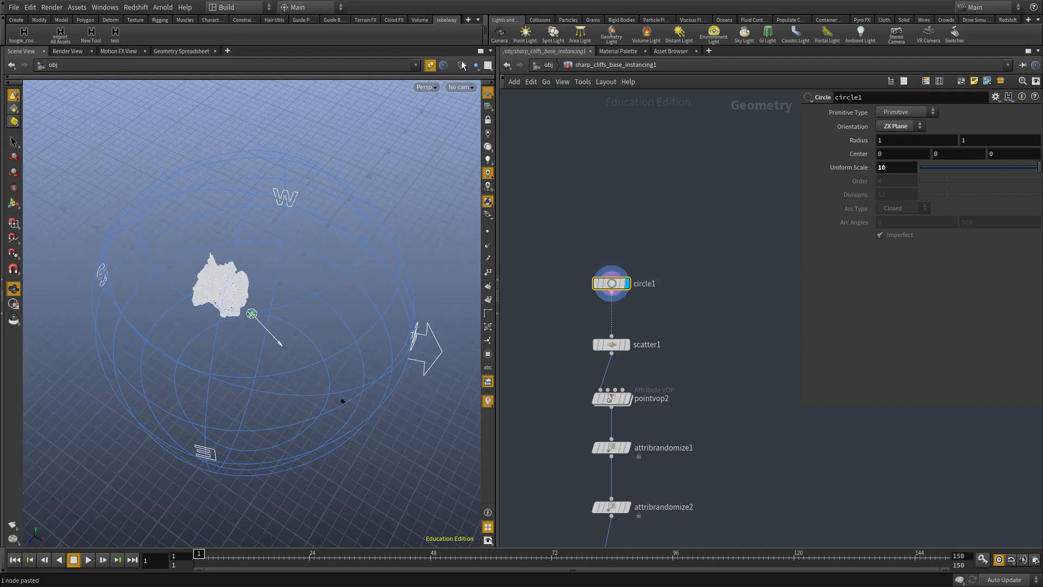
click(430, 64)
scroll(680, 236, up, 2)
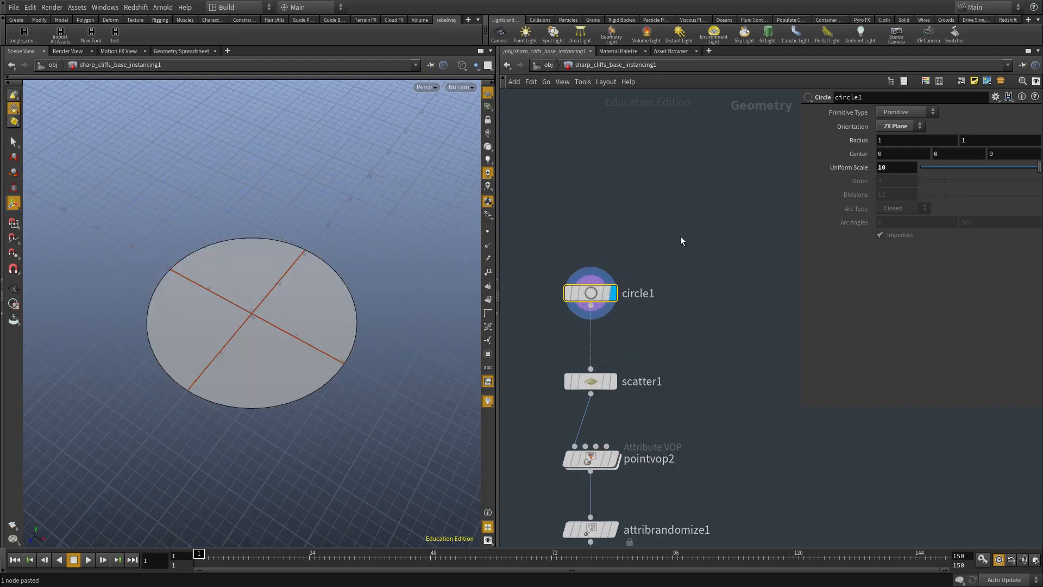
Change circle1's primitive type to NURBS Curve and its arc type to Open Arc.
click(903, 112)
click(903, 112)
click(903, 113)
click(900, 144)
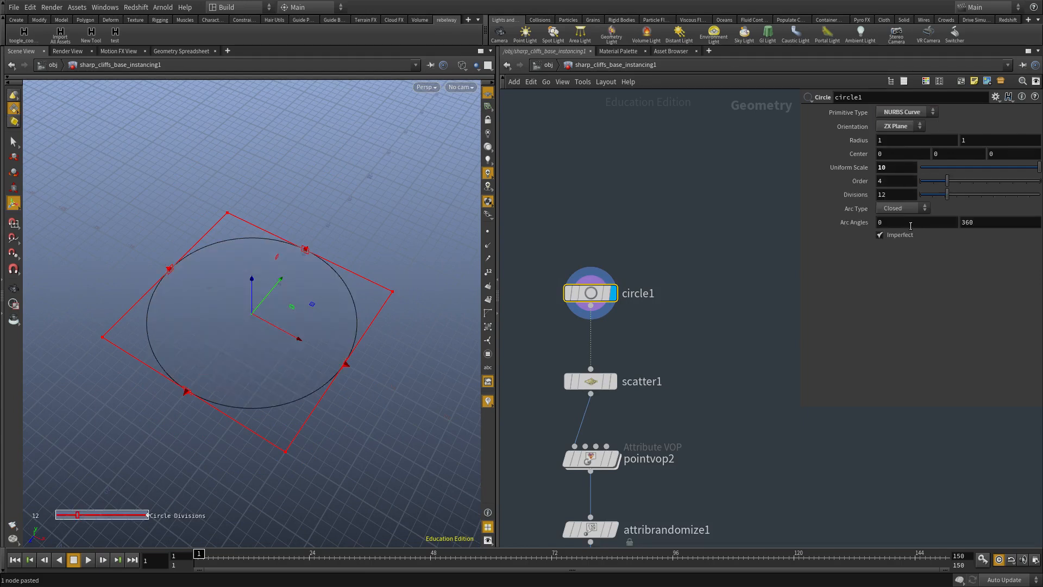
click(898, 208)
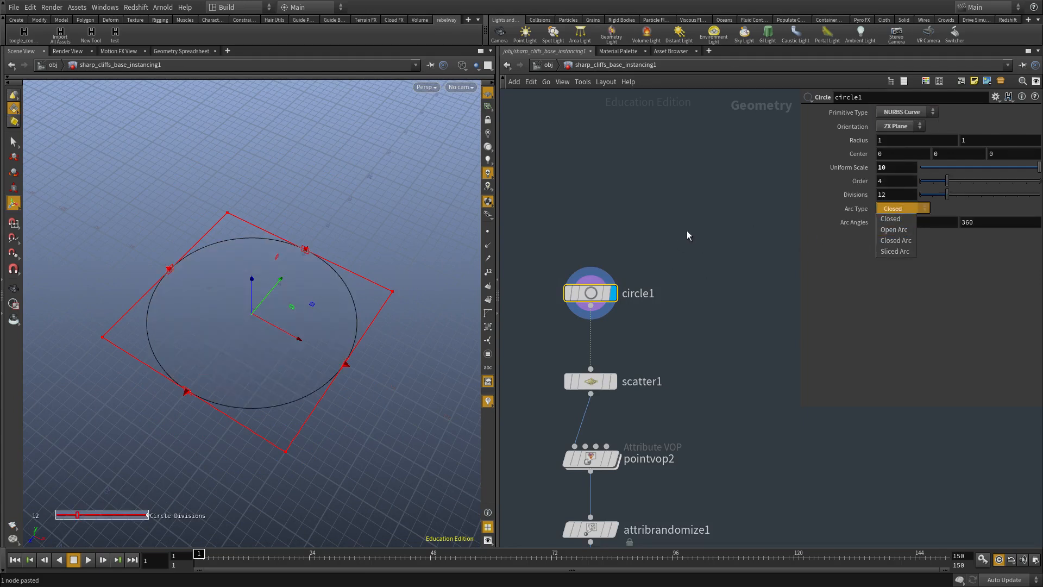
click(687, 233)
middle_drag(697, 294, 703, 276)
key(w)
click(903, 208)
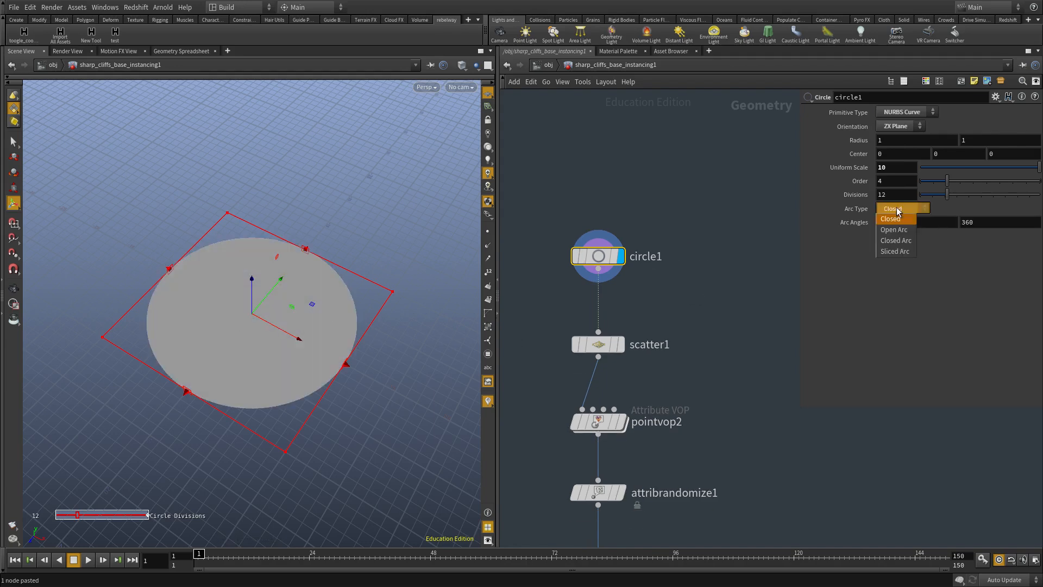
click(895, 228)
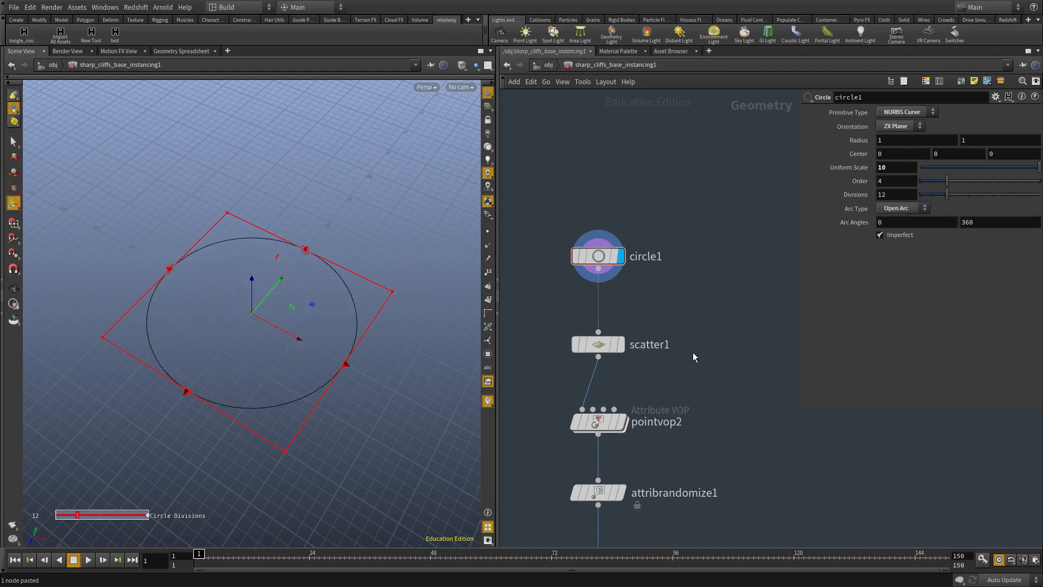
Display scatter1 and set its Force Total Count to 50.
click(620, 344)
middle_drag(700, 380, 690, 320)
click(586, 284)
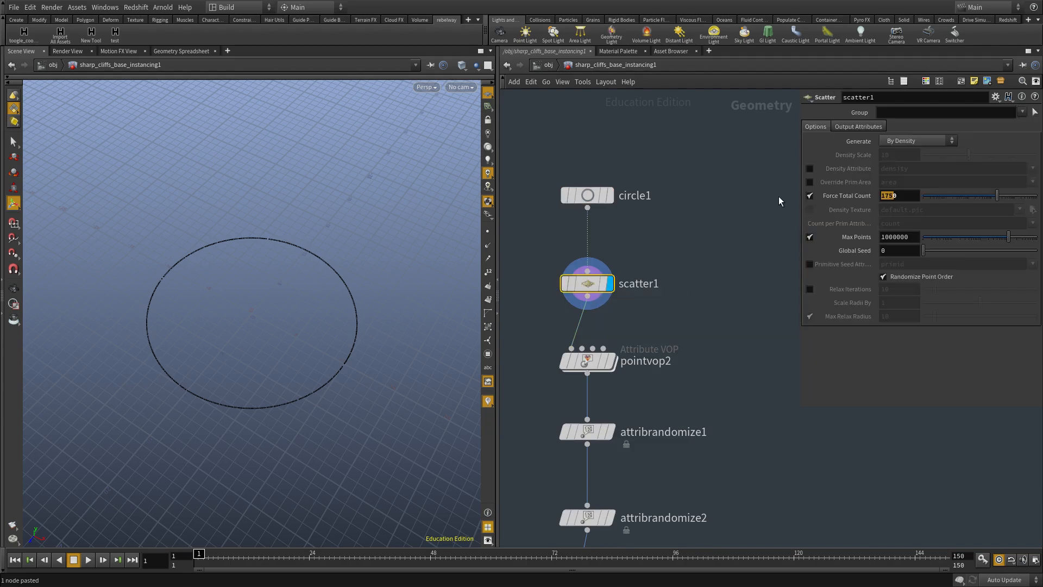
text(5)
key(Return)
Display pointvop2 and reduce scatter1's Force Total Count to 30.
middle_drag(703, 330, 706, 289)
key(r)
drag(706, 289, 534, 334)
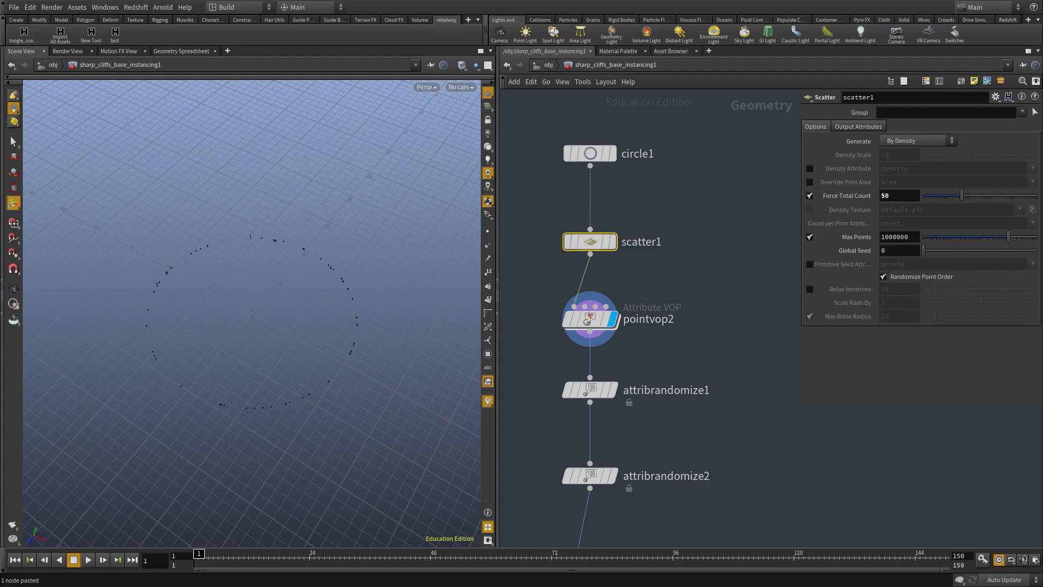
drag(242, 239, 336, 264)
key(h)
drag(348, 330, 342, 383)
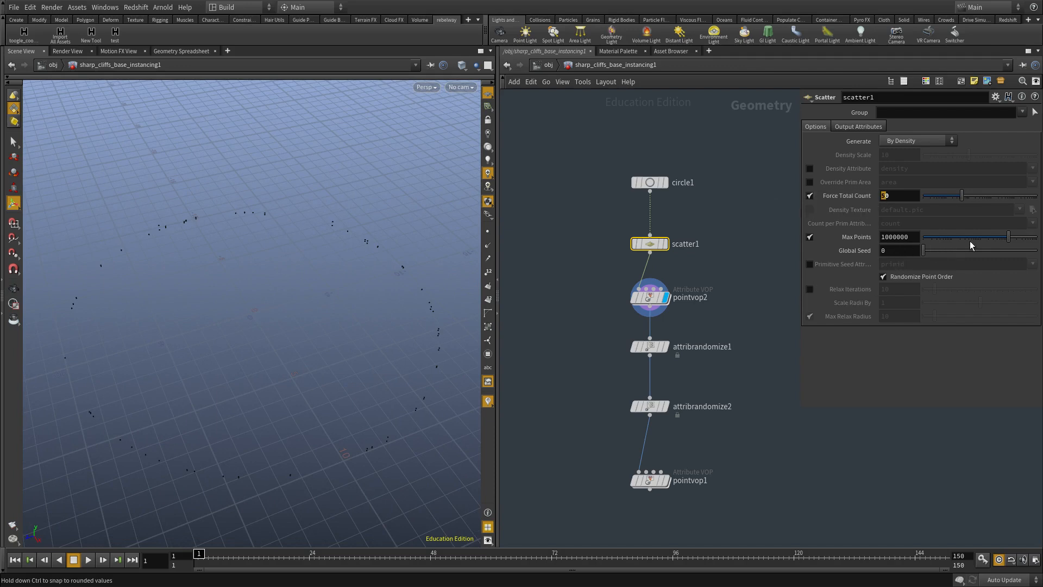
click(654, 116)
middle_drag(688, 345, 692, 304)
scroll(692, 304, down, 2)
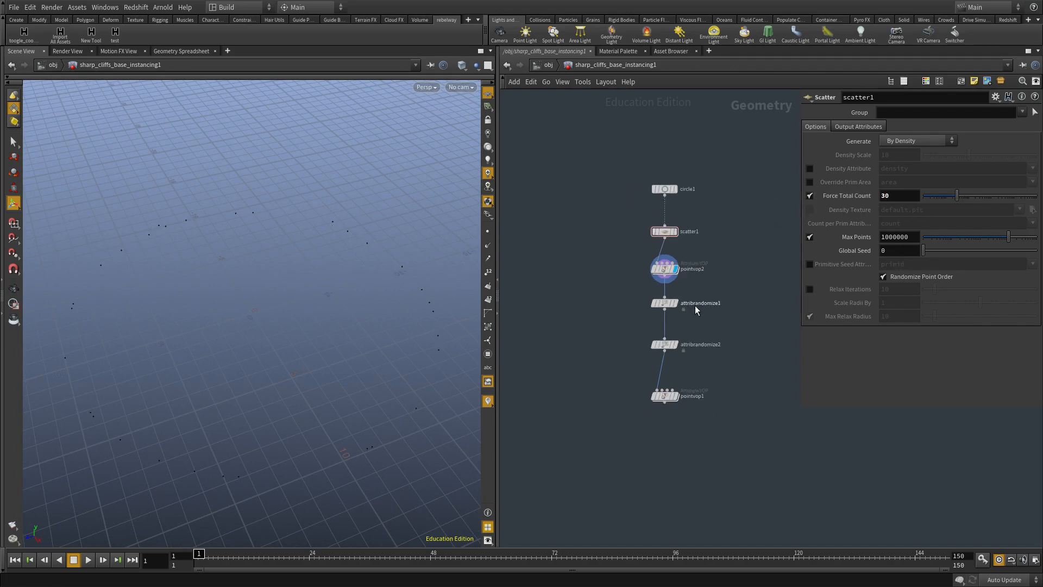
Move the display down through the attribute randomize nodes to pointvop1 and return to the object network.
click(664, 303)
scroll(702, 313, up, 2)
key(r)
middle_drag(731, 338, 719, 248)
drag(647, 277, 604, 288)
drag(712, 298, 574, 378)
middle_drag(640, 417, 641, 388)
click(641, 388)
key(u)
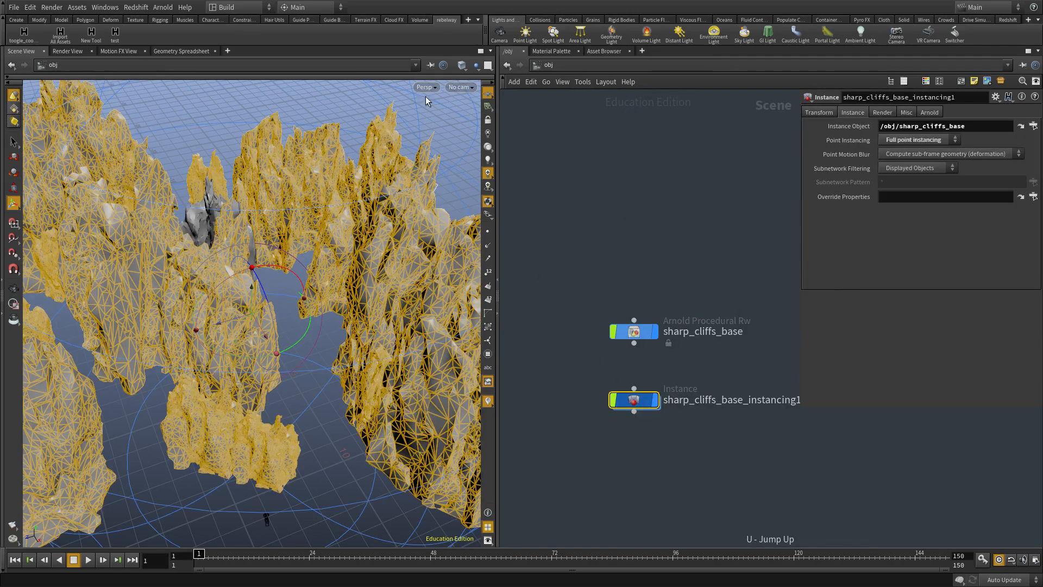
Switch the viewport back to the locked scene-level view and examine the instanced cliffs from above.
click(476, 66)
click(461, 69)
click(431, 65)
scroll(250, 250, down, 5)
alt+drag(214, 289, 223, 359)
click(672, 238)
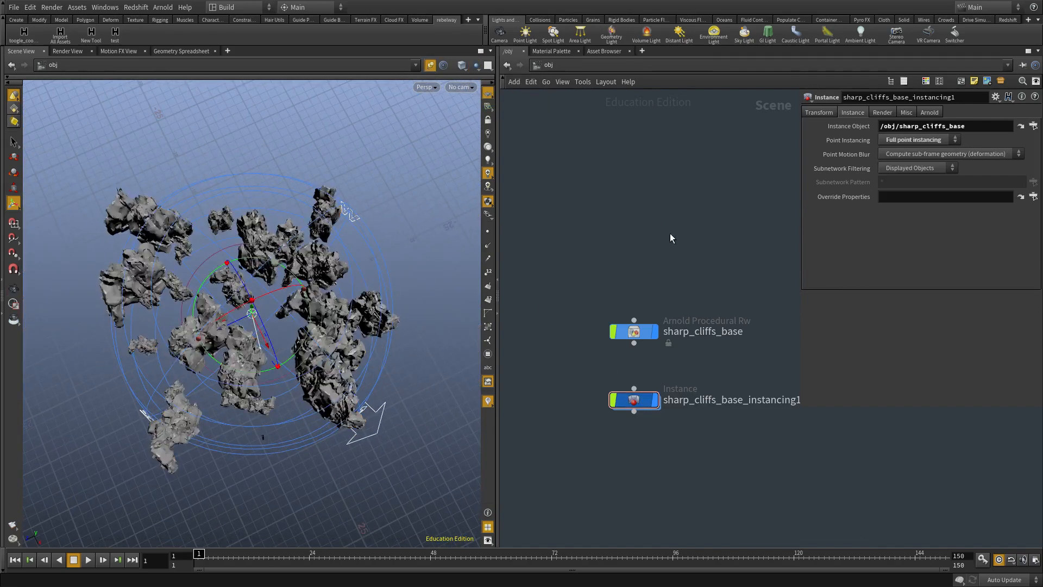
Display circle1 in the cliff instancing network to examine the cliff placement without scatter and randomization.
double_click(634, 401)
drag(677, 372, 502, 304)
scroll(738, 298, up, 4)
key(r)
click(590, 284)
middle_drag(698, 254, 688, 310)
click(606, 148)
middle_drag(629, 187, 642, 224)
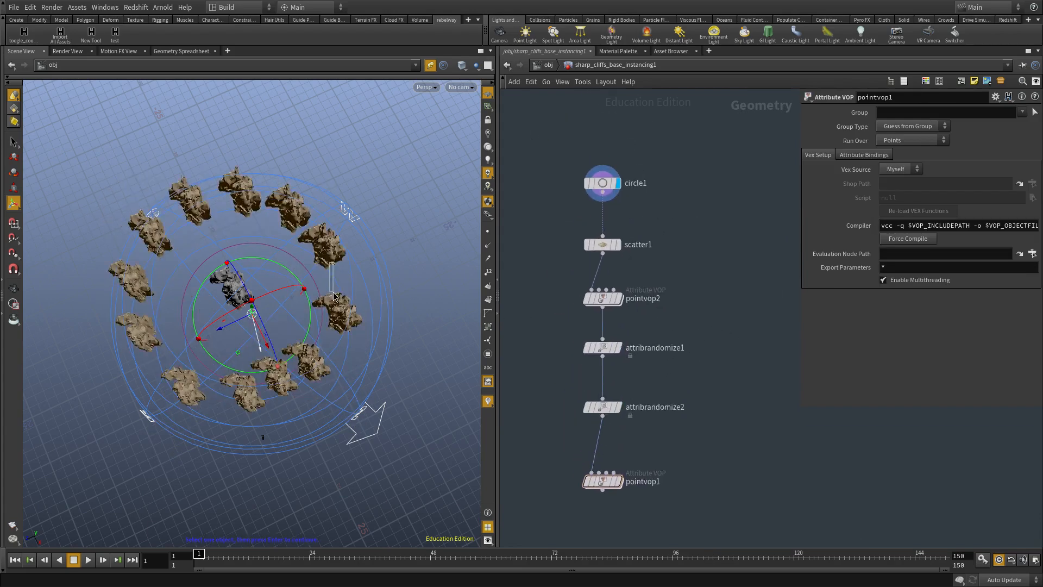
Return to the object network and reset the X translation of sharp_cliffs_base to 0.
key(u)
click(633, 331)
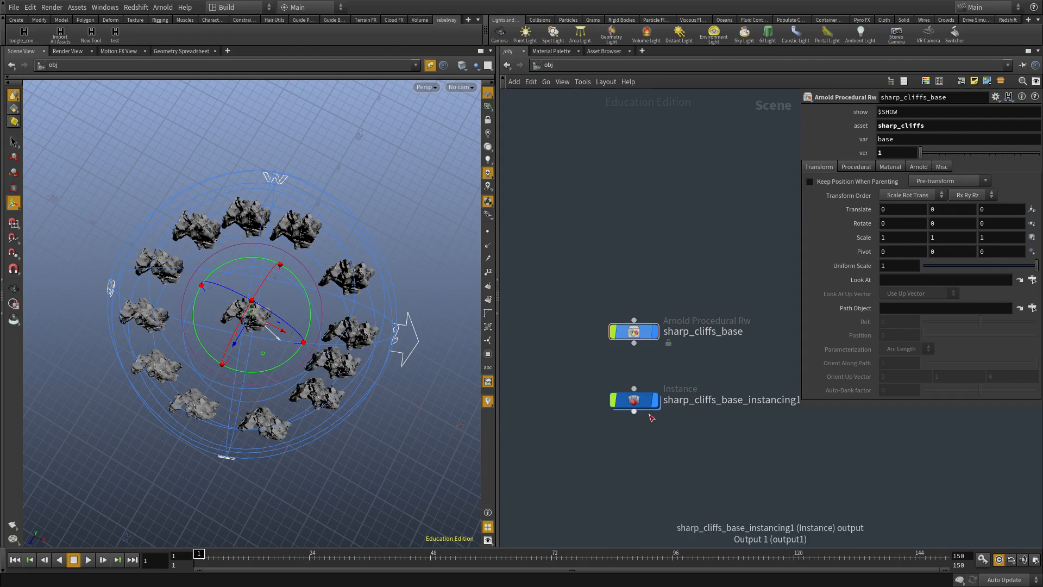
Enter sharp_cliffs_base_instancing1 again and display pointvop1.
click(634, 400)
key(i)
middle_drag(723, 369, 723, 333)
click(695, 397)
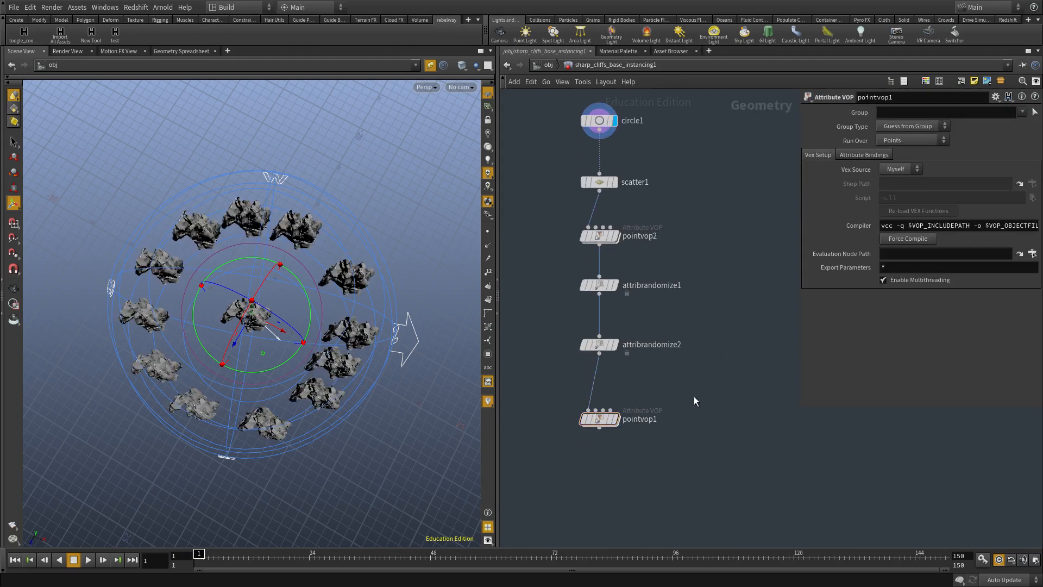
click(616, 420)
mouse_move(201, 315)
alt+mouse_down()
mouse_move(204, 272)
mouse_move(195, 296)
alt+mouse_up()
scroll(645, 213, up, 2)
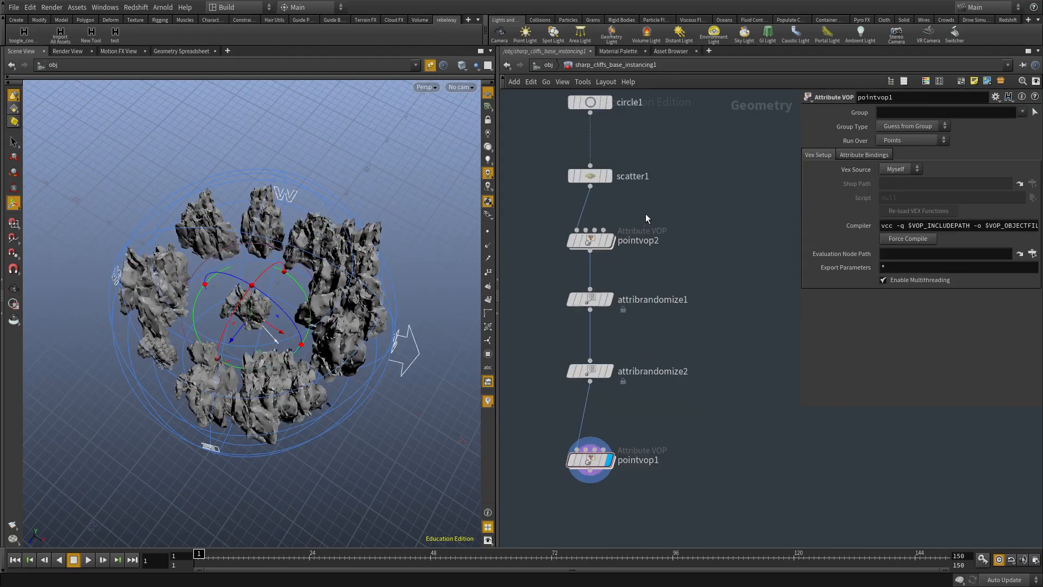
Set the maximum value of the pscale randomization in attribrandomize1 to 1.
click(591, 299)
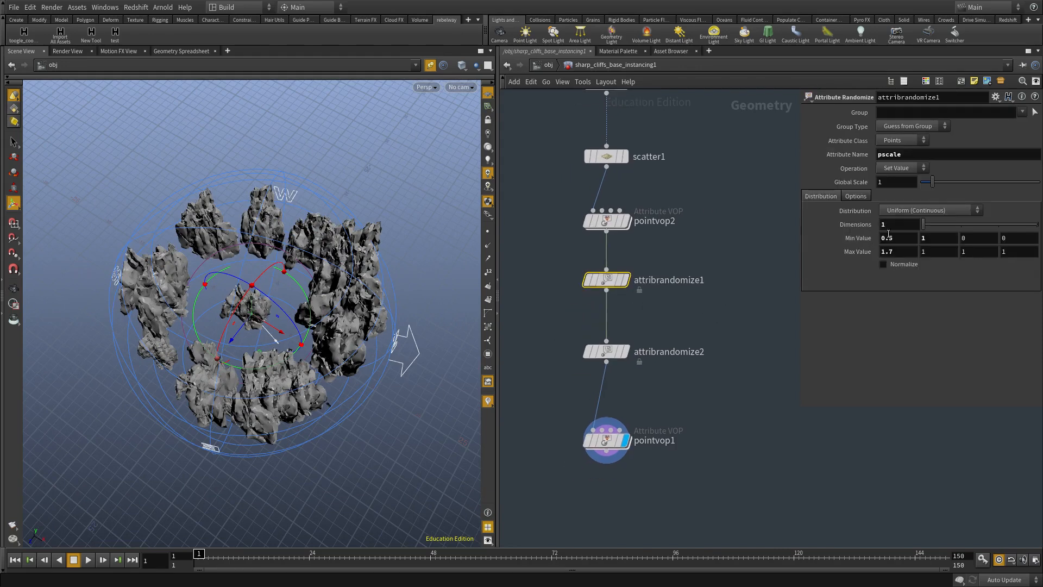
text(1)
key(Return)
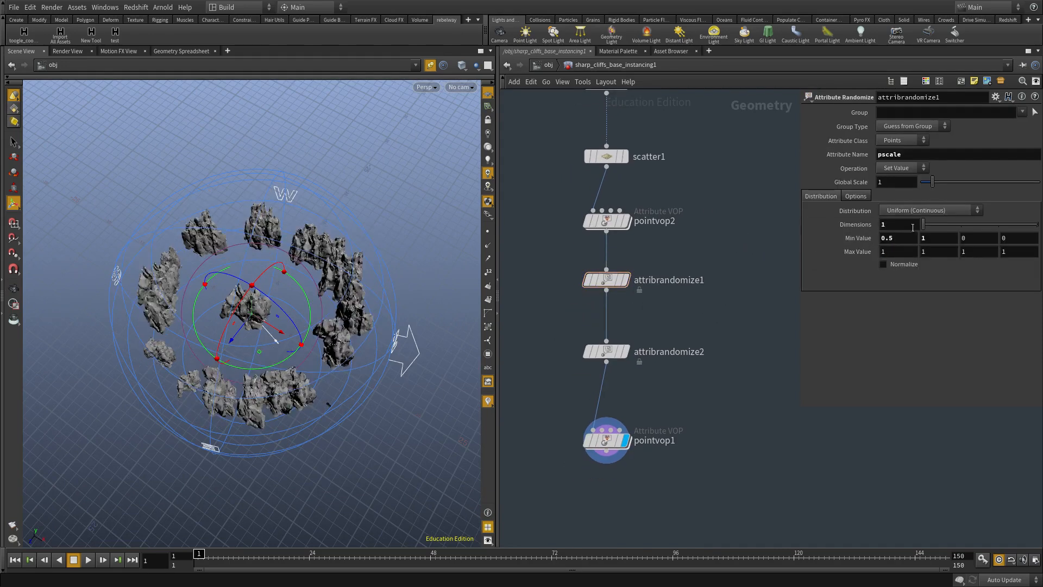
middle_drag(715, 251, 686, 286)
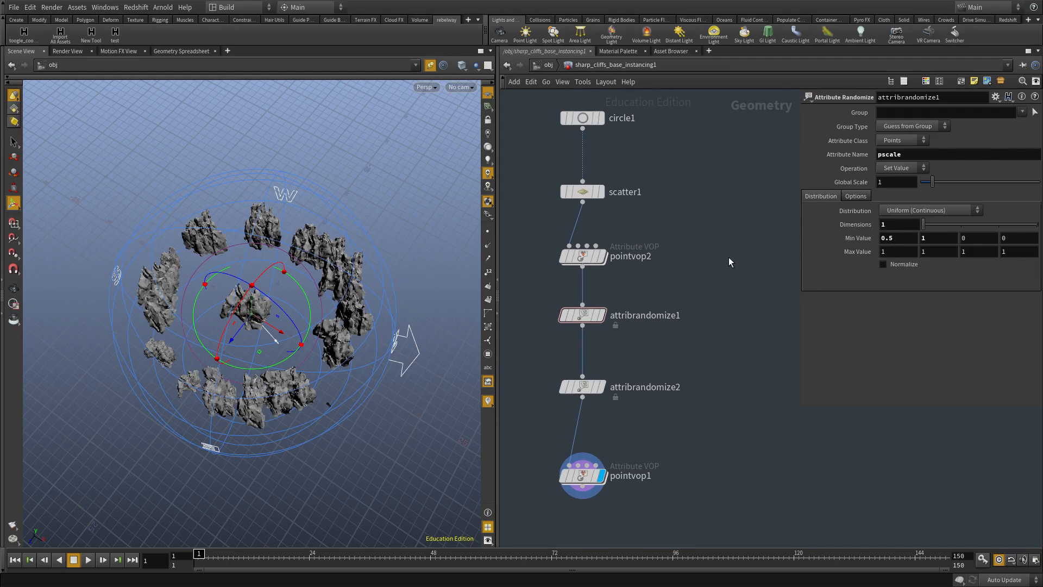
Return to the object network and display ground_rocks_base_instancing together with the cliff ring.
key(u)
click(566, 394)
middle_drag(740, 453, 679, 435)
alt+drag(245, 331, 203, 267)
alt+right_drag(204, 266, 284, 282)
alt+drag(284, 281, 315, 284)
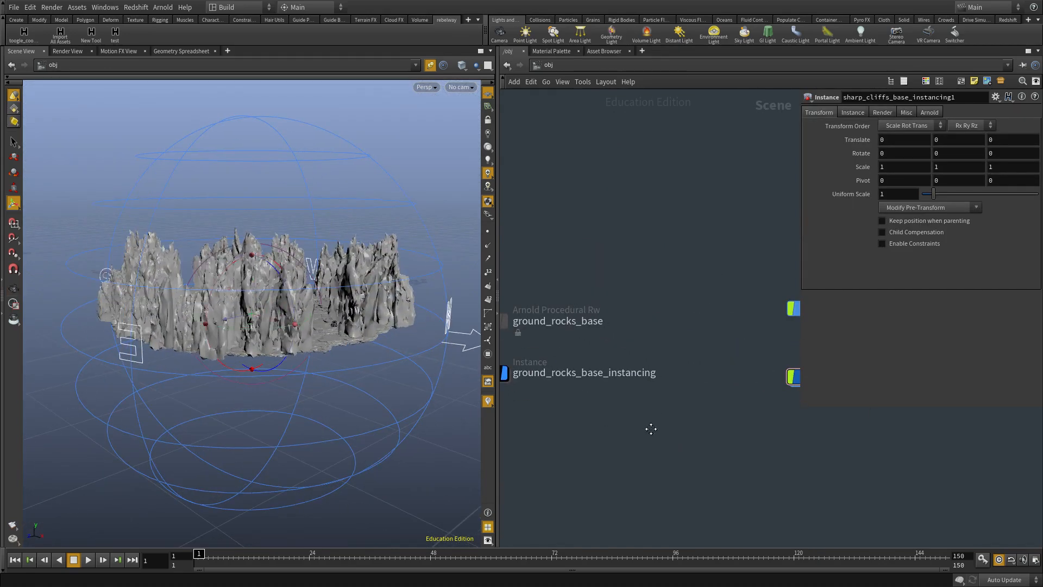
key(g)
key(t)
alt+drag(205, 274, 247, 289)
Enter the cliff instancing network and reduce circle1's uniform scale to pull the cliffs inward.
double_click(630, 368)
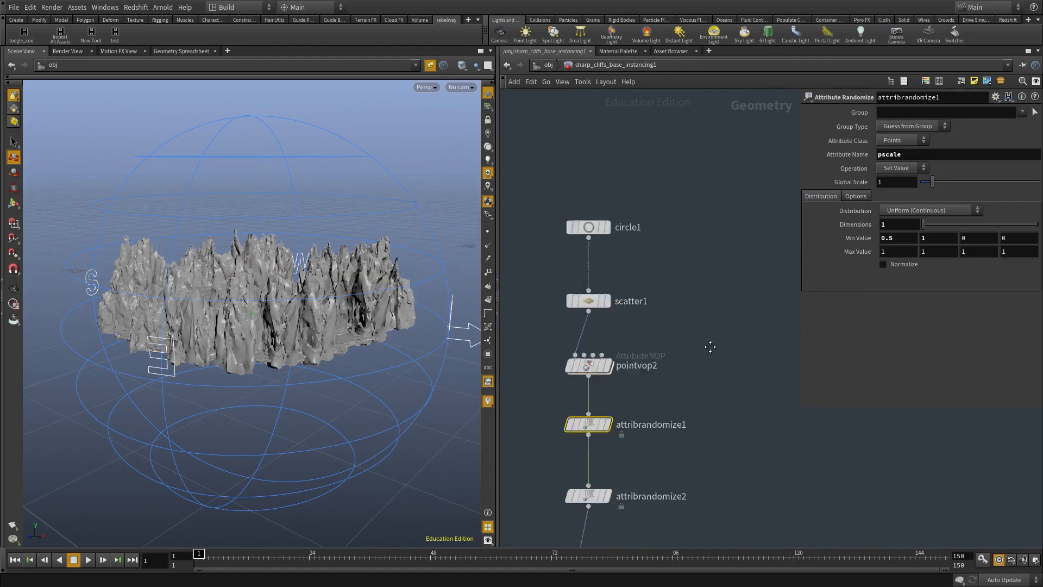
click(586, 281)
middle_drag(891, 167, 827, 168)
Reduce the maximum pscale value in attribrandomize1 to 0.53.
middle_drag(681, 311, 698, 170)
click(603, 337)
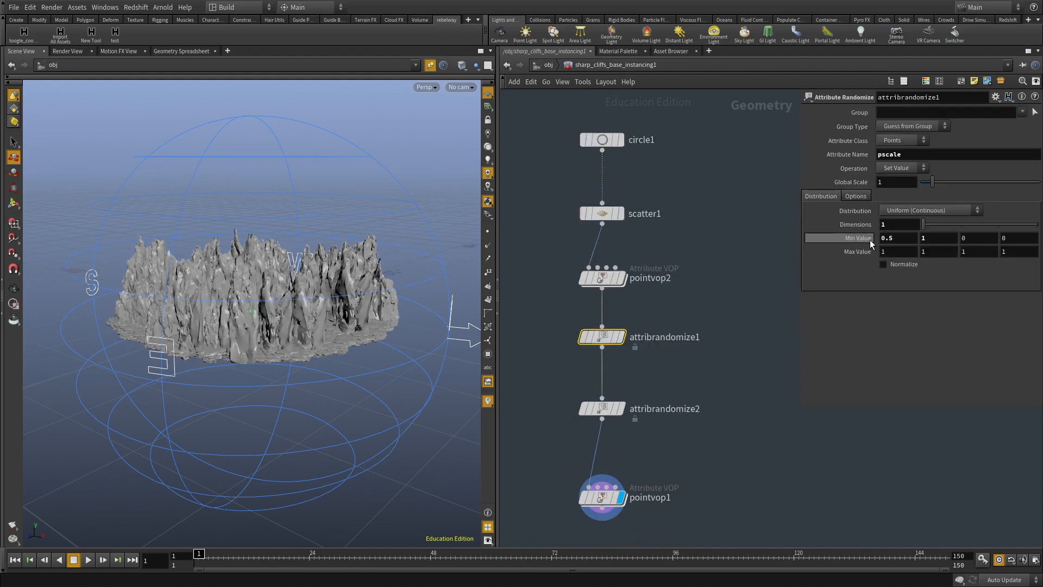
middle_drag(894, 239, 646, 266)
alt+drag(292, 356, 240, 356)
middle_drag(694, 469, 696, 392)
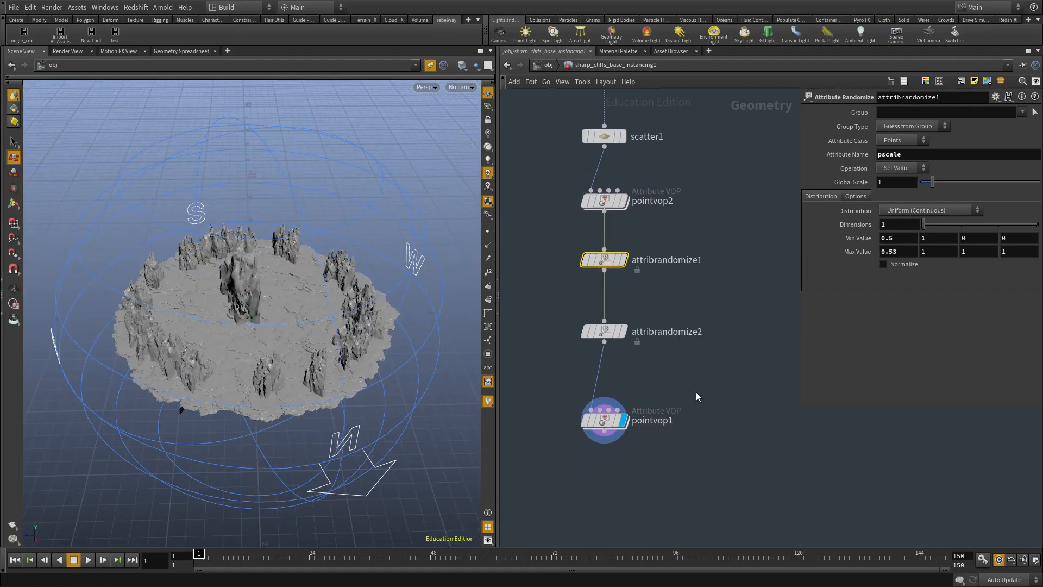
Try the Uniform (Discrete) and Inside Sphere distributions for the angle in attribrandomize2 and restore Uniform (Continuous).
click(604, 420)
alt+drag(163, 366, 222, 403)
alt+right_drag(221, 403, 329, 311)
alt+drag(209, 335, 304, 369)
click(603, 331)
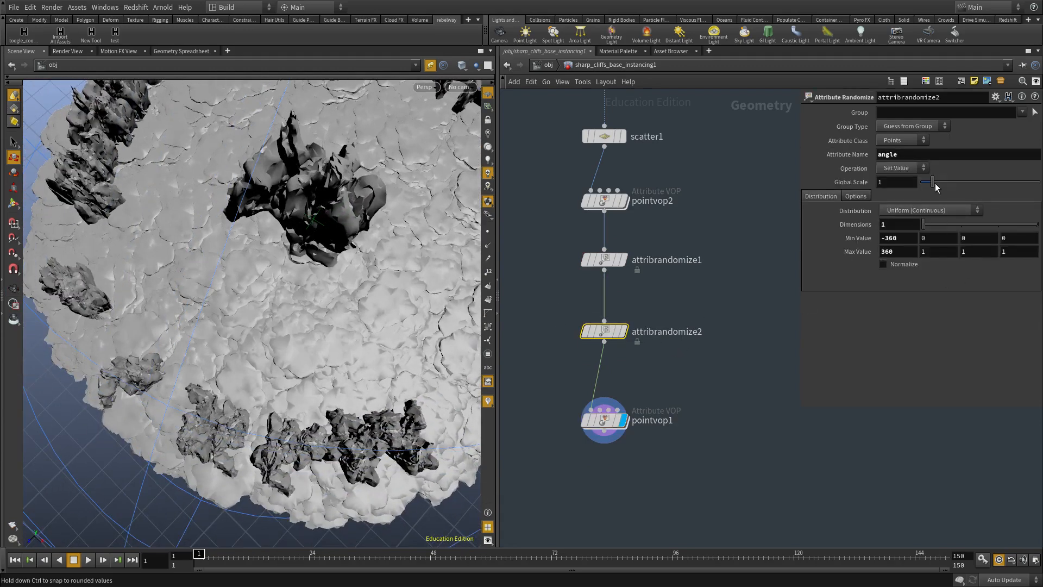
click(904, 213)
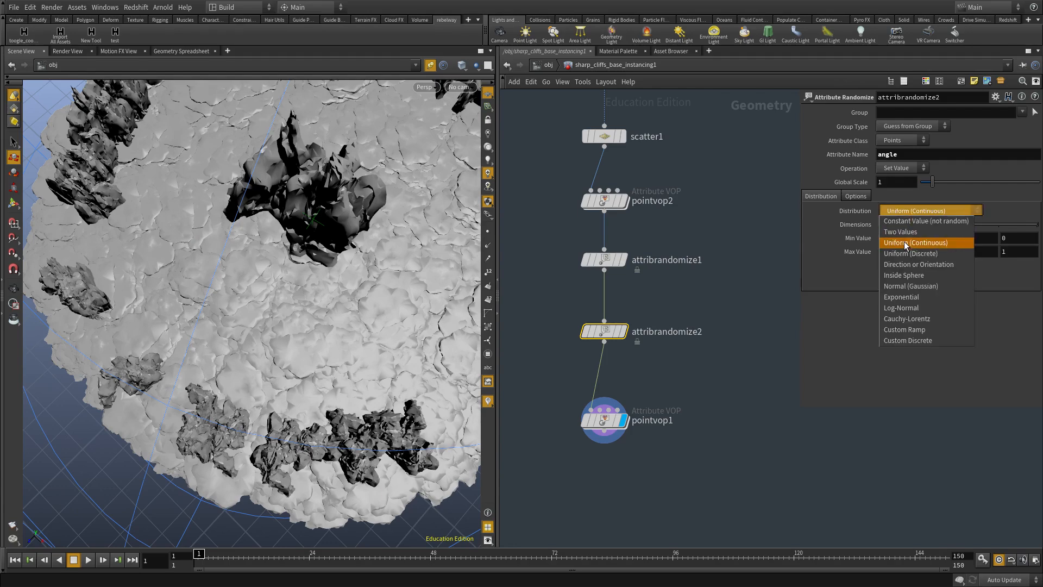
click(902, 250)
alt+drag(211, 321, 32, 324)
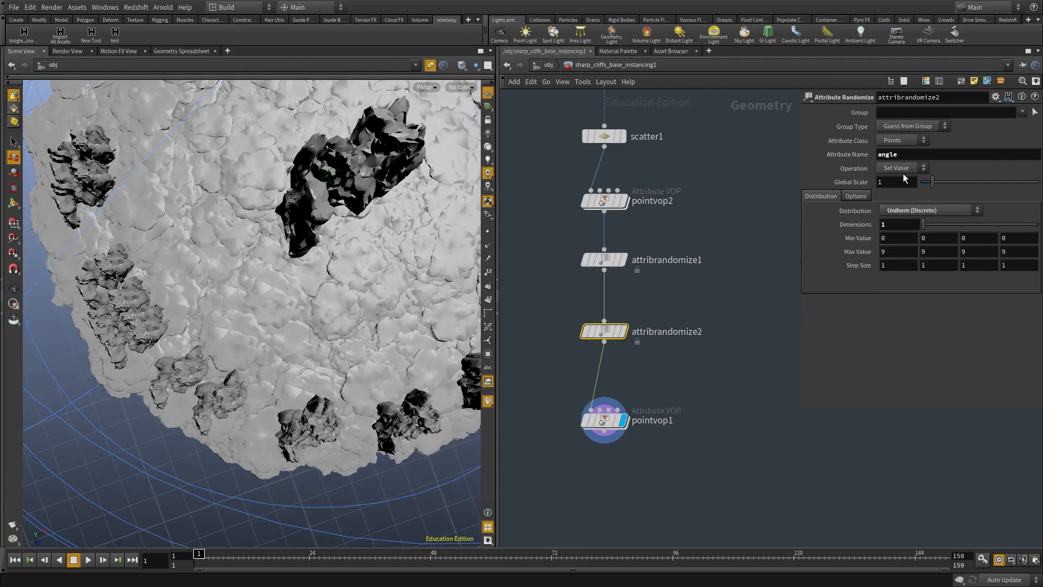
click(914, 211)
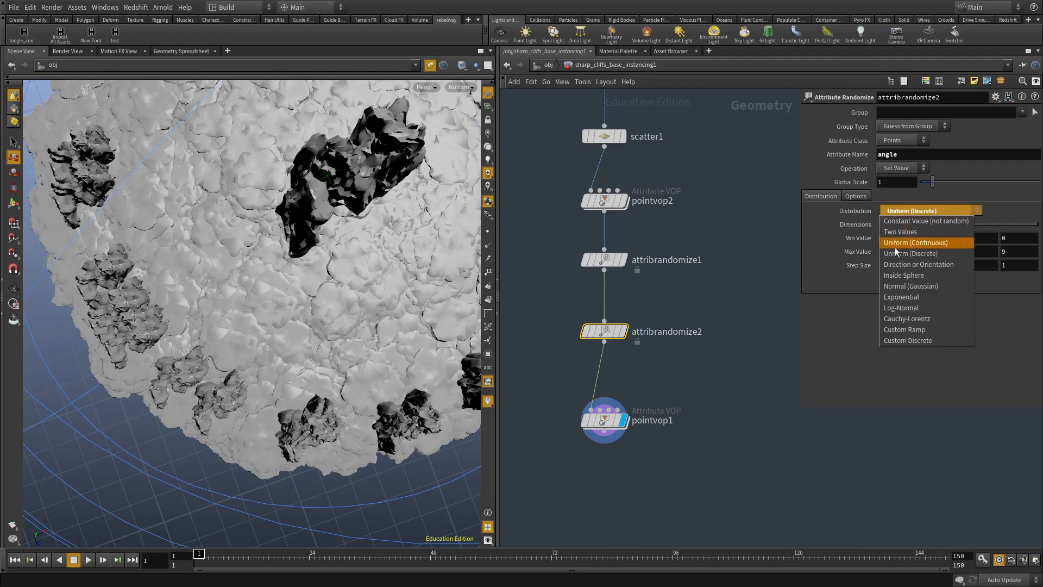
click(905, 275)
click(917, 211)
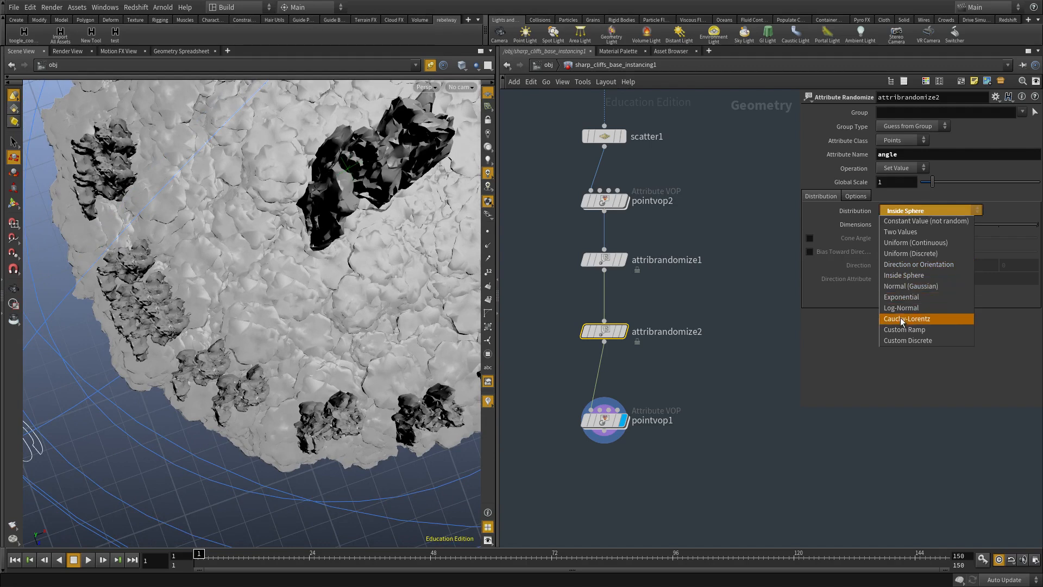
click(905, 242)
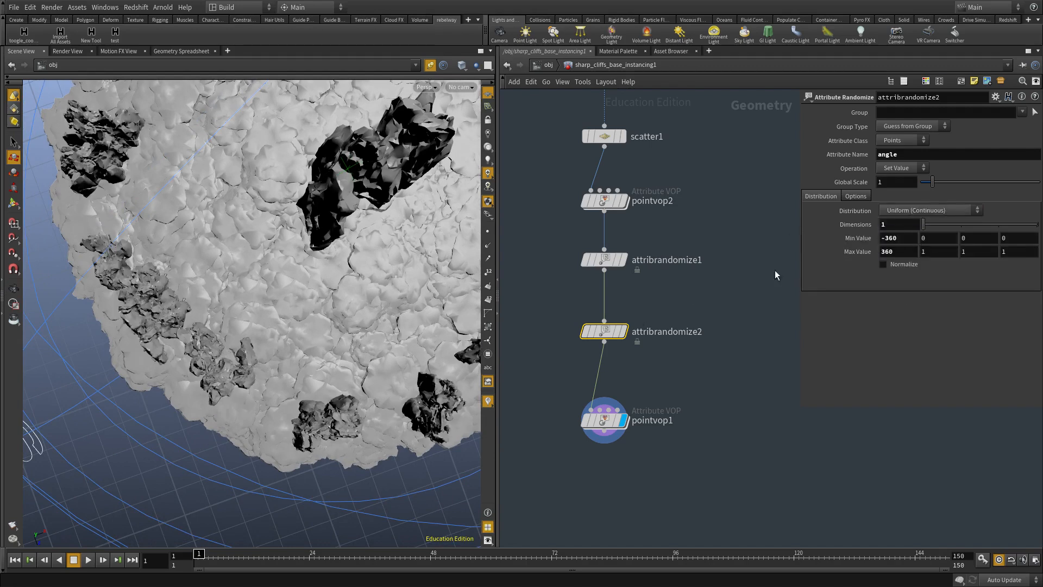
Change the global seed of the angle randomization in attribrandomize2 to vary the cliff rotations.
click(863, 198)
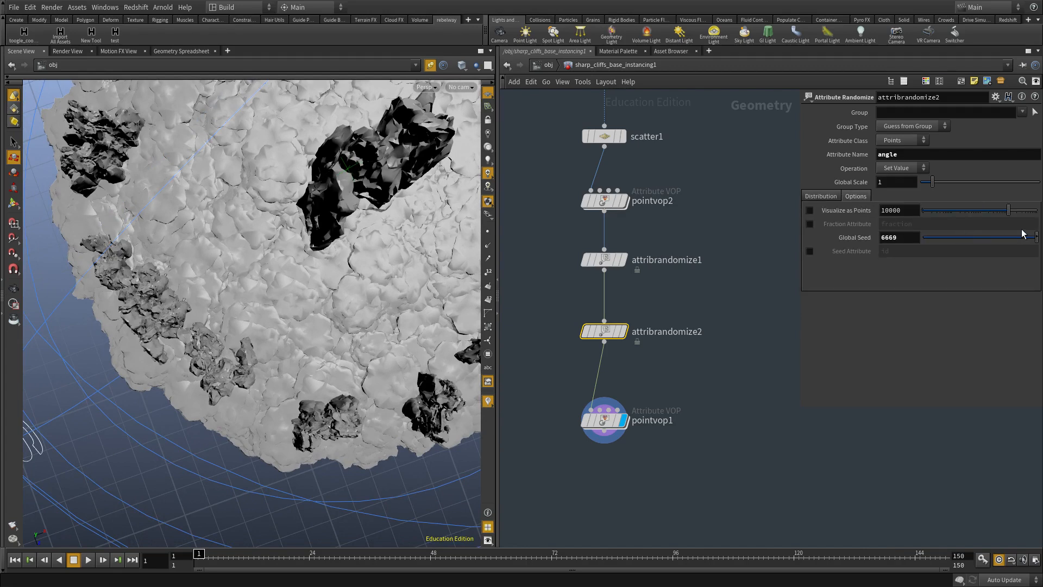
drag(997, 237, 993, 245)
alt+drag(212, 342, 431, 329)
Lower the minimum pscale value in attribrandomize1 to 0.16.
scroll(739, 263, down, 1)
middle_drag(738, 263, 695, 347)
scroll(700, 380, up, 1)
click(597, 396)
middle_drag(897, 242, 793, 252)
Set scatter1's Force Total Count to 51 and check the cliff ring from several angles.
middle_drag(769, 253, 731, 367)
click(573, 323)
middle_drag(894, 196, 1002, 191)
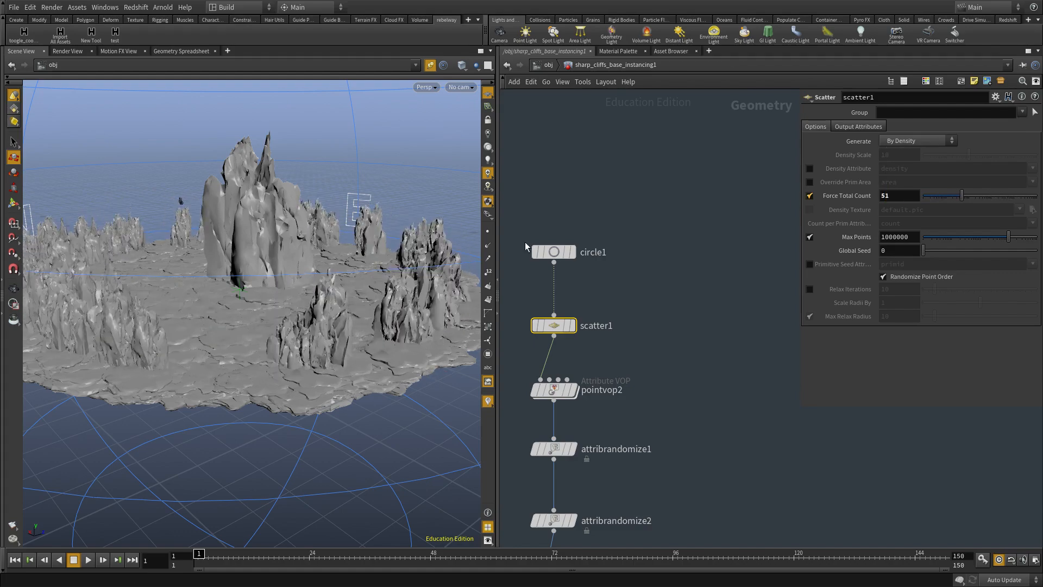
alt+drag(301, 297, 225, 398)
alt+right_drag(226, 398, 325, 345)
alt+middle_drag(325, 345, 307, 393)
alt+drag(308, 393, 232, 249)
alt+right_drag(232, 249, 215, 348)
Set the maximum pscale value in attribrandomize1 to 0.47.
middle_drag(675, 366, 699, 247)
click(577, 330)
middle_drag(906, 250, 971, 268)
Return to the object network and raise sharp_cliffs_base_instancing1 to a Y translation of about 0.354.
key(u)
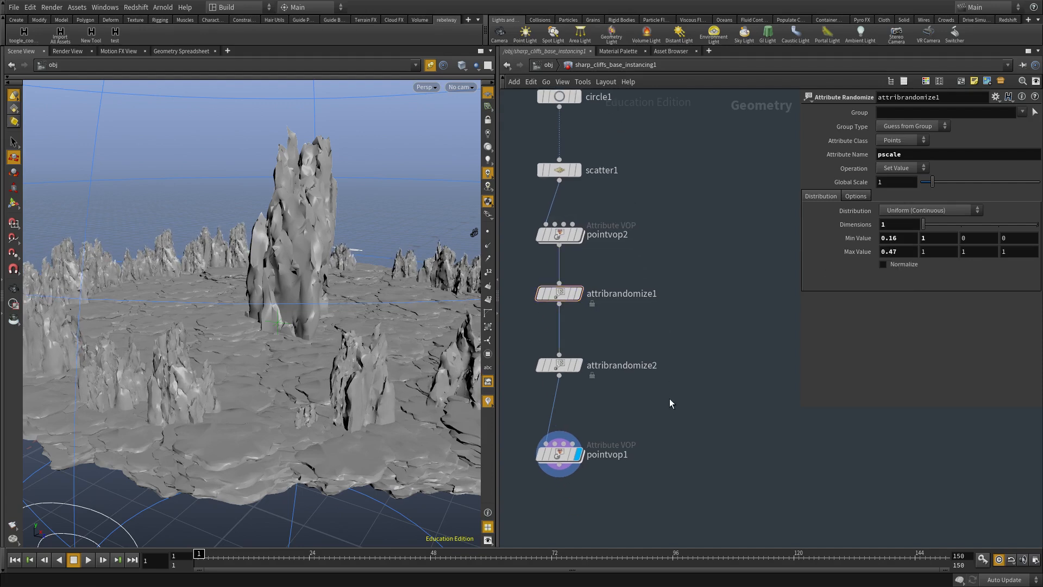
alt+drag(271, 399, 258, 307)
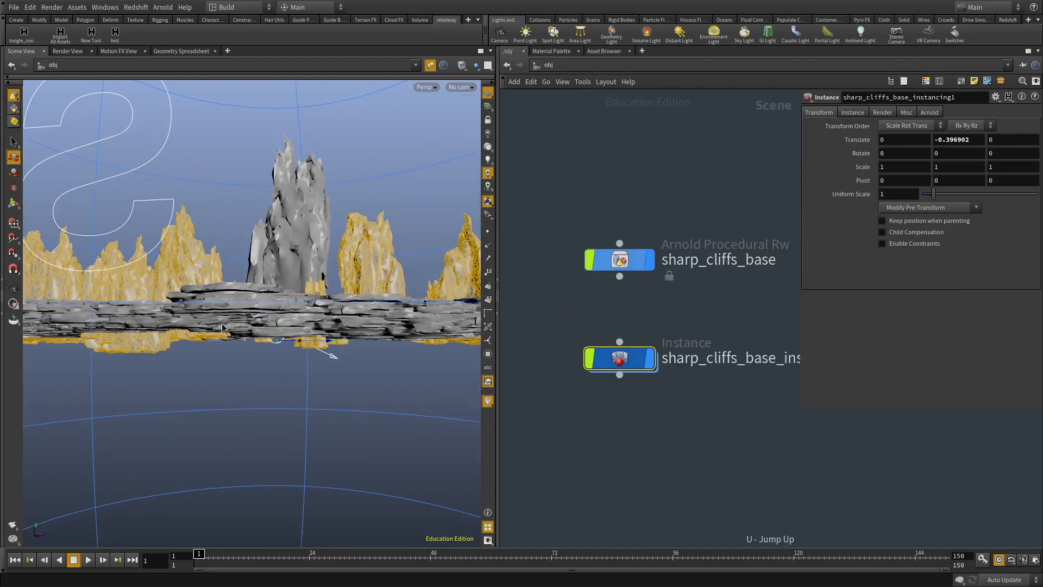
alt+middle_drag(219, 327, 239, 339)
drag(293, 306, 294, 285)
alt+drag(291, 296, 277, 332)
alt+right_drag(277, 333, 331, 350)
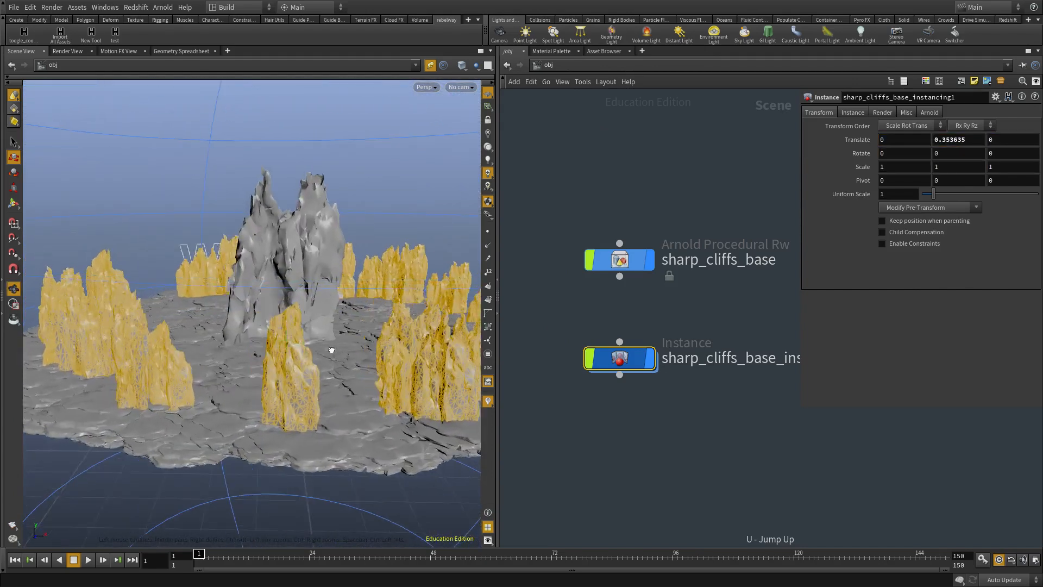
alt+drag(331, 351, 347, 363)
Hide the original sharp_cliffs_base object so only the instanced cliffs and ground remain displayed.
drag(706, 191, 620, 276)
click(650, 261)
click(603, 155)
alt+drag(250, 317, 238, 304)
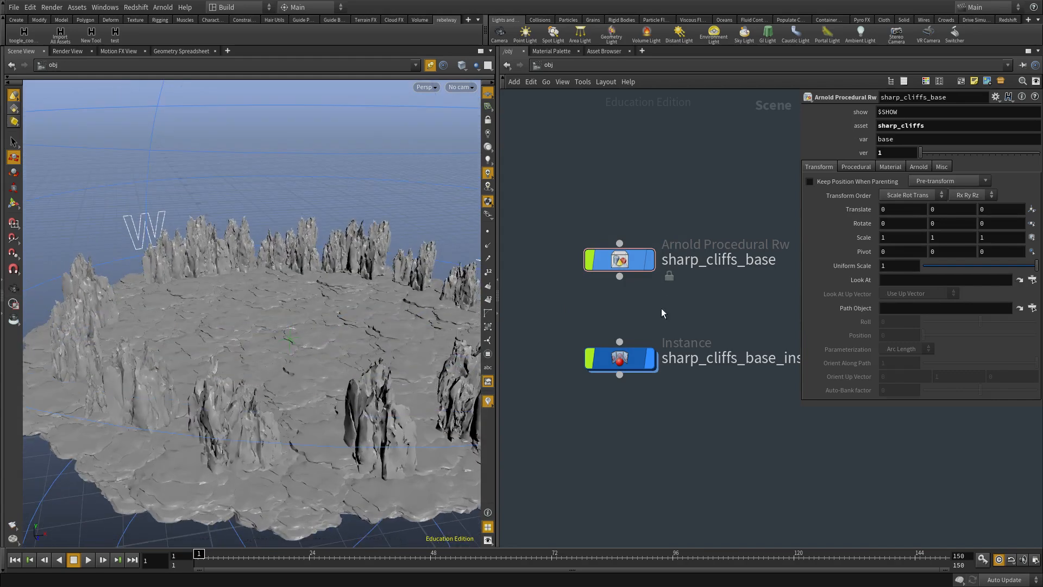
Open the cliff instancing network, display scatter1's result and examine the cliff ring with shading toggled.
double_click(620, 359)
scroll(688, 299, up, 3)
middle_drag(651, 328, 656, 456)
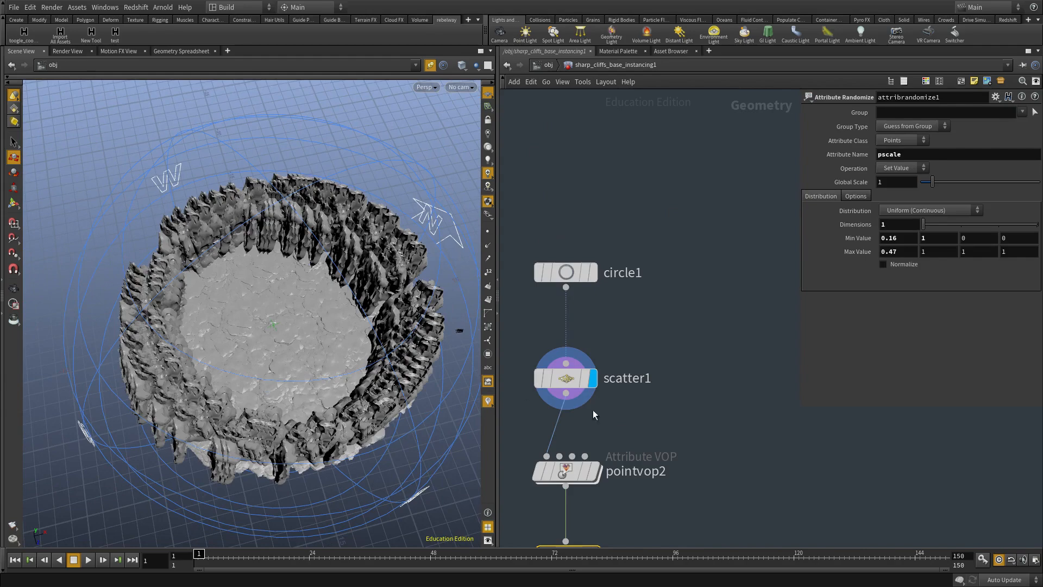
middle_drag(593, 411, 597, 389)
click(573, 357)
mouse_move(332, 370)
alt+mouse_down()
mouse_move(344, 320)
mouse_move(267, 349)
mouse_move(272, 365)
alt+mouse_up()
key(shift+w)
key(shift+w)
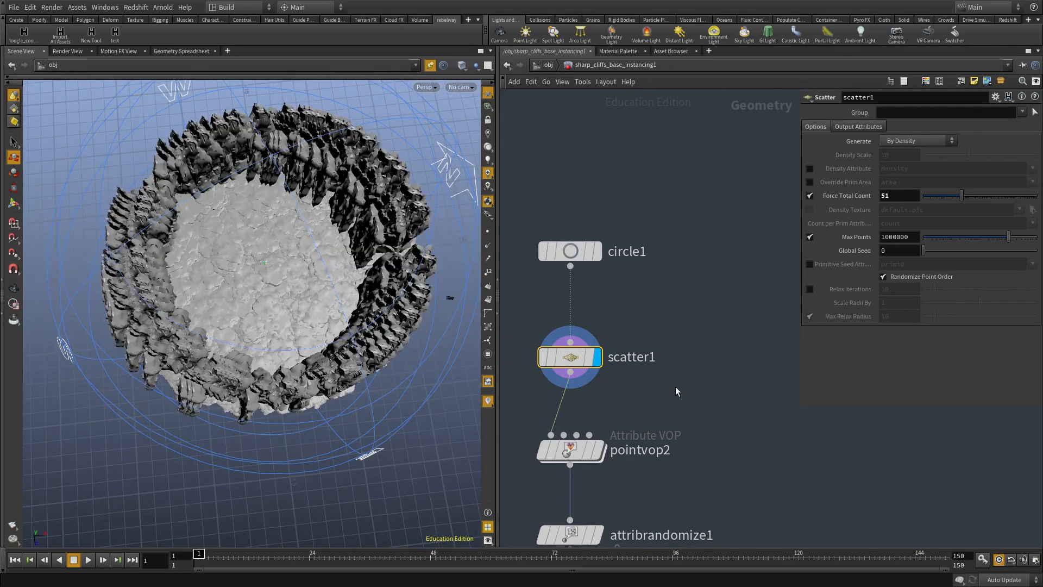
Switch the viewport to the cliff instancing network and display pointvop2's scattered points.
middle_drag(676, 390, 685, 331)
click(677, 400)
scroll(651, 352, down, 1)
middle_drag(677, 400, 674, 296)
click(627, 372)
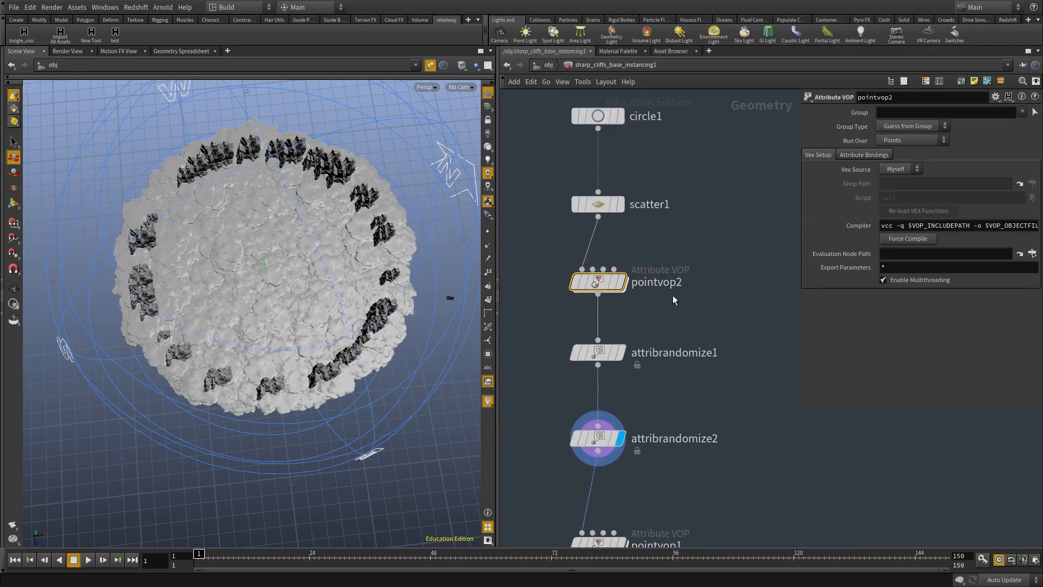
click(432, 67)
click(621, 282)
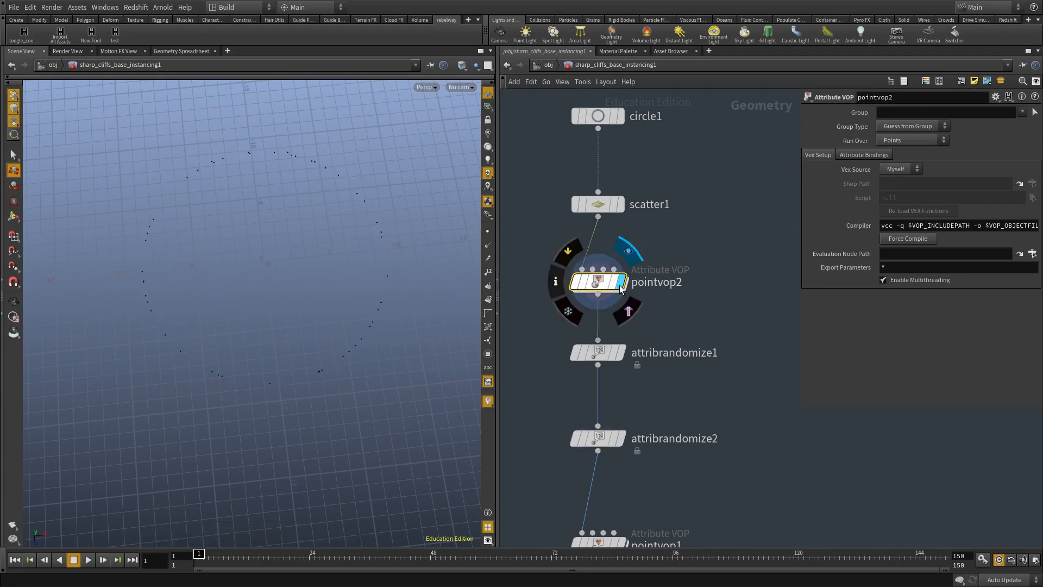
scroll(286, 356, up, 3)
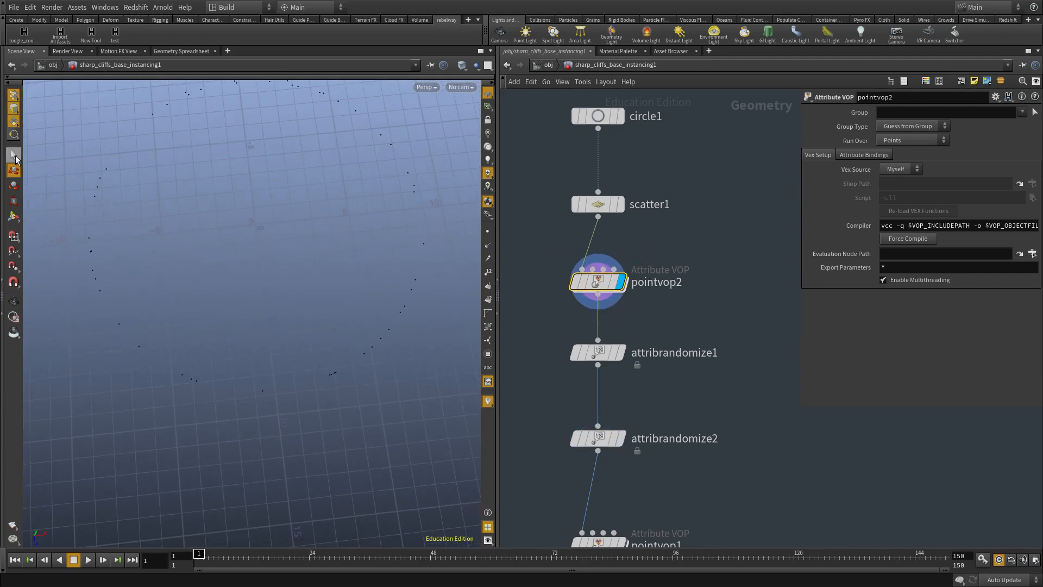
scroll(678, 292, down, 1)
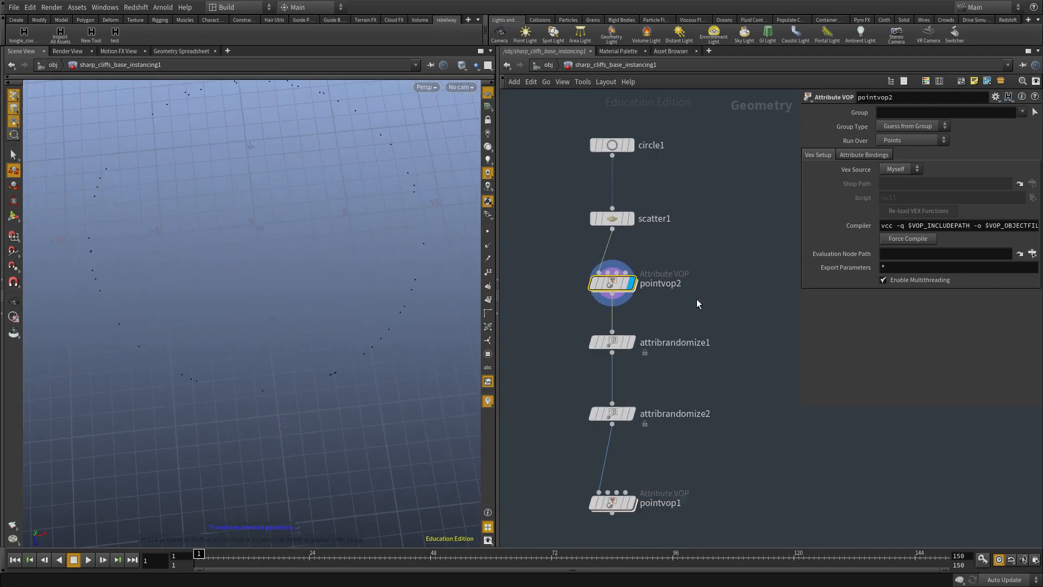
Make room below pointvop2 and insert a Delete node before attribrandomize1.
middle_drag(698, 303, 666, 370)
shift+drag(581, 352, 572, 238)
key(Tab)
mouse_move(644, 321)
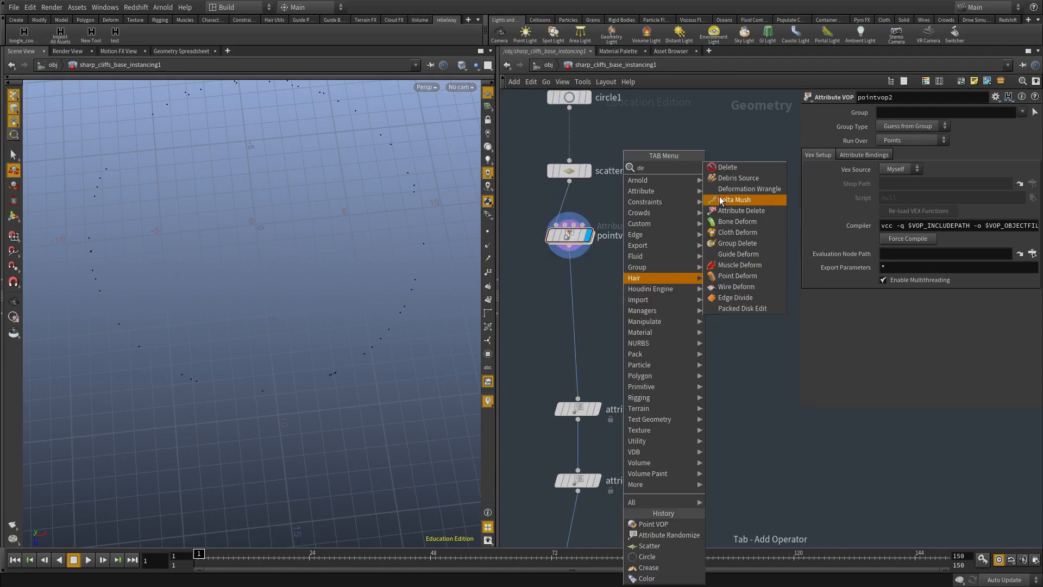
click(739, 168)
click(570, 299)
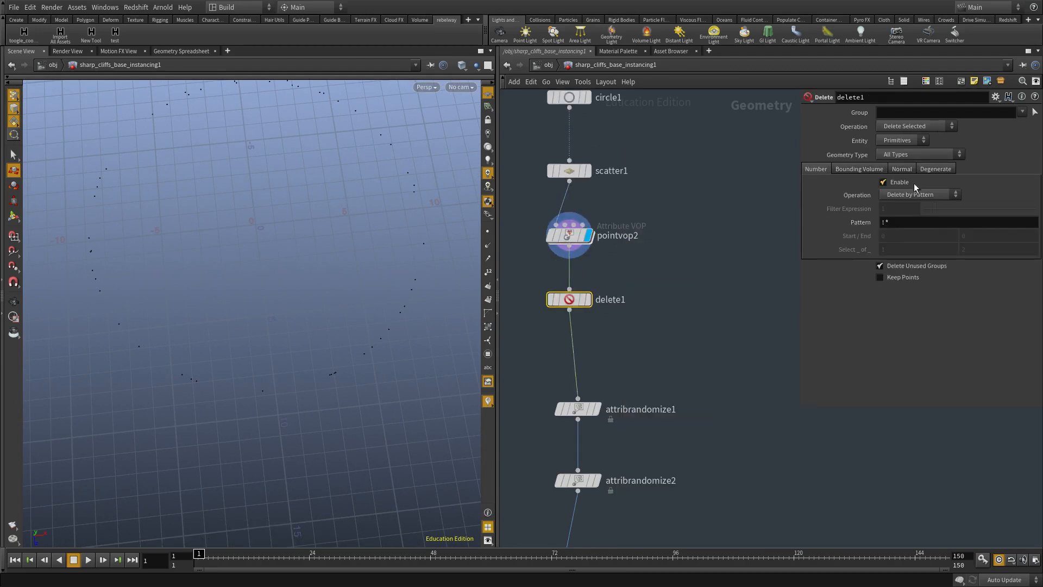
Enable delete1's bounding volume deletion with a bounding box size of 4.1 on all axes and display the node.
click(860, 168)
middle_drag(848, 208, 852, 209)
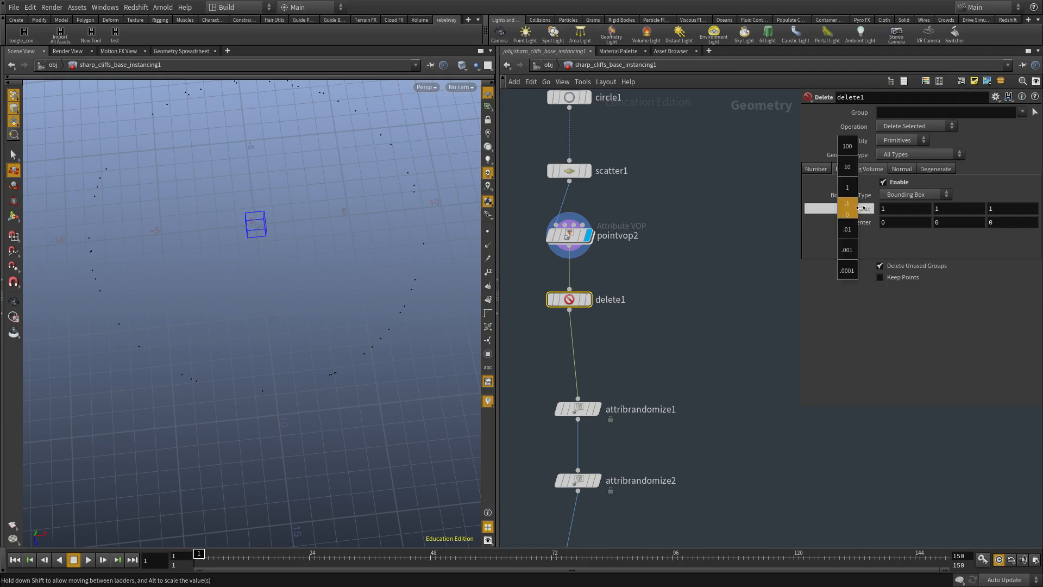
middle_drag(915, 206, 822, 224)
click(586, 299)
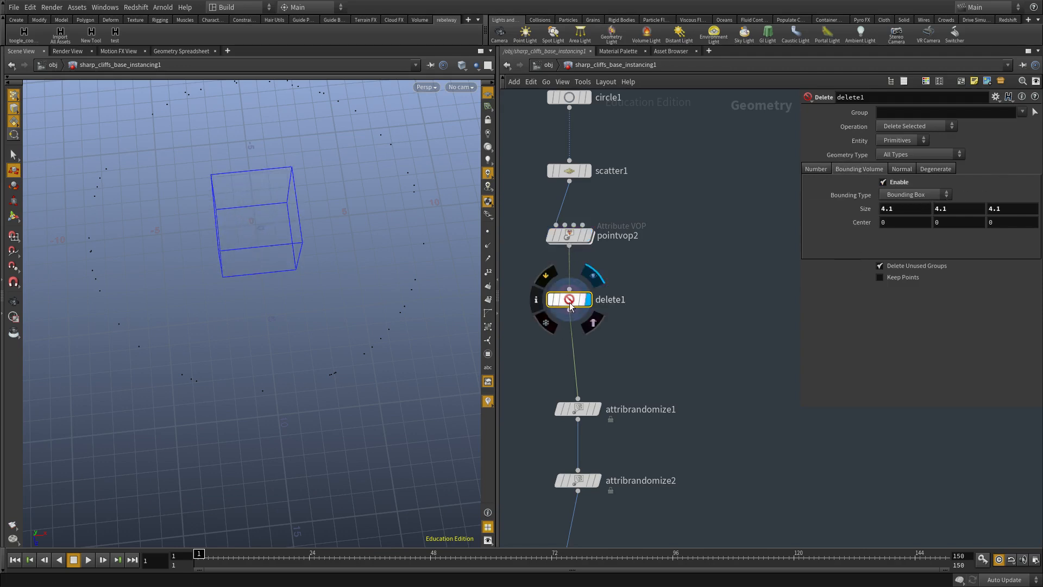
Set delete1 to remove points, widening its box to about 7.46 in X and centring it near 0.60, 0, 7.98.
drag(257, 311, 326, 385)
key(Return)
drag(361, 347, 371, 344)
alt+drag(300, 346, 223, 371)
click(895, 163)
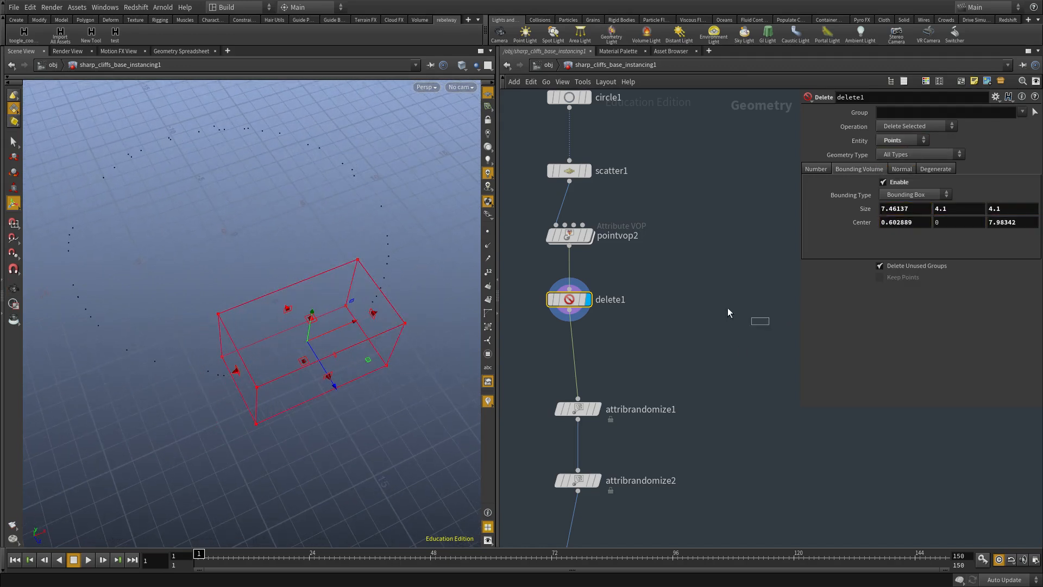
Insert a copy of delete1 below it, with its box about 4.61 wide in X and centred near 0.83, 0, -8.04.
key(ctrl+v)
drag(601, 352, 571, 357)
alt+drag(318, 366, 138, 145)
alt+middle_drag(187, 218, 256, 356)
drag(182, 260, 209, 250)
drag(319, 221, 281, 217)
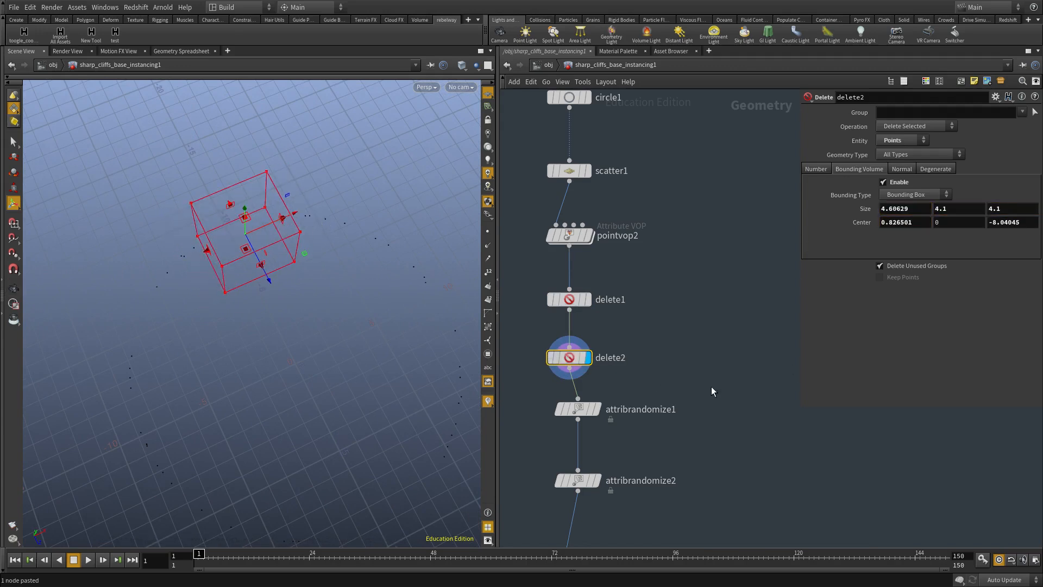
Move the three nodes below delete2 down and insert another copy of the Delete node in the gap.
middle_drag(714, 369, 719, 182)
scroll(719, 183, down, 2)
drag(594, 200, 628, 284)
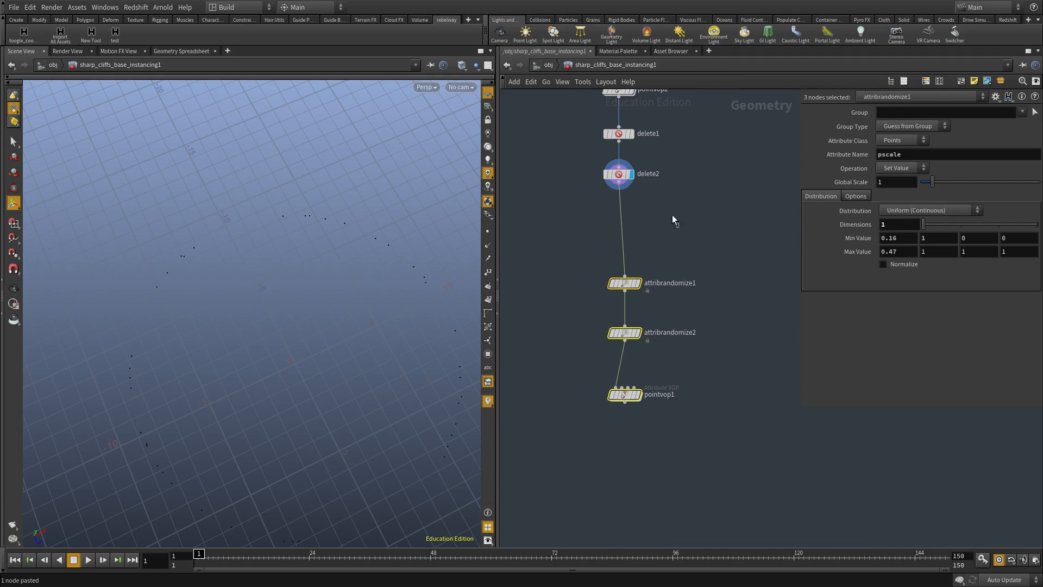
drag(680, 229, 604, 143)
key(ctrl+c)
key(ctrl+v)
drag(671, 215, 631, 236)
Position and resize delete3's bounding box over another stretch of the point ring and adjust its node placement.
alt+middle_drag(286, 275, 302, 243)
drag(286, 251, 356, 376)
drag(370, 313, 625, 234)
alt+right_drag(463, 323, 340, 338)
alt+middle_drag(341, 338, 305, 345)
drag(345, 299, 368, 292)
middle_drag(755, 196, 736, 268)
drag(624, 302, 608, 308)
scroll(669, 246, up, 2)
Try stretching delete2's bounding box to about 24.68 in Z.
middle_drag(670, 246, 667, 339)
key(Page_Up)
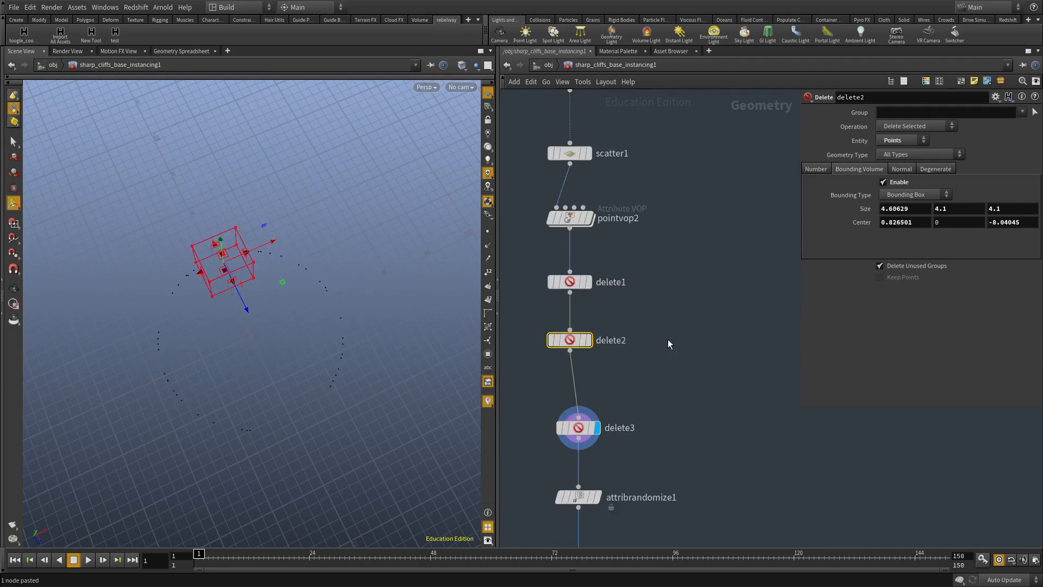
drag(227, 286, 298, 503)
key(ctrl+z)
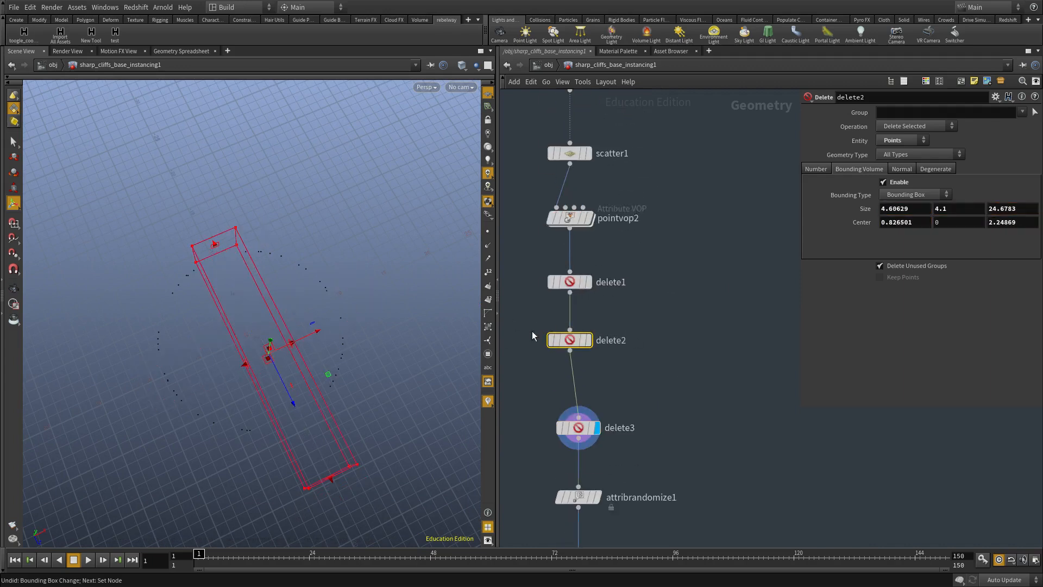
Display pointvop1 and return to the object network to review the cliff ring with its gaps.
middle_drag(652, 330, 662, 291)
scroll(662, 291, up, 2)
click(578, 422)
middle_drag(610, 489, 628, 438)
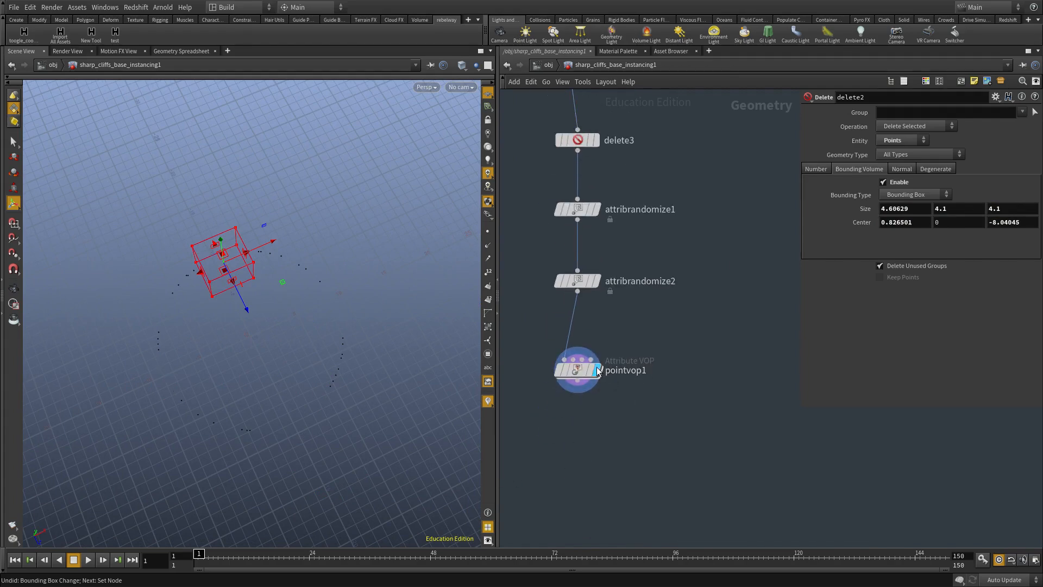
key(u)
alt+drag(264, 327, 384, 310)
scroll(233, 290, up, 3)
middle_drag(654, 359, 624, 401)
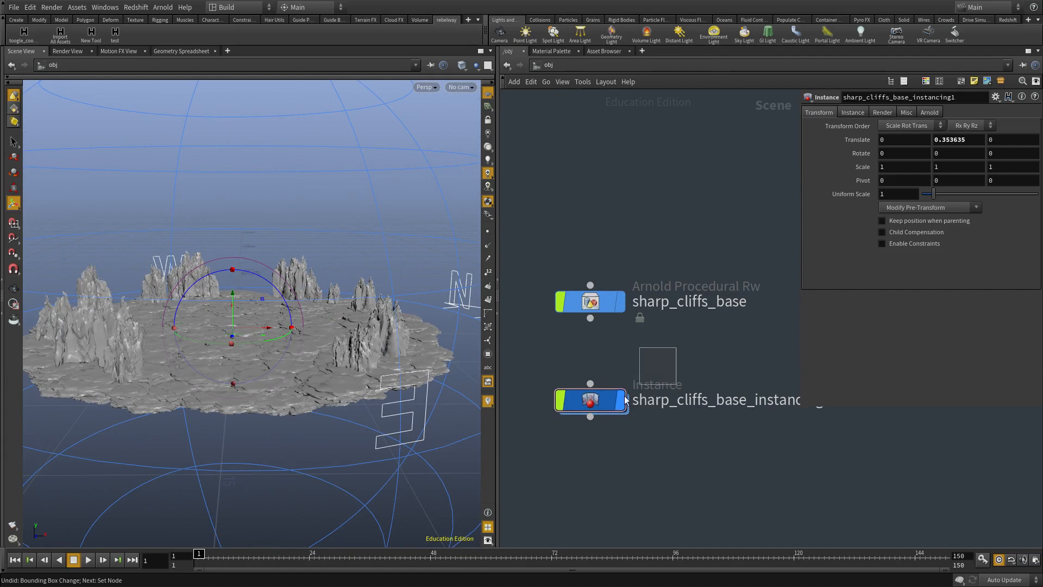
Raise scatter1's Force Total Count to 261 in the cliff instancing network and return to the object network.
double_click(591, 401)
middle_drag(674, 439, 683, 583)
middle_drag(663, 275, 670, 308)
drag(664, 302, 561, 348)
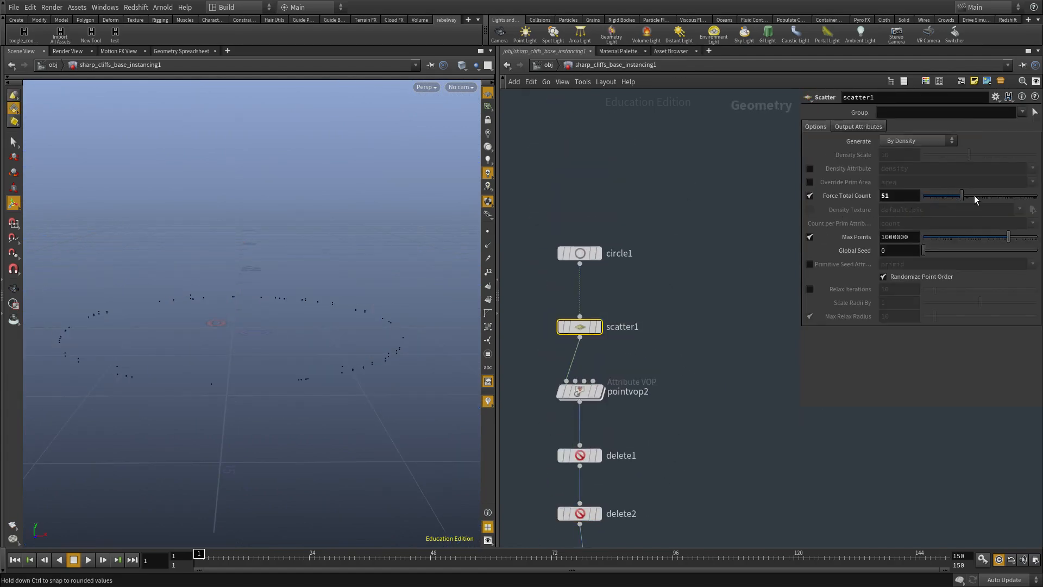
middle_drag(702, 429, 704, 362)
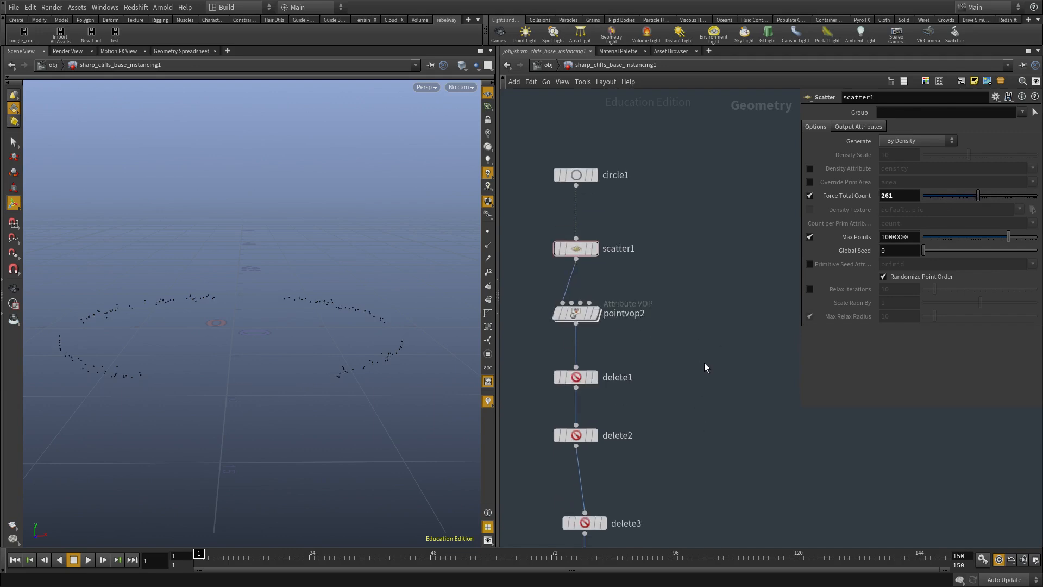
key(u)
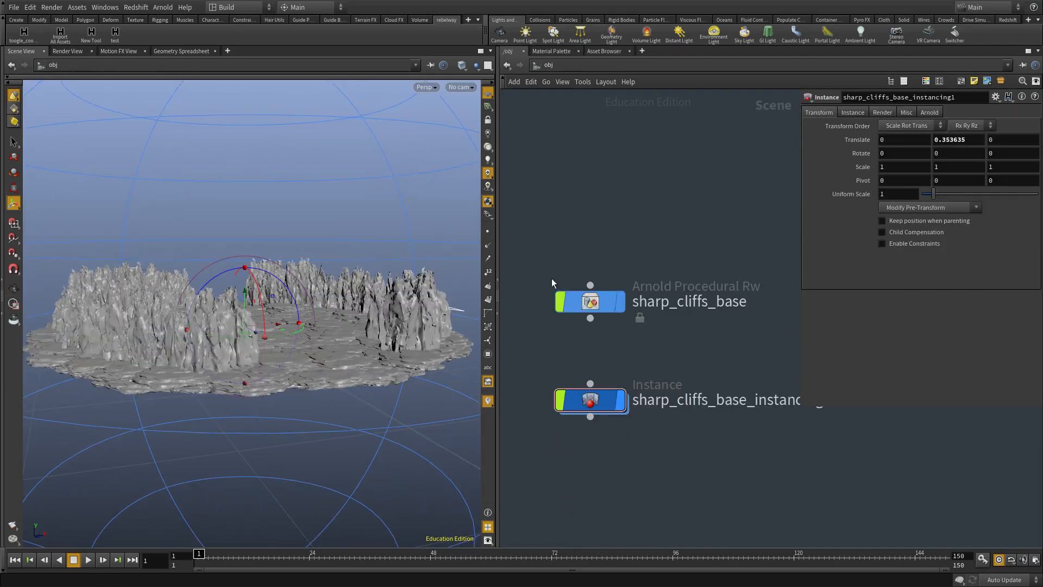
Reopen the cliff instancing network and set scatter1's Force Total Count to 80.
double_click(584, 407)
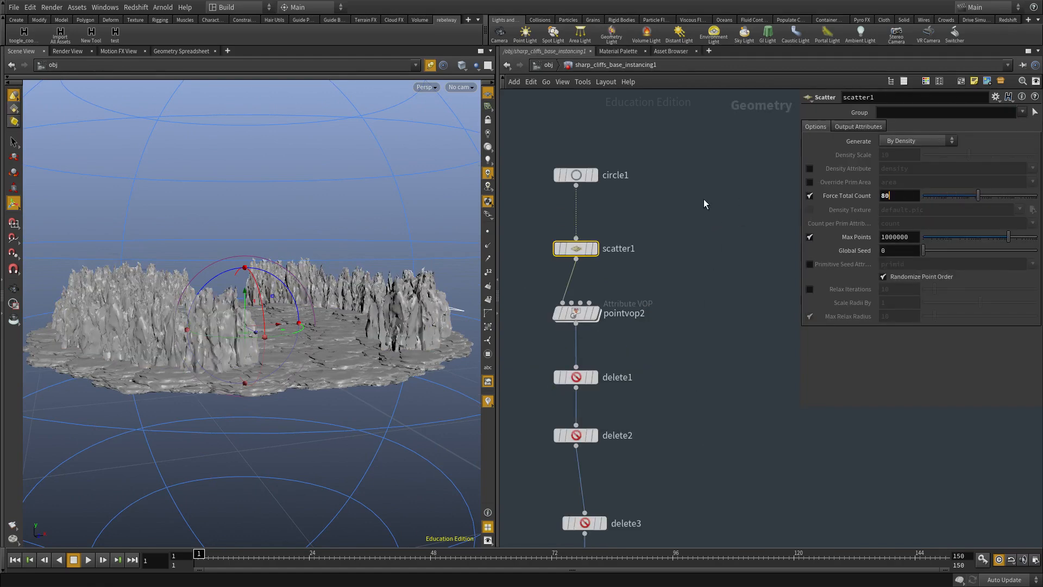
key(Return)
alt+drag(342, 324, 268, 333)
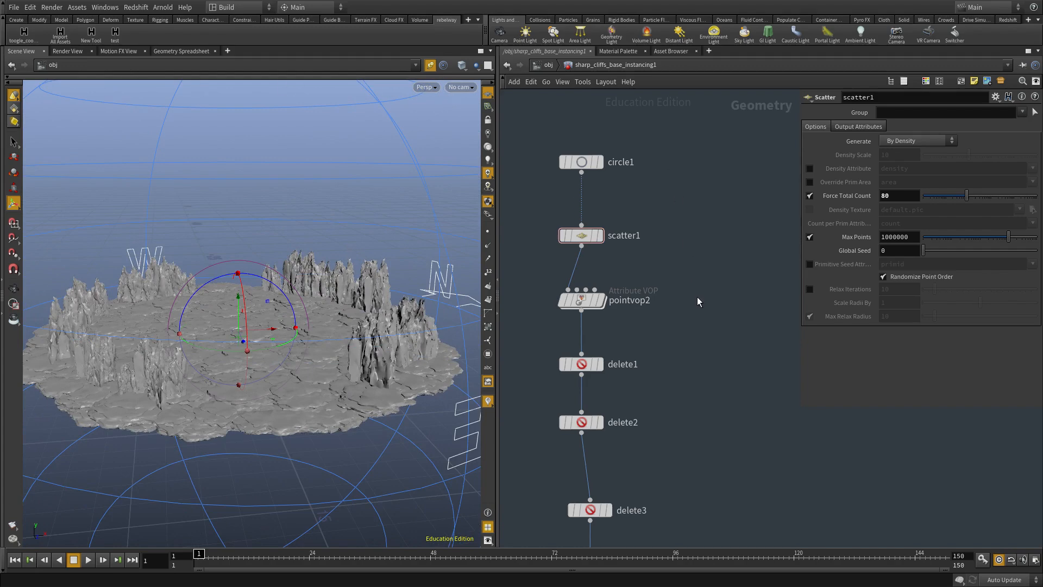
Copy the name sharp_cliffs_base_instancing1 and add it to arnold1's Force Objects in the output network.
key(u)
double_click(729, 404)
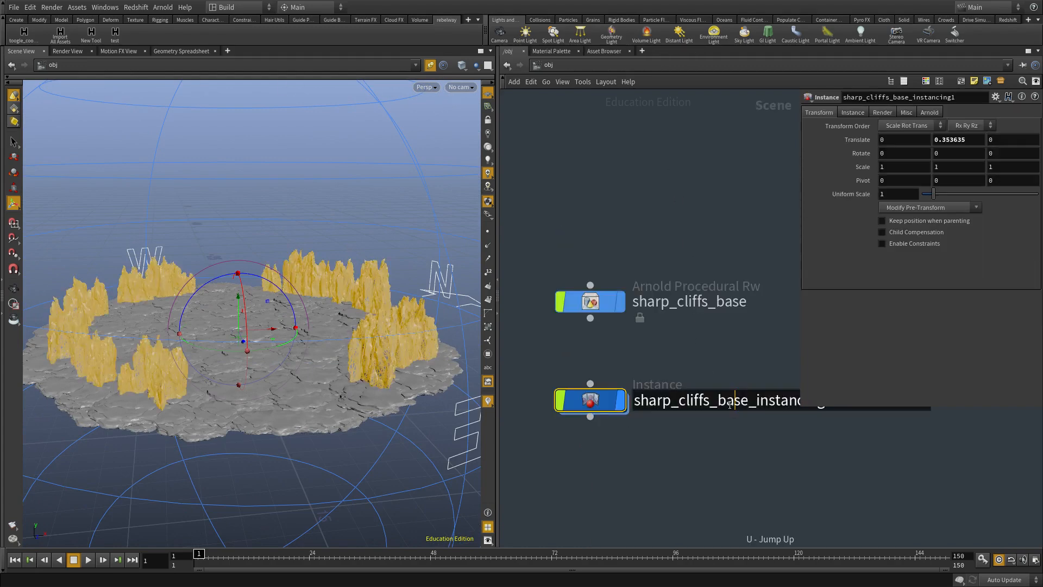
click(549, 66)
click(562, 127)
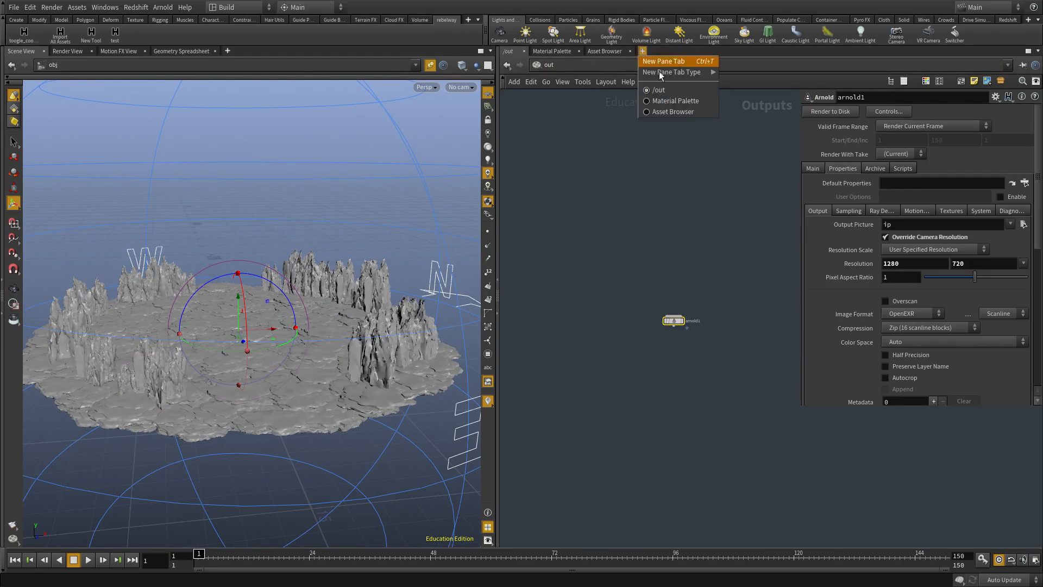
mouse_move(691, 73)
click(609, 240)
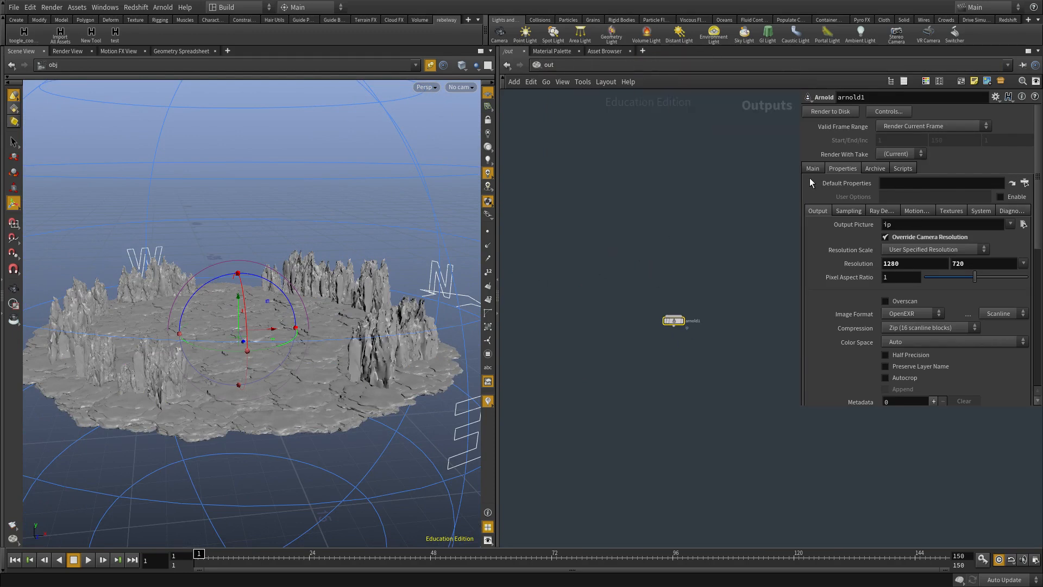
click(812, 169)
key(Return)
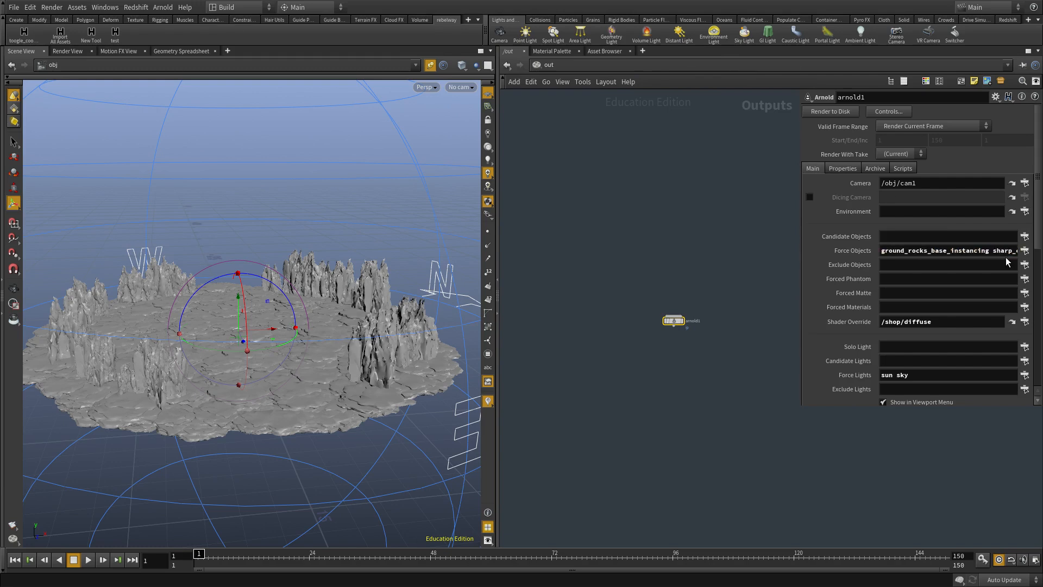
drag(802, 408, 849, 453)
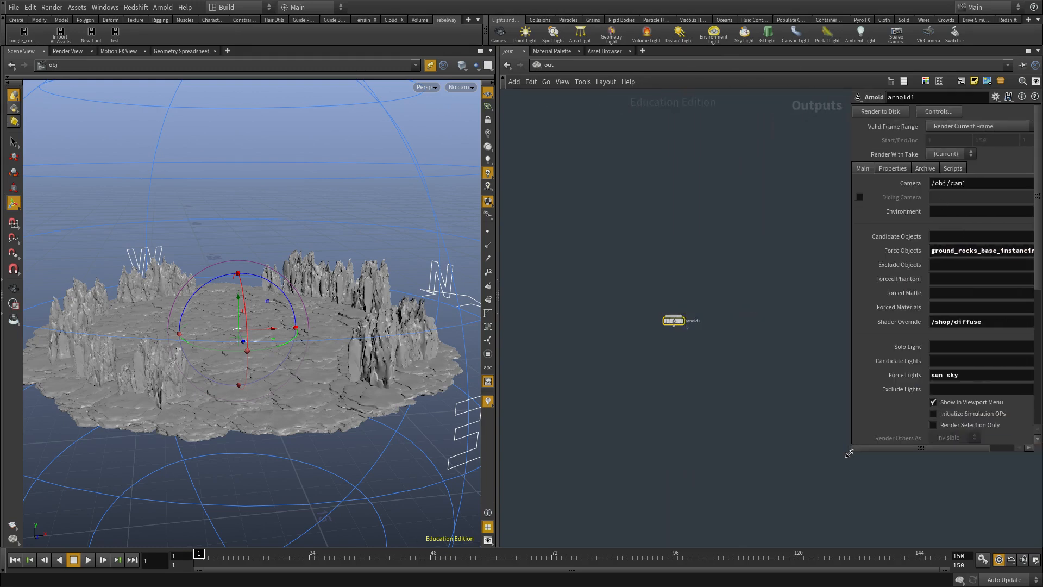
Set up a second scene view looking through cam1 beside the live Arnold render view.
right_click(556, 51)
click(582, 58)
click(64, 51)
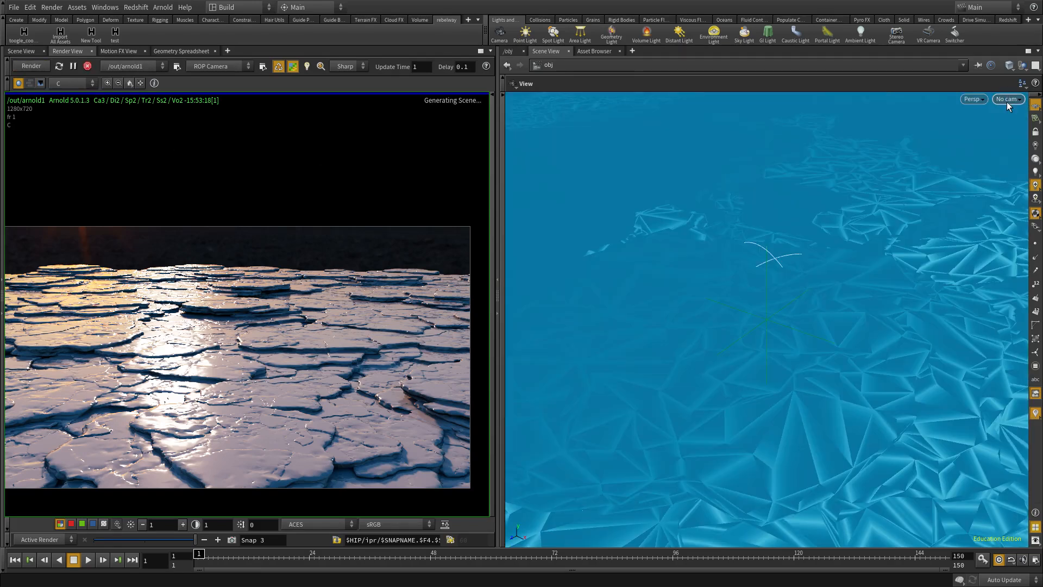
click(1006, 101)
click(1001, 150)
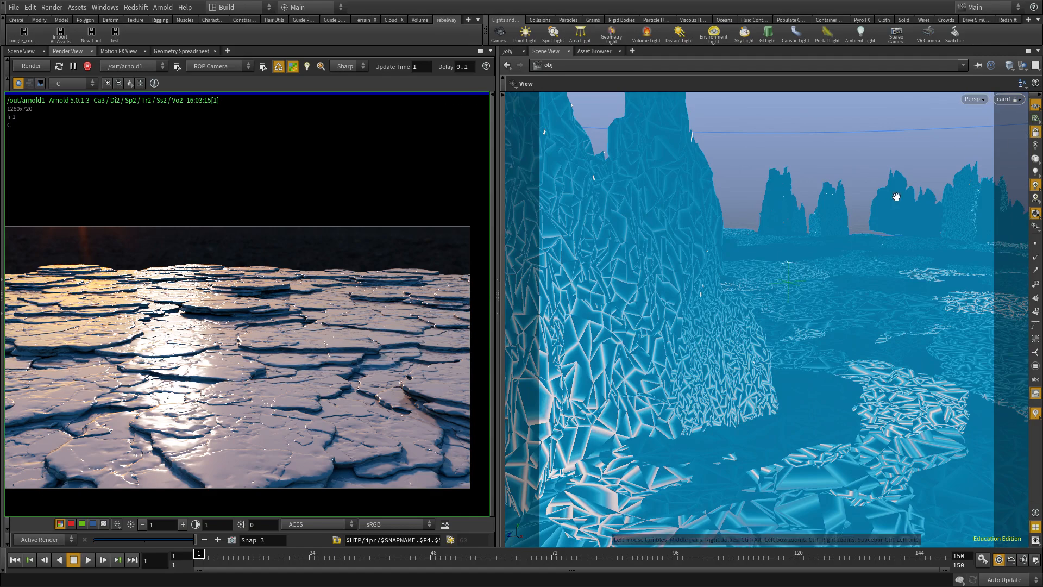
Move cam1 inside the cliff ring and frame a low view across the ground rocks toward the distant cliffs.
right_drag(896, 196, 803, 253)
drag(790, 267, 591, 275)
right_drag(719, 272, 796, 297)
middle_drag(797, 297, 782, 321)
drag(782, 321, 669, 326)
drag(767, 346, 774, 318)
right_drag(773, 318, 788, 324)
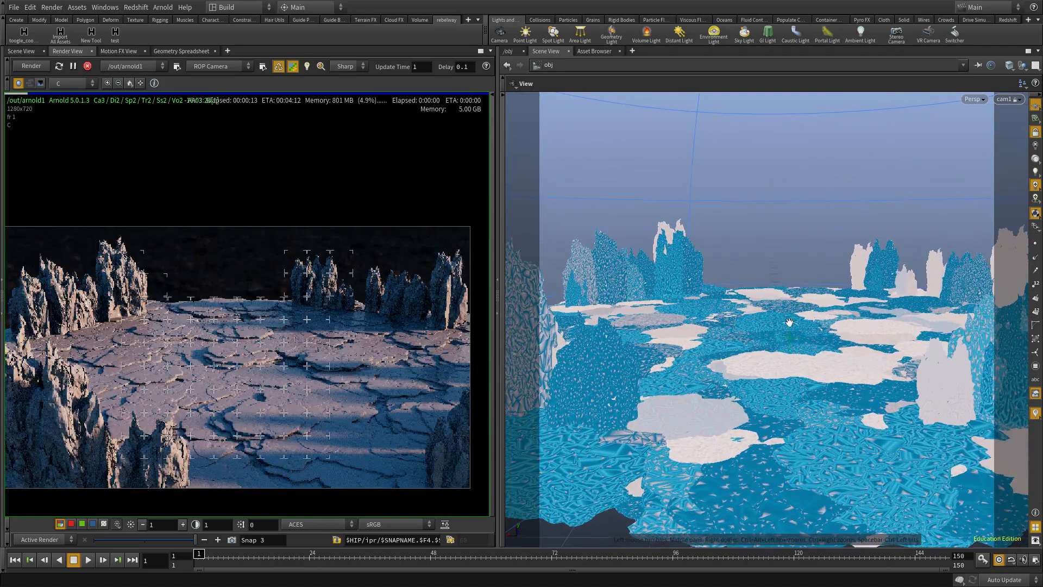
middle_drag(788, 325, 799, 340)
drag(798, 339, 806, 323)
right_drag(807, 323, 818, 333)
middle_drag(819, 333, 812, 351)
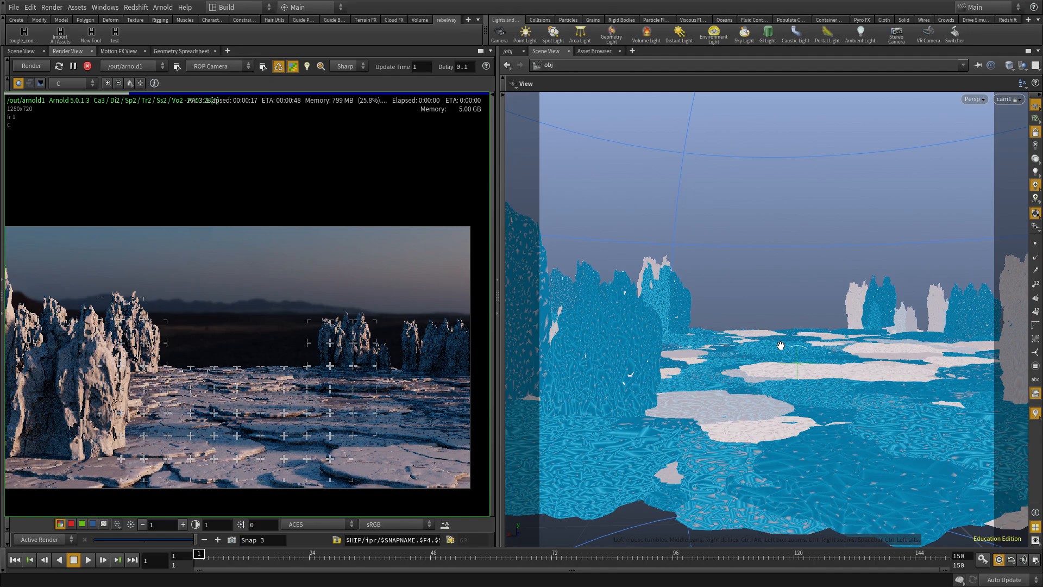
drag(789, 352, 778, 354)
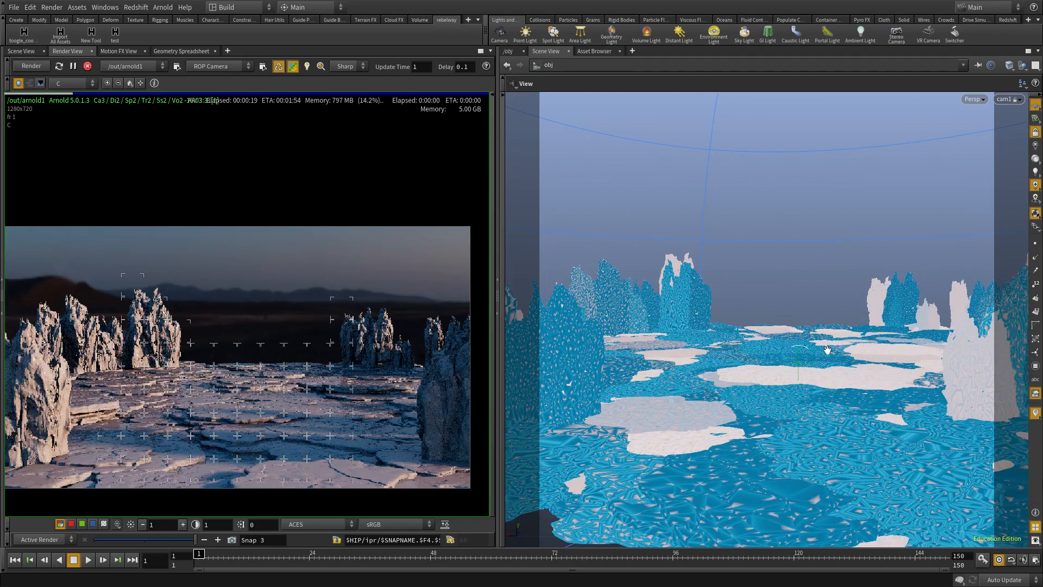
Refine cam1's framing, trying a cliff close-up before settling with a large cliff group in the right foreground.
middle_drag(923, 365, 754, 352)
right_drag(754, 352, 870, 358)
middle_drag(870, 359, 799, 320)
right_drag(798, 319, 829, 329)
middle_drag(829, 329, 823, 339)
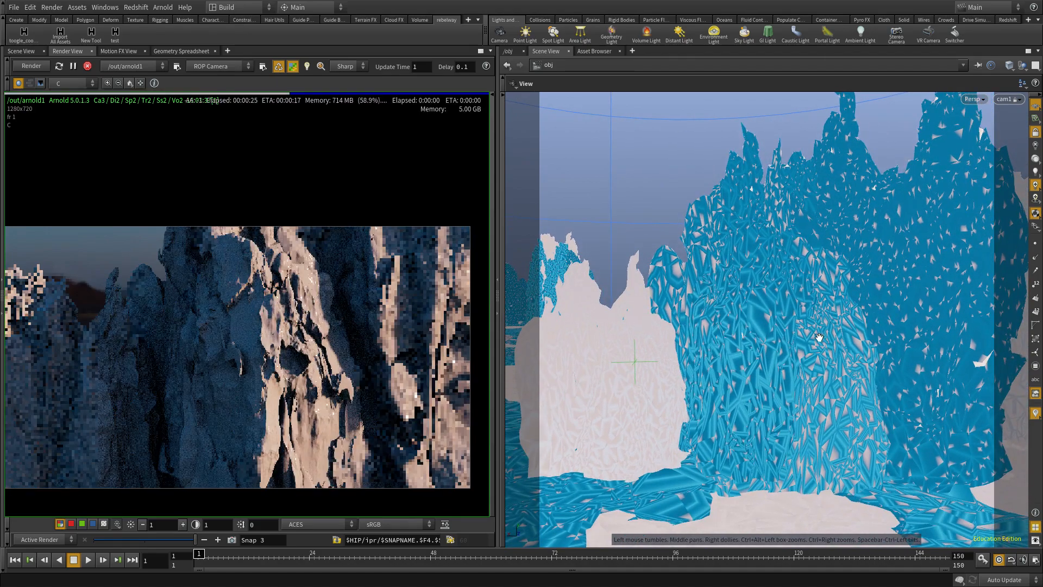
right_drag(822, 339, 727, 343)
middle_drag(727, 343, 815, 344)
drag(814, 344, 822, 349)
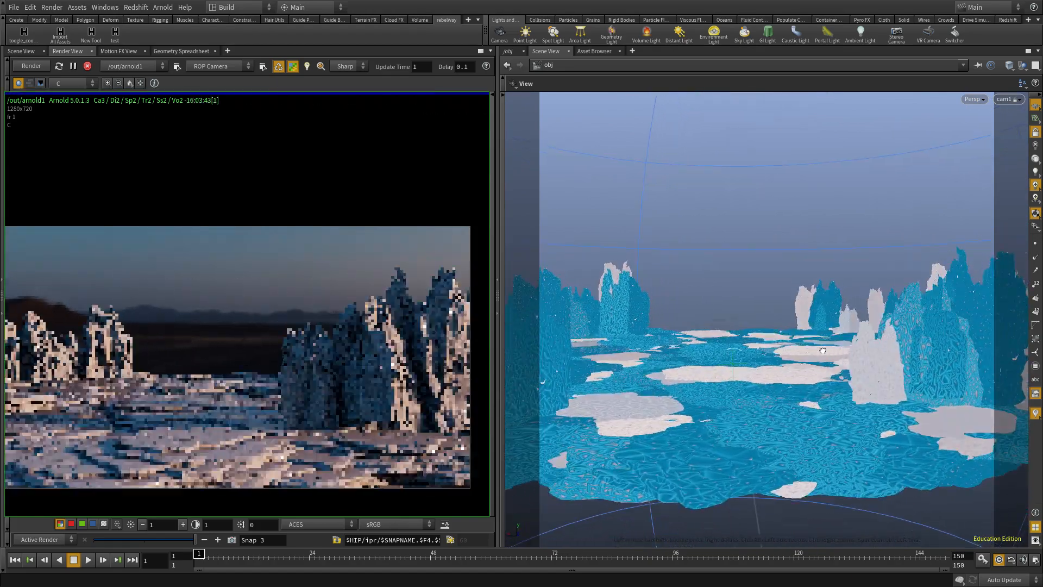
right_drag(864, 353, 868, 341)
drag(868, 340, 873, 331)
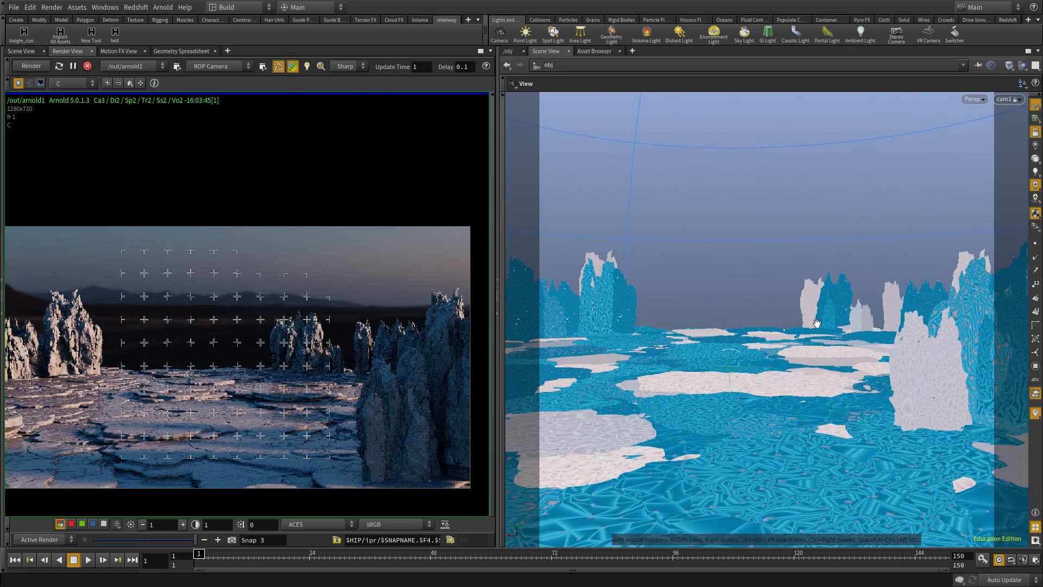
right_drag(817, 322, 806, 319)
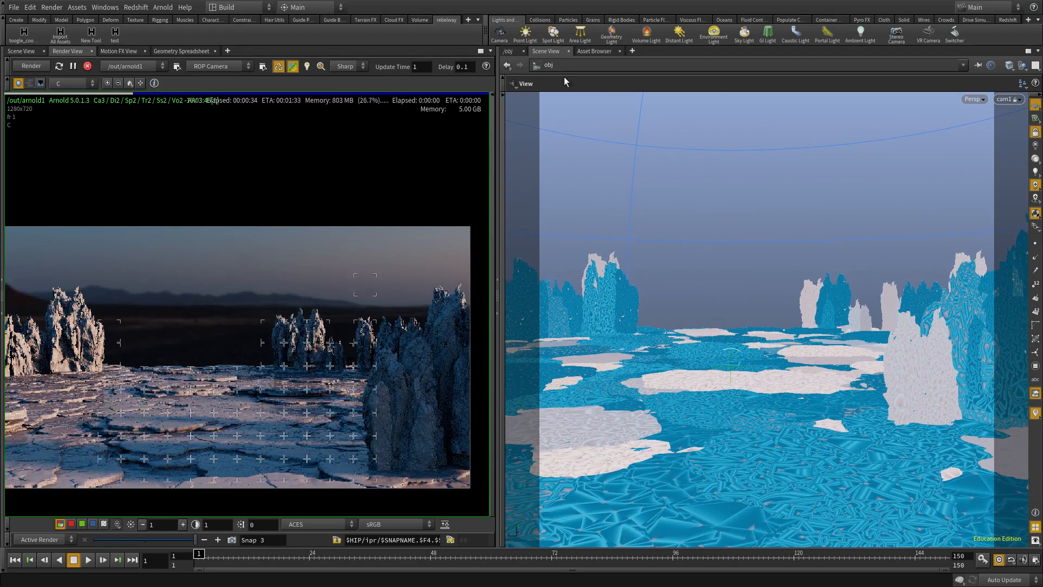
Duplicate the sky light under the parent null in the object network.
click(508, 51)
scroll(732, 249, down, 4)
middle_drag(706, 249, 924, 403)
scroll(771, 350, up, 6)
click(743, 264)
key(ctrl+c)
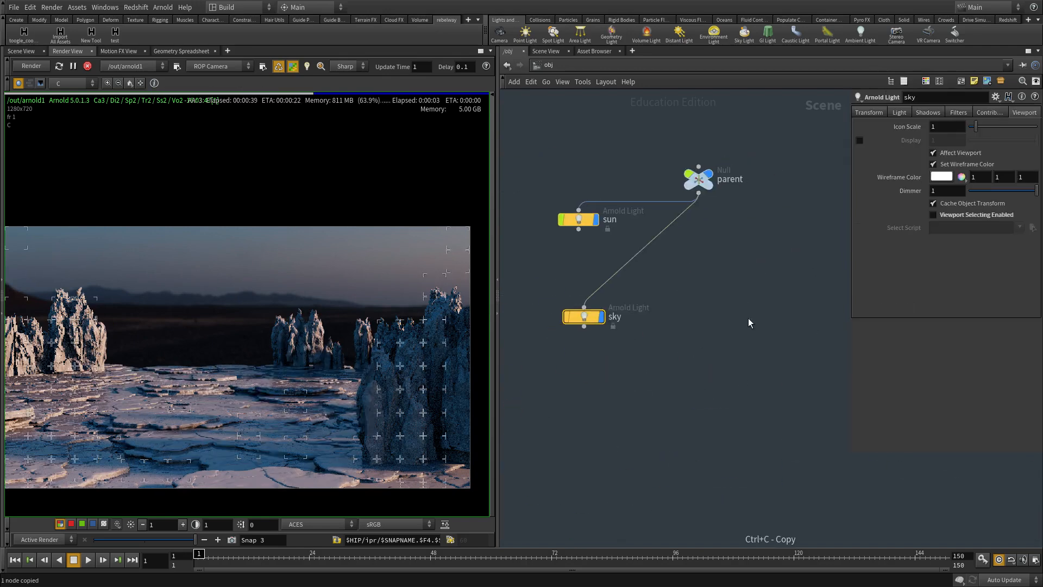
key(ctrl+v)
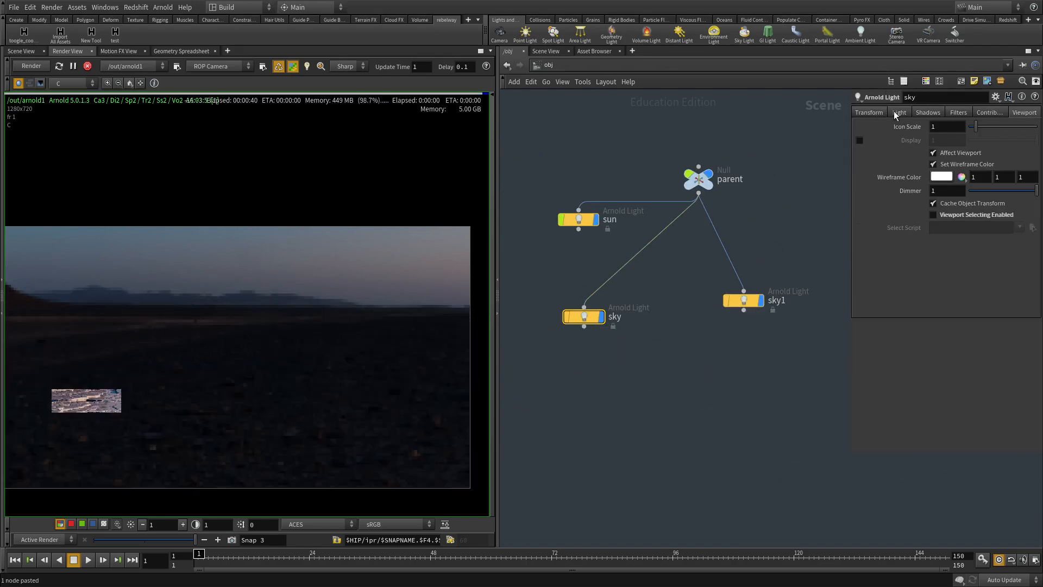
Examine the light settings of the sky and sun lights.
click(894, 113)
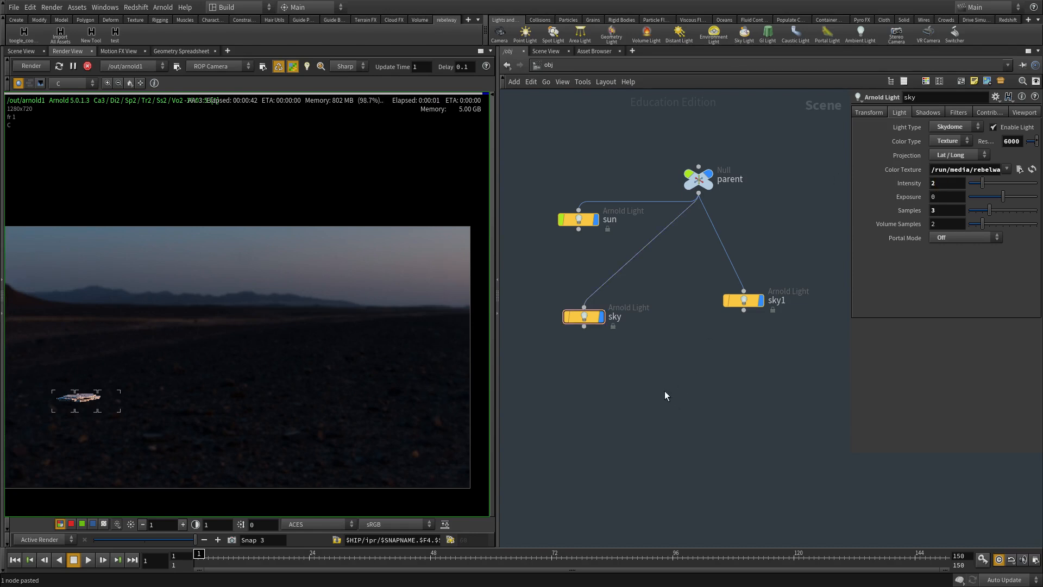
middle_drag(608, 258, 631, 306)
drag(629, 199, 560, 326)
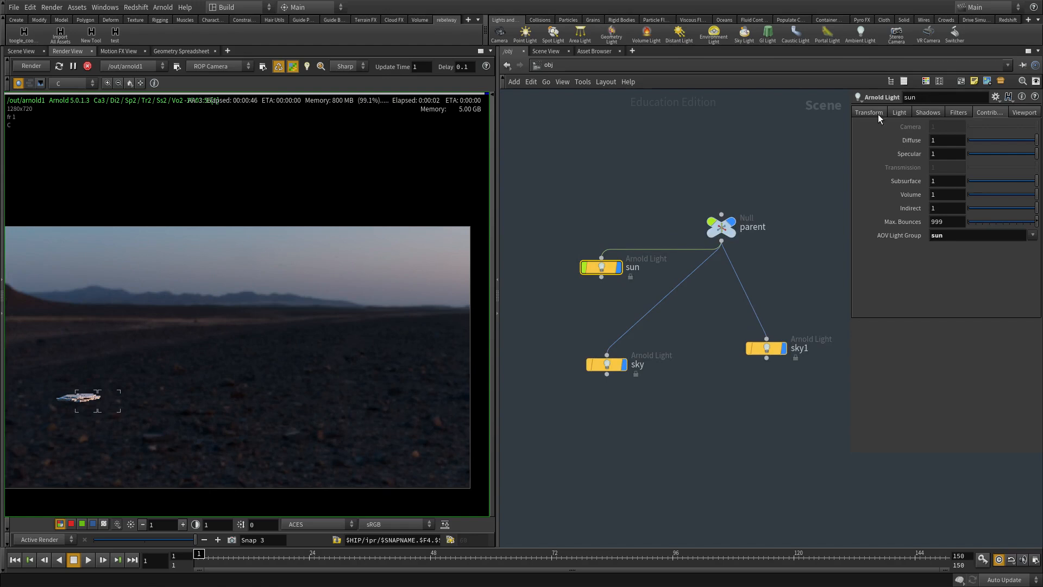
click(903, 112)
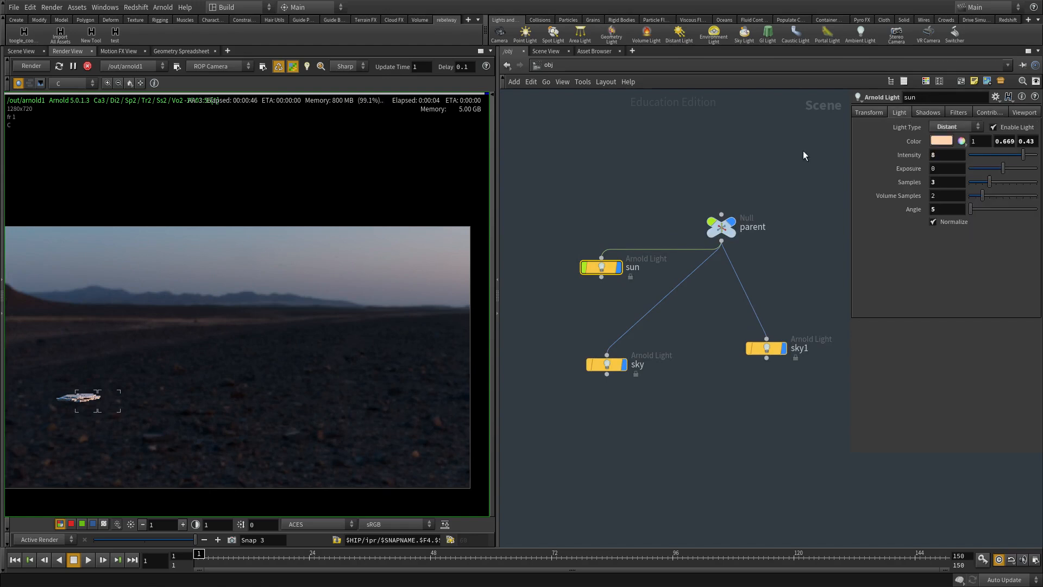
Open the diffuse shader network, restart the render and examine standard_surface1's base and specular parameters.
click(568, 64)
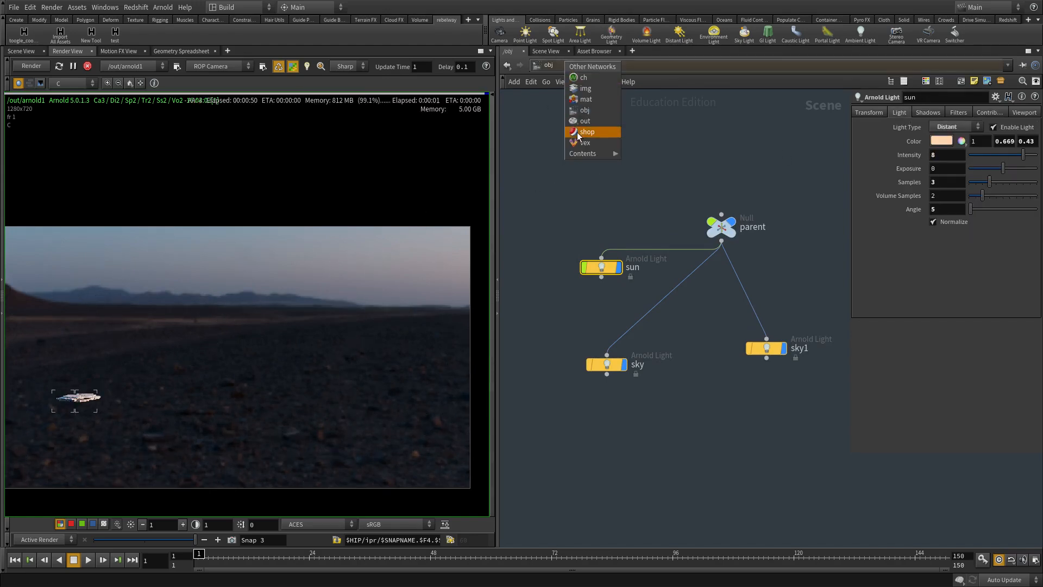
click(577, 132)
double_click(617, 330)
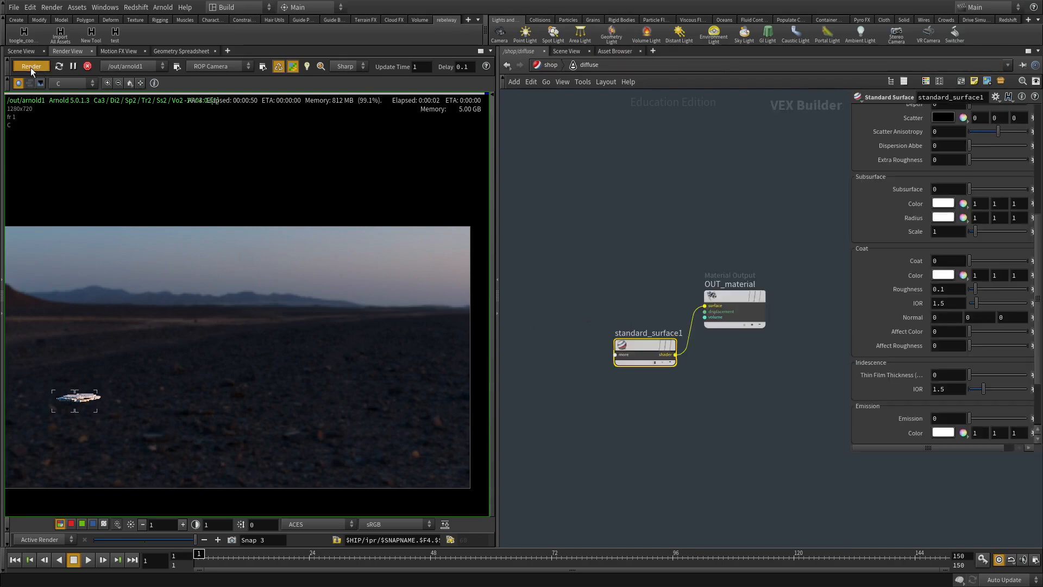
drag(647, 255, 589, 463)
scroll(908, 220, up, 5)
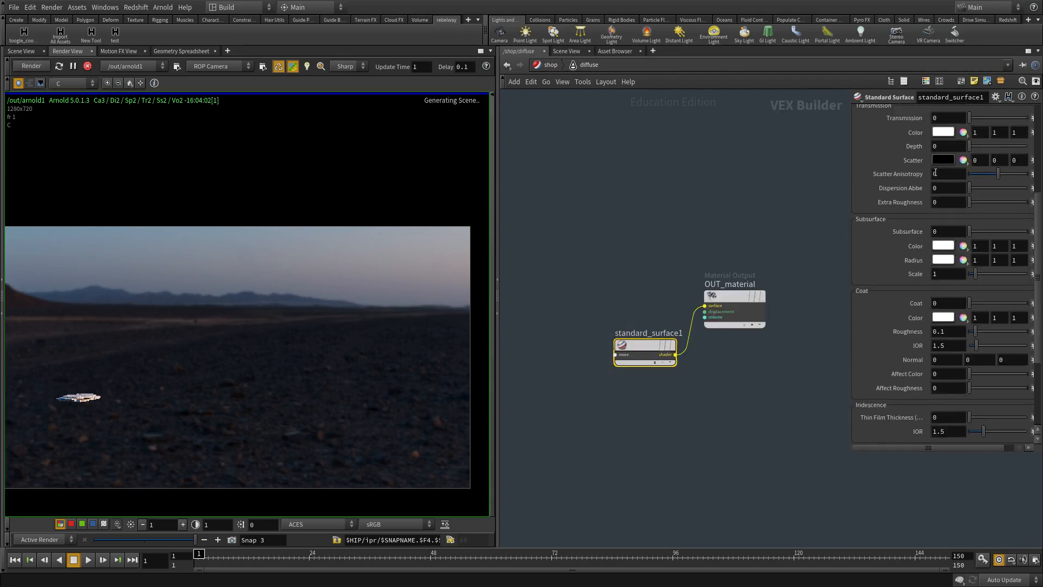
scroll(914, 225, up, 1)
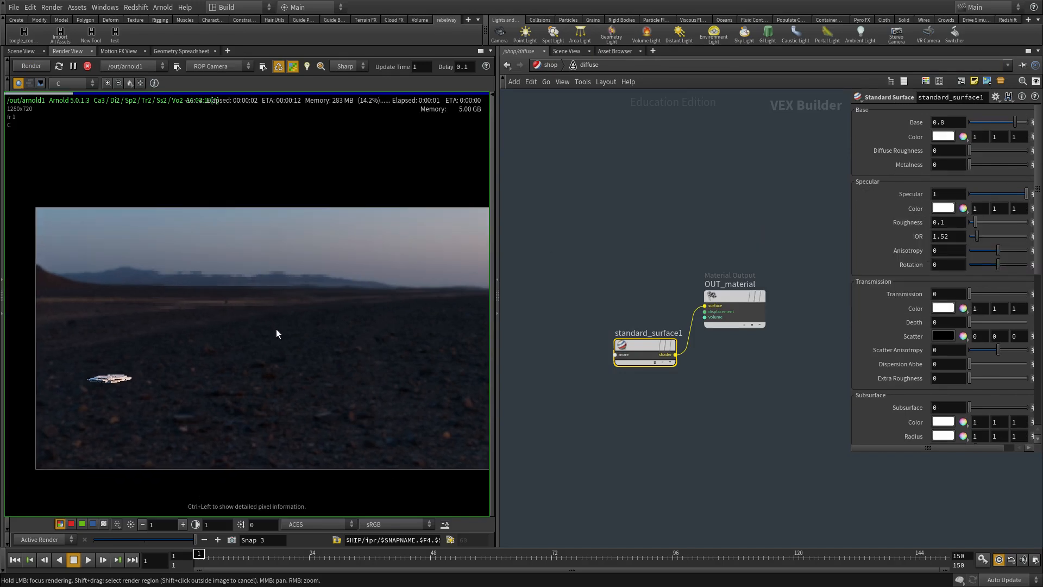
scroll(218, 389, up, 1)
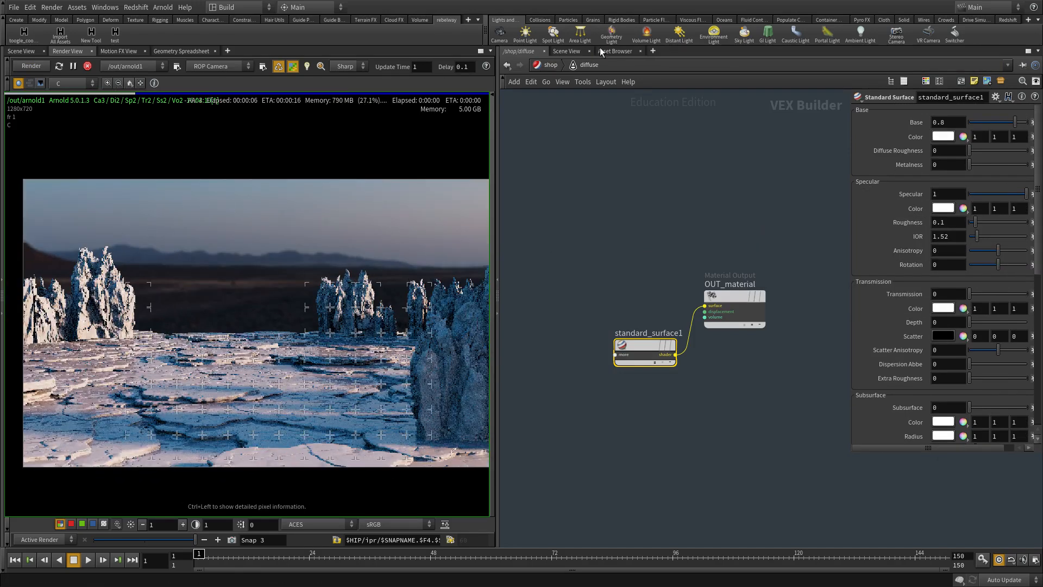
Set arnold1's Diffuse ray depth to 1 in the output network and stop the current render.
click(550, 65)
click(576, 123)
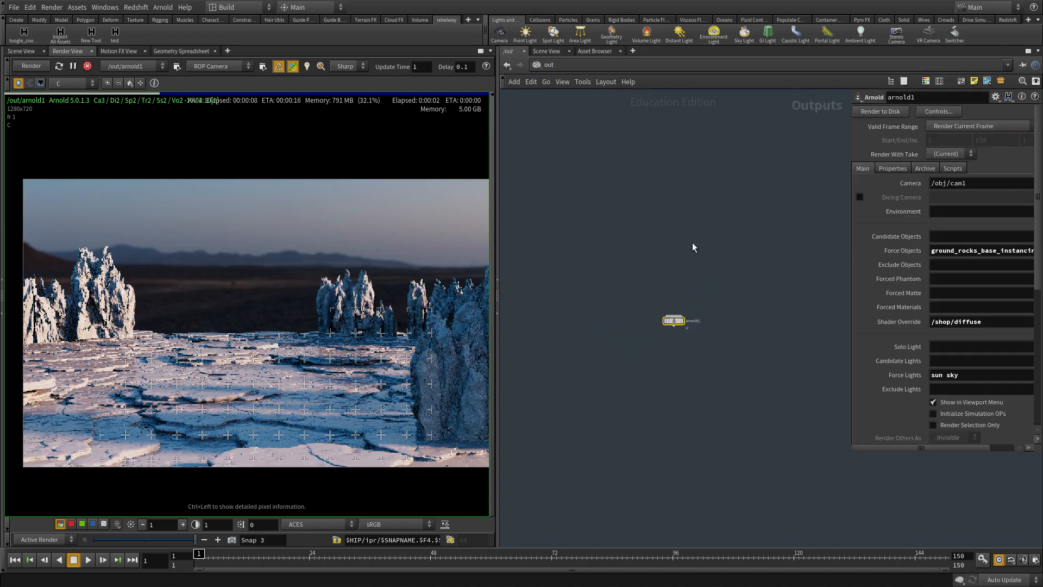
click(892, 168)
click(899, 210)
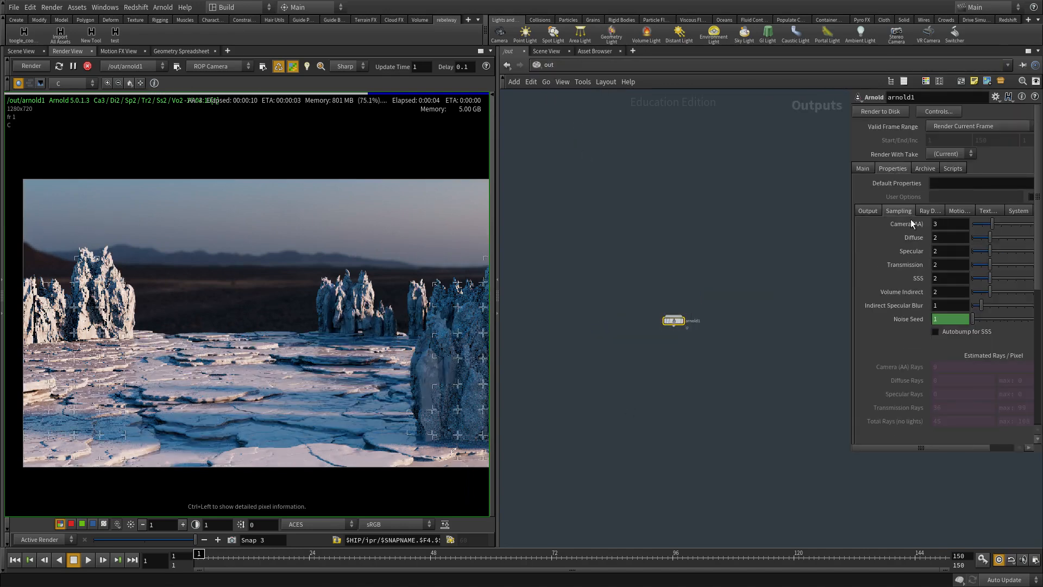
click(930, 210)
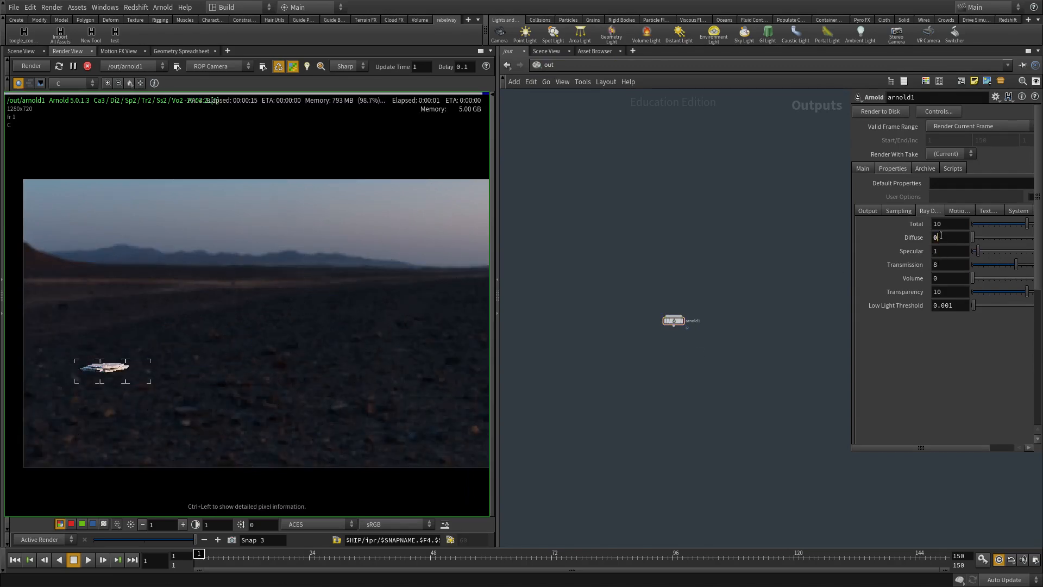
click(87, 66)
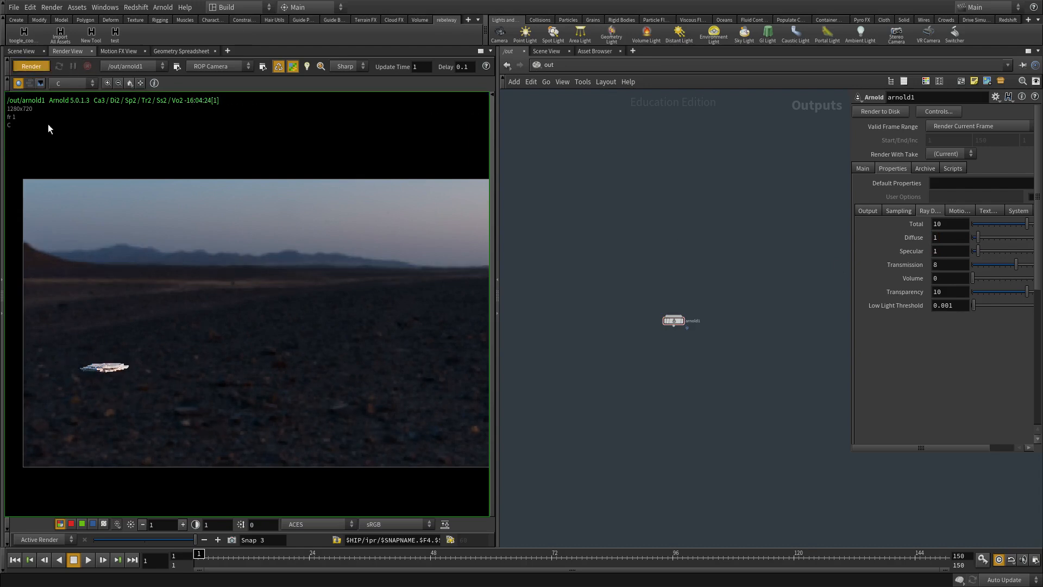
Widen the render view and inspect the new render of the ground and cliffs up close.
drag(497, 252, 633, 250)
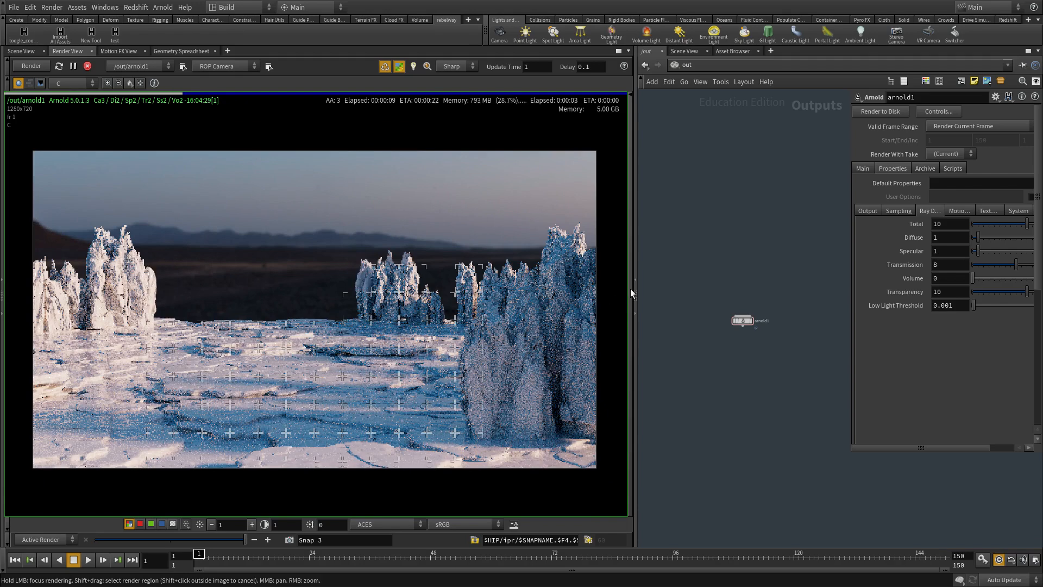
drag(636, 269, 615, 270)
middle_drag(92, 367, 204, 348)
scroll(204, 348, up, 6)
scroll(205, 348, down, 6)
scroll(589, 220, up, 3)
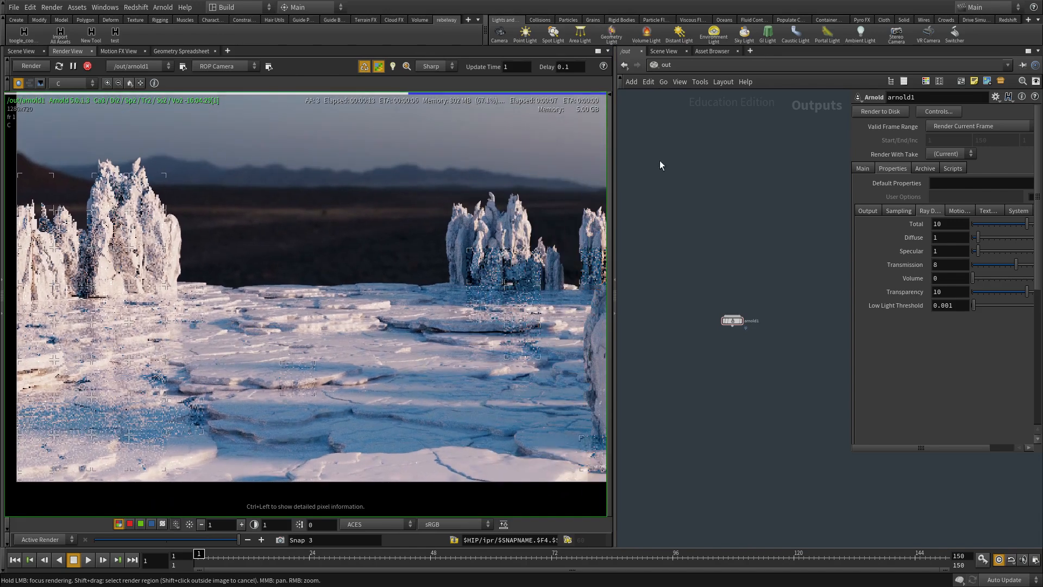
Return to the object network and set the sun light's Intensity to 6.
click(665, 65)
click(696, 133)
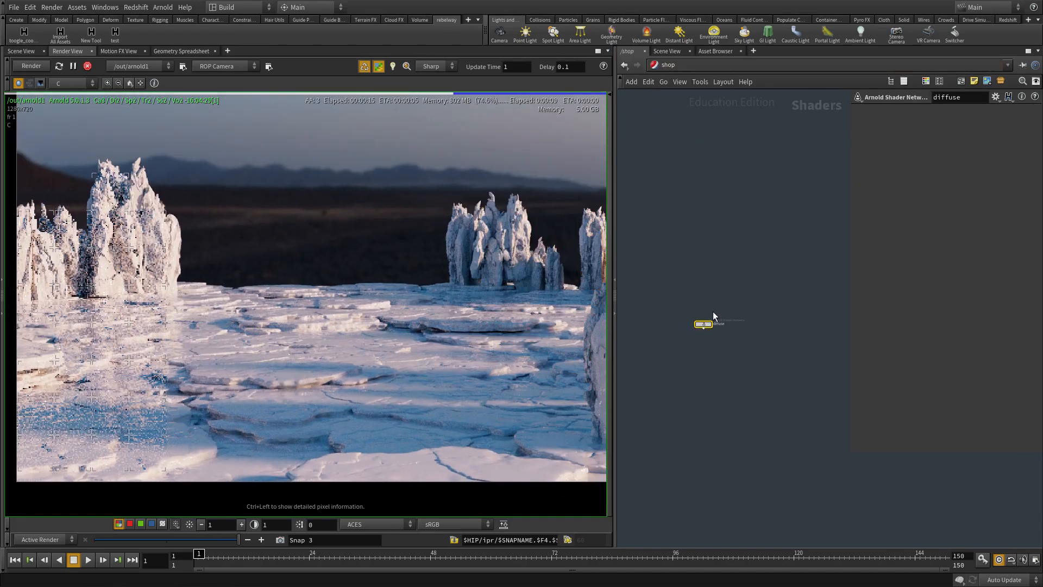
click(666, 65)
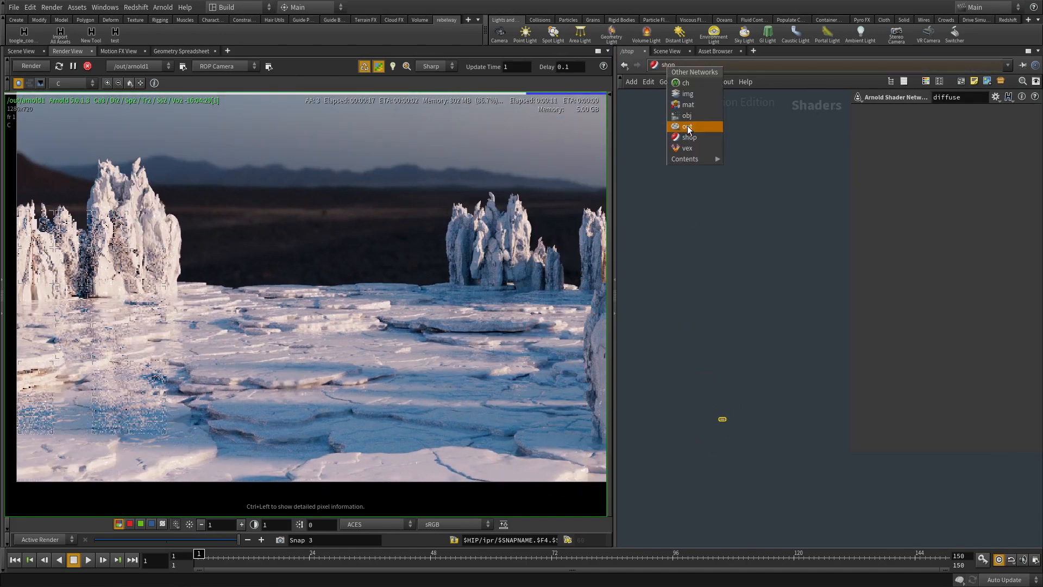
click(695, 125)
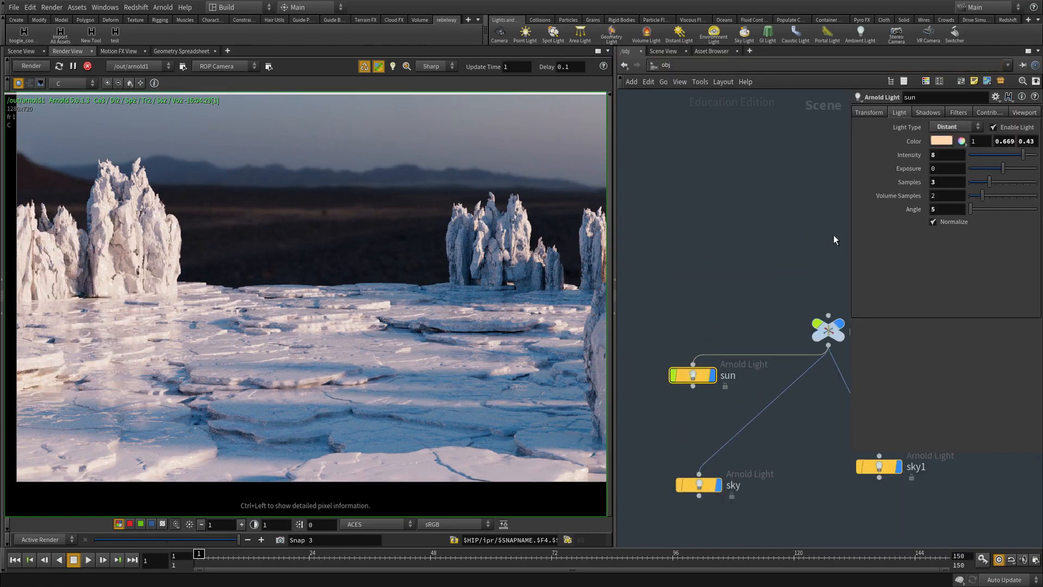
text(6)
key(Return)
Set the sky light's Intensity to 1.6 and check the whole frame in the render.
middle_drag(781, 368, 790, 311)
drag(782, 442, 679, 375)
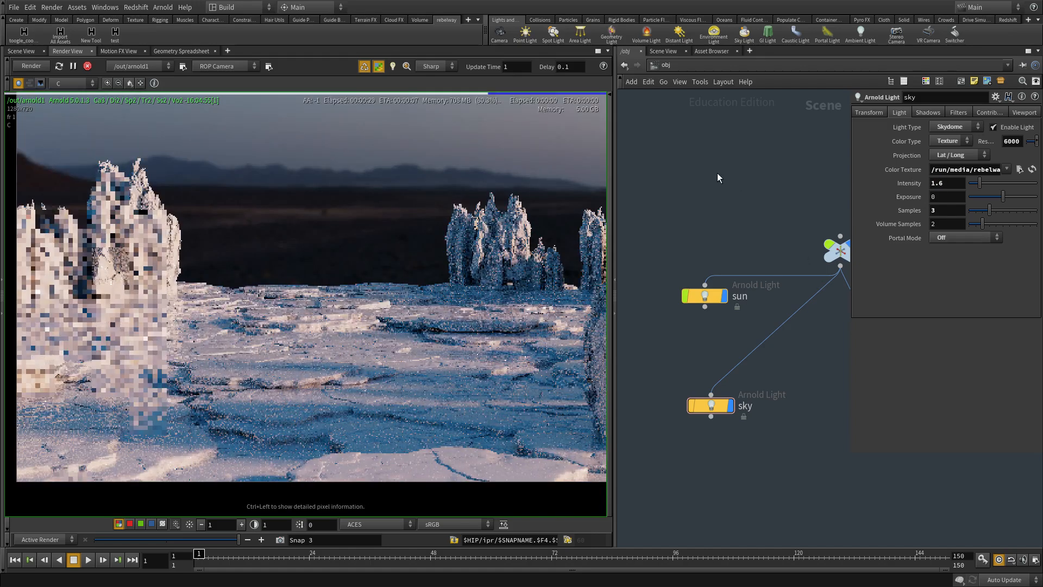
scroll(296, 286, down, 2)
middle_drag(294, 286, 262, 316)
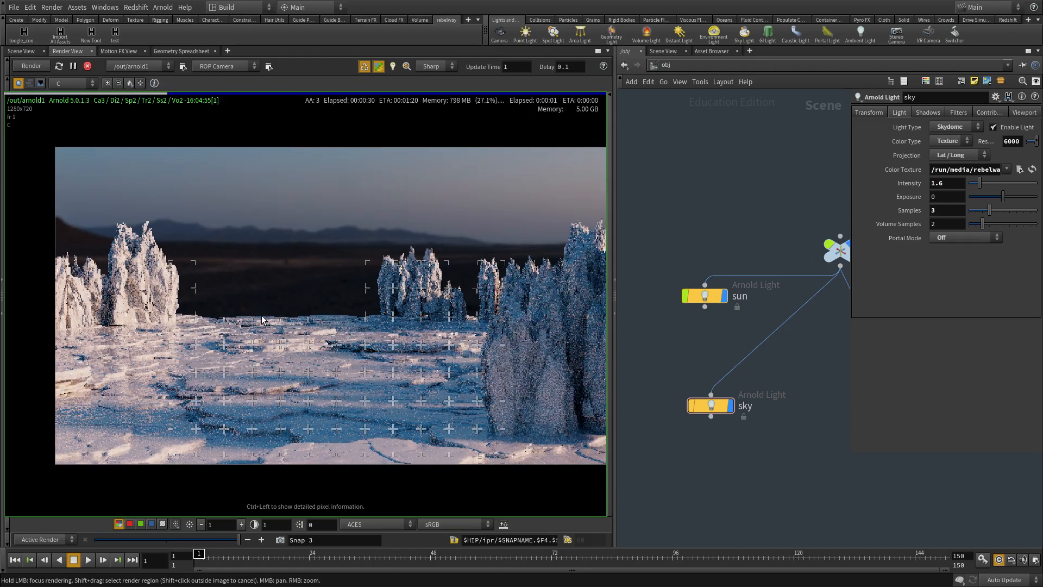
Set the parent null's Y rotation to 15 and check the lights from the 3D scene view.
middle_drag(691, 224, 664, 253)
drag(784, 204, 851, 281)
middle_drag(967, 151, 1002, 129)
click(778, 181)
scroll(362, 292, down, 2)
scroll(362, 291, up, 1)
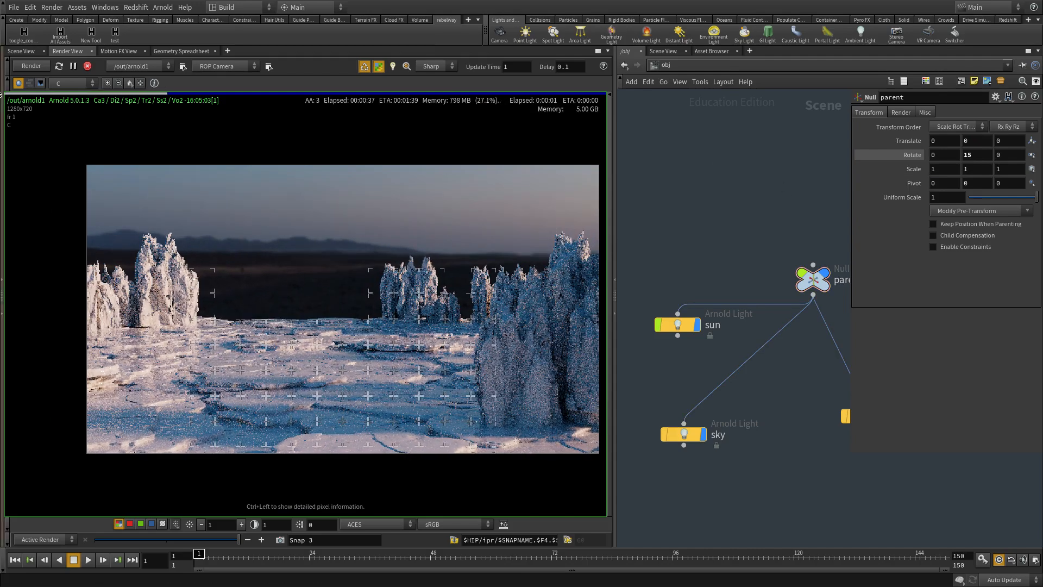
click(656, 51)
right_drag(826, 333, 780, 350)
drag(780, 350, 819, 380)
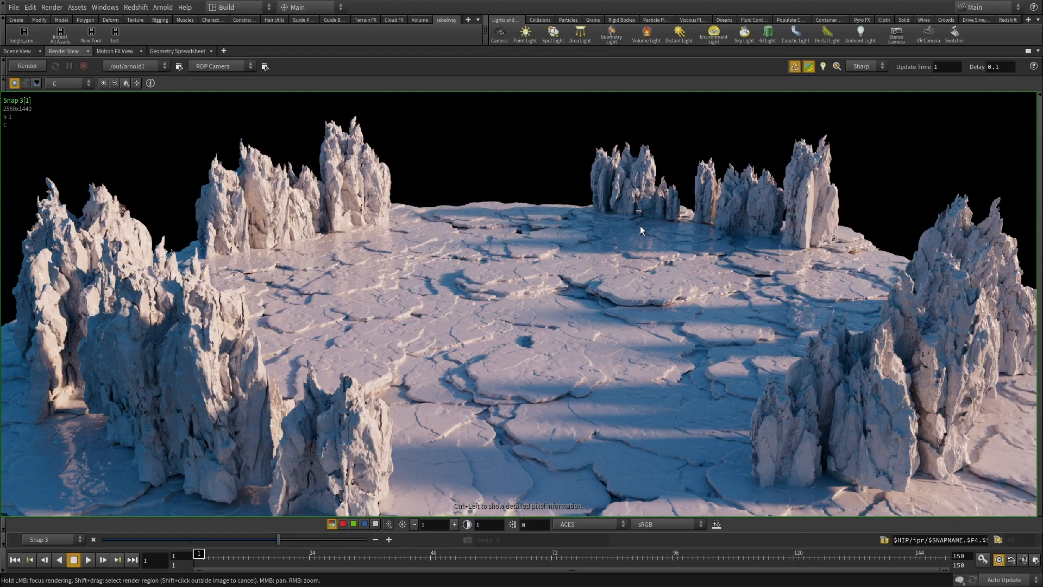
Examine the enlarged Snap 3 render up close, covering the cliff groups, ground plates and shadows.
middle_drag(540, 302, 535, 253)
scroll(658, 314, up, 1)
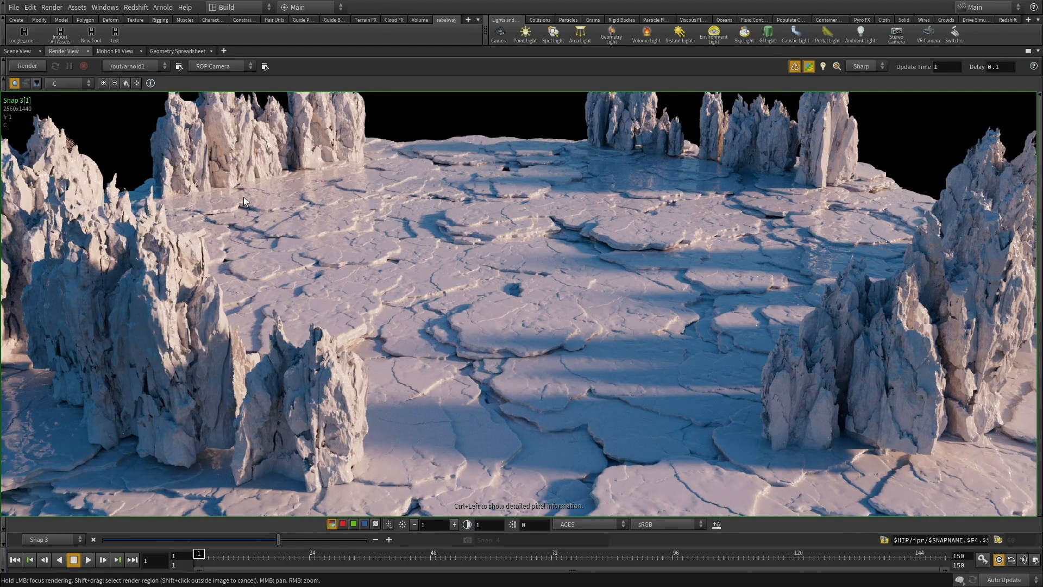
middle_drag(244, 196, 354, 231)
middle_drag(265, 260, 308, 317)
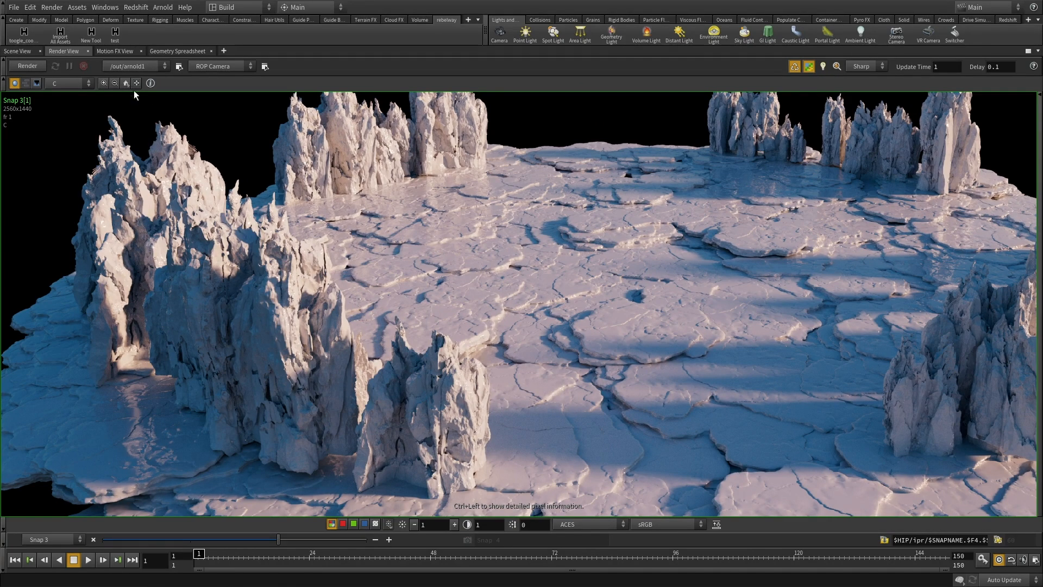
click(115, 84)
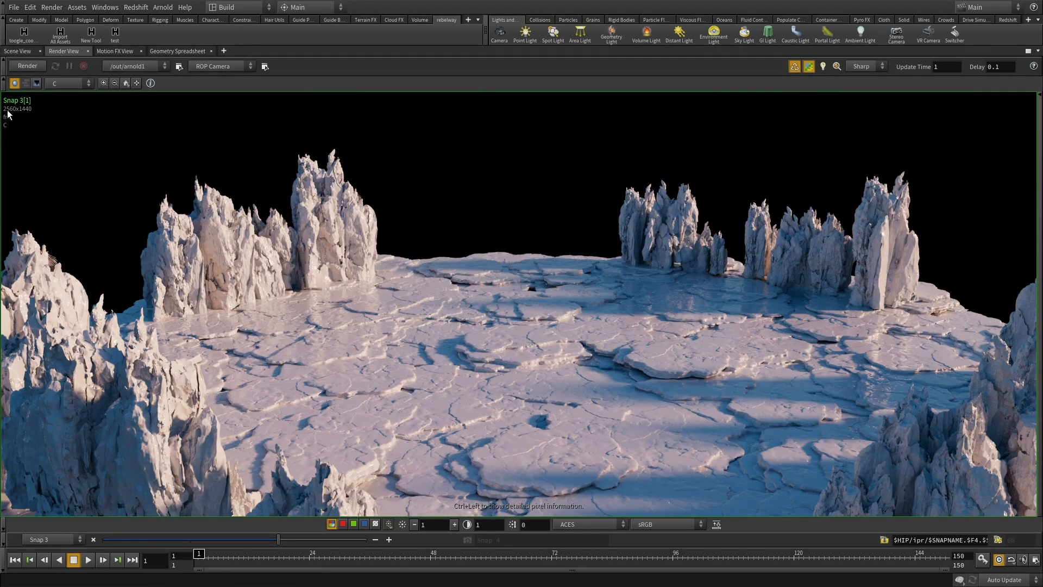
middle_drag(320, 342, 276, 195)
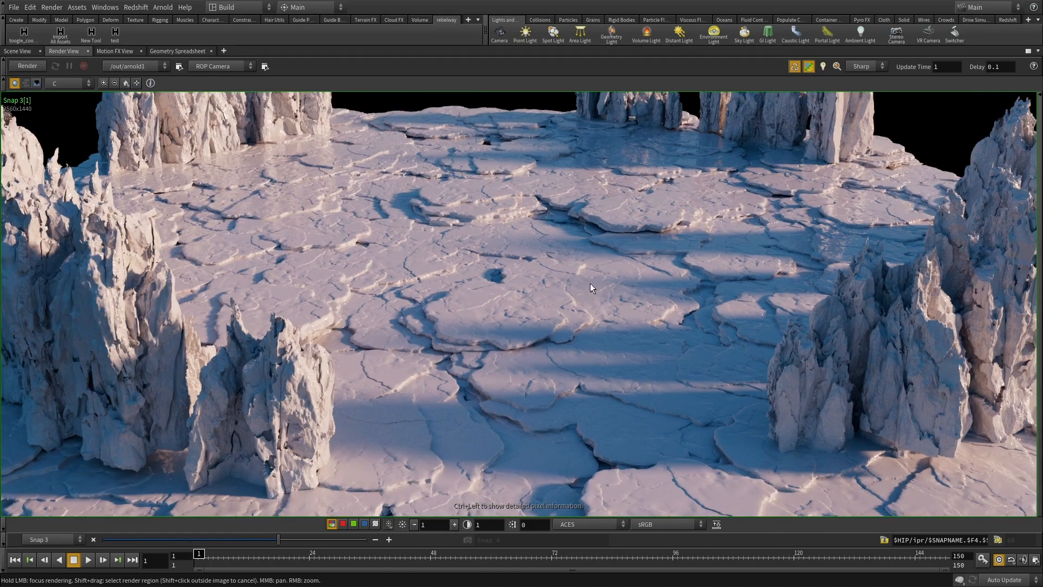
middle_drag(727, 336, 680, 294)
middle_drag(365, 275, 417, 387)
middle_drag(844, 213, 711, 267)
scroll(487, 263, up, 5)
scroll(487, 261, up, 1)
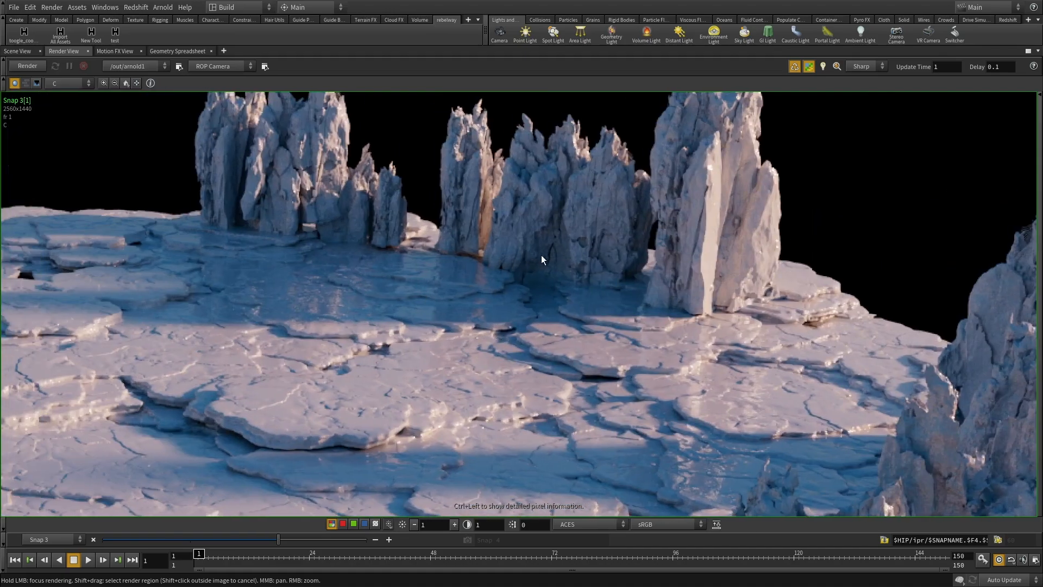
scroll(461, 293, down, 3)
middle_drag(461, 294, 804, 239)
middle_drag(218, 445, 492, 308)
scroll(510, 360, down, 3)
click(126, 83)
scroll(361, 377, up, 5)
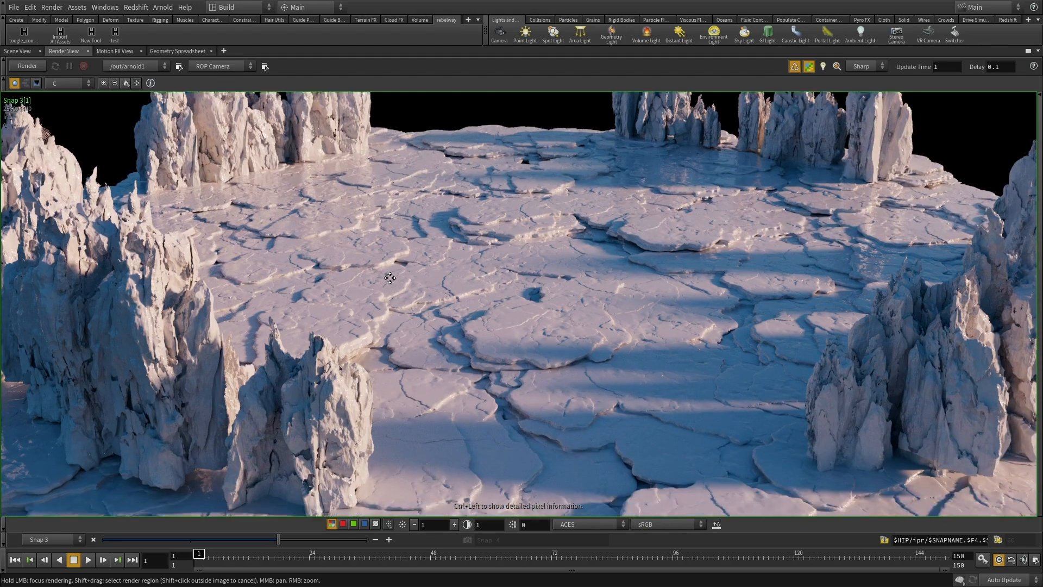
middle_drag(462, 281, 439, 315)
Restore the split layout with a wider network area and show the cliff ring in the 3D scene view.
key(ctrl+b)
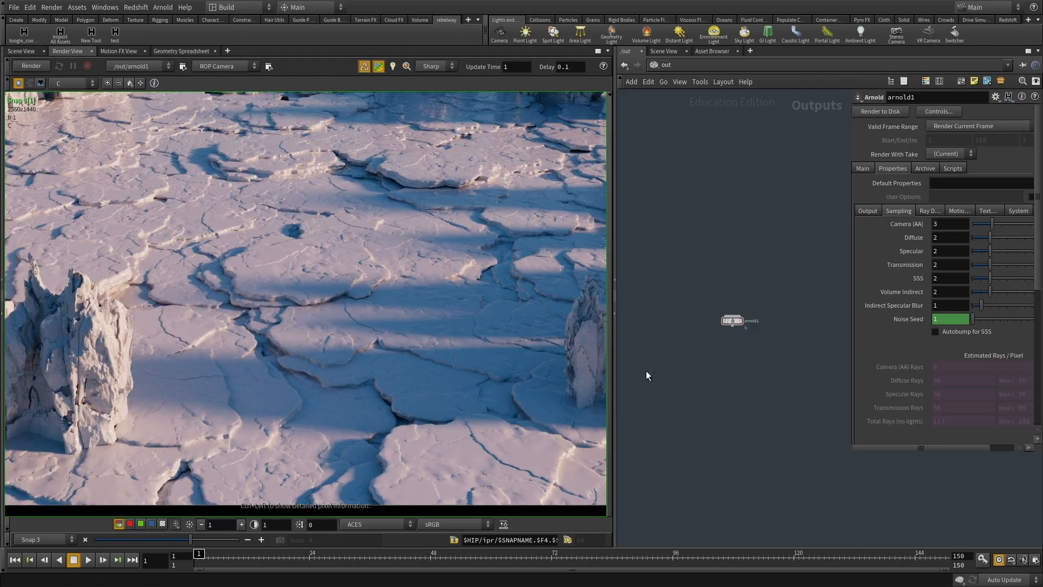
drag(616, 369, 492, 368)
click(21, 51)
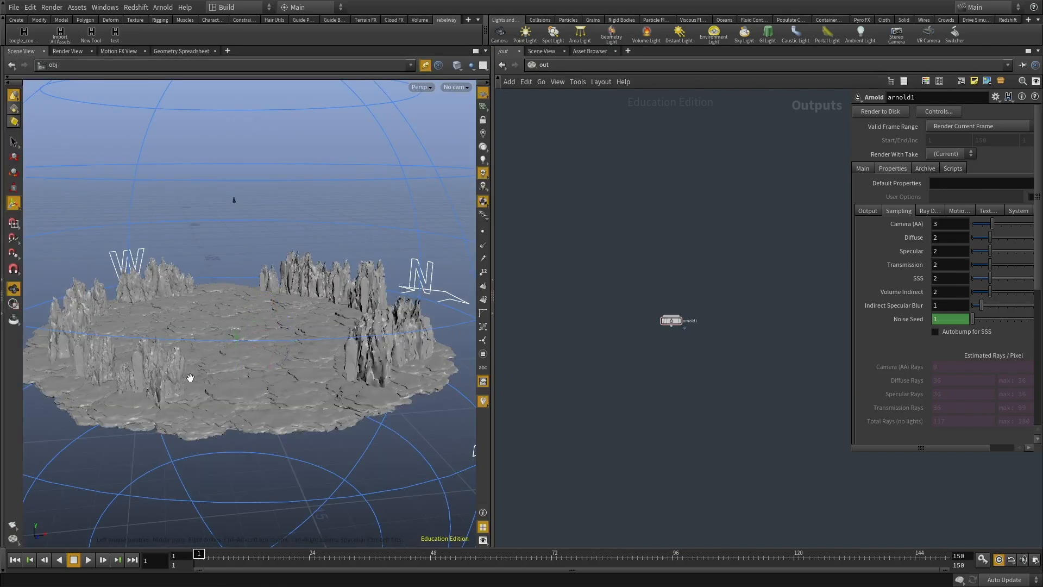
alt+middle_drag(190, 378, 210, 361)
alt+drag(210, 360, 219, 289)
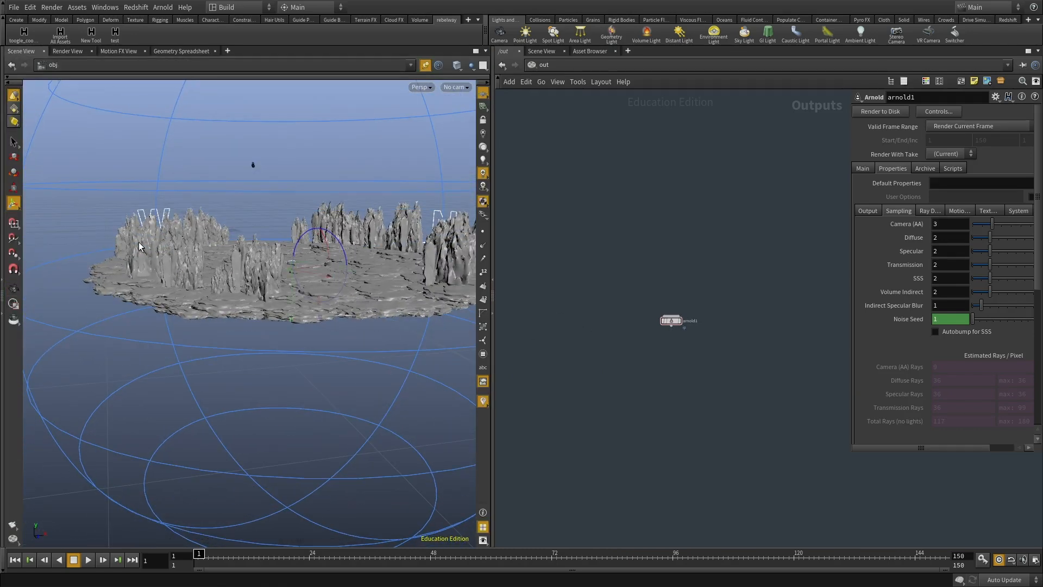
alt+drag(321, 389, 320, 412)
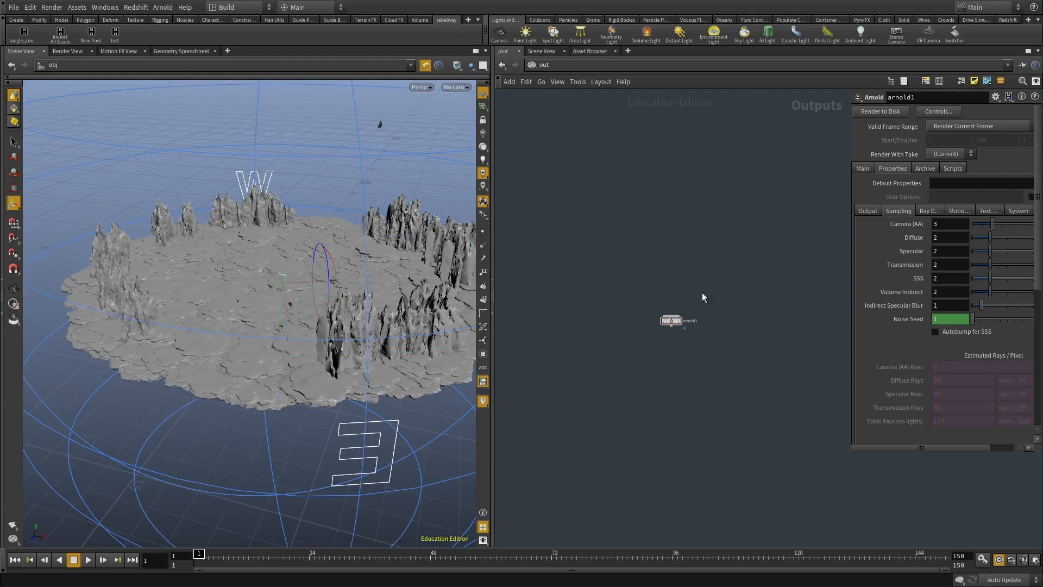
Return to the object network and duplicate the sharp_cliffs_base_instancing1 node, placing the copy below the original.
click(546, 65)
click(567, 119)
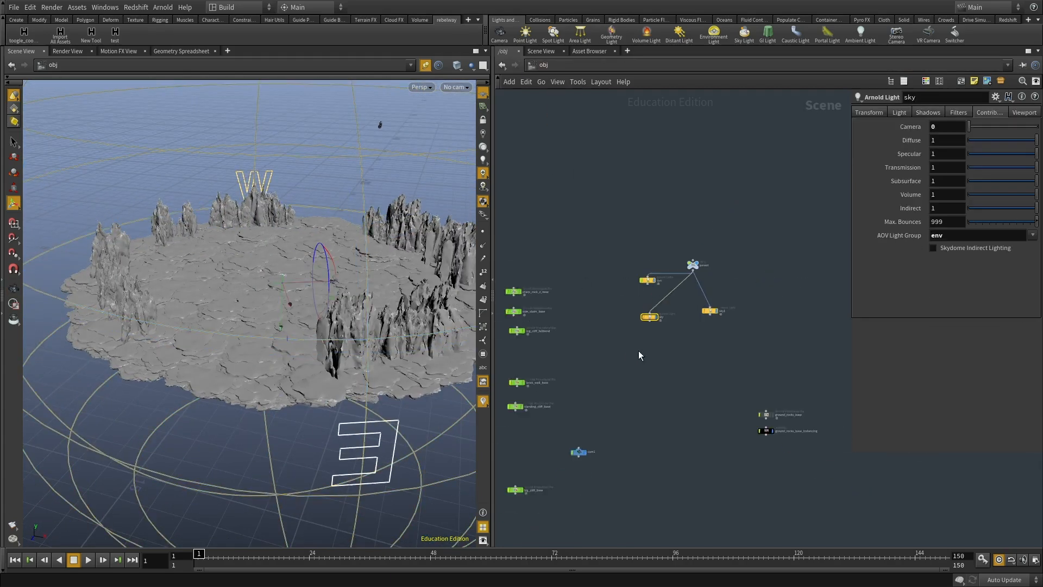
drag(644, 382, 575, 325)
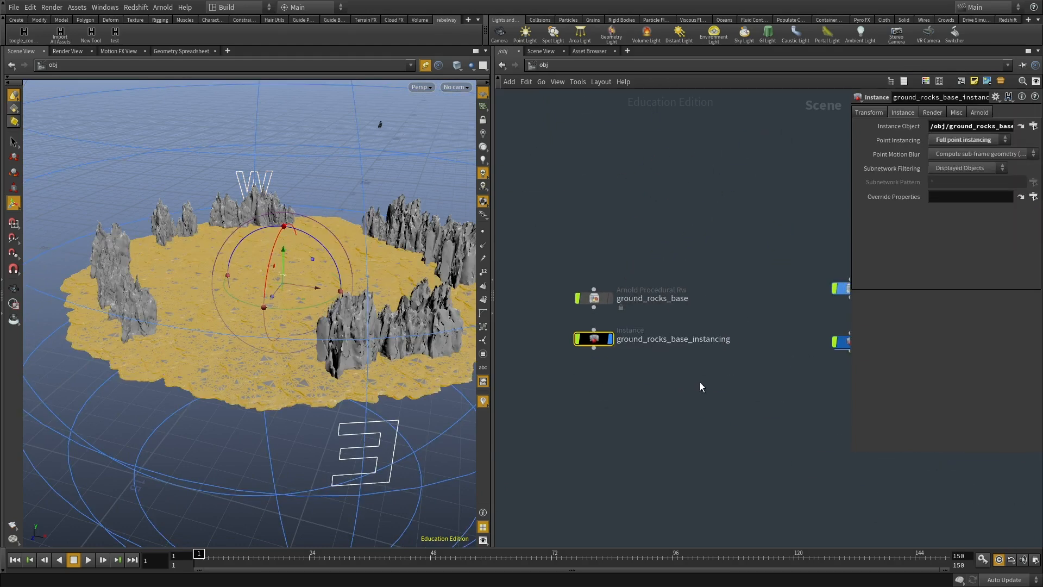
middle_drag(702, 386, 465, 389)
drag(691, 413, 538, 339)
middle_drag(749, 357, 719, 379)
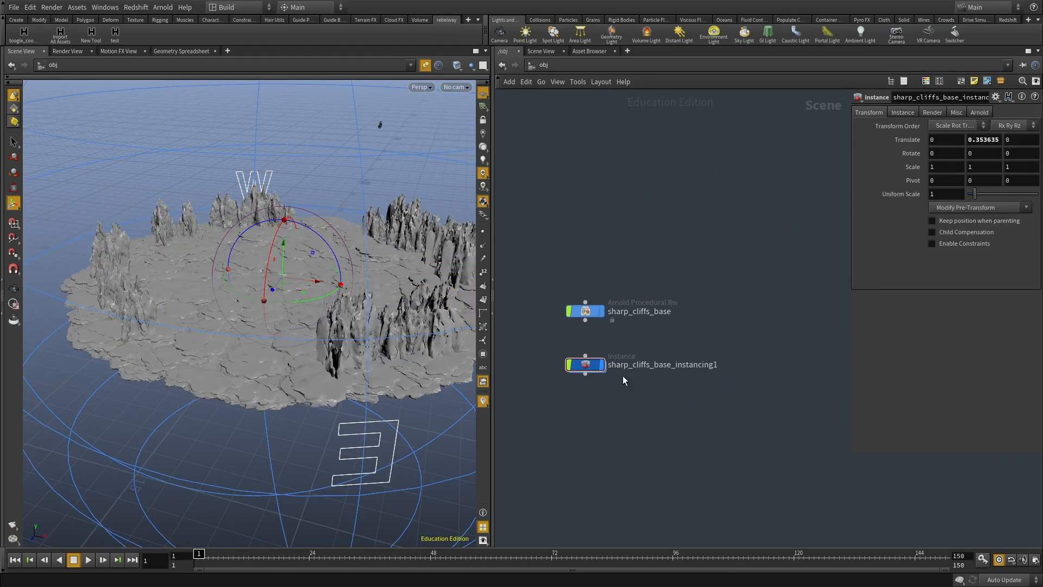
key(ctrl+c)
key(ctrl+v)
drag(774, 377, 591, 413)
scroll(704, 373, up, 1)
Rename the original cliff instance sharp_cliffs_base_instancing and the copy sharp_cliffs_base_instancing1, and space the copy further below.
double_click(715, 365)
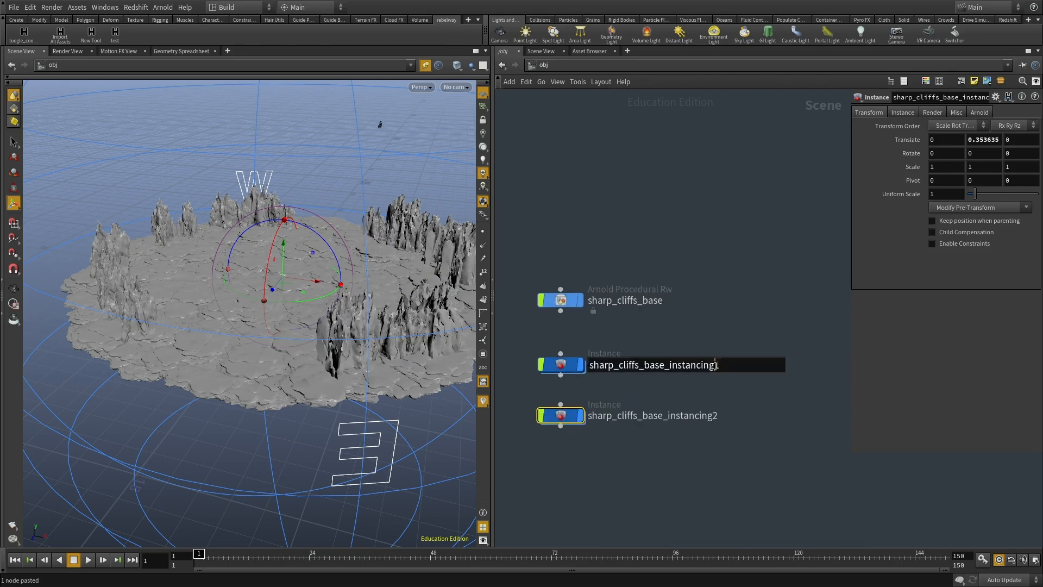
double_click(717, 416)
text(1)
key(Return)
middle_drag(639, 483, 668, 464)
drag(668, 452, 548, 398)
middle_drag(629, 455, 630, 465)
drag(636, 465, 521, 388)
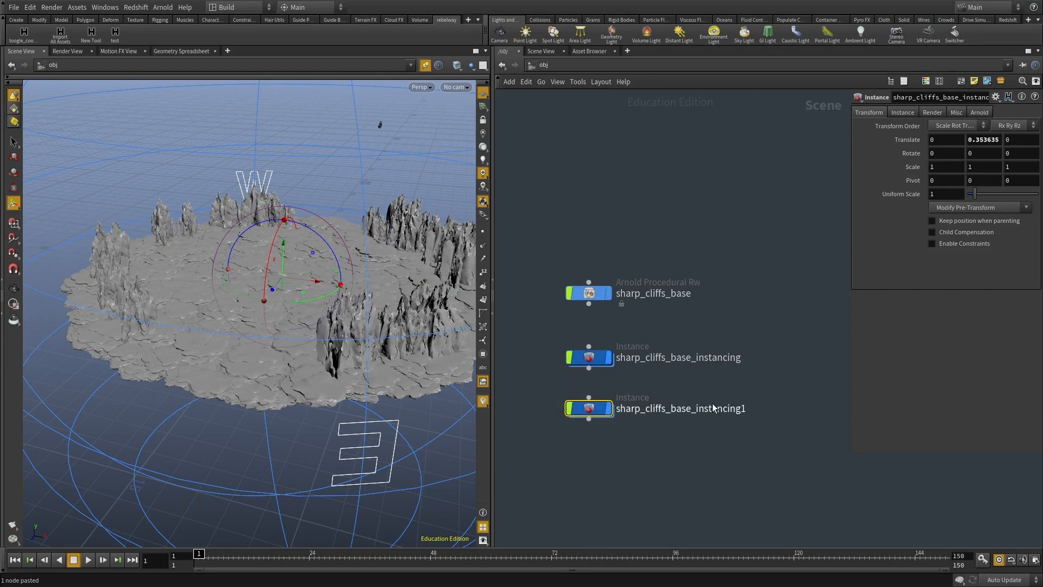
mouse_move(590, 409)
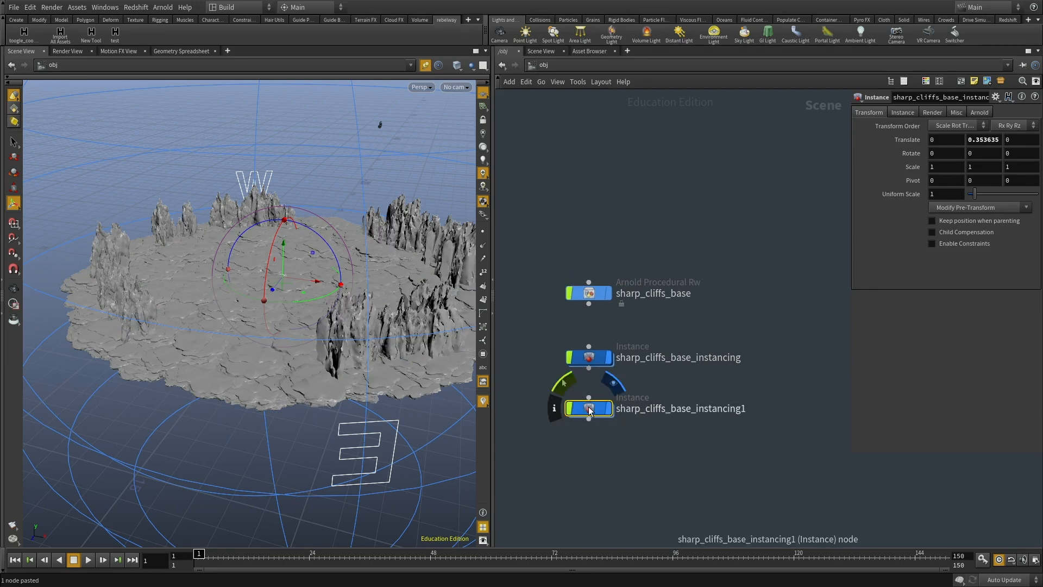
drag(592, 413, 592, 434)
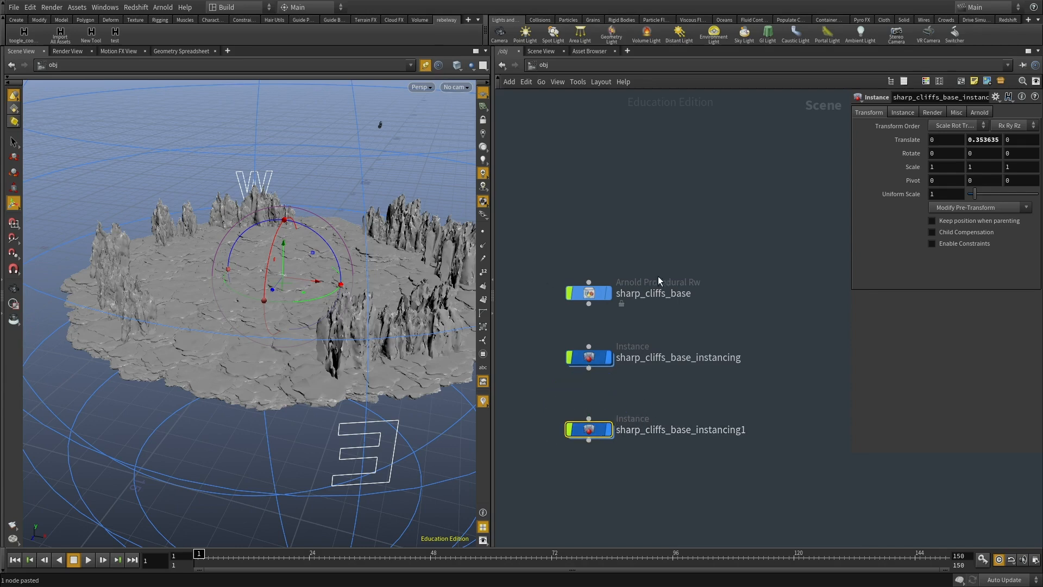
Inside the copied cliff instance, duplicate pointvop1 and wire the duplicate after it as the displayed node.
double_click(590, 430)
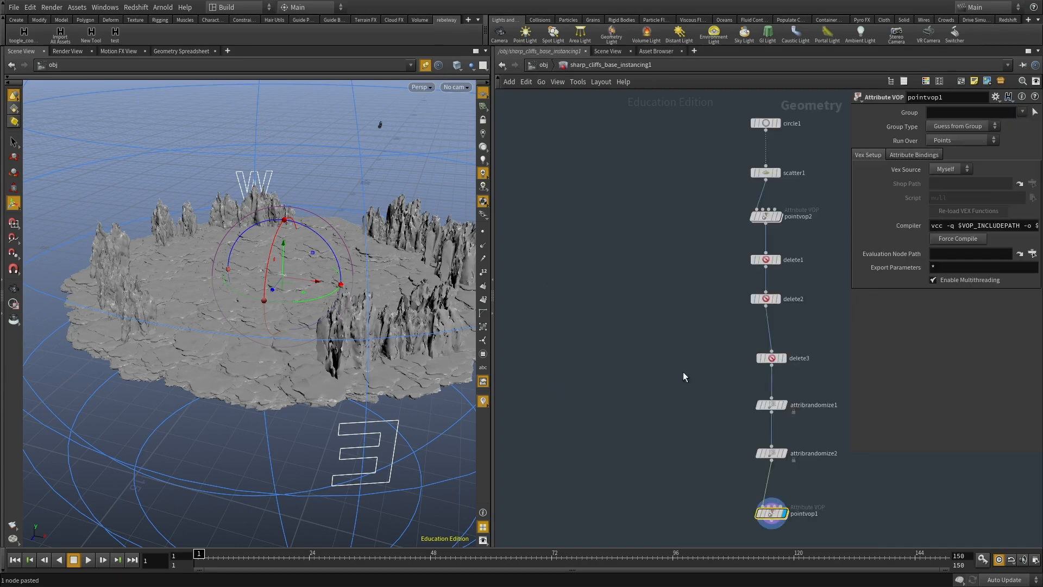
double_click(639, 375)
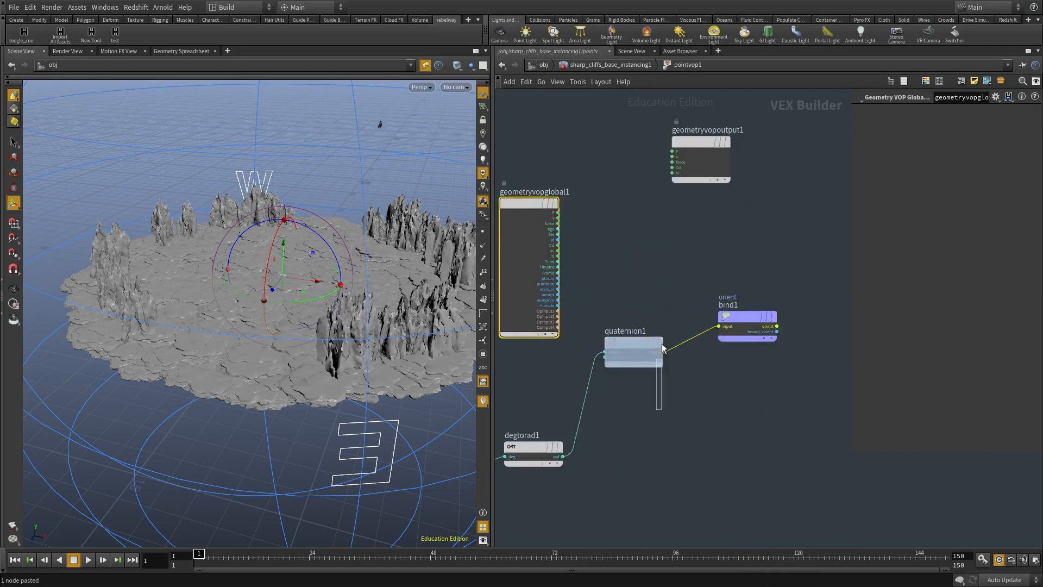
click(662, 348)
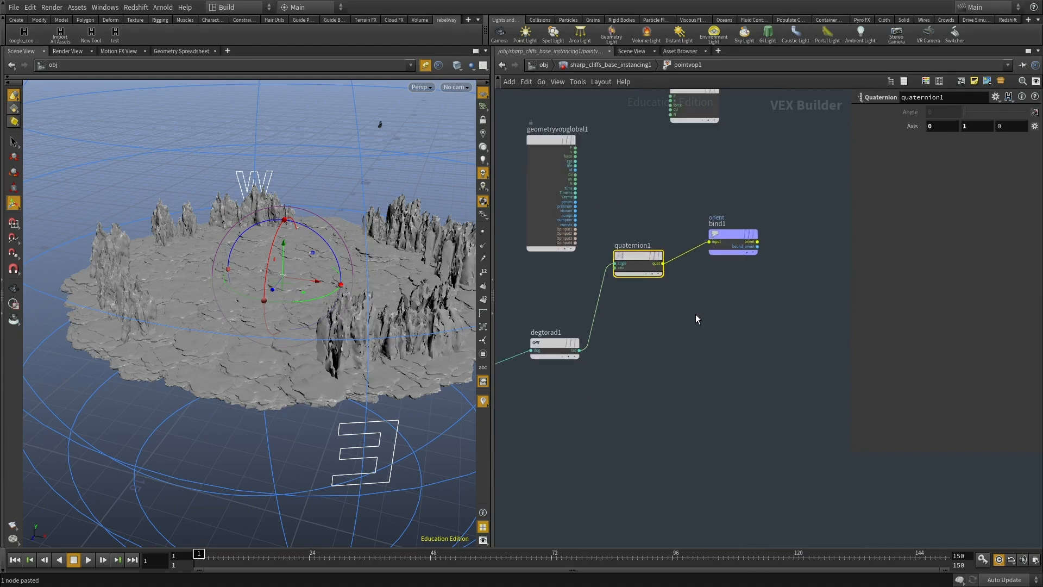
key(u)
key(ctrl+v)
click(635, 305)
click(639, 375)
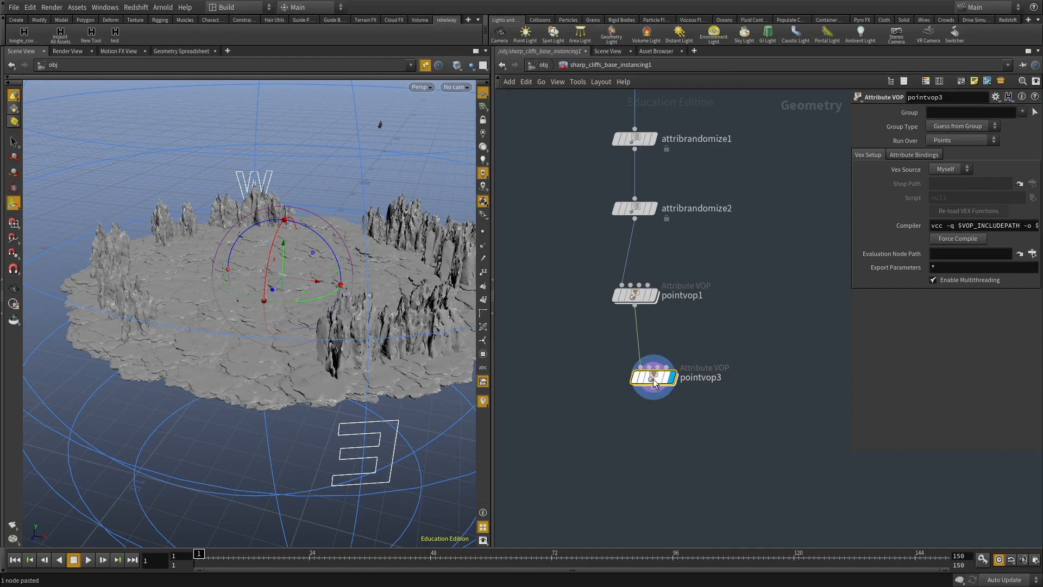
Inside pointvop3, disconnect degtorad1 from quaternion1 and set the quaternion's Angle to 11.
double_click(653, 378)
middle_drag(722, 385, 581, 352)
scroll(693, 310, up, 3)
drag(668, 302, 636, 307)
click(712, 289)
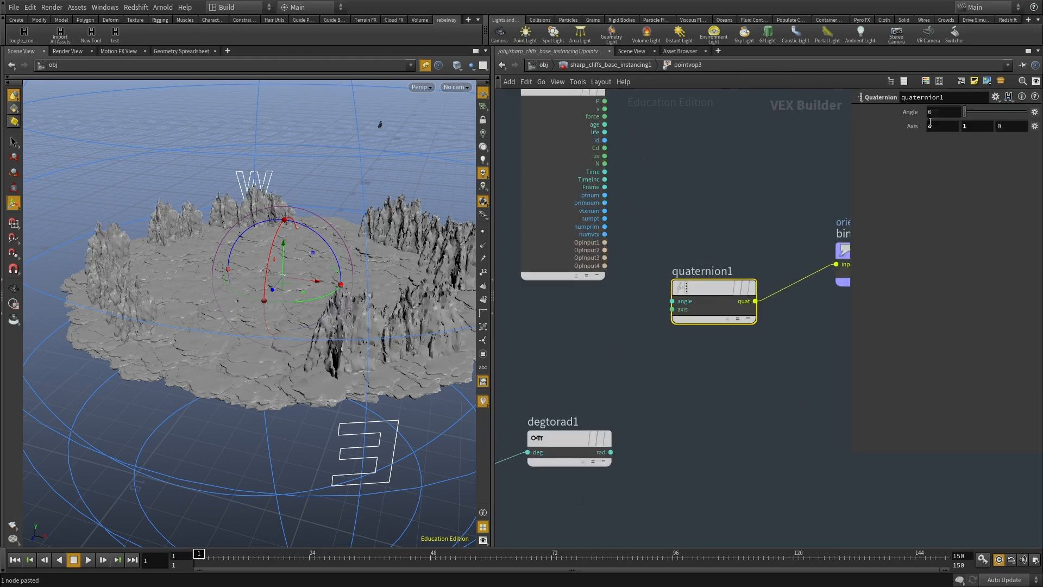
middle_drag(933, 112, 937, 138)
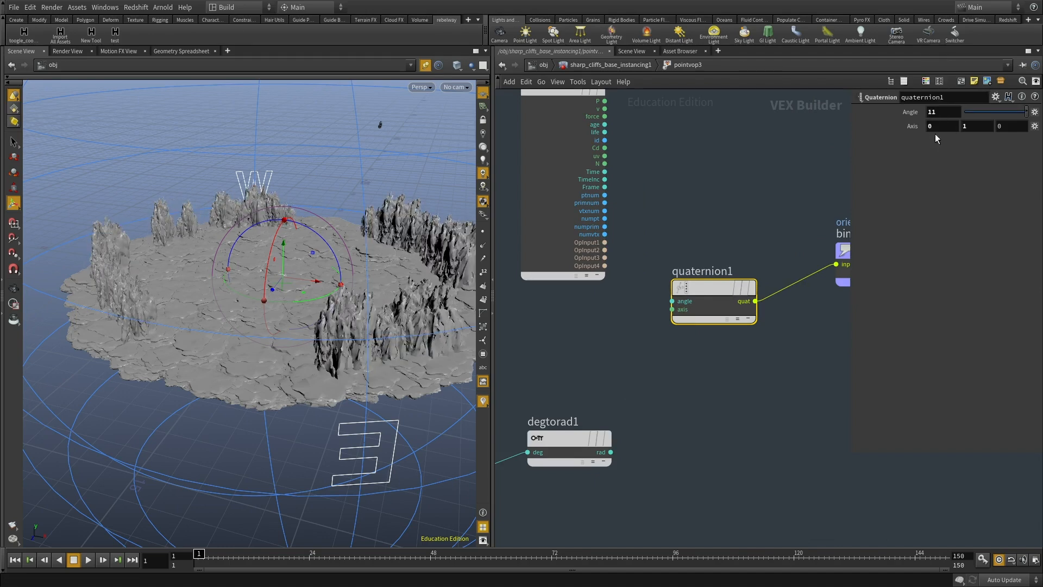
Set quaternion1's Axis to 1, 0, 0 and test its Angle while viewing the cliffs from below.
click(943, 126)
text(1)
key(Tab)
text(0)
key(Return)
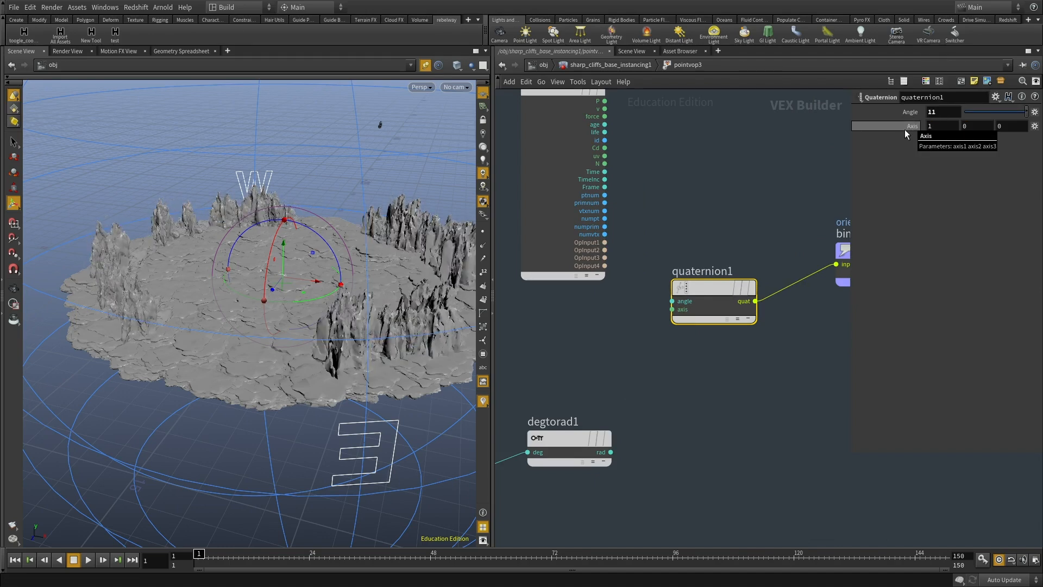
alt+drag(268, 266, 251, 233)
mouse_move(951, 111)
middle_down()
mouse_move(950, 76)
mouse_move(945, 118)
middle_up()
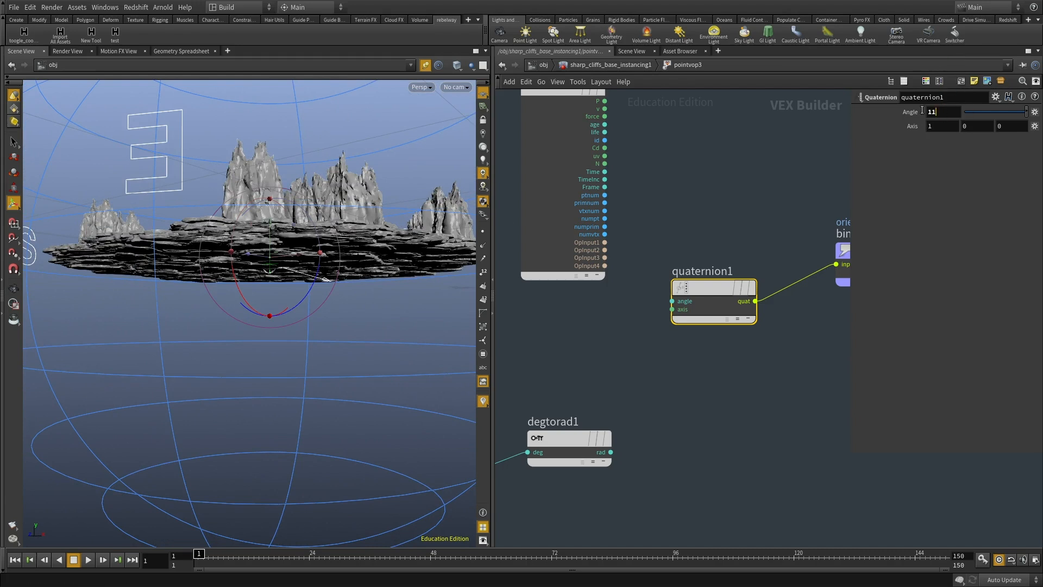
Drive quaternion1's angle from degtorad1 without the bind2 input, with Degrees set to 180.
click(568, 439)
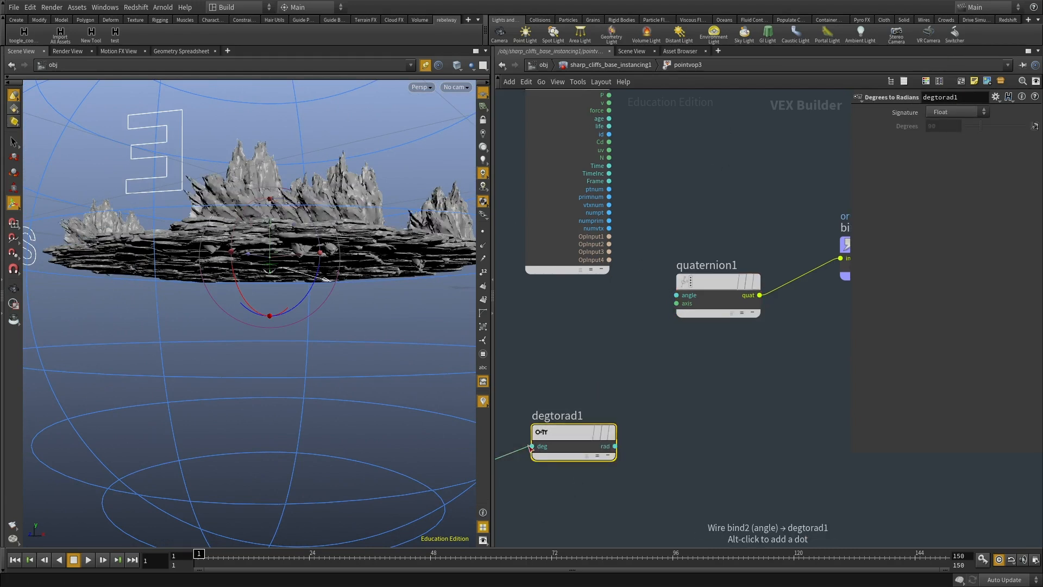
click(614, 446)
click(676, 295)
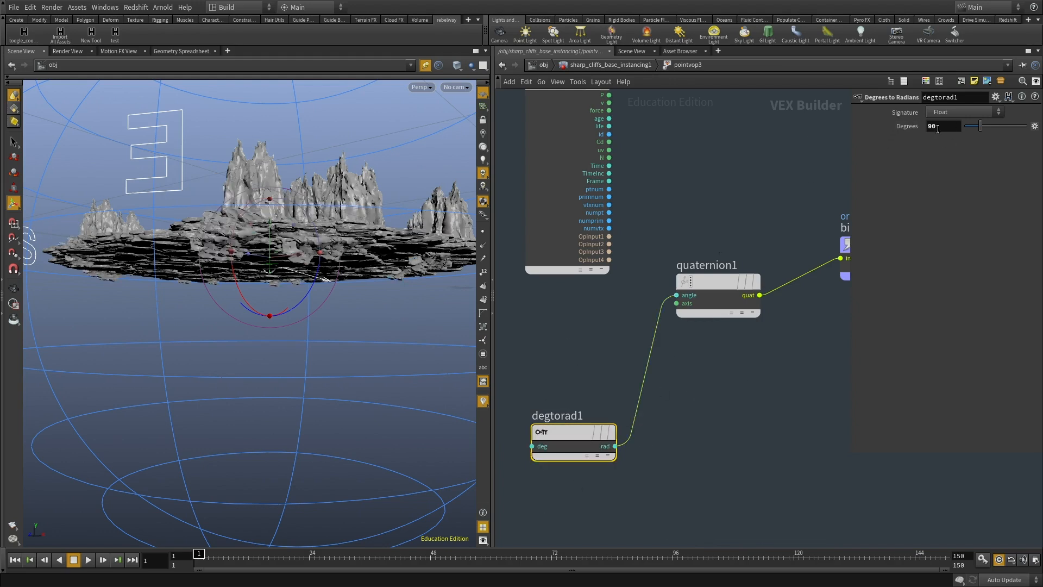
text(180)
key(Return)
alt+drag(198, 260, 277, 293)
key(u)
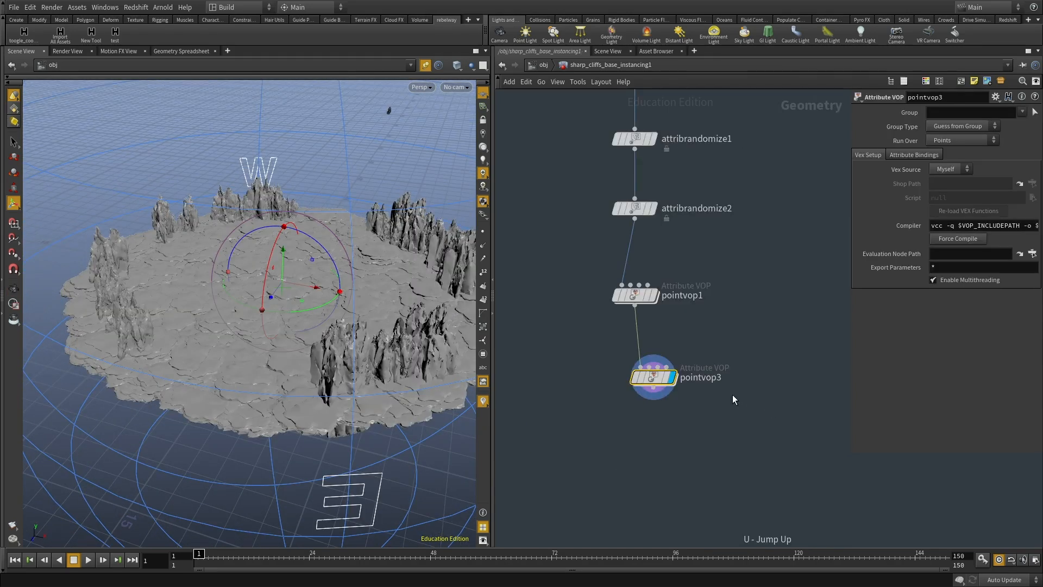
Make pointvop1 the displayed node and try pasting pointvop3's degtorad1 and quaternion1 nodes into it.
double_click(653, 377)
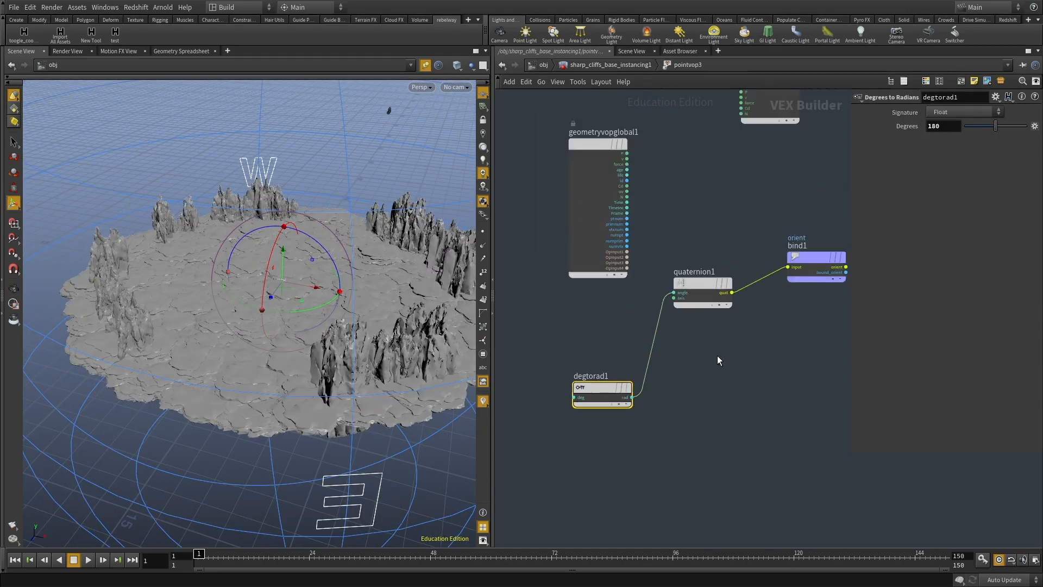
shift+drag(705, 321, 703, 309)
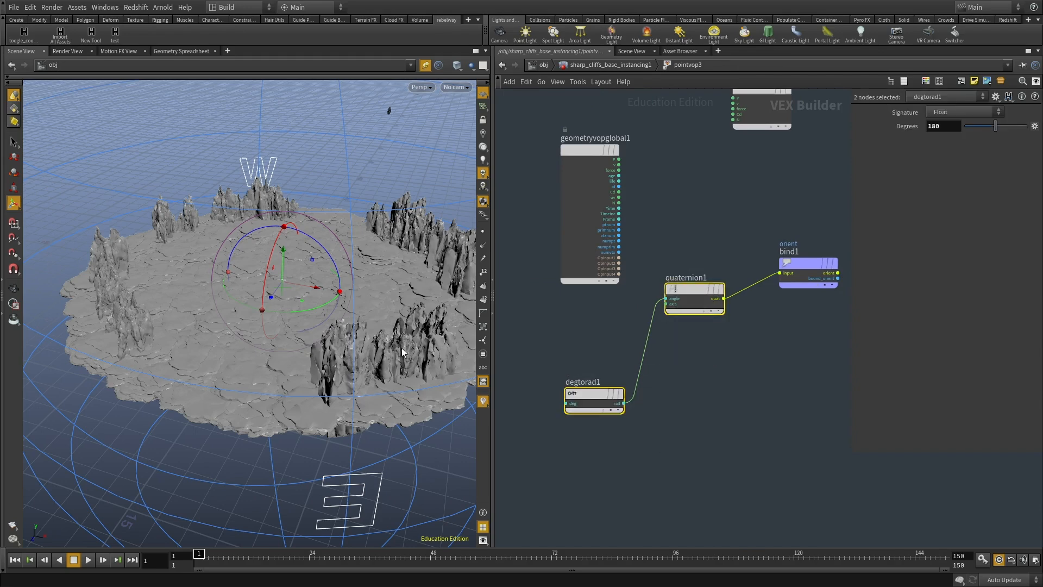
key(u)
mouse_move(668, 379)
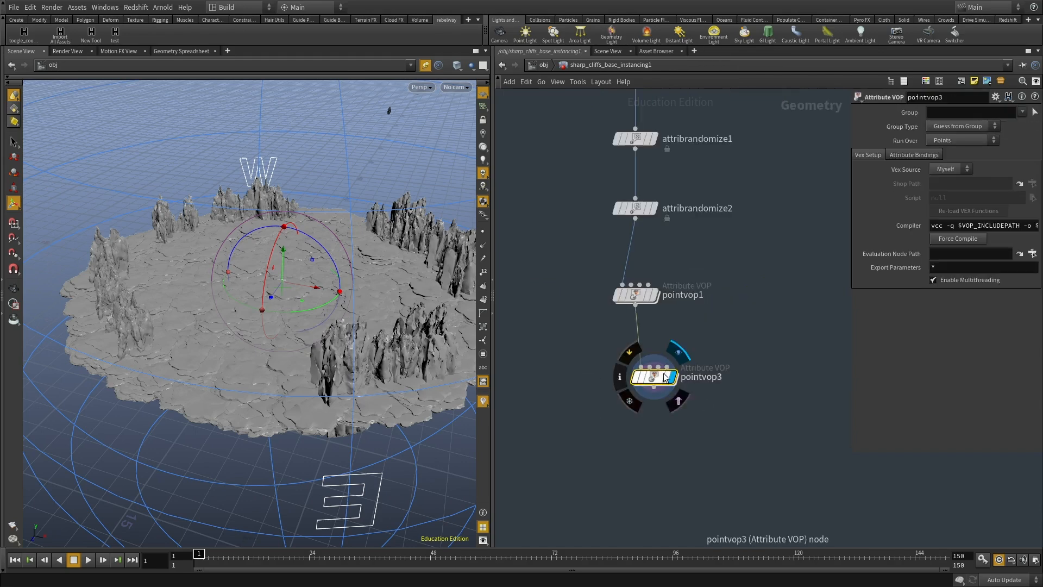
mouse_move(645, 302)
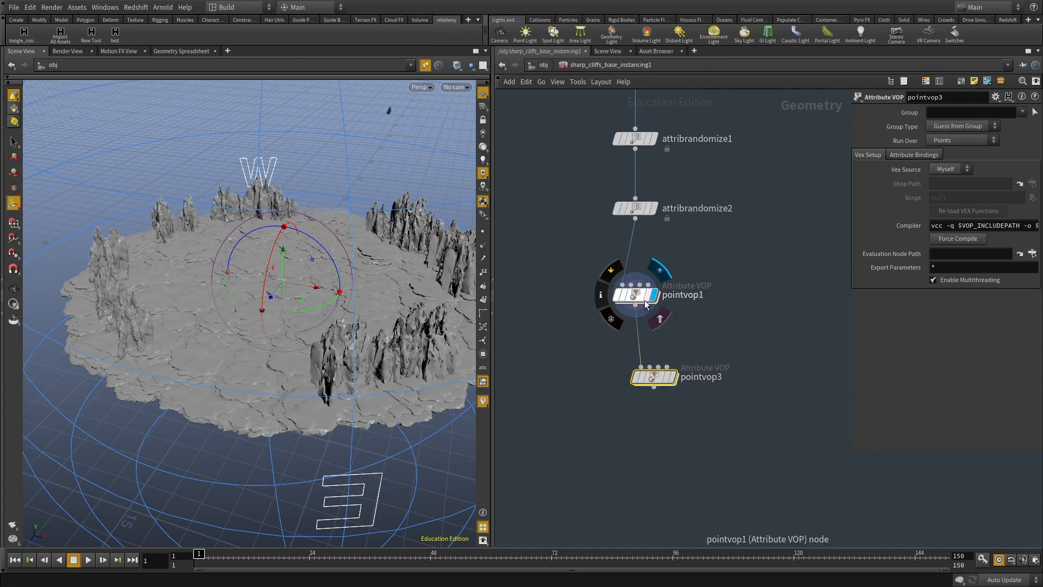
double_click(634, 296)
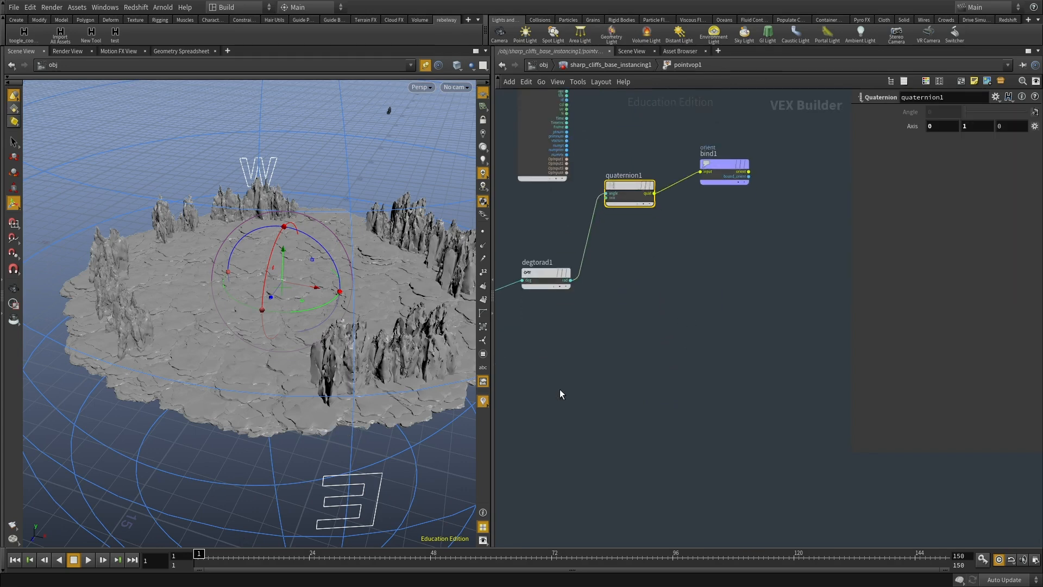
key(ctrl+v)
key(ctrl+z)
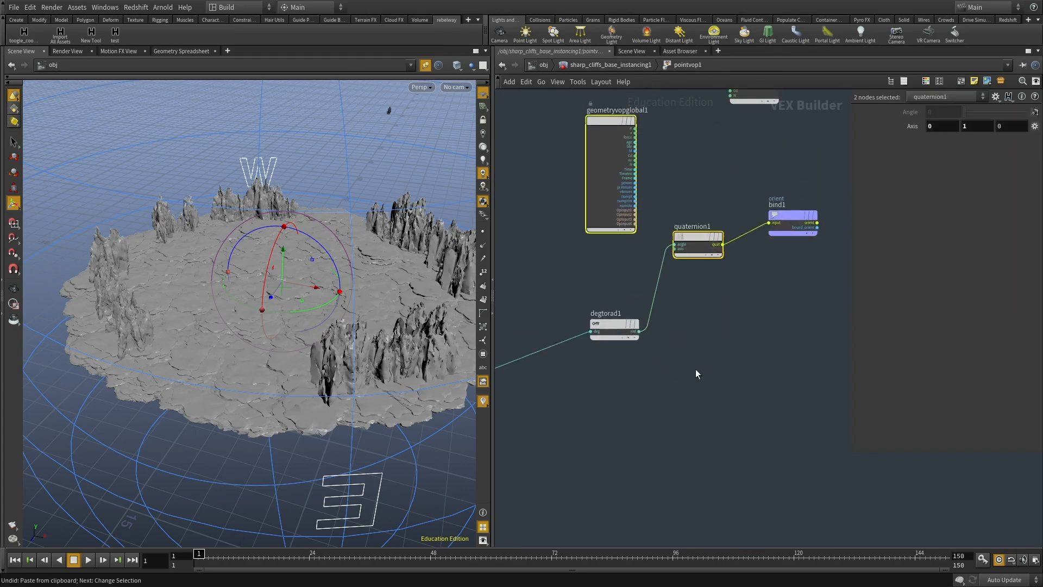
Duplicate degtorad1 and quaternion1 inside pointvop1.
scroll(674, 326, up, 1)
click(589, 324)
drag(712, 204, 691, 251)
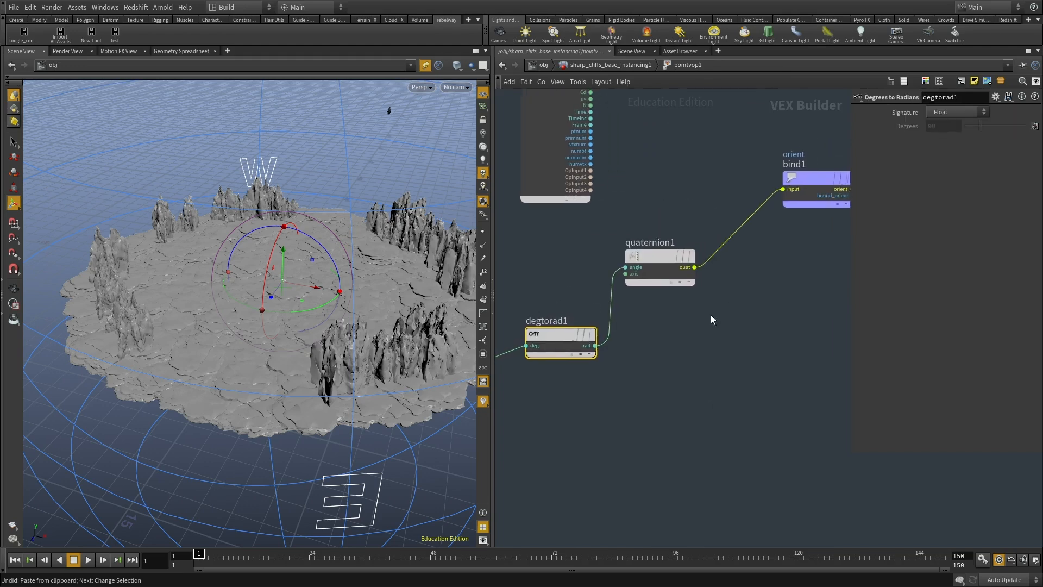
middle_drag(674, 403, 712, 368)
drag(714, 365, 549, 226)
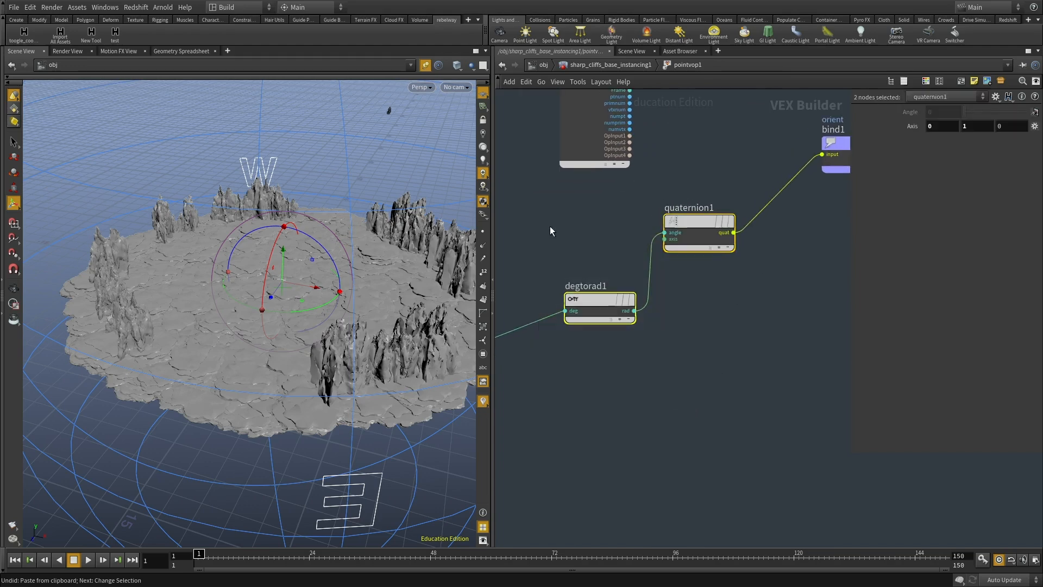
key(ctrl+c)
key(ctrl+v)
Insert an Add node between quaternion1 and bind1 and wire quaternion2's output into its second input.
key(Tab)
text(add)
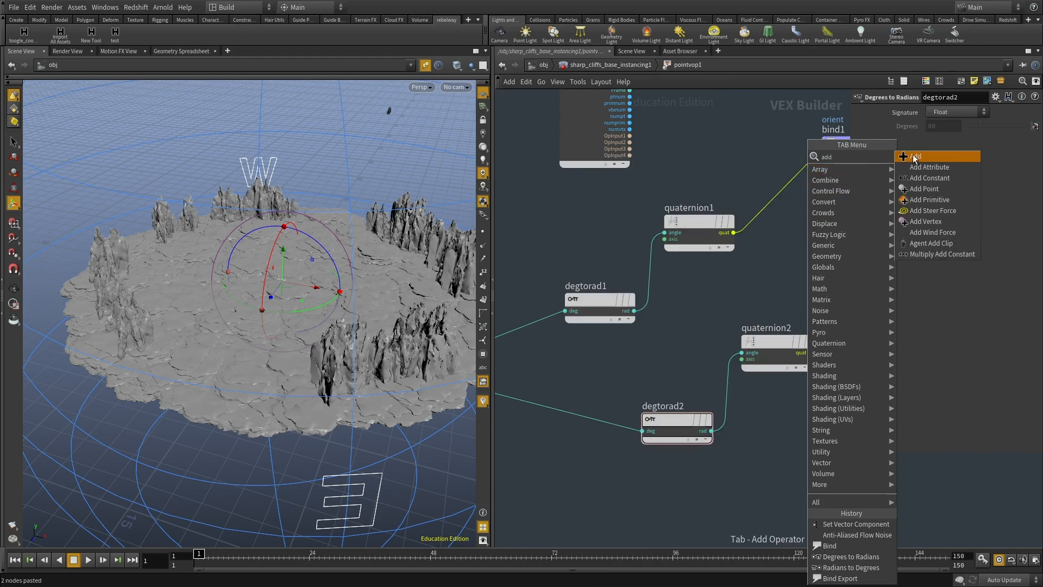
key(Return)
click(768, 210)
drag(767, 201, 777, 203)
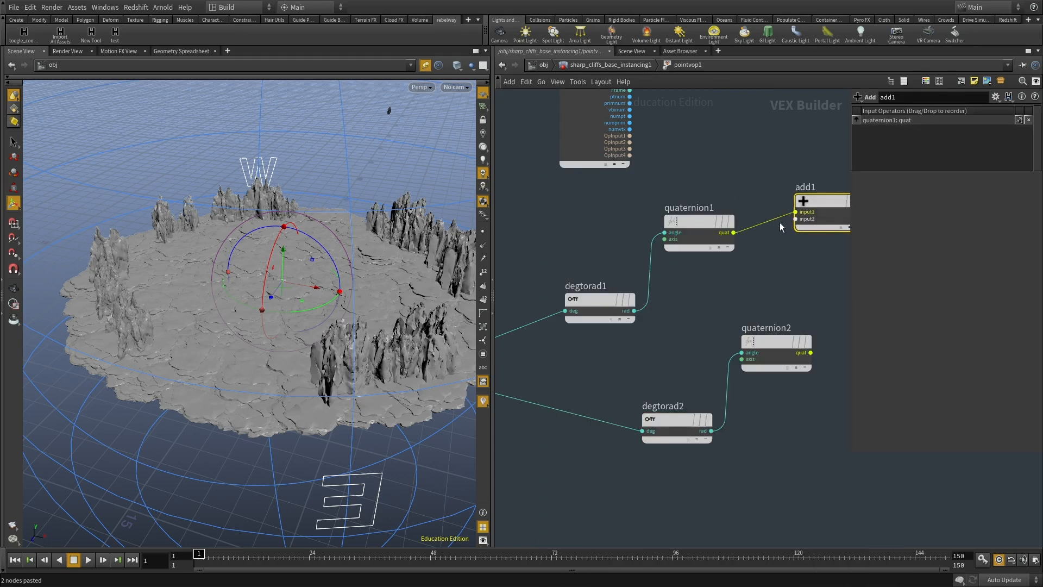
click(795, 219)
click(811, 352)
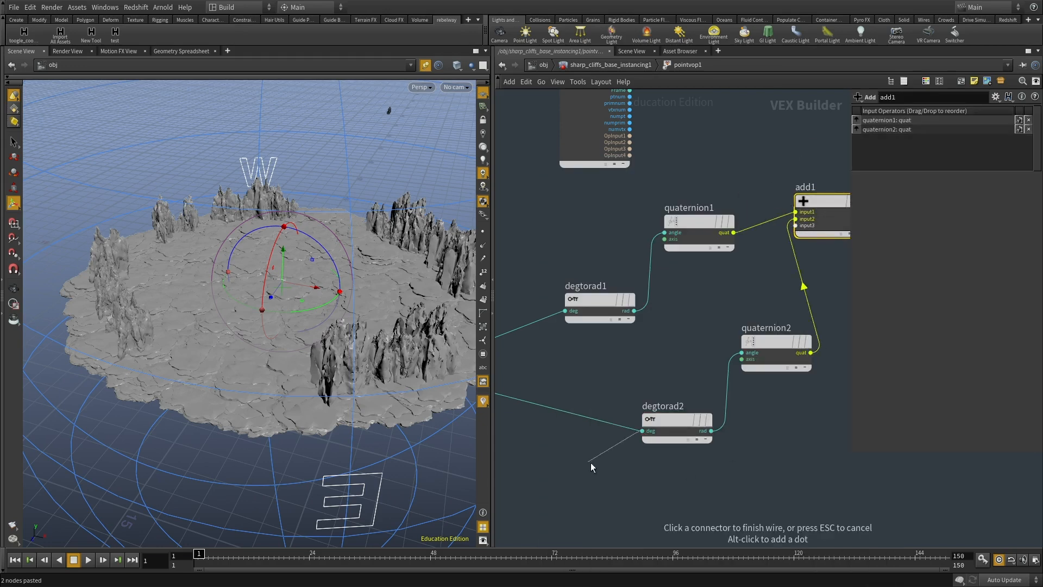
Disconnect degtorad2's input, set its Degrees to 180, and set quaternion2's Axis to 1, 0, 0.
drag(591, 462, 706, 356)
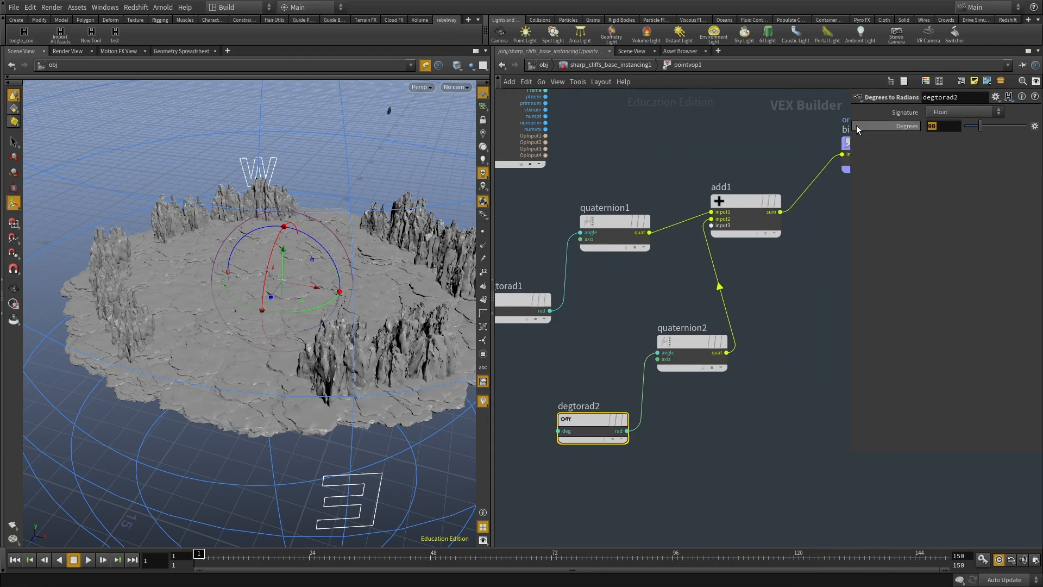
click(693, 342)
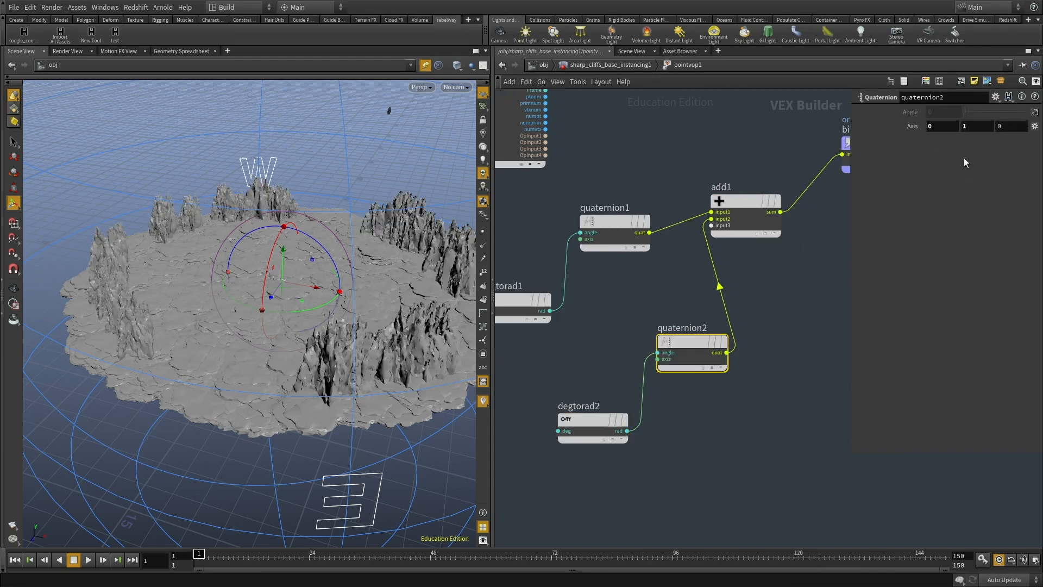
drag(985, 122, 856, 121)
text(0)
key(Return)
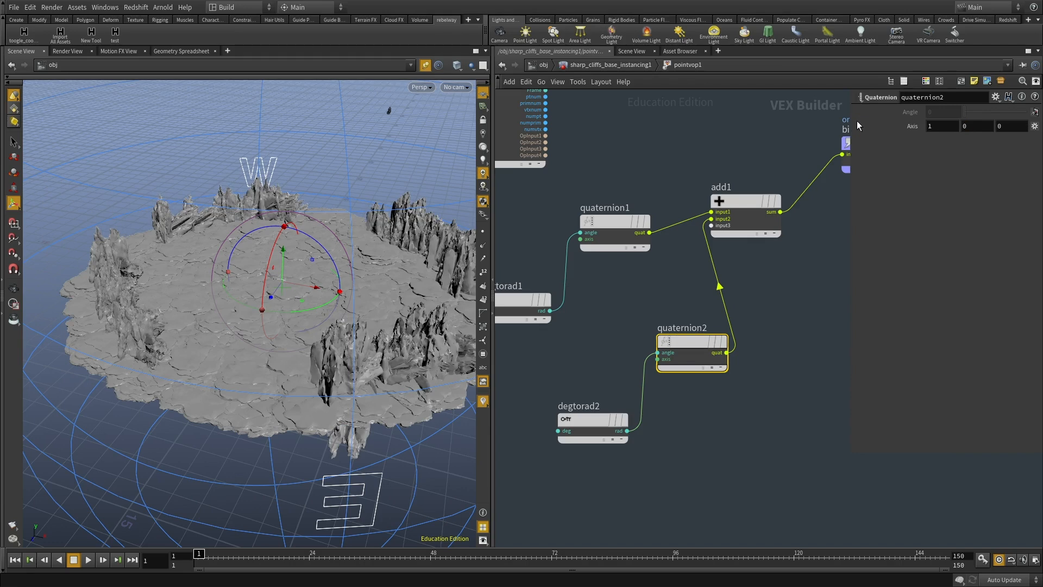
Test larger X values for quaternion2's Axis, up to 25.2, while viewing the cliffs from the side.
alt+drag(309, 289, 267, 269)
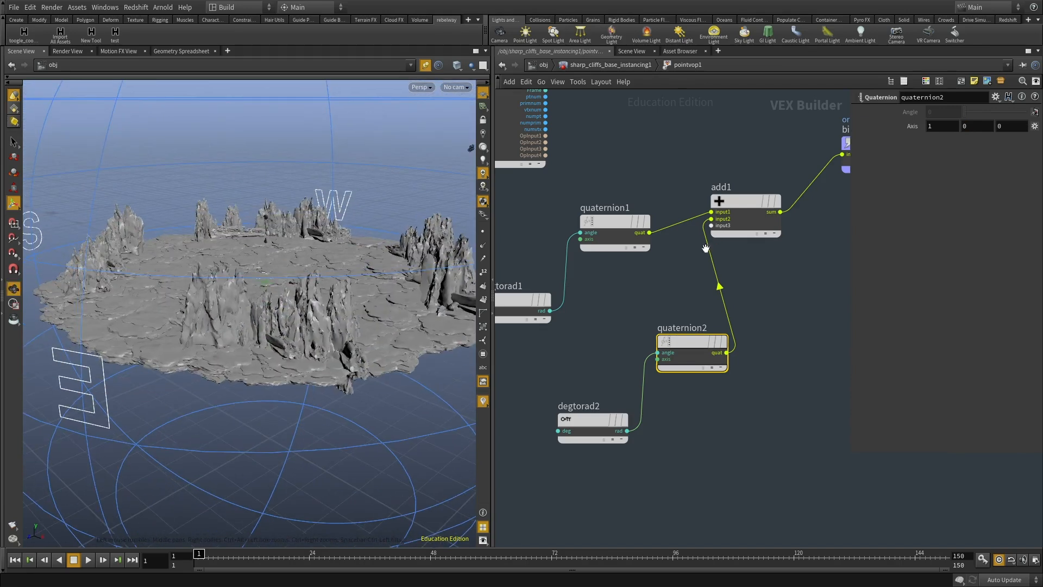
click(591, 419)
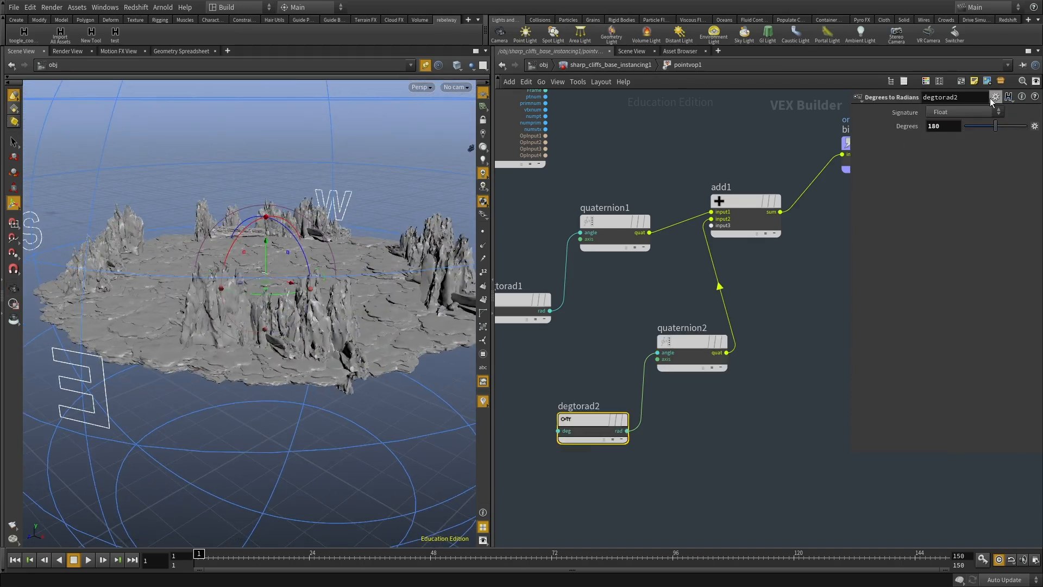
drag(787, 377, 651, 317)
middle_drag(941, 127, 1032, 122)
alt+drag(365, 302, 341, 265)
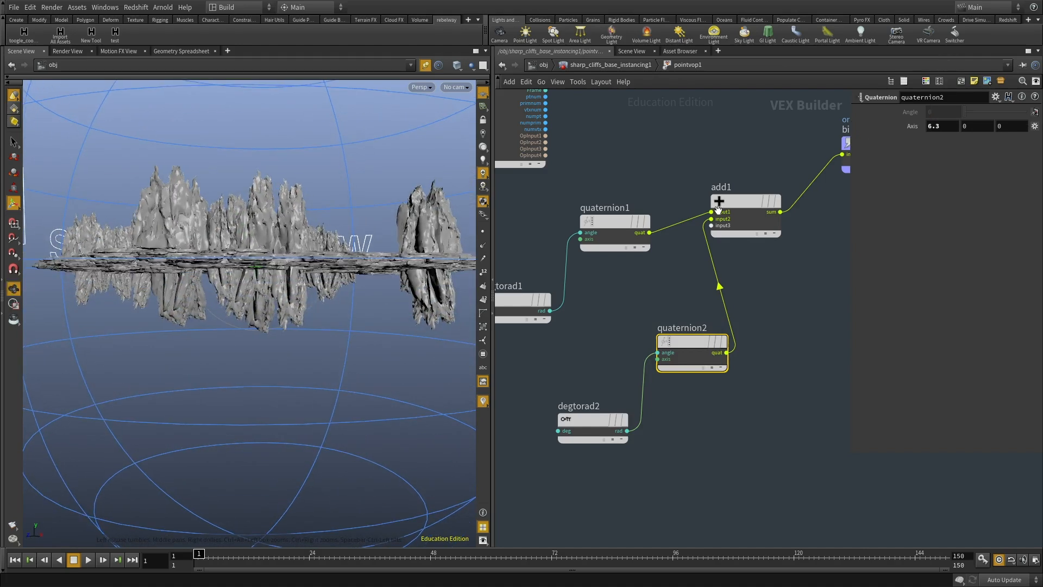
middle_drag(927, 127, 1027, 127)
middle_drag(928, 149, 984, 122)
alt+drag(320, 277, 353, 294)
scroll(659, 301, down, 2)
scroll(732, 353, up, 2)
middle_drag(706, 300, 755, 277)
click(680, 385)
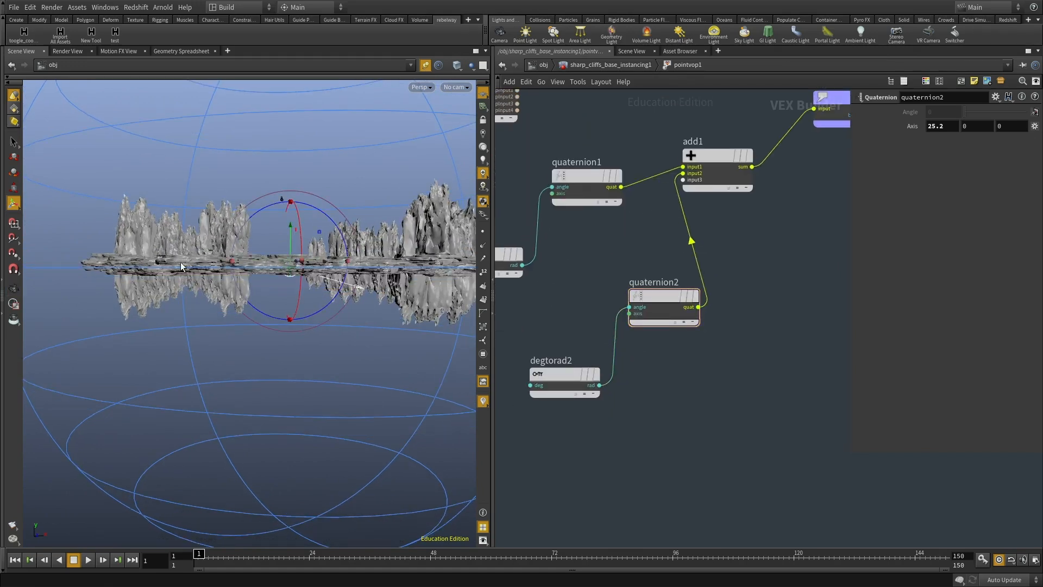
Enlarge the base circle of the copied cliff instance at the start of its node chain.
key(u)
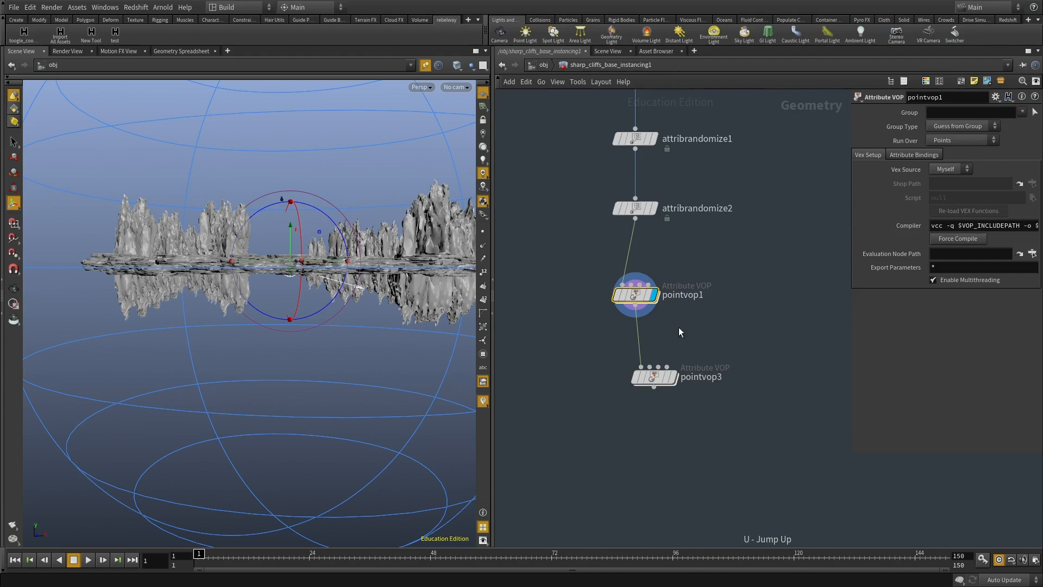
middle_drag(738, 271, 725, 429)
scroll(725, 429, down, 3)
middle_drag(734, 326, 712, 453)
middle_drag(676, 246, 686, 321)
scroll(686, 321, up, 2)
click(626, 251)
alt+drag(274, 261, 260, 348)
middle_drag(935, 168, 1036, 156)
Bypass the delete nodes in the copied cliff instance to close the ring's gaps.
middle_drag(692, 359, 712, 228)
drag(699, 261, 633, 425)
middle_drag(739, 383, 742, 335)
middle_drag(700, 191, 680, 263)
Set attribrandomize1's pscale Min Value to 0.84 in the copied cliff instance.
middle_drag(691, 459, 668, 329)
click(602, 358)
middle_drag(943, 238, 938, 259)
middle_drag(1040, 264, 990, 261)
alt+drag(105, 326, 146, 321)
Duplicate the sharp_cliffs_base procedural at object level and set the copy's Scale Y to -1.
key(u)
scroll(681, 319, down, 3)
scroll(635, 403, up, 3)
drag(699, 349, 579, 424)
middle_drag(731, 284, 778, 373)
drag(706, 318, 621, 351)
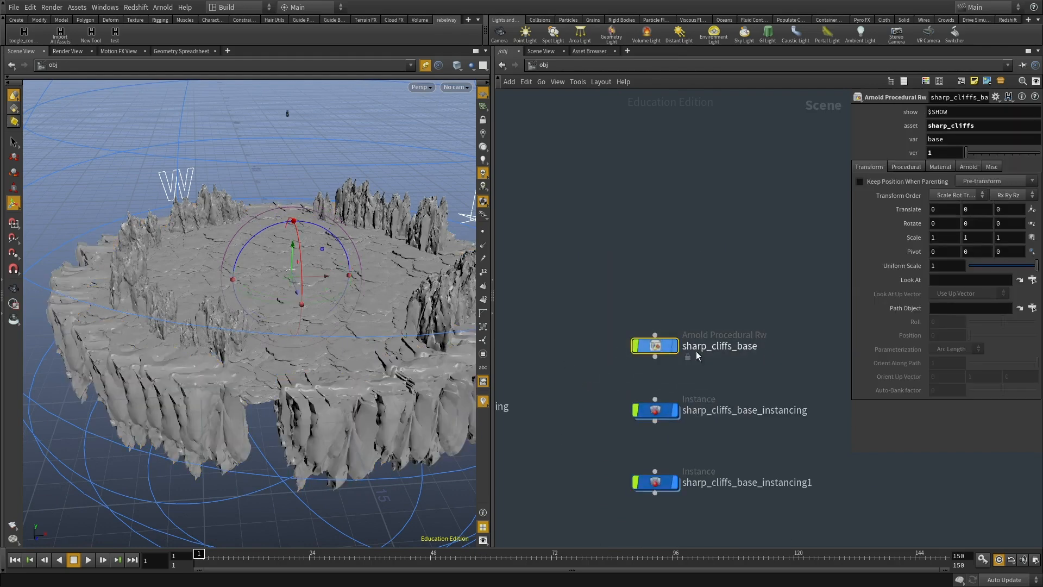
middle_drag(757, 365, 644, 299)
key(ctrl+v)
middle_drag(738, 324, 618, 348)
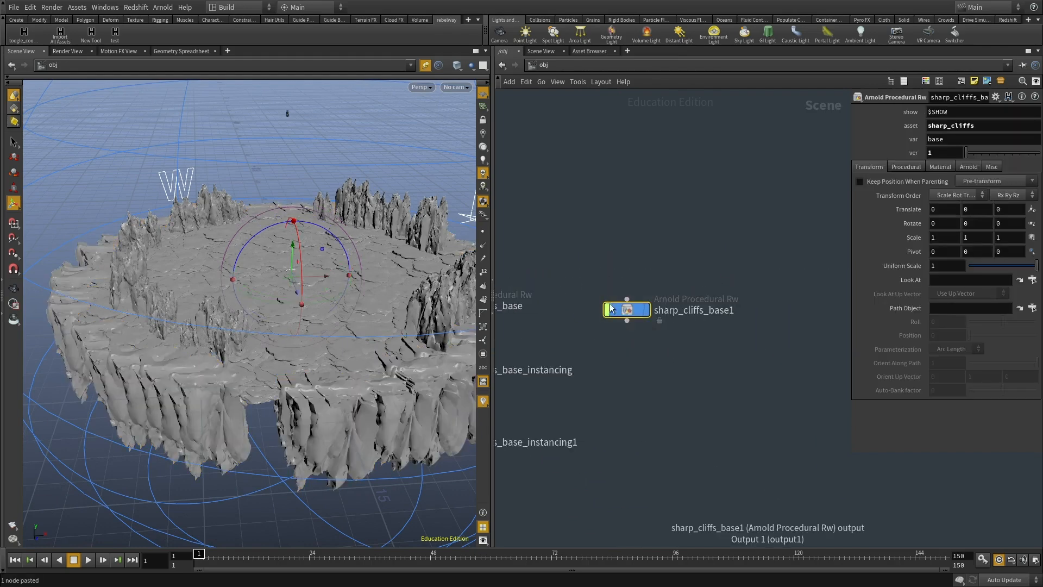
drag(629, 309, 659, 294)
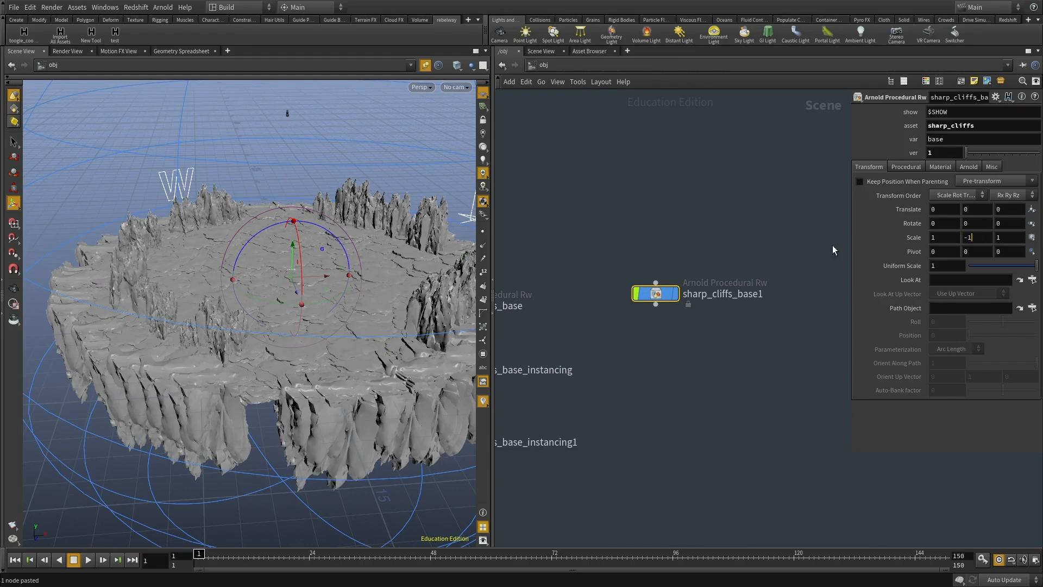
key(h)
Place sharp_cliffs_base_instancing1 beneath sharp_cliffs_base1 and set its Instance Object to that flipped procedural.
drag(564, 380, 731, 326)
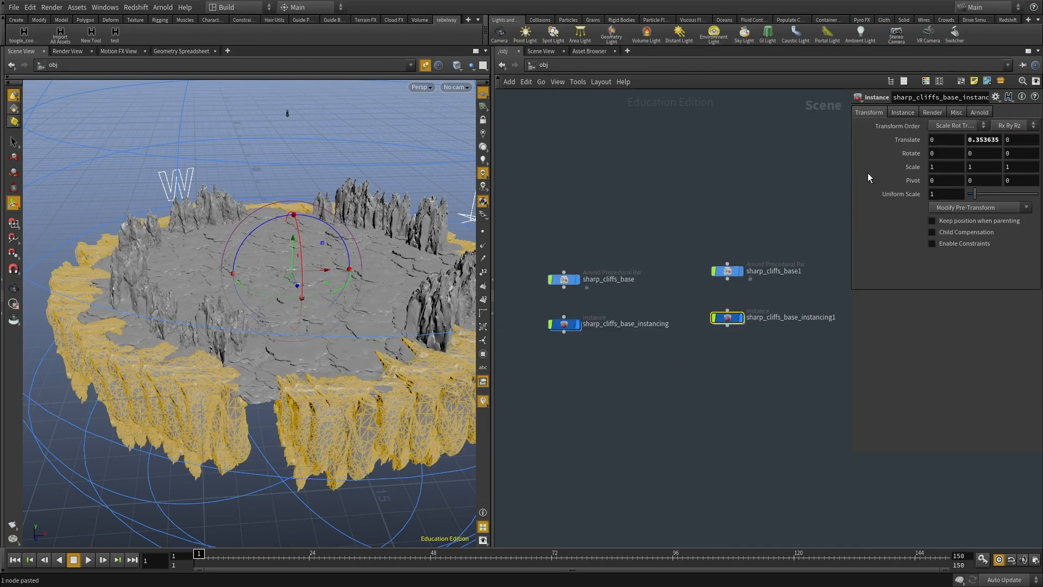
drag(754, 255, 710, 284)
click(754, 309)
click(902, 113)
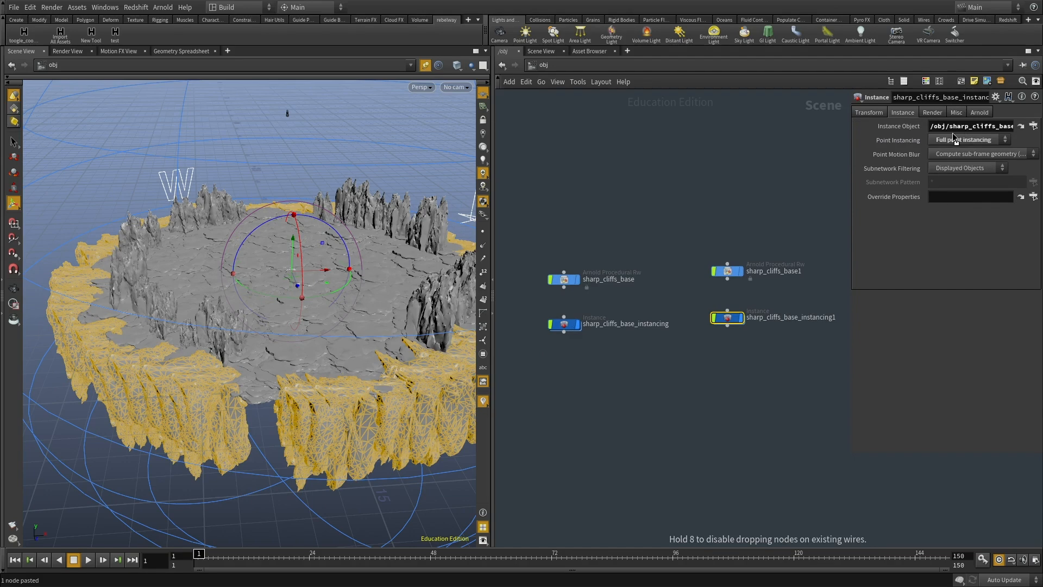
Inside the copied instance's pointvop1, delete add1, quaternion2 and degtorad2.
double_click(727, 318)
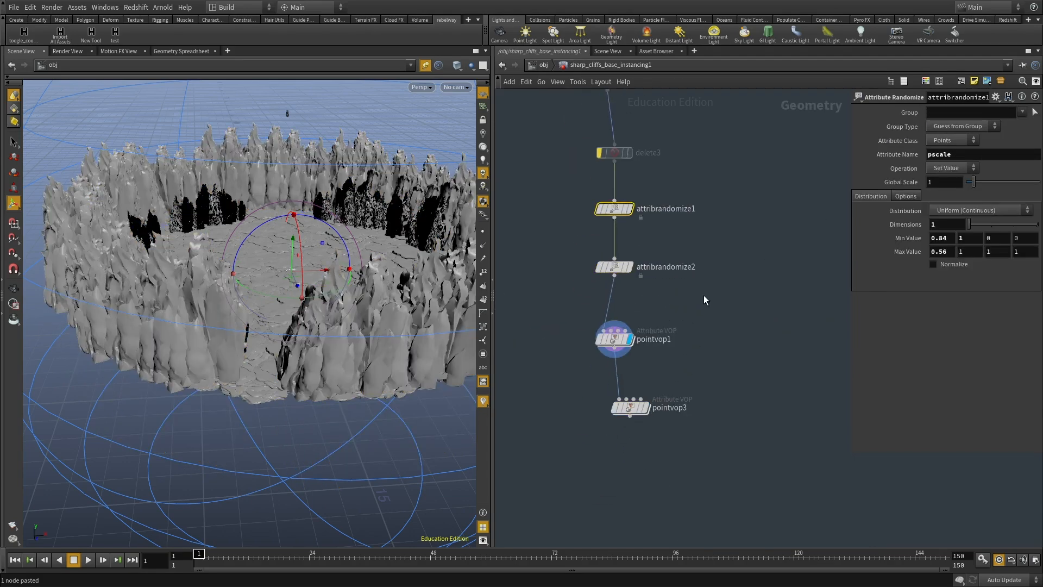
click(613, 339)
double_click(614, 339)
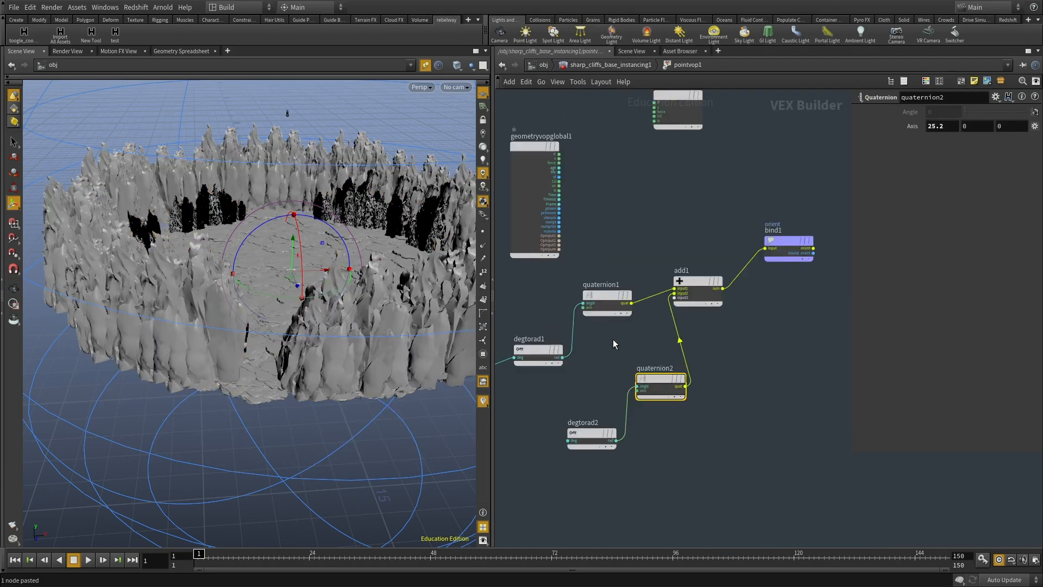
key(ctrl+x)
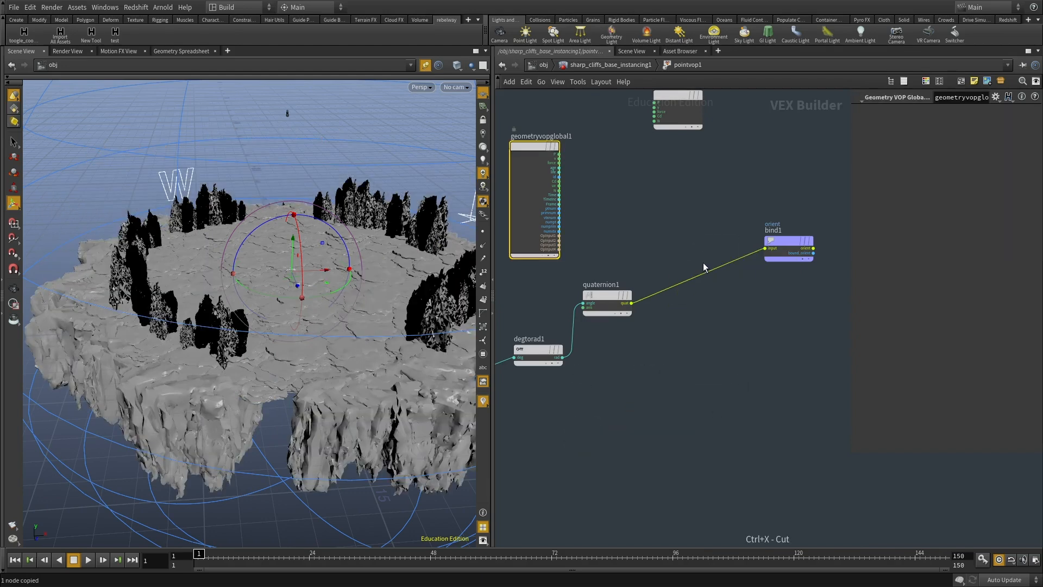
Delete pointvop3 from the copied cliff instance and return to the object level.
key(u)
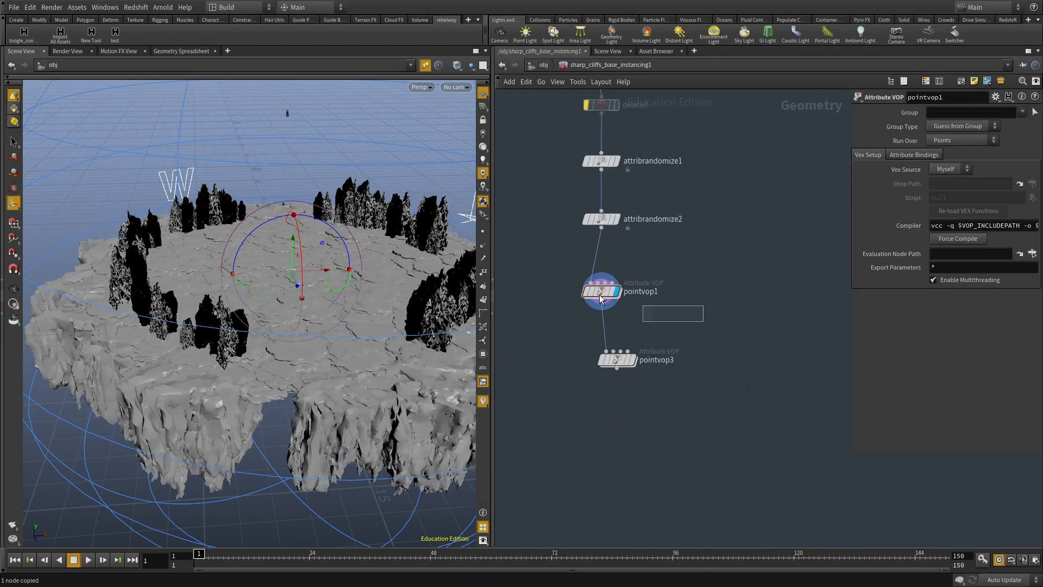
key(ctrl+x)
drag(270, 365, 353, 329)
key(u)
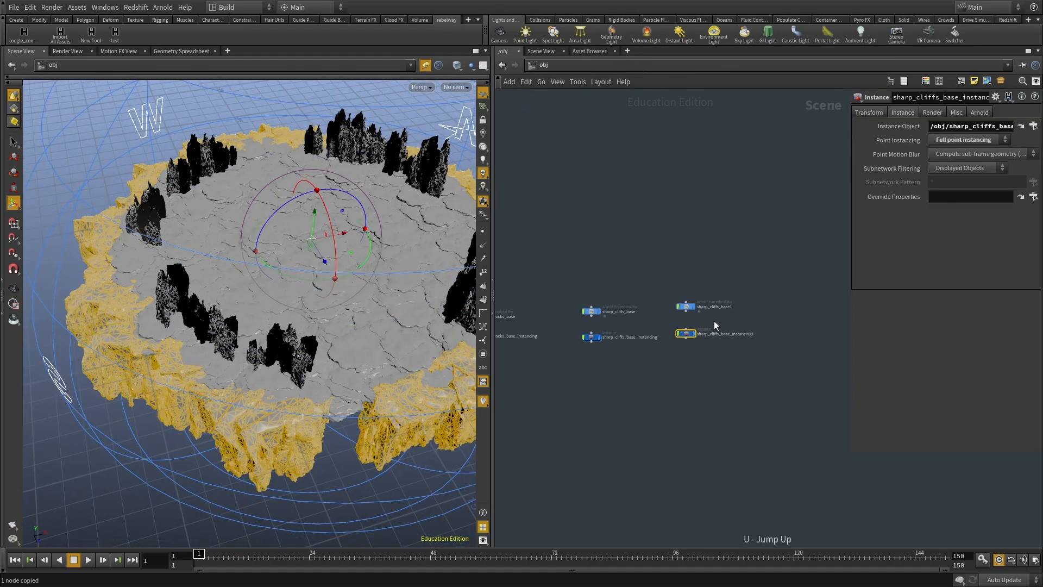
Arrange sharp_cliffs_base1 and its instance node neatly beside the original cliff nodes.
drag(714, 320, 582, 291)
scroll(590, 298, up, 3)
drag(758, 285, 729, 315)
scroll(738, 318, up, 3)
middle_drag(820, 295, 764, 295)
middle_drag(615, 336, 673, 349)
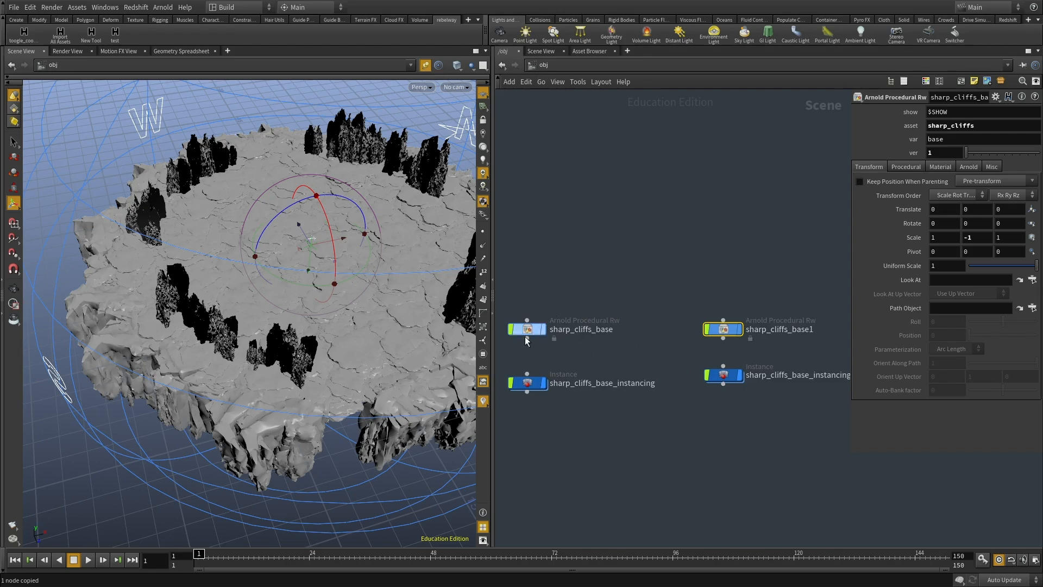
middle_drag(755, 280, 639, 249)
scroll(623, 347, up, 2)
Inside sharp_cliffs_base_instancing1, set scatter1's Force Total Count to 158.
click(624, 350)
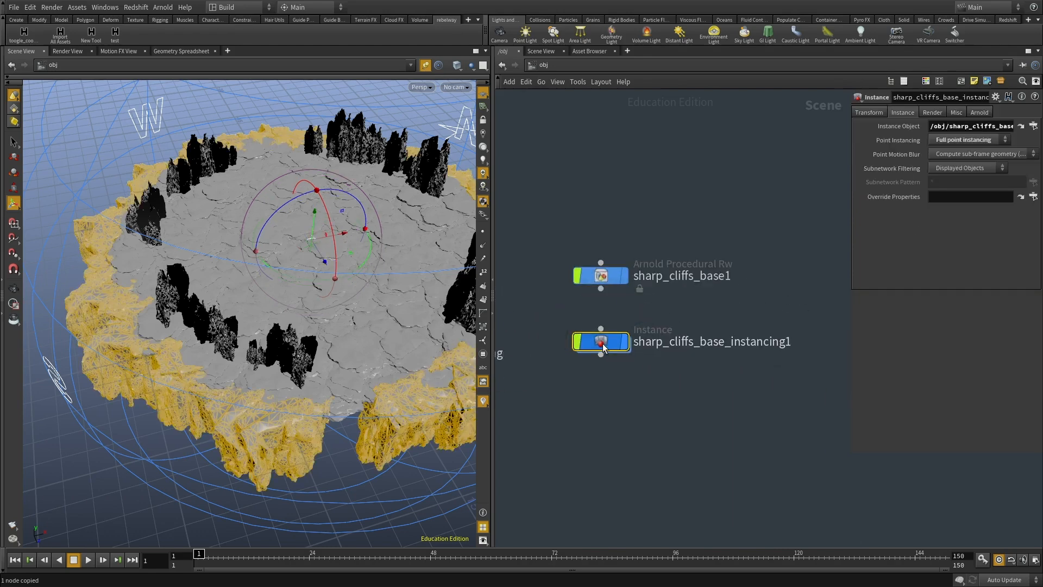
double_click(624, 351)
middle_drag(662, 349, 699, 315)
alt+drag(313, 353, 259, 351)
middle_drag(657, 291, 685, 462)
middle_drag(684, 238, 673, 563)
click(581, 328)
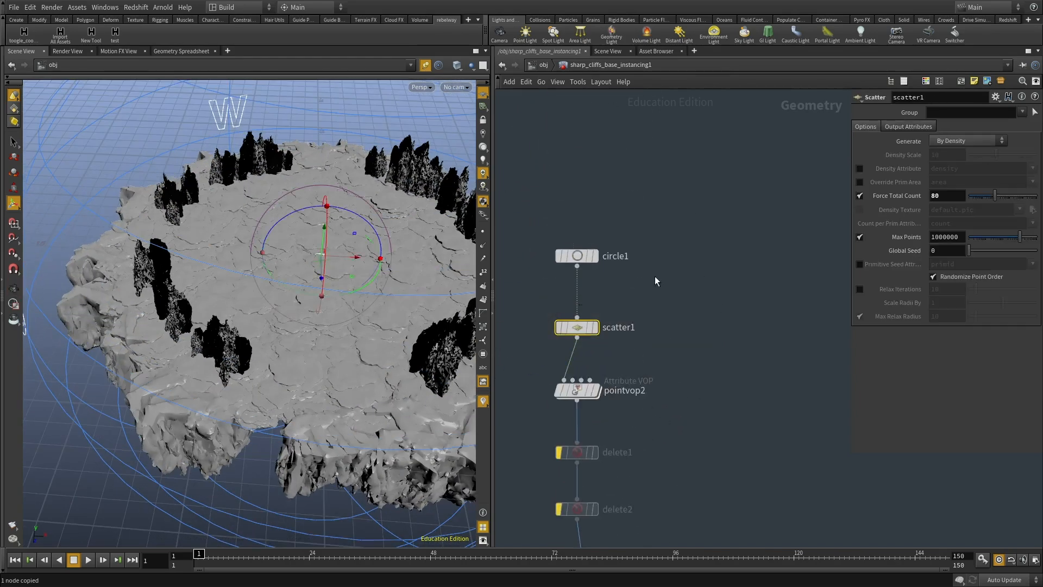
drag(977, 194, 998, 195)
alt+drag(231, 305, 334, 239)
scroll(691, 312, down, 1)
Set attribrandomize1's pscale Min Value to .5 for the lower cliff ring.
middle_drag(691, 311, 663, 275)
middle_drag(621, 322, 617, 302)
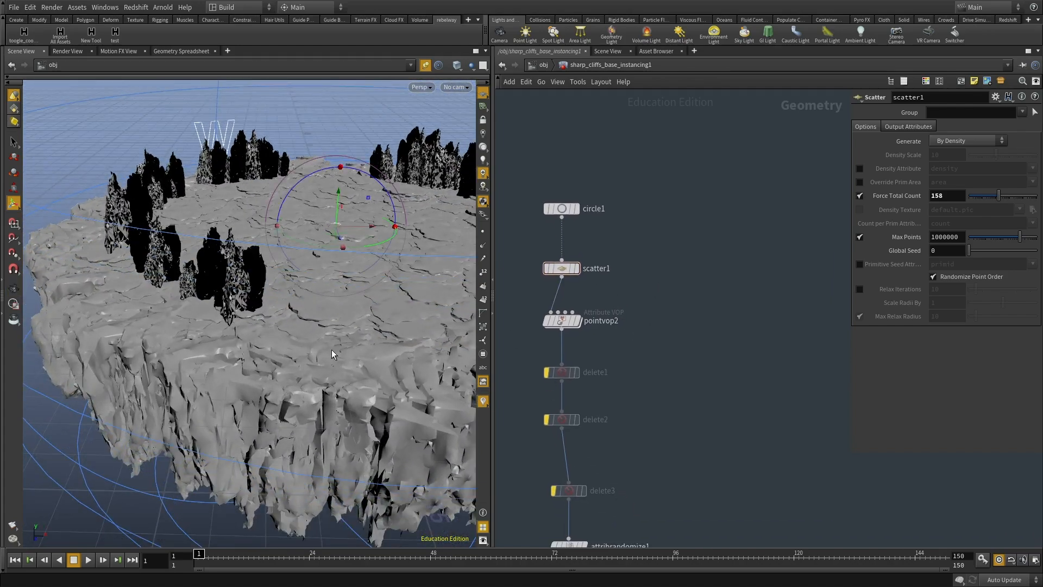
alt+drag(332, 350, 312, 338)
middle_drag(654, 358, 659, 319)
middle_drag(648, 487, 657, 404)
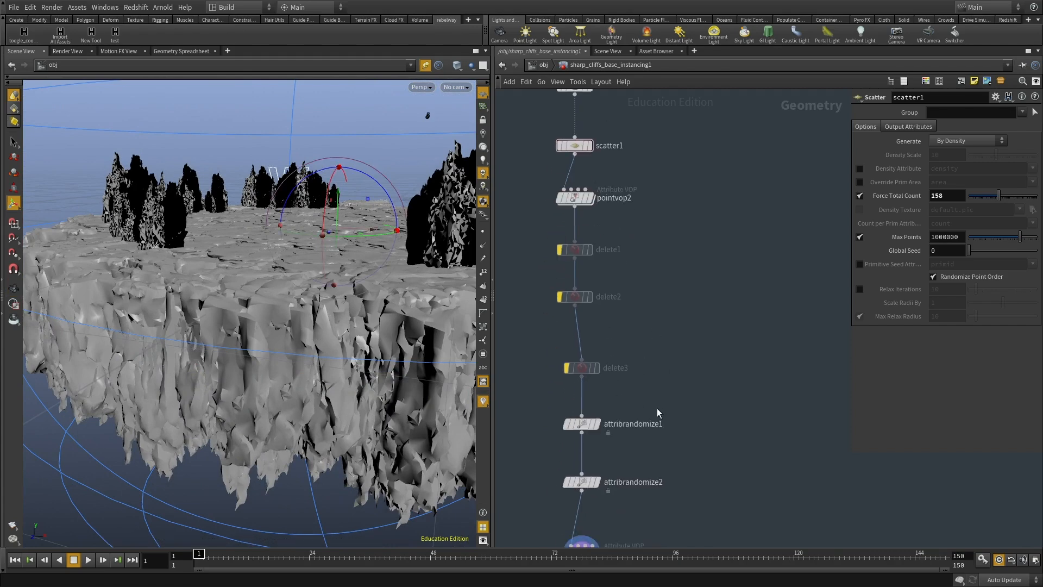
click(592, 425)
middle_drag(945, 240, 945, 241)
text(.5)
key(Return)
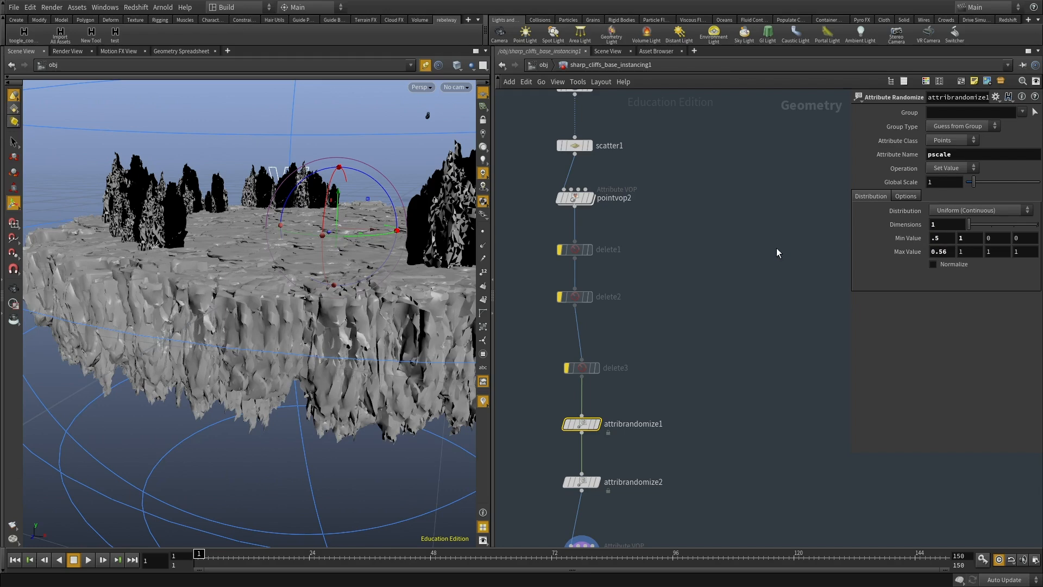
Set attribrandomize1's pscale Min Value to 0 and Max Value to 0.6 for the lower cliff ring.
text(1)
key(Return)
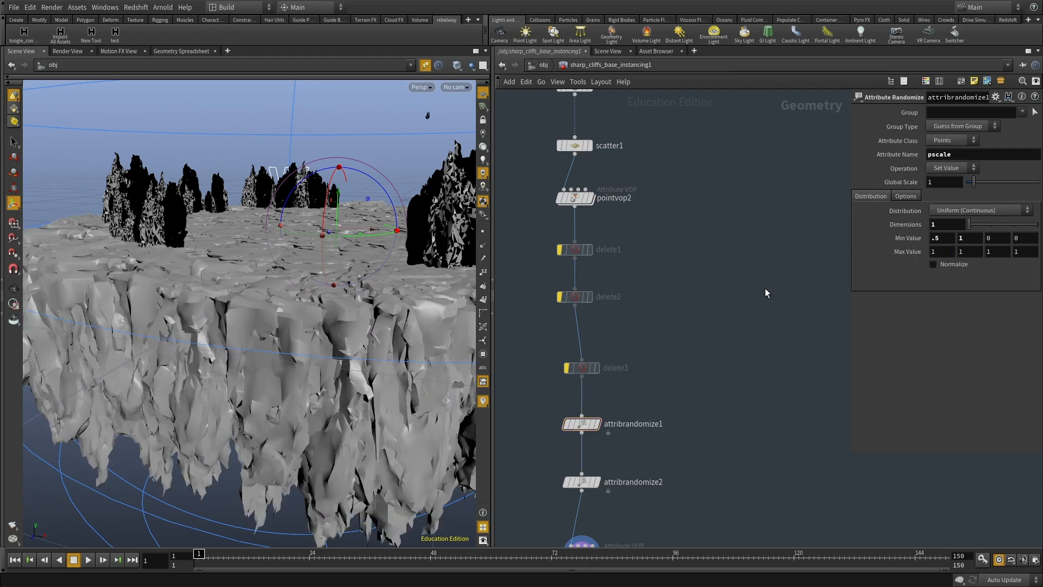
middle_drag(932, 253, 914, 240)
alt+drag(227, 321, 203, 383)
middle_drag(666, 165, 707, 222)
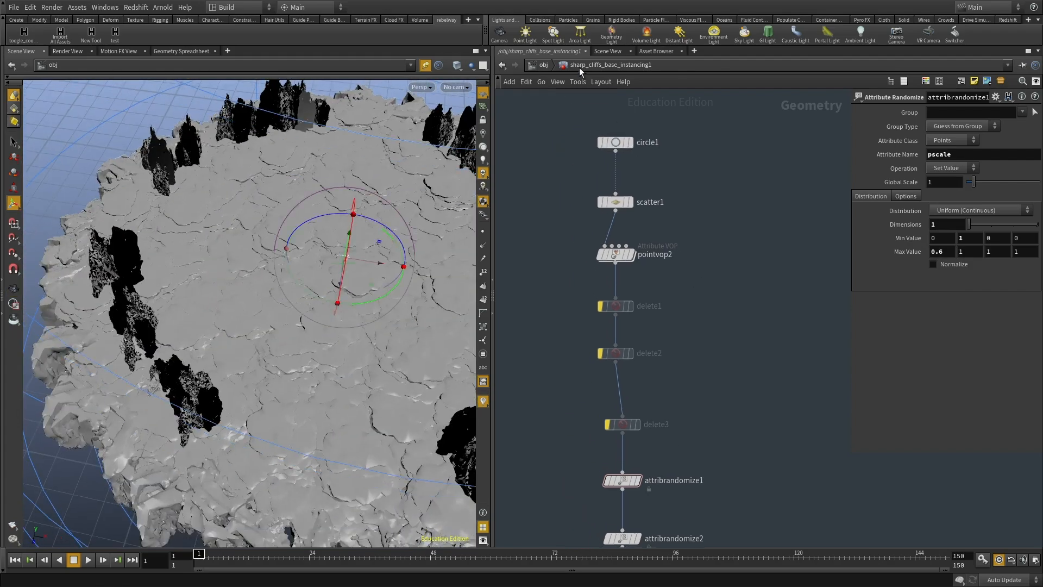
In the output network, add sharp_cliffs_base_instancing1 to arnold1's Force Objects.
click(536, 66)
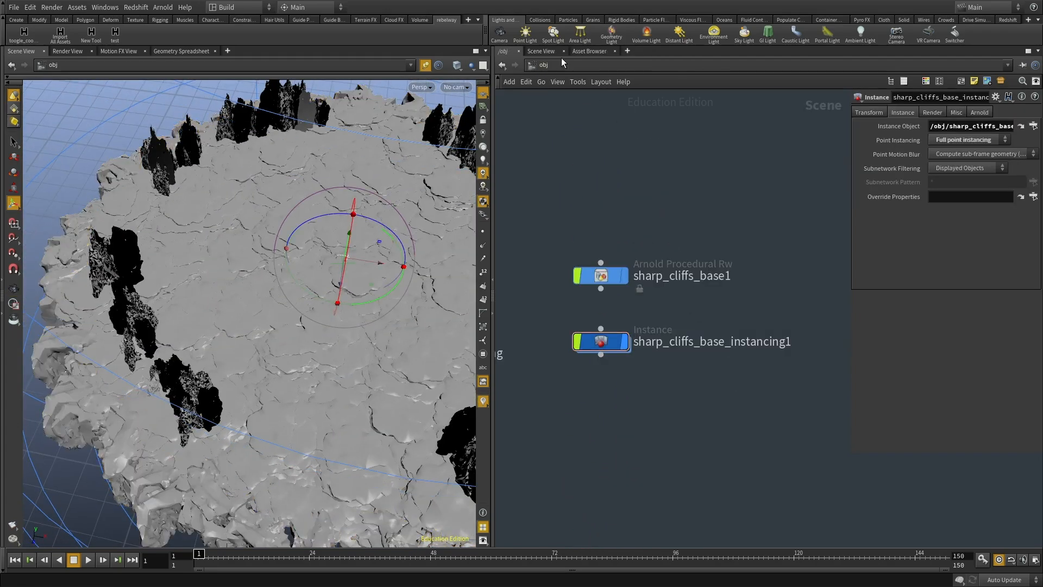
click(545, 64)
click(577, 123)
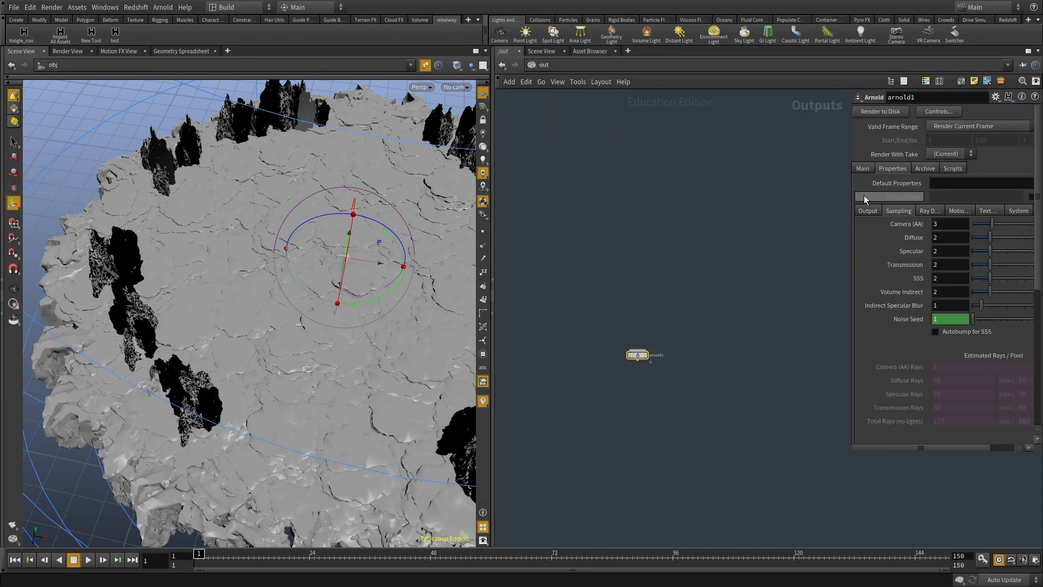
click(862, 170)
drag(849, 302, 545, 310)
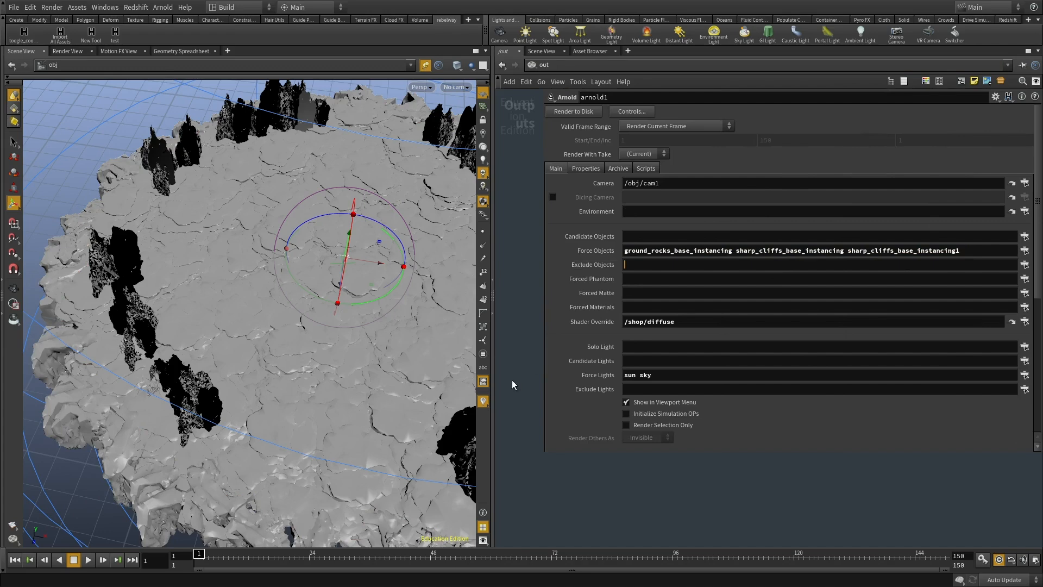
Start the arnold1 render and set the scene viewport to look through cam1.
click(67, 51)
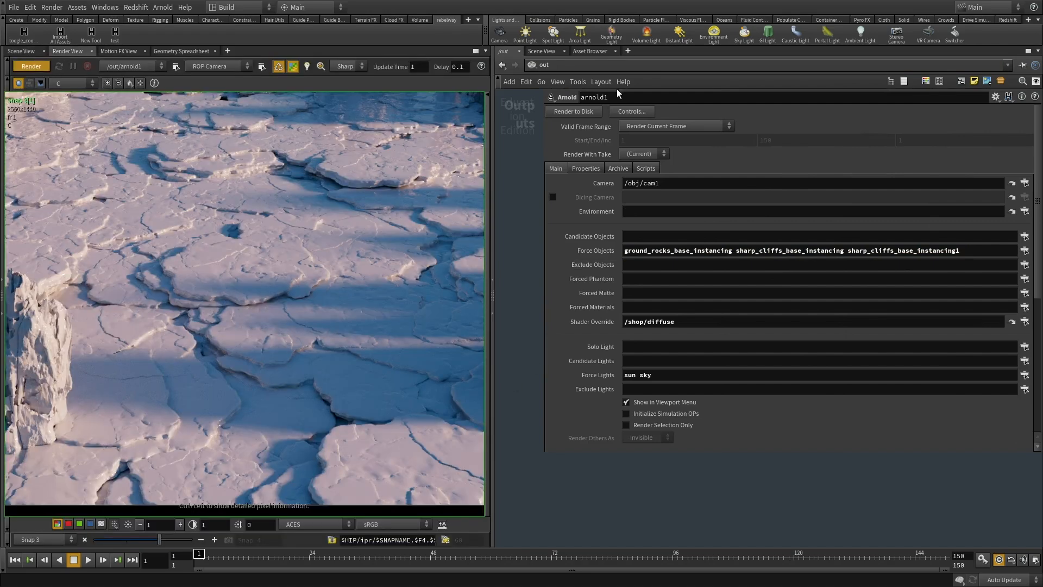
click(547, 52)
click(1014, 99)
click(996, 125)
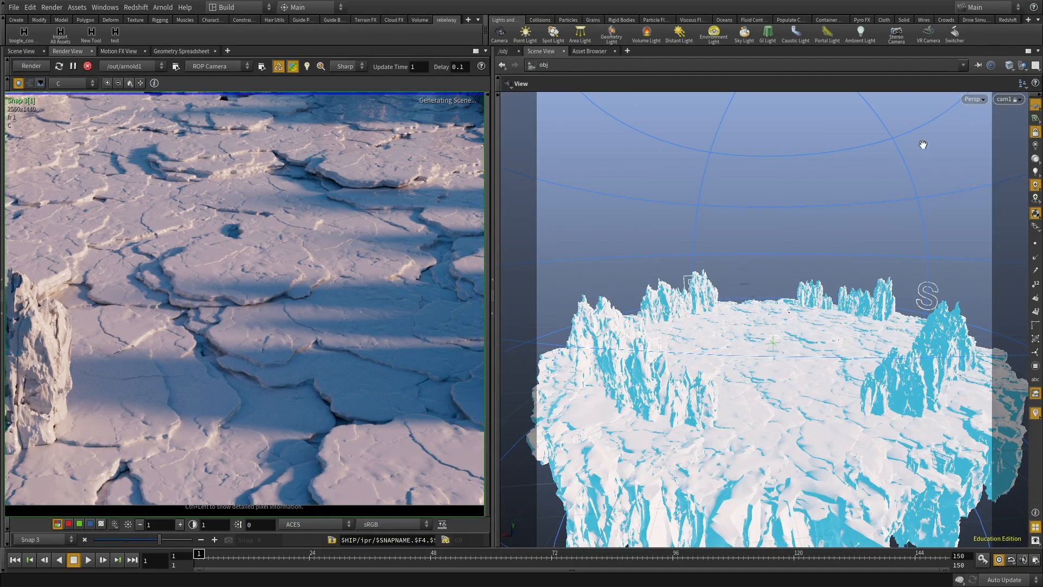
Set cam1's Resolution to 1280 by 720.
click(507, 51)
click(638, 141)
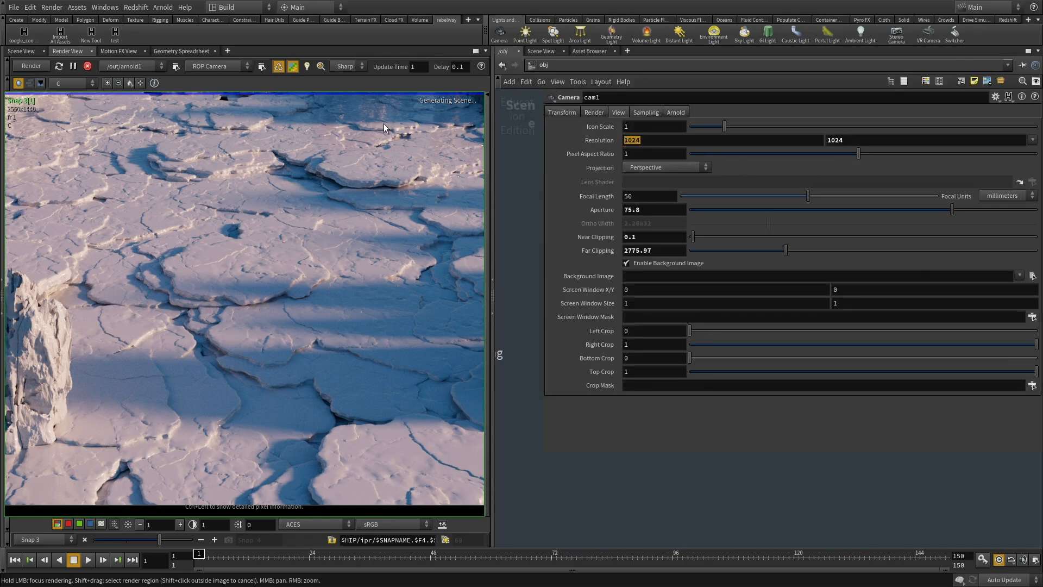
text(1280)
key(Tab)
text(7)
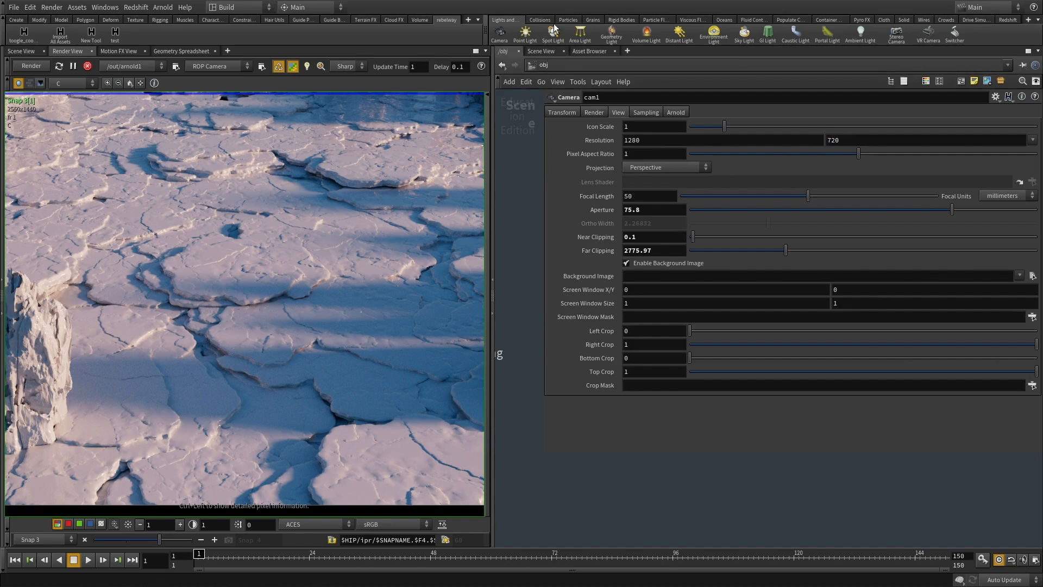
Reframe the island through cam1 and switch the render view from Snap 3 to the active render.
click(544, 51)
drag(785, 369, 761, 309)
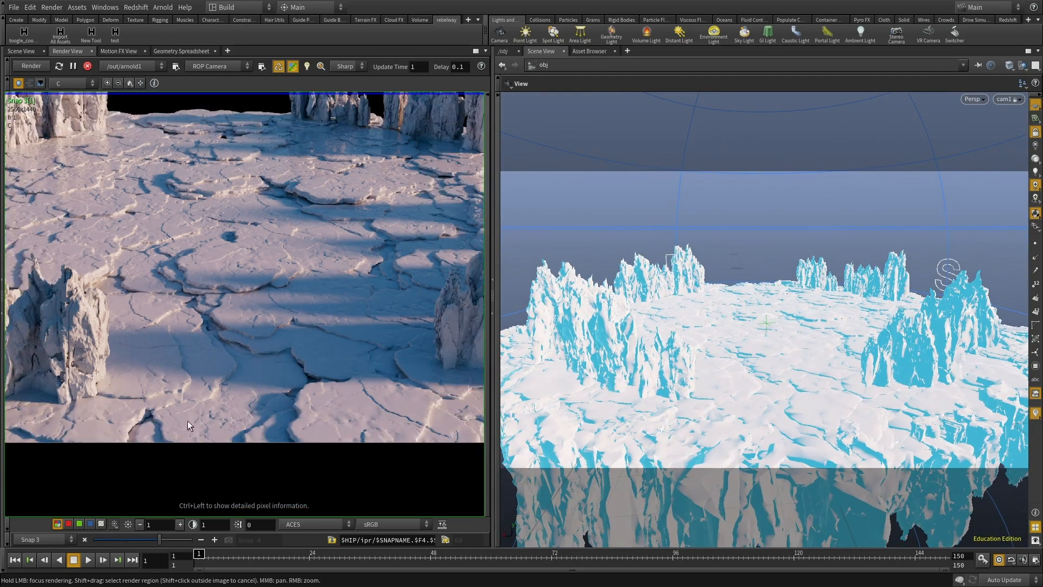
click(192, 541)
middle_drag(116, 352, 484, 373)
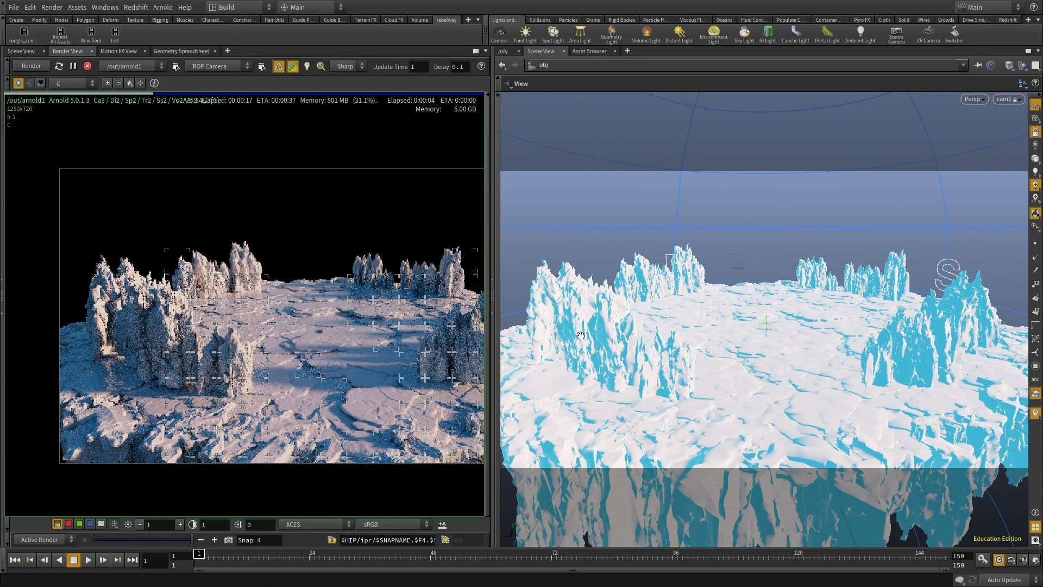
Try to reposition the upper cliff ring with the Move tool and undo the move.
click(498, 137)
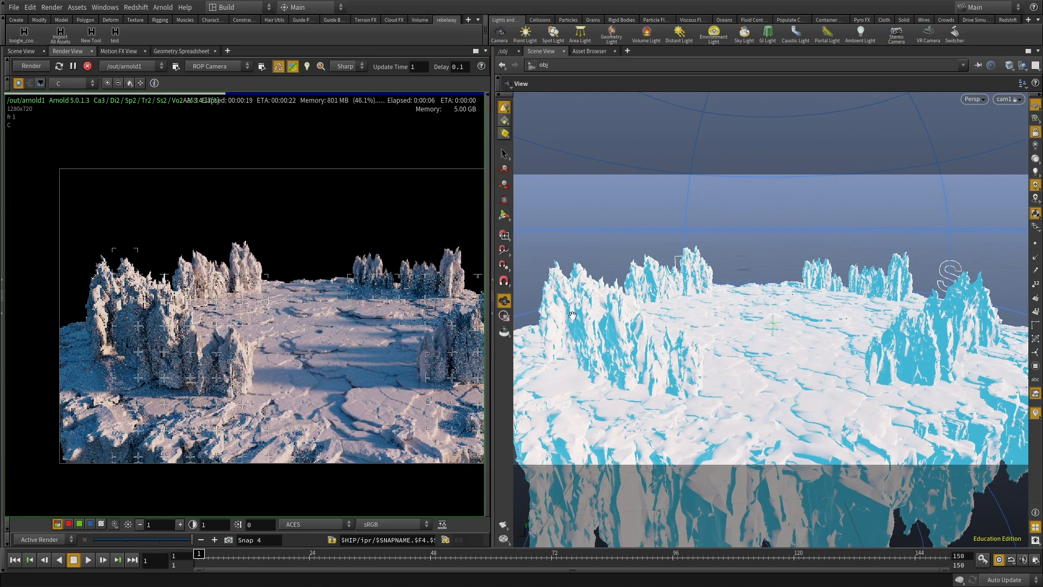
click(504, 169)
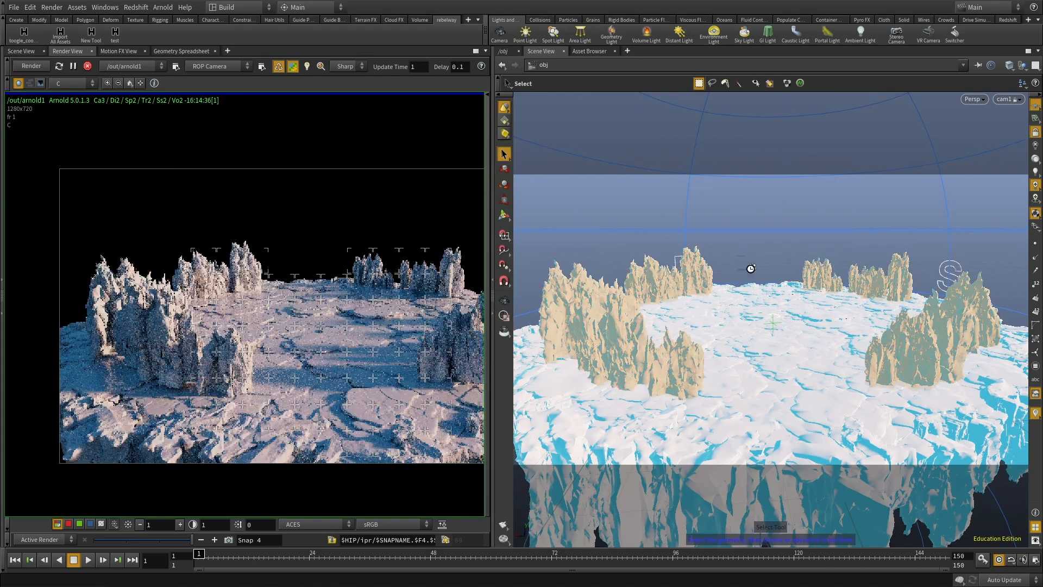
drag(772, 269, 775, 270)
key(ctrl+z)
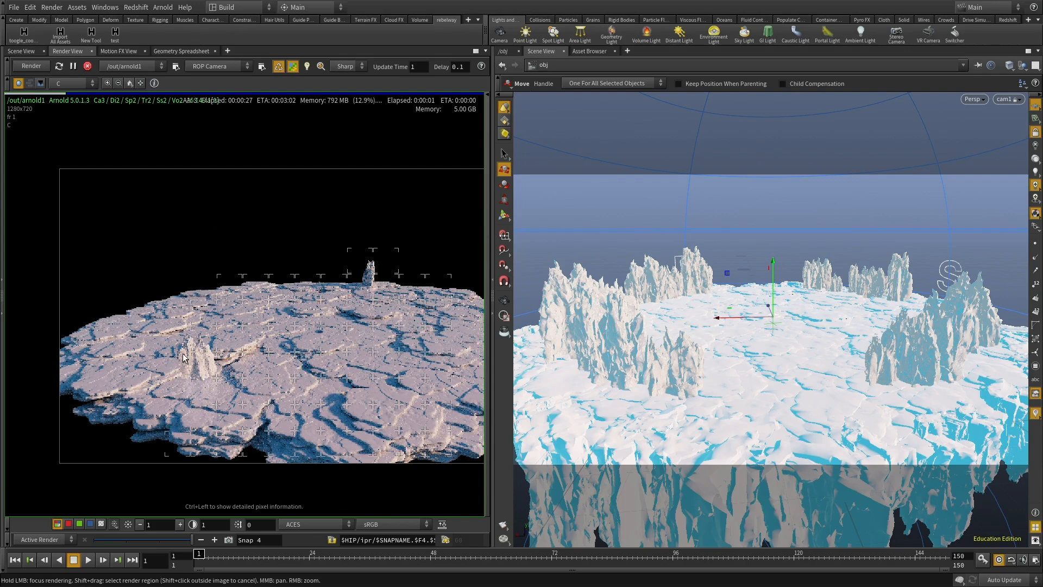
Restart the arnold1 render to regenerate the scene.
click(33, 66)
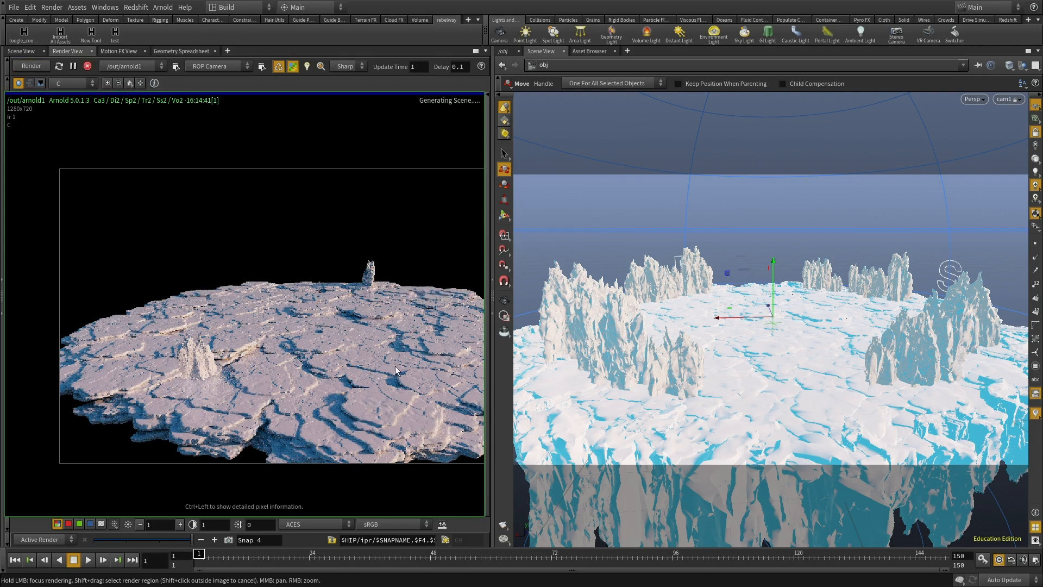
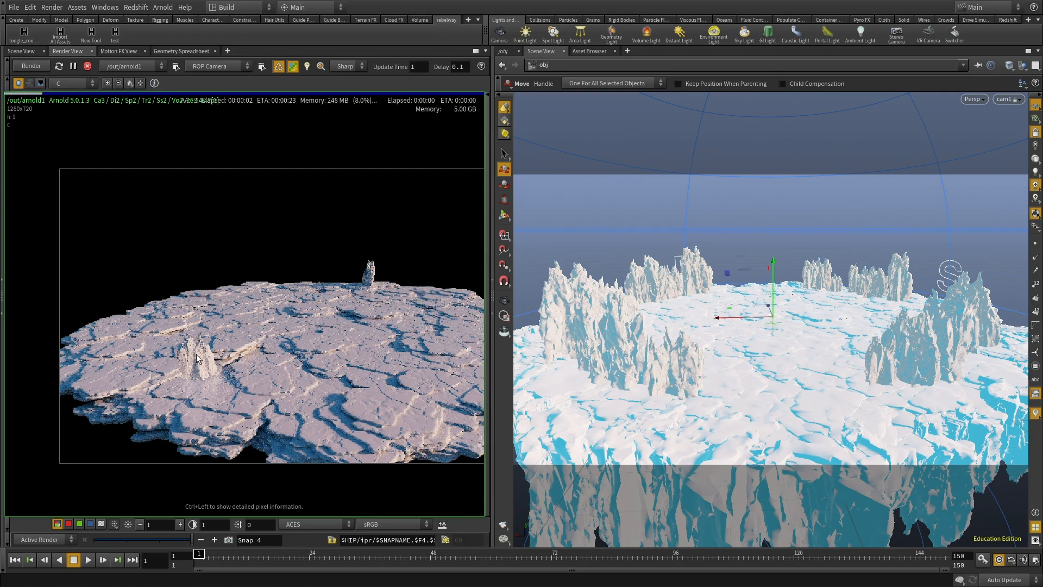
Inspect the rock cliffs and cracked ground in the live Arnold render, up close and from several camera angles around the plateau.
middle_drag(221, 386, 204, 384)
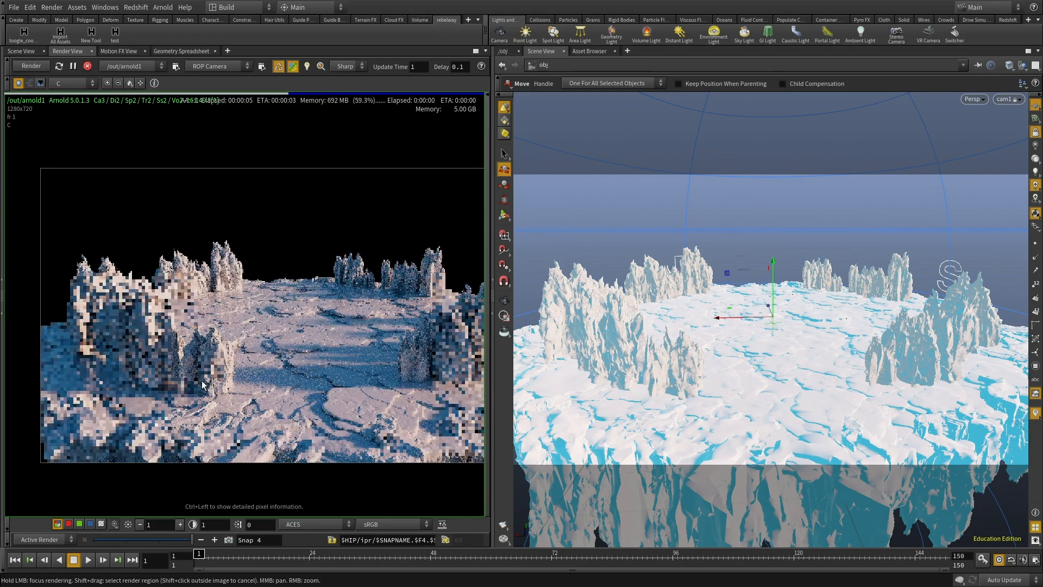
scroll(204, 384, up, 5)
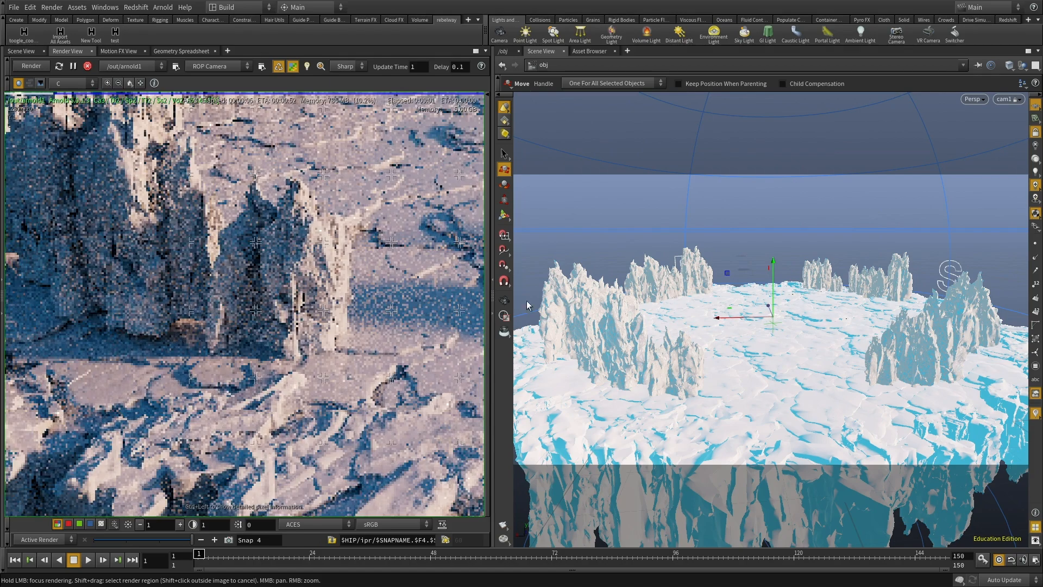
scroll(176, 324, down, 8)
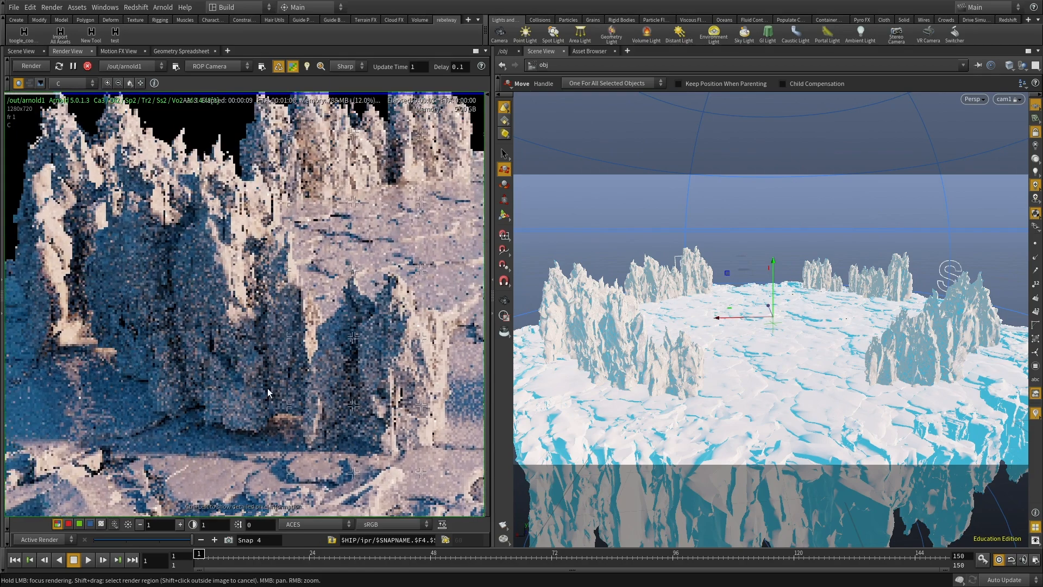
scroll(214, 316, up, 5)
scroll(214, 317, down, 1)
alt+drag(703, 361, 768, 349)
alt+right_drag(768, 348, 704, 367)
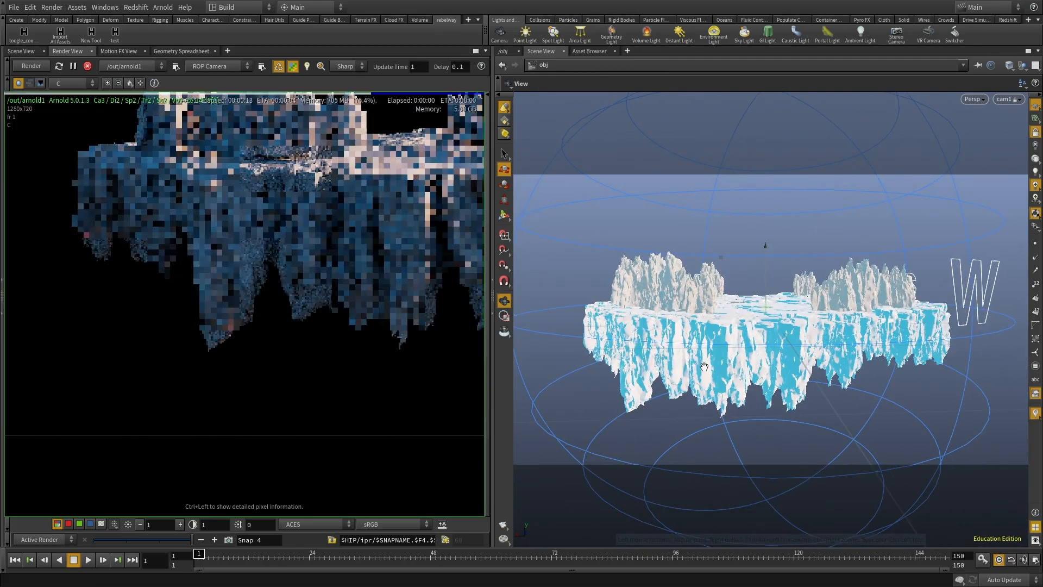
key(t)
alt+drag(769, 360, 763, 275)
drag(787, 348, 707, 342)
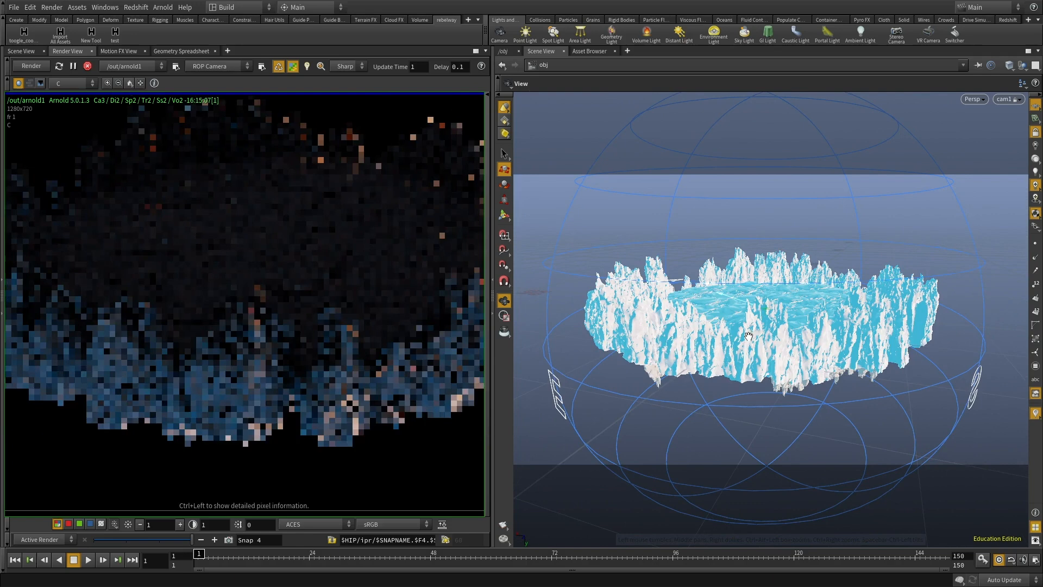
alt+right_drag(745, 330, 776, 361)
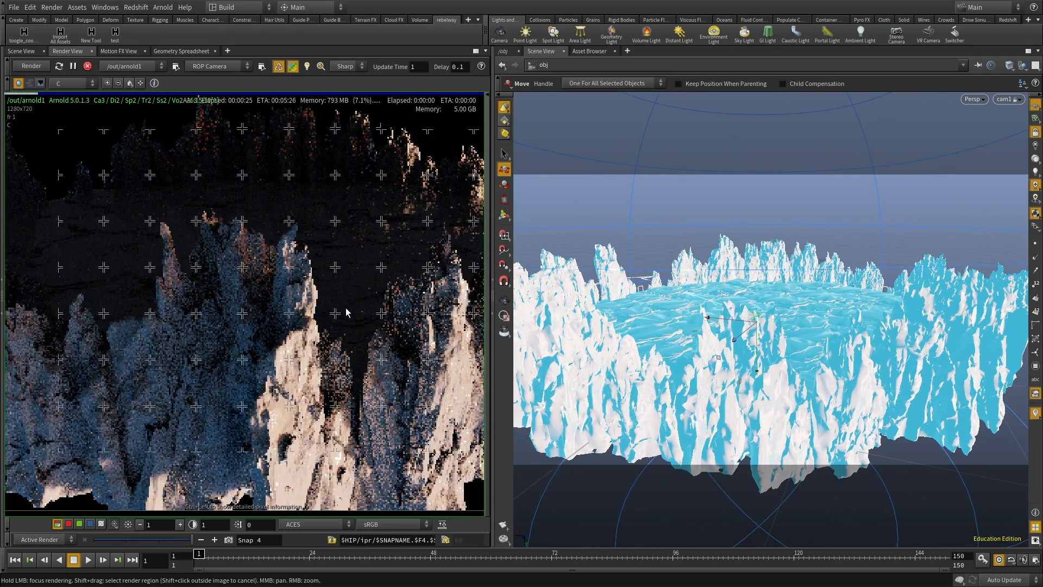
scroll(345, 311, down, 2)
drag(826, 337, 790, 317)
right_drag(789, 316, 813, 312)
middle_drag(813, 313, 799, 340)
right_drag(792, 337, 813, 342)
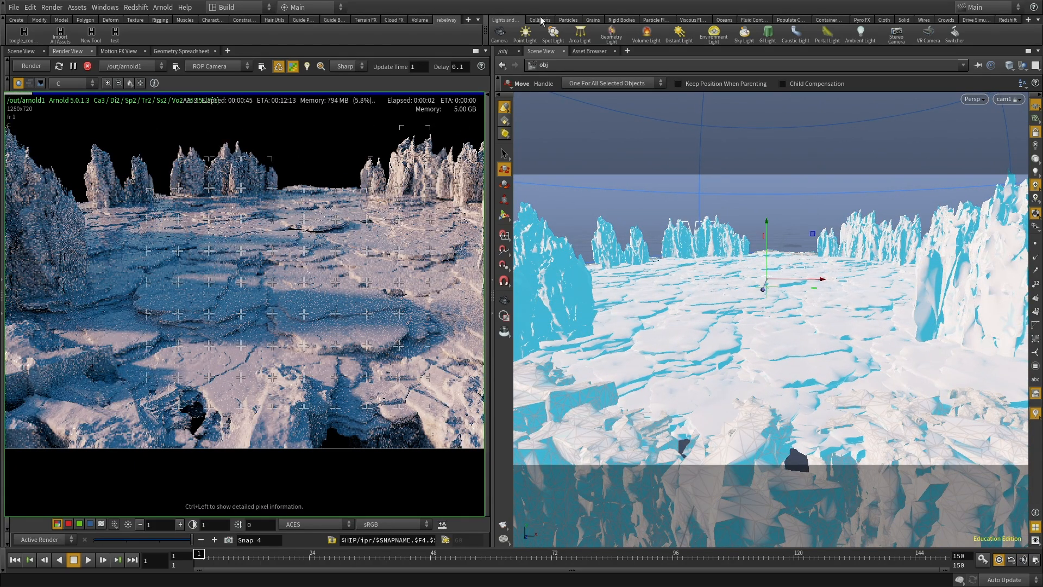
Stop the render and duplicate the sharp_cliffs_base_instancing1 node in the object network.
click(502, 53)
click(88, 66)
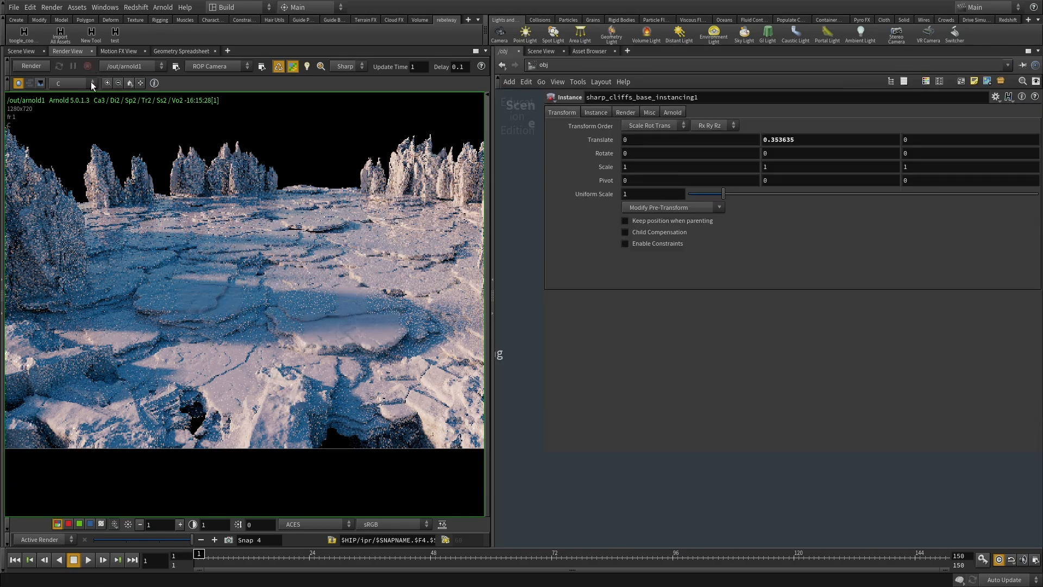
click(21, 51)
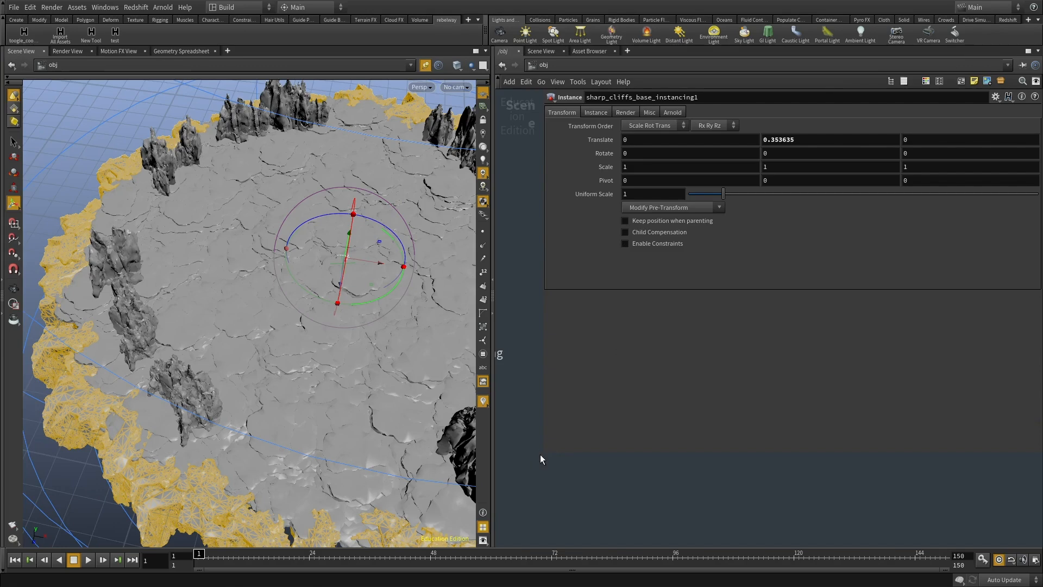
drag(542, 454, 836, 416)
drag(698, 433, 577, 368)
key(ctrl+c)
key(ctrl+v)
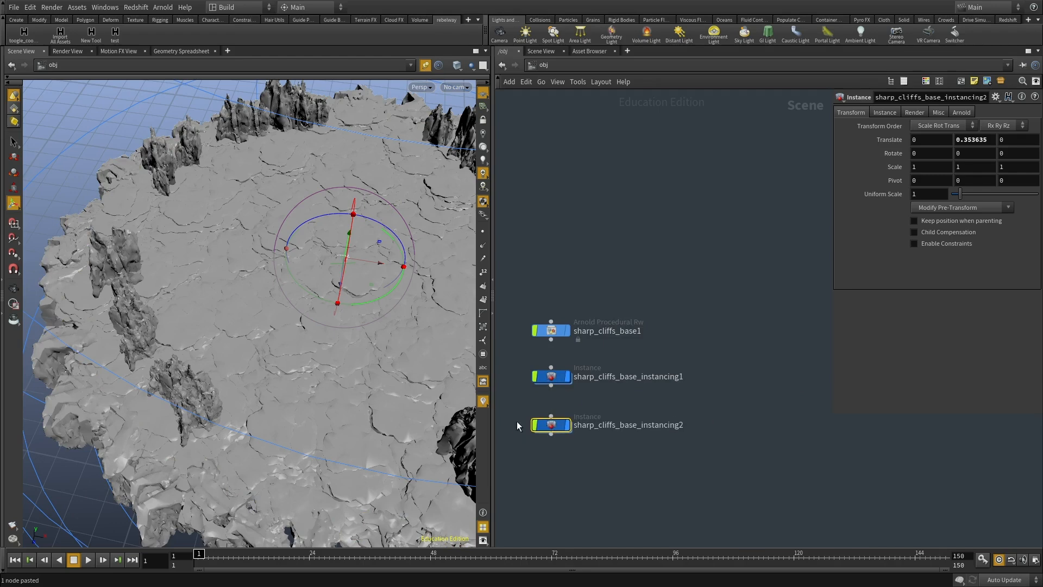
Set circle1's uniform scale to 16.9 inside sharp_cliffs_base_instancing2, and raise that instance's Y translate to 2.75364.
alt+right_drag(263, 296, 331, 363)
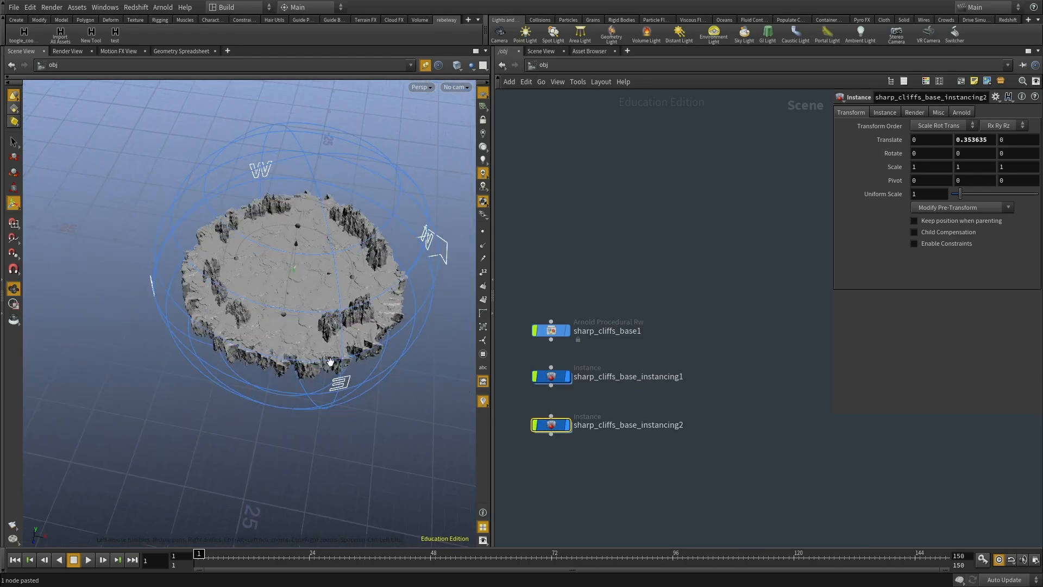
double_click(550, 425)
click(582, 371)
middle_click(919, 165)
middle_drag(922, 140, 960, 147)
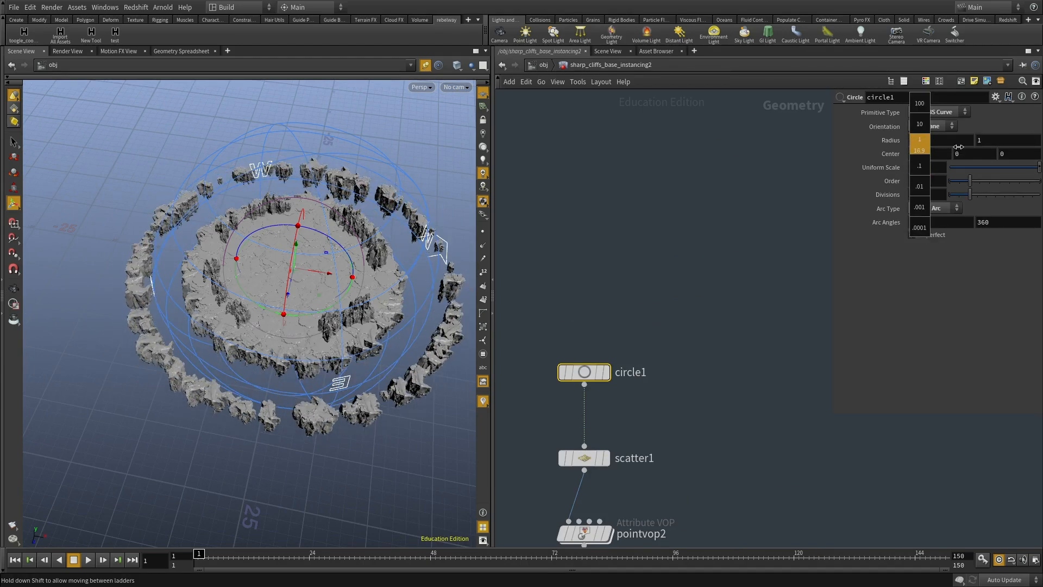
middle_drag(737, 324, 739, 262)
key(u)
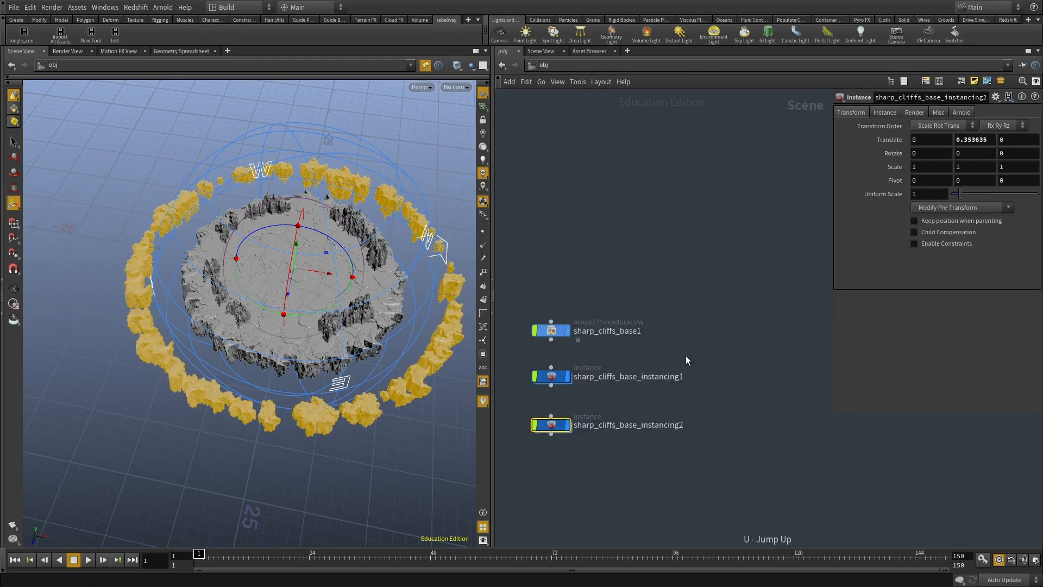
middle_drag(969, 143, 1028, 141)
Examine the outer cliff ring's height and spacing around the central plateau from several angles.
alt+drag(229, 225, 242, 189)
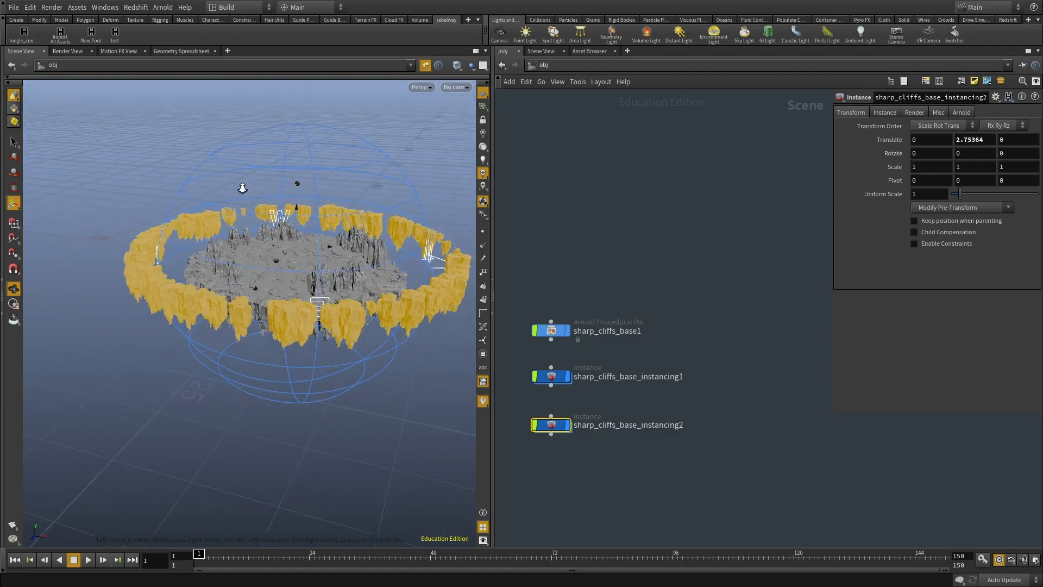
alt+right_drag(242, 189, 315, 207)
alt+drag(315, 207, 307, 227)
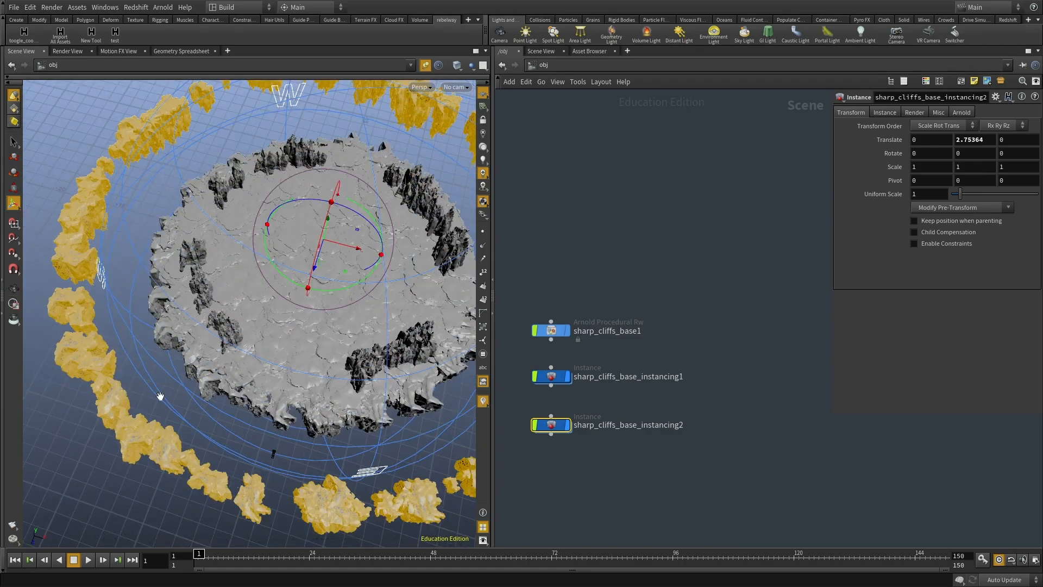
alt+drag(160, 396, 90, 240)
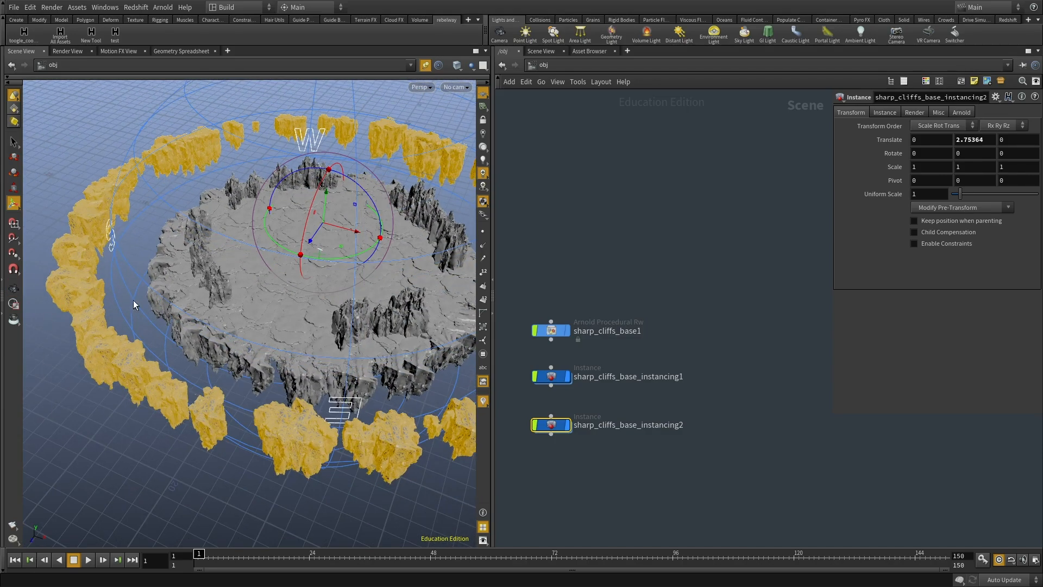
alt+drag(136, 304, 425, 219)
alt+drag(108, 332, 160, 232)
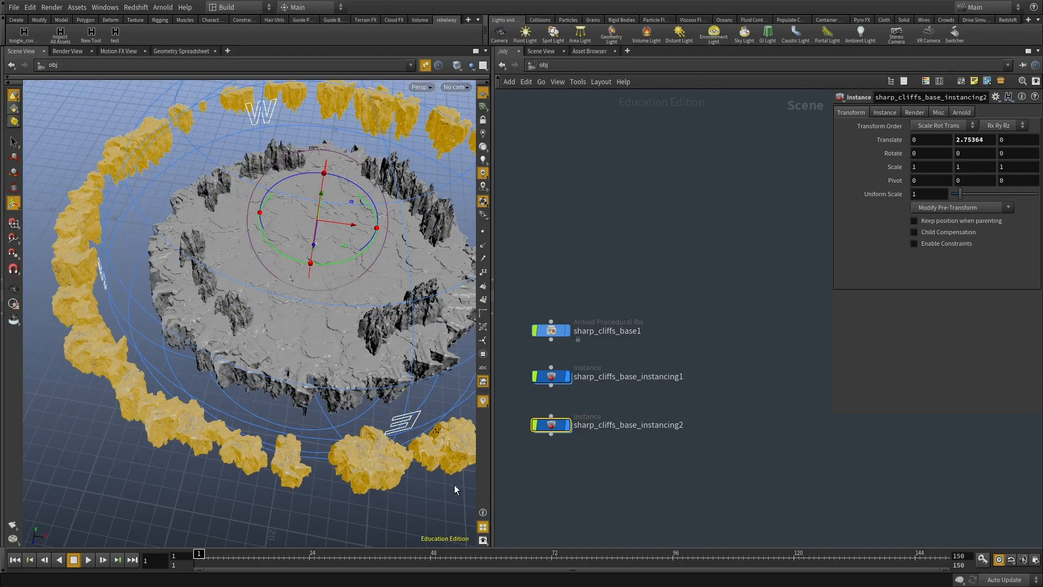
alt+right_drag(256, 344, 83, 311)
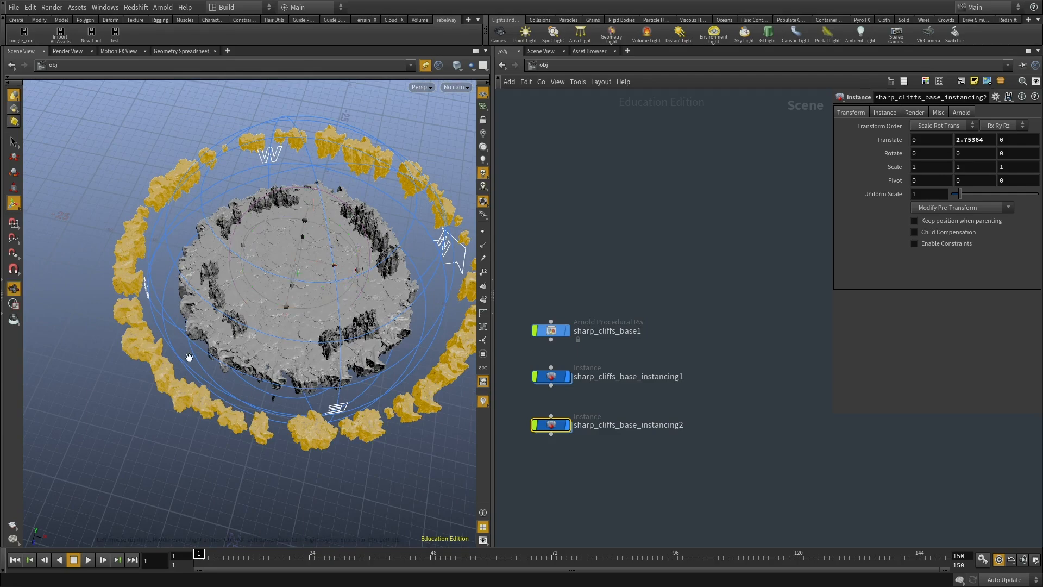
scroll(189, 357, up, 5)
alt+drag(209, 439, 211, 219)
alt+drag(177, 332, 155, 275)
middle_drag(570, 437, 598, 403)
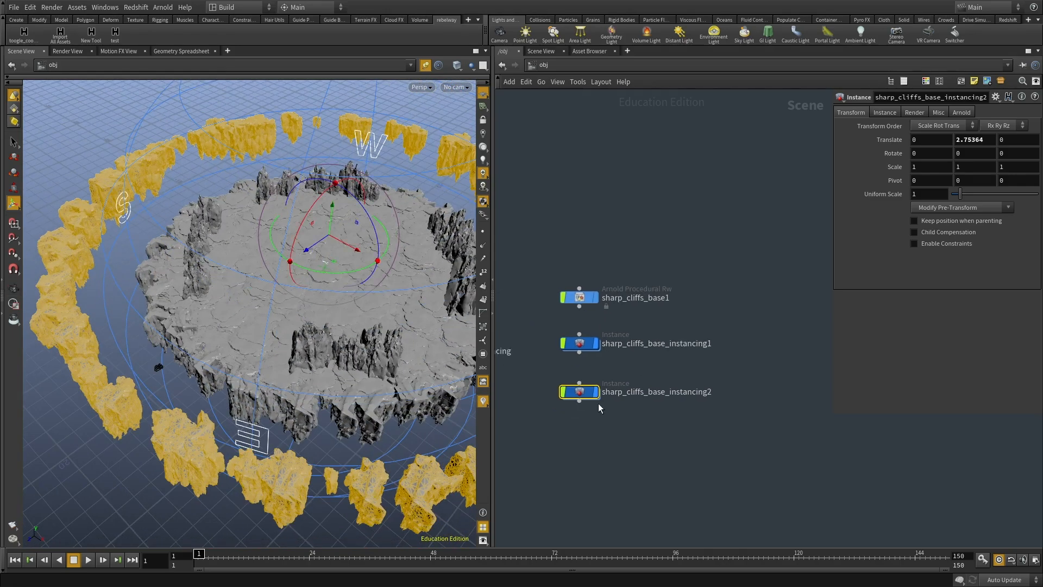
Increase the pscale randomization range in attribrandomize1 inside sharp_cliffs_base_instancing2 to enlarge the outer ring's cliffs.
double_click(580, 390)
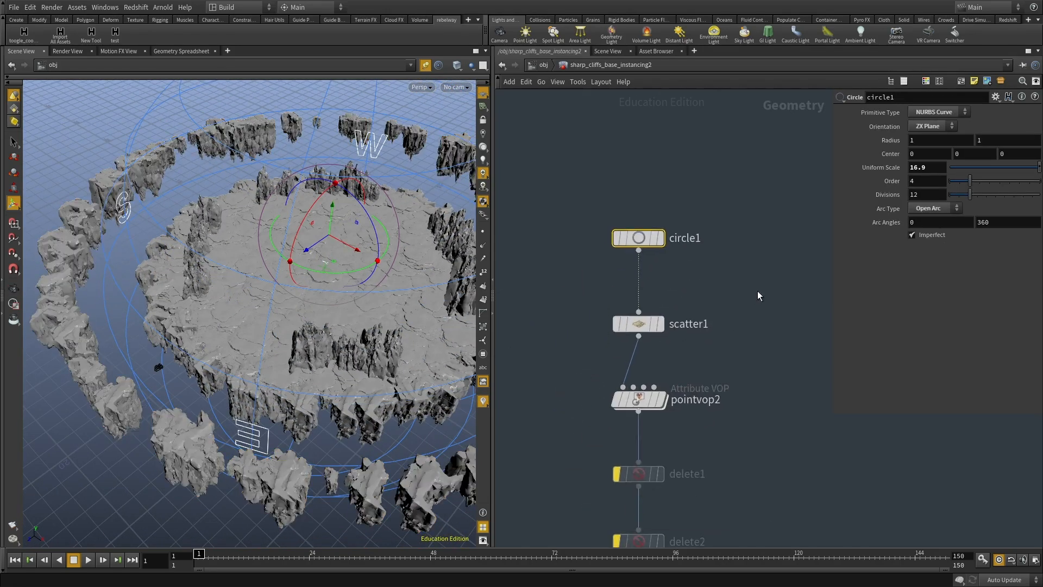
scroll(714, 464, down, 3)
middle_drag(714, 465, 684, 131)
click(639, 310)
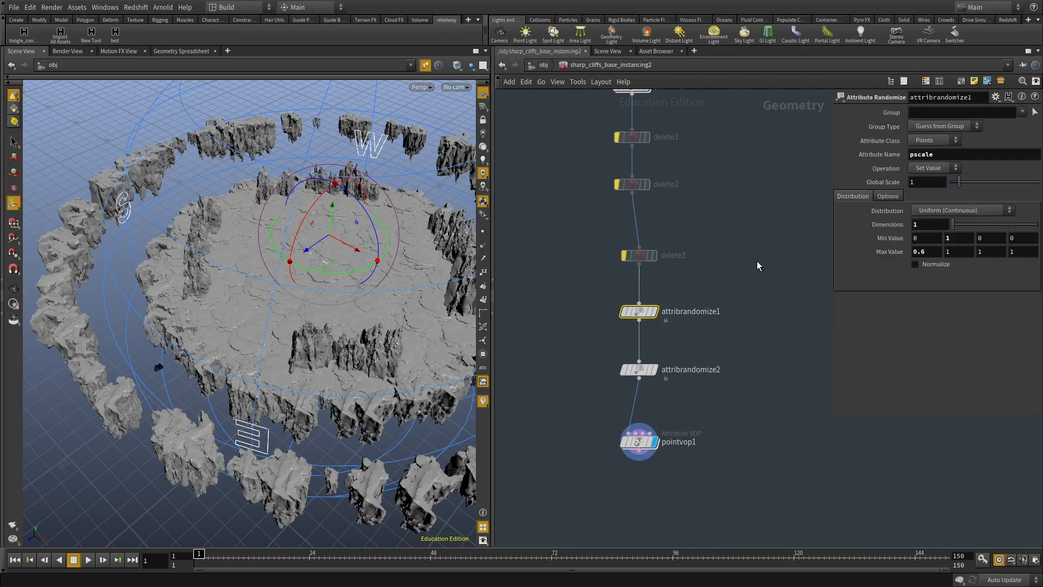
middle_drag(708, 285, 678, 346)
middle_drag(691, 311, 695, 371)
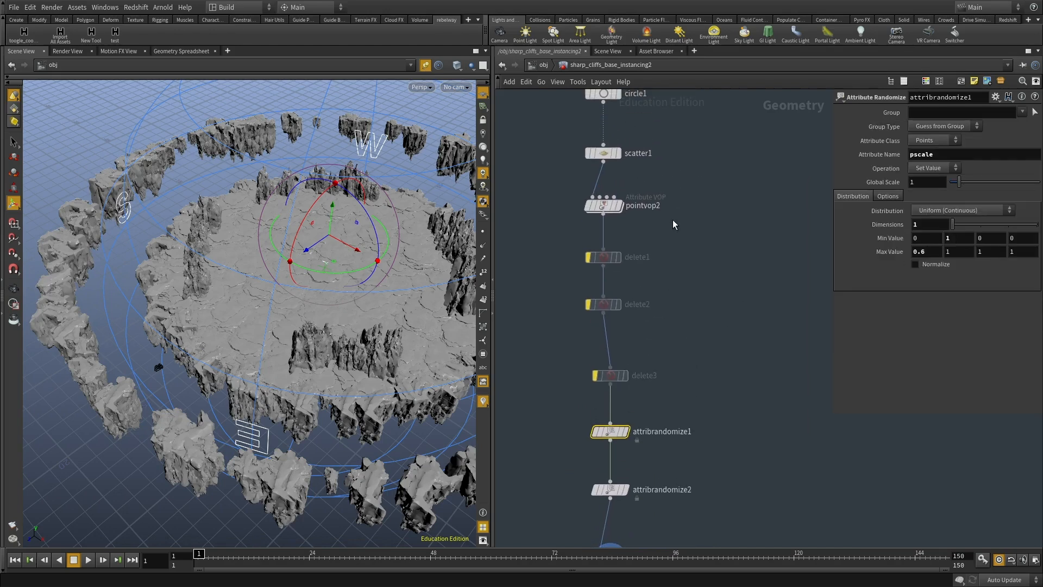
middle_drag(667, 282, 661, 175)
middle_drag(924, 240, 950, 256)
Set the Force Total Count of scatter1 to 125 for the outer cliff ring.
click(608, 279)
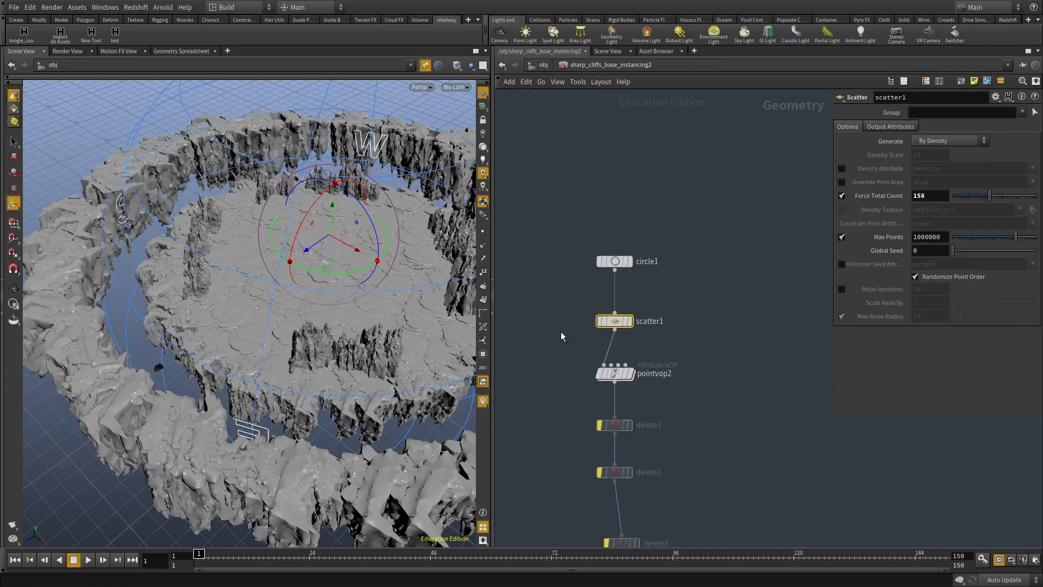
drag(975, 193, 988, 199)
drag(211, 237, 318, 220)
right_drag(318, 220, 365, 252)
middle_drag(365, 252, 416, 338)
middle_drag(725, 287, 731, 251)
scroll(706, 310, down, 1)
middle_drag(706, 311, 722, 253)
right_drag(326, 310, 239, 294)
drag(239, 294, 215, 356)
right_drag(215, 356, 272, 310)
middle_drag(706, 332, 651, 255)
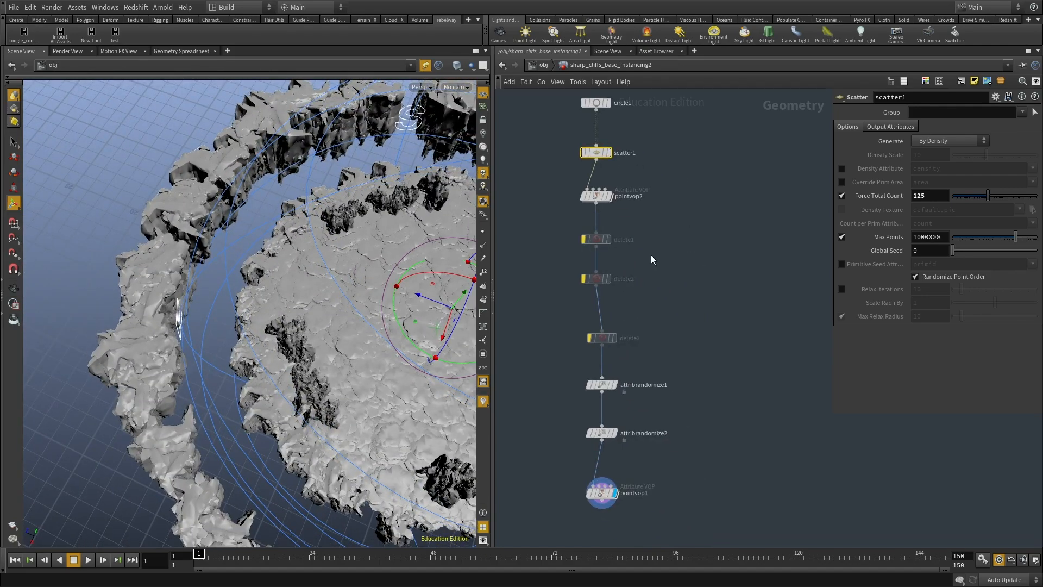
Return to the object level and move the outer cliff ring slightly upward with the Move tool.
key(u)
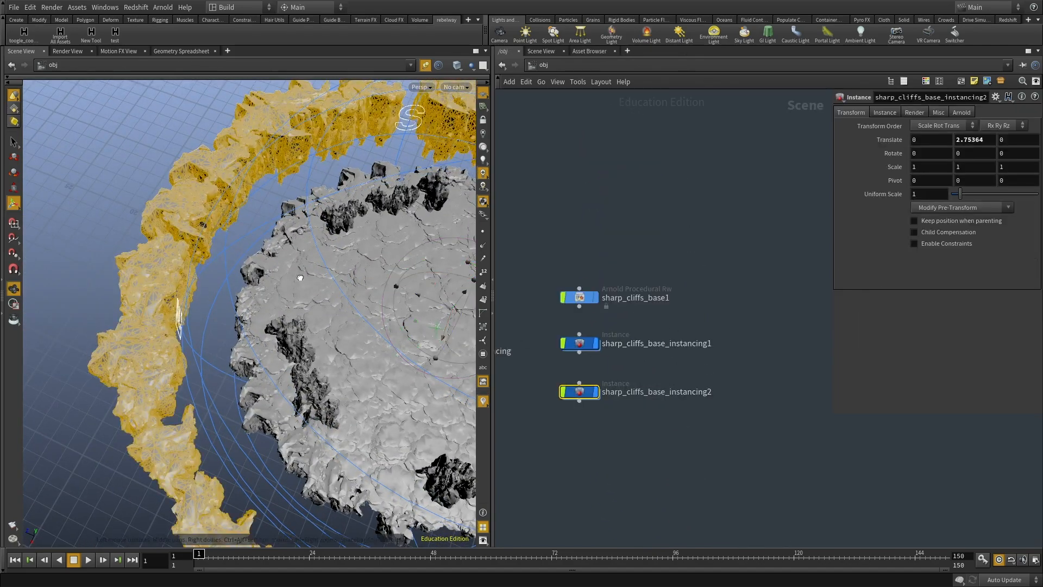
alt+drag(296, 299, 191, 284)
key(t)
drag(319, 214, 321, 187)
alt+drag(213, 272, 173, 305)
Set the first minimum value of the pscale randomization in attribrandomize1 inside sharp_cliffs_base_instancing1 to 0.2.
middle_drag(748, 408, 777, 362)
drag(717, 389, 512, 331)
middle_drag(741, 338, 753, 365)
double_click(620, 325)
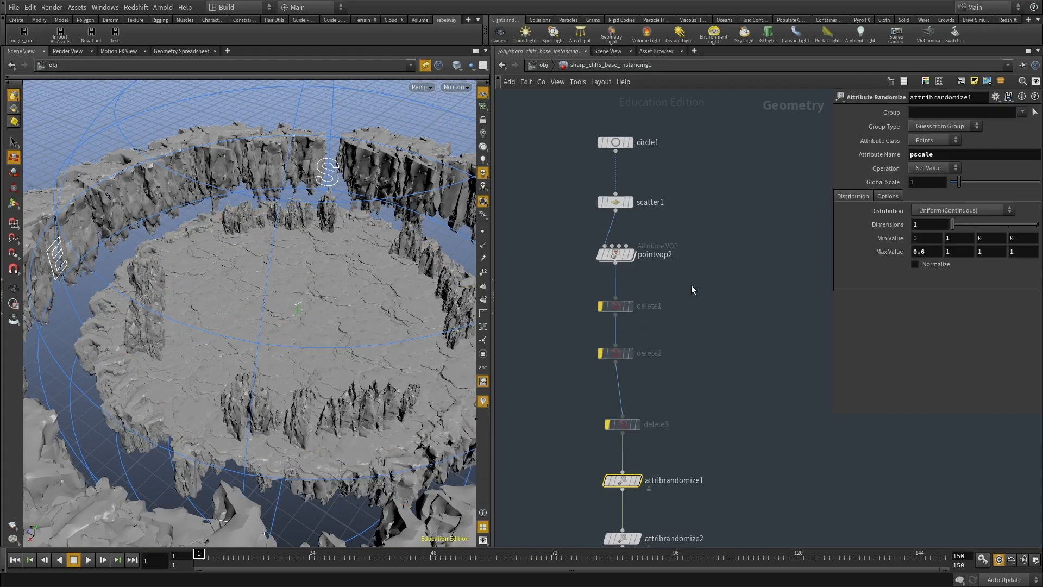
drag(651, 444, 651, 446)
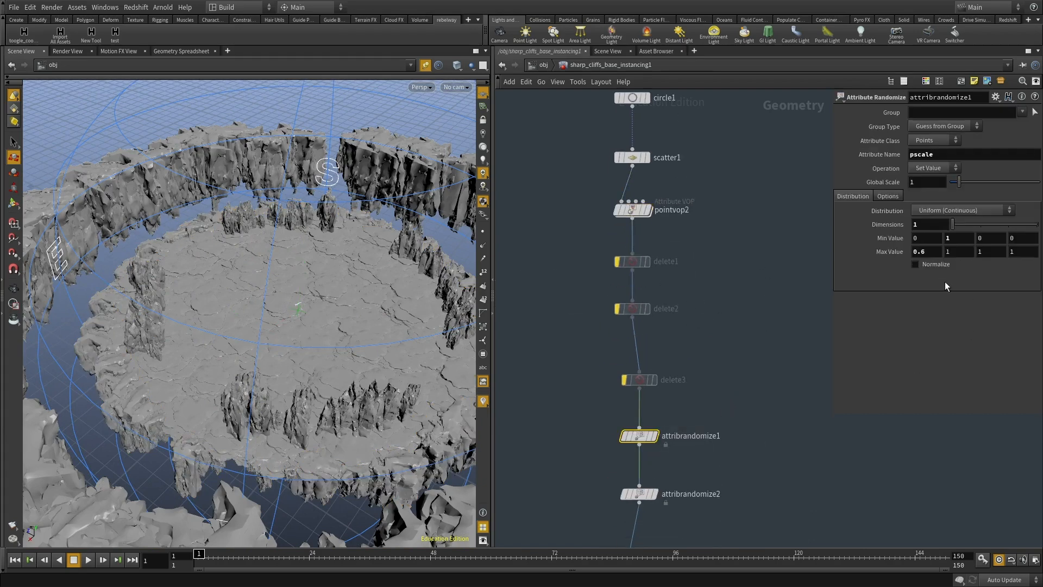
text(.2)
key(Return)
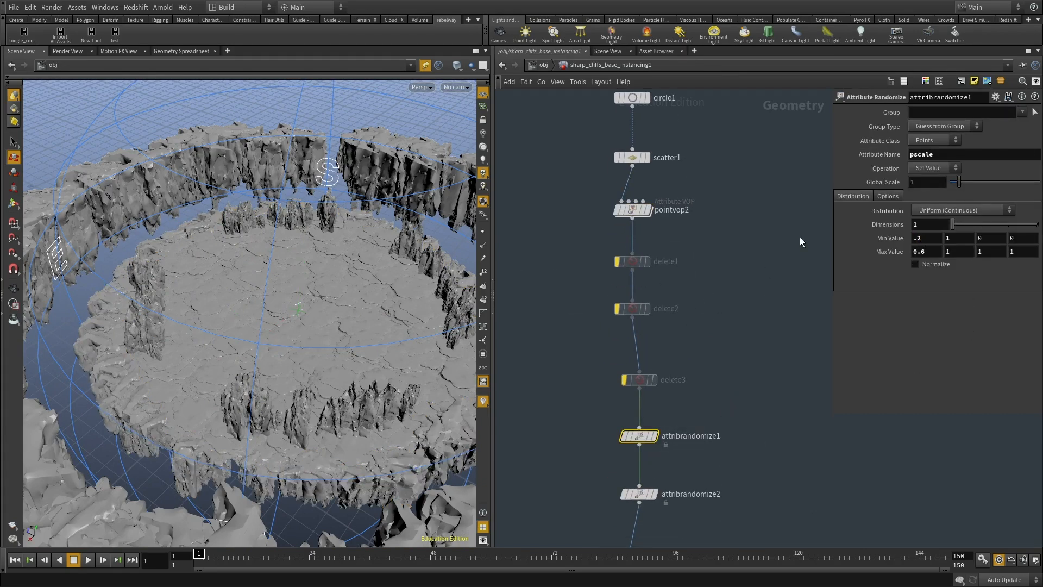
key(u)
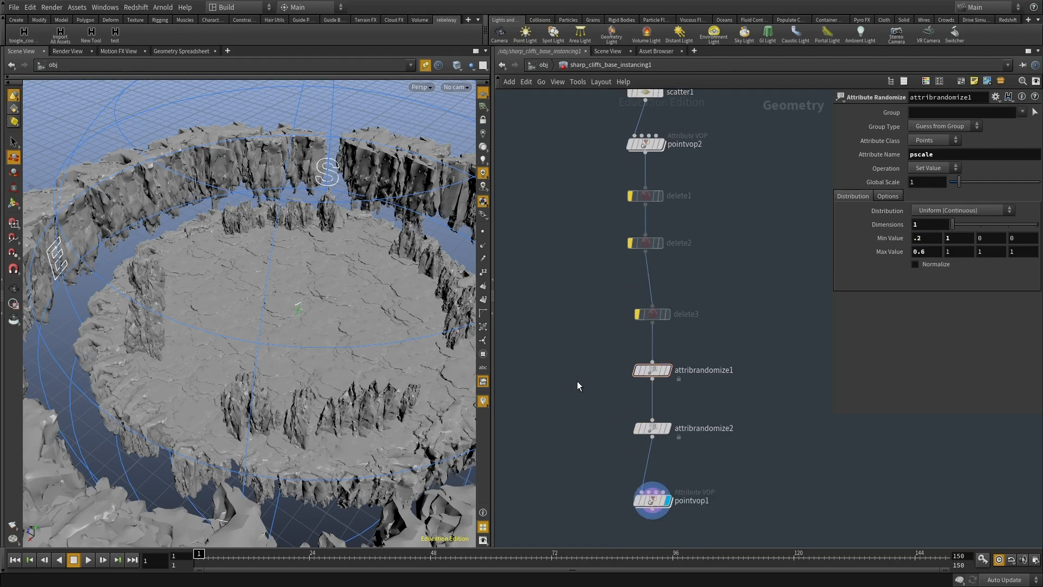
Look through cam1 with the camera locked to the view, and reframe the shot over the cliff ring.
click(471, 66)
click(451, 88)
click(463, 141)
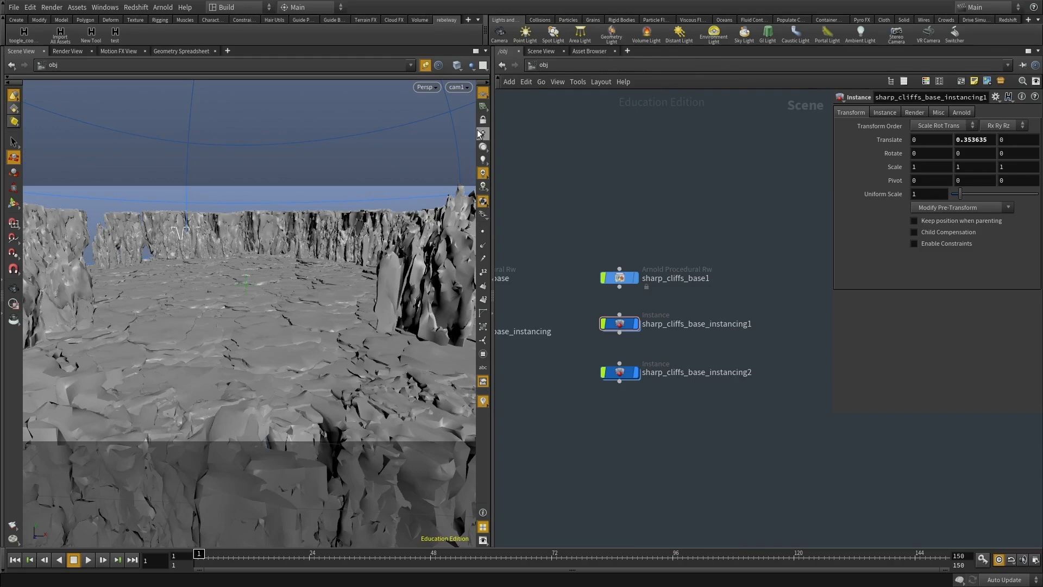
drag(332, 258, 286, 337)
Add sharp_cliffs_base_instancing2 to the forced objects of the arnold1 output node and start a new render.
double_click(713, 374)
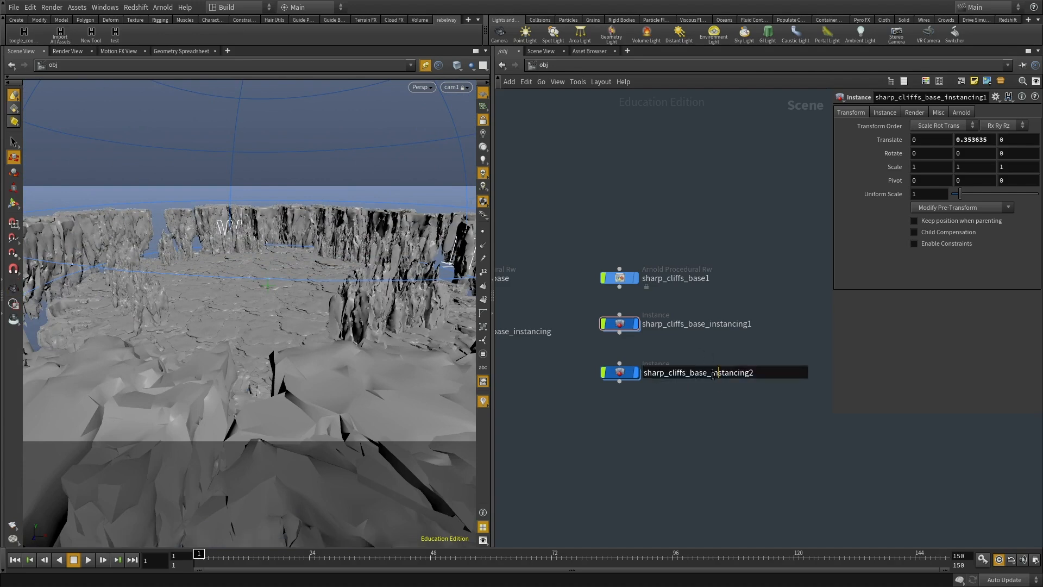
click(553, 66)
click(571, 125)
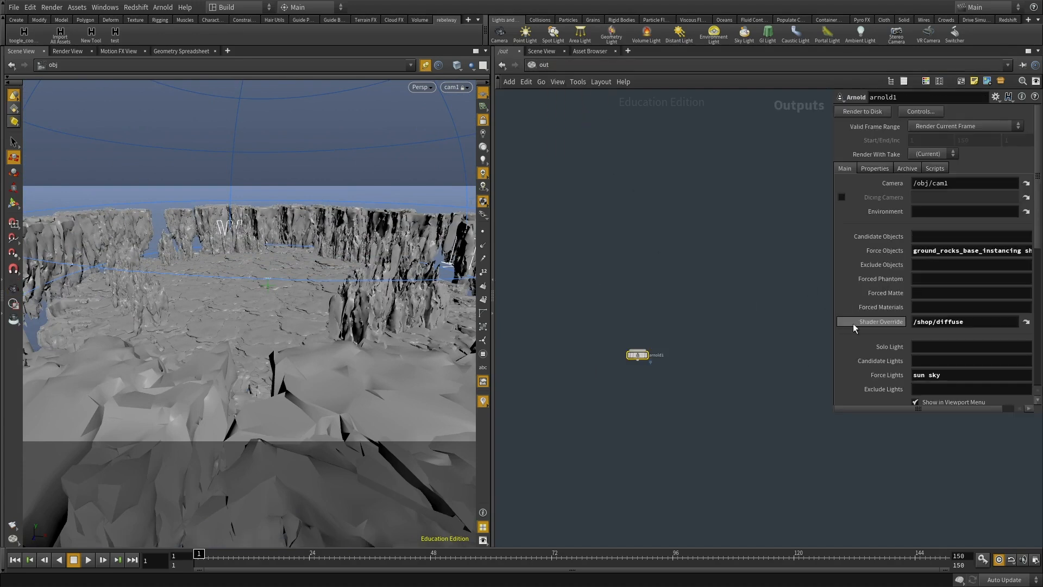
drag(834, 416, 573, 478)
text(sharp_cliffs_base_instancing2)
key(Return)
click(68, 52)
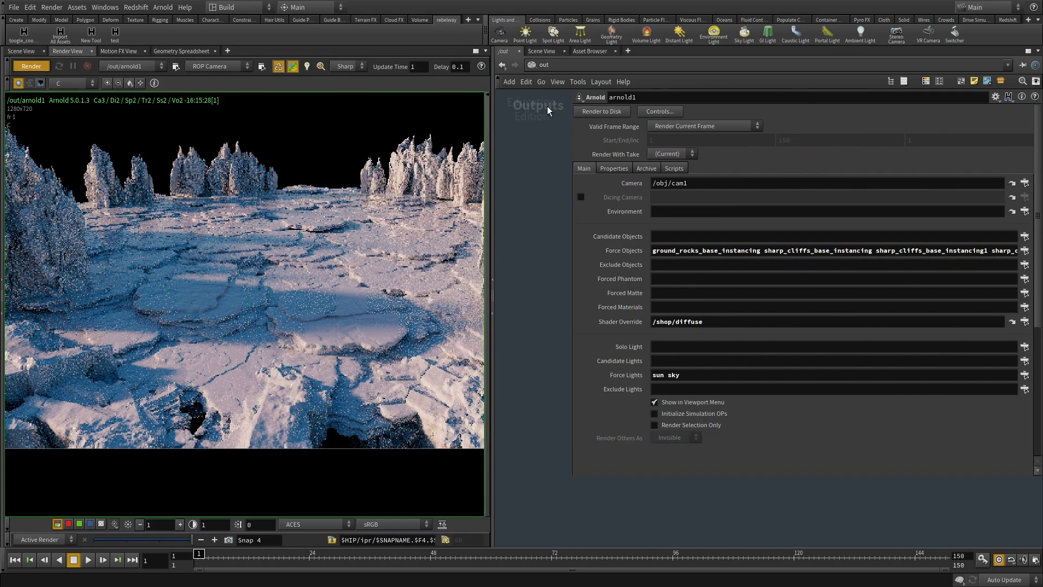
click(542, 51)
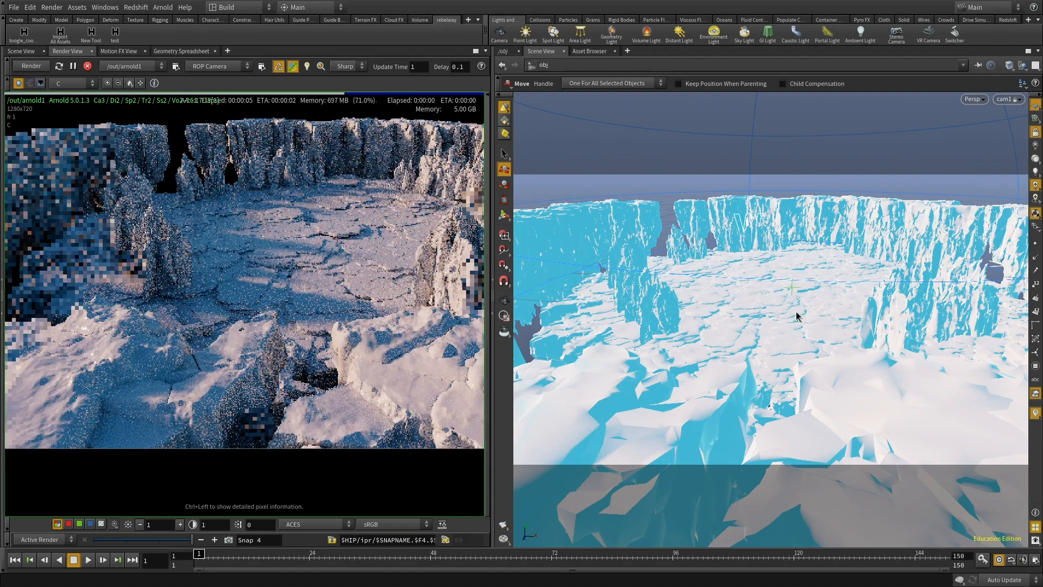
Reframe the cam1 shot to look down over the cracked plateau and cliff rings, with the render view enlarged.
alt+right_drag(795, 319, 749, 314)
drag(749, 314, 782, 314)
right_drag(782, 314, 850, 309)
mouse_move(850, 309)
mouse_down()
mouse_move(824, 324)
mouse_move(863, 319)
mouse_move(844, 326)
mouse_up()
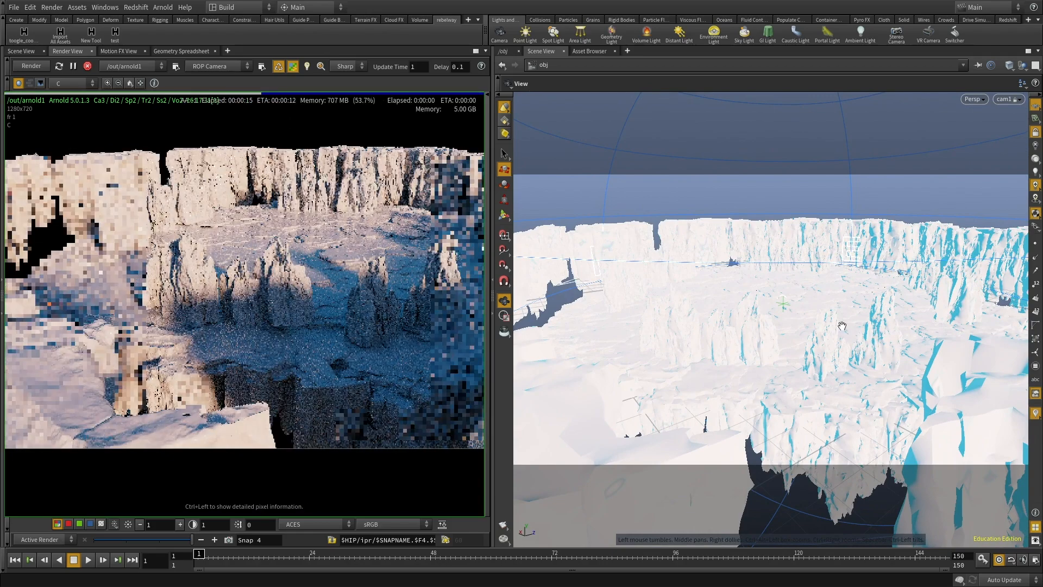
drag(492, 185, 615, 212)
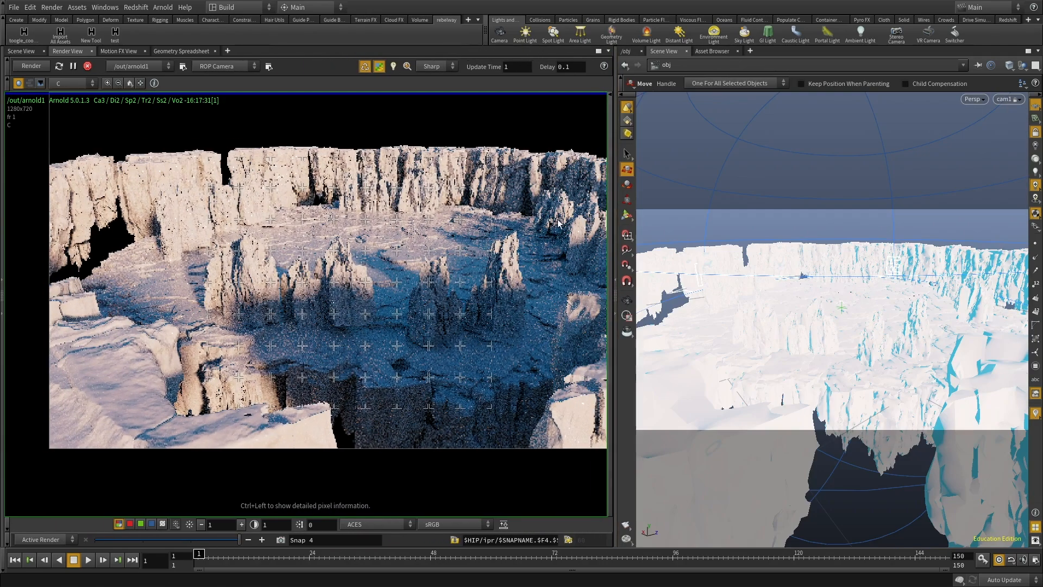
drag(793, 375, 845, 296)
right_drag(845, 296, 838, 299)
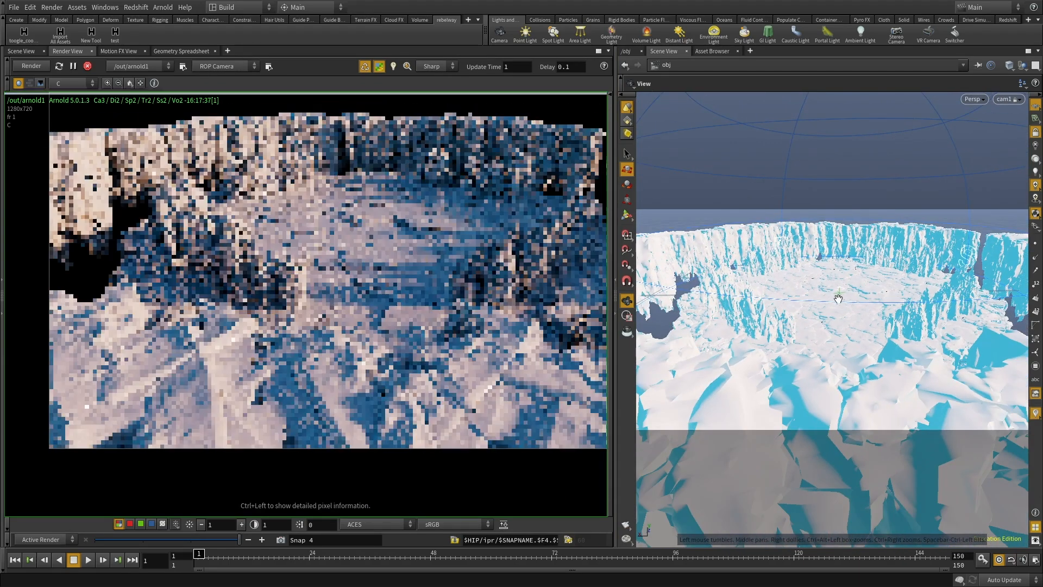
middle_drag(838, 298, 838, 318)
key(space)
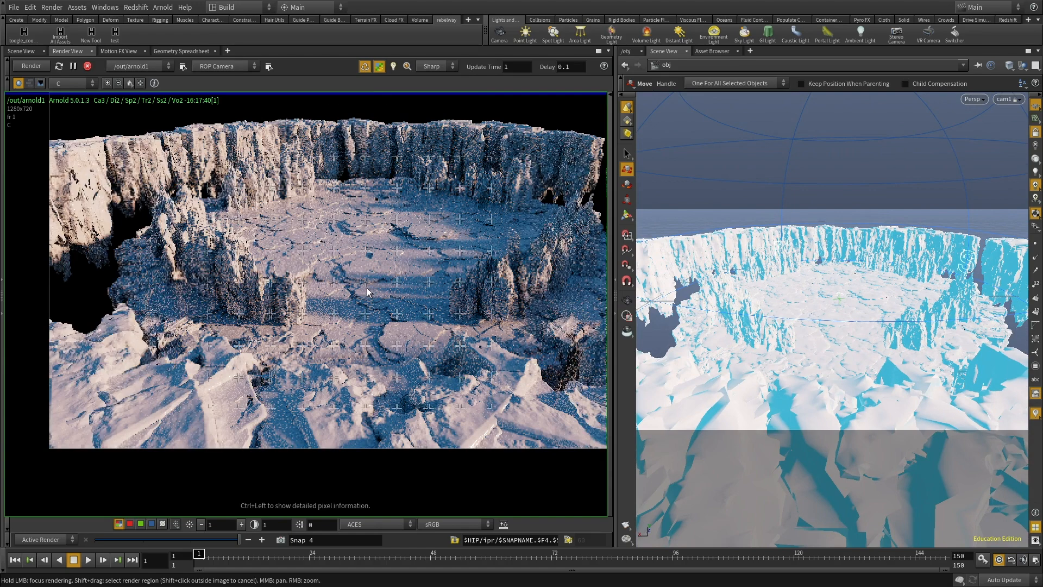
alt+drag(831, 338, 814, 340)
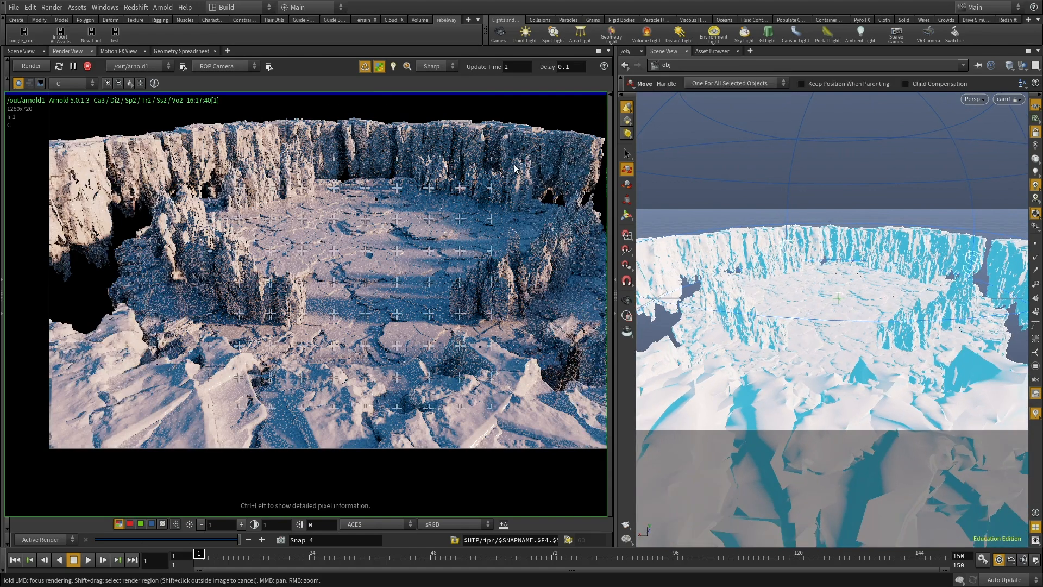
Set Force Total Count of scatter1 inside sharp_cliffs_base_instancing2 to 160 and start a new render.
click(636, 51)
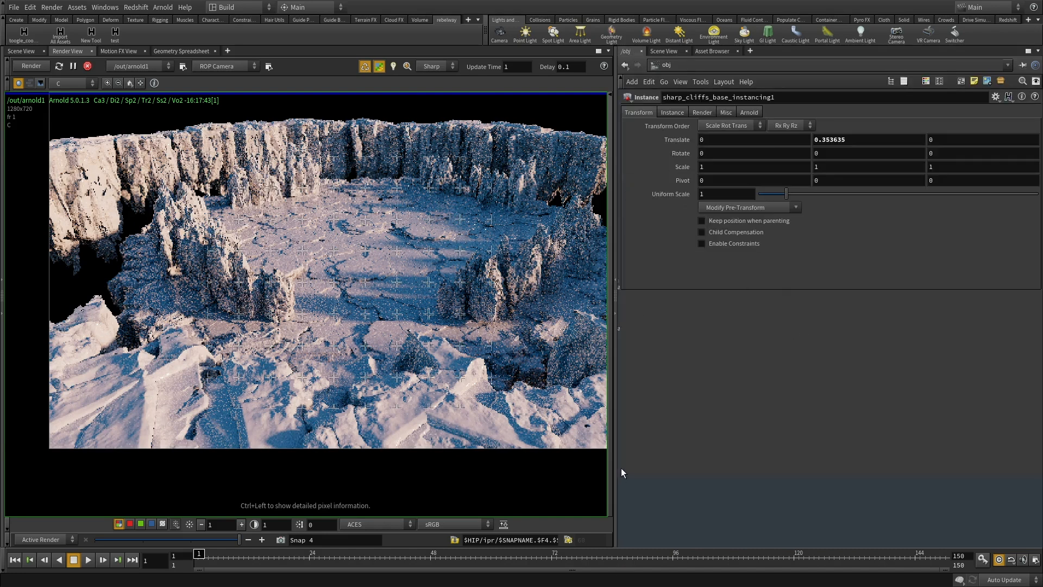
drag(620, 479, 865, 438)
middle_drag(768, 296, 783, 334)
scroll(782, 334, up, 3)
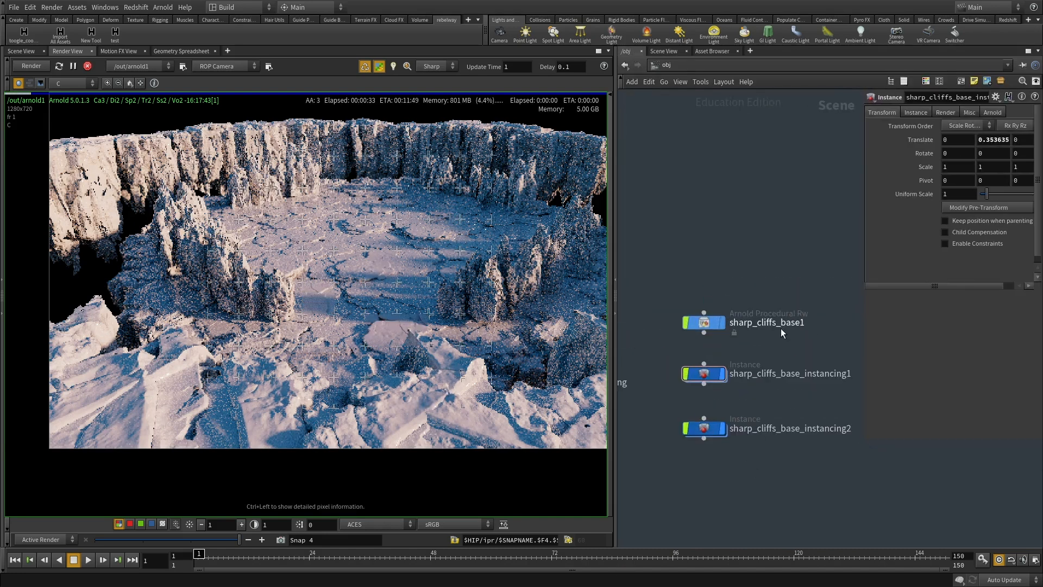
middle_drag(695, 500, 848, 473)
middle_drag(704, 454, 467, 460)
double_click(652, 435)
scroll(779, 361, up, 5)
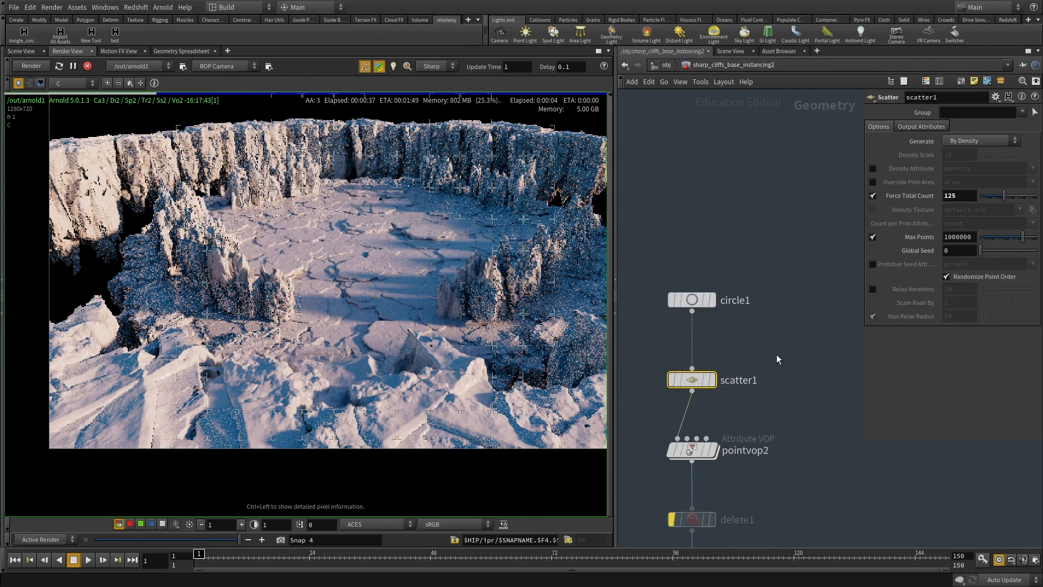
double_click(959, 196)
text(160)
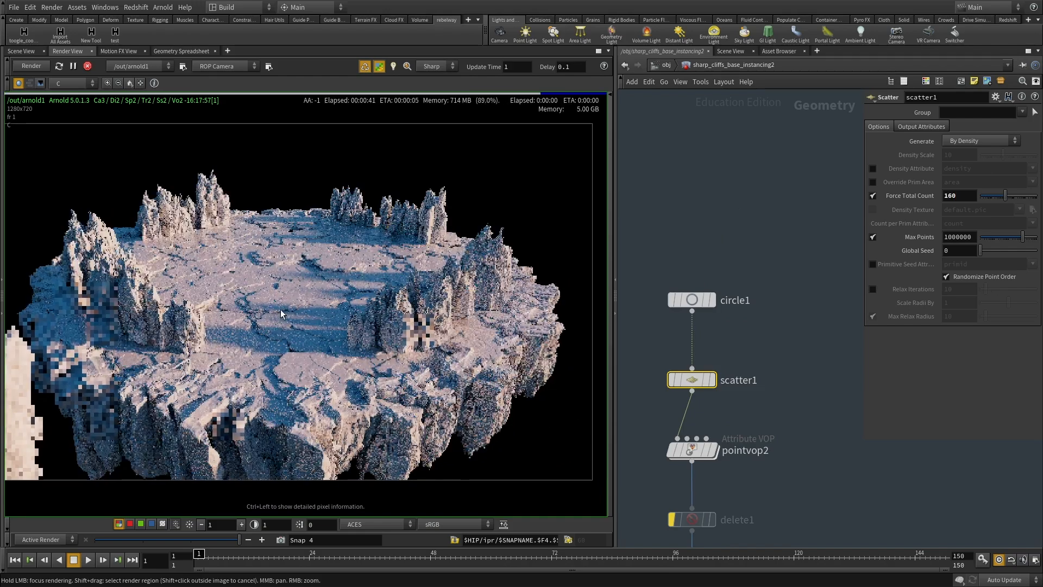
click(30, 66)
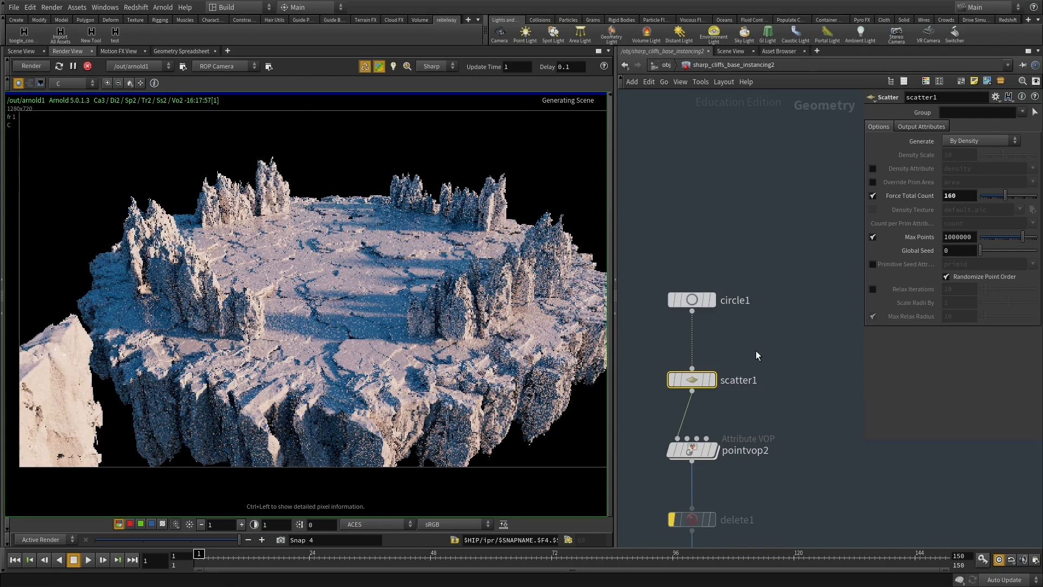
Return to the object level and set the Y translation of sharp_cliffs_base_instancing to 0.3.
click(662, 65)
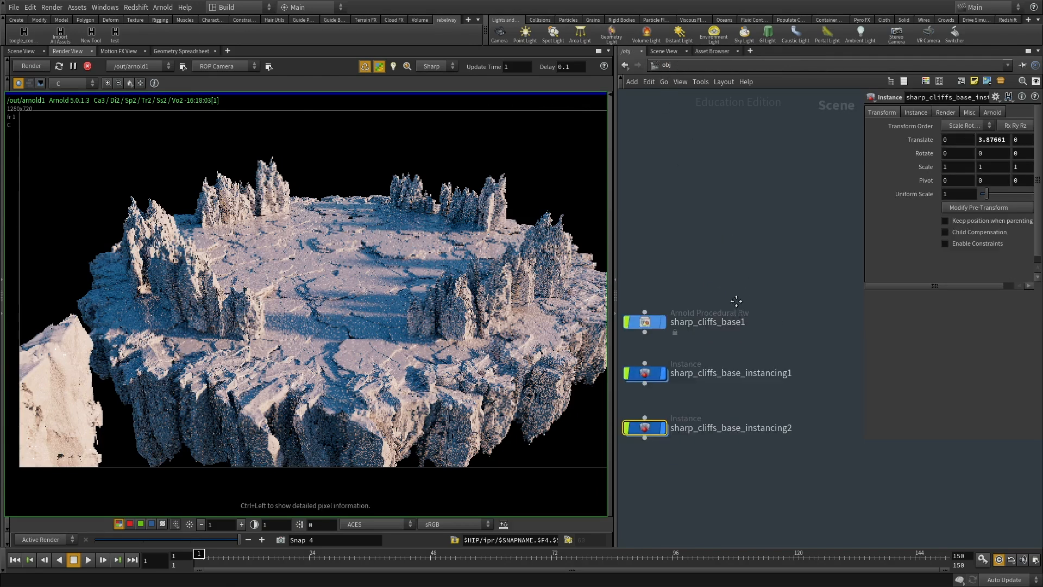
drag(707, 382, 643, 341)
middle_drag(991, 137, 986, 156)
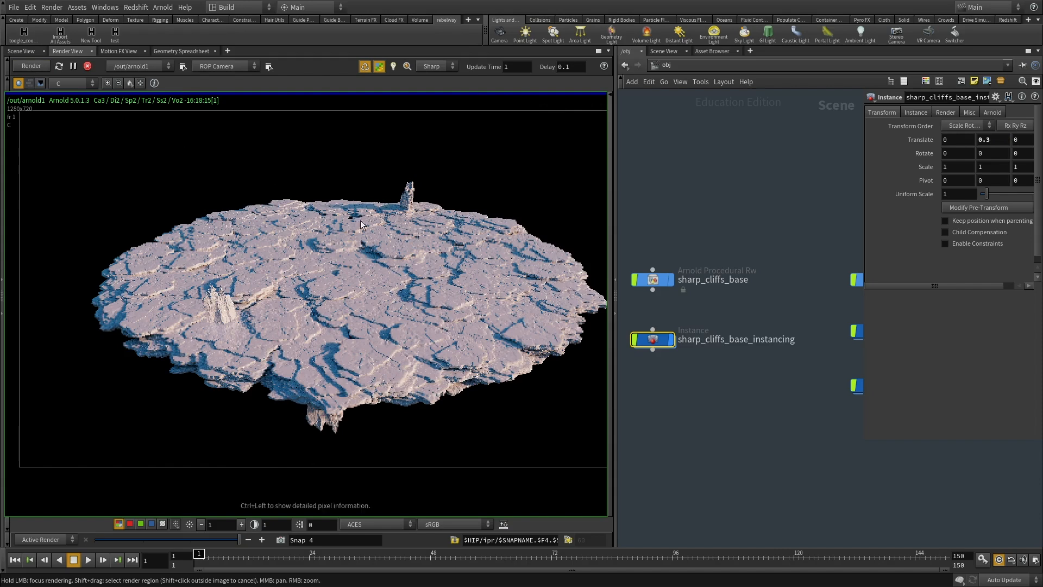
Clear the /shop/diffuse shader override on the arnold1 output node and restart the render.
click(667, 66)
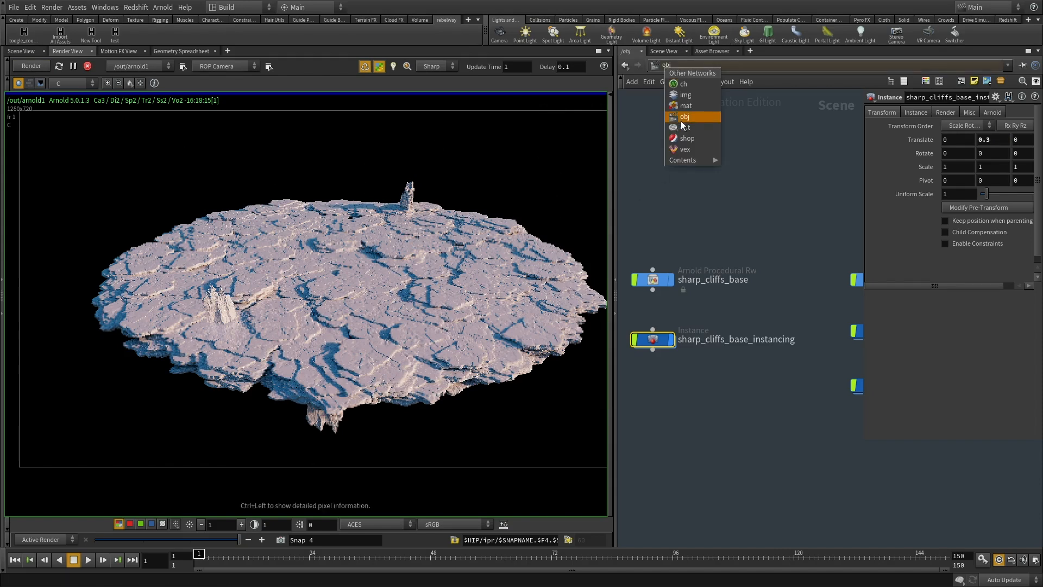
click(682, 117)
drag(995, 321, 975, 322)
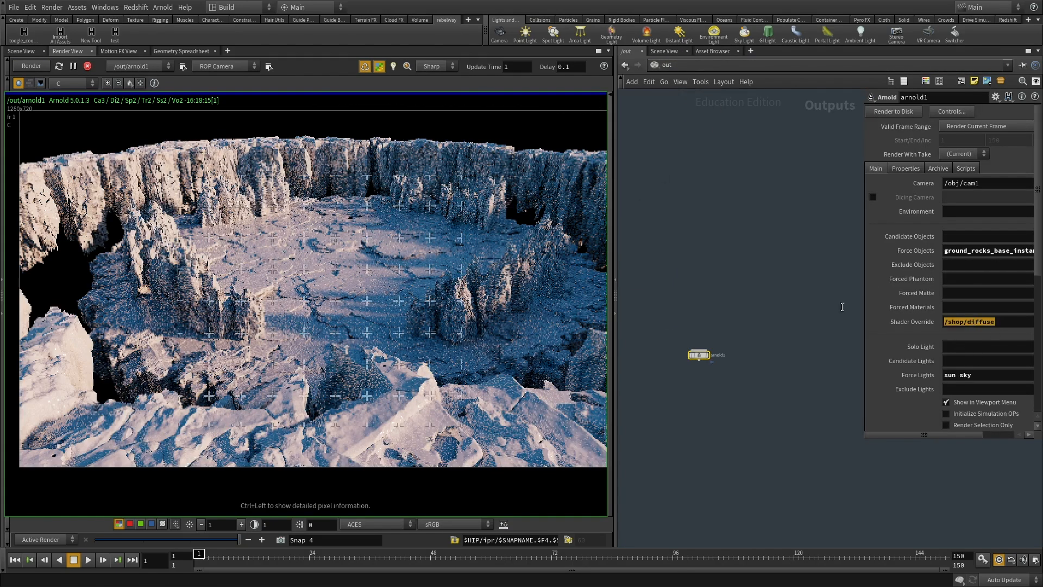
click(778, 429)
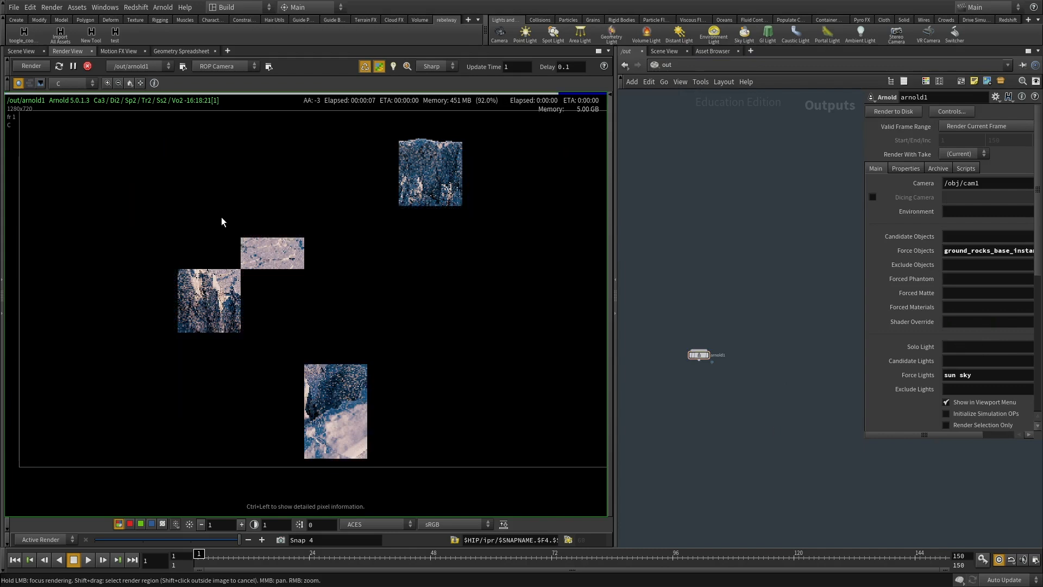
click(87, 67)
click(31, 66)
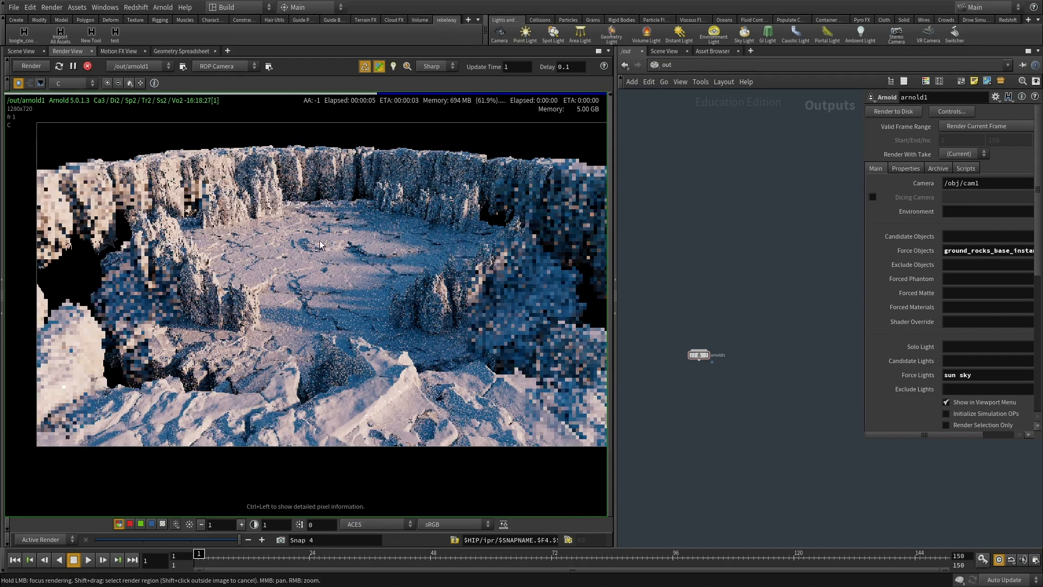
middle_drag(475, 298, 455, 317)
scroll(455, 317, down, 1)
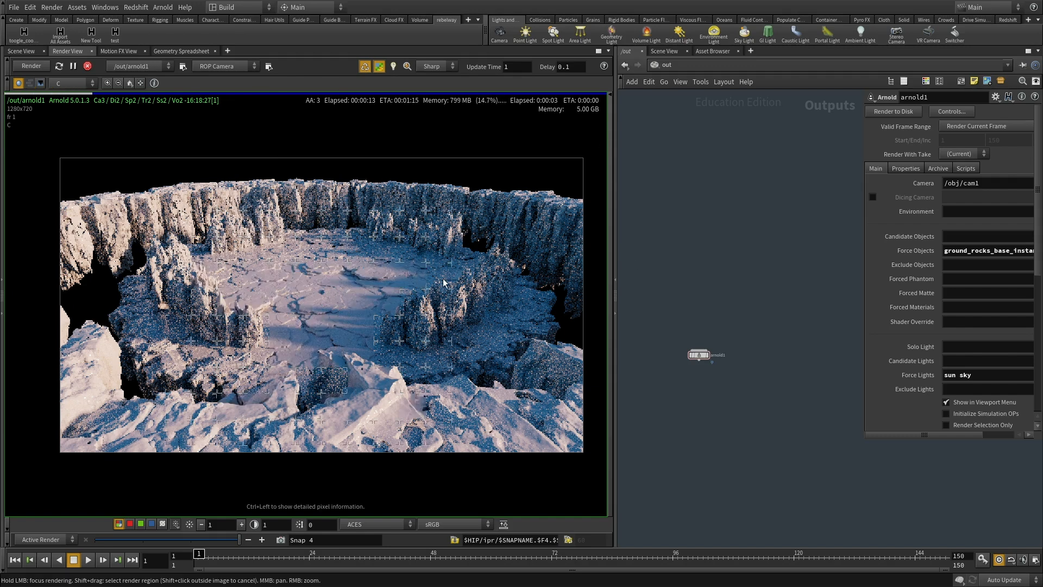
Go back to the object network and look over the Arnold procedural cliff assets, including big_cliff_fullbend.
drag(615, 254, 508, 254)
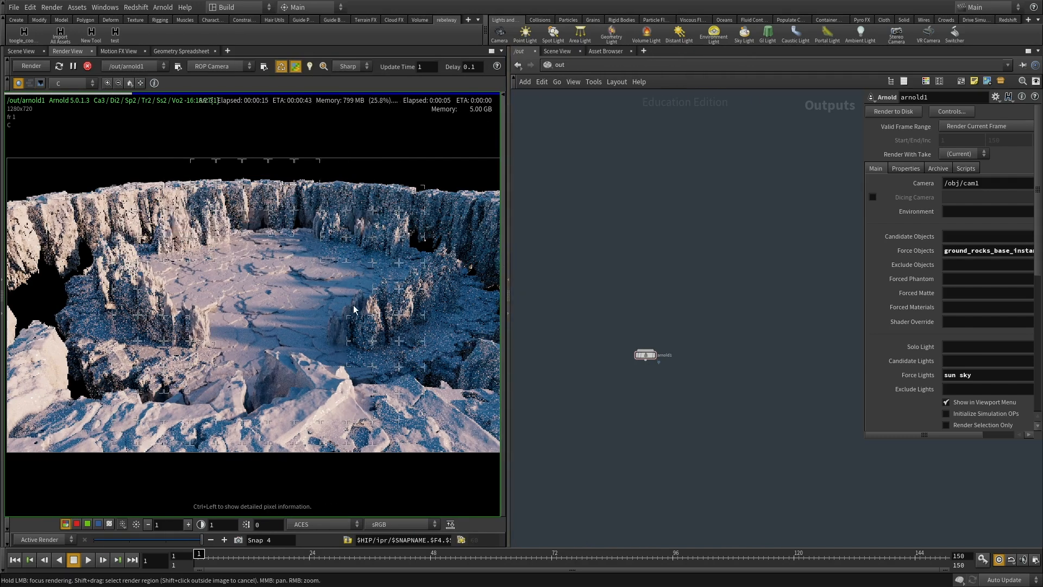
click(560, 65)
click(590, 120)
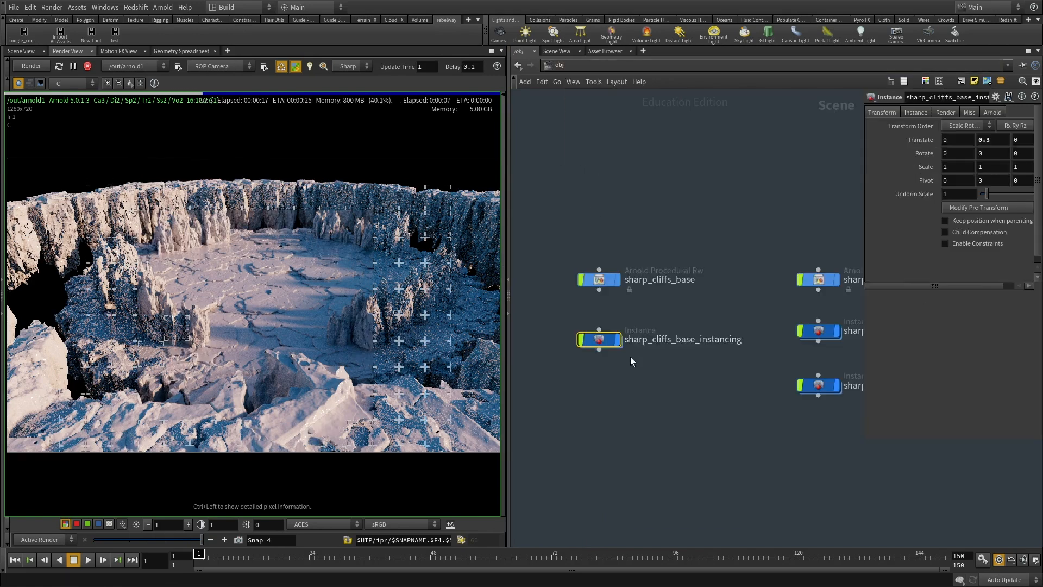
scroll(698, 317, down, 3)
middle_drag(578, 386, 865, 426)
scroll(684, 338, up, 3)
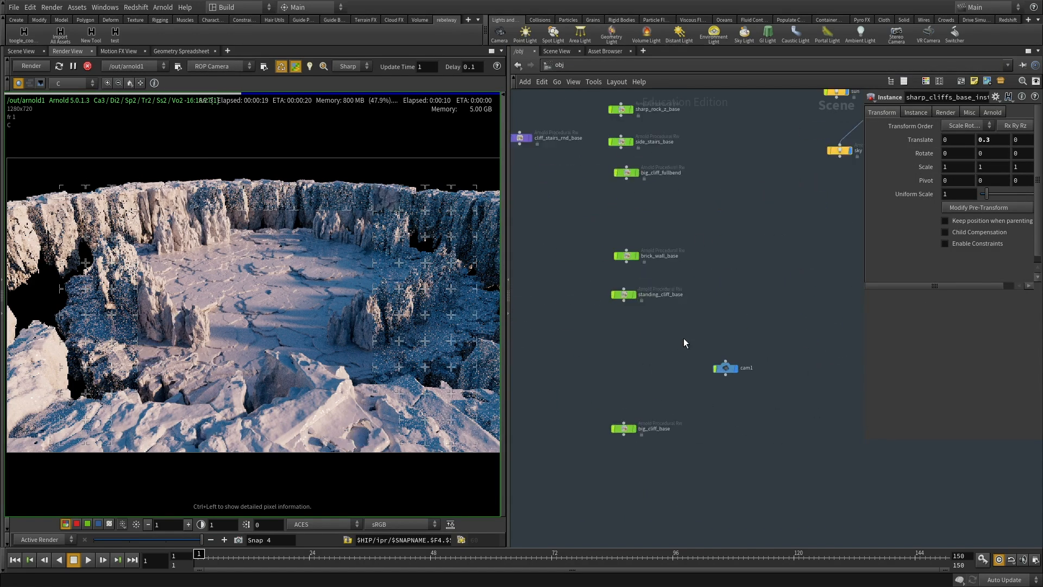
middle_drag(673, 201, 649, 279)
click(618, 257)
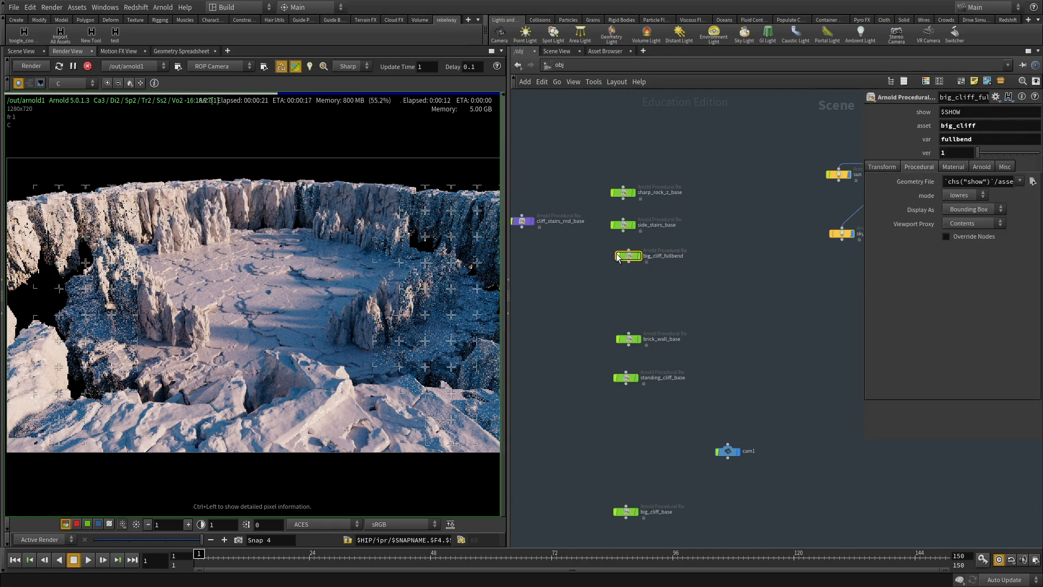
scroll(654, 186, down, 2)
scroll(653, 185, up, 4)
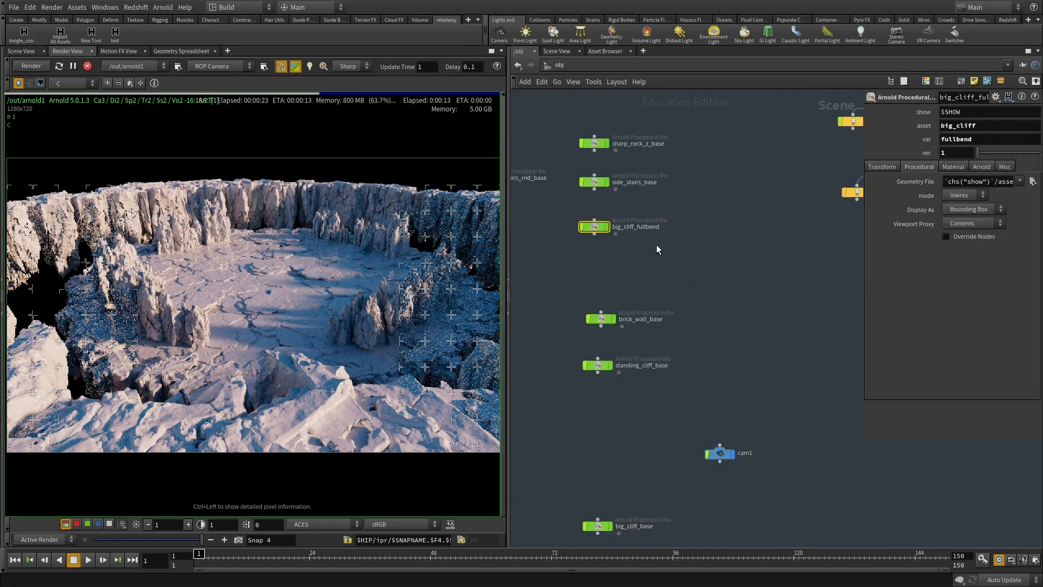
Move the standing_cliff_base node out of the asset column below the lights and recolor it dark yellow.
scroll(608, 368, down, 4)
drag(565, 353, 719, 394)
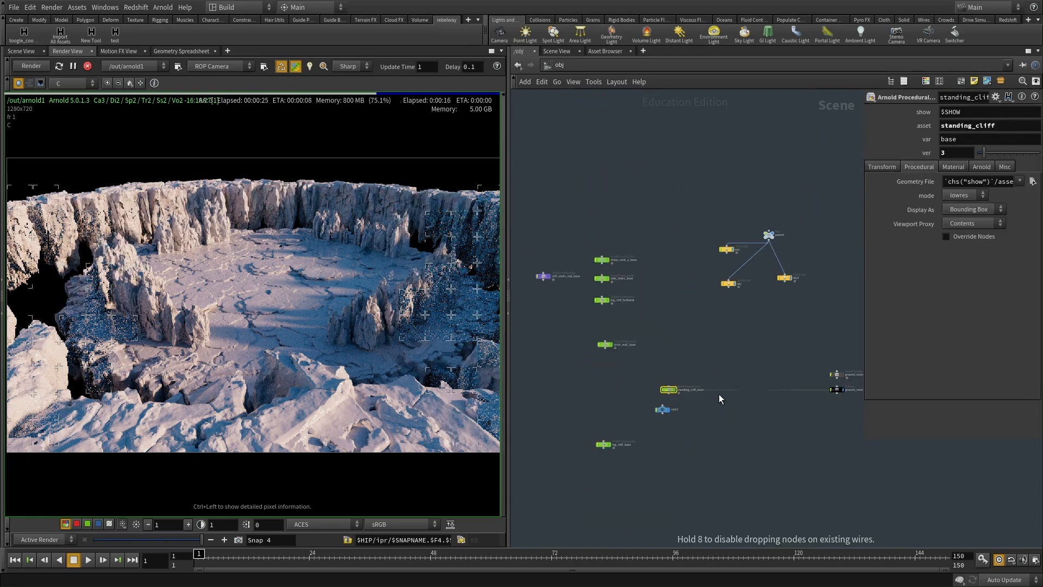
scroll(759, 368, up, 3)
key(c)
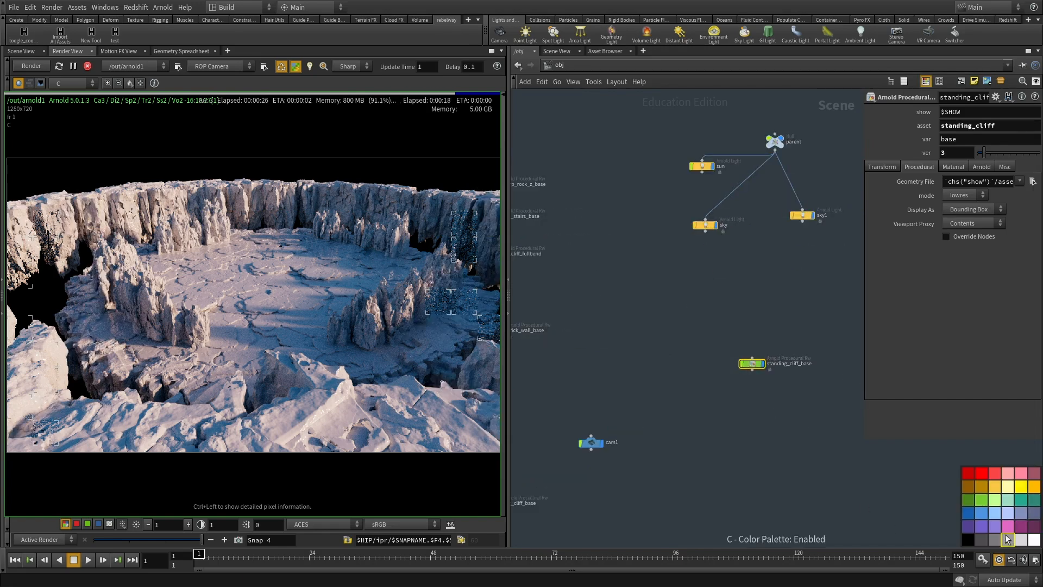
click(975, 487)
key(c)
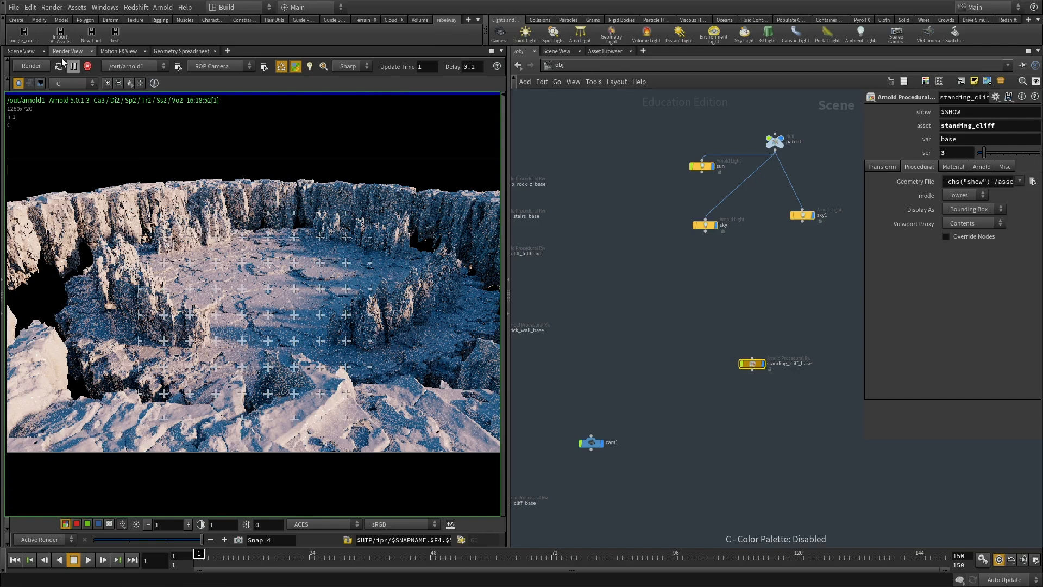
Frame standing_cliff_base in the scene view outside cam1 and enlarge it to a uniform scale of 2.86.
click(21, 50)
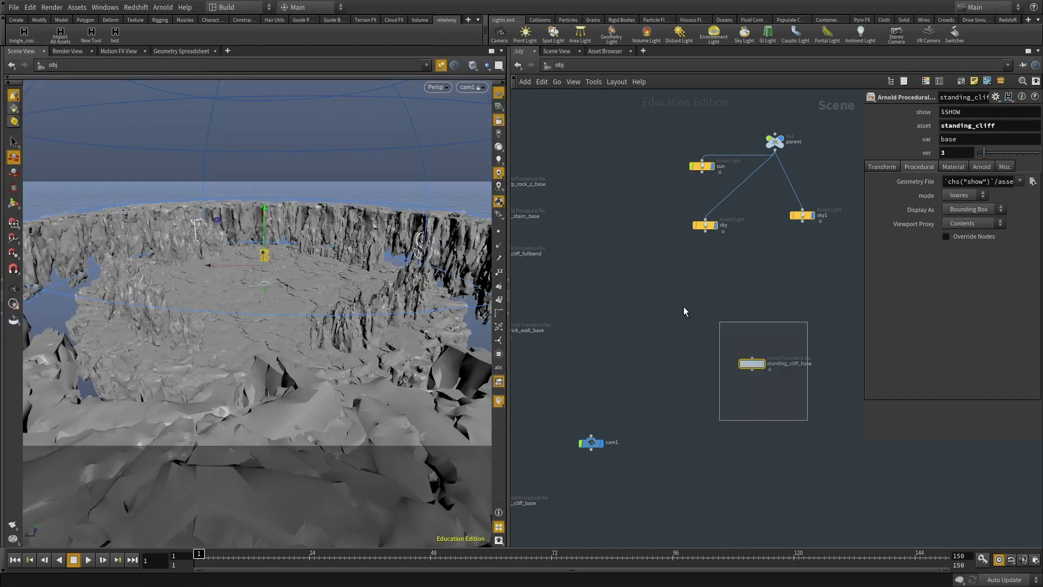
alt+drag(329, 255, 274, 287)
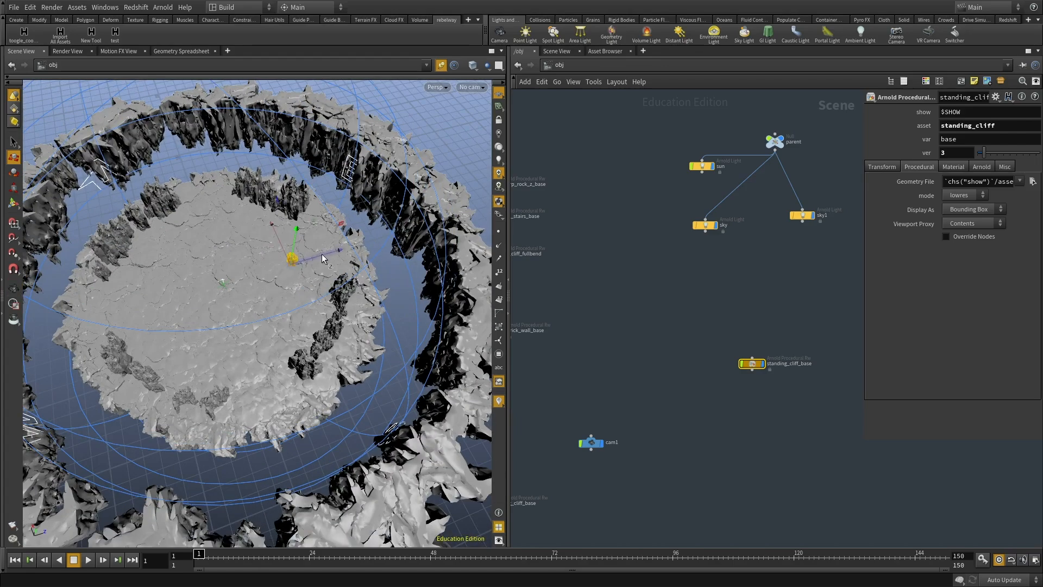
key(space+f)
scroll(239, 284, down, 5)
alt+drag(239, 284, 418, 266)
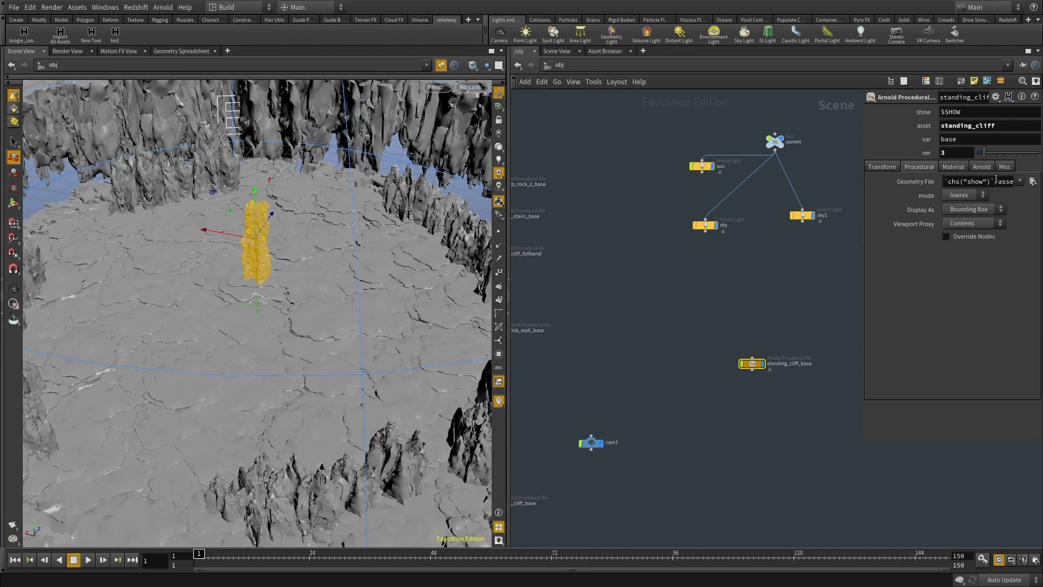
click(881, 169)
middle_drag(905, 266, 258, 337)
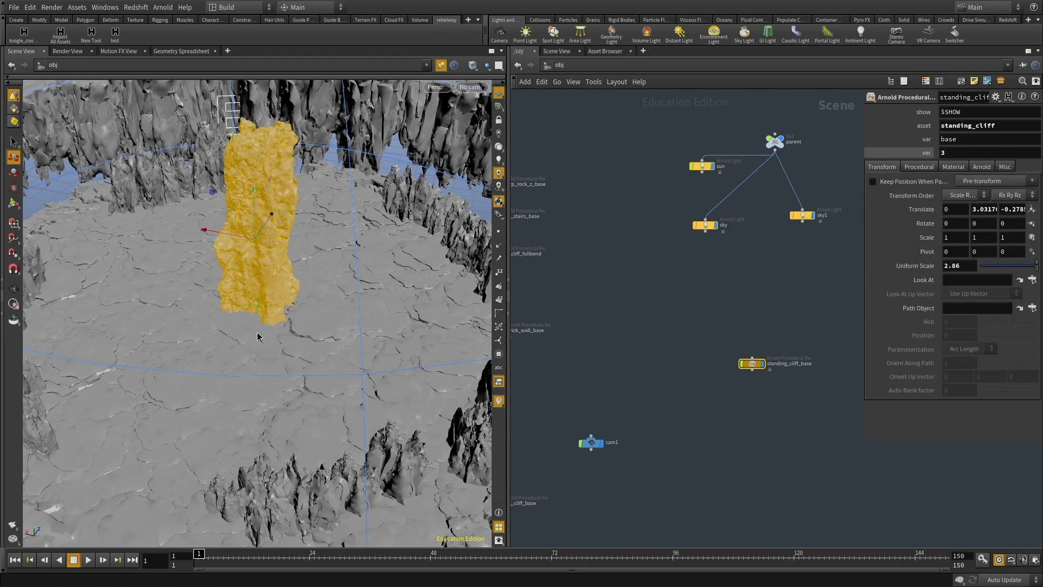
Set standing_cliff_base's uniform scale to 2.5 and adjust its height above the plateau to about 3.88.
drag(261, 203, 255, 165)
alt+drag(239, 229, 228, 347)
drag(967, 269, 857, 257)
text(2.5)
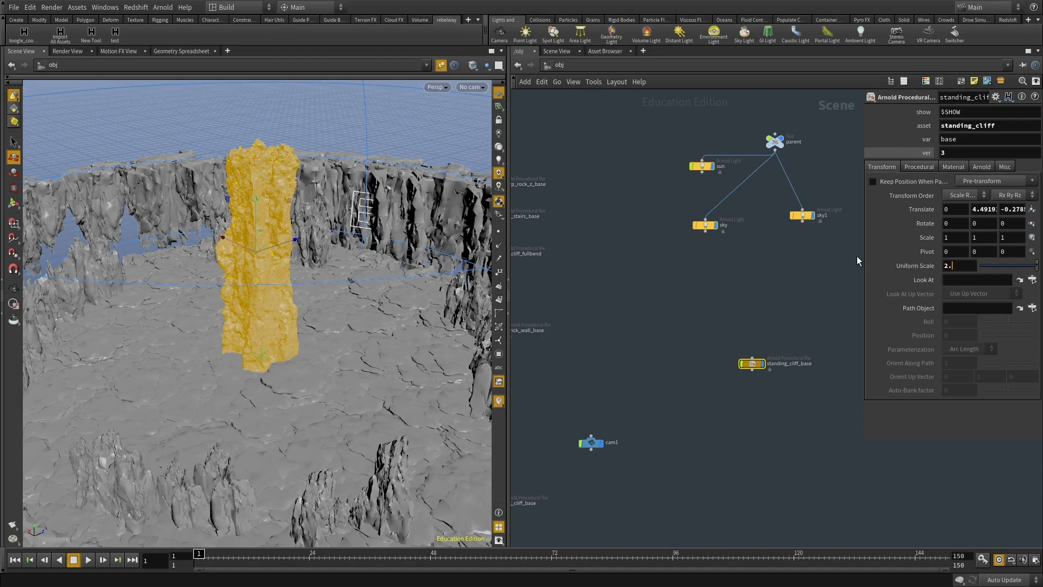
key(Return)
drag(246, 224, 272, 330)
right_drag(272, 331, 293, 335)
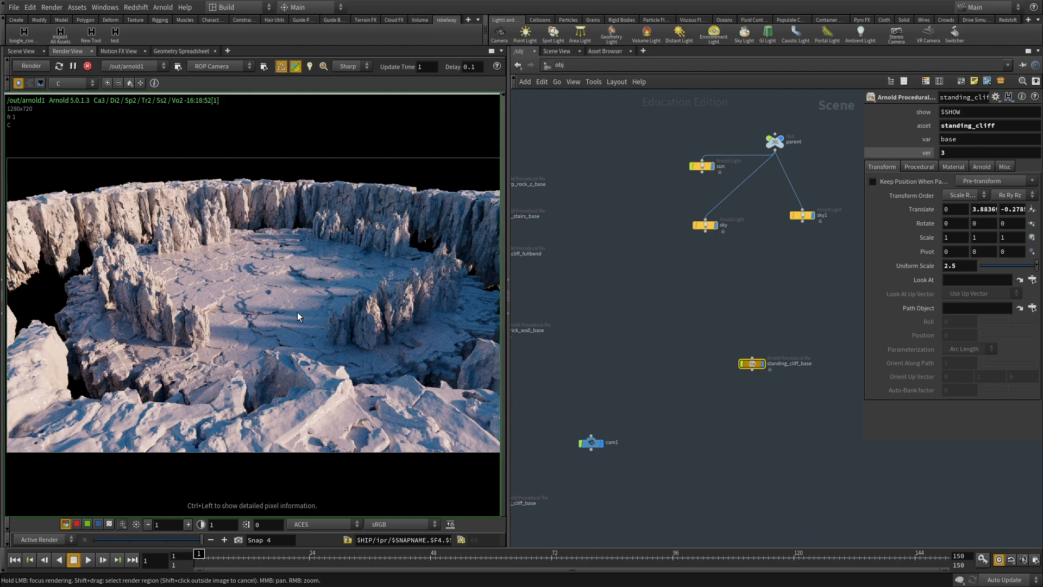
Switch from the object network to the out network, widen the render view, and enlarge arnold1's parameter area.
scroll(299, 315, down, 2)
middle_drag(298, 316, 282, 346)
click(560, 65)
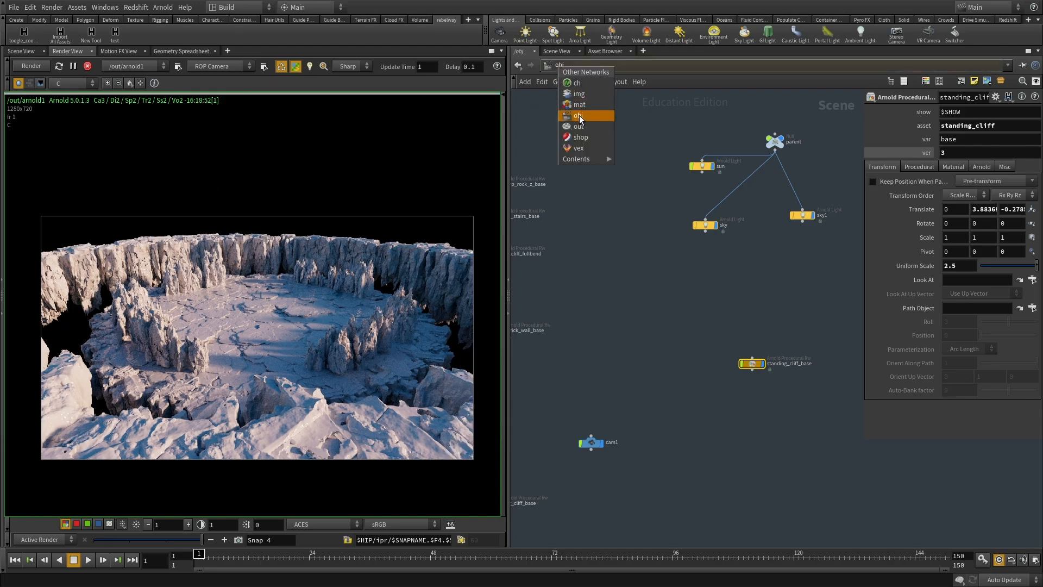
click(575, 125)
scroll(302, 417, up, 1)
scroll(301, 416, up, 2)
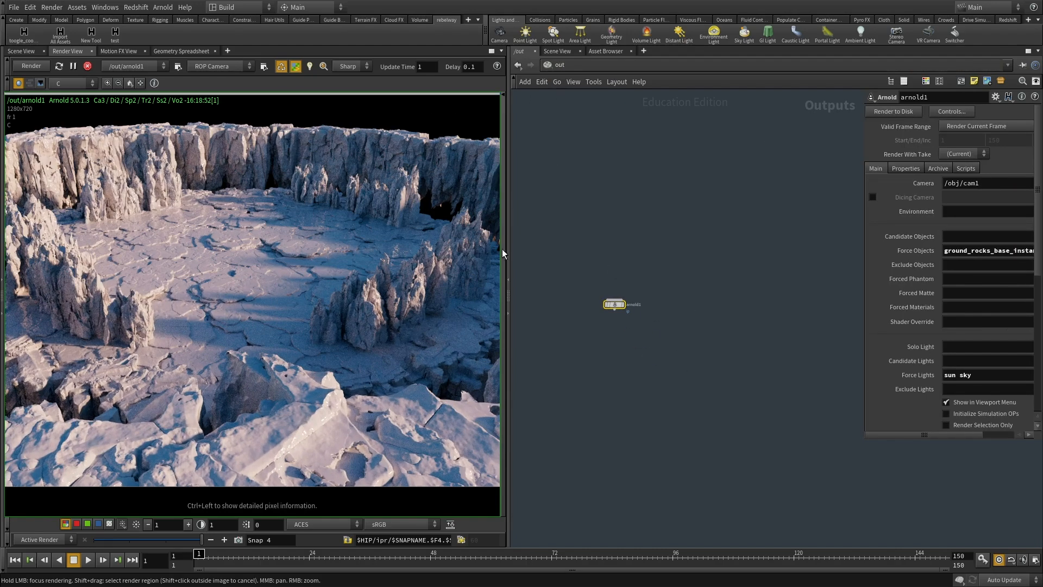
drag(507, 166, 766, 165)
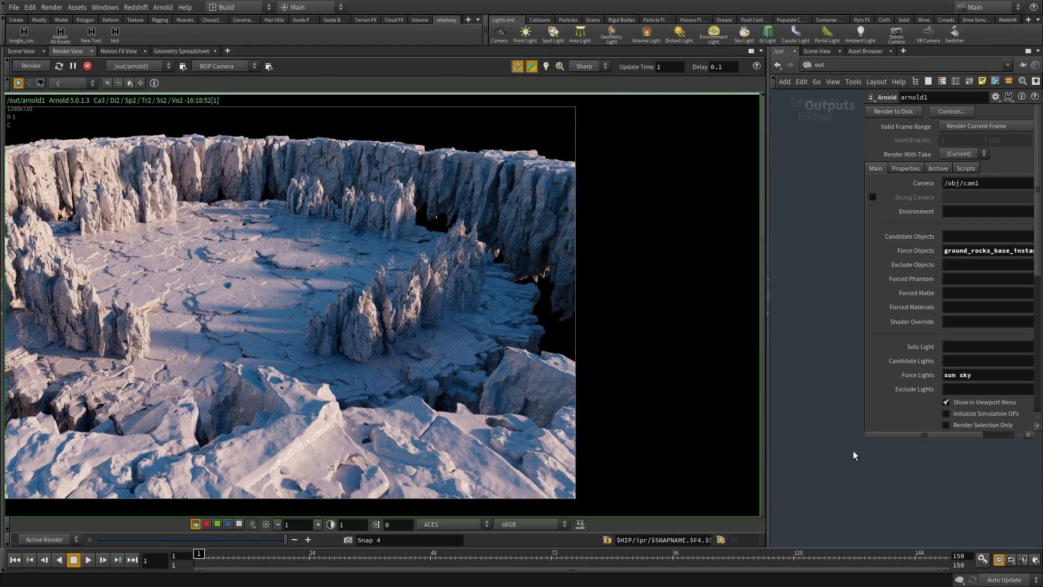
drag(867, 441, 772, 503)
Add sharp_cliffs_base and sharp_cliffs_base1 to arnold1's Force Objects and render the scene again.
click(1024, 251)
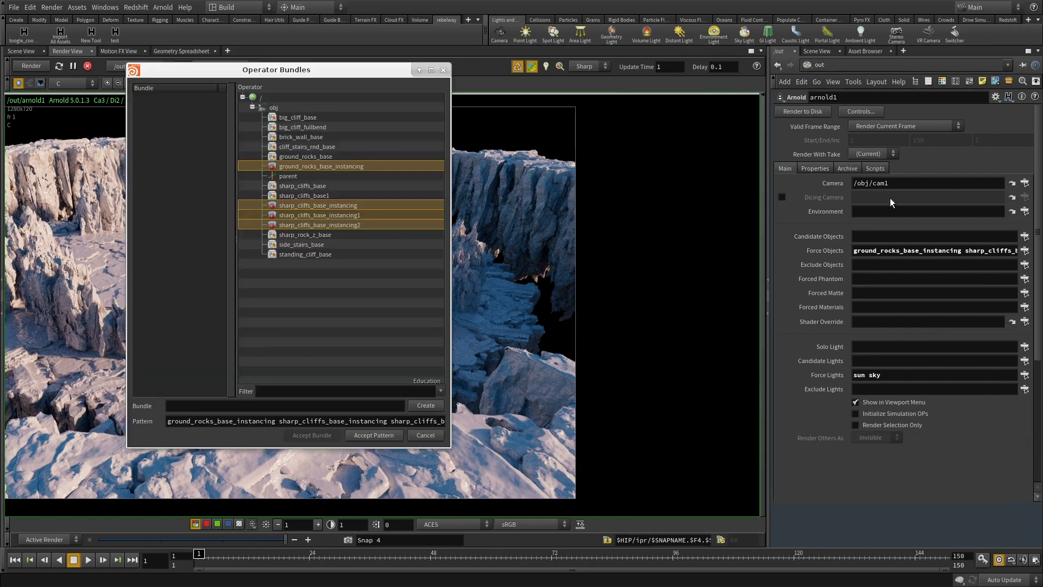
click(308, 186)
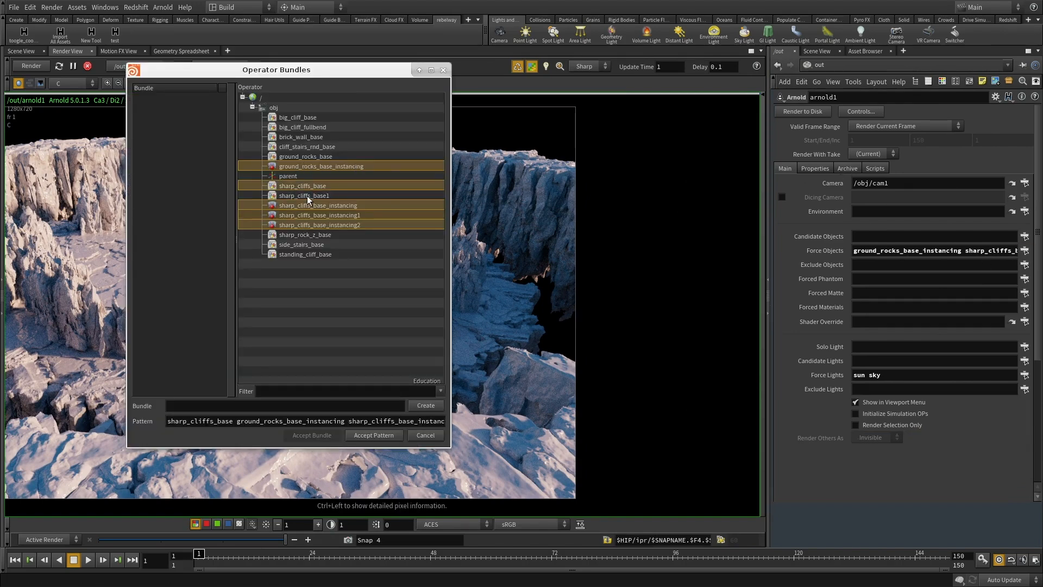
click(308, 195)
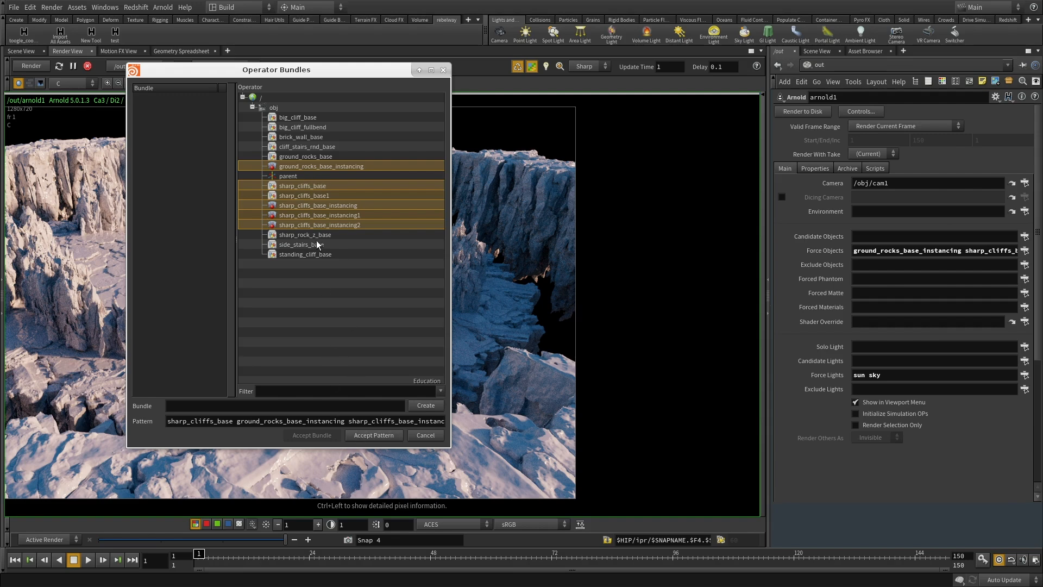
click(373, 435)
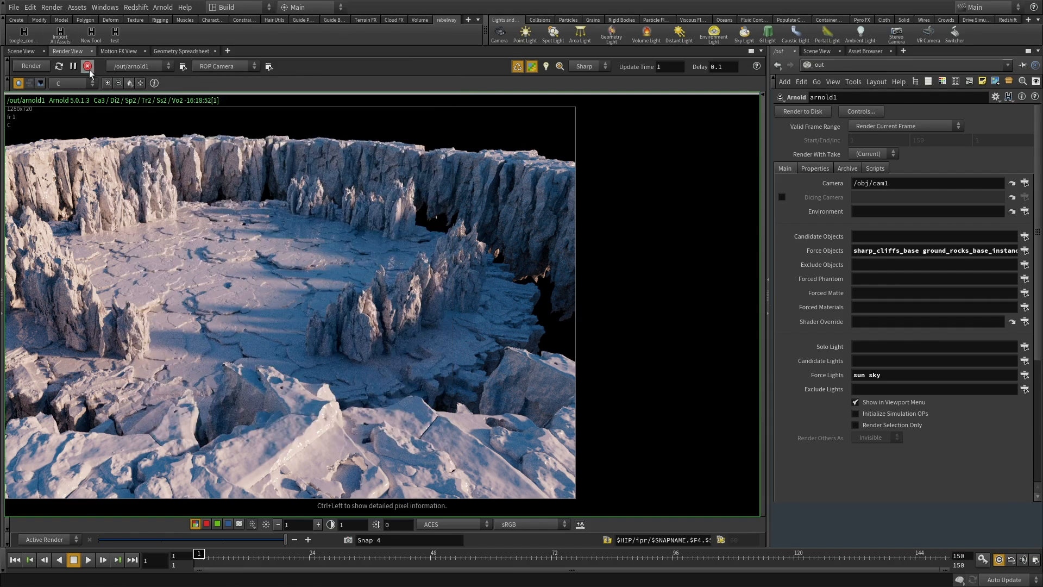
click(31, 65)
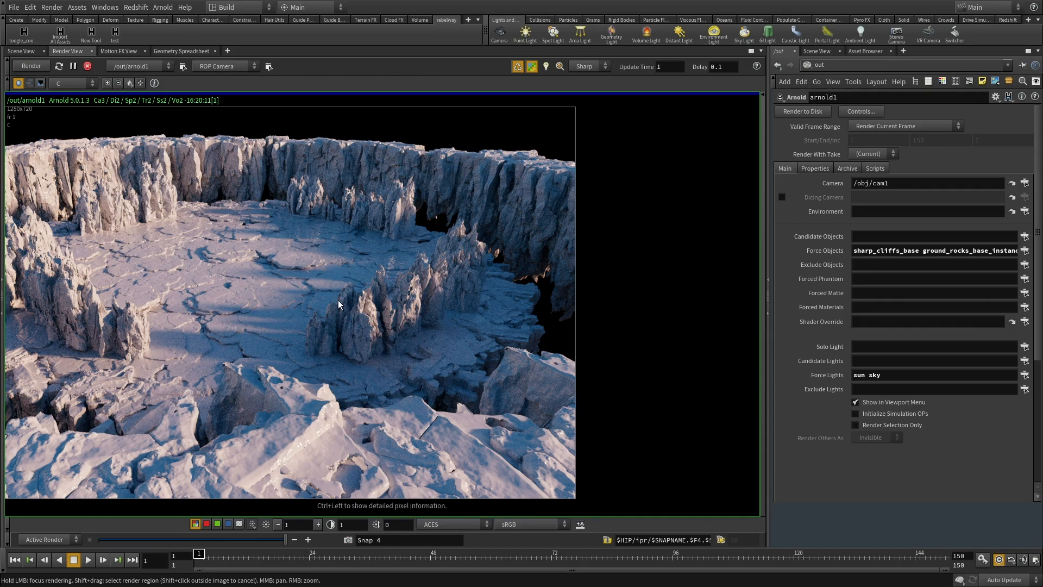
middle_drag(326, 280, 331, 311)
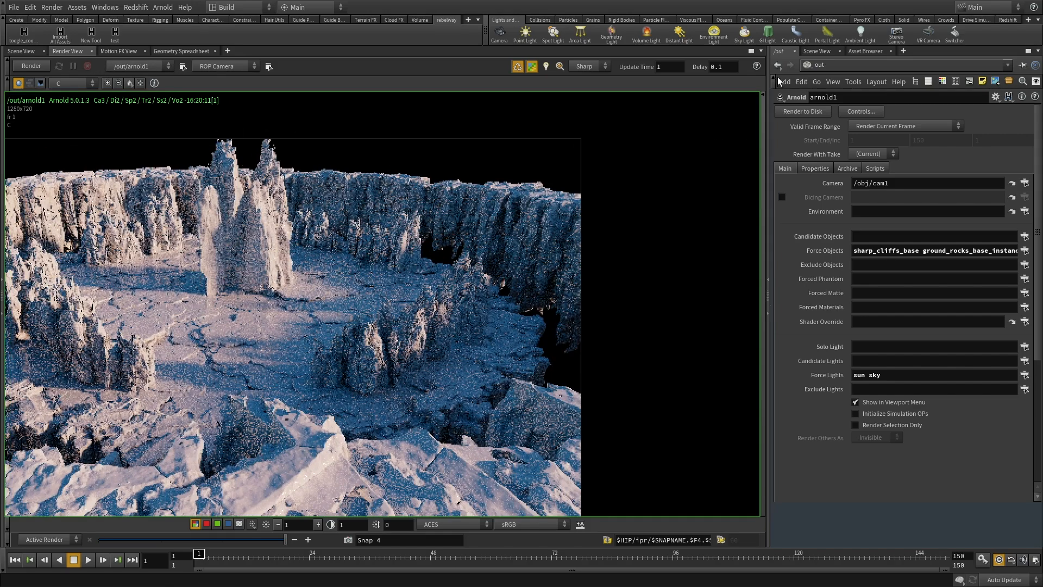
Replace sharp_cliffs_base and sharp_cliffs_base1 with standing_cliff_base in arnold1's Force Objects and restart the render.
drag(768, 325, 478, 347)
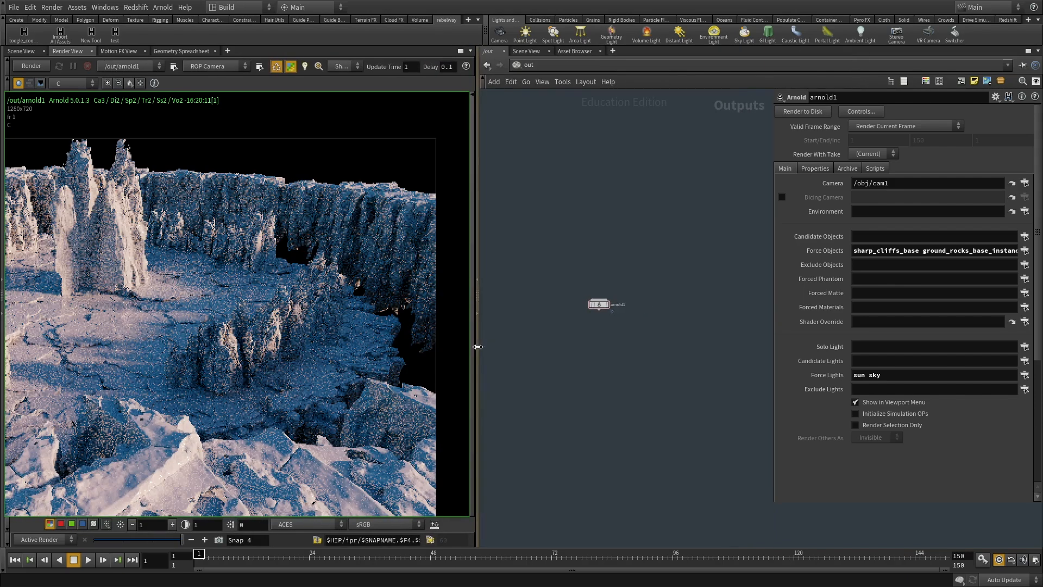
click(1024, 250)
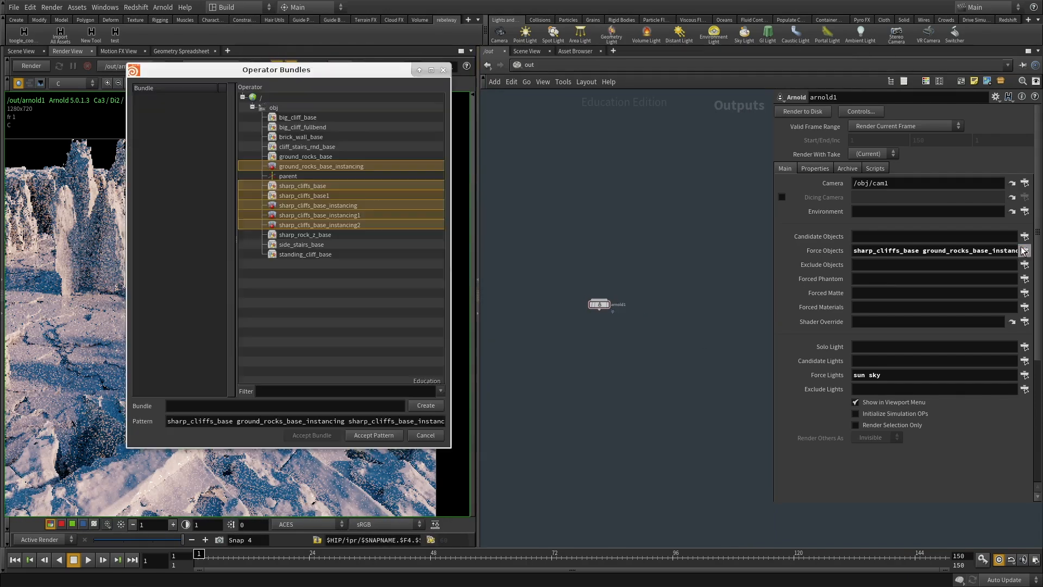
ctrl+click(293, 195)
ctrl+click(291, 187)
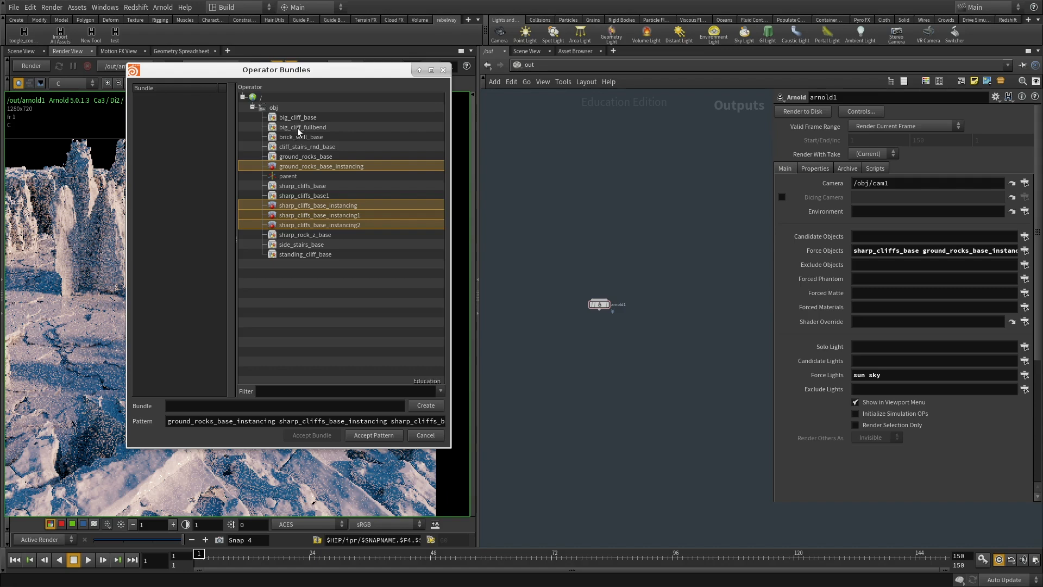
ctrl+click(298, 254)
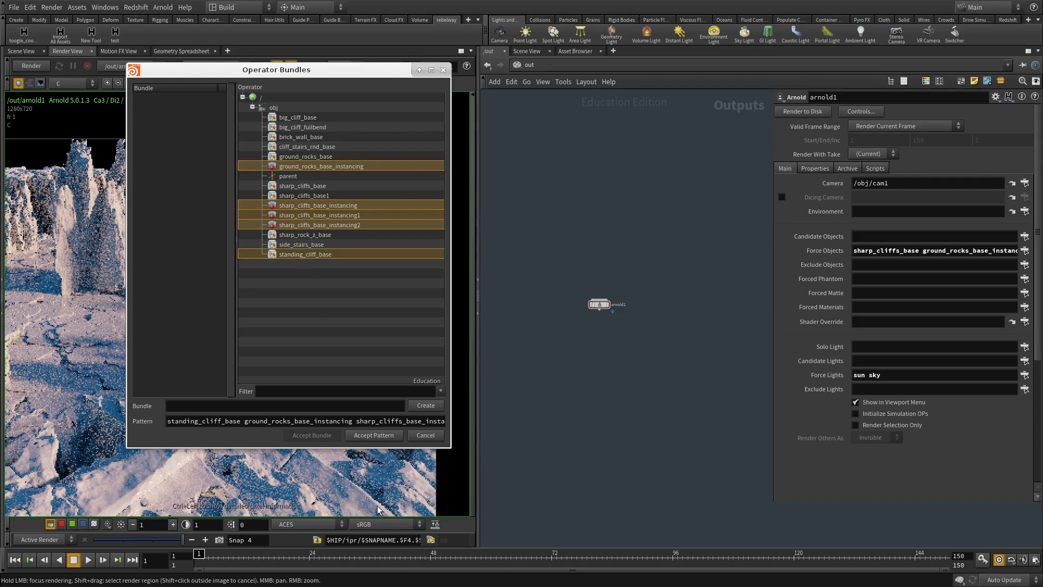
click(368, 436)
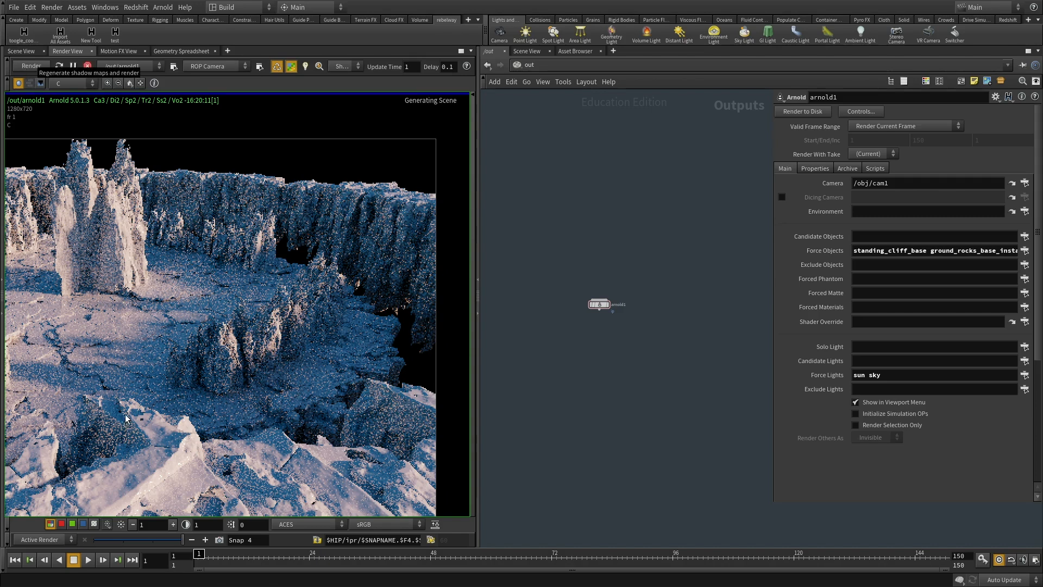
Examine the standing cliff's size and placement on the plateau in the enlarged Arnold render.
drag(477, 207, 696, 222)
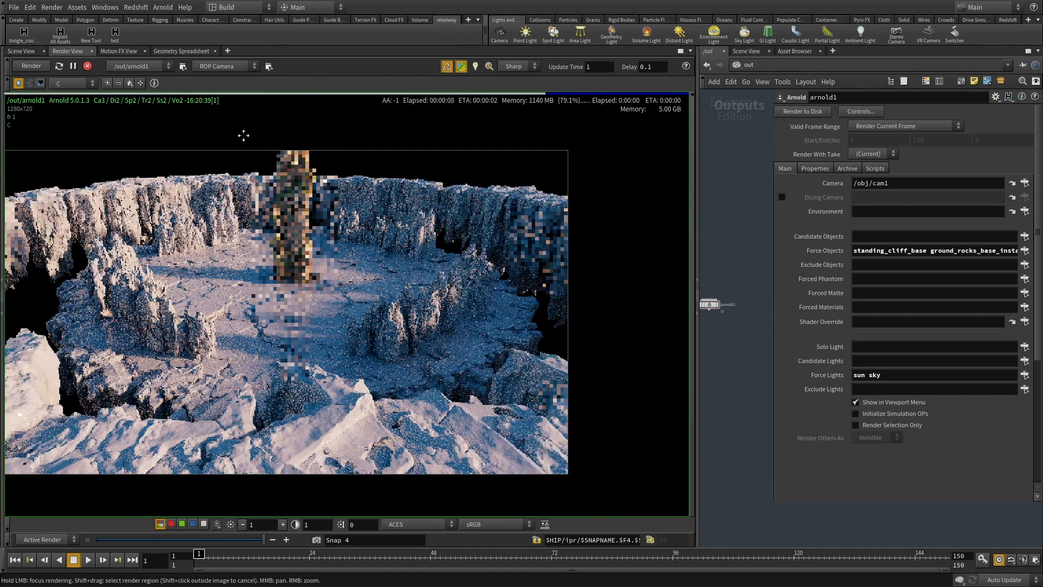
middle_drag(357, 273, 443, 234)
scroll(377, 306, up, 4)
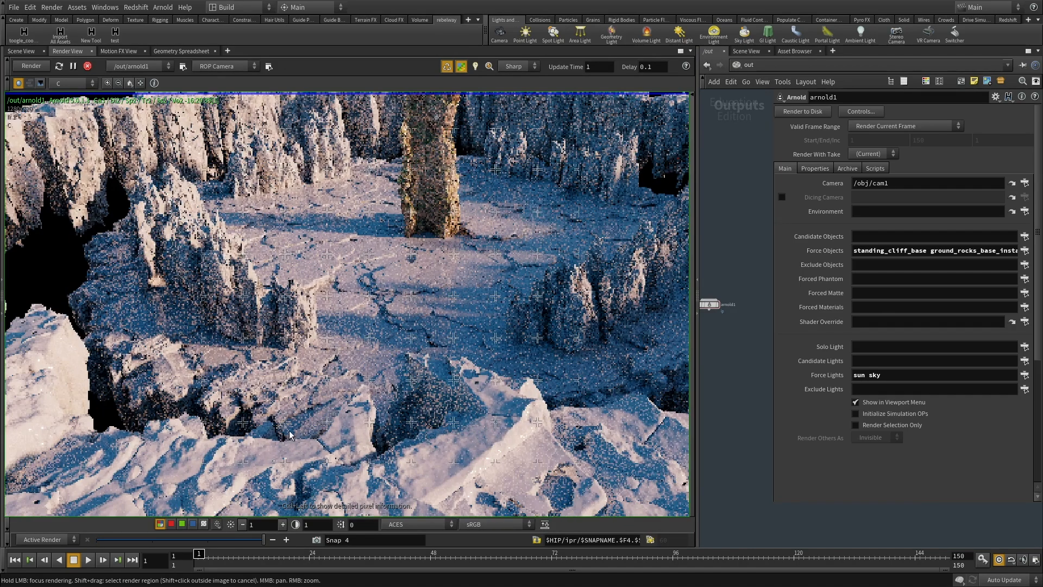
scroll(257, 431, down, 3)
scroll(257, 434, down, 1)
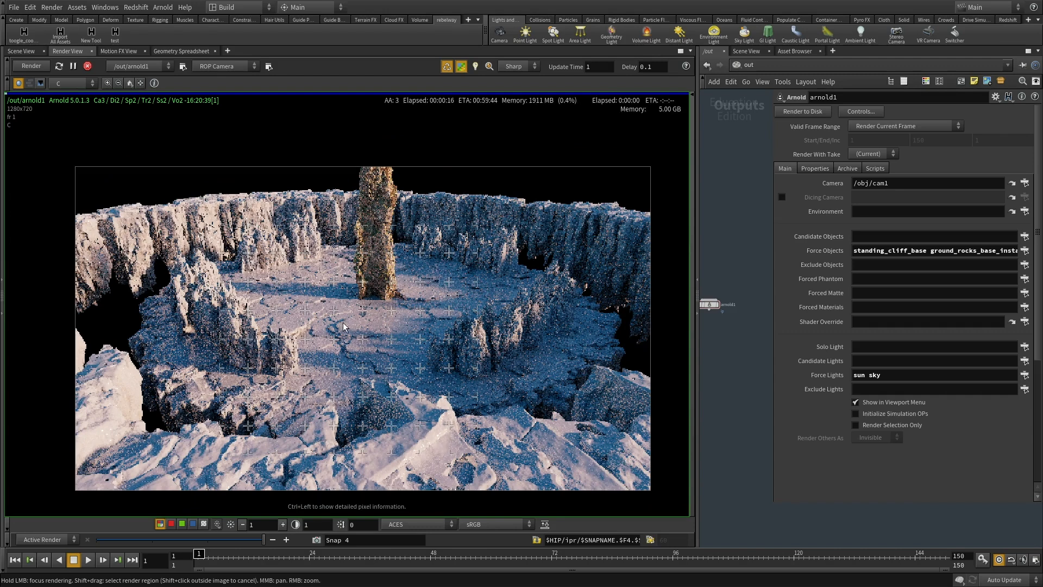
middle_drag(548, 412, 469, 428)
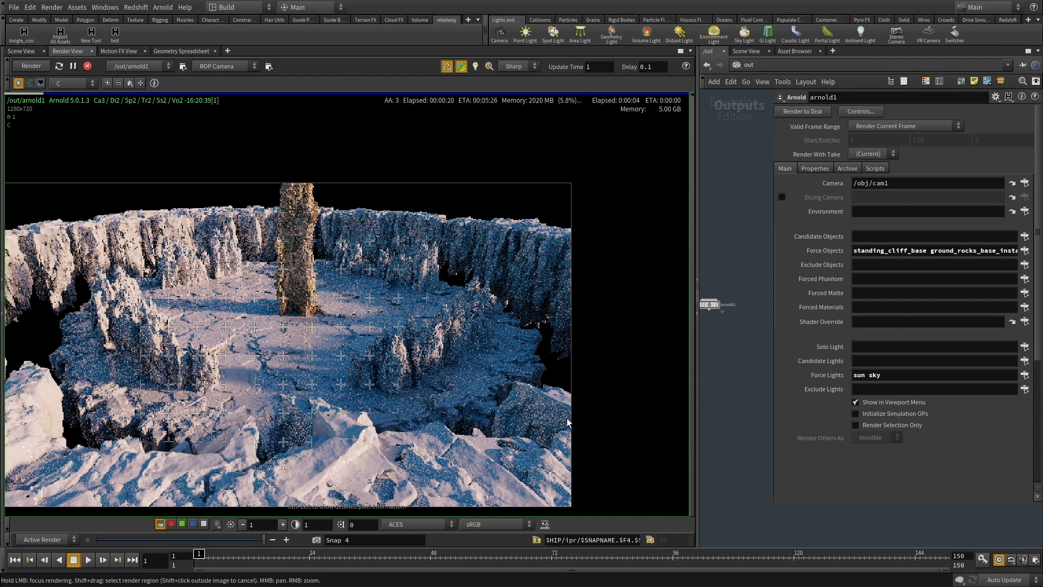
scroll(326, 400, up, 3)
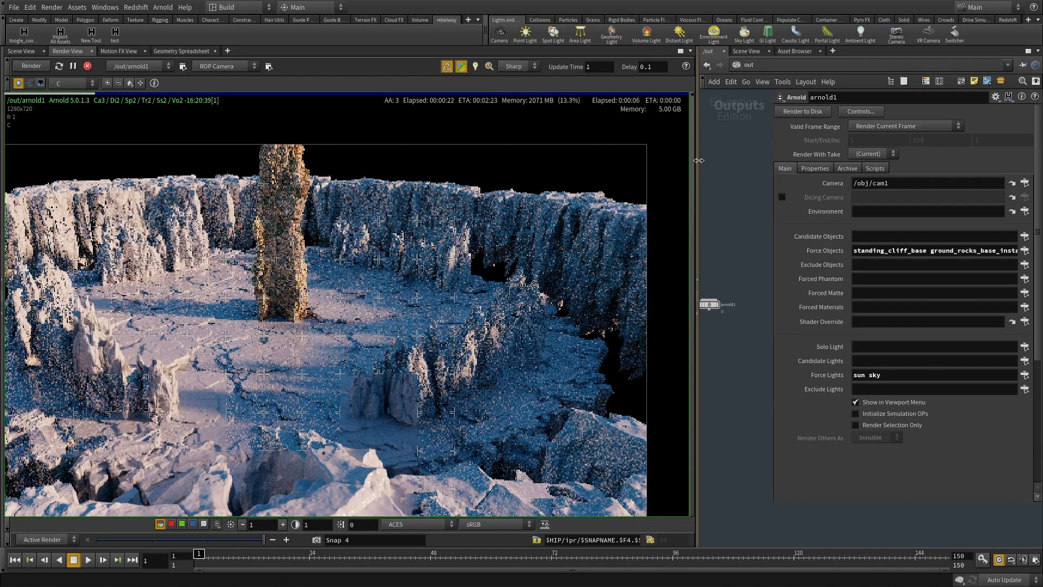
Return to the object network and set the sky skydome light's intensity to 1.6.
drag(699, 161, 447, 155)
click(575, 66)
click(594, 118)
middle_drag(724, 239, 587, 331)
scroll(586, 331, up, 2)
click(654, 298)
click(513, 309)
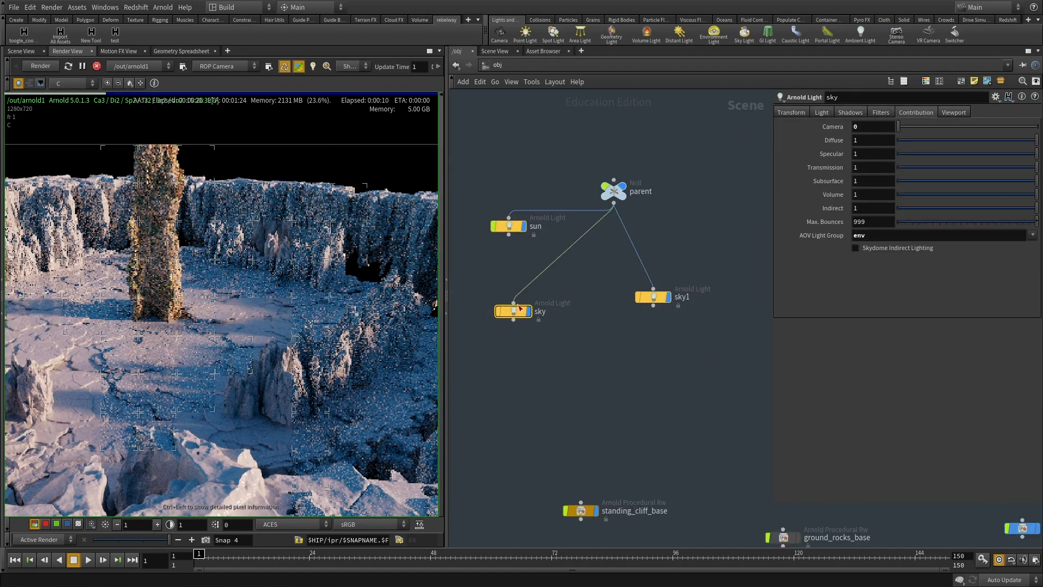
click(823, 112)
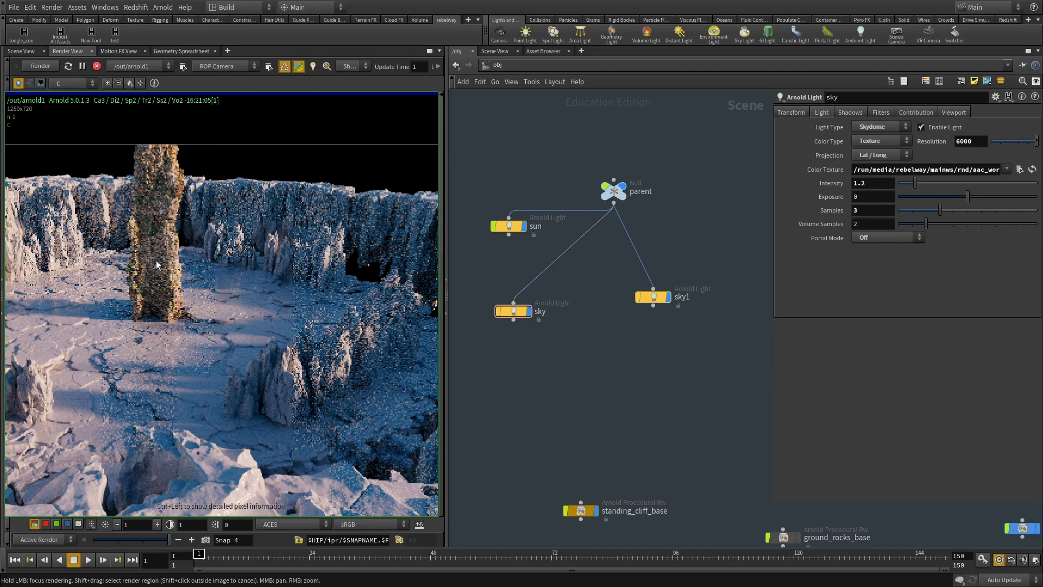
middle_drag(176, 226, 259, 227)
scroll(260, 227, up, 2)
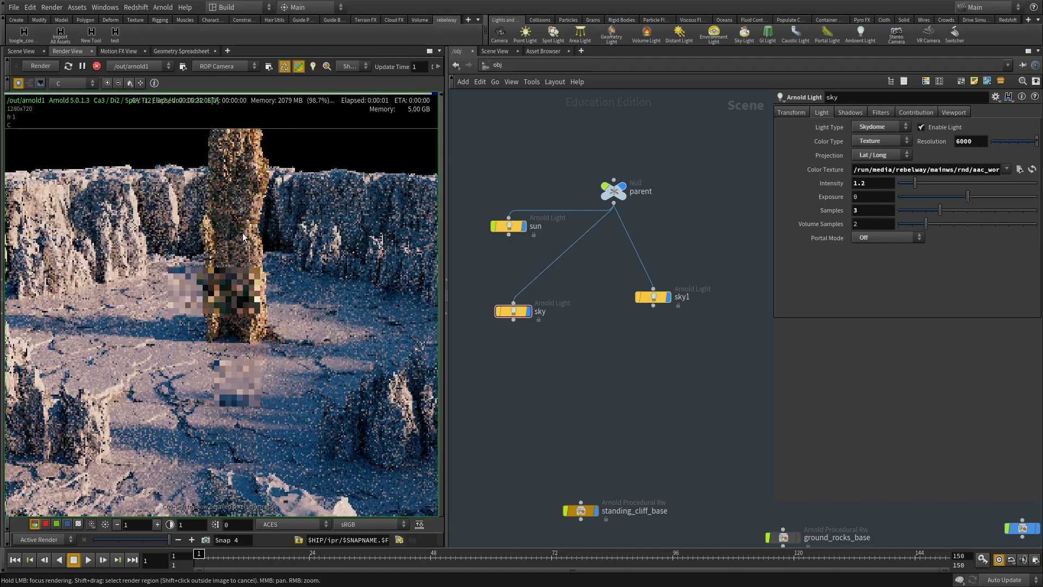
middle_drag(576, 374, 601, 386)
drag(601, 386, 466, 284)
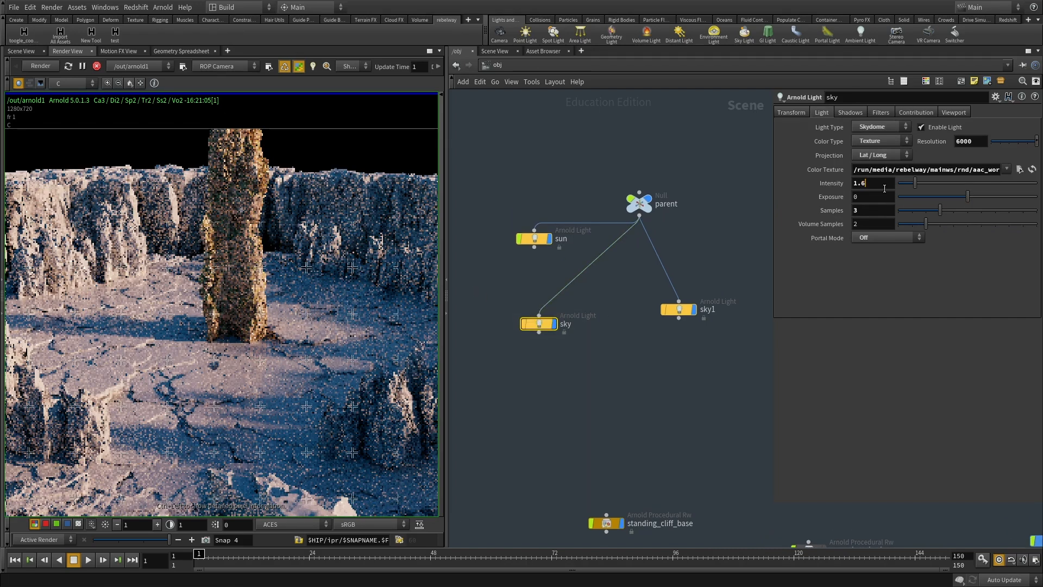
Inspect the brightened render closely, checking the cliff ring, the plateau floor and the central standing cliff.
scroll(250, 364, up, 2)
scroll(250, 364, down, 4)
middle_drag(250, 363, 300, 326)
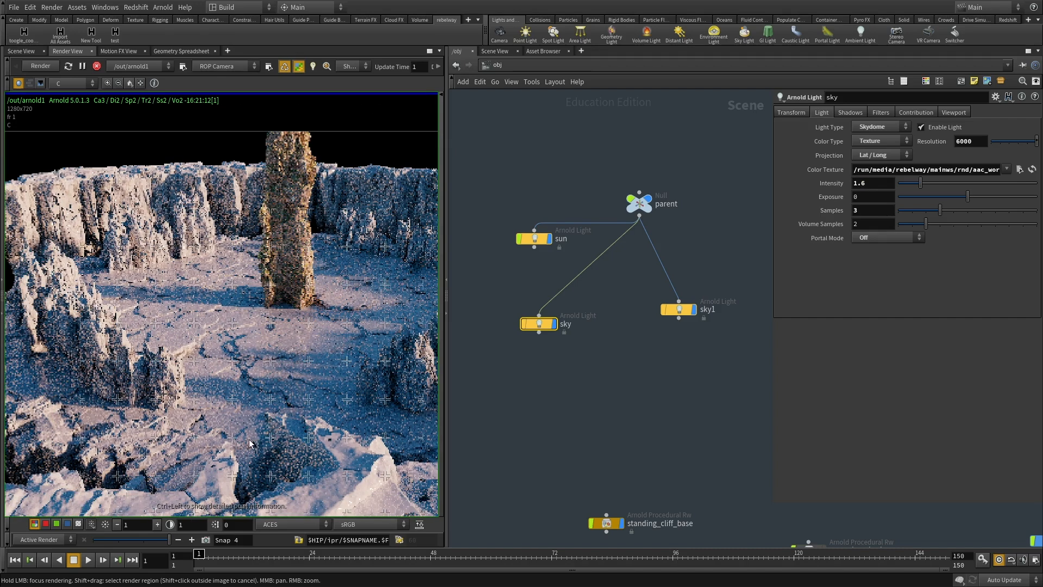
middle_drag(215, 319, 293, 392)
scroll(413, 361, down, 1)
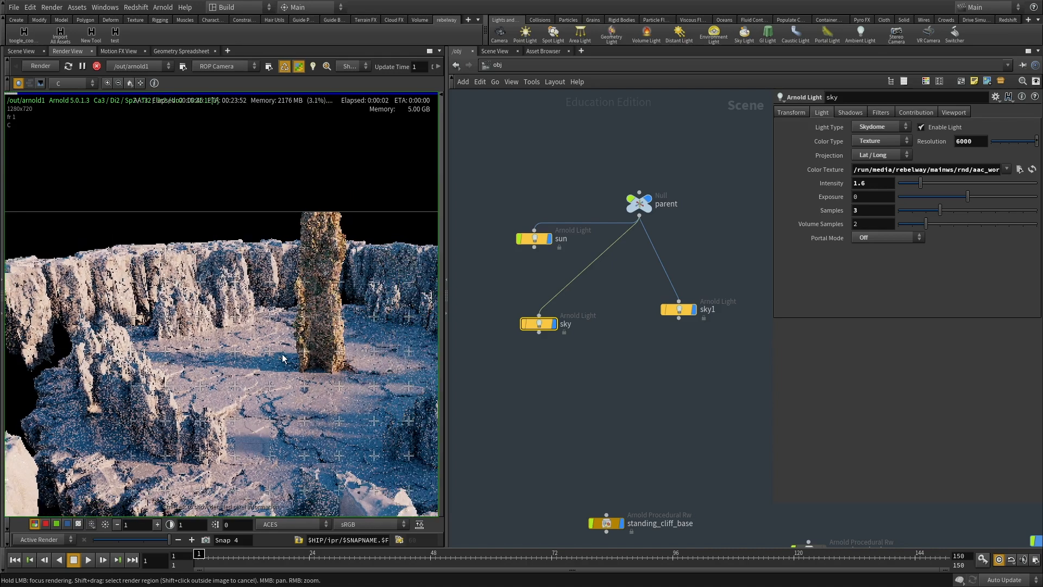
scroll(356, 311, up, 3)
scroll(356, 310, up, 2)
middle_drag(357, 310, 522, 361)
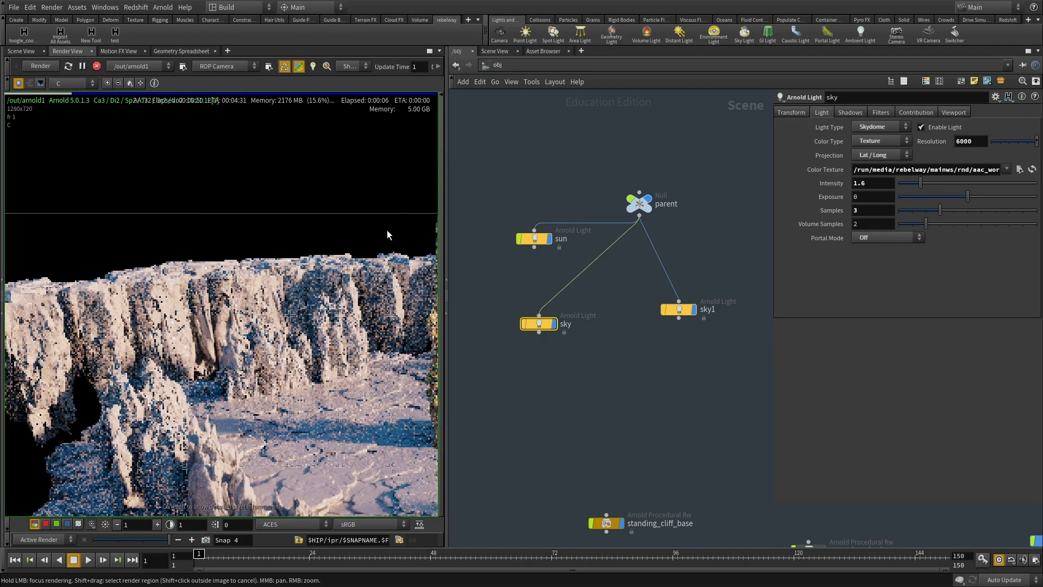
middle_drag(255, 304, 210, 242)
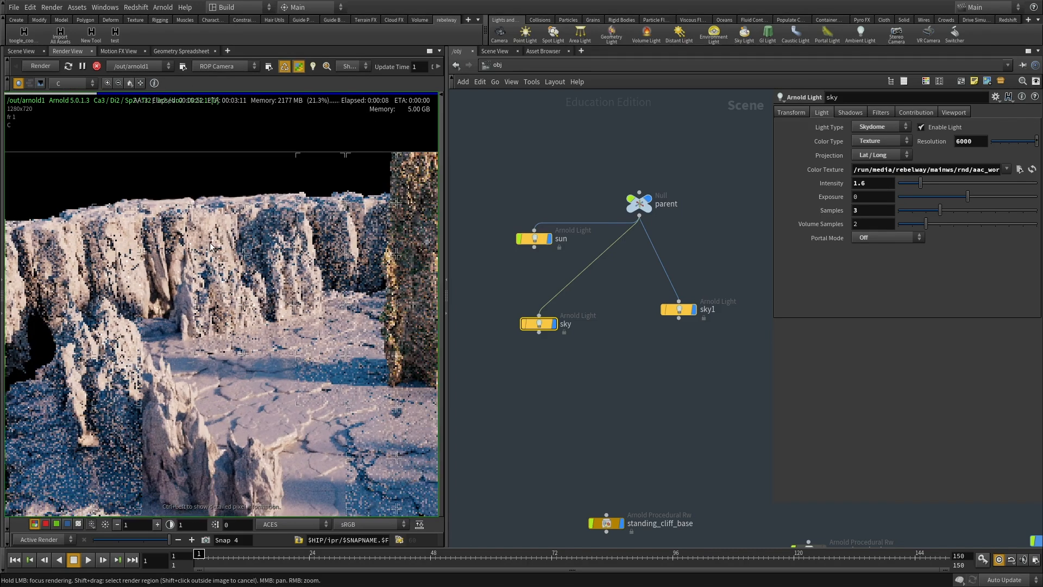
scroll(267, 298, down, 1)
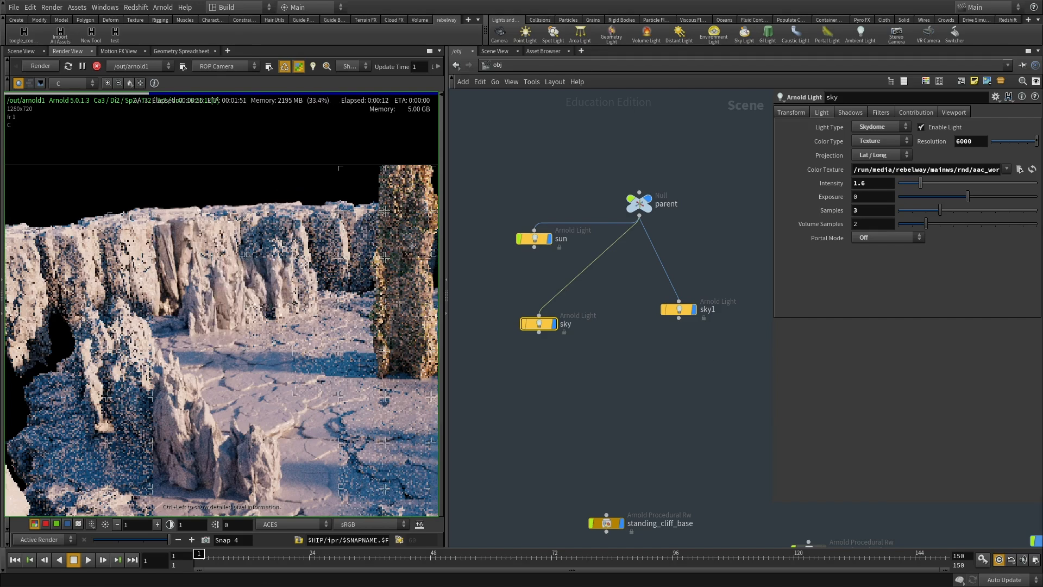
scroll(165, 360, down, 2)
middle_drag(385, 308, 319, 263)
scroll(318, 263, up, 2)
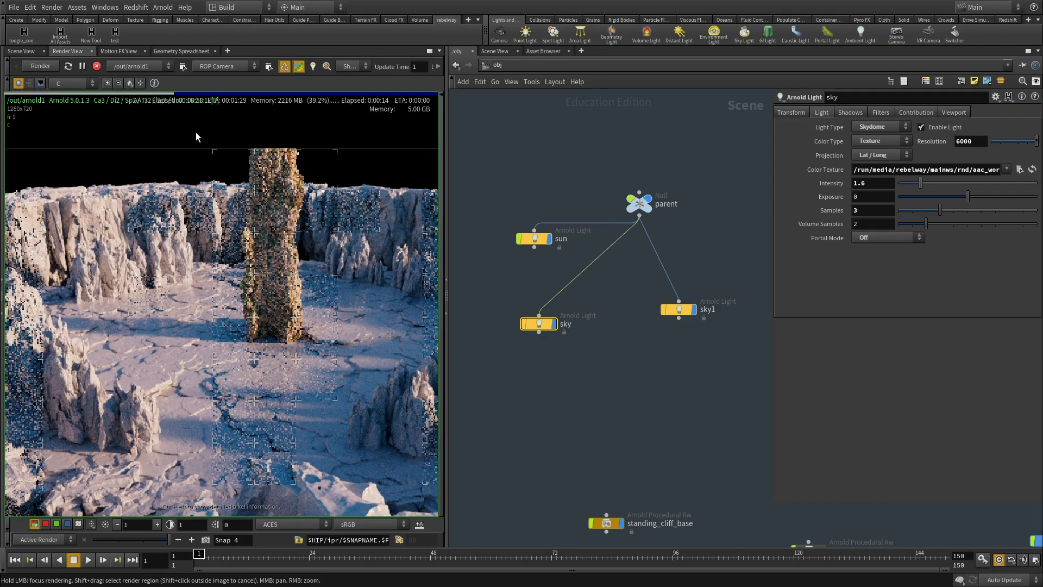
Go to the out network and set arnold1's Camera (AA) samples to 7.
click(520, 69)
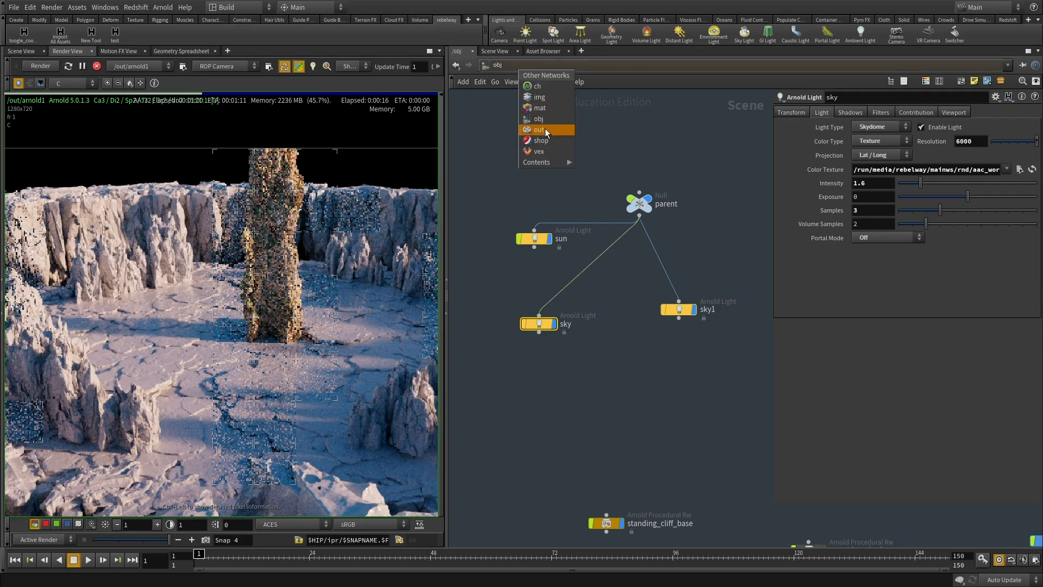
click(545, 128)
click(813, 168)
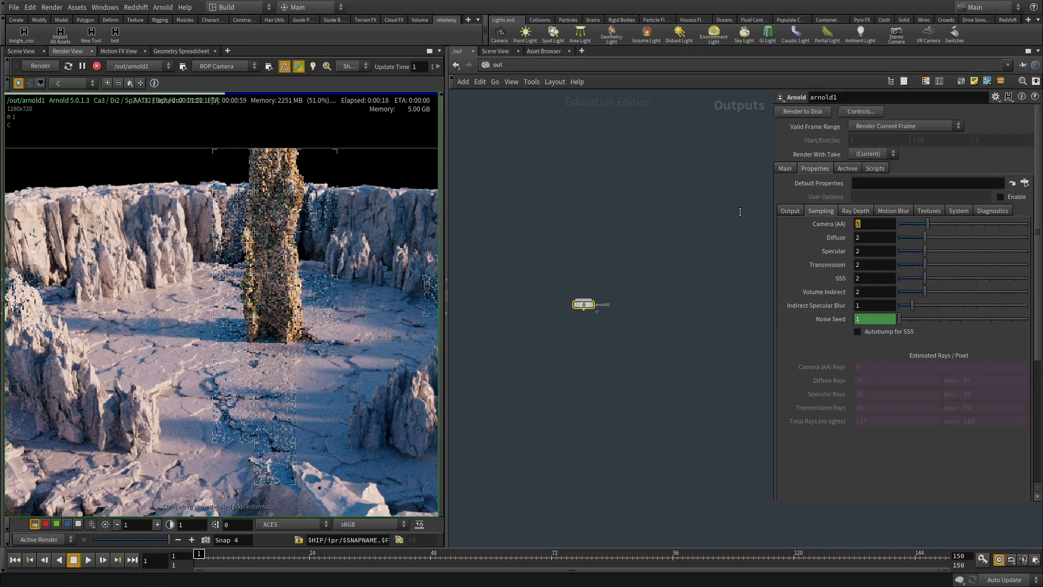
Double arnold1's overridden output resolution by setting it to 1280*2 by 720*2.
click(790, 210)
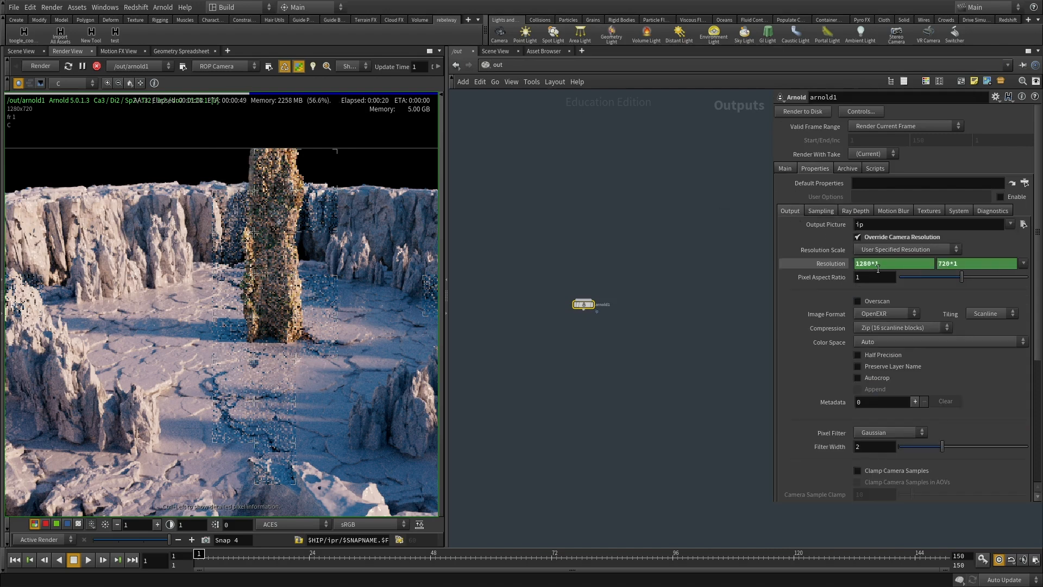
click(881, 264)
key(BackSpace)
text(2)
click(883, 279)
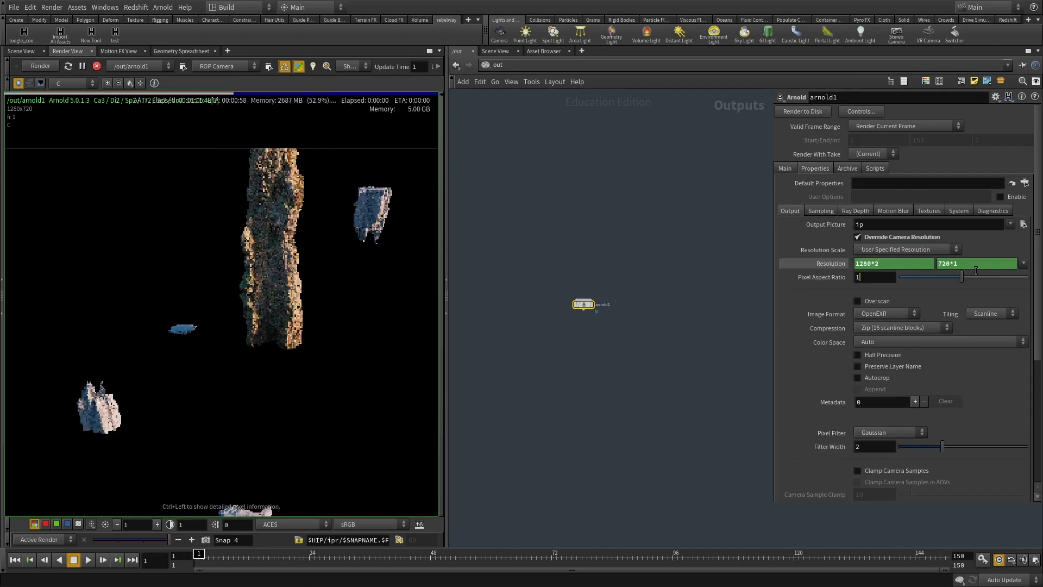
double_click(953, 263)
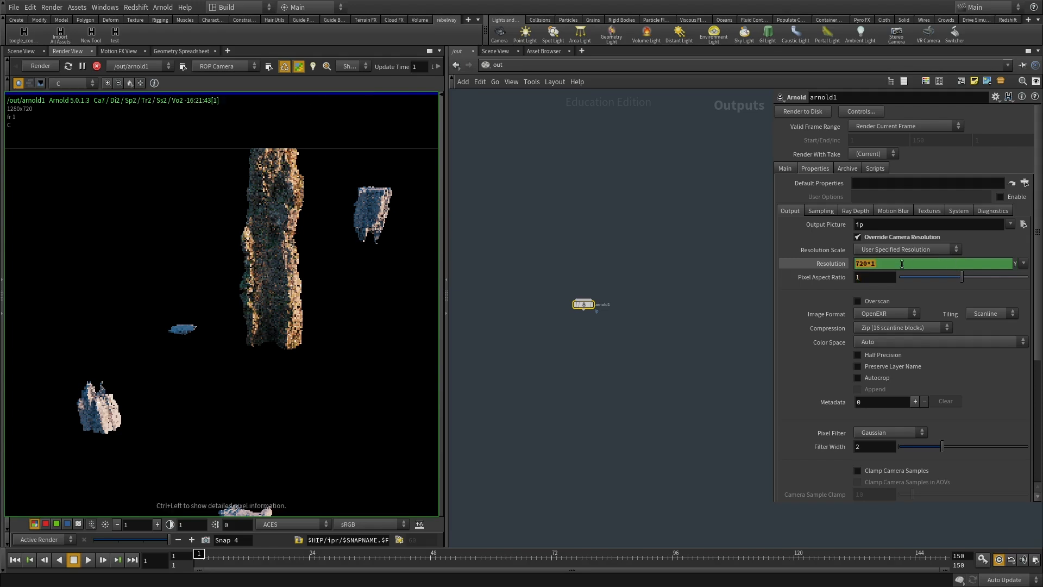
text(2)
key(Tab)
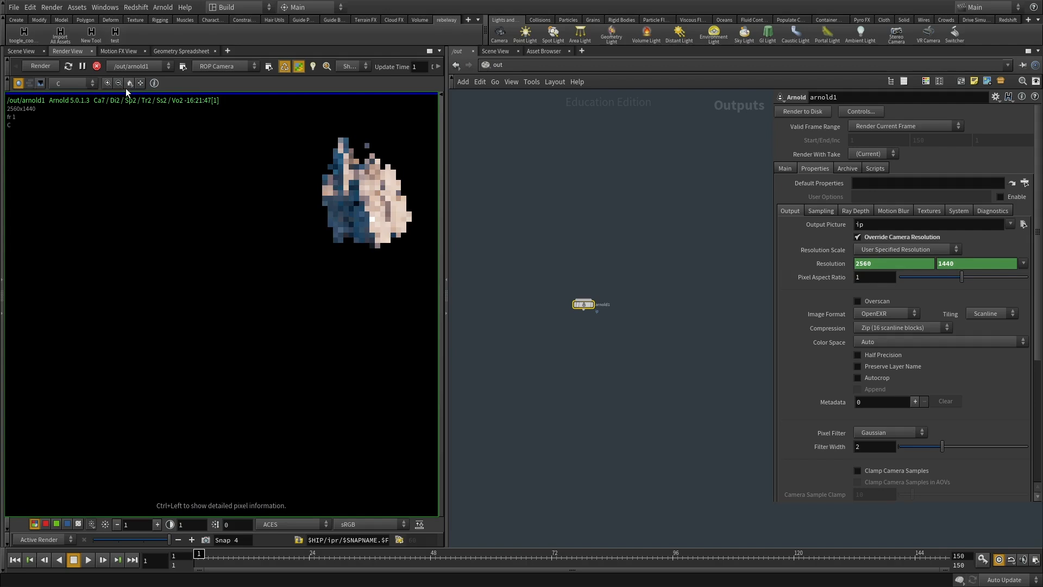
Inspect the 2560x1440 render closely, checking the cliff ring, the plateau floor and the central standing cliff.
click(93, 67)
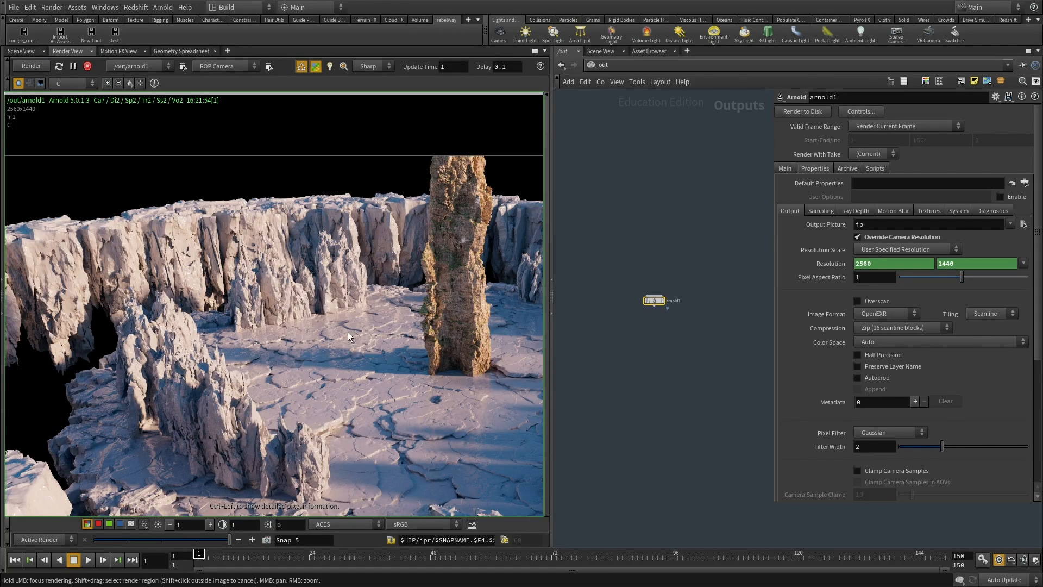
middle_drag(199, 249, 232, 267)
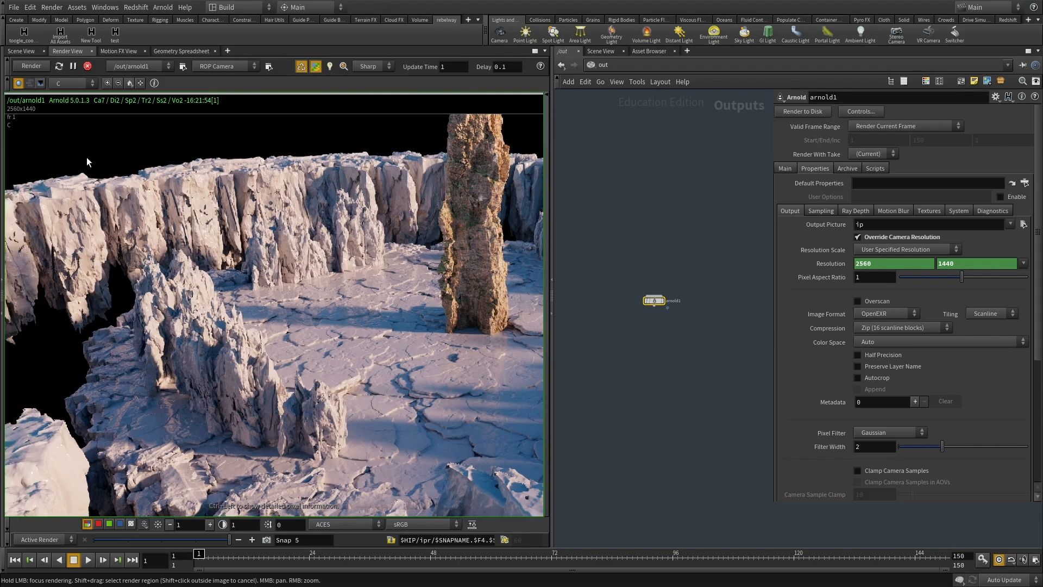
middle_drag(471, 273, 461, 231)
middle_drag(393, 305, 411, 208)
key(ctrl+b)
scroll(410, 299, up, 3)
Read through the Arnold render log, covering the sampling settings, bucket progress, render time and texture statistics.
scroll(409, 262, down, 1)
scroll(410, 262, down, 1)
scroll(412, 308, down, 1)
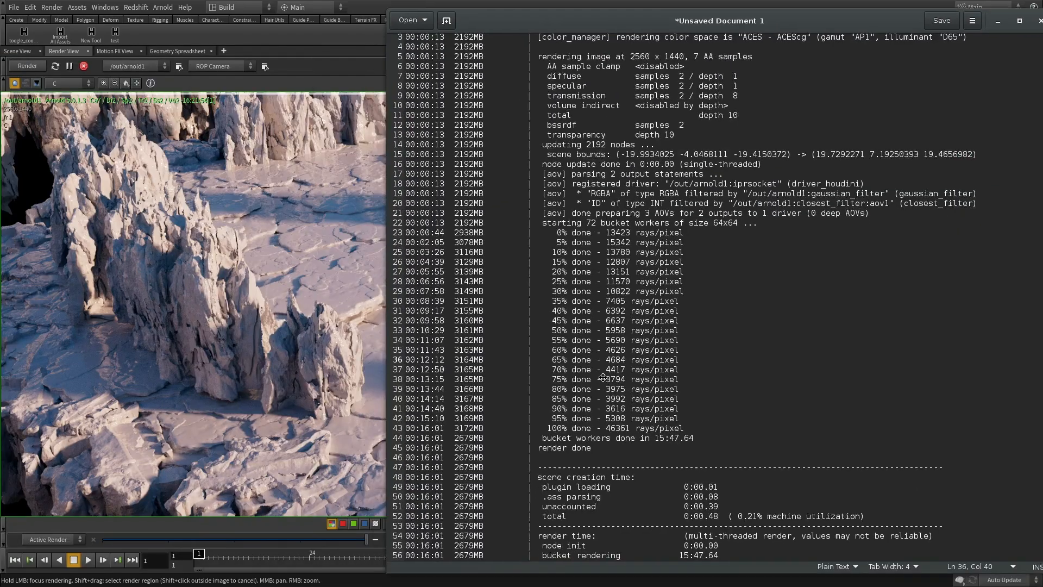
scroll(679, 400, down, 15)
scroll(678, 400, down, 18)
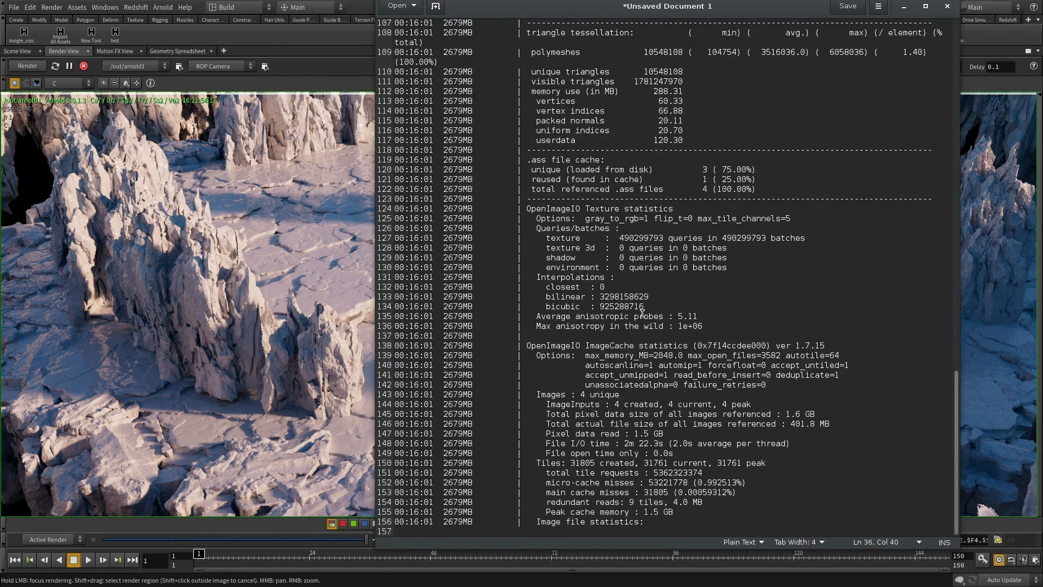
scroll(820, 354, up, 6)
drag(958, 411, 960, 134)
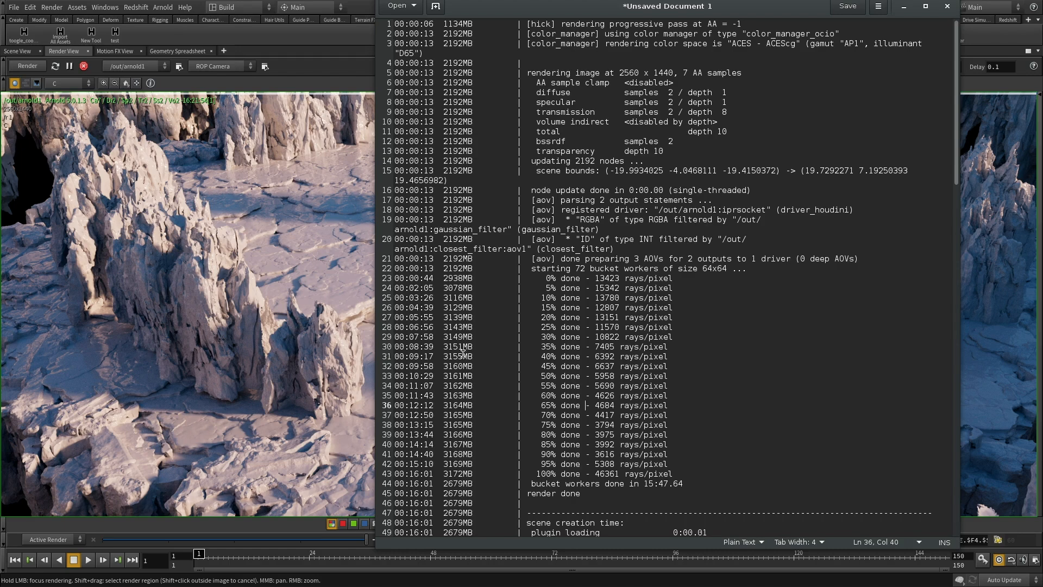
scroll(486, 356, down, 9)
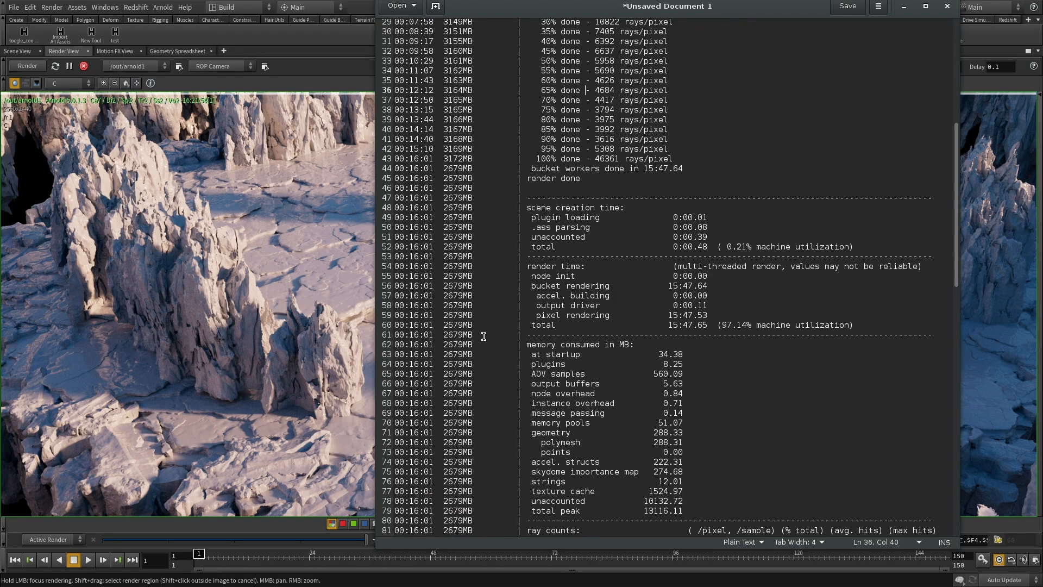
middle_drag(31, 143, 199, 258)
scroll(239, 267, down, 6)
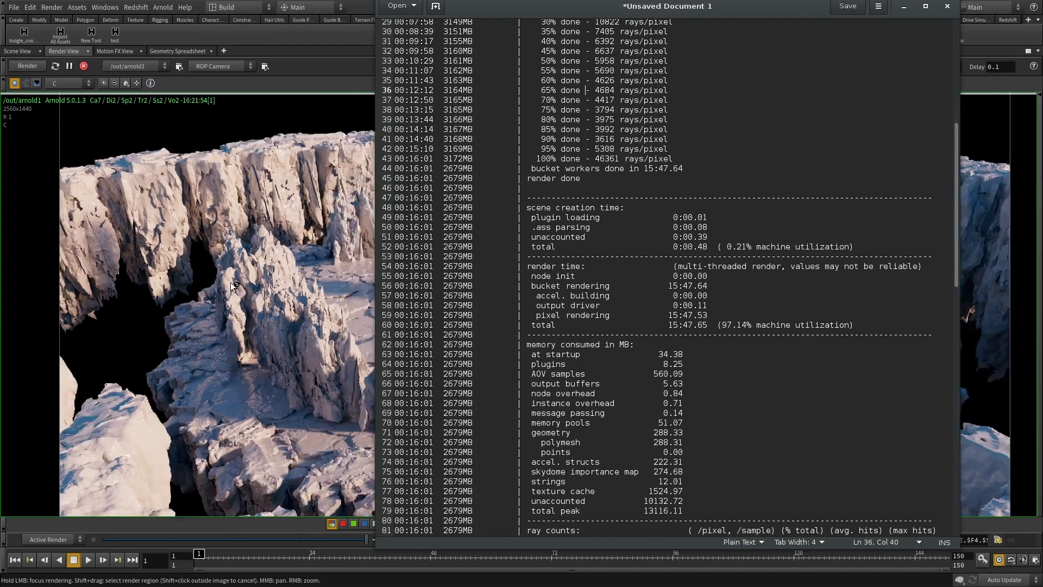
scroll(405, 363, up, 8)
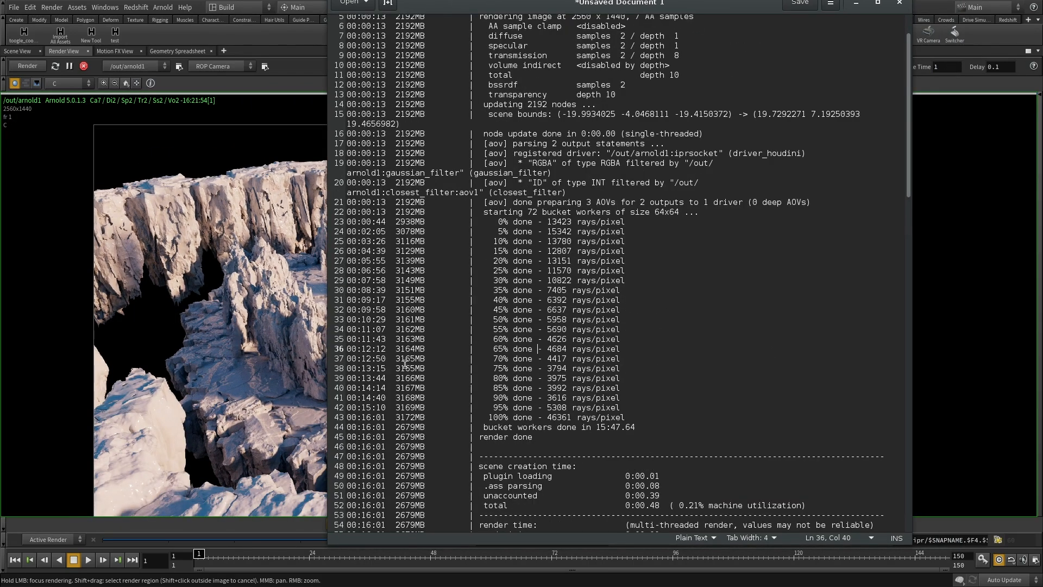
Examine the log's memory use, ray counts, polymesh triangles and visible triangles.
drag(395, 349, 422, 349)
click(399, 352)
drag(399, 349, 405, 350)
scroll(640, 373, down, 10)
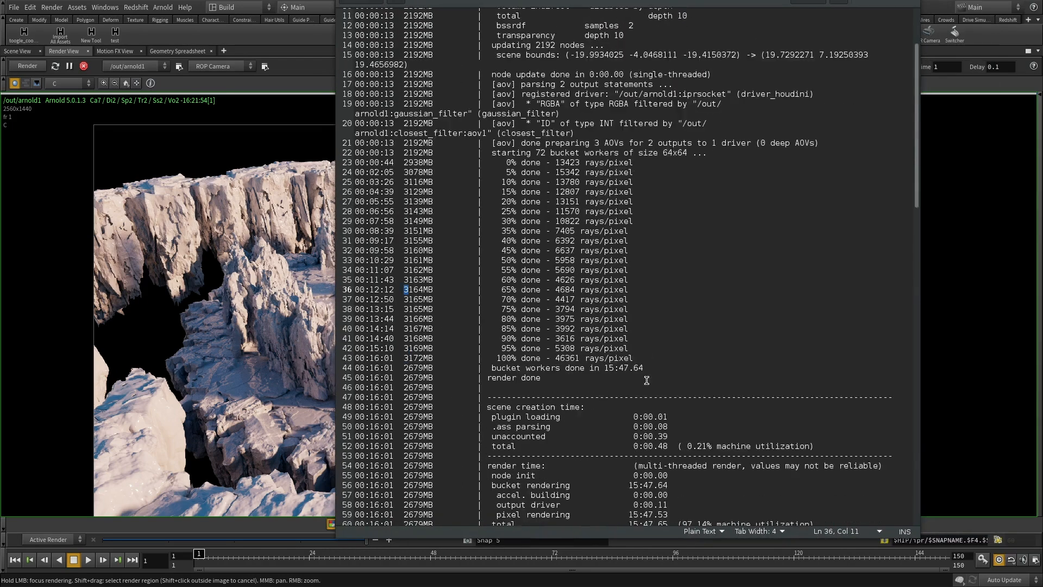
scroll(633, 321, down, 16)
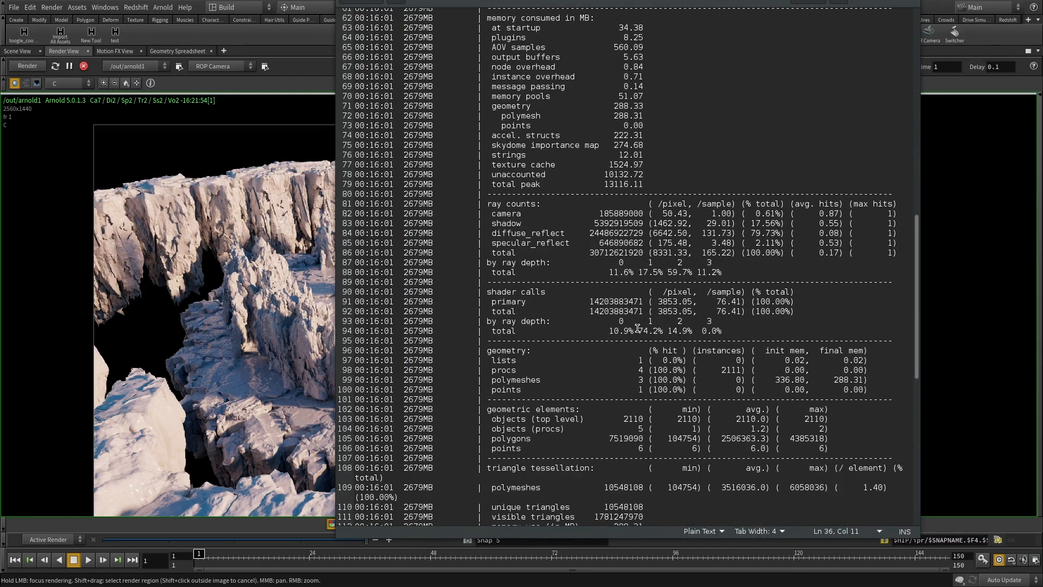
drag(628, 277, 612, 278)
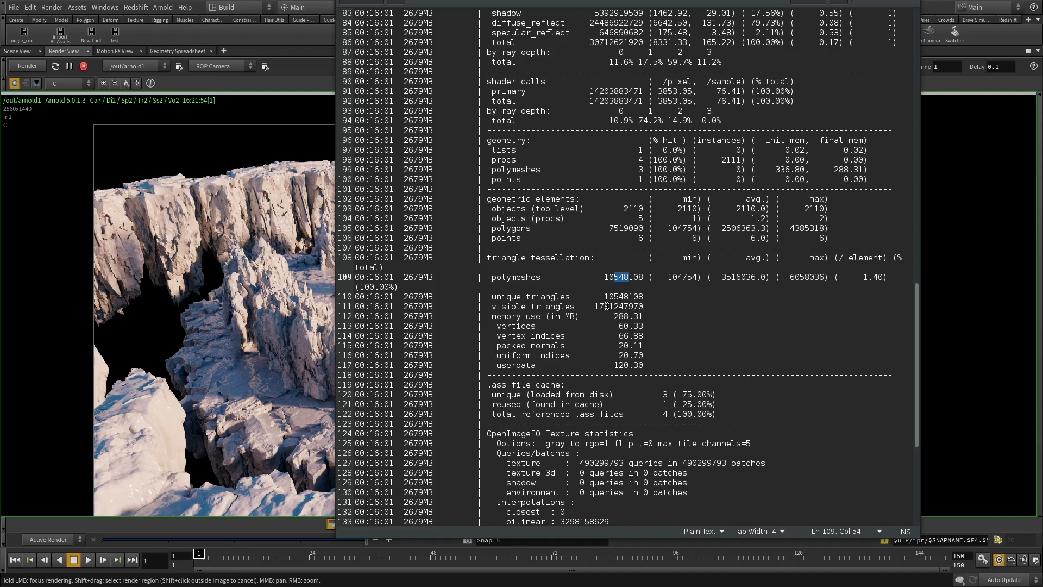
drag(594, 307, 608, 307)
scroll(577, 376, down, 2)
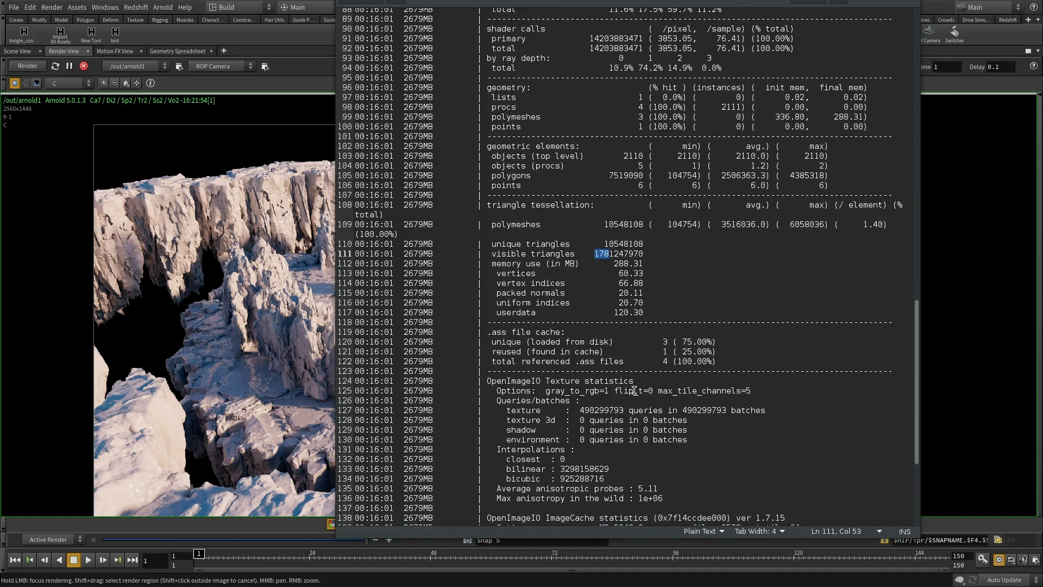
Put the log aside and review the whole rendered image, up close and zoomed out.
super+drag(577, 404, 0, 404)
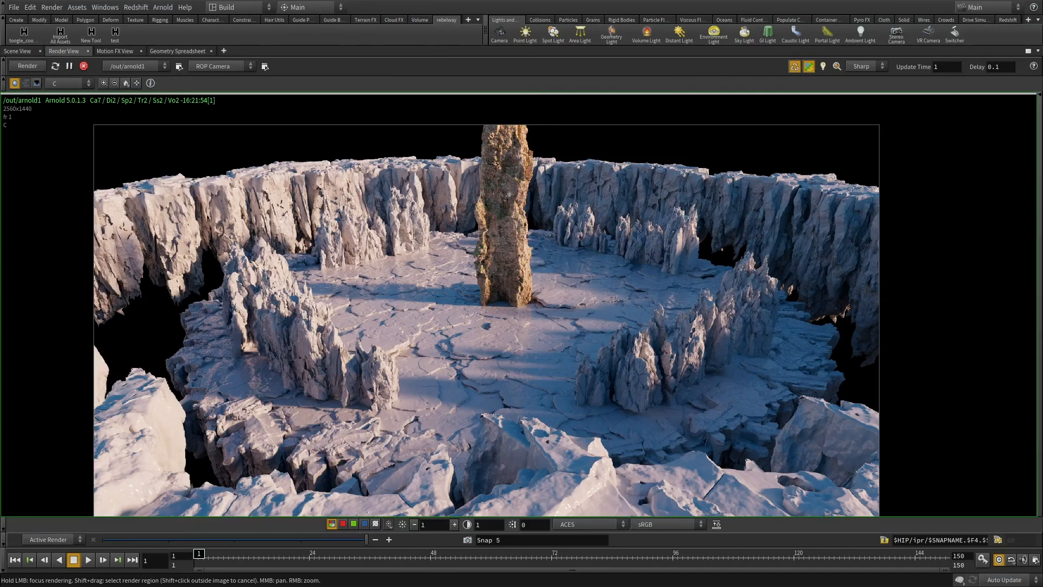
scroll(451, 317, down, 2)
middle_drag(449, 359, 451, 312)
scroll(452, 311, up, 2)
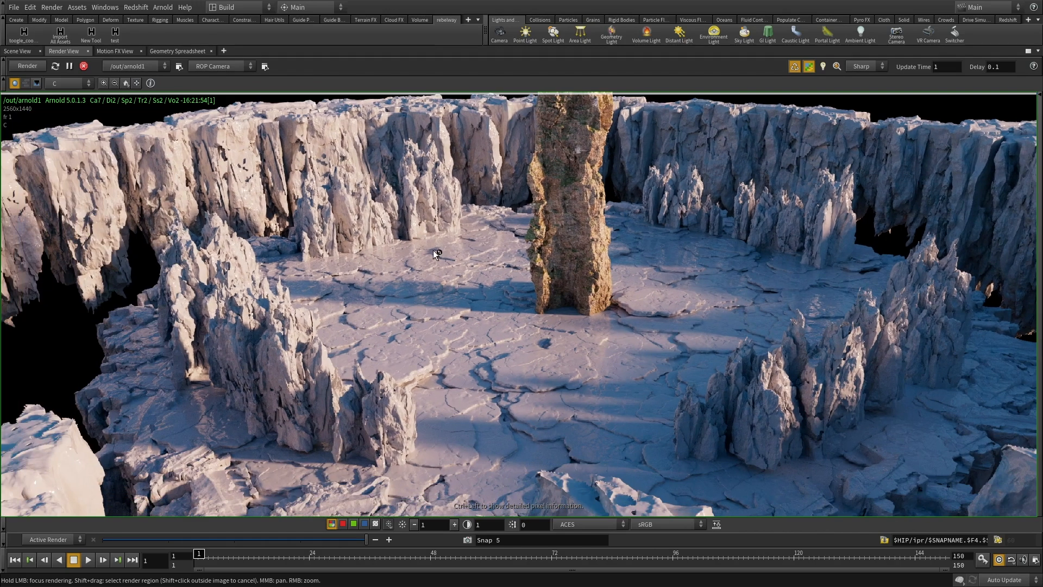
middle_drag(425, 275, 376, 259)
scroll(378, 259, down, 2)
middle_drag(489, 344, 625, 341)
key(ctrl+b)
middle_drag(313, 312, 311, 277)
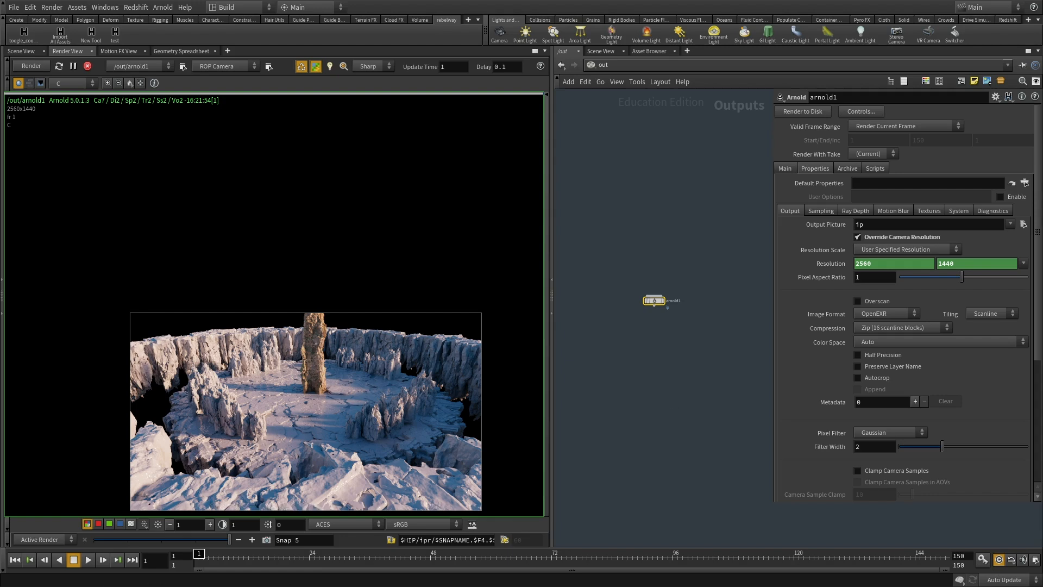
Go to the shop network, look inside the diffuse shader network, and return to the out network.
middle_drag(714, 363, 707, 392)
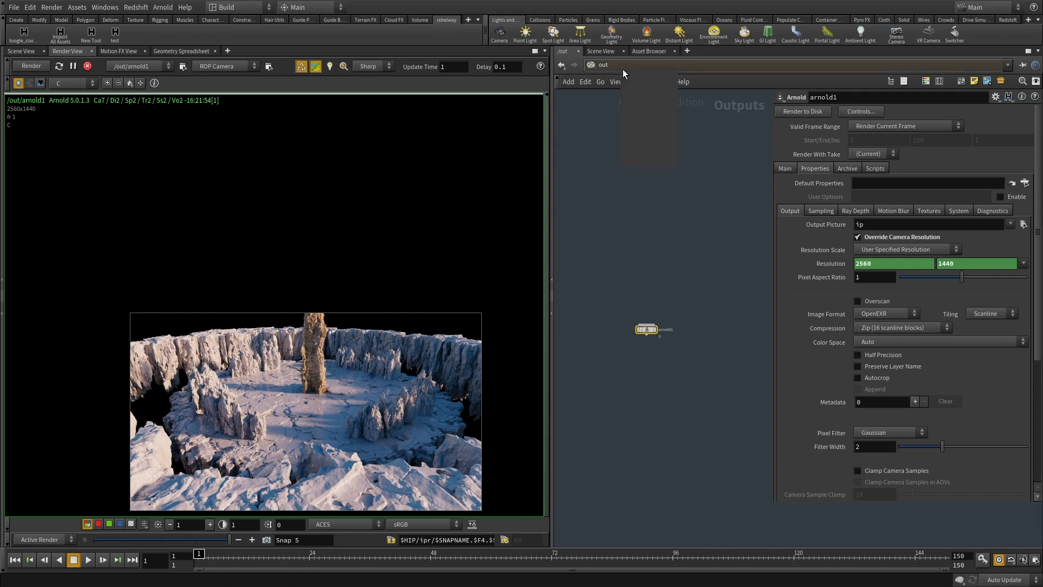
click(596, 65)
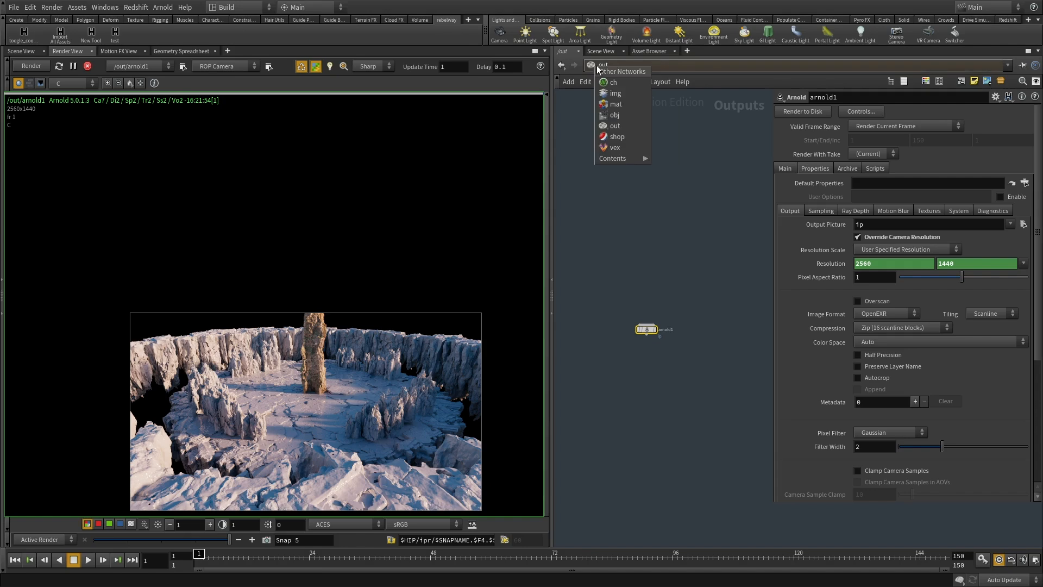
click(630, 137)
right_drag(651, 365, 691, 318)
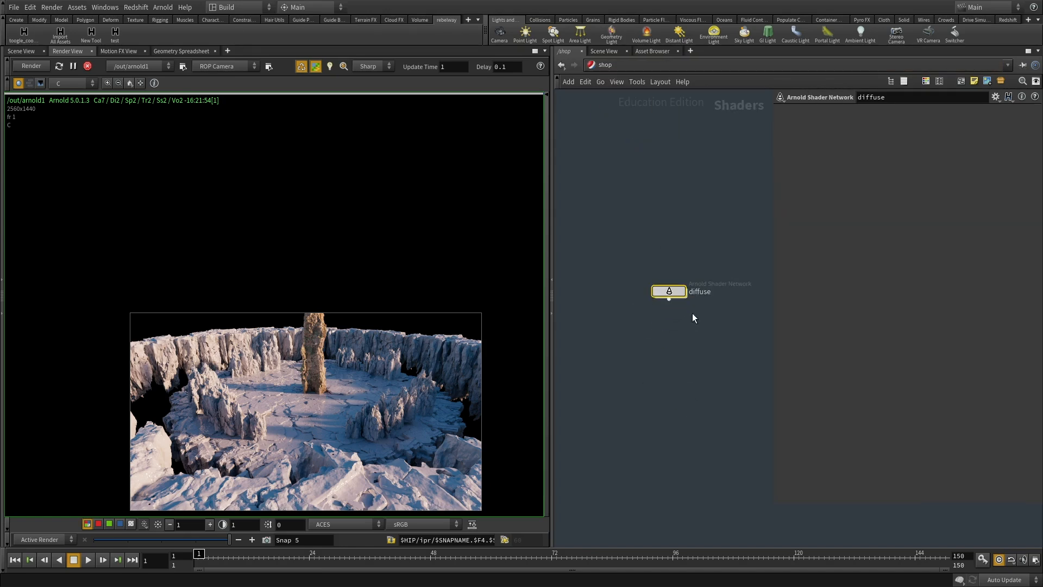
double_click(673, 291)
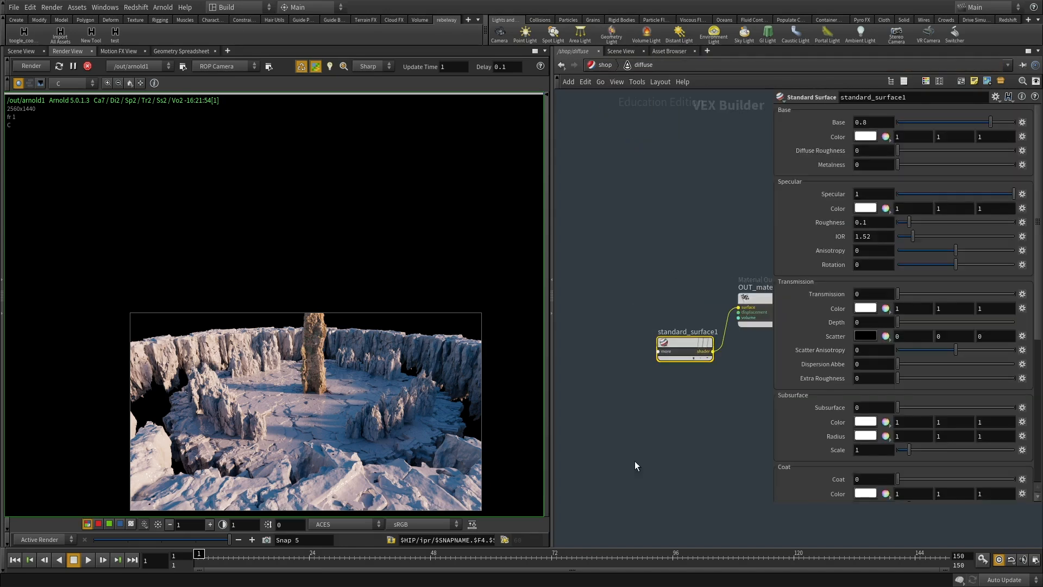
click(604, 67)
click(605, 69)
click(631, 129)
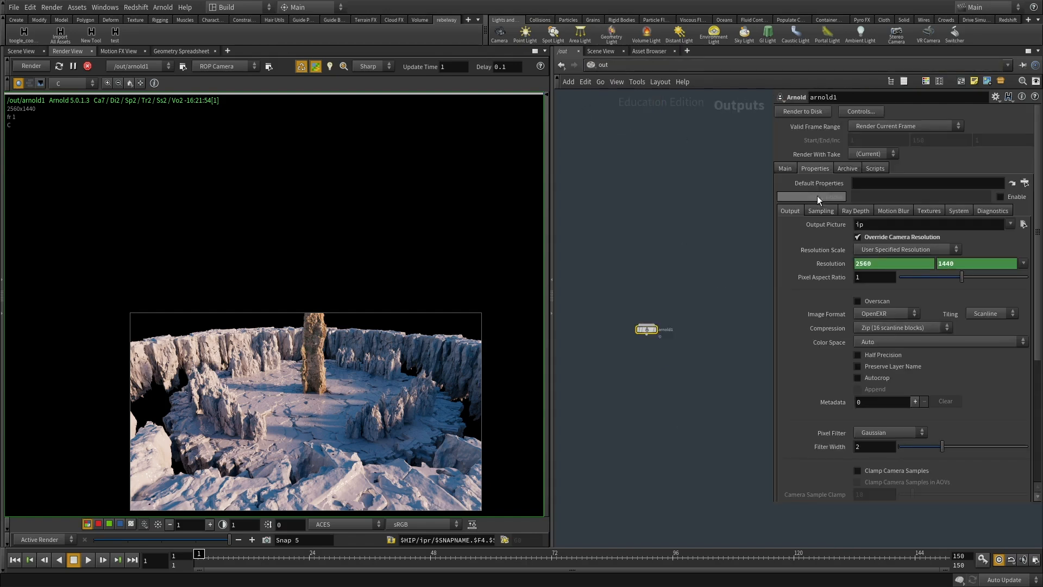
Set arnold1's Shader Override to the diffuse shader from the shop network.
click(785, 168)
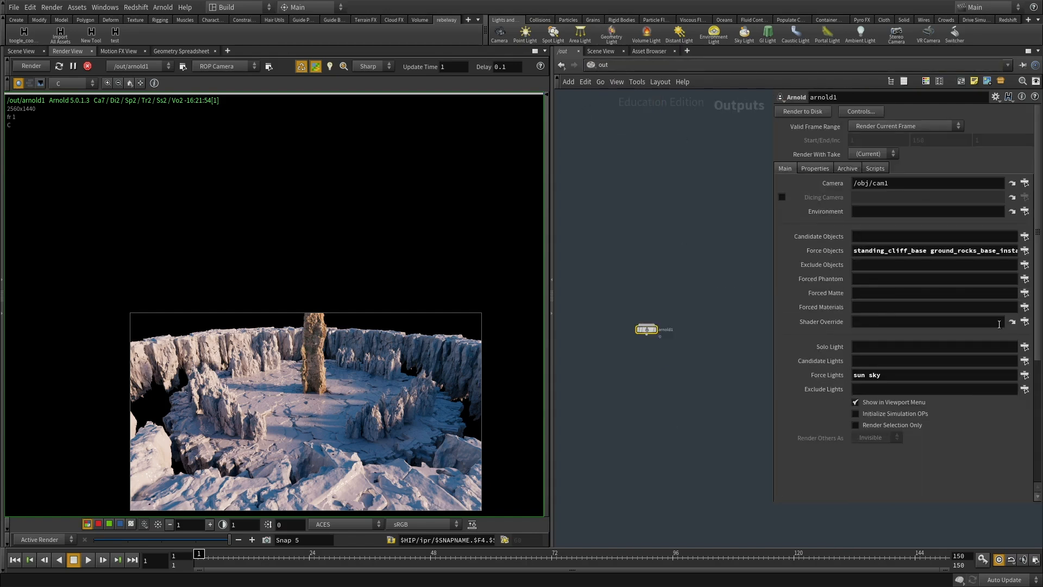
click(1025, 322)
click(946, 109)
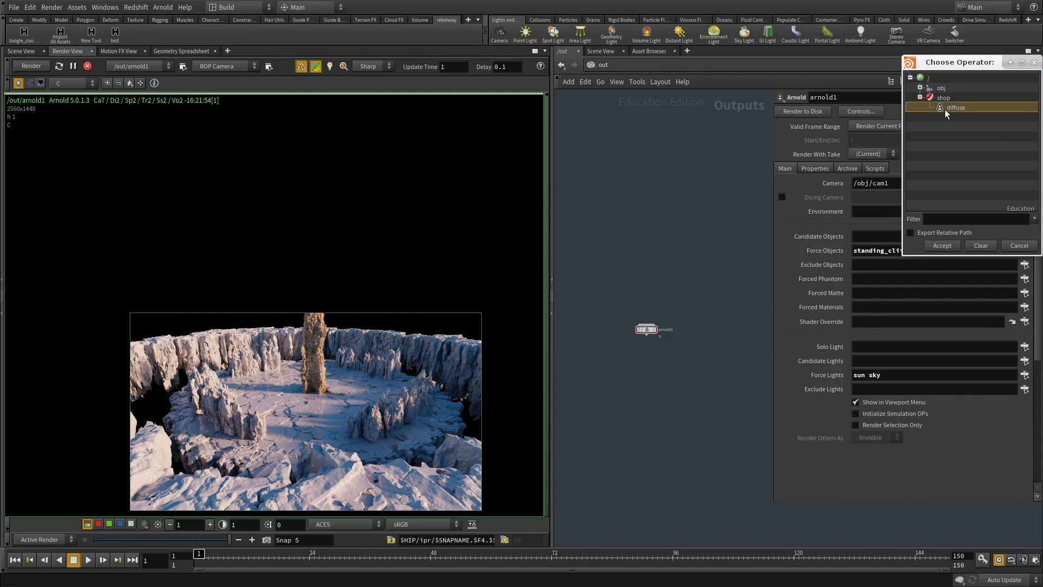
click(943, 247)
Lower arnold1's Camera (AA) samples to 3 and its resolution to 1280 by 720, and stop the render.
click(811, 169)
click(827, 211)
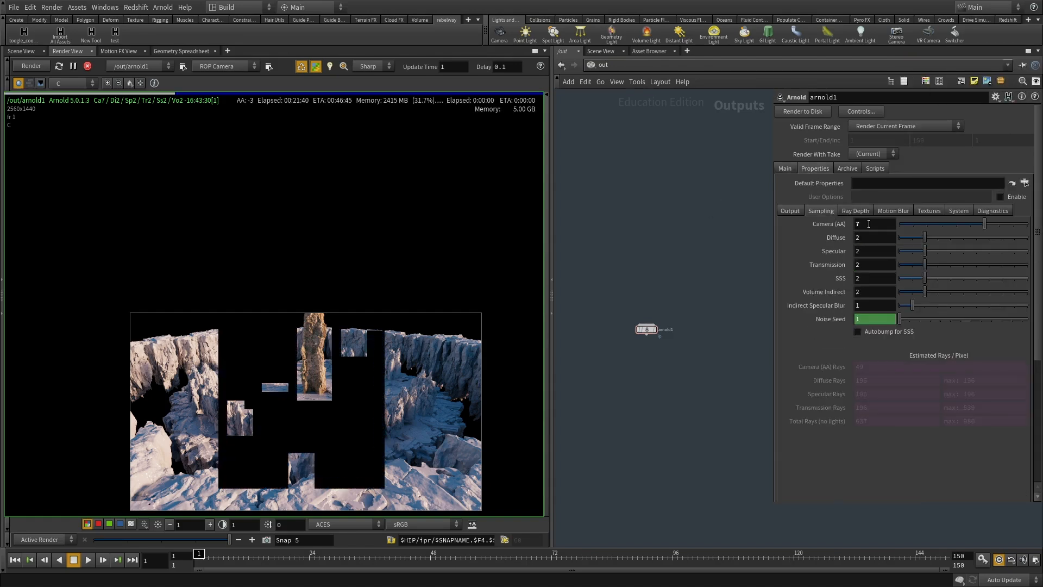
click(791, 211)
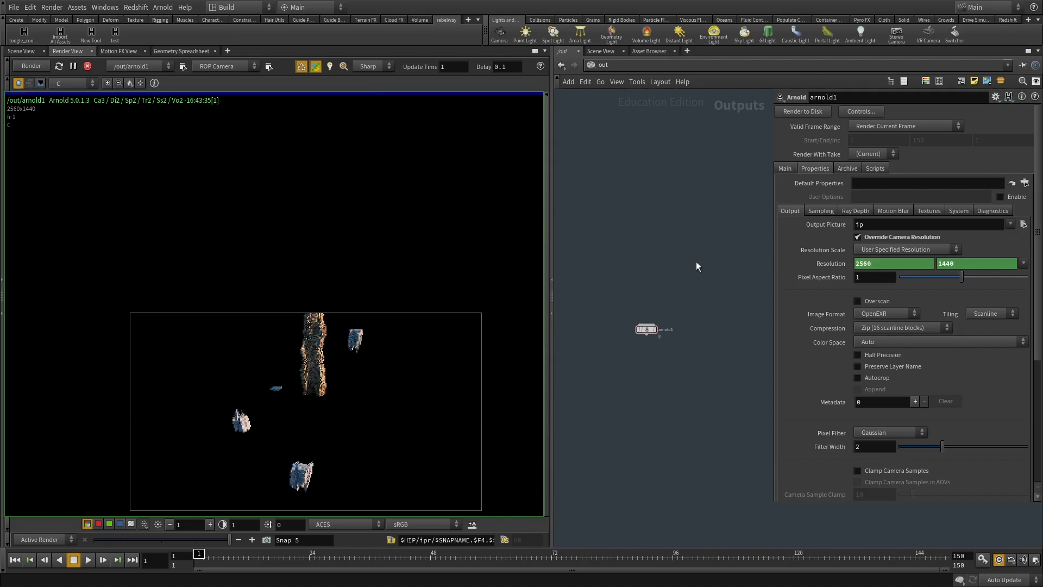
right_click(820, 262)
click(856, 366)
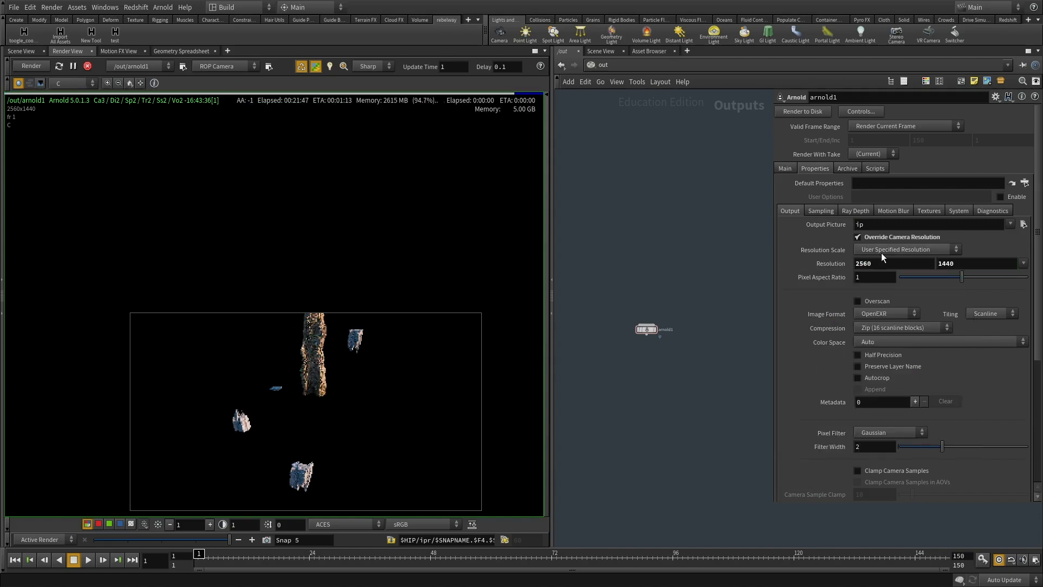
text(720)
key(Return)
click(817, 210)
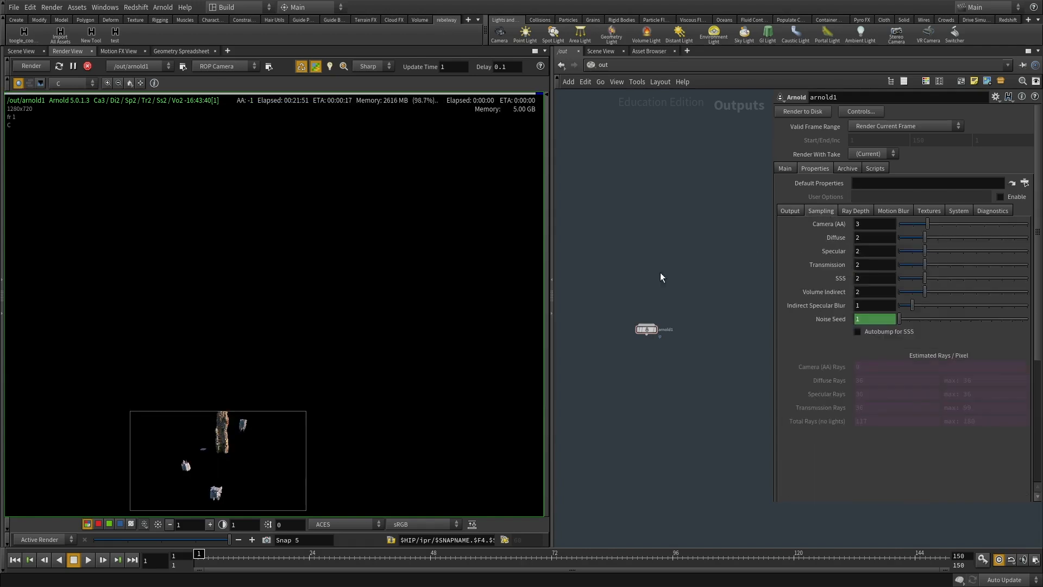
click(87, 66)
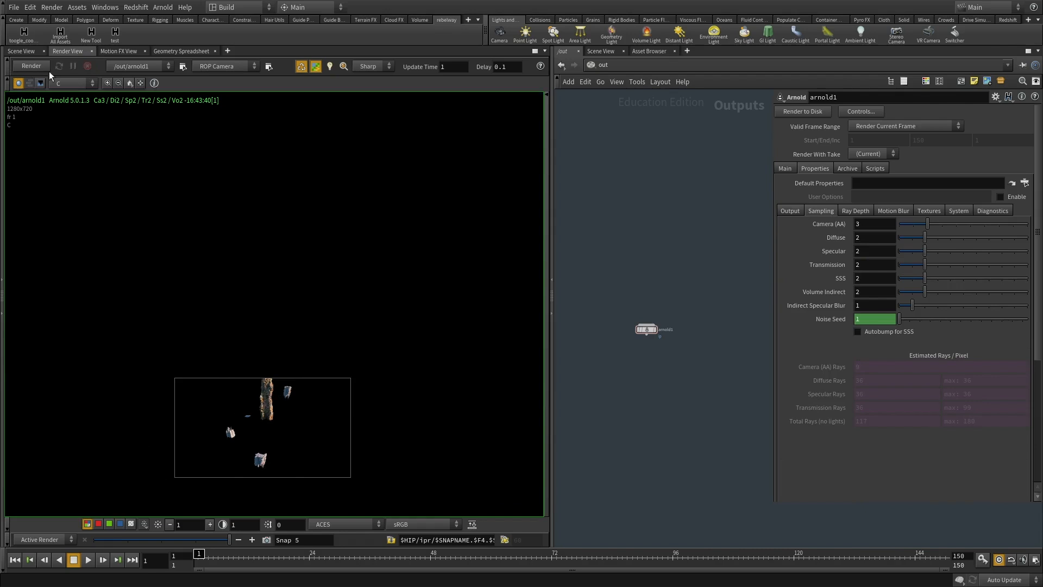
Return to the object network and create a new camera from the current scene view of the standing cliff.
click(624, 64)
click(644, 103)
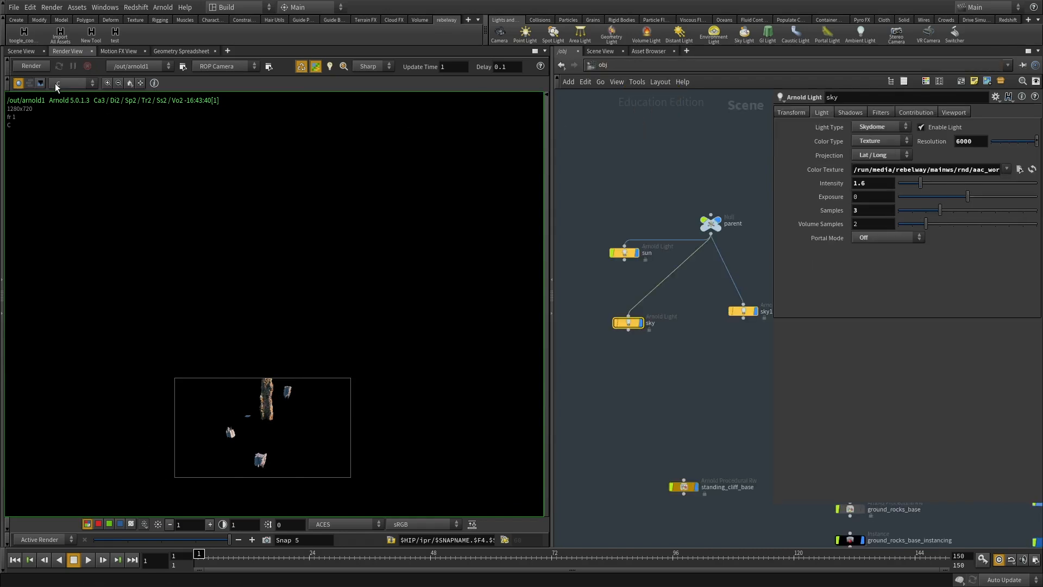
click(22, 51)
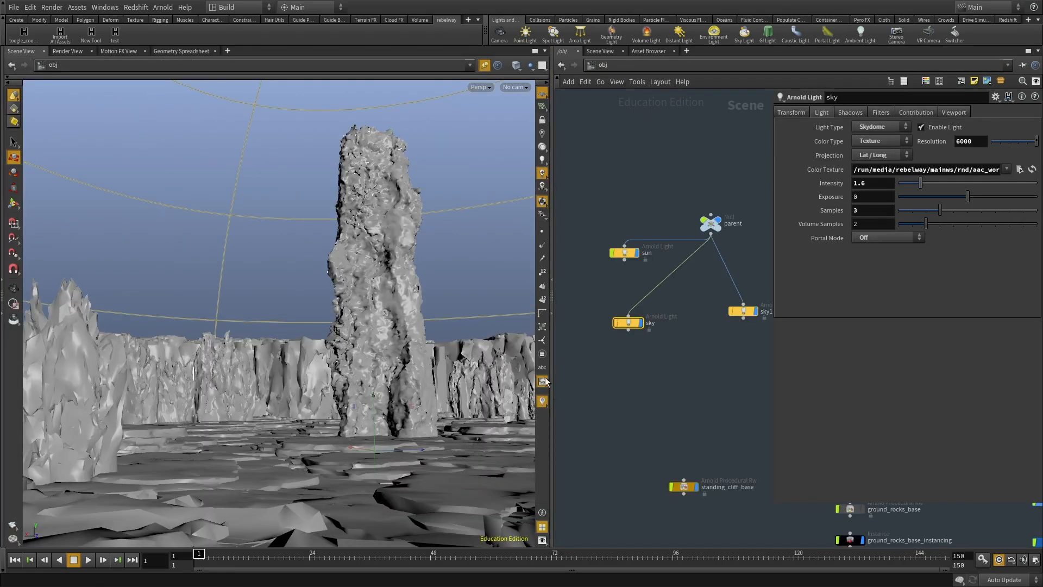
click(519, 88)
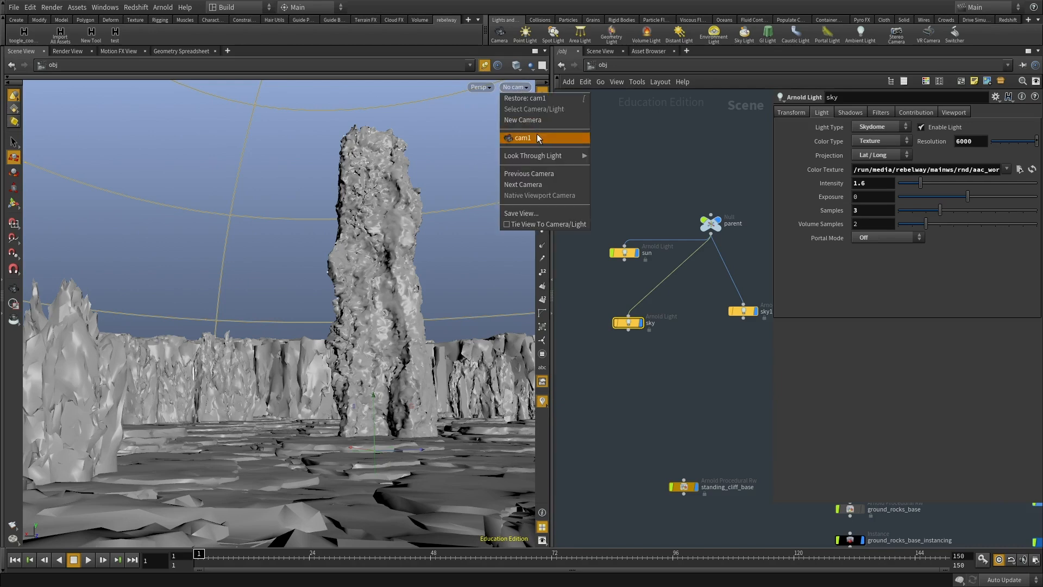
click(527, 120)
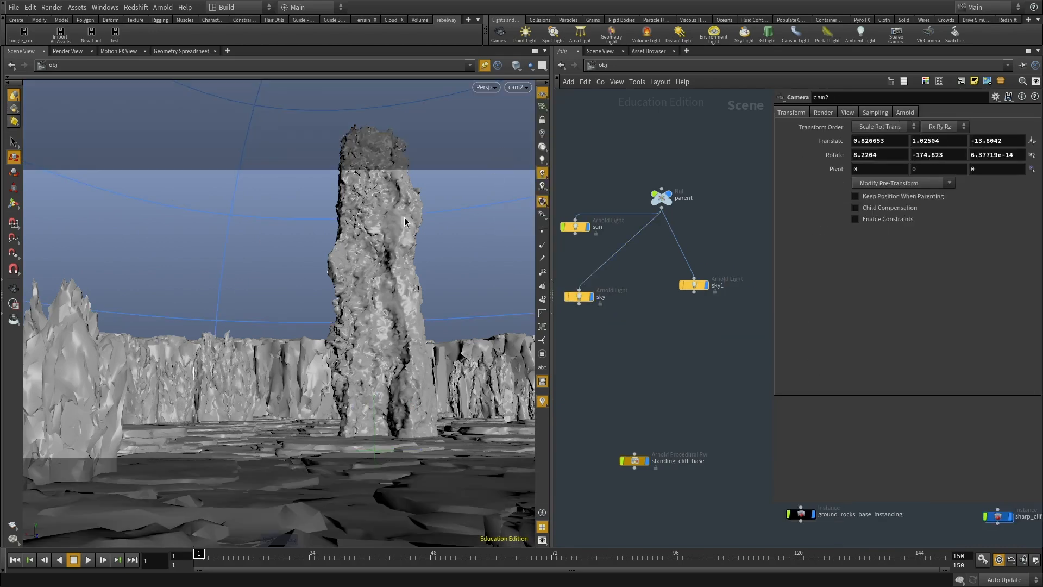
click(514, 88)
click(528, 108)
Rename the new camera as reference_1.
drag(836, 99, 542, 93)
text(reference)
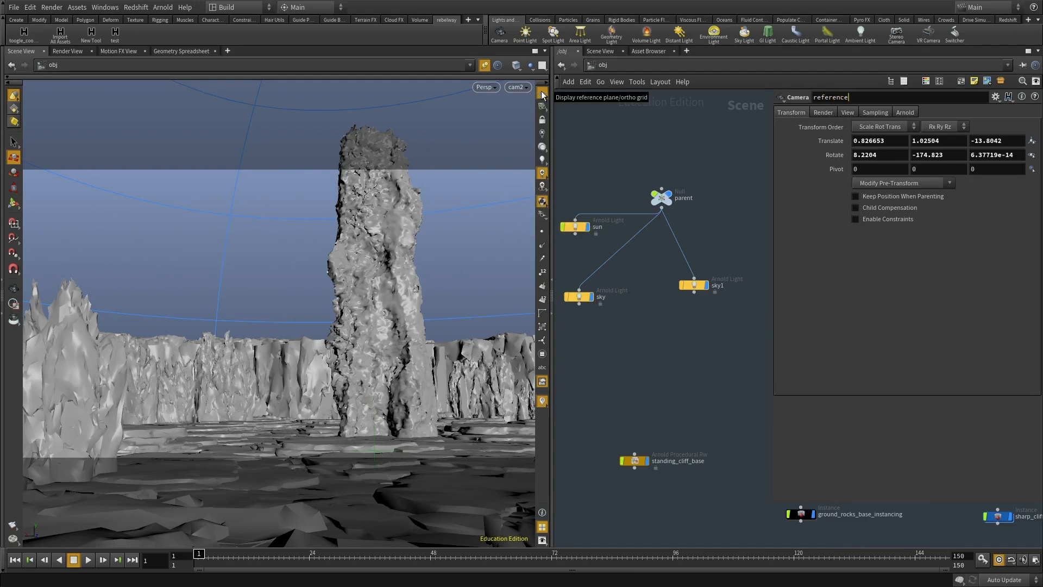
key(Return)
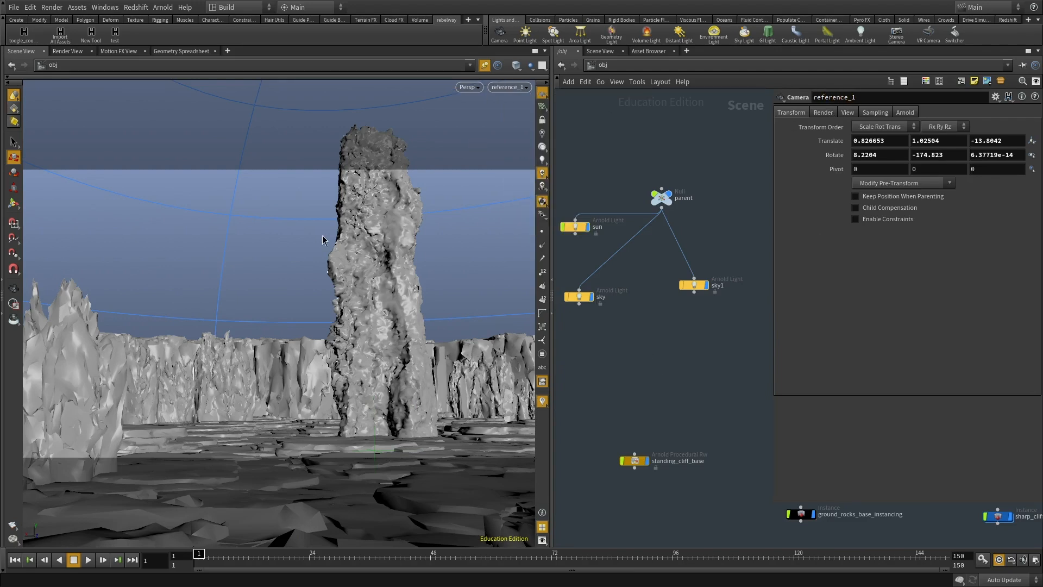
Turn on the display of the big_cliff_fullbend asset in the object network.
drag(322, 238, 353, 281)
scroll(353, 282, down, 6)
scroll(629, 343, down, 2)
middle_drag(666, 349, 831, 331)
scroll(730, 356, down, 3)
scroll(628, 385, up, 4)
click(595, 429)
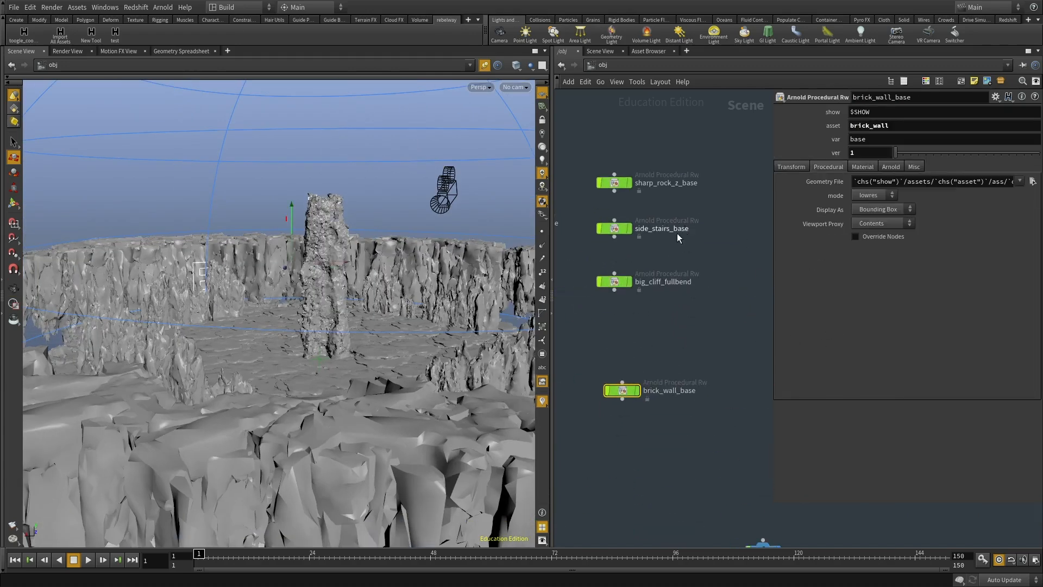
middle_drag(678, 238, 671, 268)
click(620, 315)
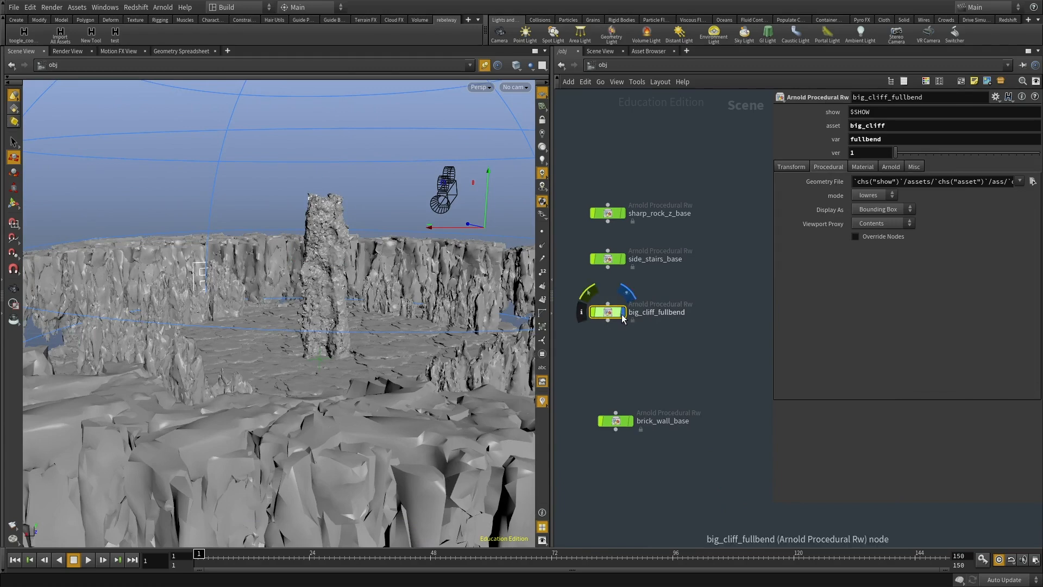
Move the big_cliff_fullbend node away from the other assets into free space beyond the instancing nodes.
scroll(617, 307, down, 5)
drag(612, 295, 724, 295)
middle_drag(717, 326, 685, 338)
key(p)
drag(688, 307, 879, 311)
drag(334, 228, 354, 302)
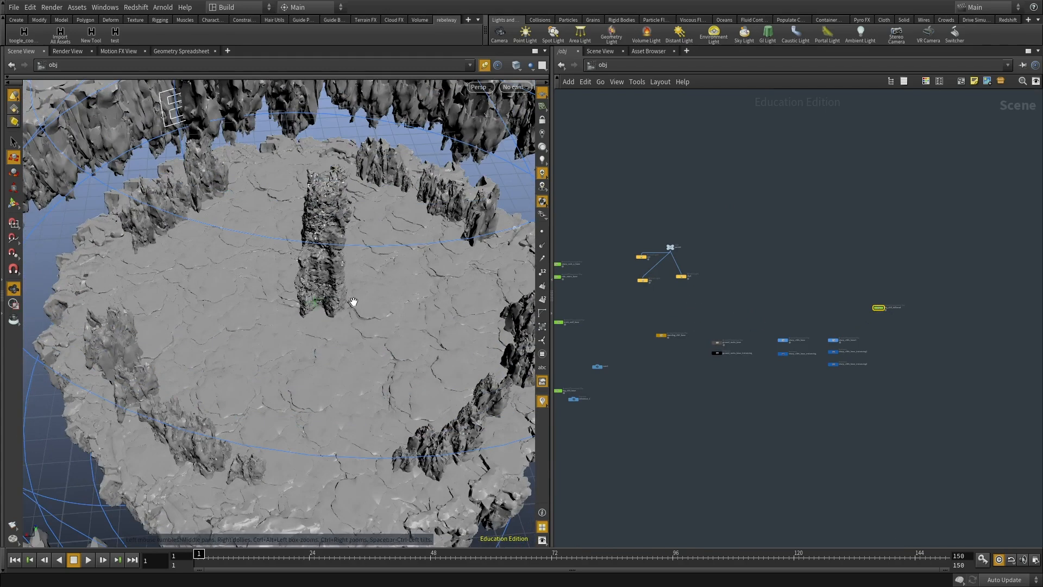
Switch the scene to a top view and set big_cliff_fullbend's translation to 0, 0, 0.
key(space+2)
middle_drag(787, 302, 729, 311)
key(p)
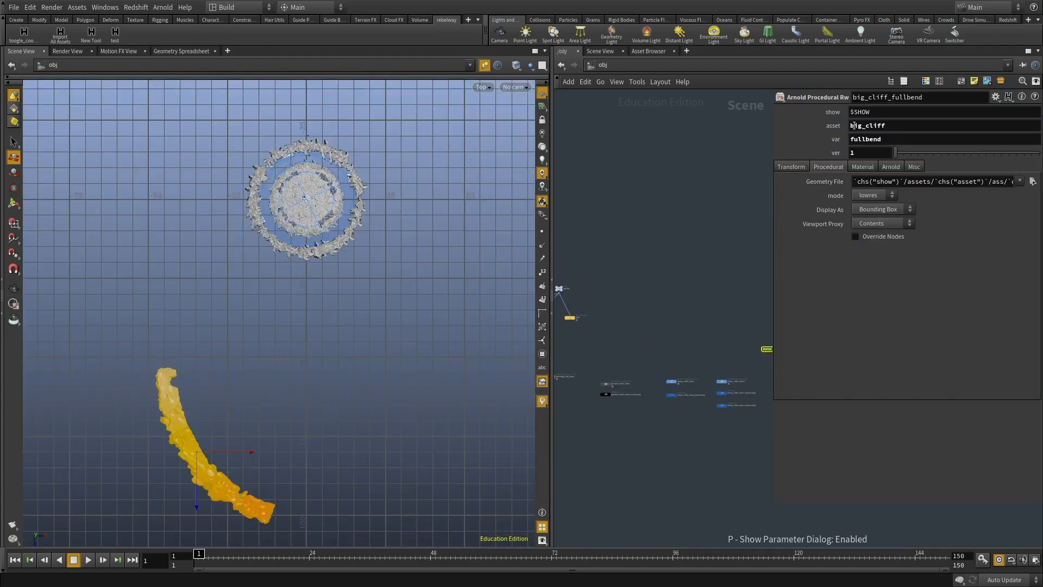
click(800, 166)
drag(889, 210, 694, 212)
text(0)
key(Tab)
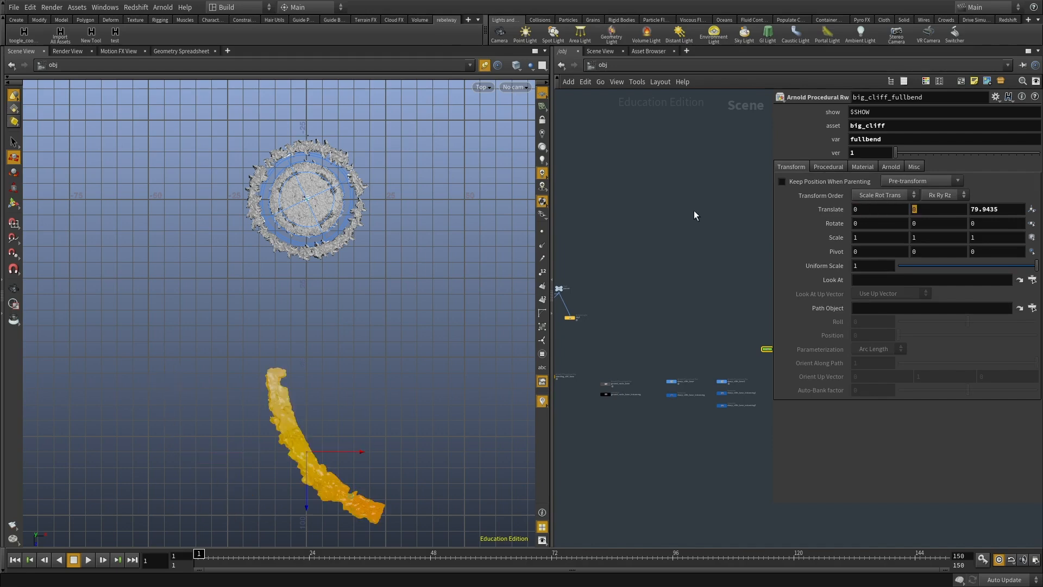
key(Tab)
text(0)
key(Return)
key(space)
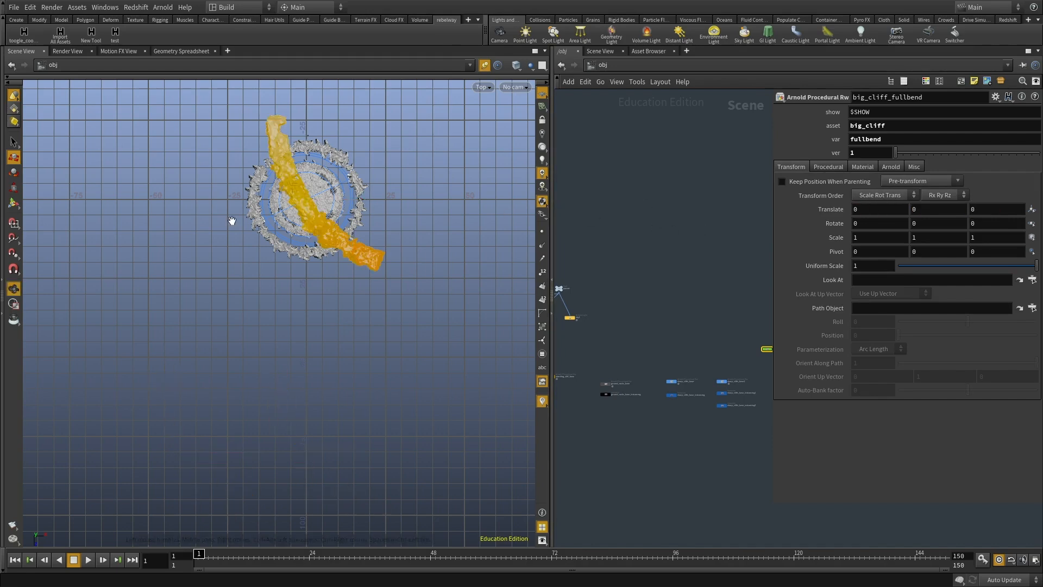
Scale big_cliff_fullbend uniformly to 0.575 and place it outside the cliff ring at about X -14.57, Z 9.43.
middle_drag(233, 221, 245, 270)
right_drag(244, 270, 337, 258)
middle_drag(336, 258, 323, 281)
middle_drag(864, 265, 830, 258)
drag(307, 270, 198, 334)
middle_drag(868, 265, 935, 305)
Duplicate the big_cliff_fullbend node for a second section of the outer cliff wall.
middle_drag(720, 522, 656, 491)
scroll(716, 328, up, 5)
middle_drag(717, 326, 631, 380)
key(ctrl+c)
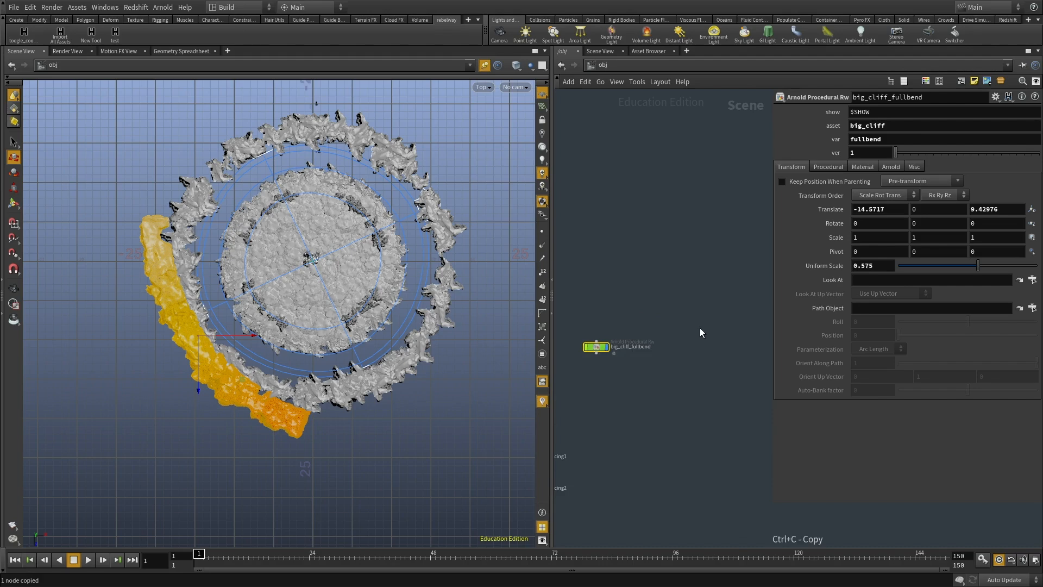
key(ctrl+v)
Create a null, parent the big_cliff_fullbend copy to it and set the null's Y rotation to 102.
key(Tab)
text(null)
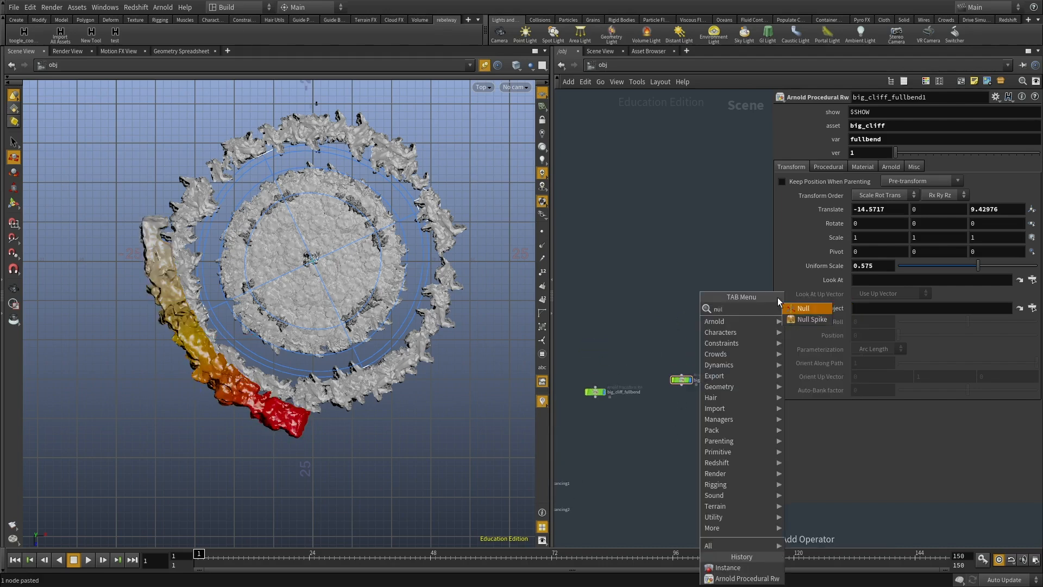
key(Return)
click(659, 331)
drag(680, 383, 652, 406)
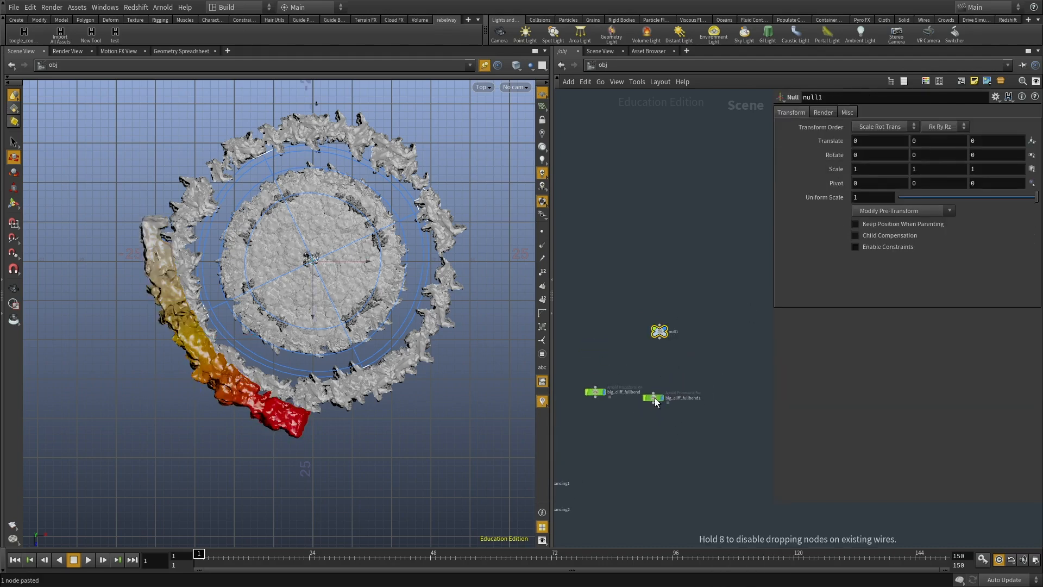
click(659, 339)
click(652, 392)
middle_drag(922, 156, 1016, 135)
Duplicate big_cliff_fullbend1 for a third section of the outer cliff wall.
mouse_move(680, 370)
middle_down()
mouse_move(669, 387)
mouse_move(660, 378)
mouse_move(664, 351)
middle_up()
click(614, 390)
key(ctrl+c)
key(ctrl+v)
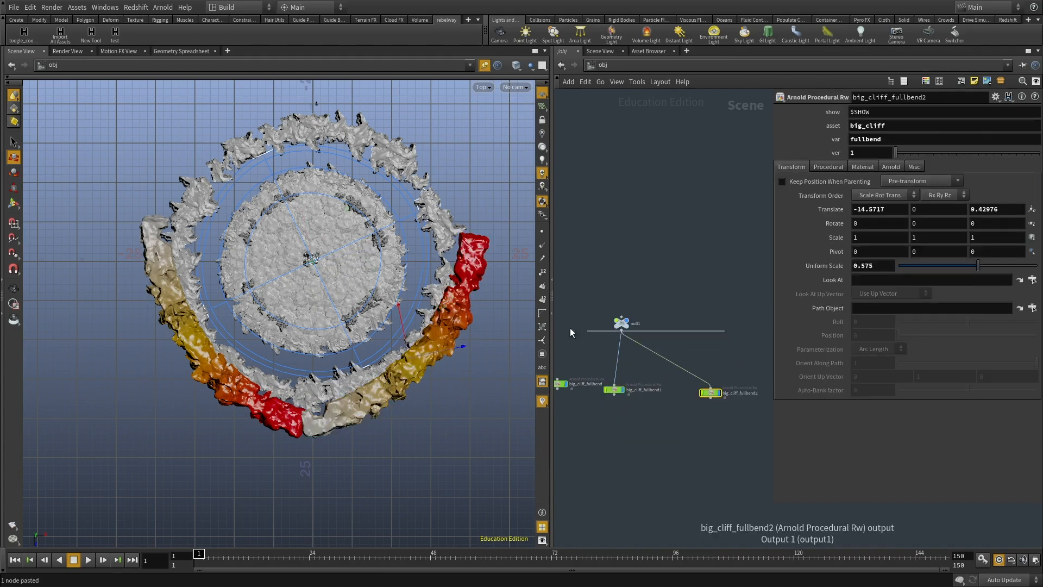
Duplicate null1, parent big_cliff_fullbend2 to the new null and set that null's Y rotation to 203.
click(621, 323)
key(ctrl+c)
key(ctrl+v)
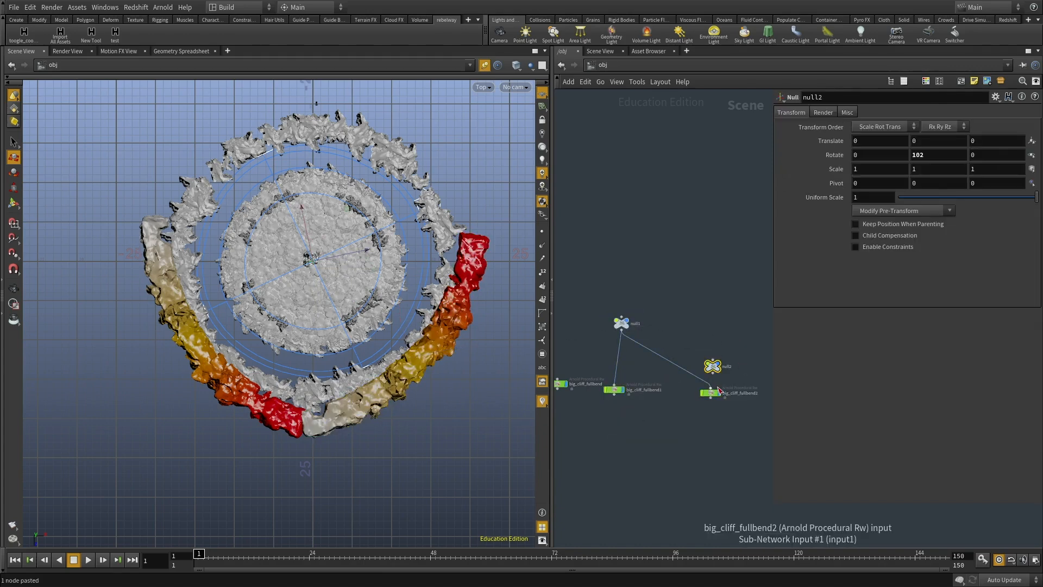
click(716, 391)
click(711, 386)
click(712, 373)
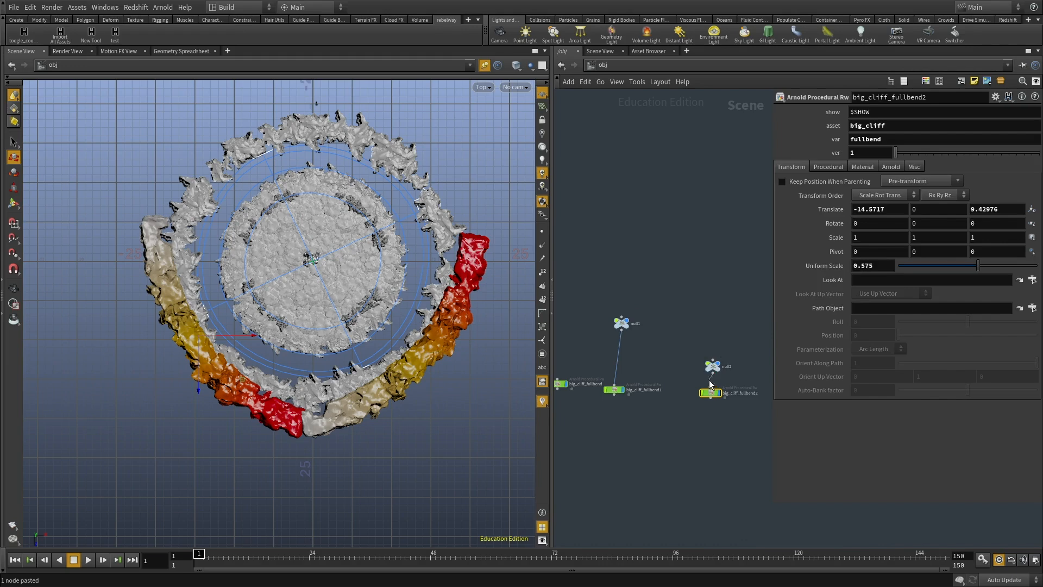
drag(713, 366, 712, 341)
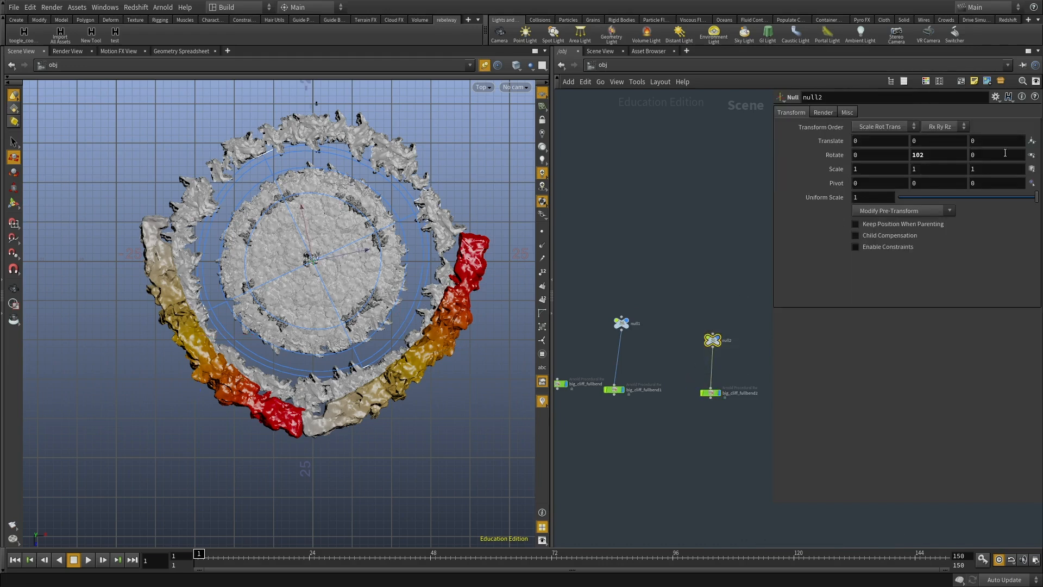
middle_click(926, 157)
mouse_move(926, 157)
middle_down()
mouse_move(926, 133)
mouse_move(988, 134)
middle_up()
Duplicate big_cliff_fullbend2 for a fourth wall section and disconnect the copy from null2.
middle_drag(641, 438, 572, 425)
drag(685, 411, 600, 354)
key(ctrl+c)
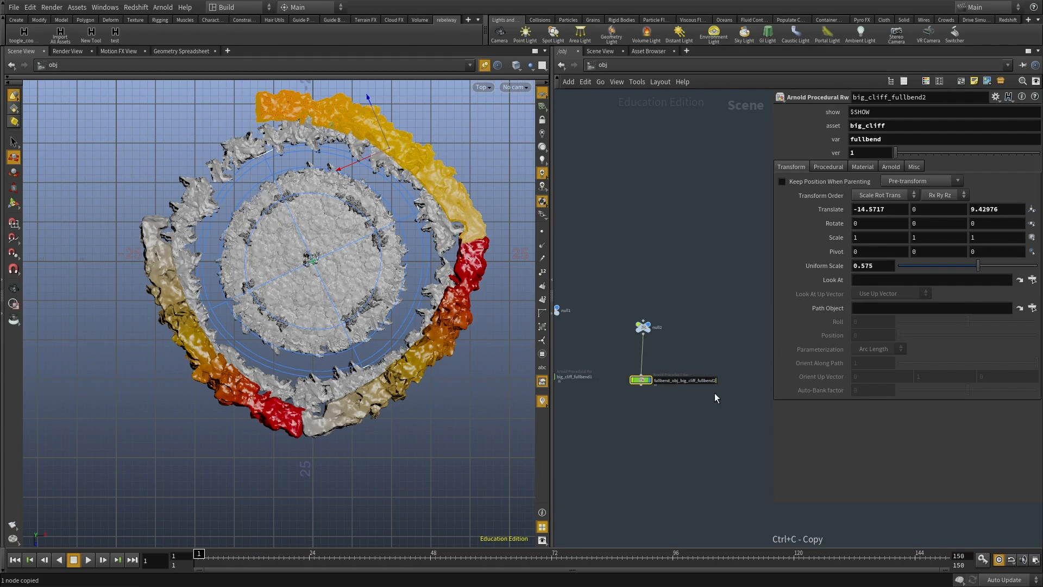
key(ctrl+v)
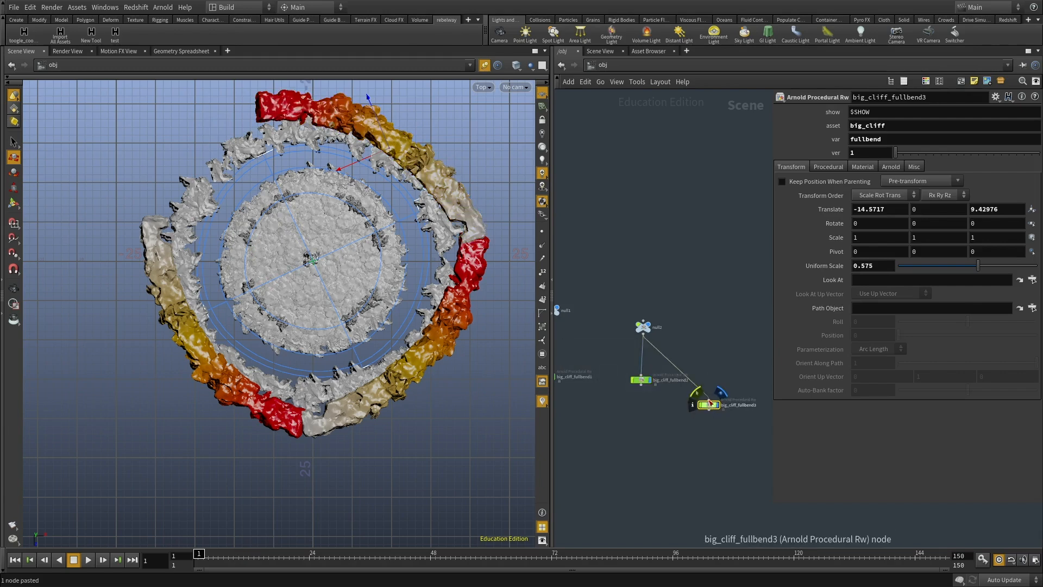
click(709, 400)
click(701, 364)
drag(680, 356, 551, 278)
key(ctrl+c)
key(ctrl+v)
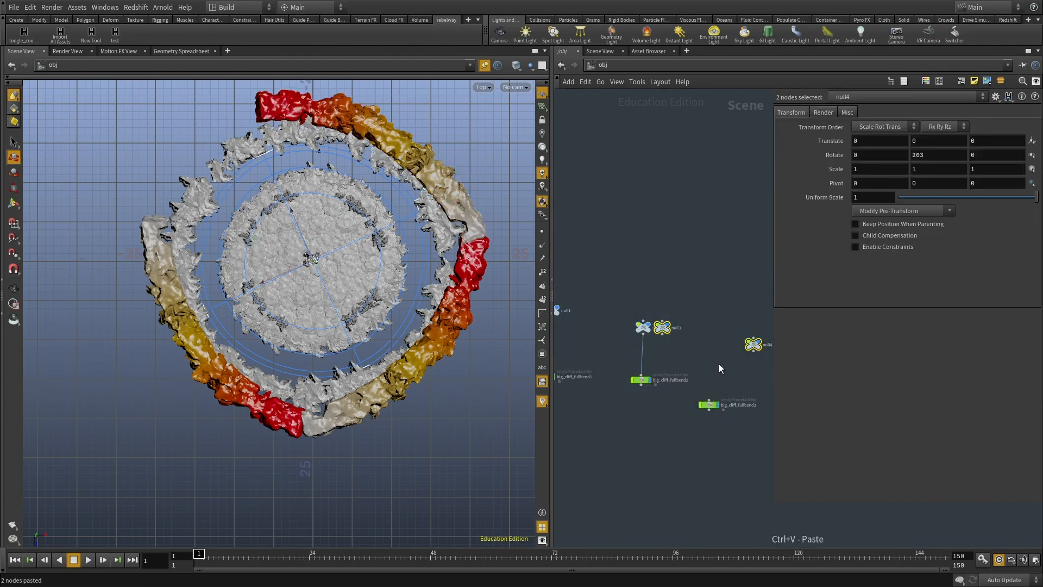
key(ctrl+z)
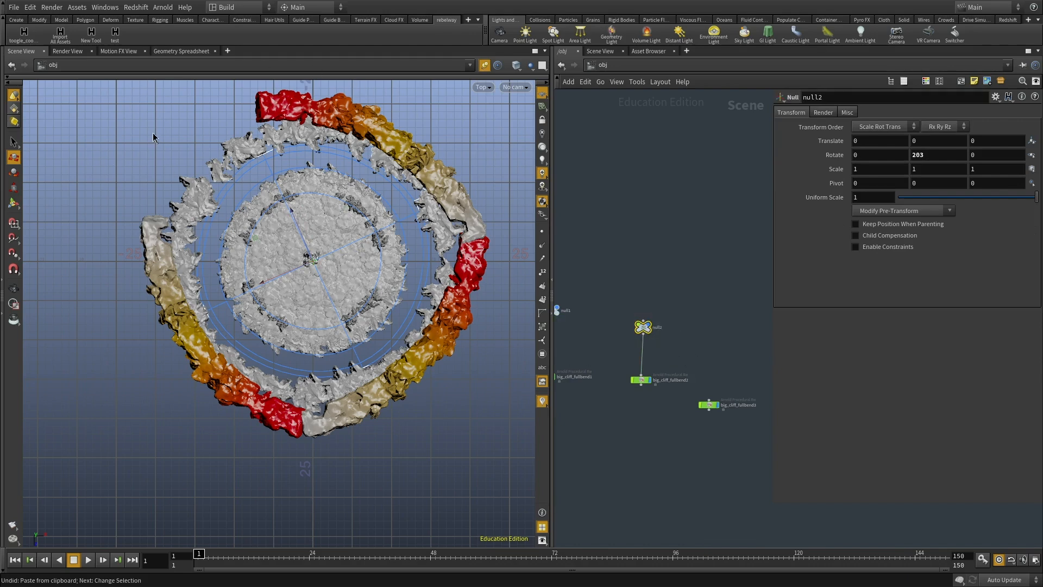
Duplicate null2 and parent big_cliff_fullbend3 to the new null.
middle_drag(679, 369, 658, 333)
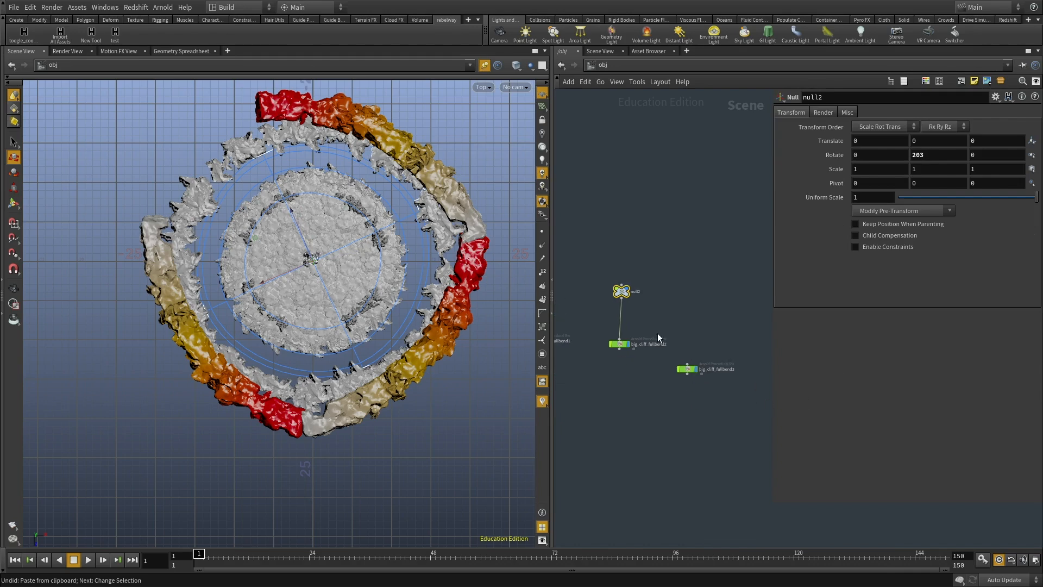
key(ctrl+c)
key(ctrl+v)
scroll(690, 354, up, 2)
click(687, 368)
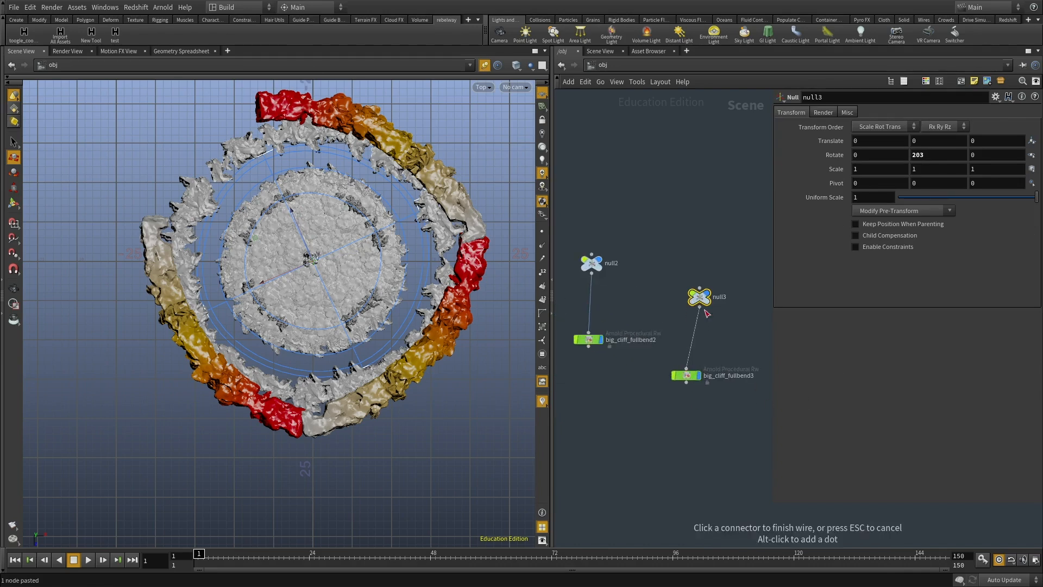
click(699, 307)
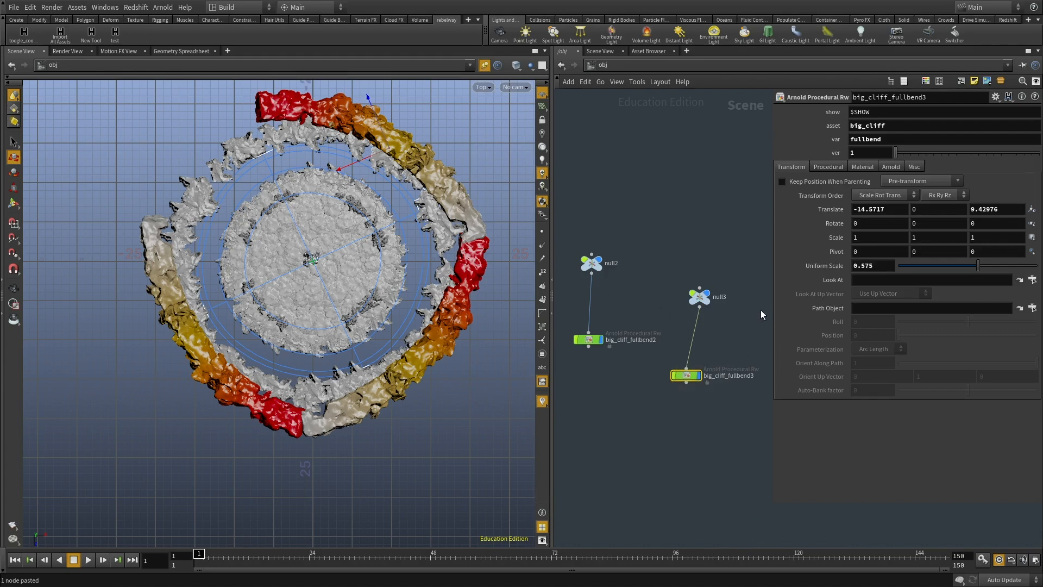
Set null3's Y rotation to 282 to close the outer cliff ring.
drag(758, 316, 647, 252)
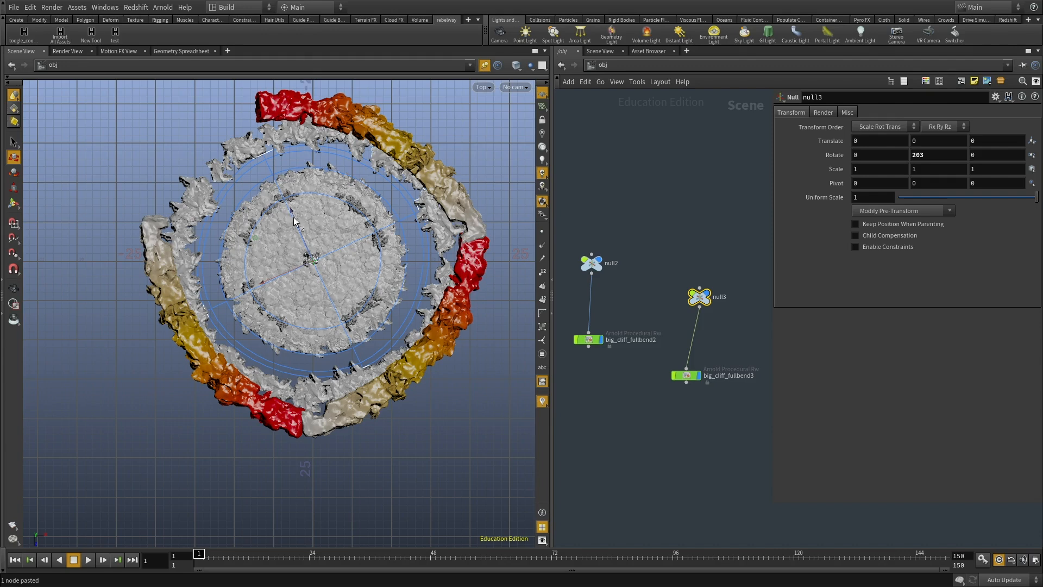
middle_drag(930, 155, 1040, 145)
middle_drag(891, 586, 784, 7)
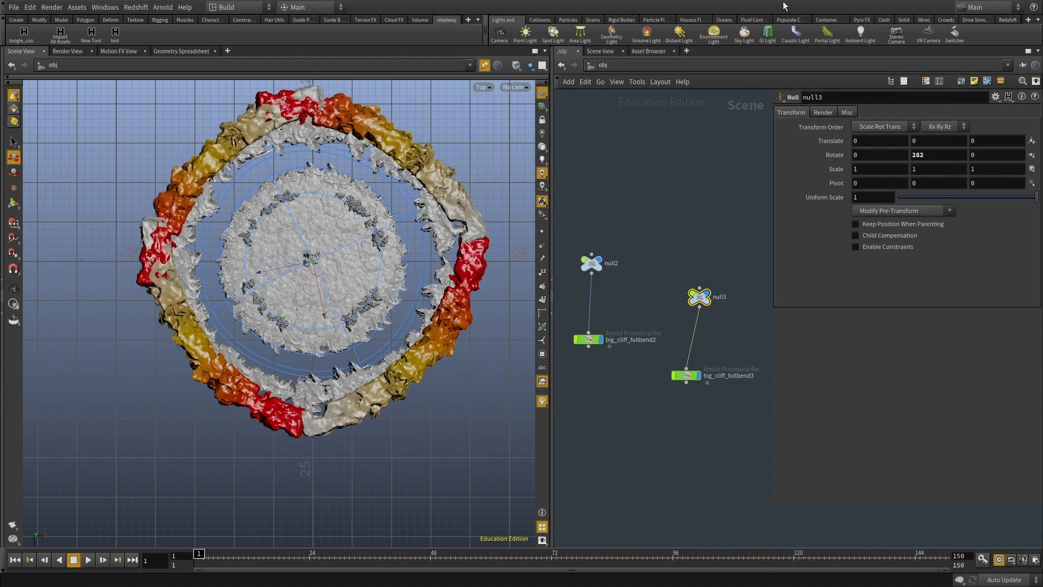
Adjust null2's Y rotation and set null1's Y rotation to 97 to even out the overlaps between cliff sections.
middle_drag(604, 279, 662, 281)
drag(697, 202, 615, 276)
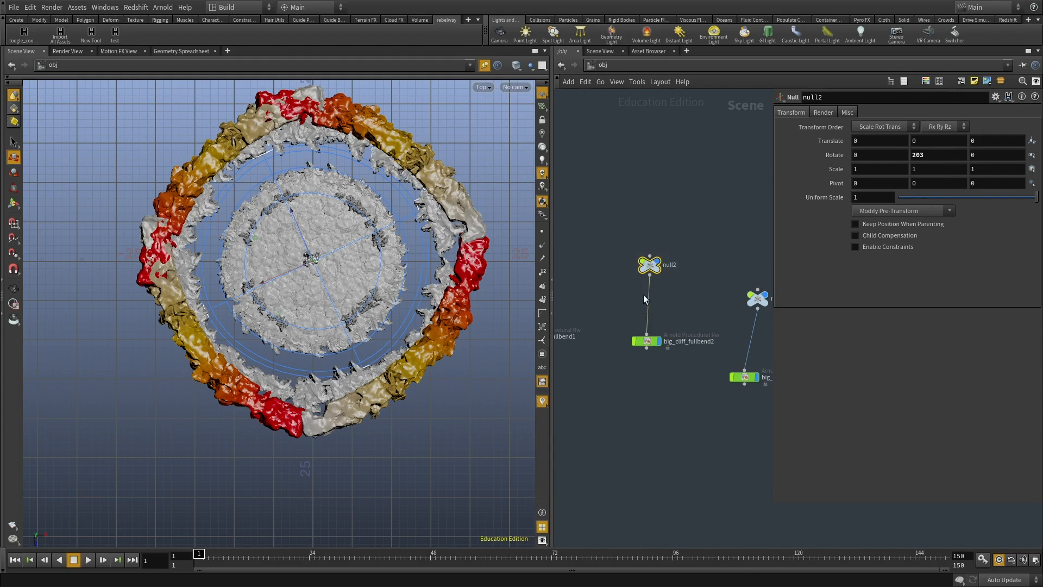
mouse_move(935, 154)
middle_down()
mouse_move(928, 136)
mouse_move(853, 123)
middle_up()
middle_drag(610, 322, 793, 374)
drag(746, 342, 711, 295)
middle_drag(936, 154, 922, 140)
Add the big_cliff_fullbend objects to arnold1's Force Objects in the out network and check the matches in the object list.
middle_drag(654, 419, 658, 328)
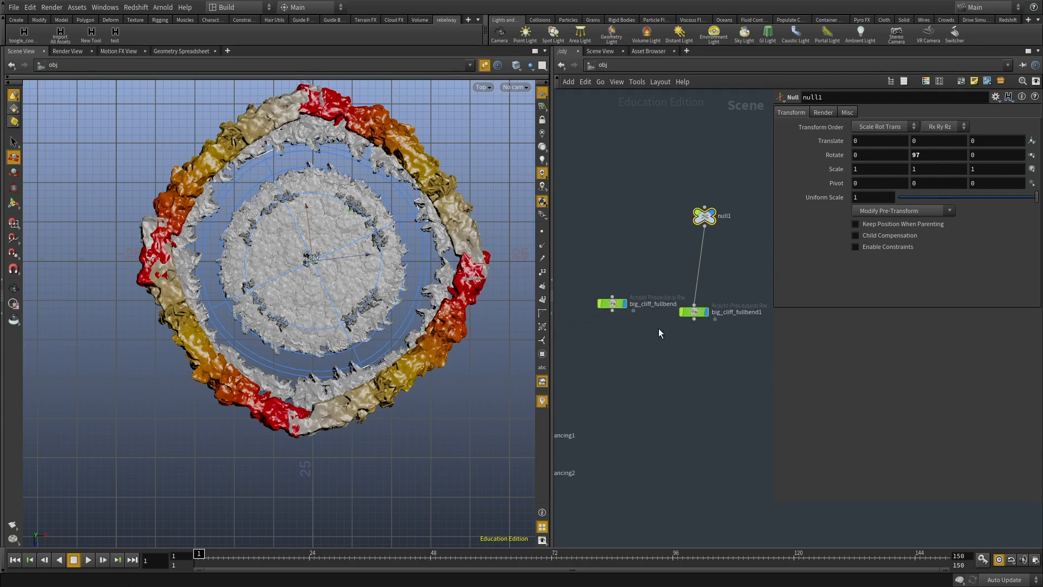
scroll(658, 328, up, 2)
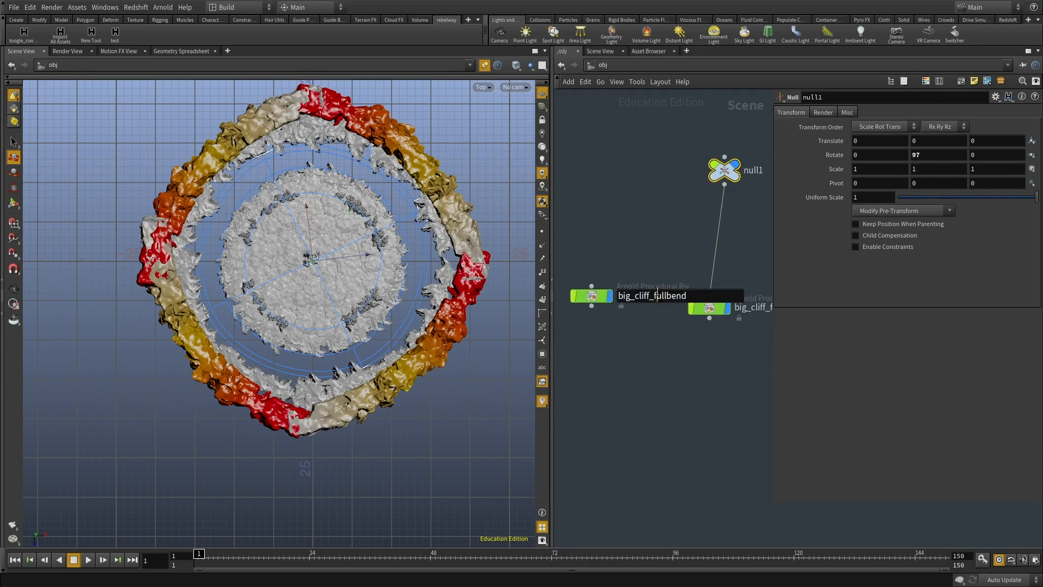
click(613, 65)
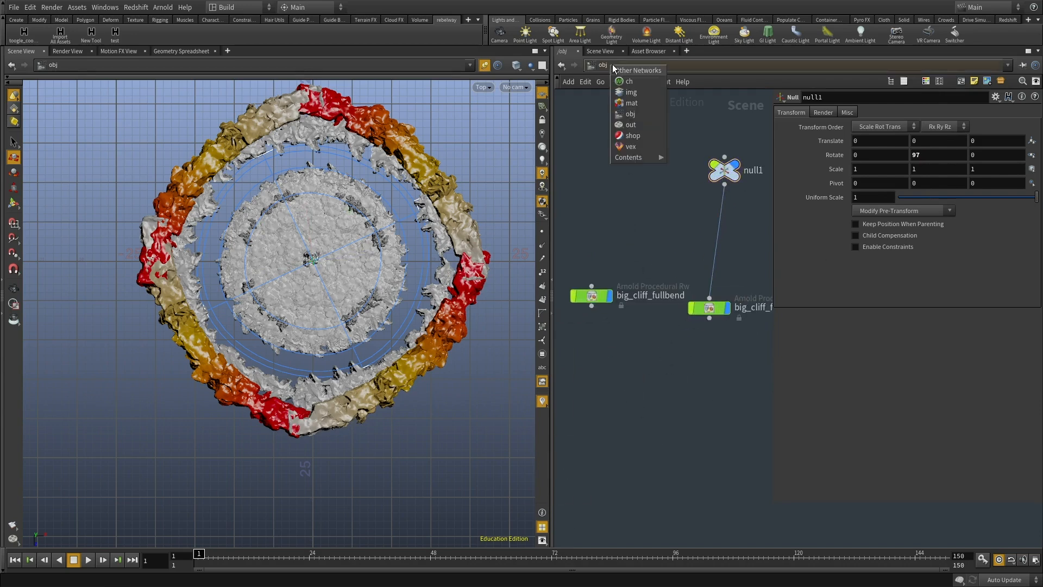
click(627, 124)
click(785, 169)
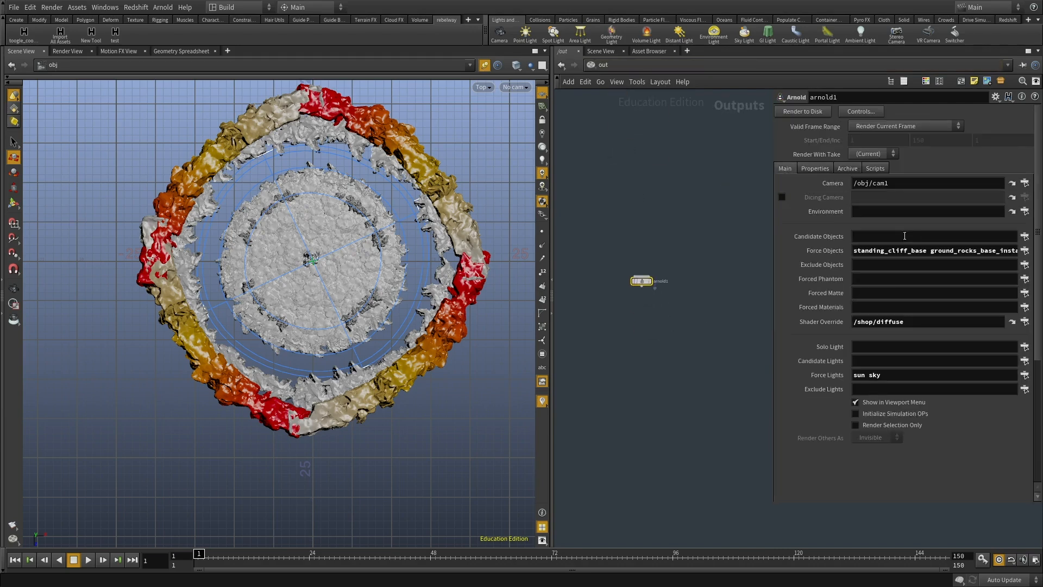
key(End)
click(1024, 250)
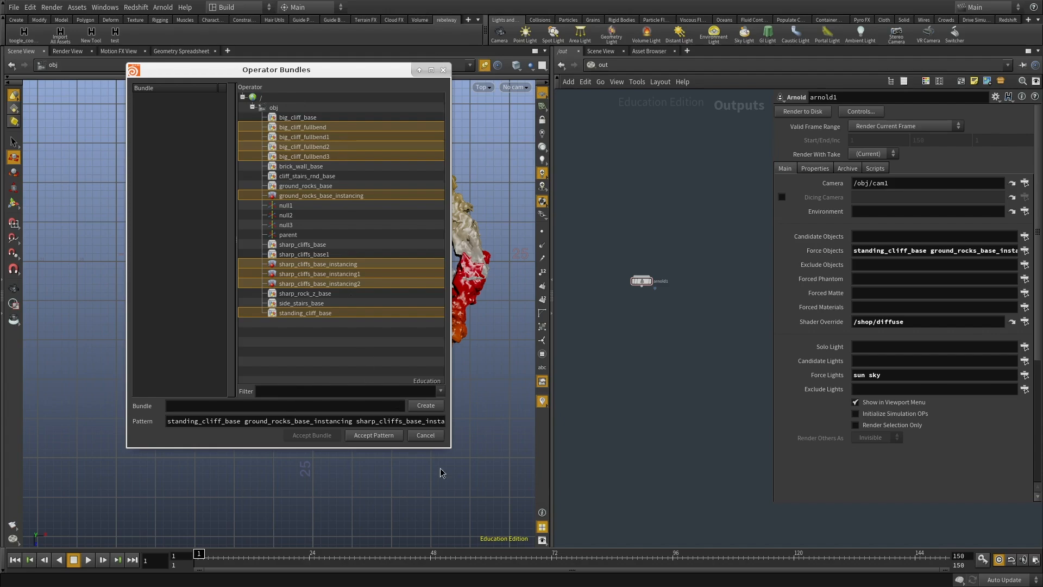
click(425, 439)
Switch the scene to a perspective view framing the whole cliff ring and return to the object network.
middle_drag(562, 372, 582, 349)
key(space+1)
drag(328, 310, 217, 220)
key(space+h)
scroll(679, 354, down, 2)
middle_drag(679, 358, 663, 382)
key(u)
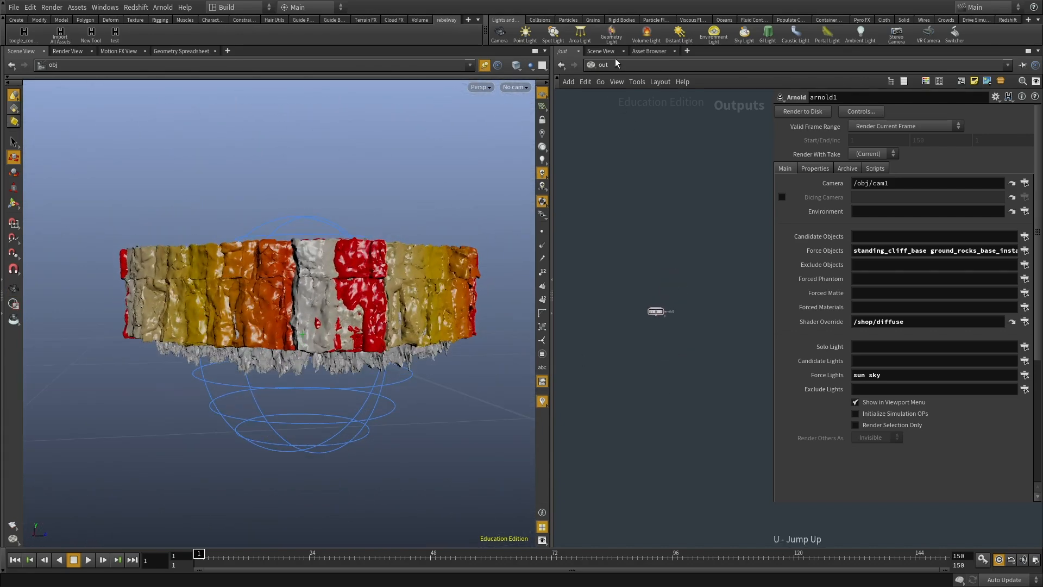
click(616, 59)
click(636, 109)
scroll(699, 419, down, 3)
Link the Y translation of the three cliff copies to big_cliff_fullbend with relative references.
drag(683, 395, 625, 323)
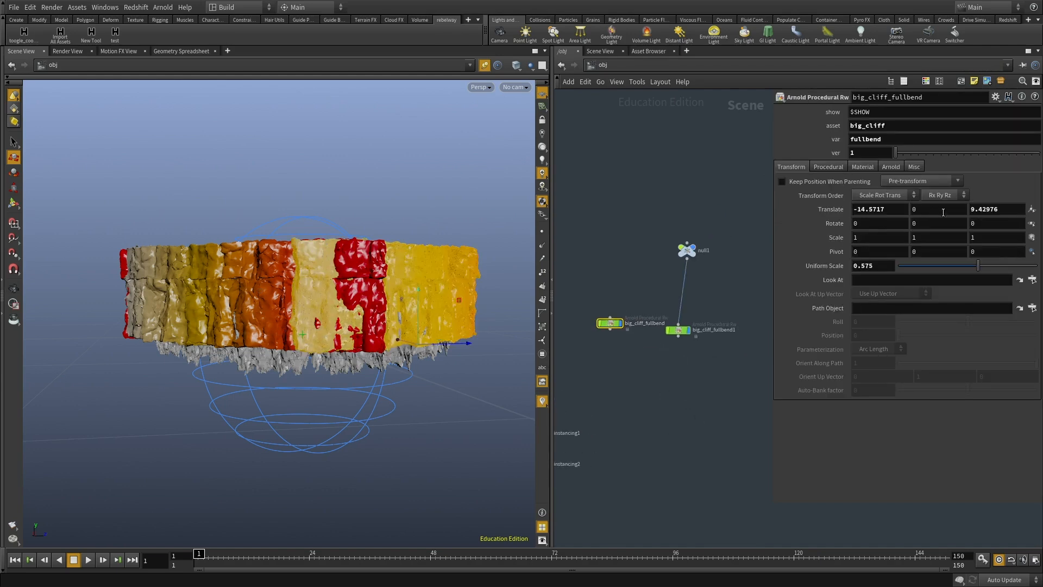
right_click(943, 212)
click(939, 257)
click(665, 331)
right_click(937, 209)
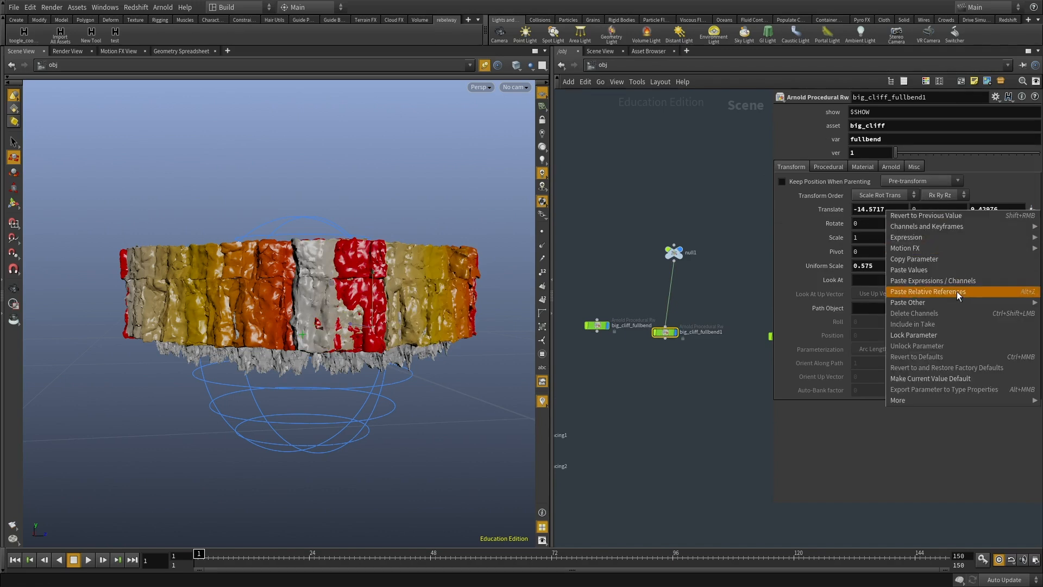
click(958, 292)
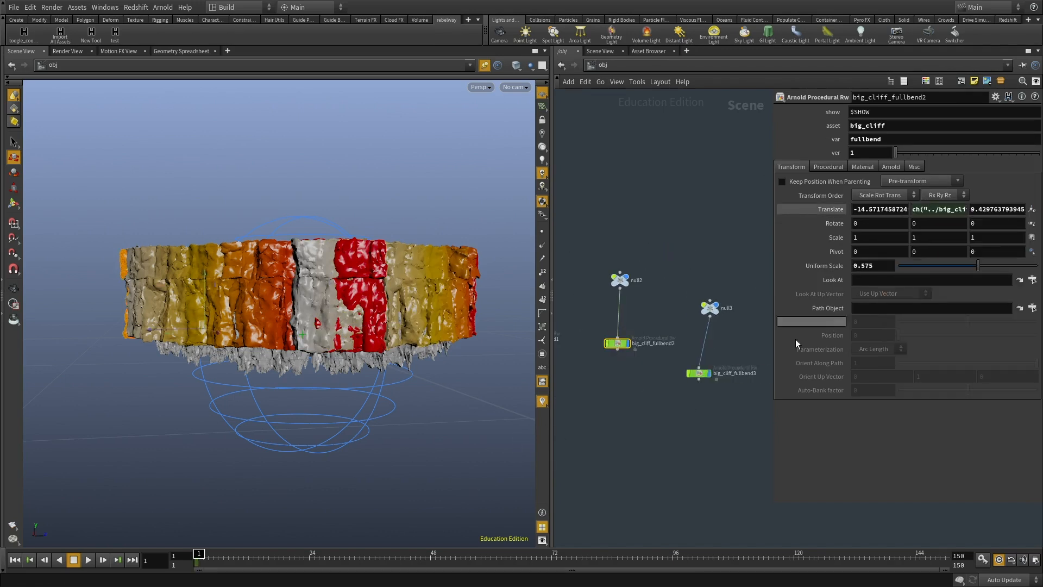
click(699, 374)
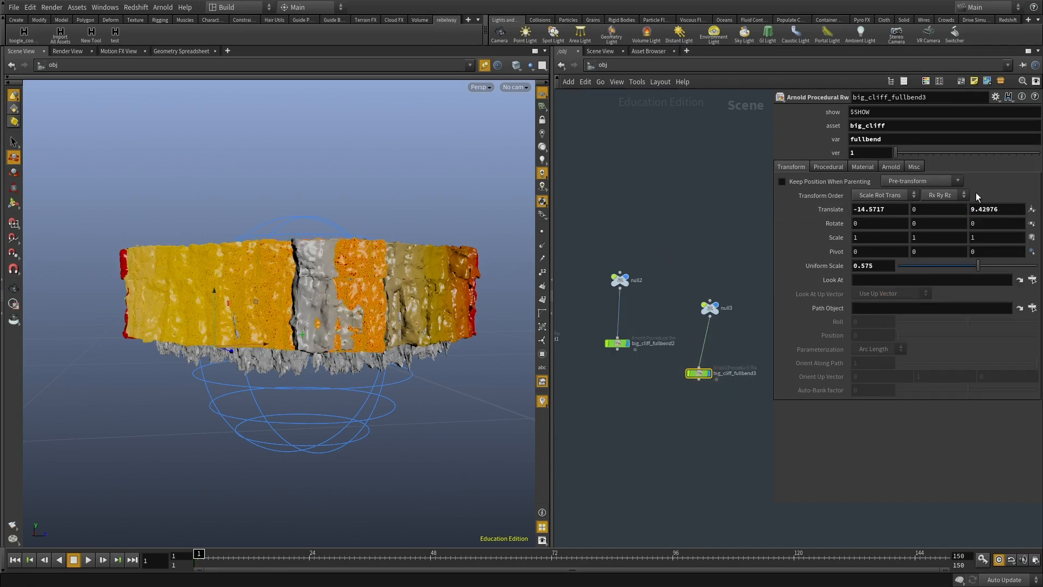
click(661, 460)
Set big_cliff_fullbend's Y translation to 3.3 and check the raised outer cliff ring from above.
middle_drag(634, 449, 735, 460)
middle_drag(577, 416, 737, 429)
click(700, 359)
middle_drag(932, 208, 981, 209)
alt+drag(315, 266, 299, 358)
alt+right_drag(299, 359, 342, 357)
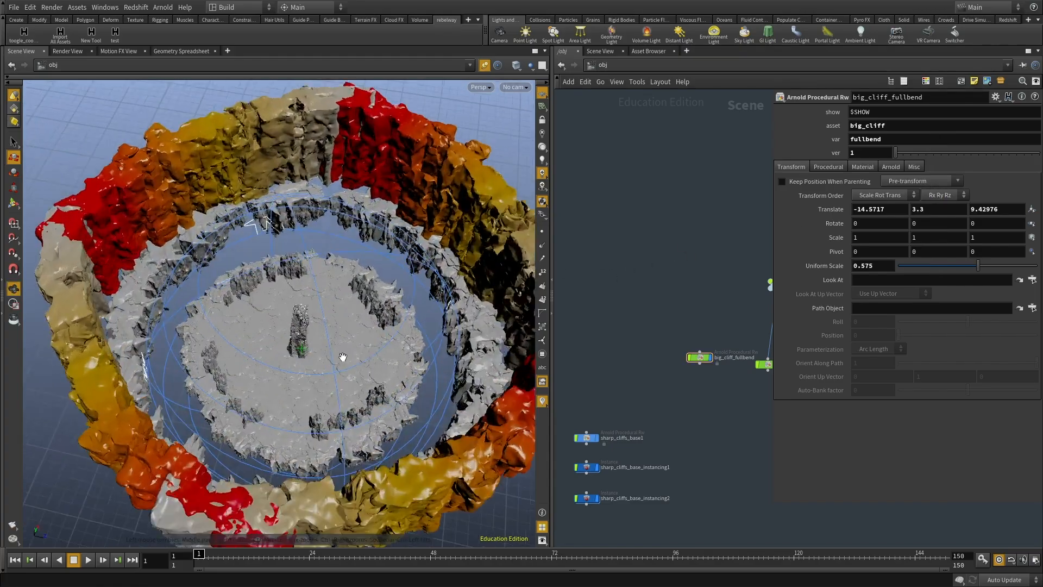
drag(343, 357, 267, 382)
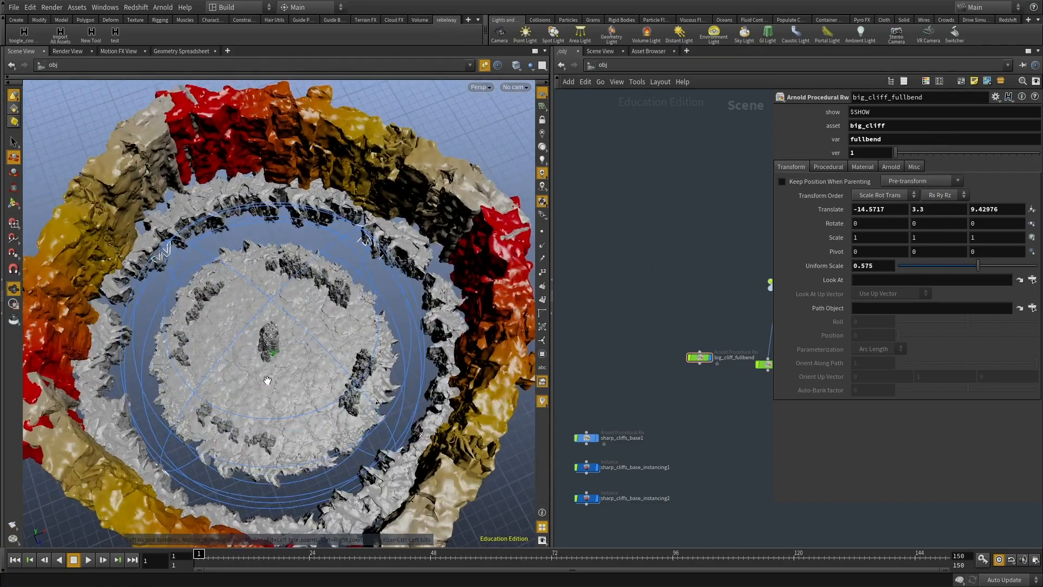
Link the Uniform Scale of big_cliff_fullbend1 to big_cliff_fullbend with a relative reference.
alt+middle_drag(267, 382, 331, 309)
alt+drag(331, 309, 361, 373)
middle_drag(617, 324, 600, 332)
scroll(703, 334, up, 2)
middle_drag(712, 337, 661, 303)
drag(641, 300, 564, 414)
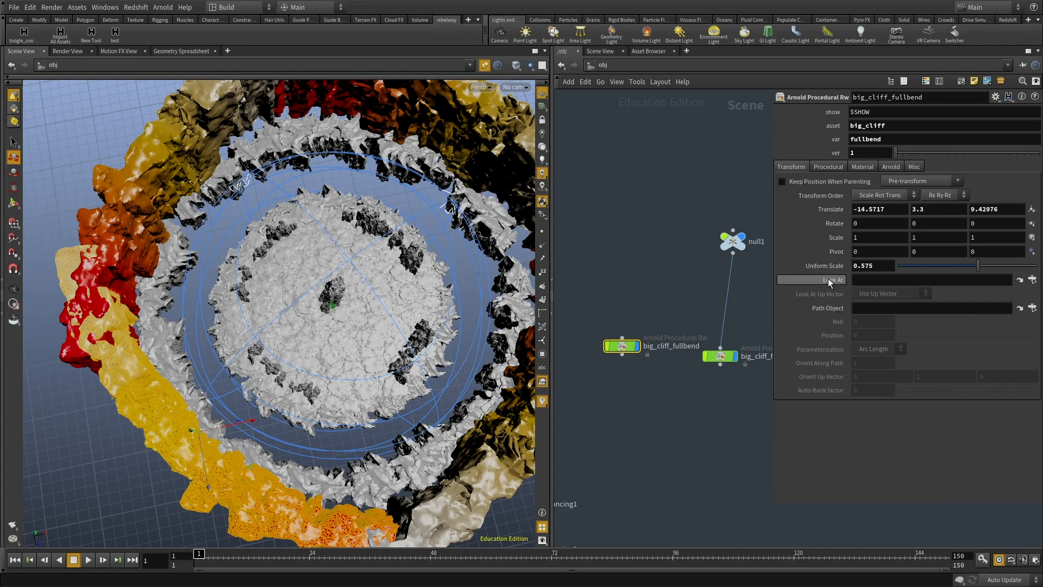
right_click(830, 266)
click(851, 327)
click(721, 356)
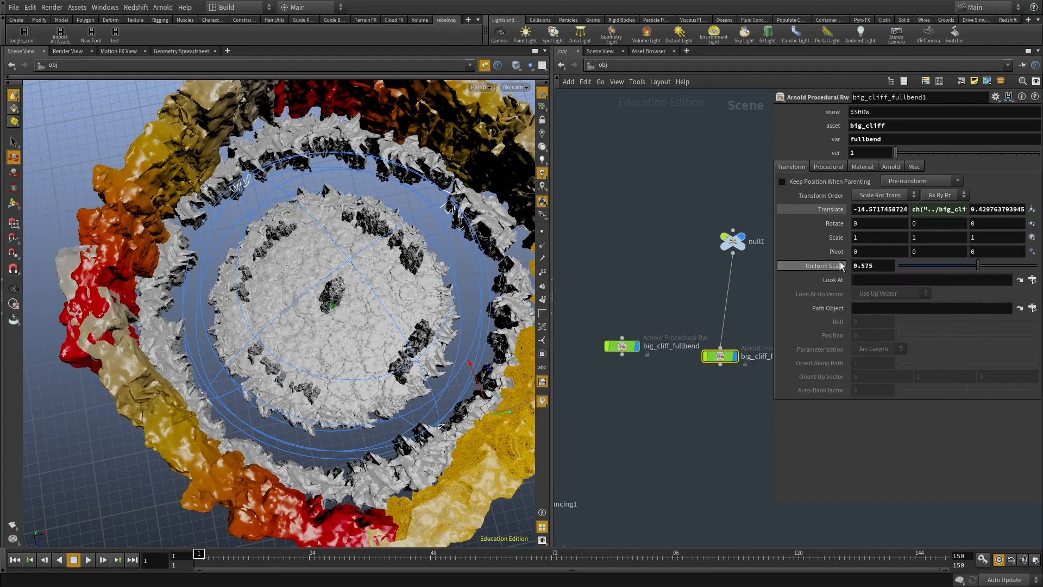
right_click(846, 265)
click(801, 321)
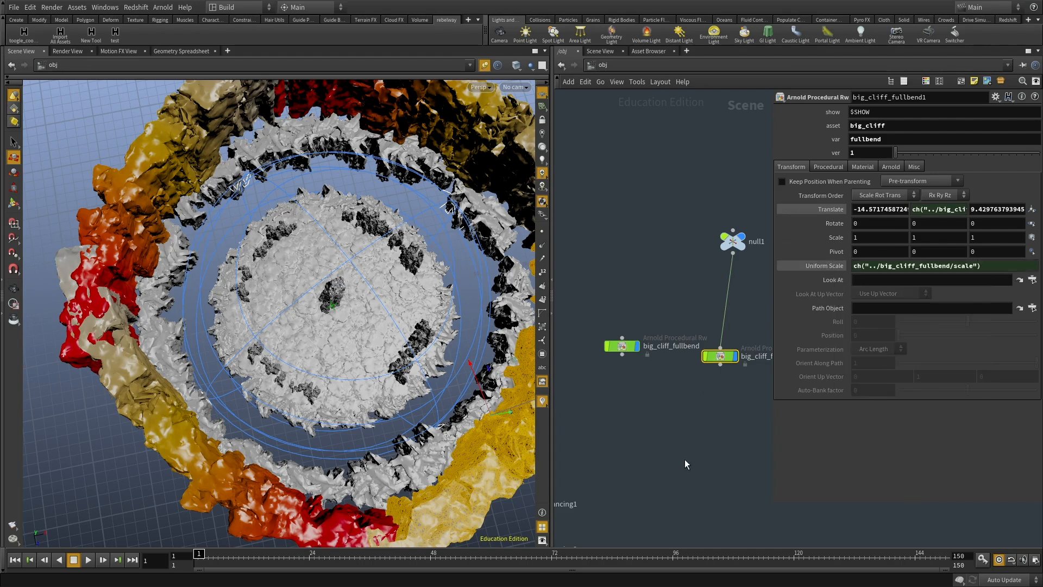
Link the Uniform Scale of big_cliff_fullbend2 and big_cliff_fullbend3 to big_cliff_fullbend with relative references.
middle_drag(686, 458, 545, 440)
click(747, 343)
right_click(862, 266)
click(871, 334)
middle_drag(717, 396, 566, 422)
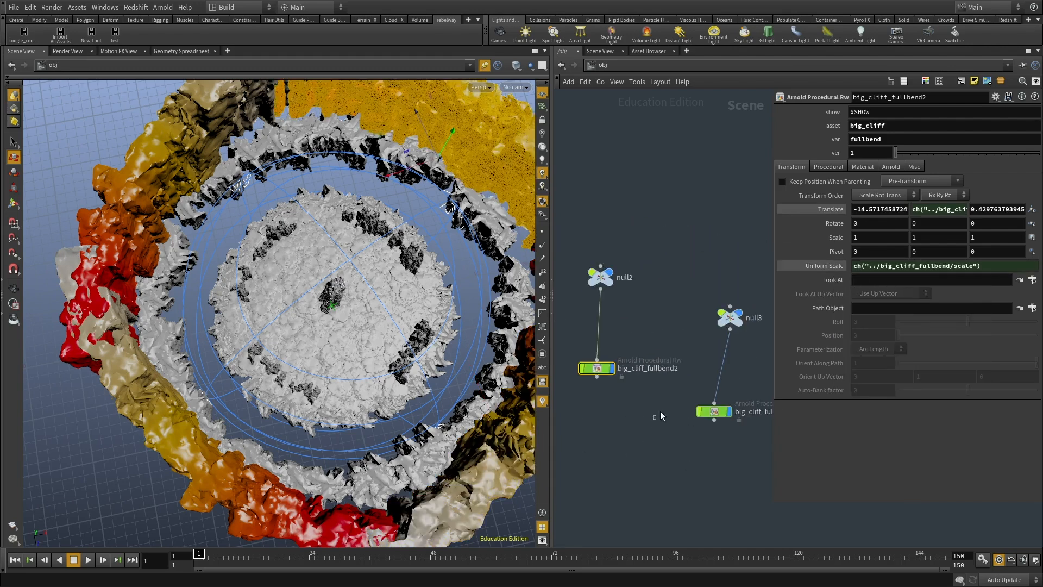
click(714, 411)
right_click(874, 266)
click(882, 334)
Set big_cliff_fullbend's Uniform Scale to 0.465 and view the whole cliff ring from the top.
middle_drag(625, 459, 822, 457)
click(631, 384)
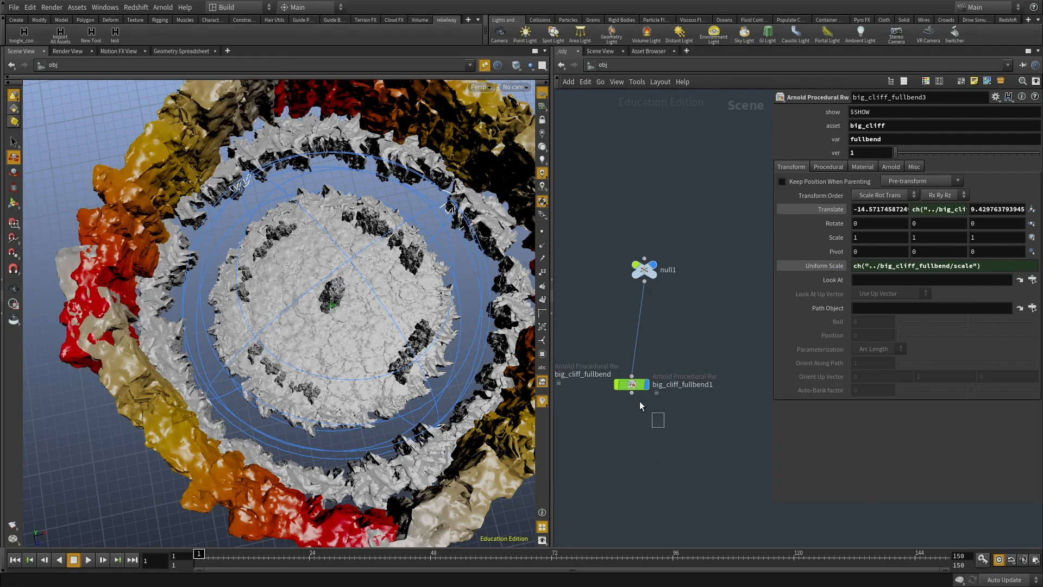
middle_drag(592, 427, 703, 420)
click(644, 368)
middle_drag(875, 264, 824, 274)
key(space+2)
middle_drag(257, 360, 237, 407)
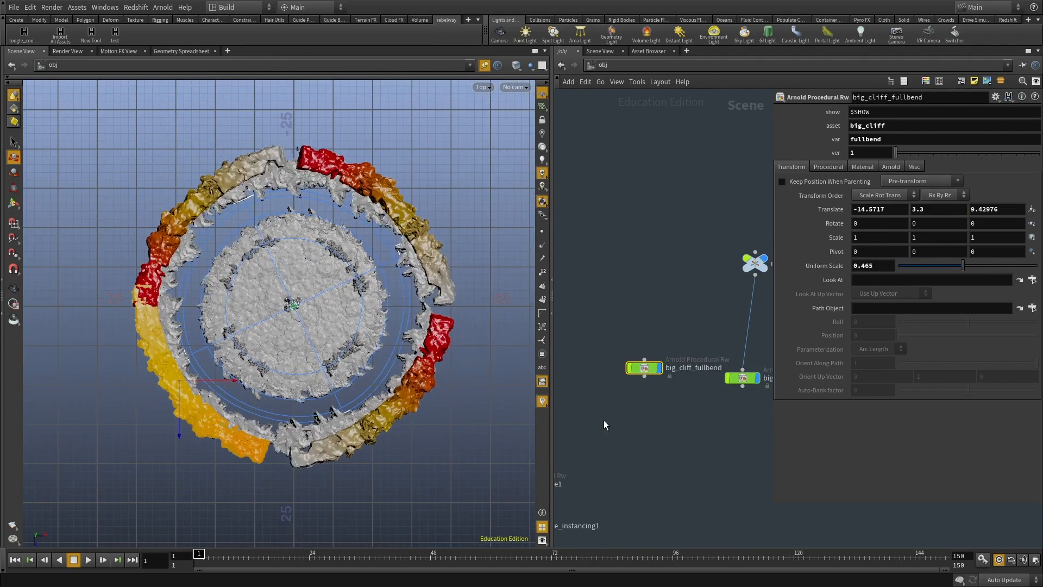
Move big_cliff_fullbend1 closer to its neighbouring cliff segment and set big_cliff_fullbend's Uniform Scale to 0.495.
scroll(604, 421, down, 2)
middle_drag(608, 421, 595, 380)
middle_drag(677, 394, 648, 415)
click(652, 370)
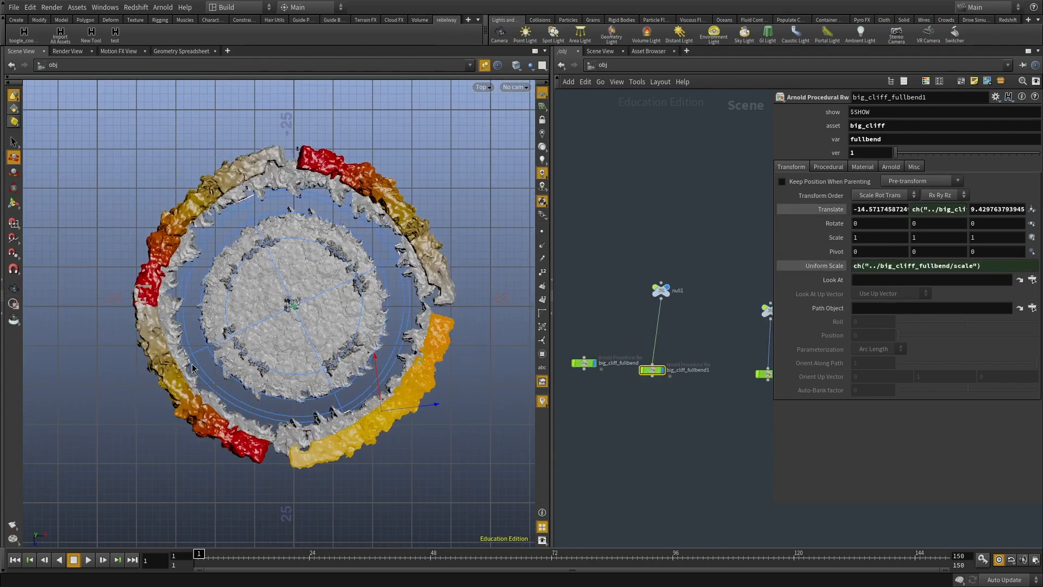
drag(382, 415, 372, 412)
click(584, 363)
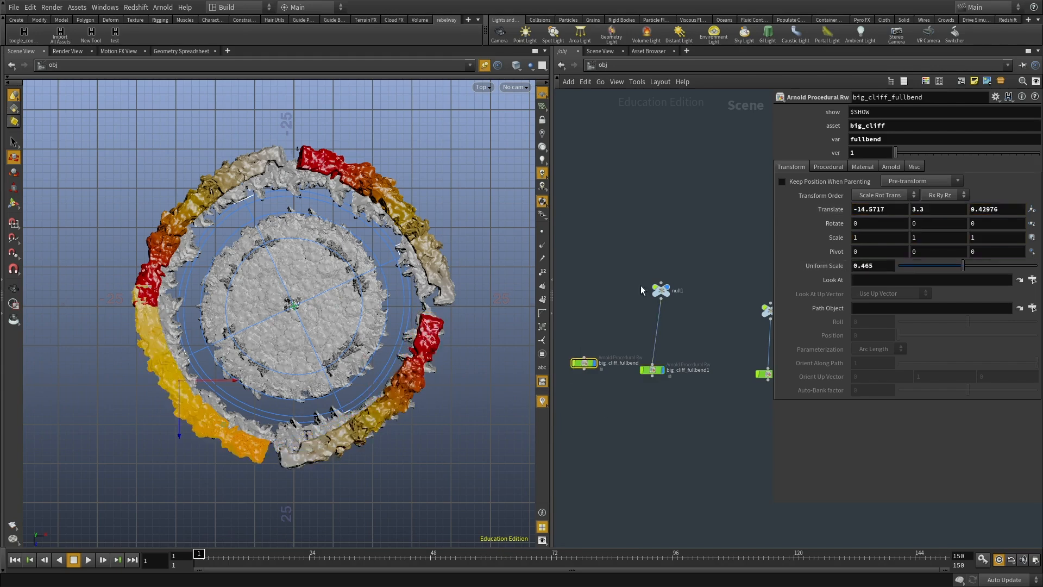
middle_drag(873, 271, 897, 287)
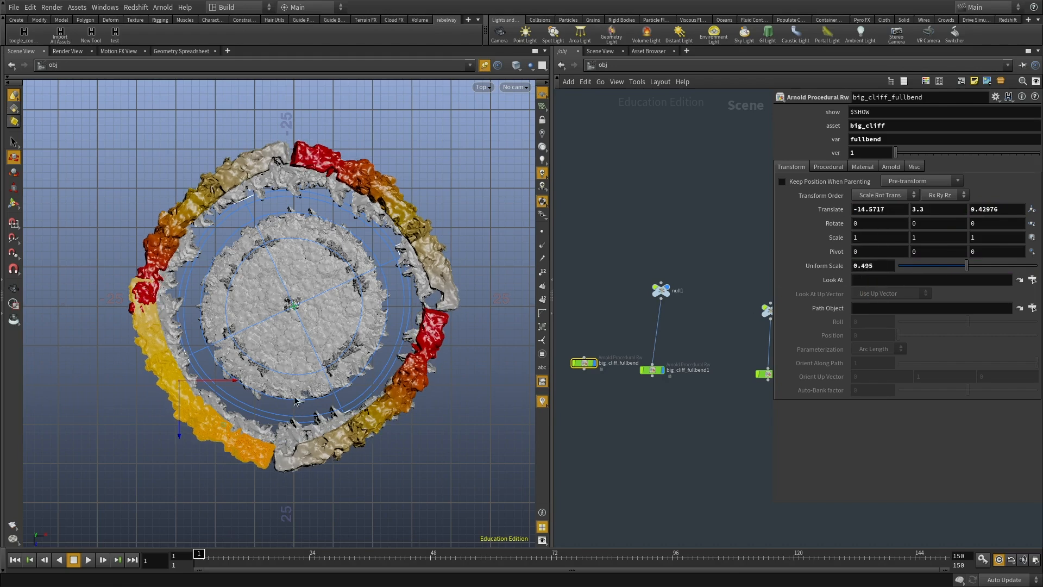
Reposition the three cliff copies freehand in the top view so the outer ring's segments meet without gaps.
click(381, 436)
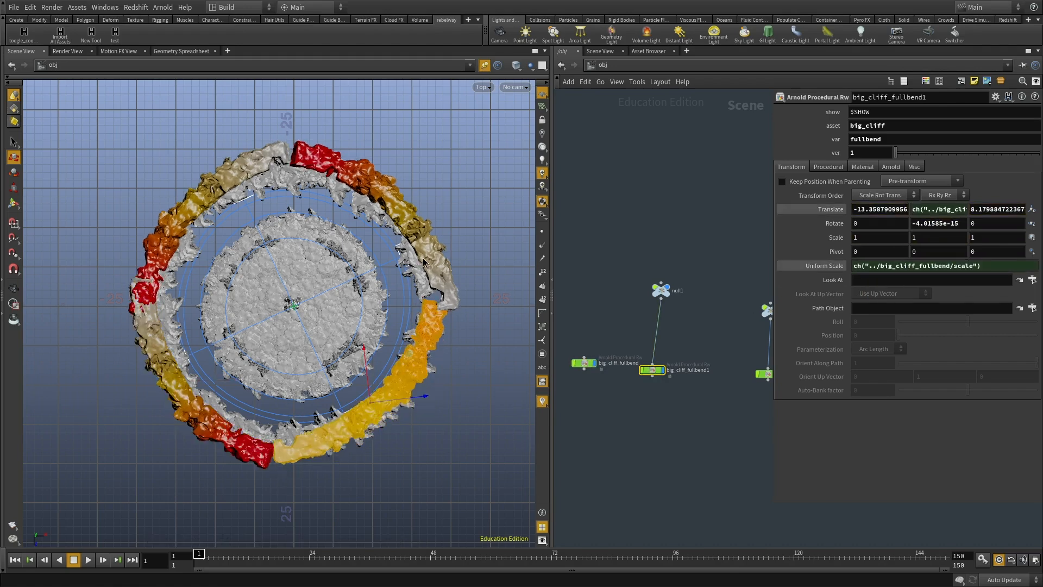
click(412, 242)
drag(404, 224, 383, 214)
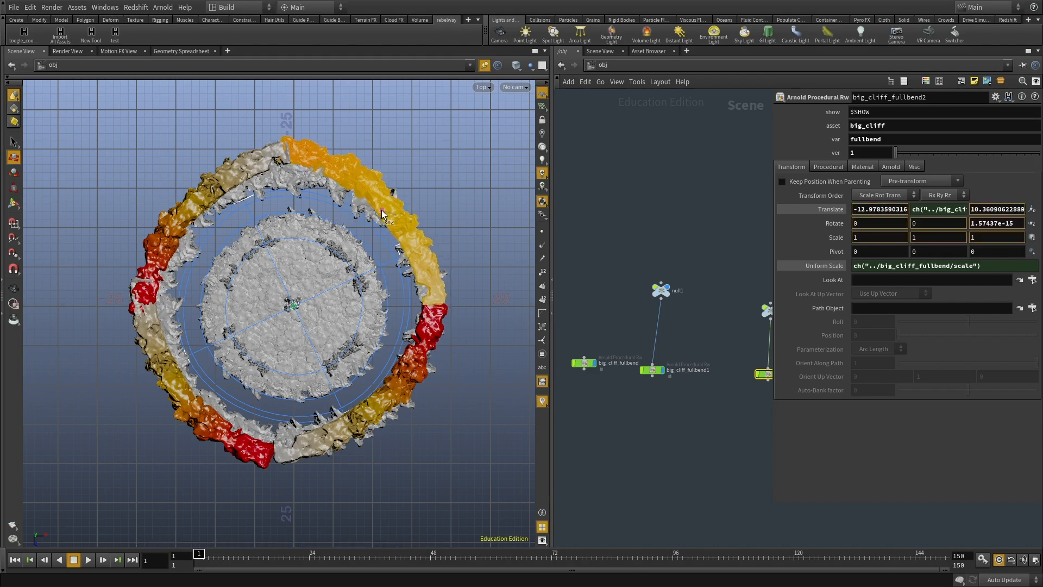
click(156, 234)
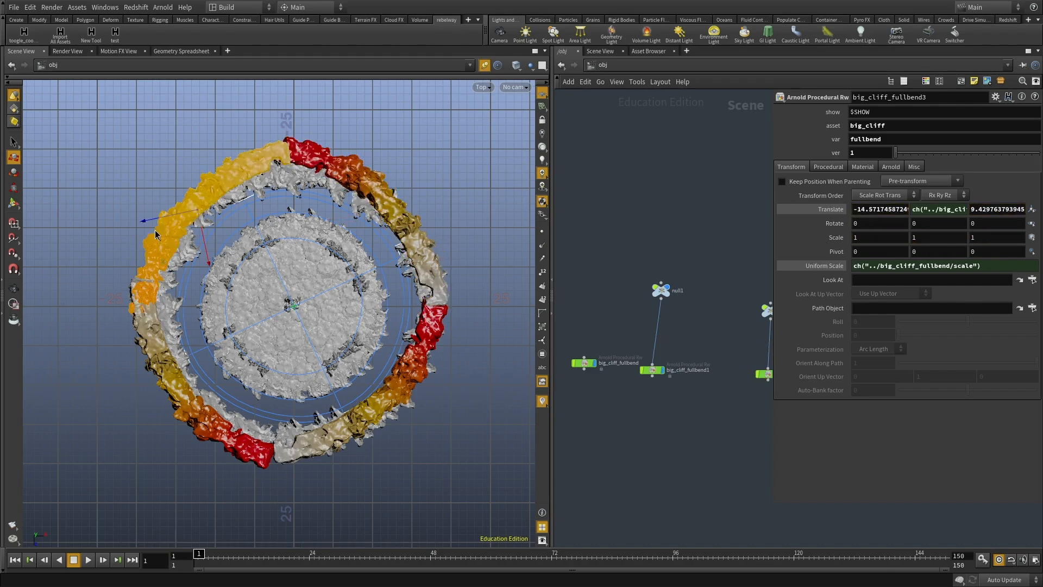
drag(199, 211, 197, 214)
Inspect the outer ring's seams, its overlap with the inner cliffs and the view past the central cliff in perspective.
key(space+1)
mouse_move(327, 276)
alt+mouse_down()
mouse_move(344, 362)
mouse_move(326, 279)
alt+mouse_up()
right_drag(327, 279, 494, 279)
drag(493, 280, 478, 229)
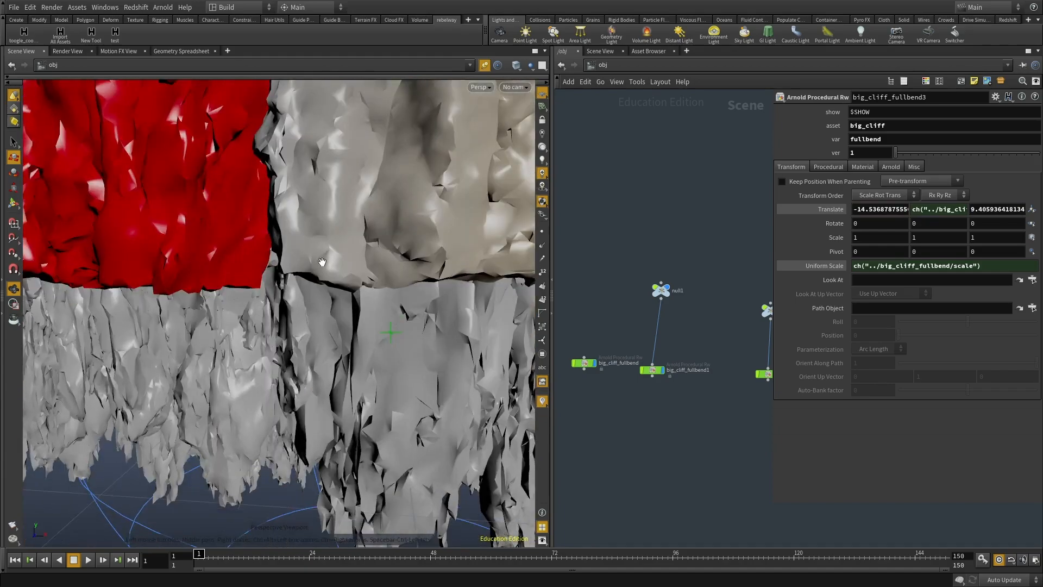
right_drag(325, 304, 361, 380)
middle_drag(361, 379, 363, 393)
alt+right_drag(363, 392, 378, 419)
alt+middle_drag(378, 418, 237, 427)
alt+drag(236, 427, 329, 416)
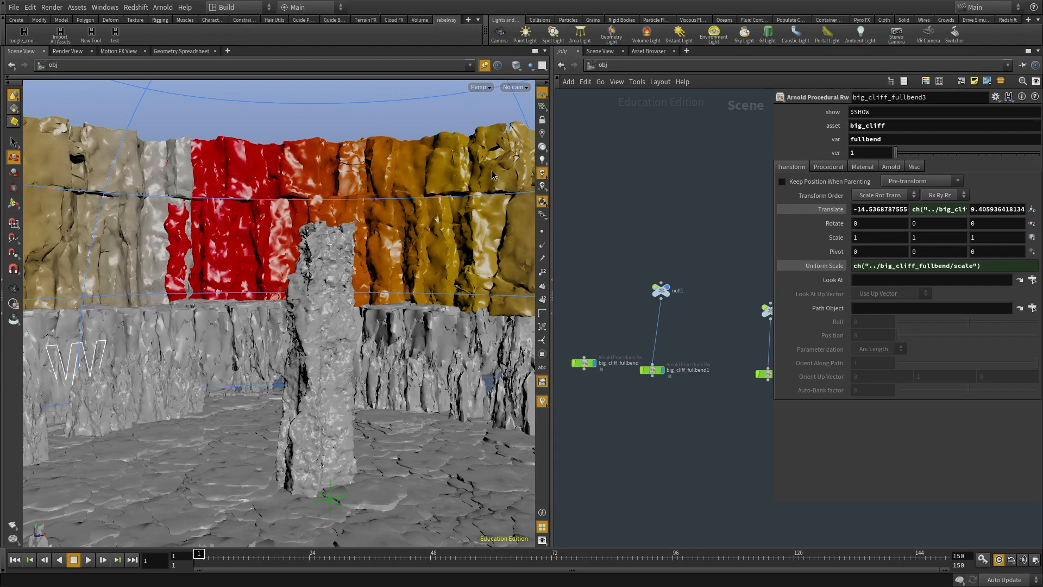
alt+right_drag(347, 353, 324, 328)
mouse_move(323, 328)
alt+mouse_down()
mouse_move(337, 356)
mouse_move(327, 346)
alt+mouse_up()
Bring up the Arnold render beside the scene view and frame the whole cliff ring through cam1.
click(66, 51)
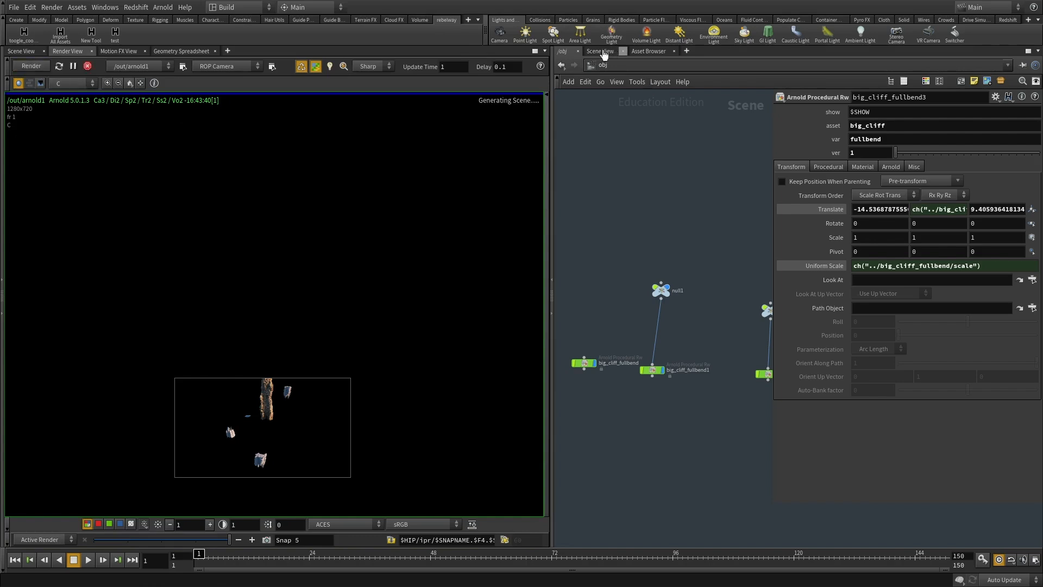
click(600, 51)
click(1006, 99)
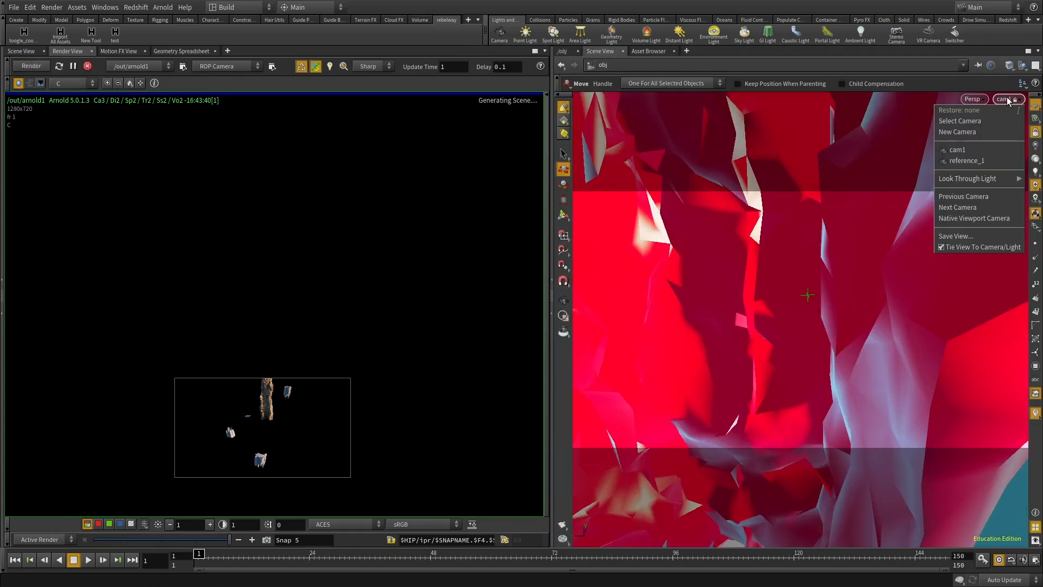
click(997, 152)
mouse_move(766, 277)
right_down()
mouse_move(740, 310)
mouse_move(759, 285)
right_up()
drag(760, 285, 793, 324)
scroll(293, 433, up, 3)
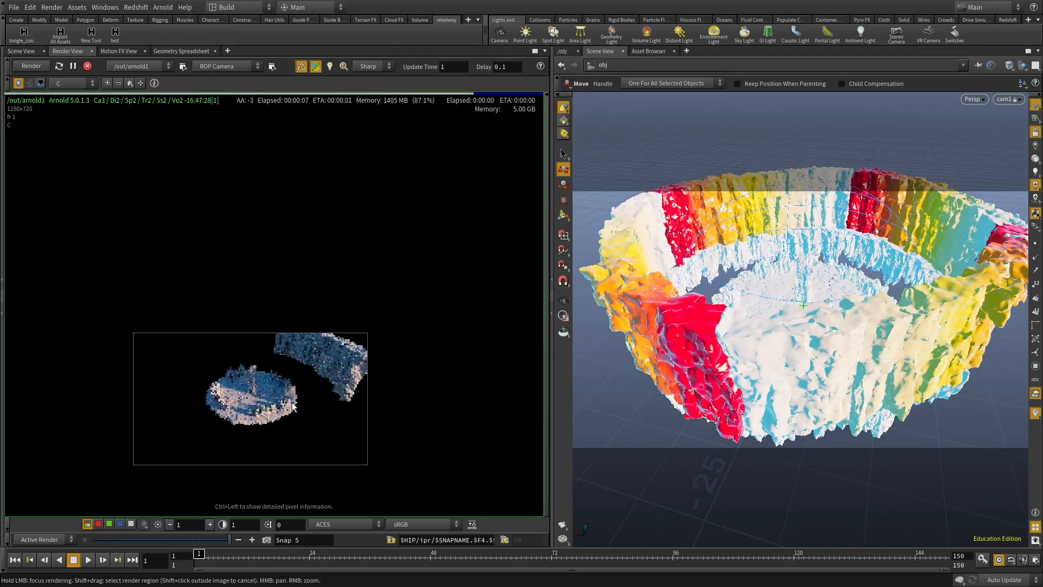
Restart the Arnold render of the full cliff ring and enlarge the rendered image.
click(87, 66)
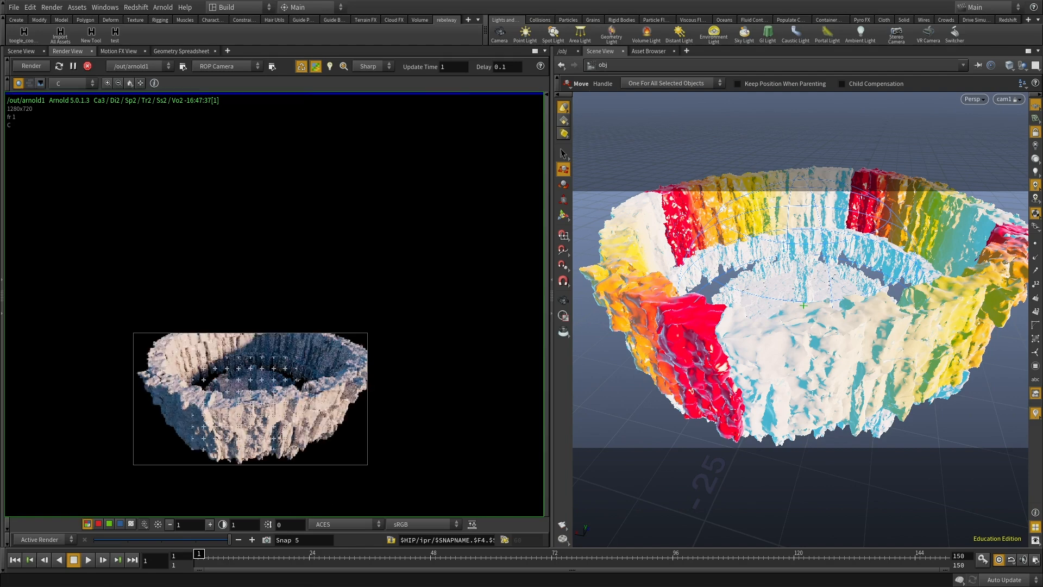
right_drag(209, 389, 238, 254)
middle_drag(238, 255, 217, 247)
click(128, 82)
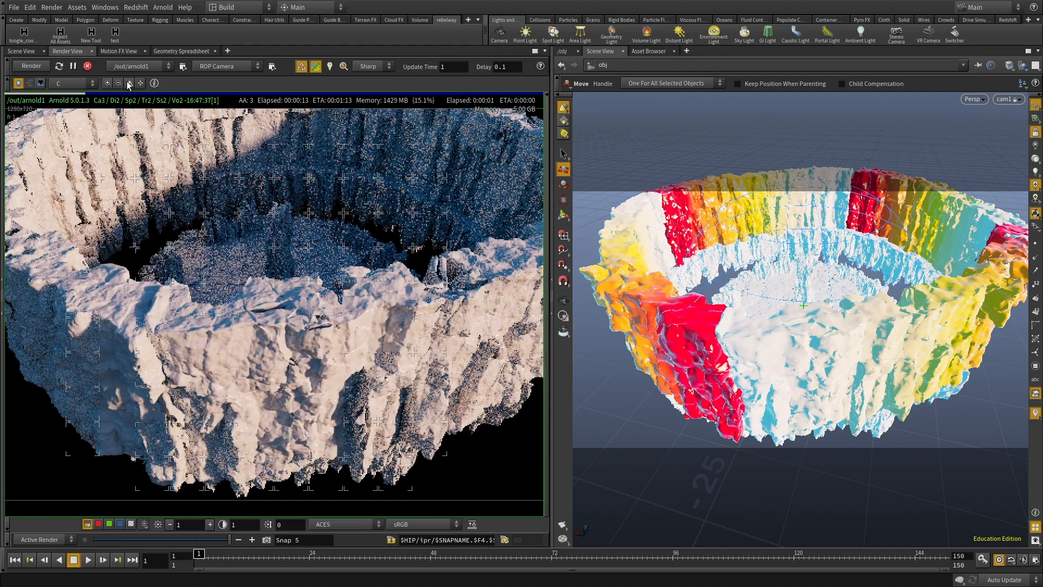
Orbit and move cam1 closer so the render frames the plateau and its central standing cliff.
alt+drag(752, 380, 809, 354)
alt+right_drag(810, 354, 864, 350)
alt+drag(863, 349, 857, 348)
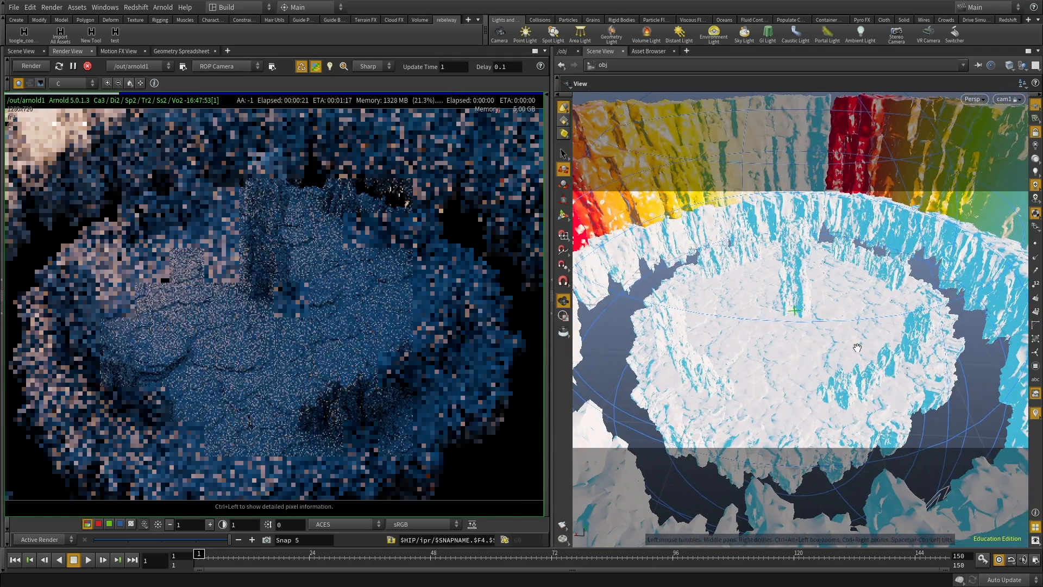
scroll(178, 334, down, 1)
middle_drag(178, 334, 230, 349)
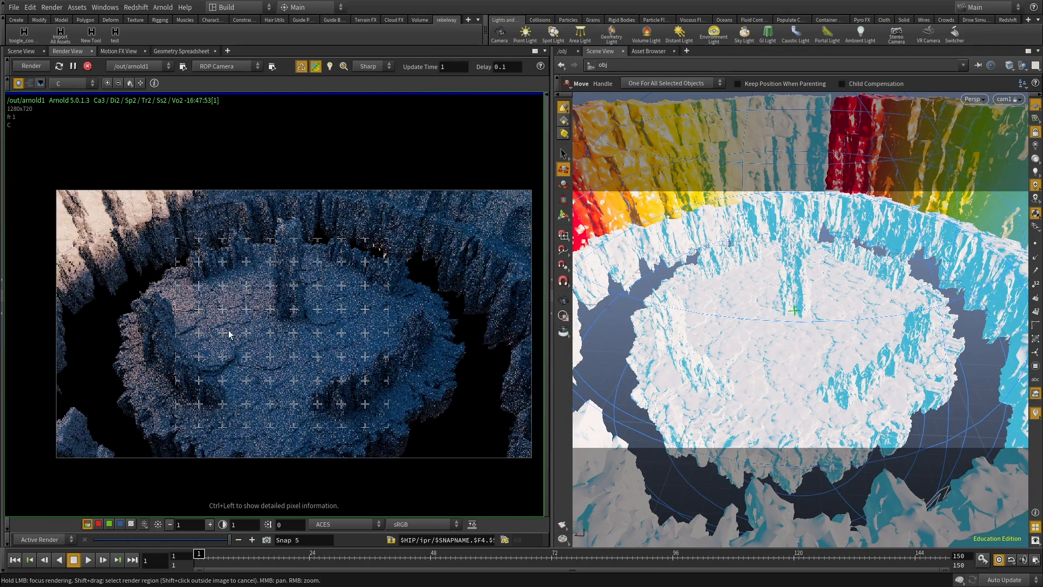
Examine the rendered plateau's ground cracks, central cliff, edge cliffs and surrounding ring up close and as a whole.
scroll(153, 303, up, 1)
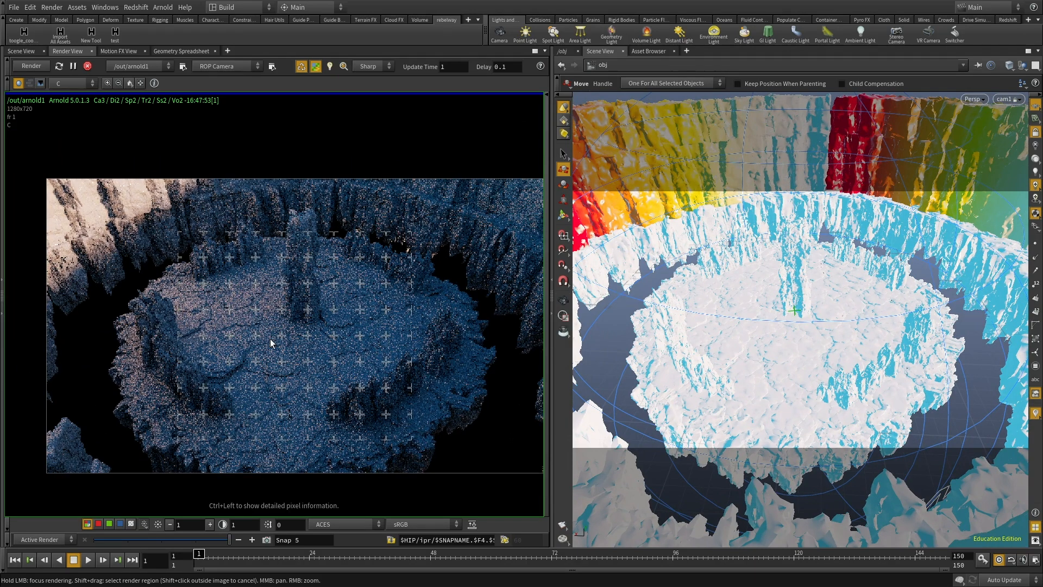
scroll(323, 278, up, 2)
middle_drag(313, 275, 291, 289)
scroll(310, 321, down, 2)
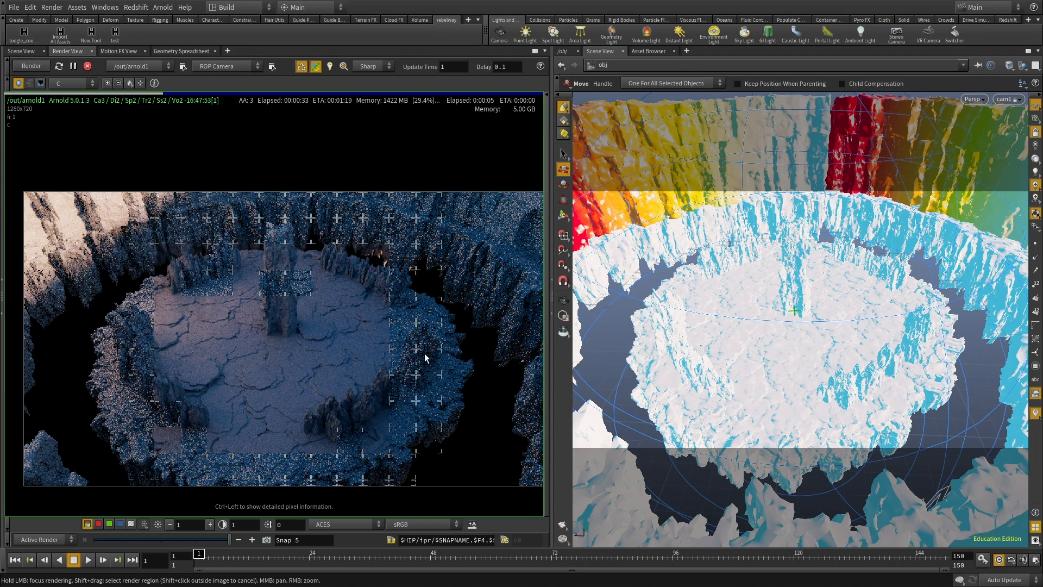
middle_drag(157, 343, 224, 299)
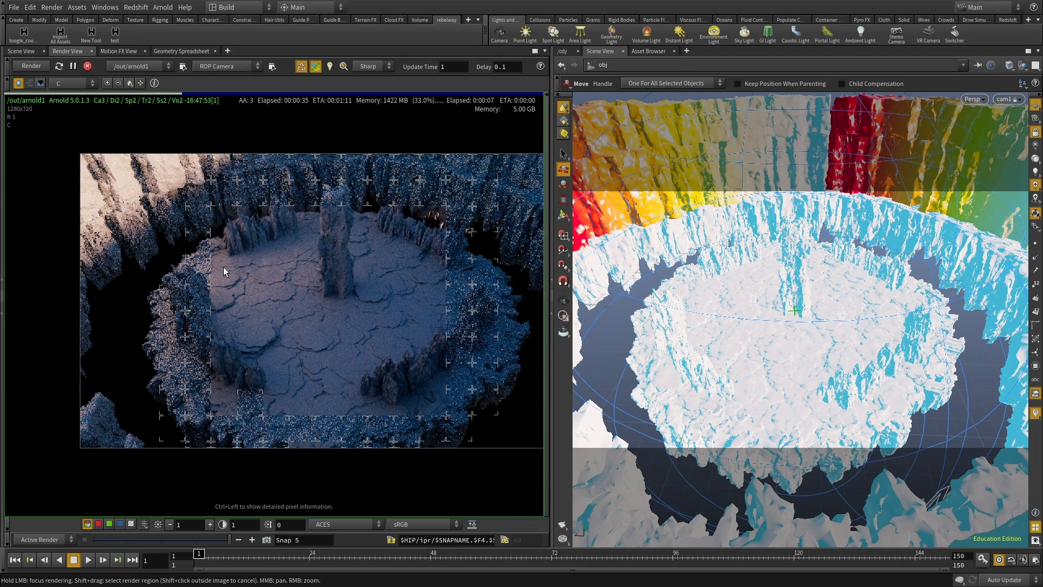
middle_drag(257, 227, 218, 273)
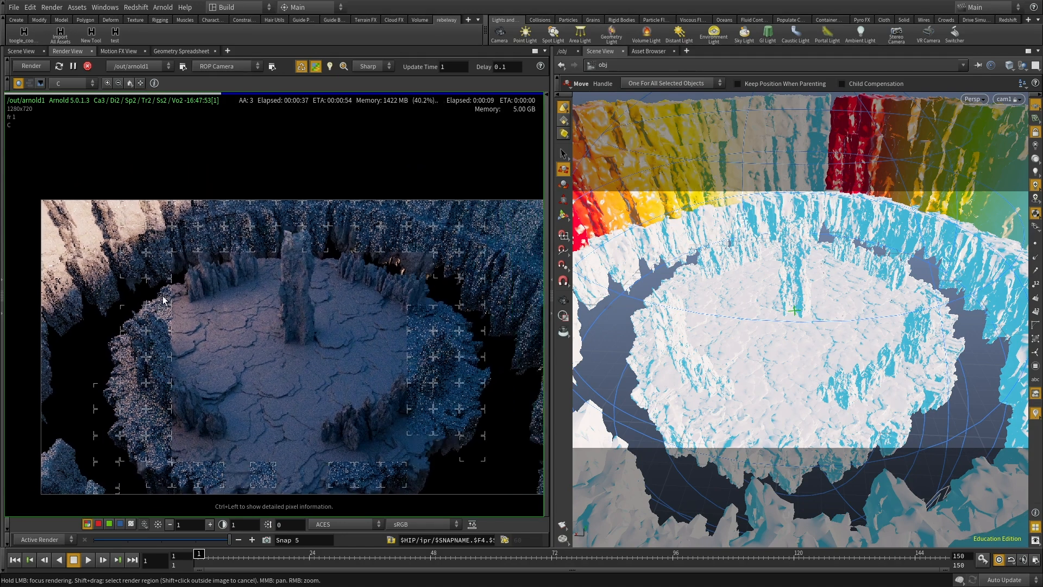
right_drag(184, 294, 278, 305)
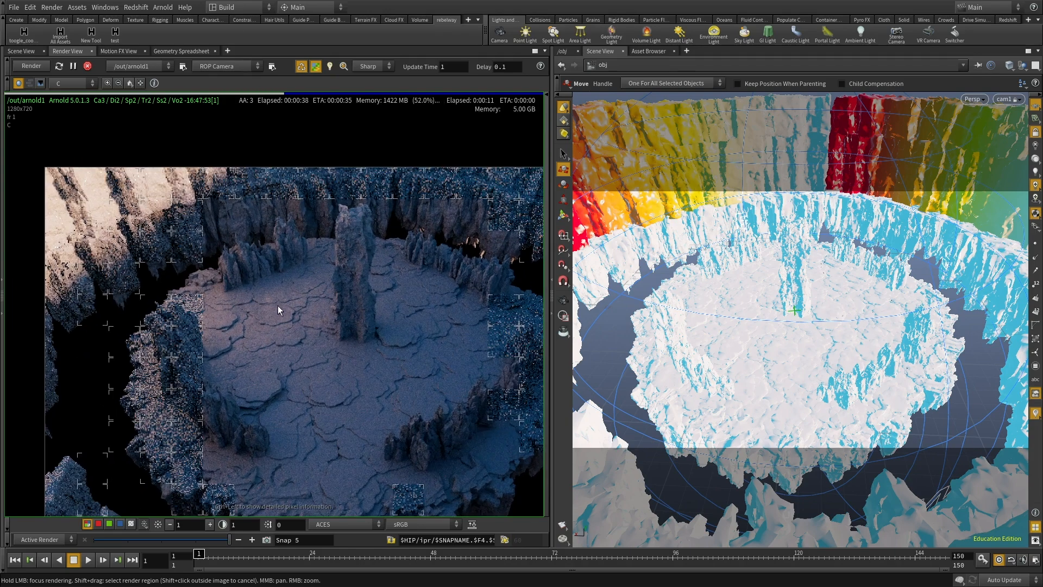
middle_drag(216, 210, 225, 248)
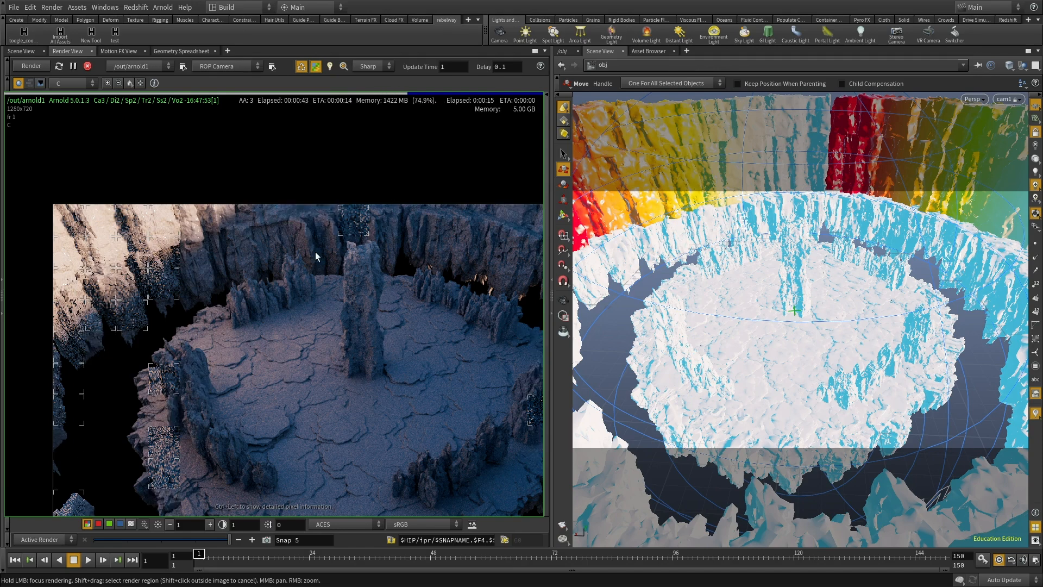
middle_drag(225, 277, 295, 311)
scroll(295, 310, up, 1)
scroll(416, 241, up, 1)
middle_drag(497, 269, 349, 325)
middle_drag(321, 462, 271, 266)
scroll(302, 314, down, 1)
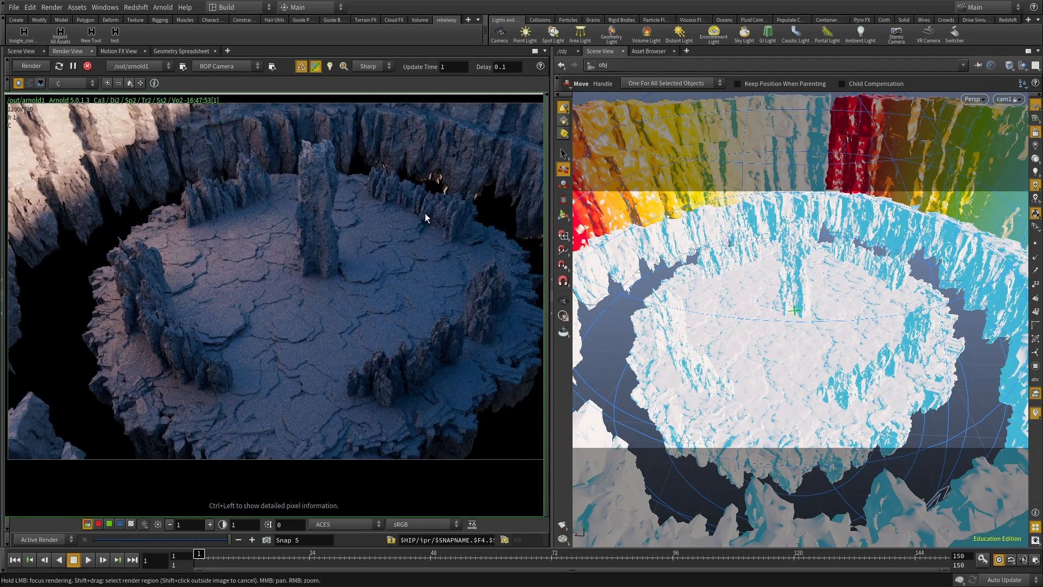
middle_drag(423, 226, 374, 252)
middle_drag(374, 298, 337, 308)
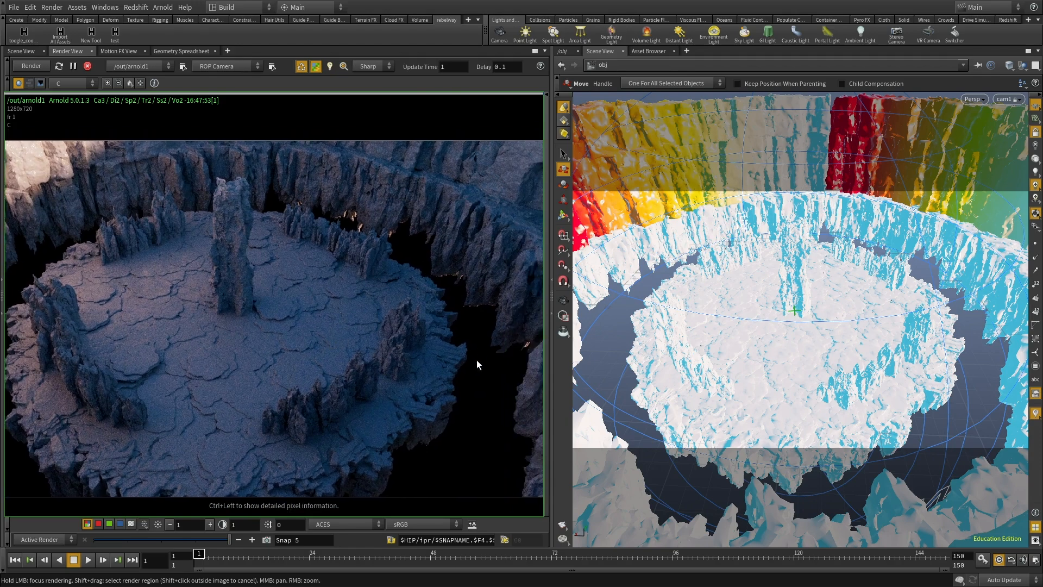
middle_drag(427, 401, 423, 357)
scroll(444, 355, up, 4)
middle_drag(448, 282, 426, 470)
middle_drag(411, 251, 272, 469)
middle_drag(268, 306, 305, 178)
scroll(352, 306, down, 6)
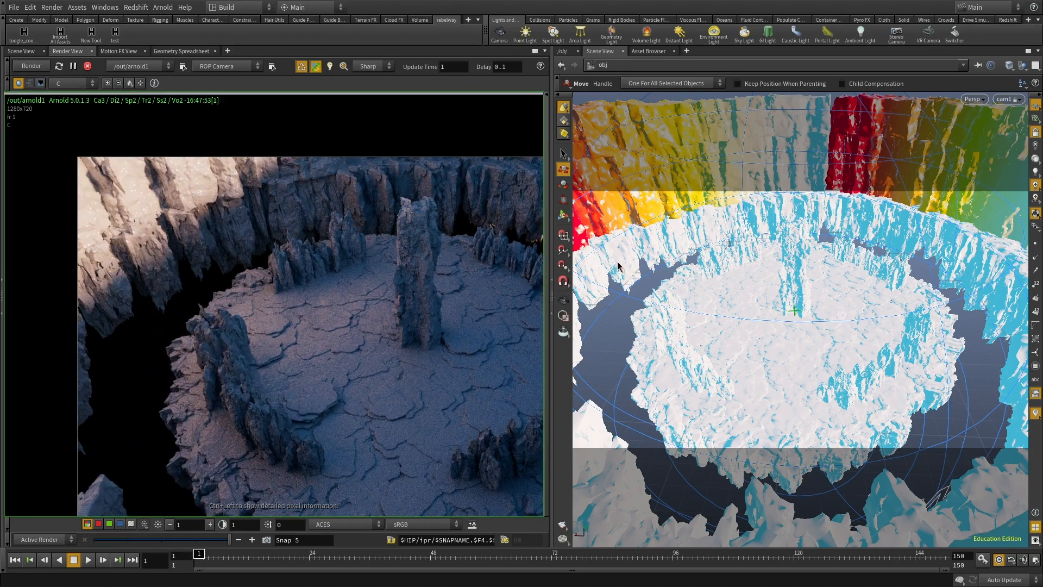
Give the object network more room and set the lights' parent null's X rotation to 50.
drag(550, 272, 467, 273)
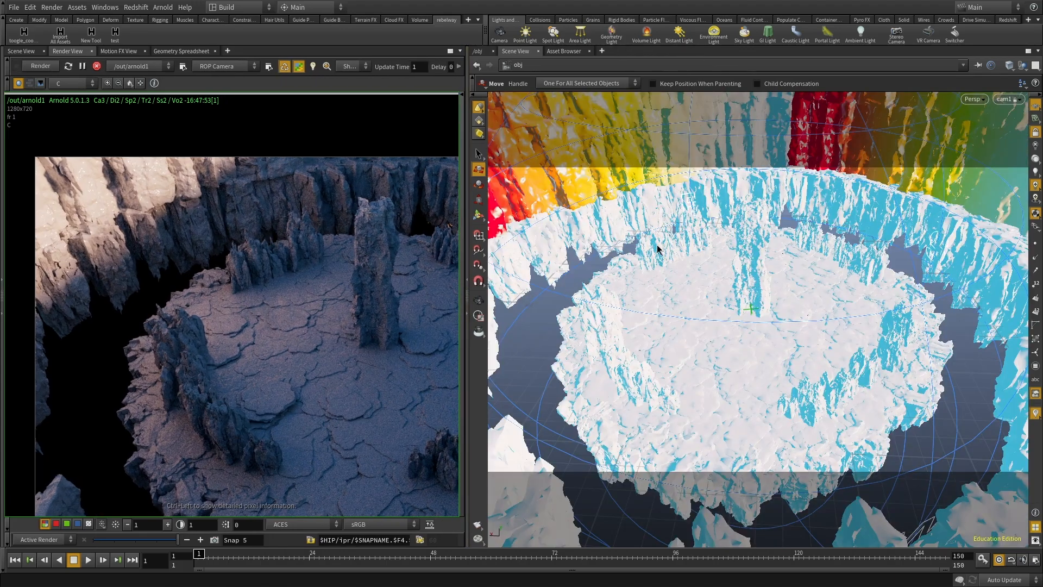
click(481, 52)
scroll(679, 326, up, 6)
click(547, 418)
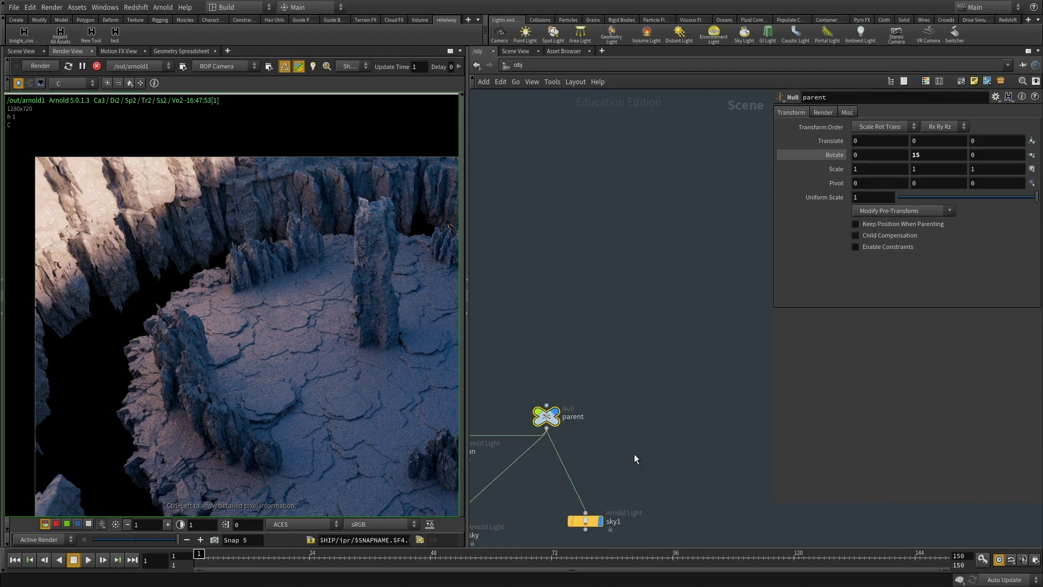
middle_drag(634, 454, 706, 315)
middle_drag(882, 155, 886, 127)
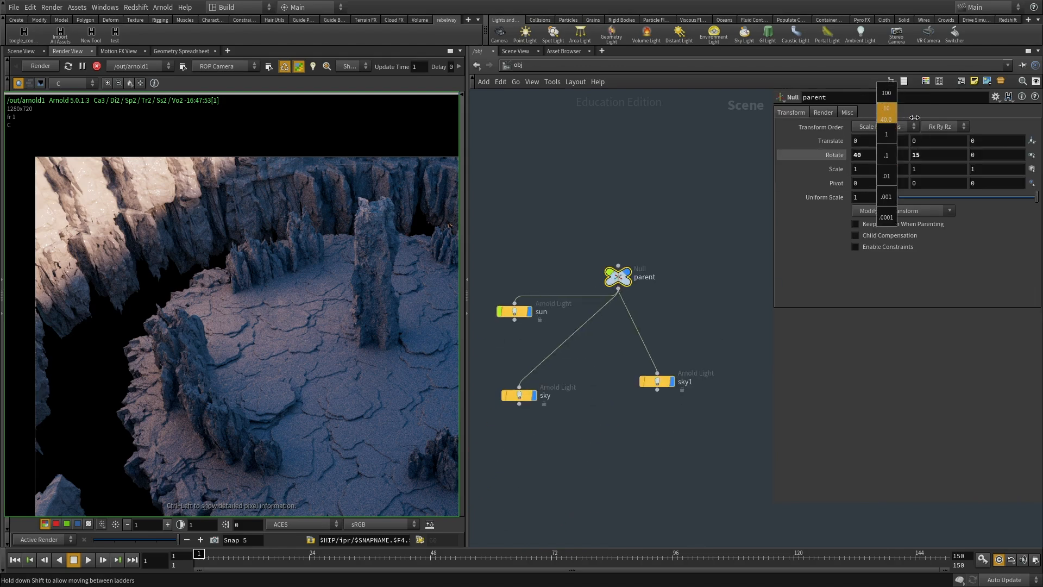
mouse_move(915, 117)
middle_down()
mouse_move(928, 117)
mouse_move(920, 115)
middle_up()
click(630, 213)
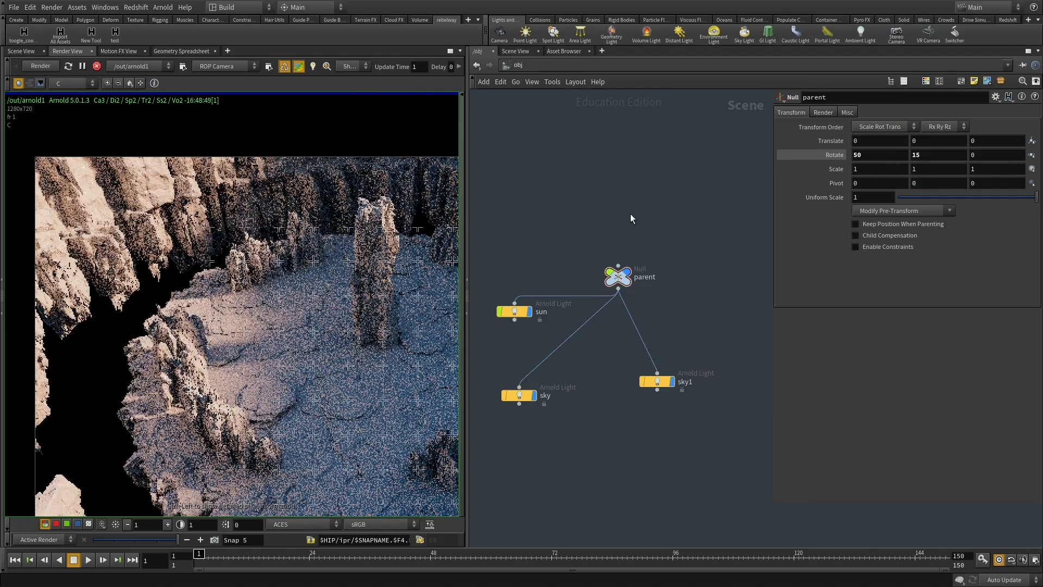
Set the sun light's angle to 2 and check its shadows in the render.
middle_drag(630, 213, 630, 182)
drag(630, 182, 628, 272)
click(514, 280)
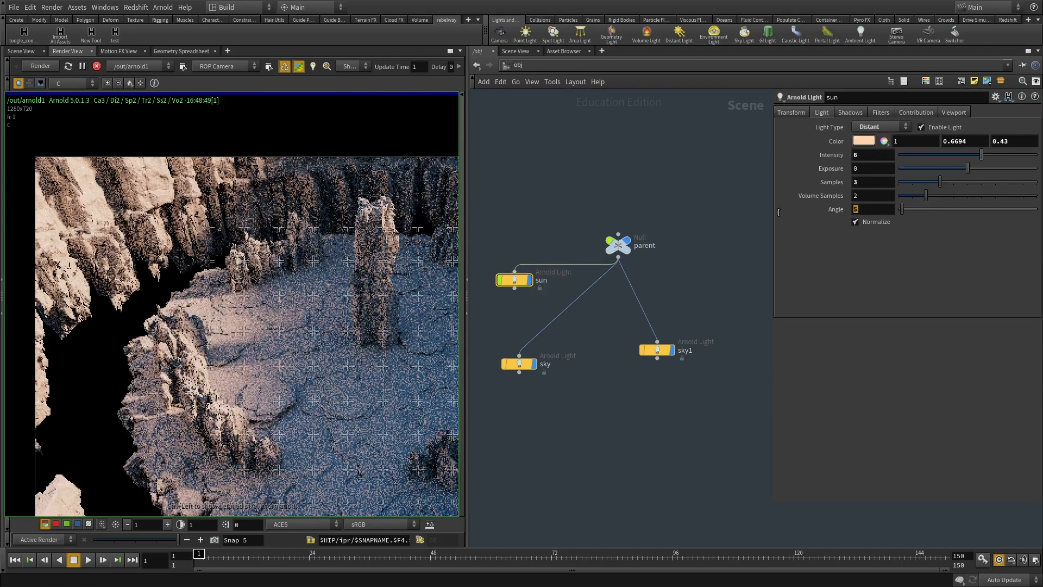
click(698, 177)
scroll(241, 331, up, 3)
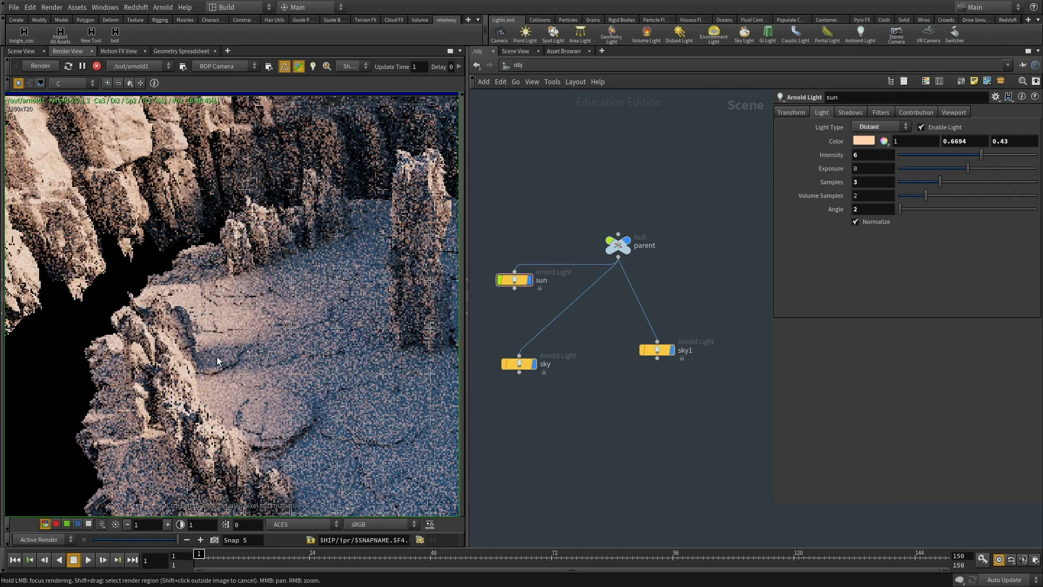
drag(545, 199, 471, 302)
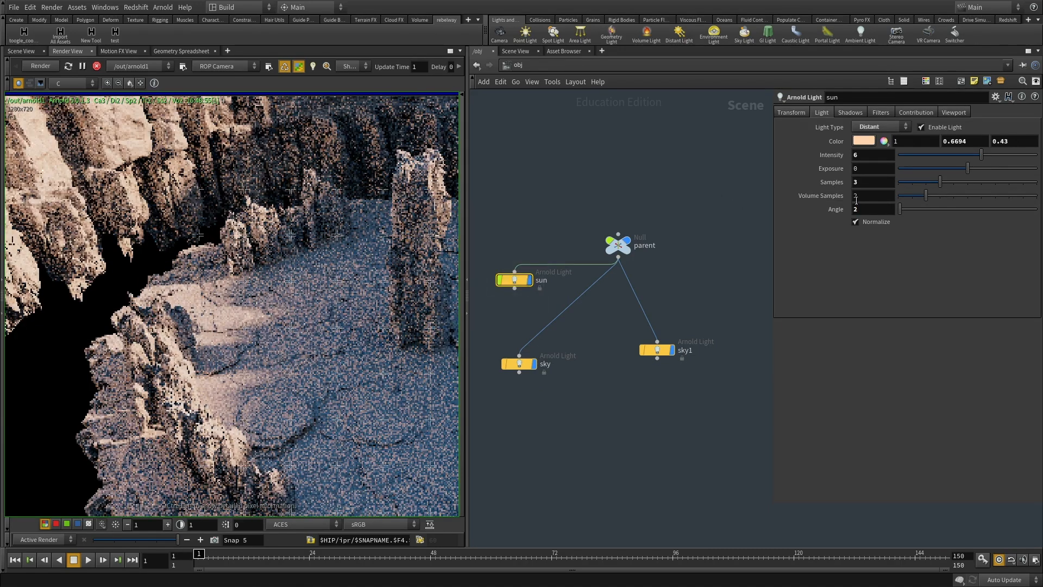
Set the sun light's intensity to 0 to judge the sky lighting on its own.
double_click(873, 154)
text(0)
key(Return)
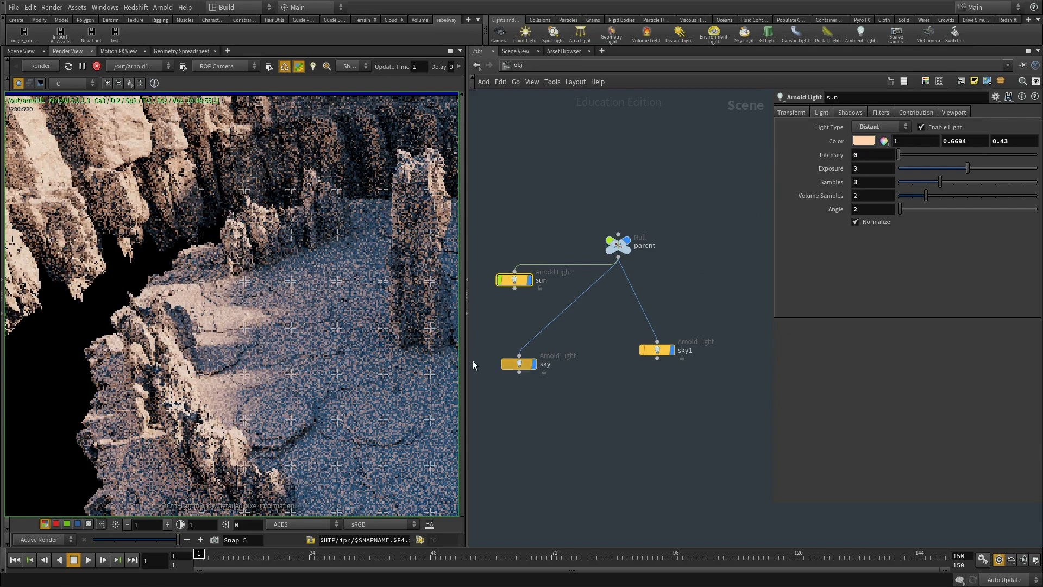
scroll(288, 331, down, 5)
scroll(161, 246, up, 2)
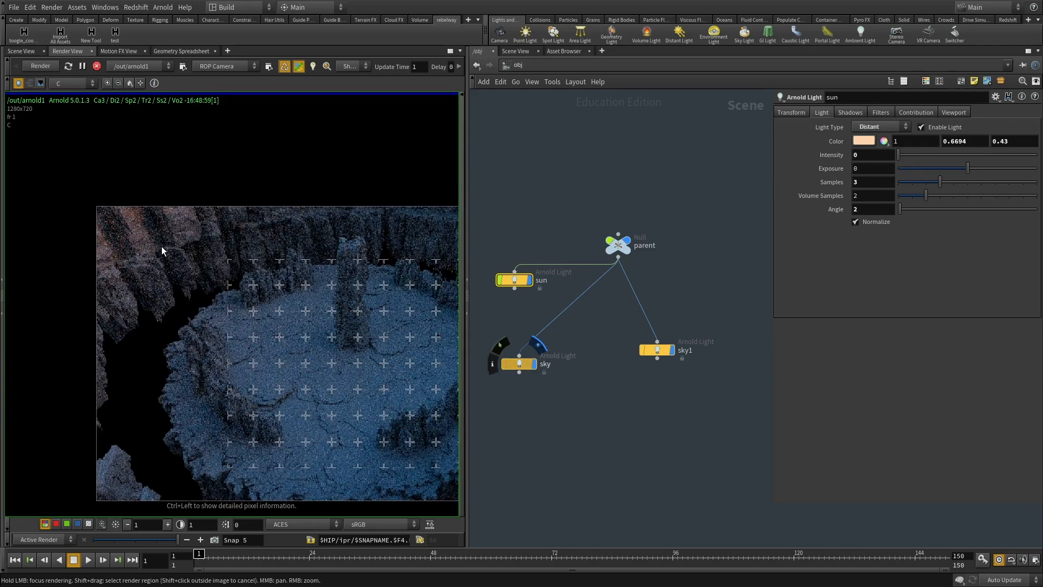
scroll(129, 226, up, 2)
Set the sky light's intensity to 2.
click(519, 363)
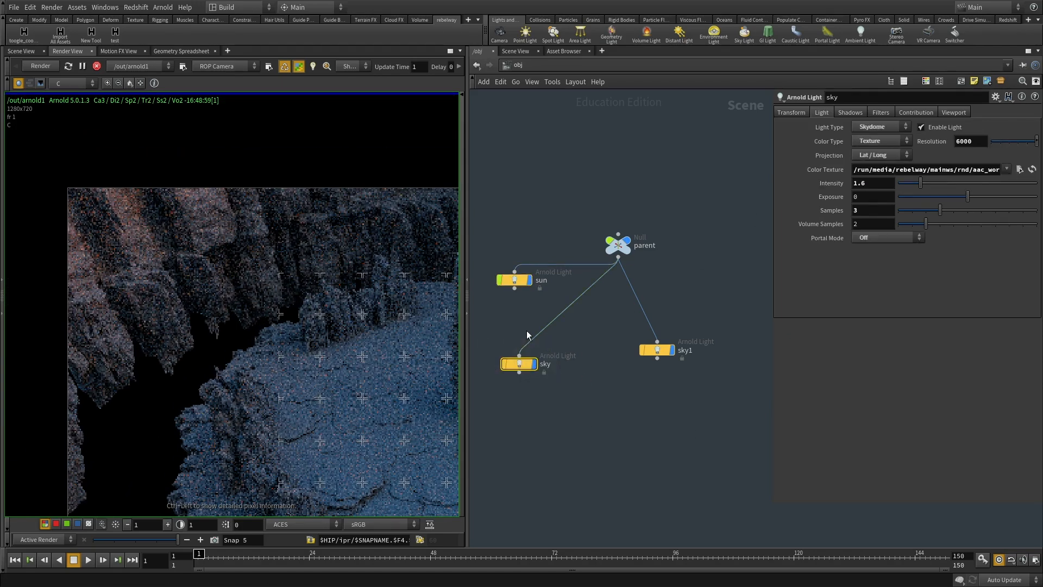
middle_drag(527, 331, 530, 316)
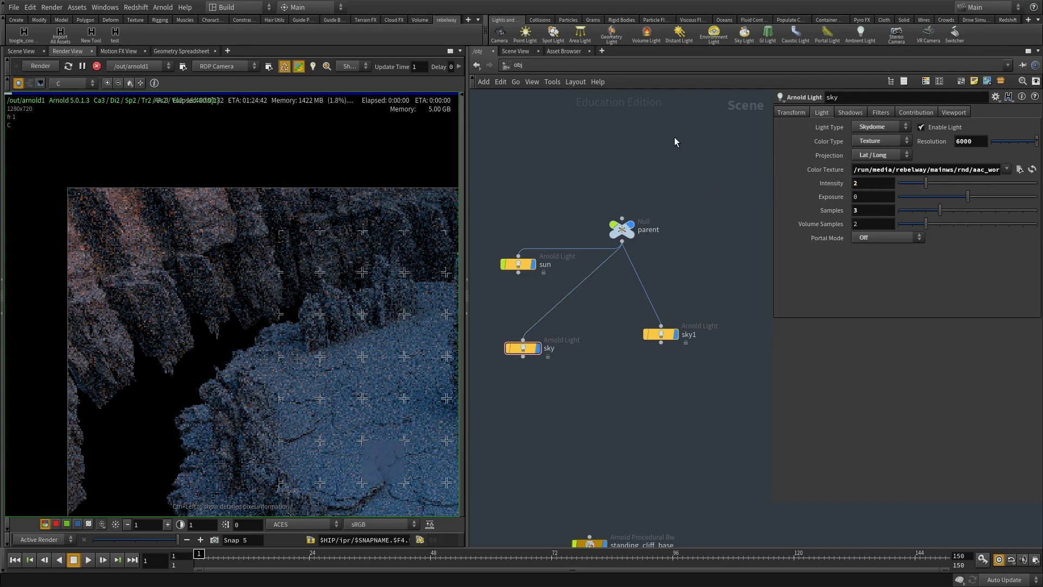
middle_drag(674, 137, 613, 92)
scroll(535, 294, up, 1)
Set the sun light's intensity to 6.
middle_drag(535, 295, 681, 414)
drag(586, 268, 593, 395)
text(6)
key(Return)
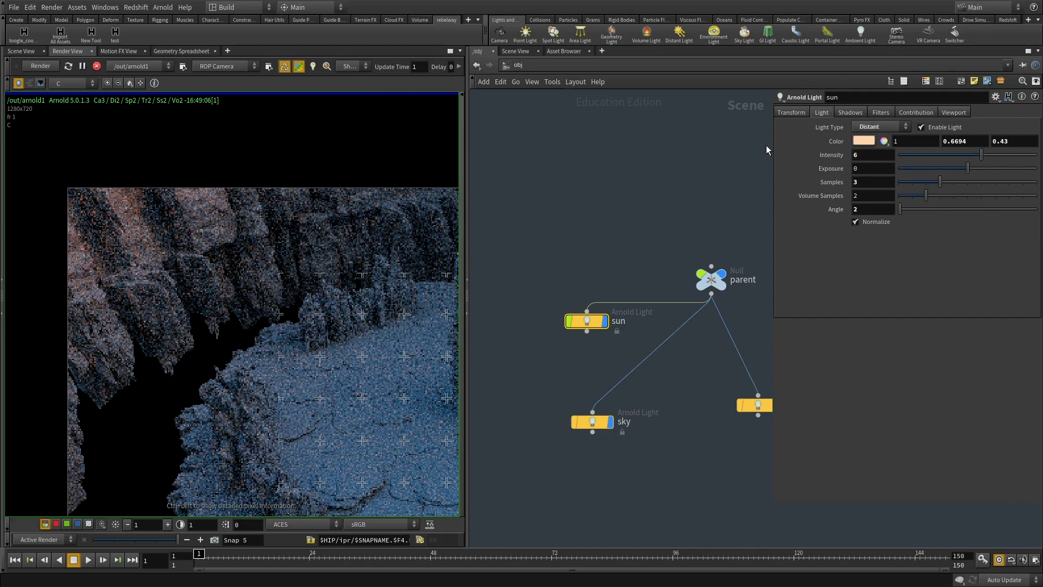
Render only a region around the sunlit cracked ground beside the edge cliffs and inspect its shadows up close.
scroll(264, 331, up, 5)
middle_drag(331, 457, 229, 356)
scroll(241, 391, down, 2)
scroll(241, 390, down, 2)
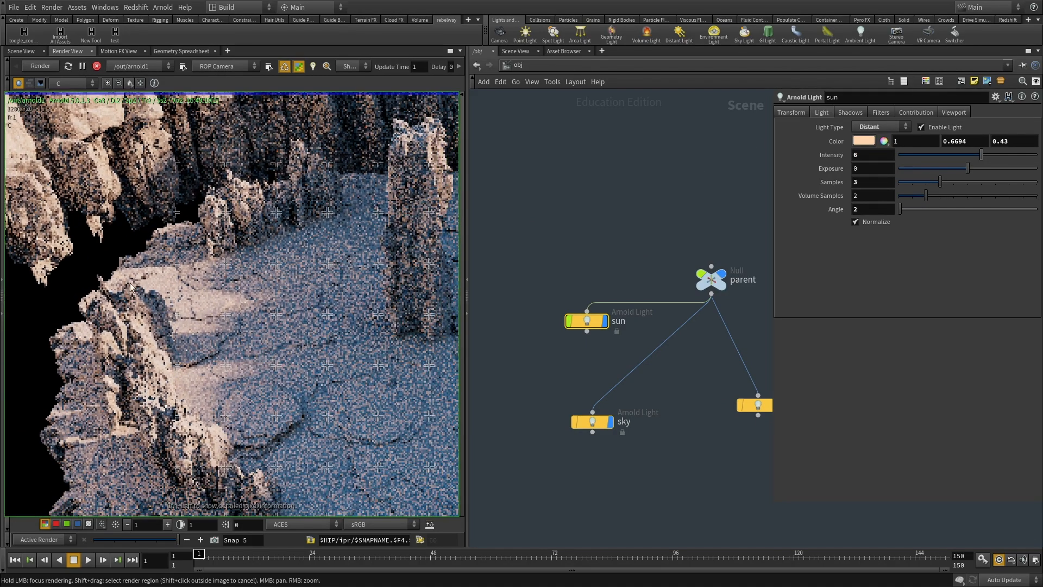
shift+drag(88, 252, 318, 423)
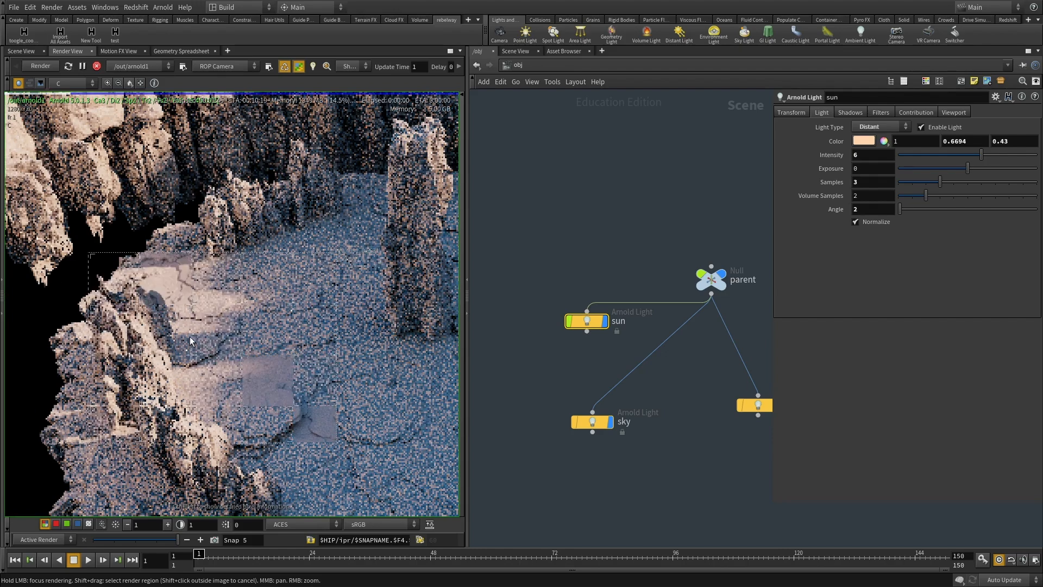
scroll(194, 346, up, 2)
scroll(194, 343, up, 2)
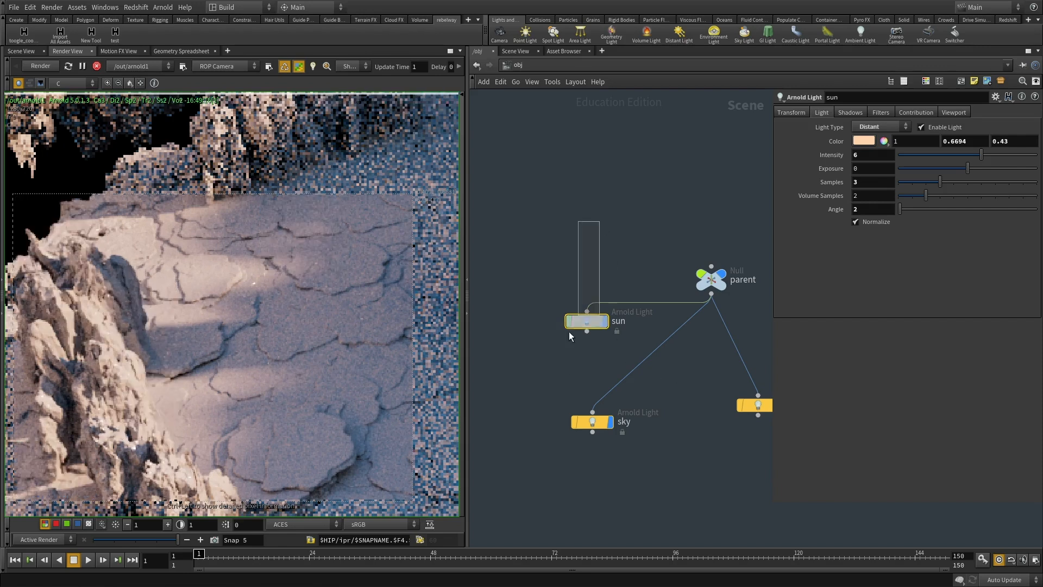
Try an angle of 0 on the sun light, settle on 0.5, and check the whole render.
text(0)
key(Return)
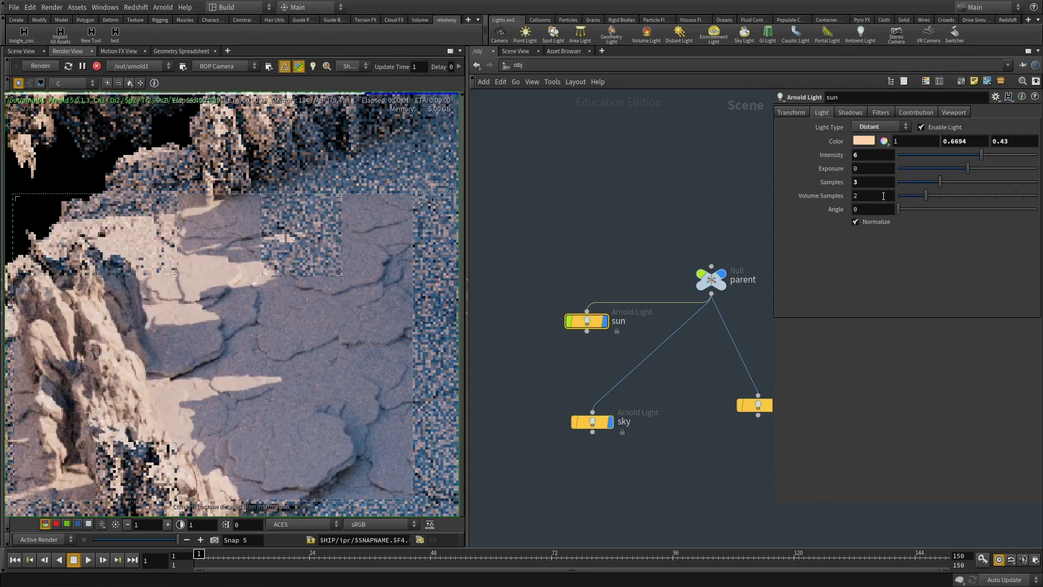
text(.)
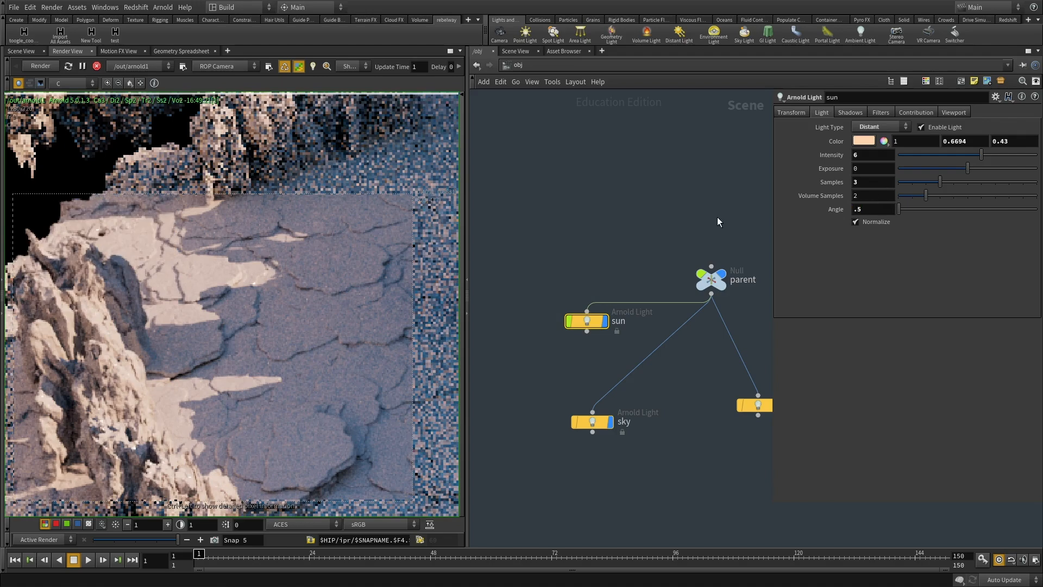
text(5)
key(Return)
scroll(188, 344, down, 3)
scroll(243, 332, down, 3)
middle_drag(347, 295, 302, 268)
scroll(302, 269, down, 5)
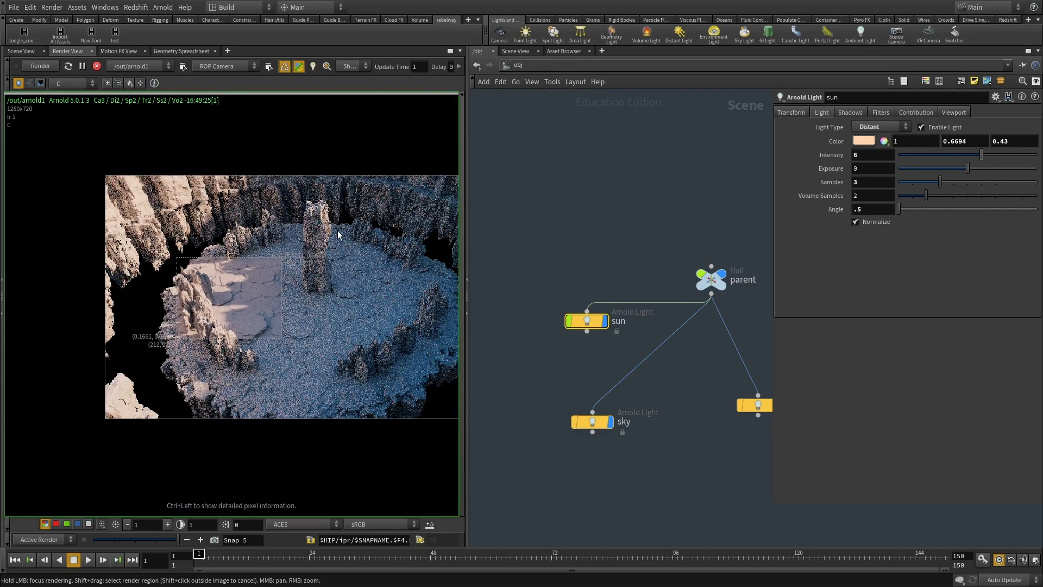
In the scene view, lower cam1 to a ground-level shot of the cliffs along the plateau's edge.
click(515, 50)
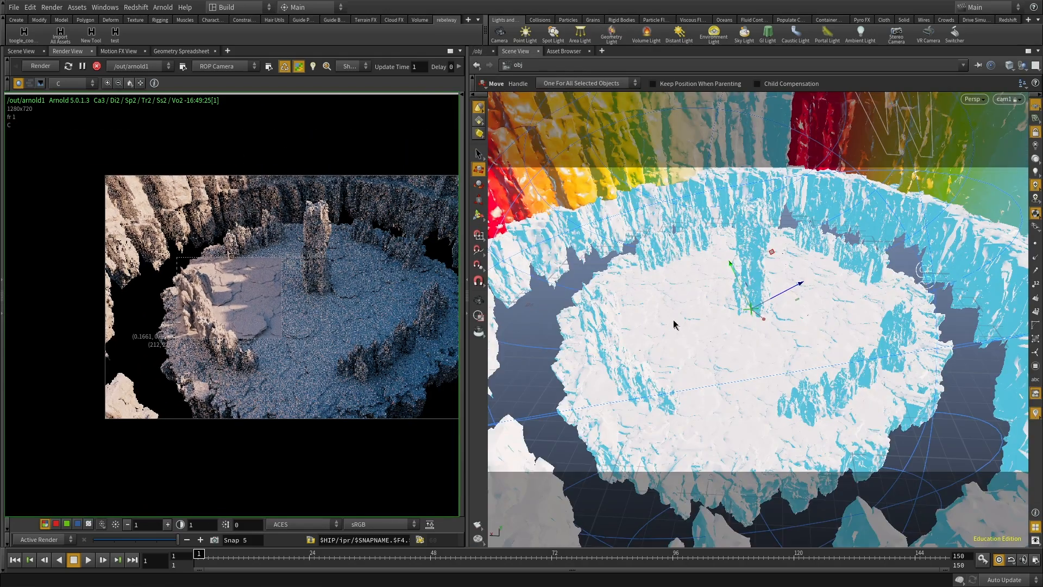
scroll(736, 305, up, 8)
alt+drag(738, 305, 829, 268)
scroll(792, 303, down, 6)
right_drag(829, 268, 811, 284)
middle_drag(812, 284, 847, 452)
right_drag(740, 347, 714, 353)
middle_drag(715, 353, 757, 337)
right_drag(757, 337, 786, 342)
middle_drag(791, 341, 716, 383)
key(t)
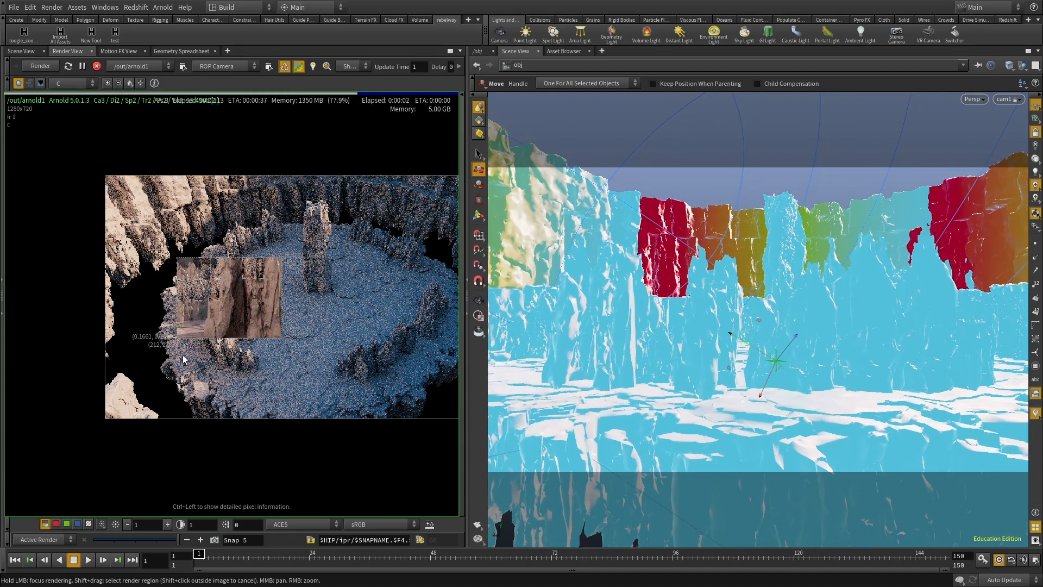
Expand the render region to cover the full camera frame and enlarge the image.
middle_drag(219, 330, 146, 325)
scroll(146, 324, down, 5)
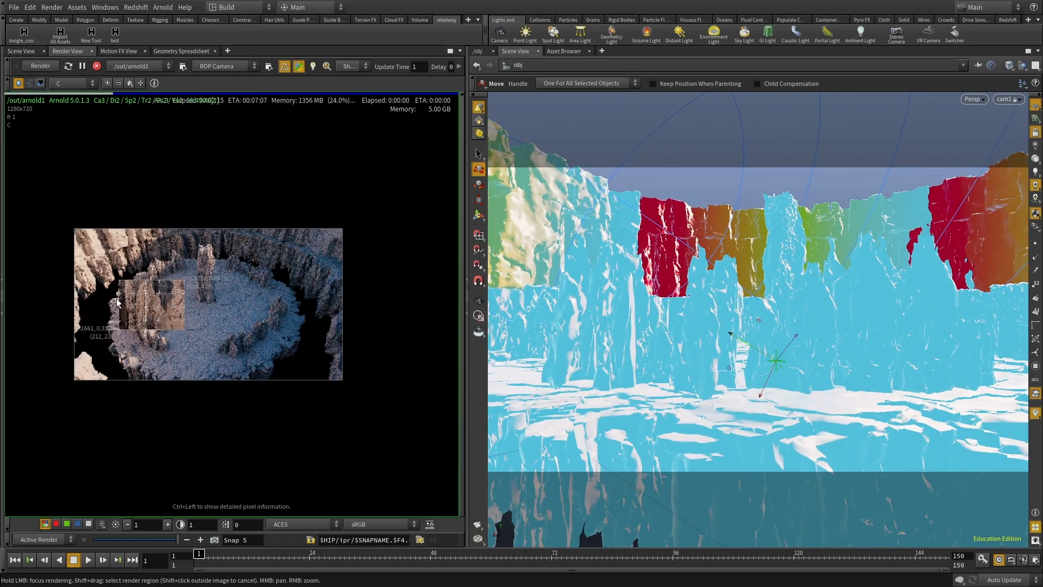
shift+drag(57, 209, 405, 516)
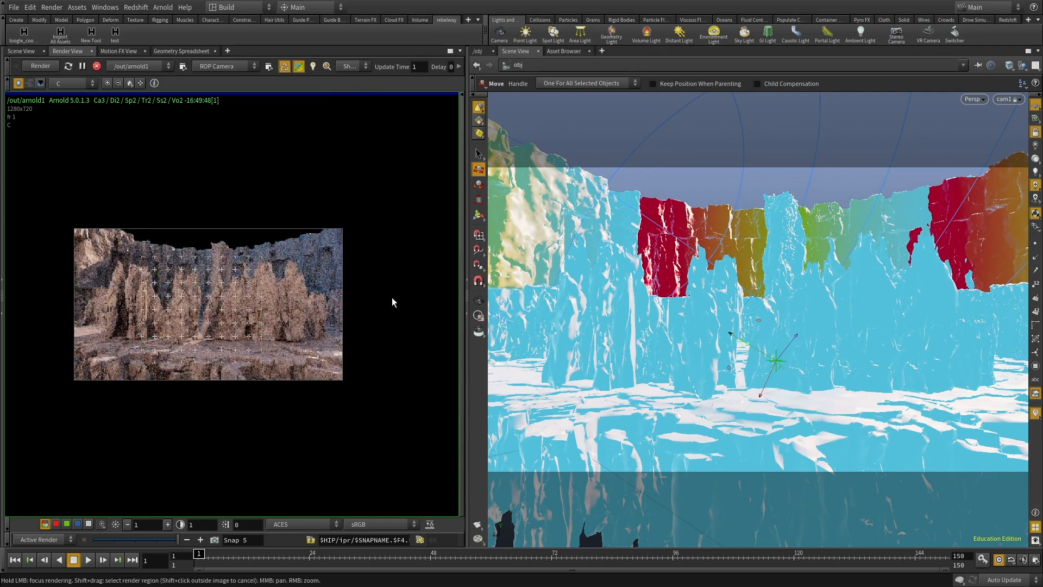
scroll(231, 250, up, 5)
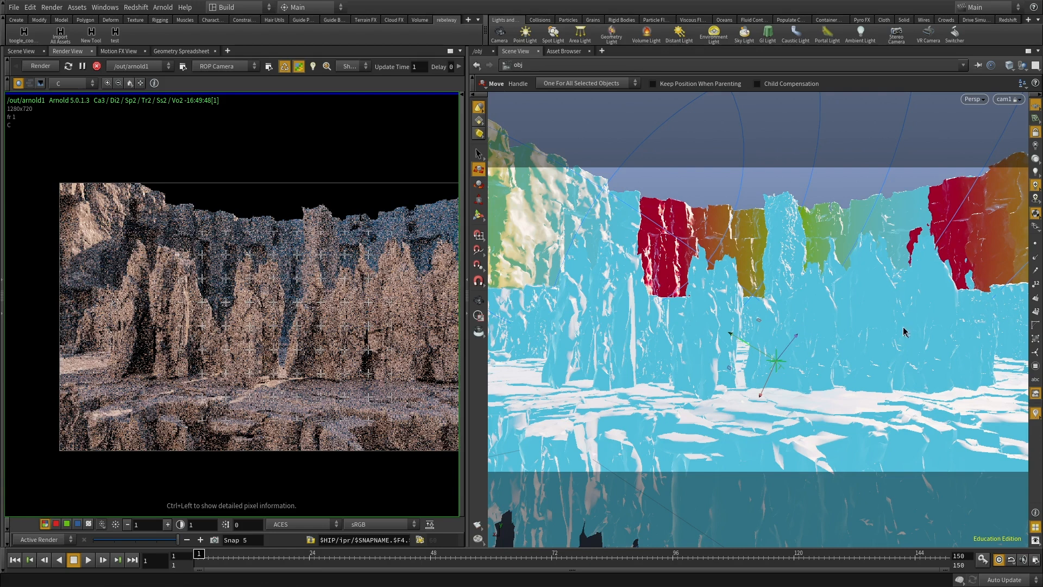
Orbit and pan cam1 to a low view framing the central standing cliff between the foreground rocks.
alt+drag(825, 361, 716, 391)
alt+middle_drag(716, 391, 707, 389)
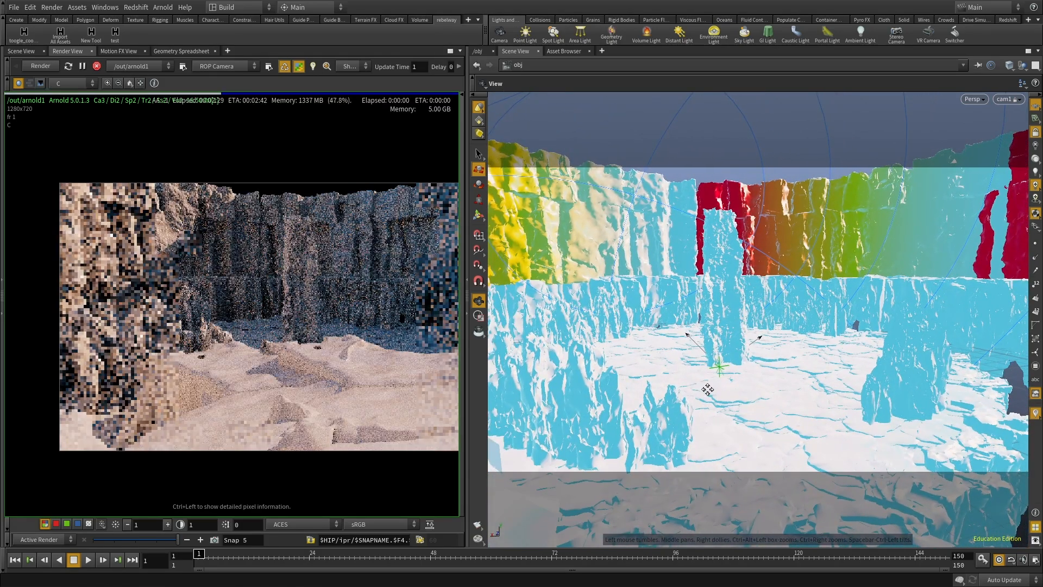
alt+drag(715, 382, 697, 390)
alt+middle_drag(710, 392, 724, 400)
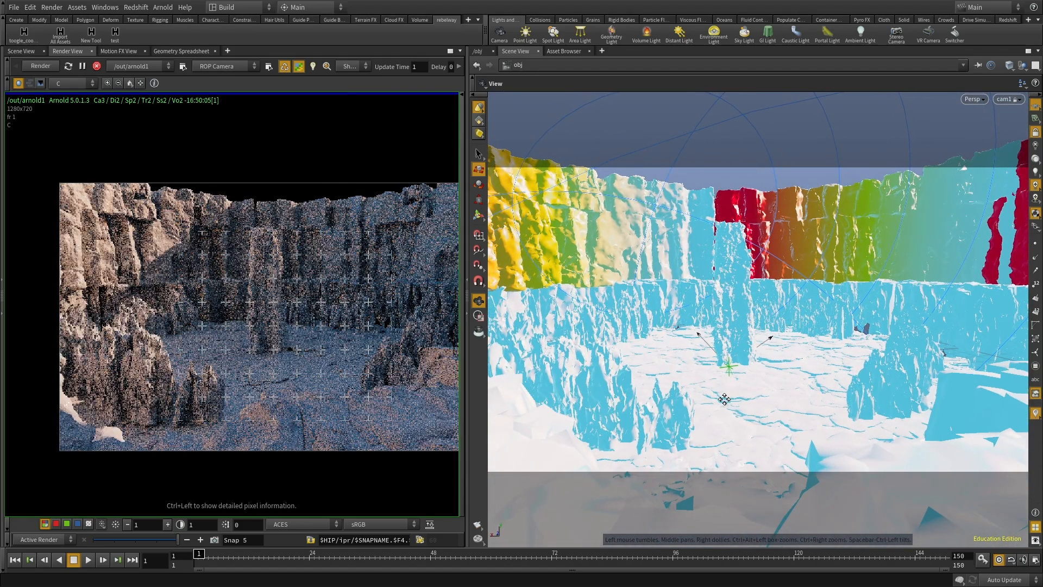
key(t)
Enlarge the render view and create a new camera from the current low-angle view.
drag(467, 182, 596, 182)
click(1002, 101)
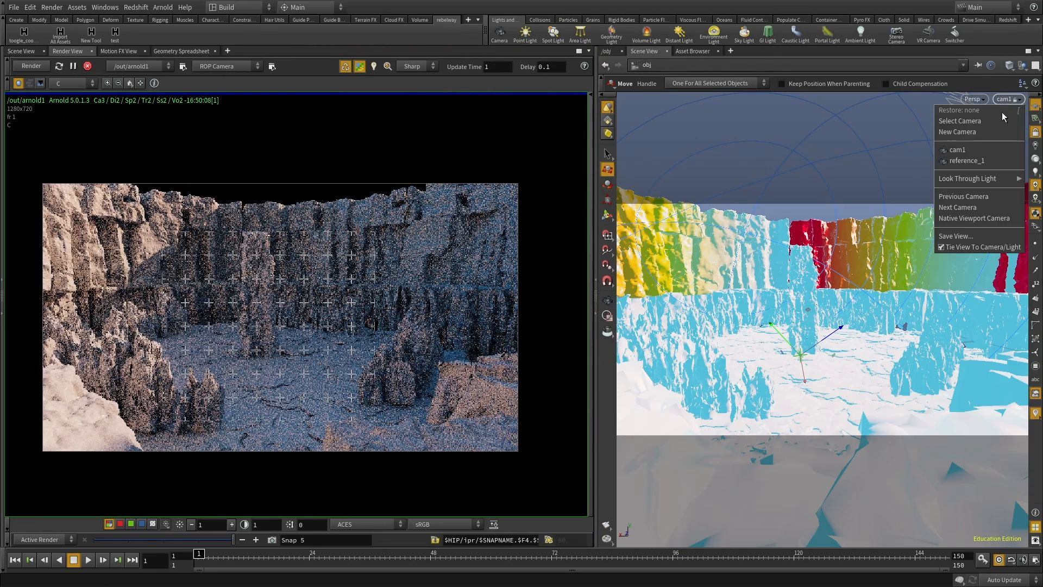
click(989, 133)
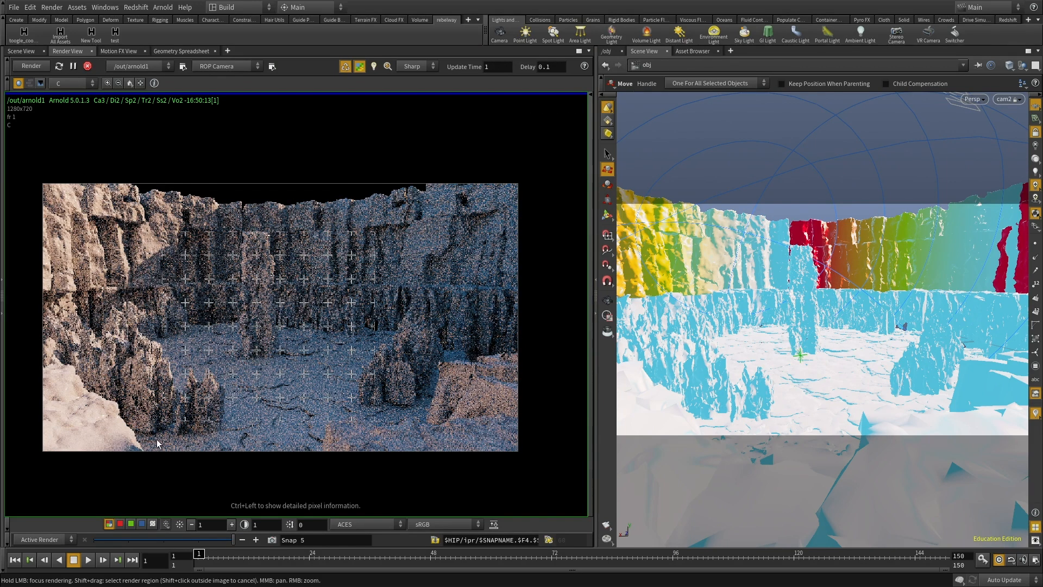
Inspect the low-angle render of the plateau and surrounding cliffs, and stop the render.
scroll(159, 439, up, 3)
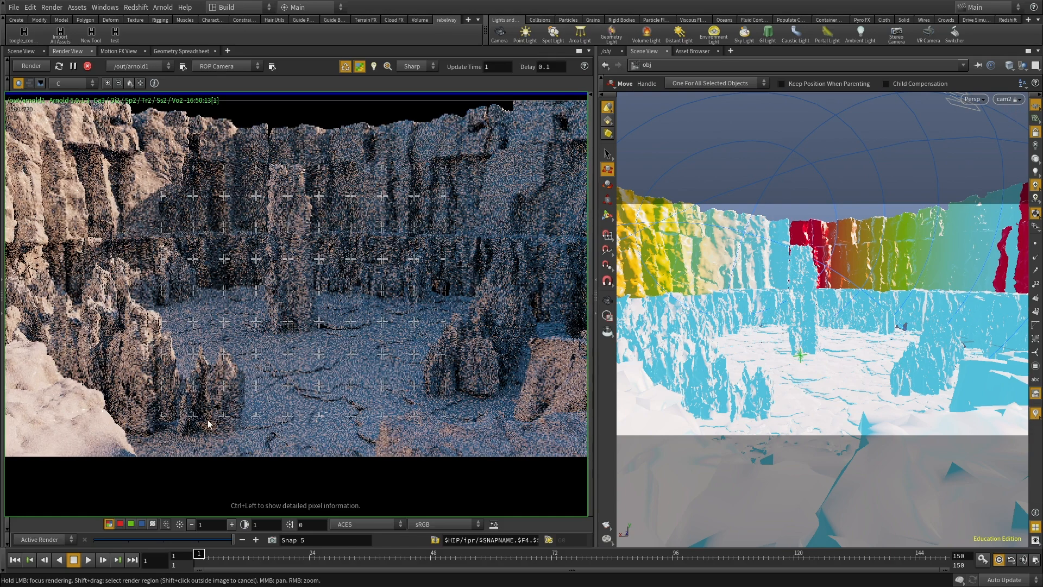
scroll(332, 308, down, 3)
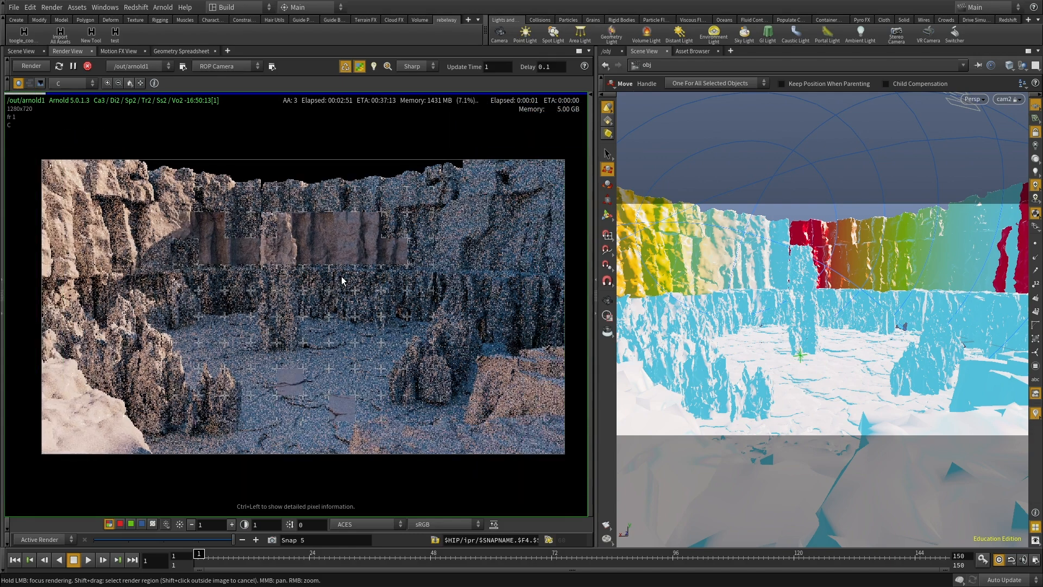
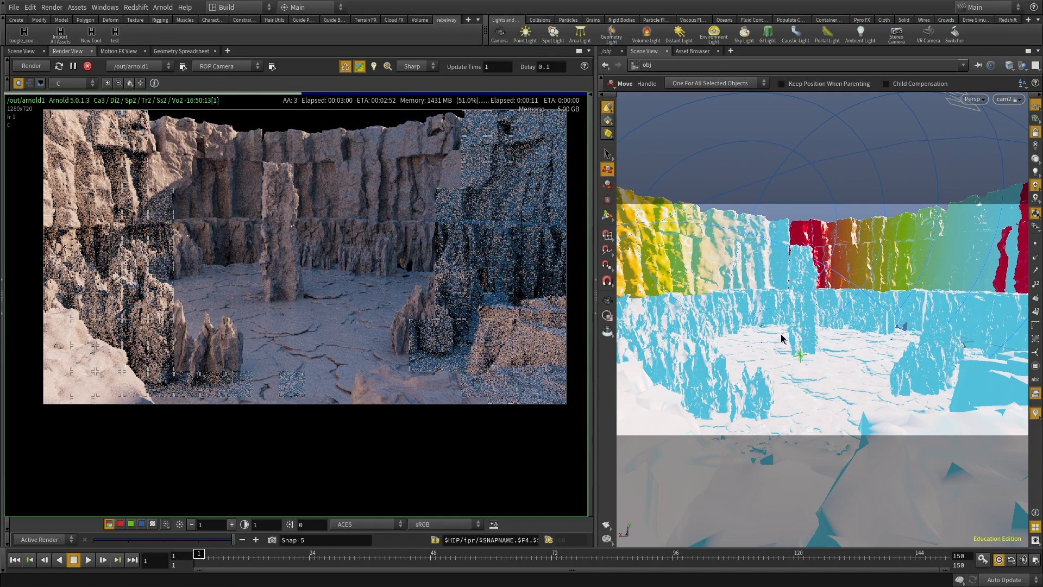
middle_drag(363, 212, 363, 237)
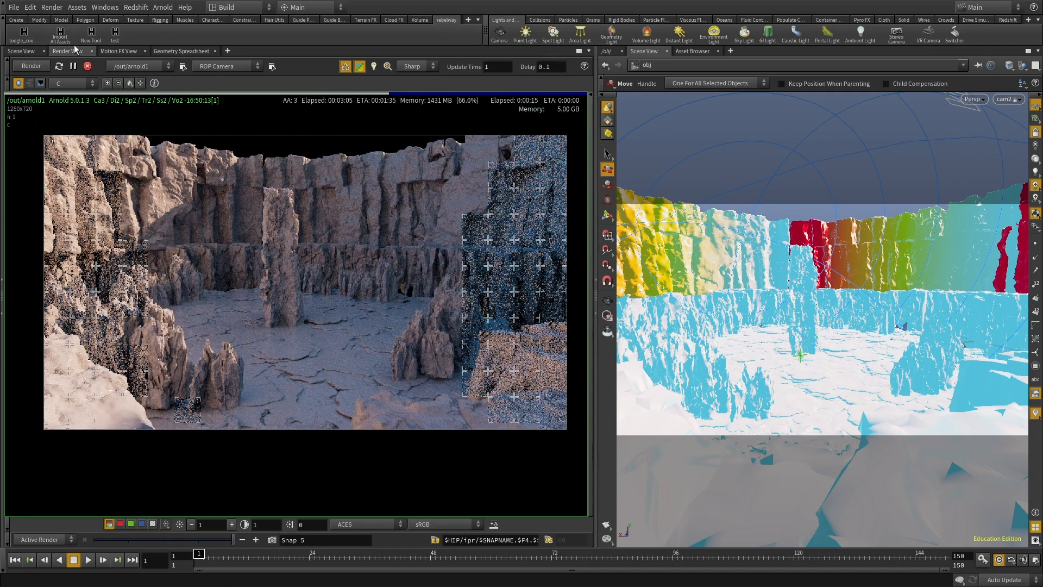
click(87, 67)
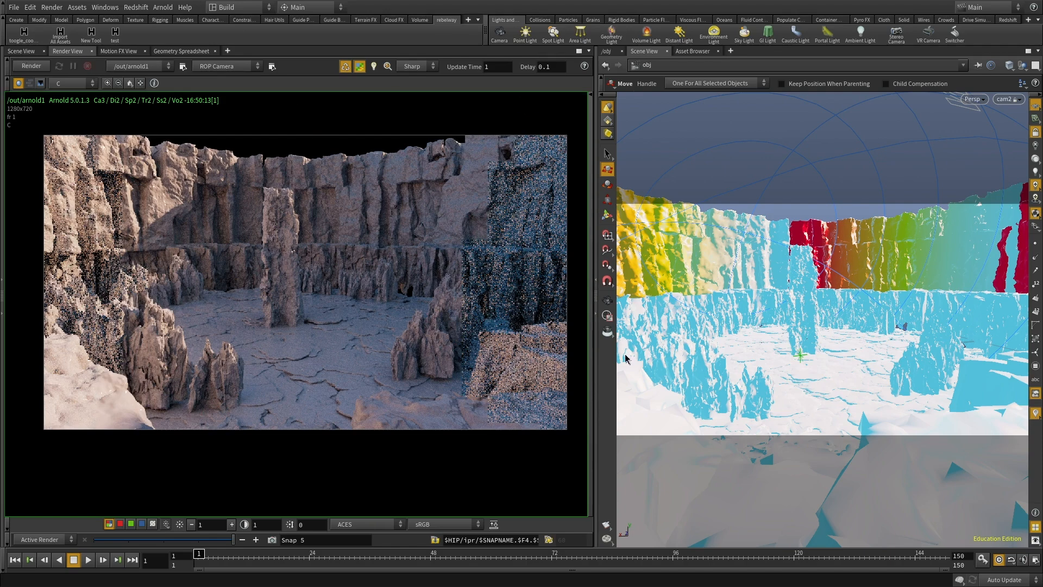
Return to the scene view and object network and locate the brick_wall_base asset.
drag(594, 361, 459, 362)
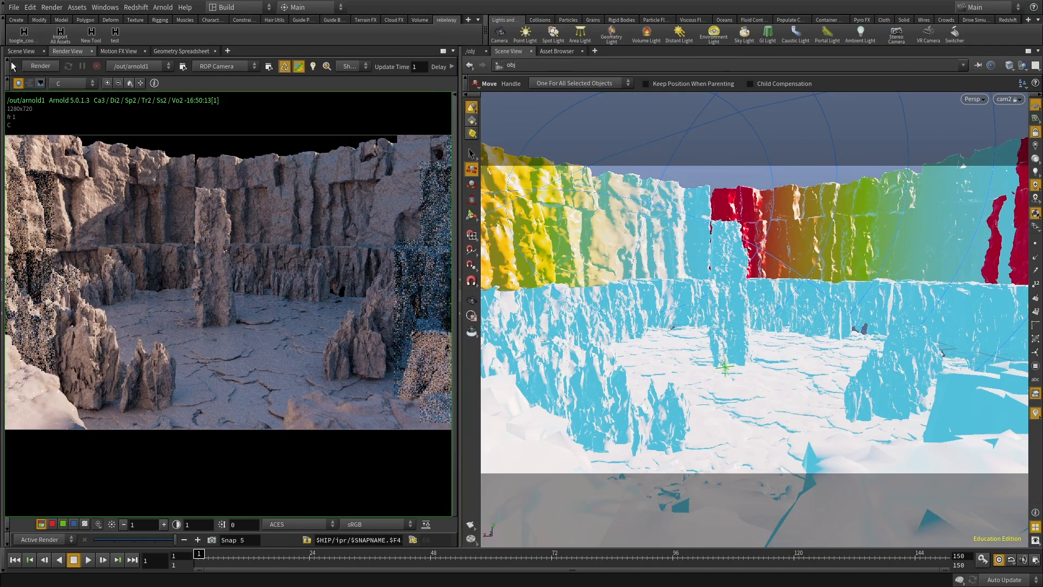
click(21, 50)
click(470, 50)
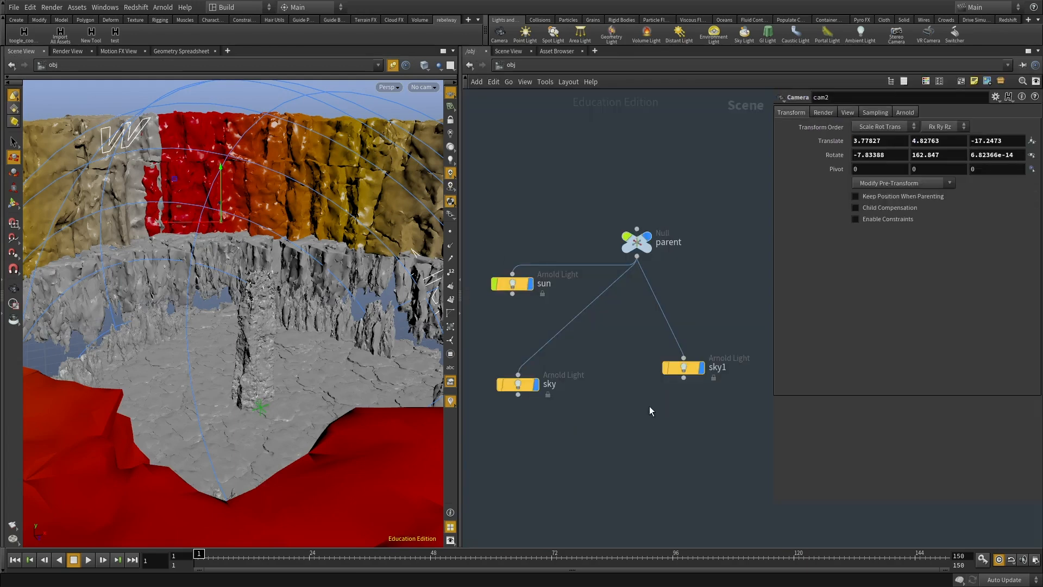
middle_drag(650, 408, 706, 287)
scroll(672, 413, down, 6)
middle_drag(621, 445, 731, 426)
scroll(625, 366, up, 4)
middle_drag(625, 366, 508, 310)
scroll(627, 327, up, 2)
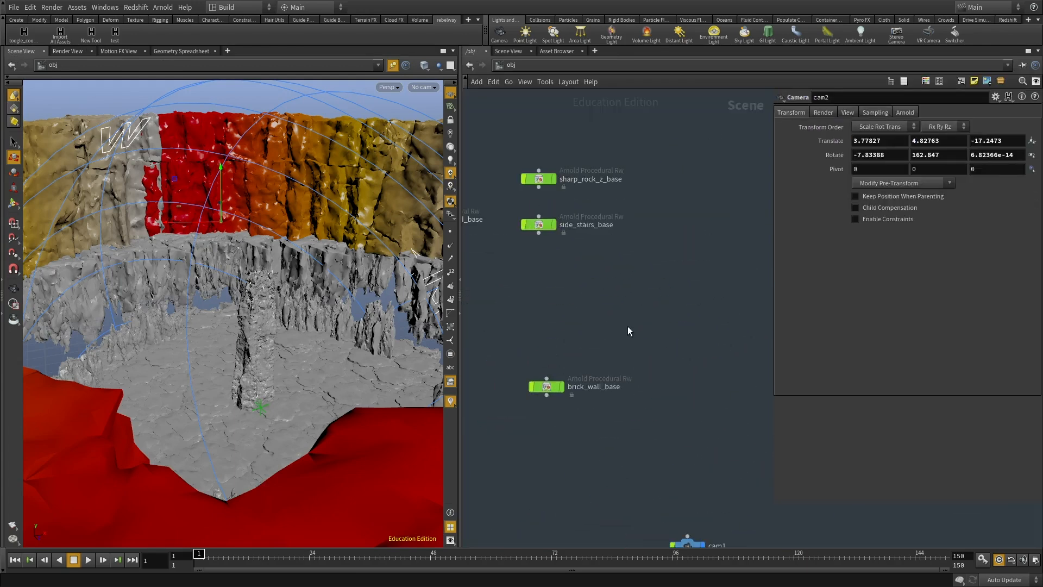
Turn on the display of brick_wall_base and frame the wall in the scene view.
click(577, 391)
key(space+f)
drag(208, 339, 217, 398)
right_drag(348, 320, 241, 315)
drag(240, 315, 275, 304)
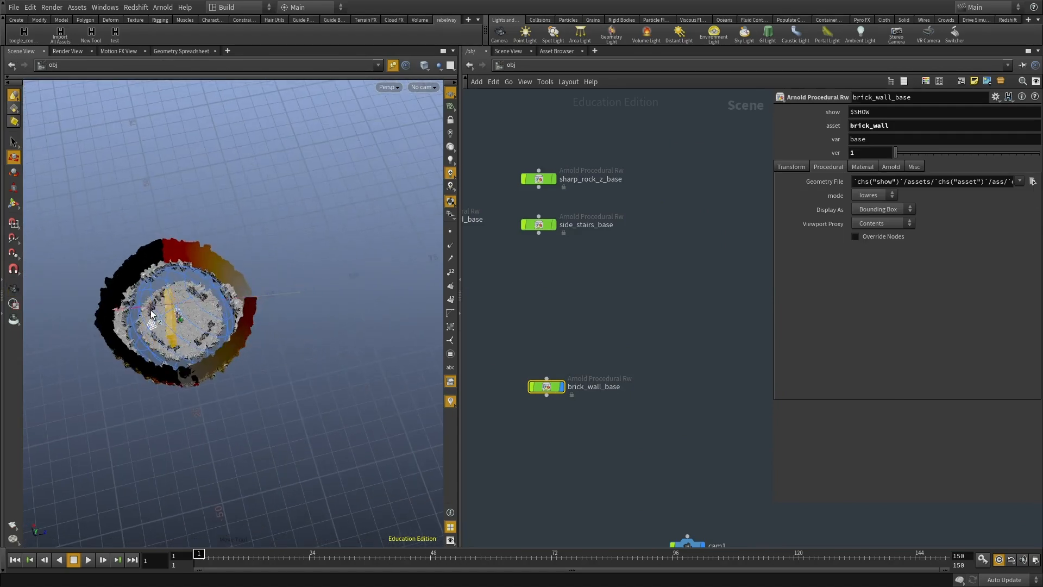
key(space+f)
drag(233, 326, 375, 272)
right_drag(374, 272, 434, 261)
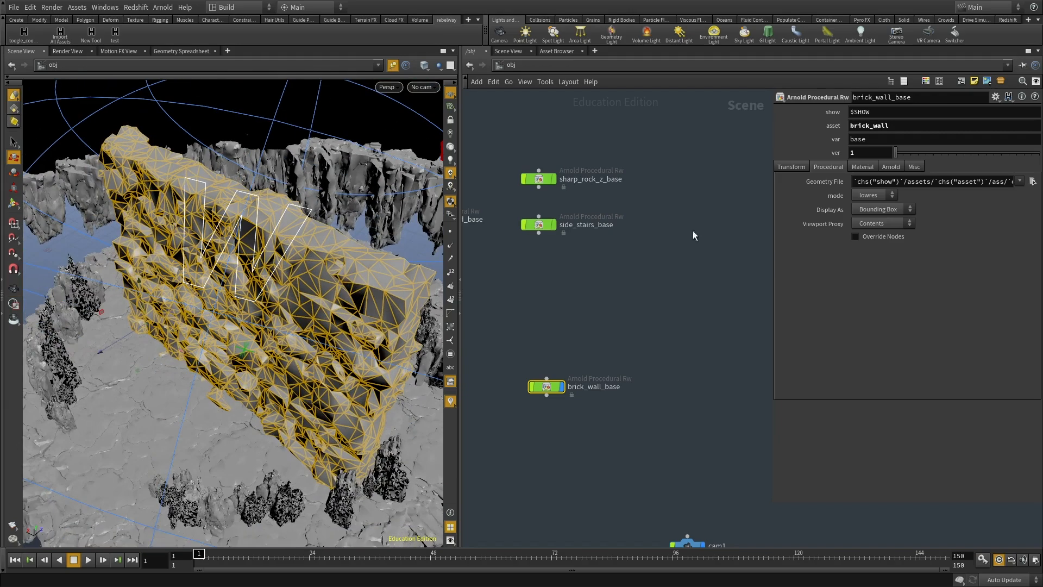
Set the brick wall's uniform scale to 0.282 and move it across the ground near the central standing cliff.
click(794, 167)
drag(947, 262, 938, 265)
mouse_move(236, 323)
mouse_down()
mouse_move(206, 295)
mouse_move(305, 330)
mouse_move(253, 322)
mouse_up()
alt+right_drag(253, 322, 338, 323)
alt+middle_drag(339, 322, 319, 350)
alt+drag(319, 351, 309, 315)
drag(259, 383, 237, 382)
Reselect the brick wall and move it to about 1.763, 0.329, -1.809 at the foot of the standing cliff.
alt+drag(305, 269, 250, 318)
click(354, 259)
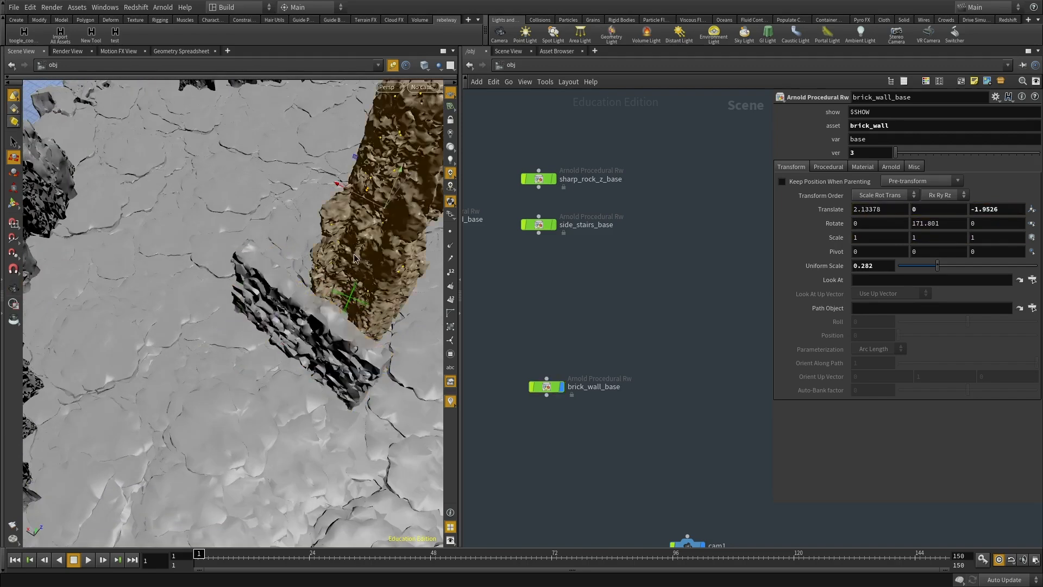
click(298, 318)
drag(282, 349, 277, 370)
alt+right_drag(277, 370, 322, 452)
alt+drag(321, 451, 223, 394)
drag(176, 451, 173, 428)
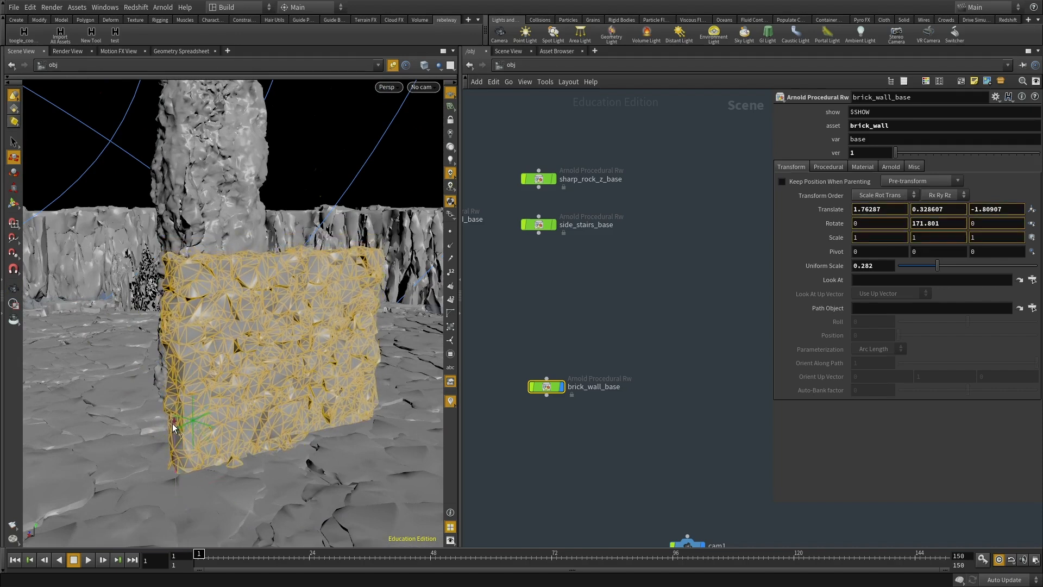
middle_drag(604, 349, 641, 314)
middle_drag(880, 254, 1016, 252)
key(ctrl+z)
key(ctrl+z)
key(ctrl+z)
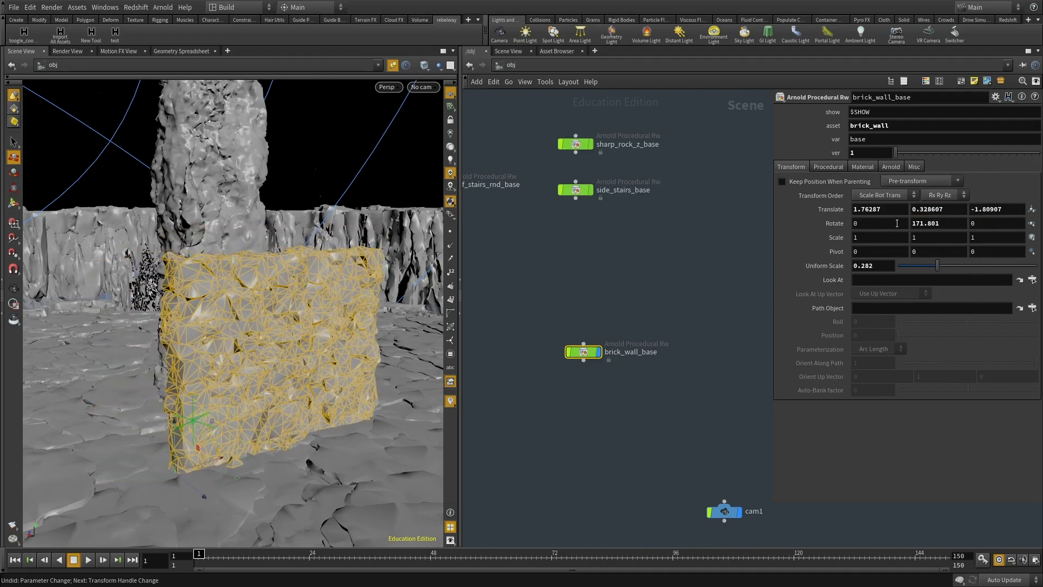
Reset brick_wall_base's translation to 0, 0, 0.
alt+drag(292, 284, 409, 331)
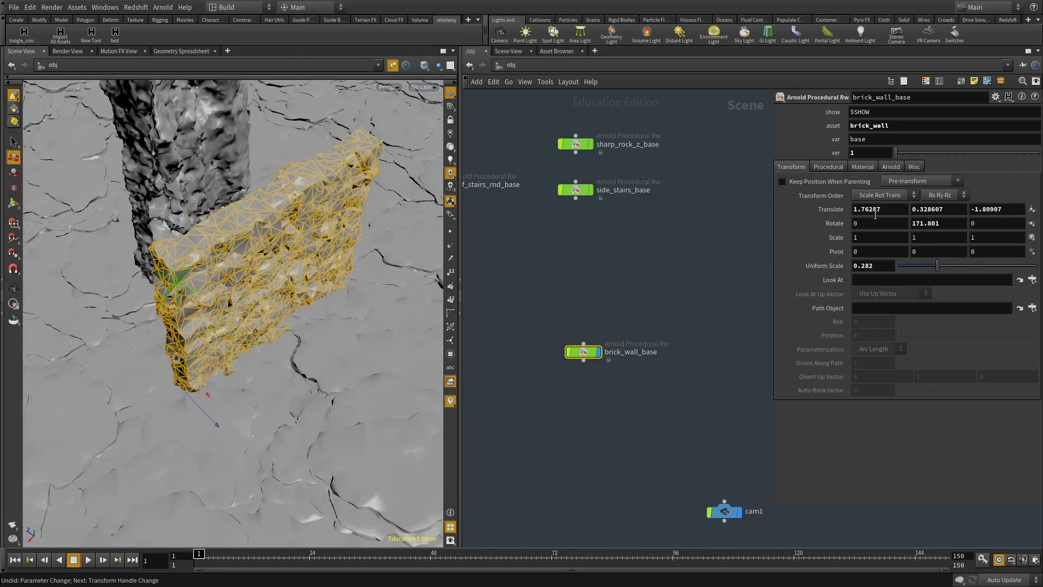
text(0)
key(Return)
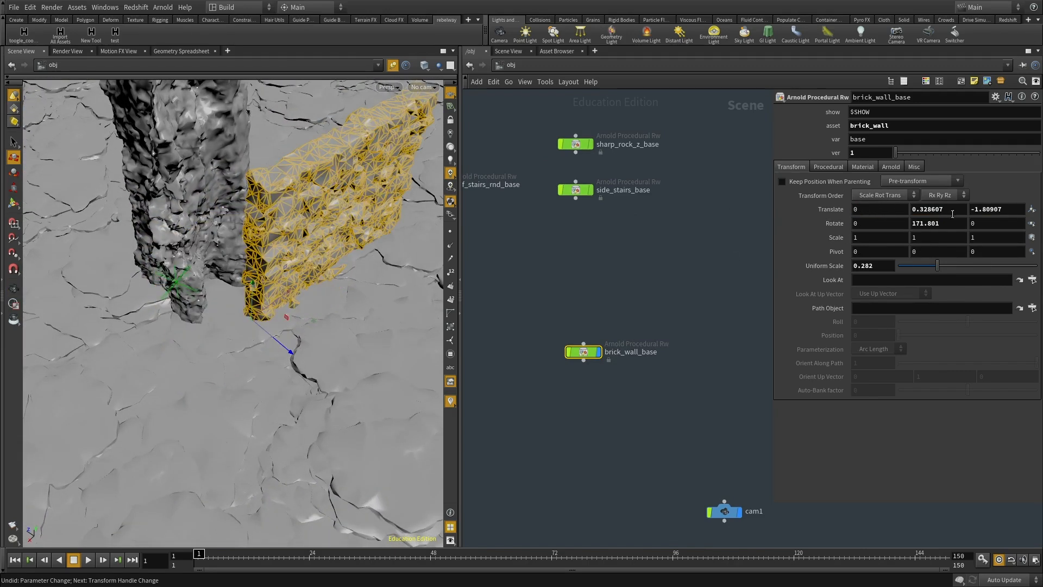
text(0)
key(Tab)
text(0)
key(Return)
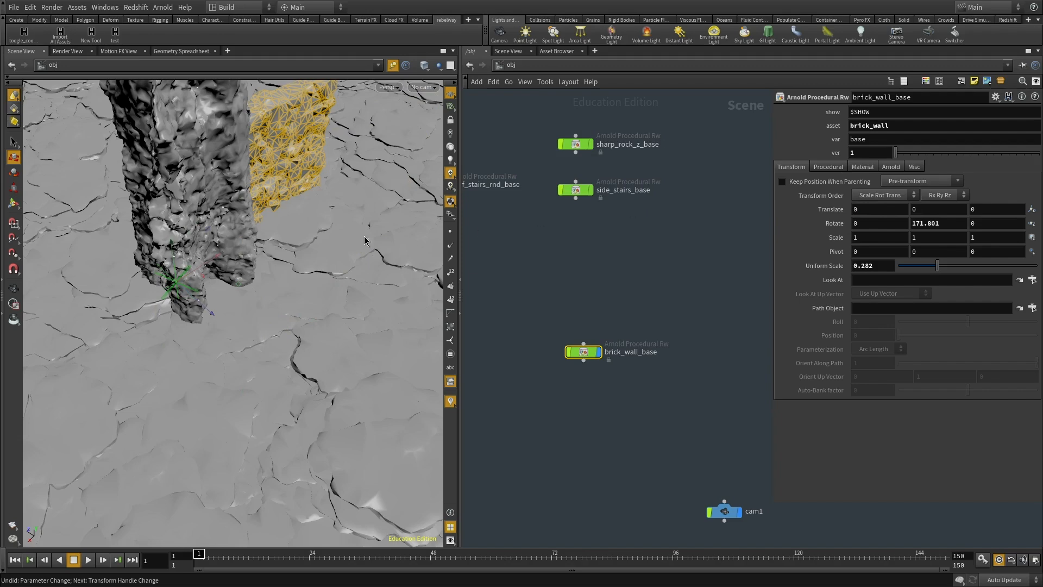
Shift the brick wall along the ground, then add a null and make it the wall's parent.
alt+drag(364, 241, 162, 242)
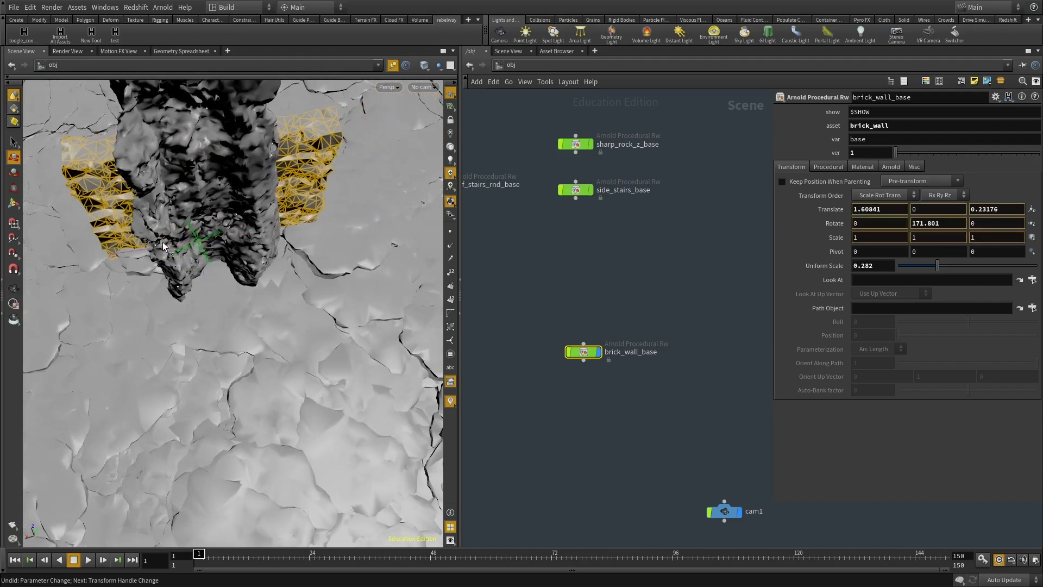
key(h)
key(Tab)
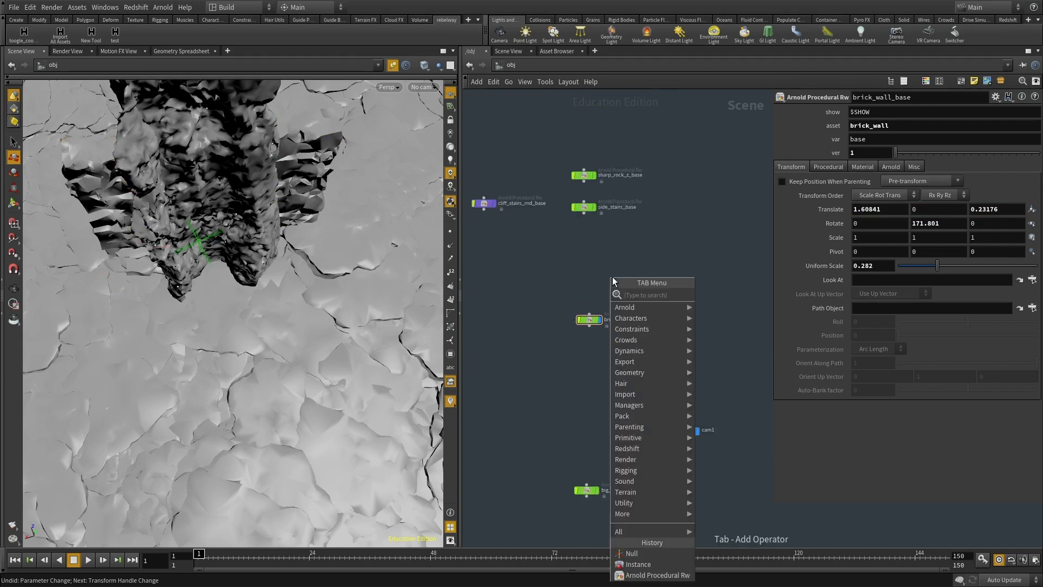
text(nu)
click(712, 295)
click(636, 273)
scroll(587, 297, up, 3)
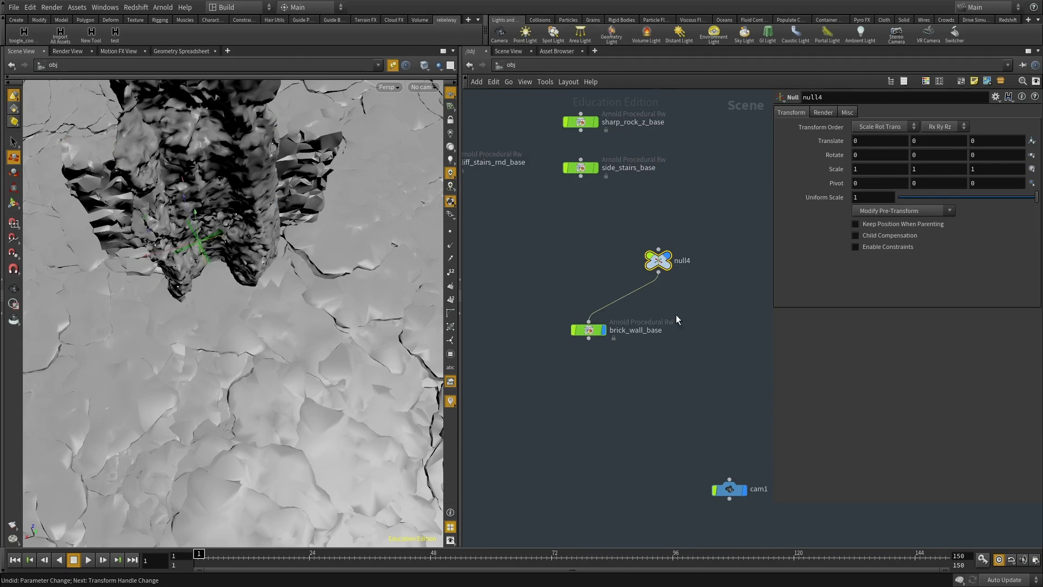
Detach brick_wall_base from the null and move it to about 1.912, 0, -1.876 at the standing cliff's foot.
click(589, 329)
alt+drag(187, 249, 304, 275)
drag(164, 358, 248, 457)
middle_drag(711, 286, 675, 291)
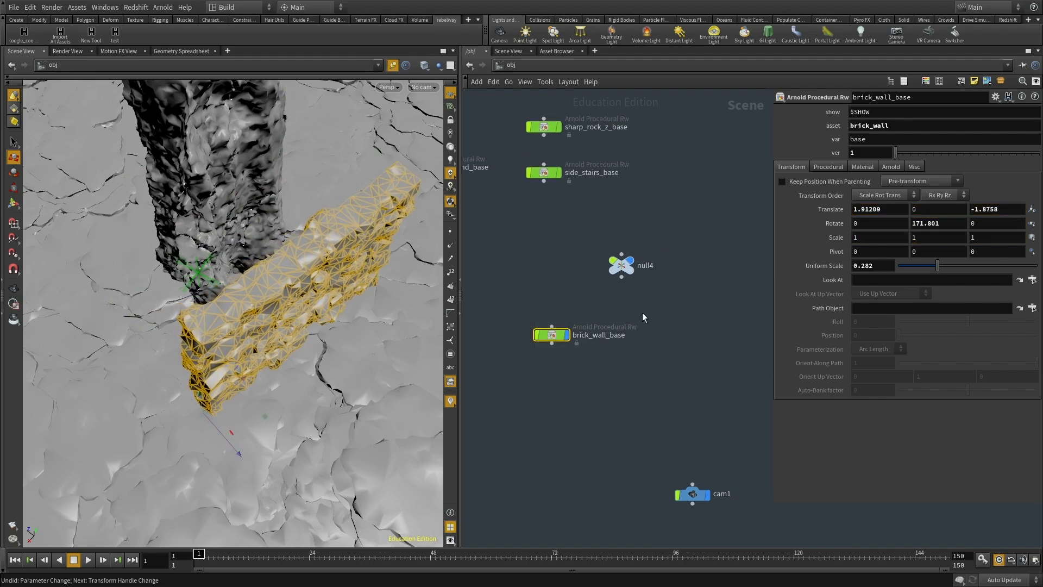
Duplicate the brick wall, parent the copy to null4, and set the null's Y rotation to 90.
key(ctrl+c)
key(ctrl+v)
drag(683, 289, 566, 243)
drag(622, 278, 652, 337)
click(916, 157)
text(90)
key(Return)
Move the original brick wall toward the standing cliff so that it closes the corner with the new wall.
alt+drag(310, 305, 239, 311)
alt+middle_drag(271, 329, 253, 294)
drag(253, 295, 204, 301)
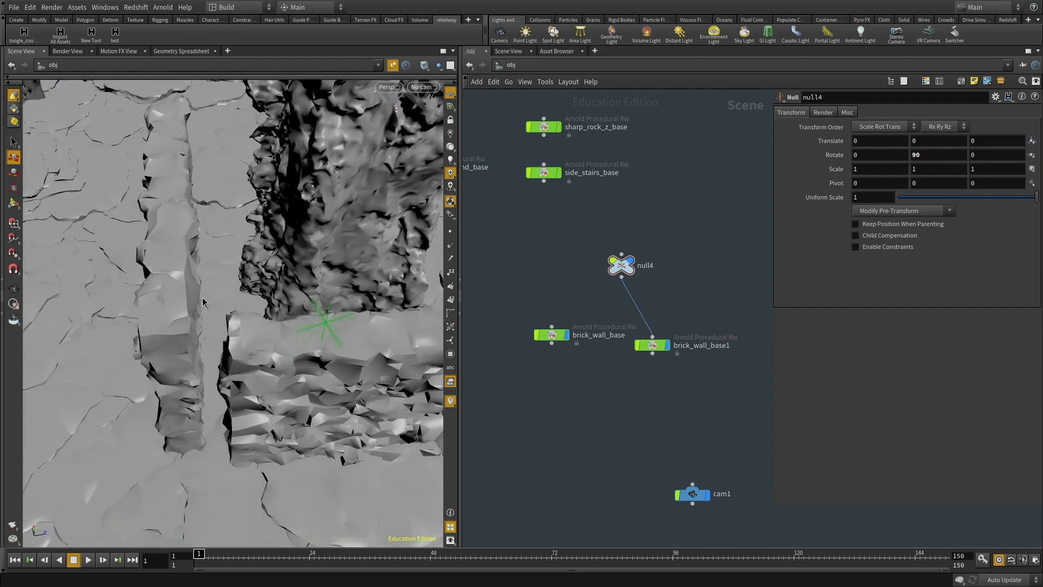
click(185, 294)
drag(137, 258, 183, 260)
Duplicate brick_wall_base1 and null4, parent the new wall to the new null, and set that null's Y rotation to 180.
middle_drag(659, 457, 562, 434)
click(555, 324)
key(ctrl+c)
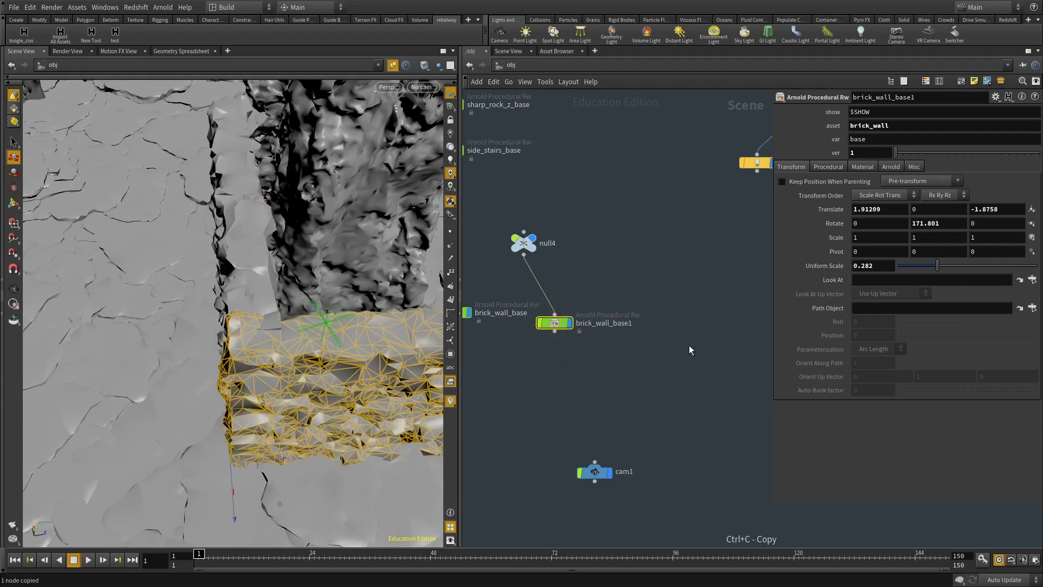
key(ctrl+v)
drag(657, 319, 667, 336)
drag(596, 215, 523, 257)
key(ctrl+c)
key(ctrl+v)
drag(665, 325, 675, 263)
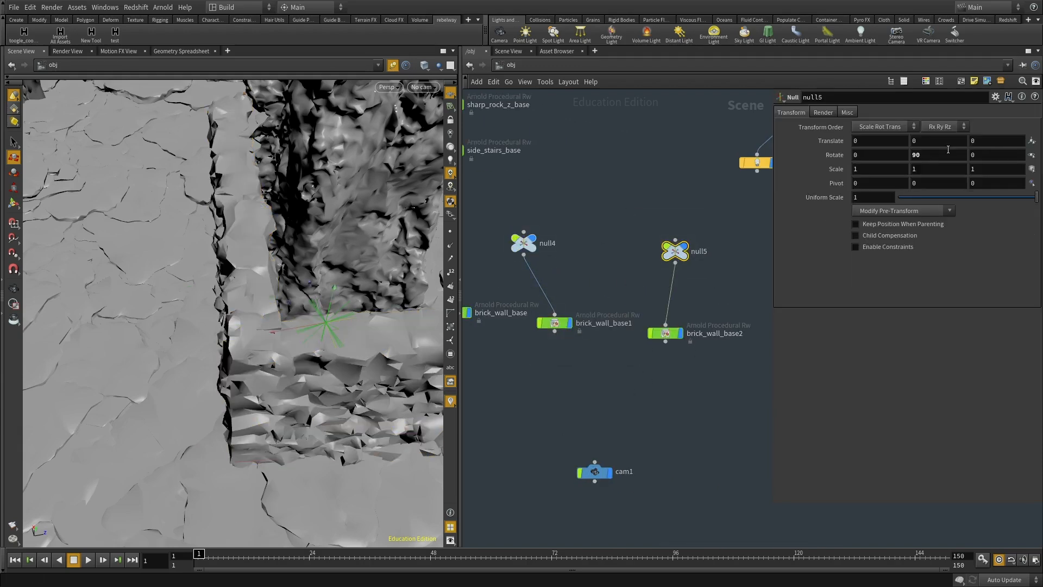
text(18)
Move brick_wall_base2 to about 2.301, 0, -1.604 so that it meets the neighbouring wall at the corner.
alt+drag(305, 237, 366, 269)
click(327, 263)
drag(361, 383, 337, 394)
drag(295, 344, 292, 368)
Duplicate brick_wall_base2 and place the copy in an open area of the network.
middle_drag(677, 328, 591, 352)
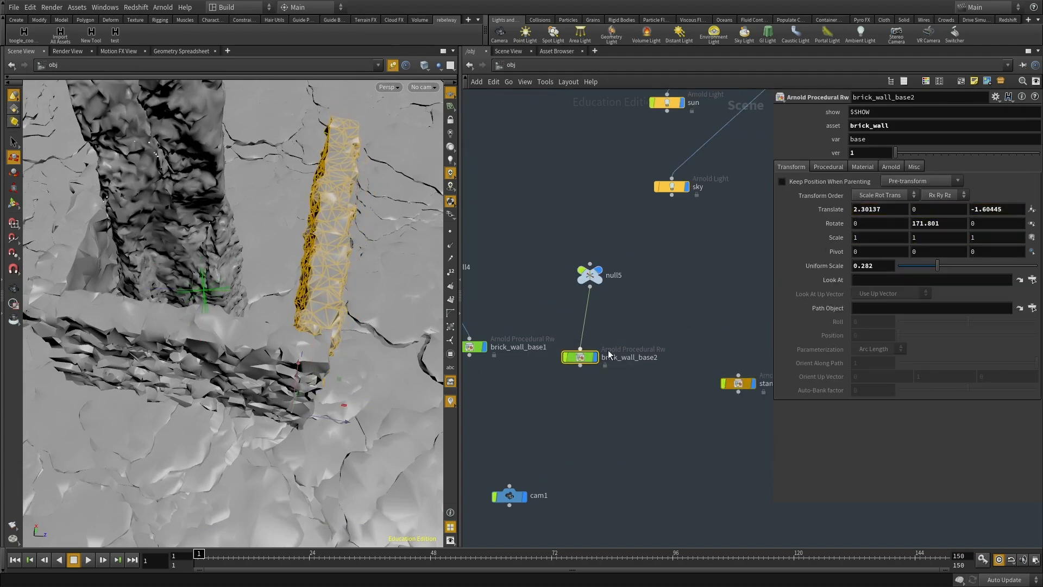
key(ctrl+c)
click(677, 337)
drag(622, 396, 527, 227)
middle_drag(539, 368, 632, 350)
scroll(597, 329, down, 5)
drag(644, 347, 544, 262)
scroll(646, 314, down, 4)
middle_drag(652, 314, 627, 194)
scroll(614, 187, up, 5)
drag(662, 337, 612, 244)
Duplicate null5, parent brick_wall_base3 to the copy, and set the new null's Y rotation to -90.
key(ctrl+v)
middle_drag(702, 322, 621, 352)
scroll(620, 353, up, 4)
click(510, 267)
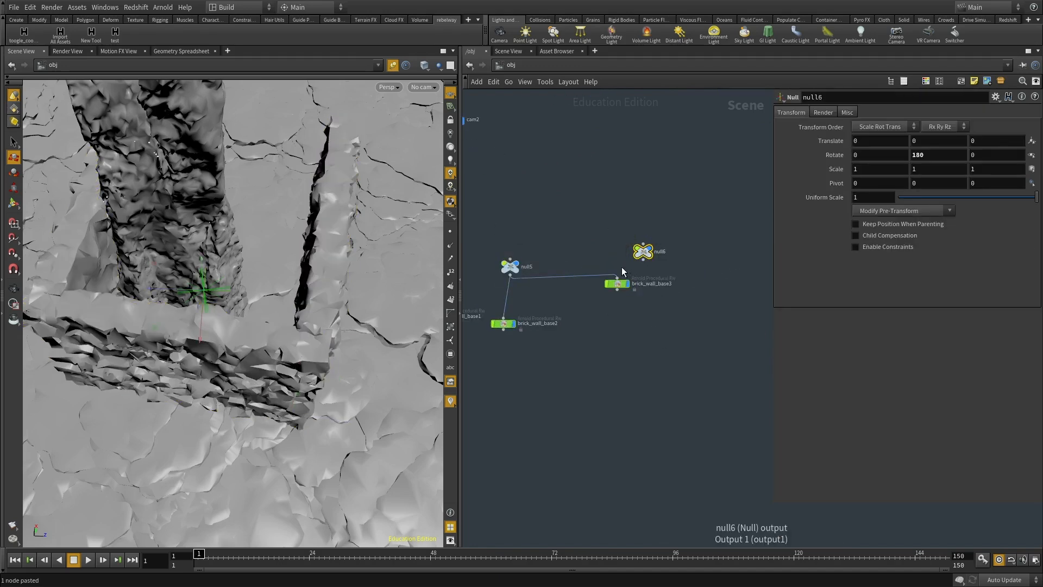
scroll(621, 267, up, 4)
drag(618, 282, 638, 370)
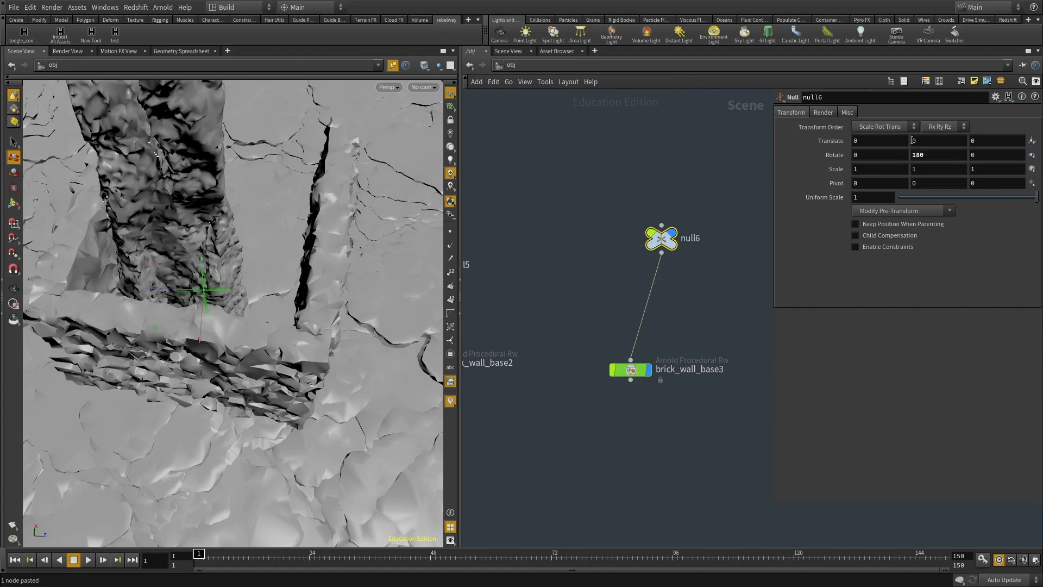
text(-90)
key(Return)
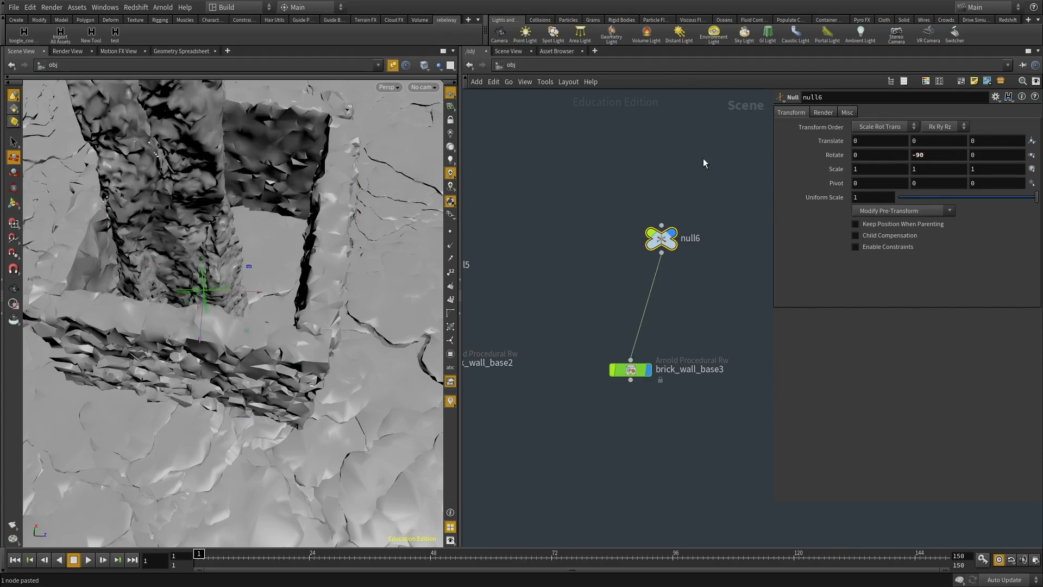
Move brick_wall_base3 to about 2.435, 0, -1.455 to close the remaining corner of the wall enclosure.
alt+drag(265, 262, 217, 256)
click(266, 315)
alt+drag(266, 315, 185, 384)
key(ctrl+z)
key(ctrl+z)
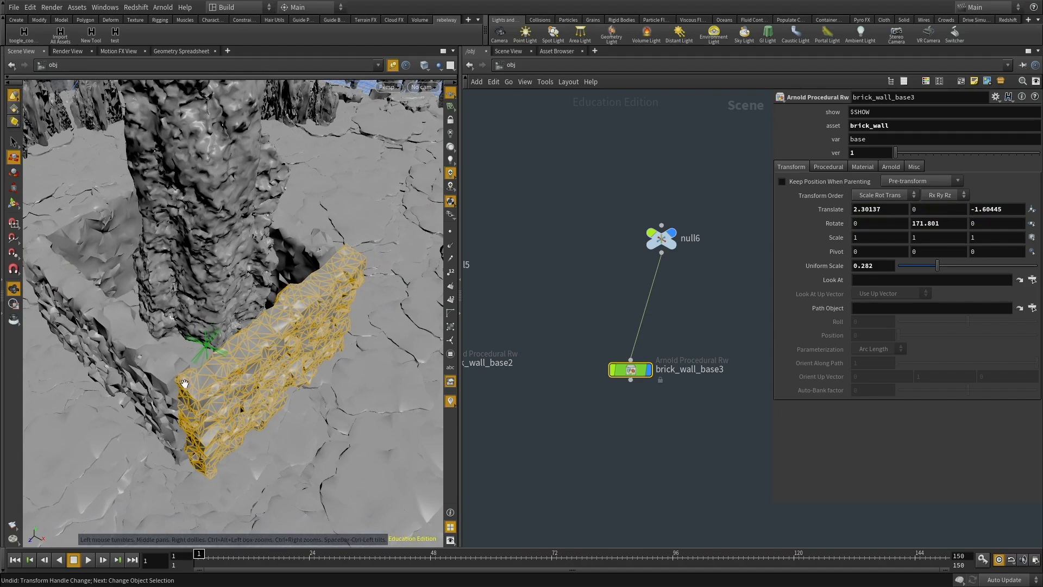
drag(241, 446, 227, 445)
drag(223, 514, 216, 509)
alt+drag(163, 358, 201, 269)
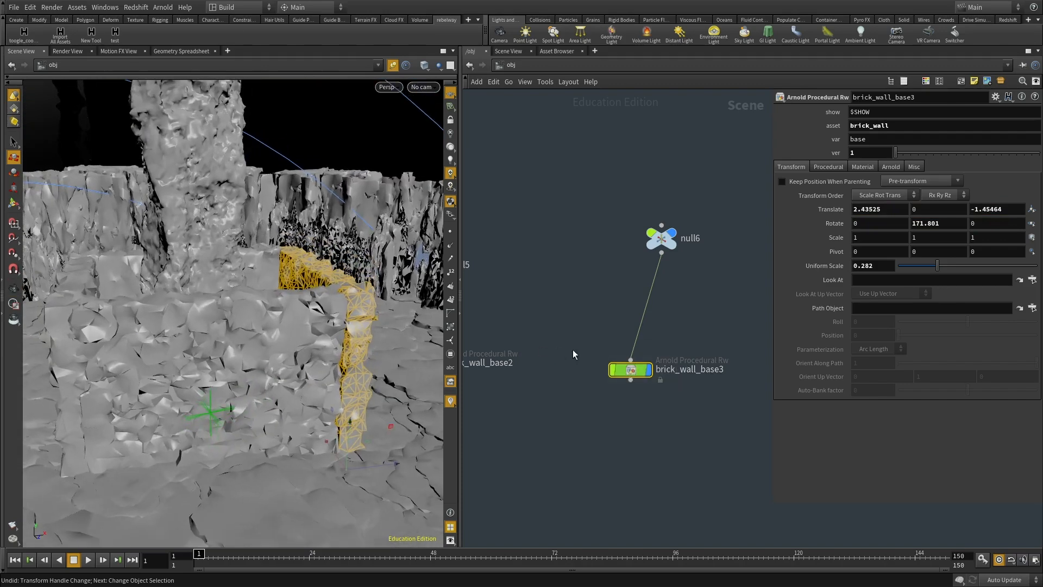
Try duplicating brick_wall_base3 and null6 for a cover piece, with the new wall parented to the new null.
middle_drag(717, 348, 586, 361)
key(ctrl+v)
middle_drag(678, 373, 625, 388)
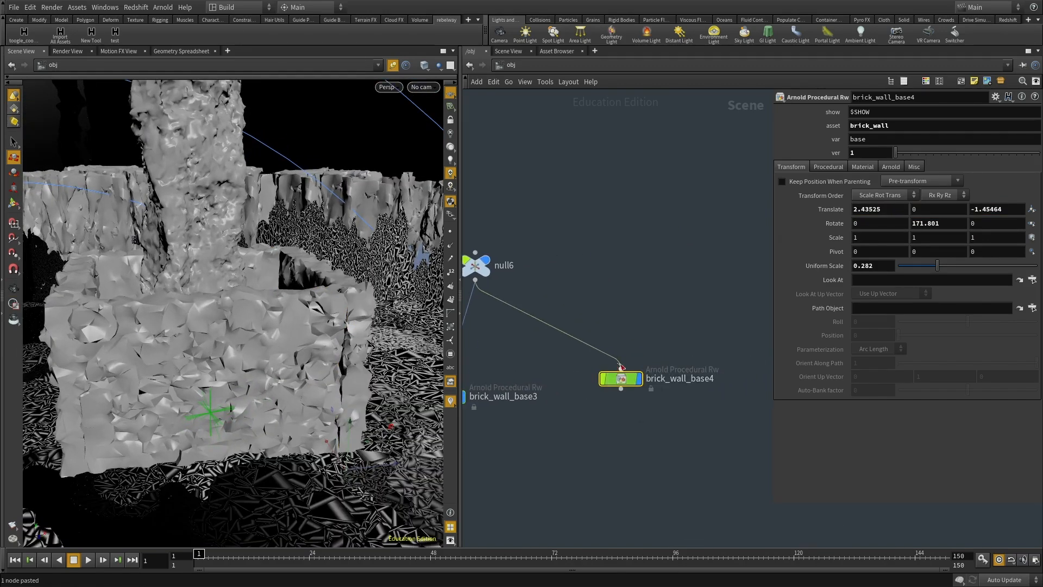
click(621, 369)
click(475, 279)
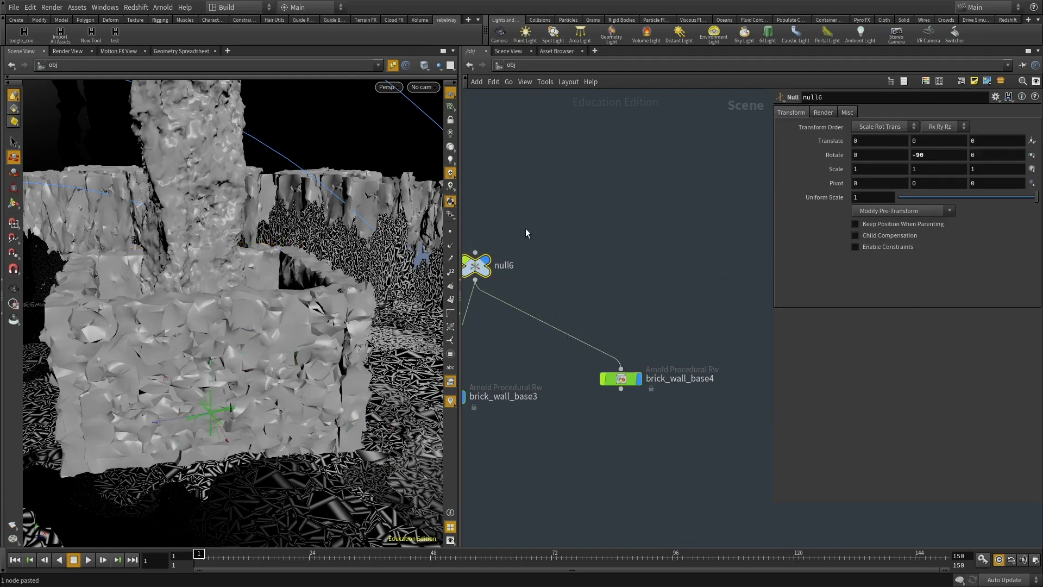
key(ctrl+v)
click(658, 330)
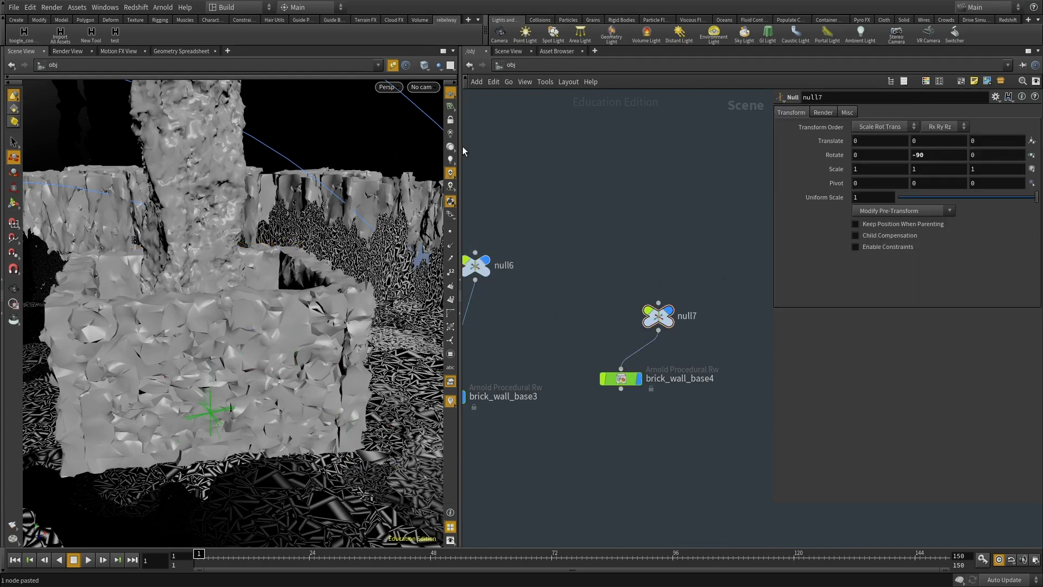
click(702, 374)
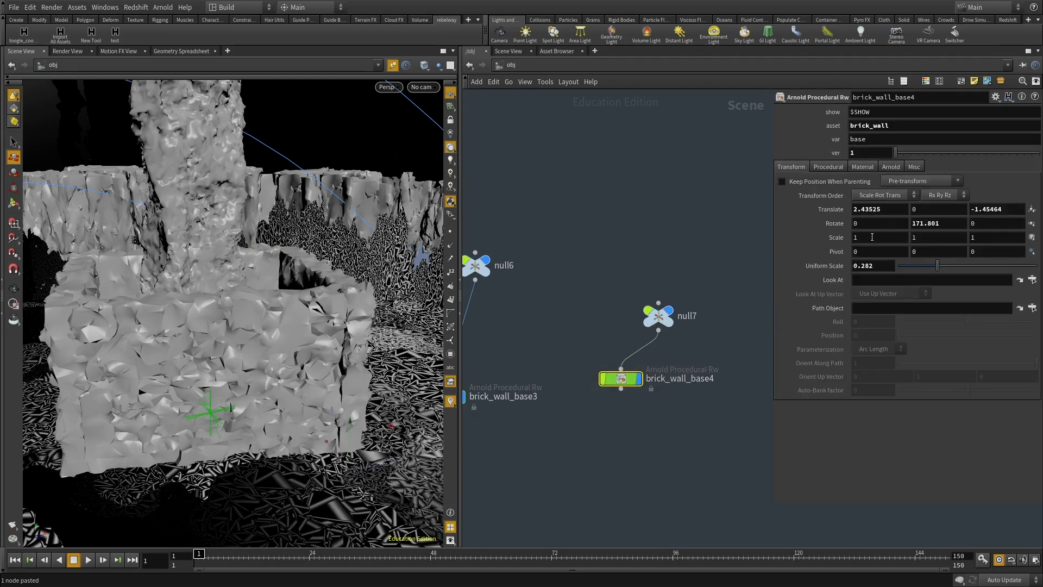
Try tipping the cover wall flat by setting null7's Z rotation to 90 and raising the null to 1.1205.
click(658, 315)
click(872, 155)
text(90)
key(Return)
alt+middle_drag(207, 313, 256, 296)
drag(249, 442, 246, 386)
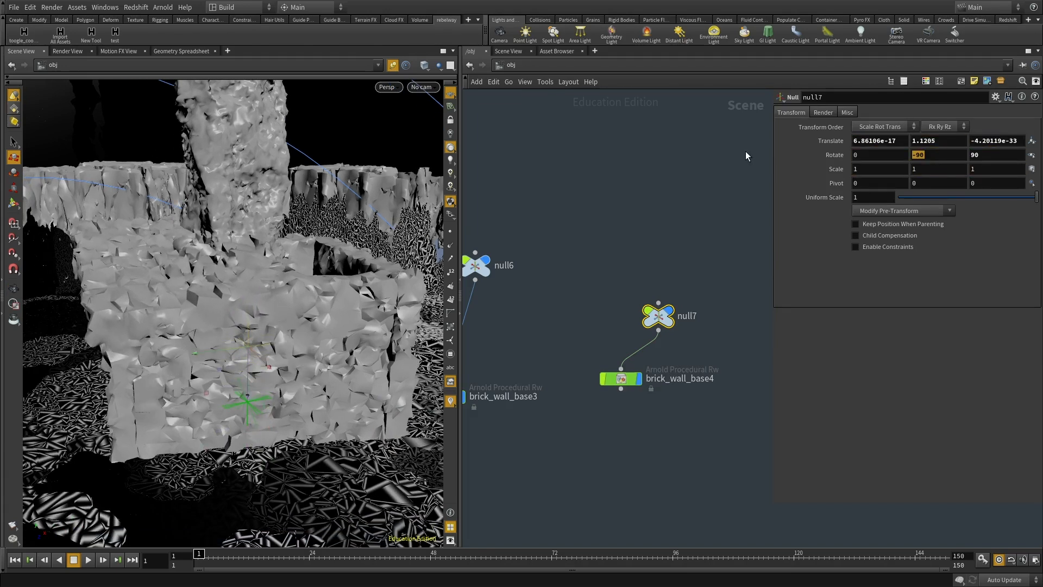
key(Return)
alt+drag(152, 319, 220, 331)
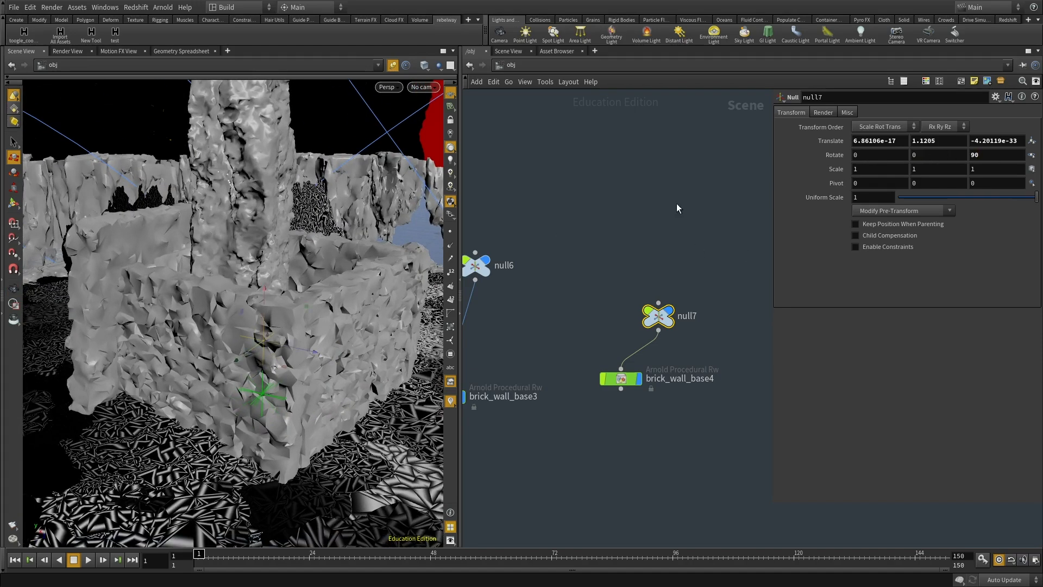
Undo null7's last rotation change and try a Y rotation of 0 on brick_wall_base4.
key(ctrl+z)
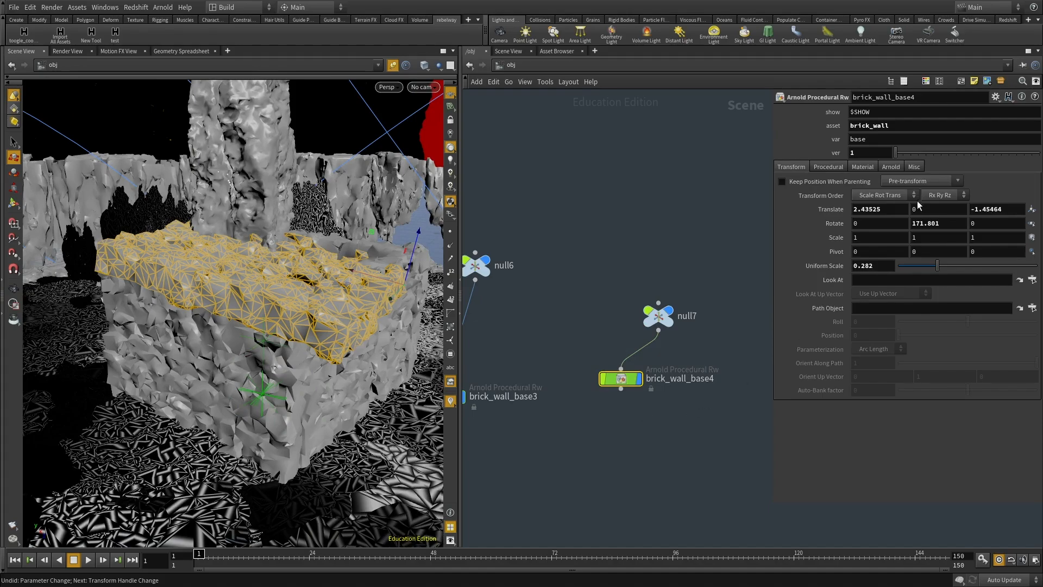
text(0)
key(Return)
alt+drag(262, 370, 201, 358)
alt+right_drag(201, 358, 153, 384)
alt+drag(153, 384, 190, 460)
click(659, 317)
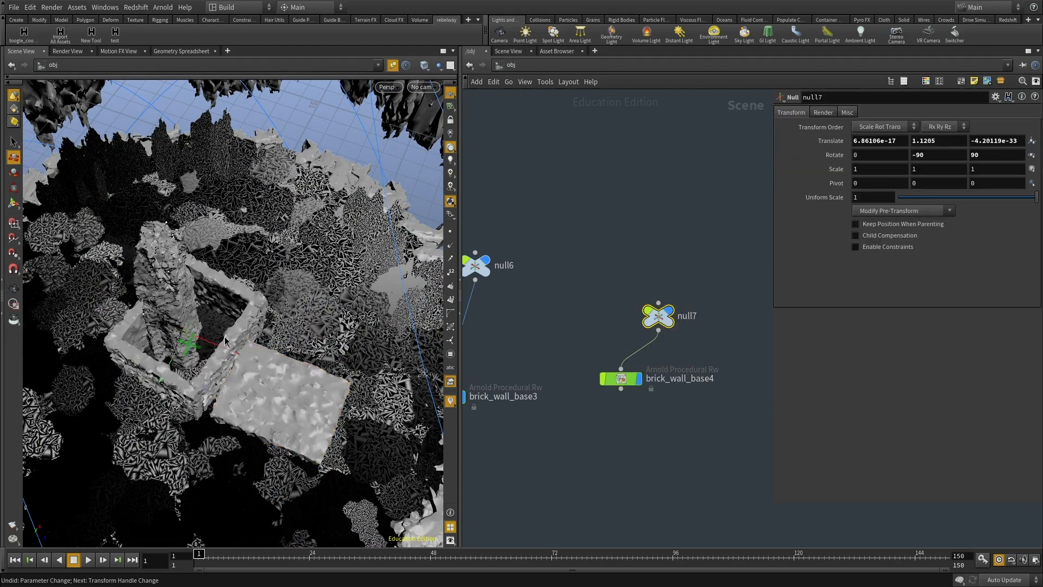
Try other rotations on brick_wall_base4, undo them, and reset null7's rotation.
click(621, 378)
middle_drag(925, 224, 983, 187)
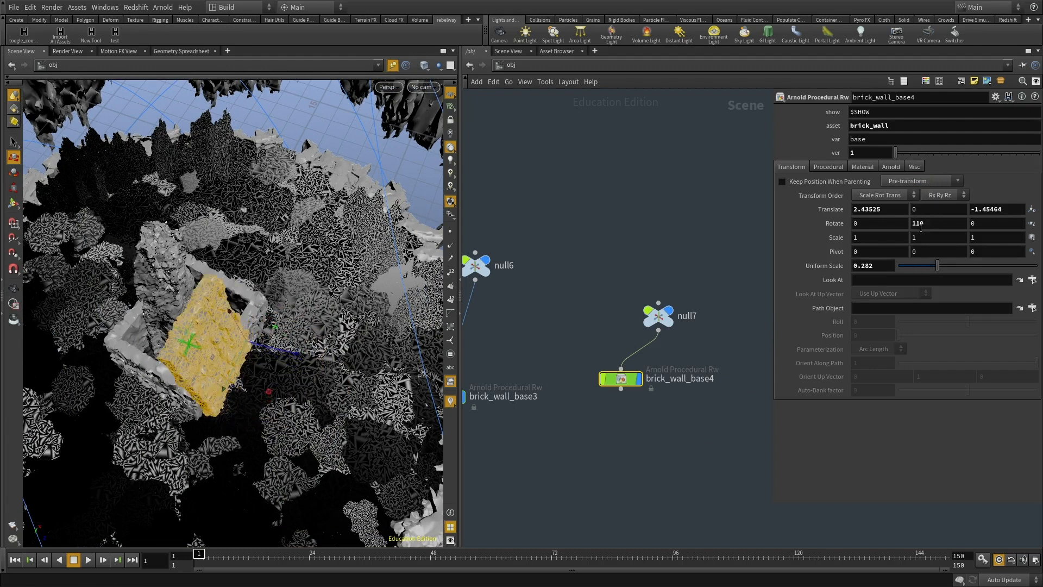
key(ctrl+z)
middle_drag(891, 223, 896, 188)
key(ctrl+z)
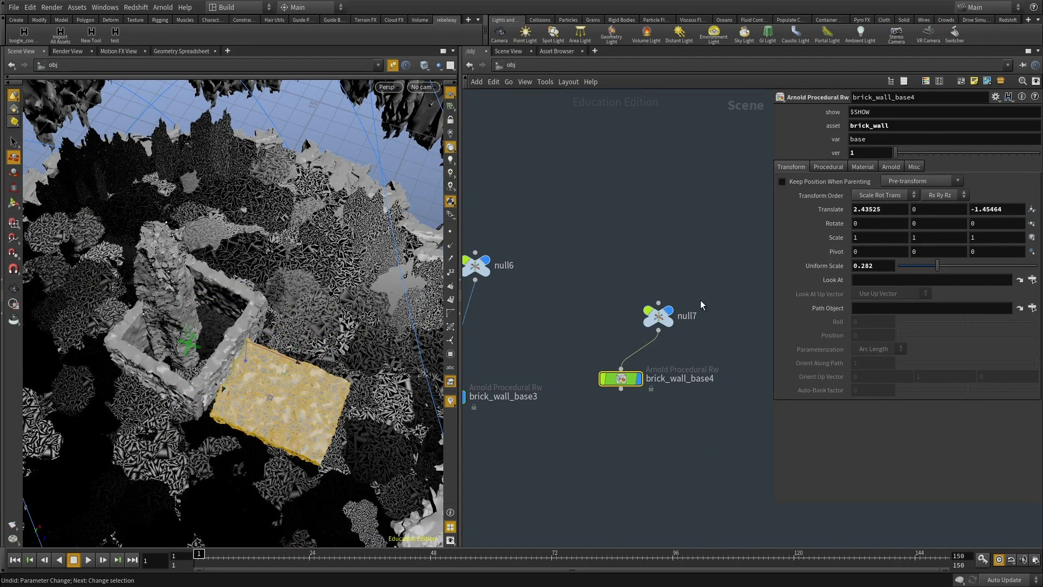
click(659, 316)
ctrl+middle_click(811, 155)
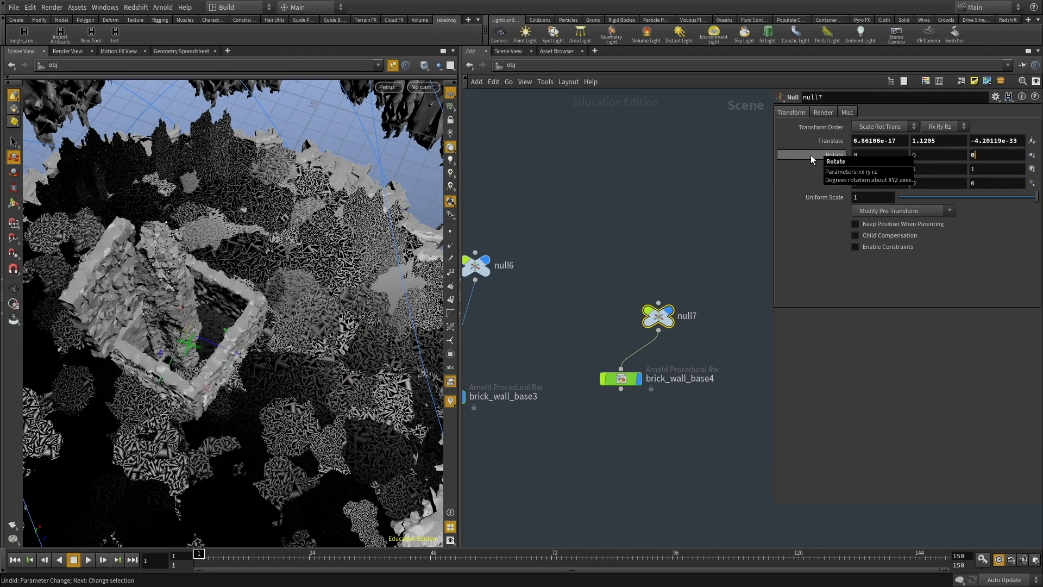
Replace null7 and brick_wall_base4 with a fresh duplicate of null6 and brick_wall_base3.
drag(689, 220, 610, 470)
key(ctrl+x)
middle_drag(596, 440, 694, 415)
scroll(694, 415, down, 3)
drag(661, 424, 556, 215)
key(ctrl+c)
click(696, 379)
key(ctrl+v)
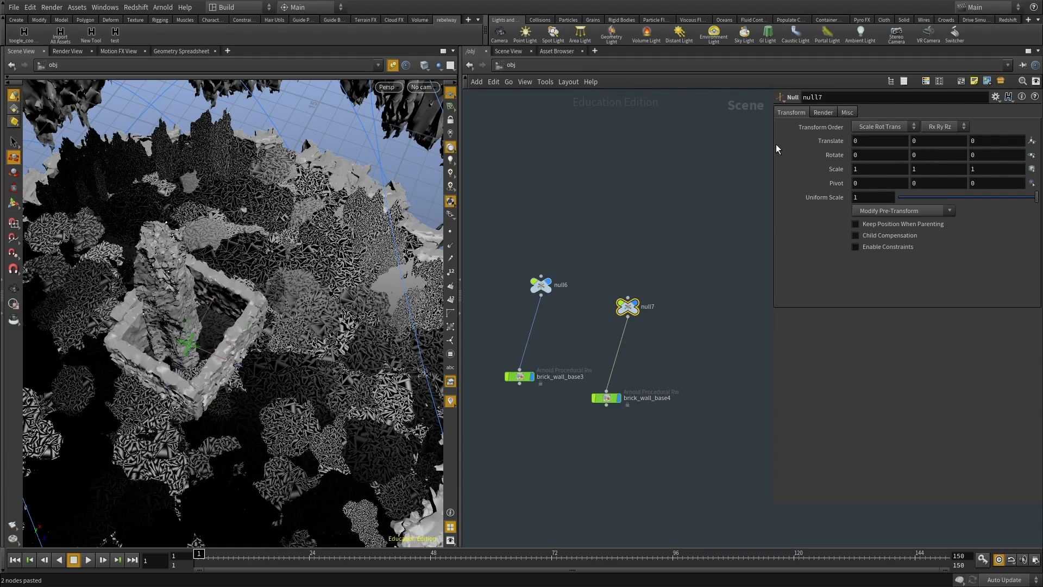
Set the new null's rotation to 90, 0, 0 to lay its wall flat.
text(90)
key(Return)
drag(262, 346, 296, 375)
right_drag(296, 374, 288, 286)
drag(289, 287, 318, 239)
Fit brick_wall_base4 as a floor between the four walls, at about 1.884, -0.890, -2.583 with rotation about -0.119, 180.884, 7.654.
click(614, 398)
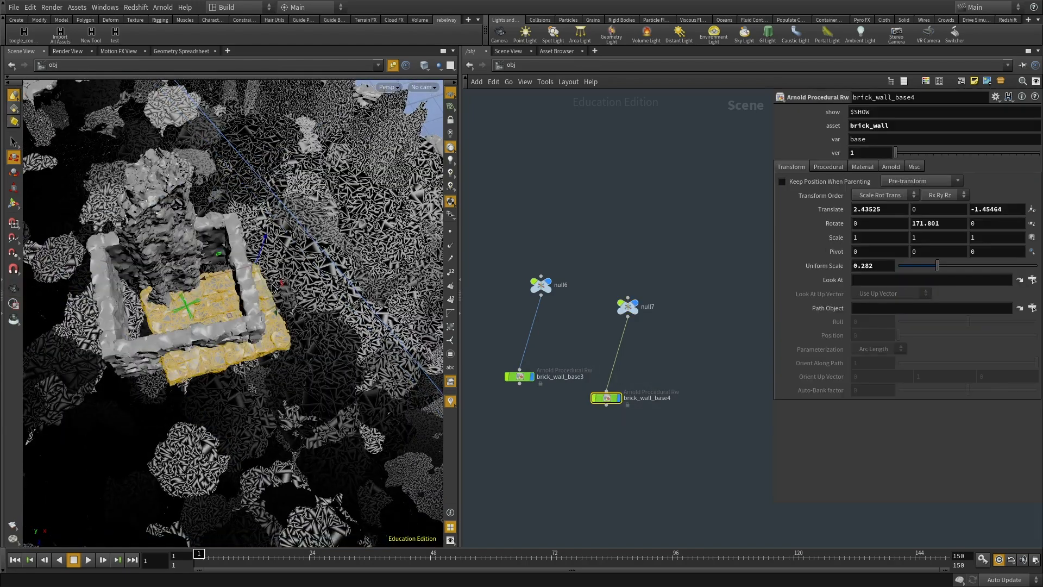
drag(258, 252, 266, 228)
drag(275, 285, 264, 261)
drag(206, 234, 193, 270)
key(f)
key(r)
key(ctrl+z)
drag(237, 297, 217, 281)
key(t)
drag(242, 235, 242, 248)
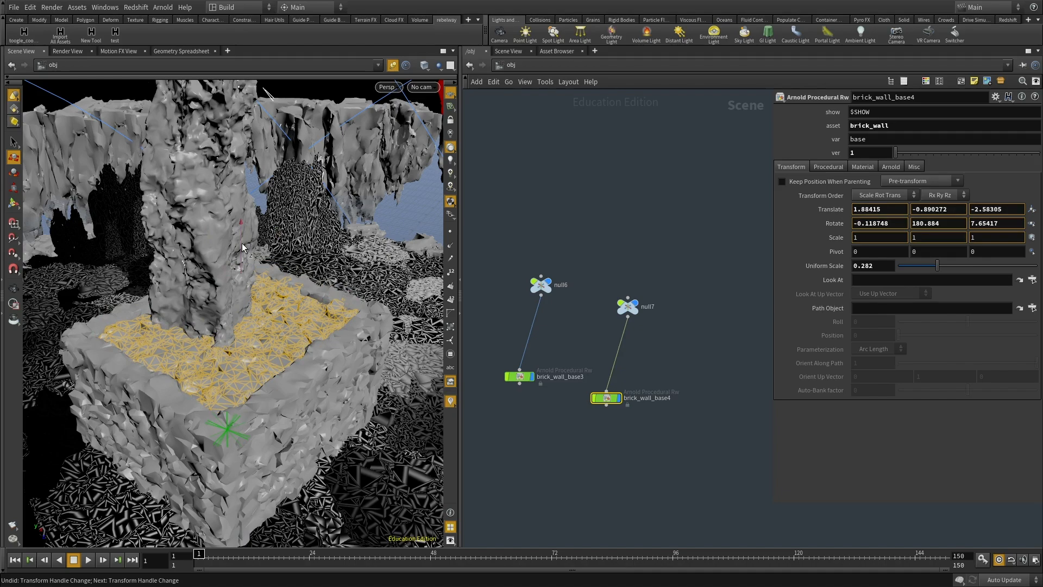
Move the standing cliff up on the brick base to about 0, 6.419, 0.183.
click(197, 258)
alt+drag(220, 312, 190, 47)
alt+drag(249, 329, 239, 348)
alt+right_drag(239, 348, 151, 382)
alt+middle_drag(152, 381, 250, 371)
alt+drag(250, 371, 243, 377)
Lay out the brick wall and null nodes in a tidy row, with brick_wall_base beneath them.
scroll(597, 224, down, 3)
middle_drag(592, 222, 704, 292)
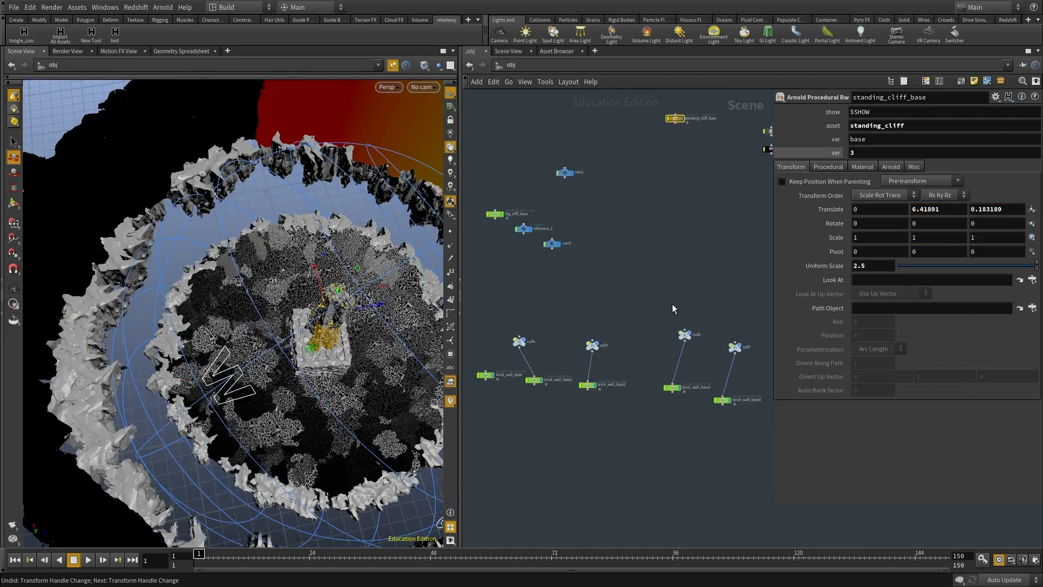
scroll(647, 334, down, 2)
drag(731, 365, 733, 441)
drag(571, 416, 529, 437)
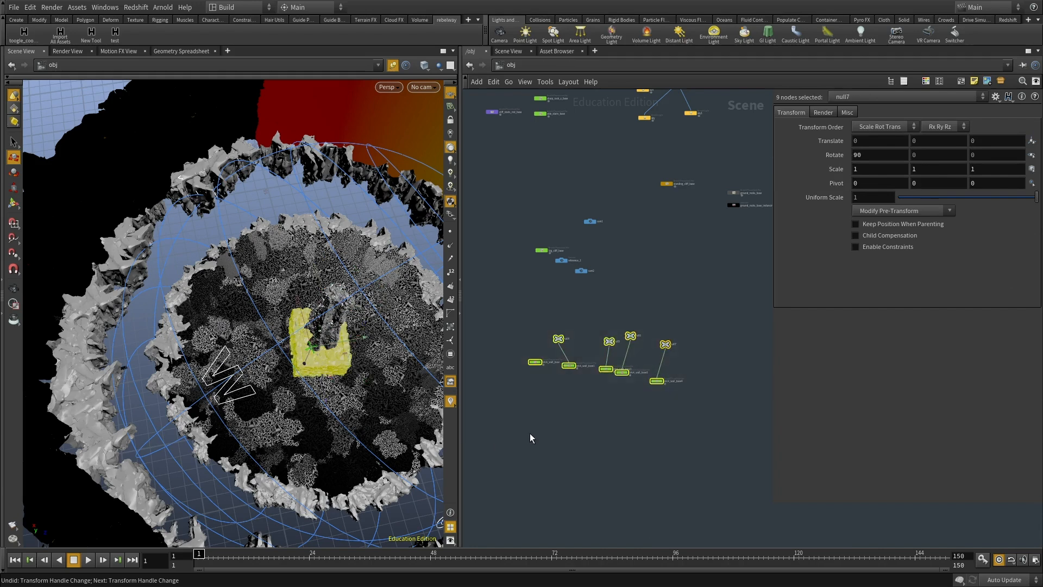
key(shift+l)
click(692, 481)
scroll(701, 348, up, 4)
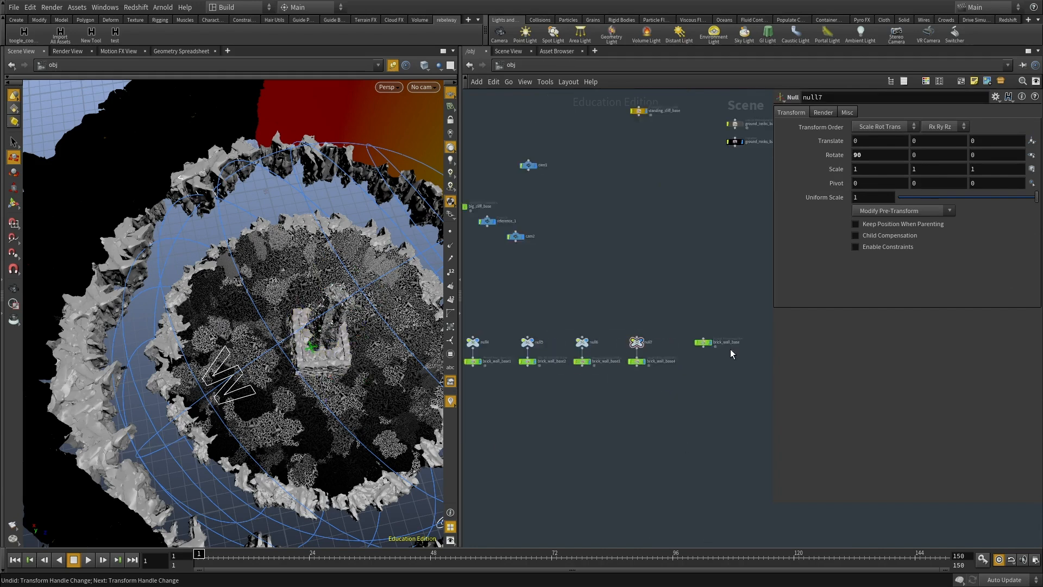
drag(487, 401, 570, 405)
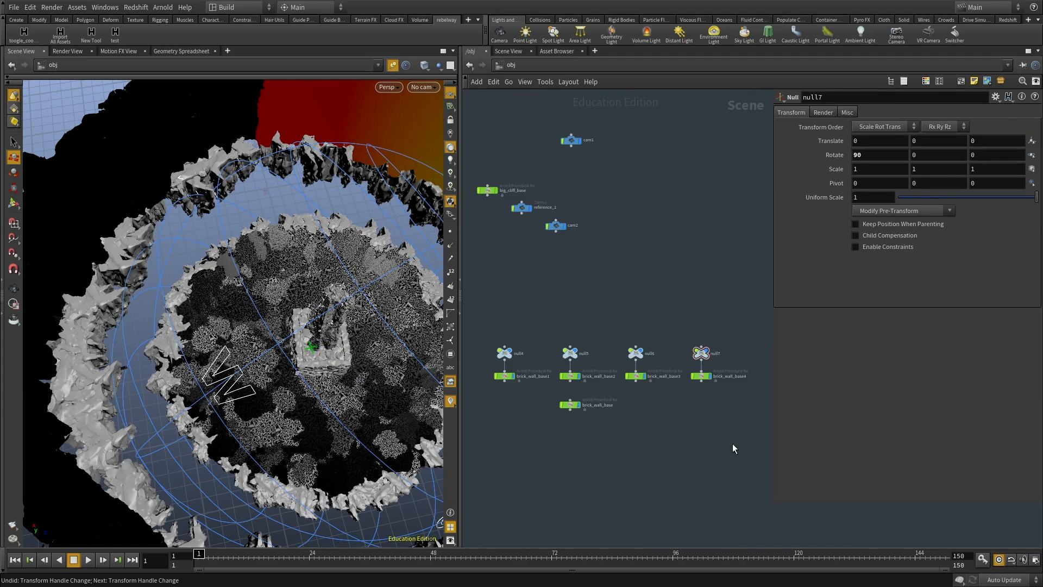
Colour the brick wall and null nodes purple and save the scene.
drag(732, 448, 552, 351)
key(c)
click(972, 528)
middle_drag(651, 419, 676, 439)
click(544, 349)
middle_drag(560, 294, 629, 384)
scroll(629, 383, down, 2)
key(ctrl+s)
middle_drag(638, 229, 621, 332)
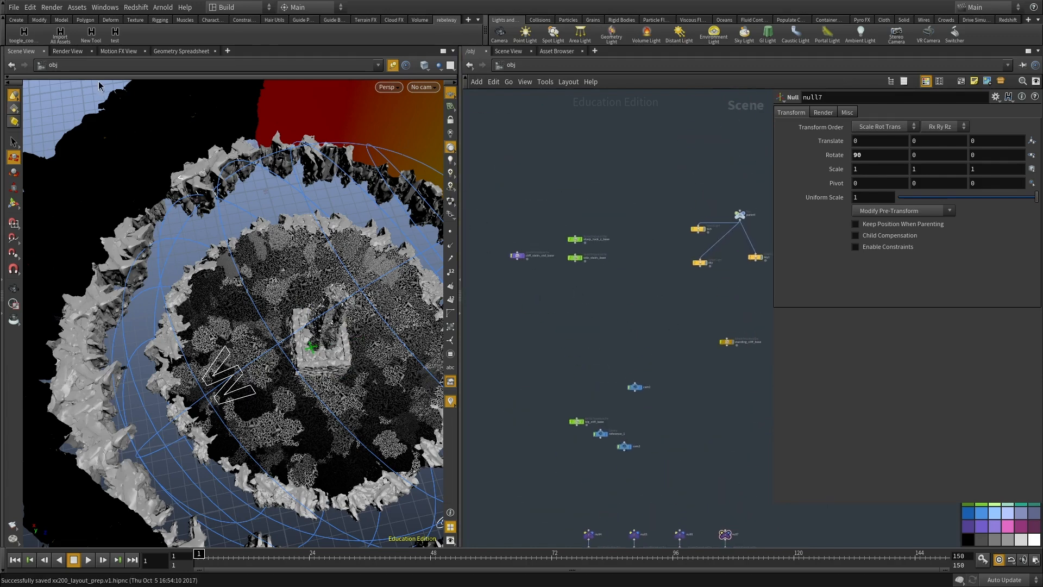
Try to move the cliff_stairs_rnd_base rock piece beside the brick base, and undo the move.
click(62, 52)
click(24, 52)
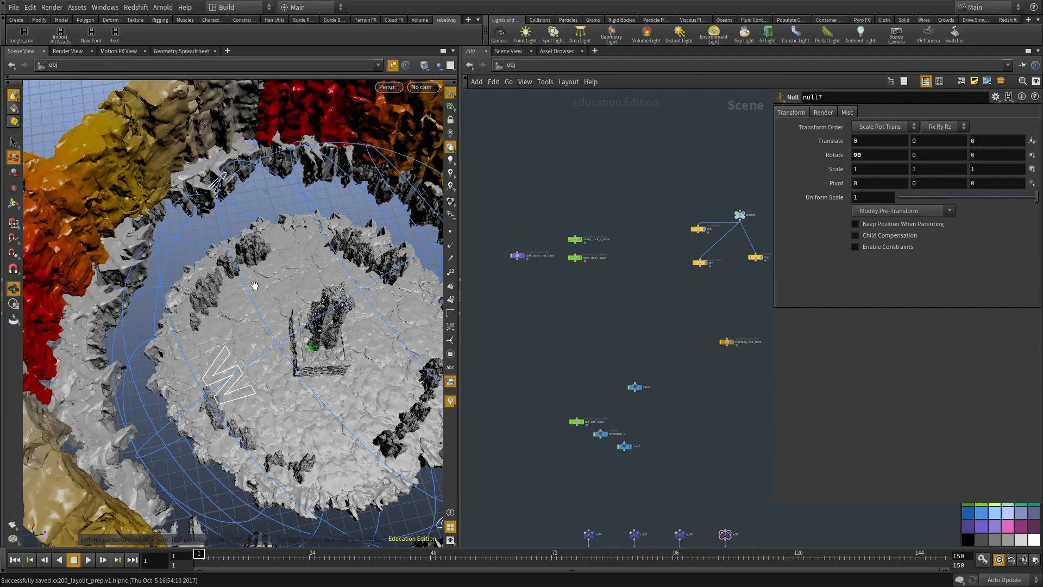
alt+right_drag(254, 286, 258, 316)
alt+drag(258, 316, 242, 306)
middle_drag(560, 327, 626, 369)
scroll(666, 323, up, 5)
drag(635, 300, 588, 228)
middle_drag(588, 238, 567, 268)
click(590, 248)
middle_drag(646, 286, 501, 335)
middle_drag(763, 404, 594, 355)
drag(558, 357, 510, 308)
scroll(510, 307, up, 1)
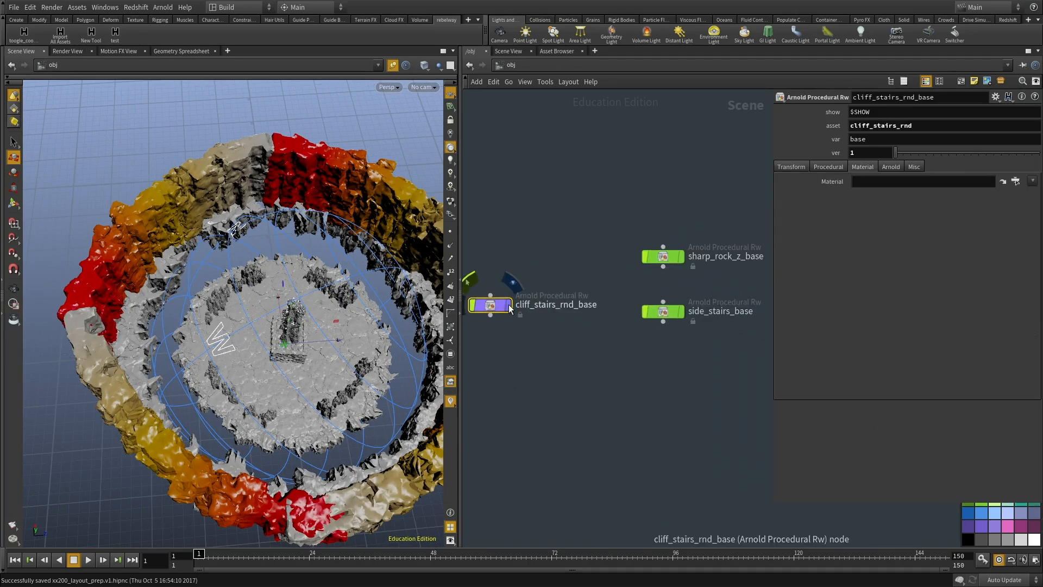
key(f)
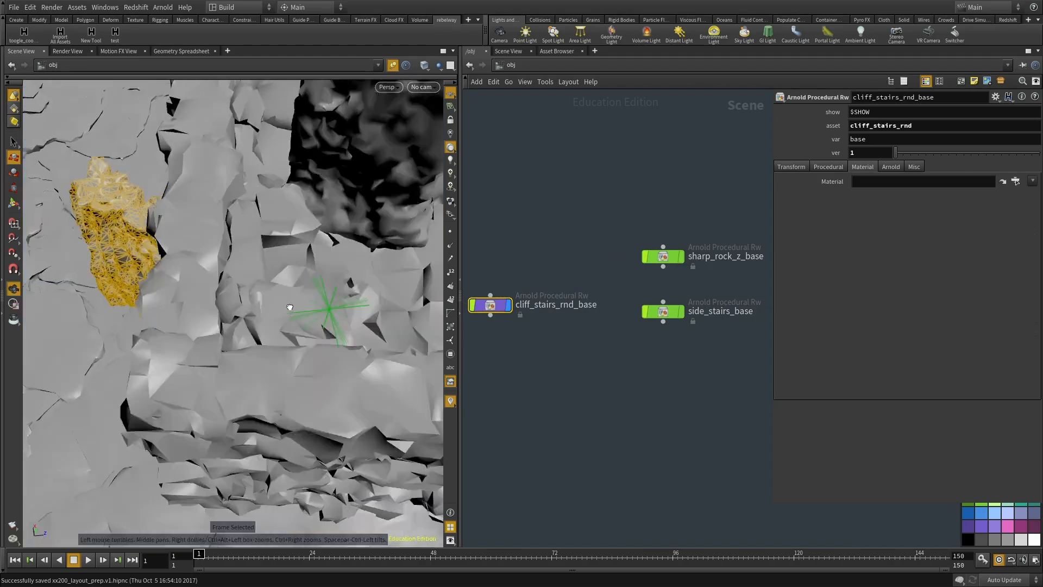
drag(376, 304, 236, 345)
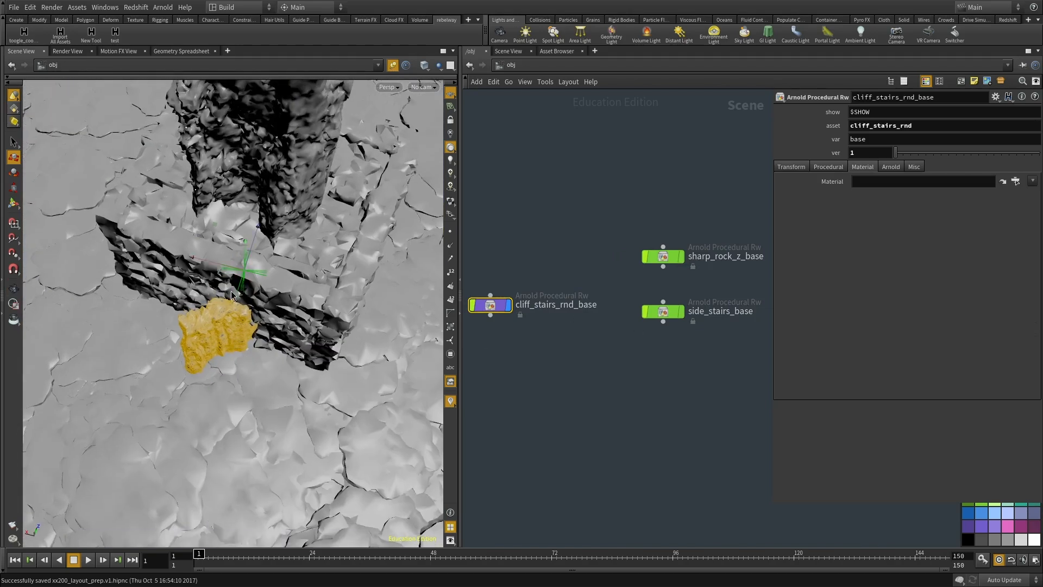
drag(258, 237, 256, 303)
key(ctrl+z)
Scale side_stairs_base uniformly to 0.643 and bring it onto the plateau at about 3.698, 0, 3.584.
middle_drag(557, 367, 616, 334)
middle_drag(760, 289, 592, 311)
click(574, 302)
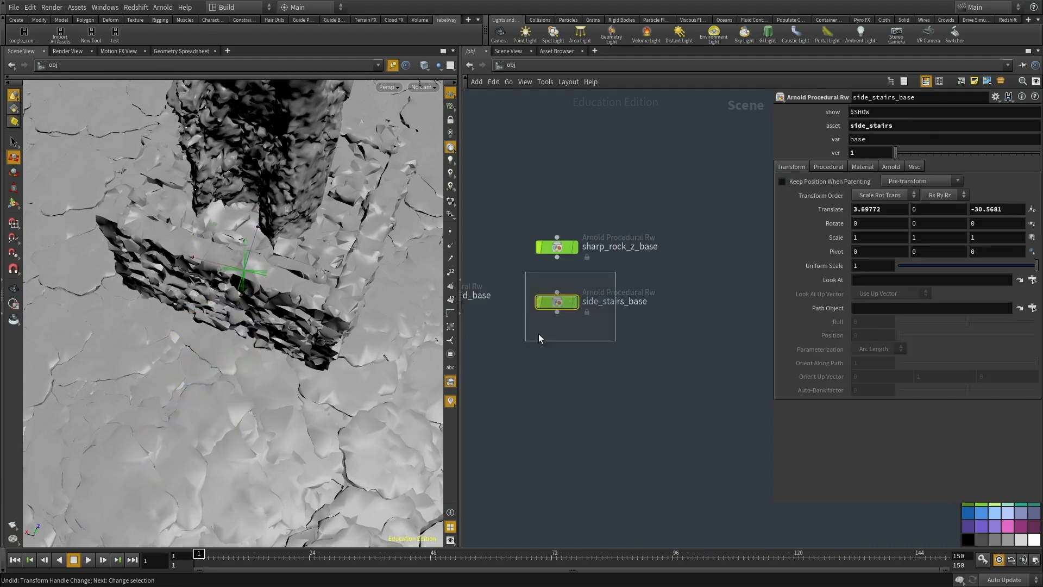
key(f)
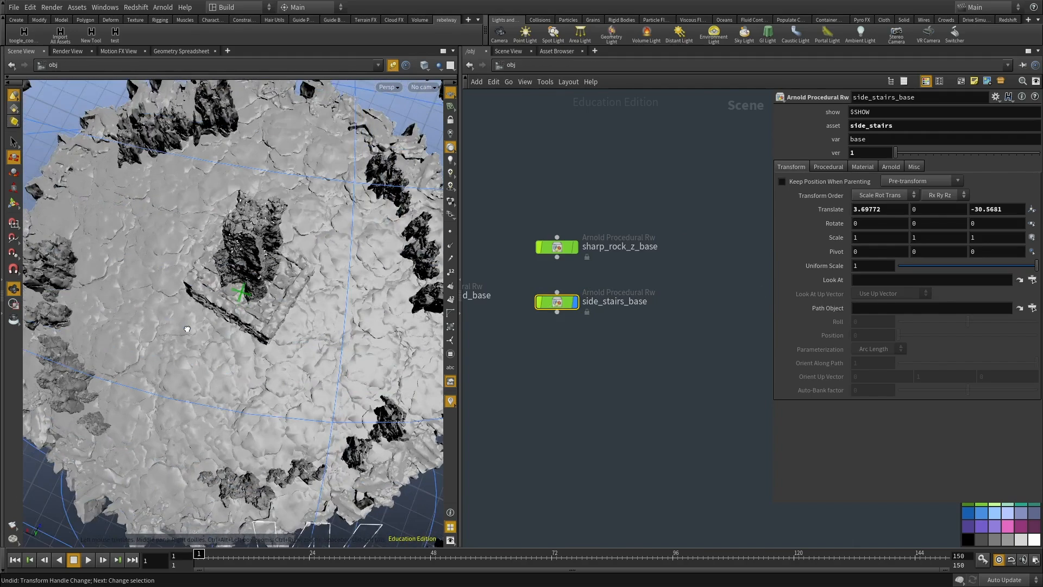
scroll(364, 268, down, 6)
drag(363, 268, 239, 353)
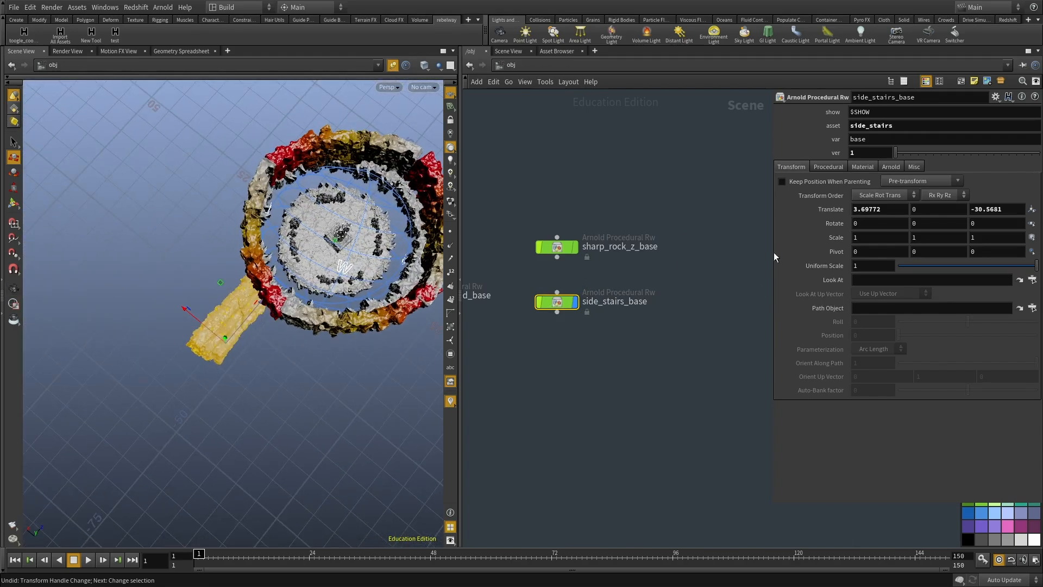
drag(983, 267, 987, 266)
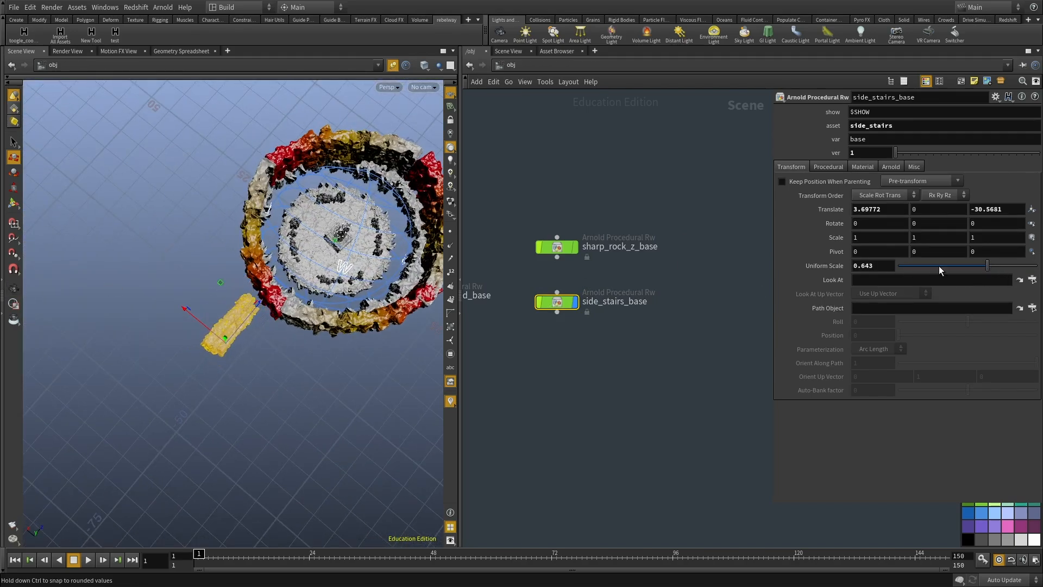
drag(258, 310, 387, 211)
key(f)
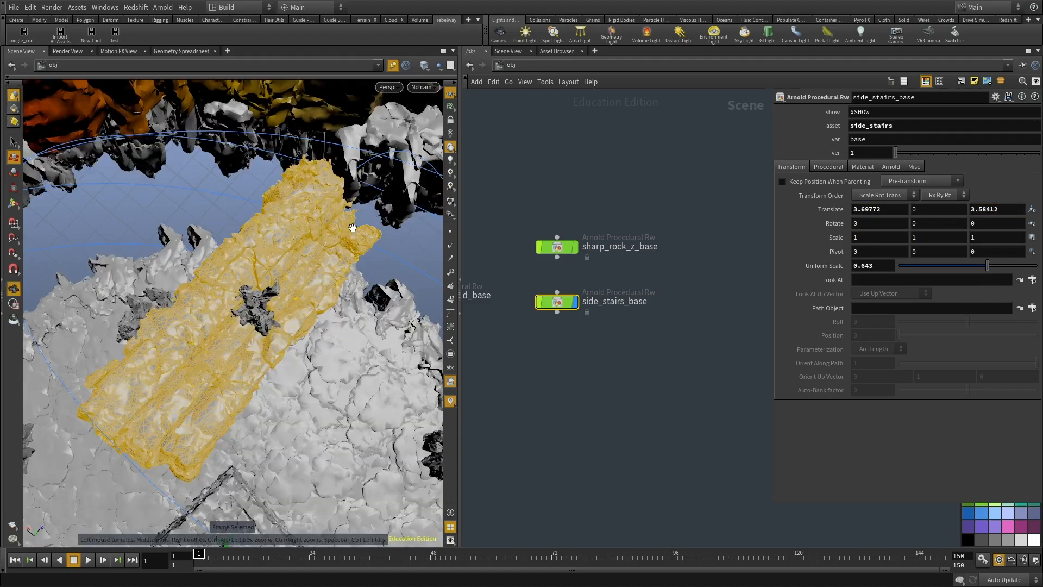
Turn side_stairs_base to about -4.93 degrees in Y and place it against the brick base at about -2.127, 0, 5.323.
right_drag(362, 239, 265, 370)
drag(265, 370, 405, 400)
key(r)
key(t)
drag(195, 370, 183, 377)
alt+drag(162, 412, 283, 326)
key(r)
drag(244, 362, 181, 303)
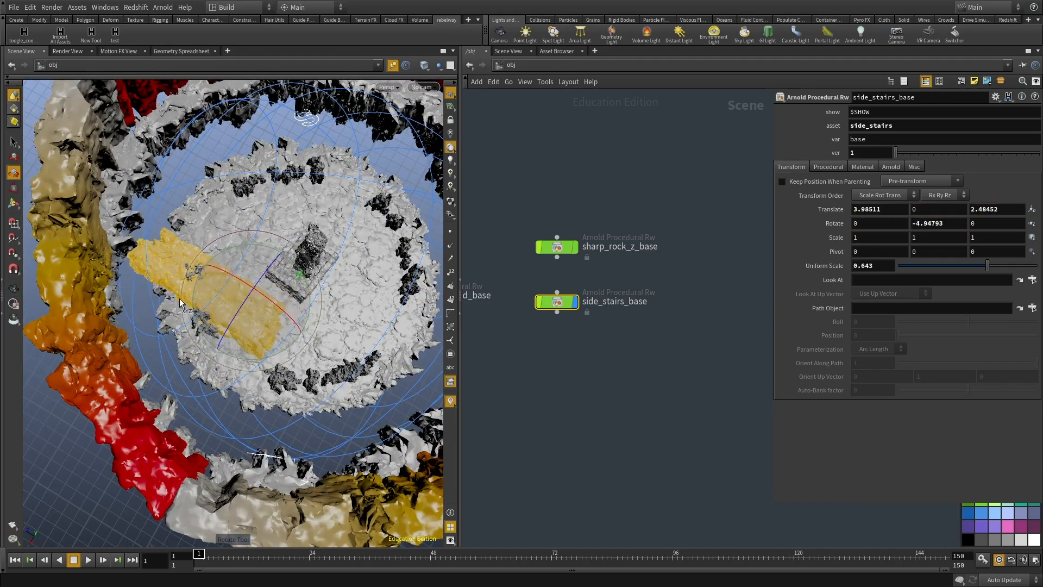
key(t)
drag(243, 311, 289, 265)
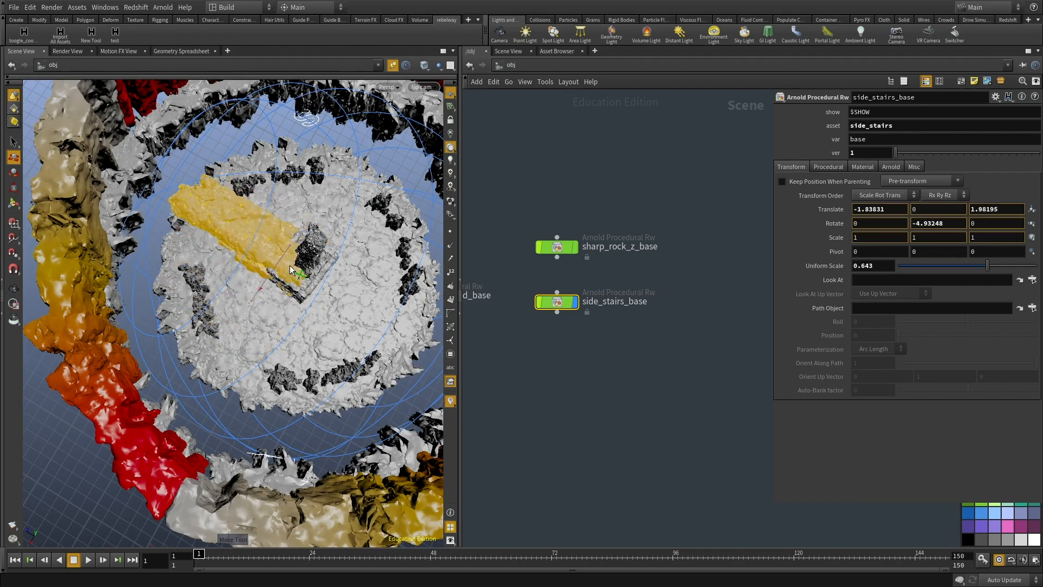
drag(262, 227, 227, 209)
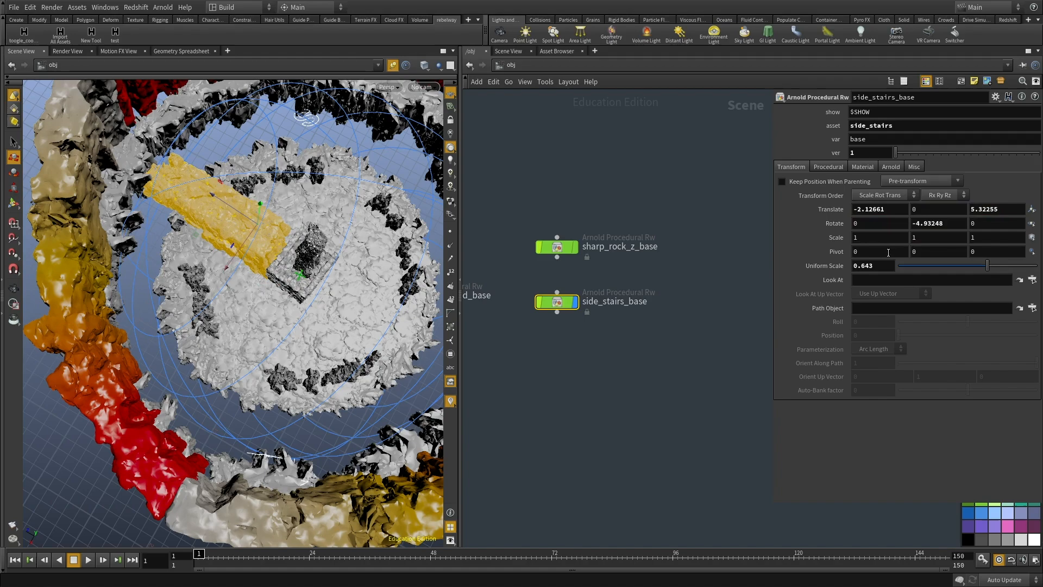
Enlarge side_stairs_base to a uniform scale of 0.703 and refit it at about -2.276, 0, 4.731 with Y rotation about -8.78.
middle_drag(880, 264, 920, 278)
alt+drag(315, 266, 147, 207)
alt+right_drag(182, 303, 375, 380)
alt+drag(375, 380, 304, 452)
alt+right_drag(304, 452, 233, 368)
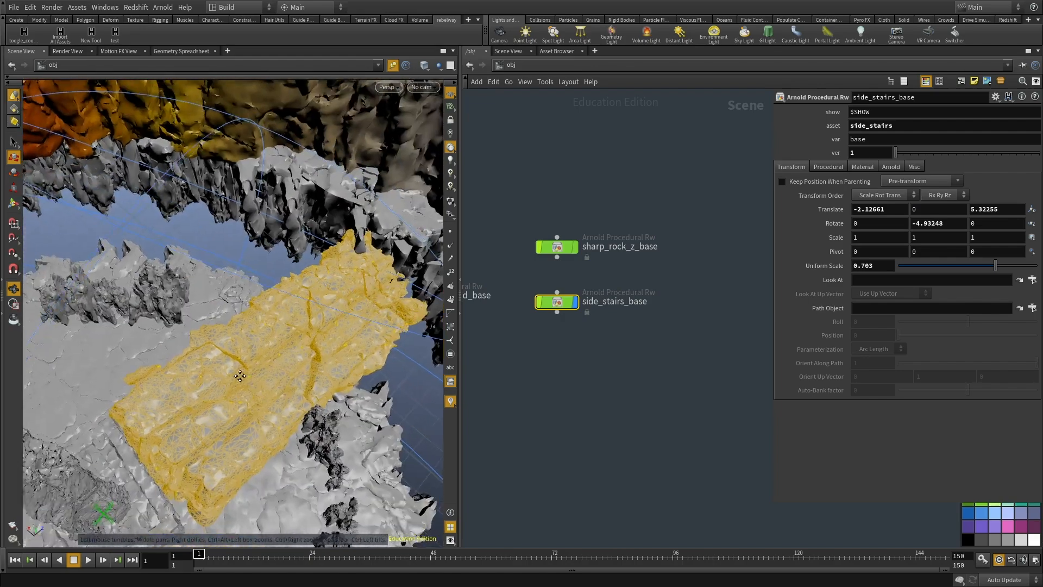
alt+middle_drag(320, 417, 256, 396)
key(r)
drag(226, 420, 233, 372)
key(t)
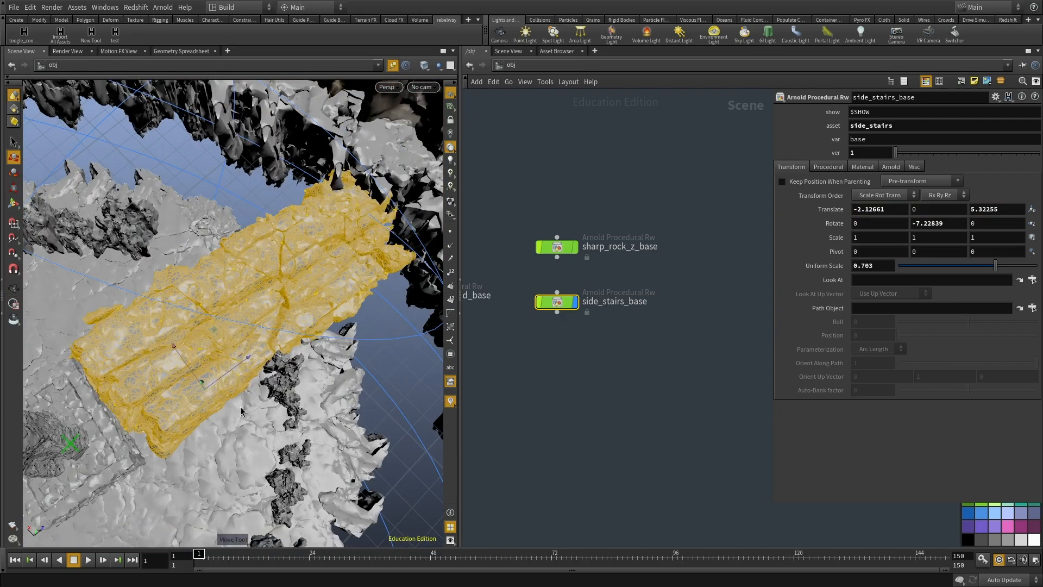
key(r)
drag(261, 415, 306, 405)
key(t)
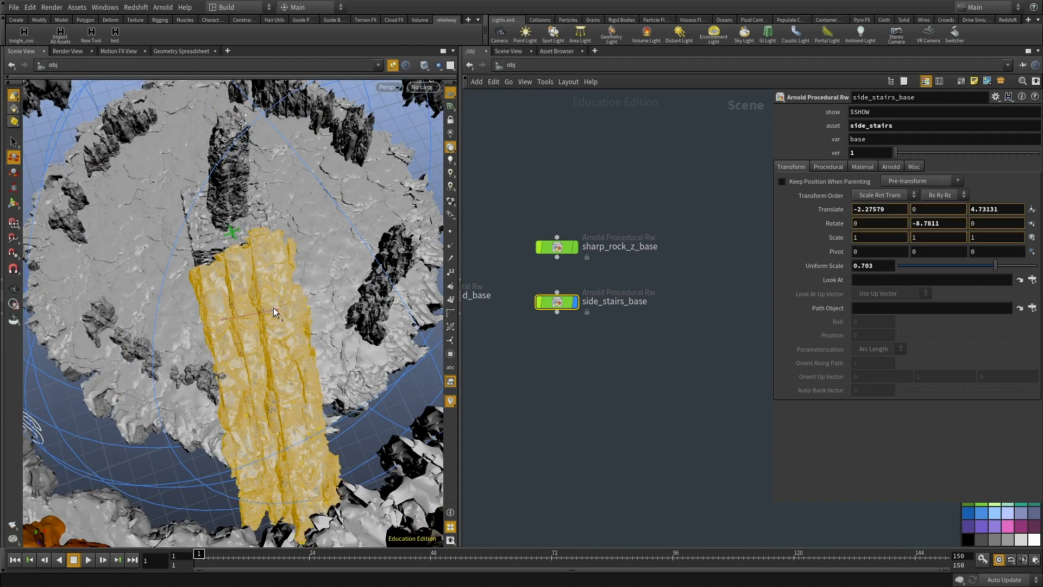
Rotate sharp_cliffs_base_instancing about Y to about -12.46 degrees to shift its cliffs around the stairs.
click(146, 357)
key(r)
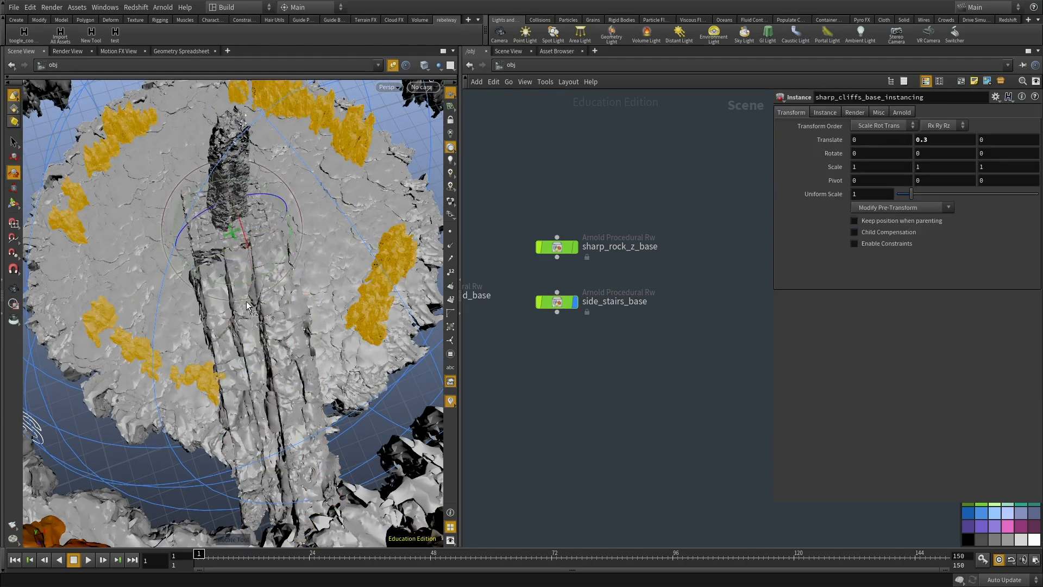
drag(229, 289, 409, 314)
alt+right_drag(409, 314, 297, 383)
alt+drag(297, 383, 308, 411)
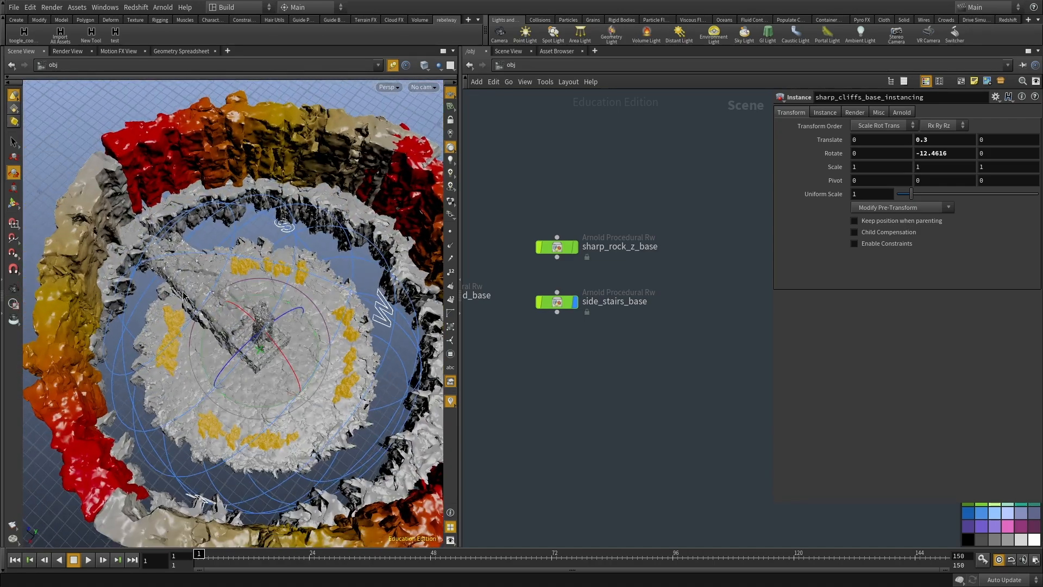
Duplicate side_stairs_base and swing the copy across the brick base, to about 2.074, 0, -4.888 with Y rotation about 177.46.
click(179, 283)
scroll(576, 337, down, 5)
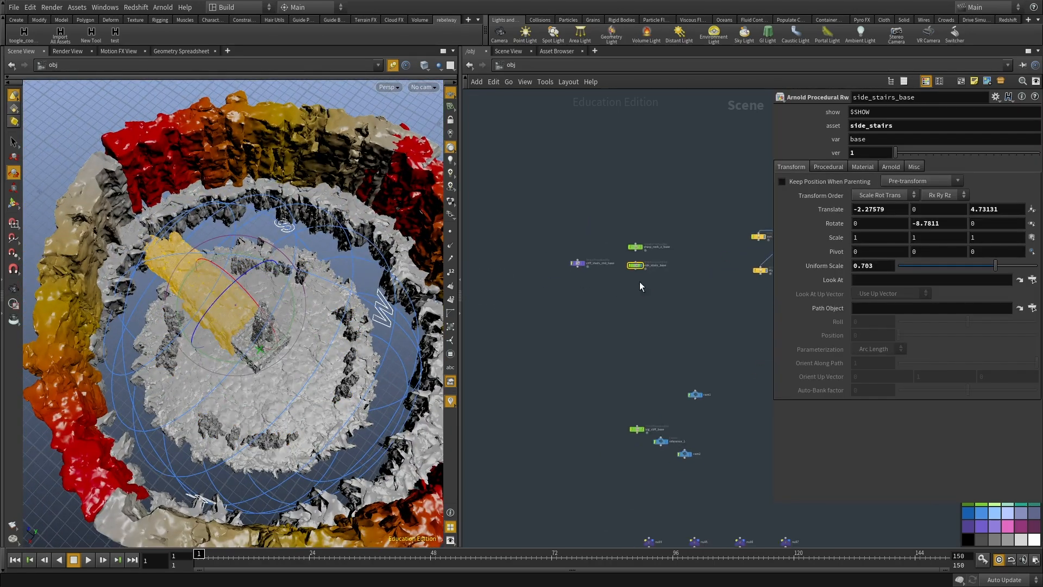
key(ctrl+v)
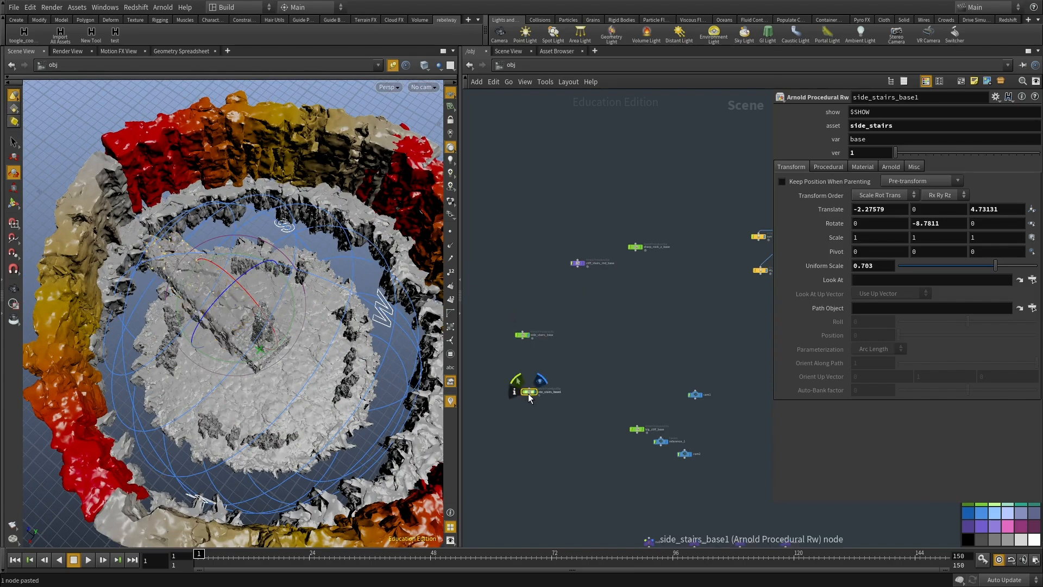
drag(252, 365, 206, 231)
key(t)
drag(268, 335, 318, 385)
drag(340, 331, 321, 363)
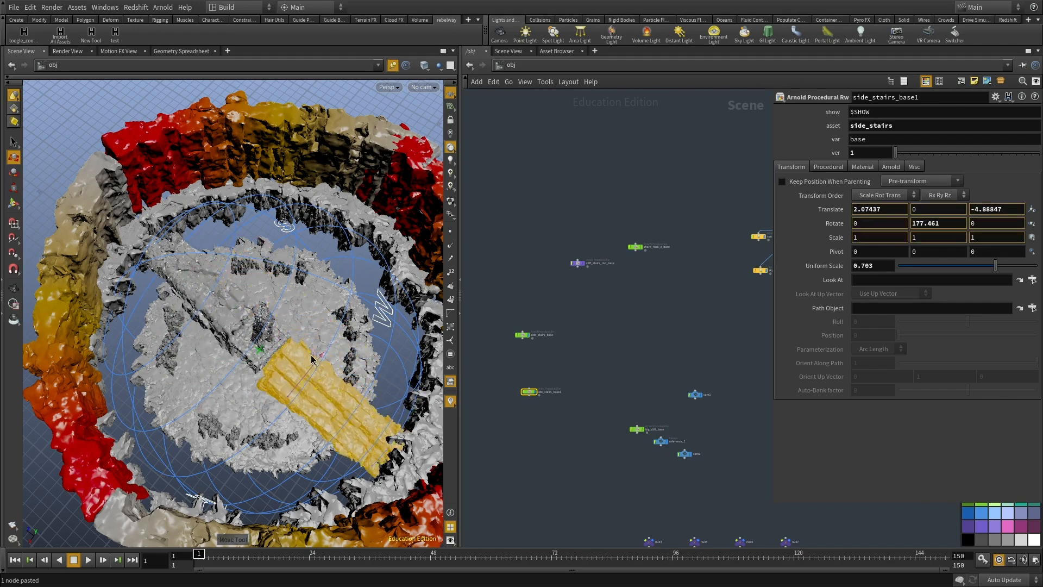
Refine the copied stairs' fit against the brick base at about 1.941, 0, -3.751 with Y rotation about 167.94.
drag(321, 428, 288, 449)
key(r)
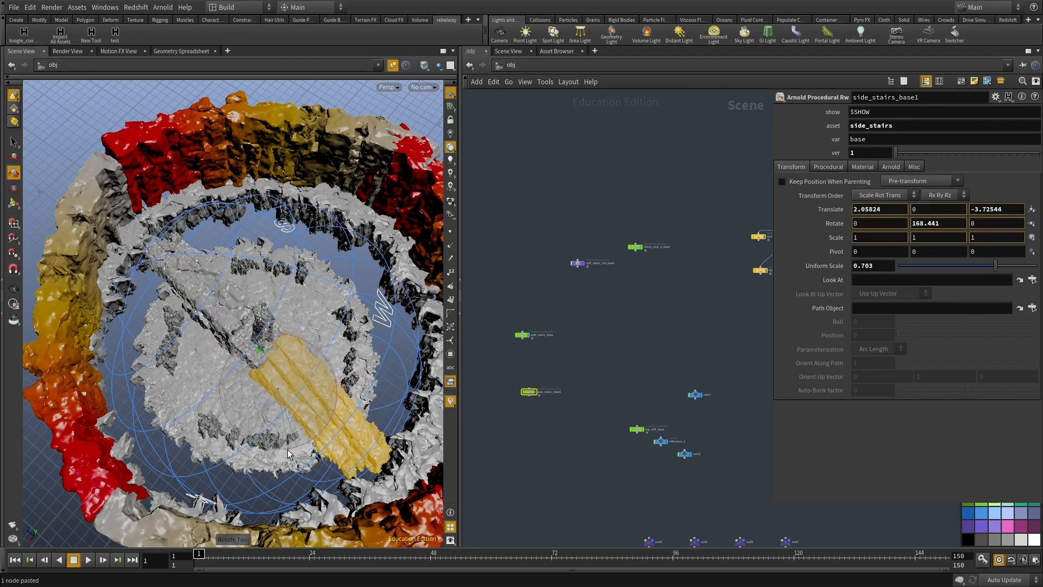
key(t)
drag(317, 356, 272, 382)
click(657, 270)
alt+drag(188, 343, 235, 284)
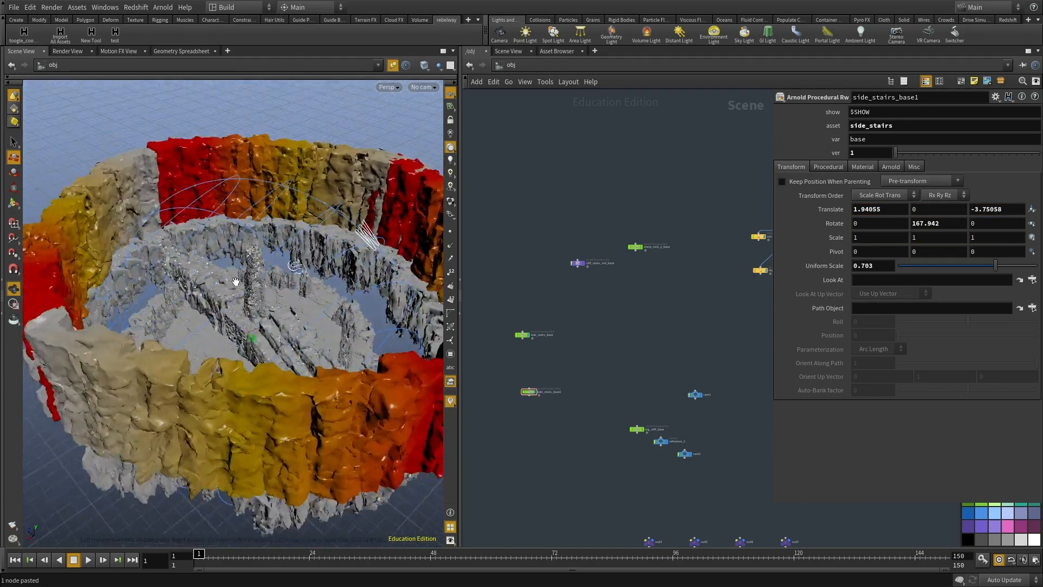
Arrange the two side stairs nodes together and duplicate both as side_stairs_base2 and side_stairs_base3.
alt+right_drag(235, 284, 369, 350)
alt+drag(370, 350, 389, 352)
scroll(570, 396, up, 2)
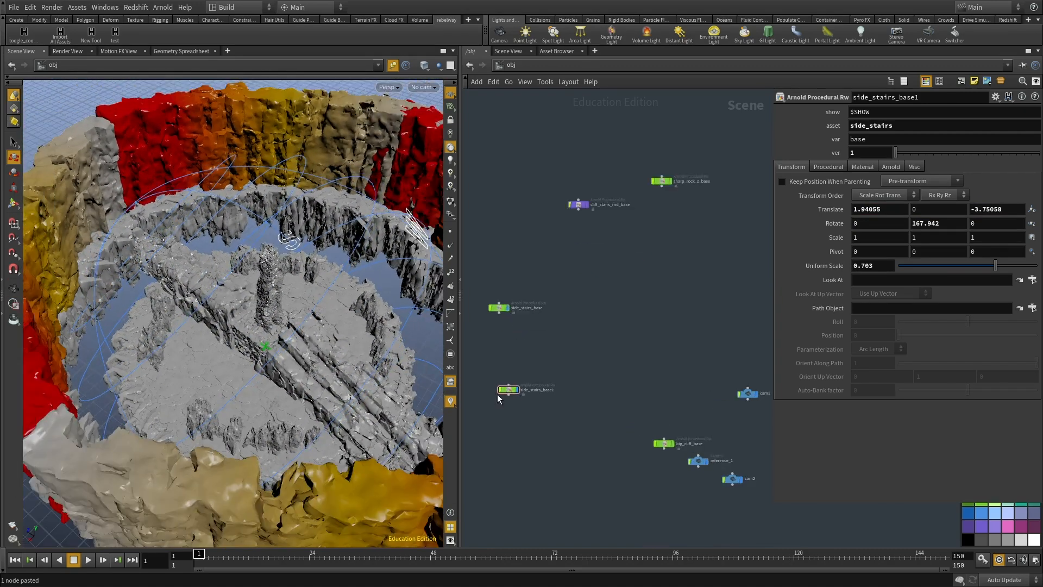
drag(508, 389, 481, 282)
scroll(525, 341, up, 2)
key(ctrl+c)
key(ctrl+v)
Add a null as parent of side_stairs_base2 and side_stairs_base3, with its Y rotation set to 90.
key(Tab)
text(nul)
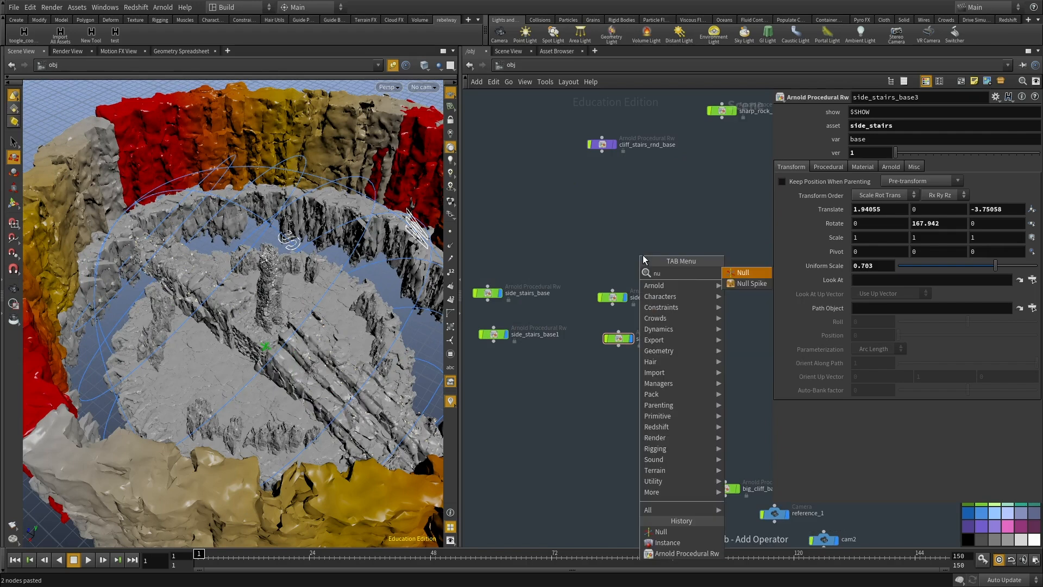
click(742, 273)
click(615, 252)
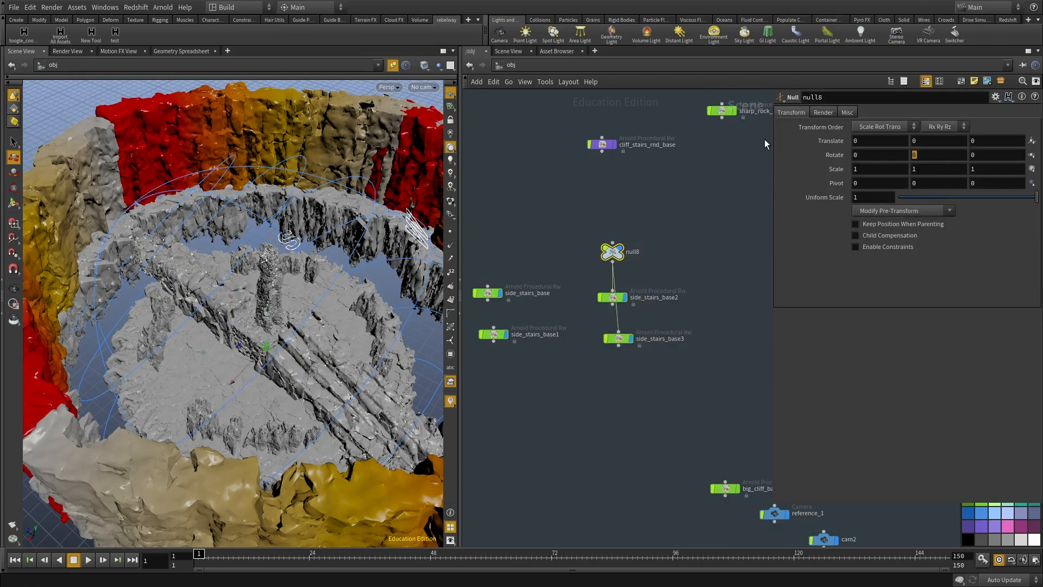
text(90)
key(Return)
Move sharp_cliffs_base_instancing to about 0.104, 0.3, -0.469 so its cliffs sit between the four stairs.
alt+drag(272, 304, 180, 403)
click(156, 411)
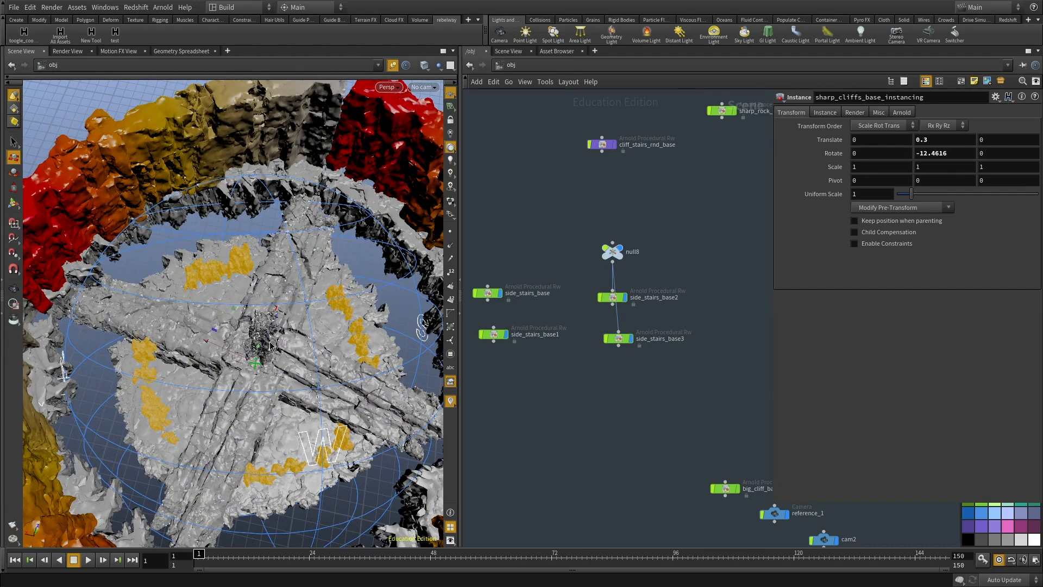
drag(273, 329, 256, 375)
Inside sharp_cliffs_base_instancing, set the uniform scale of circle1 to 10.1 to spread the cliffs outward.
middle_drag(672, 231, 621, 349)
scroll(620, 350, down, 7)
middle_drag(698, 391, 597, 372)
scroll(680, 388, up, 3)
middle_drag(749, 397, 577, 404)
scroll(585, 358, up, 5)
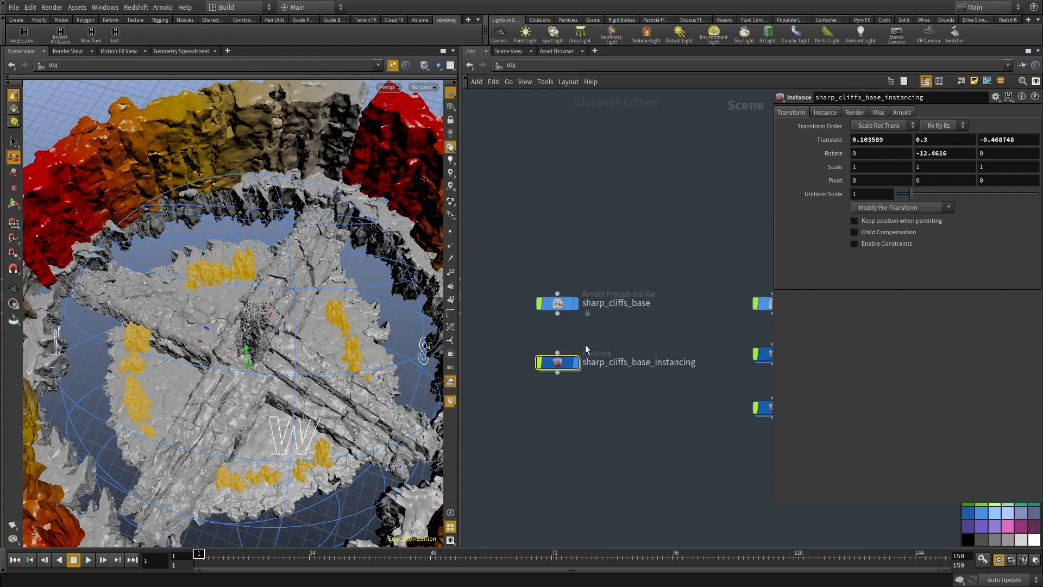
double_click(558, 363)
middle_drag(701, 250, 708, 356)
click(568, 269)
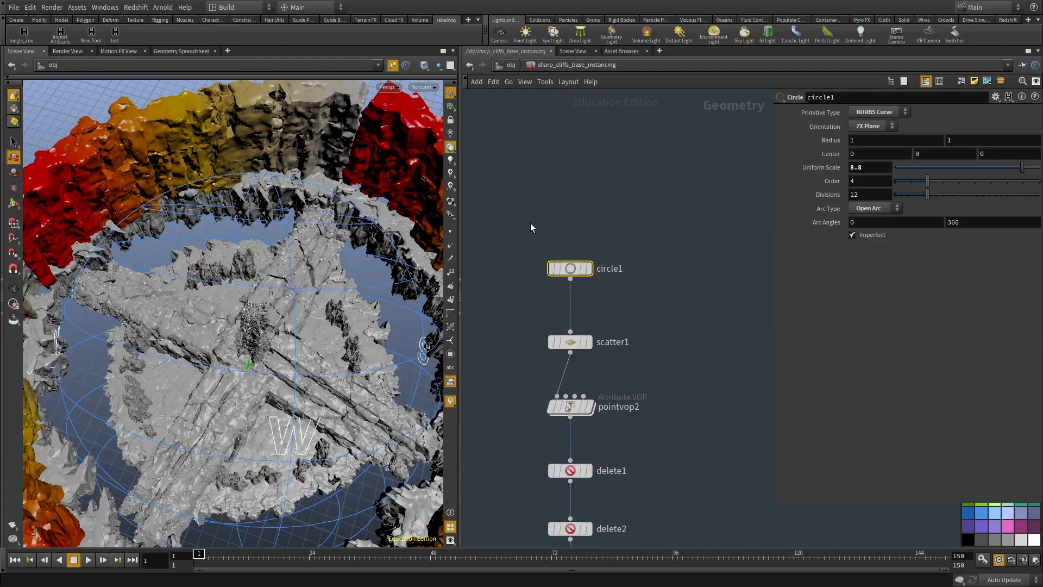
middle_click(874, 167)
middle_drag(886, 167, 969, 171)
middle_drag(956, 173, 945, 173)
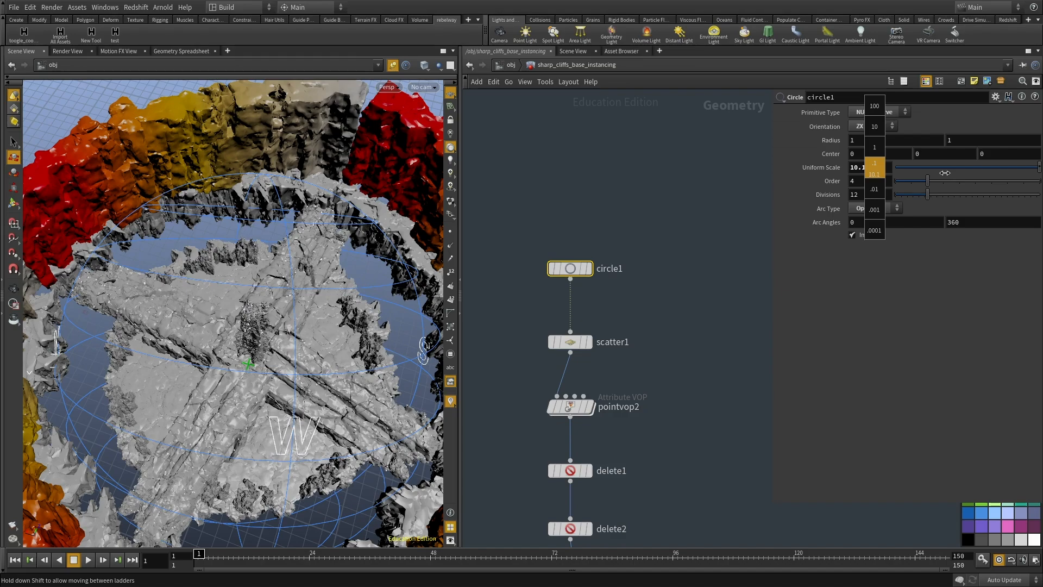
alt+drag(380, 374, 316, 386)
Return to the object level and check which geometry the standing_cliff_base and big_cliff_base nodes hold.
scroll(677, 346, down, 9)
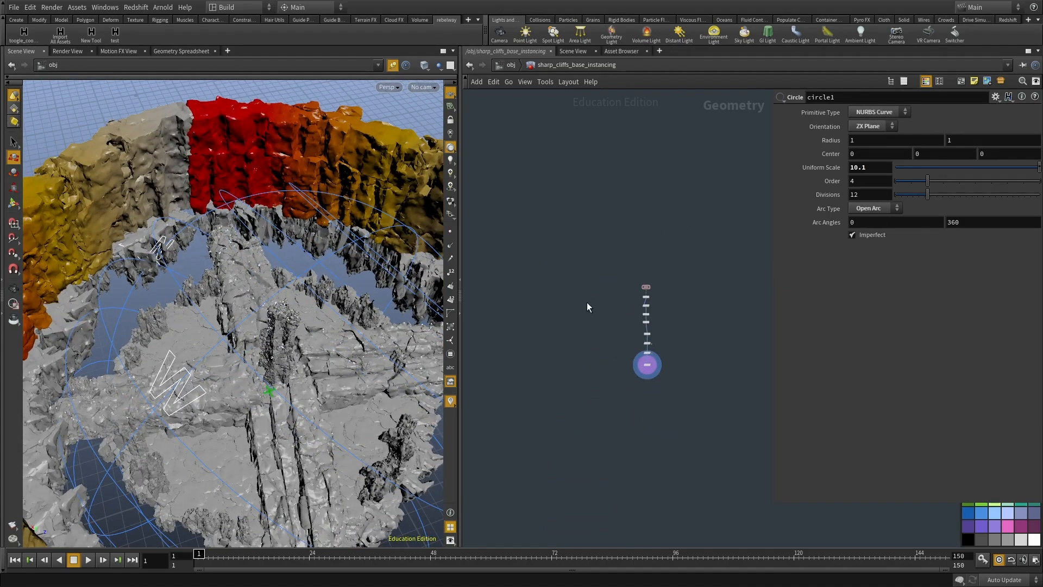
key(u)
scroll(602, 421, down, 2)
scroll(657, 370, down, 5)
middle_drag(657, 369, 564, 350)
middle_drag(478, 315, 576, 374)
scroll(625, 366, up, 8)
drag(669, 275, 642, 417)
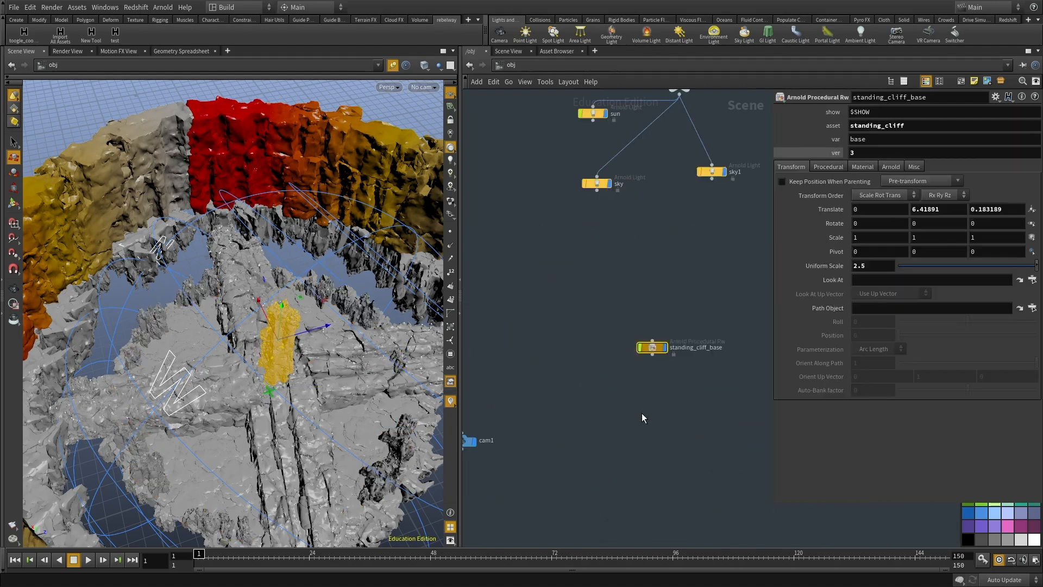
middle_drag(641, 413, 620, 412)
scroll(551, 422, down, 4)
middle_drag(555, 429, 709, 351)
scroll(633, 374, up, 4)
drag(581, 372, 535, 443)
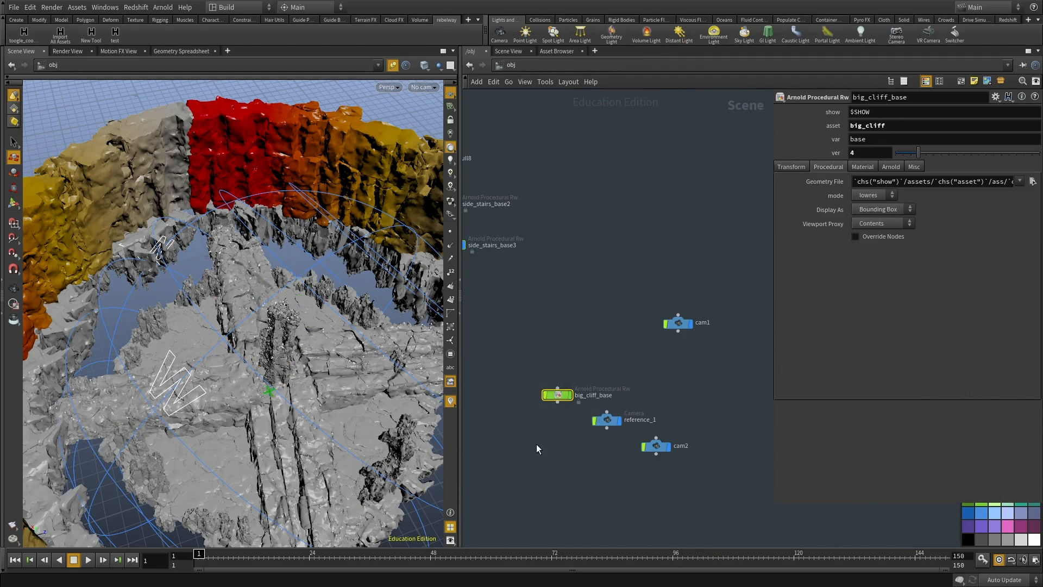
Hide the separate big_cliff_base piece in the scene.
middle_drag(535, 443, 560, 415)
scroll(586, 383, up, 2)
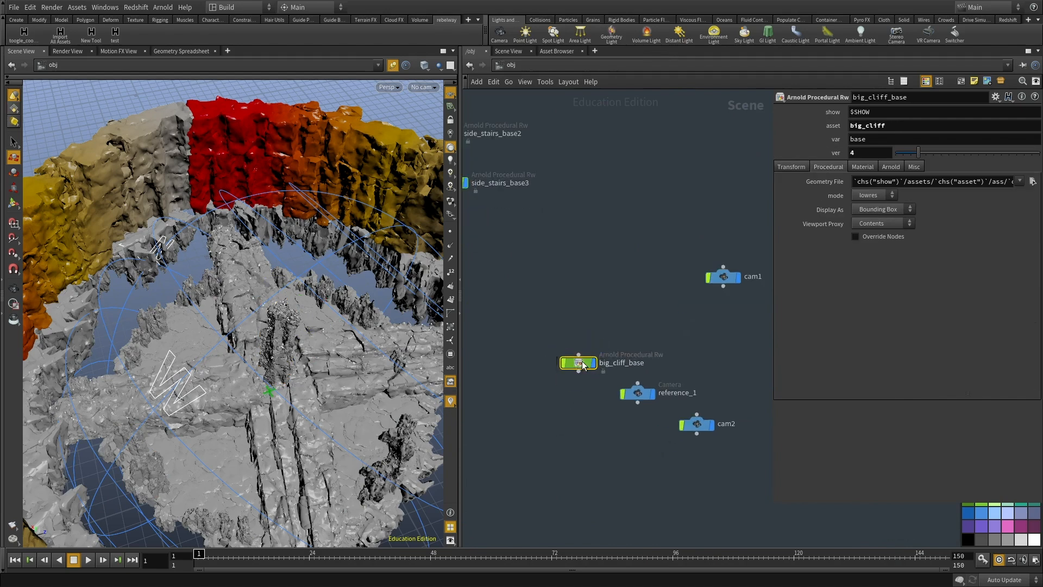
key(space+g)
mouse_move(263, 331)
alt+mouse_down()
mouse_move(249, 338)
mouse_move(264, 336)
alt+mouse_up()
drag(560, 438, 574, 300)
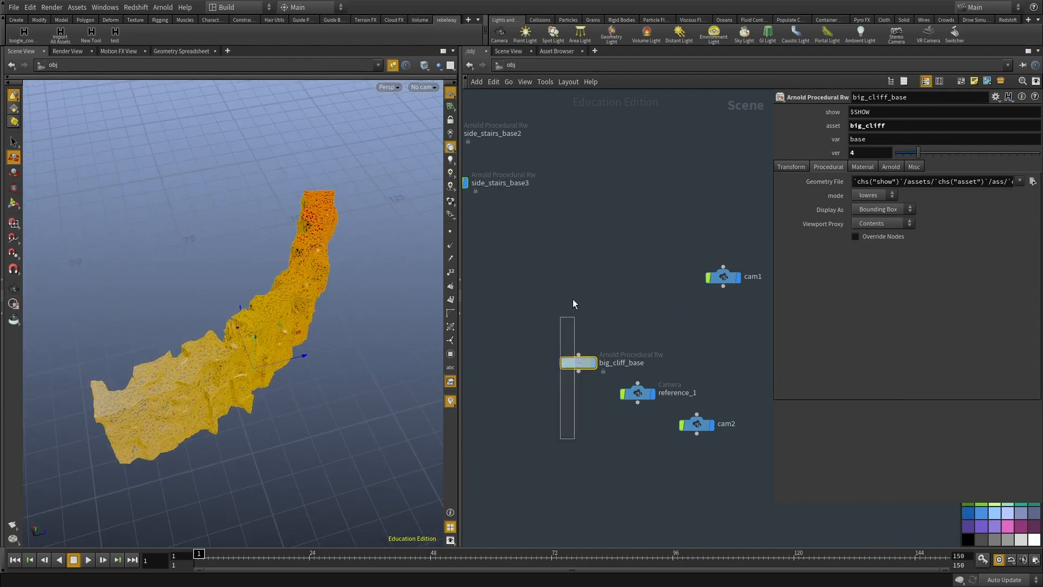
click(594, 363)
Shift sharp_rock_z_base to about -4.95 in X and set its uniform scale to 7.3.
scroll(587, 246, down, 1)
middle_drag(525, 236, 658, 461)
scroll(604, 349, up, 1)
scroll(658, 461, down, 3)
middle_drag(571, 285, 650, 314)
click(655, 292)
scroll(660, 296, up, 3)
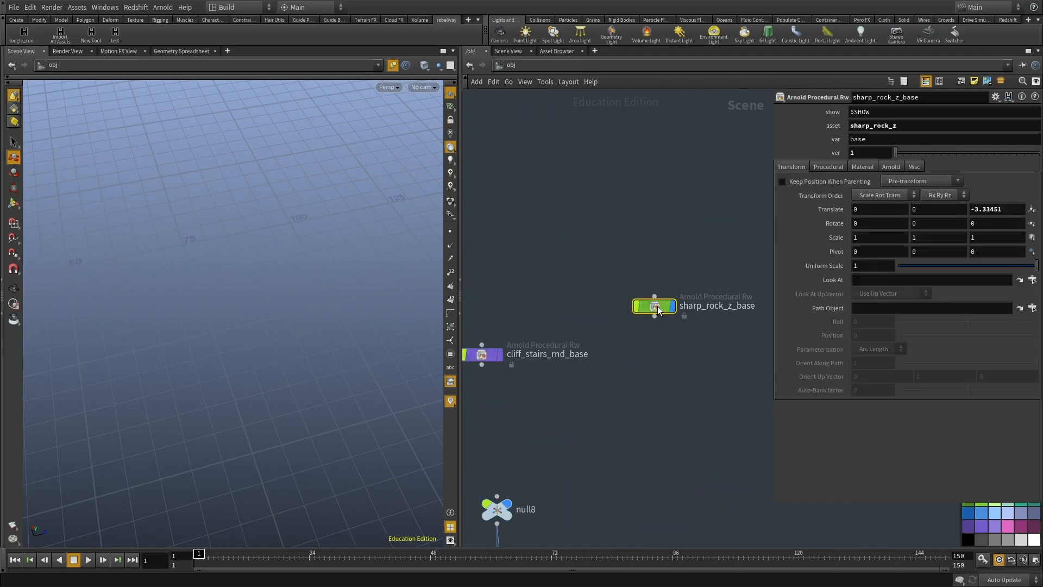
key(space+g)
alt+drag(212, 302, 299, 307)
scroll(211, 272, down, 4)
scroll(182, 306, down, 3)
scroll(279, 398, down, 4)
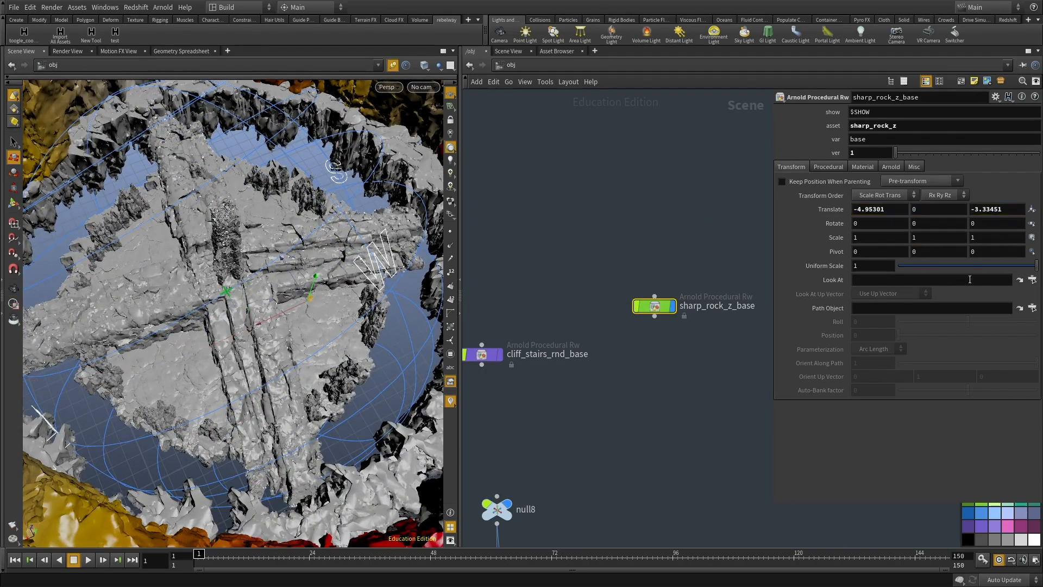
middle_drag(821, 269, 896, 269)
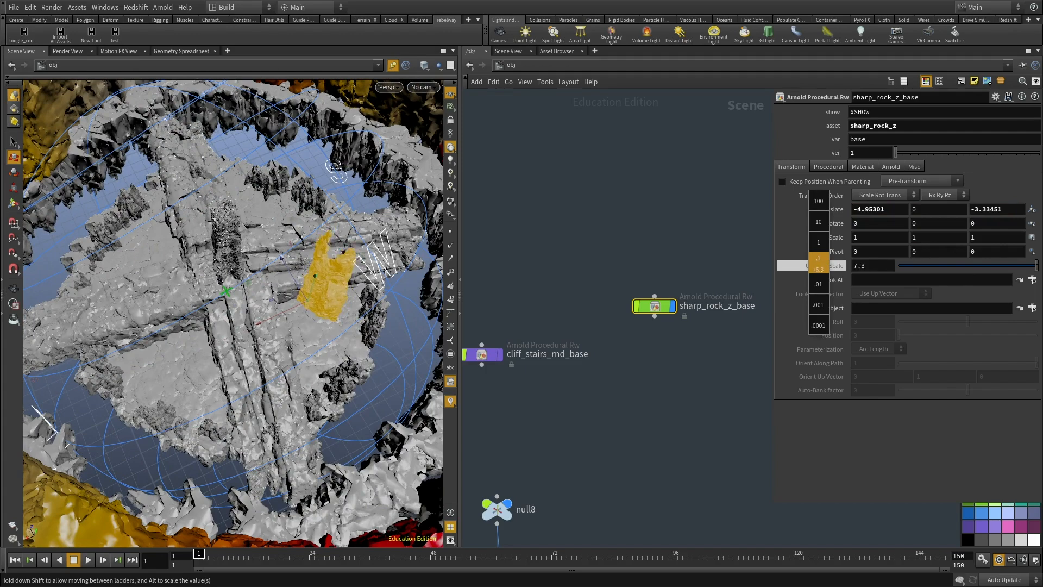
middle_drag(818, 264, 818, 264)
Move sharp_rock_z_base against the cliff ring at the end of a stair, to about -16.65, 7.62, -1.97.
drag(315, 276, 355, 295)
key(space+f)
alt+drag(267, 338, 251, 291)
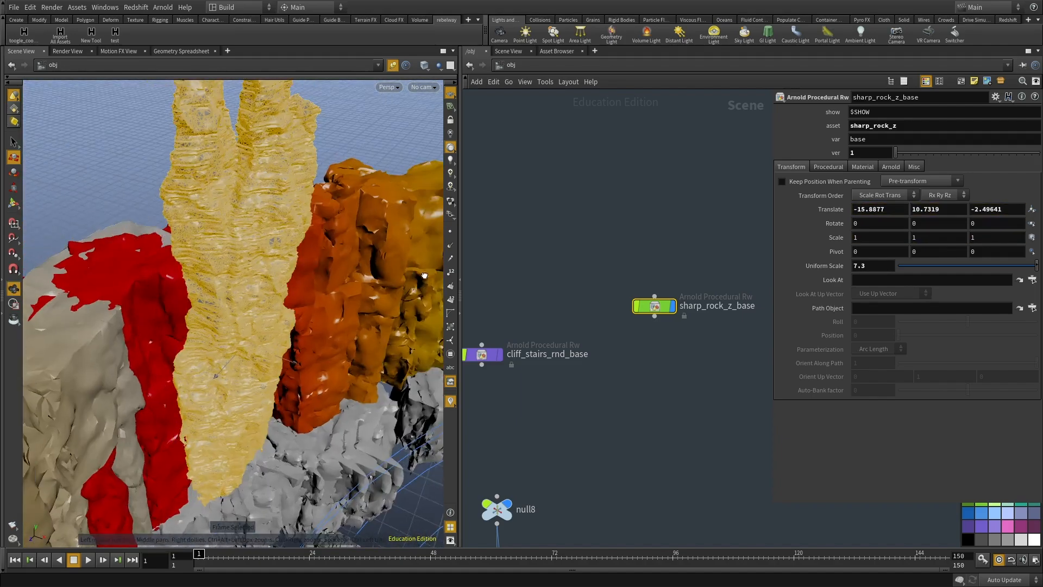
alt+right_drag(251, 292, 239, 304)
alt+drag(239, 304, 223, 348)
alt+drag(224, 348, 204, 384)
Duplicate sharp_rock_z_base and place the copy on the opposite side of the ring at about 16.29, 7.62, 2.47.
key(space+2)
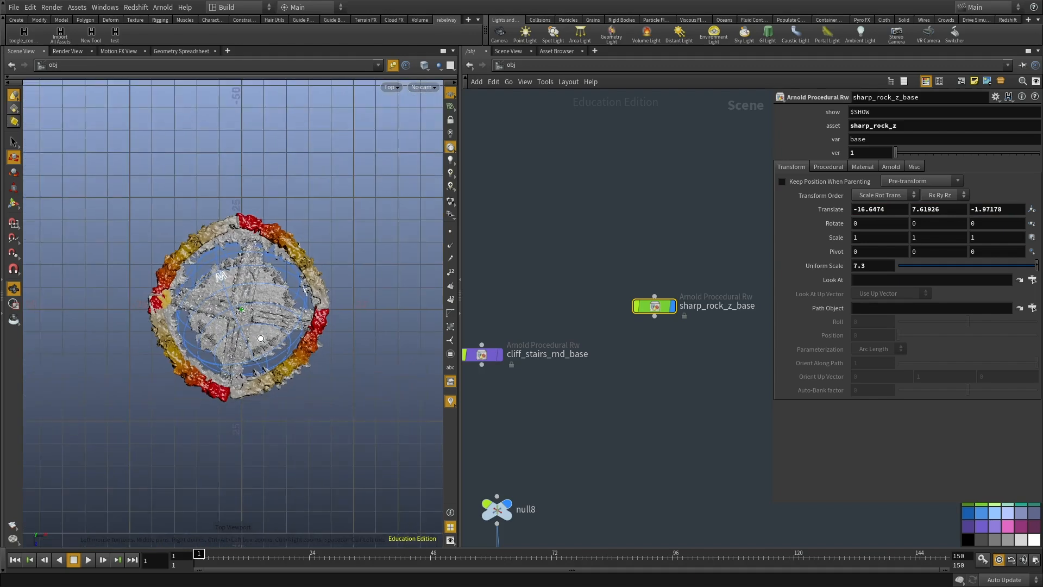
scroll(241, 341, up, 6)
middle_drag(657, 373, 653, 378)
scroll(625, 394, down, 5)
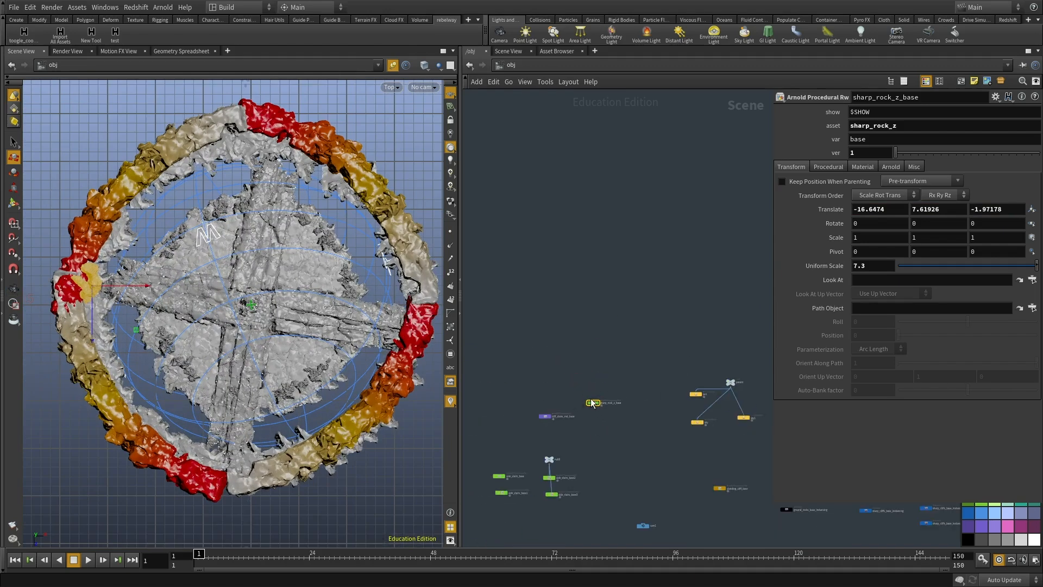
scroll(588, 387, up, 3)
drag(591, 394, 540, 336)
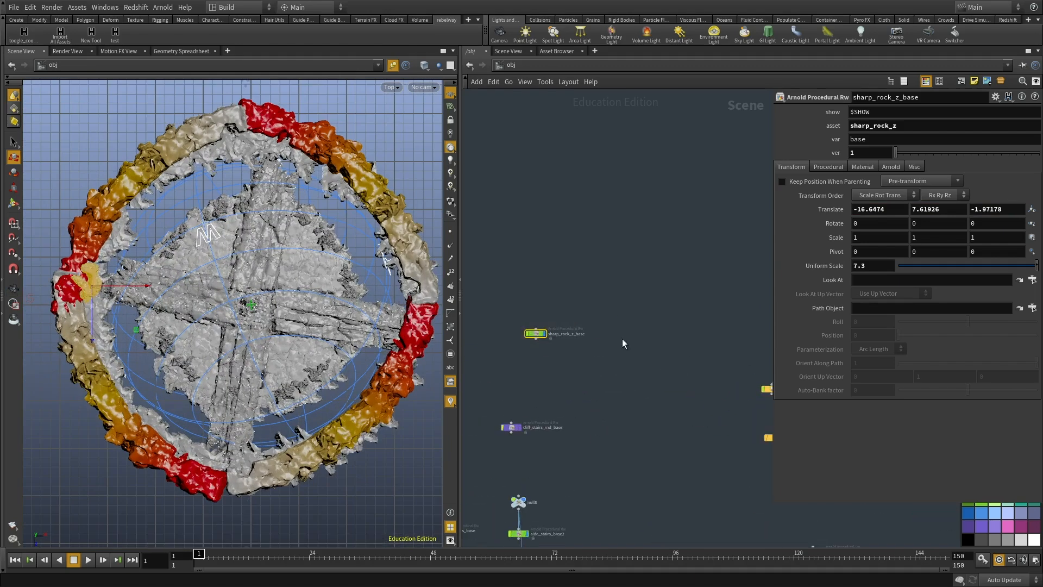
drag(94, 292, 406, 328)
key(space+1)
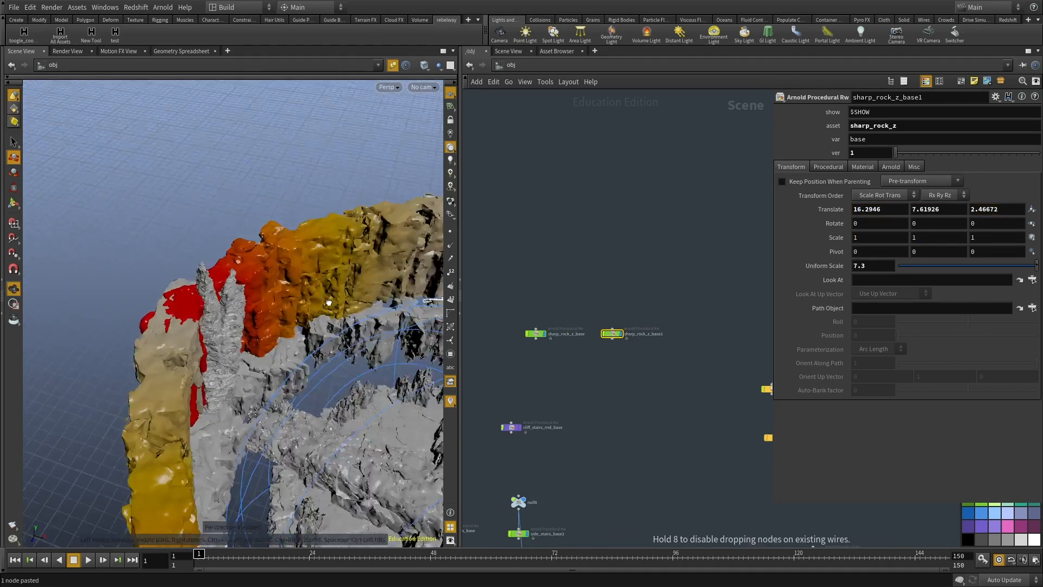
Set the X rotation of sharp_rock_z_base1 to 180 and move it to about 17.13, 7.89, 1.08.
key(space+g)
drag(315, 373, 413, 352)
key(r)
drag(247, 273, 255, 412)
key(ctrl+z)
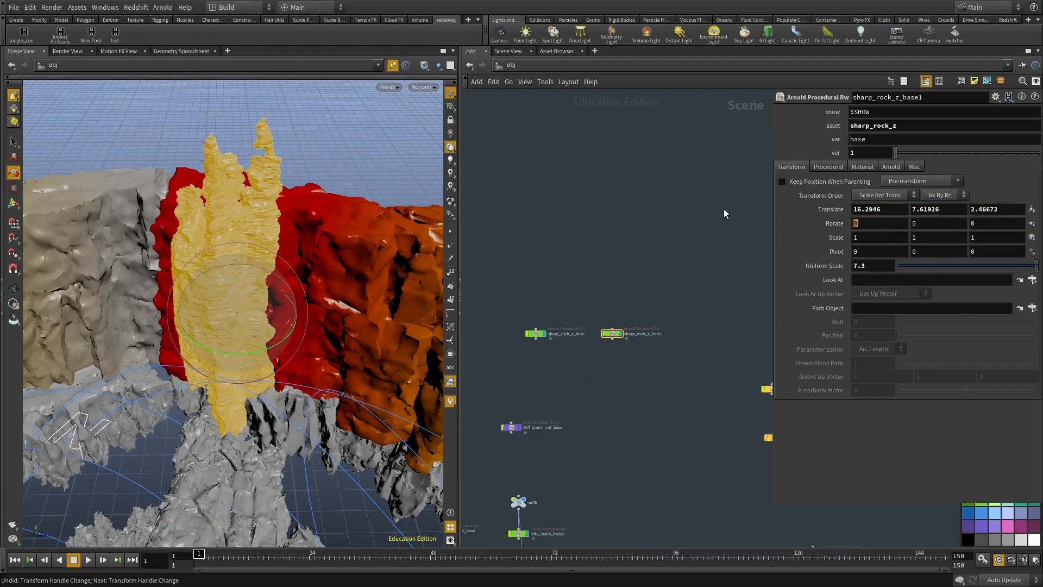
alt+drag(214, 216, 262, 334)
key(t)
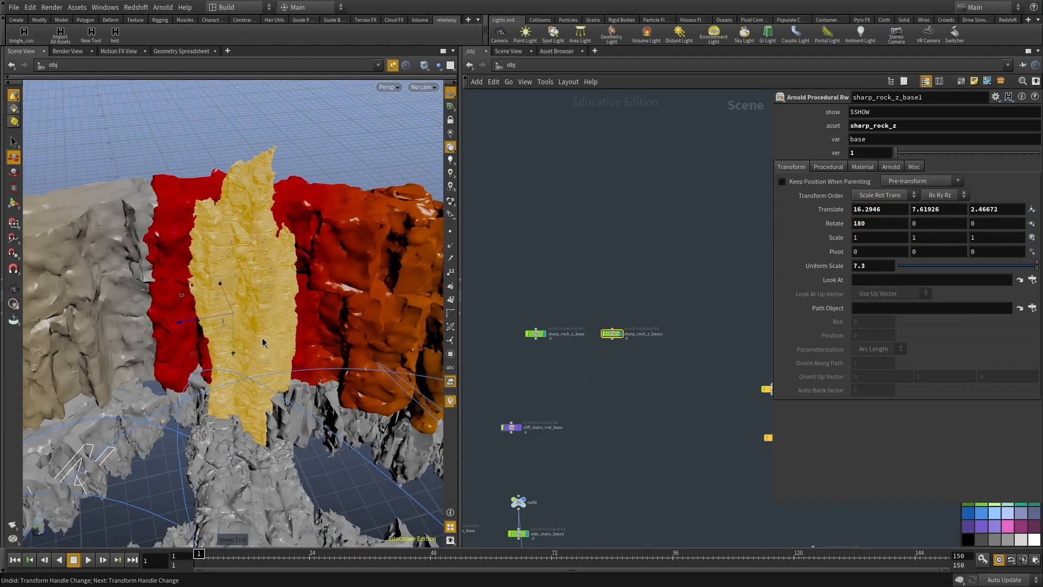
mouse_move(198, 320)
mouse_down()
mouse_move(175, 322)
mouse_move(203, 308)
mouse_up()
drag(215, 346, 330, 281)
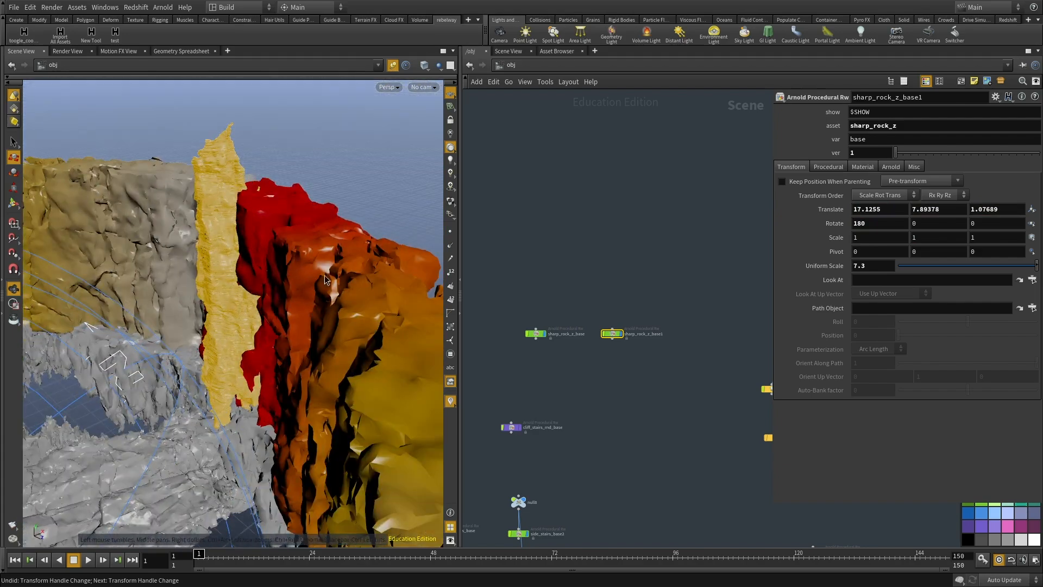
Duplicate the flipped sharp rock and move the copy to a third stair end at about 3.55, 10.48, -16.43.
drag(634, 252, 588, 359)
key(ctrl+v)
middle_drag(559, 263, 591, 238)
alt+drag(272, 272, 256, 203)
key(space+f)
alt+right_drag(256, 202, 83, 280)
alt+drag(83, 280, 260, 398)
alt+right_drag(261, 397, 218, 296)
key(r)
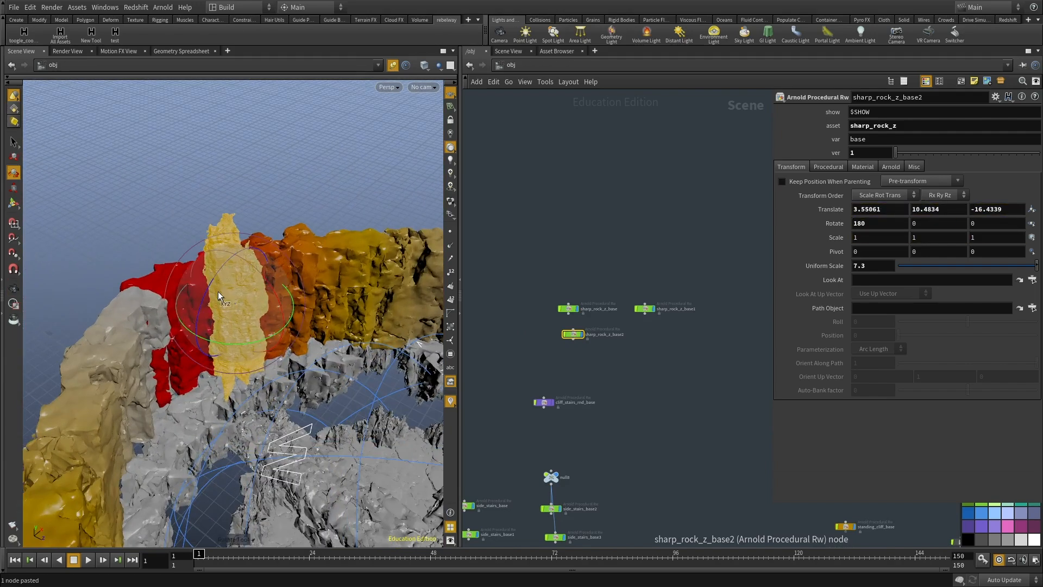
Rotate sharp_rock_z_base2 to about 269, -87, 88 and move it to about 1.67, 9.49, -16.45.
drag(217, 279, 278, 347)
drag(257, 309, 198, 303)
key(t)
key(r)
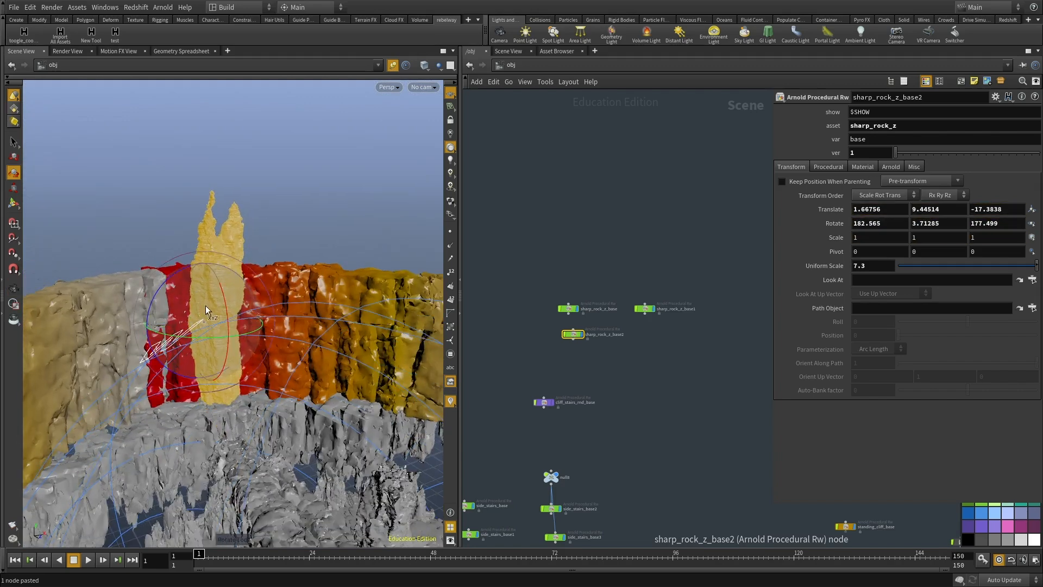
key(e)
key(r)
drag(212, 344, 270, 405)
key(t)
drag(257, 342, 198, 320)
Look through cam2 and cam1, reframe cam1 to look down over the plateau and its sharp rocks, and unlock the camera.
click(424, 86)
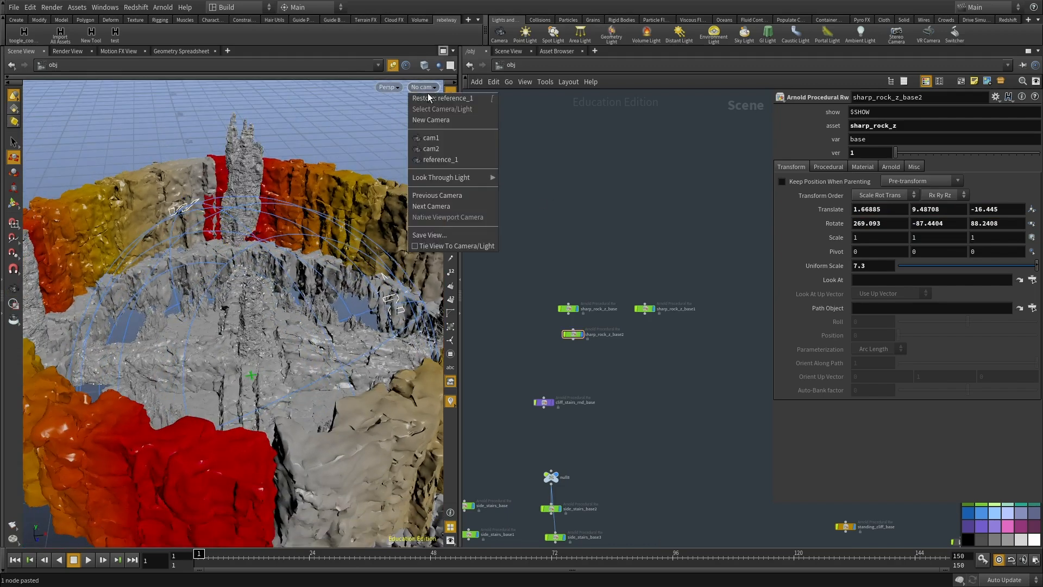
click(431, 149)
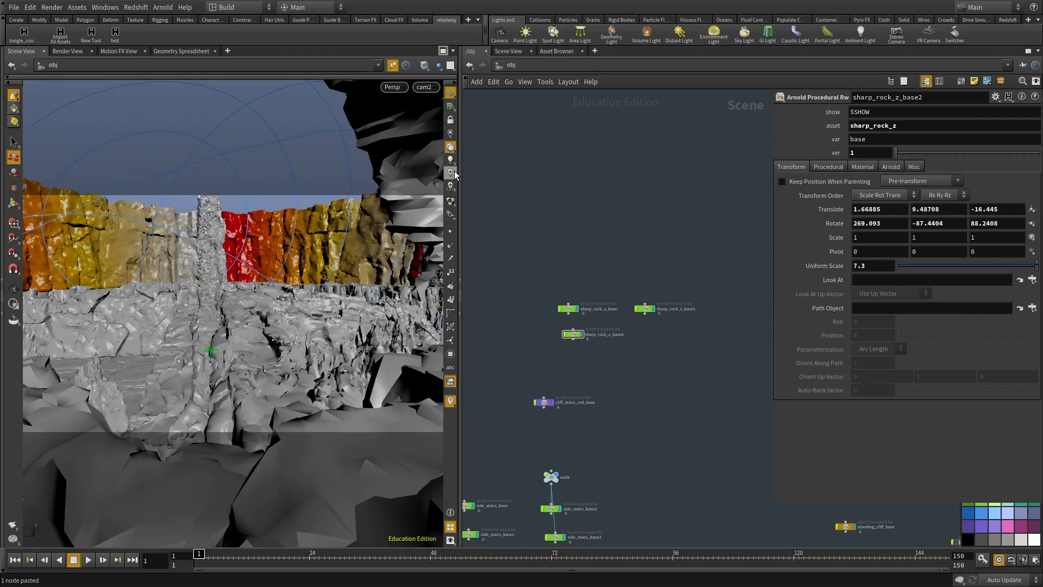
click(424, 88)
click(441, 142)
drag(291, 273, 238, 294)
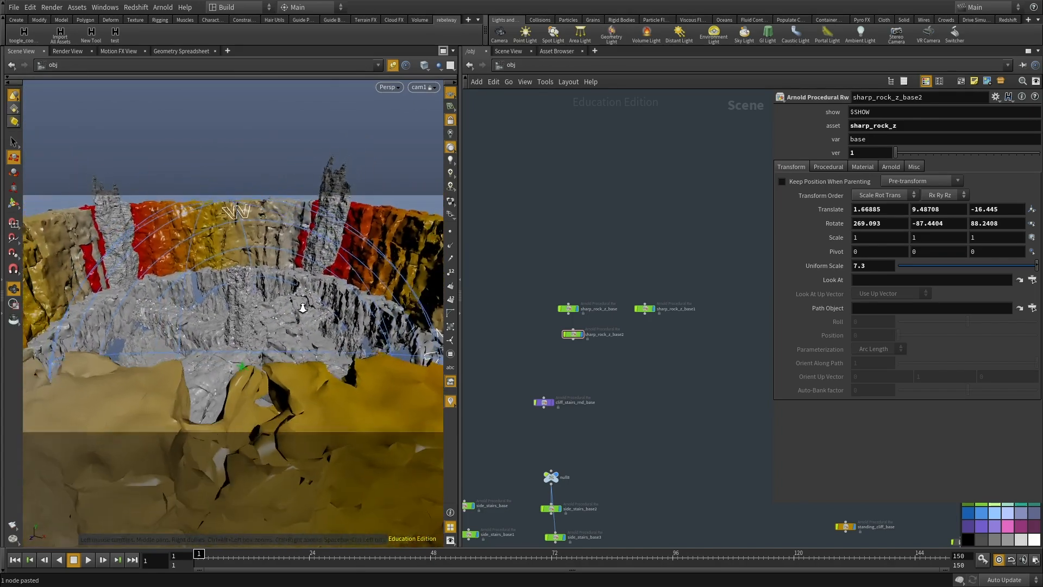
right_drag(276, 319, 291, 296)
drag(291, 296, 289, 333)
right_drag(289, 333, 266, 280)
mouse_move(266, 280)
mouse_down()
mouse_move(276, 272)
mouse_move(279, 291)
mouse_up()
right_drag(279, 292, 303, 291)
drag(303, 291, 221, 296)
middle_drag(221, 297, 201, 297)
mouse_move(200, 296)
right_down()
mouse_move(232, 299)
mouse_move(219, 300)
right_up()
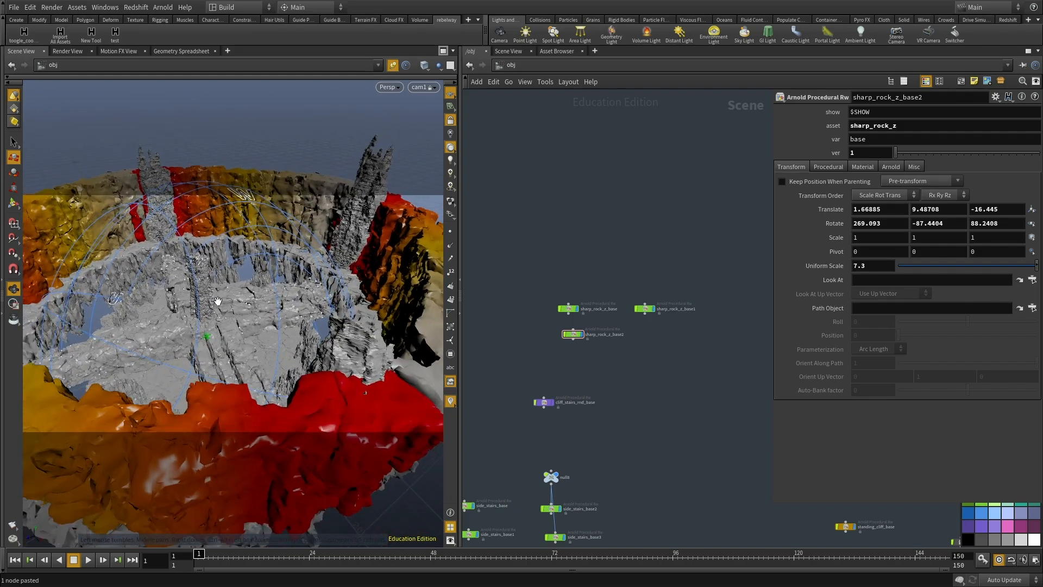
middle_drag(219, 300, 234, 302)
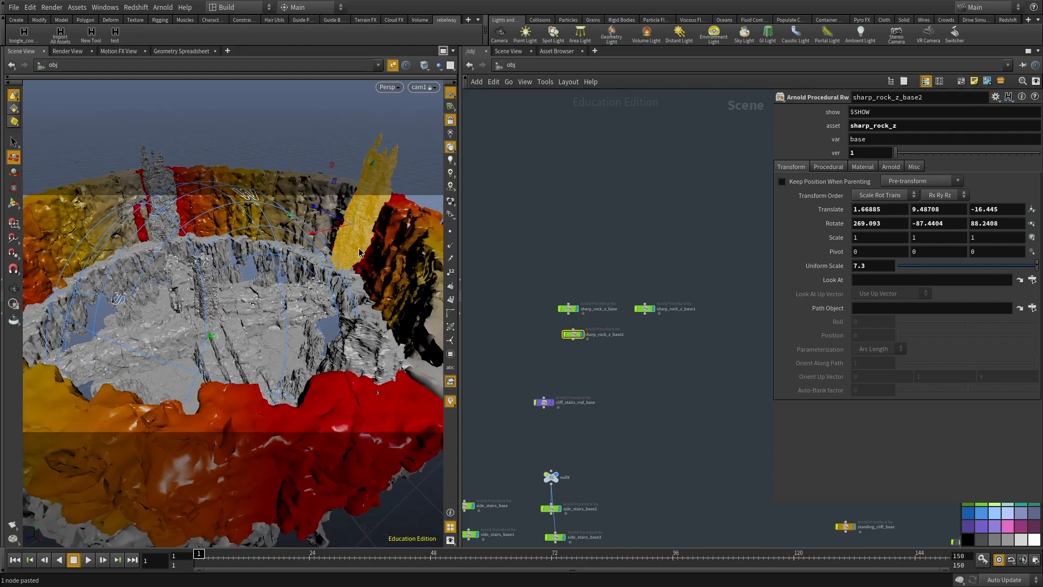
click(452, 123)
Move sharp_rock_z_base2 across the ring to about -1.74, 8.73, 17.93 and rotate it to about 353.6, -49.7, -176.5.
right_drag(338, 271, 293, 266)
drag(294, 266, 309, 303)
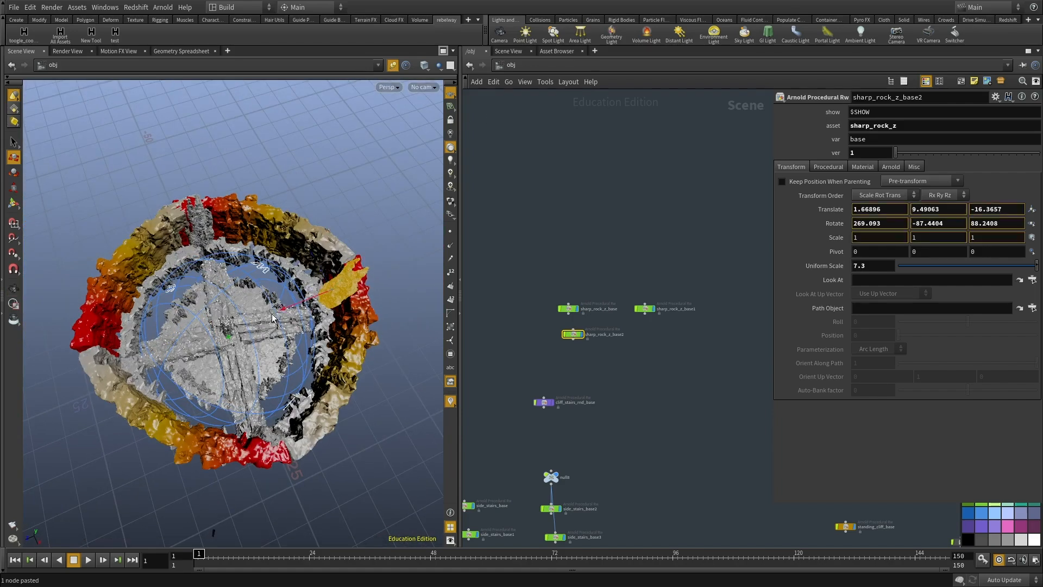
key(space+g)
drag(95, 350, 135, 356)
right_drag(134, 356, 109, 357)
key(r)
drag(236, 357, 133, 170)
key(t)
key(space+g)
scroll(589, 209, down, 3)
scroll(606, 293, up, 3)
drag(602, 296, 512, 264)
scroll(652, 298, down, 3)
scroll(644, 288, up, 2)
alt+drag(247, 268, 204, 278)
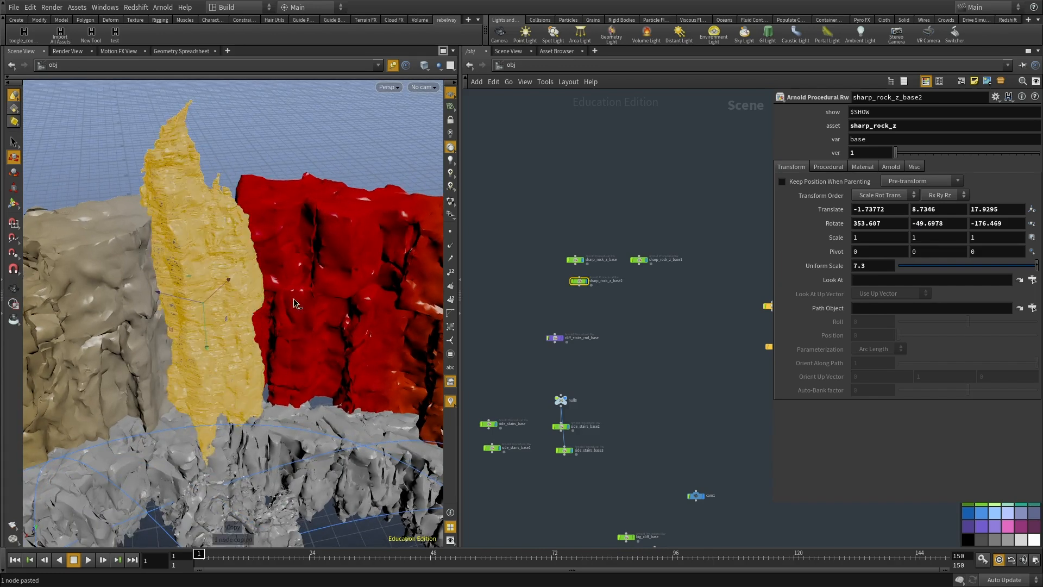
Paste another copy of the sharp rock into the empty network area below the big_cliff_fullbend nodes.
scroll(662, 331, down, 3)
middle_drag(760, 365, 578, 352)
middle_drag(801, 418, 679, 373)
scroll(682, 372, up, 4)
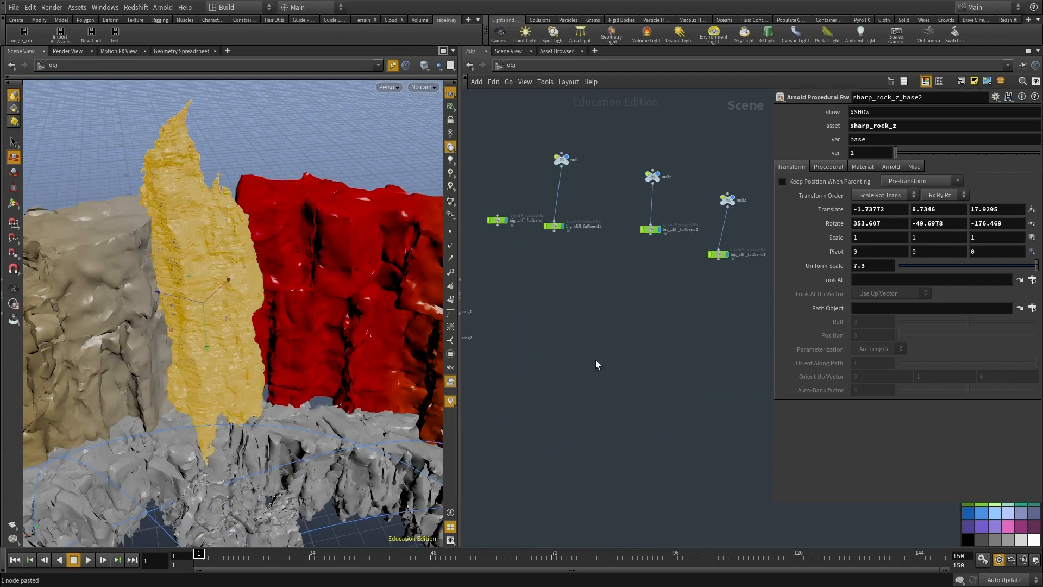
key(ctrl+v)
Copy sharp_cliffs_base_instancing and paste it next to the newest sharp rock copy.
middle_drag(559, 420, 653, 412)
middle_drag(465, 340, 692, 361)
middle_drag(565, 349, 714, 370)
scroll(715, 370, up, 3)
drag(713, 370, 520, 288)
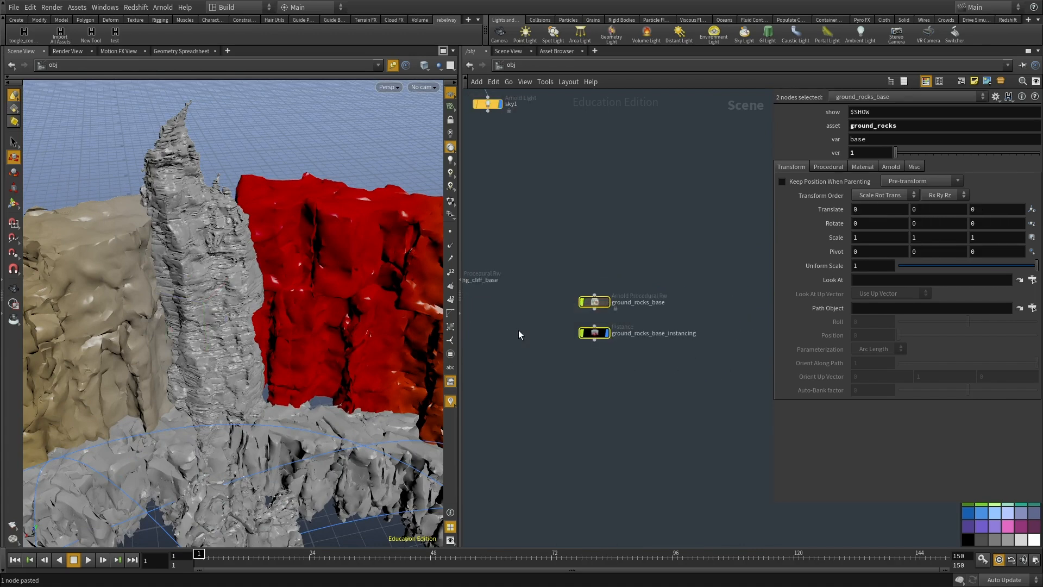
drag(644, 356, 642, 356)
middle_drag(717, 374, 469, 375)
drag(585, 384, 541, 329)
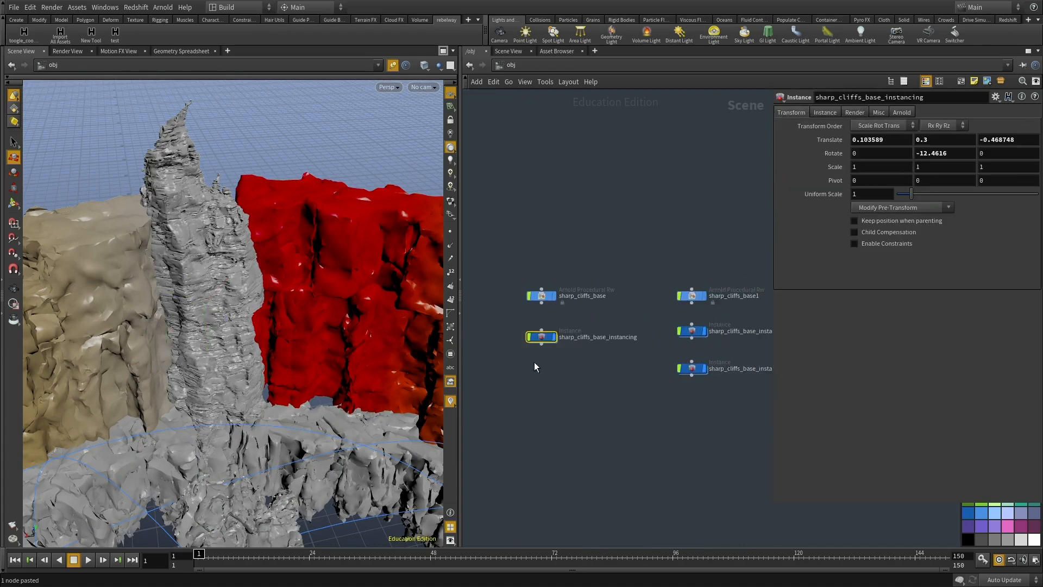
middle_drag(641, 412, 544, 304)
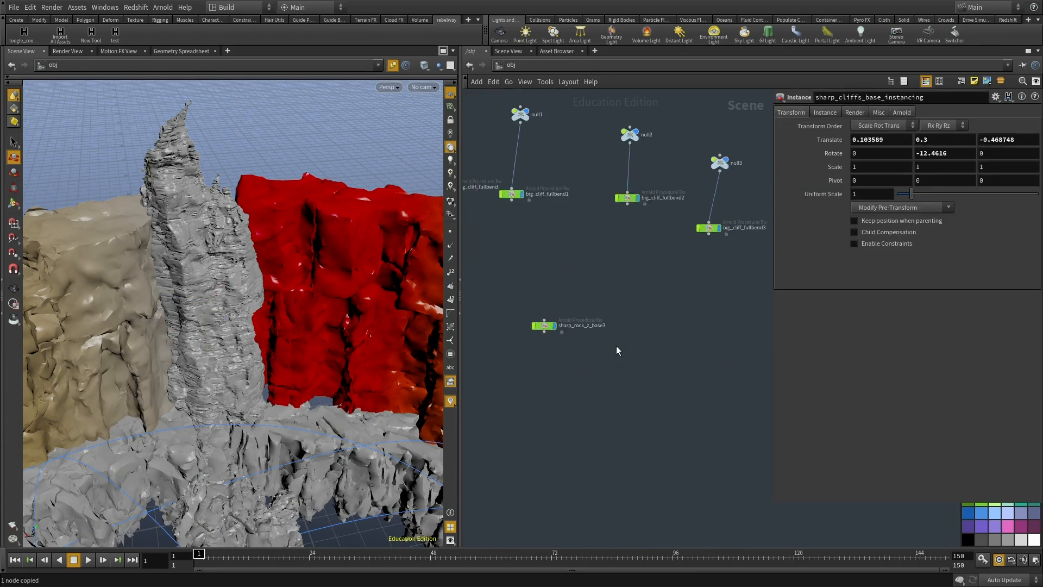
key(ctrl+v)
Rename the newest sharp rock copy to sharp_rock_z_temp.
scroll(556, 302, up, 5)
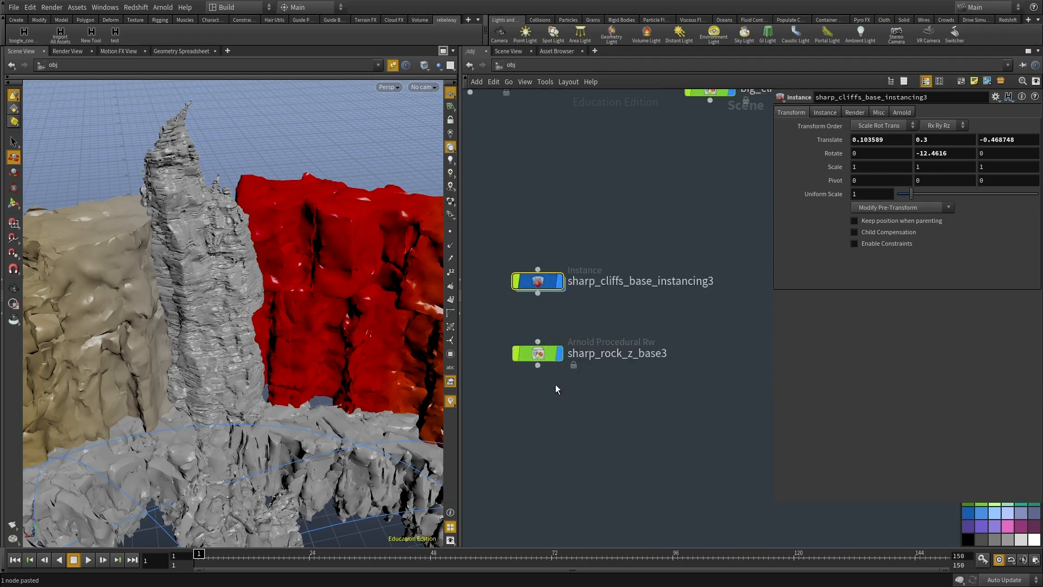
drag(549, 349, 556, 359)
double_click(612, 363)
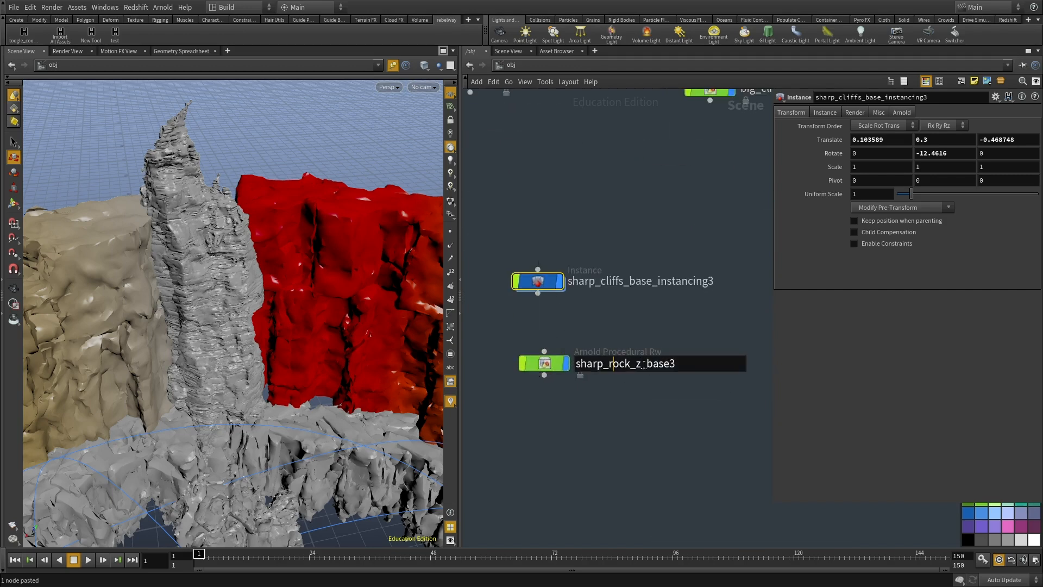
text(_temp)
key(Return)
Set the instance object of sharp_cliffs_base_instancing3 to /obj/sharp_rock_z_temp.
drag(629, 225, 509, 295)
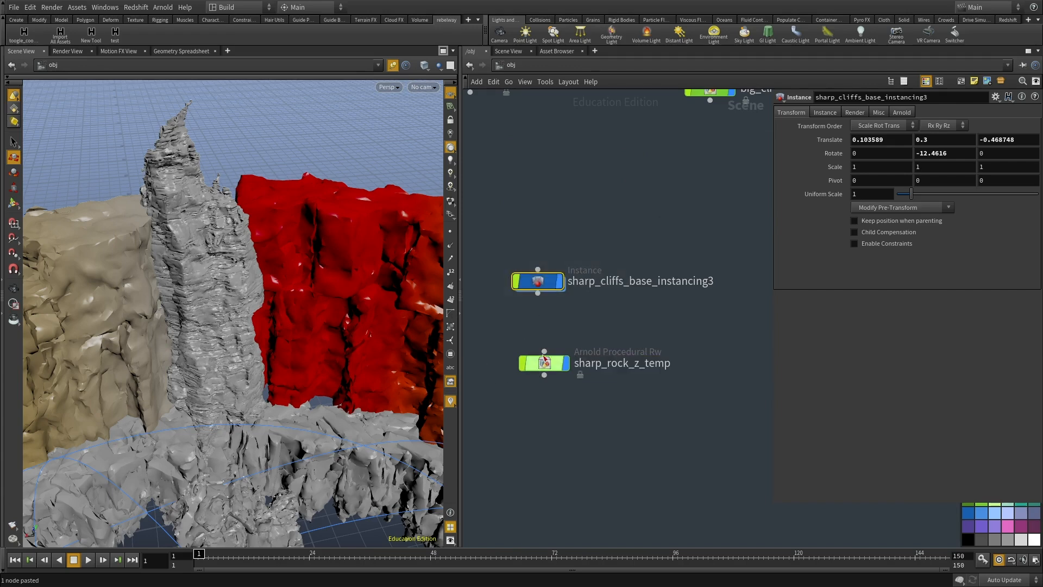
click(825, 112)
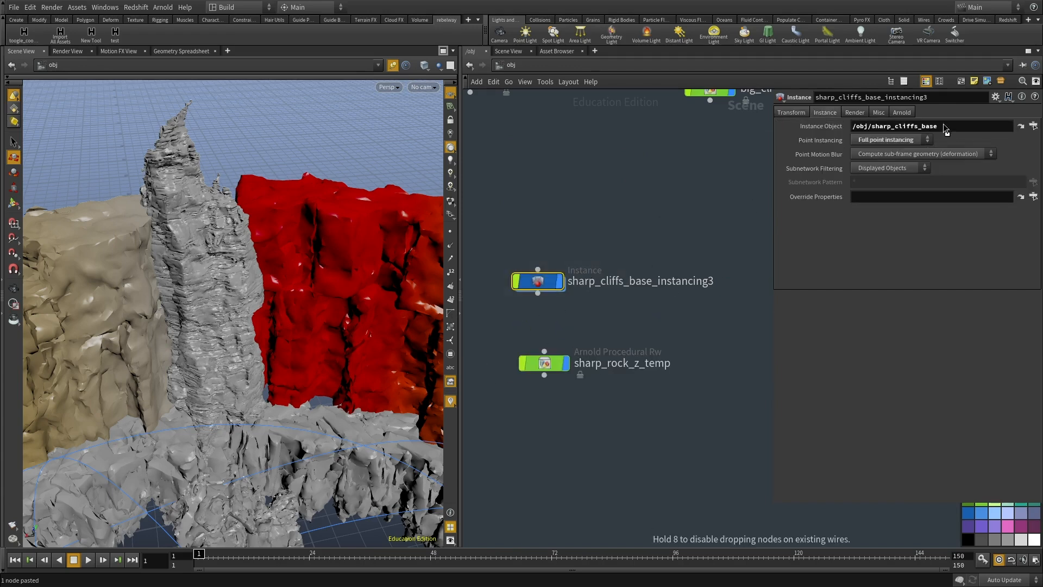
drag(926, 129, 926, 127)
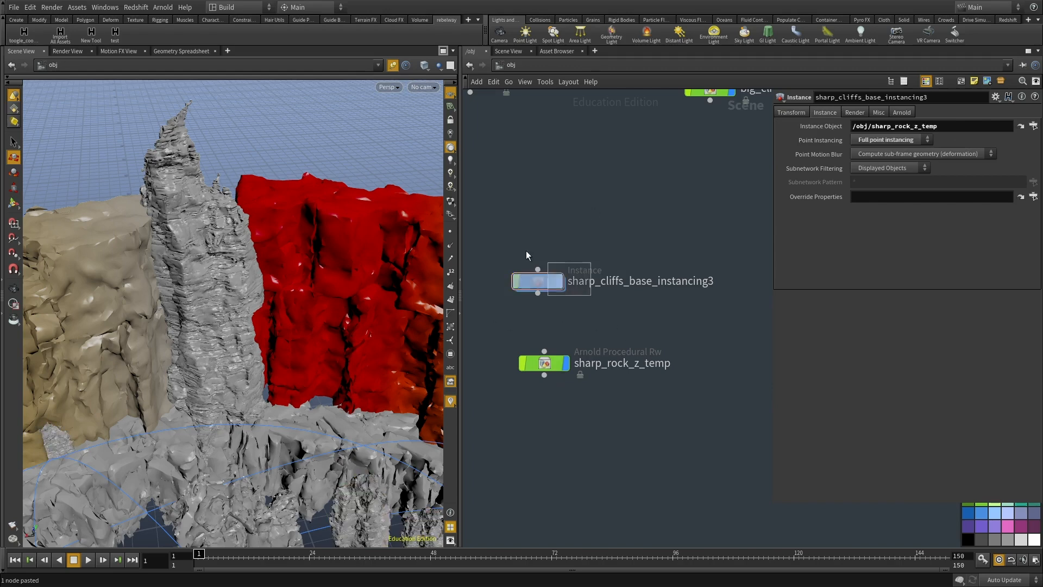
Reset the rotation of sharp_rock_z_temp to 0 on all three axes.
click(552, 368)
ctrl+middle_click(831, 211)
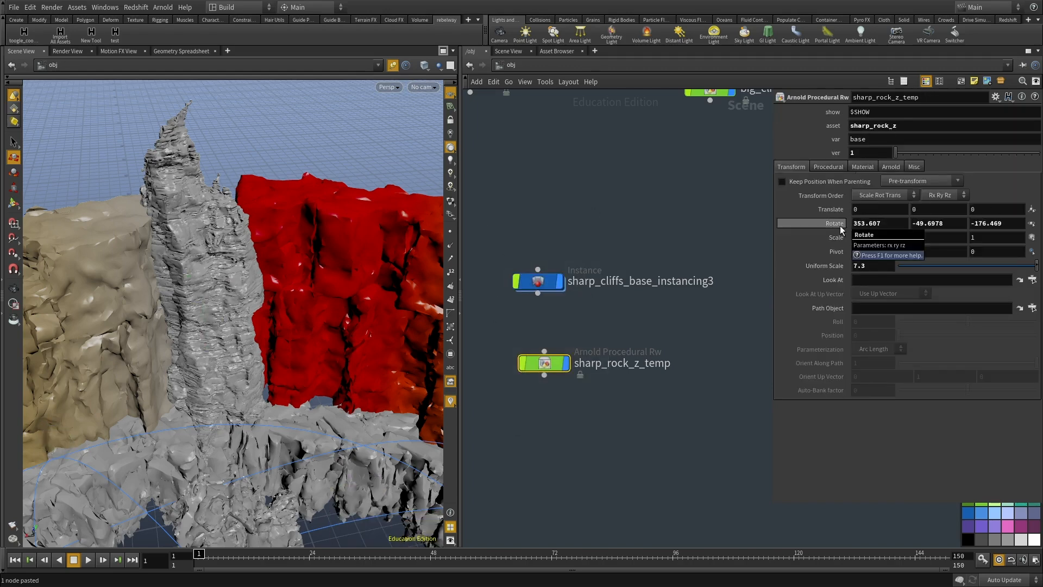
text(0)
key(Tab)
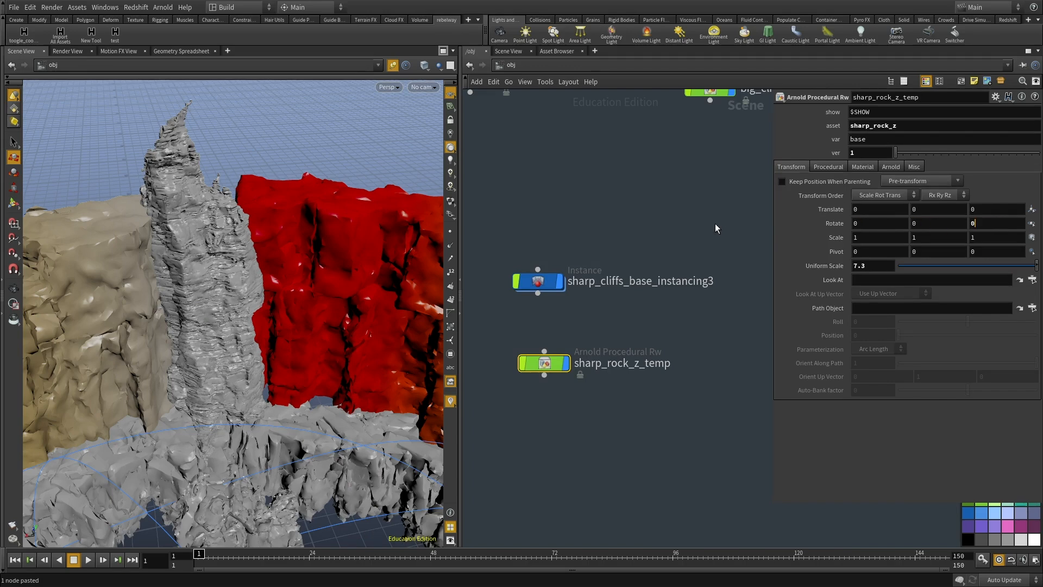
Move the sharp_rock_z_temp node directly above sharp_cliffs_base_instancing3 and view the instanced rocks on the plateau from above.
drag(618, 413, 433, 351)
click(549, 282)
key(f)
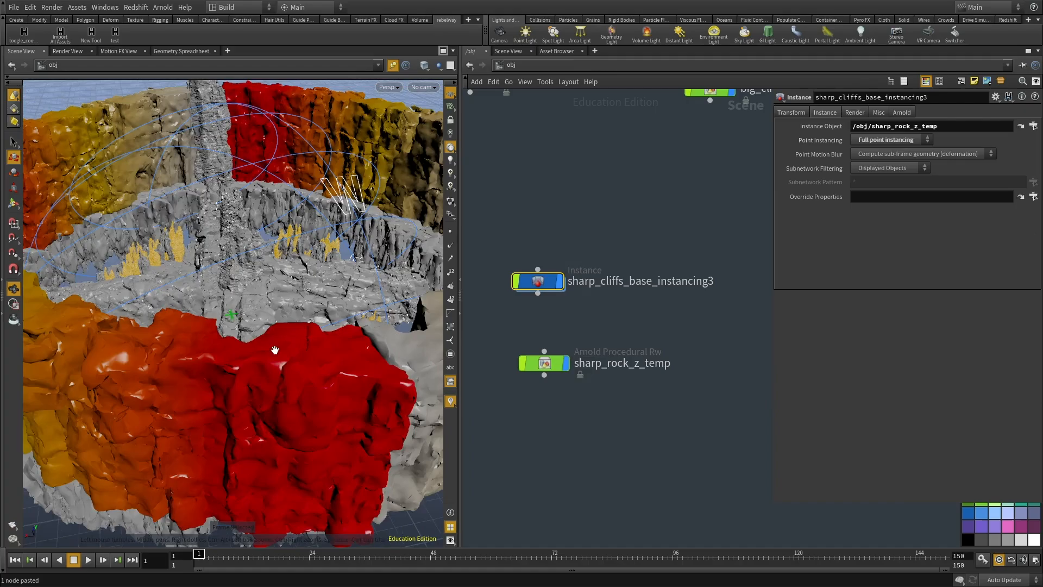
mouse_move(285, 267)
mouse_down()
mouse_move(230, 264)
mouse_move(241, 287)
mouse_move(294, 277)
mouse_up()
drag(540, 362, 534, 218)
drag(576, 337, 499, 270)
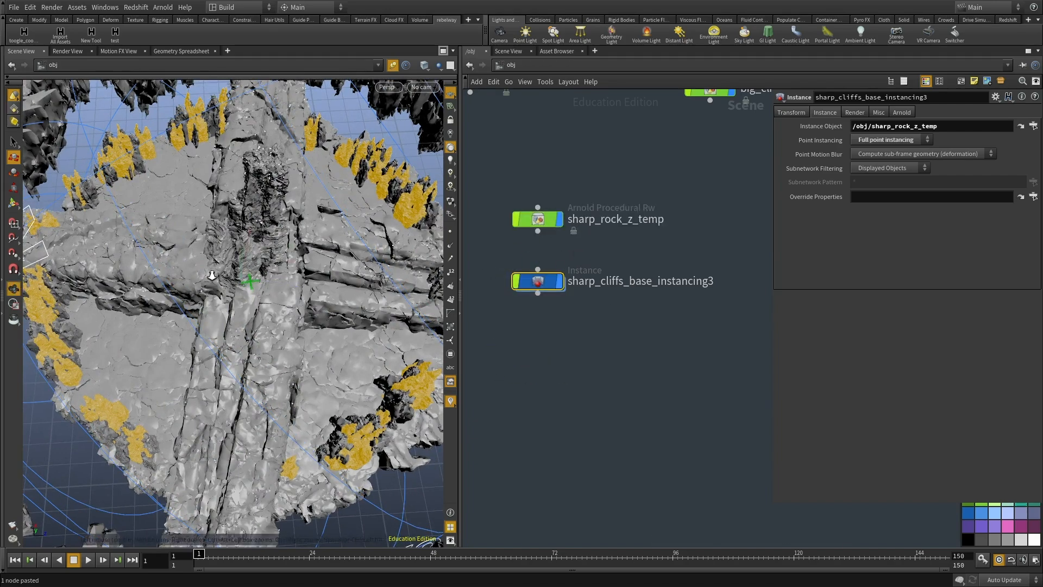
alt+right_drag(209, 277, 290, 325)
alt+drag(283, 340, 249, 305)
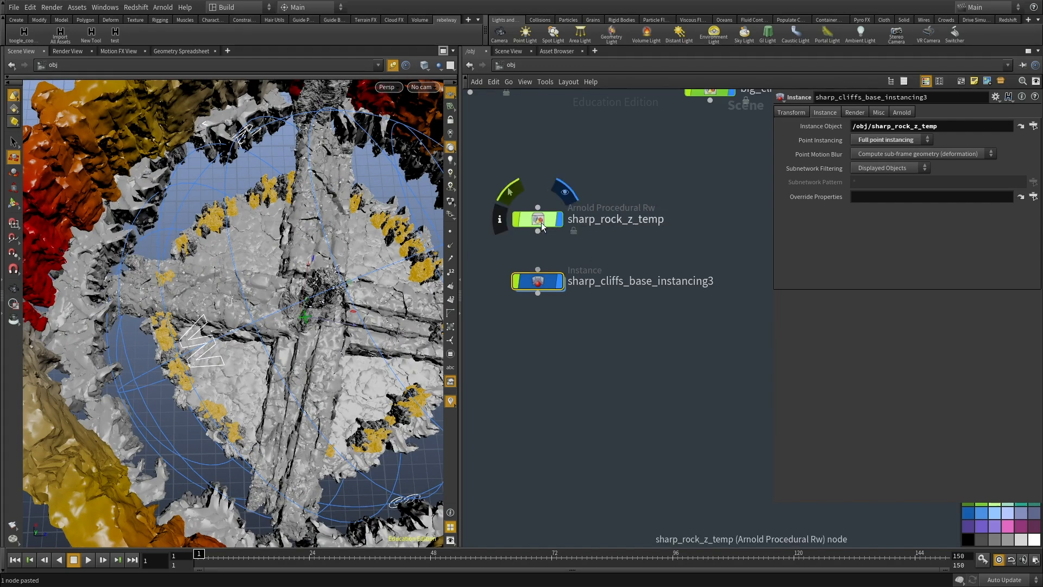
Set the uniform scale of sharp_rock_z_temp to 1 and that of circle1 inside sharp_cliffs_base_instancing3 to 15.1.
double_click(534, 277)
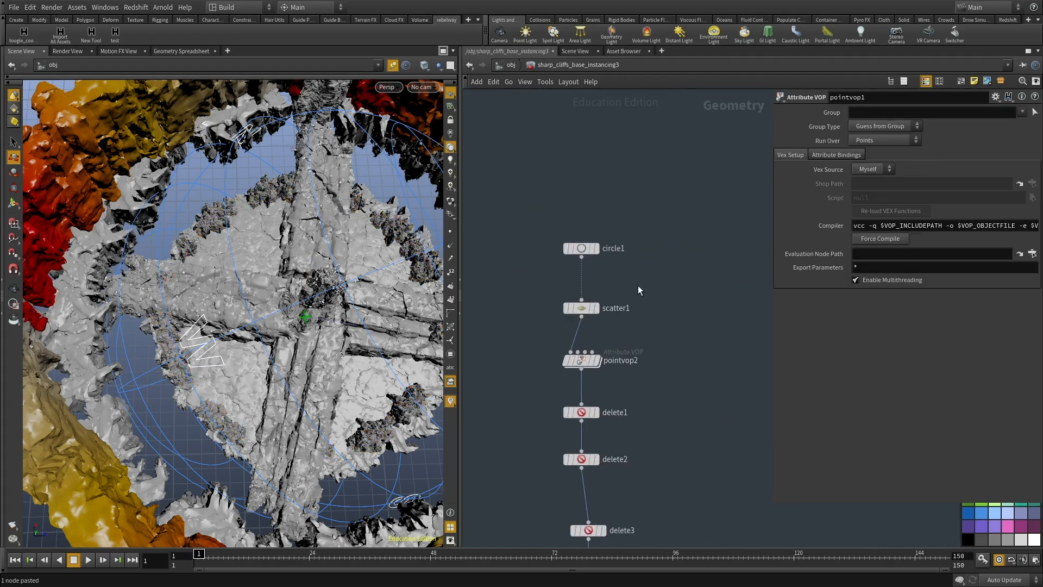
key(u)
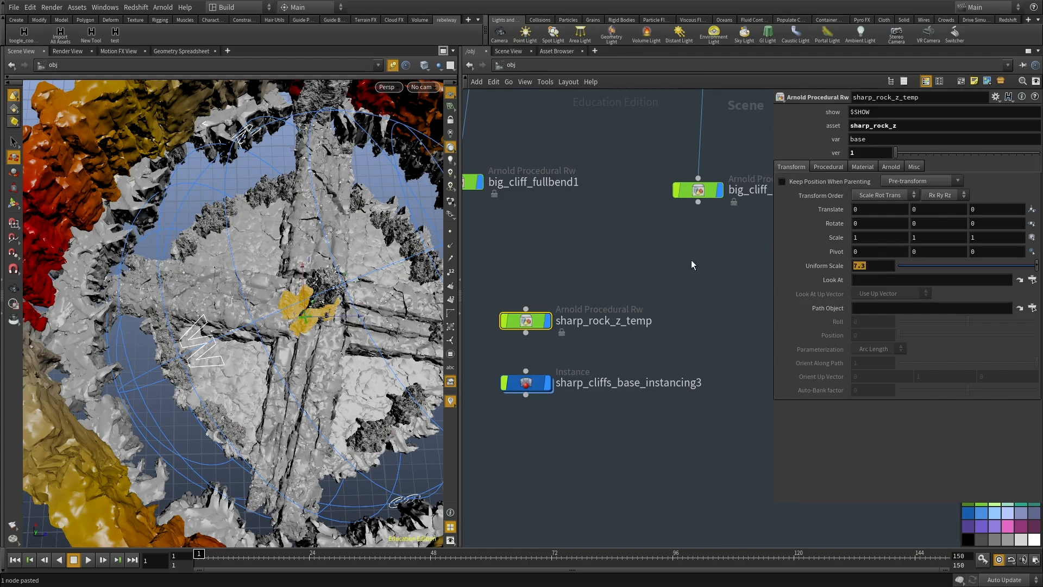
double_click(525, 383)
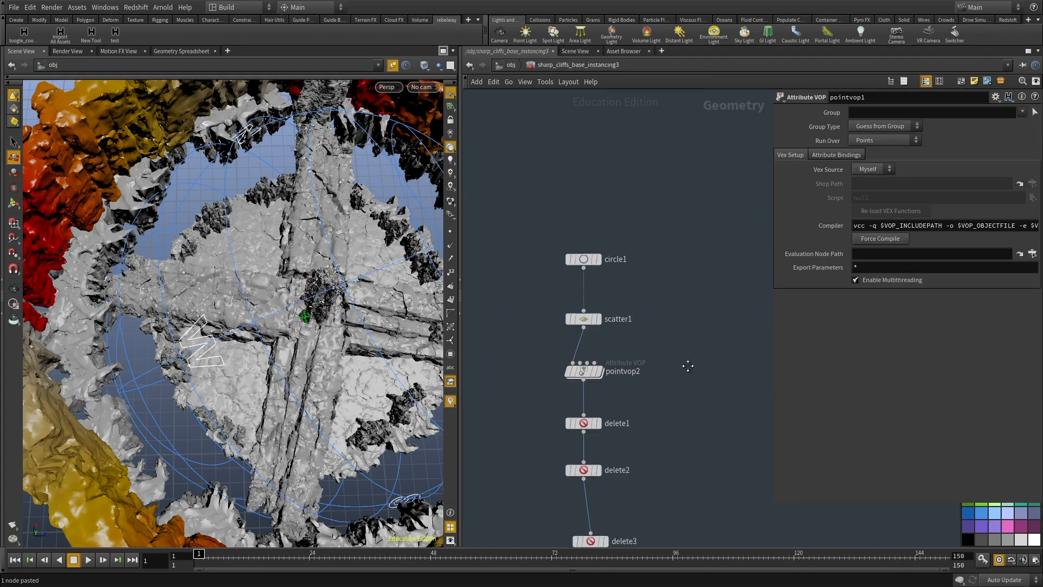
middle_drag(683, 349, 691, 379)
click(588, 277)
middle_drag(809, 170, 830, 151)
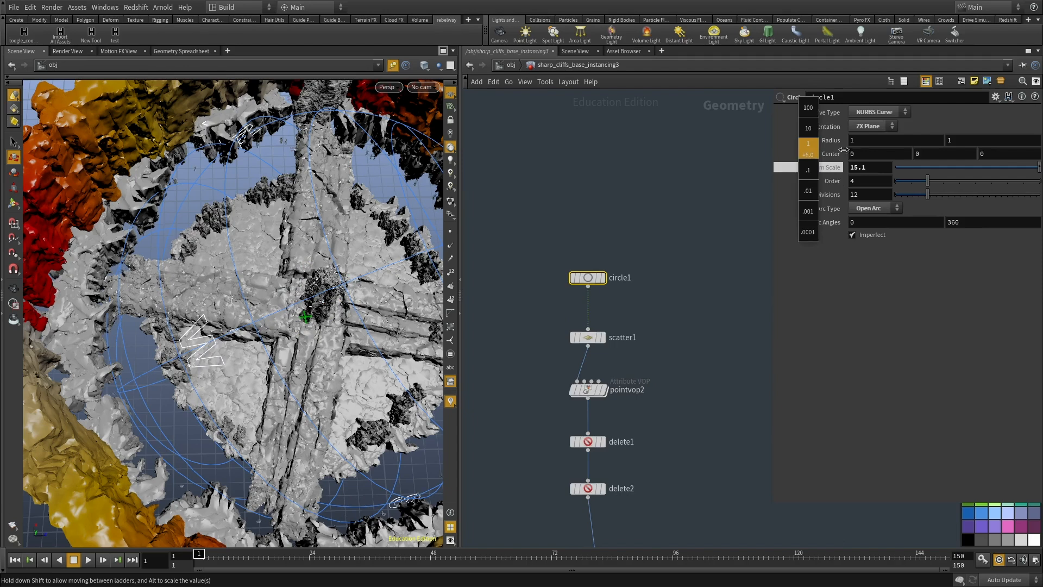
middle_drag(844, 150, 844, 150)
middle_drag(677, 313, 663, 276)
key(u)
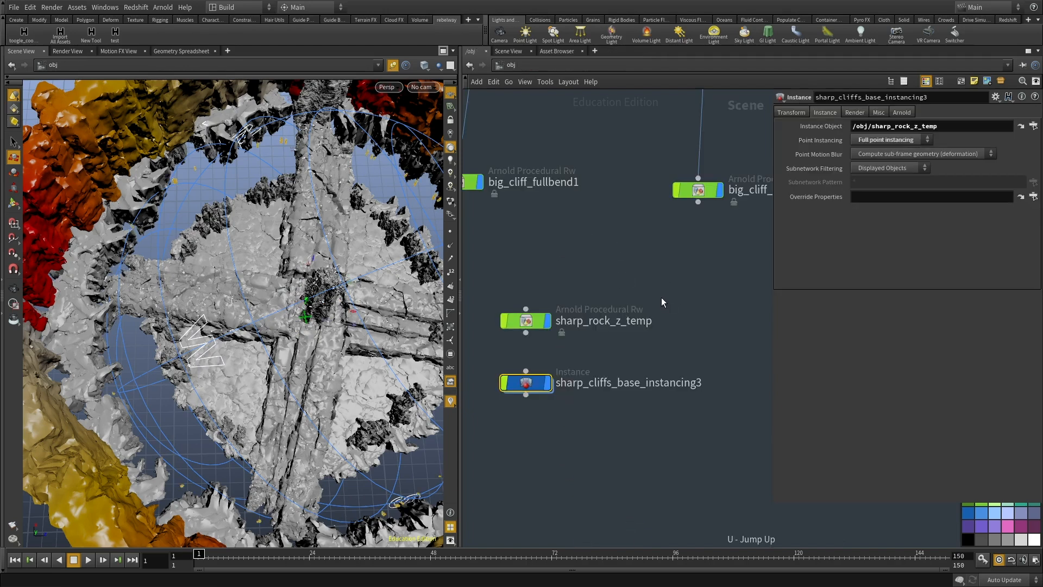
Set the translation of sharp_cliffs_base_instancing3 to 5.84201 in Y and 0 in Z.
click(534, 321)
click(626, 384)
key(Return)
click(796, 113)
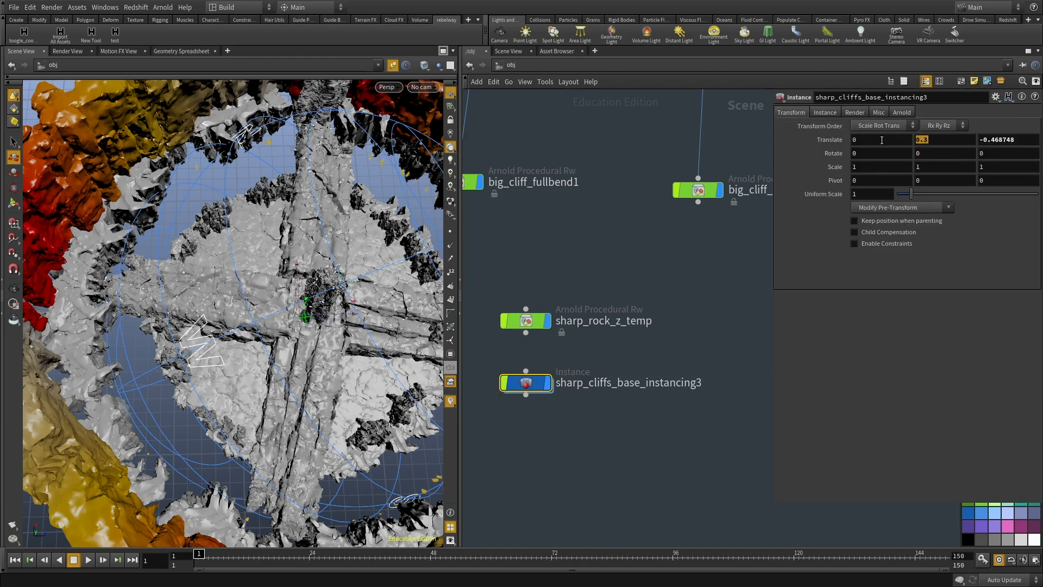
alt+drag(347, 271, 314, 286)
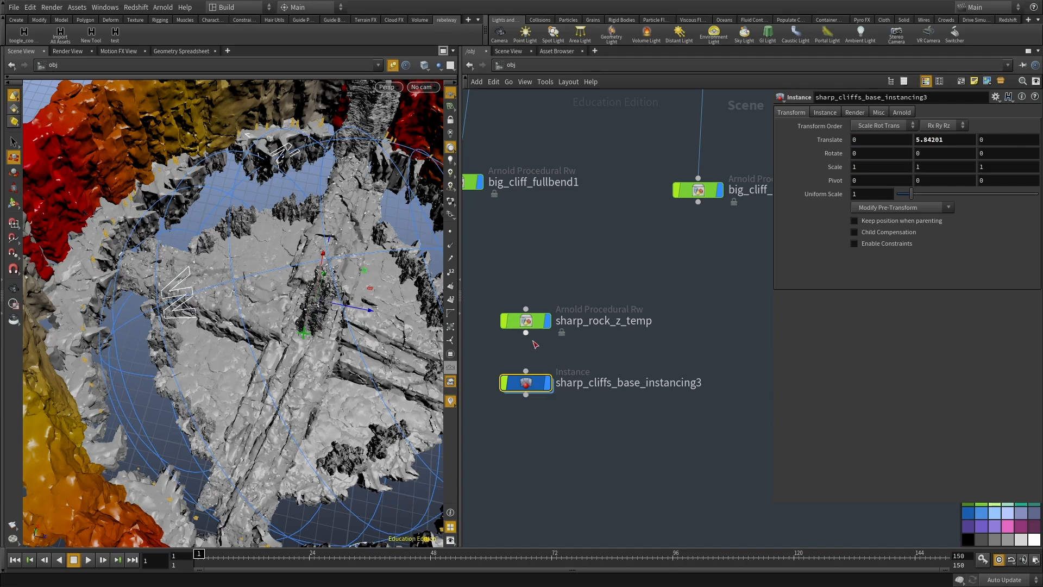
Inside sharp_cliffs_base_instancing3, set circle1's uniform scale to 16.2 and bypass delete1, delete2 and delete3.
double_click(525, 383)
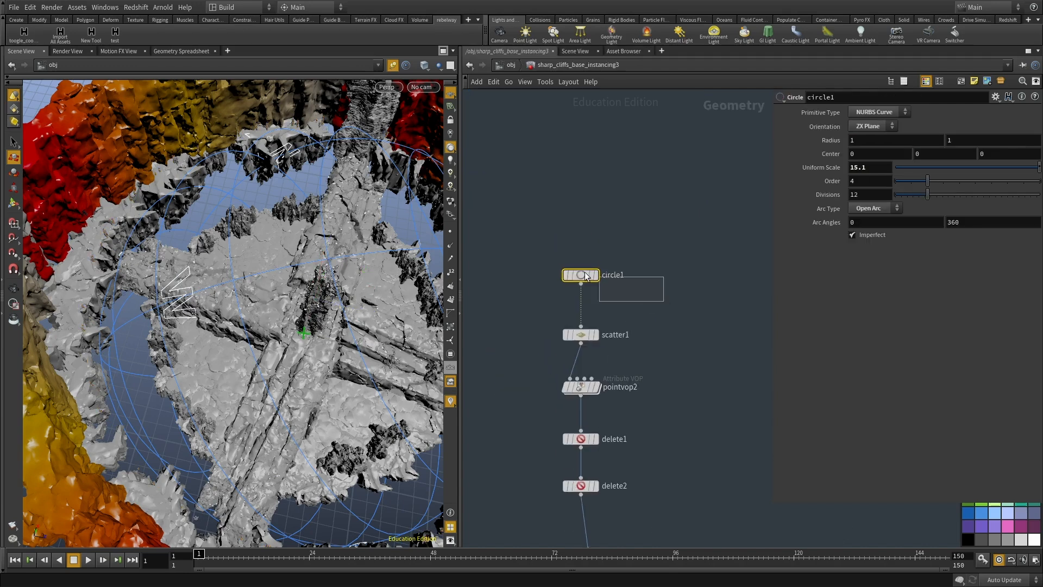
mouse_move(874, 167)
middle_down()
mouse_move(915, 167)
mouse_move(883, 167)
middle_up()
middle_drag(668, 436, 656, 282)
drag(636, 258, 569, 223)
middle_drag(623, 281, 630, 246)
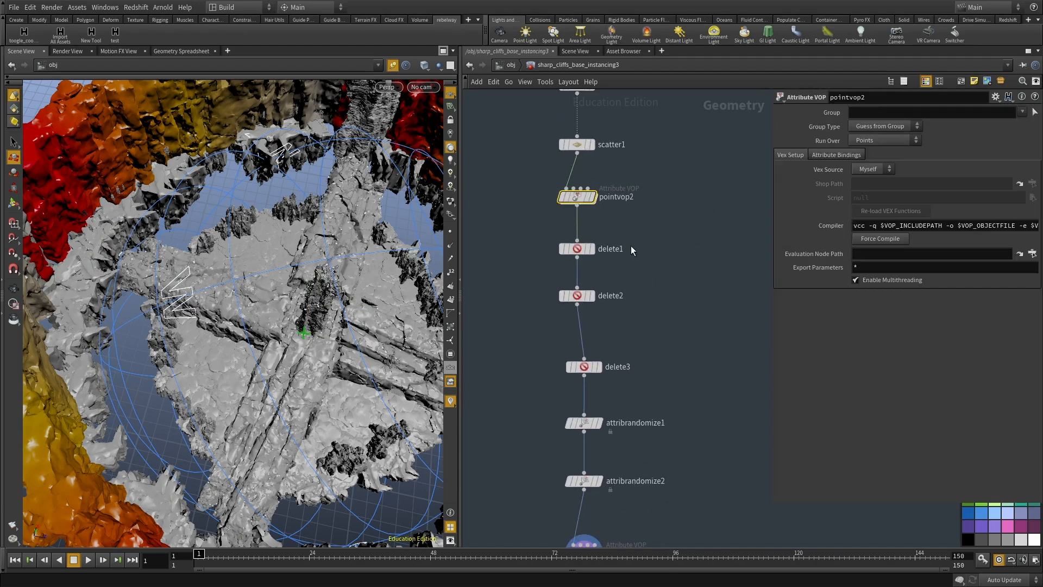
key(b)
drag(636, 235, 583, 393)
middle_drag(661, 327, 636, 488)
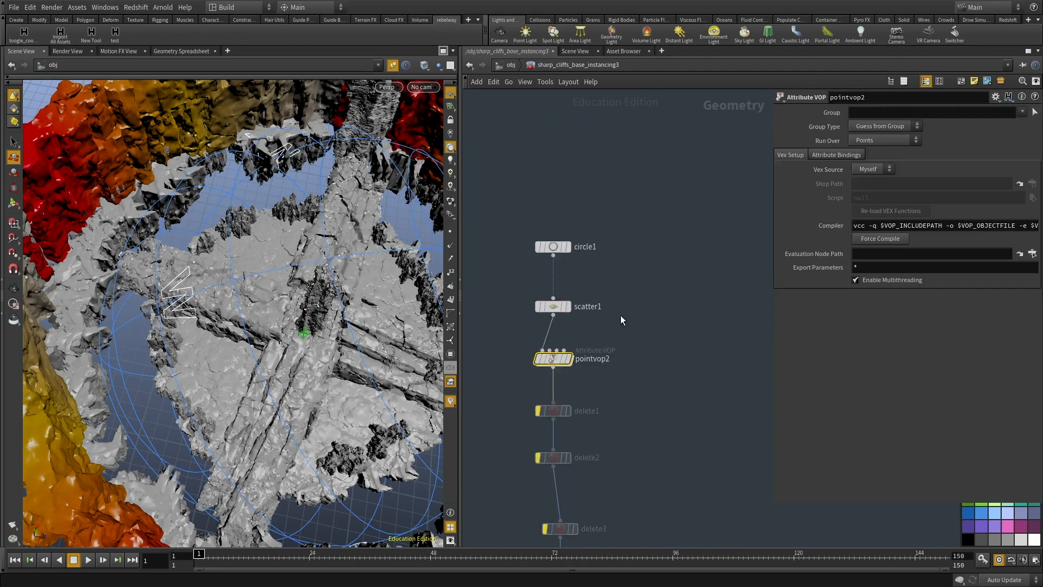
Raise the global scale of the pscale randomization in attribrandomize1 to 10.
drag(593, 293, 518, 329)
middle_drag(649, 514, 662, 302)
drag(619, 353, 562, 381)
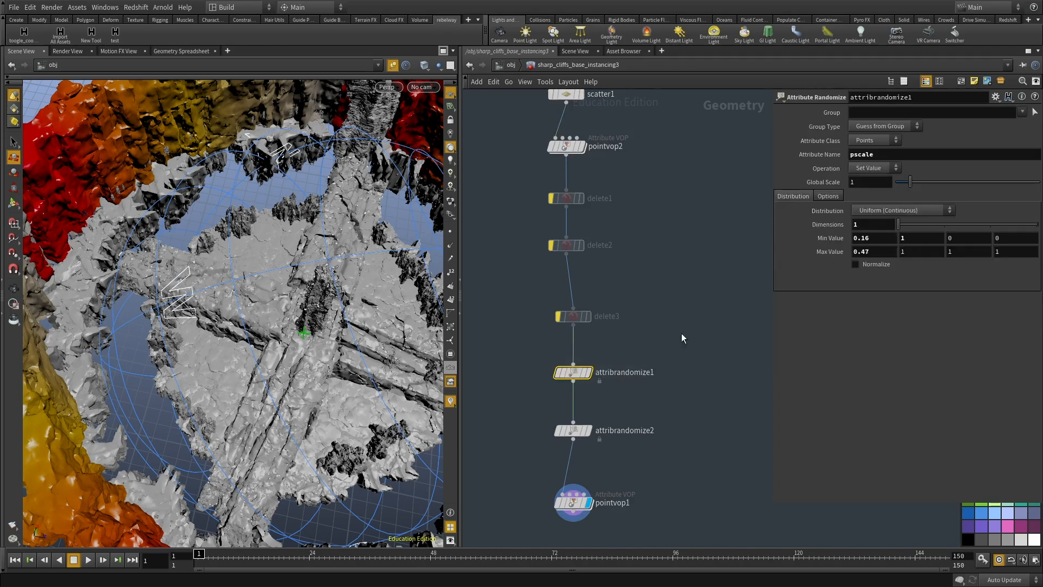
drag(910, 181, 1041, 180)
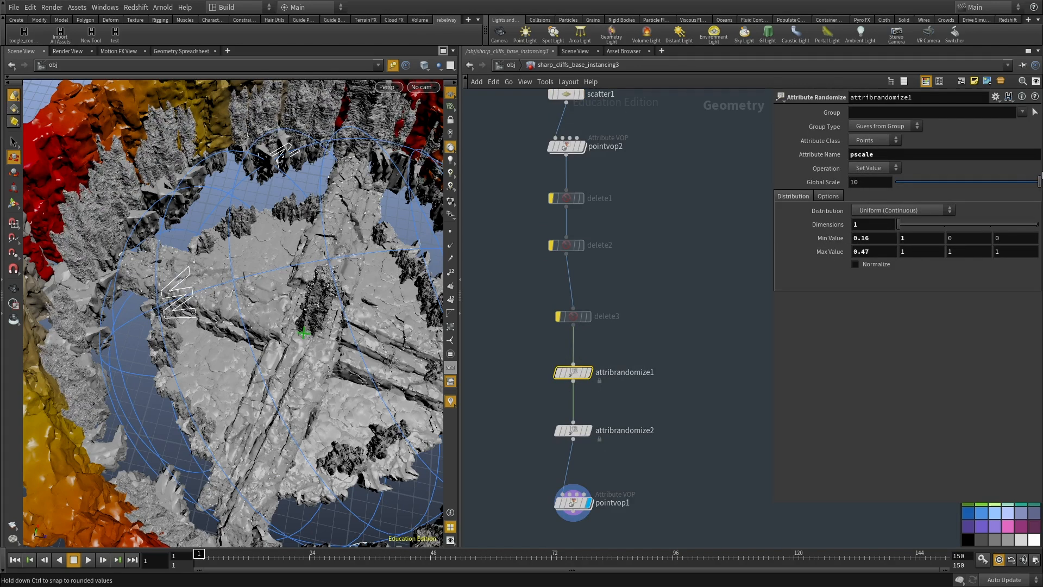
alt+drag(258, 213, 310, 282)
right_drag(309, 282, 369, 326)
Increase circle1's uniform scale to 16.6 to widen the ring of instanced rocks.
middle_drag(670, 359, 638, 293)
scroll(686, 304, down, 3)
middle_drag(629, 134, 606, 296)
scroll(606, 296, up, 3)
drag(606, 295, 529, 238)
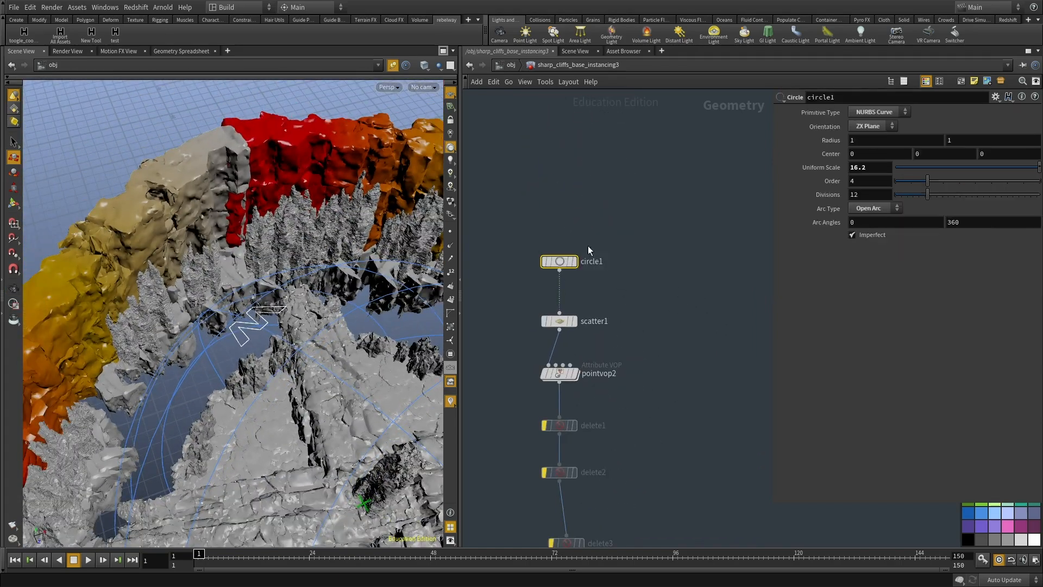
middle_drag(826, 170, 851, 168)
middle_drag(631, 402, 623, 291)
click(624, 292)
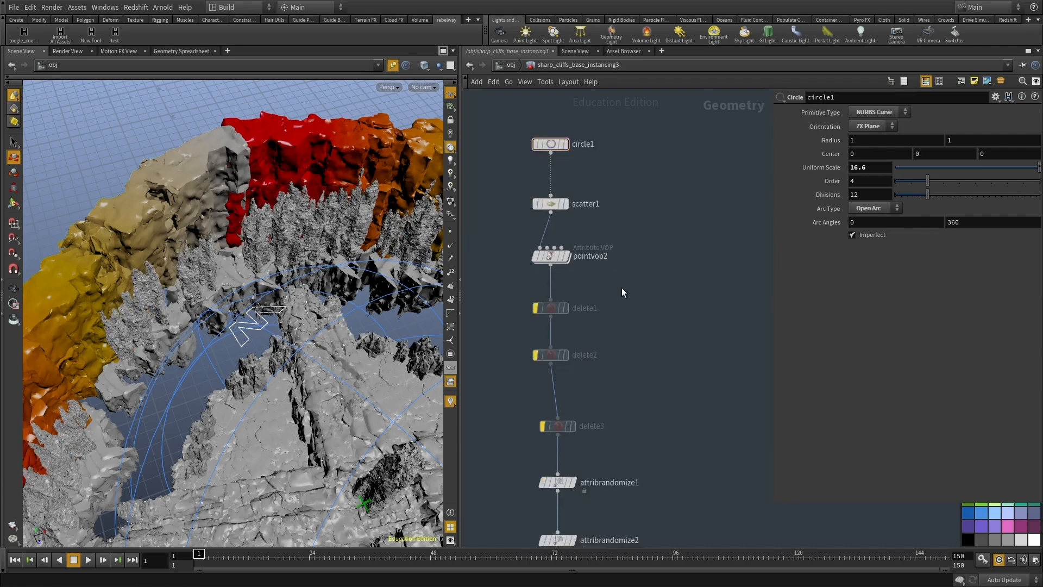
Lower sharp_cliffs_base_instancing3 to a Y translation of 1.84201.
key(u)
middle_drag(634, 331, 634, 309)
click(634, 309)
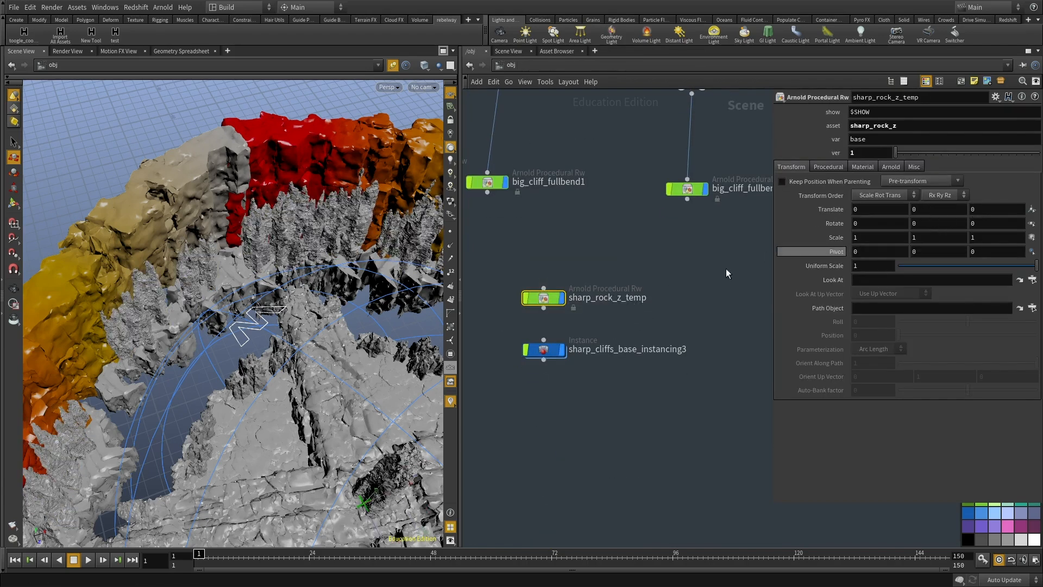
click(588, 349)
middle_drag(957, 139, 916, 125)
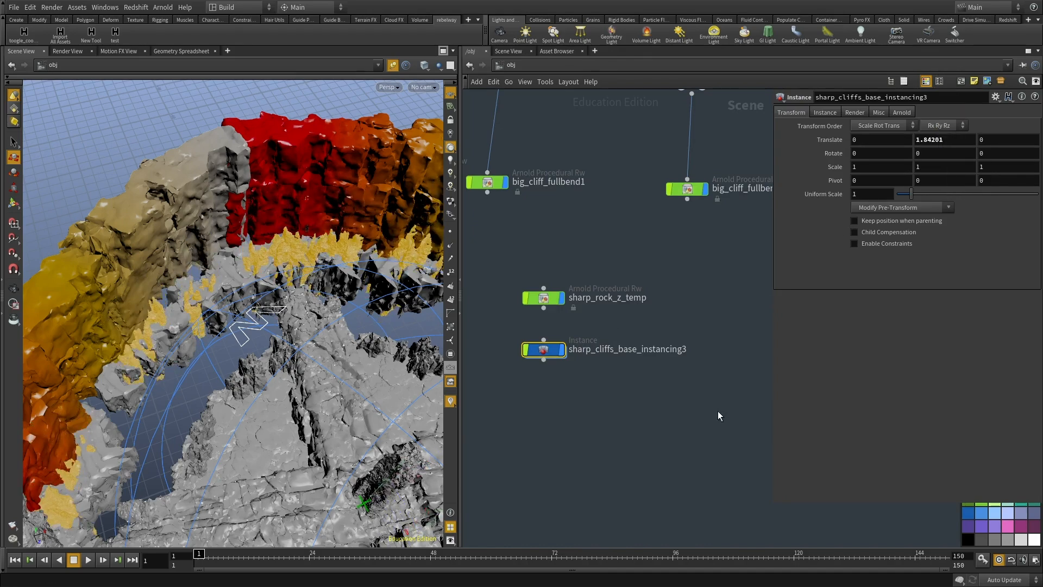
click(718, 415)
Inspect the ring of instanced sharp rocks against the cliffs and the central plateau from low and overhead viewpoints.
alt+drag(179, 353, 336, 371)
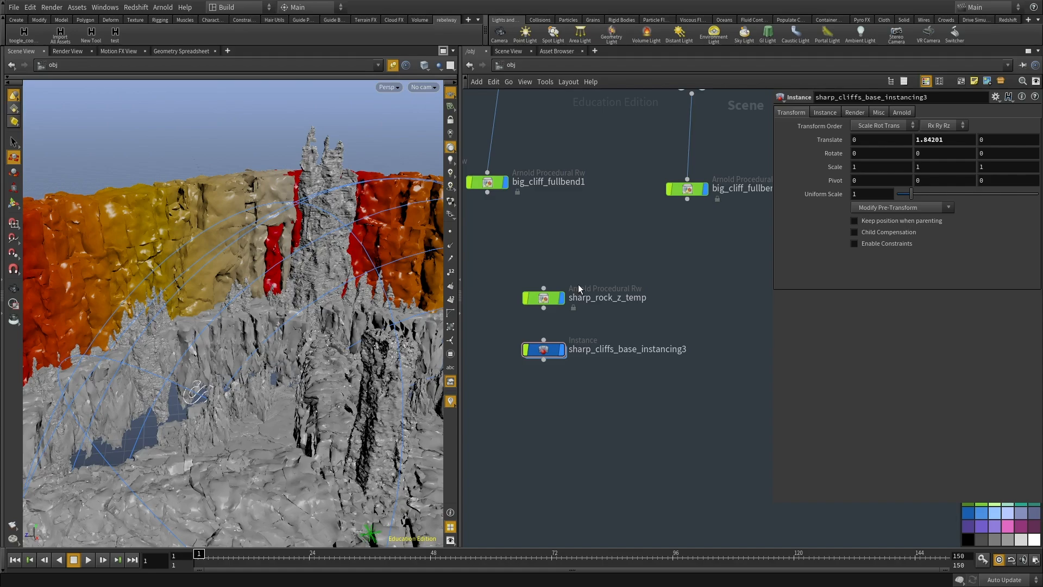
scroll(545, 403, down, 3)
middle_drag(571, 421, 597, 314)
alt+drag(299, 329, 320, 339)
alt+middle_drag(321, 339, 324, 267)
right_drag(324, 267, 247, 291)
drag(247, 290, 200, 305)
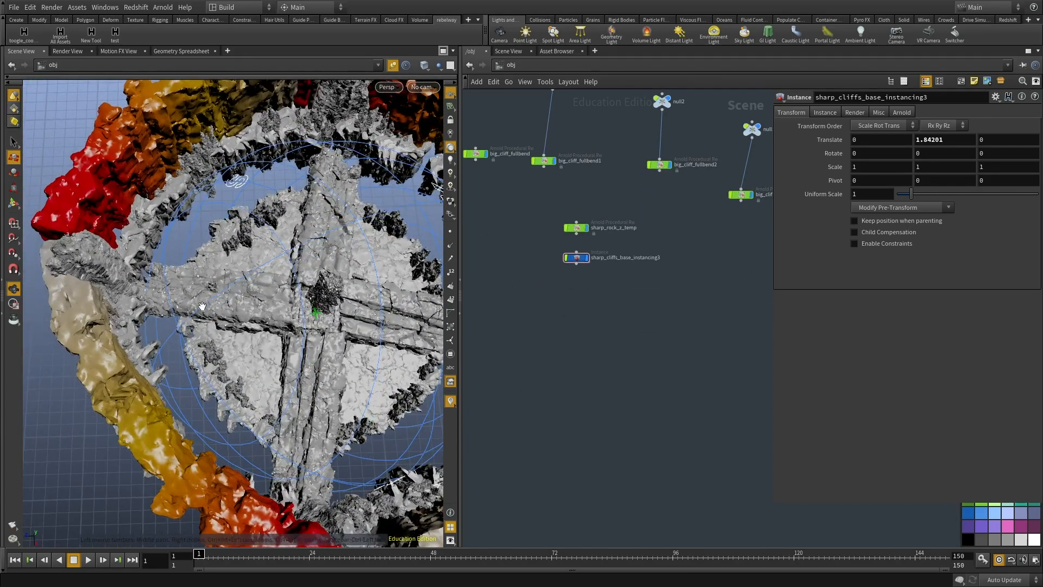
right_drag(201, 305, 293, 261)
alt+middle_drag(293, 261, 298, 292)
Create a Geometry node below sharp_cliffs_base_instancing3 and name it ocean.
middle_drag(608, 342, 602, 370)
scroll(591, 373, up, 1)
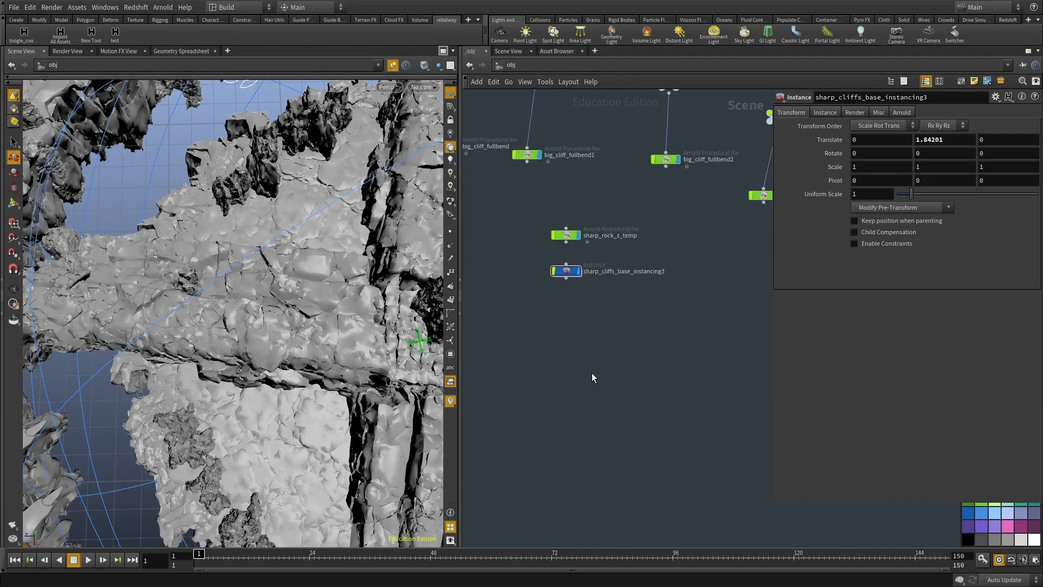
key(Tab)
text(ge)
key(Return)
click(592, 372)
drag(591, 373, 560, 359)
double_click(585, 359)
text(ocean)
key(Return)
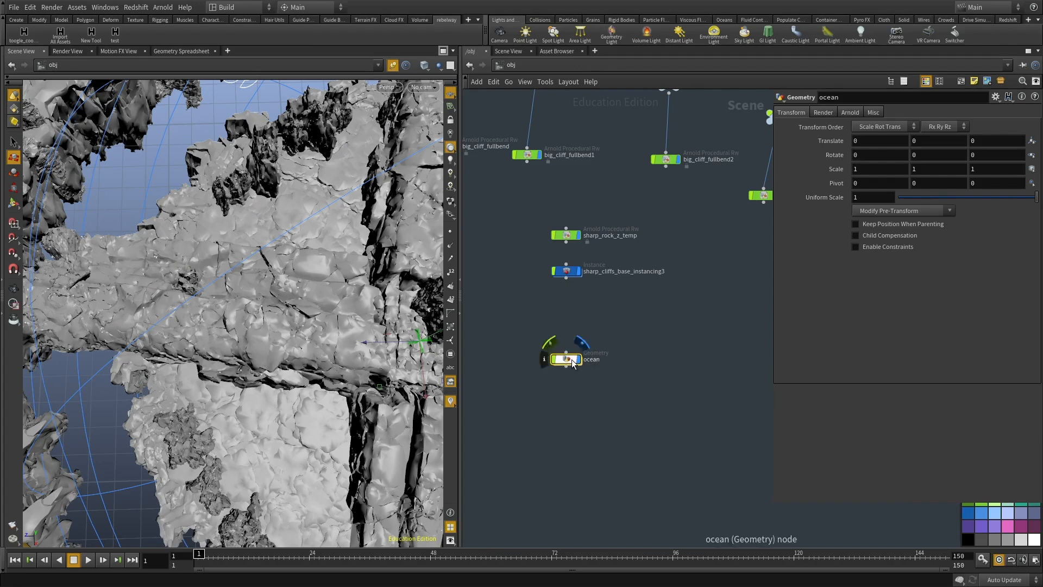
Inside the ocean node, add a Grid and remove the default file1 node.
double_click(569, 359)
key(Tab)
text(grid)
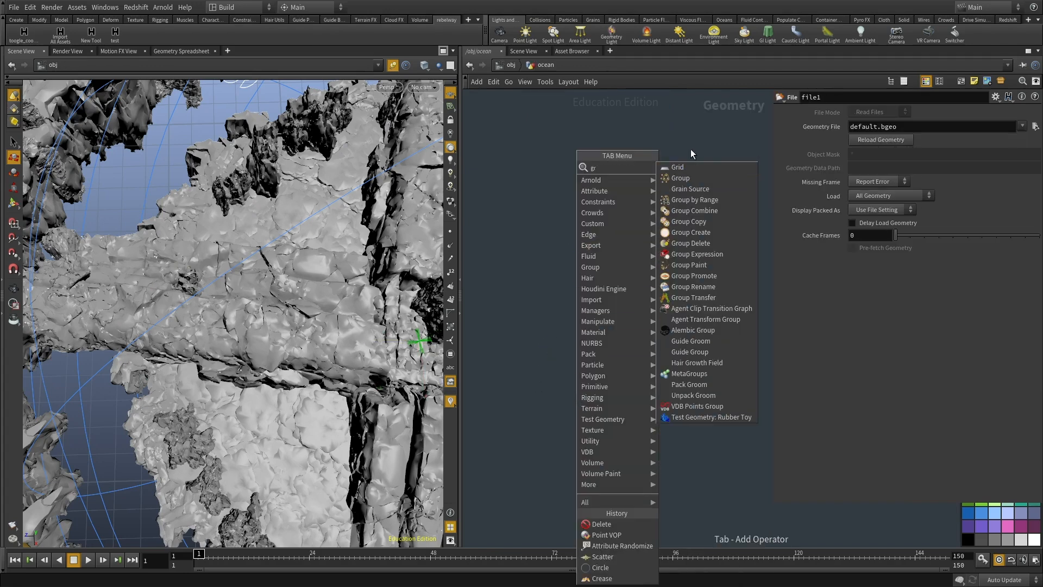
key(Return)
click(654, 302)
key(ctrl+x)
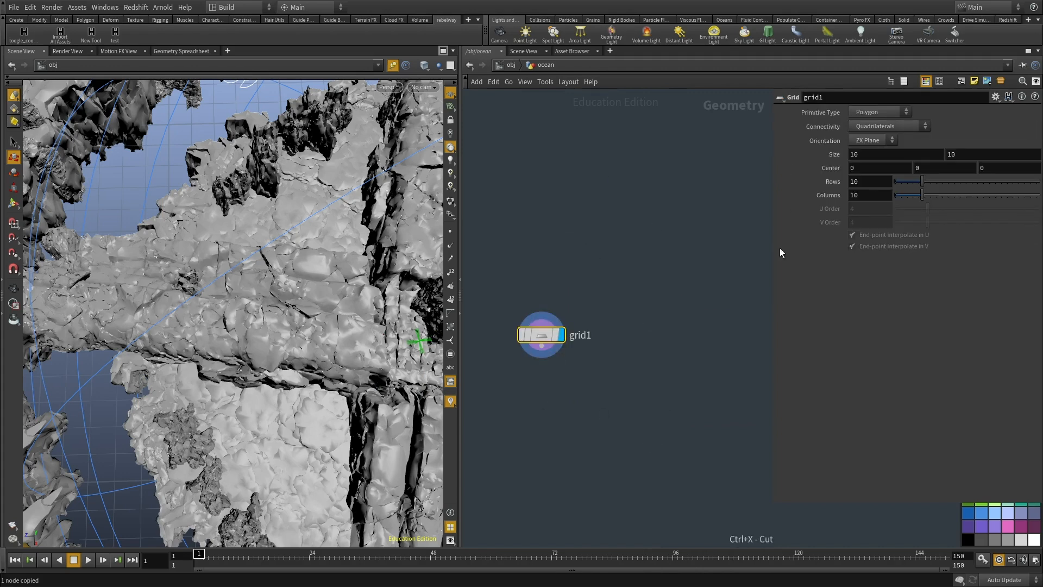
Set the grid to 250 rows and 250 columns with a size of 100 by 100.
text(250)
key(Tab)
text(250)
key(Return)
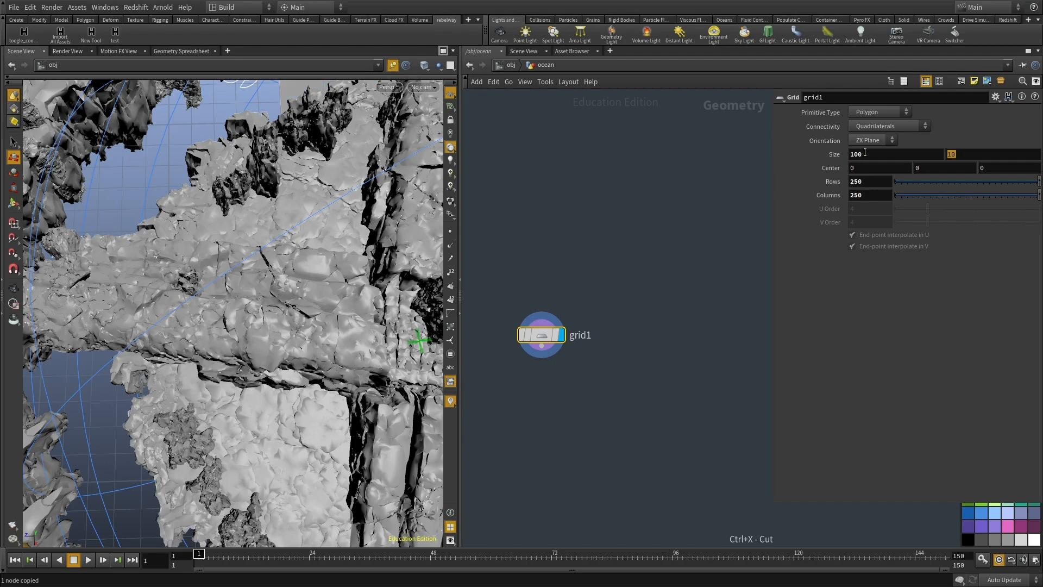
key(Return)
Reduce the ocean grid's size to 39 by 39 to fit the cliff ring.
alt+drag(171, 209, 168, 312)
alt+right_drag(168, 311, 187, 296)
alt+drag(186, 296, 159, 274)
drag(868, 154, 729, 139)
text(20)
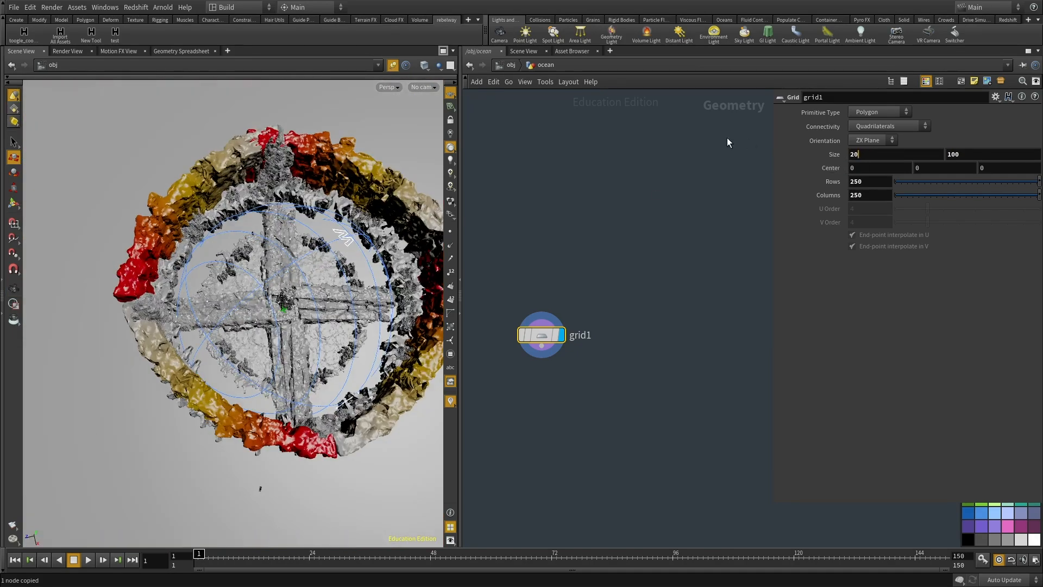
key(Tab)
text(20)
middle_drag(815, 154, 914, 134)
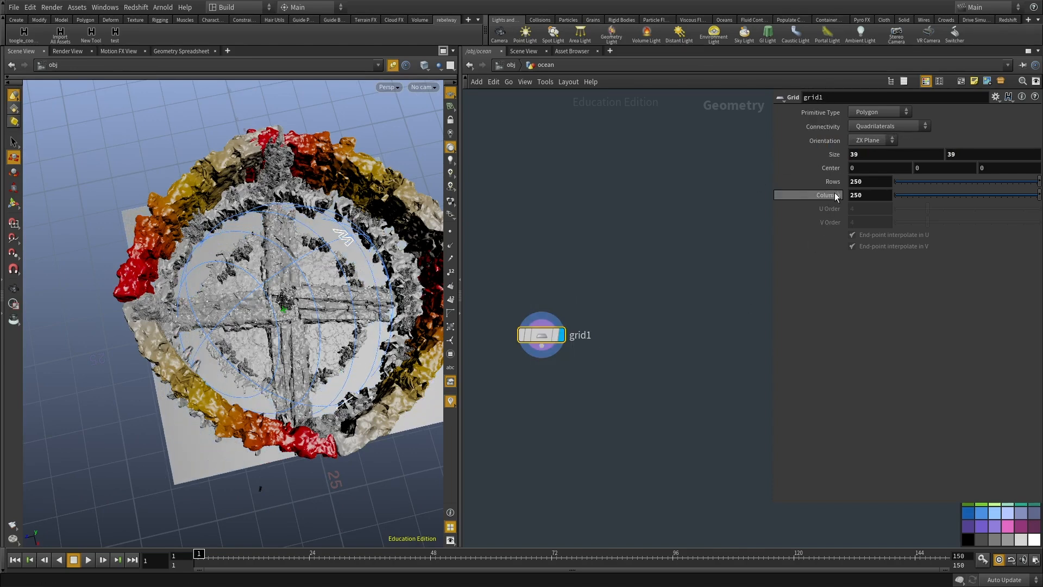
Examine the ocean grid's mesh density in wireframe near the outer cliff edge, then restore the shaded display.
click(286, 337)
key(shift+w)
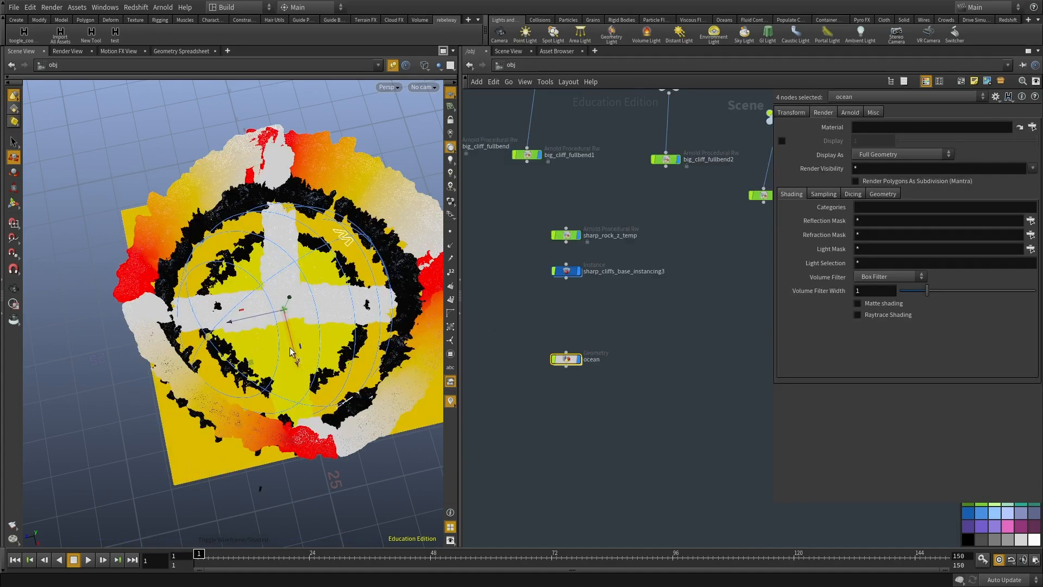
alt+middle_drag(240, 418, 282, 318)
alt+right_drag(282, 318, 303, 333)
alt+middle_drag(303, 333, 233, 355)
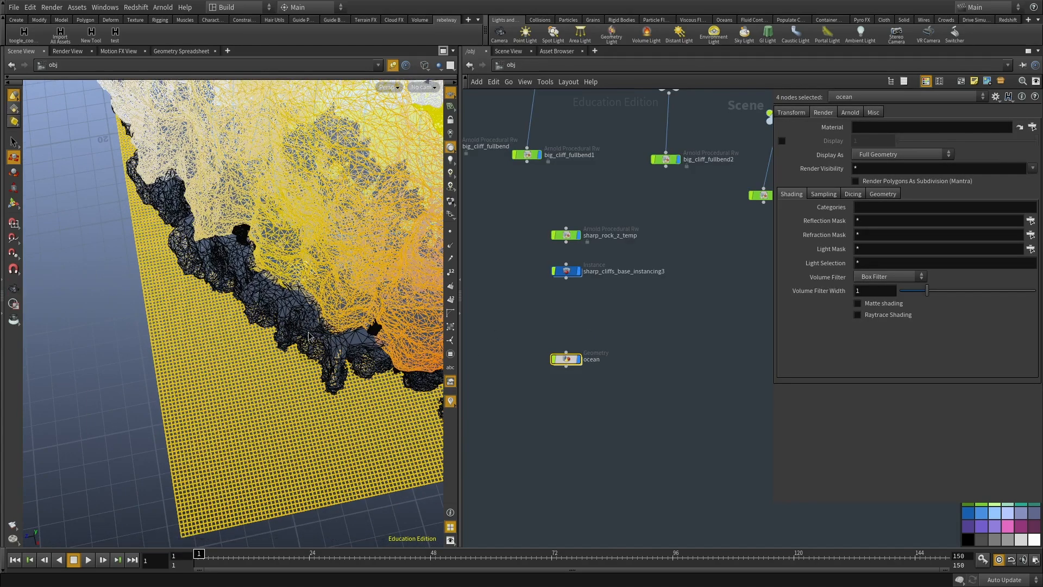
key(shift+w)
drag(517, 339, 580, 403)
Set grid1 inside the ocean node to 500 rows and 500 columns.
double_click(569, 359)
middle_drag(564, 296, 570, 336)
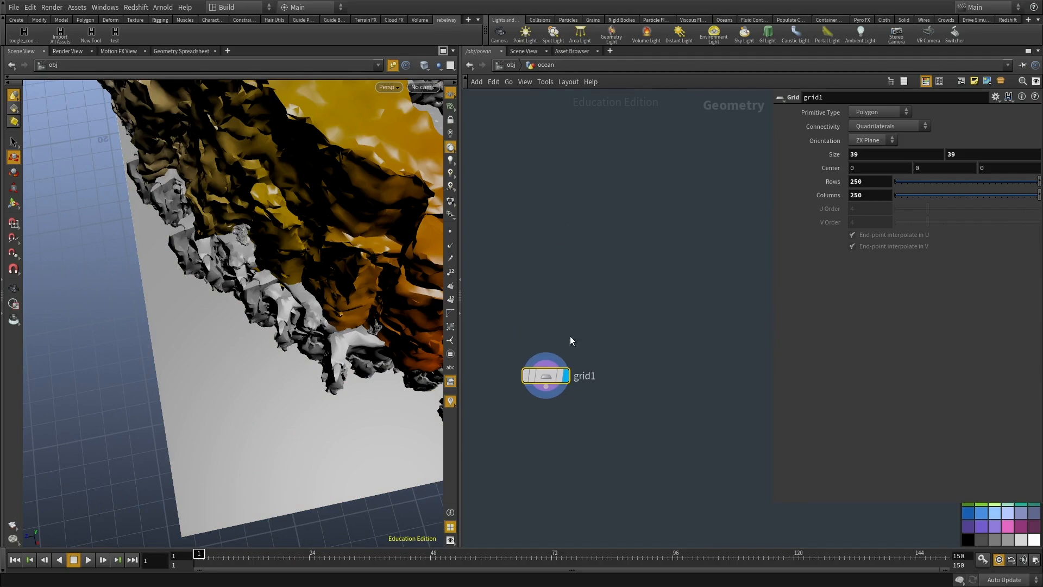
alt+right_drag(342, 337, 301, 308)
alt+middle_drag(301, 309, 270, 378)
alt+drag(270, 377, 241, 371)
alt+drag(289, 288, 279, 262)
alt+right_drag(279, 262, 379, 266)
alt+drag(351, 273, 326, 247)
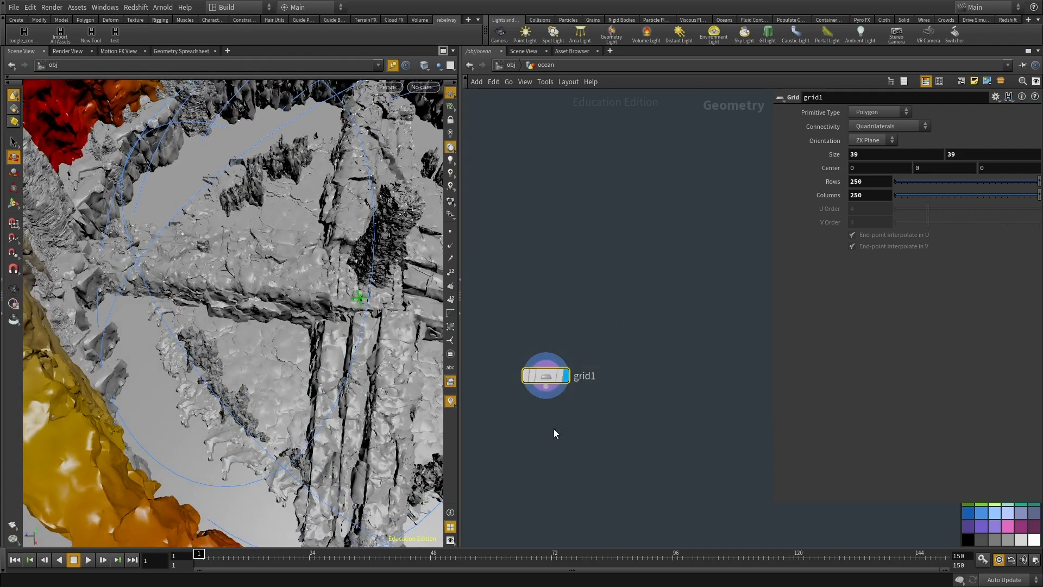
click(872, 181)
text(50)
key(Tab)
text(500)
key(Tab)
text(500)
key(Return)
alt+right_drag(340, 328, 261, 457)
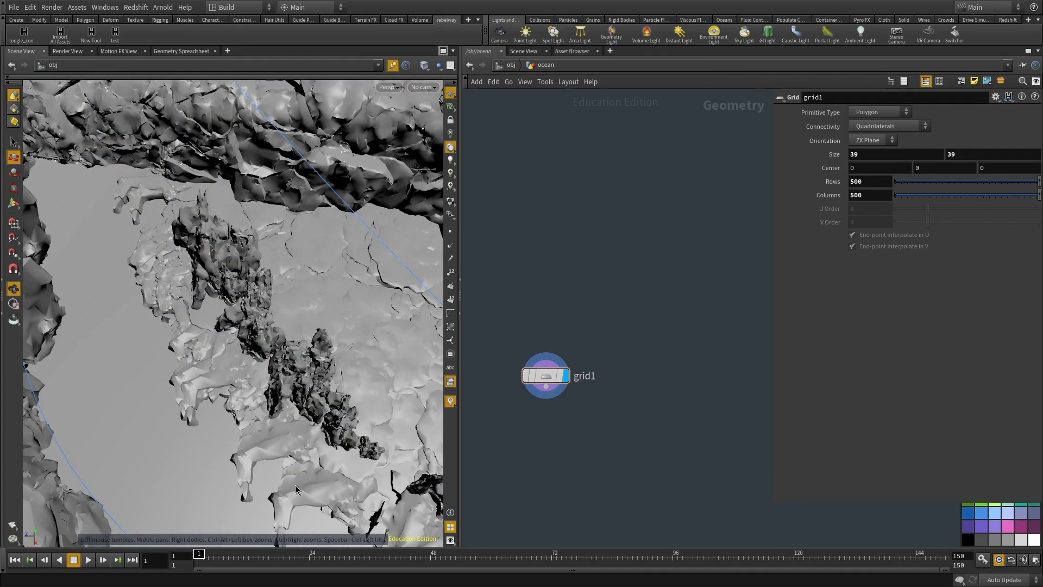
Go back inside the ocean node and make the viewport follow the network so only the grid is displayed.
click(240, 458)
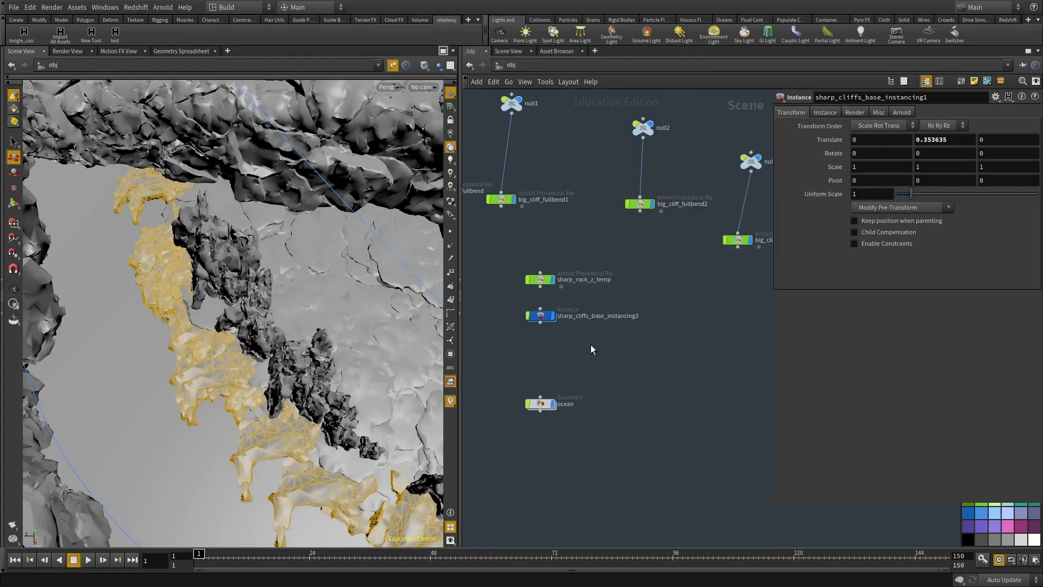
double_click(570, 438)
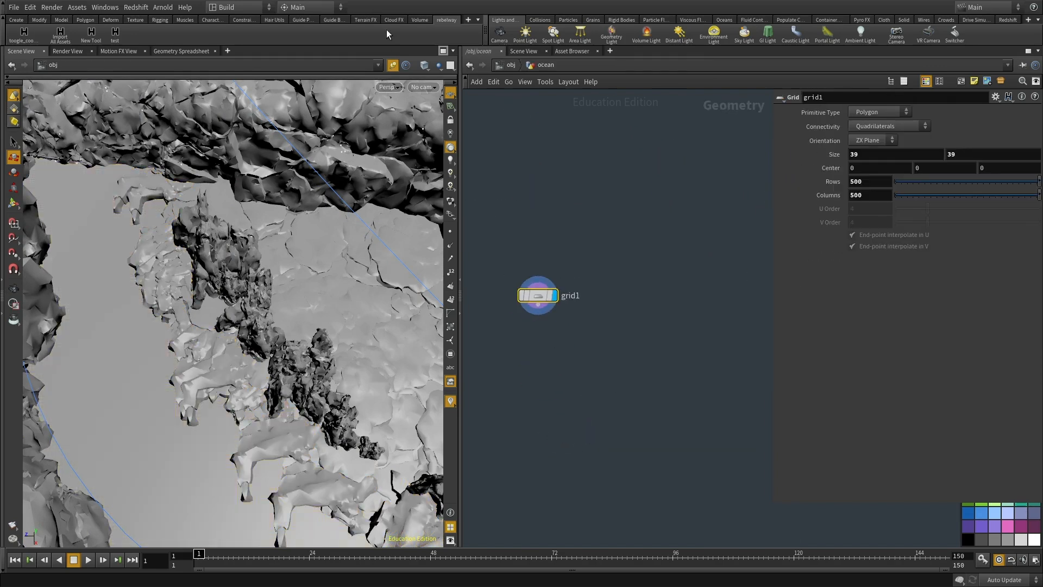
click(393, 65)
right_drag(306, 364, 146, 301)
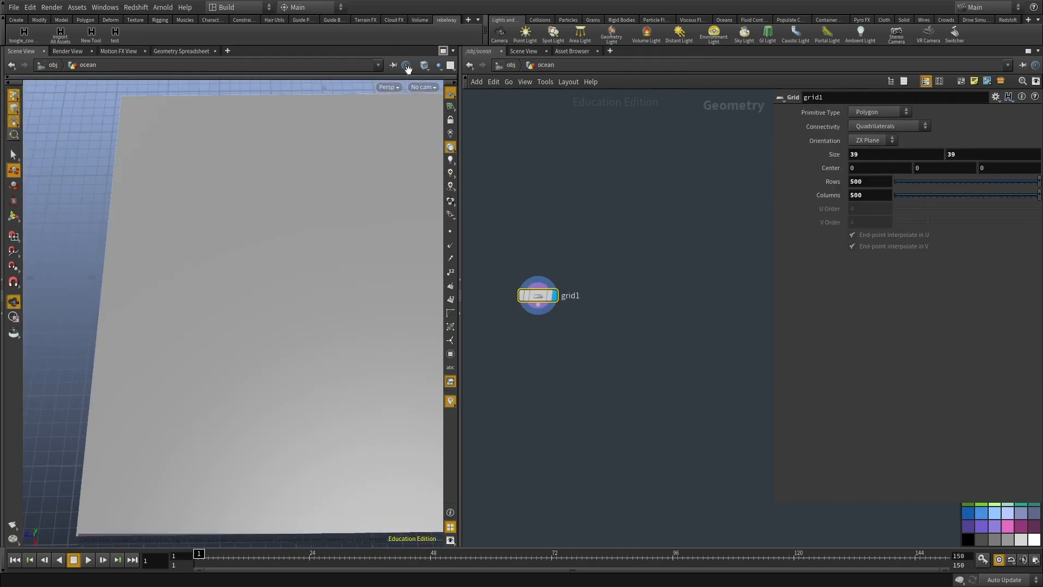
middle_drag(368, 210, 349, 223)
key(shift+w)
key(shift+w)
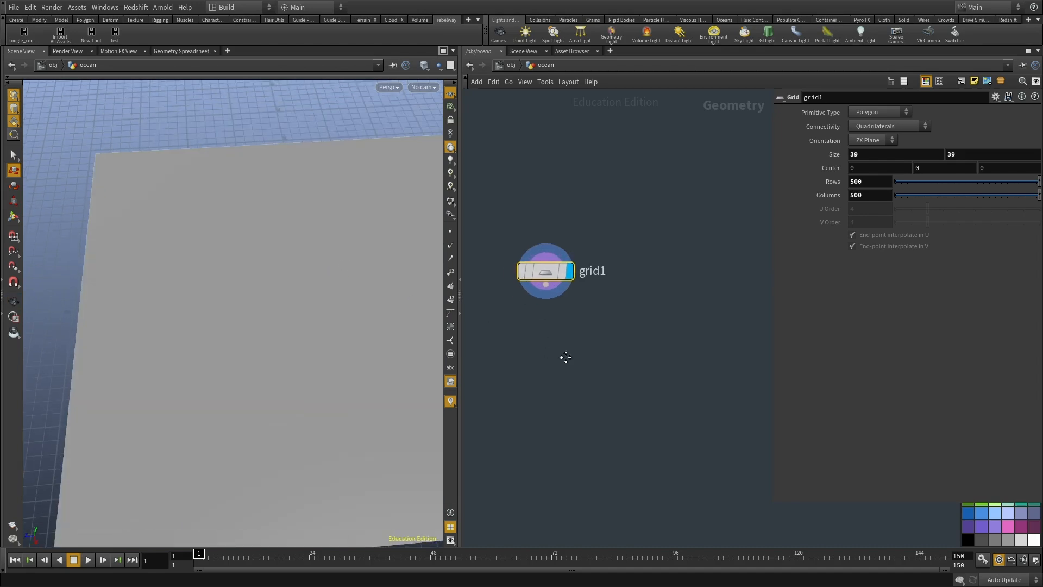
Add an Ocean Spectrum node below grid1 in the ocean network.
key(Tab)
text(oce)
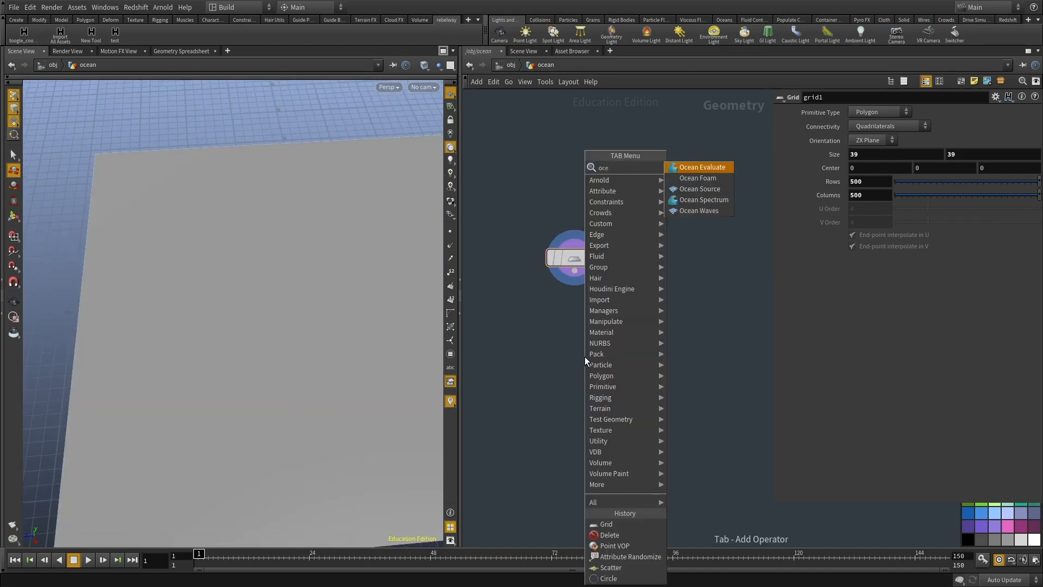
key(Down)
key(Down)
key(Down)
key(Return)
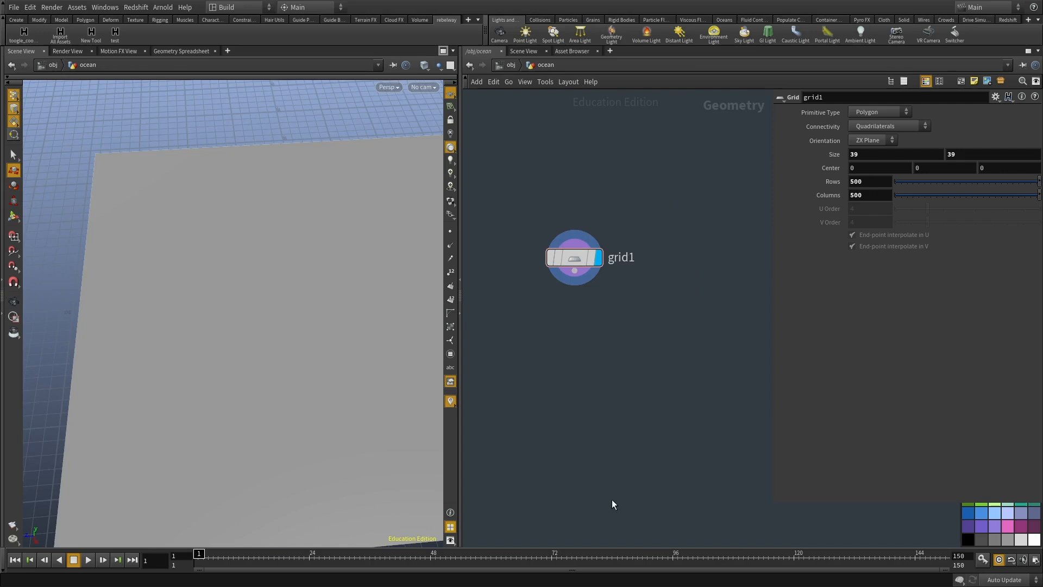
click(610, 367)
Add an Ocean Evaluate node below the ocean spectrum.
key(Tab)
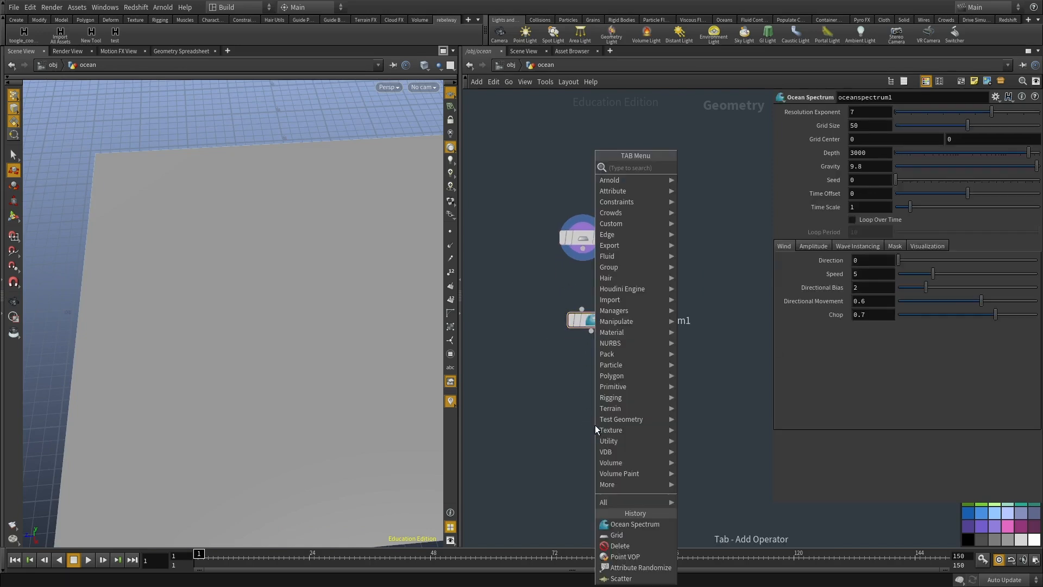
text(ocean ev)
key(Return)
click(594, 425)
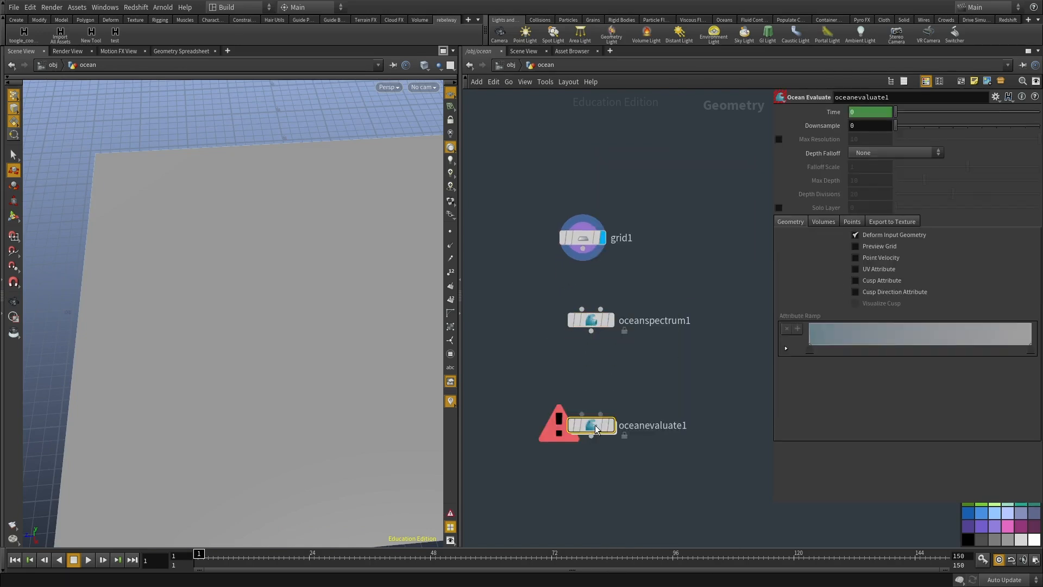
Wire grid1 and the ocean spectrum into the Ocean Evaluate node's first and second inputs and display its result.
drag(582, 248, 581, 413)
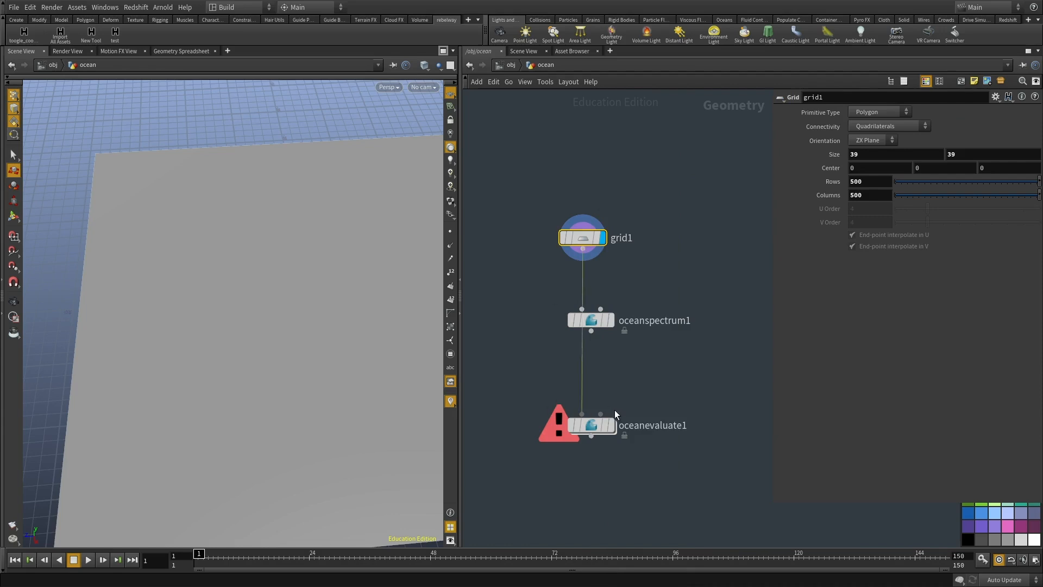
drag(593, 319, 715, 307)
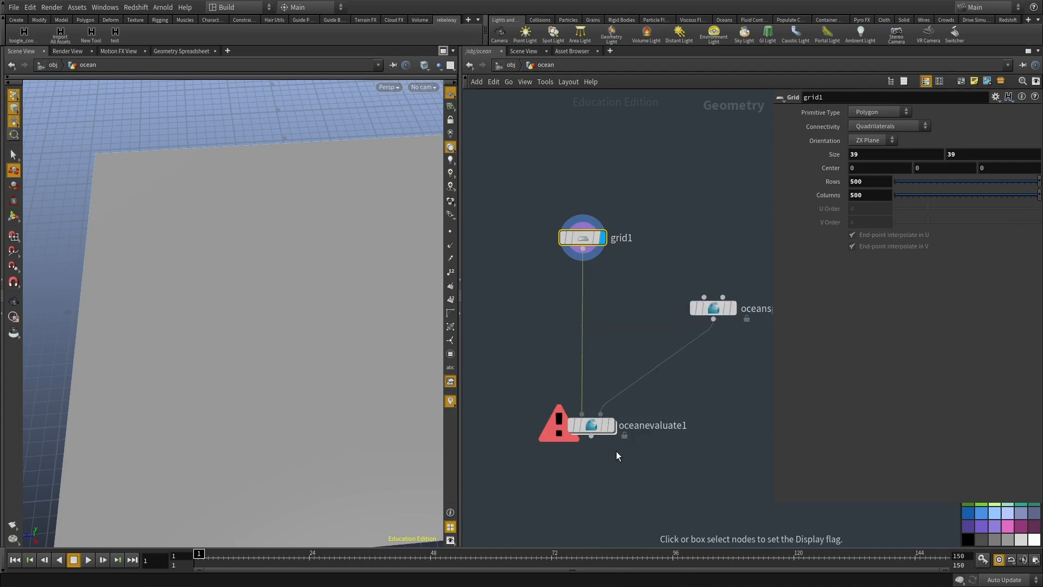
click(600, 425)
Set the ocean spectrum's wind speed to 1.
click(713, 308)
click(673, 236)
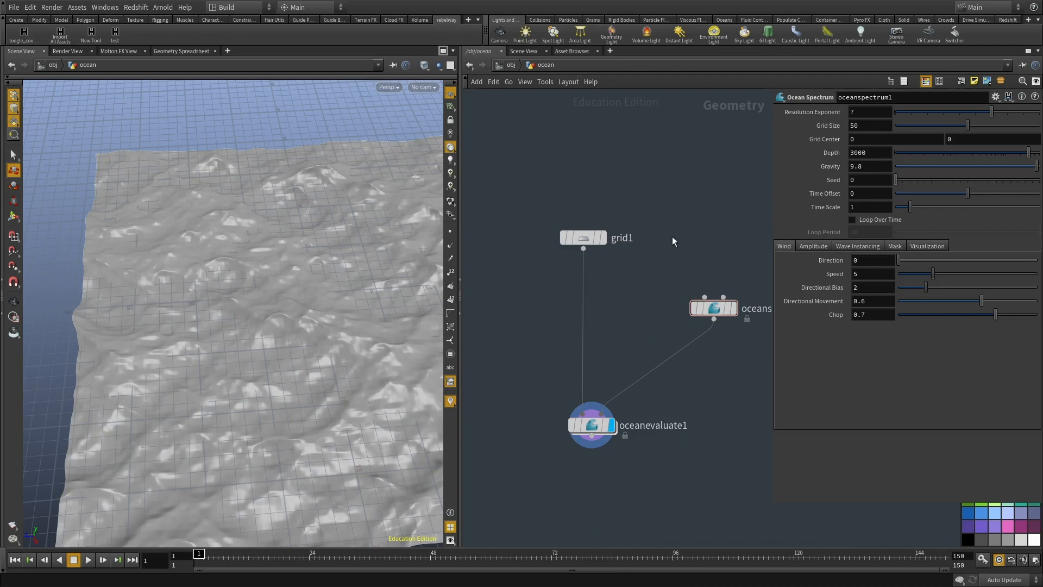
click(719, 308)
text(1)
key(Return)
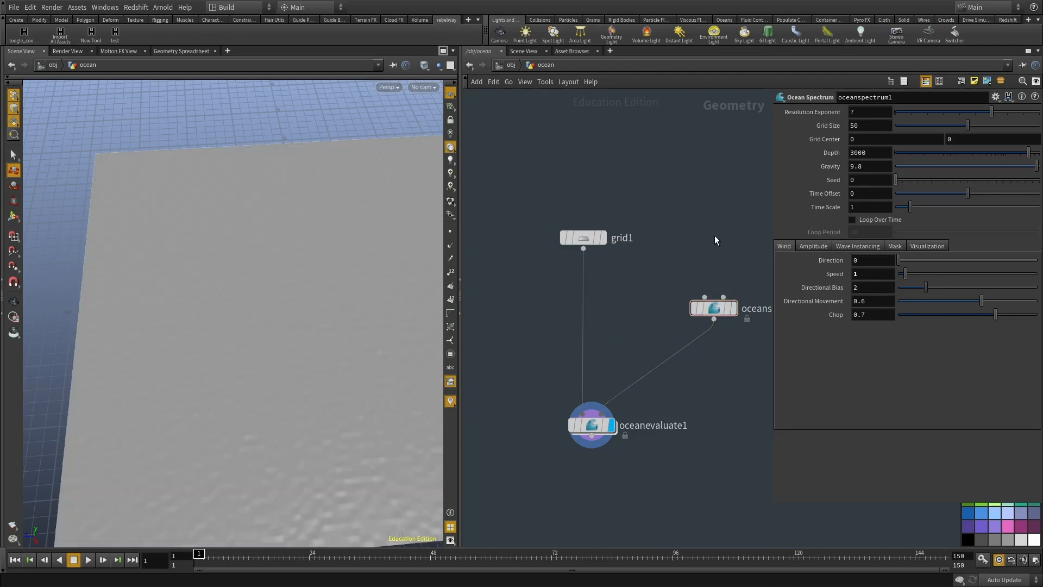
Set the ocean spectrum's amplitude scale to 5 and check the waves up close.
click(812, 246)
text(5)
key(Return)
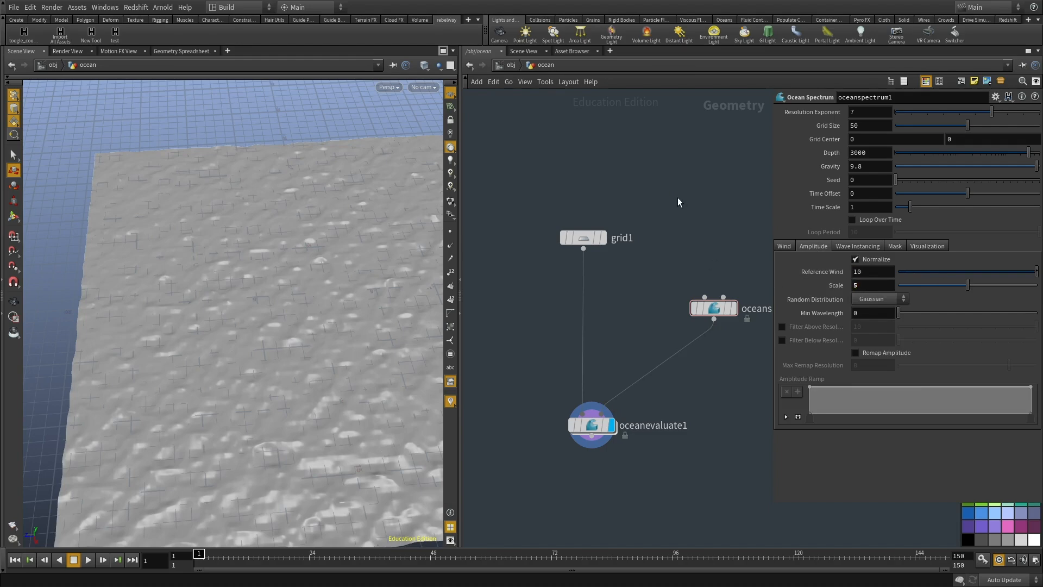
drag(347, 282, 184, 326)
Set the ocean spectrum's wind direction to 55 and raise the wind speed to about 2.3.
click(785, 246)
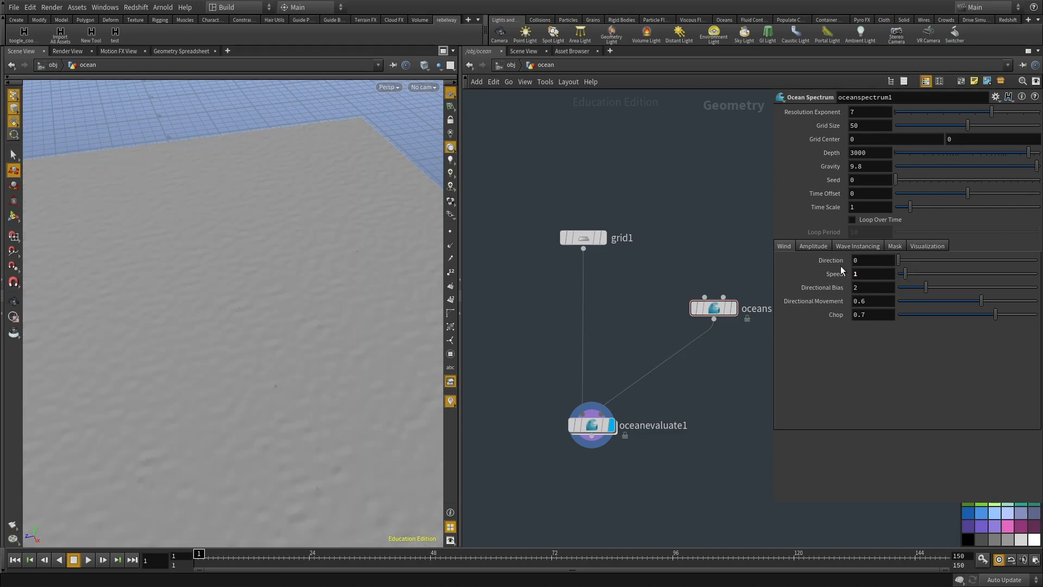
click(919, 260)
drag(905, 273, 914, 273)
alt+drag(288, 304, 230, 304)
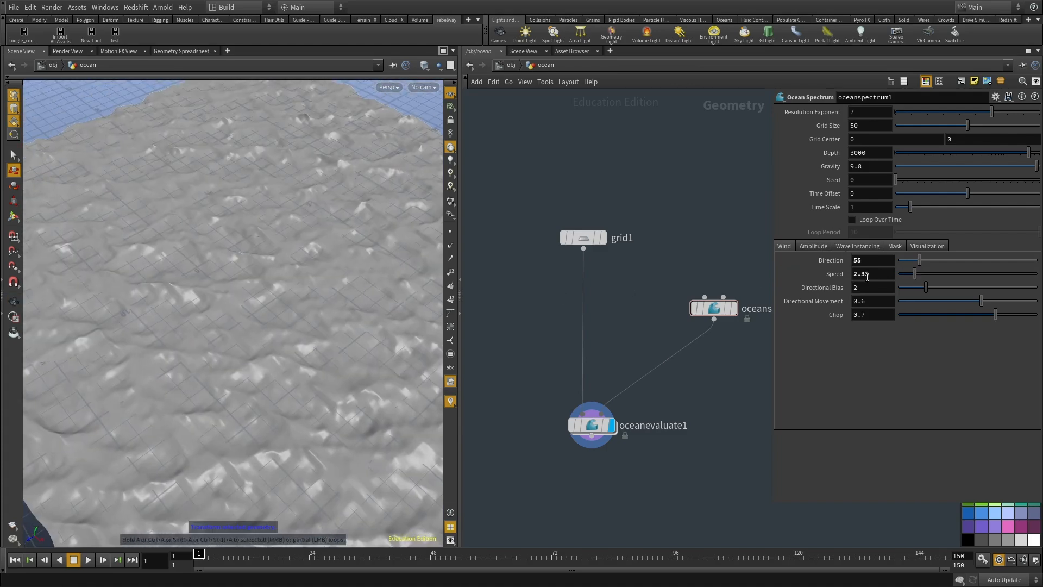
Set the ocean spectrum's reference wind to 9.7 and raise the amplitude scale to 28.
click(813, 245)
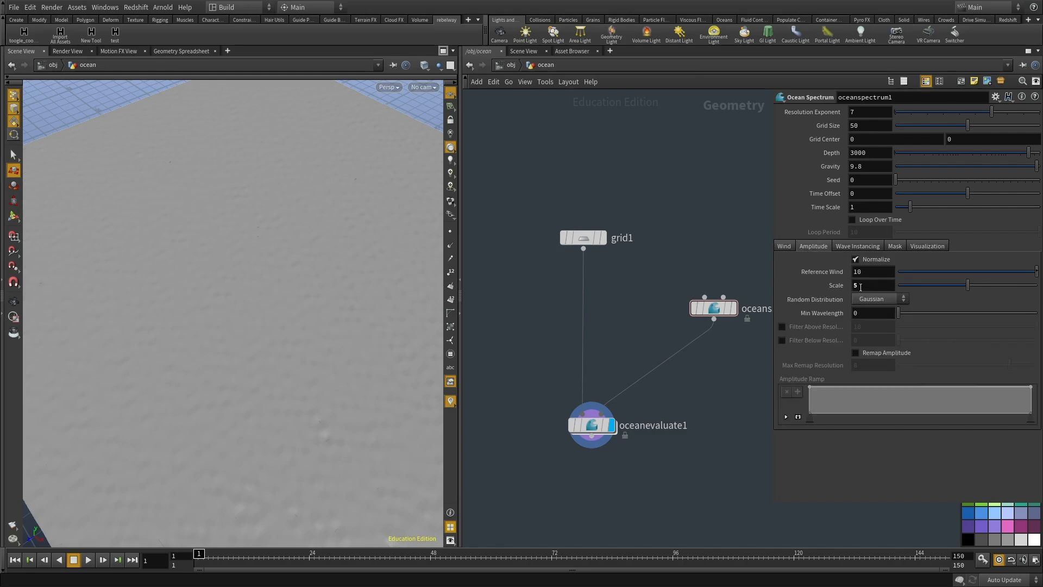
middle_drag(820, 276, 924, 262)
mouse_move(193, 385)
mouse_down()
mouse_move(384, 373)
mouse_move(196, 349)
mouse_move(260, 364)
mouse_move(327, 279)
mouse_move(244, 333)
mouse_move(240, 358)
mouse_move(294, 282)
mouse_up()
key(shift+w)
Increase the ocean spectrum's resolution exponent to 9 for finer wave detail and view the surface shaded.
double_click(854, 113)
text(9)
key(Return)
mouse_move(391, 373)
mouse_down()
mouse_move(265, 328)
mouse_move(326, 344)
mouse_move(353, 304)
mouse_up()
key(shift+w)
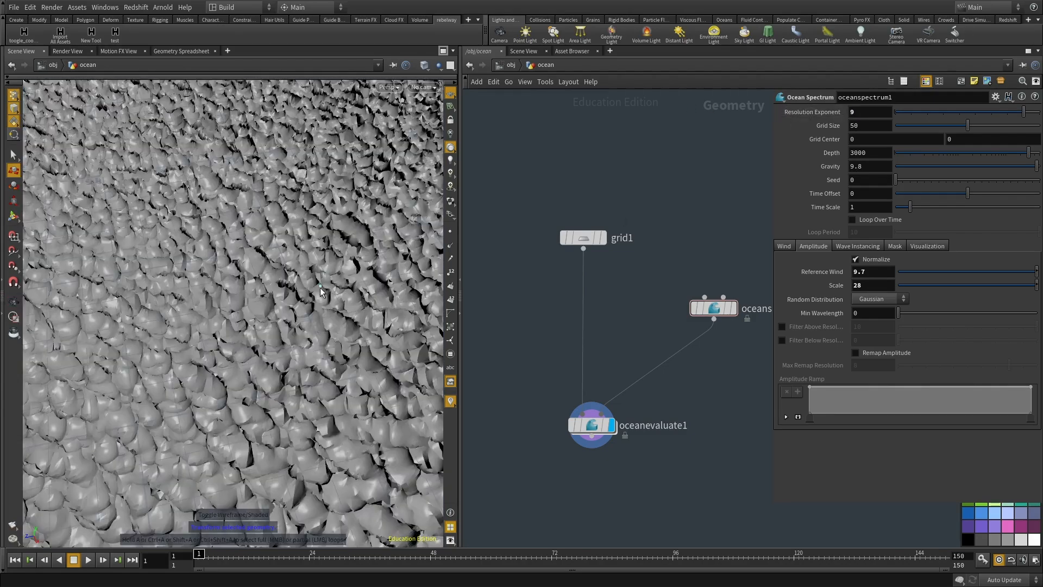
Try an amplitude scale of 10 on the ocean spectrum, then reduce it to 5 for calmer waves.
double_click(869, 285)
text(10)
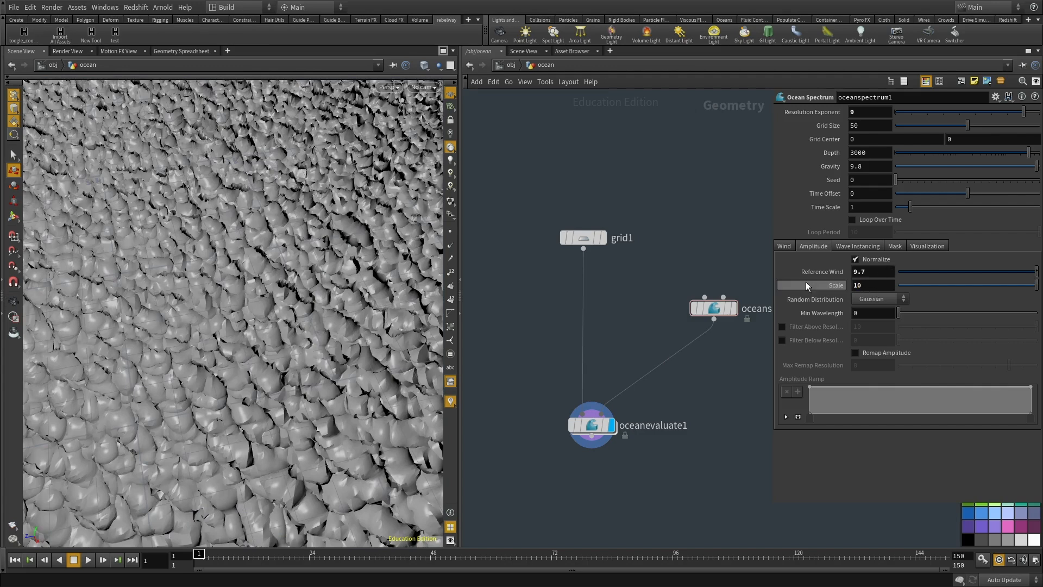
key(Return)
drag(282, 348, 282, 305)
double_click(863, 286)
text(5)
key(Return)
key(space)
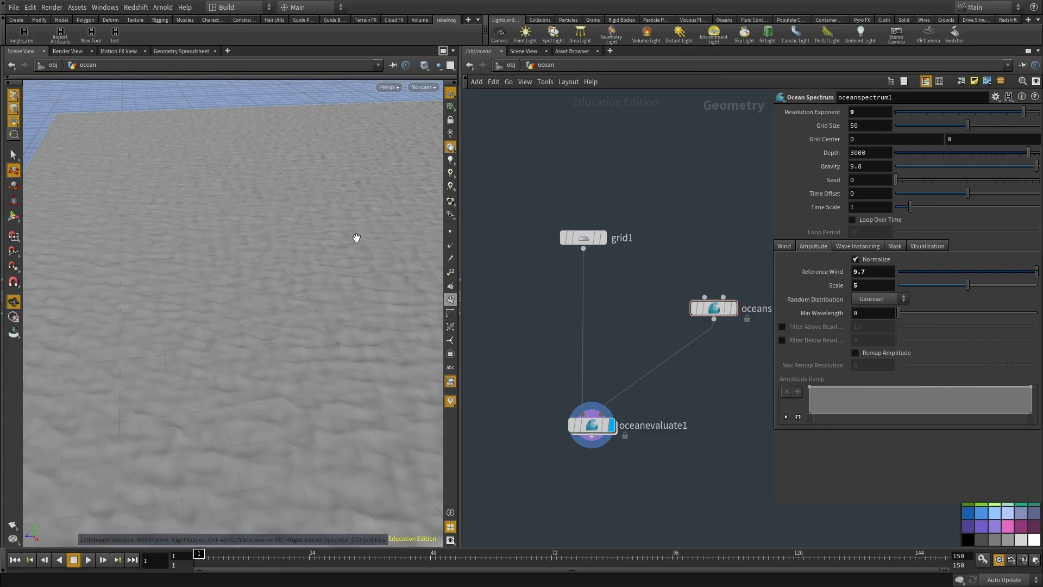
Return from the ocean network to the object level and widen the network editor pane.
click(511, 65)
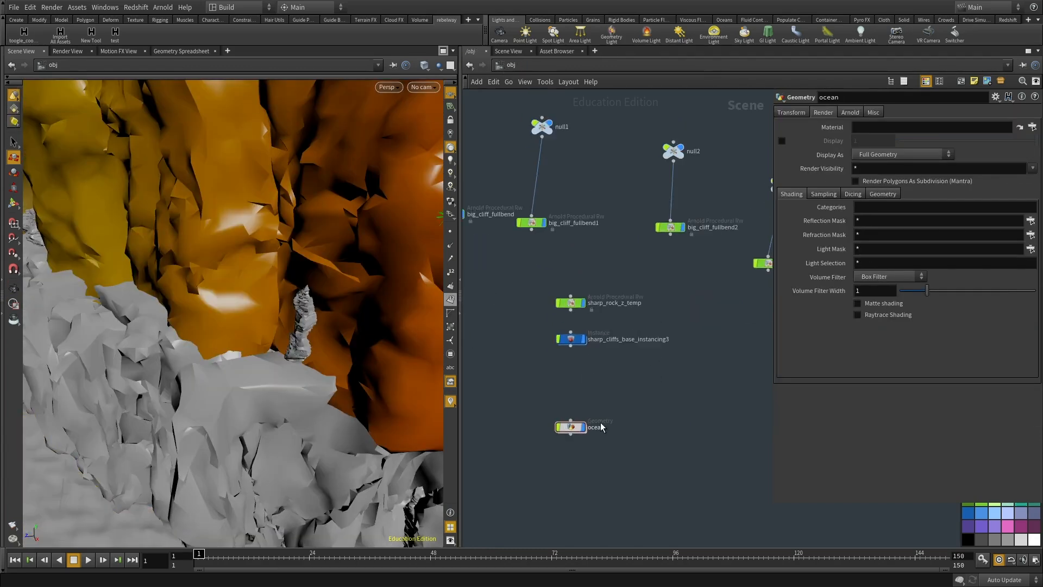
double_click(598, 427)
key(Escape)
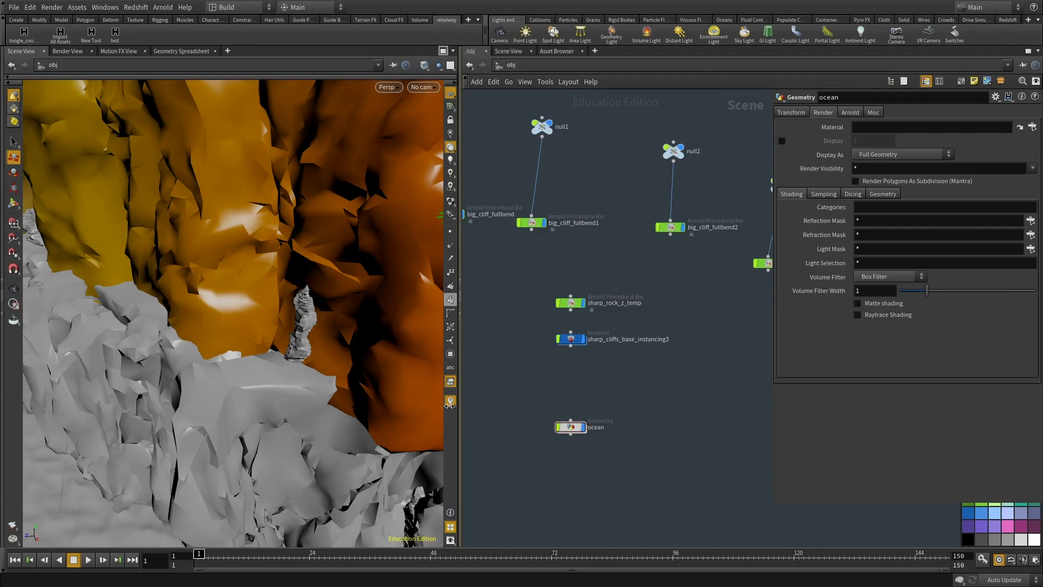
drag(460, 404, 380, 405)
double_click(627, 340)
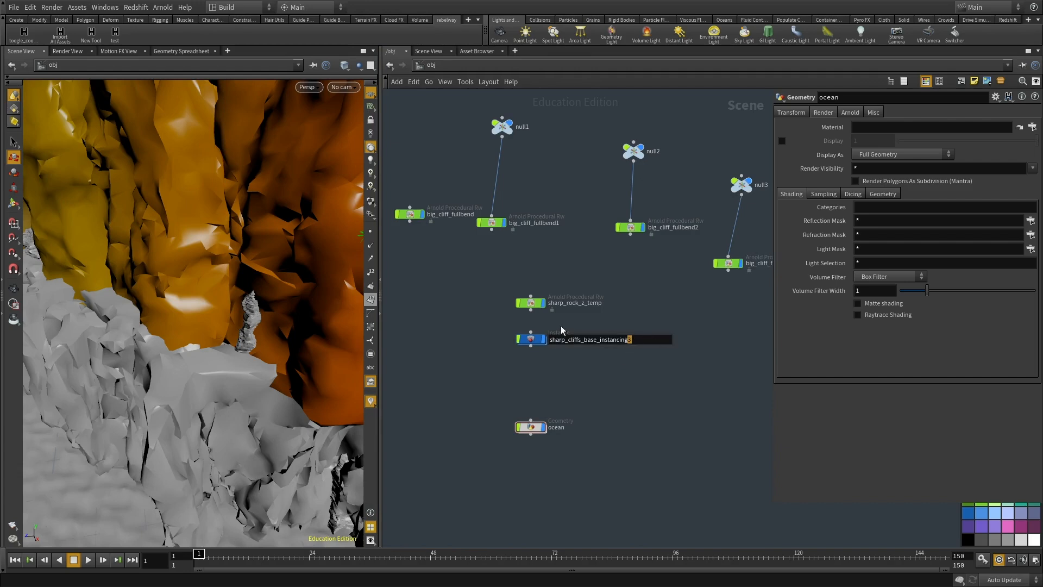
key(Escape)
Go to the out network and duplicate the arnold1 render node.
click(462, 65)
click(473, 120)
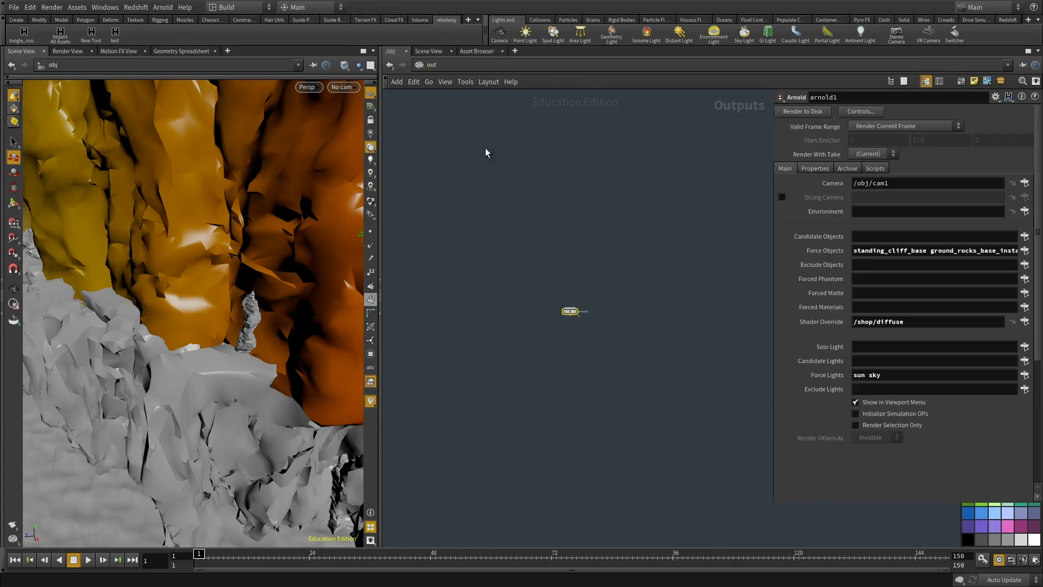
key(ctrl+c)
key(ctrl+v)
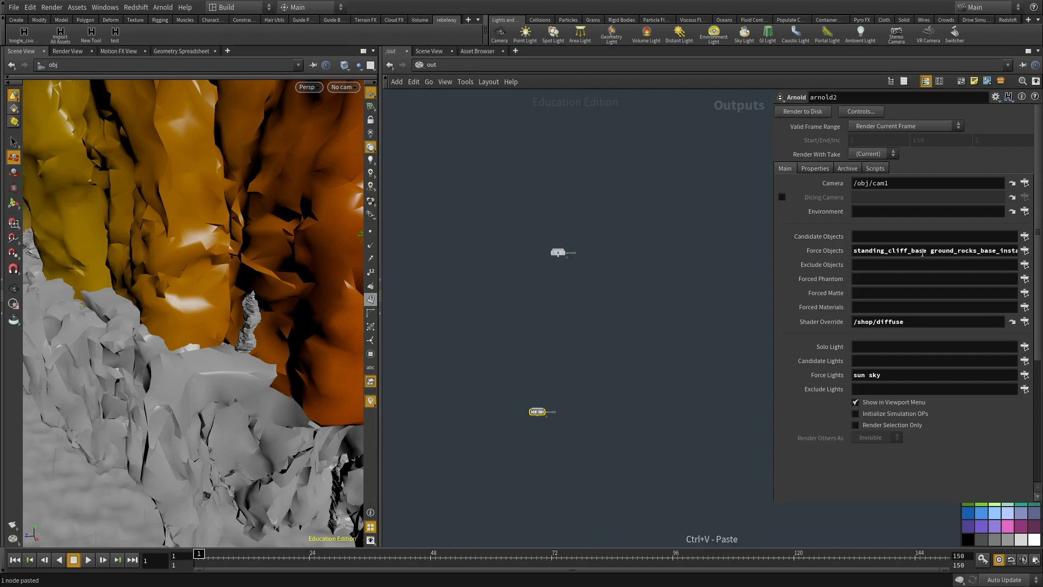
Filter arnold2's force objects by *instancing and choose ground_rocks_base_instancing plus sharp_cliffs_base_instancing through sharp_cliffs_base_instancing3.
click(1025, 252)
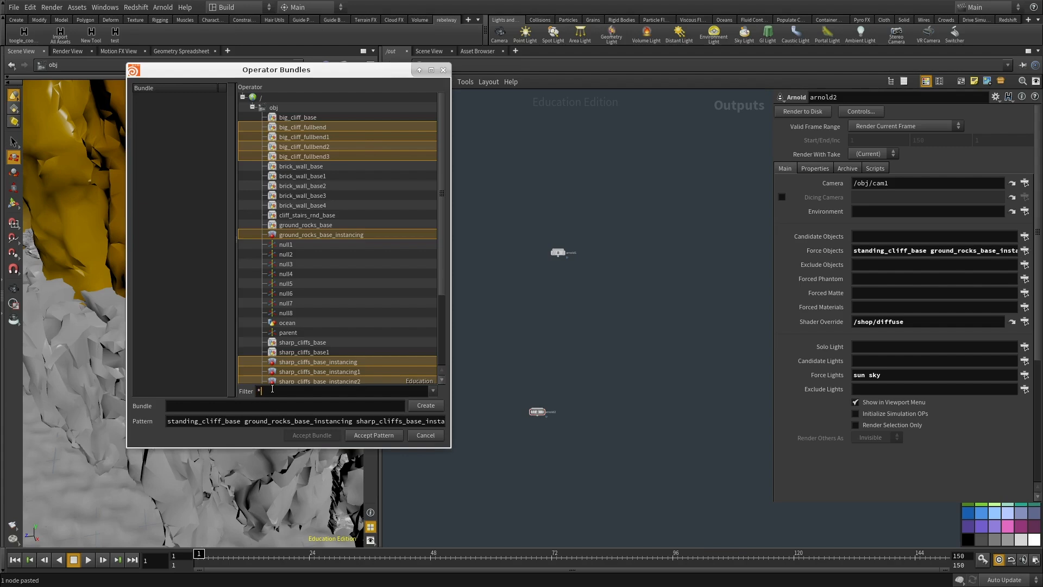
key(Return)
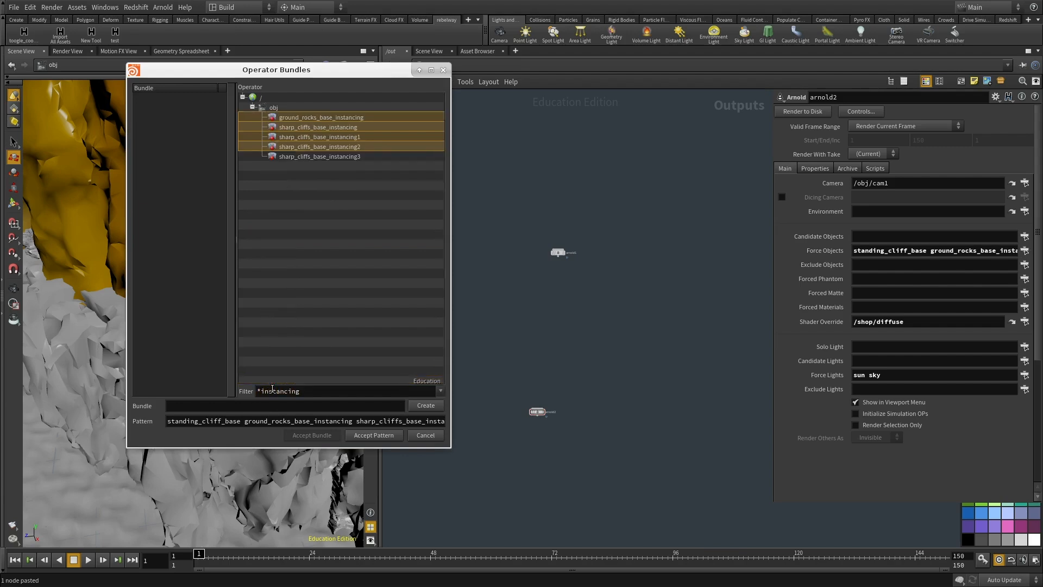
click(318, 171)
click(315, 156)
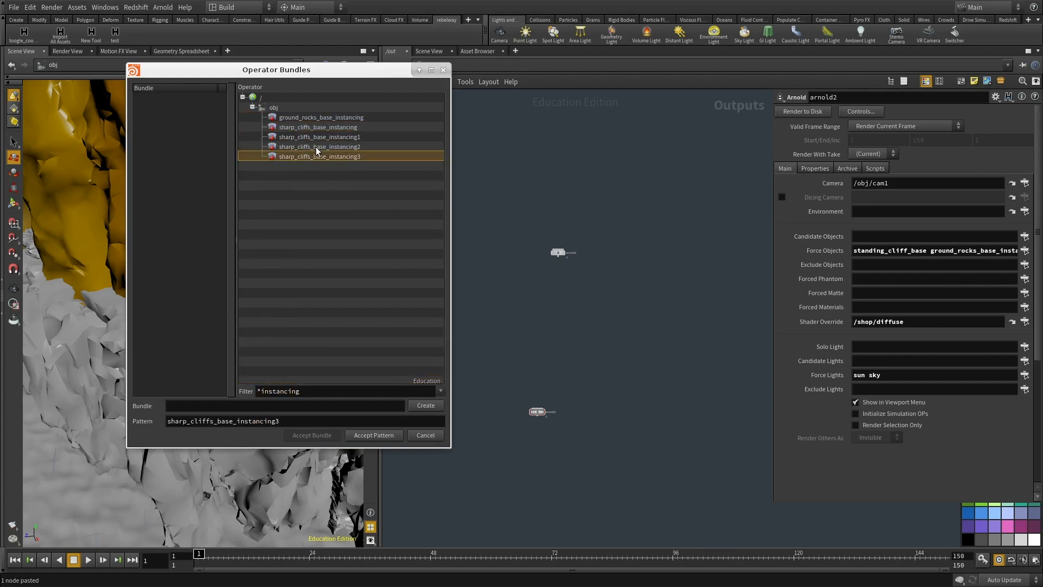
shift+click(333, 120)
click(374, 434)
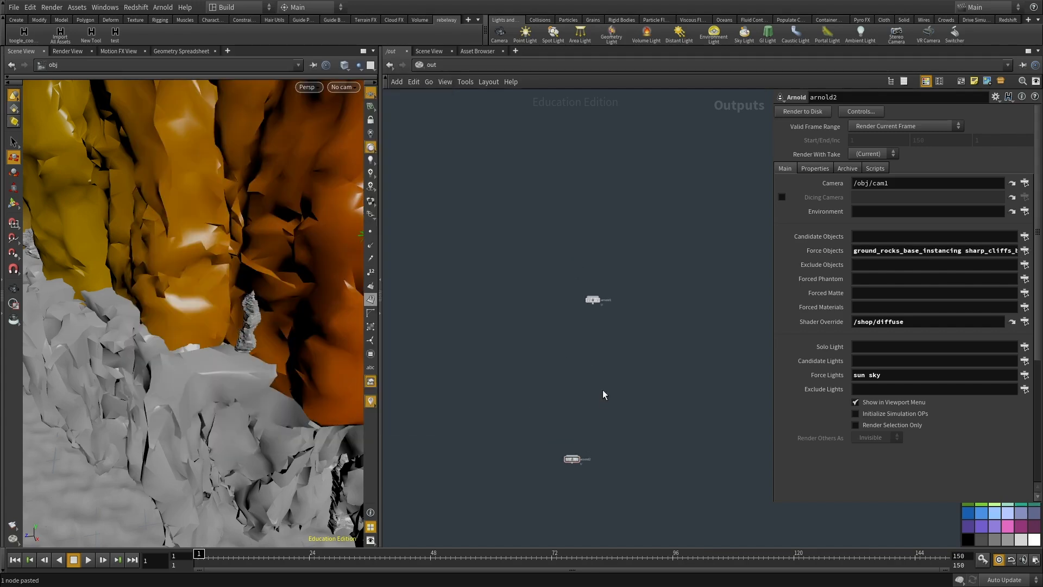
Clear the force objects filter and add big_cliff_fullbend through big_cliff_fullbend3, brick_wall_base through brick_wall_base4, and standing_cliff_base.
click(1024, 251)
drag(300, 391, 184, 380)
key(BackSpace)
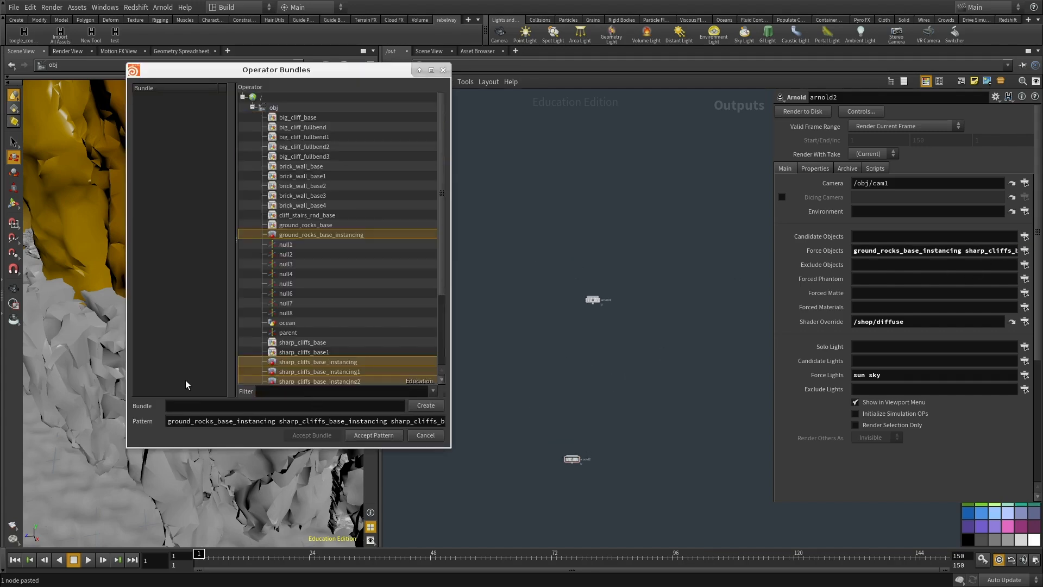
ctrl+click(306, 207)
ctrl+click(308, 196)
ctrl+click(306, 183)
ctrl+click(305, 174)
ctrl+click(311, 165)
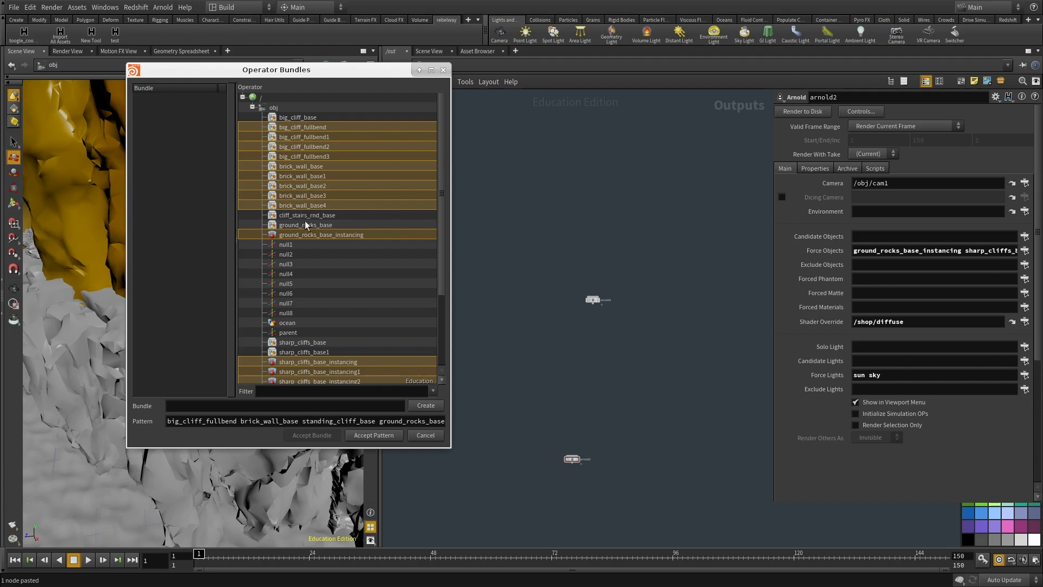
Add sharp_rock_z_base1, sharp_rock_z_base2, sharp_rock_z_temp and side_stairs_base through side_stairs_base3 to the force objects selection.
scroll(318, 255, down, 3)
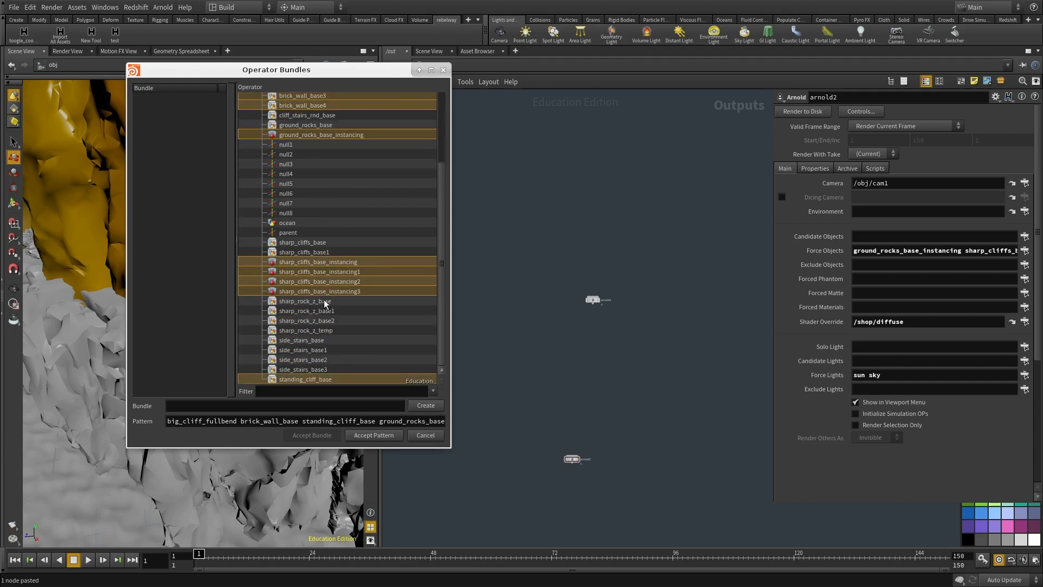
ctrl+click(319, 321)
ctrl+click(318, 312)
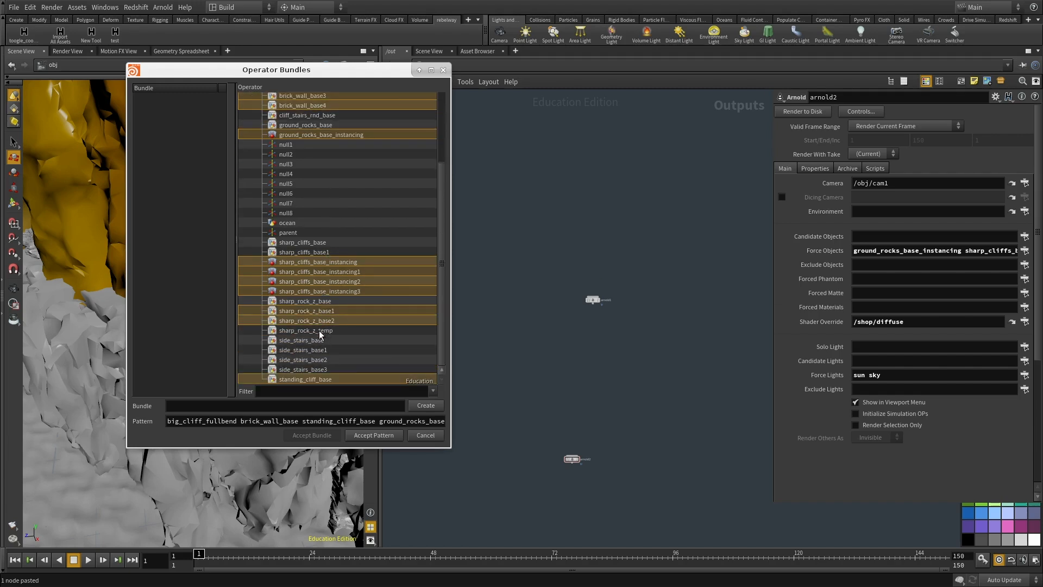
ctrl+click(316, 351)
ctrl+click(316, 360)
ctrl+click(316, 370)
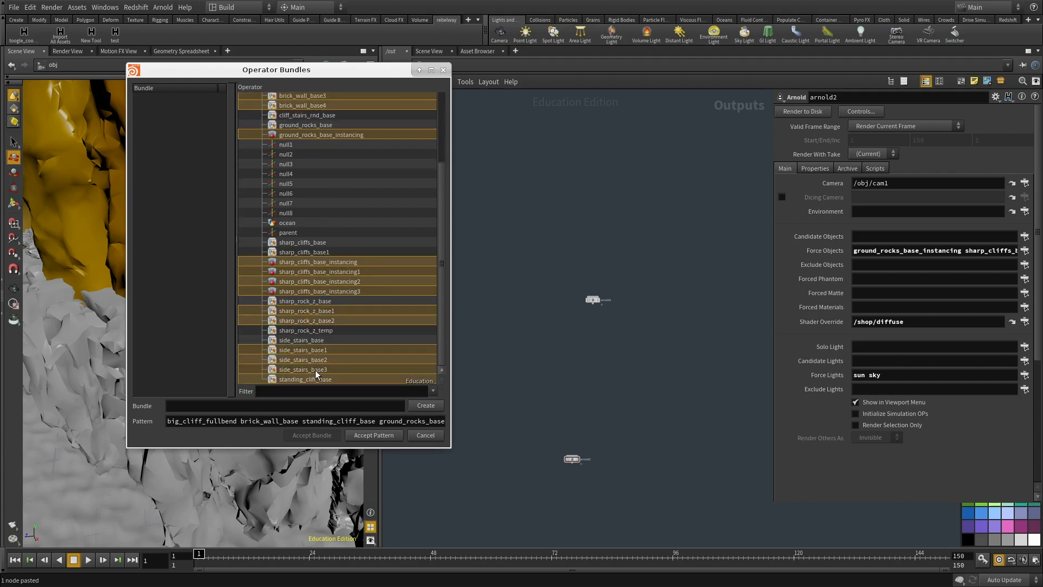
ctrl+click(310, 340)
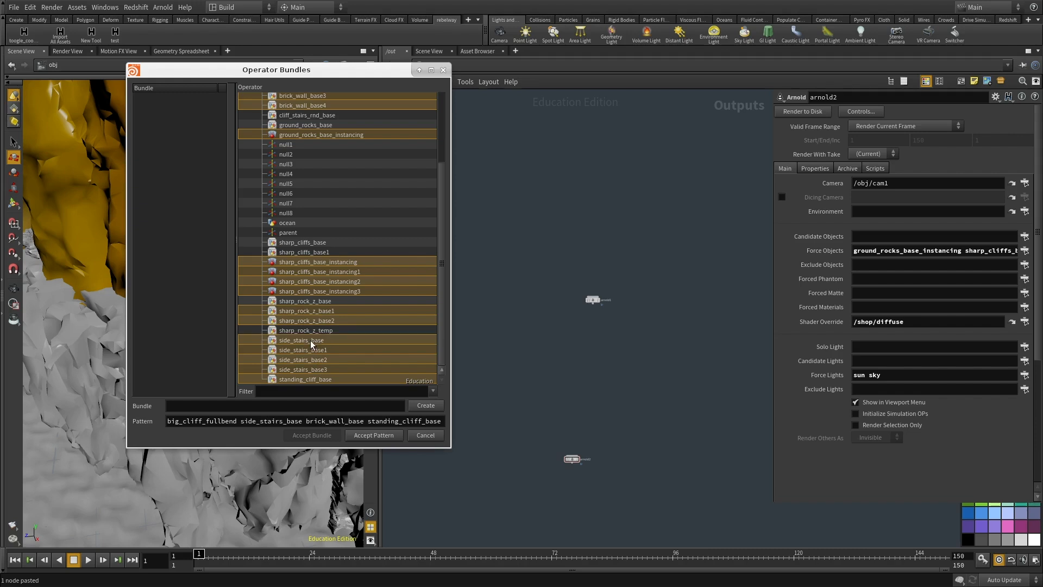
ctrl+click(308, 333)
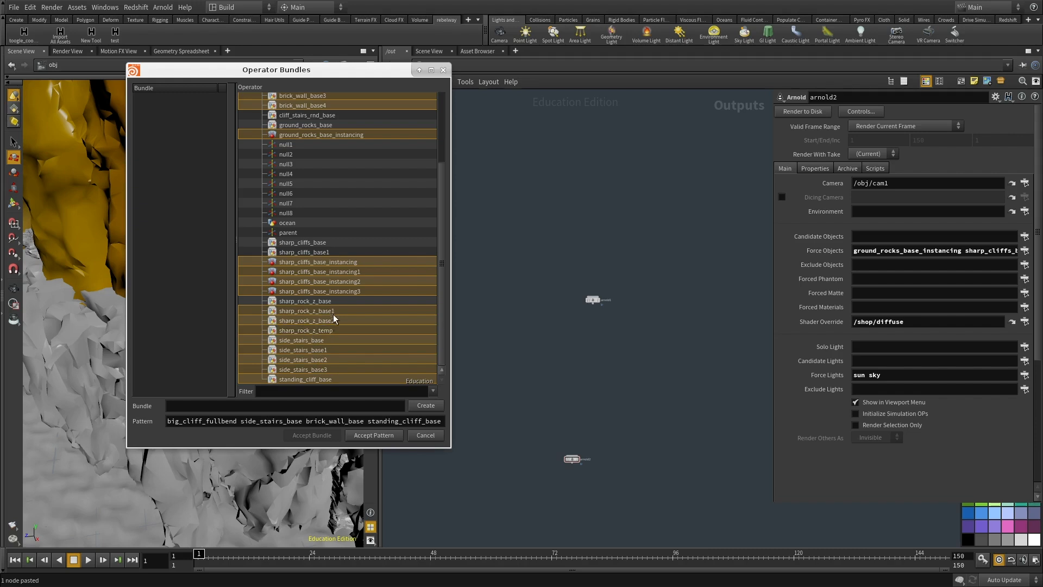
ctrl+click(317, 330)
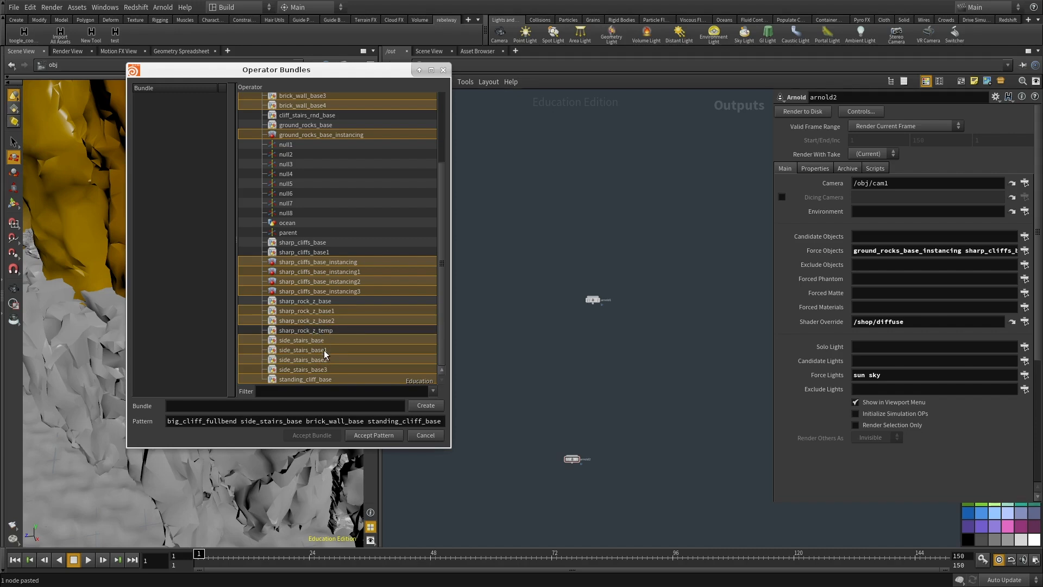
ctrl+click(319, 330)
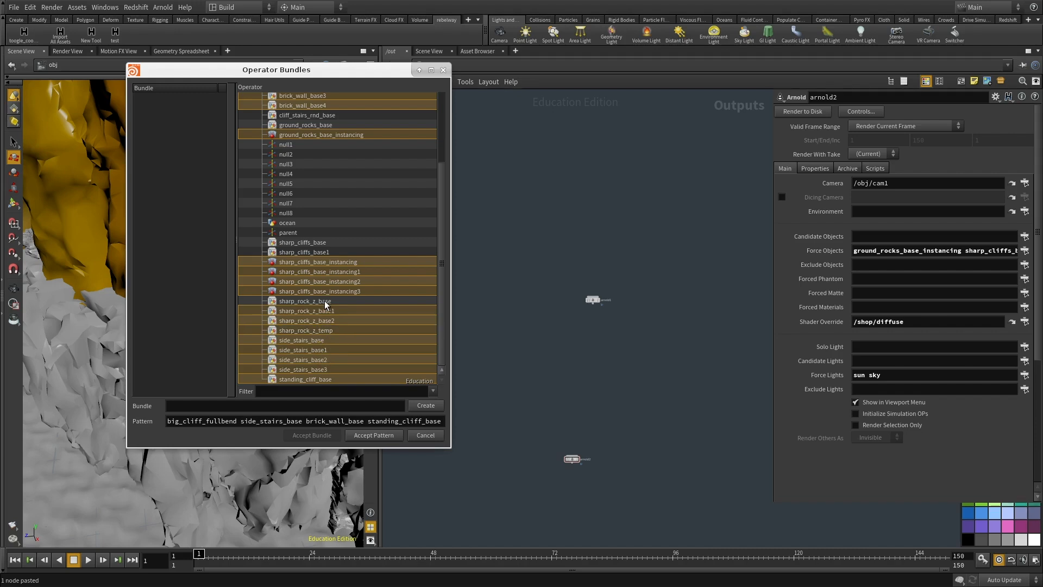
scroll(324, 301, up, 2)
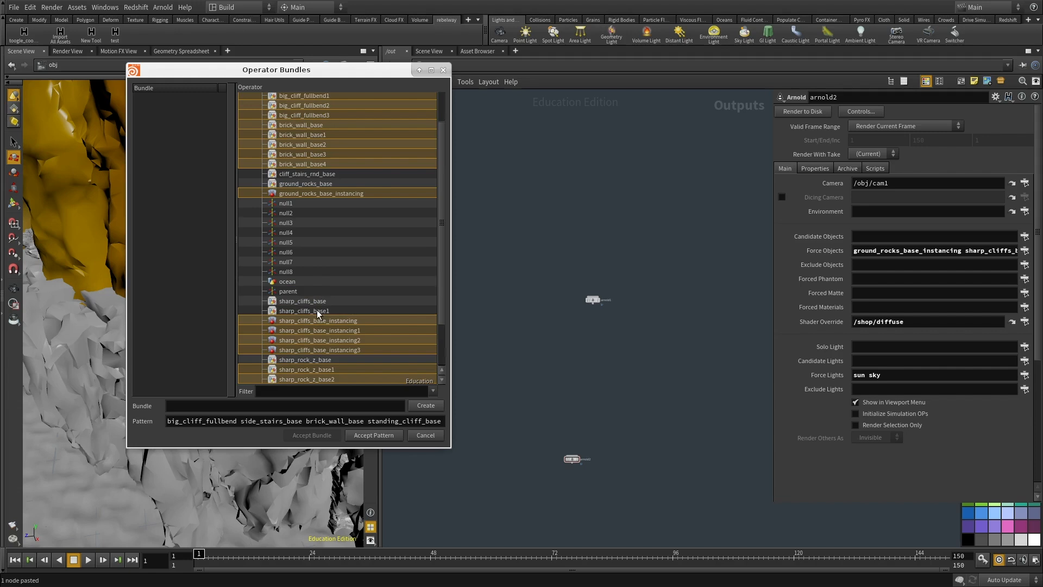
ctrl+click(317, 310)
ctrl+click(312, 301)
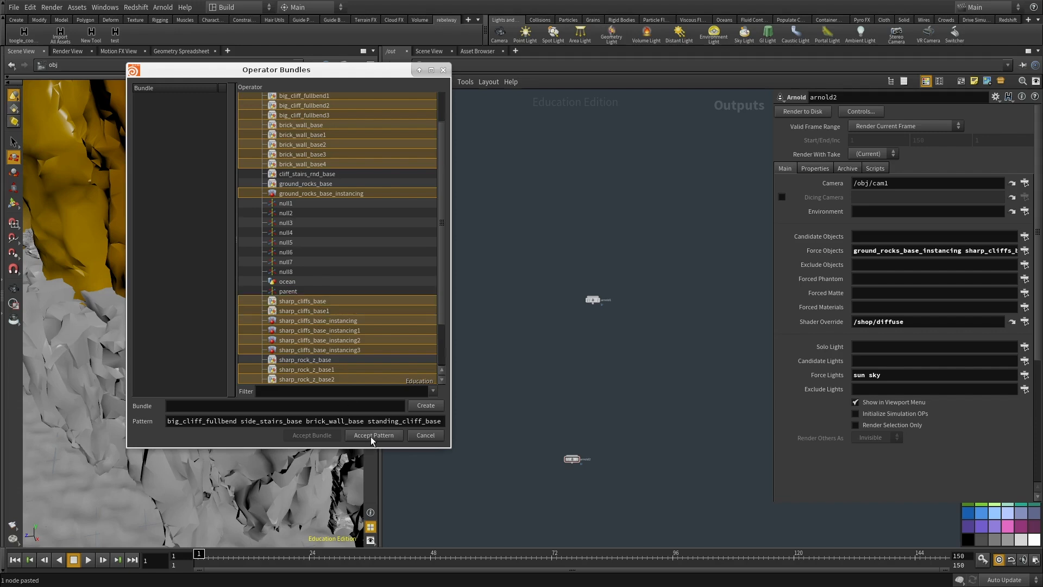
ctrl+click(305, 310)
ctrl+click(305, 300)
scroll(330, 279, up, 2)
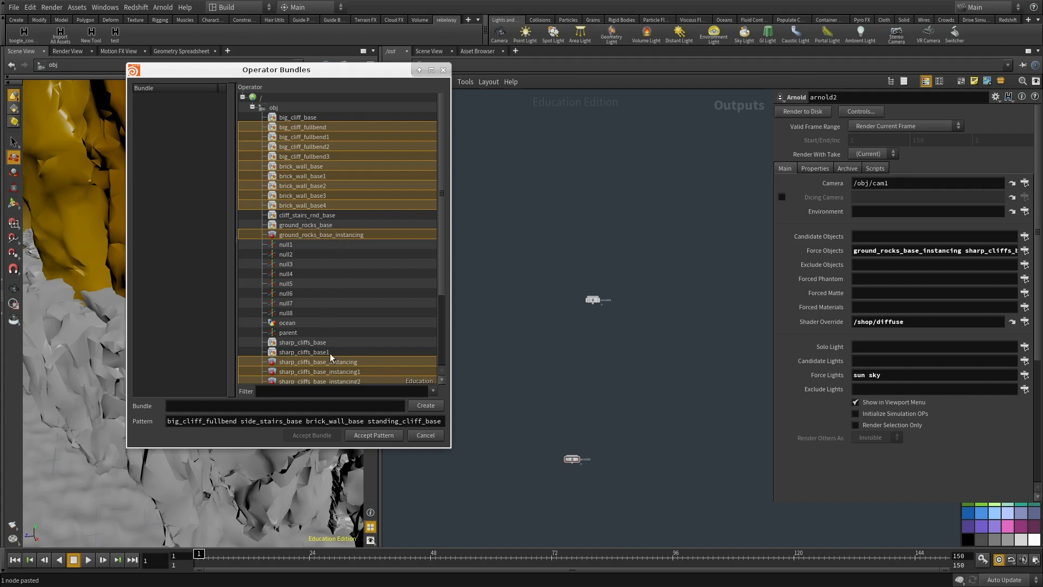
Add big_cliff_base to the selection and accept the pattern as arnold2's force objects.
ctrl+click(301, 116)
scroll(322, 239, down, 3)
click(374, 435)
Select the arnold2 node and choose /out/arnold2 as the render node in the render view.
middle_drag(543, 377, 524, 287)
scroll(553, 350, up, 3)
drag(594, 337, 490, 469)
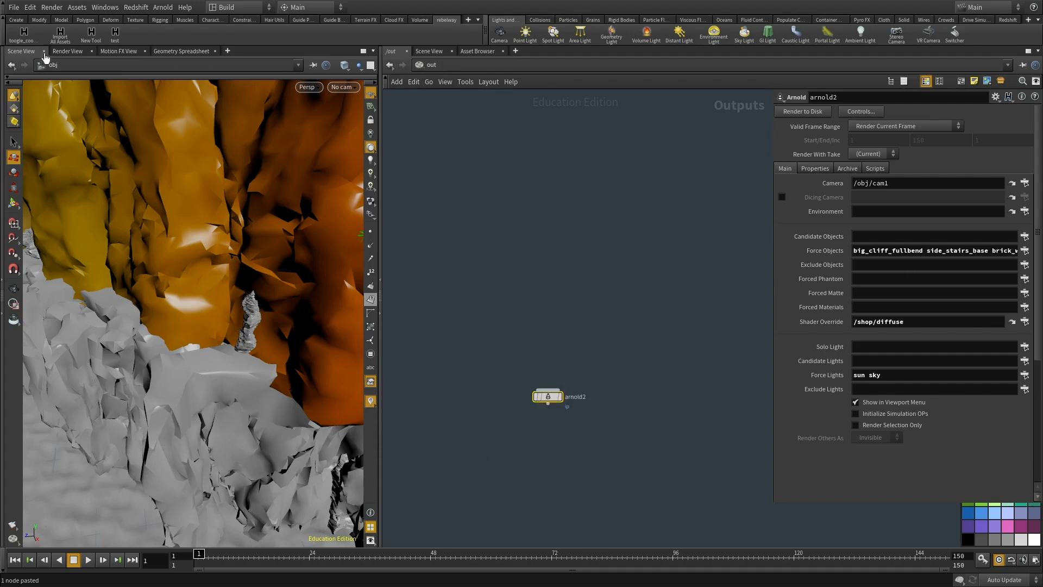
click(71, 50)
click(114, 68)
click(129, 88)
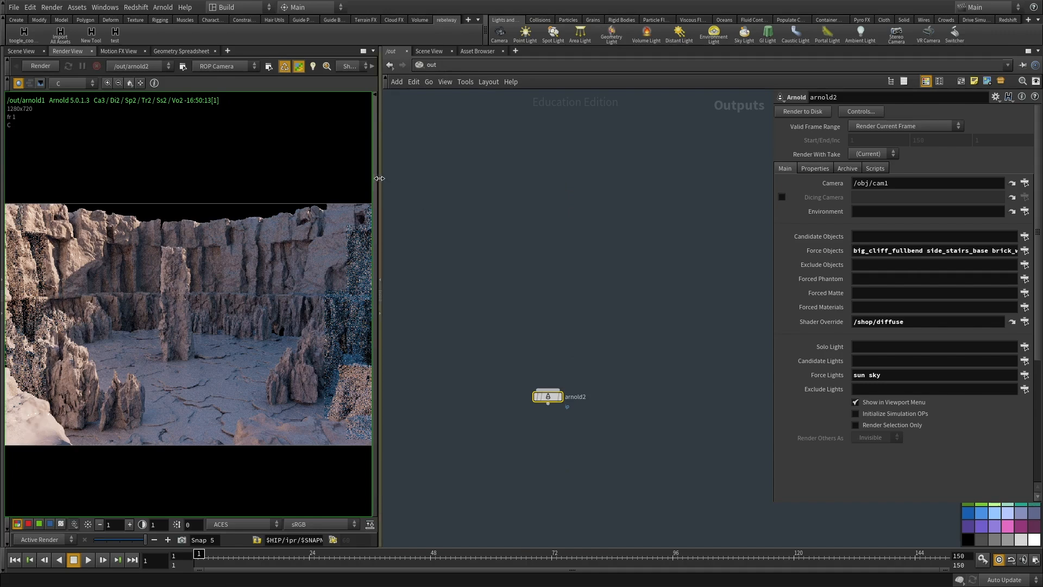
Enlarge the render view, show the scene view beside it, reframe cam2 to look down into the cliff basin, and start the render.
drag(380, 177, 568, 177)
click(619, 51)
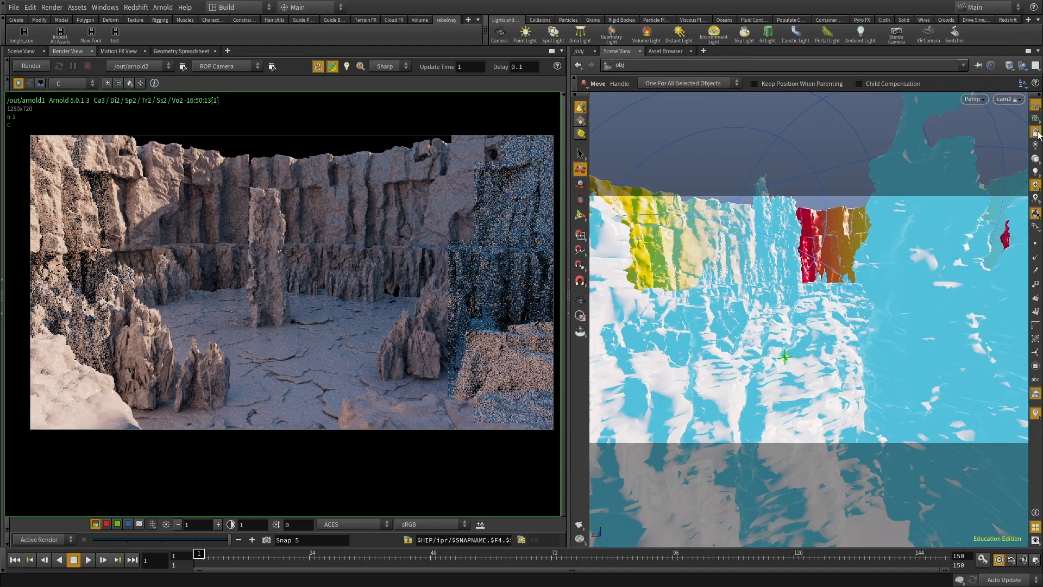
key(Escape)
drag(816, 294, 850, 314)
key(t)
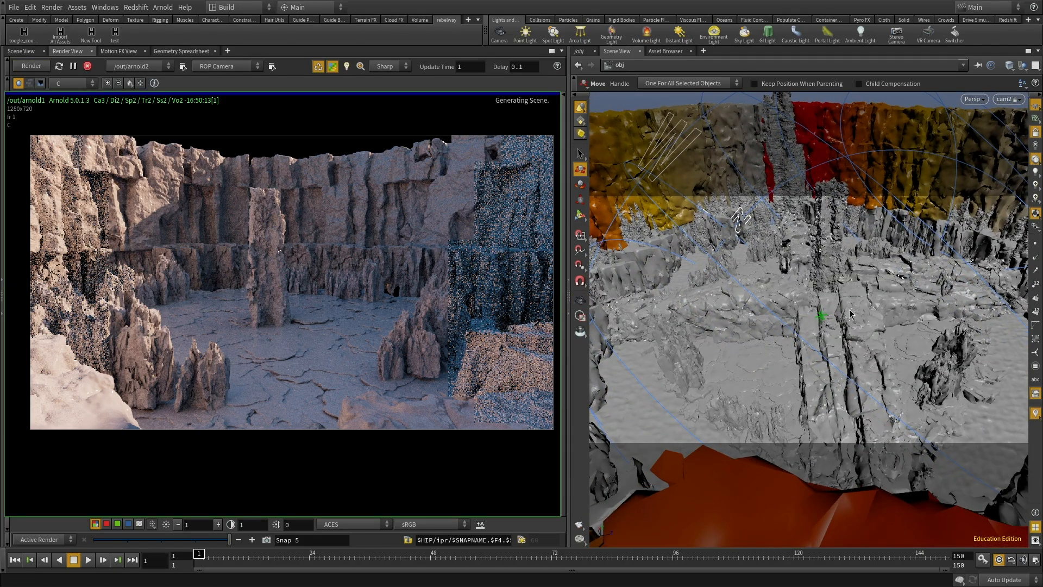
Examine the arnold2 render of the cliff basin up close, checking the rock walls, central pillar and gaps between the rocks.
scroll(391, 301, down, 3)
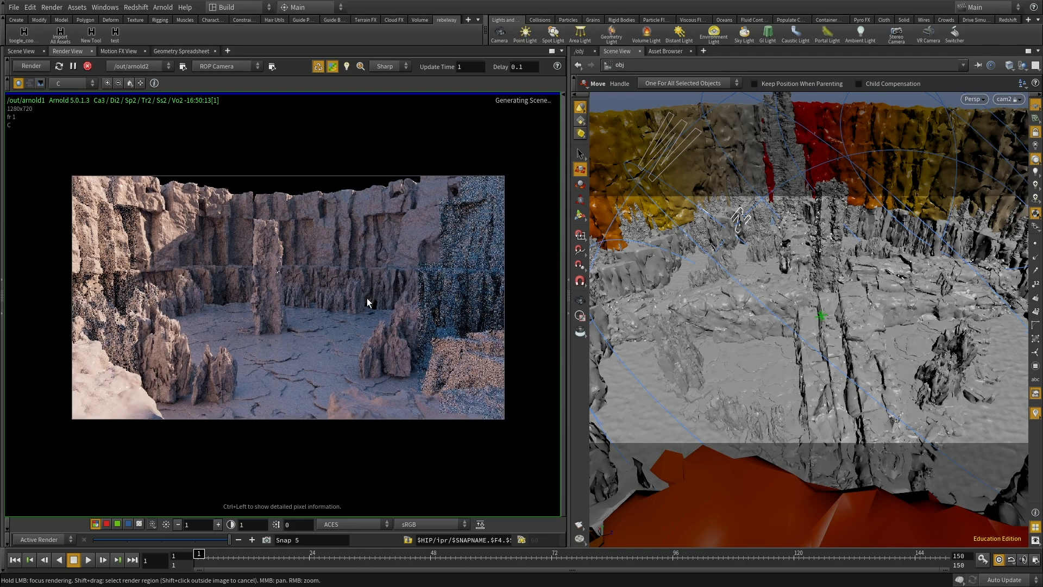
drag(569, 261, 539, 266)
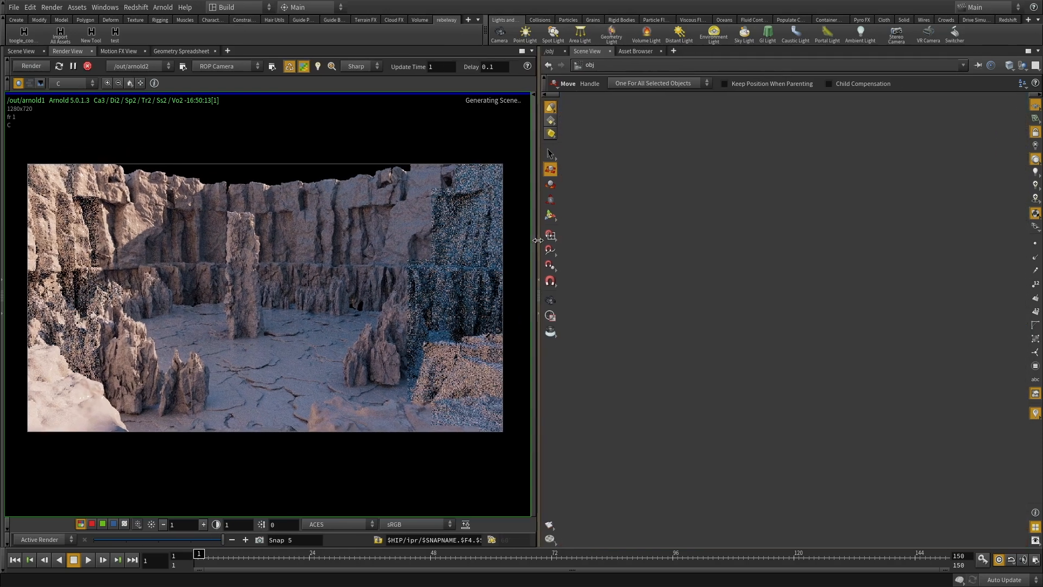
middle_drag(380, 273, 374, 264)
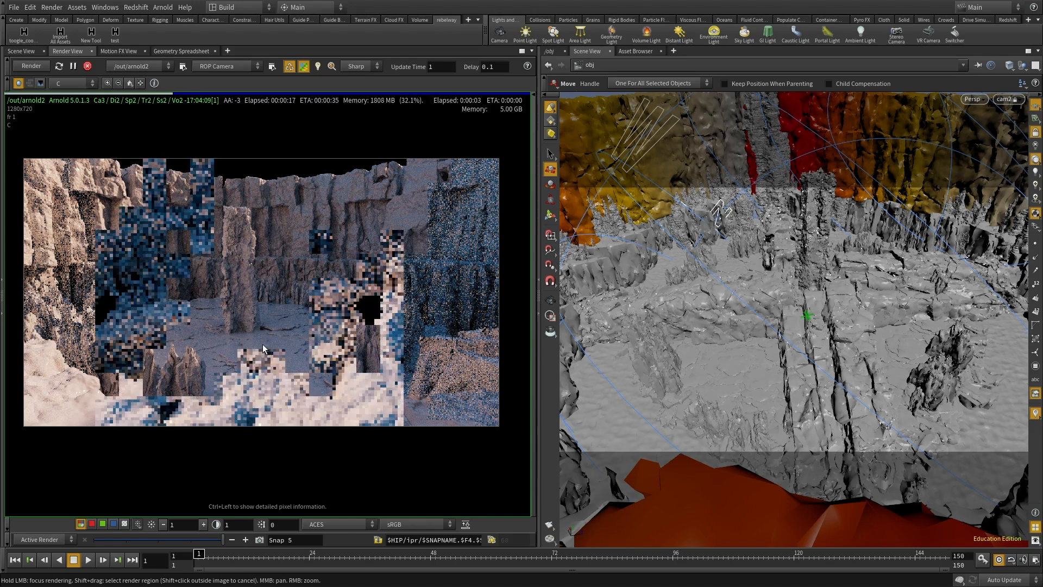
scroll(267, 337, down, 1)
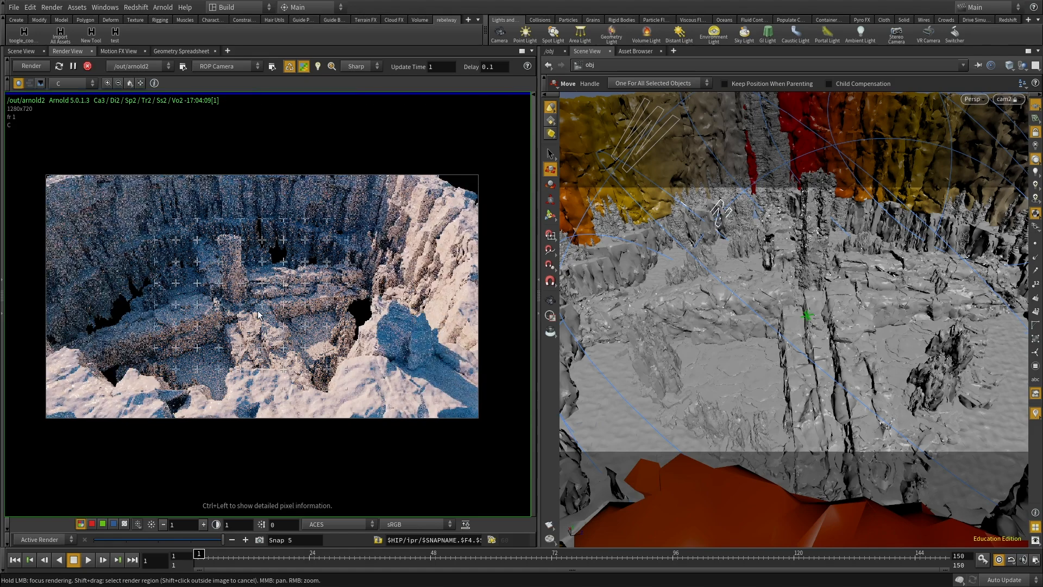
scroll(259, 314, up, 2)
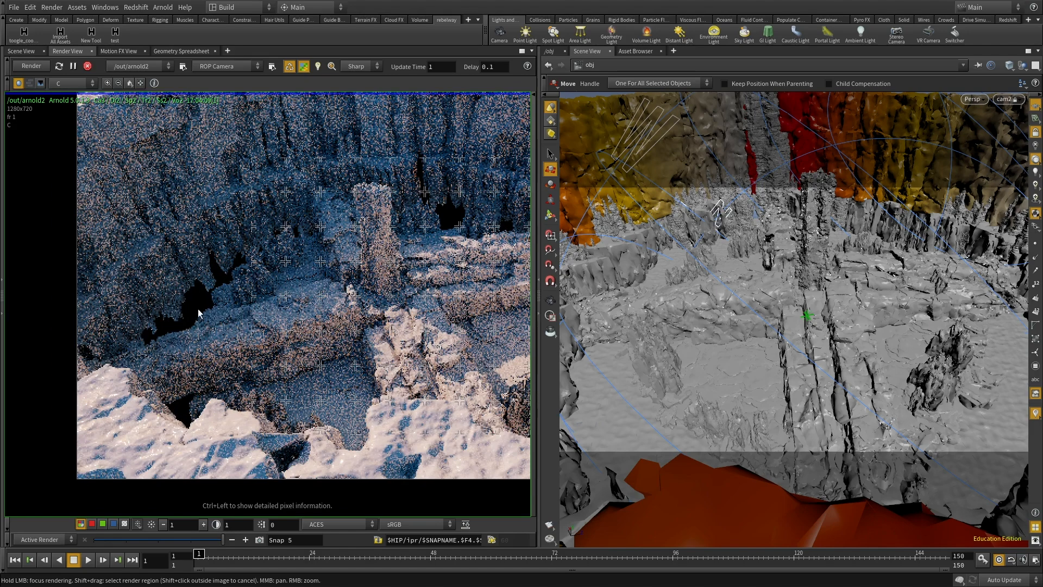
scroll(204, 329, down, 1)
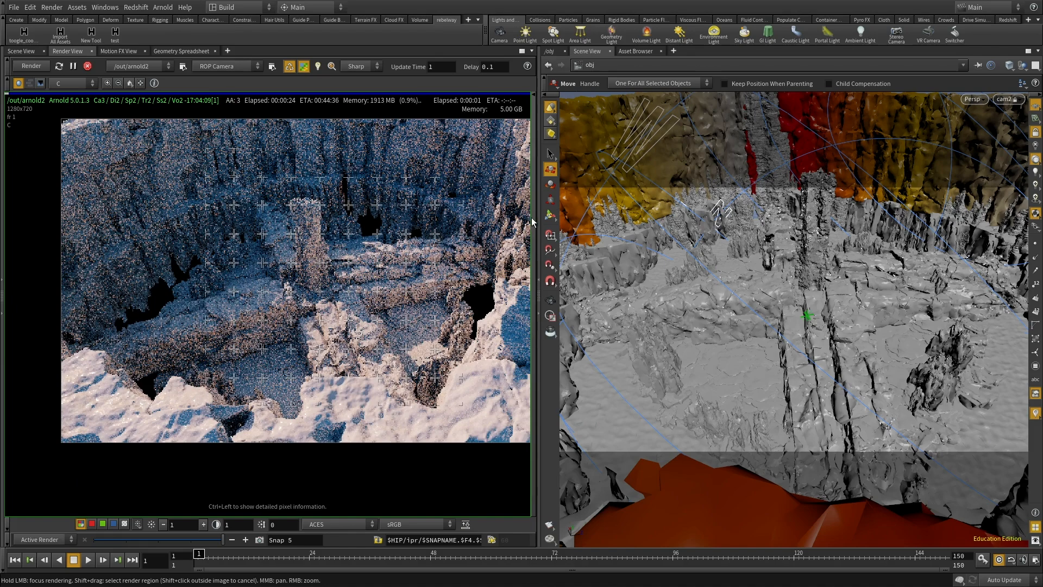
drag(531, 223, 632, 223)
scroll(435, 230, up, 3)
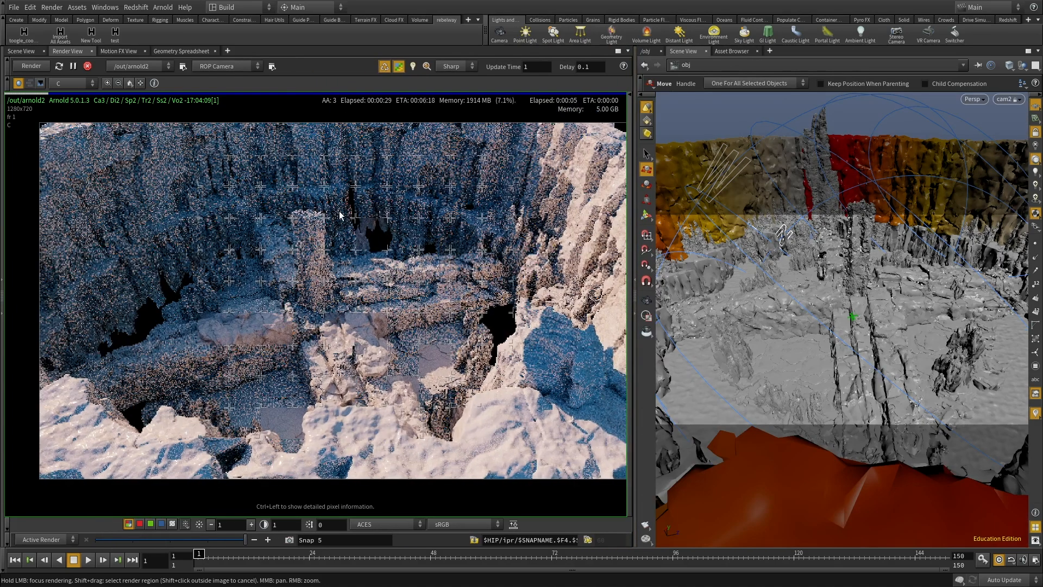
scroll(328, 211, up, 2)
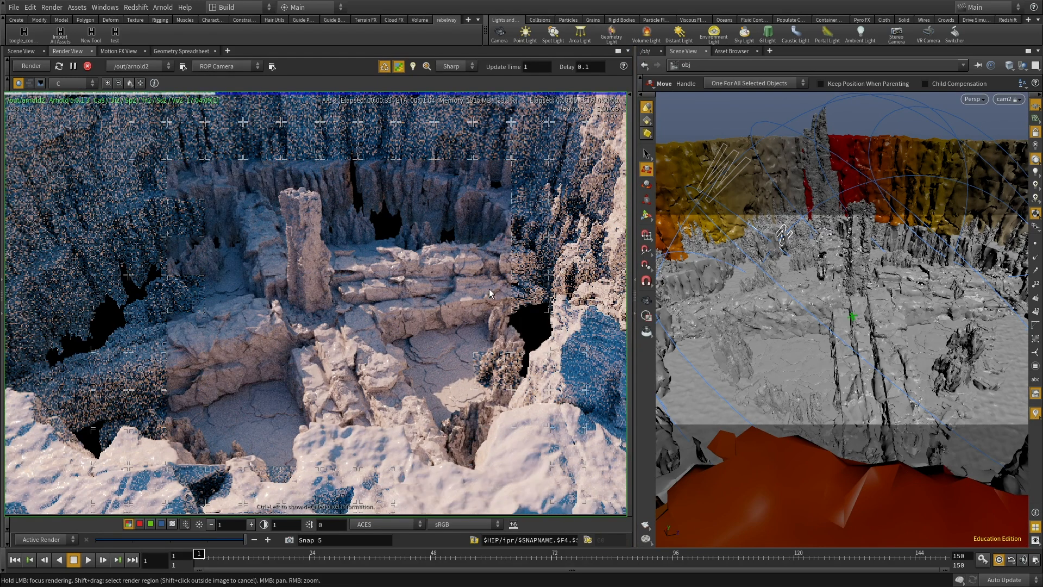
scroll(404, 320, down, 3)
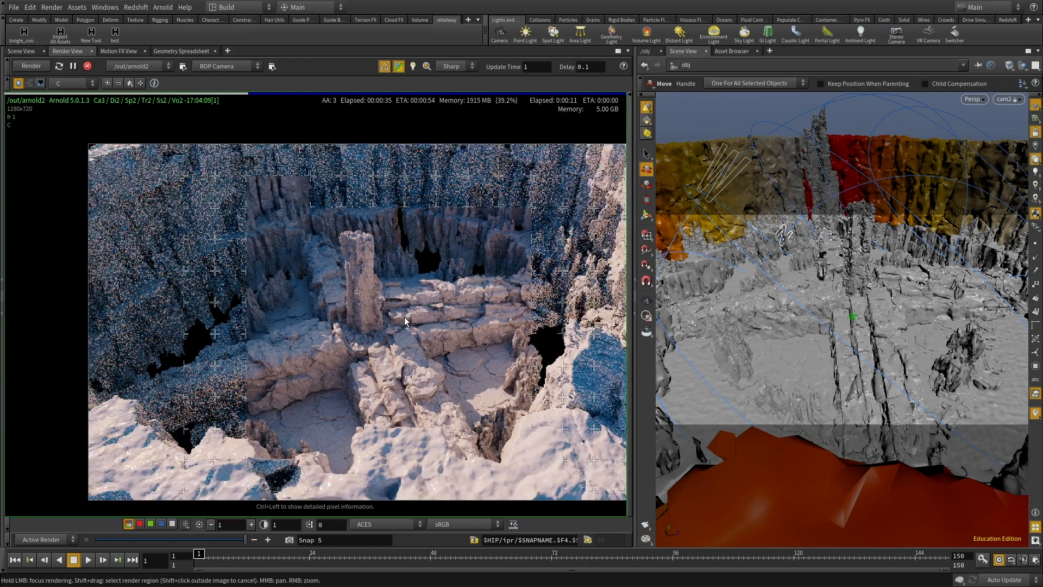
scroll(405, 321, down, 1)
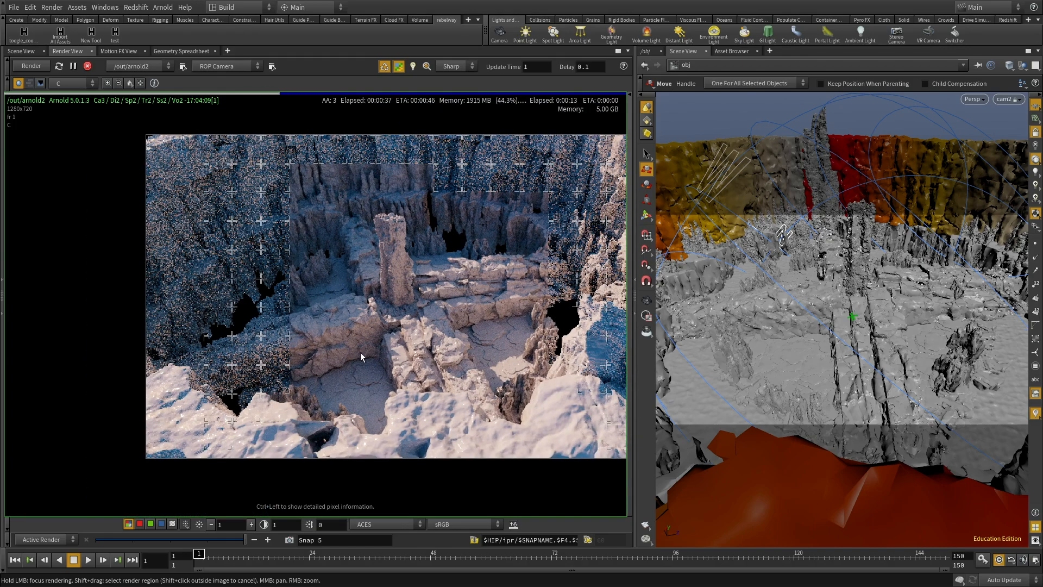
Check the refining render up close, covering the back cliff wall, central pillar, stone steps and dark gaps around the basin.
scroll(407, 329, up, 5)
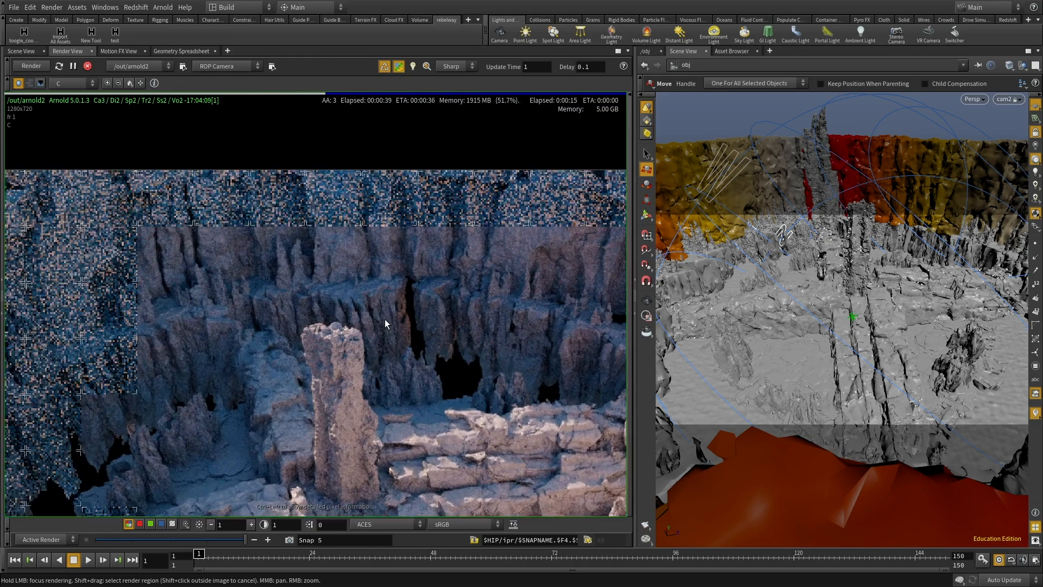
scroll(384, 318, up, 2)
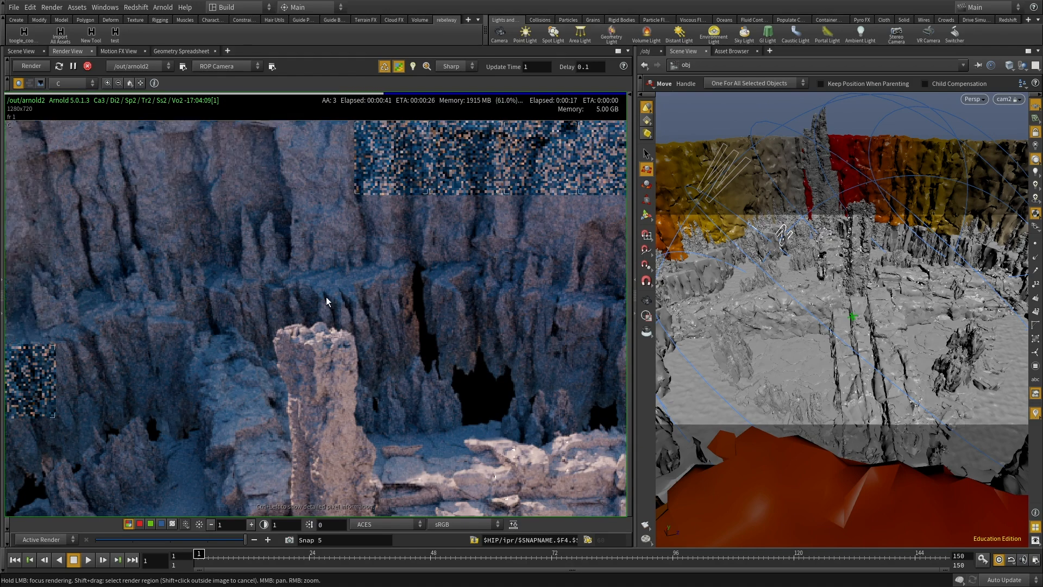
middle_drag(198, 356, 410, 288)
scroll(280, 291, down, 1)
scroll(280, 291, down, 1)
middle_drag(276, 304, 191, 380)
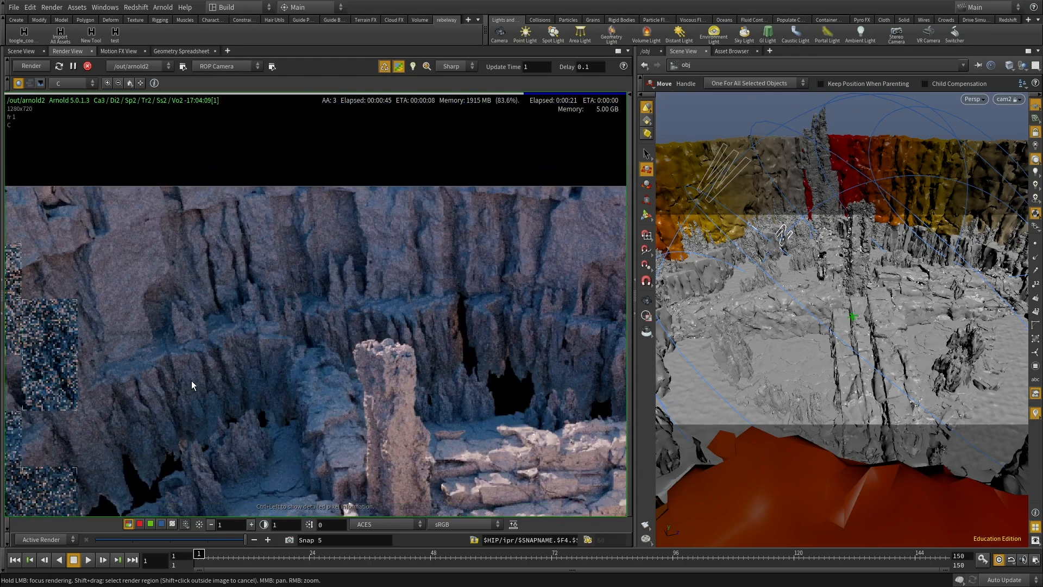
middle_drag(289, 360, 213, 376)
middle_drag(506, 279, 363, 215)
middle_drag(376, 380, 392, 257)
scroll(392, 256, down, 1)
middle_drag(276, 339, 253, 312)
scroll(253, 312, down, 1)
scroll(252, 312, down, 2)
middle_drag(218, 346, 338, 361)
Select the four side_stairs pieces around the pillar in the scene view and bring up the object network.
alt+drag(821, 318, 904, 308)
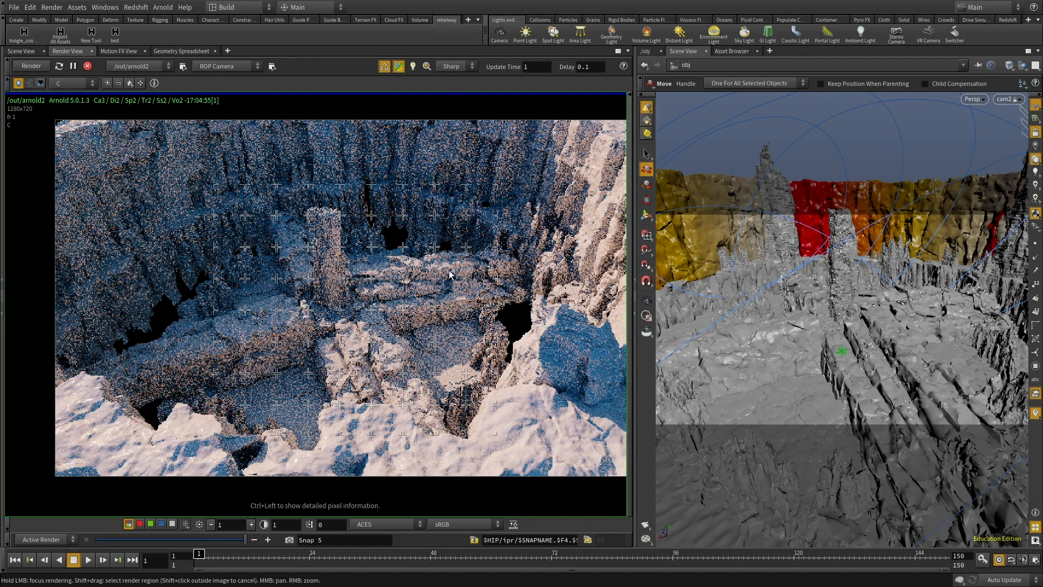
click(867, 380)
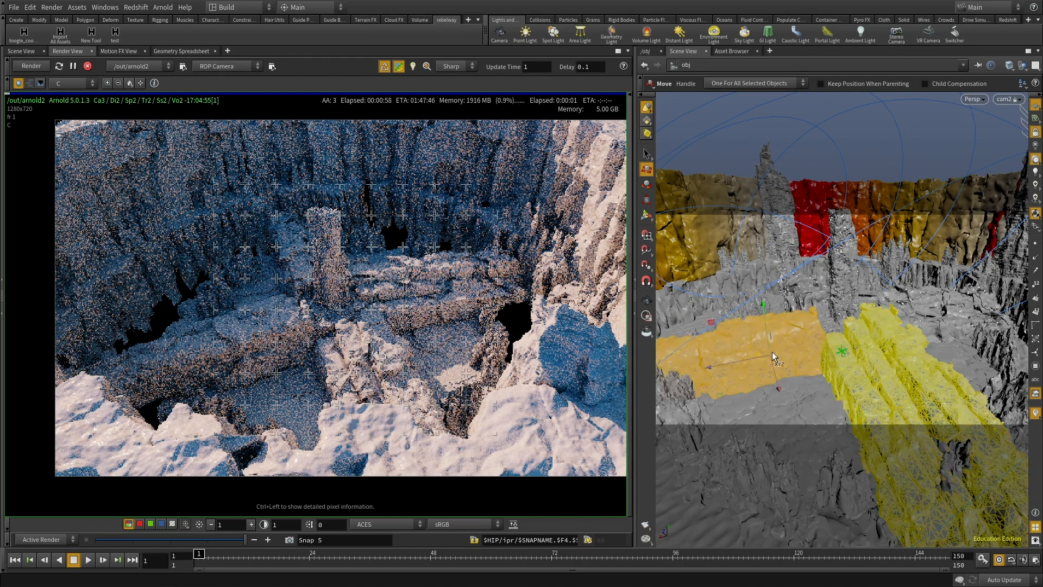
shift+click(772, 356)
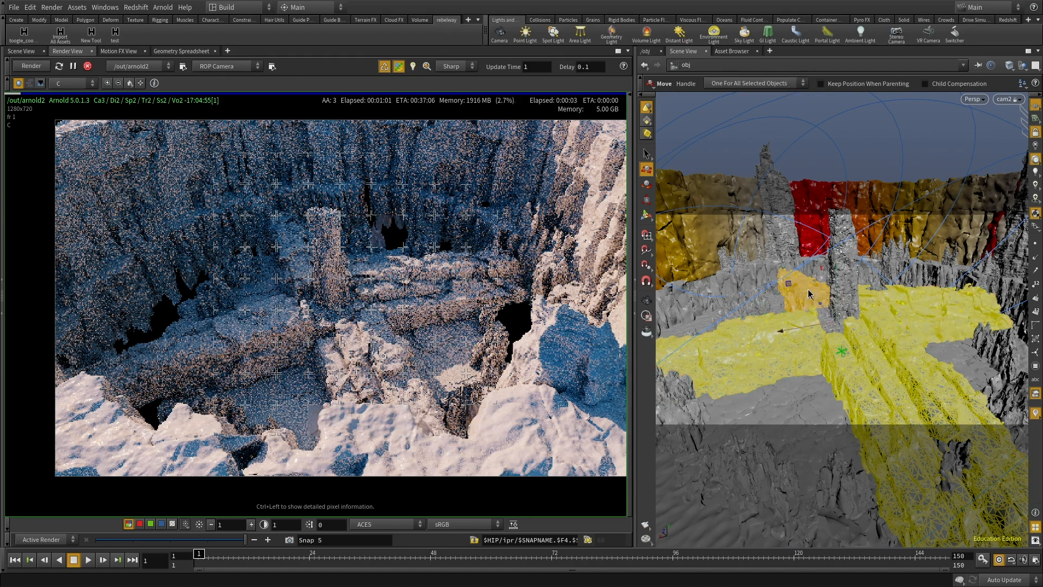
click(646, 51)
scroll(707, 434, down, 10)
scroll(682, 389, up, 8)
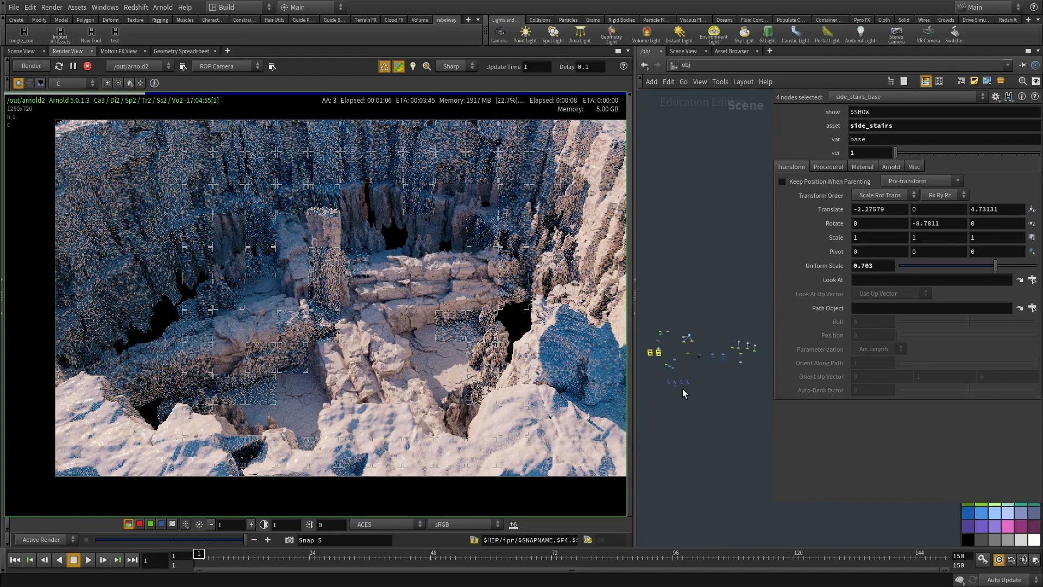
Create a null object and parent the side_stairs nodes and their existing null to it.
click(695, 323)
key(Tab)
text(nu)
click(799, 288)
click(671, 304)
drag(752, 407, 650, 332)
scroll(676, 329, up, 3)
drag(747, 335, 669, 298)
click(671, 298)
key(Escape)
Set the new null's uniform scale to 0.745 and restart the arnold2 render.
drag(694, 255, 653, 300)
mouse_move(994, 199)
mouse_down()
mouse_move(958, 195)
mouse_move(1002, 196)
mouse_up()
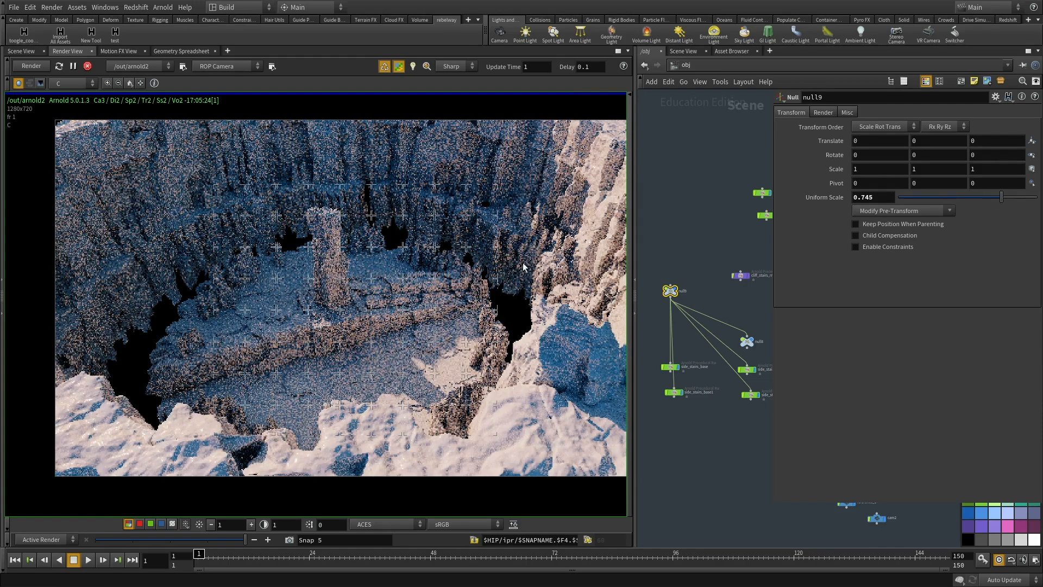
scroll(225, 330, down, 1)
middle_drag(305, 322, 338, 371)
scroll(290, 343, up, 5)
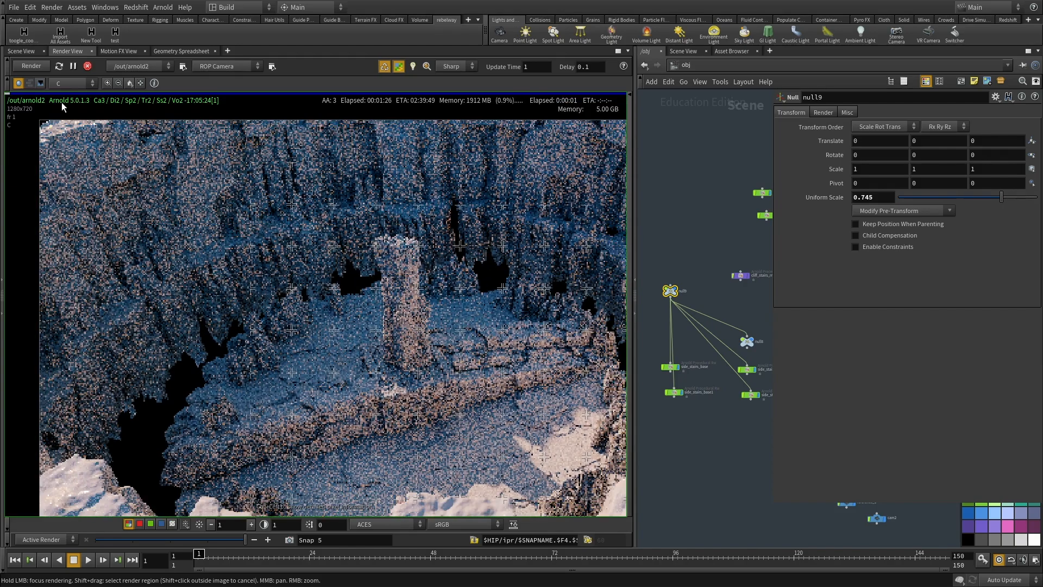
click(87, 67)
click(23, 69)
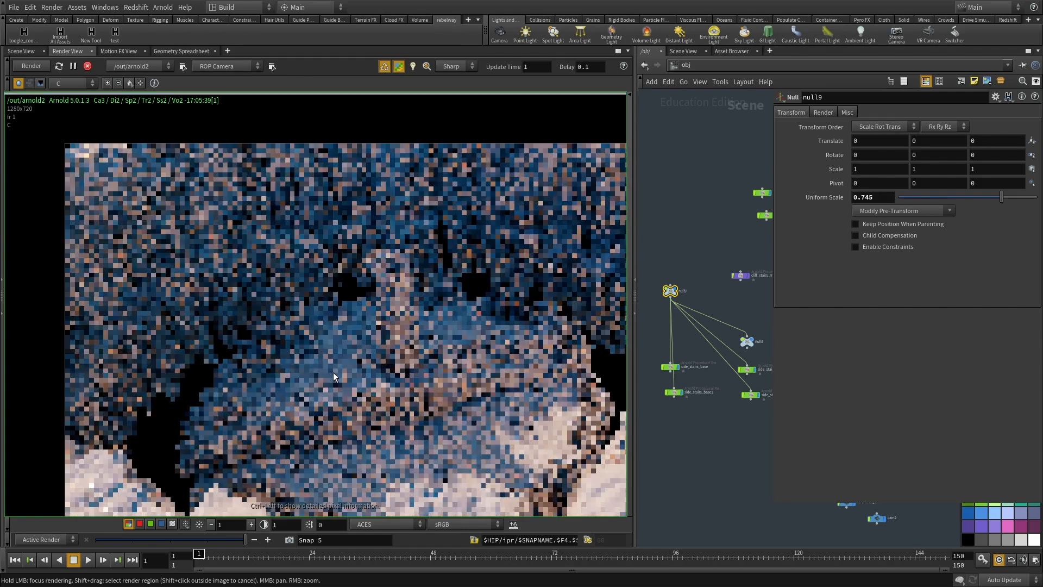
Examine the new render of the scaled stairs, checking the pillar base, cracked floor and surrounding cliff gaps.
middle_drag(371, 328, 317, 263)
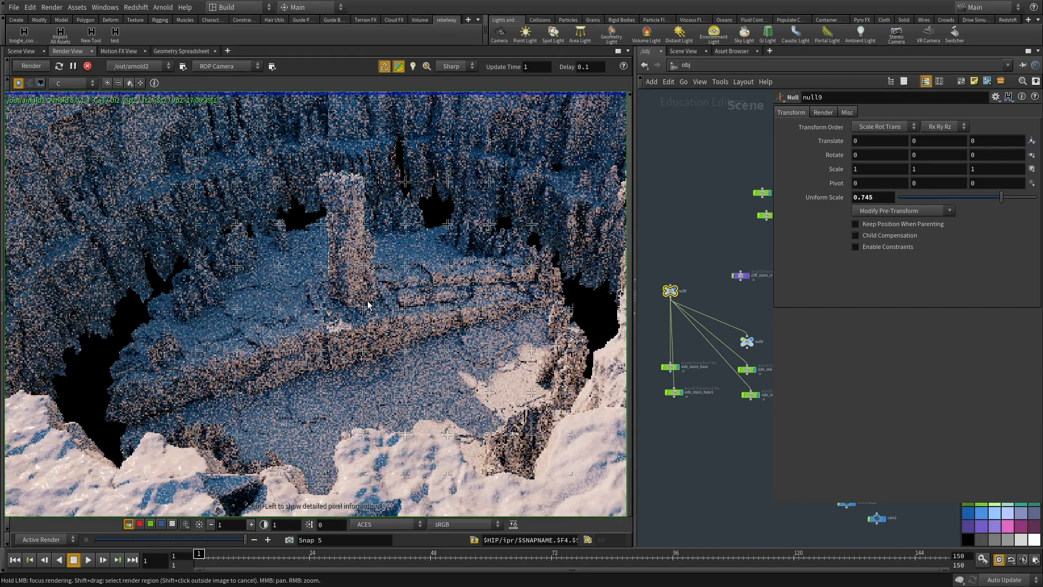
click(674, 391)
scroll(222, 236, up, 1)
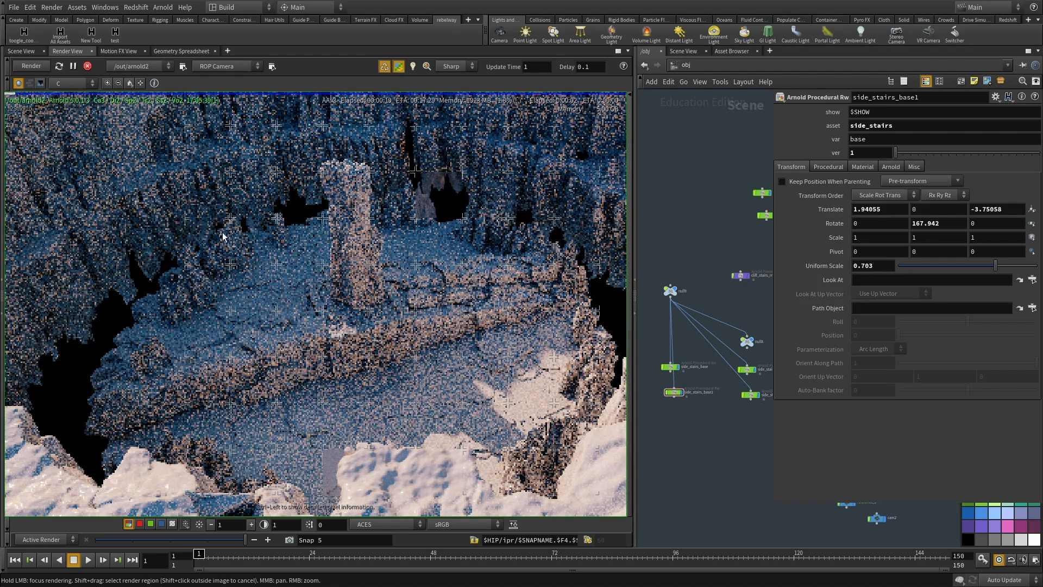
middle_drag(344, 299, 348, 315)
scroll(363, 367, down, 1)
middle_drag(384, 445, 391, 384)
scroll(391, 384, up, 1)
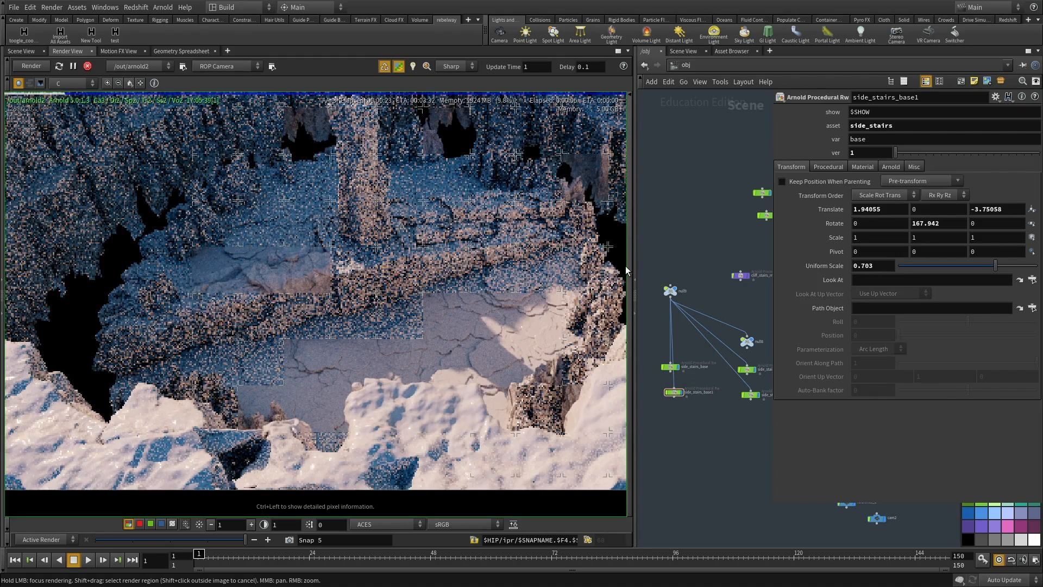
drag(631, 224, 598, 228)
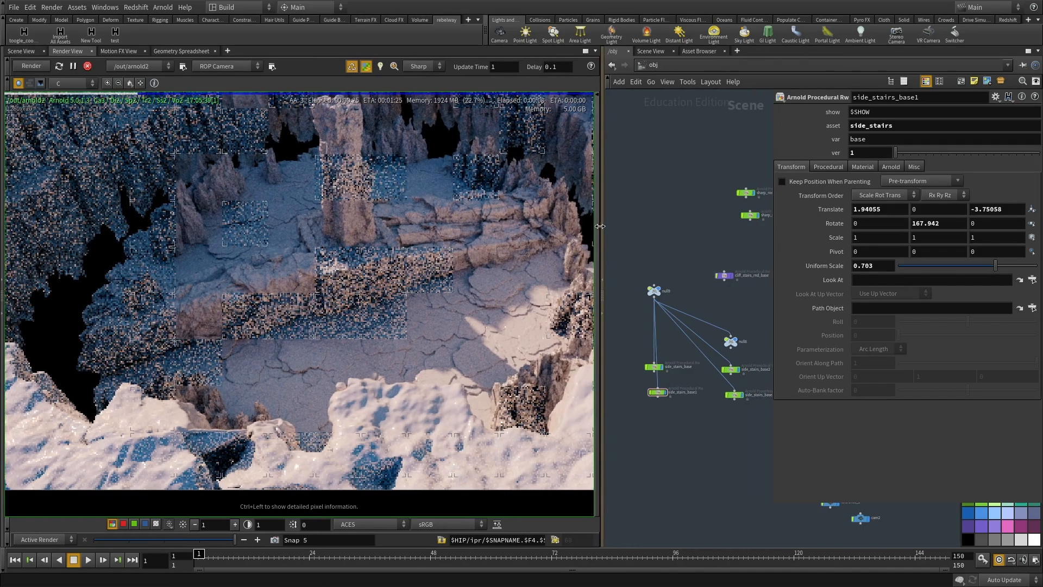
middle_drag(352, 278, 351, 295)
middle_drag(259, 296, 295, 314)
scroll(284, 316, down, 2)
scroll(274, 303, down, 2)
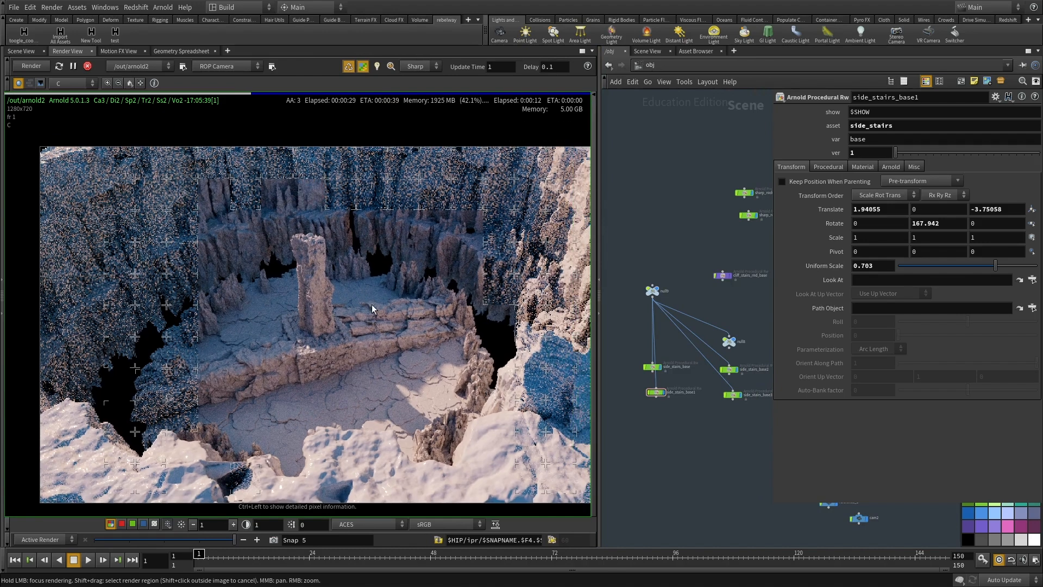
Clear arnold2's shader override in the output network and restart the render.
drag(599, 223, 516, 223)
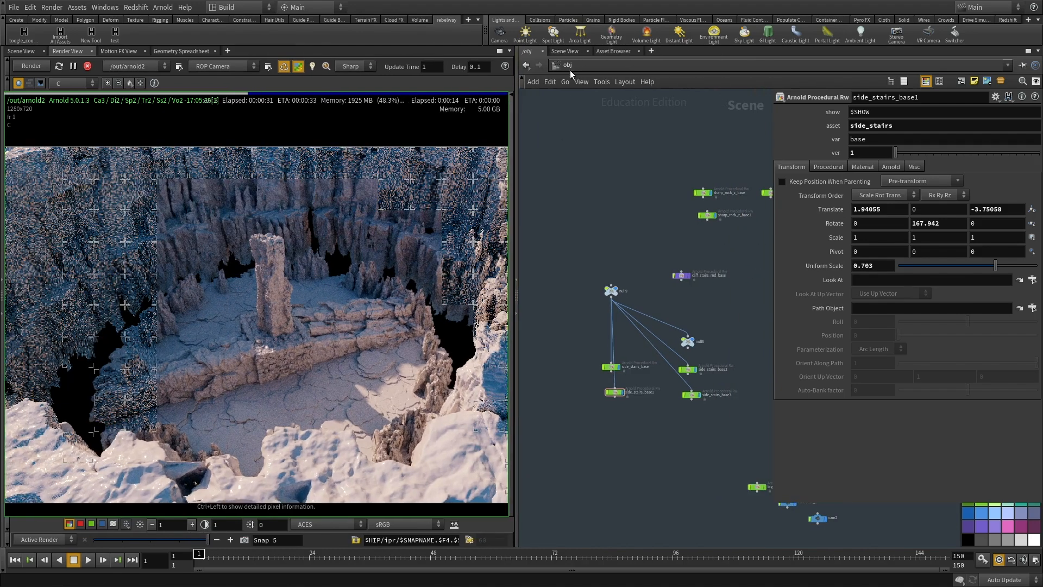
click(565, 65)
click(586, 125)
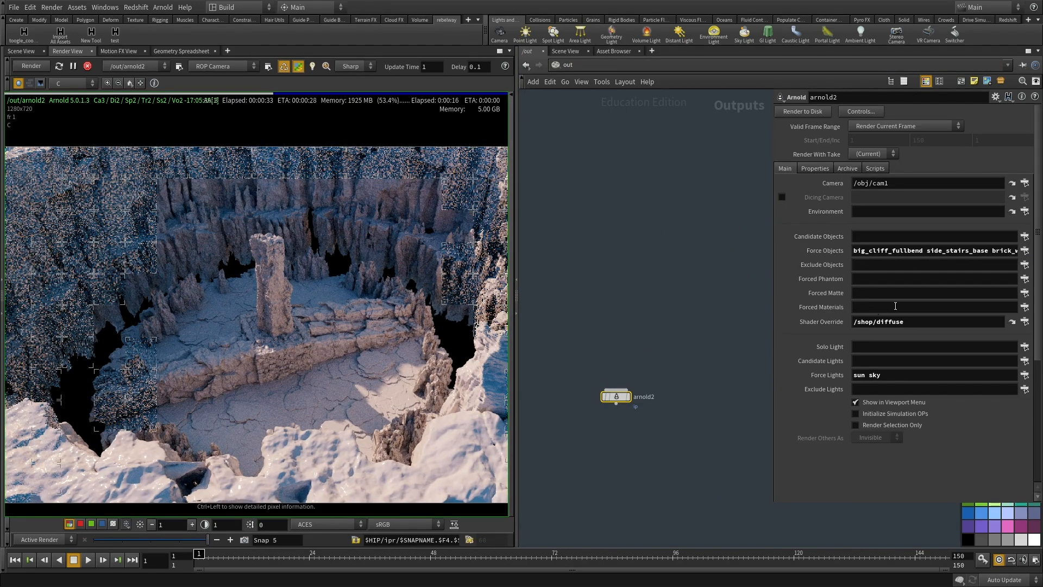
key(BackSpace)
click(699, 273)
middle_drag(265, 175, 306, 195)
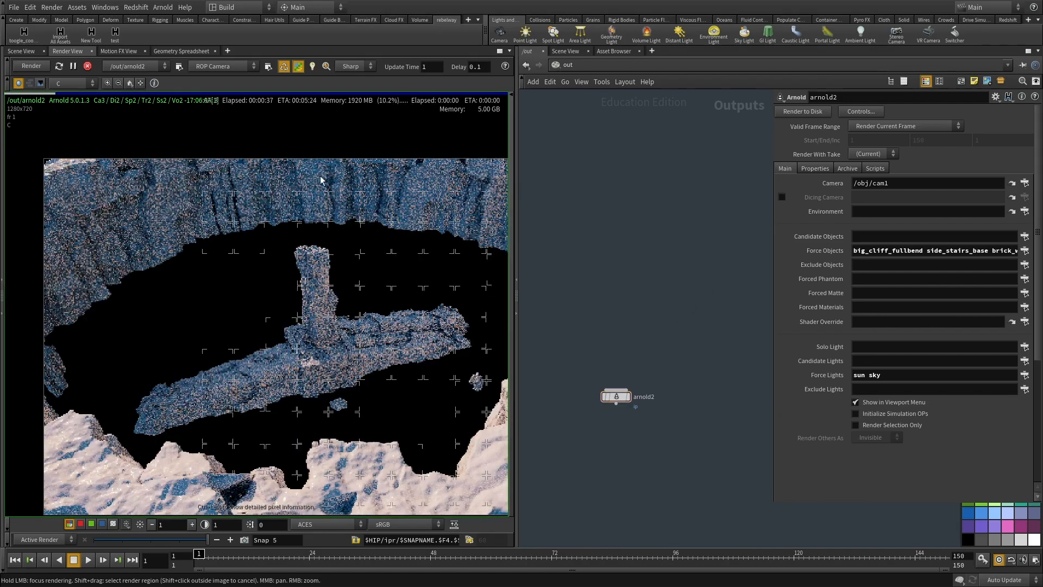
click(88, 66)
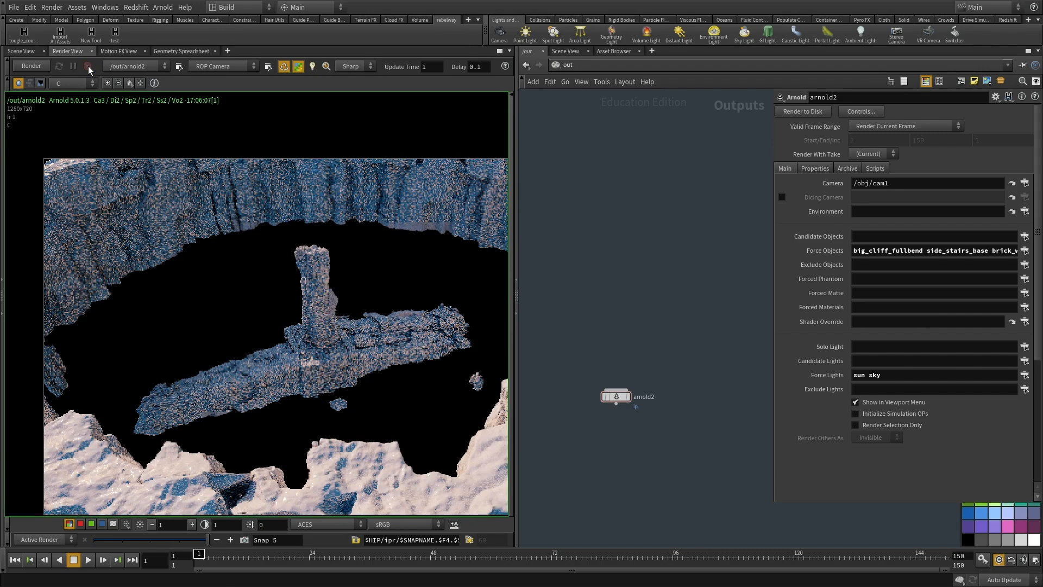
middle_drag(606, 271, 620, 221)
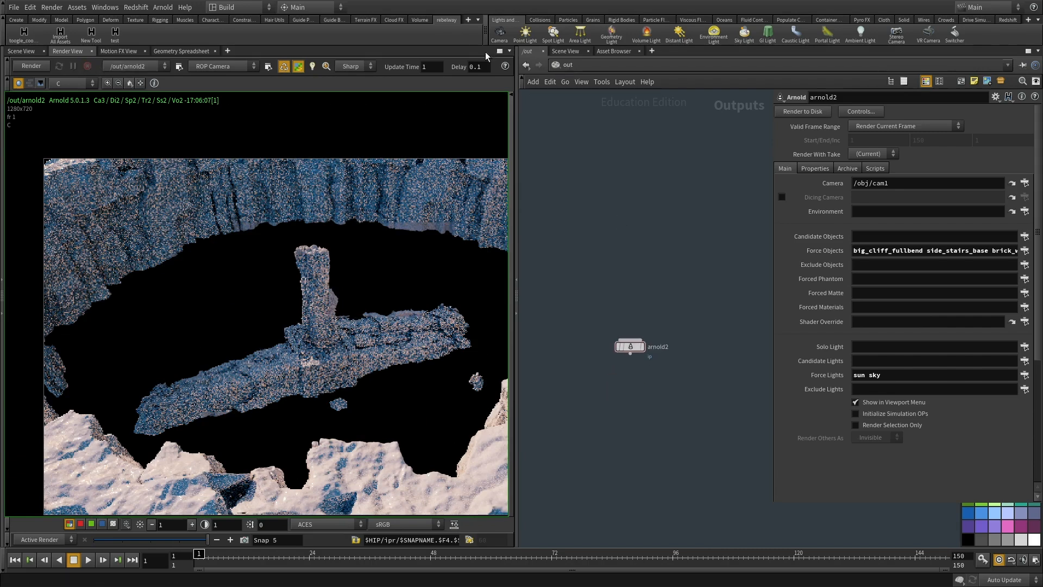
click(23, 65)
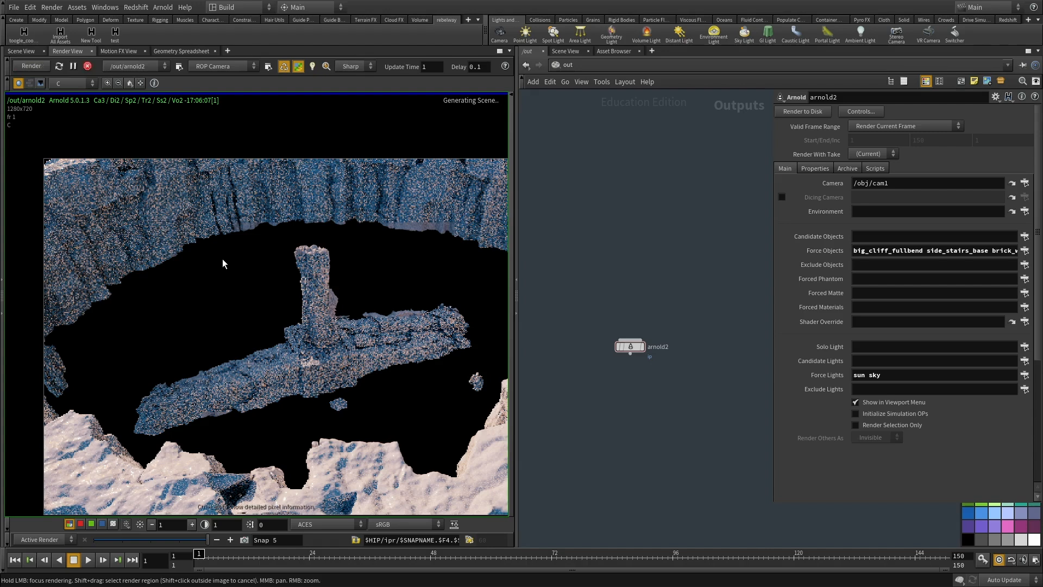
Review arnold2's sampling properties and look over the render made without the shader override.
click(823, 167)
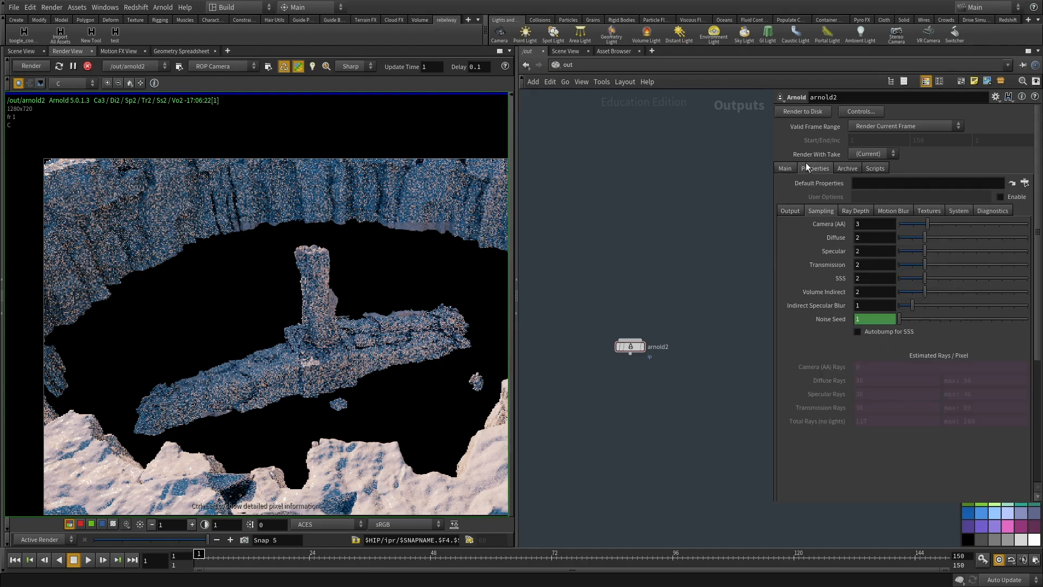
scroll(285, 243, down, 1)
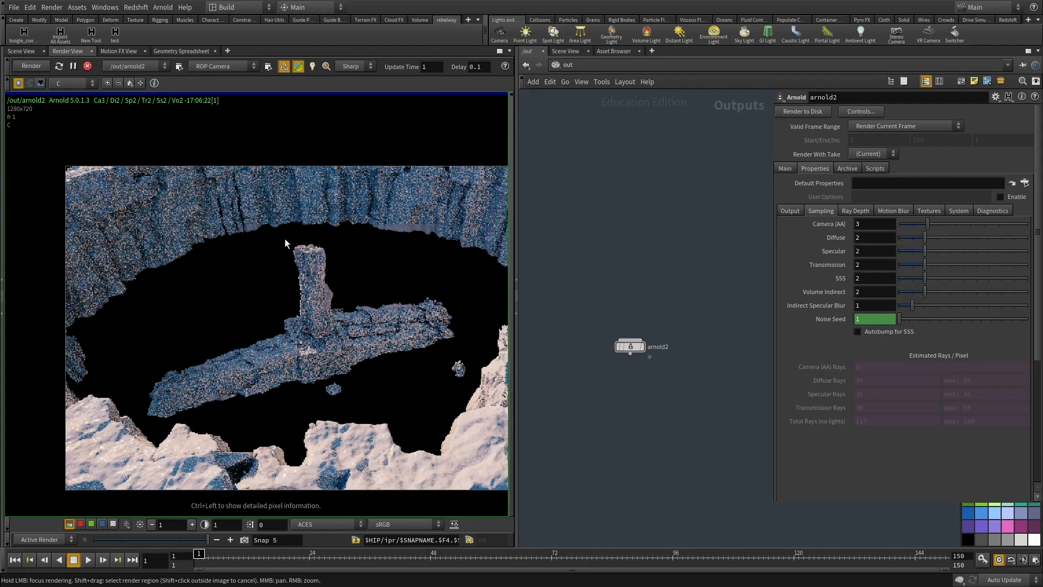
drag(517, 214, 629, 215)
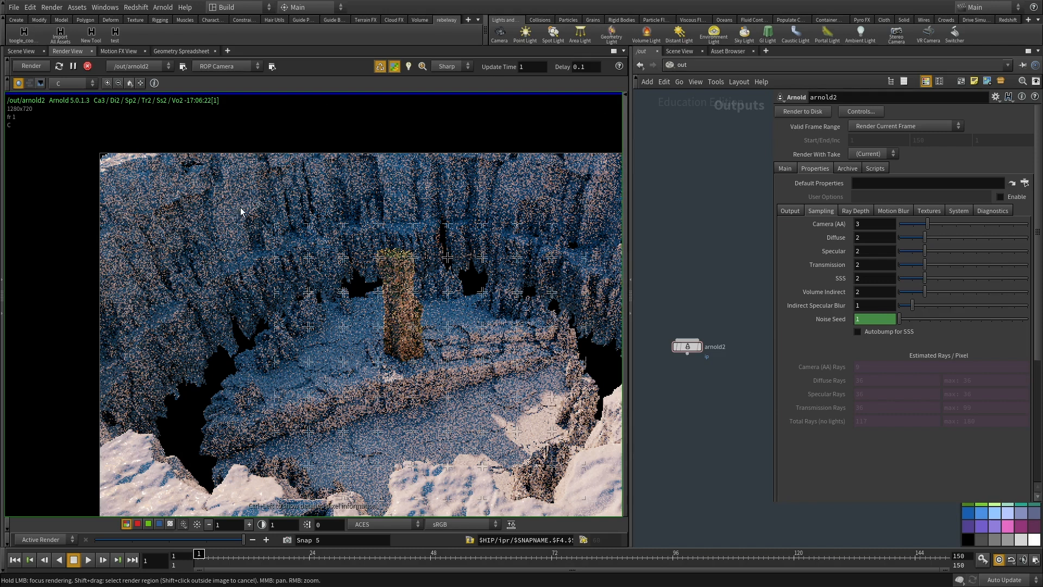
drag(629, 212, 501, 212)
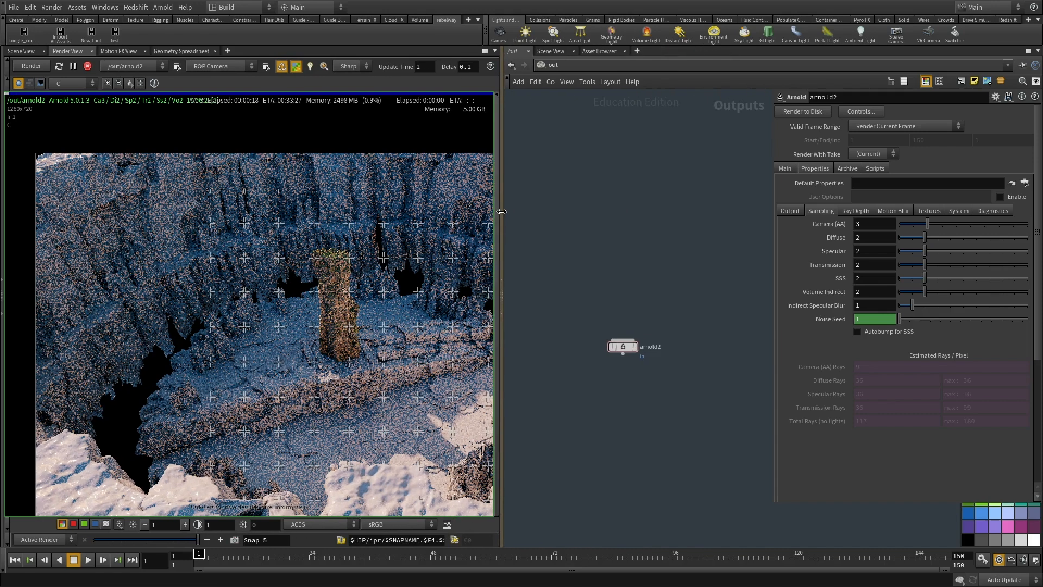
Browse the geometry files available for big_cliff_fullbend1 in the object network, leaving the file choice cancelled.
click(562, 68)
click(576, 116)
middle_drag(632, 373, 601, 386)
middle_drag(680, 312, 540, 312)
middle_drag(676, 390, 483, 371)
scroll(660, 321, up, 5)
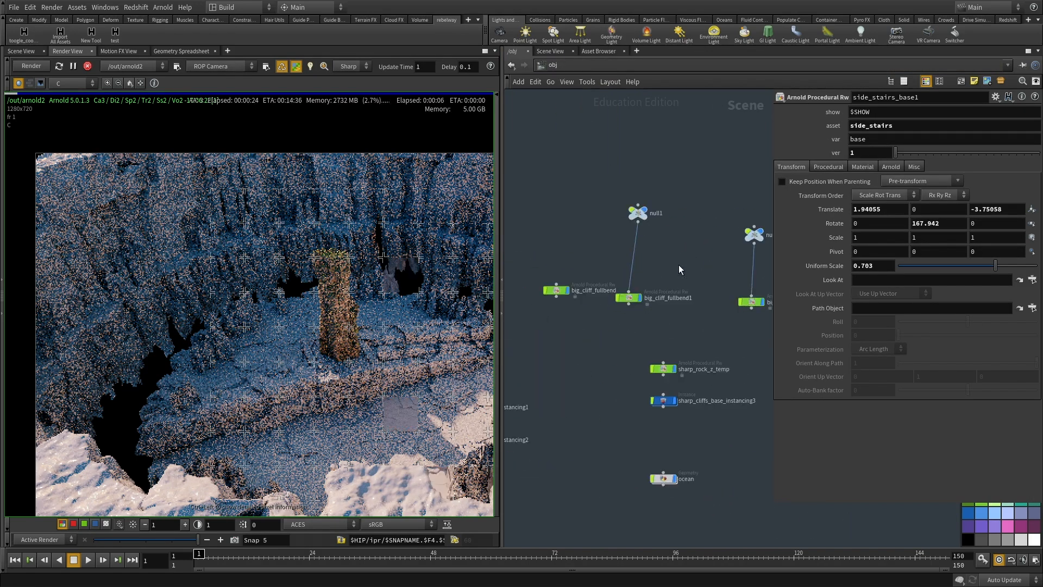
click(628, 297)
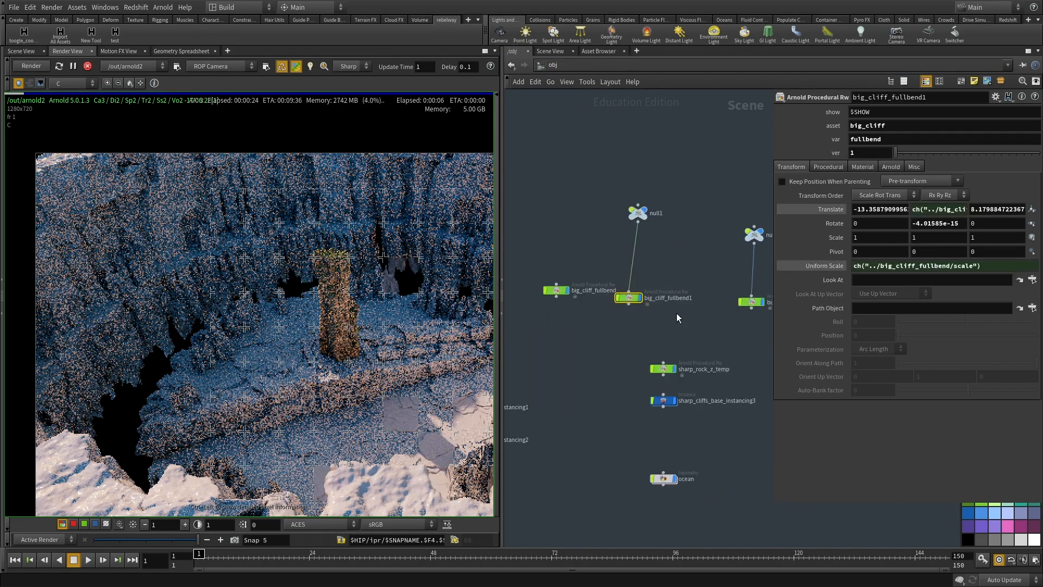
click(828, 166)
click(1032, 181)
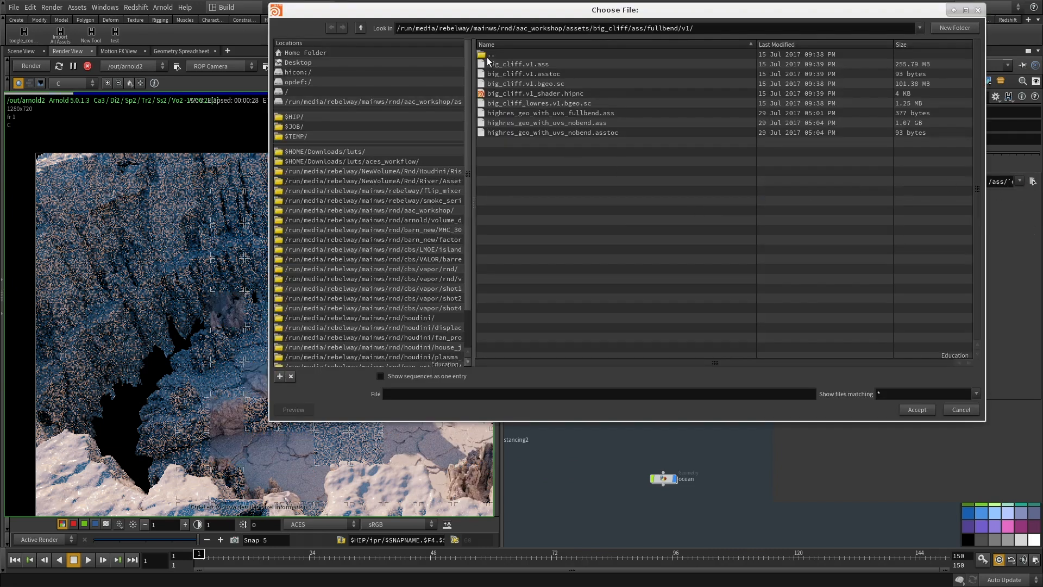
click(960, 410)
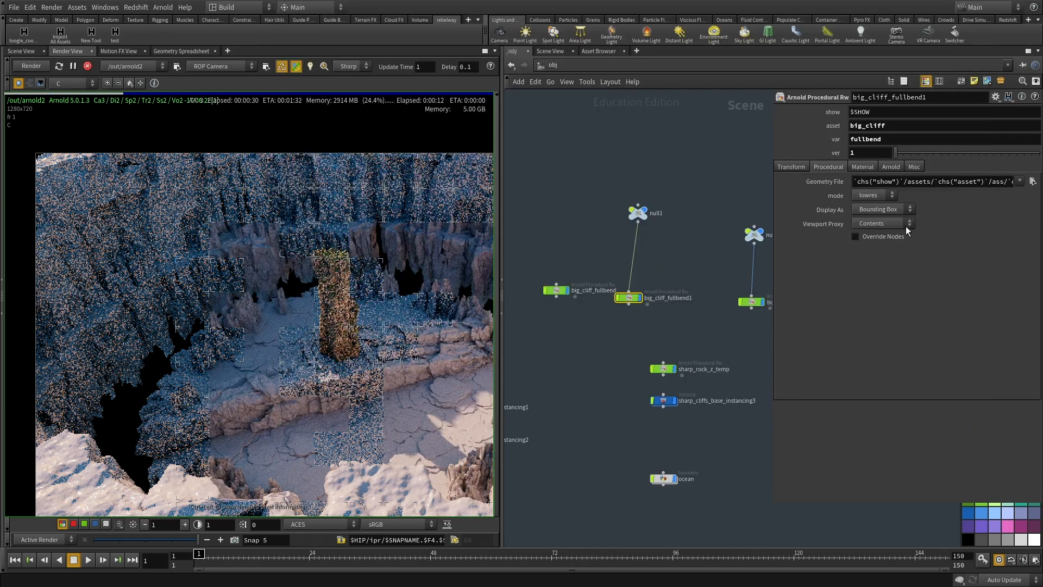
Stop the render and replace the render view with the scene view.
middle_drag(709, 292, 734, 334)
drag(574, 279, 584, 365)
drag(650, 349, 645, 356)
click(87, 67)
click(35, 52)
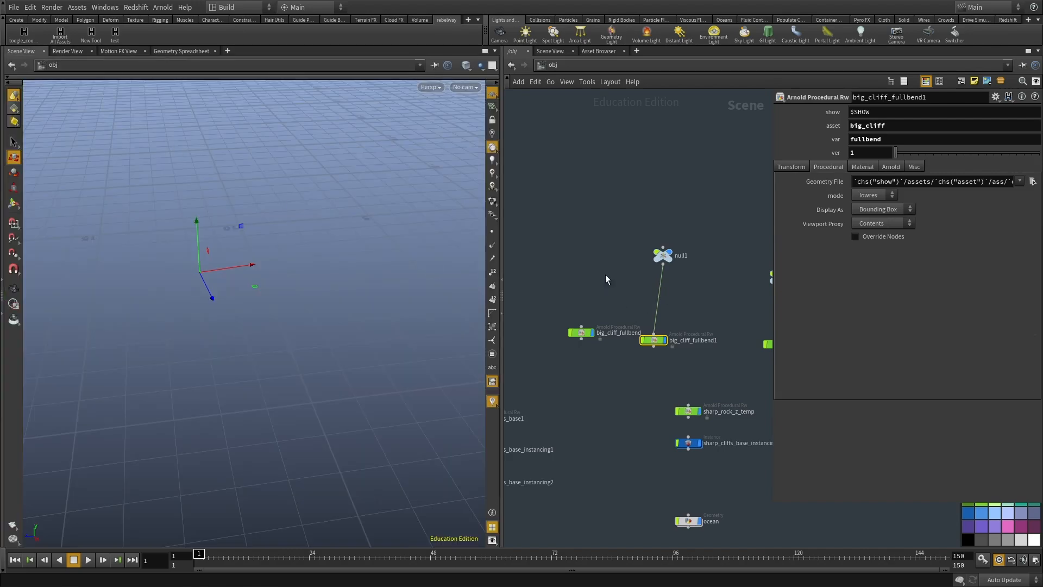
Select big_cliff_fullbend, frame it in the scene view and set its var to base.
drag(598, 263, 580, 333)
drag(603, 373, 561, 258)
alt+drag(261, 272, 275, 308)
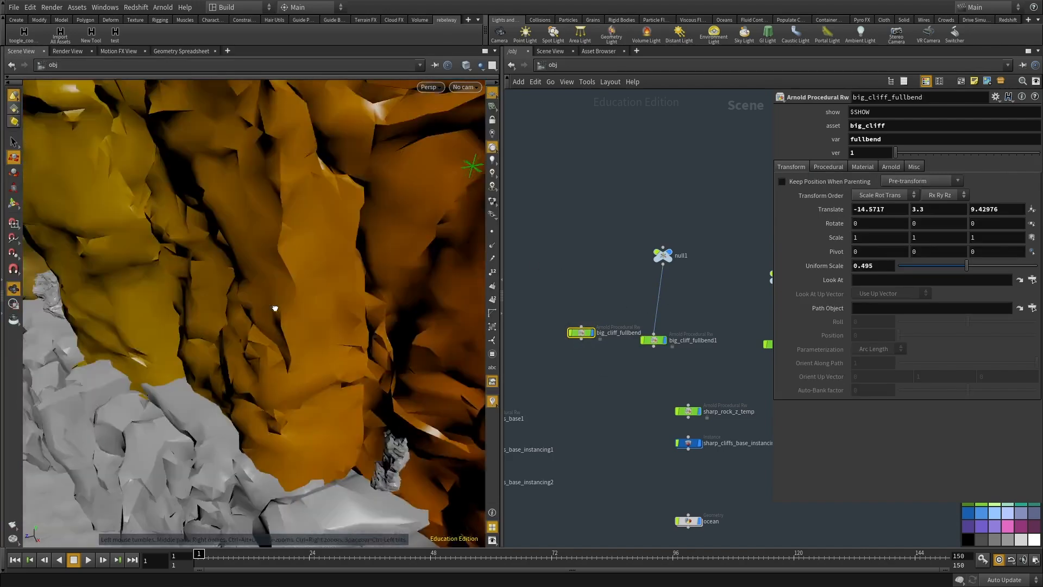
alt+right_drag(275, 308, 228, 266)
alt+drag(228, 266, 241, 306)
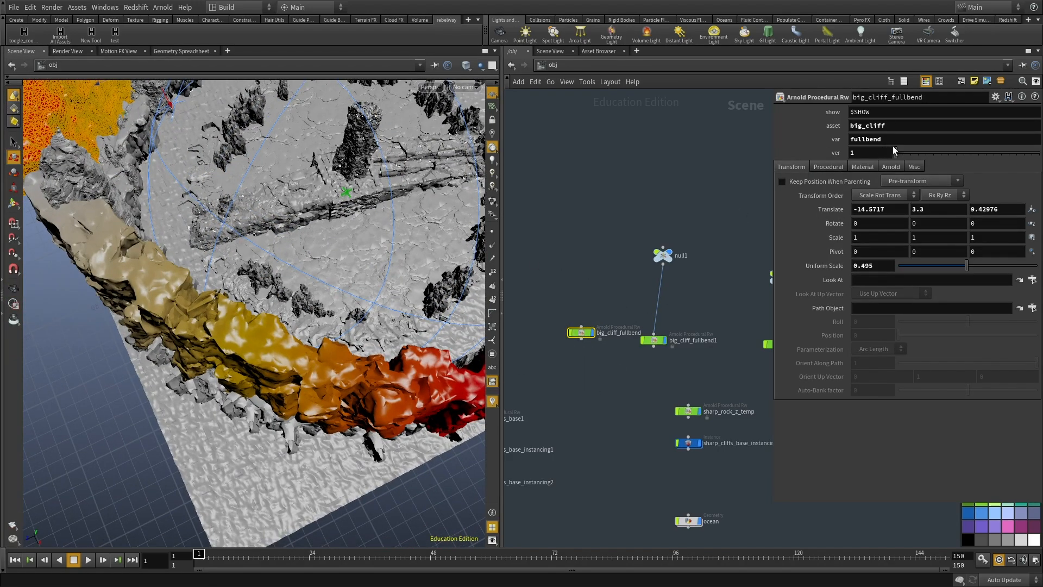
key(Return)
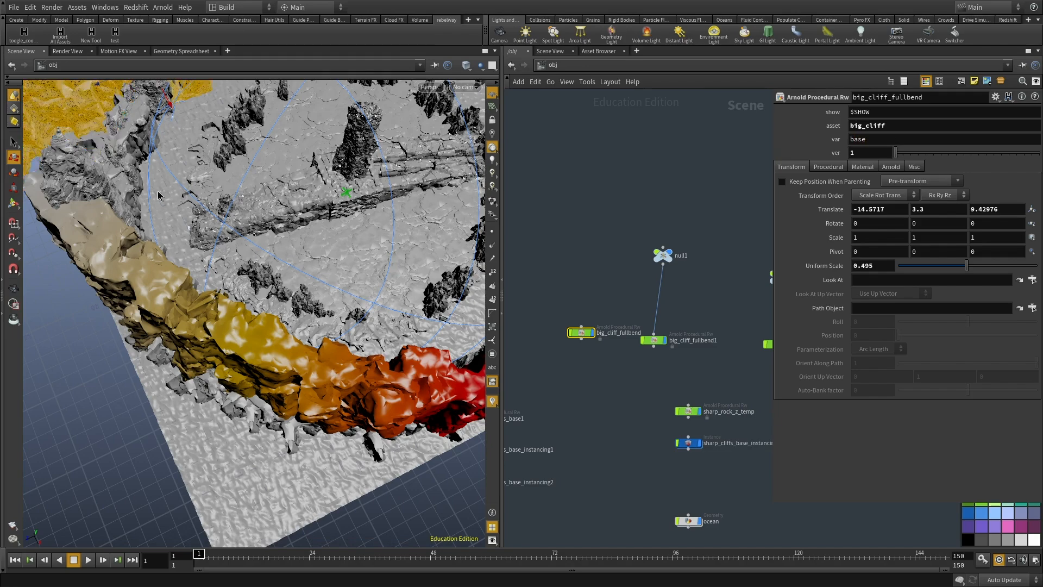
Set the ver of big_cliff_fullbend to 4 while viewing the whole cliff ring from above.
alt+right_drag(160, 197, 163, 285)
alt+middle_drag(163, 286, 220, 369)
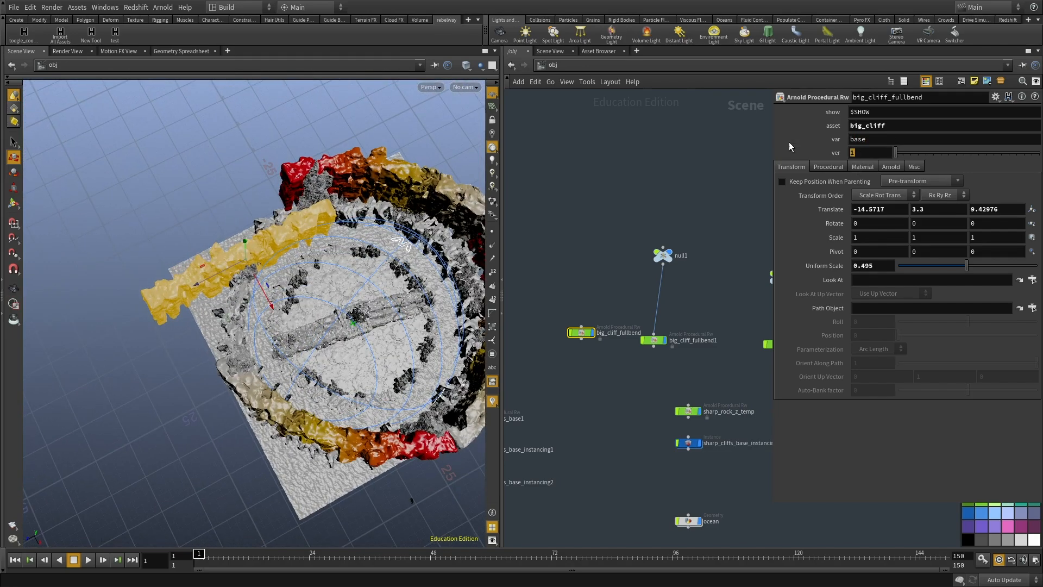
text(3)
key(Return)
middle_drag(625, 259, 604, 233)
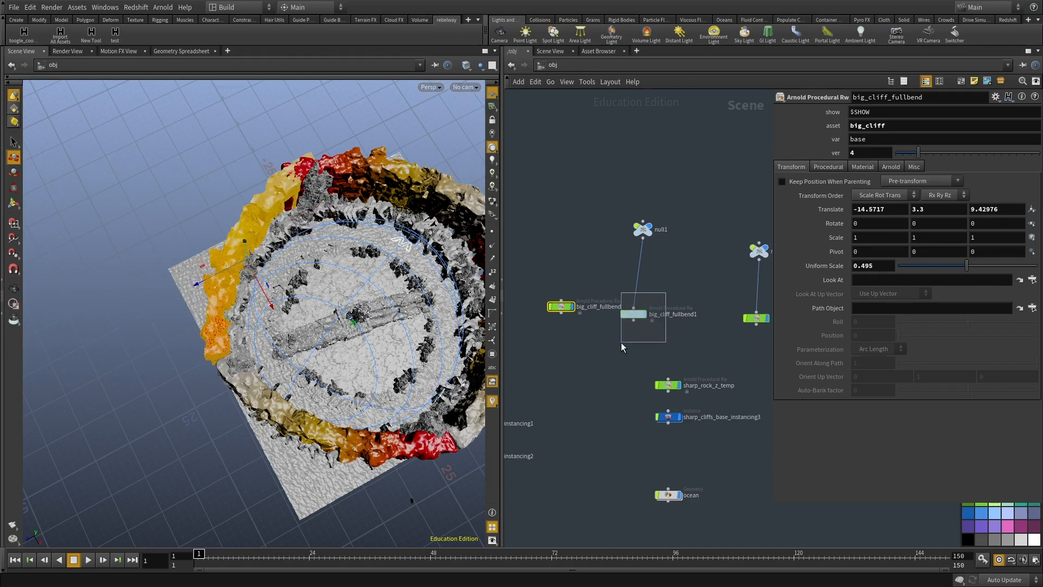
Set the var of big_cliff_fullbend1 to base and its ver to 5.
drag(620, 342, 621, 341)
text(e)
key(Return)
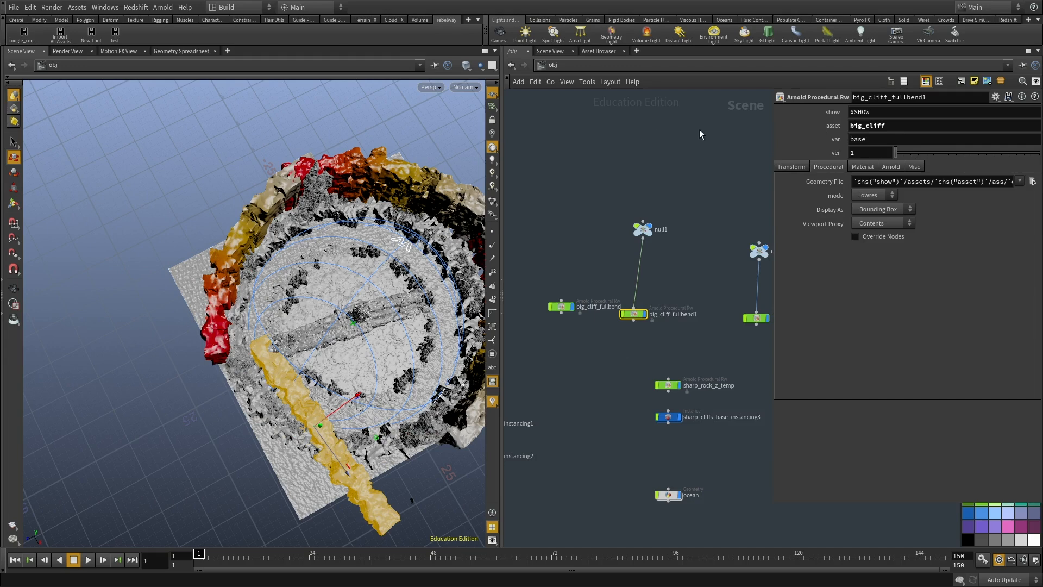
text(5)
key(Return)
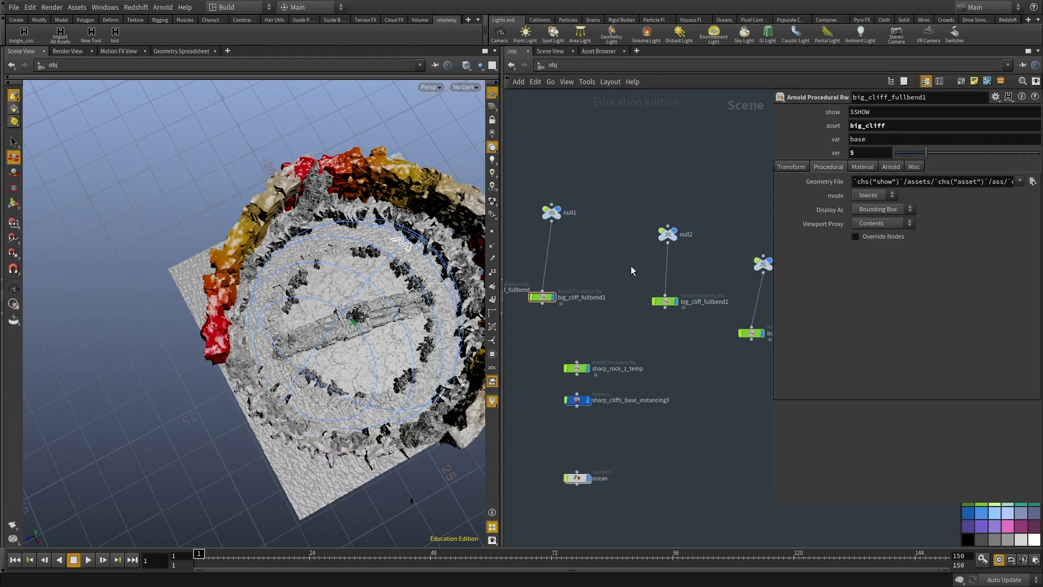
Select big_cliff_fullbend2 and set its var to base and ver to 5.
click(665, 301)
text(base)
key(Return)
text(5)
key(Return)
Select big_cliff_fullbend3 and set its var to base and ver to 4.
middle_drag(667, 340, 559, 347)
click(643, 340)
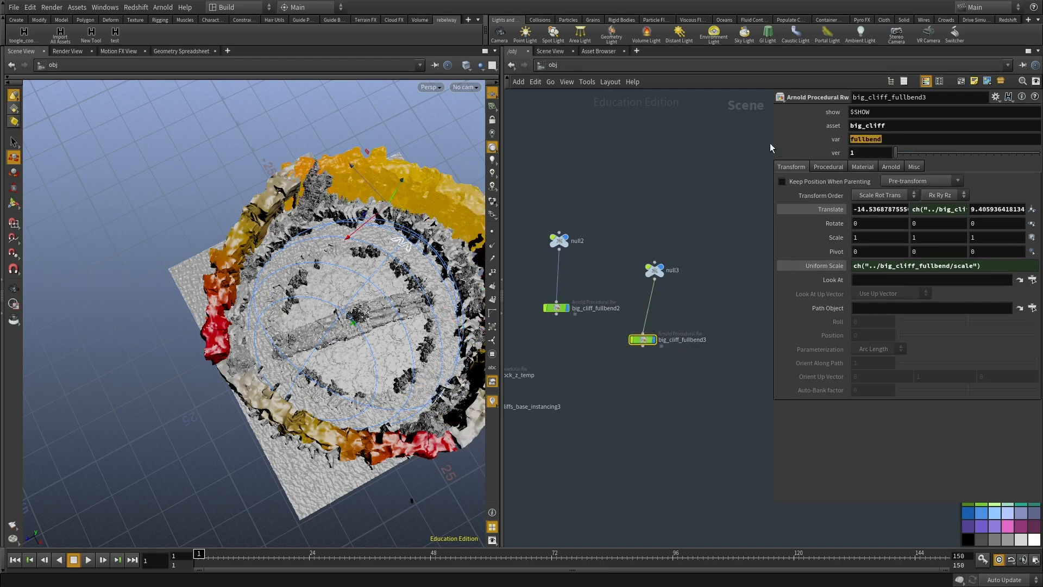
drag(863, 154, 794, 154)
text(4)
key(Return)
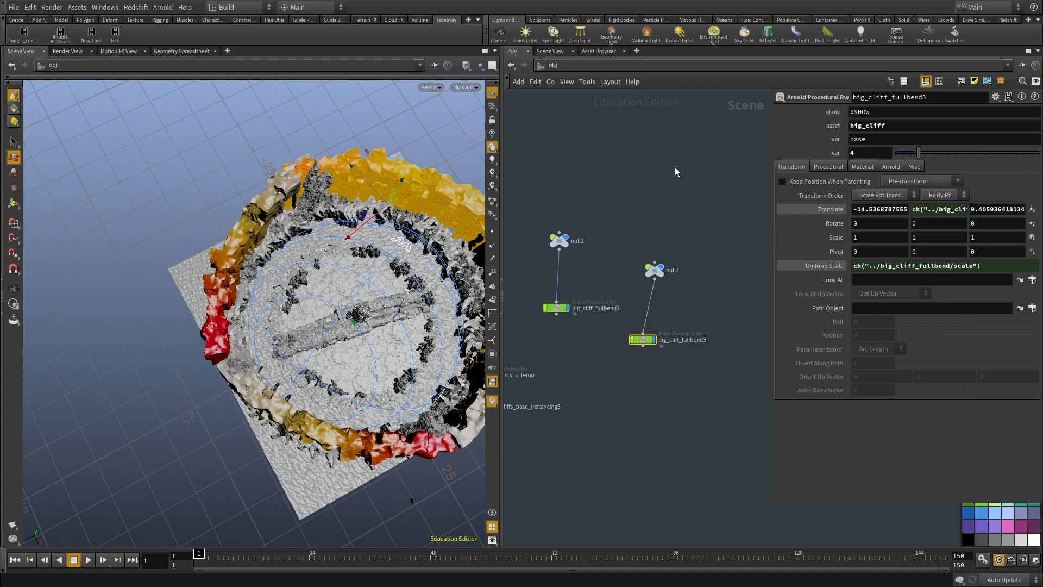
Try moving side_stairs_base toward the cliff ring in the shaded scene view, and undo the move.
click(693, 167)
alt+drag(279, 295, 236, 266)
alt+middle_drag(304, 319, 289, 242)
alt+right_drag(289, 242, 503, 305)
alt+right_drag(272, 304, 378, 317)
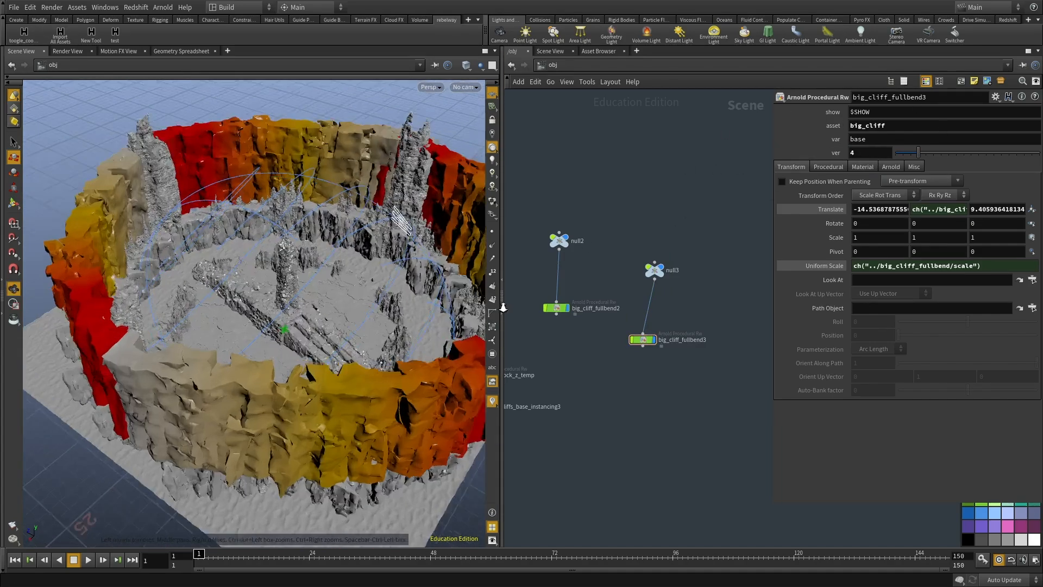
mouse_move(378, 318)
alt+mouse_down()
mouse_move(389, 319)
mouse_move(383, 332)
alt+mouse_up()
click(313, 308)
scroll(670, 424, down, 5)
key(w)
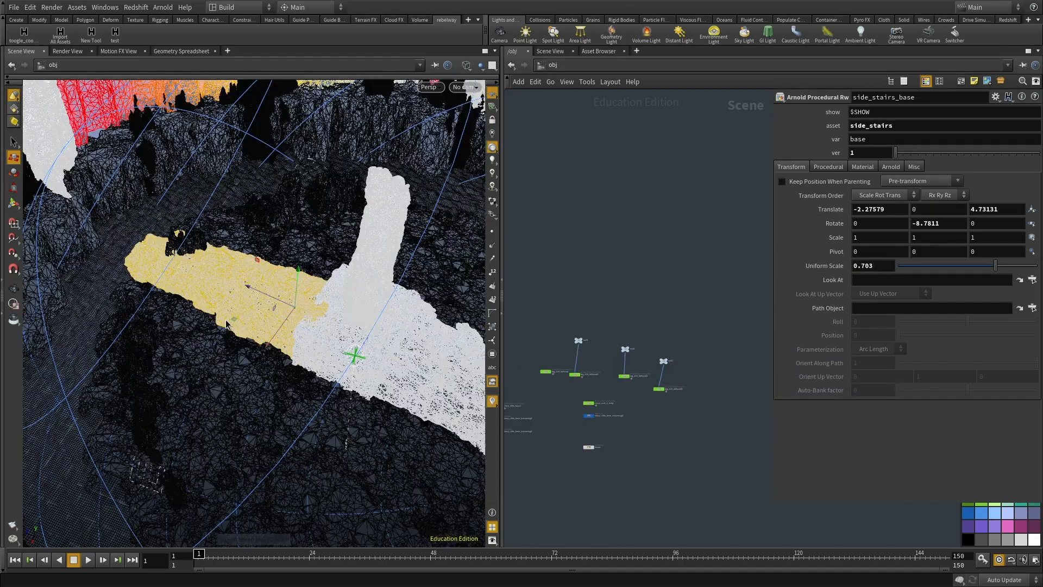
key(w)
drag(267, 303, 212, 282)
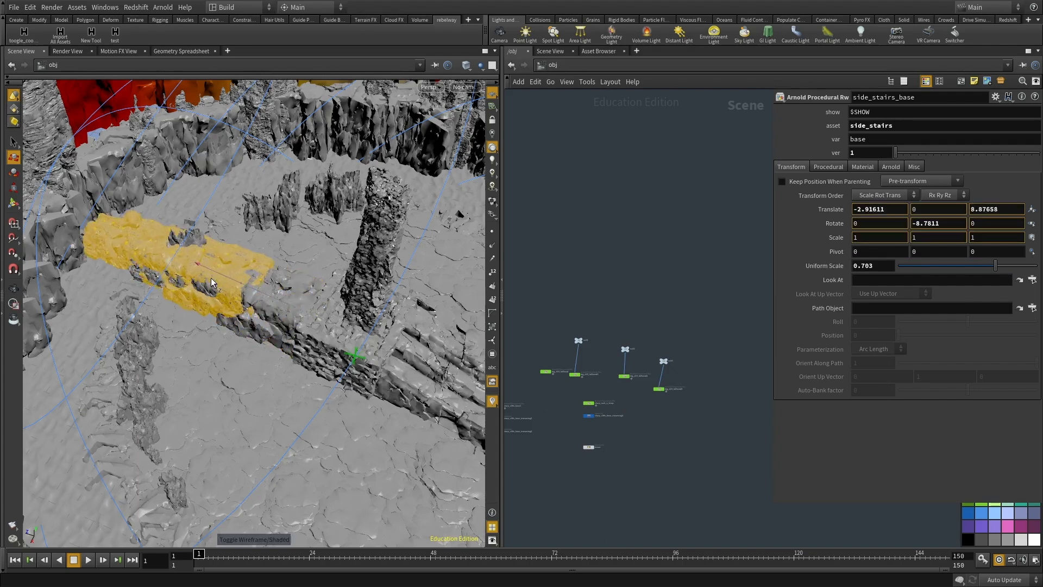
key(ctrl+z)
Rewire side_stairs_base2 and side_stairs_base3 from null9 to null8 and shift the side_stairs_base2 node aside in the network.
scroll(623, 405, up, 3)
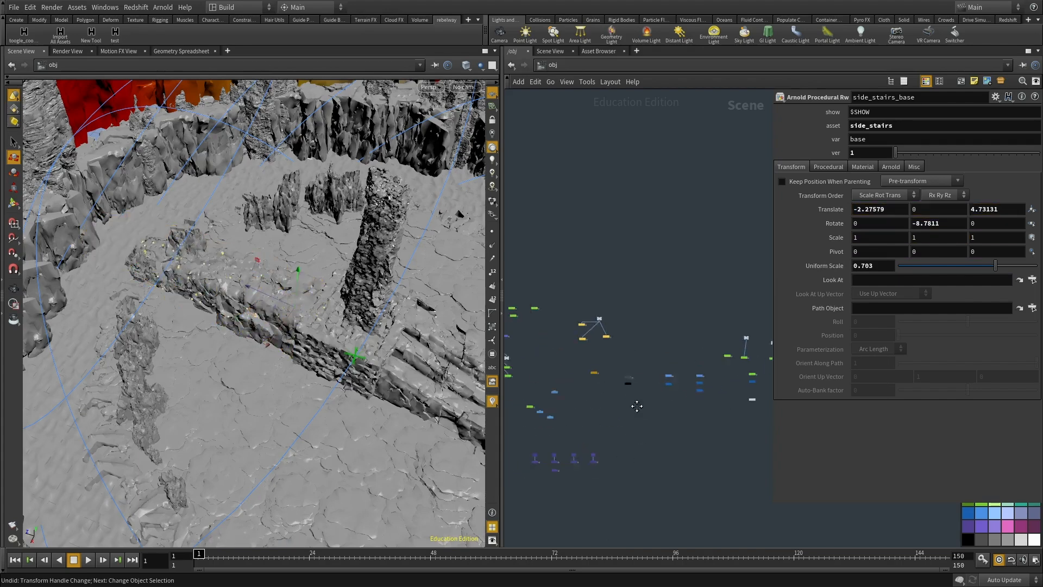
scroll(618, 357, up, 5)
click(680, 406)
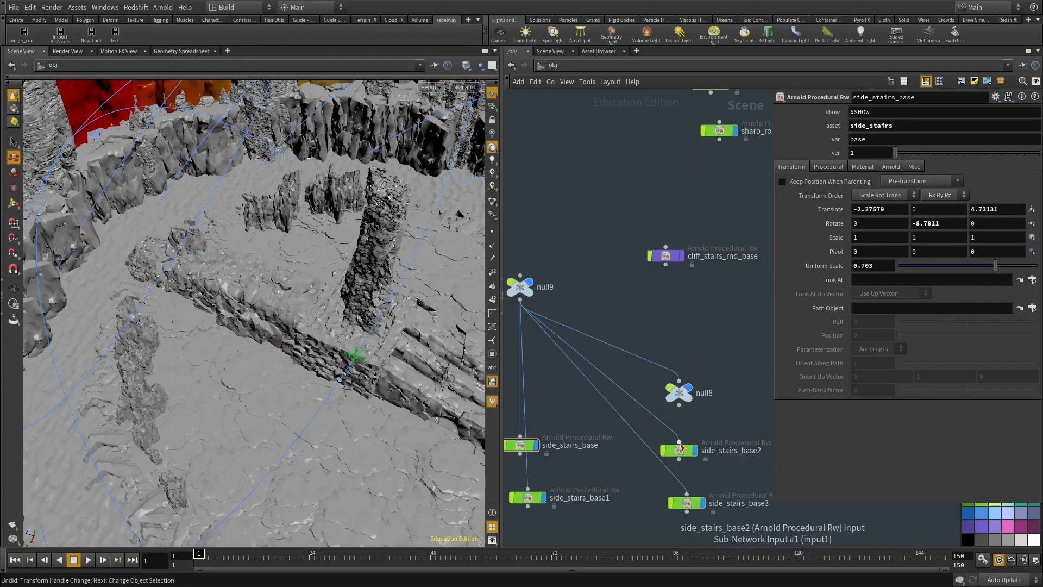
click(680, 405)
click(687, 494)
click(680, 405)
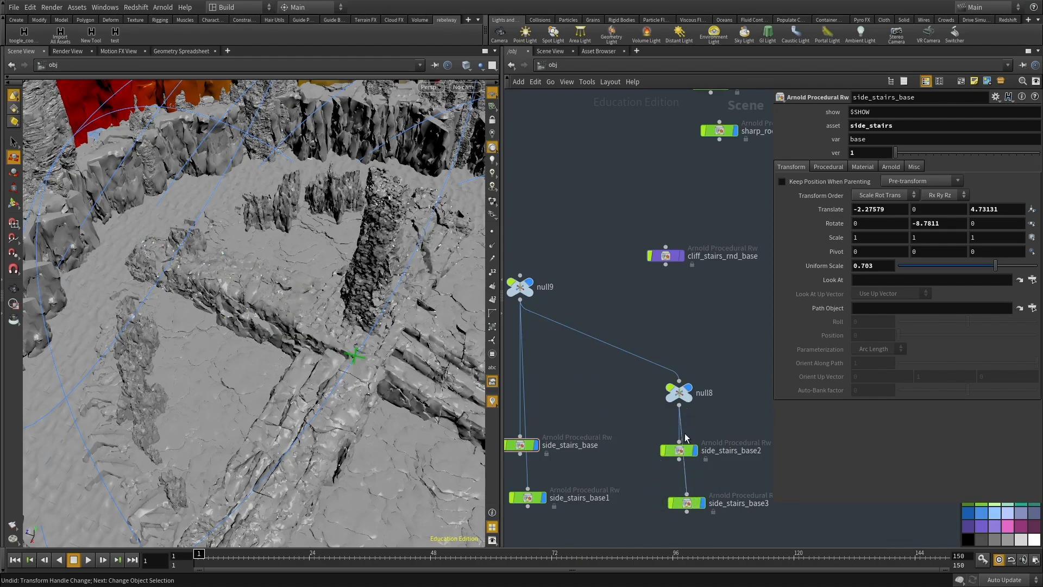
middle_drag(711, 406, 689, 336)
drag(659, 379, 636, 384)
Switch to the render view and start a new render through /out/arnold2.
alt+drag(355, 350, 454, 323)
click(76, 51)
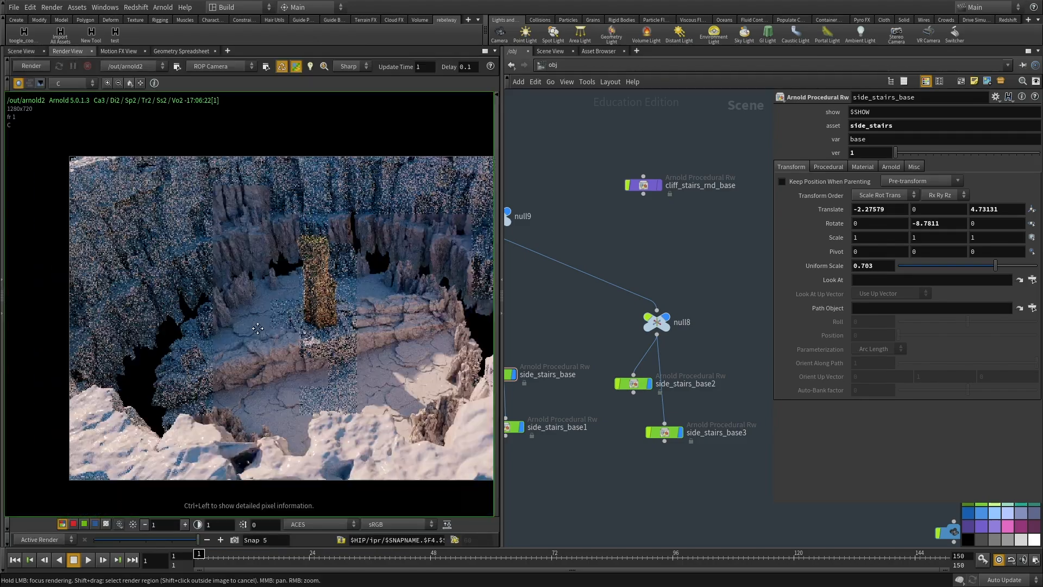
click(32, 66)
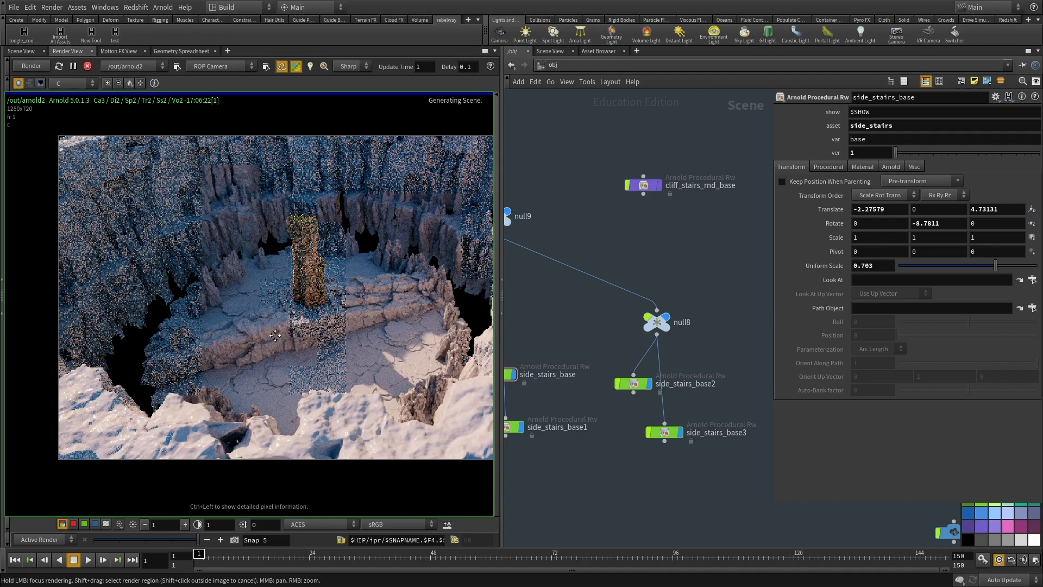
Examine the central pillar, stairs and surrounding cliffs in the render while it refines.
right_drag(272, 324, 256, 257)
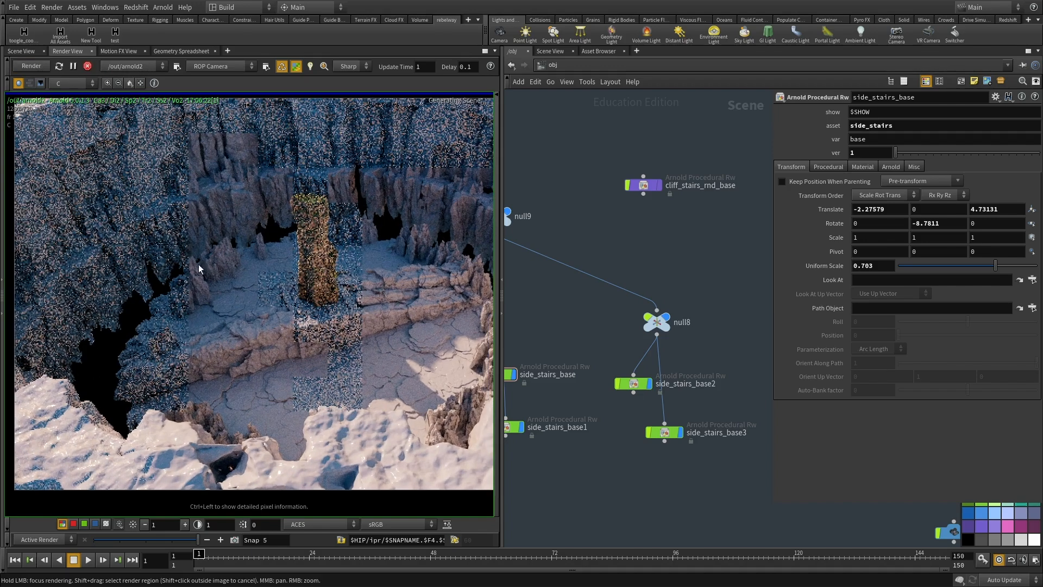
middle_drag(458, 408, 328, 368)
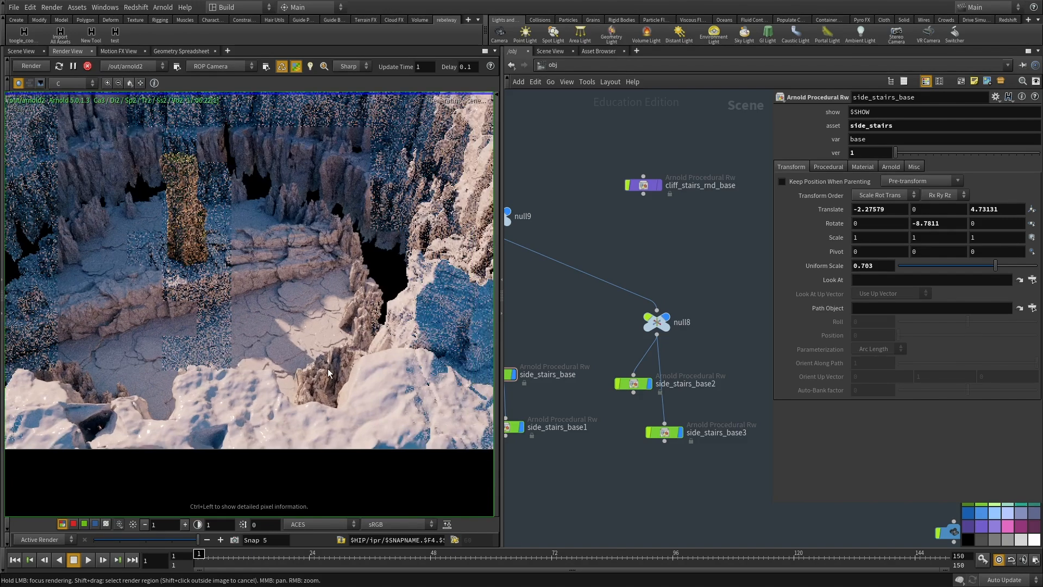
scroll(329, 369, up, 2)
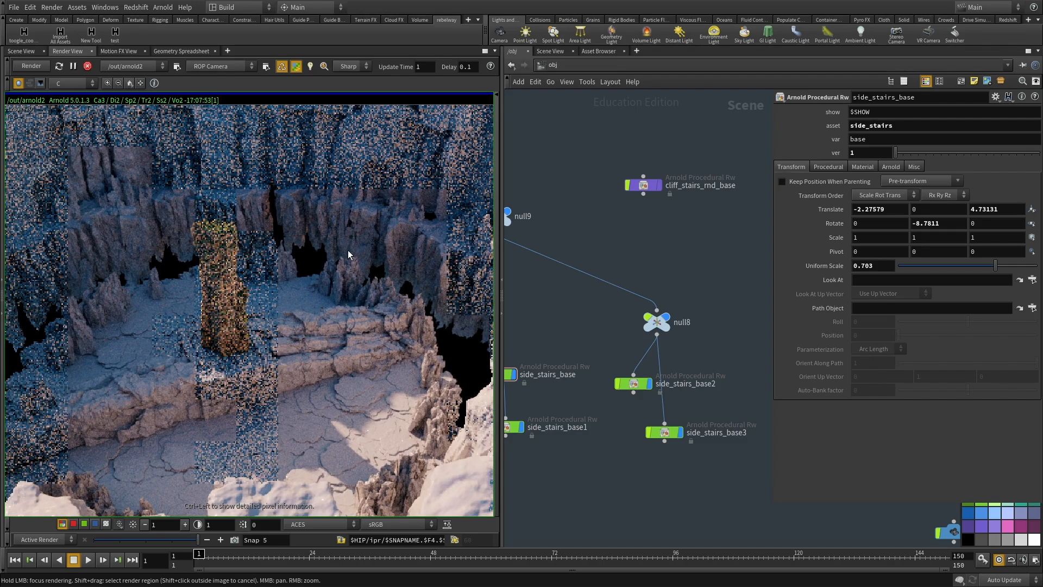
scroll(348, 250, down, 1)
middle_drag(349, 250, 387, 214)
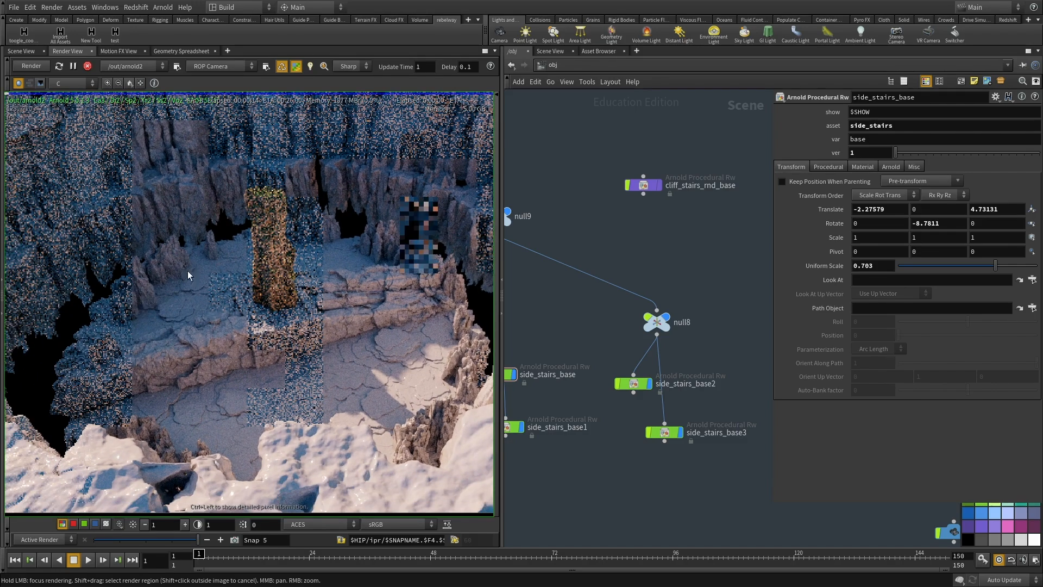
middle_drag(205, 254, 250, 223)
scroll(278, 270, down, 1)
middle_drag(314, 260, 297, 341)
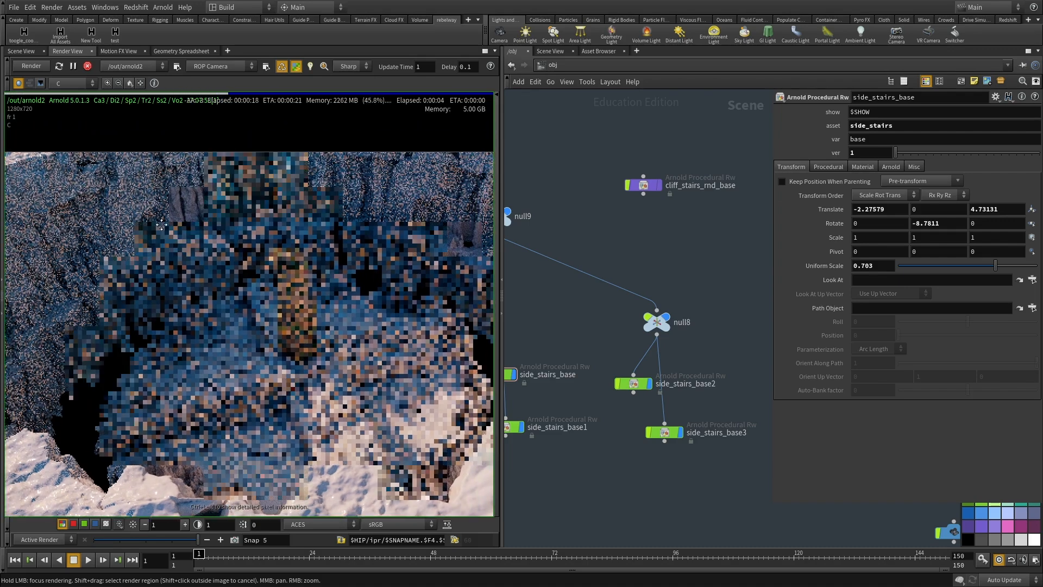
middle_drag(161, 224, 191, 196)
Widen the render view pane and fit the whole rendered basin in it.
drag(501, 216, 624, 214)
middle_drag(429, 207, 362, 220)
scroll(362, 220, down, 2)
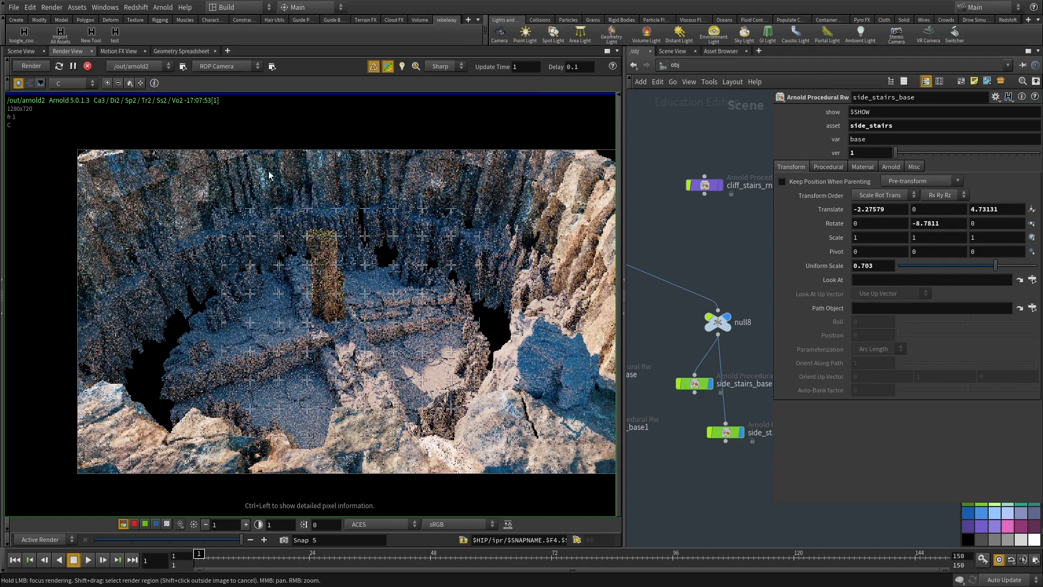
Inspect the upper cliff walls behind and beside the pillar up close in the render.
middle_drag(350, 167, 360, 204)
scroll(480, 203, up, 4)
middle_drag(480, 205, 514, 206)
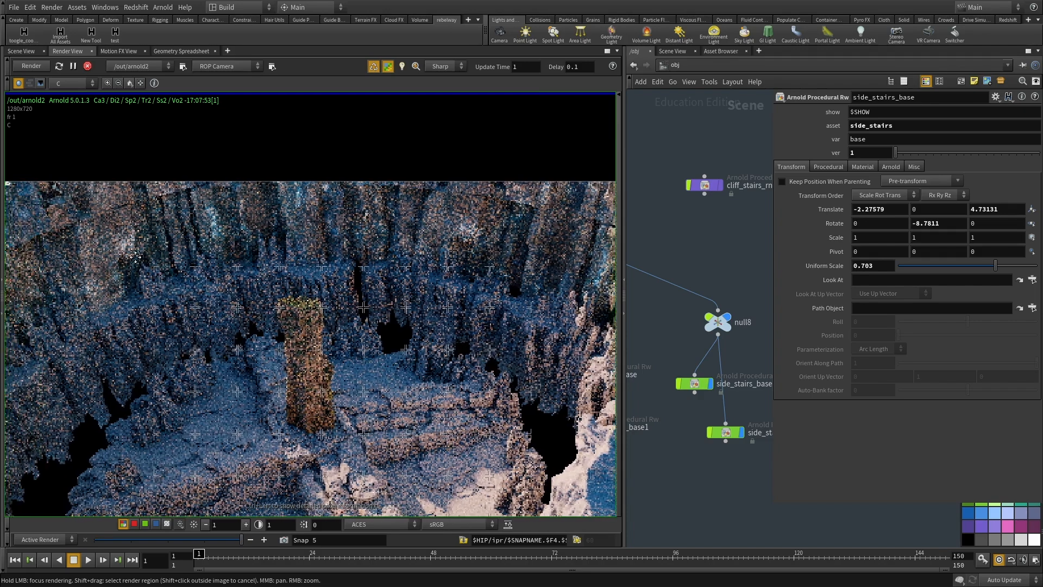
middle_drag(127, 262, 275, 252)
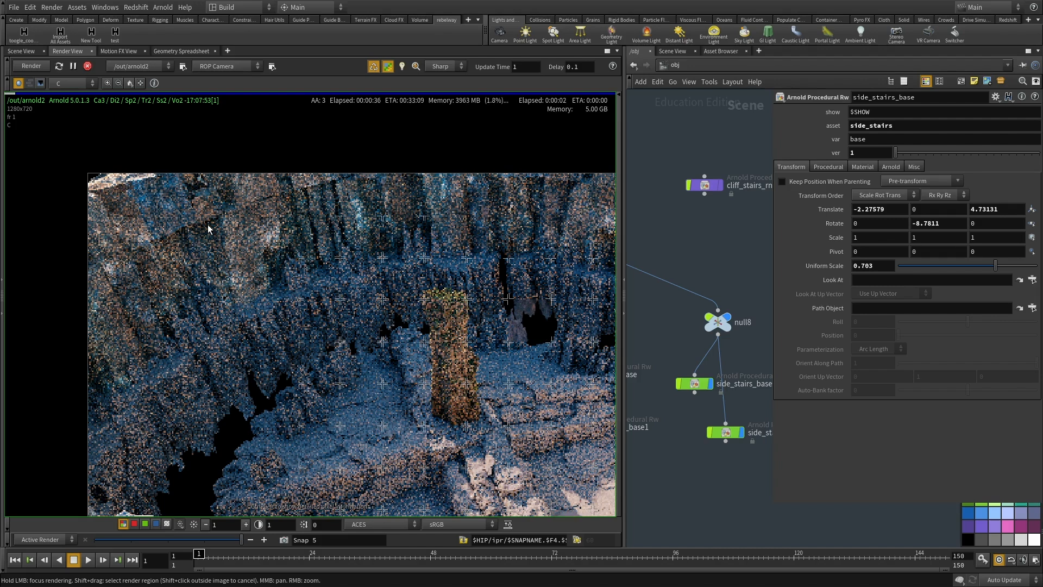
middle_drag(454, 308, 389, 261)
middle_drag(368, 327, 458, 282)
scroll(387, 324, down, 1)
scroll(327, 251, up, 2)
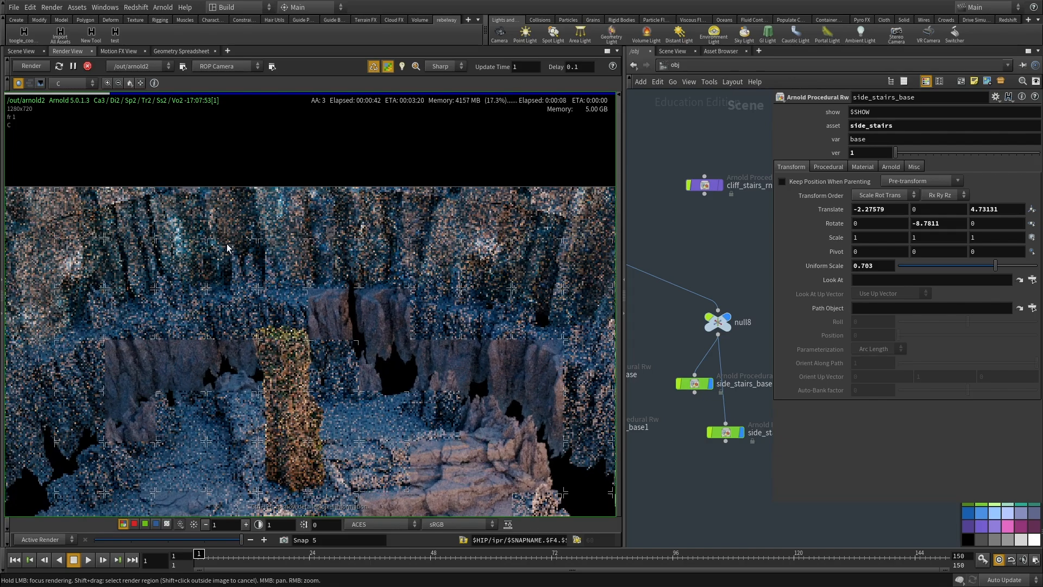
middle_drag(260, 252, 350, 242)
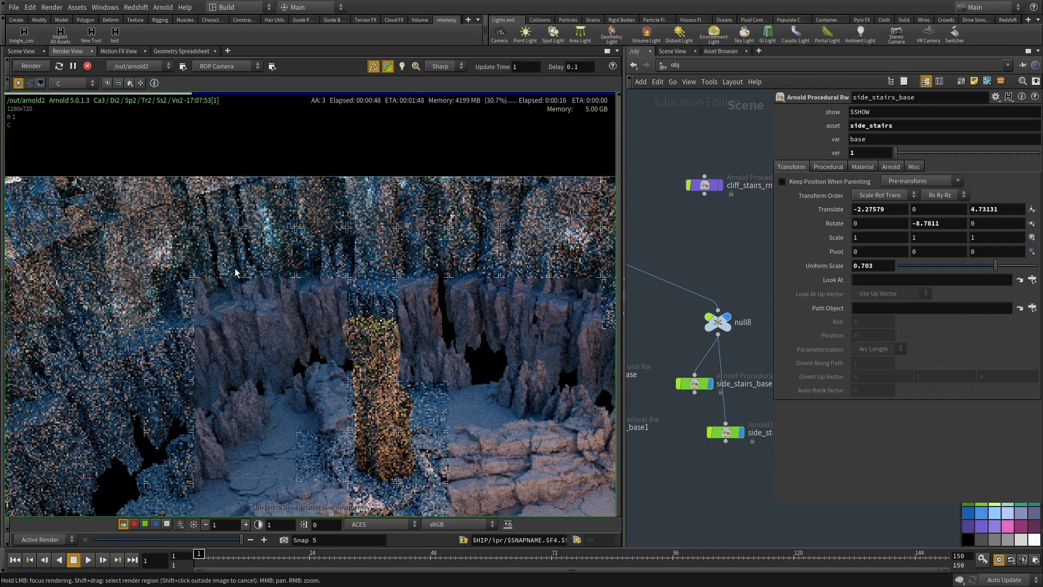
middle_drag(356, 225, 366, 235)
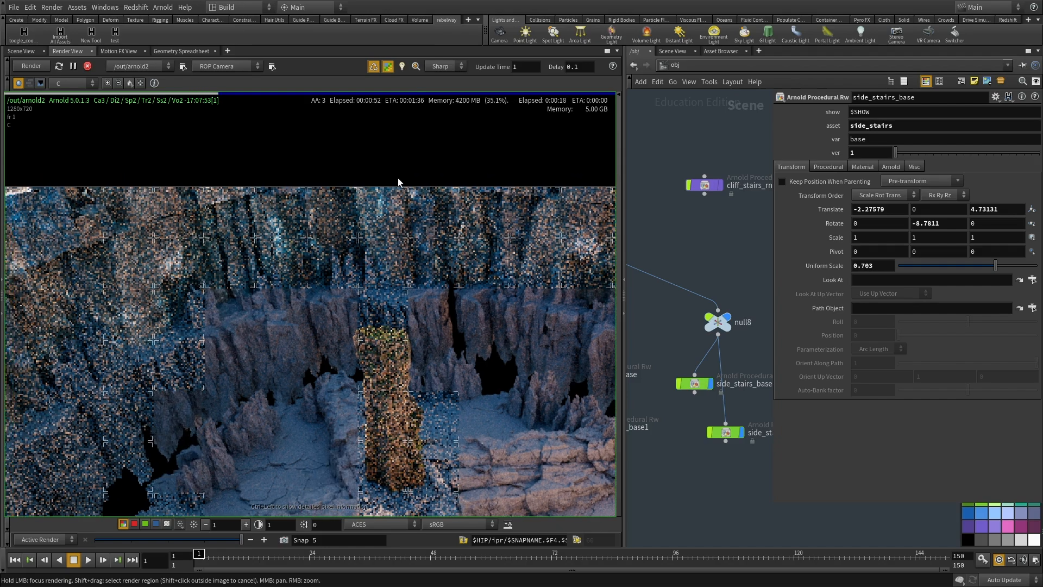
middle_drag(237, 309, 353, 279)
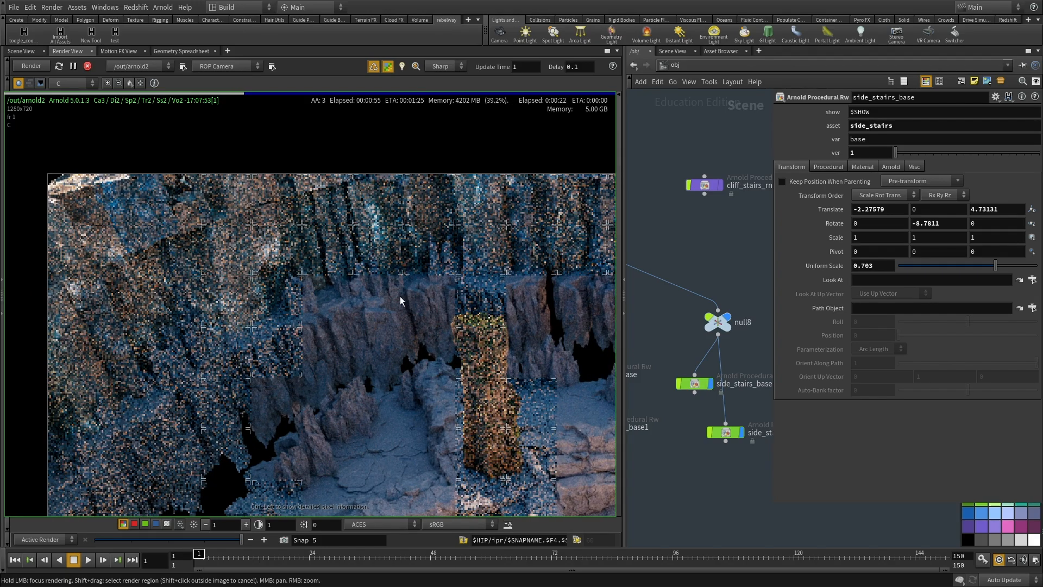
middle_drag(379, 290, 409, 227)
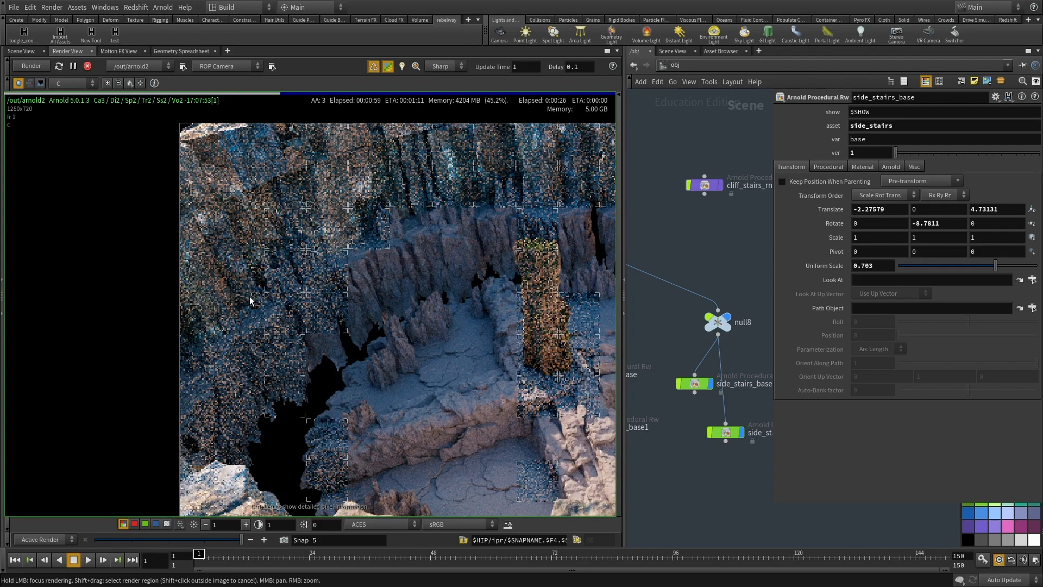
Inspect the foreground rocks and the dark gap beside the basin floor in the render.
scroll(313, 326, down, 4)
middle_drag(444, 385, 402, 242)
scroll(239, 428, up, 3)
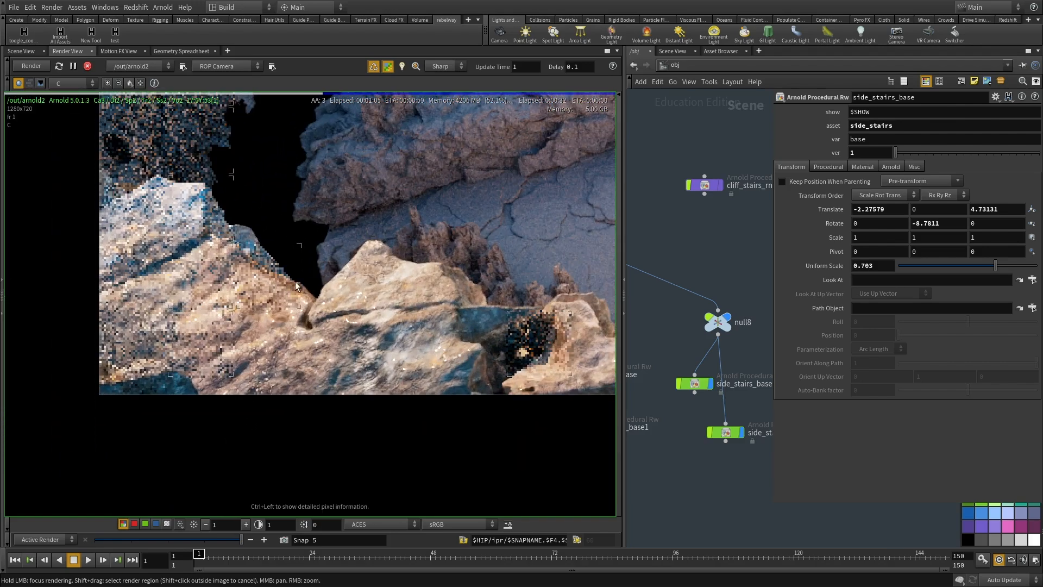
middle_drag(396, 327, 351, 350)
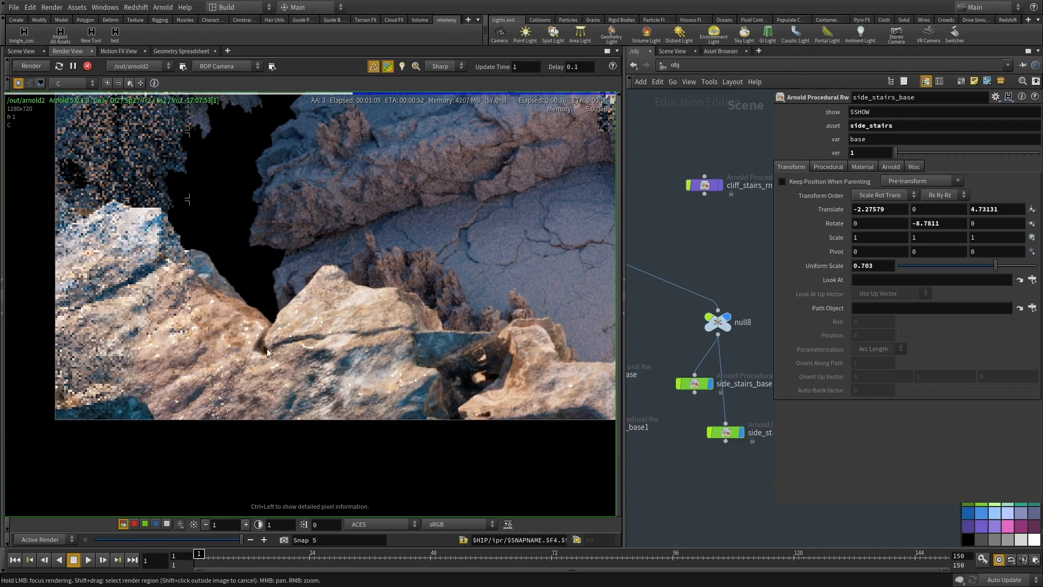
scroll(428, 378, down, 1)
middle_drag(428, 378, 340, 370)
middle_drag(571, 271, 477, 441)
middle_drag(297, 272, 550, 515)
middle_drag(473, 327, 440, 288)
Examine the back cliff wall and the full basin composition in the render as its final passes complete.
scroll(416, 283, up, 3)
middle_drag(172, 283, 495, 274)
scroll(459, 267, down, 5)
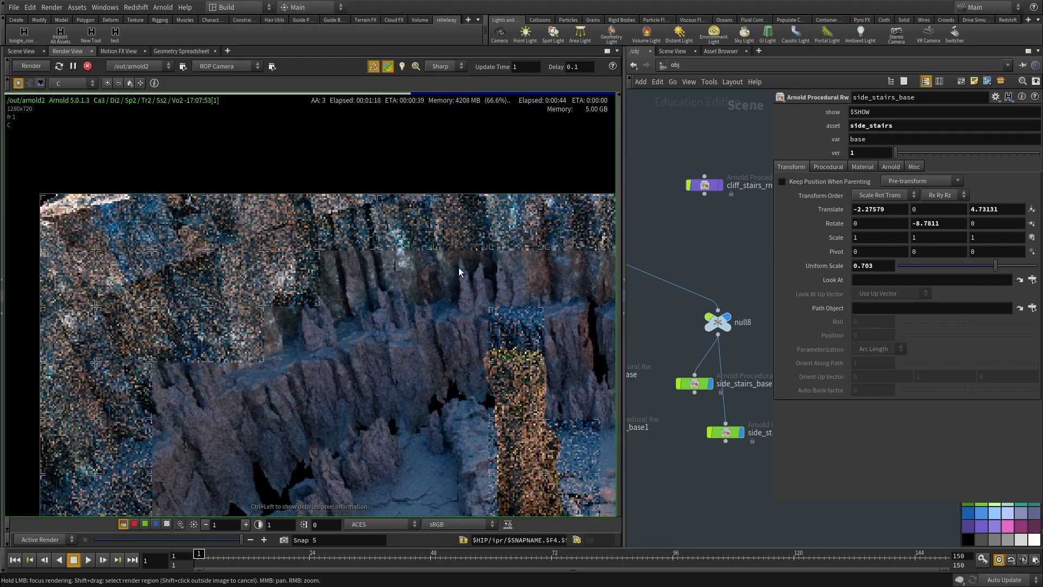
middle_drag(495, 308, 321, 291)
scroll(375, 327, down, 4)
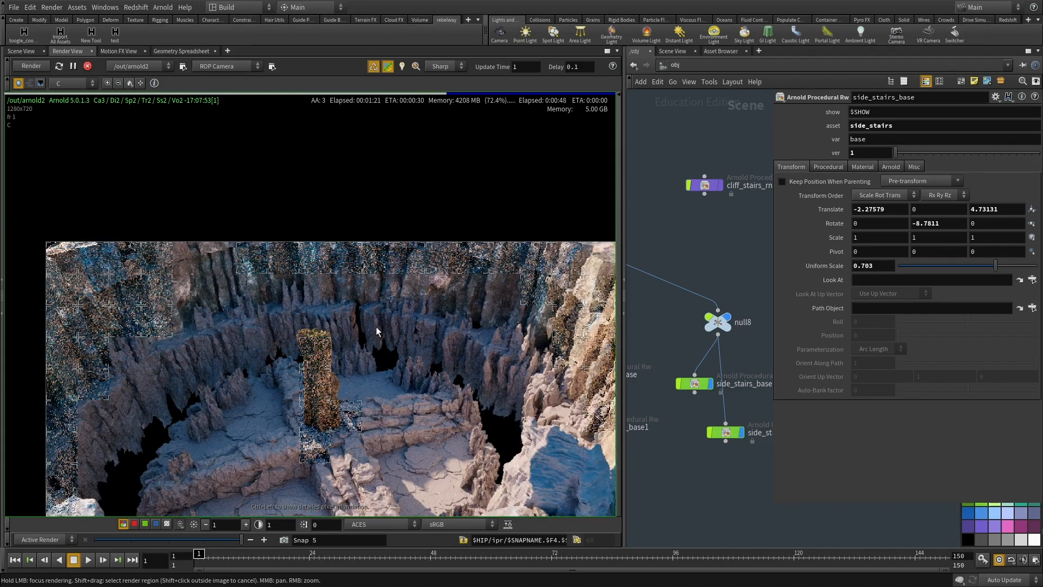
middle_drag(375, 327, 347, 276)
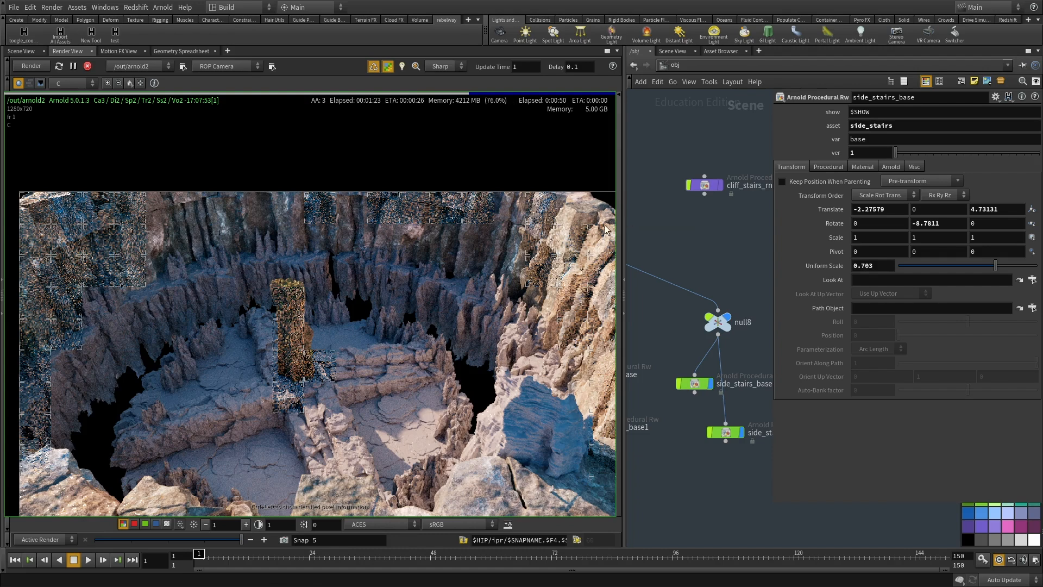
middle_drag(398, 284, 515, 265)
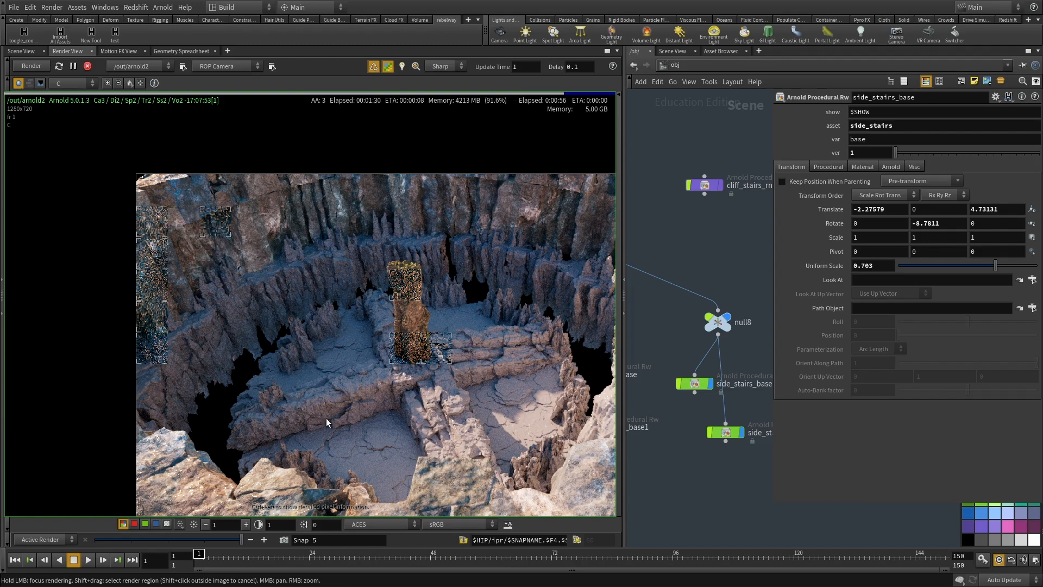
middle_drag(331, 357, 367, 292)
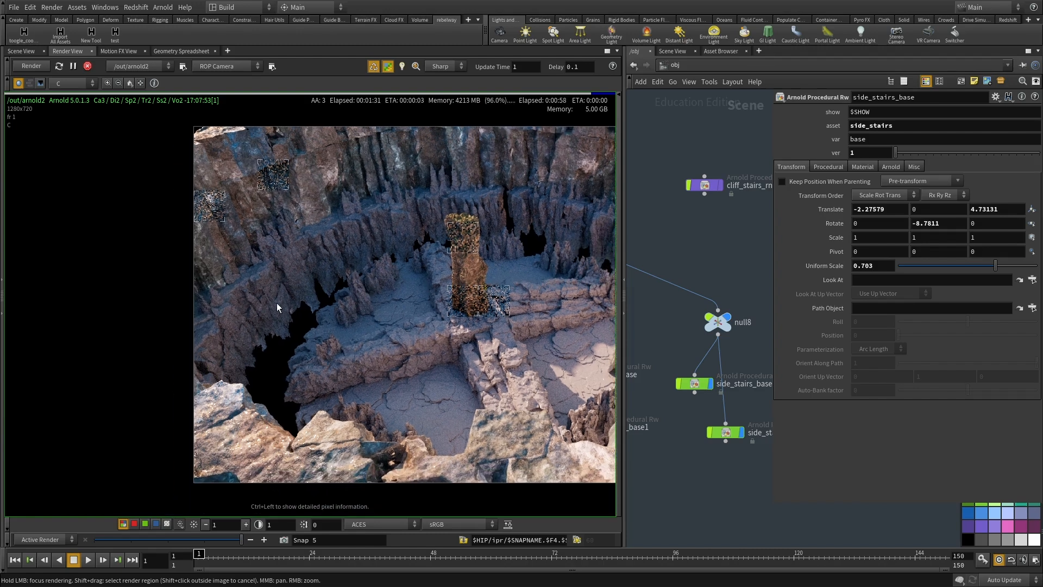
middle_drag(243, 271, 252, 327)
scroll(496, 243, up, 1)
mouse_move(532, 299)
middle_down()
mouse_move(412, 288)
mouse_move(409, 278)
mouse_move(446, 323)
middle_up()
scroll(464, 359, down, 1)
middle_drag(463, 359, 401, 275)
middle_drag(398, 365, 380, 318)
middle_drag(455, 264, 378, 292)
scroll(423, 307, up, 1)
scroll(448, 261, down, 3)
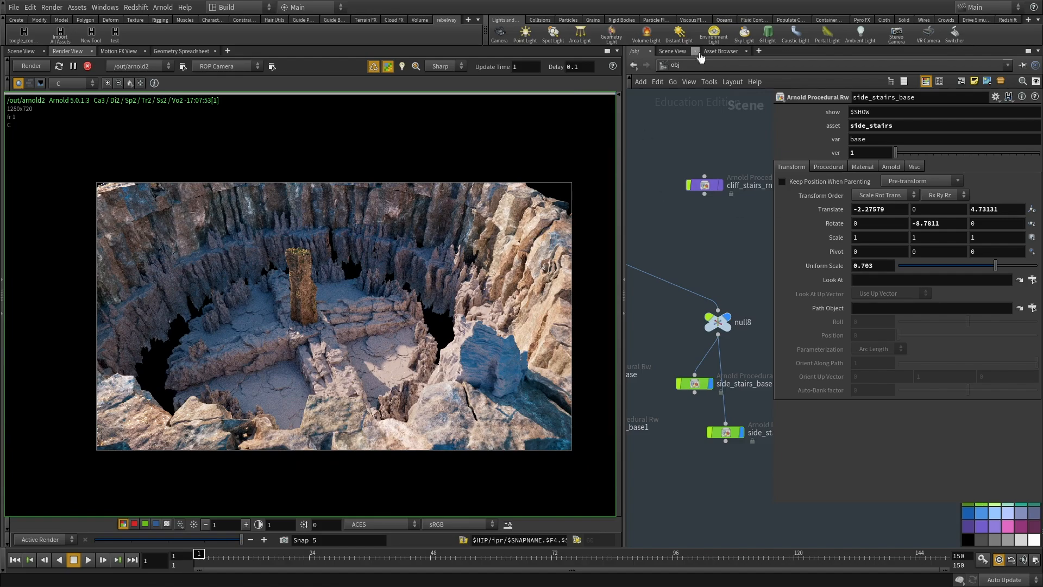
Look through cam1 in the 3D viewport instead of cam2.
click(672, 52)
alt+drag(855, 335, 823, 334)
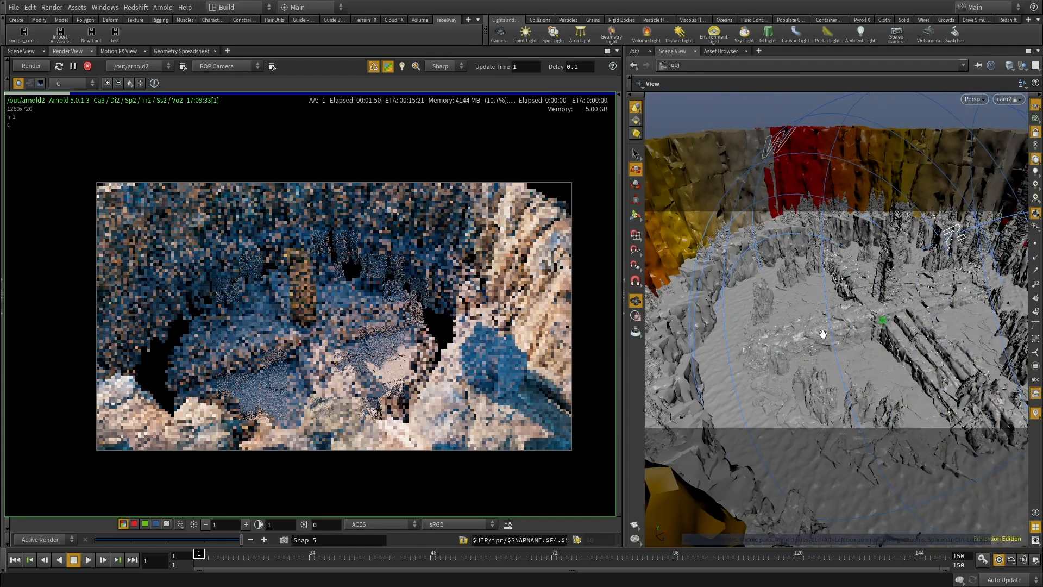
click(1008, 99)
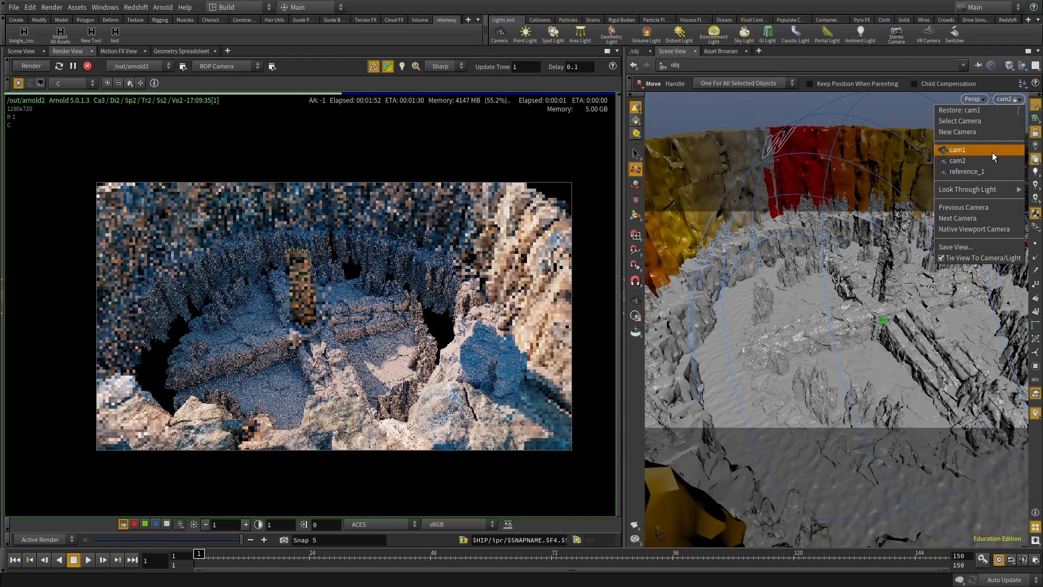
click(994, 157)
Reposition cam1 to a low viewpoint behind the foreground rock spires, facing the central pillar.
drag(848, 293, 786, 302)
drag(879, 326, 943, 247)
middle_drag(943, 247, 967, 229)
right_drag(966, 229, 899, 273)
mouse_move(899, 273)
middle_down()
mouse_move(867, 275)
mouse_move(886, 282)
middle_up()
right_drag(886, 282, 895, 266)
middle_drag(896, 266, 905, 264)
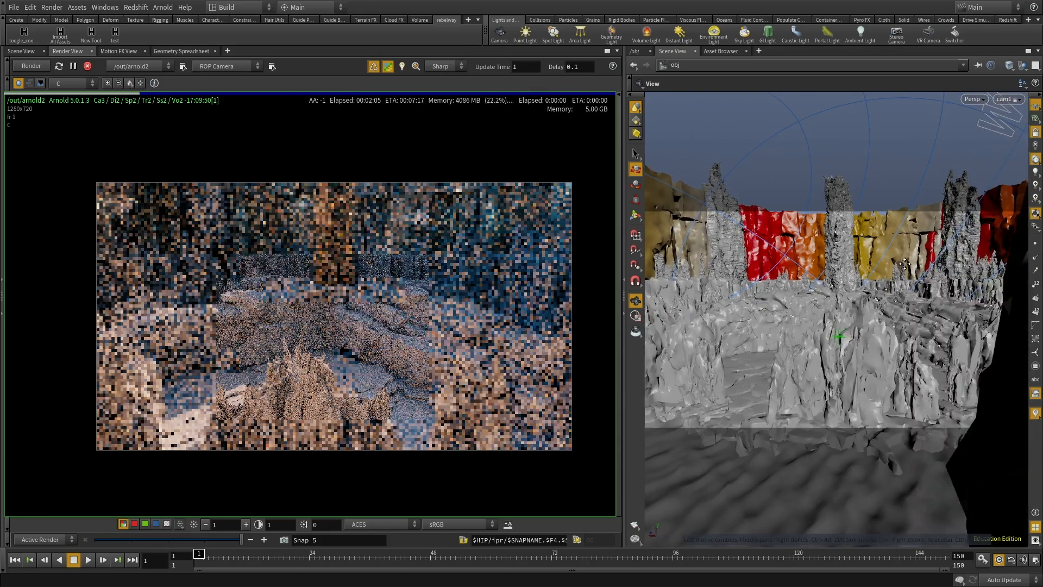
right_drag(904, 263, 878, 288)
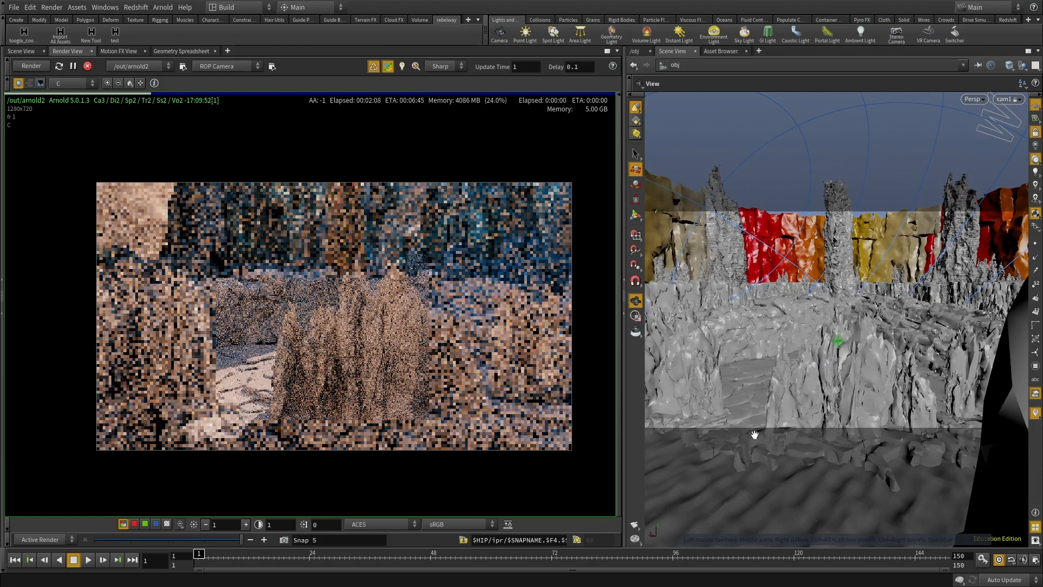
Raise cam1 above the foreground rocks so it looks down across the basin floor and stairs toward the pillar.
key(t)
click(758, 494)
drag(839, 342, 844, 321)
alt+middle_drag(844, 321, 780, 392)
alt+drag(780, 391, 783, 395)
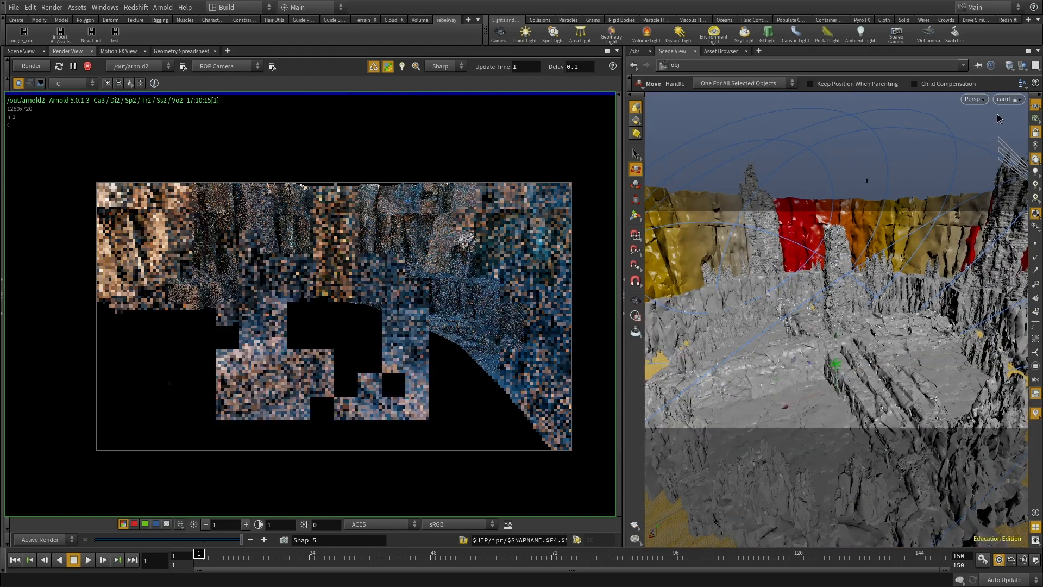
Widen cam1's field of view by setting its aperture to 95.2 and focal length to 44.4 mm.
click(1002, 98)
click(992, 119)
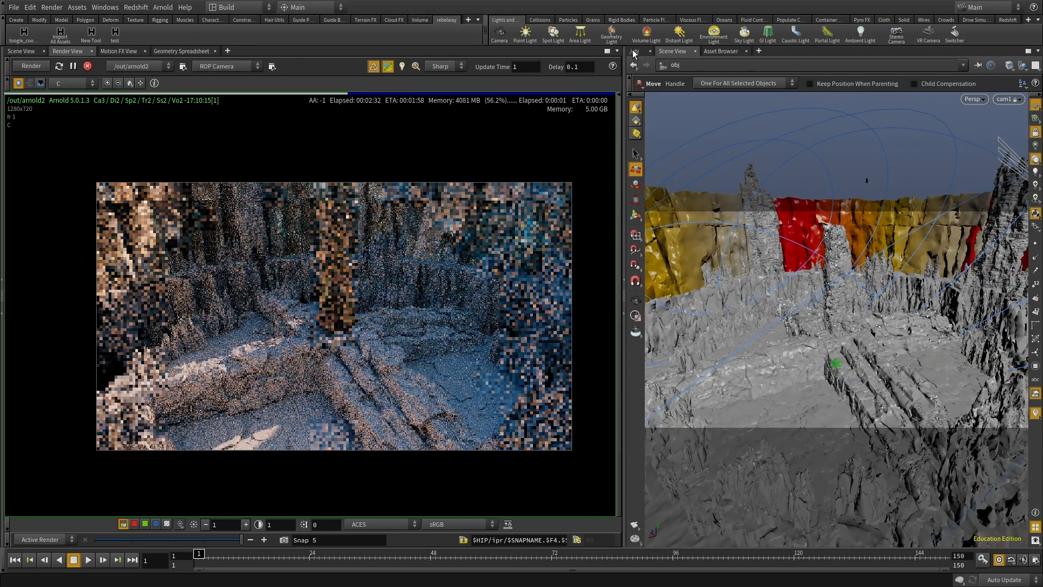
click(633, 51)
scroll(724, 295, down, 5)
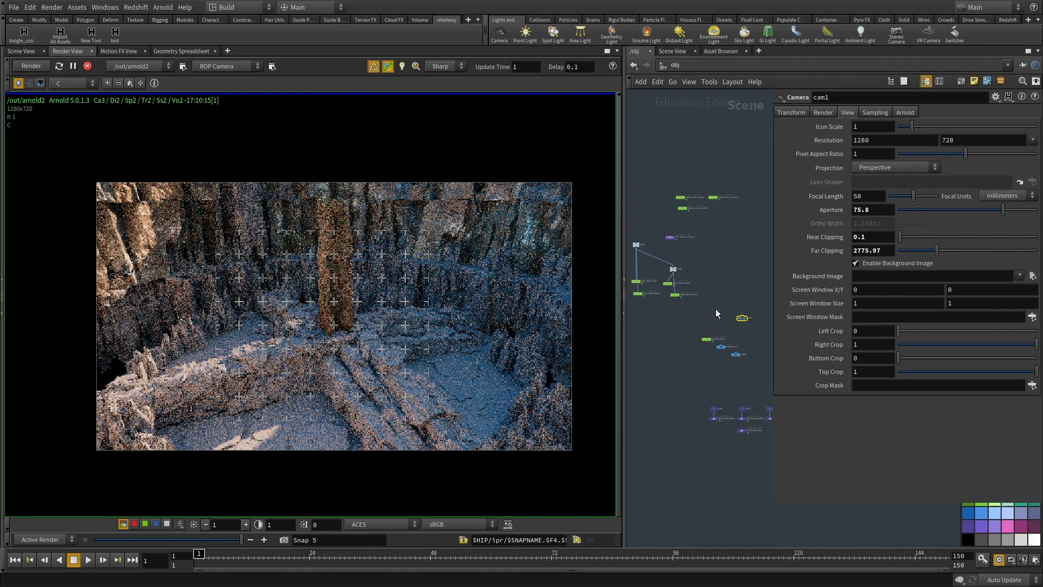
click(670, 69)
click(671, 53)
click(672, 52)
alt+drag(0, 325, 134, 286)
drag(268, 234, 276, 234)
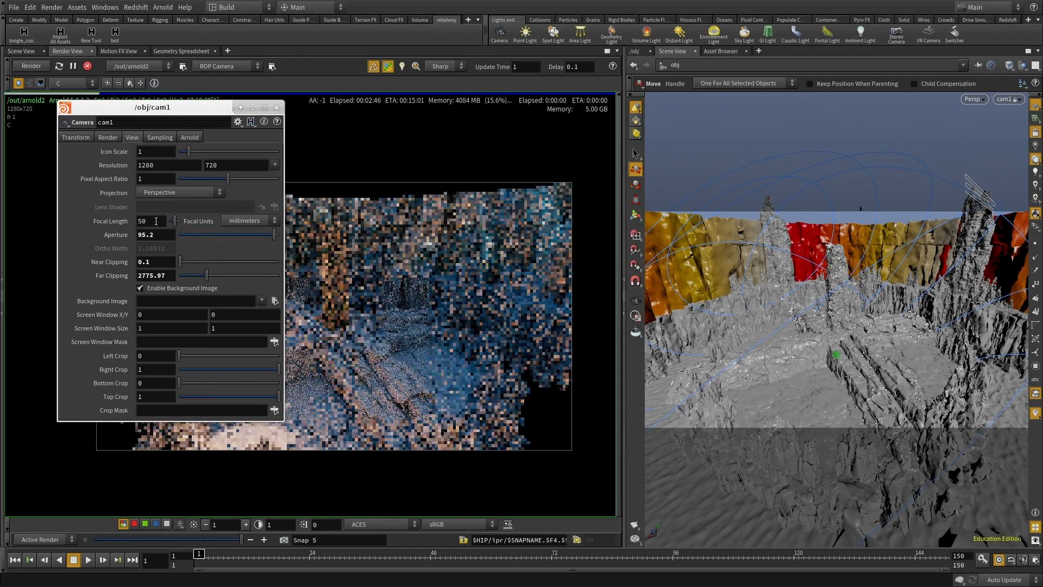
middle_drag(153, 221, 59, 221)
click(277, 108)
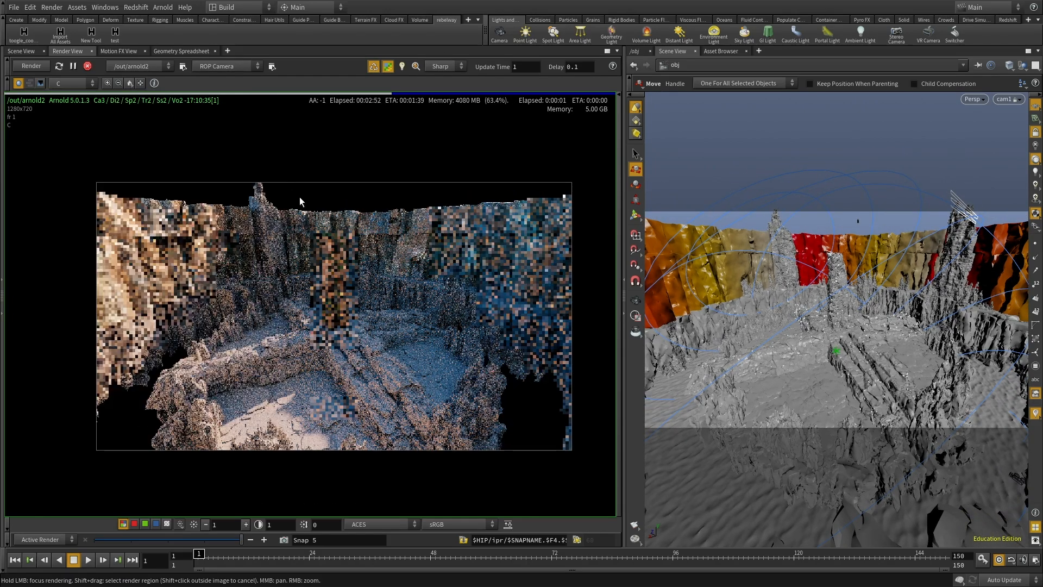
Adjust cam1's distance and framing so the pillar, stairs and curved back cliff wall all fit the shot.
alt+middle_drag(820, 317, 827, 324)
alt+right_drag(827, 324, 721, 321)
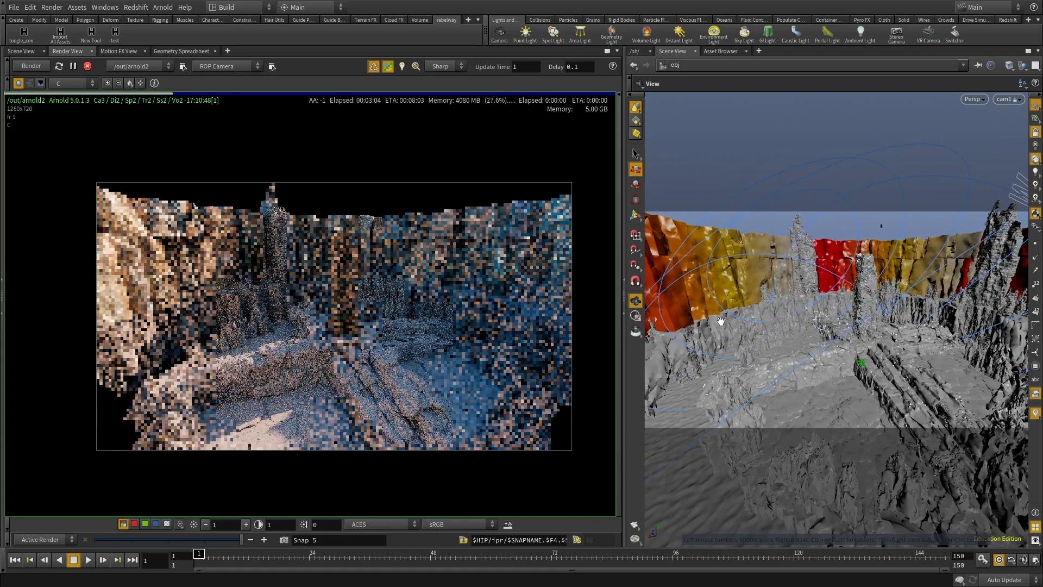
middle_drag(770, 319, 750, 323)
right_drag(749, 323, 812, 321)
middle_drag(766, 319, 726, 300)
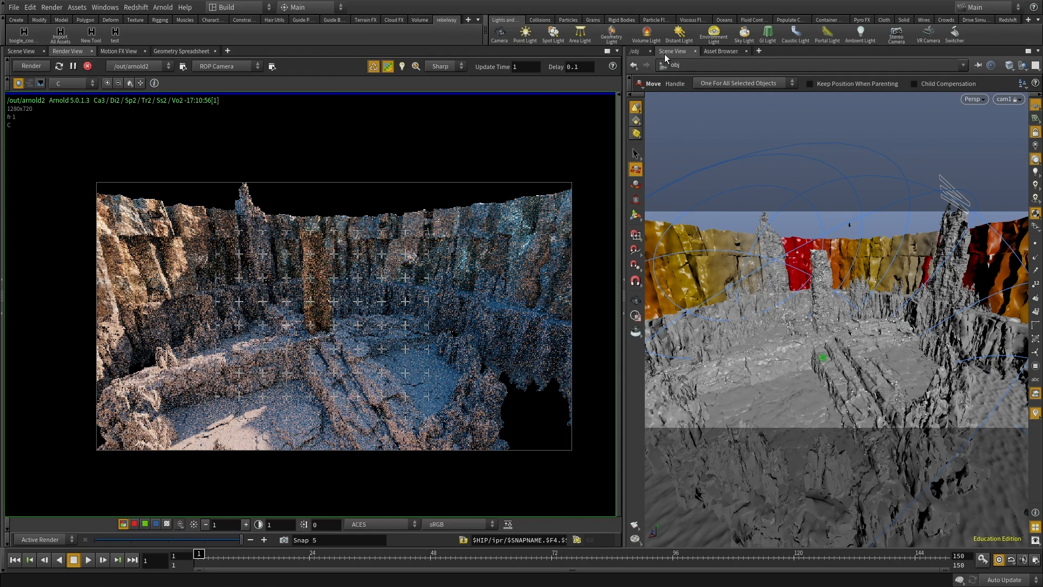
Set the Camera (AA) samples of the arnold2 output node to 6.
click(636, 51)
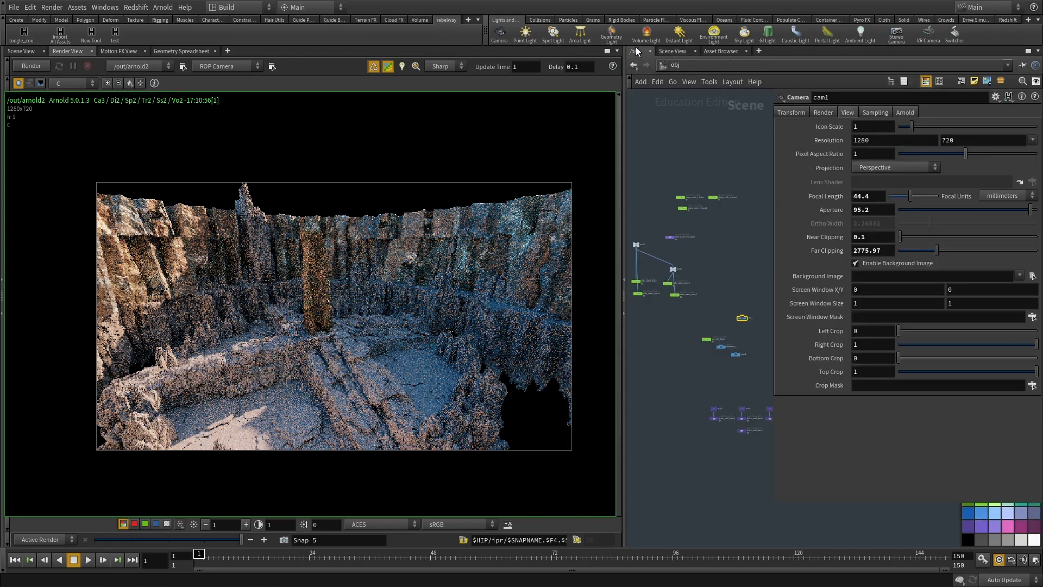
click(672, 68)
click(709, 118)
click(681, 67)
click(701, 125)
drag(868, 225, 742, 204)
text(6)
key(Return)
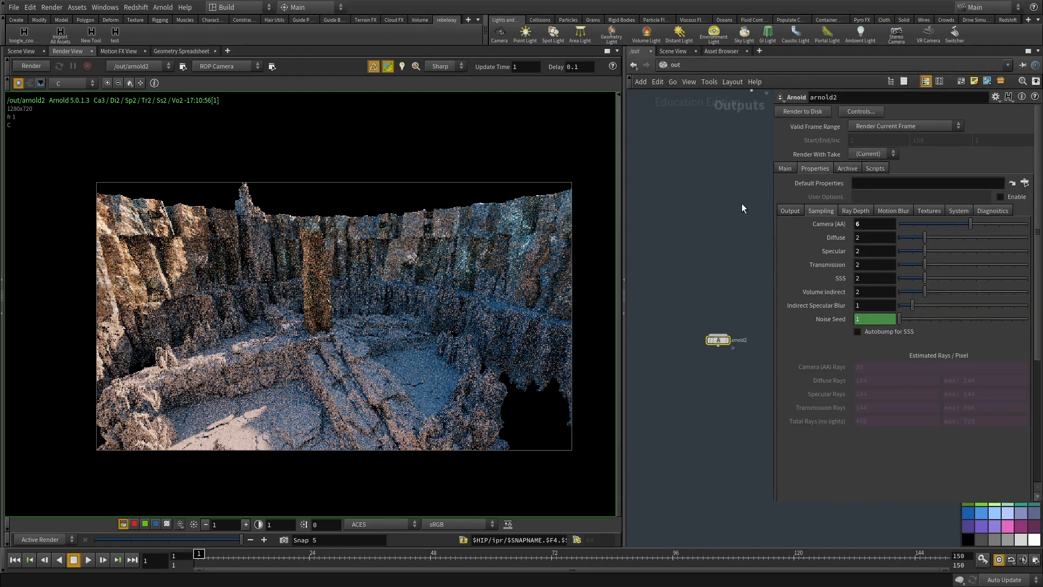
Set the arnold2 output resolution to 1280*1.5 by 720*1.5 and start the render.
click(790, 211)
click(786, 167)
click(810, 169)
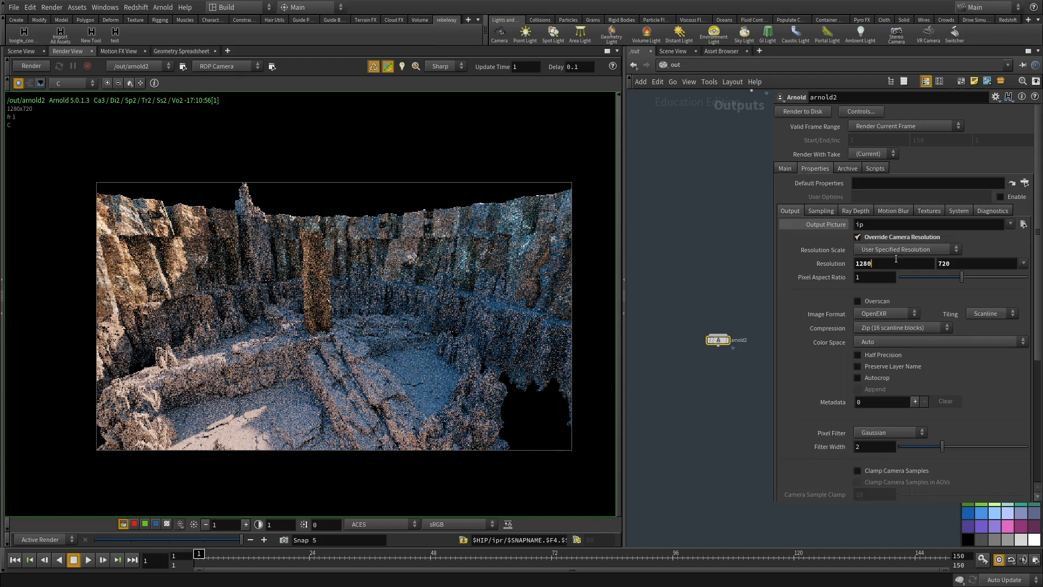
text(.5)
key(Tab)
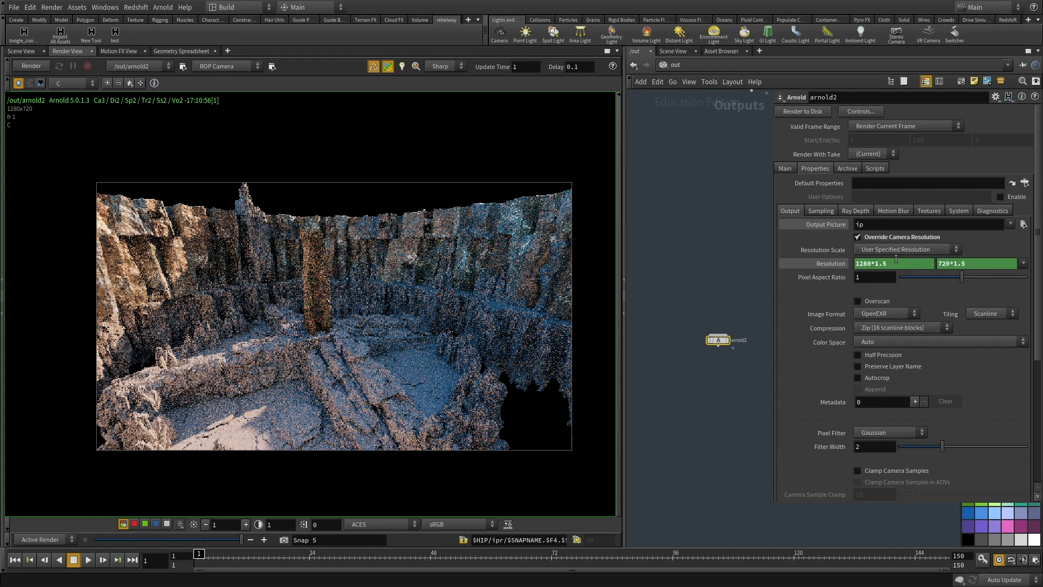
click(28, 67)
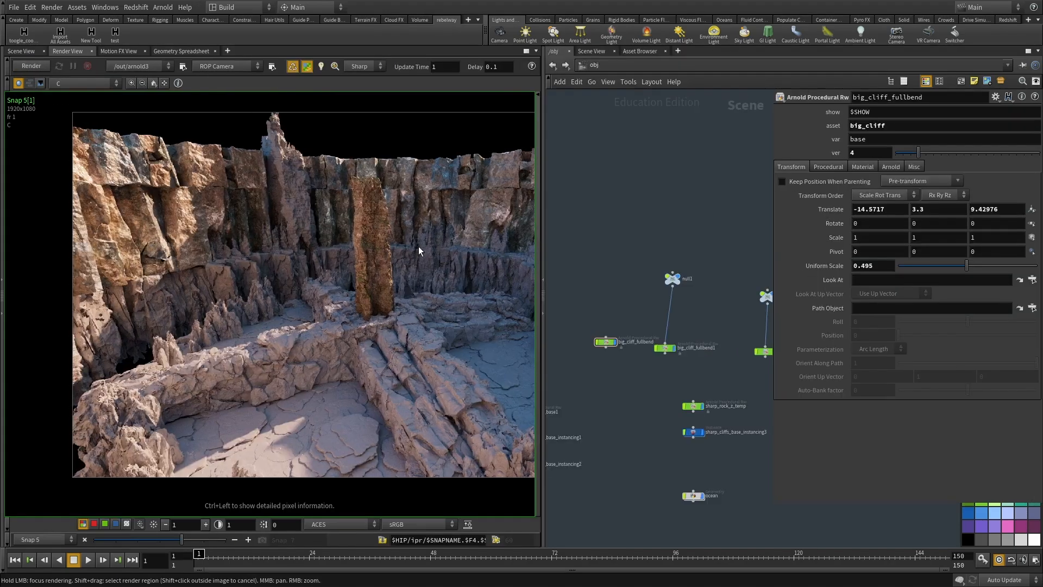
Maximize the render view and examine the full basin composition in Snap 5.
mouse_move(405, 264)
middle_down()
mouse_move(397, 279)
mouse_move(398, 264)
middle_up()
key(ctrl+b)
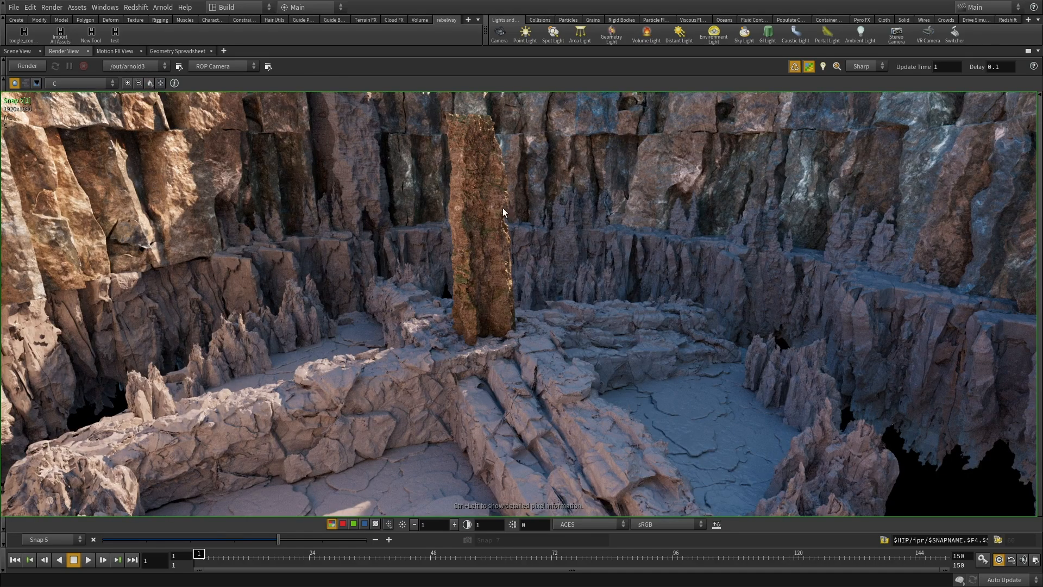
middle_drag(491, 315, 545, 351)
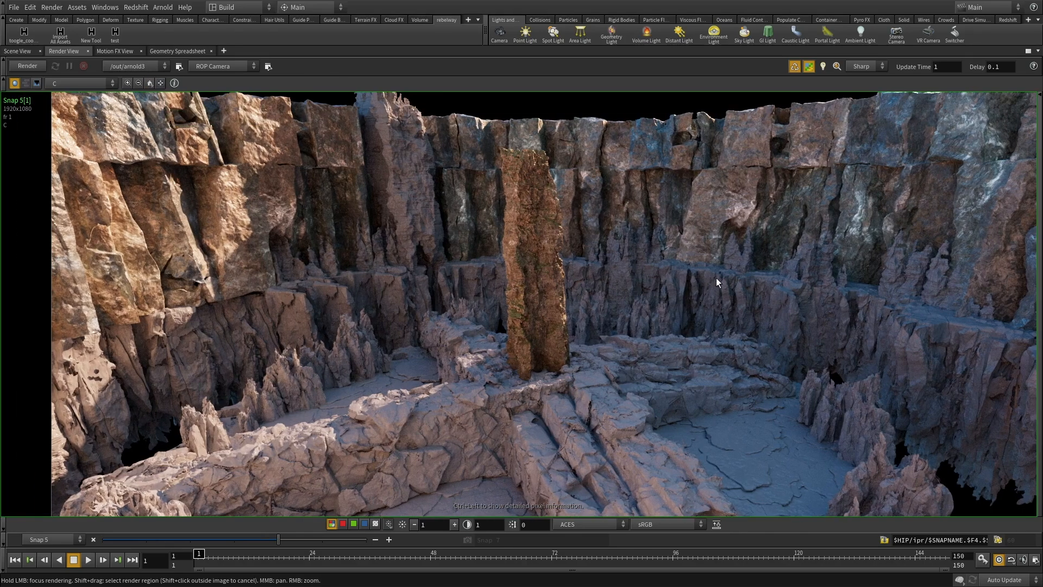
middle_drag(716, 278, 598, 301)
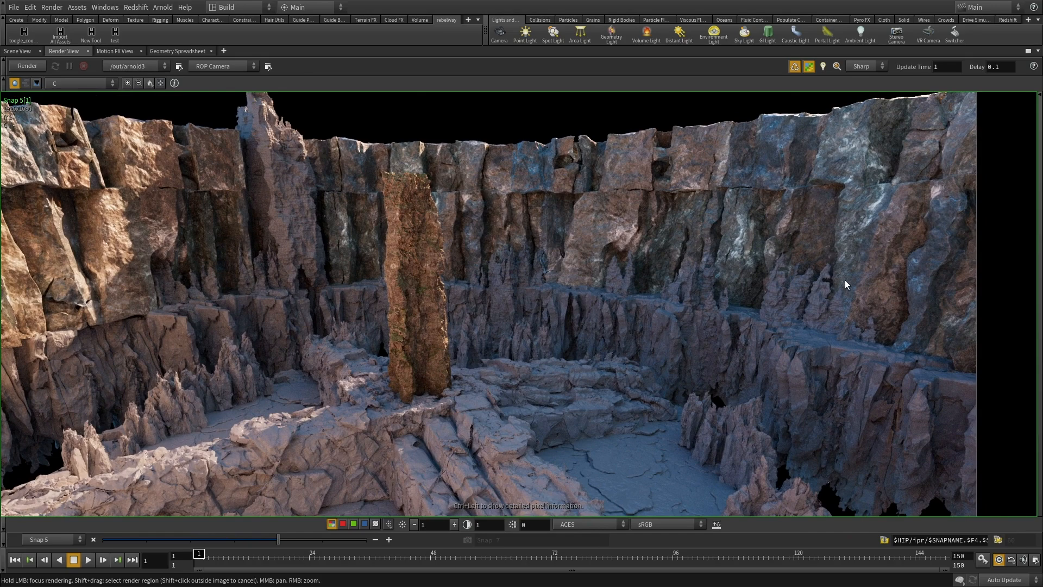
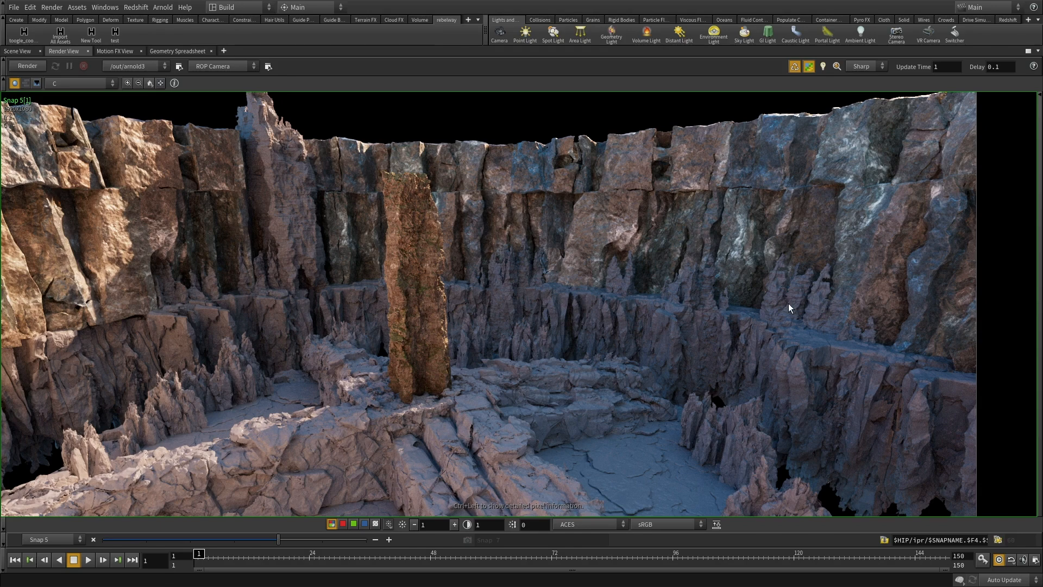
Inspect the blue-tinted cliff wall to the right of the pillar up close in Snap 5.
scroll(852, 169, up, 4)
middle_drag(846, 204, 757, 229)
scroll(757, 228, up, 3)
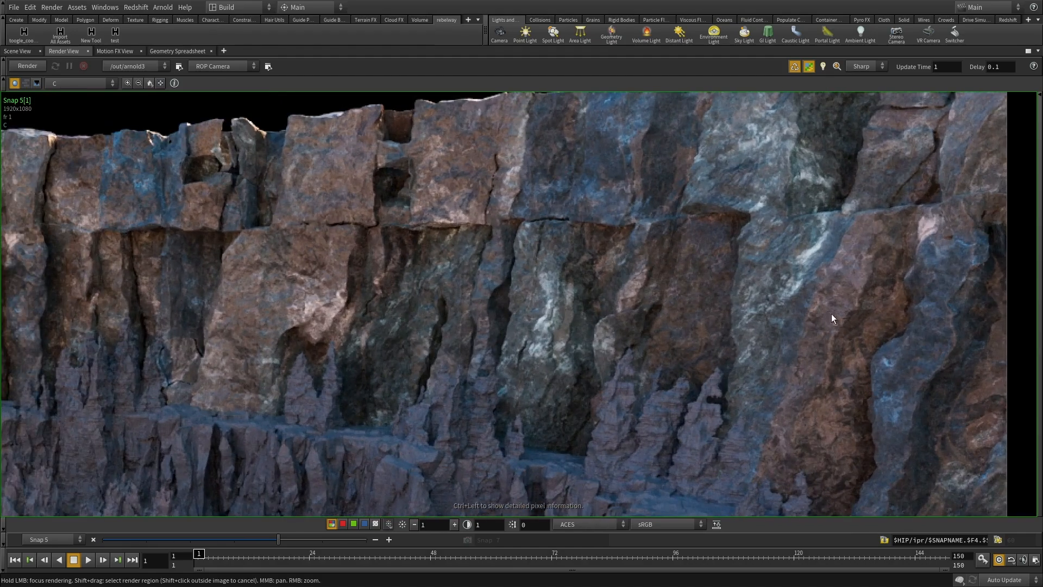
scroll(660, 431, down, 5)
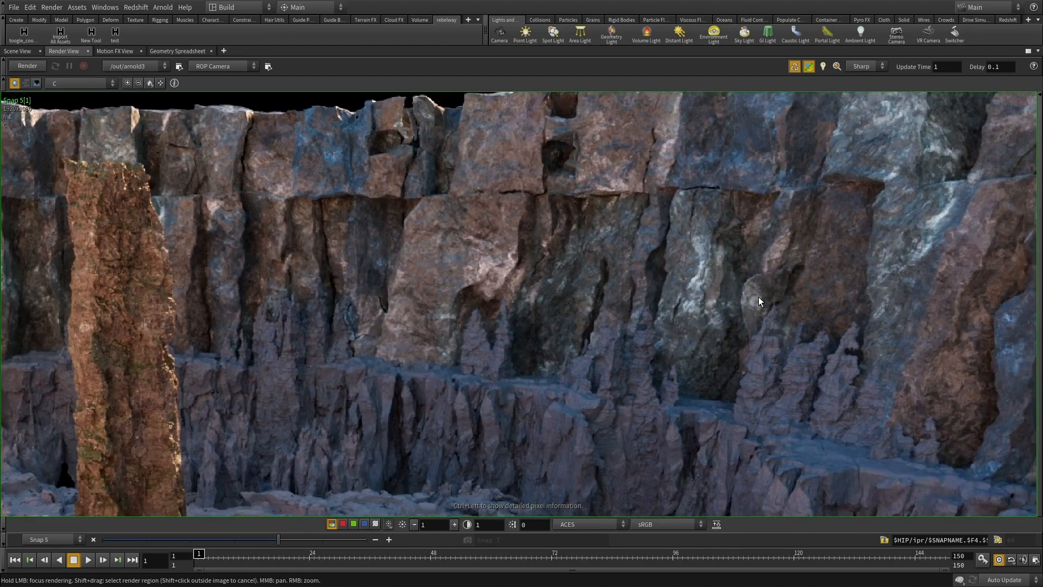
middle_drag(769, 249, 786, 197)
scroll(754, 201, down, 3)
middle_drag(526, 285, 596, 253)
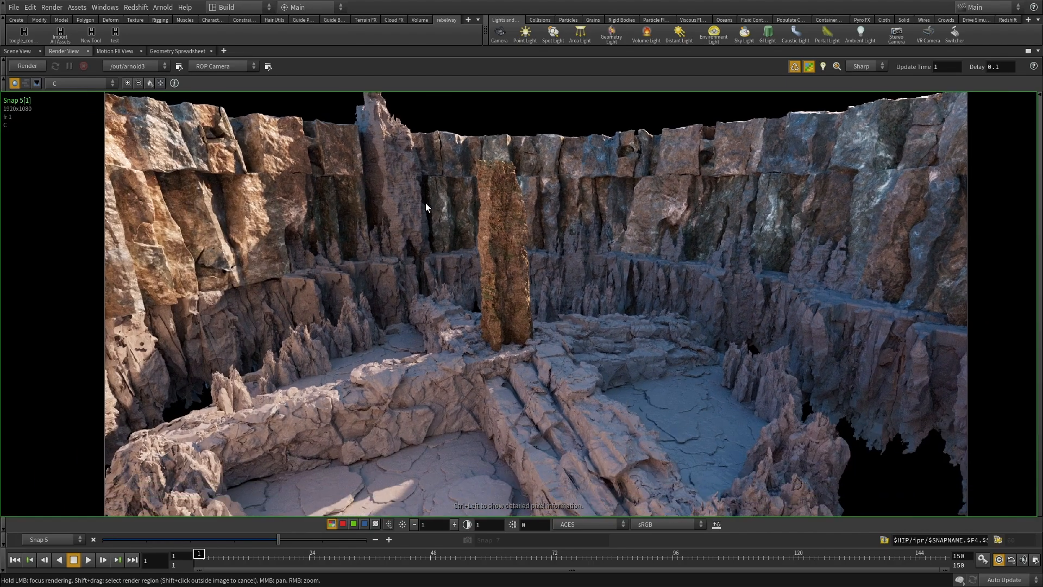
Inspect the tall rock spire and dark cliff faces to the left of the pillar in Snap 5.
scroll(426, 203, up, 4)
middle_drag(510, 388, 568, 294)
scroll(568, 294, down, 2)
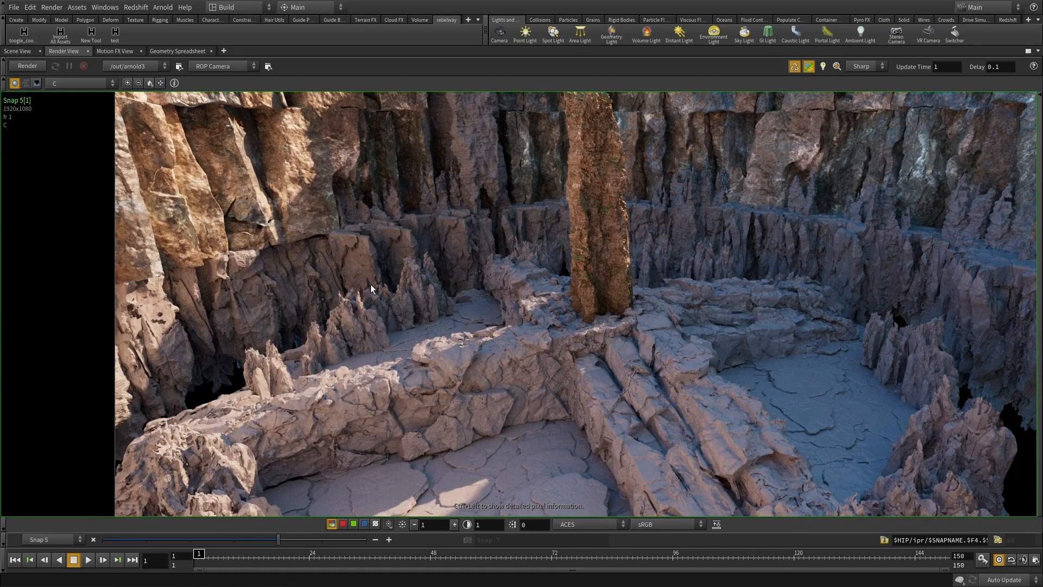
scroll(370, 285, up, 5)
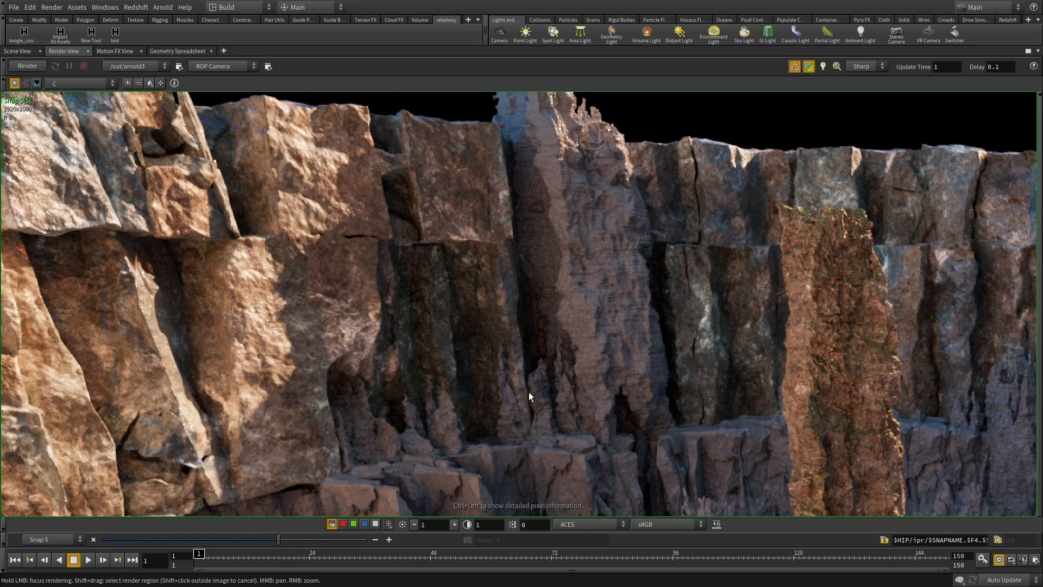
scroll(515, 424, up, 3)
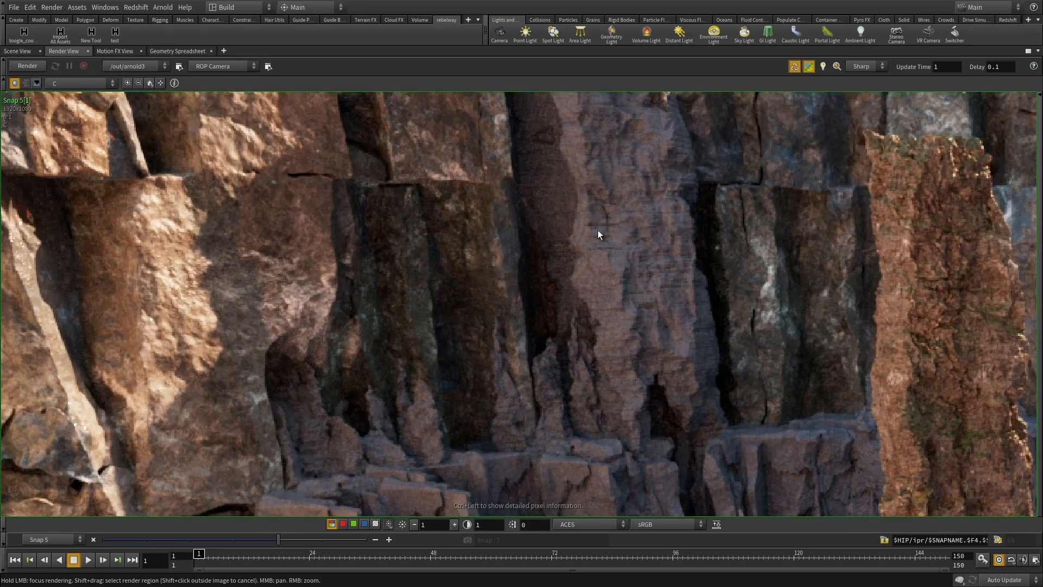
middle_drag(819, 313, 643, 331)
scroll(530, 305, down, 2)
Examine the sunlit left cliff wall and the small spires at its base in Snap 5.
middle_drag(565, 388, 327, 288)
scroll(568, 283, down, 2)
middle_drag(790, 147, 702, 163)
middle_drag(414, 384, 451, 282)
scroll(451, 282, down, 2)
middle_drag(264, 270, 540, 314)
middle_drag(187, 212, 372, 205)
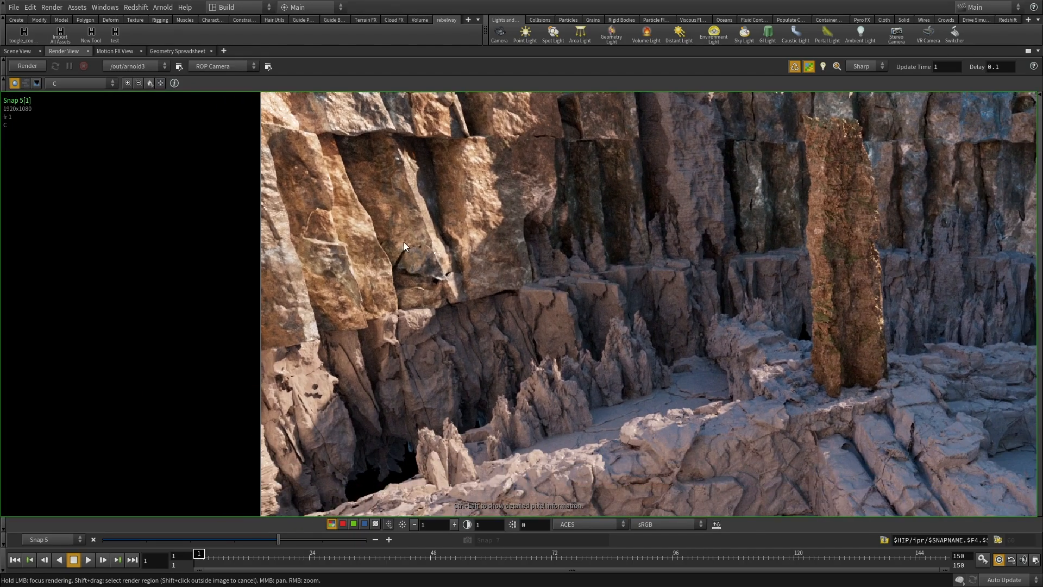
Examine the cracked basin floor, the stairs and the dark gap on the right side of Snap 5.
scroll(788, 282, down, 3)
middle_drag(787, 283, 487, 255)
scroll(806, 309, down, 1)
middle_drag(807, 309, 643, 244)
scroll(761, 264, up, 2)
scroll(644, 244, down, 1)
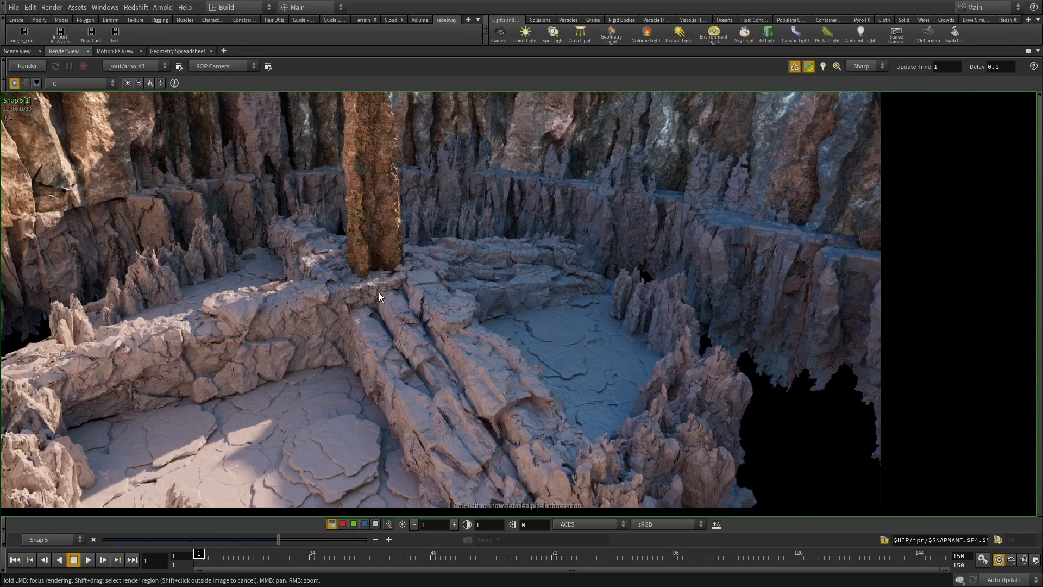
middle_drag(378, 289, 520, 310)
Switch the render view to Snap 6 and inspect its overhead view of the stairs and mossy pillar.
drag(278, 539, 323, 540)
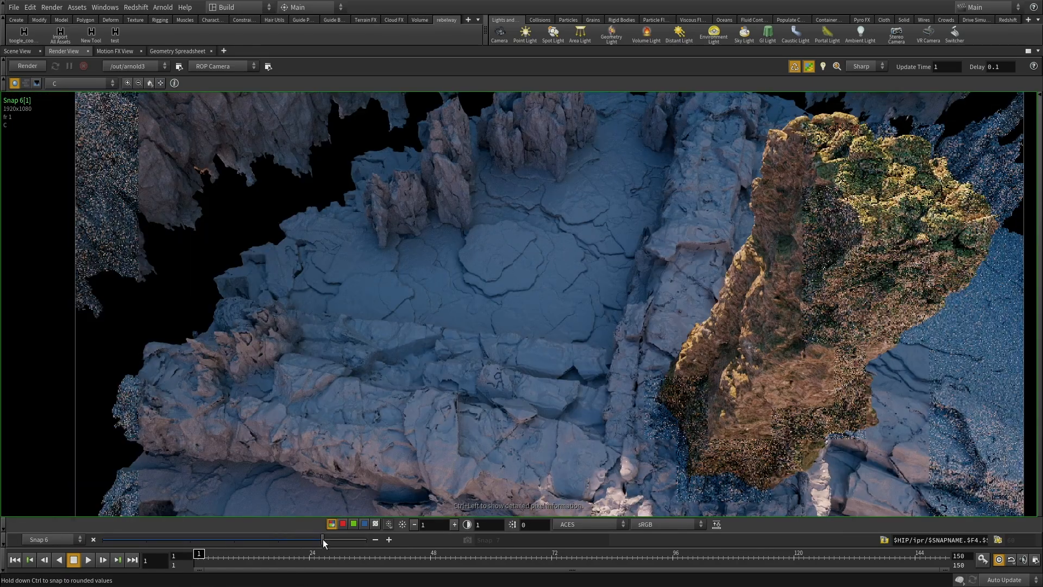
middle_drag(470, 314, 349, 314)
scroll(609, 312, up, 4)
middle_drag(590, 223, 636, 270)
middle_drag(600, 439, 608, 306)
middle_drag(511, 261, 613, 318)
scroll(613, 310, down, 1)
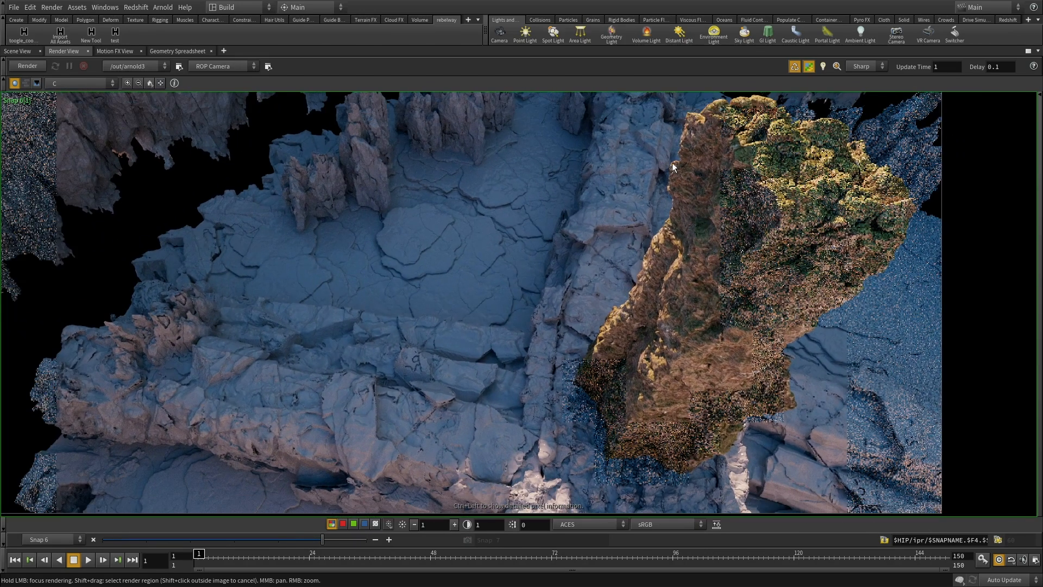
Display the specular_indirect pass of Snap 6 and examine the noise on the pillar and stairs.
click(93, 83)
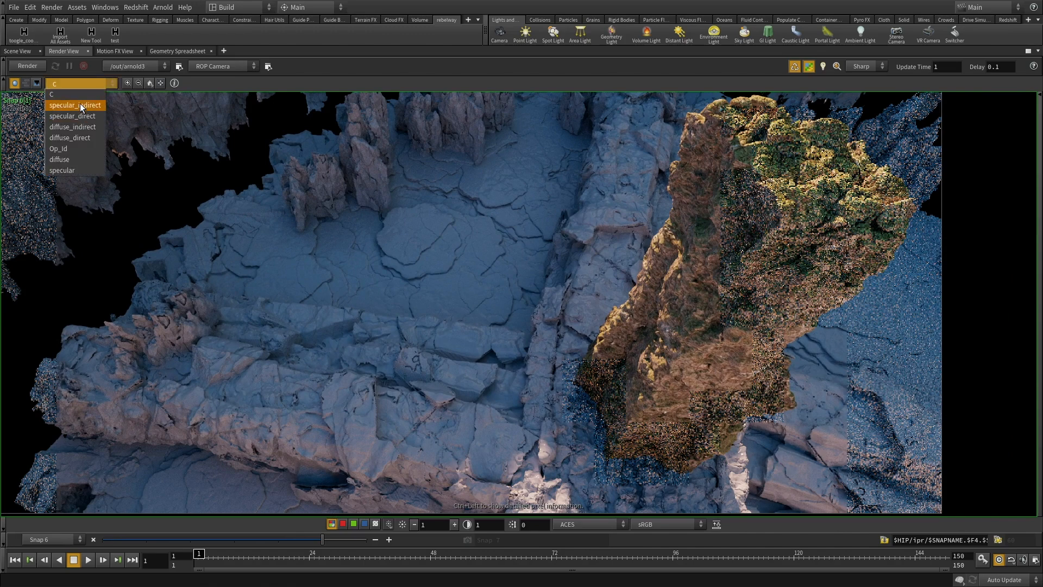
click(80, 104)
middle_drag(424, 320, 625, 268)
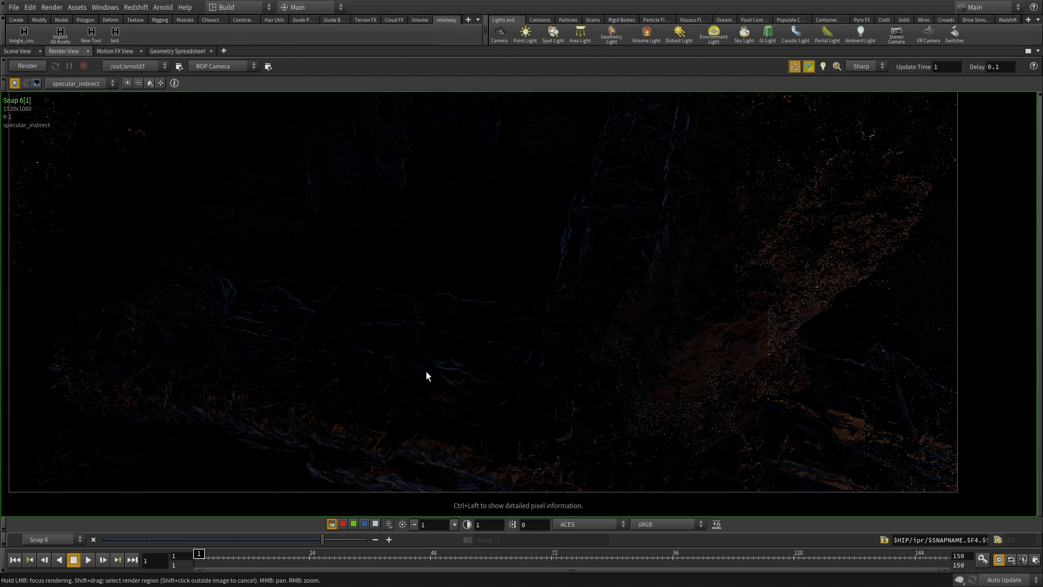
scroll(705, 351, up, 2)
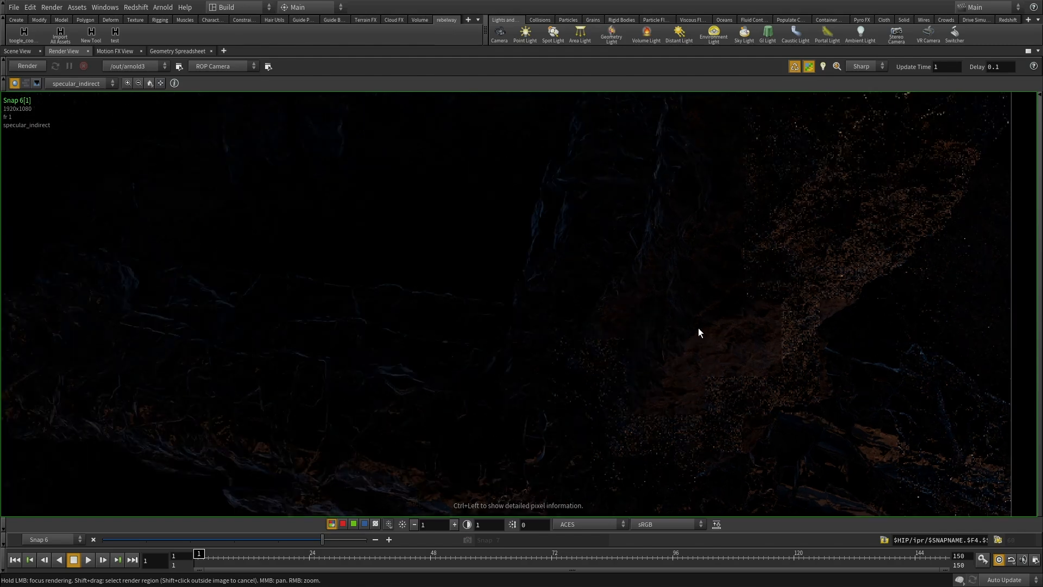
middle_drag(809, 356, 695, 381)
scroll(695, 380, up, 3)
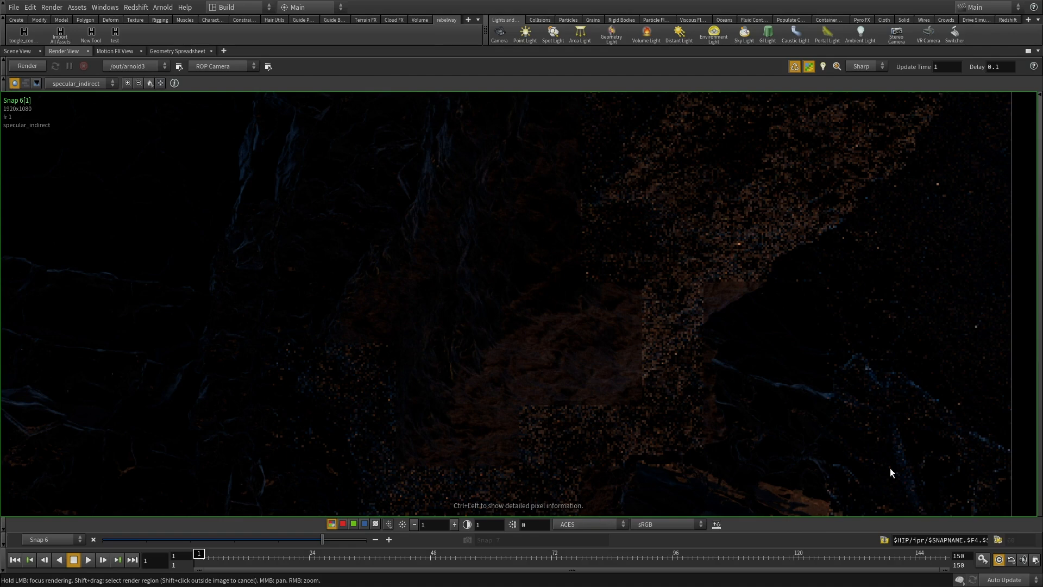
scroll(515, 357, down, 4)
middle_drag(387, 357, 529, 328)
middle_drag(305, 326, 440, 250)
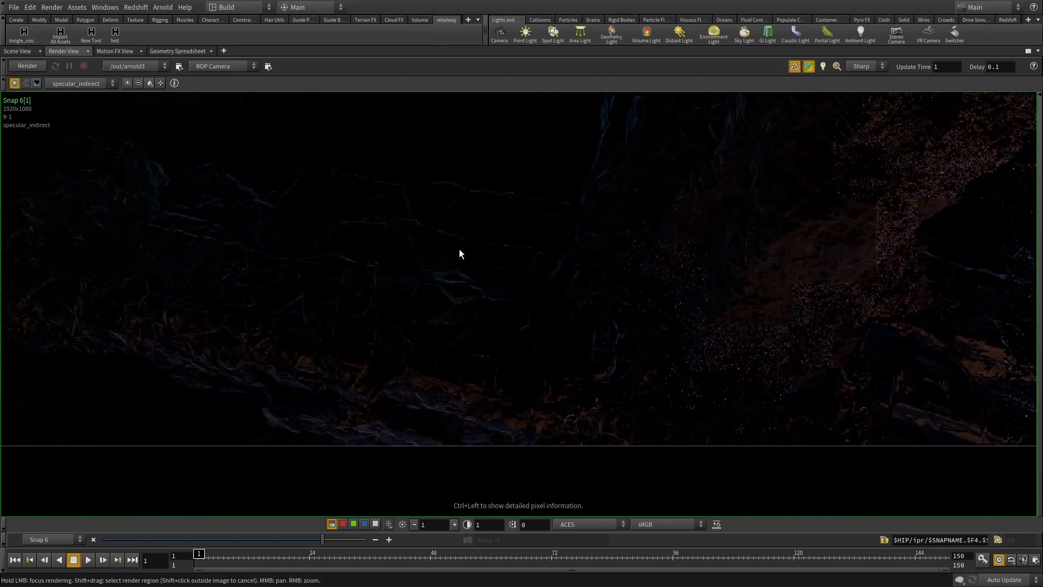
Inspect the lower stairs and the pillar's edges in the specular_indirect pass of Snap 6.
middle_drag(374, 286, 394, 350)
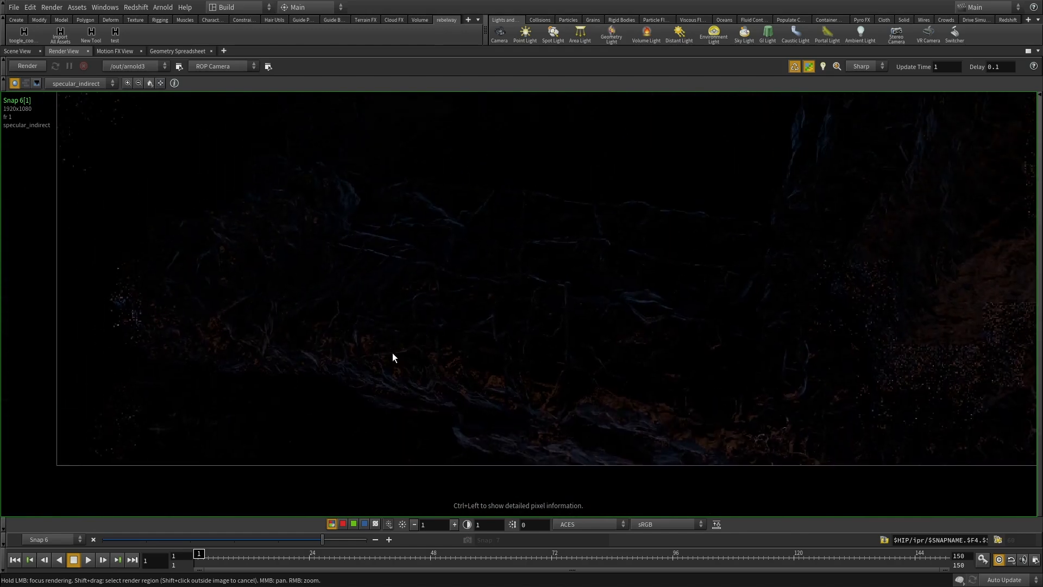
scroll(414, 295, up, 2)
scroll(439, 335, down, 1)
middle_drag(653, 361, 319, 361)
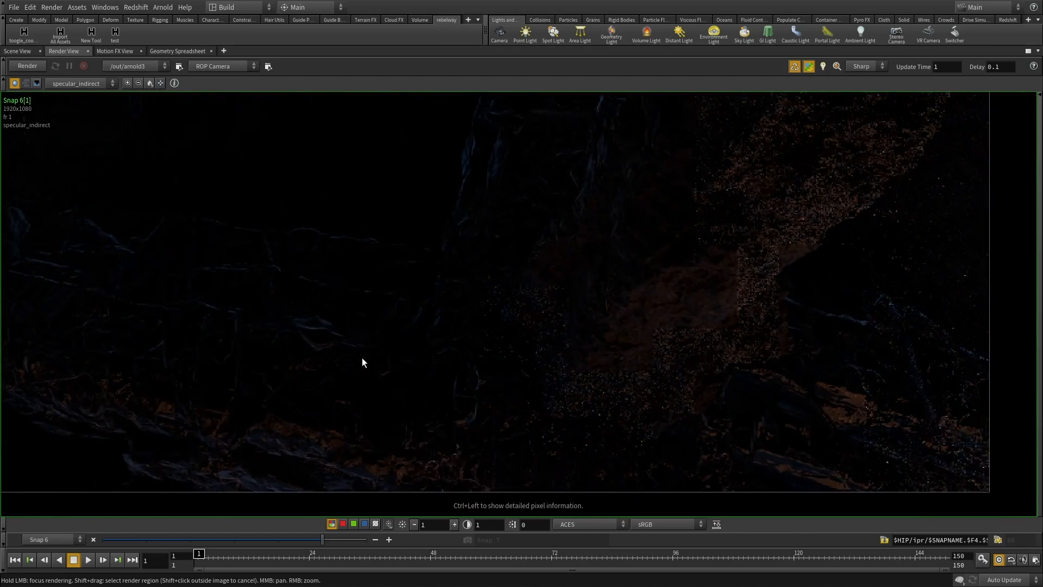
Display the specular_direct pass of Snap 6 and examine the highlights on the cracked floor, stairs and pillar.
click(88, 85)
click(83, 116)
middle_drag(208, 288, 429, 305)
scroll(429, 305, down, 2)
middle_drag(590, 257, 565, 302)
scroll(560, 283, up, 6)
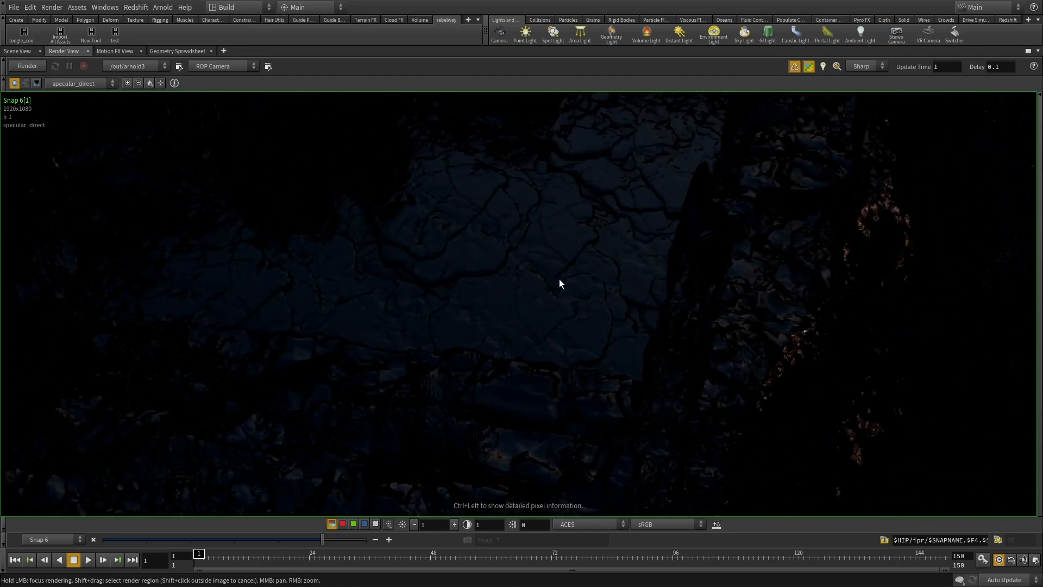
middle_drag(606, 136, 590, 349)
middle_drag(518, 366, 562, 276)
scroll(601, 253, down, 3)
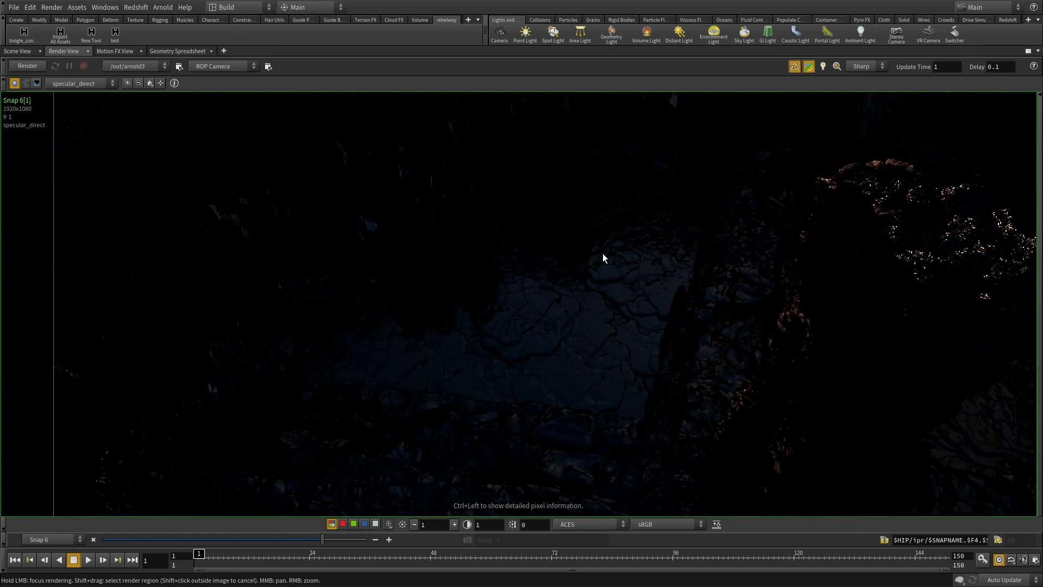
middle_drag(633, 266, 445, 227)
scroll(456, 294, down, 1)
middle_drag(456, 297, 515, 170)
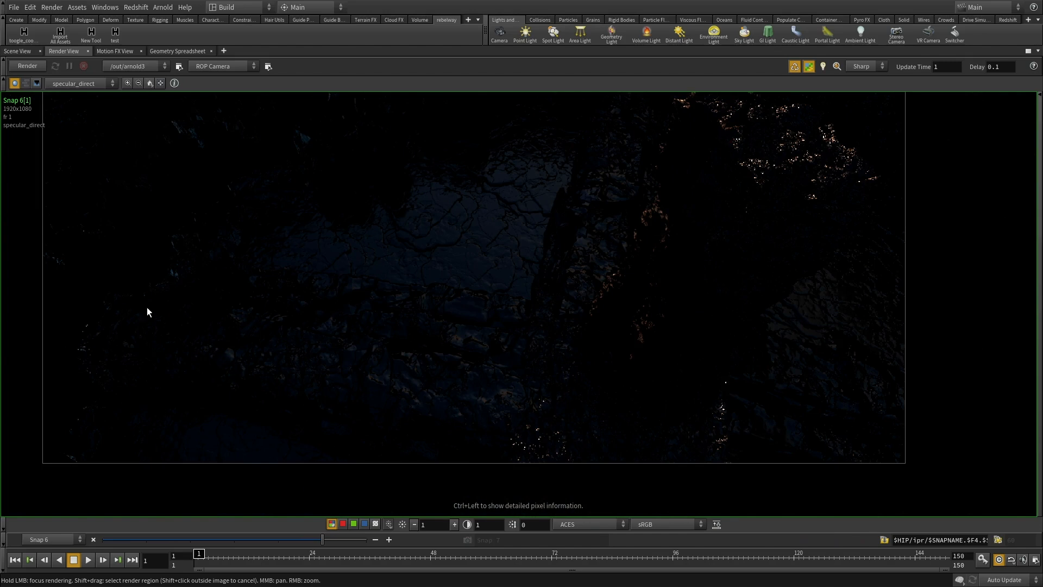
Show the diffuse_direct pass of Snap 6, and examine its diffuse_indirect pass across the spires, stairs and mossy pillar.
click(83, 83)
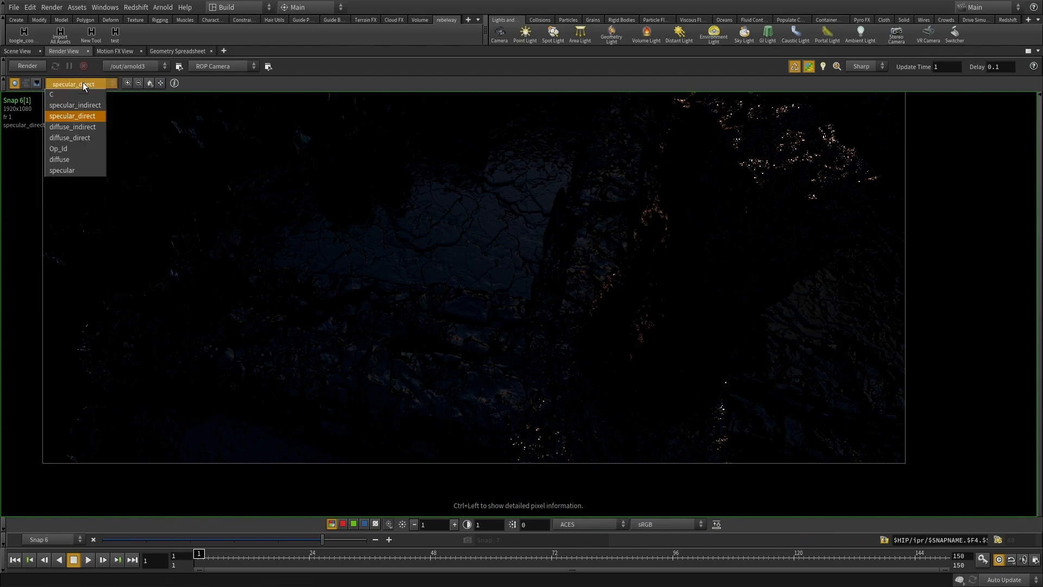
click(84, 138)
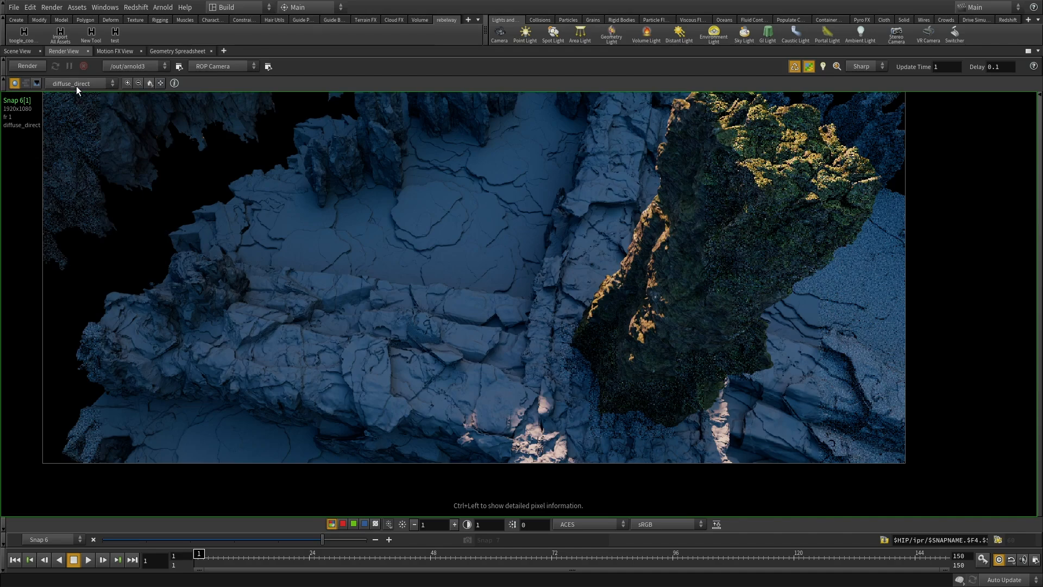
click(76, 85)
click(77, 126)
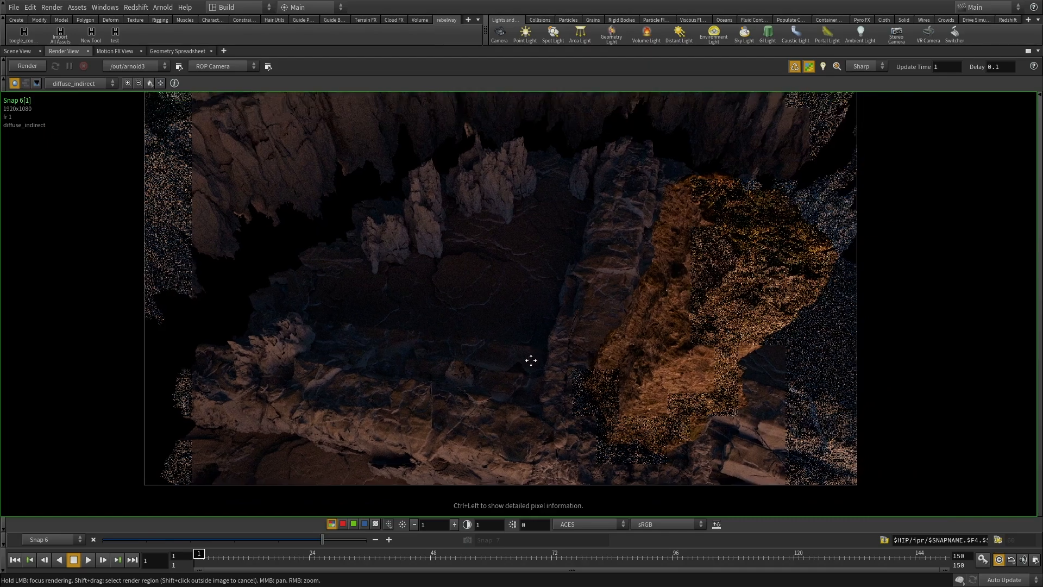
middle_drag(530, 360, 538, 375)
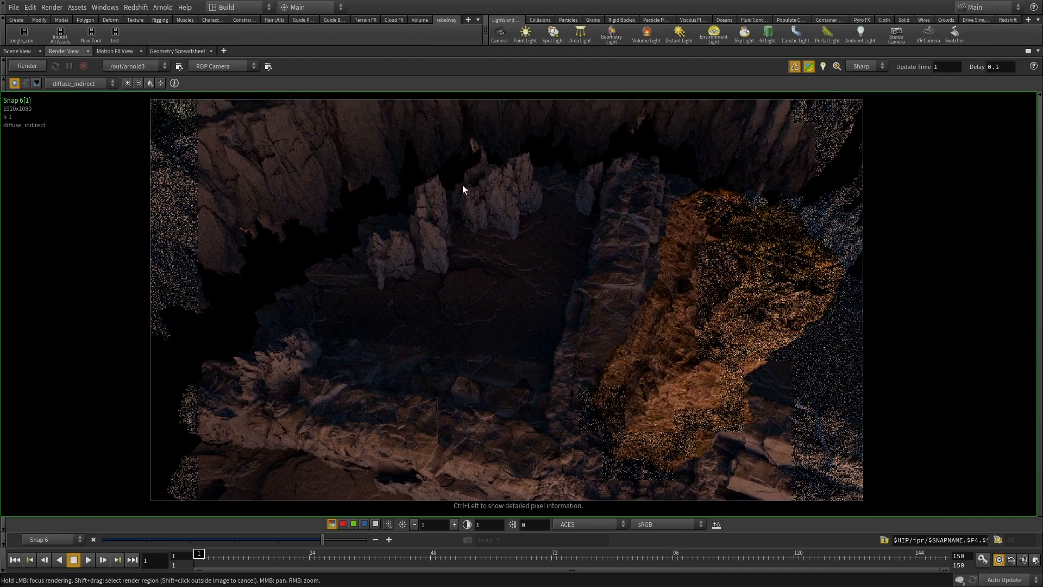
middle_drag(466, 180, 486, 292)
scroll(276, 195, up, 2)
middle_drag(415, 307, 425, 248)
middle_drag(447, 394, 500, 253)
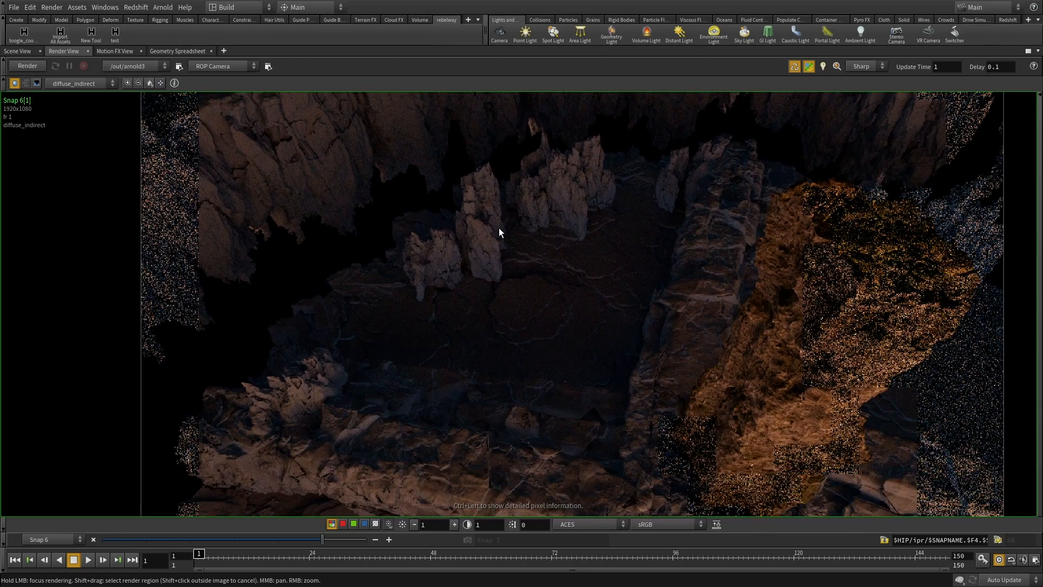
middle_drag(363, 456, 208, 330)
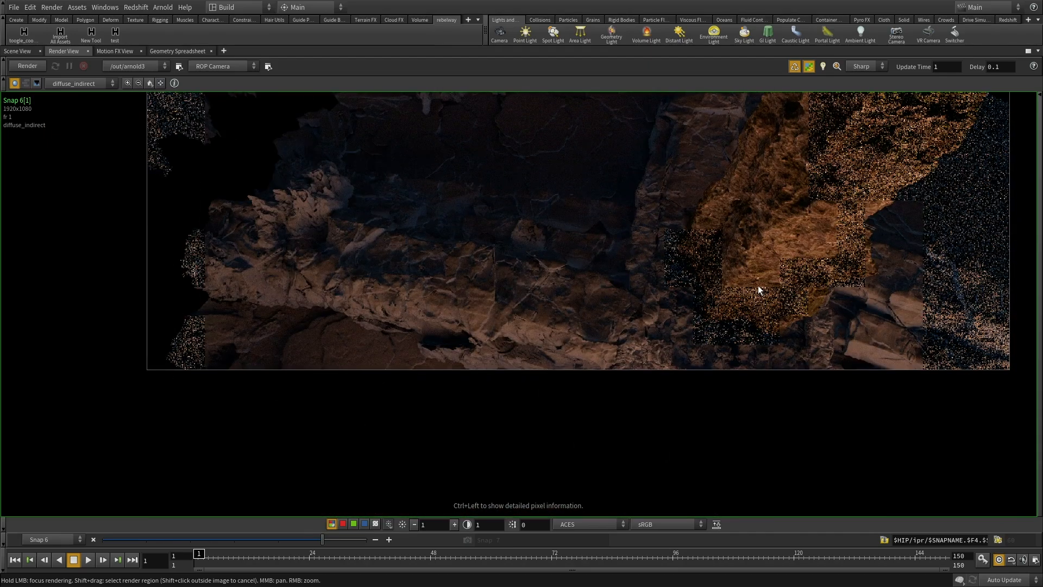
middle_drag(789, 302, 304, 419)
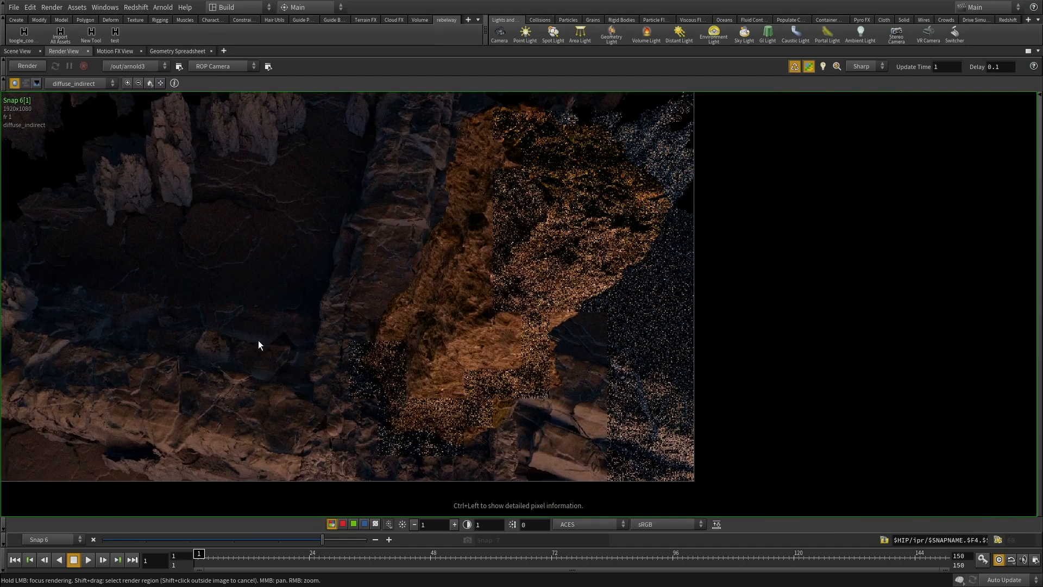
middle_drag(258, 340, 349, 388)
Bring back the specular_indirect pass of Snap 6 and check it across the frame.
click(106, 83)
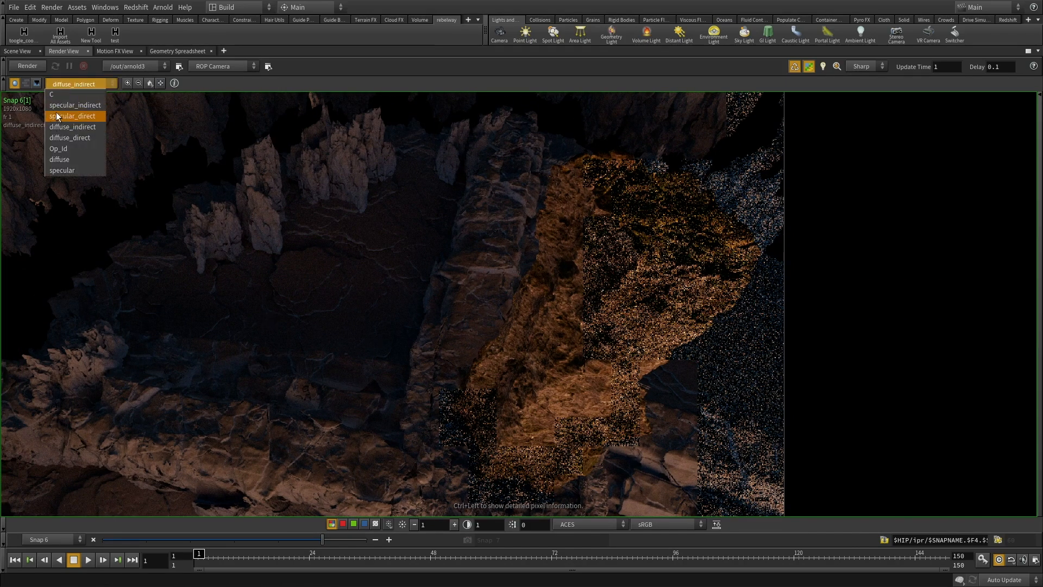
click(58, 106)
middle_drag(386, 282, 493, 227)
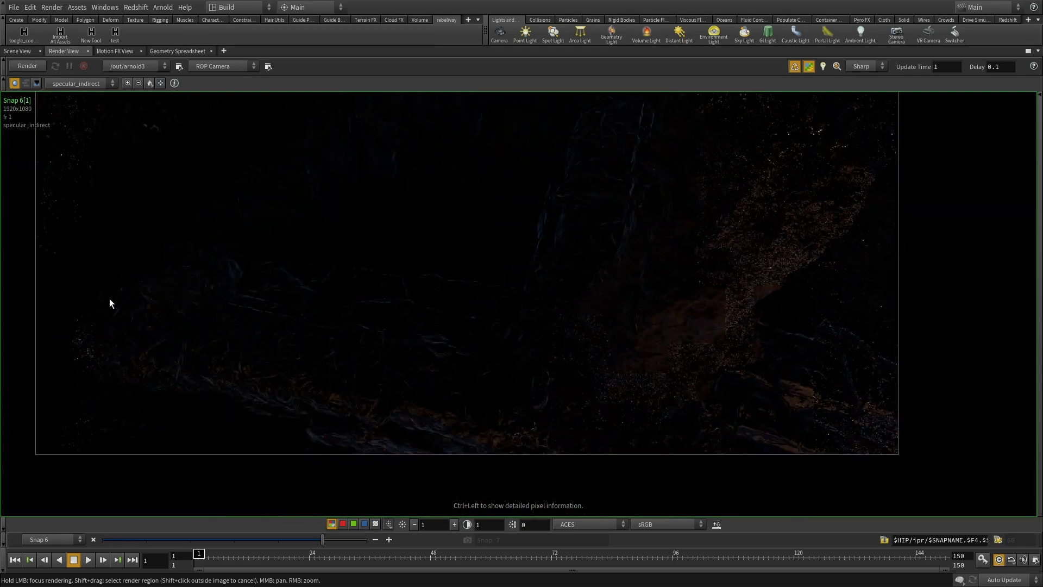
middle_drag(515, 344, 520, 358)
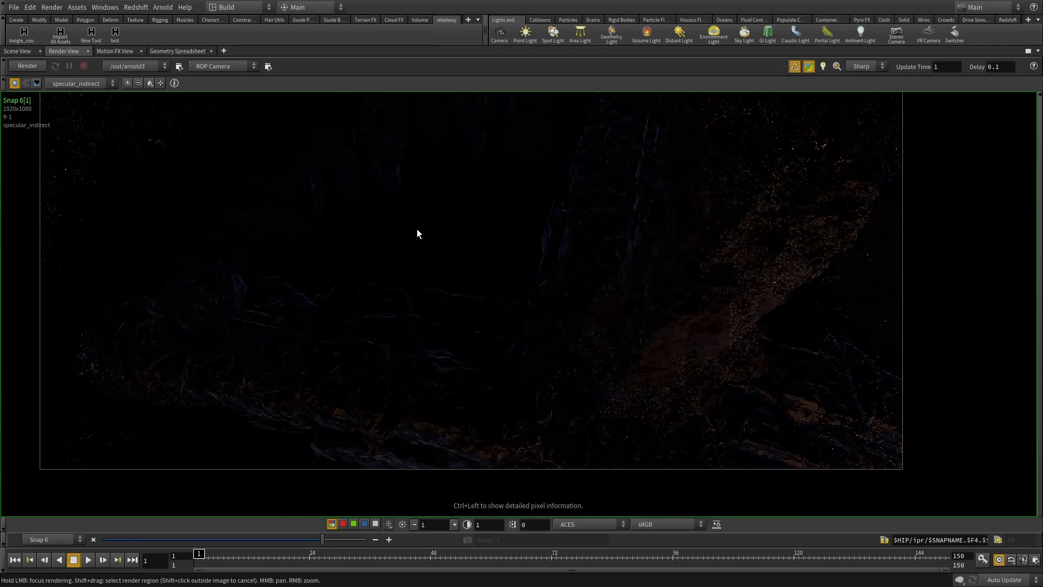
Display the combined C pass of Snap 6 and examine the stairs, basin floor and mossy pillar.
click(53, 86)
click(64, 94)
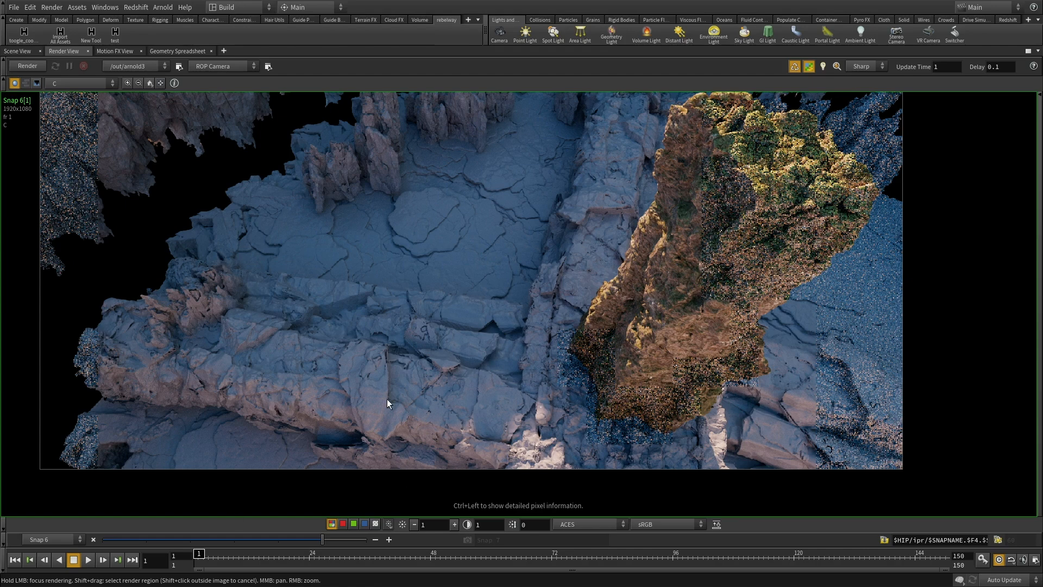
middle_drag(552, 389, 479, 428)
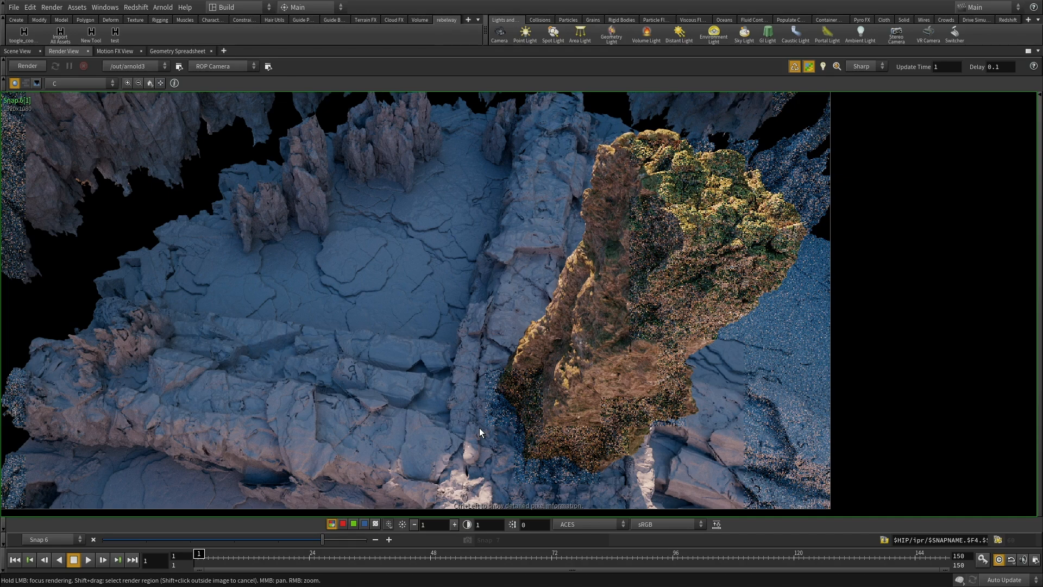
middle_drag(531, 332, 515, 322)
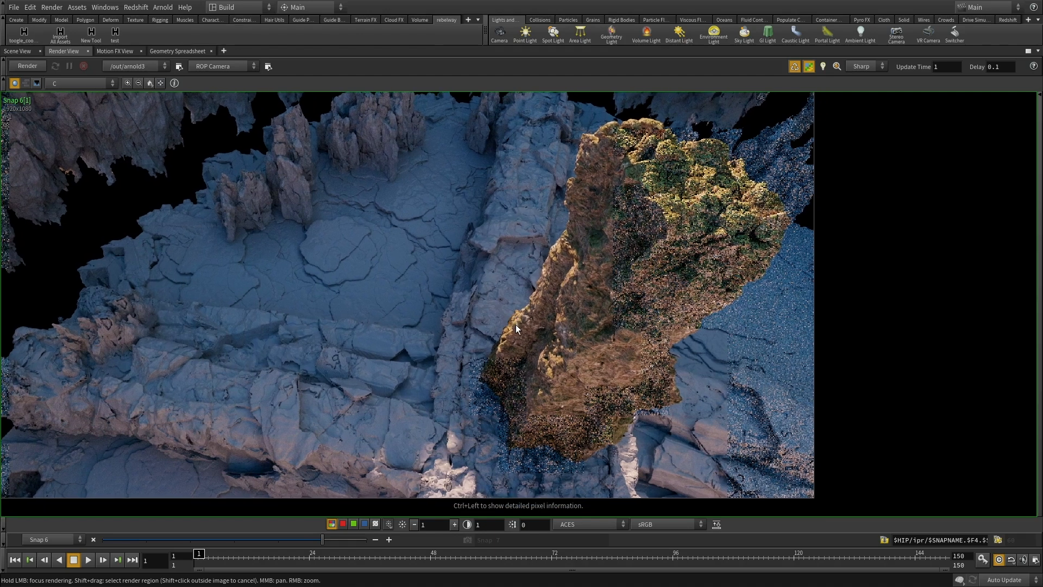
right_drag(494, 369, 465, 318)
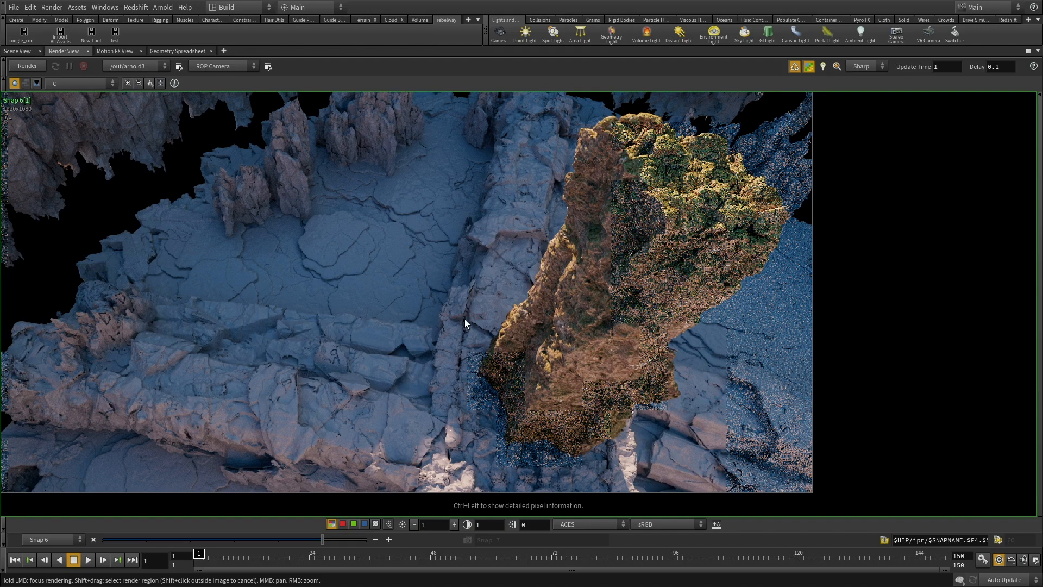
middle_drag(464, 318, 452, 298)
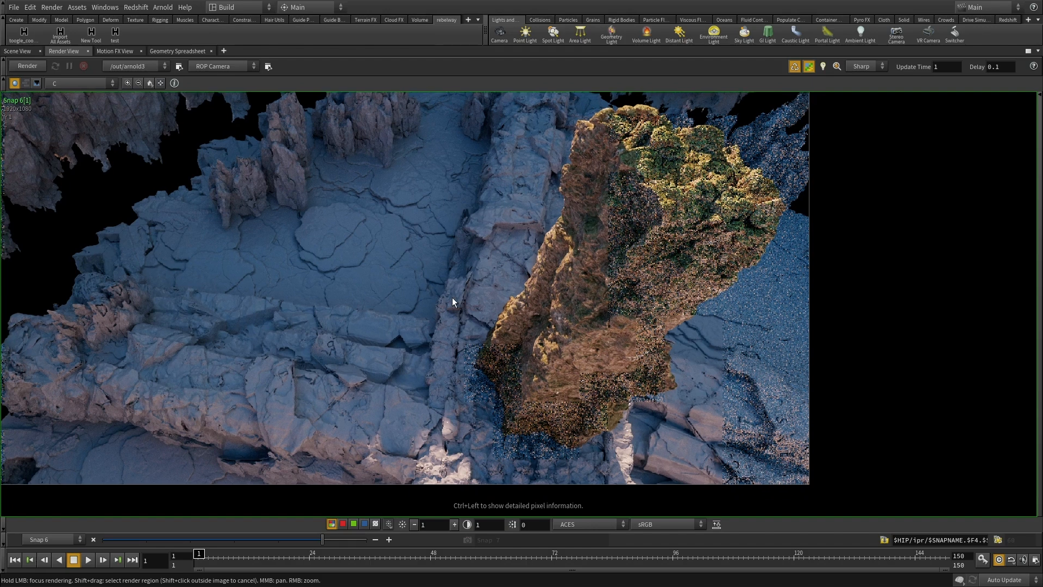
middle_drag(296, 353, 319, 374)
click(67, 82)
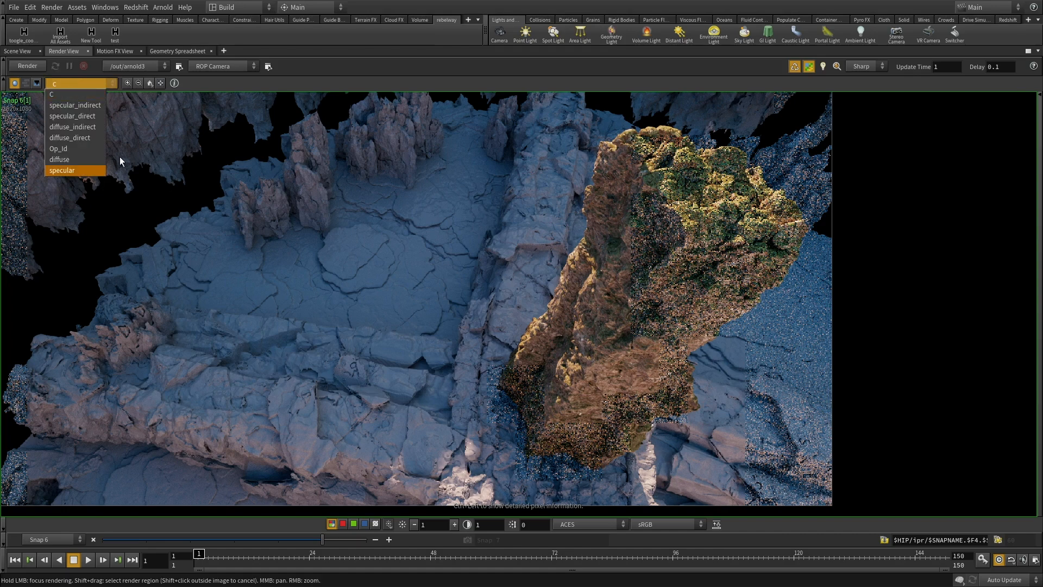
click(55, 94)
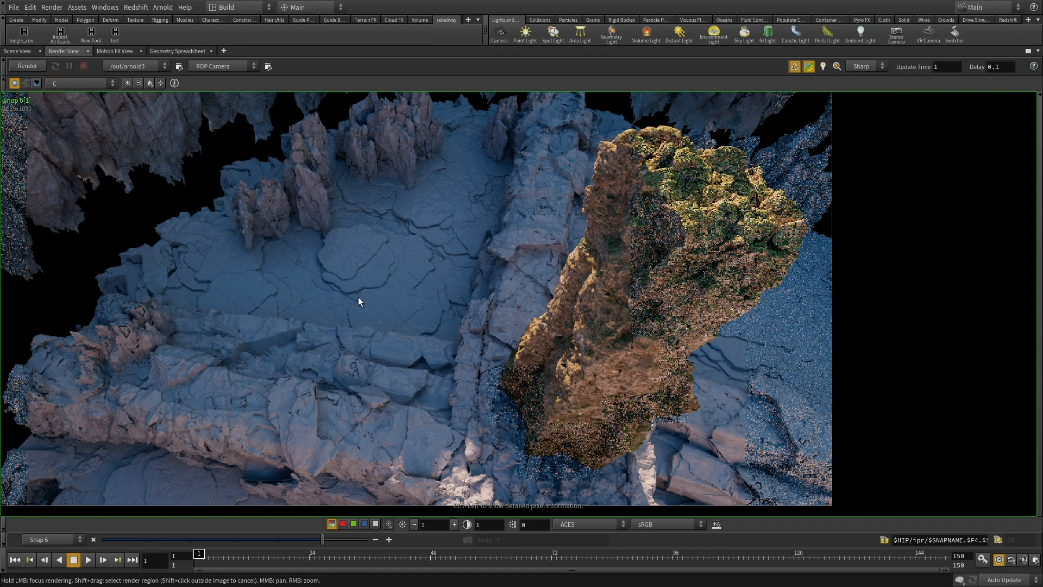
Leave the maximized render view for the scene view and switch to the Houdini window with xx999_layout_with_lut.v1.hipnc.
key(ctrl+b)
scroll(435, 291, down, 3)
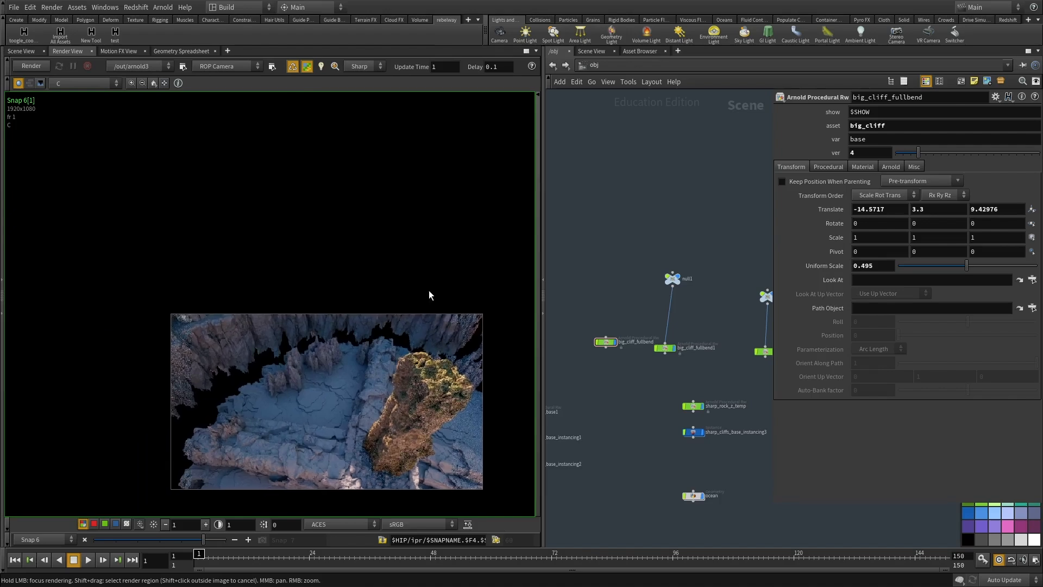
click(21, 51)
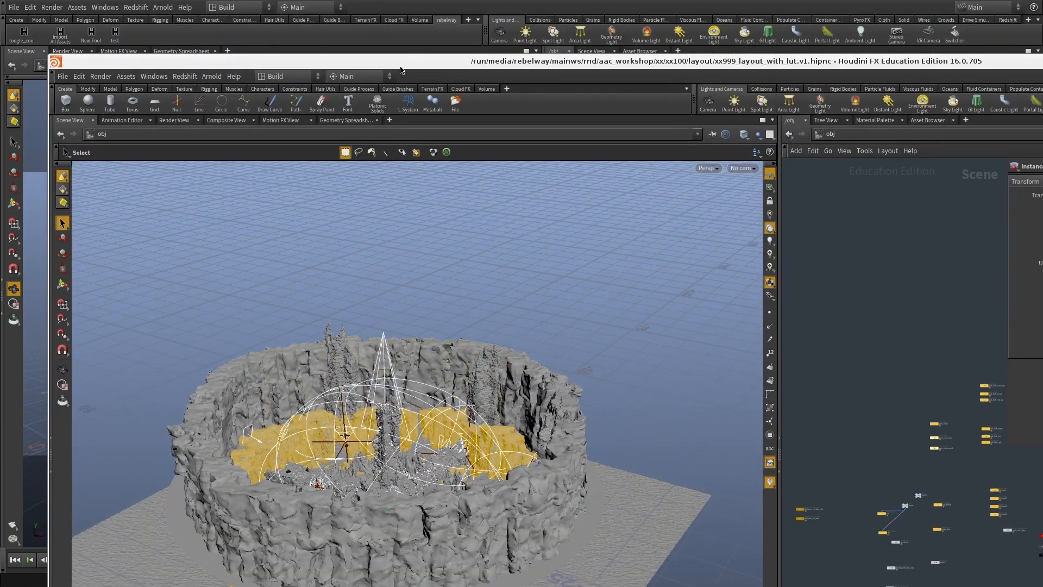
double_click(401, 68)
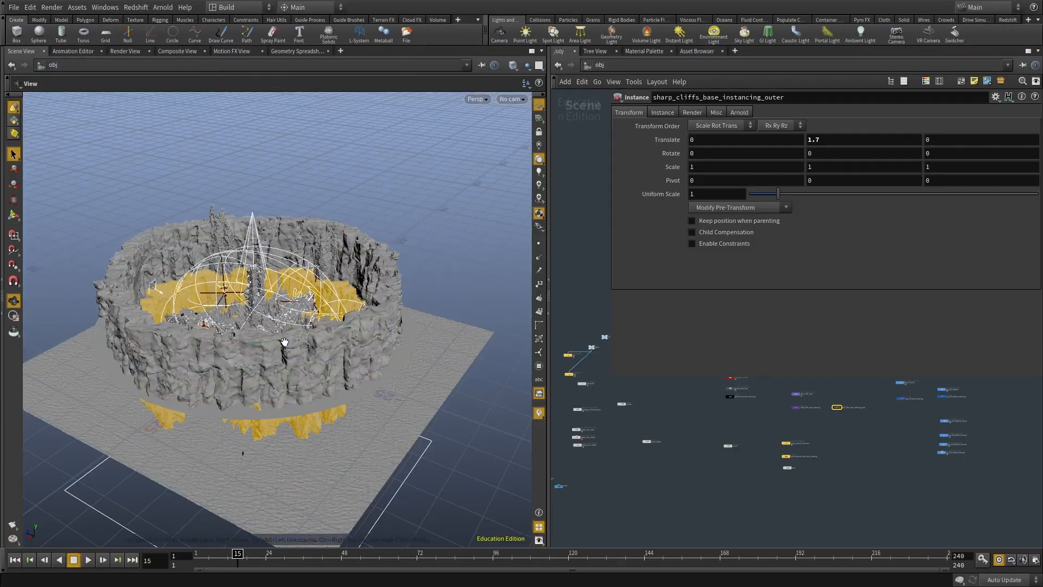
Clear the selection and examine the outer cliff ring and its rocky ledges up close.
alt+right_drag(284, 344, 400, 321)
alt+drag(400, 321, 325, 270)
click(350, 283)
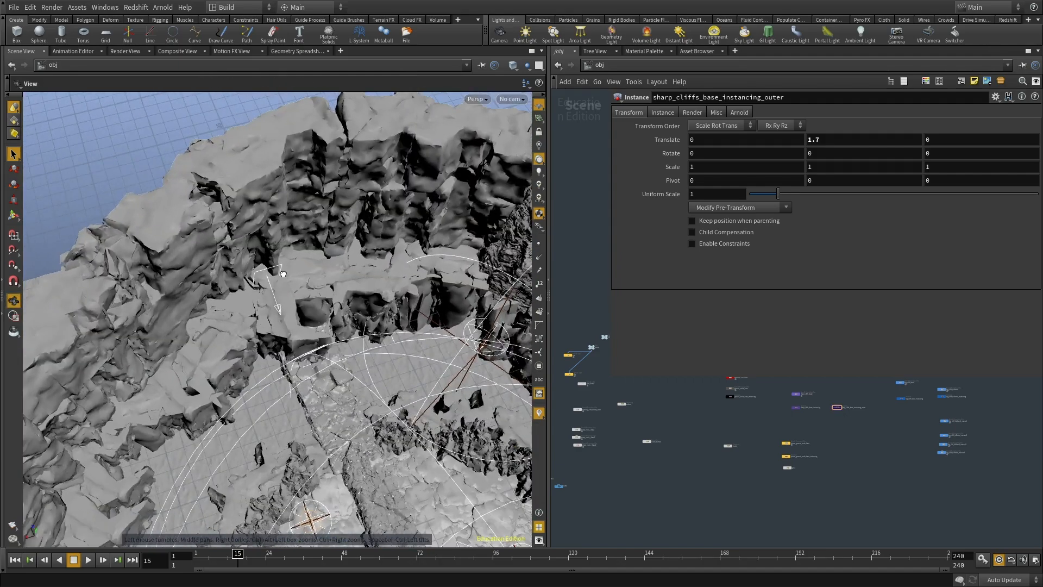
alt+right_drag(325, 270, 405, 272)
alt+drag(405, 272, 305, 274)
key(s)
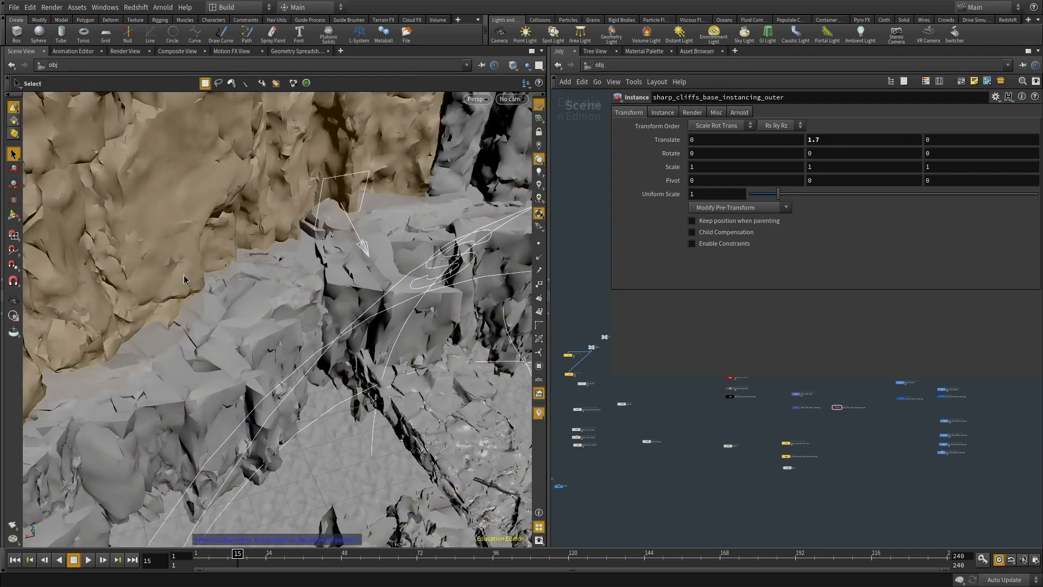
key(Escape)
drag(188, 308, 250, 369)
key(s)
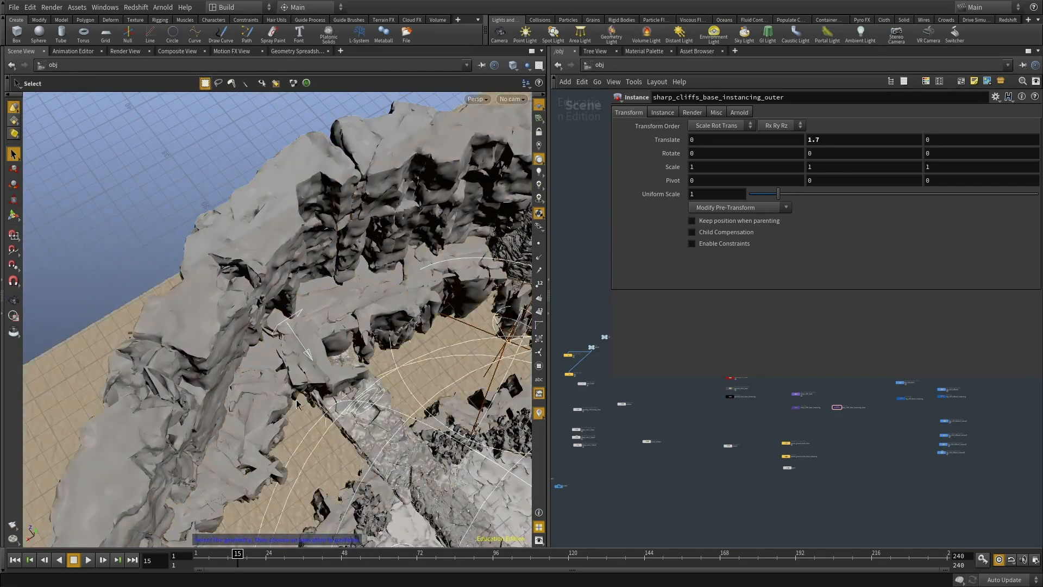
Select the two adjoining side_stairs pieces on the basin floor and inspect where they meet.
key(Escape)
drag(396, 260, 429, 356)
right_drag(429, 356, 424, 375)
key(s)
click(396, 388)
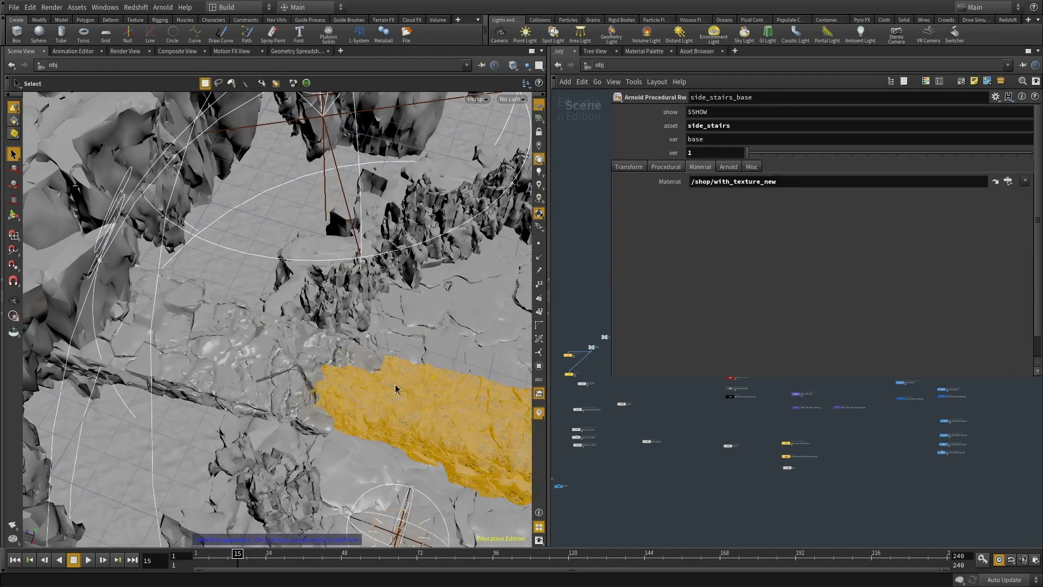
shift+click(238, 360)
key(Escape)
drag(238, 361, 310, 317)
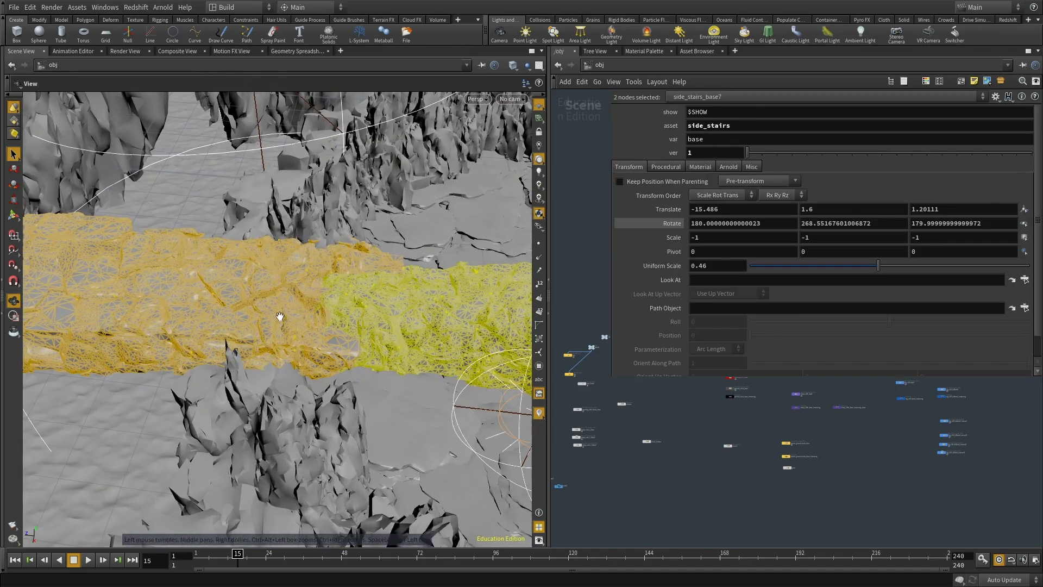
Select the sharp_cliffs_base_instancing rocks and inspect their placement around the basin.
click(144, 288)
alt+drag(215, 321, 163, 361)
click(369, 344)
key(Escape)
drag(310, 321, 470, 365)
click(252, 348)
click(326, 262)
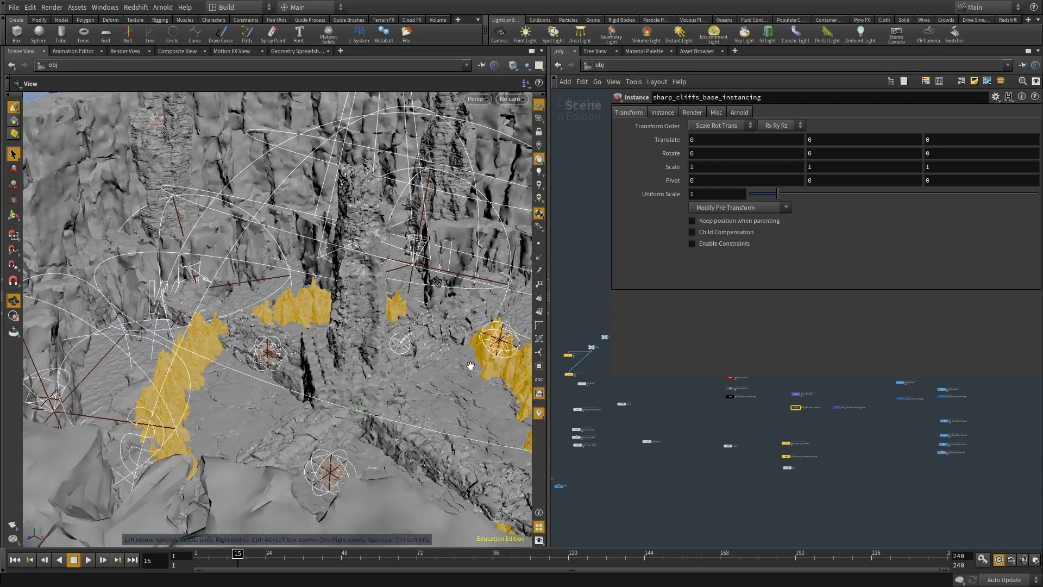
alt+drag(263, 330, 310, 353)
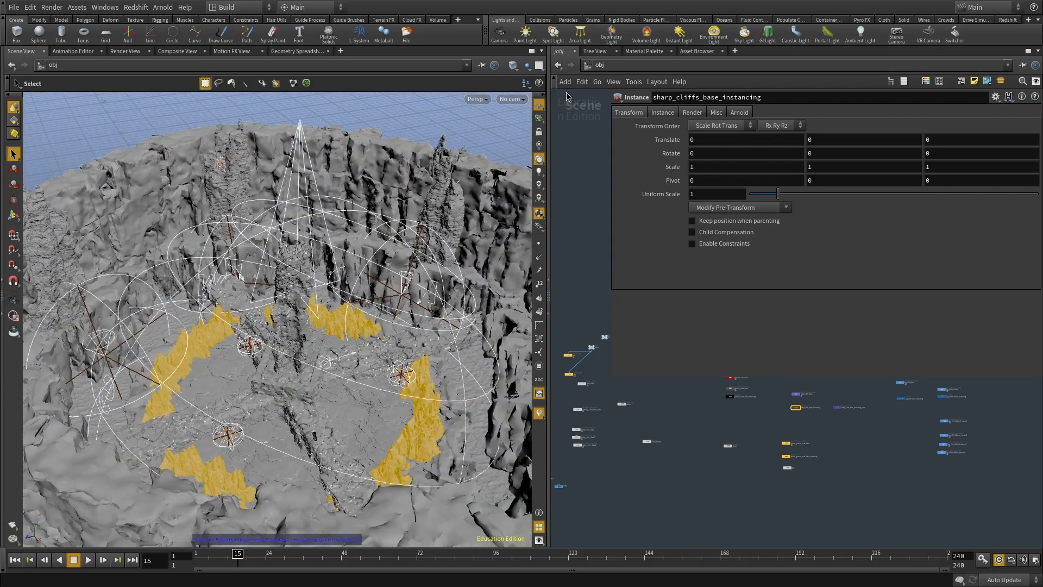
View the layout through cam2 at frame 32 and select the ocean surface.
click(513, 99)
click(519, 171)
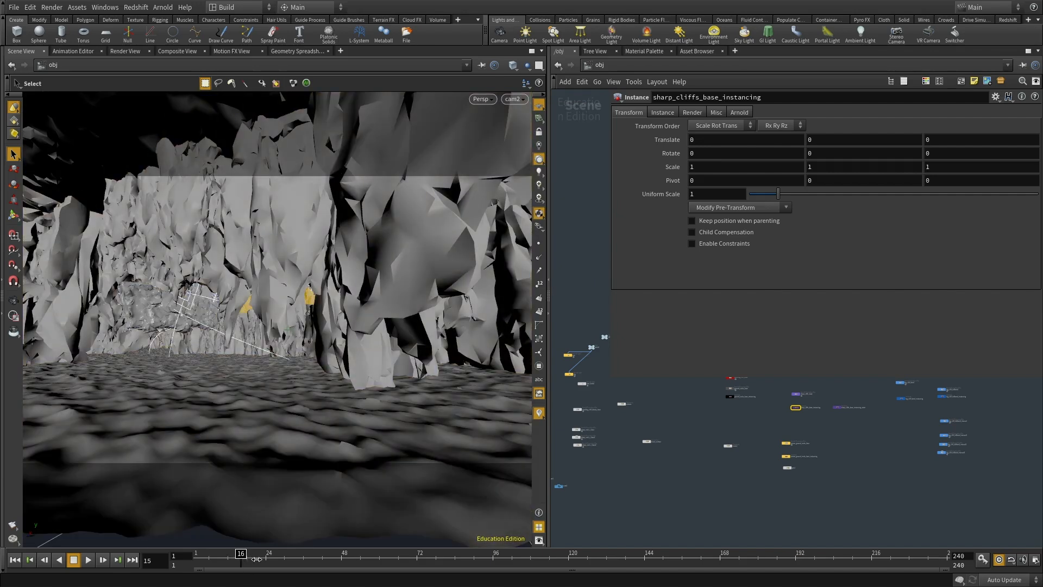
drag(287, 564, 291, 563)
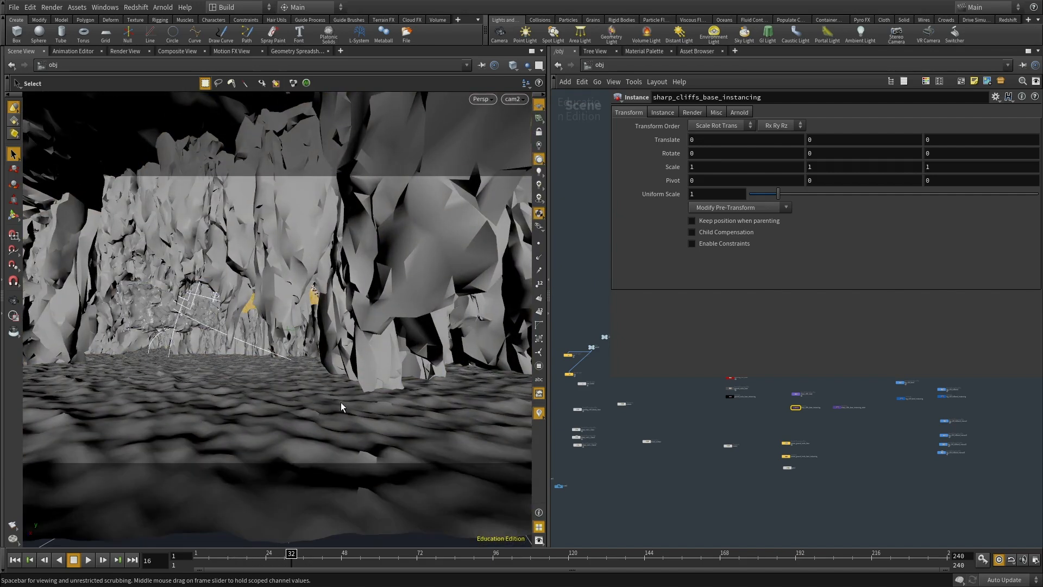
click(296, 396)
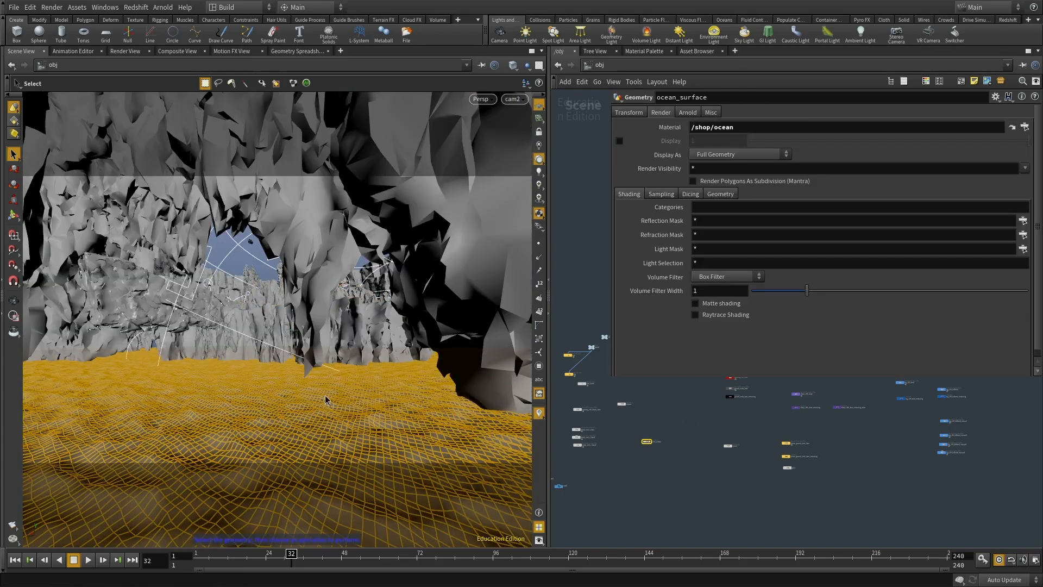
Hide the ocean_surface object and move the cam2 view to frame 115.
scroll(651, 451, up, 5)
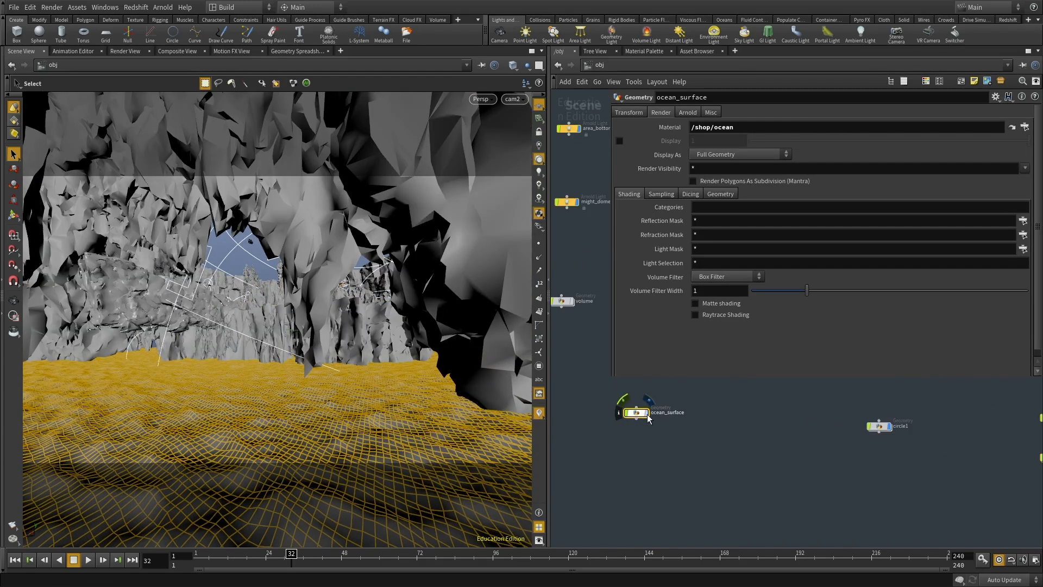
click(646, 414)
drag(297, 566, 553, 553)
View the layout through cam3, cam4 and cam1 in turn, scrubbing the timeline to check each camera's shot.
click(513, 100)
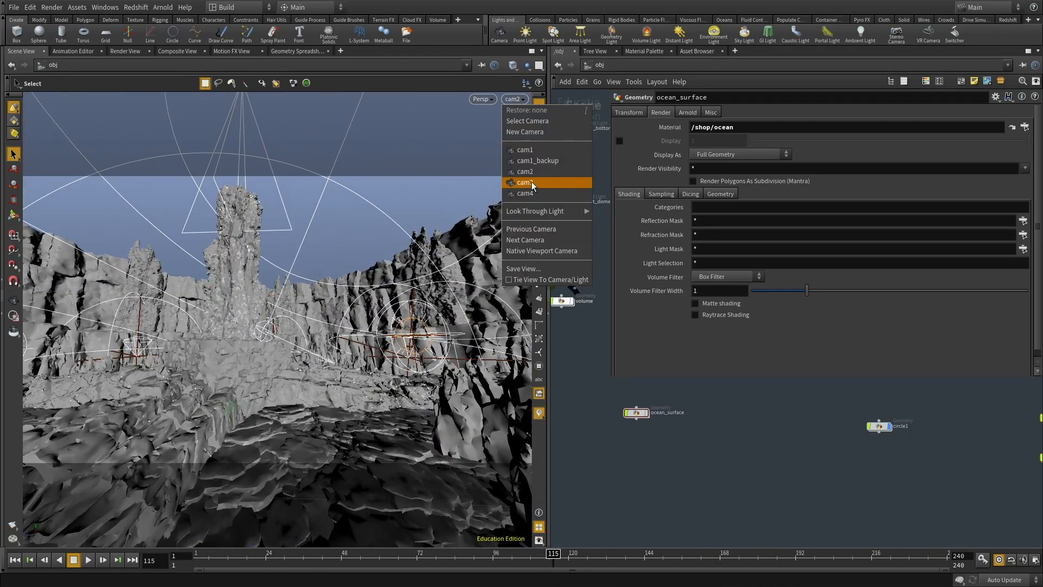
click(521, 181)
drag(424, 559, 136, 579)
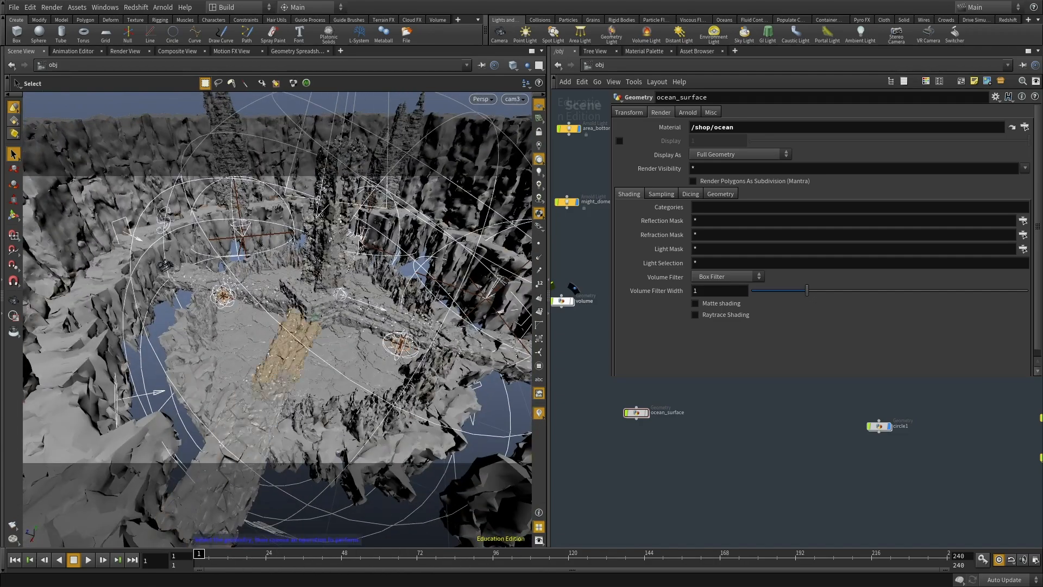
click(513, 100)
click(513, 194)
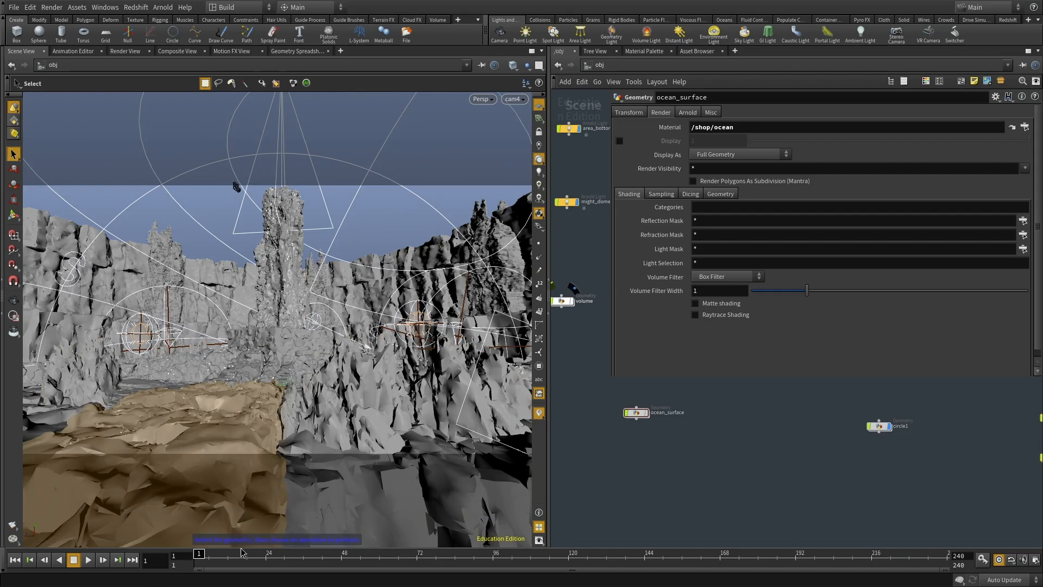
drag(292, 558, 197, 558)
click(513, 100)
click(513, 150)
drag(199, 554, 199, 579)
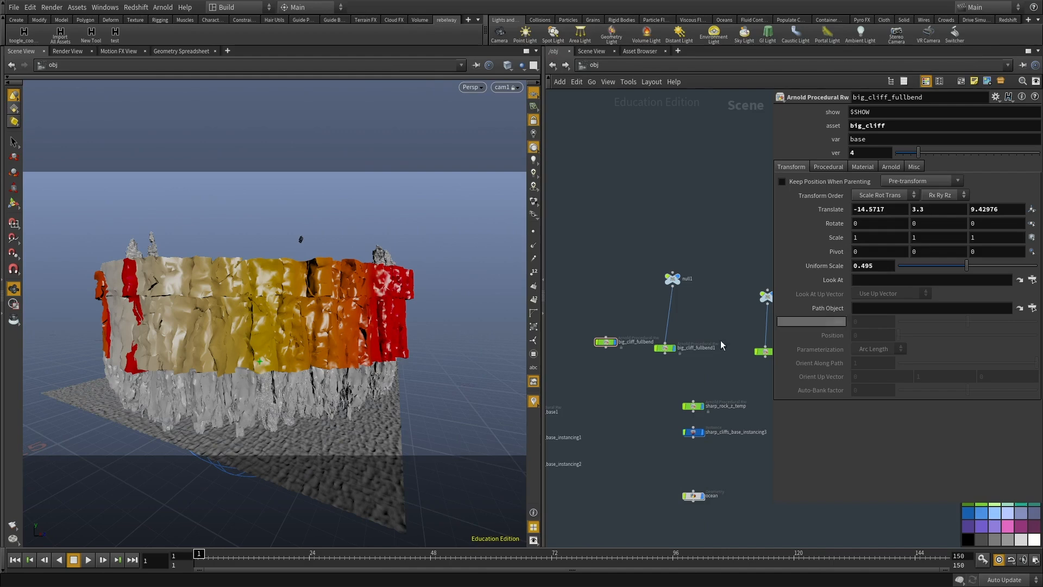
Display render snapshot Snap 5 in an enlarged view and inspect its cliff wall and rock pillar.
drag(544, 261, 531, 260)
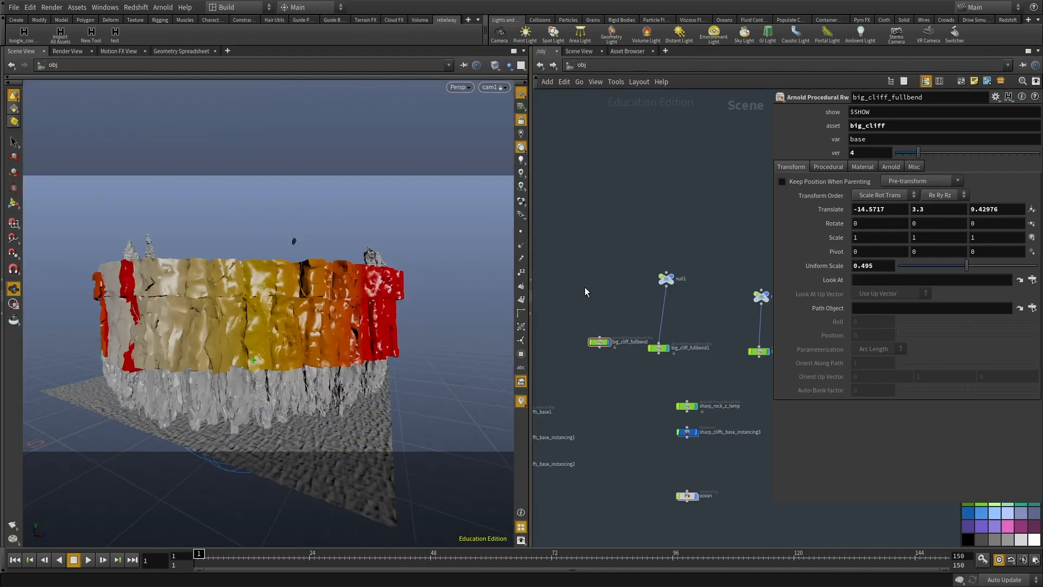
click(60, 50)
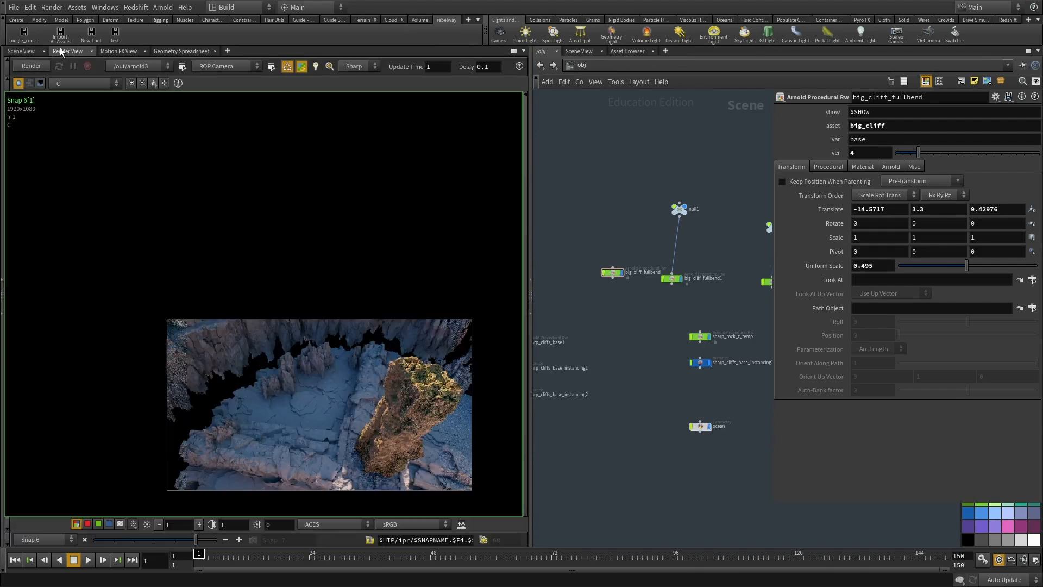
click(178, 539)
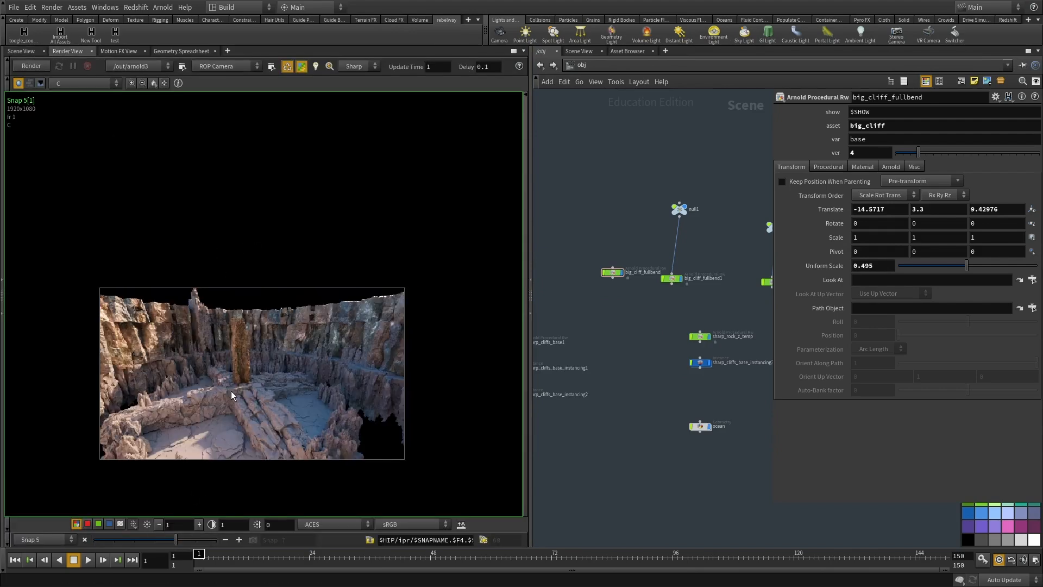
scroll(353, 411, up, 15)
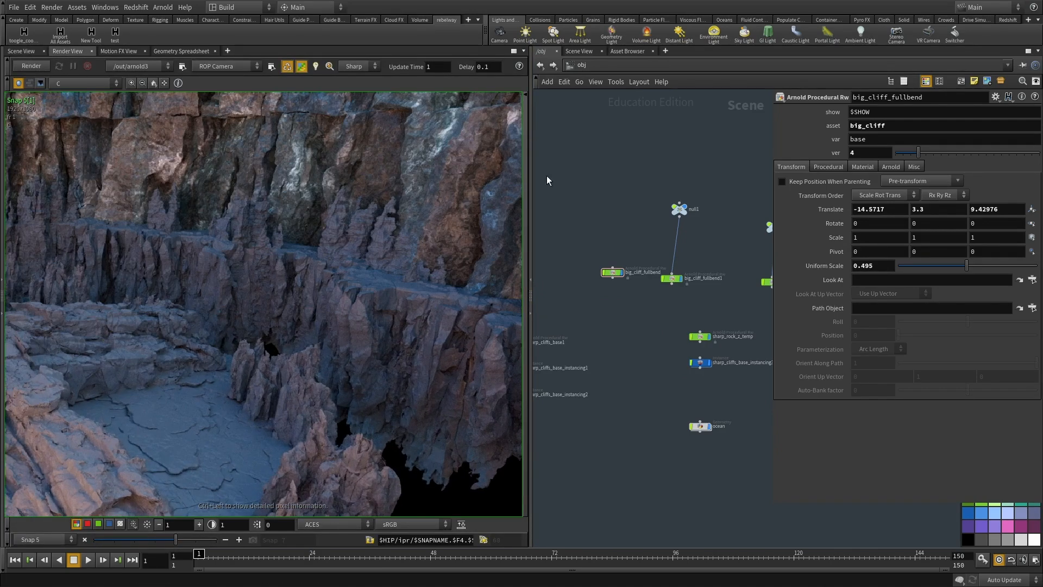
drag(531, 174, 658, 179)
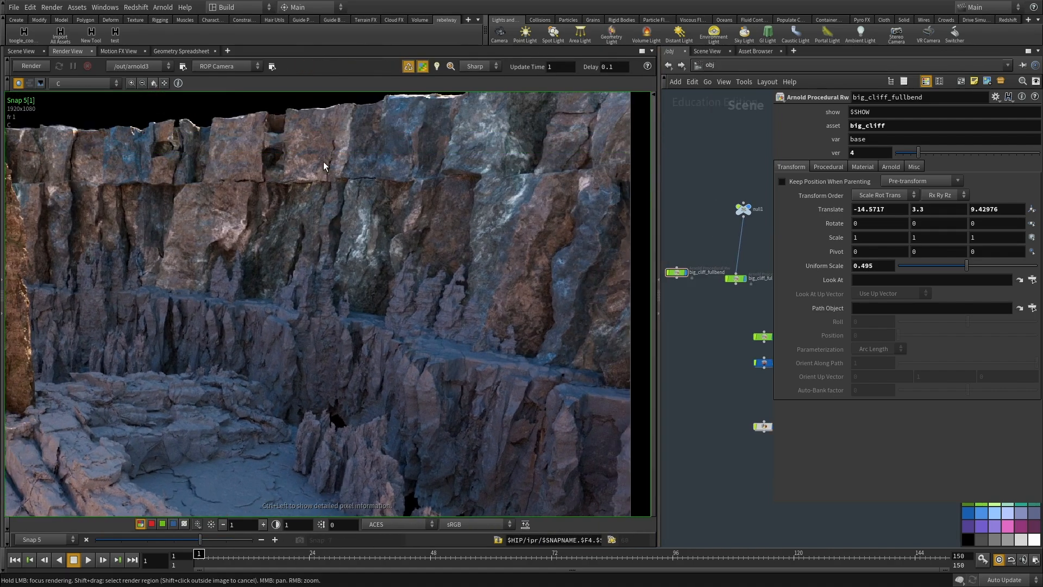
middle_drag(348, 142, 400, 214)
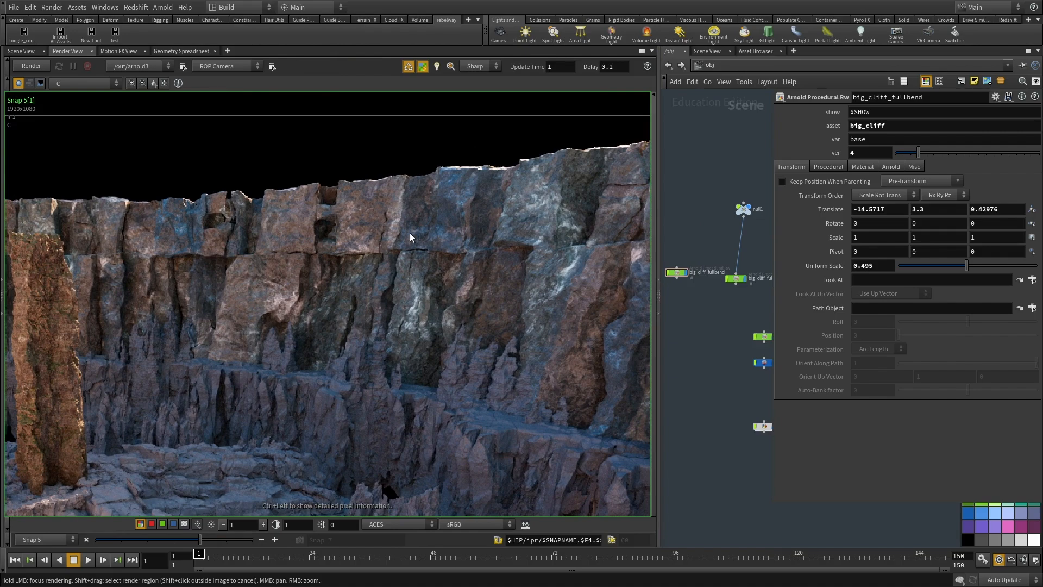
middle_drag(225, 336, 390, 284)
scroll(308, 380, down, 2)
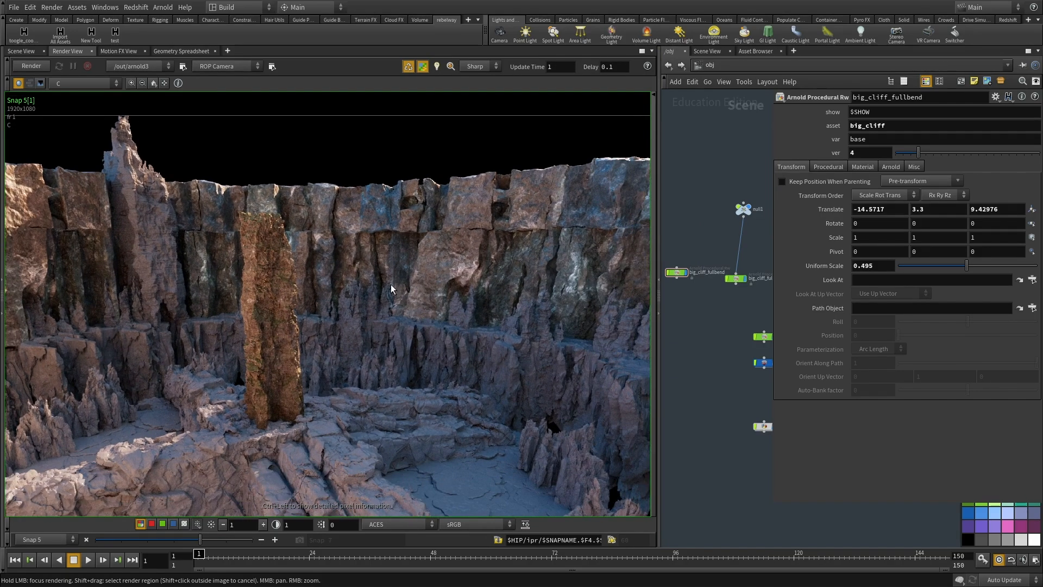
Show the diffuse_indirect pass of Snap 5, then return to the C beauty pass.
click(81, 83)
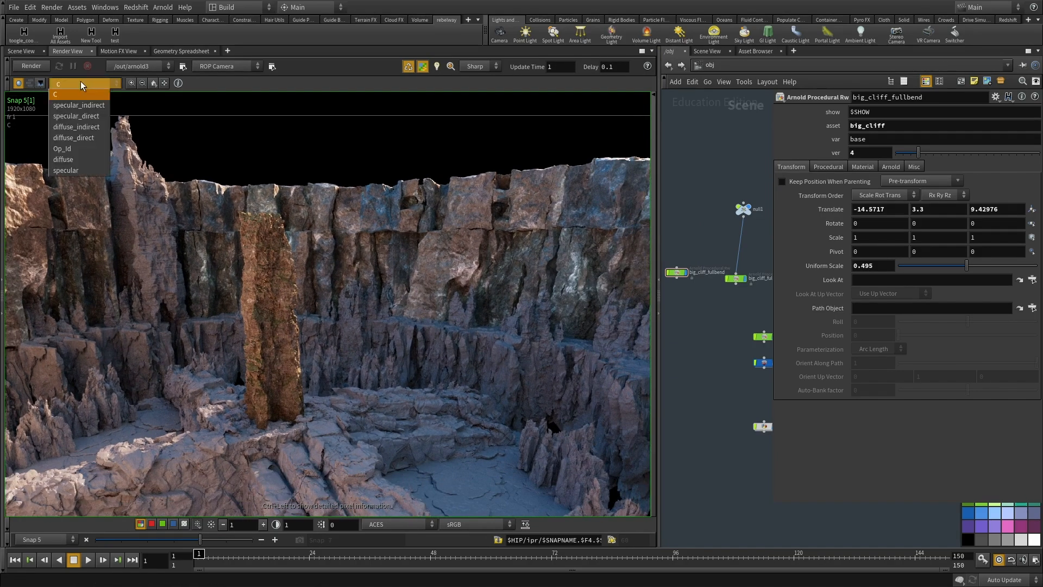
click(85, 128)
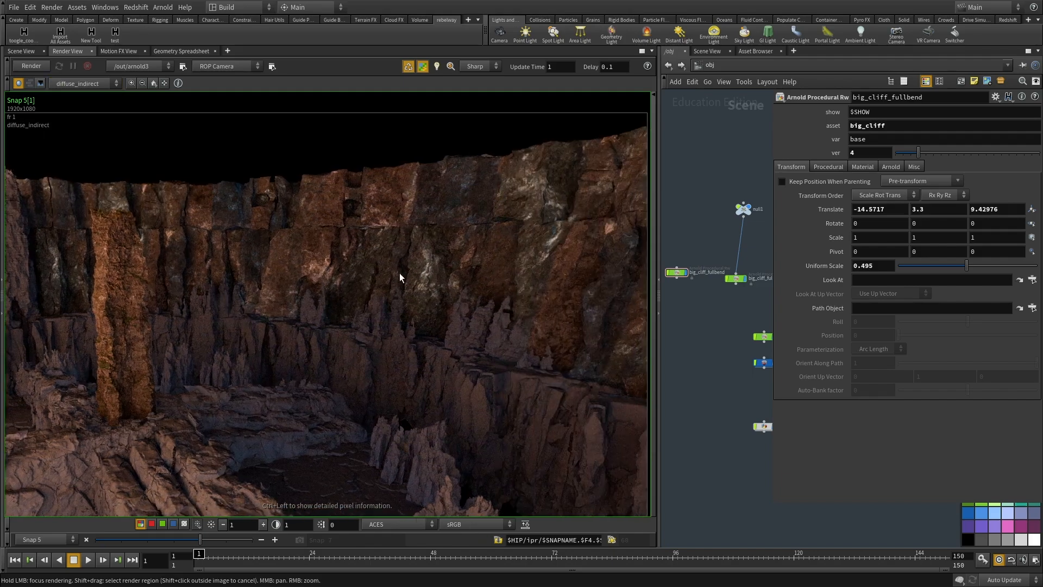
click(72, 81)
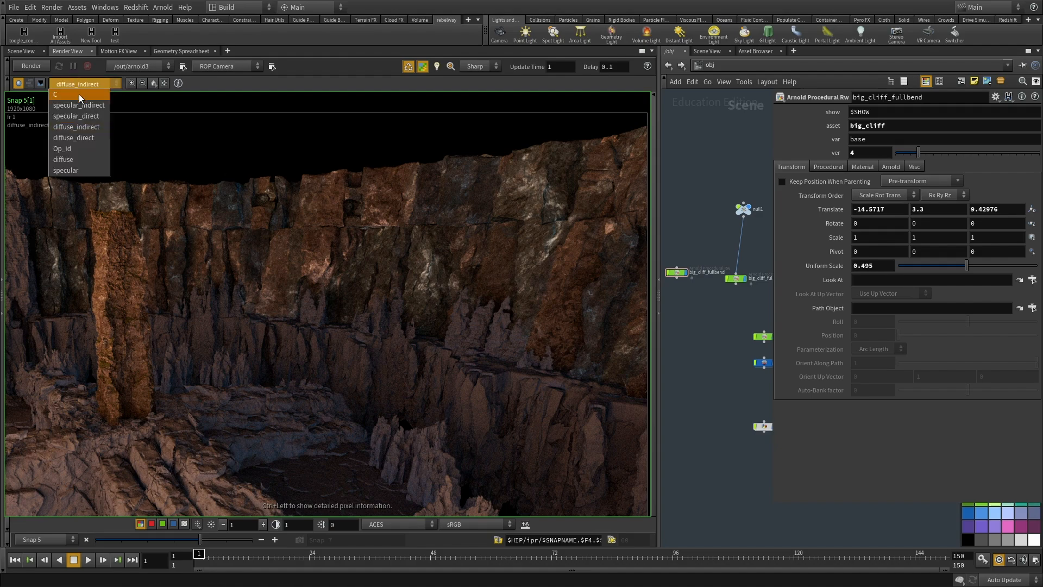
click(79, 94)
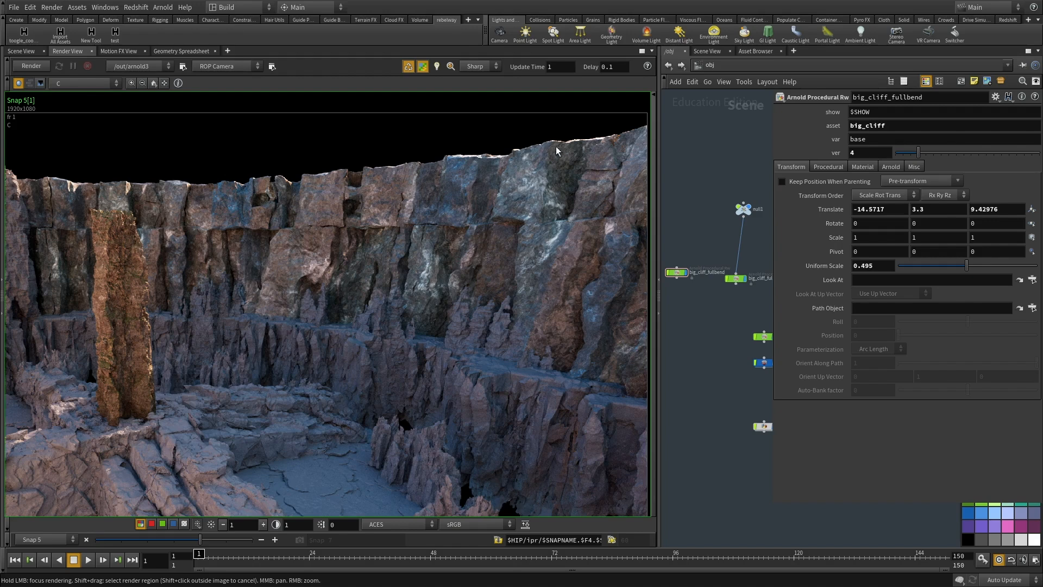
Examine the big cliff's textured wall and the ledges beneath it in the Snap 5 beauty pass.
middle_drag(54, 256, 435, 236)
middle_drag(298, 328, 239, 313)
right_drag(358, 423, 300, 354)
middle_drag(461, 367, 160, 374)
right_drag(161, 374, 541, 157)
middle_drag(319, 197, 447, 237)
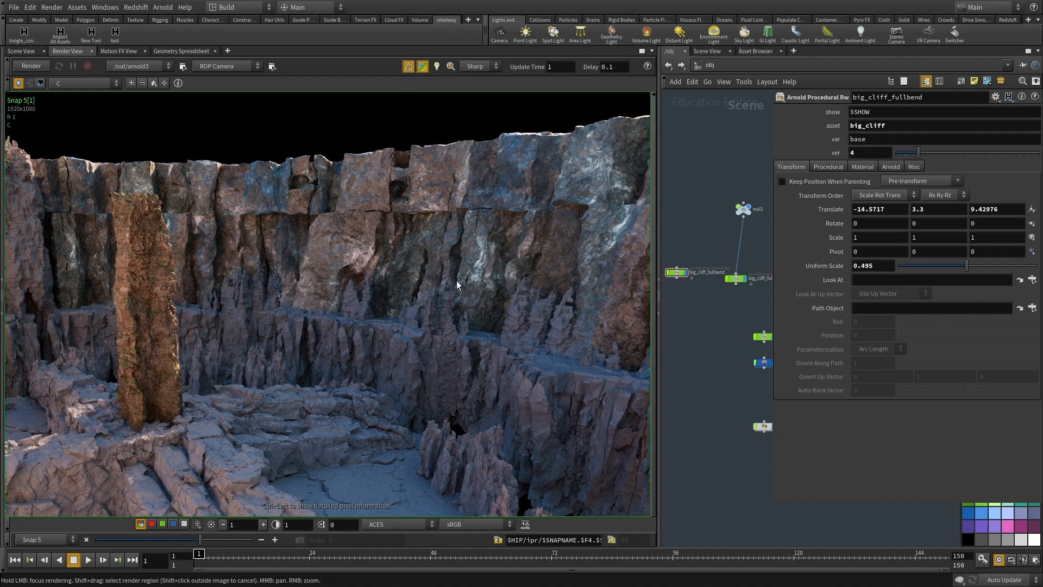
middle_drag(485, 234, 417, 263)
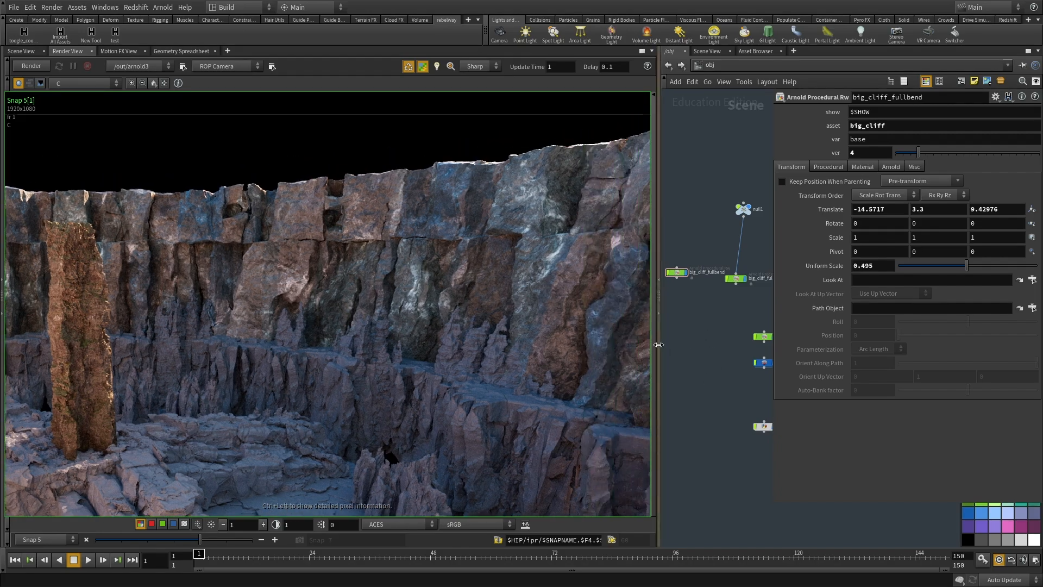
drag(659, 345, 558, 354)
middle_drag(631, 341, 610, 403)
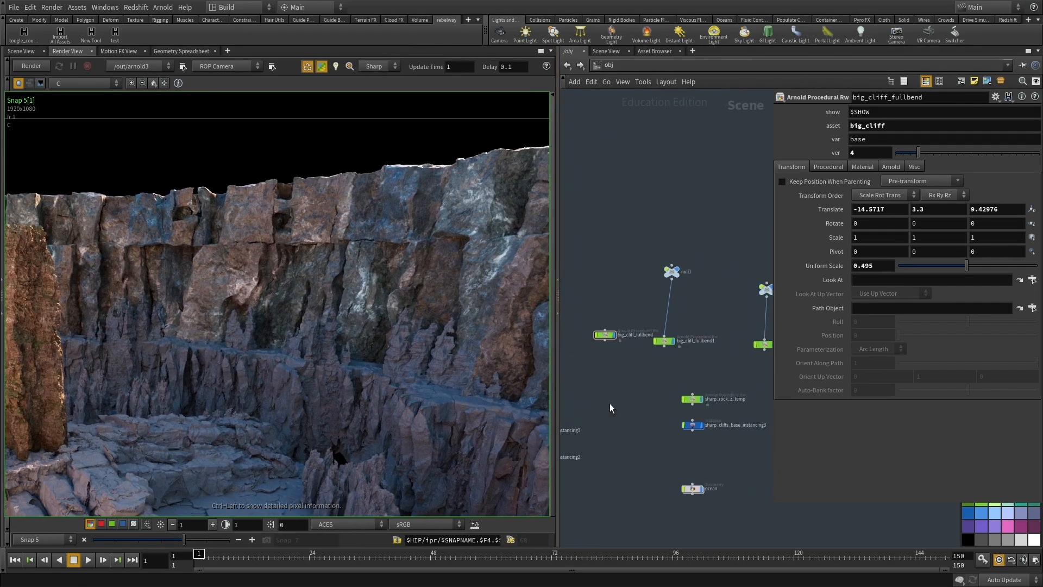
scroll(441, 459, up, 1)
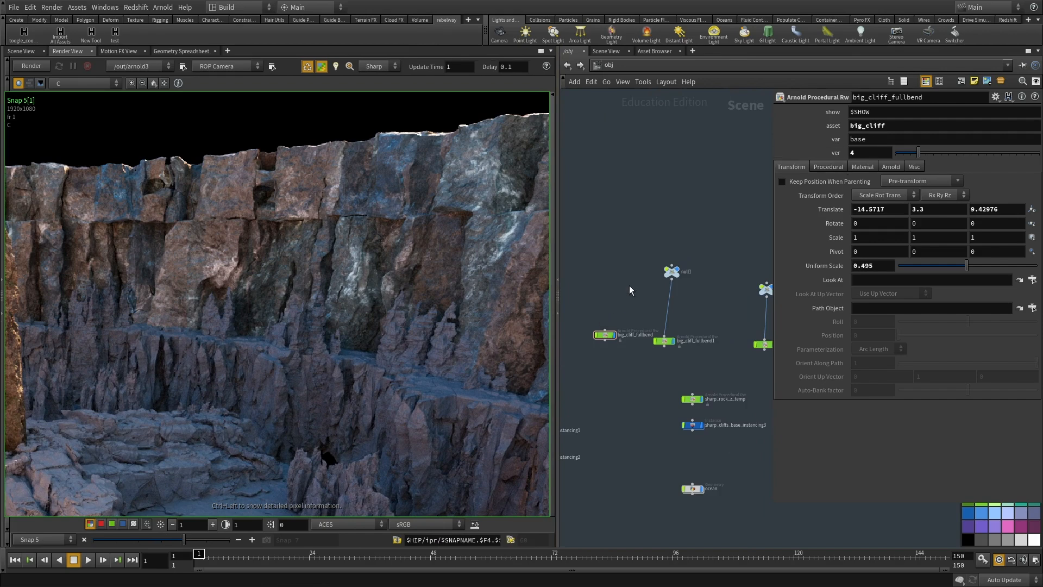
scroll(256, 260, up, 2)
middle_drag(256, 261, 302, 355)
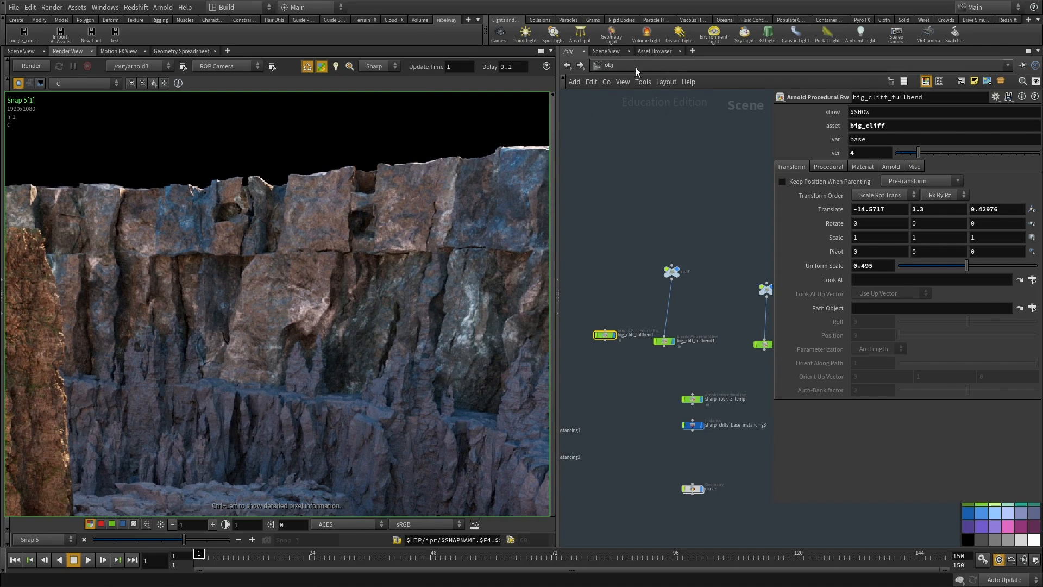
Set the Force Objects of the arnold3 output to big_cliff_fullbend in place of the standing cliff base.
click(9, 51)
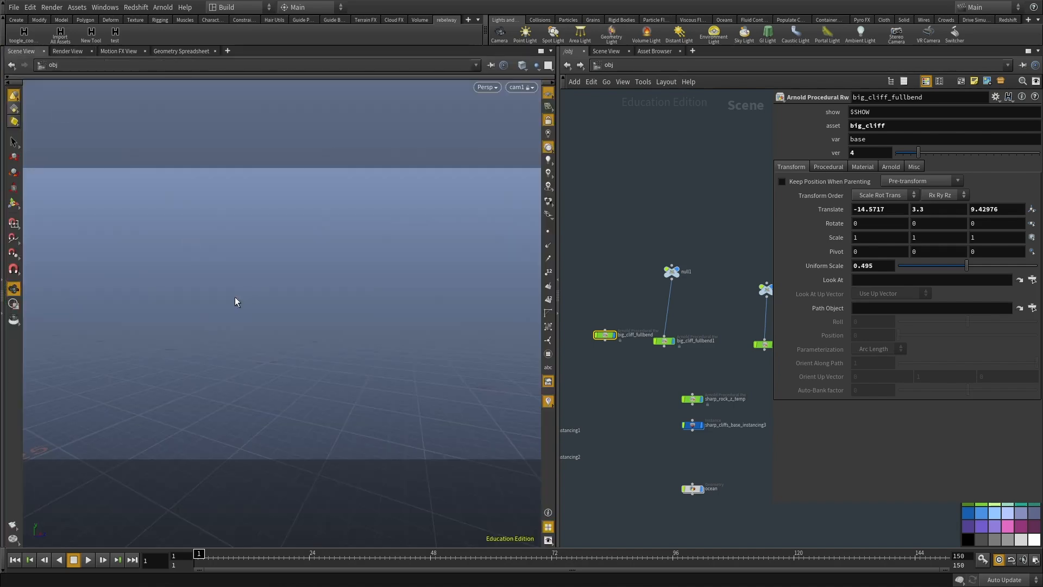
click(632, 66)
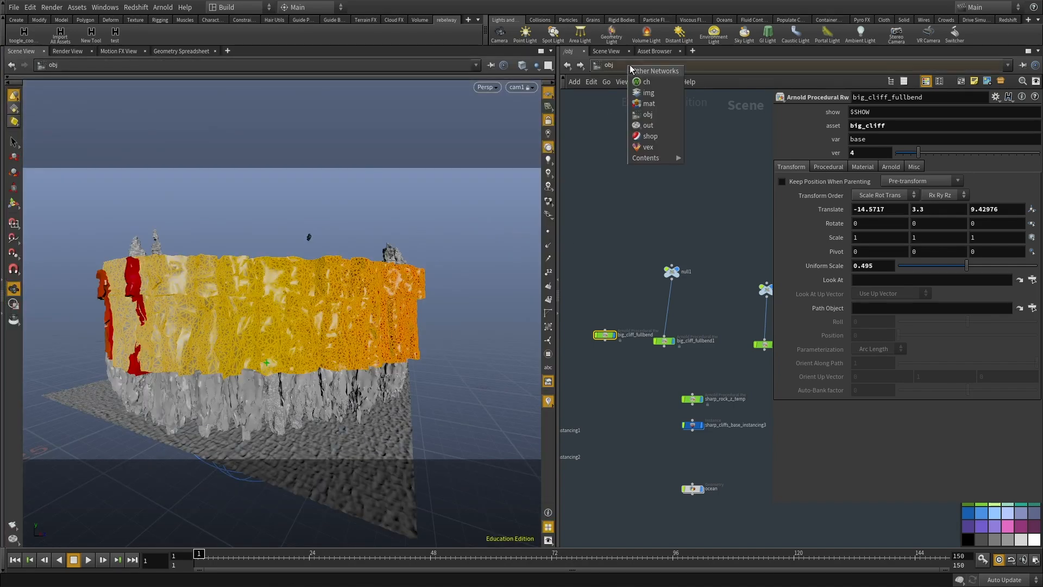
click(649, 125)
middle_drag(686, 392, 653, 336)
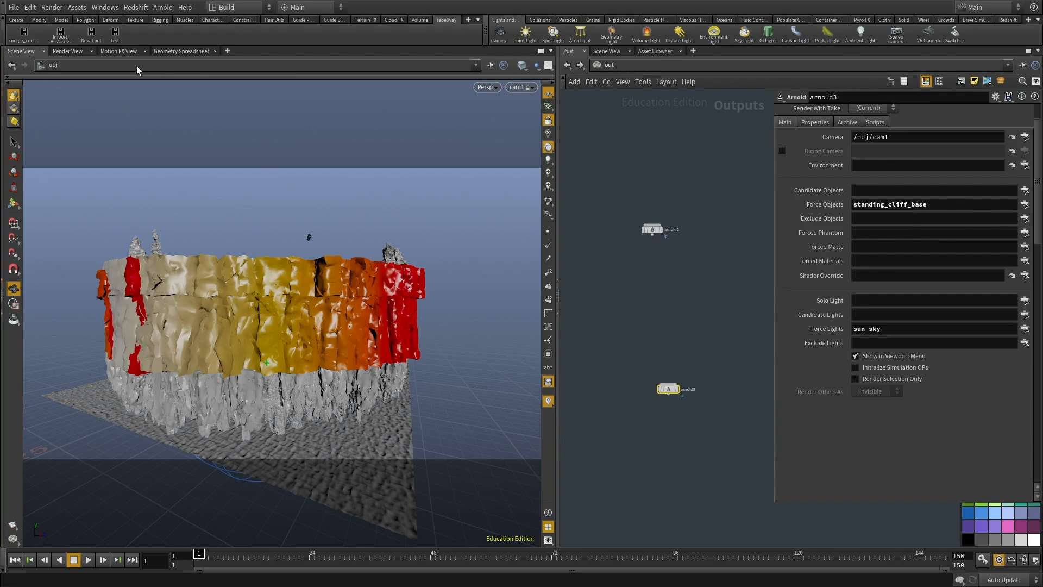
click(14, 143)
click(226, 314)
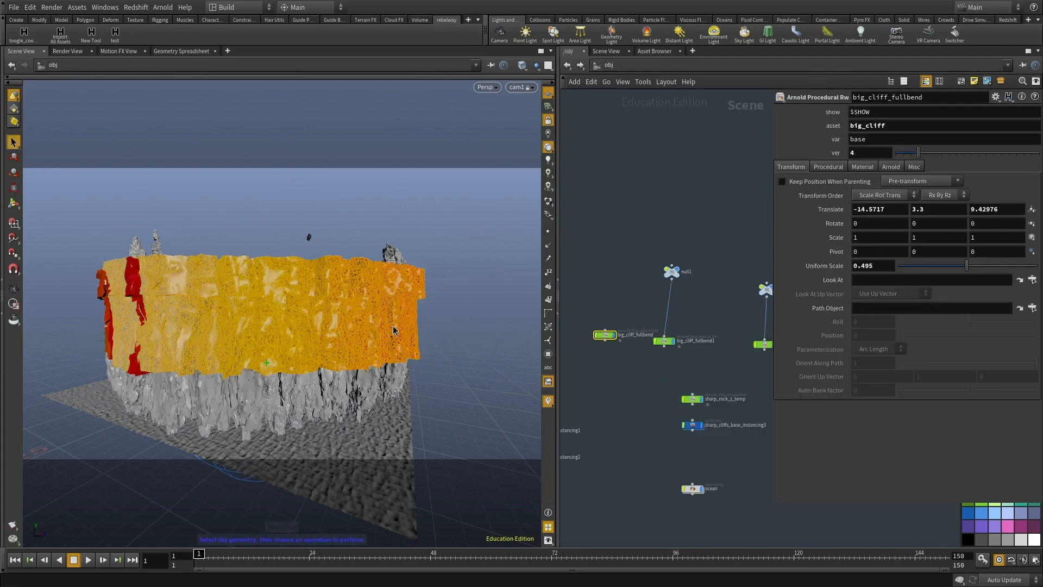
click(567, 65)
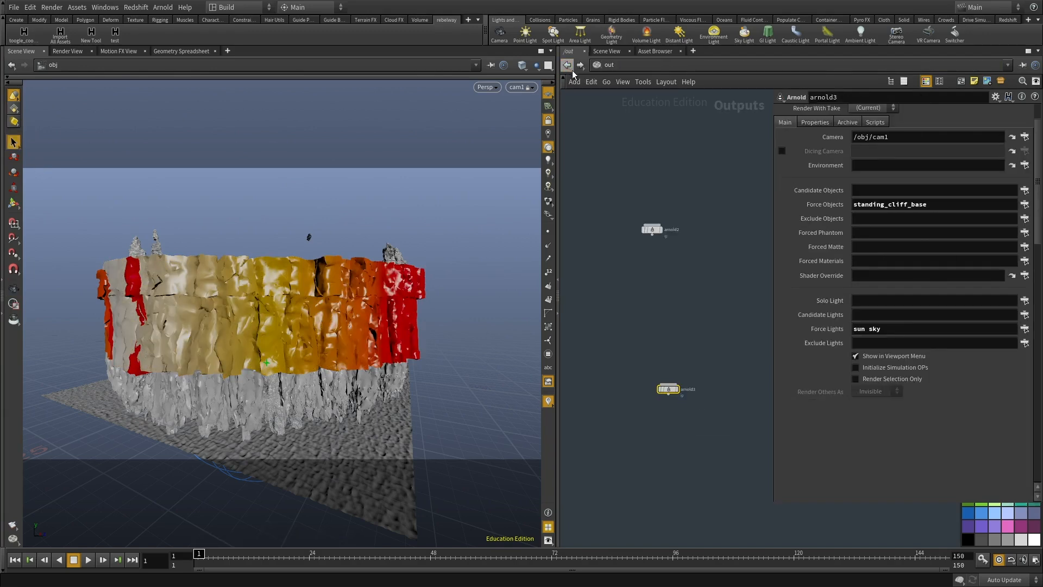
double_click(894, 206)
text(big_cliff_fullbend)
key(Return)
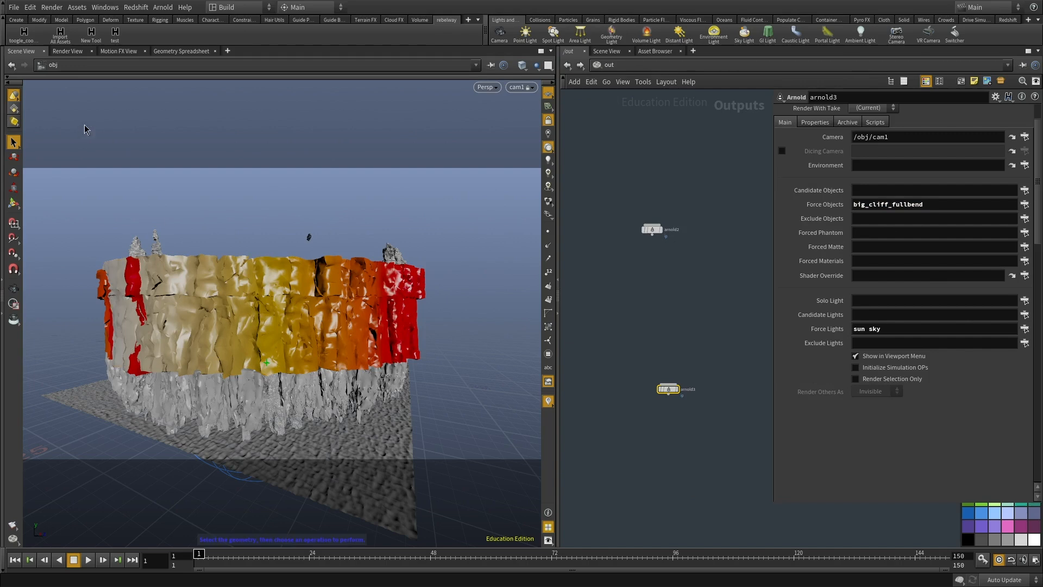
Render the arnold3 output and display the active render instead of Snap 5, framed on the cliff.
click(64, 52)
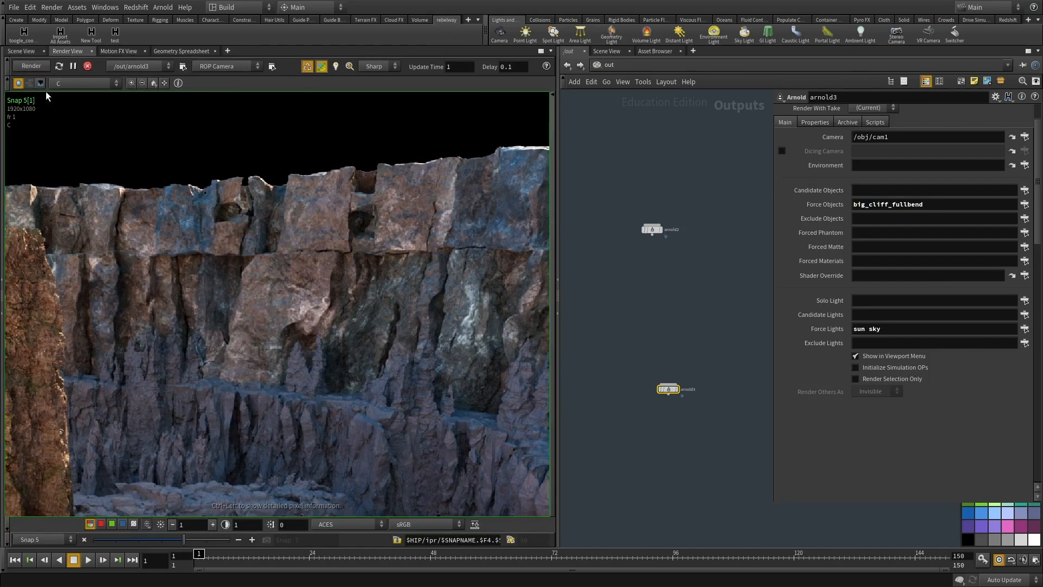
click(227, 539)
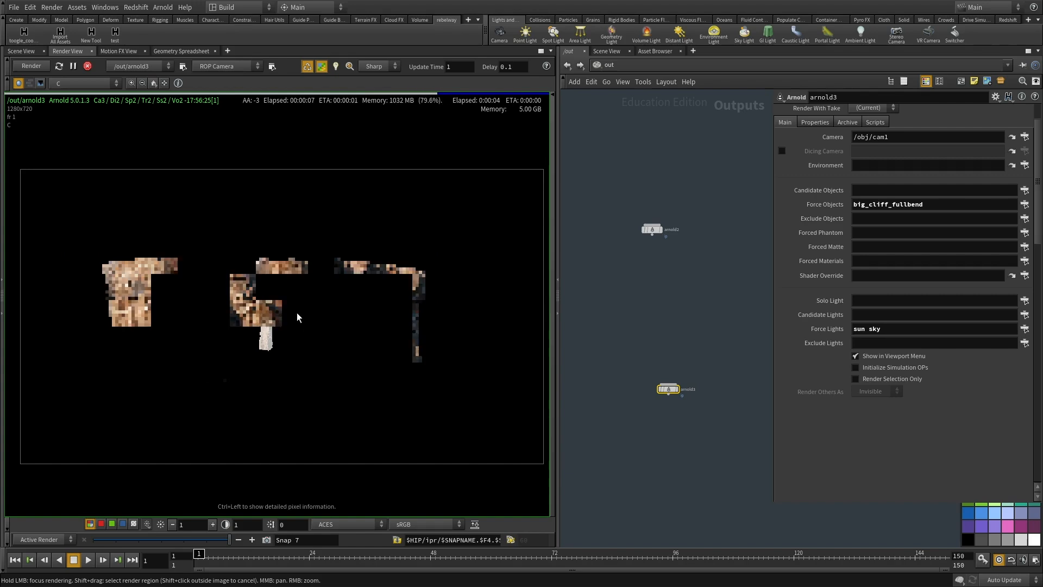
scroll(297, 312, up, 5)
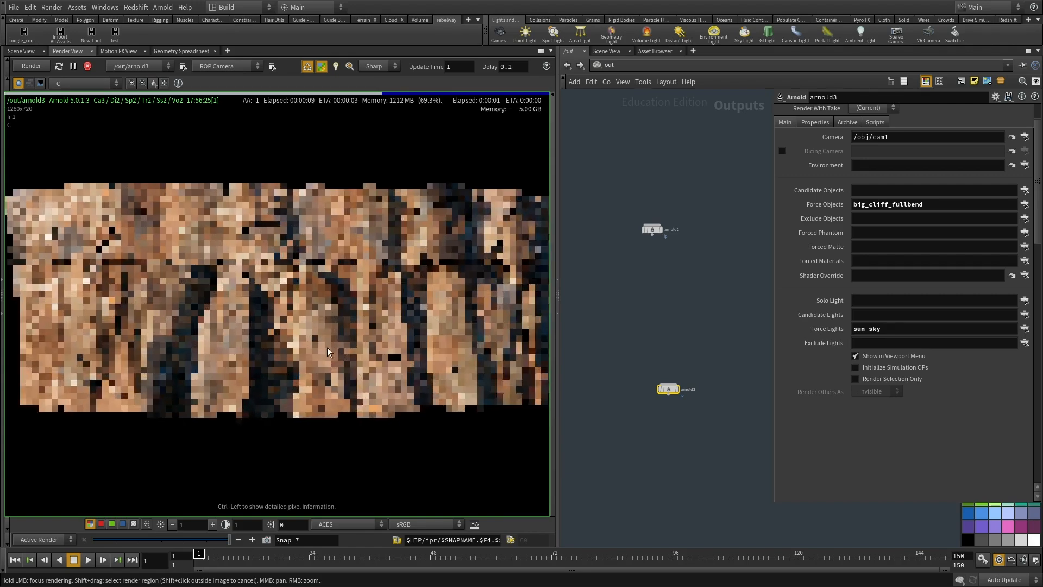
middle_drag(413, 303, 399, 274)
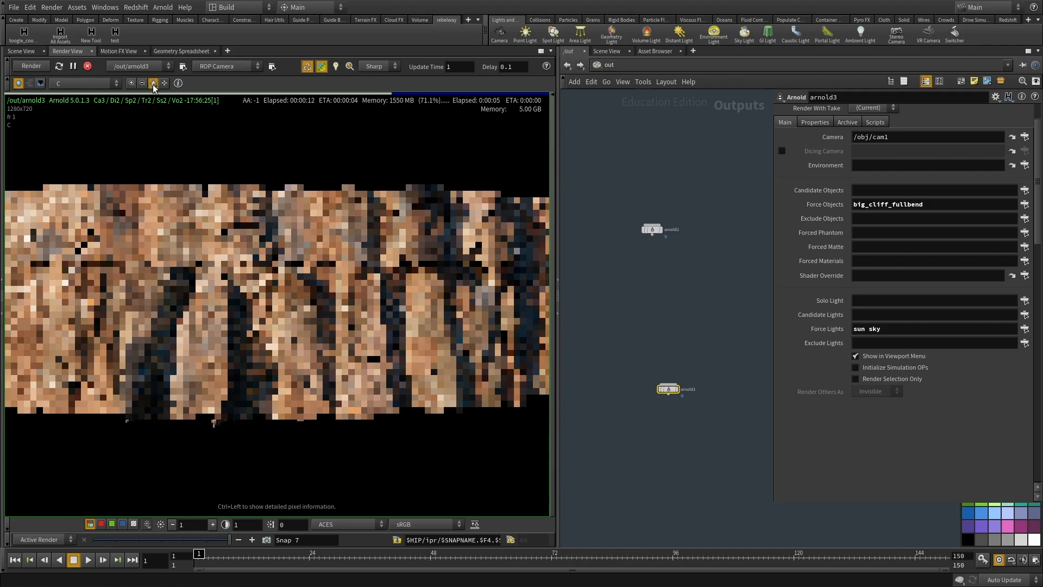
Examine the rock texture and layered structure of the isolated big cliff in the active render.
scroll(252, 217, down, 2)
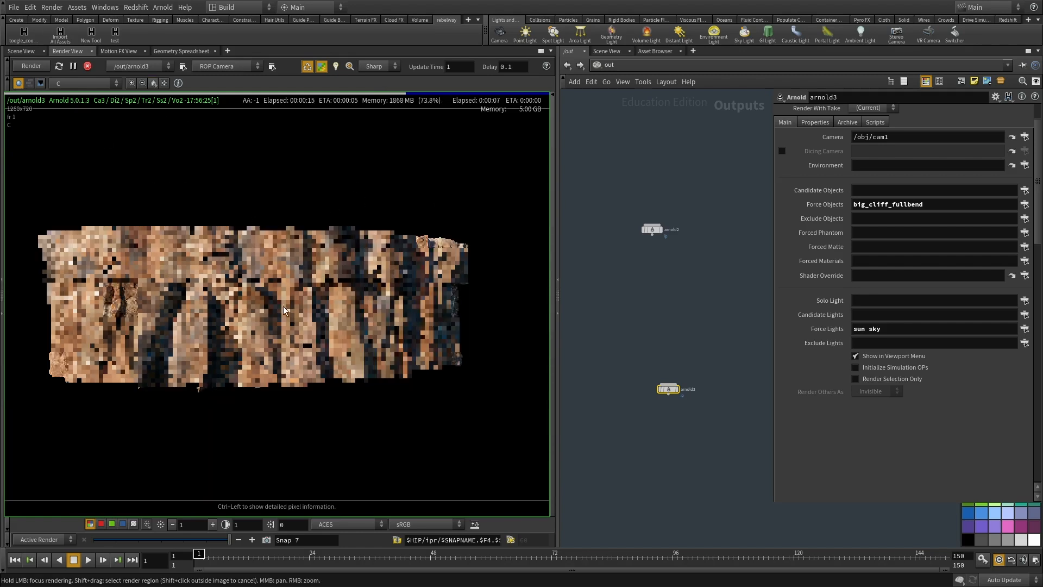
scroll(325, 290, up, 1)
scroll(345, 235, up, 2)
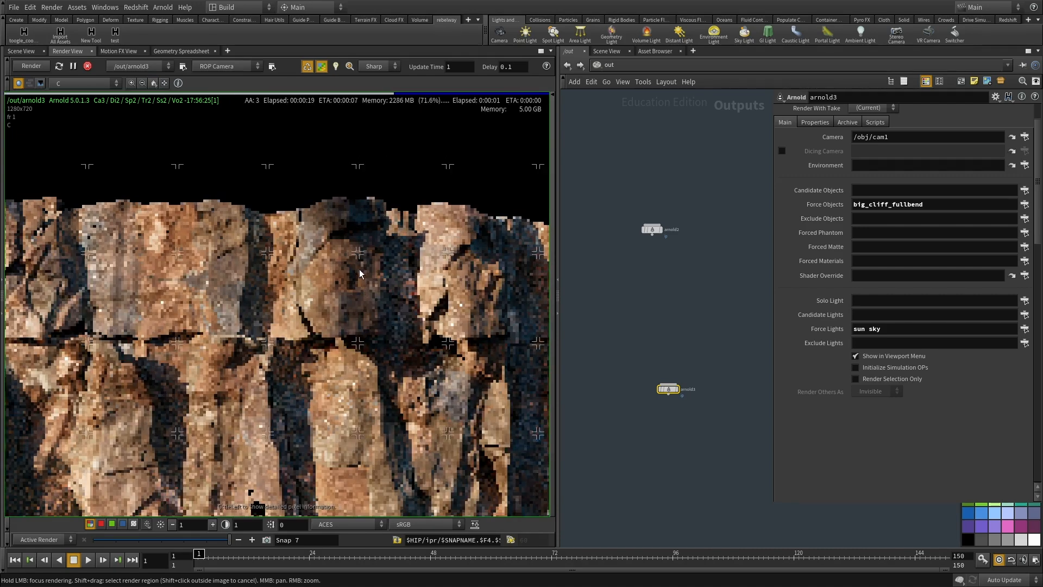
scroll(369, 277, down, 2)
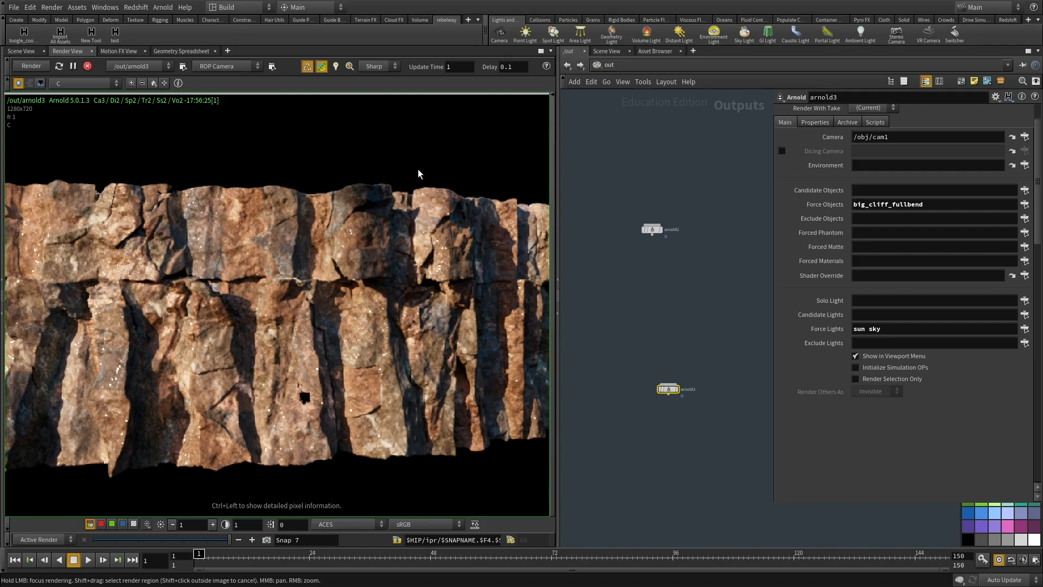
middle_drag(354, 288, 438, 257)
scroll(337, 320, down, 2)
middle_drag(181, 238, 282, 219)
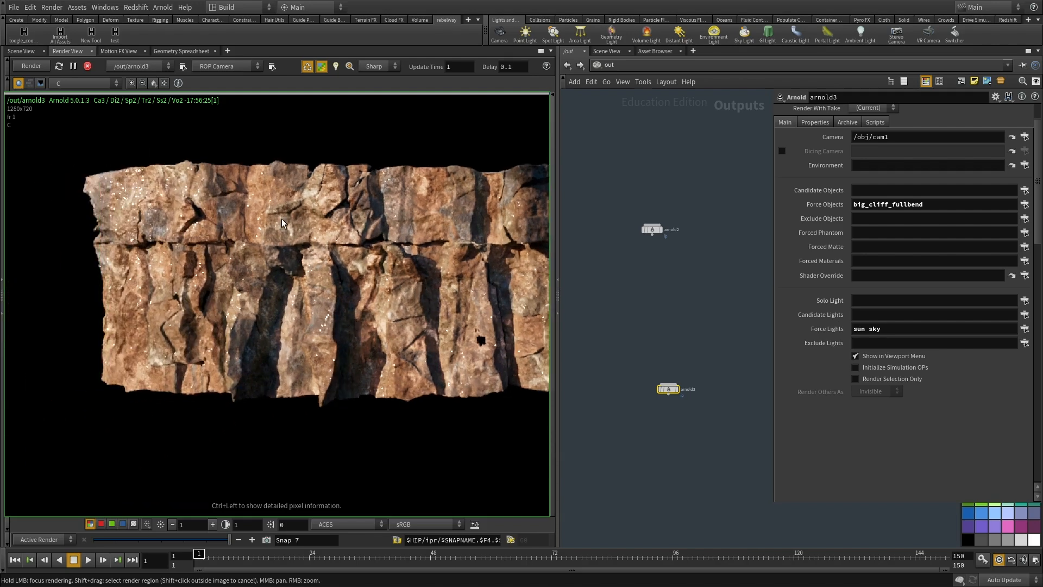
Open the Misc settings of big_cliff_fullbend in the object network to view its geometry and material paths.
click(153, 83)
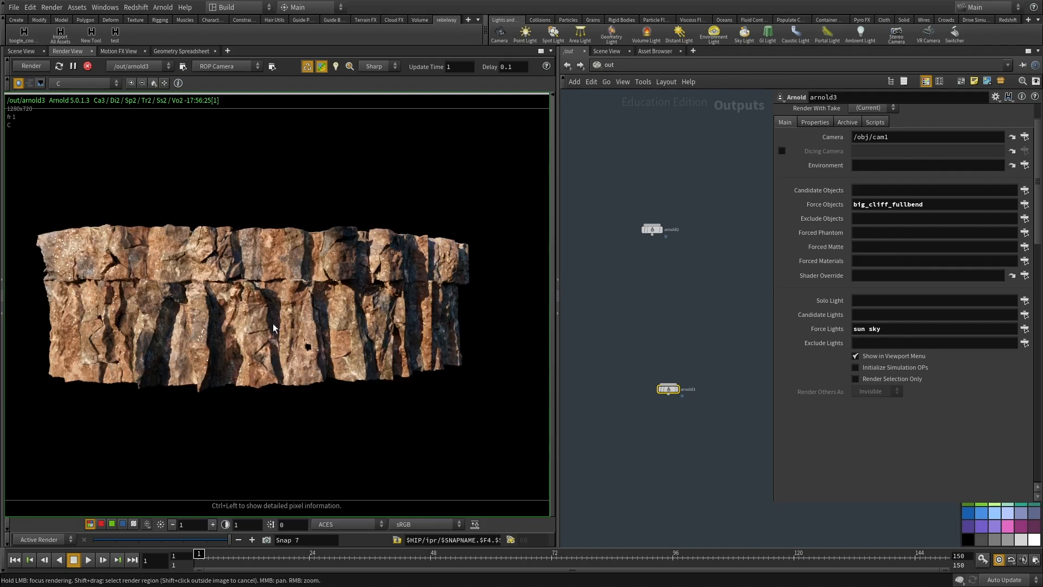
click(607, 65)
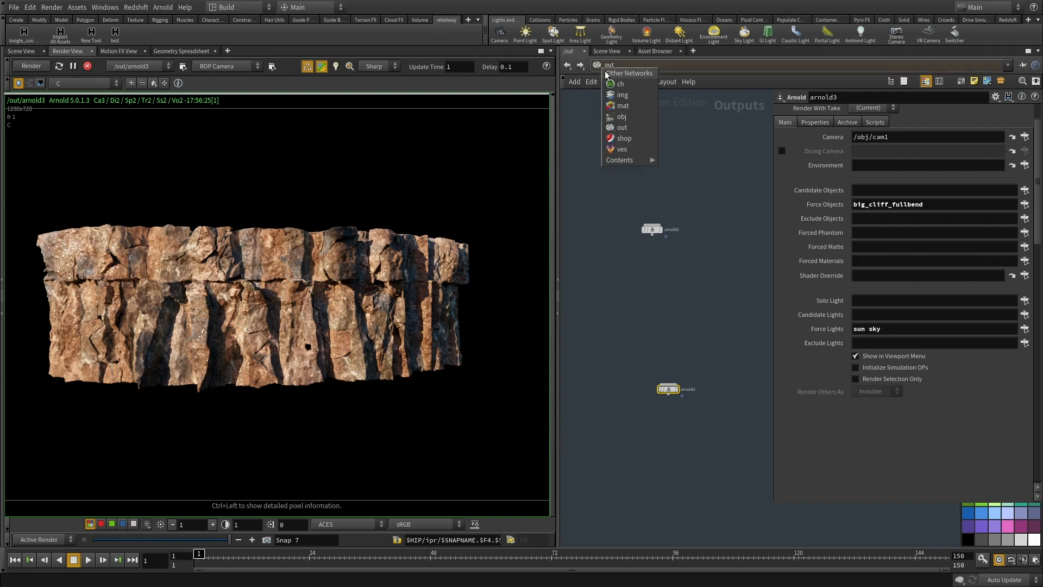
click(614, 120)
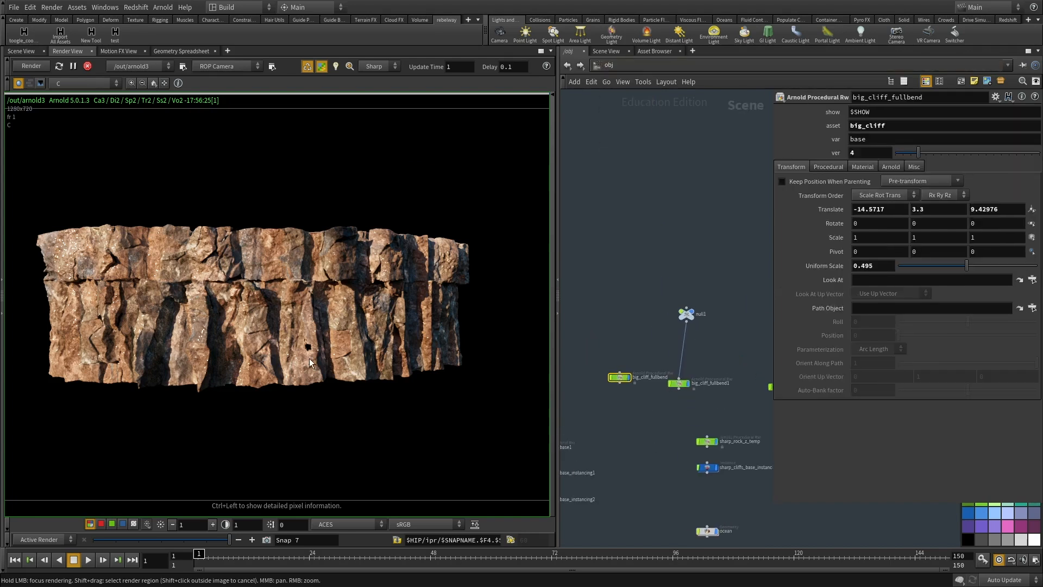
click(914, 166)
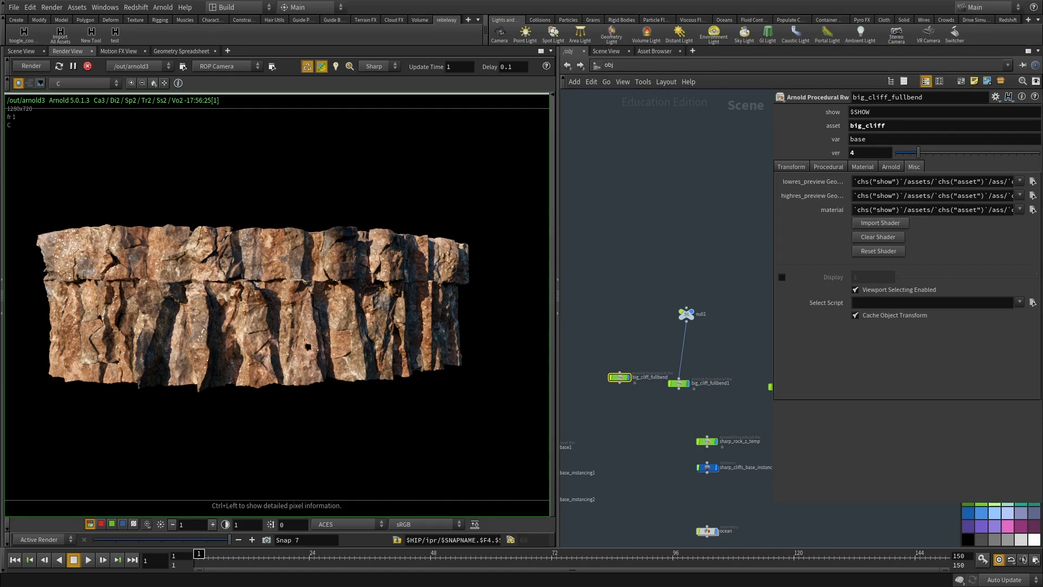
Switch to the cliff asset's Houdini scene and review the render scripts of the export_base output, and return to the main scene.
super+drag(1042, 348, 560, 360)
super+right_drag(840, 428, 654, 403)
key(alt+Tab)
key(alt+Tab)
key(p)
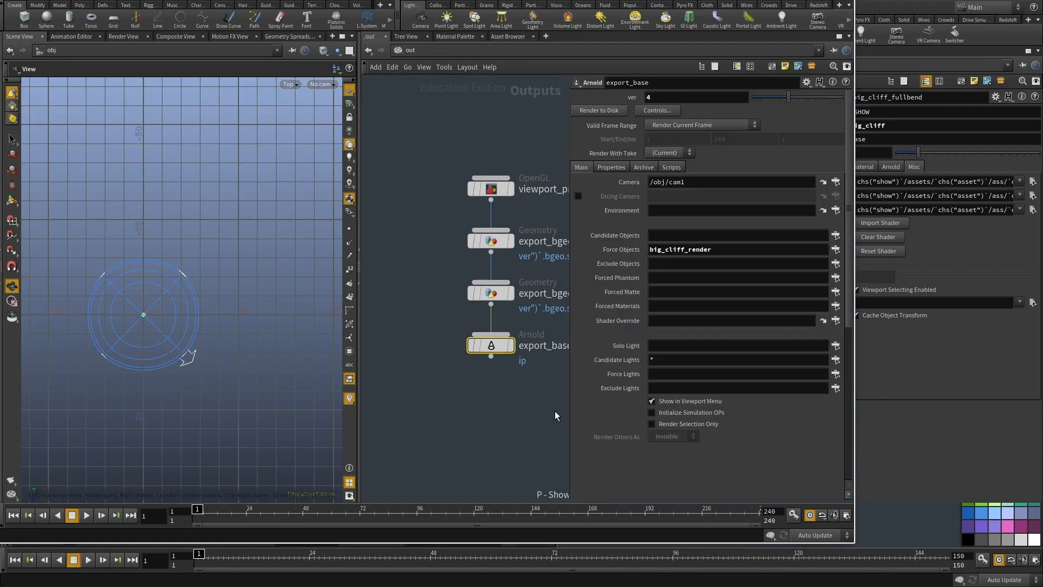
key(h)
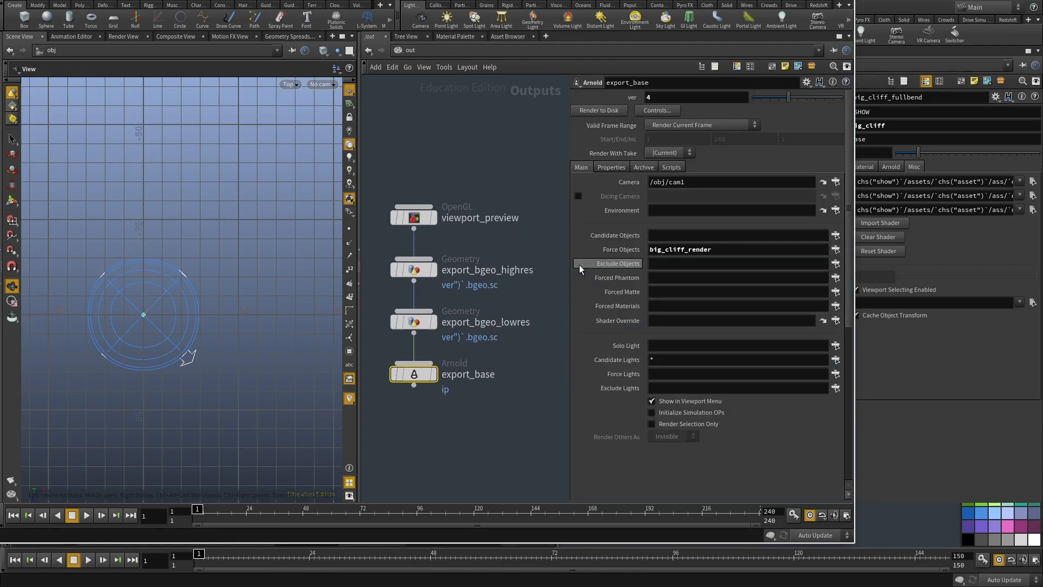
click(669, 167)
drag(655, 226, 904, 245)
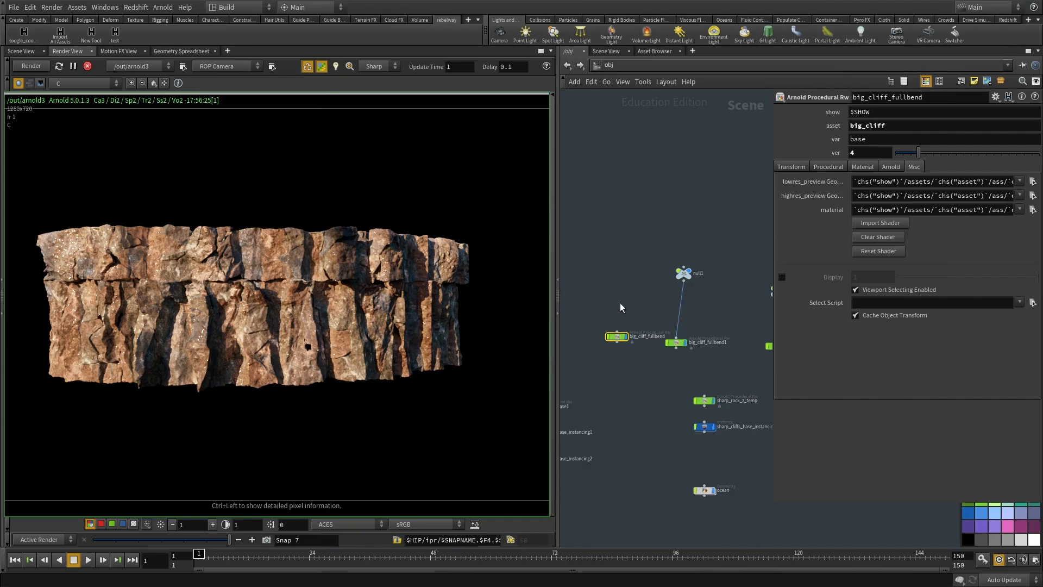
Browse the big_cliff v4 asset folder with the file filter set to *.* to review every exported file.
click(1032, 181)
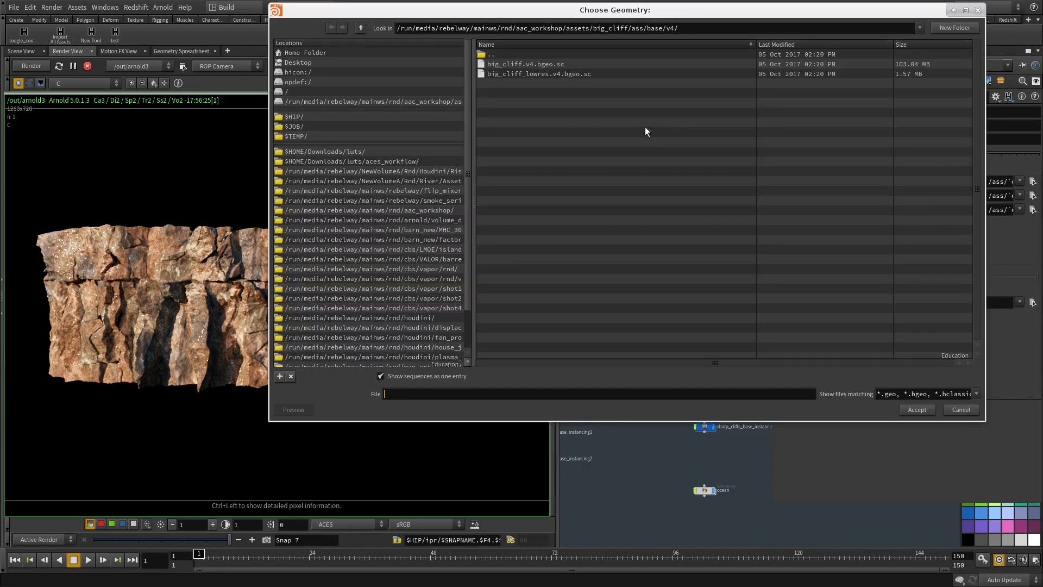
double_click(499, 55)
double_click(489, 93)
triple_click(893, 394)
text(*.*)
key(Return)
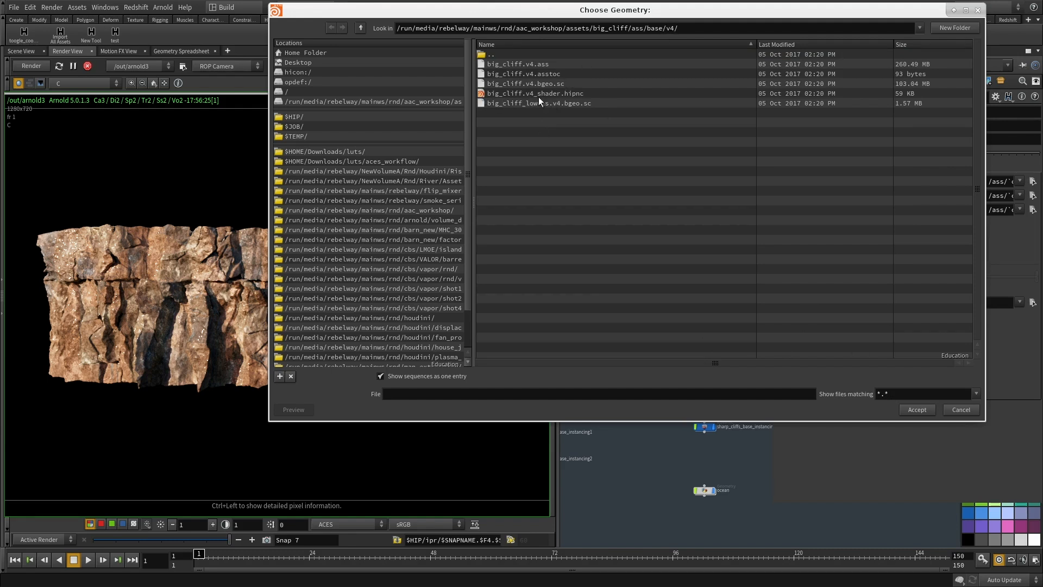
click(959, 410)
Import the stored shader for big_cliff_fullbend and place big_cliff_base below standing_cliff_base in the shader network.
drag(610, 341, 598, 346)
drag(623, 244, 574, 362)
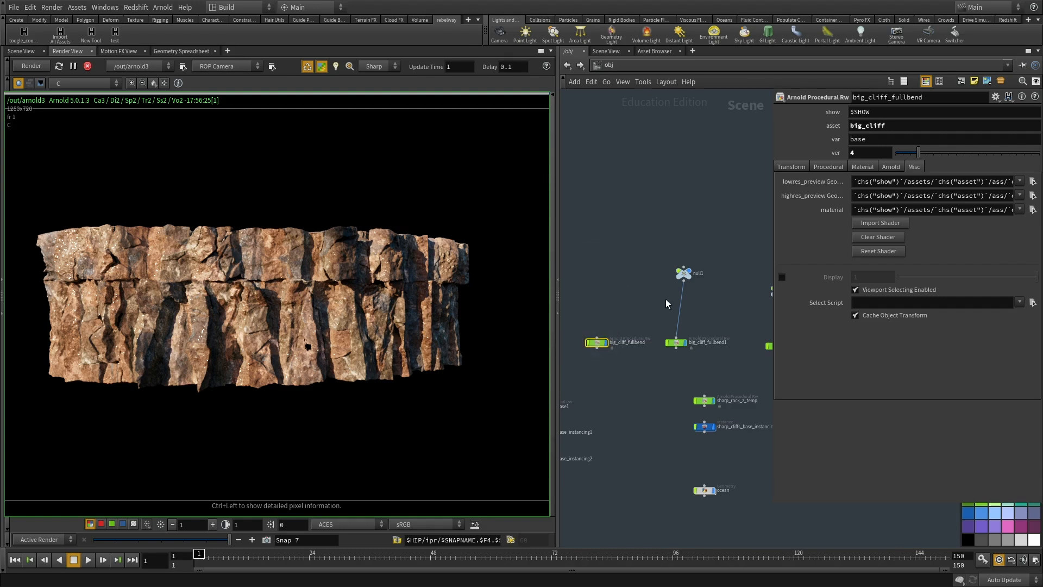
middle_drag(610, 363, 615, 365)
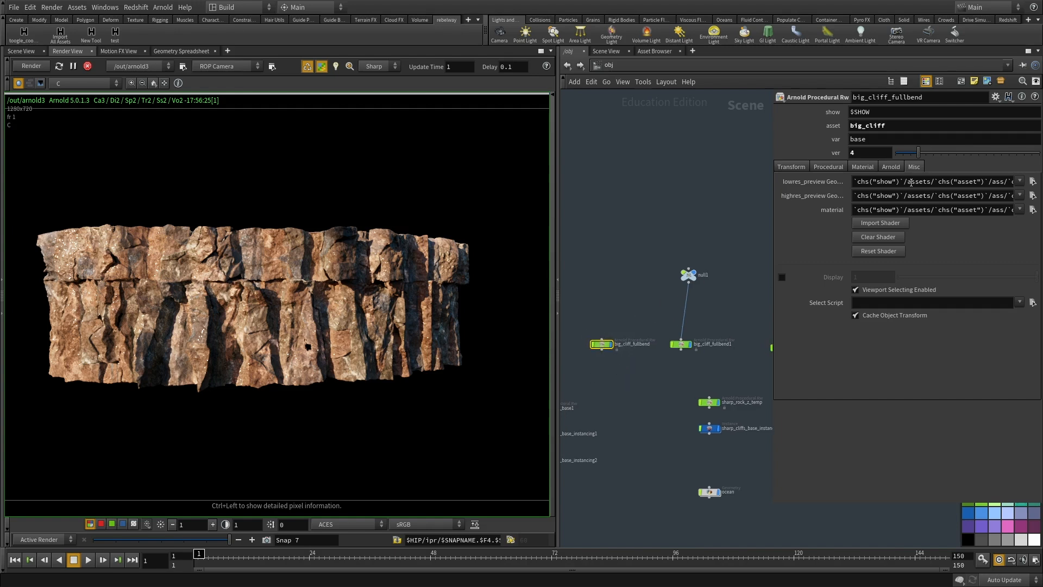
click(878, 223)
drag(687, 298, 627, 441)
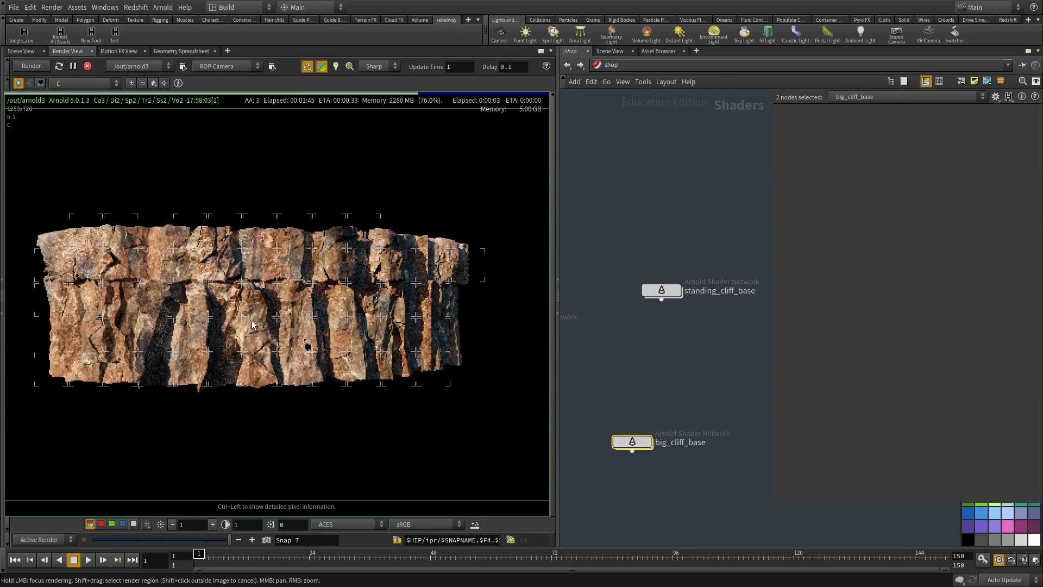
Compare the Material assignments of big_cliff_fullbend and big_cliff_fullbend1 in the object network.
click(607, 64)
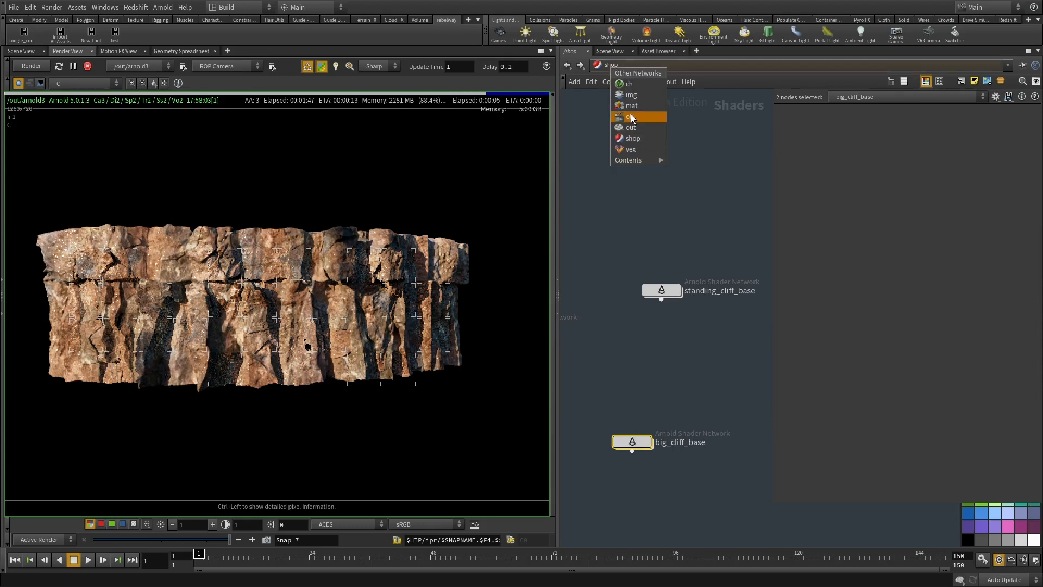
click(632, 116)
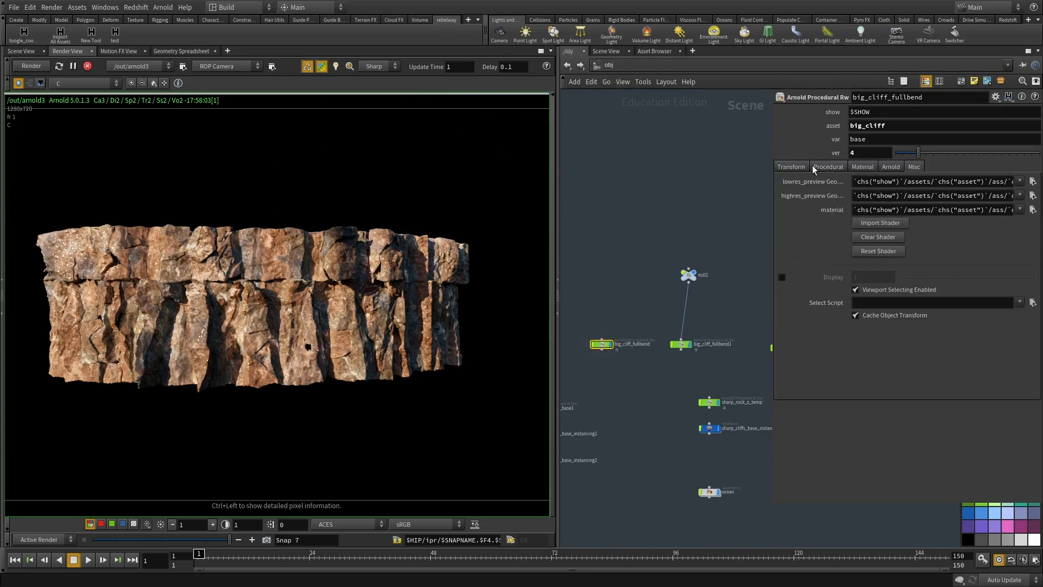
click(862, 167)
click(826, 181)
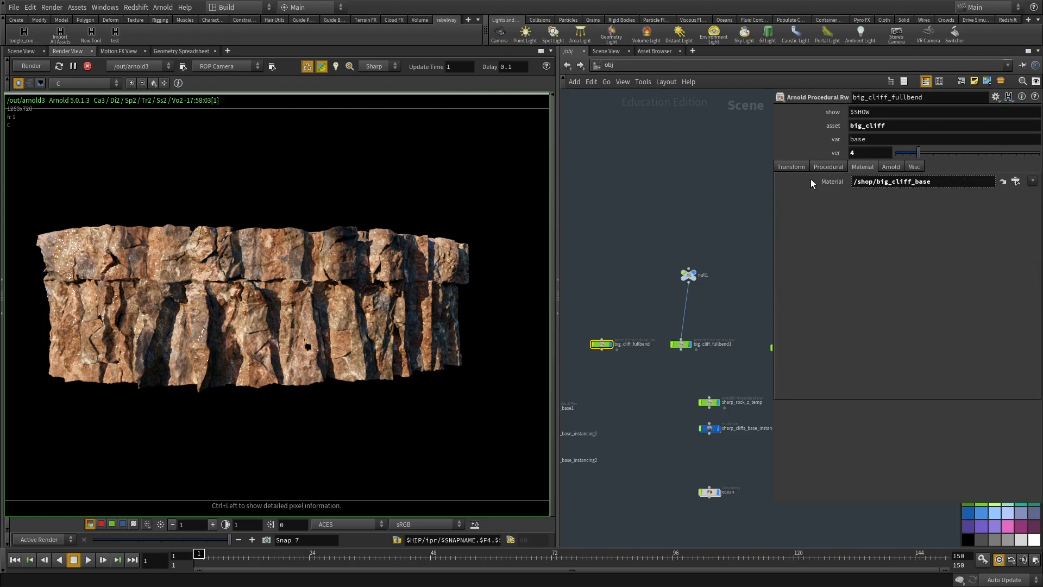
click(826, 181)
click(681, 344)
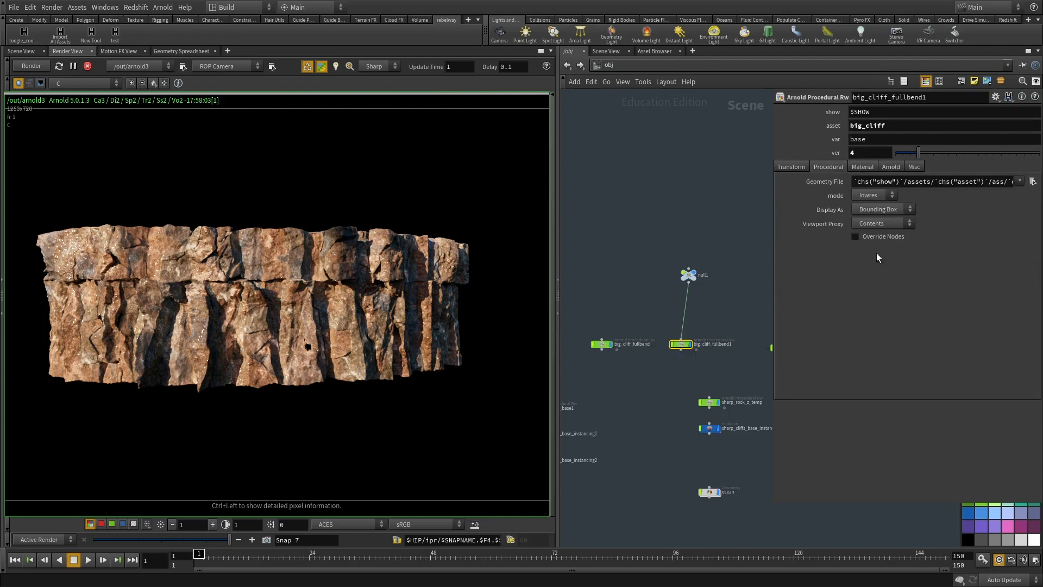
click(863, 168)
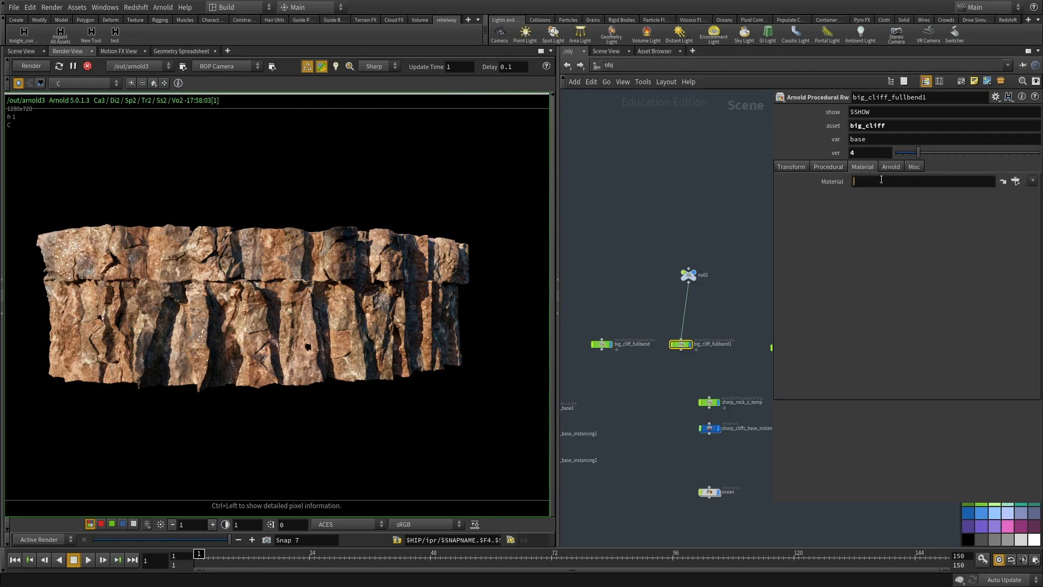
click(602, 344)
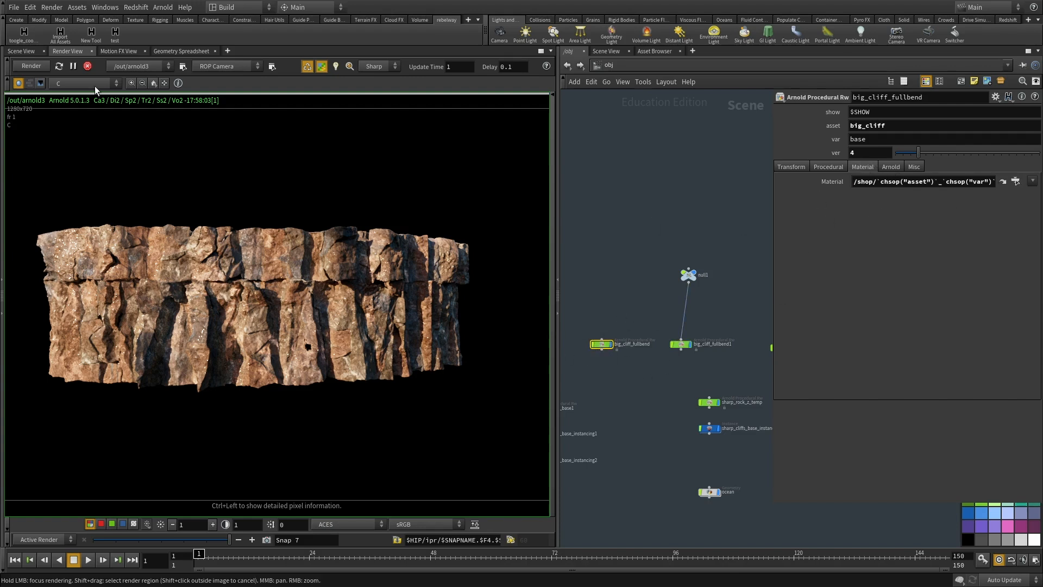
Restart the arnold3 render and open the big_cliff_base shader network, aligned beneath standing_cliff_base.
click(87, 66)
click(31, 65)
click(608, 64)
click(644, 136)
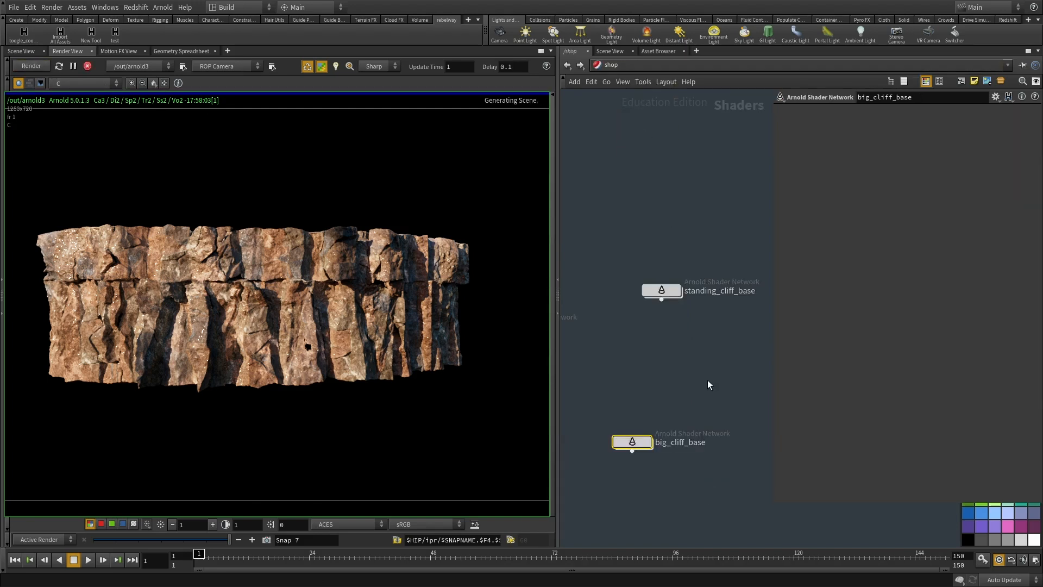
drag(633, 389, 645, 452)
drag(637, 383, 666, 329)
double_click(666, 330)
Examine the Standard Surface settings of the base_standard node in the big_cliff_base network.
scroll(666, 329, down, 3)
middle_drag(630, 387, 563, 400)
scroll(732, 387, up, 4)
middle_drag(744, 388, 771, 421)
scroll(708, 277, up, 4)
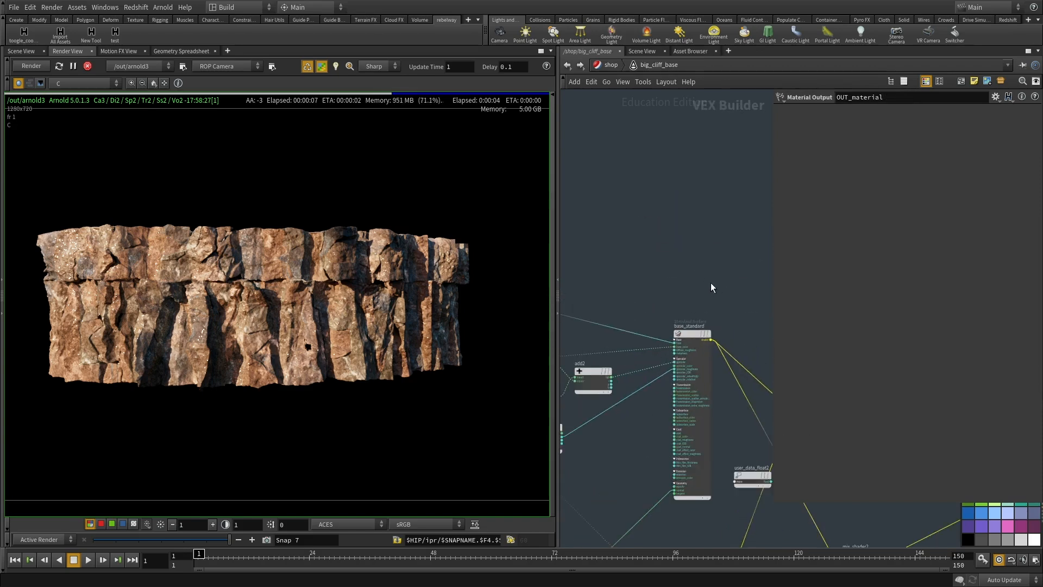
click(697, 334)
drag(898, 396, 532, 390)
scroll(678, 234, down, 3)
Connect the output of base_standard directly to OUT_material, bypassing the mix shaders.
middle_drag(636, 393, 712, 400)
middle_drag(768, 516, 708, 417)
middle_drag(763, 358, 713, 392)
scroll(713, 392, up, 2)
middle_drag(686, 446, 598, 489)
scroll(706, 404, up, 2)
scroll(675, 418, down, 3)
scroll(733, 362, up, 1)
click(743, 344)
scroll(706, 326, down, 3)
scroll(712, 298, up, 3)
scroll(725, 321, up, 4)
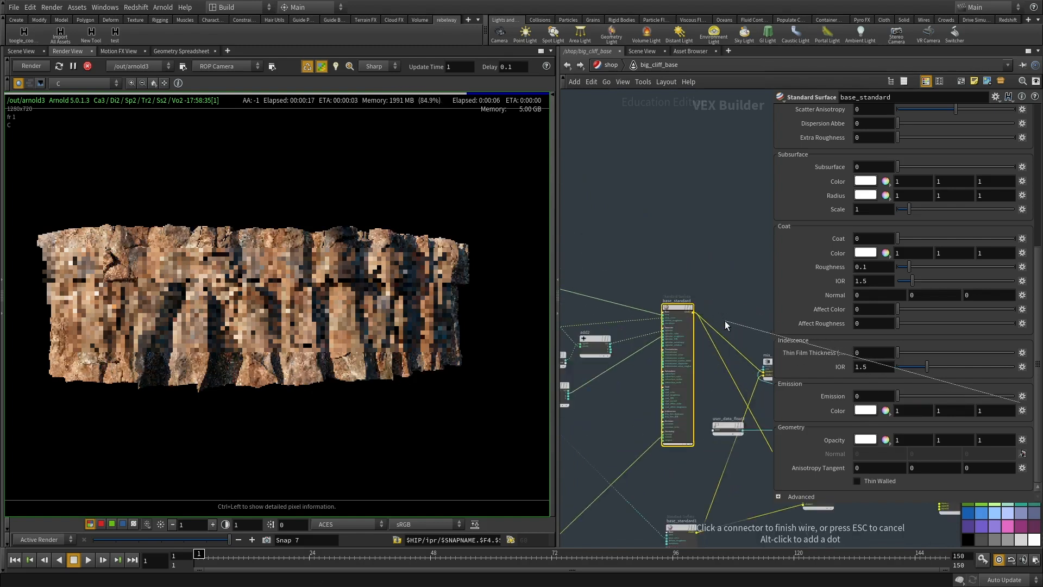
click(687, 307)
scroll(693, 390, down, 3)
middle_drag(696, 398, 581, 356)
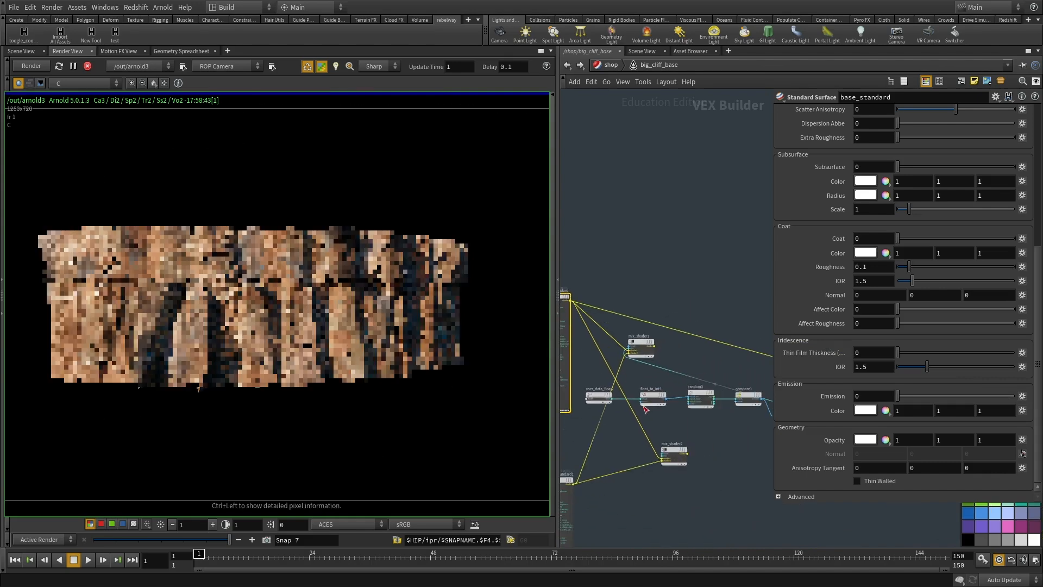
Inspect the rest-attribute and noise nodes that feed the base_standard shader.
scroll(695, 284, down, 3)
middle_drag(659, 282, 814, 295)
scroll(608, 254, up, 1)
middle_drag(608, 255, 836, 388)
scroll(577, 297, up, 2)
click(609, 239)
middle_drag(649, 280, 604, 321)
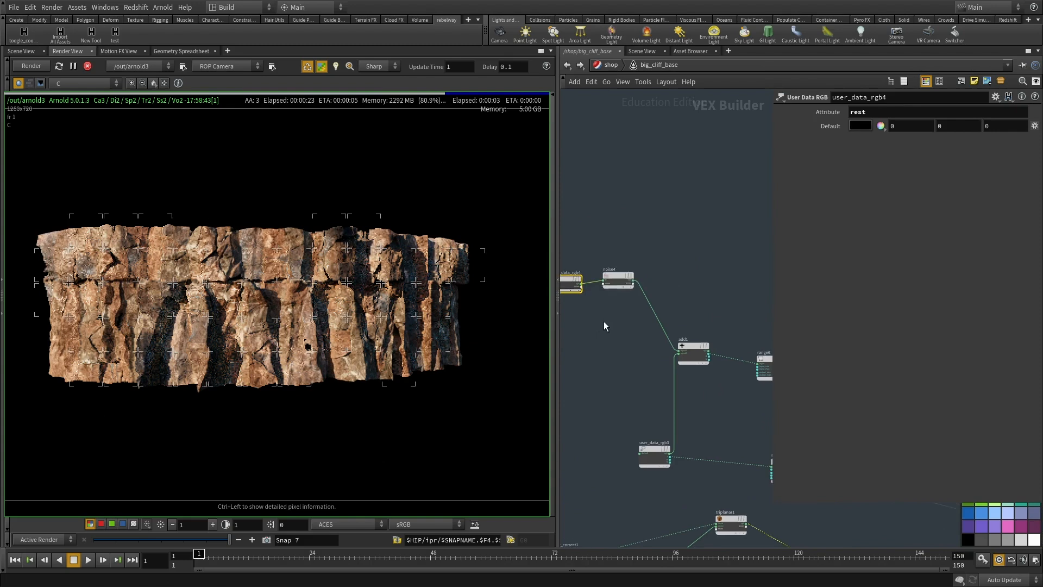
click(618, 276)
middle_drag(696, 405, 685, 321)
click(696, 303)
click(629, 367)
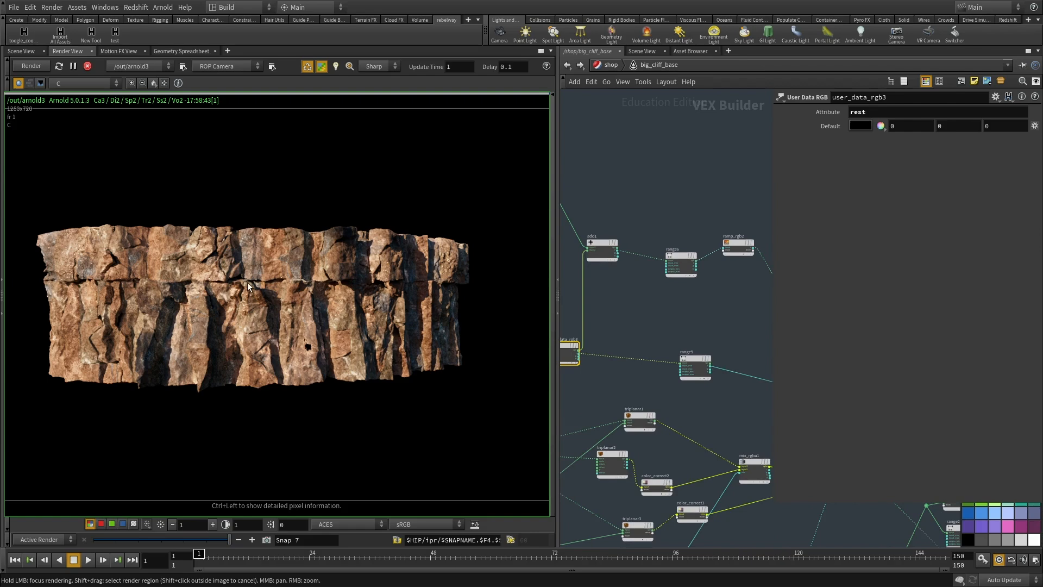
Examine the re-rendered cliff texture up close and reselect the base_standard shader.
scroll(265, 348, up, 3)
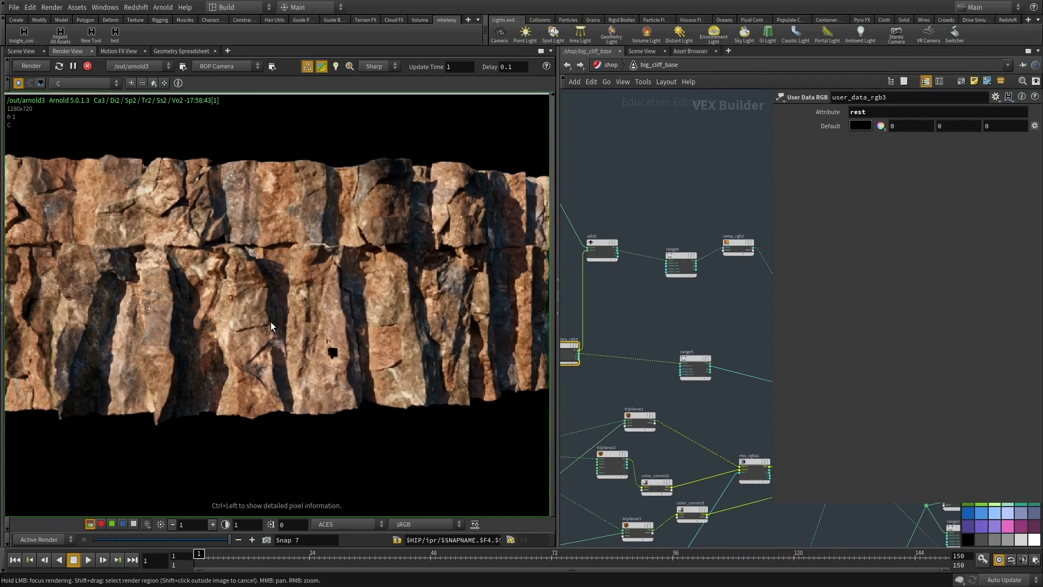
middle_drag(271, 327, 348, 309)
scroll(732, 337, down, 4)
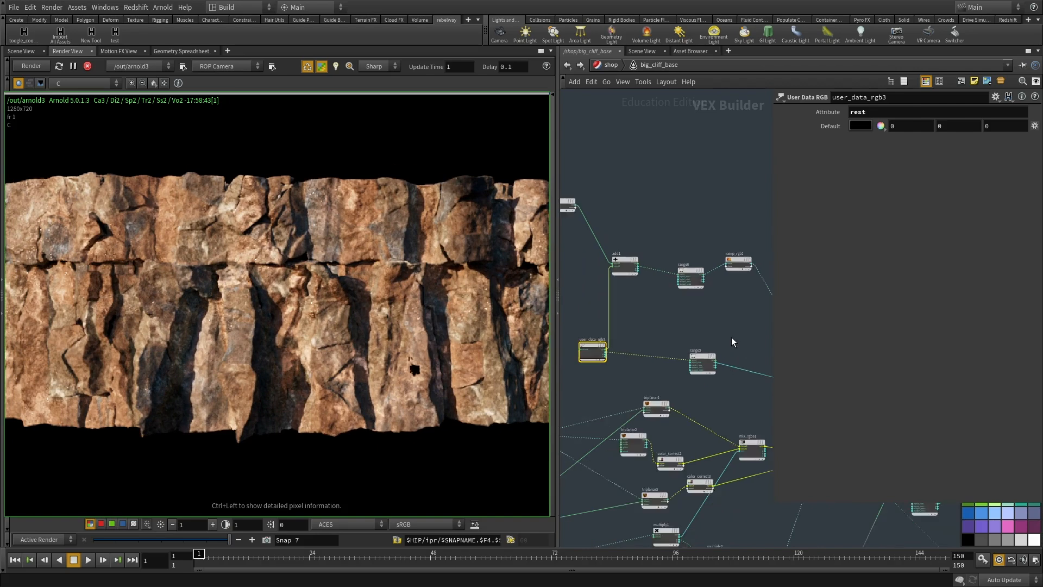
middle_drag(731, 337, 582, 232)
click(592, 286)
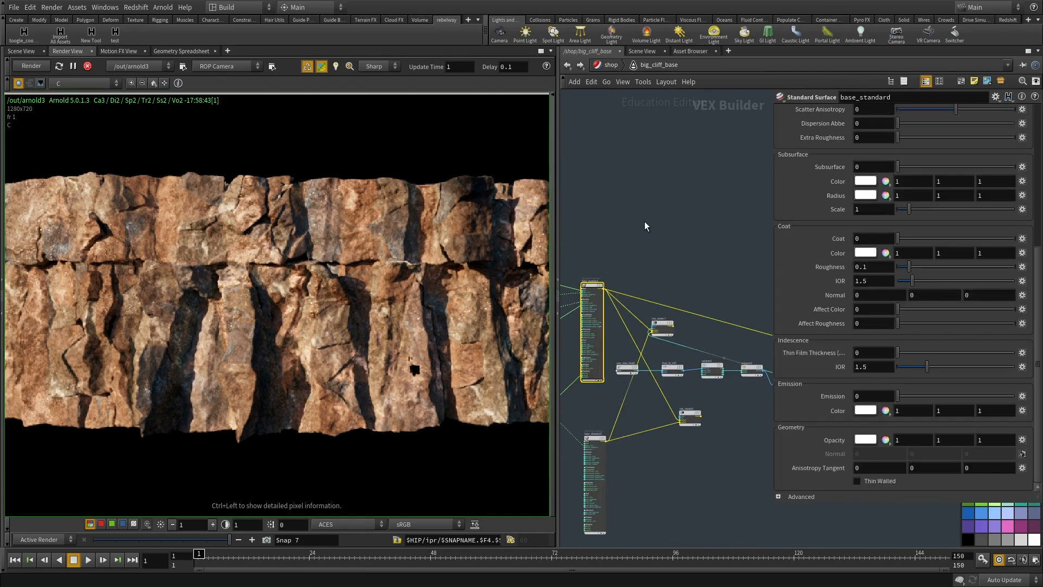
Add a sticky note above big_cliff_fullbend in the object network, stating that it has a shader override to remove the specular component.
click(605, 66)
click(605, 66)
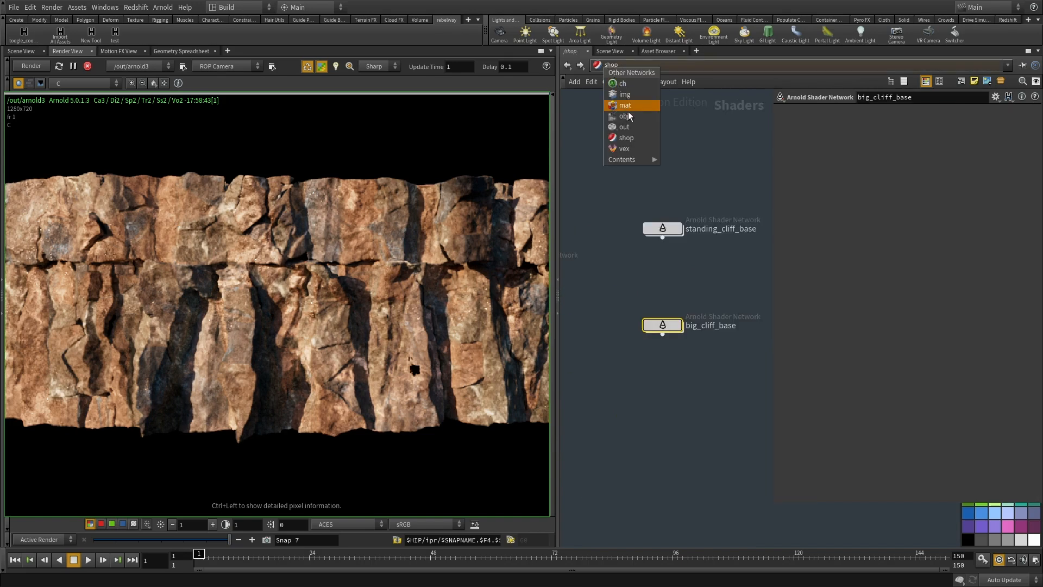
click(631, 123)
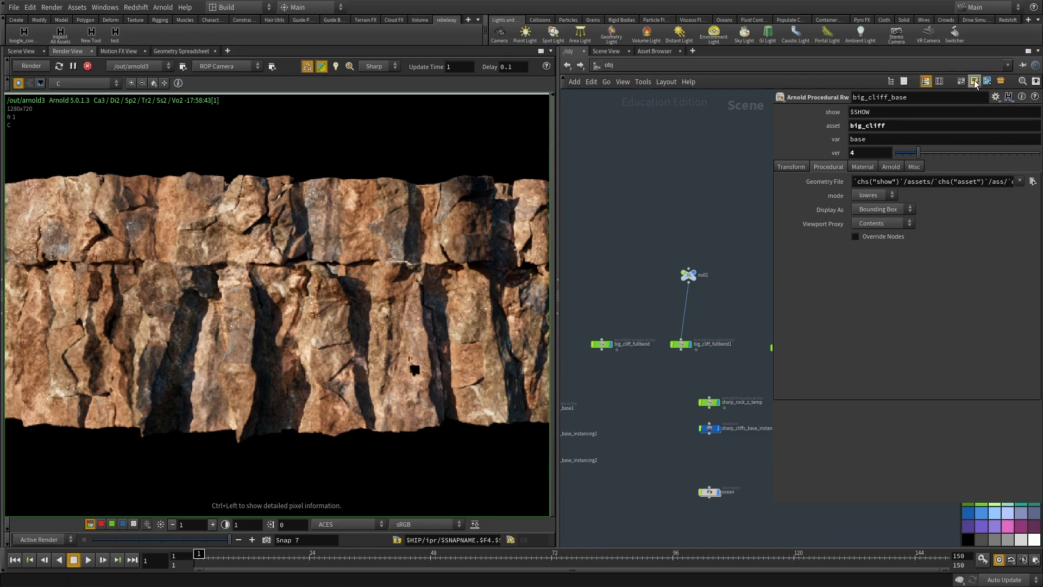
scroll(608, 369, down, 4)
key(shift+p)
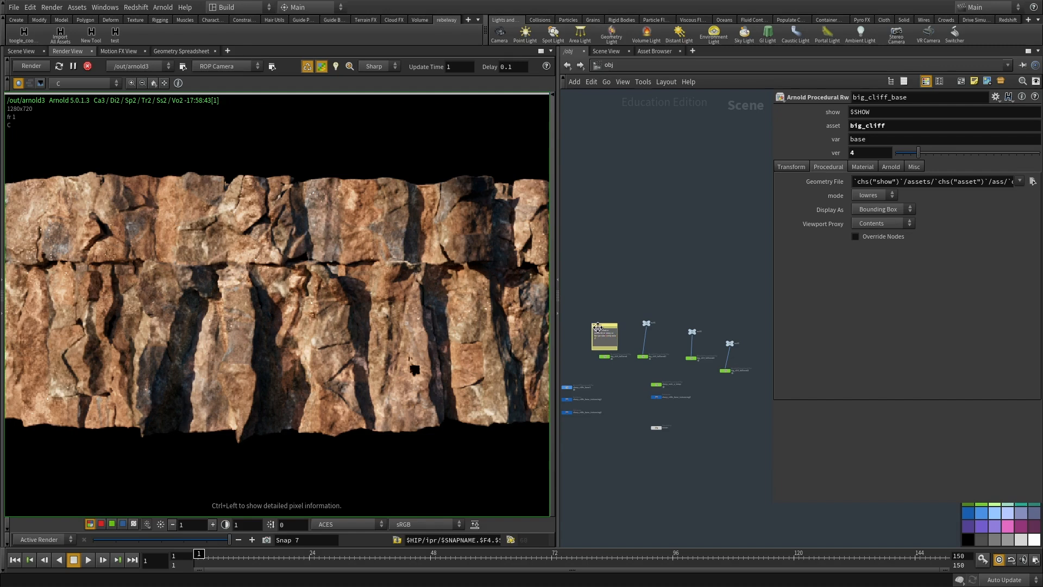
scroll(608, 357, up, 5)
Copy the evaluated material path of big_cliff_fullbend and open the Material setting of big_cliff_fullbend1.
click(628, 350)
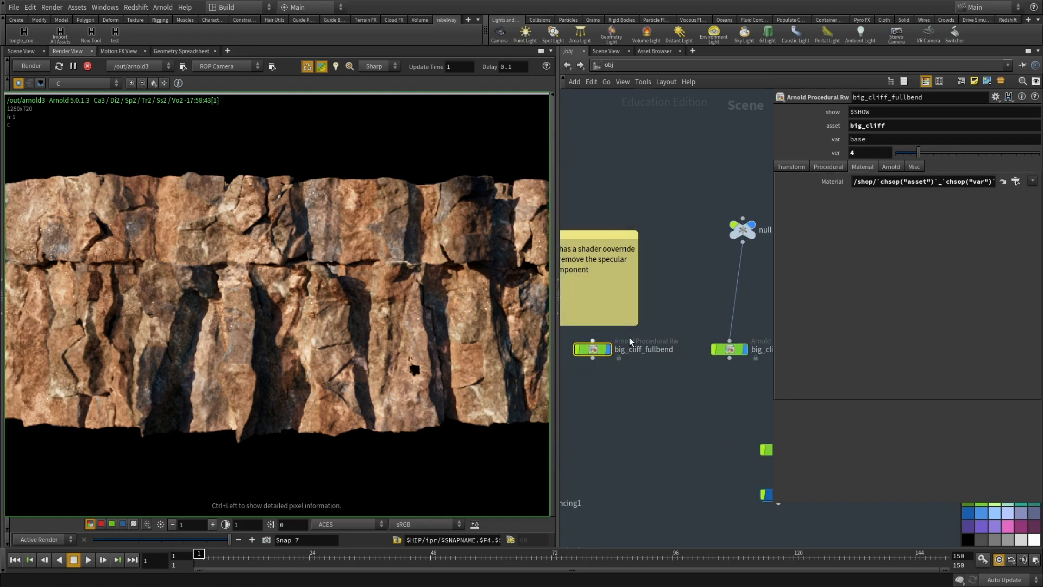
click(836, 185)
double_click(887, 182)
click(836, 185)
scroll(680, 386, down, 3)
middle_drag(674, 391, 611, 391)
drag(635, 392, 674, 352)
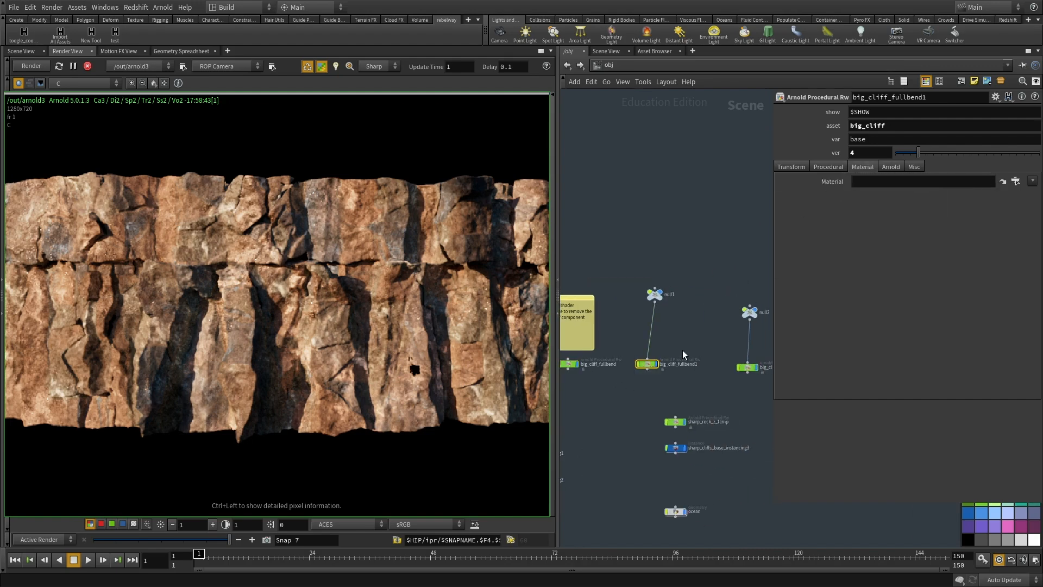
Assign /shop/big_cliff_base as the material of big_cliff_fullbend2 and big_cliff_fullbend3.
middle_drag(669, 331, 526, 310)
drag(634, 324, 599, 356)
click(861, 167)
click(888, 183)
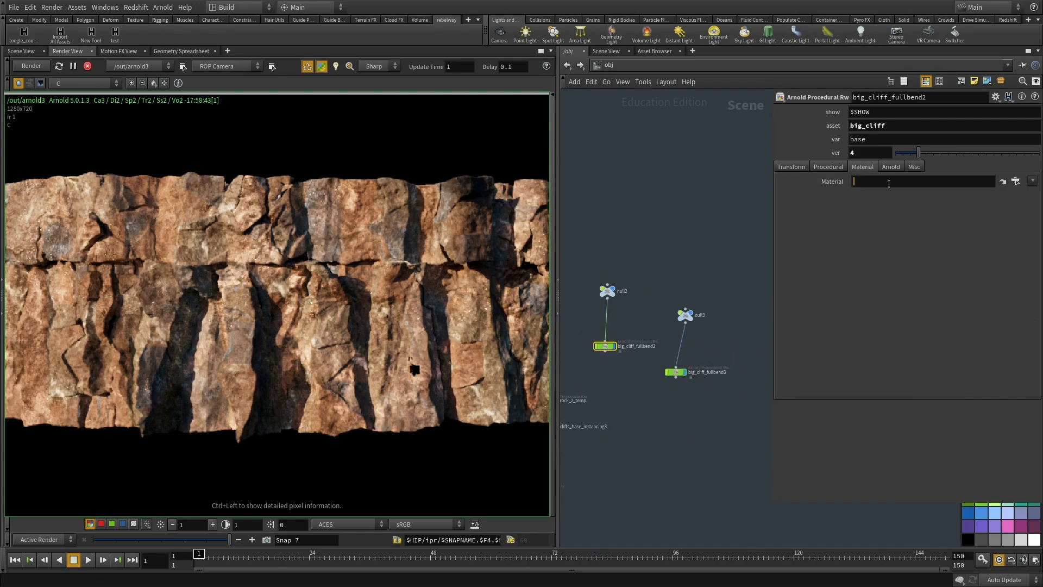
drag(632, 390, 633, 391)
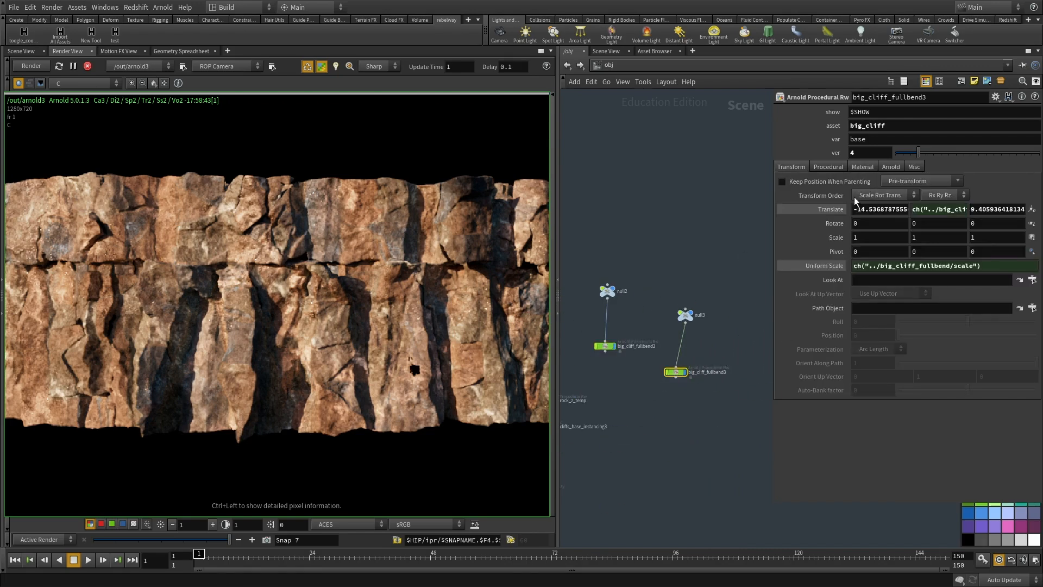
click(864, 167)
click(896, 183)
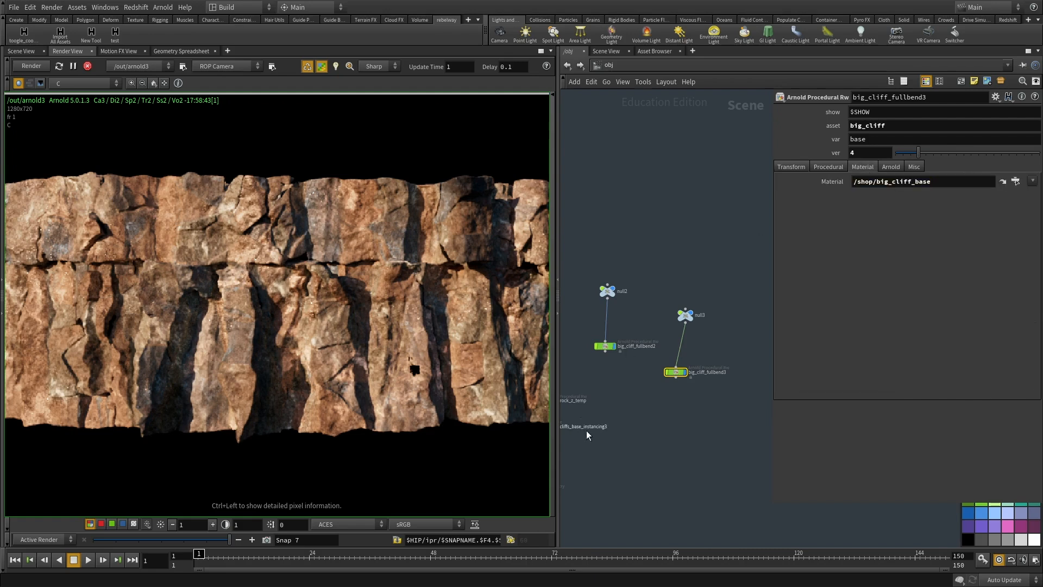
Align big_cliff_fullbend3 beneath null3 in the object network and select big_cliff_fullbend1 to check its material.
click(677, 367)
drag(683, 366, 689, 348)
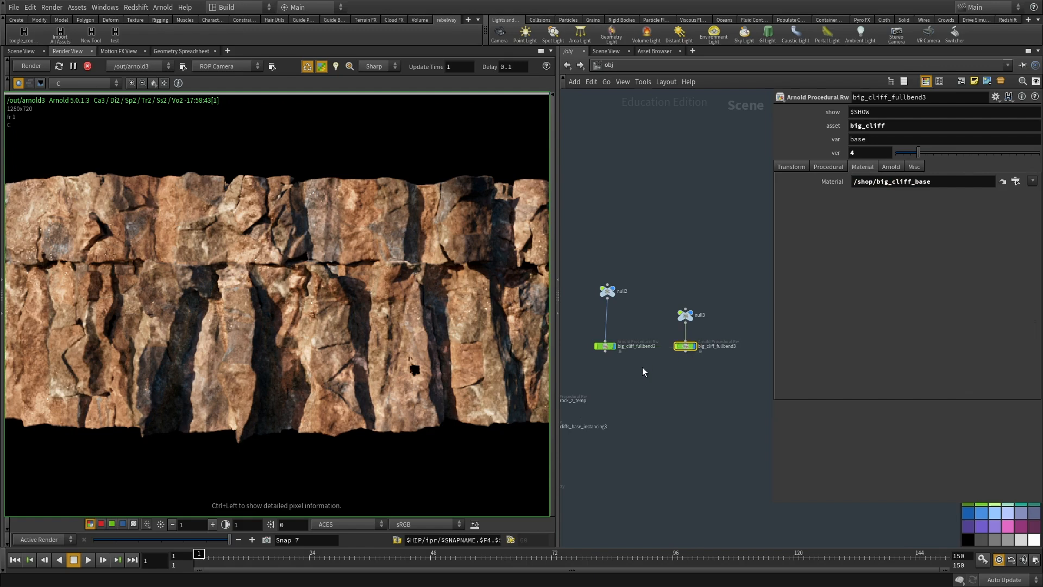
middle_drag(640, 369, 691, 404)
click(662, 380)
drag(662, 380, 665, 378)
middle_drag(667, 381, 727, 369)
click(630, 367)
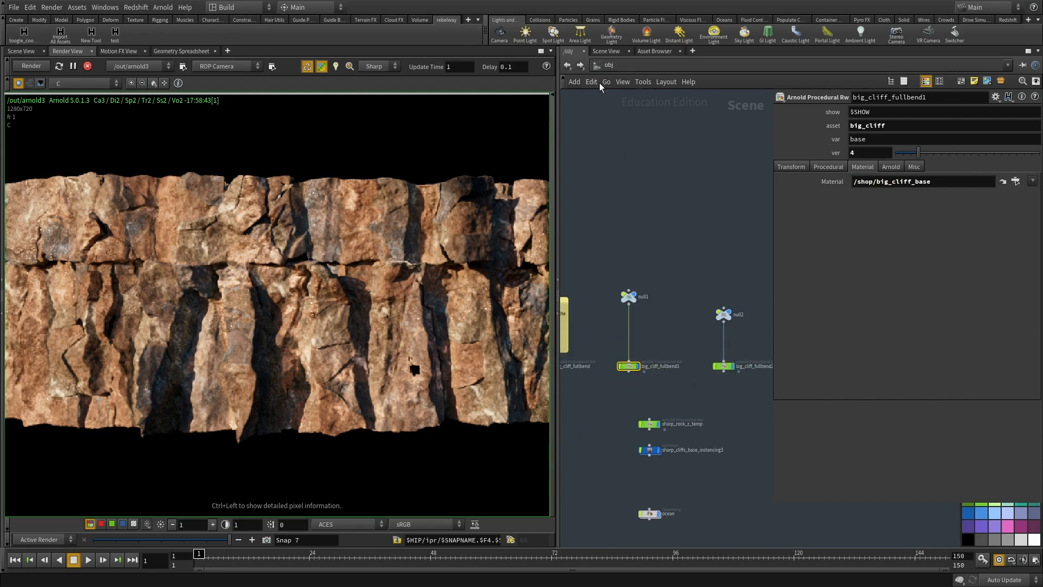
Go to the shop network and check the restarted cliff render at different magnifications.
click(609, 65)
click(626, 141)
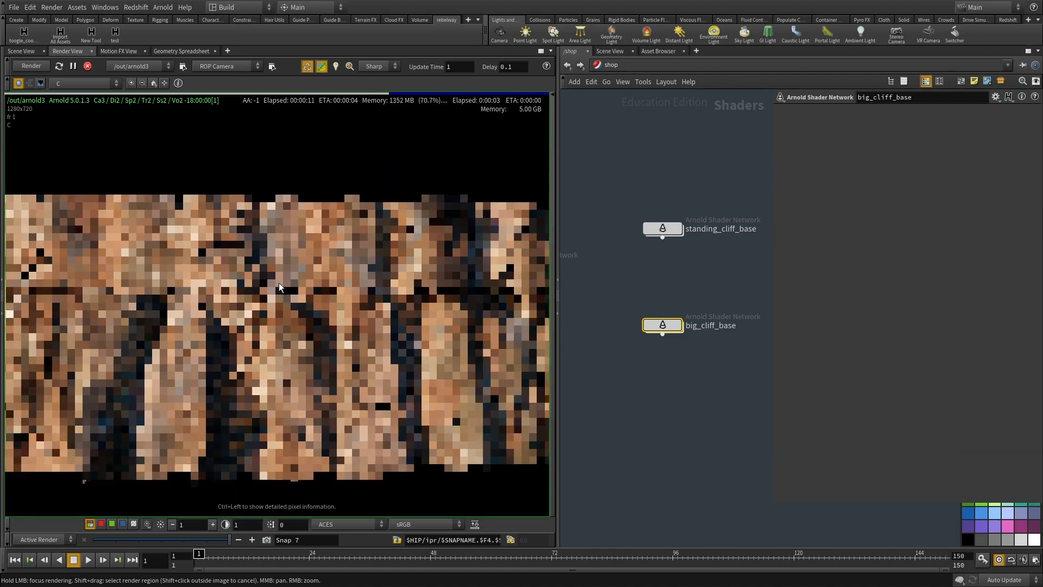
scroll(283, 271, down, 2)
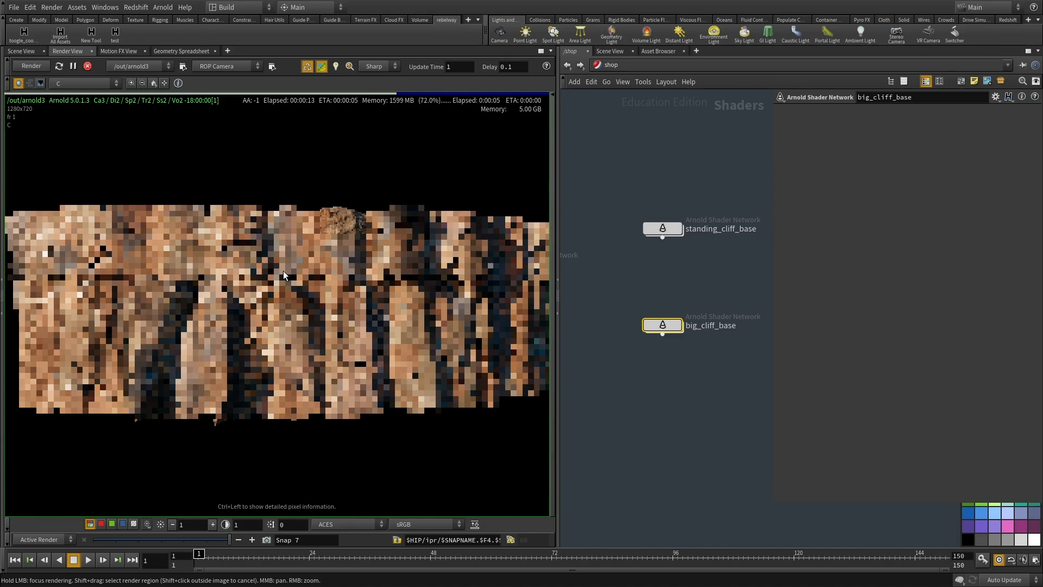
scroll(294, 227, up, 2)
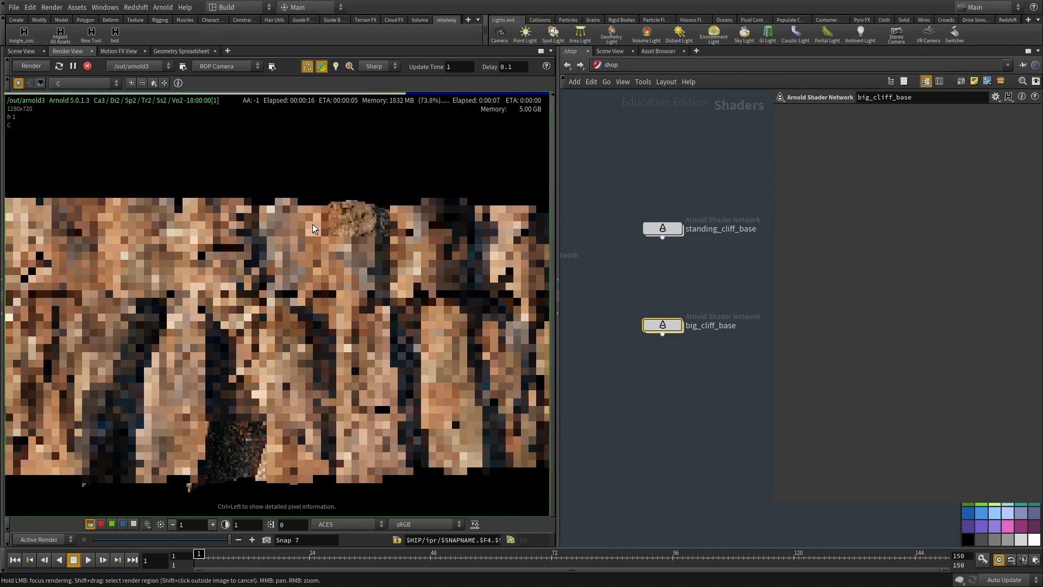
scroll(274, 217, down, 2)
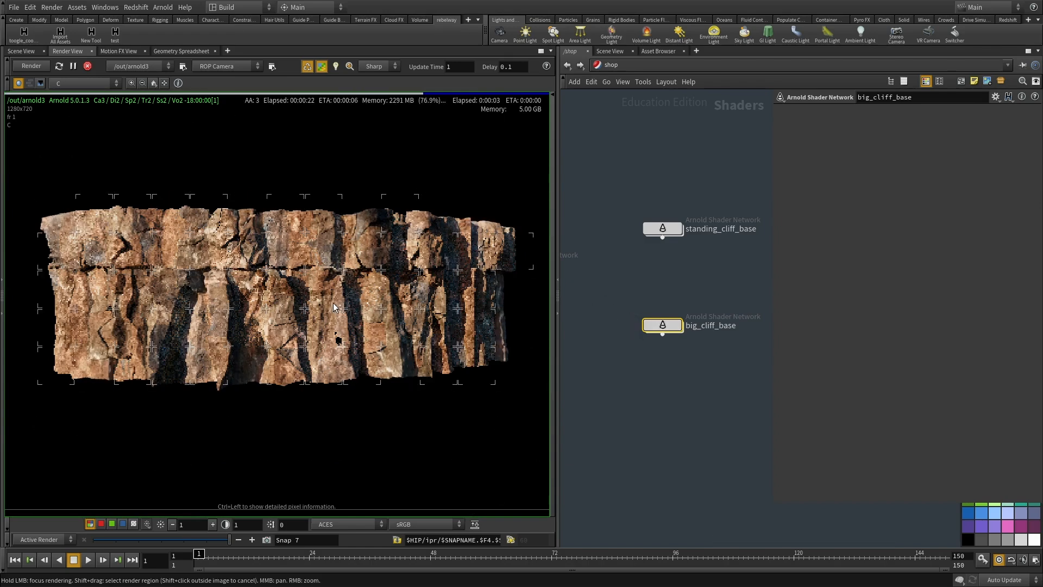
Open the big_cliff_base shader network and select the color_correct2 node fed by triplanar2.
double_click(669, 328)
scroll(705, 415, down, 8)
middle_drag(673, 497, 750, 450)
scroll(709, 359, up, 6)
scroll(710, 372, up, 7)
click(646, 356)
middle_drag(692, 386, 556, 353)
scroll(701, 344, down, 4)
scroll(589, 337, up, 5)
click(598, 271)
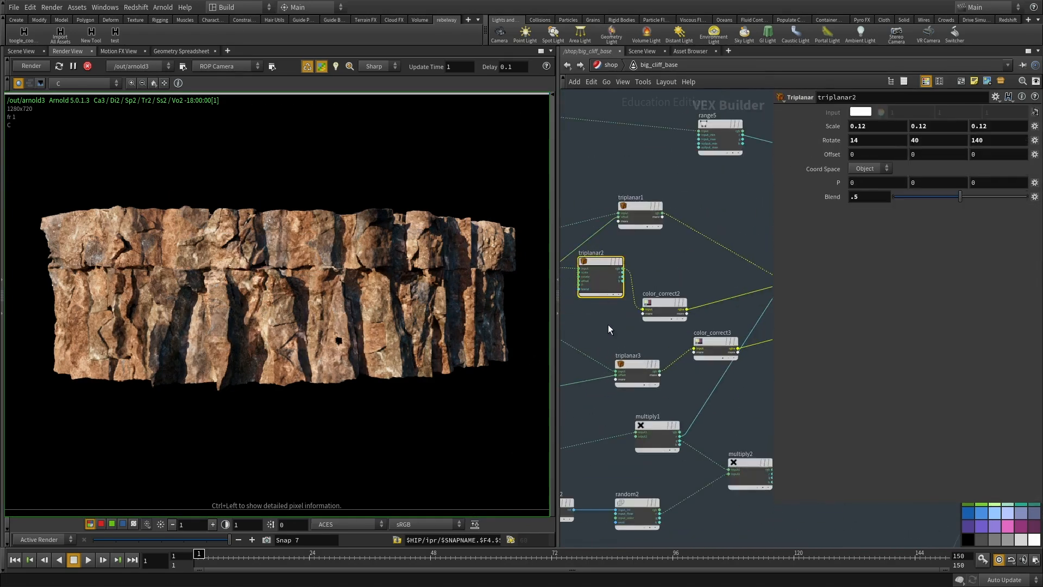
middle_drag(638, 331, 614, 336)
click(641, 311)
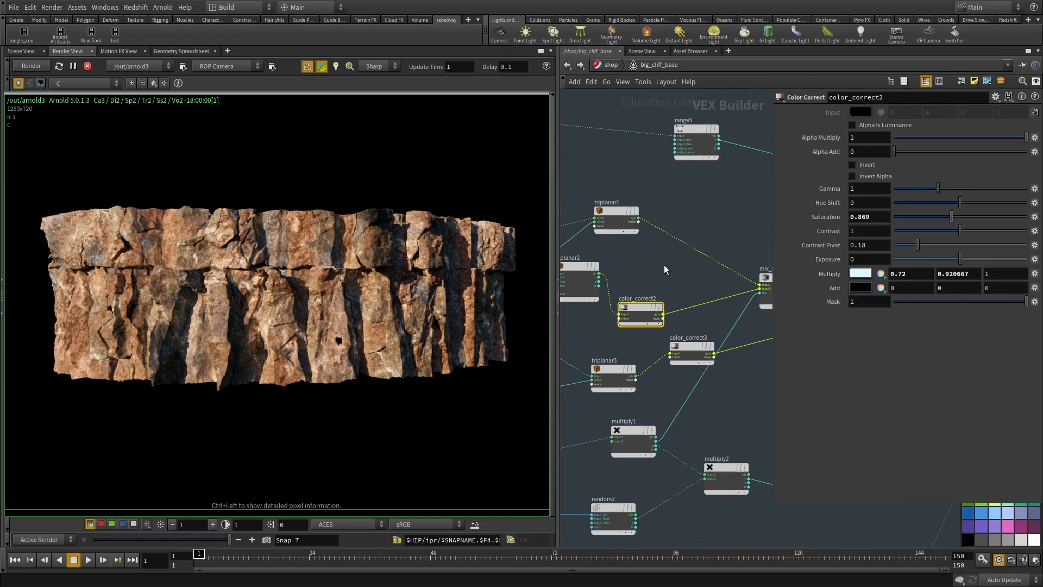
Set the Multiply color of color_correct2 to a pale cyan with hue 184 and saturation 0.143.
click(860, 273)
click(777, 292)
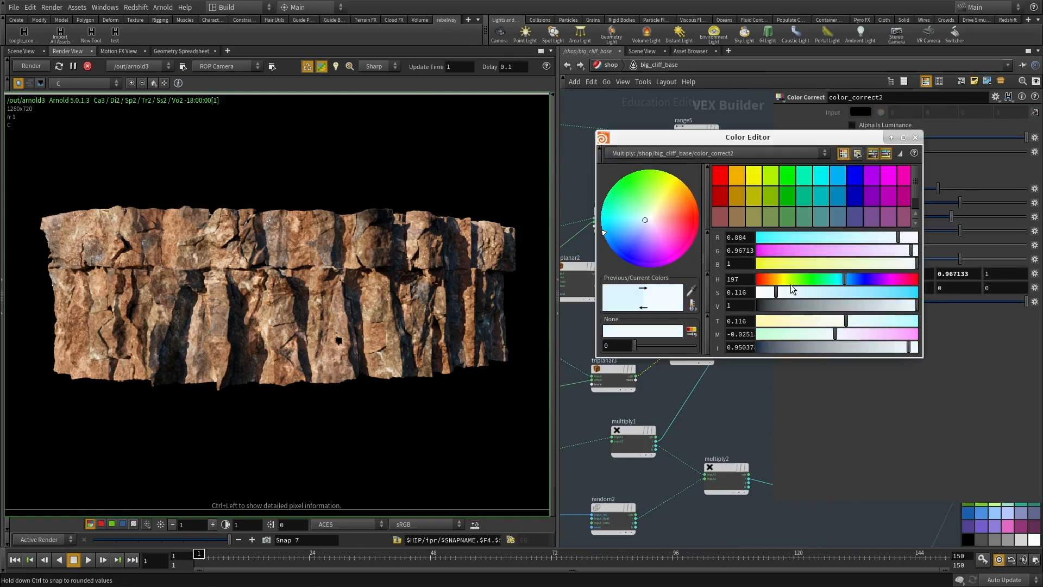
click(781, 281)
click(772, 292)
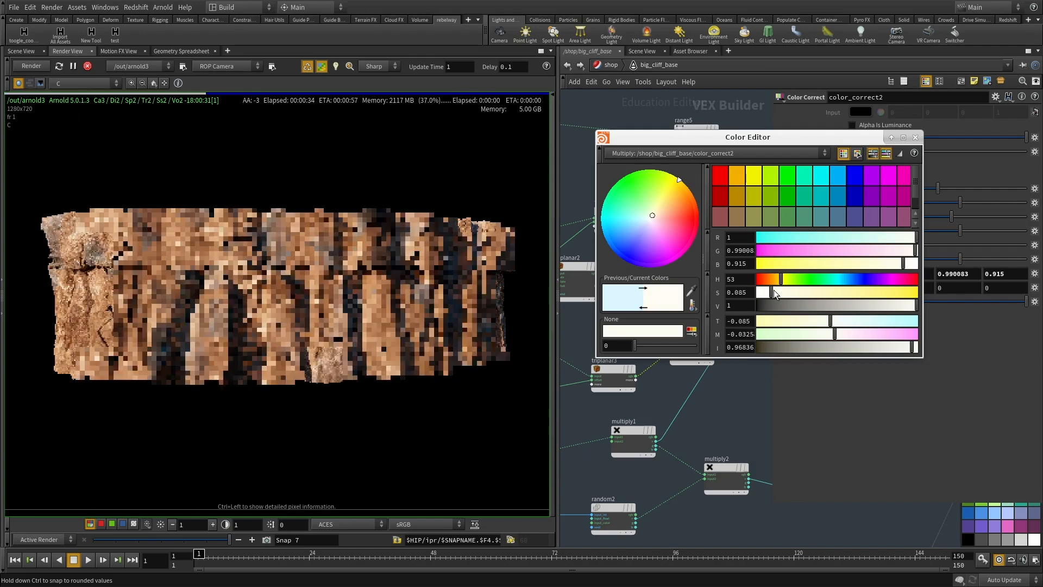
click(767, 292)
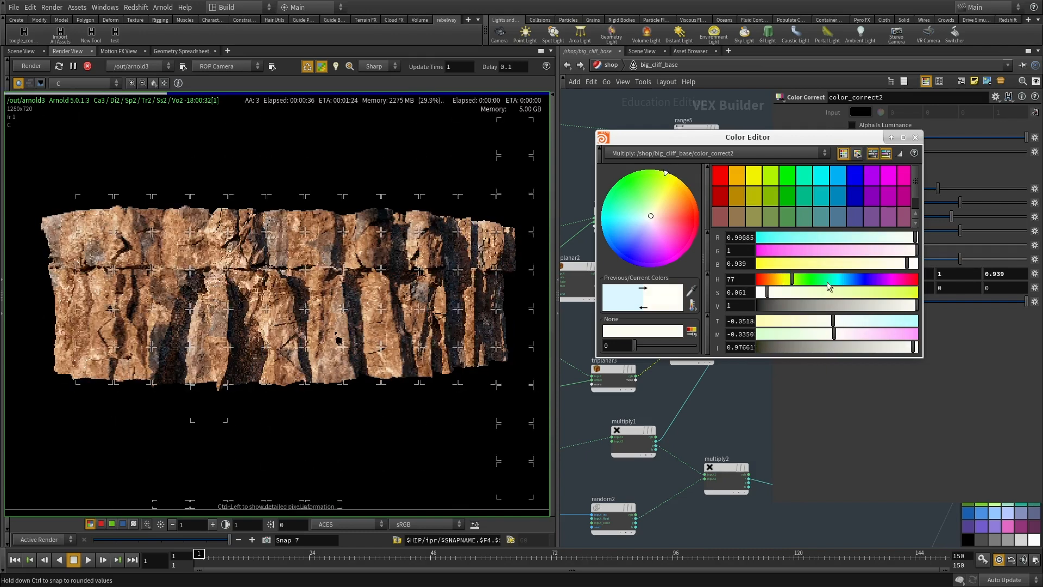
click(838, 280)
click(791, 292)
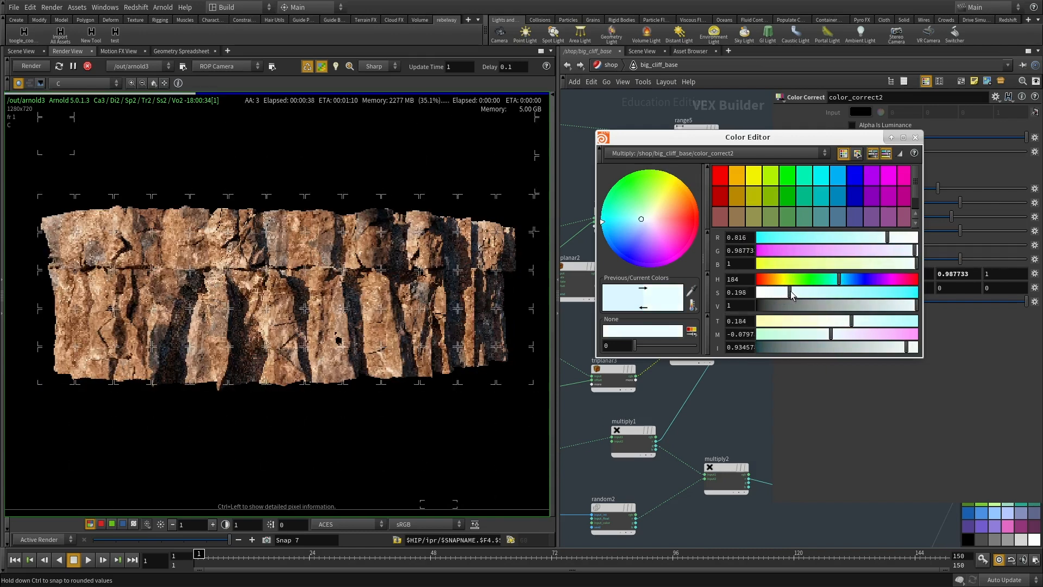
click(780, 292)
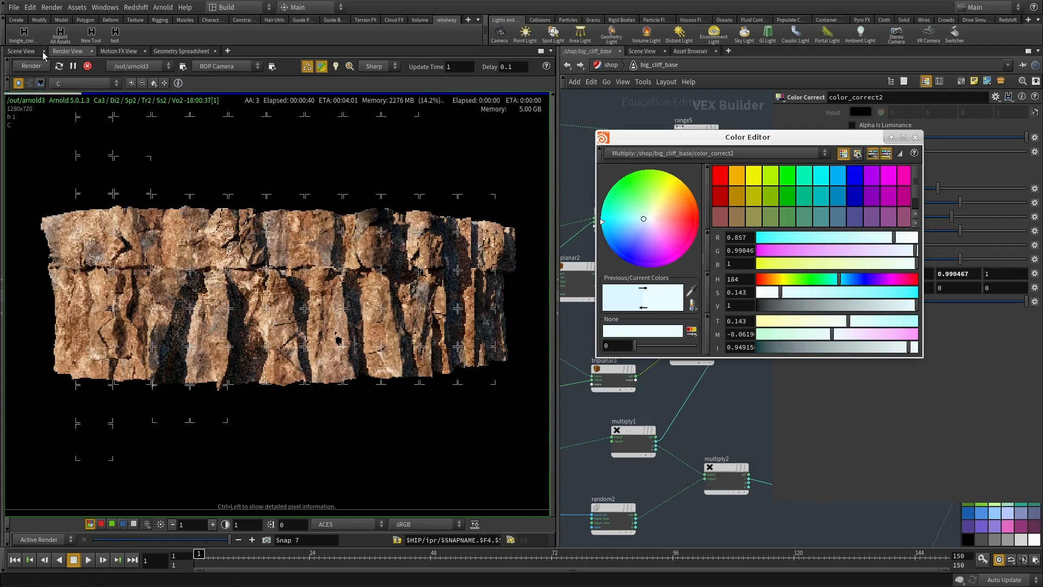
click(915, 137)
Look through cam1 in the scene view and reframe it on the inner, shadowed side of the big cliff.
click(642, 51)
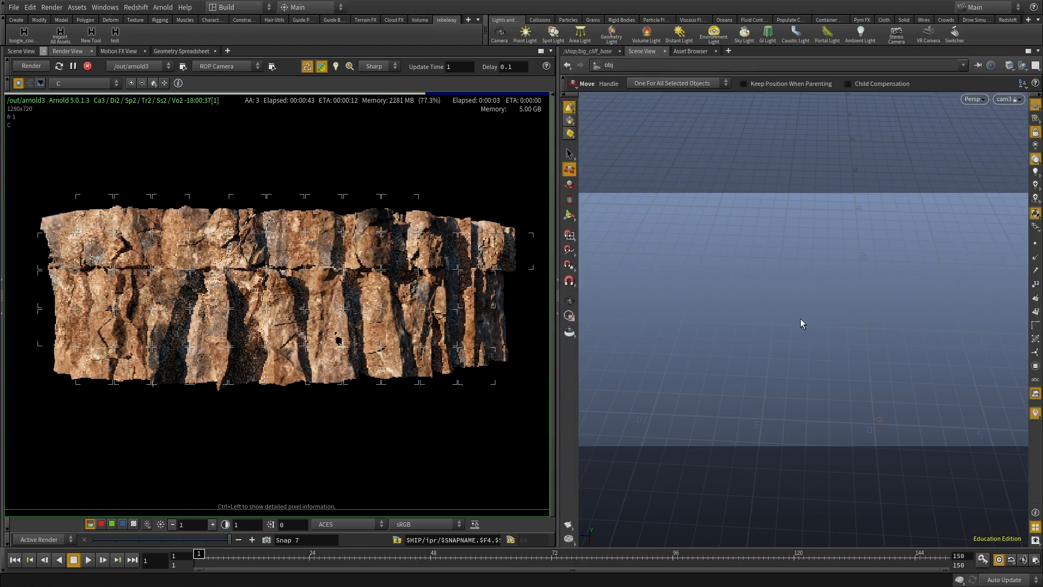
key(space)
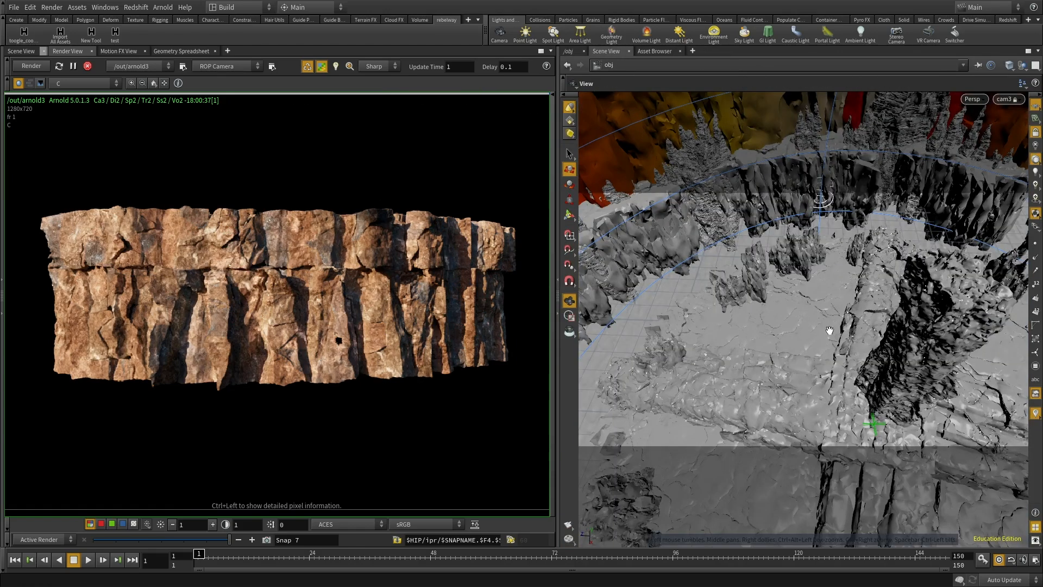
click(1003, 100)
click(987, 147)
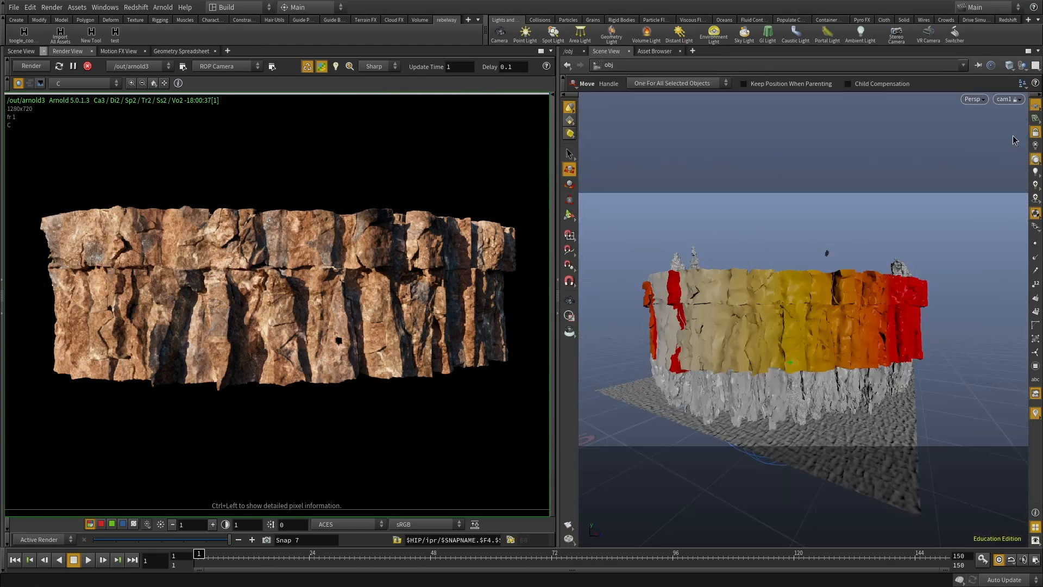
key(space)
drag(792, 290, 703, 286)
right_drag(814, 299, 958, 350)
middle_drag(770, 296, 821, 328)
right_drag(822, 329, 875, 351)
middle_drag(774, 319, 786, 327)
right_drag(815, 283, 912, 315)
middle_drag(837, 323, 887, 331)
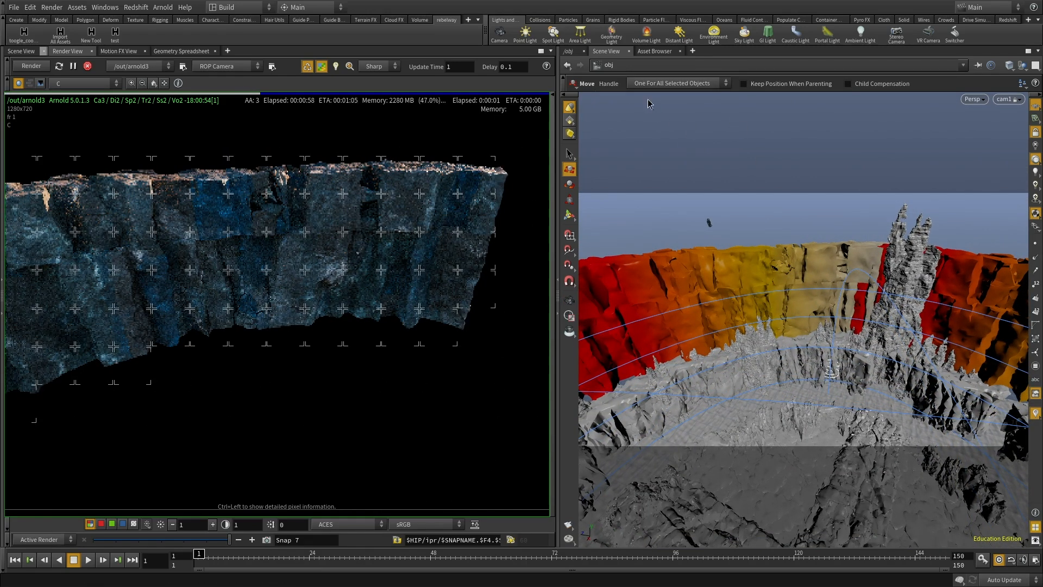
Set the Y rotation of the parent null above the sun and sky lights to 150.
click(619, 70)
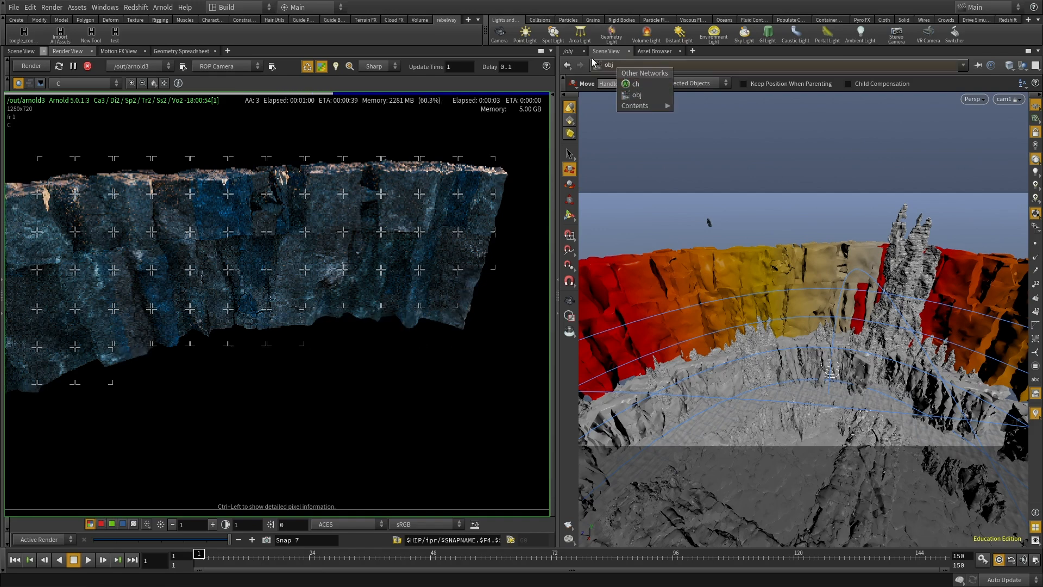
click(570, 52)
click(569, 52)
scroll(654, 295, down, 6)
scroll(602, 390, up, 5)
click(631, 378)
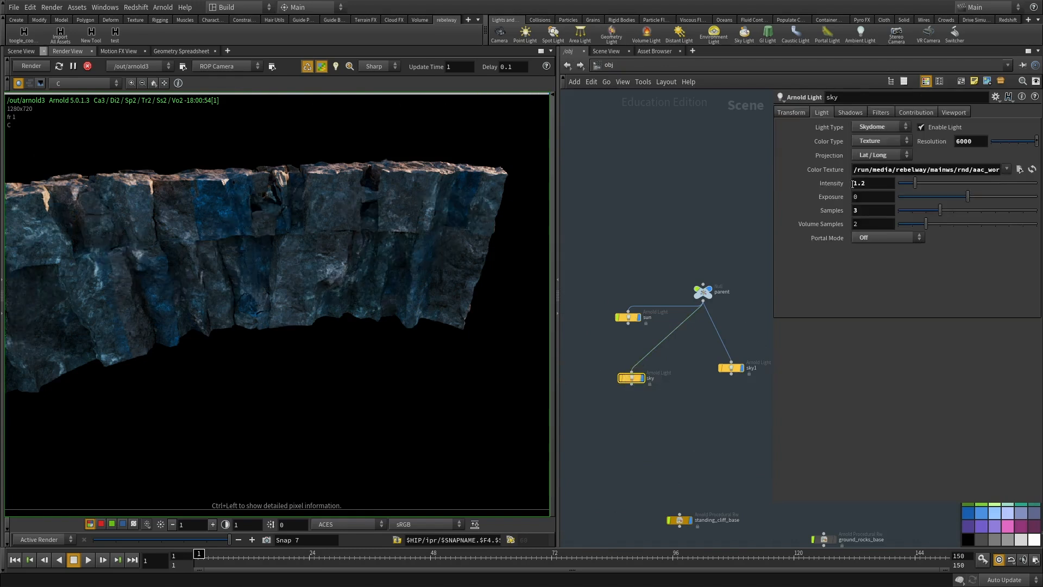
drag(611, 324, 612, 325)
drag(651, 366, 584, 411)
drag(724, 276, 690, 309)
middle_drag(911, 168, 996, 120)
middle_drag(677, 209, 680, 222)
middle_drag(219, 191, 227, 198)
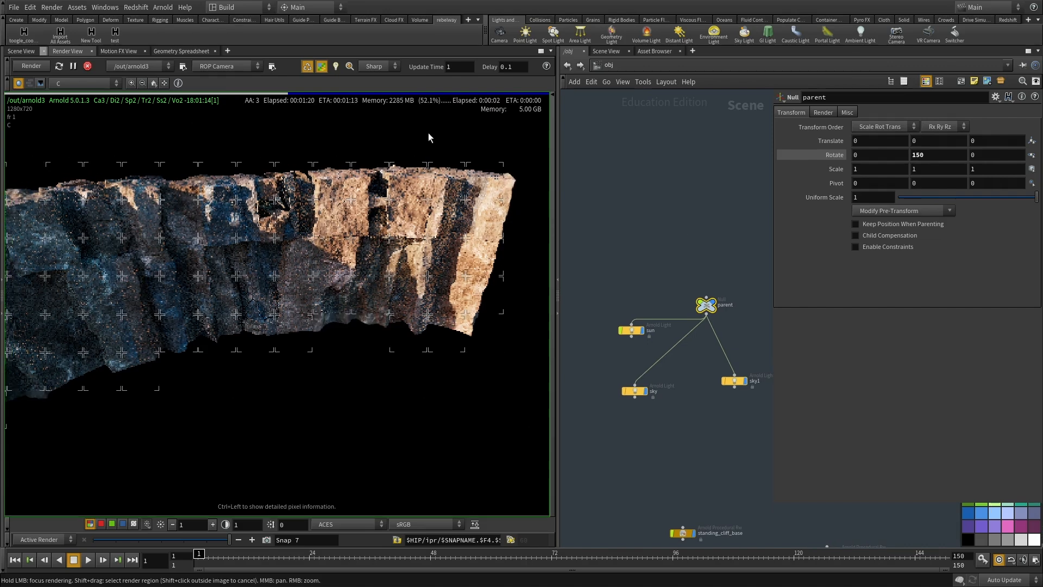
Return to the big_cliff_base shader network and select the color_correct3 node.
click(607, 64)
click(655, 141)
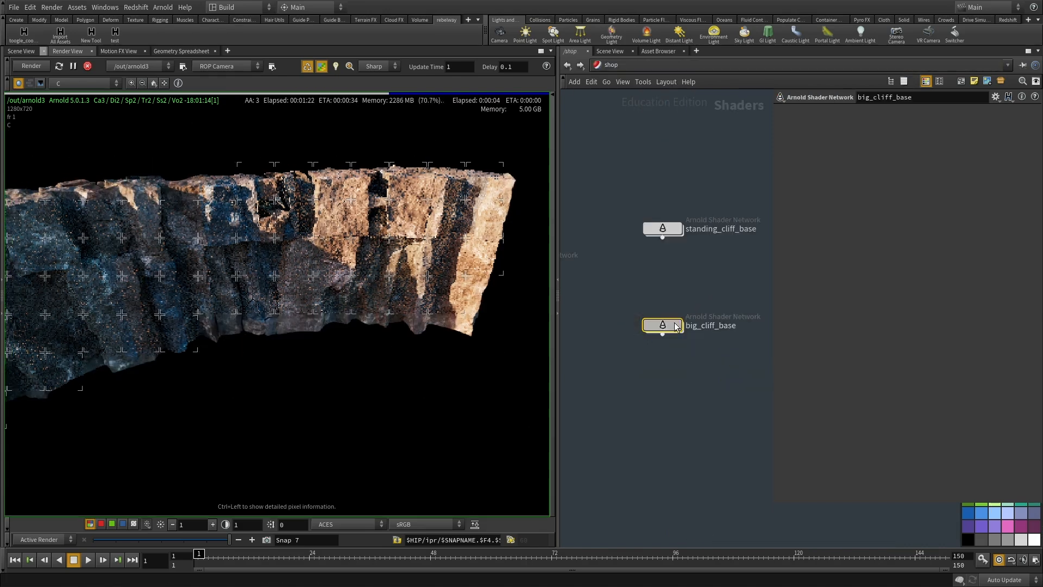
double_click(675, 326)
middle_drag(674, 380, 663, 398)
scroll(664, 398, down, 2)
click(673, 377)
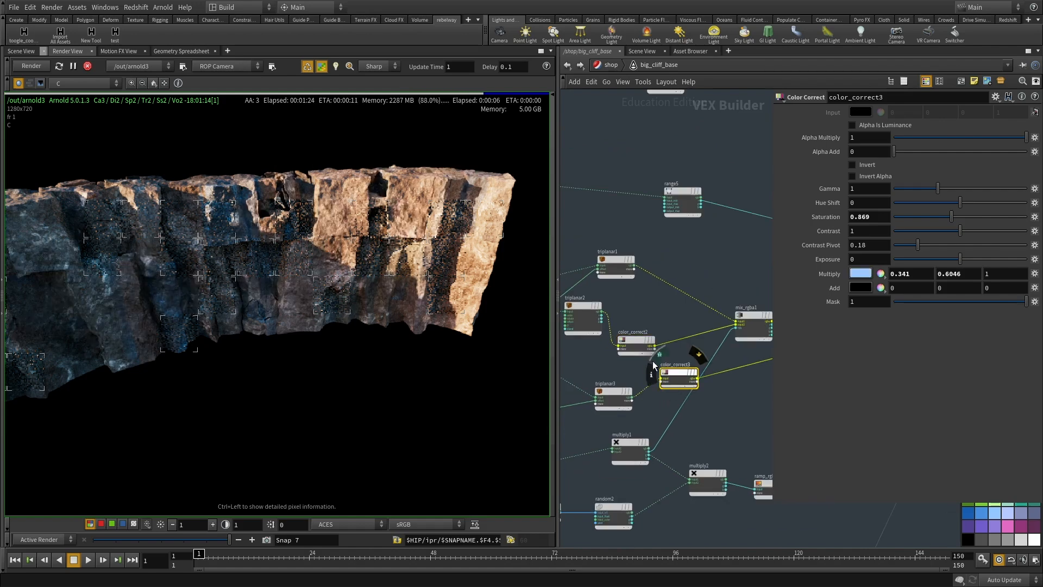
Set the Multiply color of color_correct3 to a pale blue of 0.659, 0.843, 0.887.
click(860, 274)
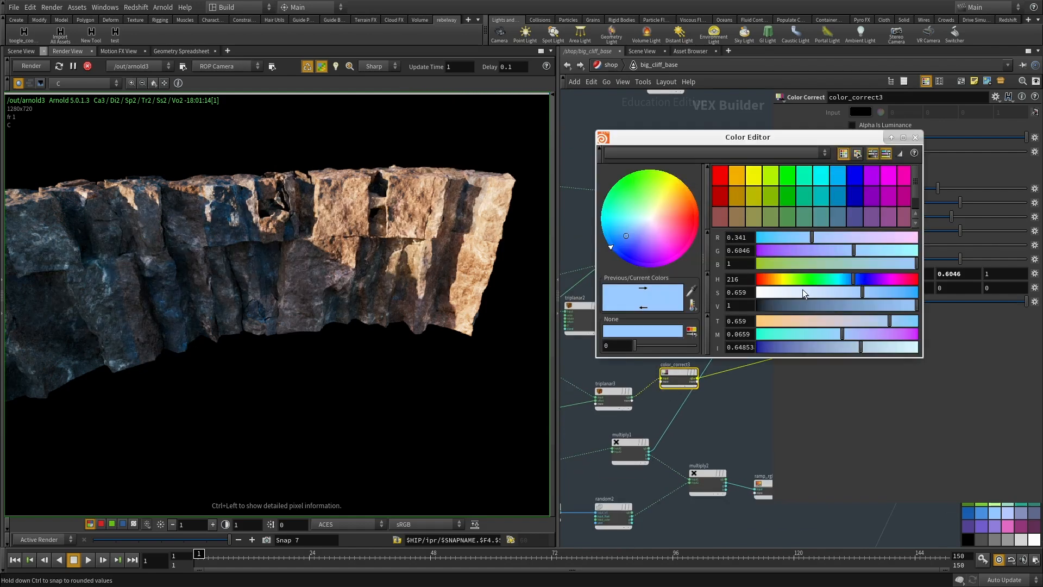
click(773, 279)
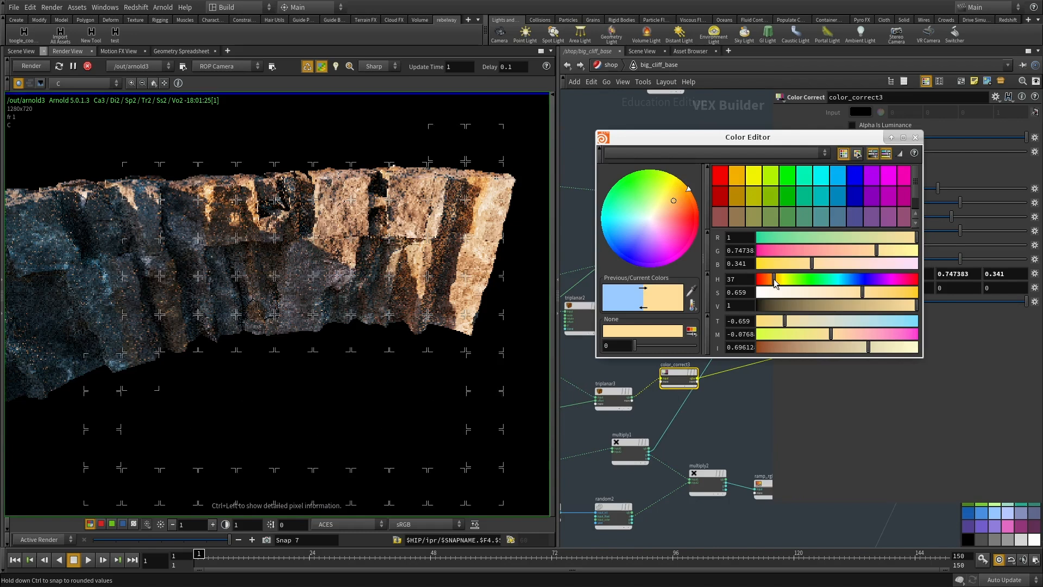
click(846, 279)
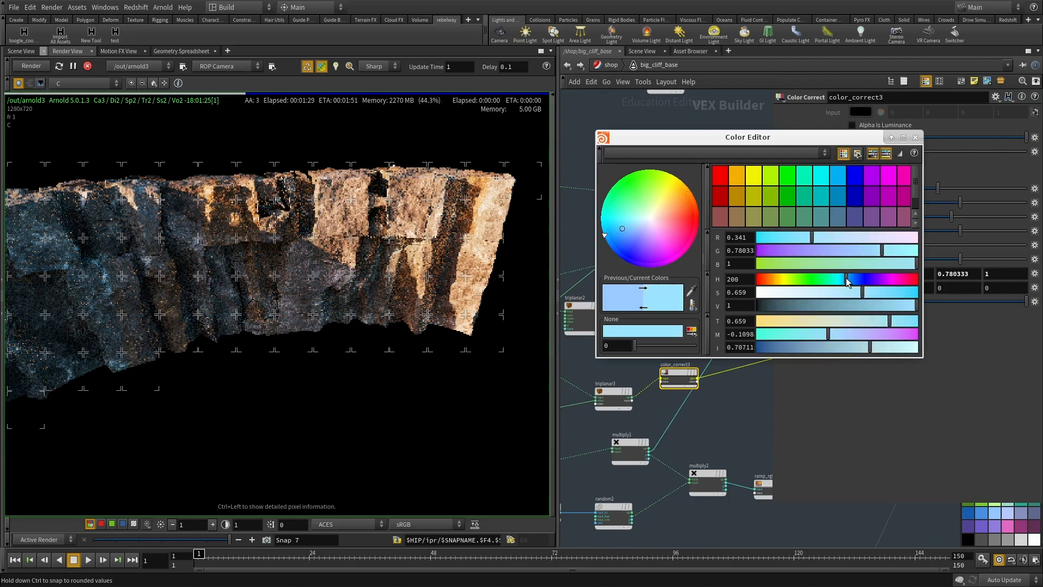
click(812, 293)
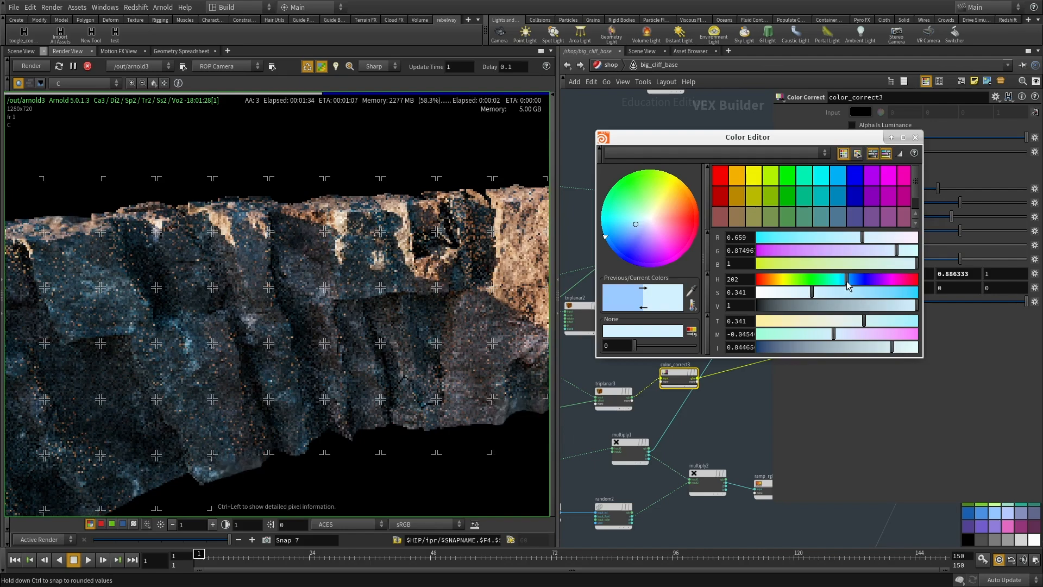
click(892, 251)
click(899, 264)
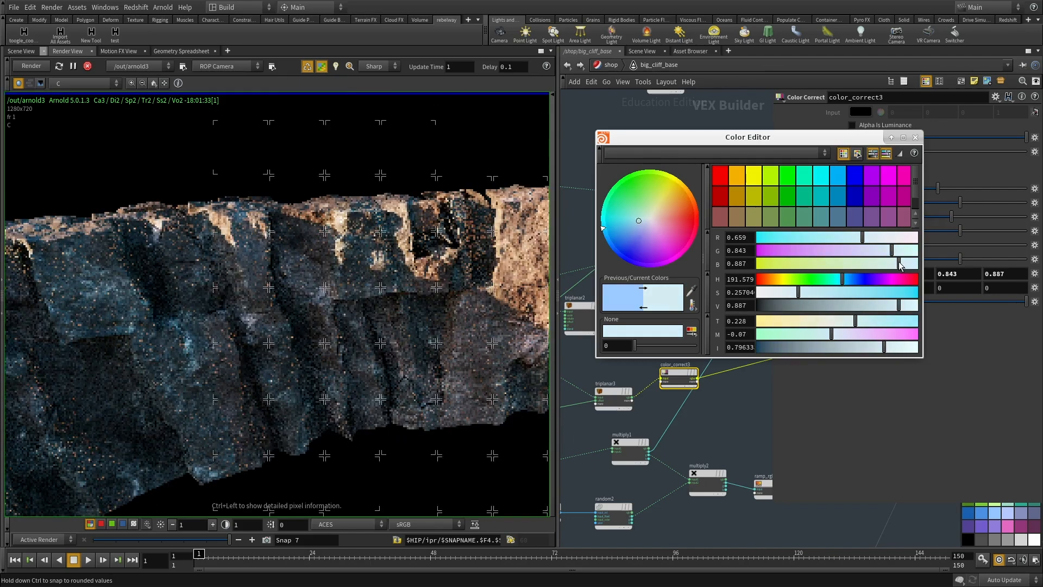
click(915, 138)
Inspect the cliff render up close, view its specular_direct pass and switch back to the C pass.
scroll(371, 276, down, 3)
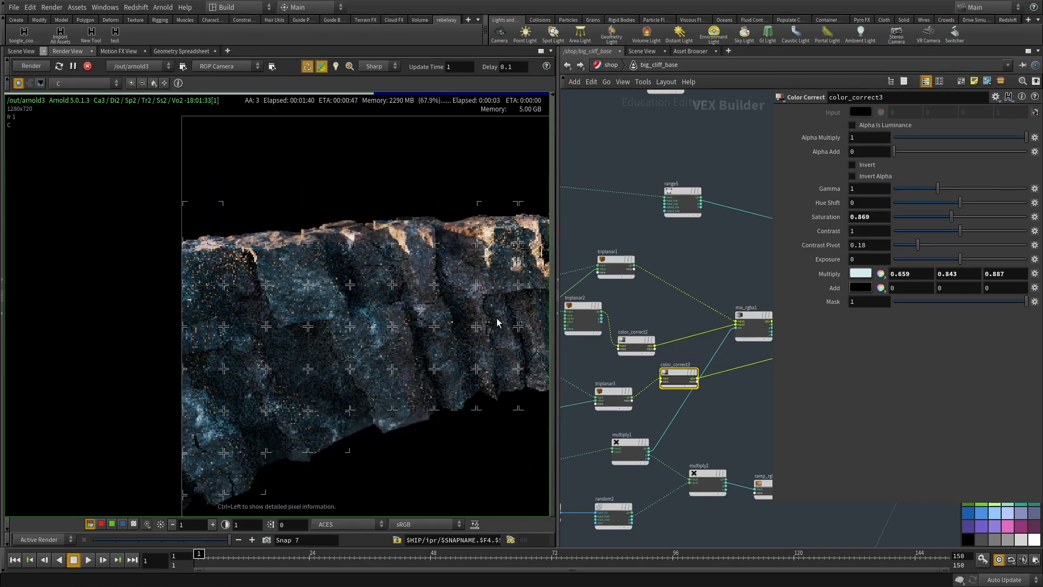
scroll(322, 256, up, 4)
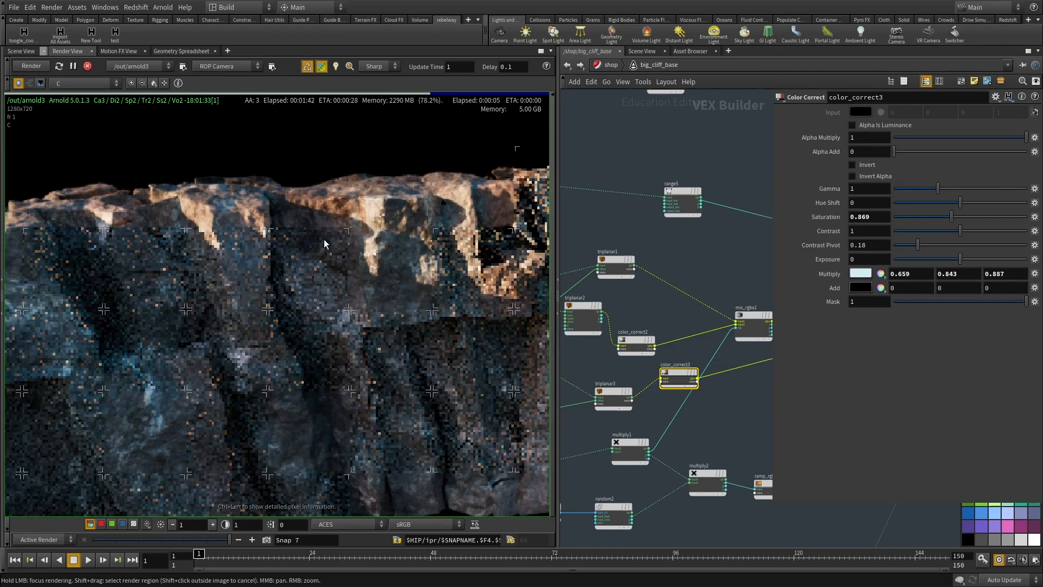
scroll(363, 220, up, 2)
click(86, 85)
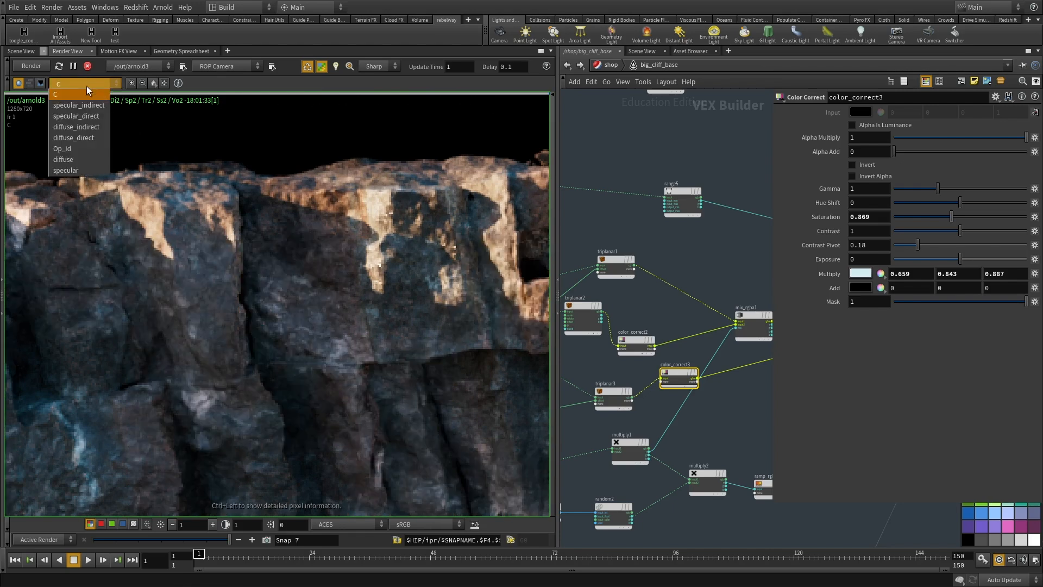
click(80, 115)
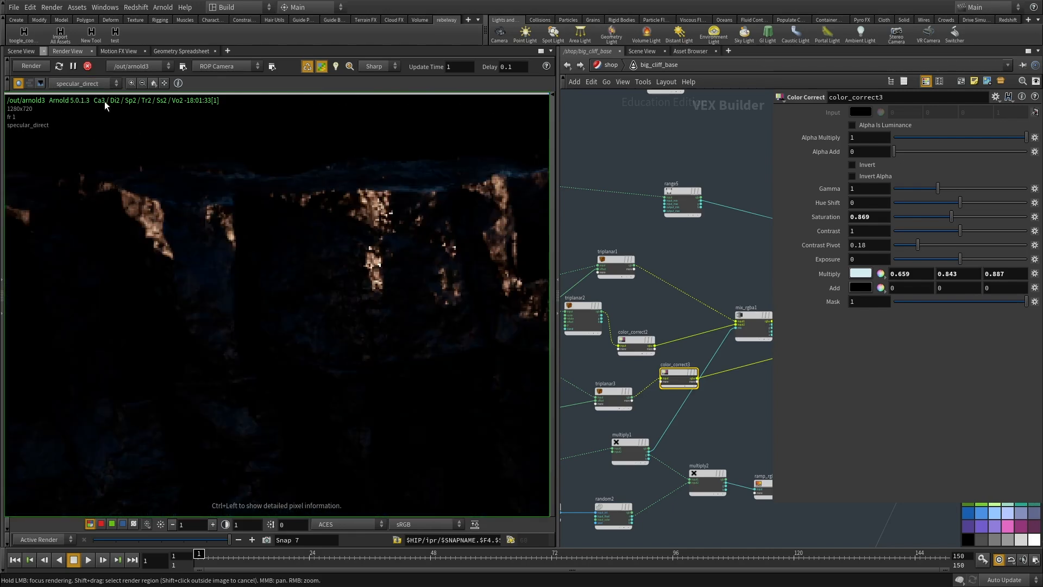
click(80, 85)
click(72, 97)
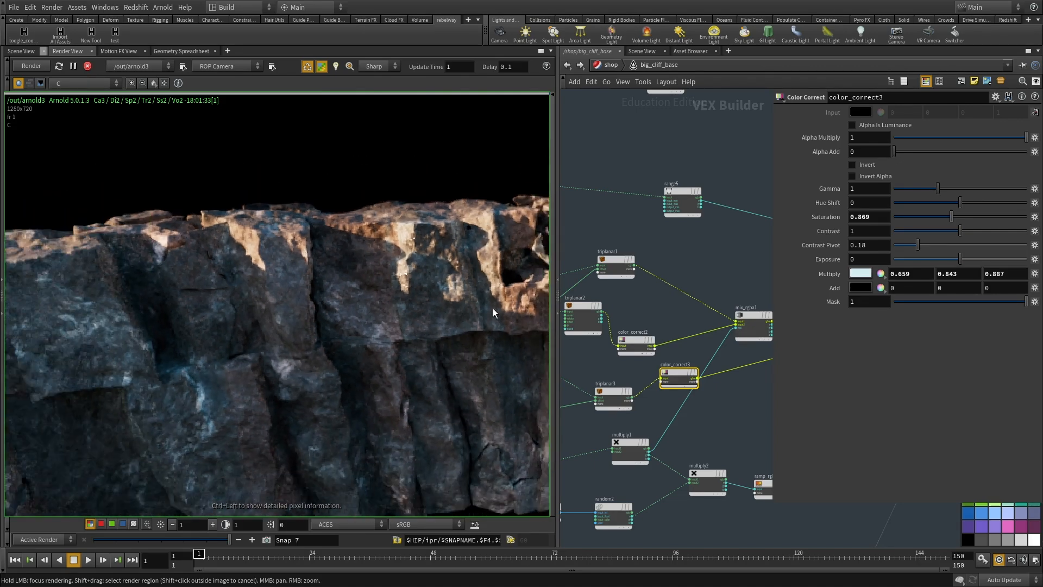
Set the Bump Height of bump2d1 to .1 in the cliff shader and check the render up close.
scroll(686, 416, down, 3)
middle_drag(709, 464, 529, 430)
middle_drag(744, 484, 771, 431)
middle_drag(604, 505, 771, 468)
scroll(753, 456, up, 3)
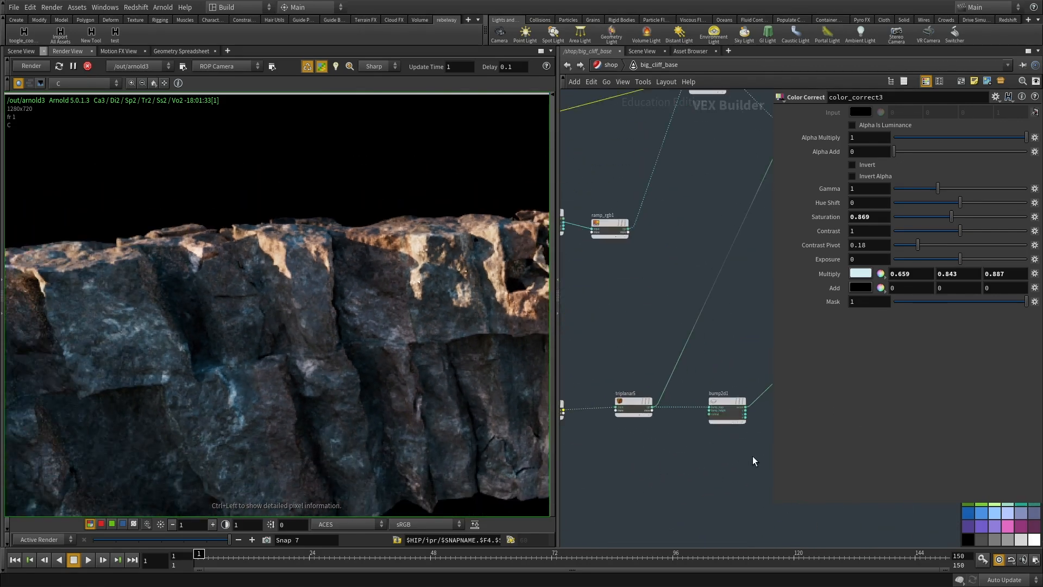
click(730, 412)
click(695, 219)
scroll(288, 285, up, 3)
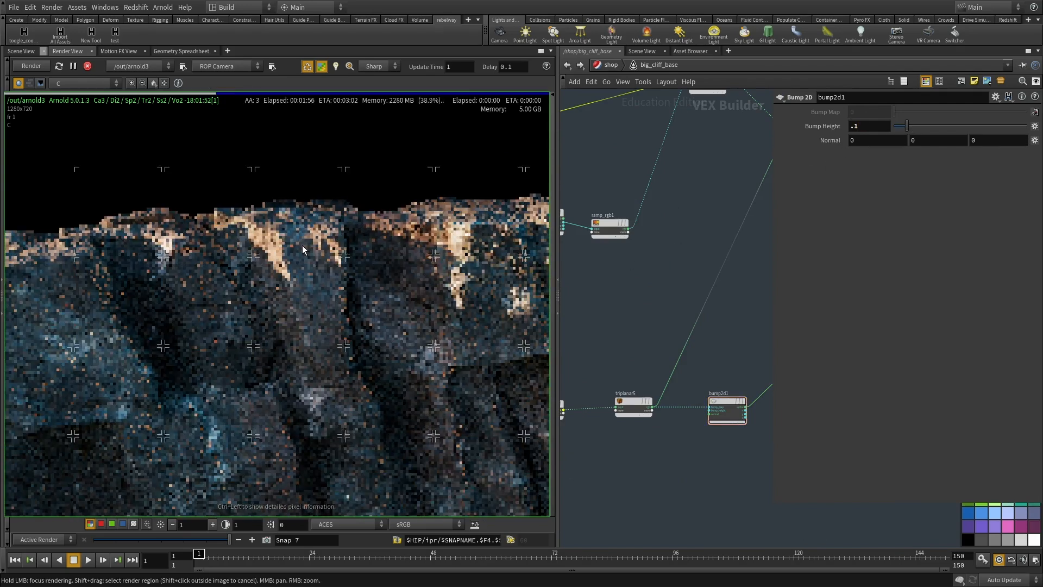
Set the Diffuse Roughness of the base_standard shader node to 0.313 and check the cliff render up close and in full.
scroll(642, 330, down, 4)
middle_drag(650, 324, 571, 503)
middle_drag(719, 332, 637, 303)
scroll(638, 304, up, 2)
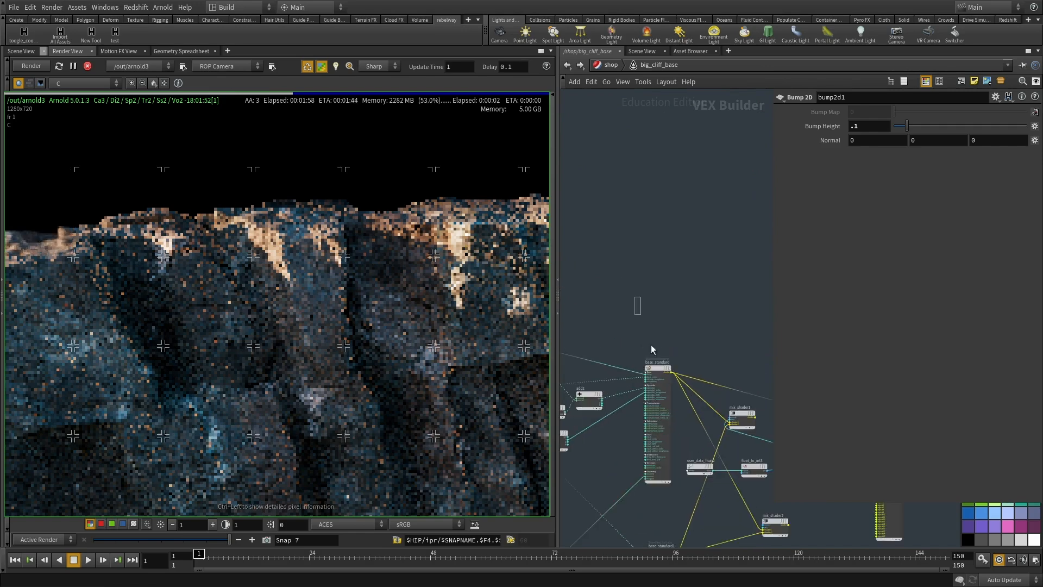
click(657, 370)
scroll(845, 187, down, 6)
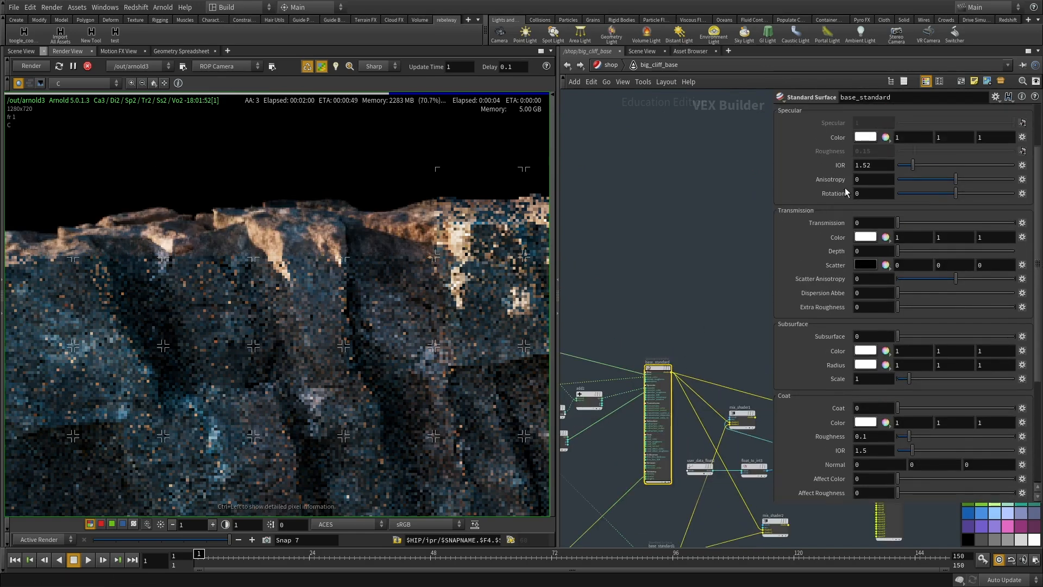
scroll(843, 187, up, 2)
click(934, 150)
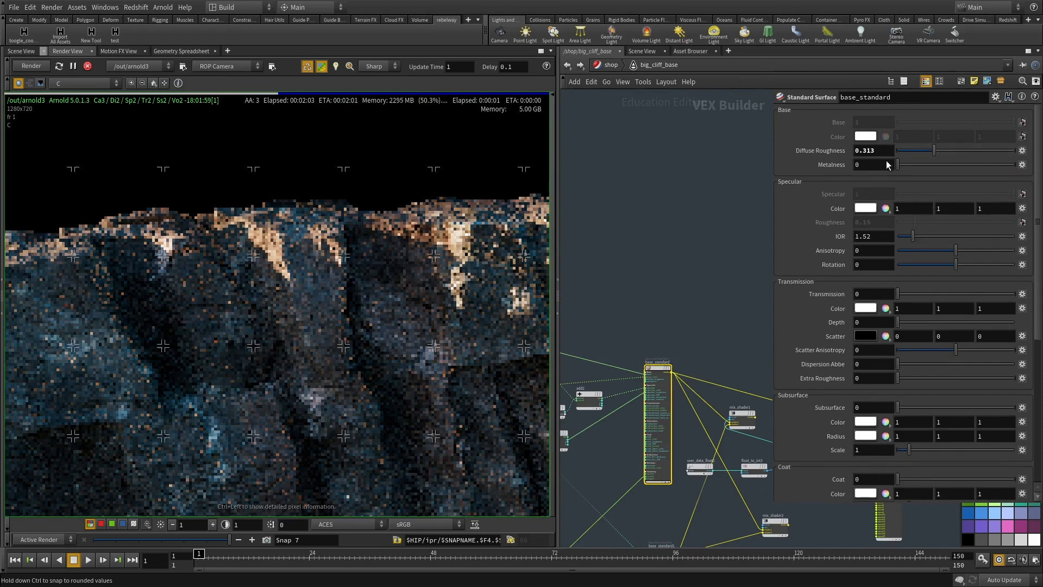
scroll(194, 269, down, 7)
middle_drag(192, 304, 316, 240)
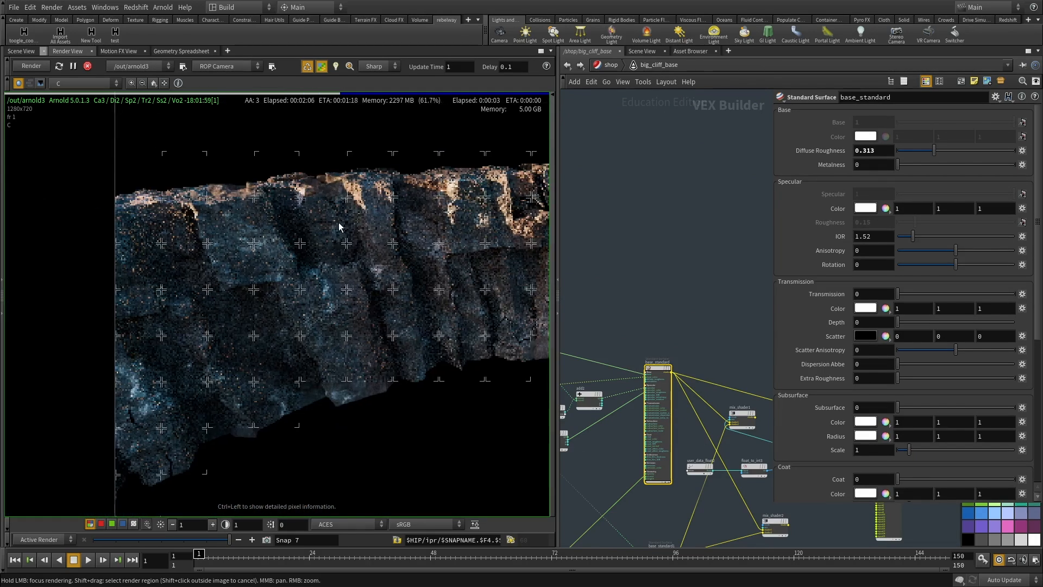
scroll(338, 227, up, 4)
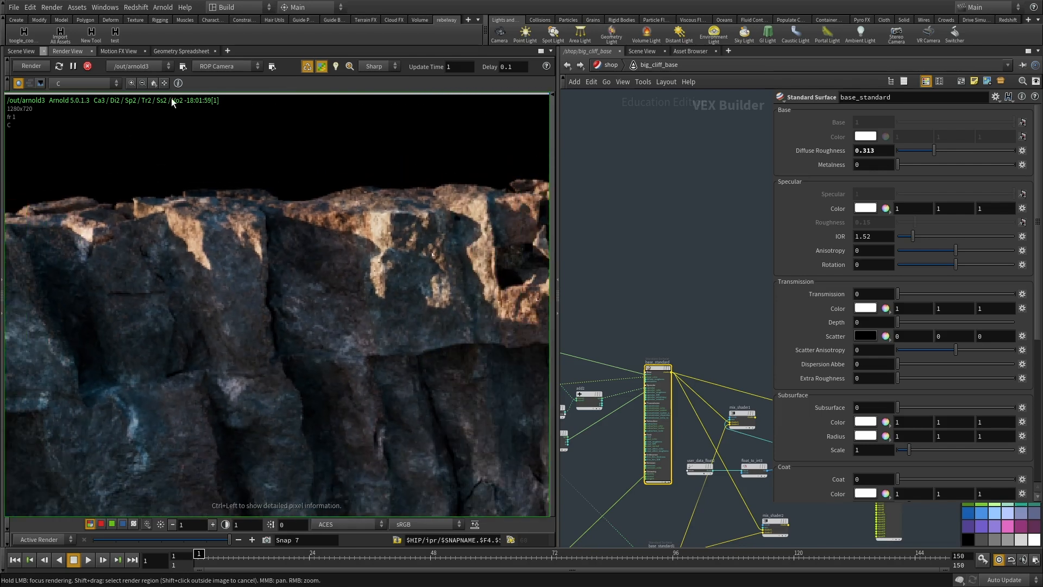
click(153, 84)
middle_drag(164, 254, 242, 244)
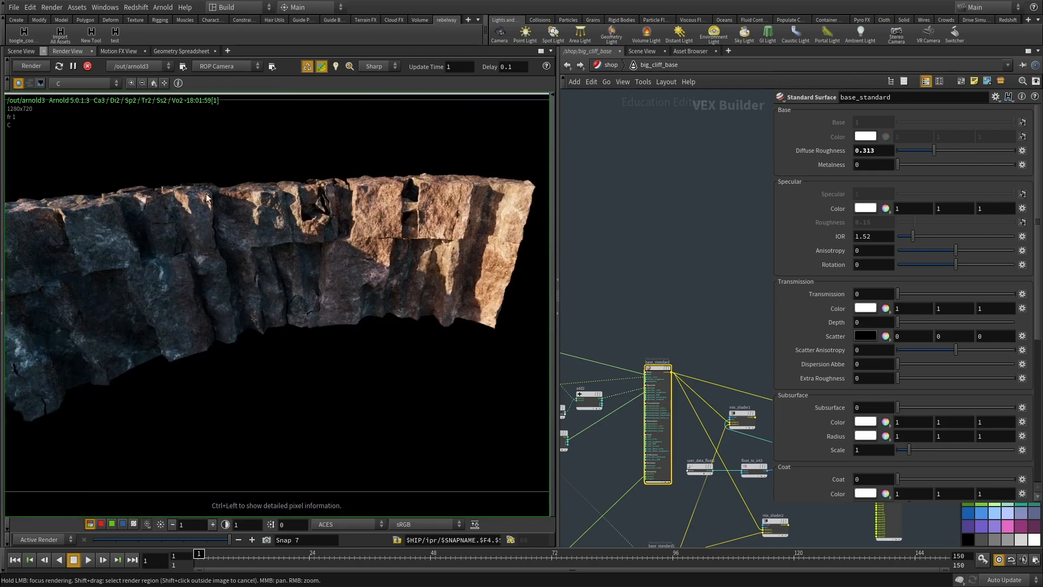
Widen the network view and copy all nodes of the big_cliff_base shader network.
drag(556, 234, 287, 251)
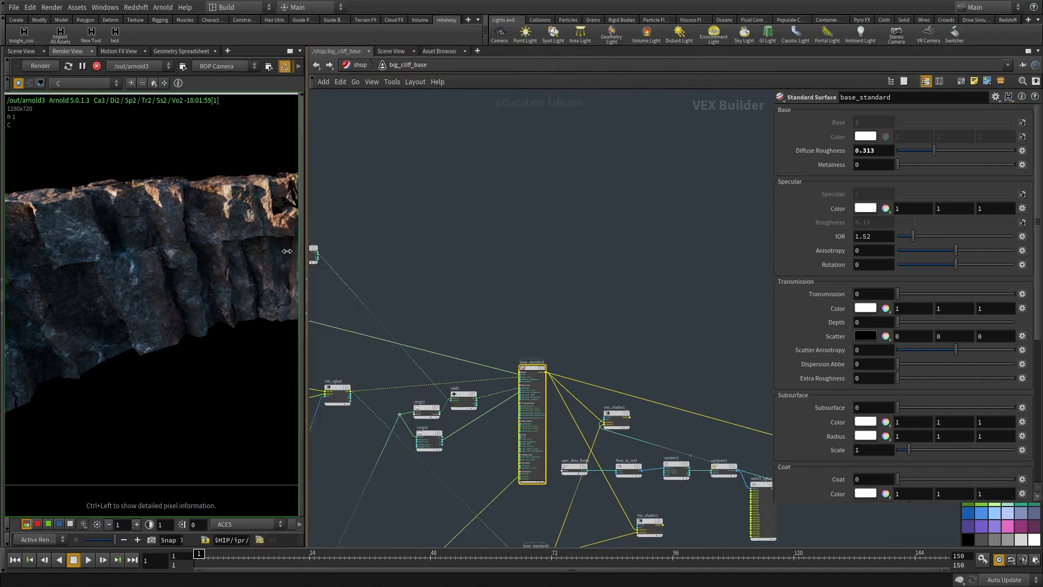
scroll(468, 220, down, 10)
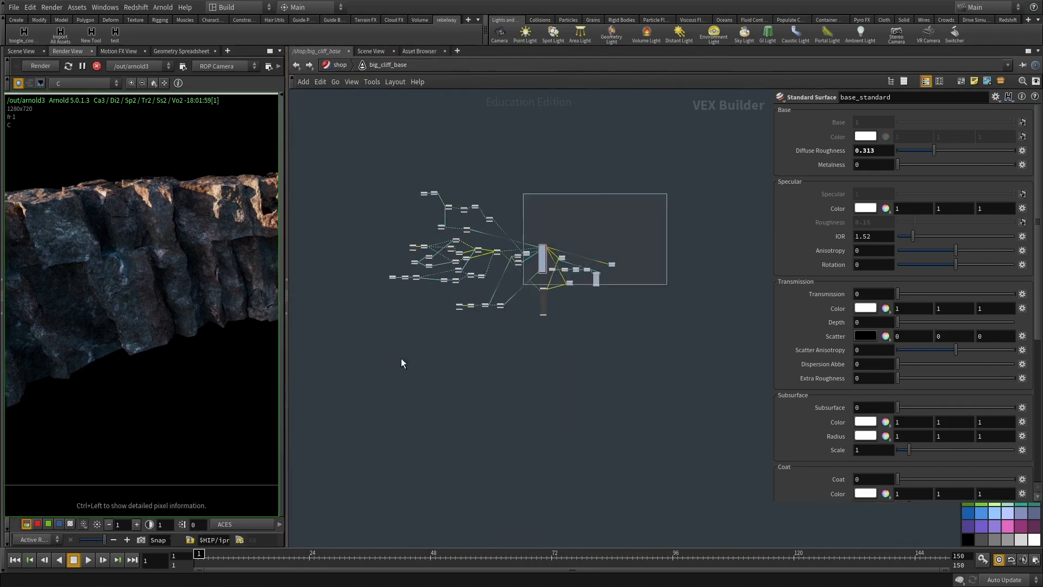
drag(532, 279, 380, 376)
key(ctrl+c)
drag(677, 392, 361, 162)
key(ctrl+c)
Switch to the other Houdini session and open its big_cliff_base shader network.
alt+drag(1042, 224, 489, 206)
double_click(528, 26)
click(504, 66)
click(518, 138)
scroll(585, 332, down, 3)
middle_drag(619, 350, 543, 329)
double_click(587, 303)
Replace all existing nodes in this big_cliff_base network with the copied shader nodes.
scroll(736, 322, down, 4)
drag(874, 270, 608, 438)
key(Delete)
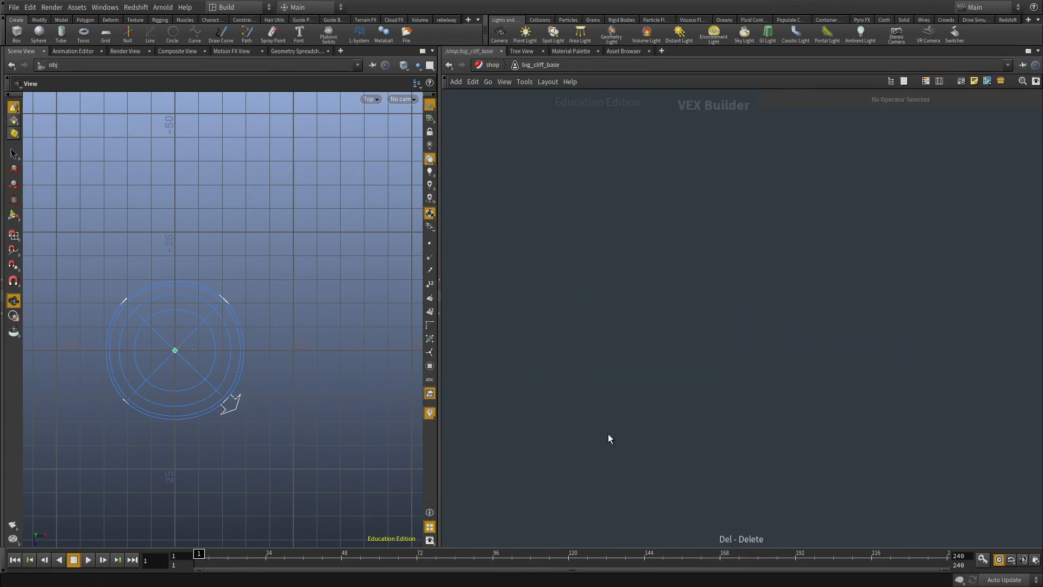
key(ctrl+v)
drag(664, 440, 738, 378)
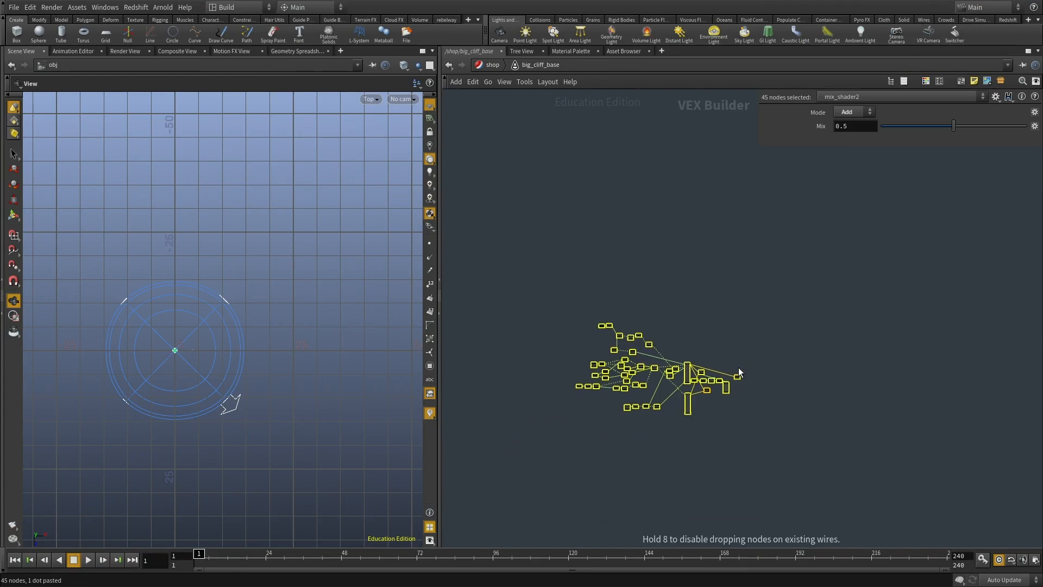
click(682, 319)
Save the scene as big_cliff_base_start.v2.hipnc.
key(ctrl+shift+s)
click(652, 425)
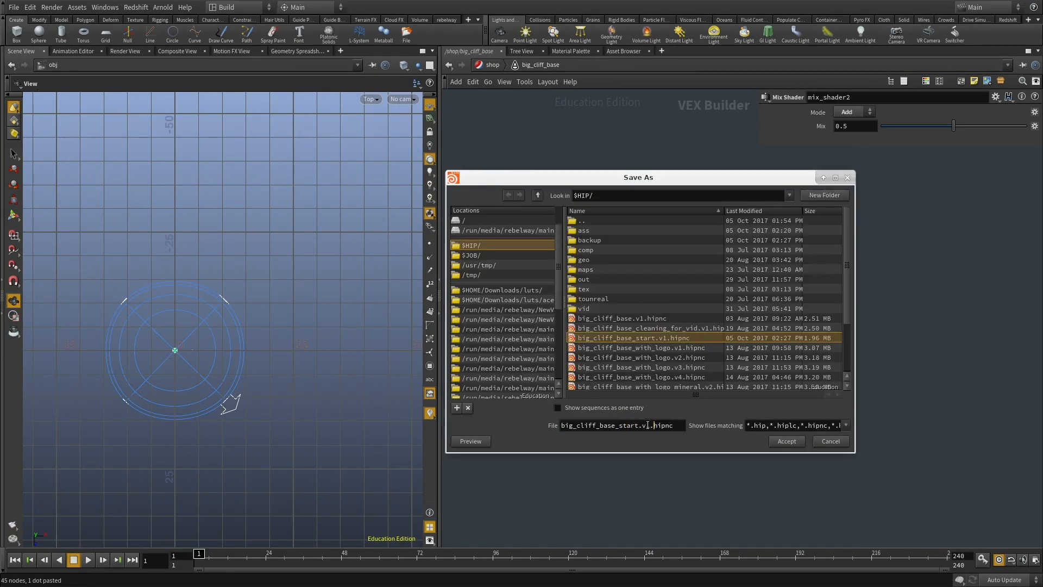
click(787, 441)
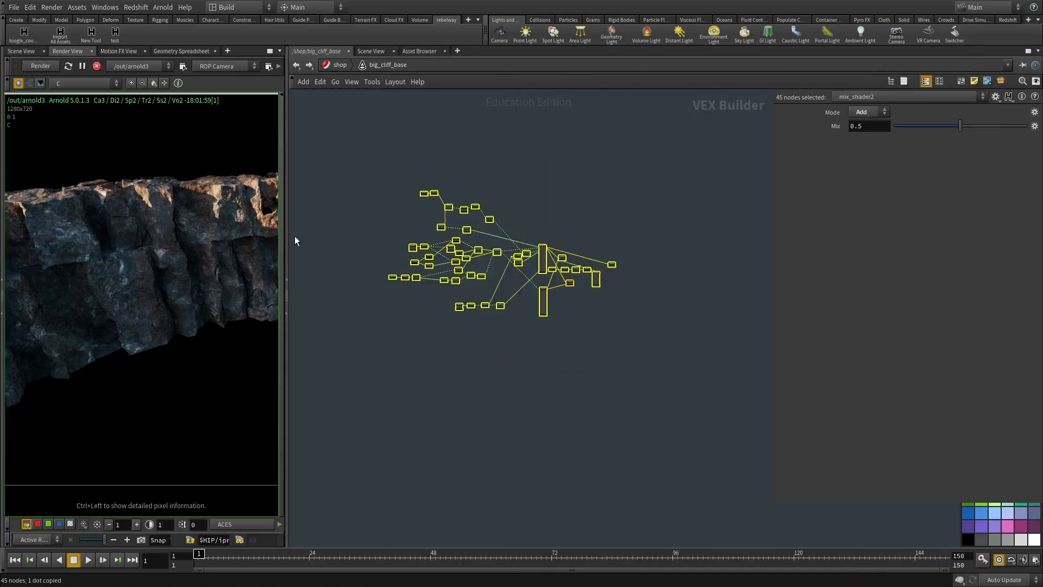
Return to the main scene session, enlarge the render view and examine the cliff render up close and as a whole.
drag(287, 265, 600, 266)
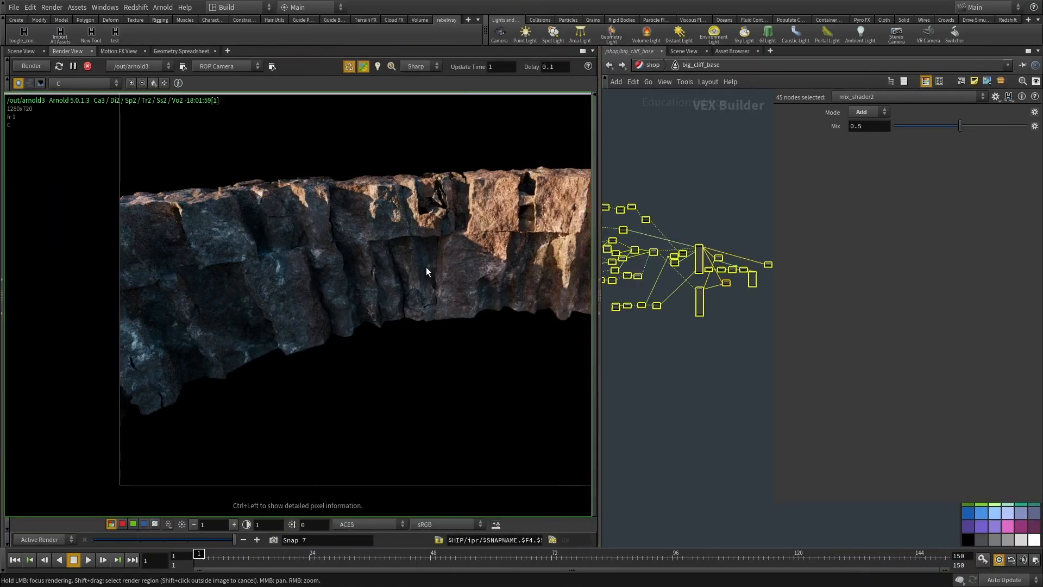
middle_drag(426, 271, 304, 323)
right_drag(483, 259, 327, 270)
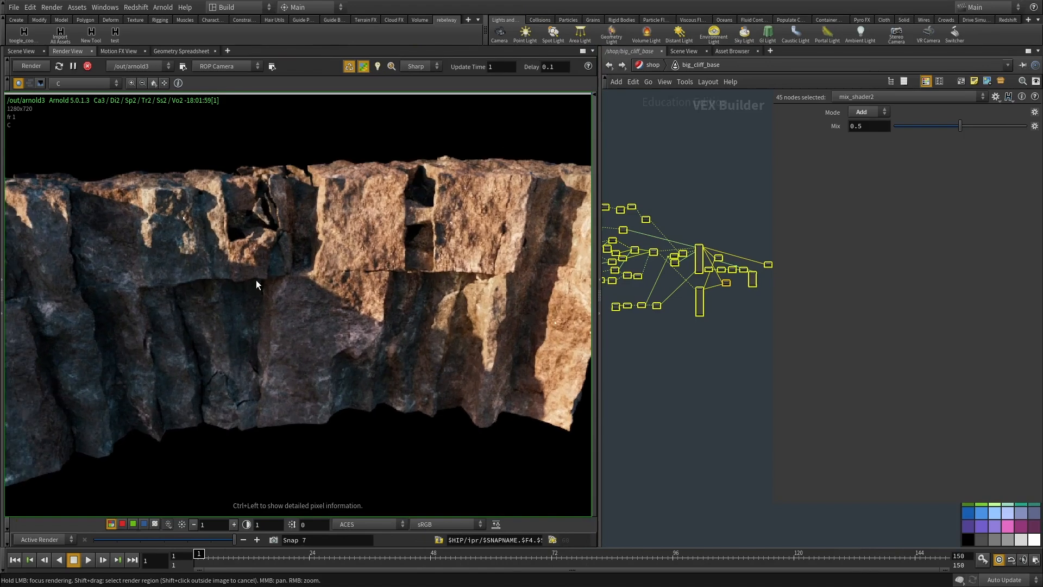
click(153, 84)
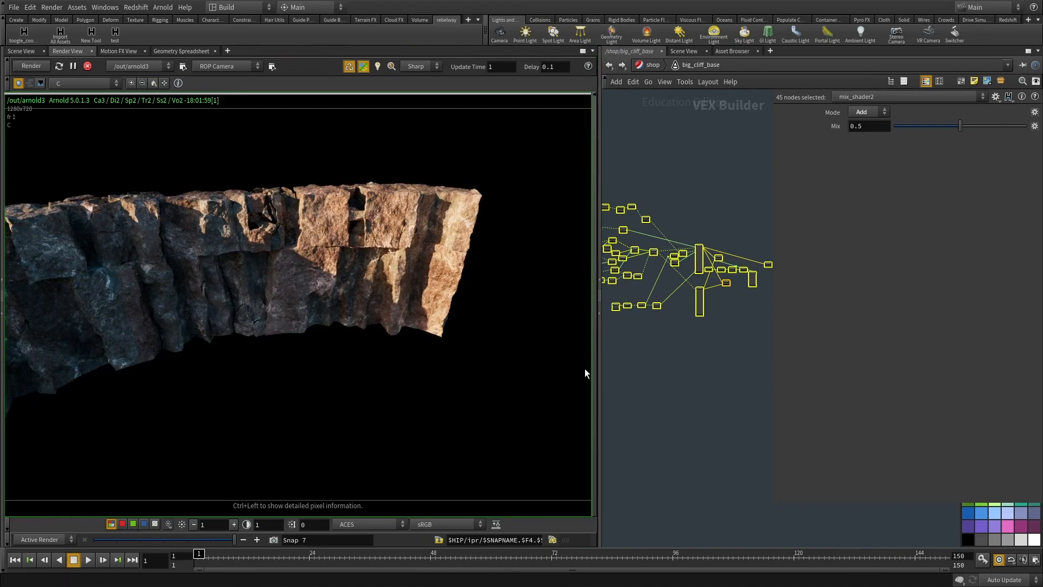
middle_drag(289, 266, 337, 274)
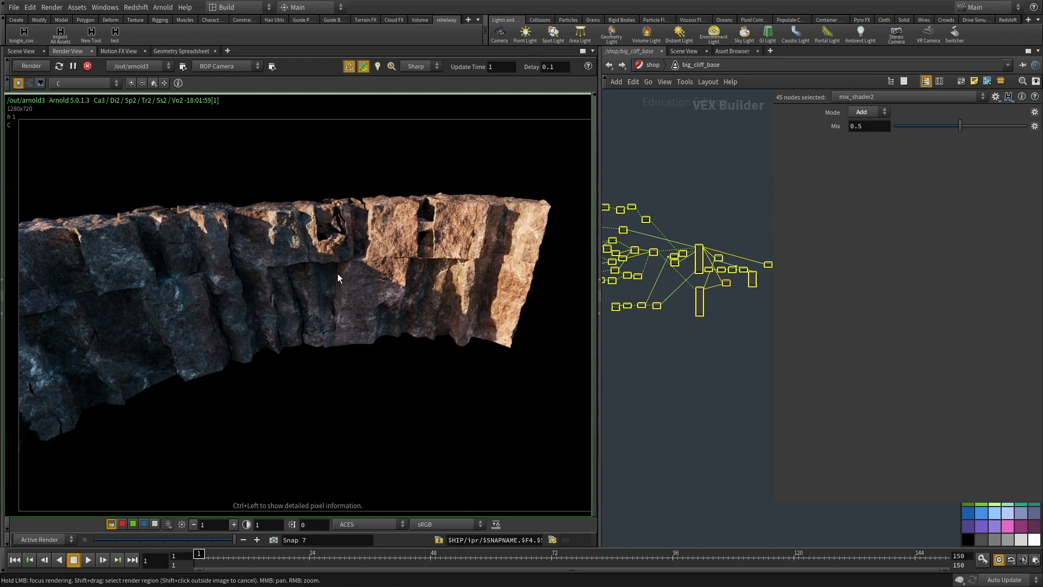
middle_drag(409, 264, 463, 269)
Change the cam1 view in the scene so it faces the curved cliff wall, check the render and stop it.
click(682, 51)
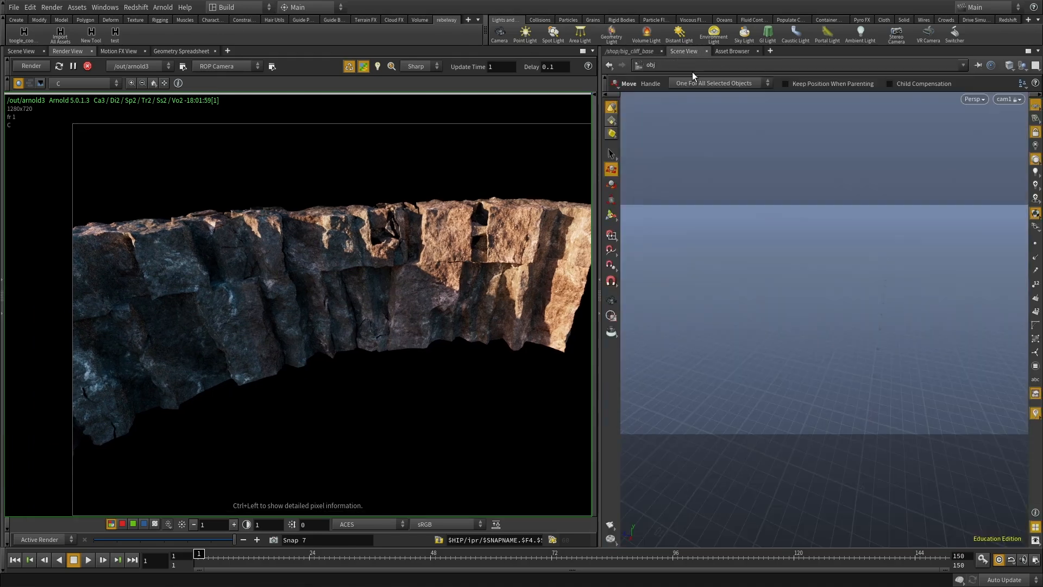
alt+drag(850, 334, 845, 363)
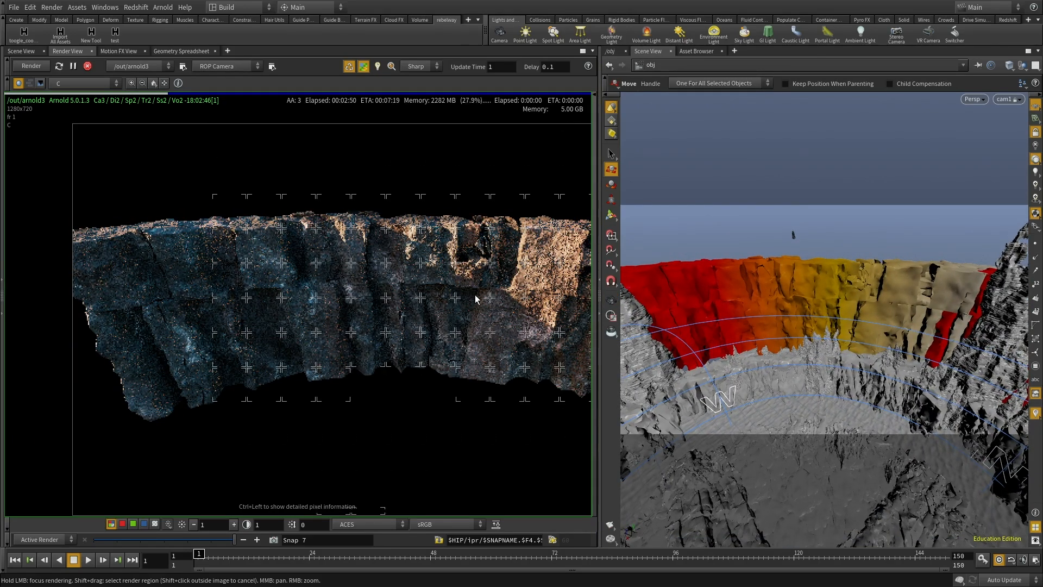
scroll(430, 305, up, 3)
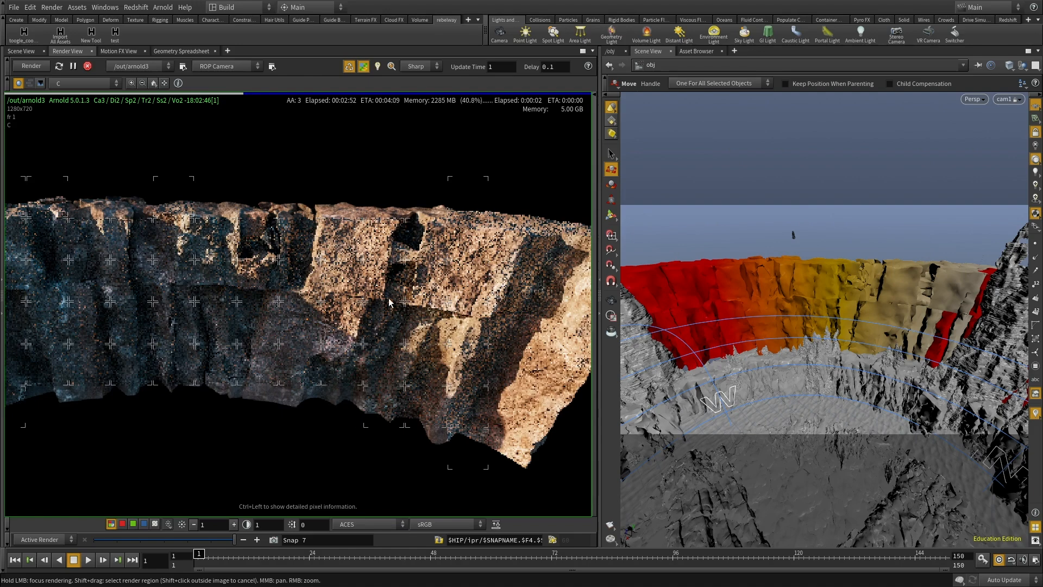
click(152, 83)
click(88, 66)
alt+drag(1042, 332, 469, 345)
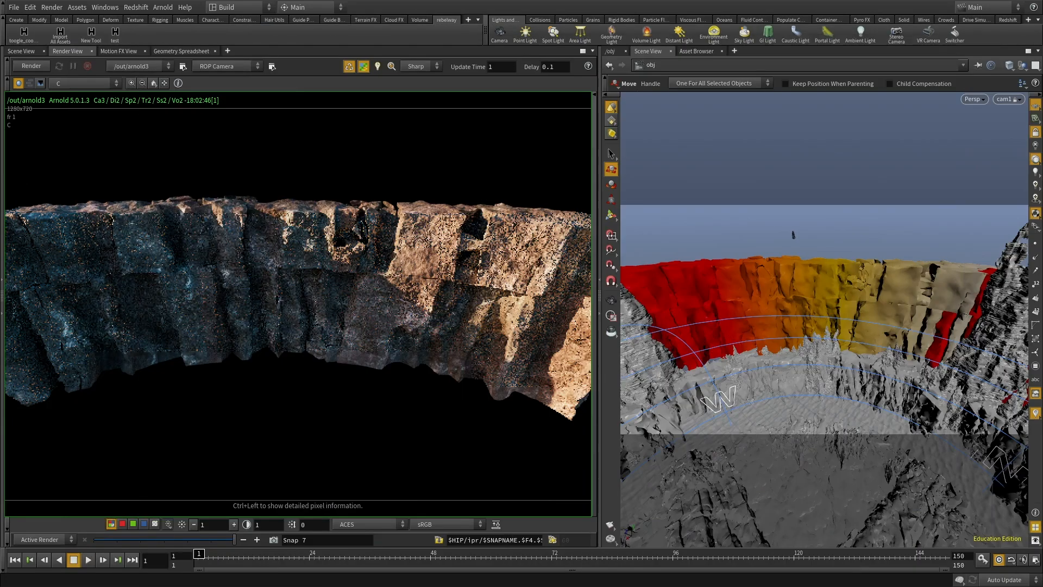
Select big_cliff_fullbend in the object network, widen its parameters and highlight the var value used by its material path.
click(610, 51)
drag(599, 379, 393, 379)
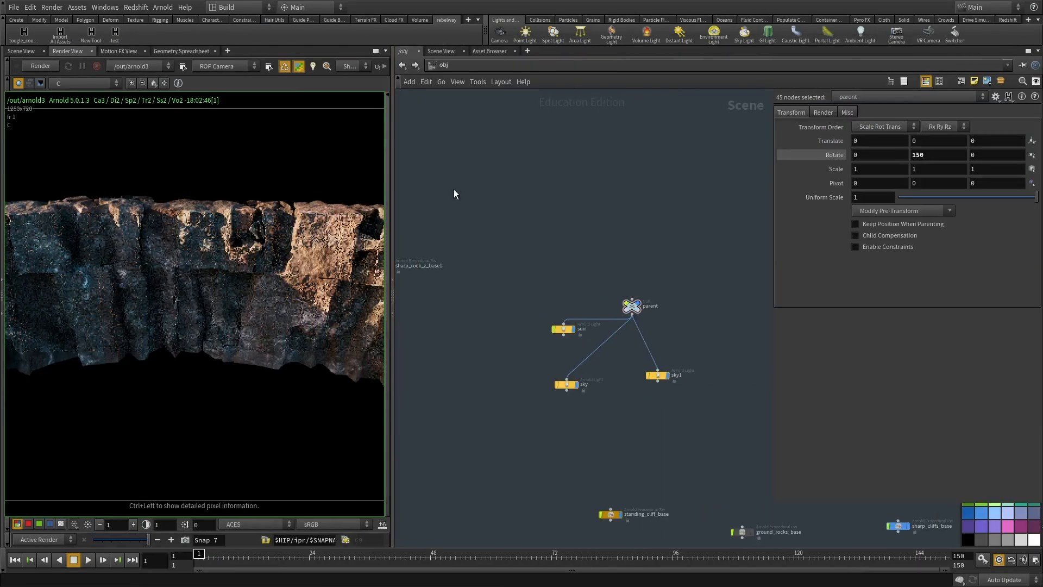
middle_drag(815, 461, 509, 390)
scroll(509, 379, up, 3)
click(478, 317)
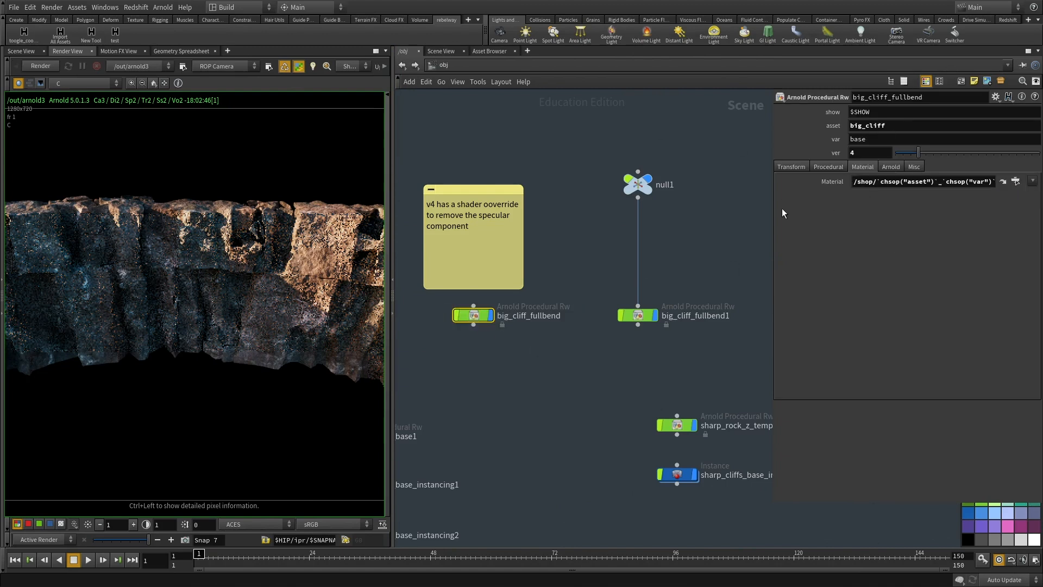
drag(770, 210, 701, 210)
double_click(808, 140)
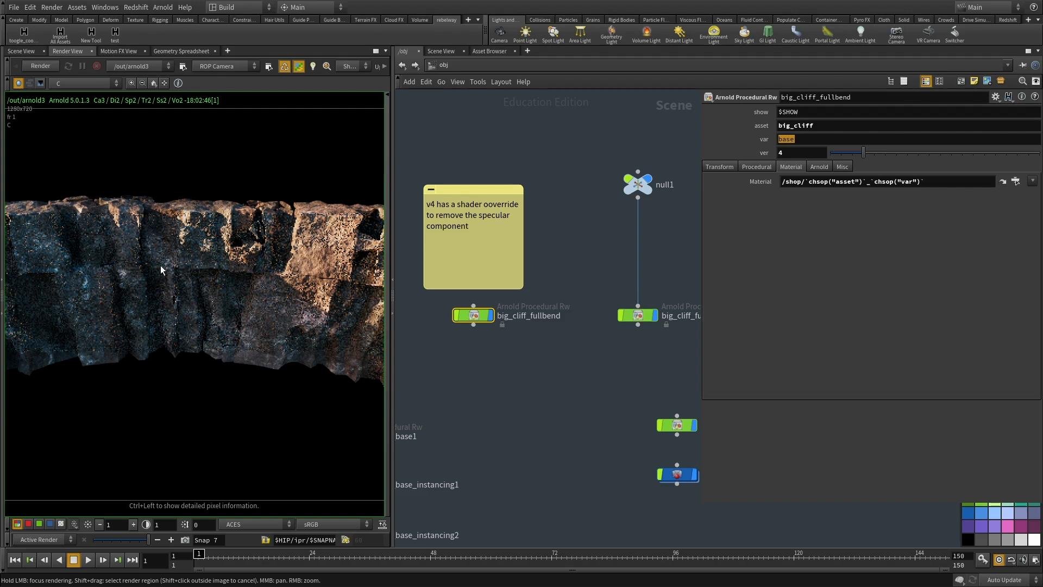
Switch to the shader scene session and save it under the new name big_cliff_base_start_circular.v2.hipnc.
drag(1042, 34, 531, 2)
double_click(547, 49)
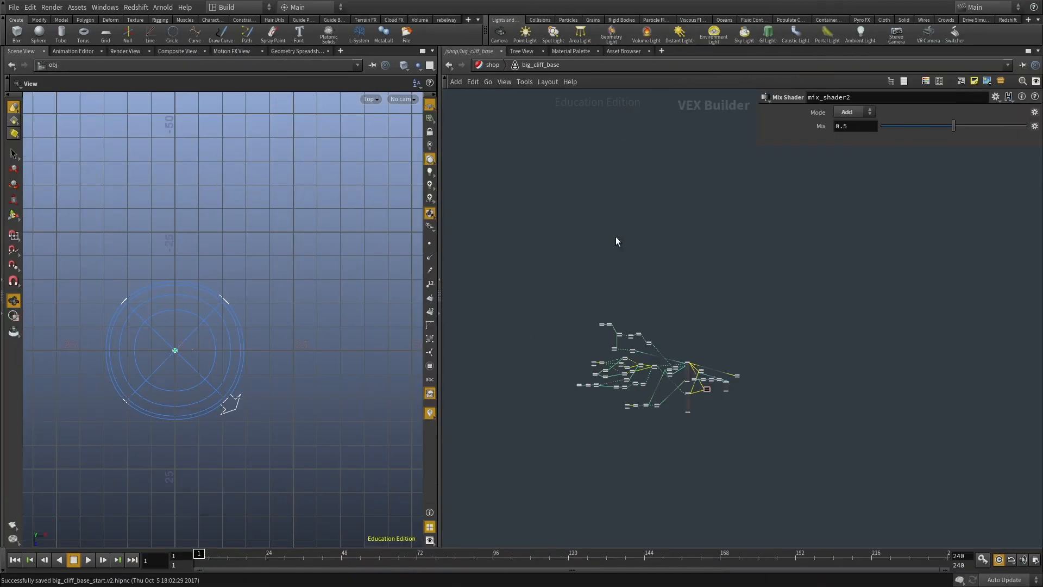
key(ctrl+shift+s)
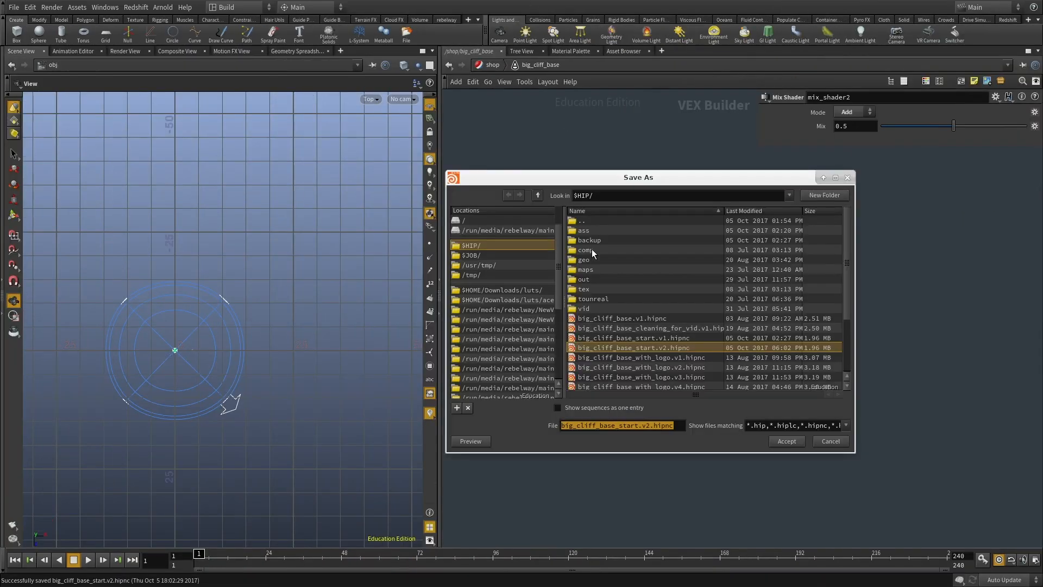
click(633, 427)
text(_circular)
key(Return)
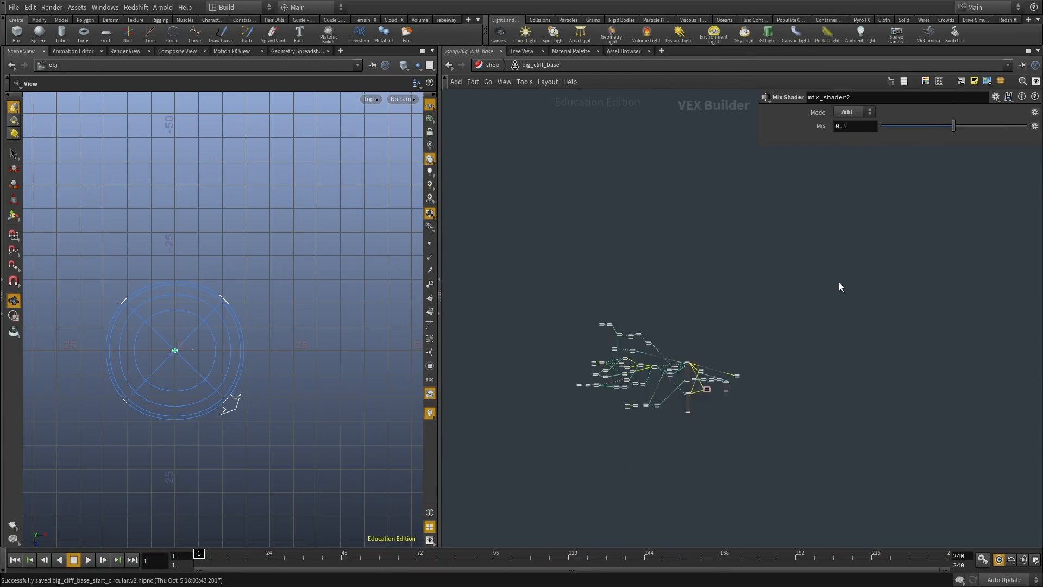
Leave the shader network for the object level and open the big_cliff_model geometry node.
scroll(629, 386, up, 3)
scroll(811, 303, up, 4)
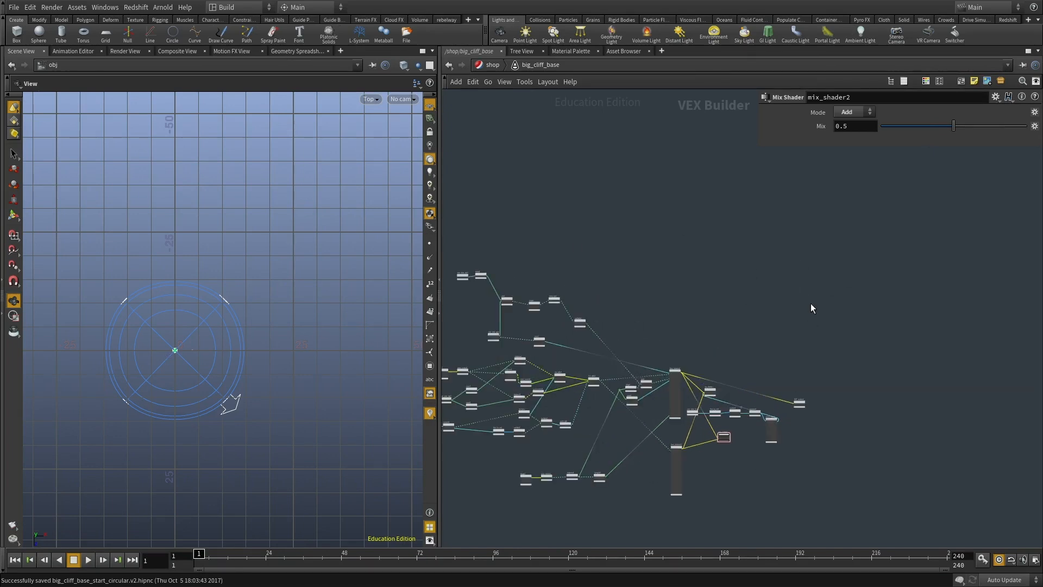
click(493, 65)
click(493, 65)
click(517, 100)
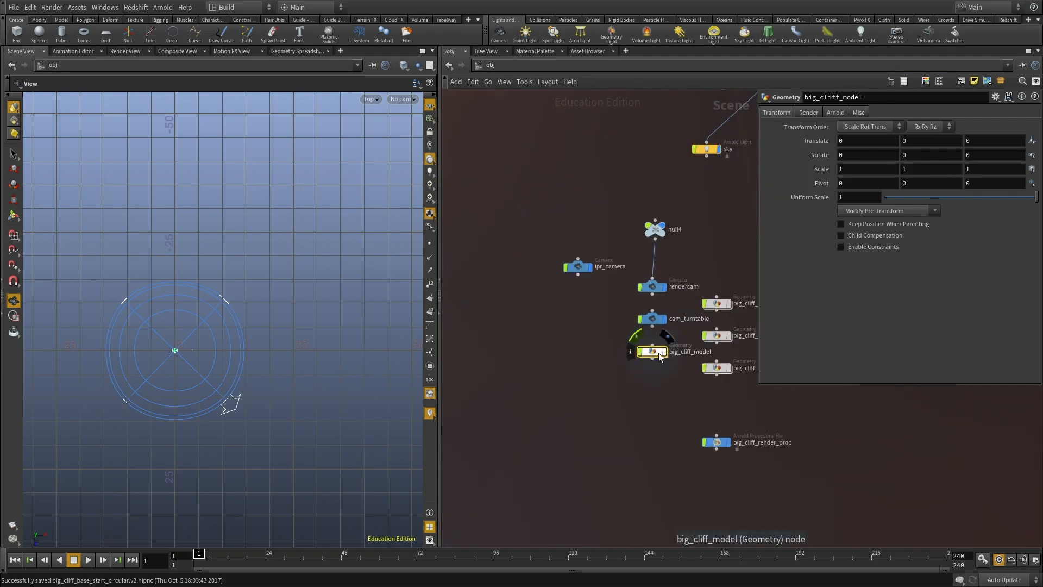
double_click(655, 352)
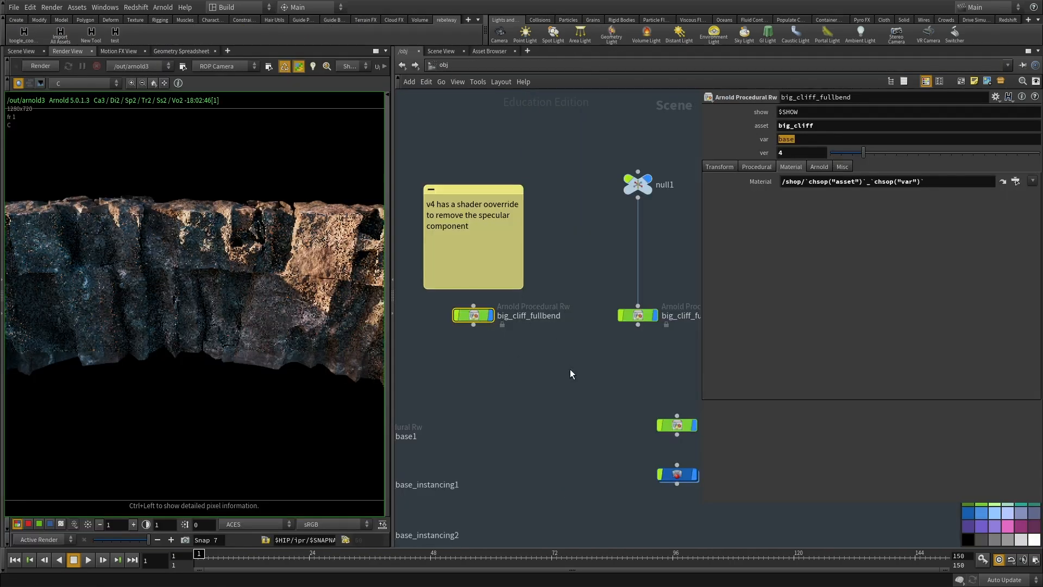
In the main scene session, look through the object network and examine the ground_rocks_base_instancing node.
scroll(570, 369, down, 3)
scroll(494, 328, up, 1)
click(562, 351)
middle_drag(490, 348, 608, 343)
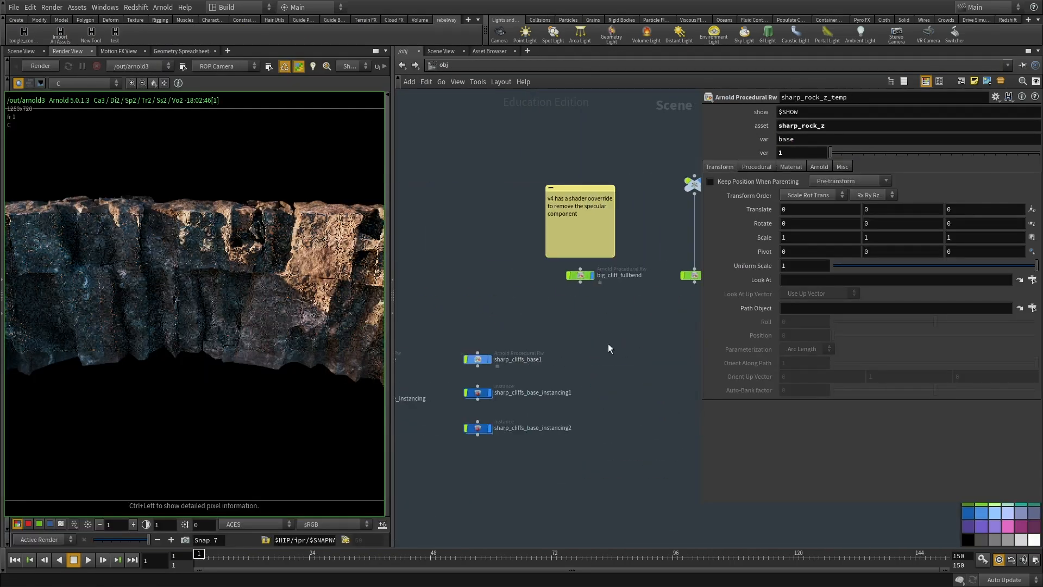
scroll(525, 334, down, 1)
middle_drag(426, 379, 646, 348)
scroll(566, 353, up, 1)
middle_drag(570, 404, 682, 407)
scroll(562, 395, up, 3)
click(482, 345)
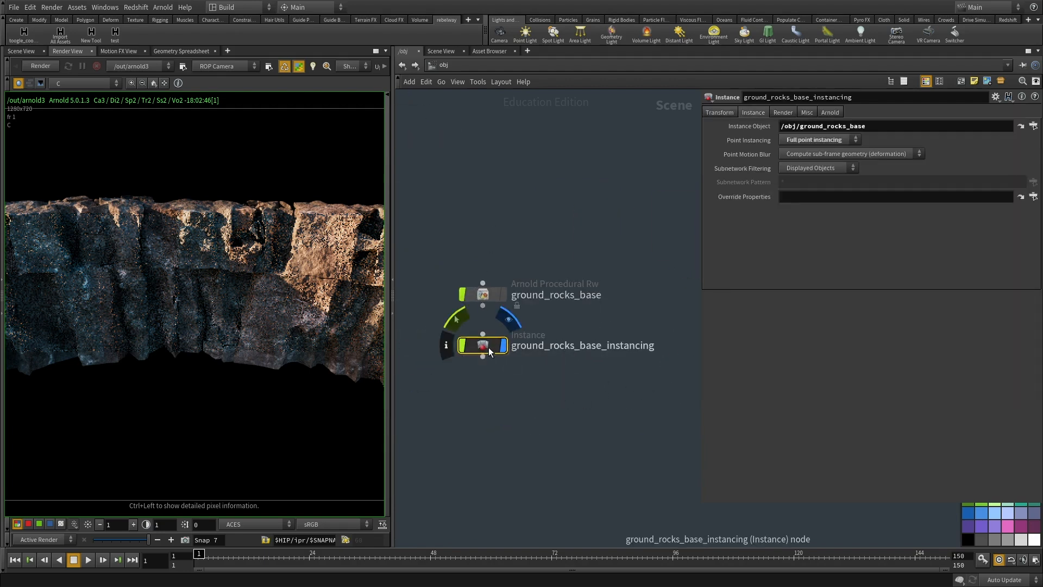
scroll(488, 347, down, 2)
Show the scene from above and add a Circle object near the ground_rocks_base nodes.
click(20, 51)
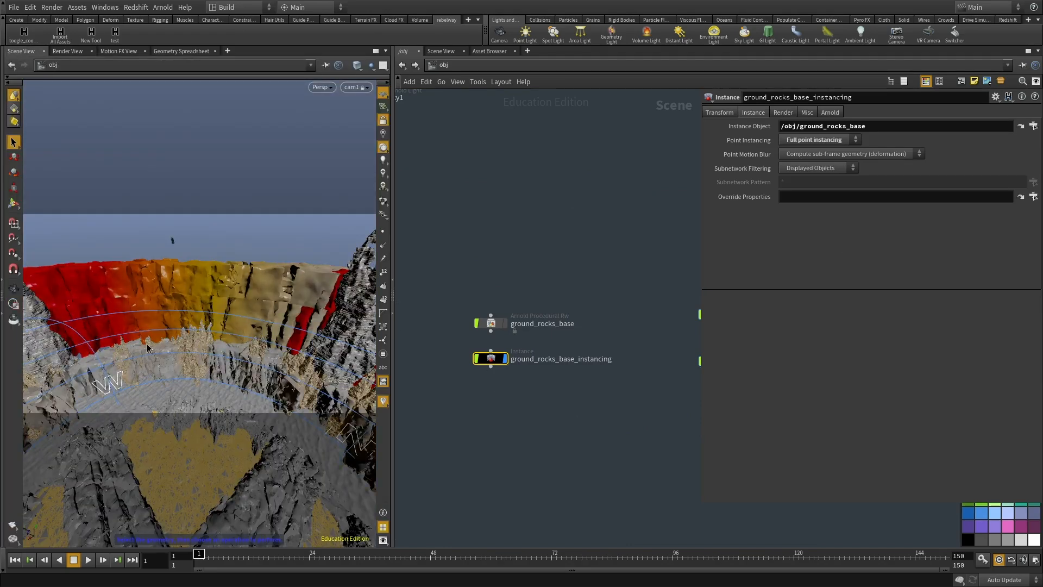
key(space+2)
key(Tab)
text(circl)
key(Return)
click(520, 230)
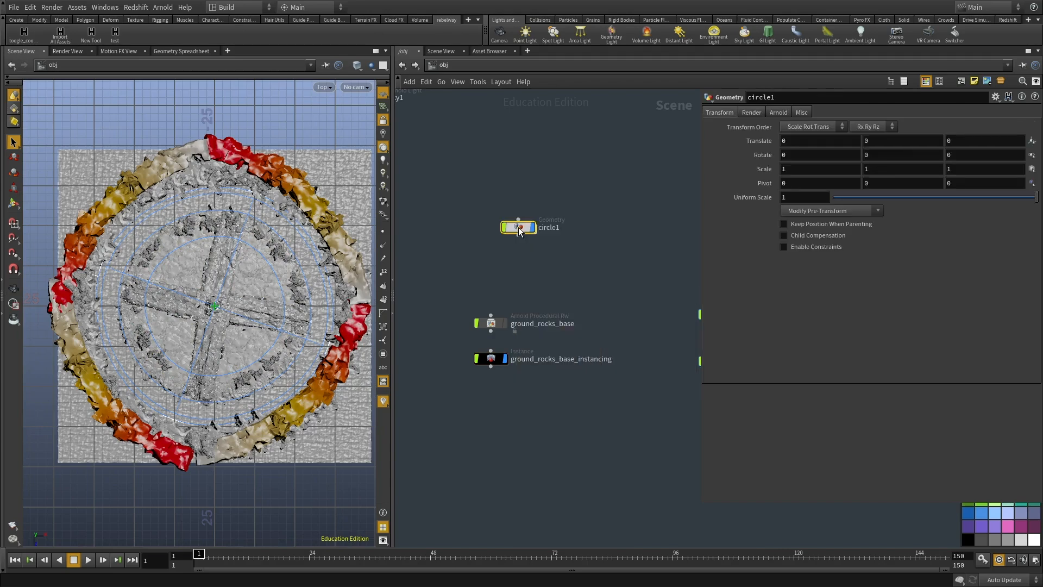
middle_drag(750, 198, 779, 175)
key(ctrl+z)
double_click(523, 228)
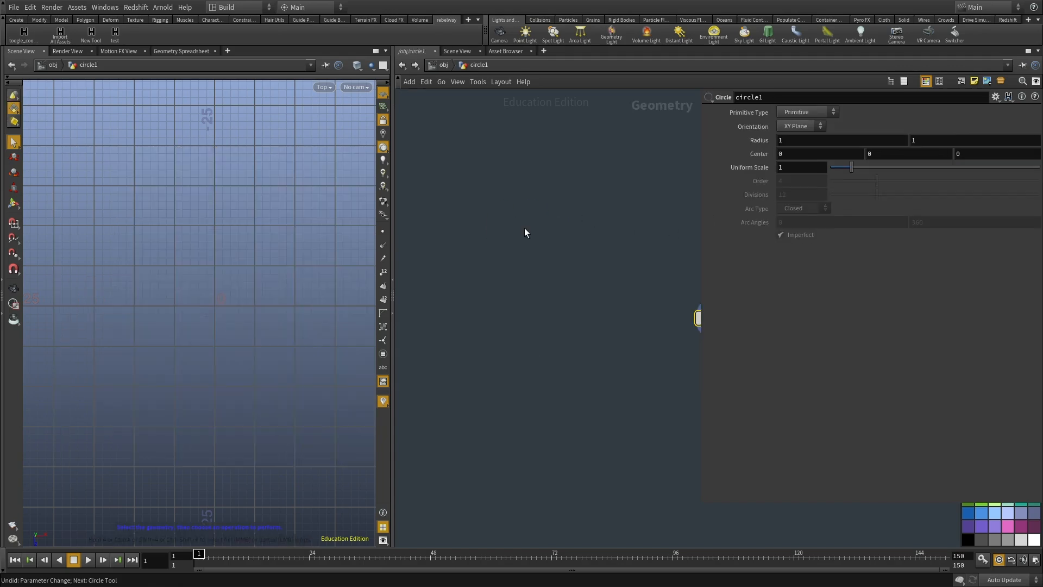
click(444, 64)
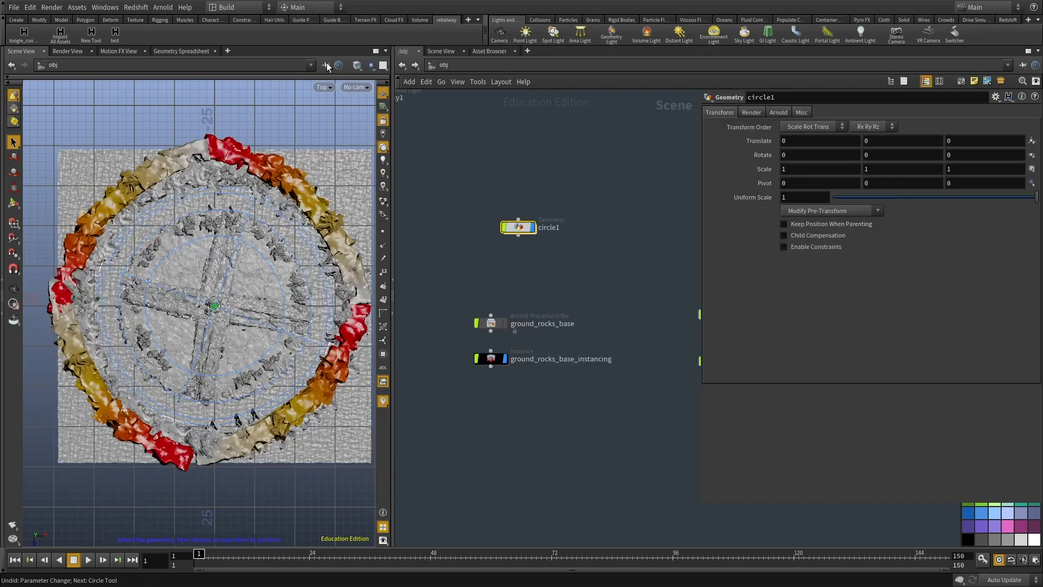
Inside the circle1 object, set the circle's orientation to ZX Plane and its uniform scale to 20.
double_click(518, 227)
key(h)
mouse_move(740, 170)
middle_down()
mouse_move(740, 149)
mouse_move(782, 150)
mouse_move(726, 158)
middle_up()
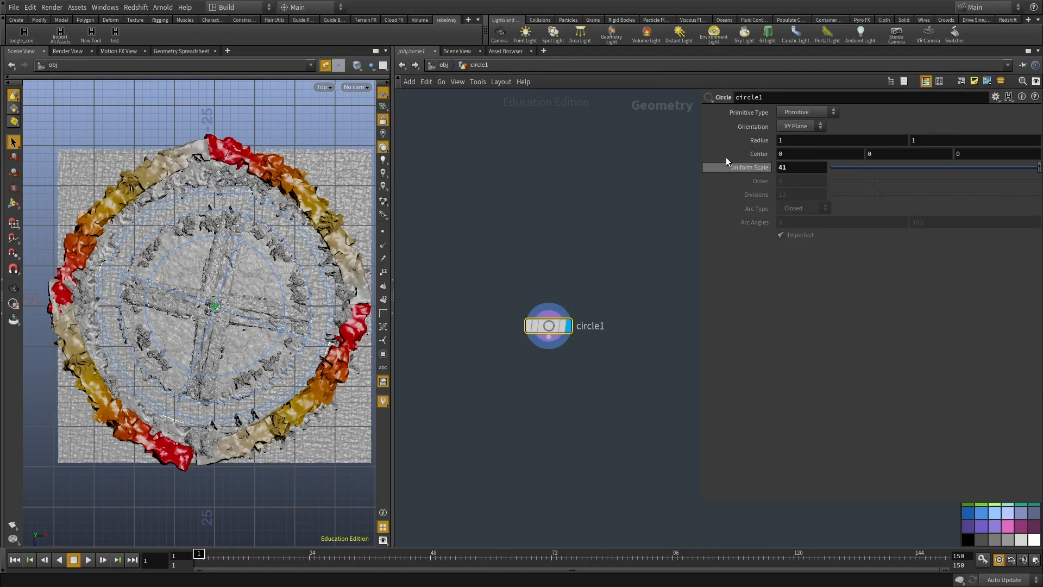
click(785, 158)
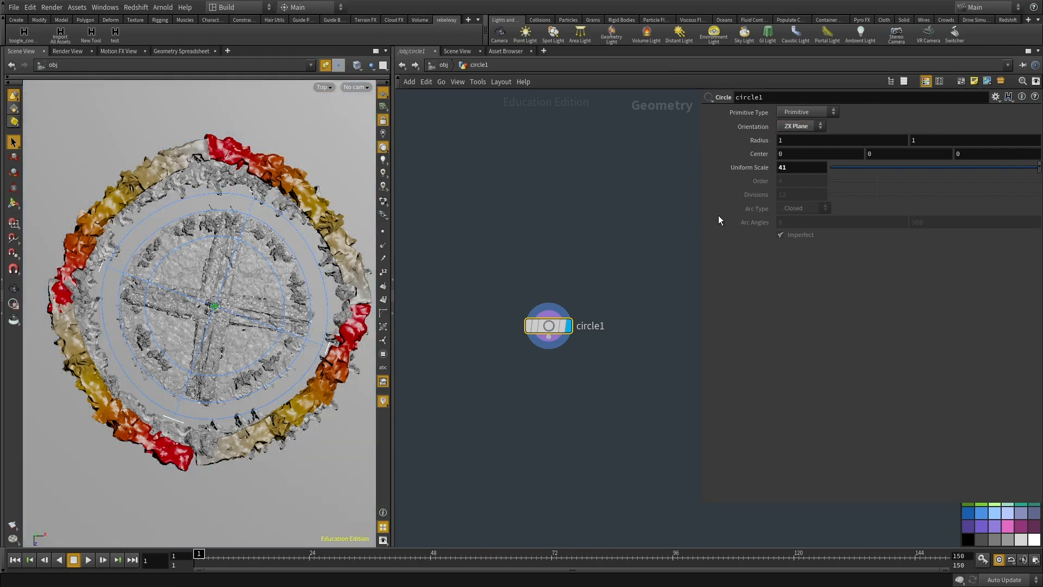
ctrl+middle_click(751, 168)
middle_drag(751, 162, 729, 166)
Copy the circle node from the circle1 object and paste it into the big_cliff_model network of the shader scene session, beside transform1.
drag(544, 225, 571, 399)
key(u)
key(ctrl+c)
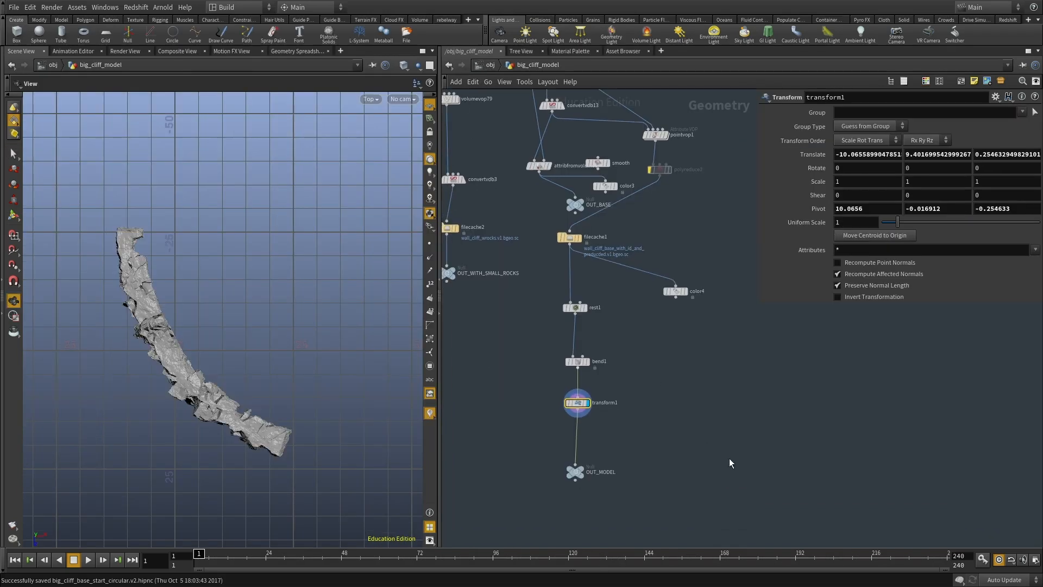
middle_drag(729, 458, 697, 400)
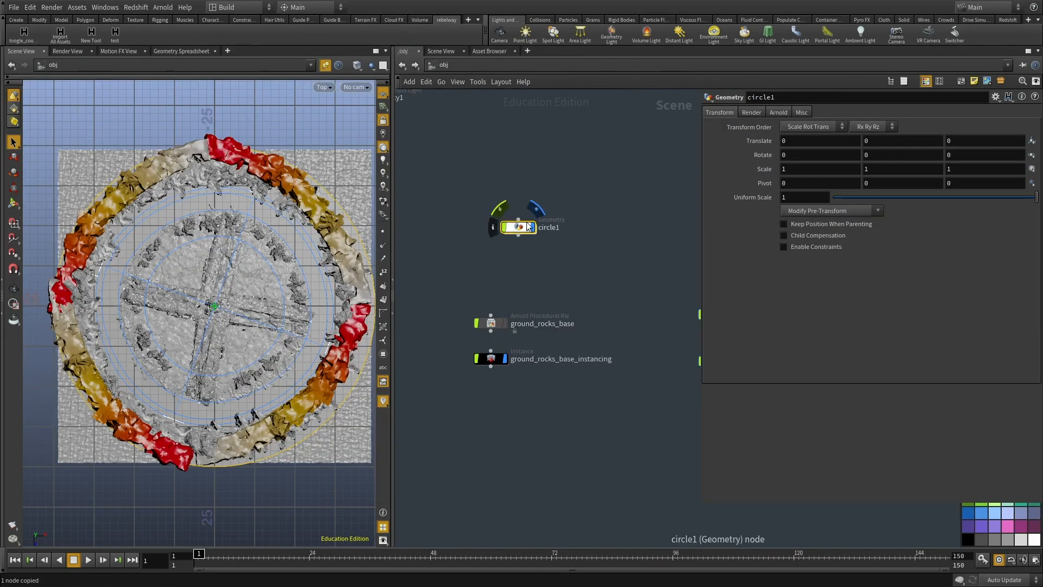
double_click(528, 226)
key(ctrl+c)
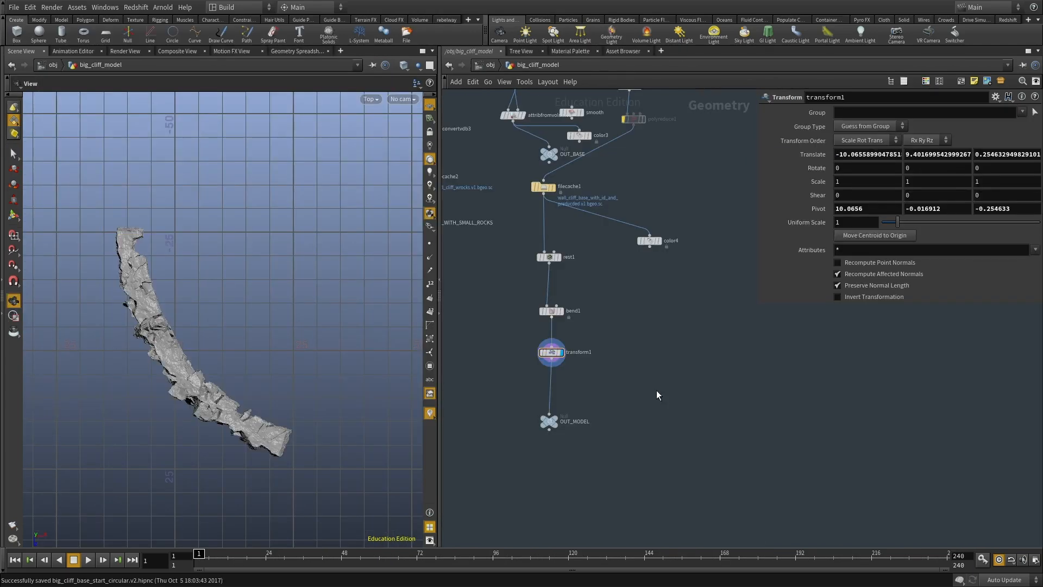
key(ctrl+v)
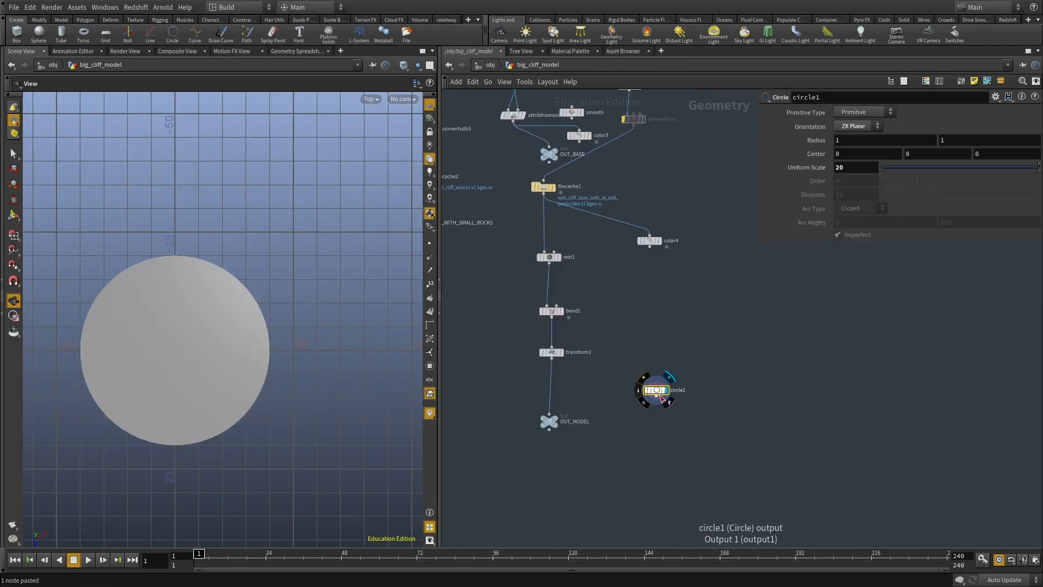
drag(656, 385, 656, 346)
scroll(584, 371, up, 2)
In the main scene session, look up the uniform scale in the transform settings of the big_cliff_fullbend object.
key(alt+Tab)
click(444, 65)
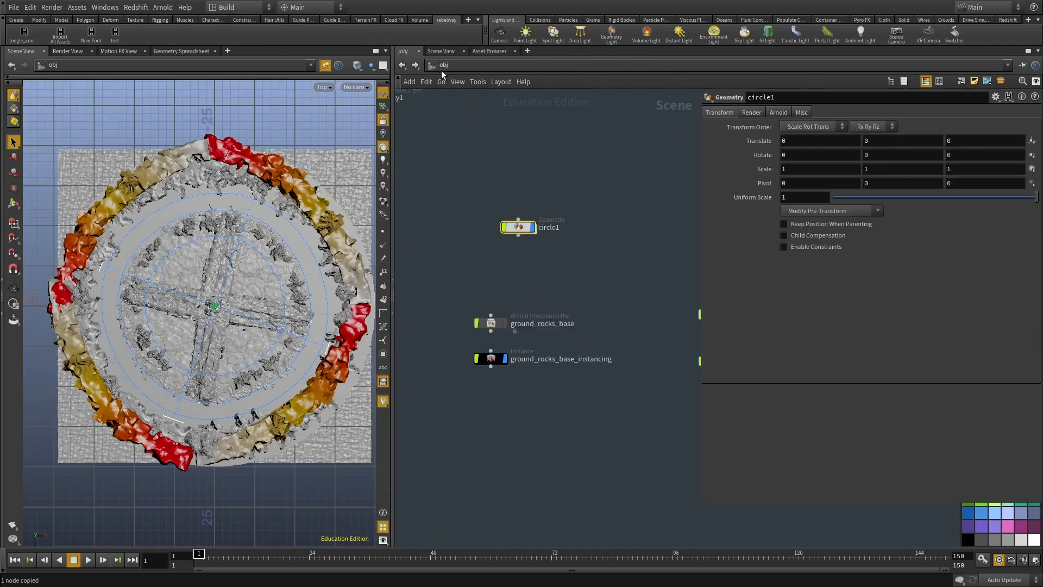
scroll(540, 296, down, 3)
middle_drag(566, 356, 405, 373)
scroll(625, 391, up, 2)
middle_drag(690, 397, 556, 371)
scroll(569, 371, up, 2)
click(535, 332)
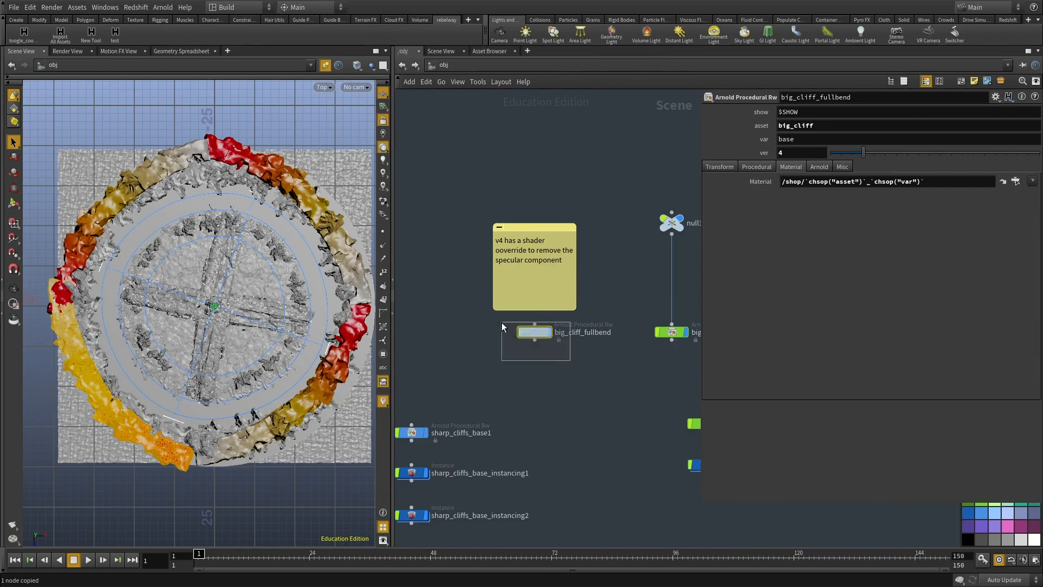
click(720, 166)
drag(805, 265, 622, 265)
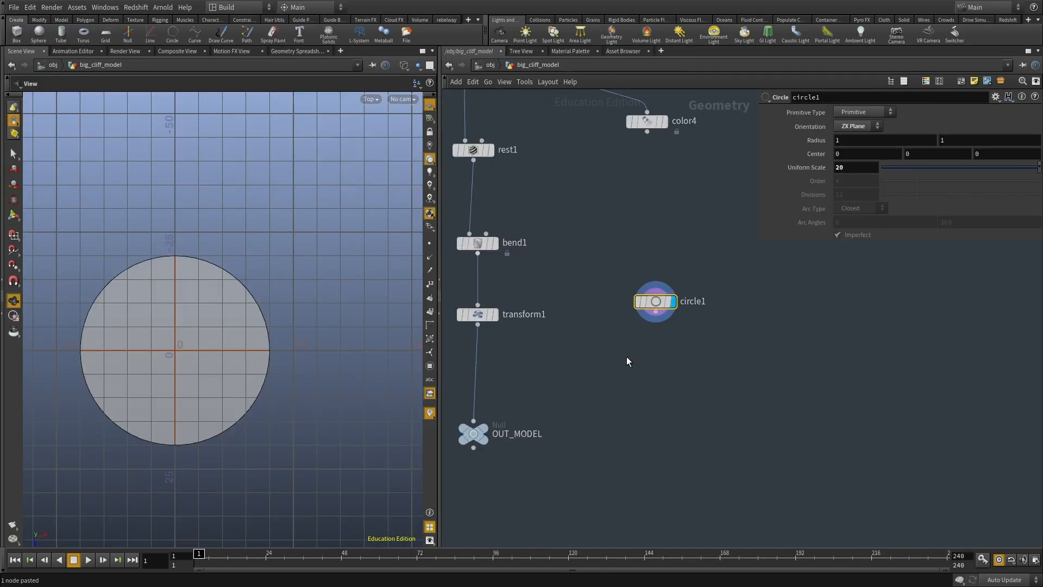
In the big_cliff_model network of the shader scene session, add a Transform node after circle1 and display its result.
key(Tab)
text(tra)
click(722, 243)
click(662, 393)
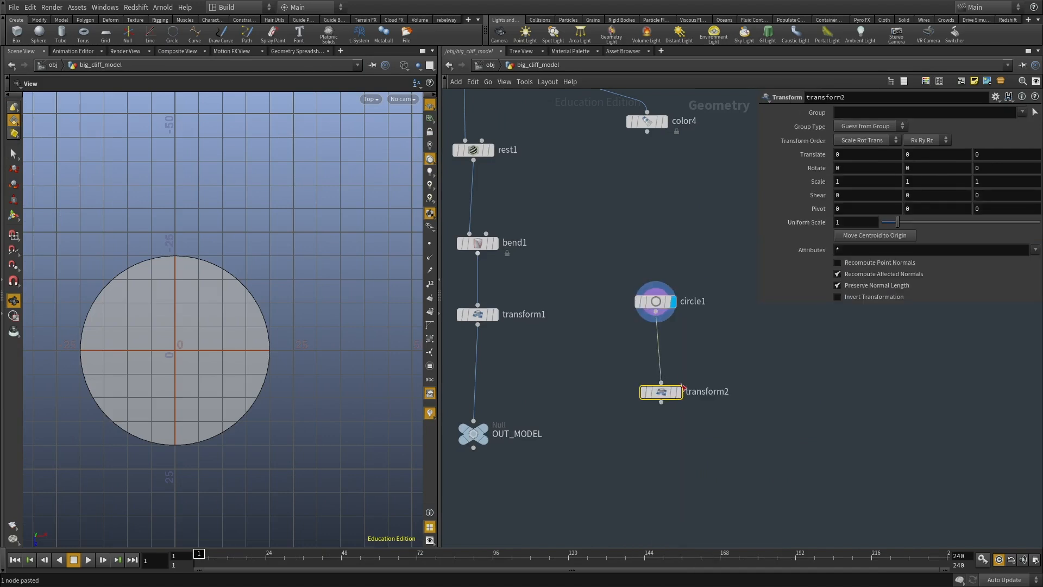
click(679, 392)
Set transform2's uniform scale to 0.495 and enable Invert Transformation.
drag(860, 221, 760, 222)
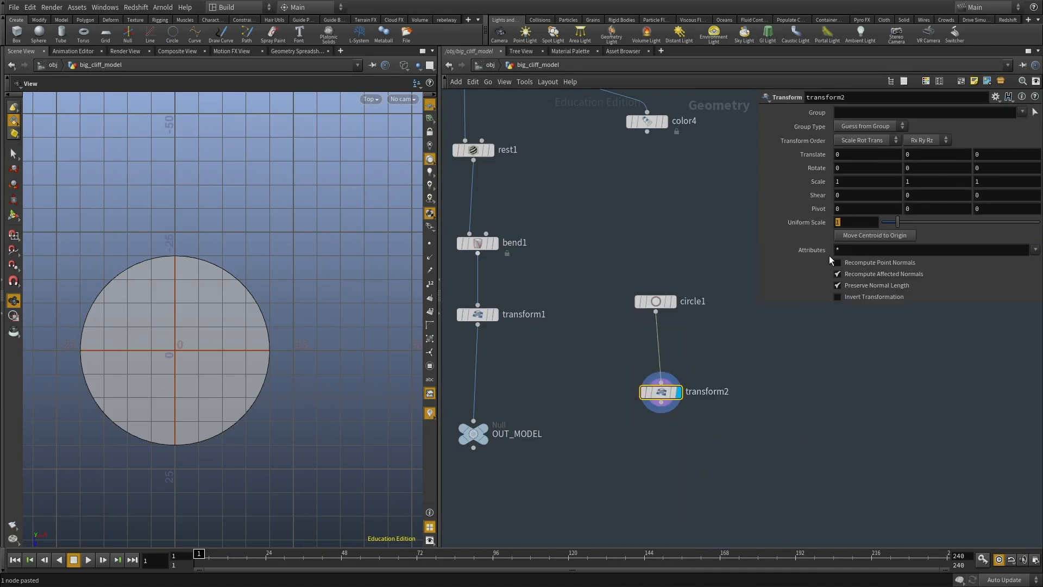
text(0.495)
key(Return)
click(870, 297)
right_drag(354, 326, 251, 325)
middle_drag(186, 303, 200, 286)
Display the cliff's transform1 node and overlay the scaled circle from transform2 as a template.
middle_drag(521, 368, 574, 360)
drag(568, 331, 488, 287)
click(550, 307)
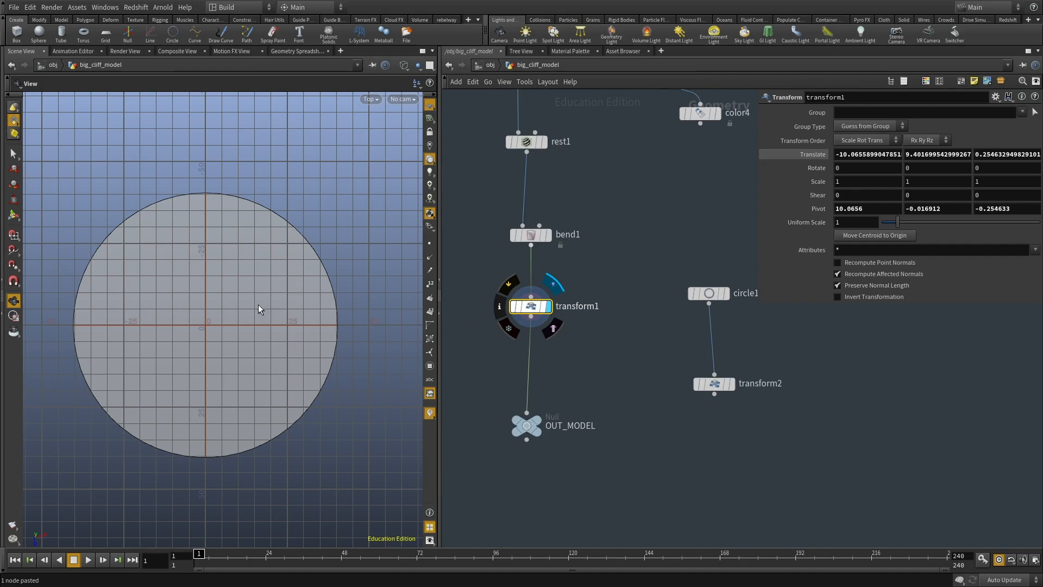
key(w)
key(w)
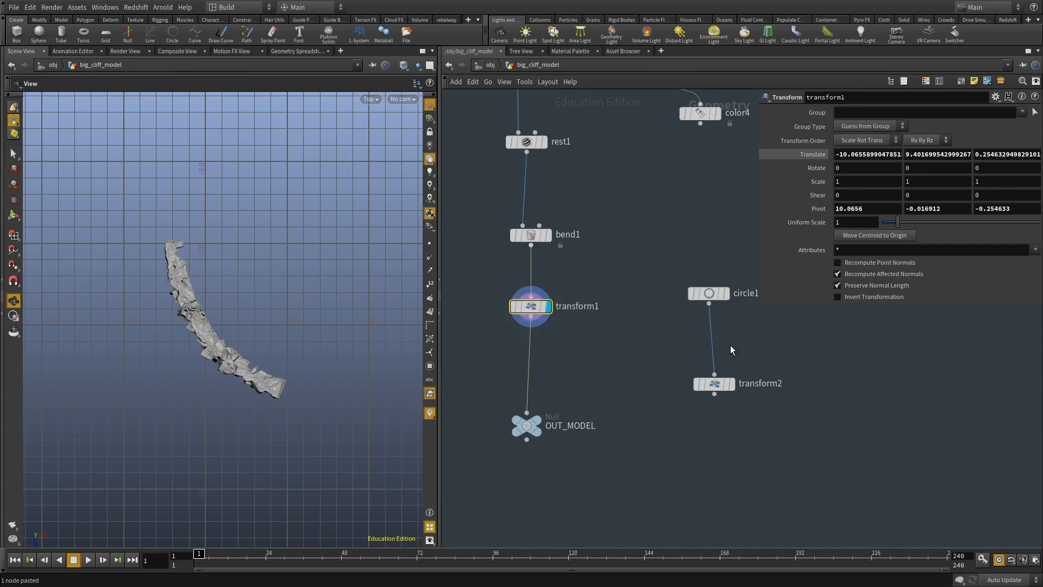
click(727, 388)
Add another Transform node after transform2 and show it as the template instead.
middle_drag(745, 435, 675, 380)
key(Tab)
text(tr)
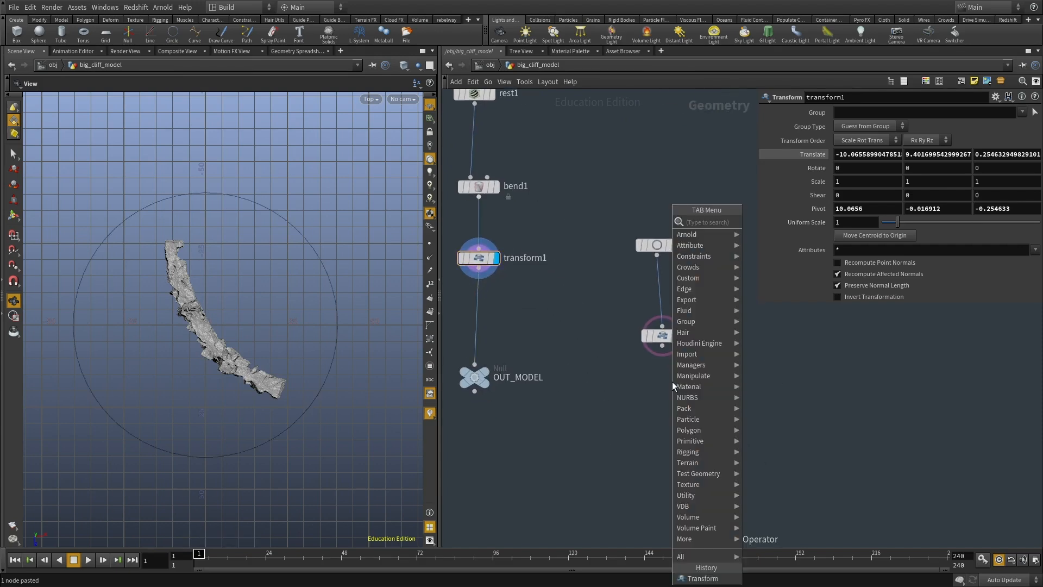
click(772, 247)
click(688, 422)
click(684, 421)
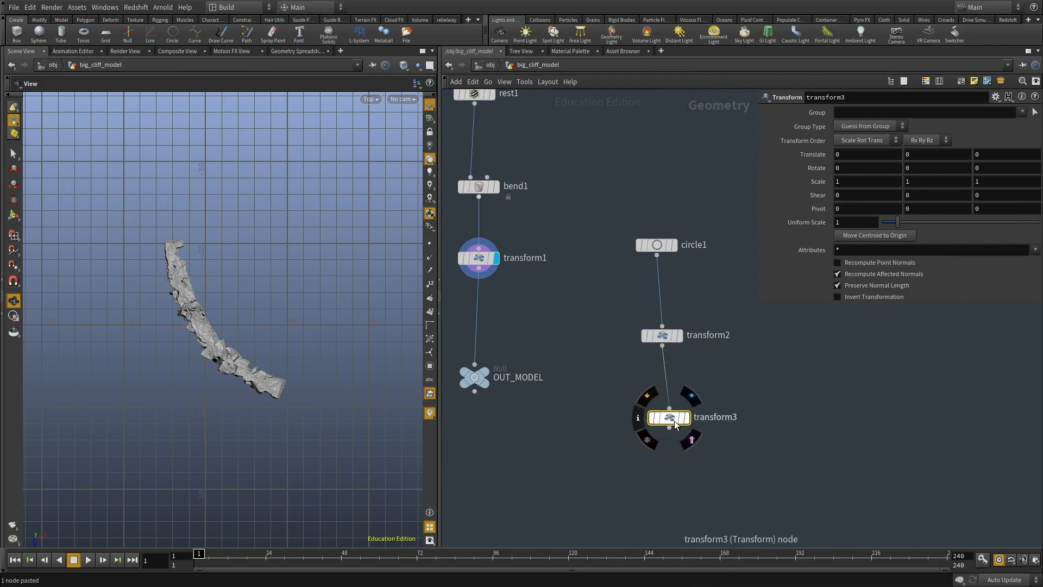
Try moving the circle with transform3's viewport handle, to about 2.29 in X and -1.71 in Z.
key(Return)
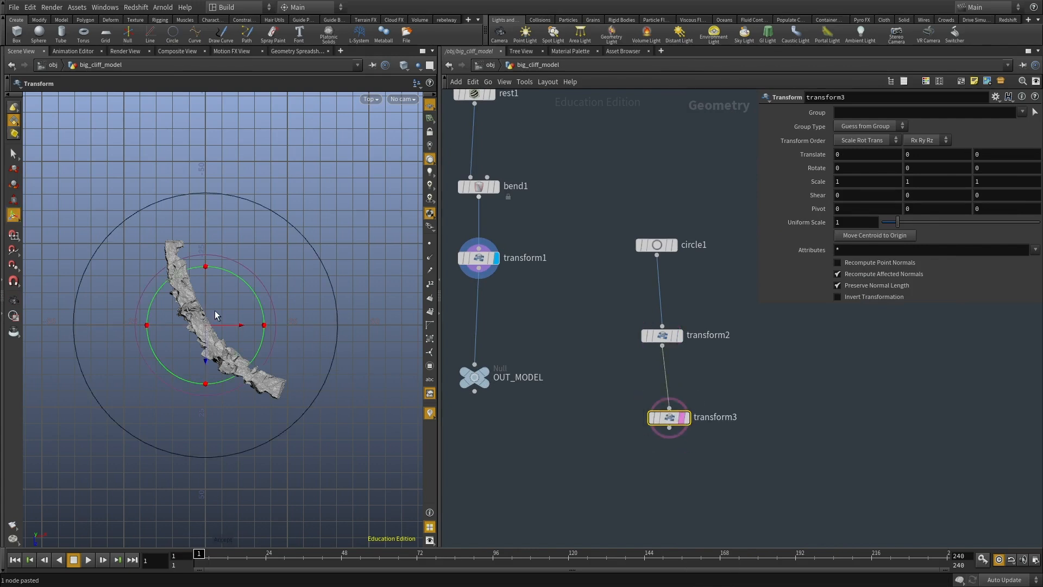
drag(216, 332, 236, 299)
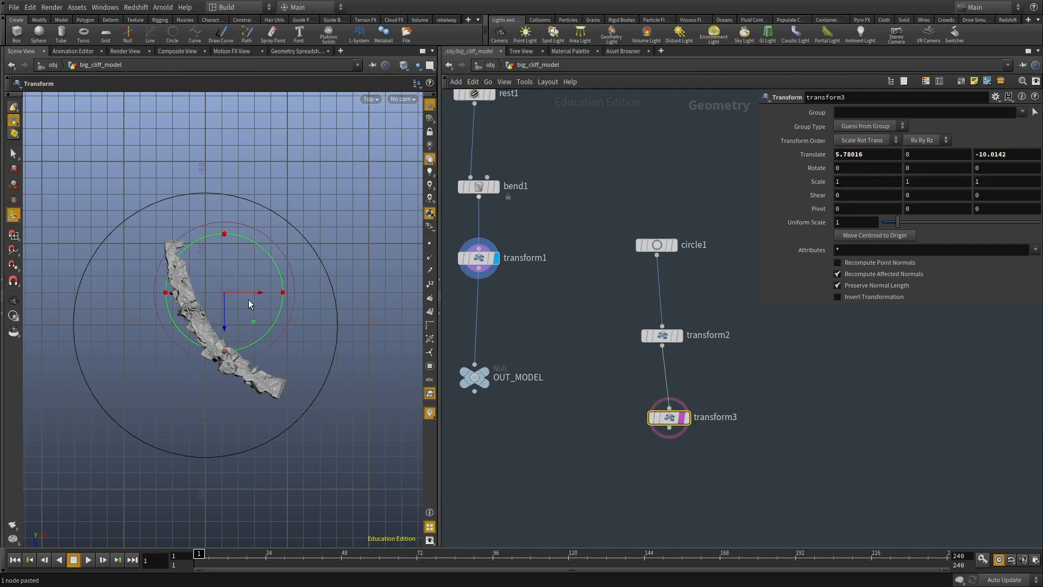
drag(225, 296, 213, 323)
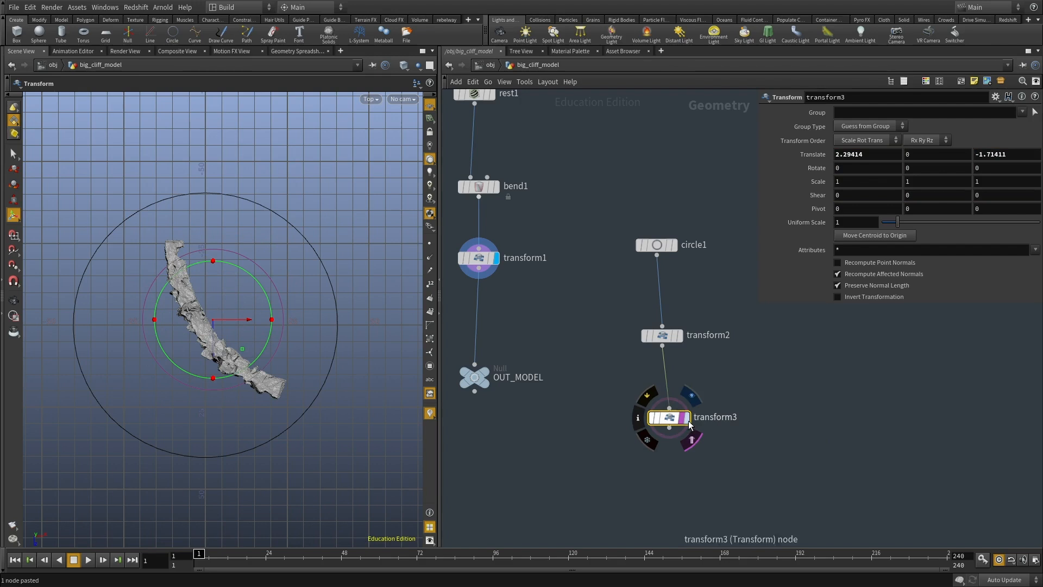
Display transform3 and change circle1 to a NURBS Curve with an Open Arc.
click(685, 420)
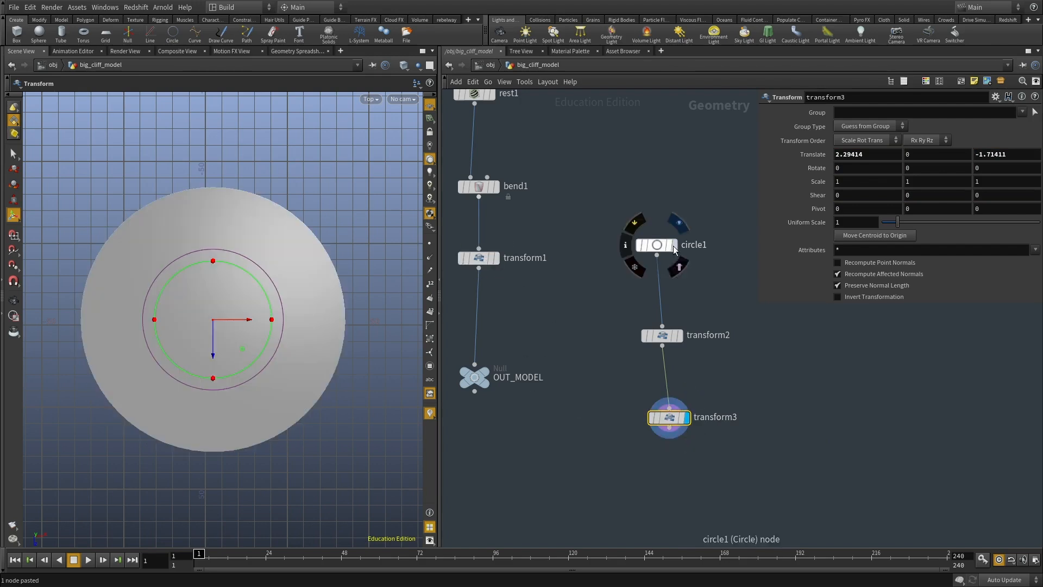
click(657, 244)
click(870, 113)
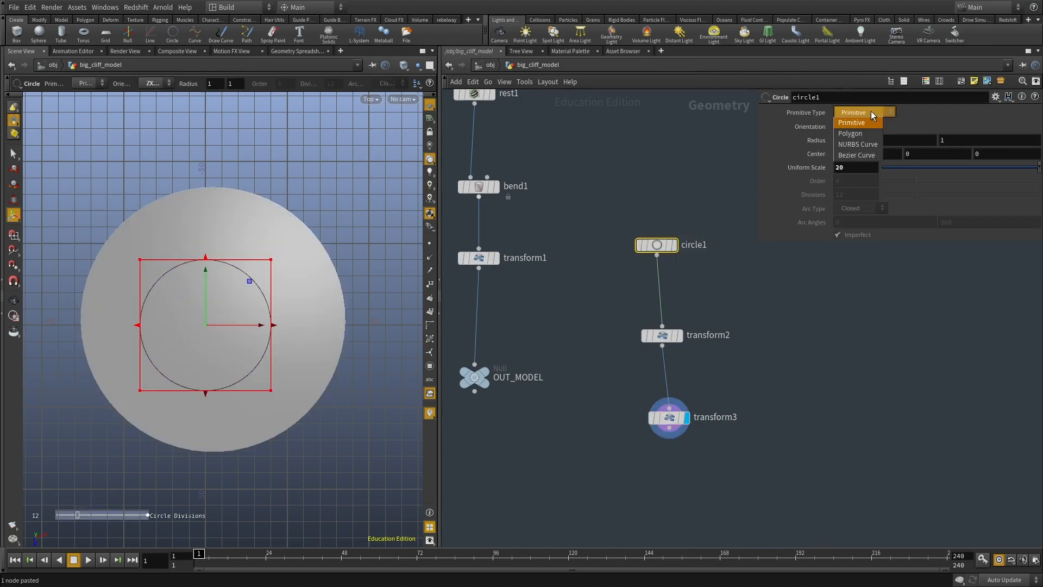
click(867, 145)
click(861, 208)
click(848, 231)
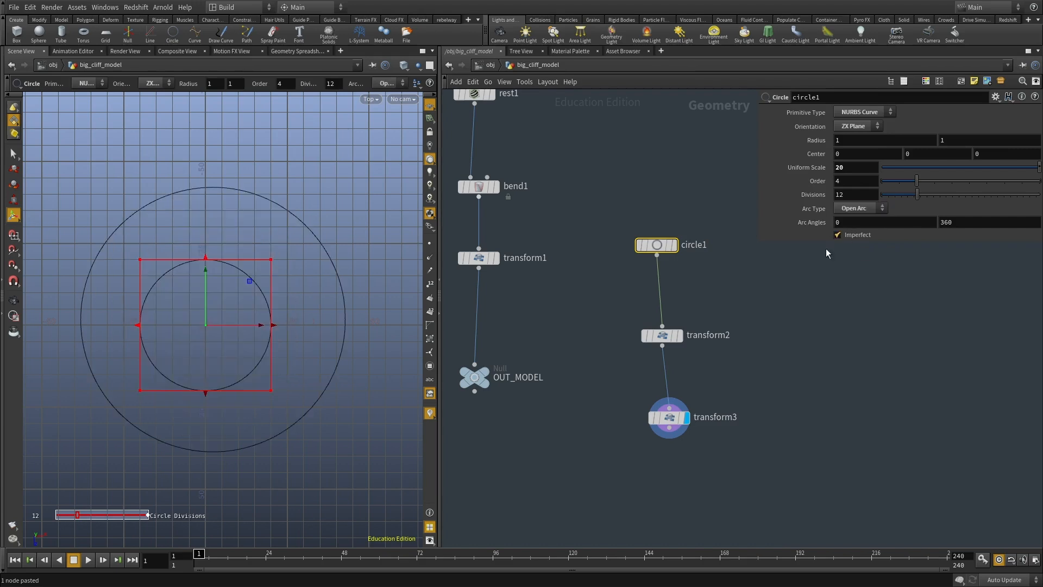
Template the cliff's transform1 and move the circle with transform3 to about 30.85 in X and -25.78 in Z, along the cliff's curve.
click(669, 418)
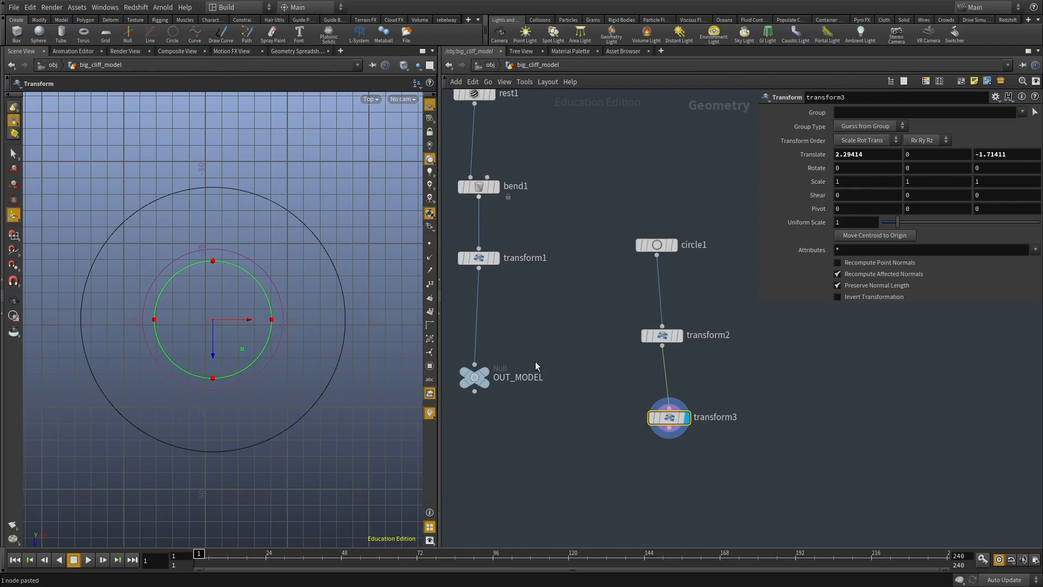
click(491, 258)
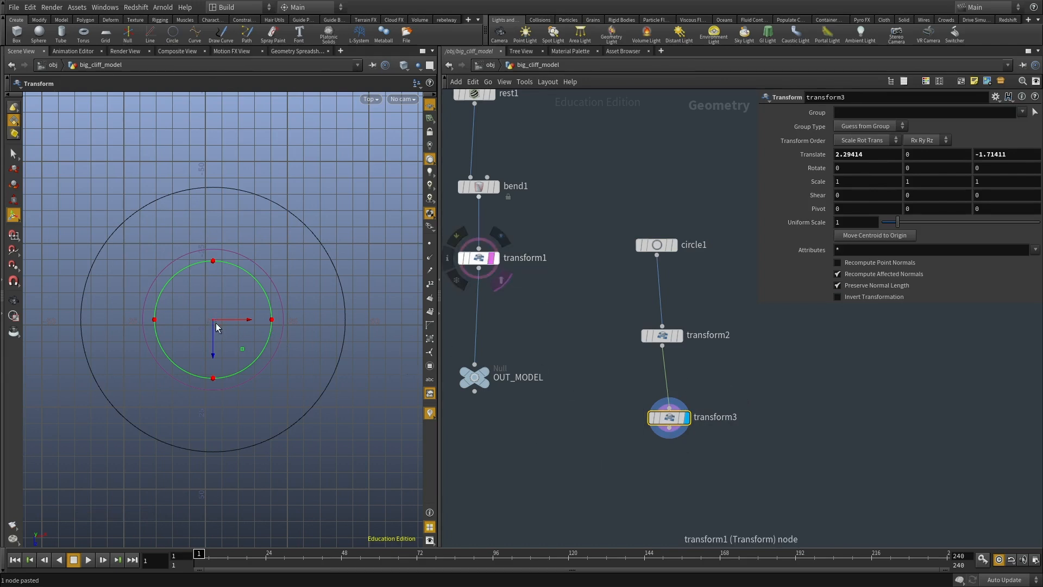
drag(217, 326, 299, 250)
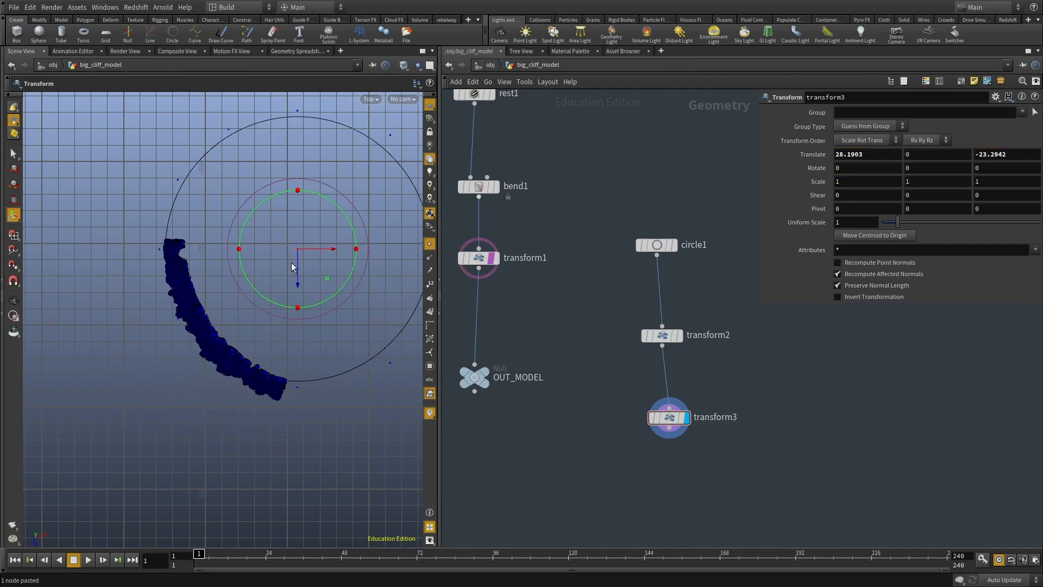
drag(298, 251, 306, 240)
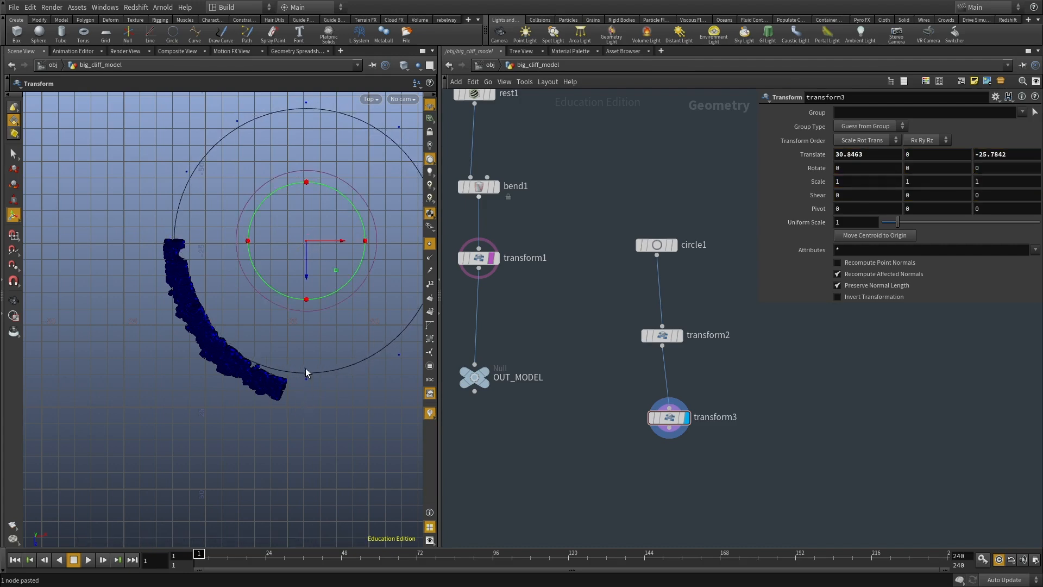
Display the cliff's transform1 with transform3's circle as a template, and turn off point display.
middle_drag(523, 274, 566, 320)
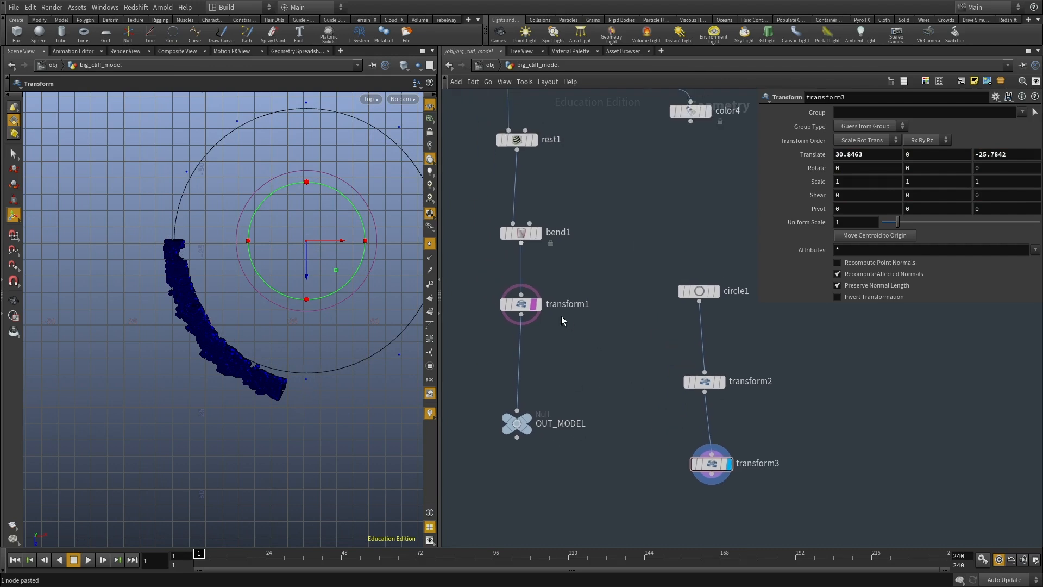
click(535, 304)
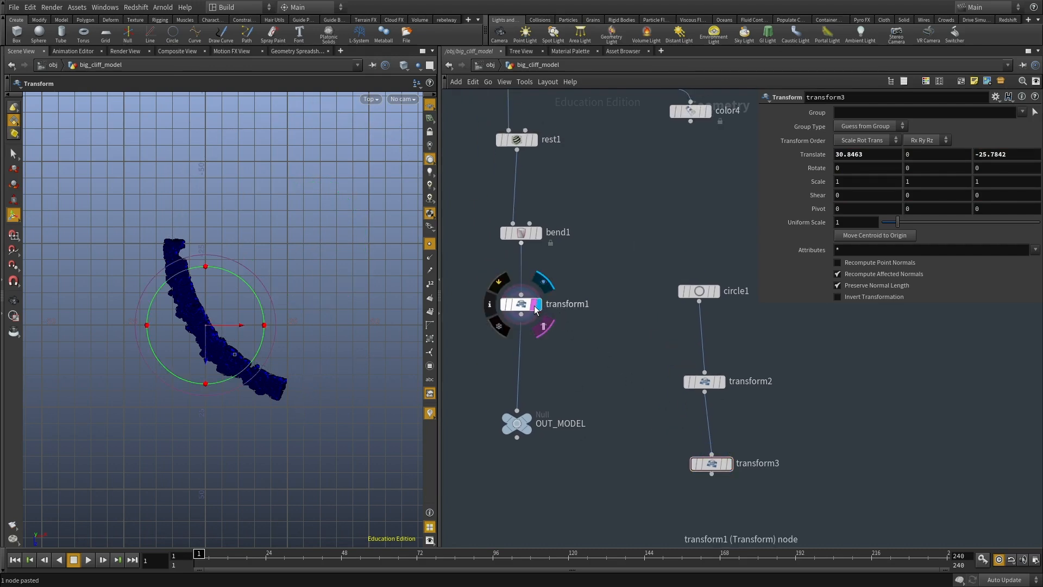
click(726, 477)
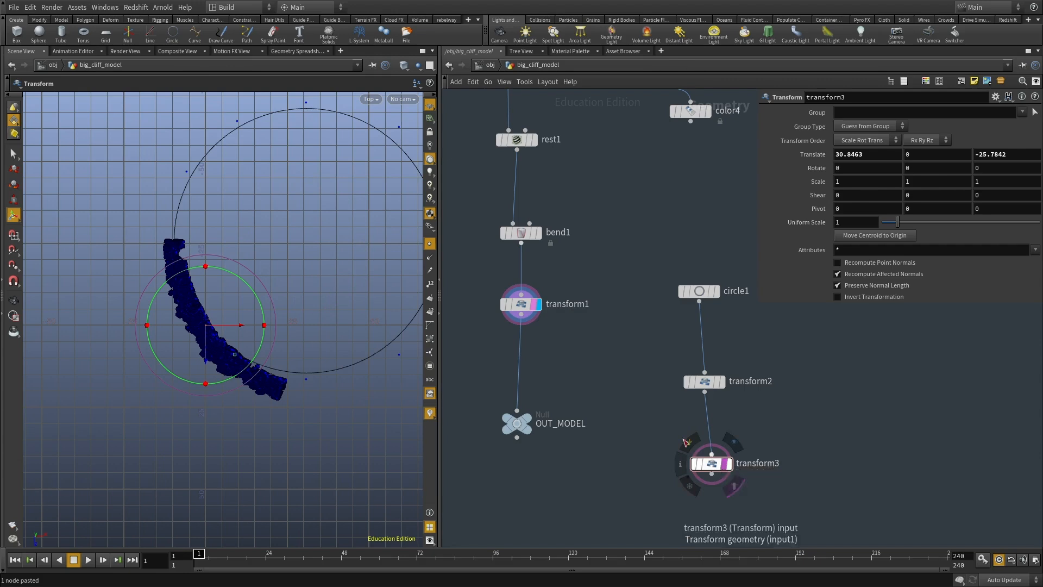
click(519, 304)
click(430, 245)
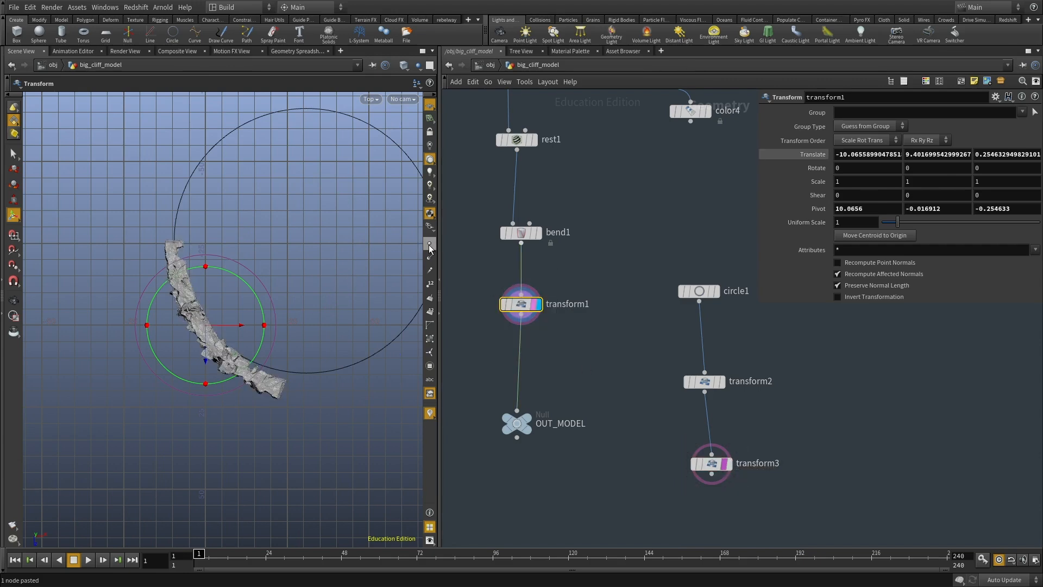
Set bend1's bend angle to 80 and clear the template flag on transform1.
drag(601, 249, 471, 196)
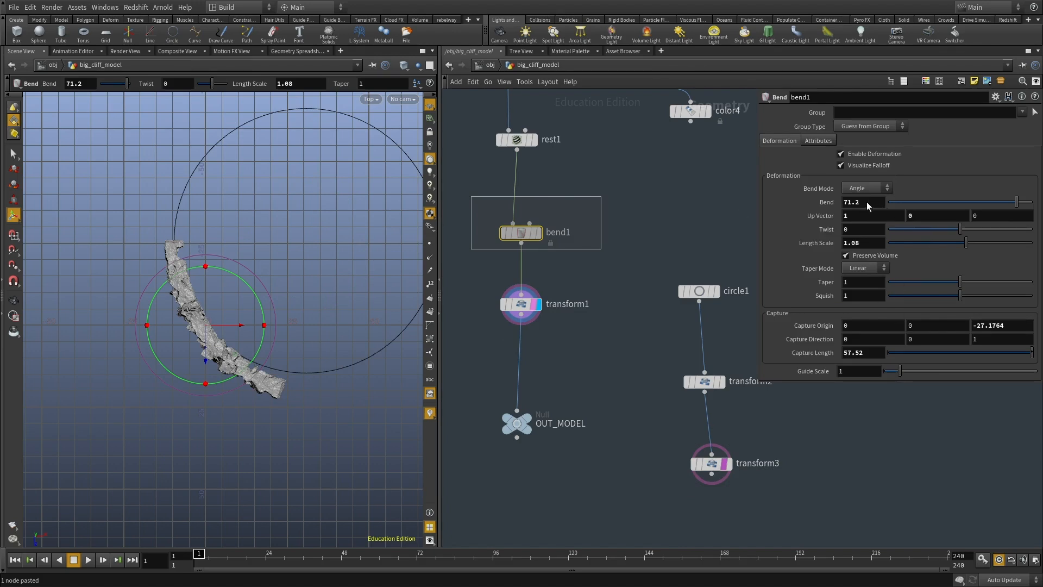
text(80)
key(Return)
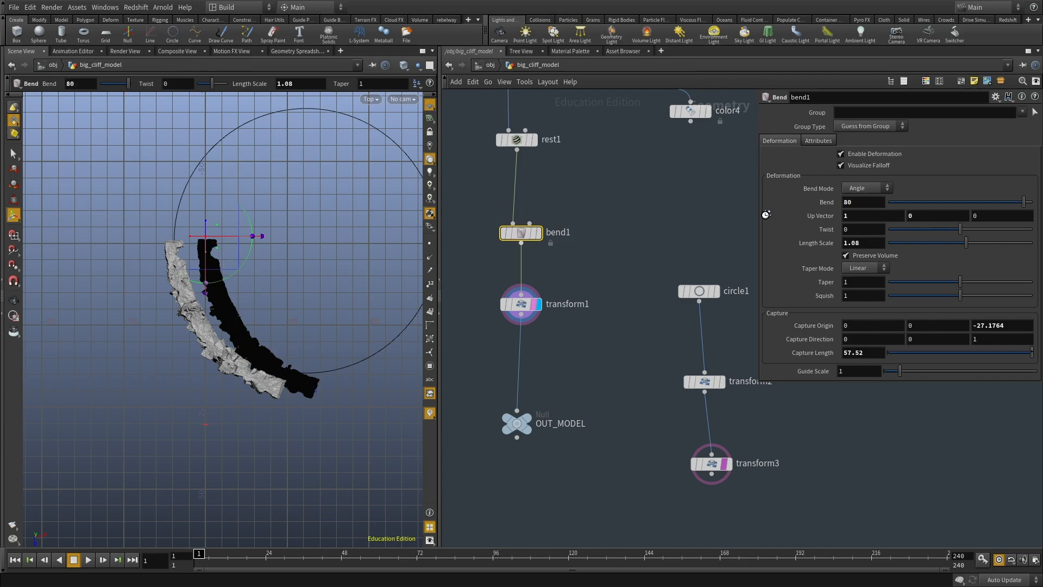
click(533, 303)
click(534, 305)
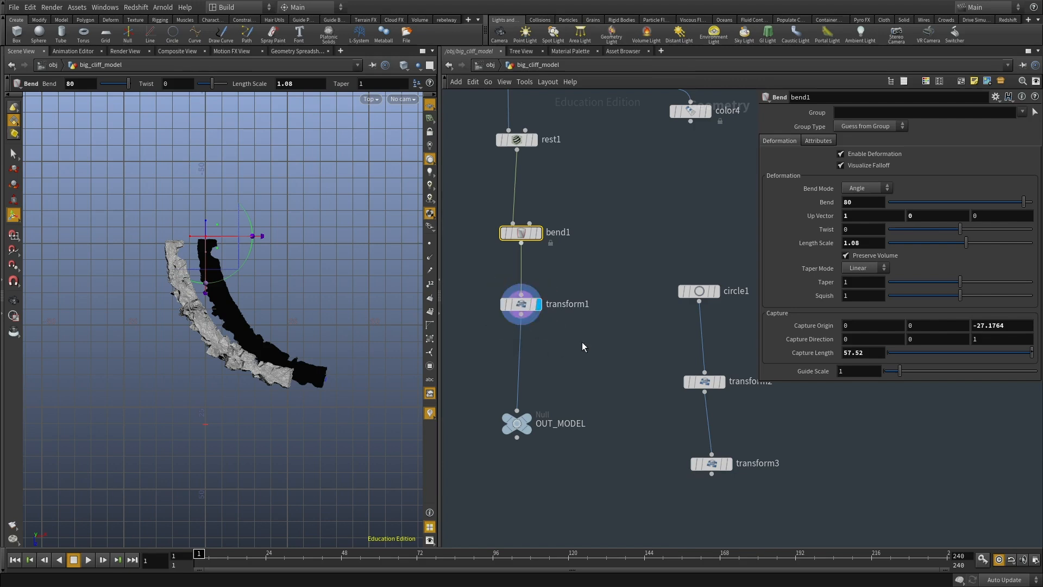
Open bend1's parameters in a separate floating window and move it clear of the bend1 and transform1 nodes.
key(p)
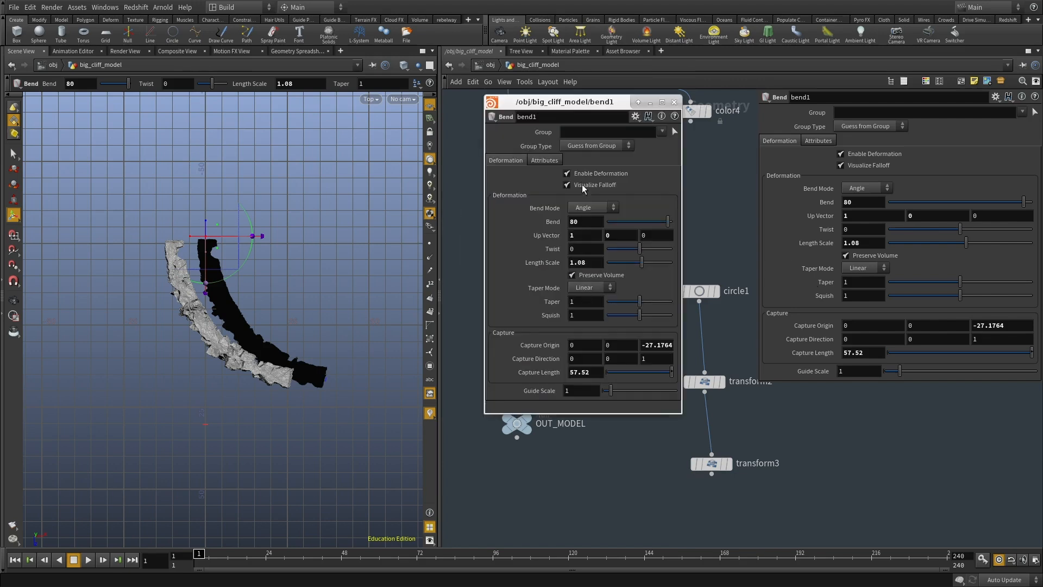
drag(565, 102, 691, 26)
right_click(469, 113)
click(512, 187)
Select transform1, overlay transform3's circle as a template, and set bend1's bend angle to 85.
click(521, 303)
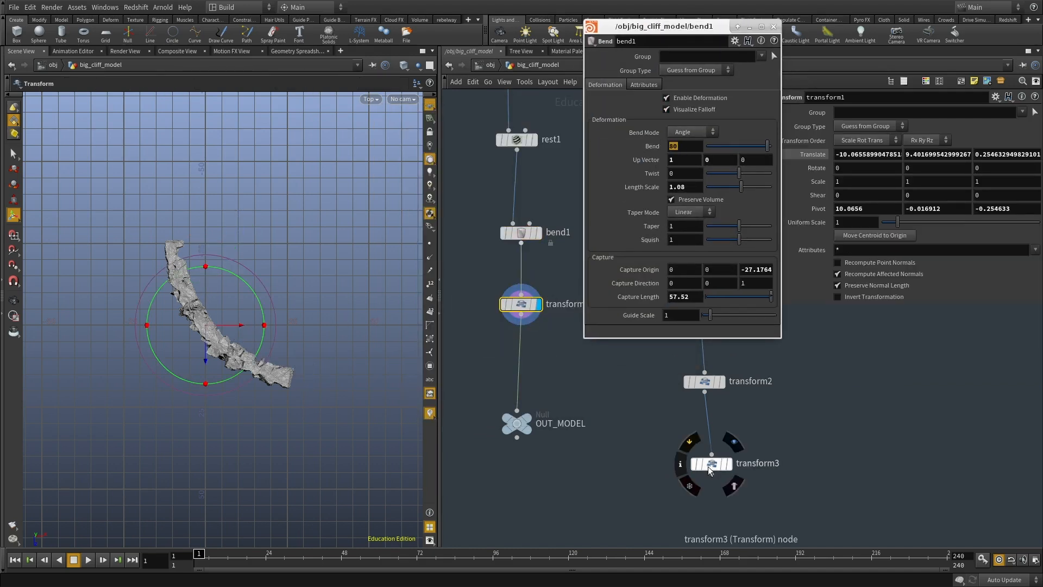
click(725, 463)
double_click(688, 144)
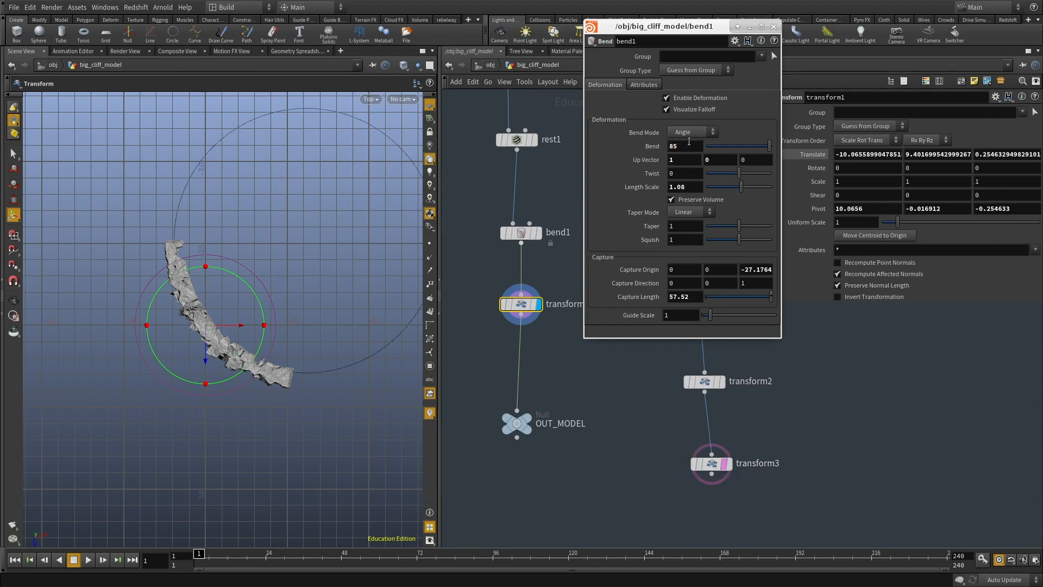
Enter 85 as bend1's bend angle and display transform3's circle with transform1 shown as a template.
text(85)
key(Return)
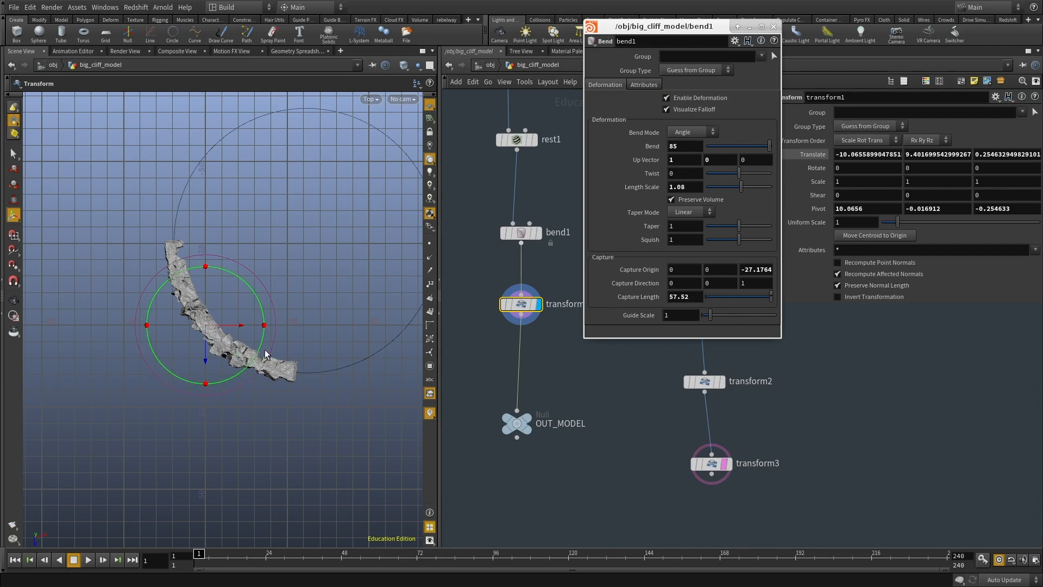
middle_drag(622, 451, 596, 454)
key(space)
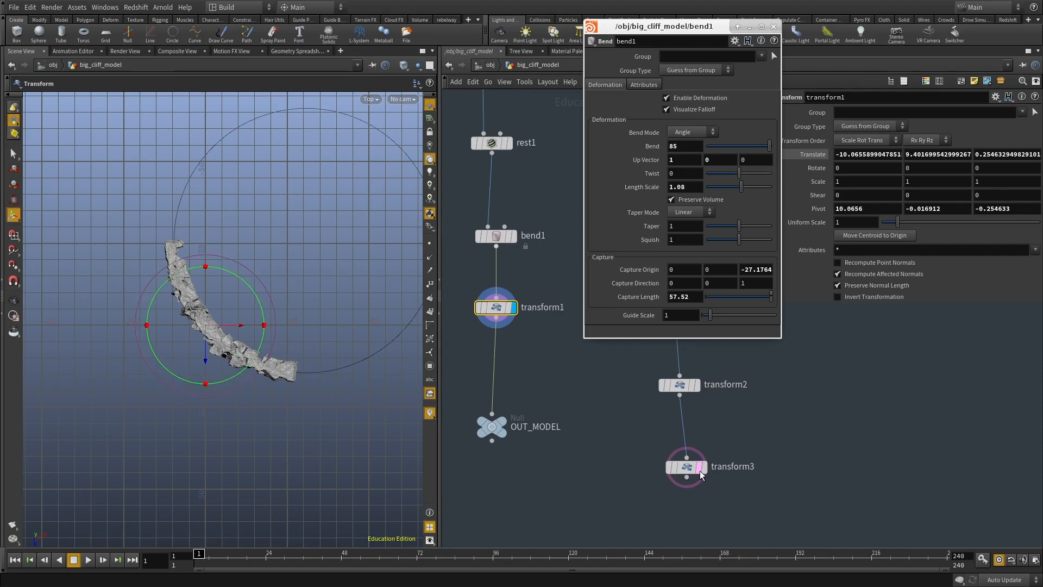
click(702, 467)
click(509, 308)
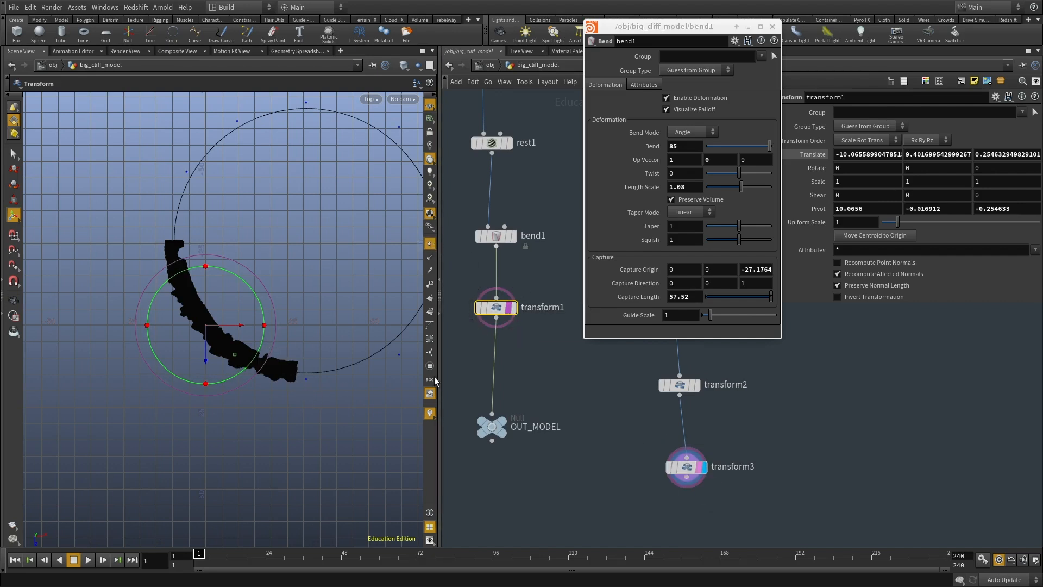
Turn off point display and set bend1's length scale to 1.125.
middle_drag(526, 360, 527, 375)
drag(564, 283, 470, 232)
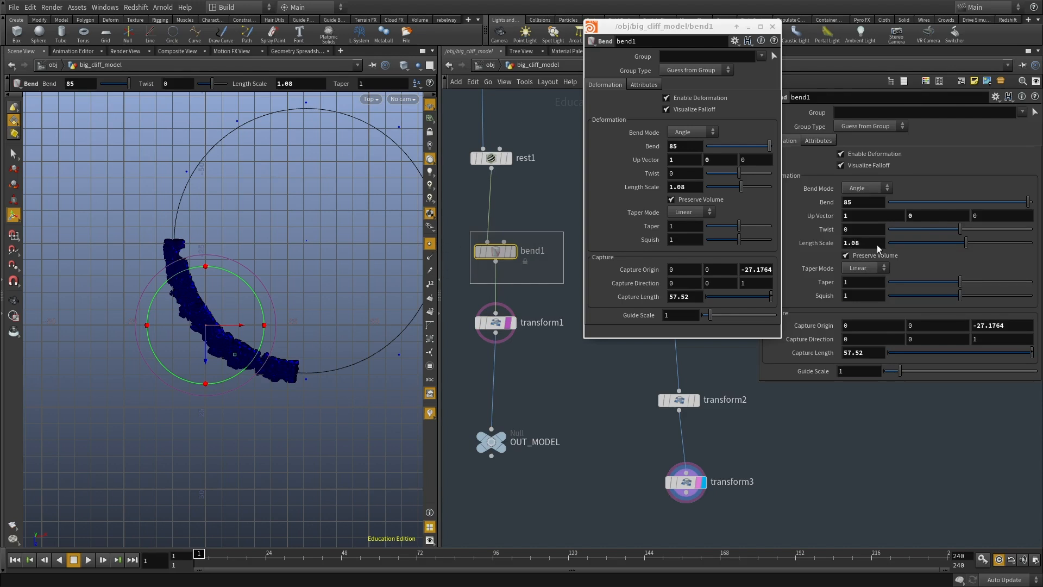
click(430, 243)
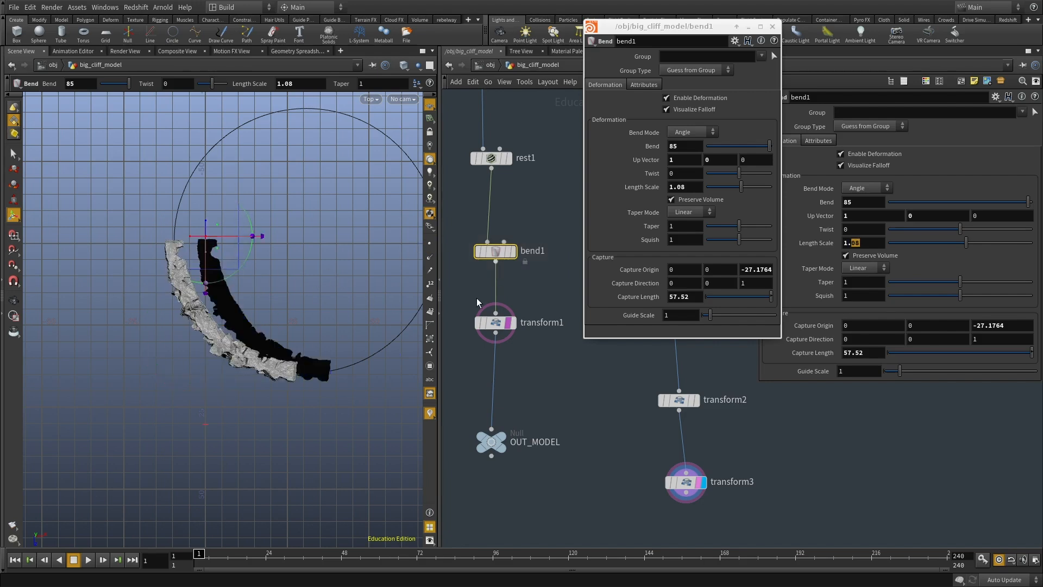
text(1)
click(637, 447)
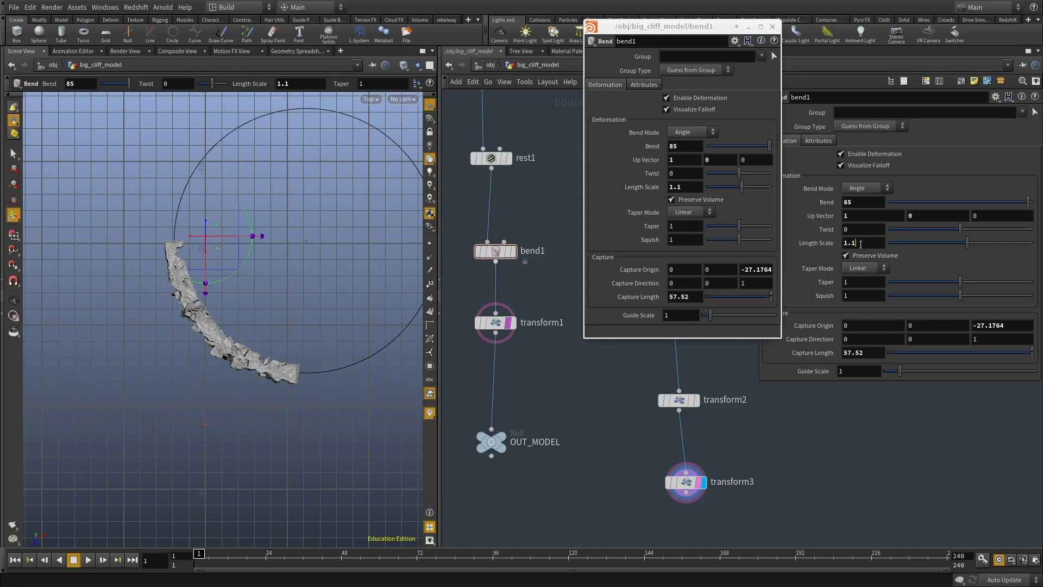
key(BackSpace)
text(25)
key(Return)
Try a bend angle of 90 on bend1 and settle on 88.
double_click(864, 203)
text(90)
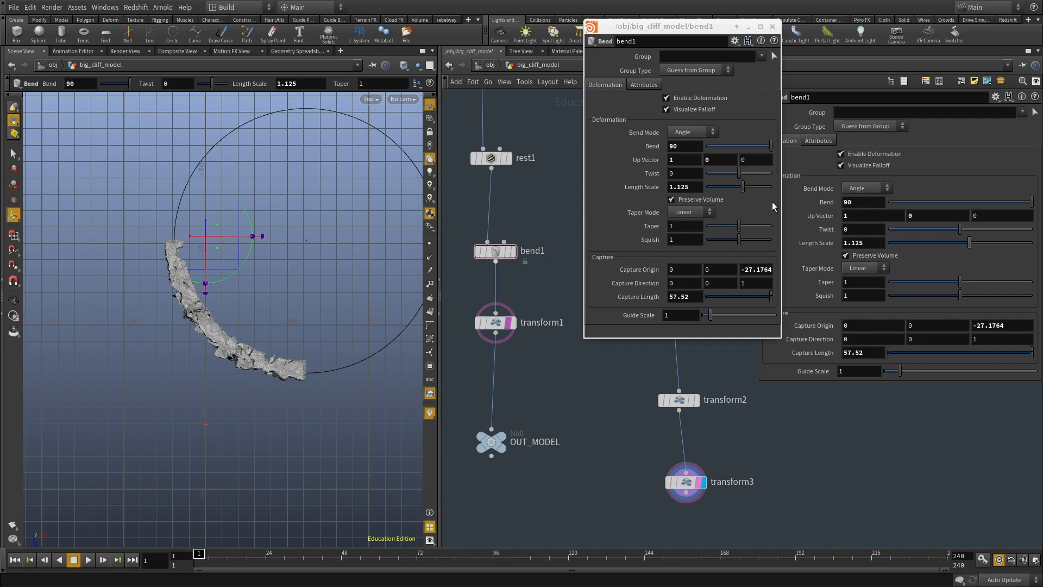
drag(862, 204, 804, 207)
text(88)
key(Return)
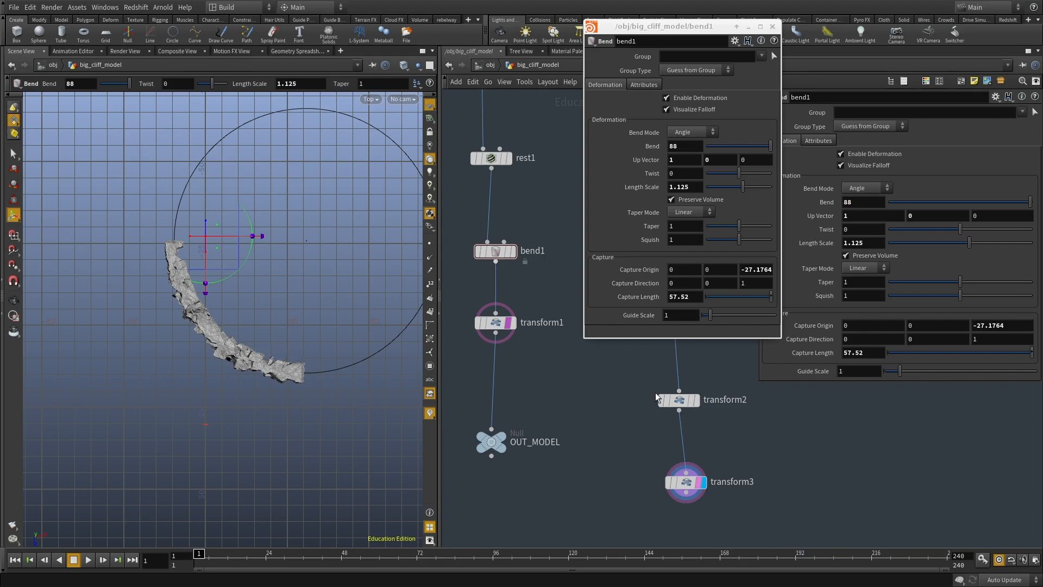
Close bend1's floating parameter window and save the scene file.
middle_drag(581, 496, 579, 478)
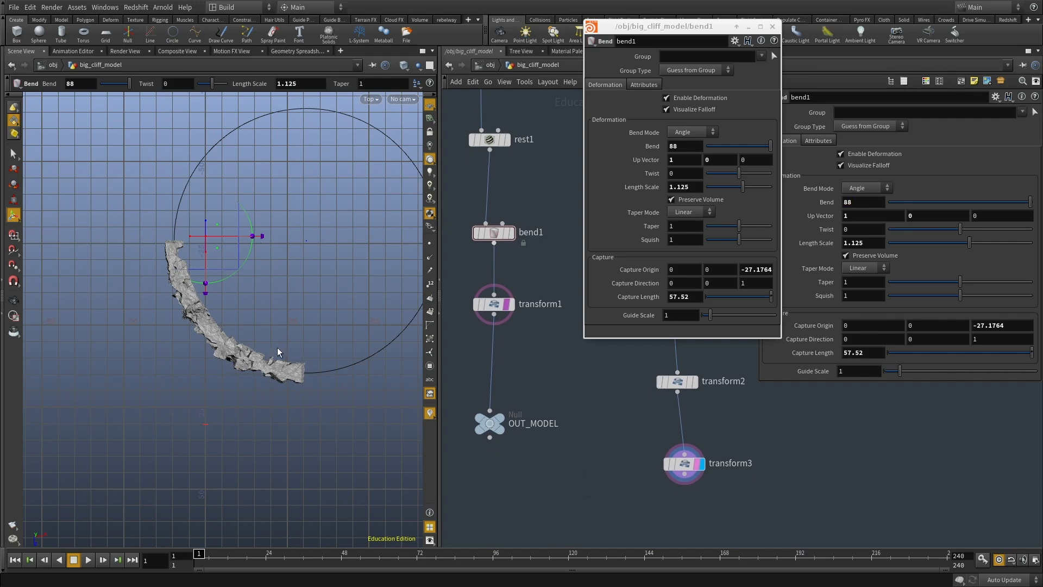
click(772, 27)
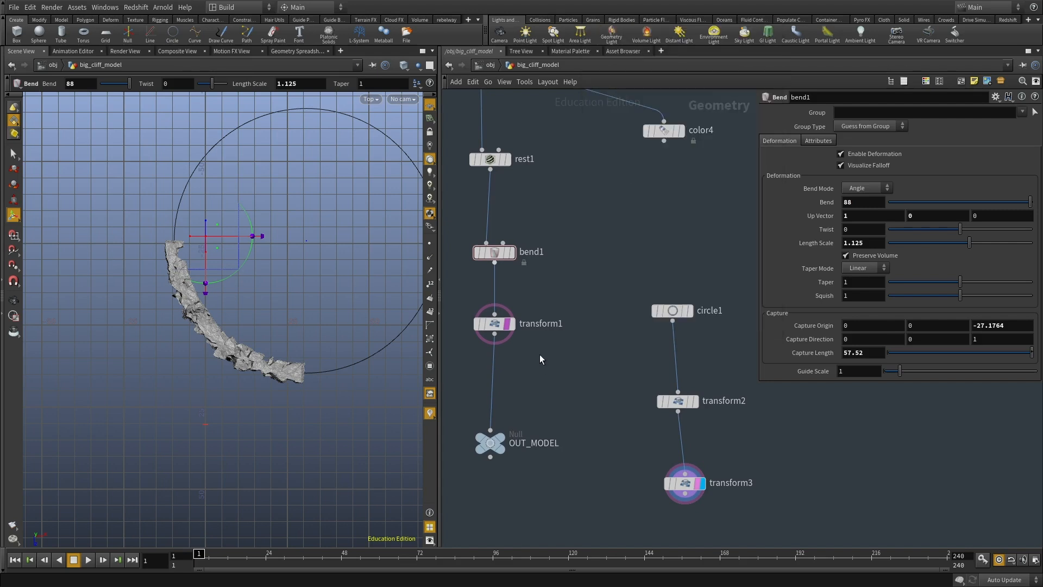
middle_drag(552, 389, 591, 359)
key(ctrl+s)
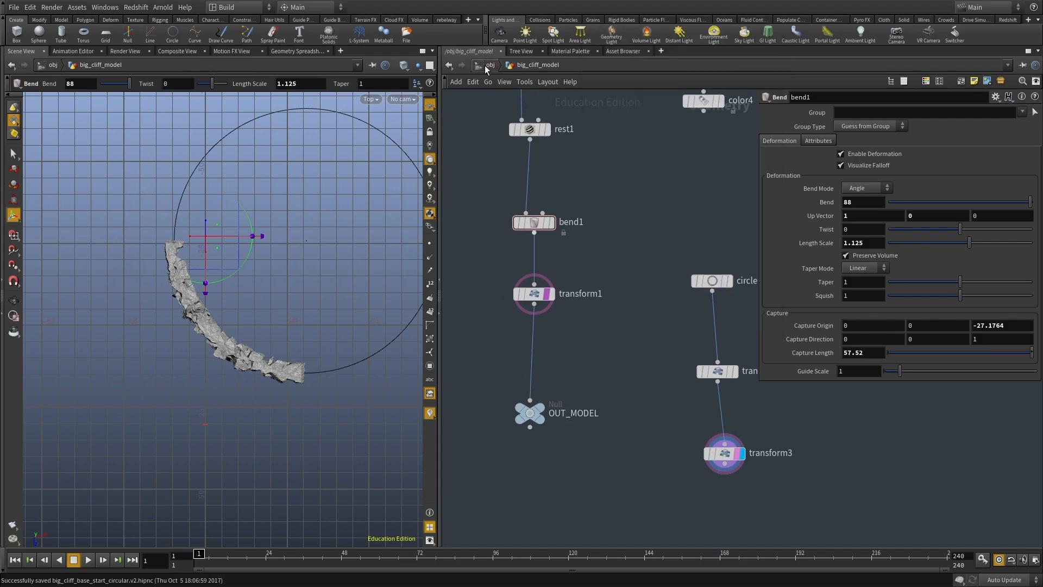
Go to the out network, copy the four chained export nodes, and select export_base.
click(485, 65)
click(485, 65)
click(524, 129)
drag(679, 364, 553, 131)
key(ctrl+c)
middle_drag(593, 362, 630, 312)
click(603, 186)
middle_drag(638, 257, 564, 319)
drag(568, 327, 646, 271)
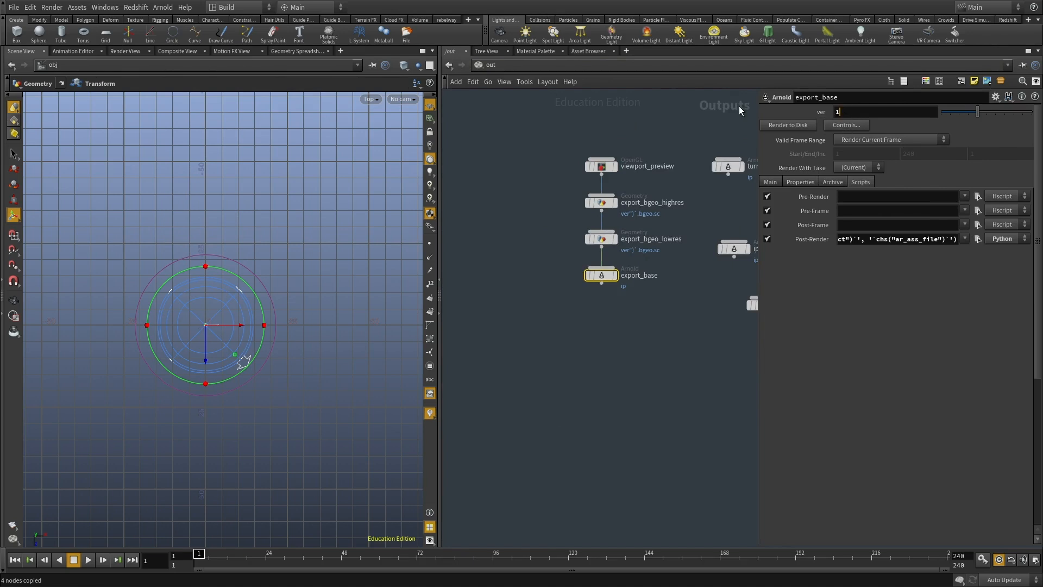
Set export_base's var parameter to circular and start rendering it to disk.
click(770, 181)
scroll(850, 431, down, 2)
scroll(829, 380, down, 6)
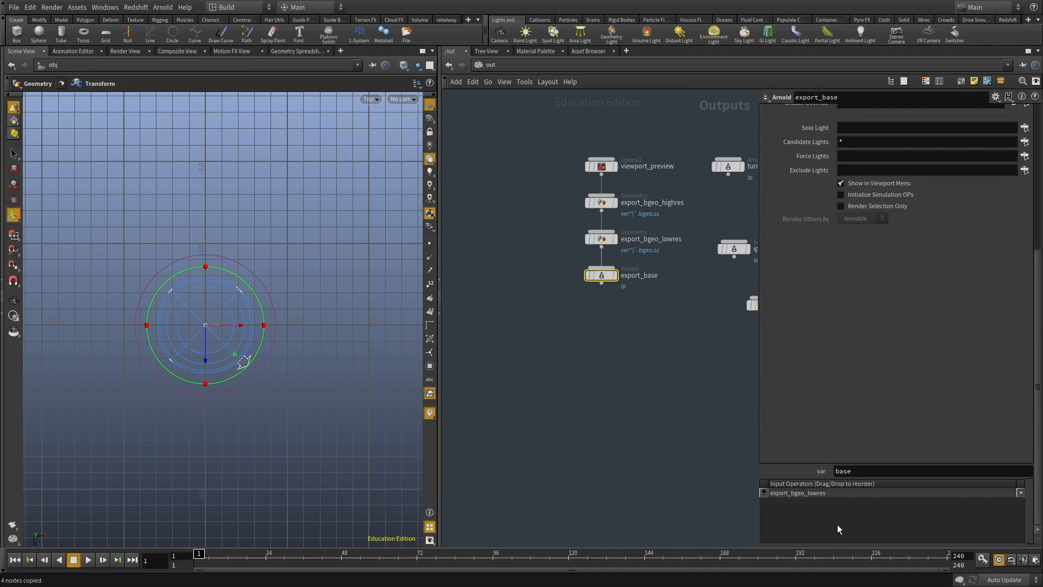
double_click(858, 472)
text(circular)
key(Return)
scroll(964, 375, up, 5)
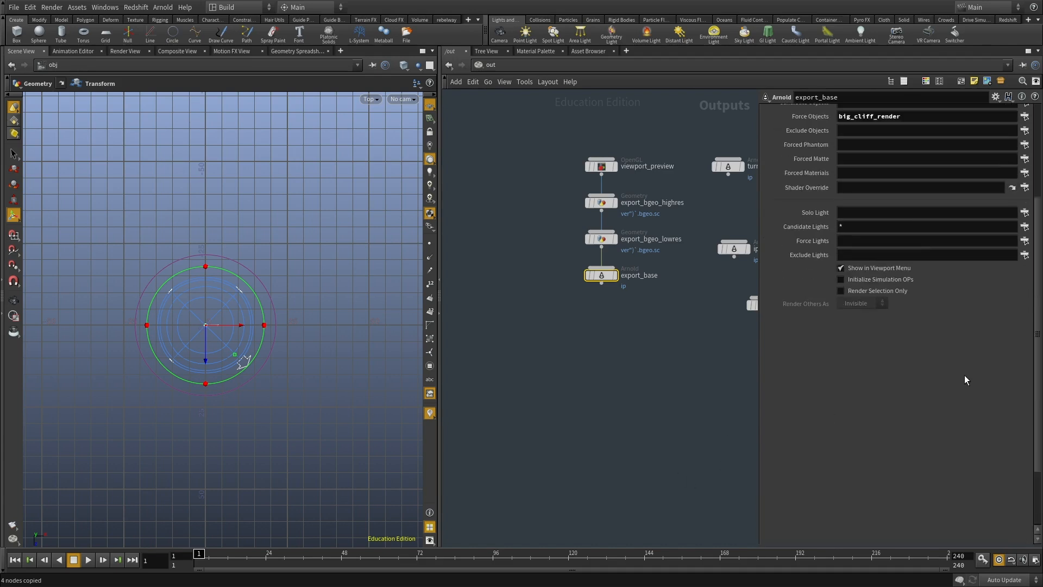
scroll(834, 288, up, 3)
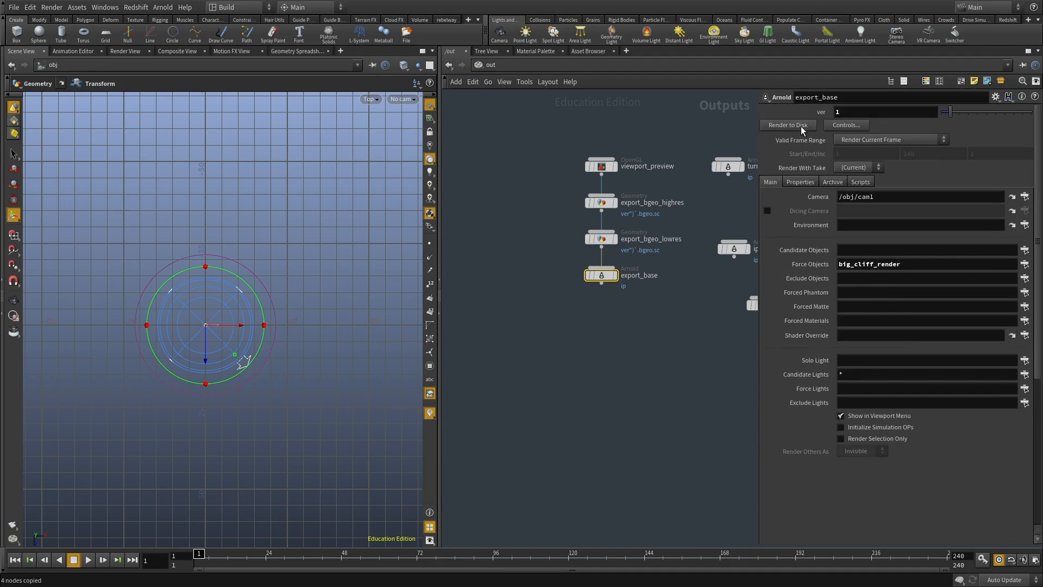
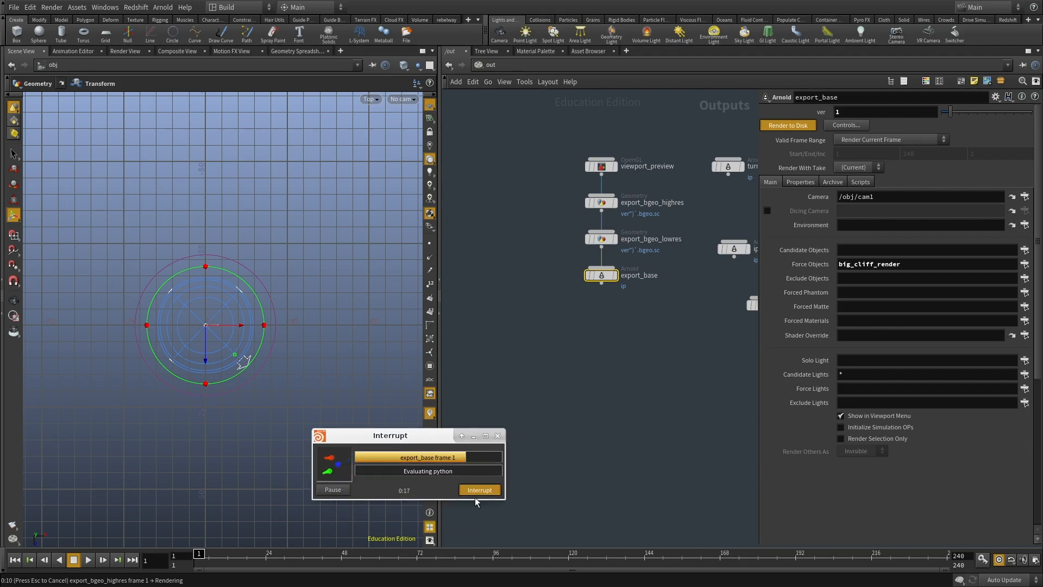
Return to the obj network, open big_cliff_model, and copy its bend1 and transform1 nodes.
click(503, 63)
click(520, 113)
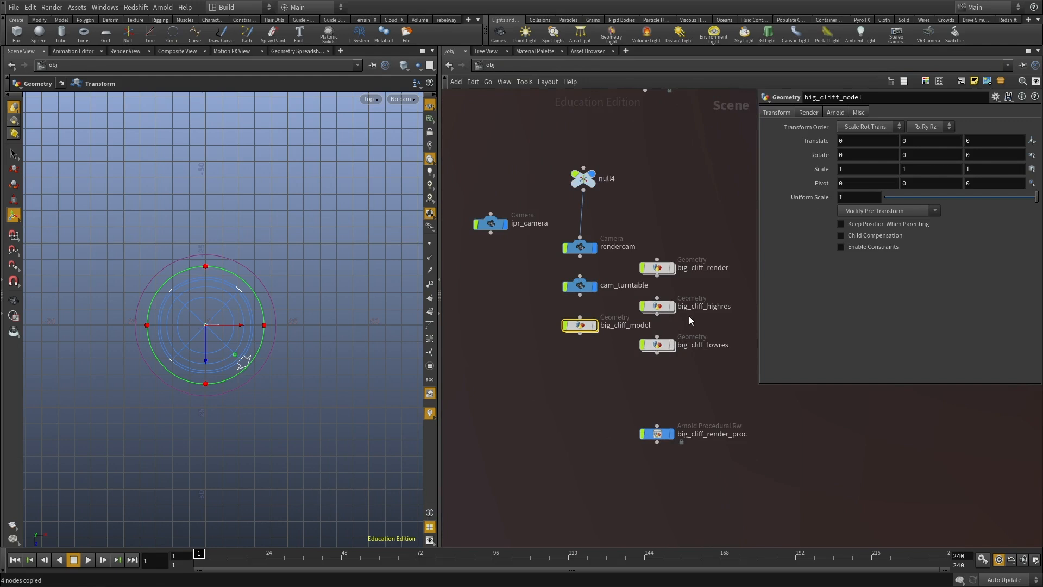
double_click(593, 324)
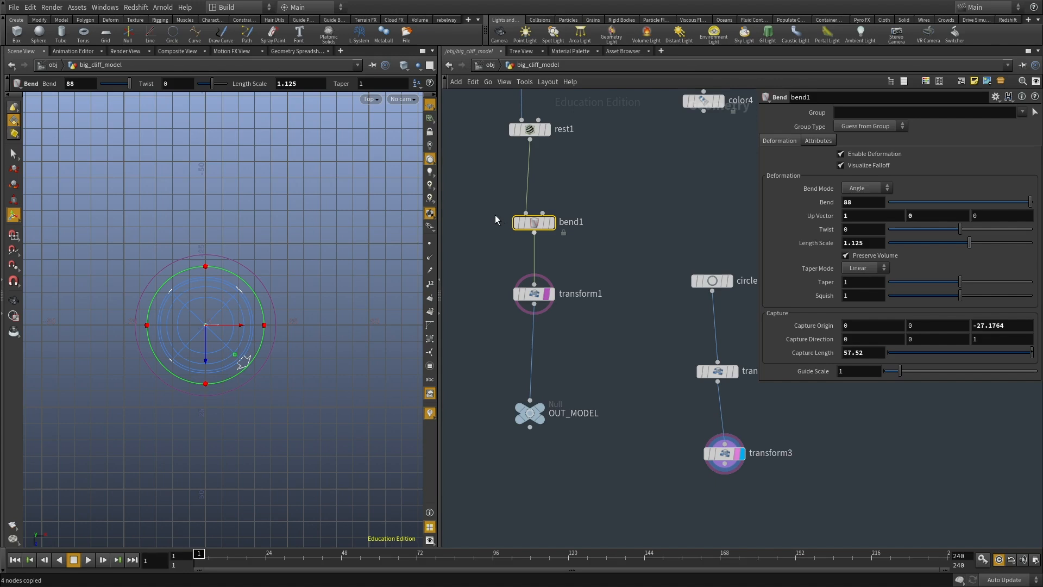
drag(473, 169, 587, 330)
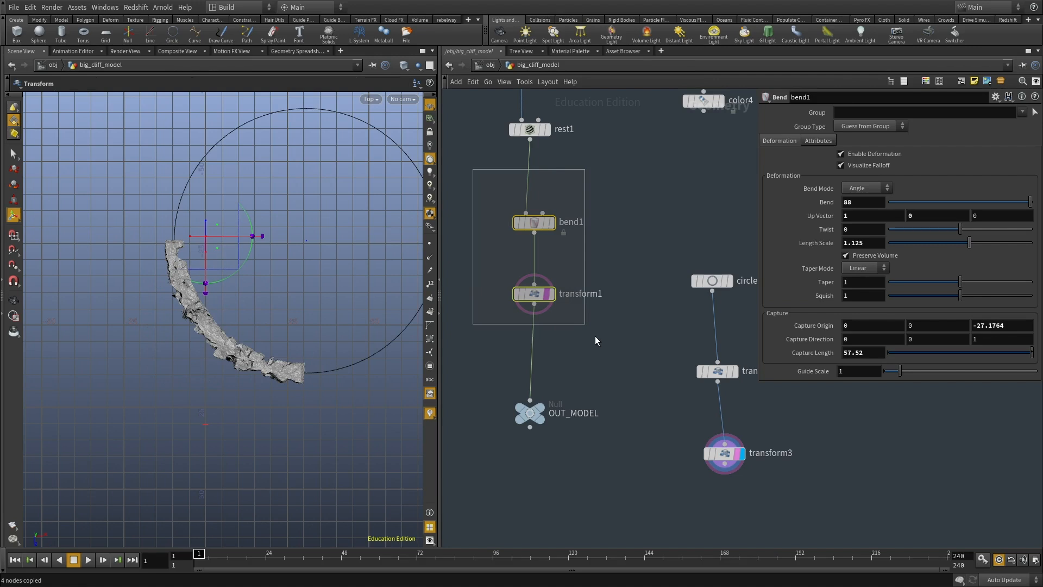
drag(595, 340, 595, 341)
key(ctrl+c)
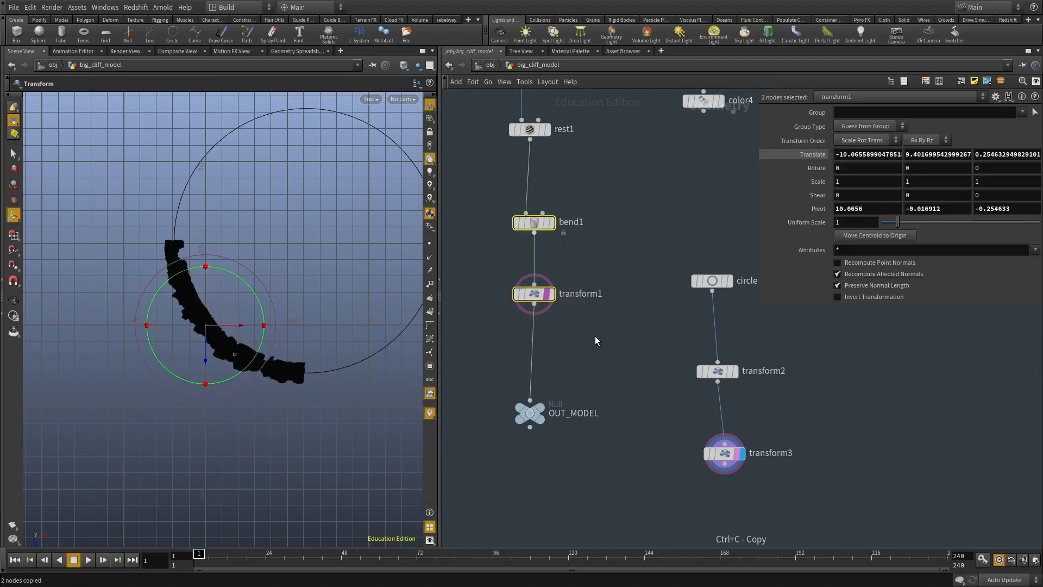
click(594, 336)
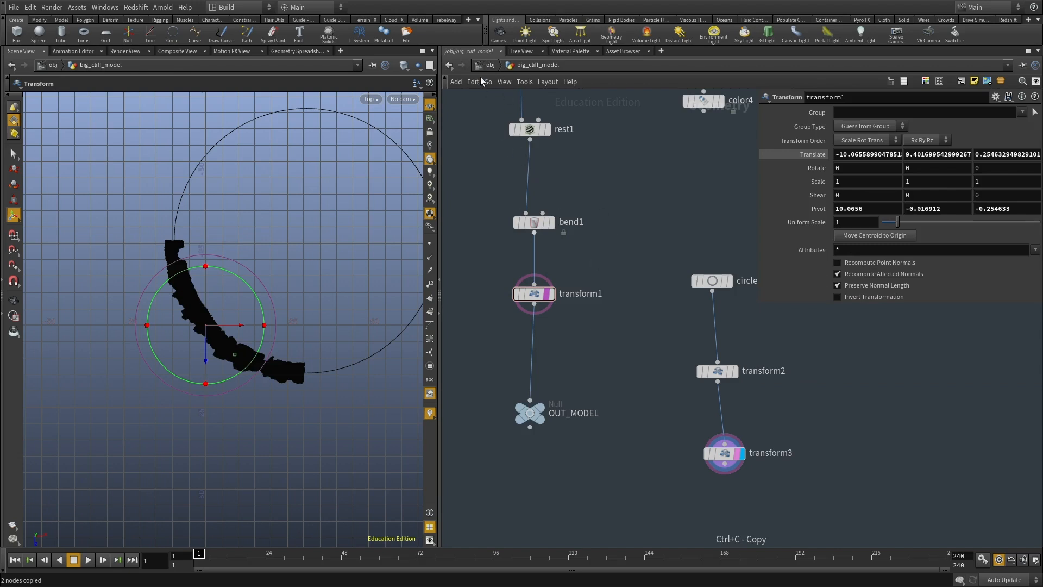
Paste the copied bend and transform into big_cliff_lowres and wire them between filecache1 and OUT_LOWRES.
key(u)
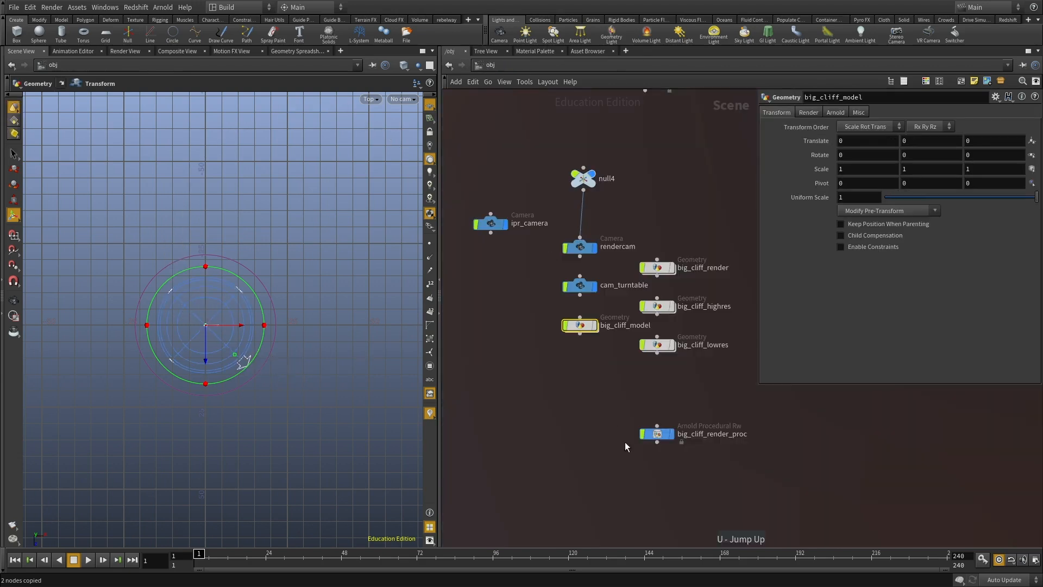
double_click(668, 348)
key(ctrl+v)
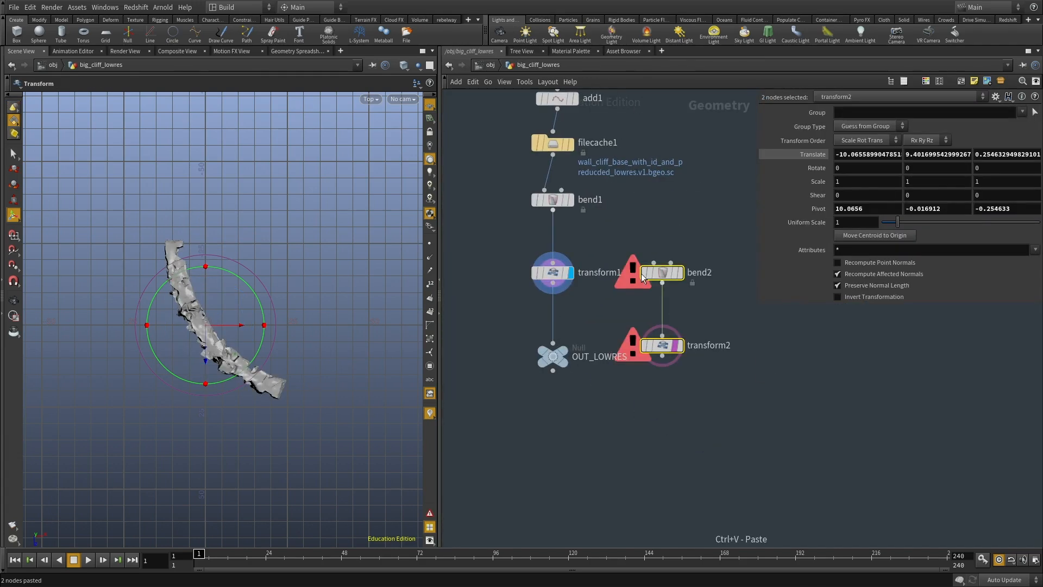
click(553, 154)
click(553, 343)
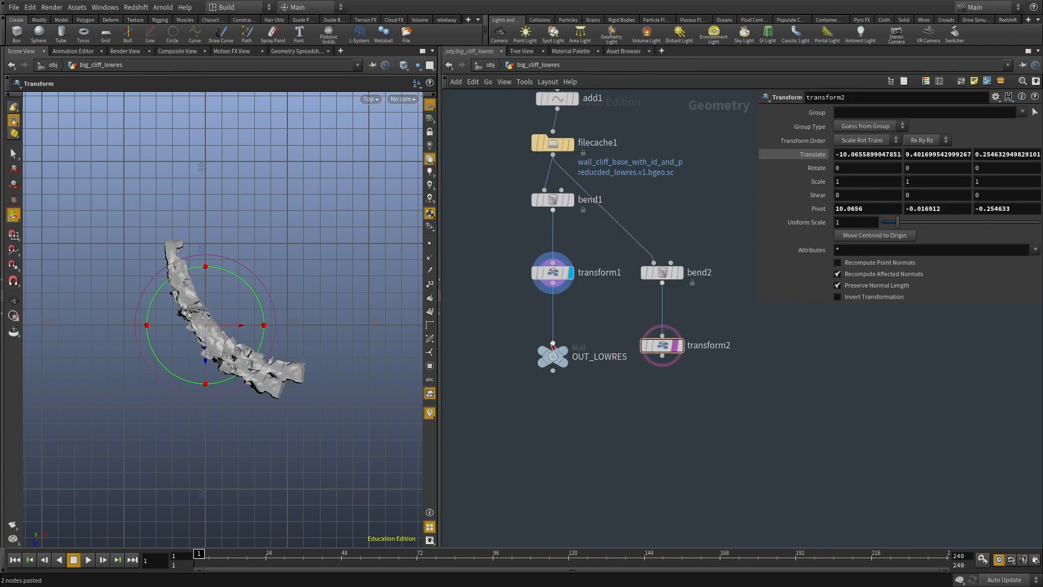
click(662, 356)
Delete the old bend1 and transform1, copy bend2 and transform2, and move this pair in line above OUT_LOWRES.
drag(641, 325, 490, 199)
key(Delete)
drag(649, 222, 716, 374)
key(ctrl+c)
drag(662, 283, 556, 239)
click(633, 239)
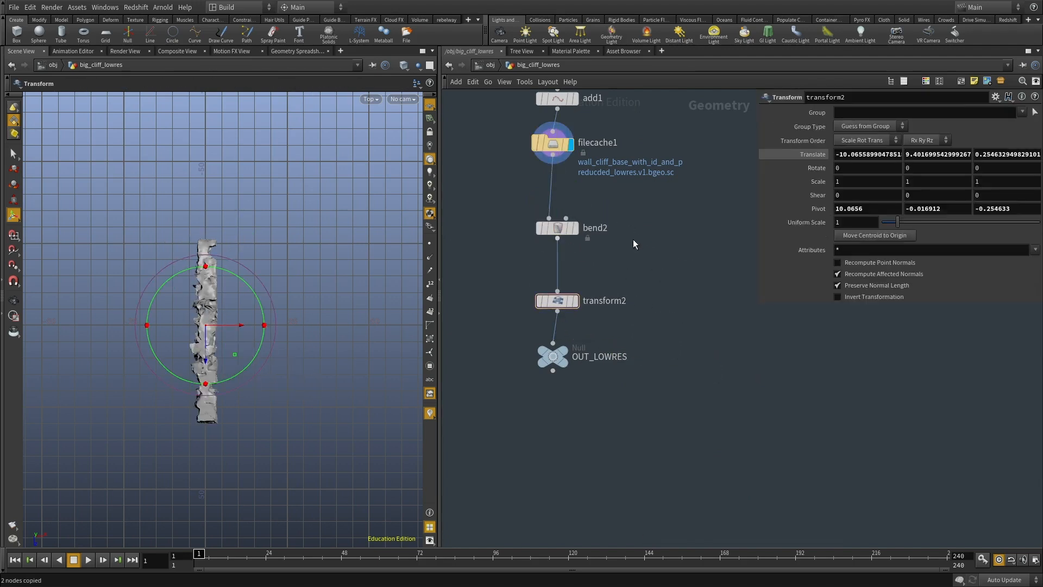
Go to the out network, render export_base to disk again, and move the progress window aside over the main scene.
click(488, 70)
click(507, 126)
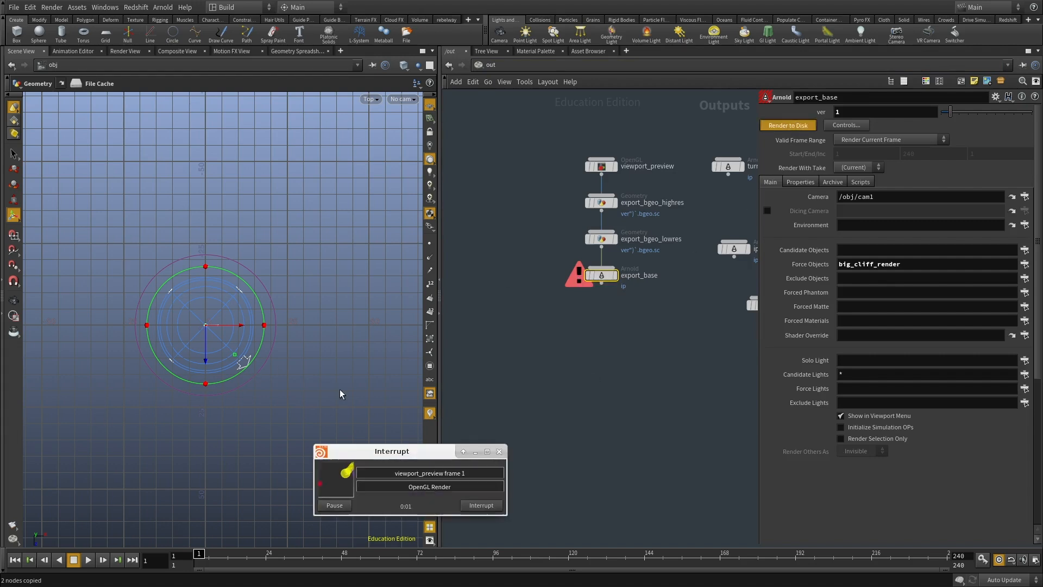
drag(423, 457, 612, 361)
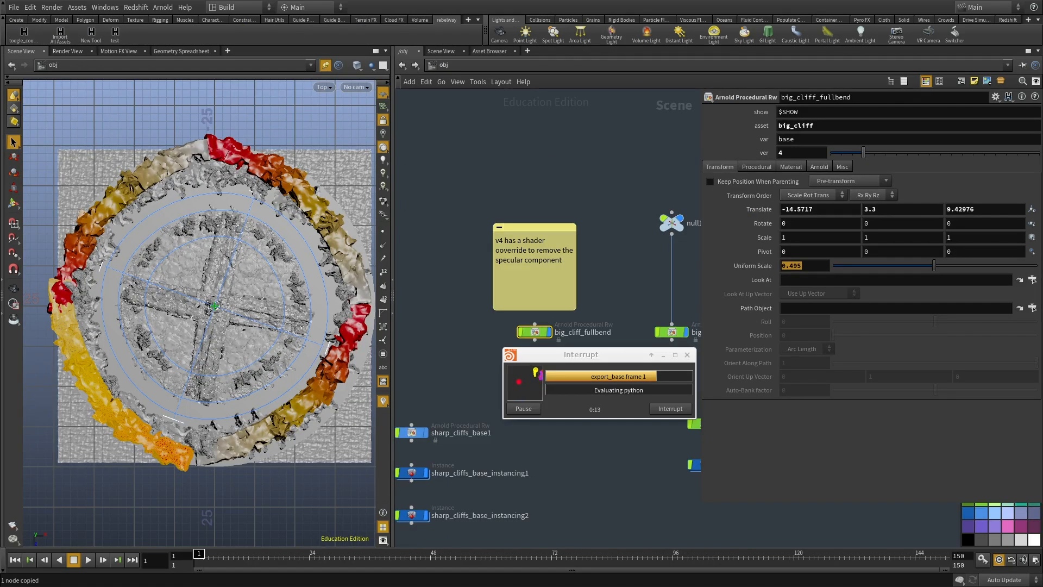
drag(577, 359, 572, 423)
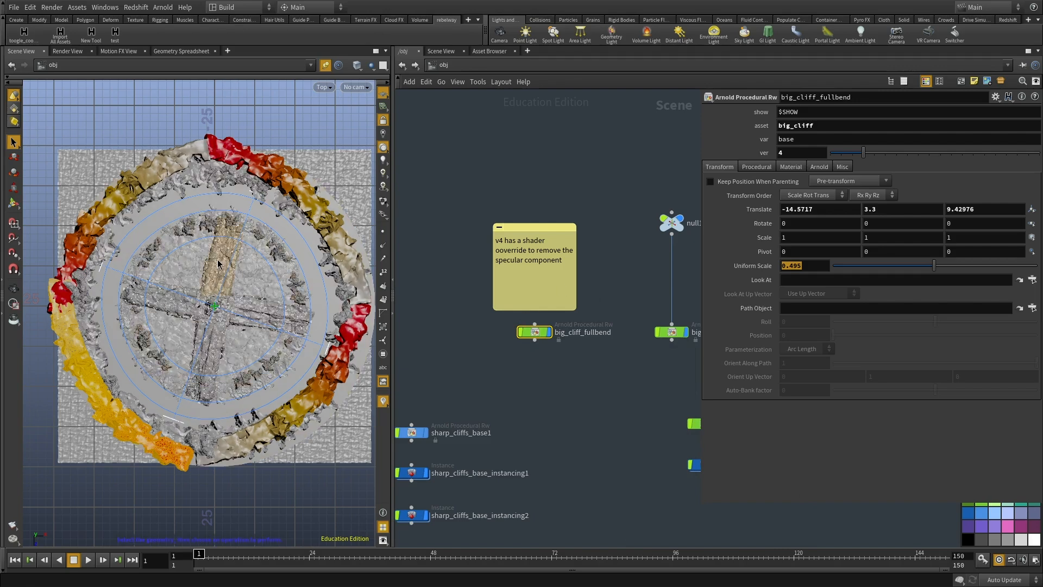
Set the var parameter of big_cliff_fullbend to circular in the main scene.
double_click(811, 139)
text(circular)
key(Return)
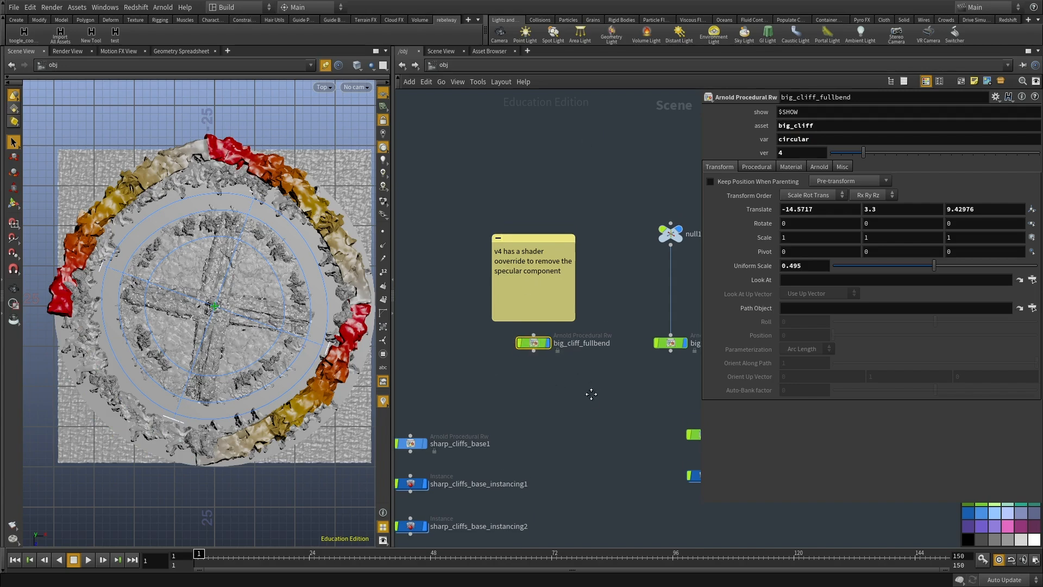
key(alt+Tab)
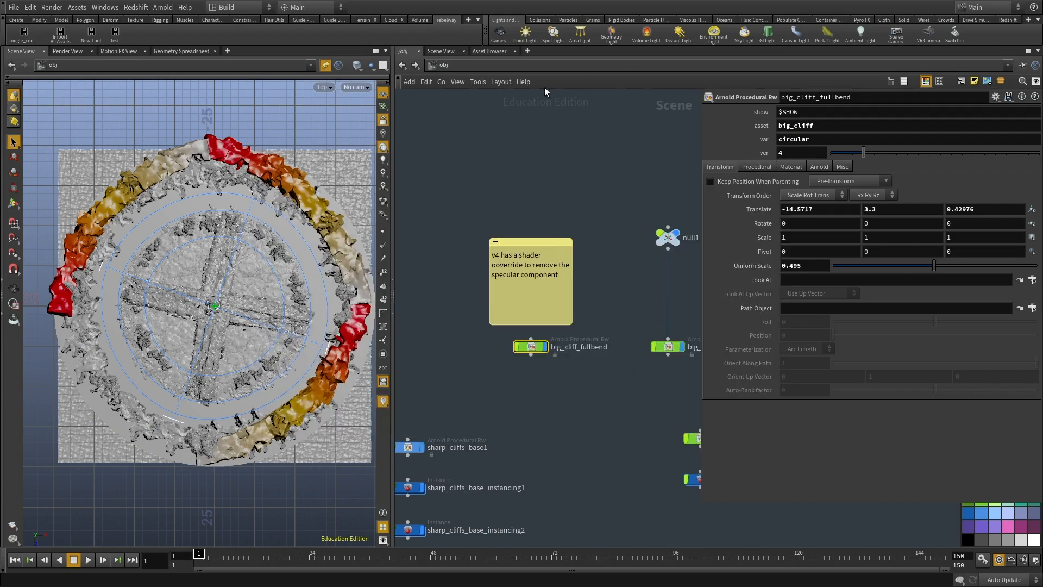
Open the main scene's out network, switch to the cliff asset scene, and check export_base's var parameter.
click(530, 67)
click(553, 128)
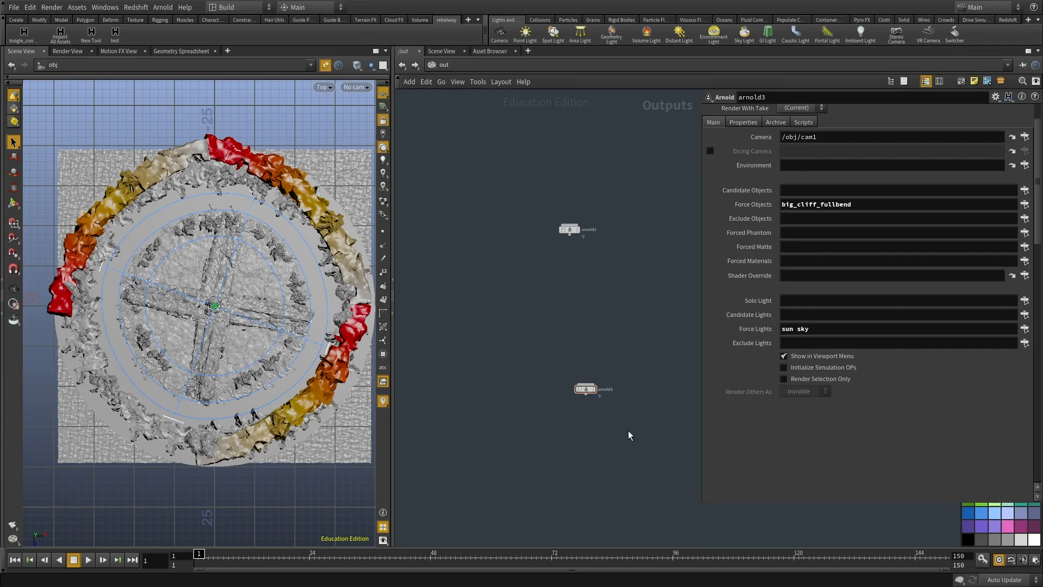
key(alt+Tab)
key(alt+Tab)
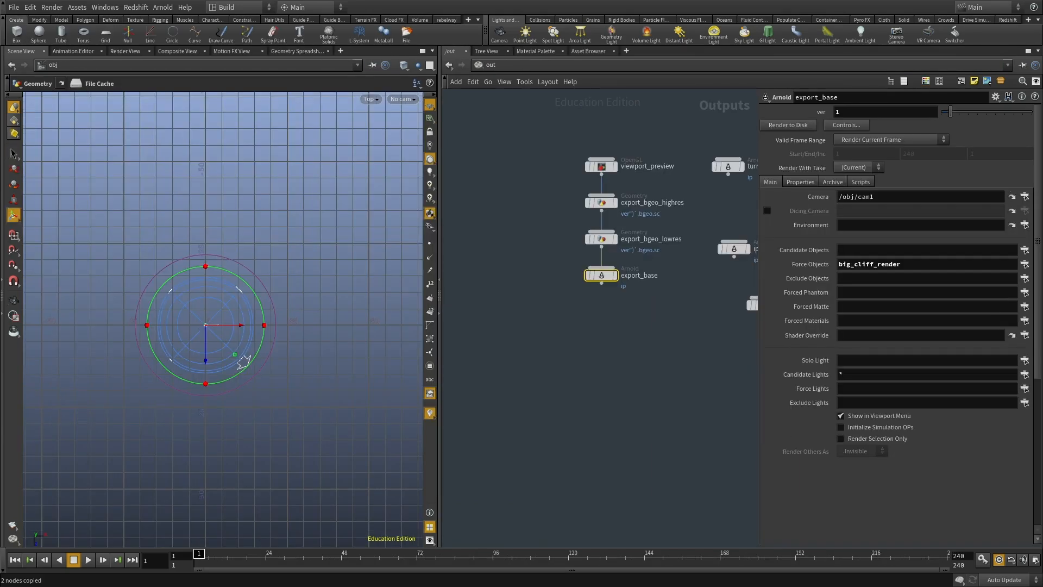
key(alt+Tab)
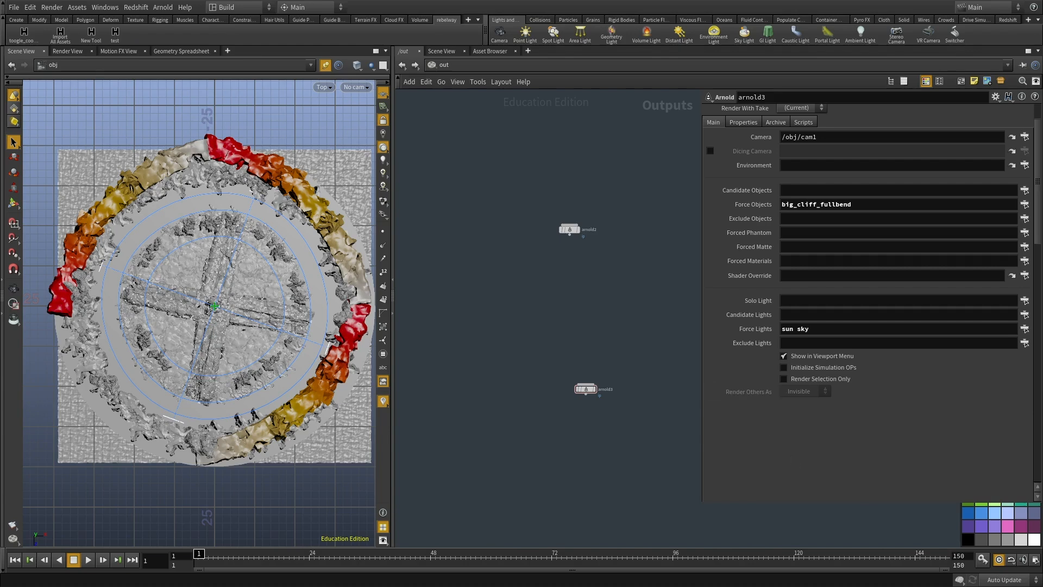
key(alt+Tab)
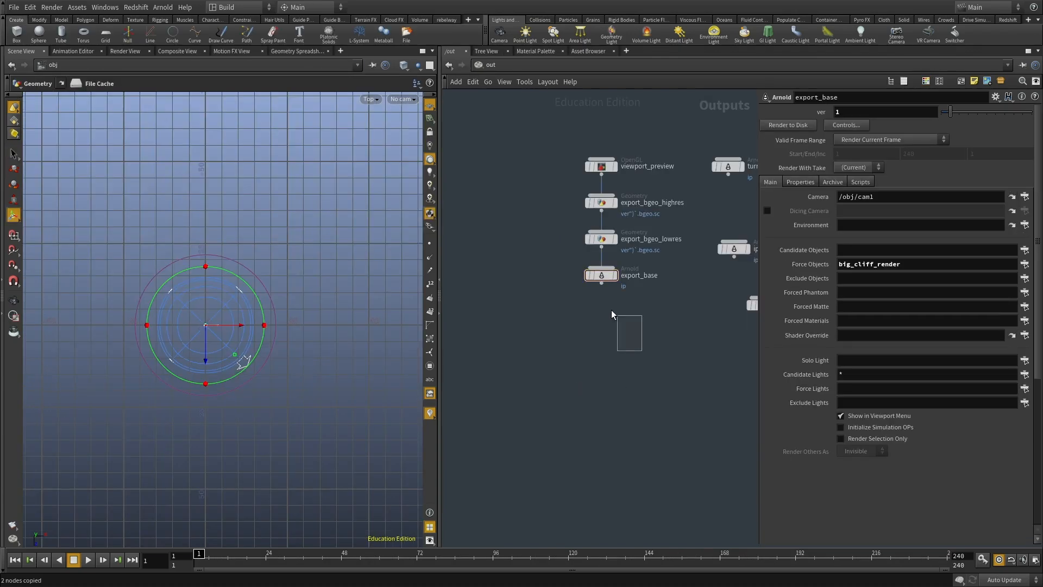
scroll(859, 413, down, 5)
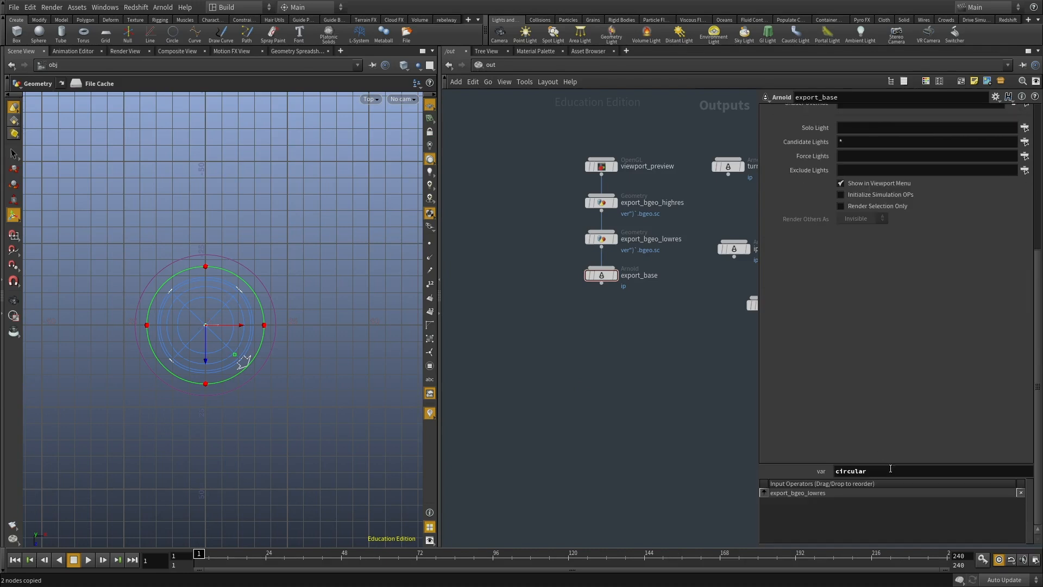
Check export_base's var and ver parameters and return to the object network of the cliff asset scene.
double_click(894, 471)
scroll(785, 305, up, 5)
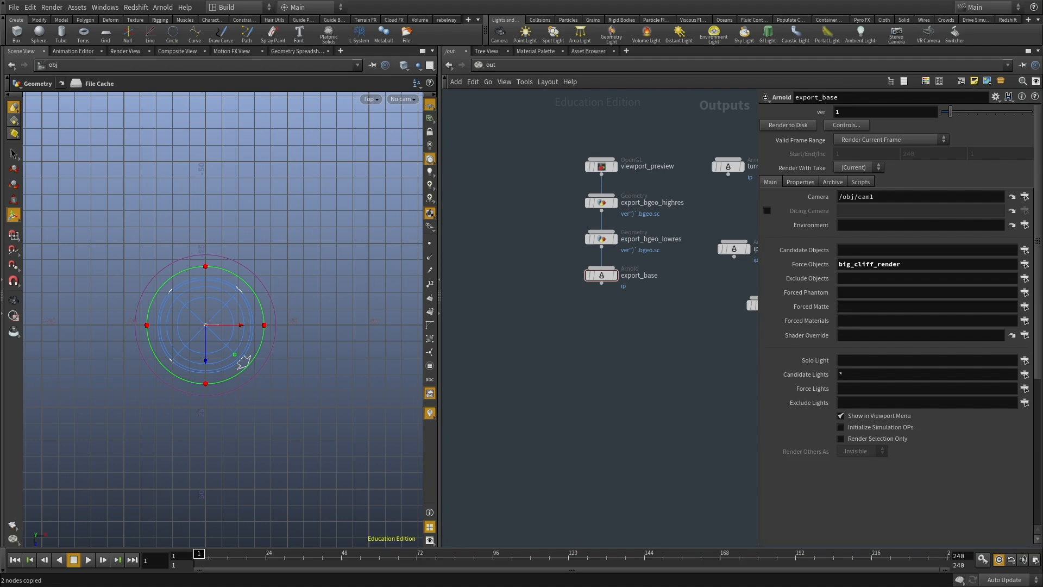
click(487, 81)
click(503, 105)
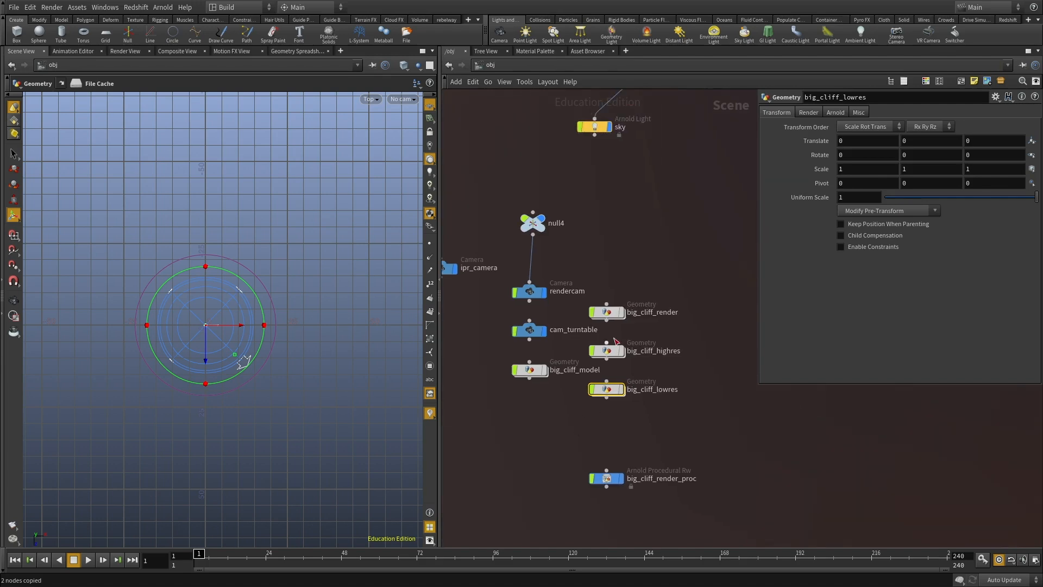
Set transform2 as the displayed node inside big_cliff_lowres and go back out to the out network.
double_click(611, 386)
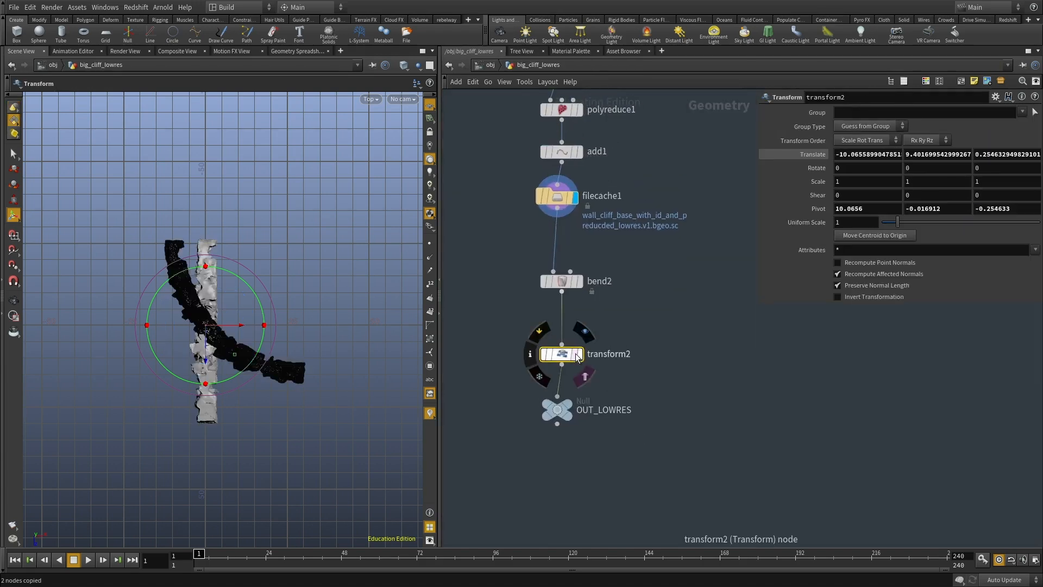
click(579, 353)
click(492, 65)
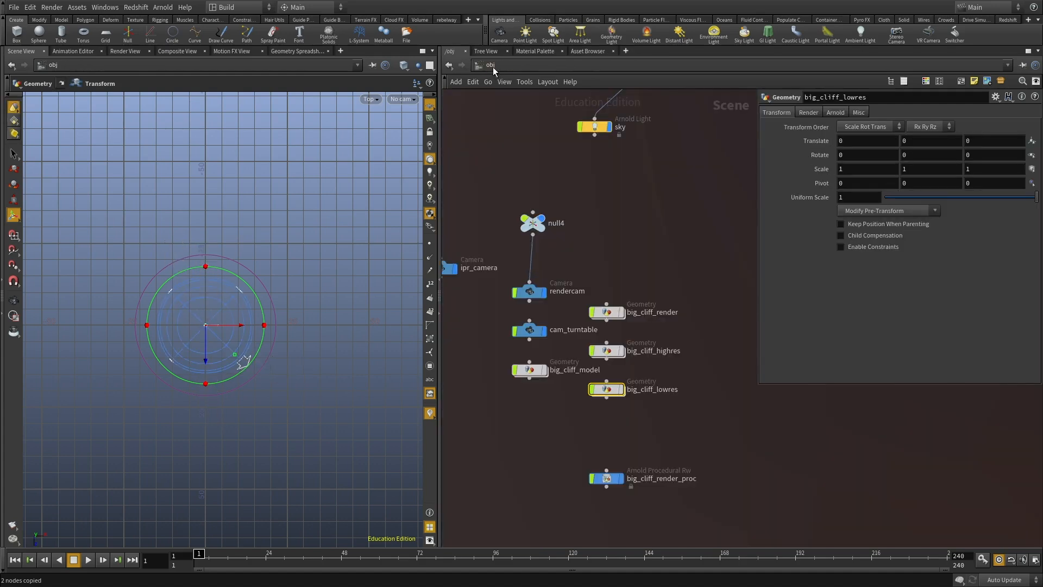
click(491, 65)
click(537, 124)
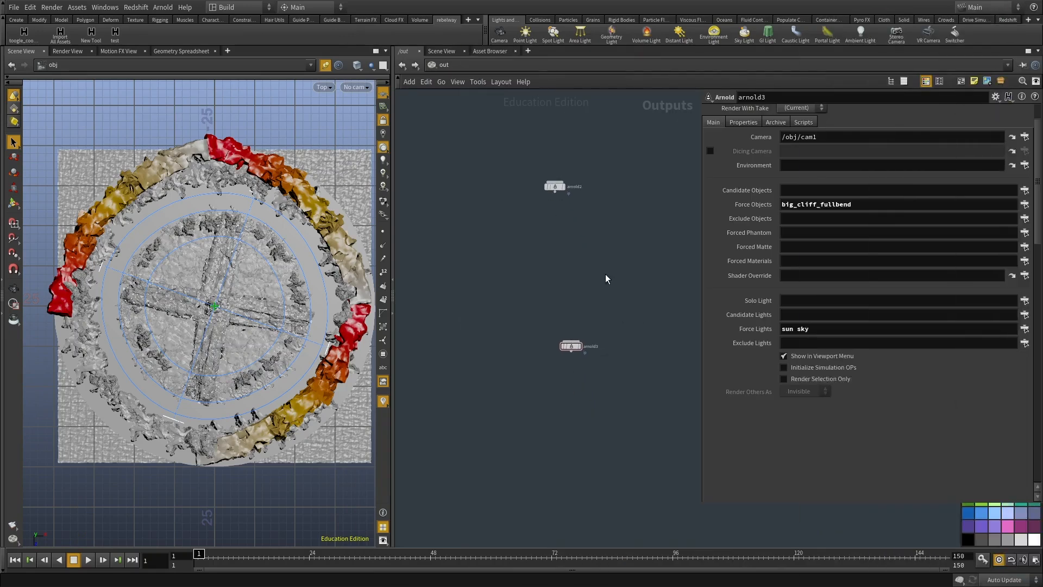
Switch to the object network of the main scene and set the ver parameter of big_cliff_fullbend to 1.
click(470, 66)
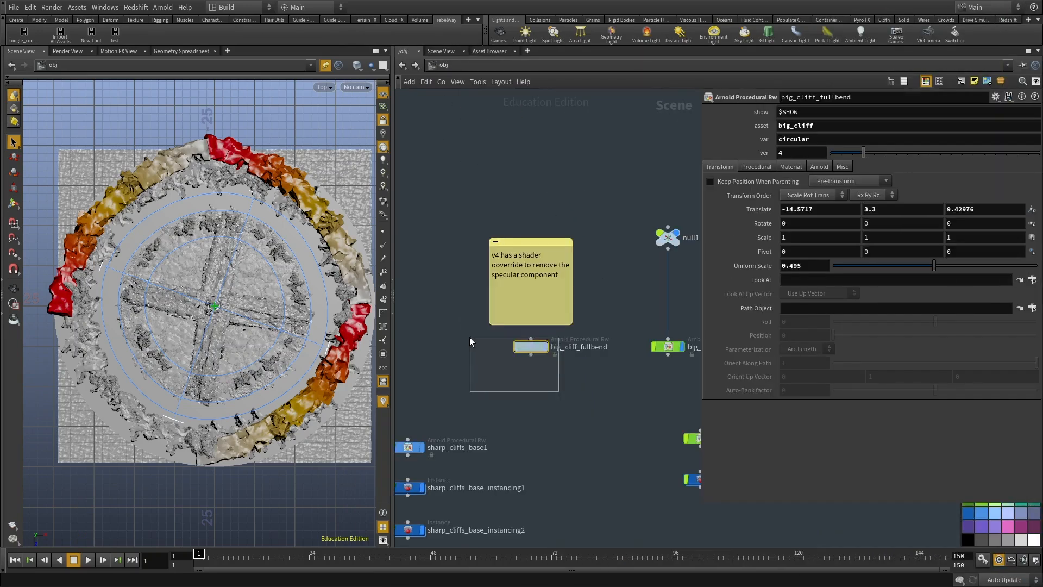
drag(830, 141, 607, 140)
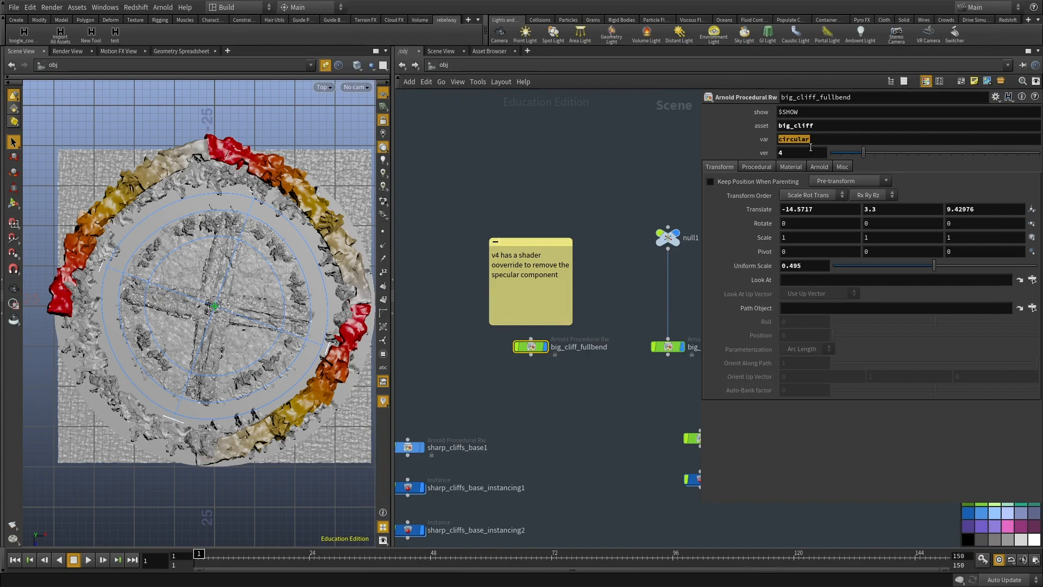
drag(787, 155, 745, 152)
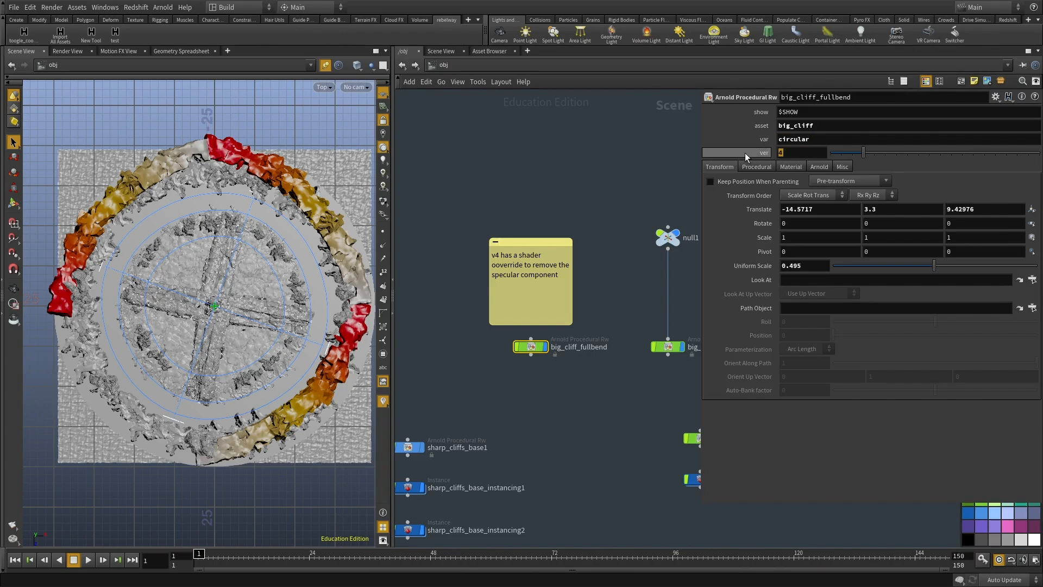
text(1)
key(Return)
middle_drag(559, 406, 558, 397)
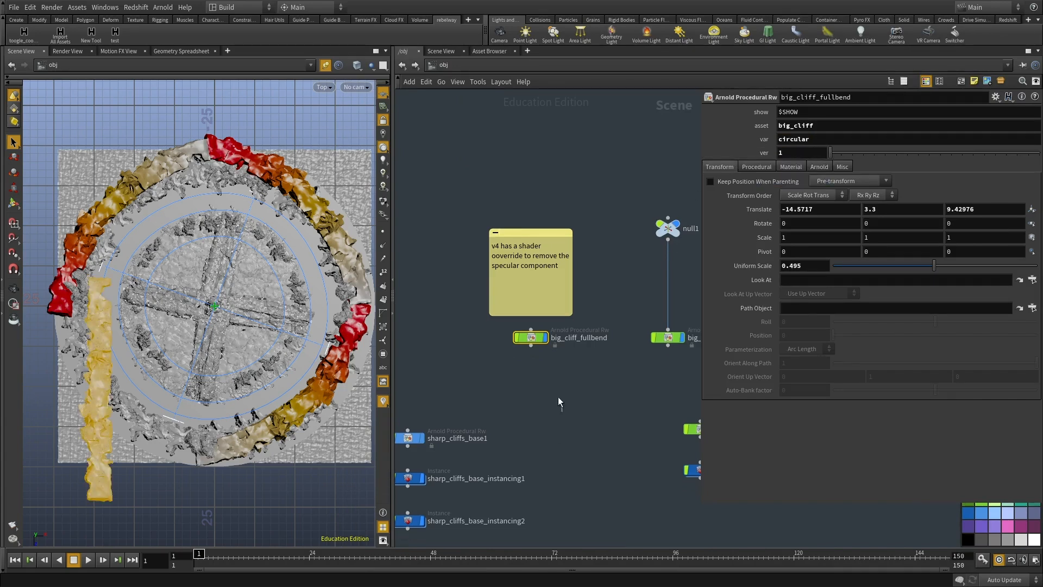
Switch the big_cliff_fullbend procedural to highres mode and inspect the cliff in perspective from several angles.
alt+middle_drag(72, 397, 118, 362)
scroll(118, 361, up, 5)
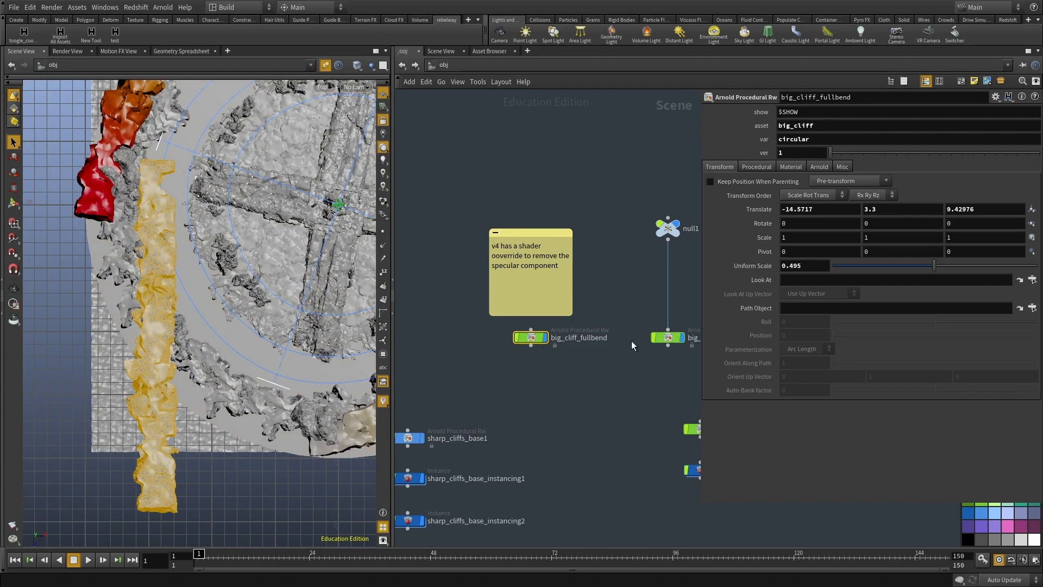
key(space+1)
key(space+g)
mouse_move(167, 321)
mouse_down()
mouse_move(204, 314)
mouse_move(321, 374)
mouse_move(163, 308)
mouse_up()
right_drag(163, 307, 274, 289)
drag(275, 289, 317, 284)
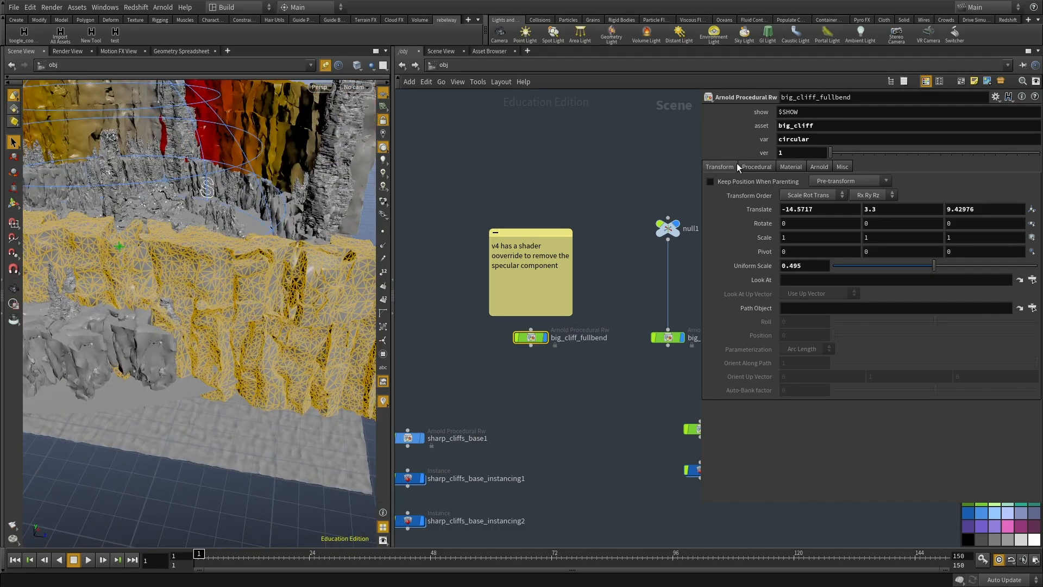
click(748, 167)
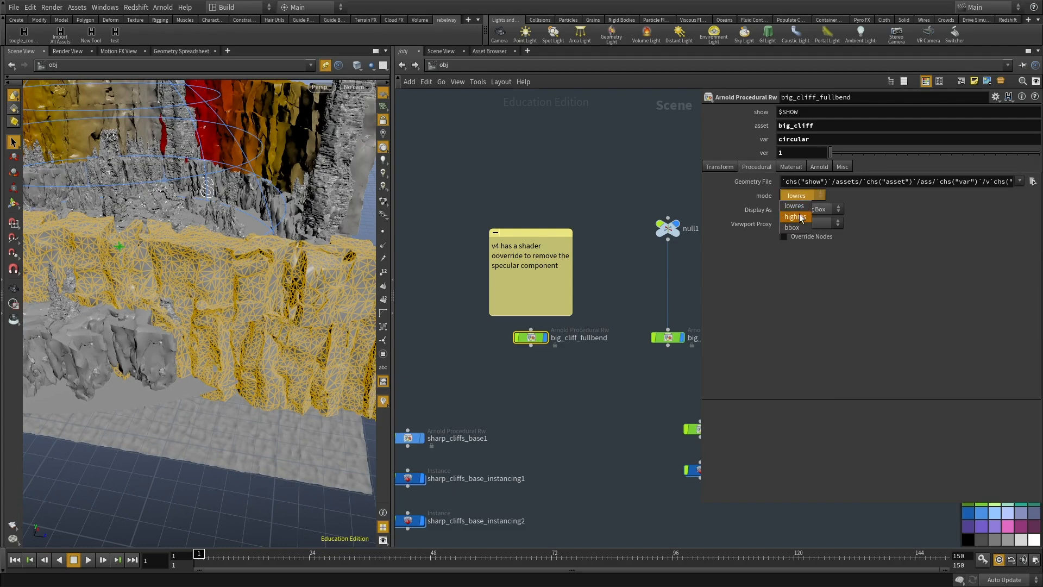
click(797, 217)
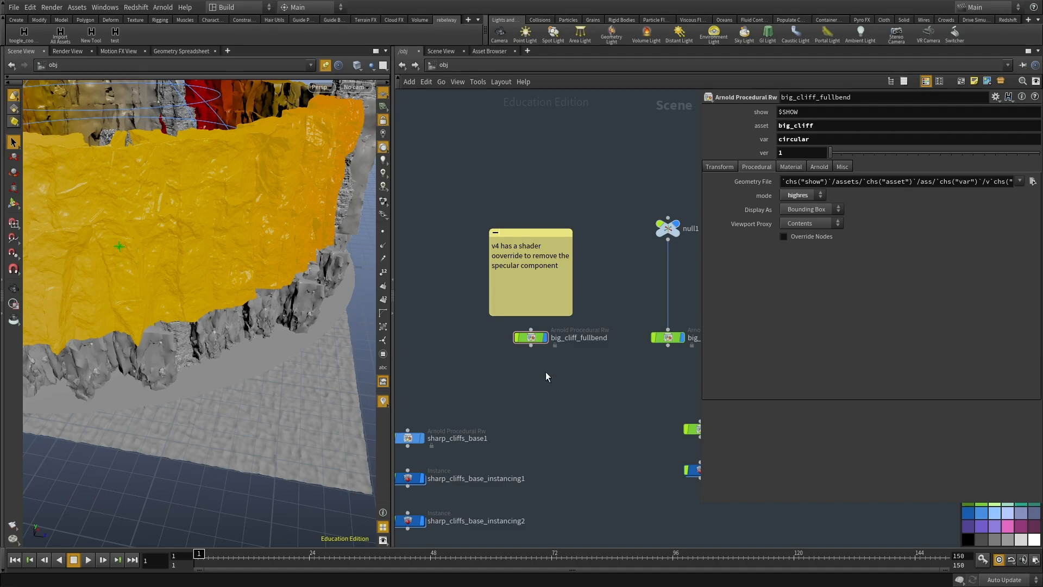
alt+drag(209, 218, 252, 391)
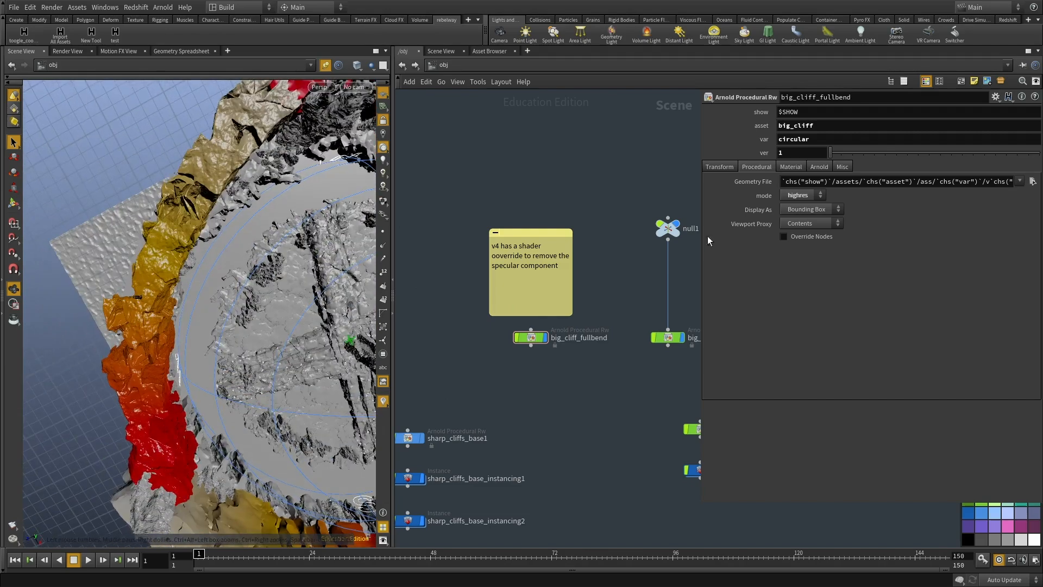
Switch the big_cliff_fullbend procedural back to lowres mode.
click(793, 209)
alt+drag(216, 318, 228, 252)
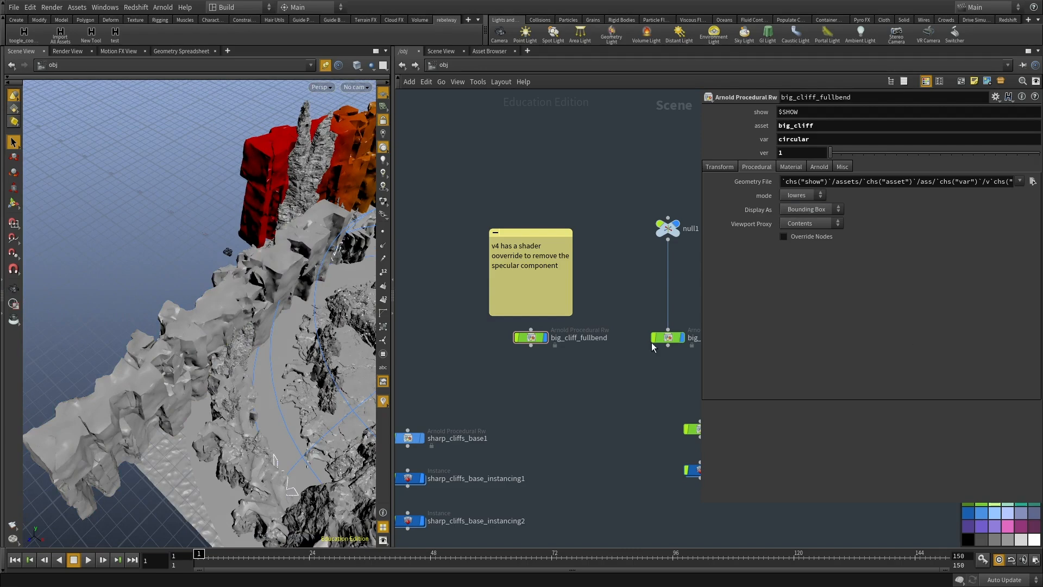
middle_drag(536, 391, 508, 338)
scroll(523, 354, down, 3)
click(467, 82)
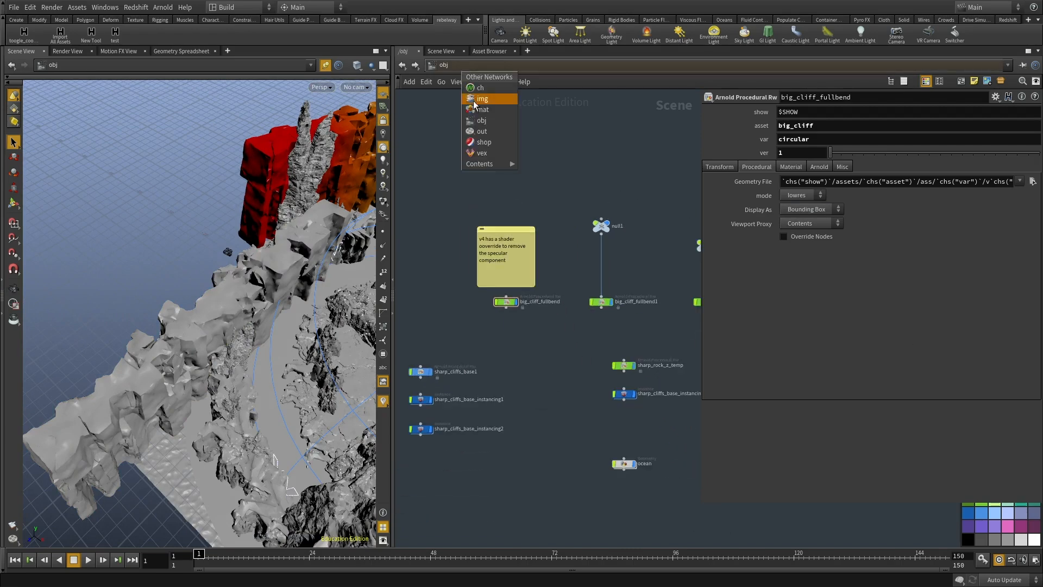
click(479, 120)
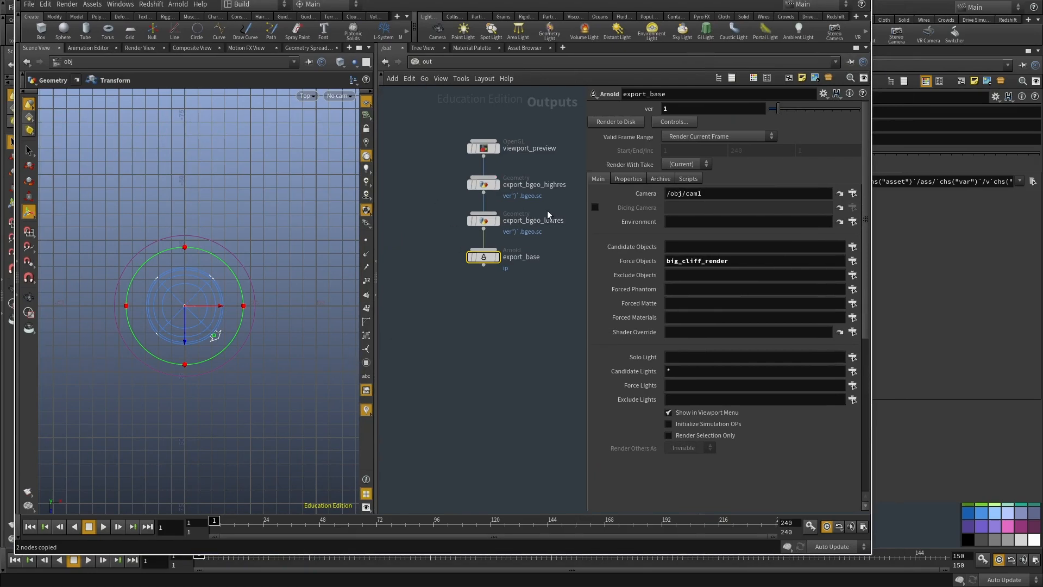
In the cliff asset session, follow export_bgeo_lowres to its source geometry and examine the big_cliff_lowres node chain.
click(543, 219)
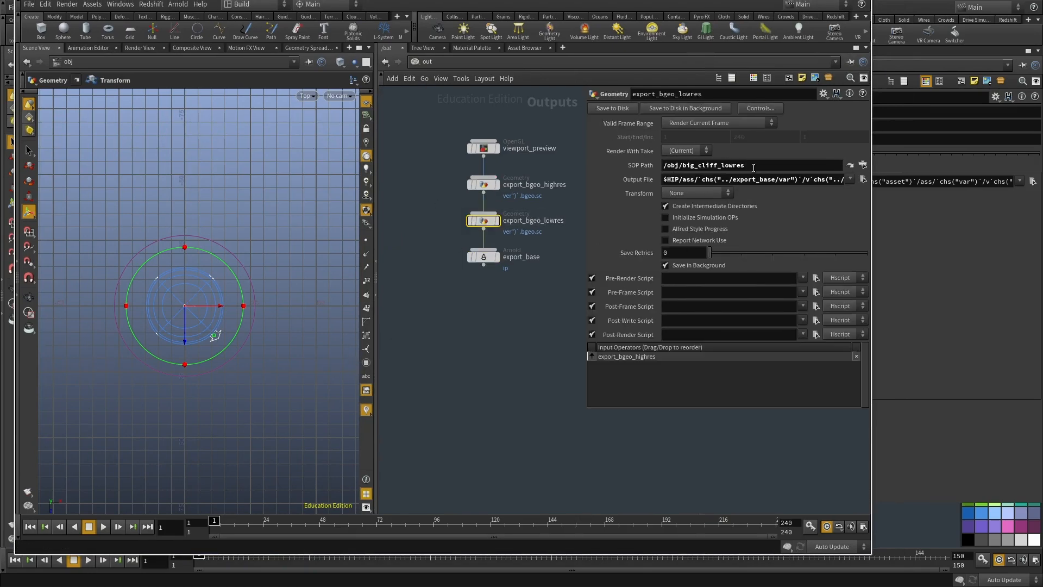
click(849, 166)
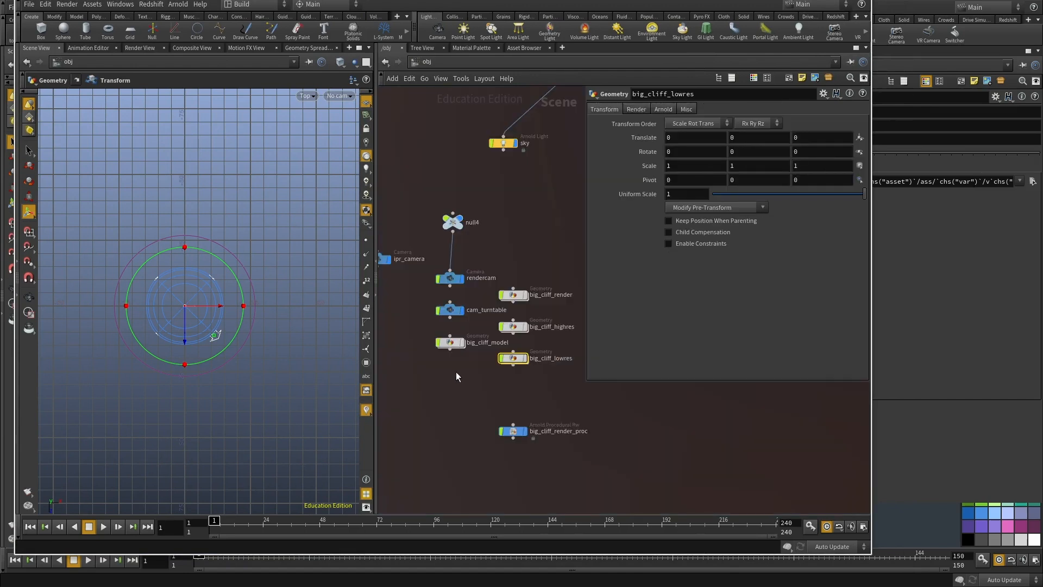
double_click(481, 355)
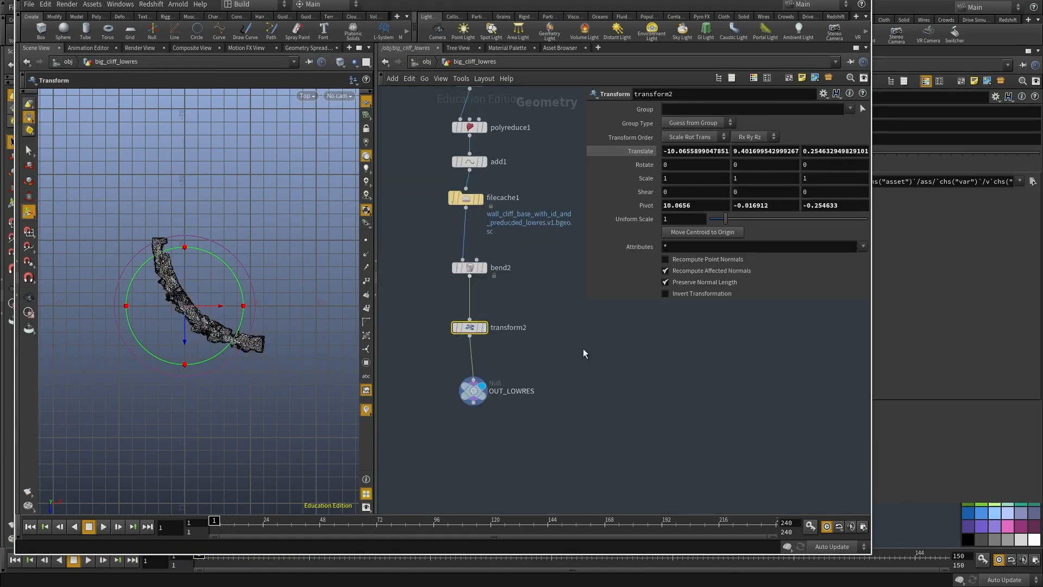
scroll(483, 313, up, 2)
drag(510, 372, 426, 434)
key(u)
Go back to the output network, set the export_base version to 2 and check its variation name.
click(447, 63)
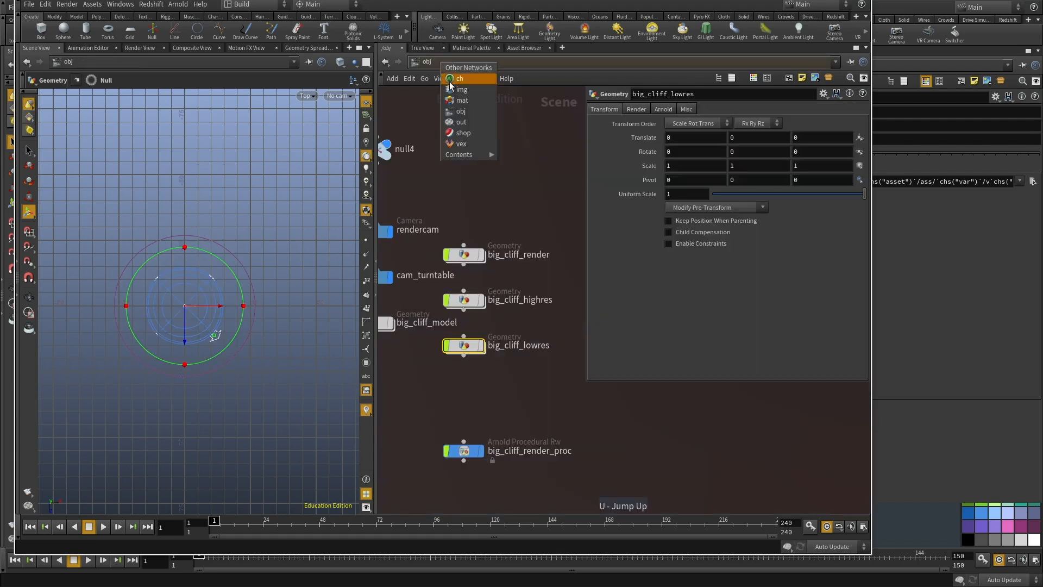
click(465, 126)
drag(527, 346, 463, 252)
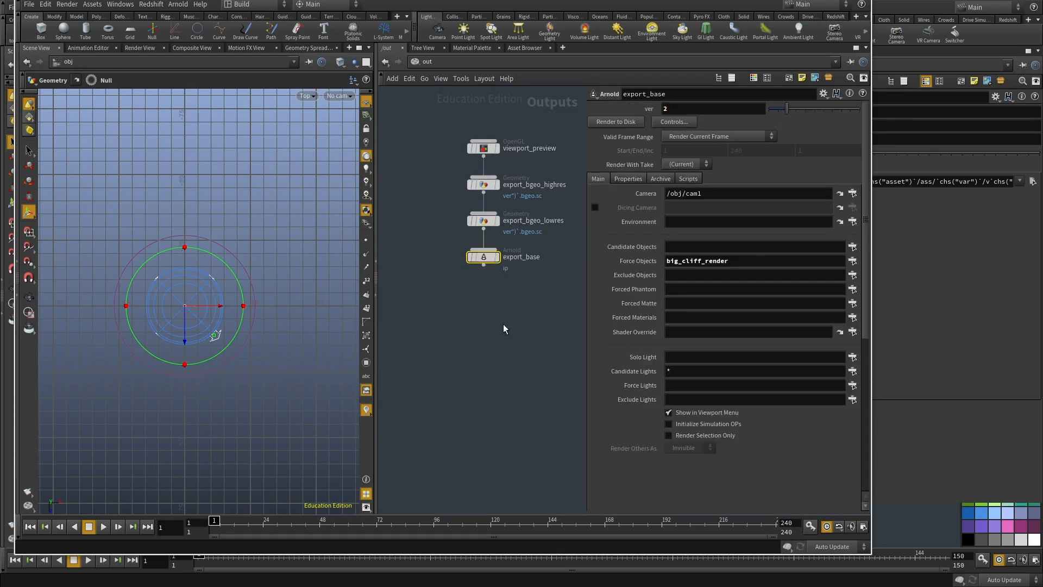
scroll(650, 358, down, 3)
scroll(650, 358, down, 5)
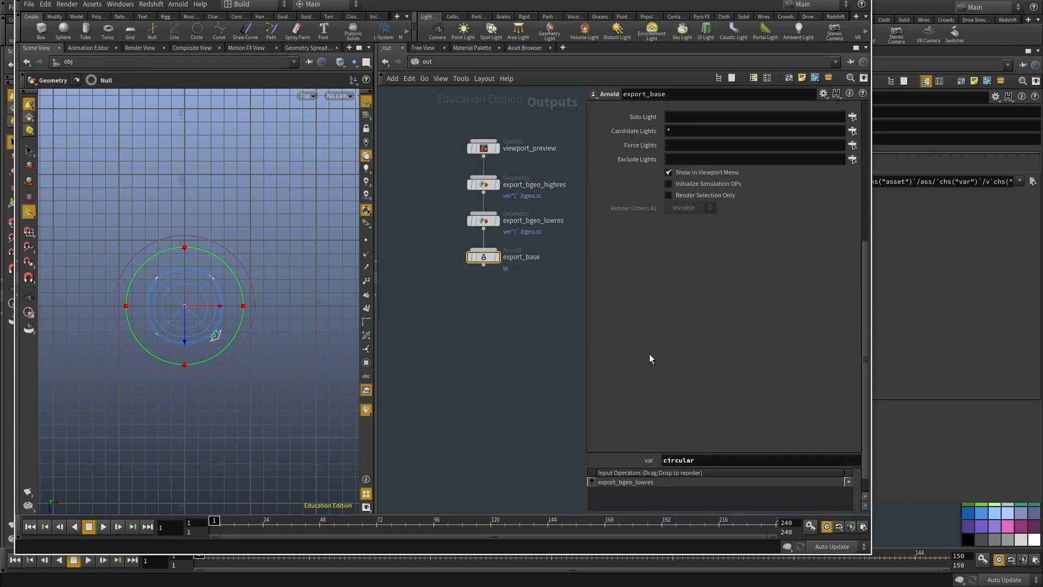
scroll(872, 385, up, 8)
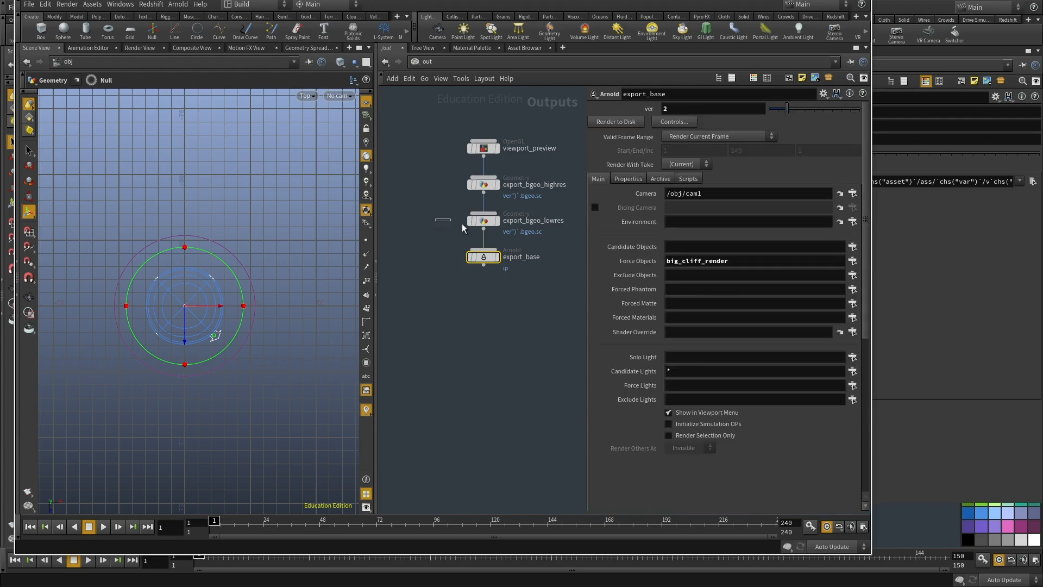
Check the resolved output file path of the export_bgeo_lowres node.
click(483, 221)
click(633, 180)
drag(729, 182, 793, 186)
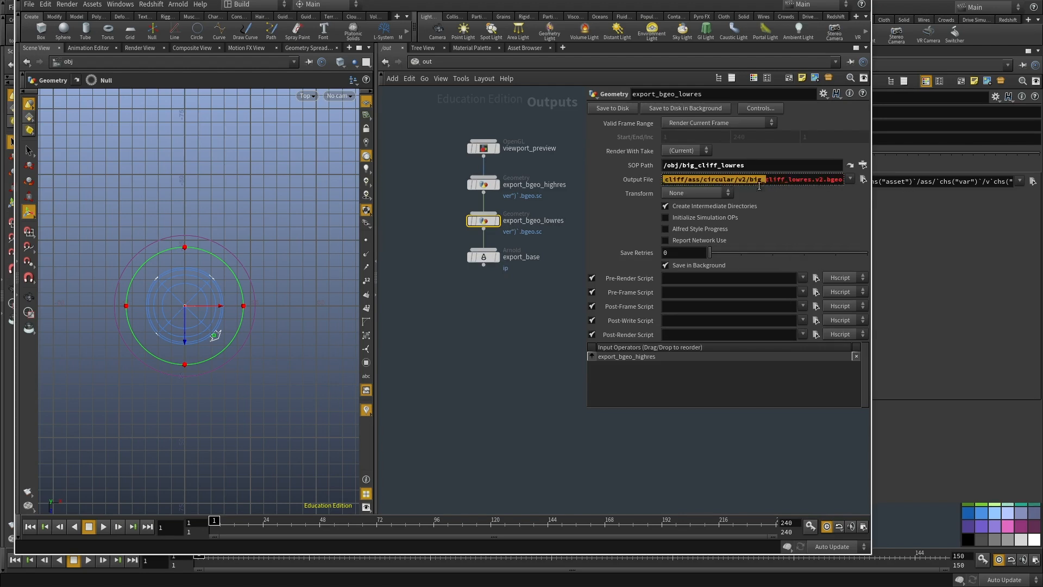
drag(709, 180, 650, 179)
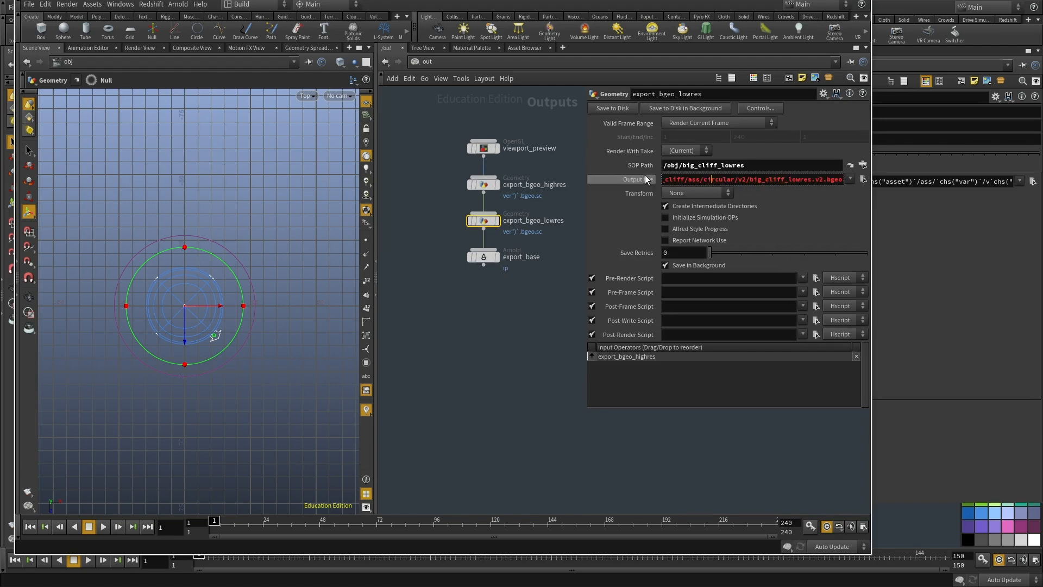
Render the export_base output to disk as version 2.
click(483, 184)
click(482, 256)
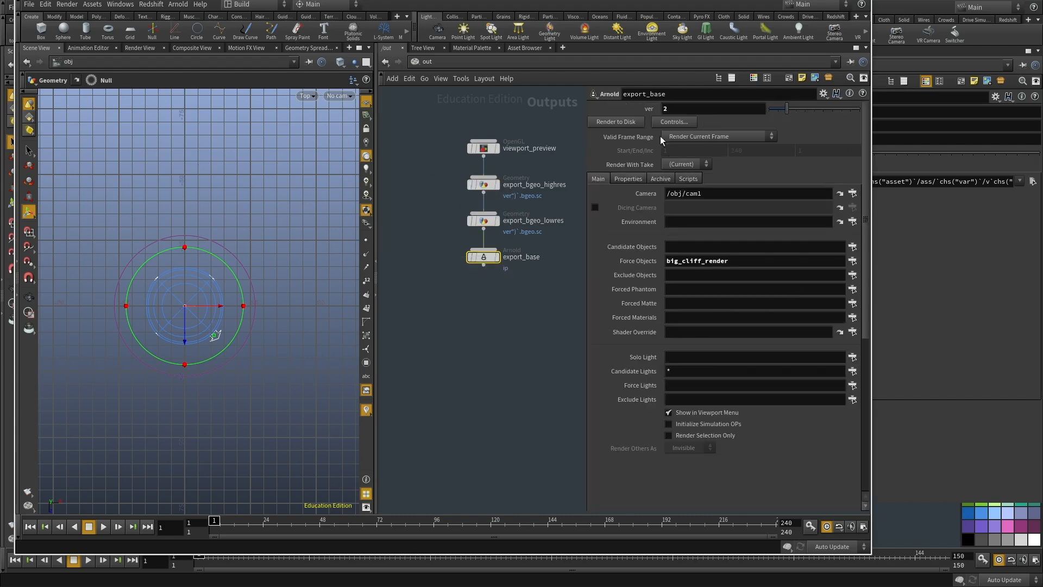
click(632, 122)
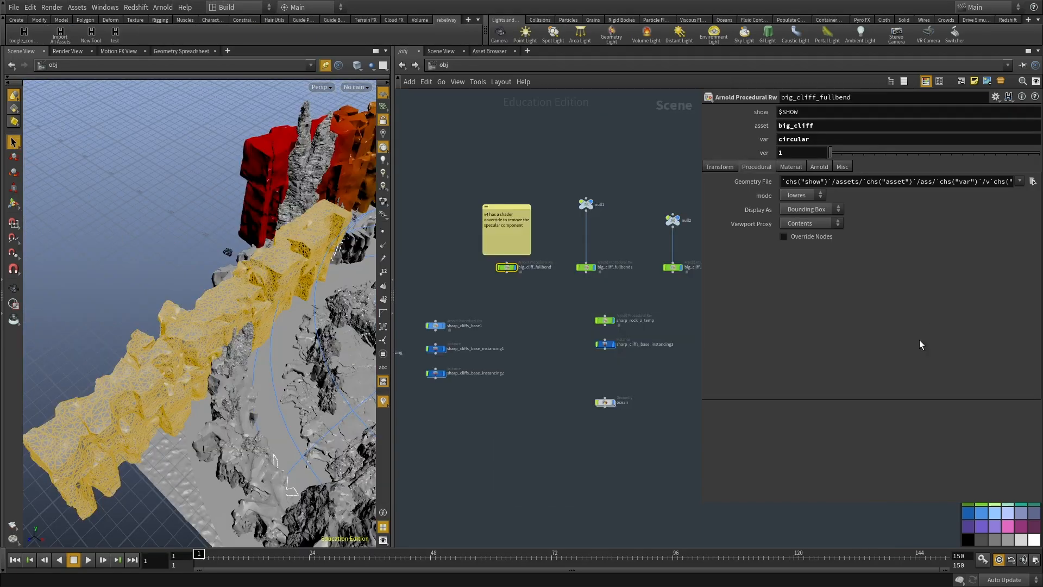
Return to the layout scene and set the version of big_cliff_fullbend to 2.
scroll(511, 324, up, 4)
drag(515, 291, 541, 241)
key(Return)
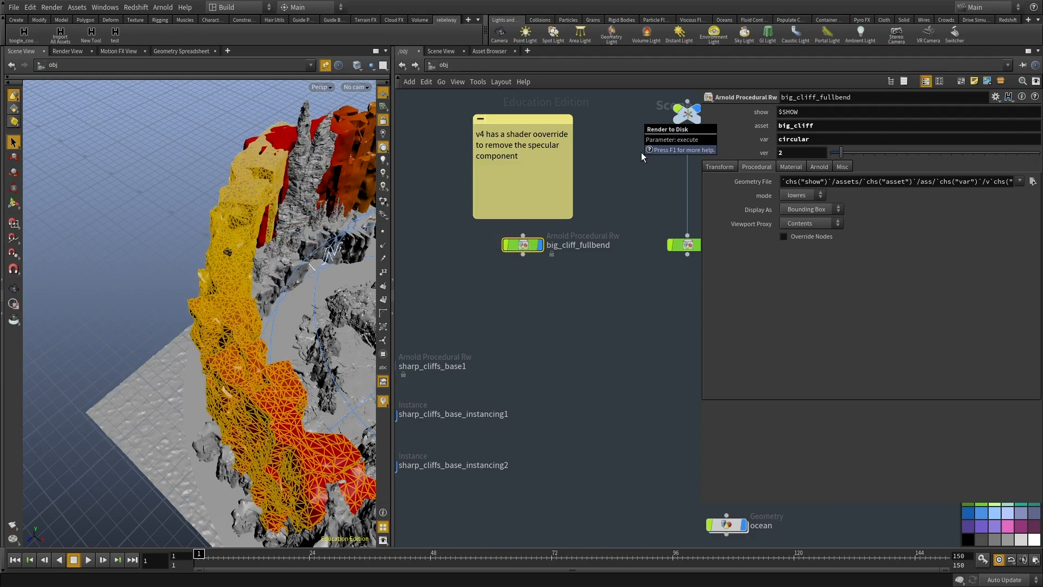
Examine how the updated big_cliff_fullbend cliff follows the circular layout from several angles.
middle_drag(550, 376, 570, 418)
drag(609, 362, 438, 283)
drag(197, 338, 93, 338)
middle_drag(93, 338, 220, 339)
click(591, 364)
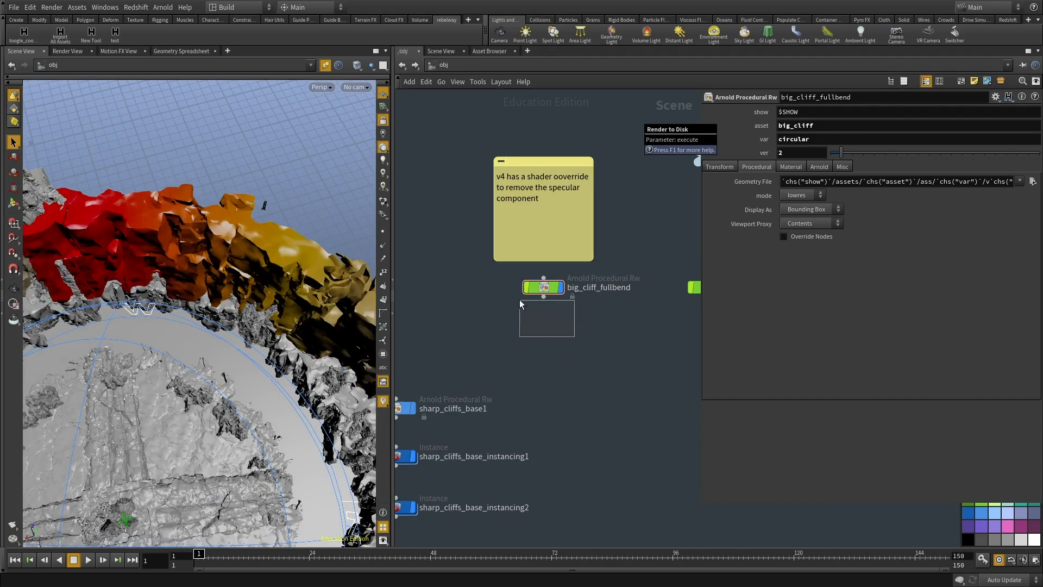
drag(519, 300, 512, 284)
right_drag(305, 329, 602, 316)
middle_drag(620, 318, 528, 359)
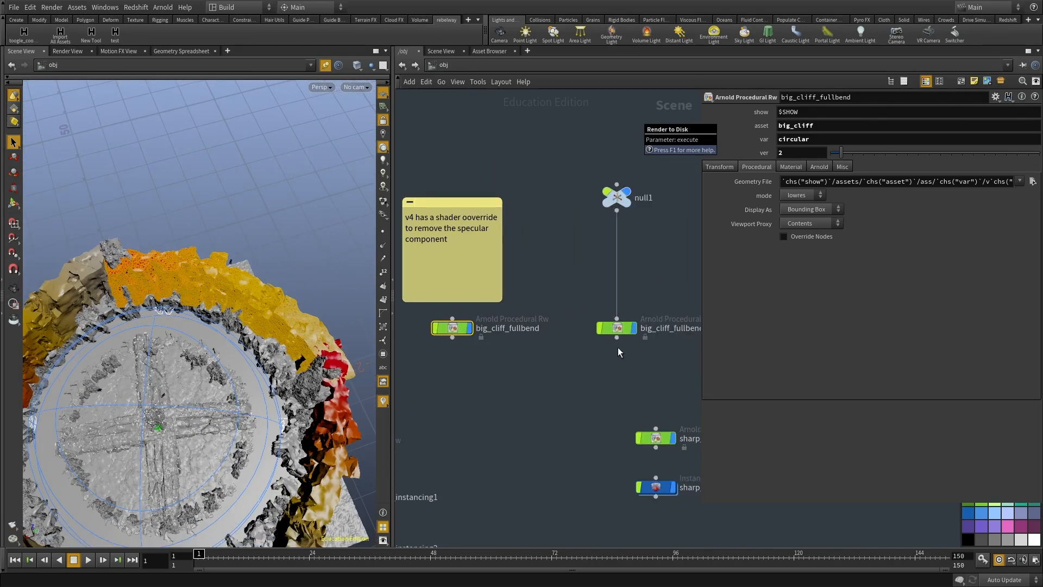
Inspect the transform parameters of the big_cliff_fullbend1 procedural.
click(609, 336)
scroll(624, 353, down, 2)
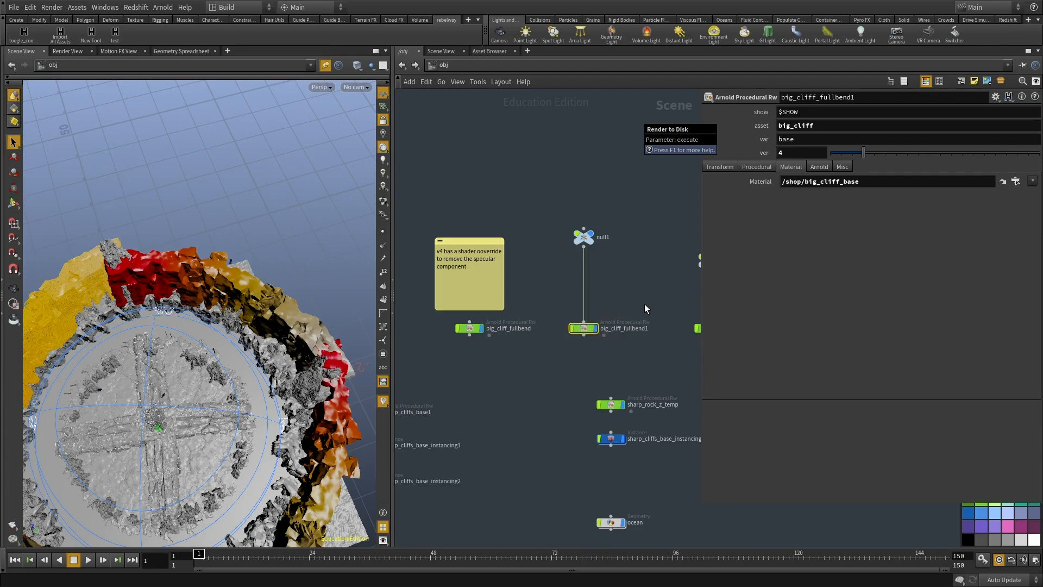
middle_drag(644, 305, 568, 294)
click(718, 167)
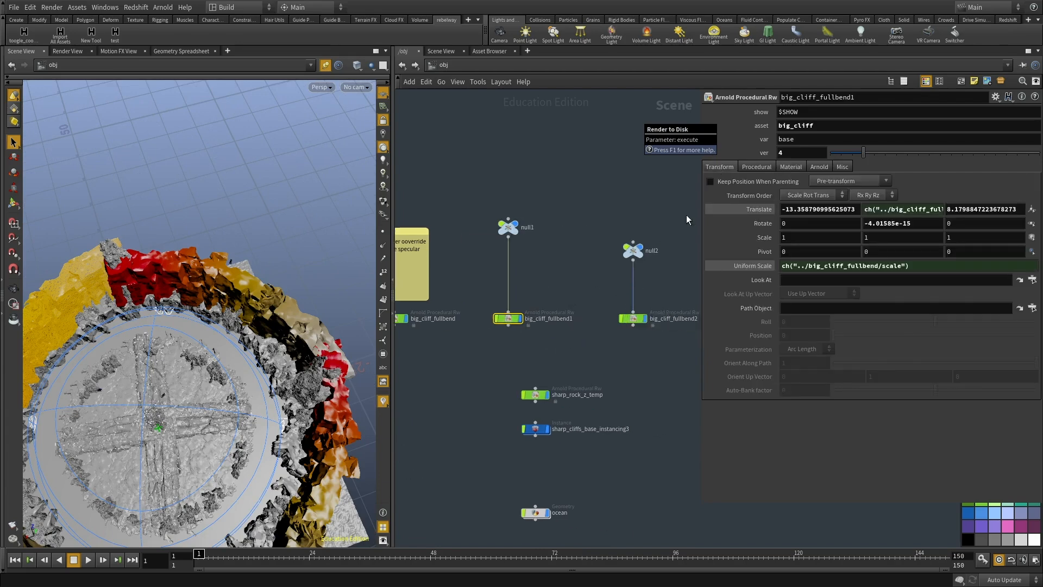
scroll(609, 285, up, 2)
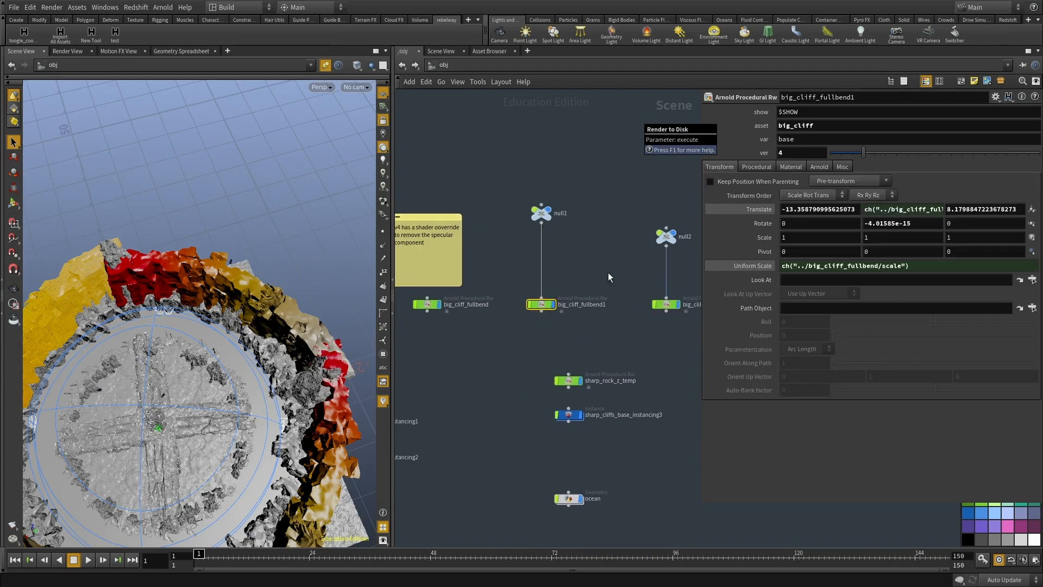
middle_drag(475, 329, 562, 318)
Copy the big_cliff_fullbend node and rename big_cliff_fullbend1 as xxxx.
click(480, 299)
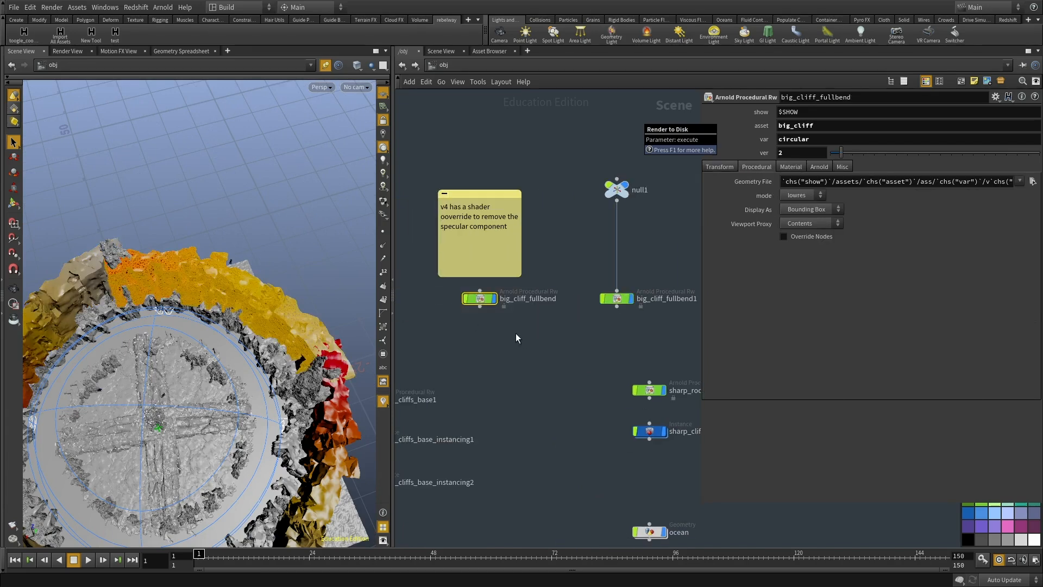
key(ctrl+c)
middle_drag(614, 343, 516, 327)
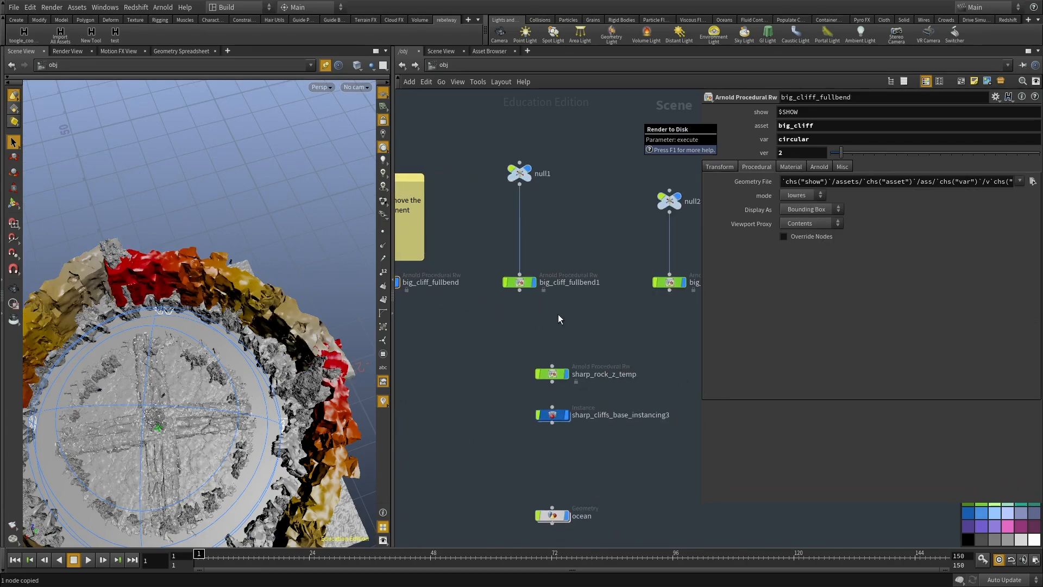
double_click(568, 282)
text(xxxx)
key(Return)
Paste the copied cliff procedural below xxxx and parent it to null1.
key(ctrl+v)
click(533, 308)
click(520, 280)
drag(535, 318, 521, 304)
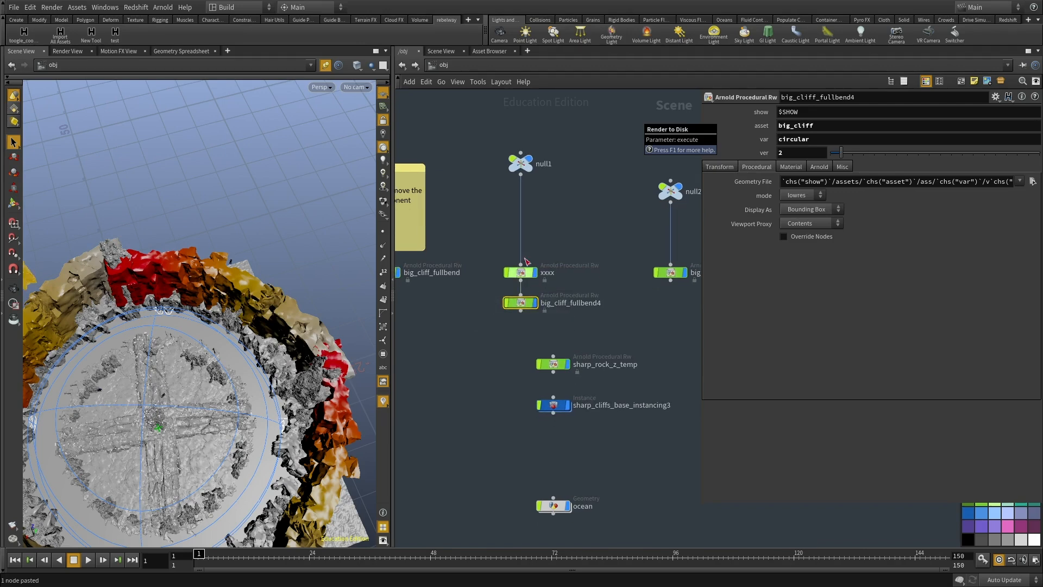
Try to delete the channels on the Translate parameter of the xxxx node.
middle_drag(467, 342, 500, 350)
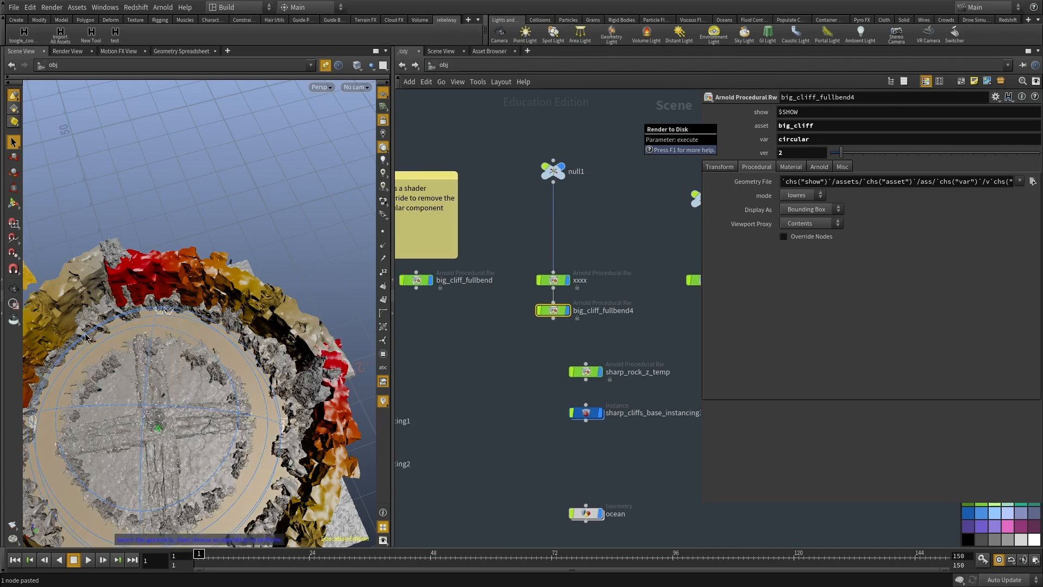
click(553, 280)
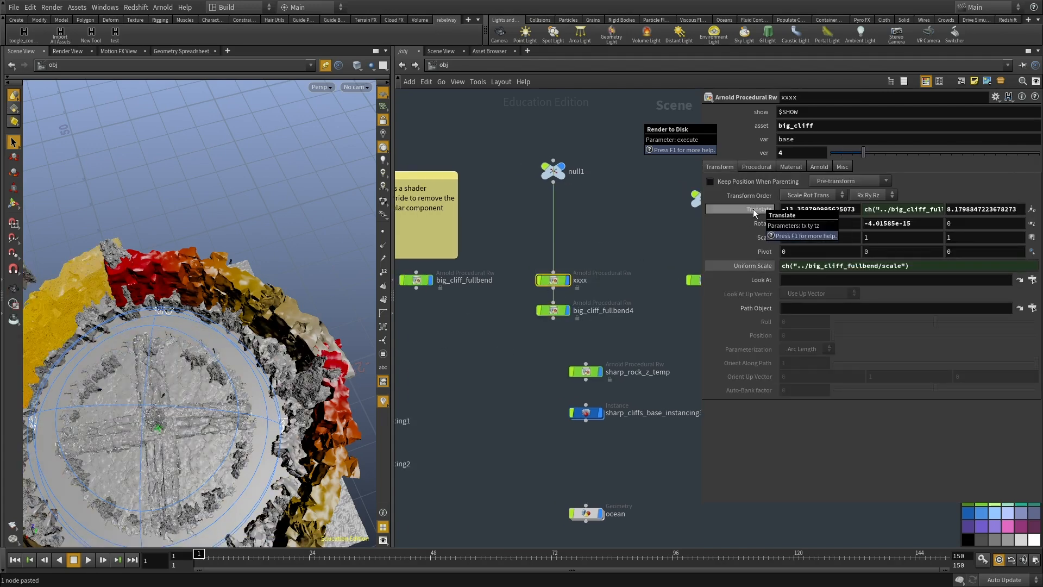
right_click(754, 213)
click(804, 311)
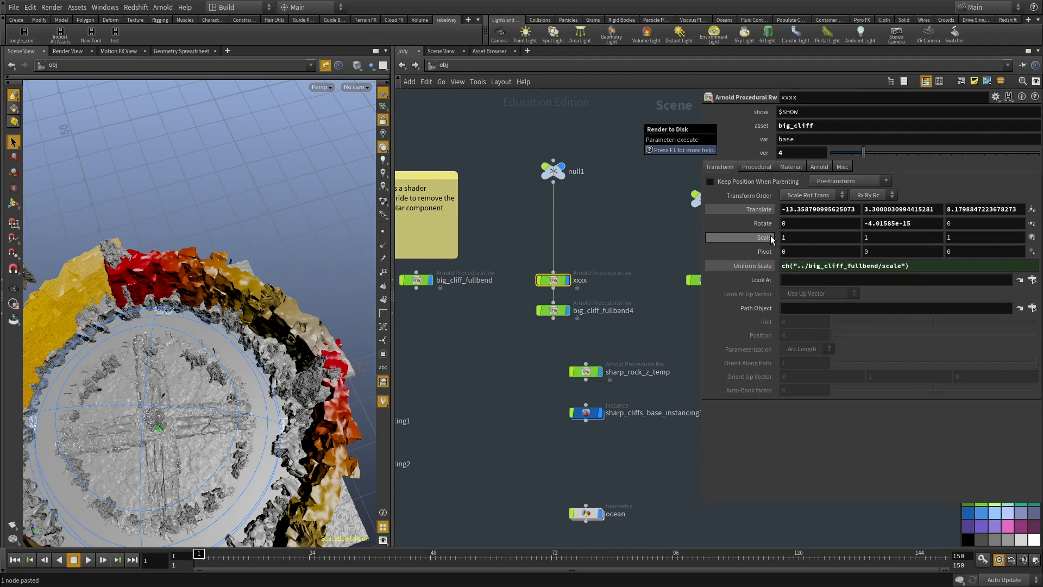
Revert the translation of big_cliff_fullbend4 to defaults, and undo the same reset on its uniform scale.
click(599, 312)
click(725, 167)
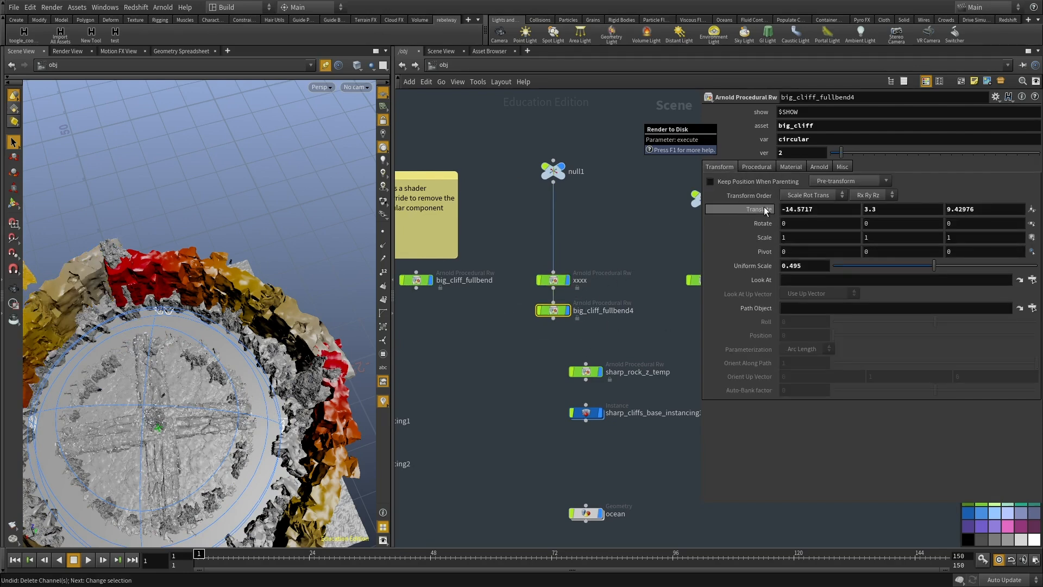
ctrl+middle_click(764, 208)
ctrl+middle_click(751, 265)
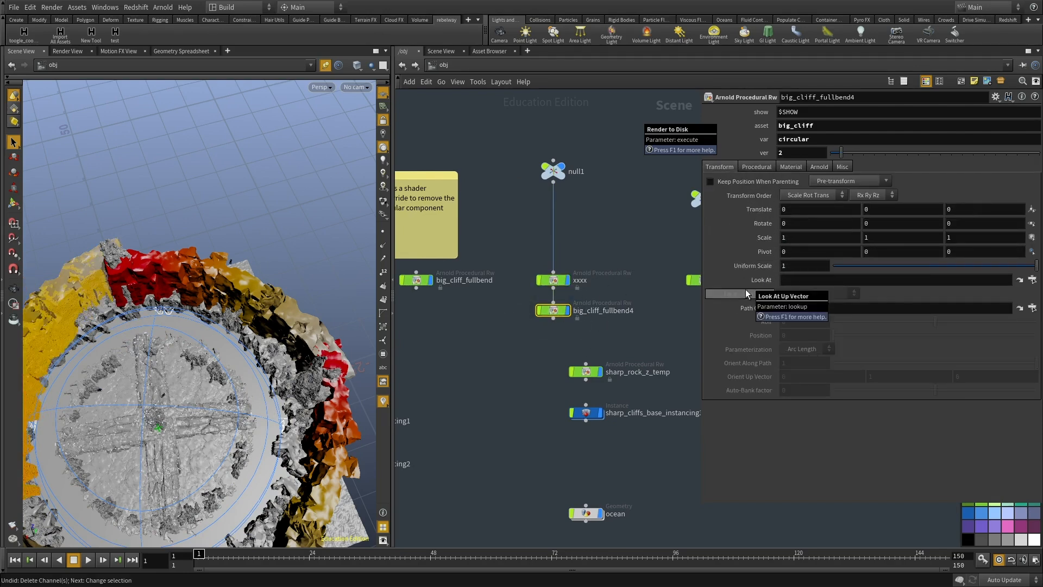
key(ctrl+z)
middle_drag(587, 354, 562, 372)
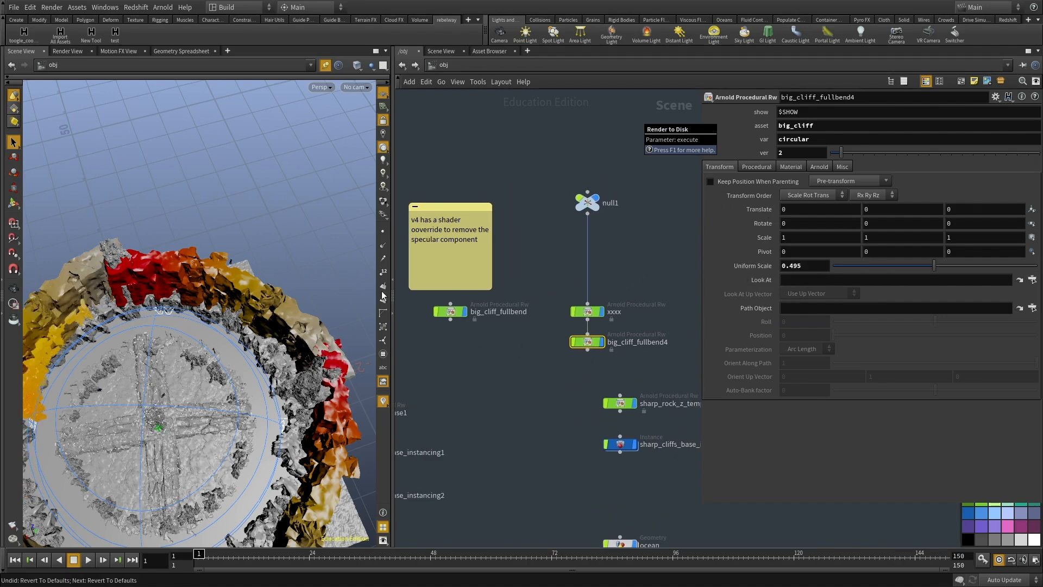
alt+drag(271, 310, 221, 288)
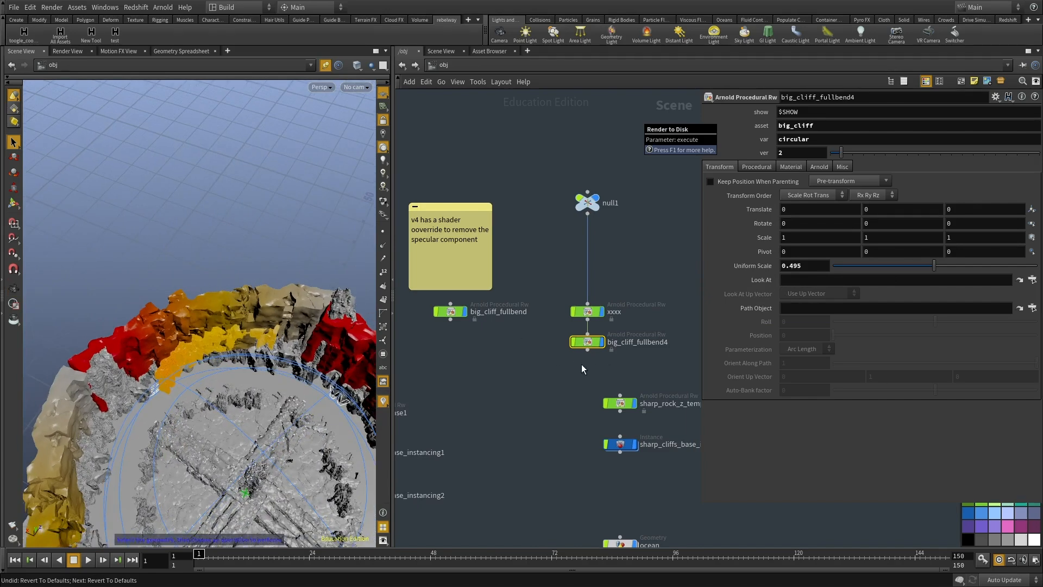
Set the uniform scale of big_cliff_fullbend4 to 1.
text(1)
key(Return)
click(657, 236)
middle_drag(641, 251, 643, 238)
drag(560, 336, 614, 317)
middle_drag(536, 343, 455, 353)
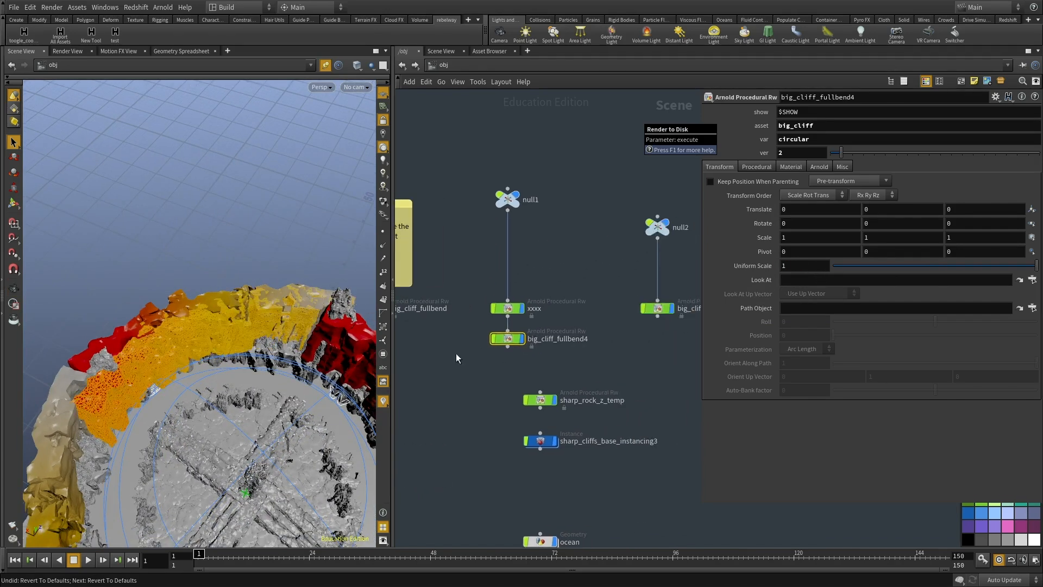
middle_drag(651, 328, 637, 299)
drag(569, 337, 466, 298)
key(ctrl+x)
key(ctrl+z)
Delete null1, null2 and the cliff procedurals parented to them, keeping only big_cliff_fullbend.
drag(547, 246, 451, 299)
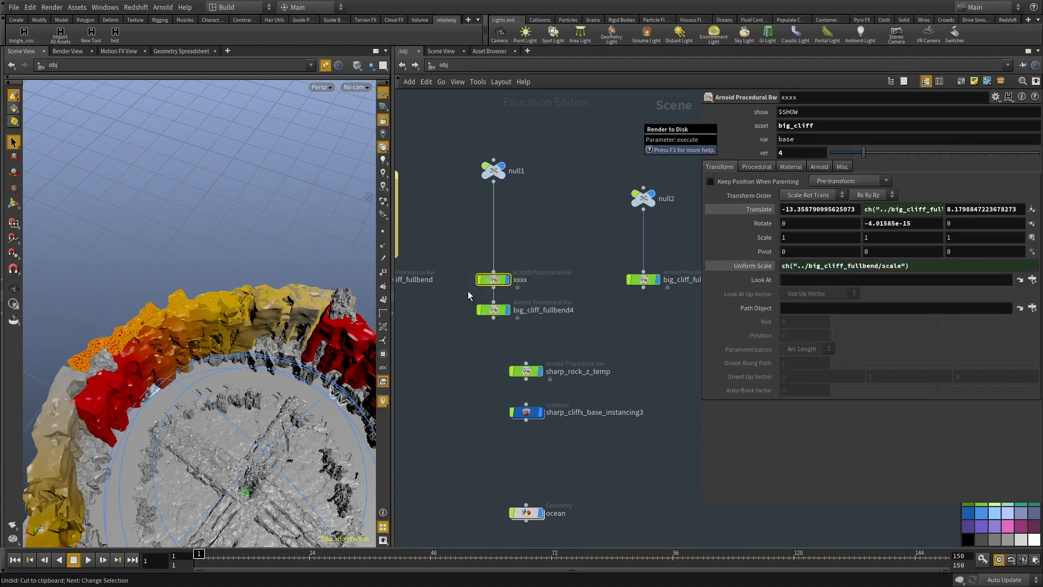
scroll(520, 203, down, 2)
drag(477, 149, 684, 281)
key(Delete)
Move big_cliff_fullbend along the lower-left rim of the arena, working in the top view.
middle_drag(519, 217, 628, 220)
click(514, 261)
key(space+2)
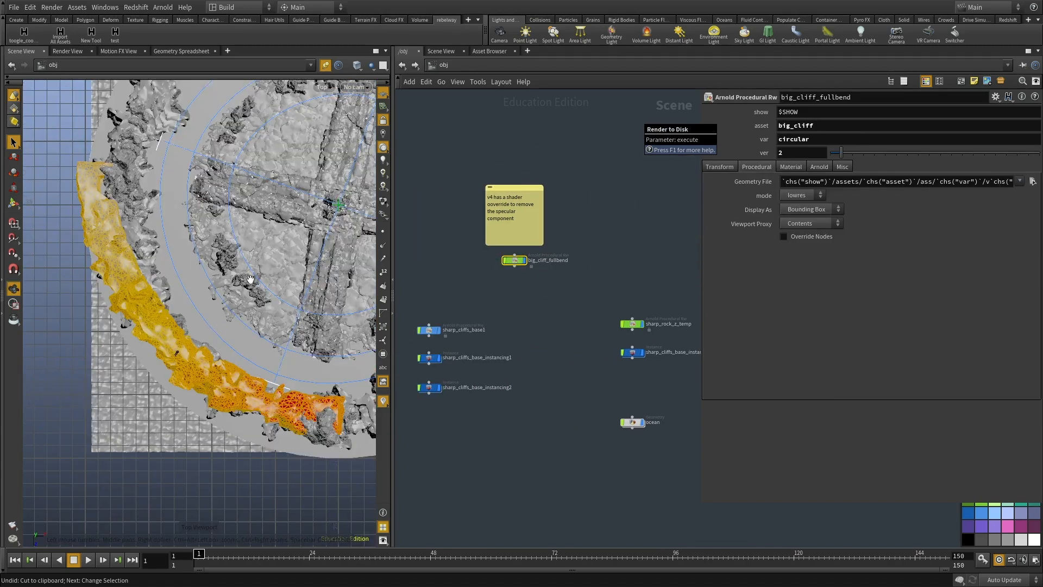
key(t)
drag(134, 404, 106, 414)
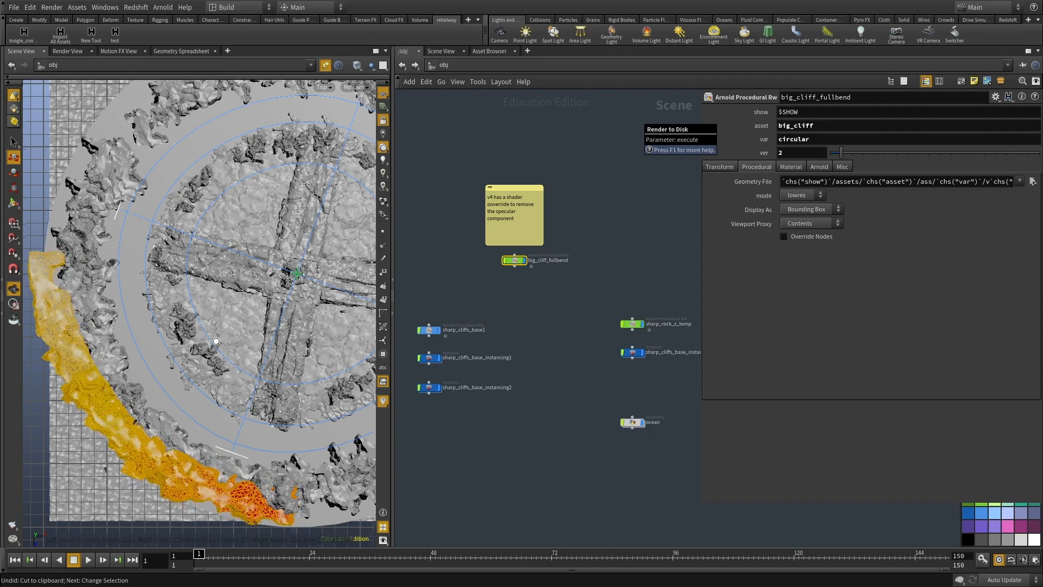
scroll(107, 413, down, 1)
alt+middle_drag(107, 413, 135, 396)
Set big_cliff_fullbend's uniform scale to 0.565, rotate it to about -4.15 in Y, and move it to about X -16.35, Z 10.39.
click(720, 167)
middle_drag(762, 263, 839, 292)
drag(154, 402, 130, 373)
key(r)
drag(172, 327, 181, 324)
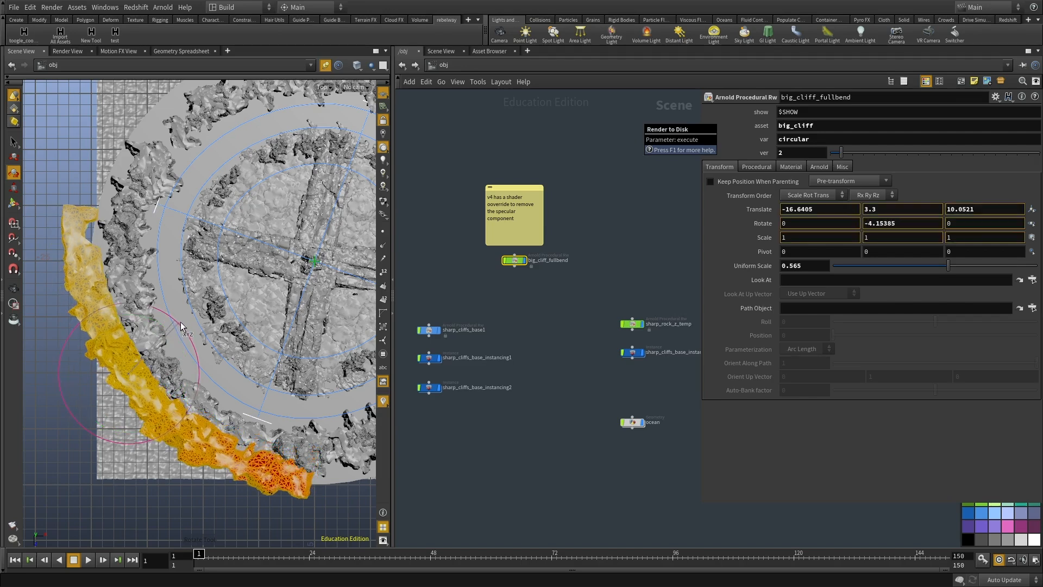
key(t)
drag(129, 382, 132, 377)
scroll(562, 265, up, 3)
Duplicate big_cliff_fullbend and parent the copy to a new Null.
key(ctrl+c)
key(ctrl+v)
key(Tab)
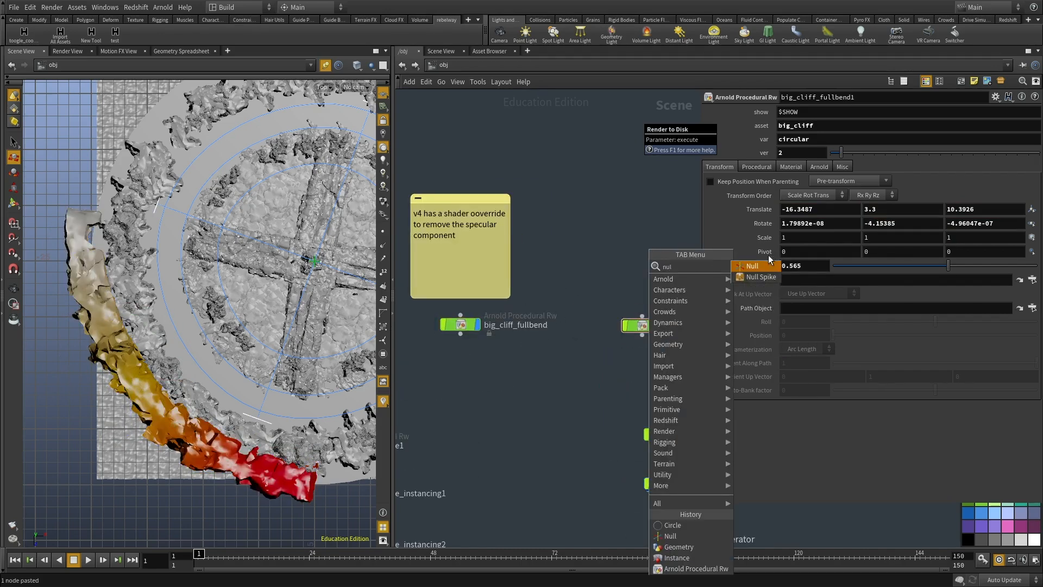
click(770, 254)
click(655, 253)
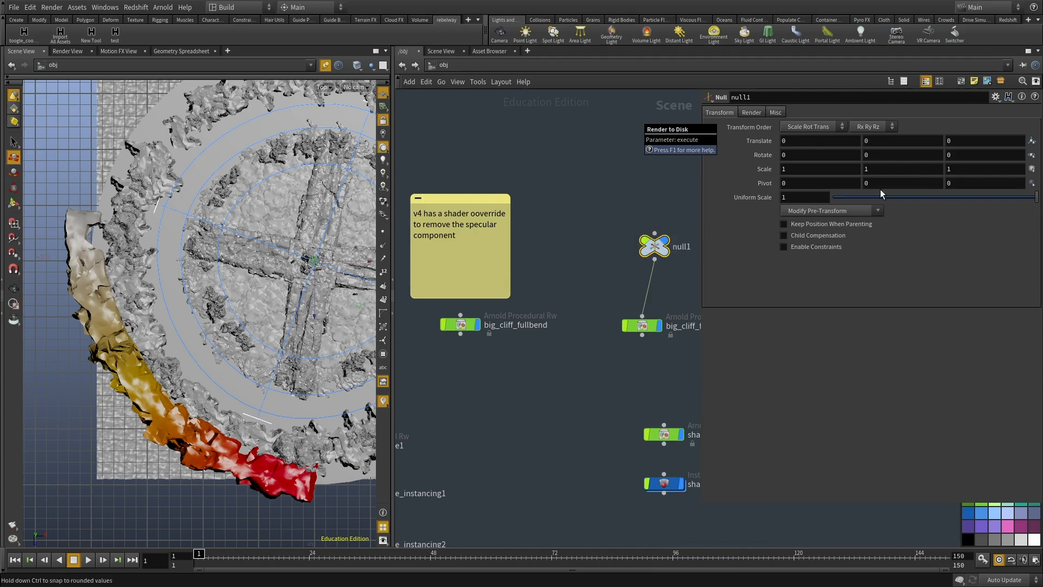
Rotate null1 to 100 in Y and shift it to about X -0.34, Z -0.68 to align the second cliff section.
middle_drag(895, 156, 952, 130)
alt+right_drag(365, 276, 335, 294)
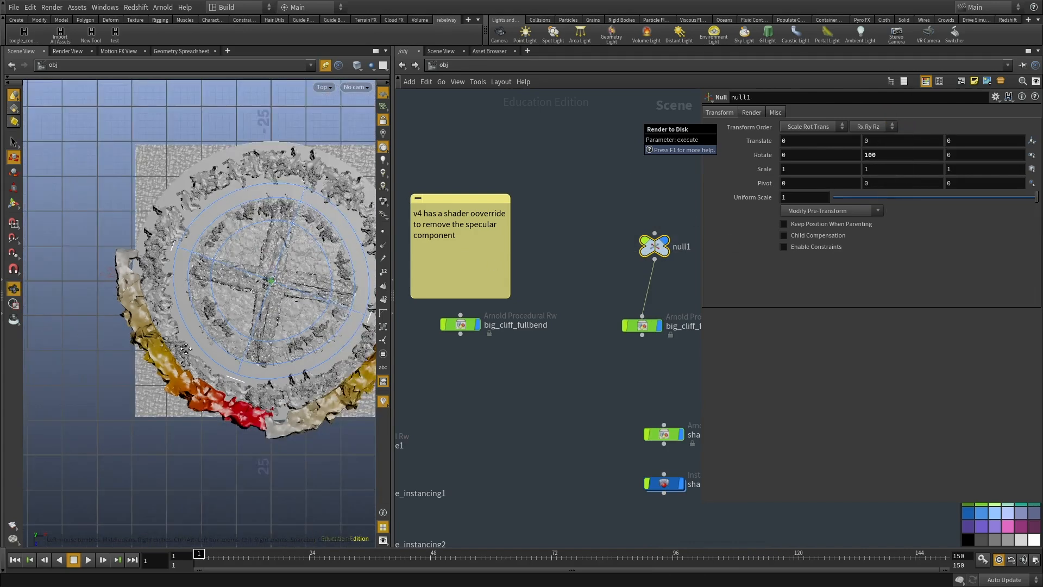
alt+middle_drag(334, 294, 274, 311)
drag(208, 301, 200, 309)
Duplicate null1 with its cliff procedural and rotate the copied null to about 200.5 in Y.
middle_drag(661, 384, 557, 396)
drag(553, 384, 519, 209)
key(ctrl+c)
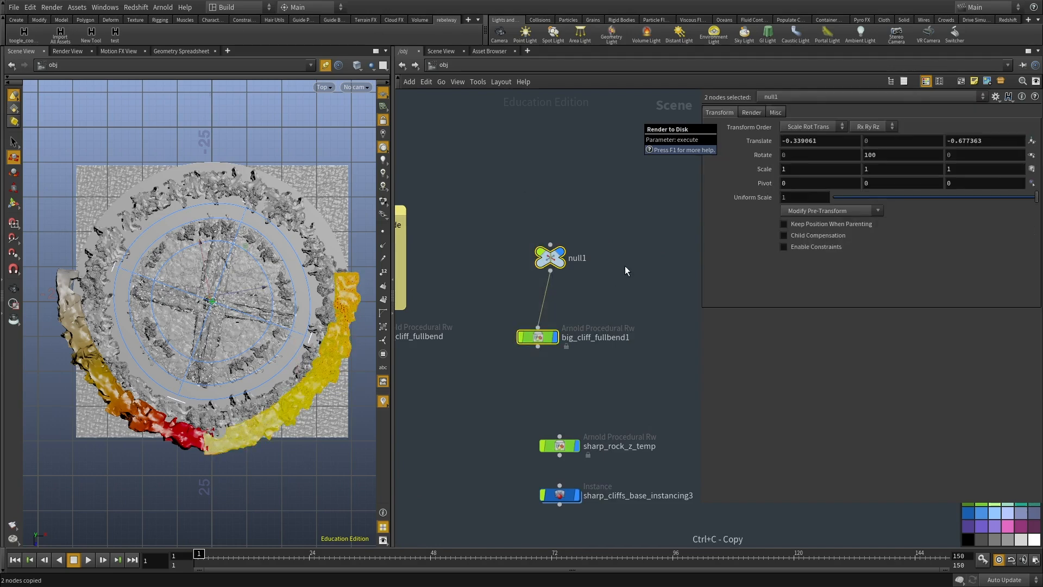
middle_drag(624, 263, 539, 246)
key(ctrl+v)
click(592, 231)
key(r)
drag(254, 251, 34, 186)
Duplicate null10 with its cliff procedural and rotate the new null to about 285.5 in Y, closing the ring.
middle_drag(679, 374, 577, 370)
drag(577, 370, 478, 234)
key(ctrl+v)
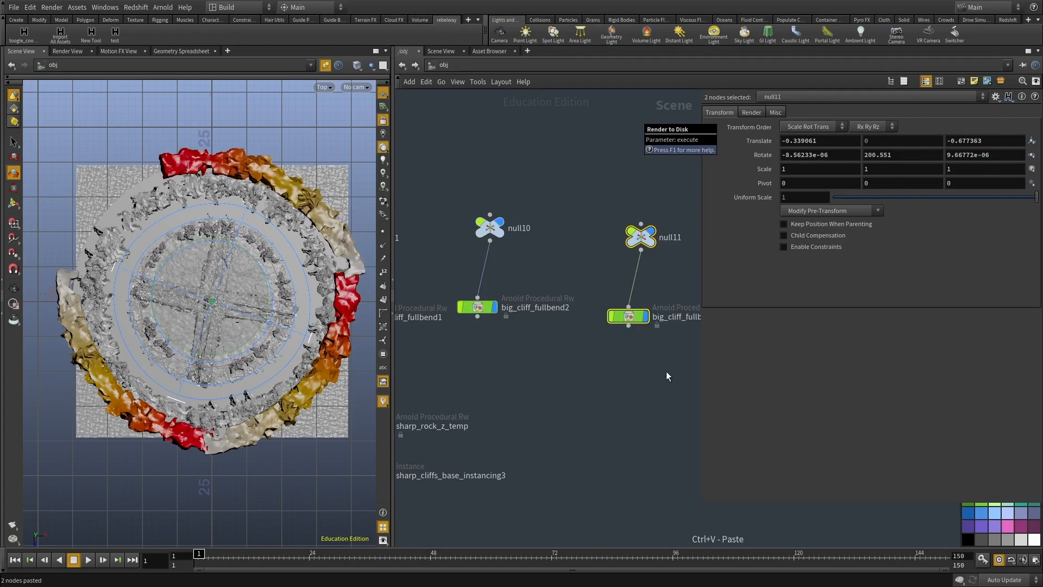
drag(678, 271, 677, 271)
drag(260, 270, 174, 234)
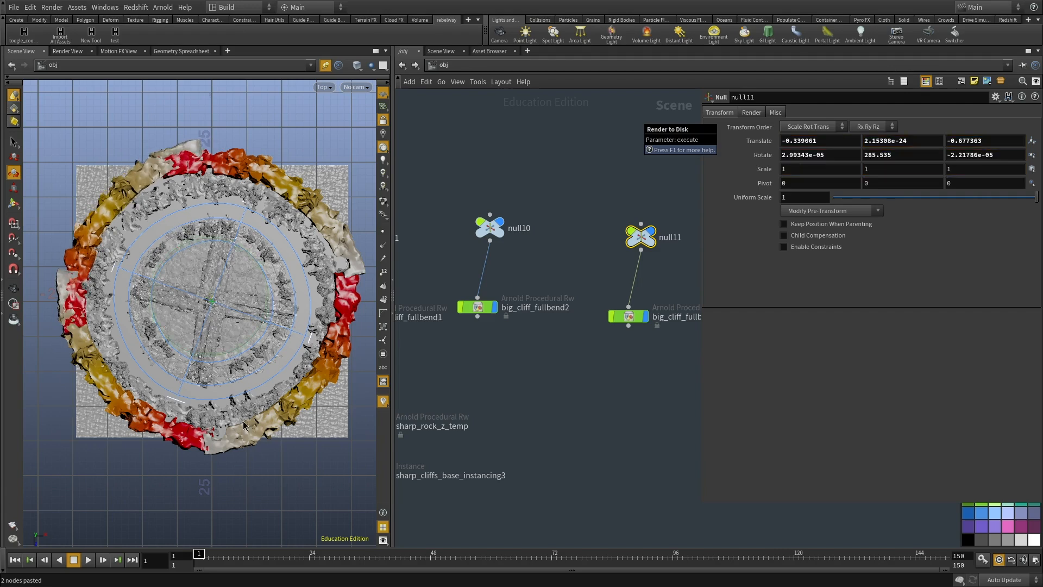
Move big_cliff_fullbend1 to about X -15.97, Z 11.12 and rotate big_cliff_fullbend2 to about -4.78 in Y.
click(255, 429)
key(t)
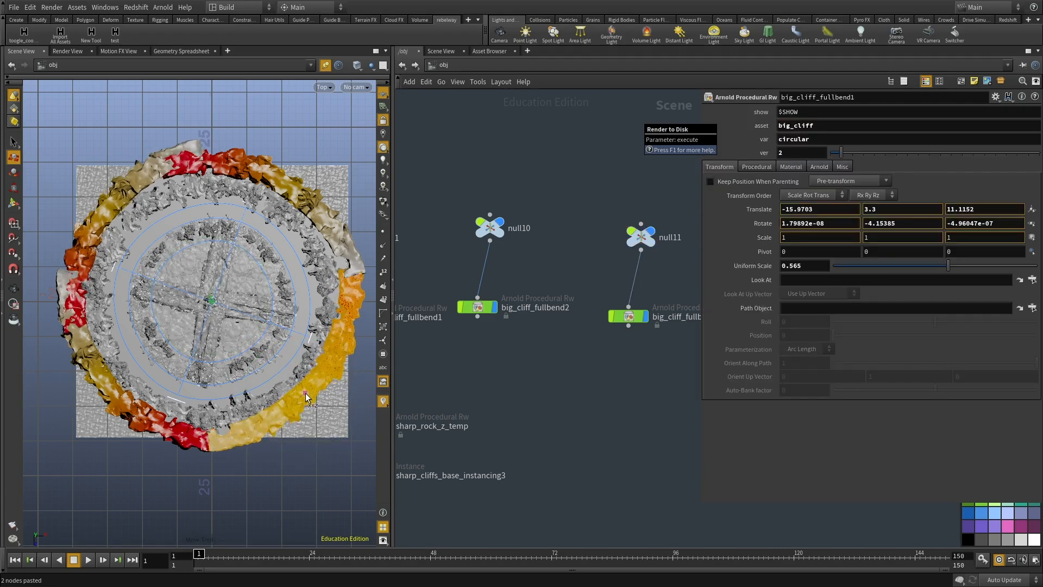
click(304, 201)
key(r)
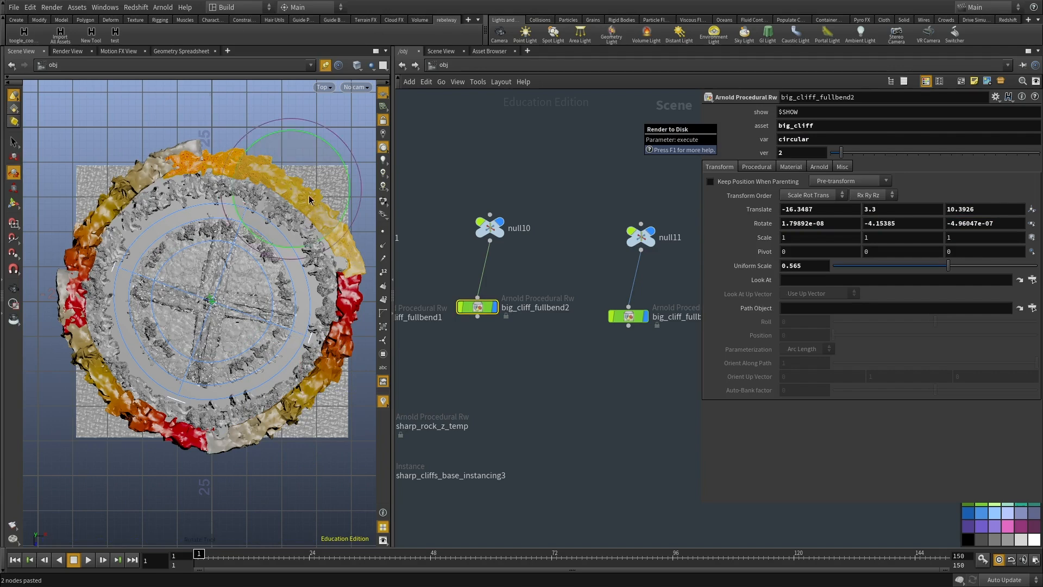
drag(347, 188, 348, 185)
key(t)
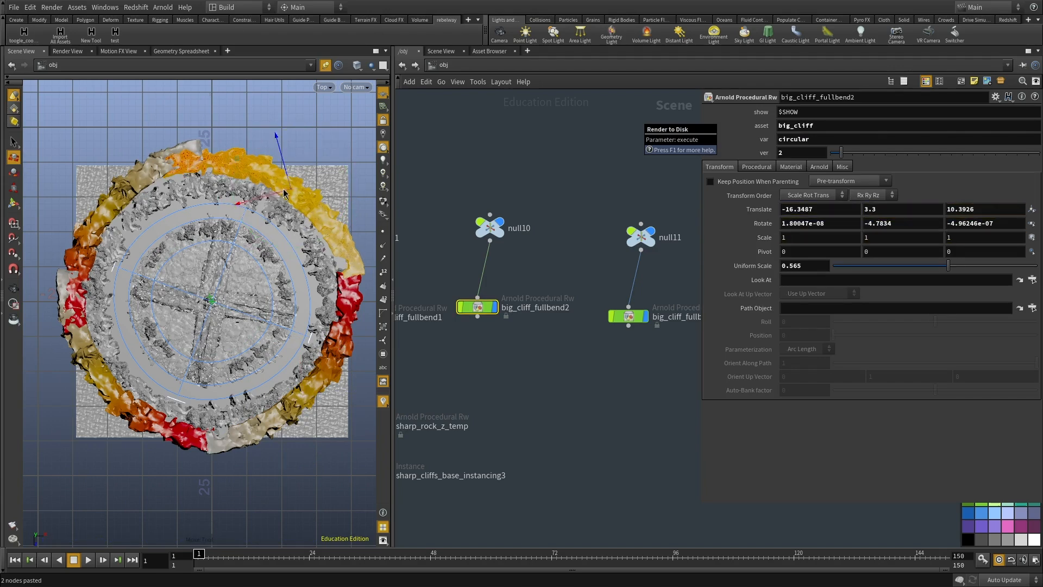
drag(284, 197, 284, 197)
Move big_cliff_fullbend3 to about X -15.84, Z 11.86 to refine its join with the neighbouring cliff sections.
click(120, 201)
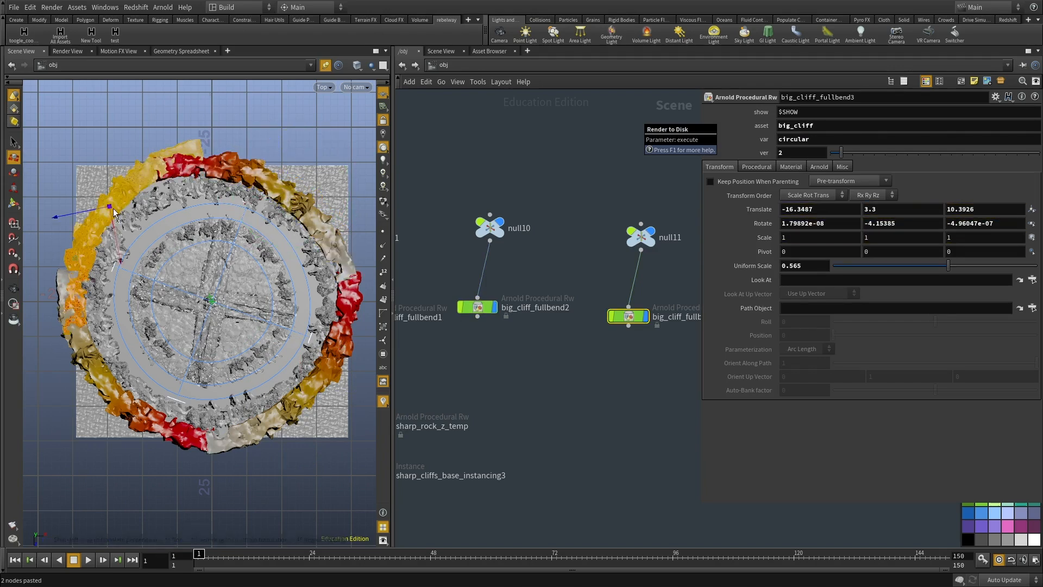
click(139, 407)
key(space+1)
drag(205, 314, 293, 380)
scroll(209, 317, down, 5)
click(574, 380)
middle_drag(154, 293, 317, 313)
drag(283, 234, 235, 284)
scroll(249, 312, up, 4)
scroll(204, 276, up, 3)
middle_drag(202, 275, 225, 285)
drag(225, 284, 166, 325)
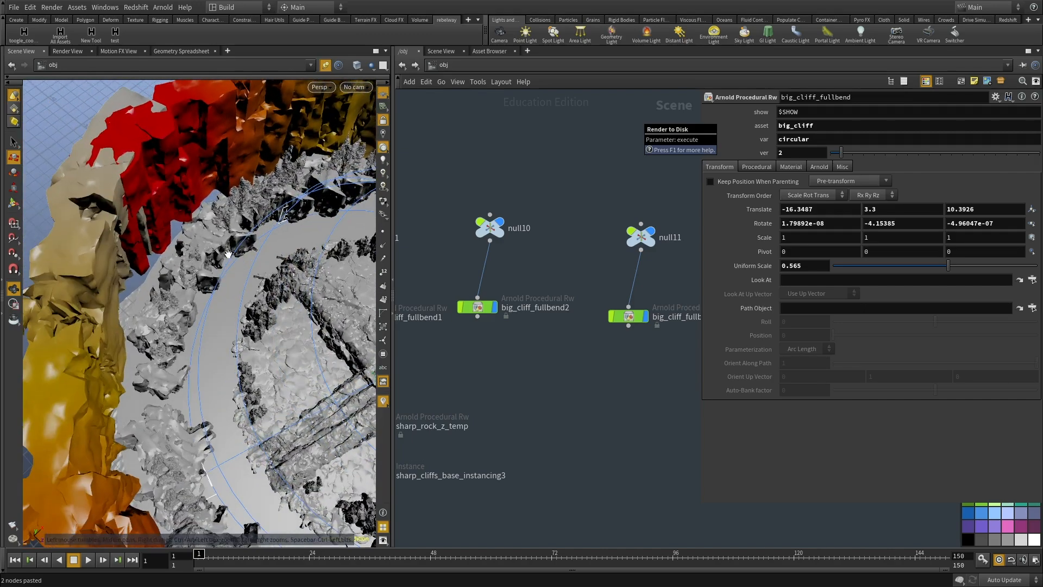
click(148, 315)
click(87, 218)
drag(96, 223, 171, 258)
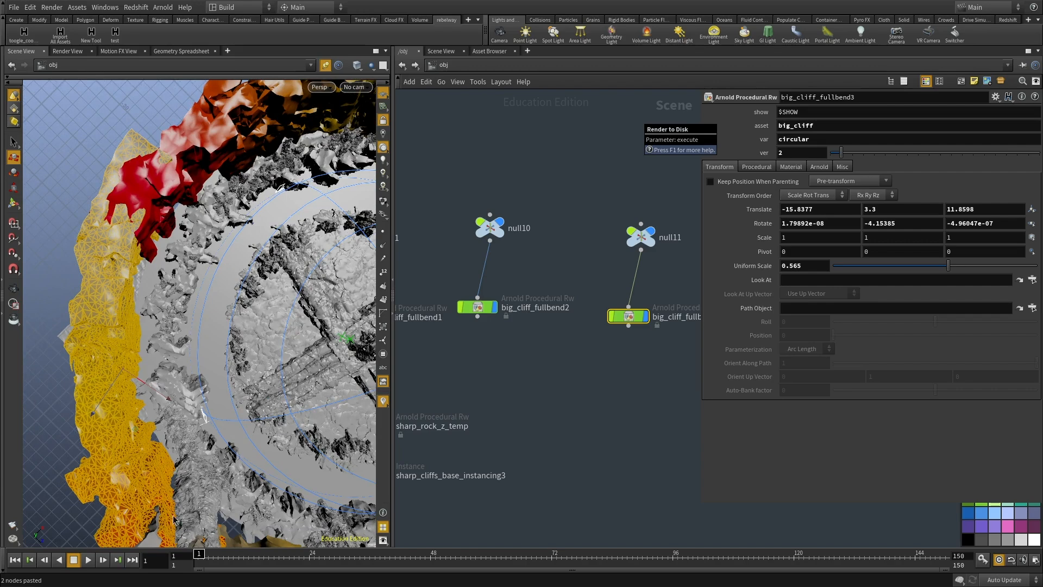
Delete the three nulls with their cliff copies and select the remaining big_cliff_fullbend.
middle_drag(561, 354, 724, 366)
middle_drag(570, 373, 640, 366)
scroll(518, 366, down, 3)
drag(517, 366, 701, 262)
middle_drag(659, 248, 552, 229)
scroll(552, 230, down, 2)
shift+drag(565, 229, 591, 212)
key(Delete)
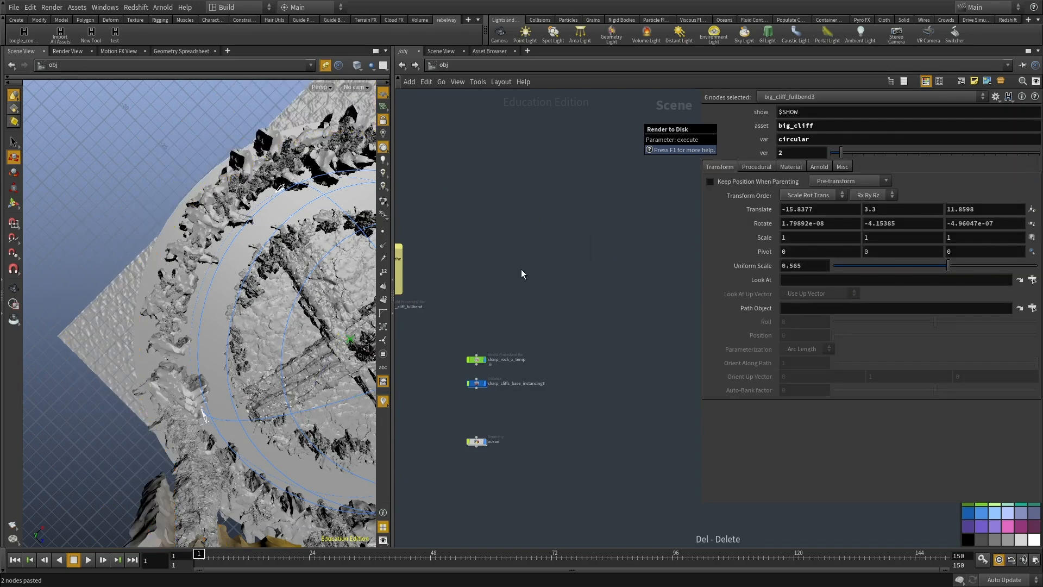
middle_drag(520, 270, 629, 256)
drag(544, 319, 462, 229)
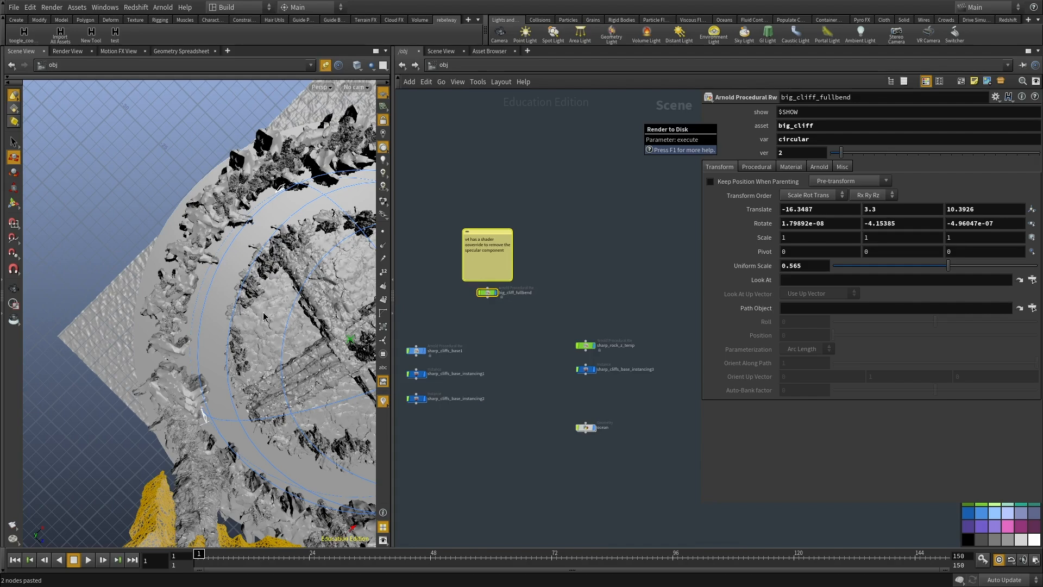
Examine the cliff ring around the arena in perspective and top views, and locate the cliff nodes in the network.
drag(290, 275, 331, 245)
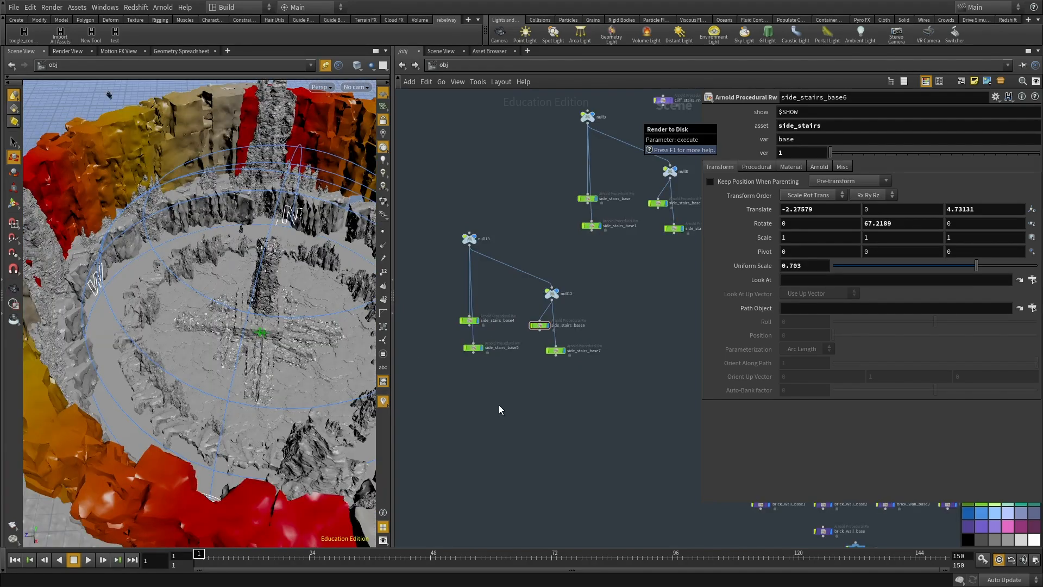
drag(129, 236, 207, 220)
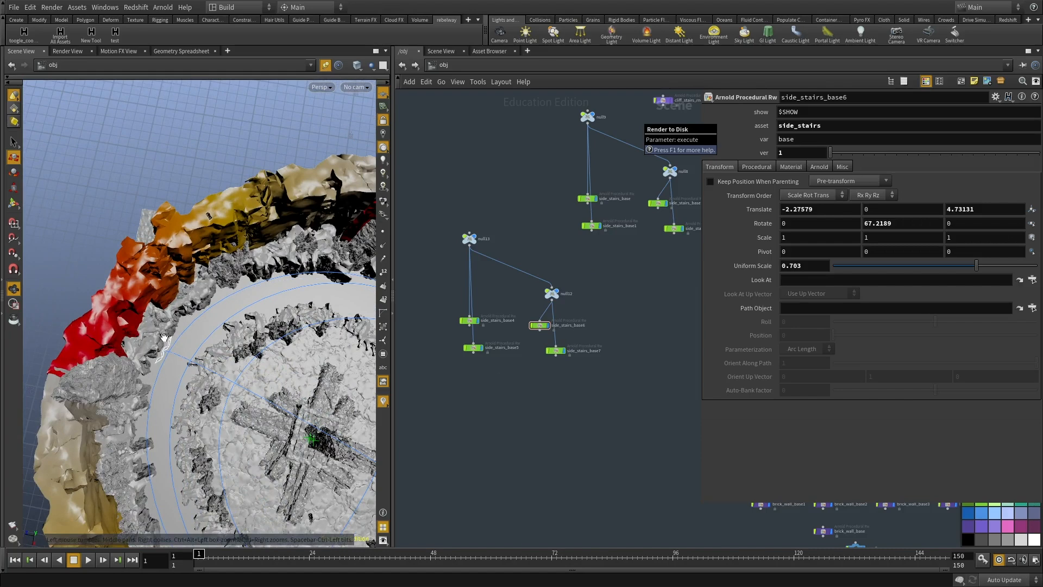
key(space+2)
click(139, 186)
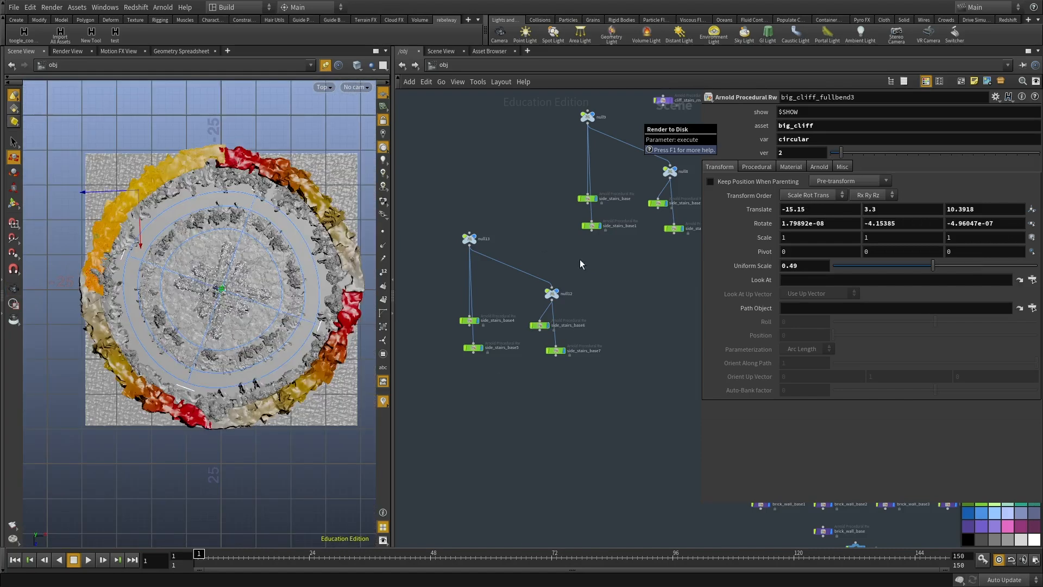
scroll(498, 425, down, 2)
middle_drag(551, 414, 354, 432)
scroll(500, 408, up, 4)
scroll(550, 446, down, 6)
middle_drag(606, 398, 610, 385)
scroll(583, 396, up, 5)
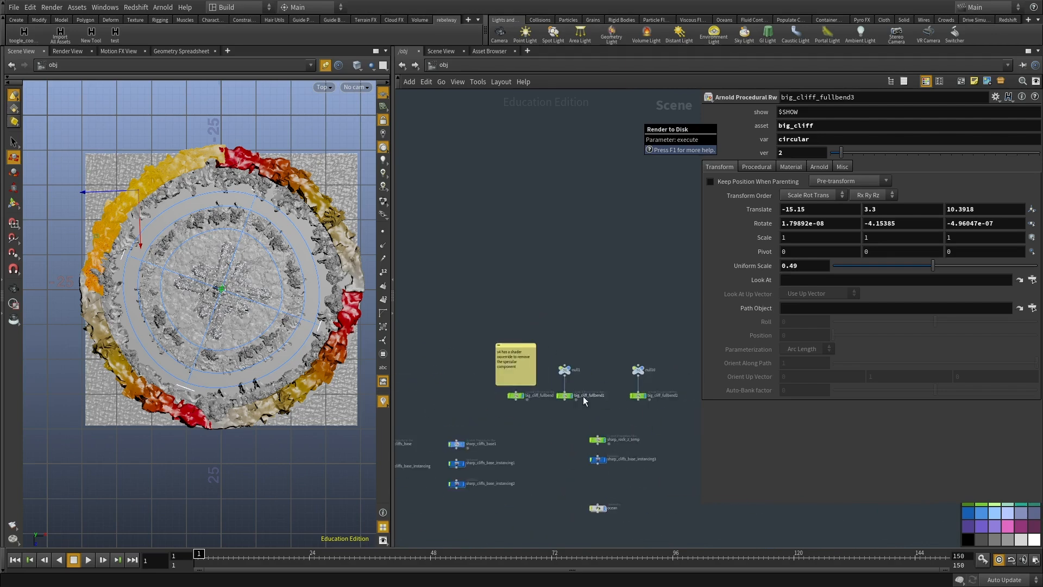
Select the big_cliff_fullbend procedurals one after another to check which section of the ring each one covers.
click(460, 387)
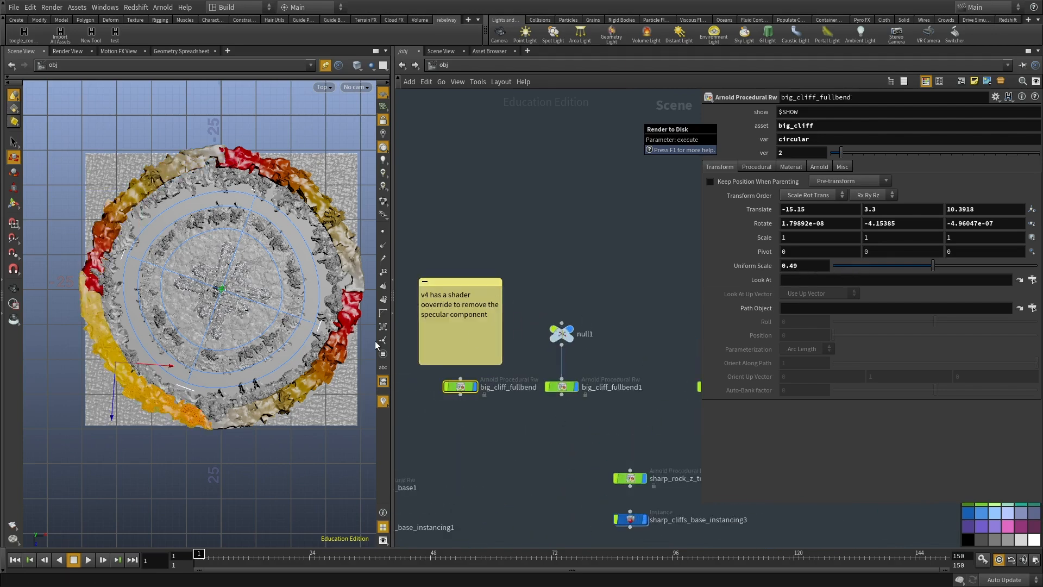
drag(567, 430, 553, 375)
middle_drag(623, 354, 583, 331)
middle_drag(646, 396, 531, 396)
drag(565, 391, 549, 342)
middle_drag(685, 395, 490, 388)
drag(574, 387, 526, 340)
middle_drag(526, 341, 601, 350)
Try to move the selected nodes in the perspective view and undo the move.
key(space+1)
drag(171, 272, 212, 258)
right_drag(212, 259, 389, 306)
drag(347, 304, 282, 304)
drag(272, 304, 260, 325)
key(ctrl+z)
drag(192, 443, 253, 296)
click(250, 334)
Delete the duplicated side-stairs hierarchy of null13, null12 and side_stairs_base4 to side_stairs_base7.
scroll(568, 404, down, 8)
scroll(575, 417, down, 3)
middle_drag(575, 417, 667, 421)
scroll(559, 405, up, 7)
middle_drag(494, 441, 594, 456)
click(562, 452)
drag(561, 451, 471, 318)
key(Delete)
Duplicate the side-stairs hierarchy of null9, null8 and their four side_stairs procedurals.
middle_drag(531, 419, 407, 491)
drag(447, 314, 446, 312)
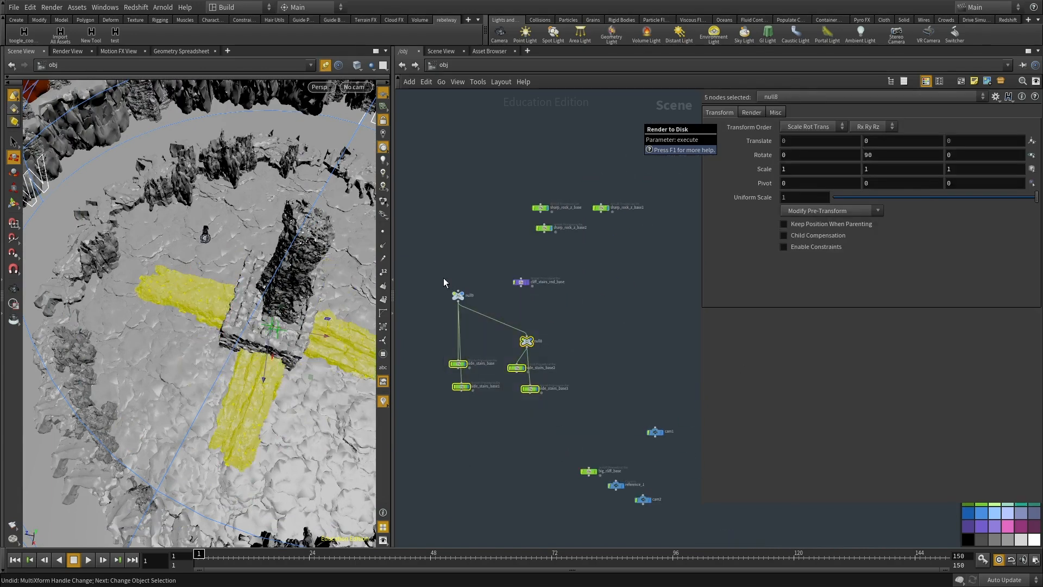
scroll(455, 282, up, 2)
click(449, 257)
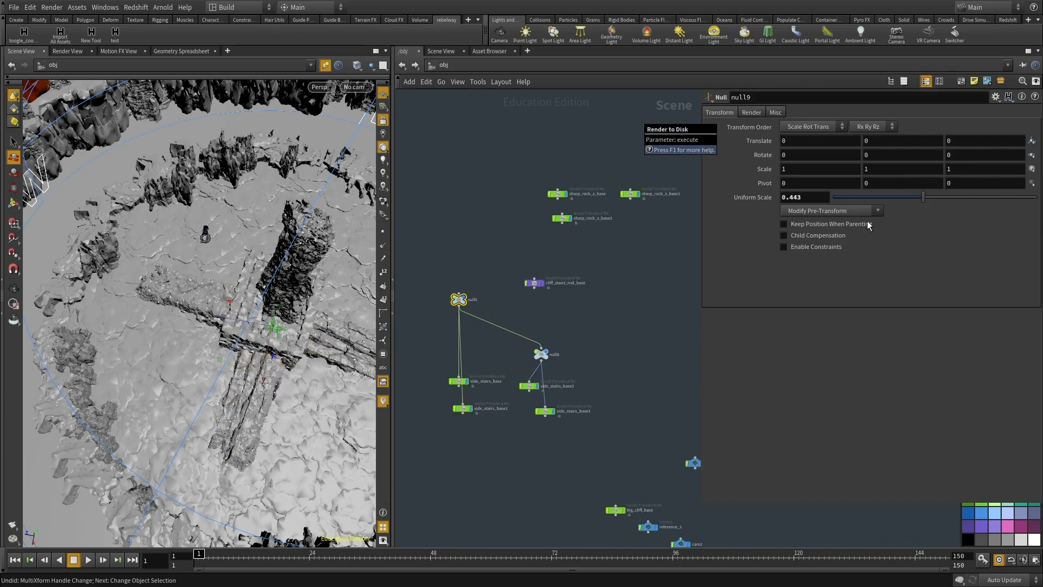
key(ctrl+z)
middle_drag(488, 267, 528, 229)
shift+drag(492, 226, 503, 387)
shift+drag(601, 411, 573, 340)
shift+drag(627, 436, 543, 300)
middle_drag(462, 470, 572, 384)
key(ctrl+c)
key(ctrl+v)
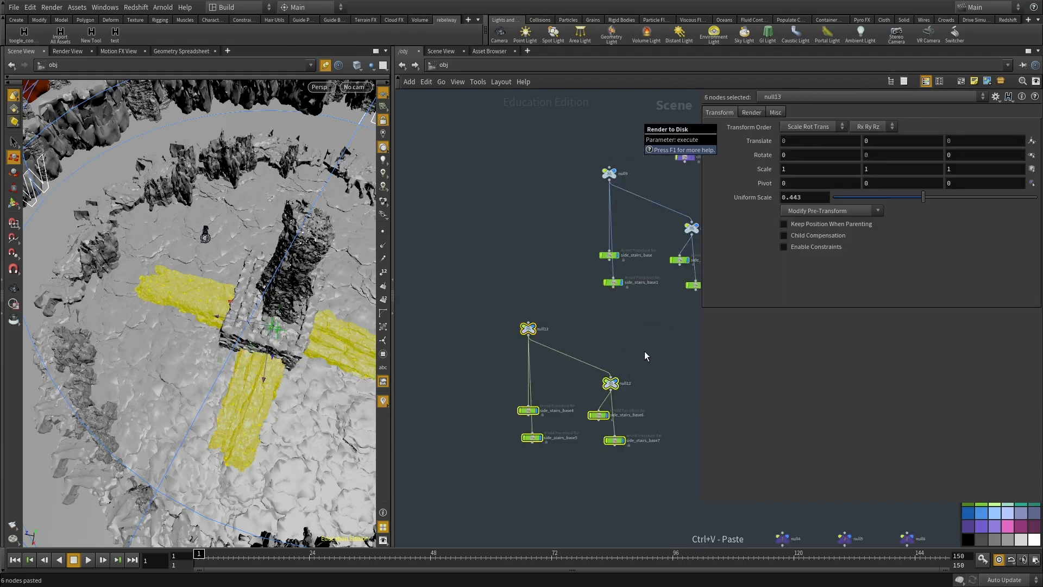
Set the Y rotation of the copied side_stairs_base4 to side_stairs_base7 procedurals to about 45.22.
scroll(644, 351, up, 3)
drag(662, 414, 416, 519)
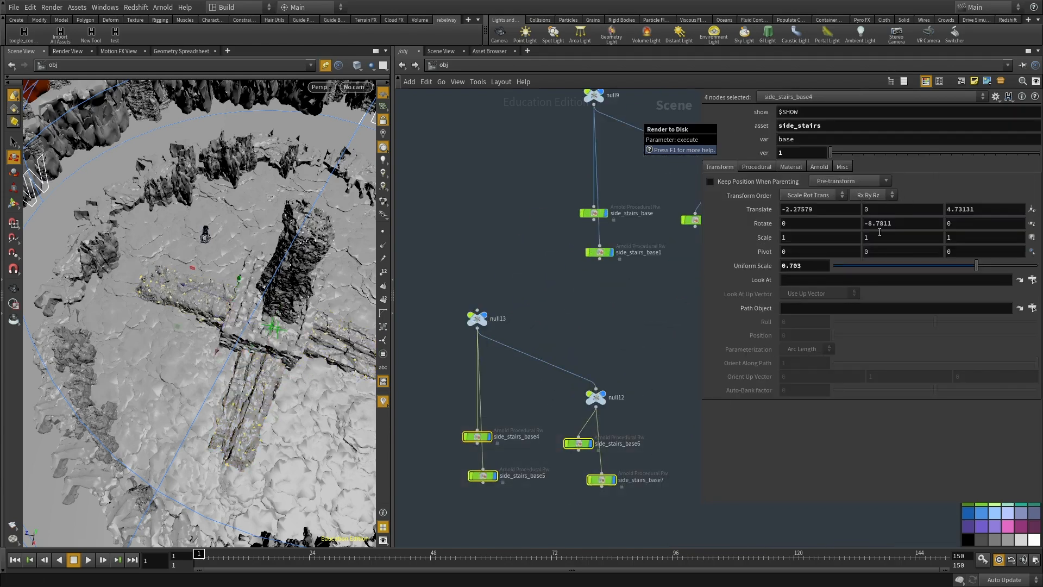
middle_drag(894, 208, 944, 208)
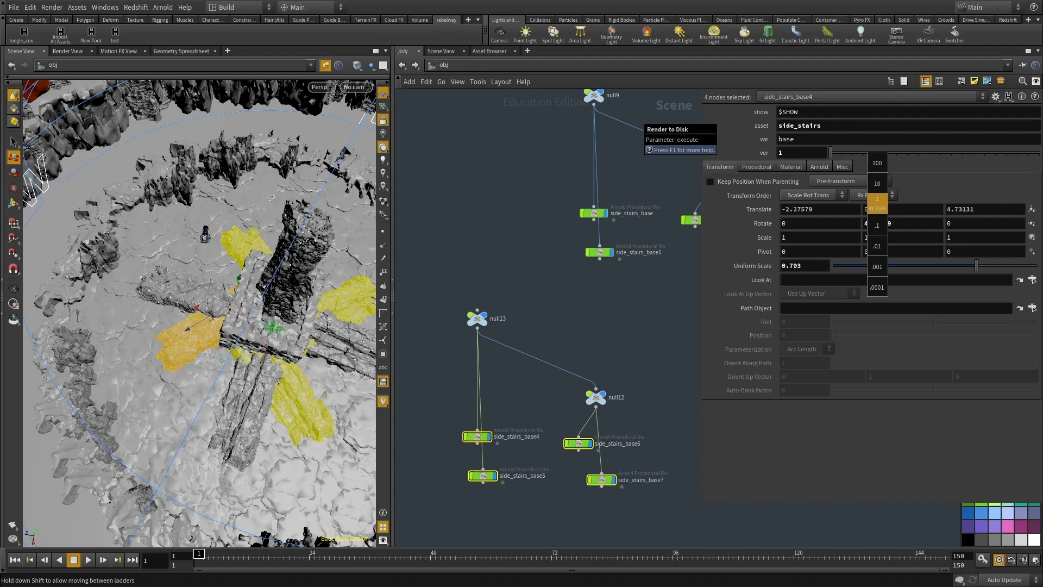
middle_drag(937, 208, 937, 208)
Try to move the four copied side stairs in the perspective view and undo the move.
alt+drag(234, 404, 166, 383)
drag(221, 343, 249, 369)
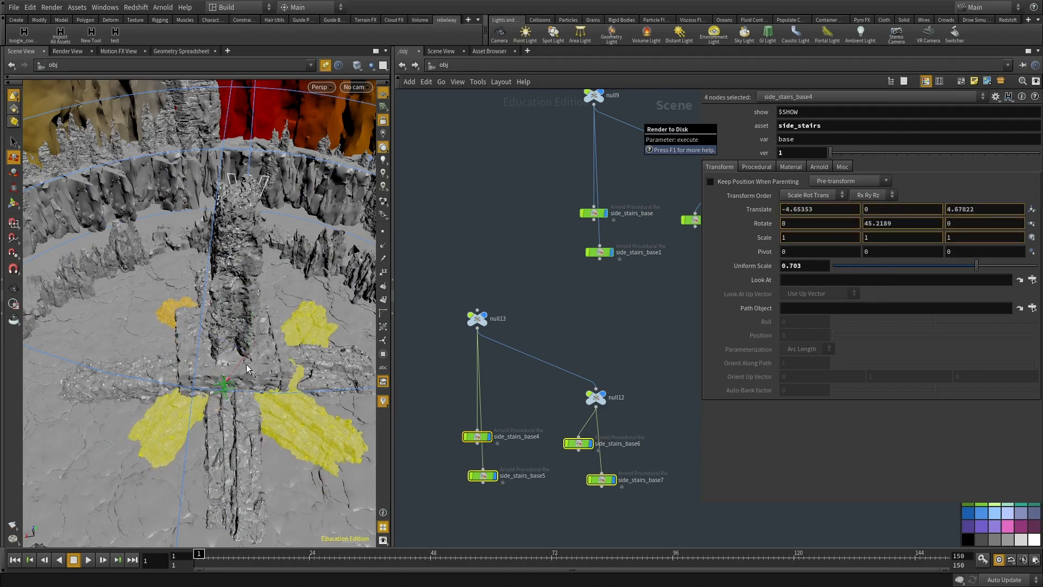
click(571, 329)
alt+drag(205, 353, 116, 252)
key(ctrl+z)
click(493, 283)
alt+drag(161, 339, 187, 348)
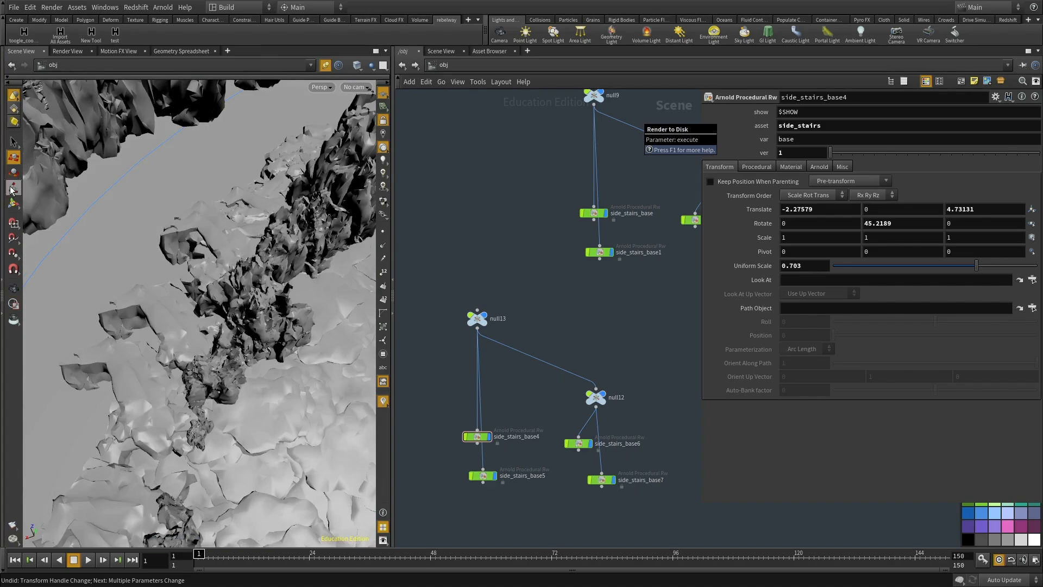
Adjust the Y translation of sharp_cliffs_base_instancing1, and select and locate the sharp_cliffs_base_instancing3 node.
click(248, 261)
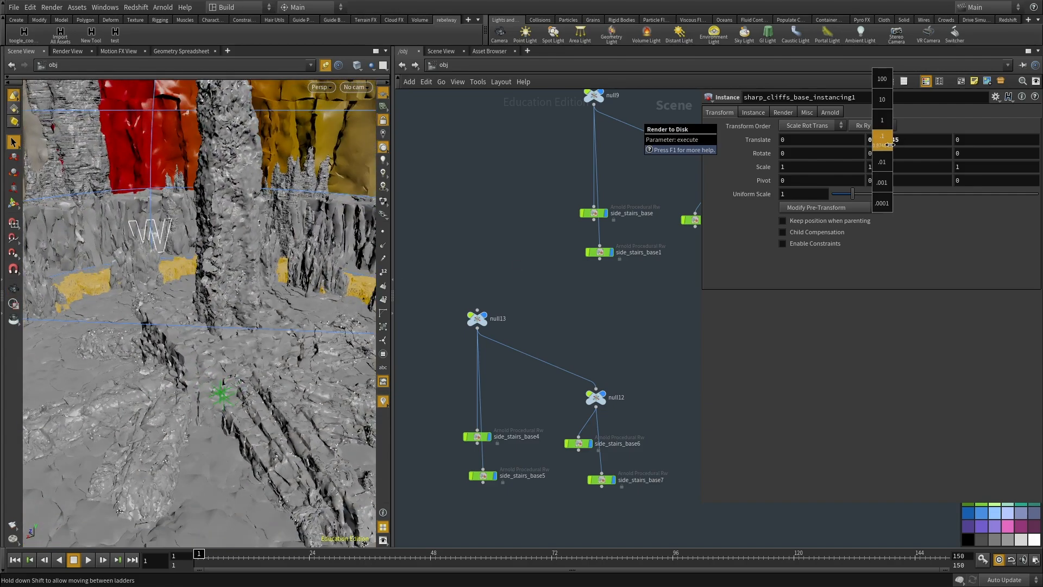
drag(145, 280, 244, 306)
click(200, 298)
scroll(578, 305, down, 9)
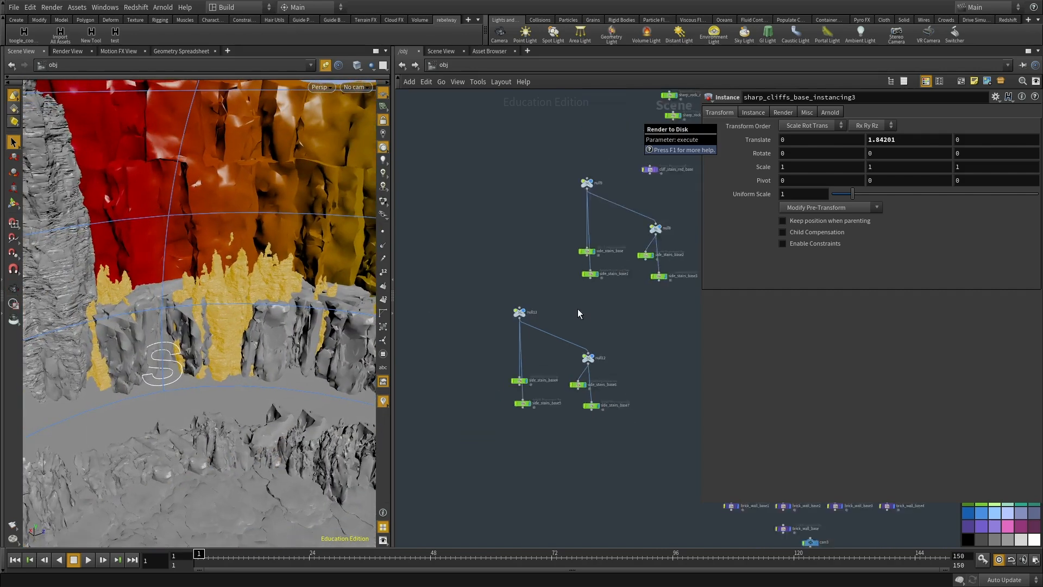
middle_drag(674, 310, 444, 291)
scroll(543, 280, up, 3)
middle_drag(590, 342, 491, 351)
scroll(517, 307, up, 6)
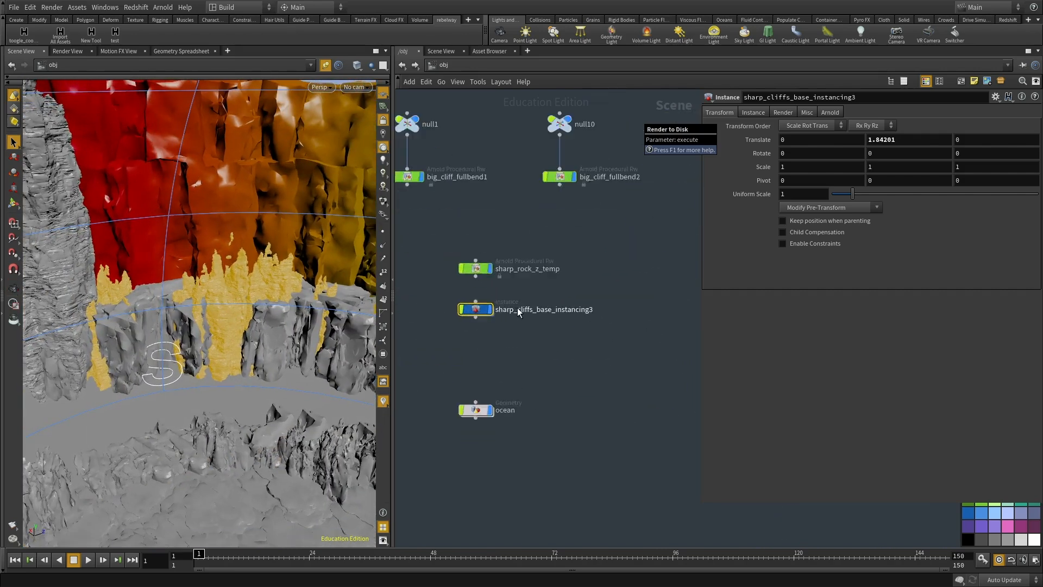
Select the big cliff ring segments, the sharp cliff instance on the rim and the sharp_rock_z_base rock in the perspective view.
mouse_move(244, 306)
alt+mouse_down()
mouse_move(155, 380)
mouse_move(174, 412)
mouse_move(158, 405)
mouse_move(148, 332)
alt+mouse_up()
click(151, 344)
shift+click(185, 277)
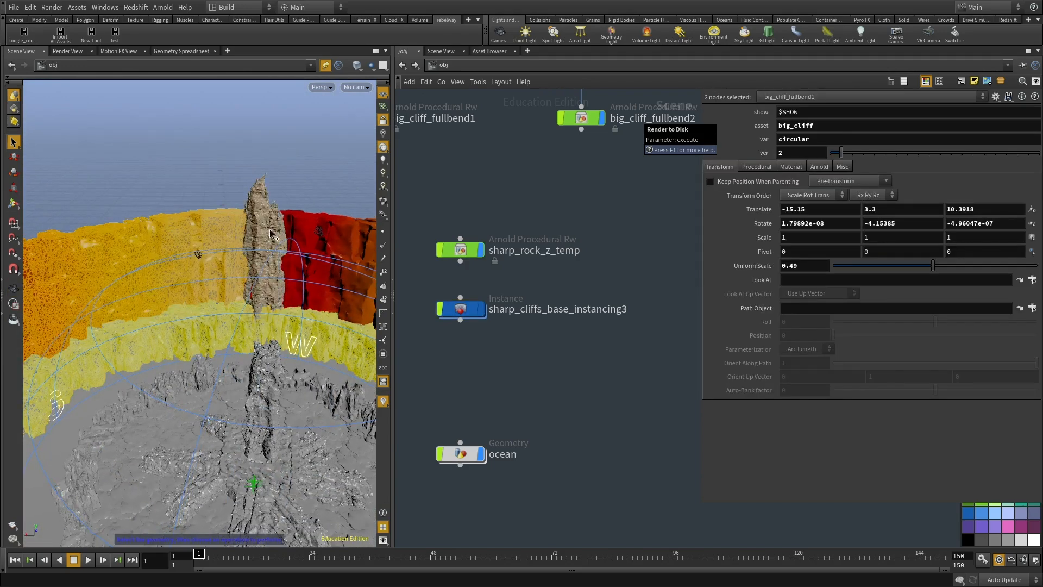
shift+click(265, 250)
shift+click(342, 243)
scroll(342, 243, down, 5)
mouse_move(125, 326)
alt+mouse_down()
mouse_move(146, 307)
mouse_move(133, 327)
alt+mouse_up()
shift+click(129, 328)
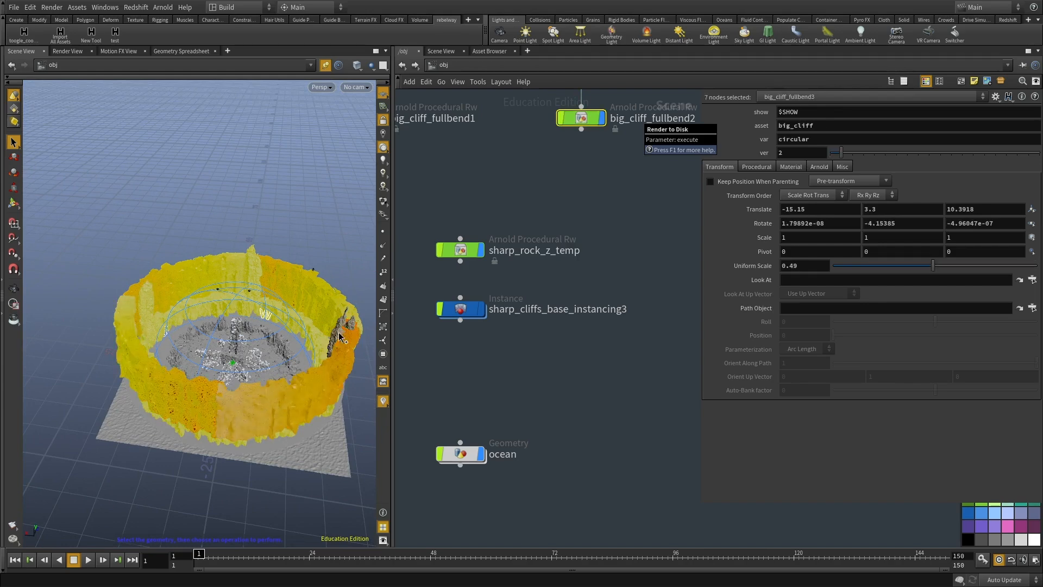
scroll(302, 346, up, 5)
Raise the eight selected cliff and rock nodes with the Move tool, bringing sharp_rock_z_base to a Y translation of about 9.05.
key(t)
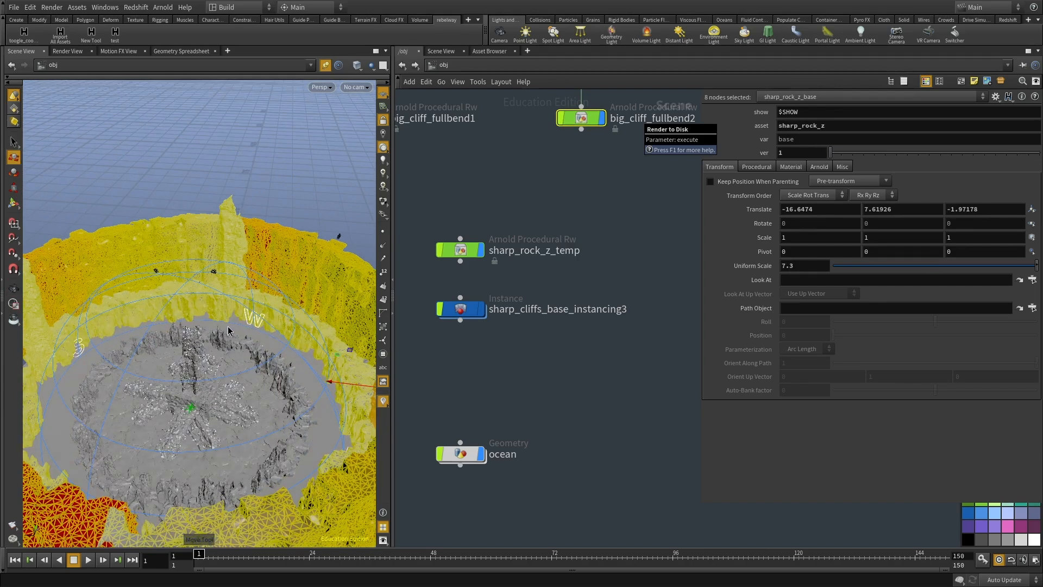
alt+drag(315, 387, 156, 344)
alt+drag(246, 345, 203, 310)
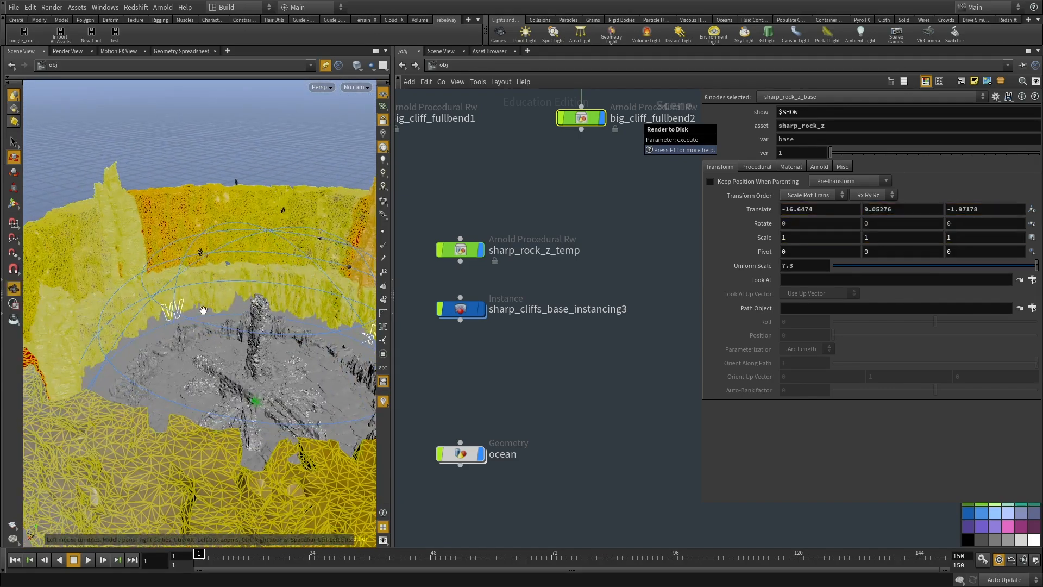
alt+right_drag(203, 310, 202, 328)
alt+drag(203, 328, 205, 317)
alt+right_drag(204, 317, 111, 417)
alt+drag(112, 416, 130, 381)
Examine the raised cliff ring and the sharp cliffs beneath it from inside and outside the arena.
click(260, 329)
alt+right_drag(260, 330, 378, 293)
alt+middle_drag(378, 293, 210, 373)
alt+drag(210, 373, 219, 361)
alt+right_drag(219, 361, 207, 380)
alt+drag(206, 380, 235, 363)
alt+right_drag(235, 364, 237, 434)
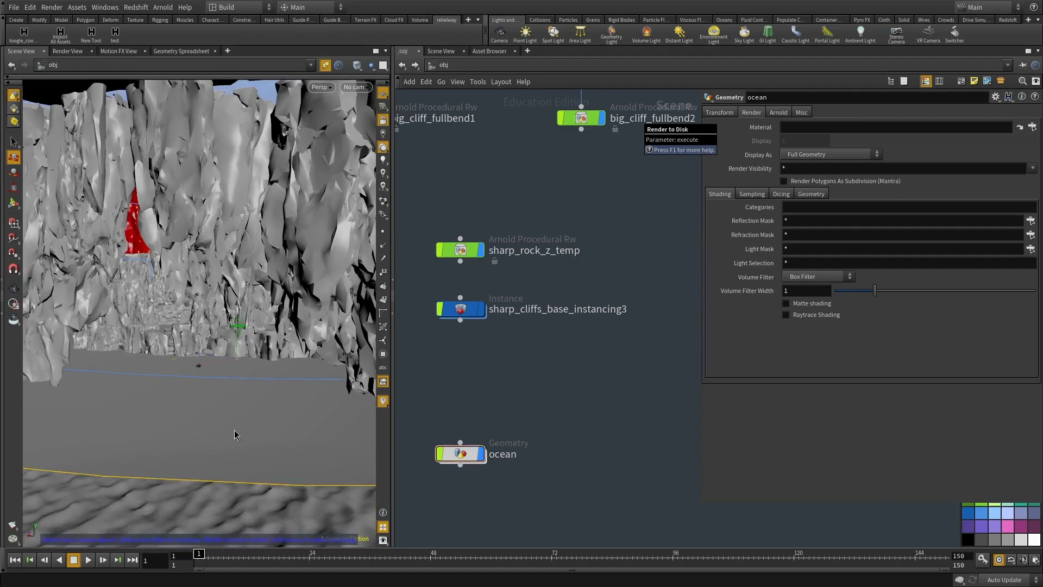
key(Delete)
alt+drag(236, 435, 239, 434)
alt+right_drag(239, 433, 293, 389)
alt+middle_drag(293, 389, 233, 373)
alt+right_drag(233, 373, 244, 394)
alt+middle_drag(244, 394, 255, 392)
alt+drag(255, 393, 274, 407)
alt+middle_drag(274, 407, 261, 403)
alt+right_drag(261, 403, 293, 424)
alt+middle_drag(293, 424, 255, 395)
right_drag(255, 396, 260, 405)
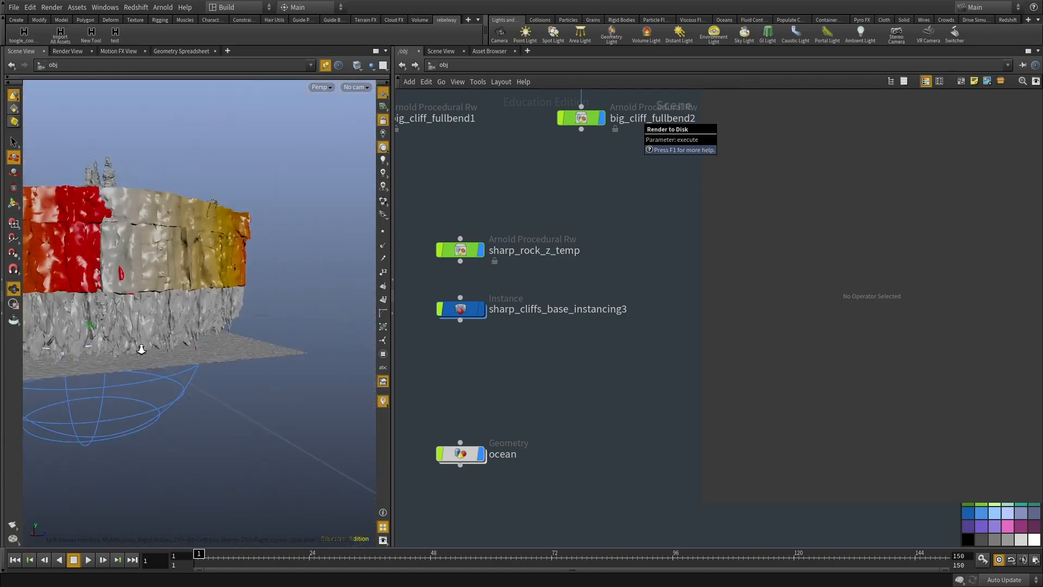
right_drag(321, 390, 326, 348)
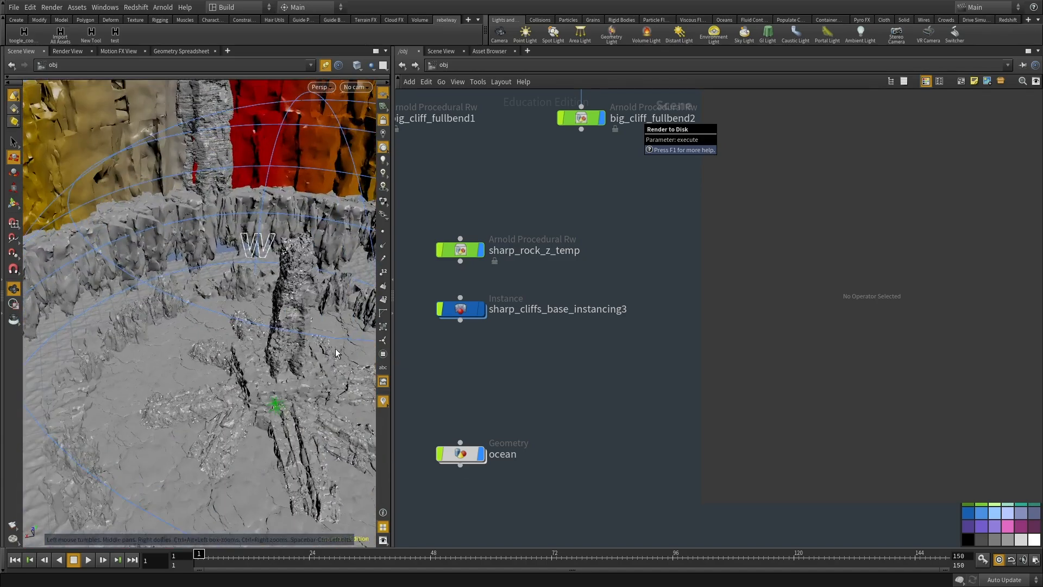
middle_drag(326, 348, 254, 335)
right_drag(254, 335, 242, 330)
drag(242, 331, 290, 330)
right_drag(291, 329, 304, 329)
drag(303, 330, 215, 323)
middle_drag(214, 324, 326, 341)
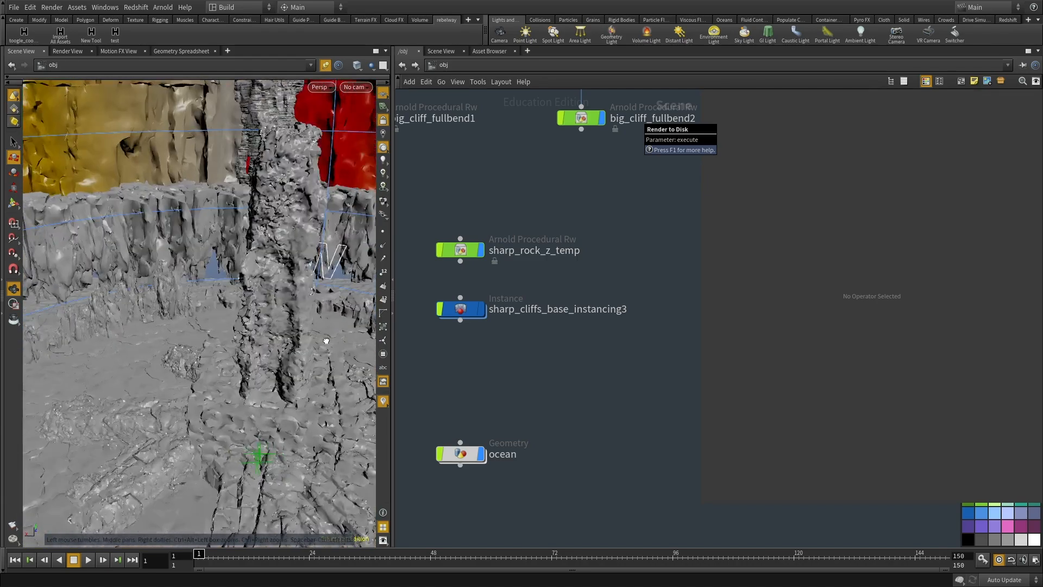
right_drag(326, 341, 217, 304)
Duplicate the sharp_cliffs_base_instancing2 node and place the copy in free space below the originals.
click(212, 361)
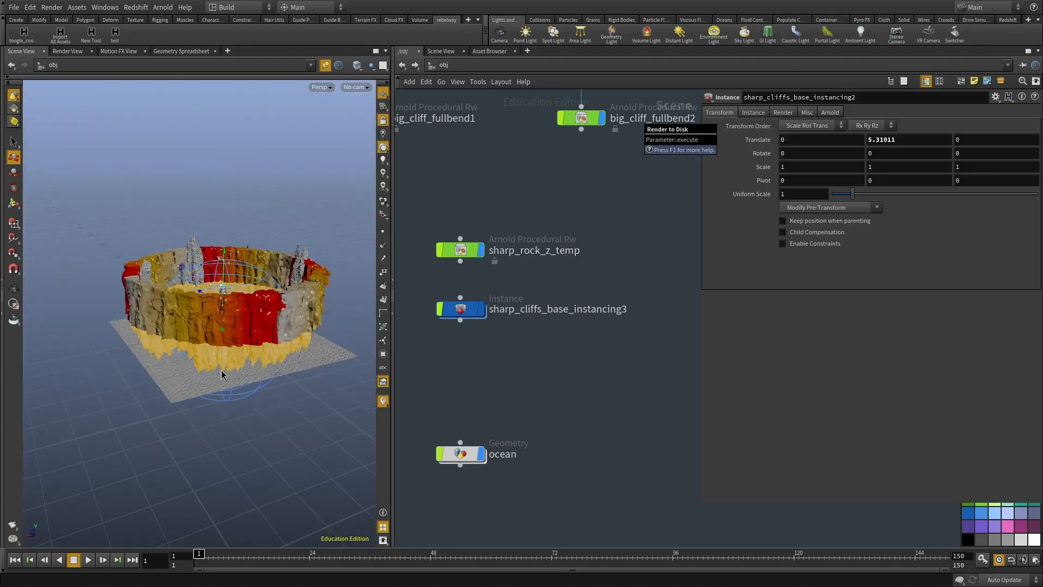
alt+drag(217, 348, 200, 379)
alt+right_drag(200, 379, 261, 328)
scroll(624, 416, down, 10)
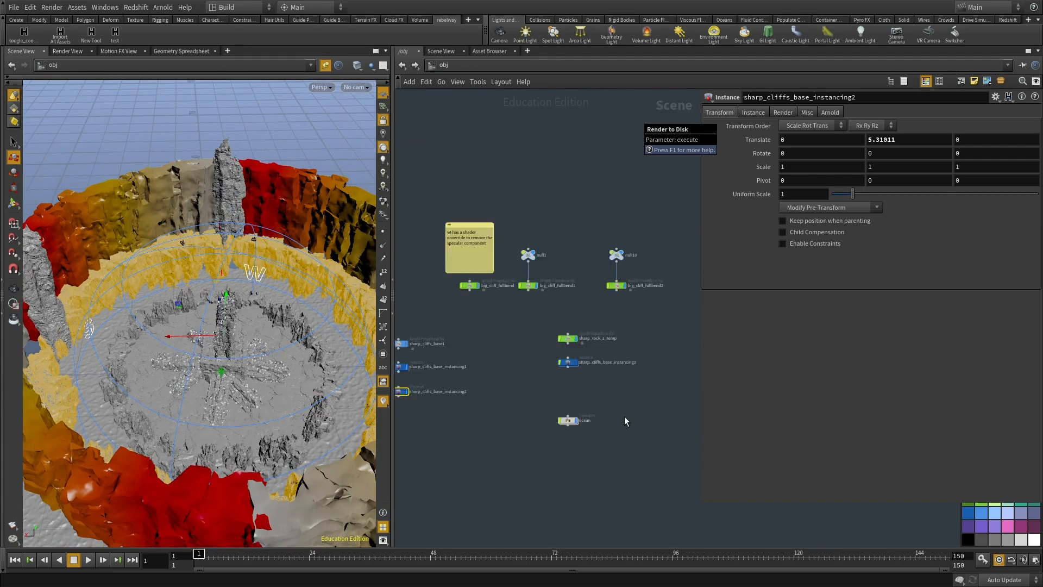
middle_drag(627, 409, 573, 394)
scroll(578, 364, up, 2)
scroll(579, 367, up, 5)
key(ctrl+c)
key(ctrl+v)
scroll(596, 394, up, 3)
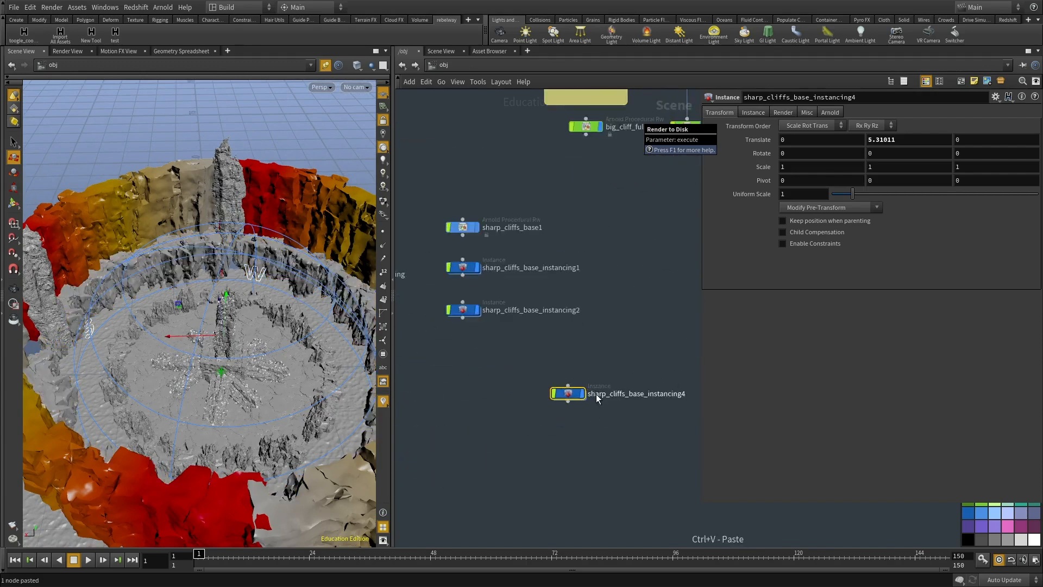
Parent sharp_cliffs_base_instancing4 to a new null with an X rotation of 180 and a uniform scale of 1.6.
key(Tab)
text(nul)
key(Return)
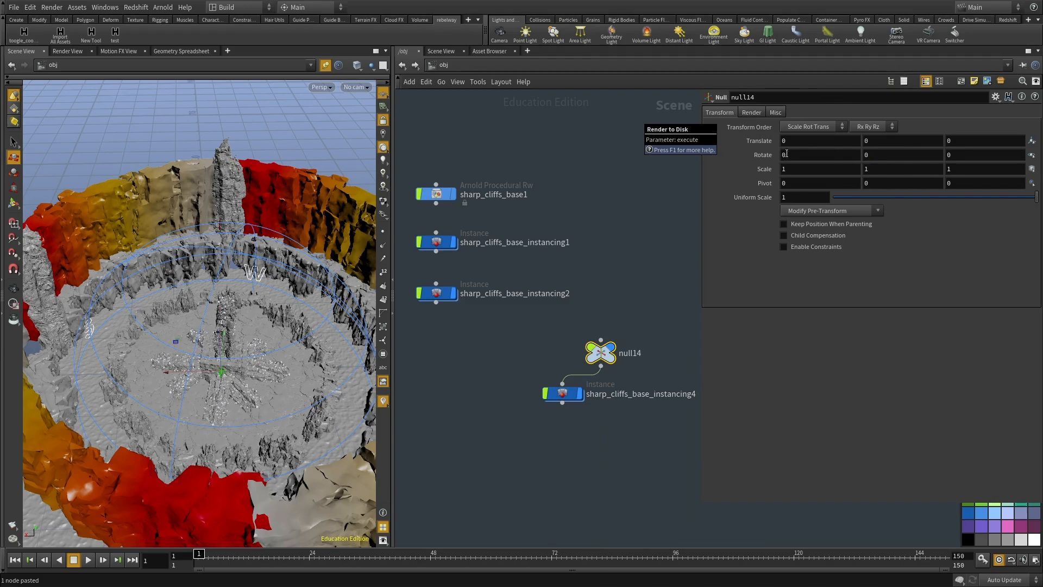
text(180)
key(Return)
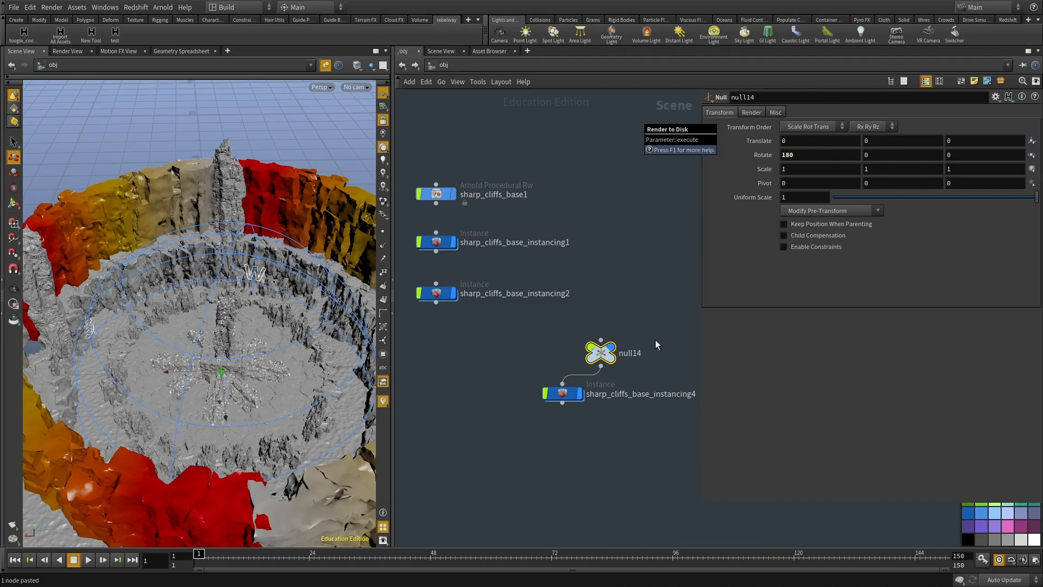
middle_drag(758, 200, 790, 201)
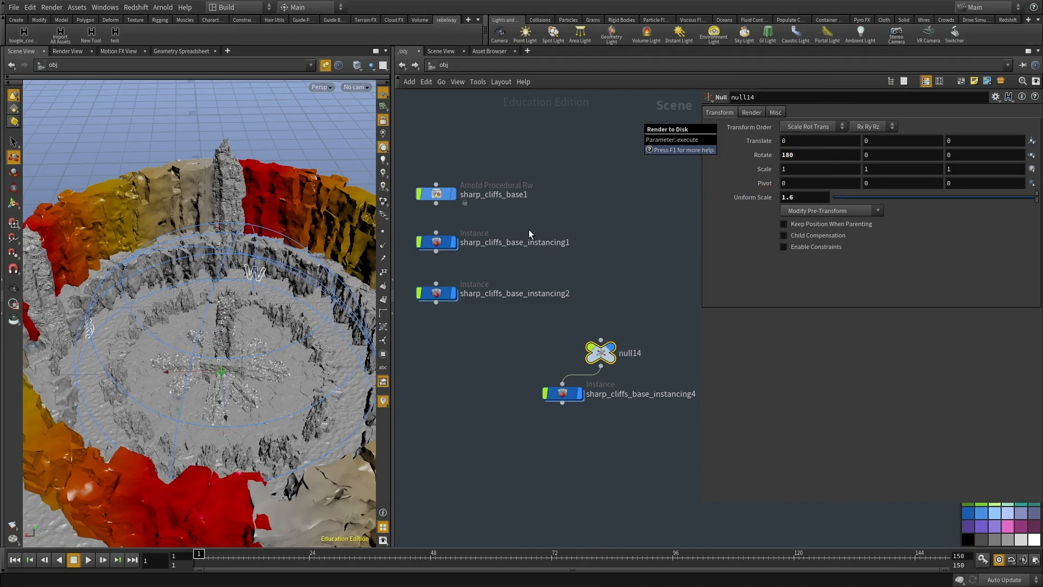
Raise null14 with its flipped cliff instance to a Y translation of about 4.57.
alt+right_drag(228, 277, 84, 298)
alt+drag(84, 298, 116, 263)
alt+right_drag(116, 263, 187, 276)
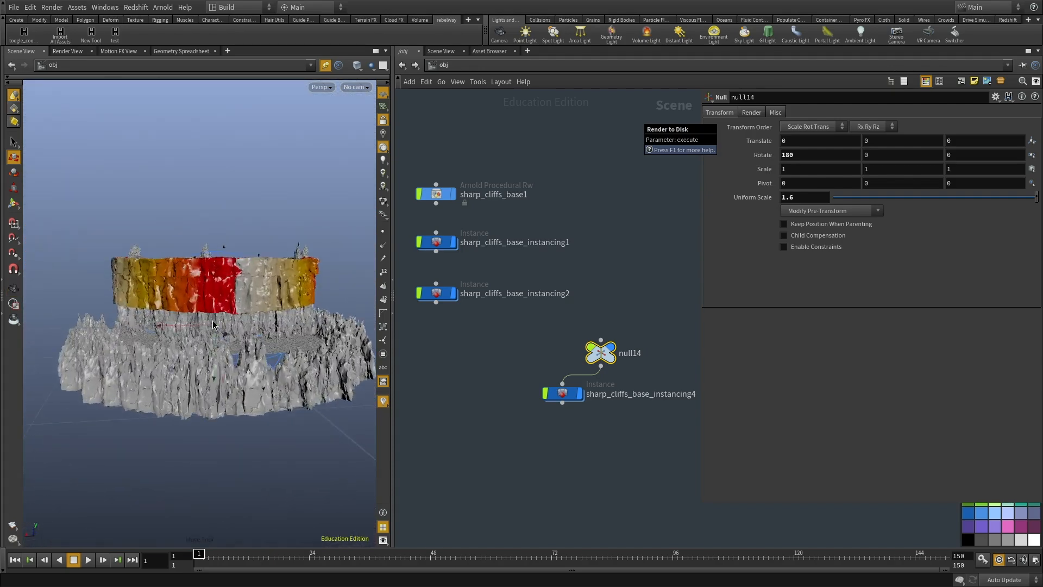
drag(213, 374, 157, 380)
alt+right_drag(158, 380, 302, 340)
alt+drag(303, 340, 319, 368)
alt+middle_drag(318, 367, 288, 282)
alt+right_drag(288, 282, 315, 285)
alt+drag(315, 285, 158, 323)
alt+right_drag(157, 324, 192, 319)
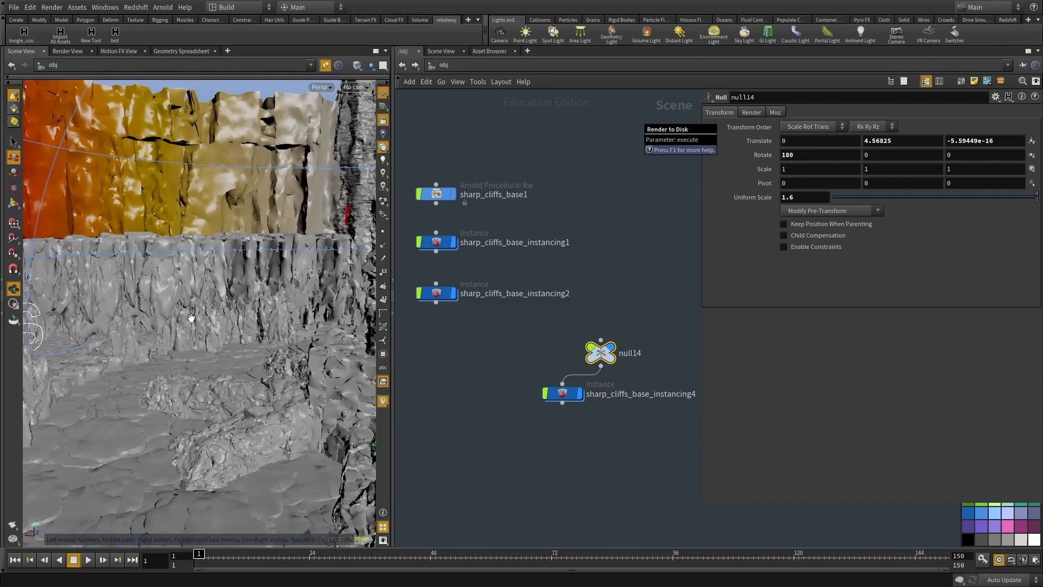
Select null14 together with sharp_cliffs_base_instancing4 and examine the flipped cliff wall around the arena.
click(137, 321)
click(121, 328)
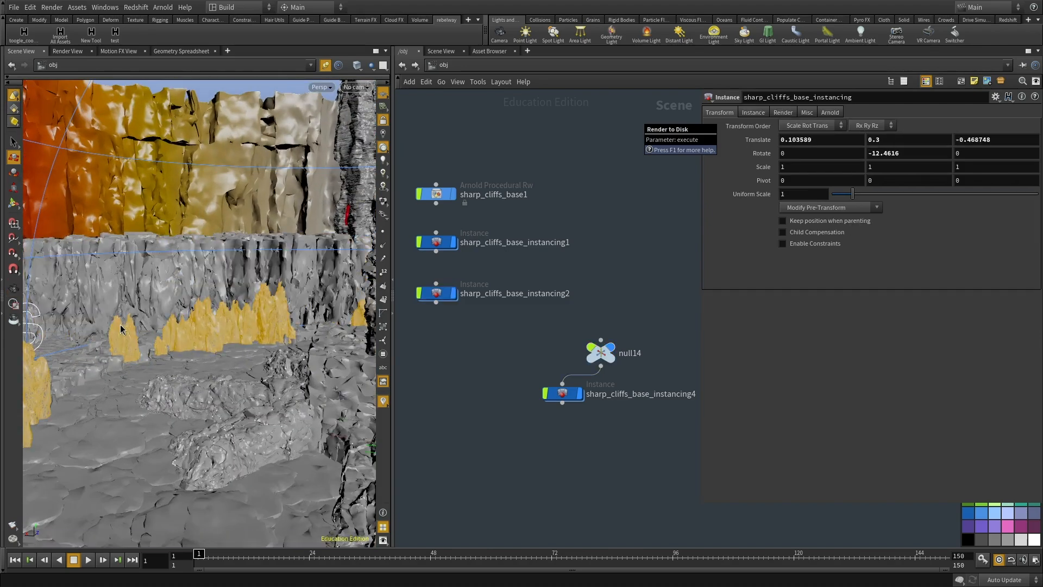
click(61, 337)
drag(598, 431, 455, 360)
alt+drag(93, 310, 125, 352)
drag(209, 354, 252, 359)
middle_drag(251, 359, 168, 384)
scroll(166, 380, down, 3)
scroll(164, 381, up, 2)
drag(263, 390, 245, 355)
right_drag(245, 354, 98, 392)
drag(98, 392, 181, 412)
right_drag(181, 412, 228, 402)
drag(228, 403, 198, 423)
middle_drag(199, 424, 191, 435)
drag(192, 435, 195, 425)
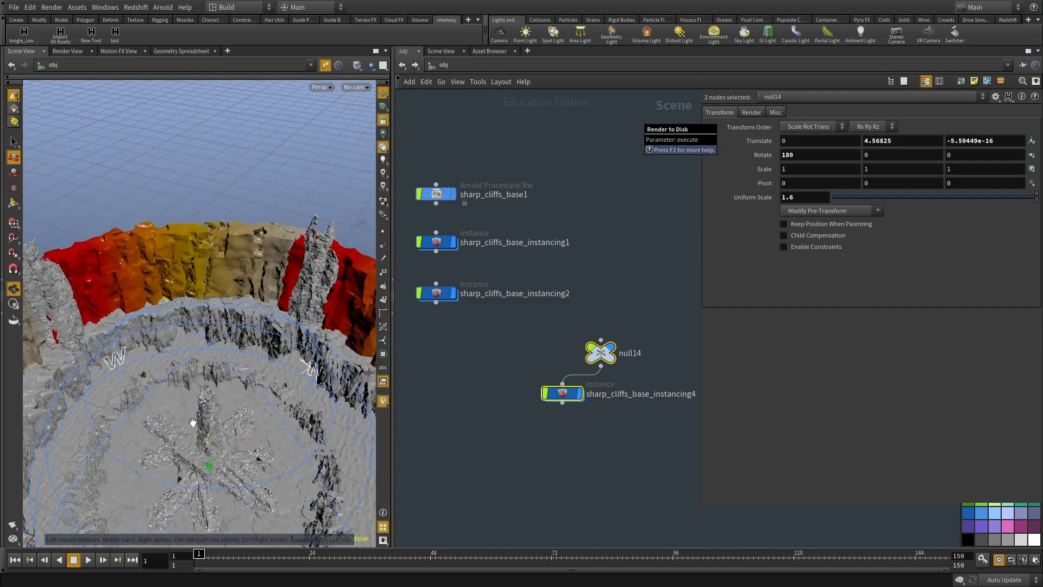
middle_drag(195, 424, 234, 389)
Look at the arena through cam1 and switch the viewport to cam2.
click(357, 87)
click(366, 121)
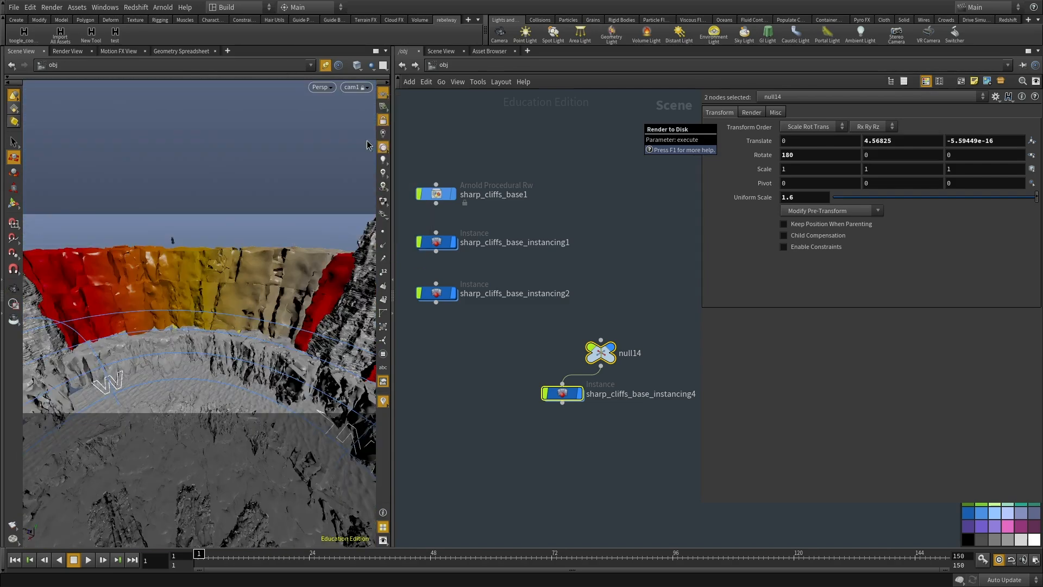
click(355, 88)
click(372, 158)
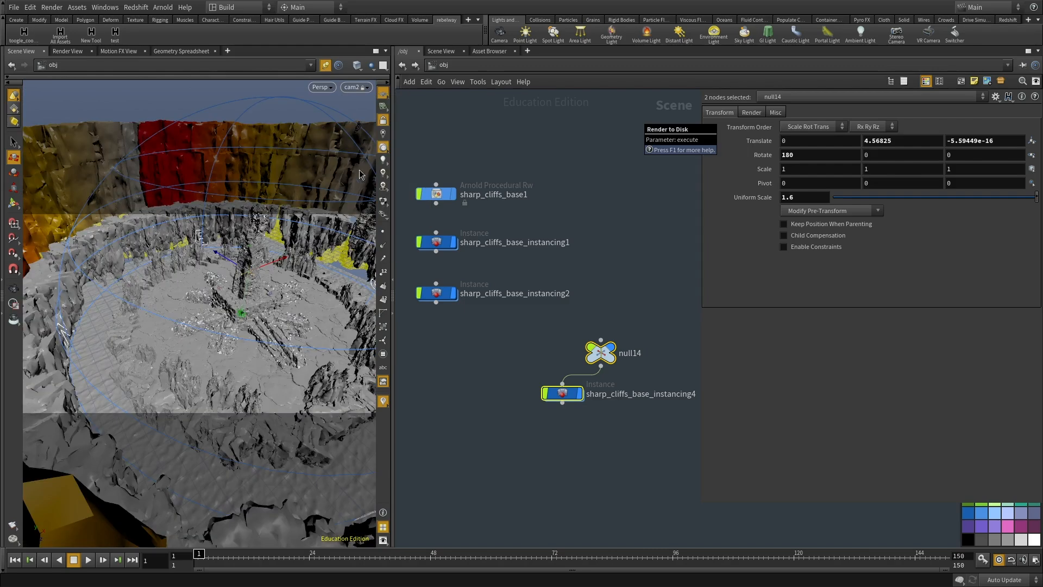
Widen the 3D viewport and align null14 directly above sharp_cliffs_base_instancing4 in the network.
drag(392, 192, 459, 193)
click(607, 379)
drag(607, 379, 579, 369)
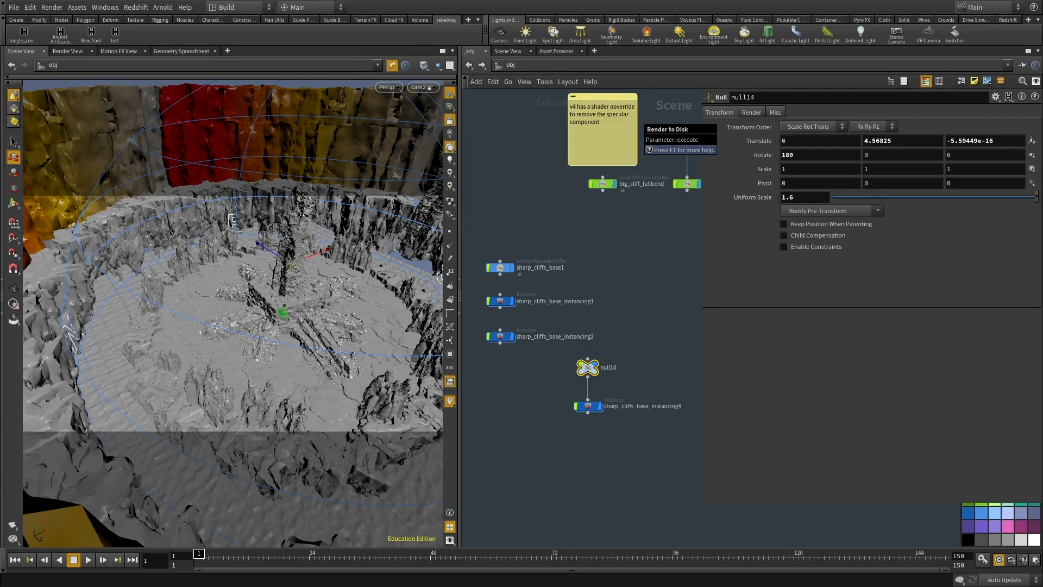
Paste the copied with_texture_new Arnold shader network into the shop network, below big_cliff_base.
click(529, 67)
click(543, 150)
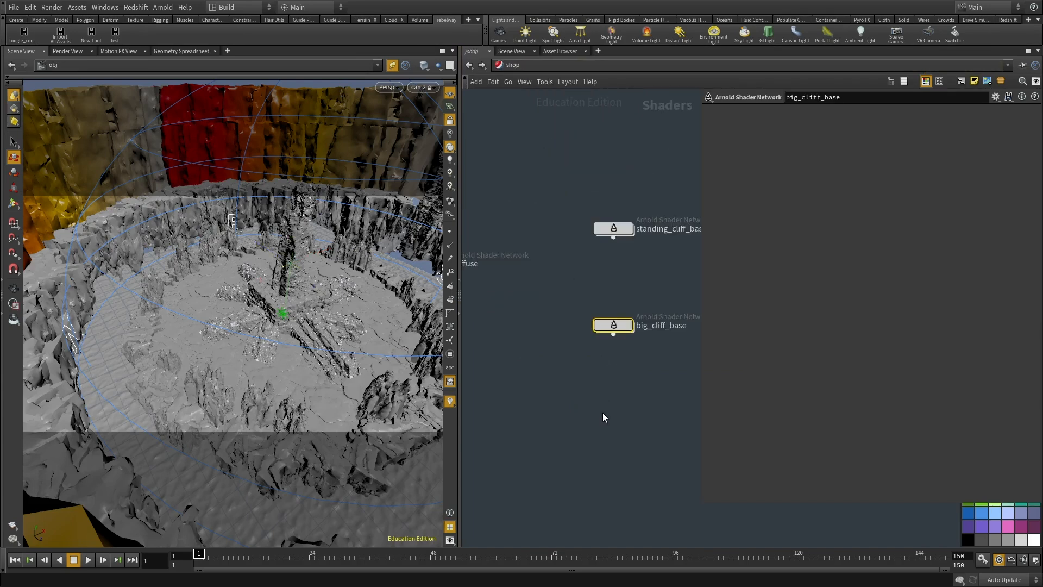
key(ctrl+v)
middle_drag(610, 480, 559, 437)
Rename the pasted shader network to shader_with_texture_for_all.
click(551, 372)
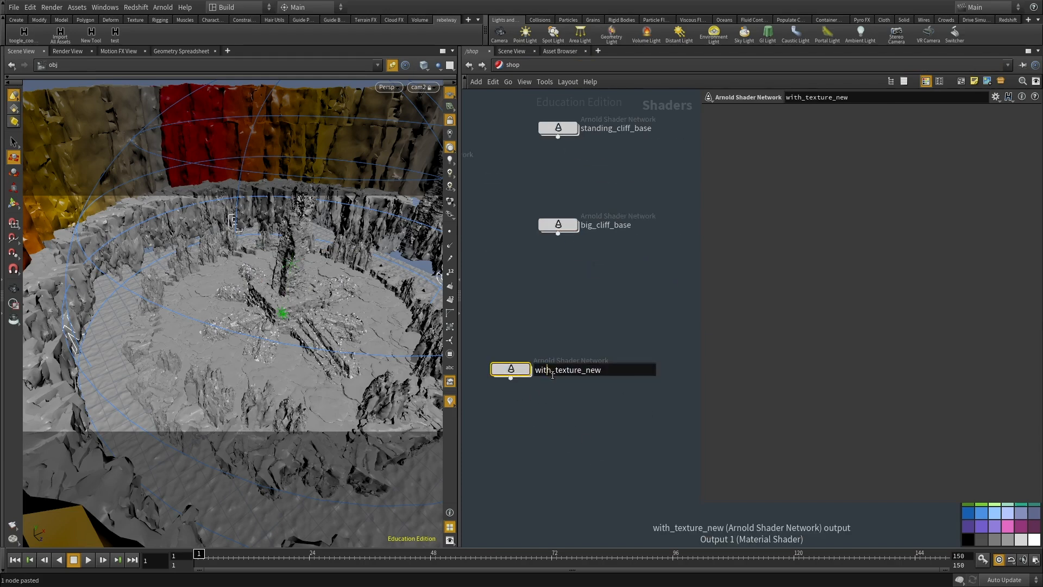
text(sh)
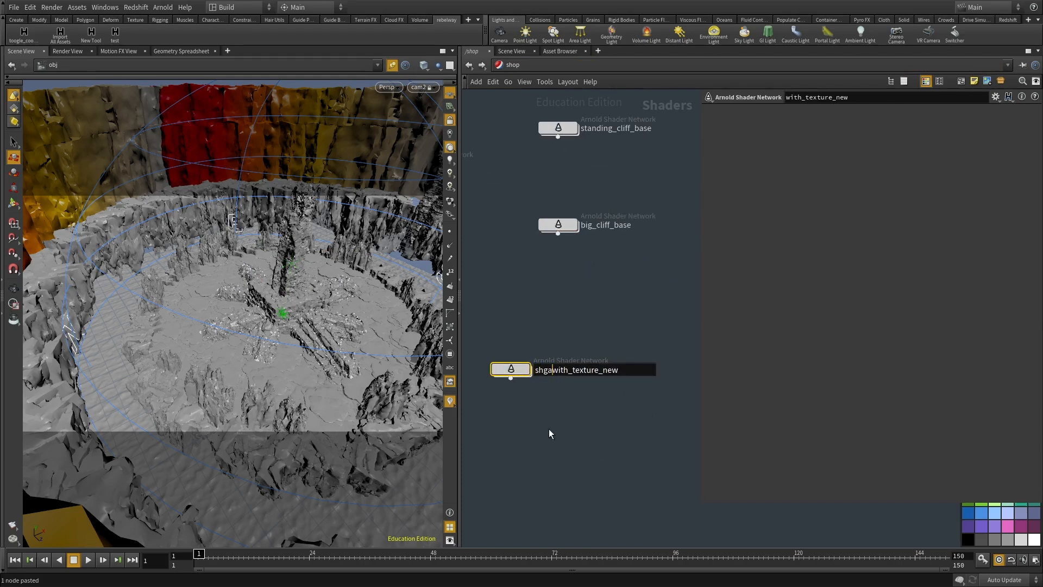
text(ader_)
key(End)
key(shift+Left)
key(shift+Left)
key(shift+Left)
text(for_all)
key(Return)
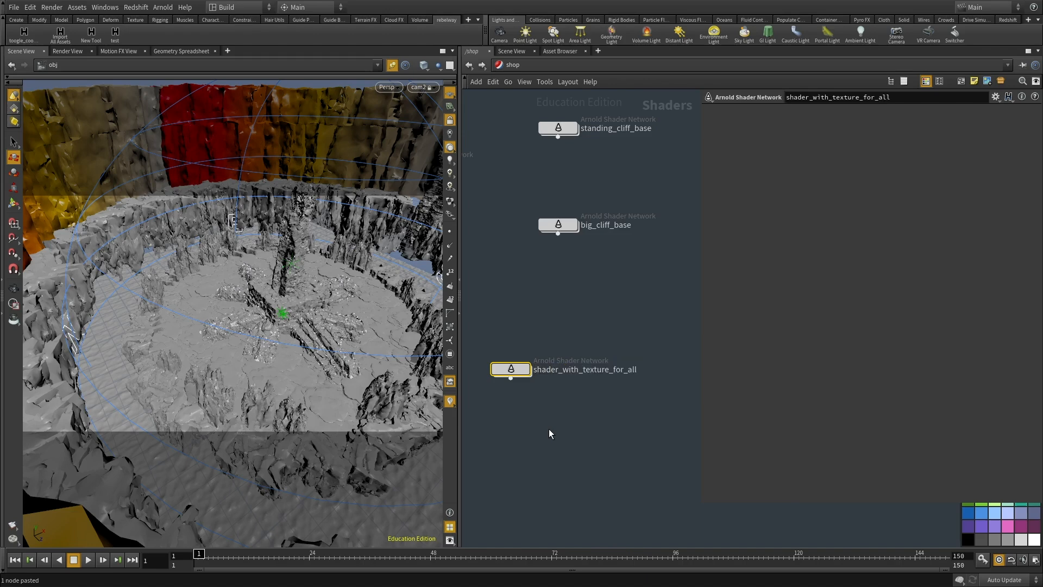
Shorten the pasted shader network's name to for_all.
double_click(578, 370)
text(for_)
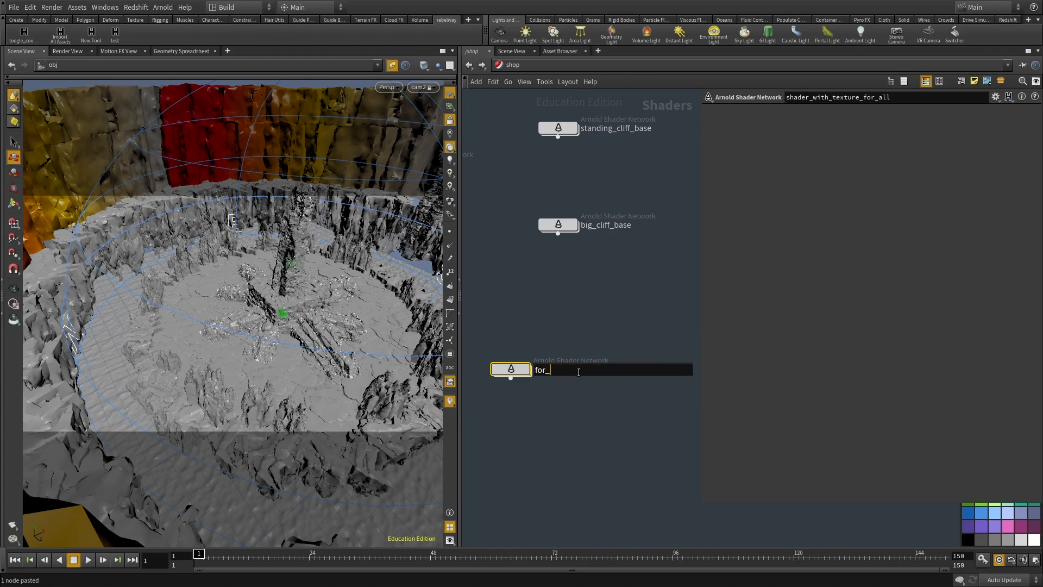
text(all)
key(Return)
Go inside the for_all shader network and inspect standard_surface2 and the texture filename of the image1 node.
key(Return)
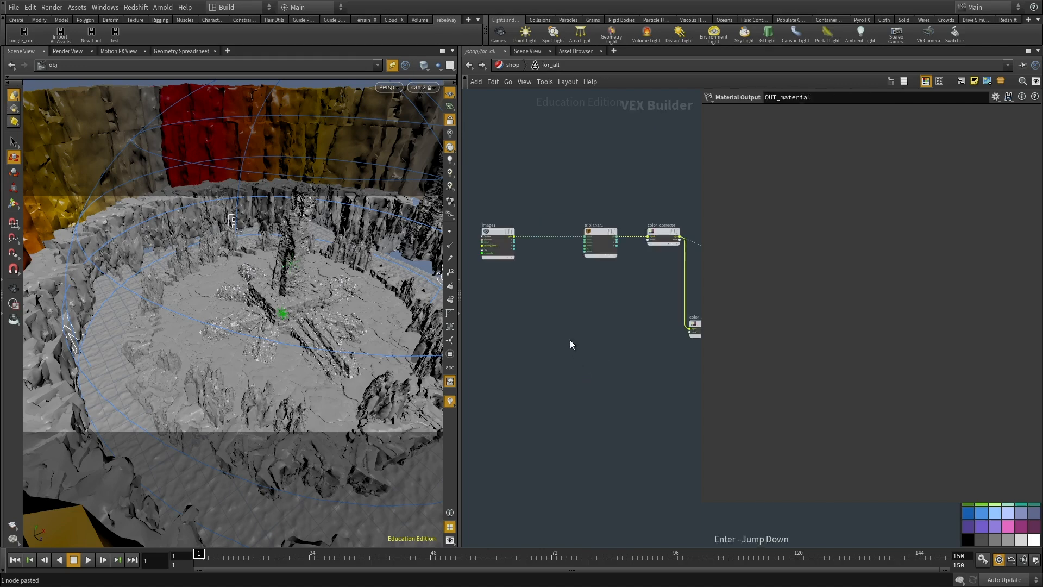
scroll(572, 343, down, 6)
middle_drag(587, 397, 513, 389)
scroll(590, 338, up, 3)
scroll(618, 365, up, 3)
drag(621, 363, 596, 212)
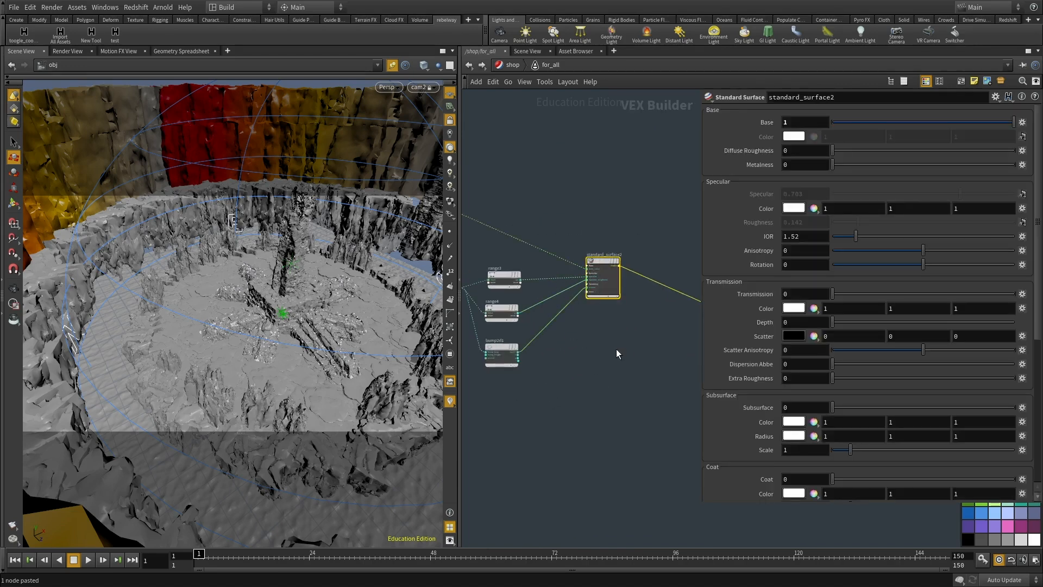
scroll(614, 349, down, 1)
middle_drag(505, 277, 688, 309)
drag(565, 224, 549, 317)
middle_drag(519, 317, 577, 342)
drag(577, 342, 538, 283)
double_click(891, 126)
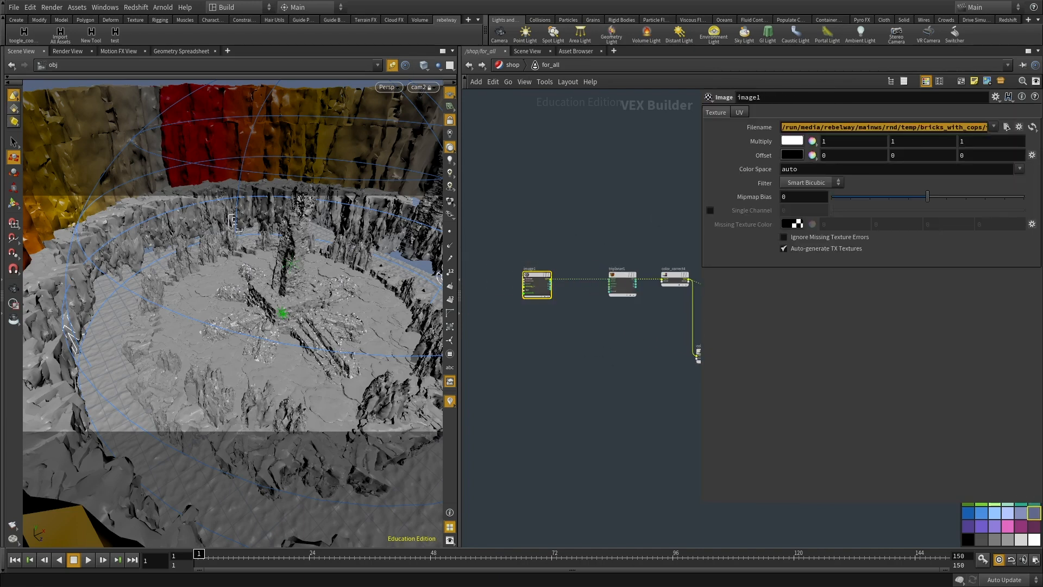
Switch to MPlay to examine the blocky_rocks_tiled_A_diffuse texture, and return to Houdini.
key(alt+Tab)
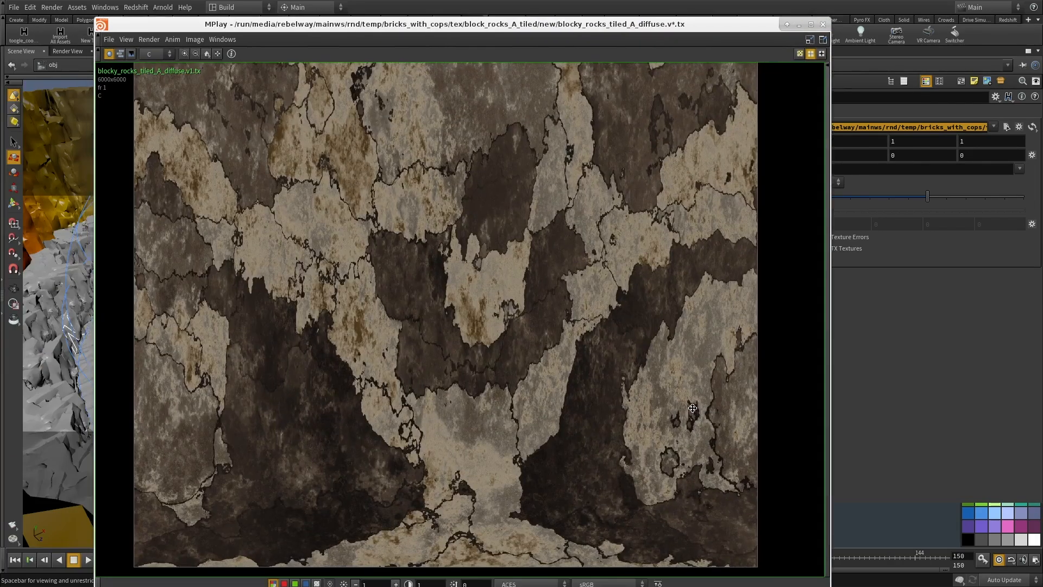
scroll(606, 357, down, 3)
middle_drag(467, 90, 448, 183)
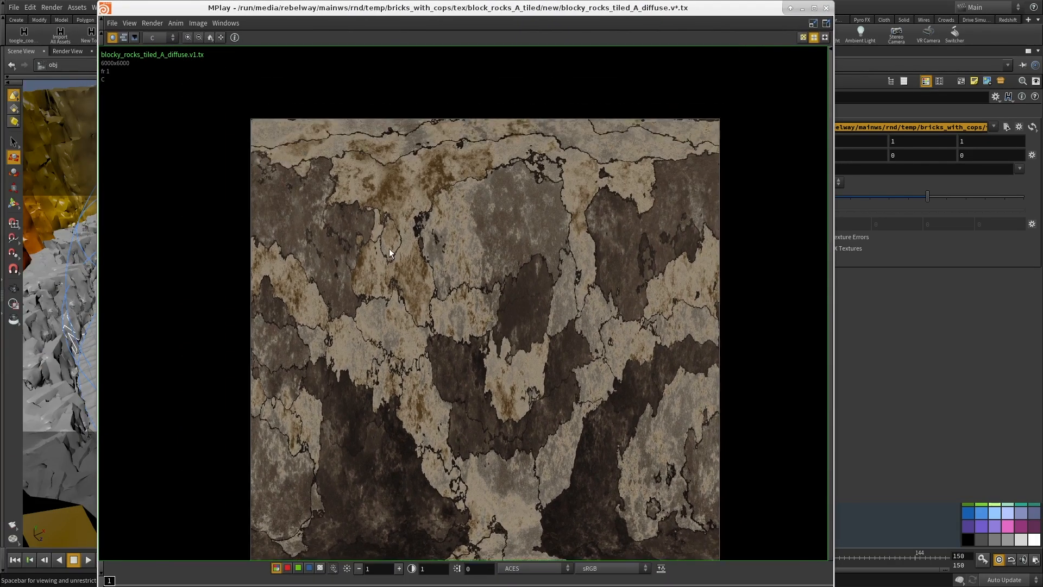
middle_drag(400, 294, 398, 259)
key(alt+Tab)
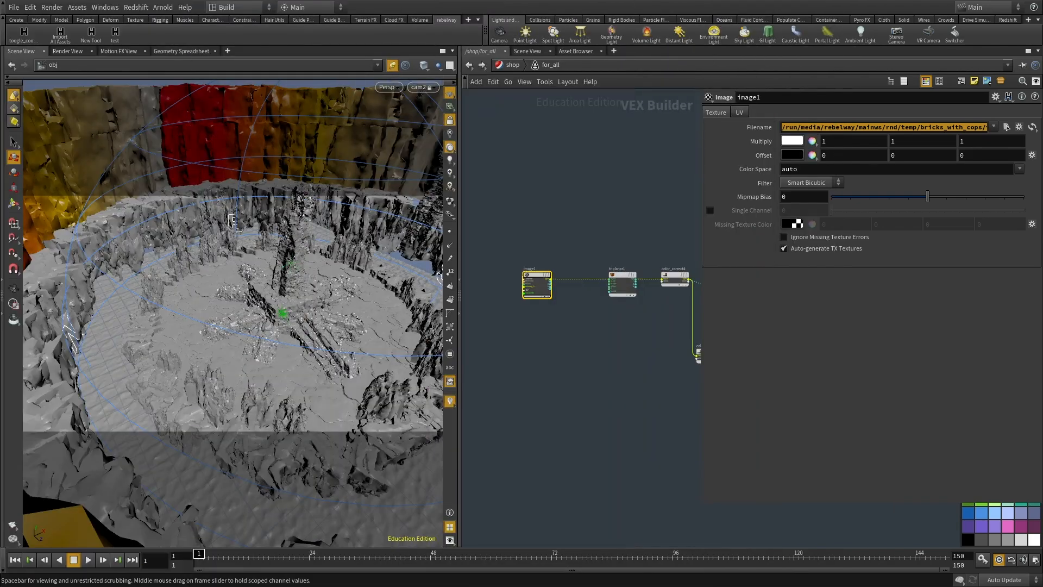
Return from the for_all shader network to the object-level network and select the sharp_cliffs_base node.
click(506, 70)
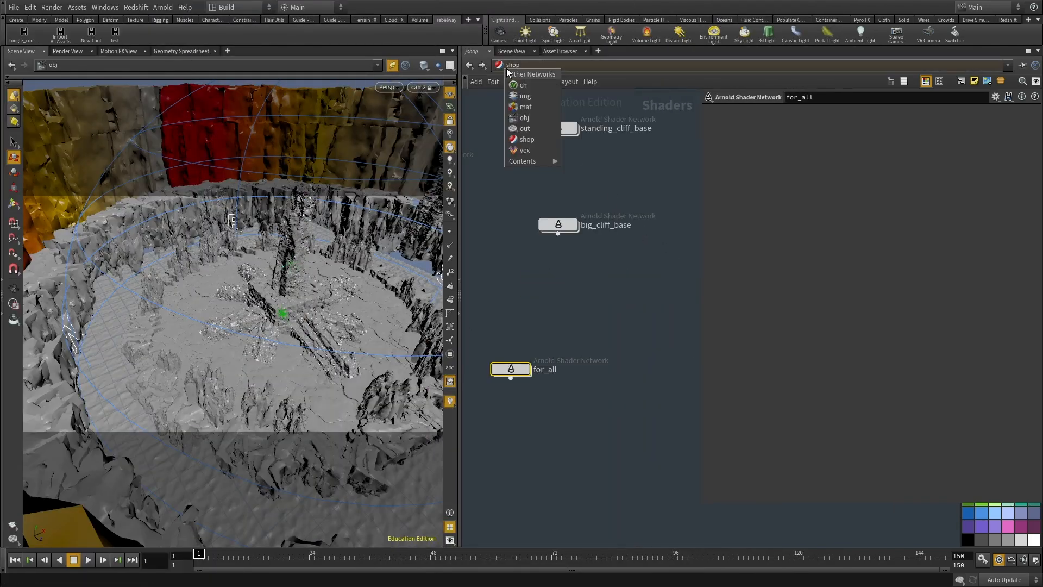
click(544, 119)
scroll(628, 348, down, 6)
mouse_move(576, 371)
middle_down()
mouse_move(588, 369)
mouse_move(564, 356)
middle_up()
scroll(588, 369, up, 3)
scroll(570, 261, up, 3)
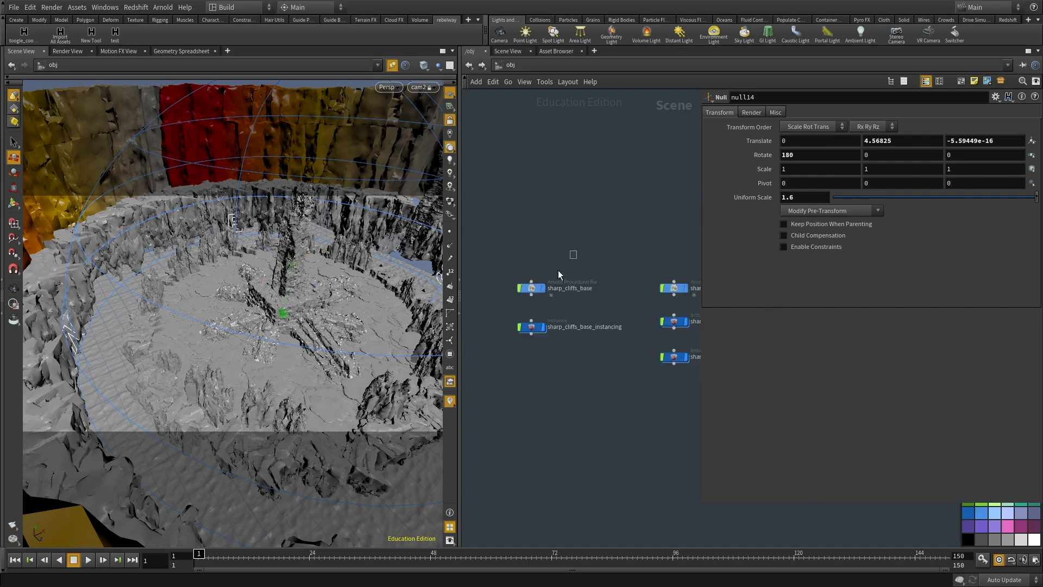
click(533, 287)
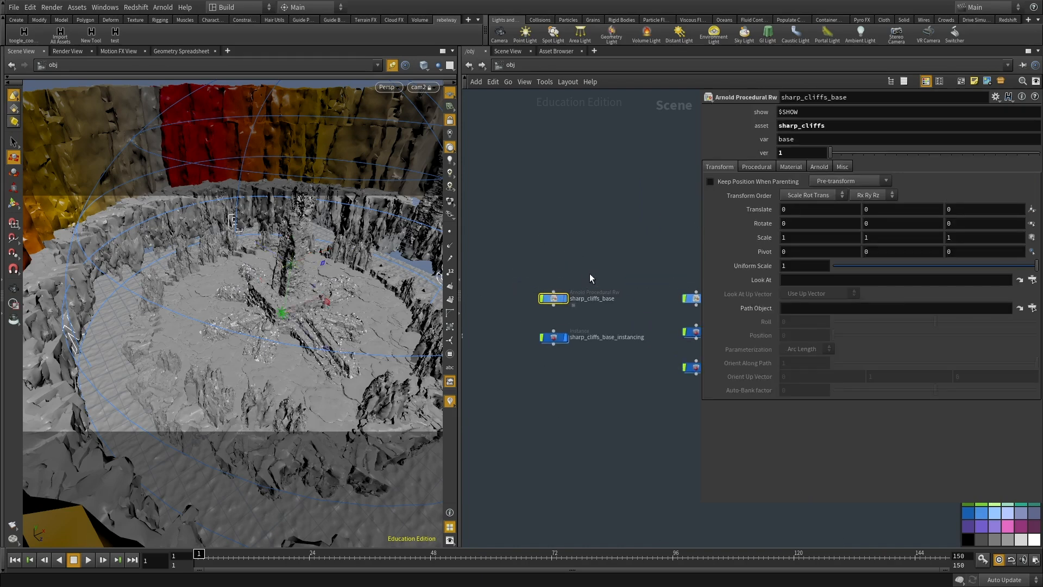
Maximize the network view and align the sharp_rock_z_base2 node directly beneath sharp_rock_z_base.
scroll(589, 273, down, 6)
middle_drag(590, 276, 725, 354)
middle_drag(580, 335, 670, 339)
middle_drag(533, 295, 527, 265)
key(ctrl+b)
middle_drag(419, 262, 456, 304)
scroll(445, 270, up, 6)
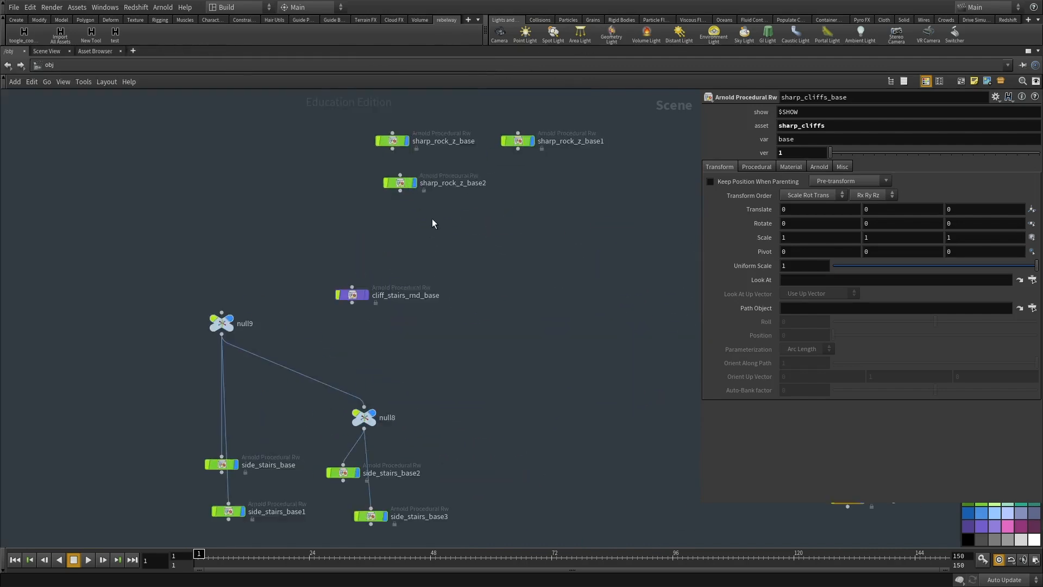
scroll(433, 220, up, 2)
middle_drag(433, 221, 501, 309)
drag(512, 323, 443, 245)
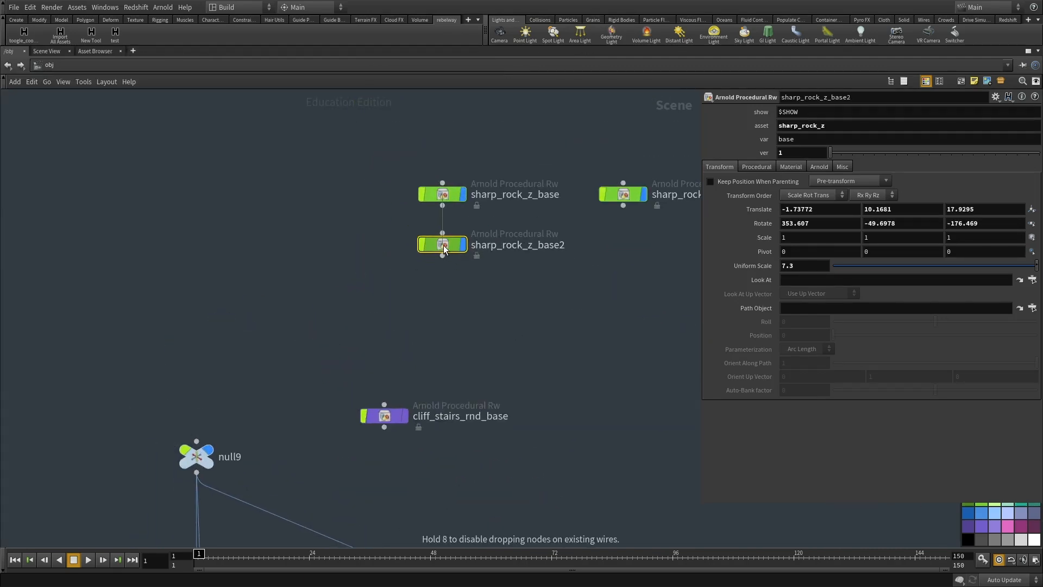
Assign the /shop/for_all material to sharp_rock_z_base, sharp_rock_z_base1 and sharp_rock_z_base2, and reselect all three.
middle_drag(461, 277, 468, 347)
drag(475, 359, 394, 230)
middle_drag(575, 332, 529, 345)
shift+drag(530, 345, 589, 177)
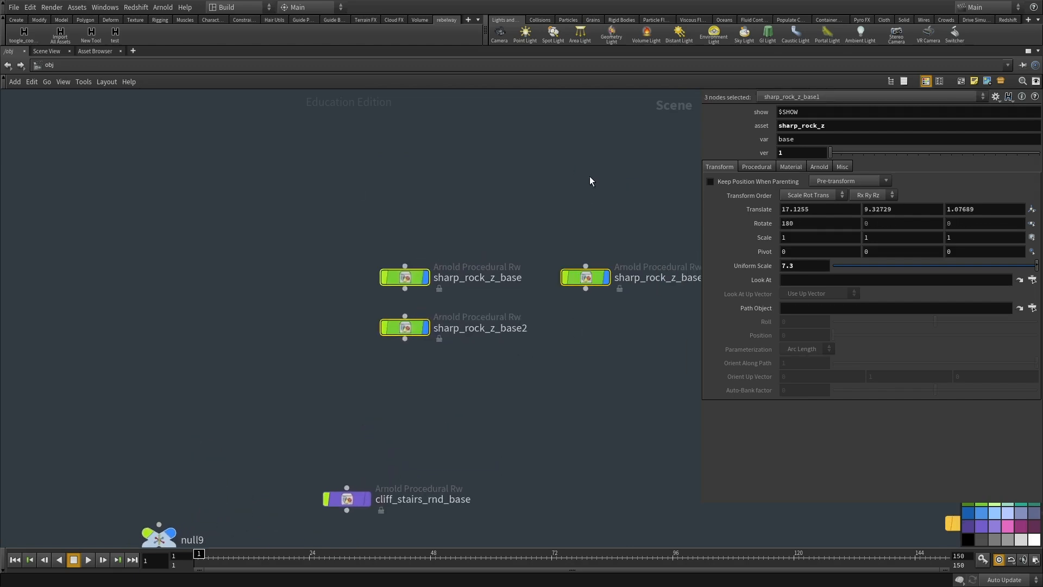
click(790, 167)
click(1017, 181)
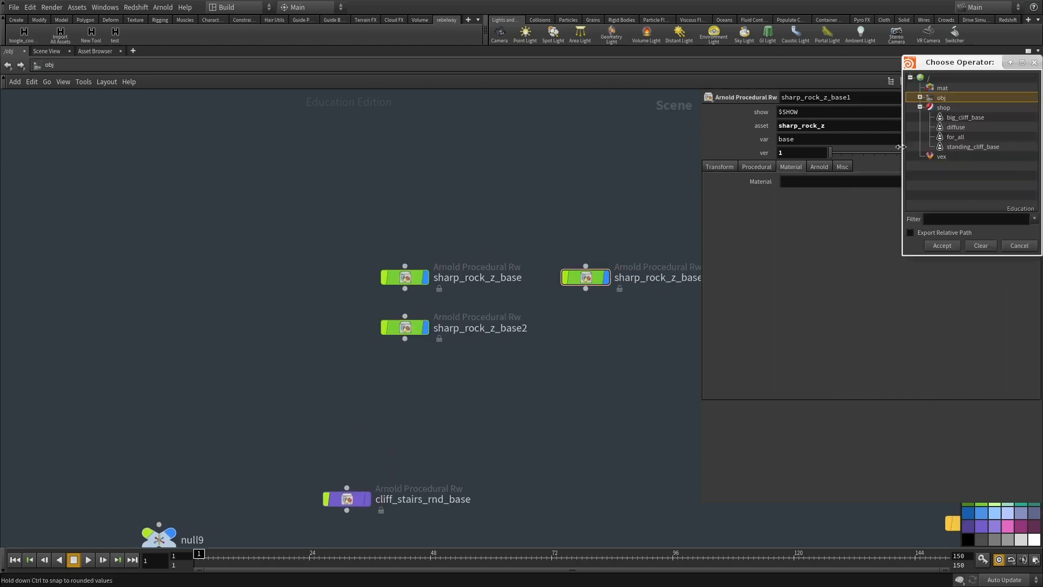
double_click(951, 137)
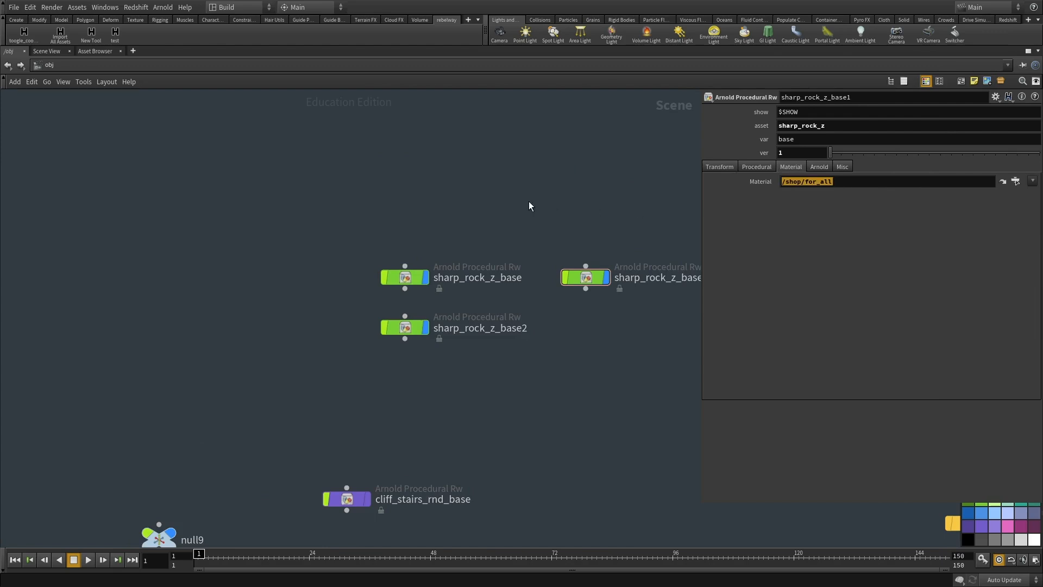
drag(581, 217, 613, 326)
drag(495, 385, 403, 315)
drag(319, 187, 454, 400)
shift+drag(631, 308, 565, 238)
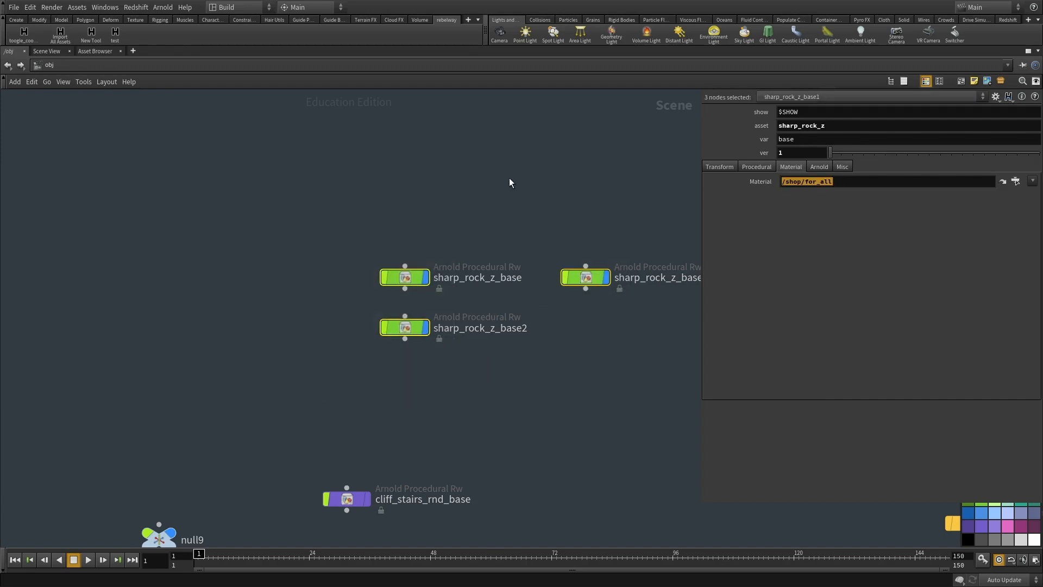
Assign the /shop/for_all material to side_stairs_base, side_stairs_base1, side_stairs_base2 and side_stairs_base3 together.
scroll(431, 409, down, 4)
middle_drag(454, 460, 494, 359)
scroll(494, 360, up, 2)
scroll(494, 360, down, 2)
middle_drag(476, 491, 516, 376)
scroll(516, 380, up, 2)
drag(538, 426, 275, 343)
click(788, 167)
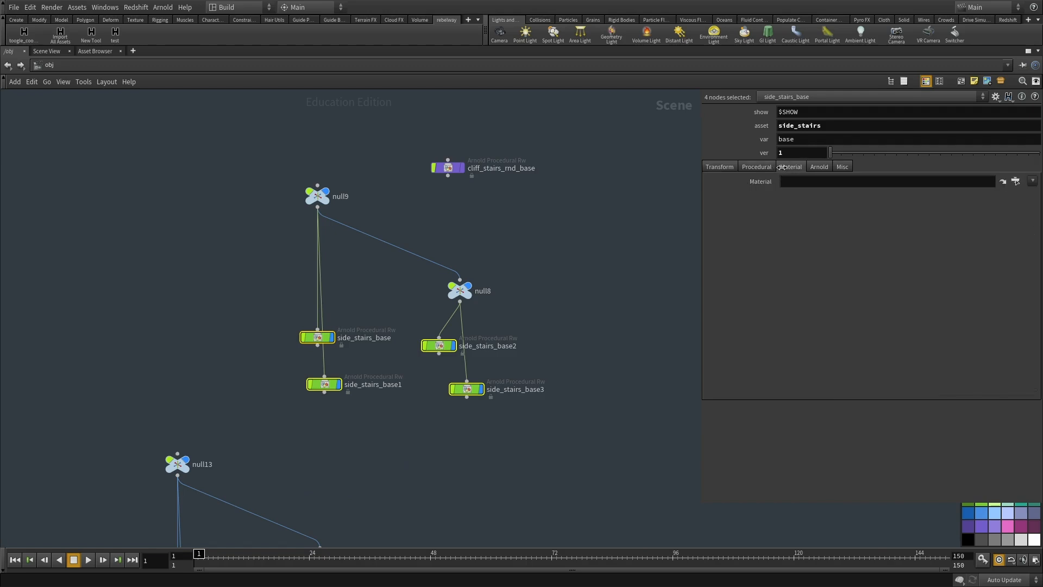
text(/shop/for_all)
Give the second stairs group, side_stairs_base4 to side_stairs_base7, the /shop/for_all material.
scroll(532, 381, down, 3)
middle_drag(473, 488, 511, 313)
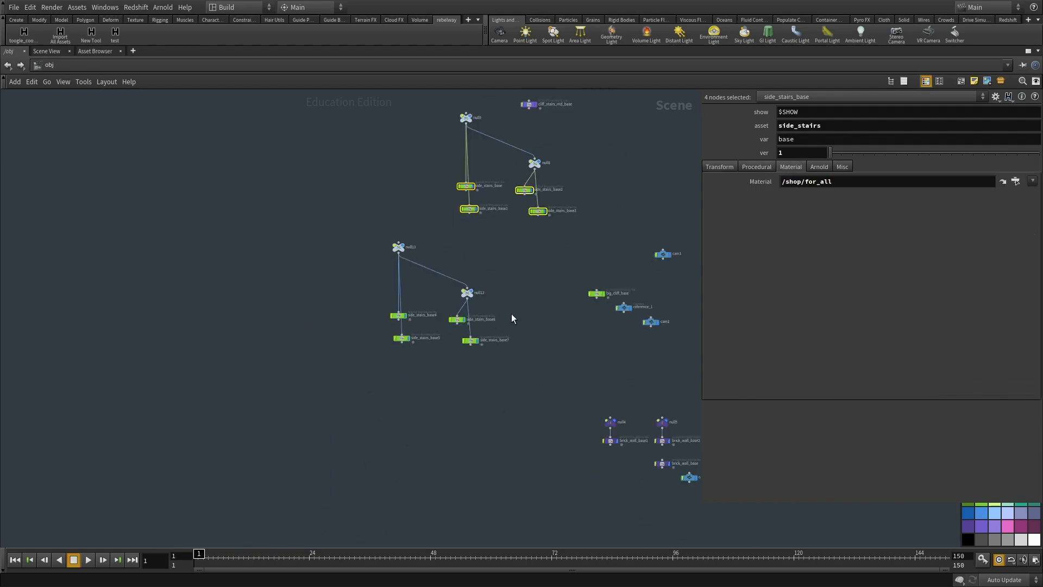
drag(511, 313, 261, 355)
click(790, 167)
text(/shop/for_all)
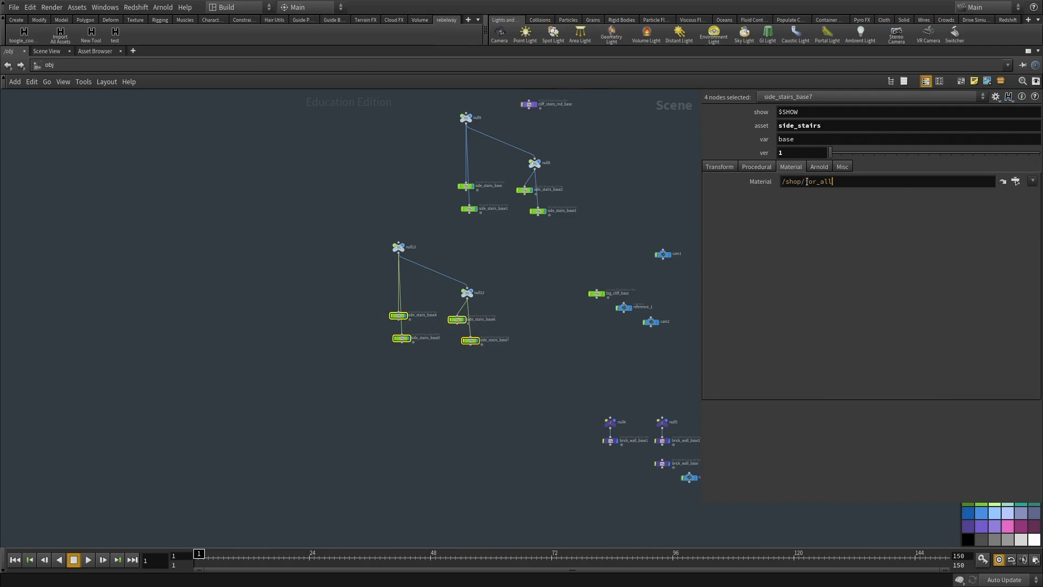
Select the big_cliff_base procedural and open its material setting.
scroll(597, 321, up, 3)
click(489, 285)
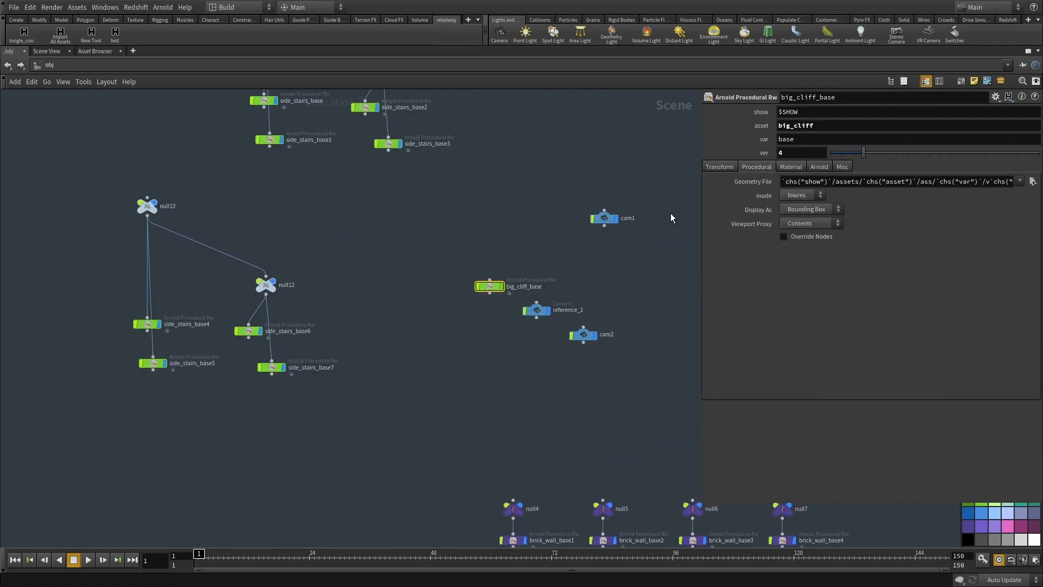
middle_drag(678, 217, 649, 236)
click(790, 167)
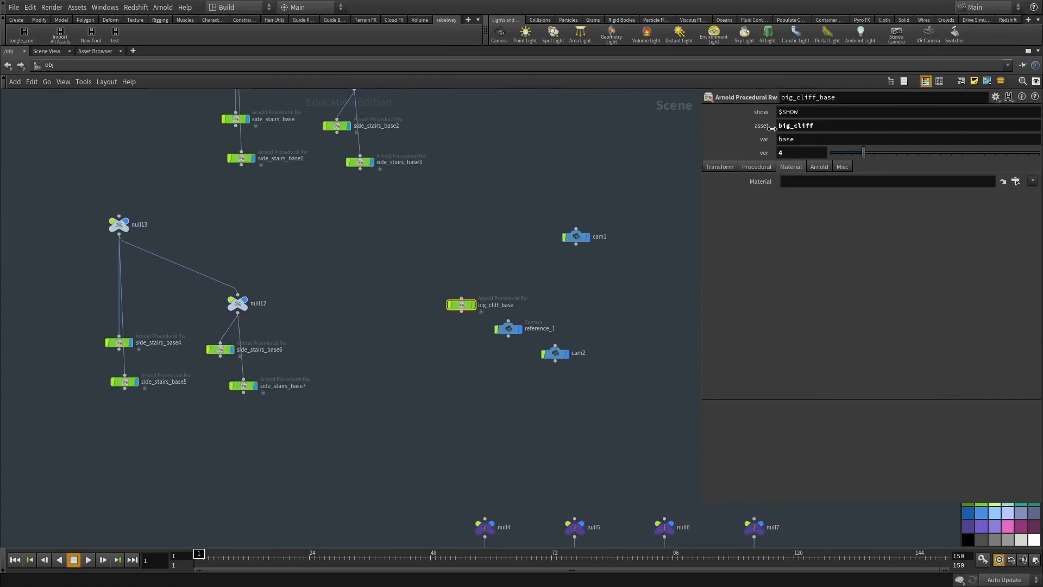
middle_drag(458, 250, 464, 257)
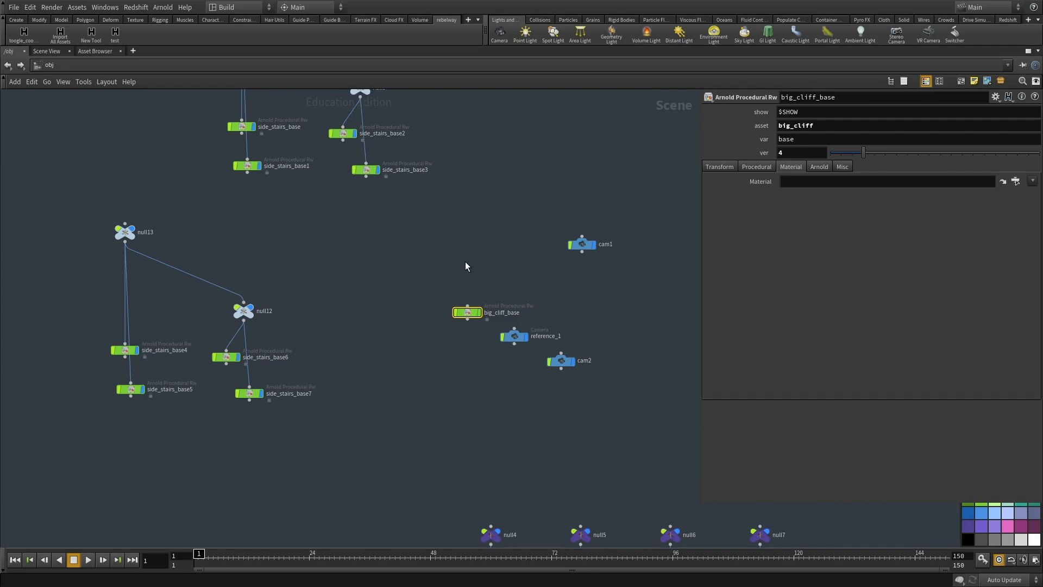
Select the five brick_wall_base procedurals together and open their material setting.
scroll(497, 443, down, 1)
middle_drag(527, 499, 497, 282)
scroll(485, 321, up, 2)
middle_drag(493, 357, 430, 361)
middle_drag(354, 346, 259, 307)
drag(261, 304, 589, 342)
shift+drag(279, 395, 341, 352)
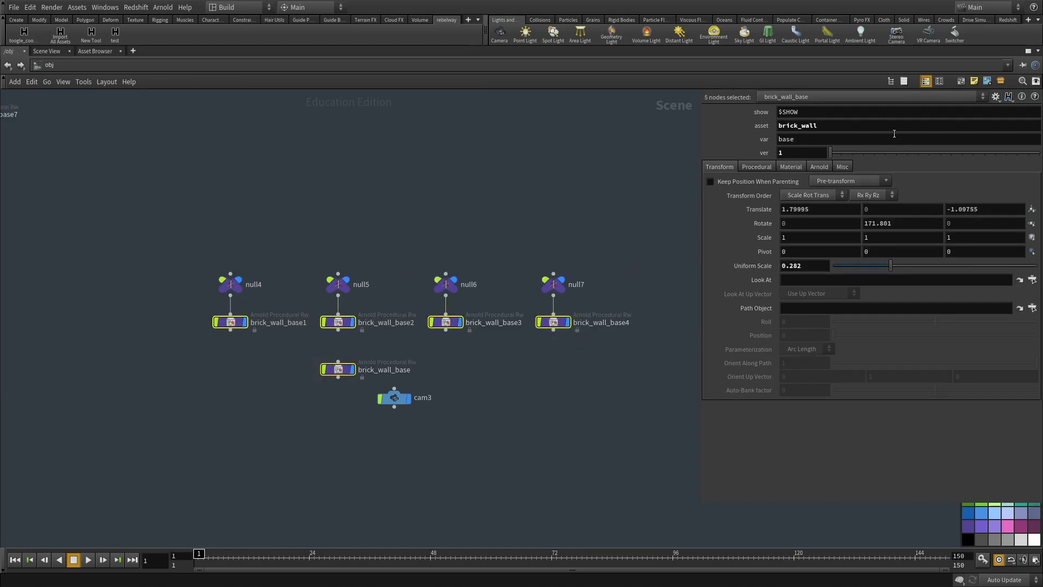
click(790, 166)
Select the standing_cliff_base procedural and examine its procedural and transform settings.
scroll(489, 391, down, 3)
middle_drag(491, 396, 340, 466)
middle_drag(488, 320, 491, 521)
scroll(384, 366, up, 3)
middle_drag(384, 367, 378, 389)
drag(349, 318, 405, 361)
middle_drag(523, 302, 528, 327)
click(756, 166)
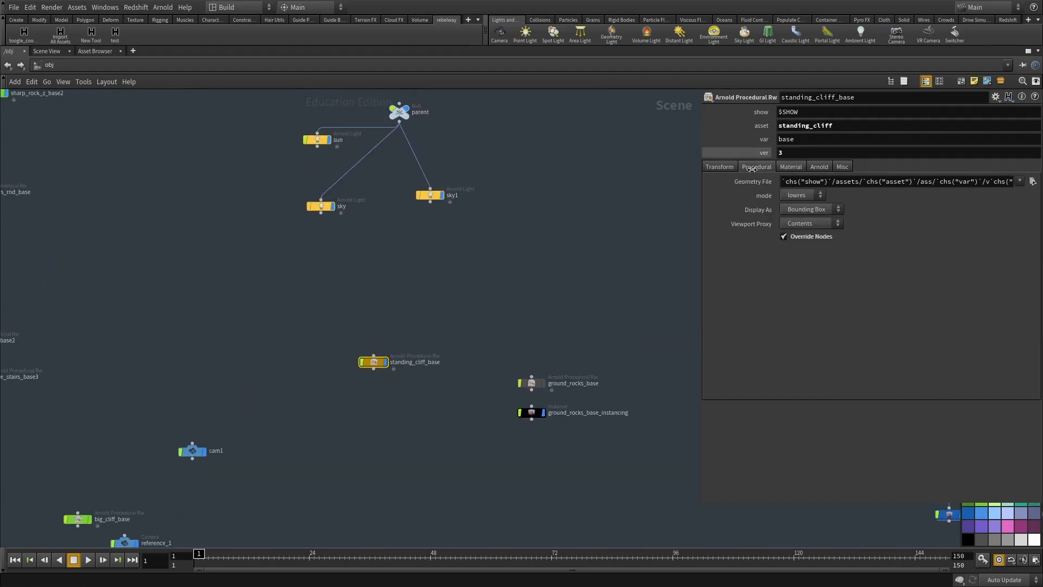
click(716, 167)
Assign the /shop/for_all material to the ground_rocks_base procedural.
middle_drag(517, 282, 537, 253)
scroll(606, 321, up, 1)
drag(606, 326, 540, 403)
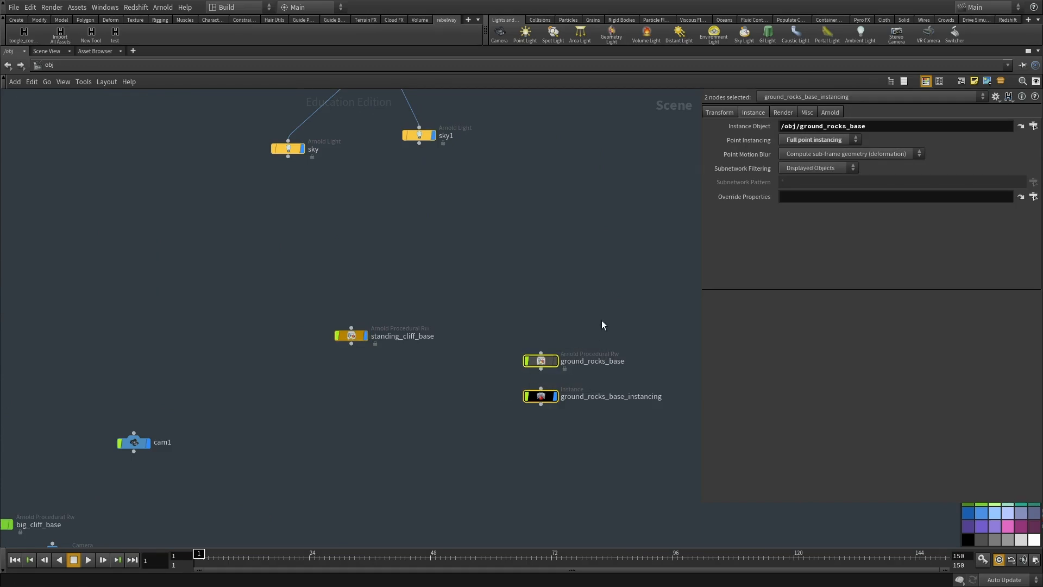
middle_drag(601, 320, 558, 339)
scroll(559, 339, up, 1)
drag(524, 356, 467, 378)
click(788, 166)
text(/shop/for_all)
key(Return)
Assign the /shop/for_all material to the sharp_cliffs_base procedural.
scroll(522, 338, down, 3)
middle_drag(521, 337, 289, 371)
scroll(448, 410, up, 3)
drag(483, 353, 397, 382)
middle_drag(497, 393, 432, 382)
click(791, 166)
click(805, 182)
text(/shop/for_all)
key(Return)
Set the material of sharp_cliffs_base1 to /shop/for_all.
middle_drag(541, 274, 412, 249)
drag(456, 291, 371, 342)
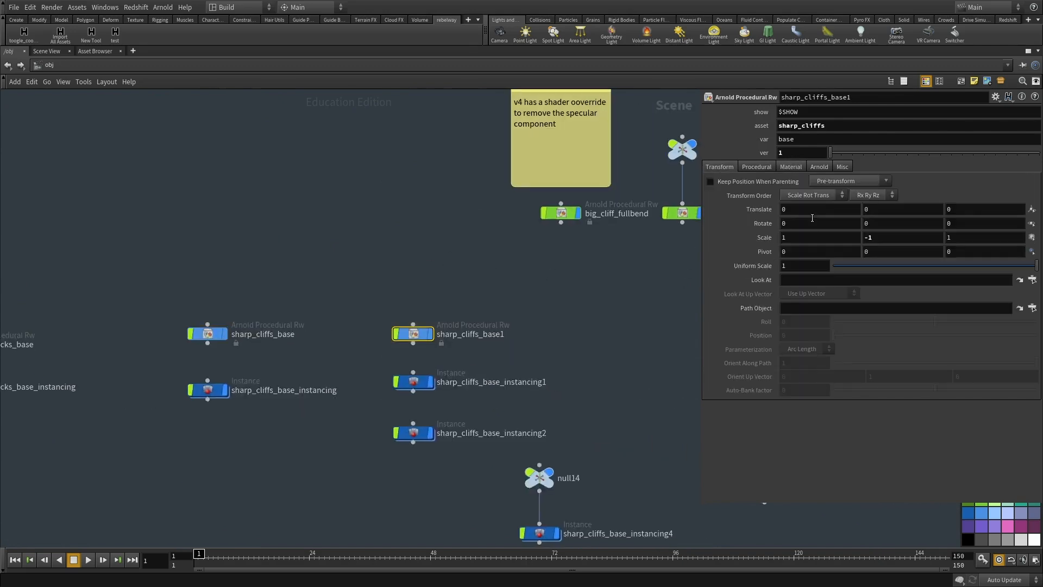
click(790, 167)
click(802, 181)
text(/shop/for_all)
key(Return)
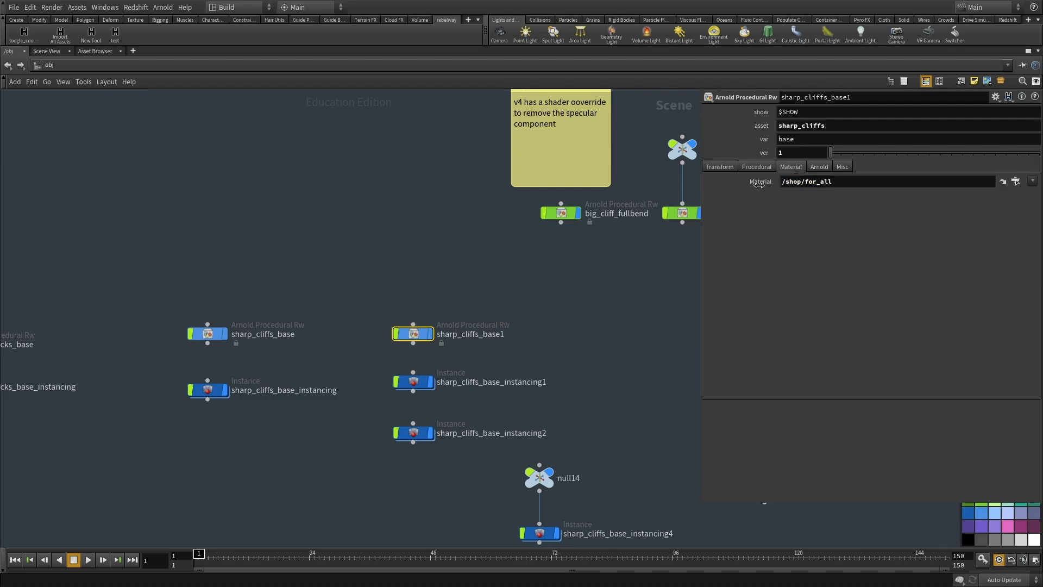
Set the material of the sharp_rock_z_temp procedural to /shop/for_all.
scroll(487, 347, down, 2)
scroll(487, 348, up, 2)
middle_drag(450, 287, 315, 277)
drag(364, 261, 498, 305)
click(790, 167)
click(809, 182)
text(/shop/for_all)
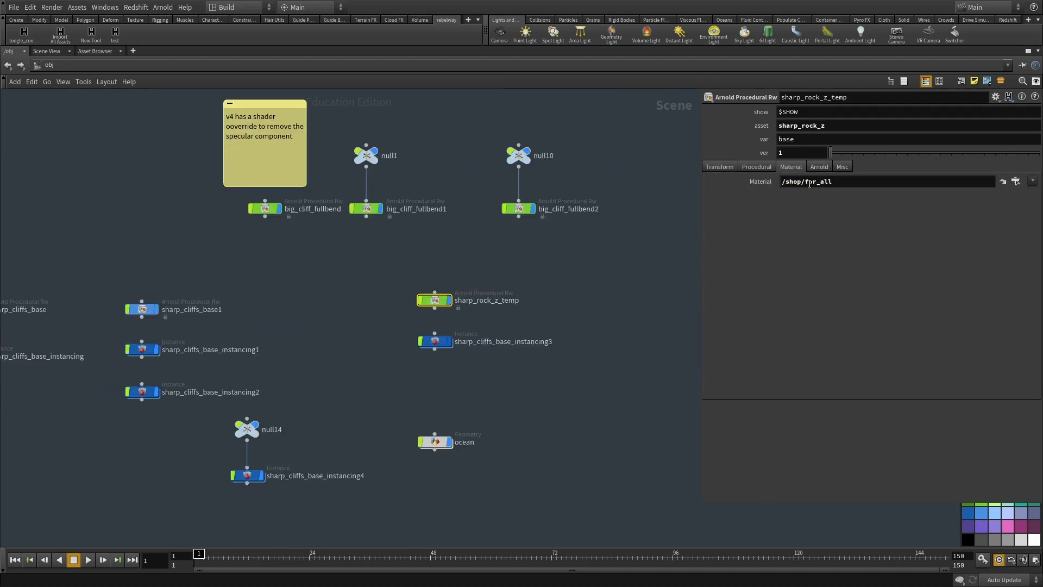
Select the ocean geometry node and paste the copied ocean Arnold shader network into the shop context.
scroll(542, 334, down, 3)
middle_drag(427, 342, 466, 406)
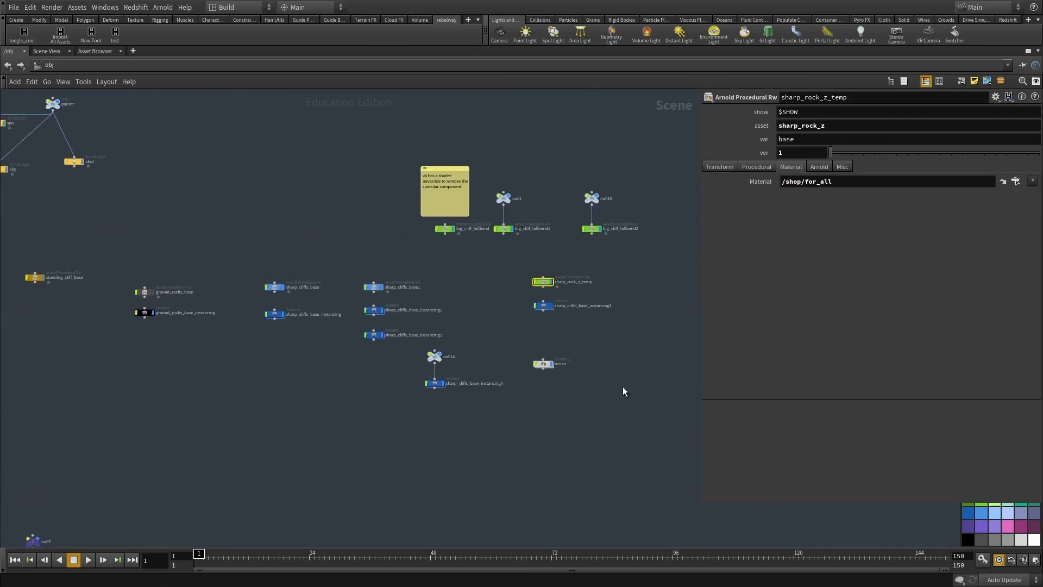
scroll(604, 388, up, 3)
click(485, 347)
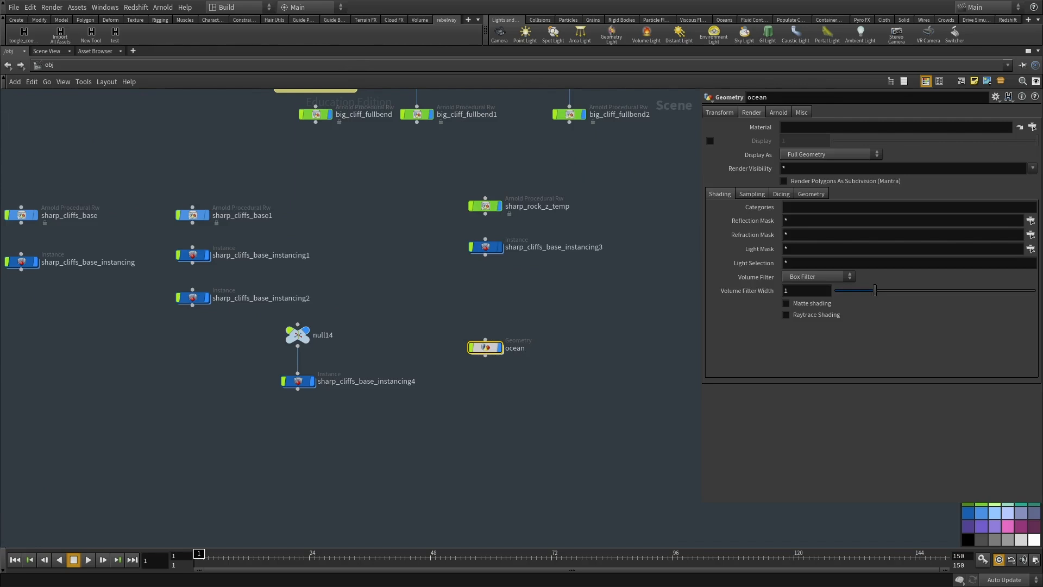
click(338, 60)
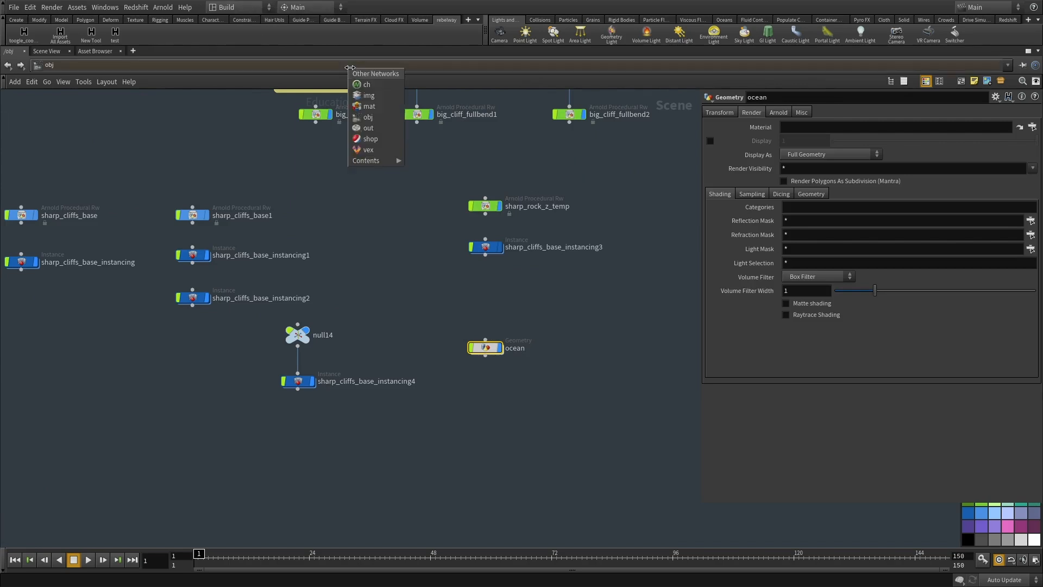
click(387, 148)
key(ctrl+v)
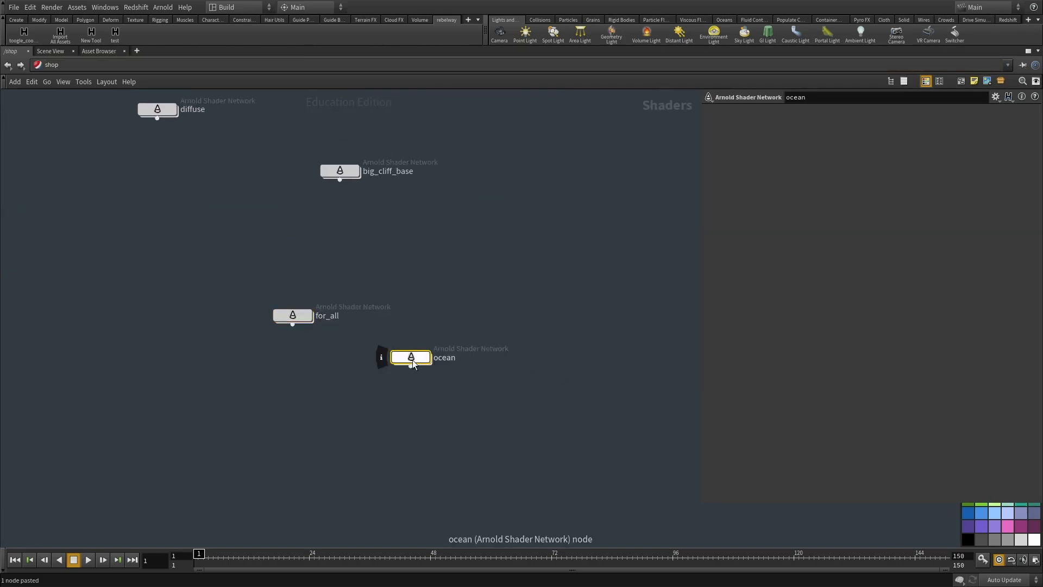
Go inside the ocean shader network and examine standard_surface1's base, specular, transmission, subsurface and coat settings.
double_click(411, 357)
click(470, 348)
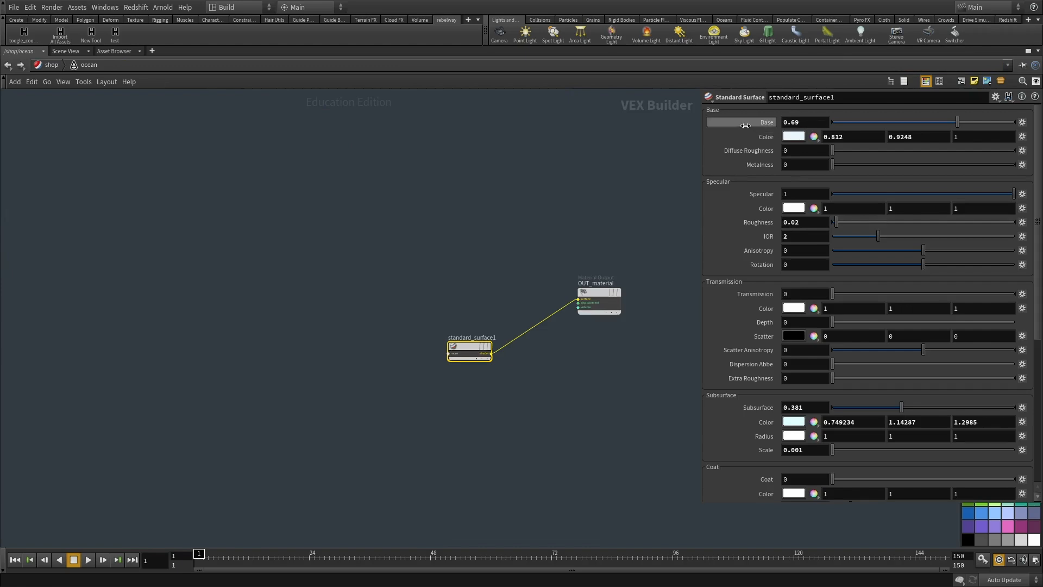
scroll(749, 378, down, 2)
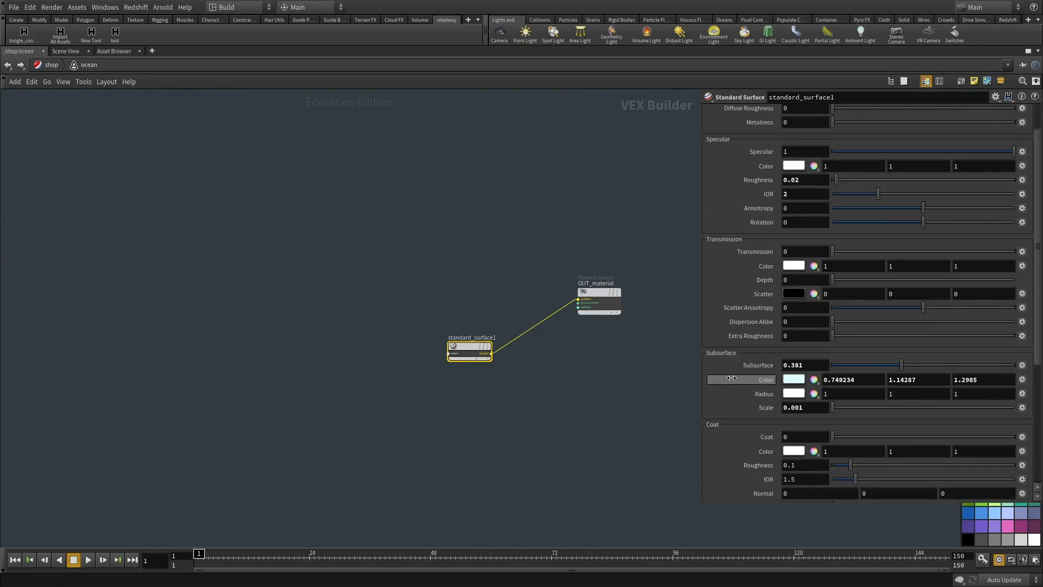
scroll(746, 416, down, 5)
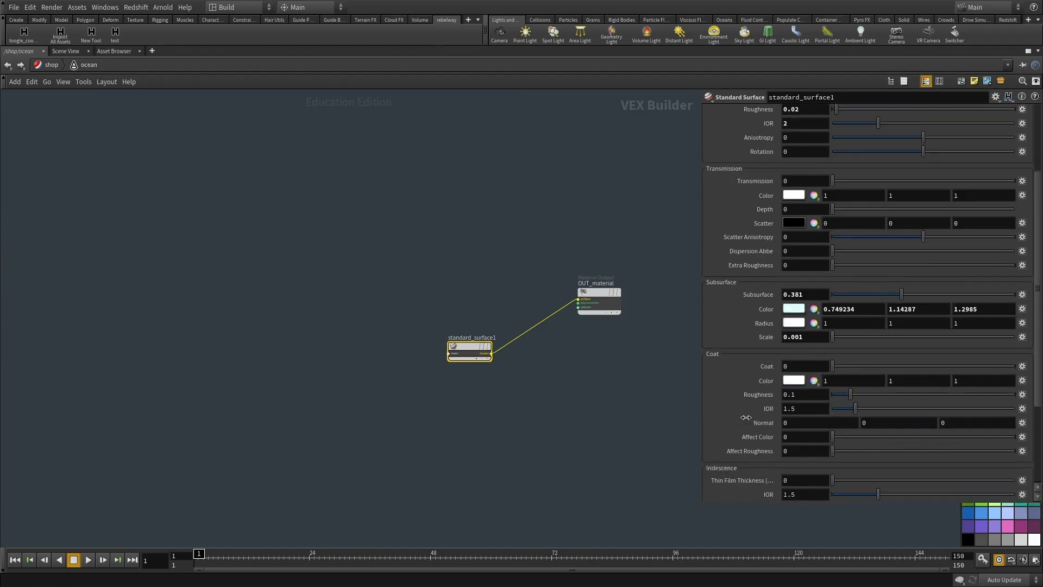
scroll(742, 417, up, 7)
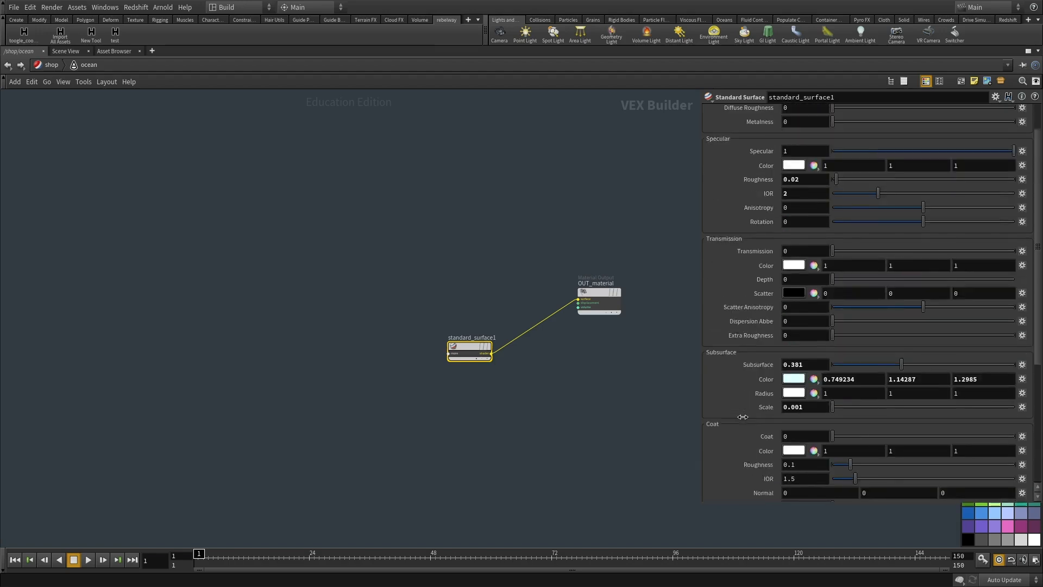
Return to the object-level network and assign the /shop/ocean material to the ocean geometry.
click(51, 65)
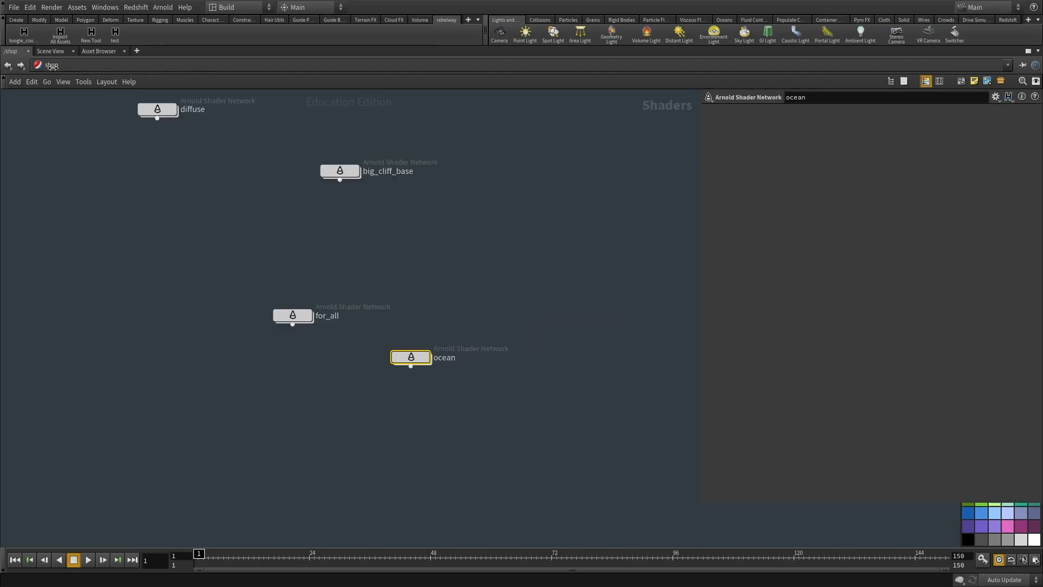
click(51, 64)
click(93, 119)
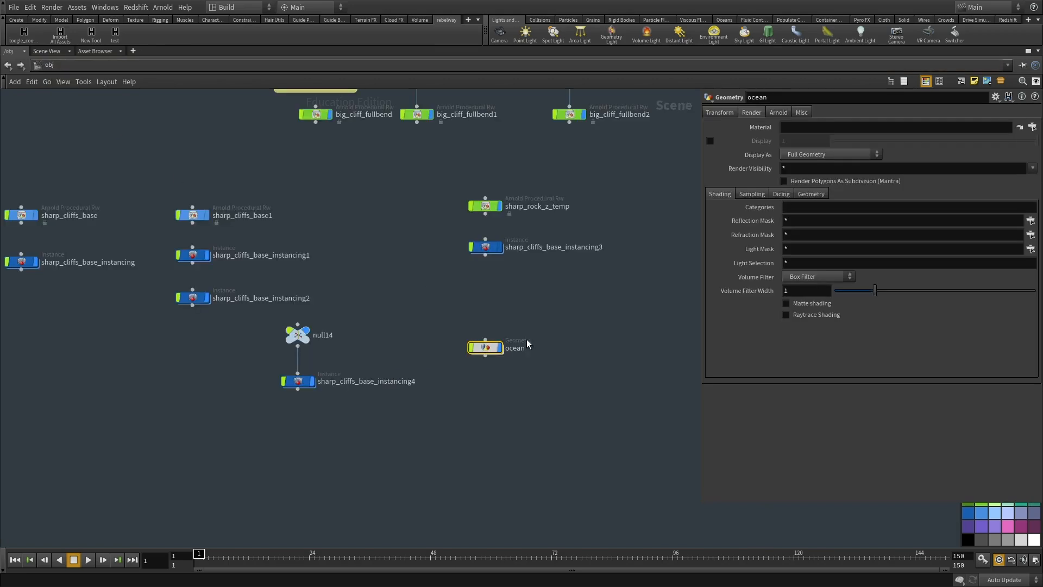
click(778, 112)
click(752, 113)
click(1033, 127)
scroll(963, 169, down, 5)
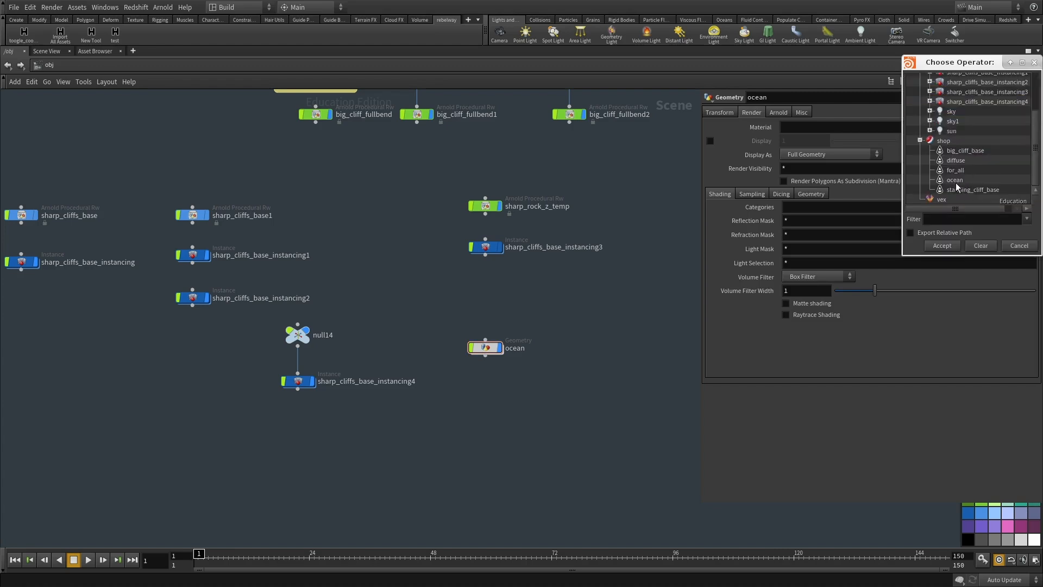
double_click(956, 183)
Go to the out context and select the arnold2 render node.
click(334, 66)
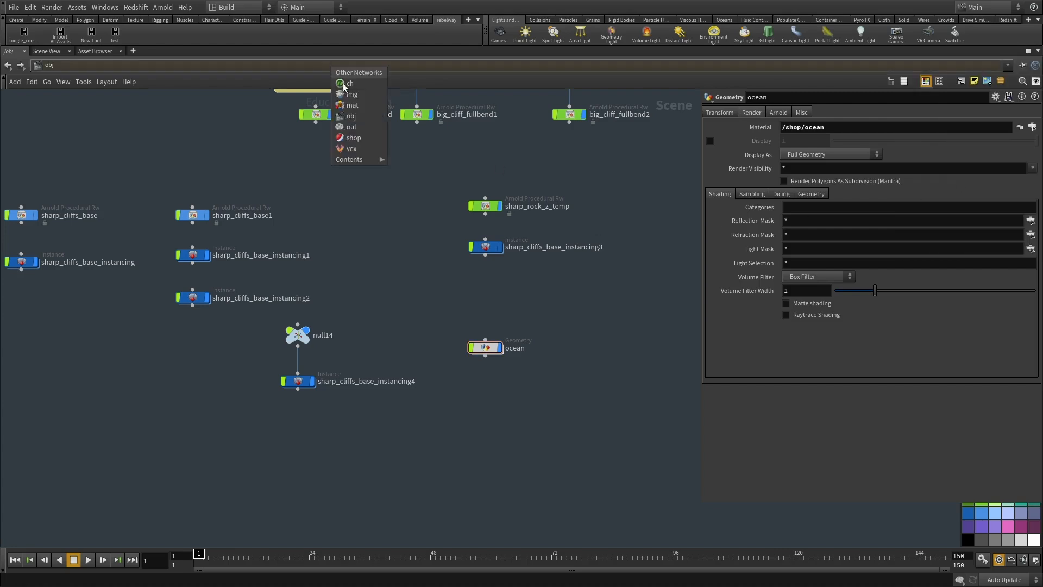
click(355, 126)
scroll(513, 295, up, 2)
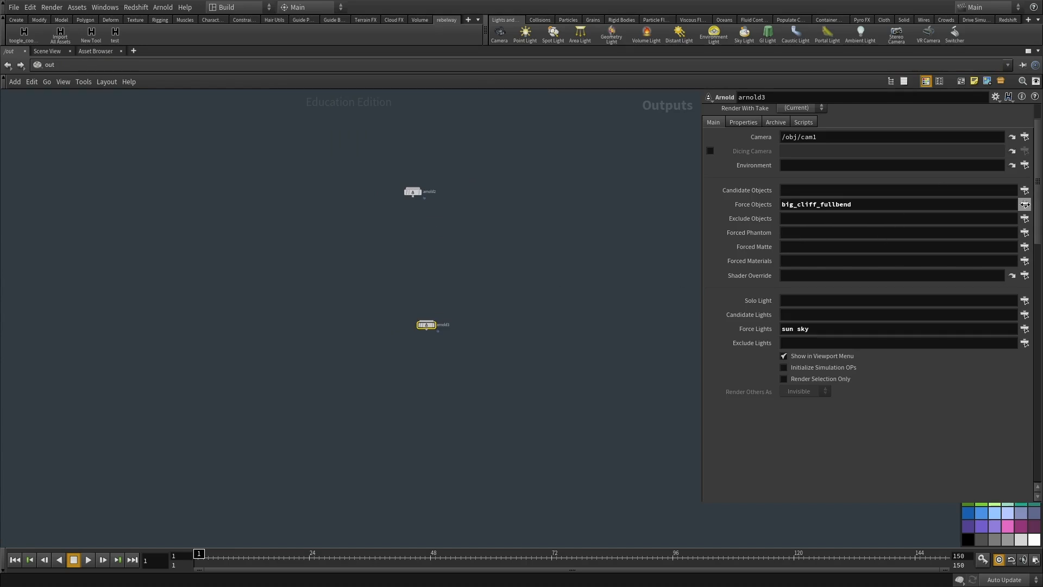
click(413, 191)
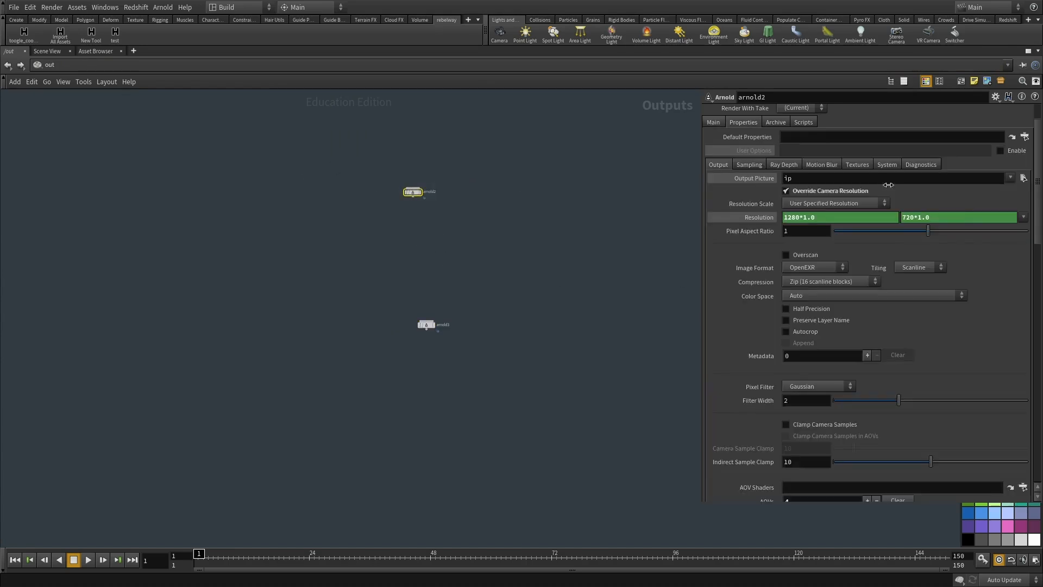
Open arnold2's Force Objects selection and add sharp_cliffs_base_instancing4.
click(713, 122)
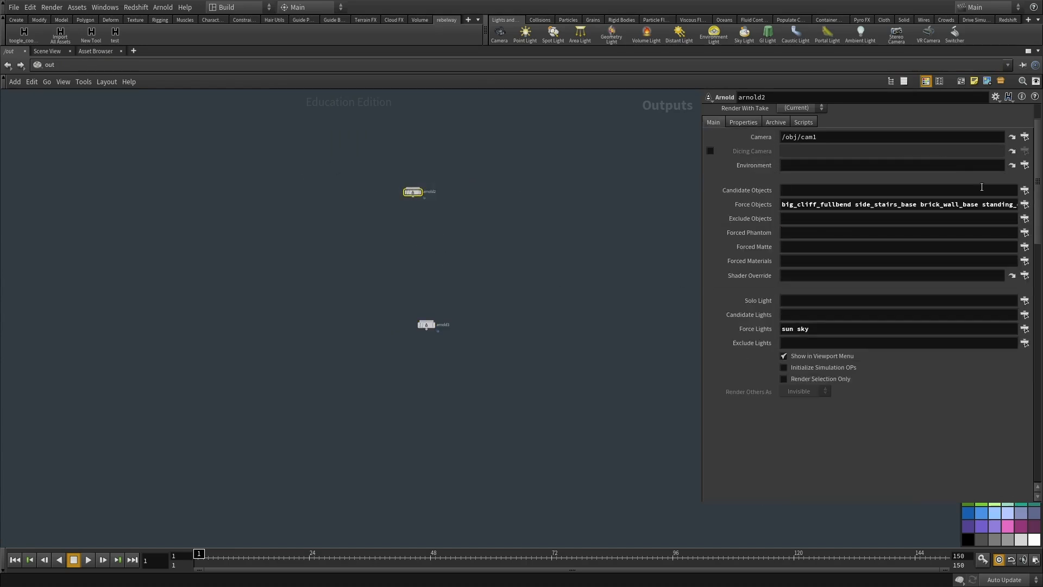
click(1024, 205)
drag(309, 340, 303, 361)
scroll(331, 314, up, 5)
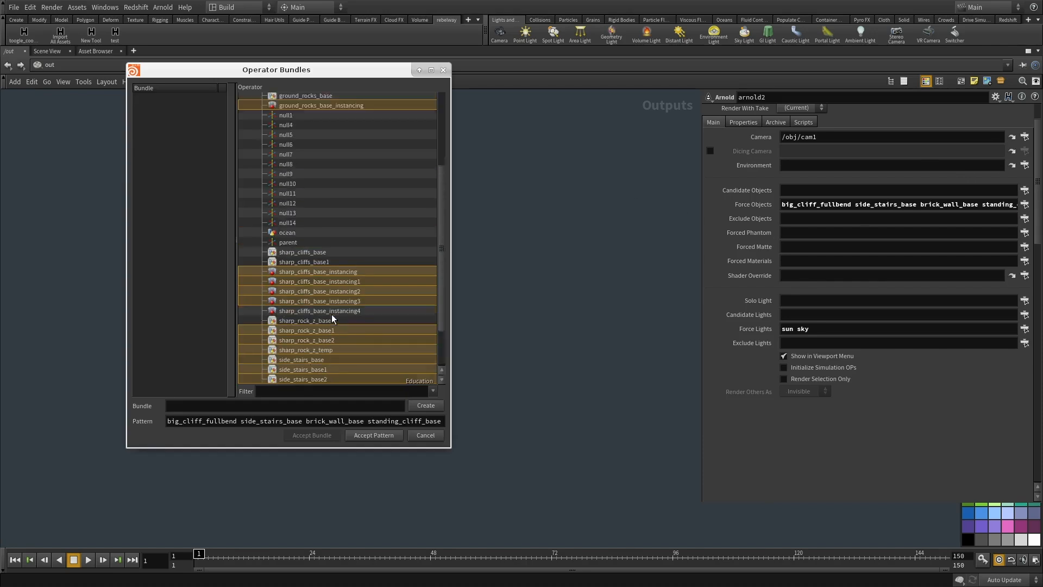
scroll(332, 314, down, 3)
click(347, 311)
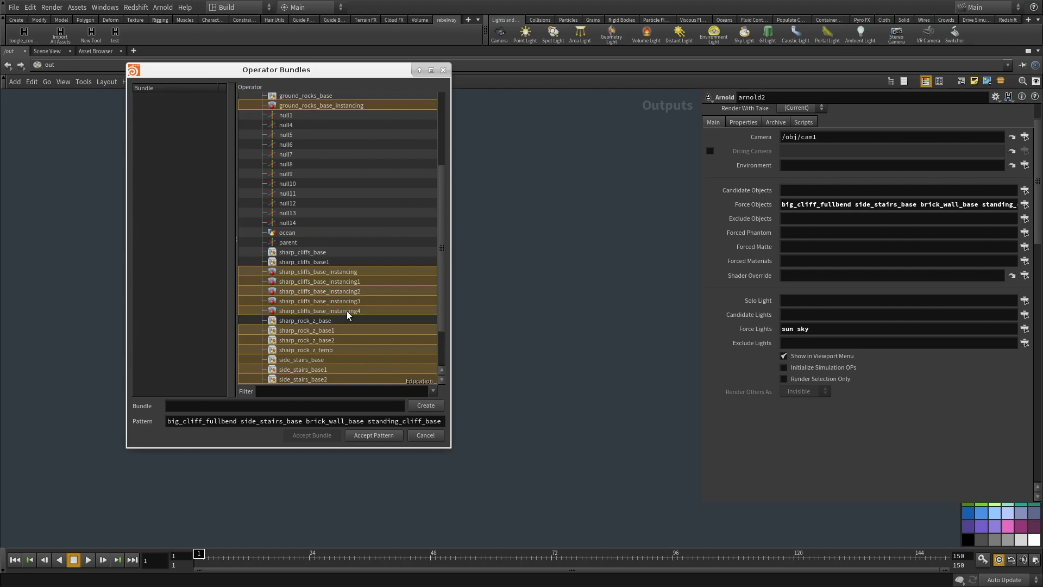
Add big_cliff_fullbend1 and sharp_rock_z_base to the forced object selection.
scroll(347, 311, up, 3)
scroll(347, 311, down, 3)
scroll(301, 317, up, 5)
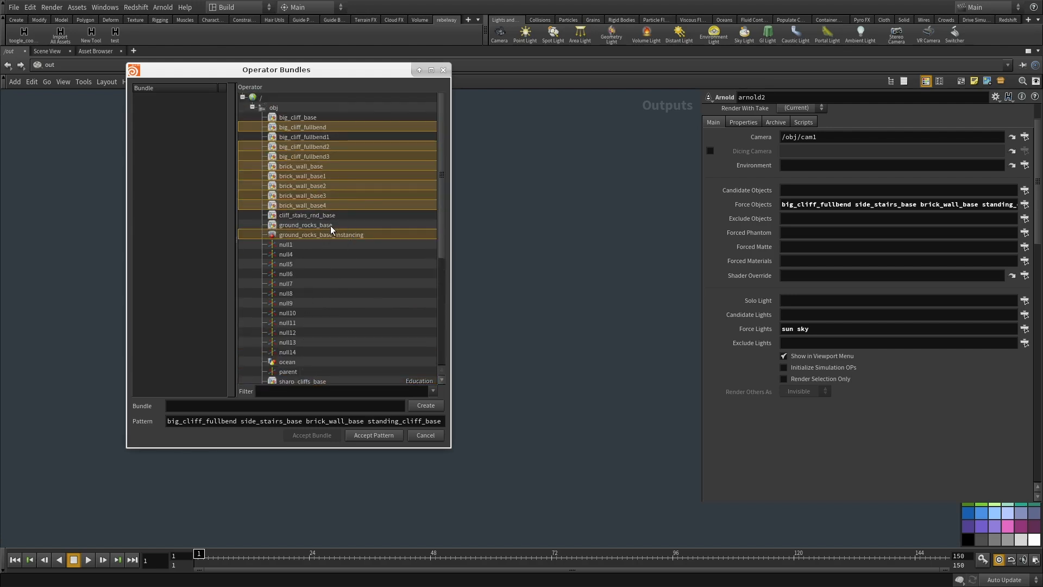
click(319, 138)
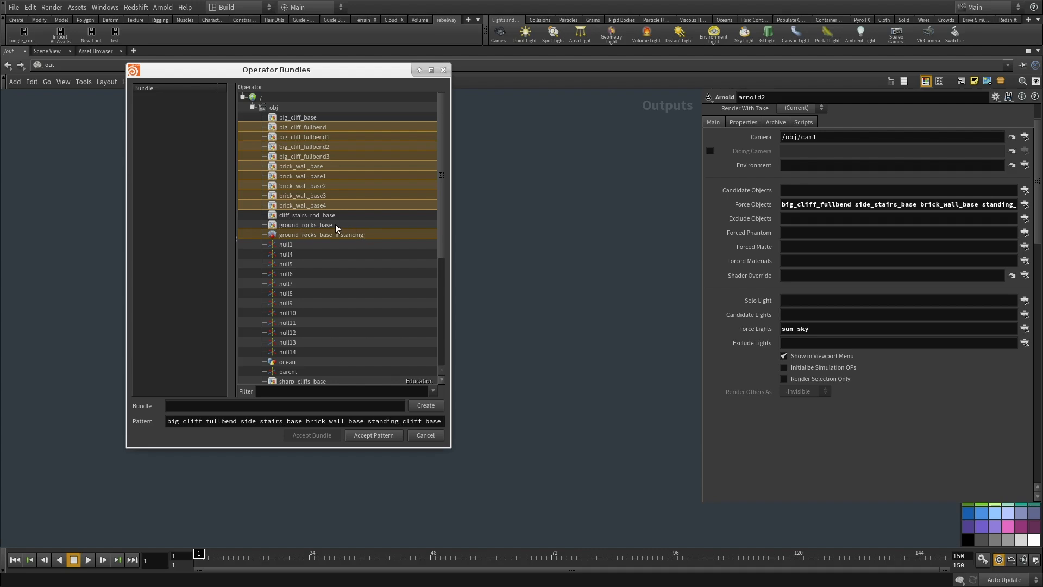
scroll(335, 227, down, 6)
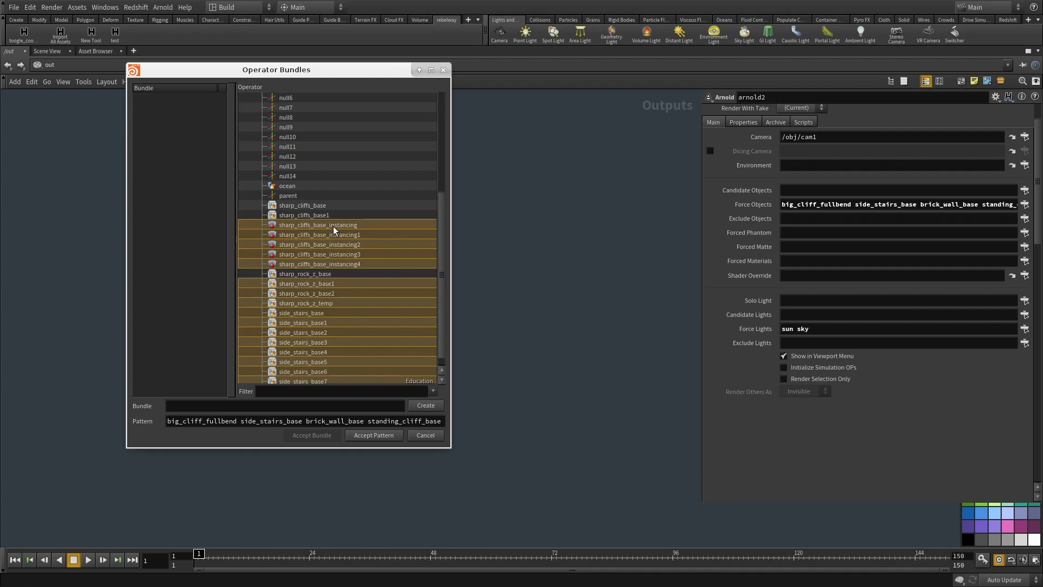
scroll(337, 293, down, 1)
ctrl+click(314, 264)
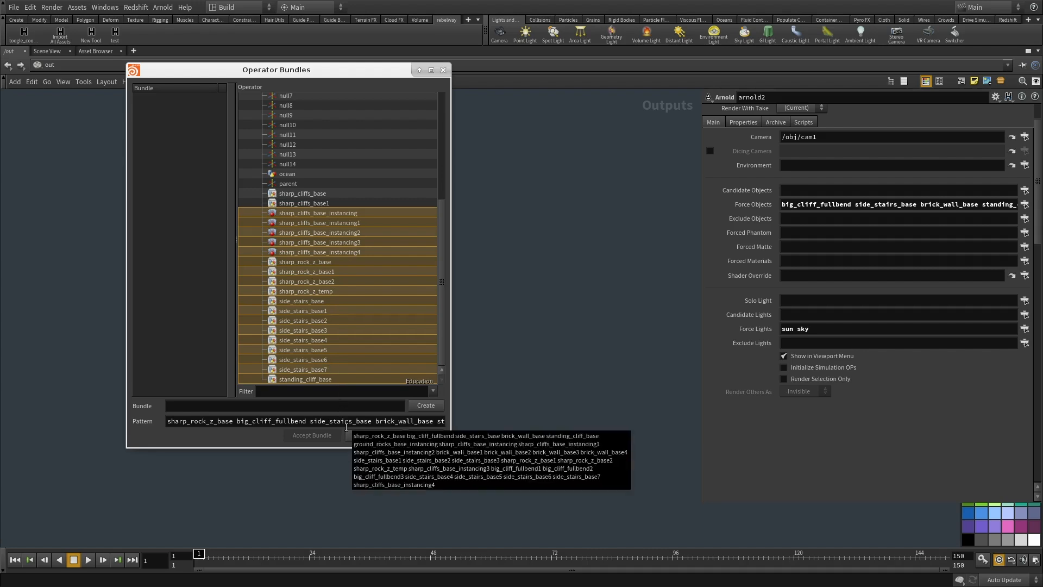
Remove sharp_rock_z_temp from the forced object selection and accept the pattern.
ctrl+click(327, 291)
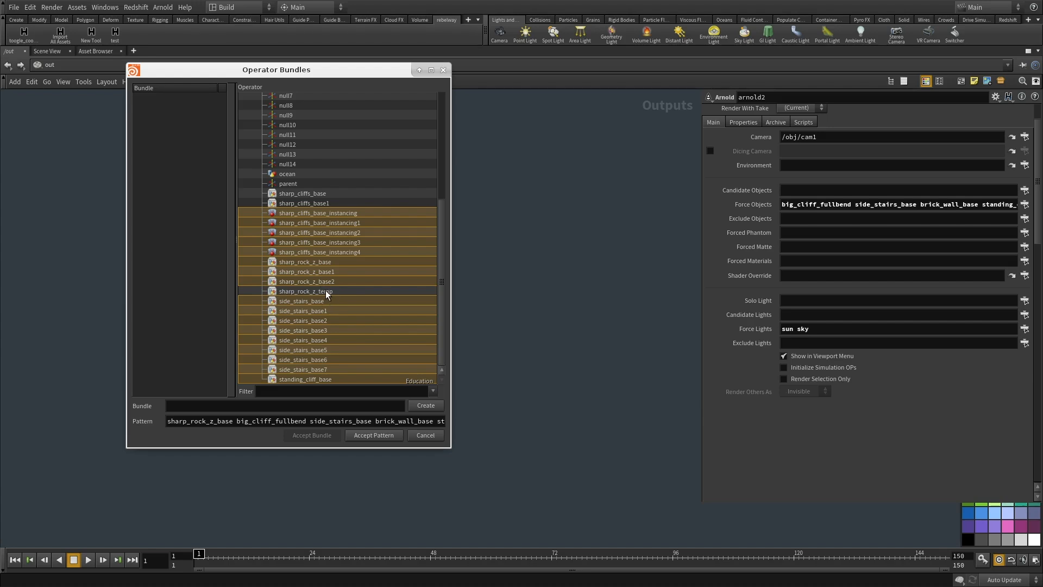
click(382, 438)
middle_drag(215, 206, 219, 204)
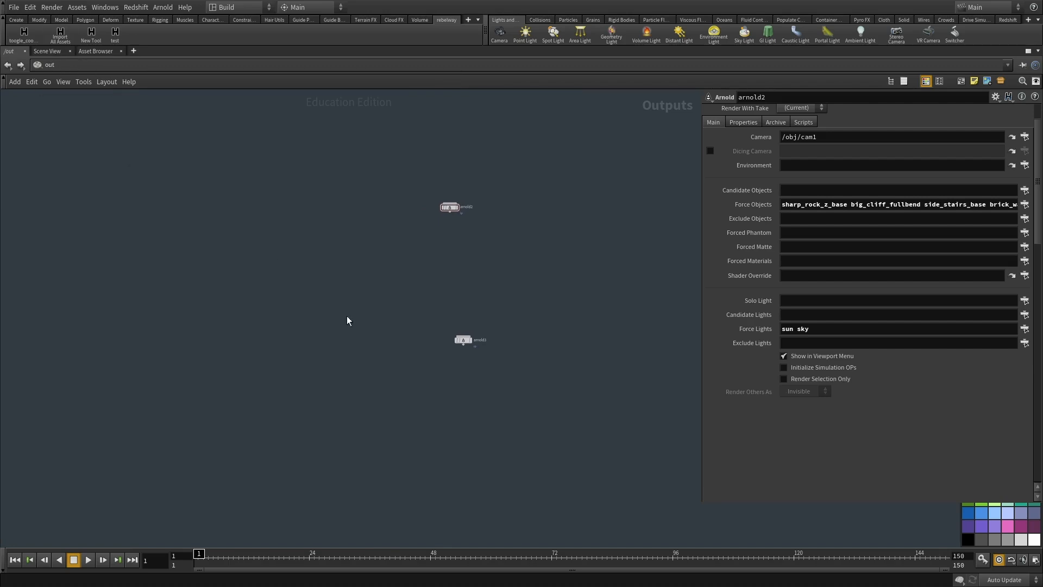
Restore the split pane layout and show the Render View beside the out network.
key(ctrl+b)
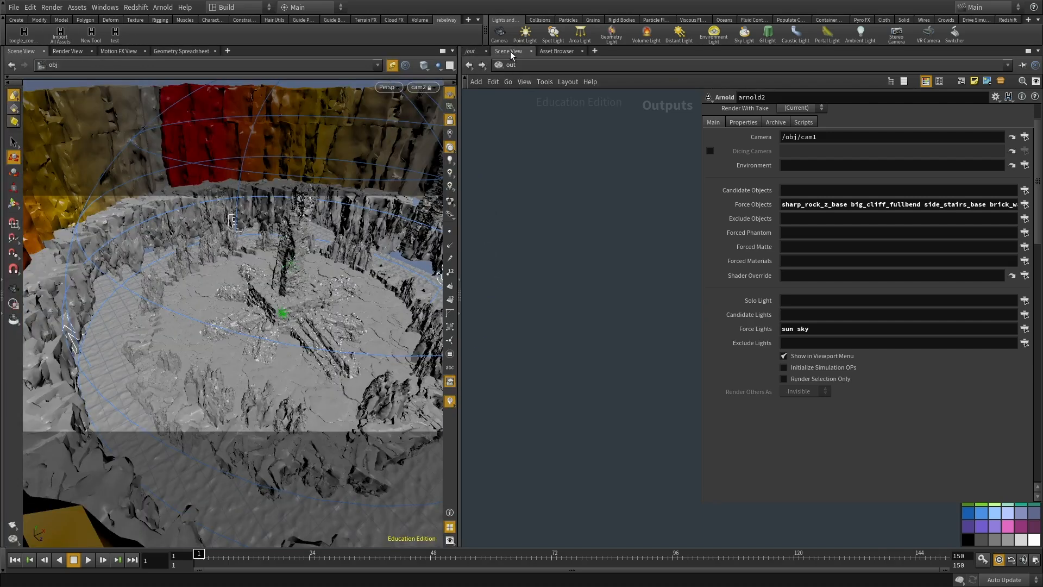
click(510, 51)
click(67, 51)
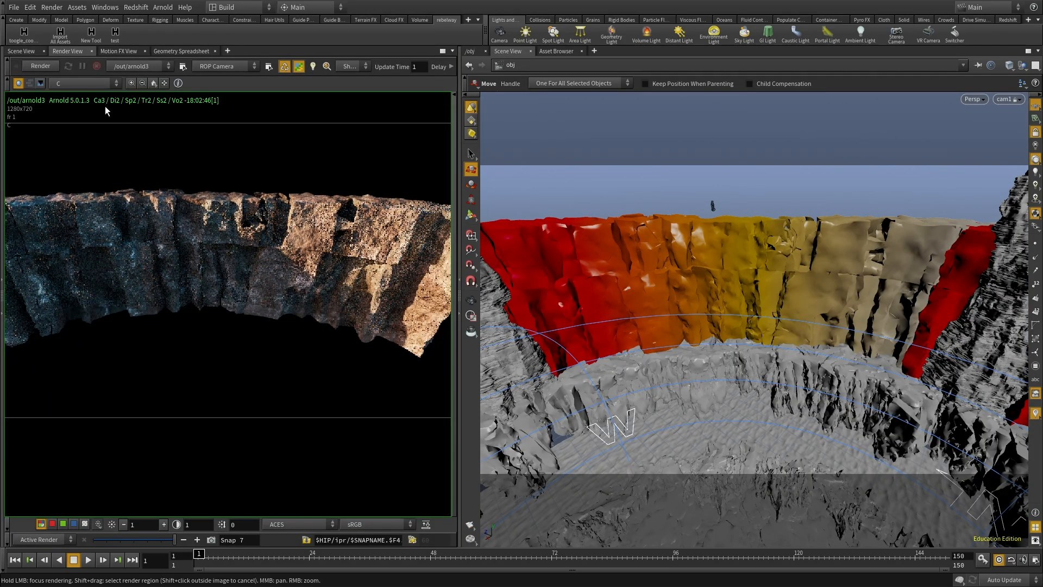
click(471, 51)
click(538, 66)
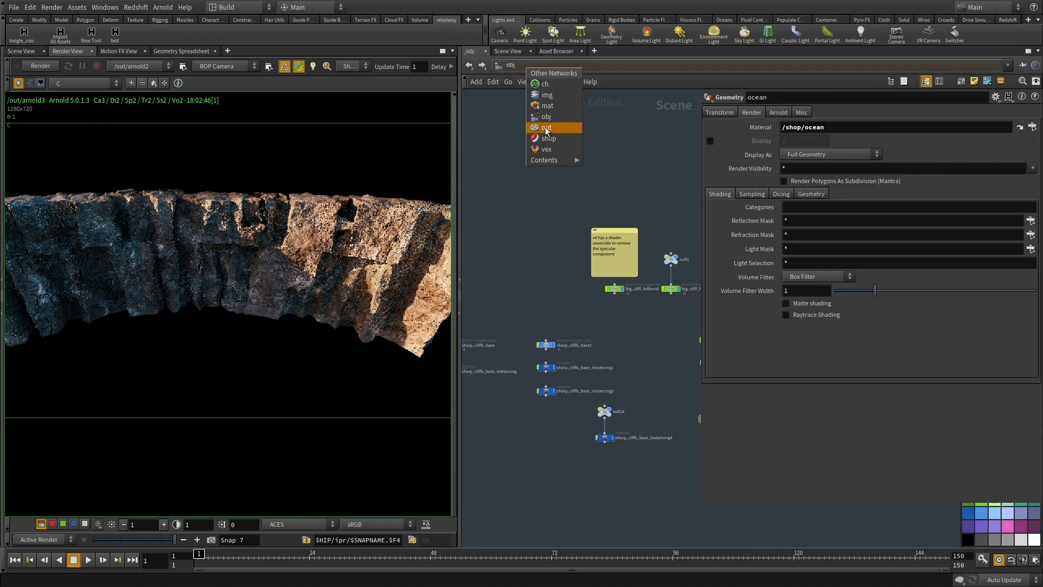
click(546, 130)
Start the /out/arnold2 render and widen the Render View beside the cam1 scene viewport.
click(742, 123)
click(752, 164)
click(718, 164)
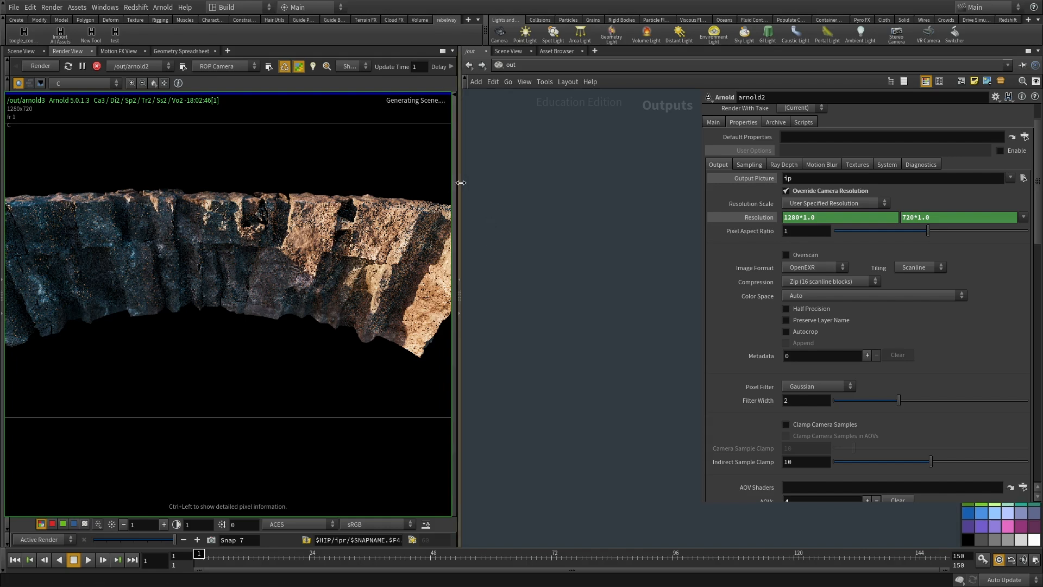
drag(459, 180, 629, 179)
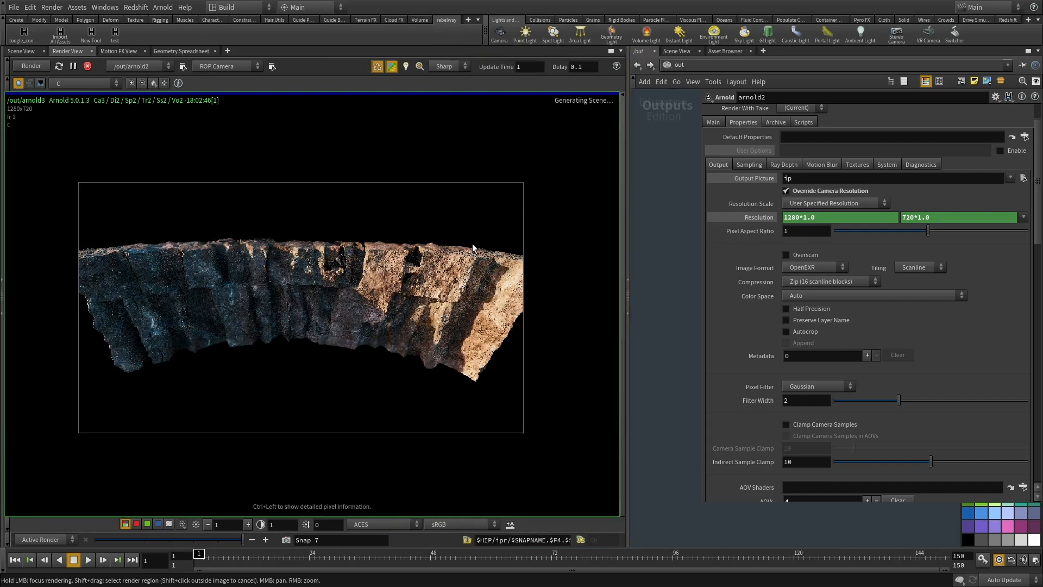
click(687, 50)
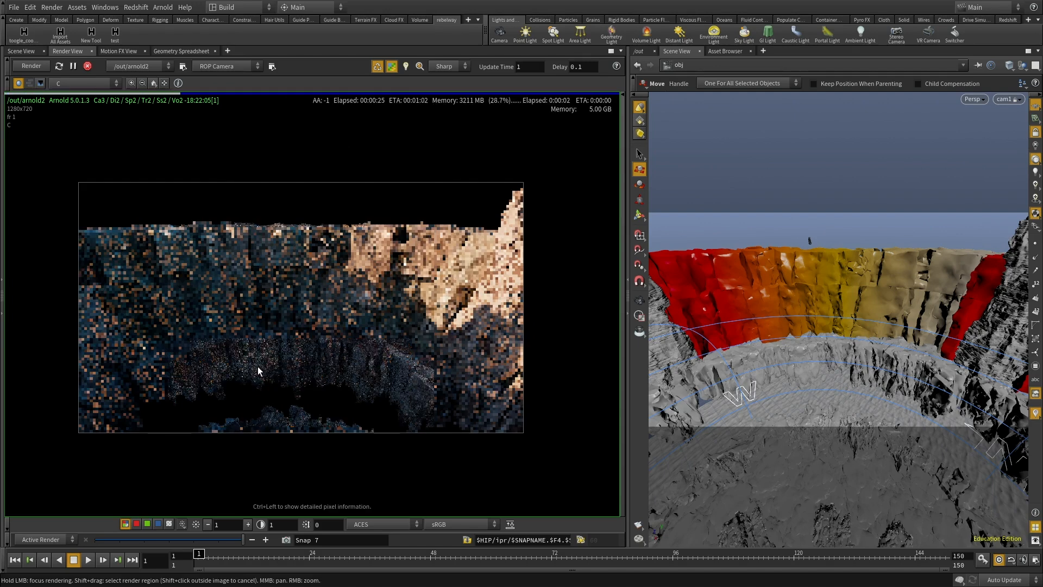
Examine the cliff wall, the inner rock ledge and the shadowed areas in the arnold2 render.
middle_drag(248, 357, 253, 328)
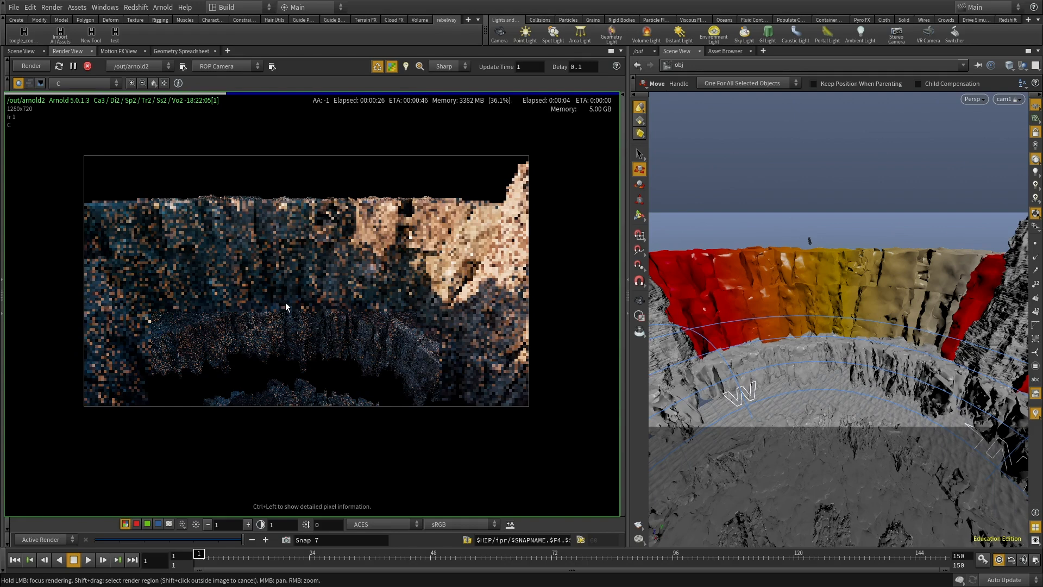
scroll(286, 302, up, 1)
middle_drag(397, 297, 394, 280)
scroll(470, 220, up, 2)
middle_drag(297, 288, 332, 213)
scroll(302, 212, up, 1)
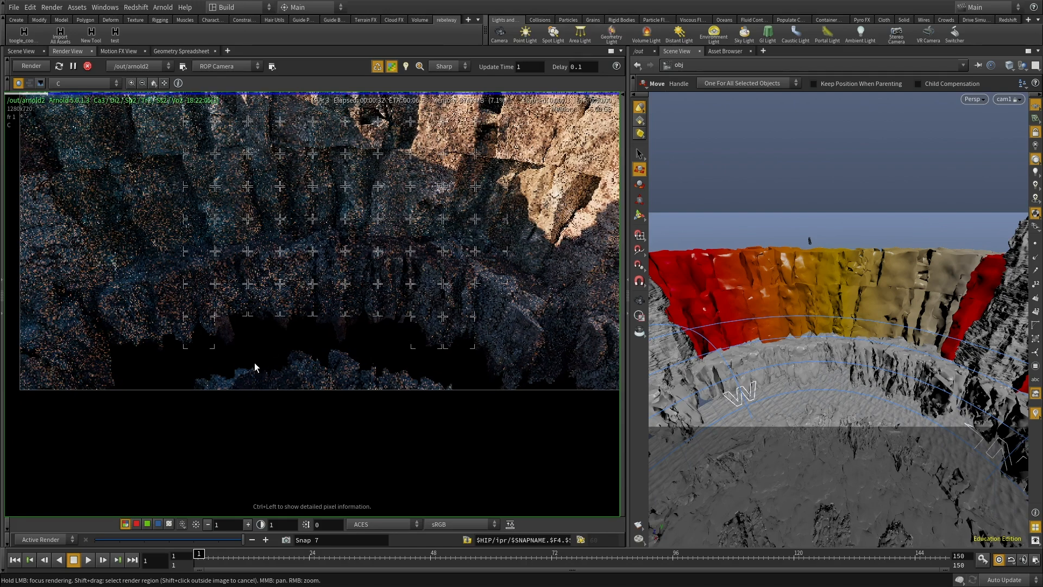
scroll(253, 359, up, 2)
scroll(387, 329, down, 2)
middle_drag(387, 329, 337, 377)
scroll(363, 241, up, 2)
middle_drag(363, 241, 324, 191)
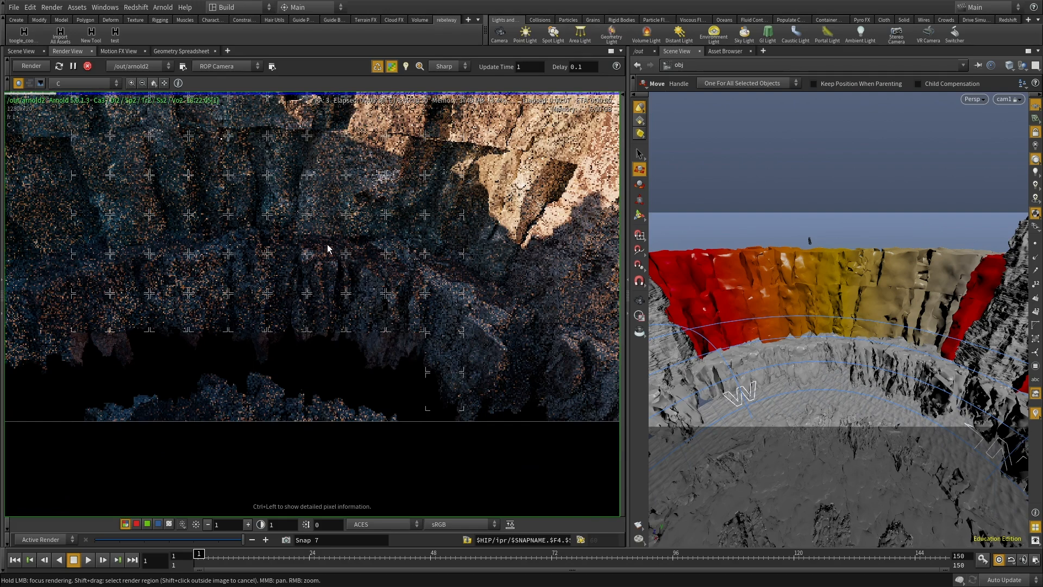
scroll(263, 284, up, 4)
middle_drag(168, 310, 222, 286)
middle_drag(364, 275, 282, 338)
scroll(286, 312, down, 3)
scroll(279, 327, down, 2)
scroll(292, 331, down, 2)
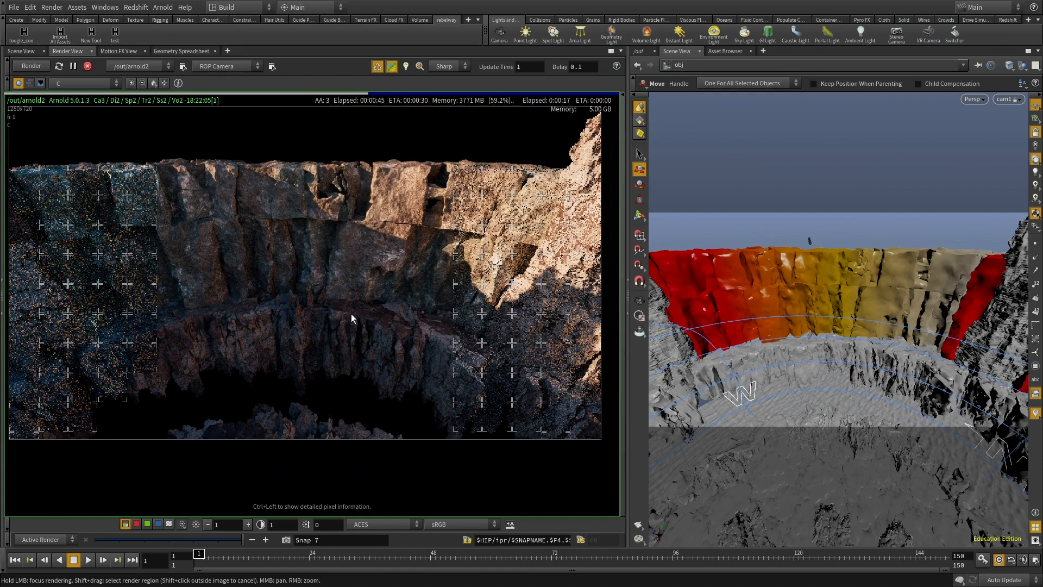
Reposition cam1 to frame the arena floor, the central pillar and both rock spires against the cliff wall.
alt+right_drag(819, 353, 816, 265)
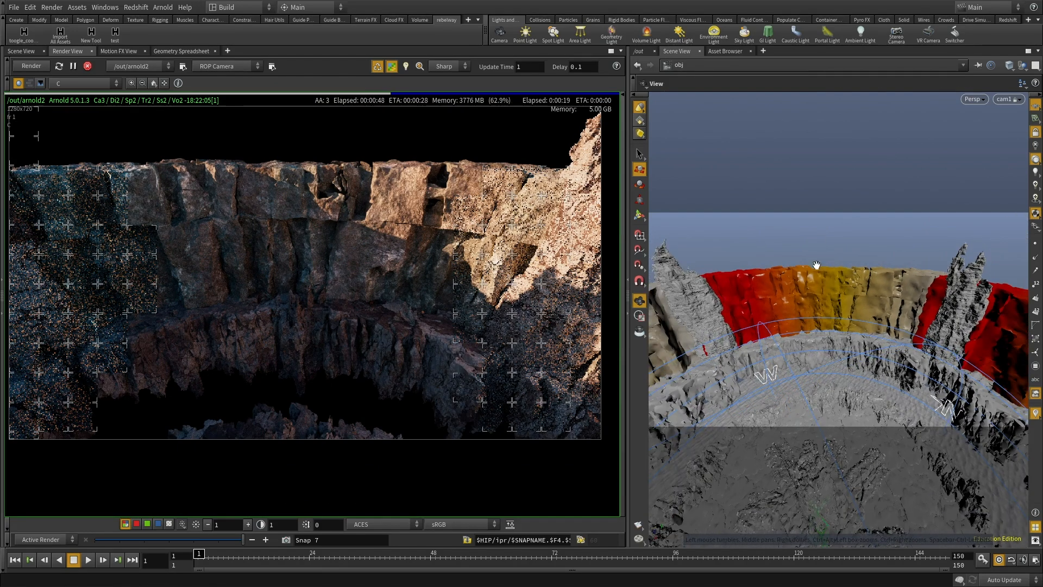
right_click(802, 314)
click(761, 289)
middle_drag(792, 316, 796, 266)
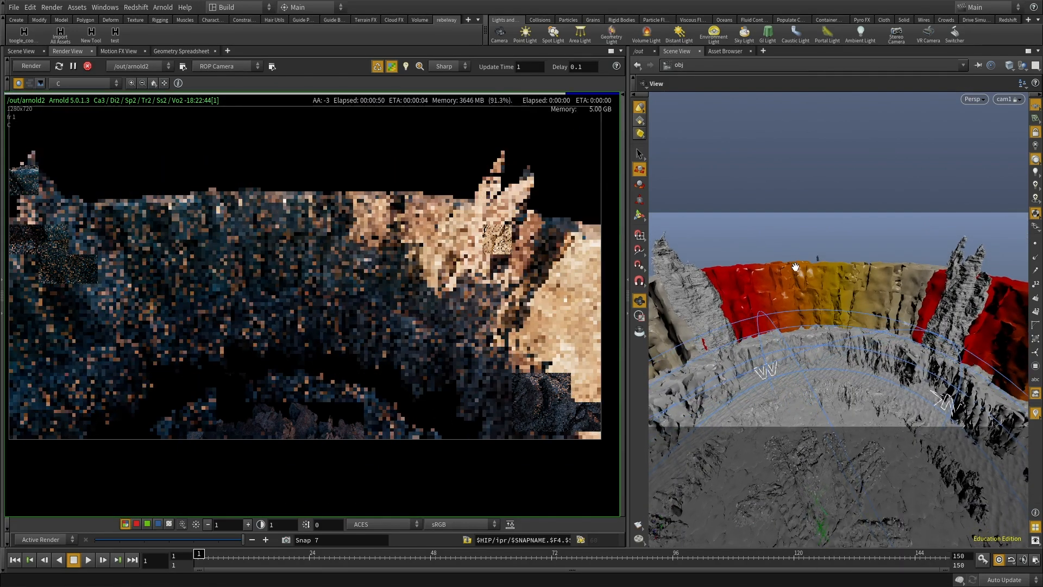
drag(795, 266, 753, 296)
right_drag(812, 304, 820, 226)
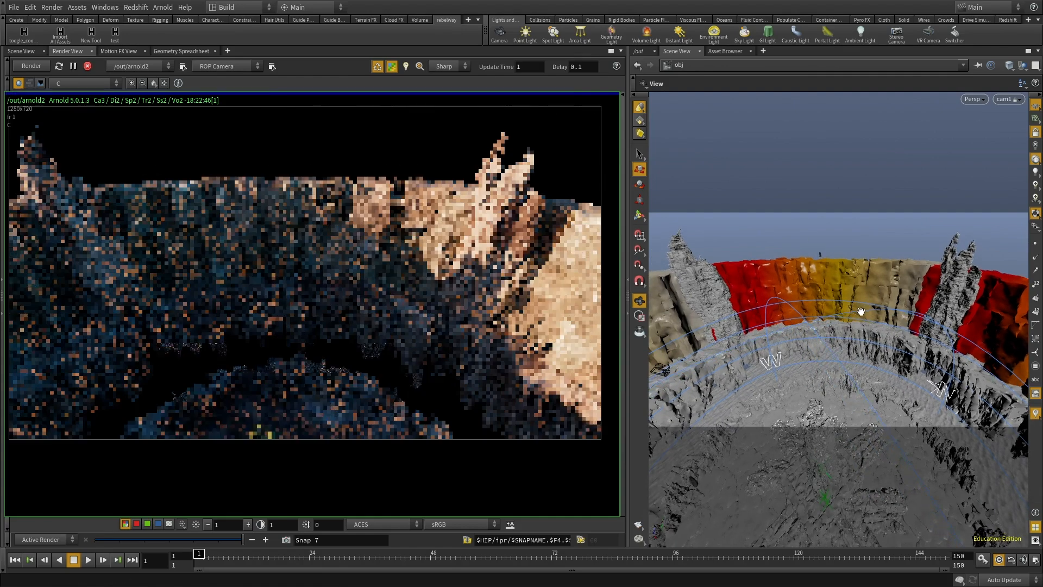
middle_drag(862, 309, 865, 219)
mouse_move(878, 324)
mouse_down()
mouse_move(875, 251)
mouse_move(841, 320)
mouse_move(897, 329)
mouse_up()
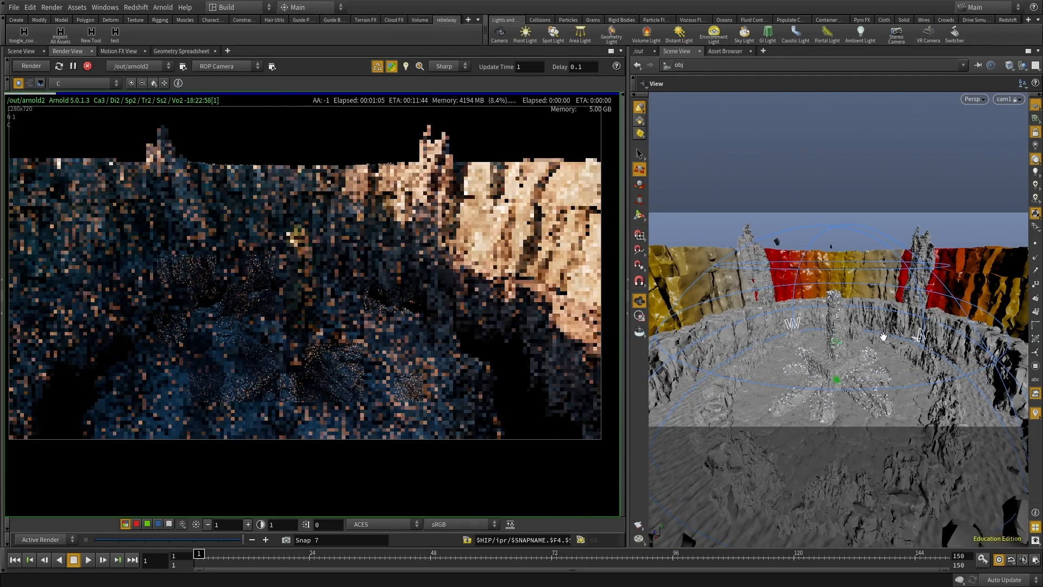
key(t)
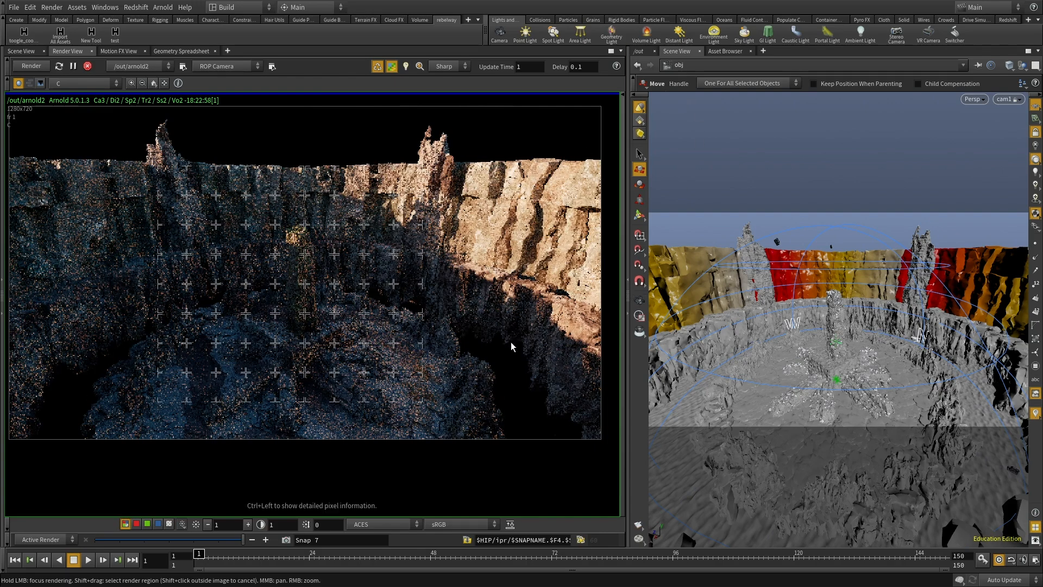
Examine the arena floor, central pillar and surrounding rocks up close in the render from the new camera position.
scroll(382, 284, up, 2)
middle_drag(273, 289, 398, 274)
scroll(397, 274, up, 3)
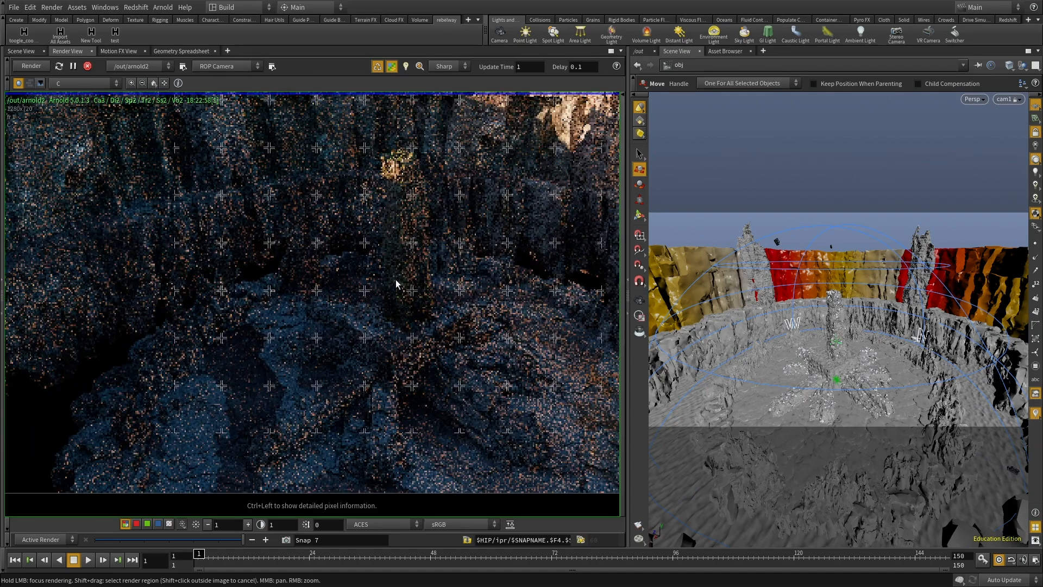
scroll(376, 296, down, 3)
right_drag(287, 422, 260, 267)
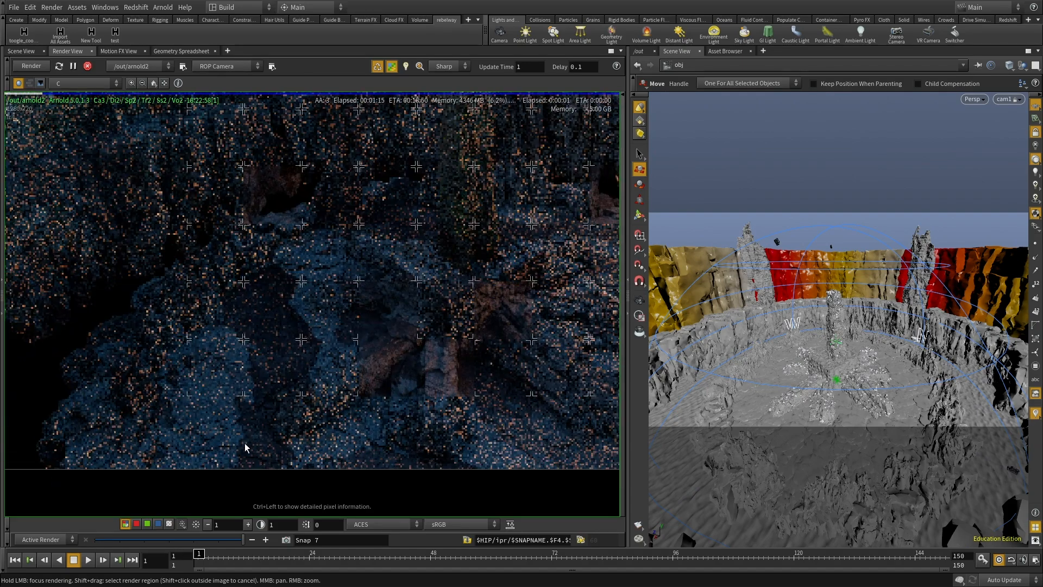
middle_drag(430, 358, 377, 296)
right_drag(273, 324, 187, 343)
middle_drag(363, 278, 303, 303)
right_drag(304, 303, 435, 302)
middle_drag(383, 247, 385, 337)
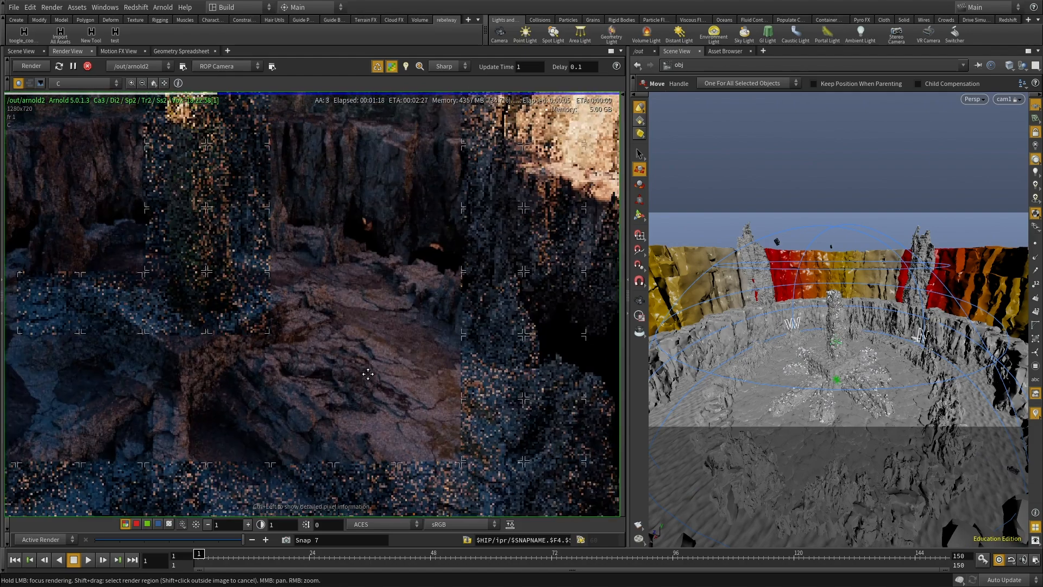
right_drag(399, 343, 349, 367)
middle_drag(371, 305, 509, 335)
middle_drag(224, 328, 342, 344)
scroll(340, 346, down, 3)
middle_drag(401, 388, 347, 278)
scroll(348, 278, up, 2)
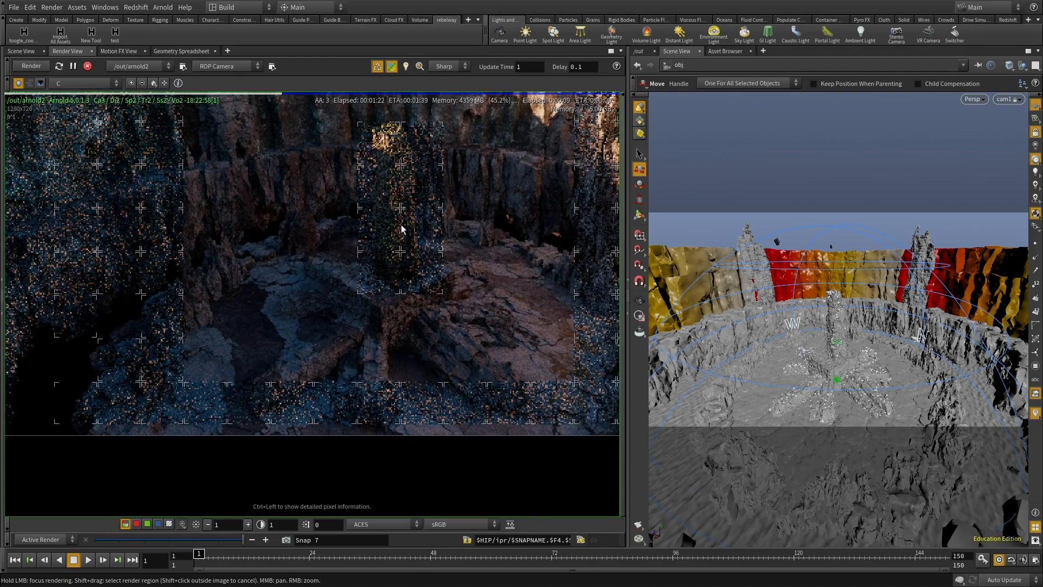
middle_drag(401, 229, 319, 307)
scroll(320, 309, down, 2)
Widen the Render View and add the ocean object to arnold2's Force Objects.
drag(629, 161, 723, 146)
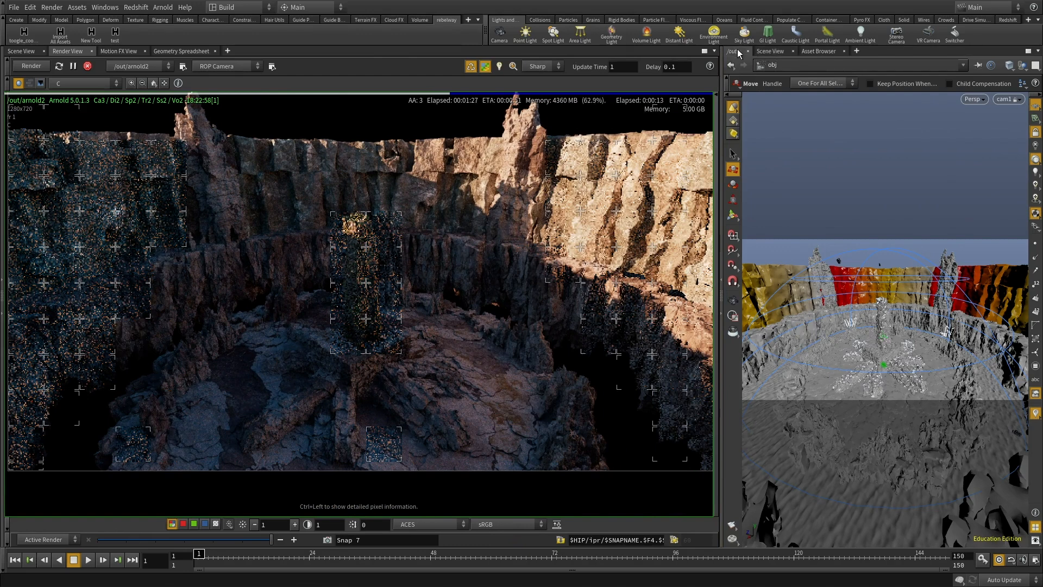
click(738, 53)
click(739, 123)
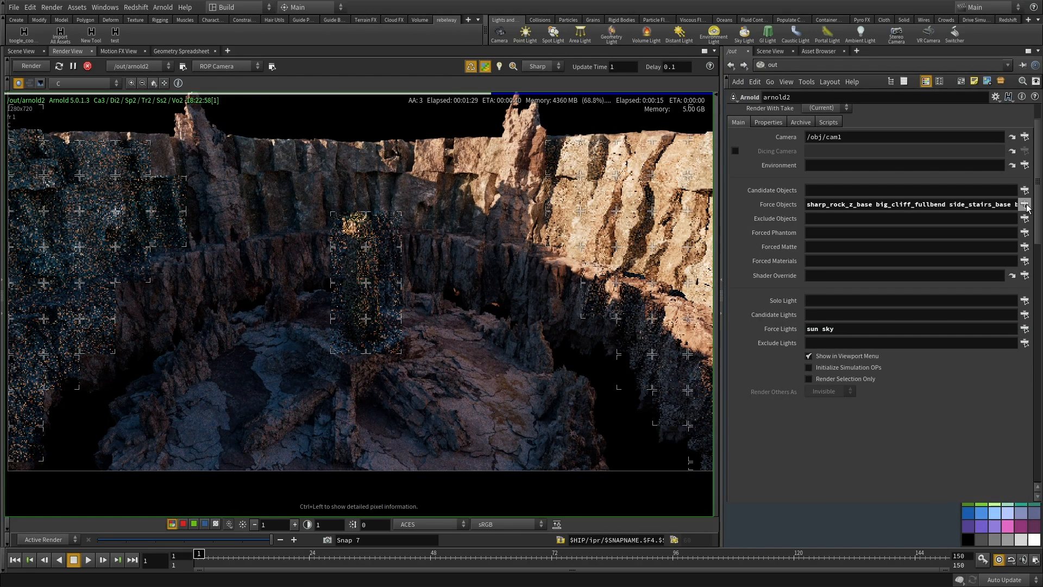
click(1025, 205)
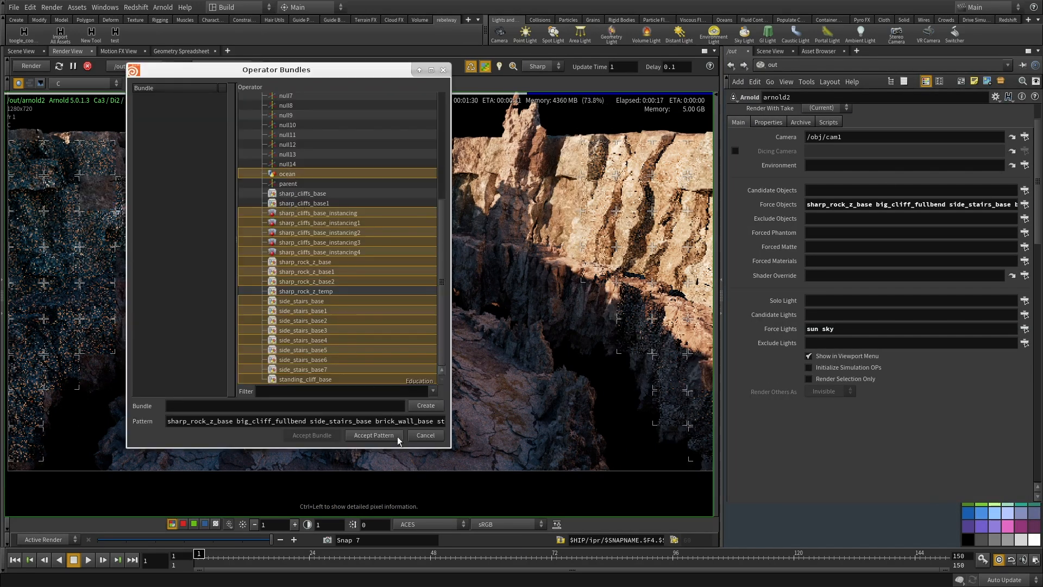
click(380, 435)
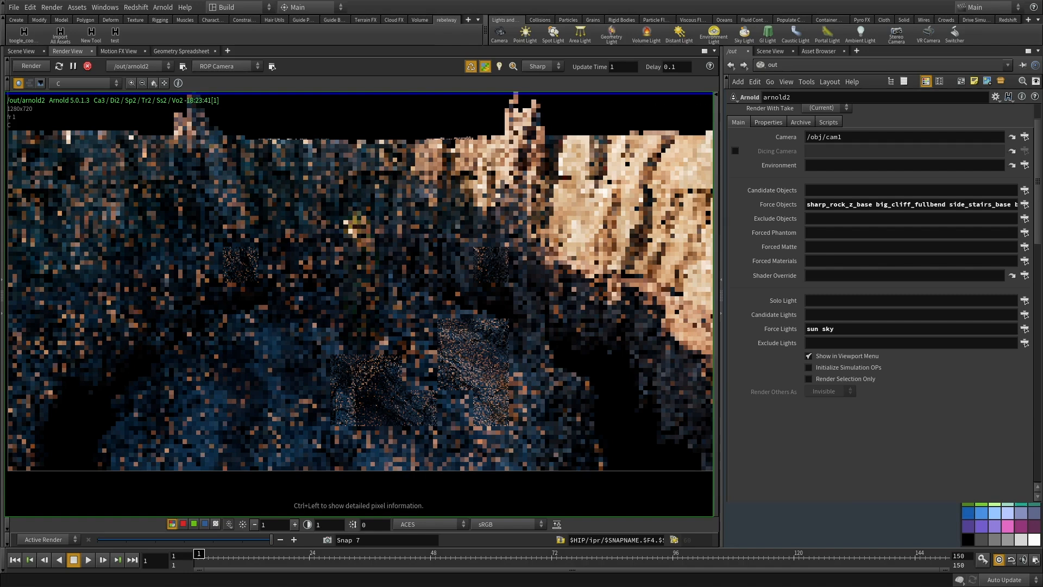
Examine the ocean water between the arena floor and the surrounding cliffs in the updated render.
scroll(290, 329, down, 2)
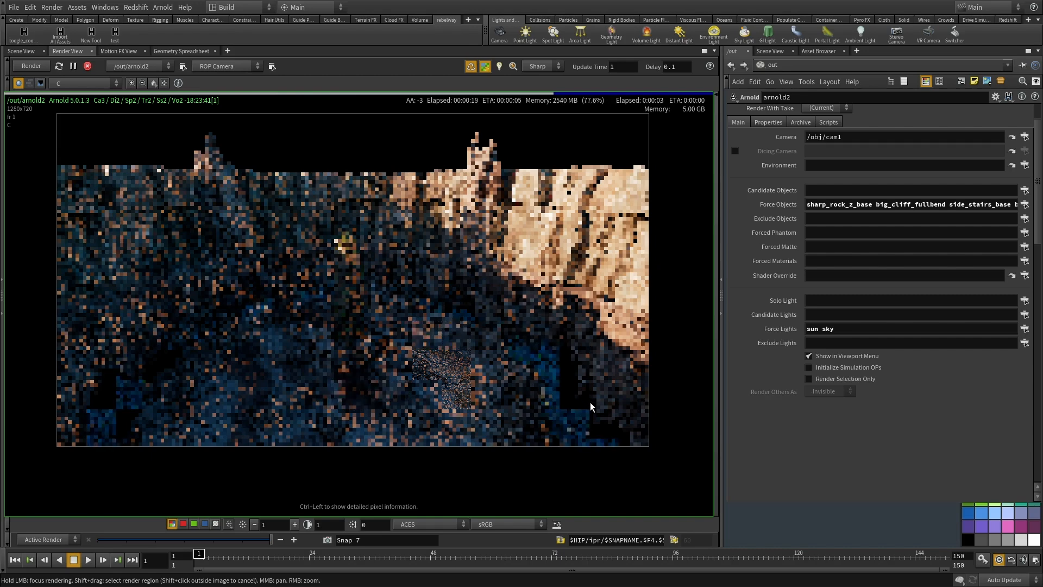
scroll(587, 401, up, 3)
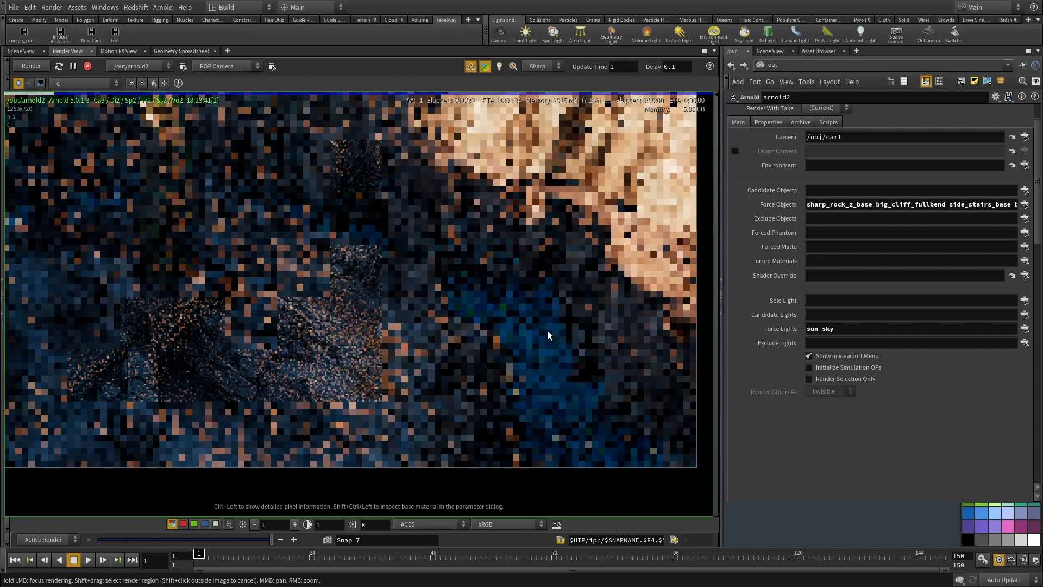
scroll(601, 352, down, 3)
middle_drag(601, 352, 695, 355)
middle_drag(92, 338, 182, 318)
middle_drag(532, 352, 253, 349)
mouse_move(475, 330)
middle_down()
mouse_move(502, 345)
mouse_move(486, 341)
middle_up()
scroll(488, 335, down, 1)
middle_drag(285, 297, 366, 302)
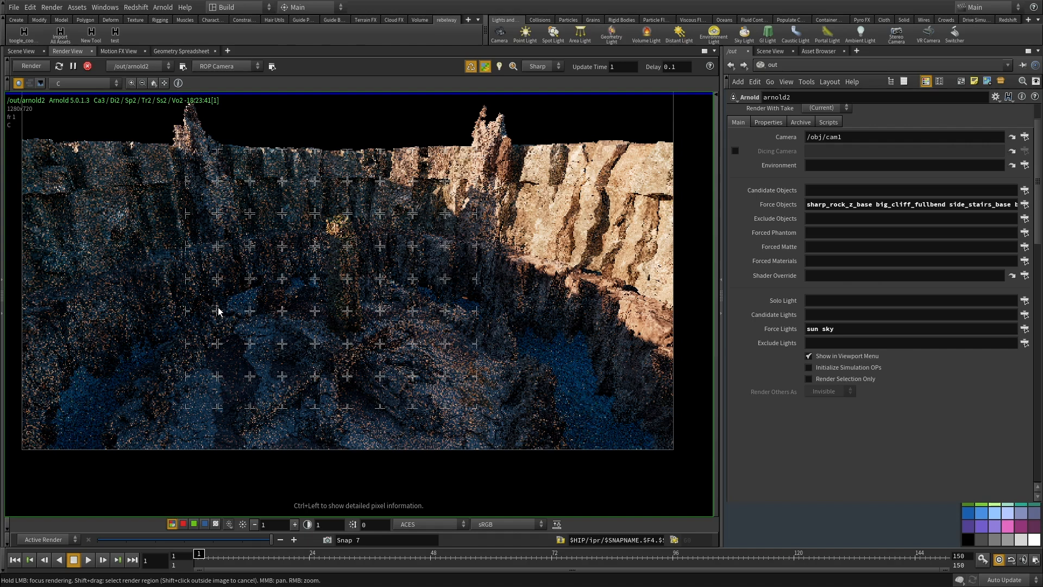
Examine the central pillar, arena floor and ocean water up close while the cam1 render refines.
scroll(217, 312, up, 1)
middle_drag(393, 326, 395, 336)
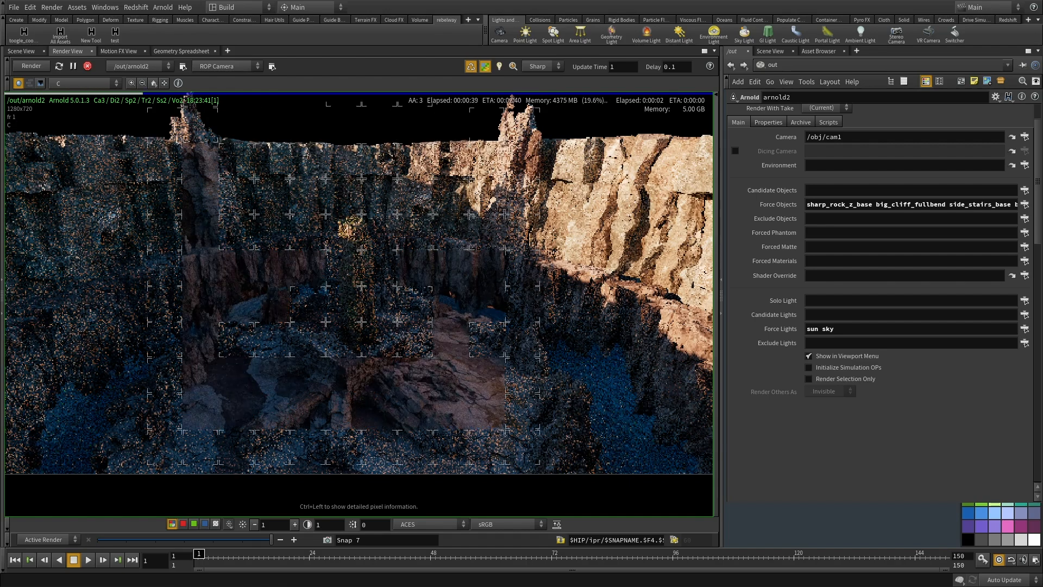
middle_drag(346, 419, 508, 378)
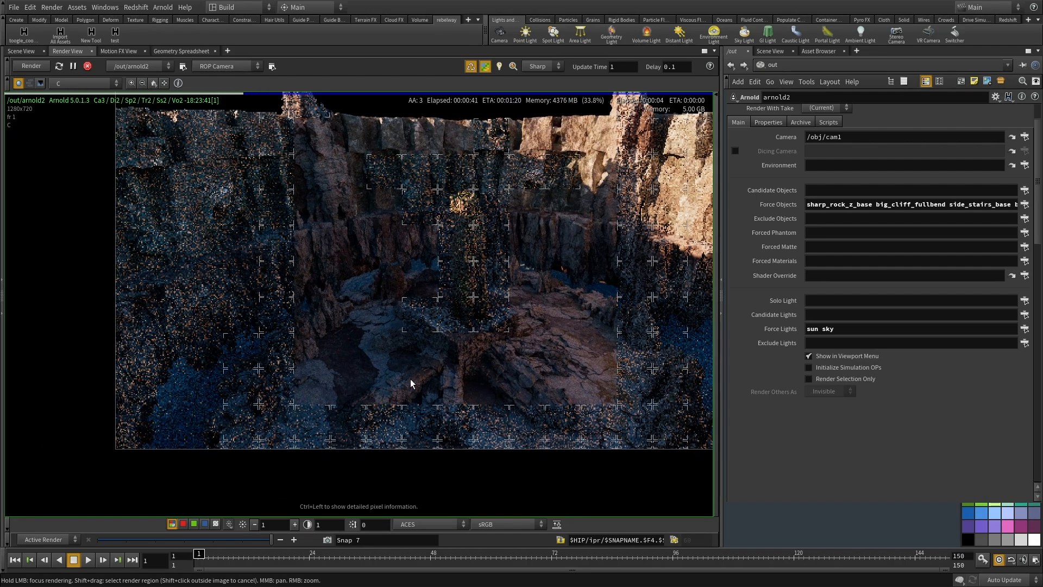
scroll(324, 358, up, 3)
middle_drag(686, 327, 419, 289)
mouse_move(484, 318)
middle_down()
mouse_move(456, 354)
mouse_move(484, 308)
middle_up()
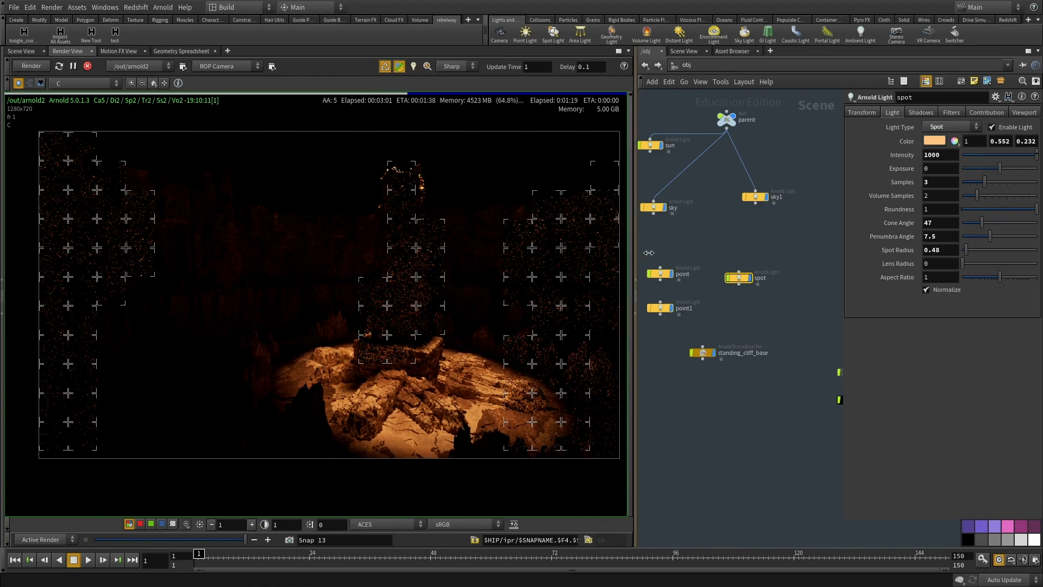
Display the Snap 7 snapshot of the overhead arena view and widen the Render View to enlarge it.
drag(648, 253, 664, 255)
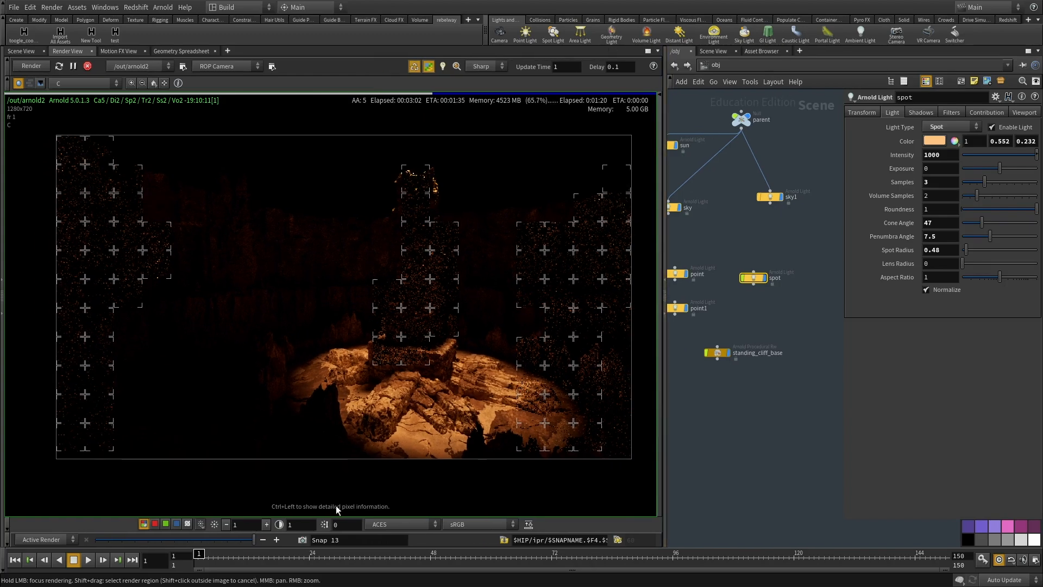
drag(139, 540, 178, 548)
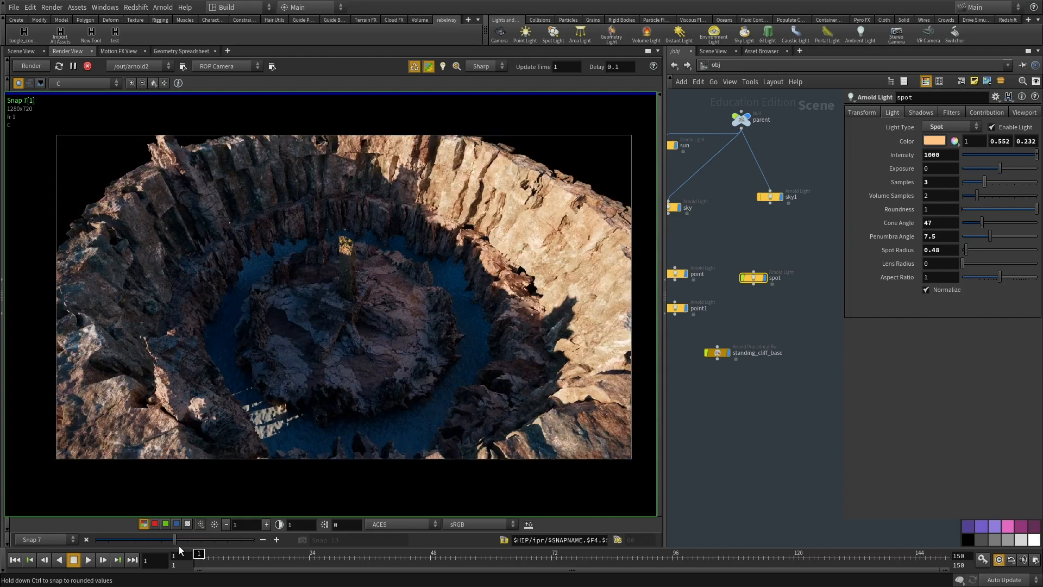
middle_drag(286, 332, 314, 321)
scroll(313, 322, down, 2)
drag(174, 538, 179, 540)
middle_drag(372, 308, 363, 320)
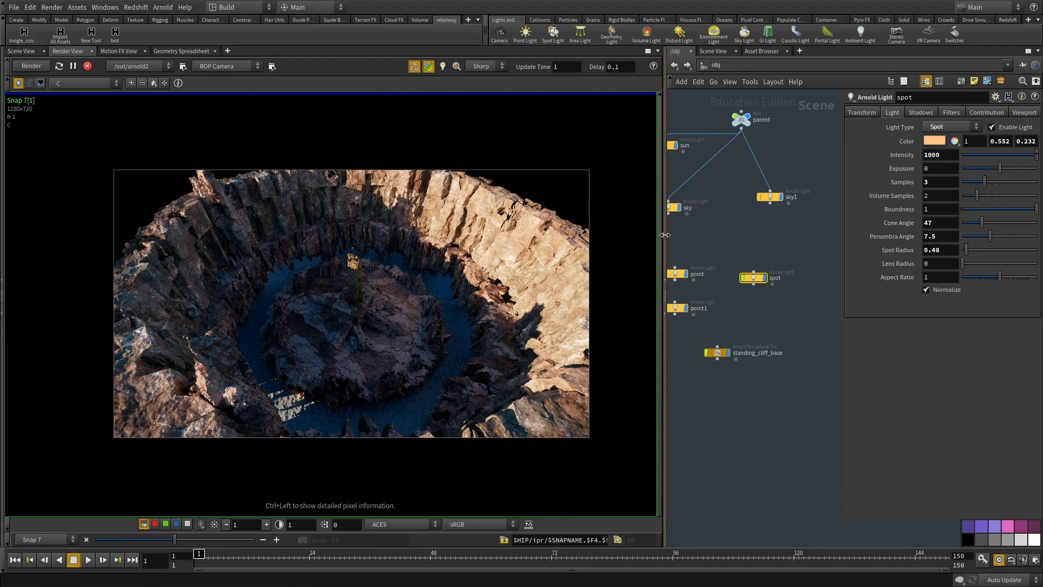
drag(663, 235, 788, 235)
scroll(510, 277, up, 2)
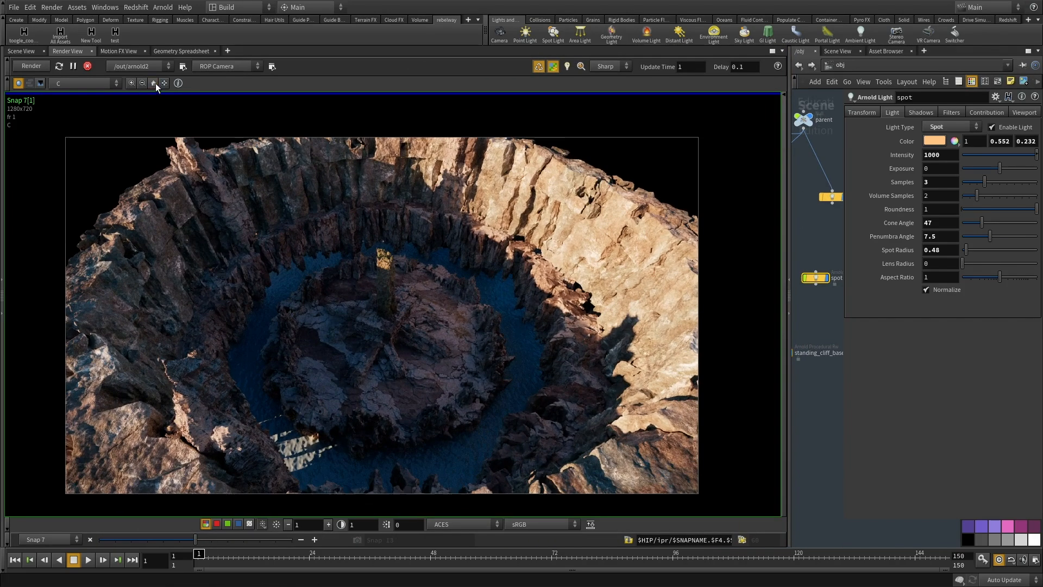
scroll(320, 267, up, 1)
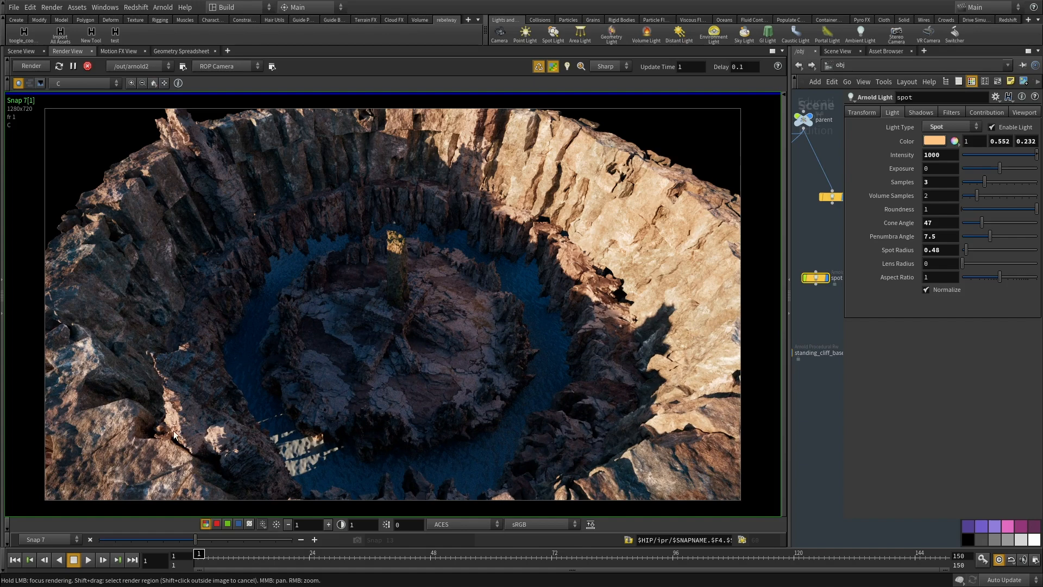
Examine the foreground boulders and the shaded cliff top beside the water in Snap 7.
middle_drag(158, 451, 283, 387)
scroll(265, 401, up, 6)
scroll(265, 400, up, 3)
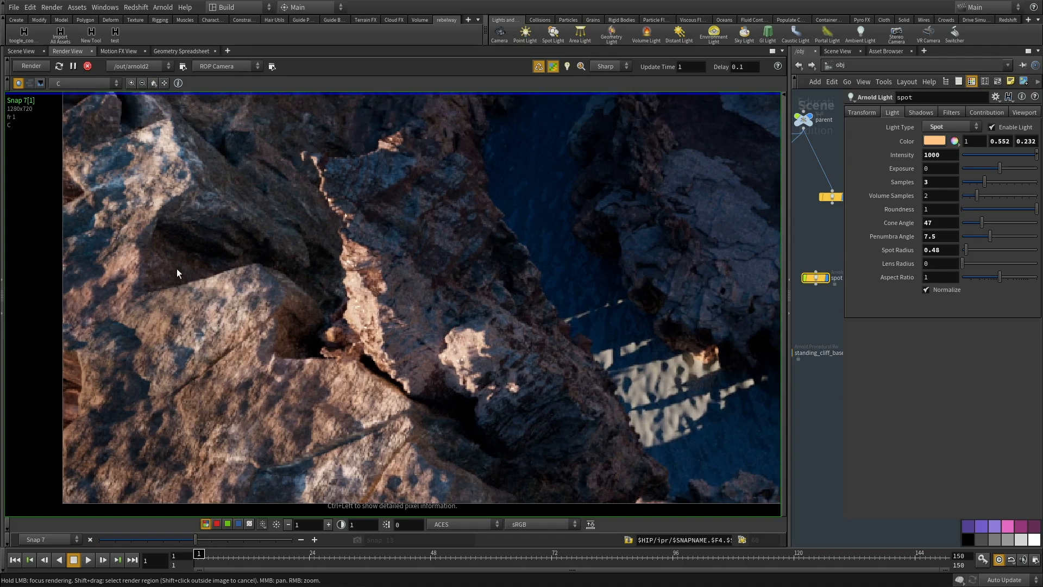
scroll(211, 354, down, 2)
middle_drag(213, 376, 203, 371)
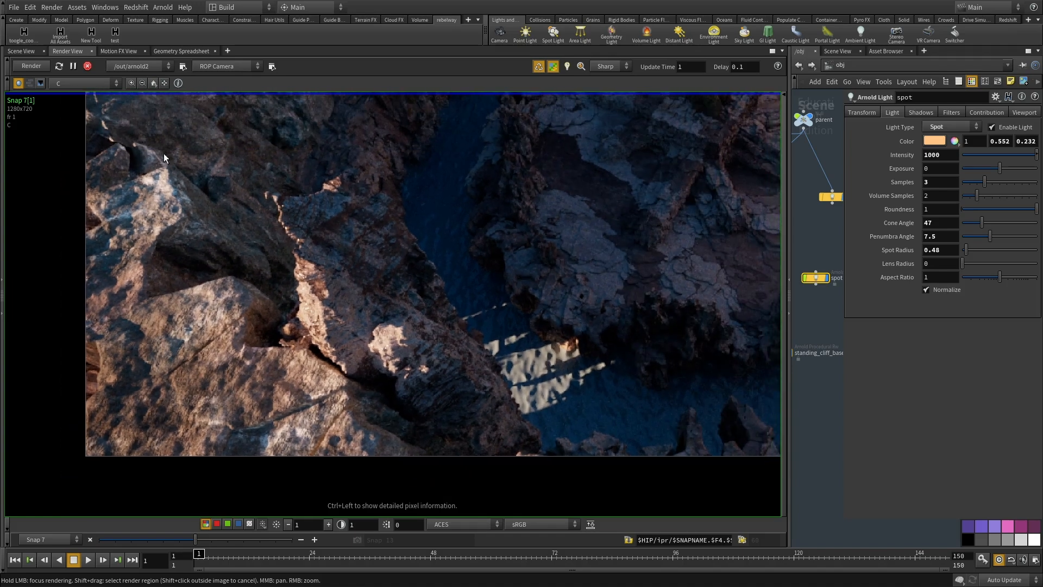
scroll(165, 315, down, 2)
middle_drag(164, 171, 213, 370)
scroll(314, 212, up, 5)
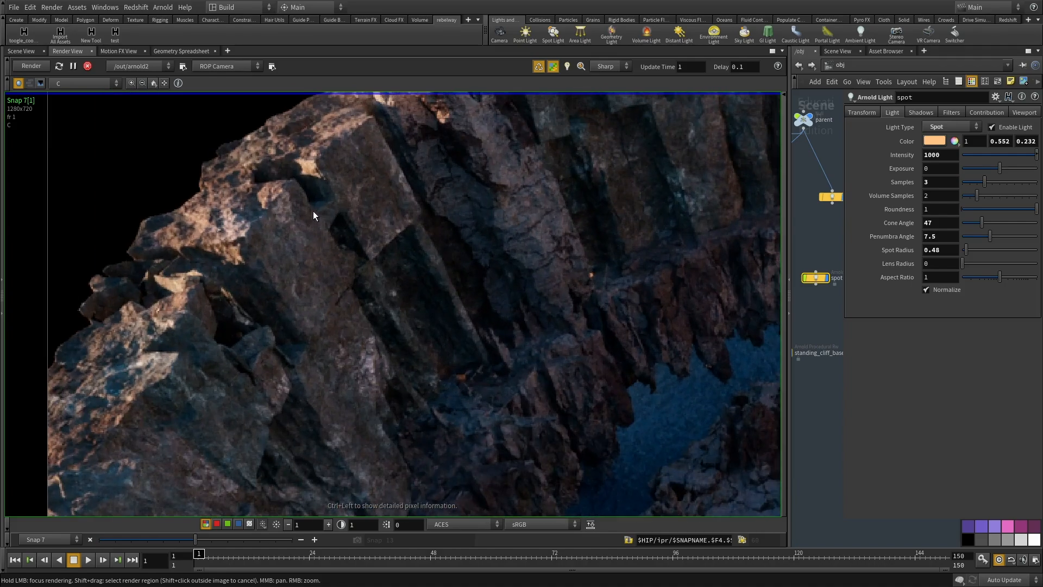
Examine Snap 7's arena floor, water channel and sunlit rocks up close, and fit the whole image back into view.
scroll(282, 324, down, 3)
middle_drag(282, 325, 253, 239)
middle_drag(474, 331, 310, 226)
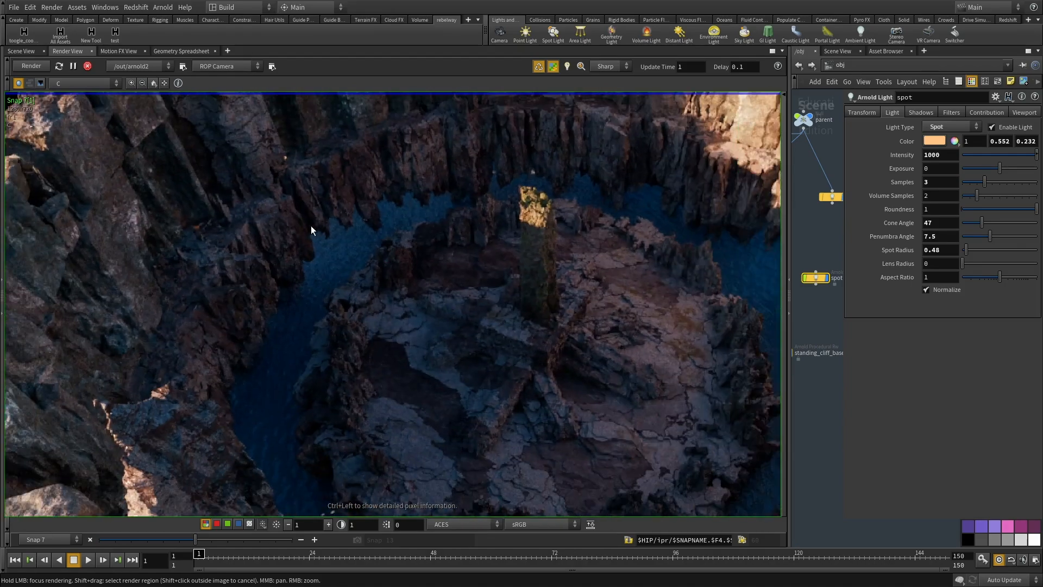
middle_drag(446, 288, 366, 158)
middle_drag(483, 308, 243, 298)
middle_drag(513, 268, 365, 281)
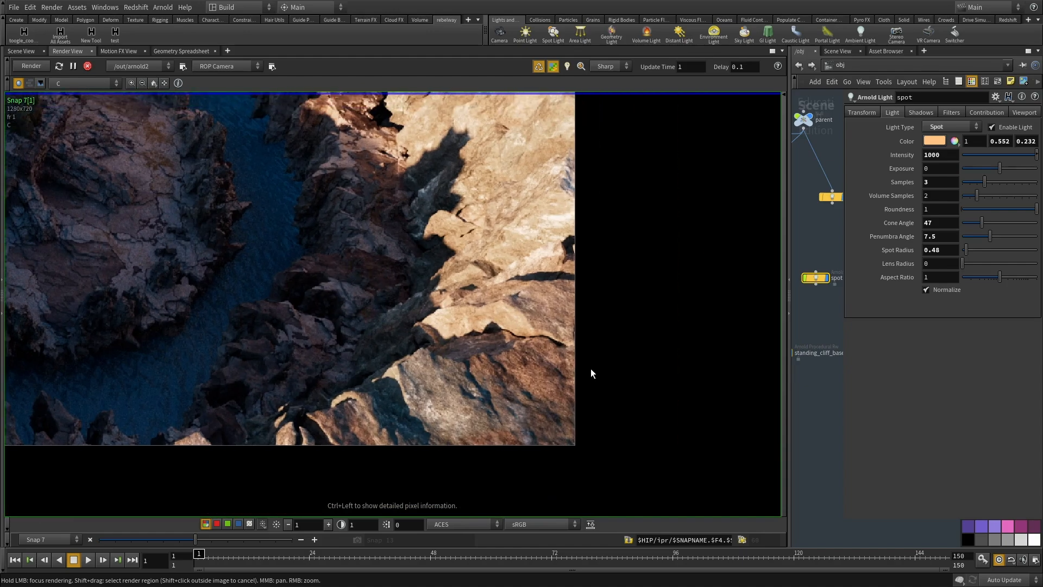
click(152, 83)
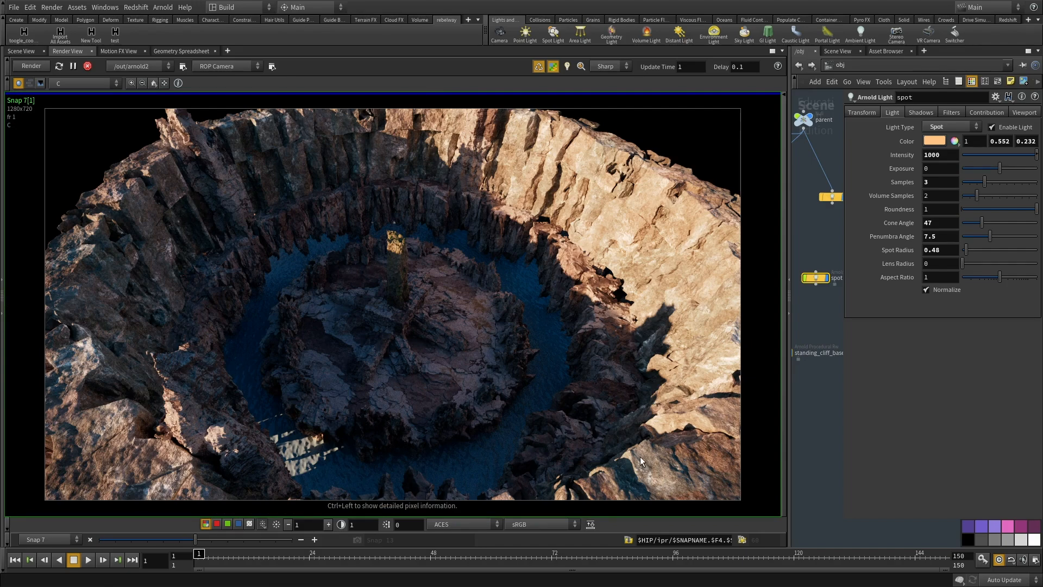
scroll(648, 459, up, 5)
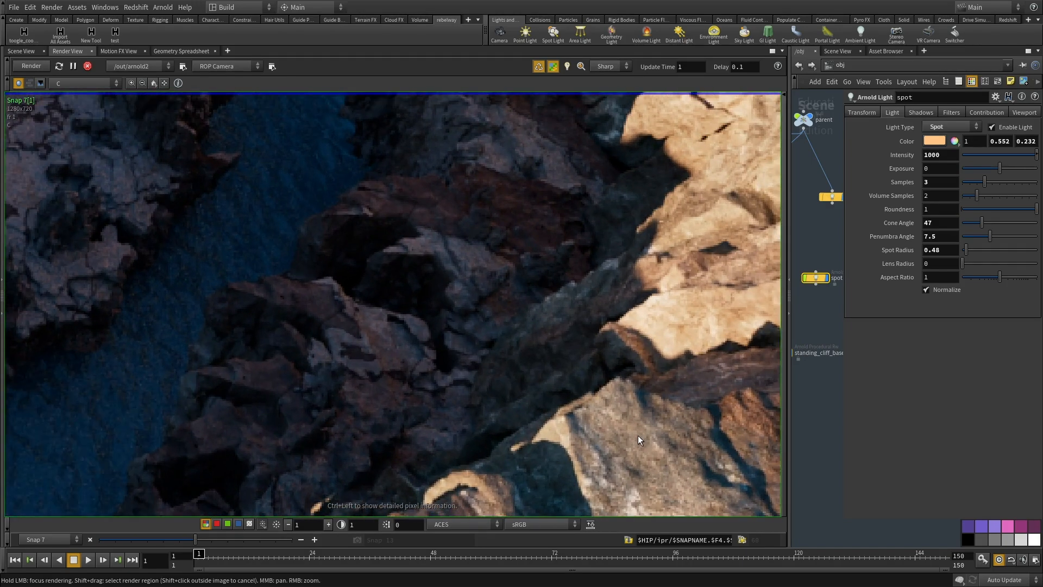
scroll(632, 437, down, 5)
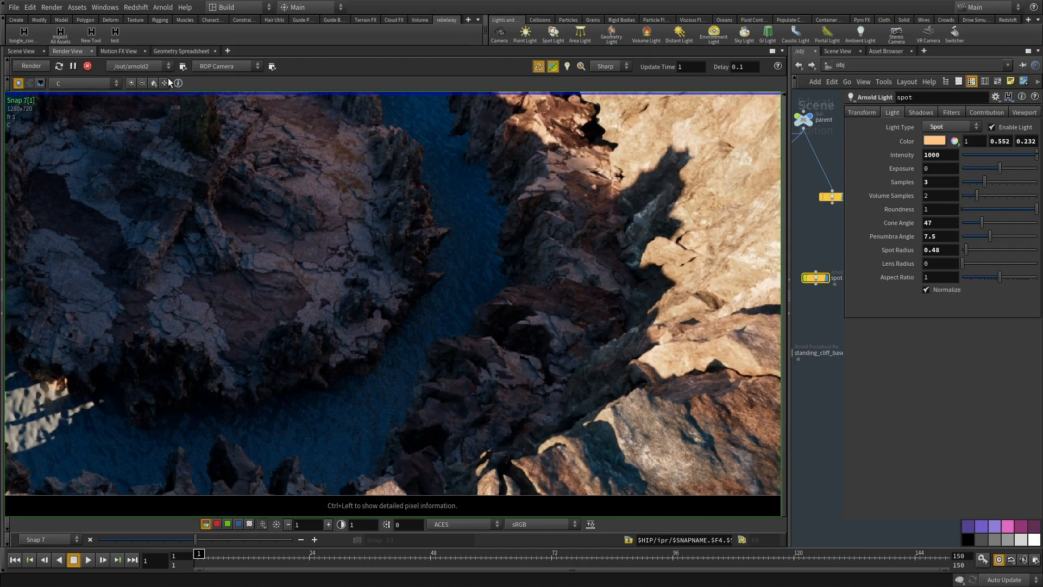
click(152, 83)
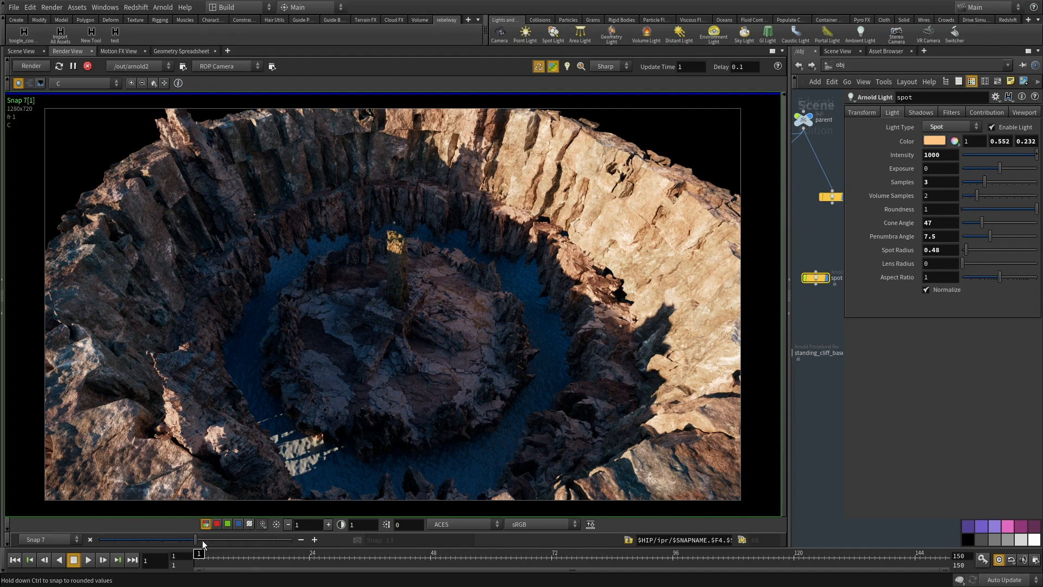
Display Snap 8, examine its arena island, pillar and surrounding water, and fit the whole image back into view.
drag(203, 545, 210, 543)
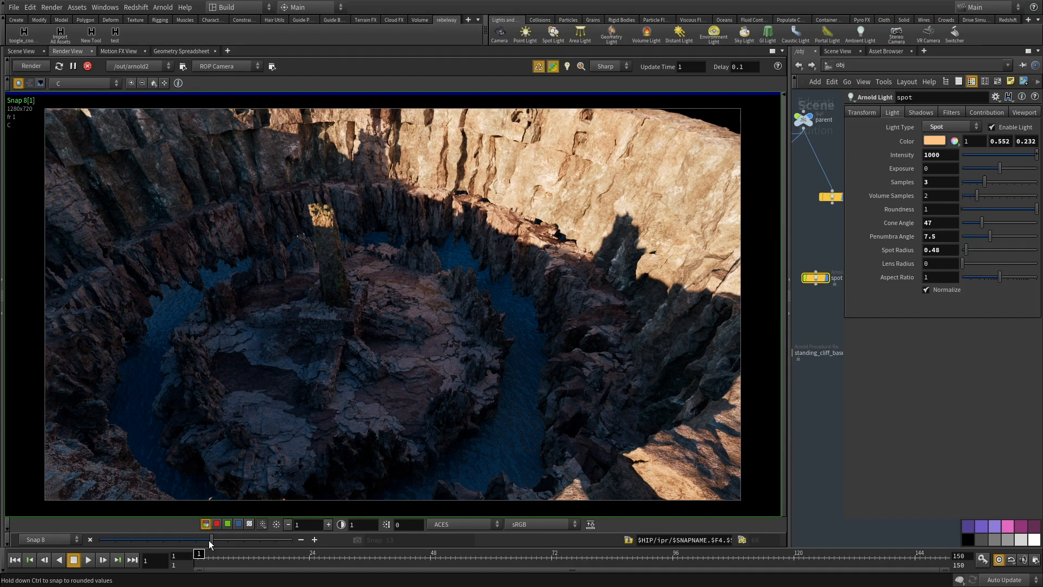
middle_drag(186, 396, 433, 316)
scroll(341, 378, up, 3)
scroll(331, 427, down, 4)
mouse_move(380, 372)
middle_down()
mouse_move(331, 426)
mouse_move(233, 455)
middle_up()
middle_drag(319, 350, 271, 384)
scroll(271, 385, down, 1)
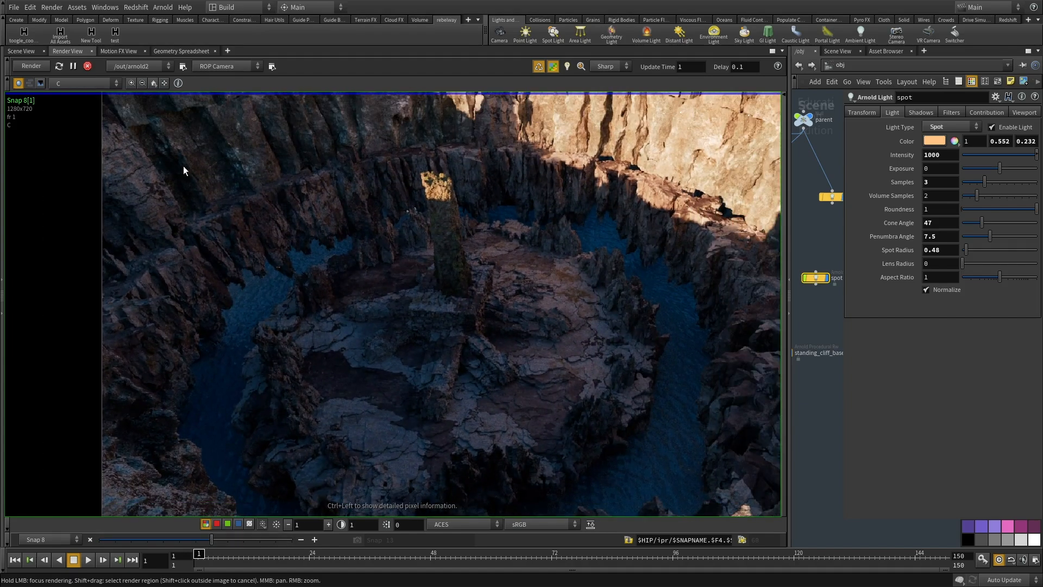
click(153, 83)
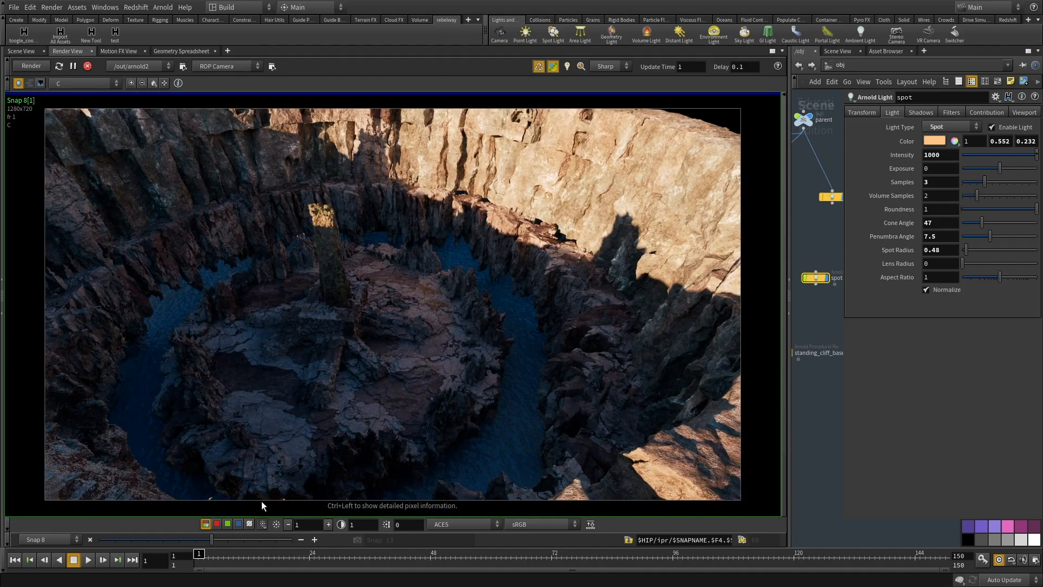
Display Snap 9 and Snap 10, and examine the tall pillar against the cliff wall in Snap 10.
drag(209, 540, 223, 540)
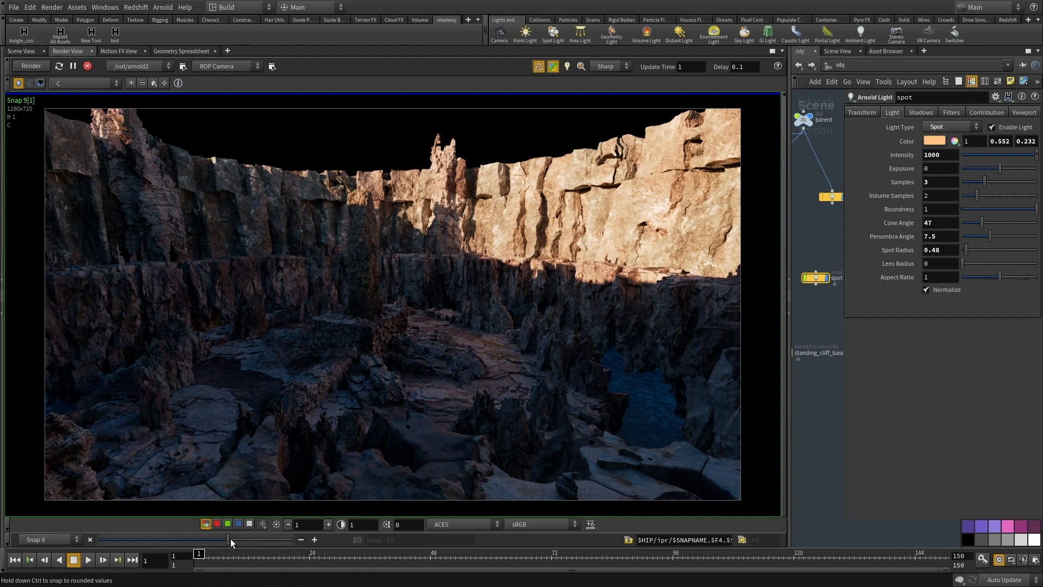
drag(235, 539, 240, 542)
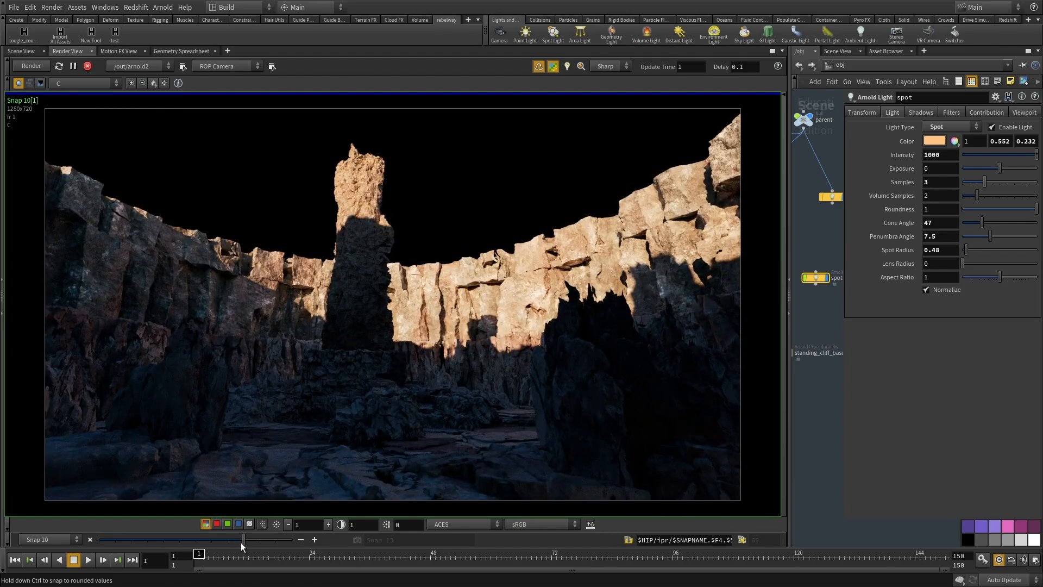
right_drag(344, 344, 354, 233)
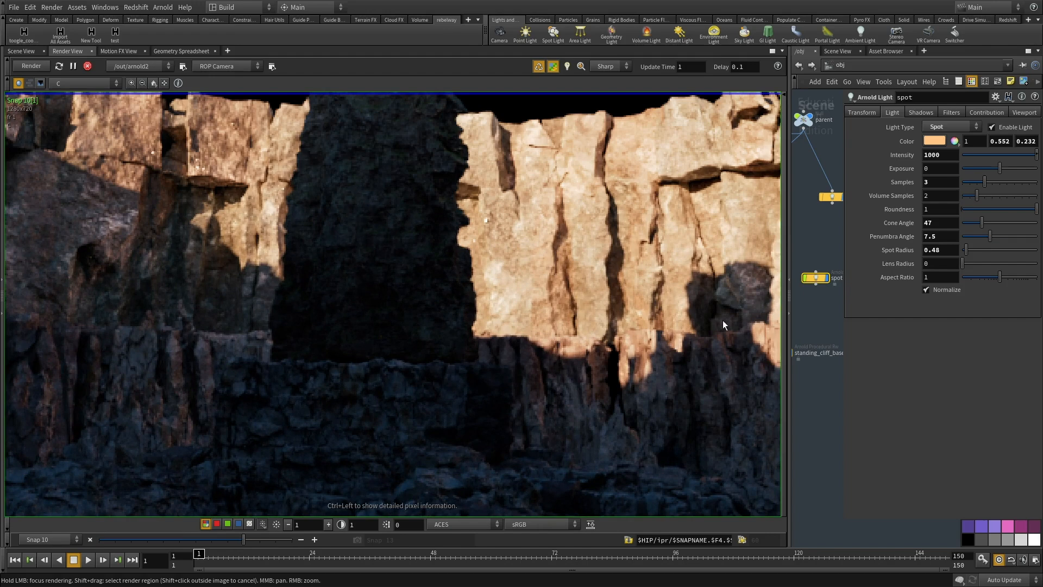
right_drag(557, 269, 349, 318)
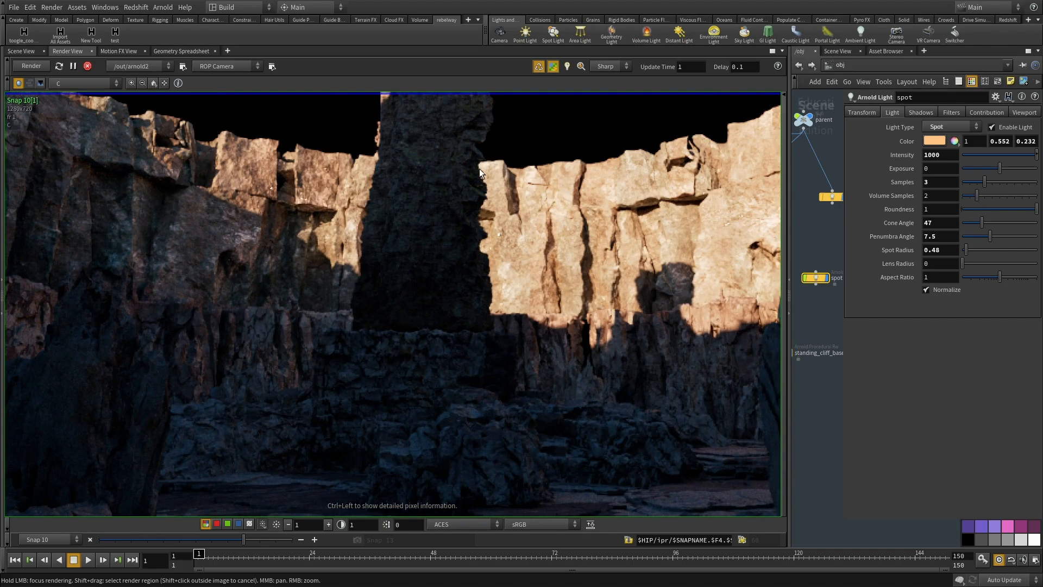
middle_drag(435, 297, 399, 350)
scroll(399, 351, down, 3)
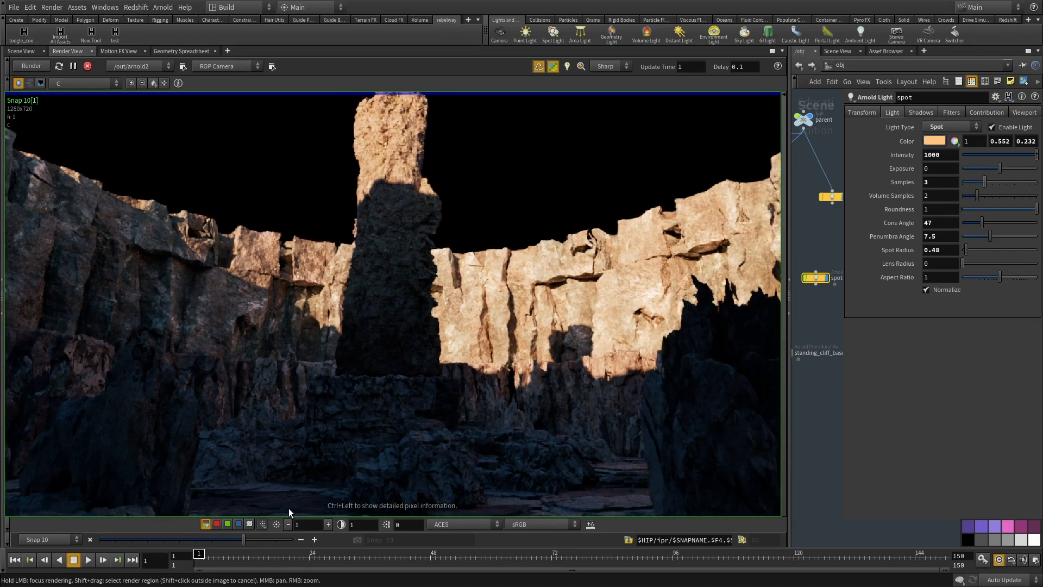
Display Snap 11, examine the sunlit pillar and cracked arena floor, and fit the whole image back into view.
drag(244, 540, 256, 543)
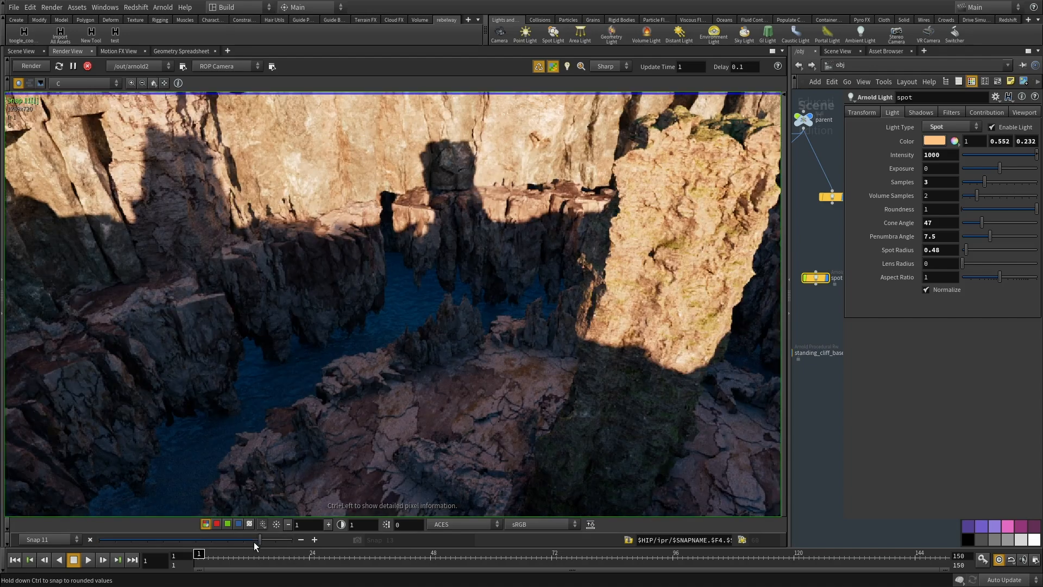
scroll(505, 398, down, 2)
middle_drag(519, 438, 462, 323)
middle_drag(511, 377, 477, 412)
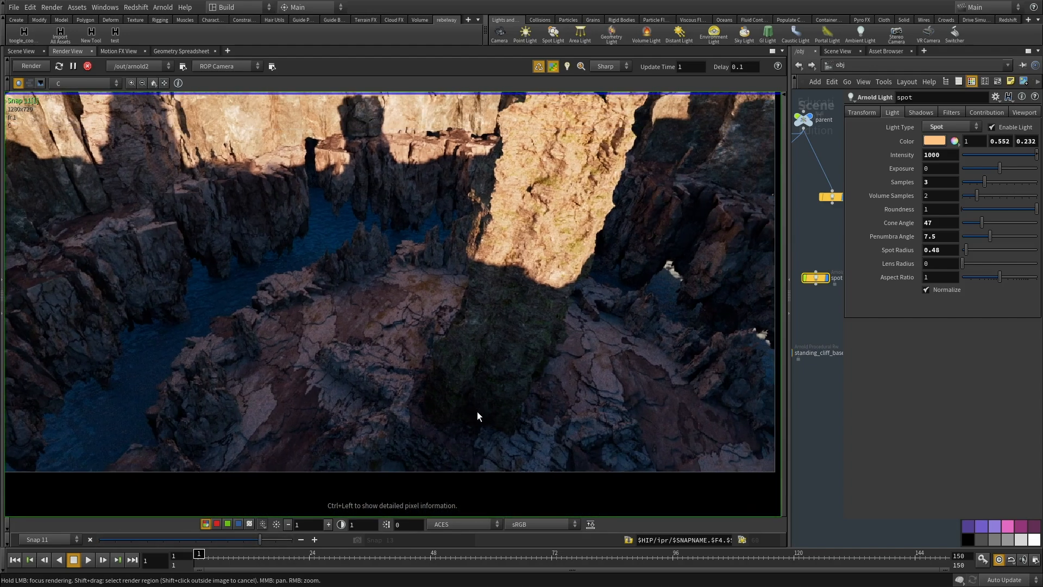
middle_drag(360, 333, 384, 385)
click(154, 82)
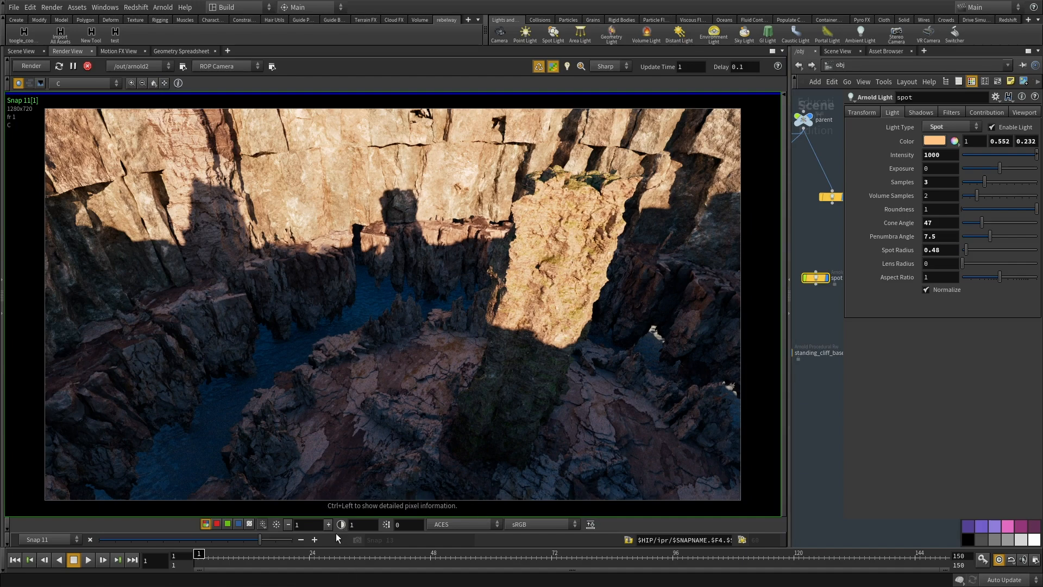
Examine the water channel and jagged cliffs in Snap 11 with the display brightness raised to 2.
scroll(252, 294, up, 5)
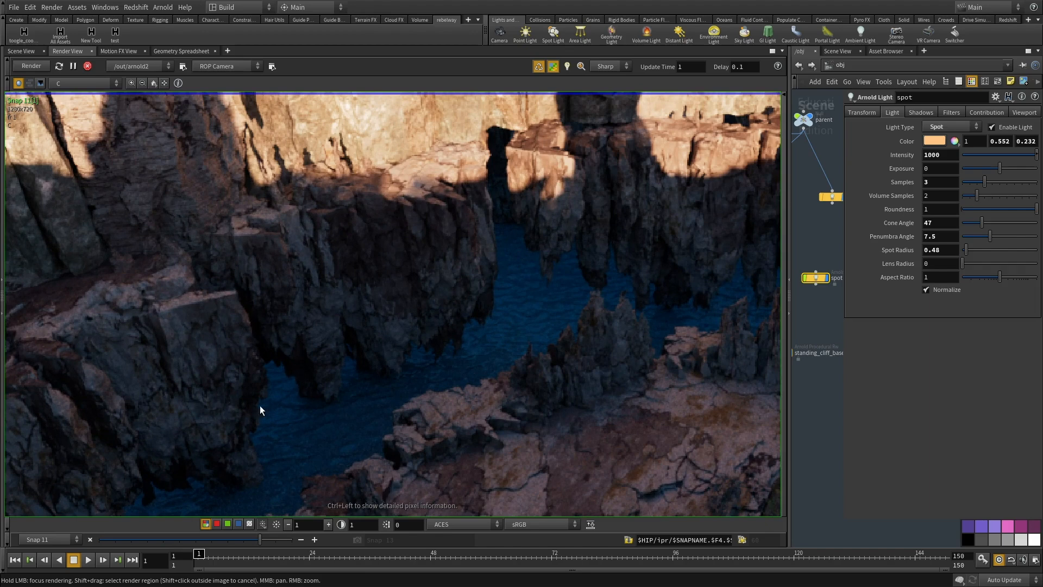
middle_drag(260, 405, 311, 364)
middle_drag(669, 221, 472, 354)
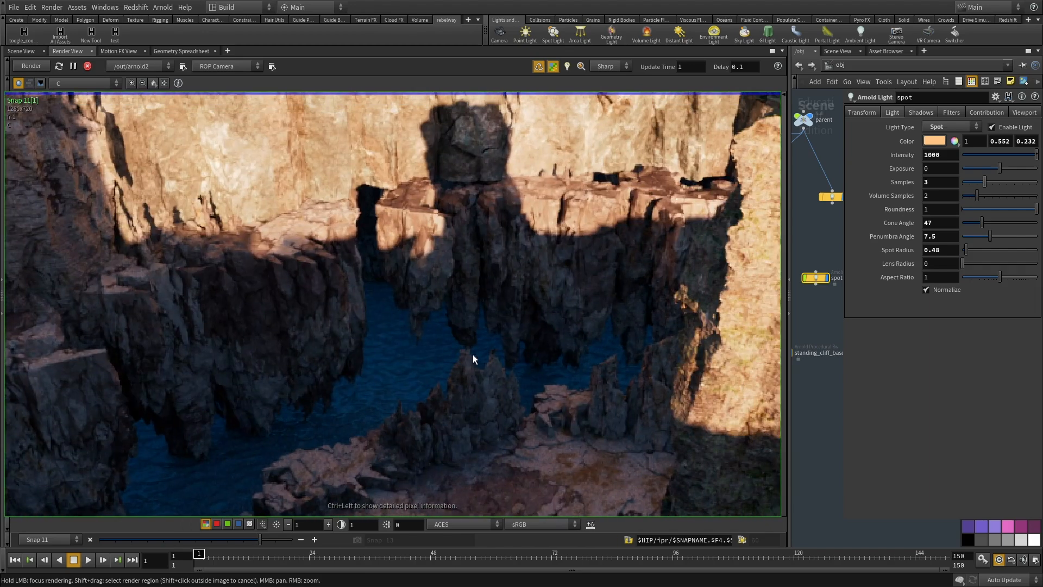
click(328, 524)
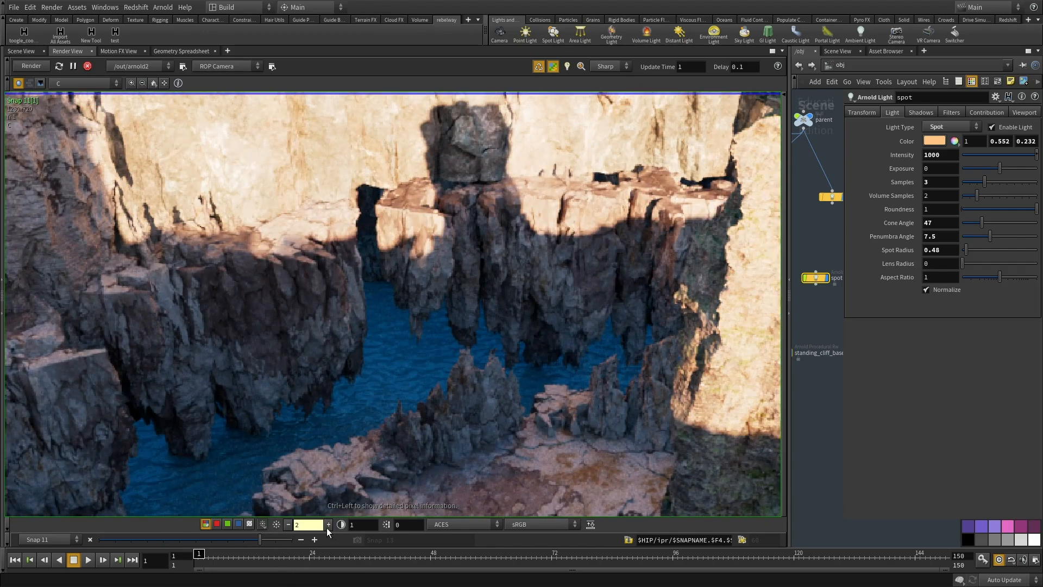
middle_drag(598, 227, 513, 298)
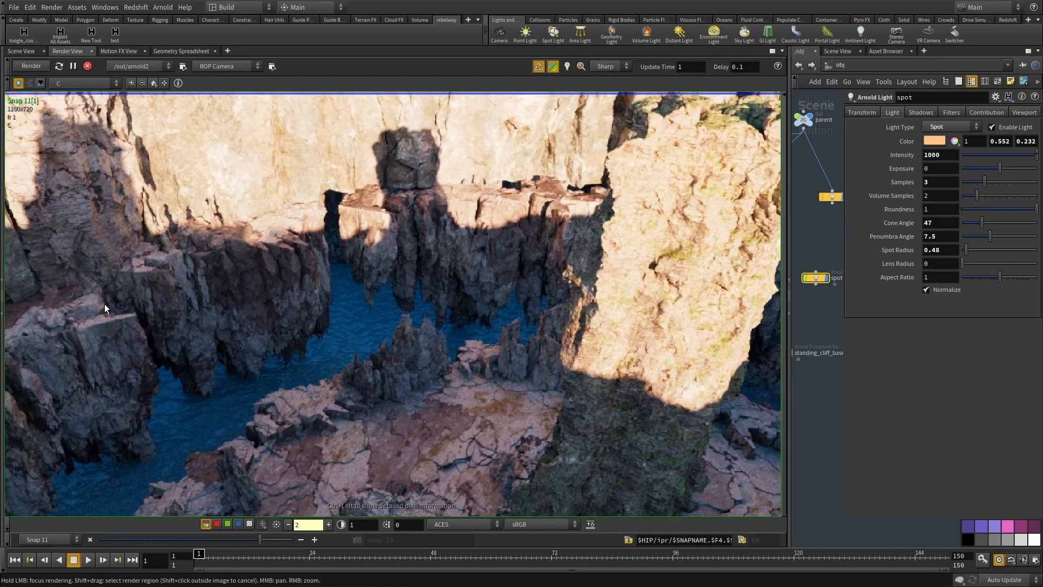
middle_drag(175, 343, 258, 362)
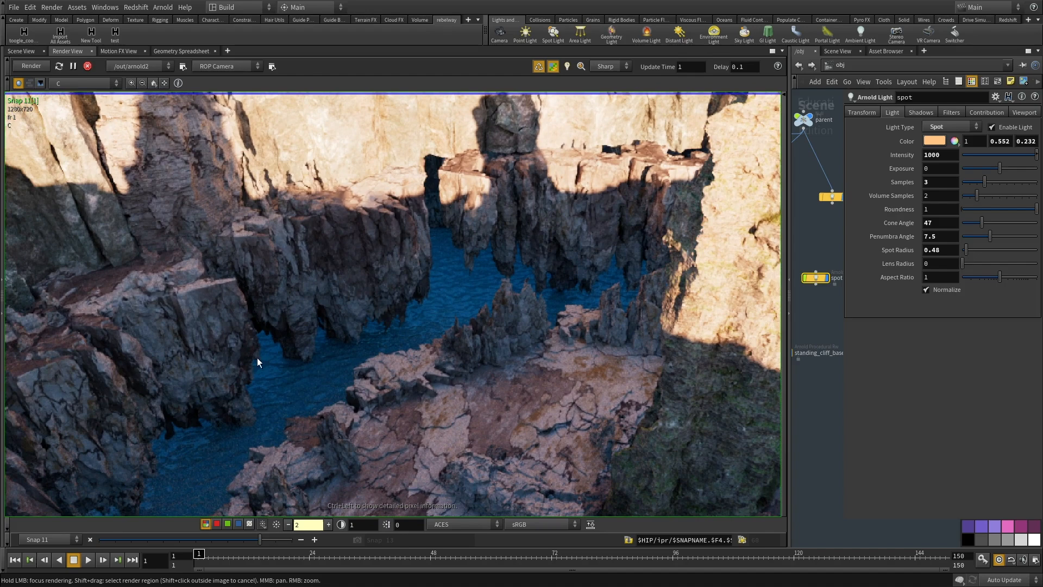
Reset the display brightness to 1, examine the pillar's shaded base, and fit the whole Snap 11 image into view.
click(286, 526)
middle_drag(369, 353, 272, 344)
middle_drag(448, 345, 340, 341)
middle_drag(643, 267, 592, 119)
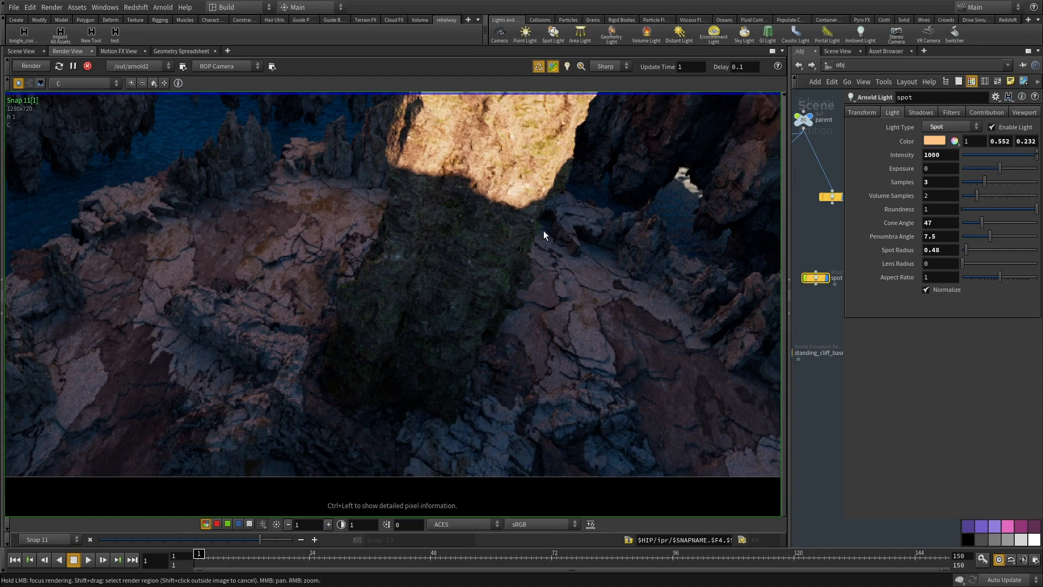
click(154, 83)
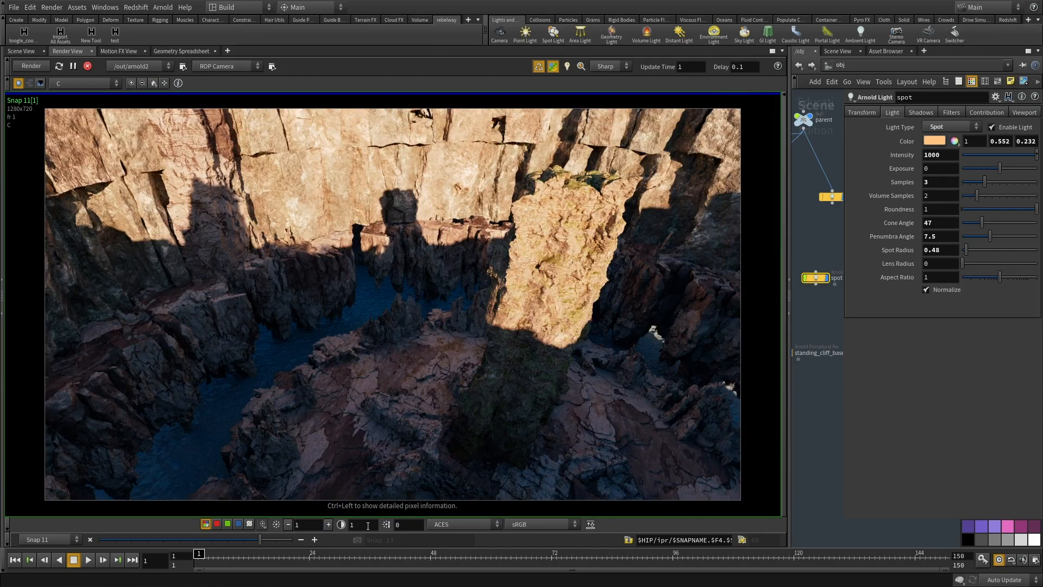
Examine the pillar's shaded base in Snap 11 with display brightness 2, reset brightness to 1, and fit the whole image into view.
click(328, 524)
scroll(521, 340, up, 5)
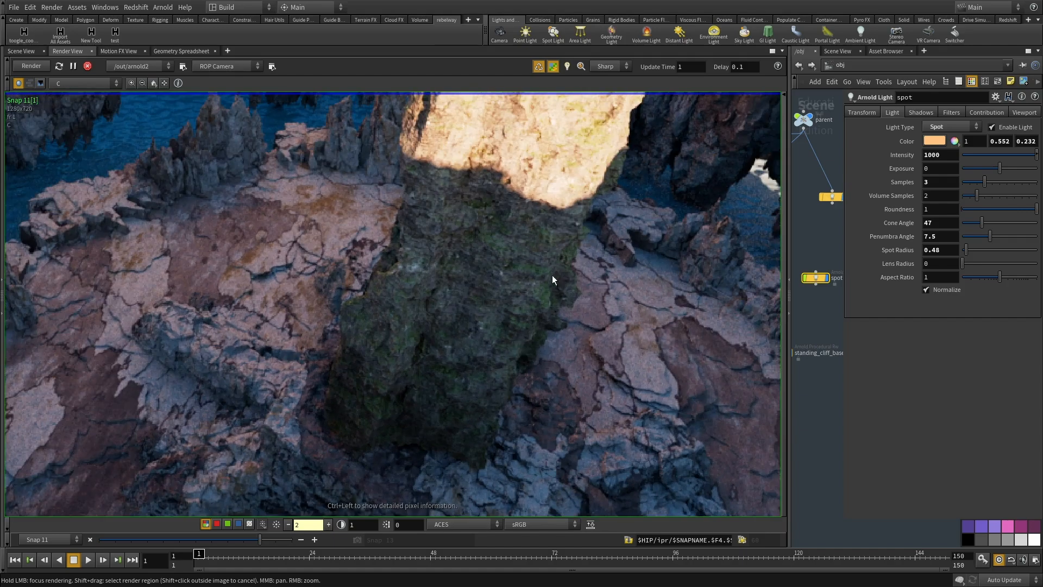
scroll(549, 266, down, 1)
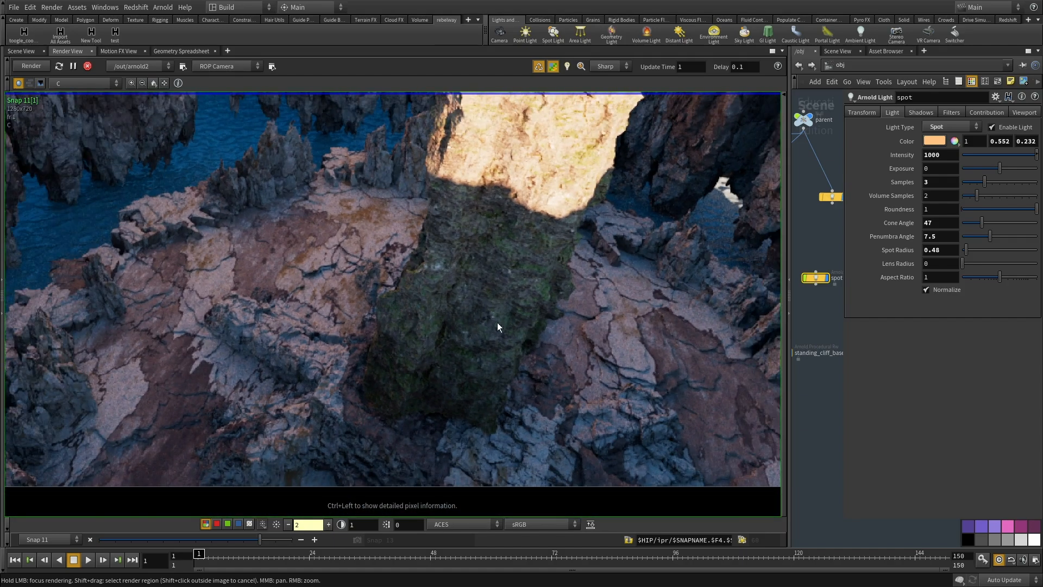
click(286, 525)
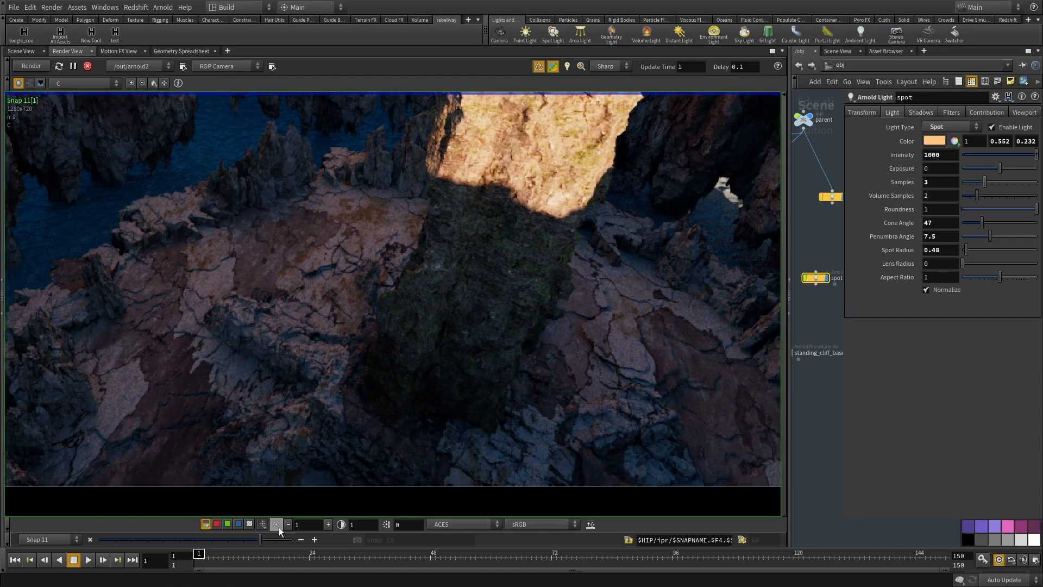
click(153, 85)
Examine Snap 11's pillar from its sunlit mossy top down to its shaded base, and fit the whole image back into view.
scroll(565, 337, up, 1)
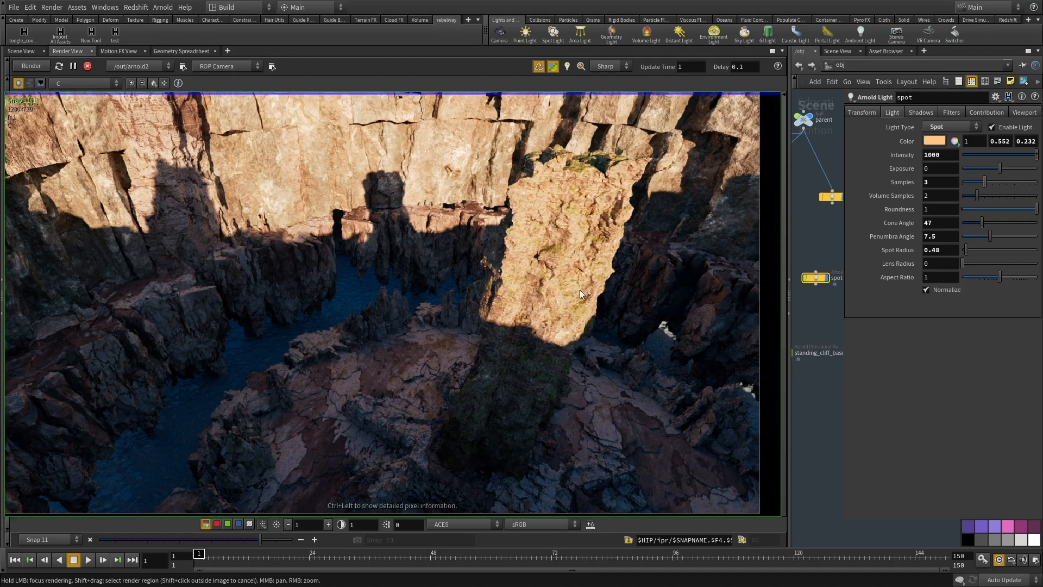
scroll(565, 325, up, 5)
middle_drag(565, 135, 521, 203)
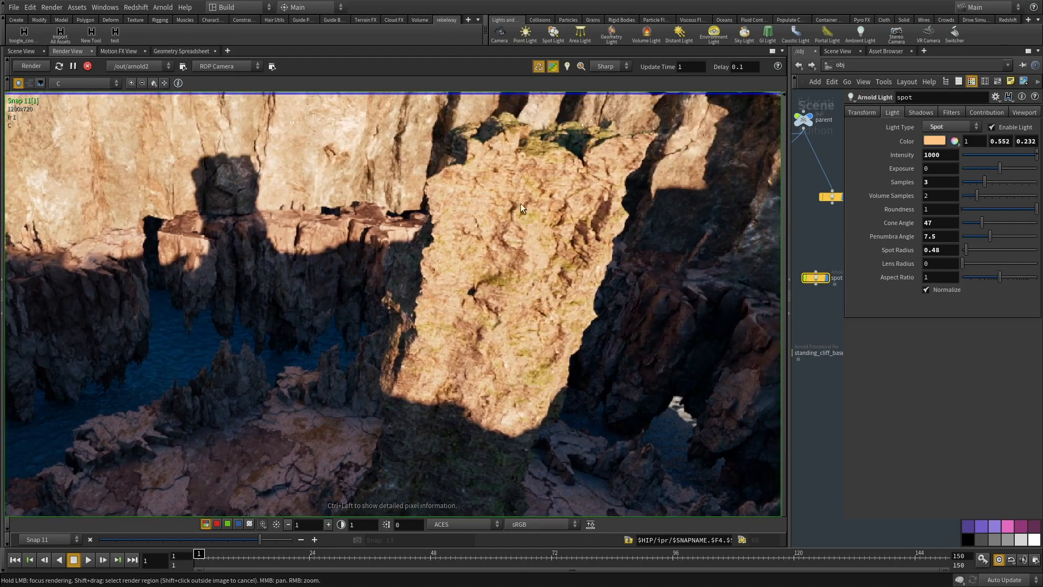
scroll(513, 197, up, 3)
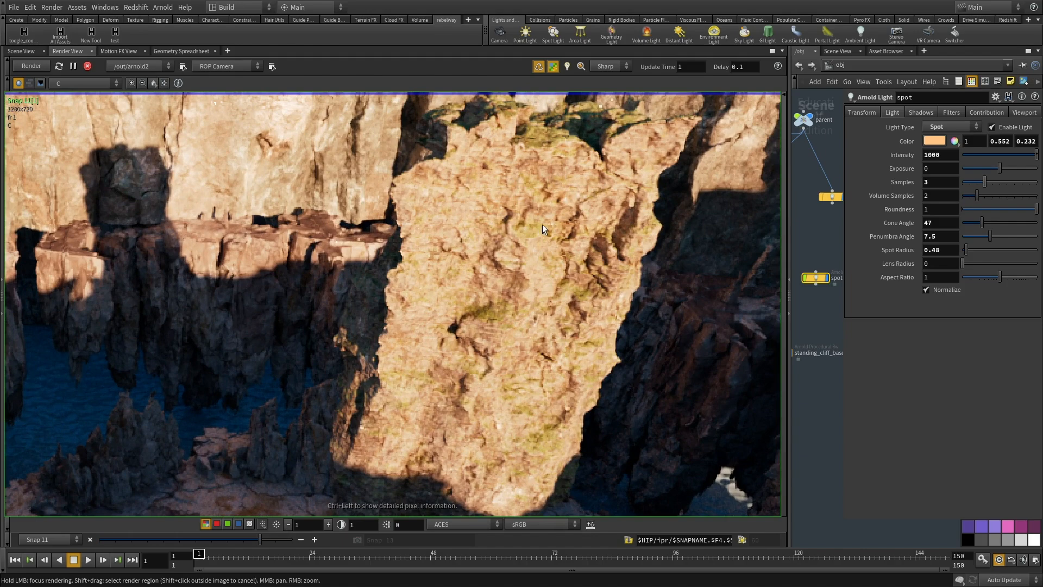
scroll(530, 351, down, 2)
middle_drag(532, 441, 542, 196)
scroll(467, 329, down, 2)
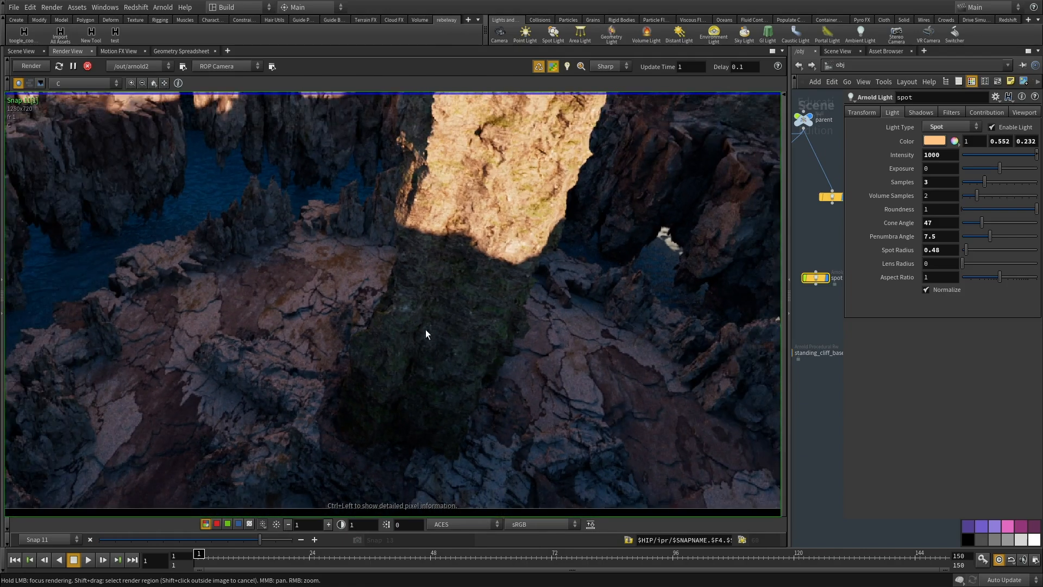
scroll(425, 332, up, 2)
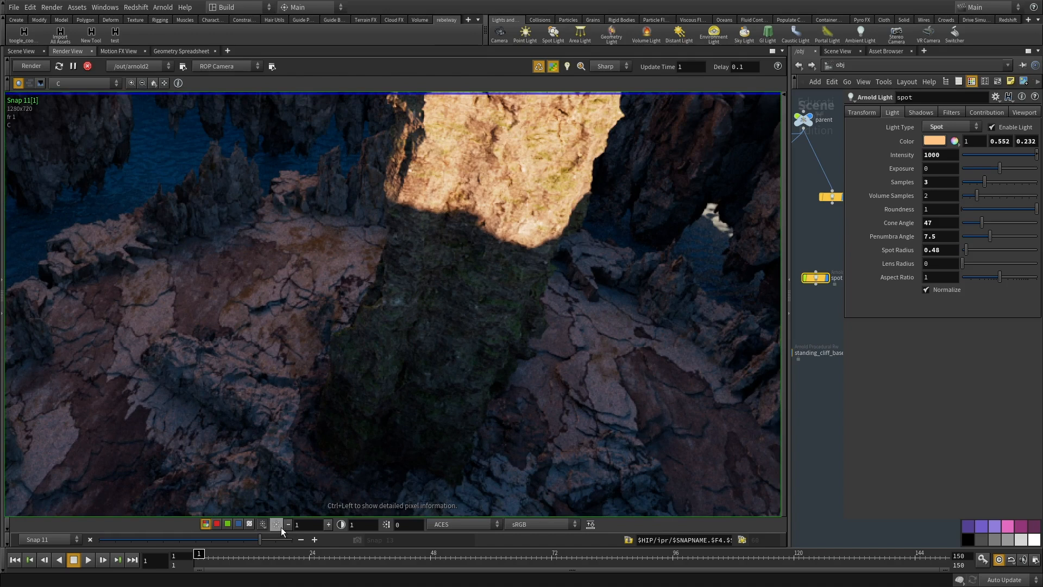
click(154, 83)
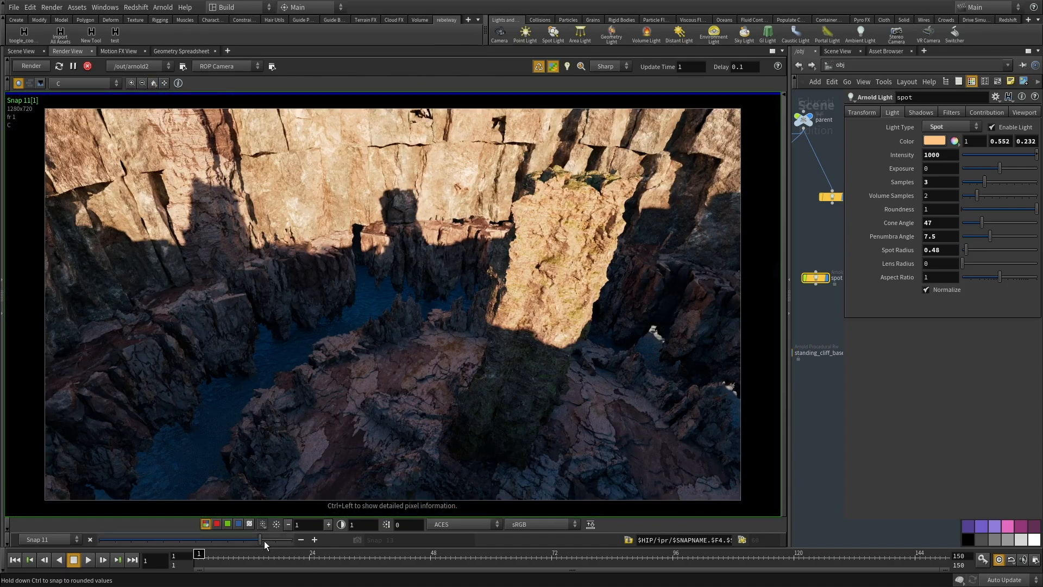
Display Snap 12, examine the blue-lit cliff edge and the rock wall and water beside it, and fit the whole image into view.
drag(264, 539, 275, 542)
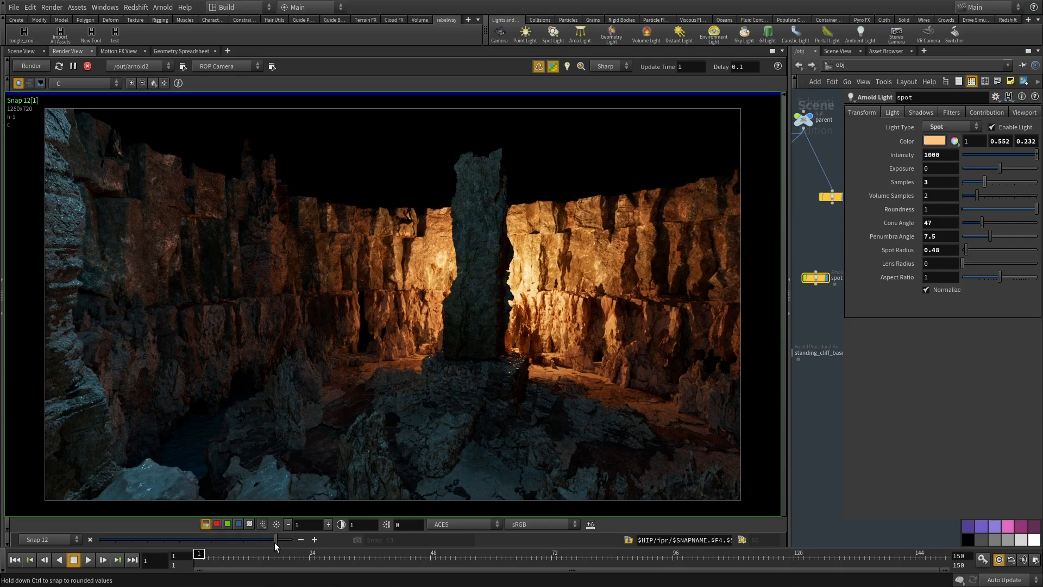
mouse_move(271, 542)
mouse_down()
mouse_move(245, 546)
mouse_move(276, 543)
mouse_up()
scroll(345, 262, up, 10)
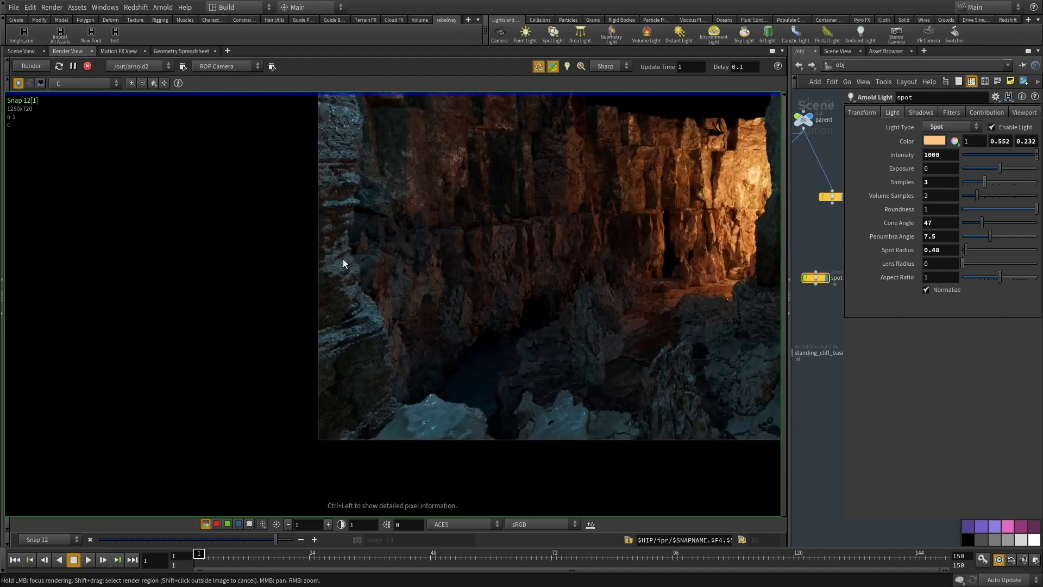
middle_drag(342, 278, 334, 359)
scroll(344, 217, down, 1)
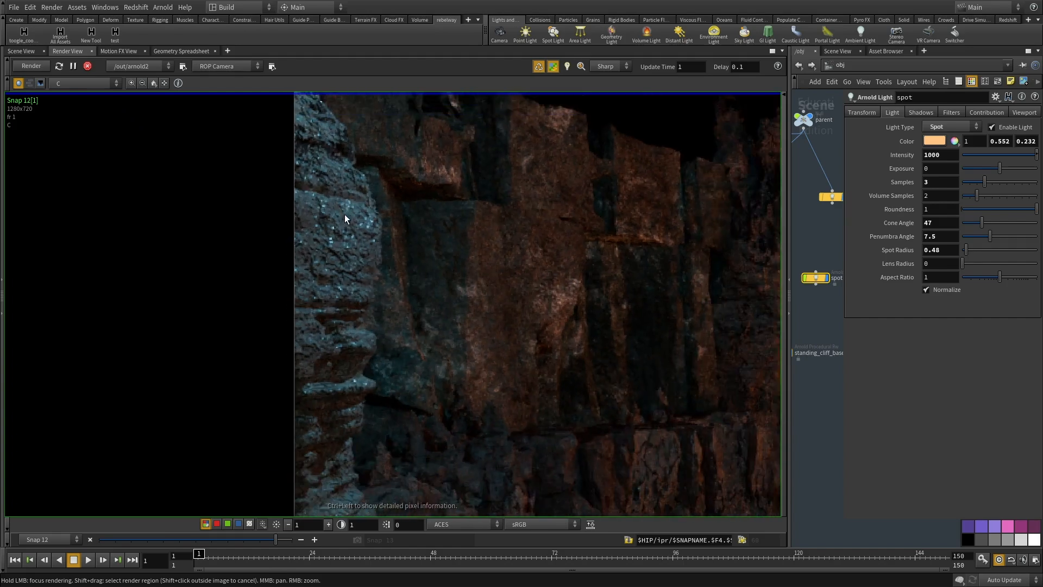
middle_drag(333, 117, 335, 288)
middle_drag(325, 427, 291, 219)
scroll(303, 287, down, 4)
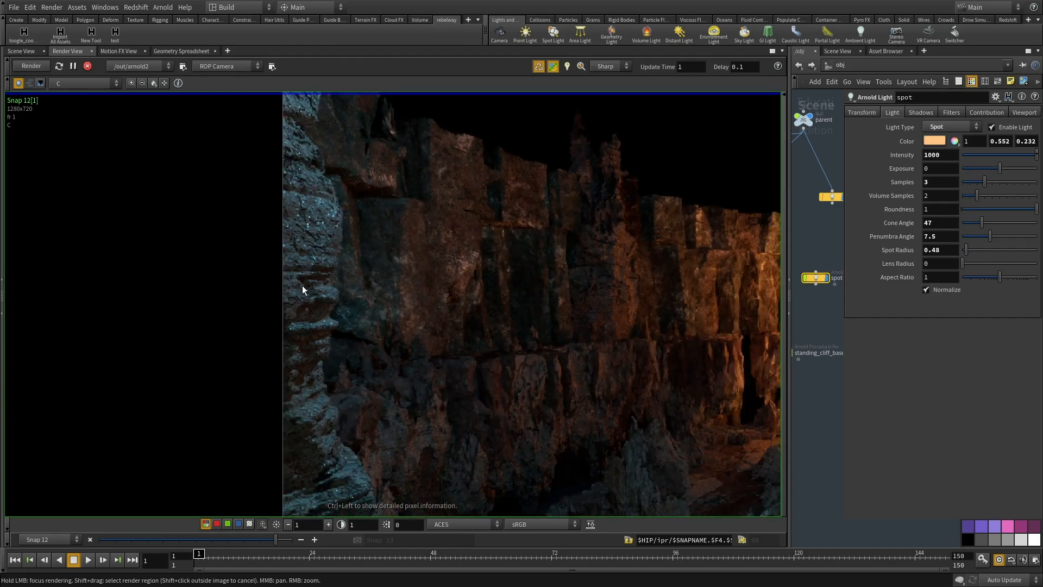
scroll(307, 288, down, 2)
middle_drag(308, 293, 298, 154)
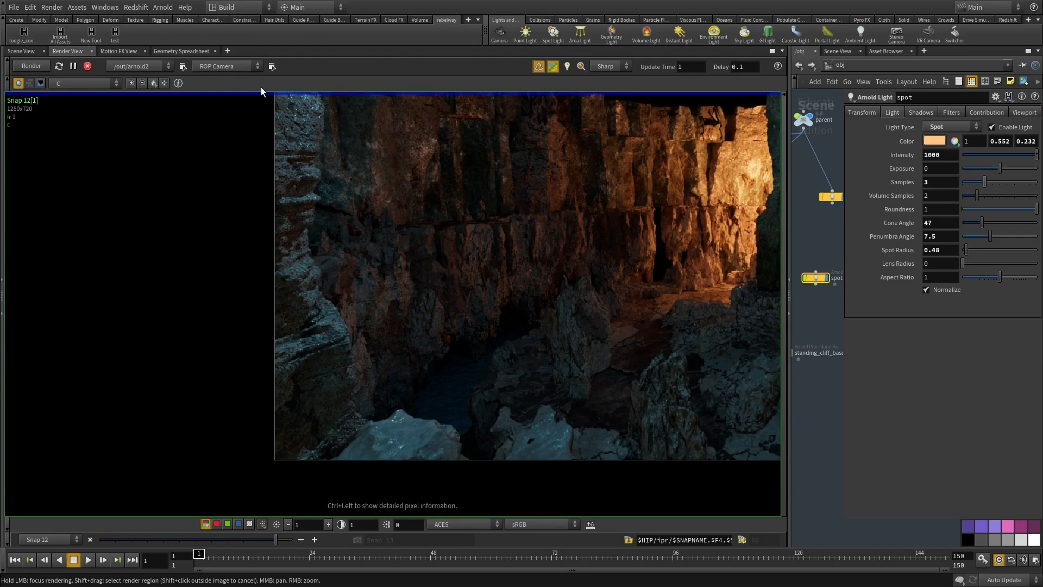
click(154, 83)
Compare Snap 12 with the active render, and return to Snap 12.
middle_drag(209, 321, 293, 319)
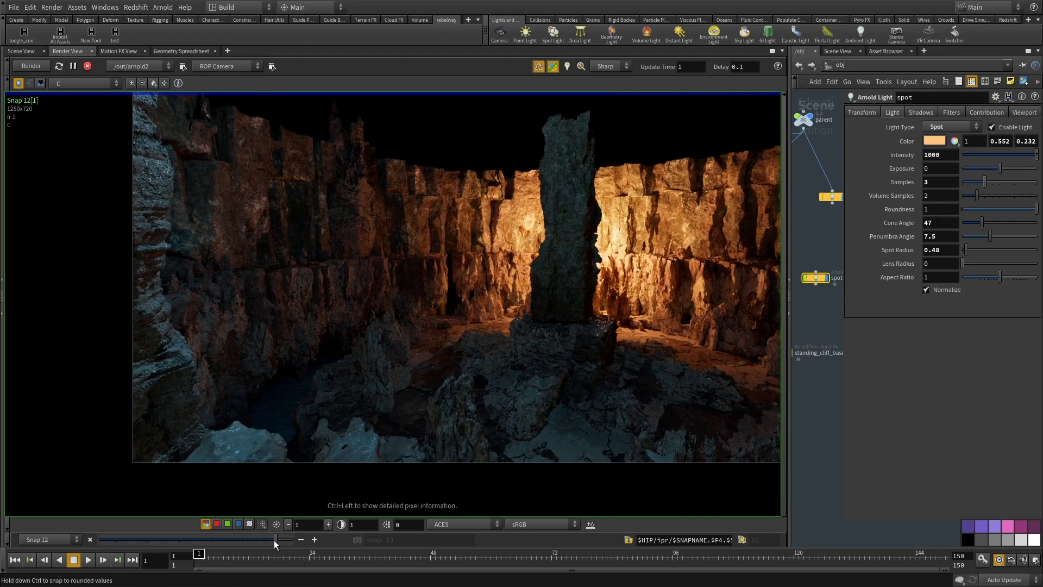
drag(274, 540, 290, 541)
middle_drag(488, 307, 381, 322)
scroll(373, 375, down, 2)
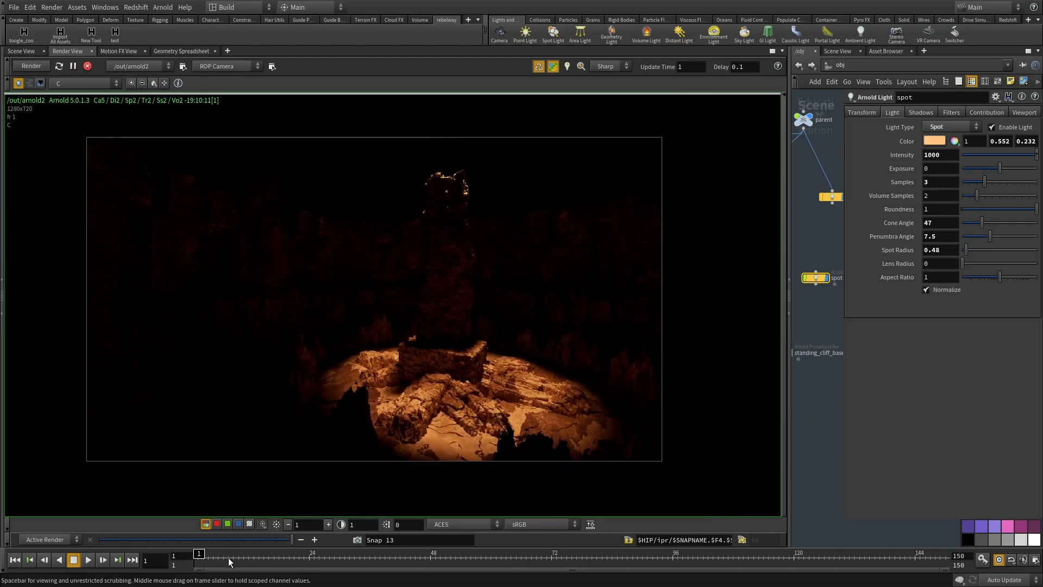
drag(289, 540, 281, 542)
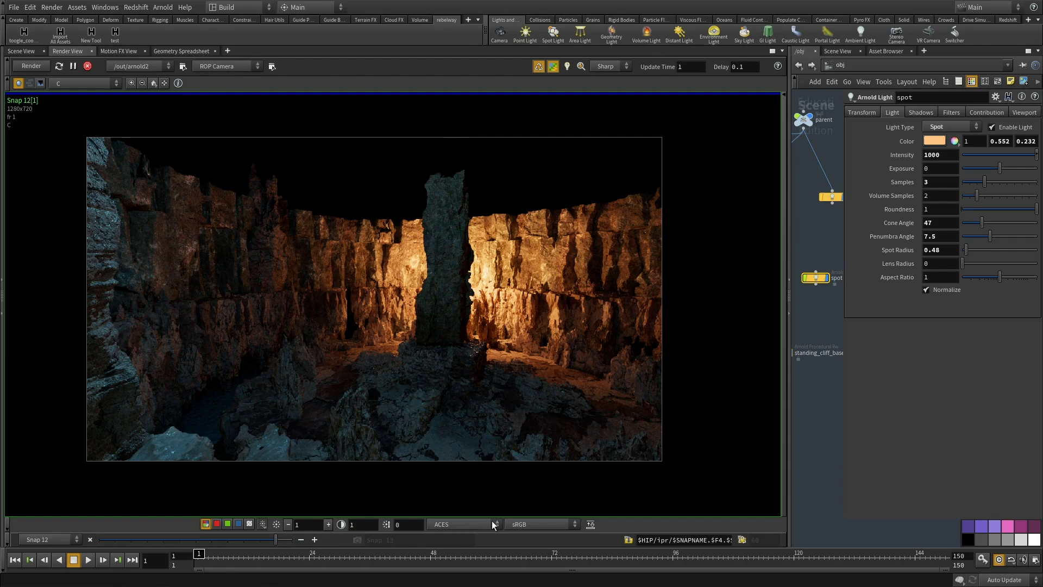
Check the display colour options, display Snap 9, and examine its sunlit cliff wall and shaded arena floor.
click(467, 524)
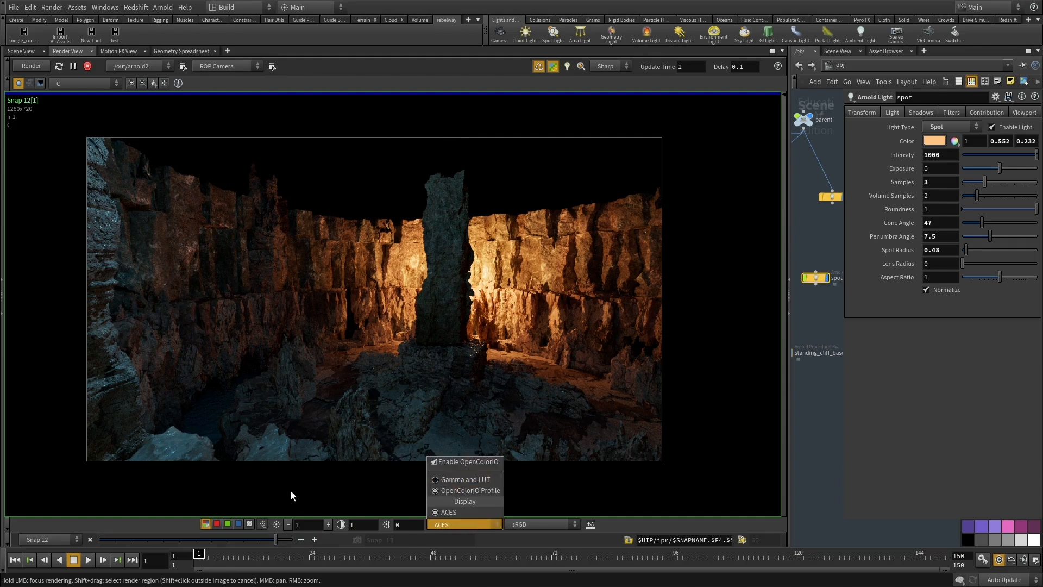
drag(276, 539, 222, 543)
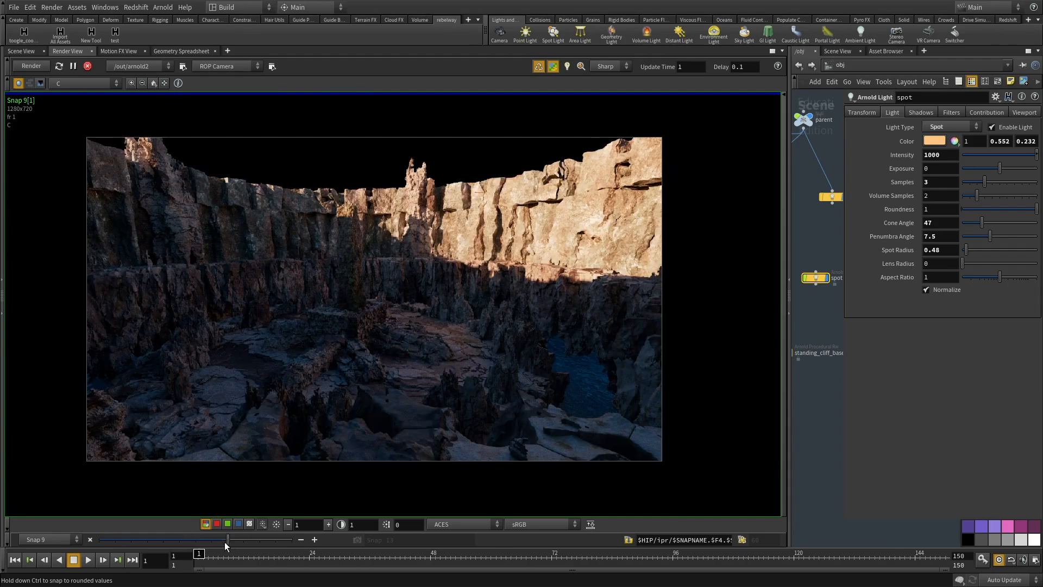
scroll(516, 308, up, 2)
middle_drag(510, 328, 545, 279)
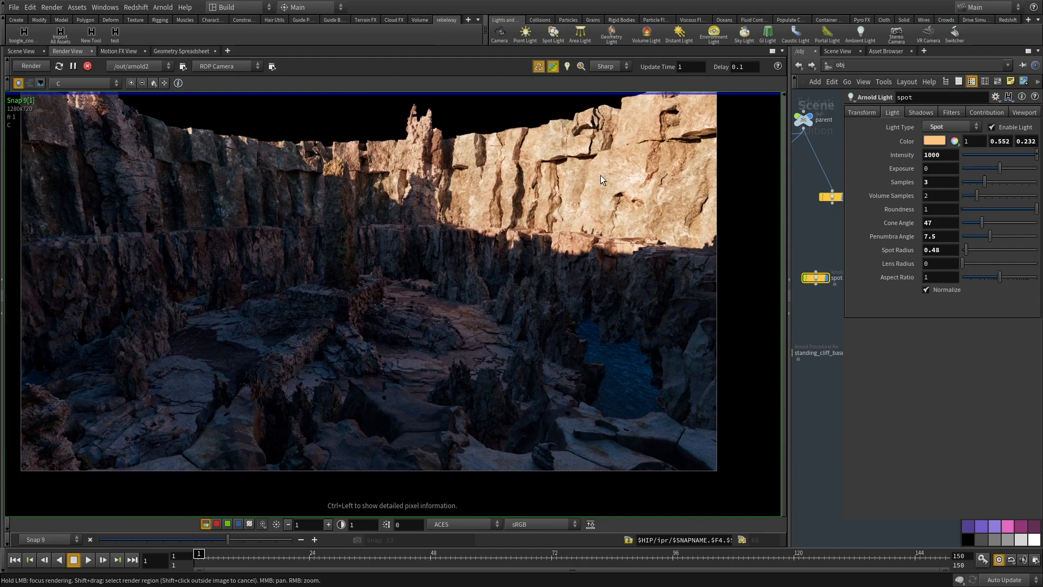
scroll(613, 142, up, 1)
scroll(630, 183, up, 3)
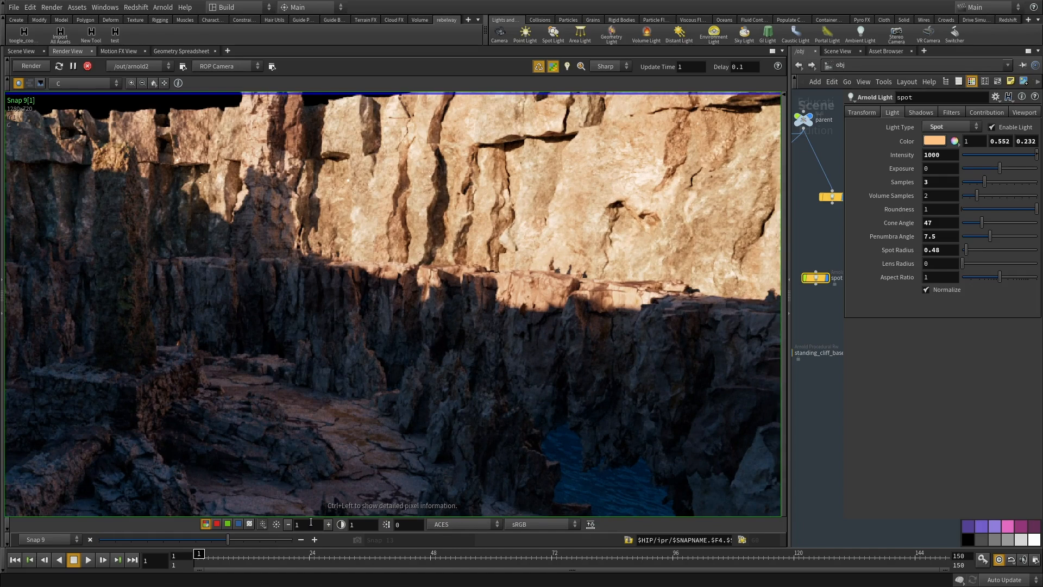
Switch the render display from the OpenColorIO profile to Gamma and LUT, and set the gamma to 2.2.
click(478, 529)
click(443, 475)
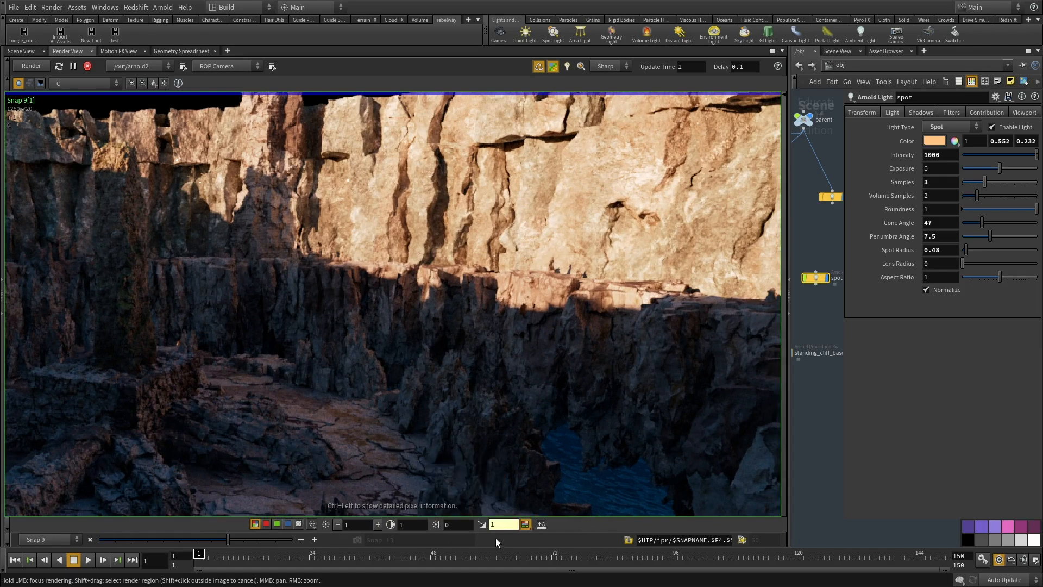
click(525, 524)
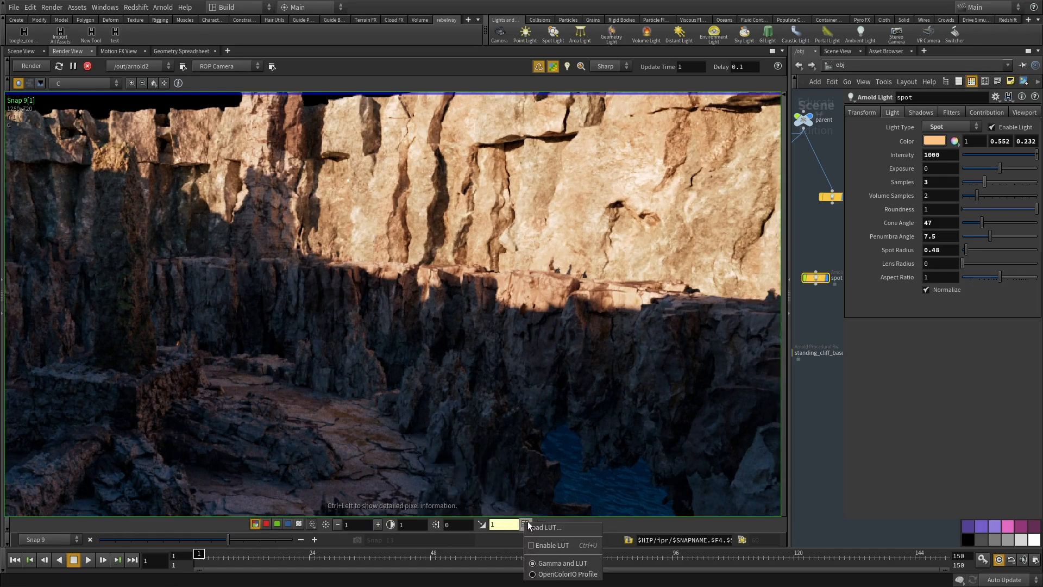
click(549, 553)
scroll(438, 379, down, 3)
mouse_move(230, 541)
mouse_down()
mouse_move(247, 541)
mouse_move(232, 543)
mouse_up()
click(482, 524)
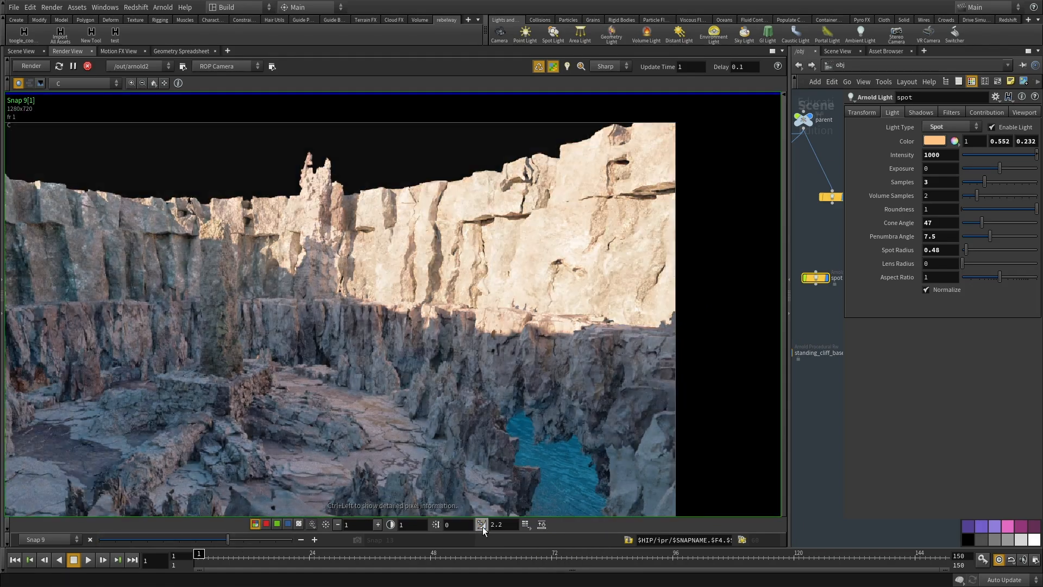
Examine Snap 9's cliffs, arena floor and water with gamma 2.2, and compare them with the gamma reset to 1.
middle_drag(380, 380, 525, 414)
middle_drag(177, 361, 87, 298)
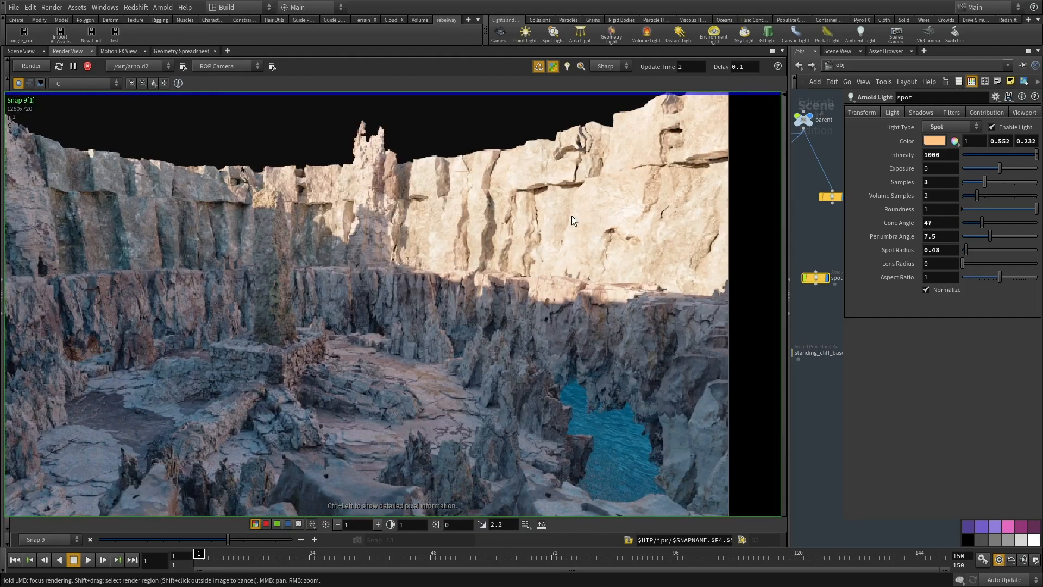
scroll(571, 216, up, 3)
click(481, 524)
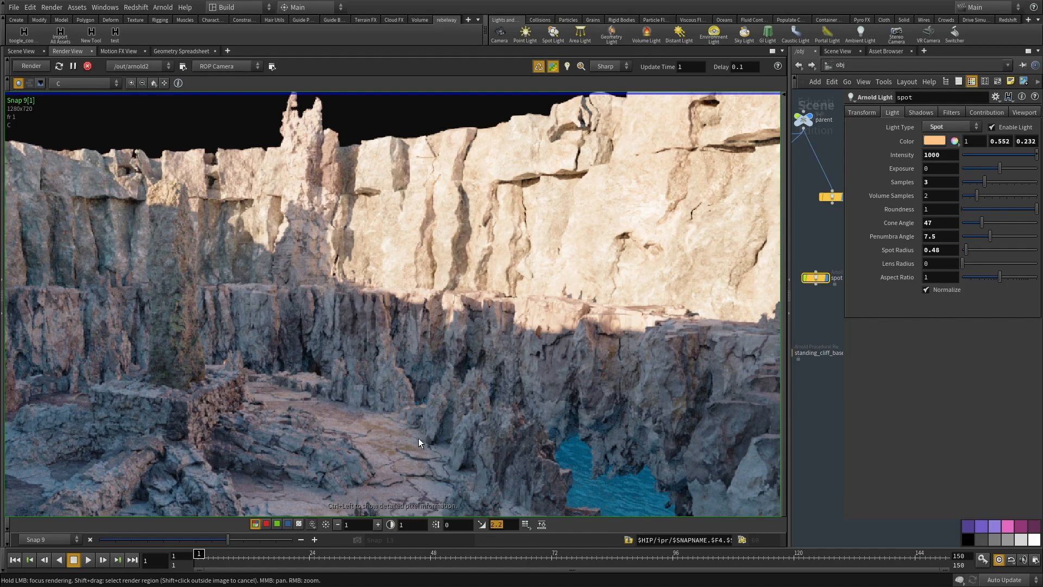
scroll(469, 374, down, 3)
middle_drag(469, 377, 515, 338)
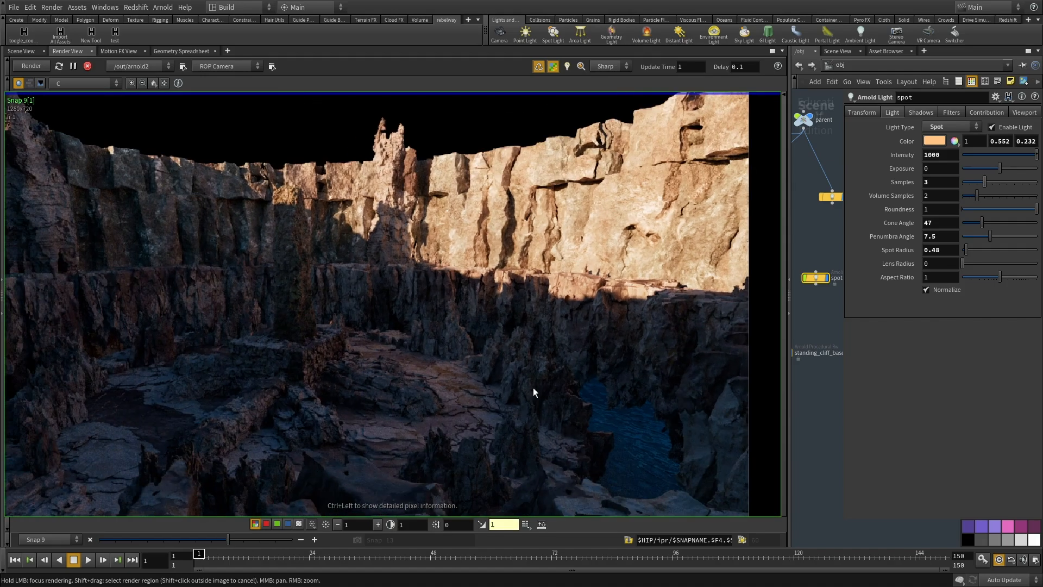
Switch the render display back to the OpenColorIO profile and set its view to Raw.
click(525, 524)
click(590, 575)
click(526, 524)
click(540, 548)
click(526, 524)
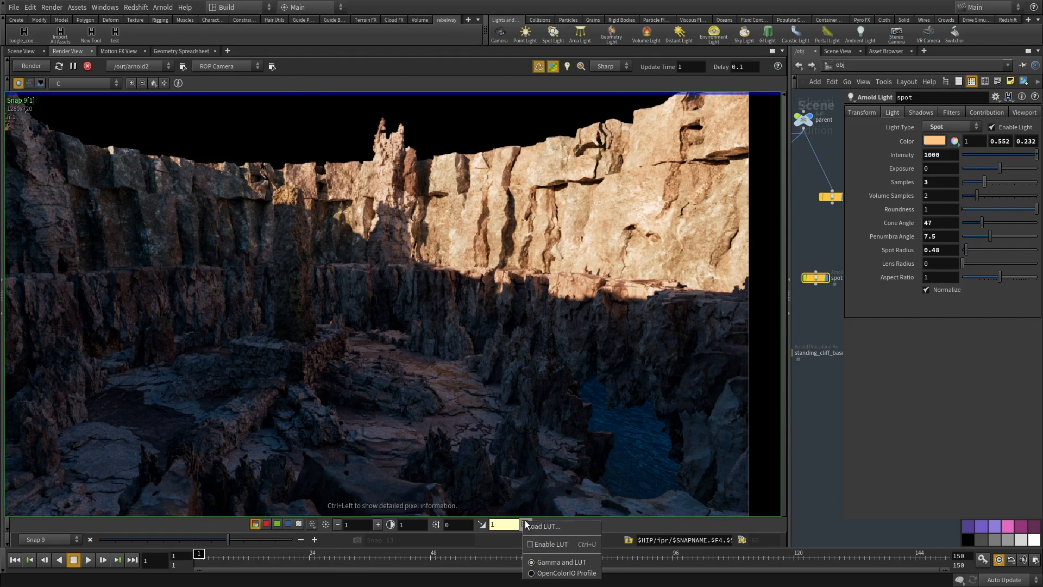
click(565, 573)
click(521, 525)
click(527, 503)
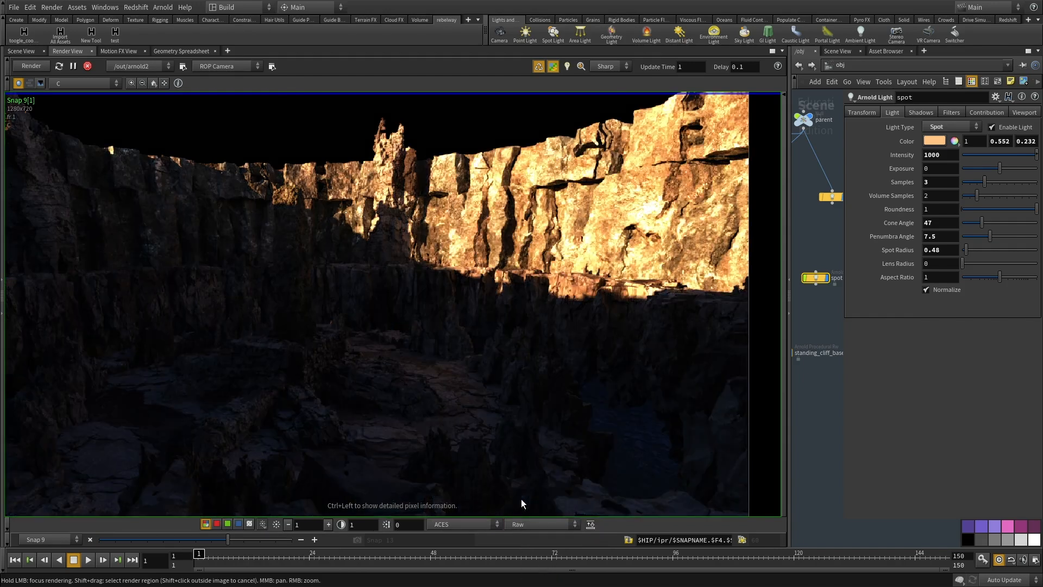
Check the available view transforms, compare Snap 9 in Raw with display brightness 2, and reset the brightness to 1.
click(557, 520)
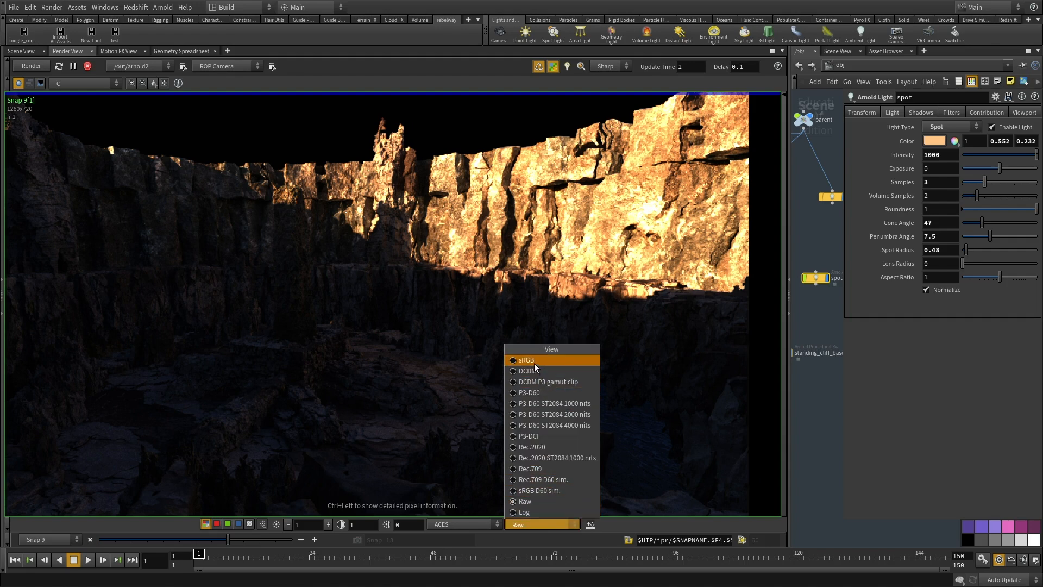
click(370, 338)
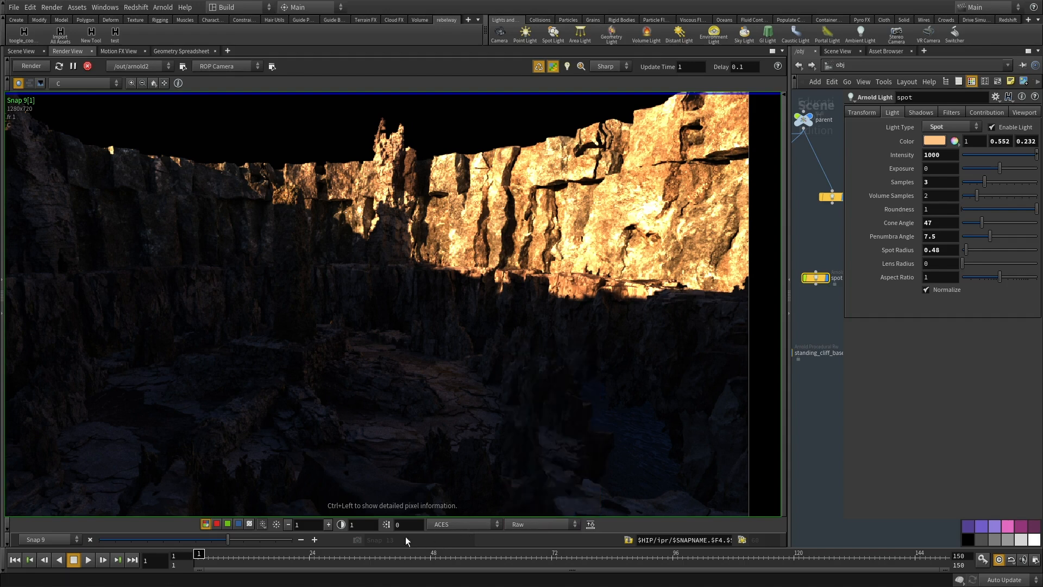
click(329, 525)
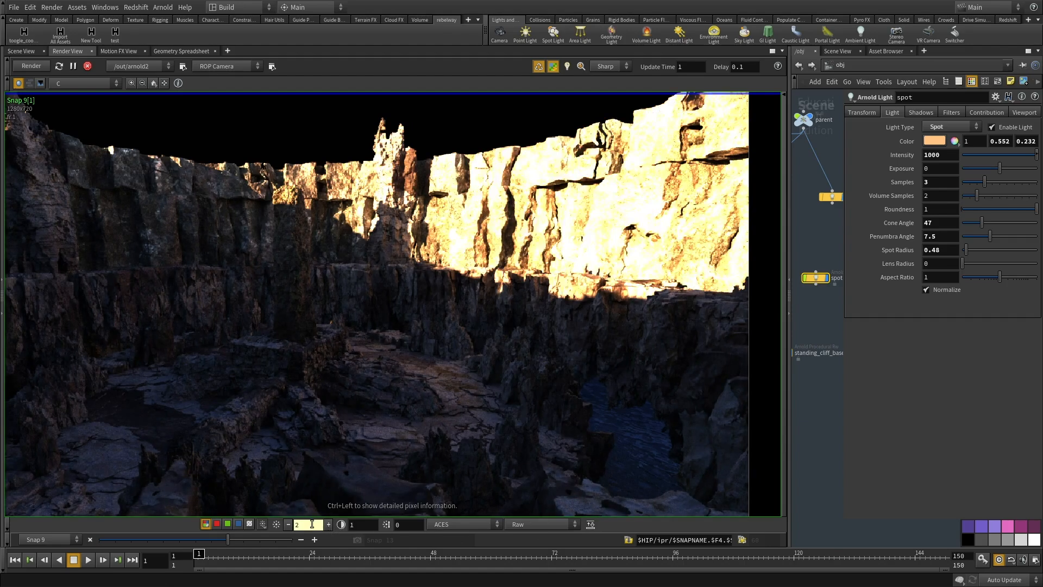
click(288, 524)
Examine the sunlit cliff wall and the dark shaded rocks of Snap 9 in the Raw view.
scroll(568, 335, up, 3)
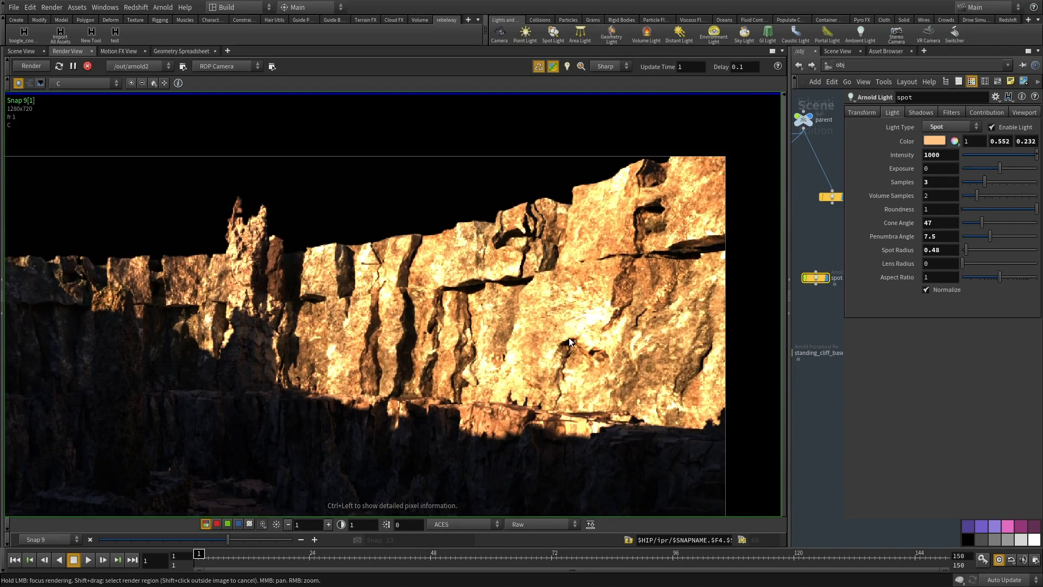
scroll(568, 335, up, 1)
middle_drag(569, 335, 586, 291)
mouse_move(301, 425)
middle_down()
mouse_move(445, 326)
mouse_move(435, 372)
mouse_move(211, 385)
mouse_move(194, 399)
middle_up()
middle_drag(465, 393, 97, 424)
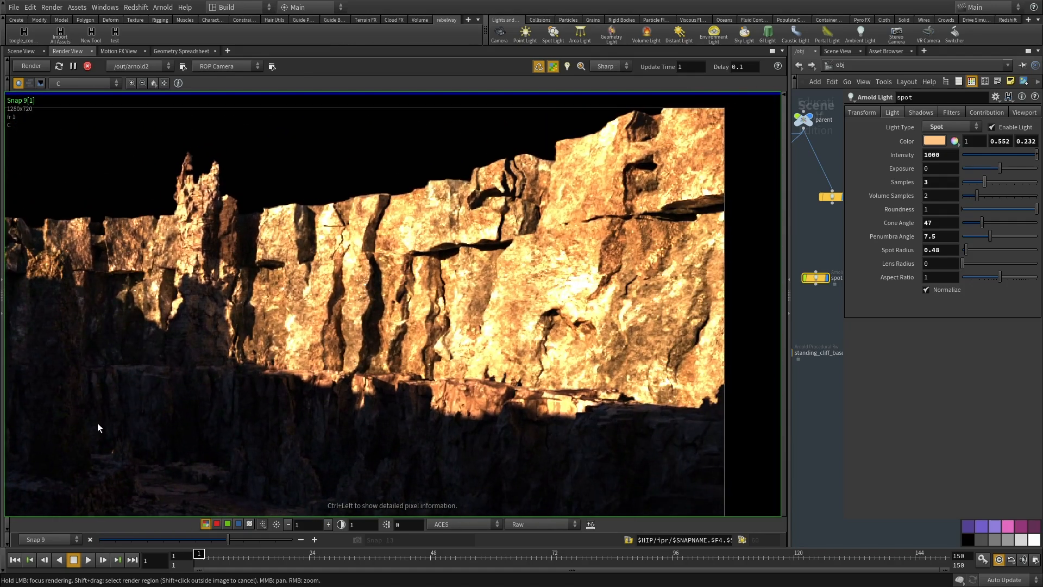
middle_drag(323, 402, 378, 375)
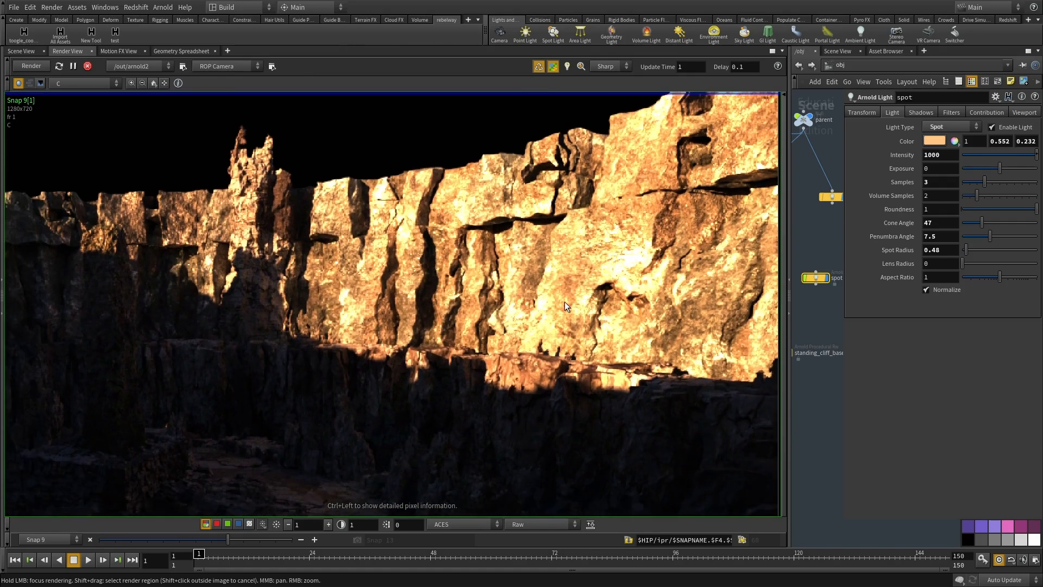
Inspect Snap 9's lit cliff face up close and in full, still in the Raw view.
scroll(565, 302, down, 2)
scroll(624, 268, down, 1)
scroll(642, 263, up, 6)
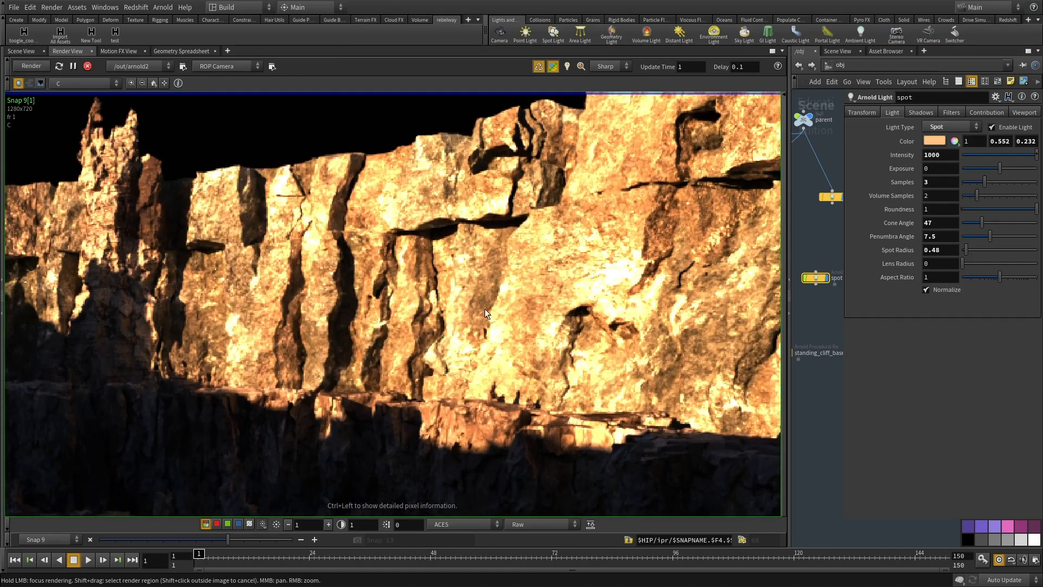
scroll(437, 308, down, 5)
middle_drag(437, 308, 646, 286)
scroll(646, 286, up, 1)
middle_drag(450, 365, 465, 298)
Show Snap 12 and examine its rock pillar, firelit walls and dark foreground in the Raw view.
drag(232, 538, 276, 540)
right_drag(511, 267, 555, 199)
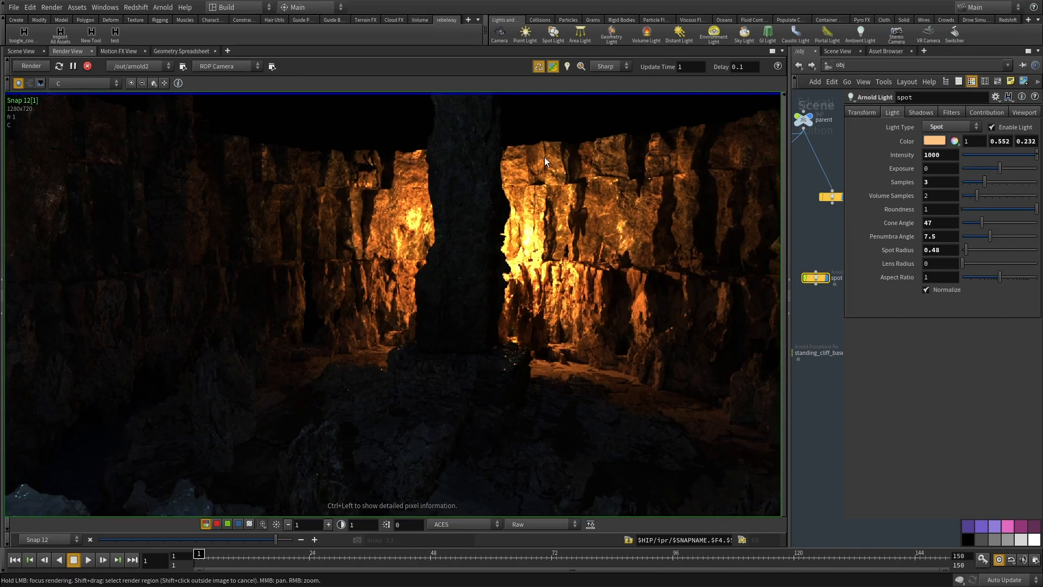
right_drag(374, 248, 530, 190)
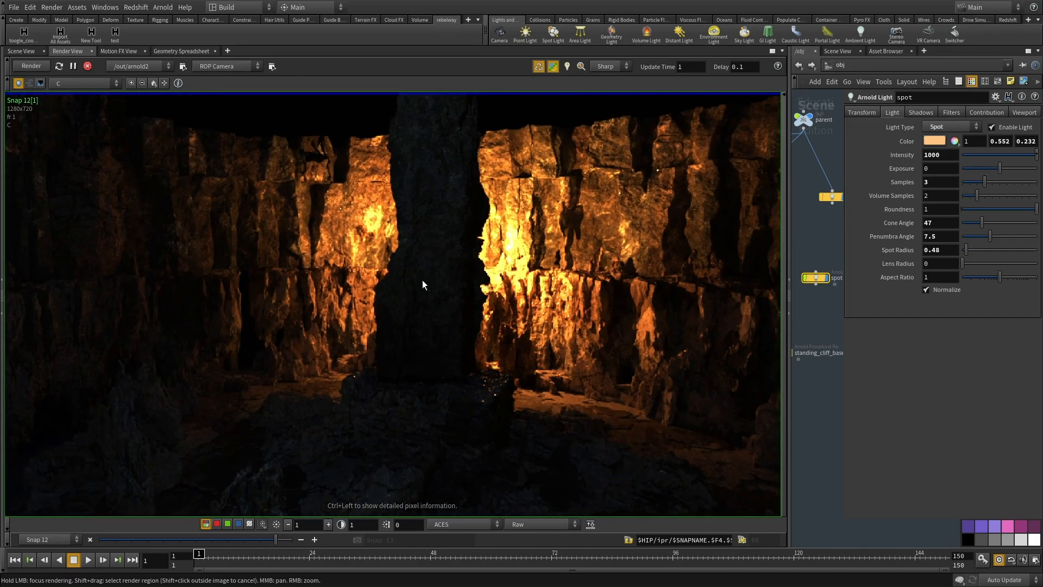
middle_drag(511, 279, 566, 251)
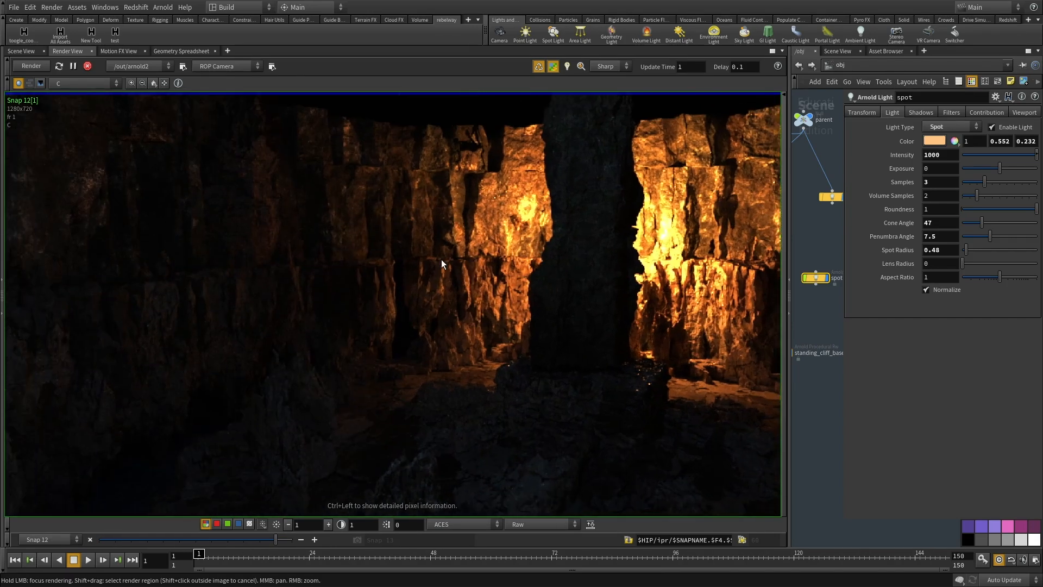
middle_drag(441, 273, 420, 211)
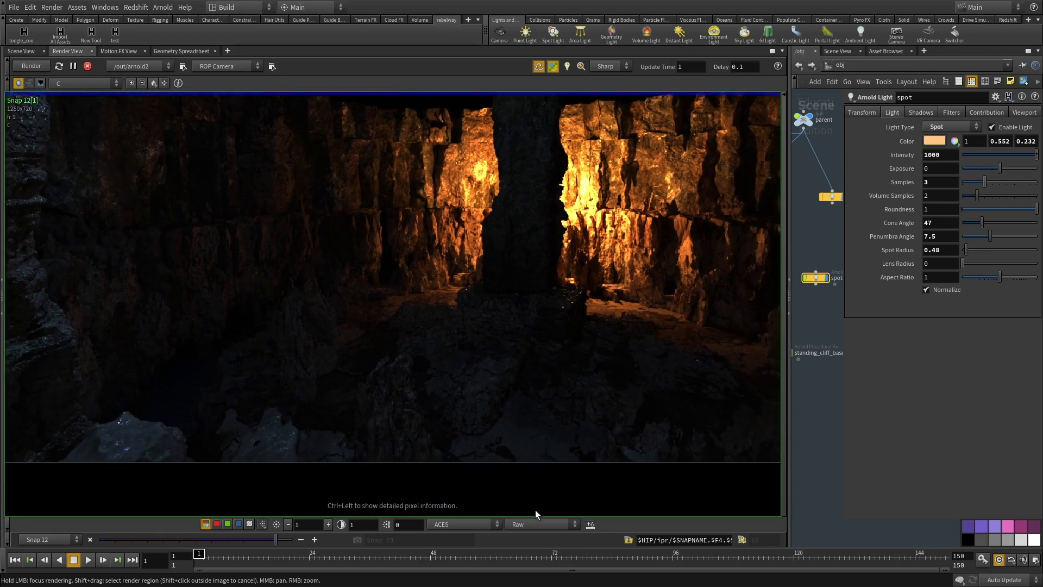
Compare Snap 12's pillar and firelit walls in the sRGB view with the same area in Raw.
click(521, 523)
click(533, 362)
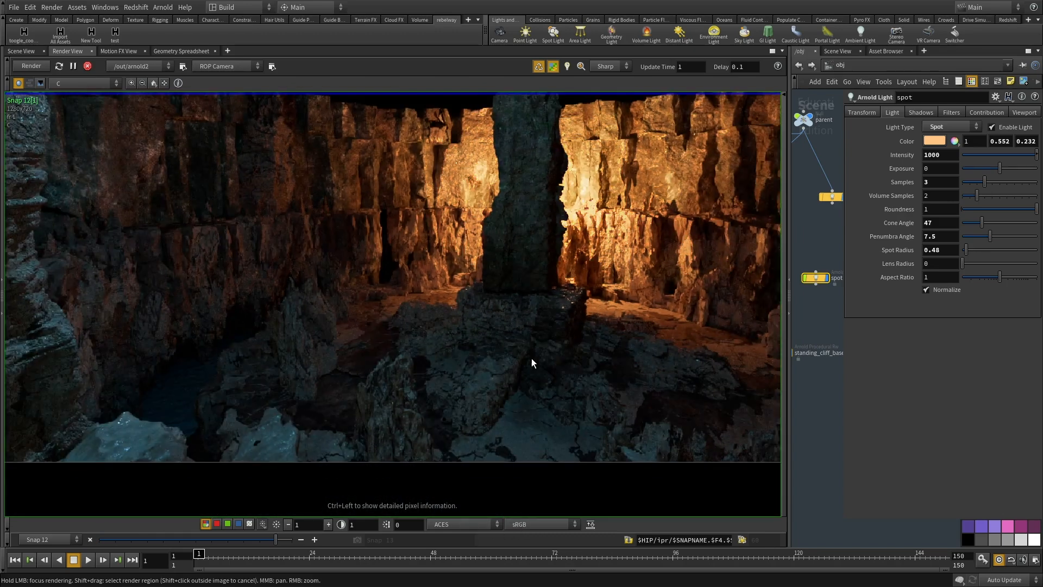
middle_drag(537, 349, 479, 395)
scroll(473, 217, up, 5)
click(524, 525)
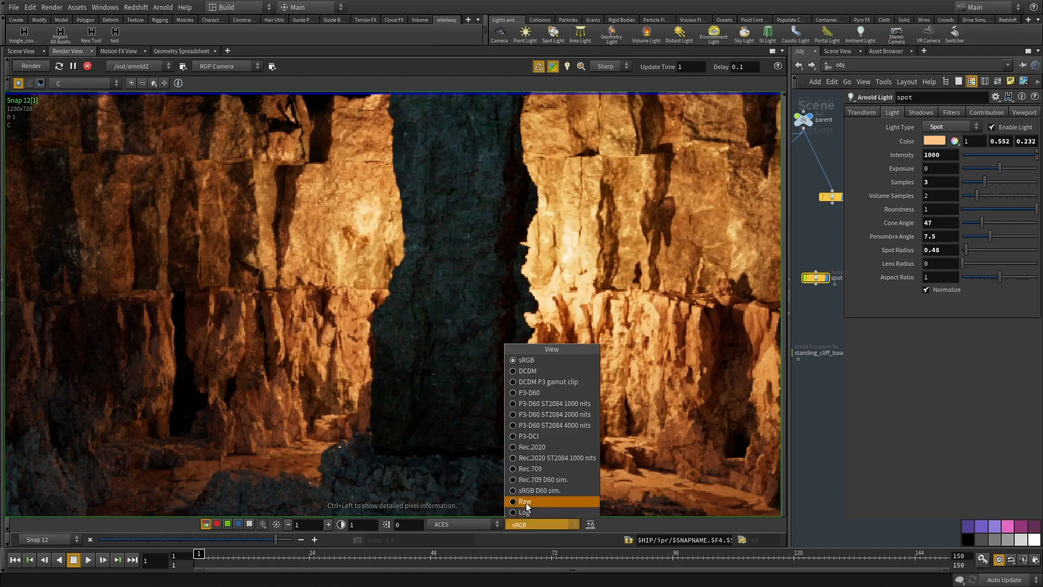
click(525, 502)
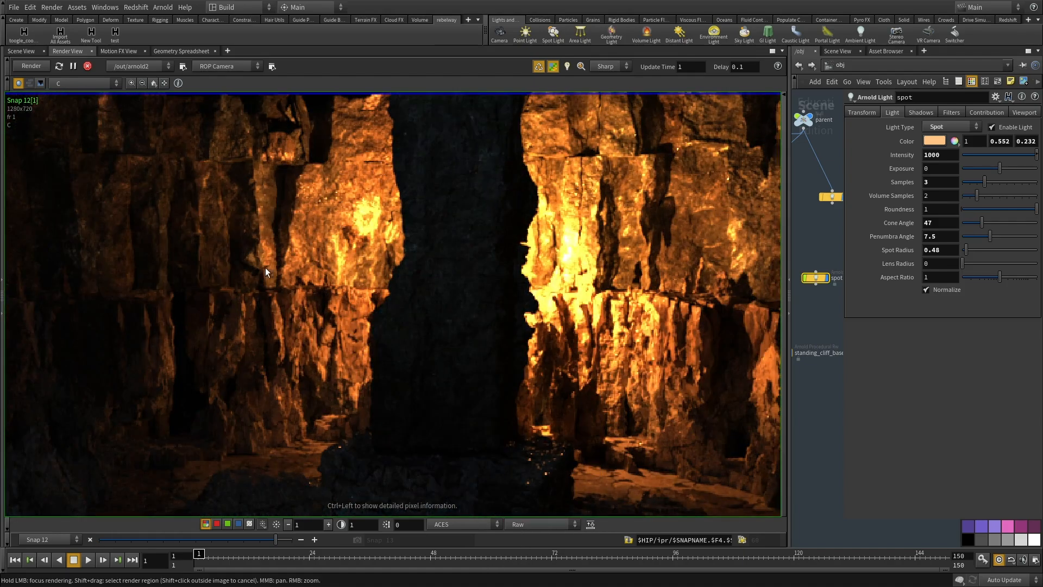
middle_drag(192, 397, 250, 331)
scroll(250, 332, down, 2)
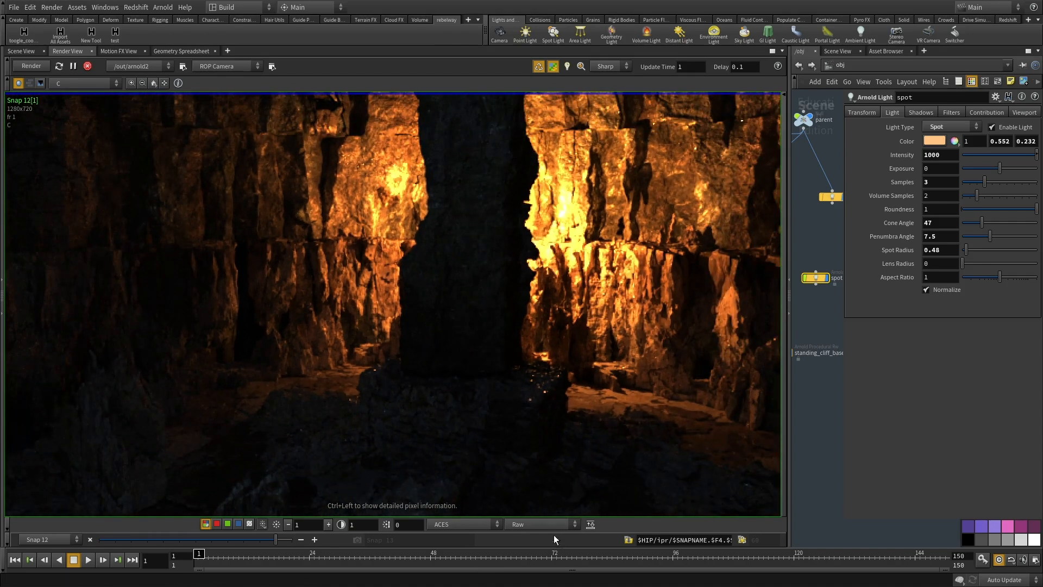
Set the render display's view transform back to sRGB and look over all of Snap 12.
click(542, 524)
click(542, 358)
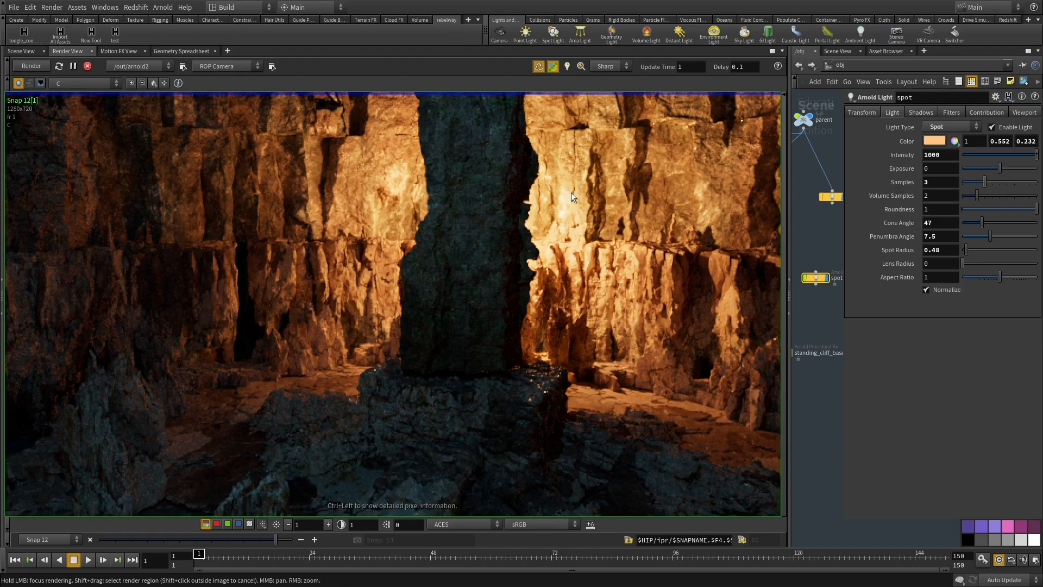
middle_drag(666, 269, 525, 277)
scroll(568, 319, down, 4)
middle_drag(462, 369, 574, 305)
scroll(492, 279, down, 1)
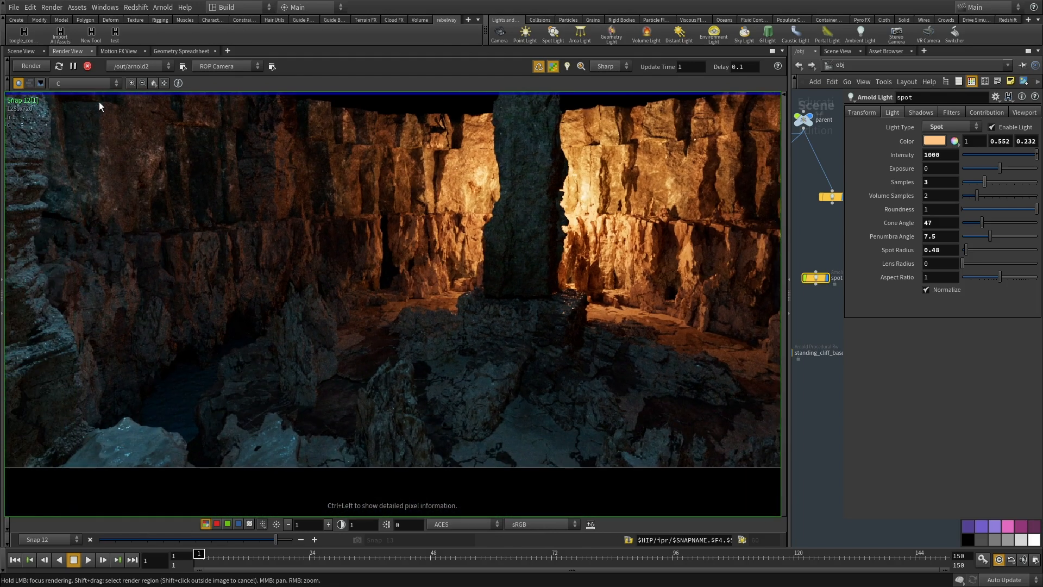
Fit the render image to the view, show Snap 9, and examine Snap 8's arena floor and pillar in sRGB.
click(154, 83)
drag(279, 539, 231, 543)
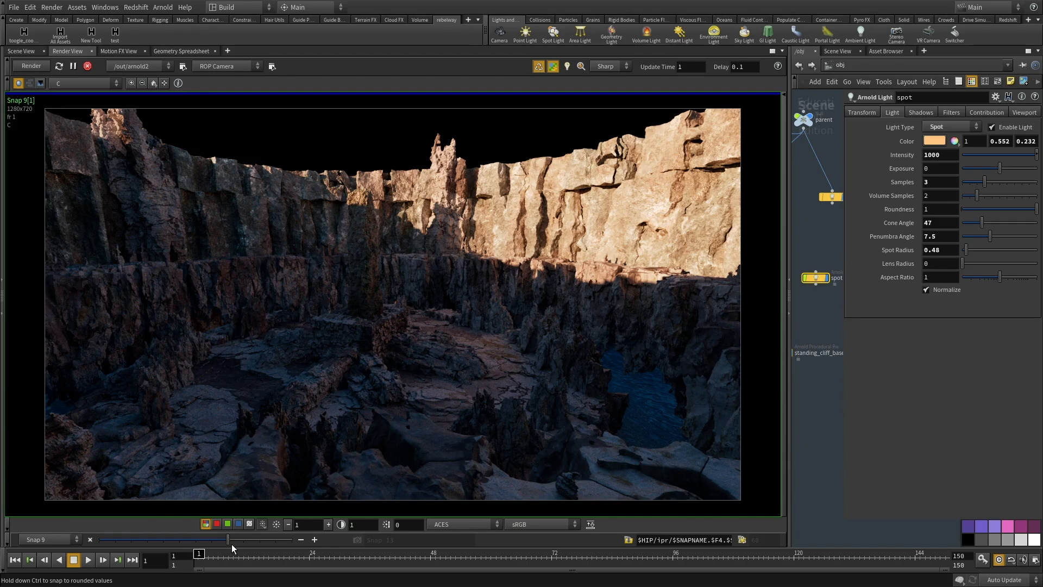
mouse_move(225, 545)
mouse_down()
mouse_move(216, 547)
mouse_move(269, 549)
mouse_move(234, 554)
mouse_move(214, 543)
mouse_up()
scroll(343, 324, up, 5)
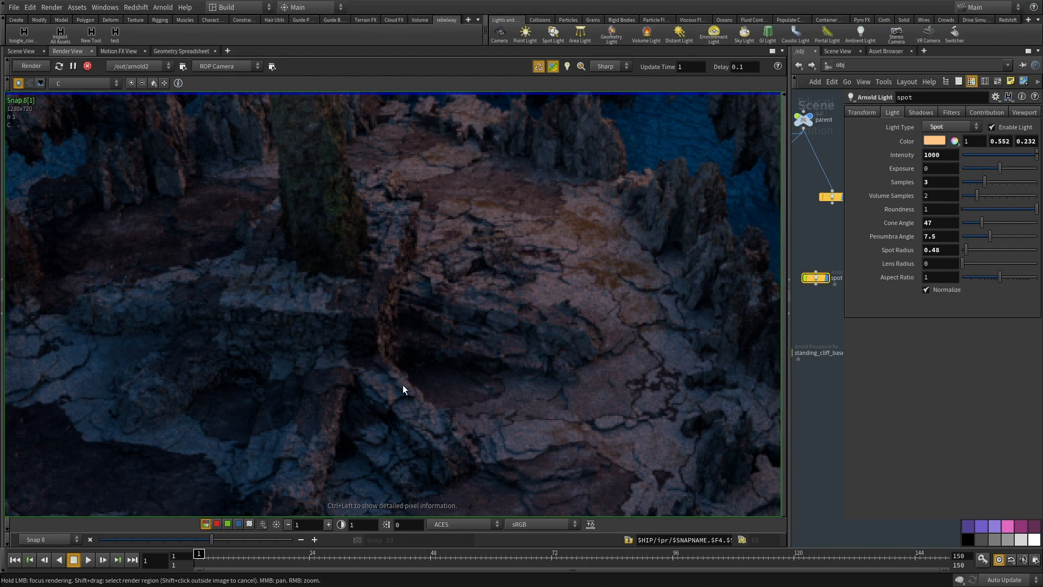
scroll(397, 264, down, 5)
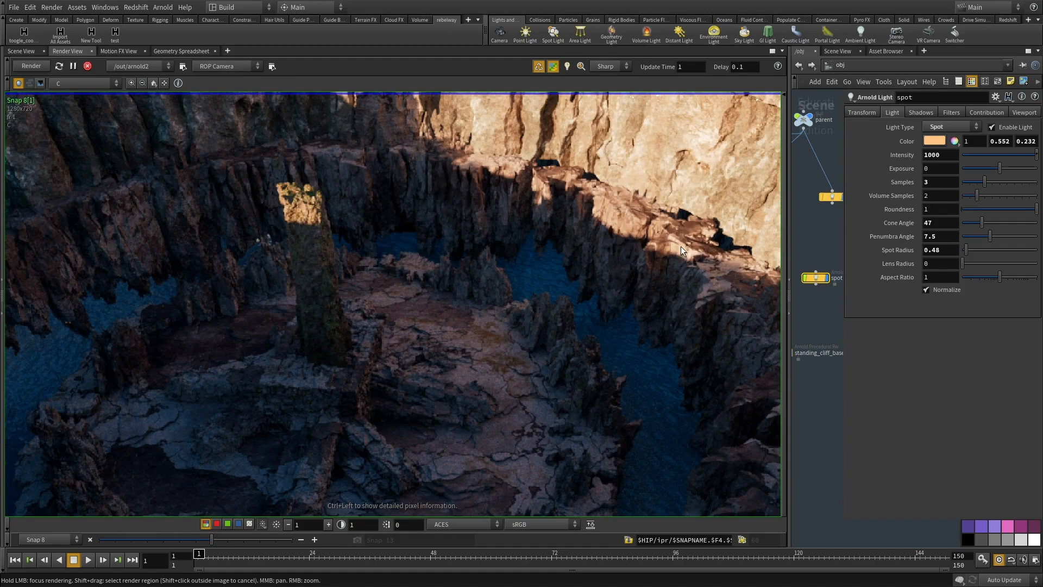
Review Snap 11's arena floor and the active spot-lit render, with the whole image fitted to the view.
mouse_move(246, 543)
mouse_down()
mouse_move(276, 544)
mouse_move(244, 544)
mouse_move(259, 543)
mouse_up()
middle_drag(391, 435, 474, 216)
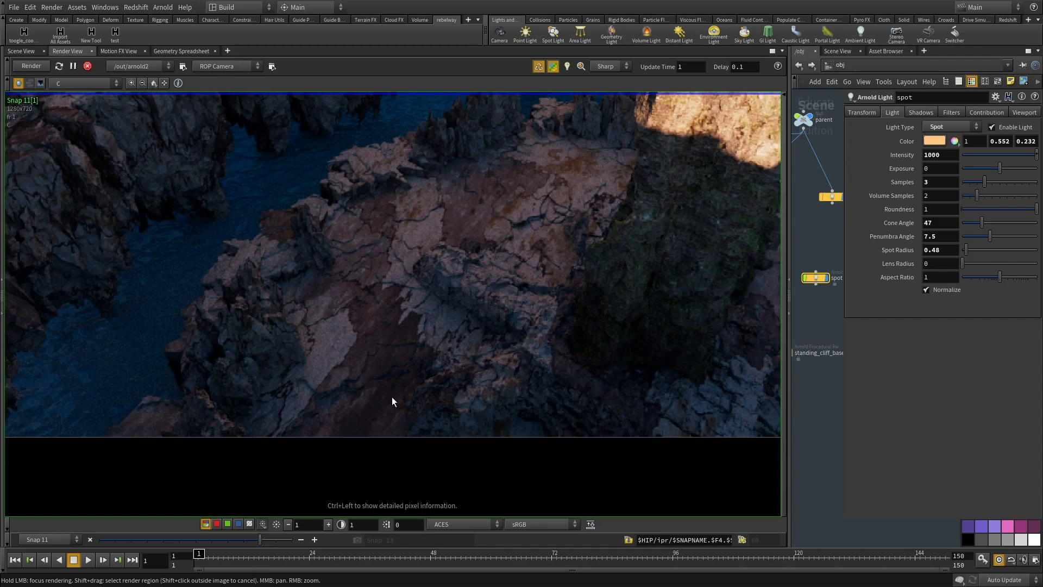
drag(258, 542, 292, 547)
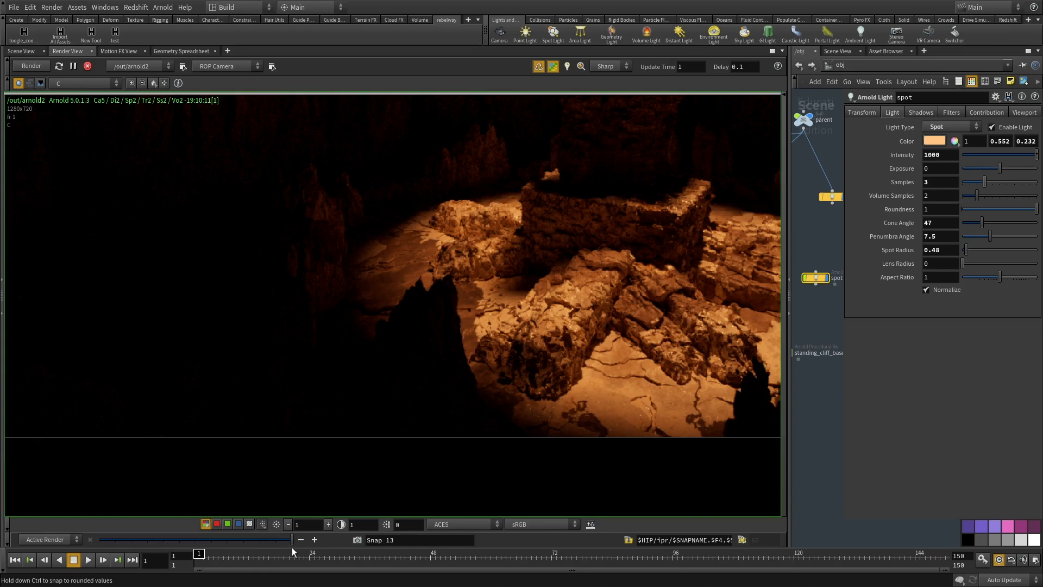
click(152, 82)
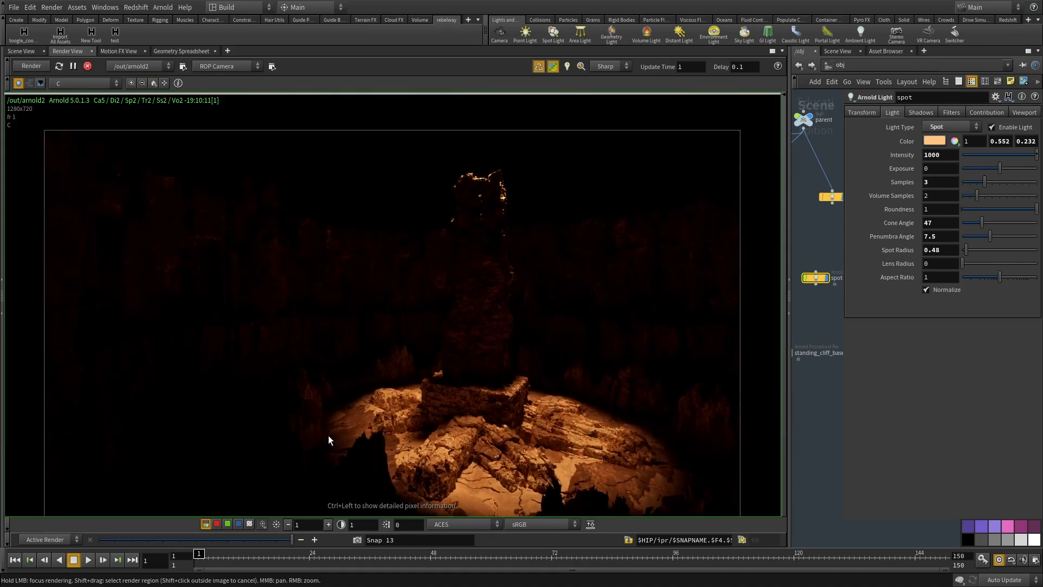
Compare the overall lighting of Snap 12 with that of Snap 9 in the sRGB view.
click(276, 540)
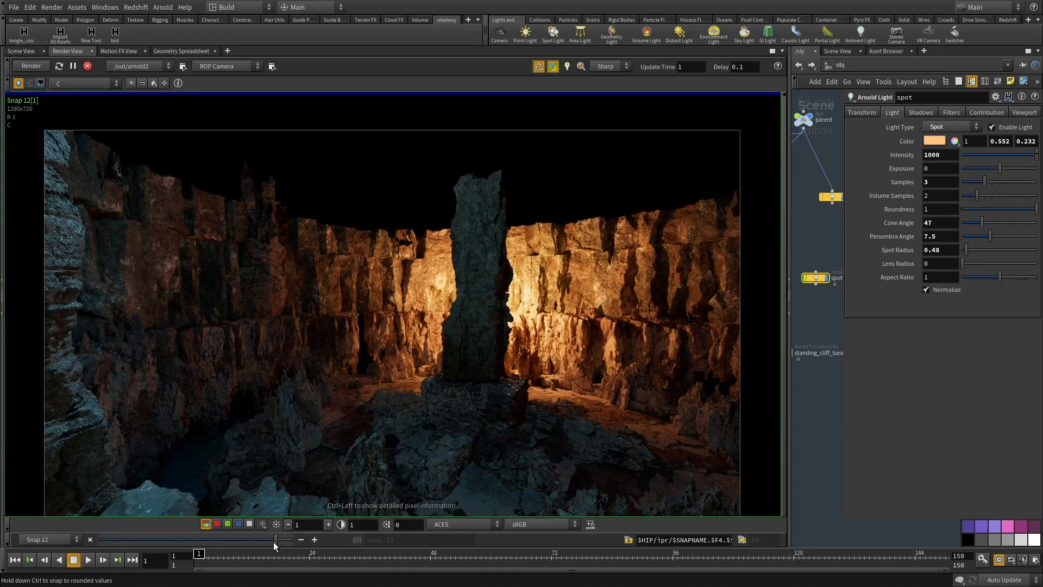
middle_drag(442, 265, 413, 239)
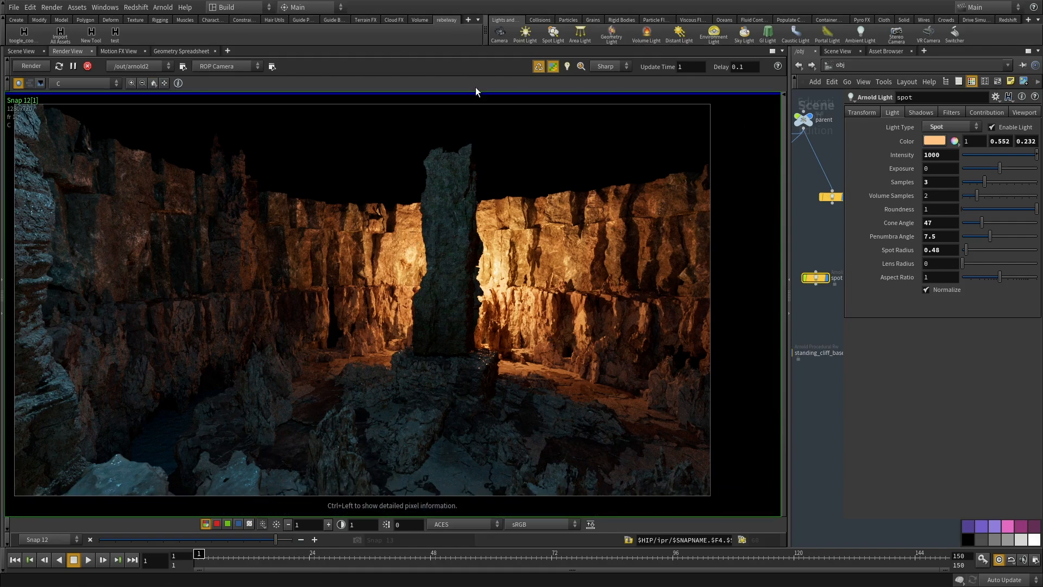
drag(272, 542, 232, 548)
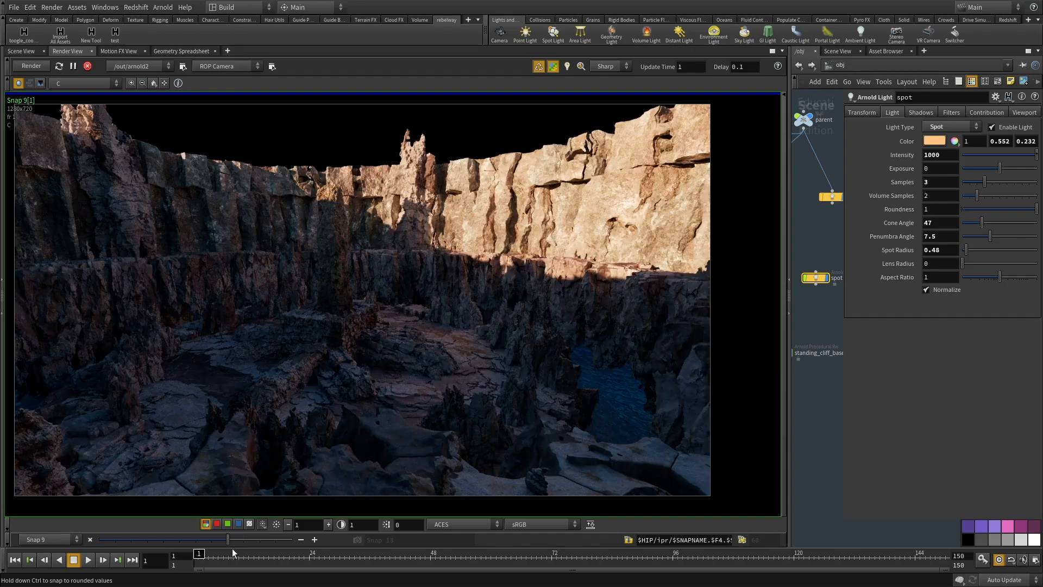
middle_drag(272, 380, 286, 385)
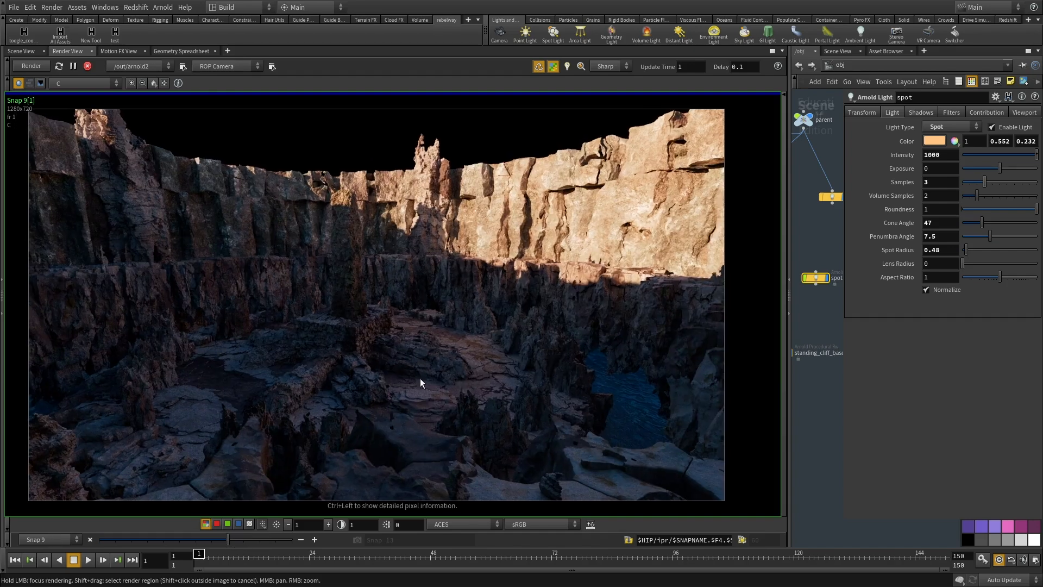
mouse_move(221, 543)
mouse_down()
mouse_move(209, 539)
mouse_move(224, 538)
mouse_up()
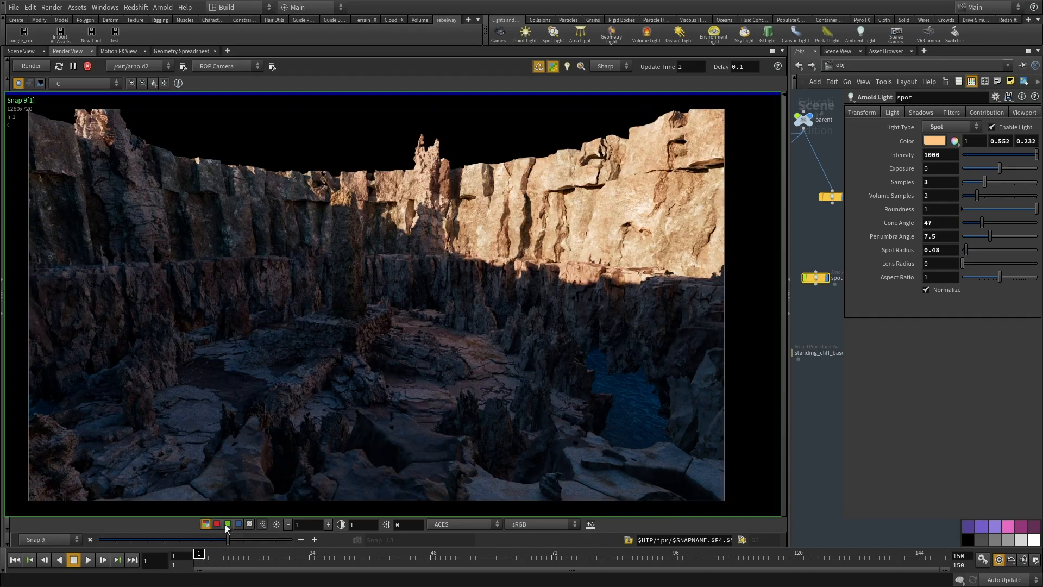
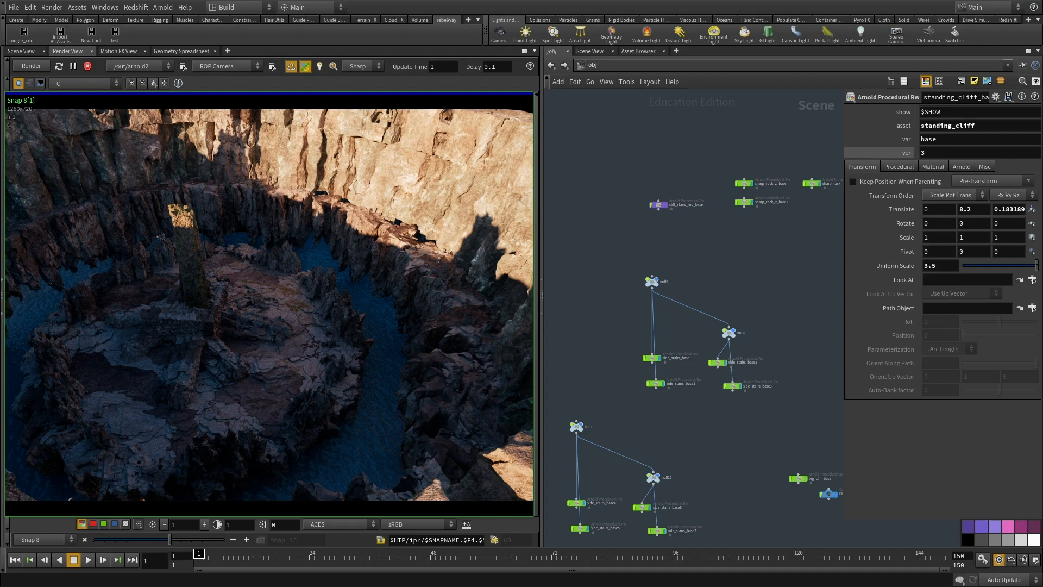
Switch to Shotwell and compare the reference renders big_wall_7K.jpeg, big_wall_7K_day.jpeg and standing_capture.png.
drag(1042, 22, 605, 74)
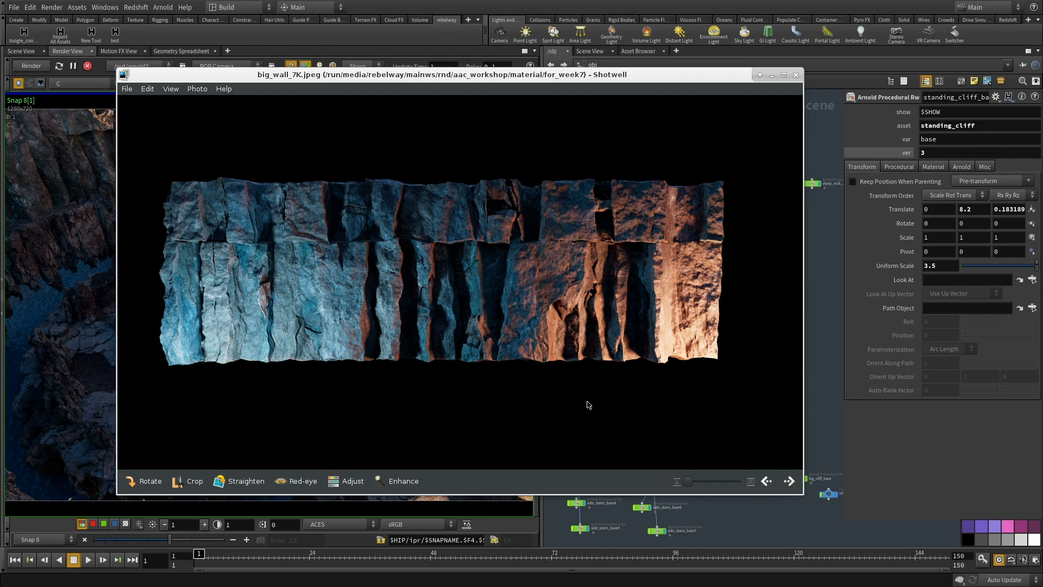
key(Right)
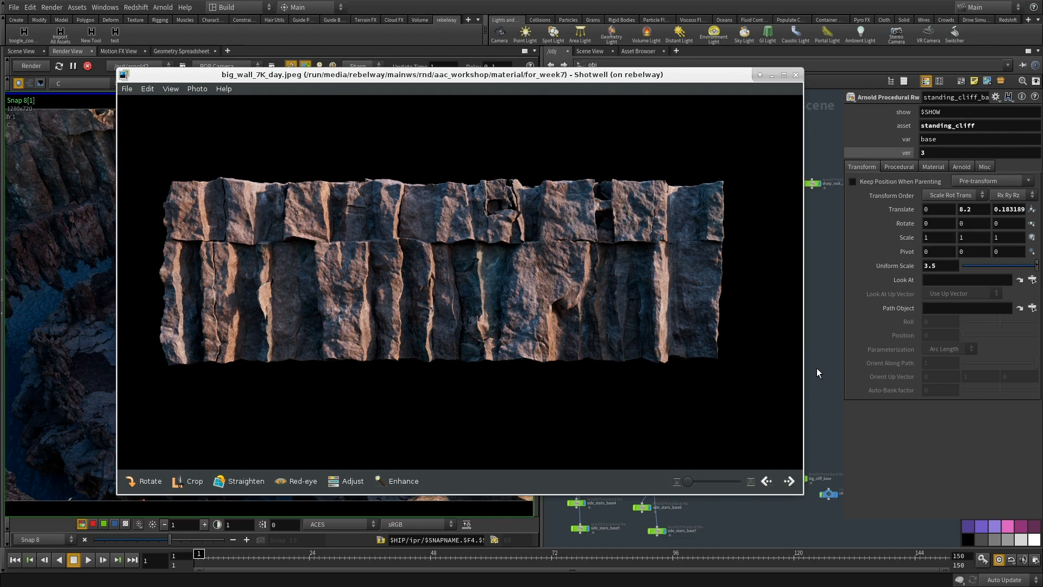
key(Right)
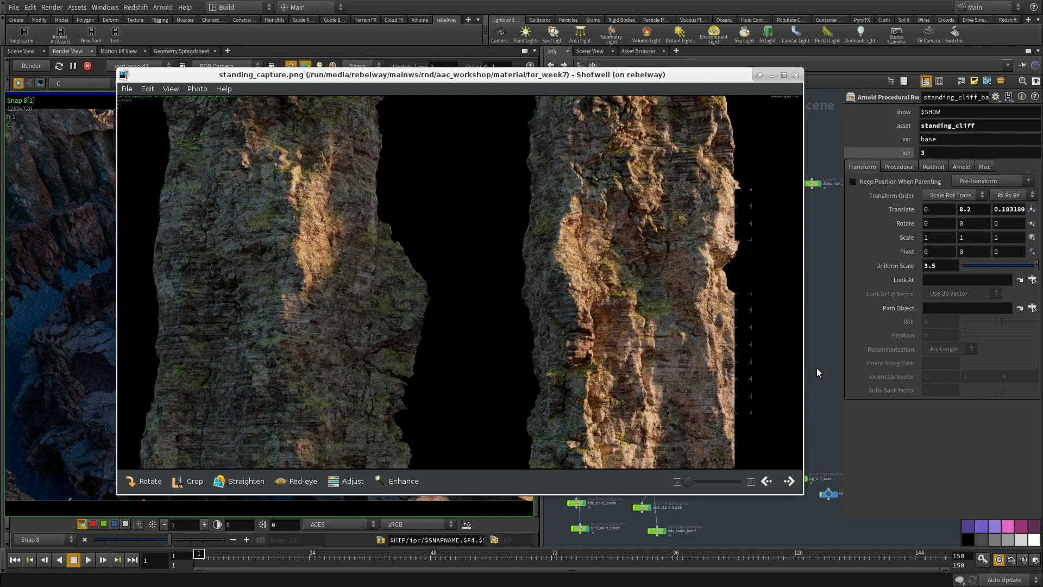
key(Left)
key(Left)
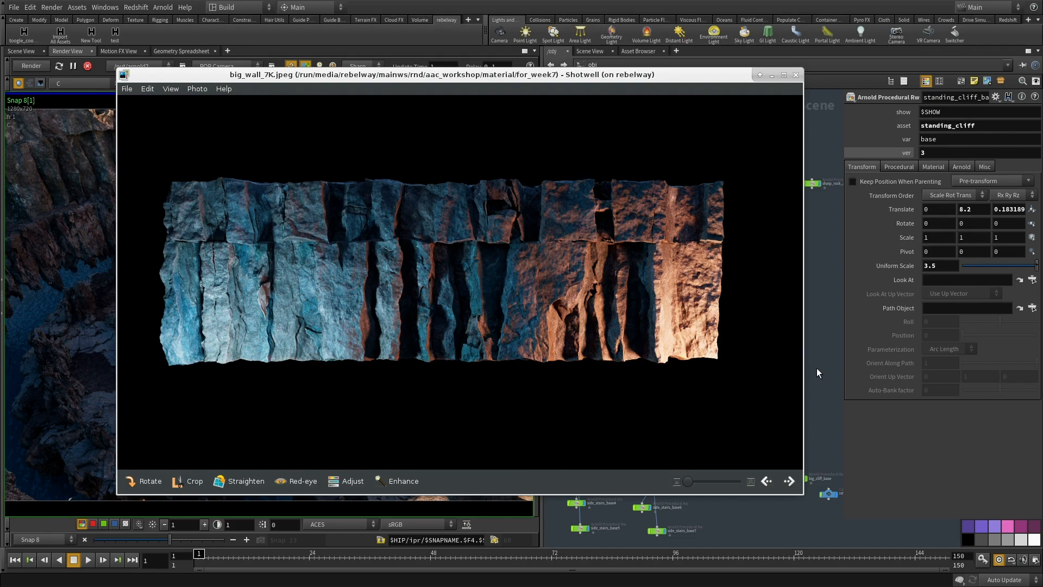
key(Right)
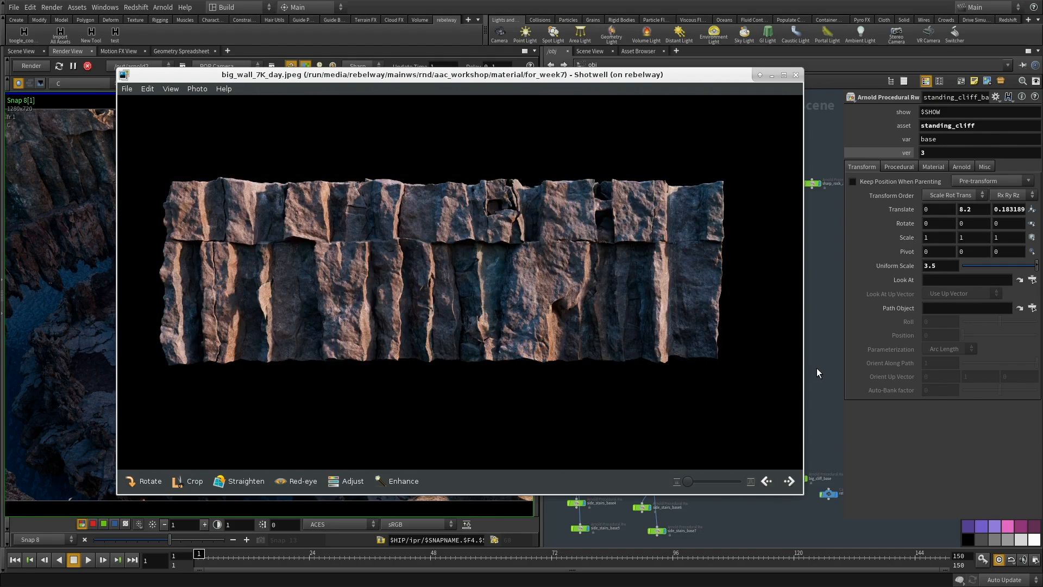
Examine the rock surface detail and light streaks in big_wall_7K_day.jpeg up close.
scroll(484, 274, up, 3)
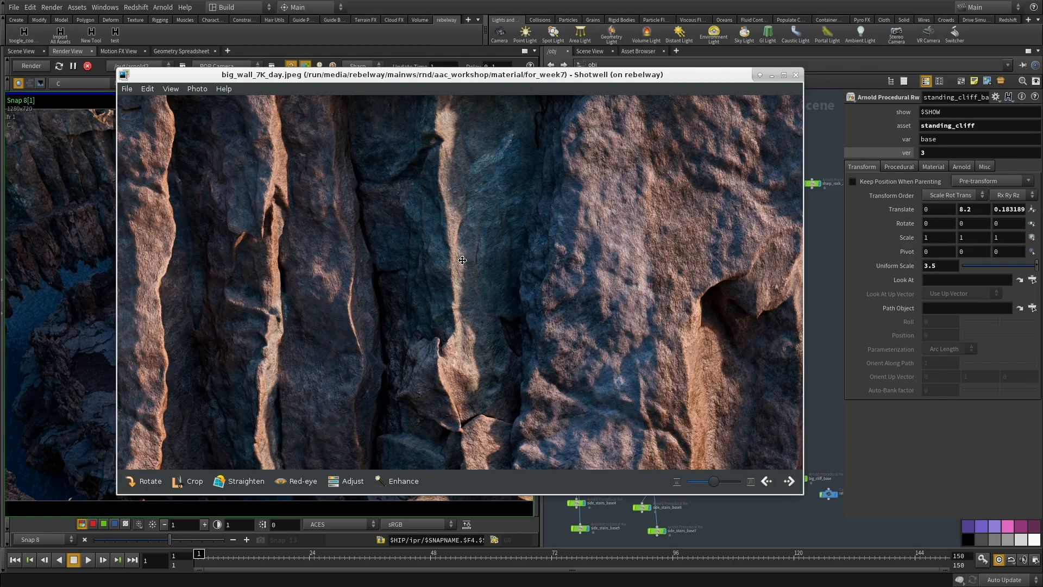
drag(513, 276, 516, 305)
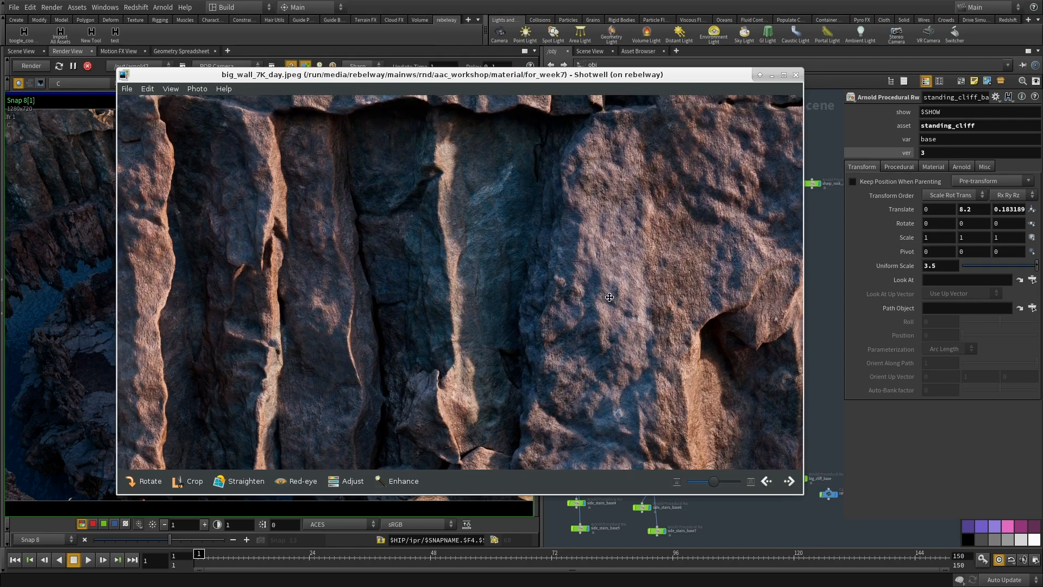
scroll(607, 293, down, 2)
scroll(382, 280, up, 3)
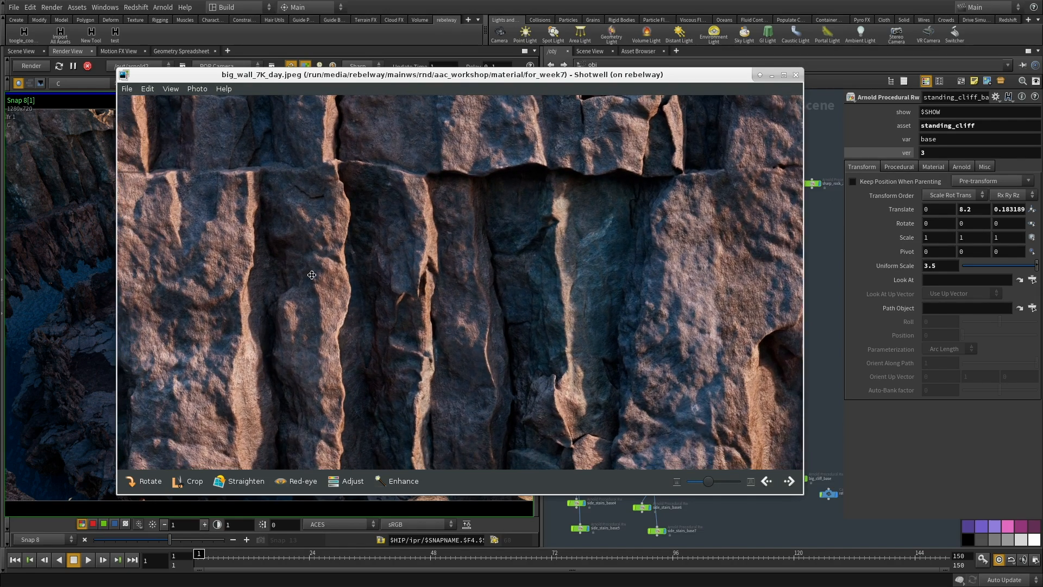
scroll(382, 280, down, 3)
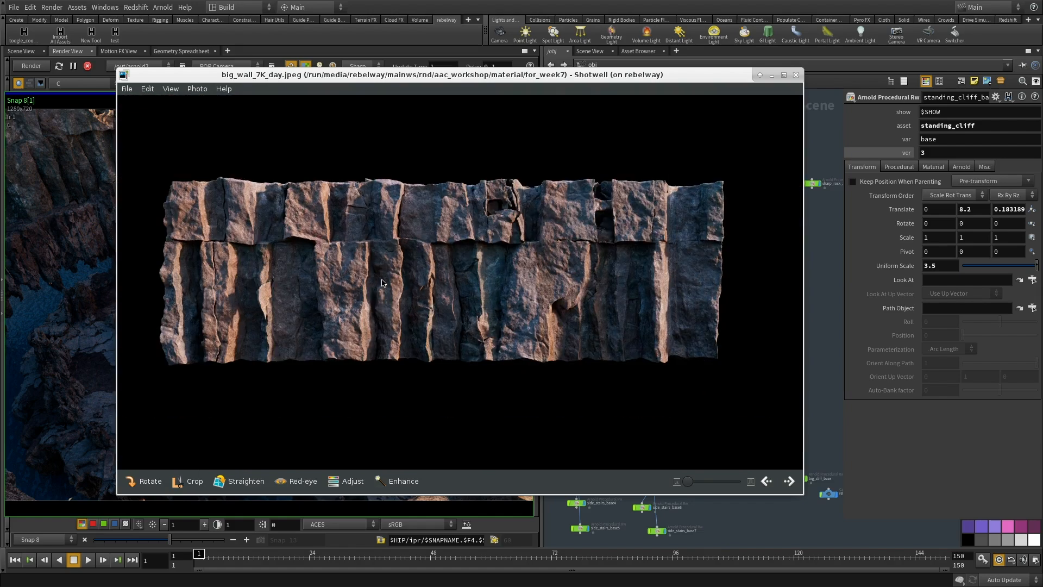
Show standing_capture.png and examine the moss and rock detail on the standing cliffs up close.
key(Right)
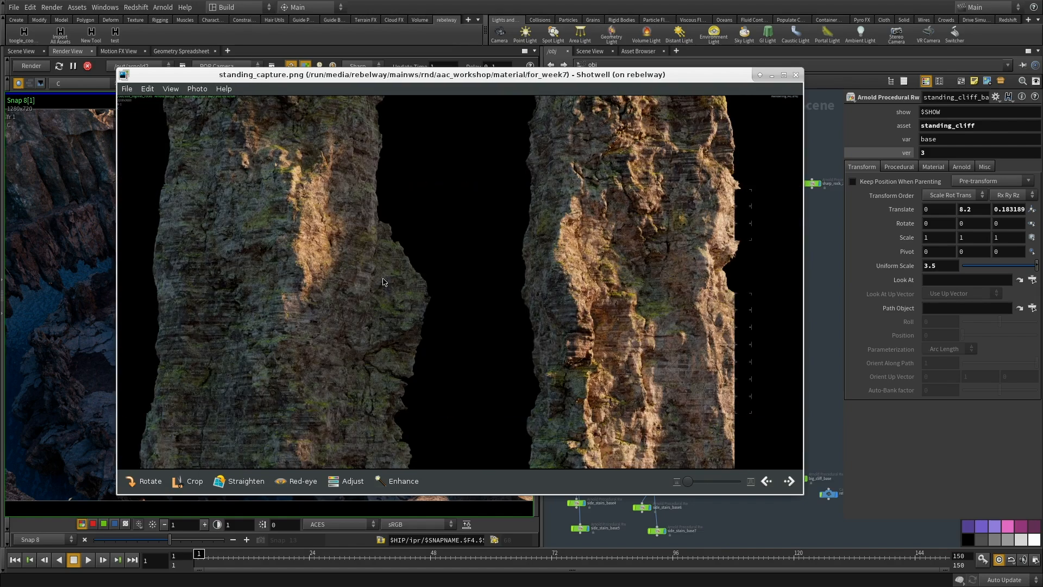
scroll(382, 281, up, 2)
drag(497, 303, 269, 388)
drag(529, 290, 494, 448)
drag(528, 235, 556, 266)
scroll(557, 266, up, 2)
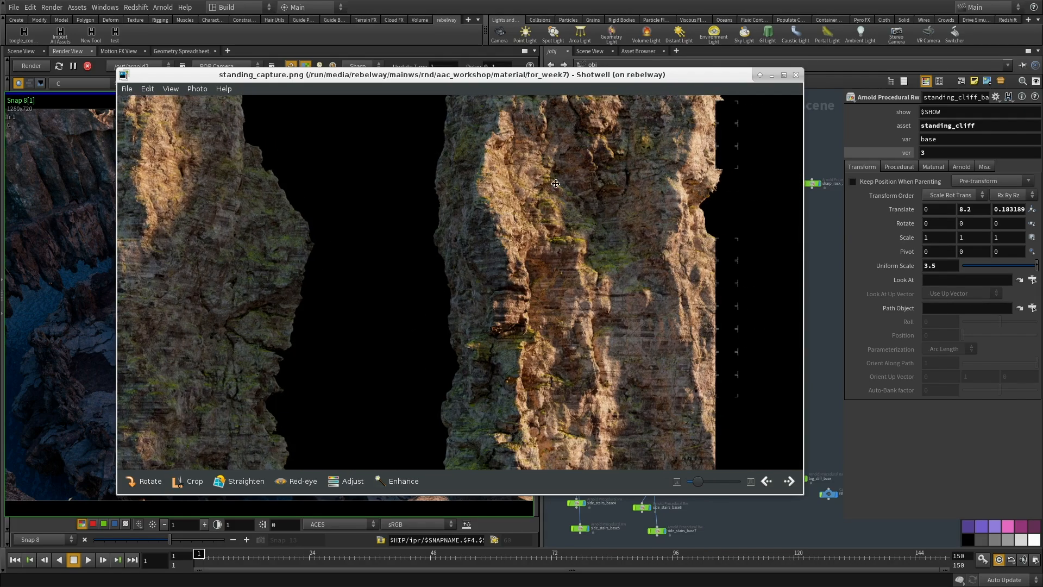
scroll(579, 286, up, 1)
scroll(579, 286, down, 5)
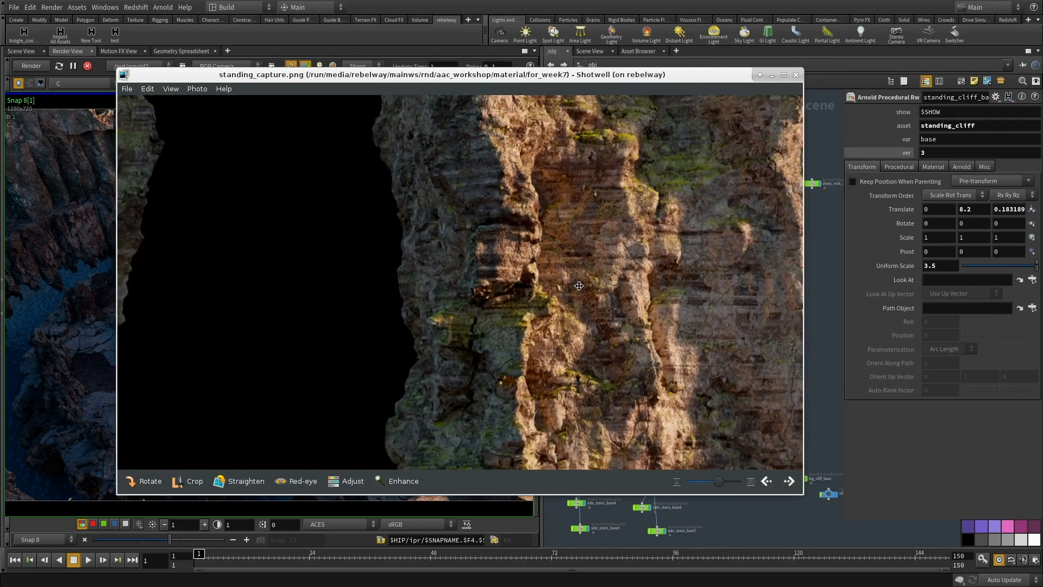
Examine the moss, layered rock and edge cracks on the shaded standing cliff in standing_capture.png.
drag(581, 236, 774, 274)
drag(365, 254, 486, 271)
drag(396, 230, 411, 356)
scroll(236, 218, up, 4)
scroll(235, 218, up, 2)
drag(227, 371, 375, 199)
scroll(383, 197, down, 2)
drag(397, 248, 397, 205)
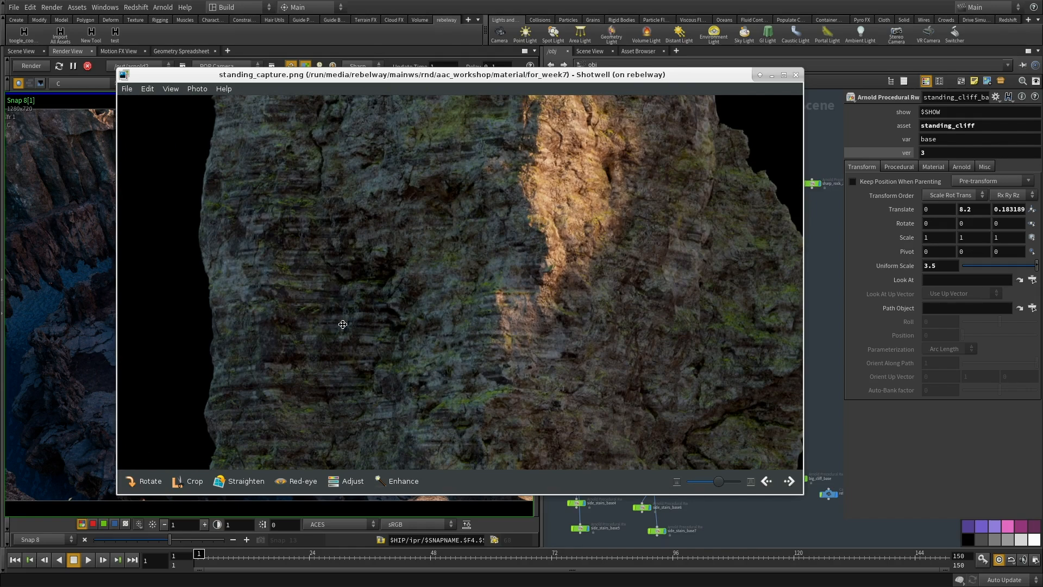
drag(395, 423, 272, 230)
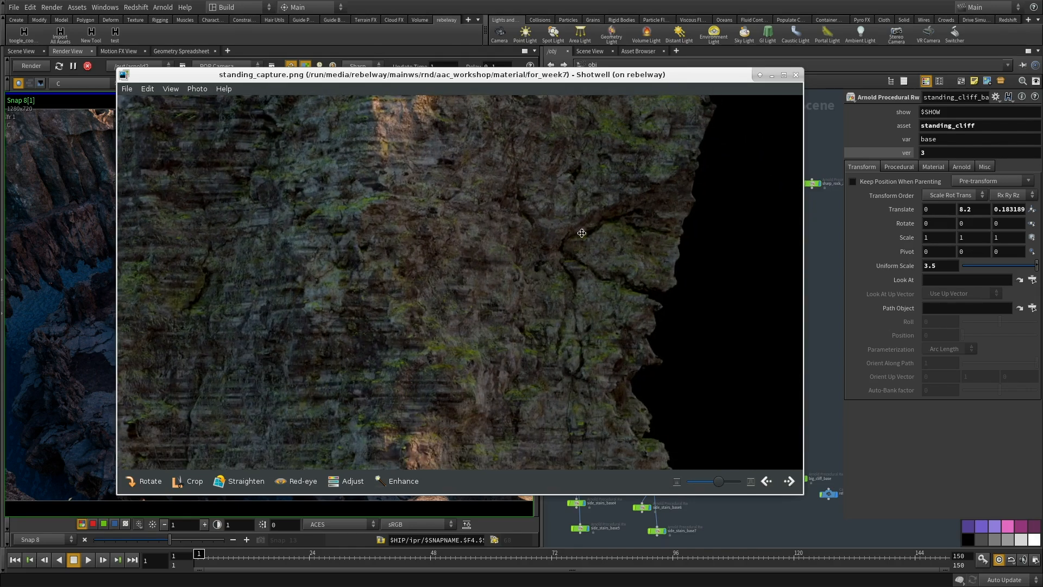
drag(544, 365, 605, 380)
scroll(436, 276, down, 5)
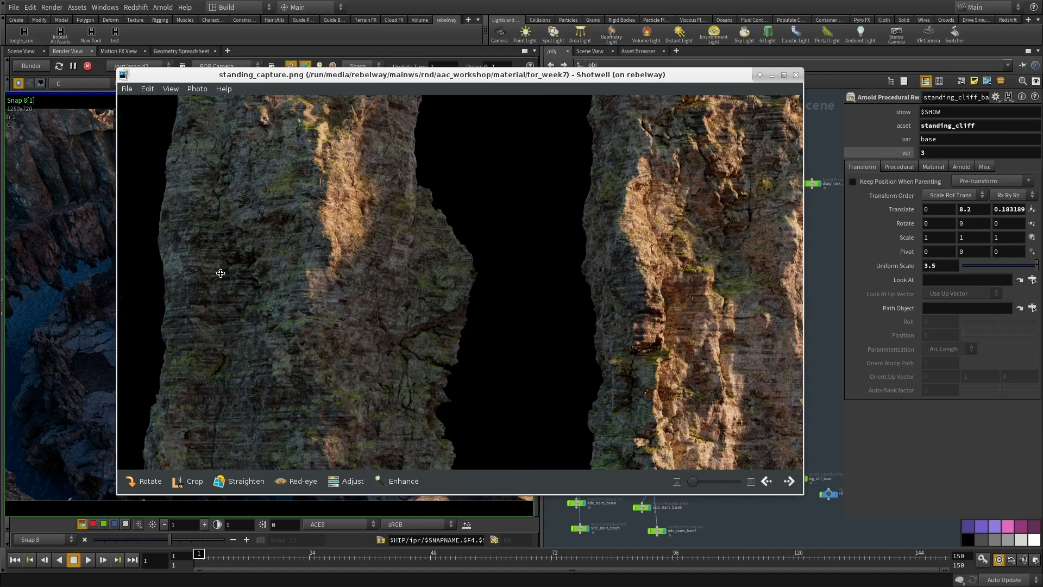
scroll(205, 343, up, 5)
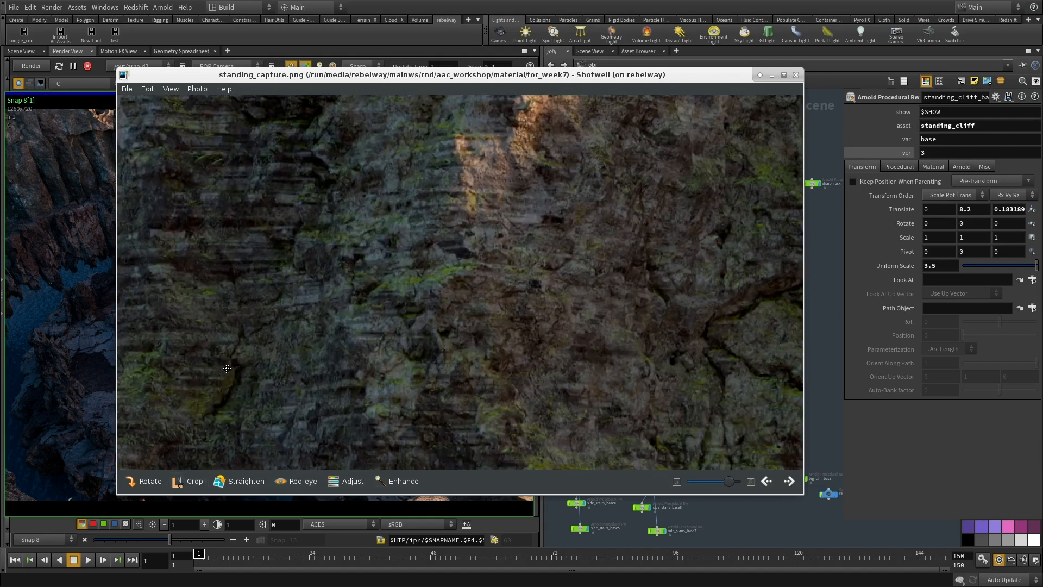
scroll(295, 218, down, 5)
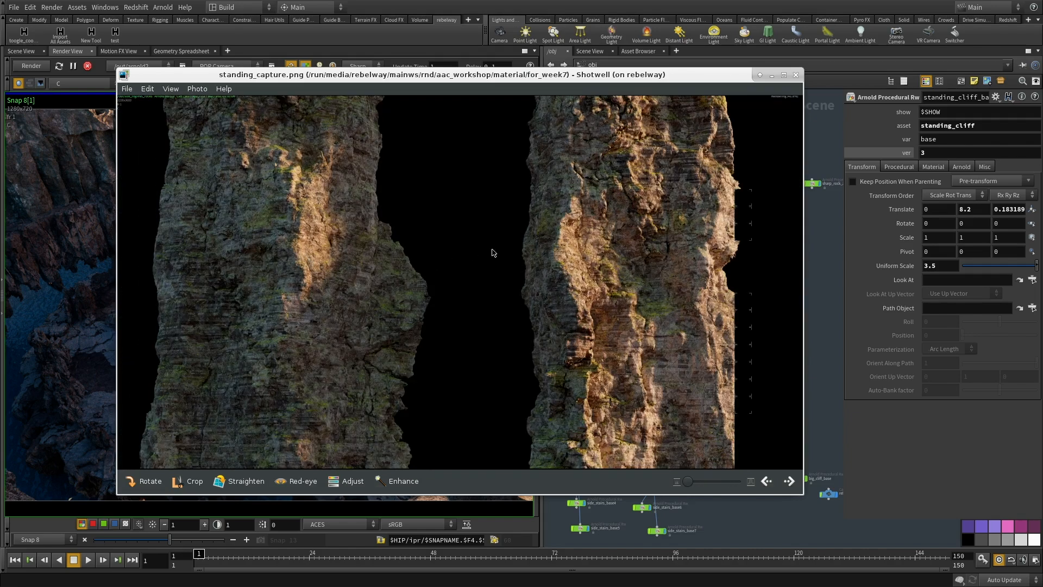
Show standing_full.jpeg and inspect the full-height cliffs from their sunlit tops down to the dark bases.
key(Right)
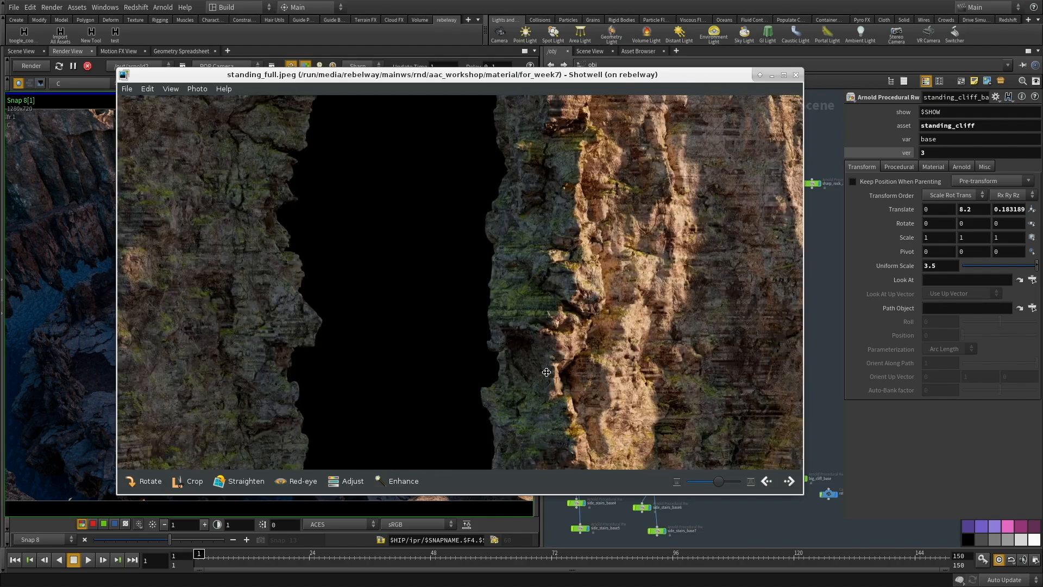
scroll(568, 356, up, 3)
scroll(561, 242, up, 2)
drag(561, 243, 481, 120)
drag(514, 208, 511, 309)
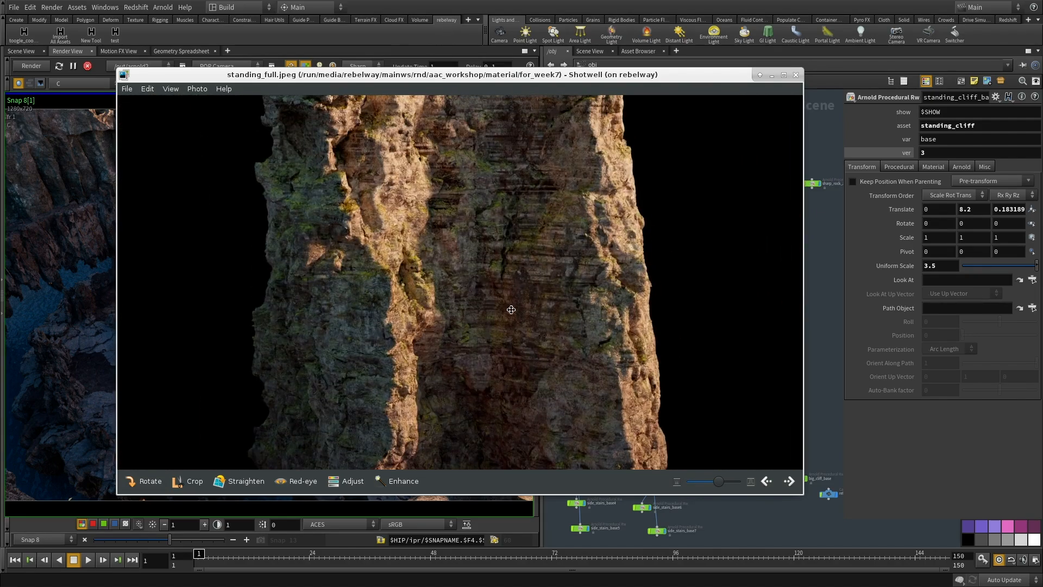
mouse_move(502, 201)
mouse_down()
mouse_move(501, 402)
mouse_move(495, 393)
mouse_move(483, 438)
mouse_up()
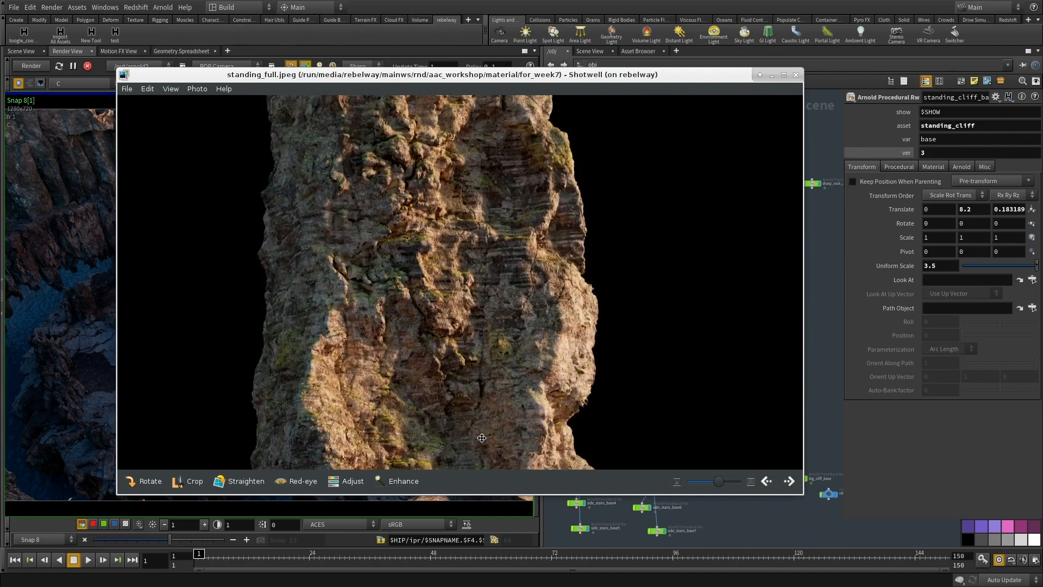
drag(479, 222, 481, 389)
drag(460, 172, 468, 249)
drag(200, 319, 575, 263)
mouse_move(194, 280)
mouse_down()
mouse_move(482, 274)
mouse_move(454, 395)
mouse_move(453, 215)
mouse_up()
mouse_move(473, 345)
mouse_down()
mouse_move(448, 153)
mouse_move(467, 239)
mouse_up()
scroll(467, 239, up, 1)
drag(475, 328, 487, 172)
scroll(438, 152, down, 1)
scroll(457, 266, down, 3)
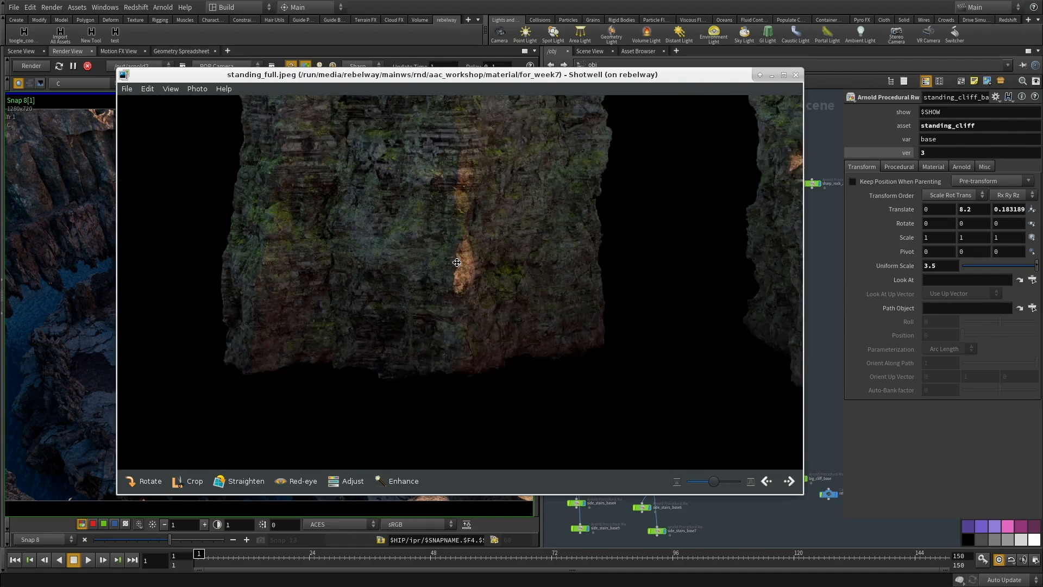
Show standing_rocks.jpeg and examine the sunlit and shaded surface detail of the second rock pillar up close.
key(Right)
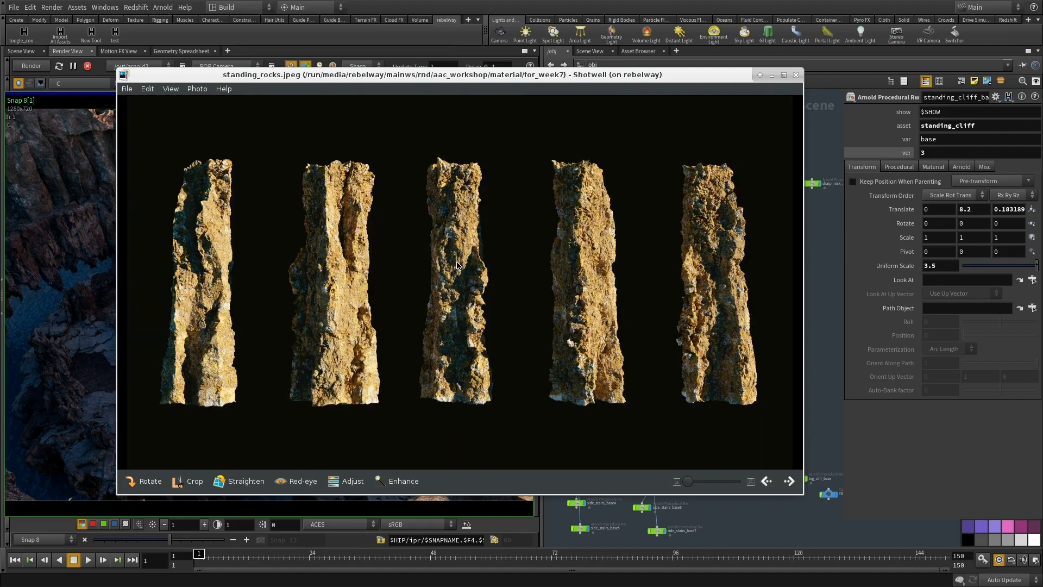
scroll(416, 365, up, 3)
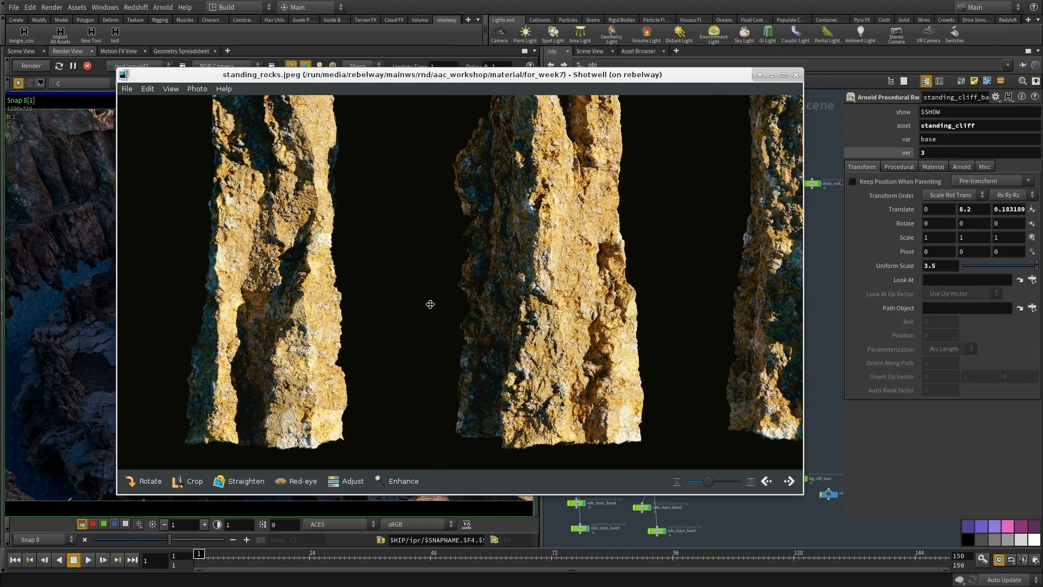
scroll(366, 208, up, 3)
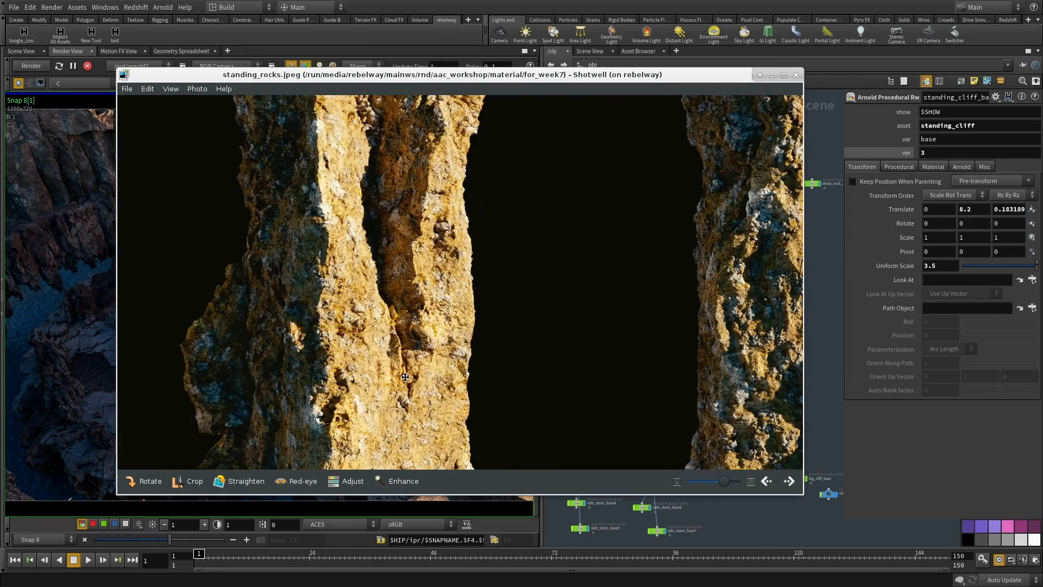
scroll(449, 299, up, 3)
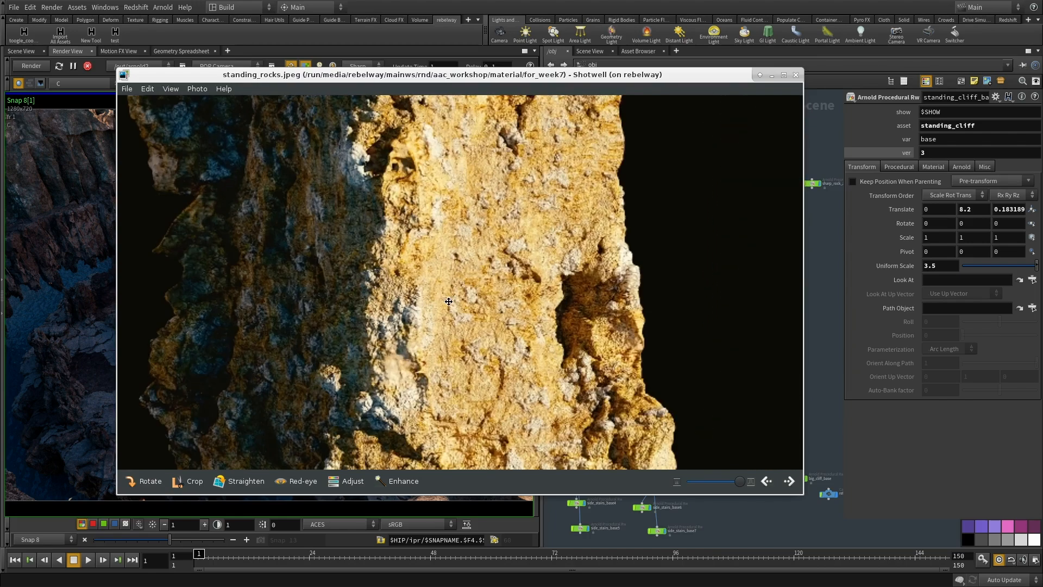
drag(515, 204, 519, 238)
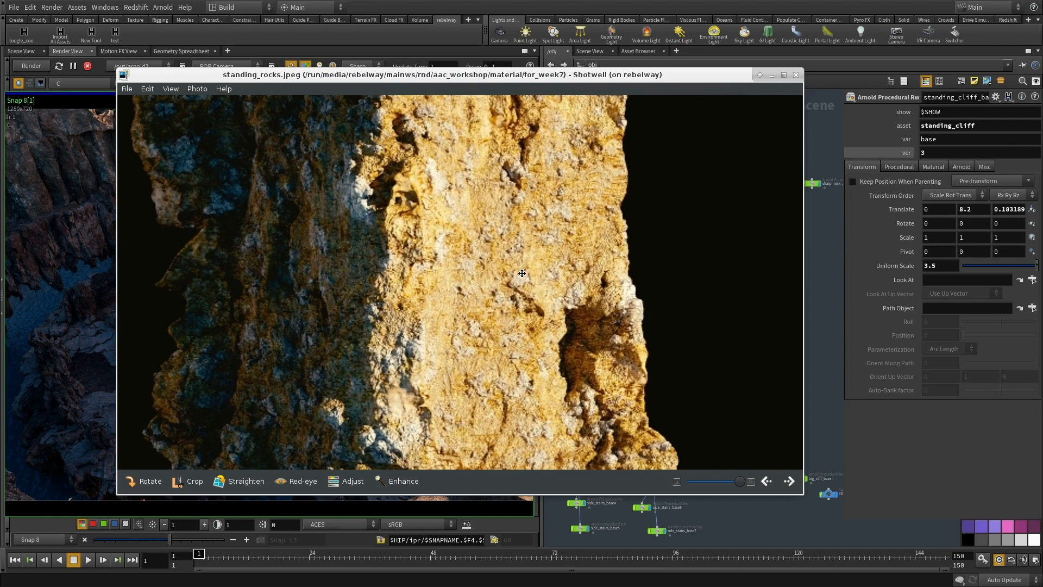
drag(392, 428, 502, 252)
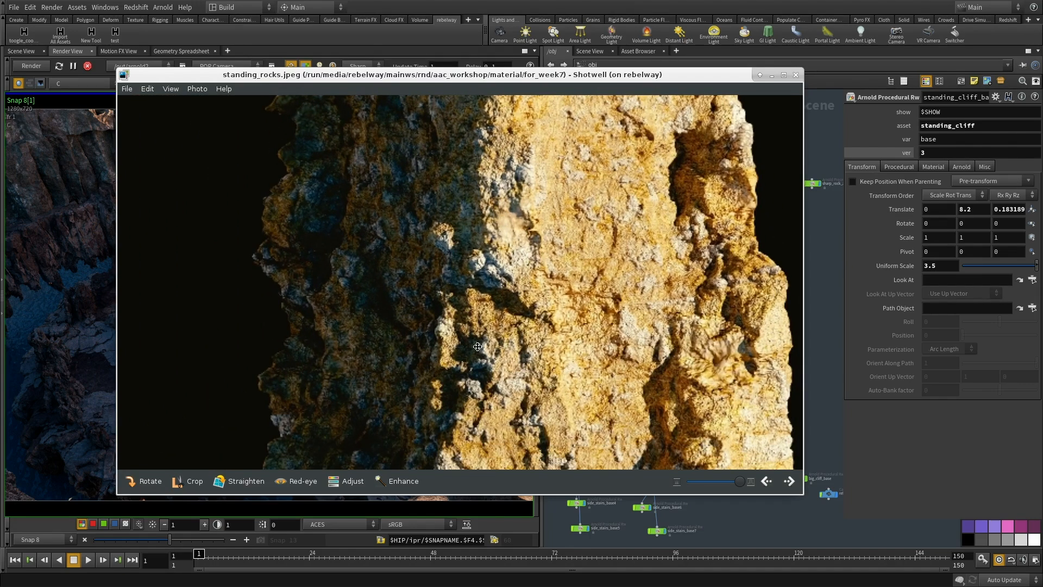
drag(489, 316, 479, 256)
drag(493, 364, 489, 295)
drag(461, 413, 444, 327)
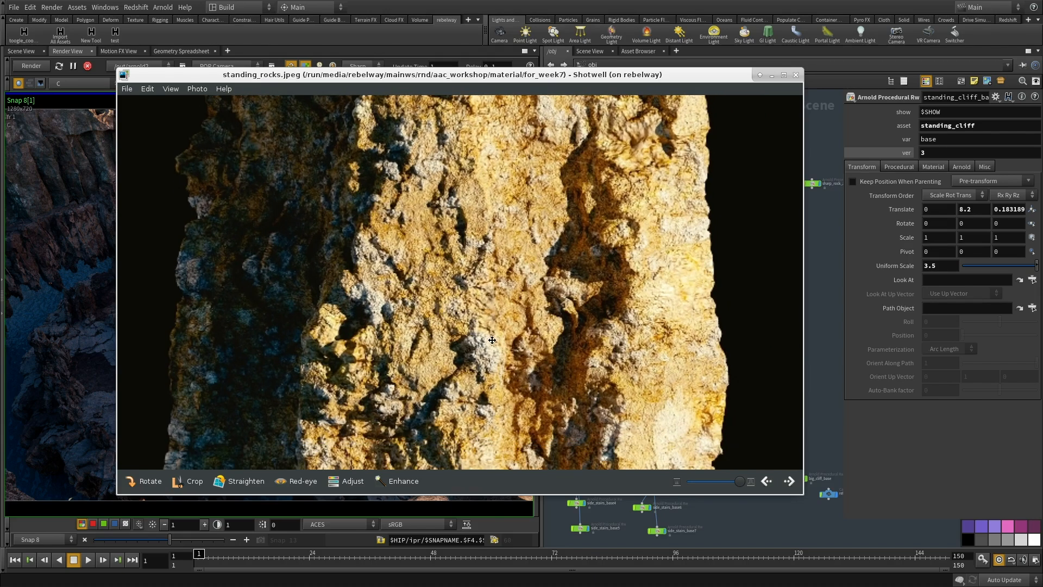
scroll(460, 232, down, 4)
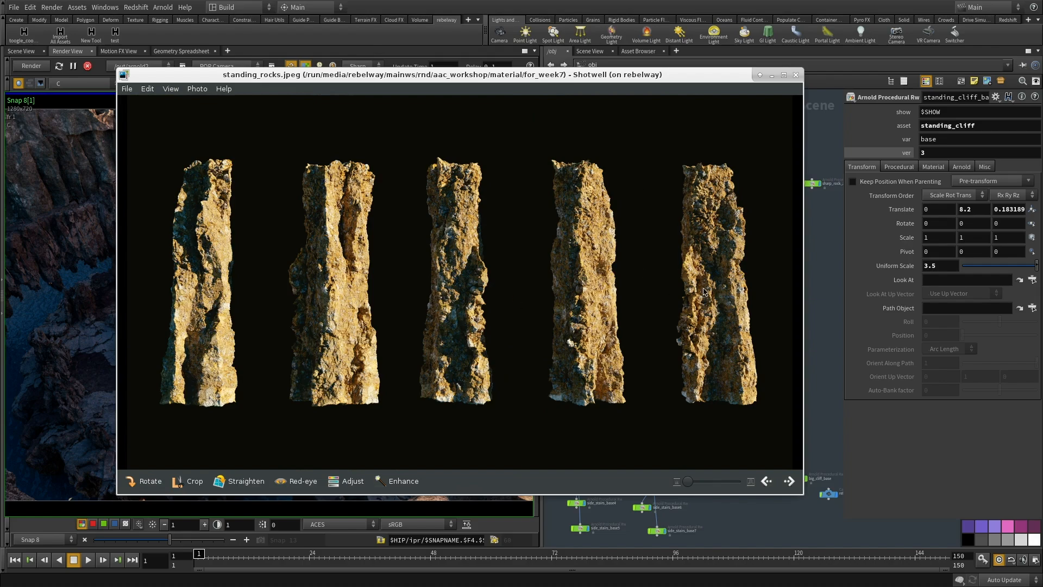
Inspect the shadowed recess and rugged edge of the fifth rock pillar in standing_rocks.jpeg.
scroll(728, 331, up, 4)
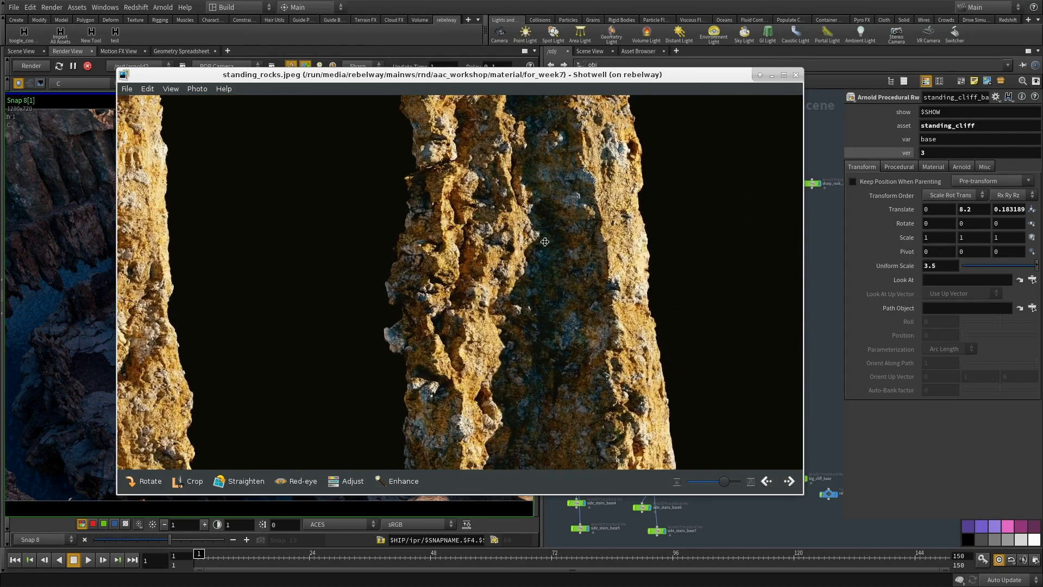
drag(544, 241, 519, 329)
drag(514, 271, 518, 391)
scroll(518, 261, down, 5)
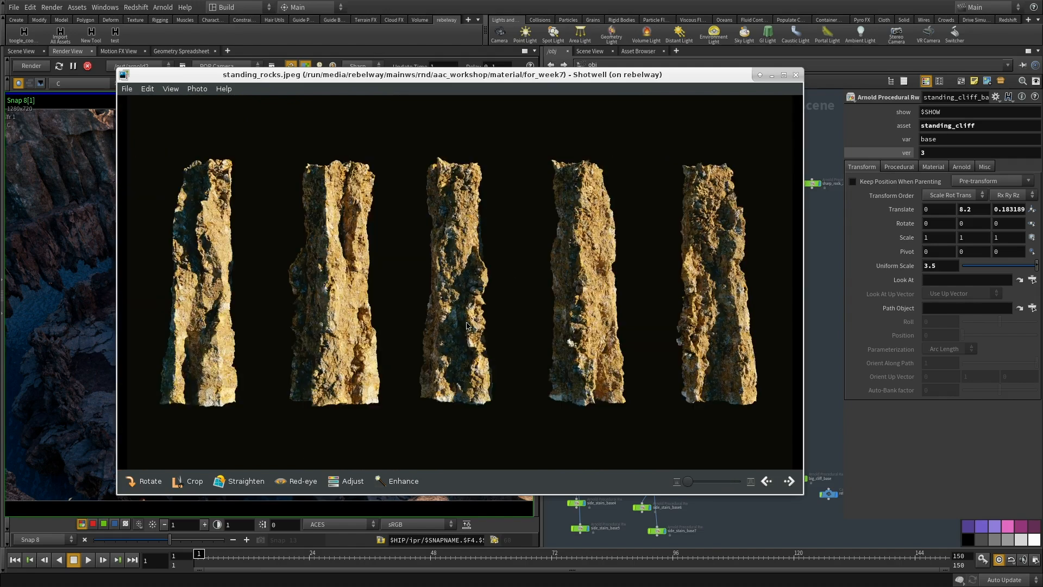
Examine the protruding ledge, shadows and rock chunks on the third pillar in standing_rocks.jpeg.
scroll(467, 326, up, 5)
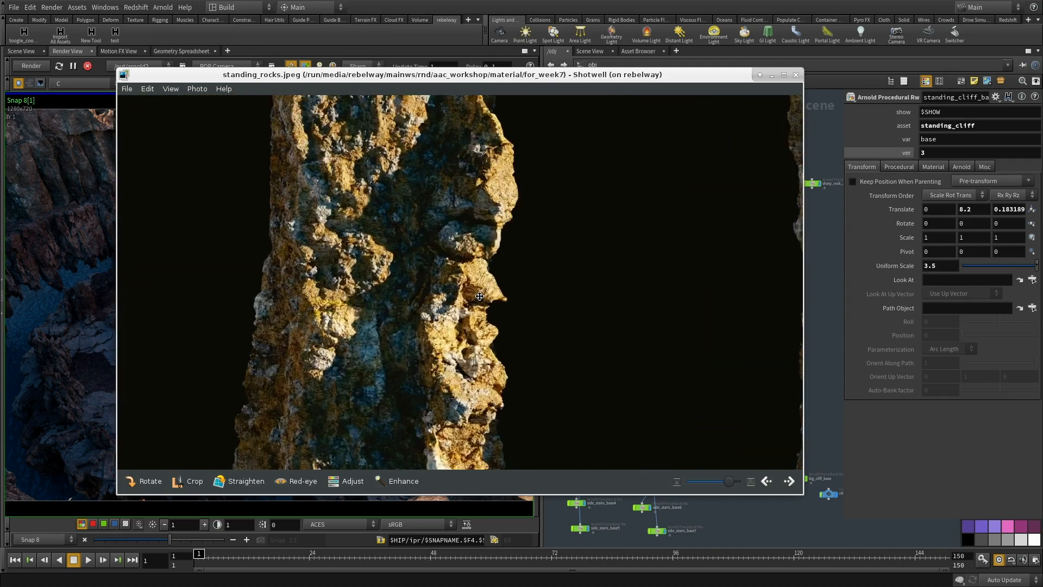
drag(465, 305, 488, 312)
drag(403, 229, 457, 348)
scroll(397, 298, down, 1)
scroll(405, 241, up, 1)
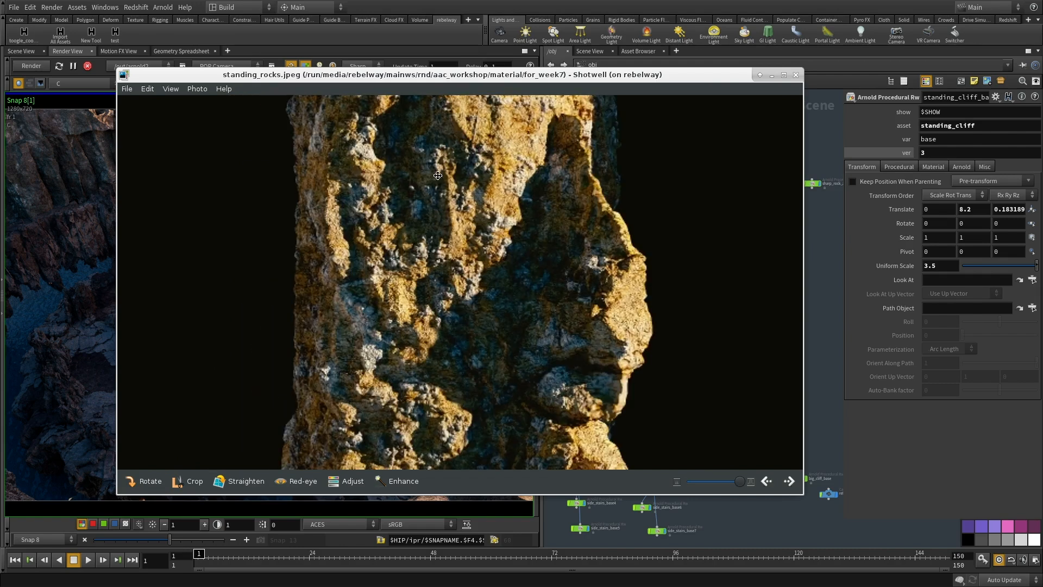
scroll(436, 178, up, 1)
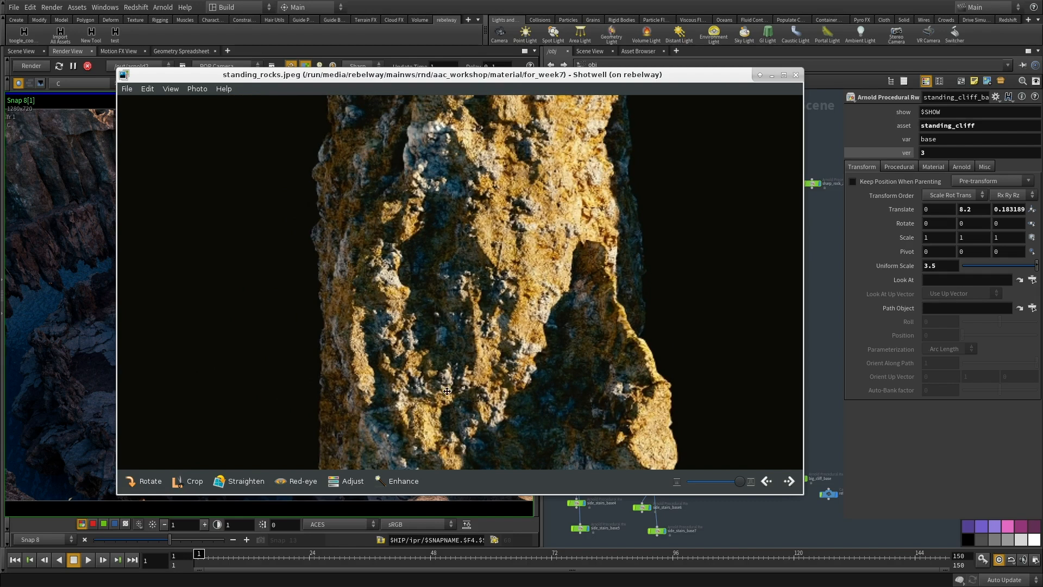
drag(464, 362, 475, 302)
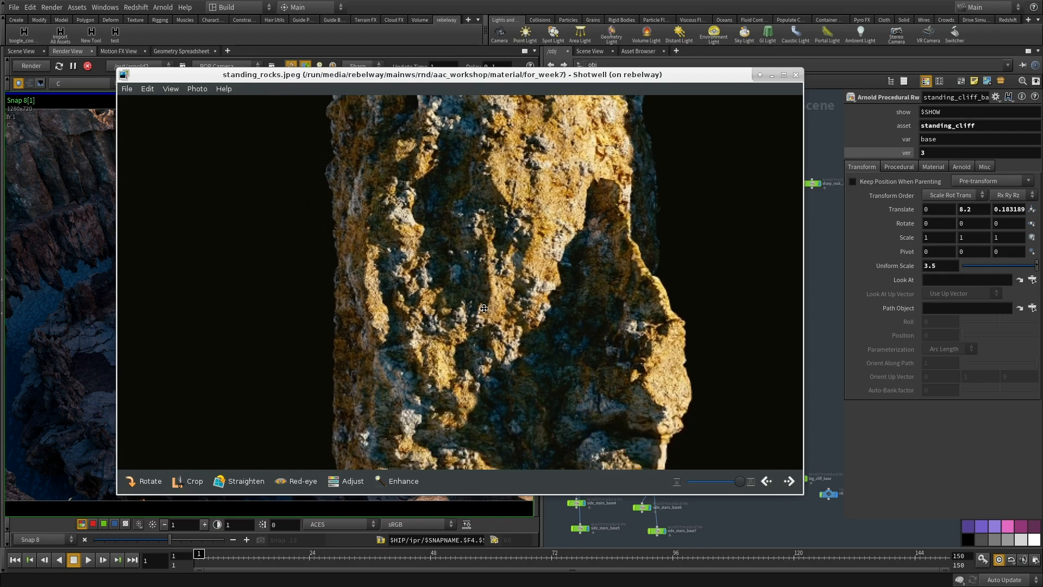
scroll(430, 308, down, 2)
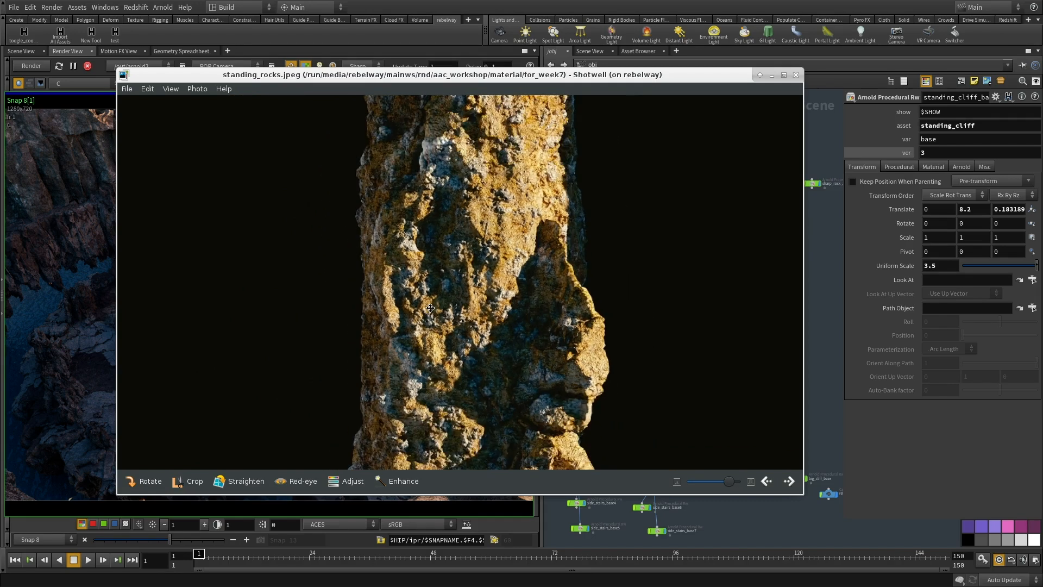
scroll(435, 353, up, 3)
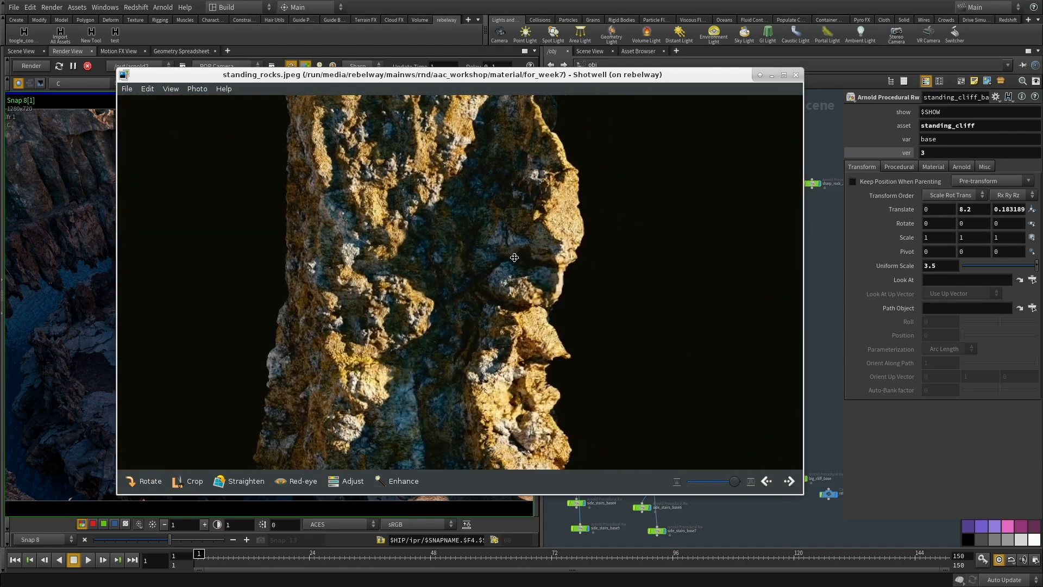
drag(496, 230, 462, 411)
drag(353, 139, 492, 213)
scroll(423, 313, down, 6)
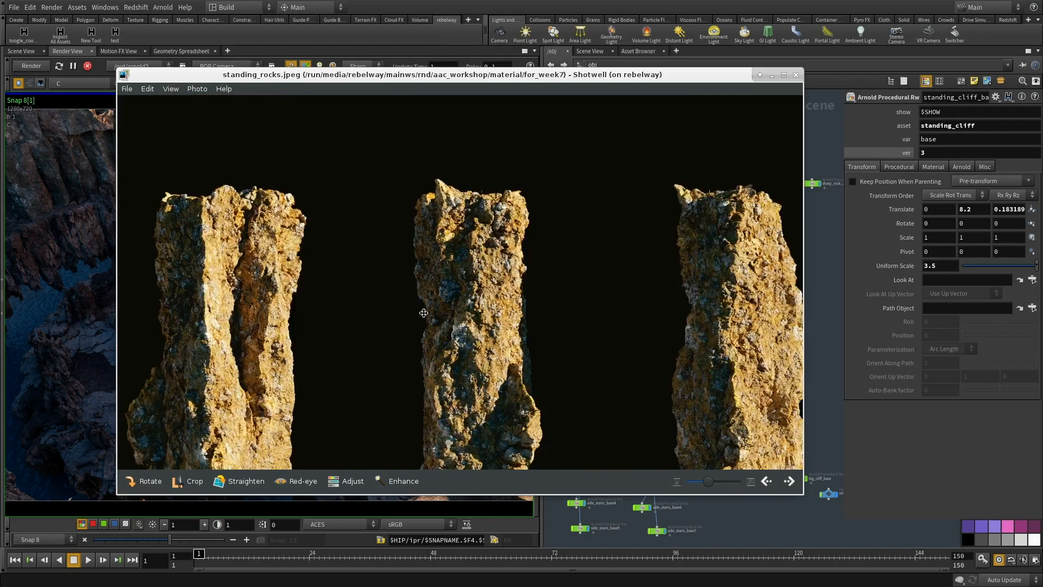
scroll(443, 323, down, 2)
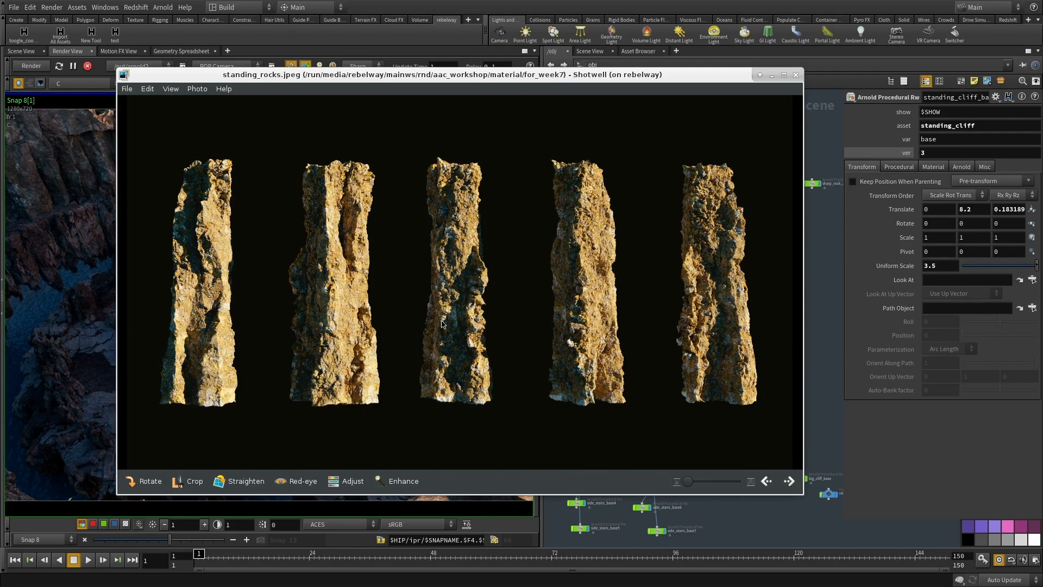
Enlarge and reposition the image viewer window, and compare the silhouettes of all five pillars in standing_rocks.jpeg.
alt+right_drag(629, 431, 736, 496)
alt+drag(735, 495, 679, 436)
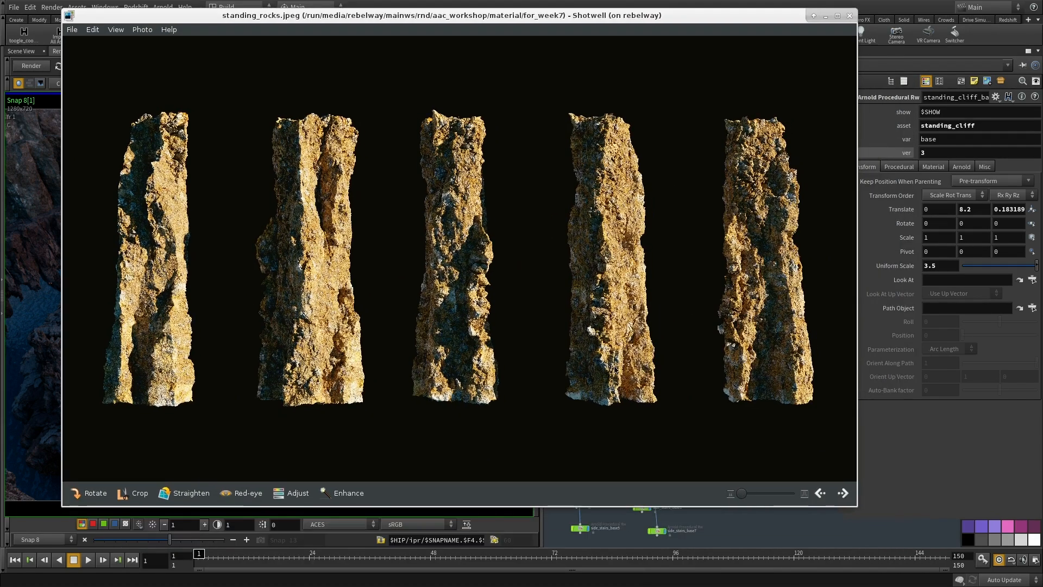
scroll(470, 317, up, 1)
scroll(455, 310, up, 1)
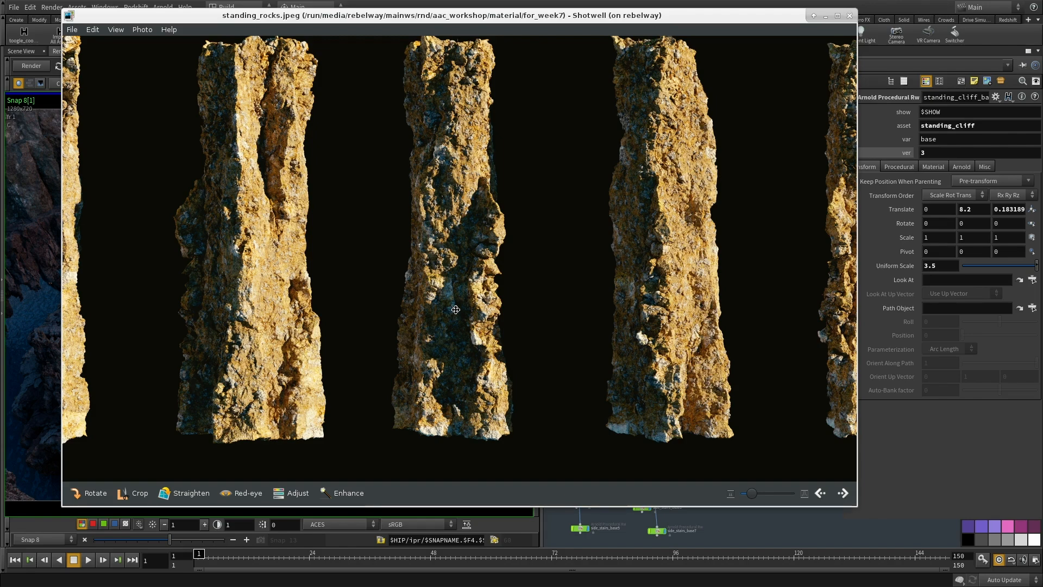
scroll(456, 309, down, 2)
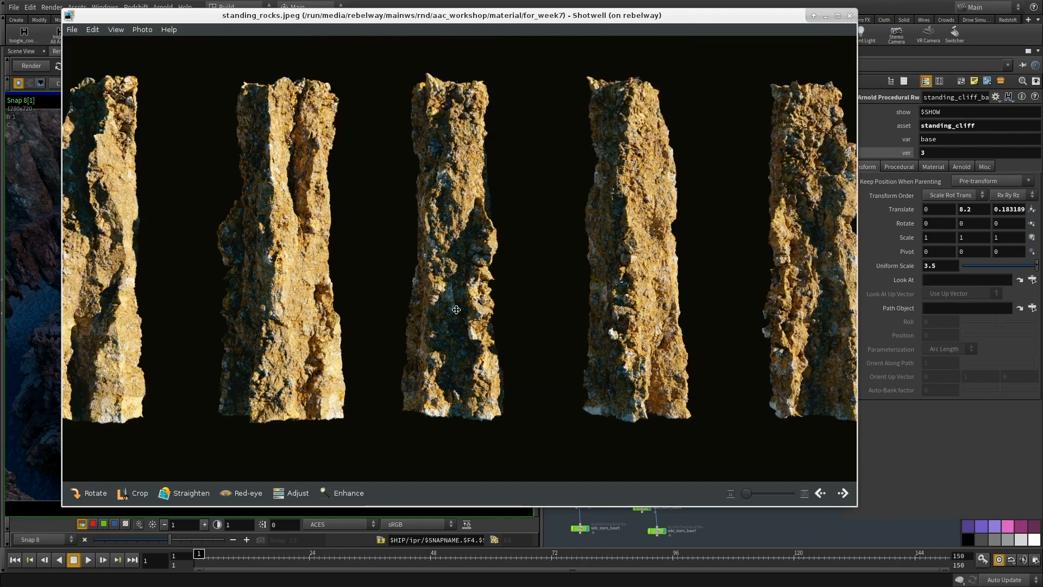
scroll(752, 302, up, 1)
scroll(799, 339, up, 2)
drag(800, 339, 732, 309)
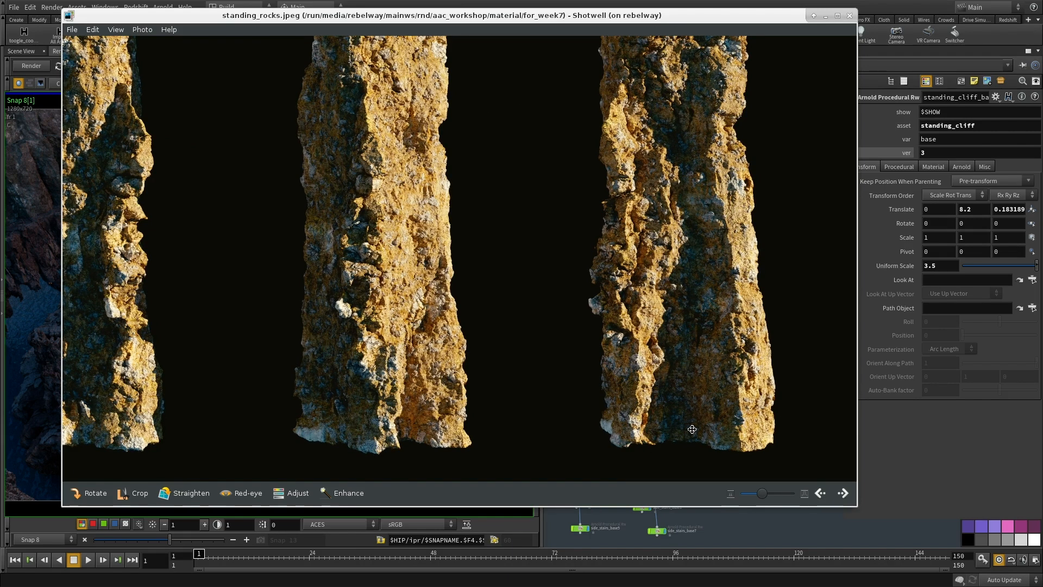
scroll(650, 367, down, 3)
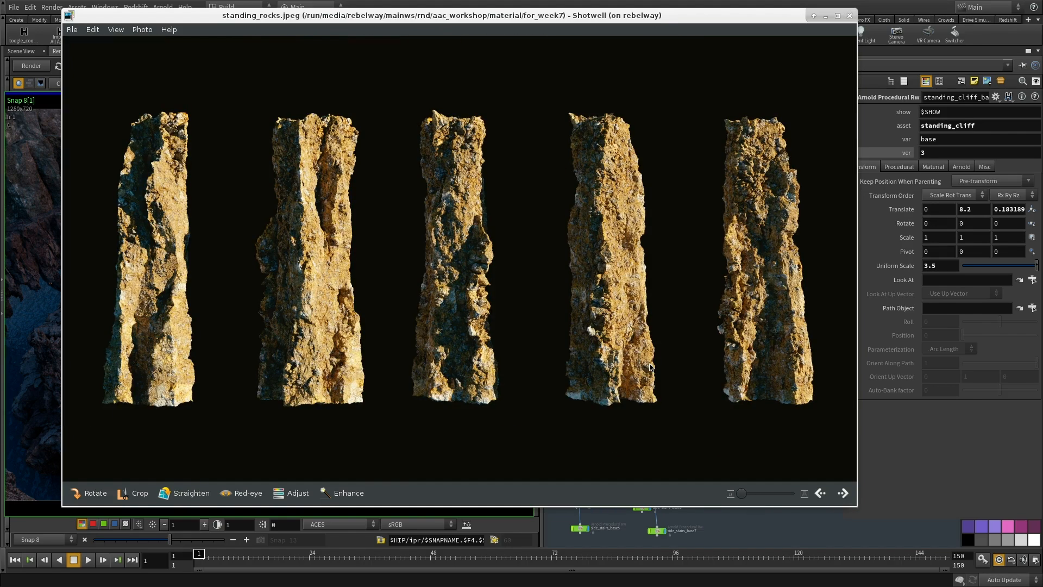
Show vdb_Celtic_wall_4k.jpeg and examine the cracked surface of the carved Celtic knot and the rock around it.
key(Right)
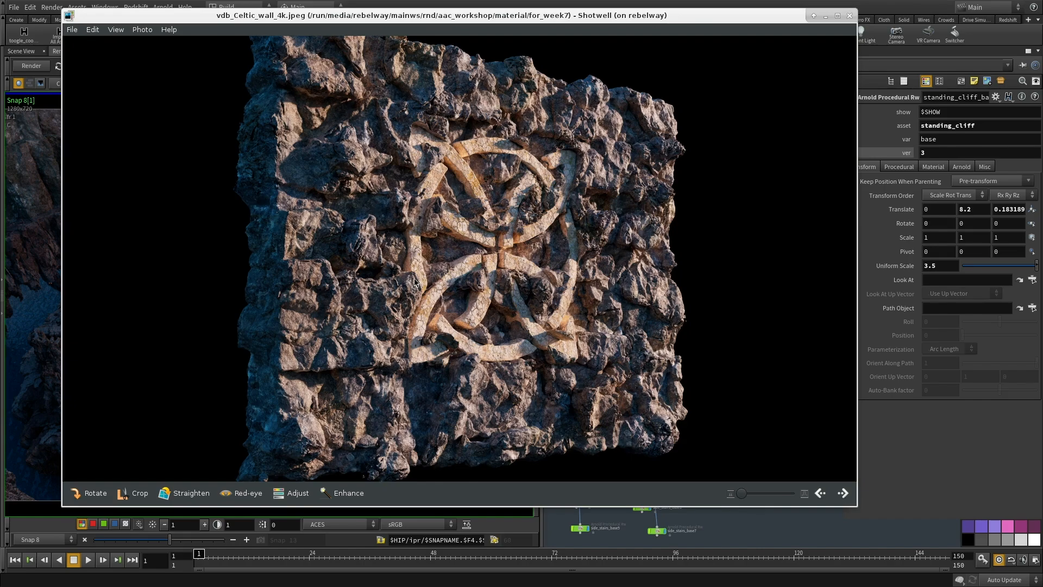
scroll(415, 282, up, 3)
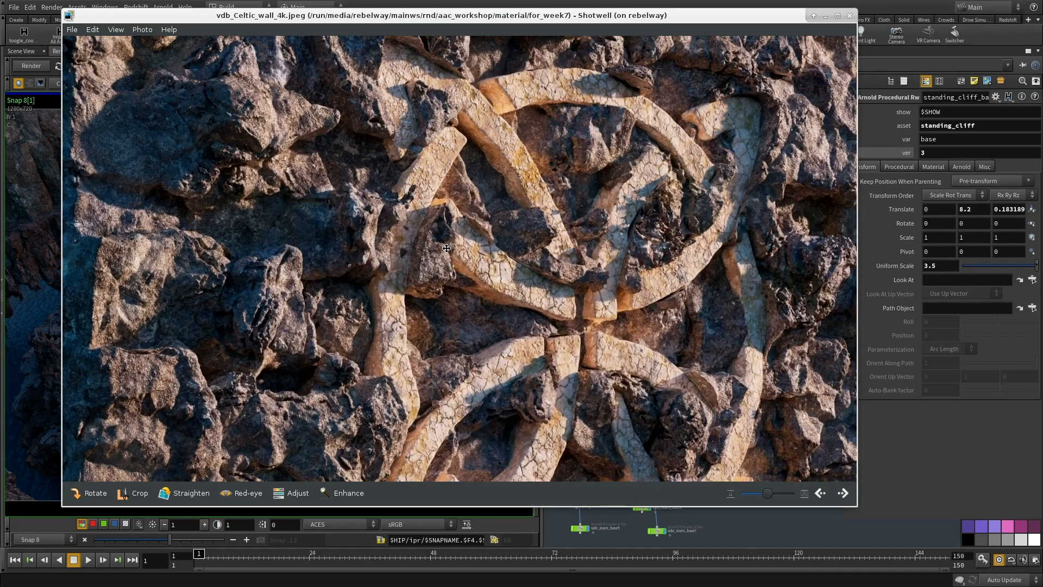
drag(519, 87, 456, 233)
drag(499, 364, 419, 199)
scroll(419, 199, down, 3)
scroll(466, 291, up, 3)
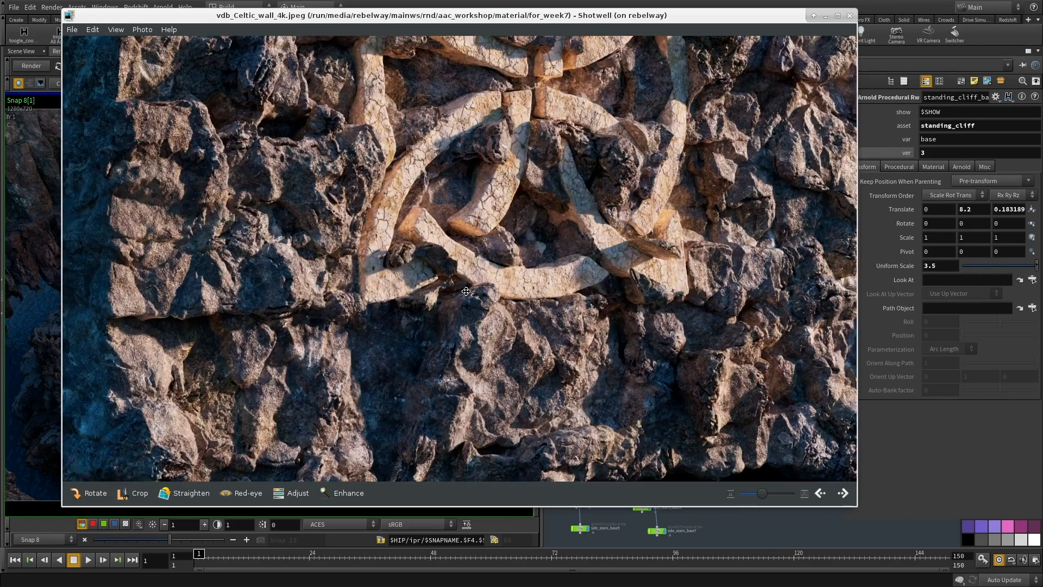
scroll(466, 291, up, 1)
scroll(642, 218, down, 1)
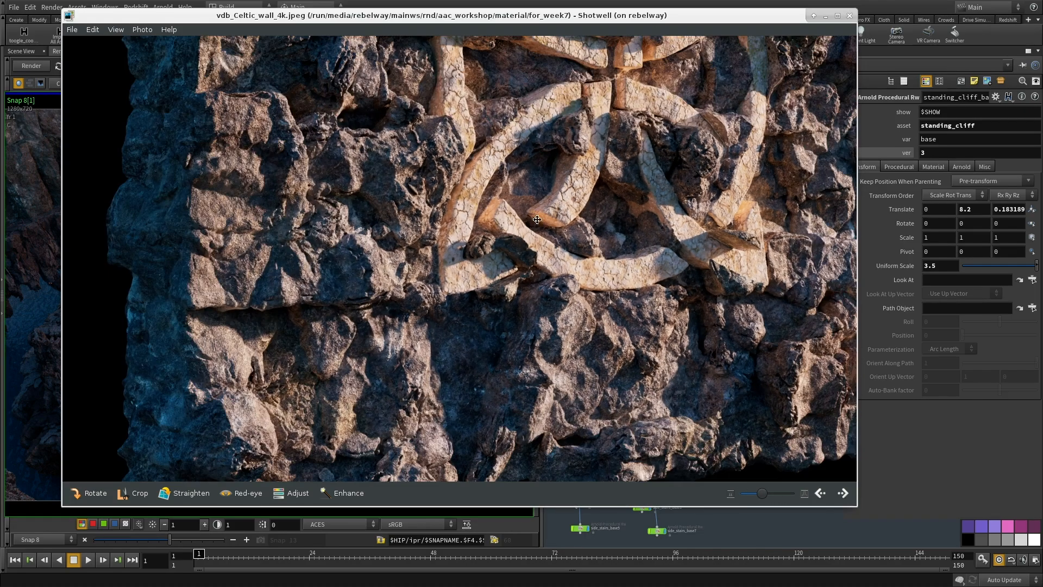
scroll(537, 219, down, 3)
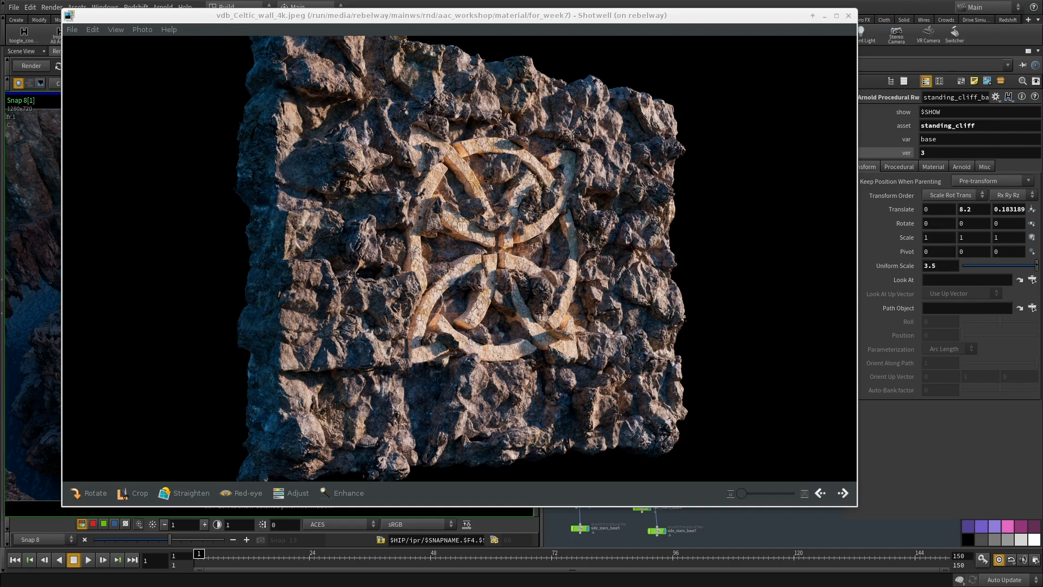
click(309, 305)
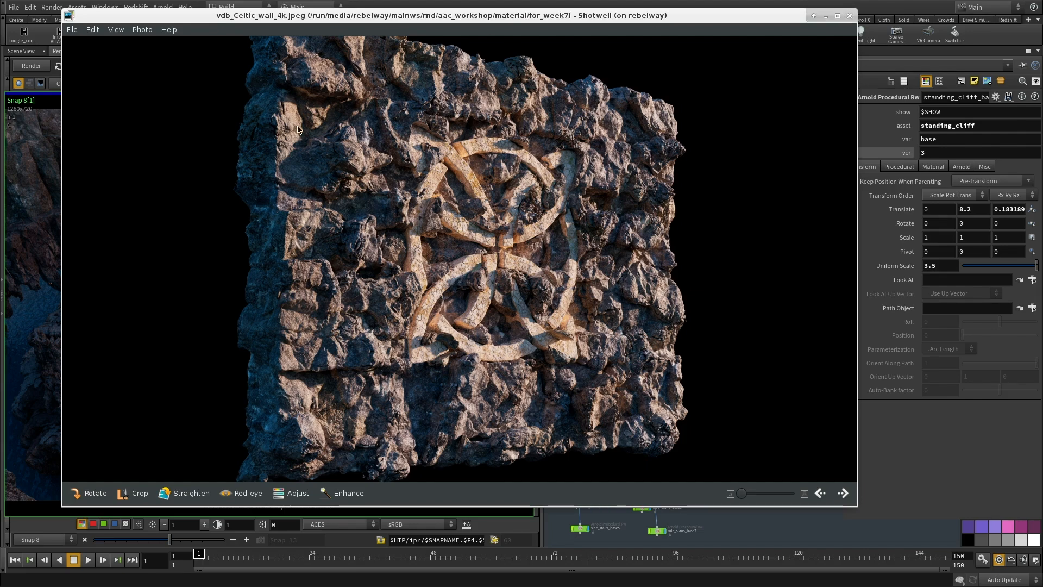
Inspect the protruding rocks and shadowed outer edge beside the carved knot in vdb_Celtic_wall_4k.jpeg.
scroll(348, 368, up, 3)
drag(347, 368, 359, 380)
scroll(336, 213, up, 3)
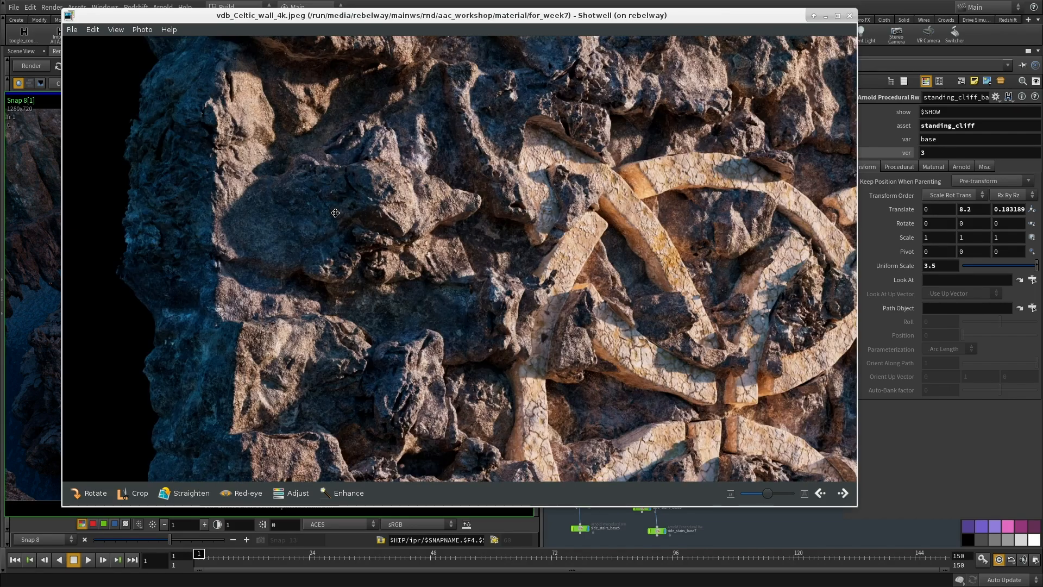
drag(326, 276, 424, 189)
drag(455, 358, 369, 271)
drag(419, 405, 411, 299)
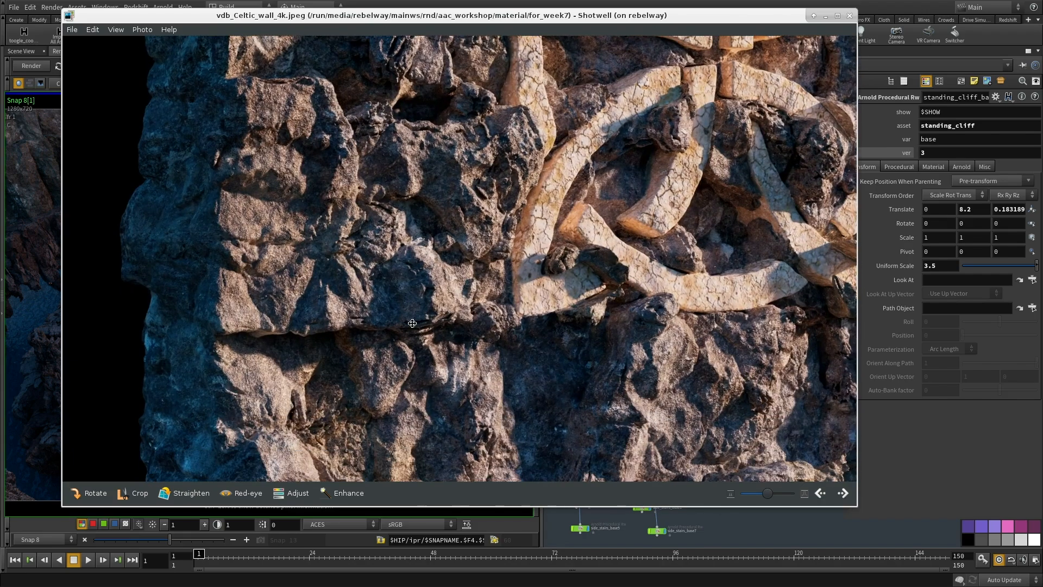
drag(383, 349, 345, 245)
scroll(359, 254, down, 1)
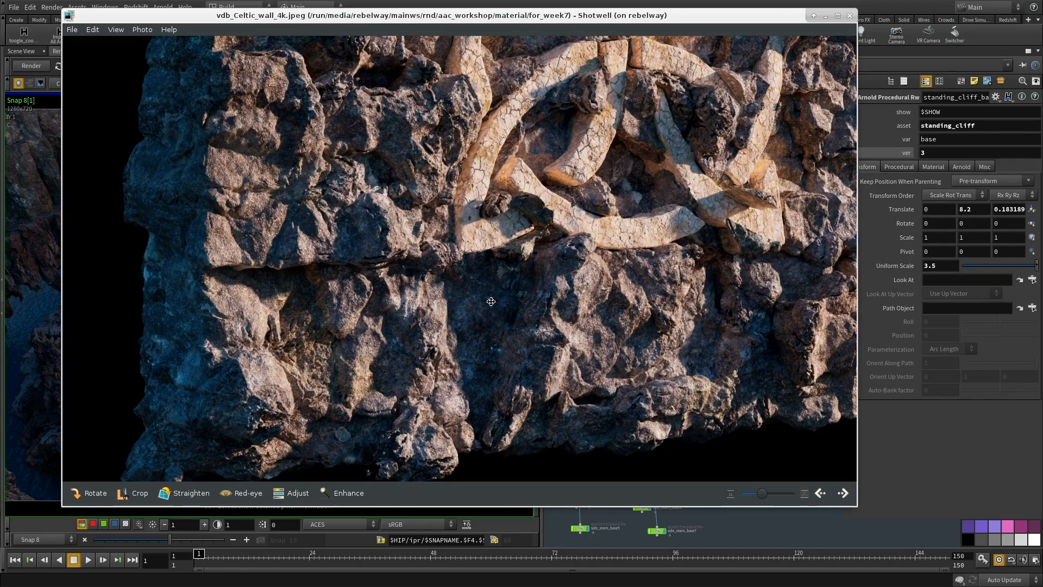
Examine the rocks below the carved knot in vdb_Celtic_wall_4k.jpeg, and return to the full image.
drag(535, 308, 348, 341)
drag(738, 359, 554, 385)
drag(509, 346, 528, 342)
drag(478, 174, 469, 319)
drag(468, 270, 487, 403)
drag(429, 229, 463, 337)
scroll(463, 338, down, 2)
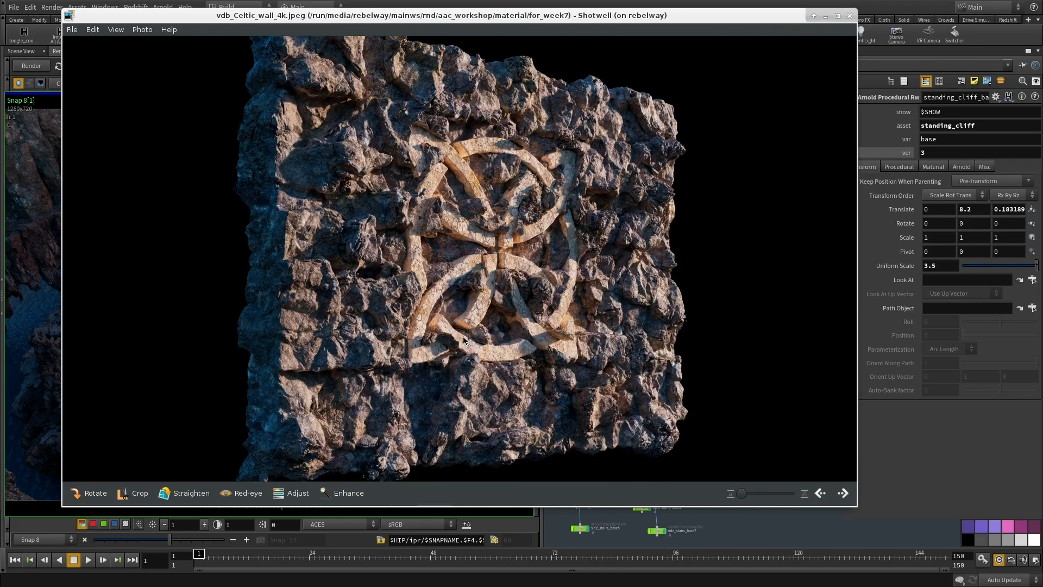
Compare the circular rock wall's lighting between vdb_circular_rock_w_orange.png and vdb_circular_wall_sunny.png.
key(Right)
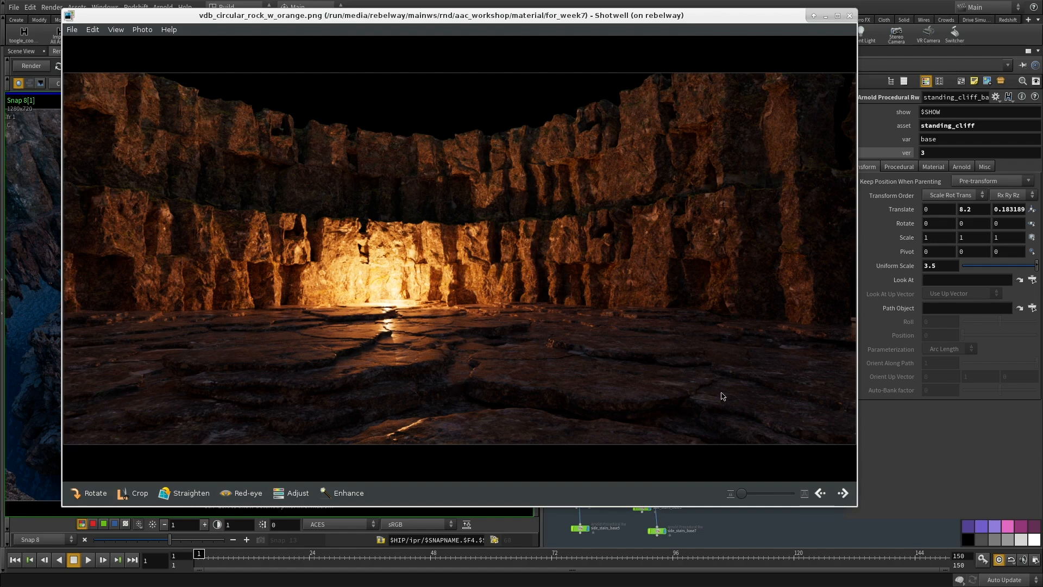
scroll(505, 428, up, 3)
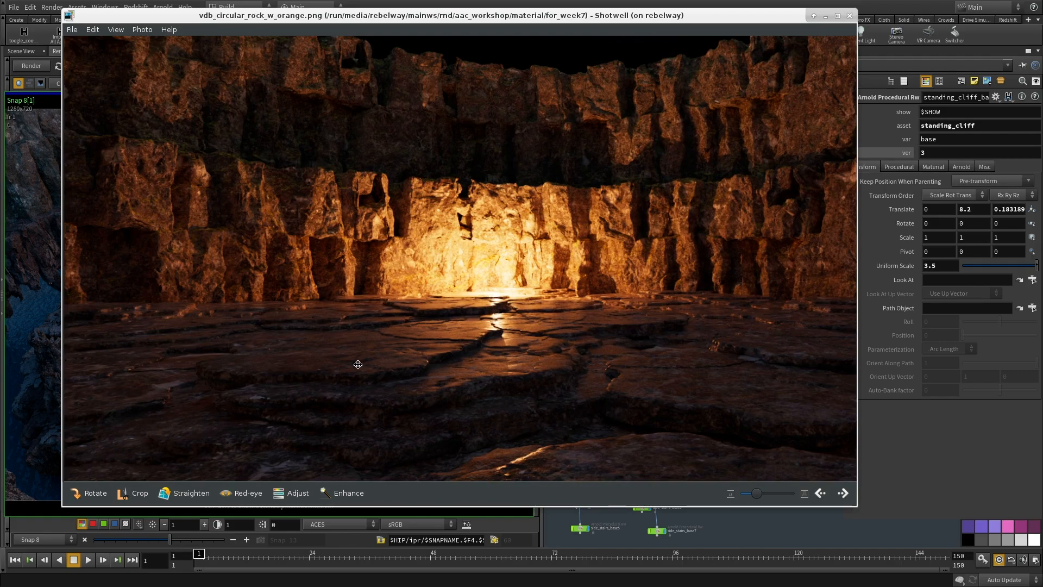
scroll(437, 387, down, 2)
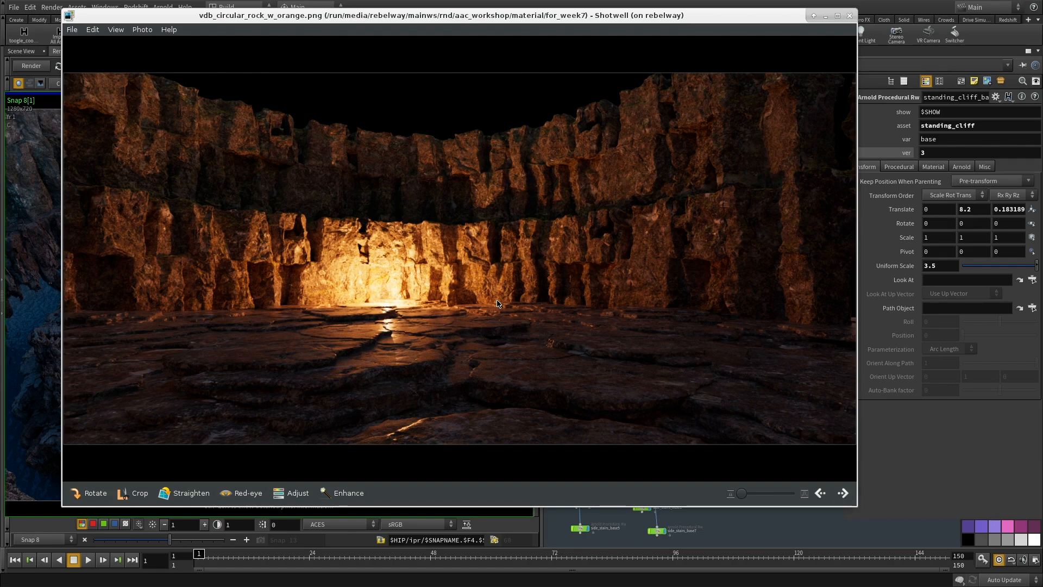
key(Right)
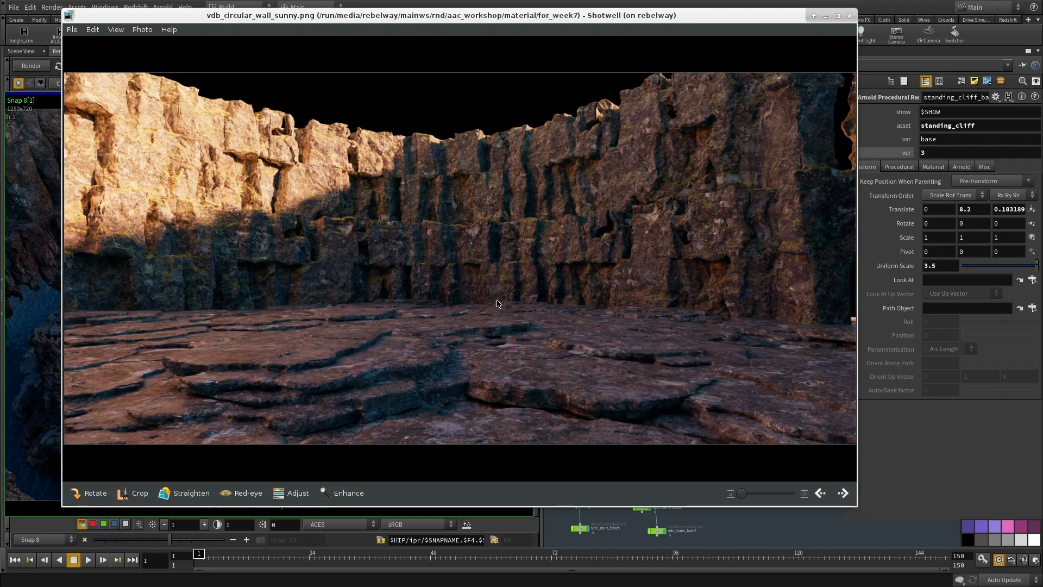
key(Left)
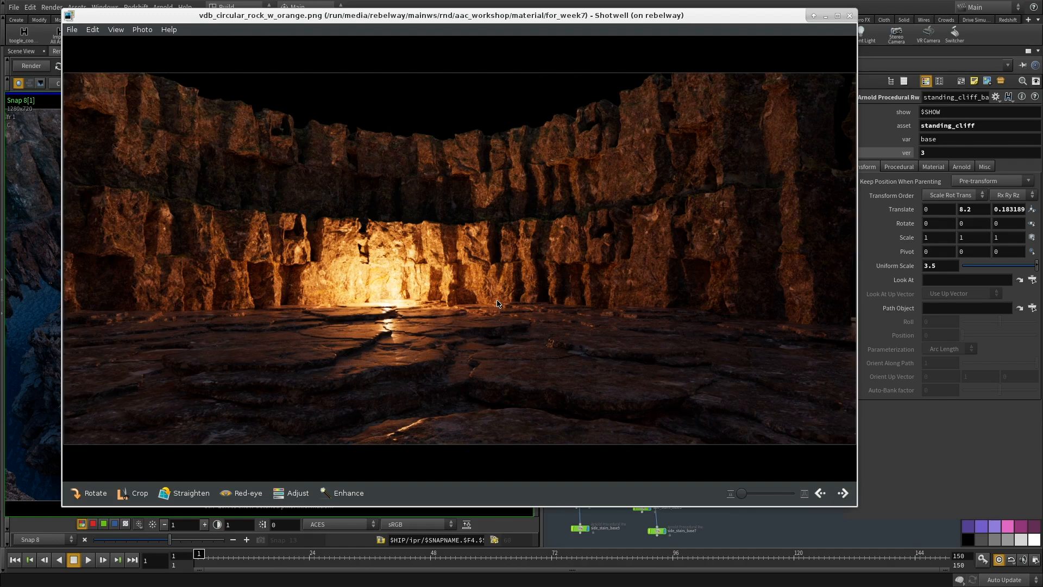
key(Right)
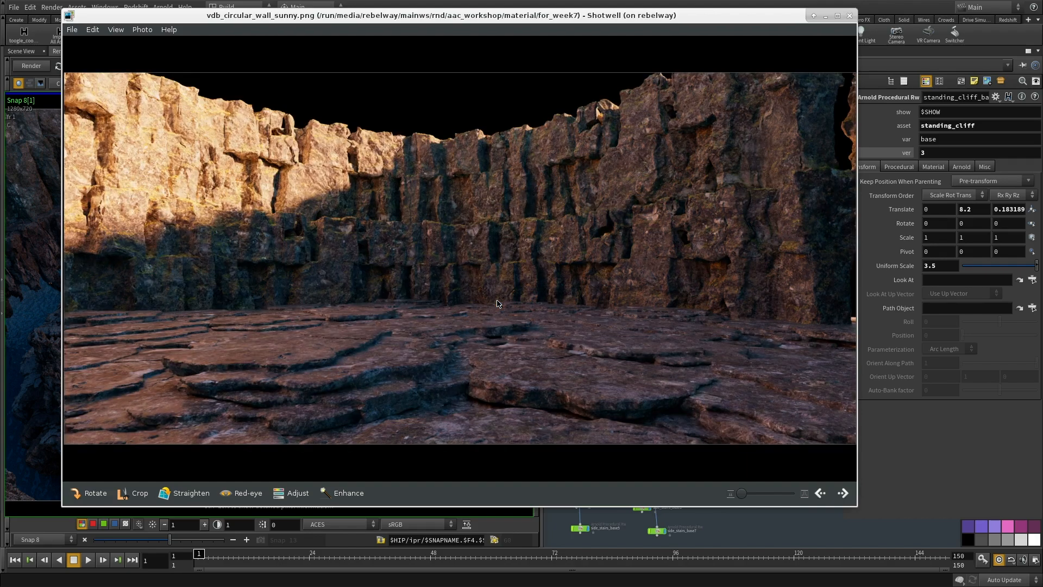
key(Left)
key(Right)
key(Left)
key(Right)
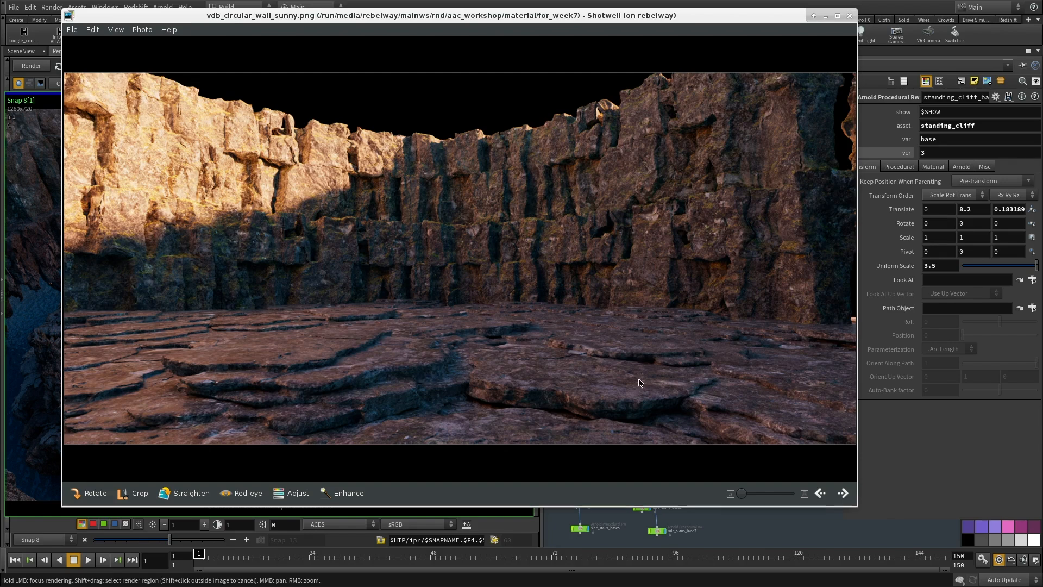
Examine the layered stone slabs of the floor up close in vdb_circular_wall_sunny.png.
scroll(662, 428, up, 3)
scroll(660, 430, up, 1)
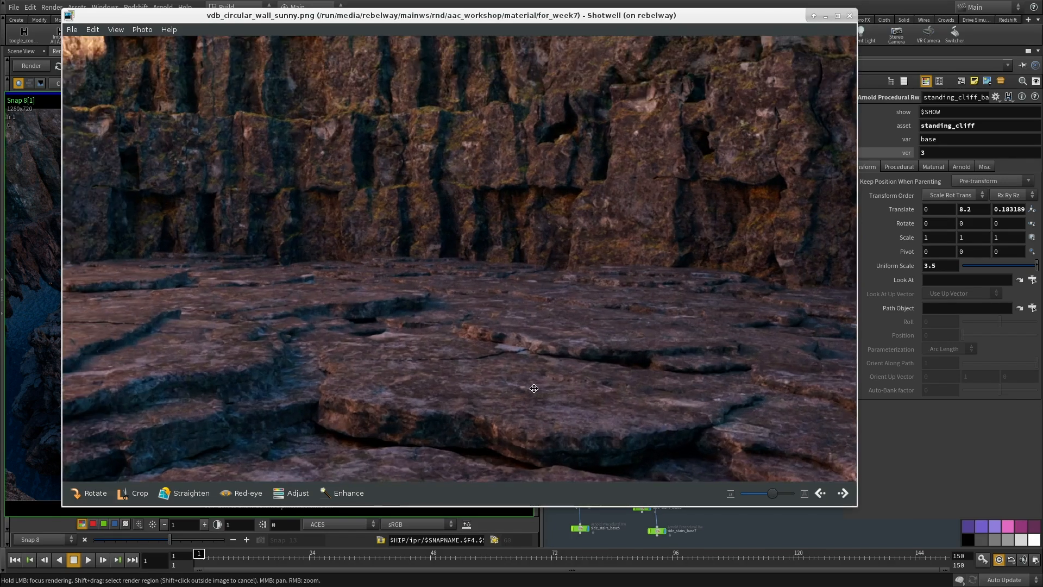
drag(502, 411, 660, 276)
drag(310, 419, 590, 329)
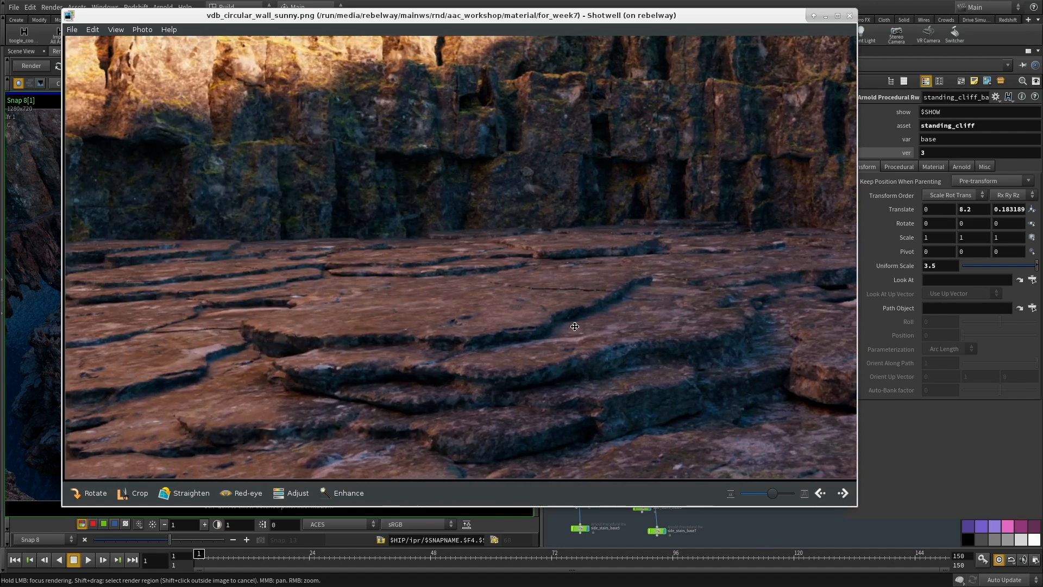
scroll(531, 323, down, 3)
drag(598, 263, 281, 295)
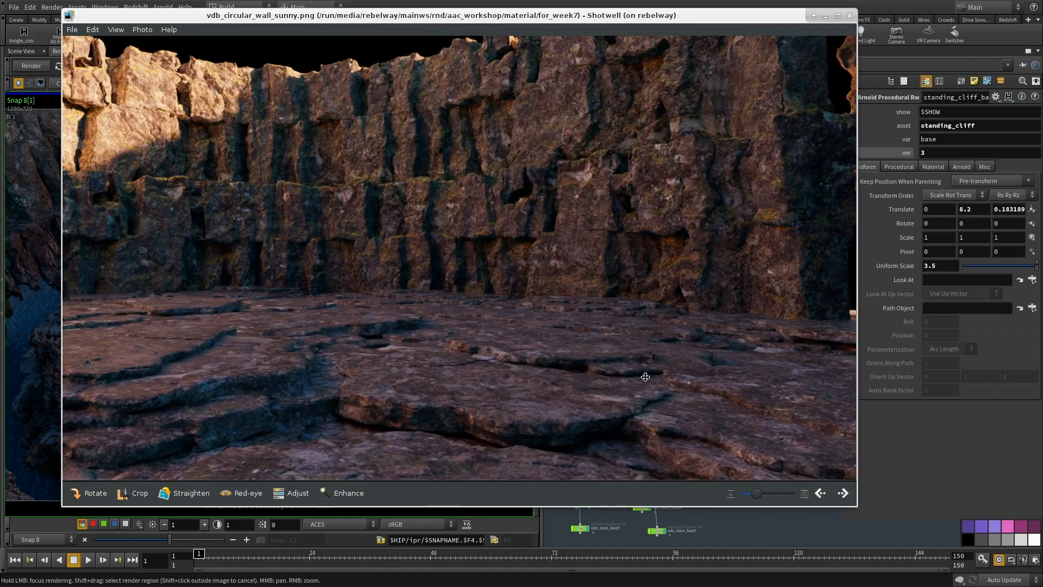
scroll(638, 463, down, 1)
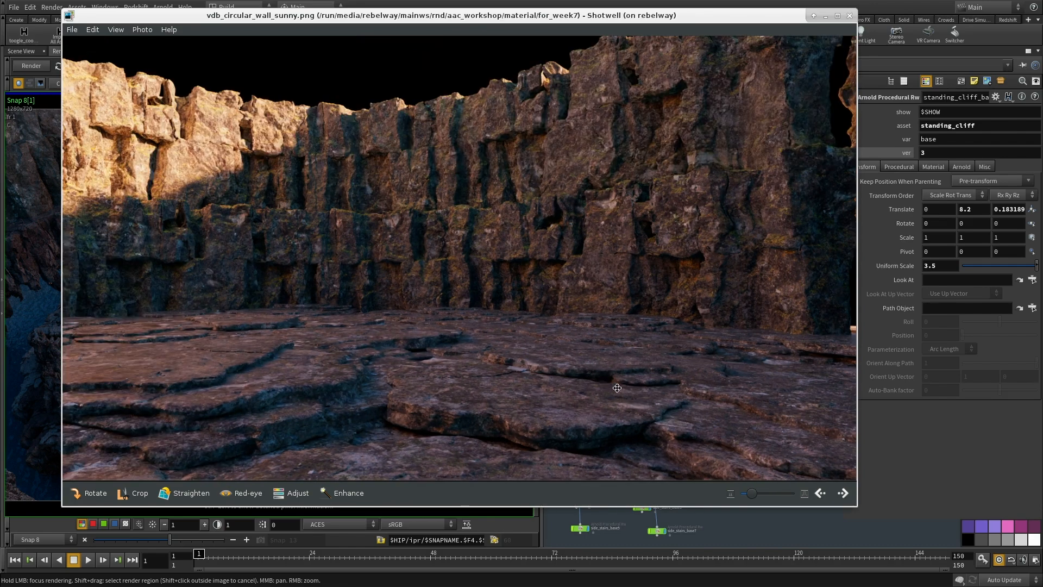
Inspect the mossy ledges and shadowed crevices of the circular wall in vdb_circular_wall_sunny.png.
scroll(609, 229, up, 3)
drag(183, 200, 495, 230)
drag(297, 261, 300, 295)
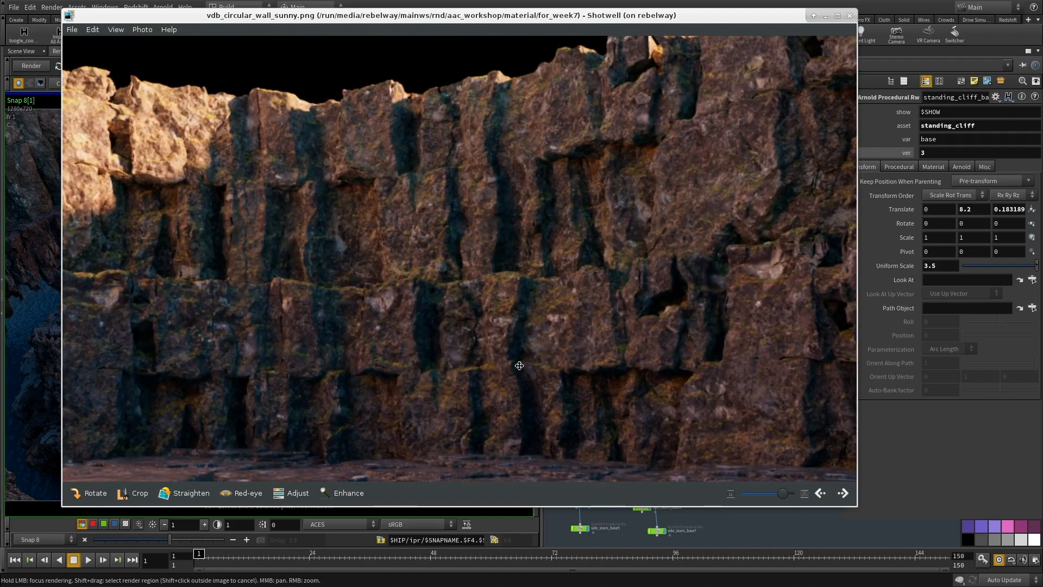
scroll(489, 230, down, 7)
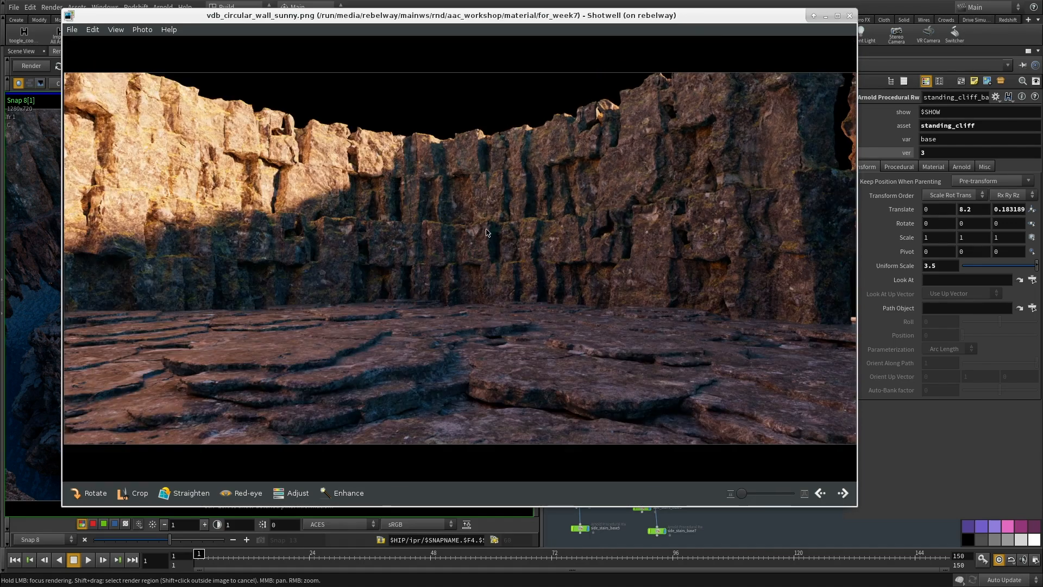
scroll(361, 230, up, 3)
drag(213, 254, 366, 269)
scroll(367, 270, down, 3)
View vdb_sharp_rocks_cliff.v3.png and examine the pointed rock formations in vdb_sharp_rocks_cliff.v4.png up close.
key(Right)
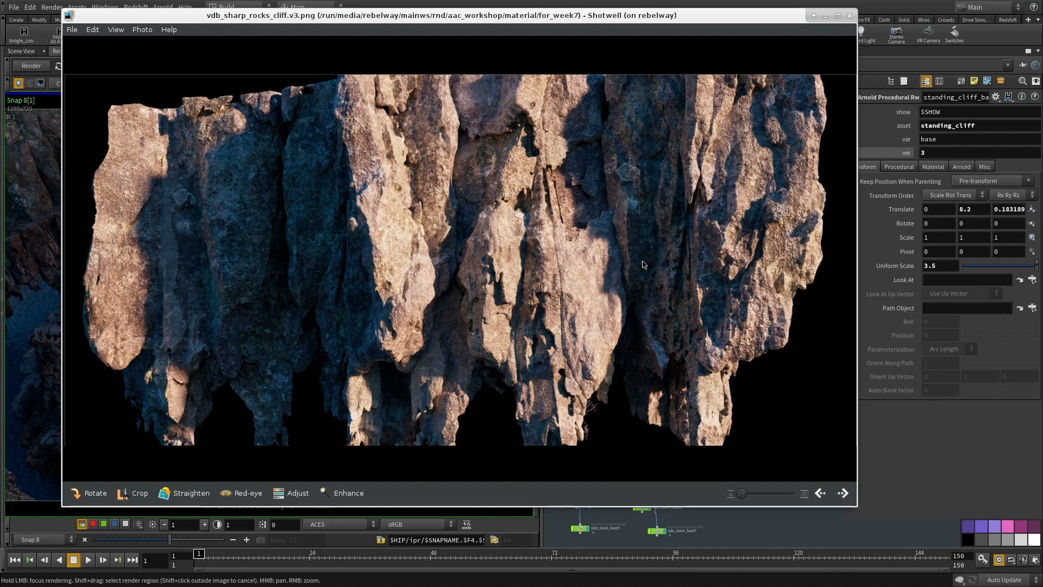
key(Right)
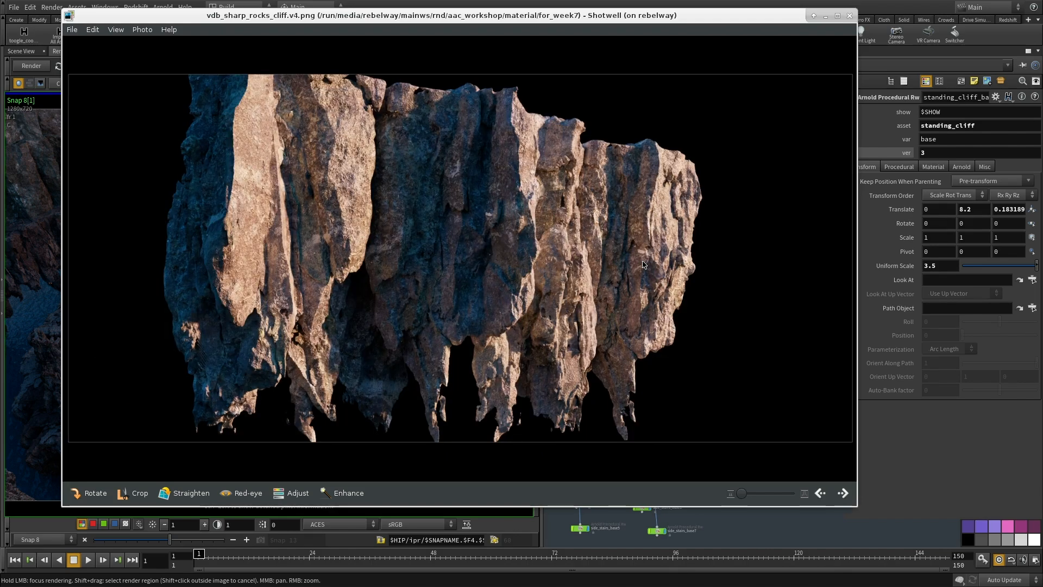
scroll(466, 213, up, 3)
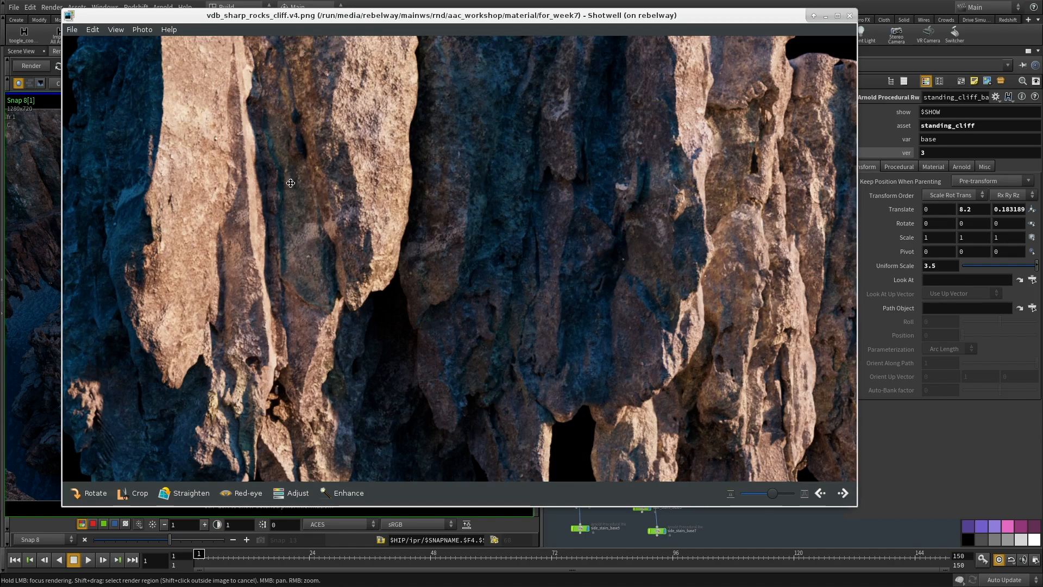
scroll(455, 244, up, 1)
scroll(455, 243, down, 4)
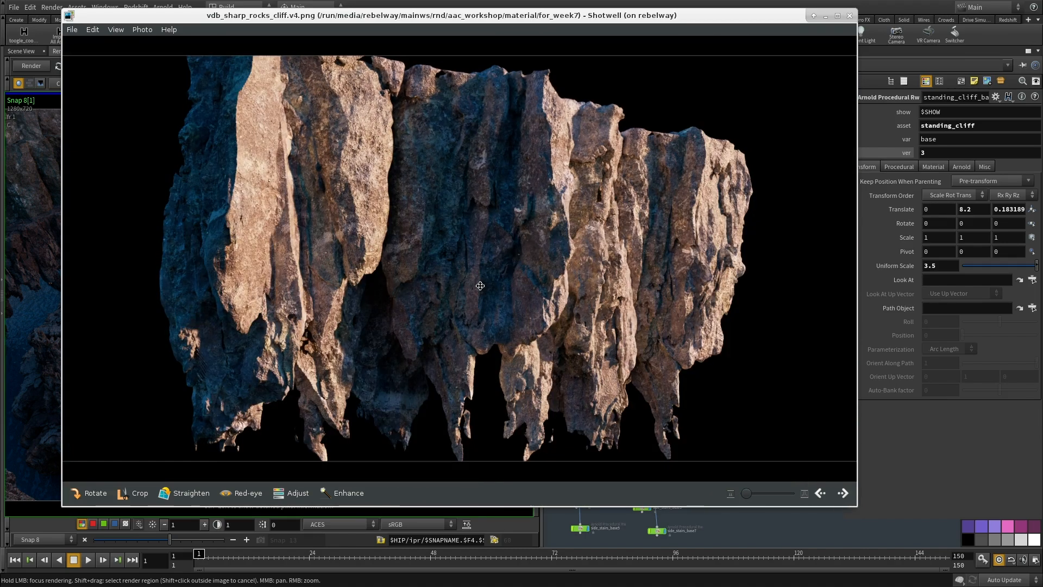
drag(480, 286, 414, 286)
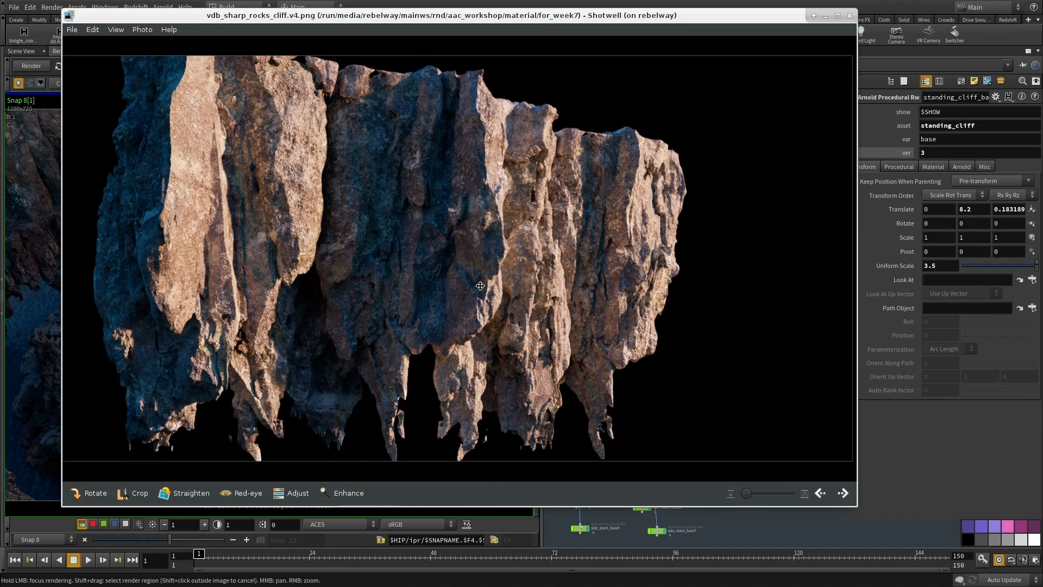
View vdb_wall_cliffy_render.v1.png and inspect the layered stone pattern in vdb_wall_stripes_render.v1.png.
key(Right)
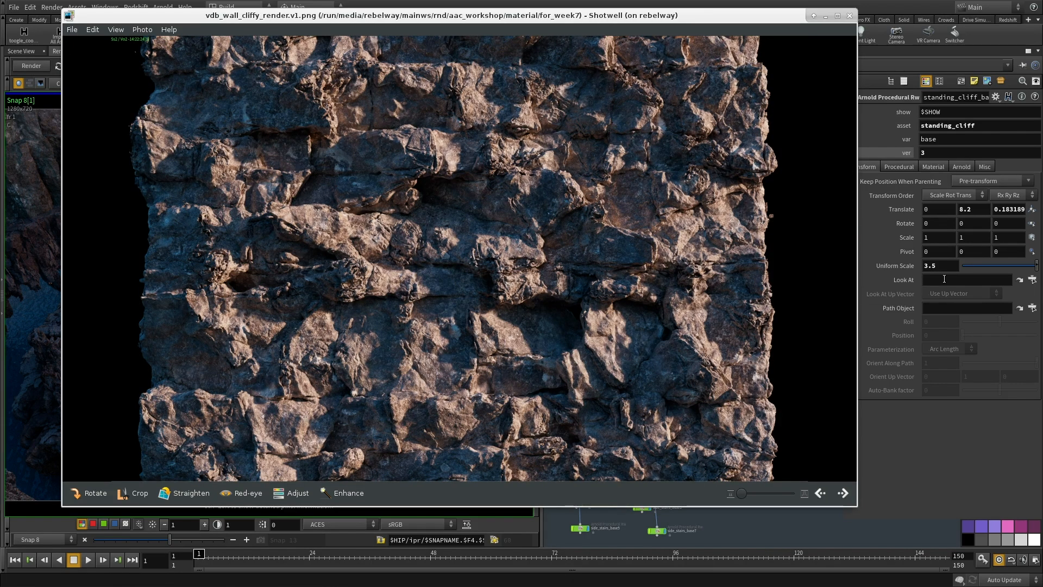
key(Right)
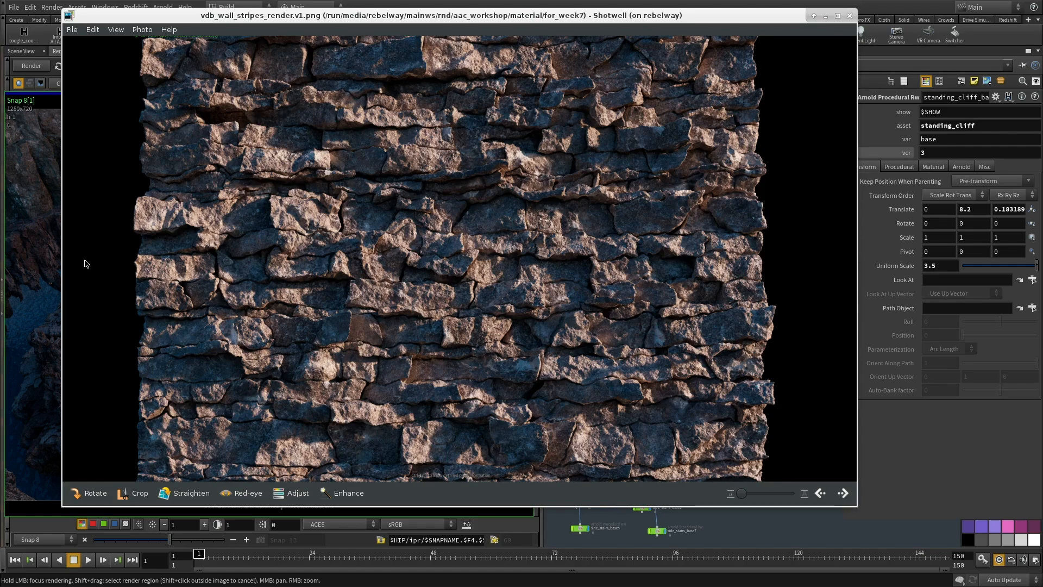
scroll(399, 207, up, 4)
scroll(399, 207, down, 3)
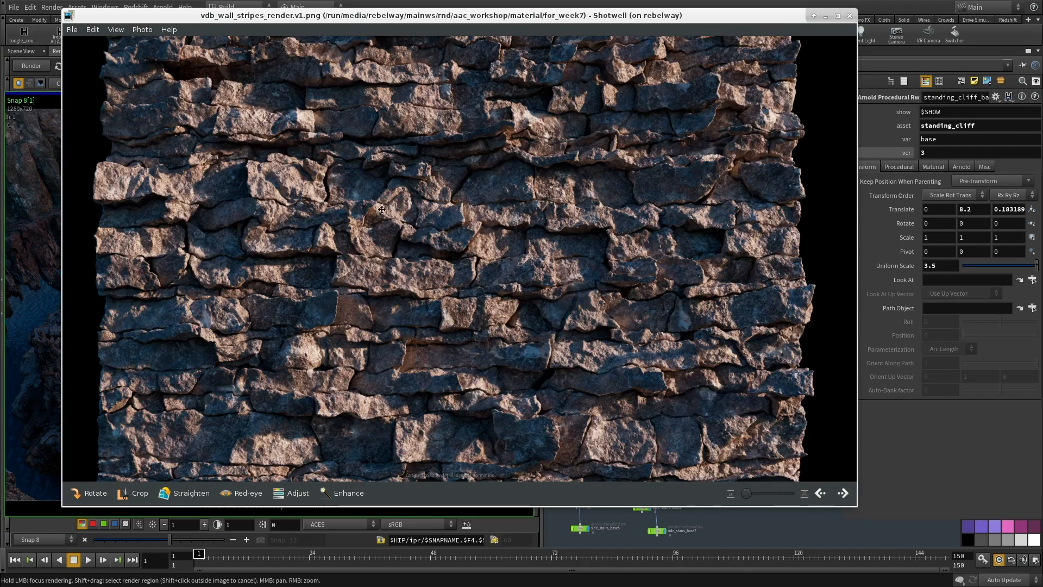
scroll(515, 185, down, 1)
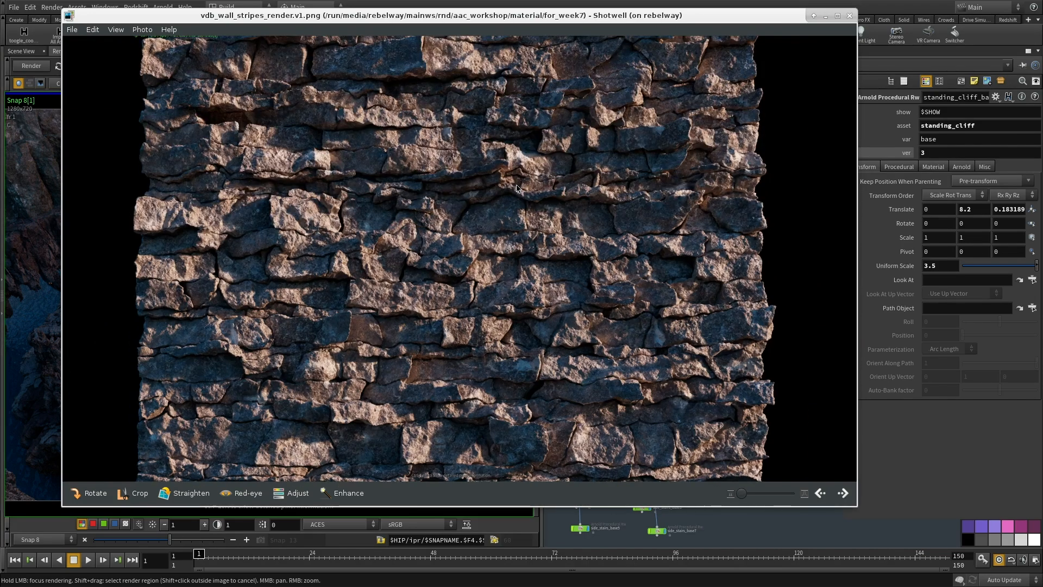
key(Right)
key(Left)
key(Right)
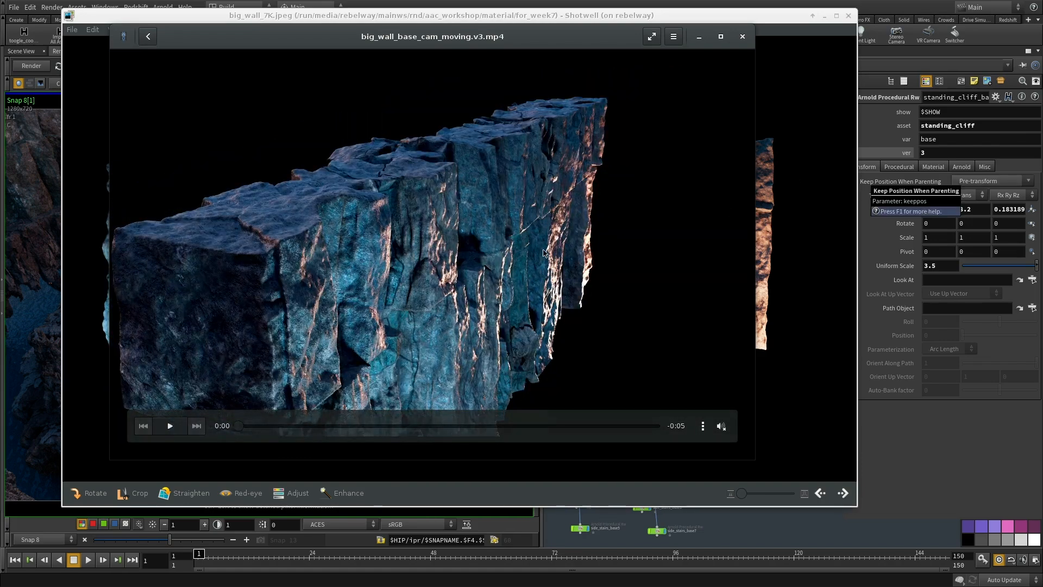
Play the big_wall_base_cam_moving.v3.mp4 clip, and skip forward through the layout_atmo.mp4 recording.
key(space)
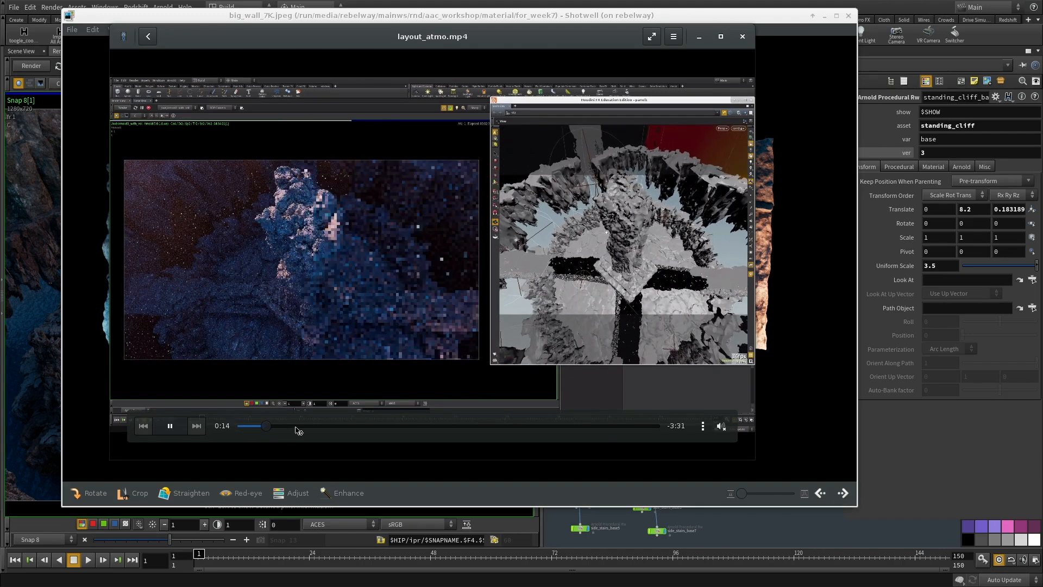
click(296, 429)
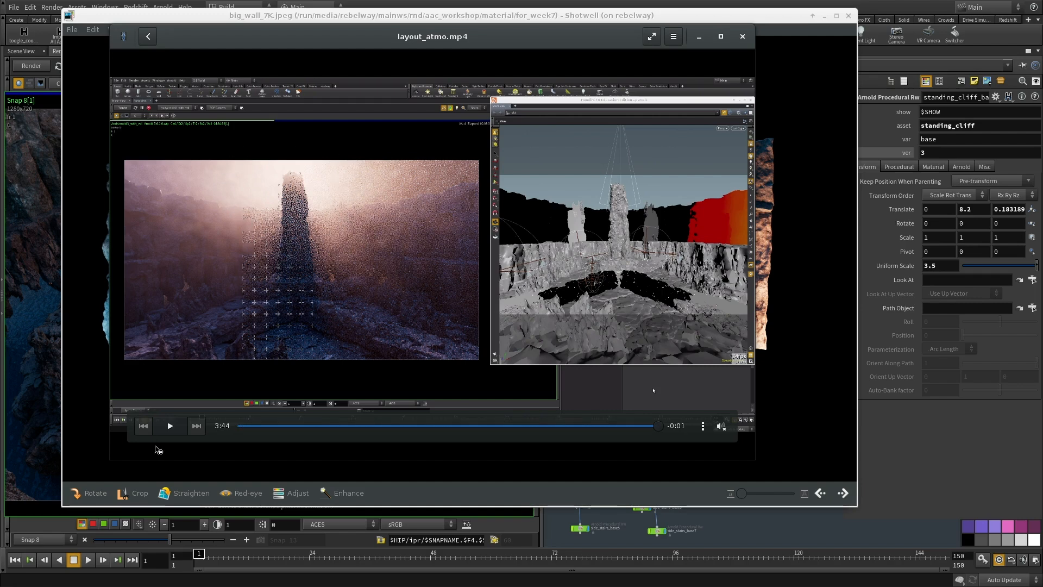
Replay layout_atmo.mp4 from about 1:20, skip further ahead in it, and view layout_atmo_render_hd2.mp4.
click(383, 428)
click(176, 426)
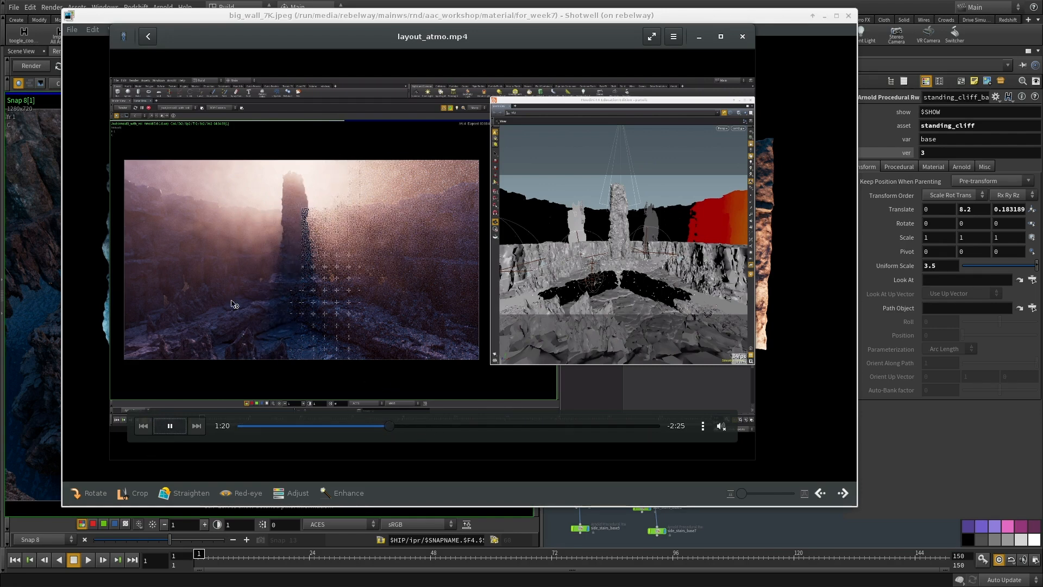
click(443, 425)
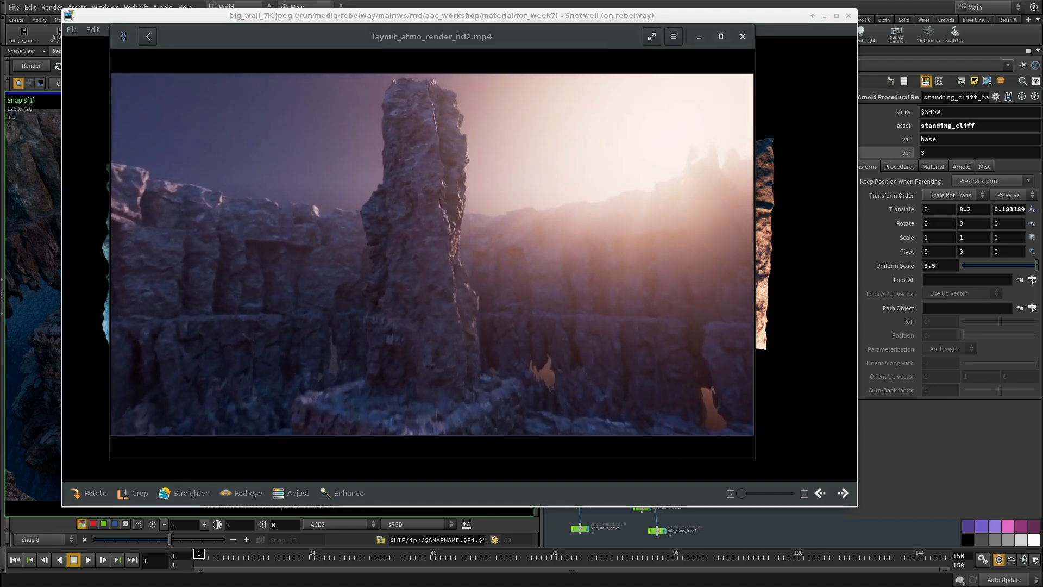
drag(607, 315, 607, 315)
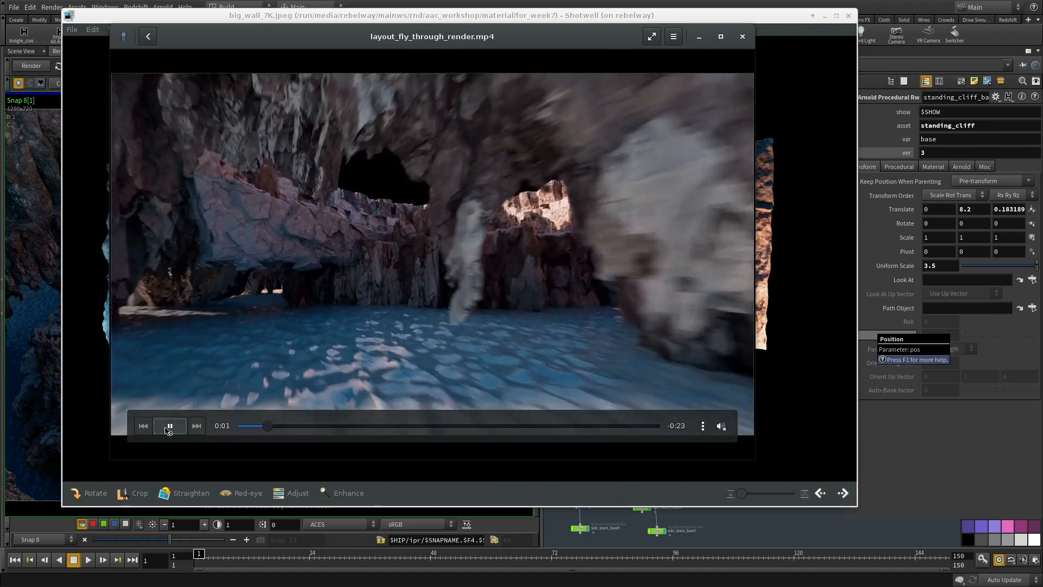
Pause layout_fly_through_render.mp4, replay it from near the beginning, and jump to a point in mid-flight.
click(169, 428)
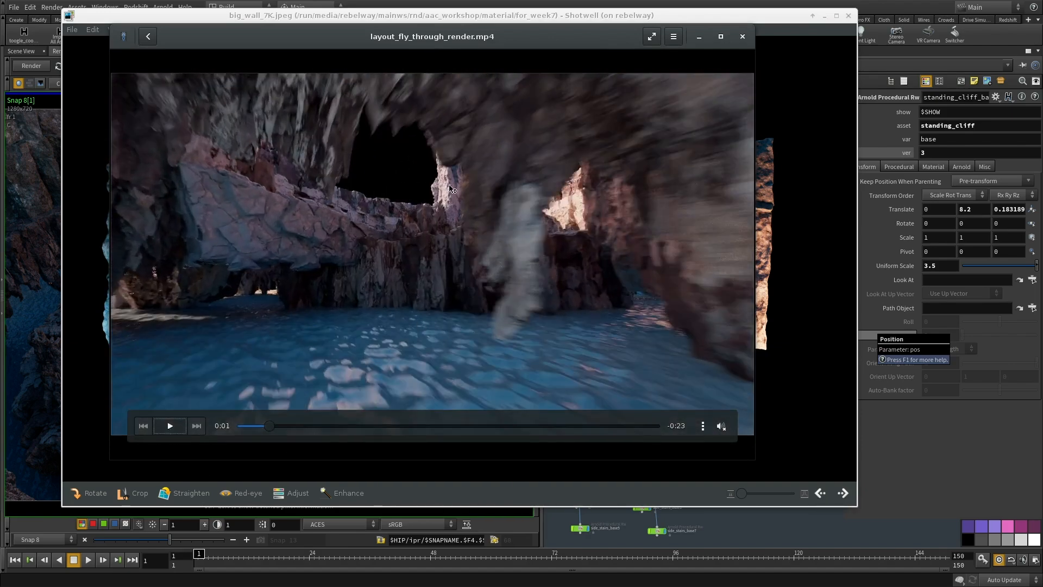
click(243, 427)
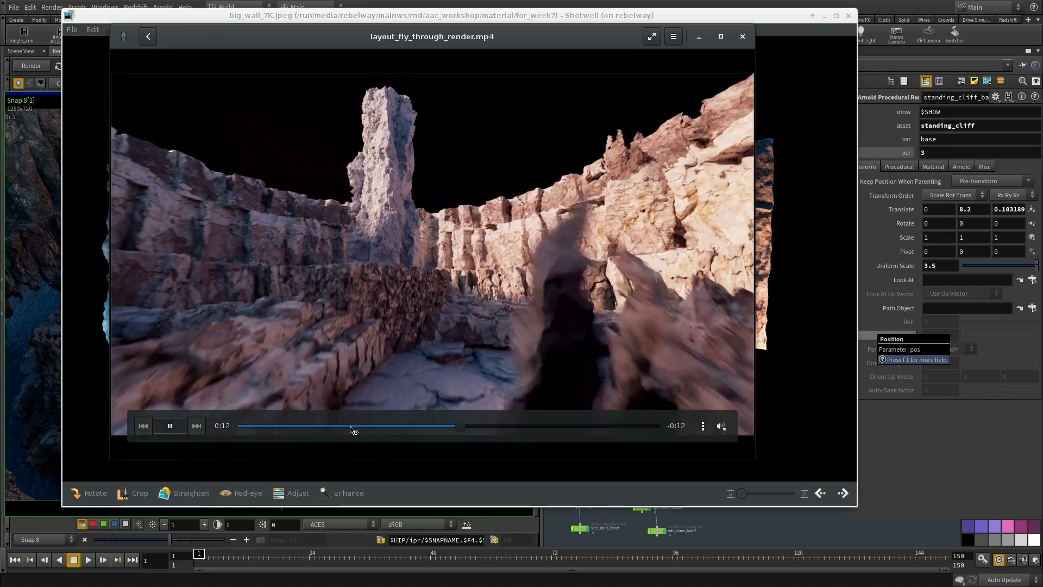
click(384, 427)
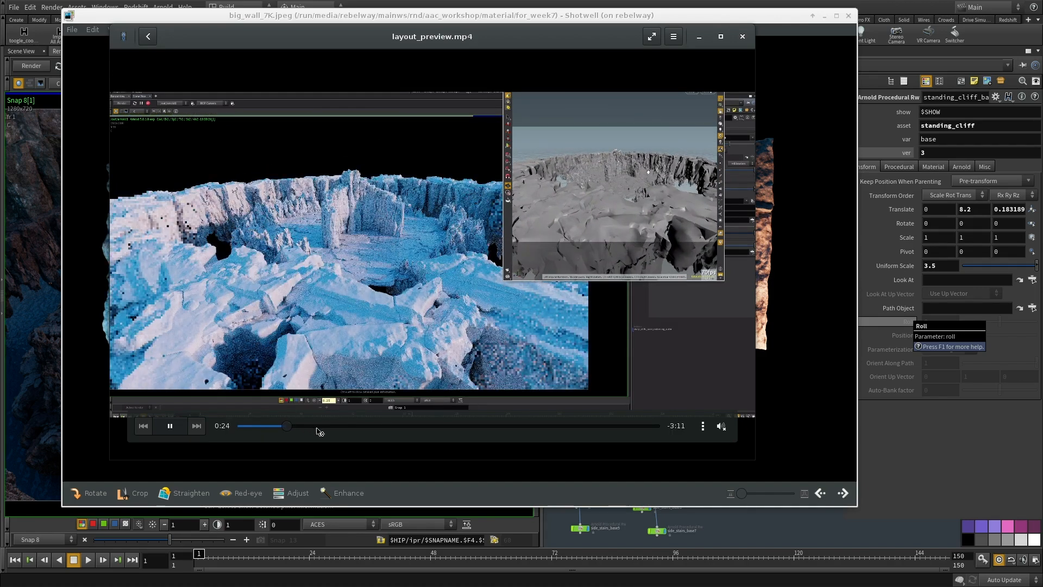
Skip forward through the layout_preview.mp4 recording to review the arena layout from different camera views.
click(336, 427)
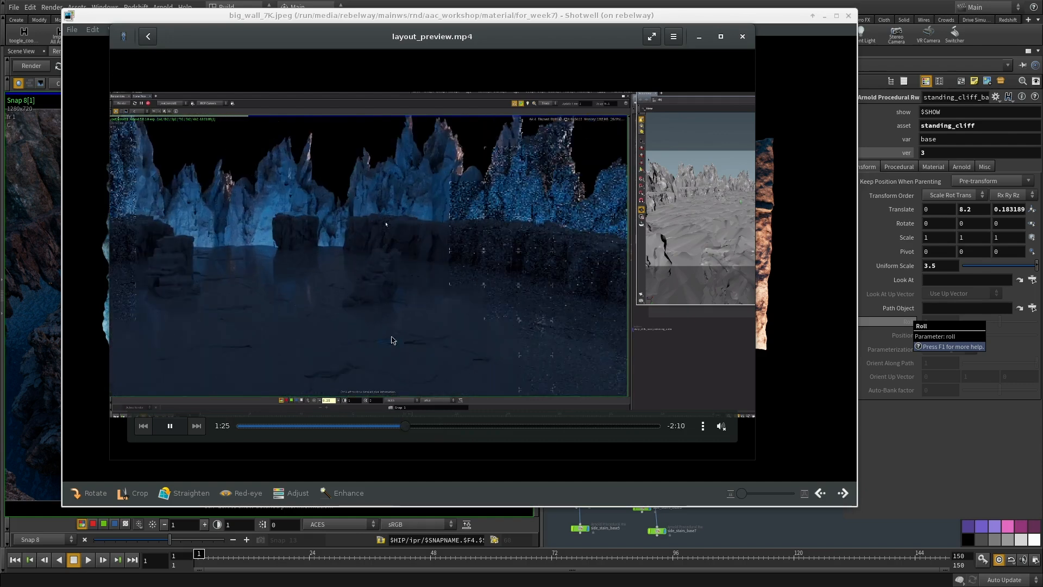
click(465, 429)
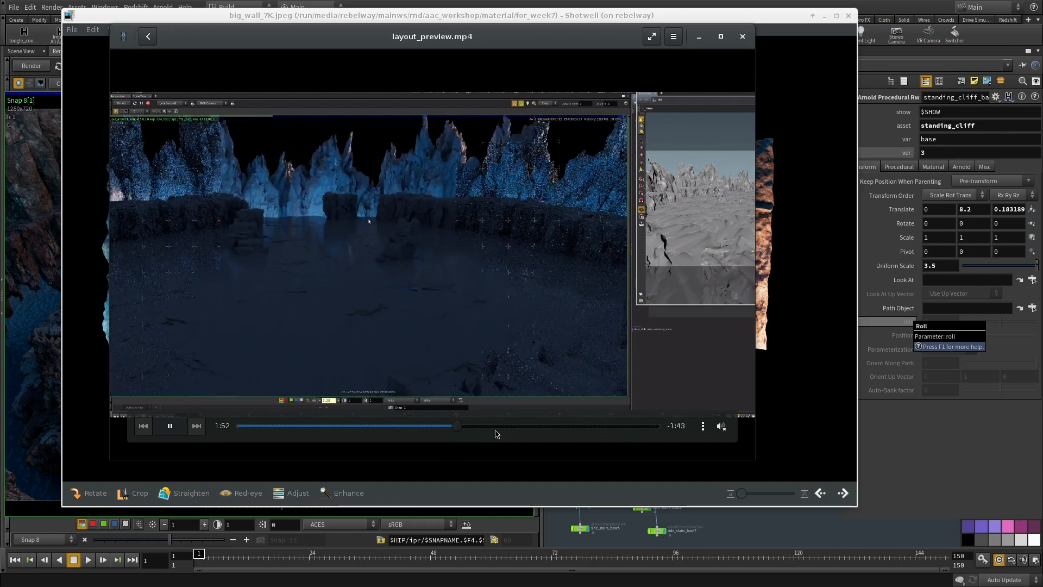
click(538, 426)
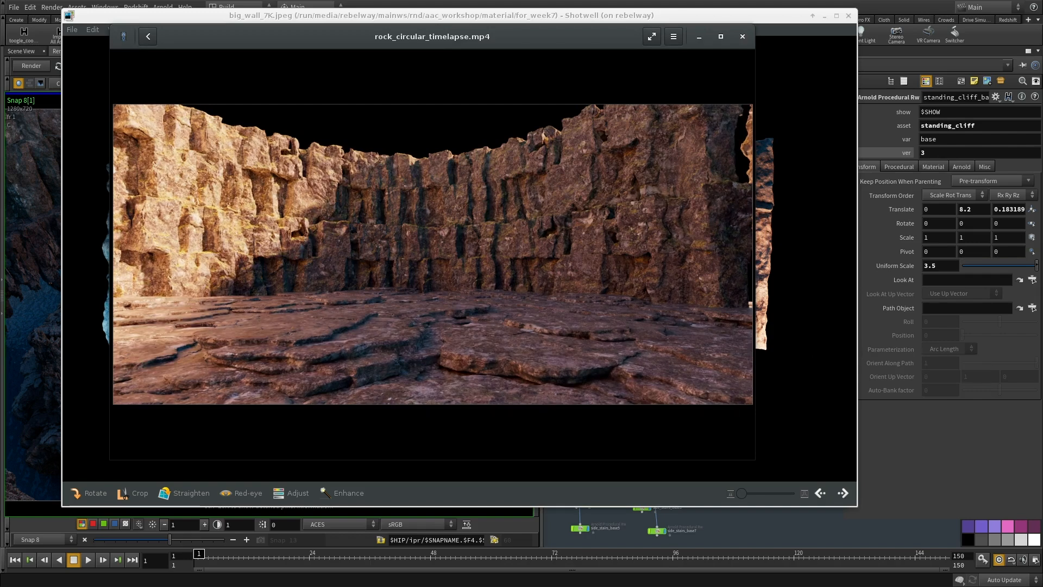
Skip through rock_circular_timelapse.mp4 to the last seconds, examining how the moving light plays across the circular wall.
mouse_move(485, 235)
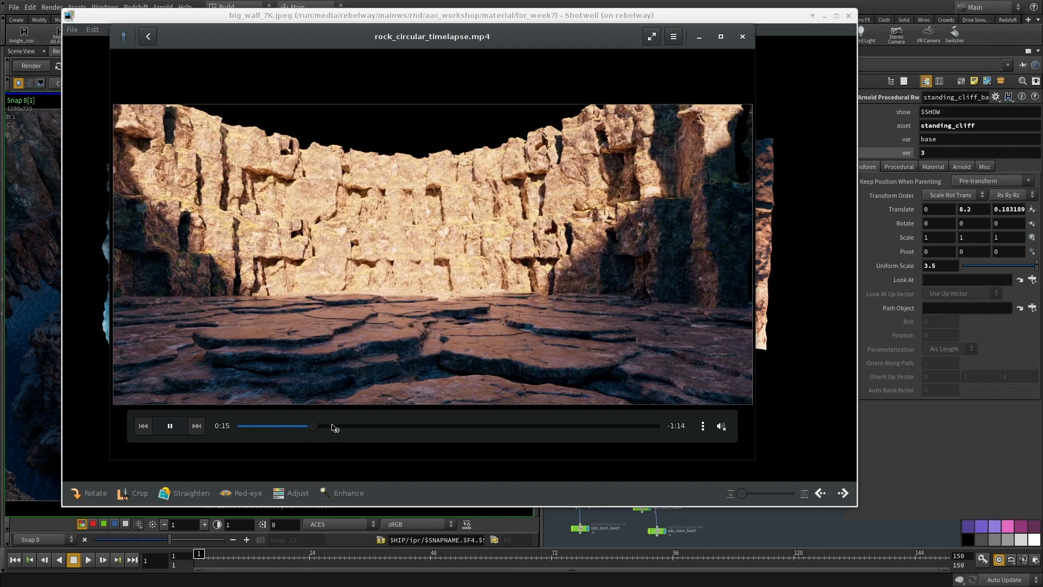
click(355, 428)
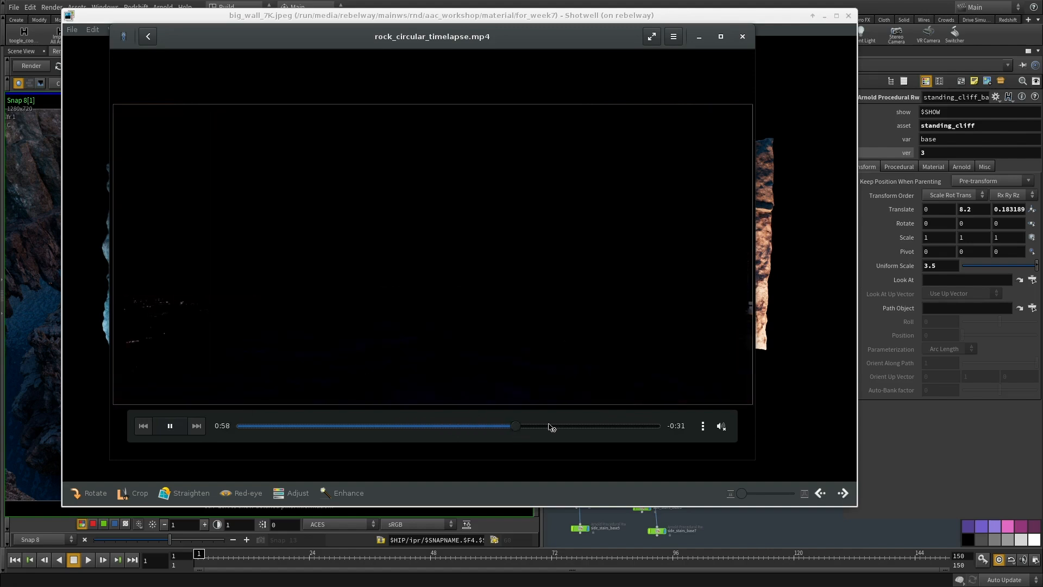
click(591, 426)
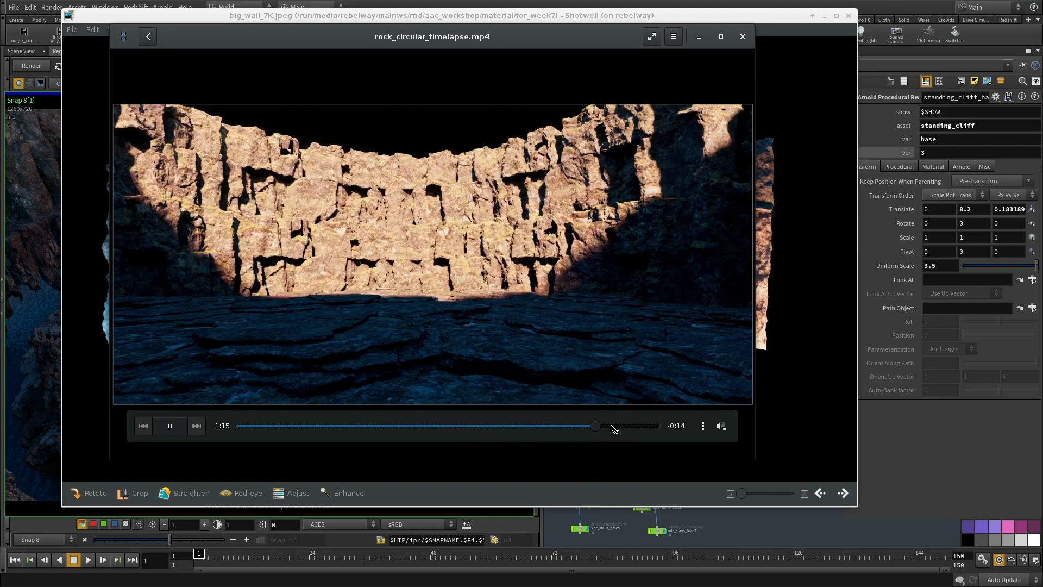
click(621, 426)
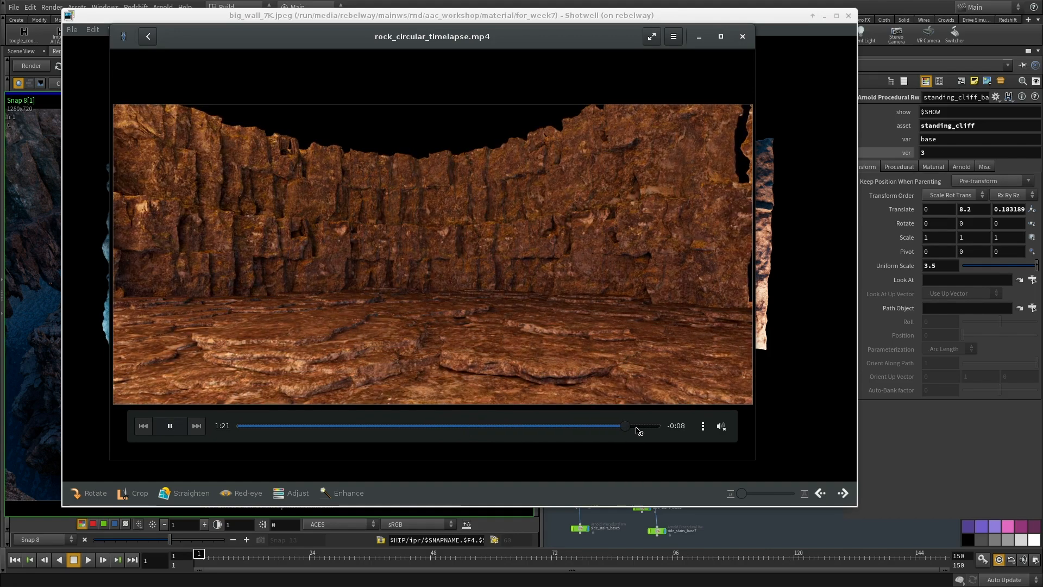
click(641, 426)
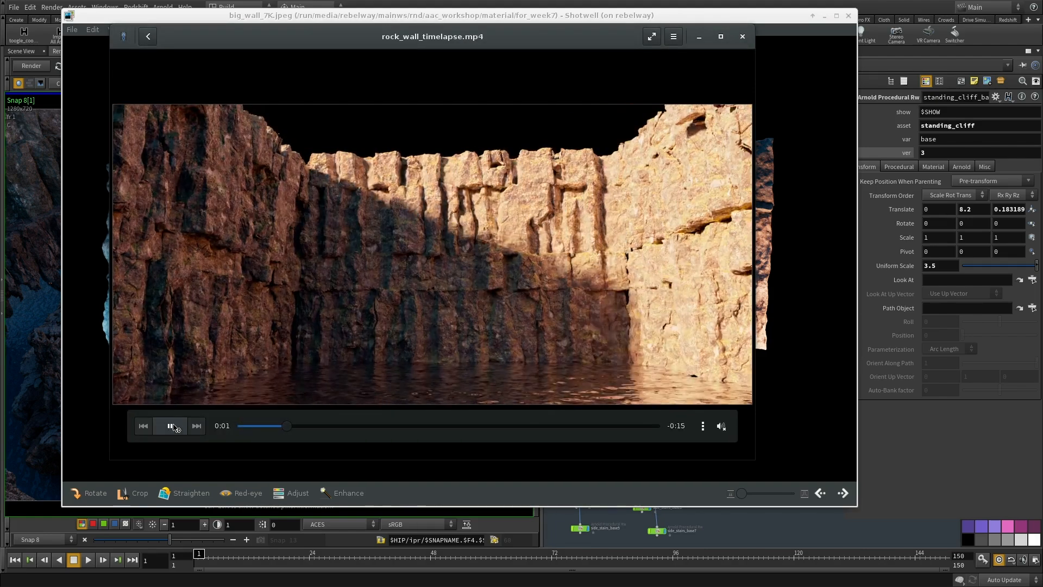
Play rock_wall_timelapse.mp4 from its first frame, pause at about 0:02, and resume playback from mid-clip.
click(173, 428)
drag(285, 428, 234, 427)
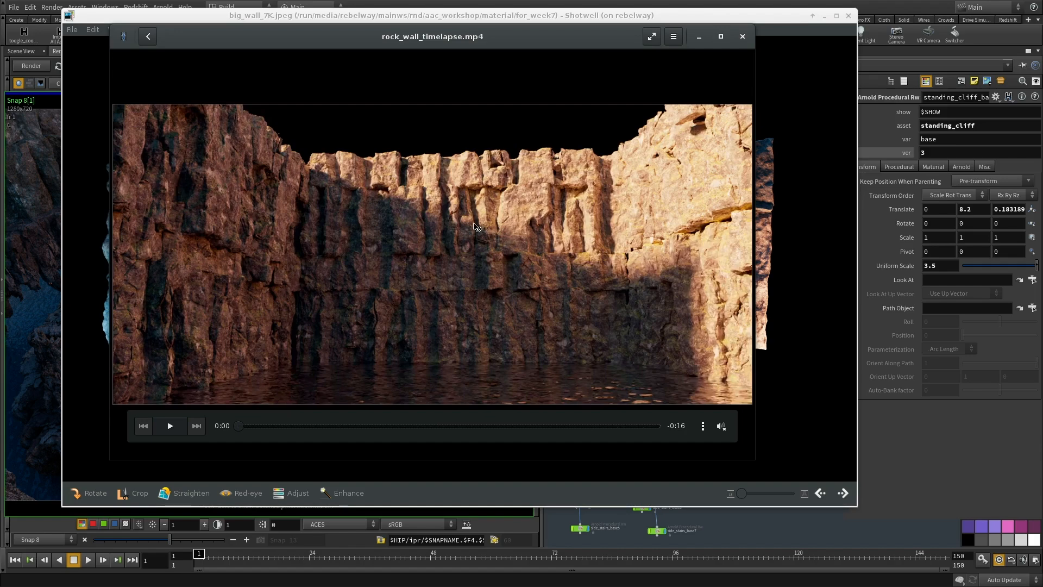
click(170, 426)
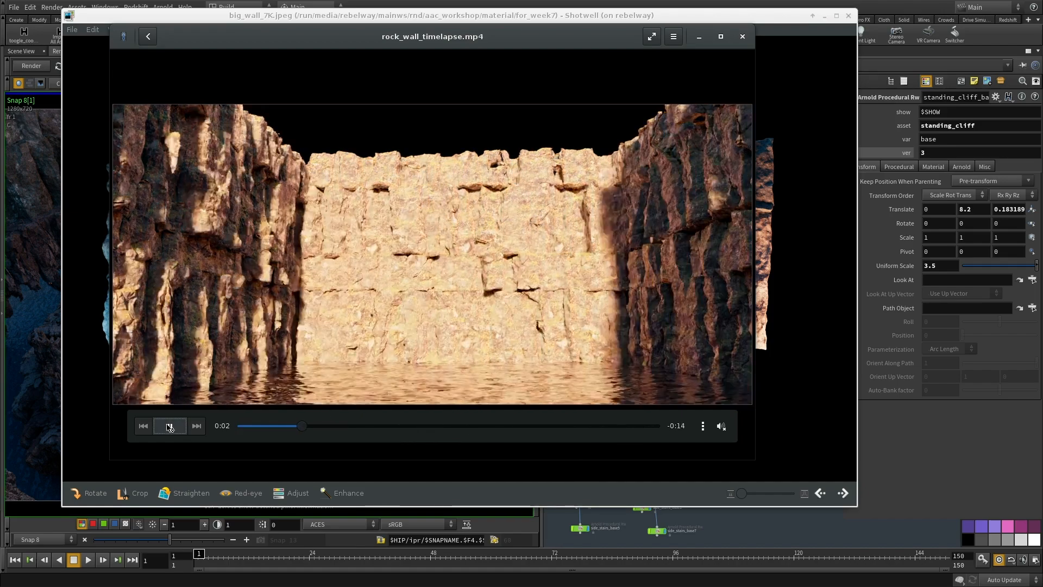
click(168, 426)
click(420, 426)
click(169, 426)
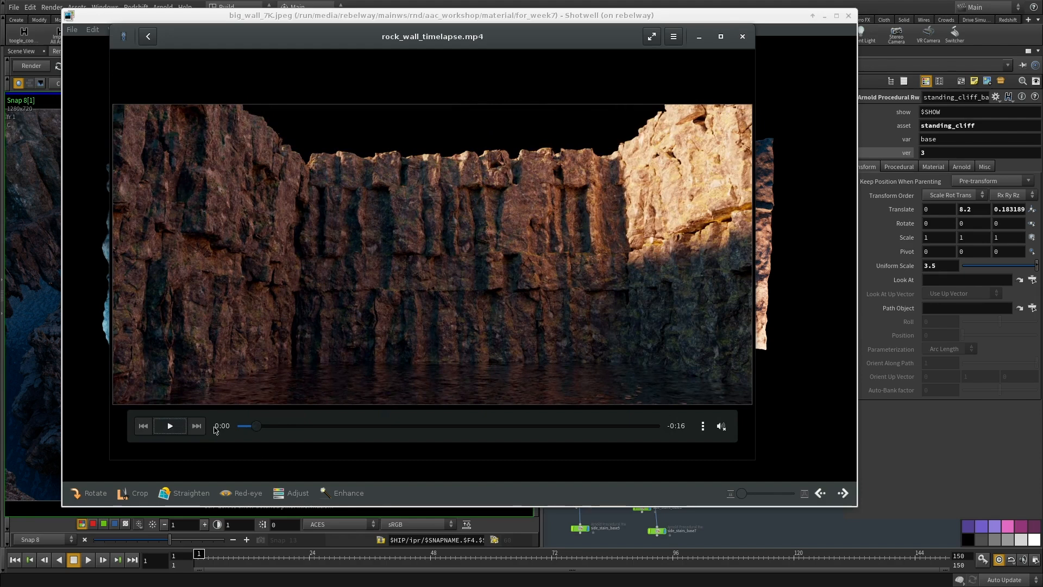
Replay rock_wall_timelapse.mp4 from the beginning and scrub back to about 0:01 to study the shadowed cliff face.
drag(243, 426, 234, 427)
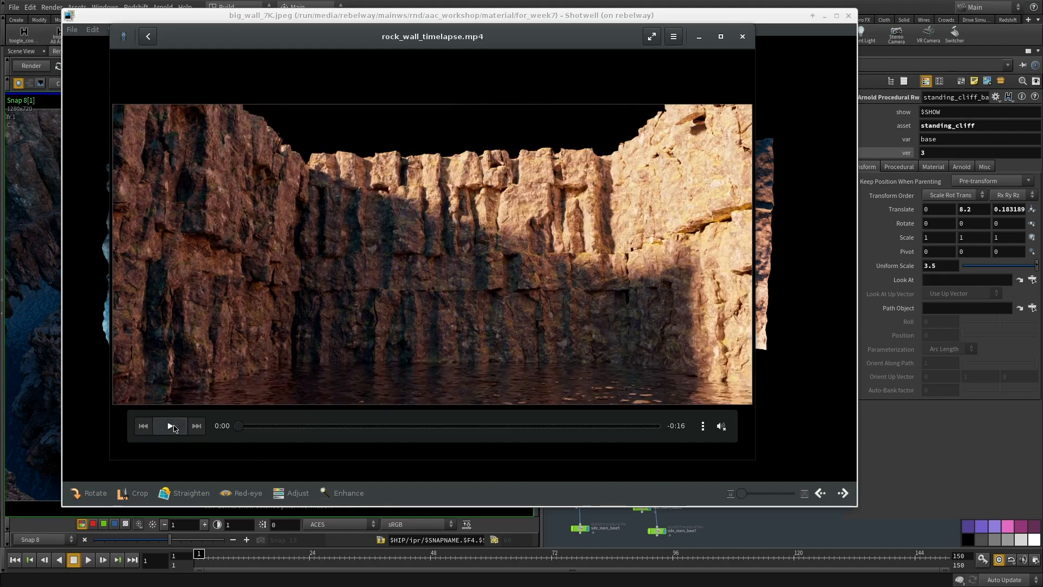
click(170, 426)
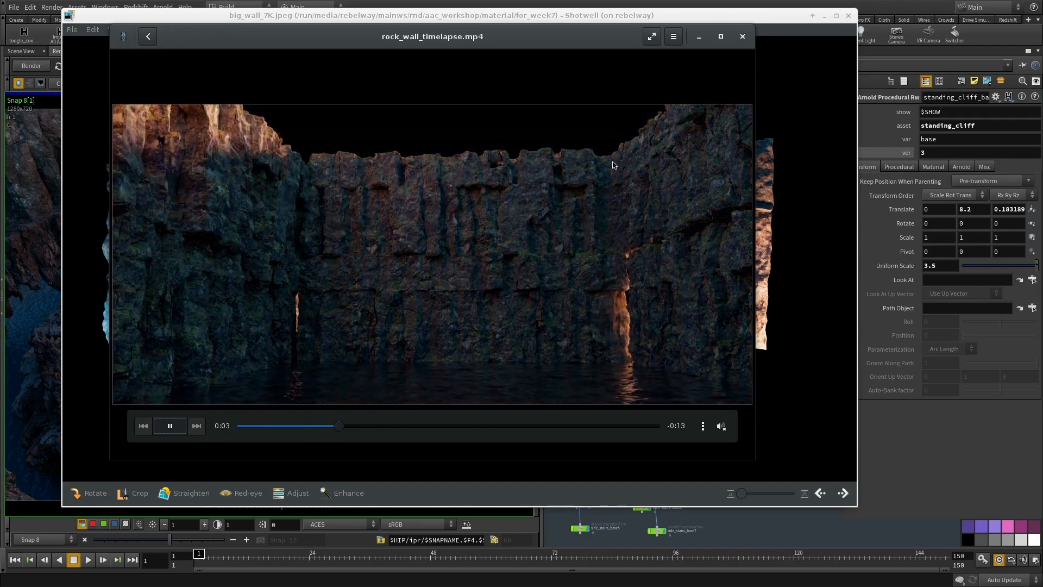
click(285, 426)
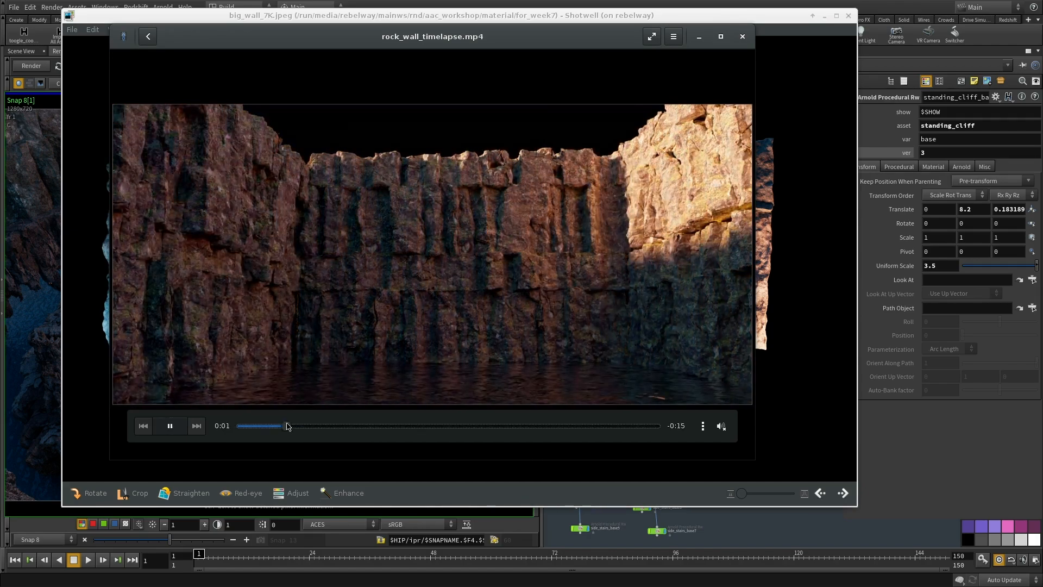
click(168, 427)
click(301, 431)
mouse_move(274, 432)
mouse_down()
mouse_move(324, 428)
mouse_move(287, 431)
mouse_up()
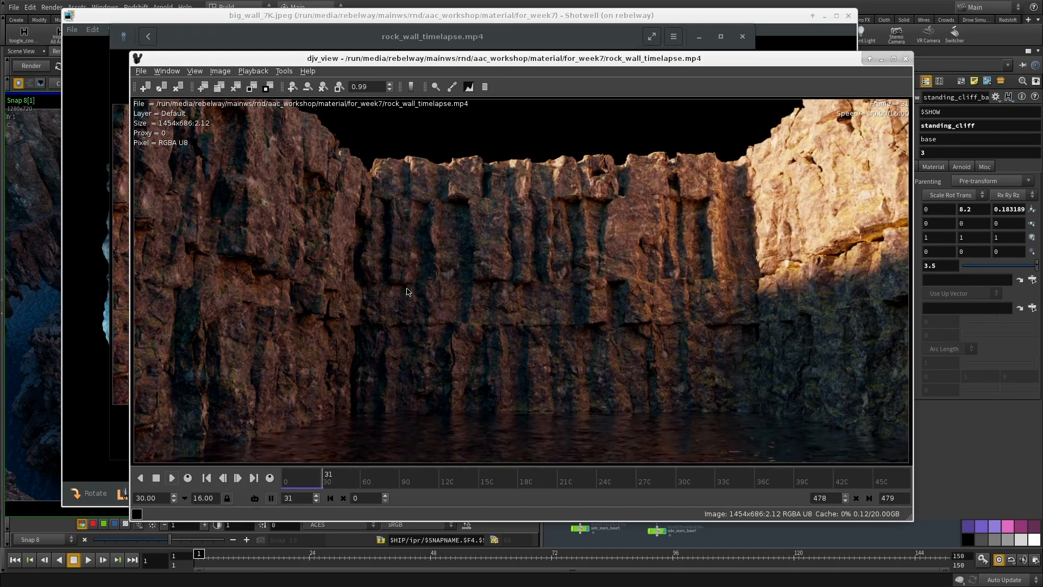
Scrub rock_wall_timelapse.mp4 in djv_view, examining the light change around frames 127 to 141, and close that viewer.
drag(527, 478, 450, 485)
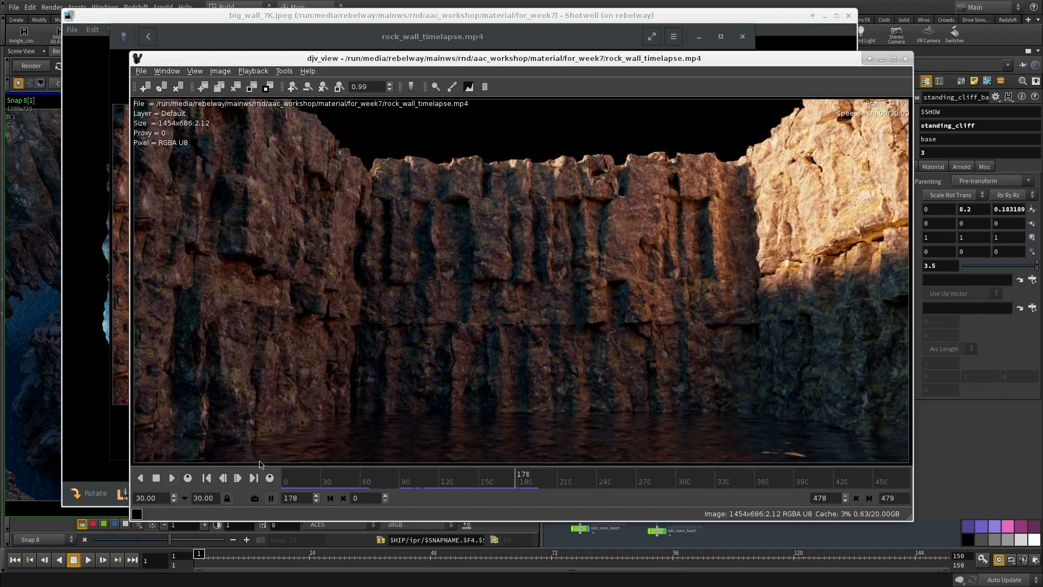
drag(427, 481, 450, 484)
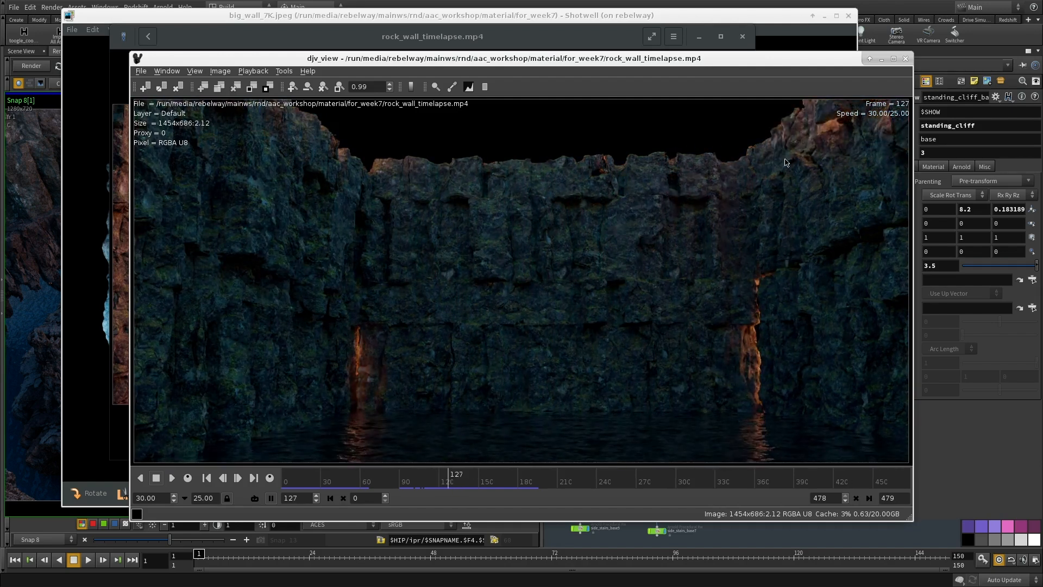
drag(449, 481, 455, 481)
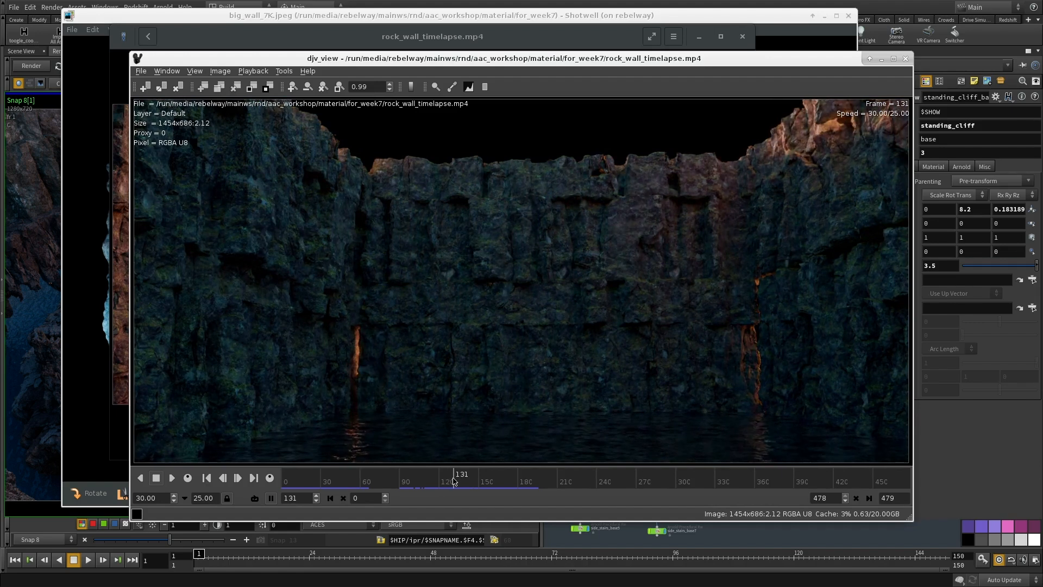
drag(441, 483, 461, 483)
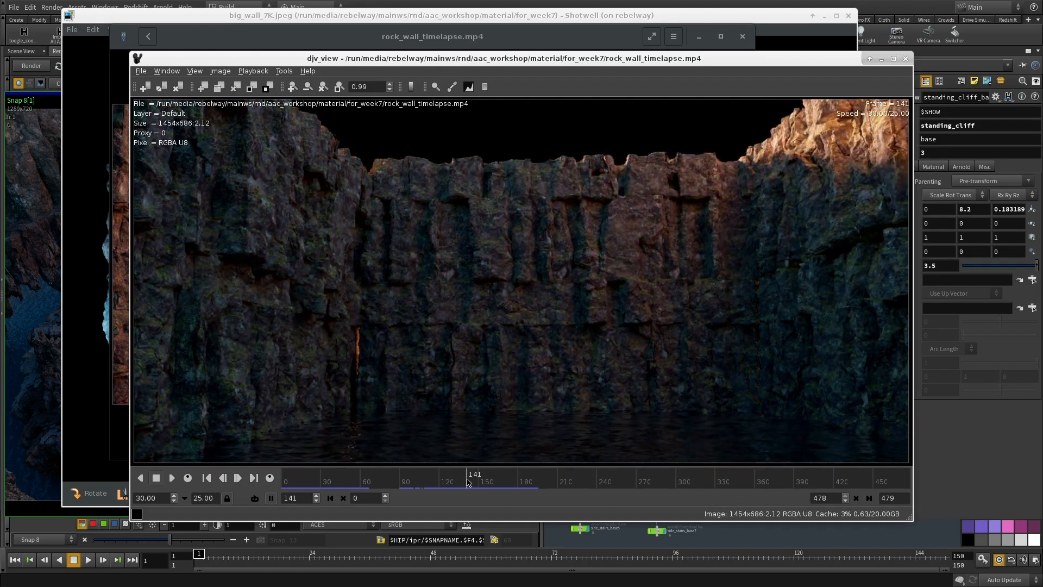
drag(471, 483, 780, 494)
click(905, 59)
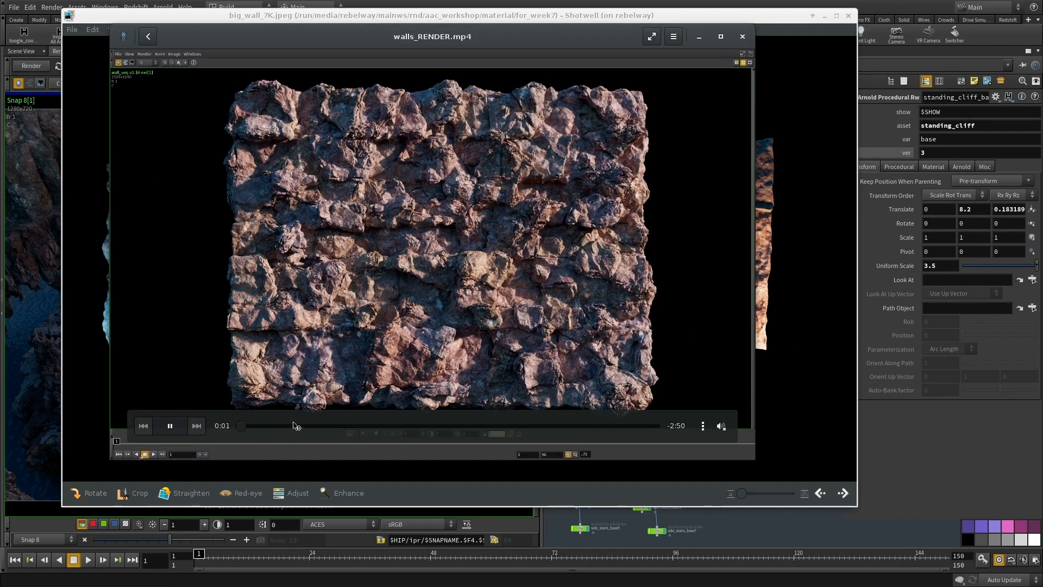
Skip ahead in walls_RENDER.mp4, close the Shotwell image viewer, and move the video player over the render view.
click(294, 425)
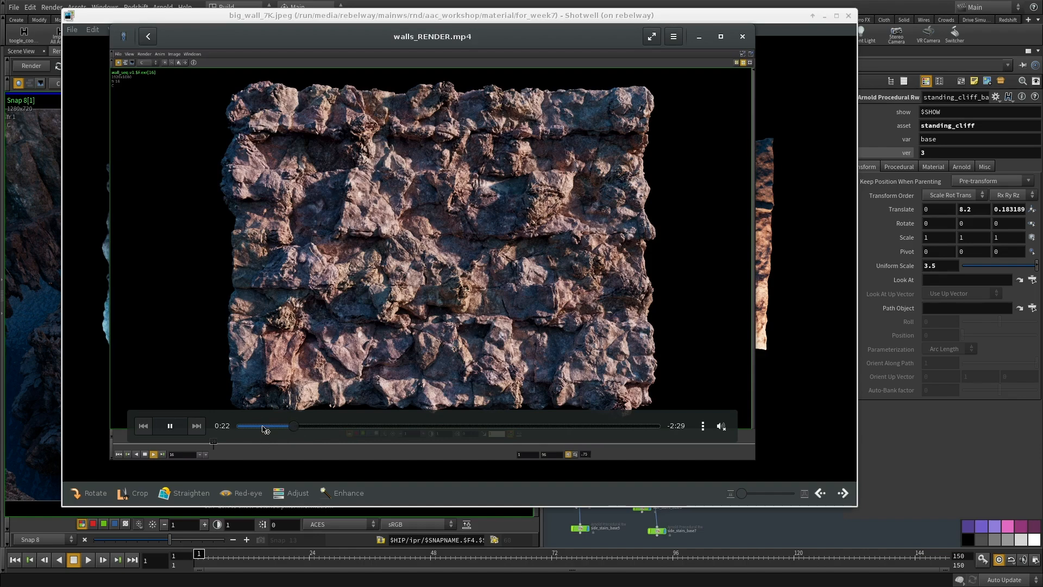
click(849, 17)
drag(470, 34, 534, 47)
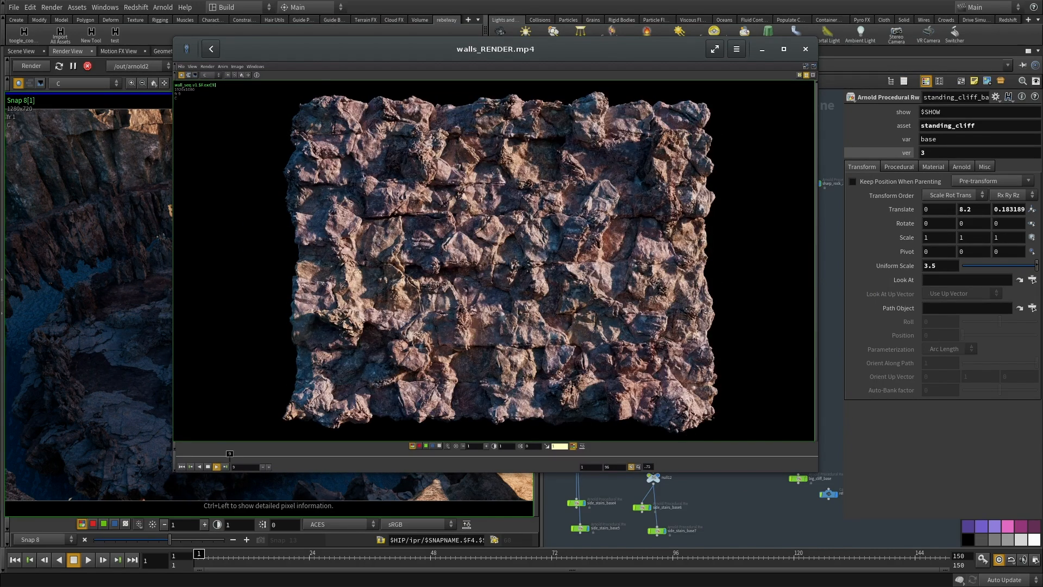
Skip through walls_RENDER.mp4 in stages to near its end, comparing the rock wall variations.
mouse_move(397, 258)
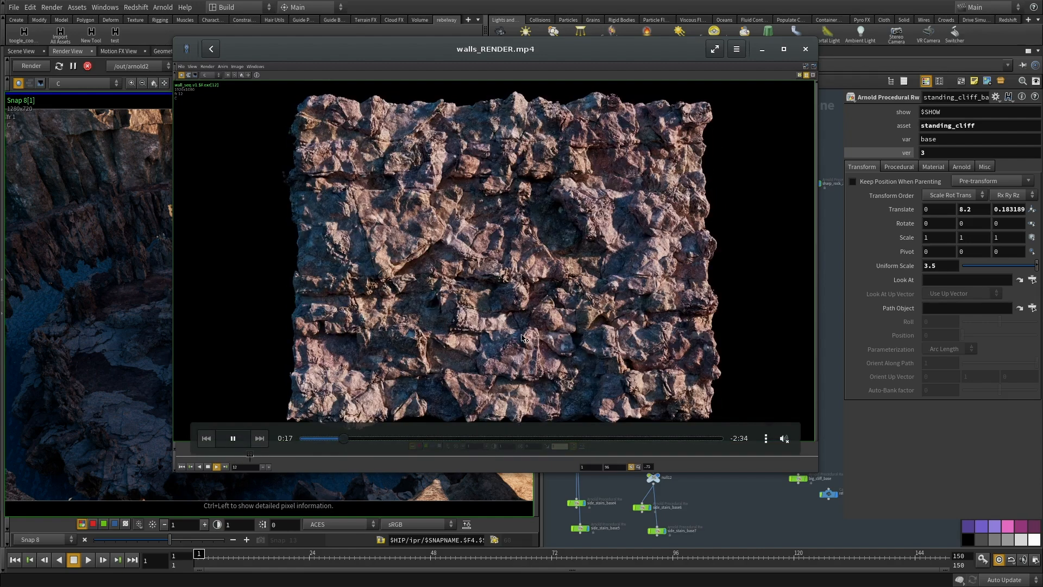
click(378, 438)
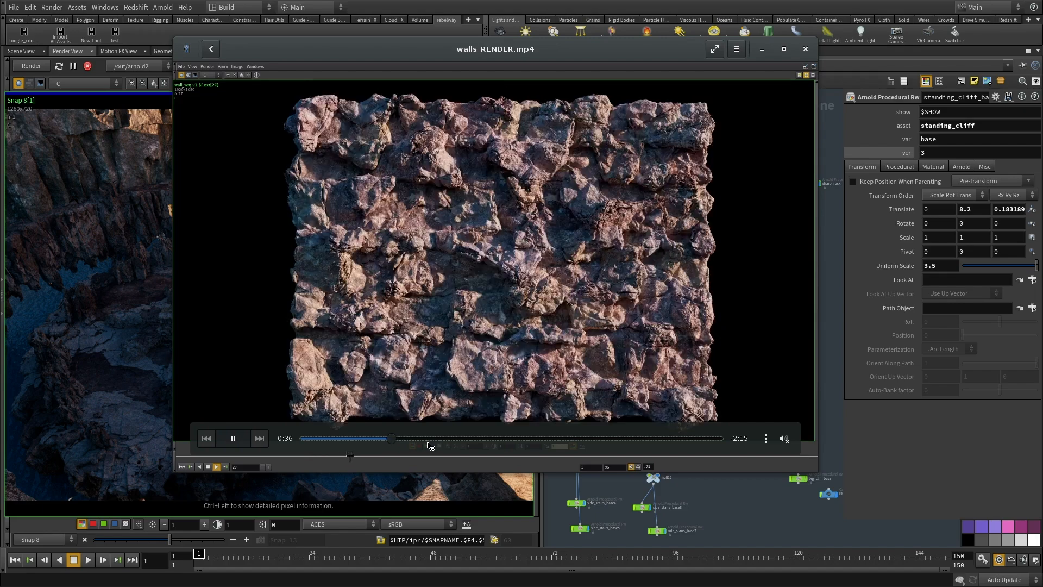
click(430, 438)
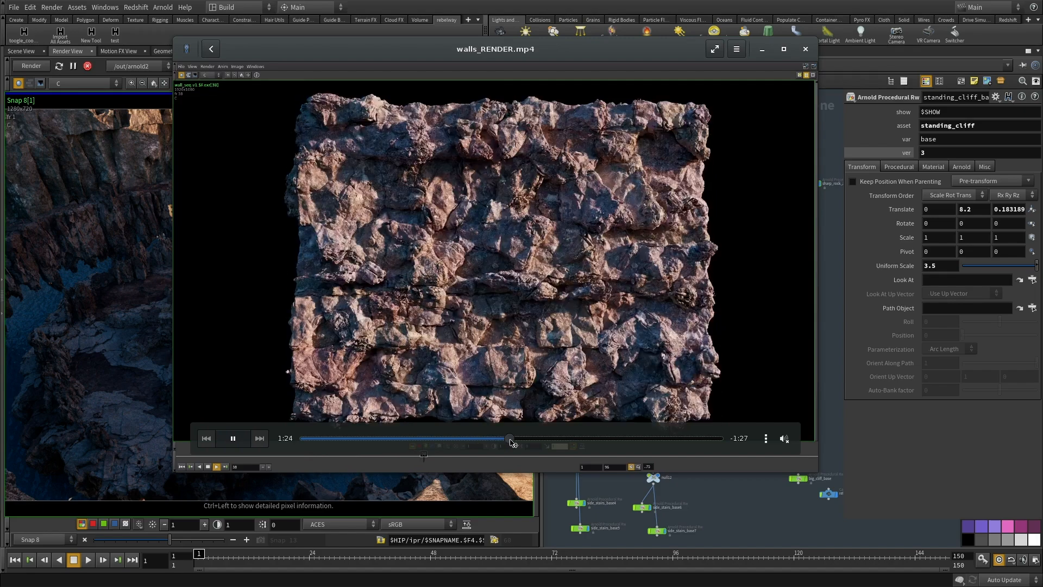
click(545, 438)
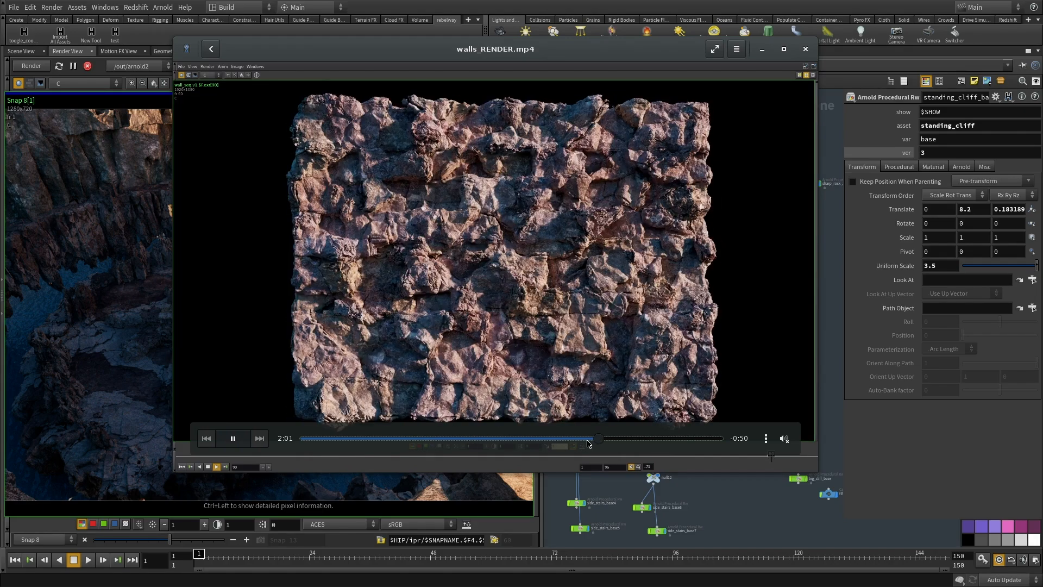
click(628, 438)
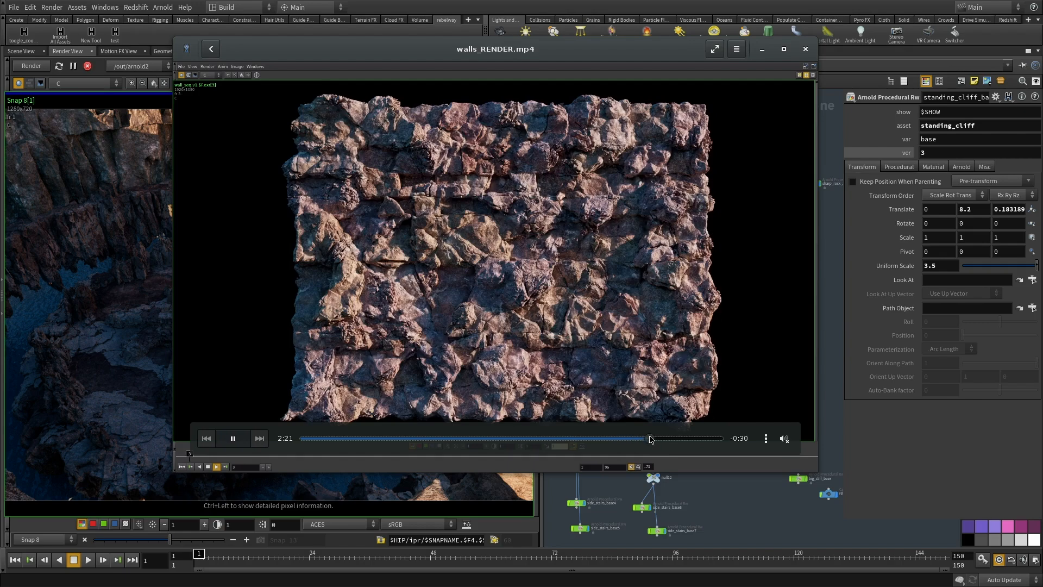
click(686, 438)
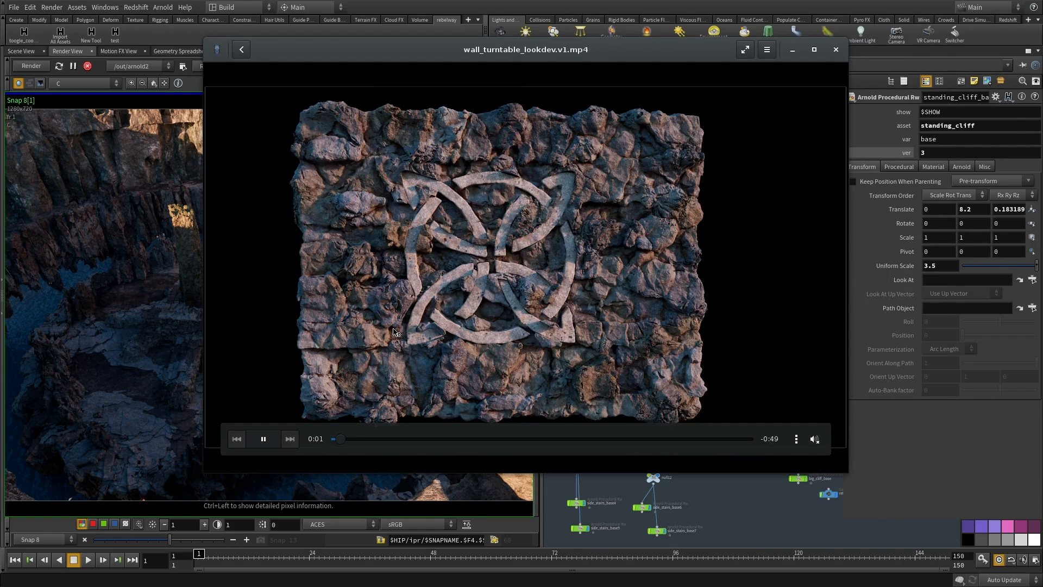
Skip ahead in wall_turntable_lookdev.v1.mp4, go back to about 0:09, and pause the turntable at 0:10.
click(441, 439)
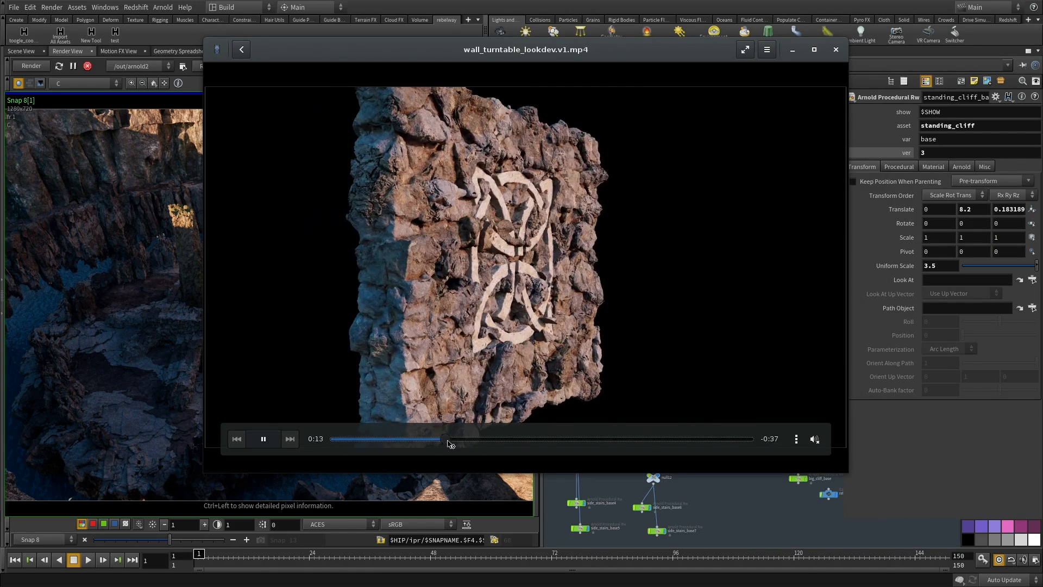
click(405, 439)
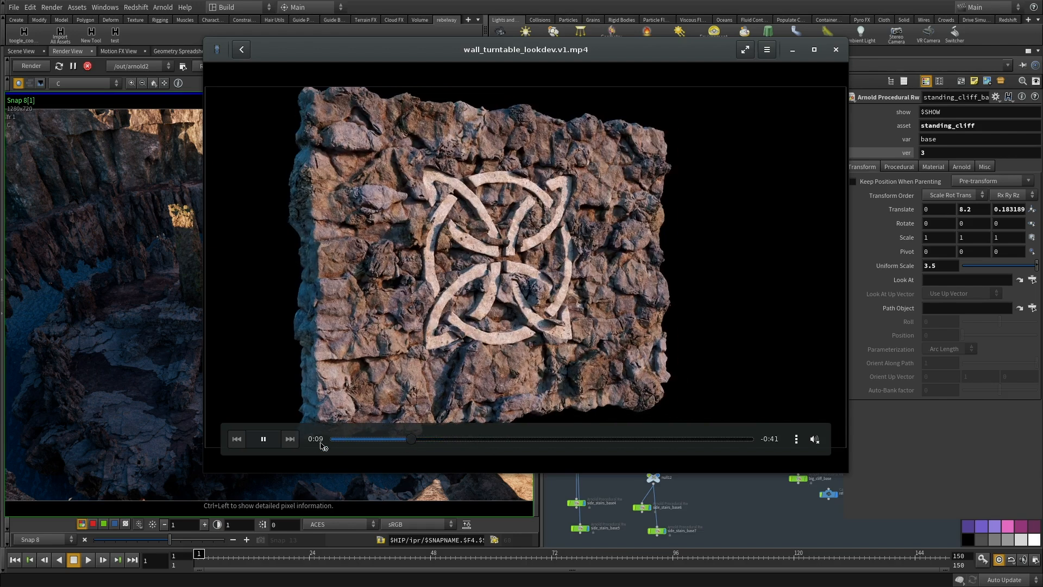
click(263, 439)
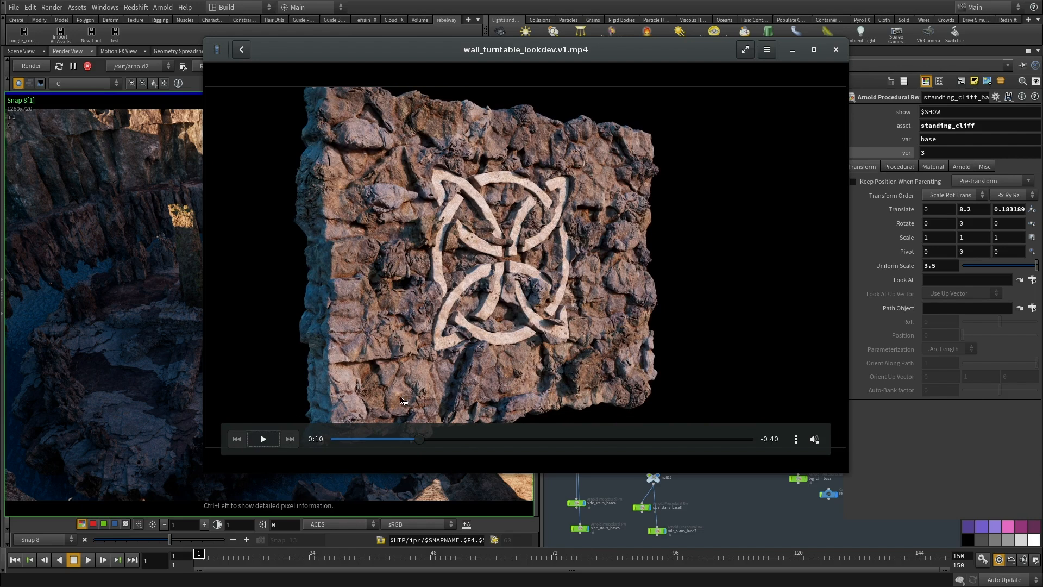
Step the paused turntable forward from 0:12 past 0:29, examining the wall's side profile and carved knot from different angles.
click(440, 439)
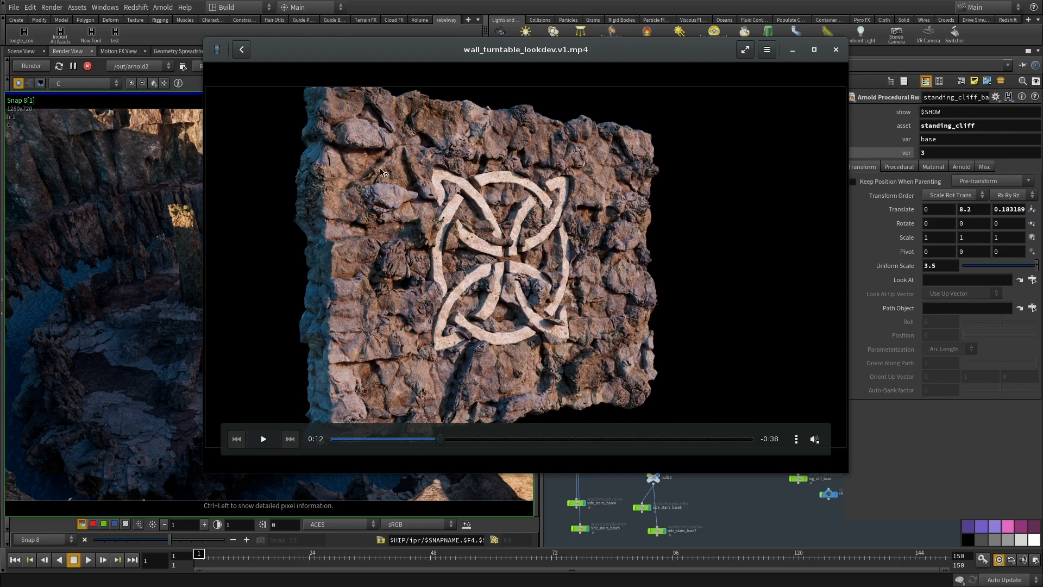
click(474, 438)
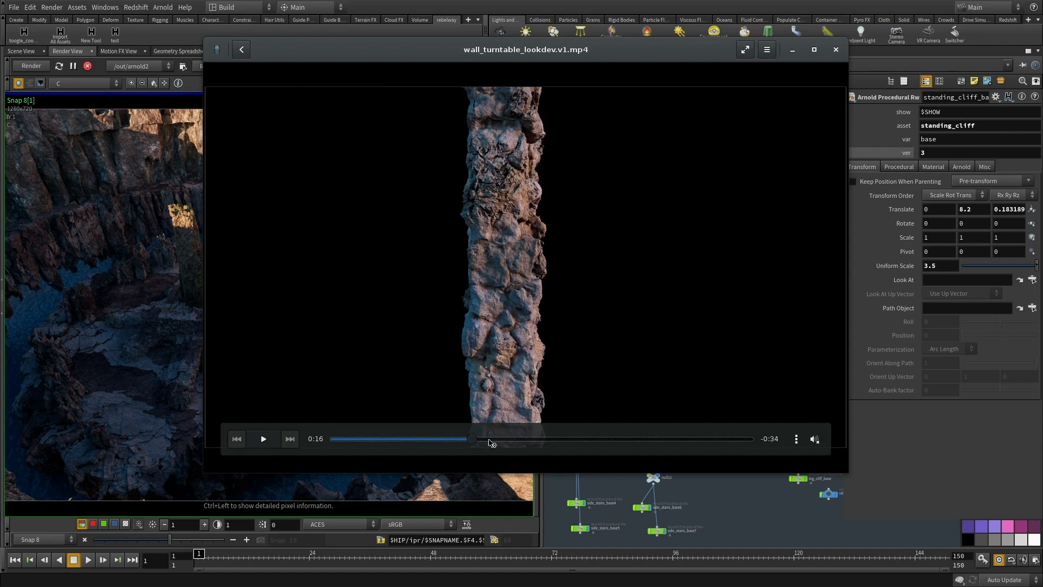
click(510, 439)
click(543, 439)
click(582, 439)
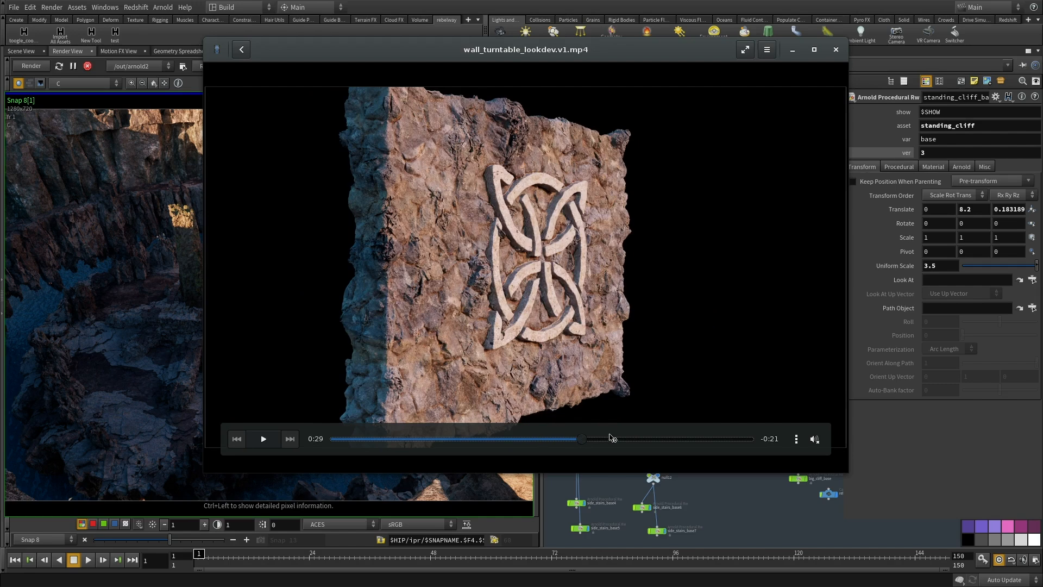
click(678, 439)
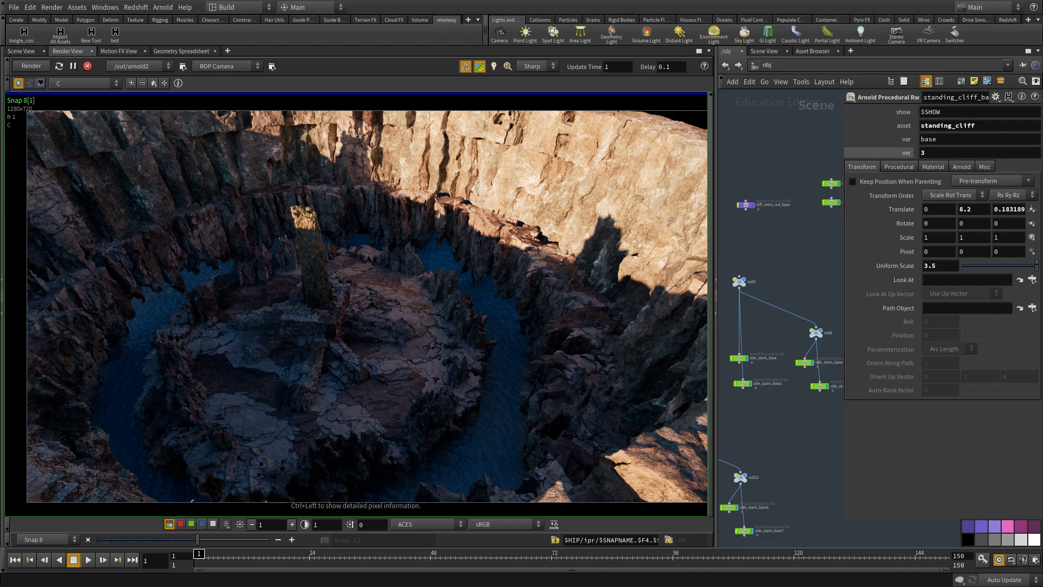
Inspect the water channel and foreground rocks of Snap 8 up close, and fit the whole render back in view.
middle_drag(382, 376, 288, 299)
scroll(565, 432, up, 8)
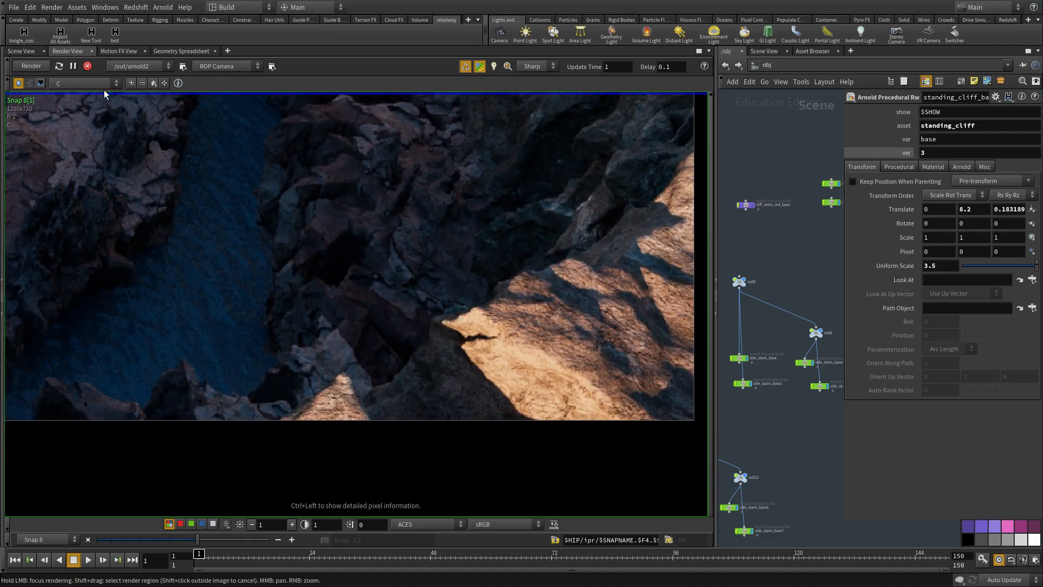
click(153, 83)
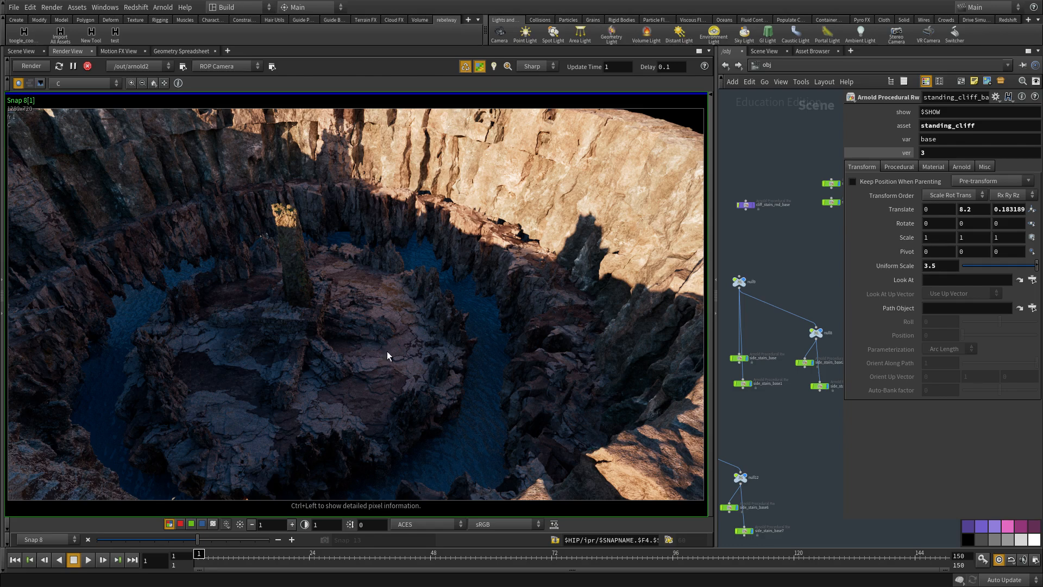
Examine the arena's cliff walls and central island in Snap 8, and switch the render view to Snap 12.
middle_drag(386, 330, 326, 311)
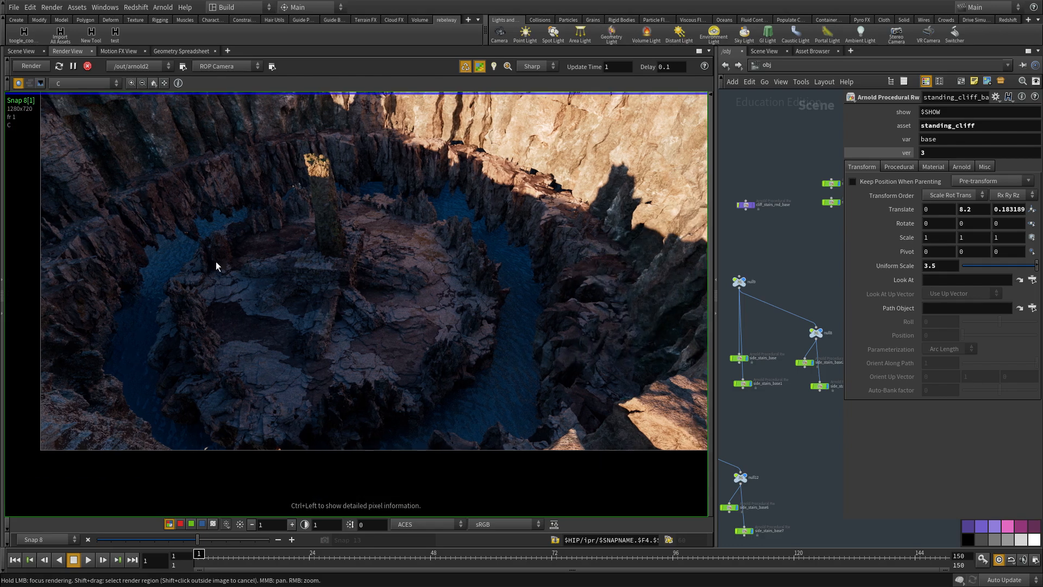
middle_drag(205, 335, 268, 443)
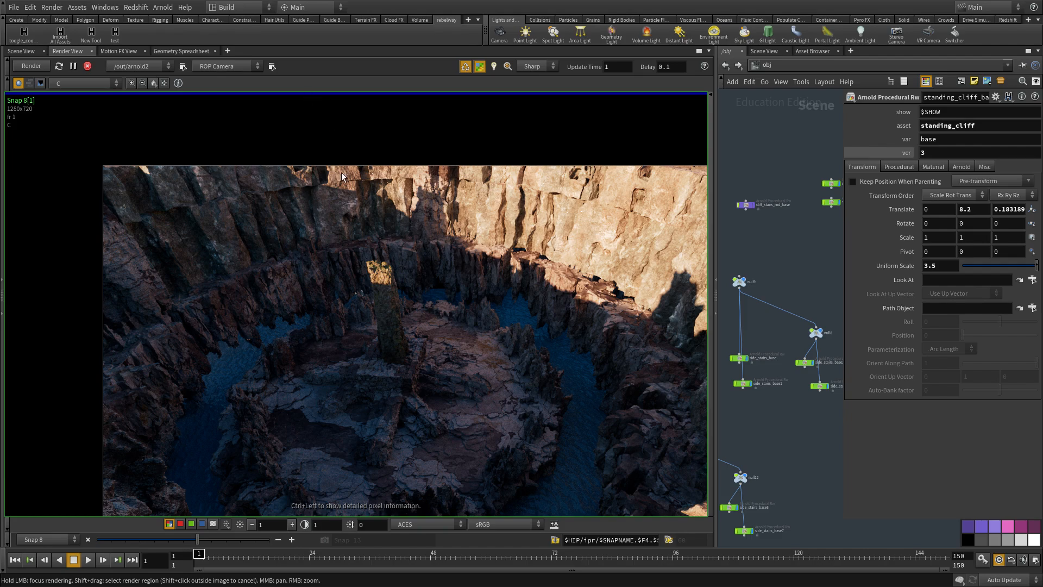
middle_drag(561, 409, 564, 316)
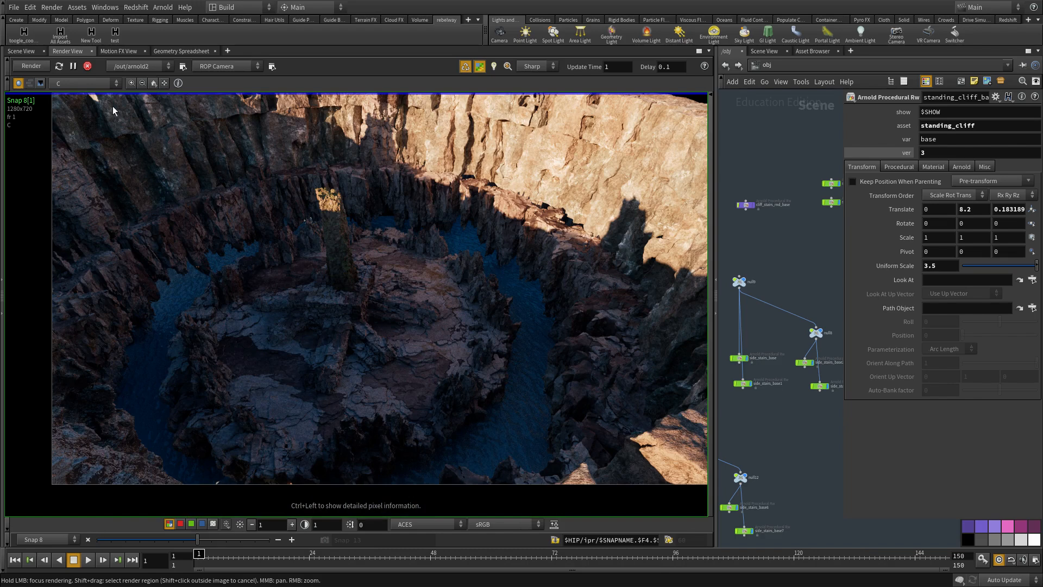
middle_drag(148, 211, 153, 220)
scroll(250, 286, down, 1)
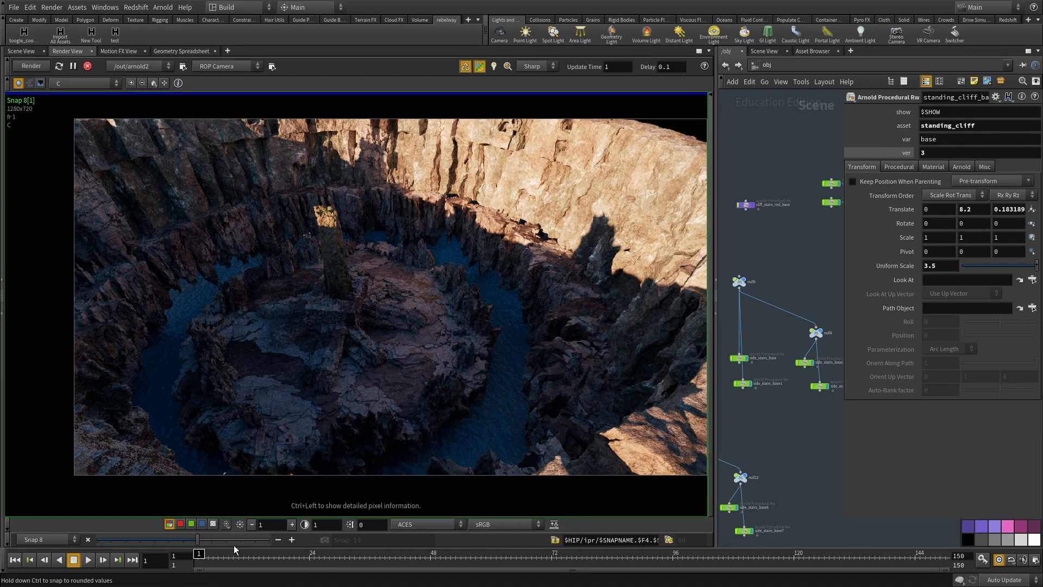
drag(206, 540, 256, 539)
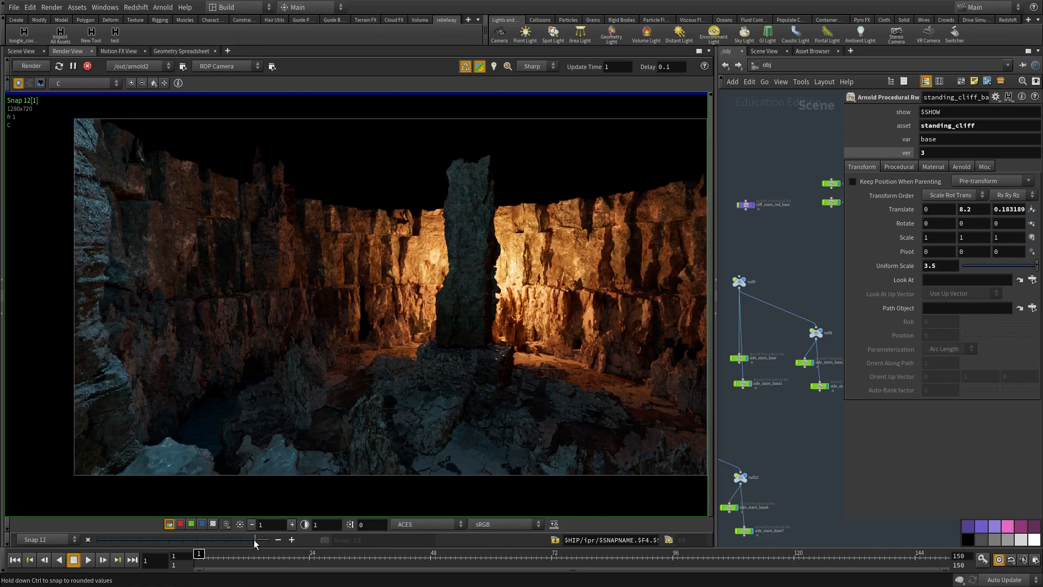